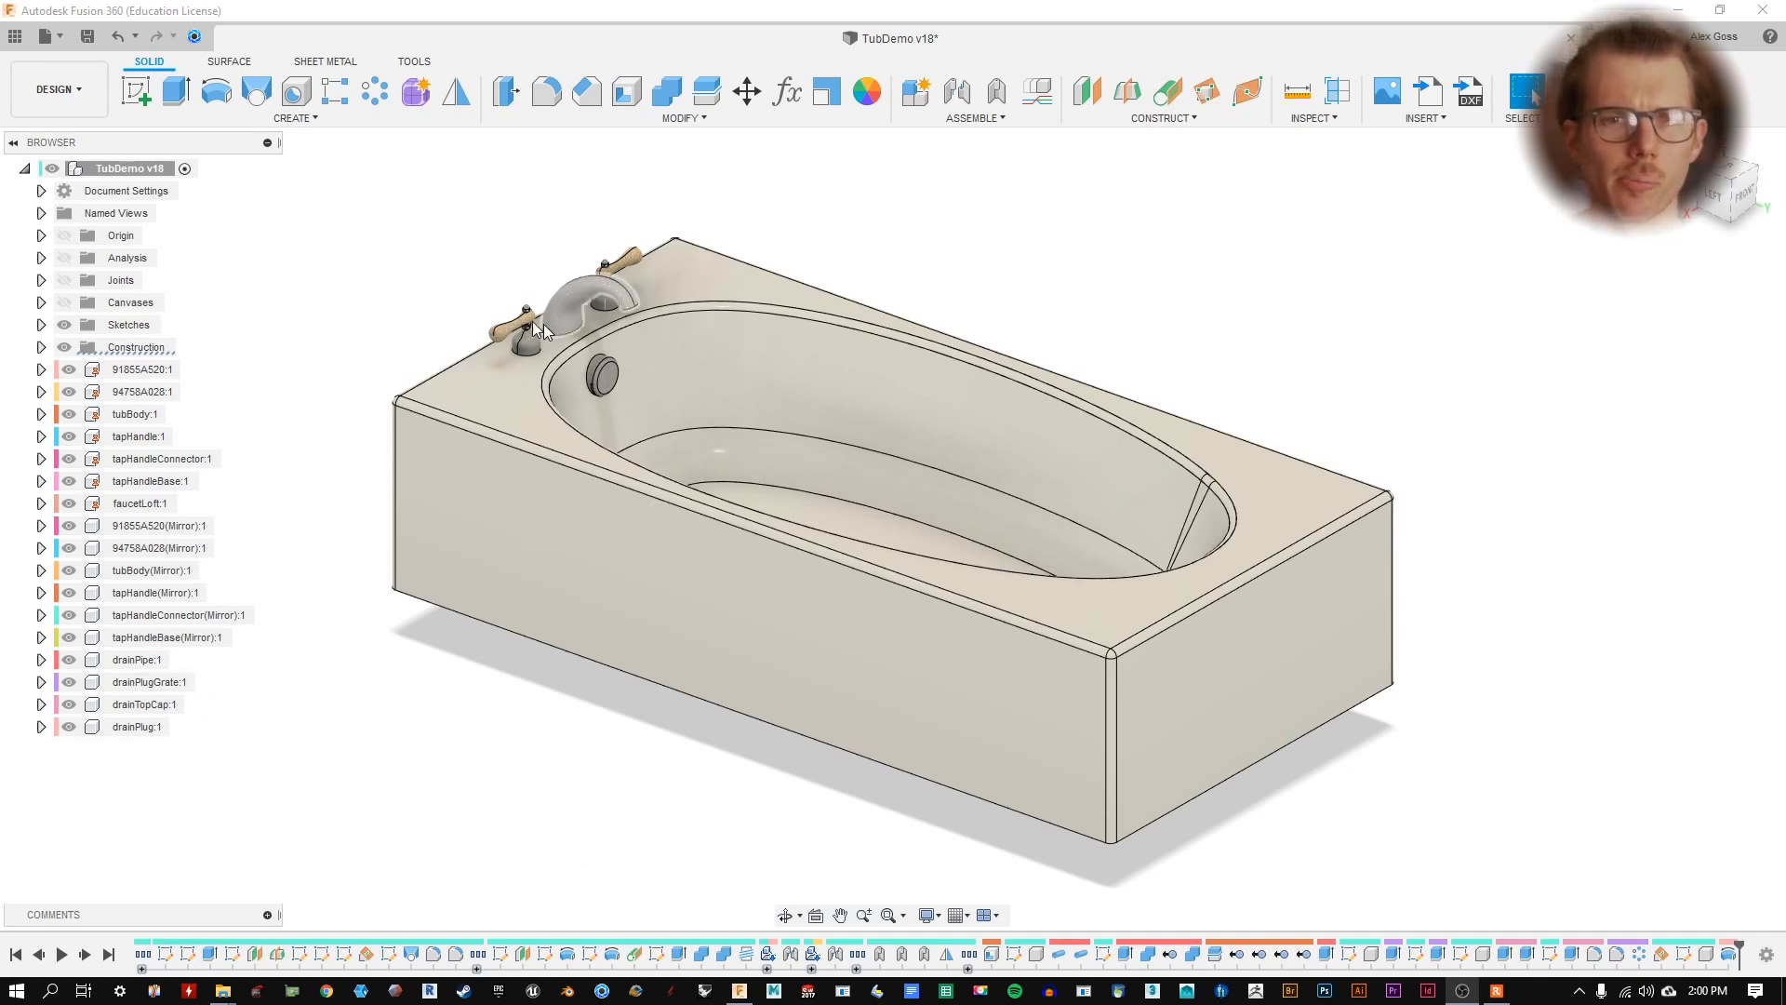
# - Show the reference canvases and restore the leftFront named view to compare the tub with the canvas image
pyautogui.moveTo(449, 278); pyautogui.dragTo(466, 275, button='middle')
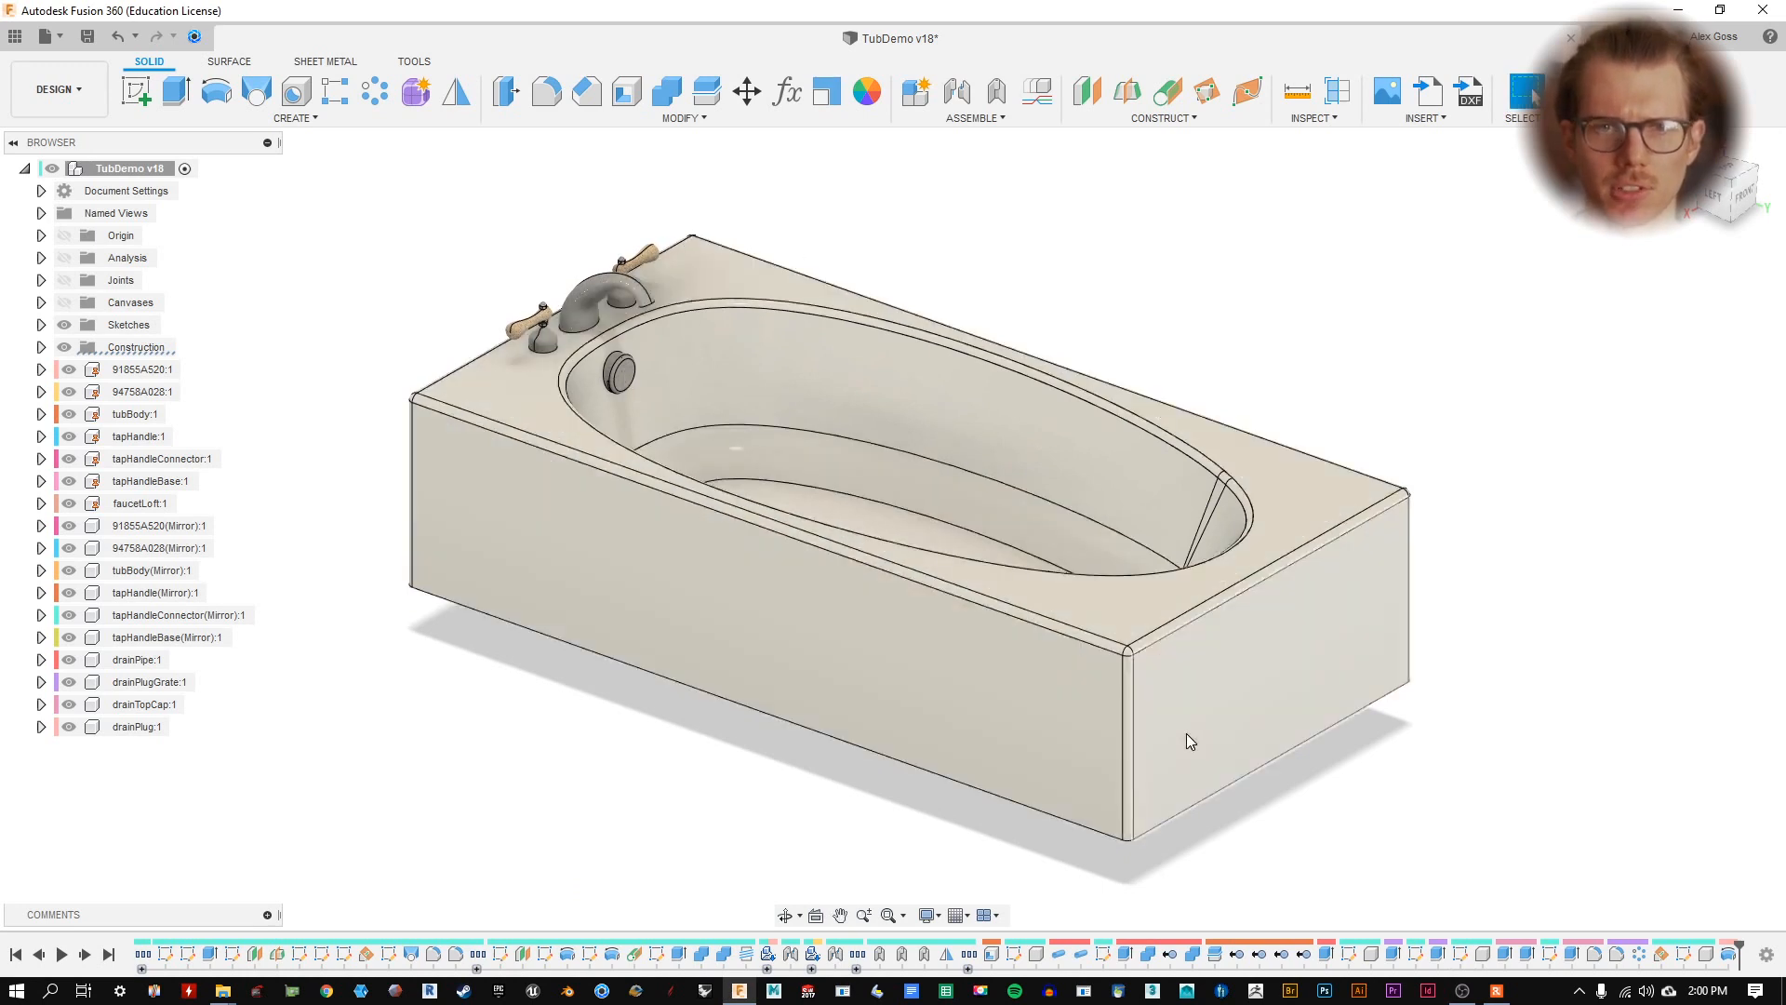
pyautogui.moveTo(1268, 390)
pyautogui.keyDown('shift'); pyautogui.mouseDown(button='middle')
pyautogui.moveTo(1280, 359)
pyautogui.moveTo(1262, 380)
pyautogui.mouseUp(button='middle'); pyautogui.keyUp('shift')
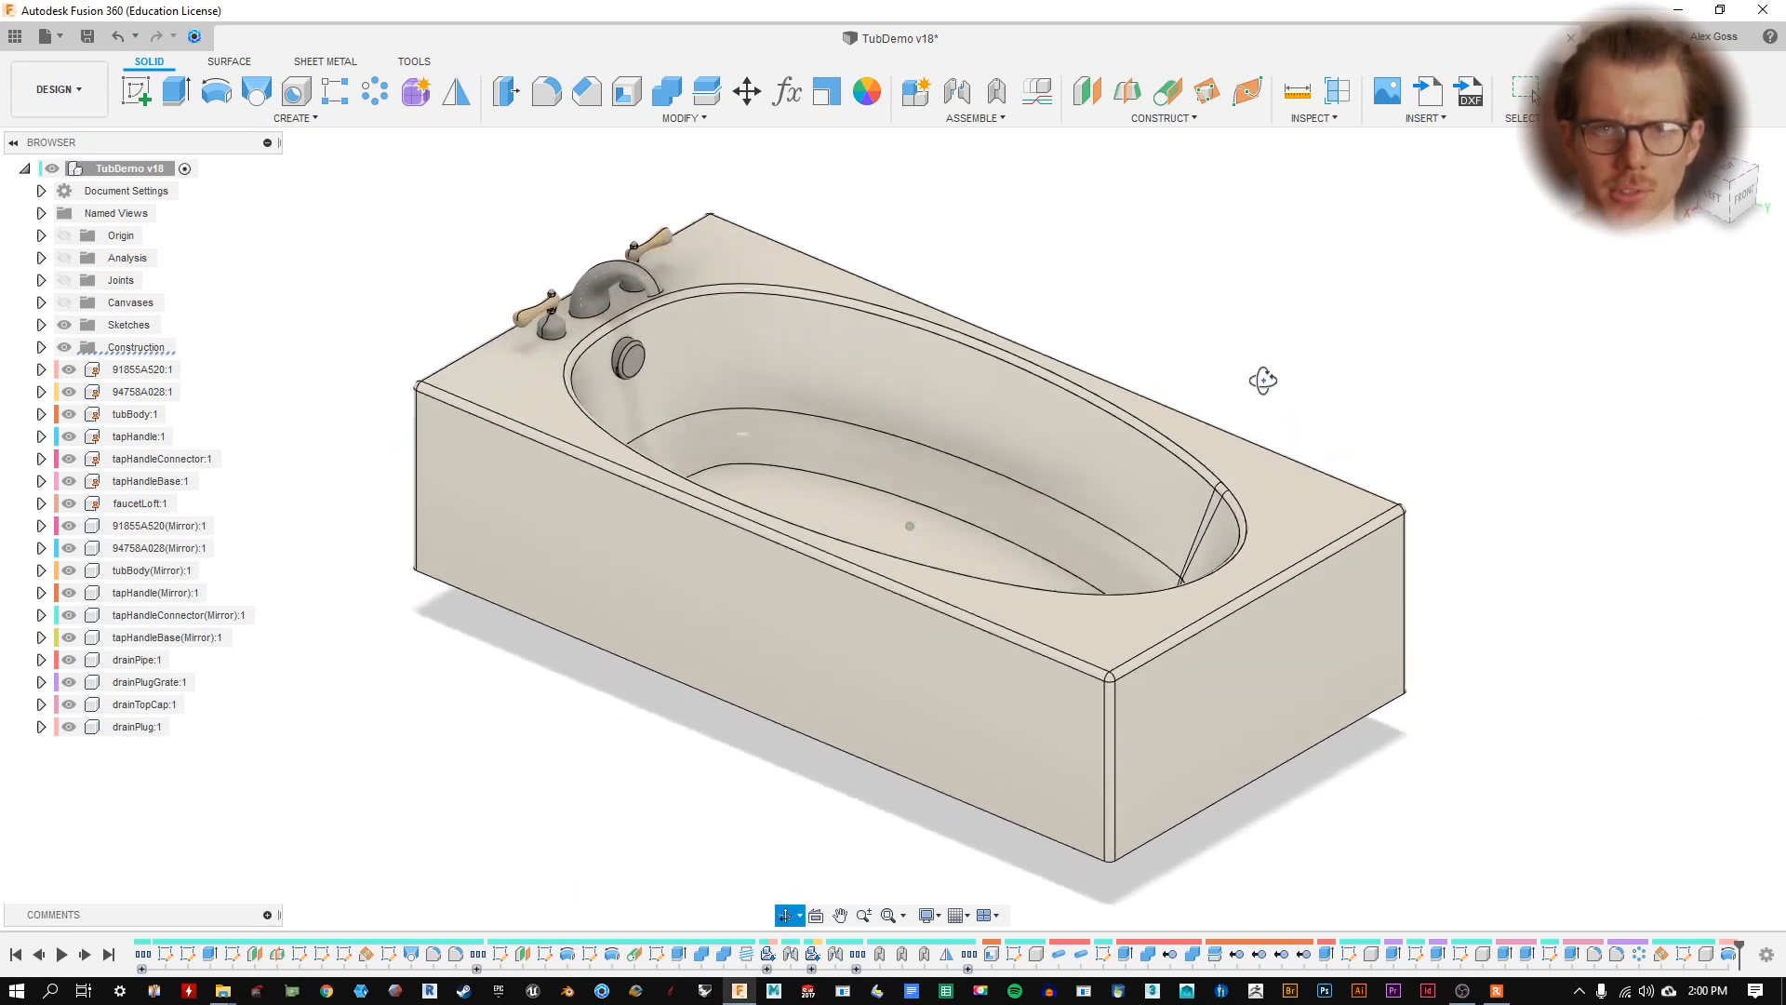
pyautogui.moveTo(1102, 304); pyautogui.dragTo(1063, 335, button='middle')
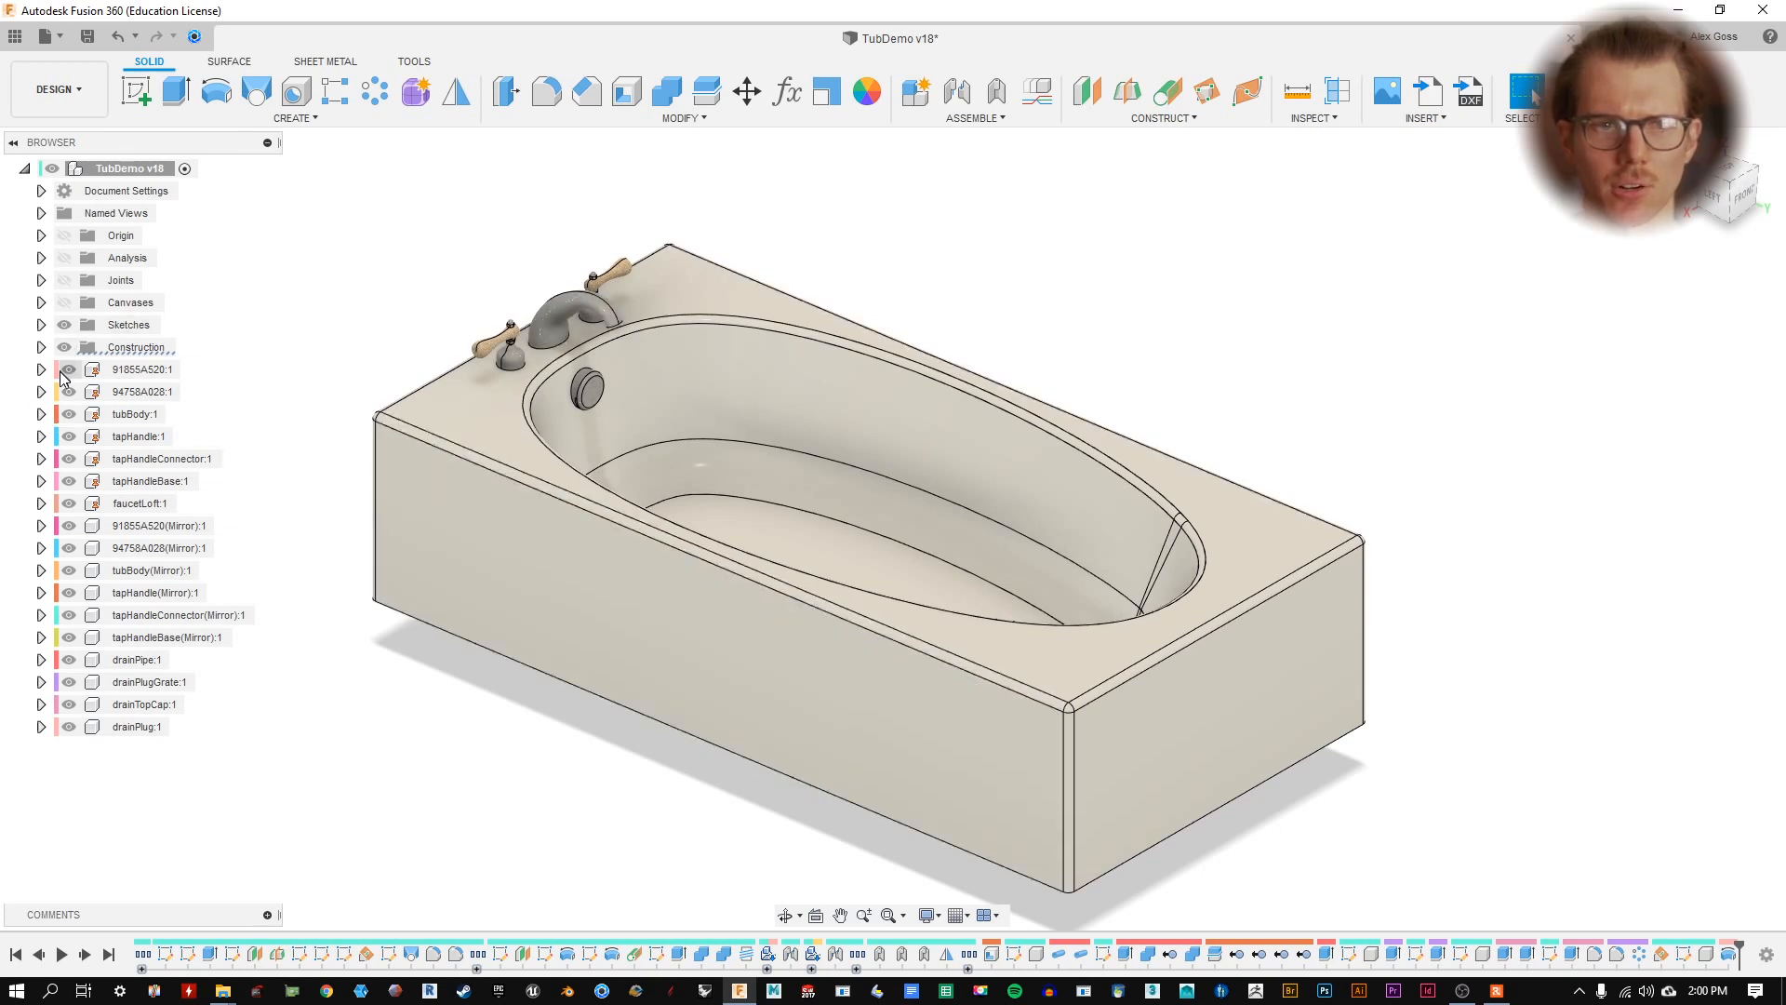
pyautogui.click(64, 303)
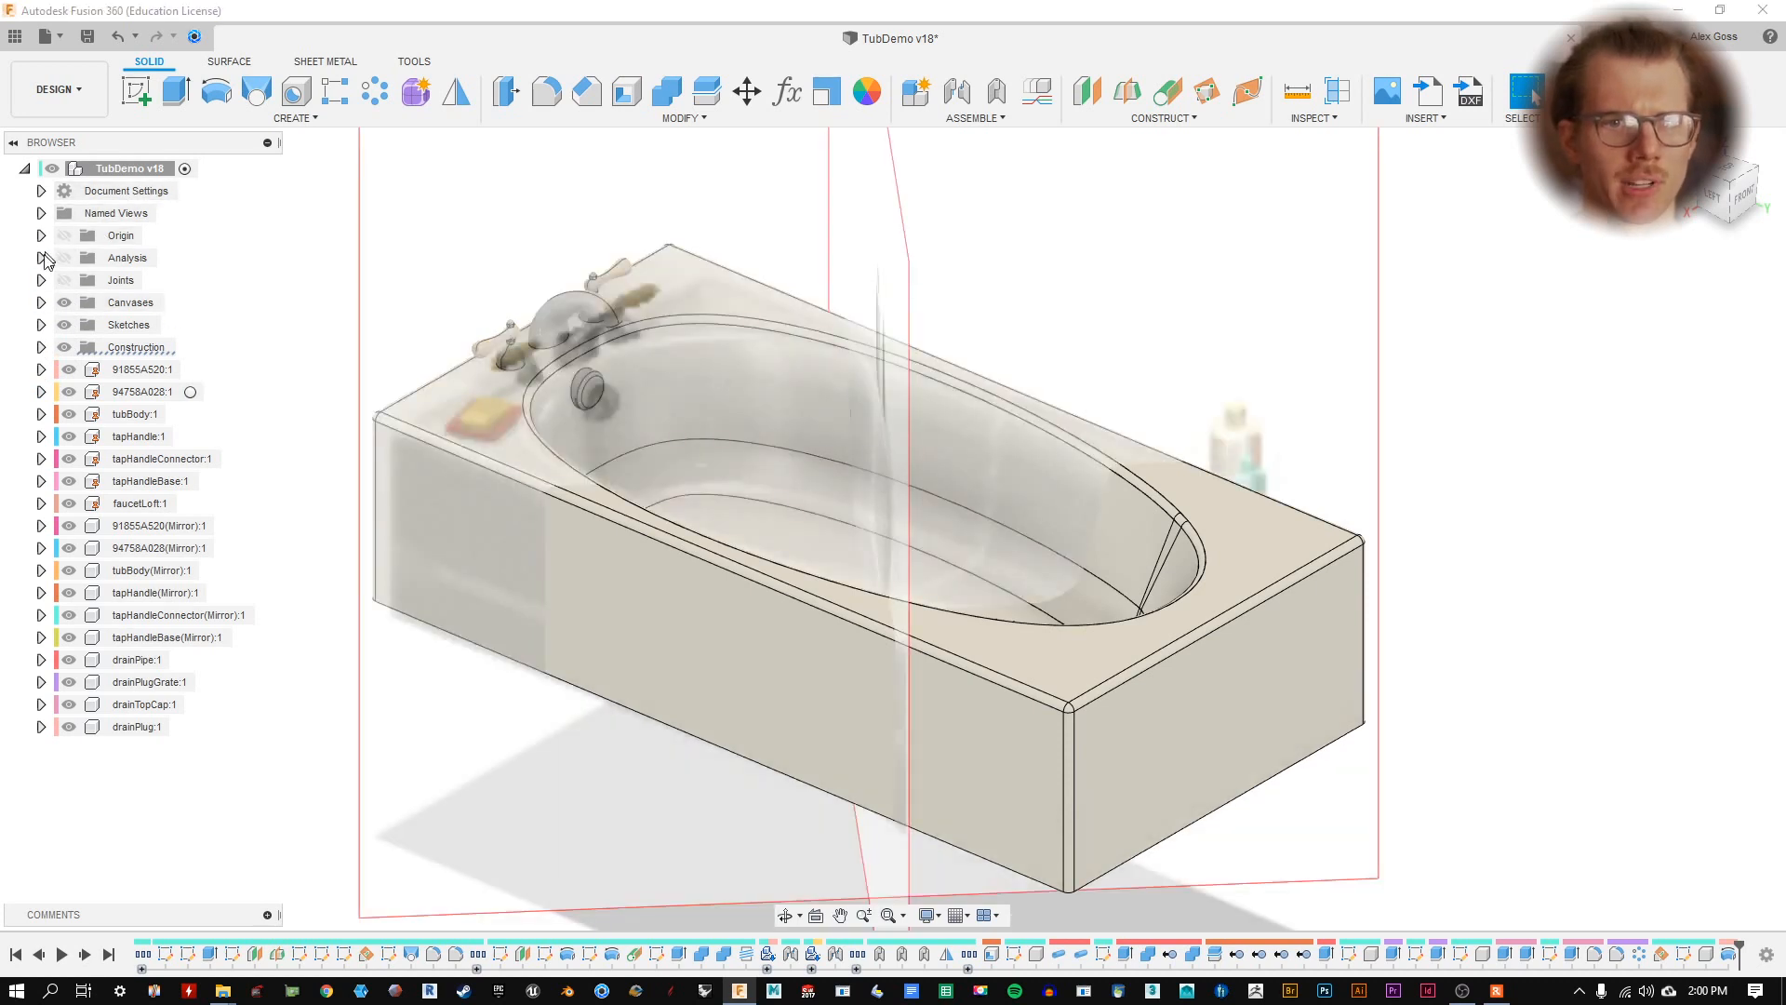
pyautogui.click(41, 213)
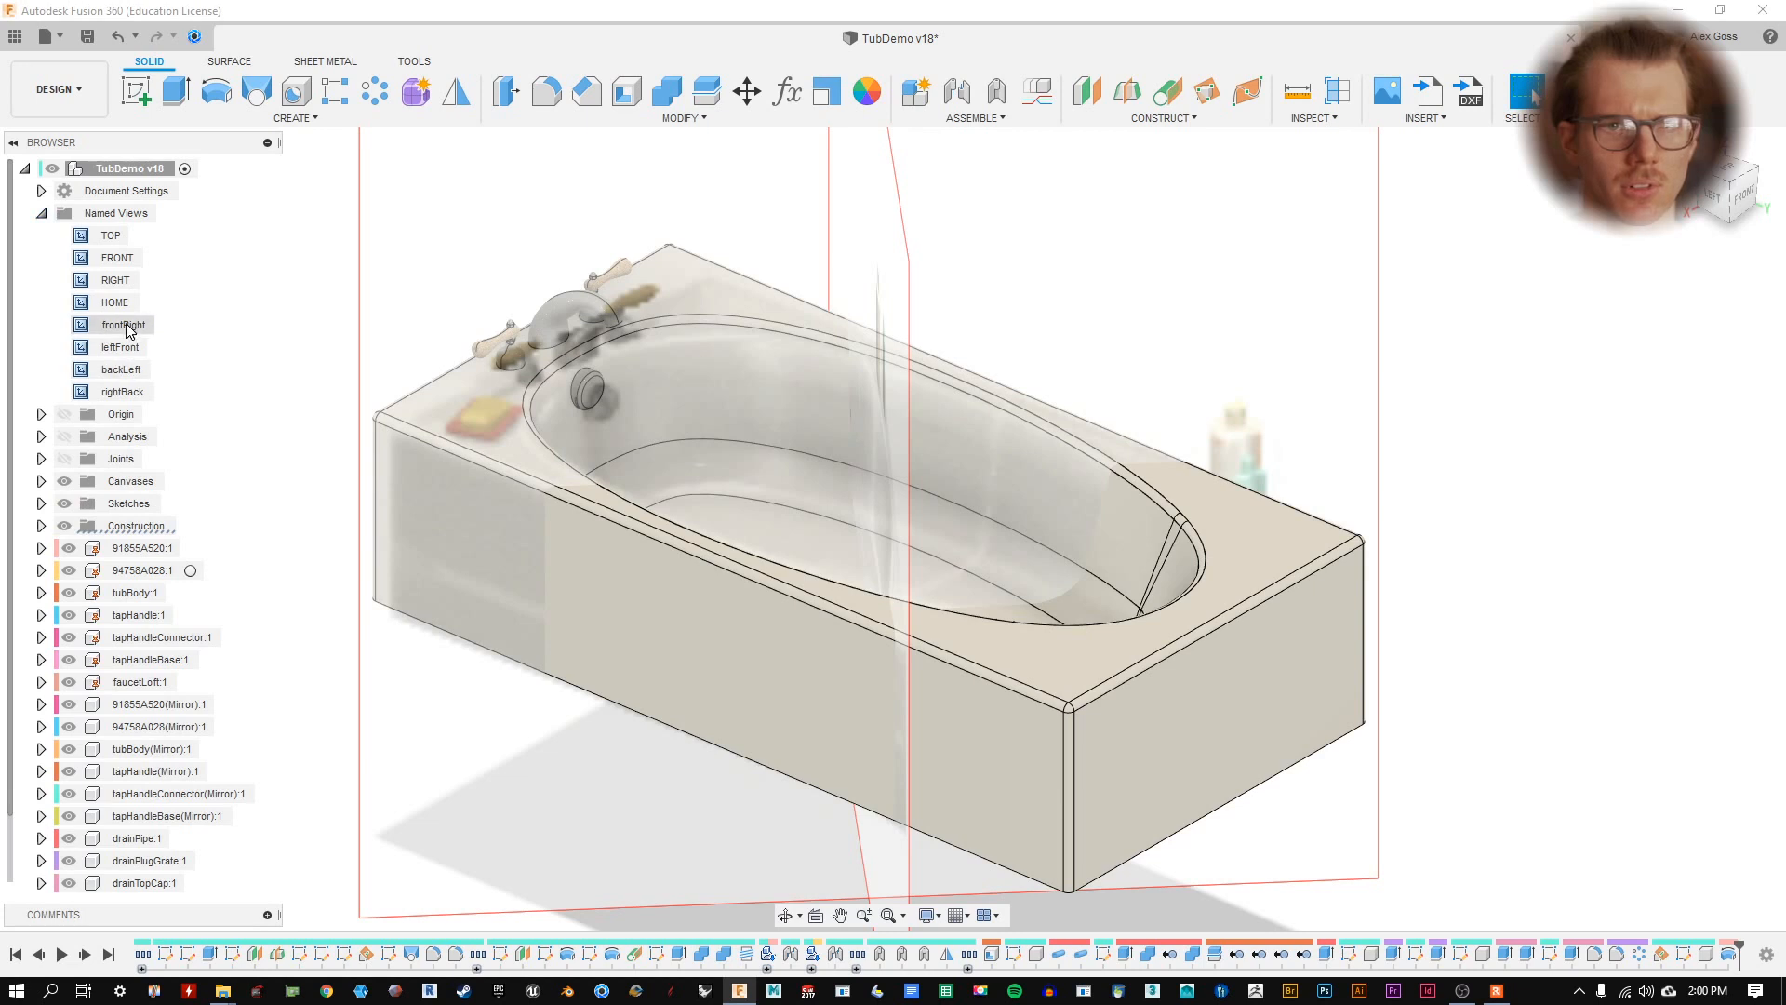
pyautogui.doubleClick(120, 347)
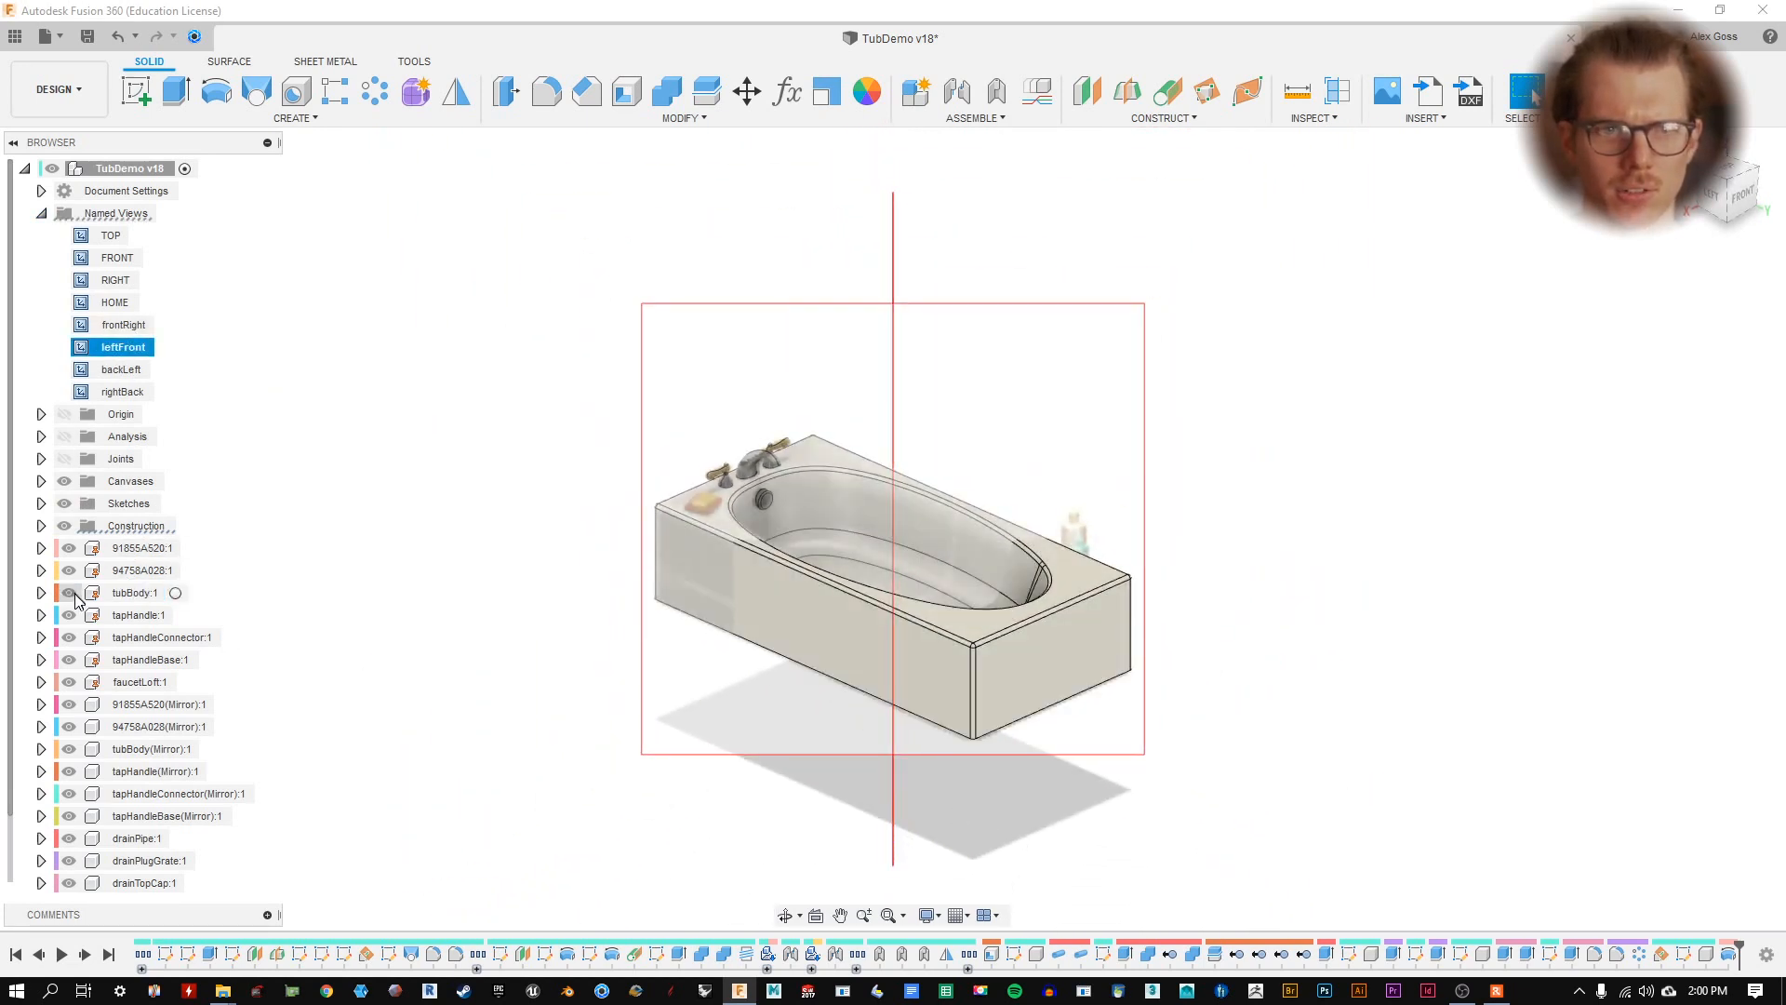
# - Hide the tubBody component and check the contents of its Bodies folder
pyautogui.click(66, 594)
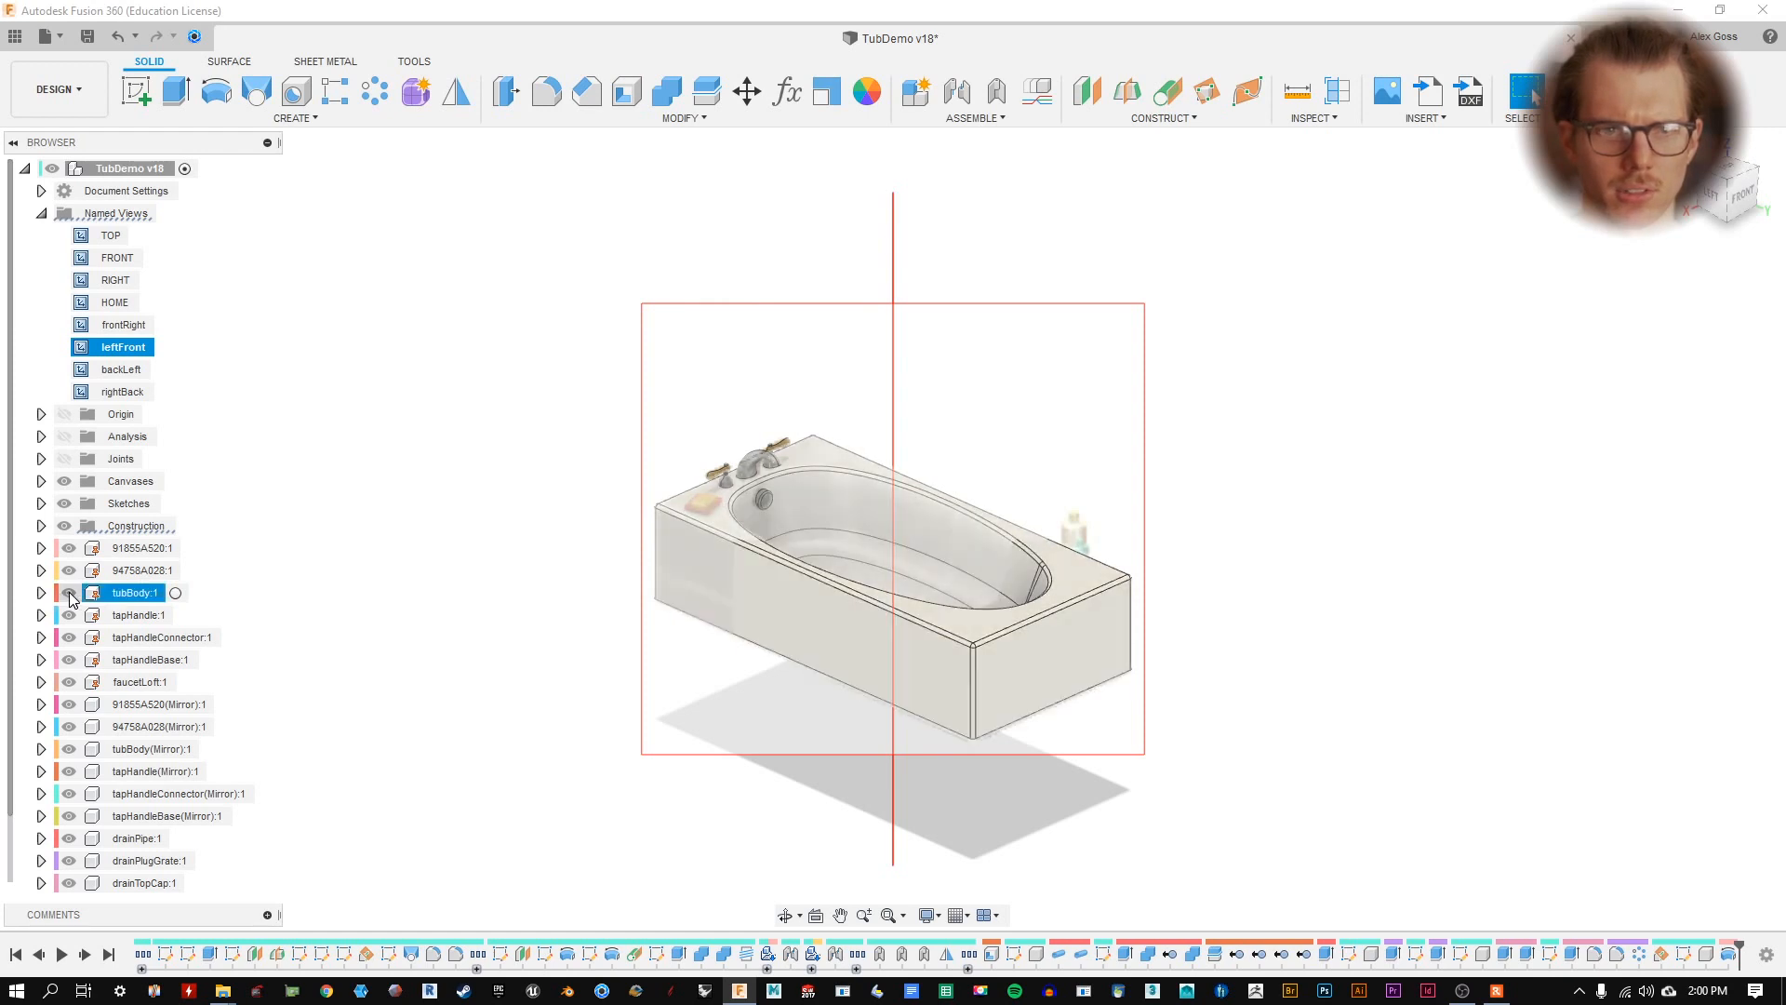
pyautogui.click(416, 683)
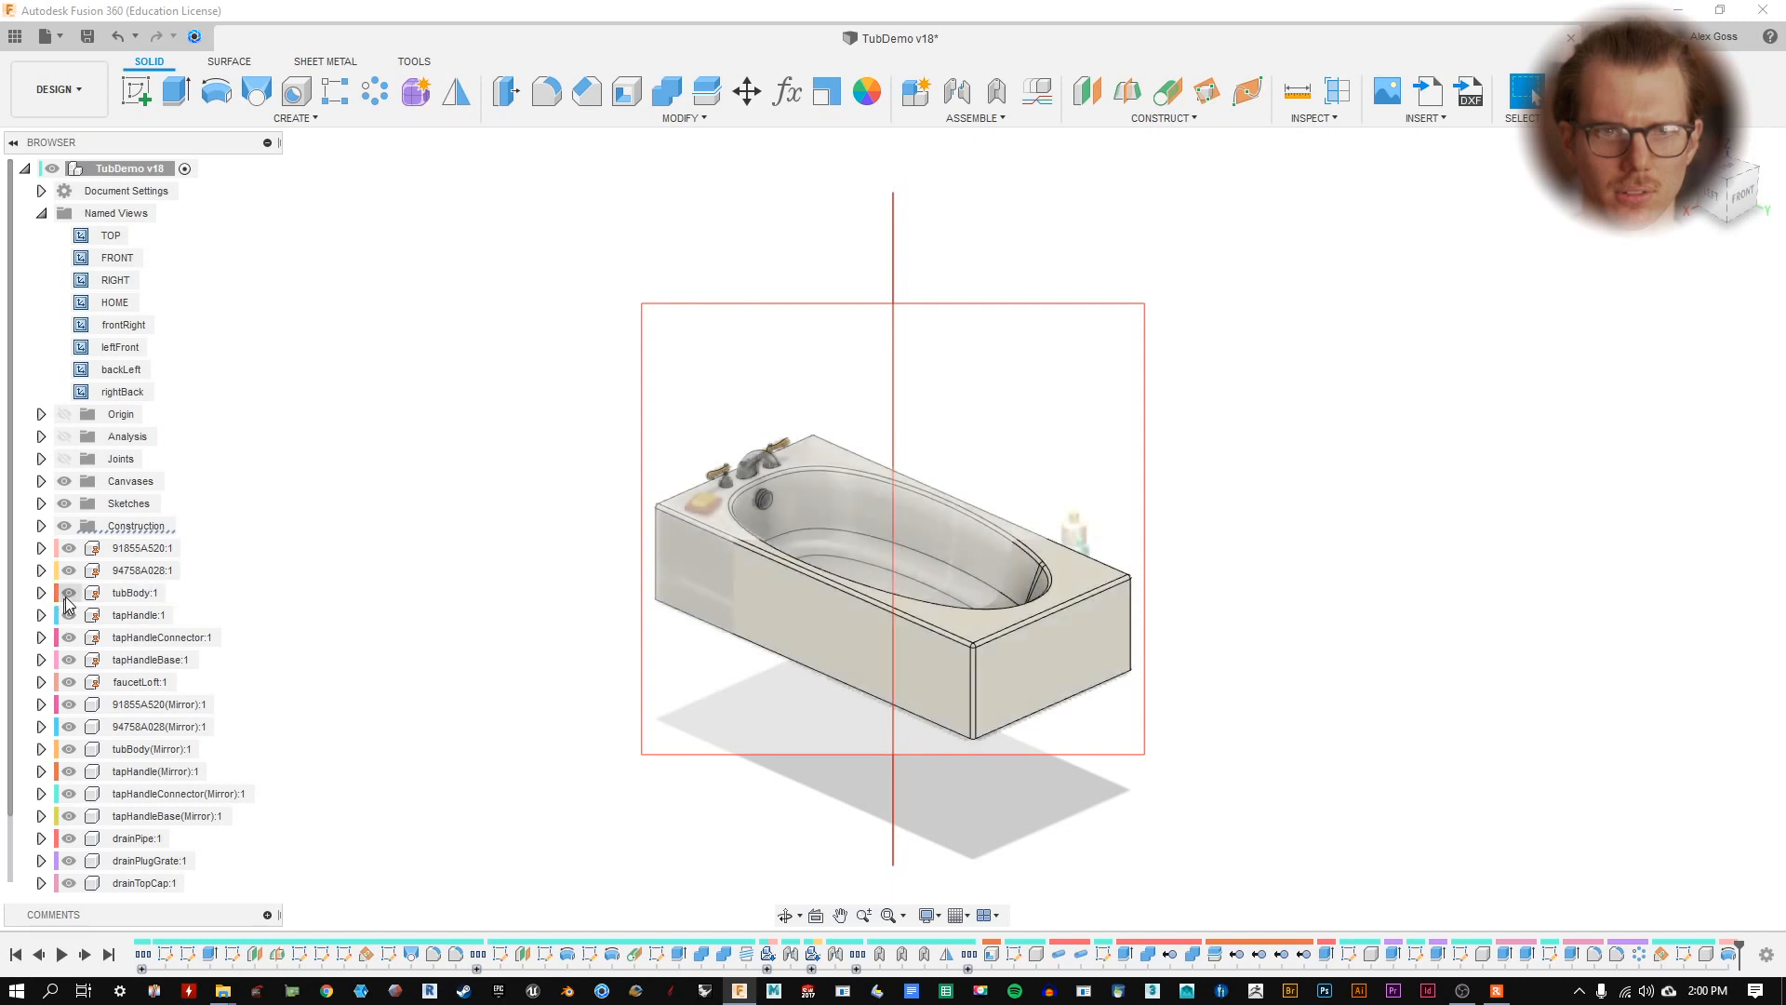
pyautogui.click(41, 592)
pyautogui.scroll(-1, 41, 592)
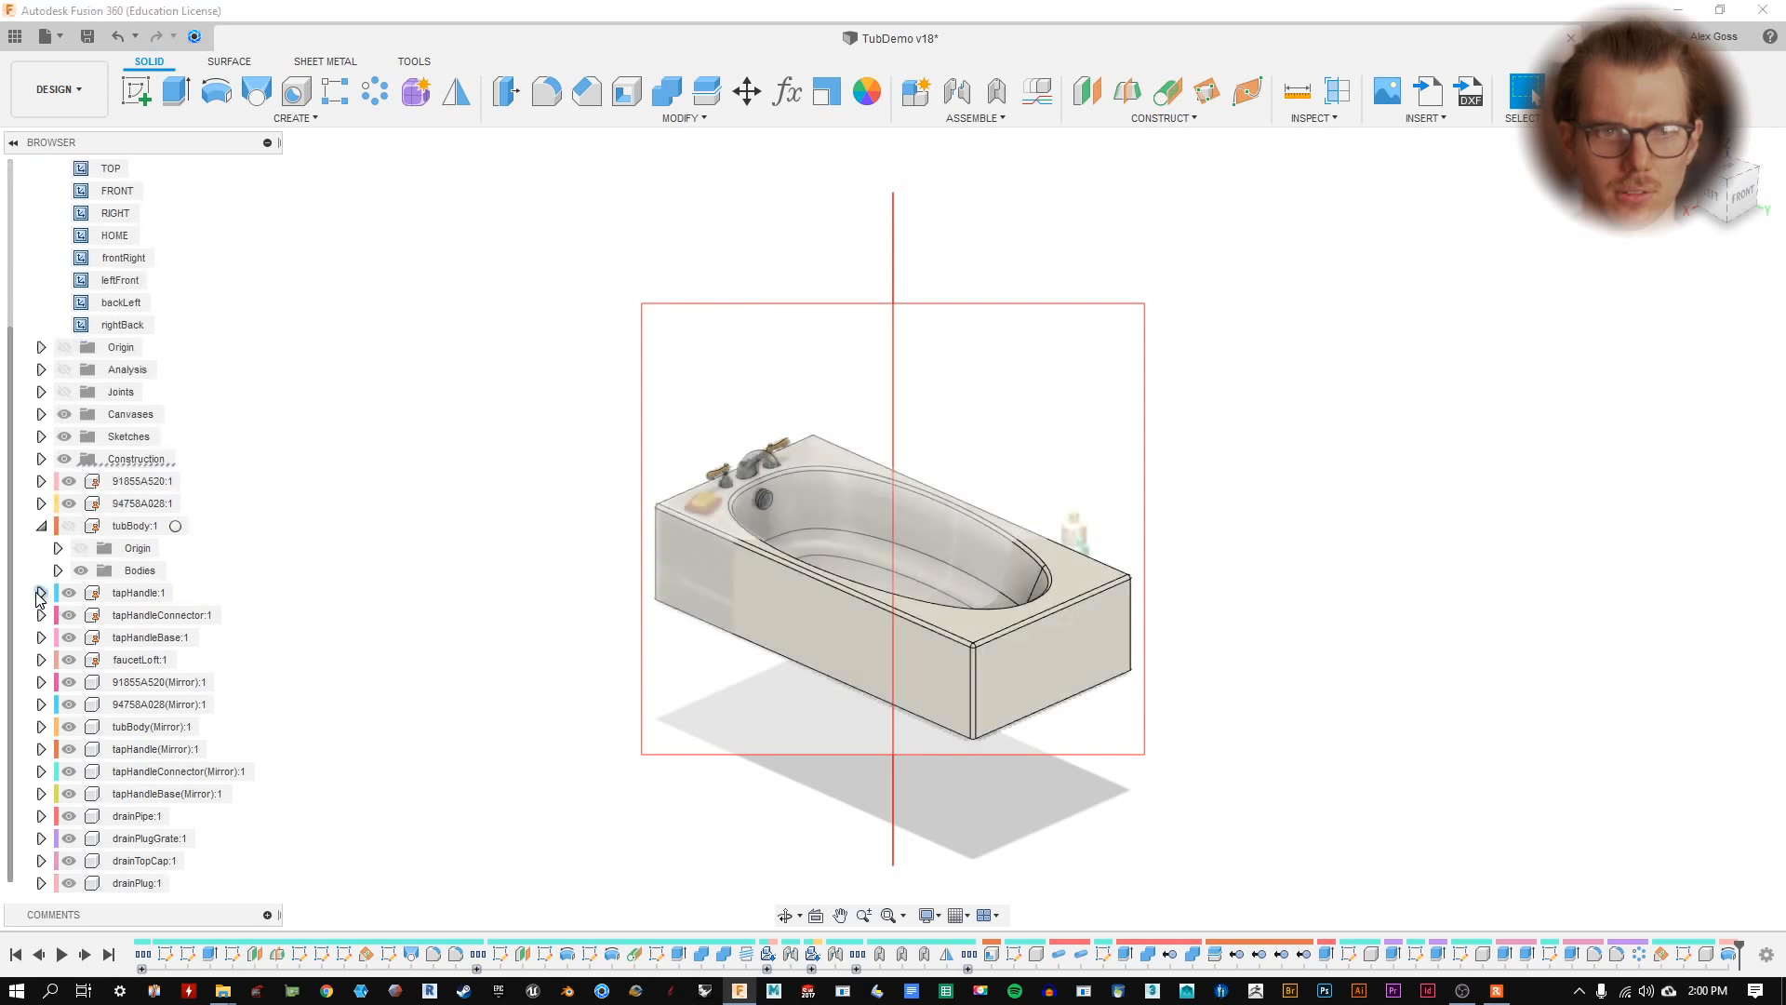
pyautogui.click(58, 571)
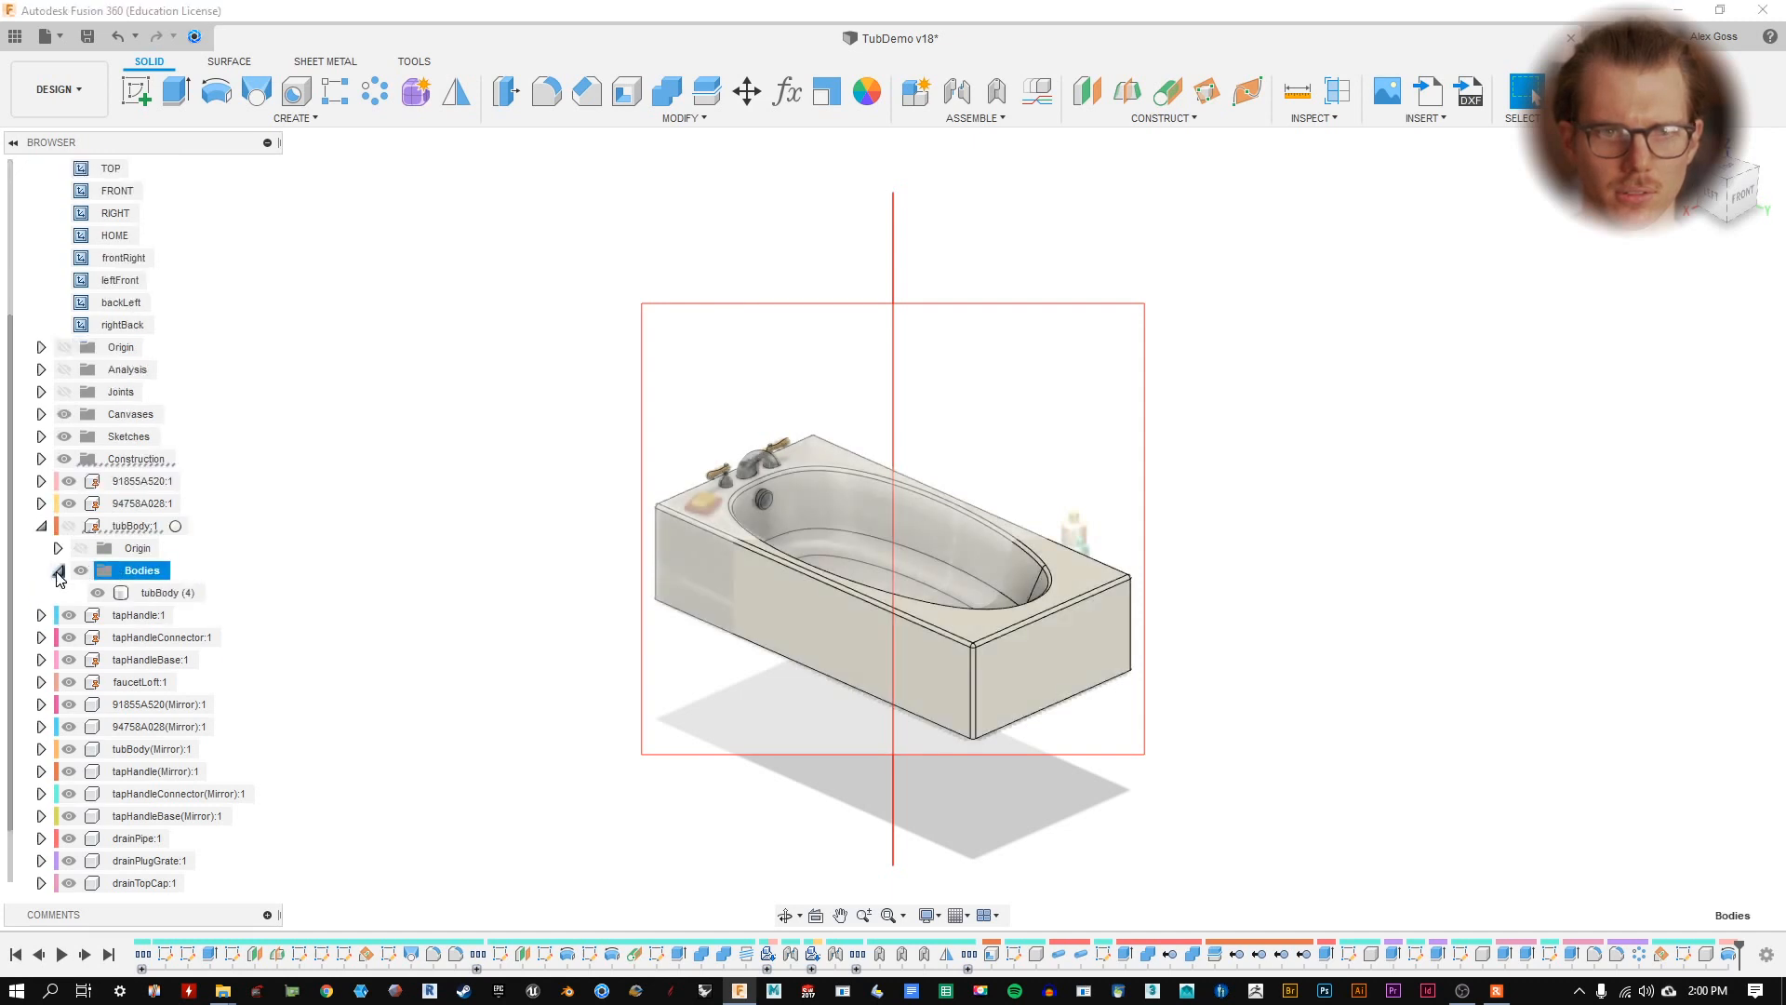
pyautogui.click(57, 570)
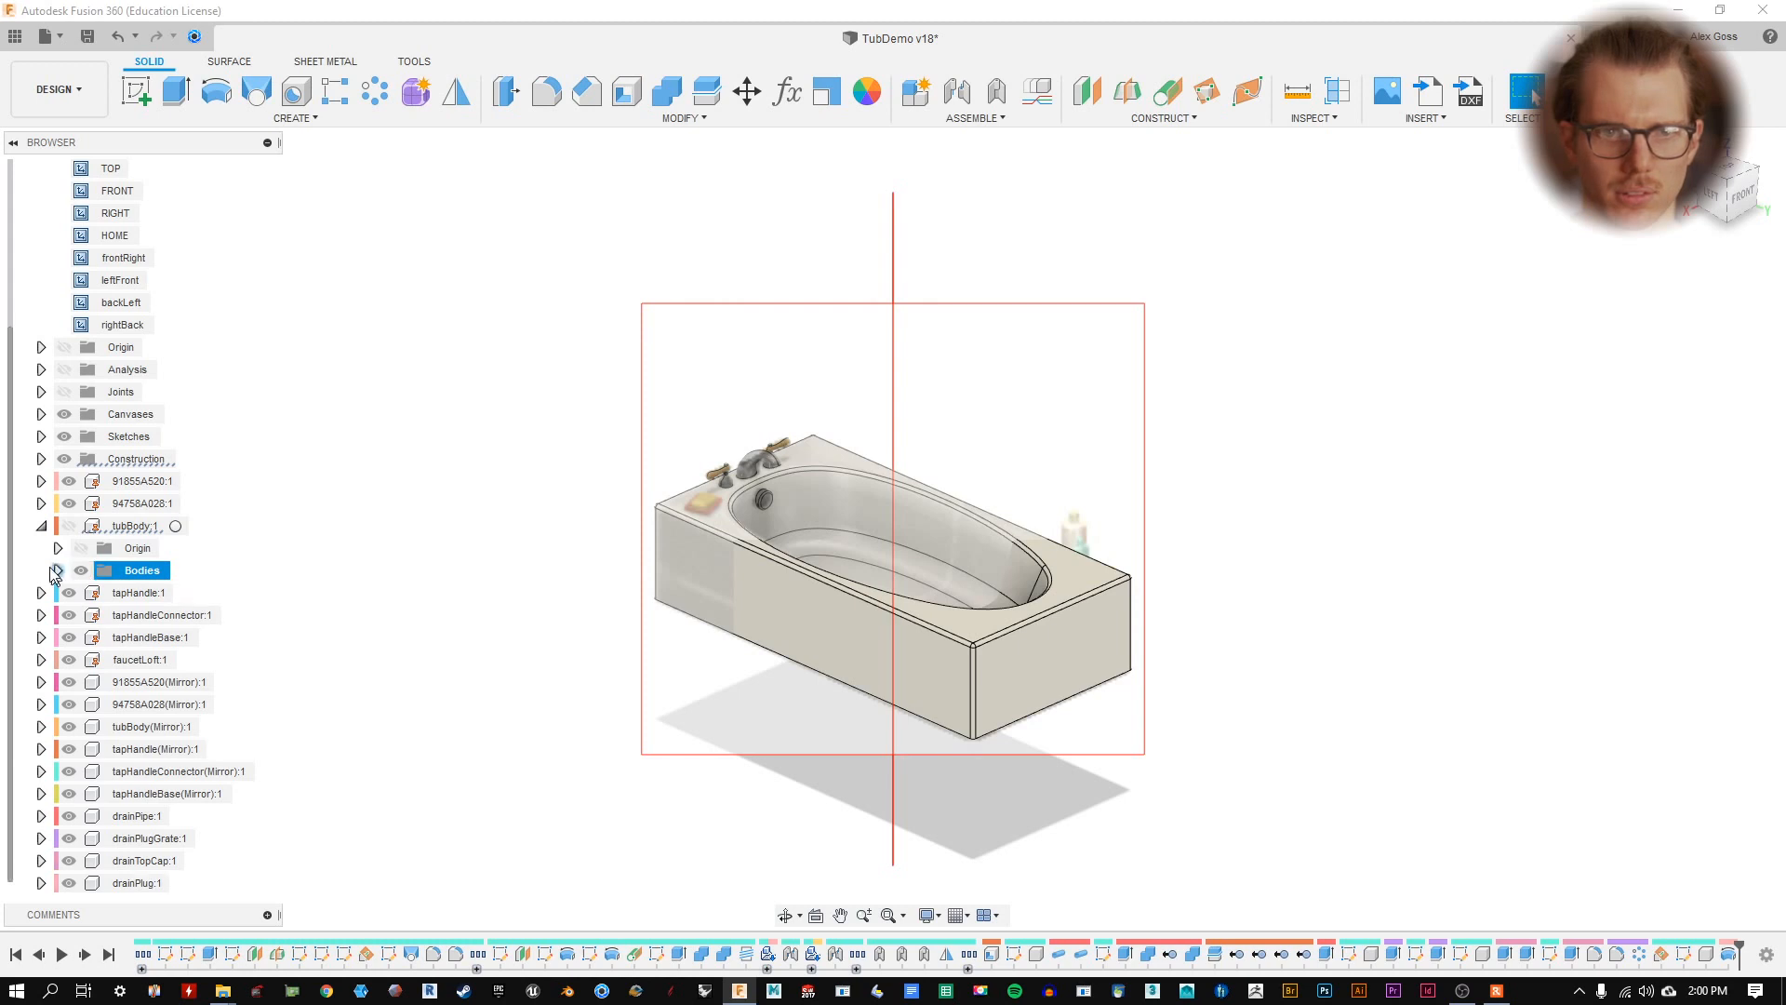
pyautogui.click(41, 525)
# - Hide the tub body still displayed in the model so the canvas image is exposed
pyautogui.click(776, 632)
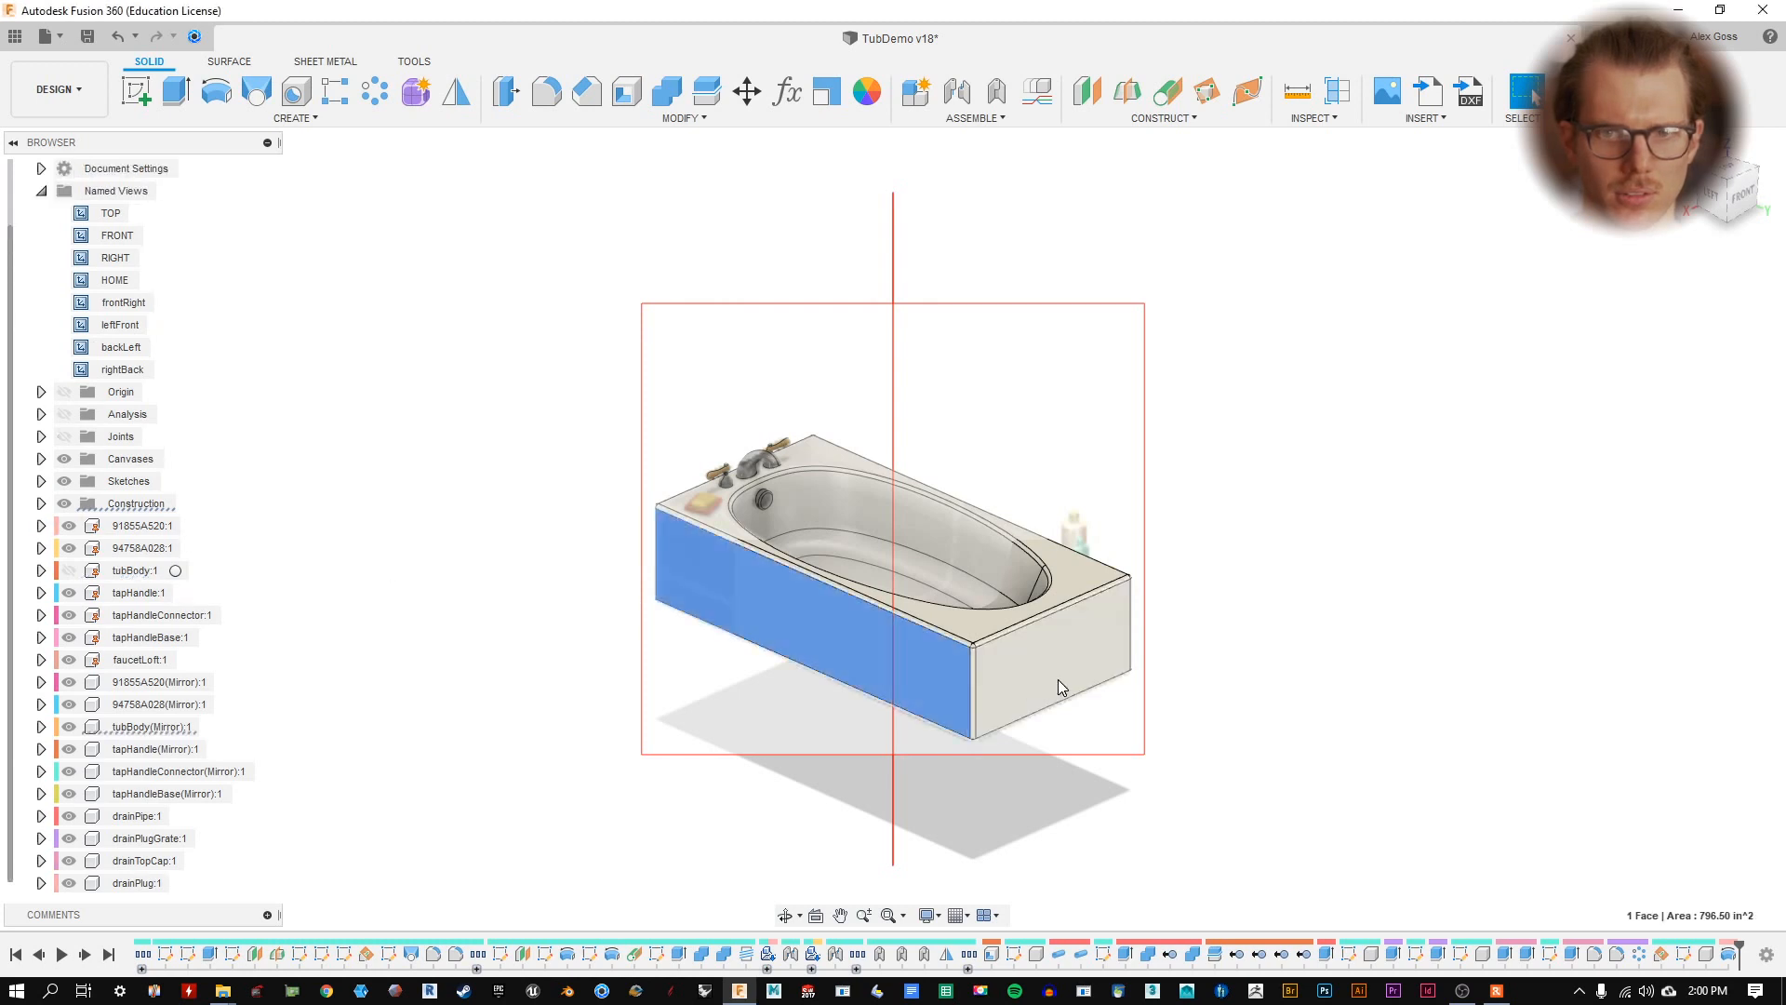
pyautogui.rightClick(1003, 671)
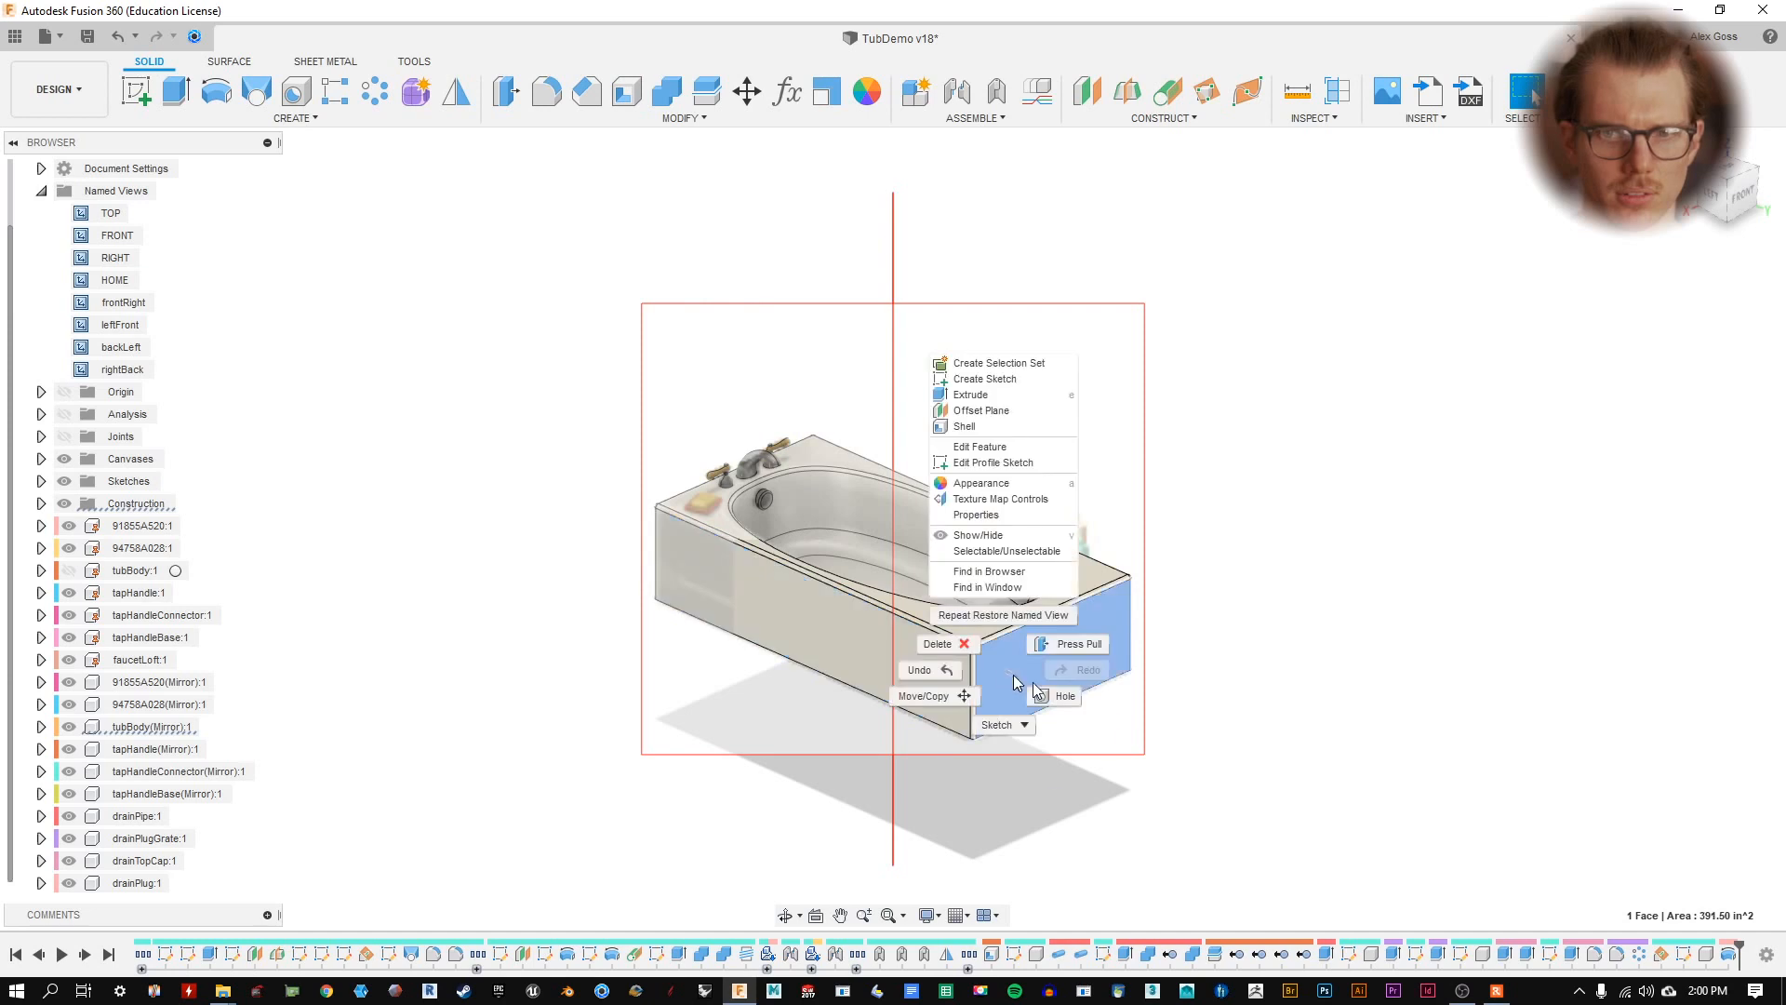
pyautogui.click(1027, 545)
pyautogui.scroll(3, 1163, 595)
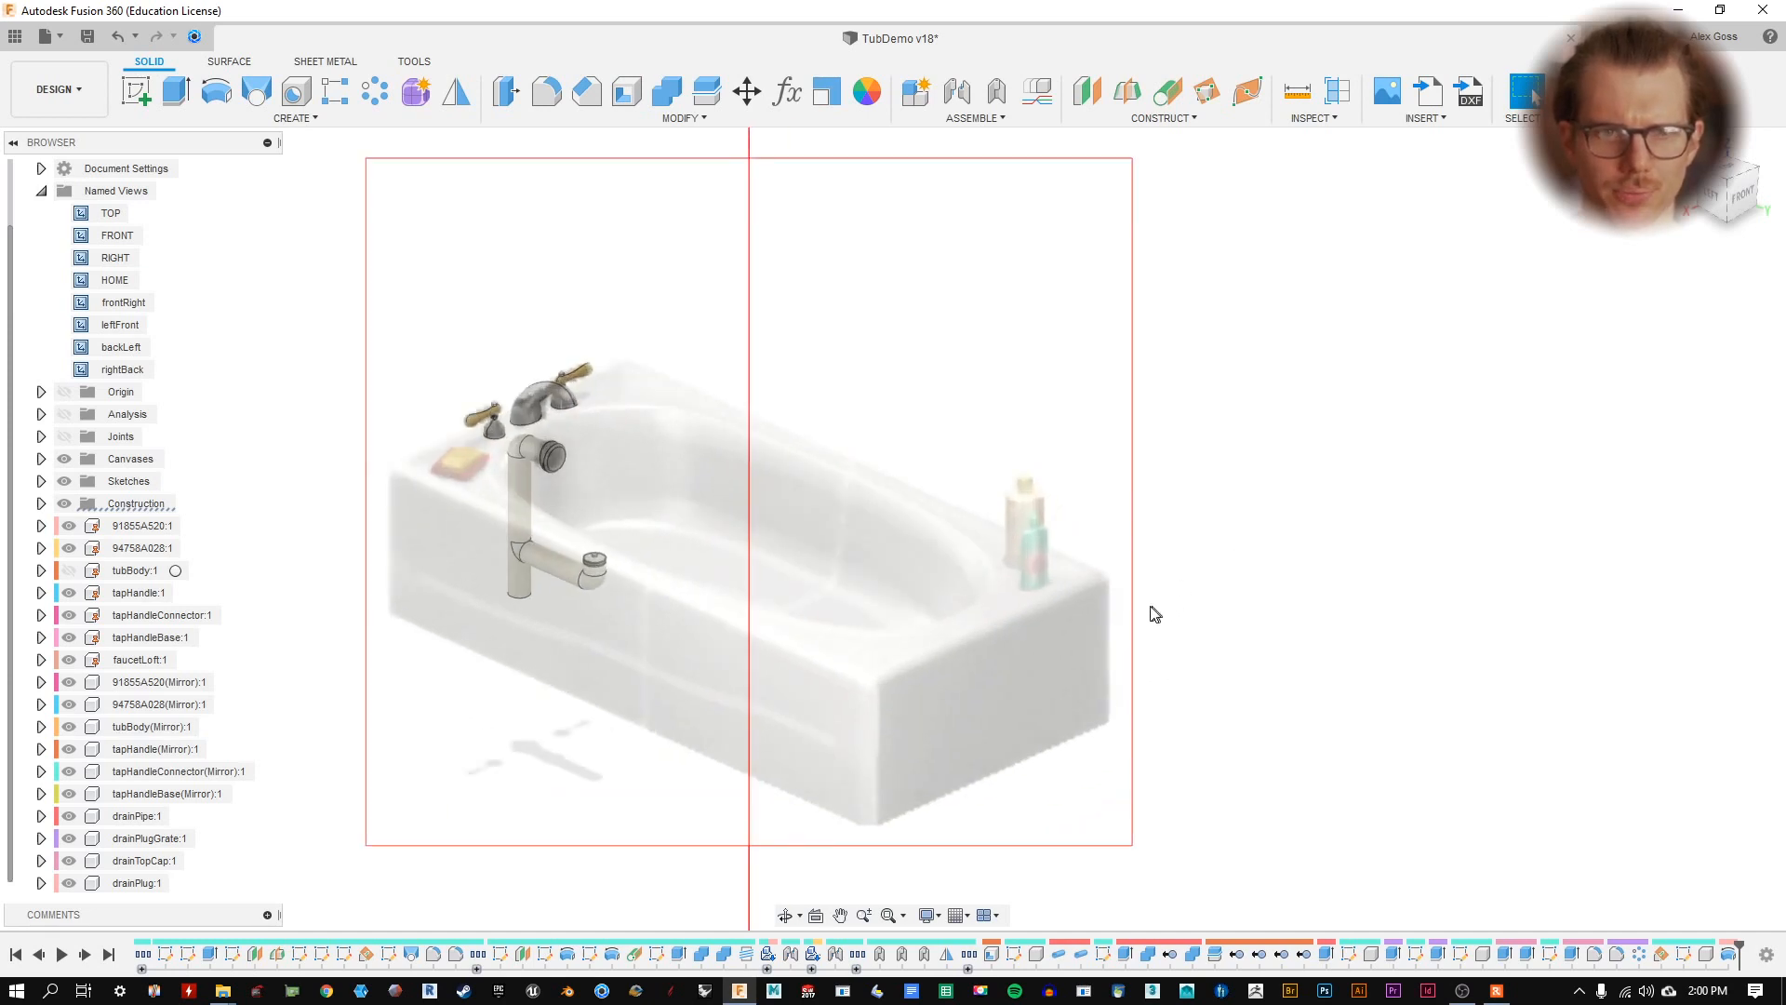
# - Show the tubBody component over the canvas image and hide the canvases
pyautogui.click(67, 573)
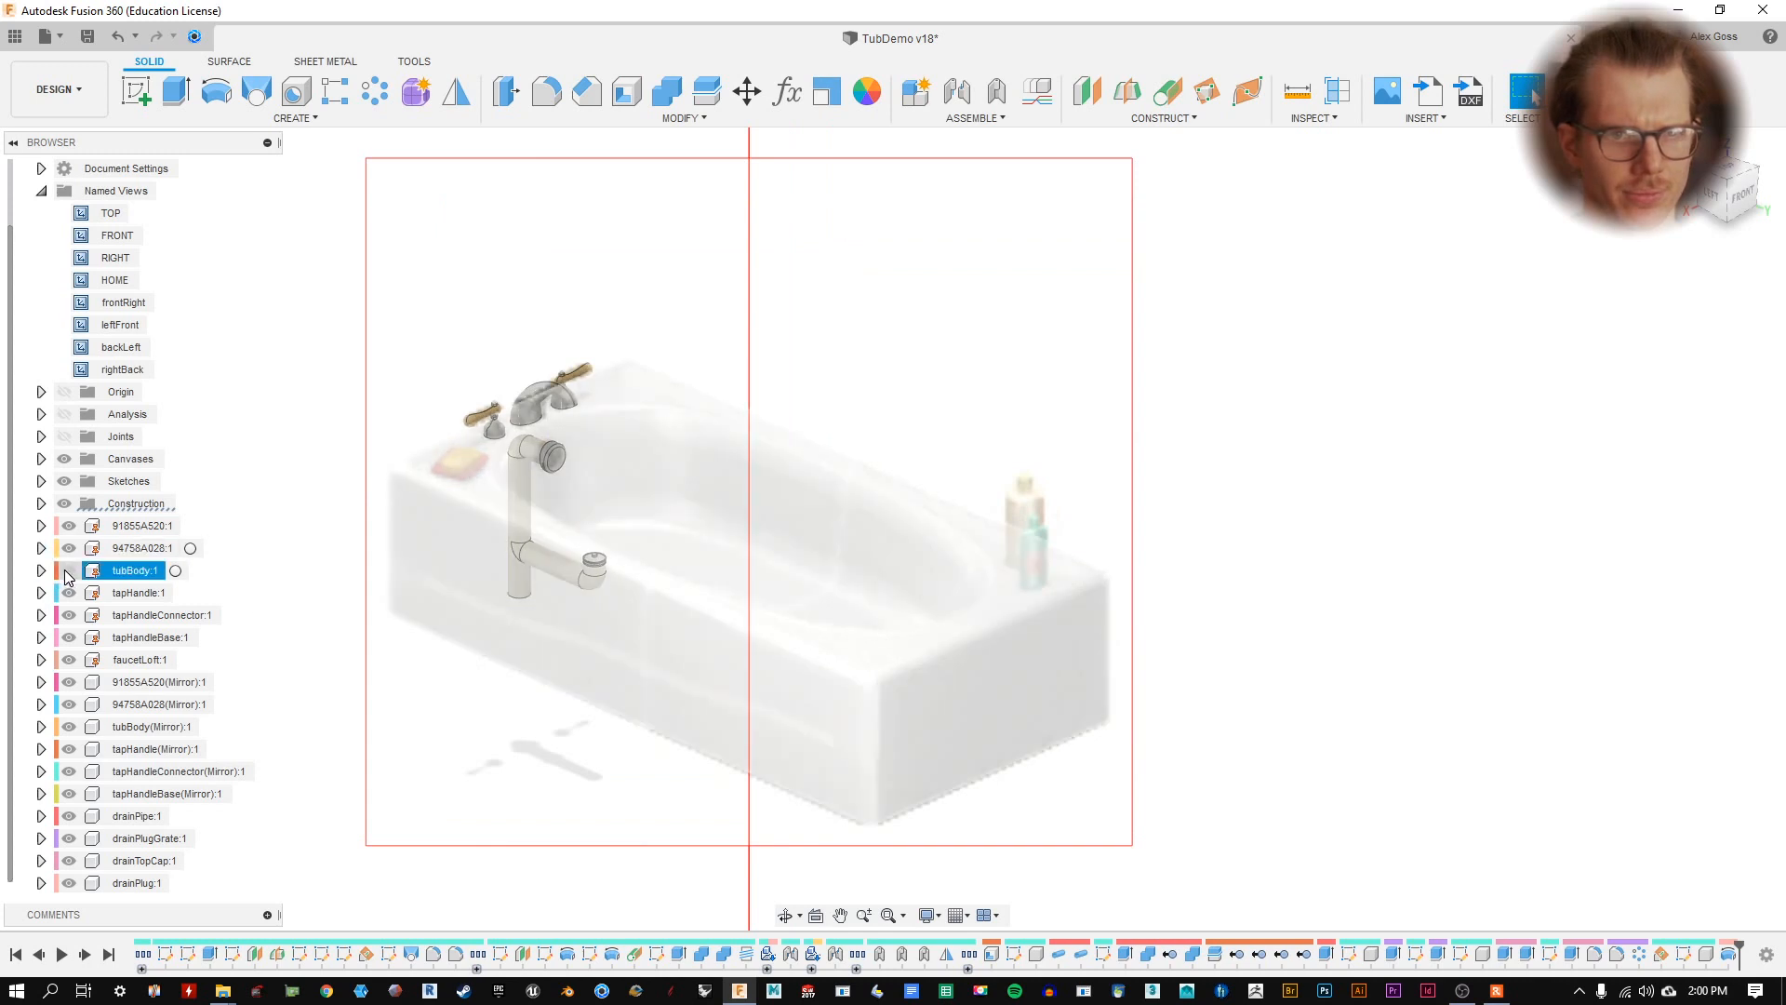
pyautogui.click(65, 570)
pyautogui.click(67, 572)
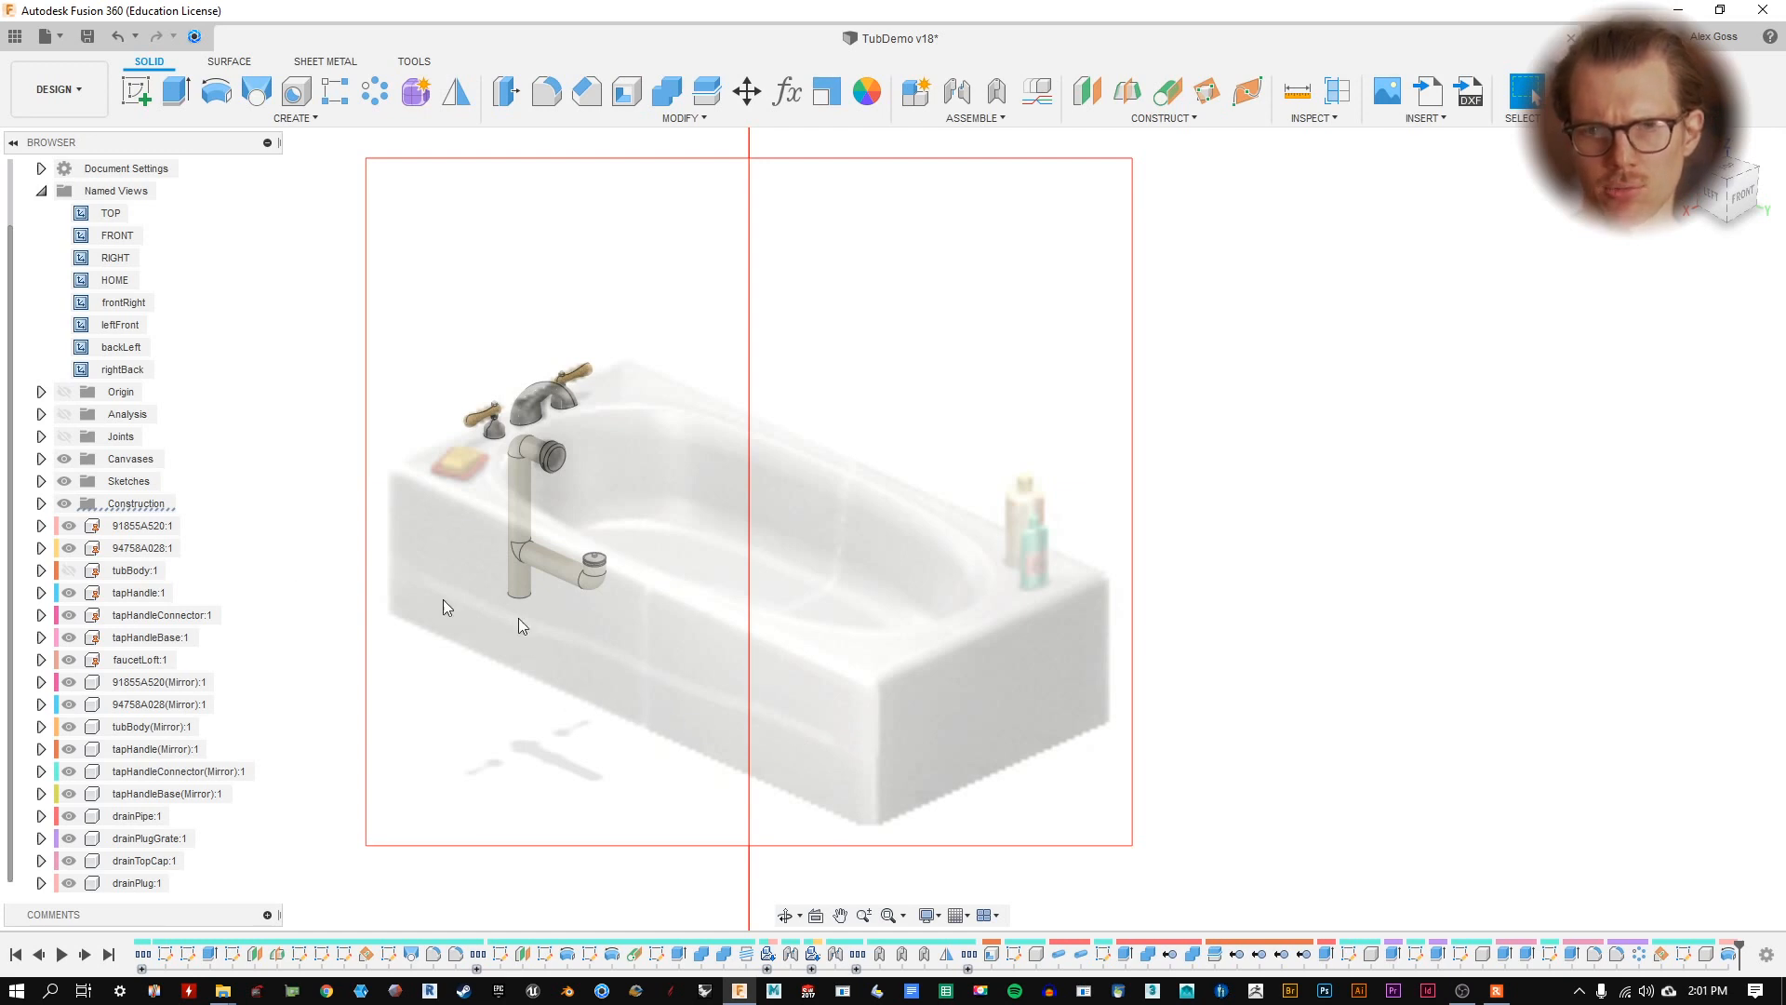
pyautogui.click(69, 571)
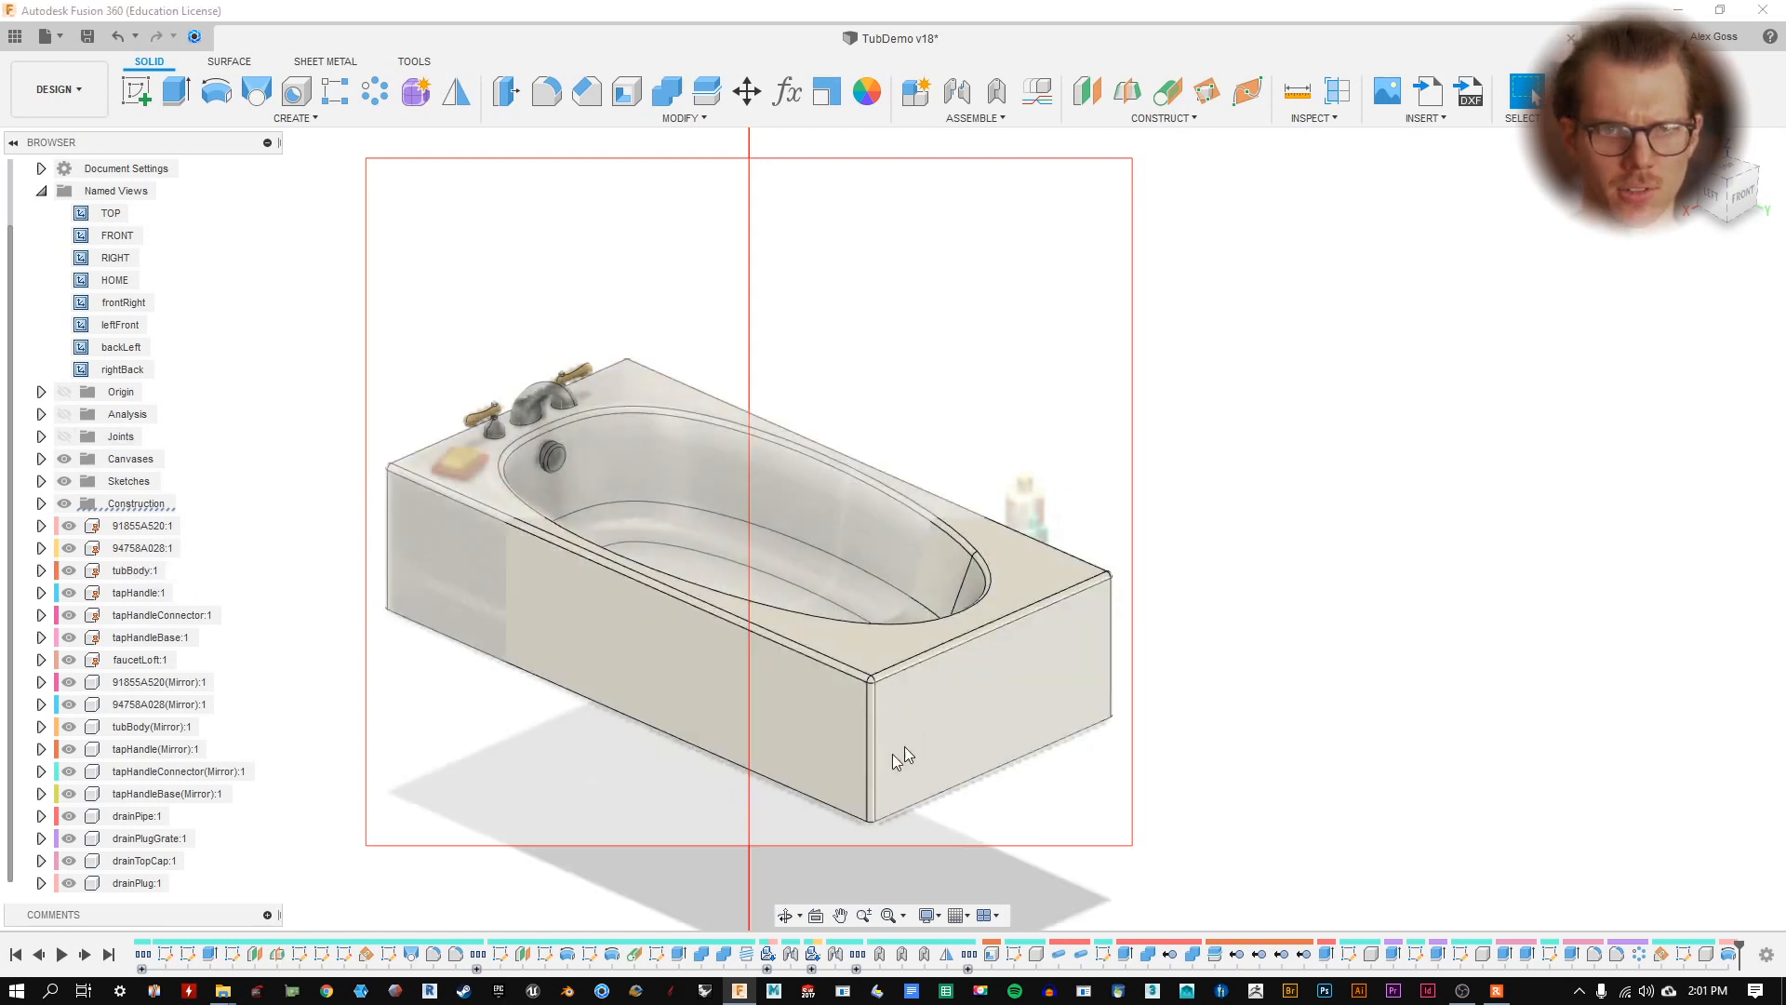
pyautogui.click(63, 459)
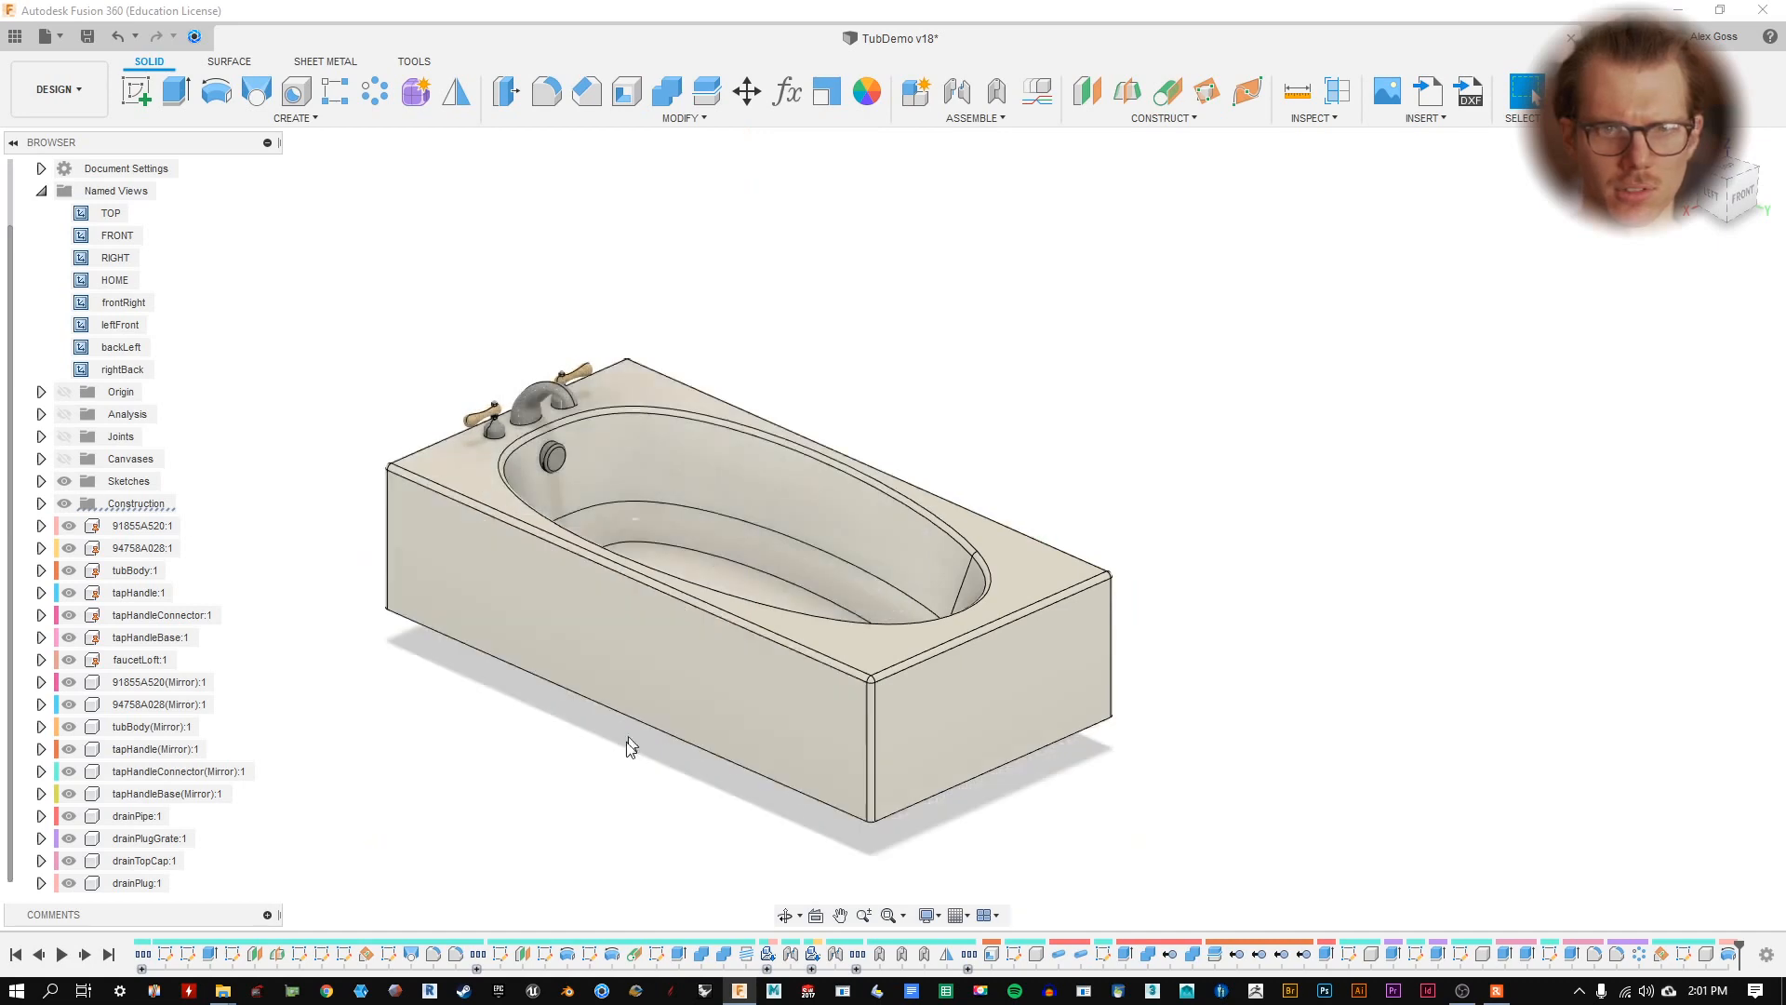
# - Examine the hollow underside of the tub, including its outer walls, basin and drain pipe
pyautogui.click(784, 914)
pyautogui.moveTo(633, 735); pyautogui.dragTo(605, 518)
pyautogui.keyDown('shift'); pyautogui.moveTo(605, 518); pyautogui.dragTo(589, 545, button='middle'); pyautogui.keyUp('shift')
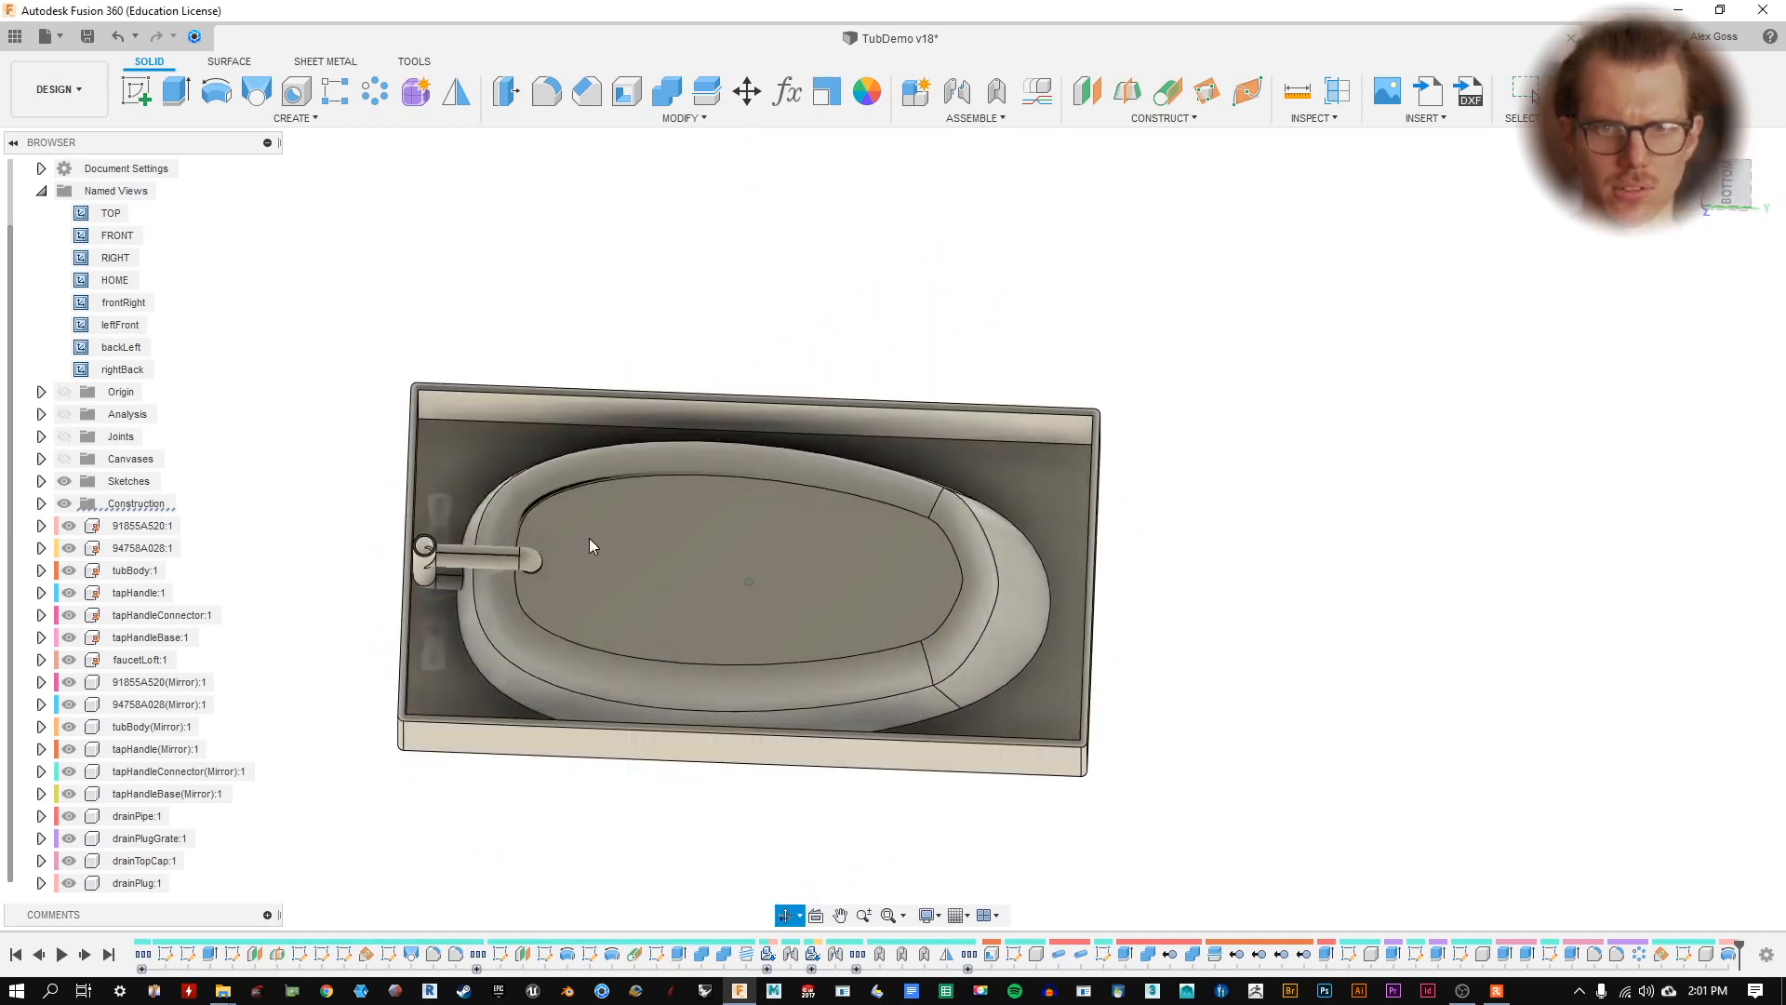
pyautogui.keyDown('shift'); pyautogui.moveTo(750, 460); pyautogui.dragTo(697, 494, button='middle'); pyautogui.keyUp('shift')
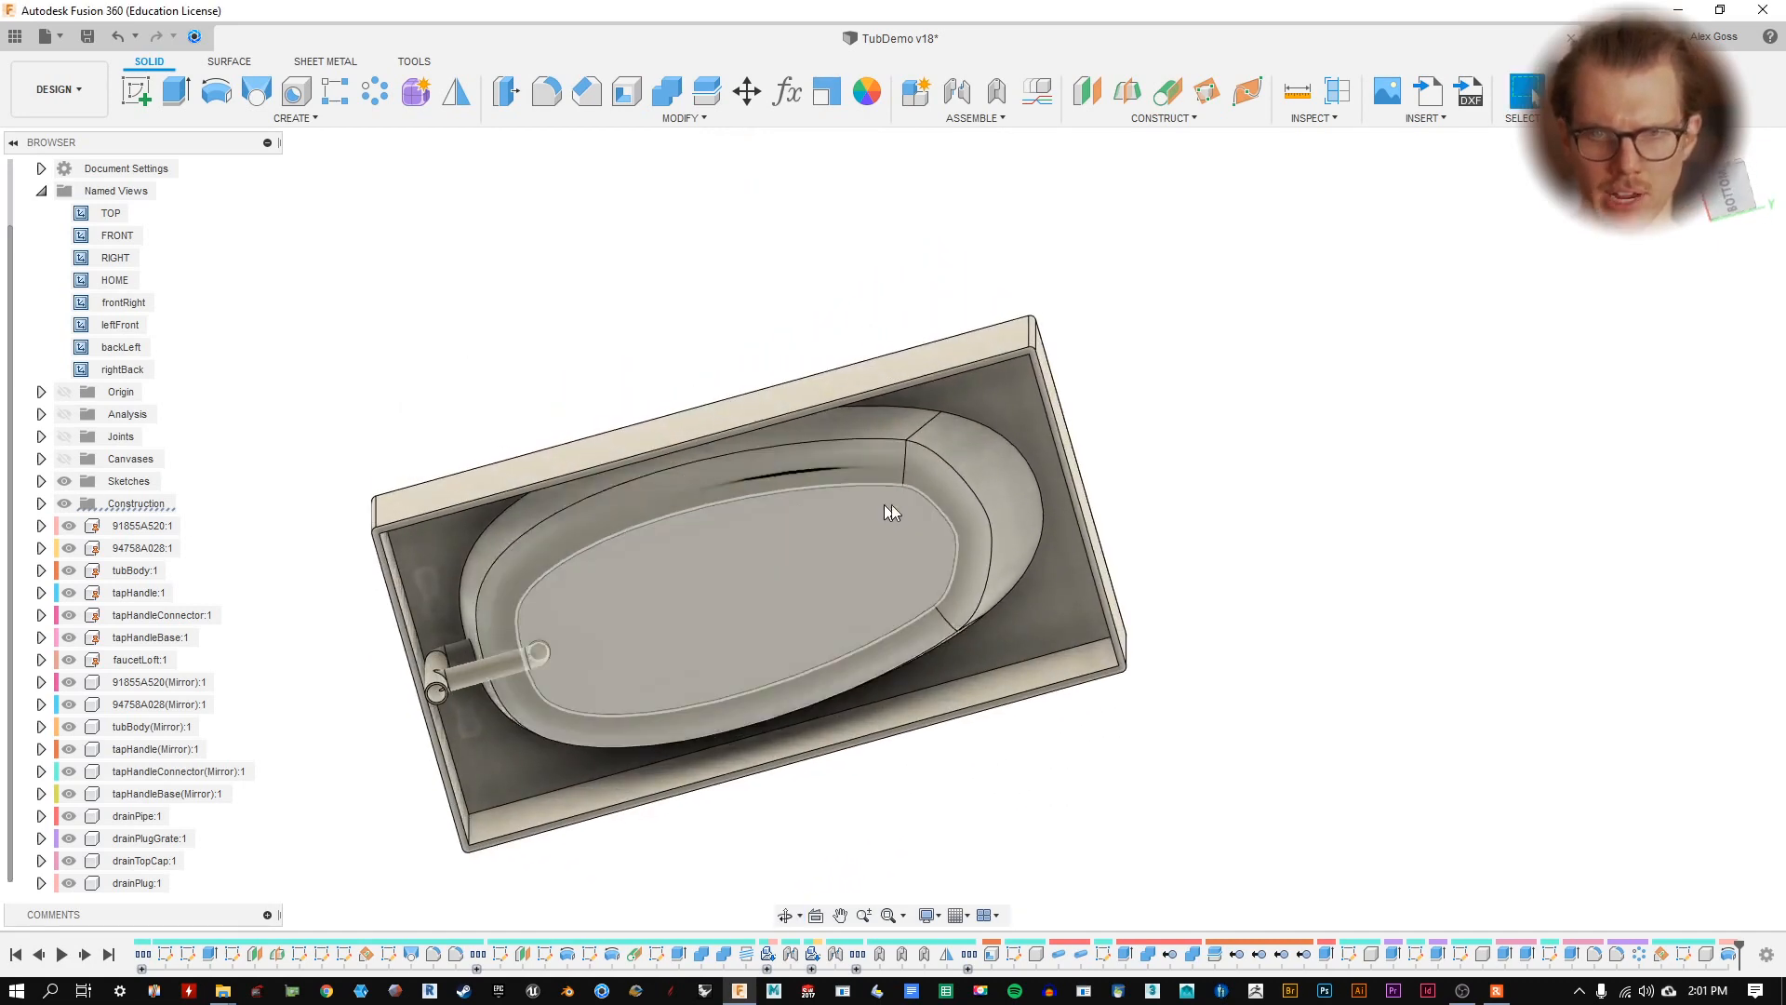
pyautogui.moveTo(891, 504)
pyautogui.keyDown('shift'); pyautogui.mouseDown(button='middle')
pyautogui.moveTo(628, 581)
pyautogui.moveTo(605, 530)
pyautogui.moveTo(642, 566)
pyautogui.moveTo(640, 344)
pyautogui.moveTo(656, 516)
pyautogui.moveTo(663, 383)
pyautogui.moveTo(744, 470)
pyautogui.moveTo(548, 477)
pyautogui.moveTo(753, 498)
pyautogui.moveTo(812, 403)
pyautogui.moveTo(790, 531)
pyautogui.moveTo(730, 427)
pyautogui.moveTo(912, 498)
pyautogui.mouseUp(button='middle'); pyautogui.keyUp('shift')
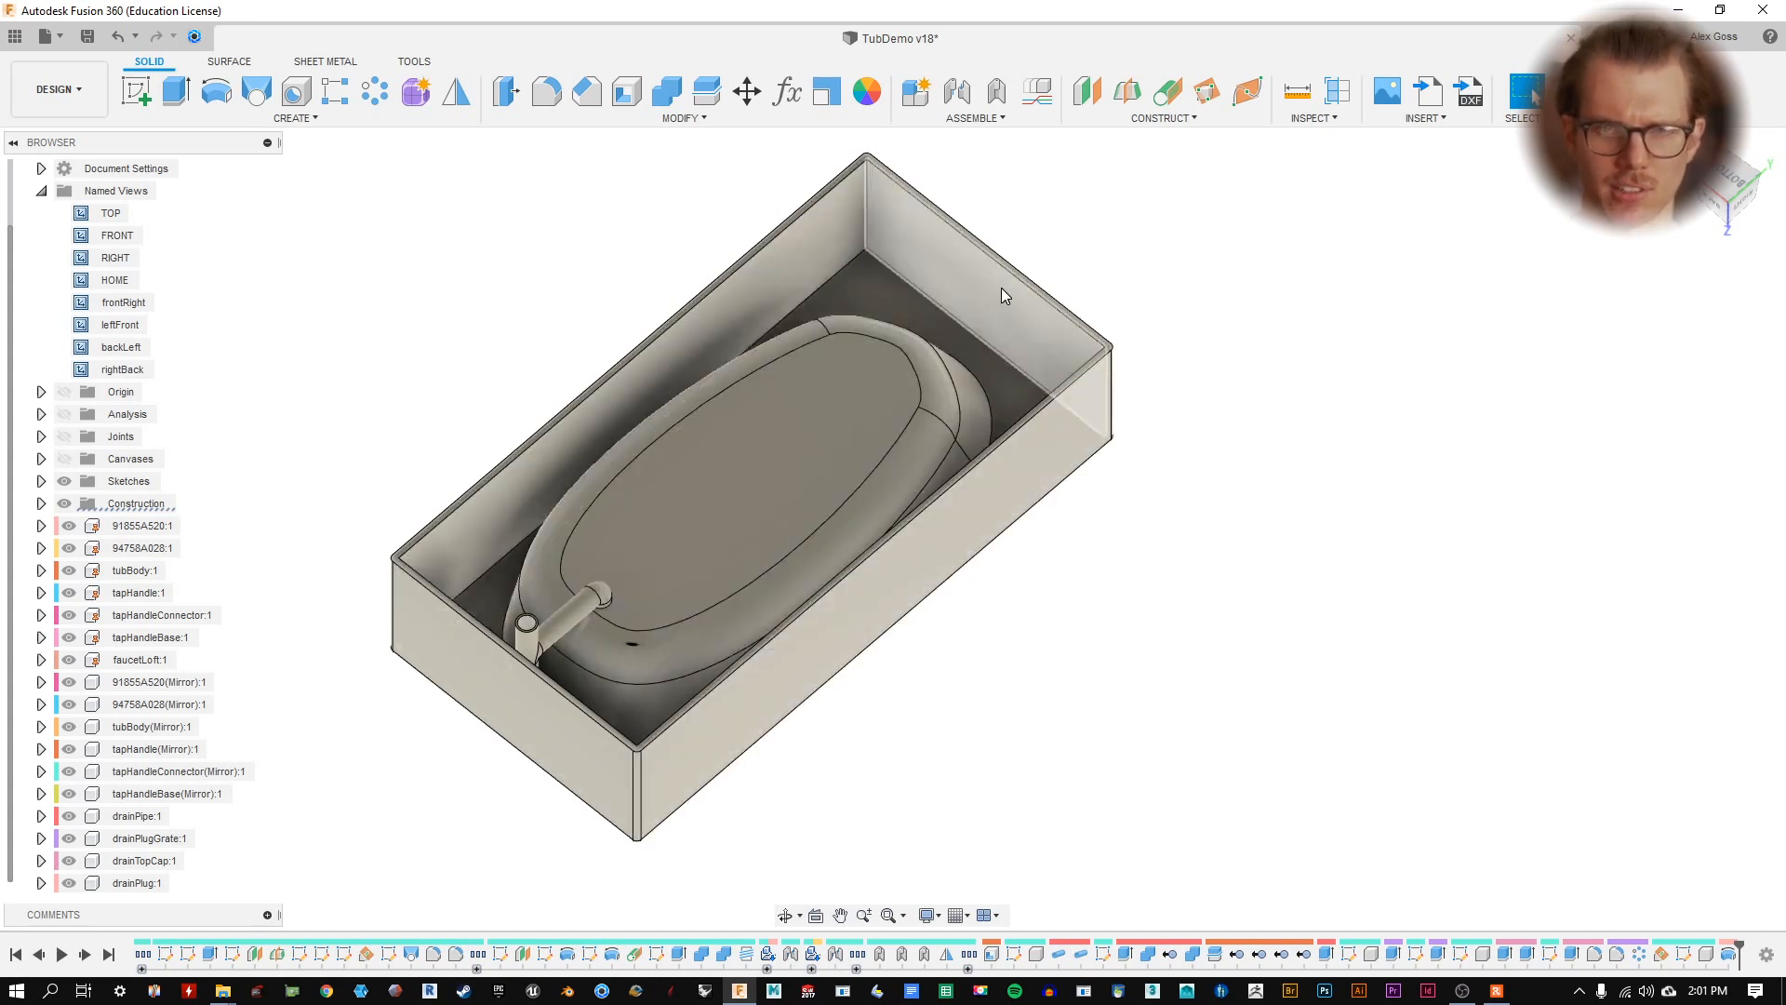
pyautogui.moveTo(884, 239); pyautogui.dragTo(814, 281, button='middle')
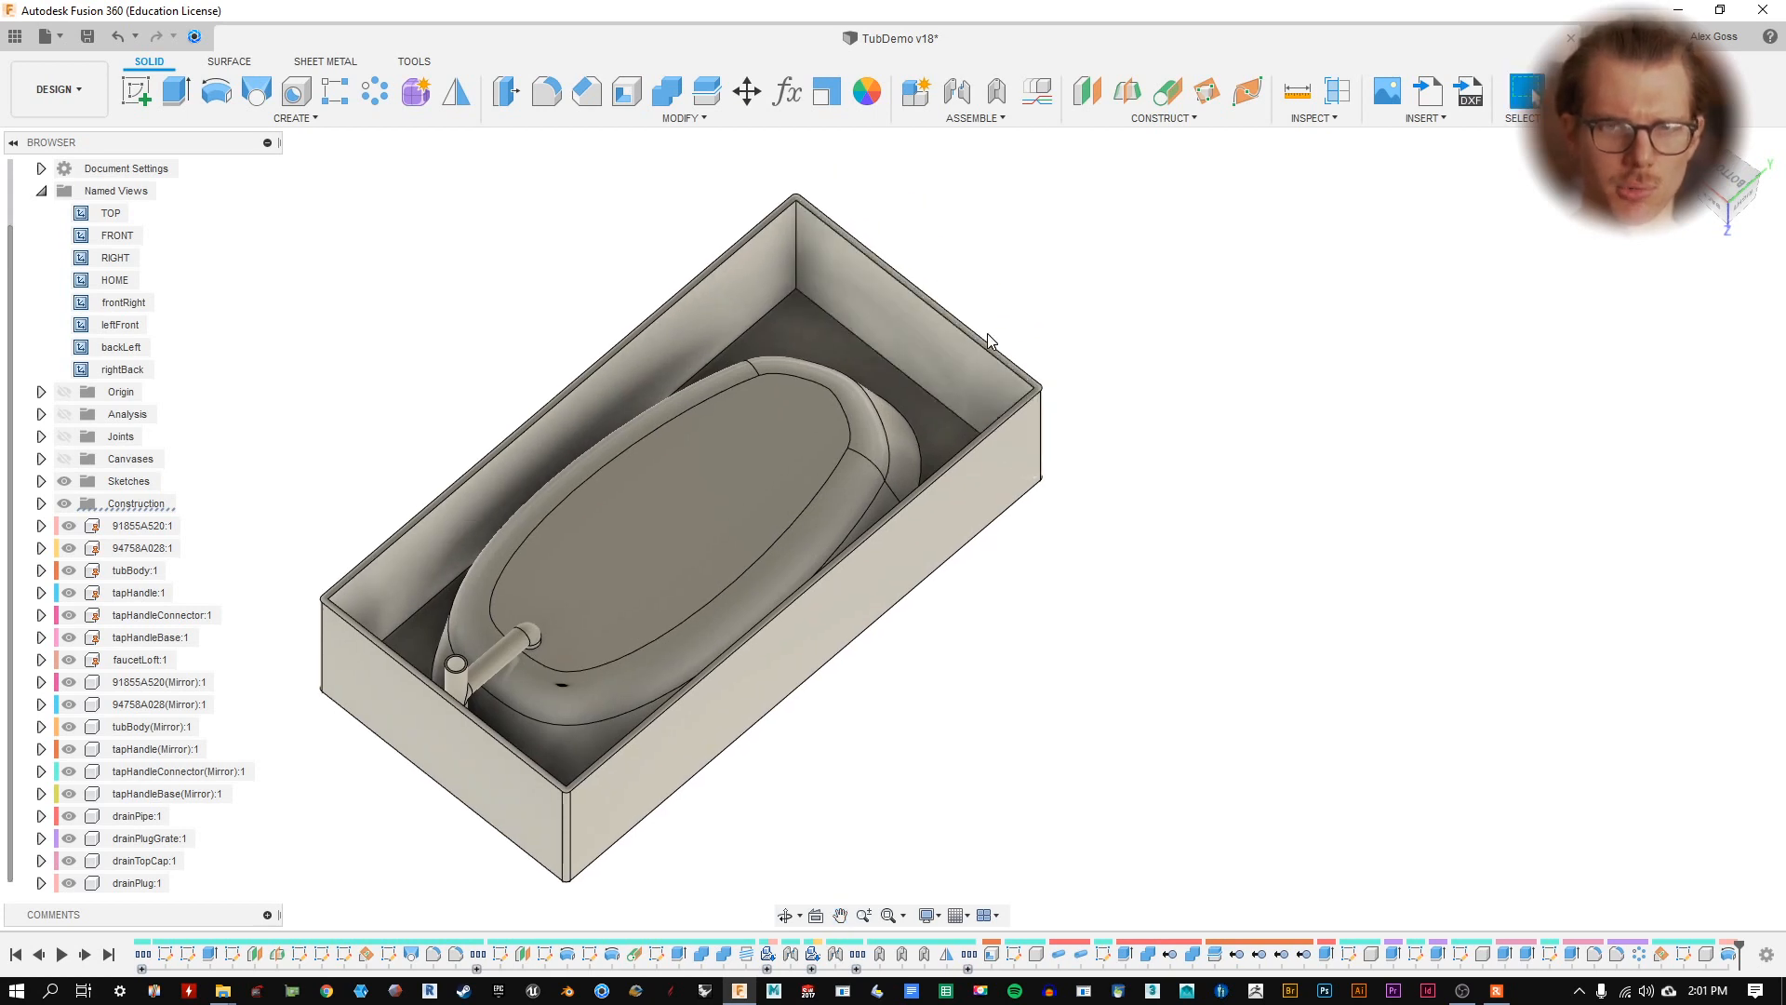
pyautogui.keyDown('shift'); pyautogui.moveTo(1039, 348); pyautogui.dragTo(734, 453, button='middle'); pyautogui.keyUp('shift')
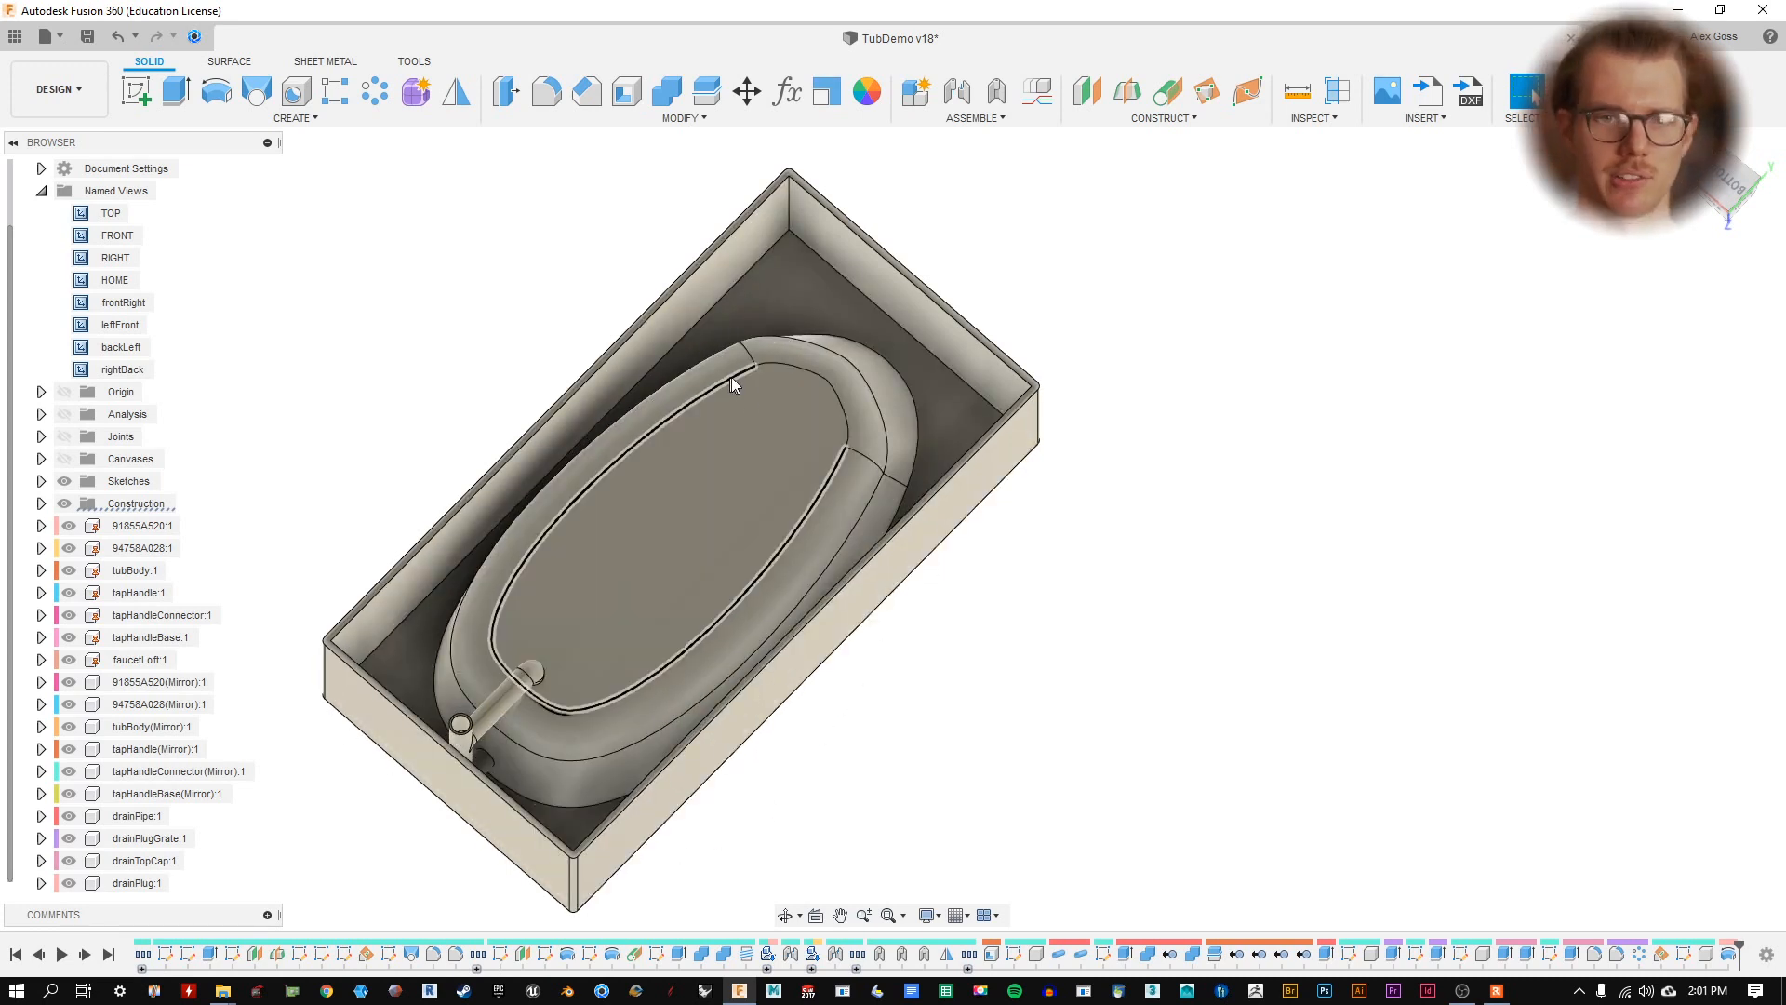
pyautogui.keyDown('shift'); pyautogui.moveTo(858, 422); pyautogui.dragTo(818, 485, button='middle'); pyautogui.keyUp('shift')
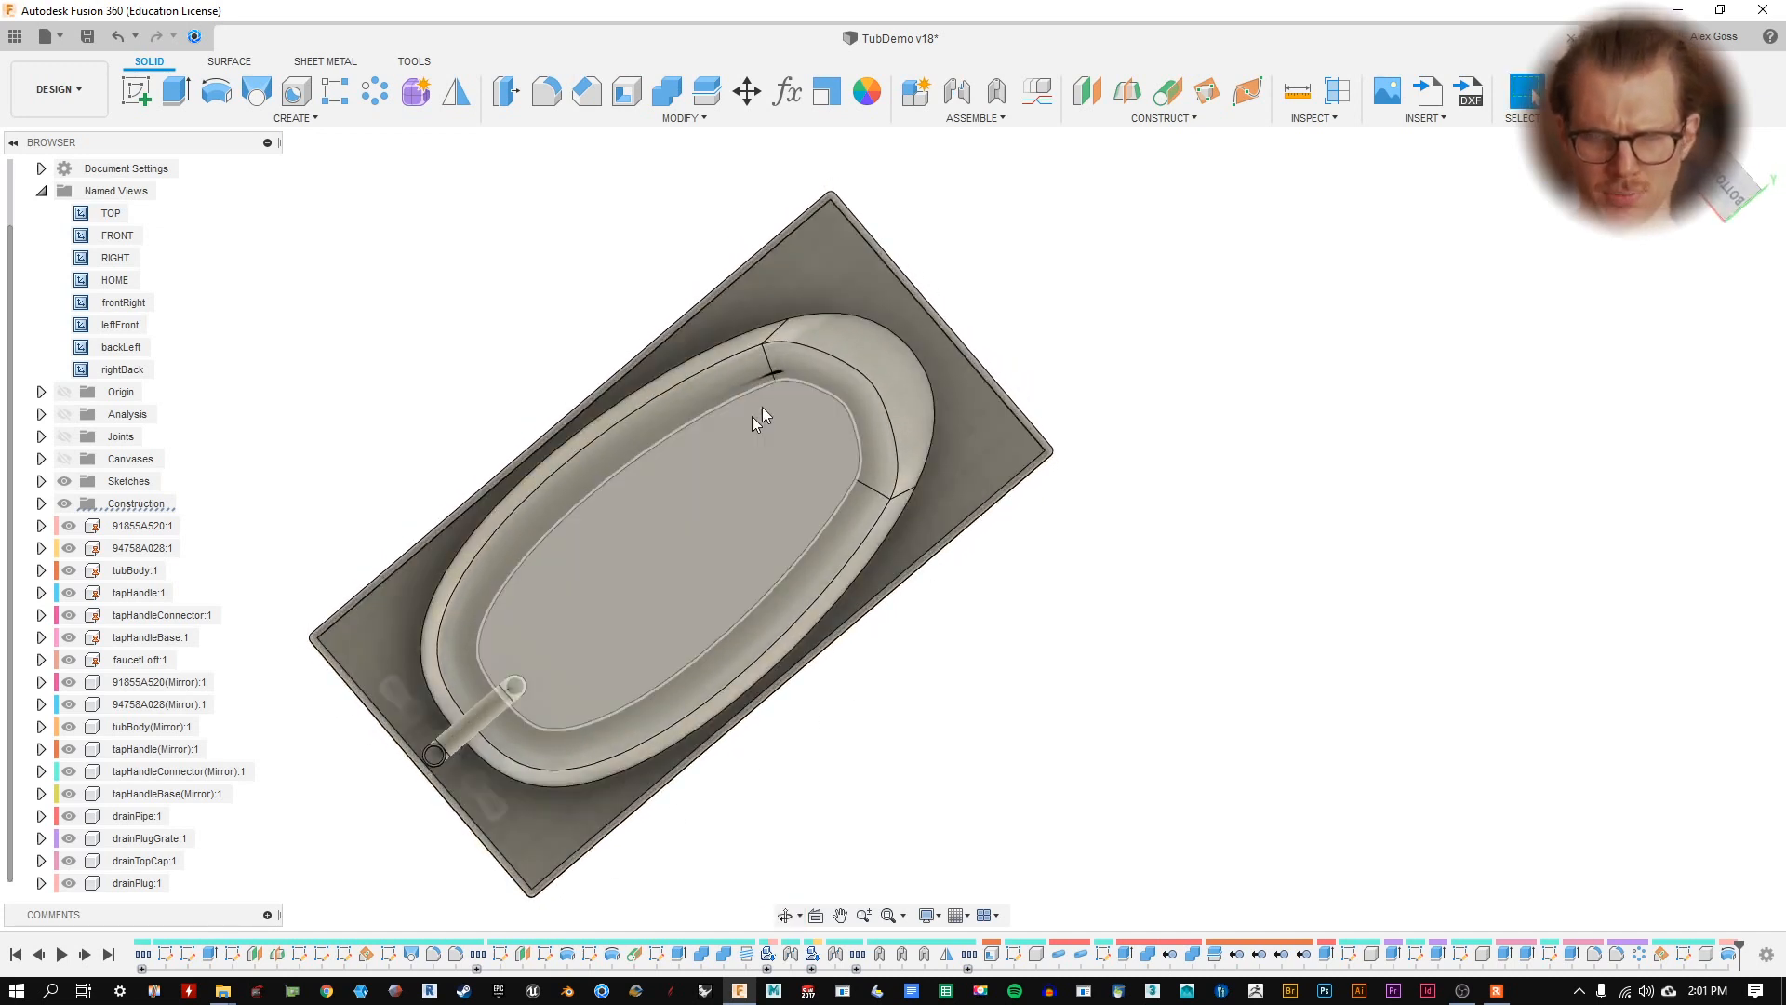
pyautogui.keyDown('shift'); pyautogui.moveTo(692, 279); pyautogui.dragTo(699, 497, button='middle'); pyautogui.keyUp('shift')
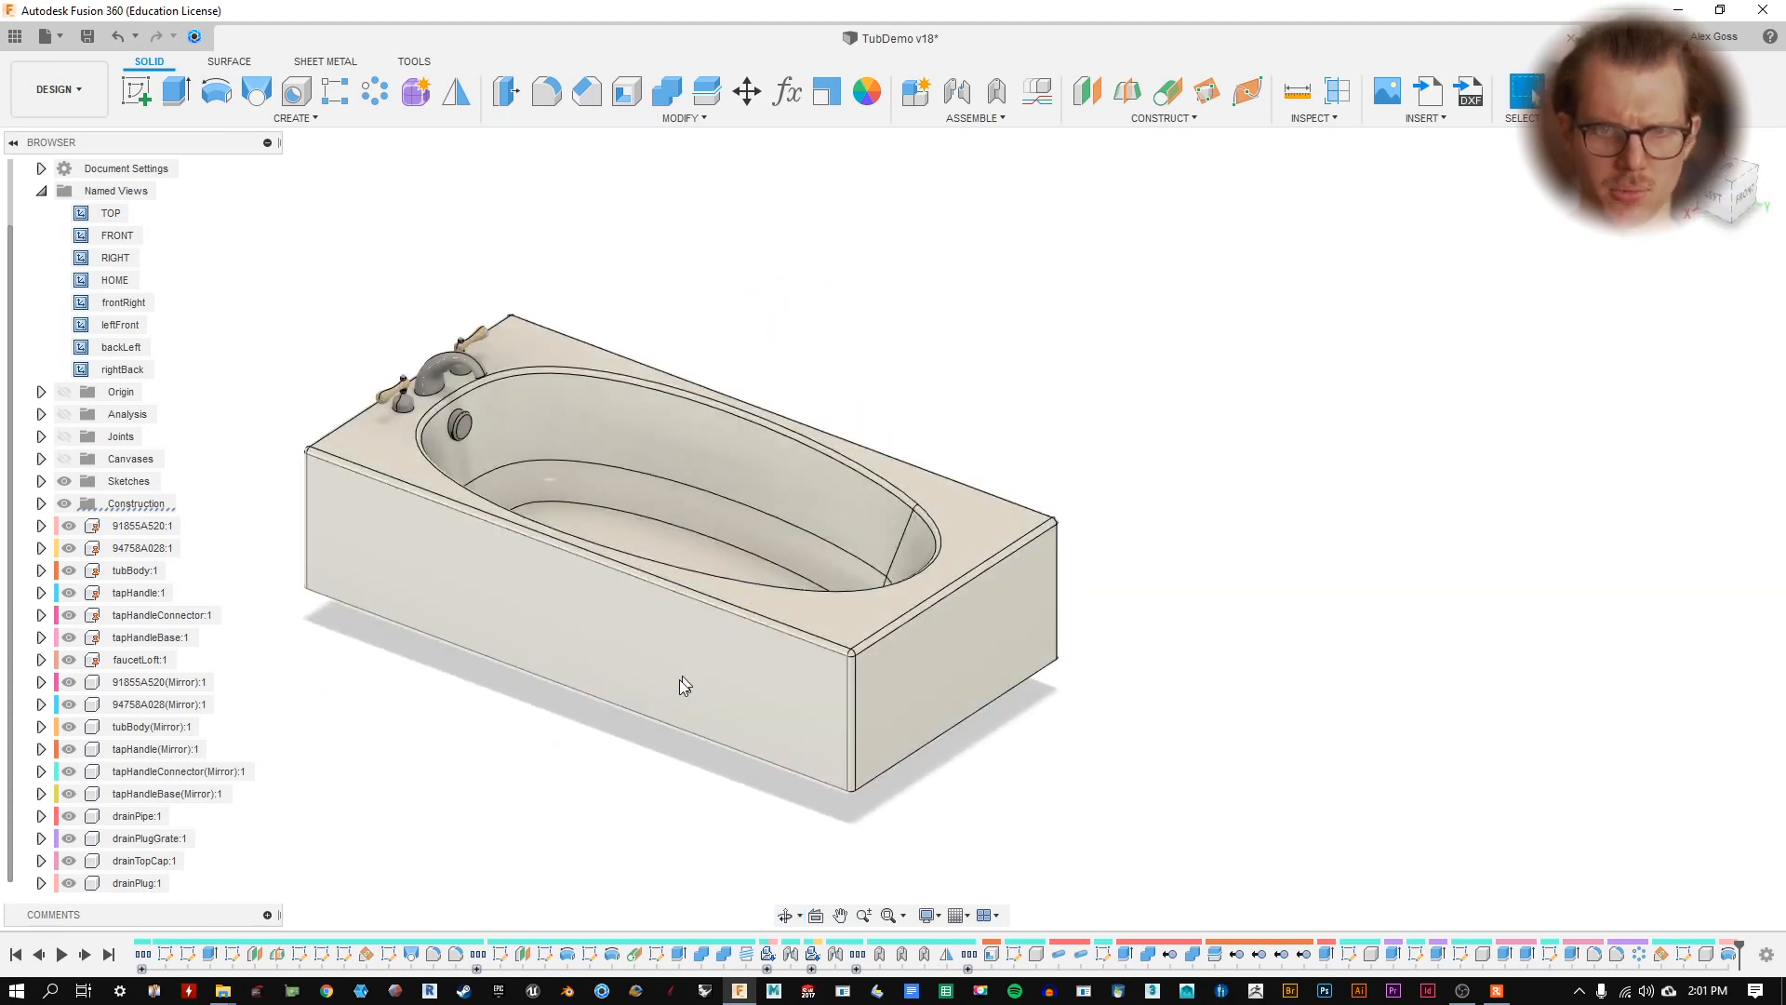
# - Select the drain plug on the tub floor and roll the timeline back to just before the plug's features
pyautogui.scroll(3, 1104, 438)
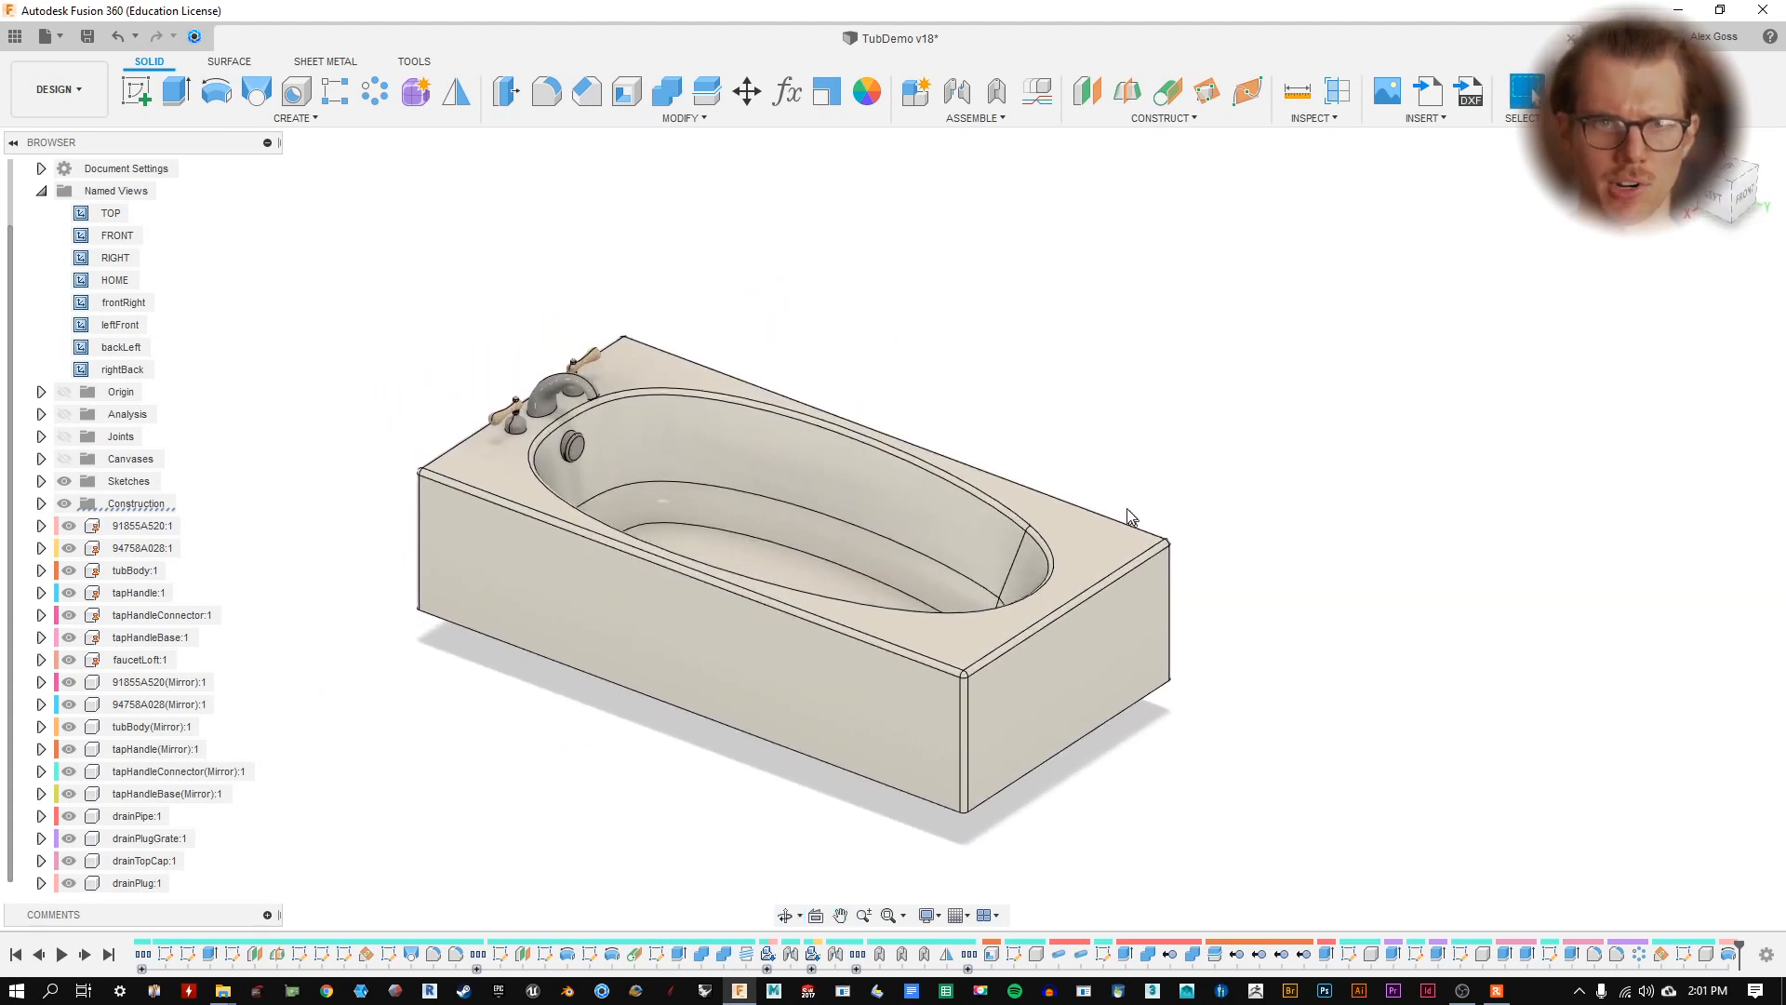
pyautogui.moveTo(870, 393); pyautogui.dragTo(949, 363, button='middle')
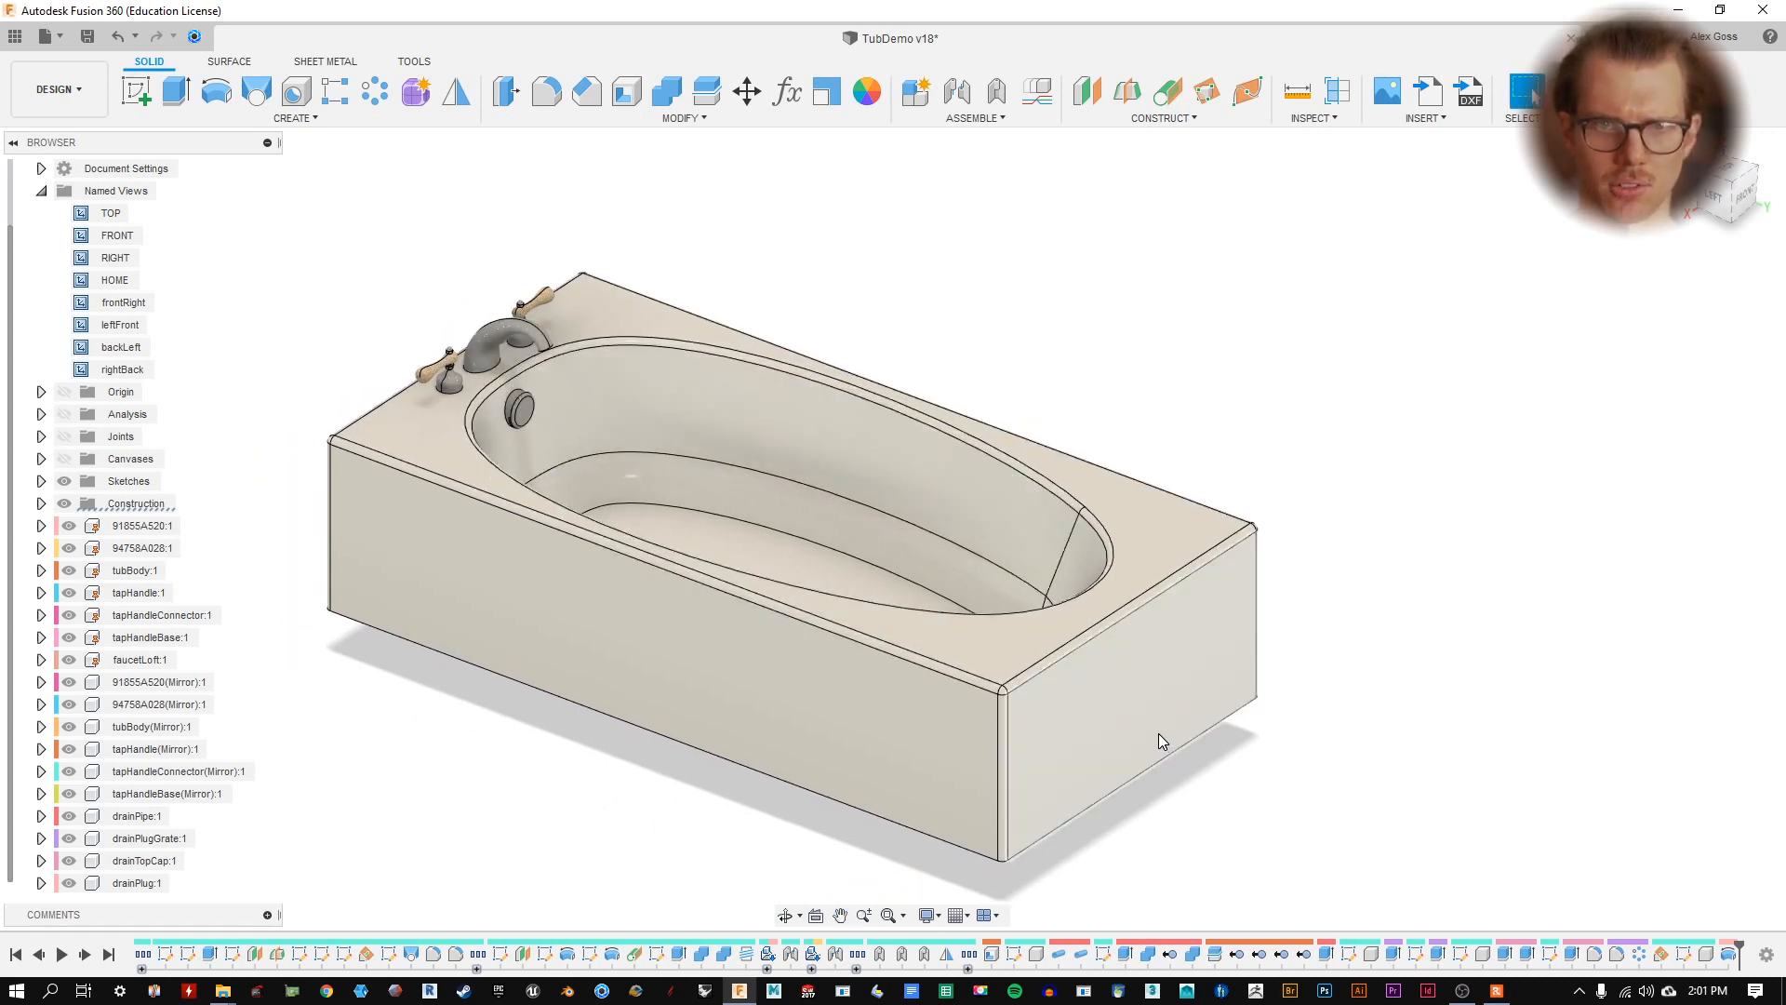
pyautogui.keyDown('shift'); pyautogui.moveTo(606, 283); pyautogui.dragTo(646, 349, button='middle'); pyautogui.keyUp('shift')
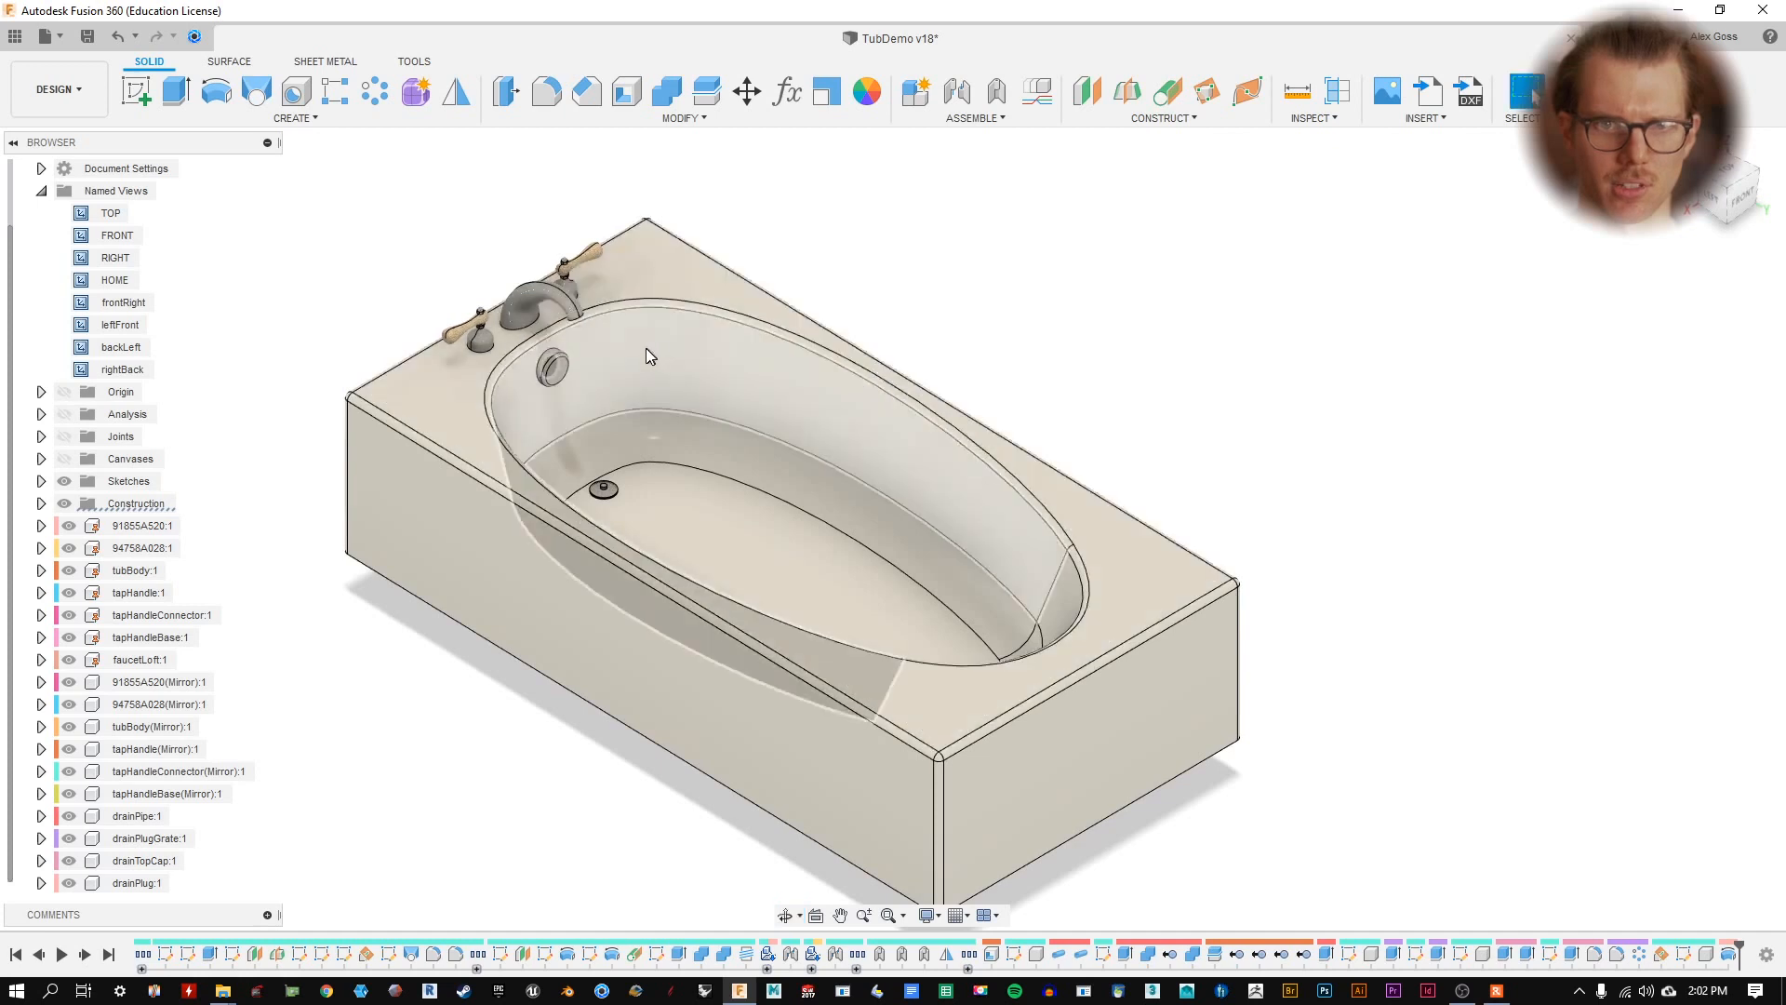
pyautogui.scroll(3, 645, 350)
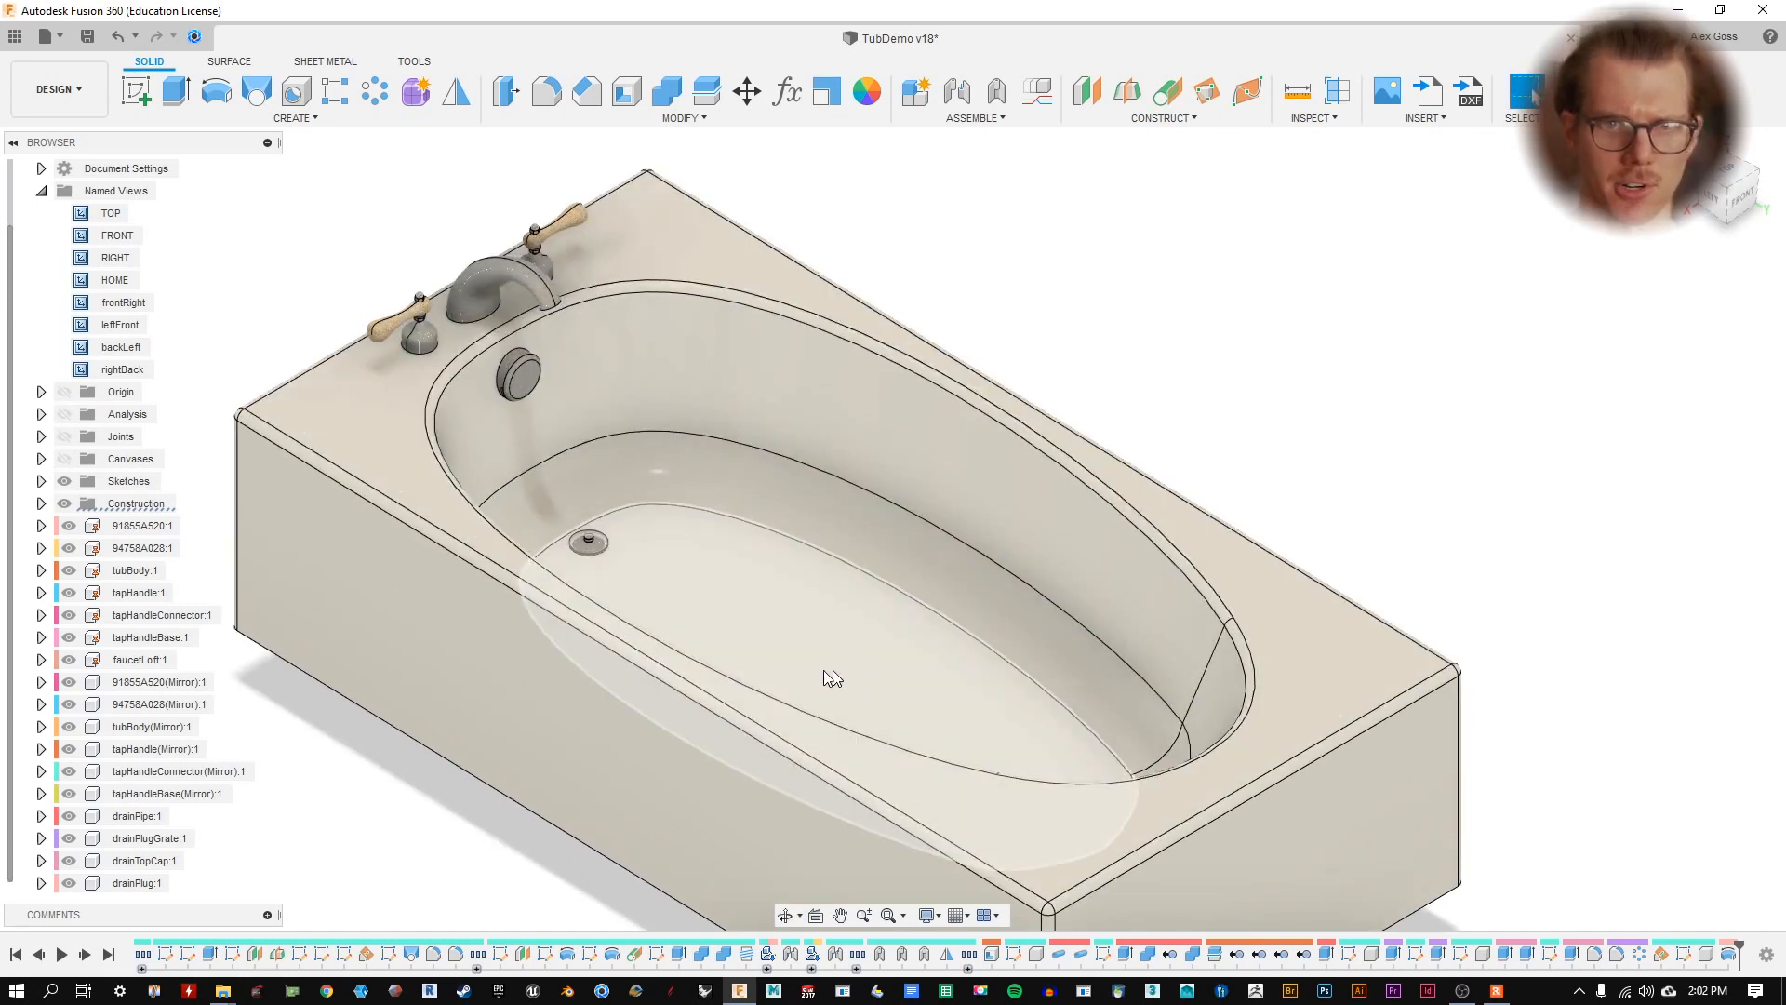
pyautogui.scroll(5, 544, 523)
pyautogui.click(700, 576)
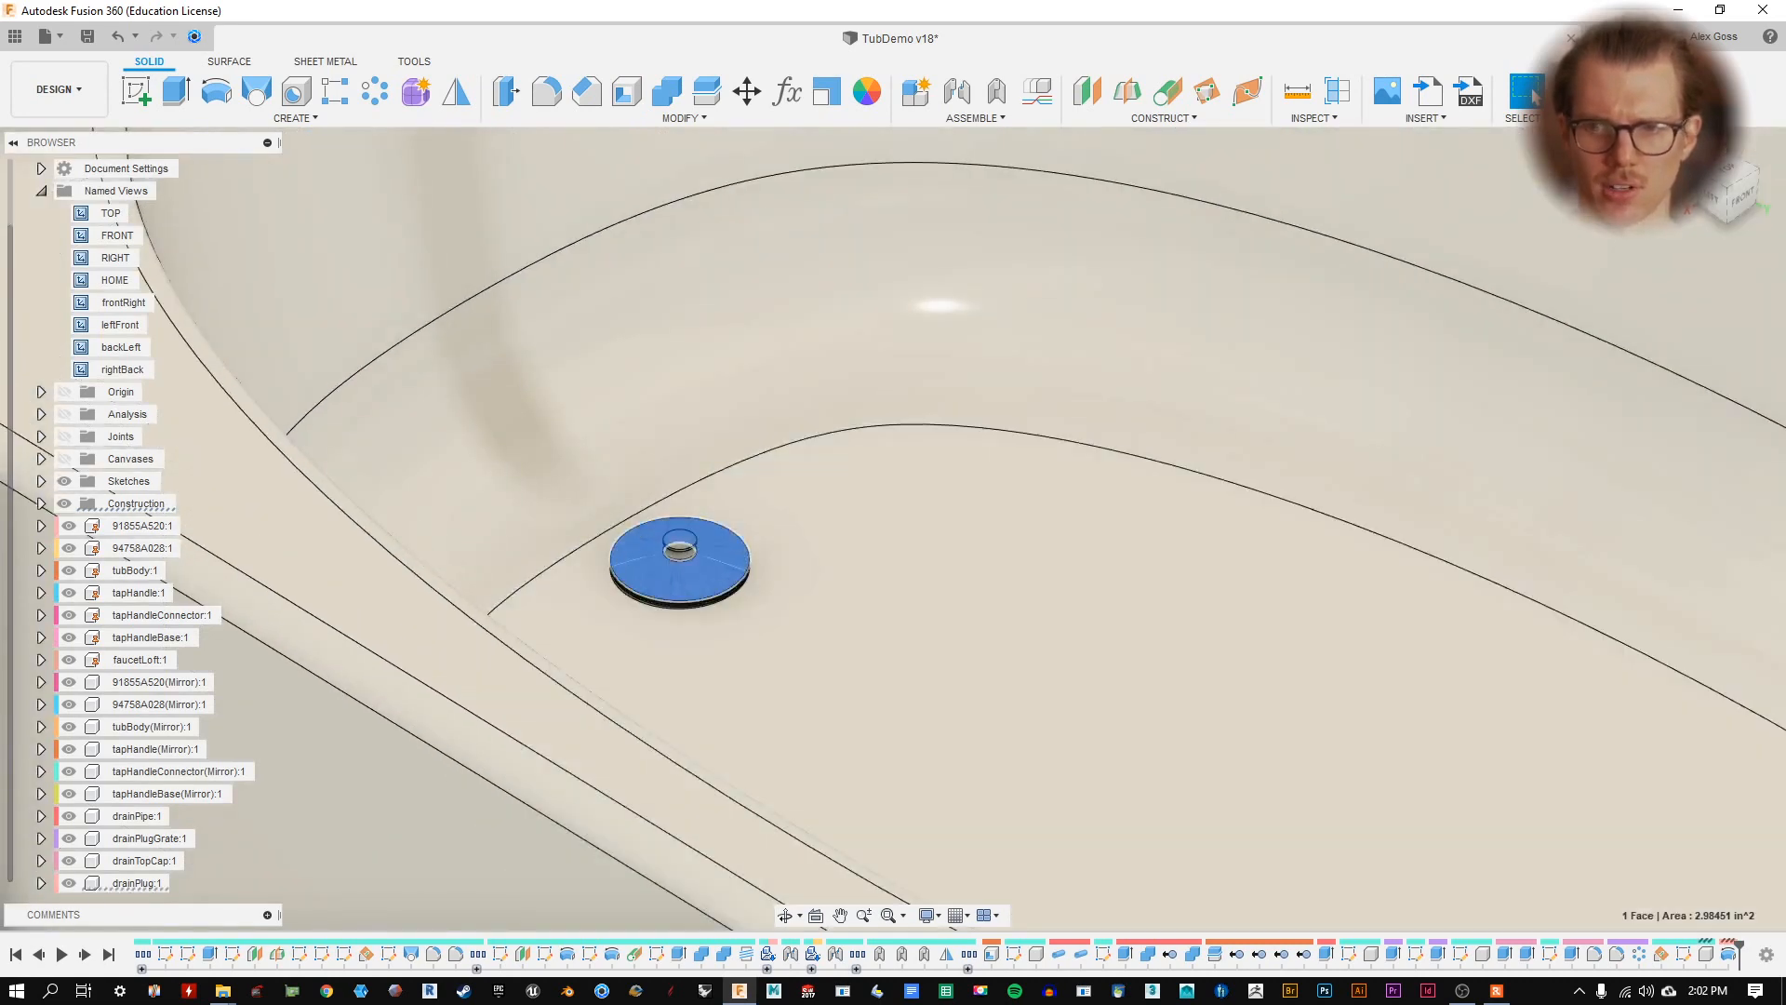
pyautogui.moveTo(1739, 942); pyautogui.dragTo(1694, 942)
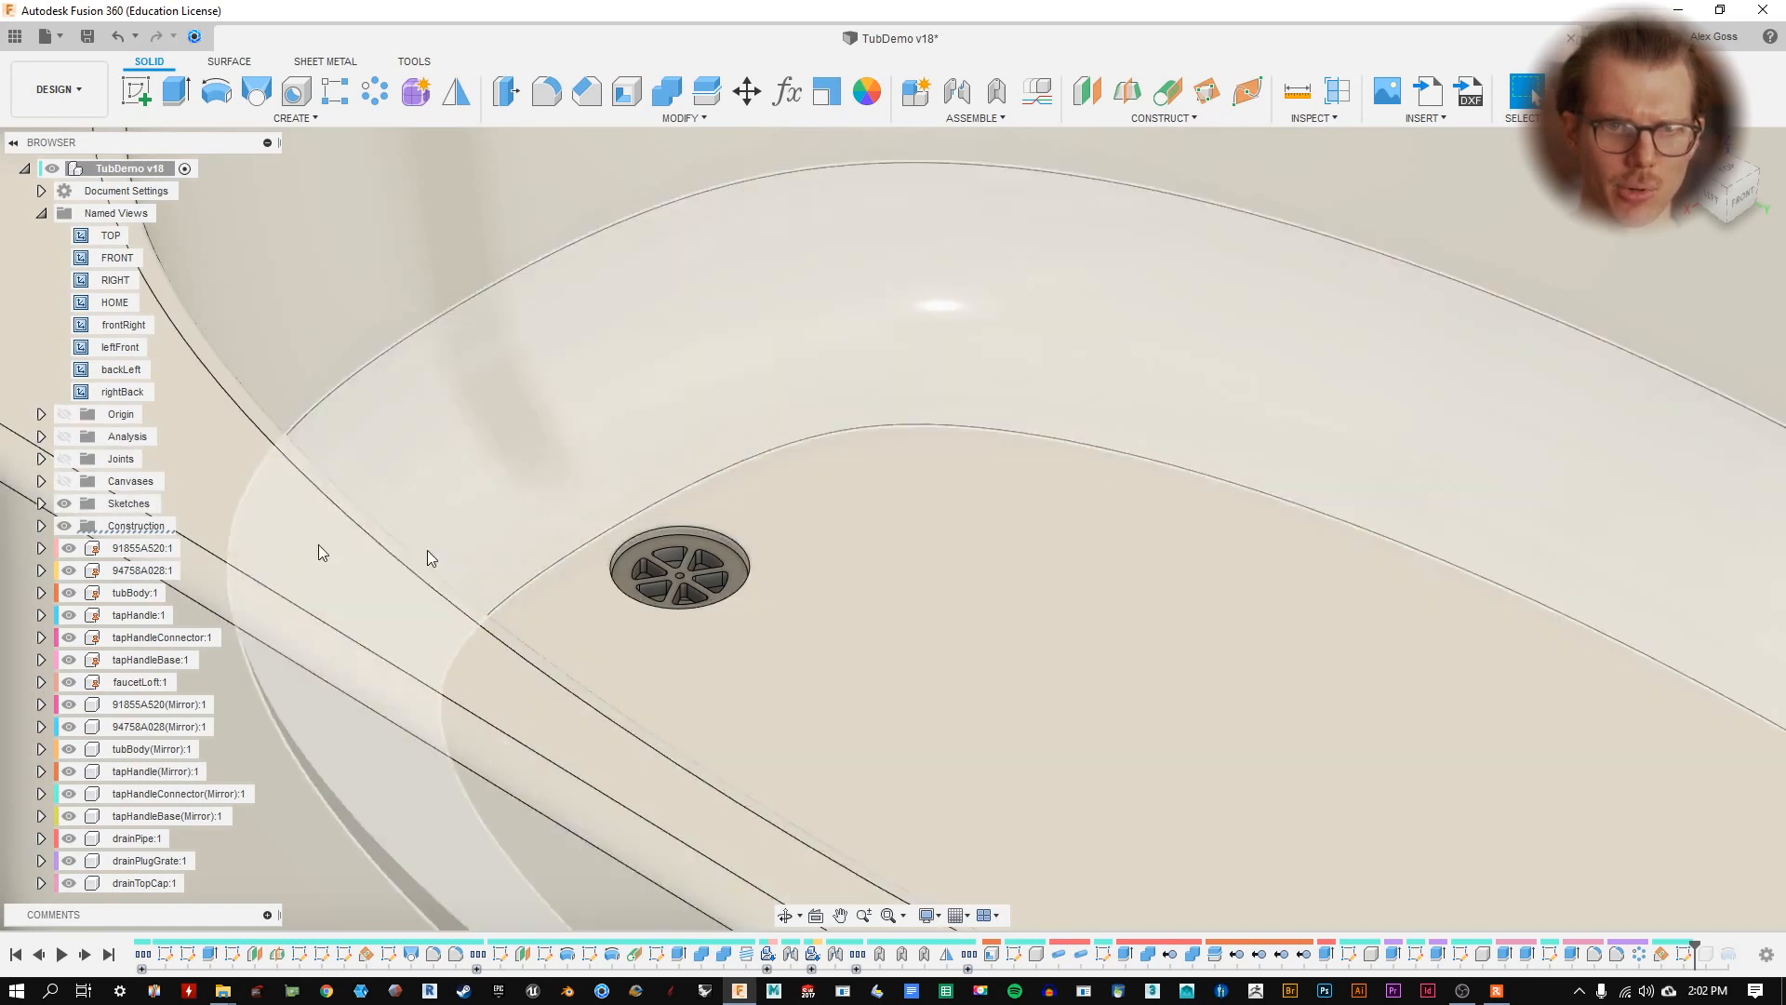
# - Show the drainPlugProf sketch and hide the tubBody component to view the plug profile from the front
pyautogui.click(41, 503)
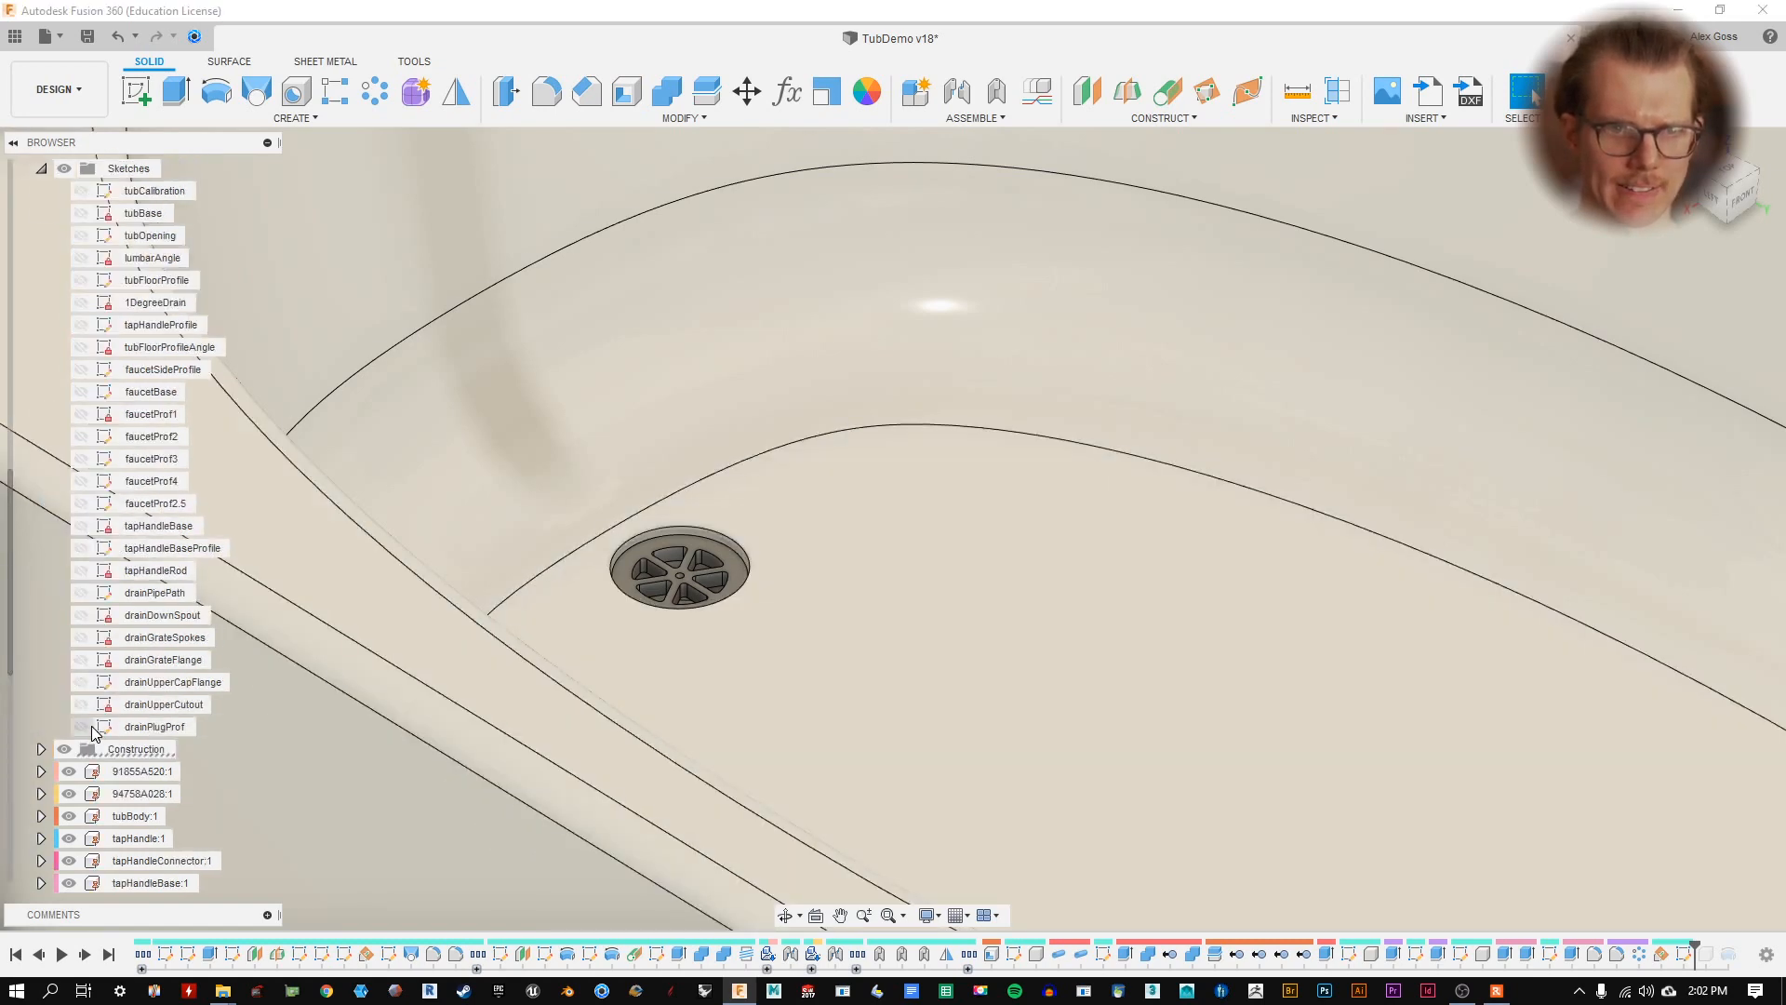
pyautogui.click(81, 727)
pyautogui.scroll(5, 711, 572)
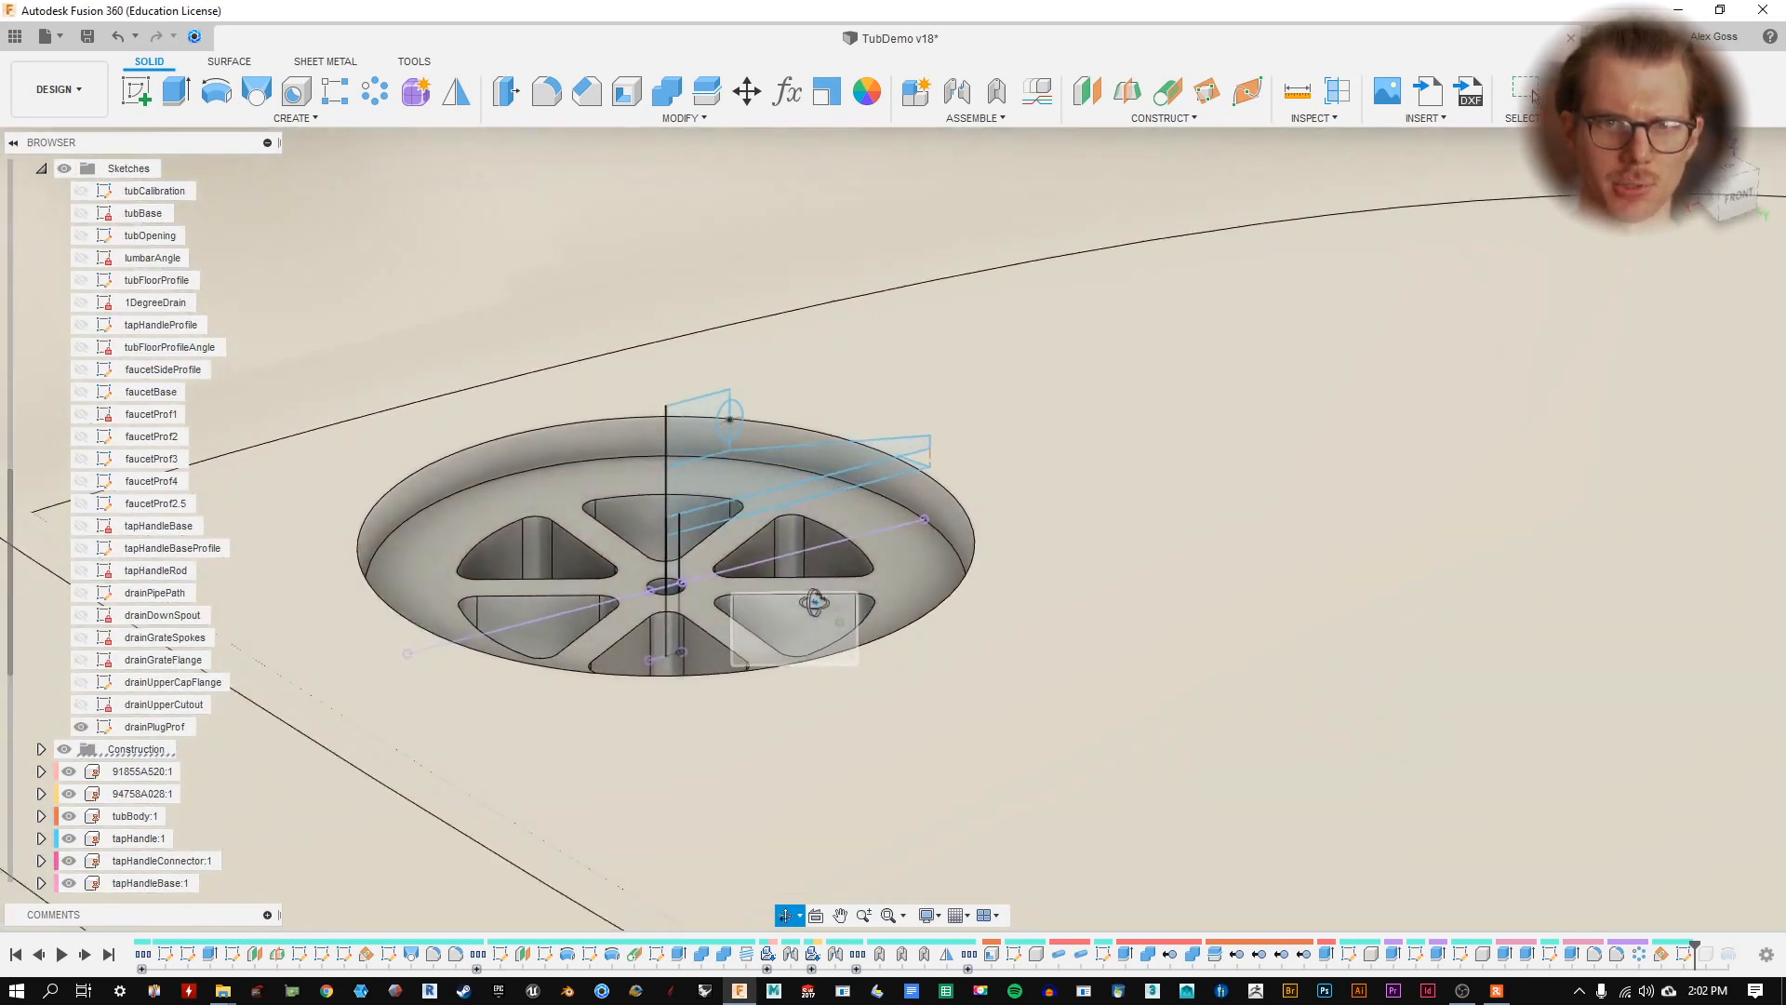
pyautogui.keyDown('shift'); pyautogui.moveTo(814, 603); pyautogui.dragTo(749, 653, button='middle'); pyautogui.keyUp('shift')
pyautogui.scroll(4, 778, 611)
pyautogui.click(67, 816)
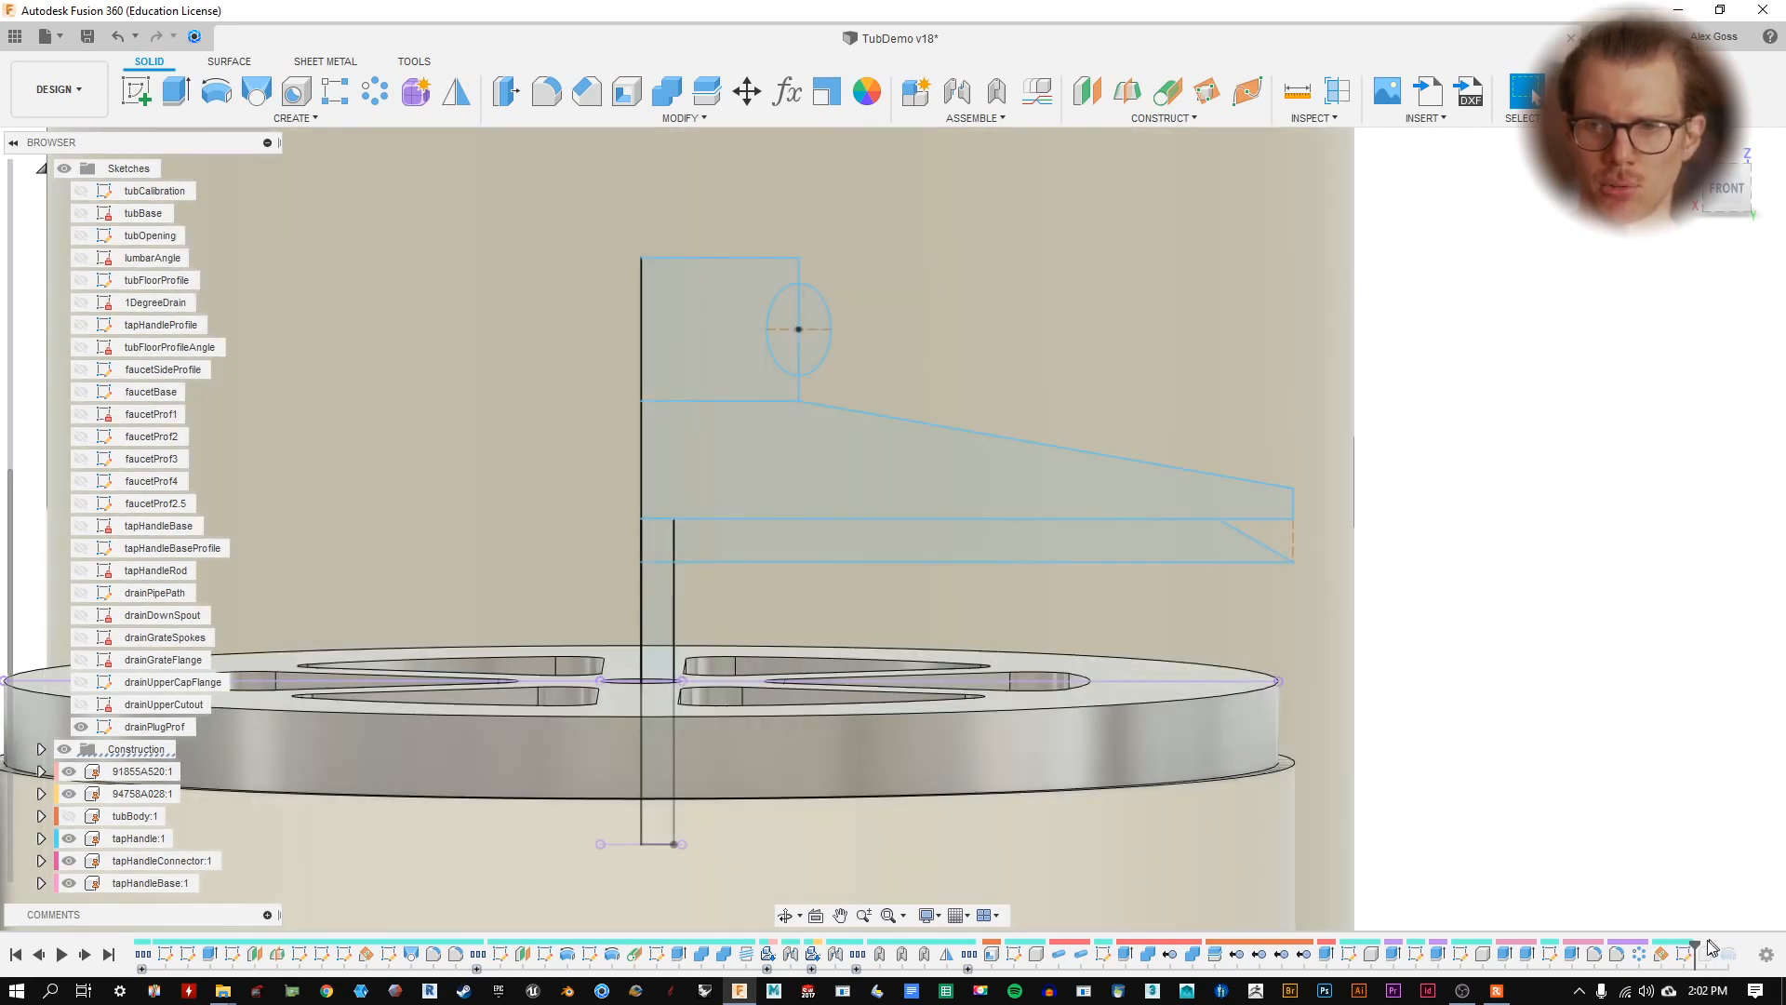
# - Roll the timeline forward to its end to restore the drain plug over its profile sketch
pyautogui.moveTo(1695, 945); pyautogui.dragTo(1738, 945)
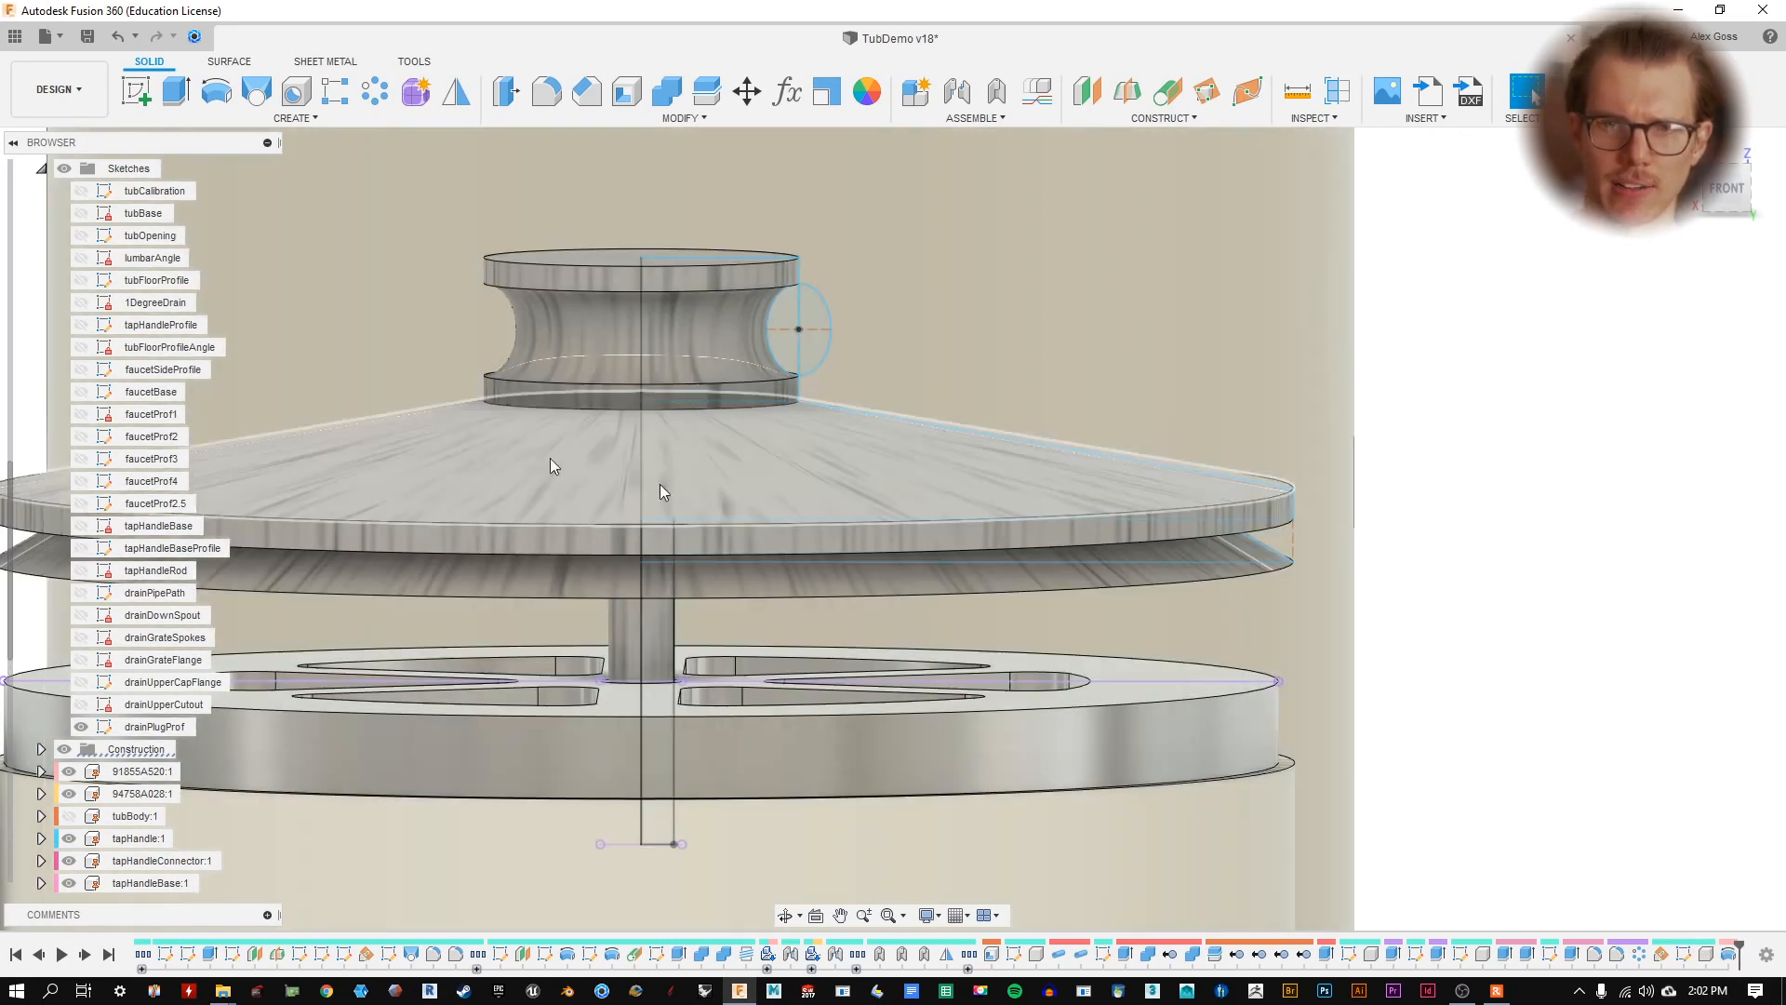
# - Apply the Rubber - Soft appearance to the drain plug body, removing the appearances applied to its faces
pyautogui.keyDown('shift'); pyautogui.moveTo(949, 584); pyautogui.dragTo(984, 582, button='middle'); pyautogui.keyUp('shift')
pyautogui.scroll(-2, 944, 558)
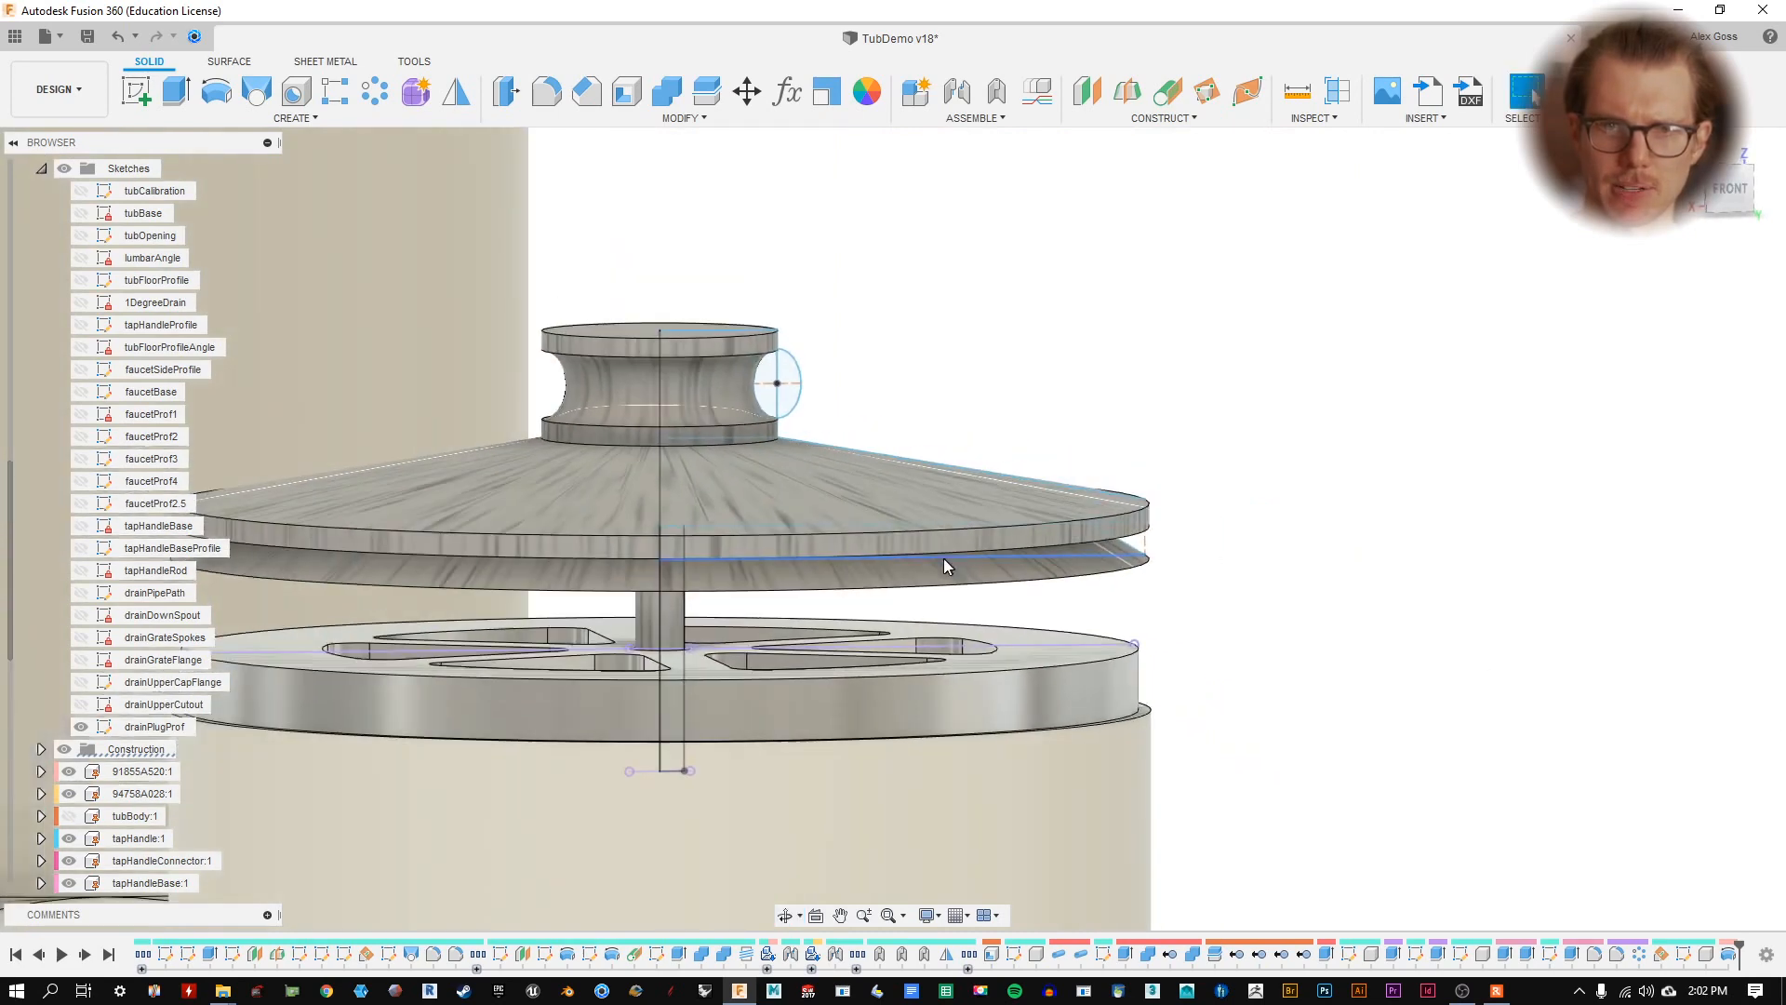
pyautogui.scroll(-2, 949, 568)
pyautogui.scroll(4, 494, 545)
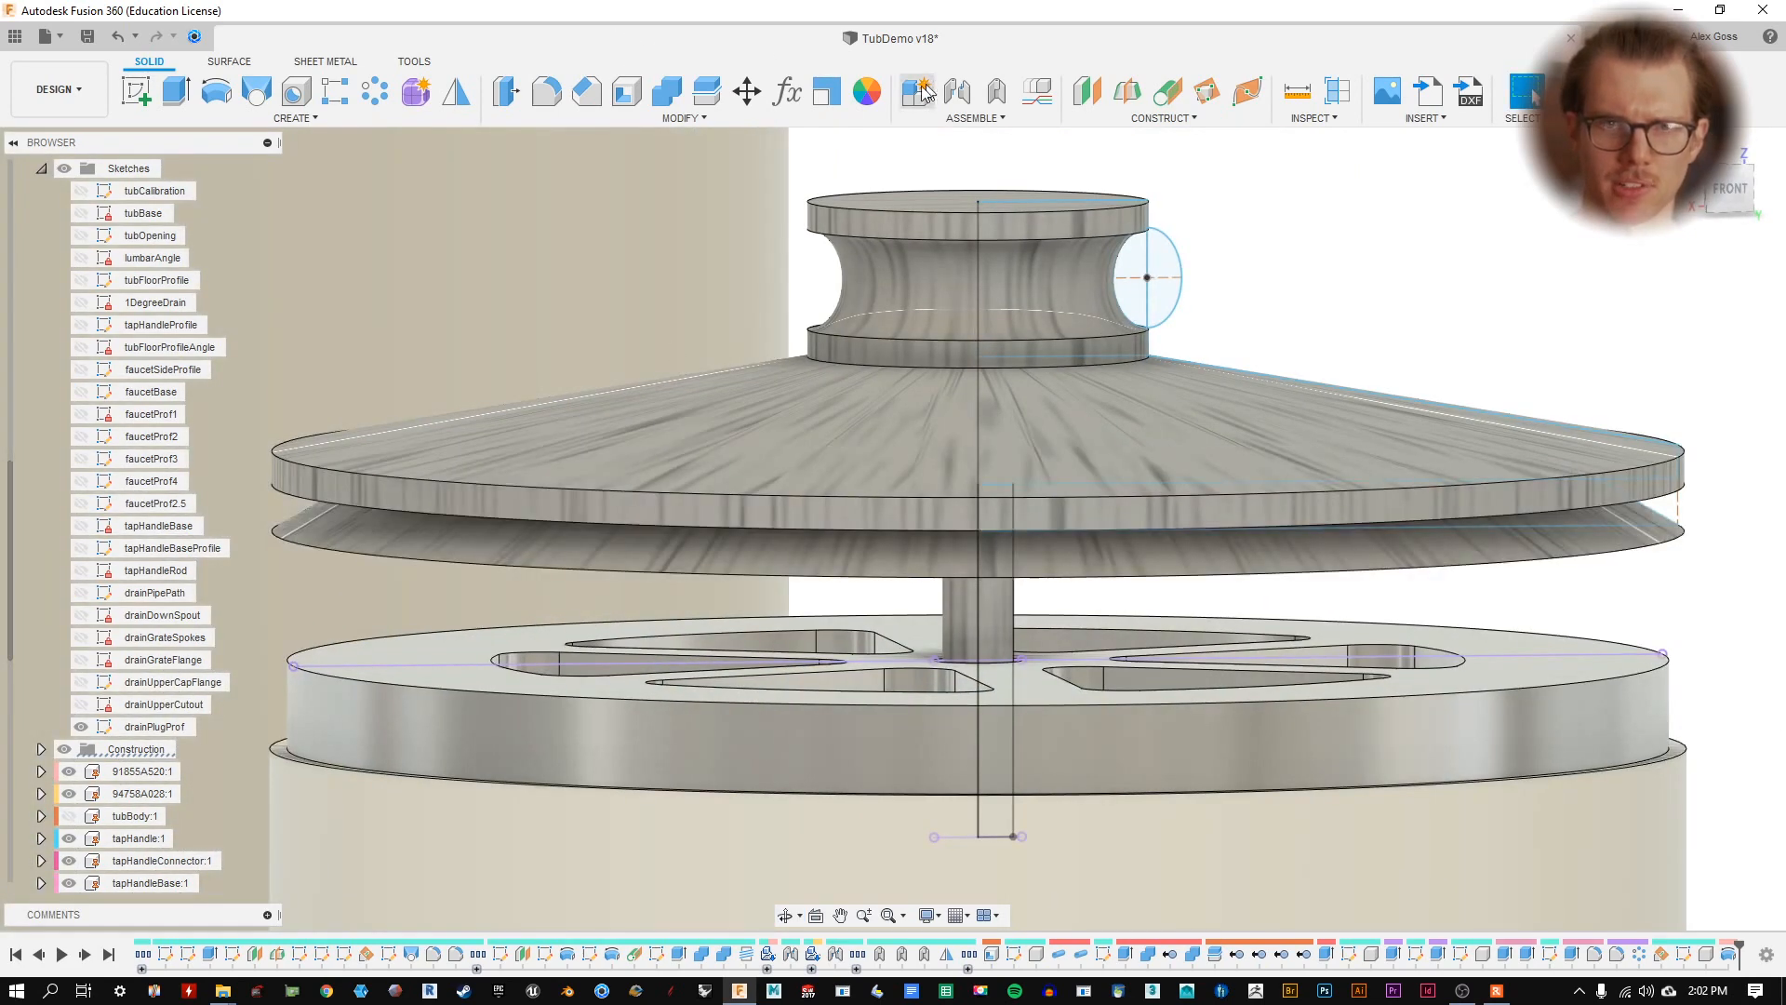
pyautogui.press('a')
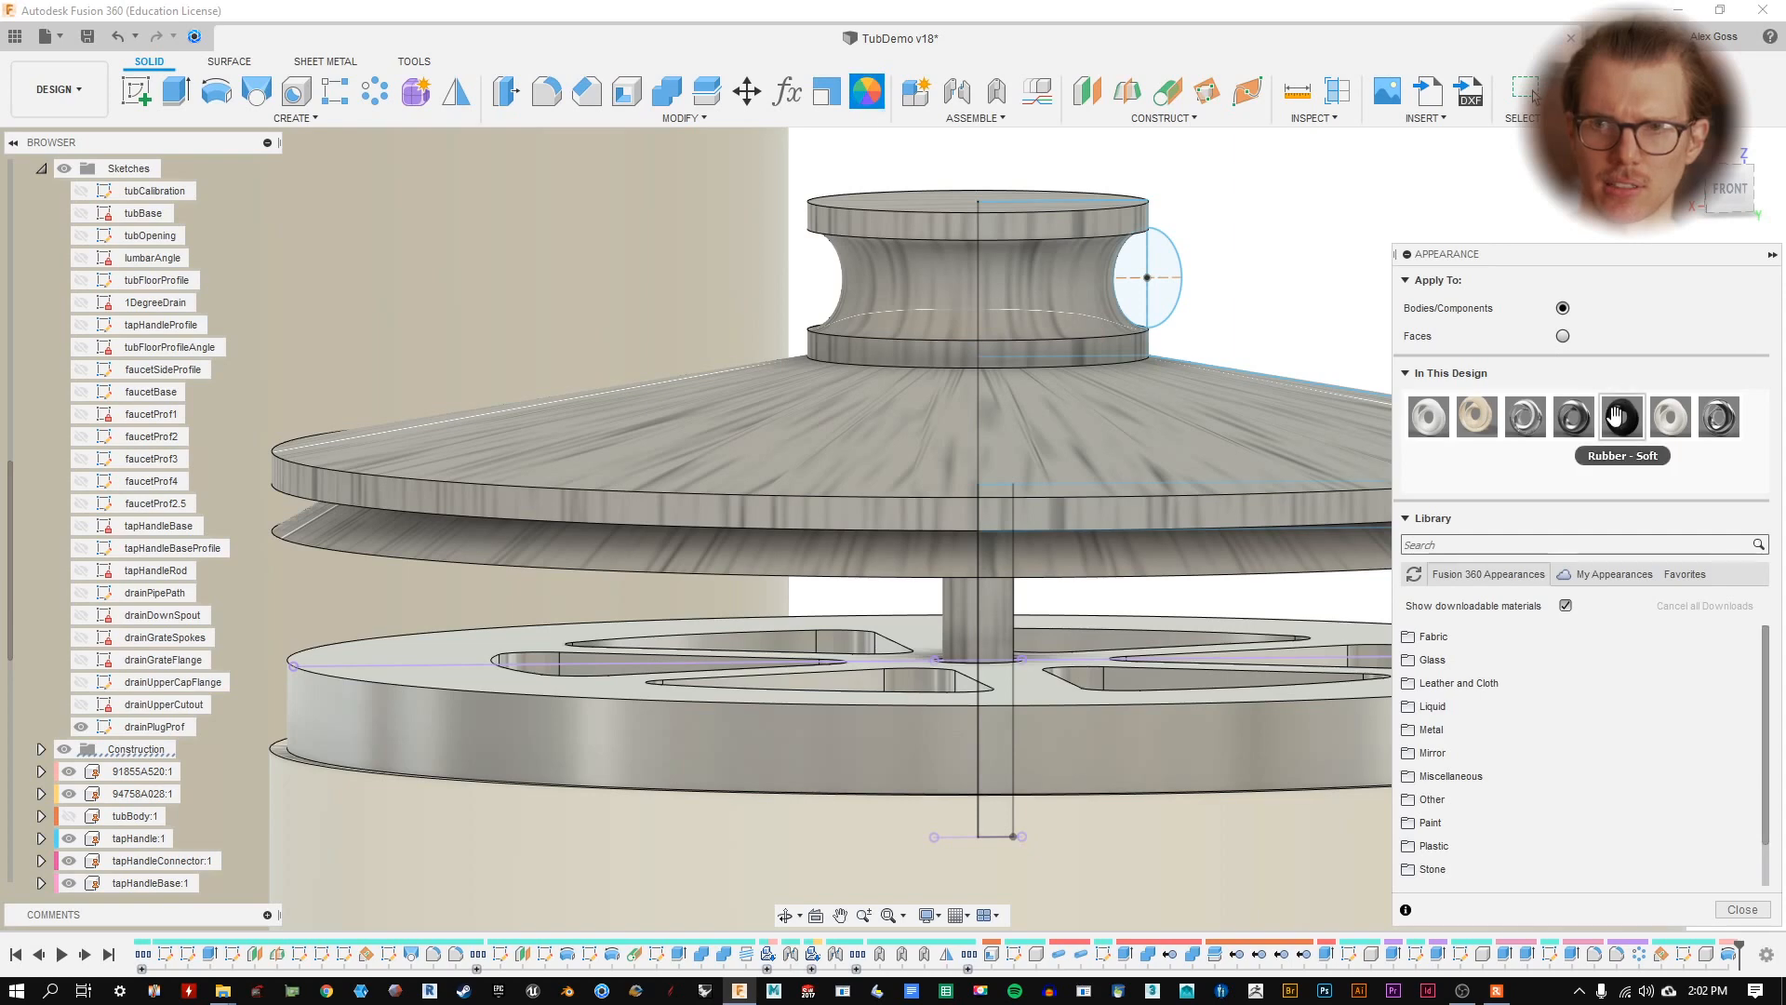
pyautogui.moveTo(1639, 415); pyautogui.dragTo(1030, 549)
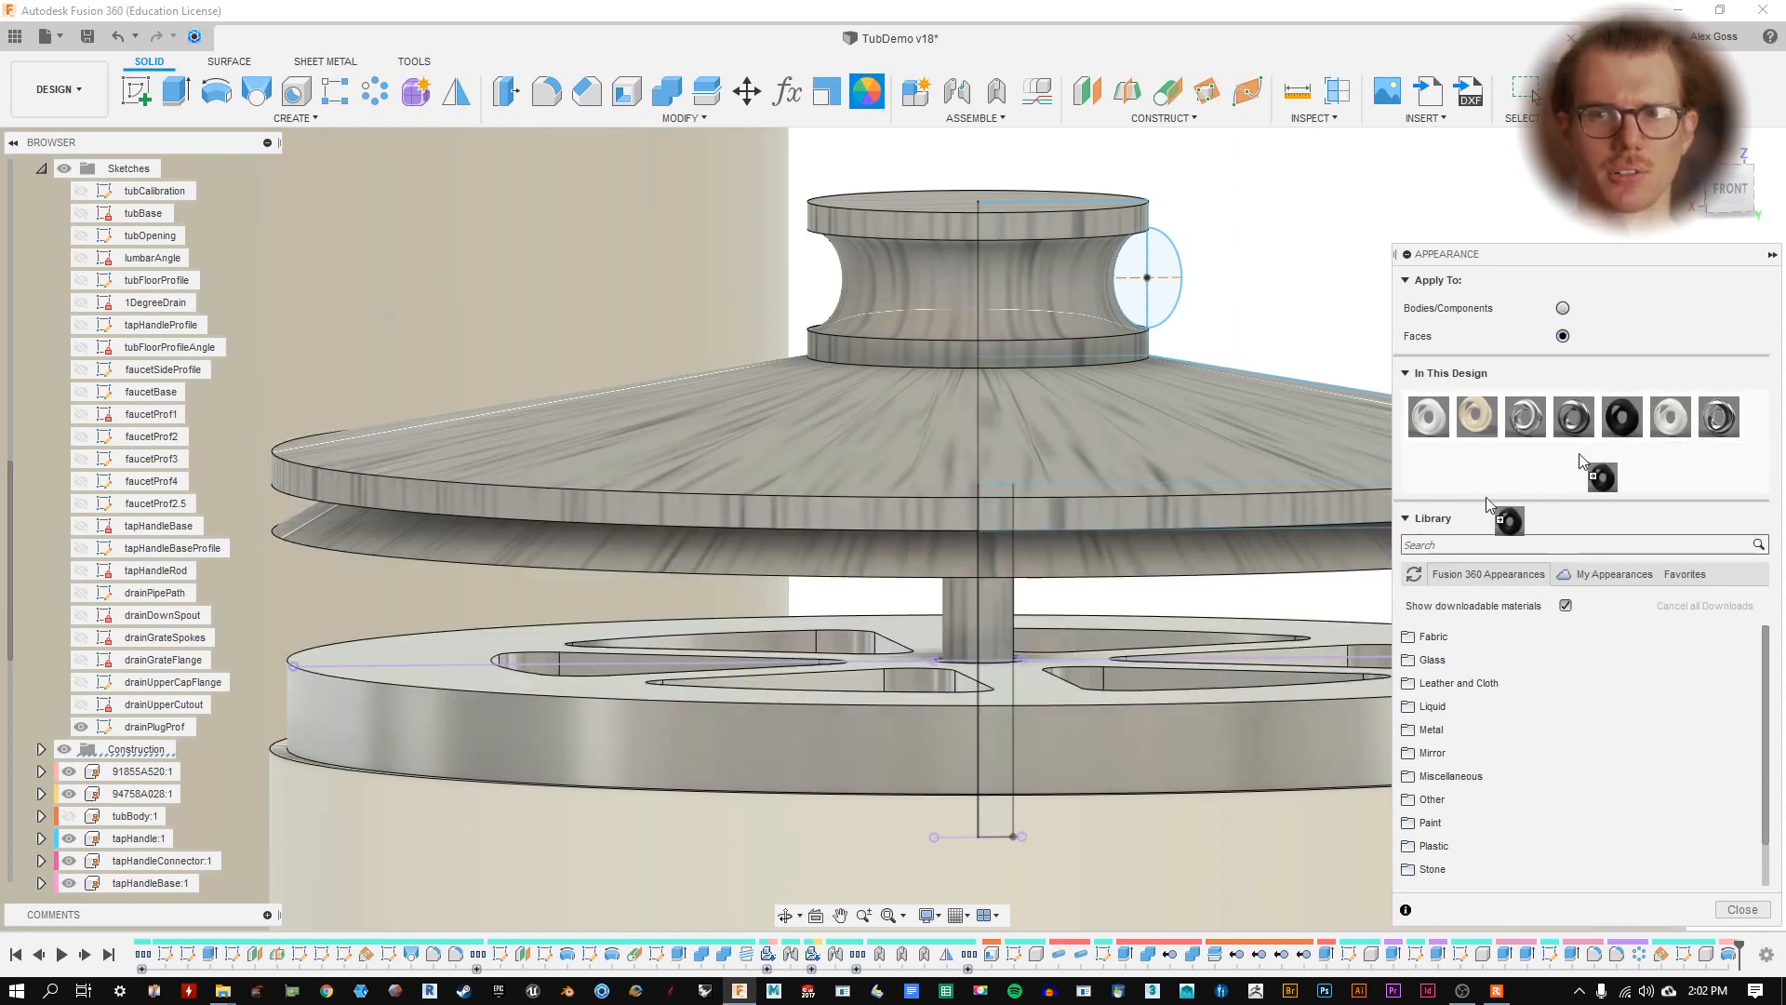
pyautogui.moveTo(1486, 497); pyautogui.dragTo(1263, 540)
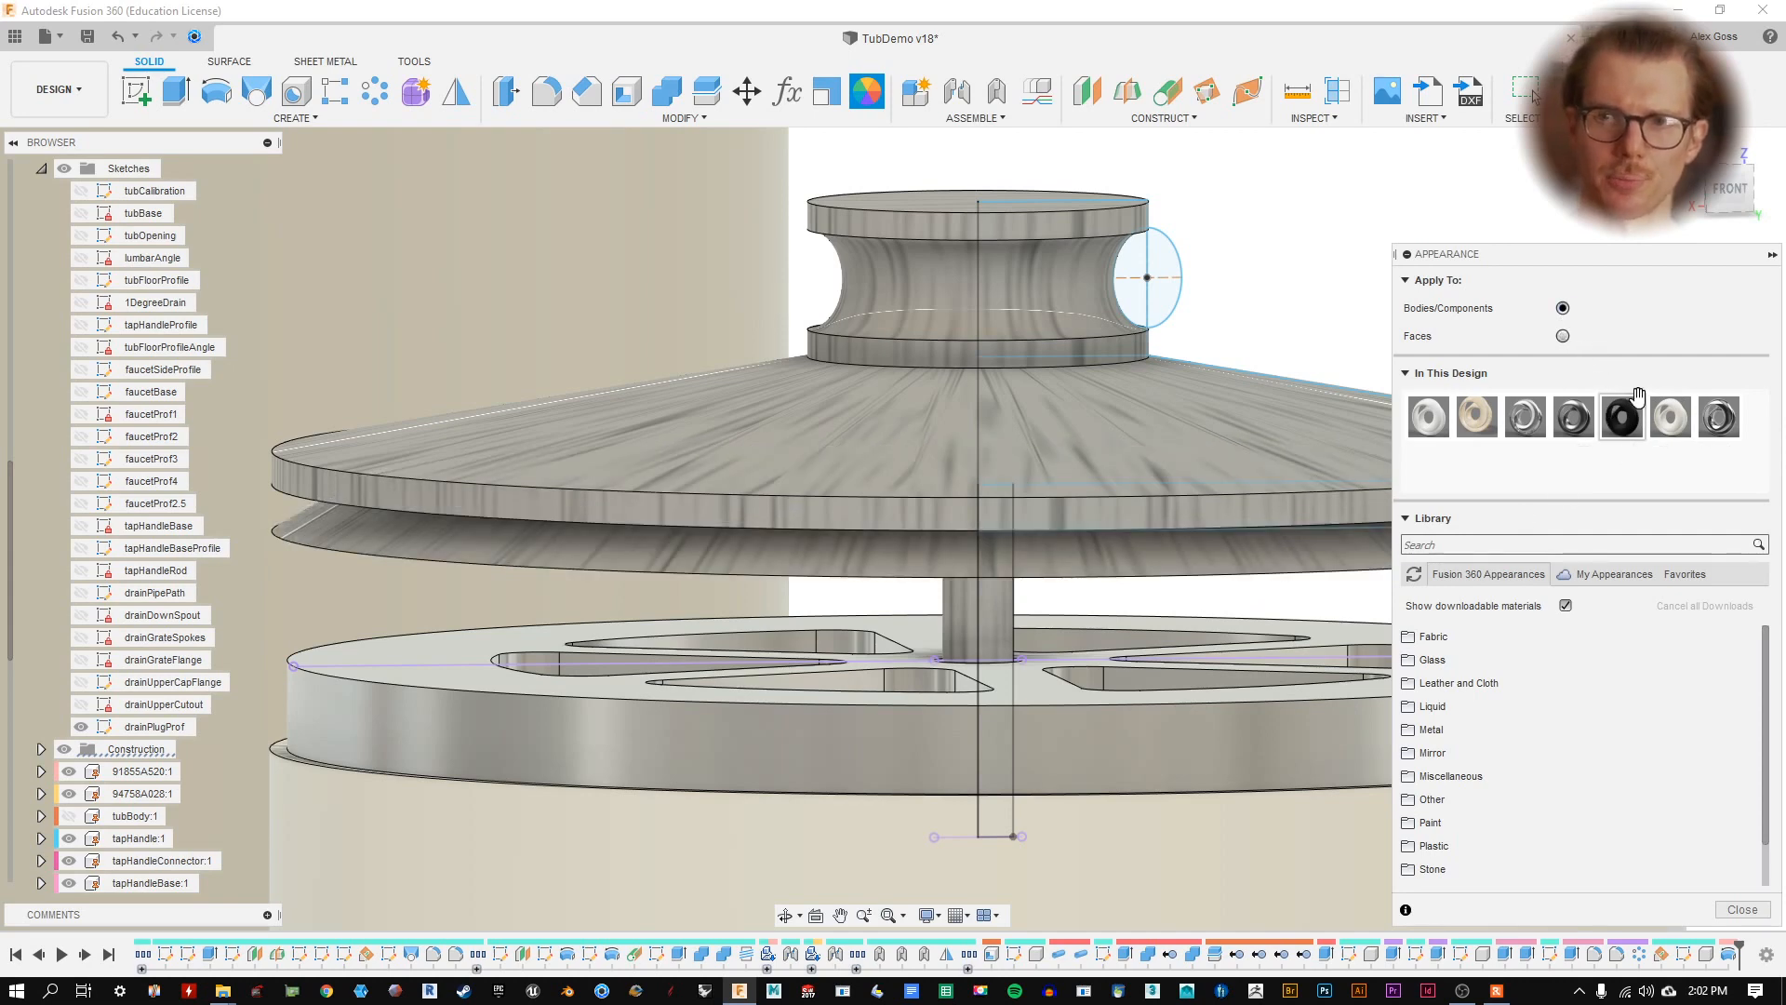
pyautogui.moveTo(1638, 400); pyautogui.dragTo(1300, 532)
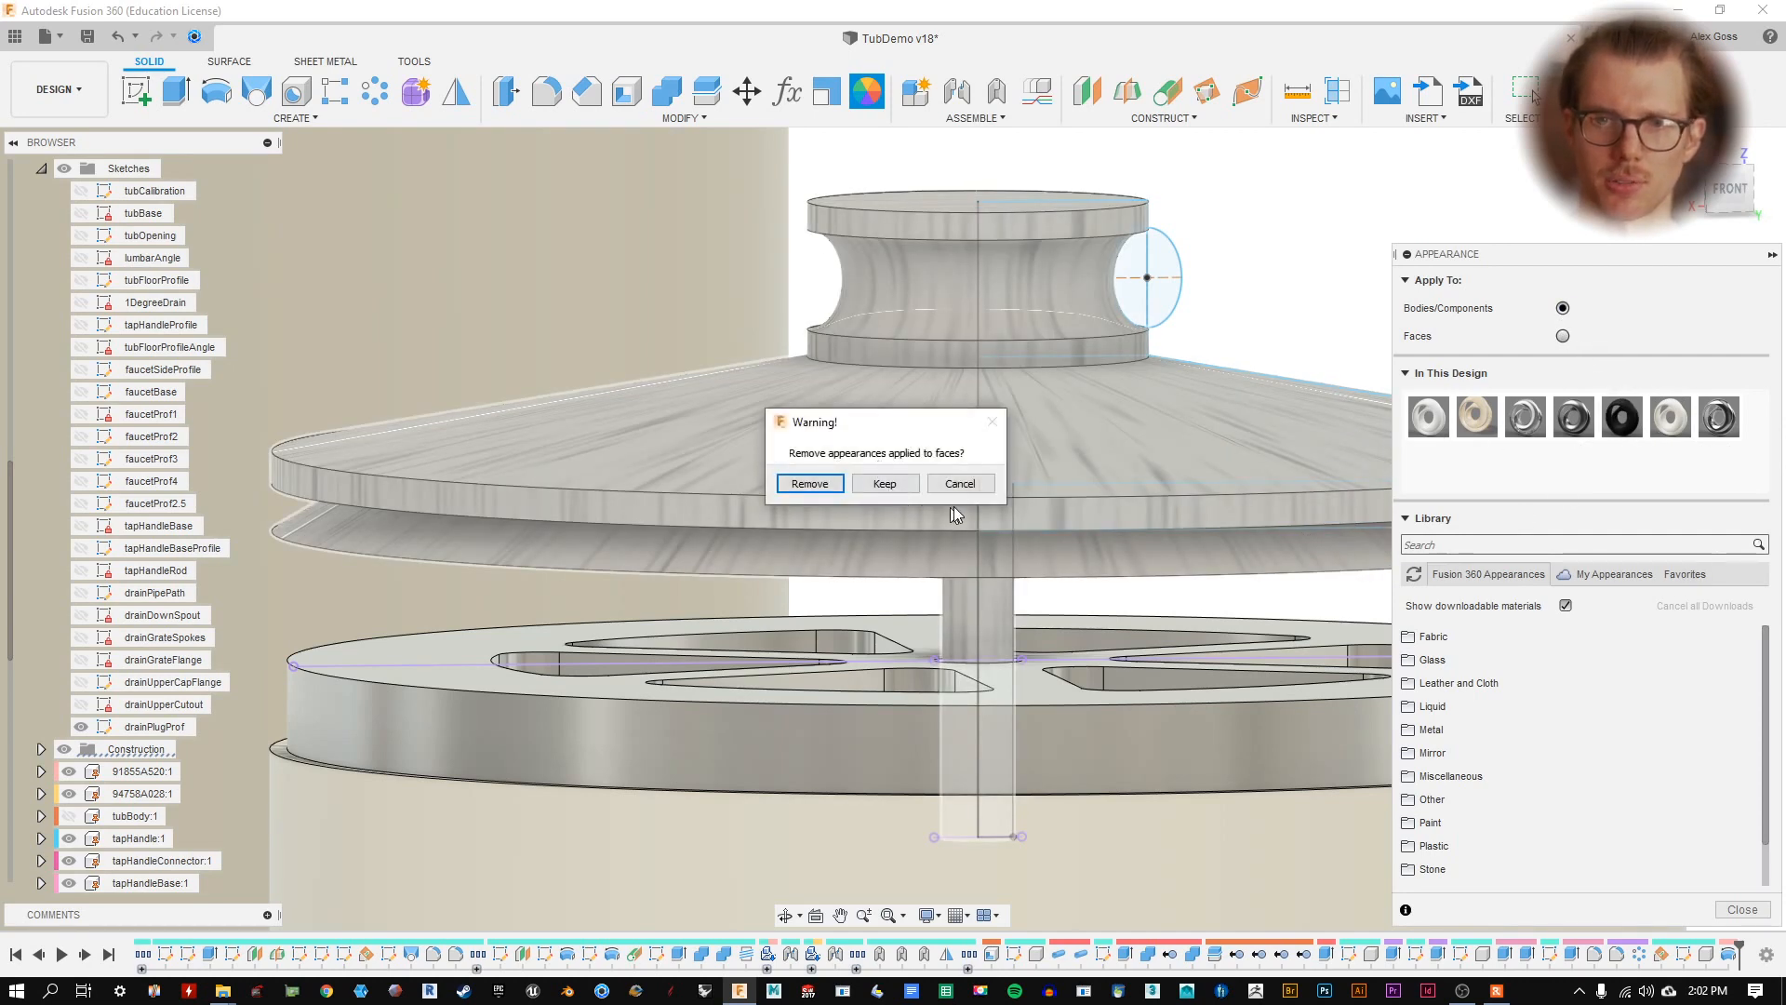
pyautogui.click(832, 483)
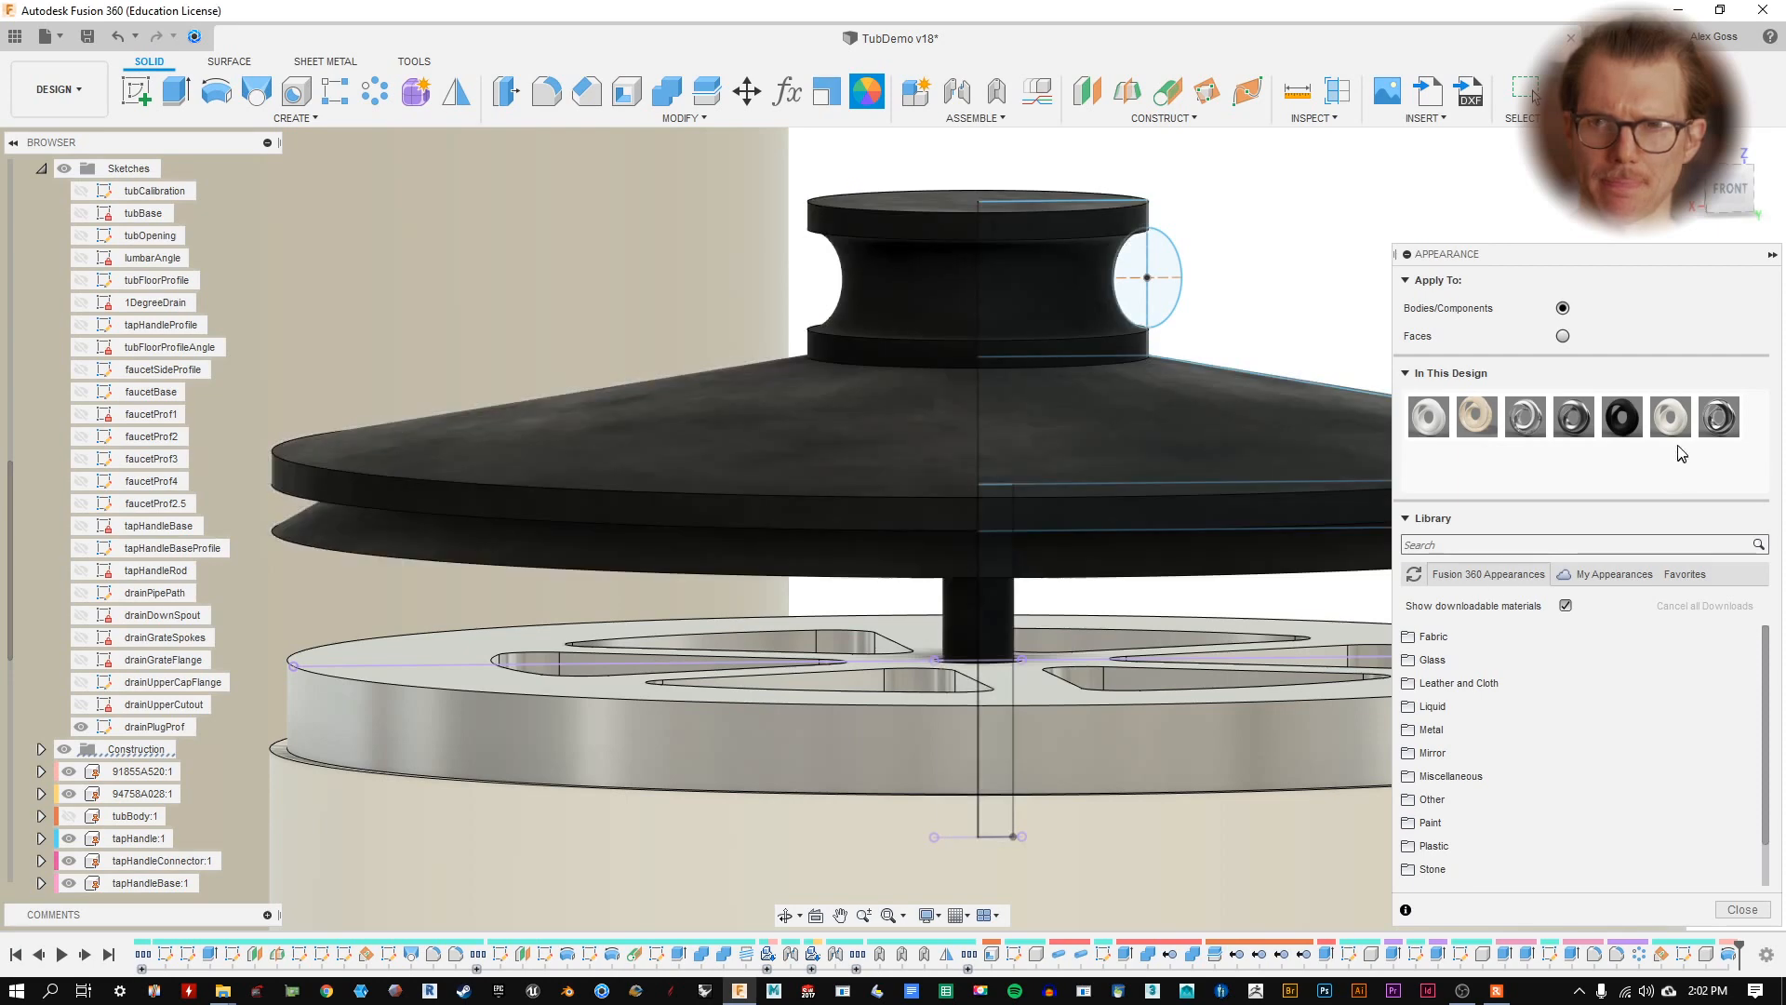
# - Apply the grey metal appearance already used in the design to the drain plug body and view it from above
pyautogui.moveTo(1573, 416); pyautogui.dragTo(1120, 472)
pyautogui.click(1742, 909)
pyautogui.scroll(-3, 1101, 477)
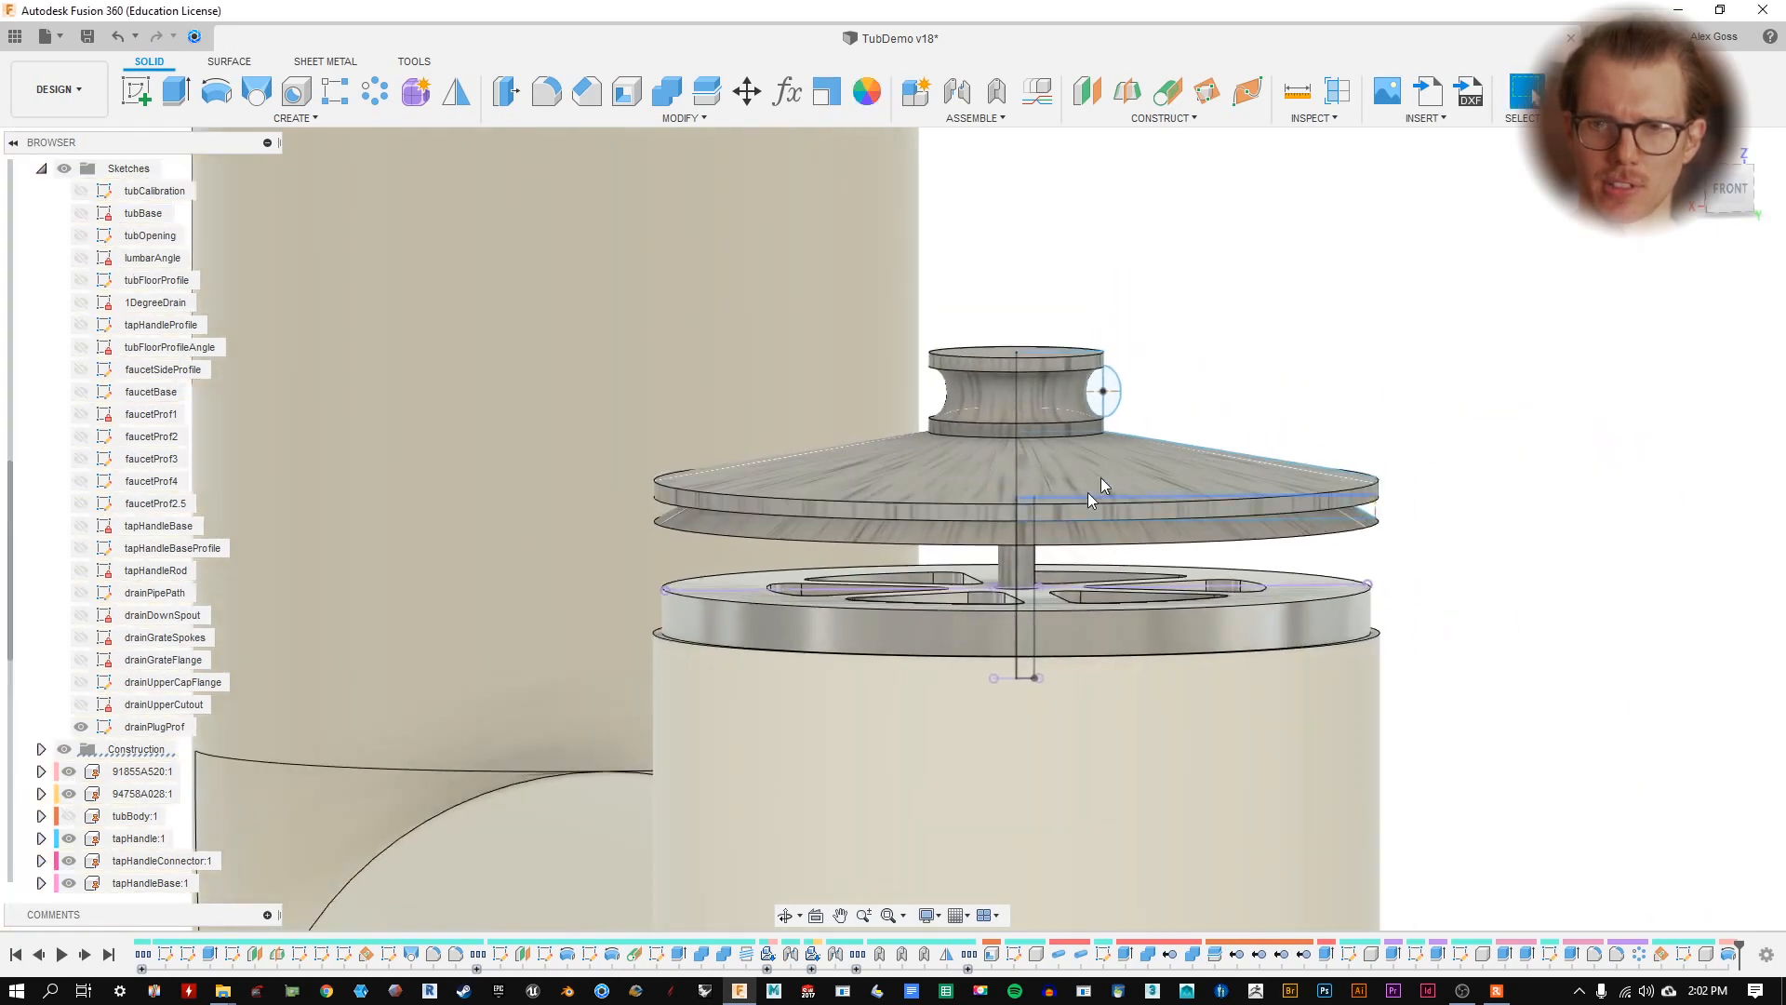
pyautogui.keyDown('shift'); pyautogui.moveTo(1165, 387); pyautogui.dragTo(1174, 430, button='middle'); pyautogui.keyUp('shift')
pyautogui.scroll(-1, 1233, 612)
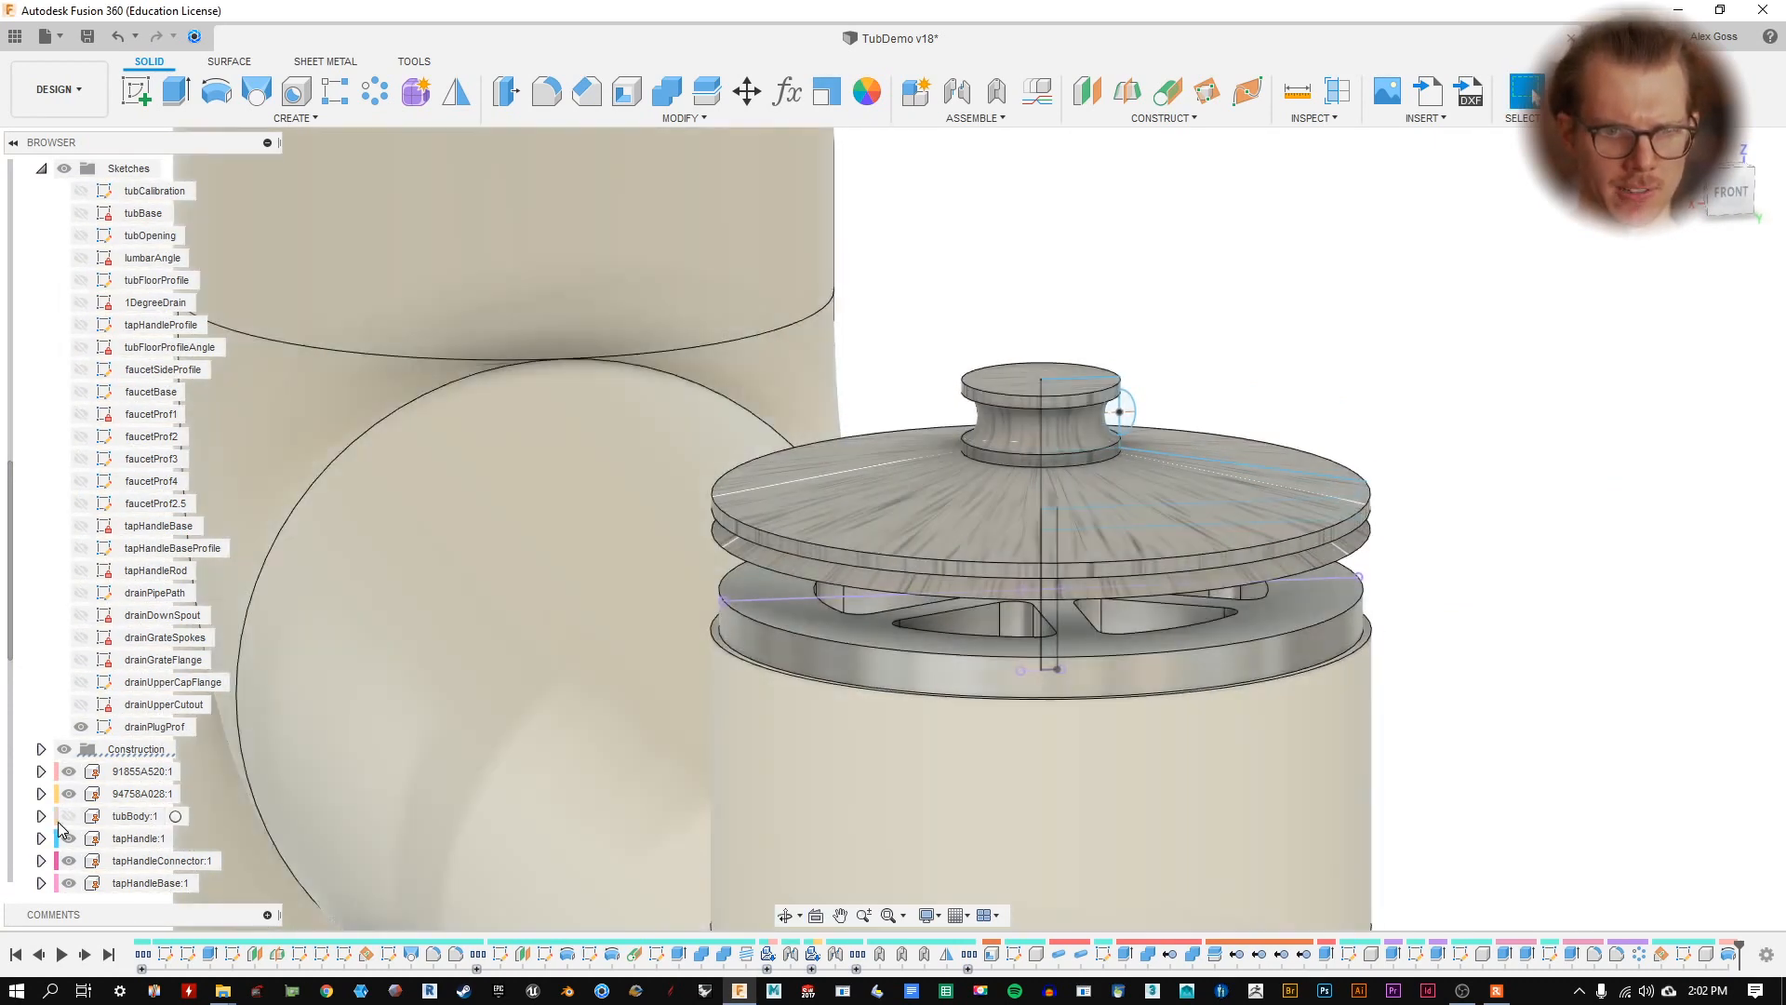
# - Show the tubBody component and view the tub with its faucet, tap handles and drain plug
pyautogui.click(65, 817)
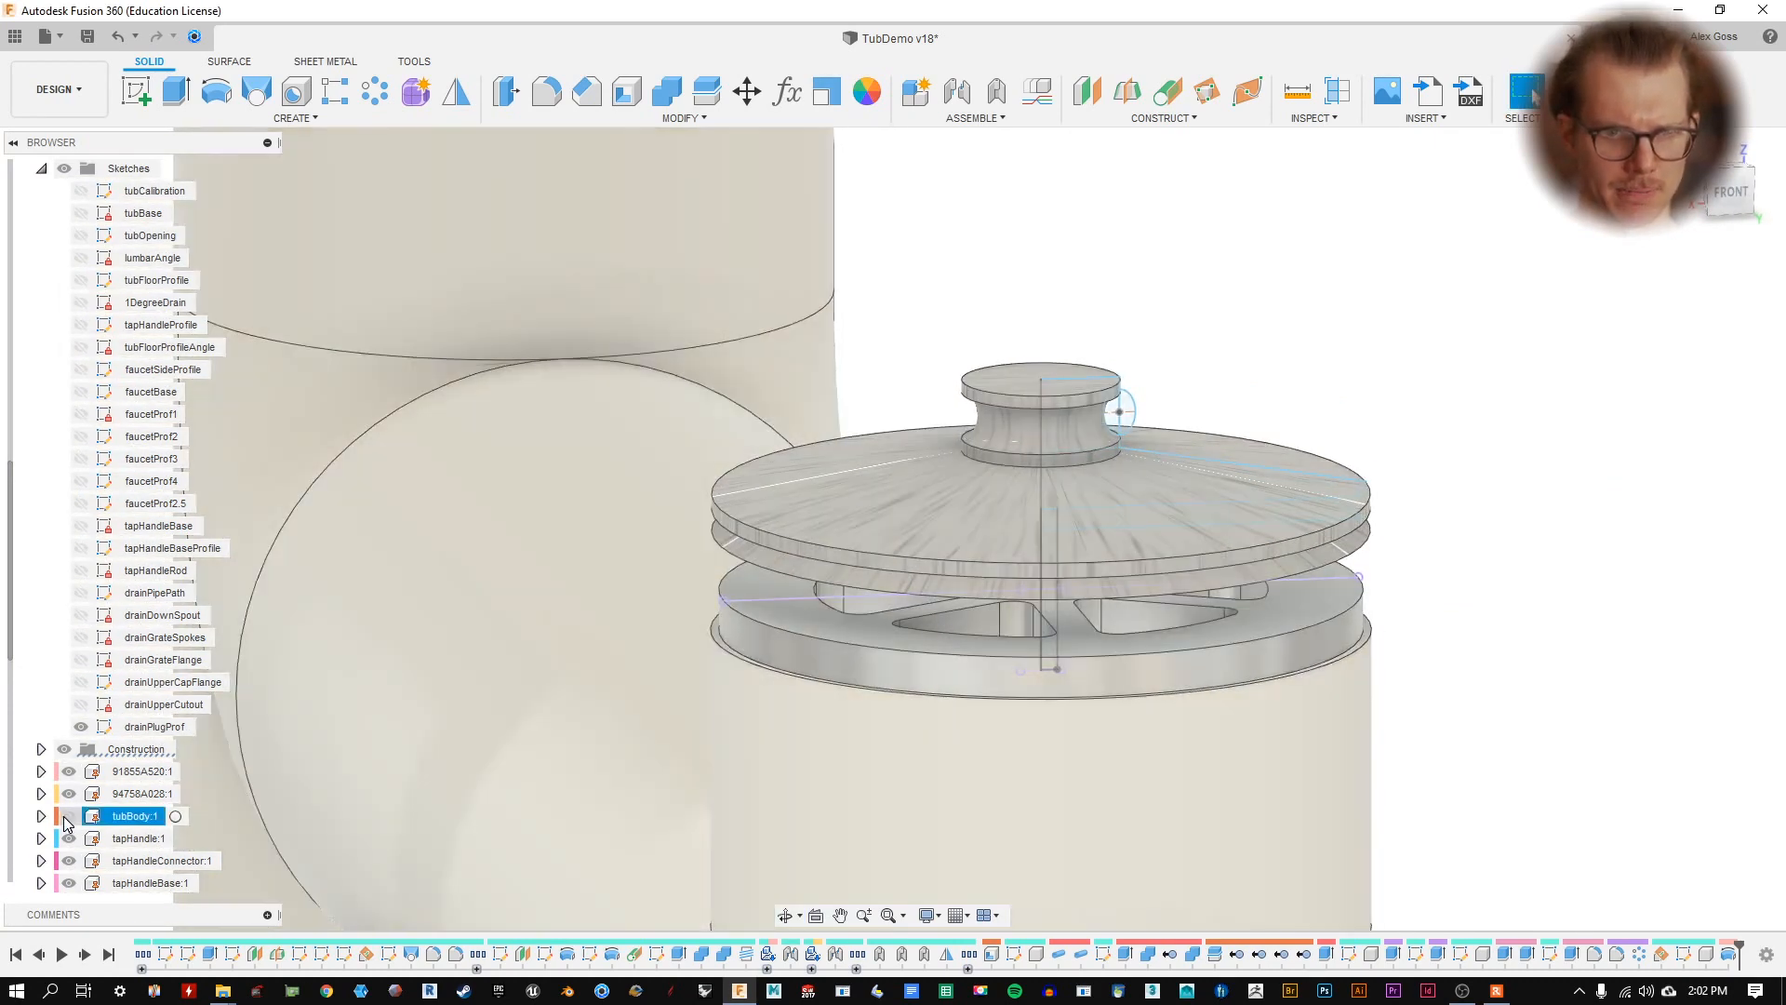
pyautogui.scroll(-7, 1080, 608)
pyautogui.moveTo(1104, 430); pyautogui.dragTo(1015, 486, button='middle')
pyautogui.moveTo(1166, 647); pyautogui.dragTo(1028, 400, button='middle')
pyautogui.scroll(-5, 1084, 502)
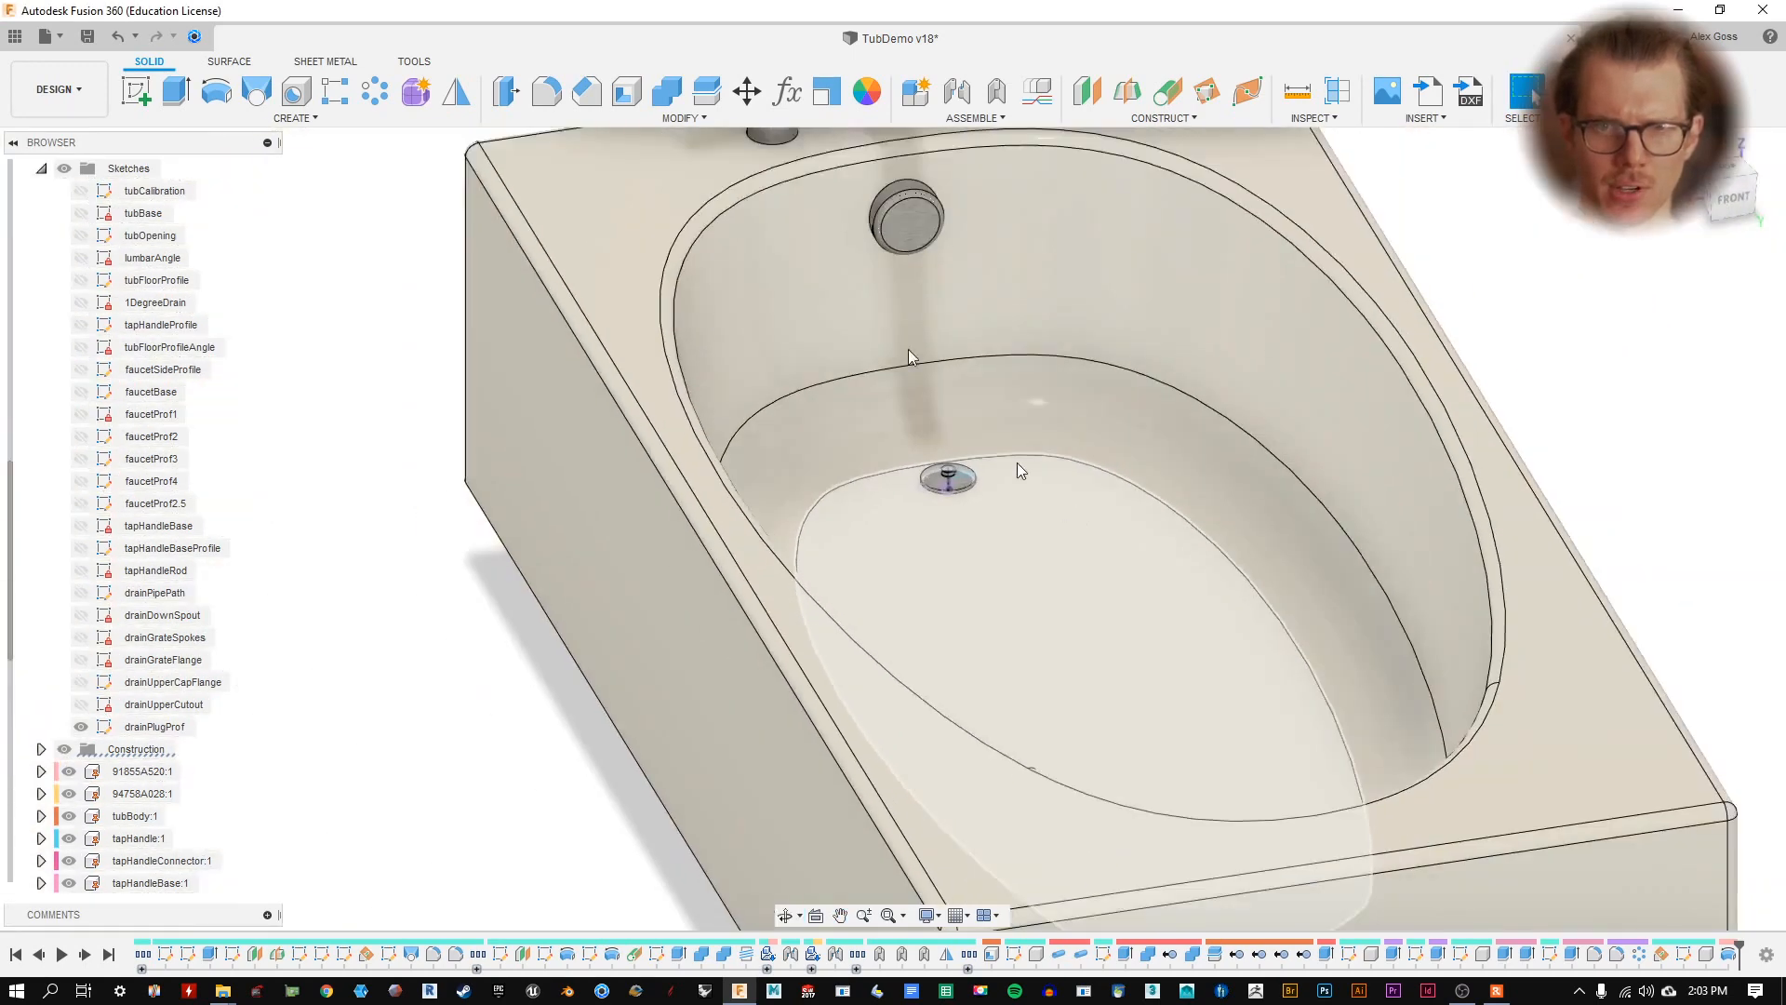
pyautogui.moveTo(909, 359); pyautogui.dragTo(905, 534, button='middle')
pyautogui.scroll(-4, 131, 503)
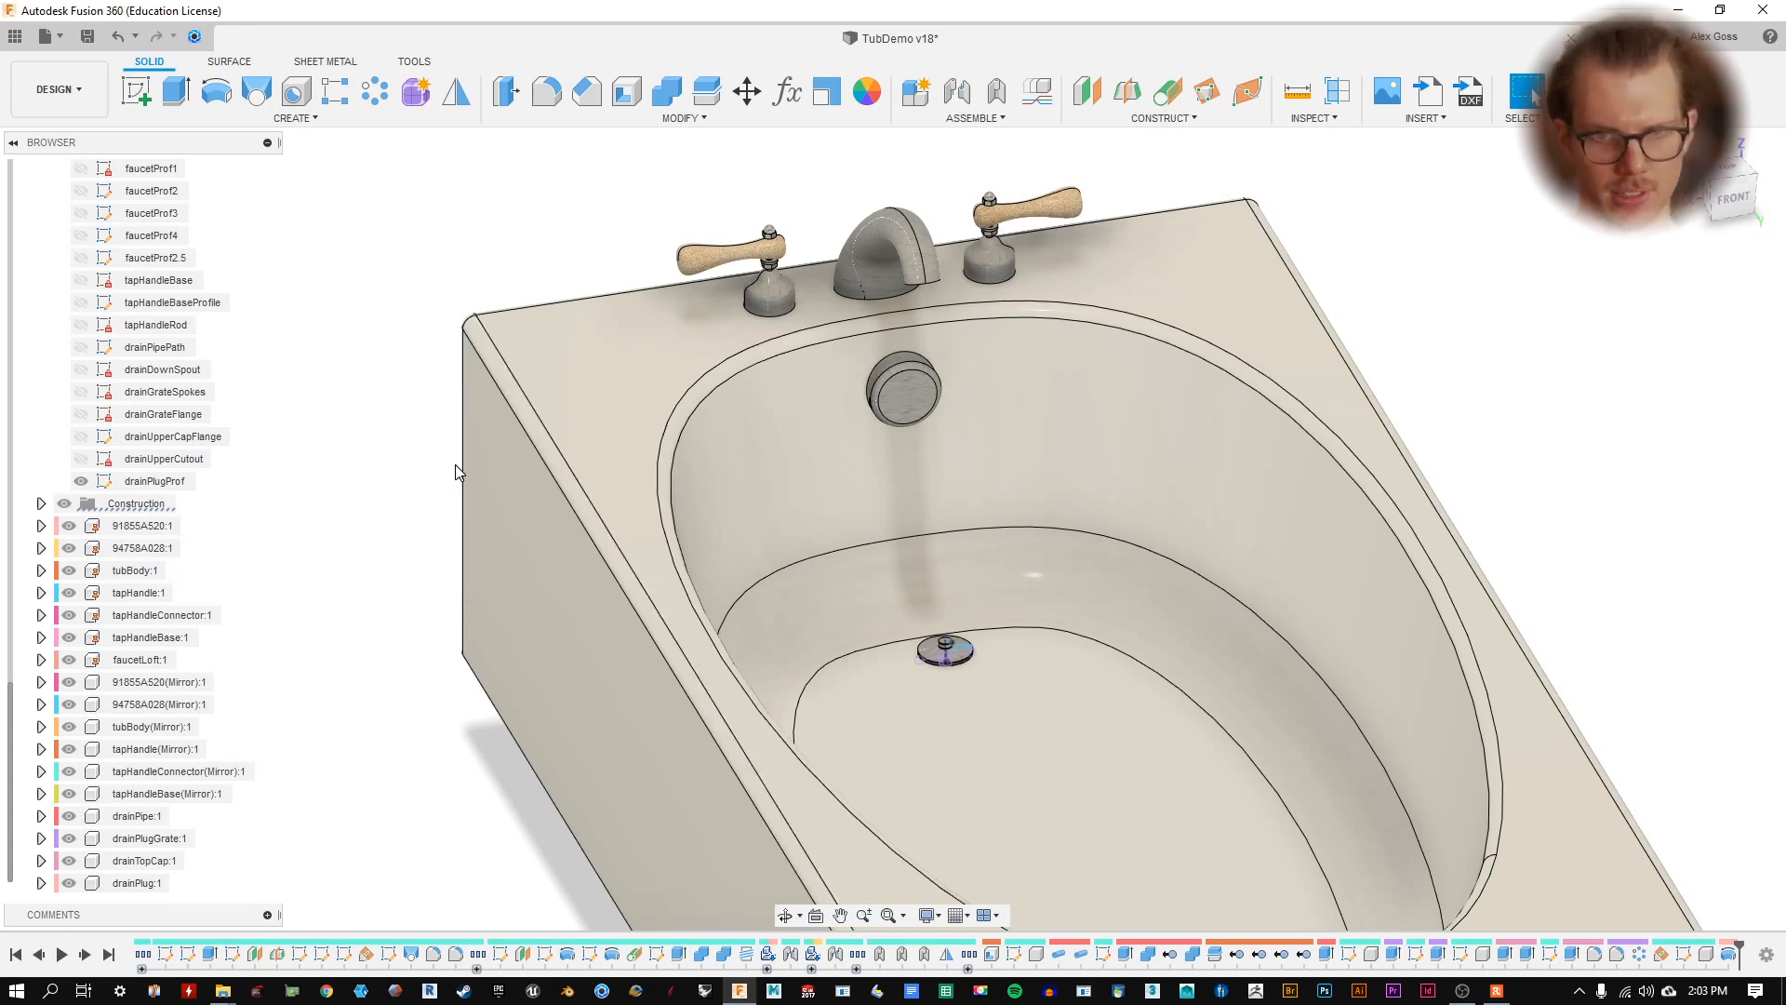
pyautogui.keyDown('shift'); pyautogui.moveTo(744, 365); pyautogui.dragTo(916, 372, button='middle'); pyautogui.keyUp('shift')
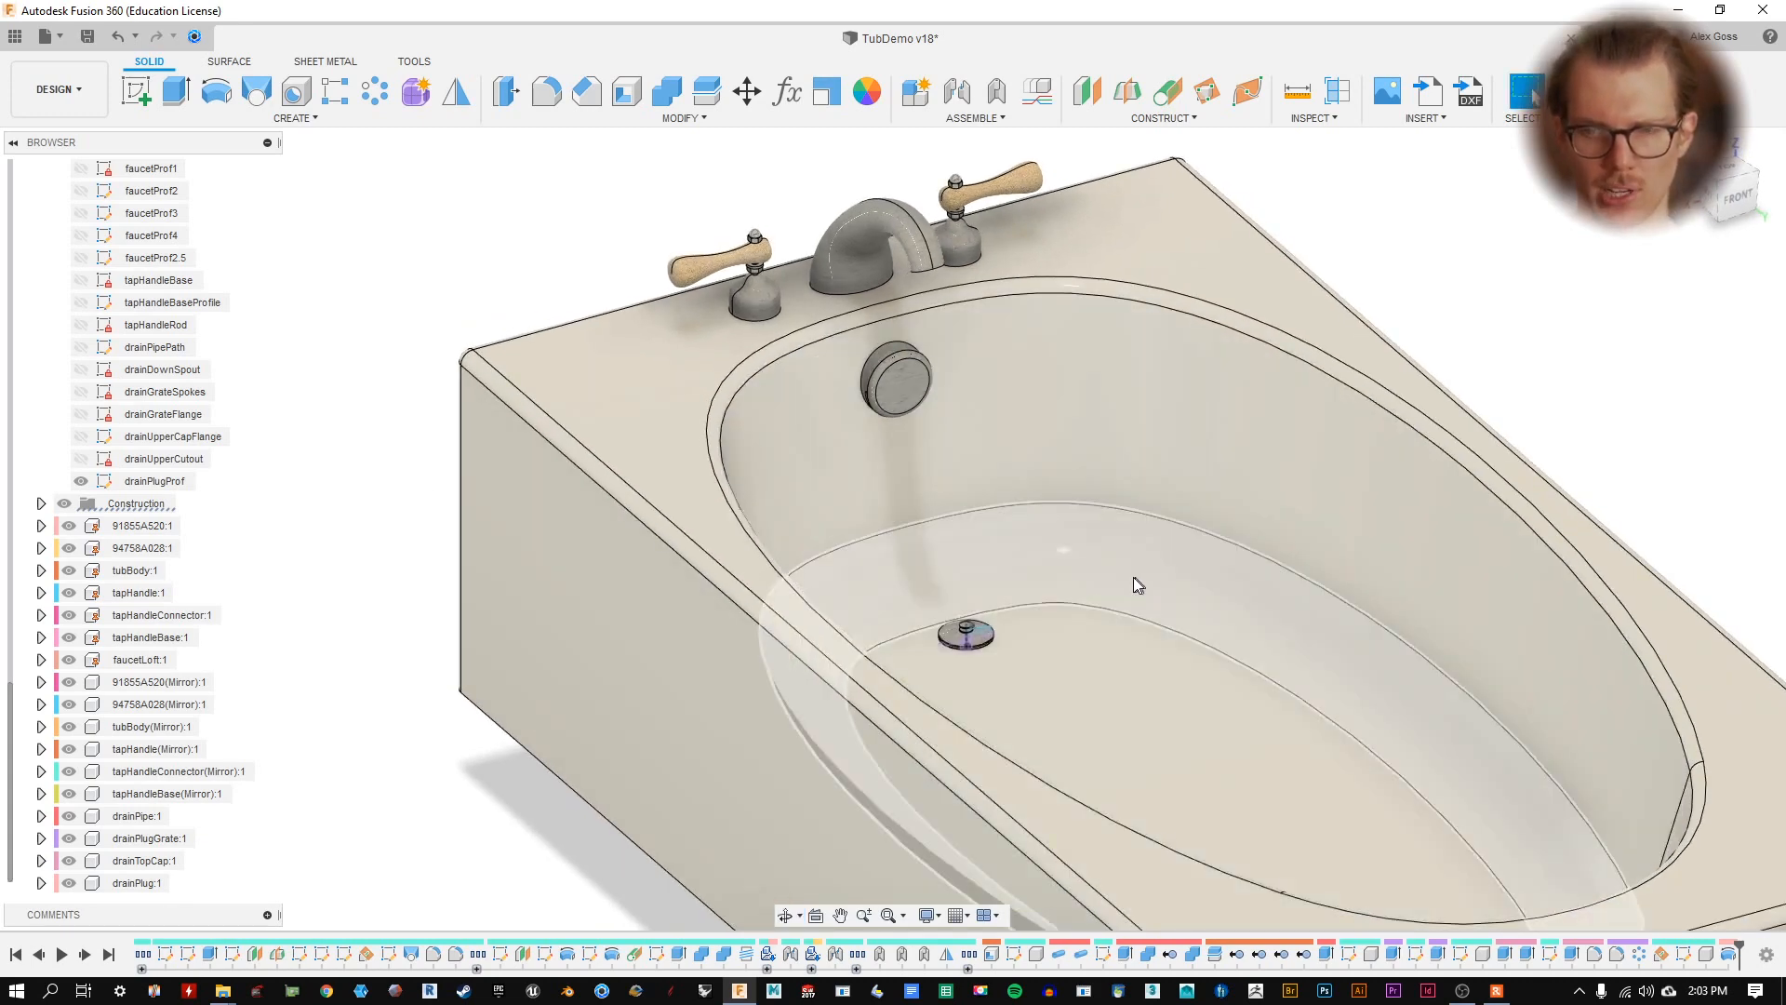
# - Select the 91855A520 and 94758A028 components in turn to locate them on the tap handle, and clear the selection
pyautogui.click(144, 525)
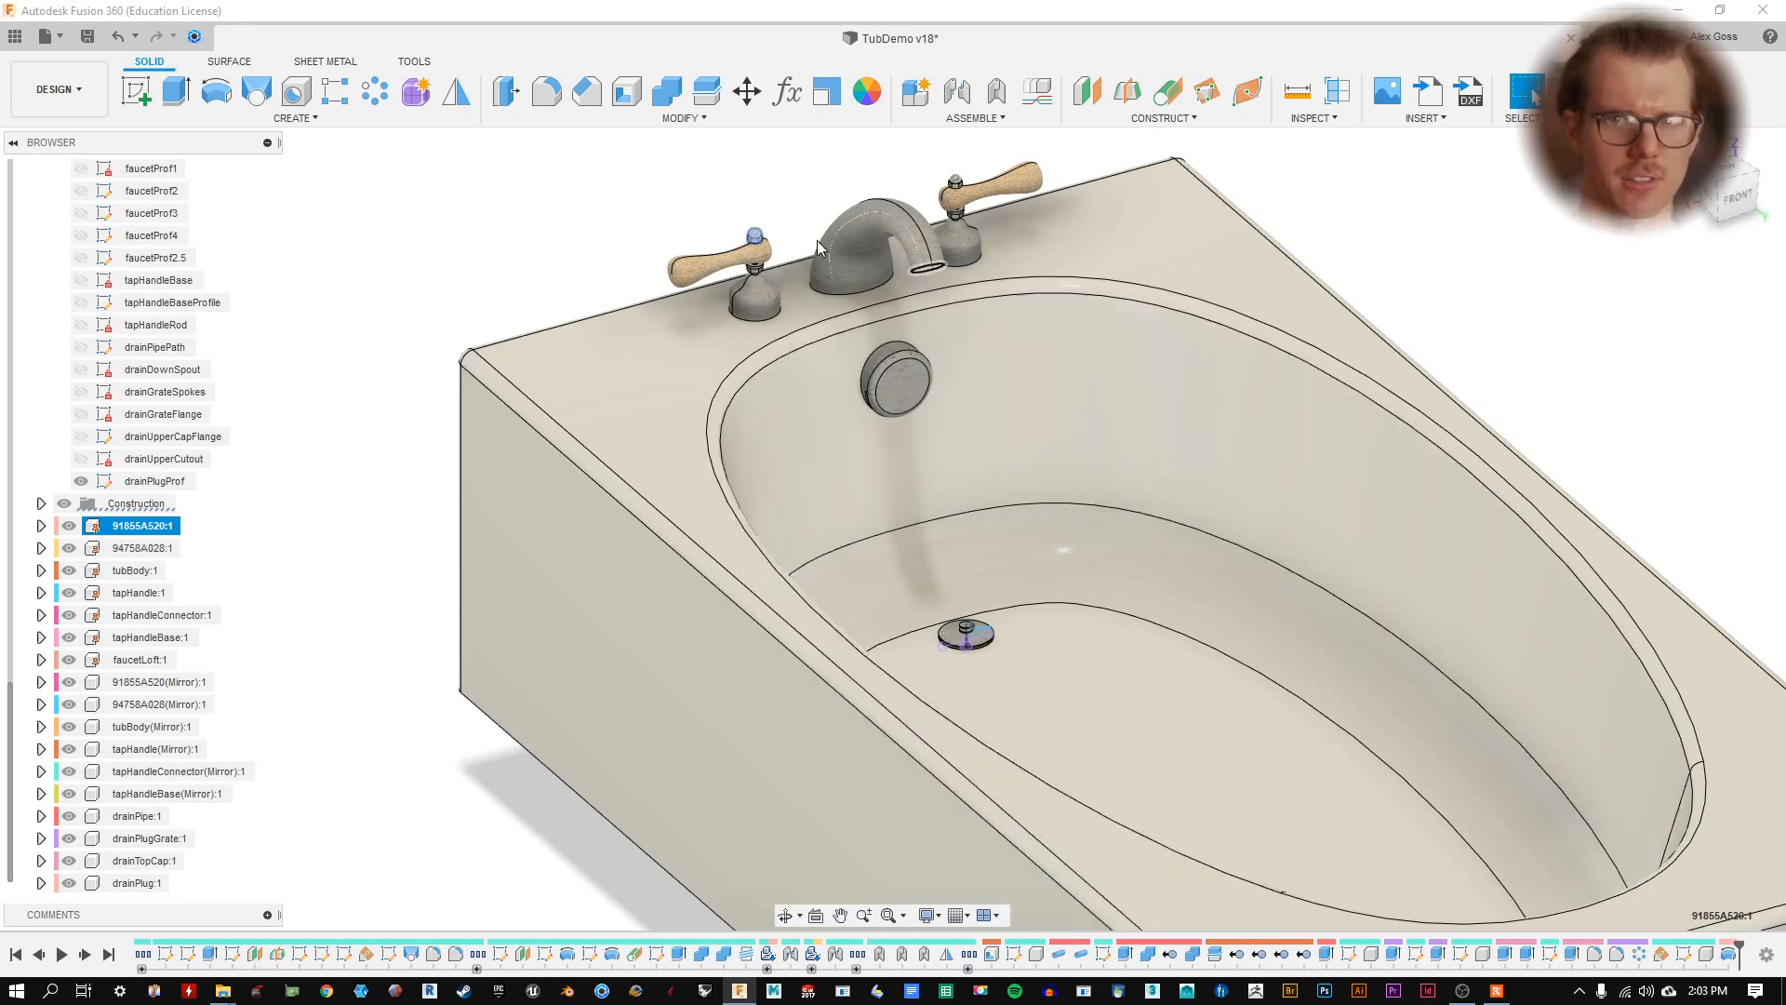
pyautogui.click(173, 550)
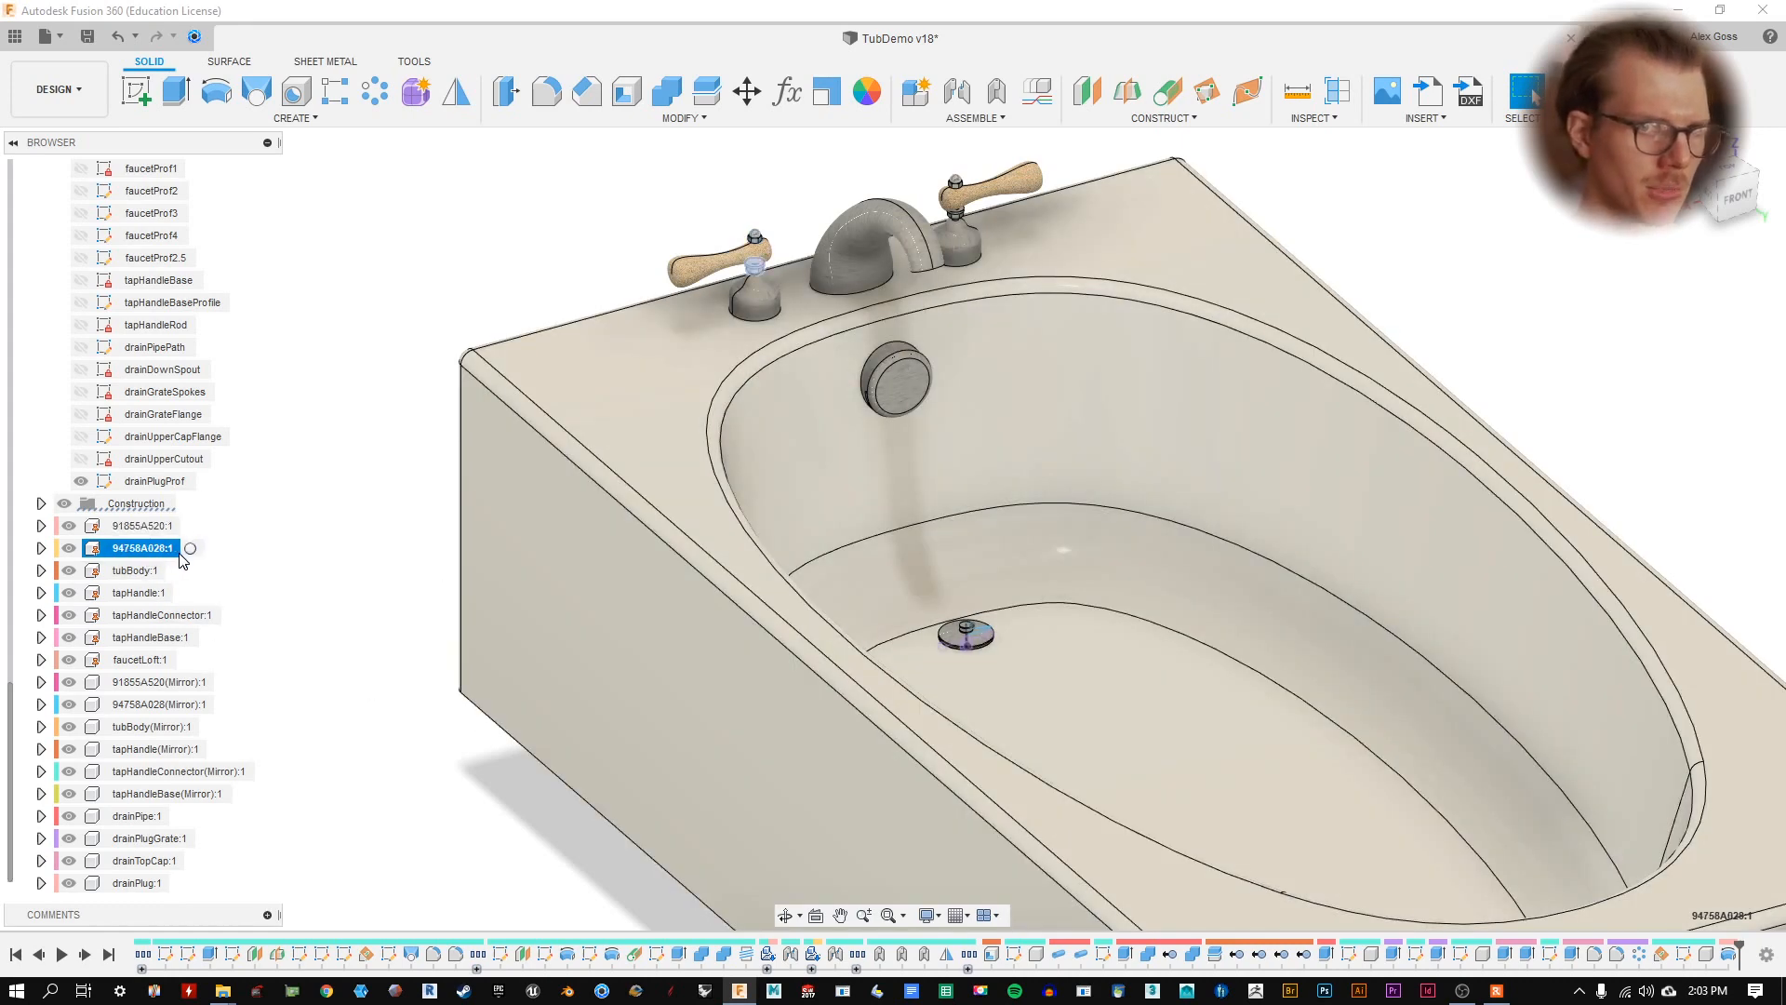
pyautogui.click(189, 526)
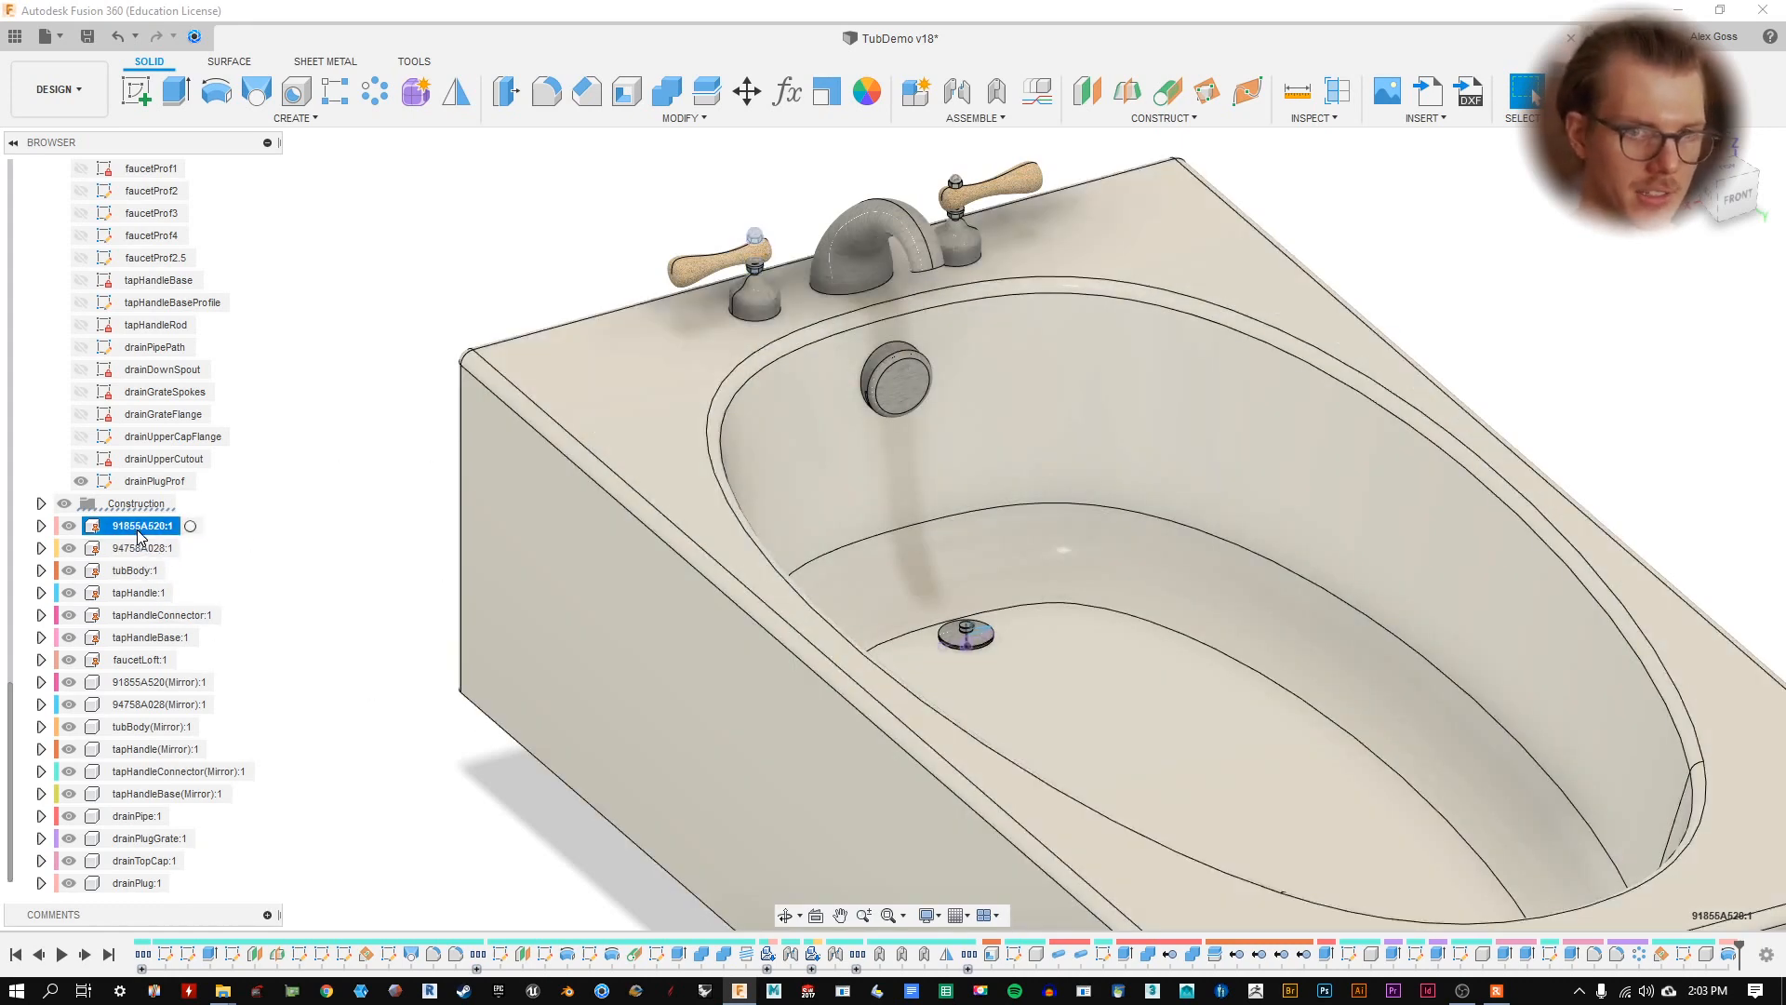
pyautogui.click(332, 433)
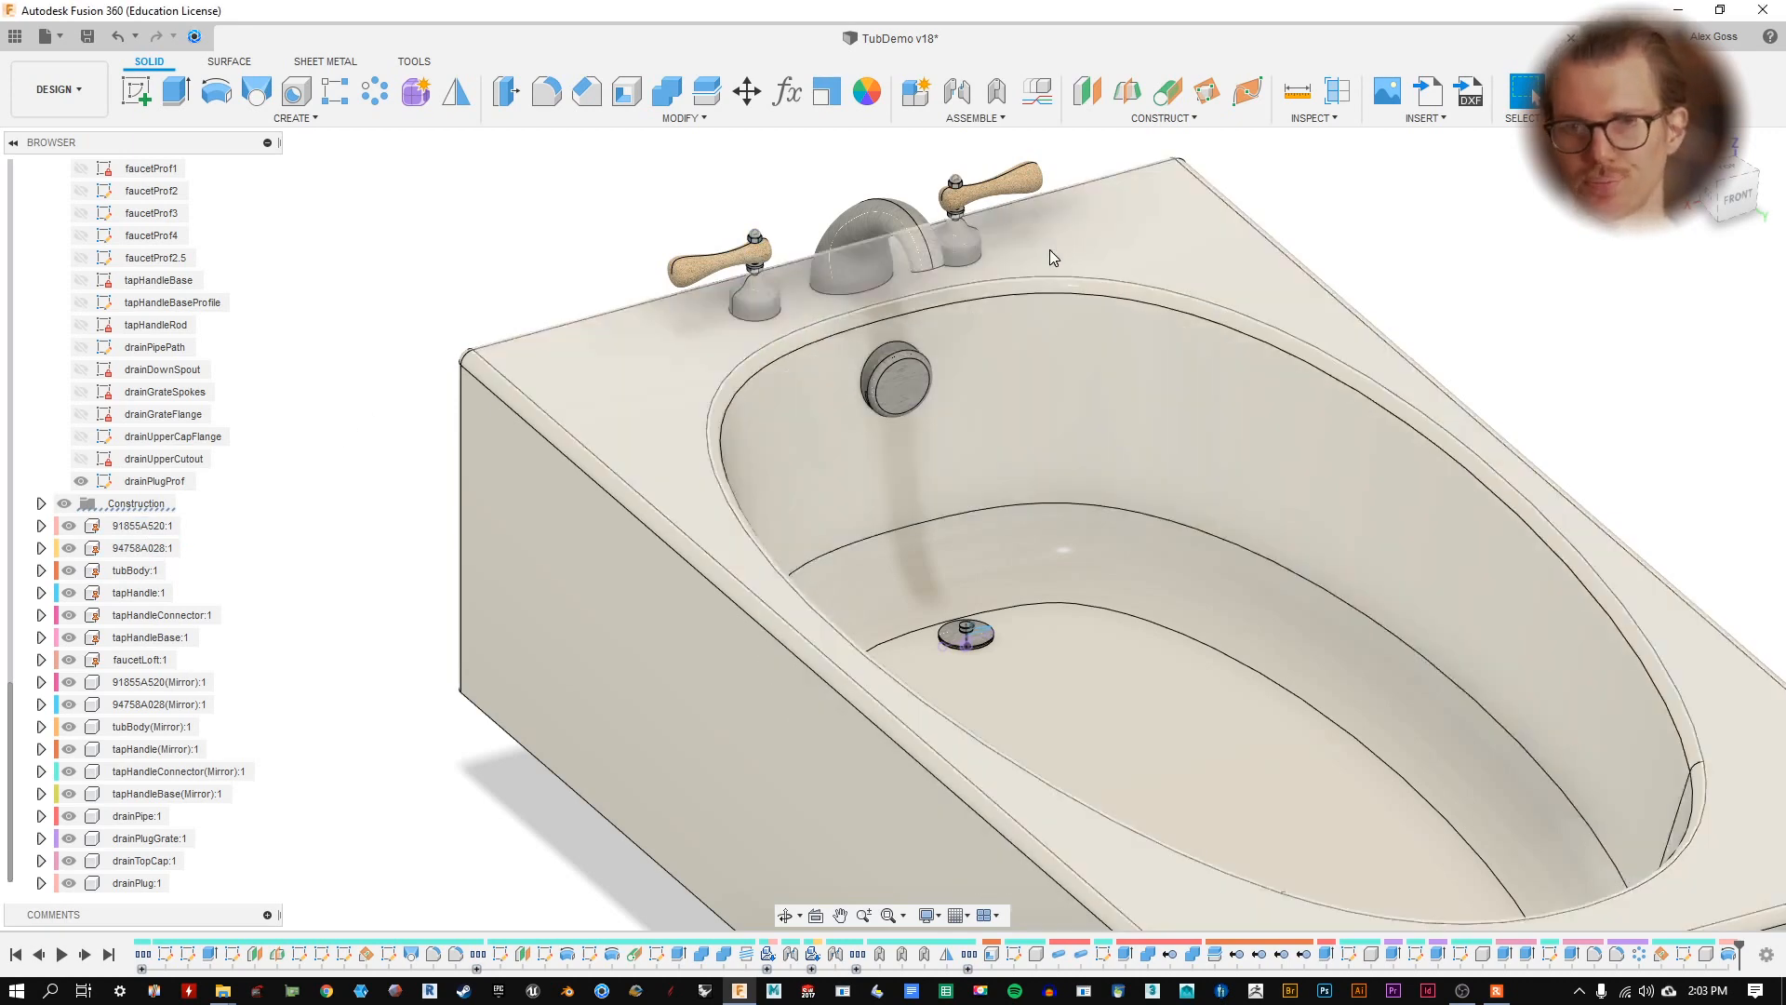
# - Examine the tap handles, faucet and overflow cap up close, and return to a view of the whole tub
pyautogui.moveTo(1289, 447); pyautogui.dragTo(1099, 459, button='middle')
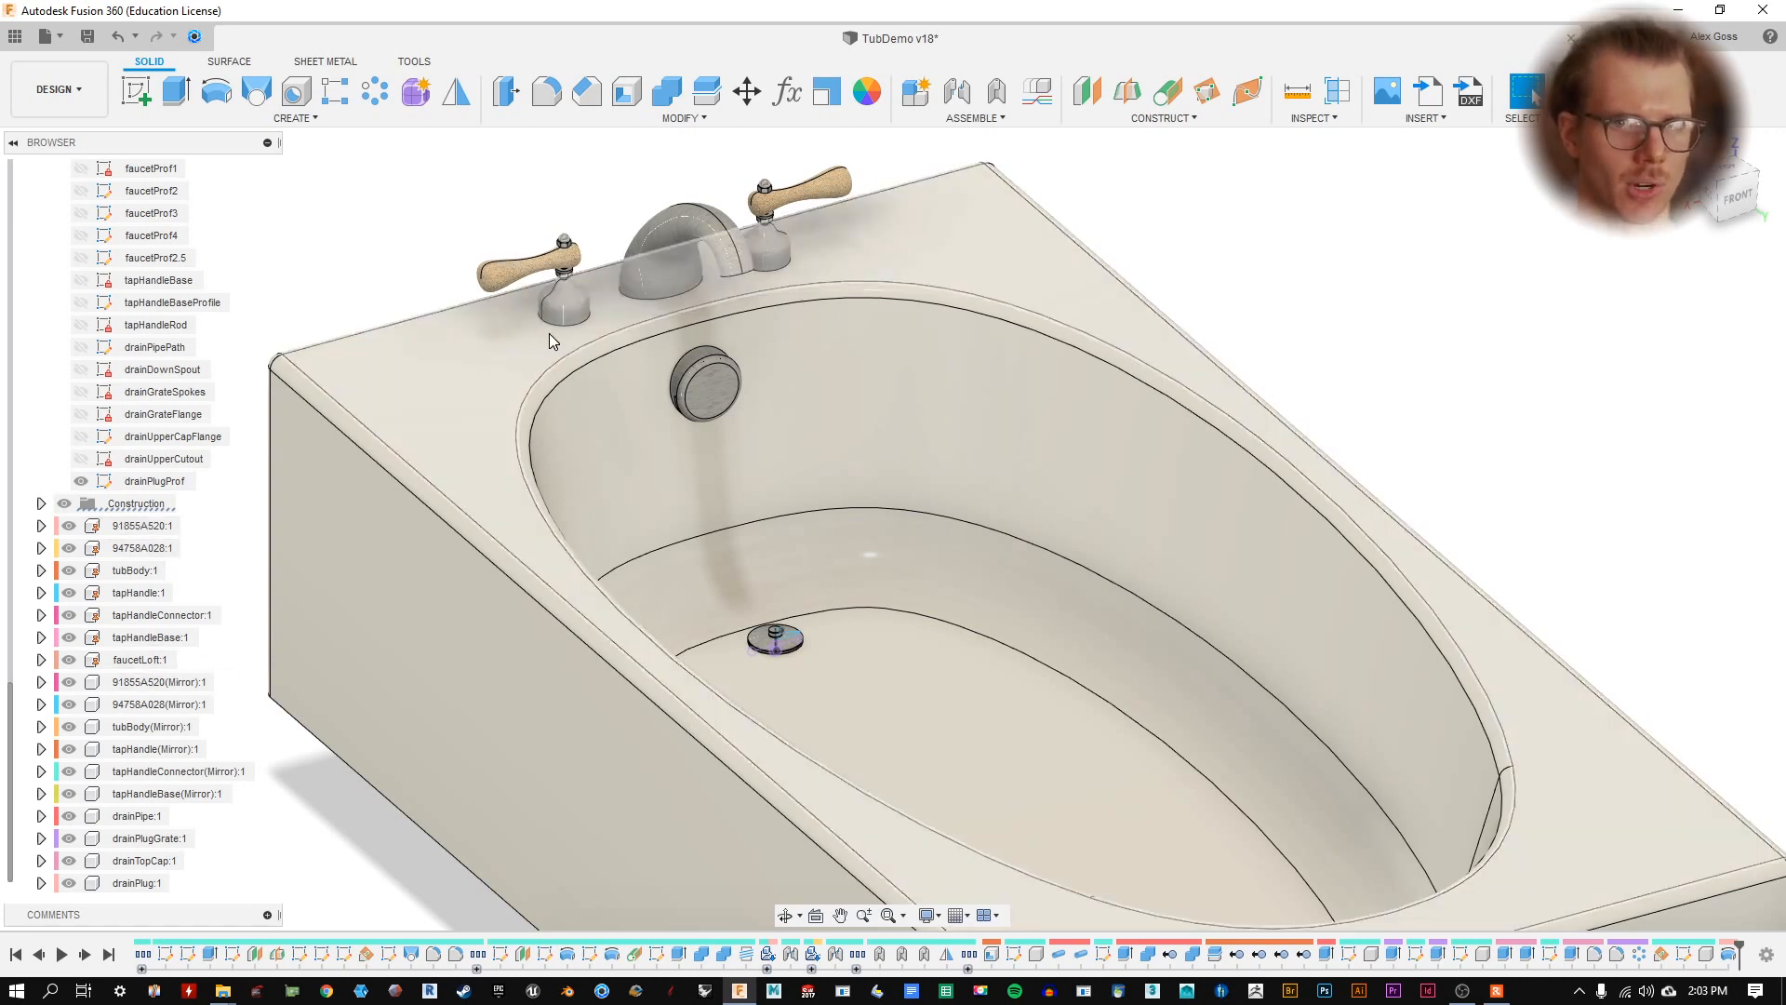
pyautogui.scroll(5, 521, 233)
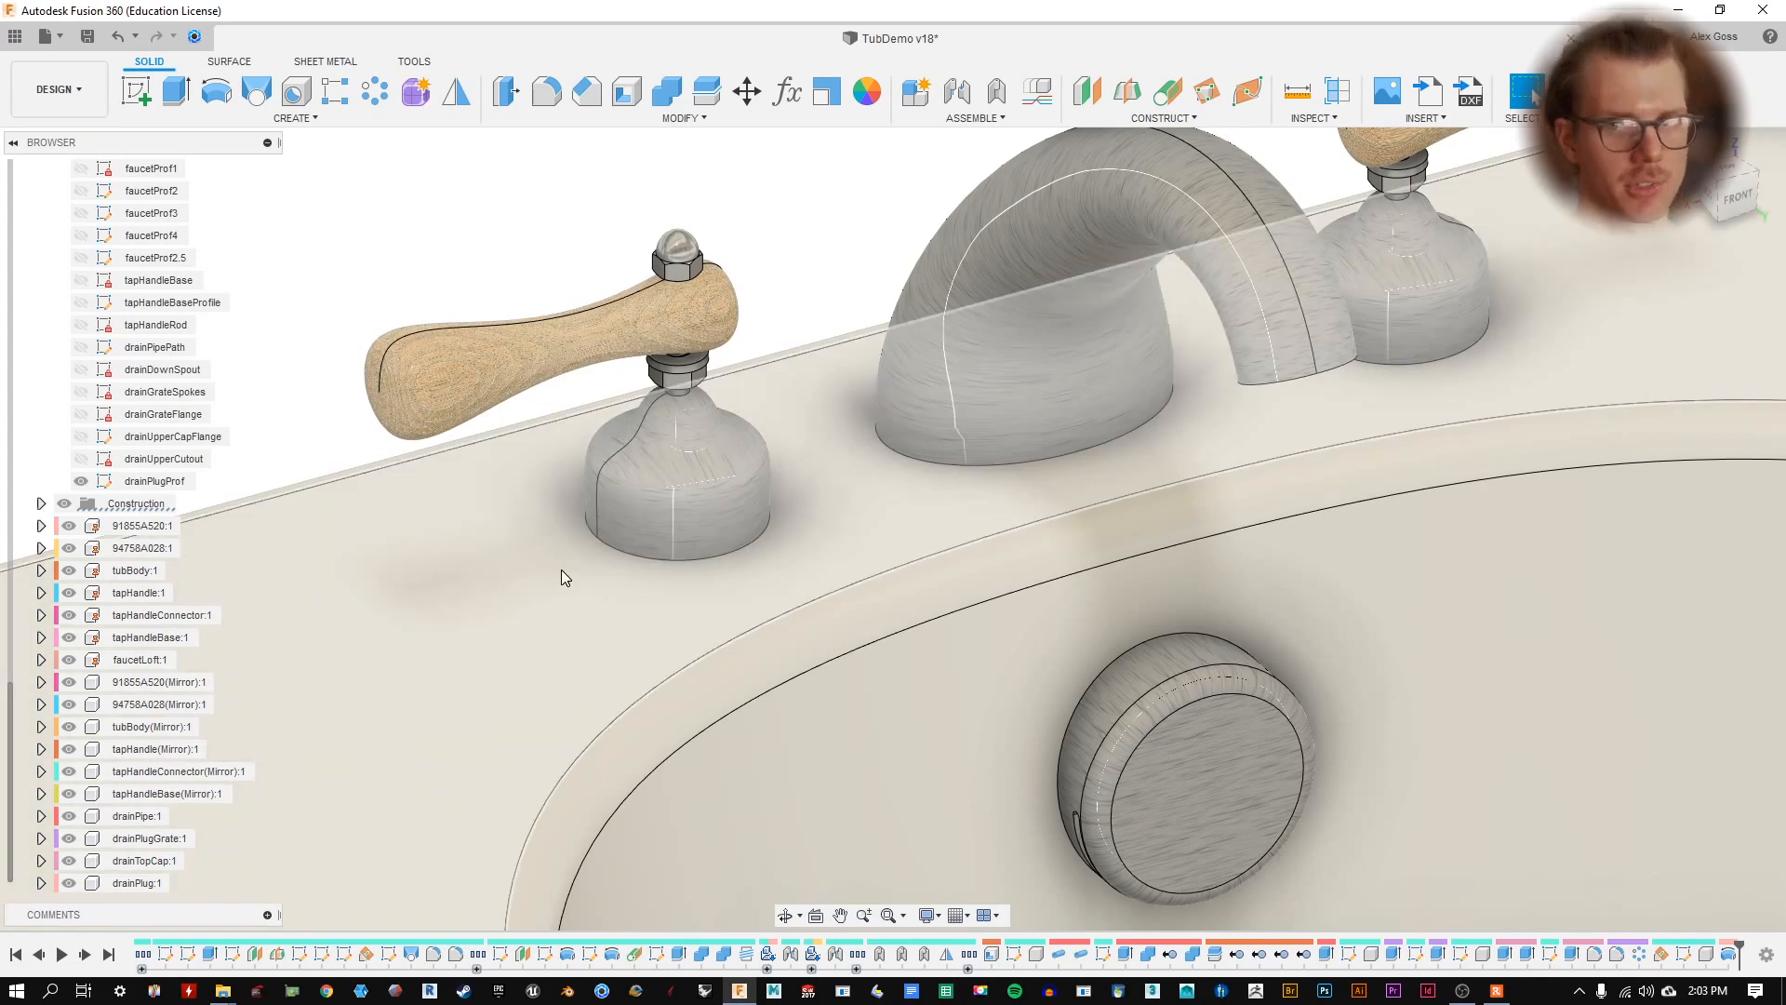
pyautogui.scroll(-2, 561, 569)
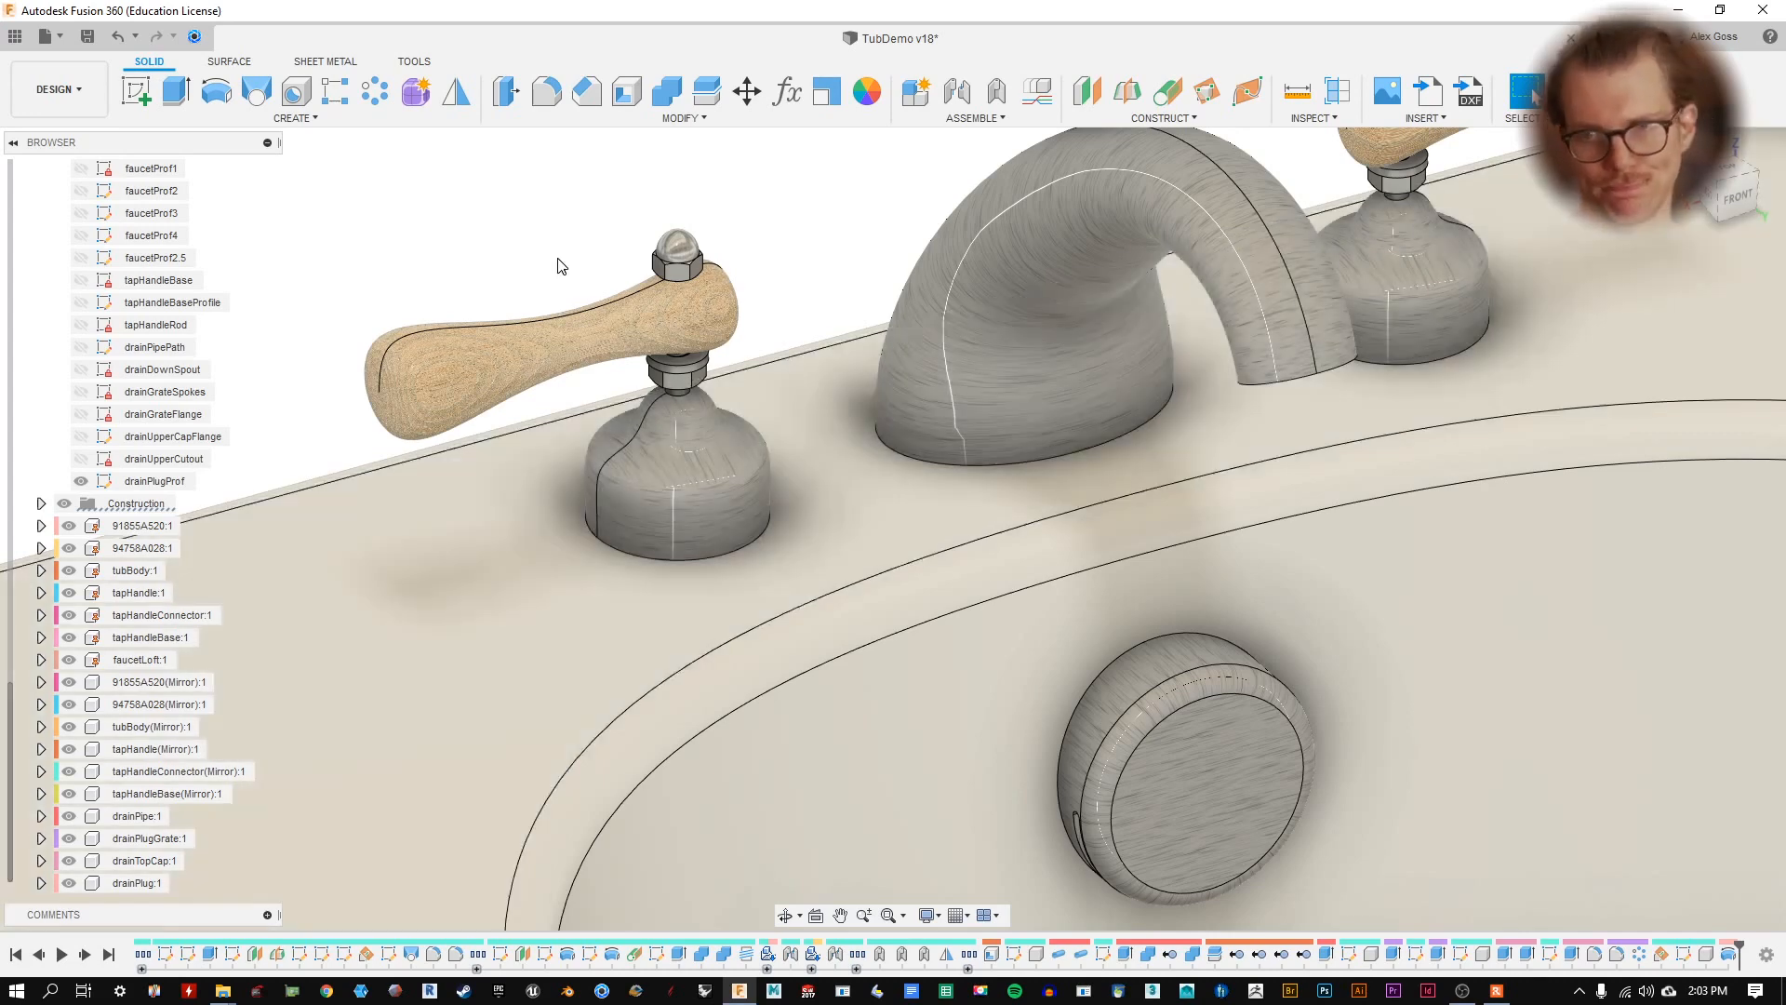
pyautogui.scroll(-5, 1243, 490)
pyautogui.scroll(-3, 1116, 412)
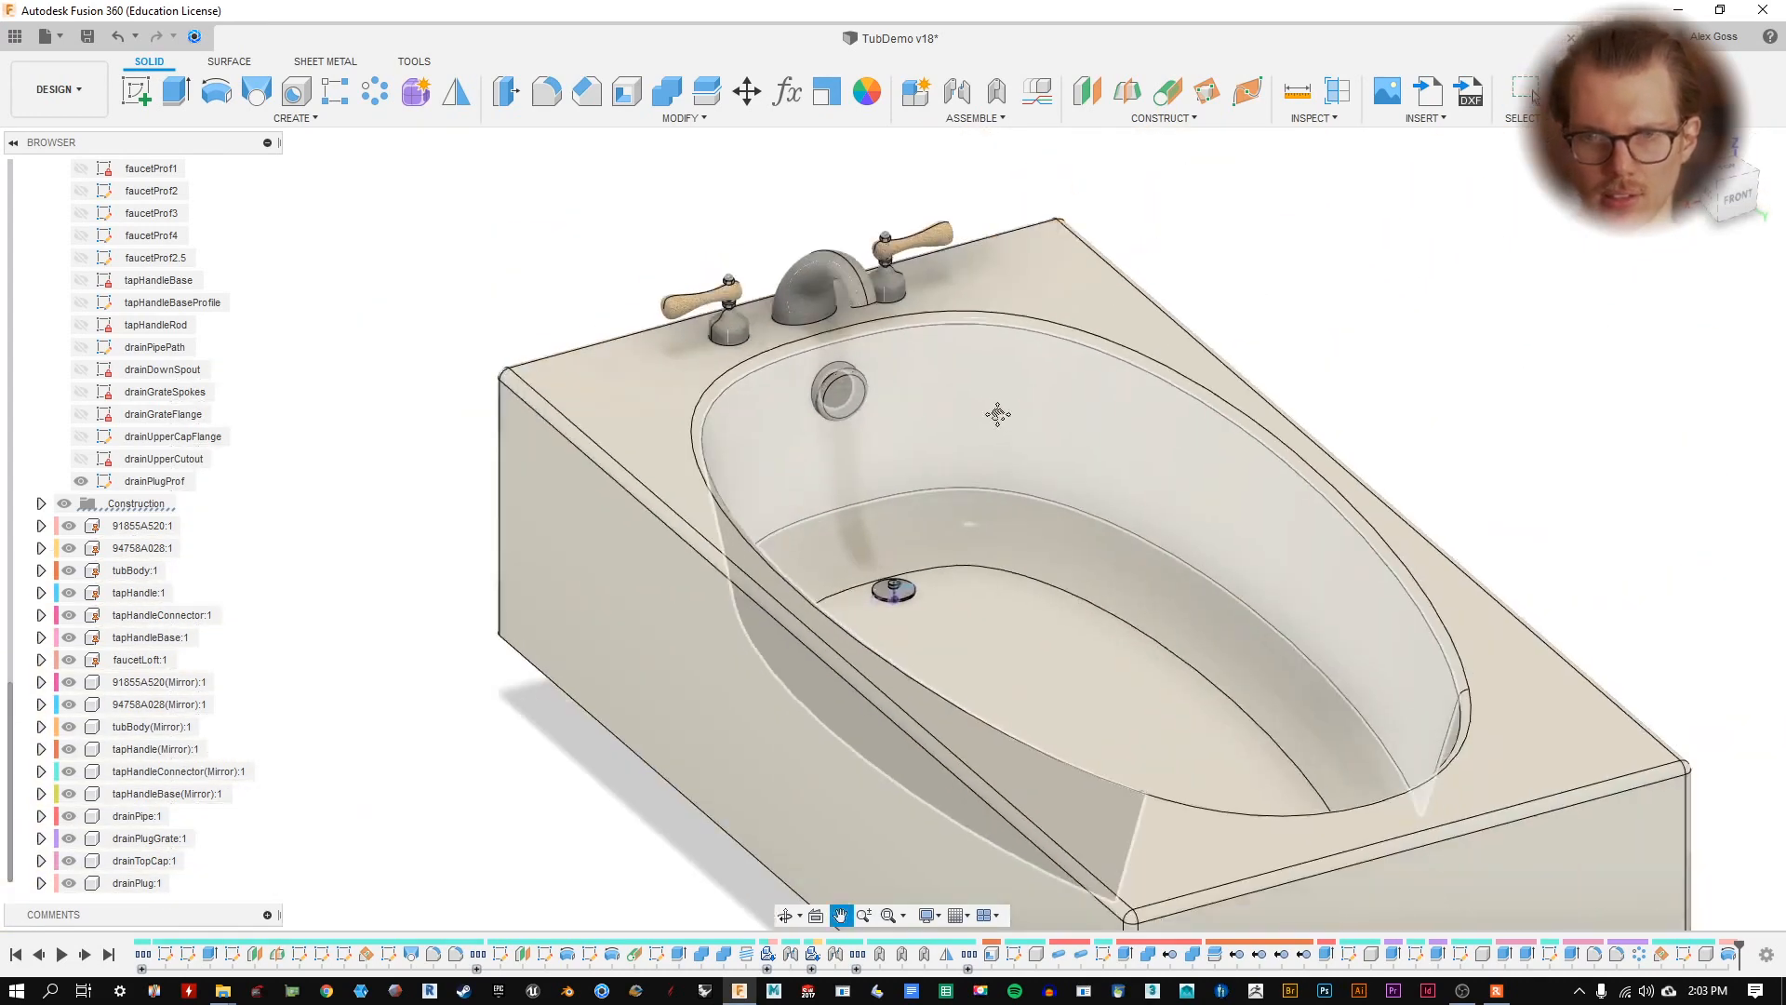
pyautogui.keyDown('shift'); pyautogui.moveTo(1116, 412); pyautogui.dragTo(781, 485, button='middle'); pyautogui.keyUp('shift')
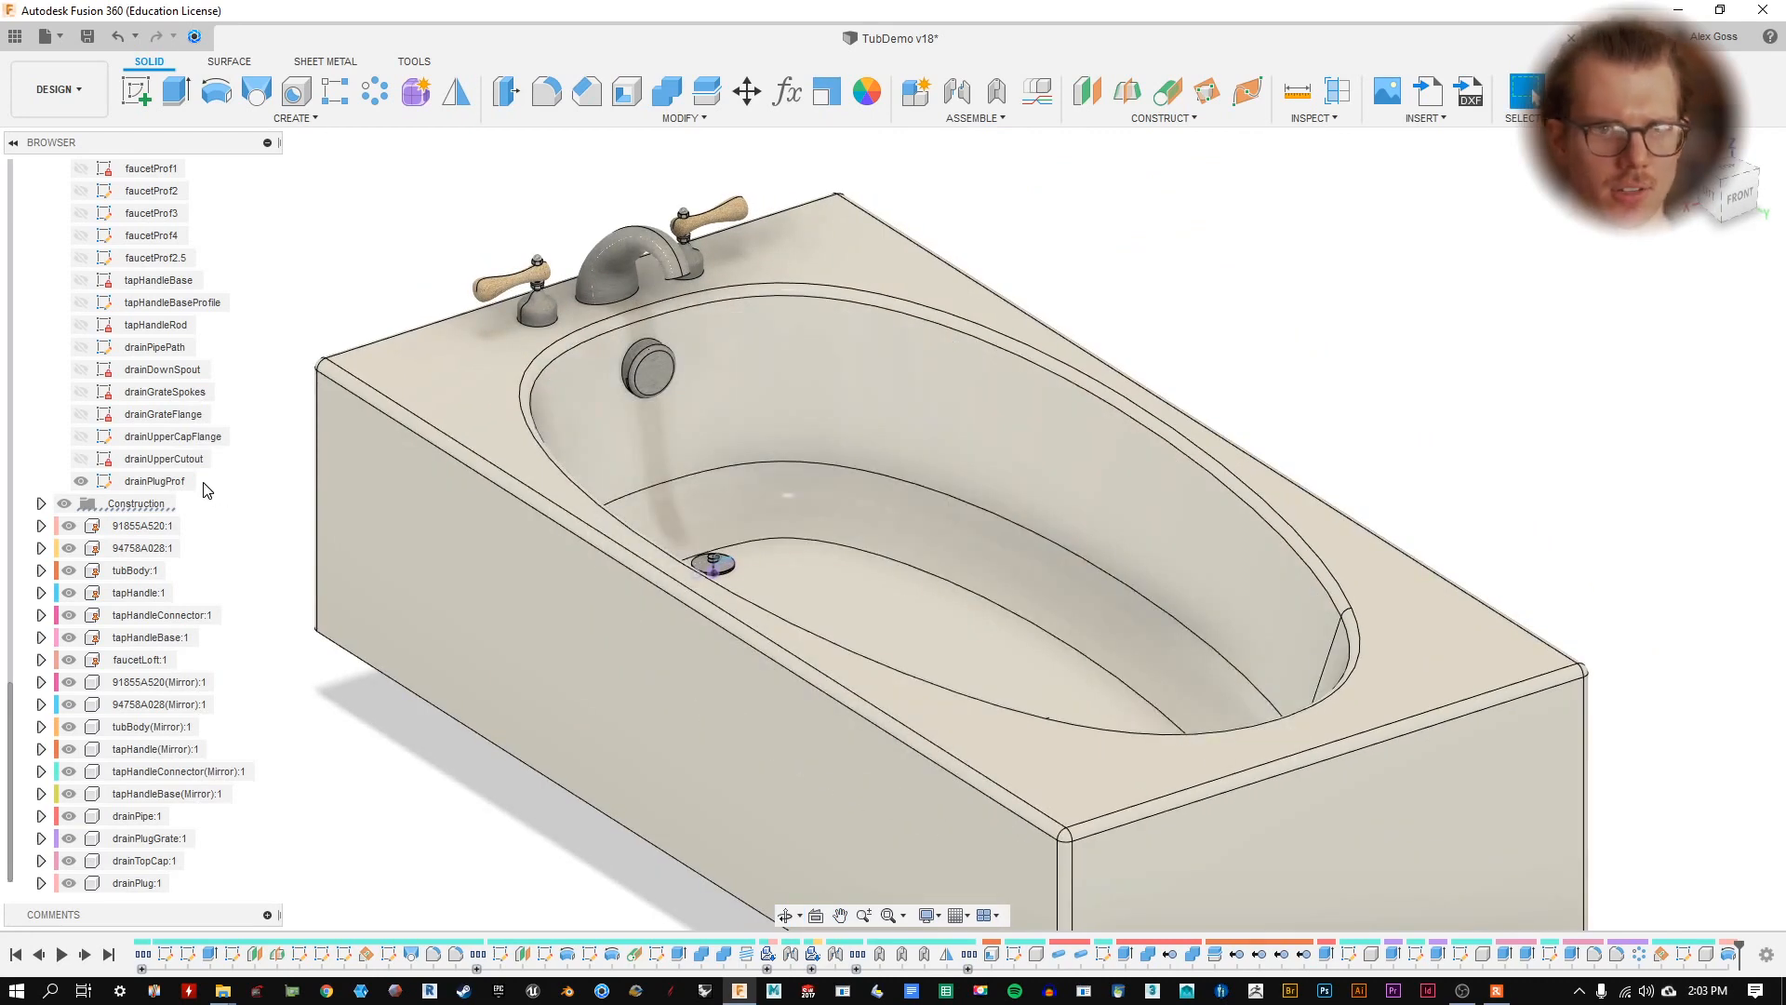
# - Show the reference canvases and switch to the leftFront named view
pyautogui.scroll(7, 104, 505)
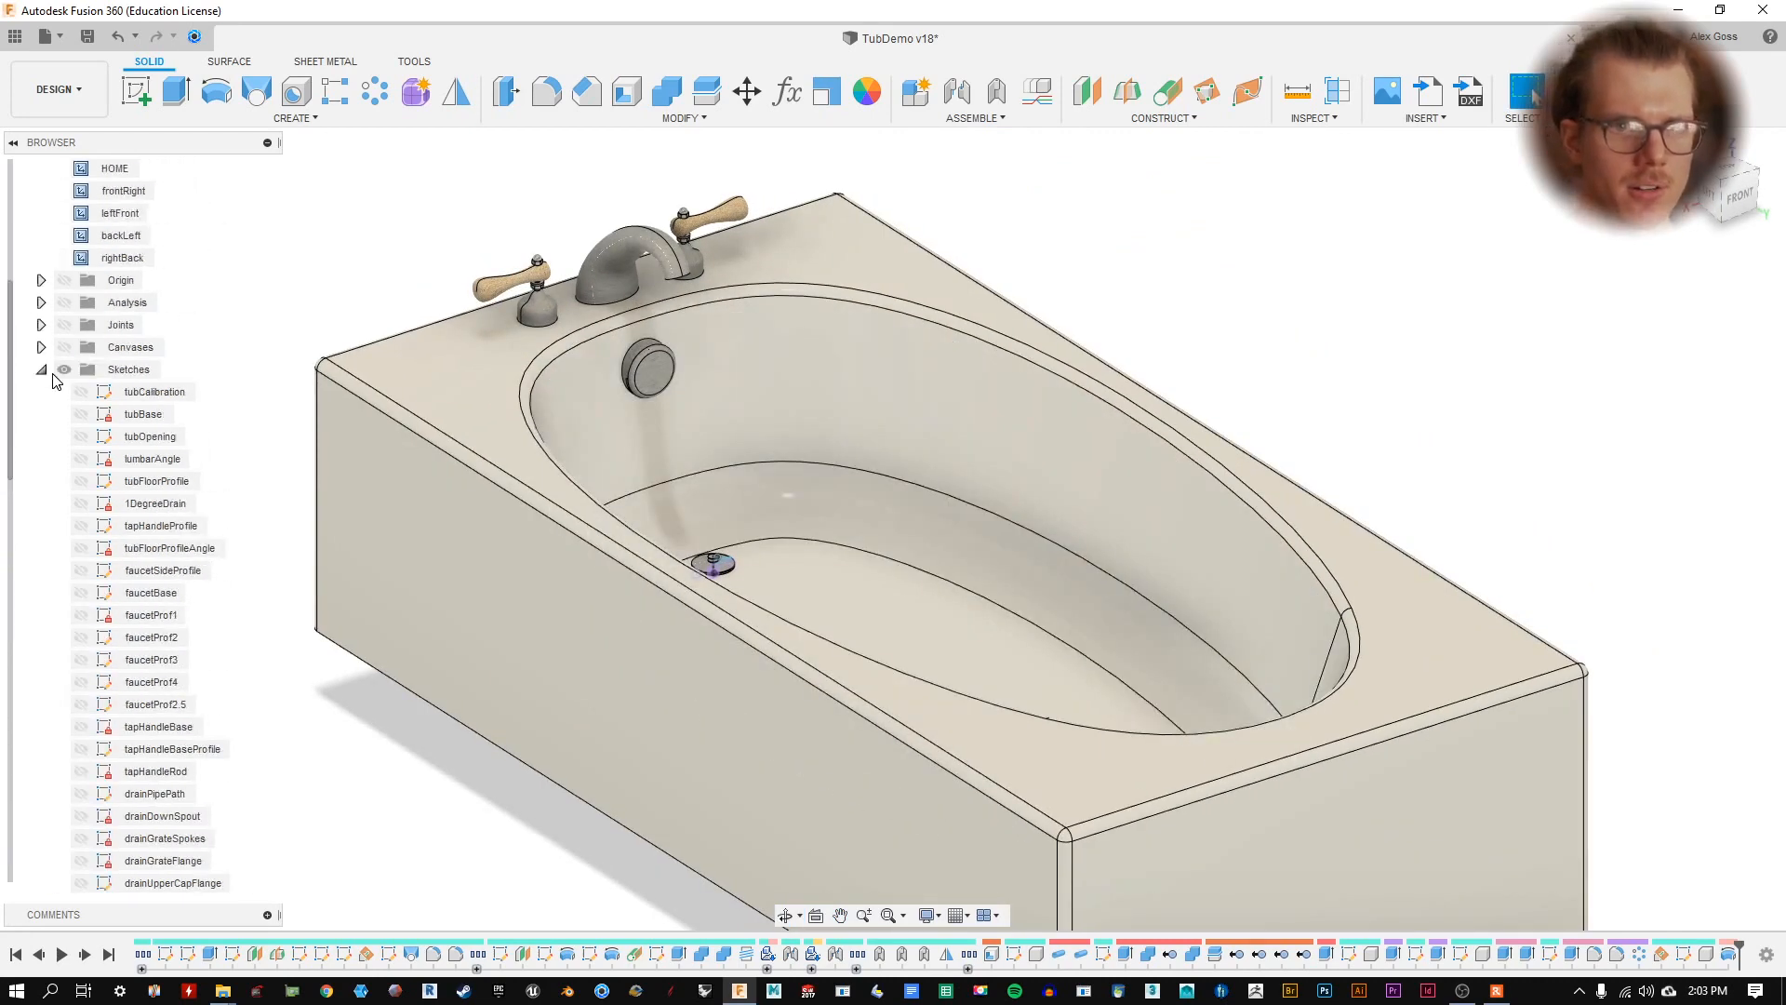
pyautogui.click(63, 347)
pyautogui.click(102, 247)
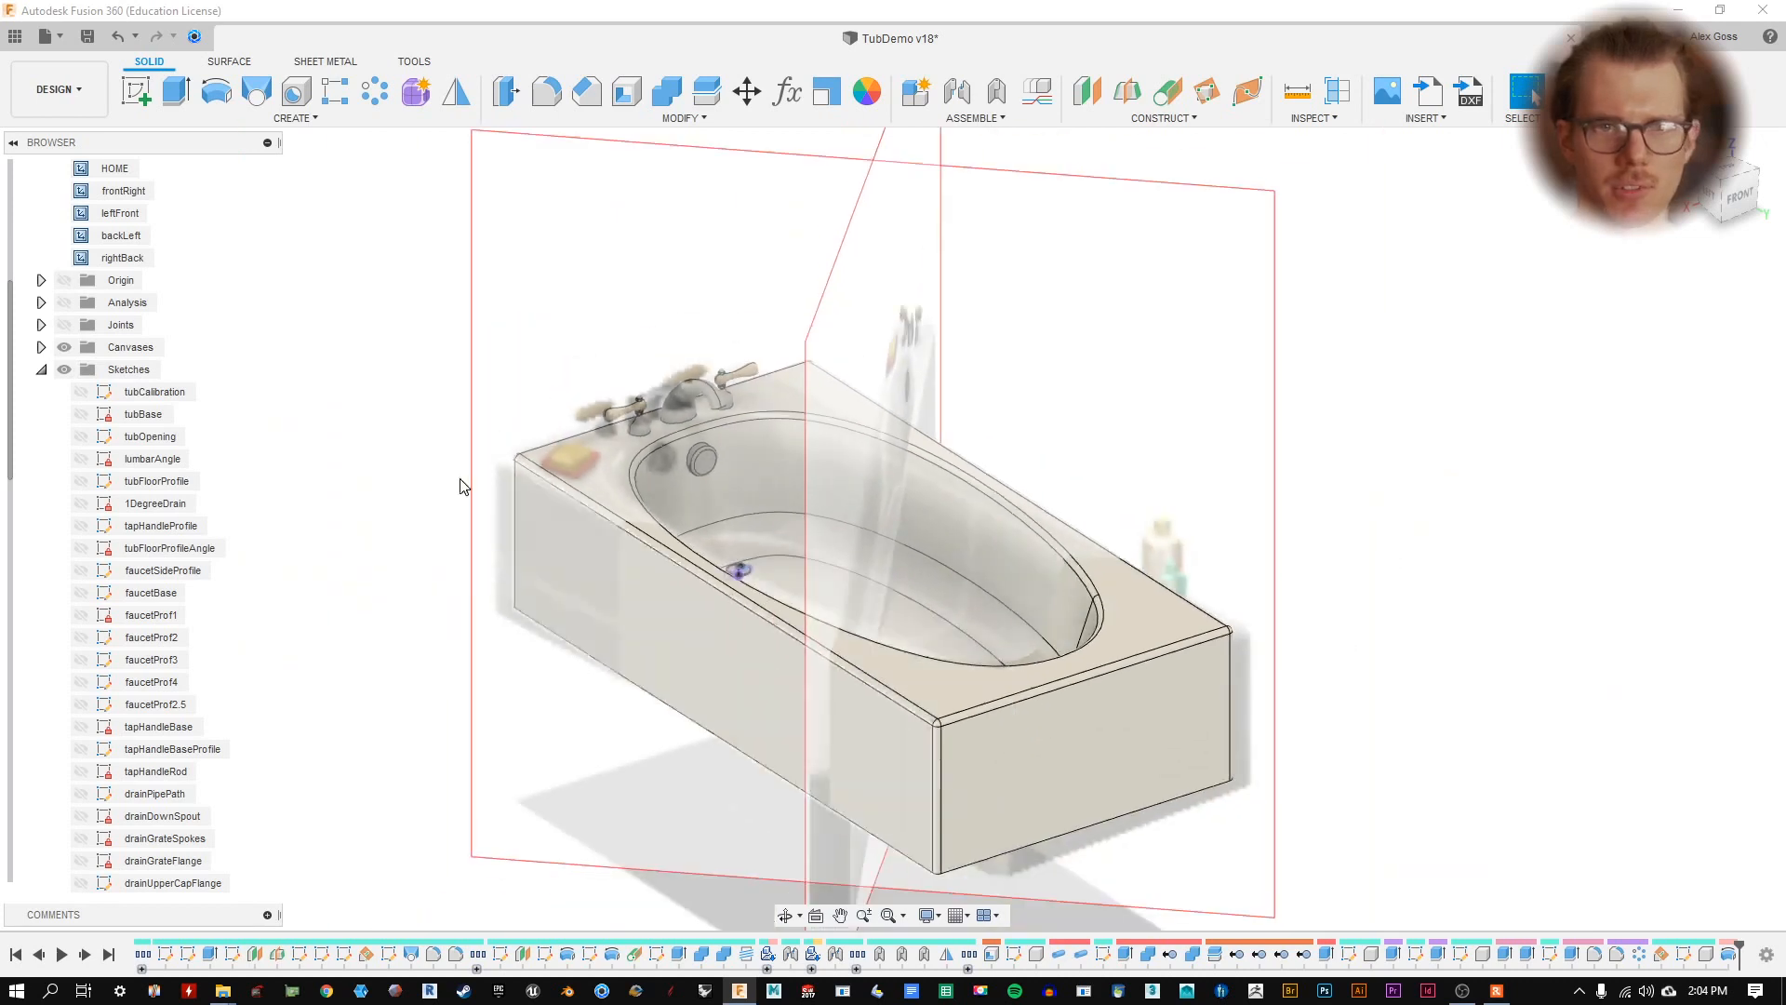
pyautogui.click(121, 213)
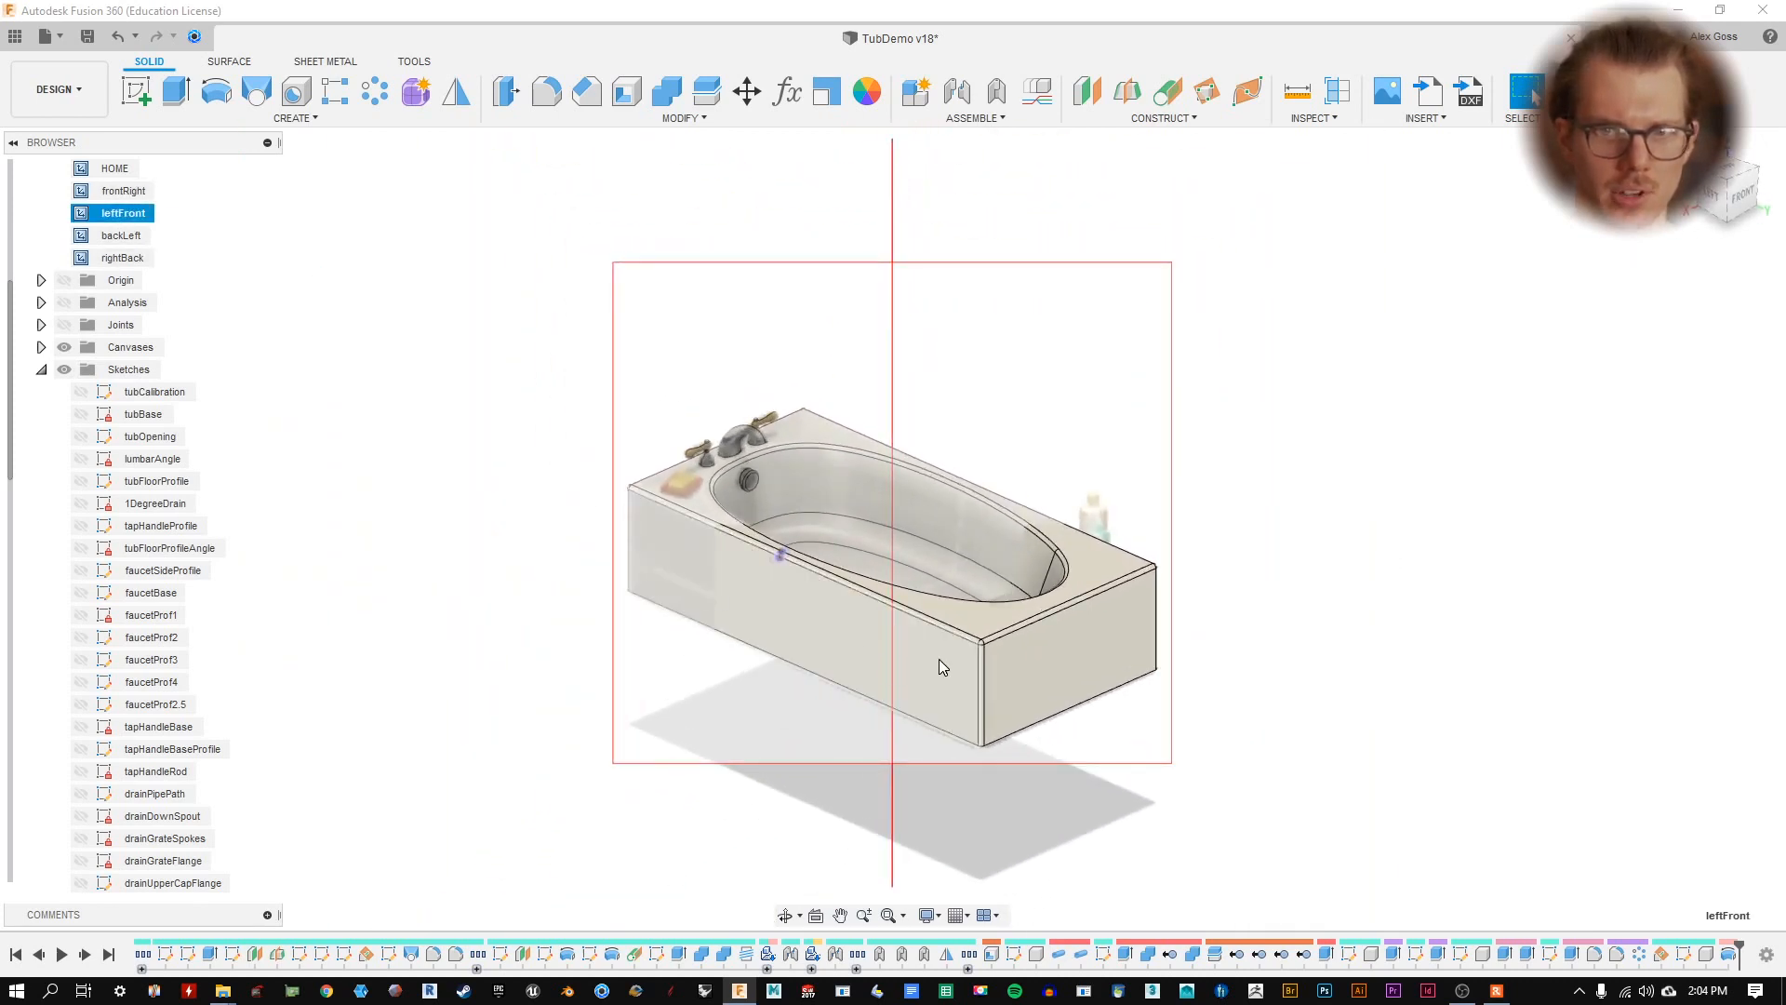
pyautogui.scroll(-3, 149, 503)
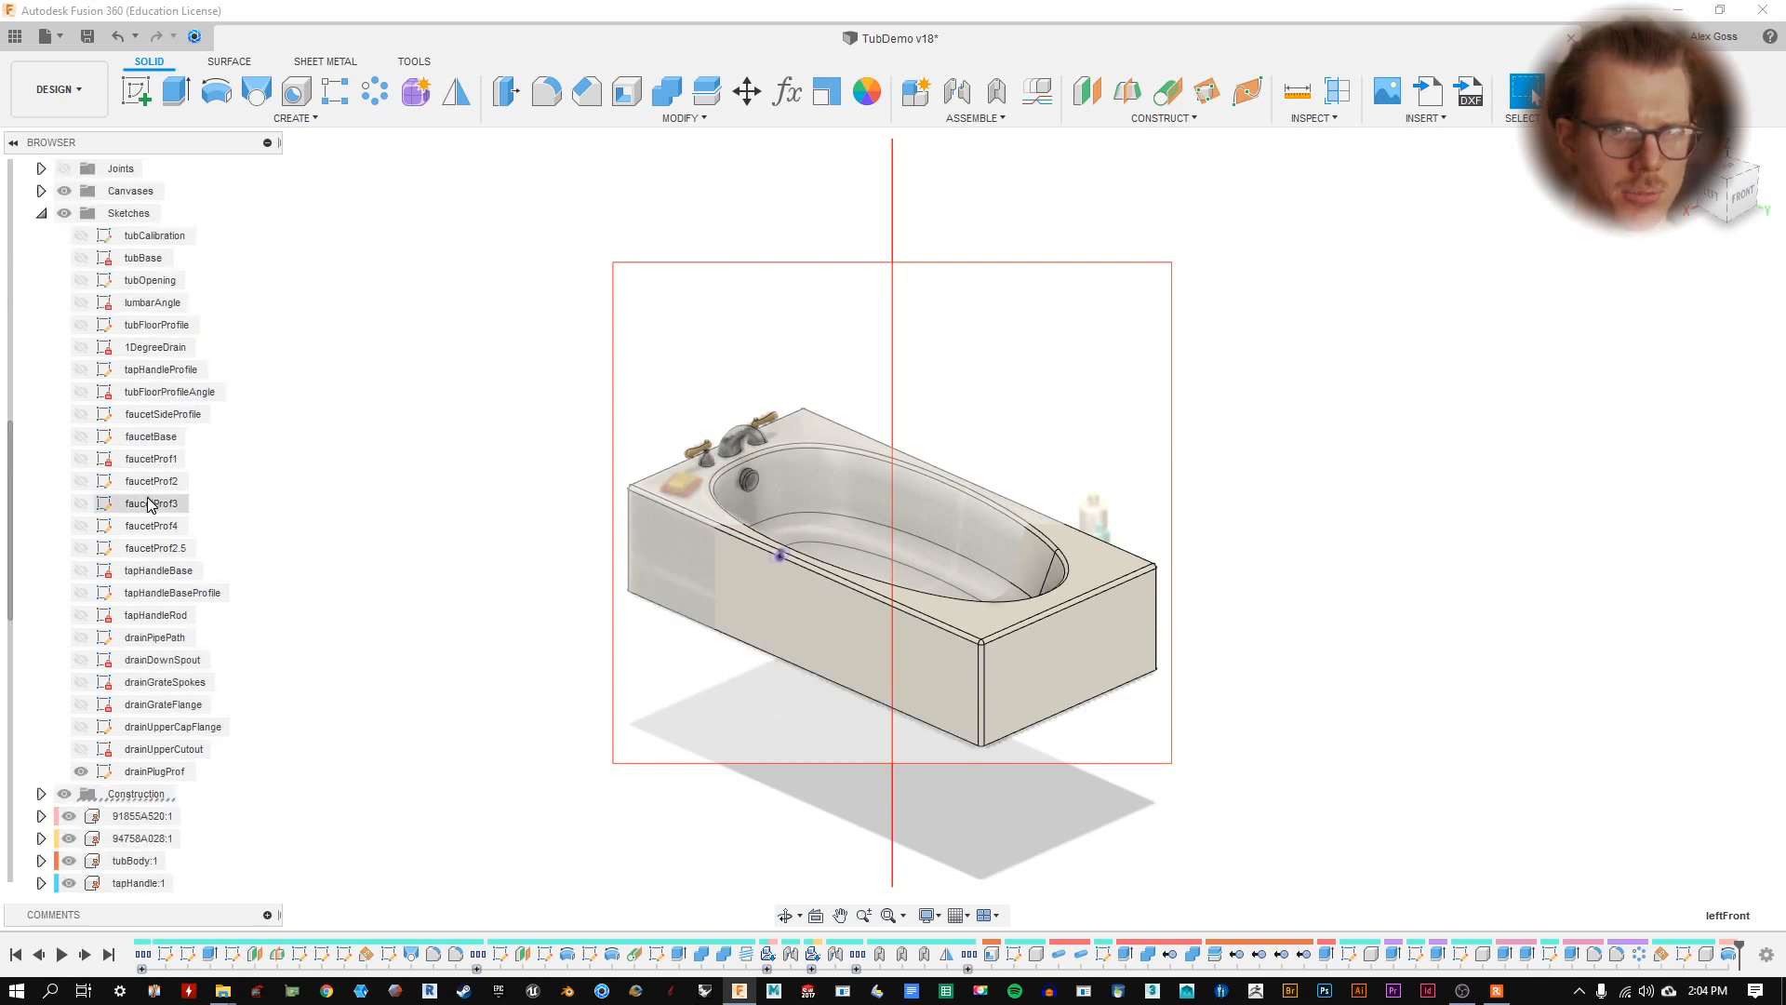
pyautogui.scroll(-5, 148, 503)
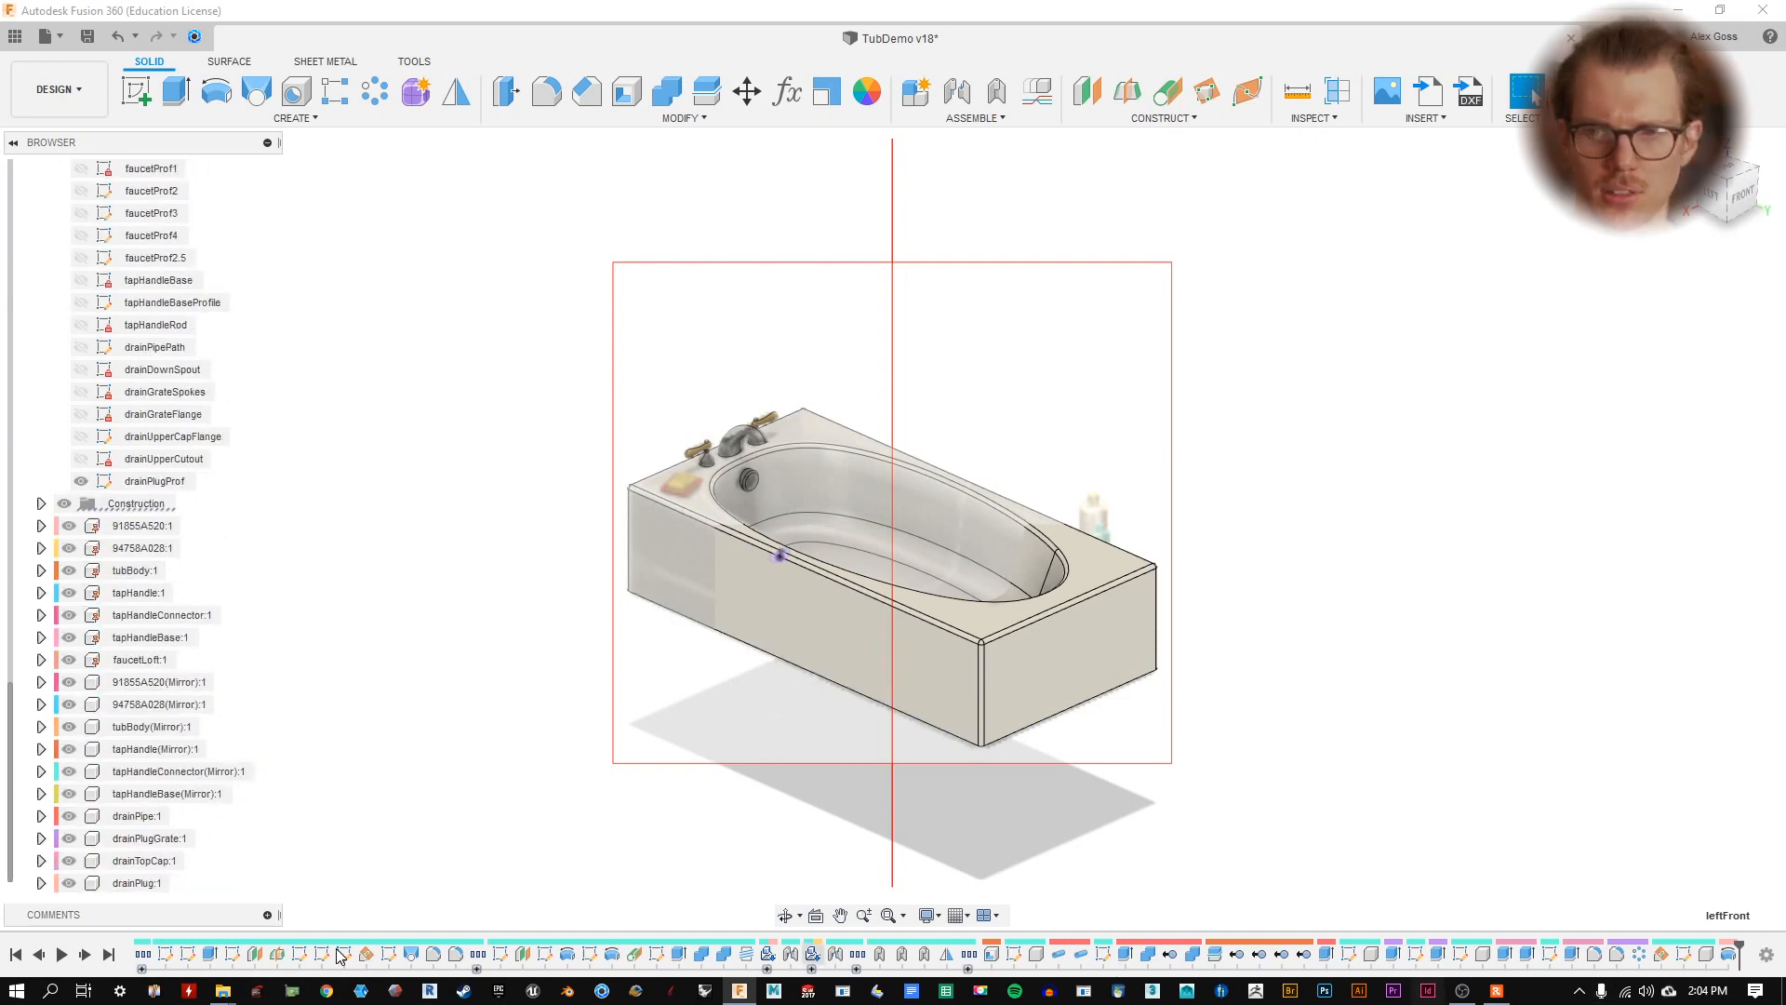
# - Search Windows for Carnac and launch the app
pyautogui.click(50, 990)
pyautogui.write('carnac')
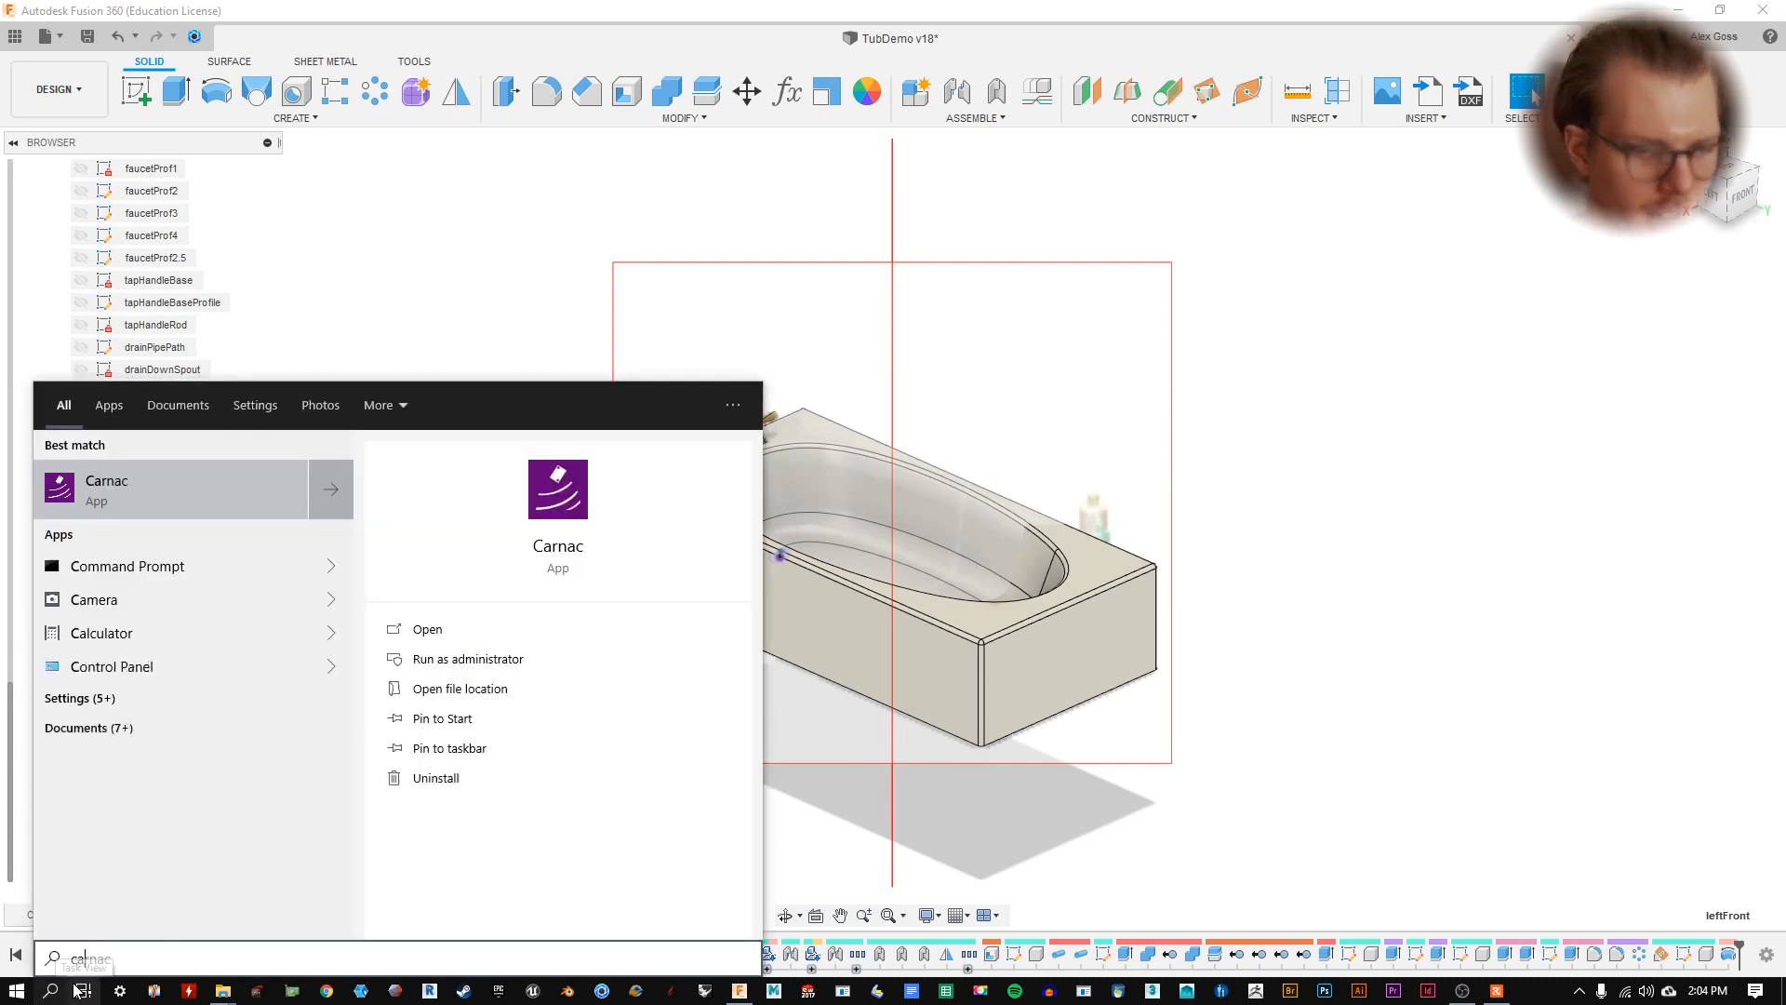
pyautogui.write('r')
pyautogui.press('Return')
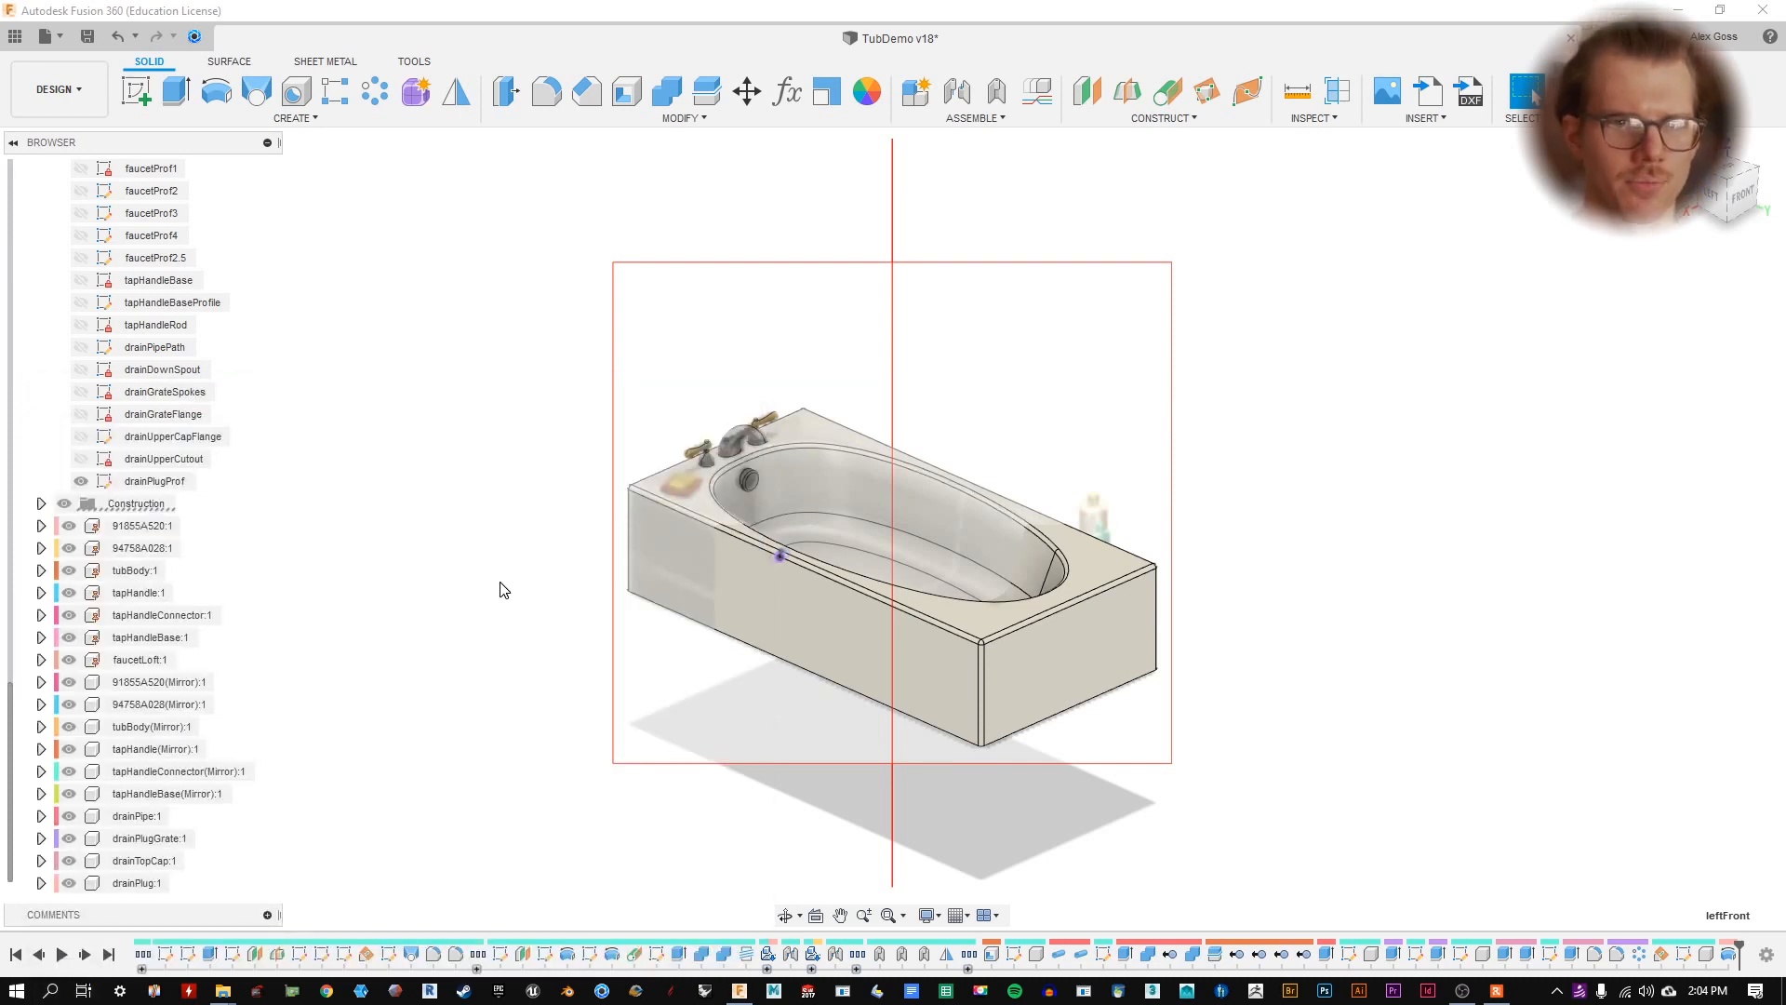
# - Hide the tubBody component and the drainPlugProf sketch
pyautogui.click(70, 571)
pyautogui.scroll(3, 842, 595)
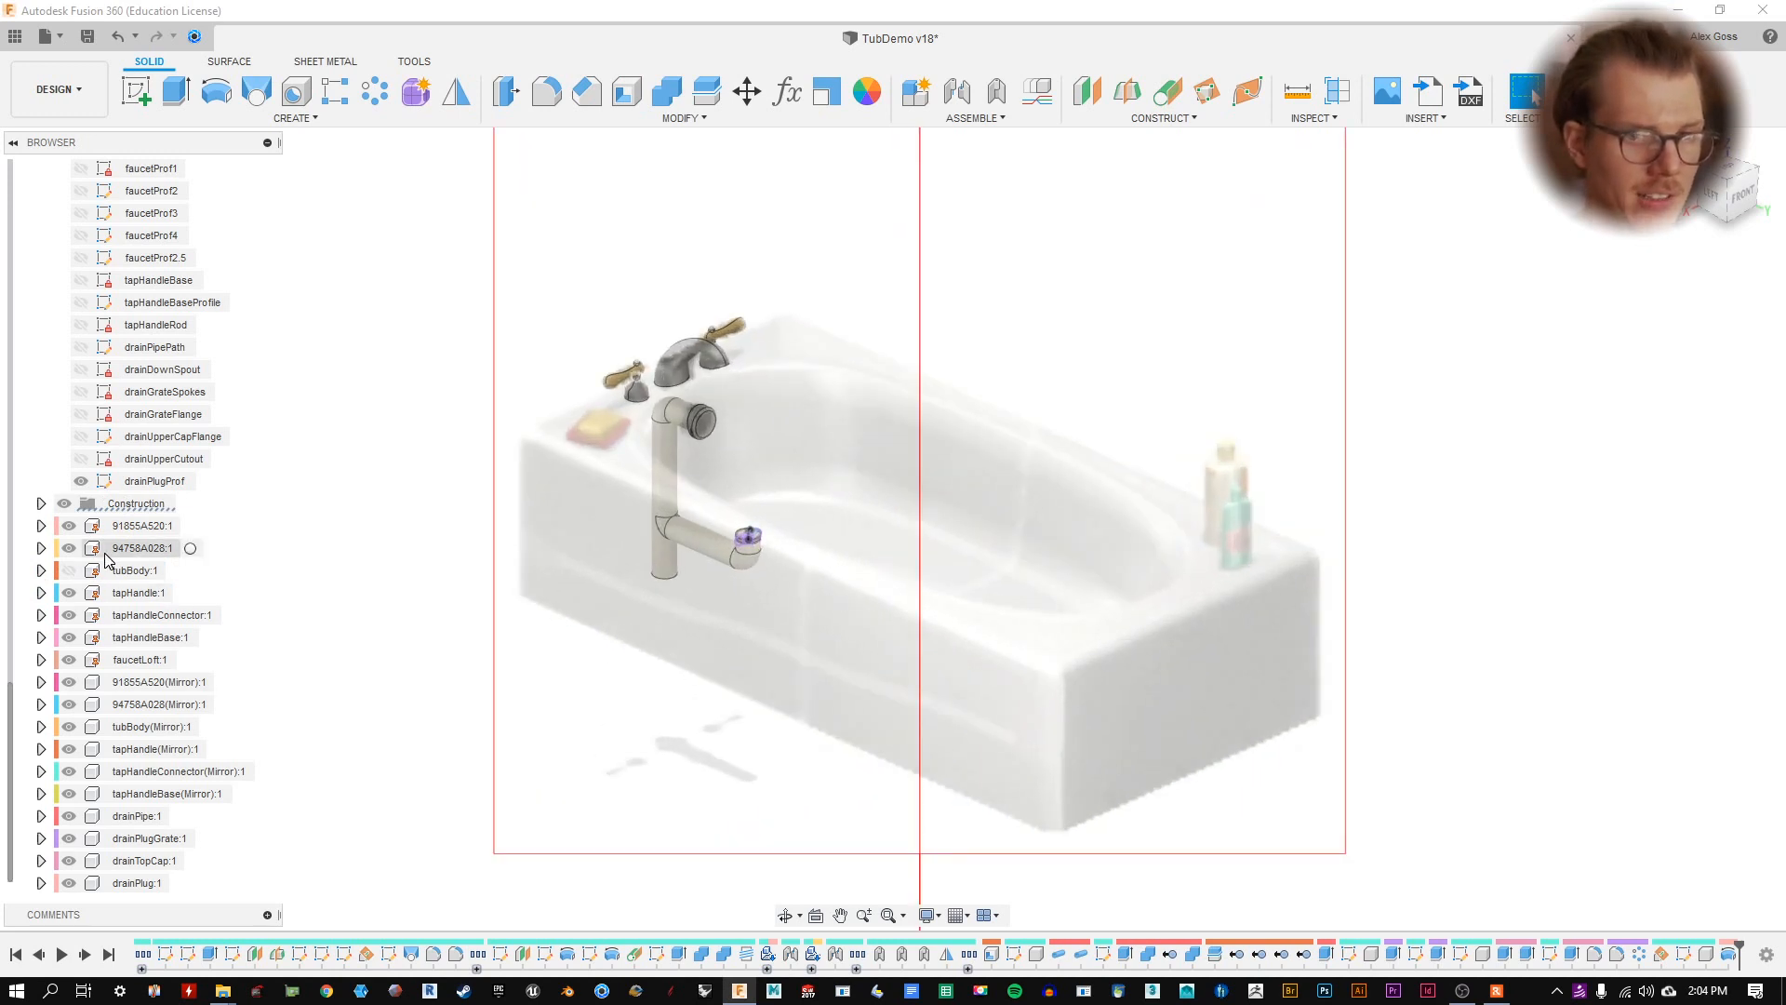
pyautogui.click(81, 481)
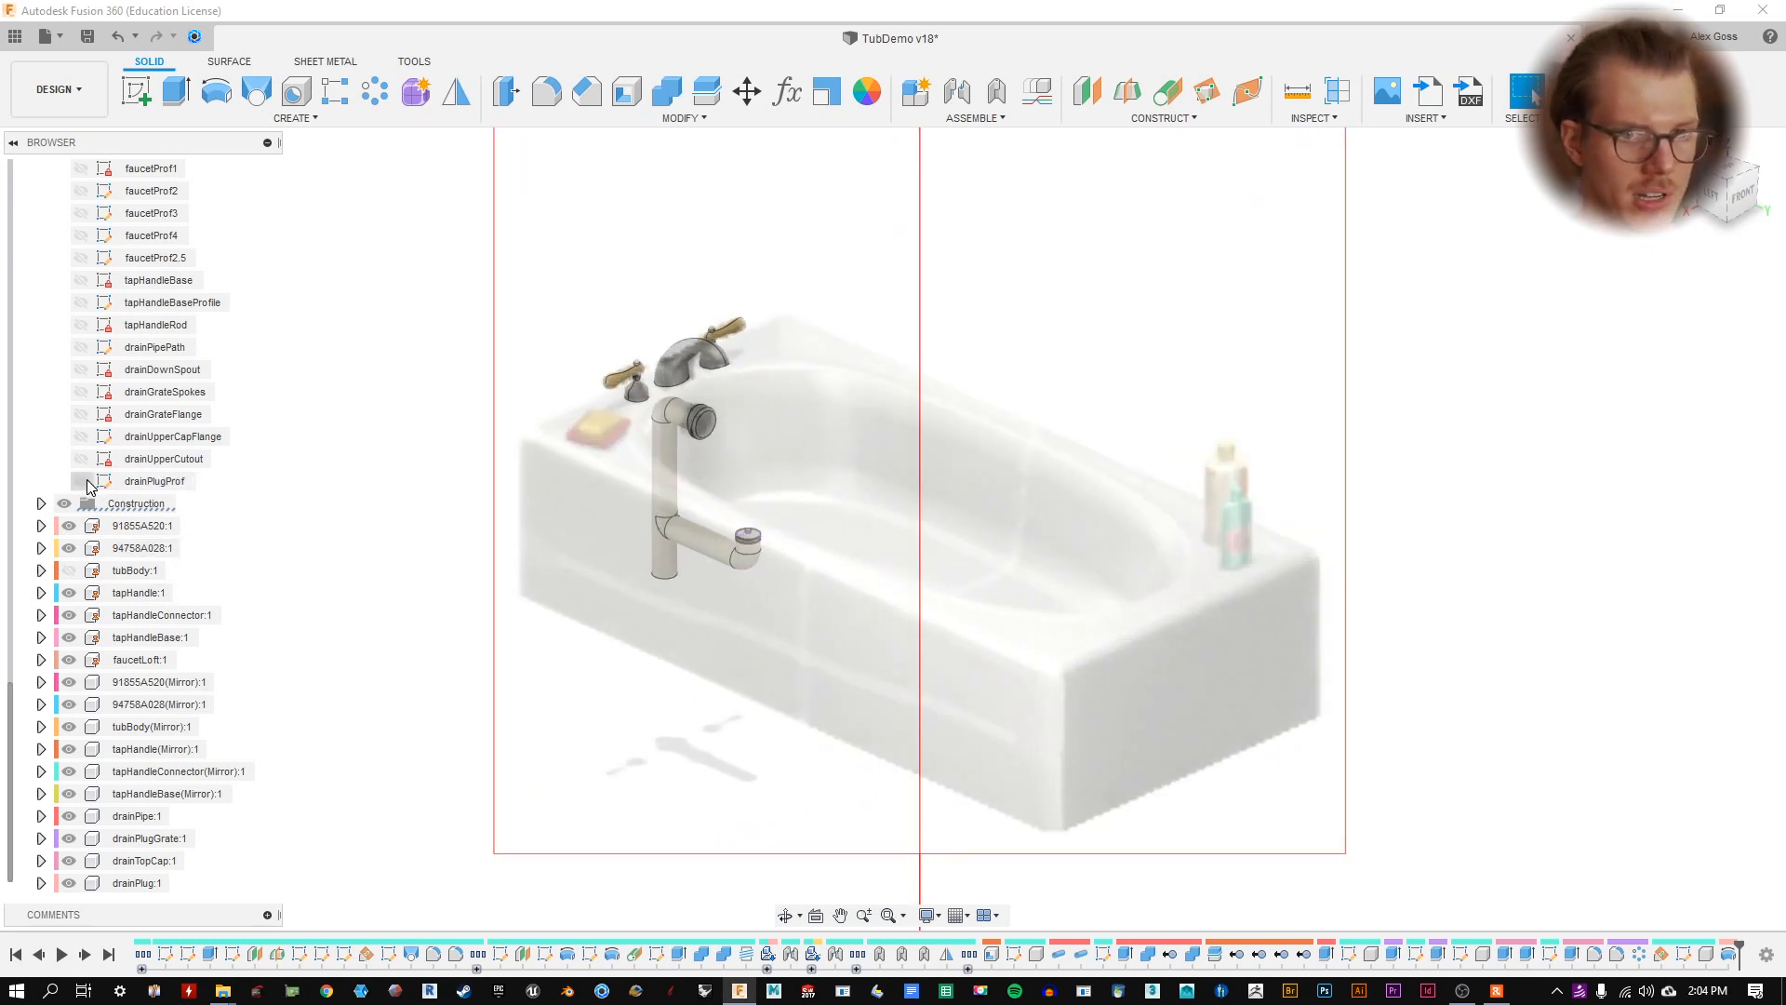
# - Hide the tapHandle, tapHandleConnector, tapHandleBase and faucetLoft components, keeping tubBody hidden
pyautogui.click(69, 570)
pyautogui.click(69, 593)
pyautogui.click(69, 615)
pyautogui.click(69, 637)
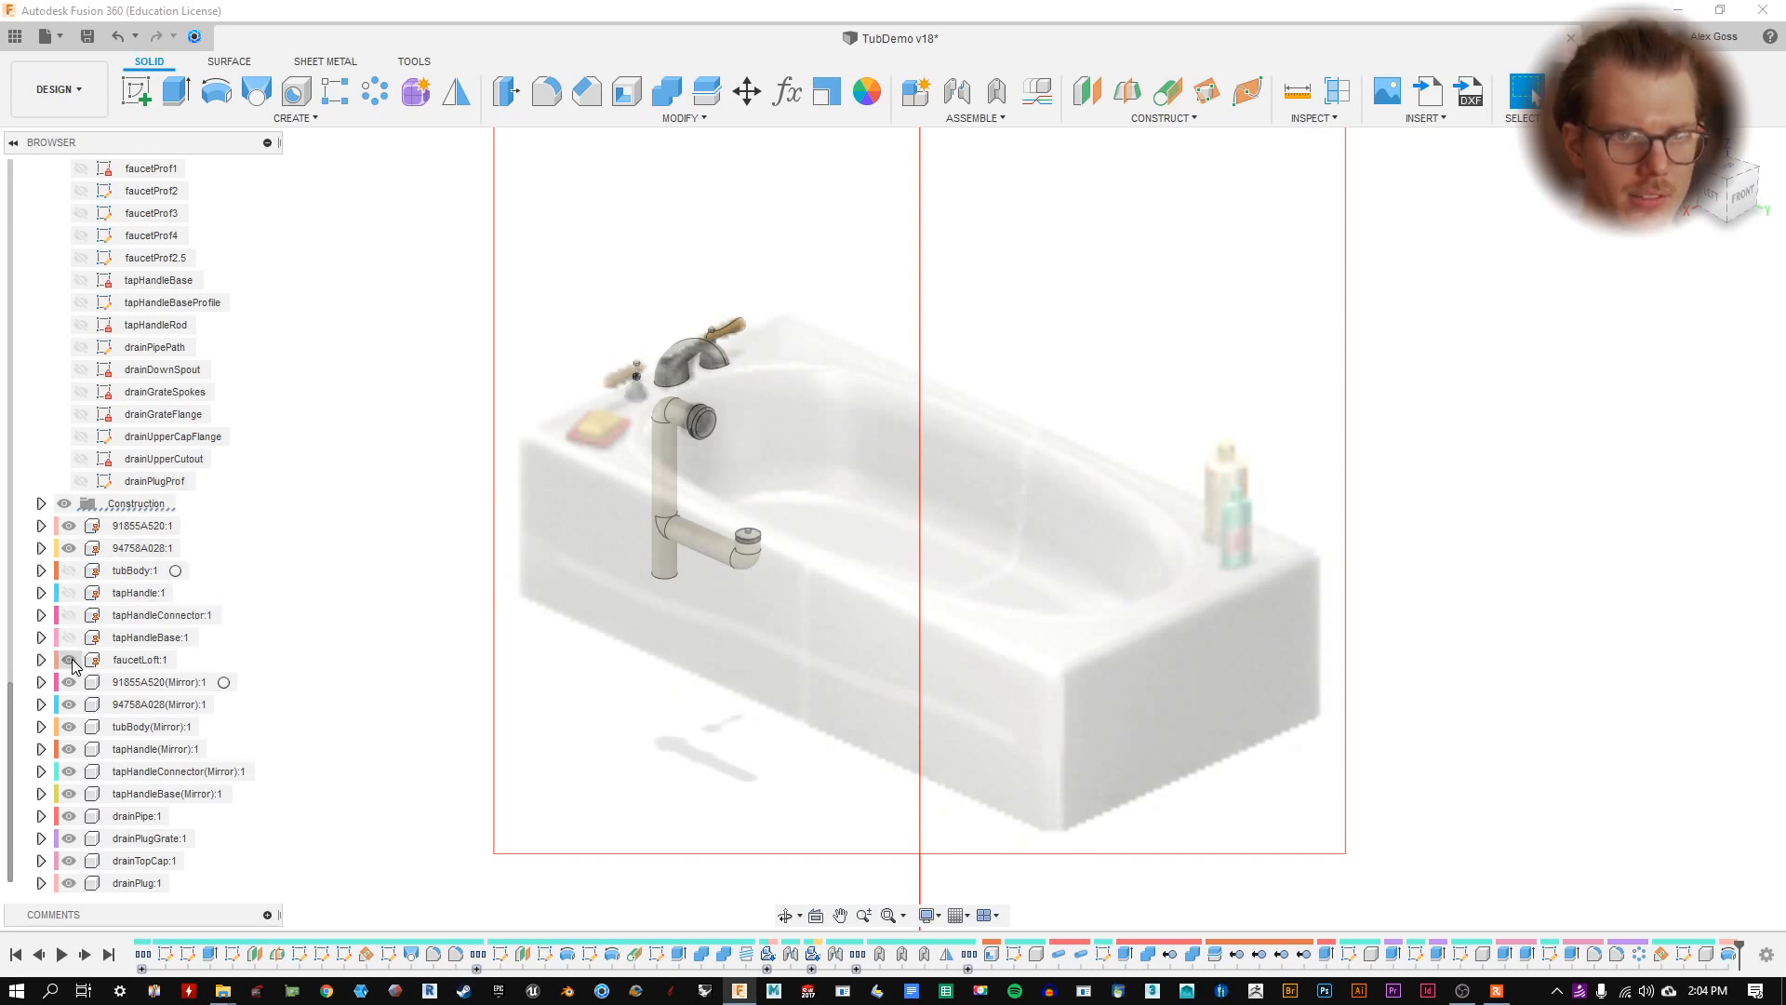
pyautogui.click(69, 659)
# - Hide all the mirrored components, from 91855A520(Mirror) to tapHandleBase(Mirror)
pyautogui.click(69, 682)
pyautogui.click(69, 704)
pyautogui.click(68, 727)
pyautogui.click(69, 749)
pyautogui.click(69, 771)
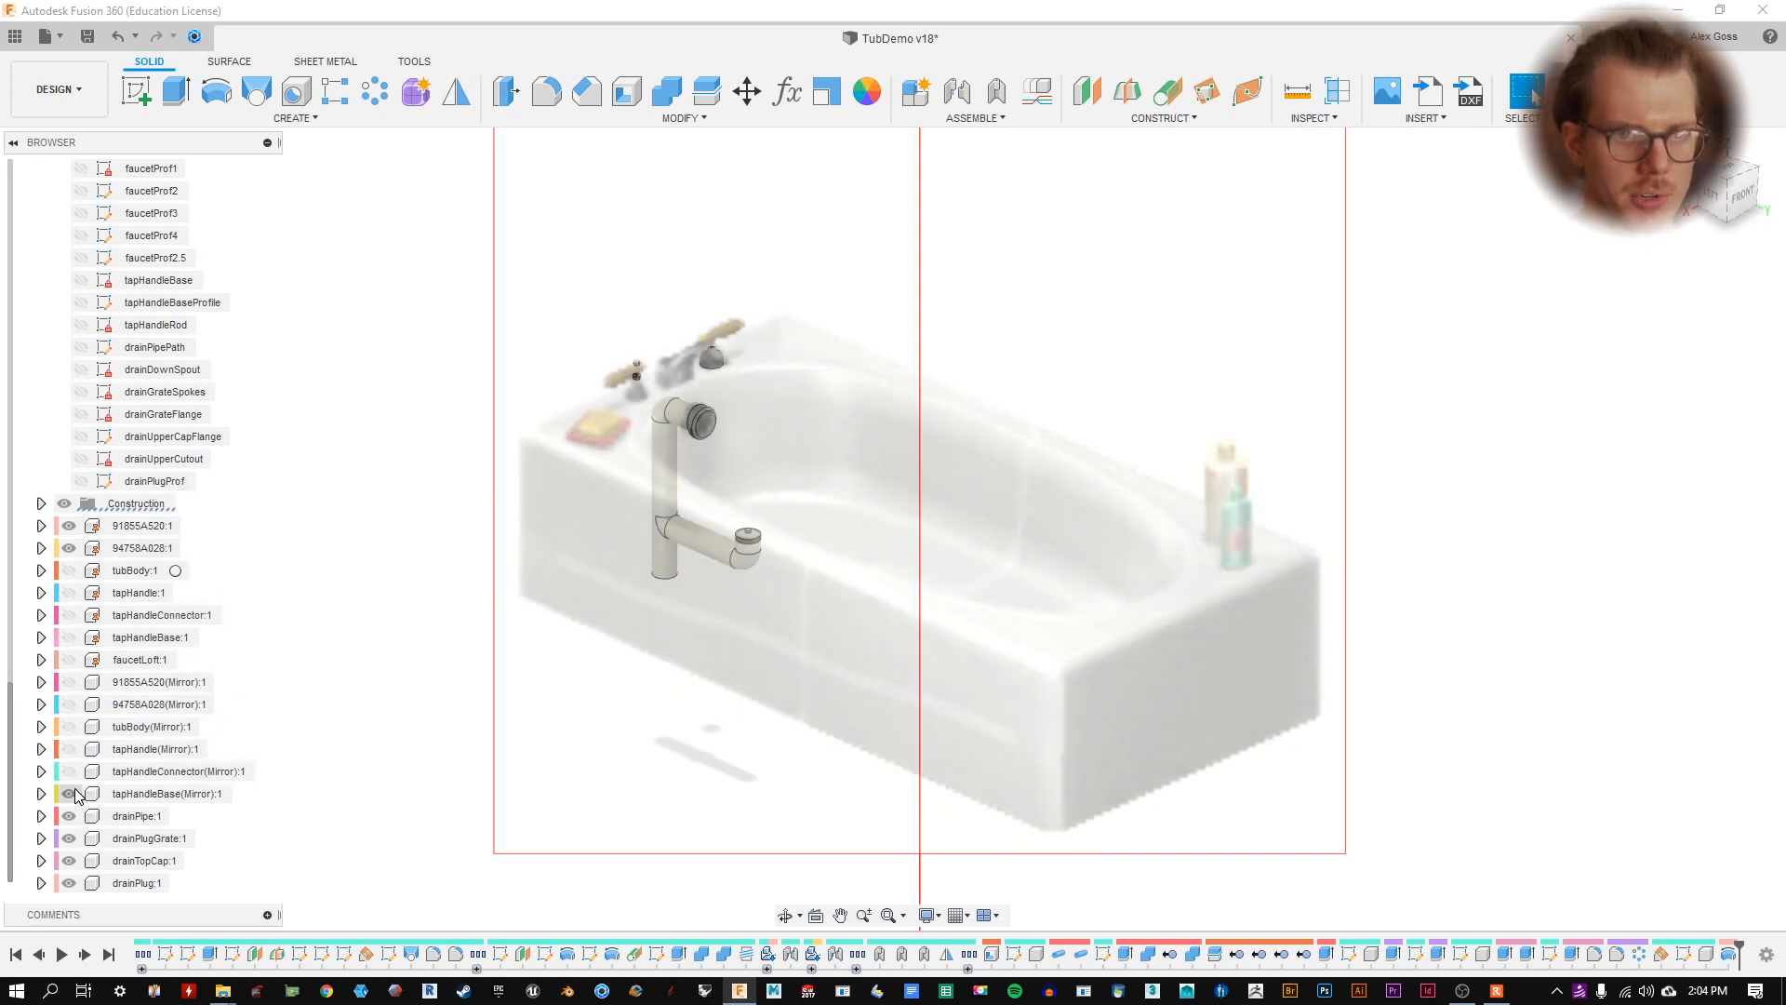
pyautogui.click(69, 794)
# - Hide the drain pipe, plug grate, top cap and plug components, plus the 94758A028 and 91855A520 hardware
pyautogui.click(69, 815)
pyautogui.click(69, 838)
pyautogui.click(69, 860)
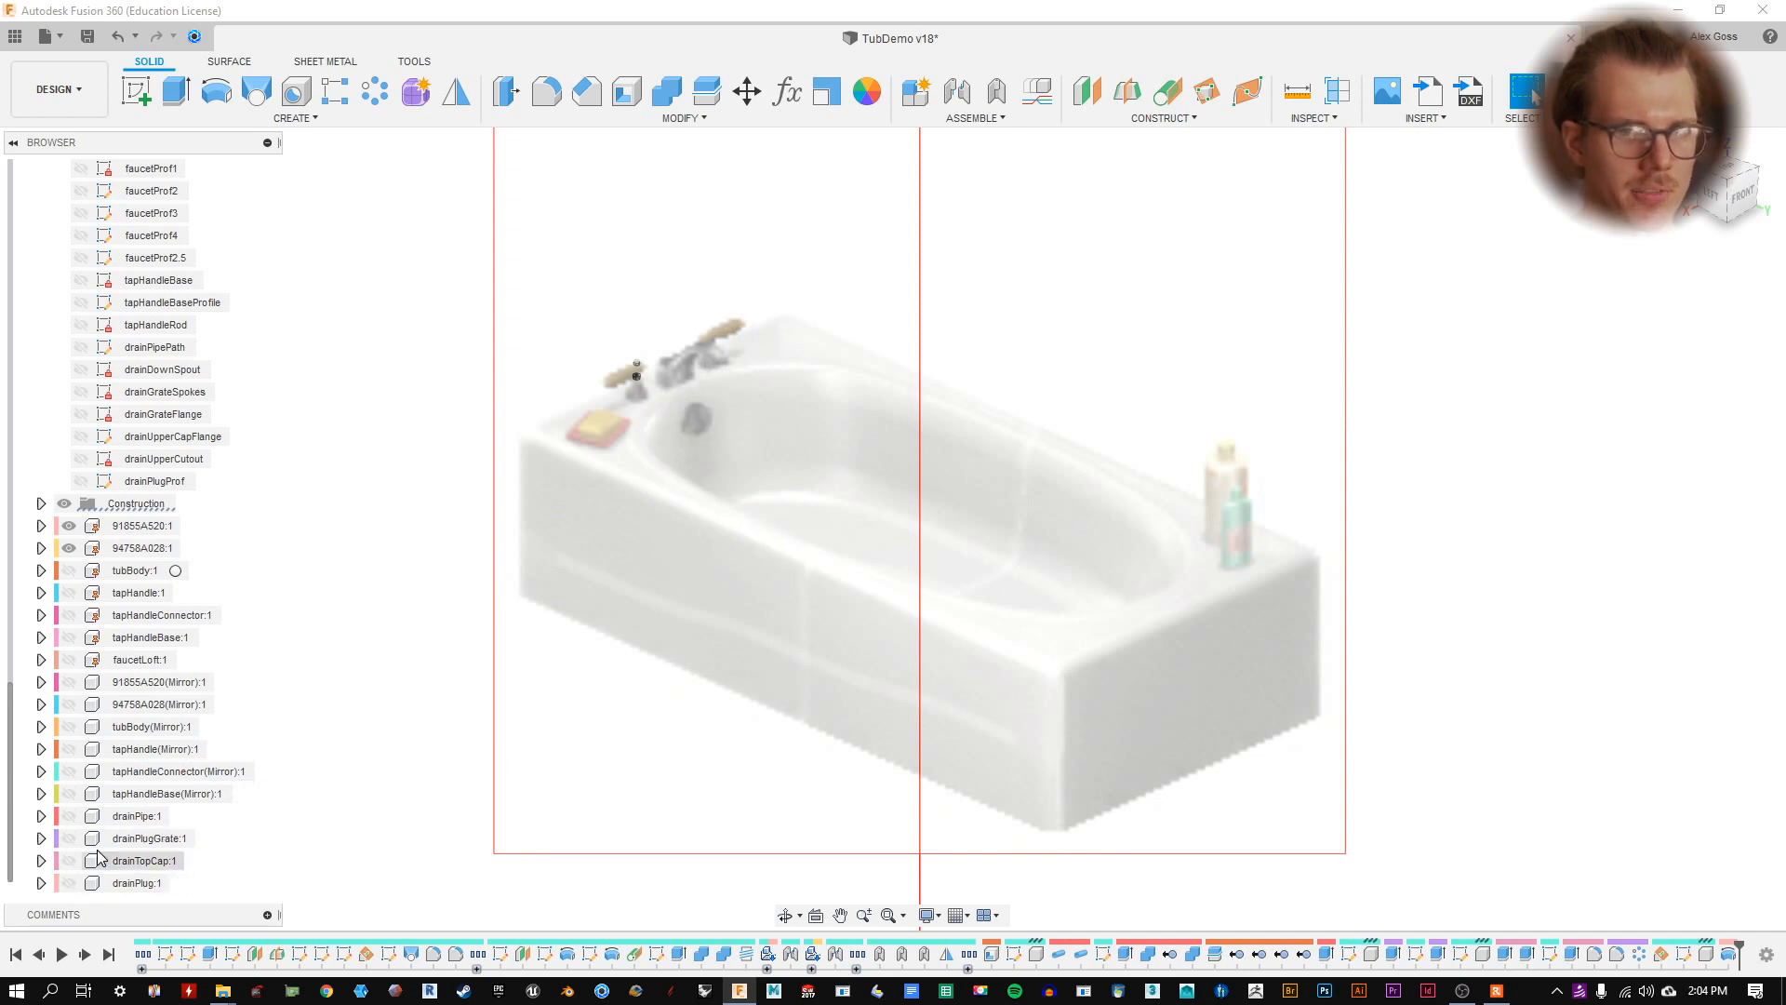
pyautogui.click(68, 548)
pyautogui.click(69, 525)
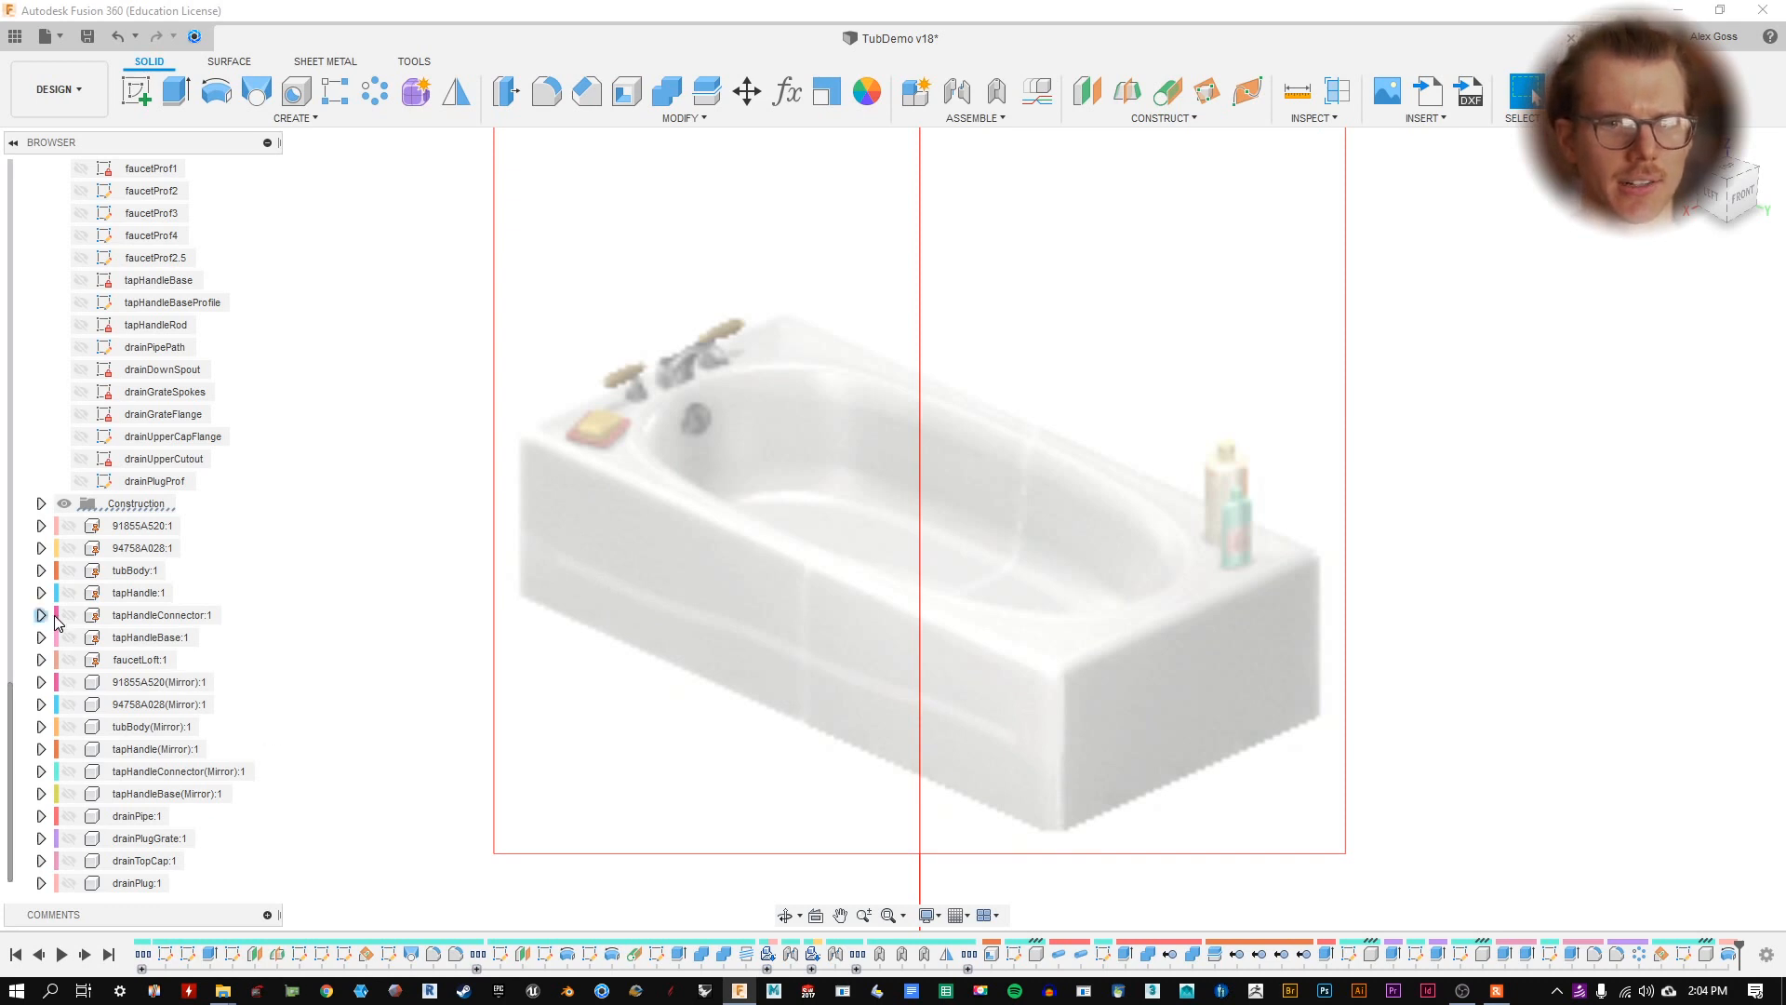
# - Show the tubBody component and start a new sketch on its long front side face
pyautogui.click(69, 570)
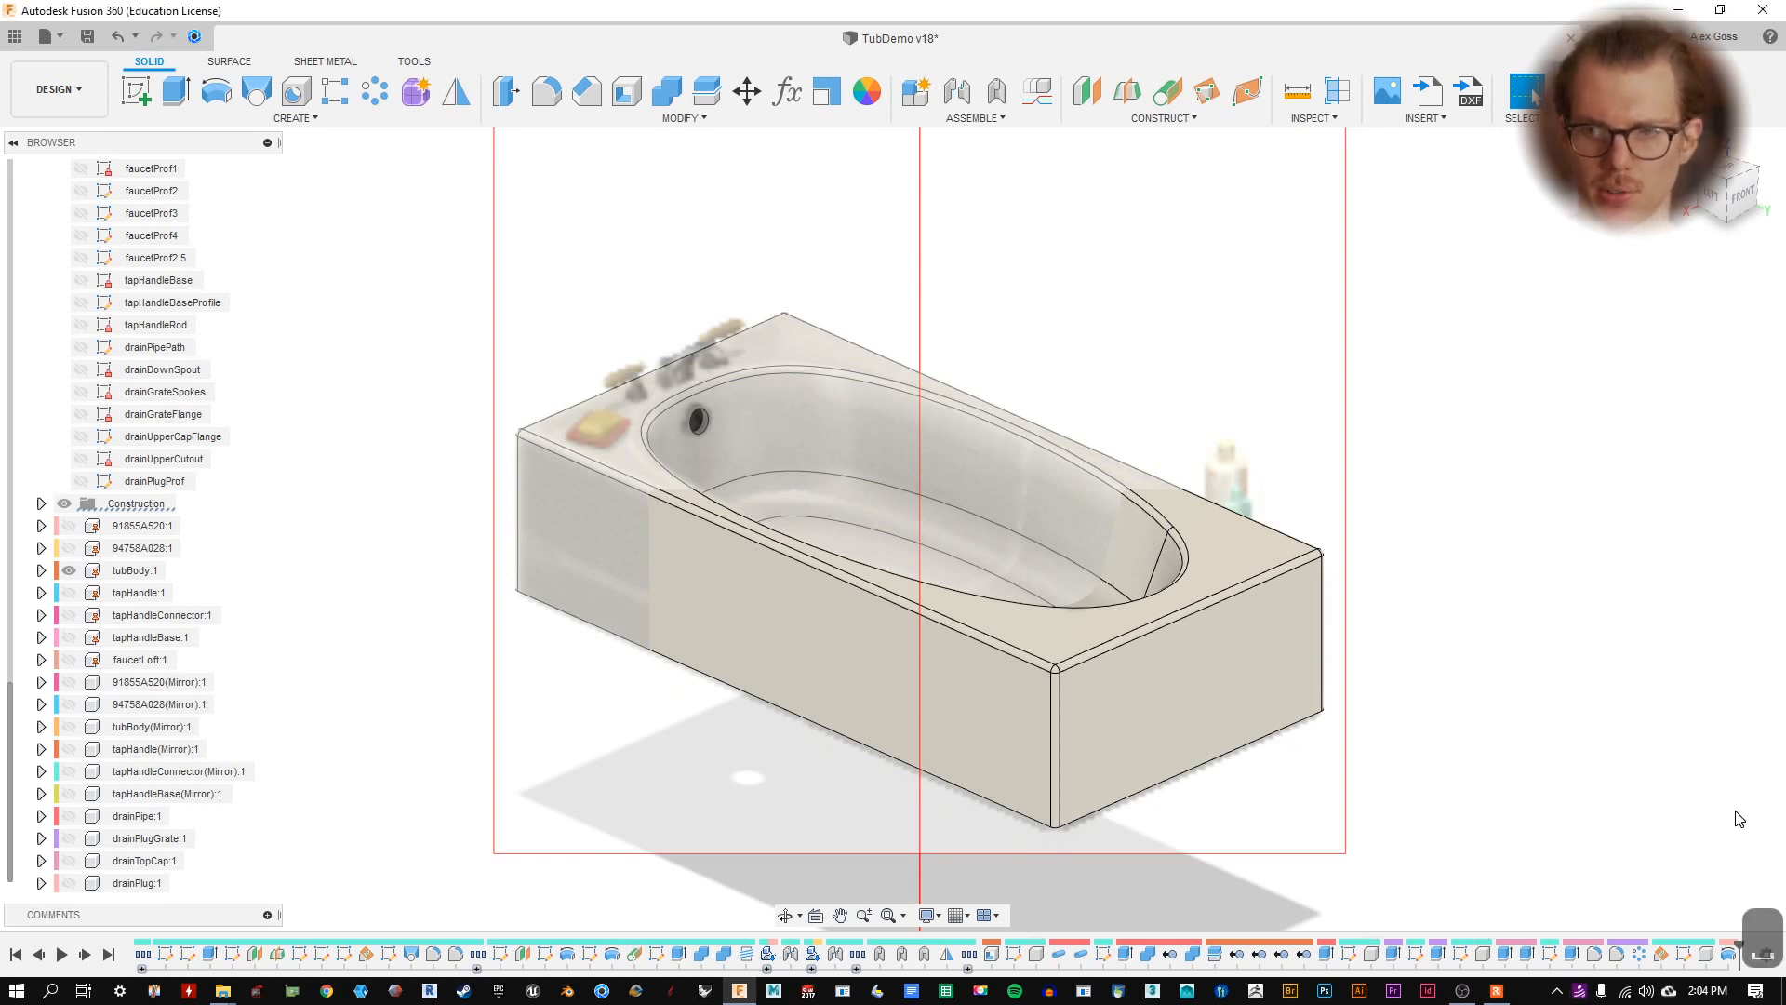
pyautogui.click(137, 570)
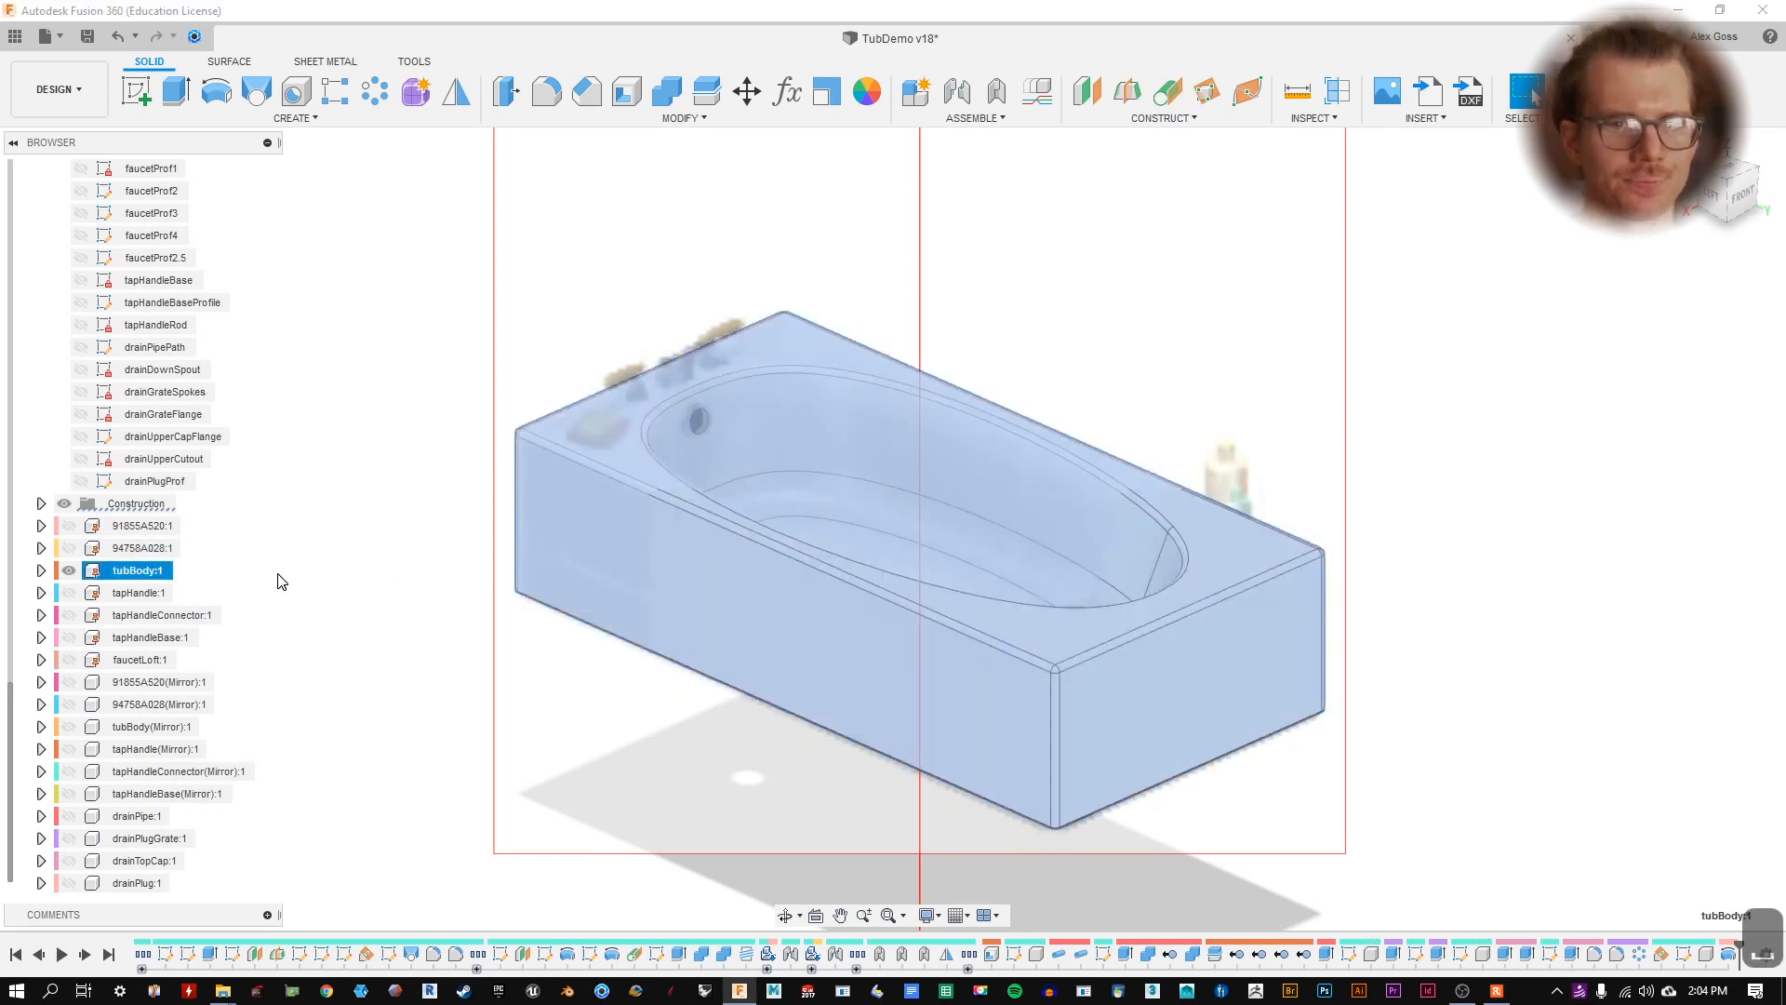
pyautogui.click(670, 750)
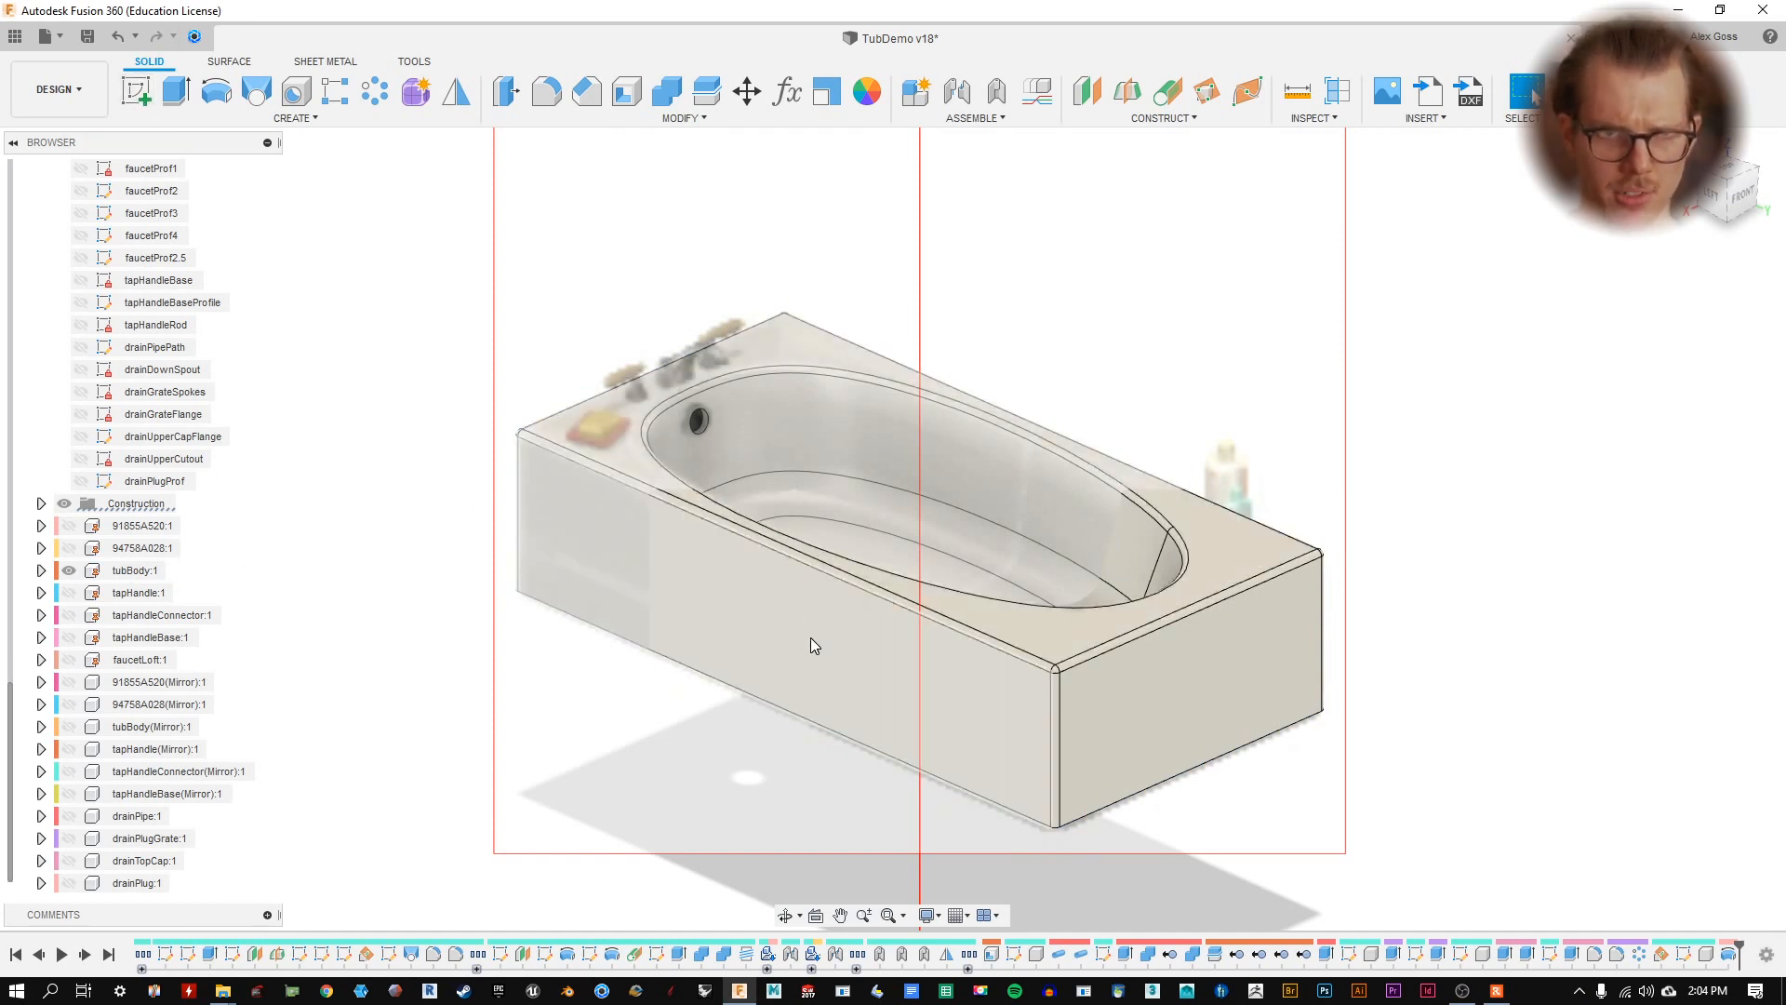
pyautogui.click(163, 570)
pyautogui.click(368, 270)
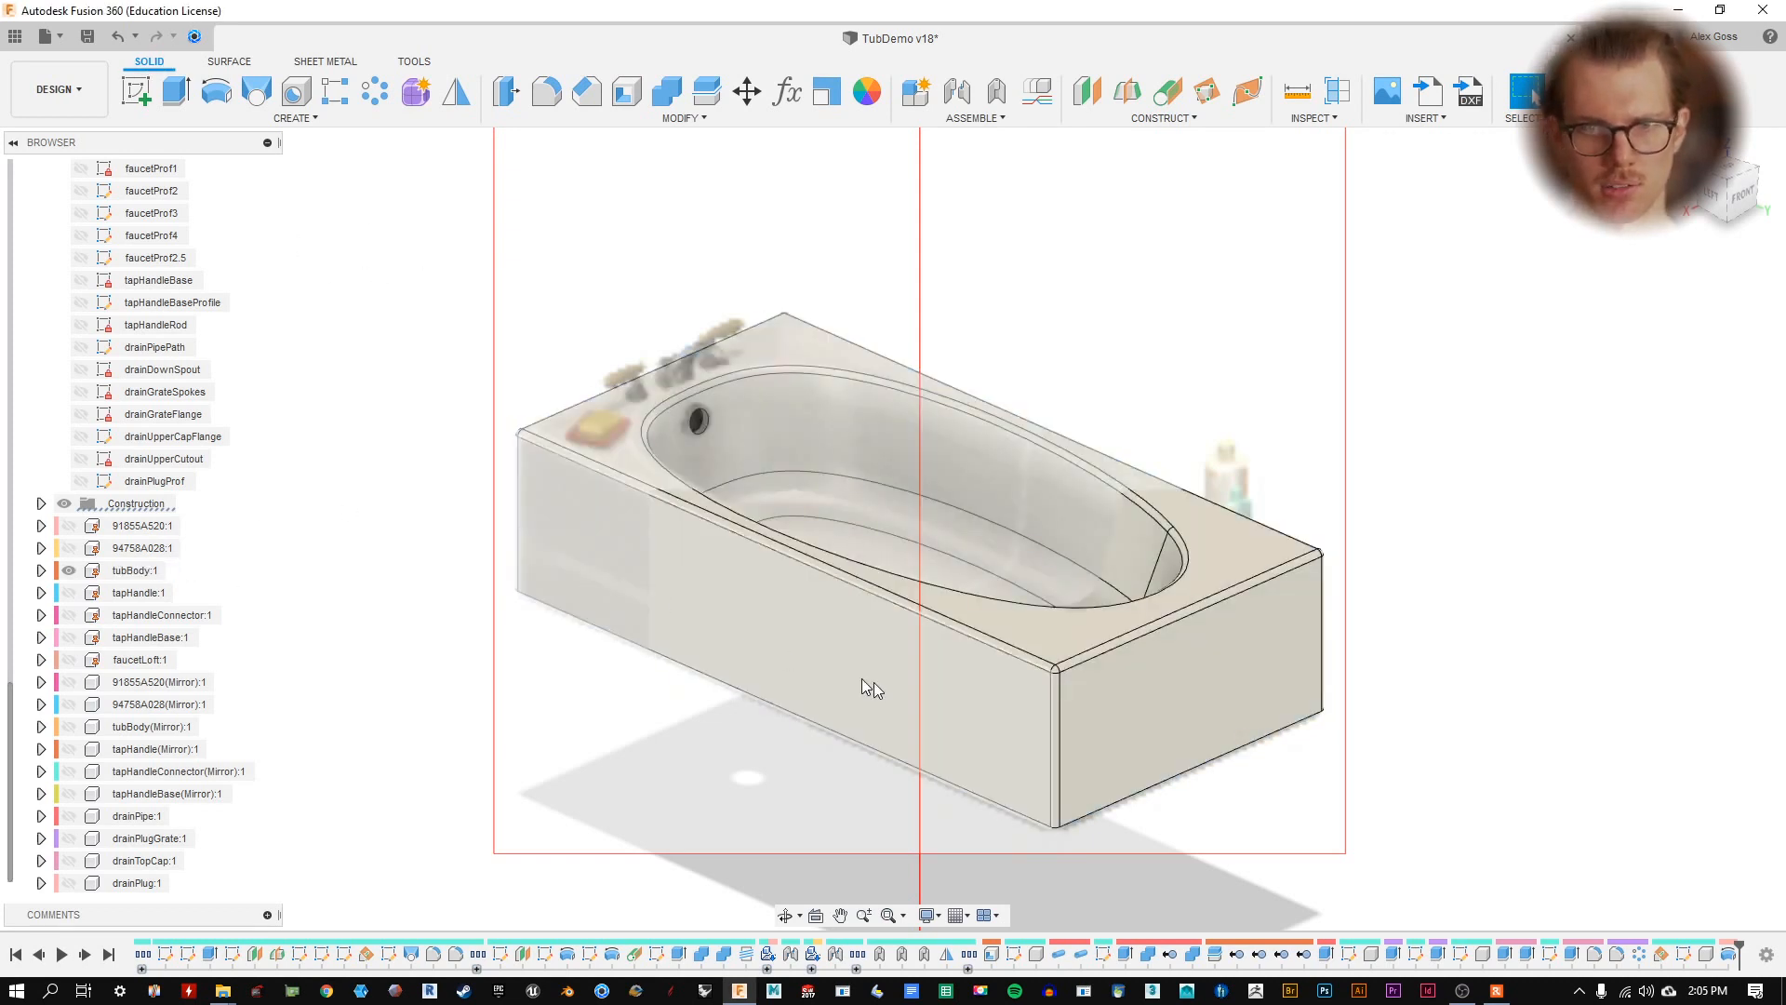
pyautogui.click(136, 90)
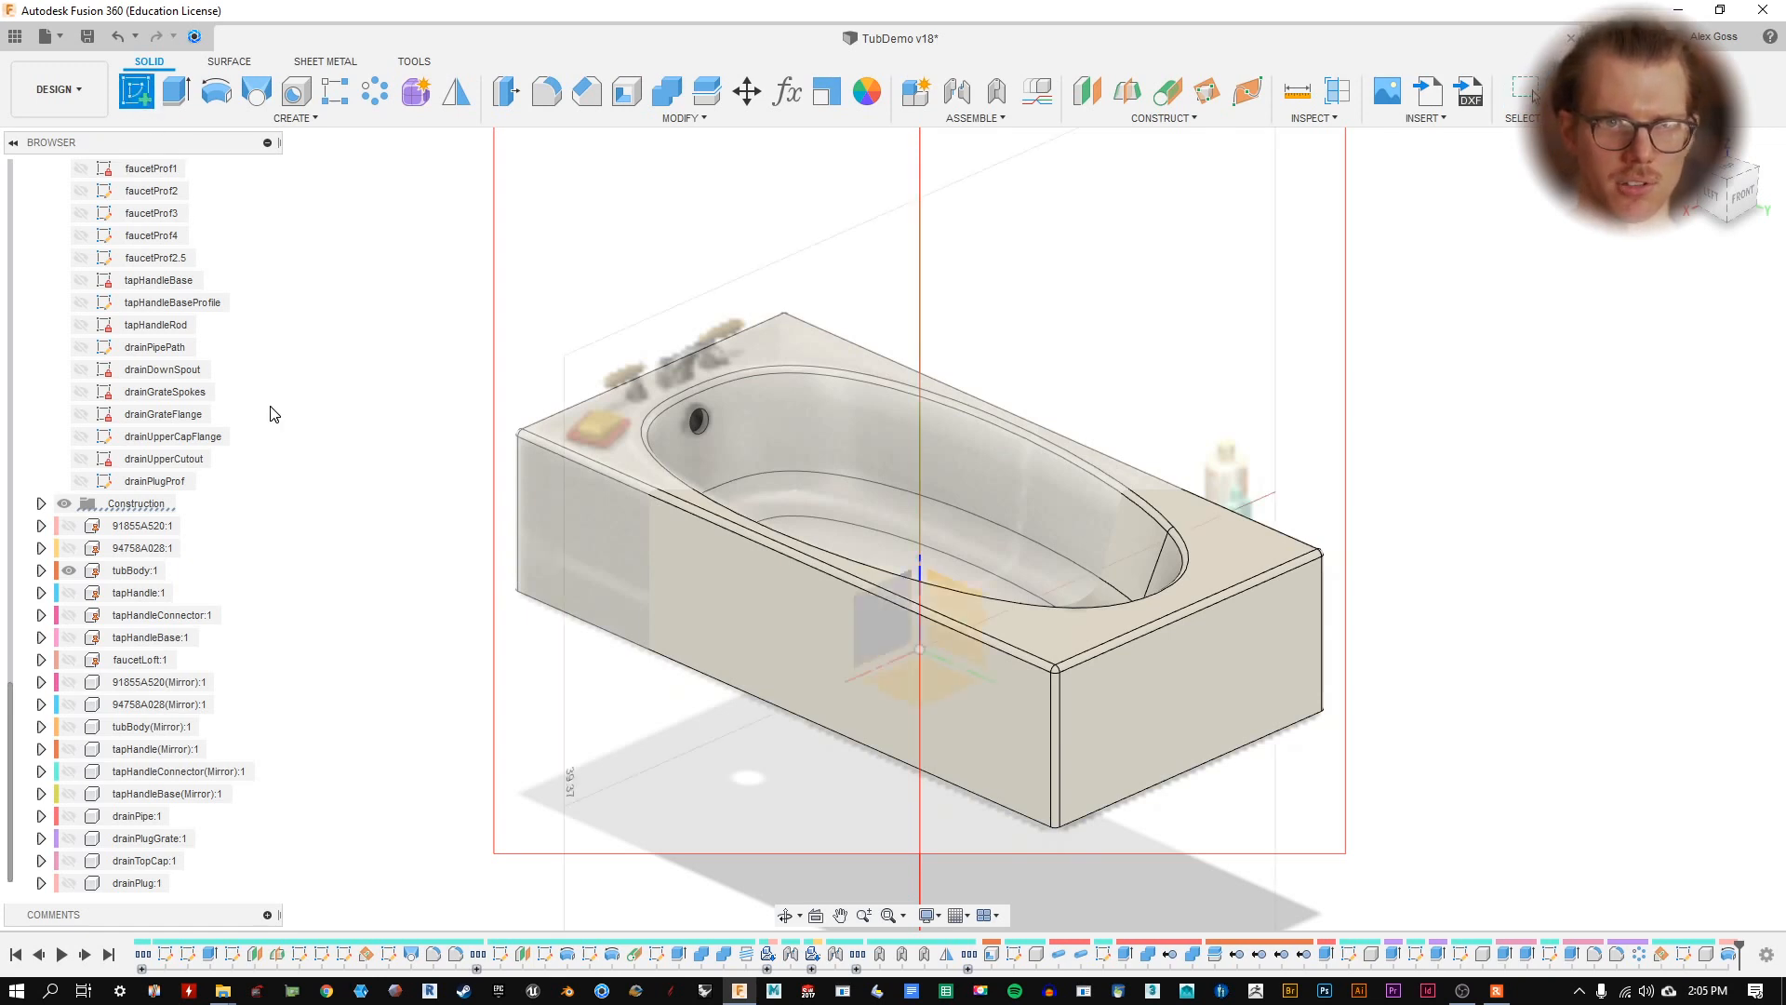
pyautogui.click(712, 605)
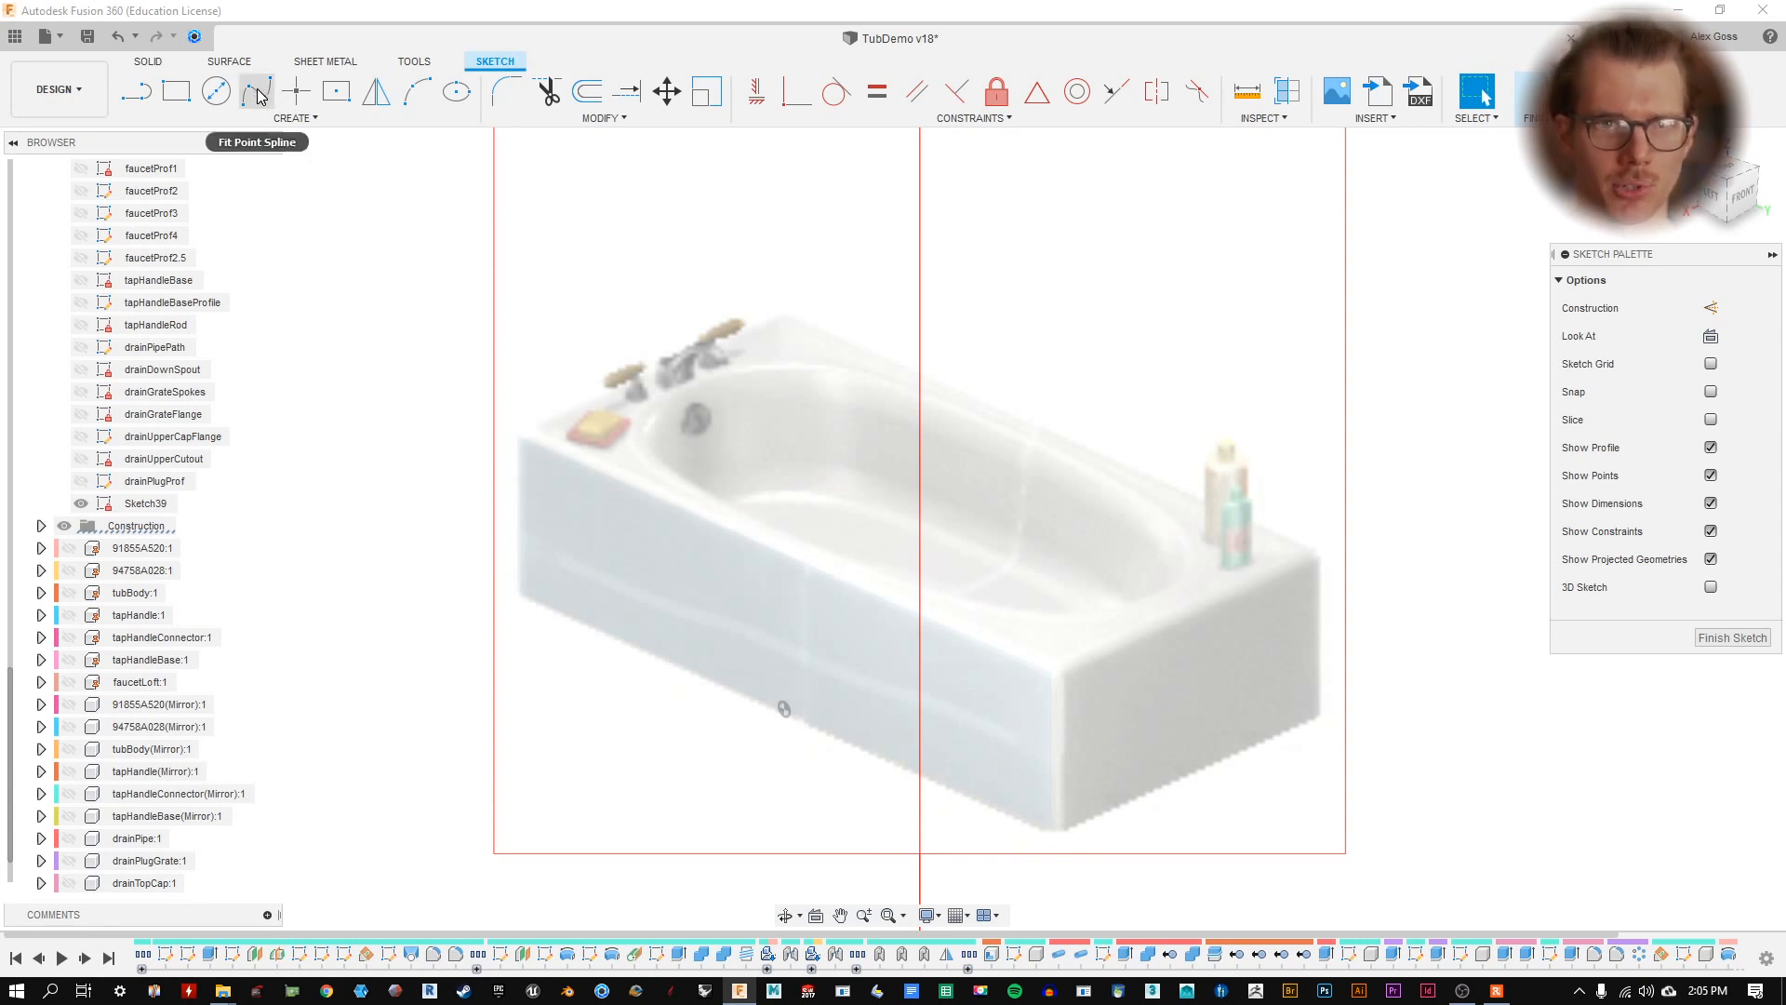
# - Draw a wavy fit point spline with six points, descending along the tub's long front side
pyautogui.click(391, 119)
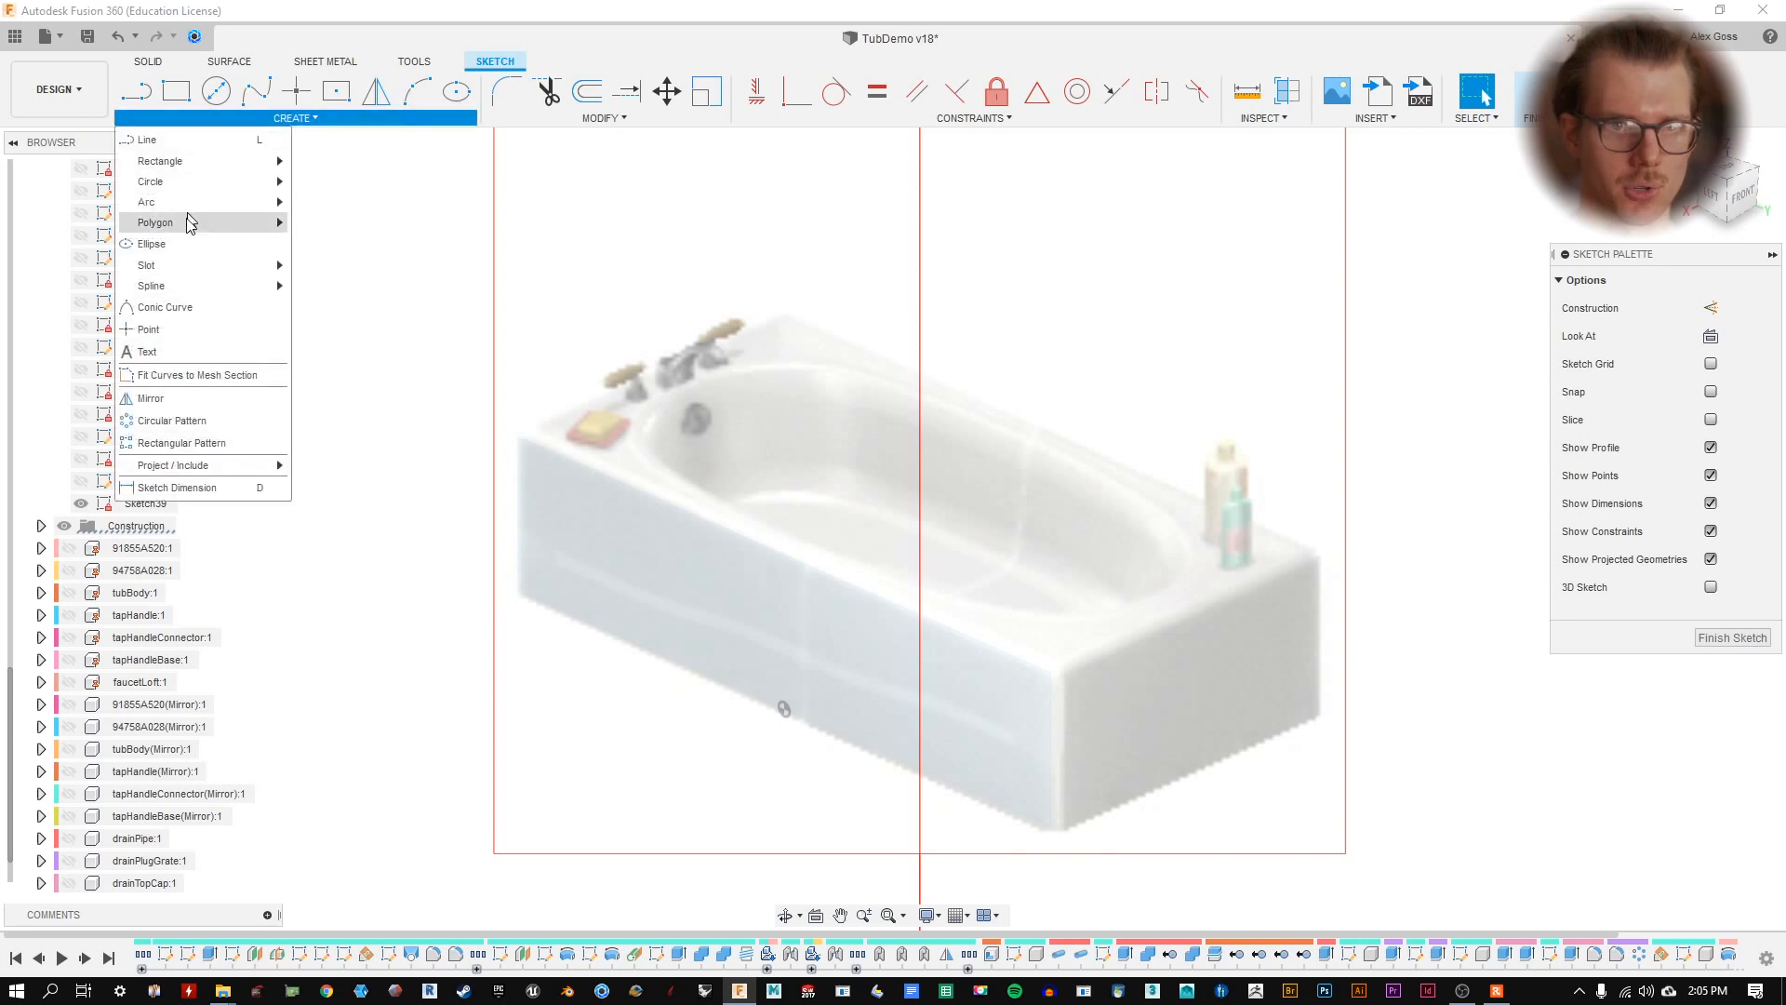
pyautogui.moveTo(253, 286)
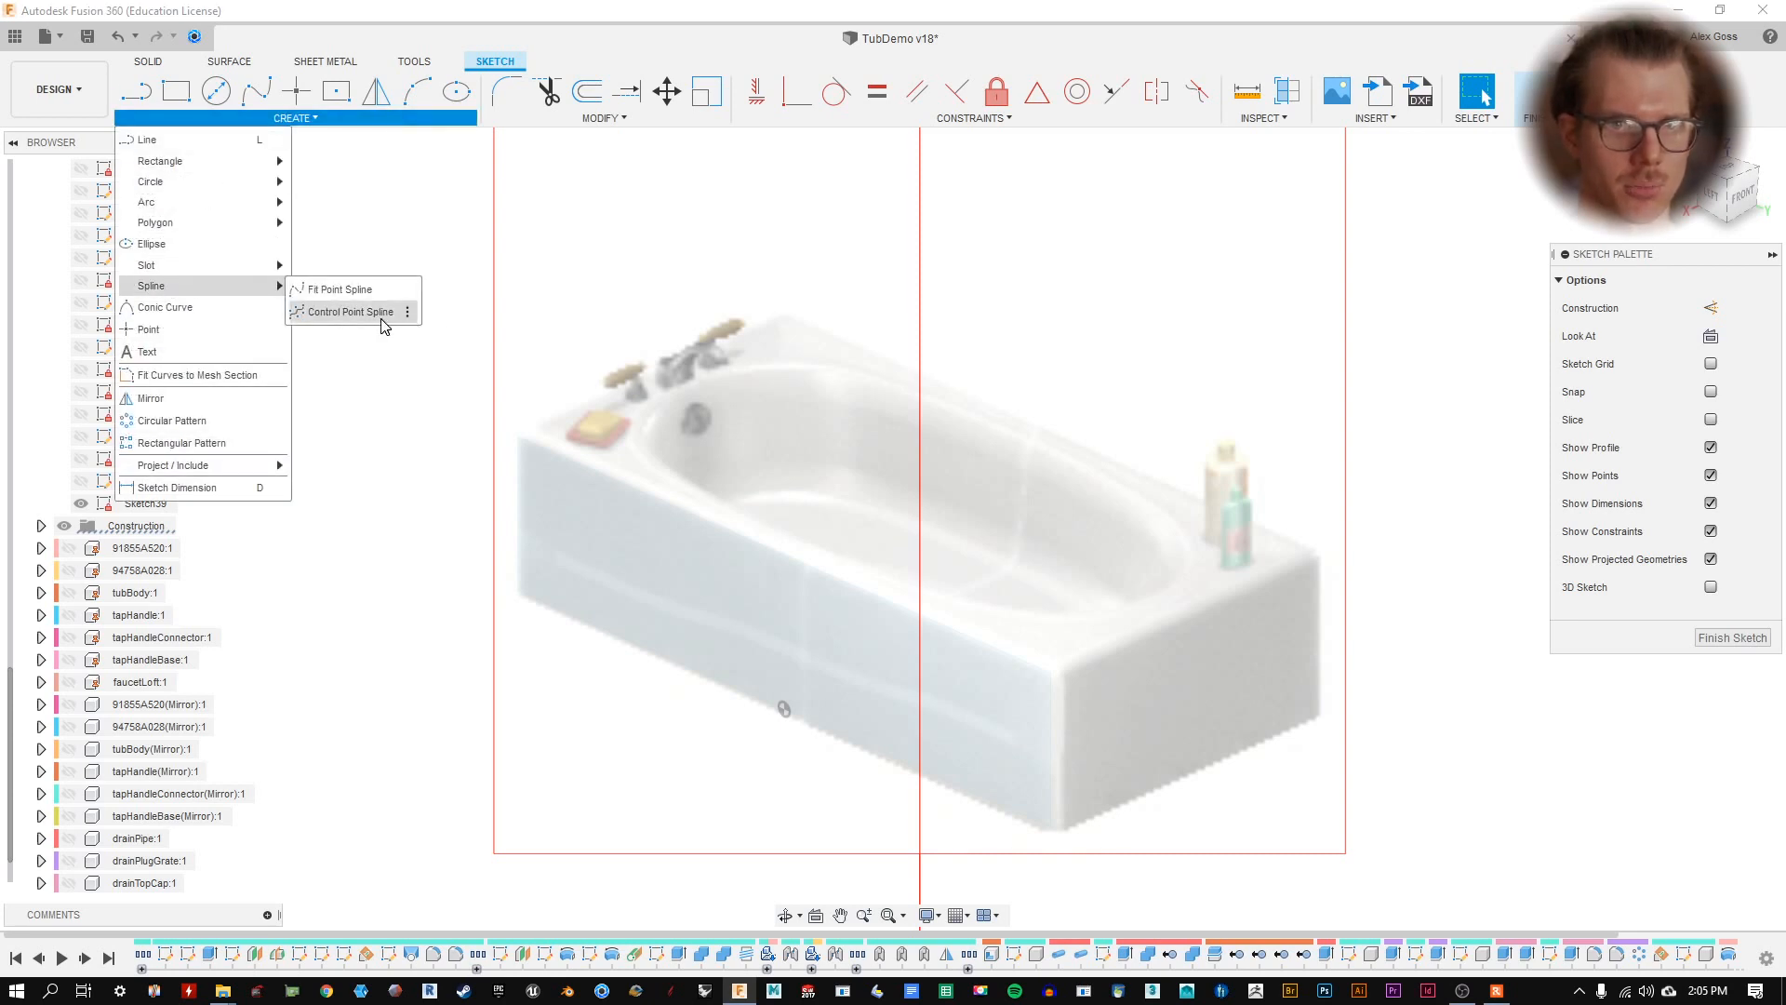
pyautogui.click(317, 296)
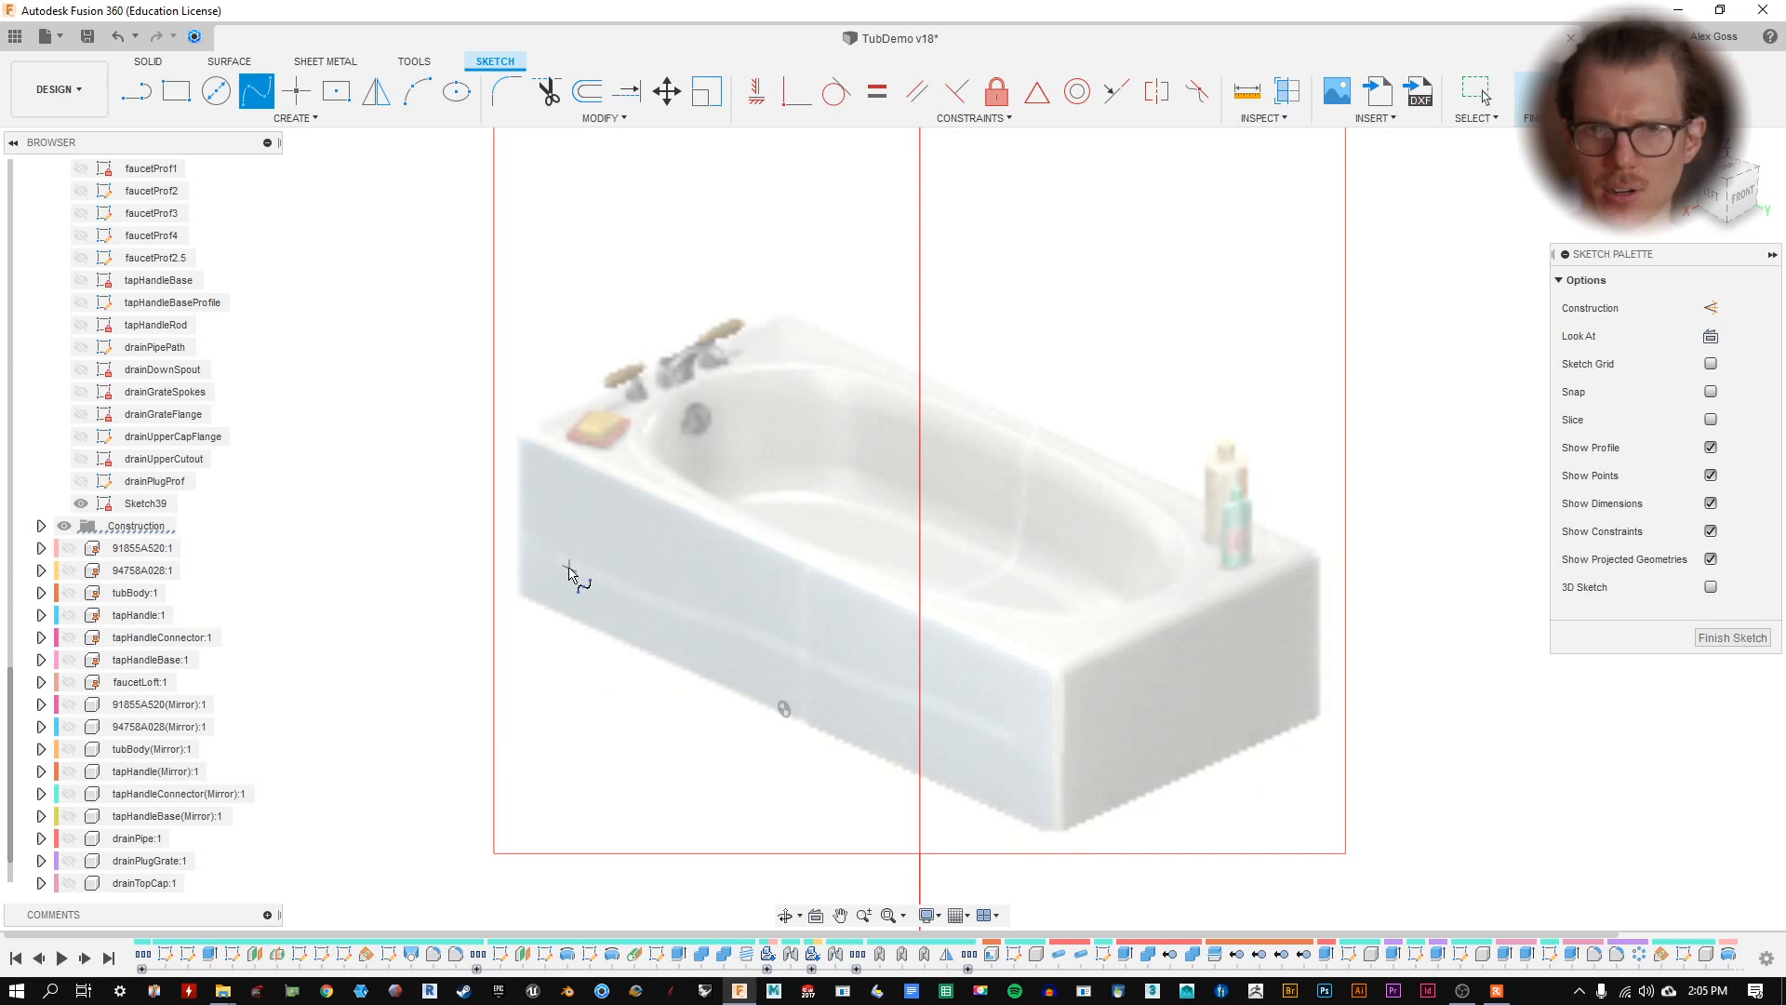
pyautogui.click(563, 563)
pyautogui.click(654, 614)
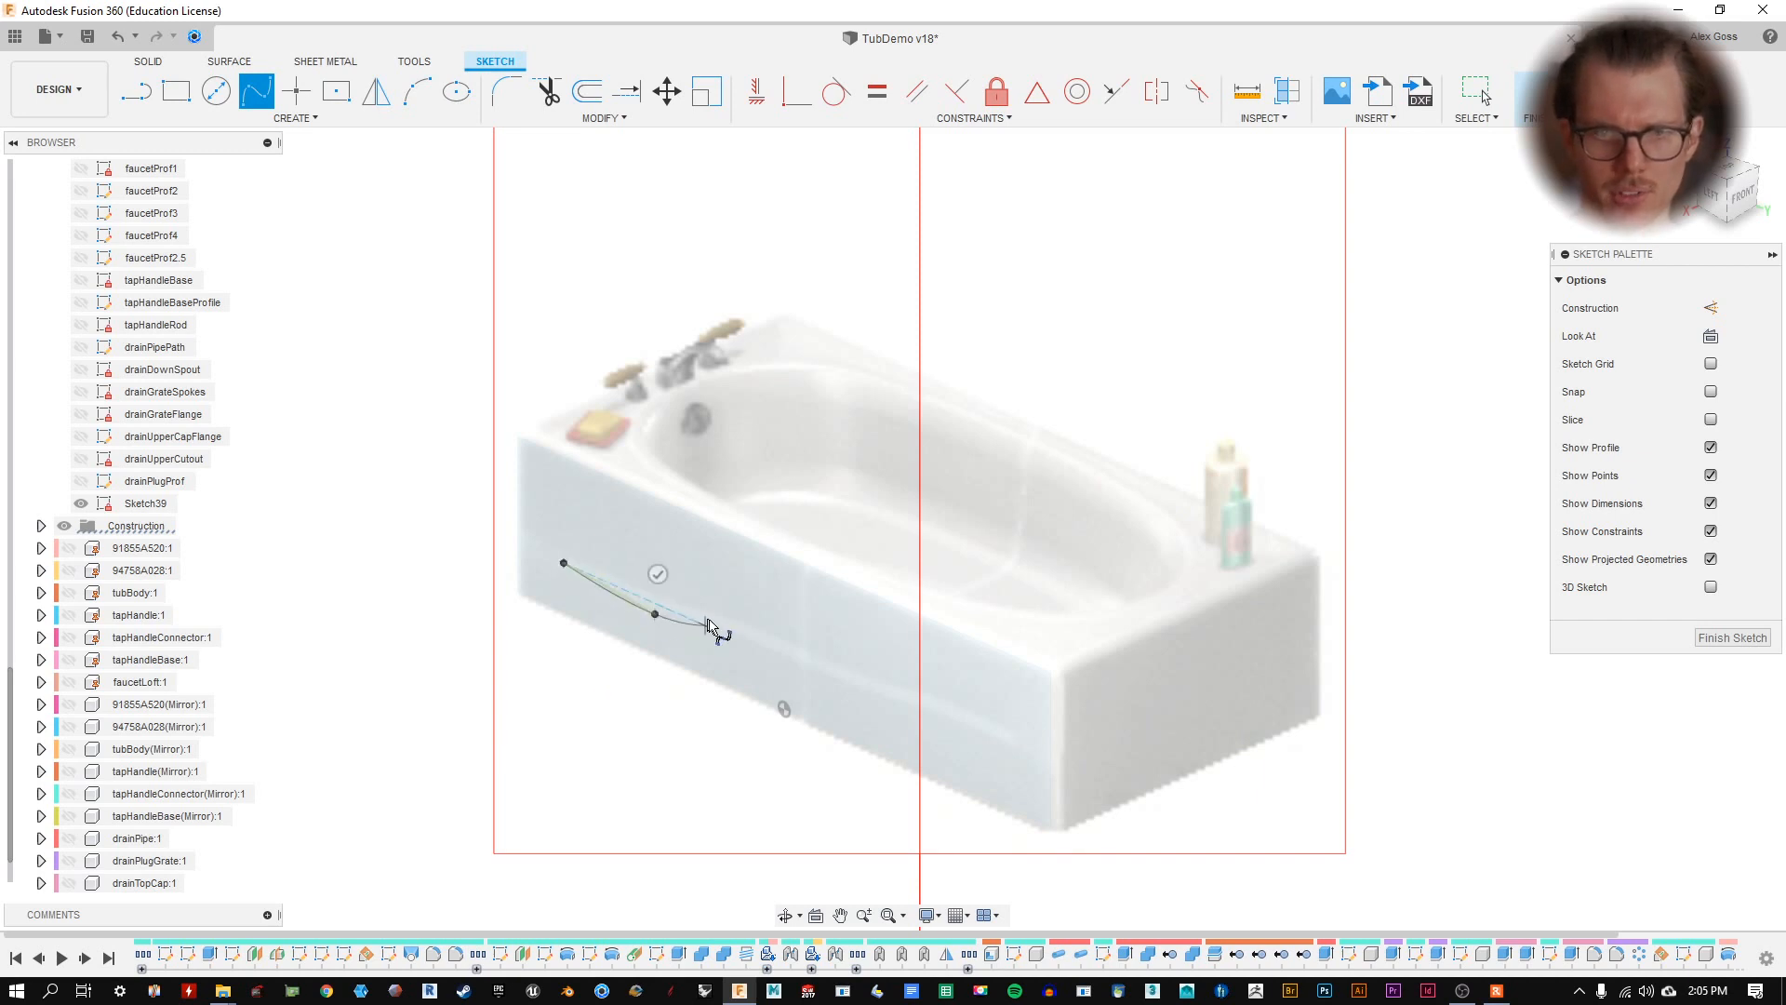
pyautogui.click(728, 621)
pyautogui.click(798, 666)
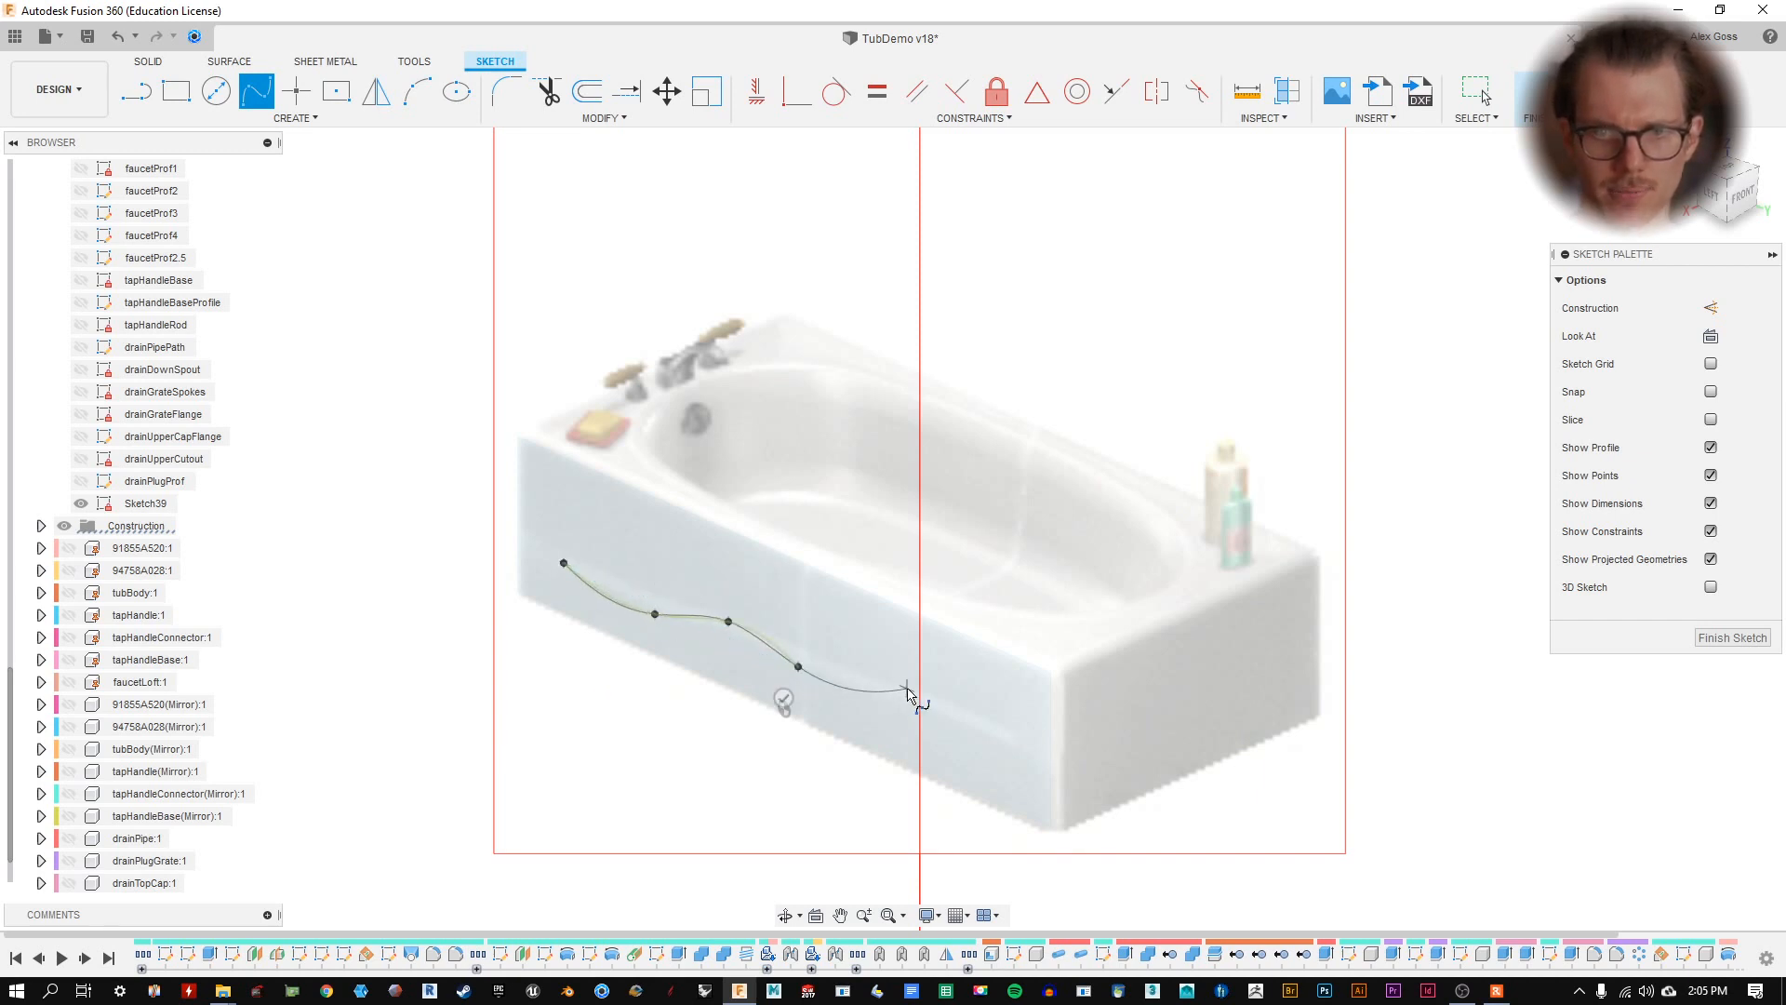
pyautogui.click(916, 696)
pyautogui.click(992, 744)
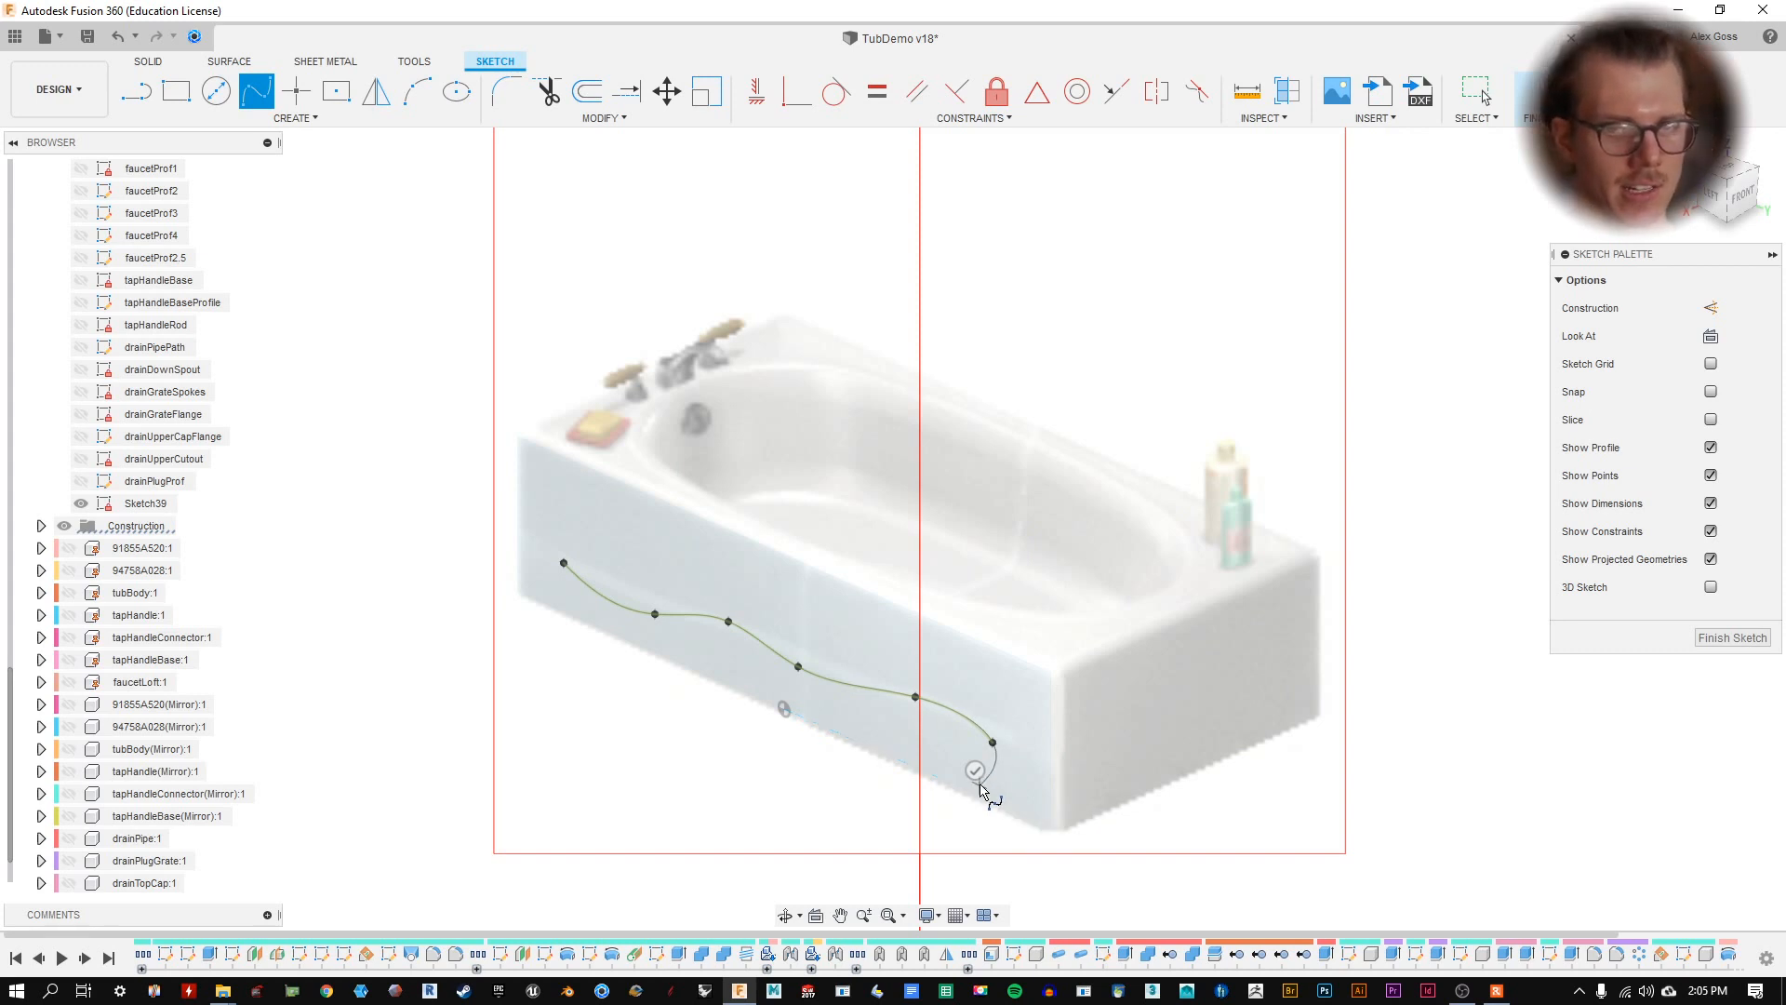
pyautogui.click(975, 772)
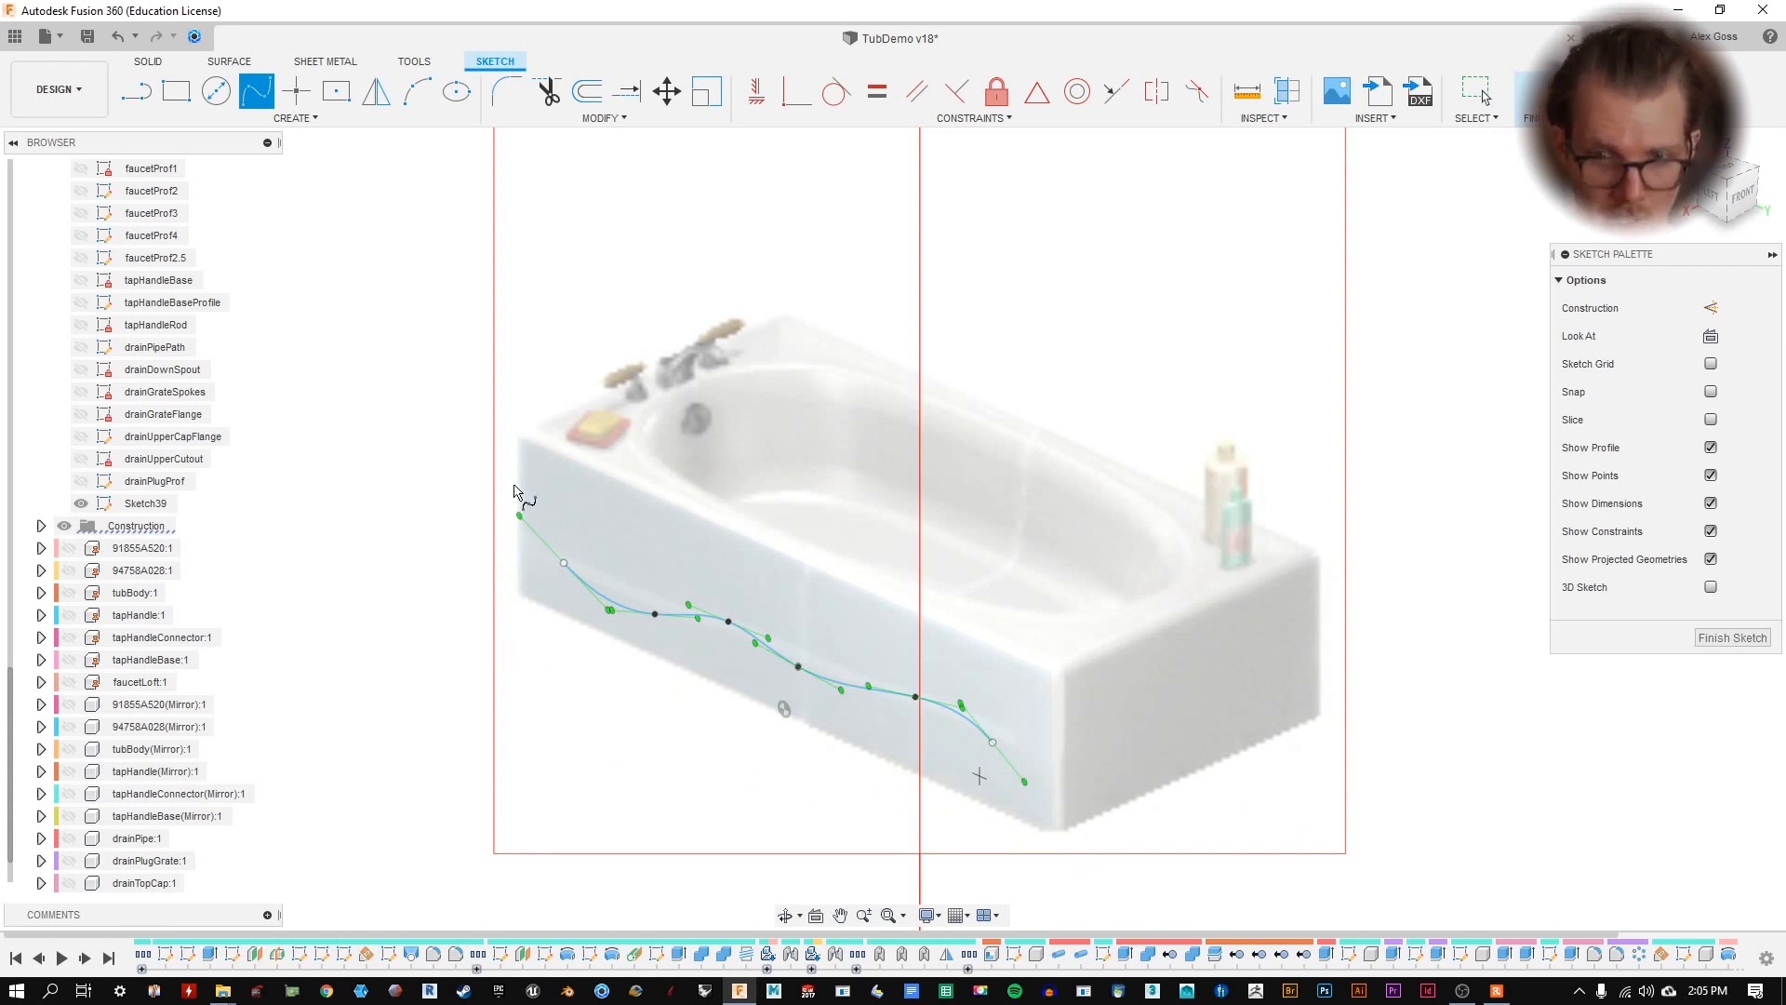
pyautogui.press('Escape')
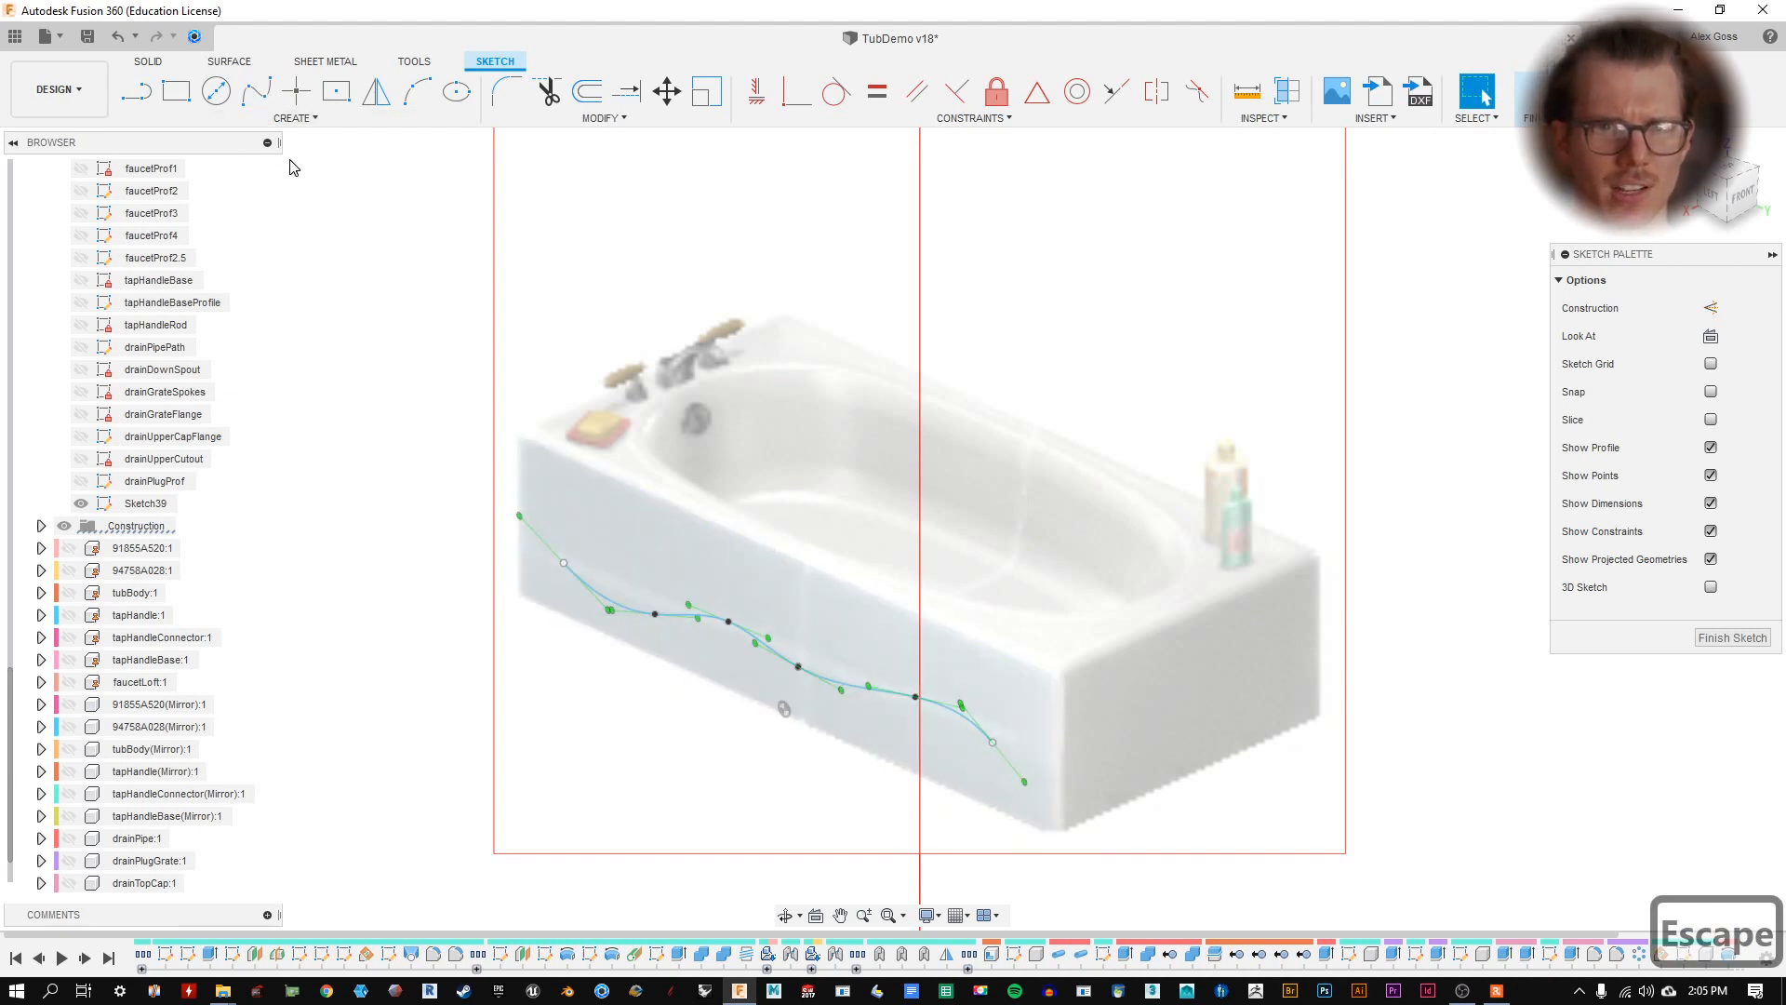
# - Draw a two-point rectangle about 18.5 in high around the spline on the tub's front side
pyautogui.click(176, 93)
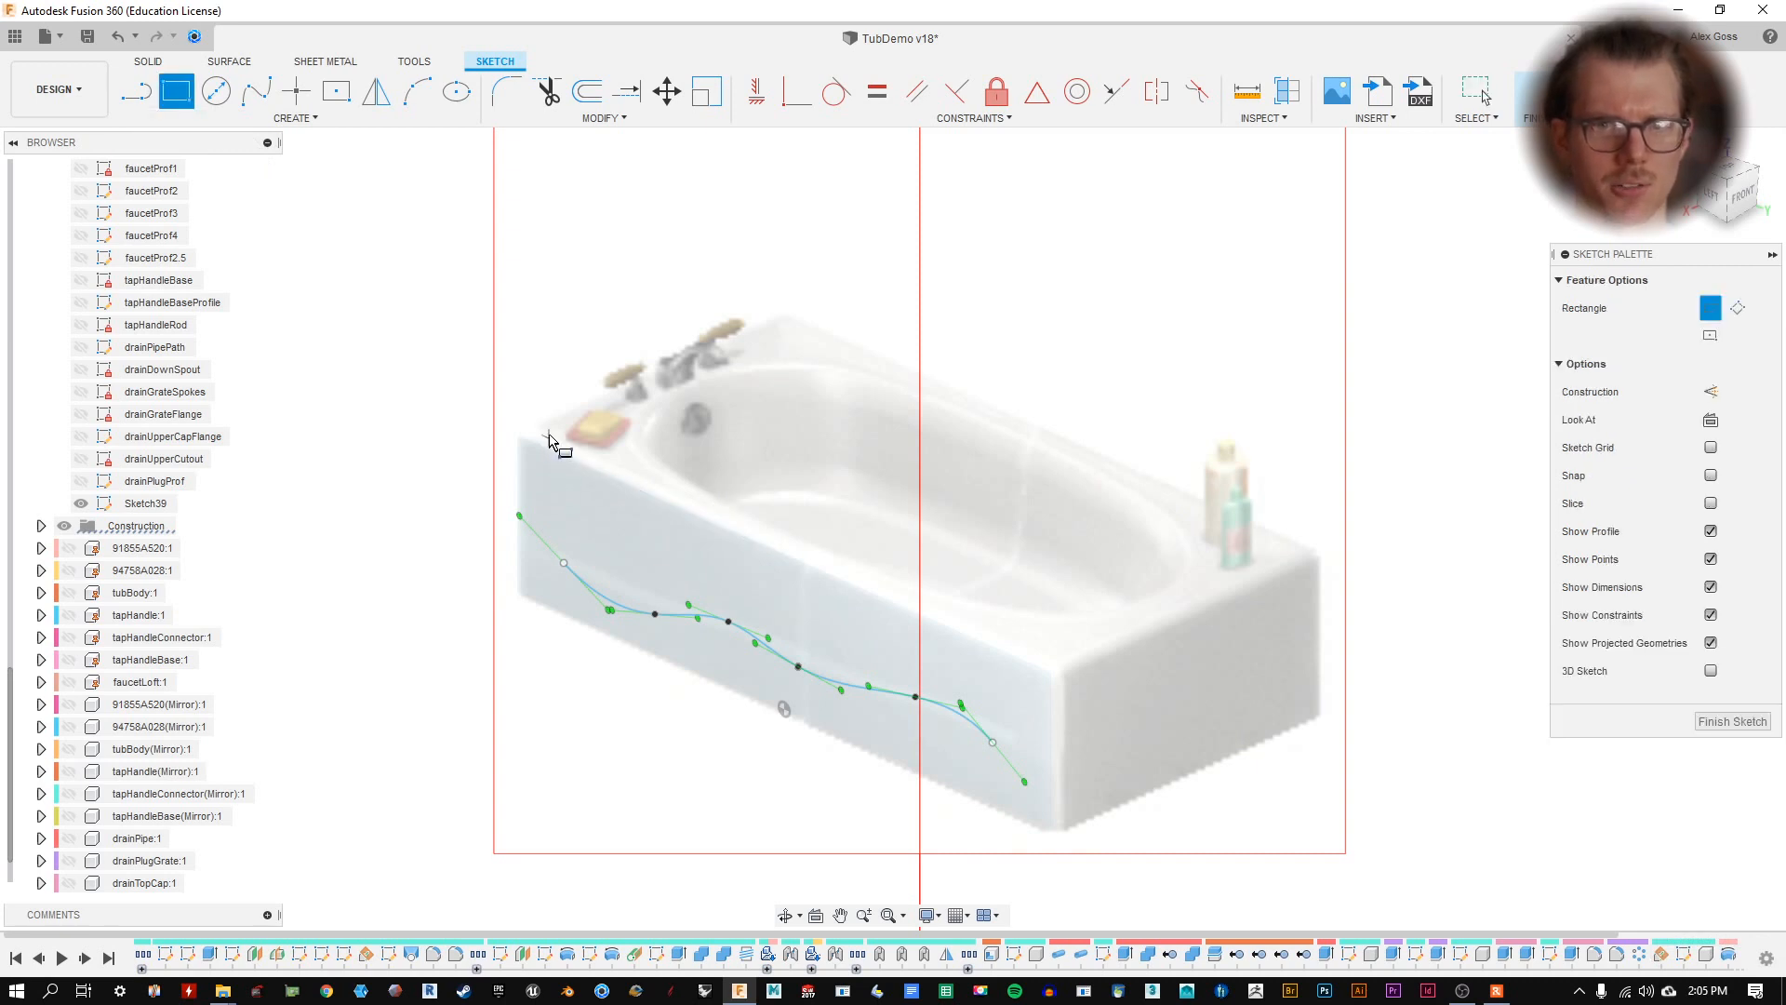
pyautogui.click(522, 402)
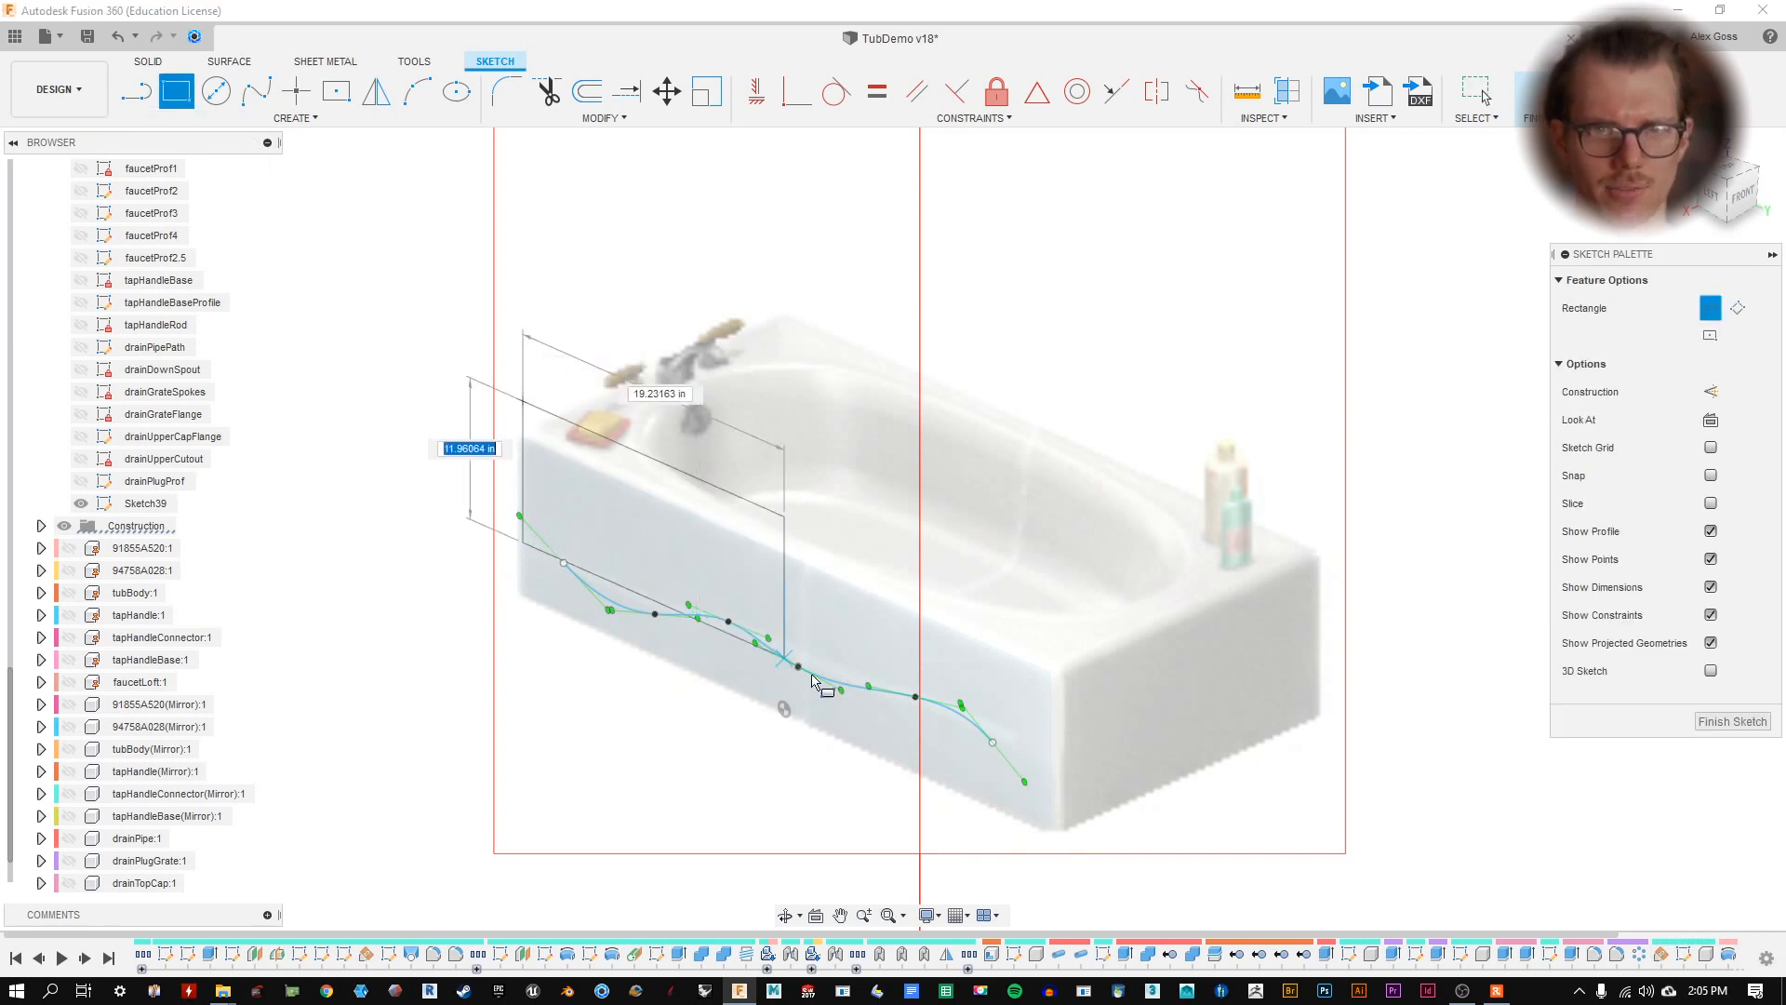
pyautogui.click(1053, 846)
pyautogui.scroll(2, 1135, 791)
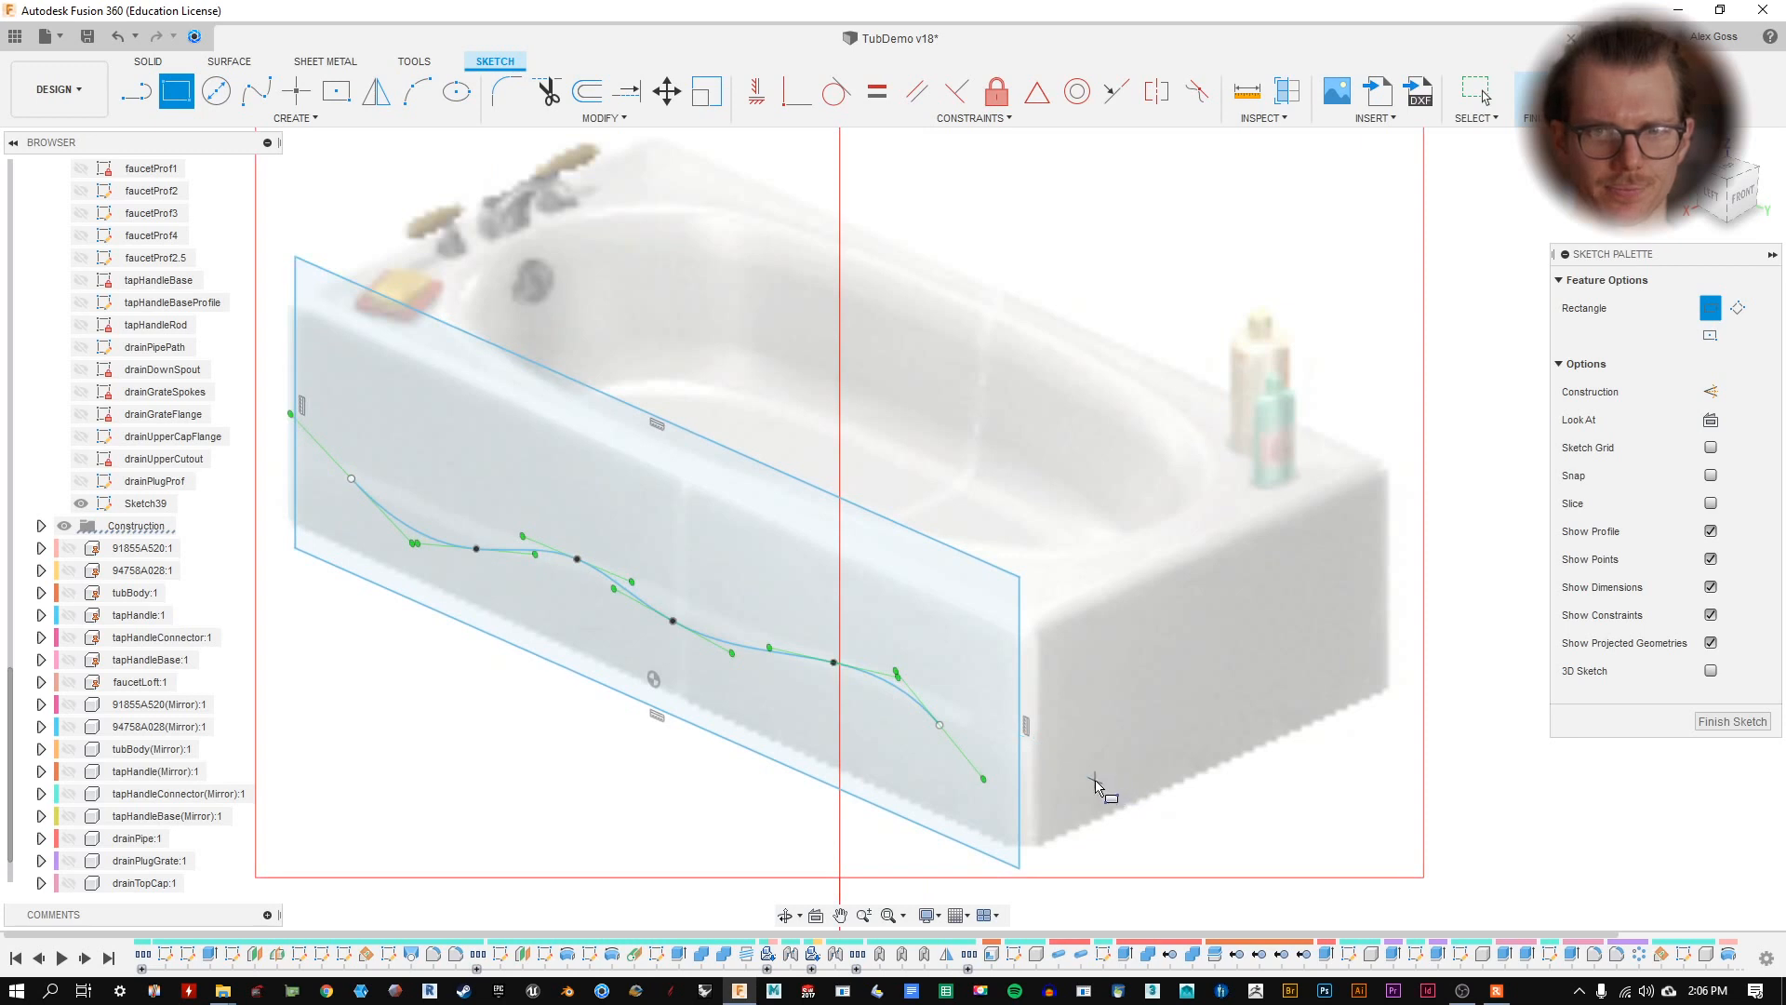
pyautogui.scroll(1, 1095, 786)
pyautogui.press('Escape')
pyautogui.press('Escape')
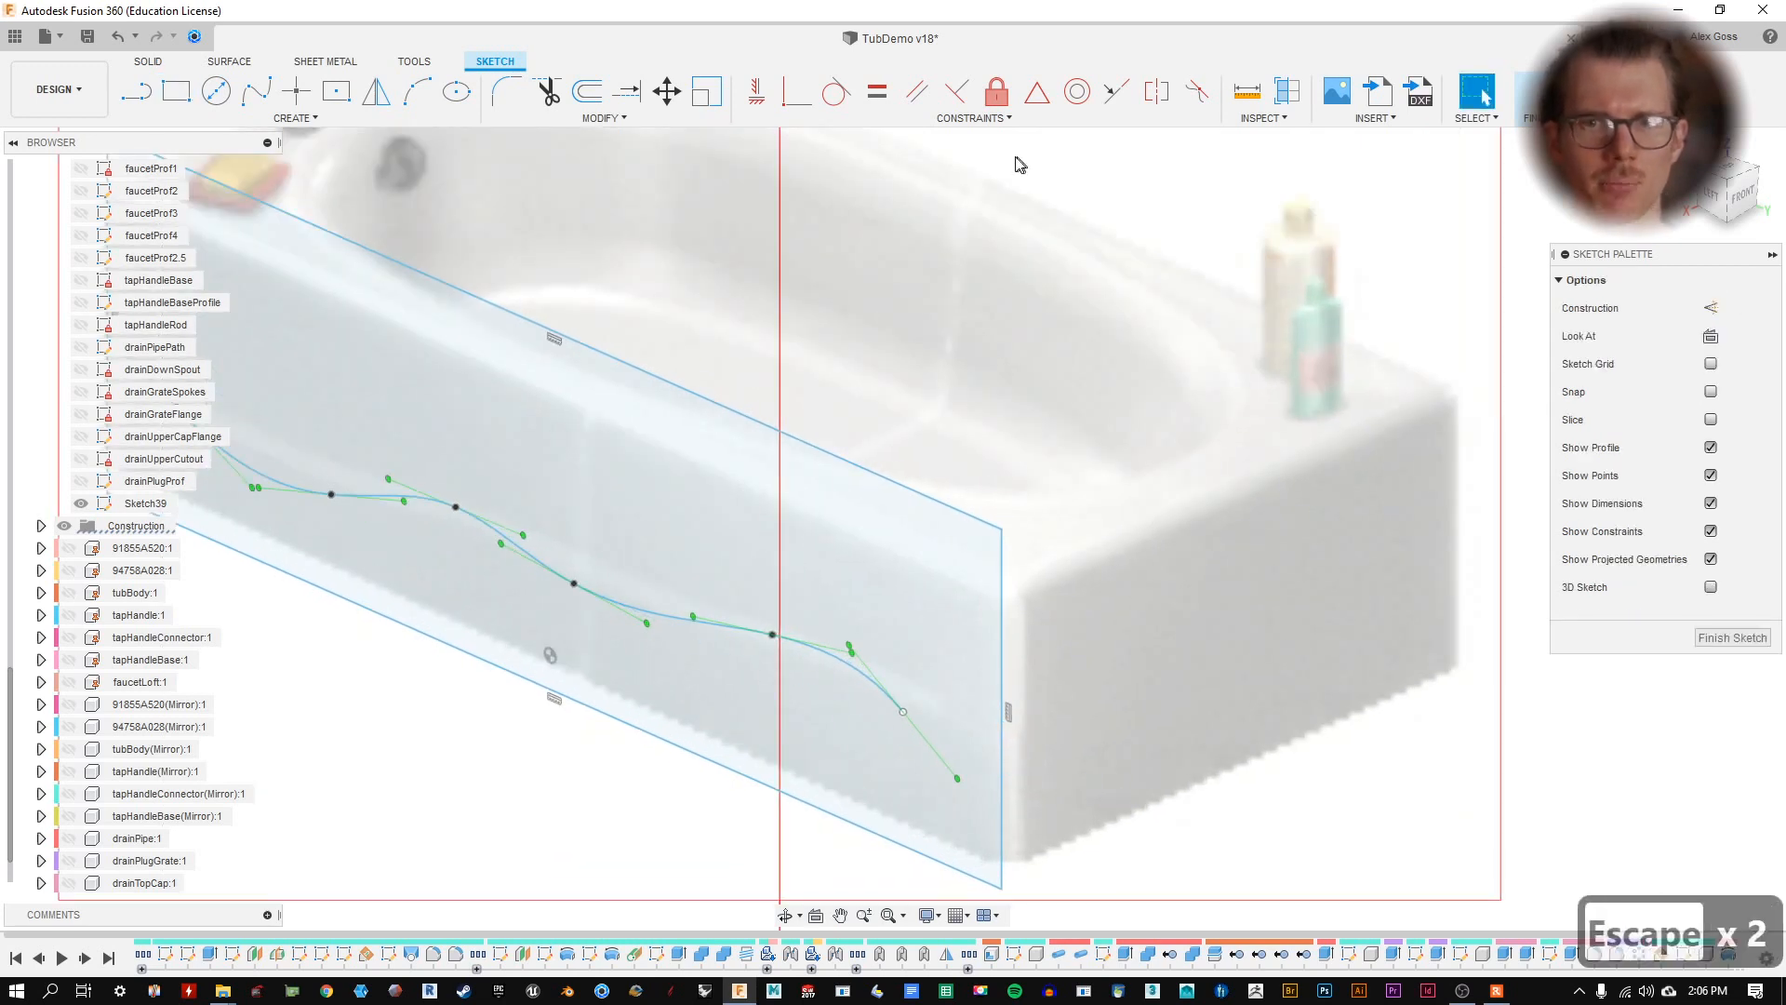
# - Constrain the spline's end nearest the tub's front corner coincident with the adjacent vertical edge of the rectangle
pyautogui.click(1001, 754)
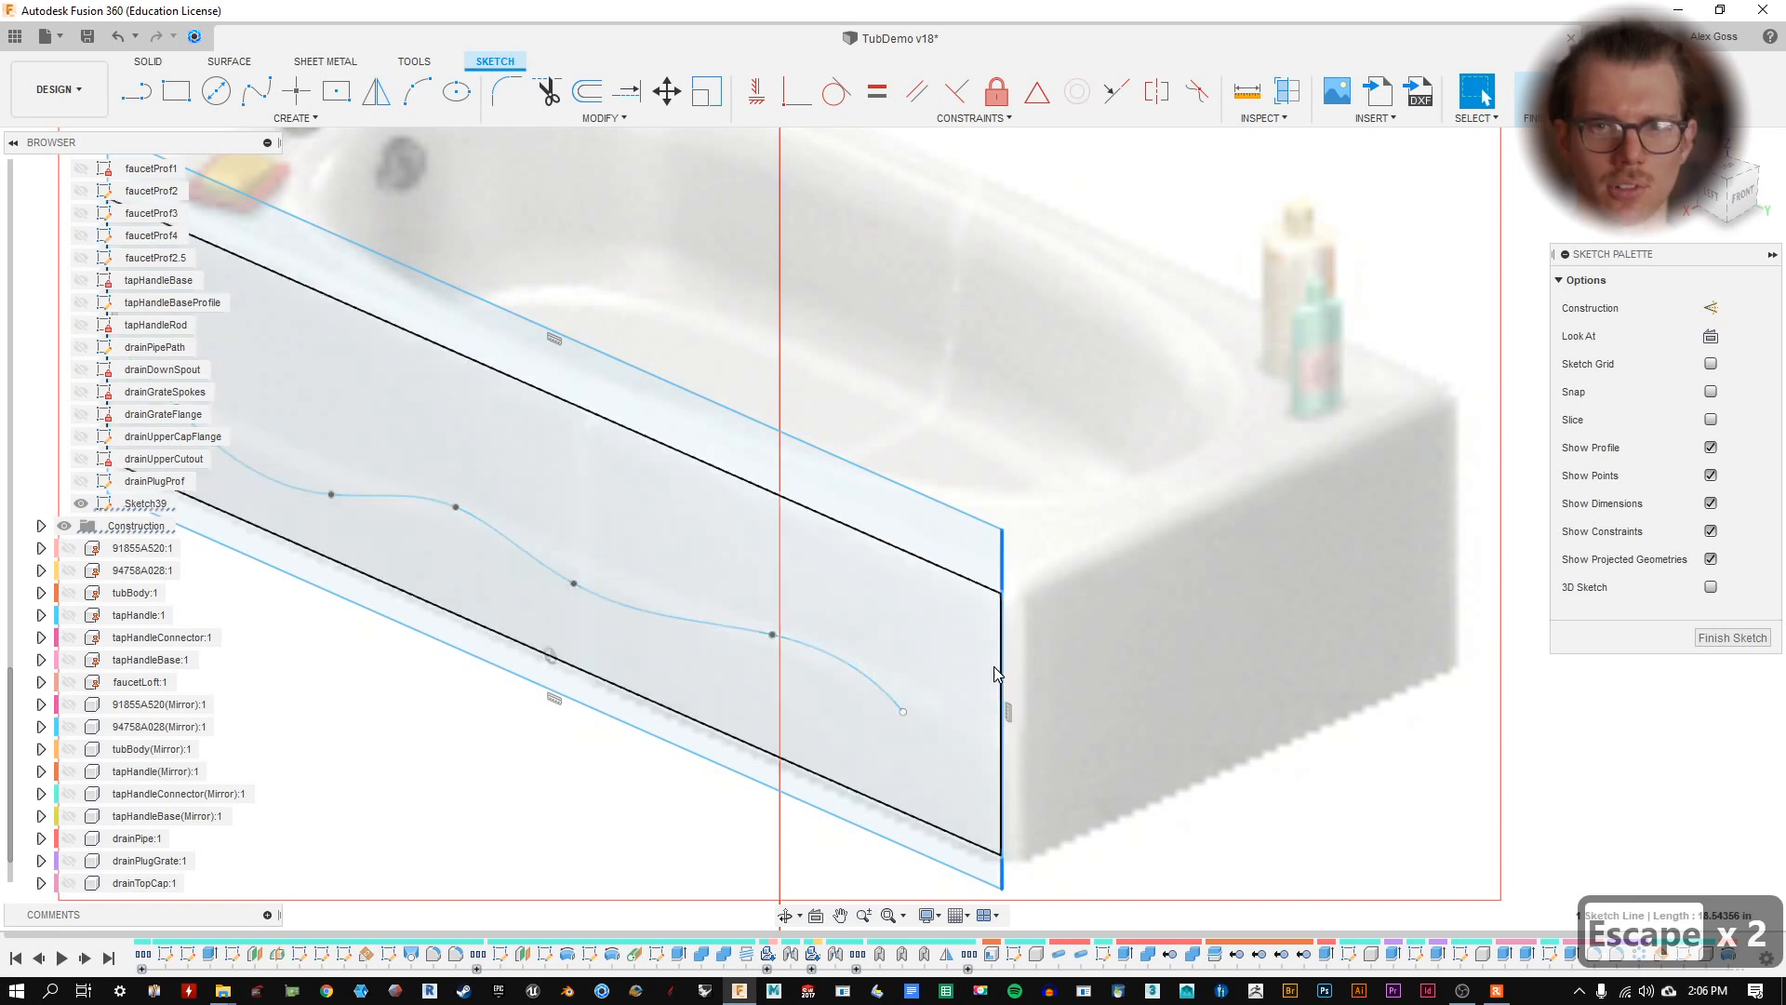
pyautogui.click(796, 90)
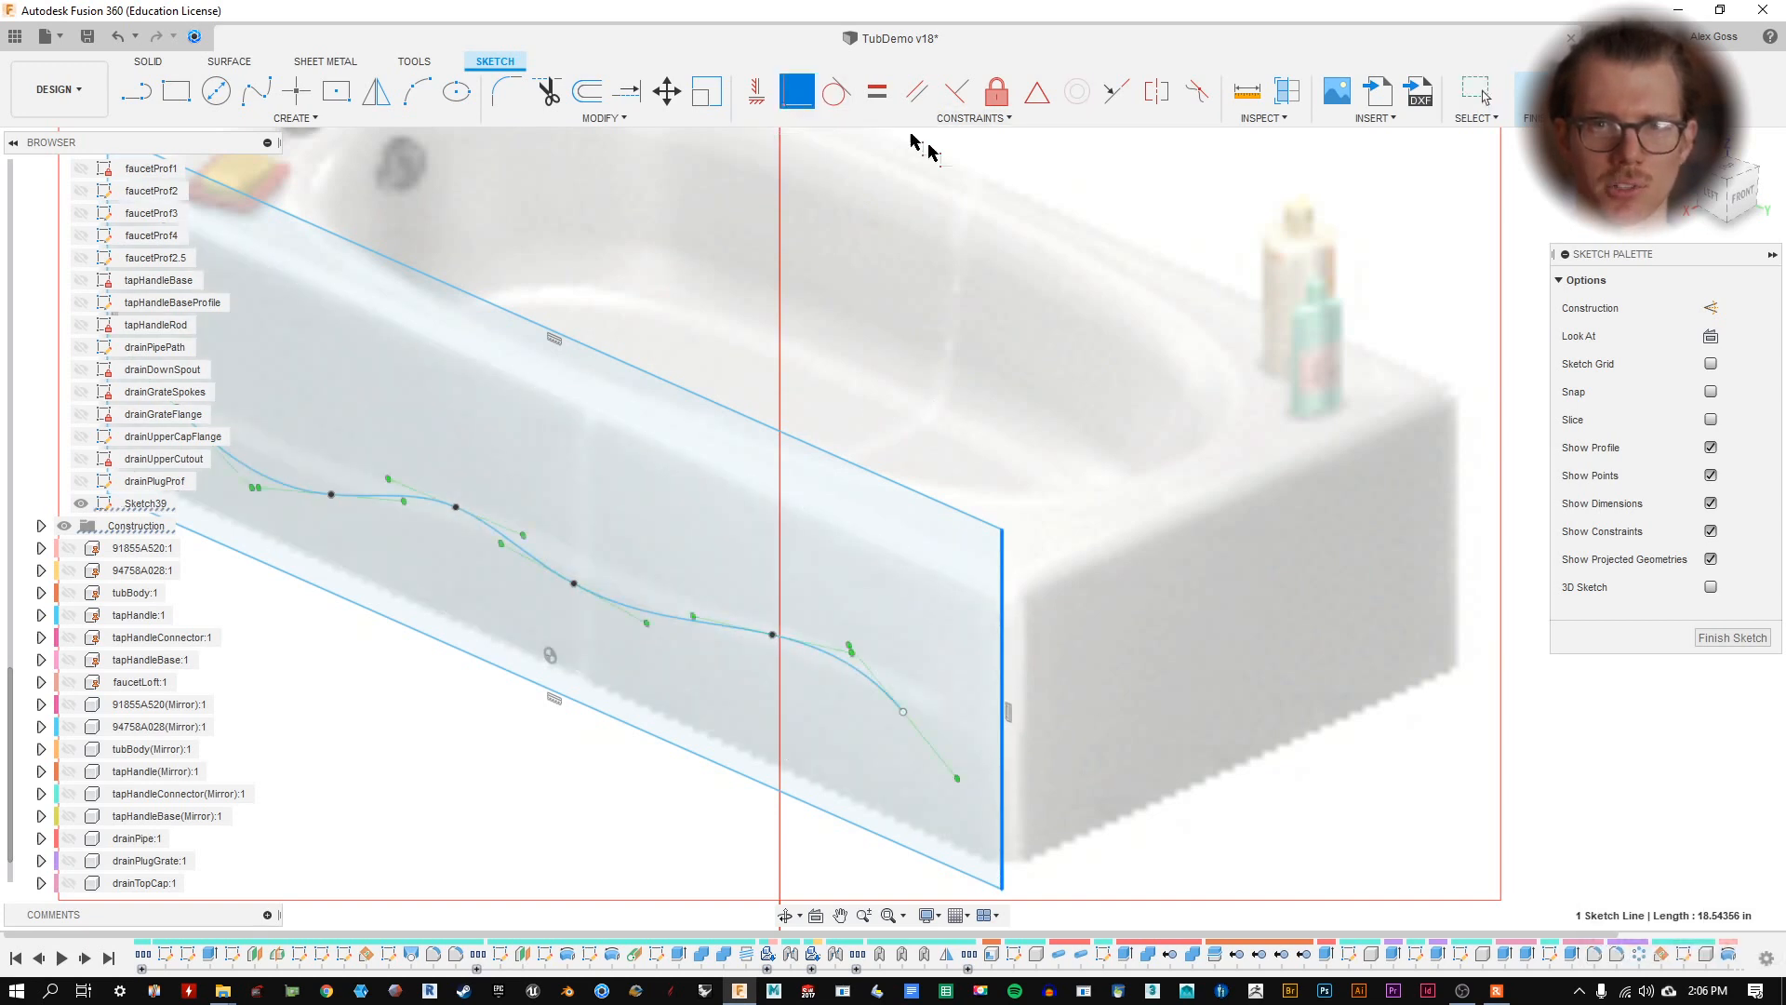
pyautogui.press('Escape')
pyautogui.press('Escape')
pyautogui.press('Escape')
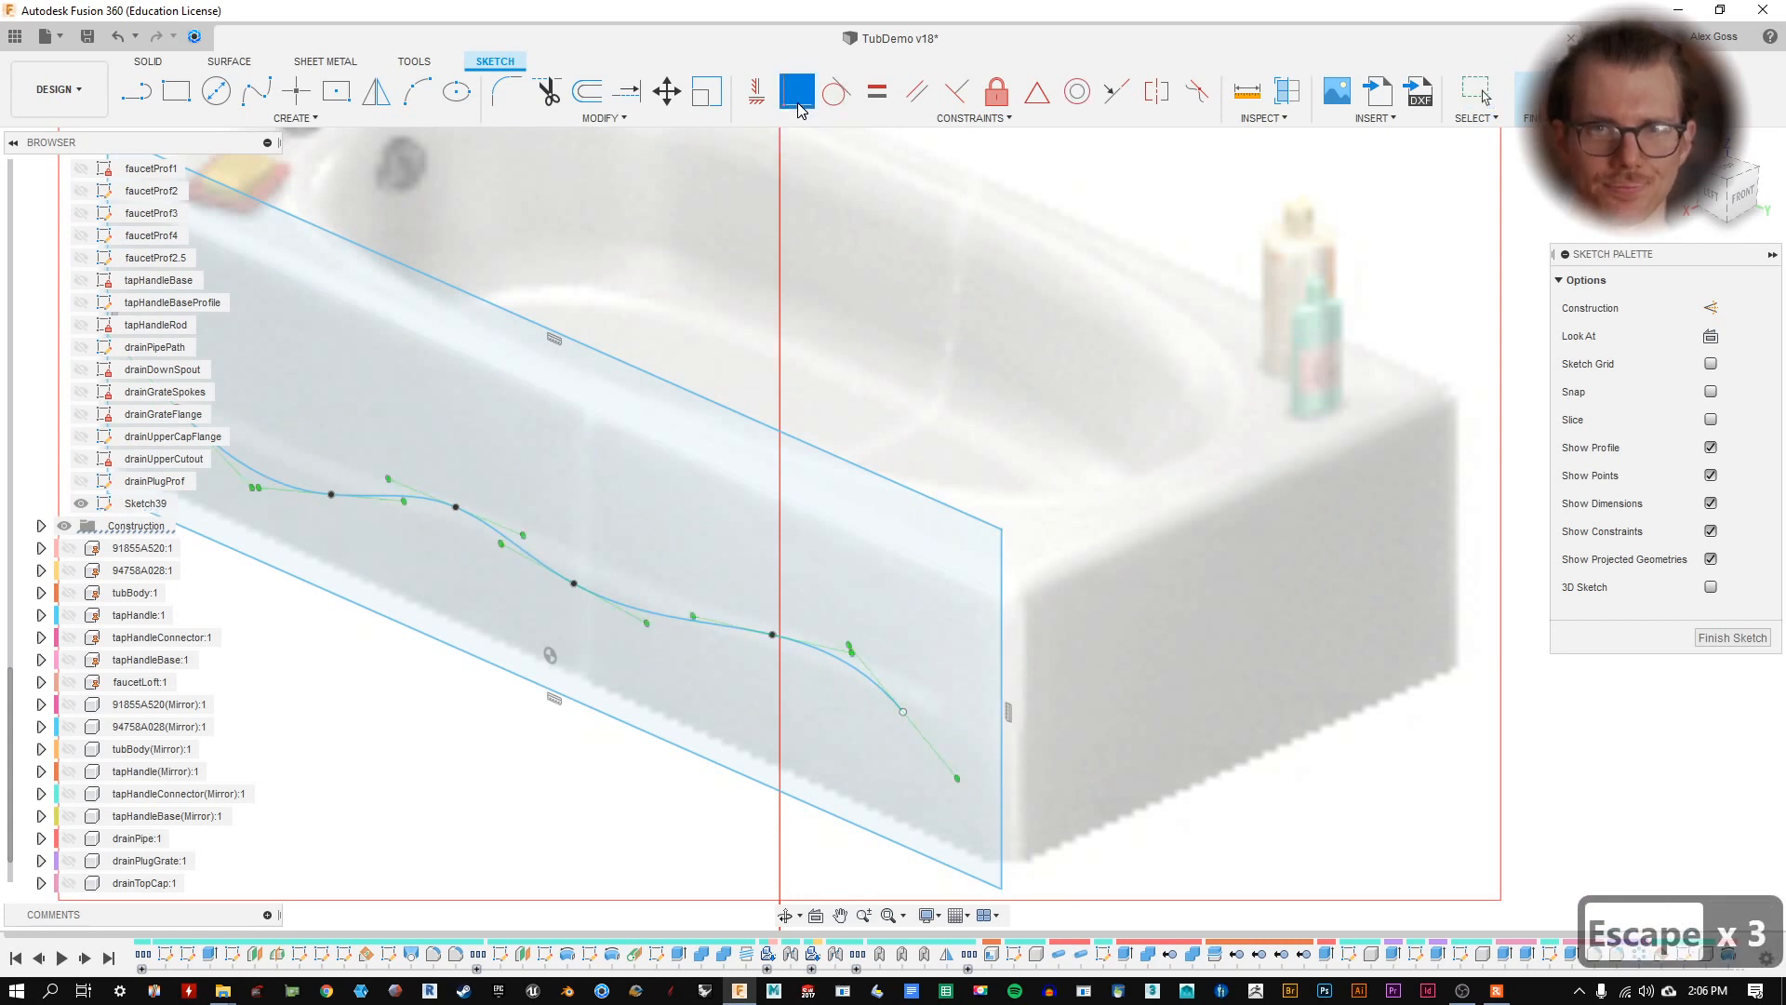
pyautogui.click(904, 713)
pyautogui.click(1004, 737)
pyautogui.scroll(-1, 776, 484)
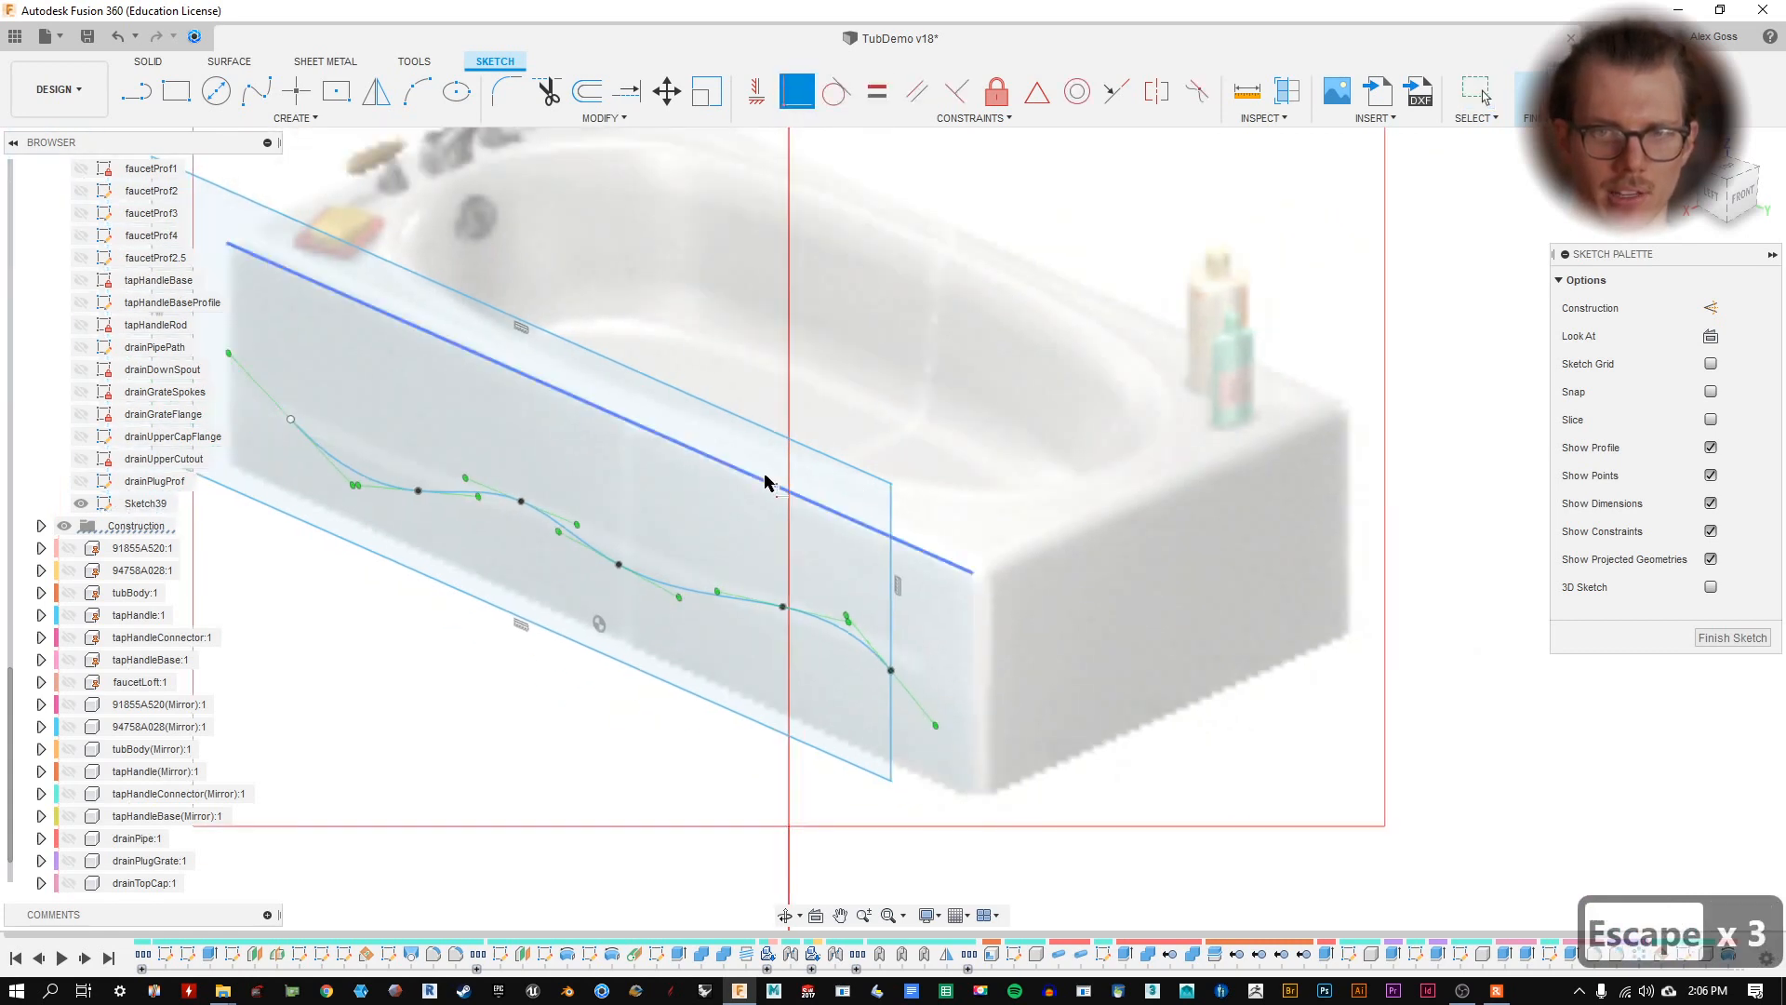
pyautogui.moveTo(770, 486); pyautogui.dragTo(1182, 542, button='middle')
pyautogui.click(700, 476)
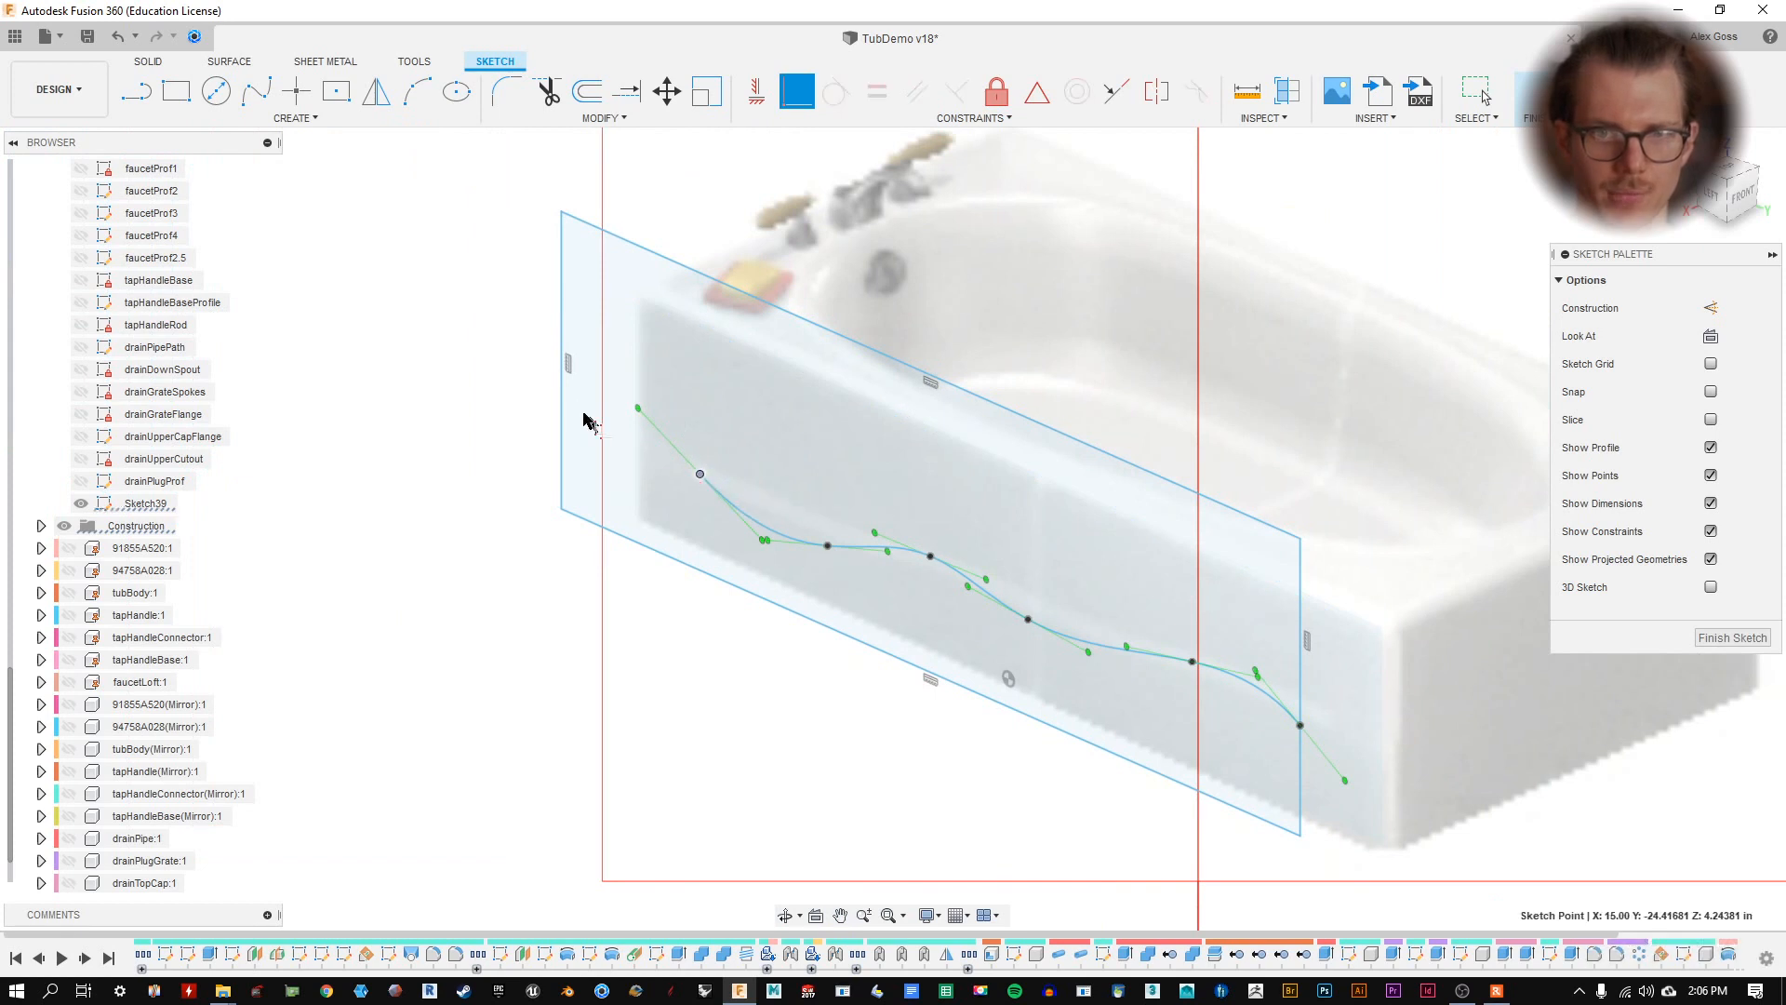
pyautogui.click(580, 407)
pyautogui.hotkey('ctrl', 'z')
pyautogui.hotkey('ctrl', 'z')
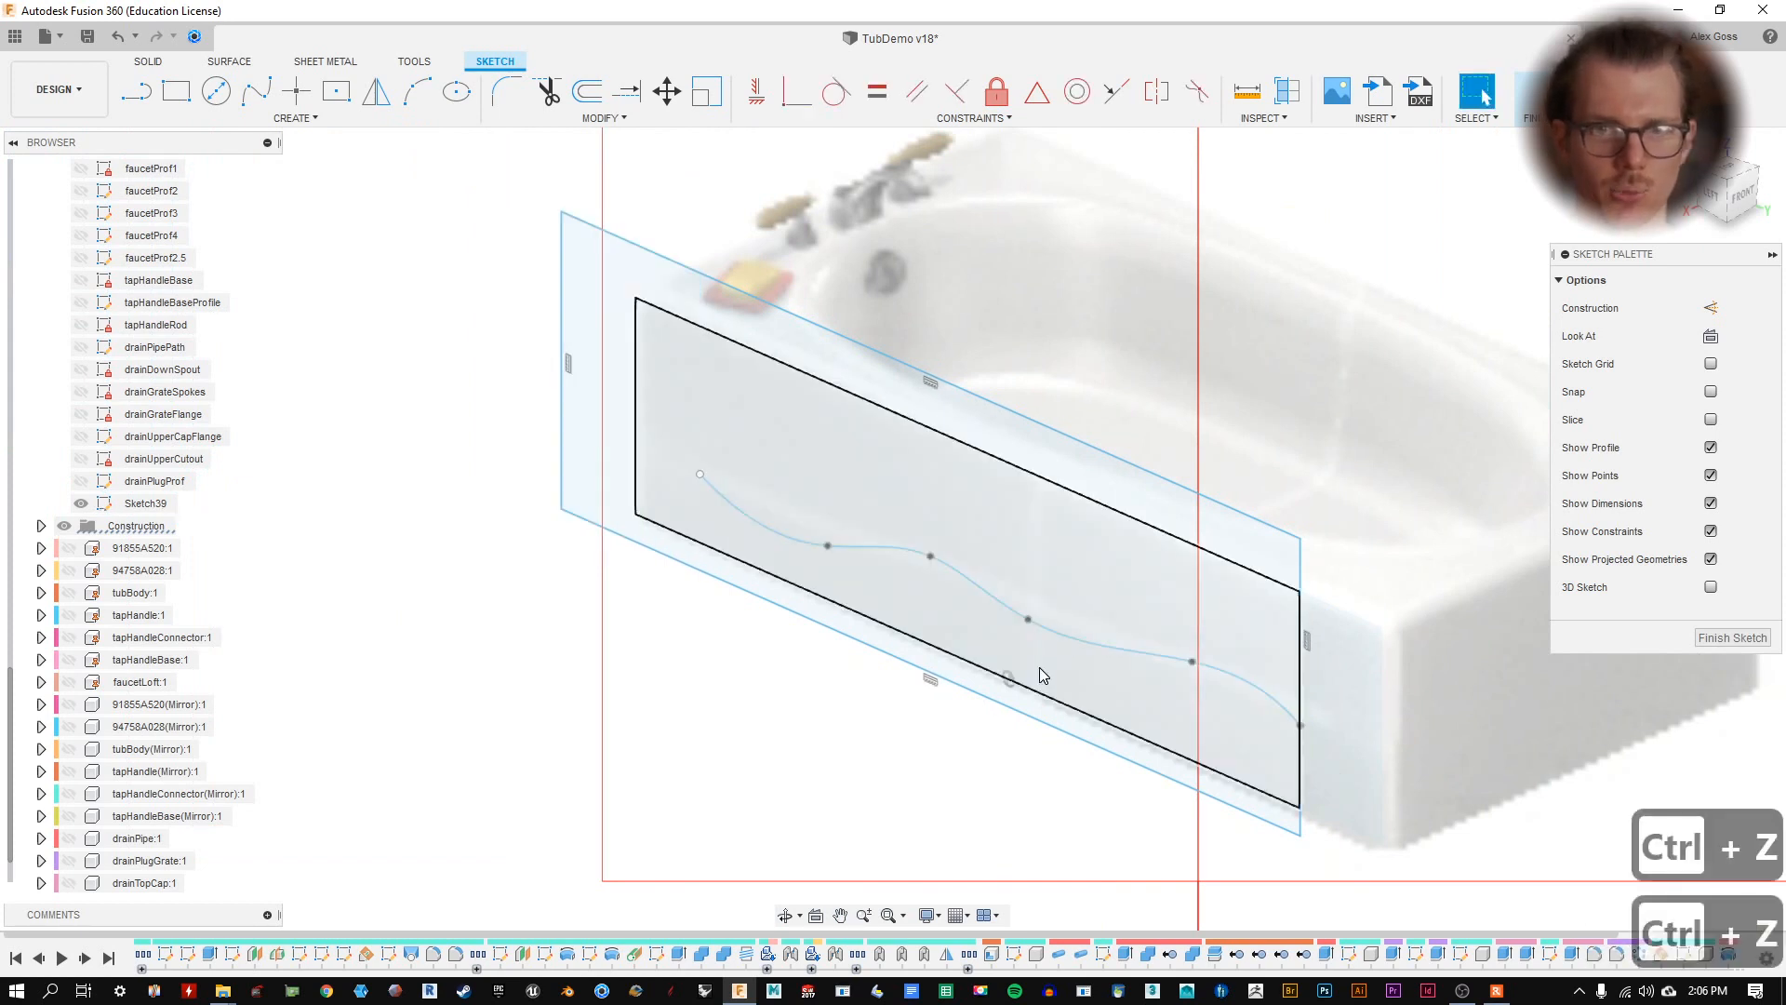
# - Constrain the rectangle's vertical edge at the faucet end coincident with the spline's nearby endpoint
pyautogui.click(563, 437)
pyautogui.click(700, 476)
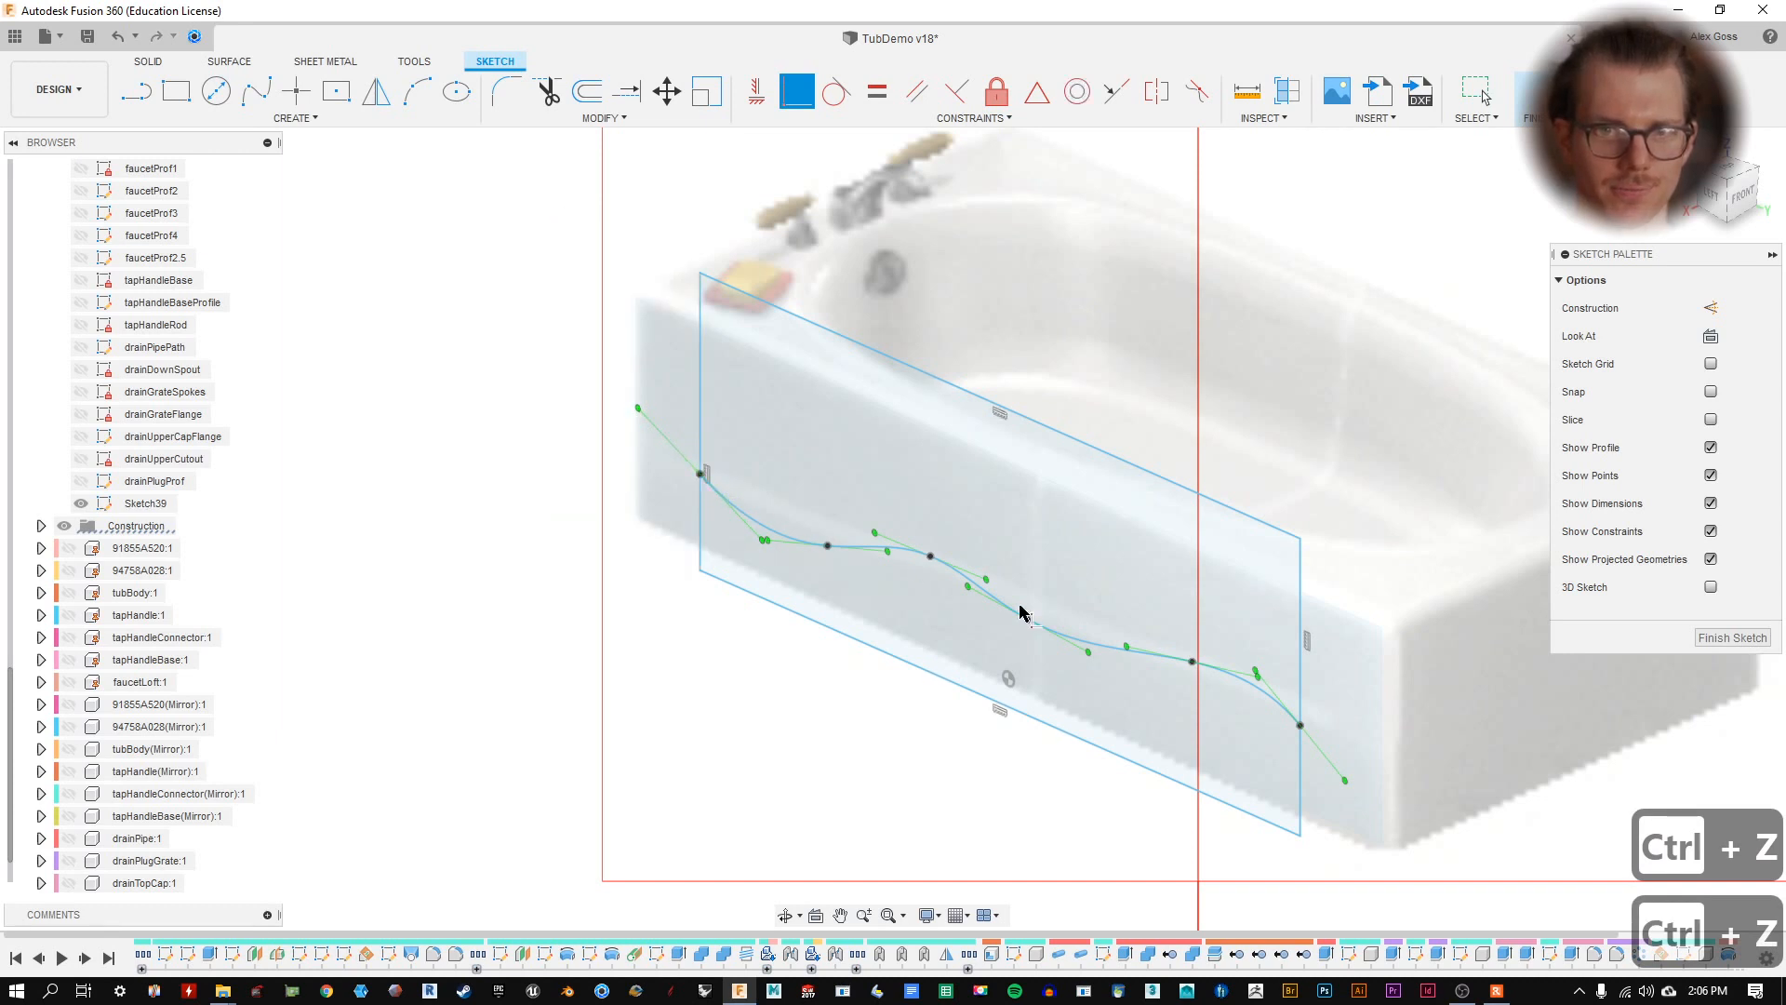
pyautogui.press('Escape')
# - Reshape the spline at the faucet end by steepening its endpoint tangent handle towards the rectangle's vertical edge
pyautogui.scroll(2, 1381, 595)
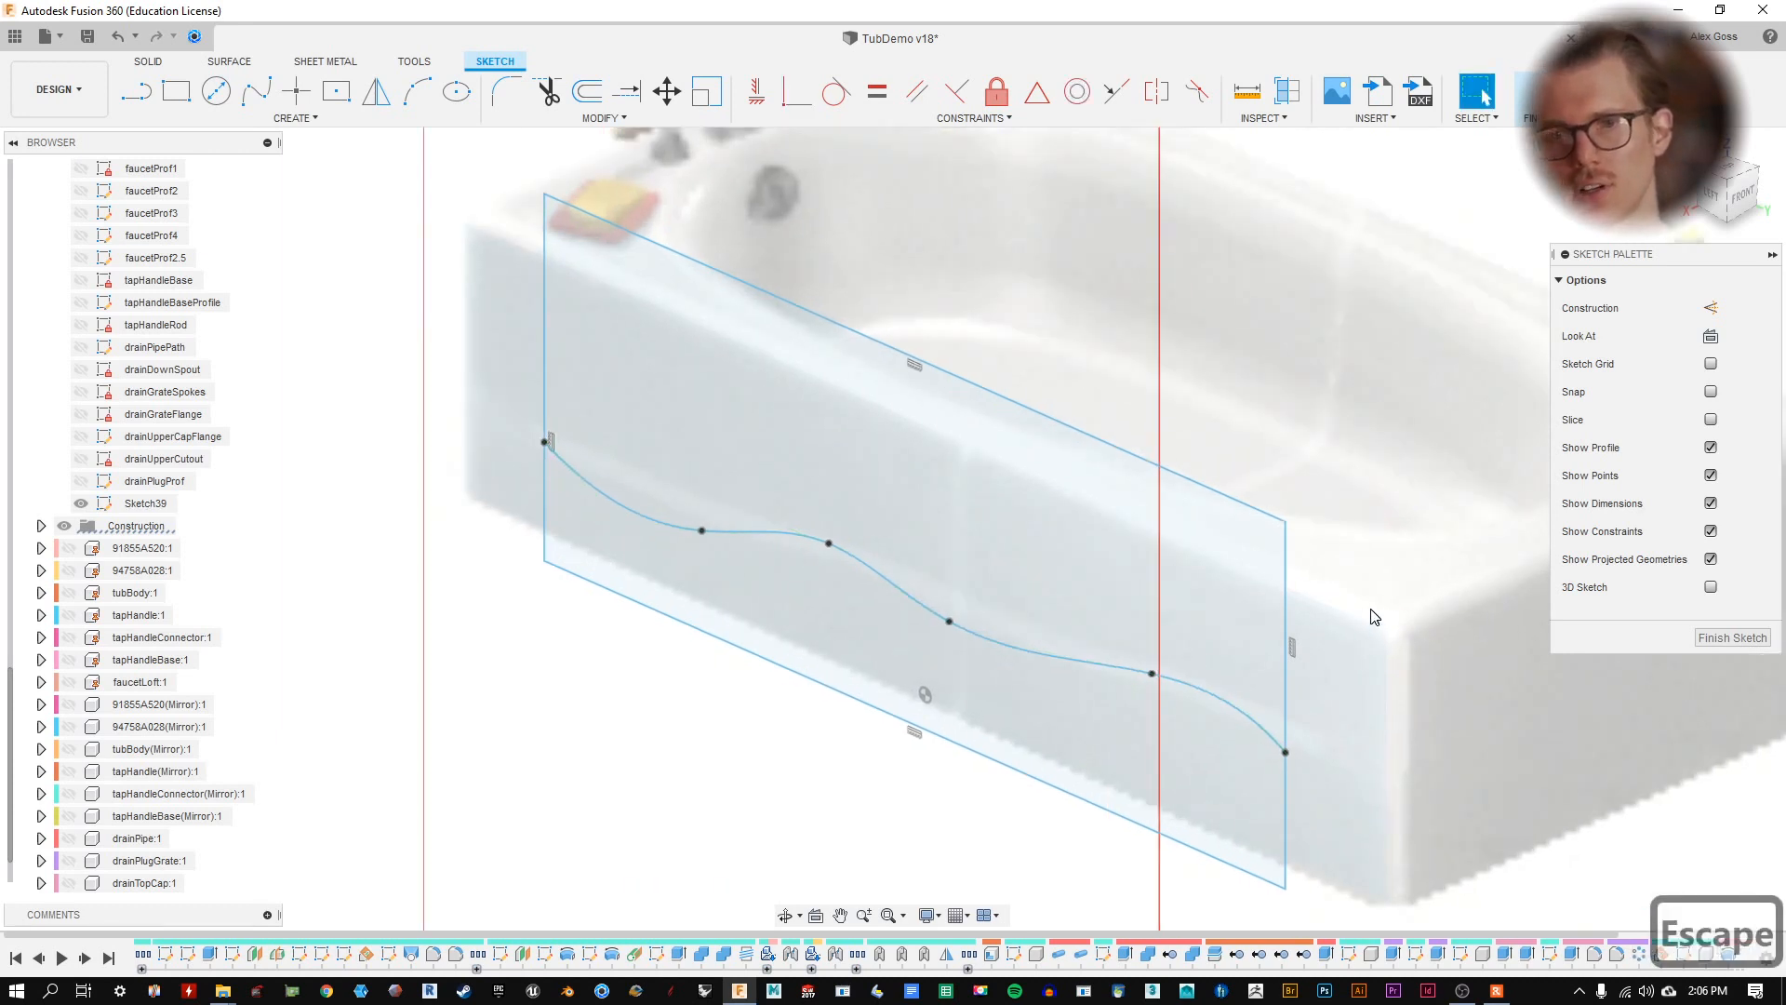
pyautogui.moveTo(1373, 502); pyautogui.dragTo(1188, 478, button='middle')
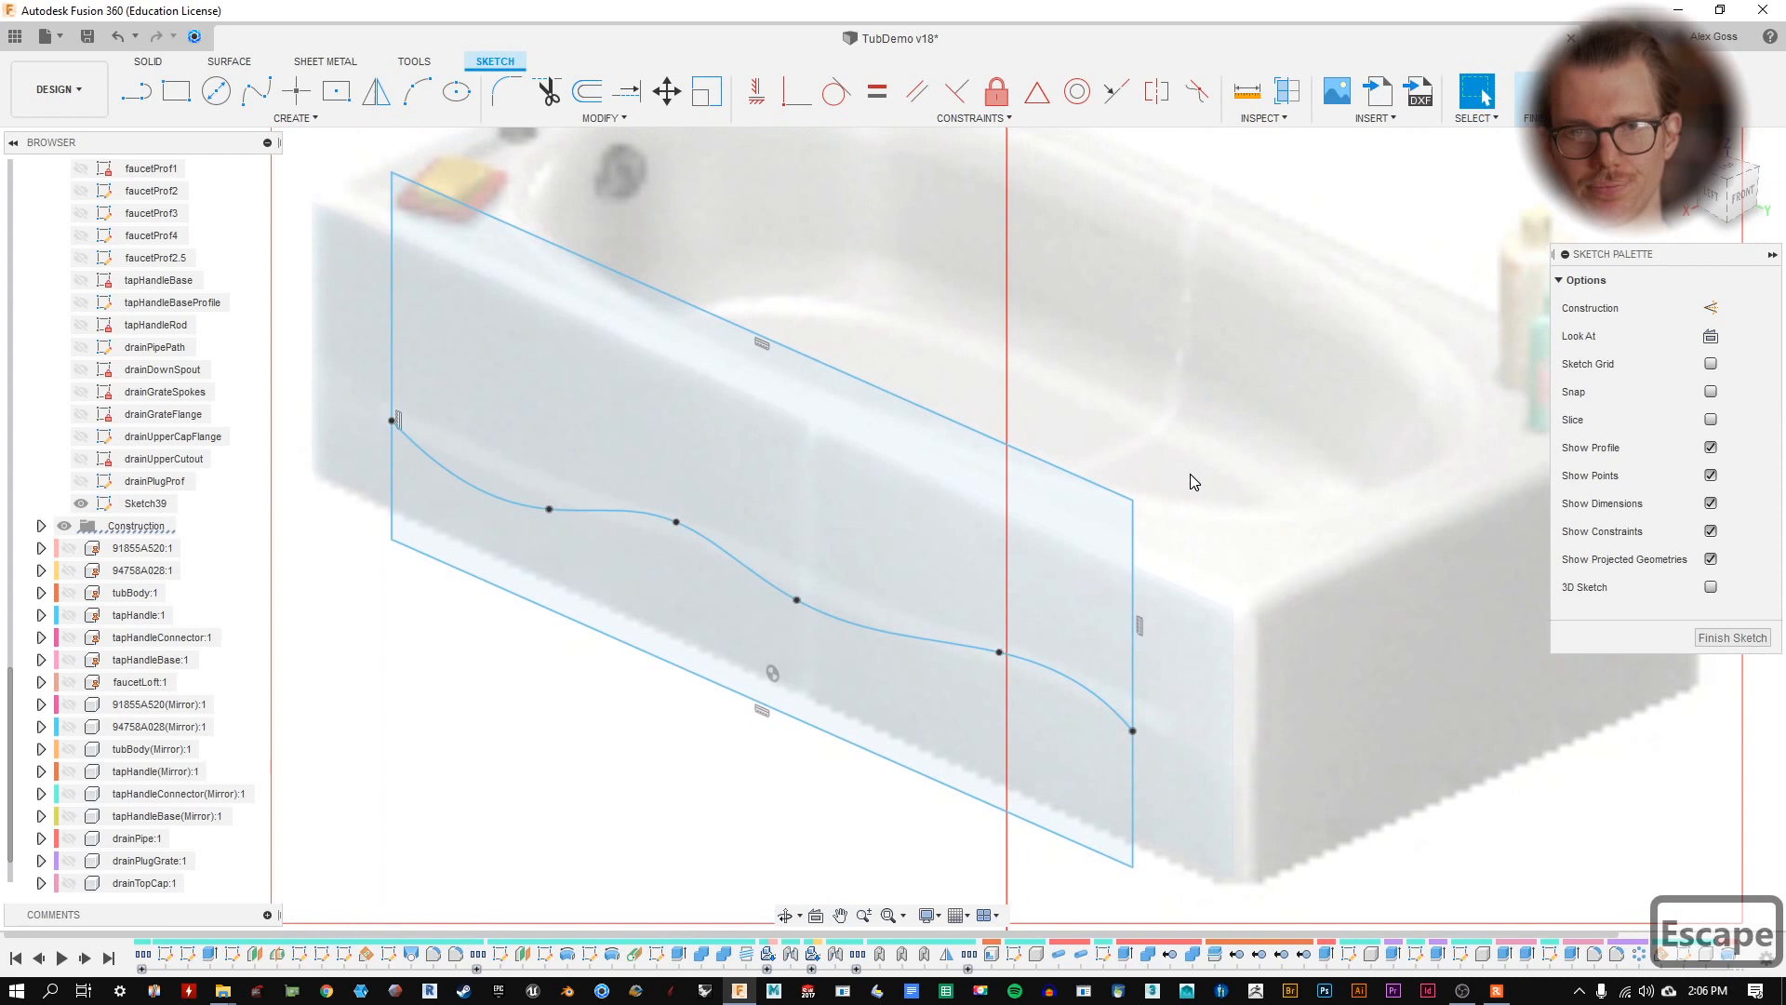
pyautogui.click(1110, 704)
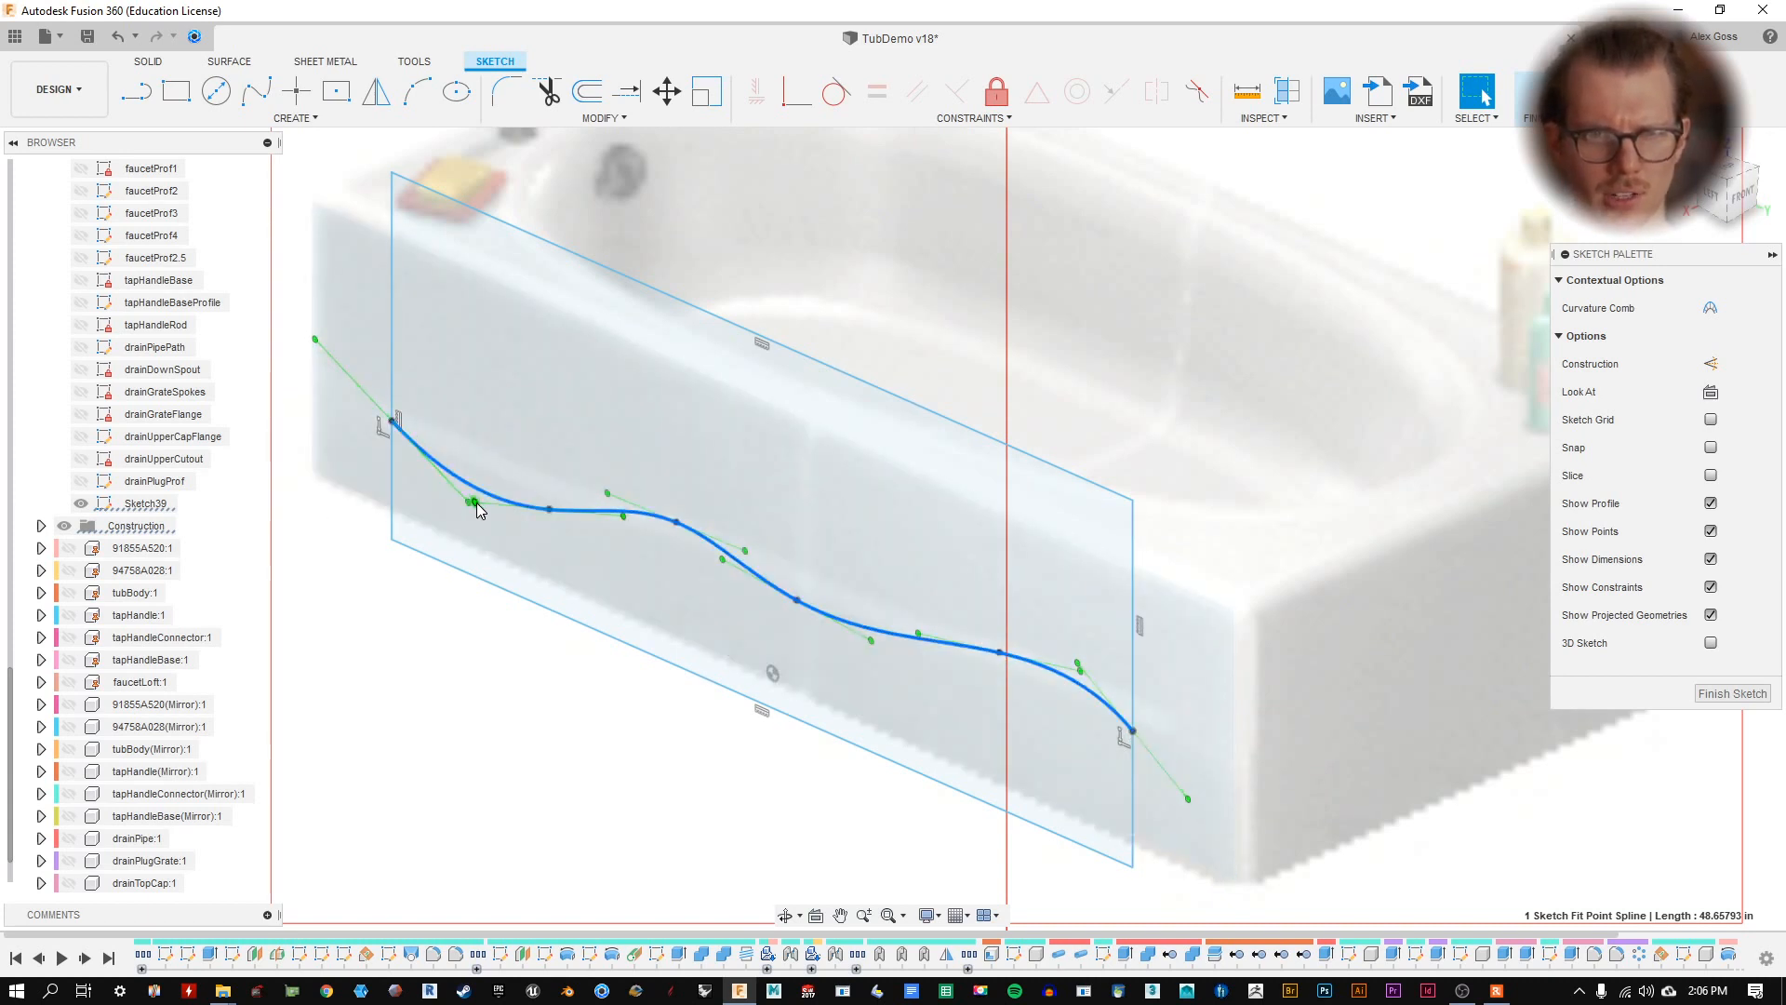
pyautogui.moveTo(467, 505); pyautogui.dragTo(422, 547)
pyautogui.scroll(2, 377, 383)
pyautogui.scroll(1, 377, 383)
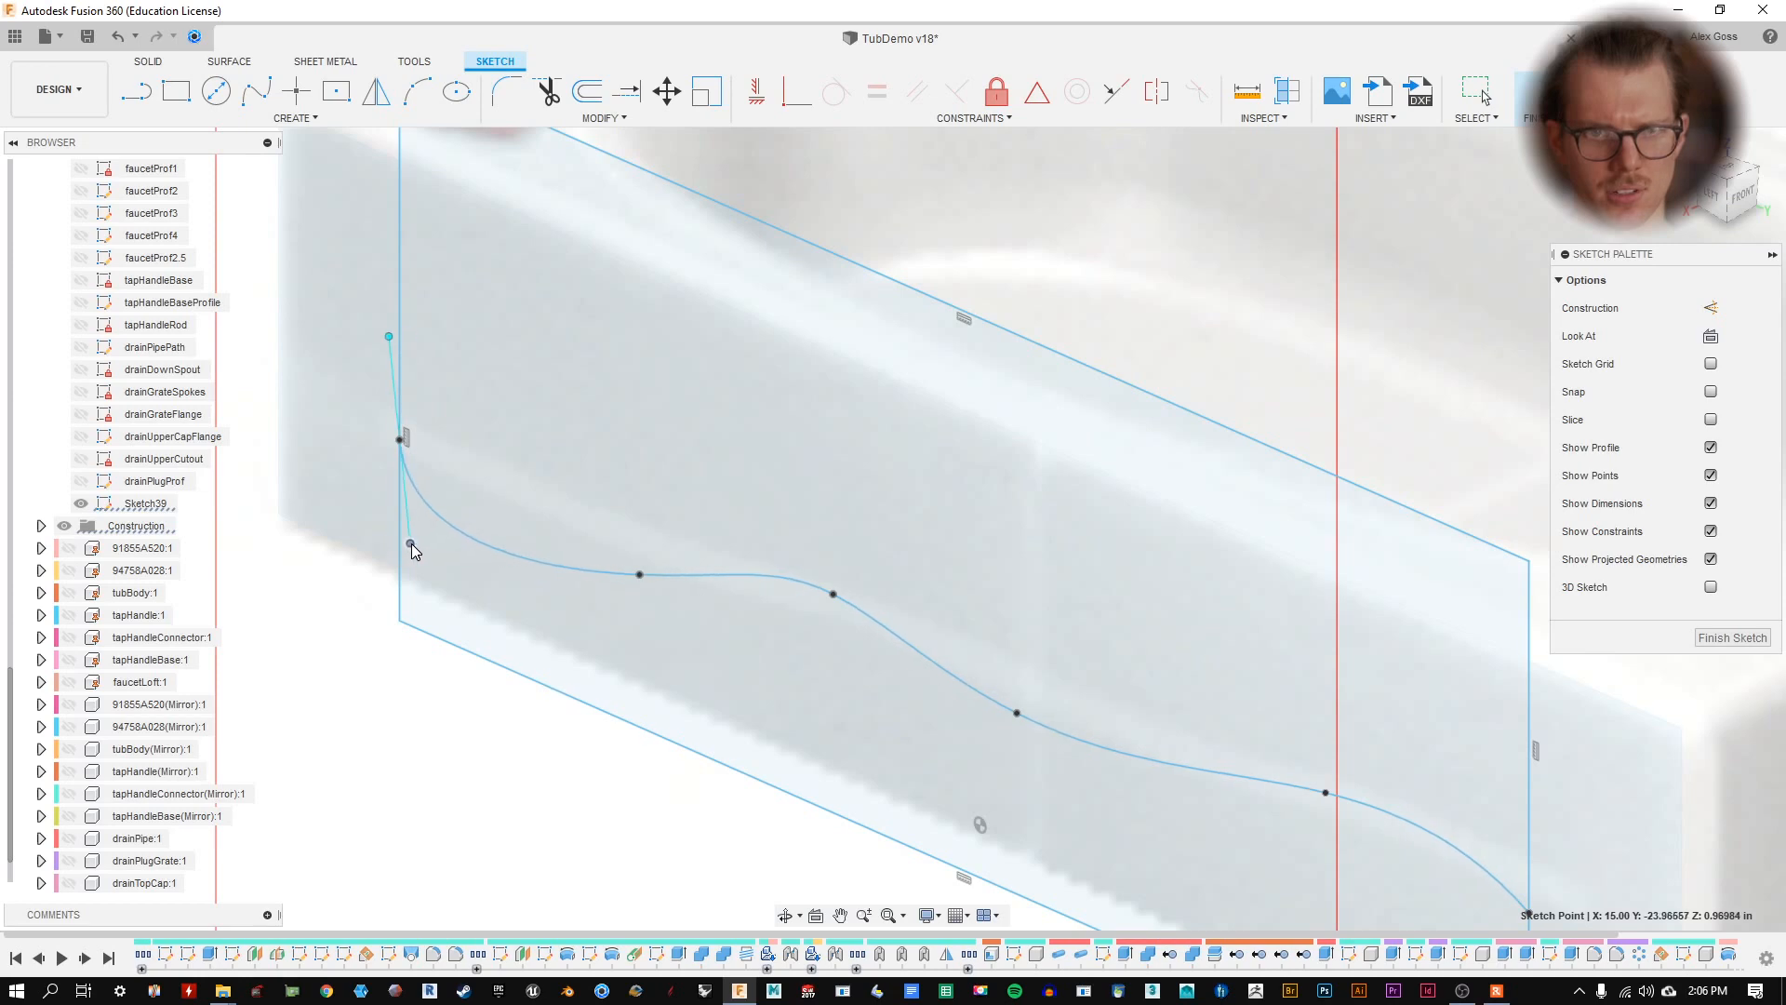
pyautogui.moveTo(412, 544); pyautogui.dragTo(460, 544)
# - Make the spline tangent to the rectangle's vertical edge at the faucet end
pyautogui.scroll(4, 447, 554)
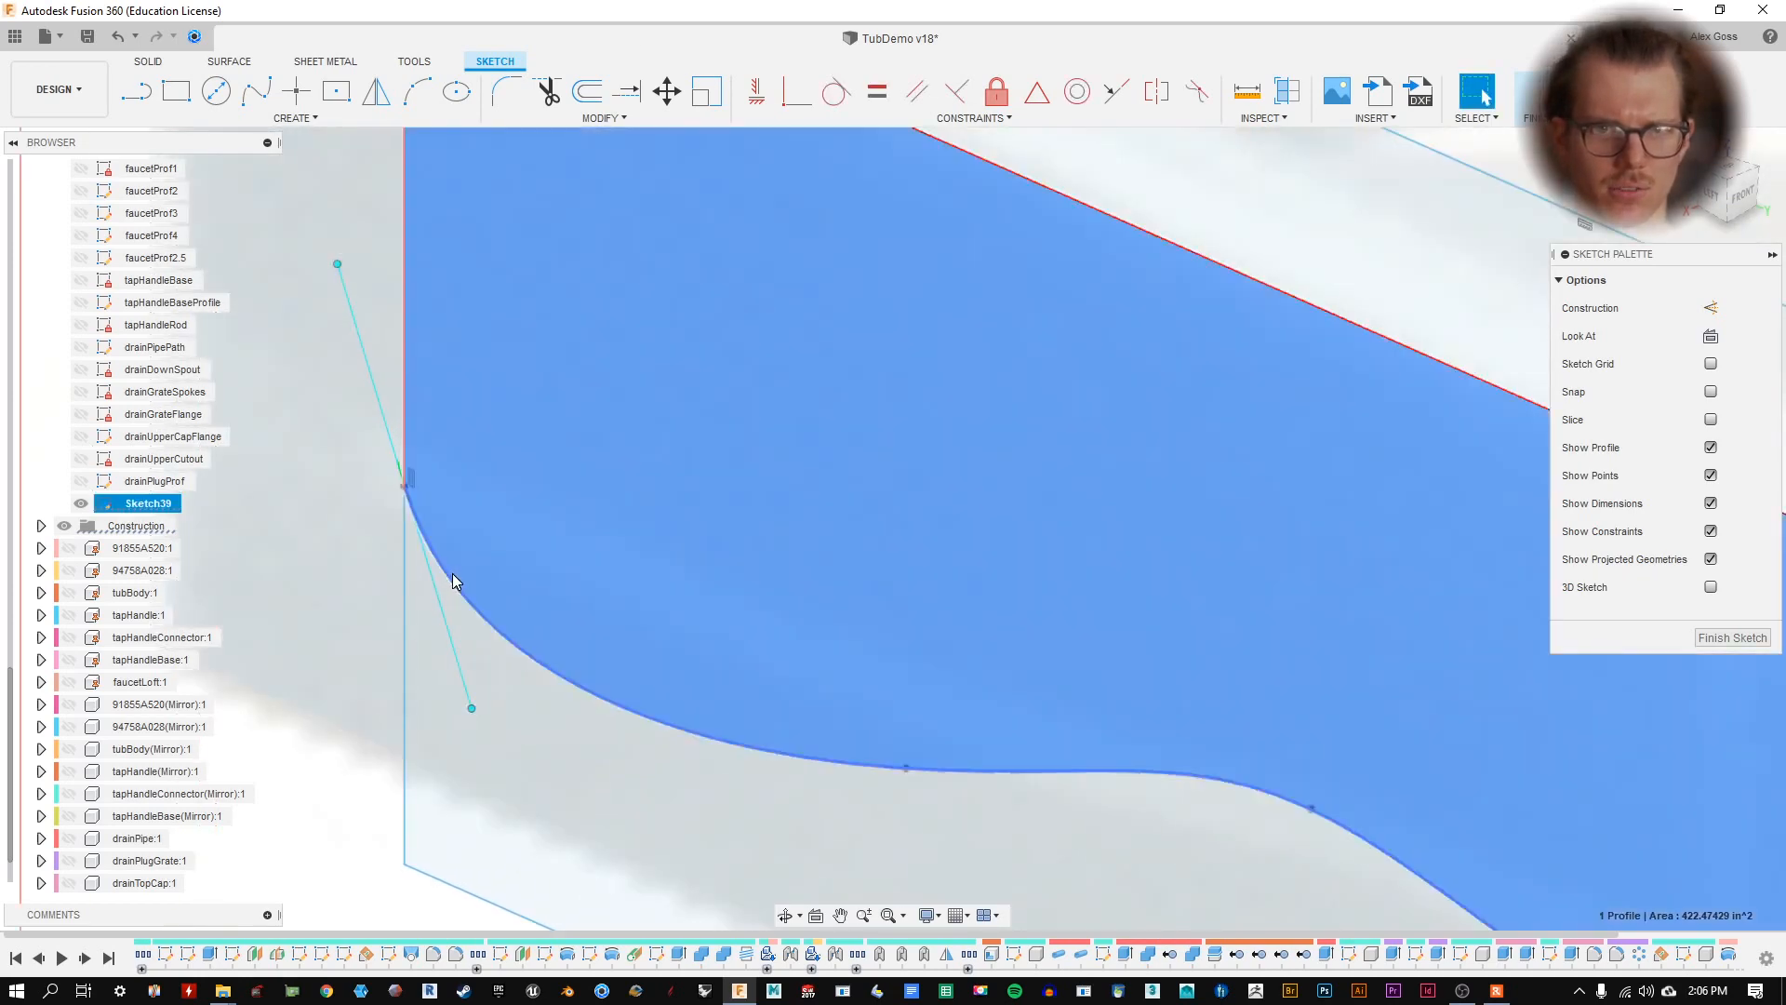
pyautogui.click(452, 573)
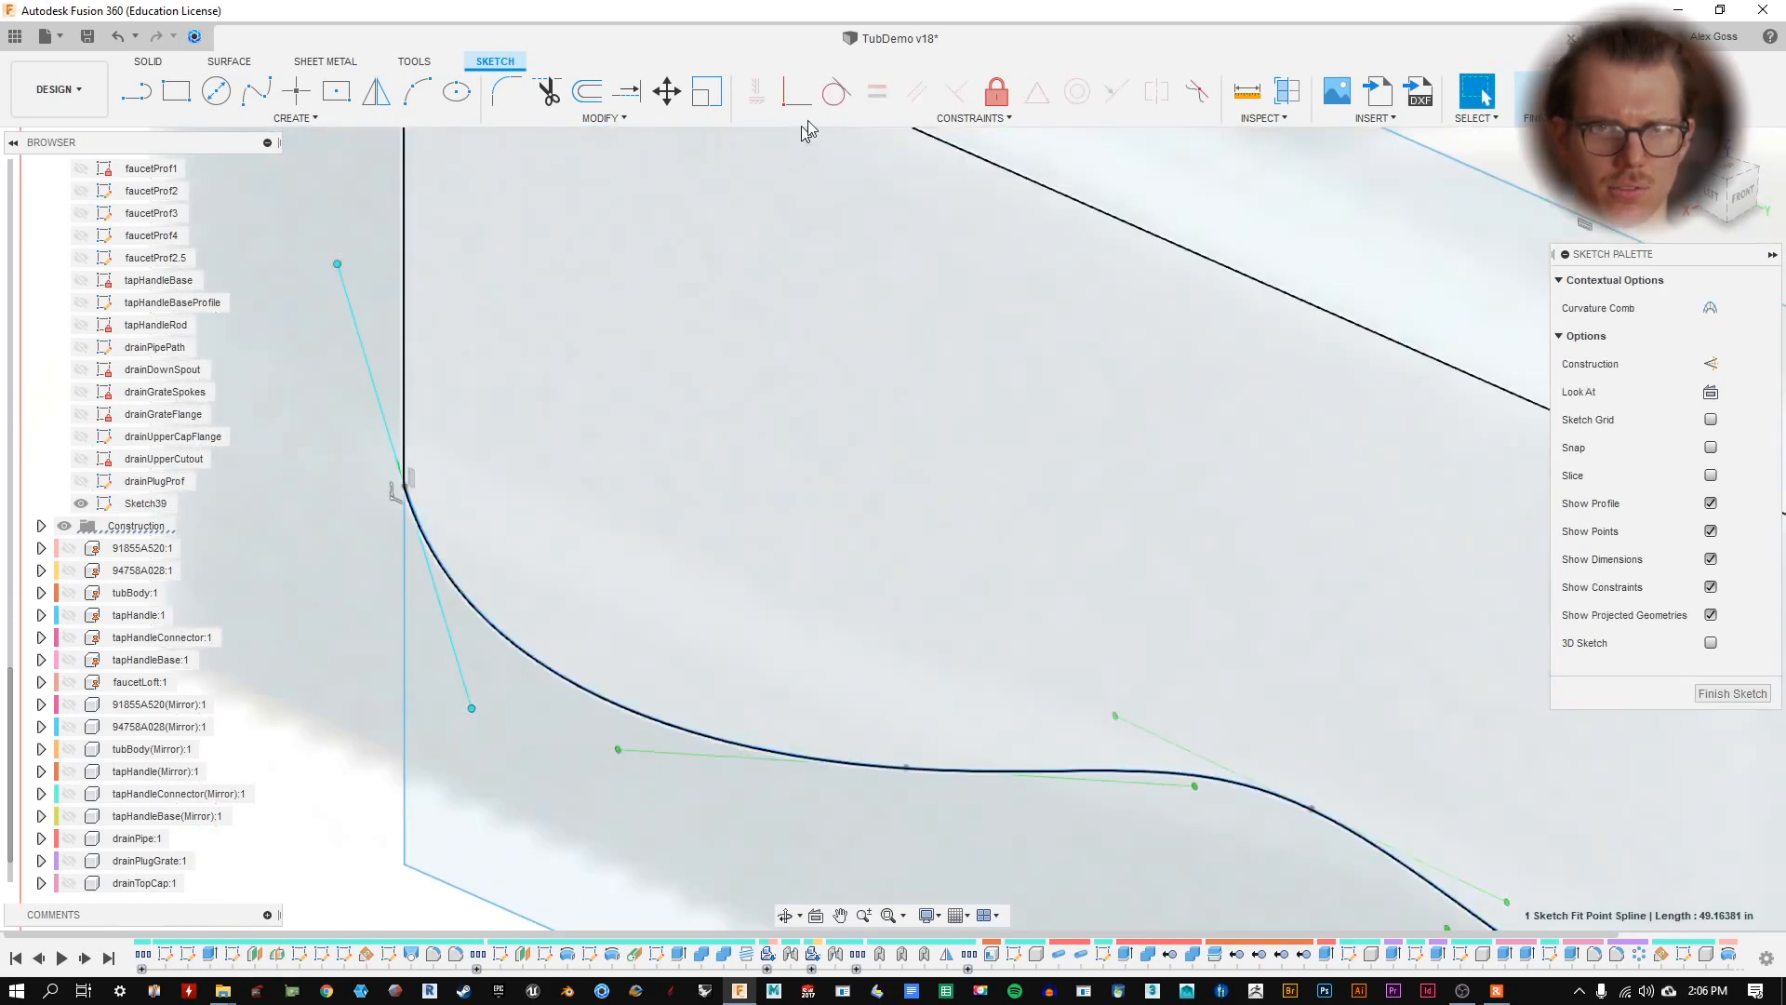
pyautogui.click(404, 313)
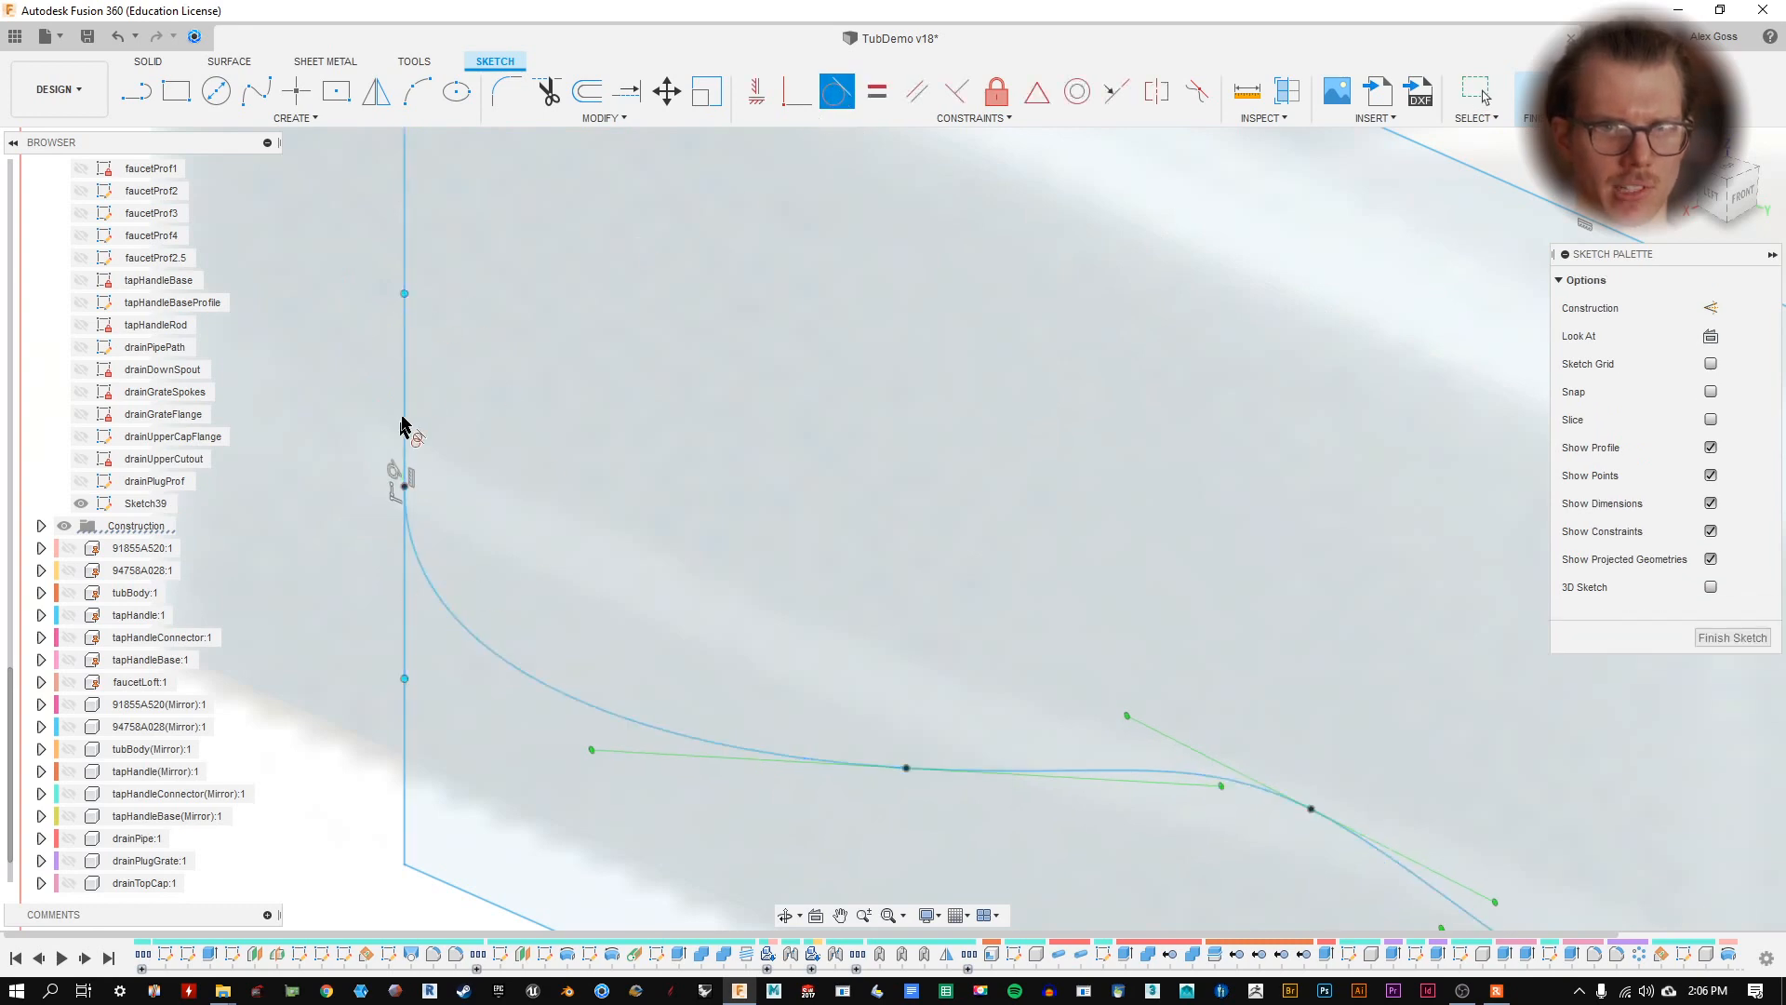
# - Swing the spline's endpoint tangent handle at the tub's front corner to a nearly flat angle
pyautogui.scroll(-4, 531, 552)
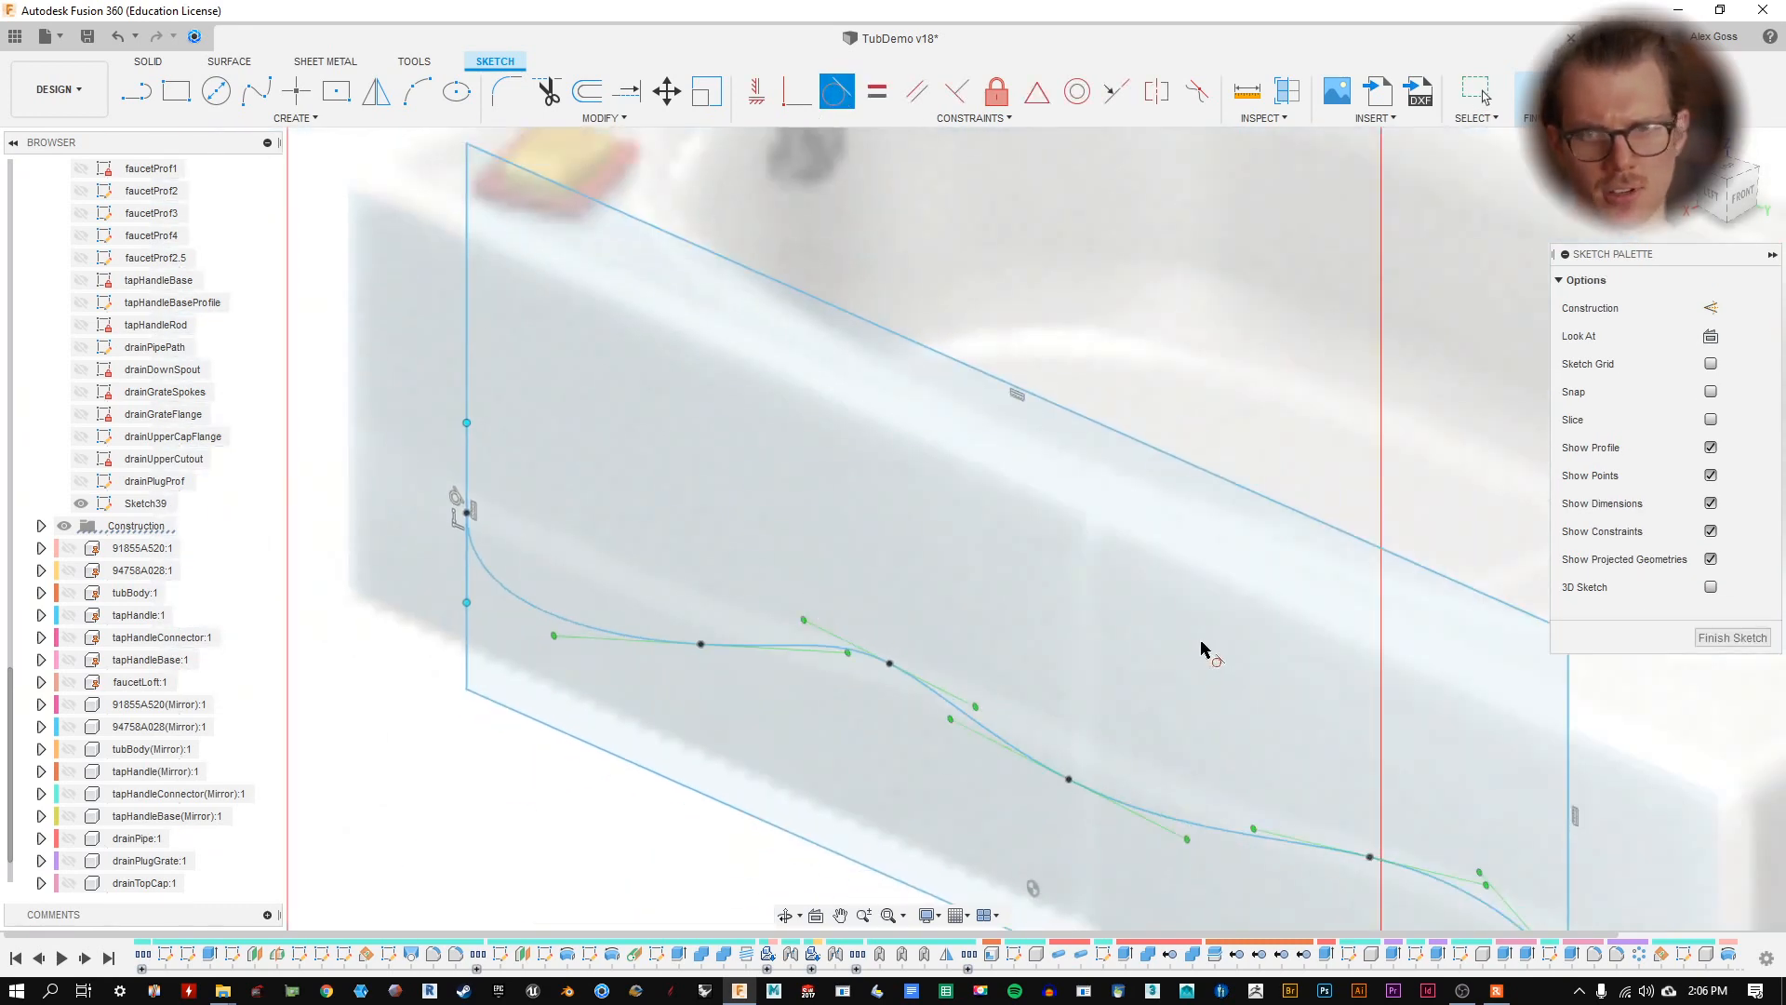
pyautogui.moveTo(1201, 642); pyautogui.dragTo(651, 471, button='middle')
pyautogui.scroll(4, 927, 776)
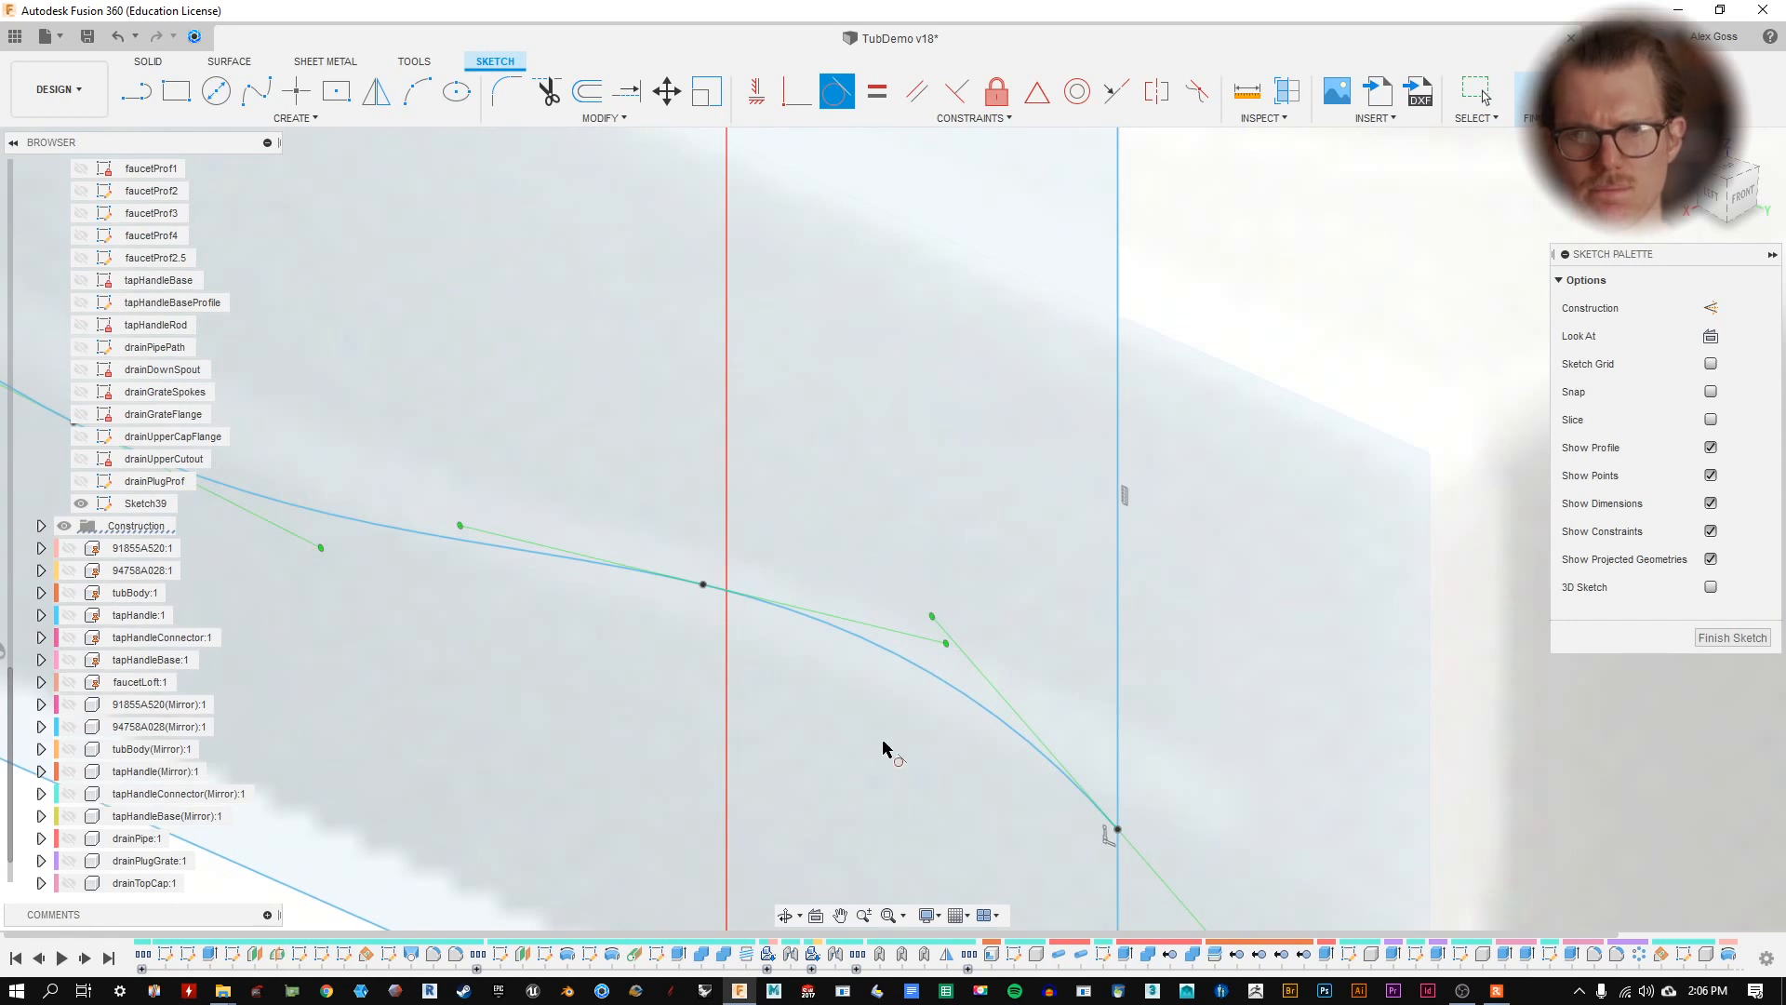
pyautogui.press('Escape')
pyautogui.moveTo(1064, 729)
pyautogui.mouseDown(button='middle')
pyautogui.moveTo(909, 542)
pyautogui.moveTo(757, 578)
pyautogui.mouseUp(button='middle')
pyautogui.click(685, 570)
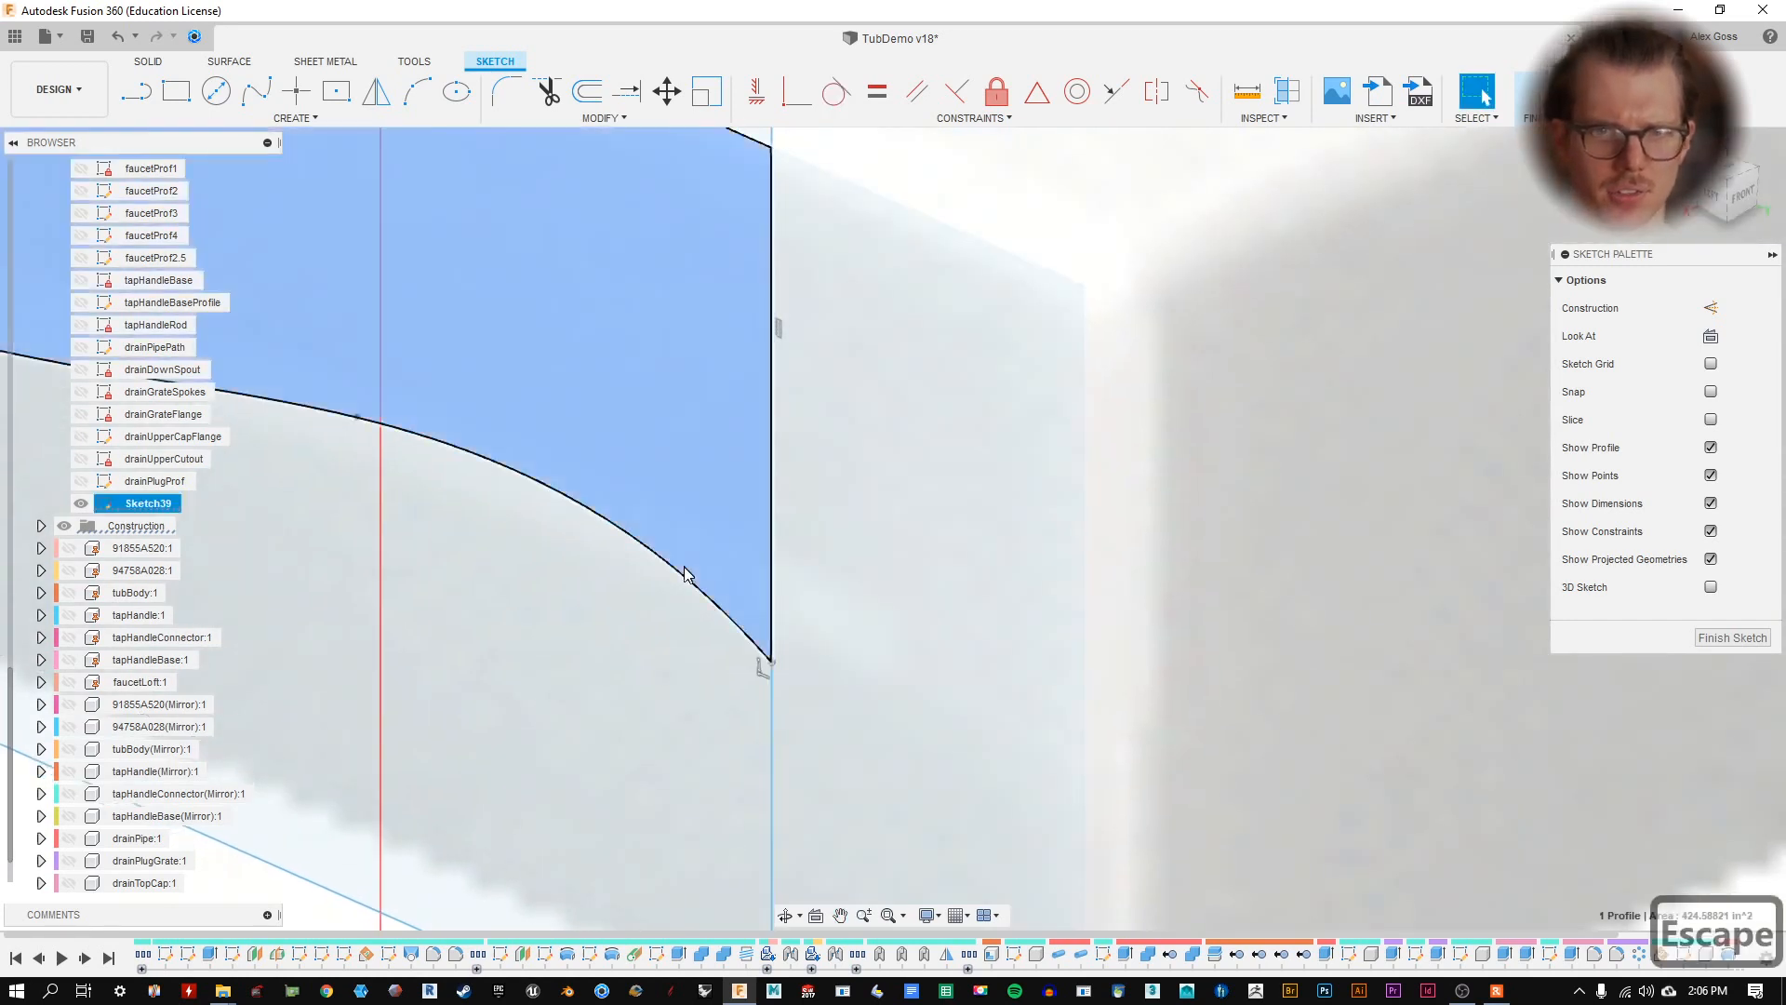
pyautogui.click(686, 571)
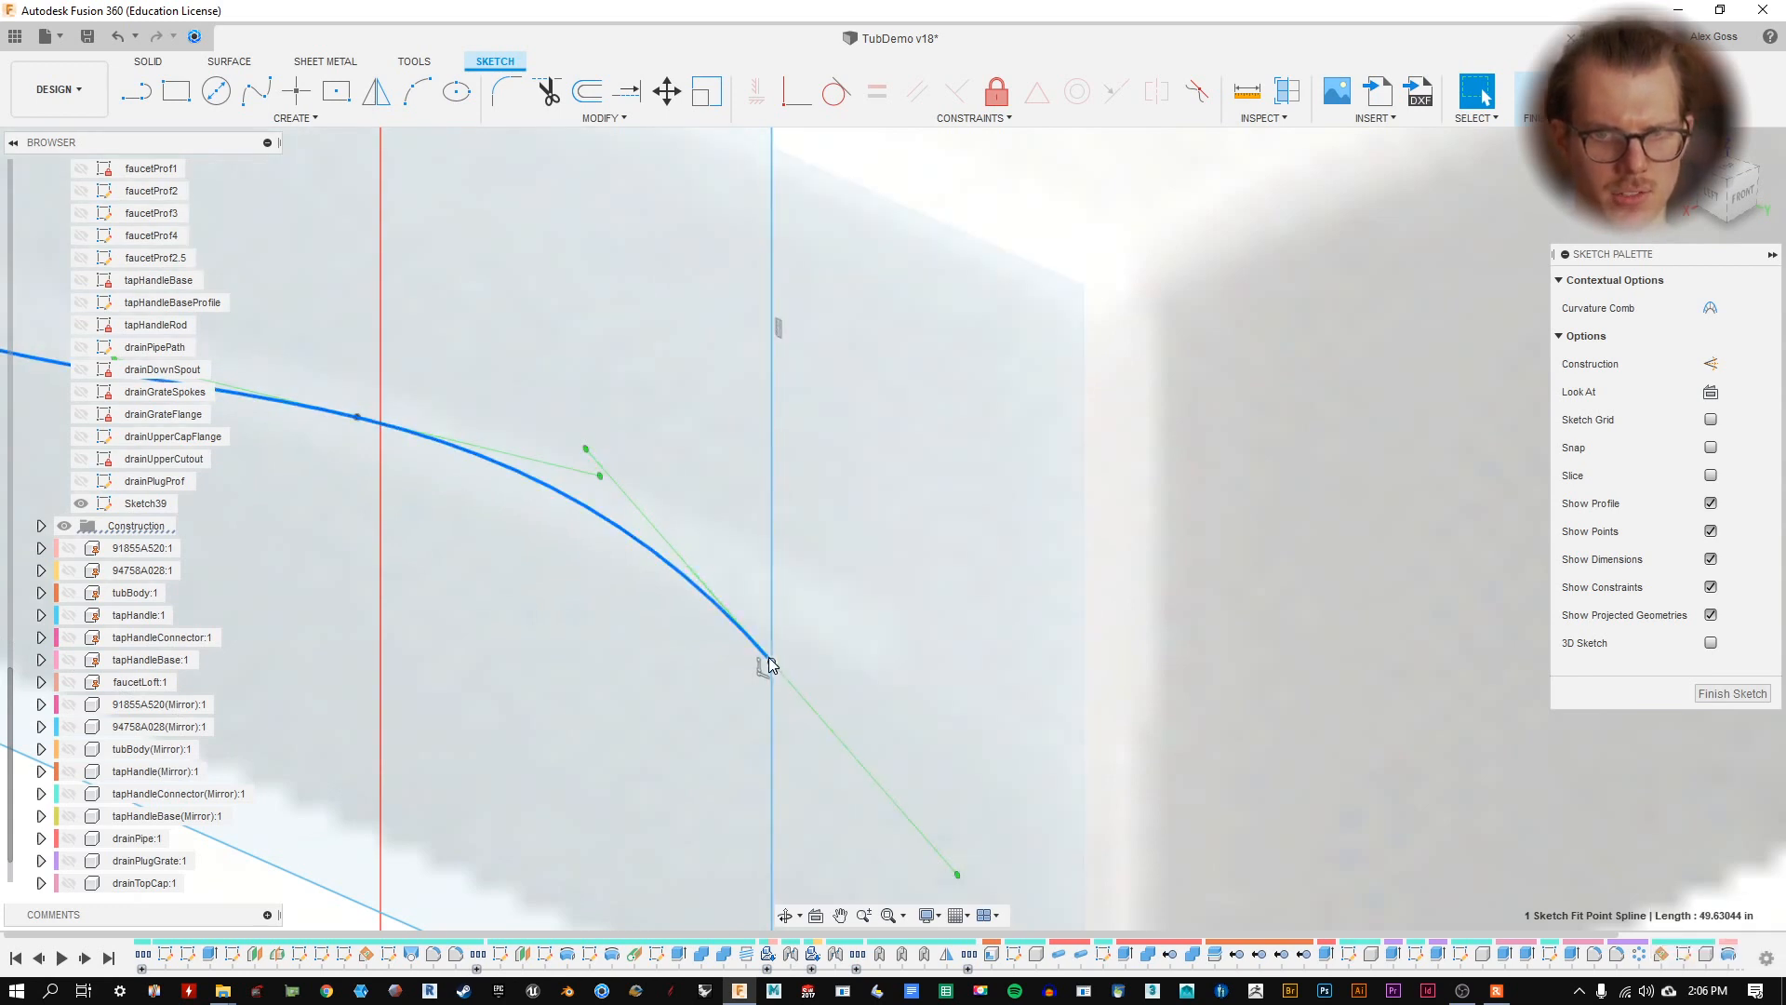
pyautogui.moveTo(585, 448); pyautogui.dragTo(638, 633)
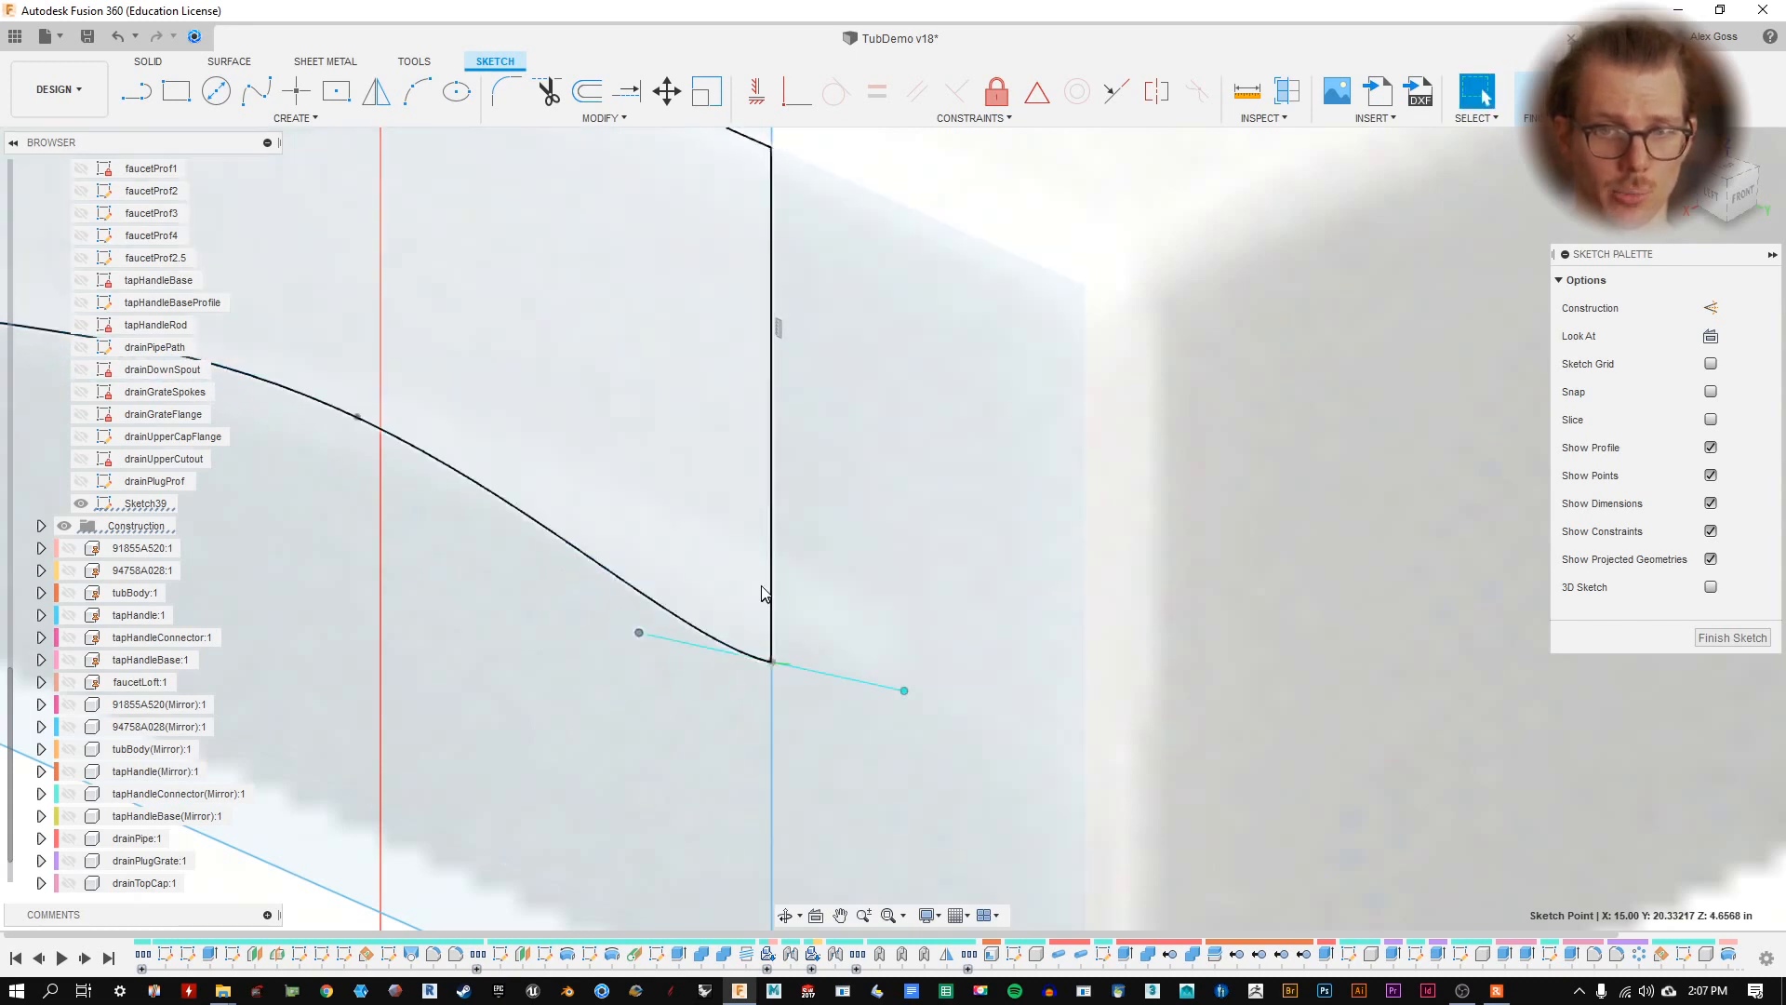
# - Steepen the spline's endpoint tangent handle at the front corner towards the rectangle's vertical edge
pyautogui.click(766, 584)
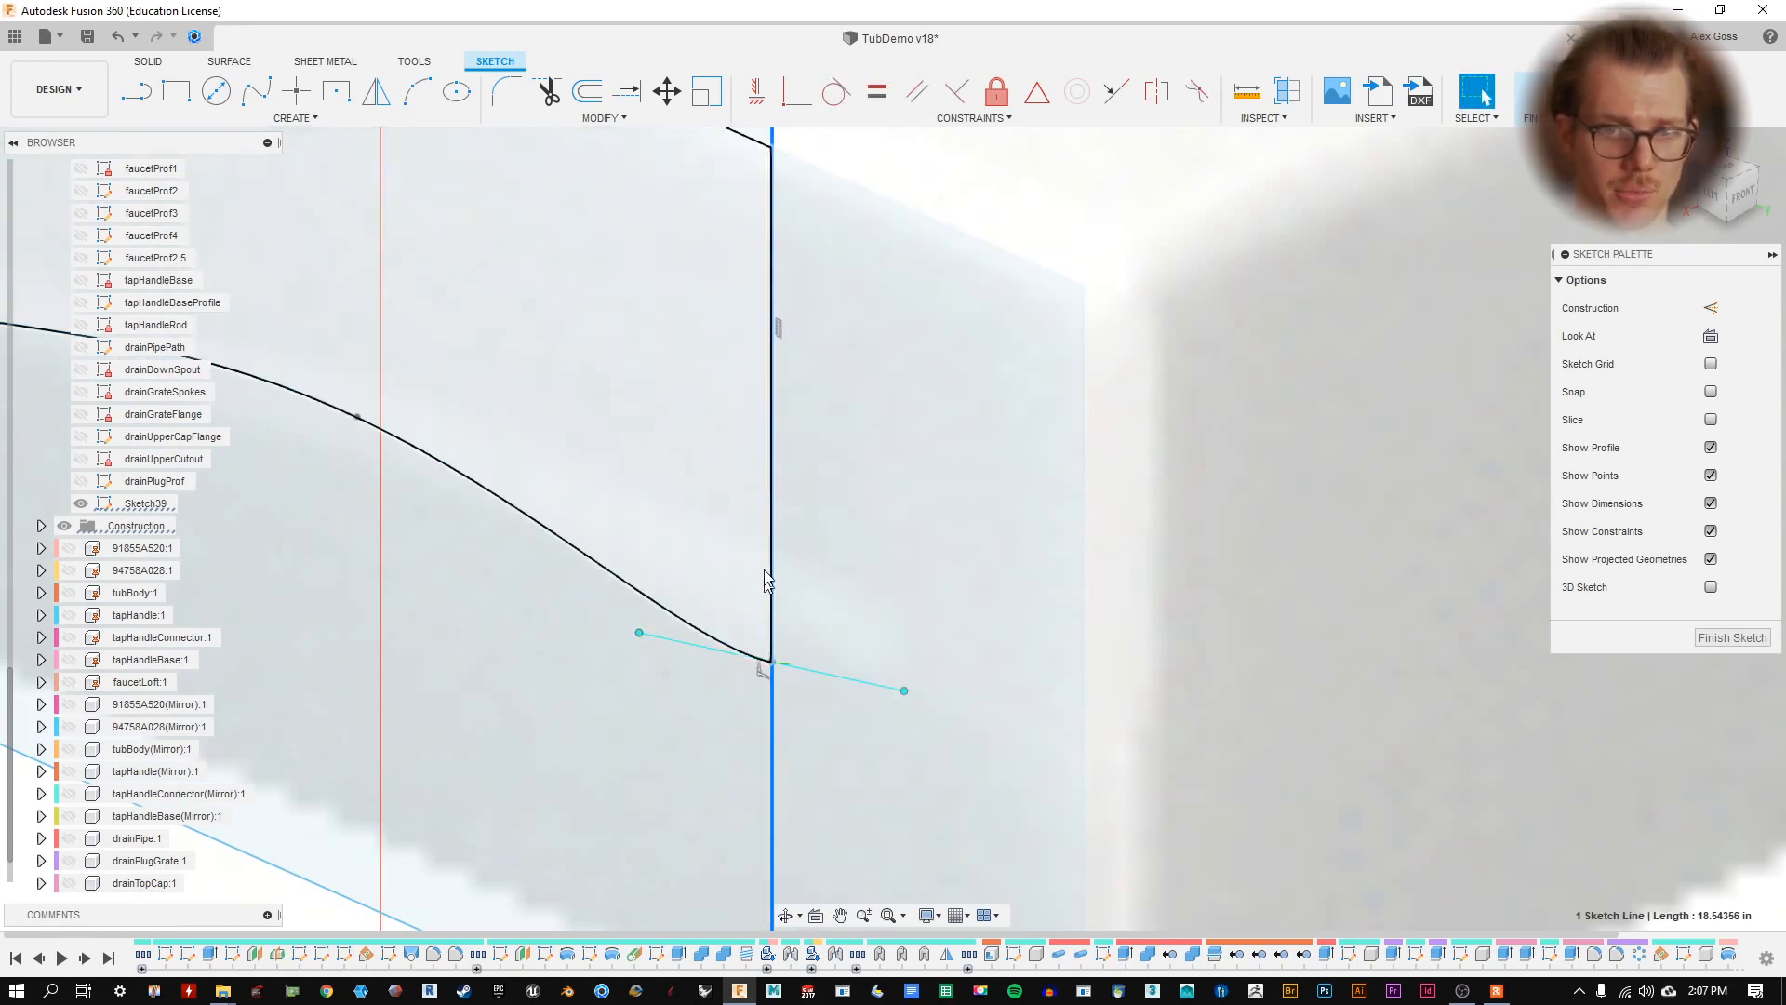
pyautogui.moveTo(639, 633); pyautogui.dragTo(786, 530)
pyautogui.moveTo(623, 664); pyautogui.dragTo(695, 557)
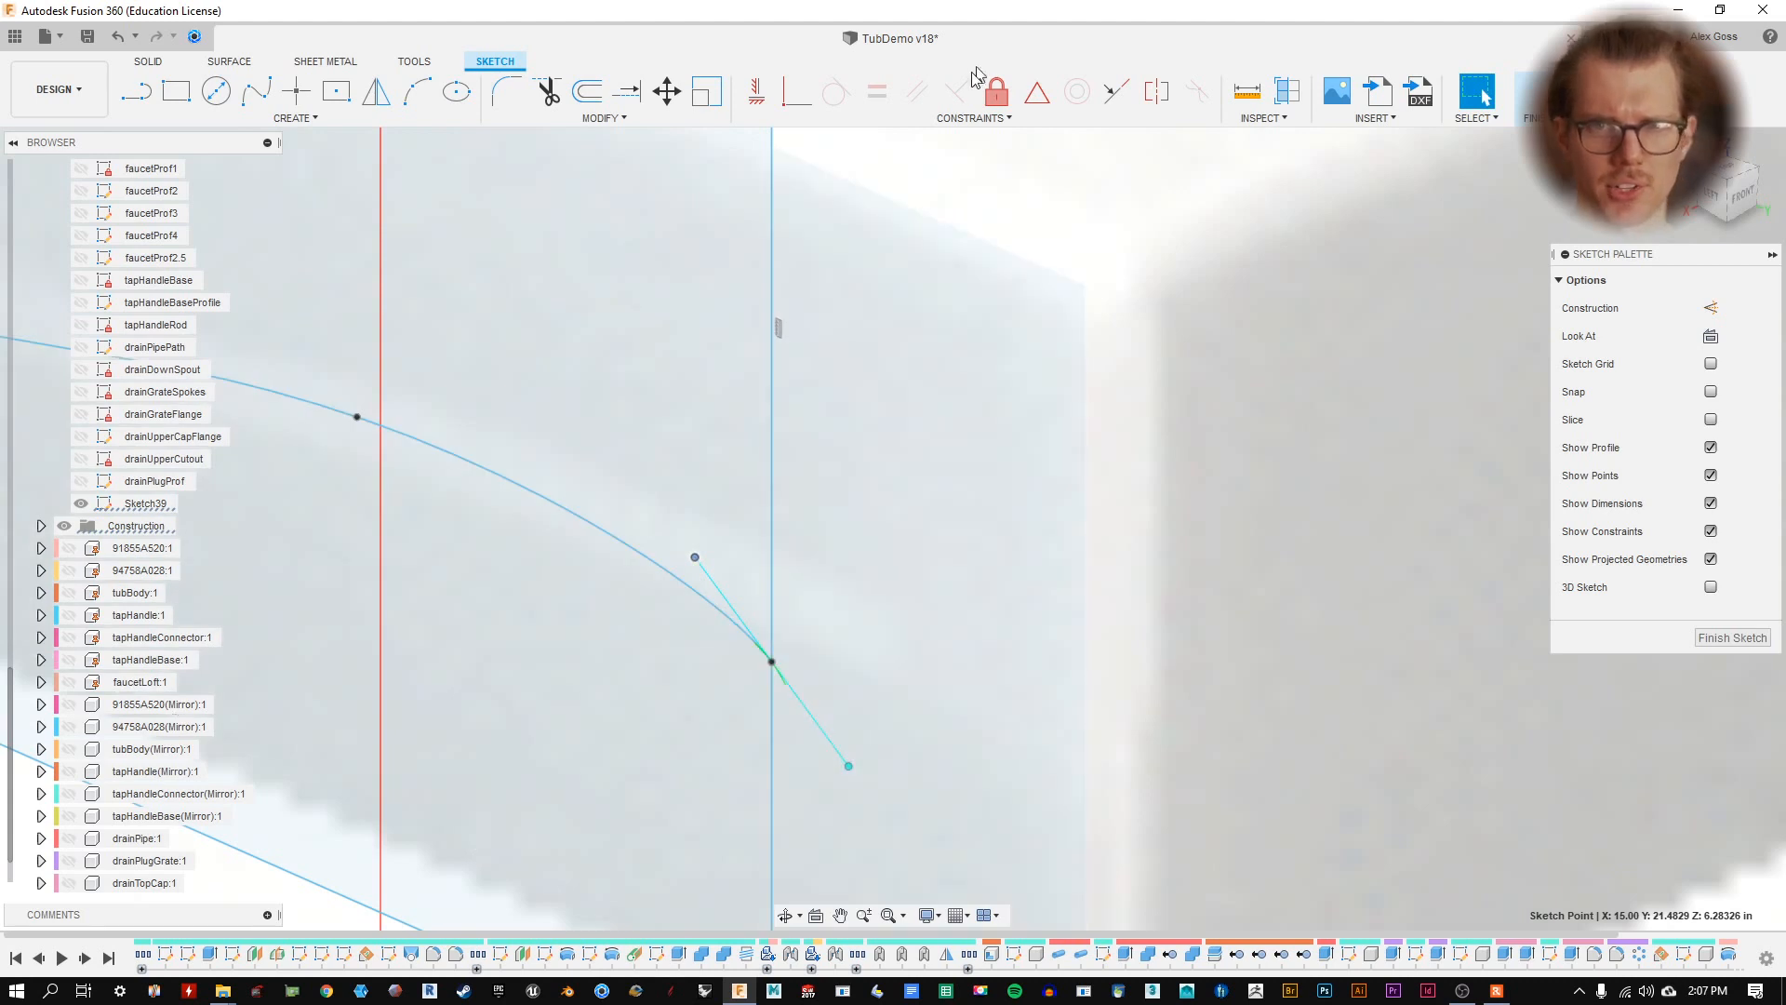
# - Try a Tangent constraint between the spline's front-corner end and the rectangle's adjacent vertical edge
pyautogui.press('`')
pyautogui.press('`')
pyautogui.press('`')
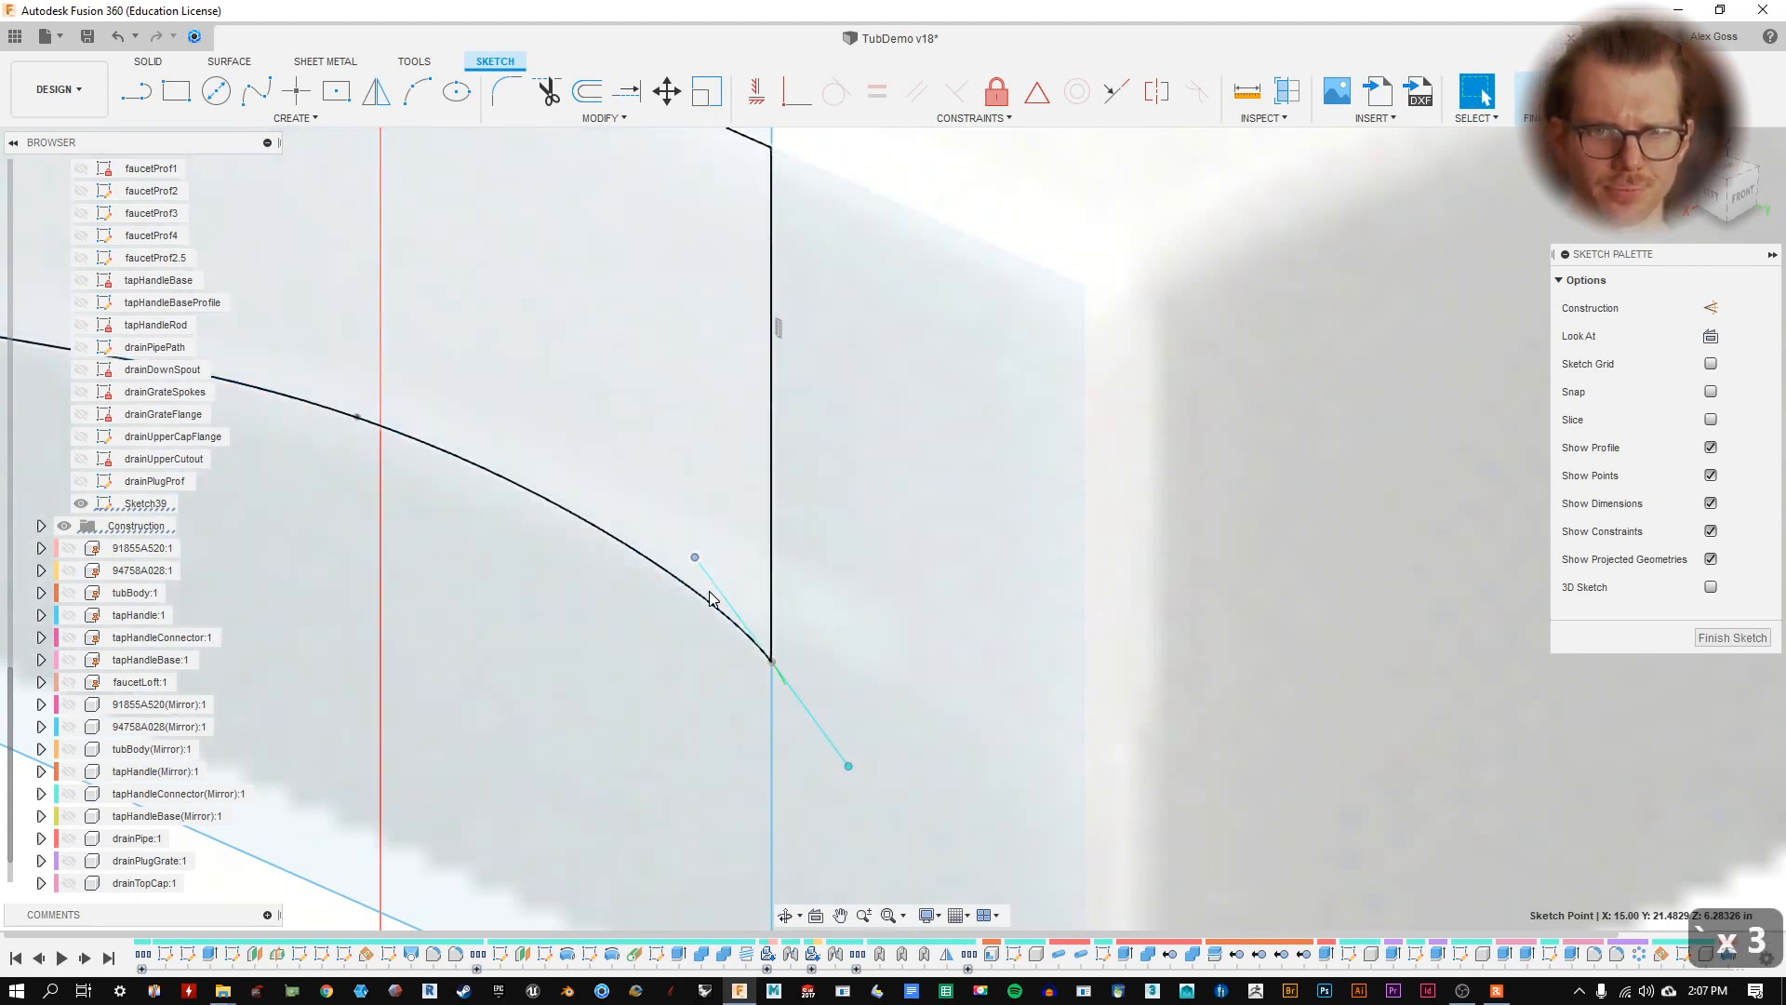
pyautogui.click(1142, 541)
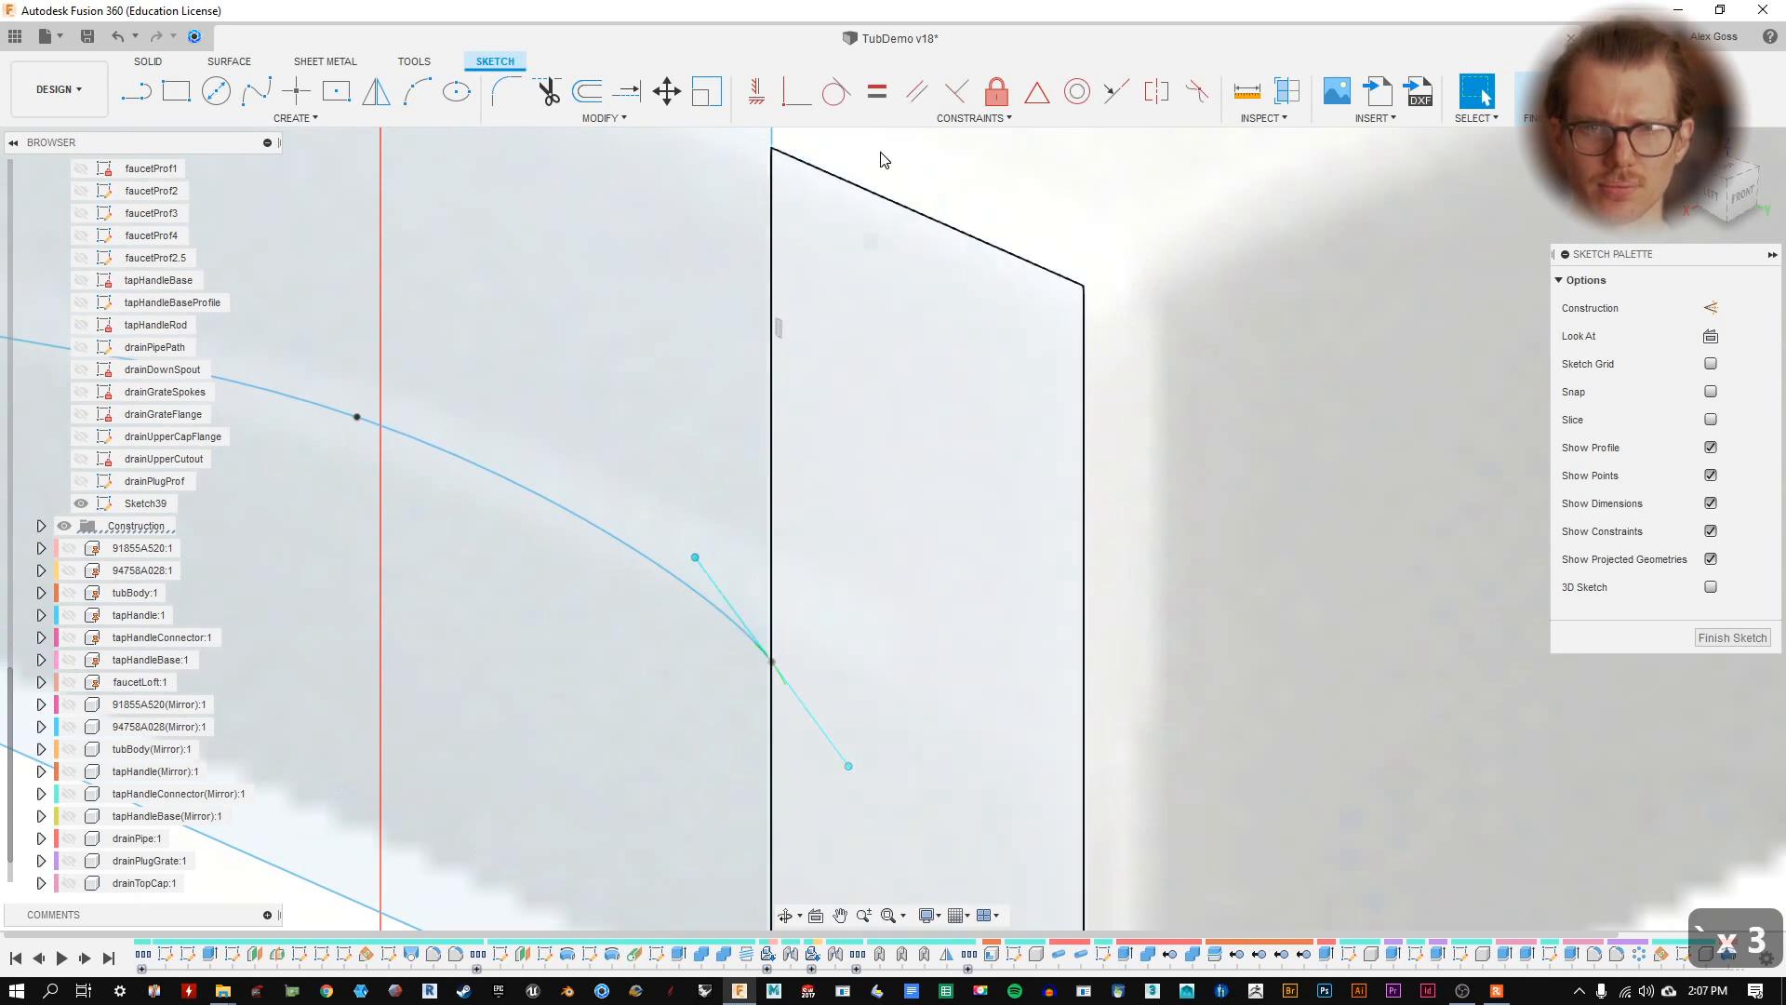
pyautogui.click(846, 96)
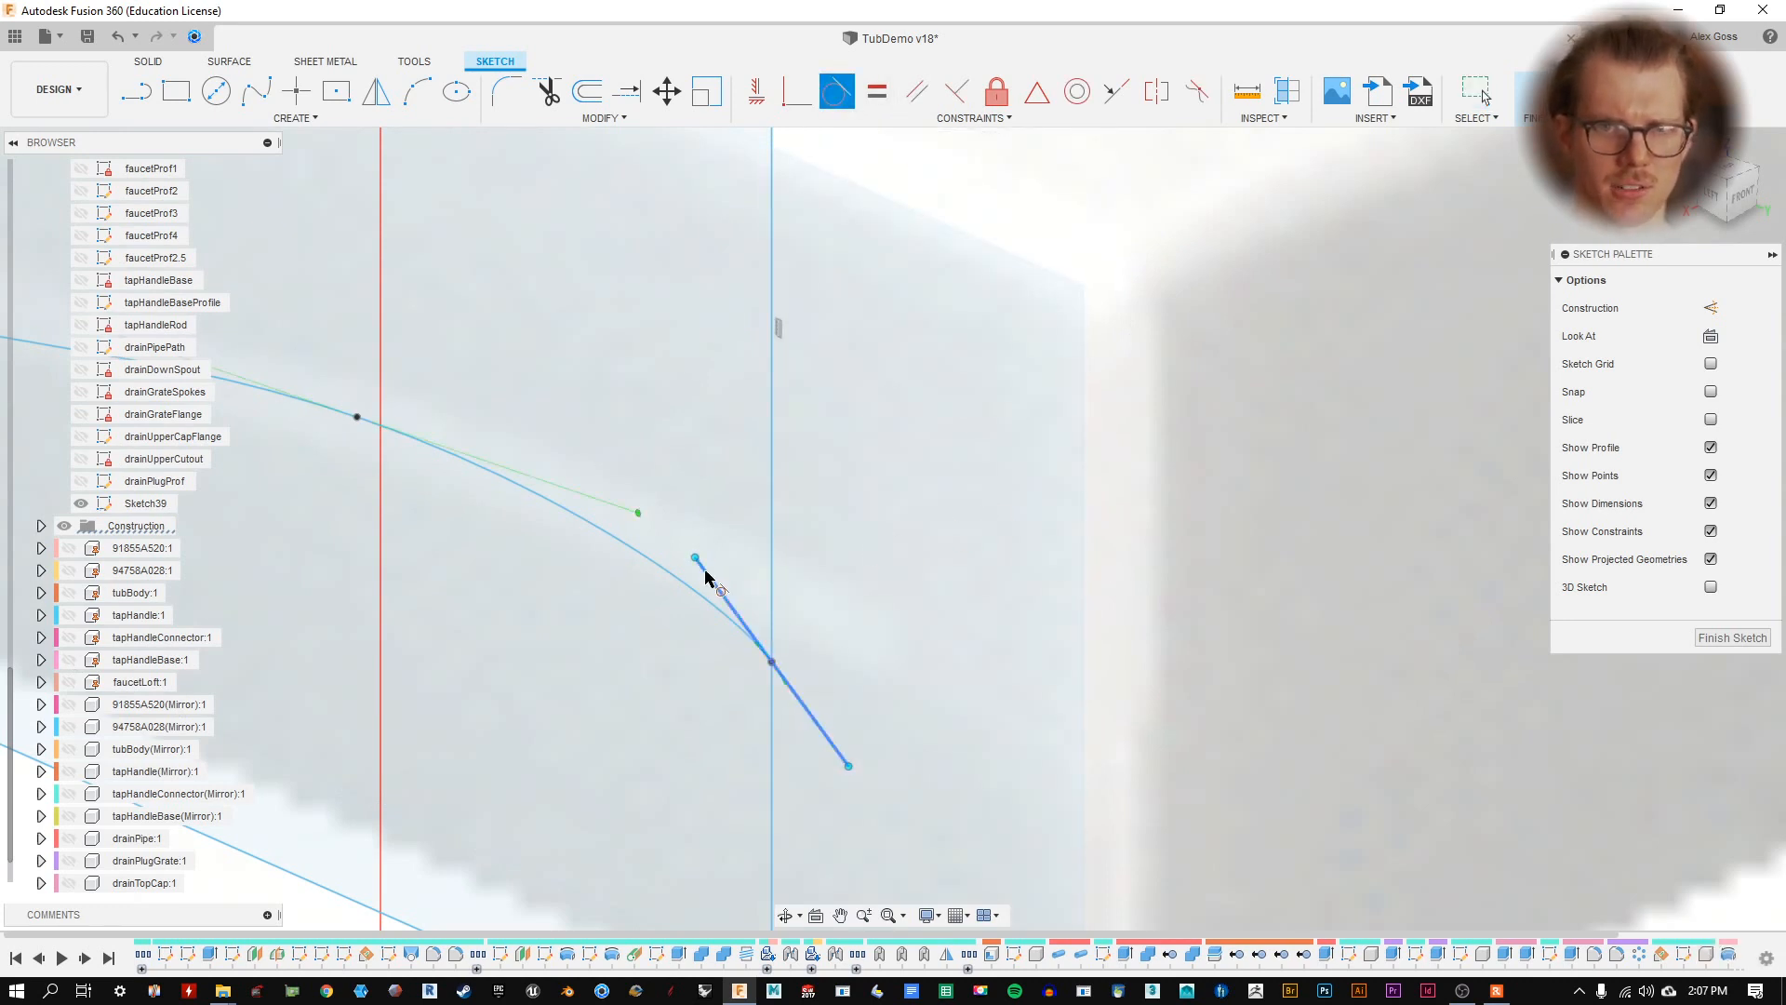
pyautogui.click(684, 588)
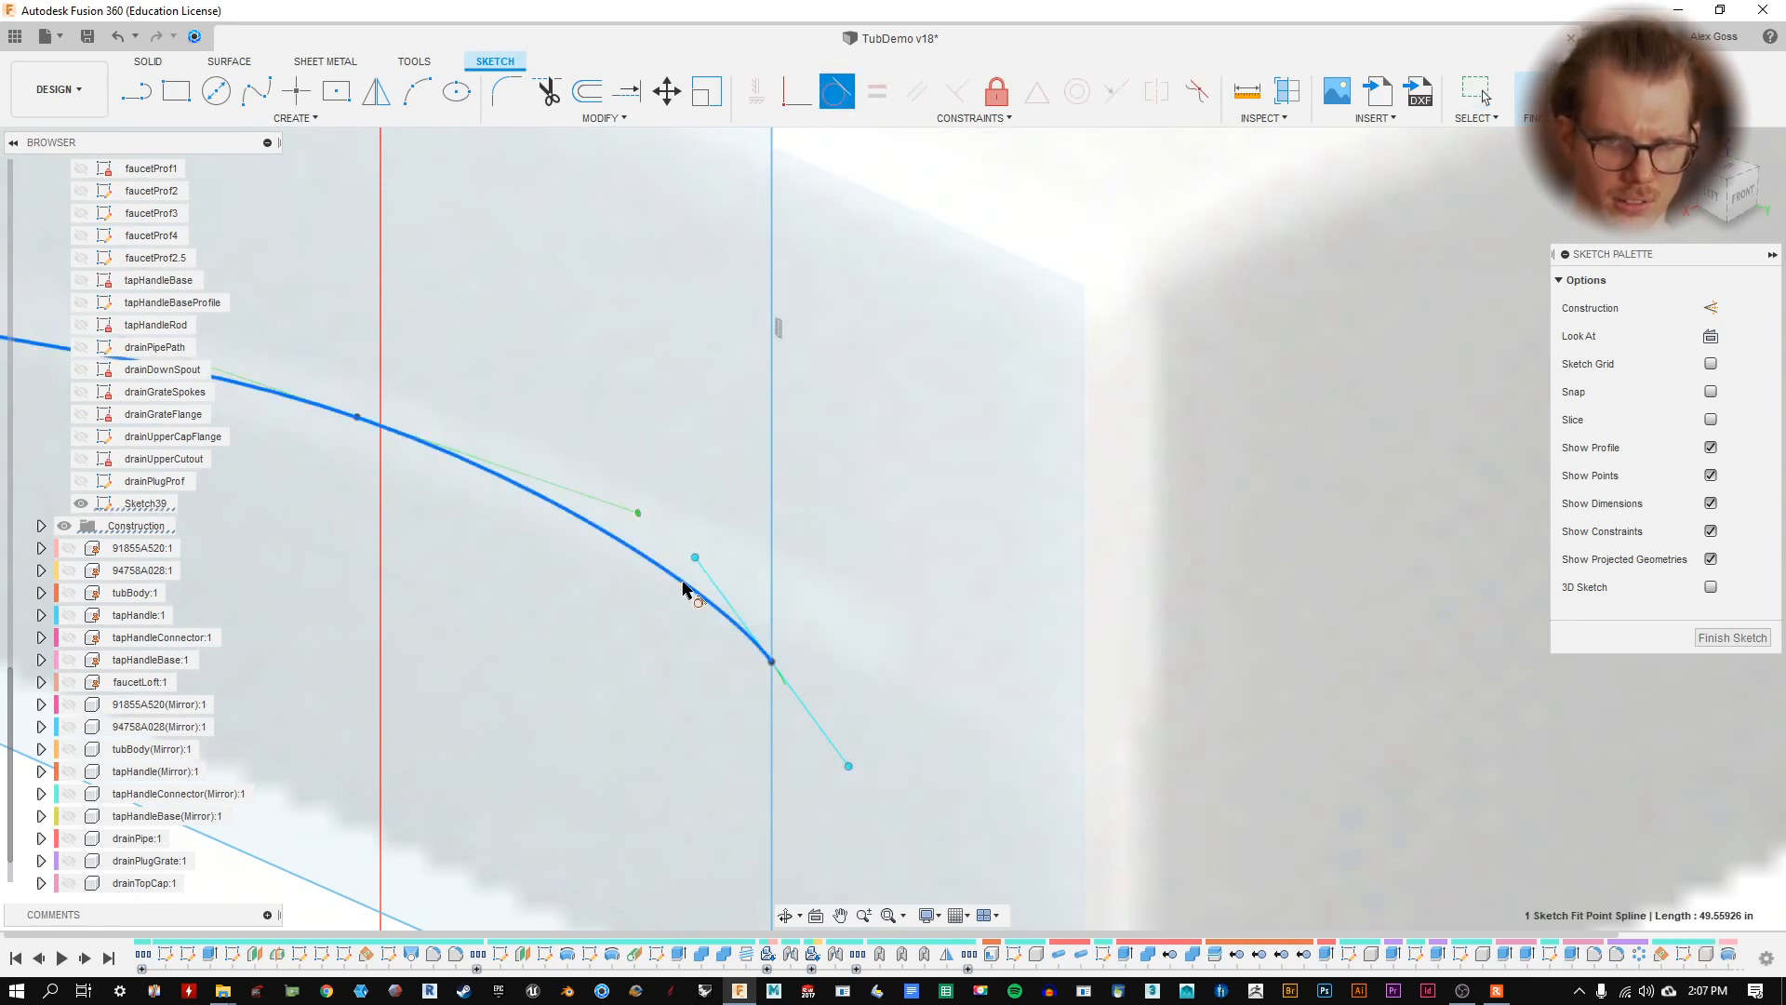
pyautogui.click(773, 557)
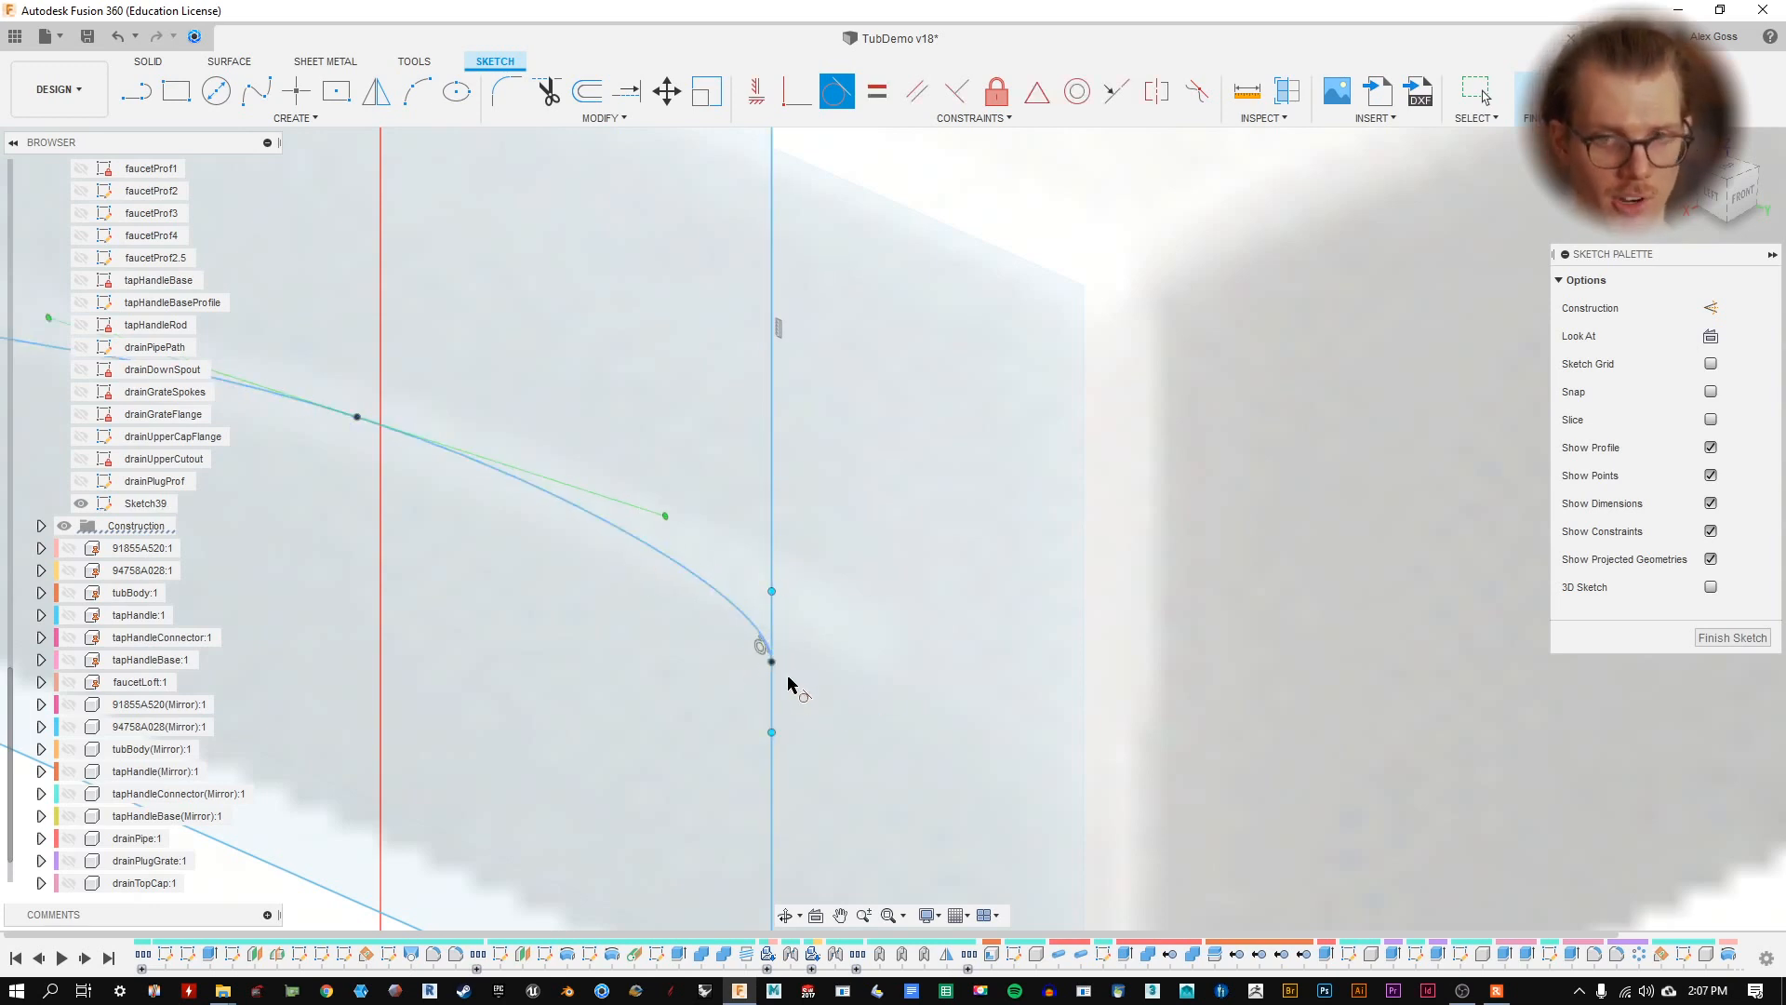
pyautogui.hotkey('ctrl', 'z')
pyautogui.hotkey('ctrl', 'z')
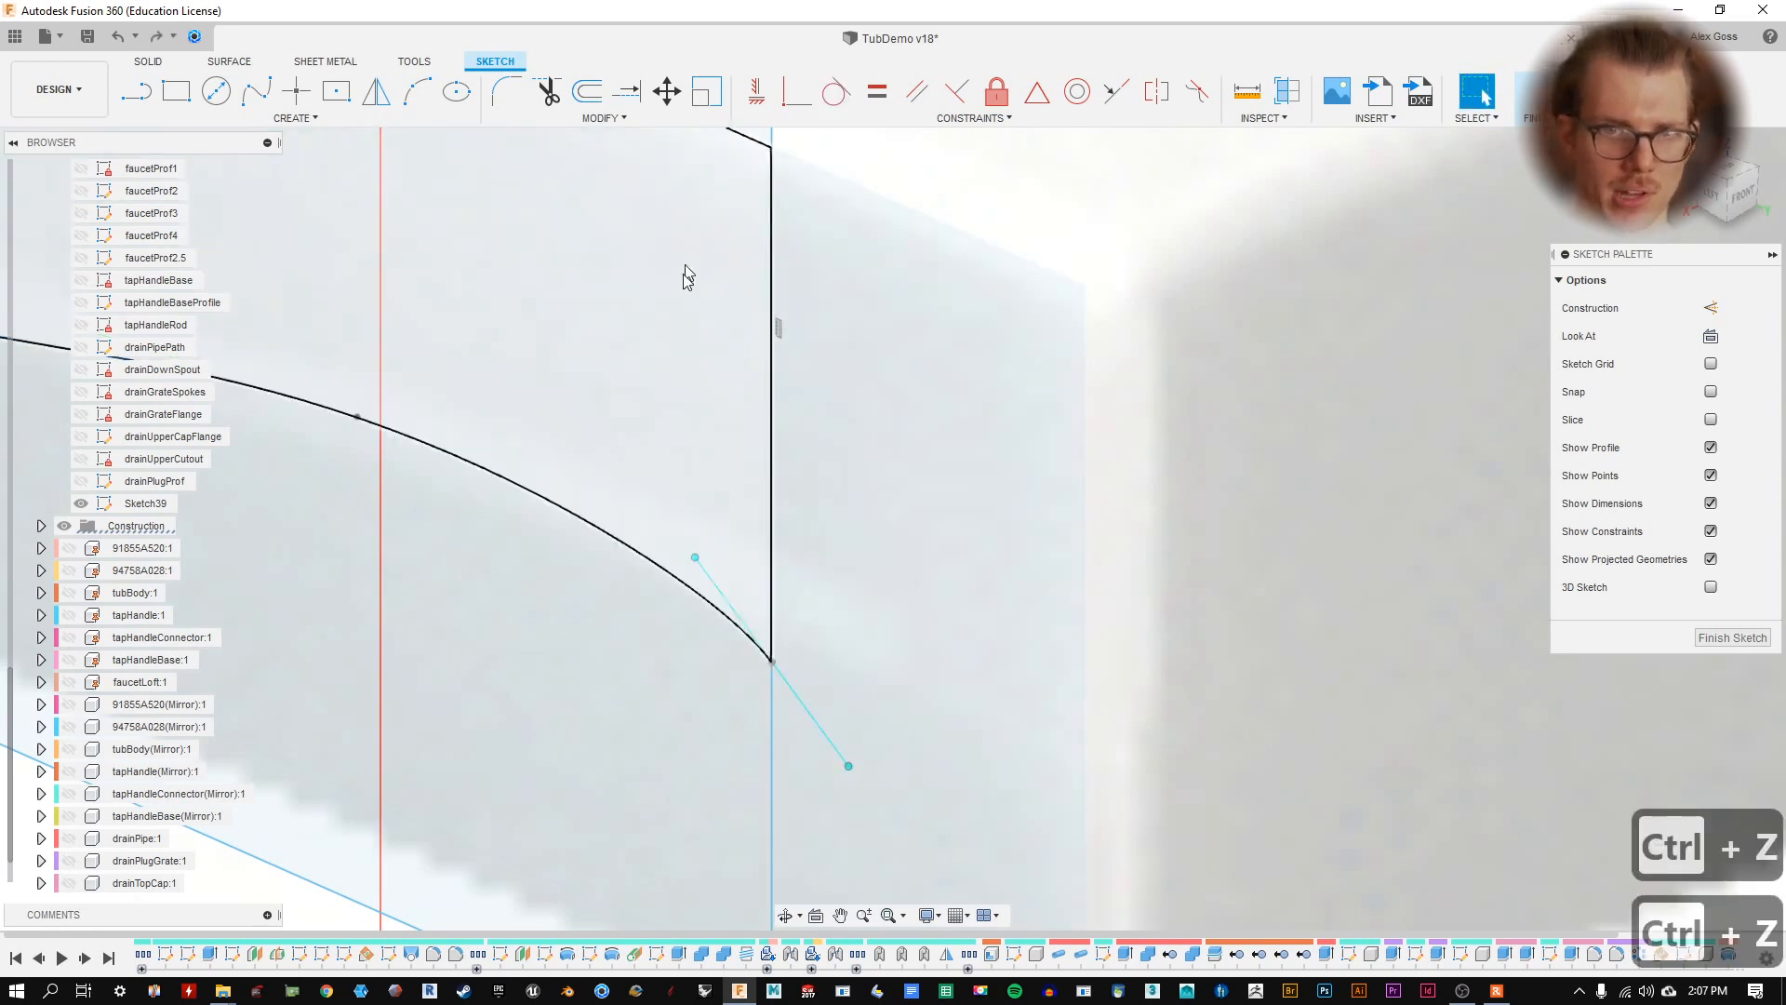
# - Rotate the front-corner tangent handle so its outer tip rises beyond the vertical edge and the spline dips before its endpoint
pyautogui.click(586, 364)
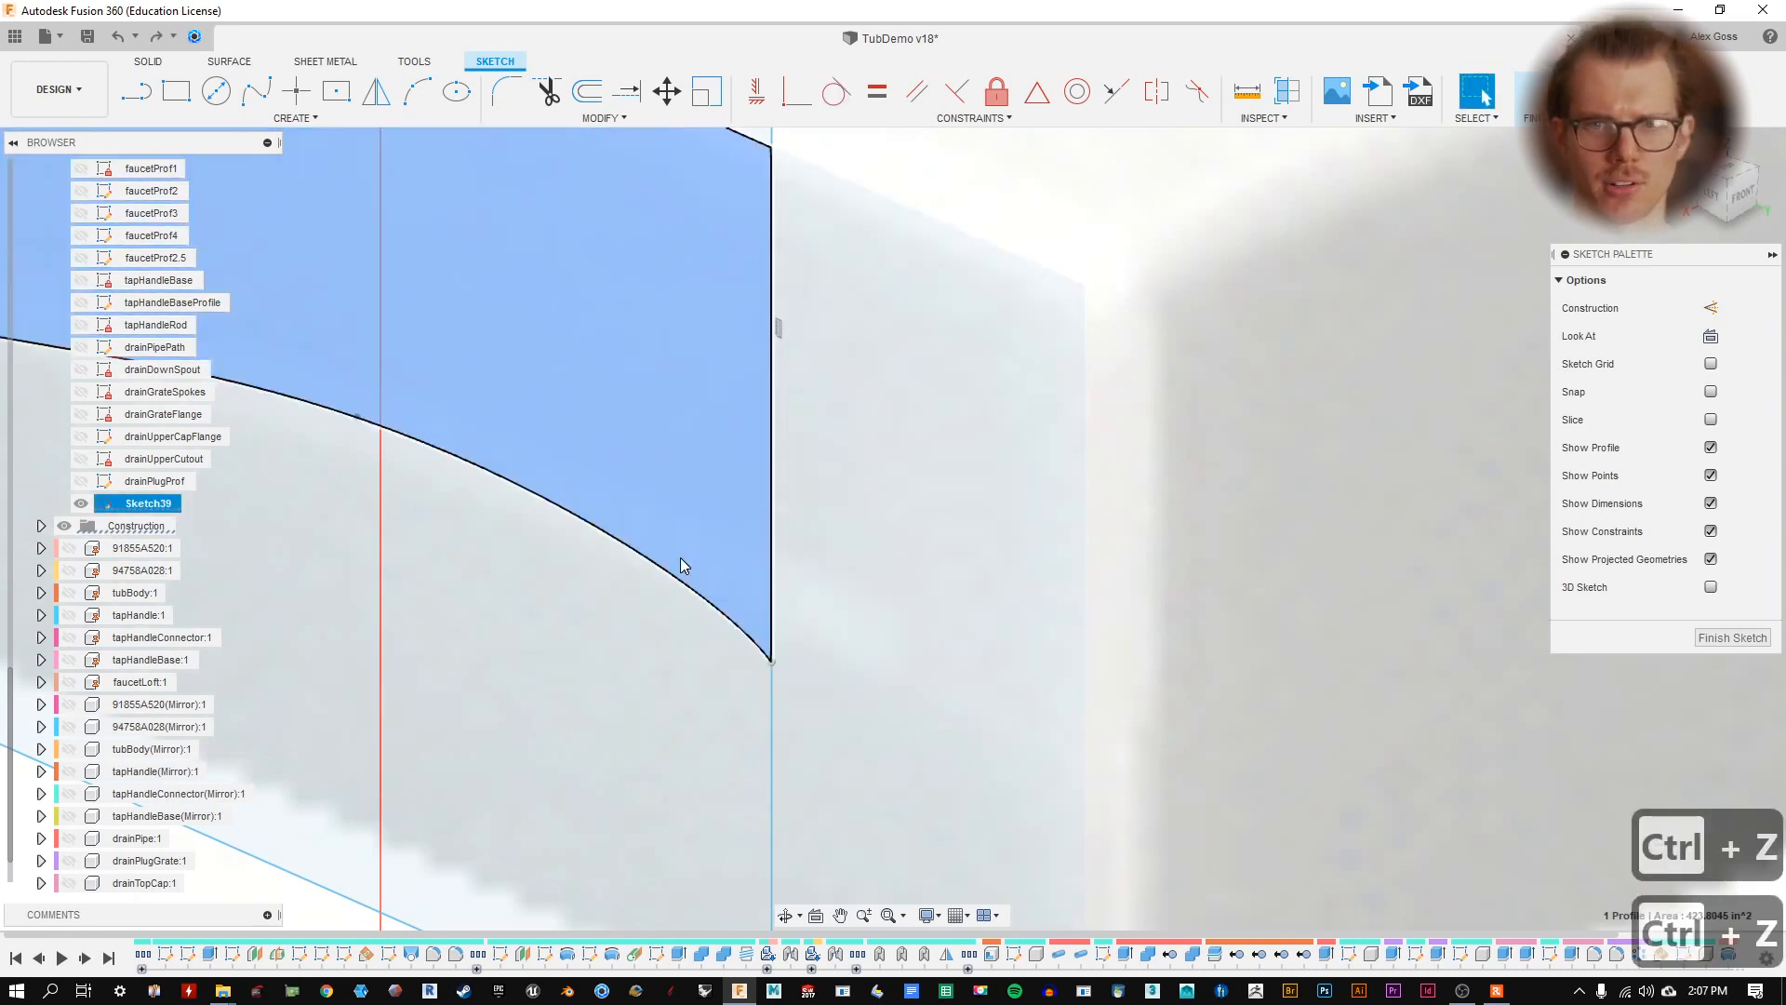
pyautogui.click(750, 636)
pyautogui.click(750, 637)
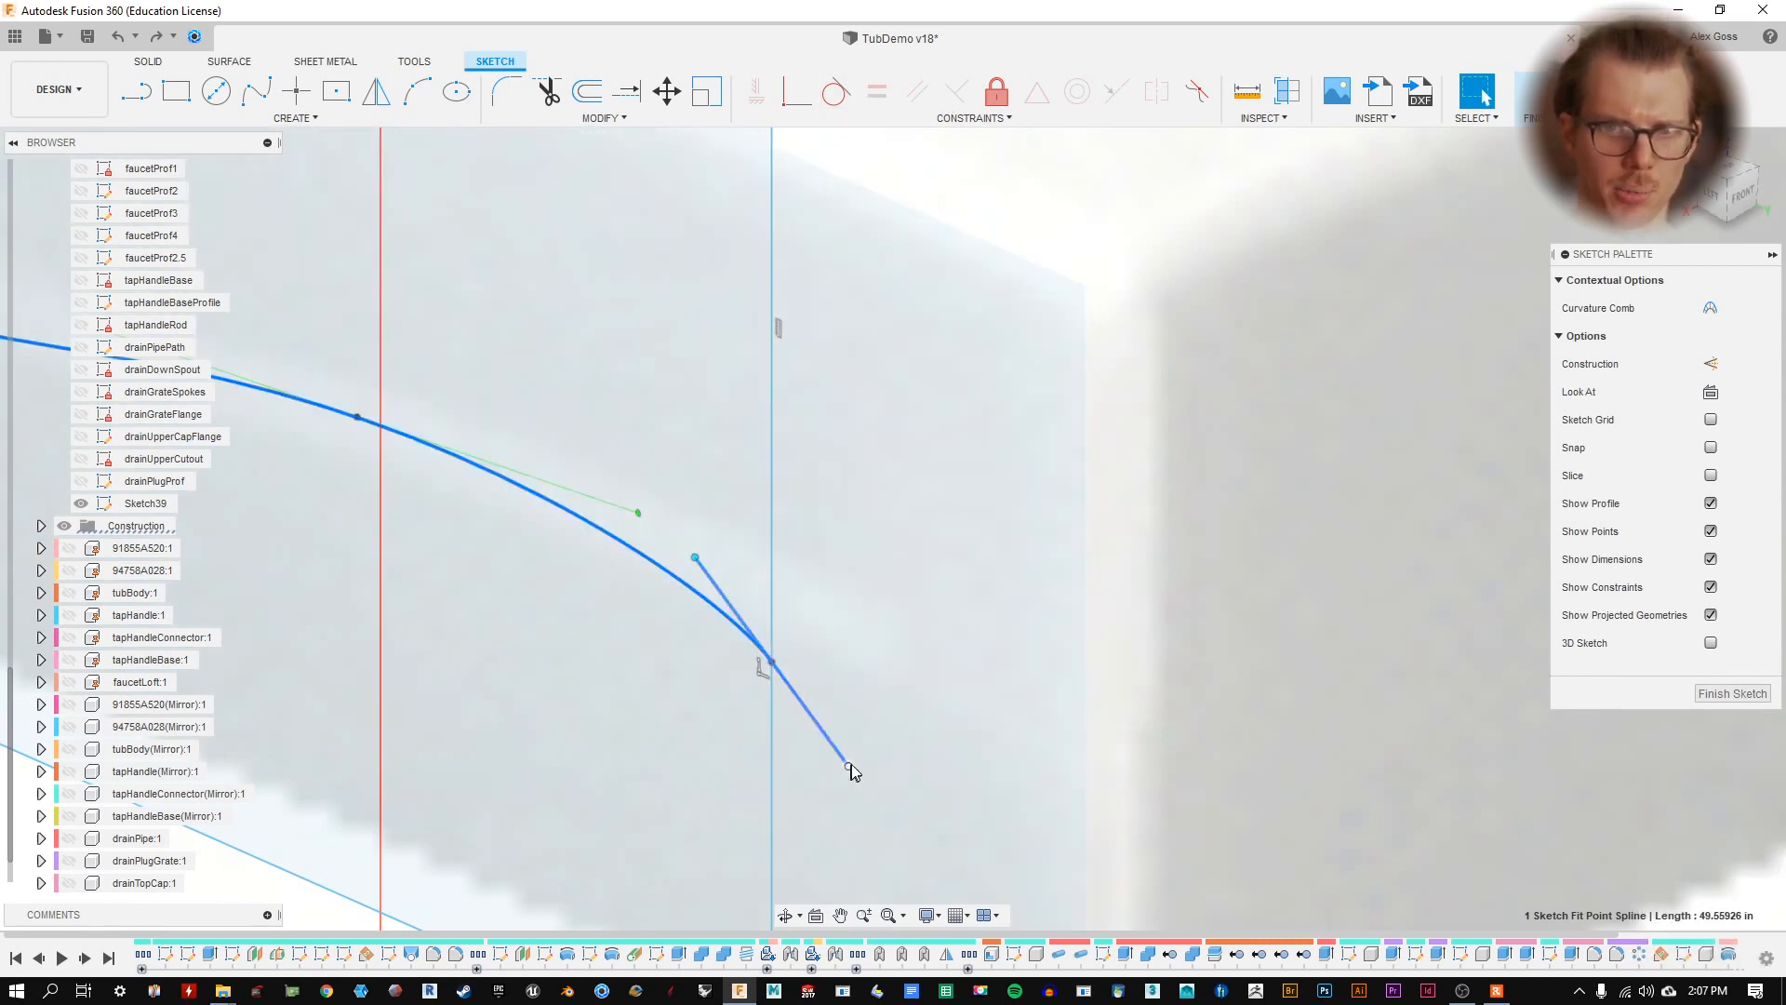
pyautogui.moveTo(849, 765); pyautogui.dragTo(879, 596)
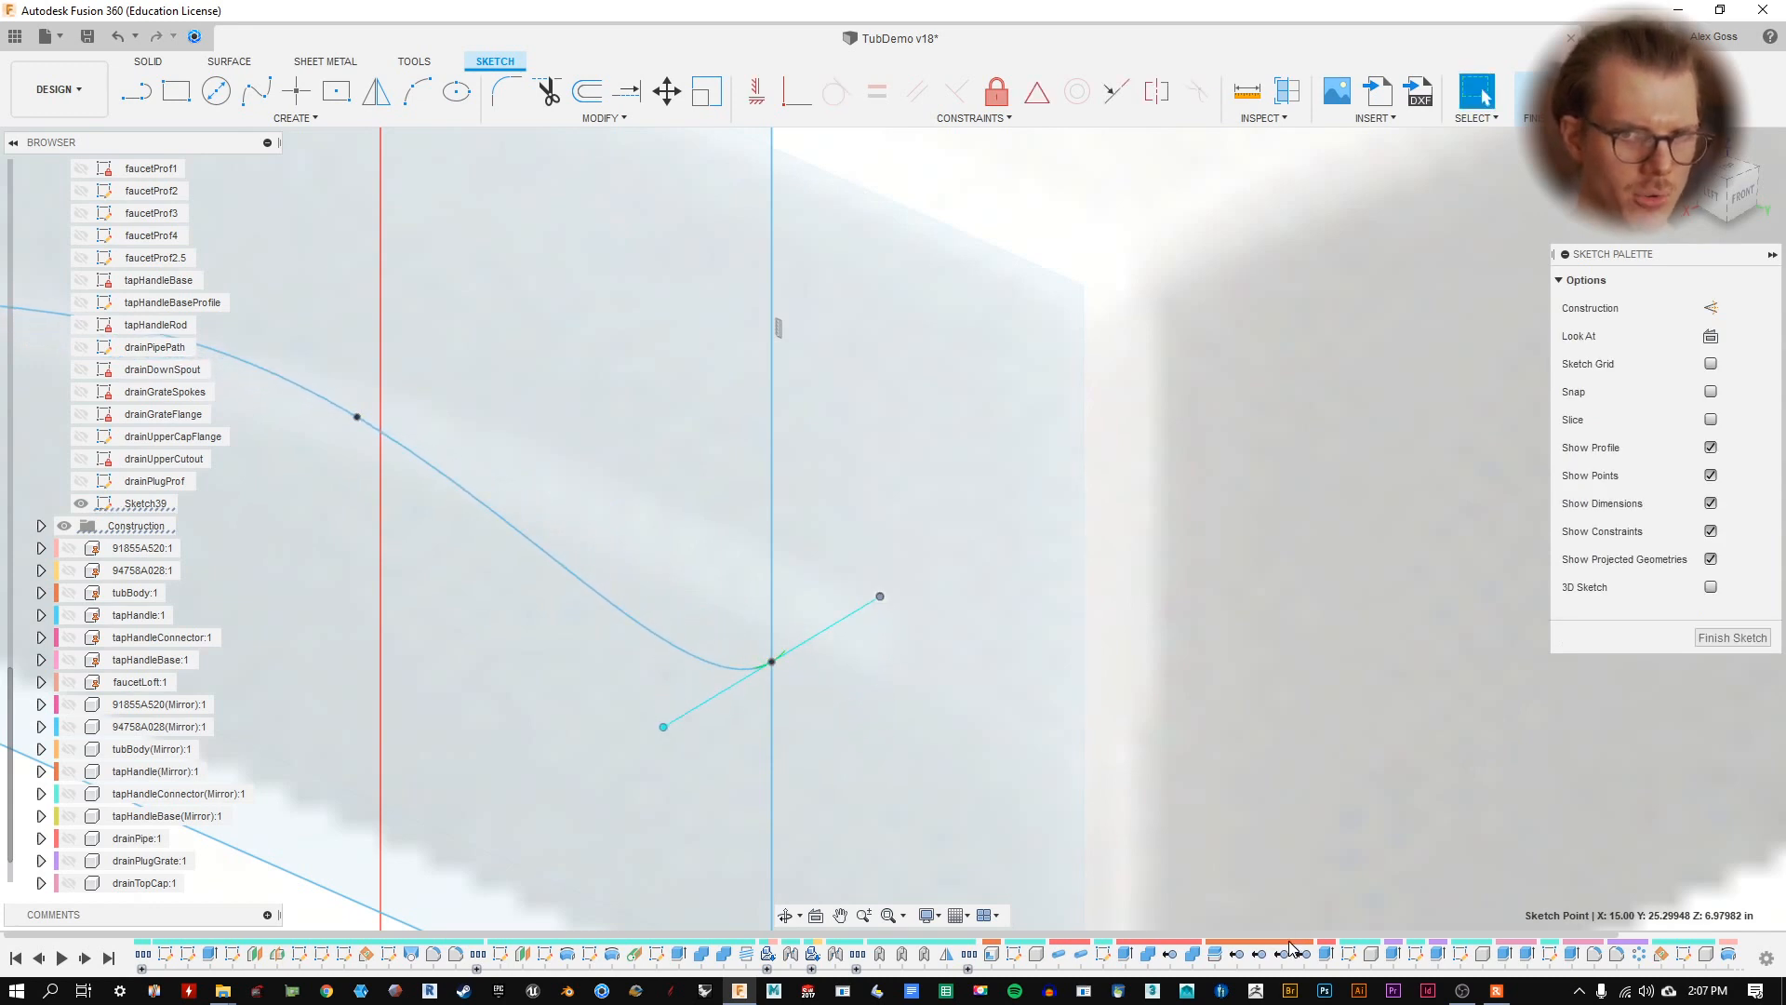
pyautogui.click(984, 431)
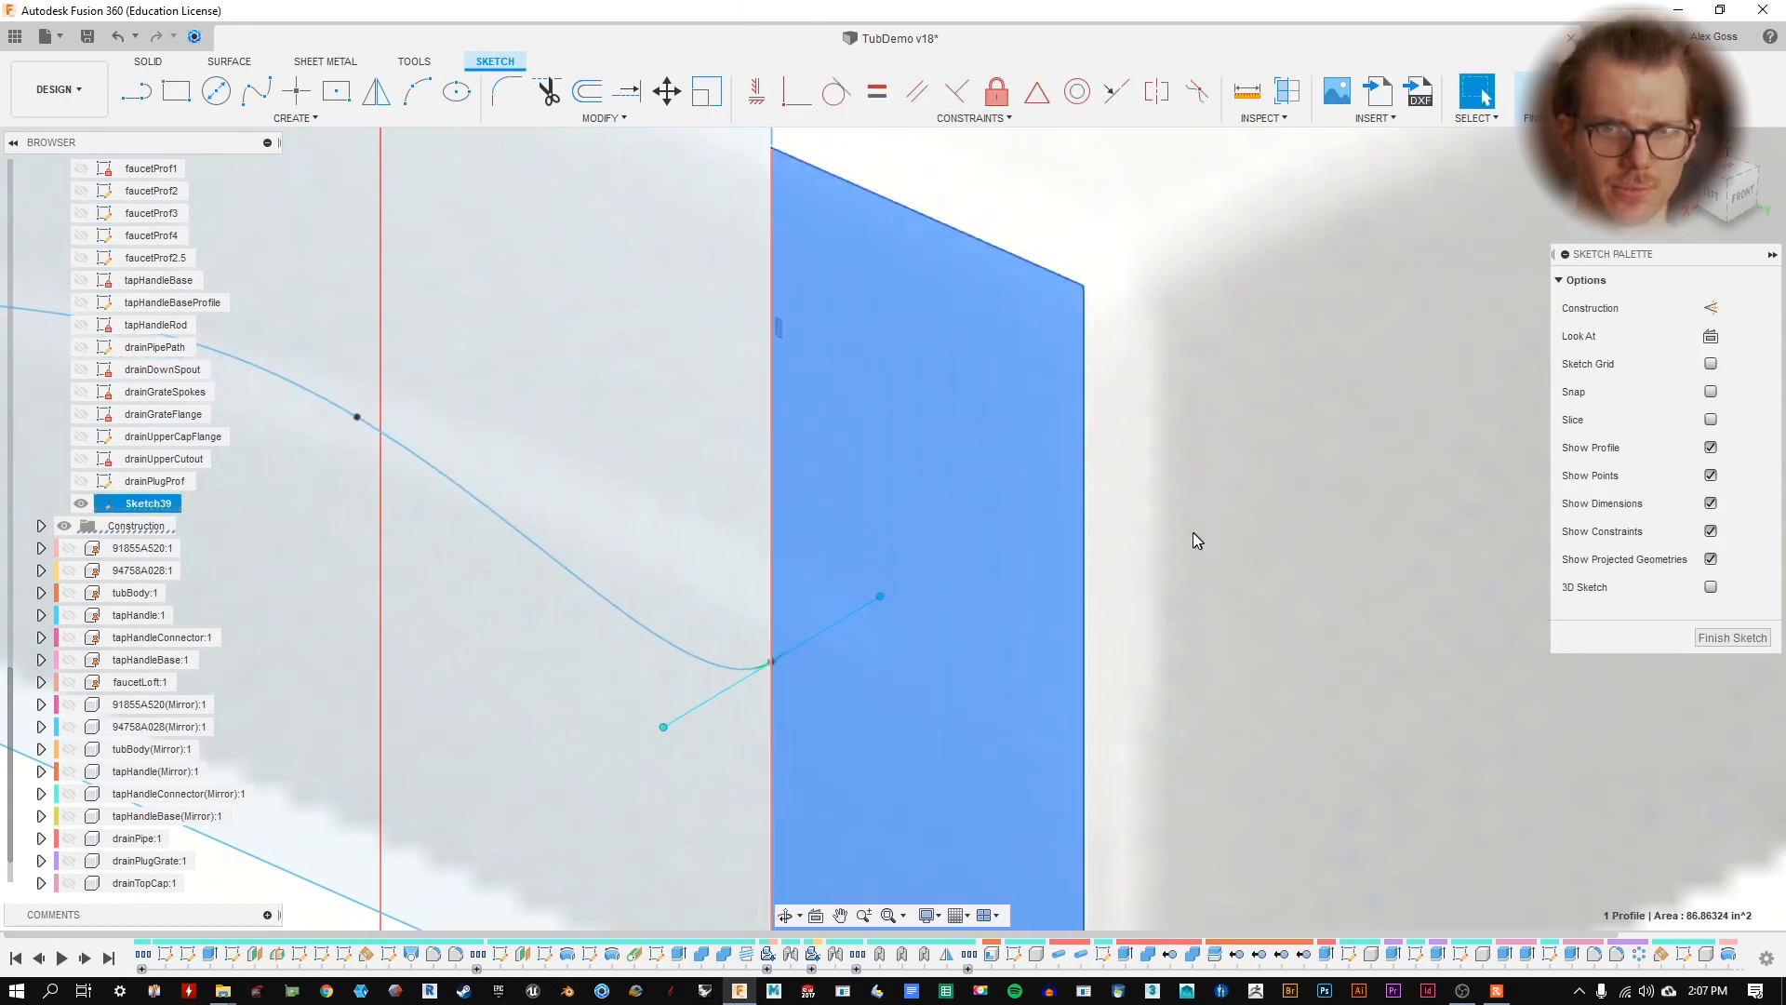
# - Make the dipping spline end tangent to the rectangle's vertical edge at the front corner
pyautogui.press('Escape')
pyautogui.press('Escape')
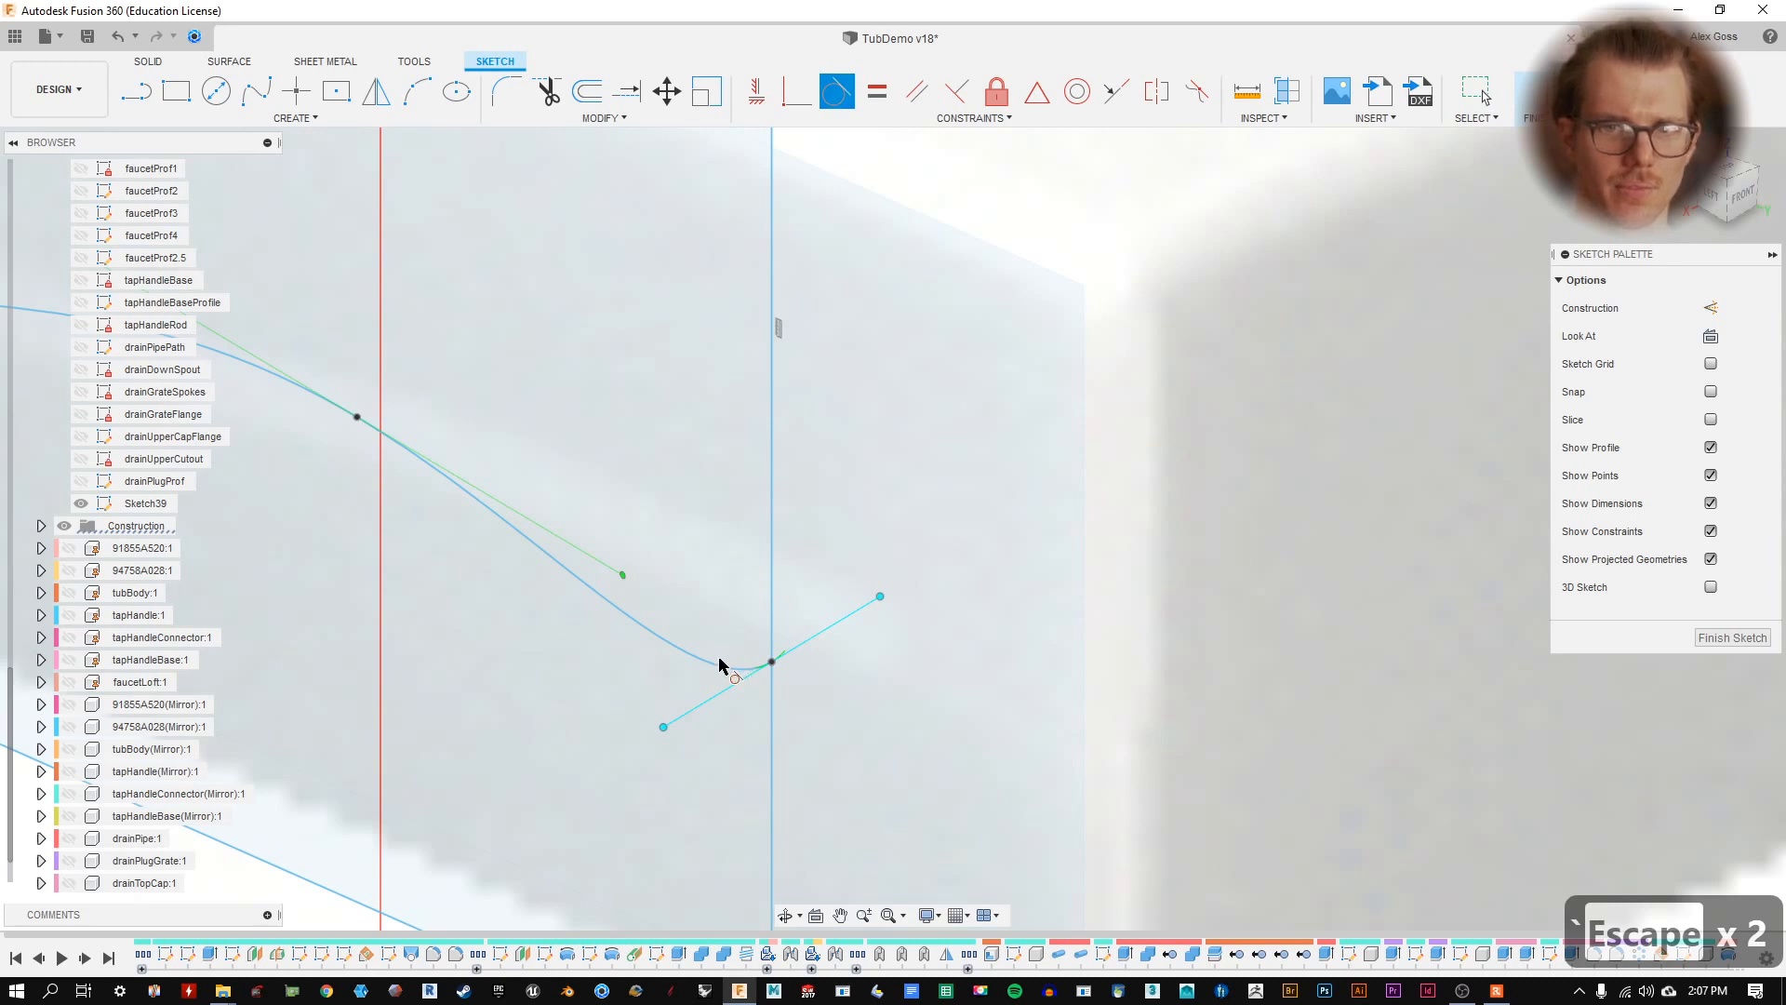
pyautogui.click(741, 656)
pyautogui.click(773, 603)
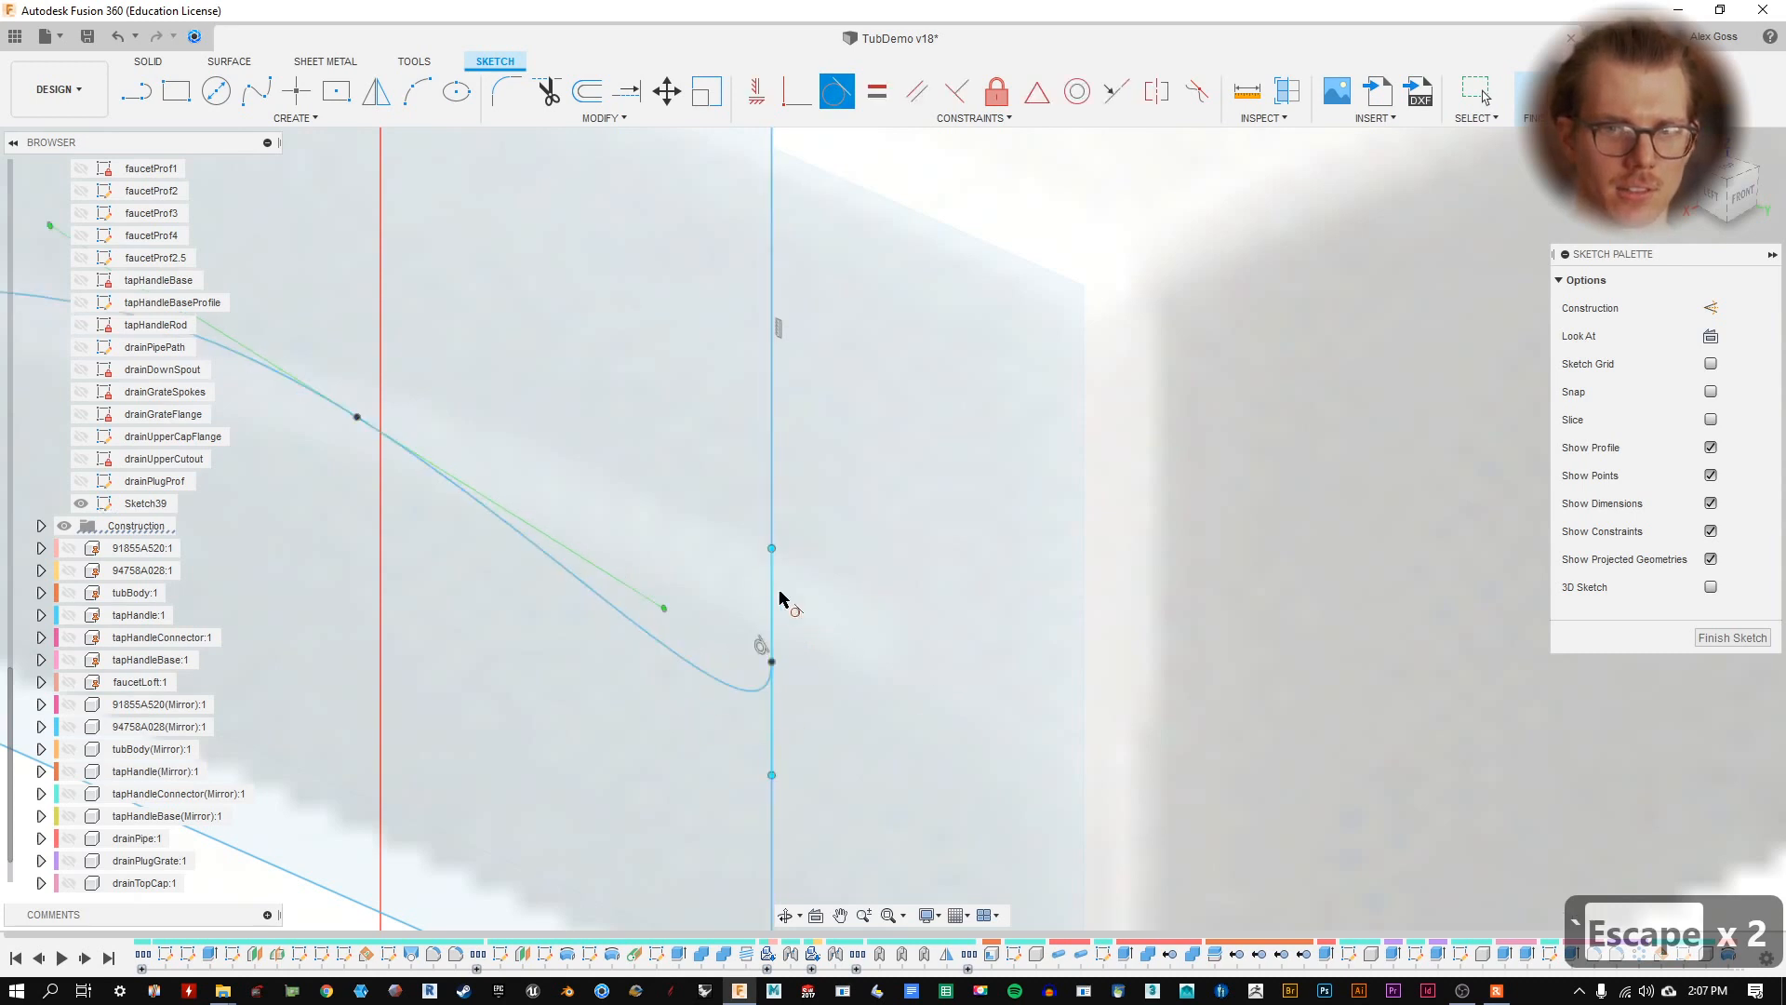
# - Undo the tangent constraint and the preceding adjustments to the front-corner tangent handle
pyautogui.hotkey('ctrl', 'z')
pyautogui.hotkey('ctrl', 'z')
pyautogui.hotkey('ctrl', 'z')
pyautogui.hotkey('ctrl', 'z')
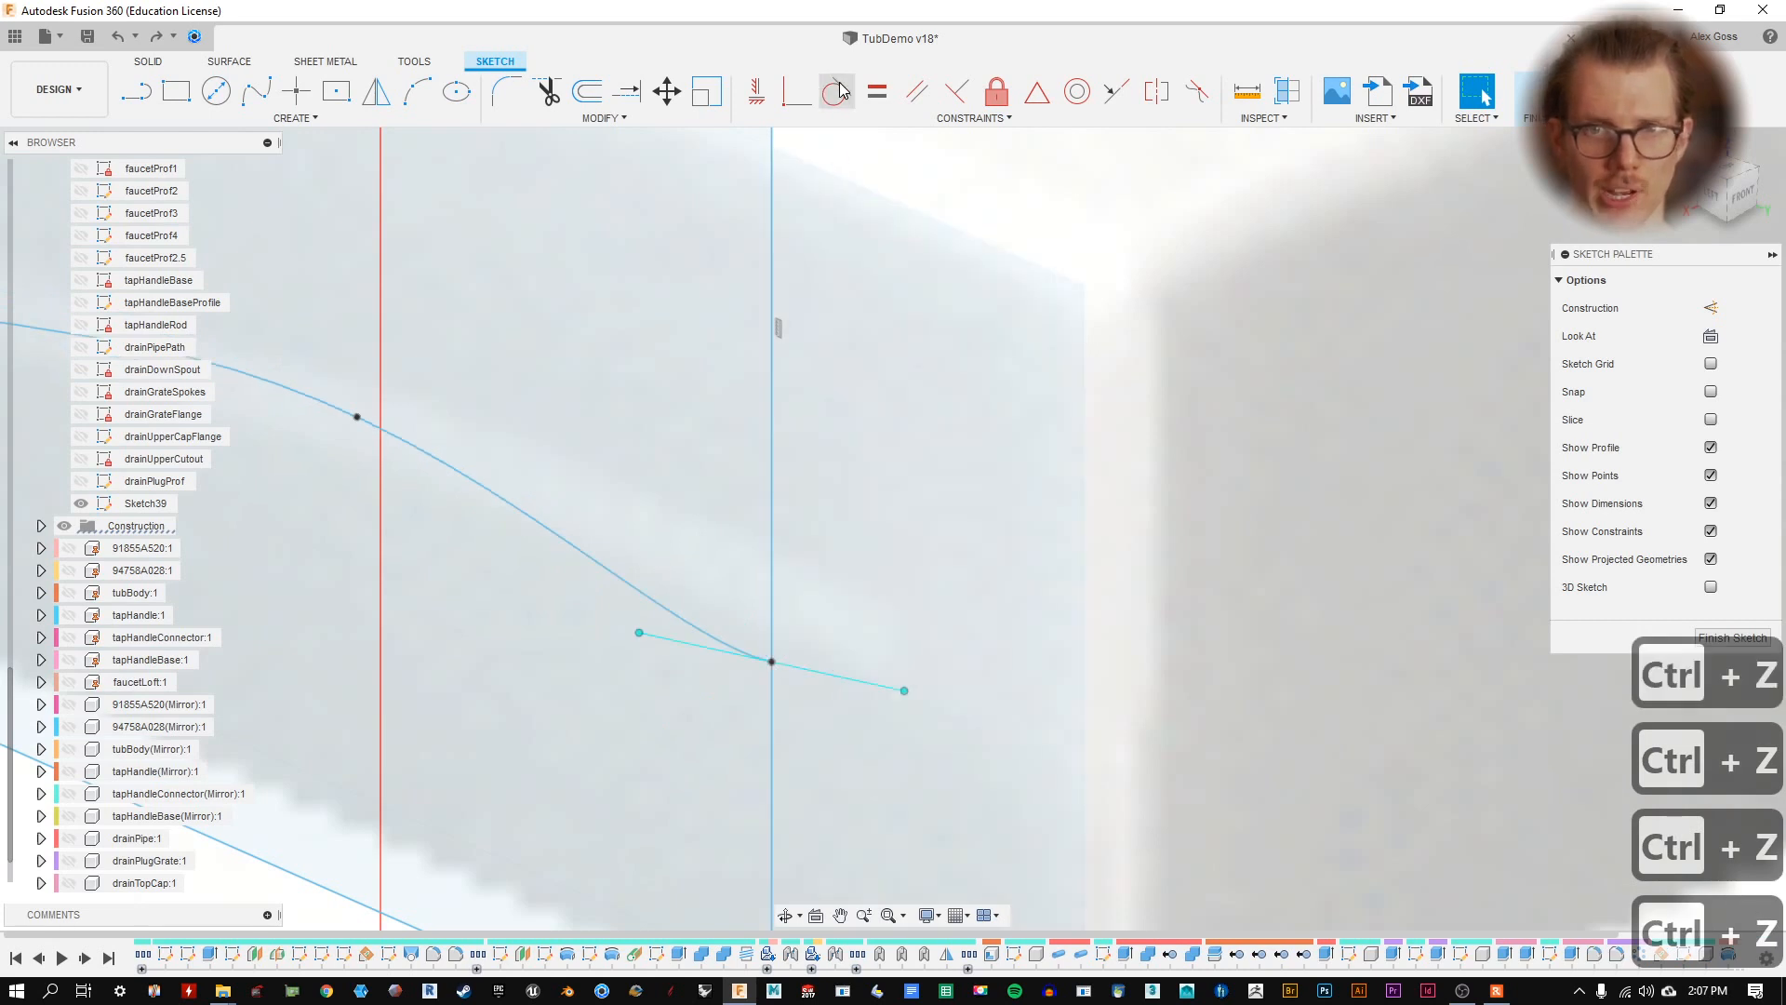
# - Steepen the front-corner tangent handle downwards and make the spline tangent to the rectangle's adjacent vertical edge
pyautogui.moveTo(908, 692); pyautogui.dragTo(812, 752)
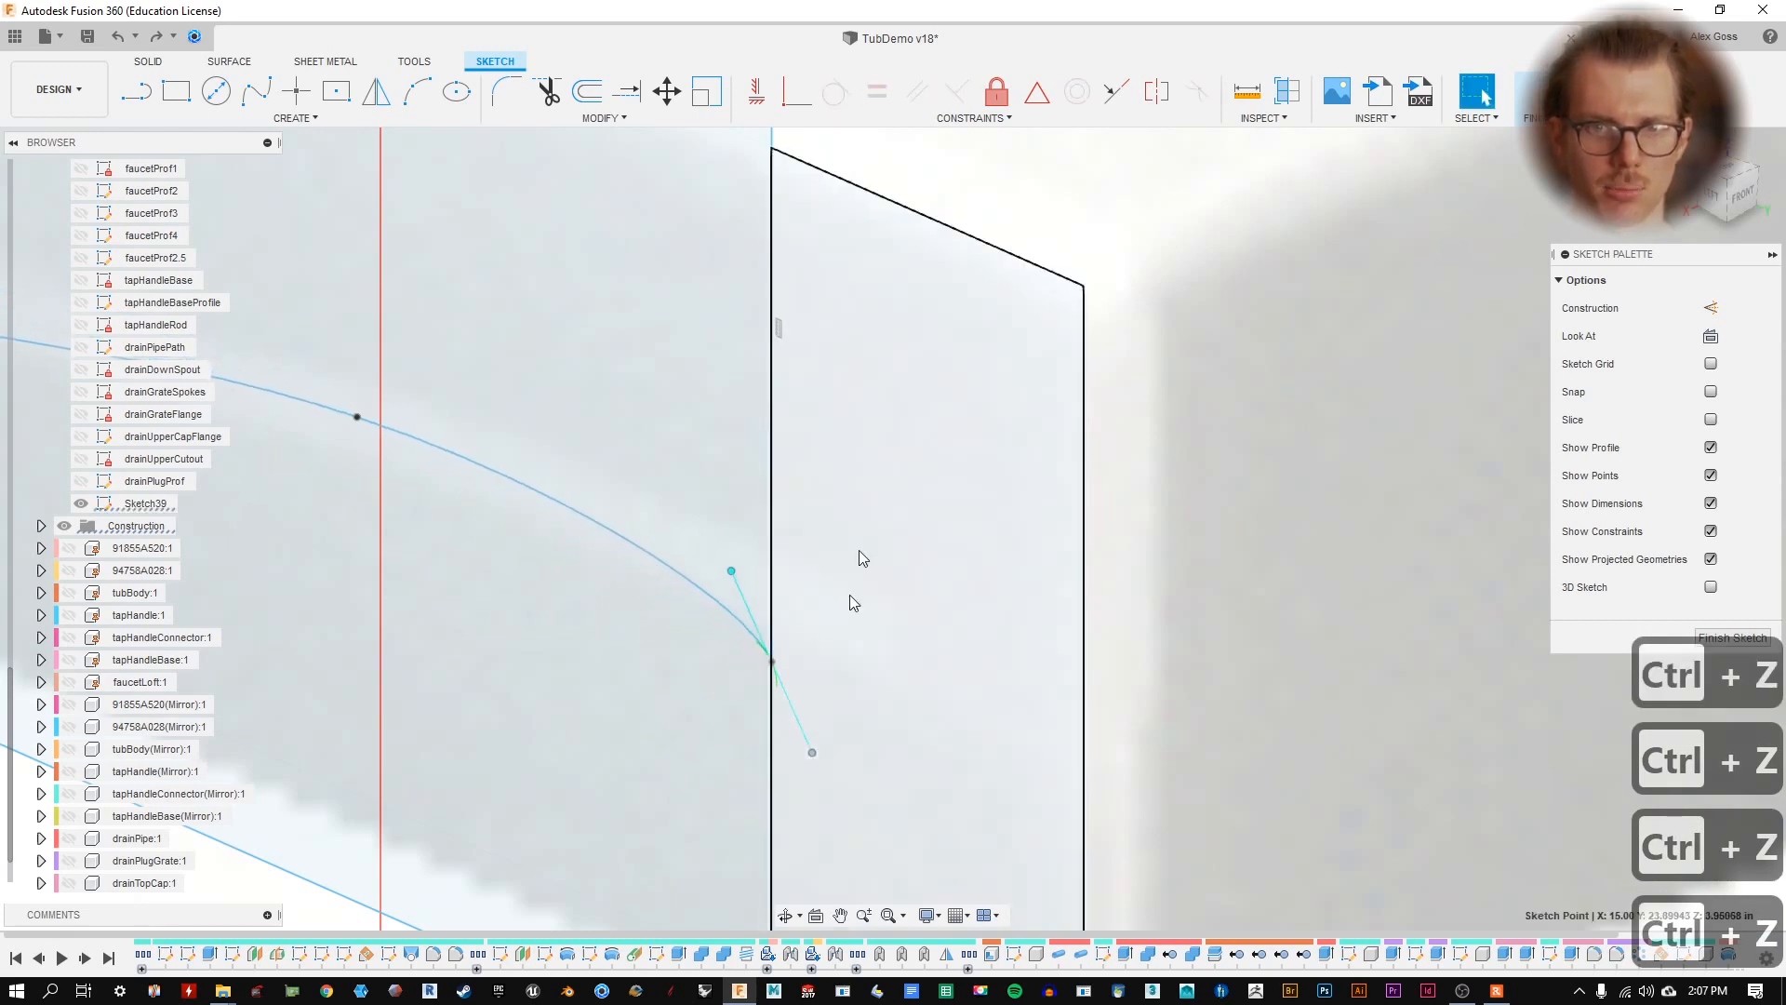
pyautogui.press('Escape')
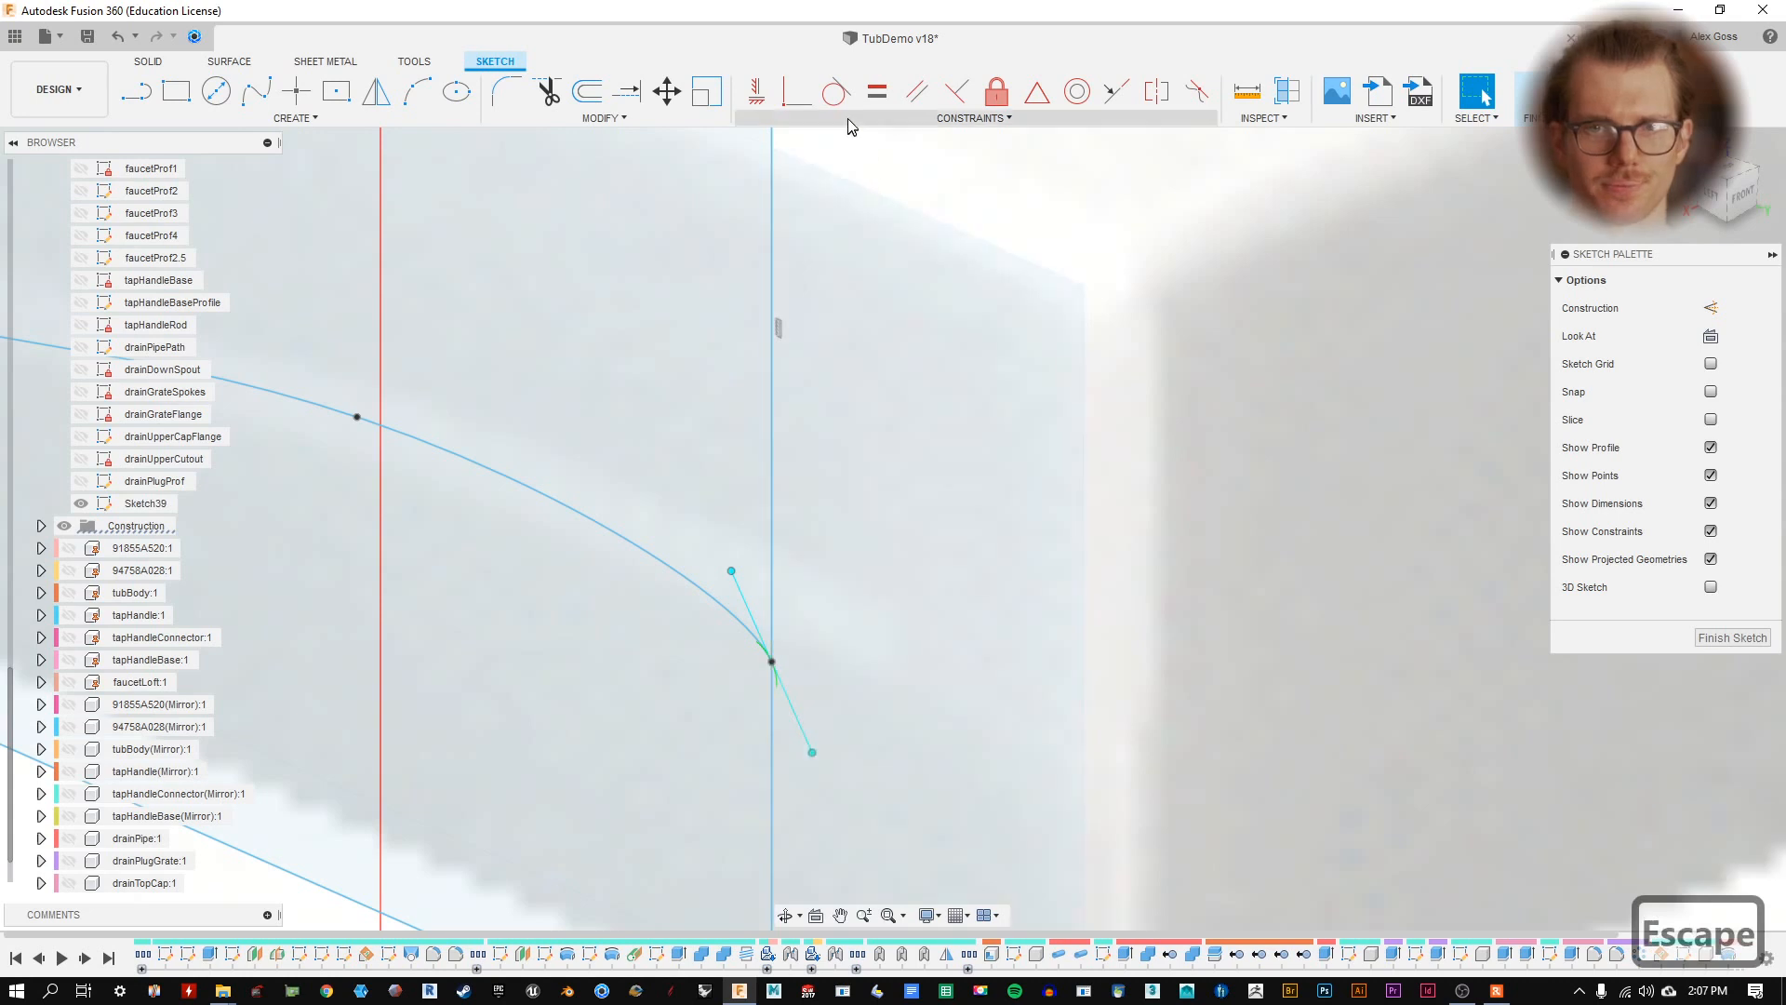
pyautogui.click(836, 92)
pyautogui.click(718, 611)
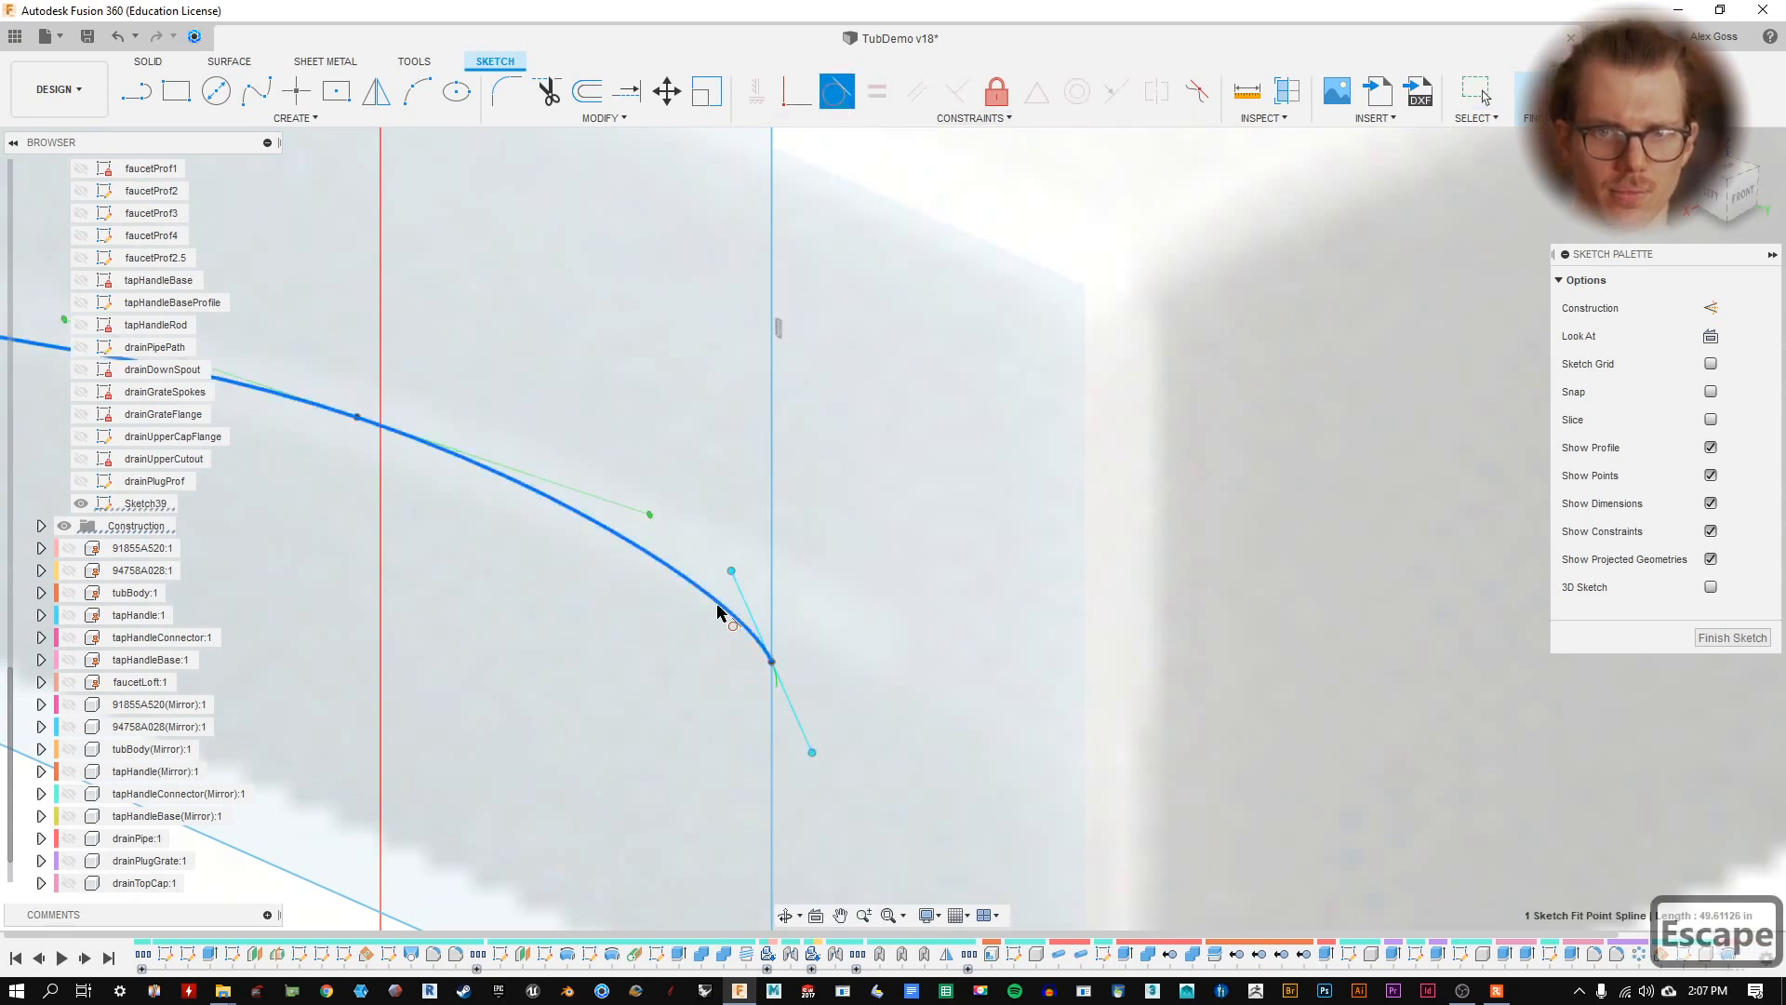
pyautogui.click(773, 586)
pyautogui.press('Escape')
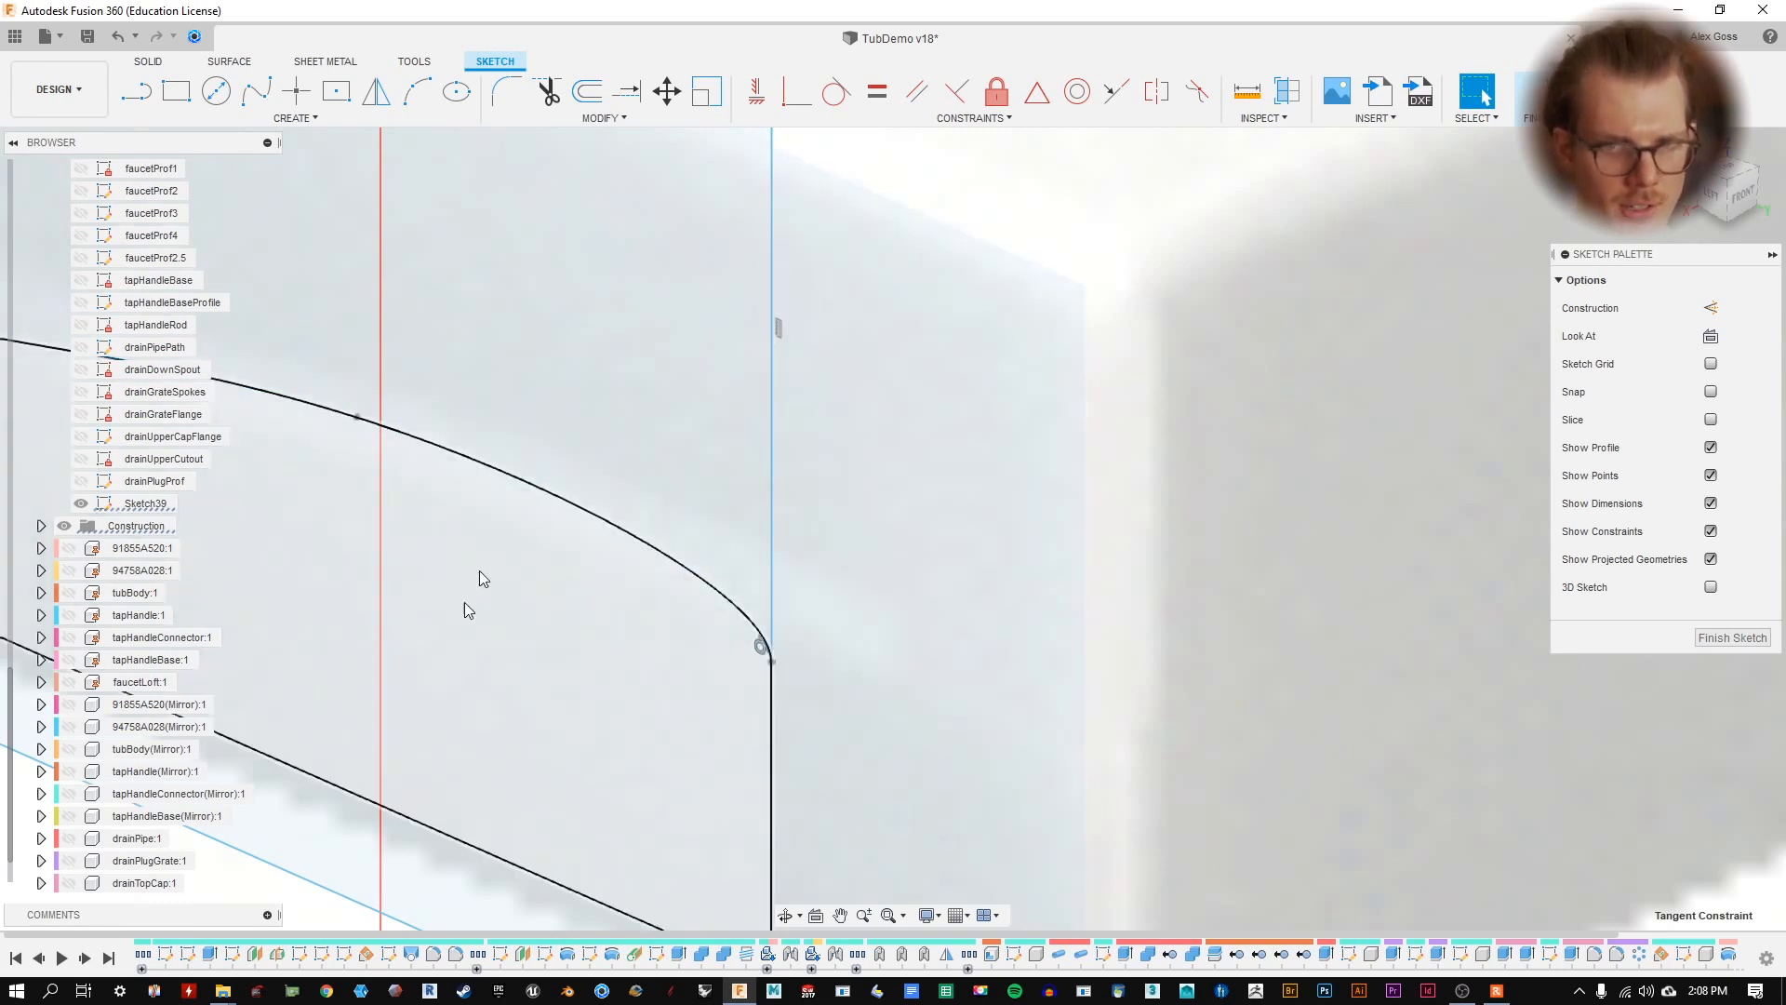
# - Delete the tangent constraint at the spline's front-corner end, and undo the deletion
pyautogui.press('Delete')
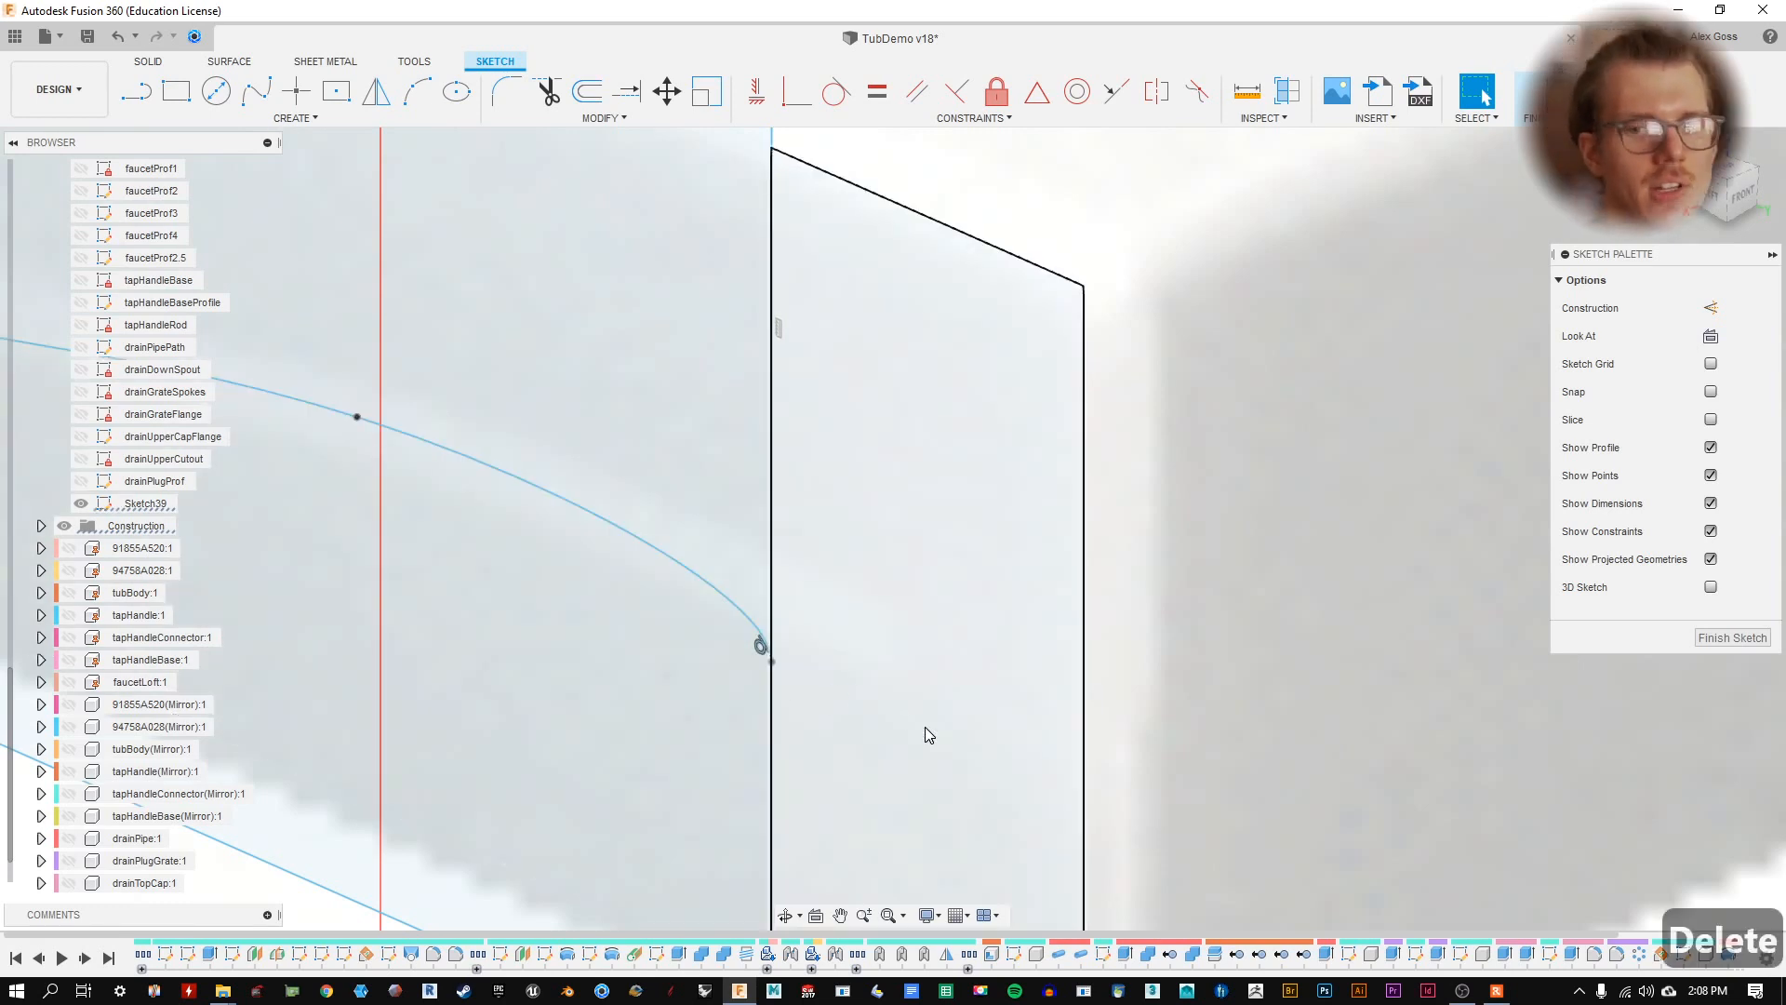
pyautogui.hotkey('ctrl', 'z')
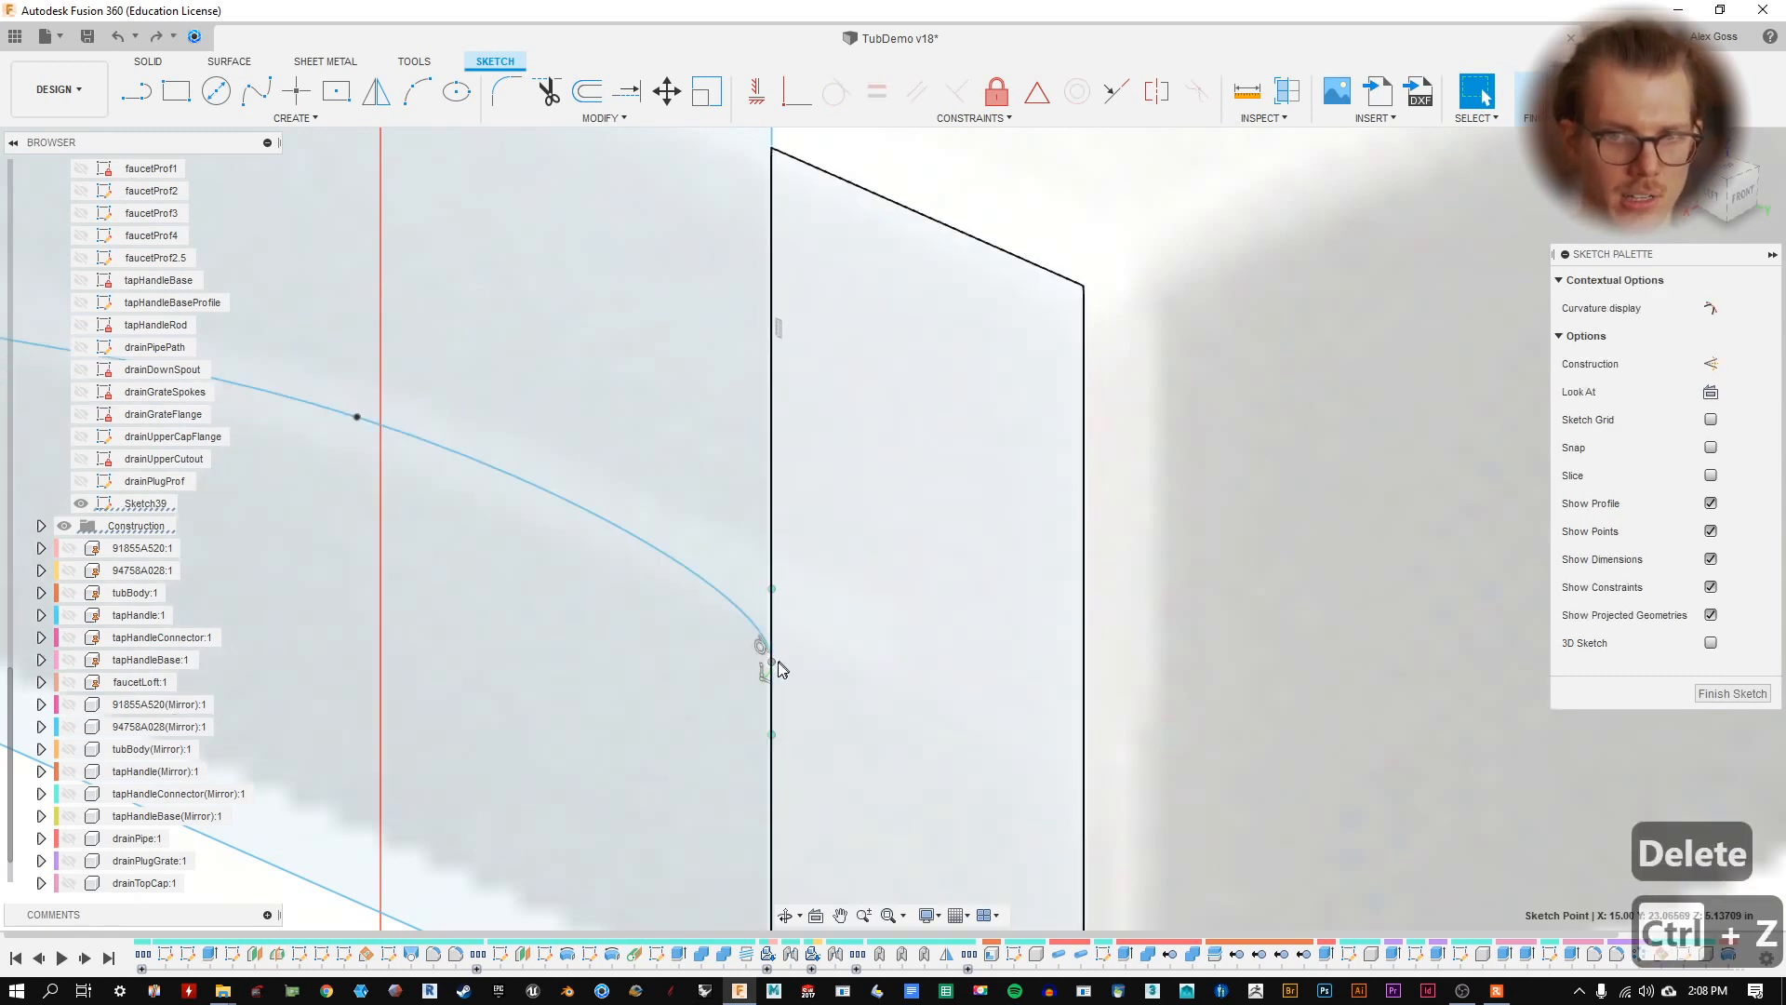
# - Lengthen the front-corner tangent handle along its edge and shift the three interior fit points nearest the faucet towards the faucet end
pyautogui.moveTo(772, 588); pyautogui.dragTo(648, 794)
pyautogui.scroll(-4, 986, 560)
pyautogui.moveTo(664, 424); pyautogui.dragTo(1205, 640, button='middle')
pyautogui.moveTo(568, 514); pyautogui.dragTo(394, 413)
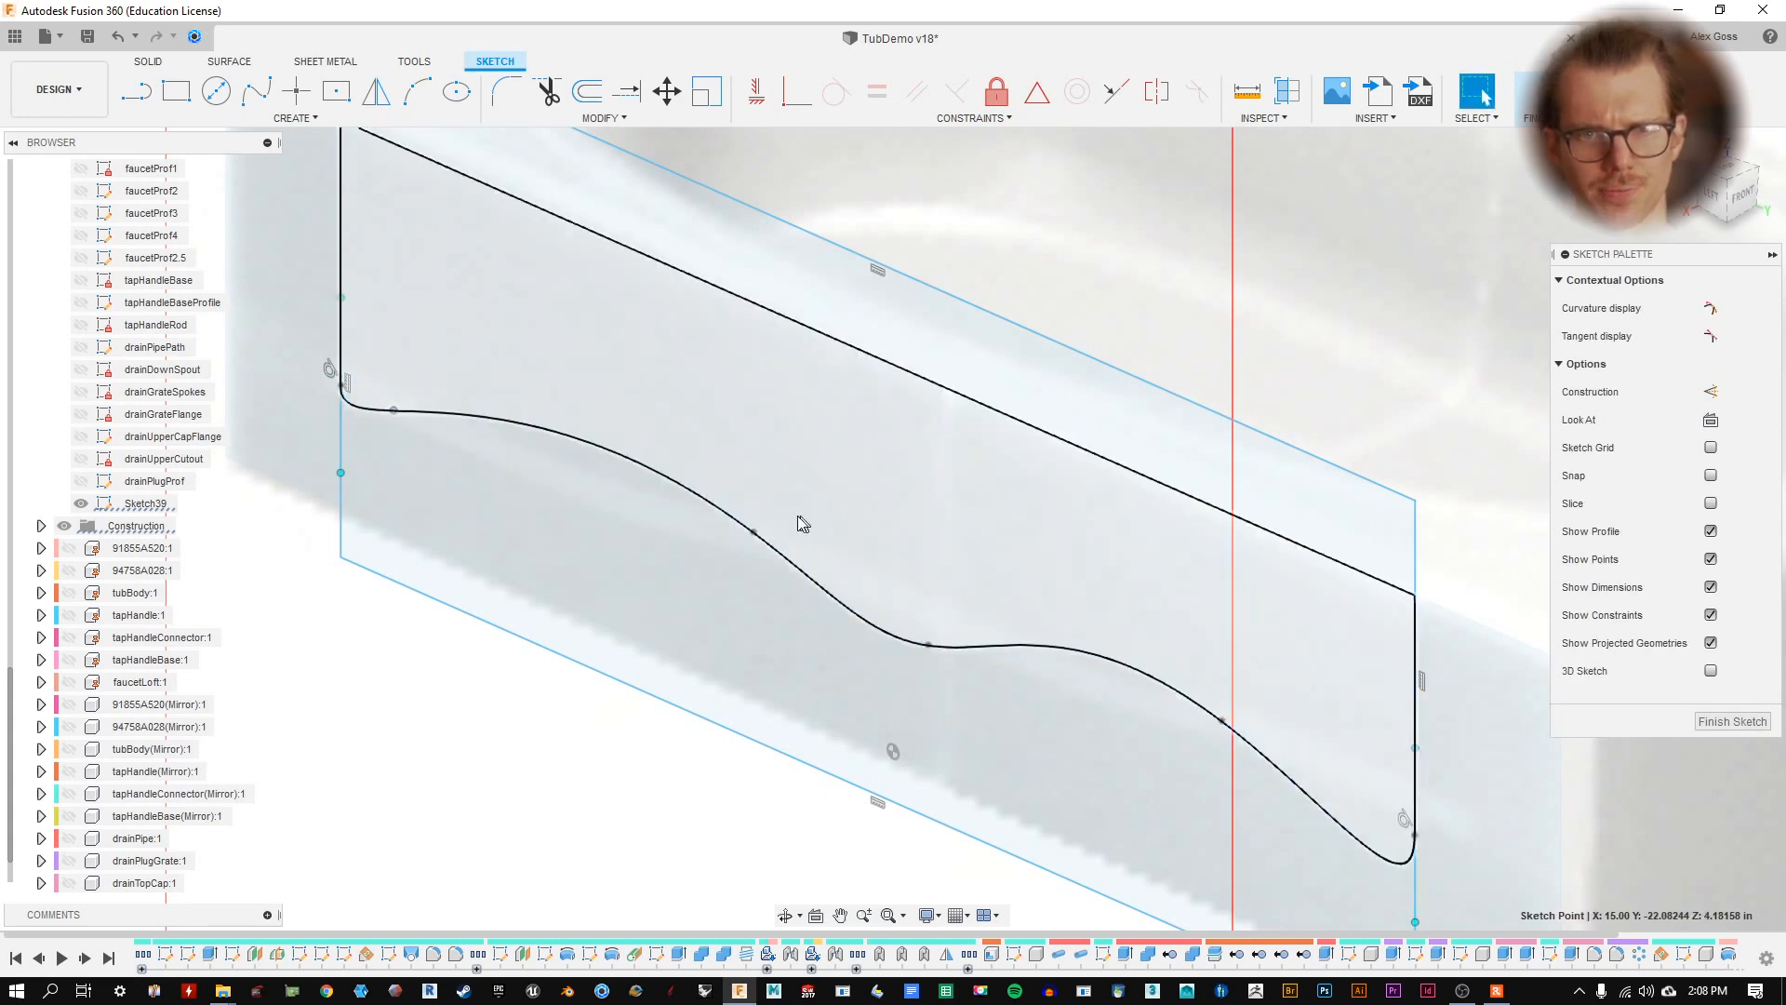
pyautogui.moveTo(752, 532); pyautogui.dragTo(590, 499)
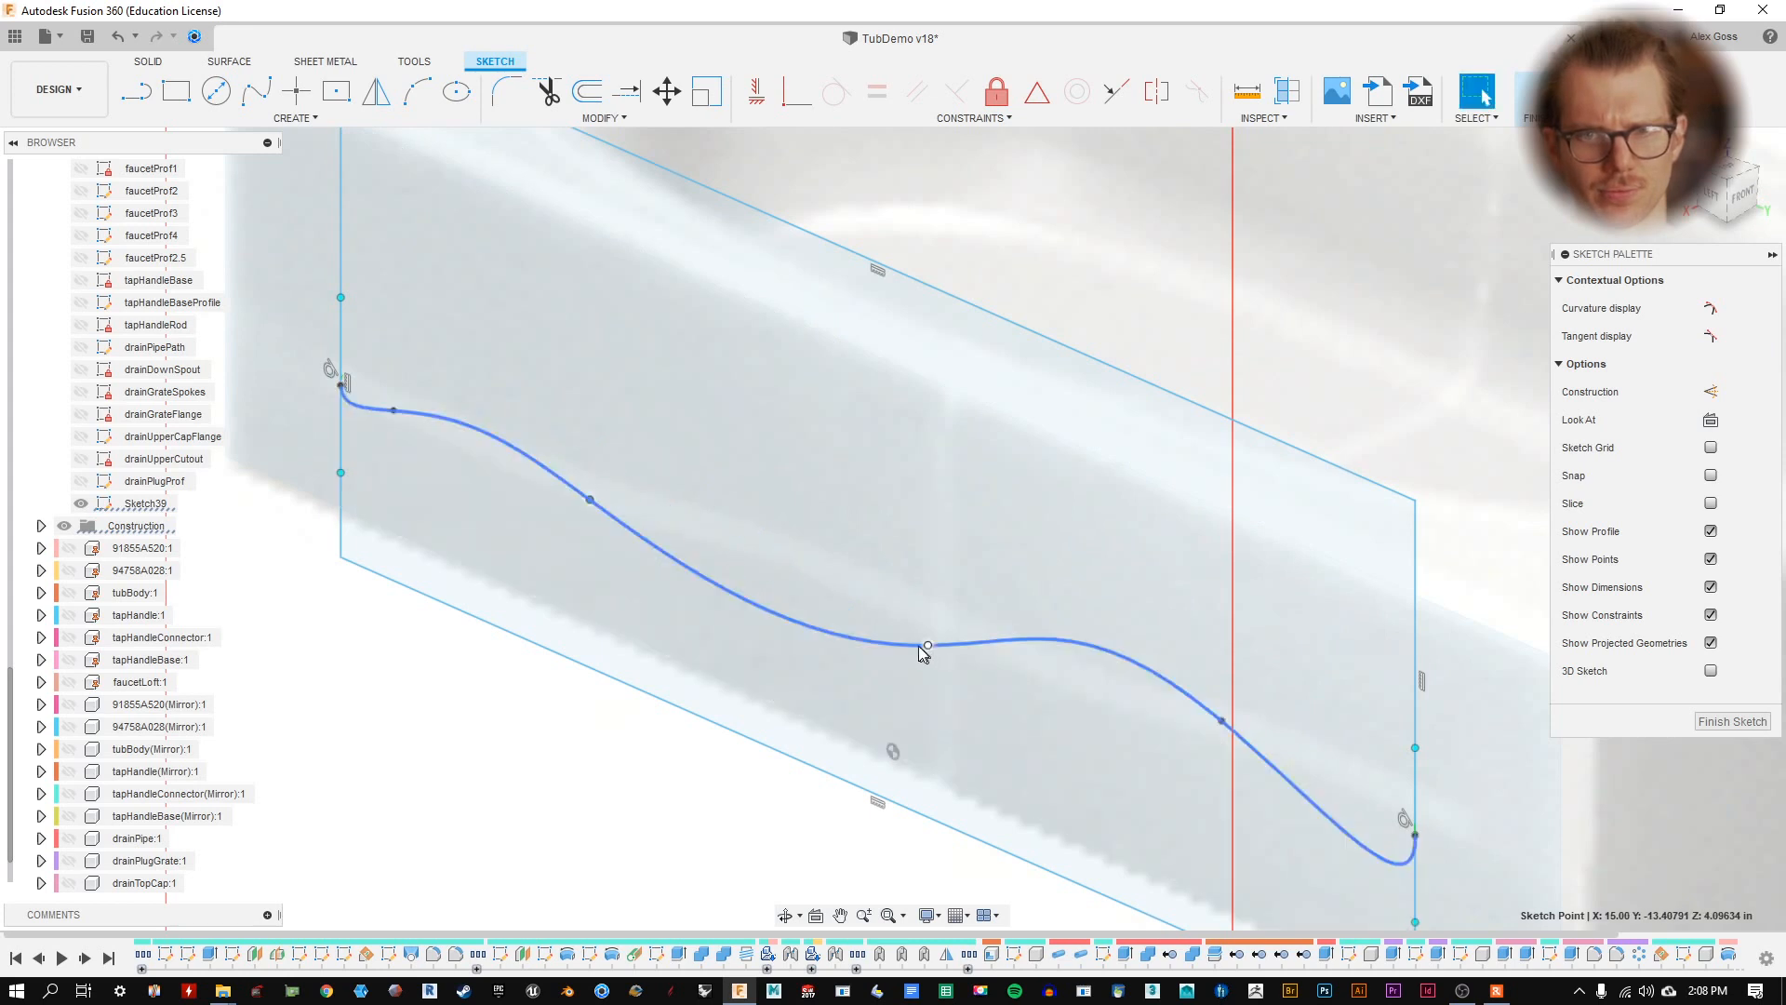
pyautogui.moveTo(928, 644); pyautogui.dragTo(771, 547)
# - Move the interior fit point nearest the front corner slightly towards that corner and flatten its tangent handle
pyautogui.moveTo(1222, 721); pyautogui.dragTo(1267, 741)
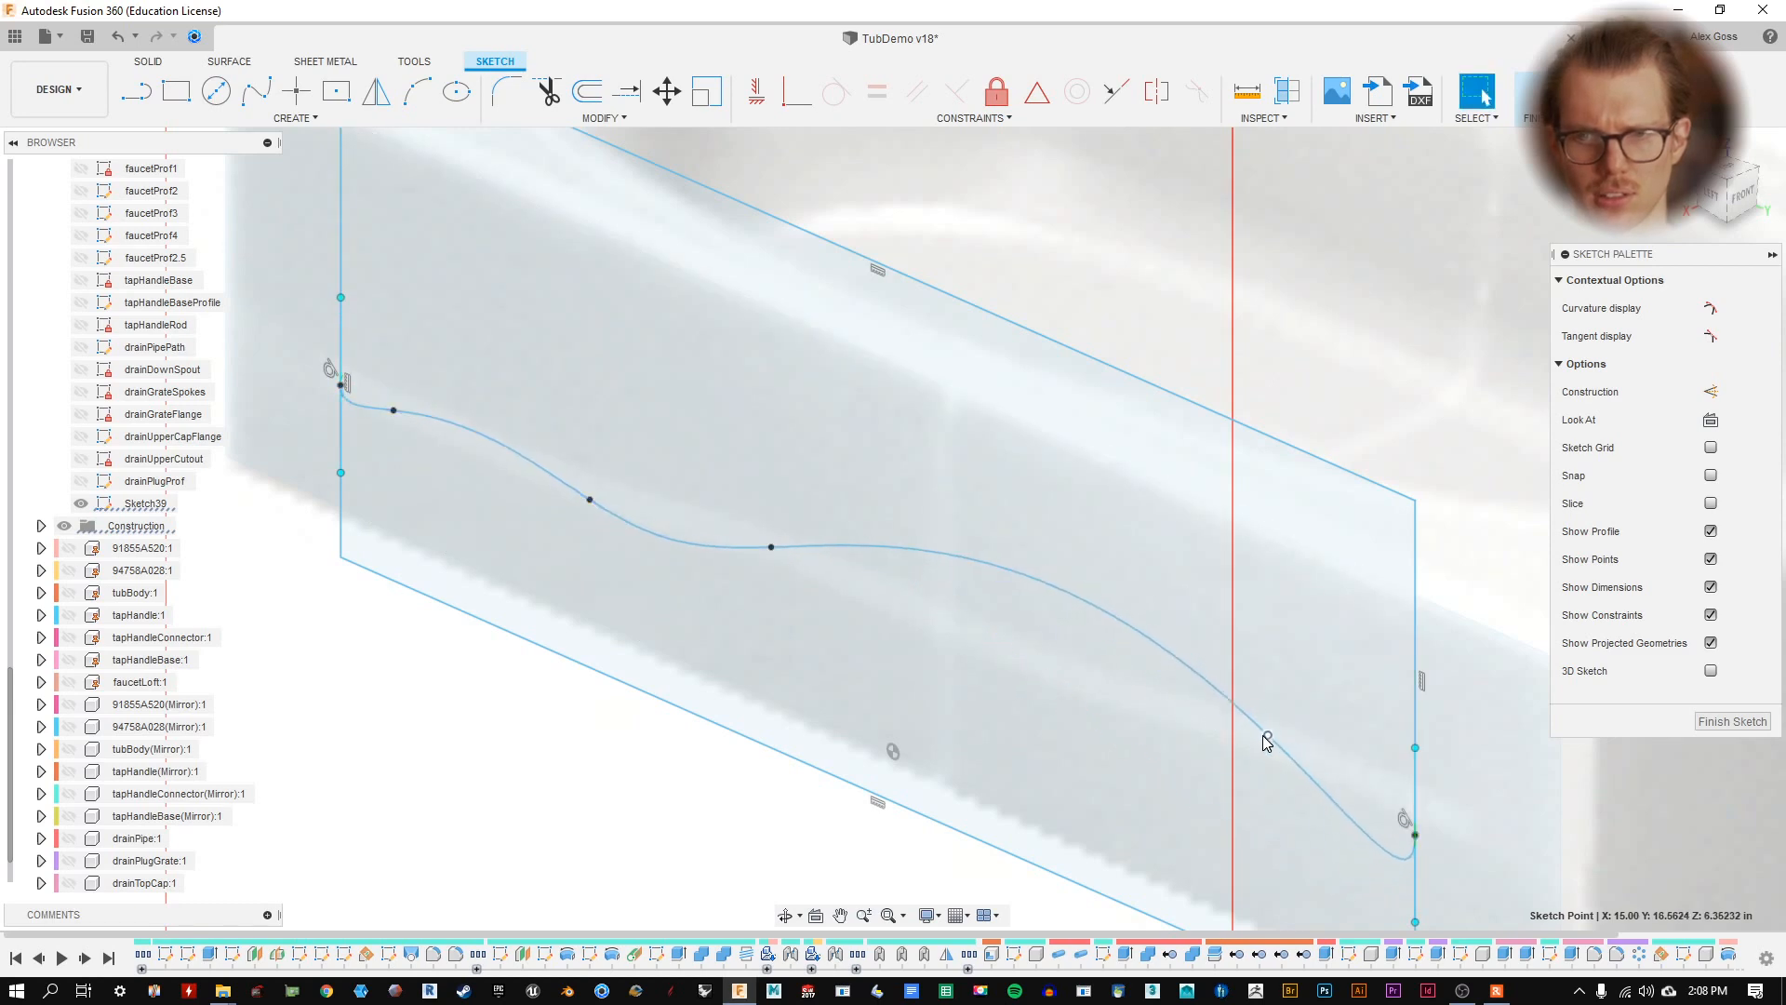
pyautogui.moveTo(1151, 625); pyautogui.dragTo(1103, 682)
# - Space the other three interior fit points more evenly along the spline by shifting them back towards the front corner
pyautogui.moveTo(773, 558); pyautogui.dragTo(865, 591)
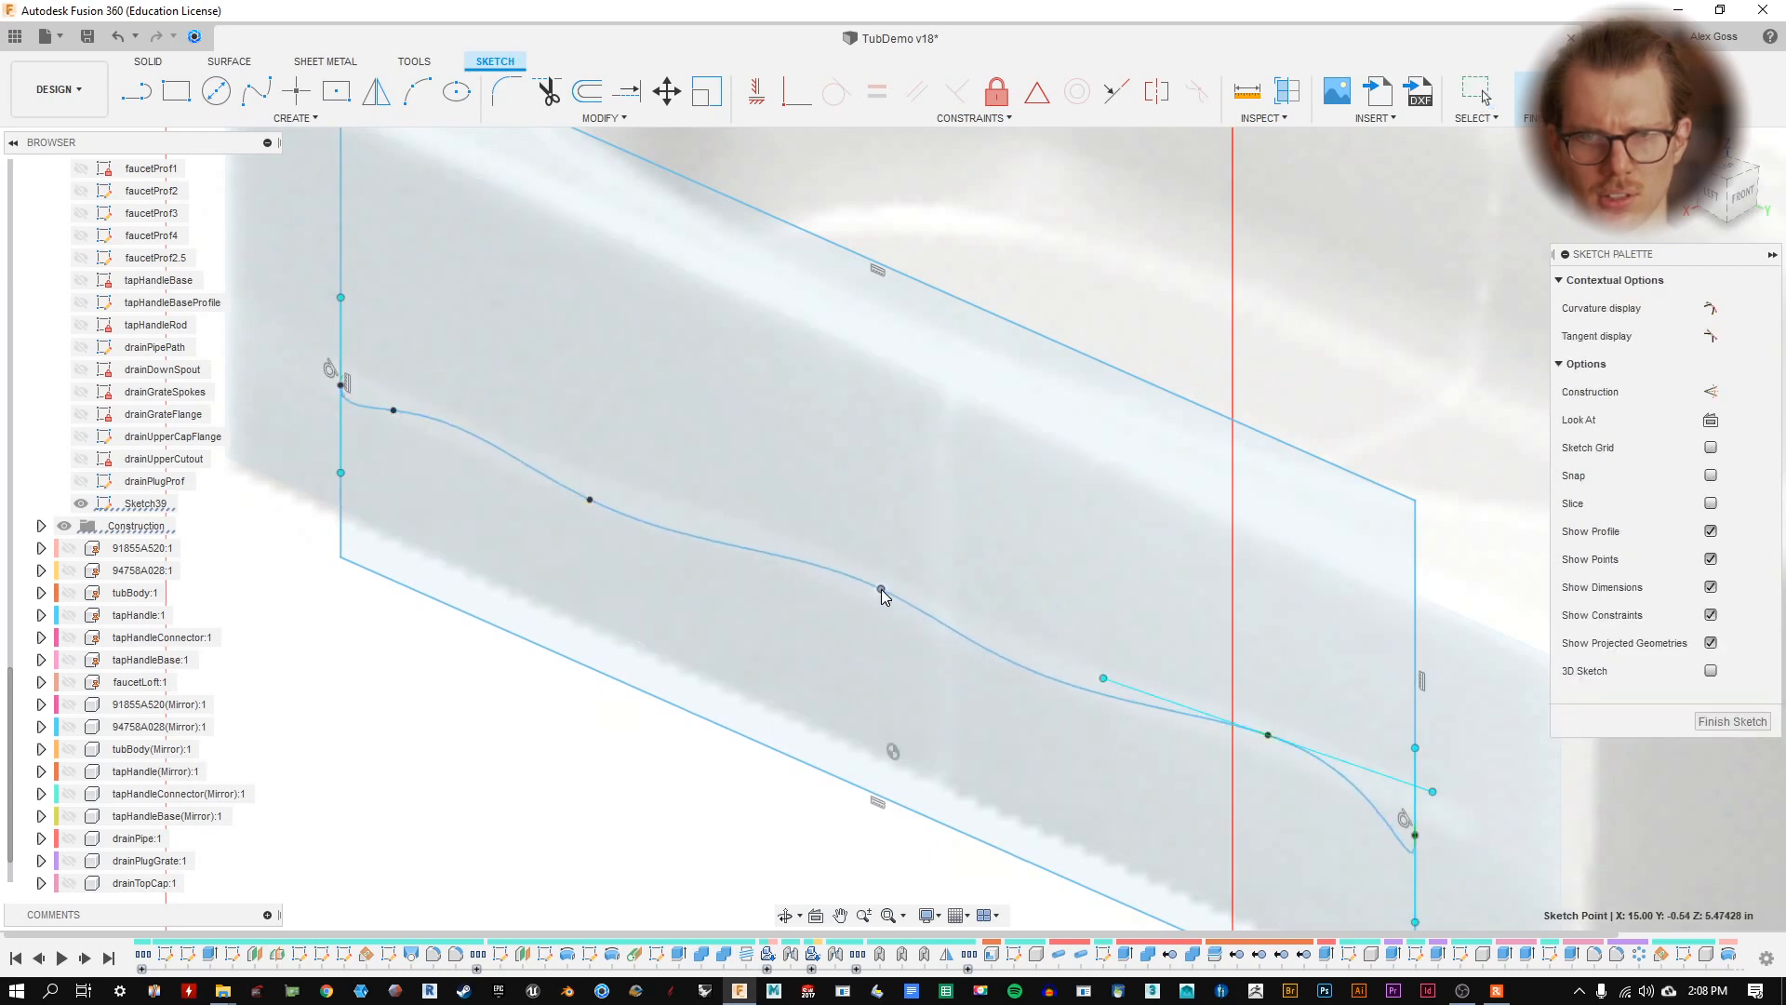
pyautogui.moveTo(591, 500); pyautogui.dragTo(641, 515)
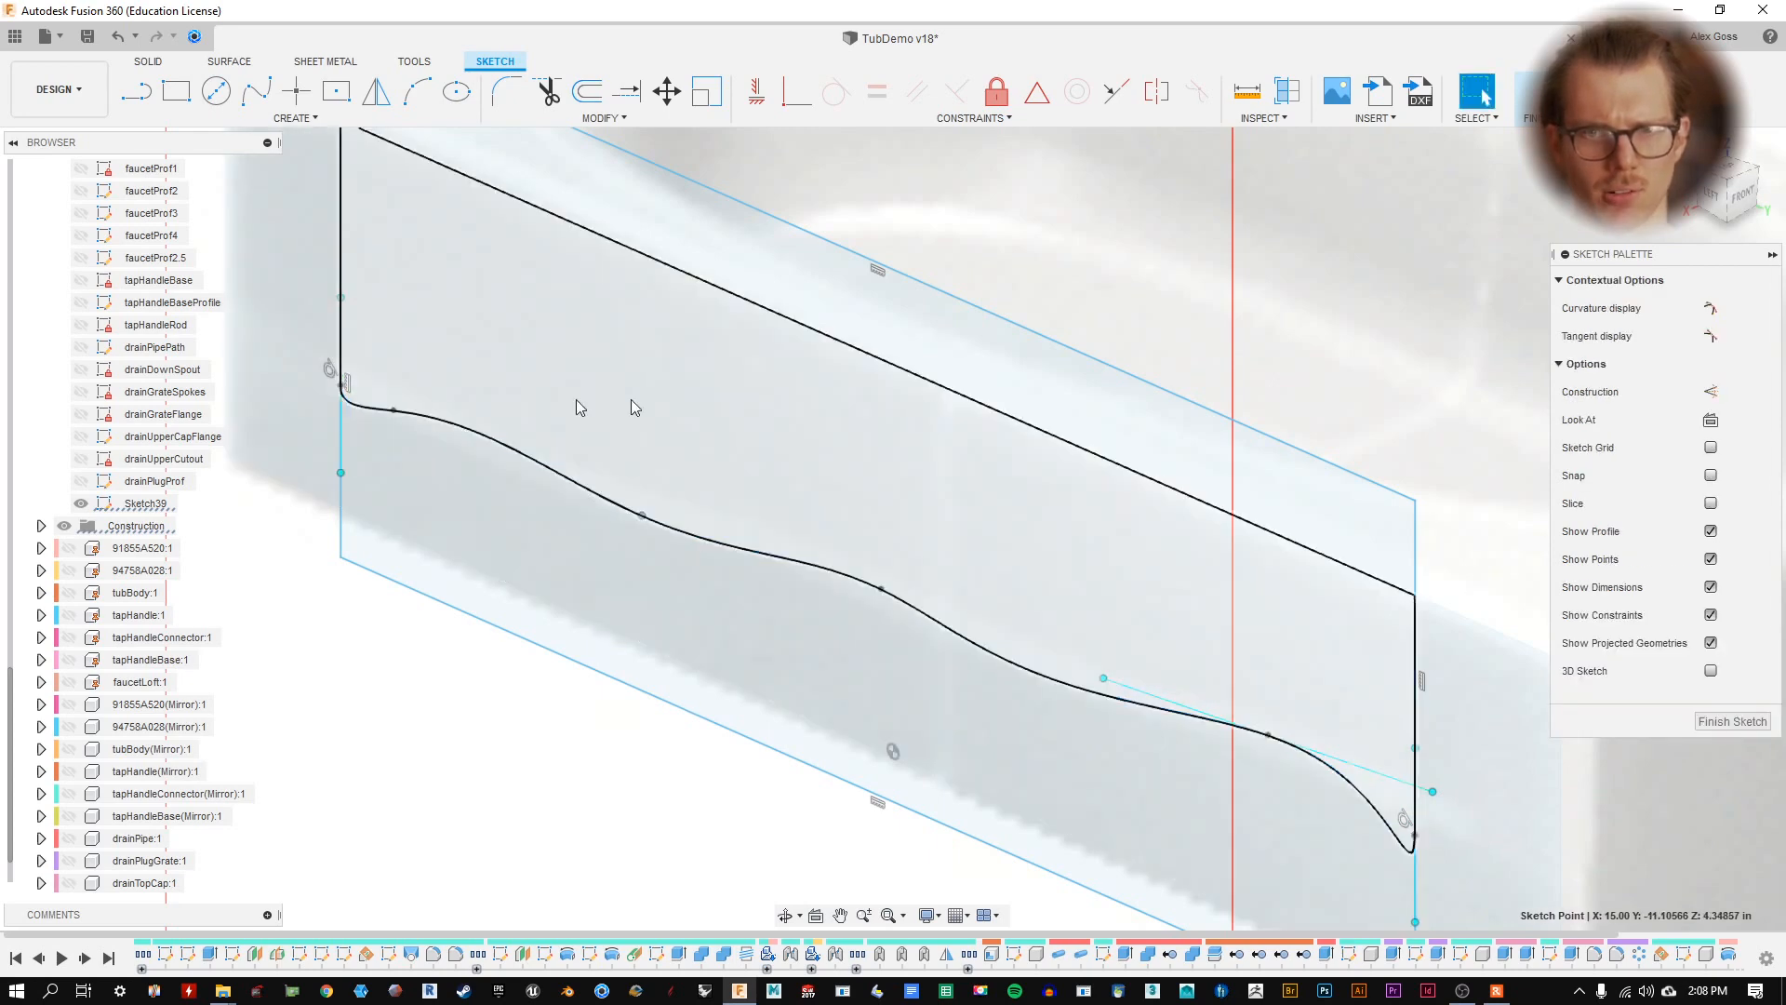
pyautogui.moveTo(632, 400); pyautogui.dragTo(611, 411, button='middle')
pyautogui.moveTo(315, 428)
pyautogui.mouseDown()
pyautogui.moveTo(345, 427)
pyautogui.moveTo(320, 437)
pyautogui.mouseUp()
pyautogui.moveTo(563, 534); pyautogui.dragTo(558, 536)
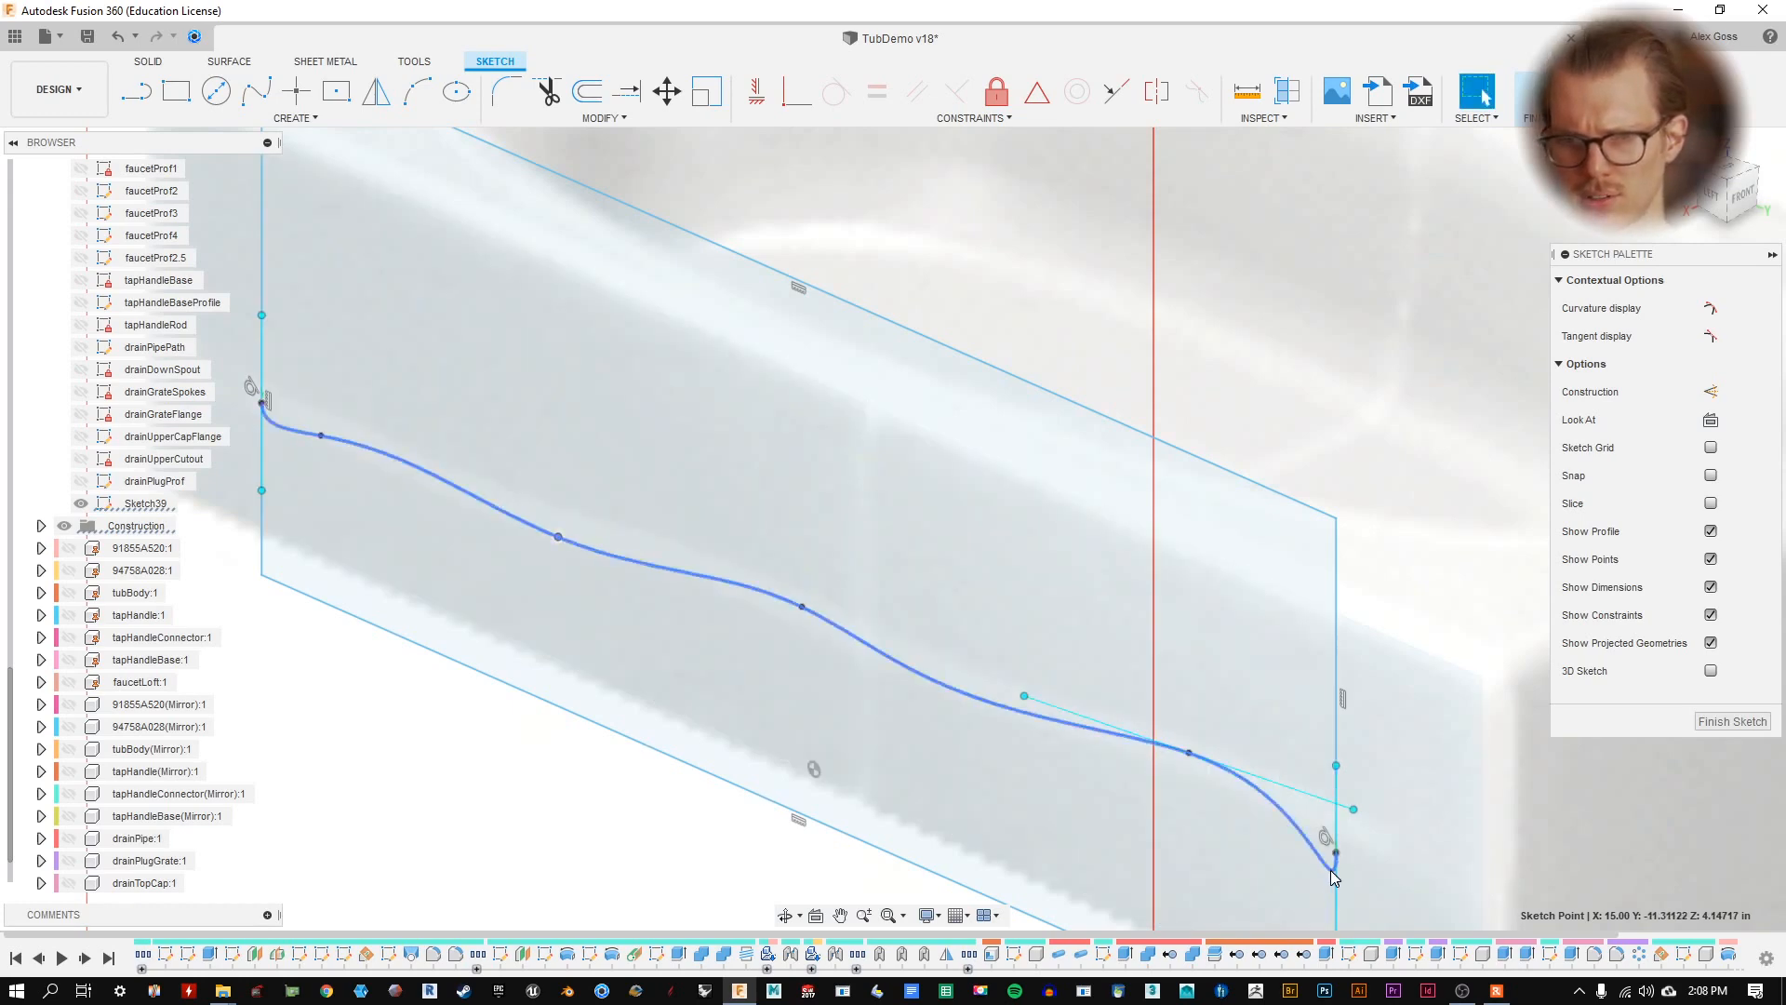
# - Shorten the spline's endpoint tangent handle along the vertical edge at the front corner
pyautogui.scroll(4, 1335, 877)
pyautogui.click(1136, 647)
pyautogui.scroll(3, 1152, 668)
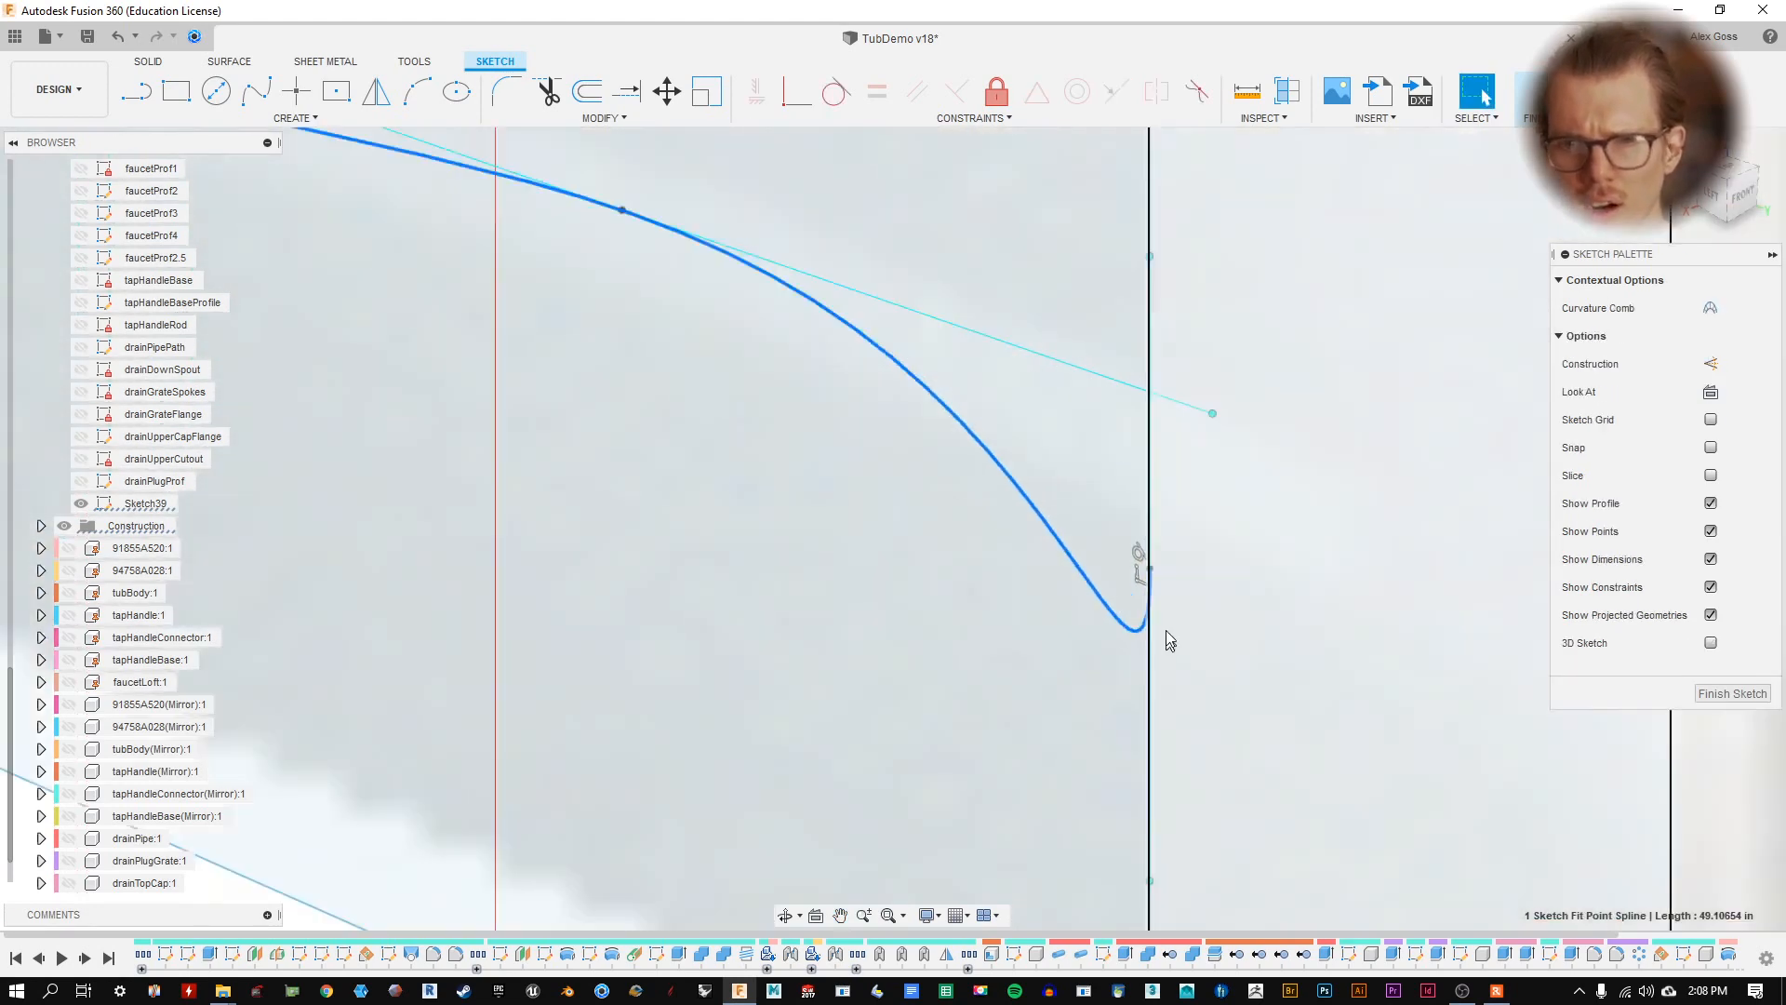
pyautogui.click(1150, 571)
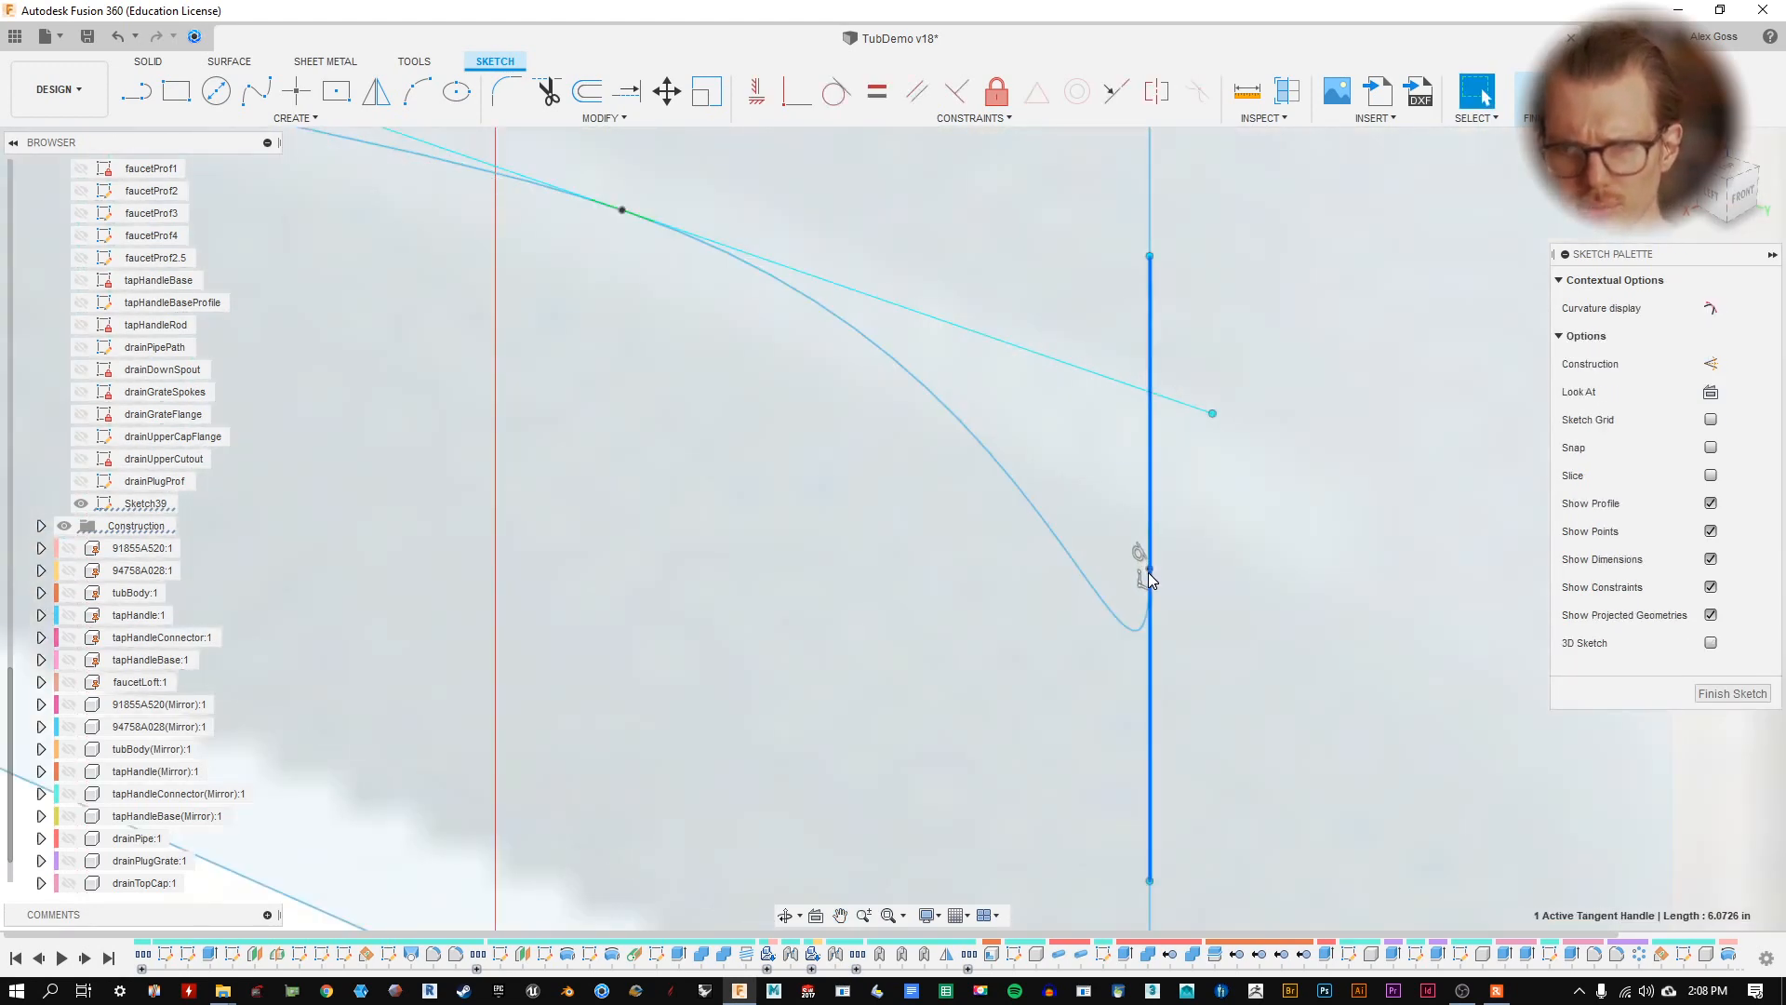
pyautogui.moveTo(1153, 884)
pyautogui.mouseDown()
pyautogui.moveTo(1180, 653)
pyautogui.moveTo(1143, 886)
pyautogui.mouseUp()
pyautogui.scroll(-4, 984, 583)
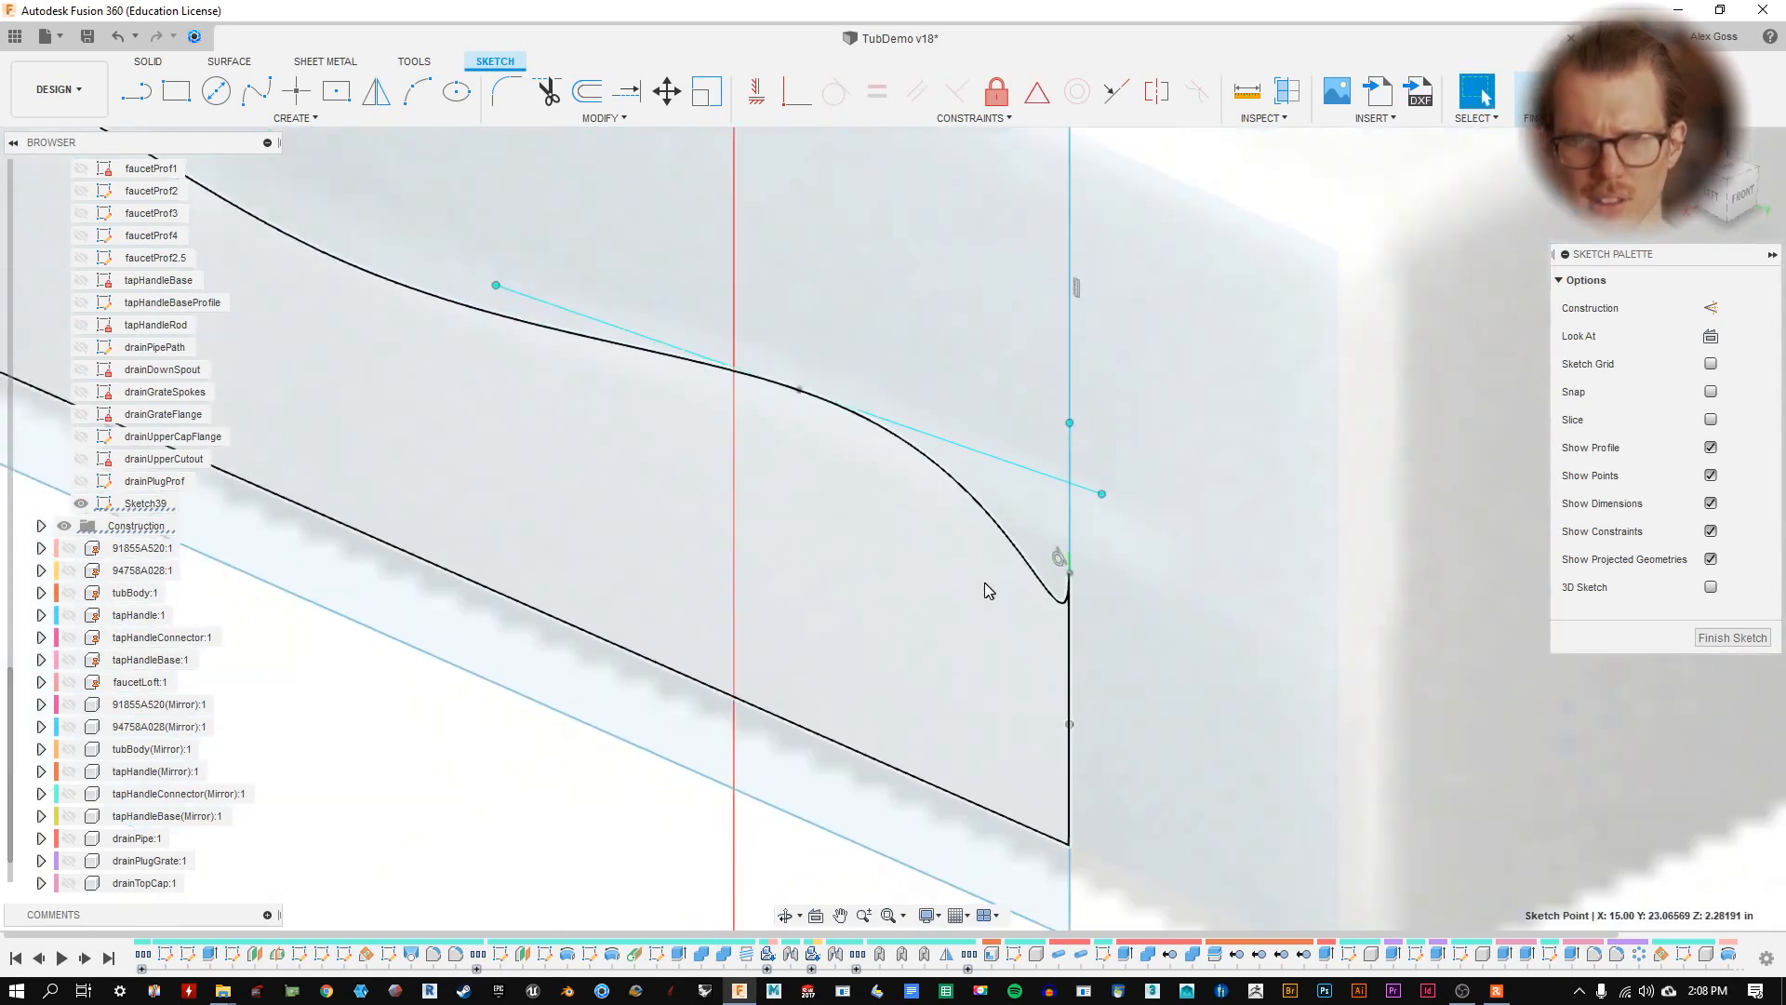
# - Move the spline's interior fit point nearest the front corner further along the curve towards the faucet end
pyautogui.moveTo(653, 457); pyautogui.dragTo(900, 613, button='middle')
pyautogui.moveTo(1046, 542); pyautogui.dragTo(943, 524)
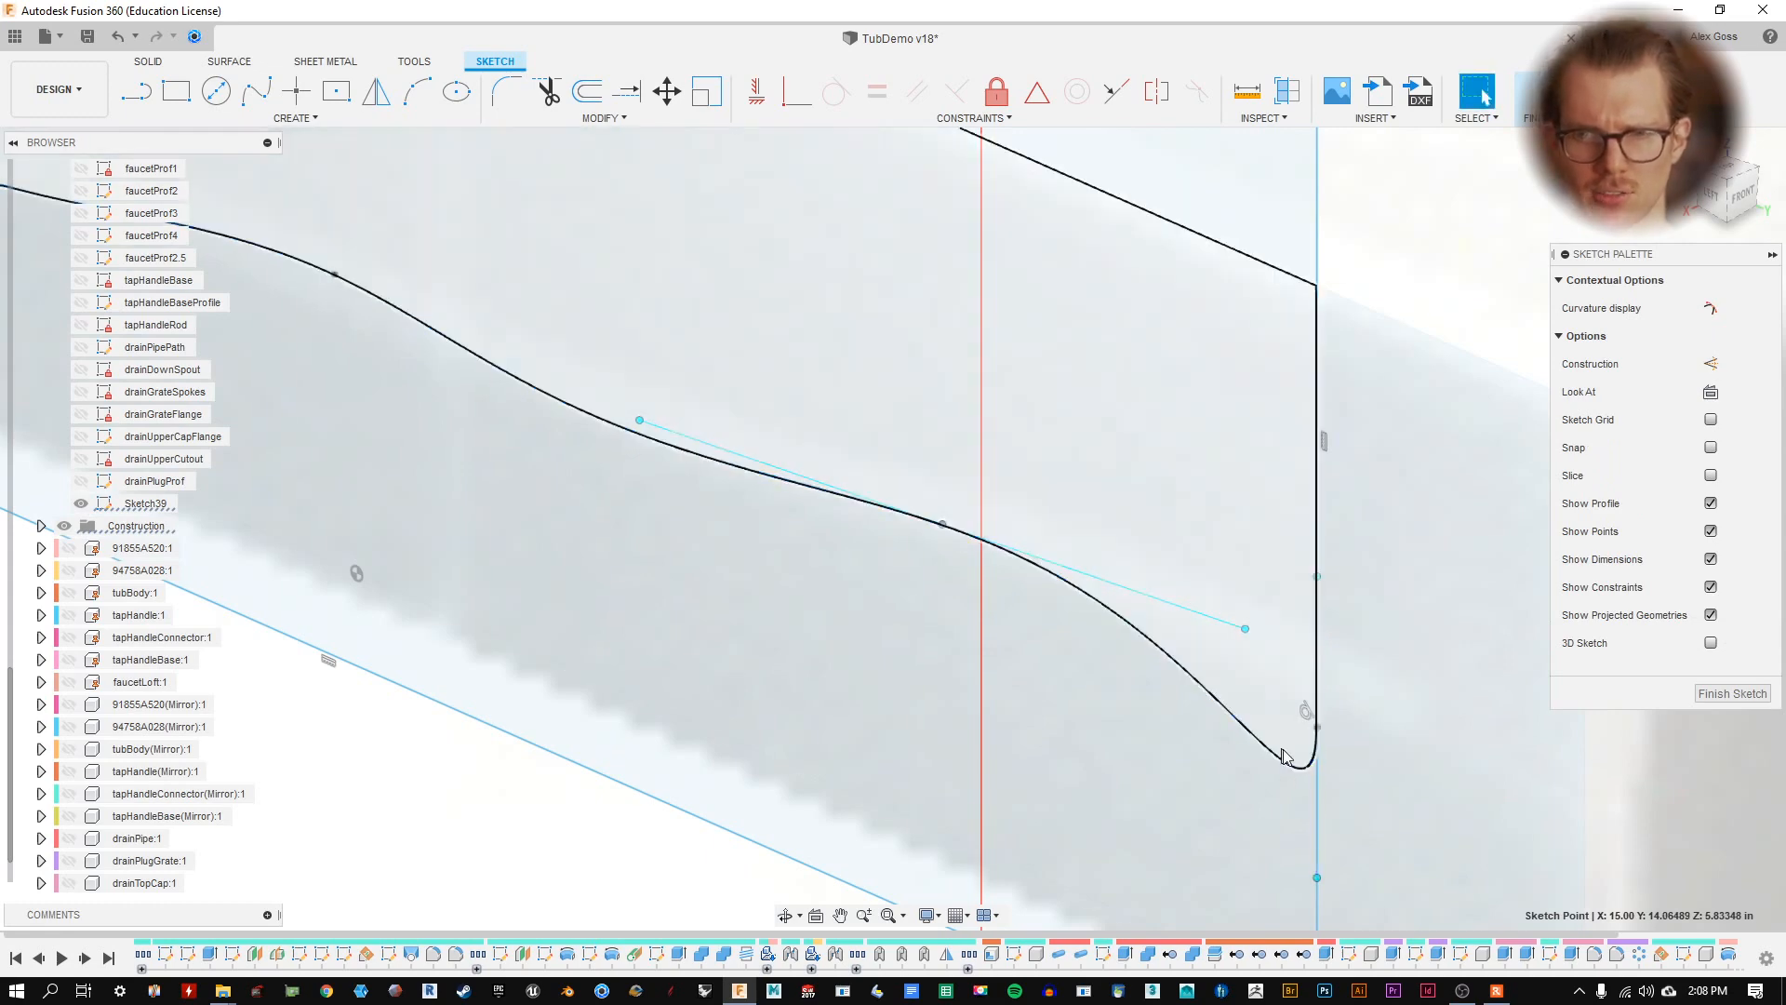
pyautogui.moveTo(1028, 528); pyautogui.dragTo(1218, 618, button='middle')
pyautogui.moveTo(1132, 615); pyautogui.dragTo(1029, 565)
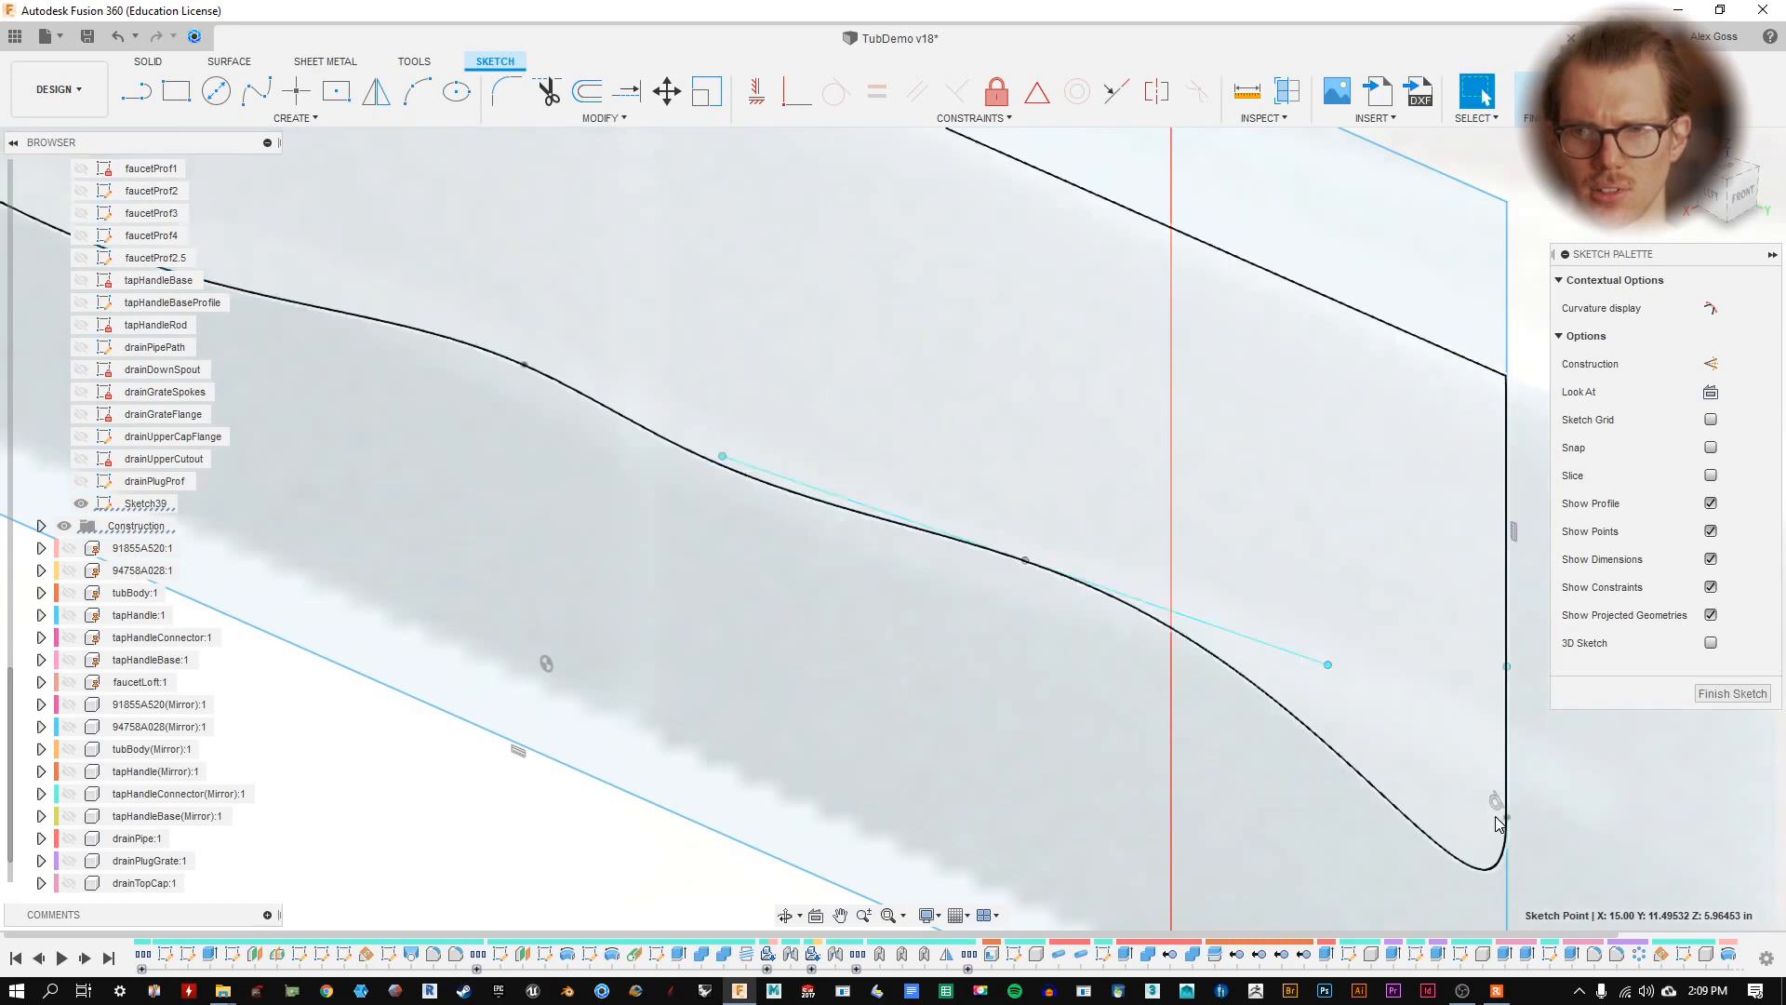
# - Raise the spline's front-corner endpoint along its vertical edge and nudge the nearest interior fit point back towards that corner
pyautogui.moveTo(1510, 818)
pyautogui.mouseDown()
pyautogui.moveTo(1534, 718)
pyautogui.moveTo(1508, 699)
pyautogui.mouseUp()
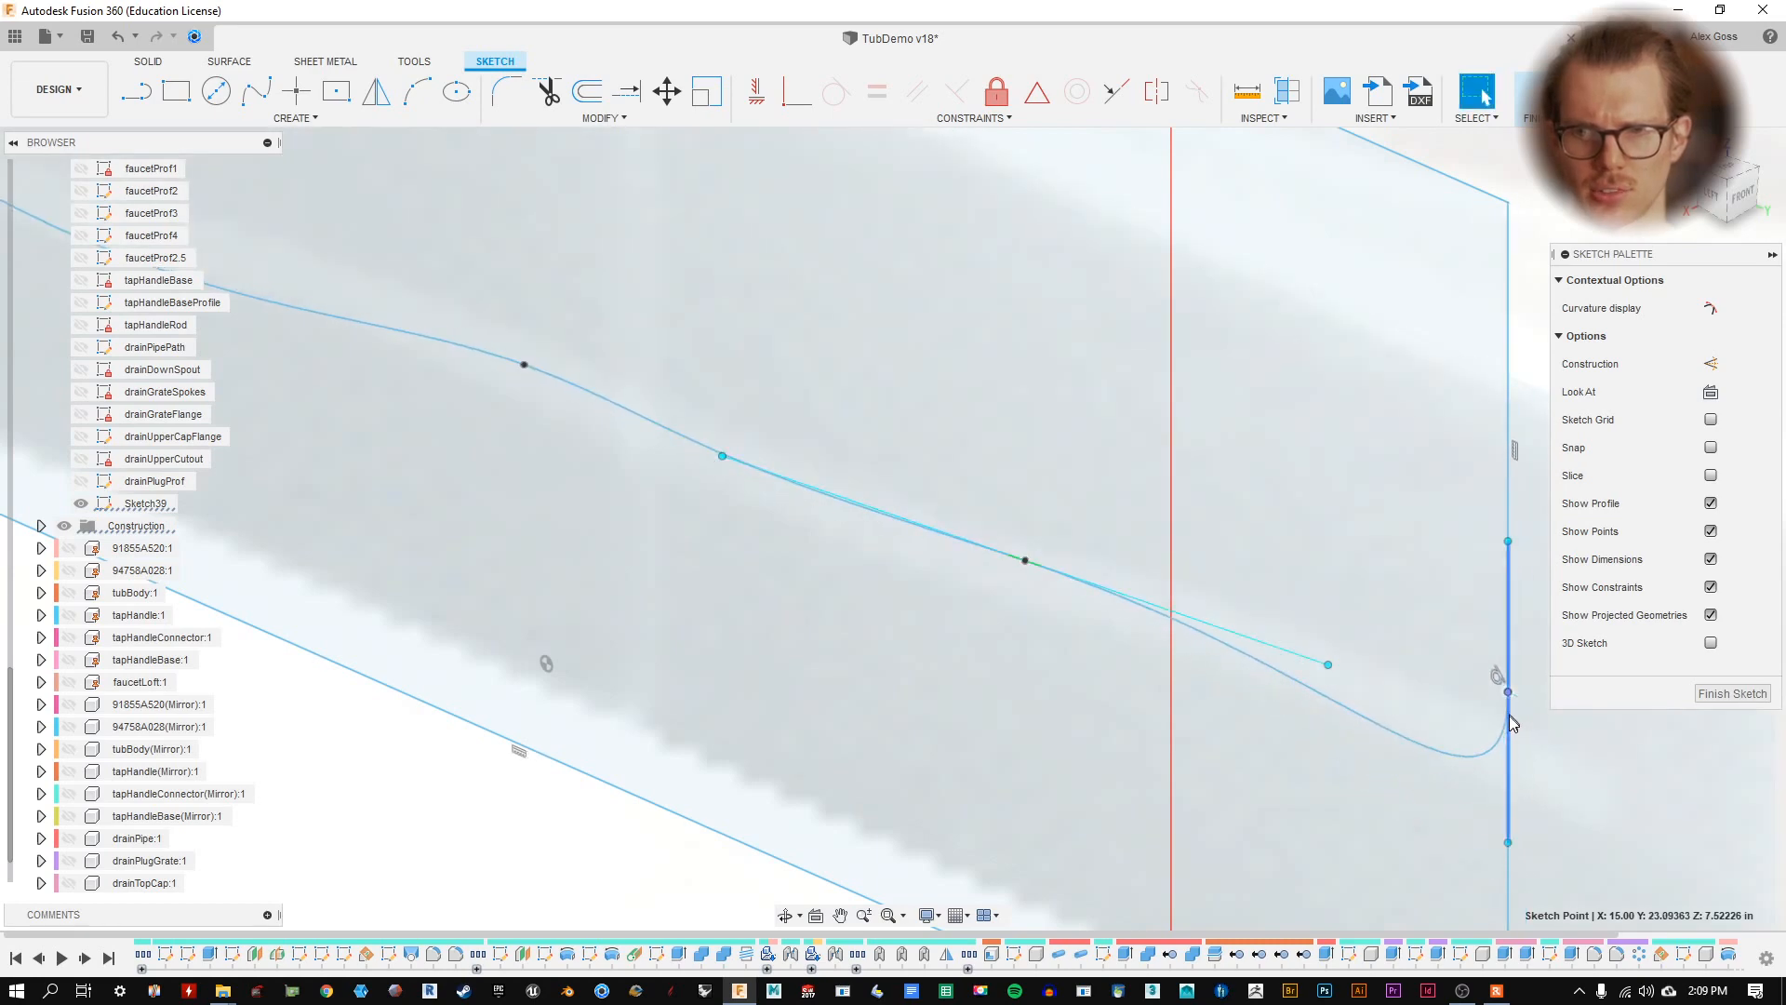
pyautogui.scroll(-4, 1508, 707)
pyautogui.moveTo(1642, 849); pyautogui.dragTo(1459, 817, button='middle')
pyautogui.moveTo(1316, 686); pyautogui.dragTo(1375, 681)
# - Try adjusting the spline's faucet-end tangent handle along the rectangle's vertical edge, and undo the change
pyautogui.moveTo(654, 401); pyautogui.dragTo(824, 545, button='middle')
pyautogui.moveTo(582, 411); pyautogui.dragTo(581, 409)
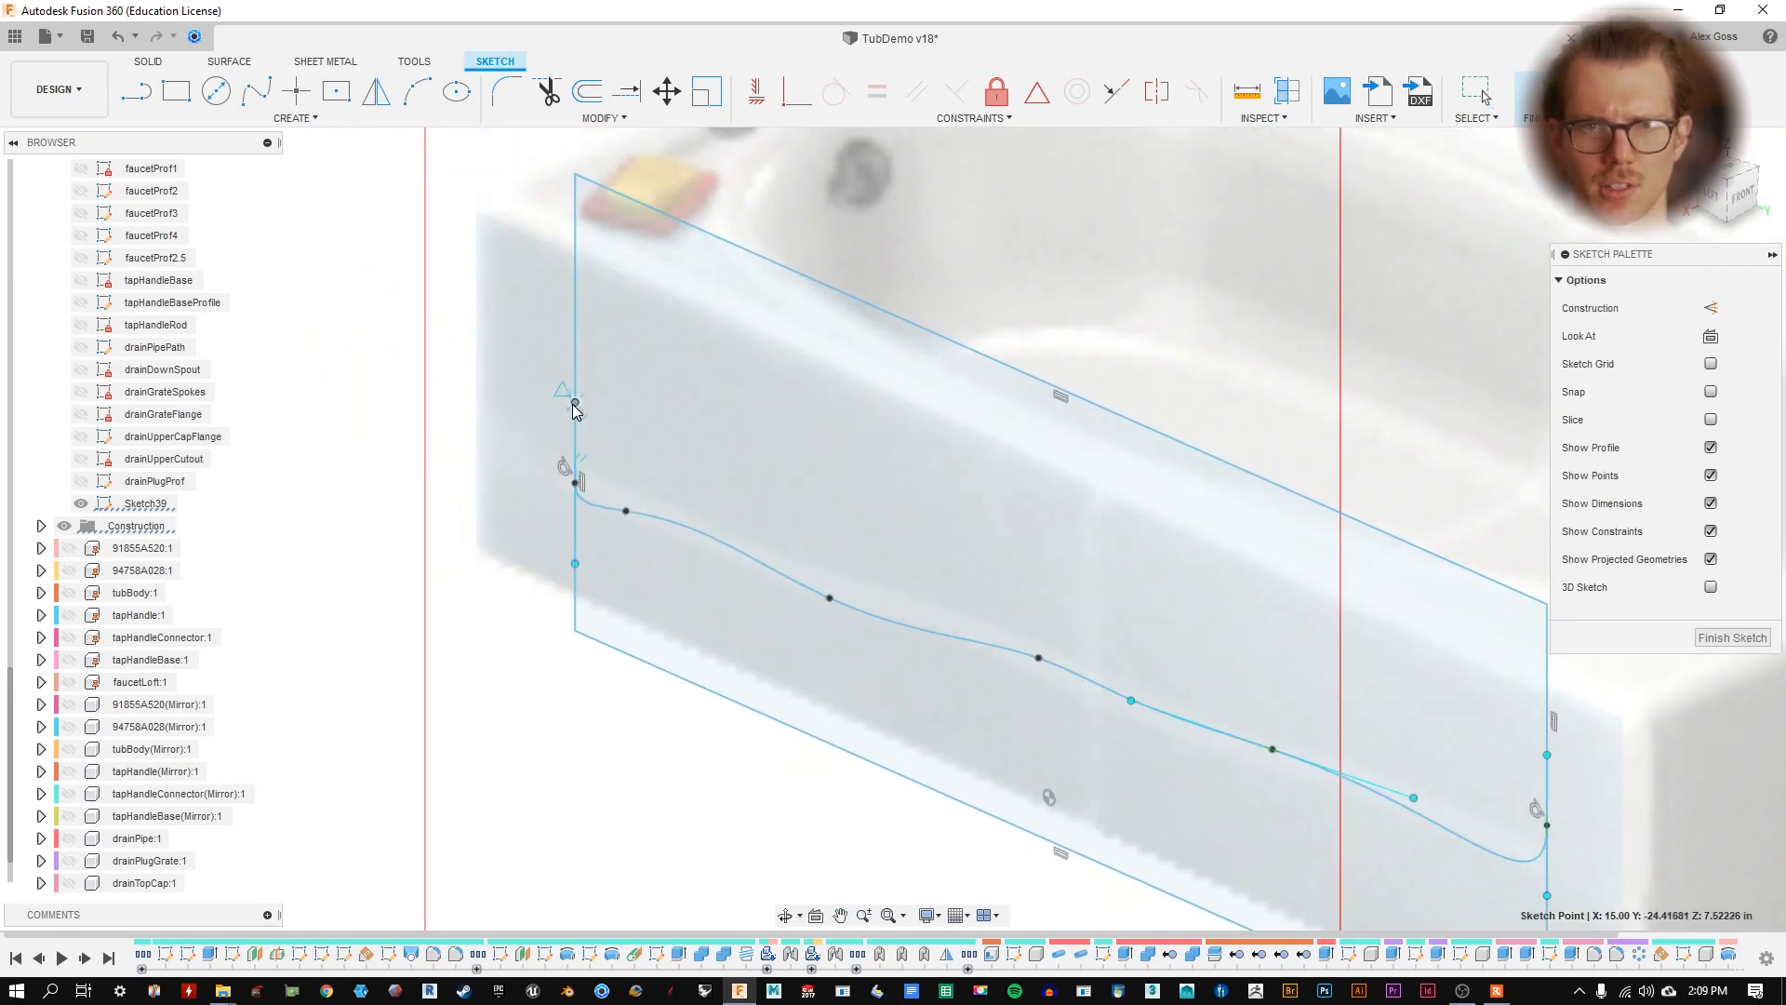
pyautogui.scroll(-3, 784, 553)
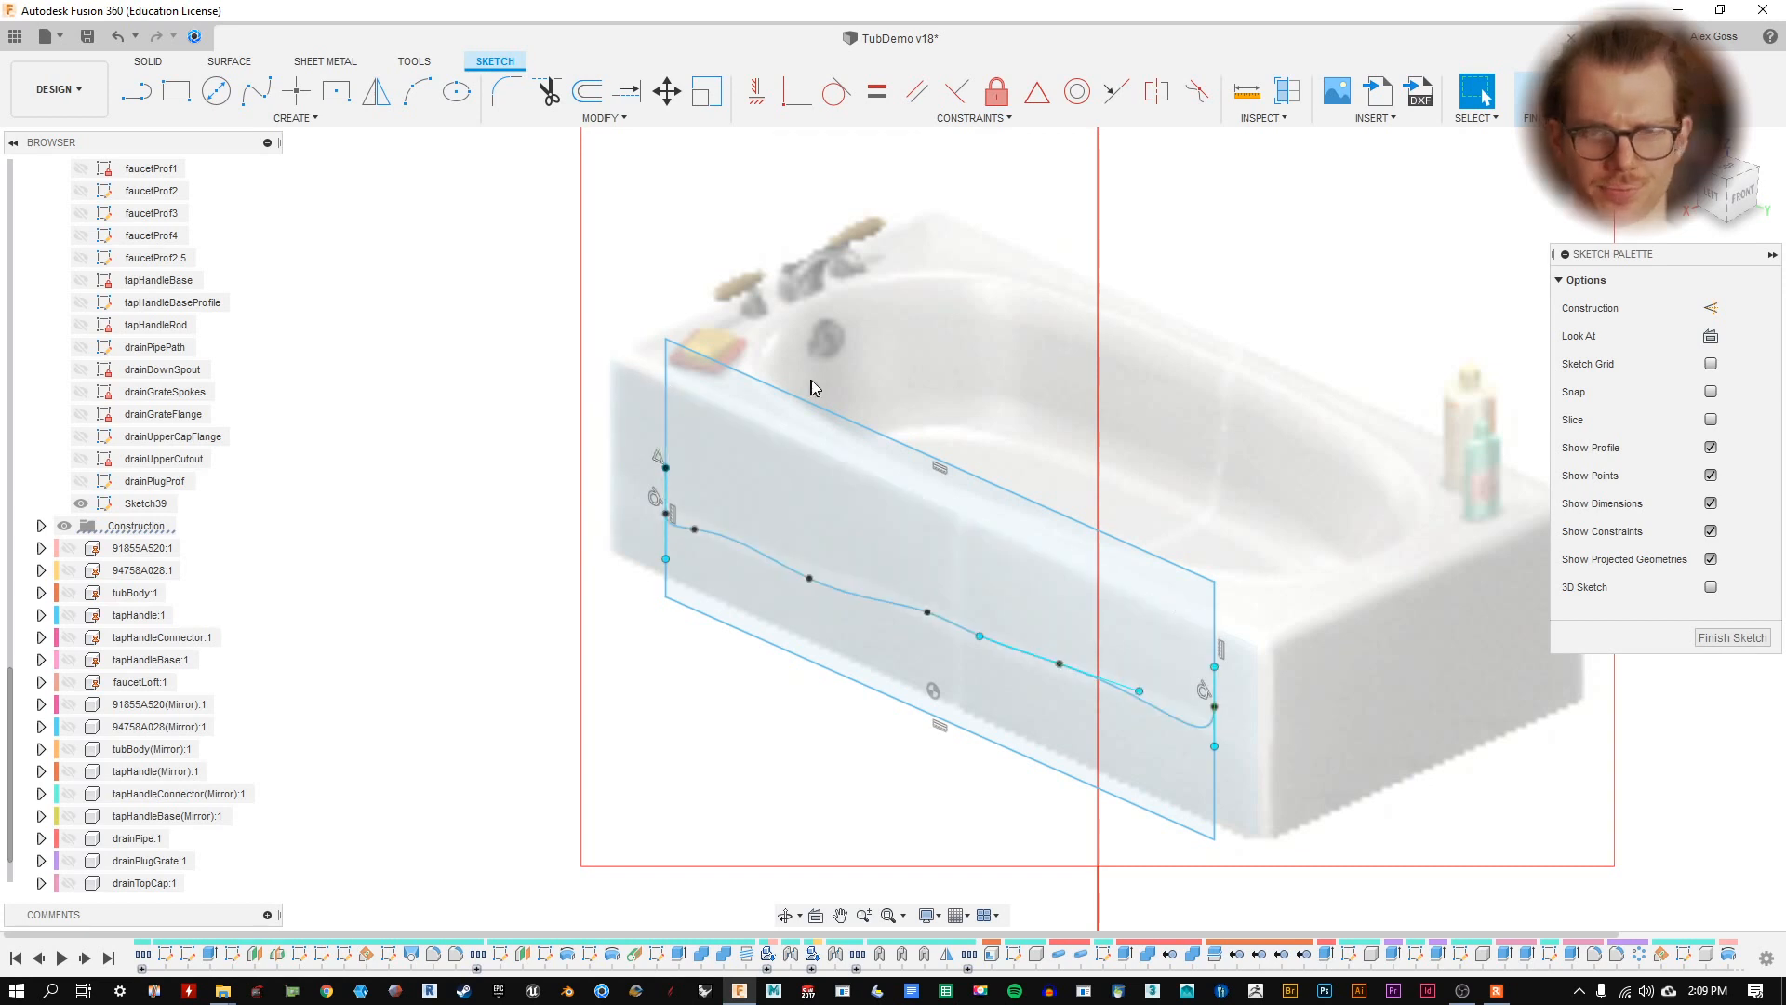
pyautogui.hotkey('ctrl', 'z')
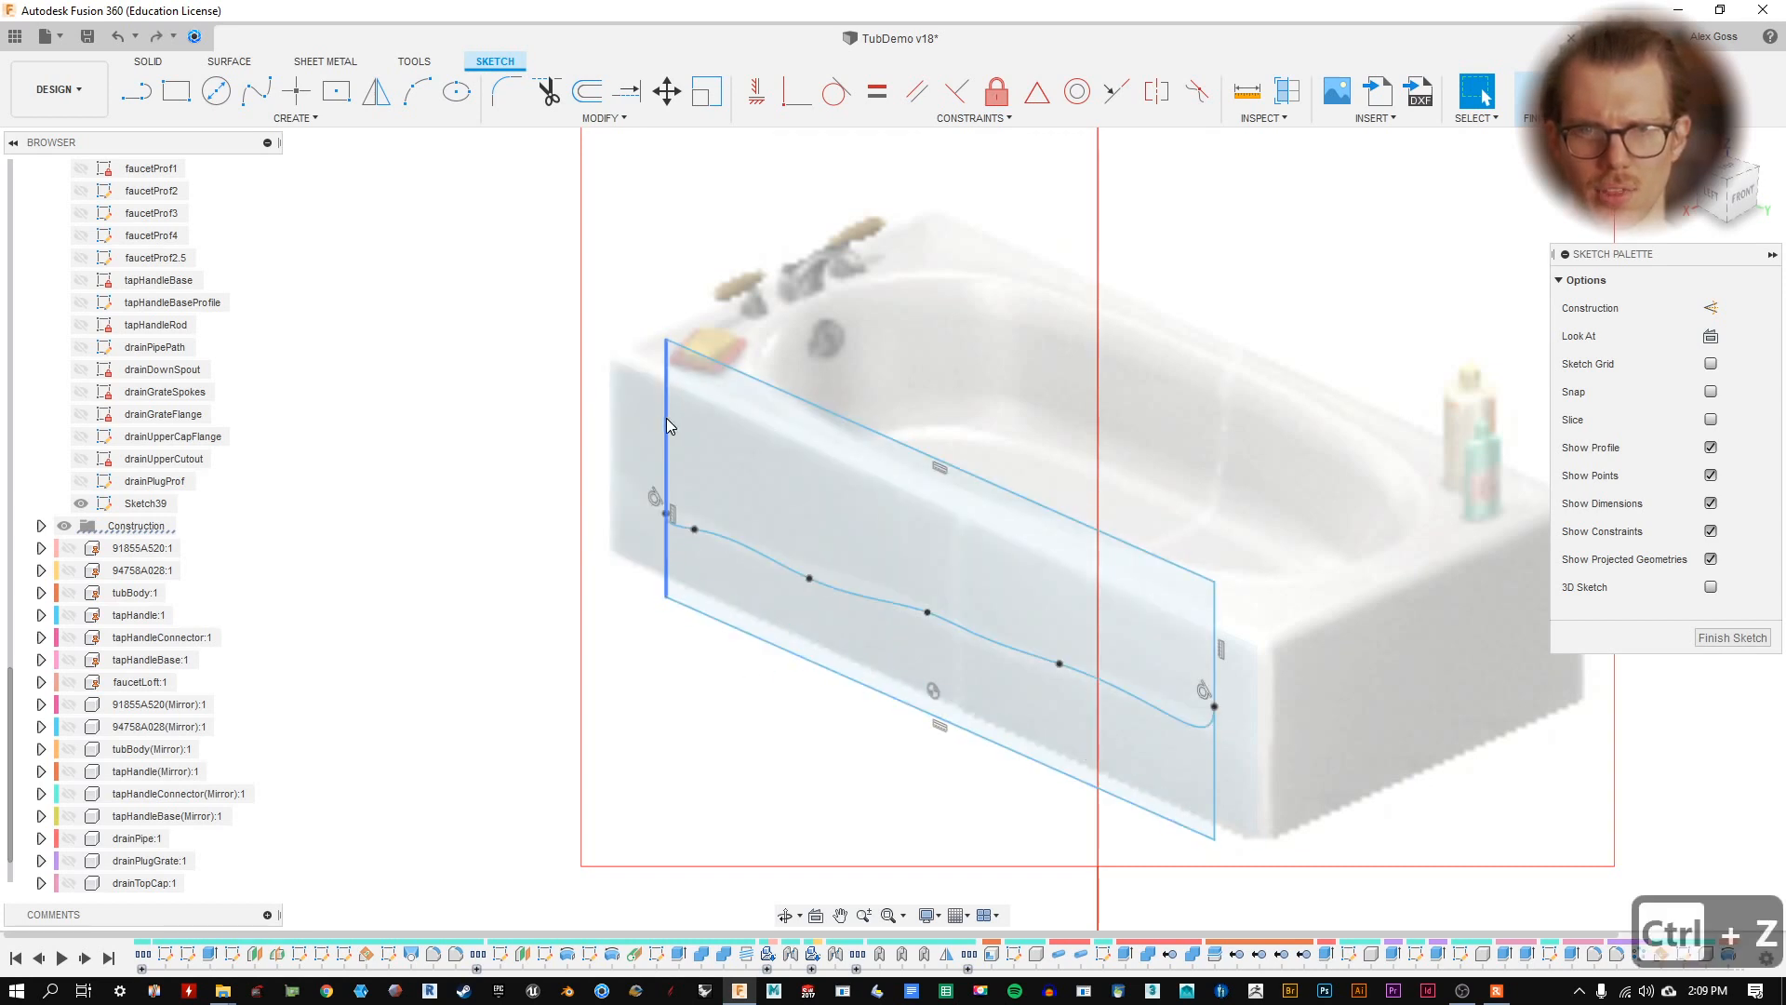
# - Raise the middle interior fit point of the spline slightly
pyautogui.click(666, 416)
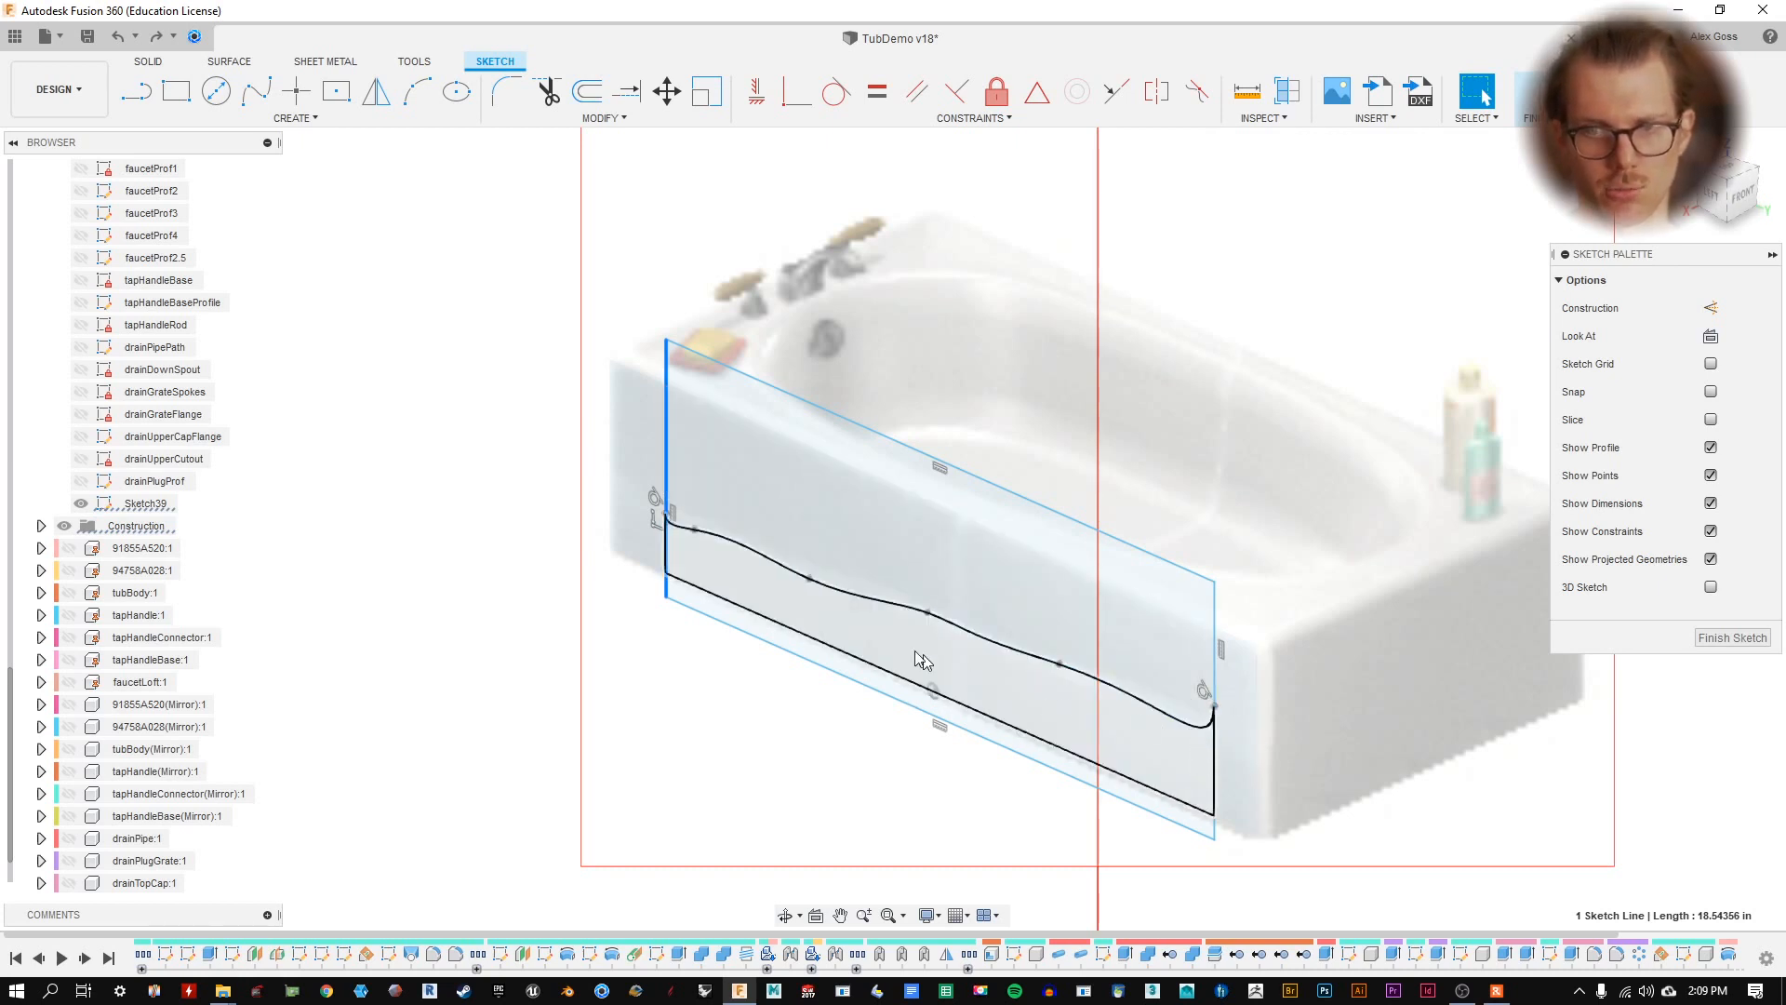
pyautogui.scroll(1, 940, 628)
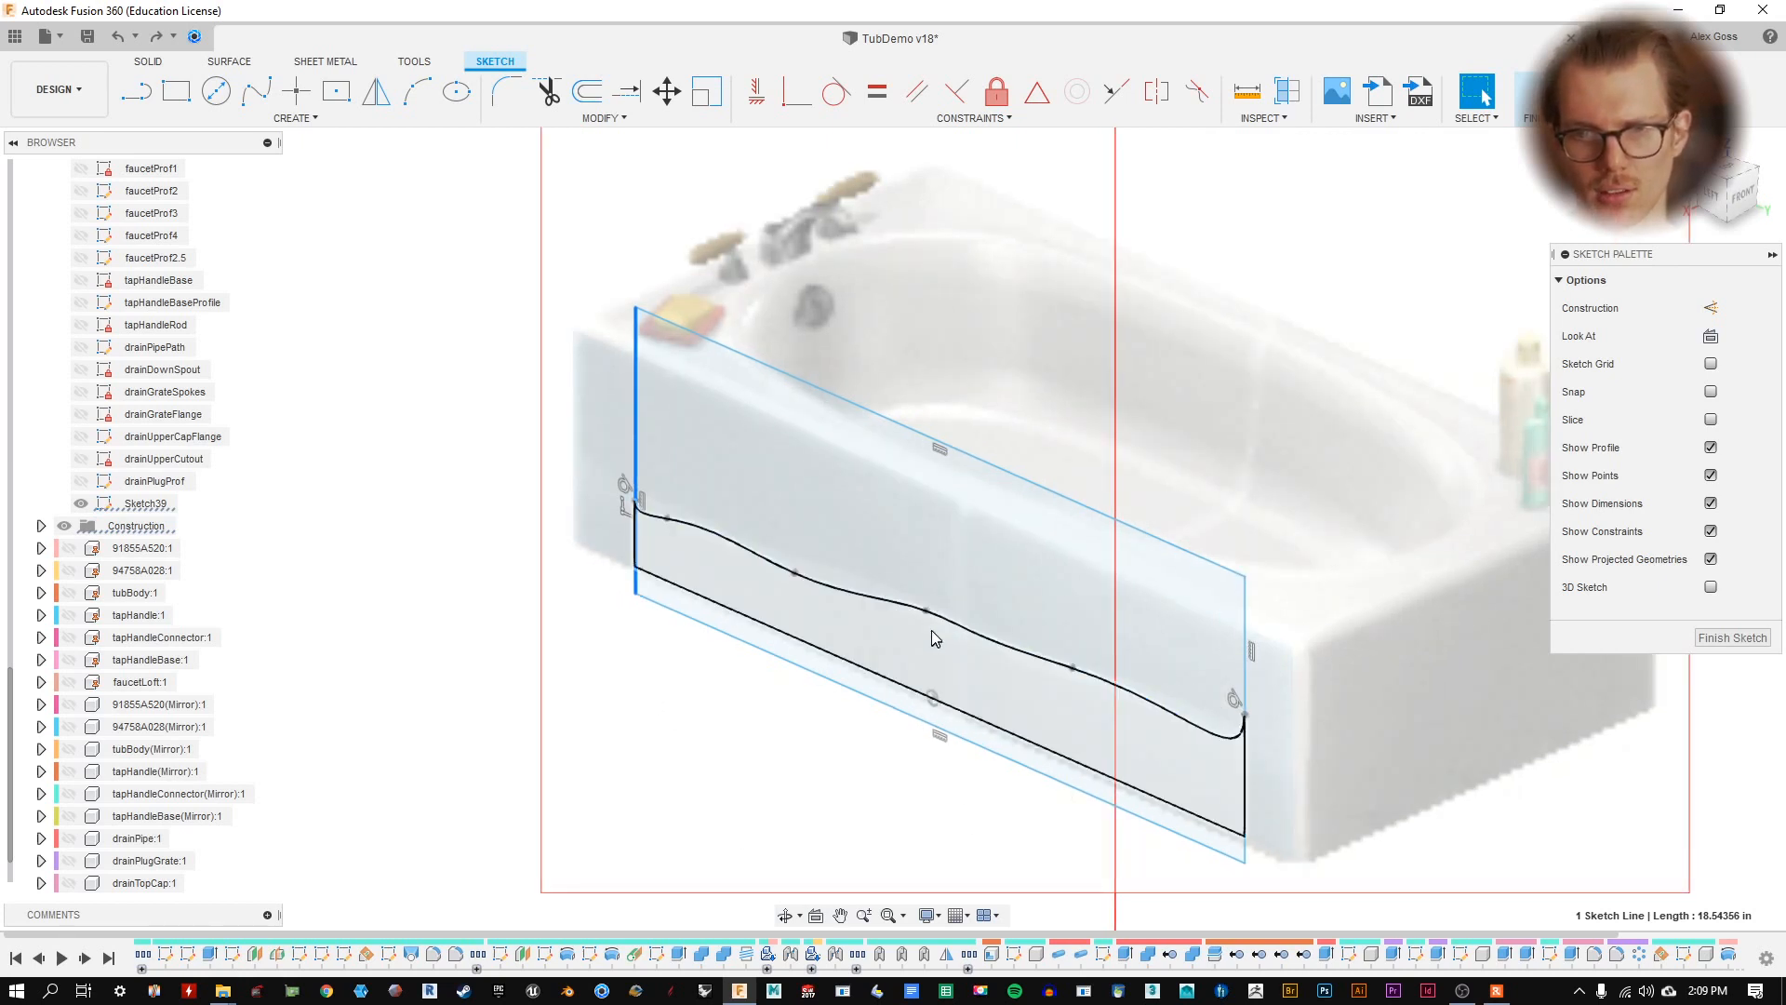
pyautogui.click(927, 611)
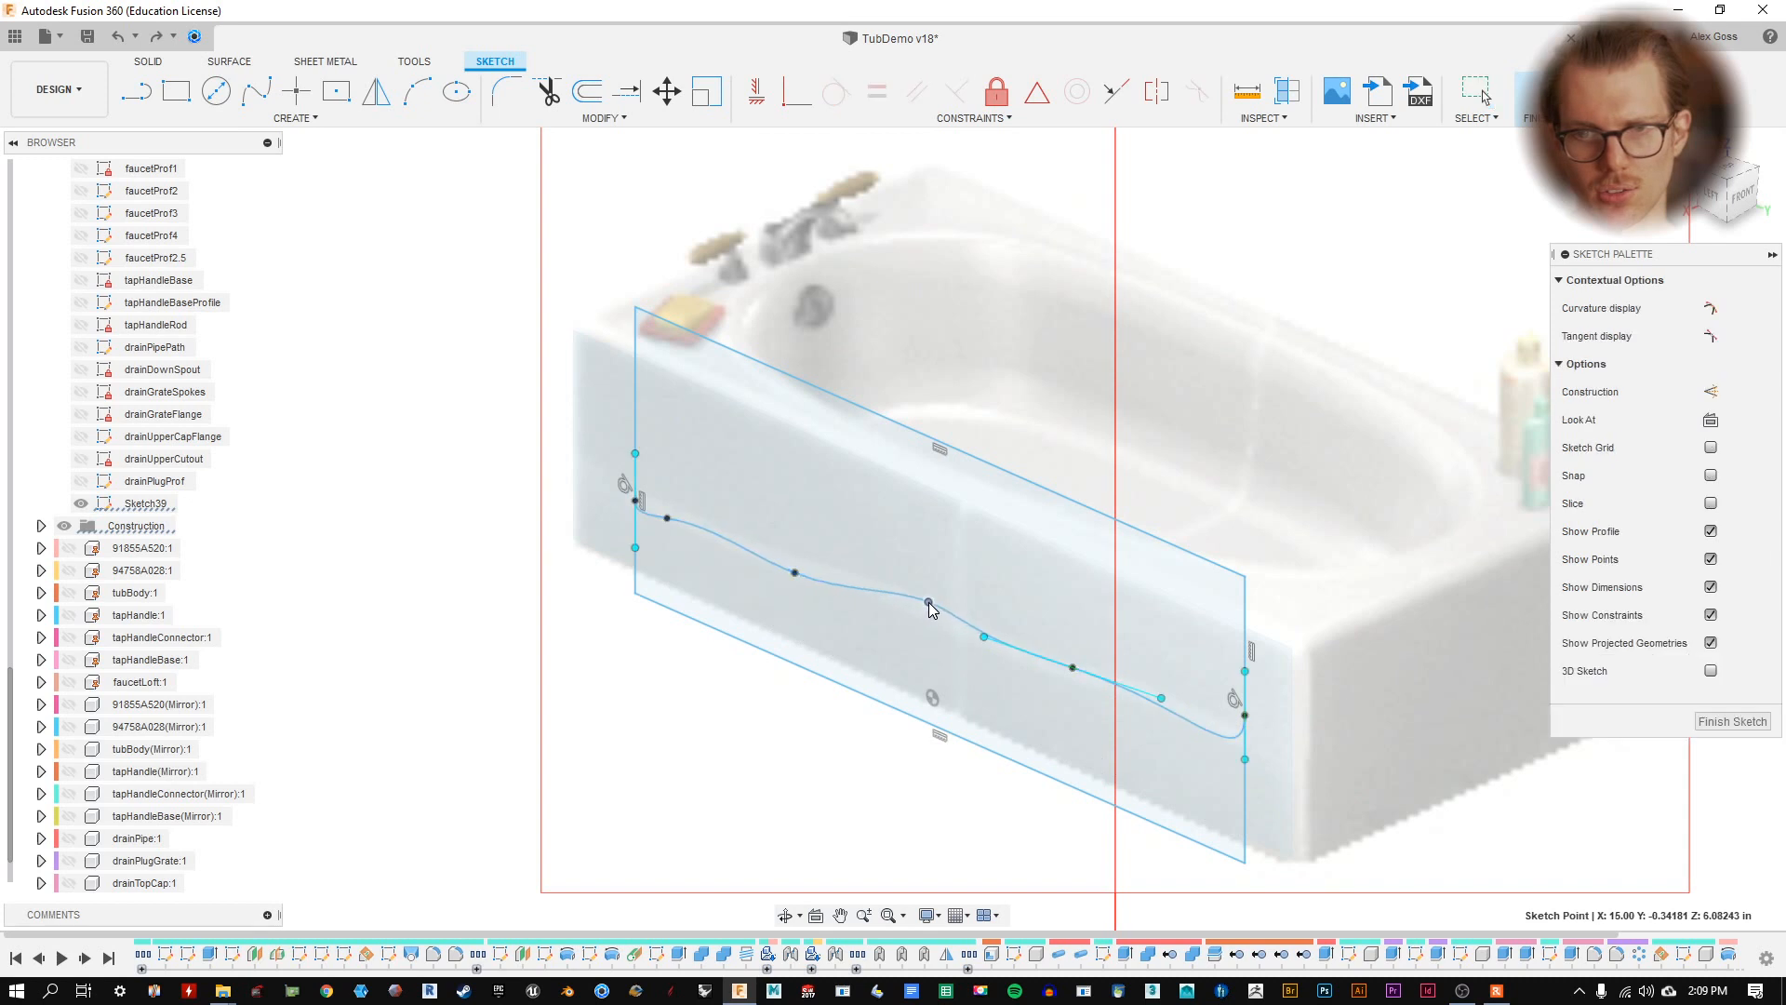
# - Raise the rectangle's upper edge well above the tub's rim and shift its lower edge slightly downwards
pyautogui.doubleClick(1245, 655)
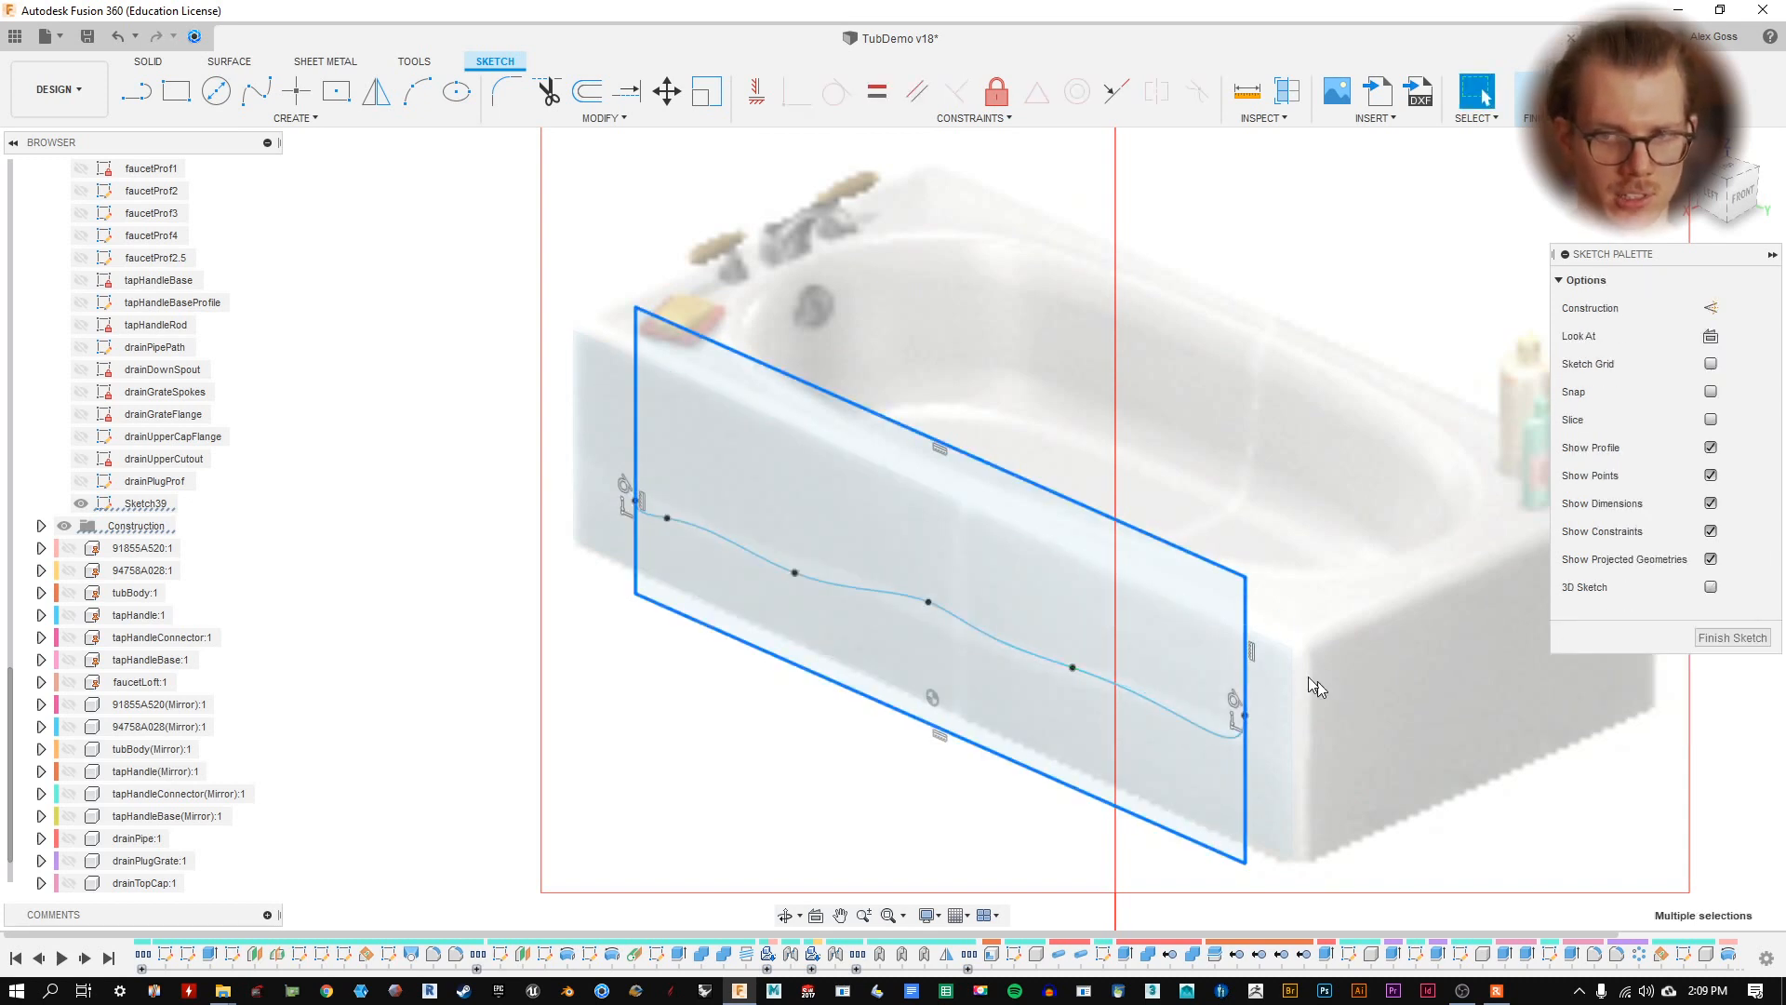
pyautogui.click(635, 409)
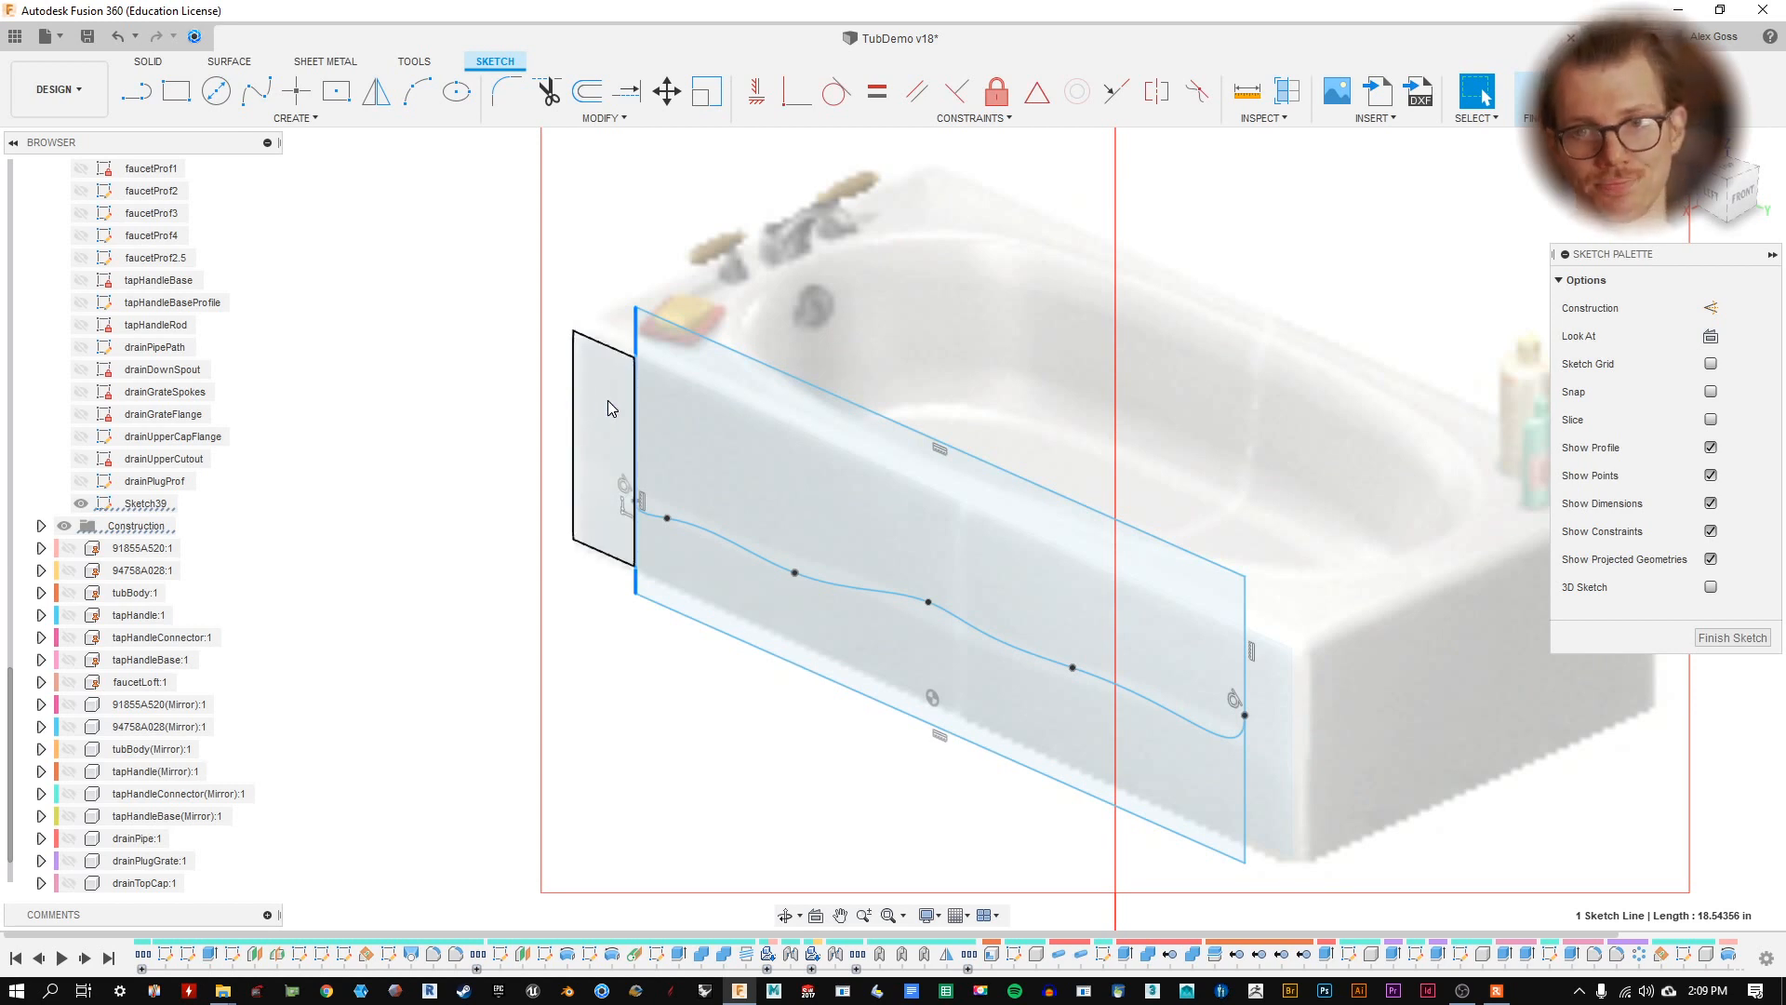
pyautogui.click(609, 408)
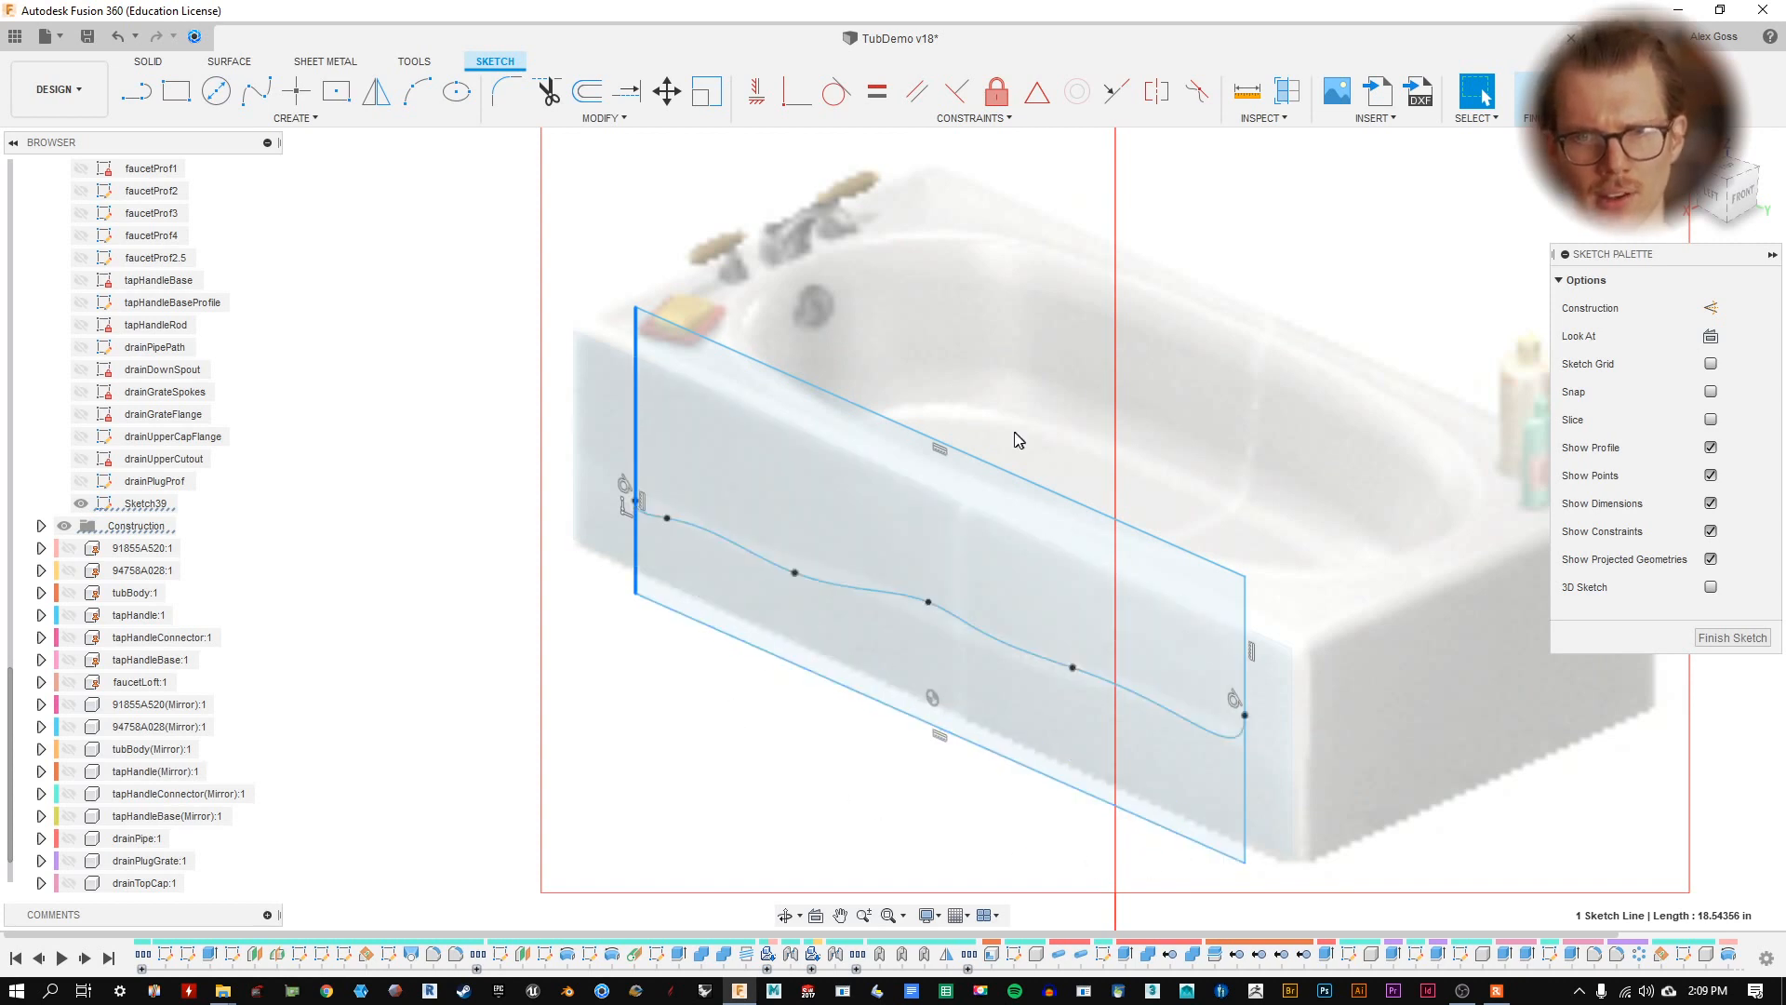
pyautogui.click(996, 472)
pyautogui.moveTo(996, 472); pyautogui.dragTo(995, 396)
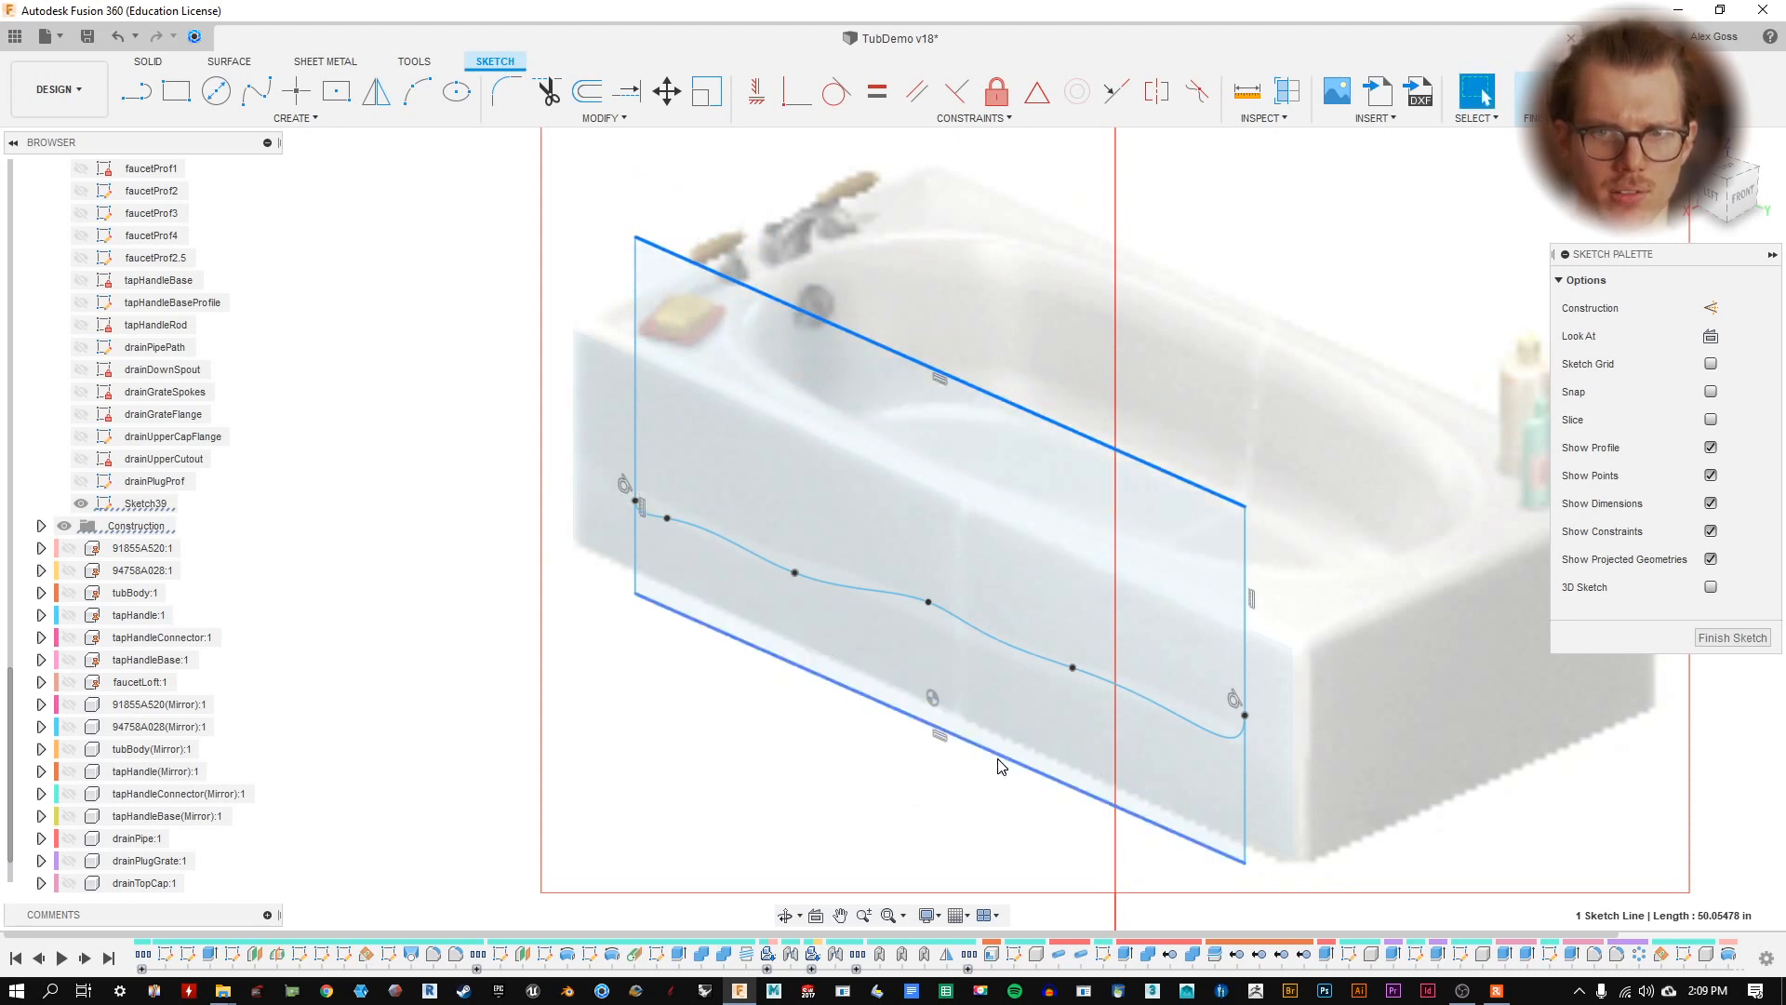
pyautogui.moveTo(983, 747)
pyautogui.mouseDown()
pyautogui.moveTo(1001, 745)
pyautogui.moveTo(997, 768)
pyautogui.mouseUp()
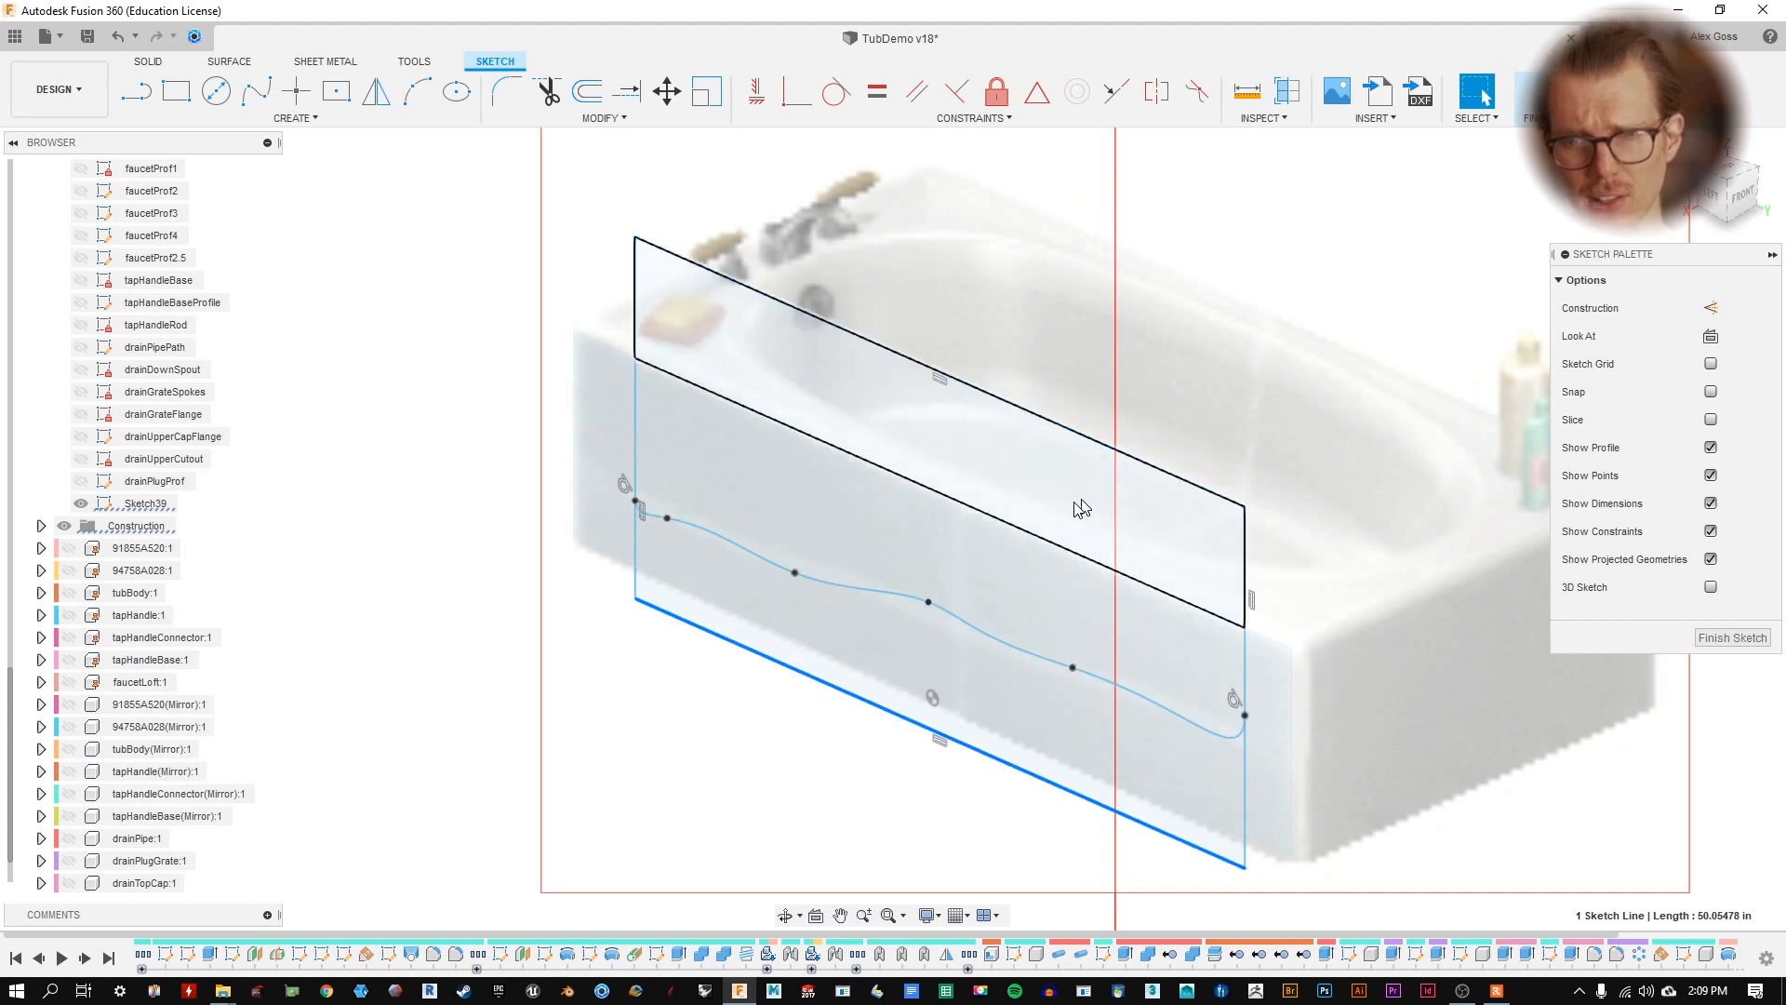
# - Examine the closed profiles by selecting the area above the spline and the area above the tub's rim, separately and together
pyautogui.click(1065, 613)
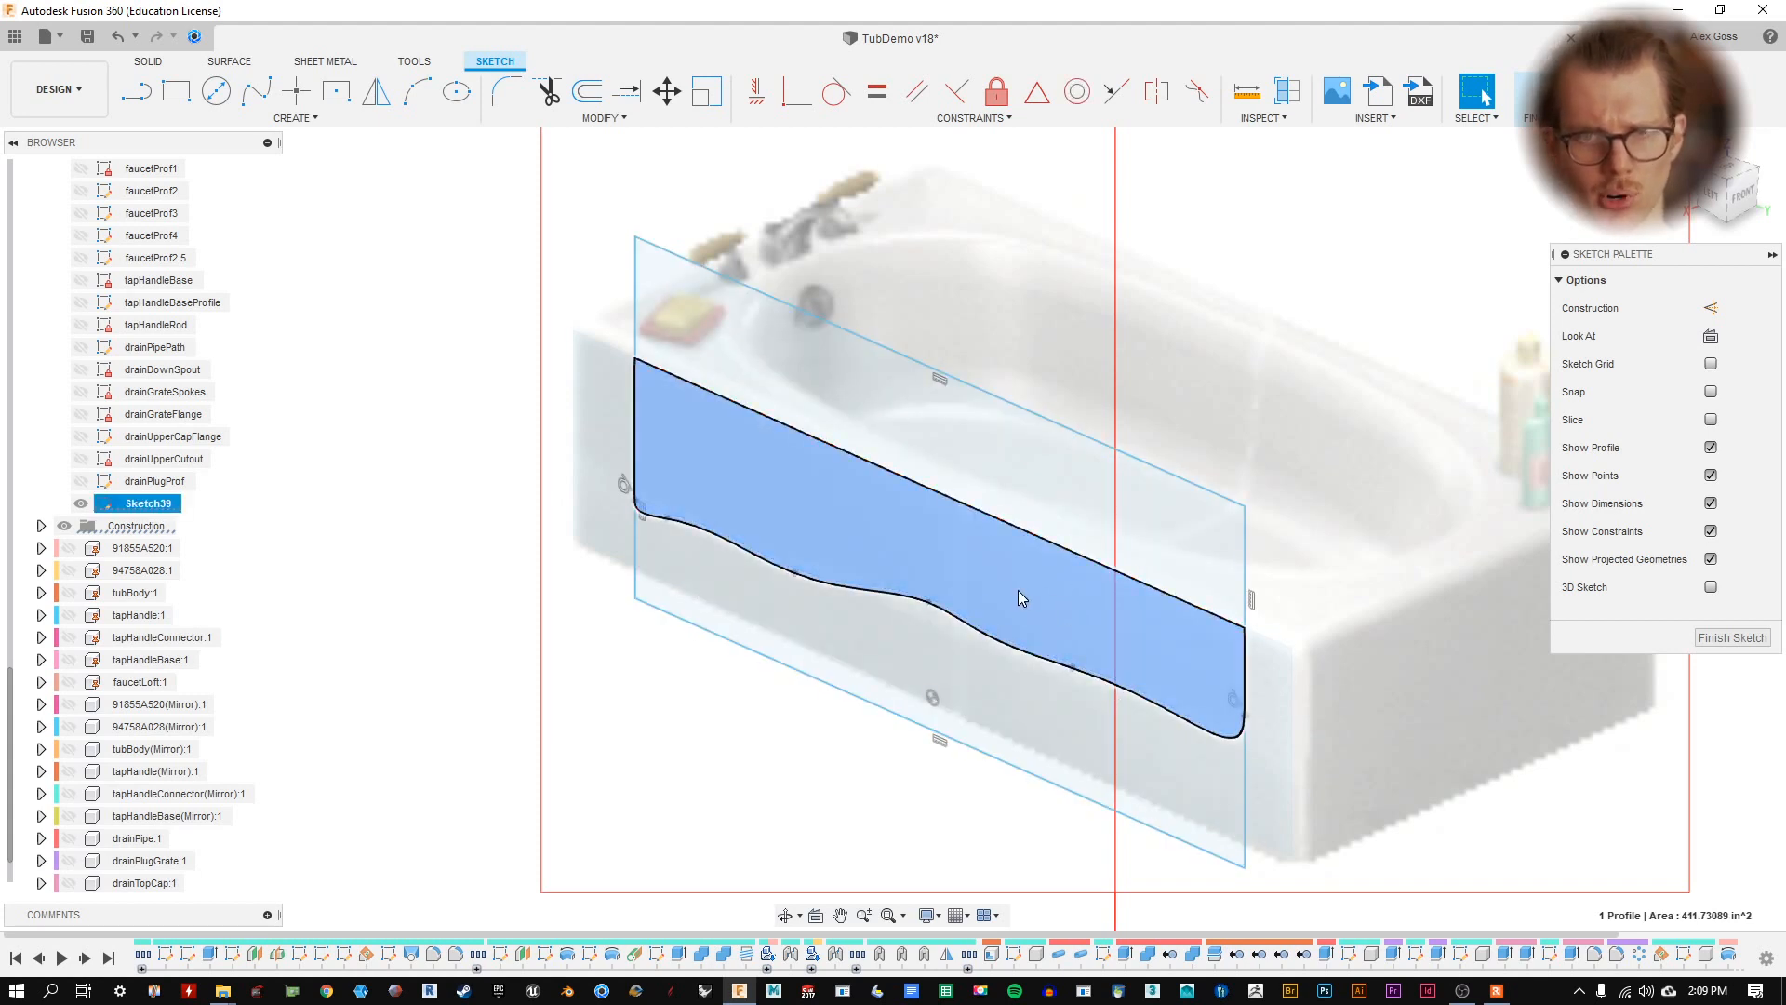
pyautogui.click(1067, 528)
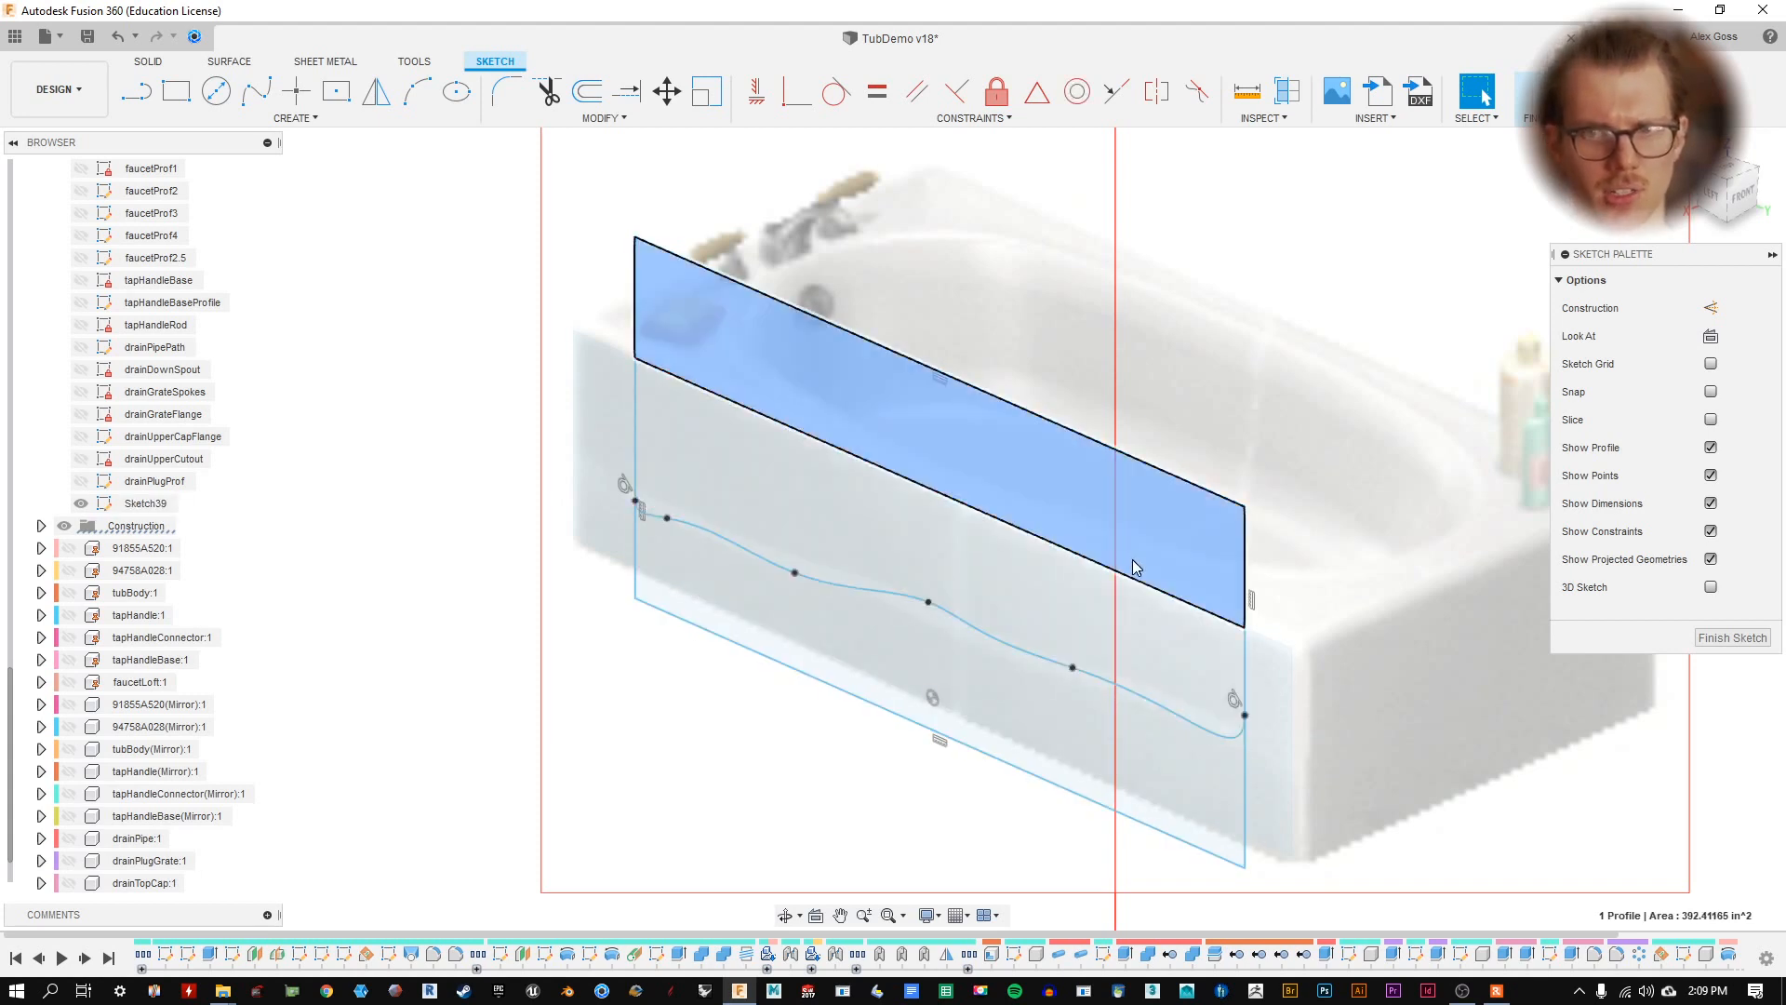
pyautogui.keyDown('shift'); pyautogui.click(1070, 560); pyautogui.keyUp('shift')
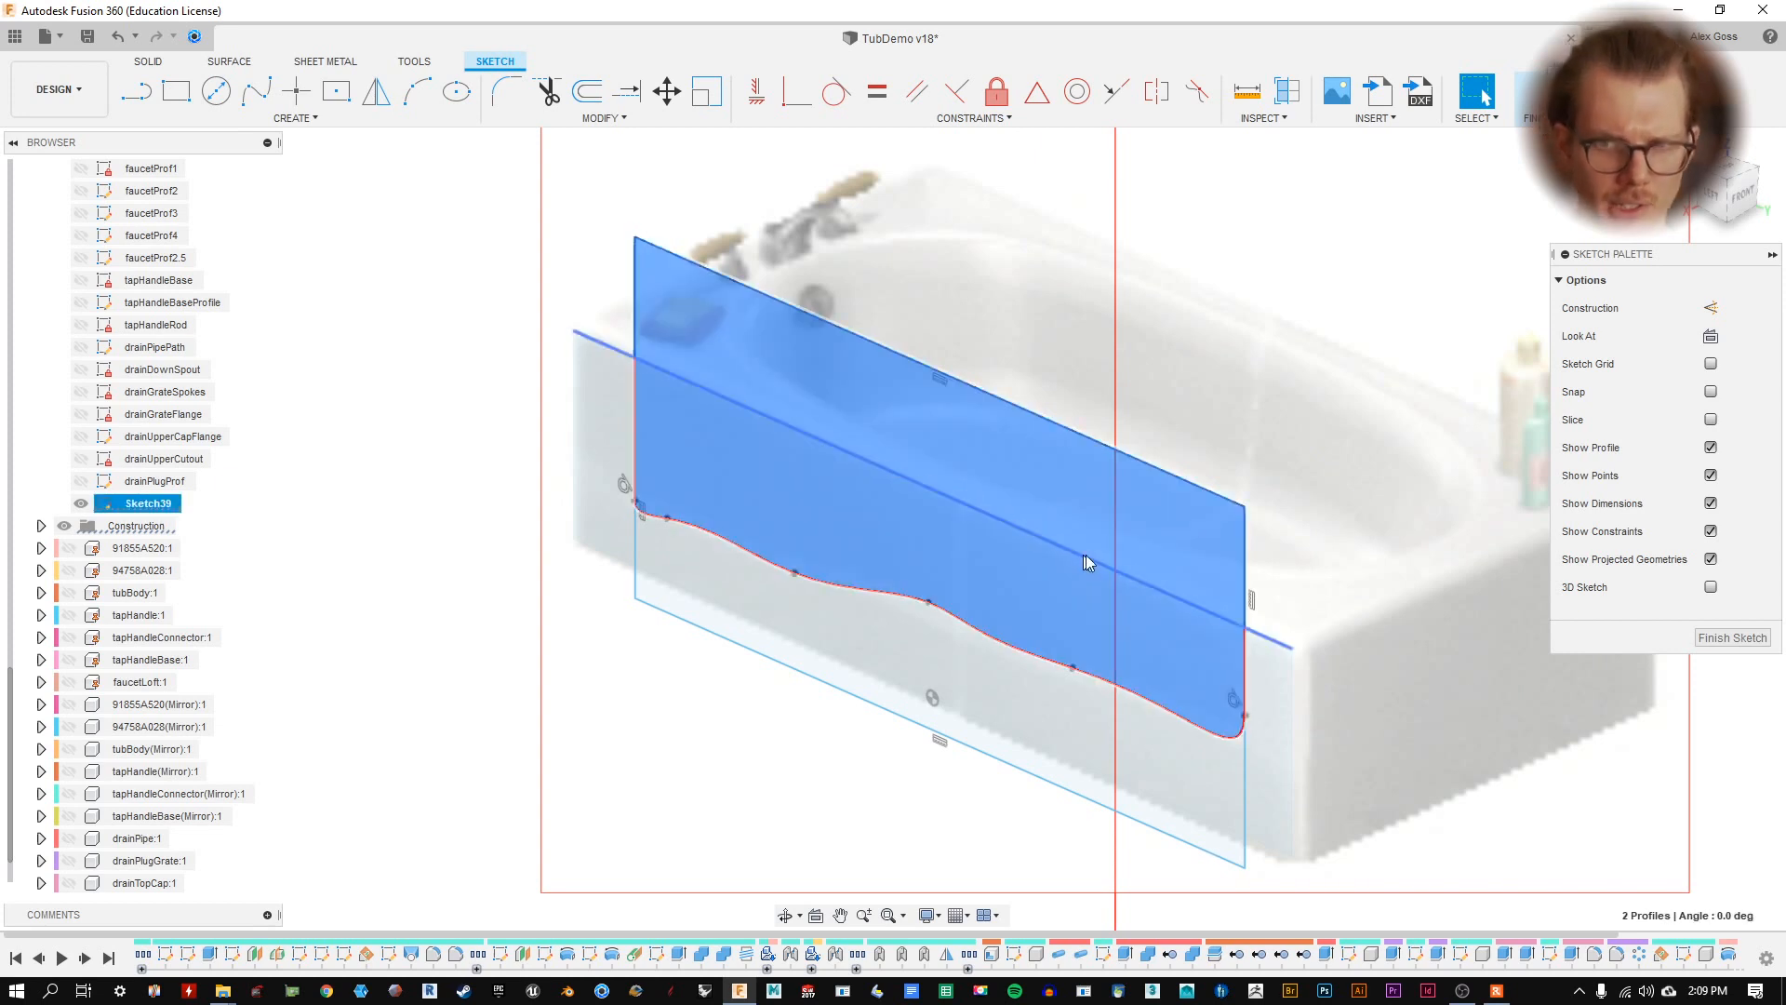
pyautogui.click(1522, 790)
pyautogui.click(1186, 549)
pyautogui.keyDown('shift'); pyautogui.click(1167, 627); pyautogui.keyUp('shift')
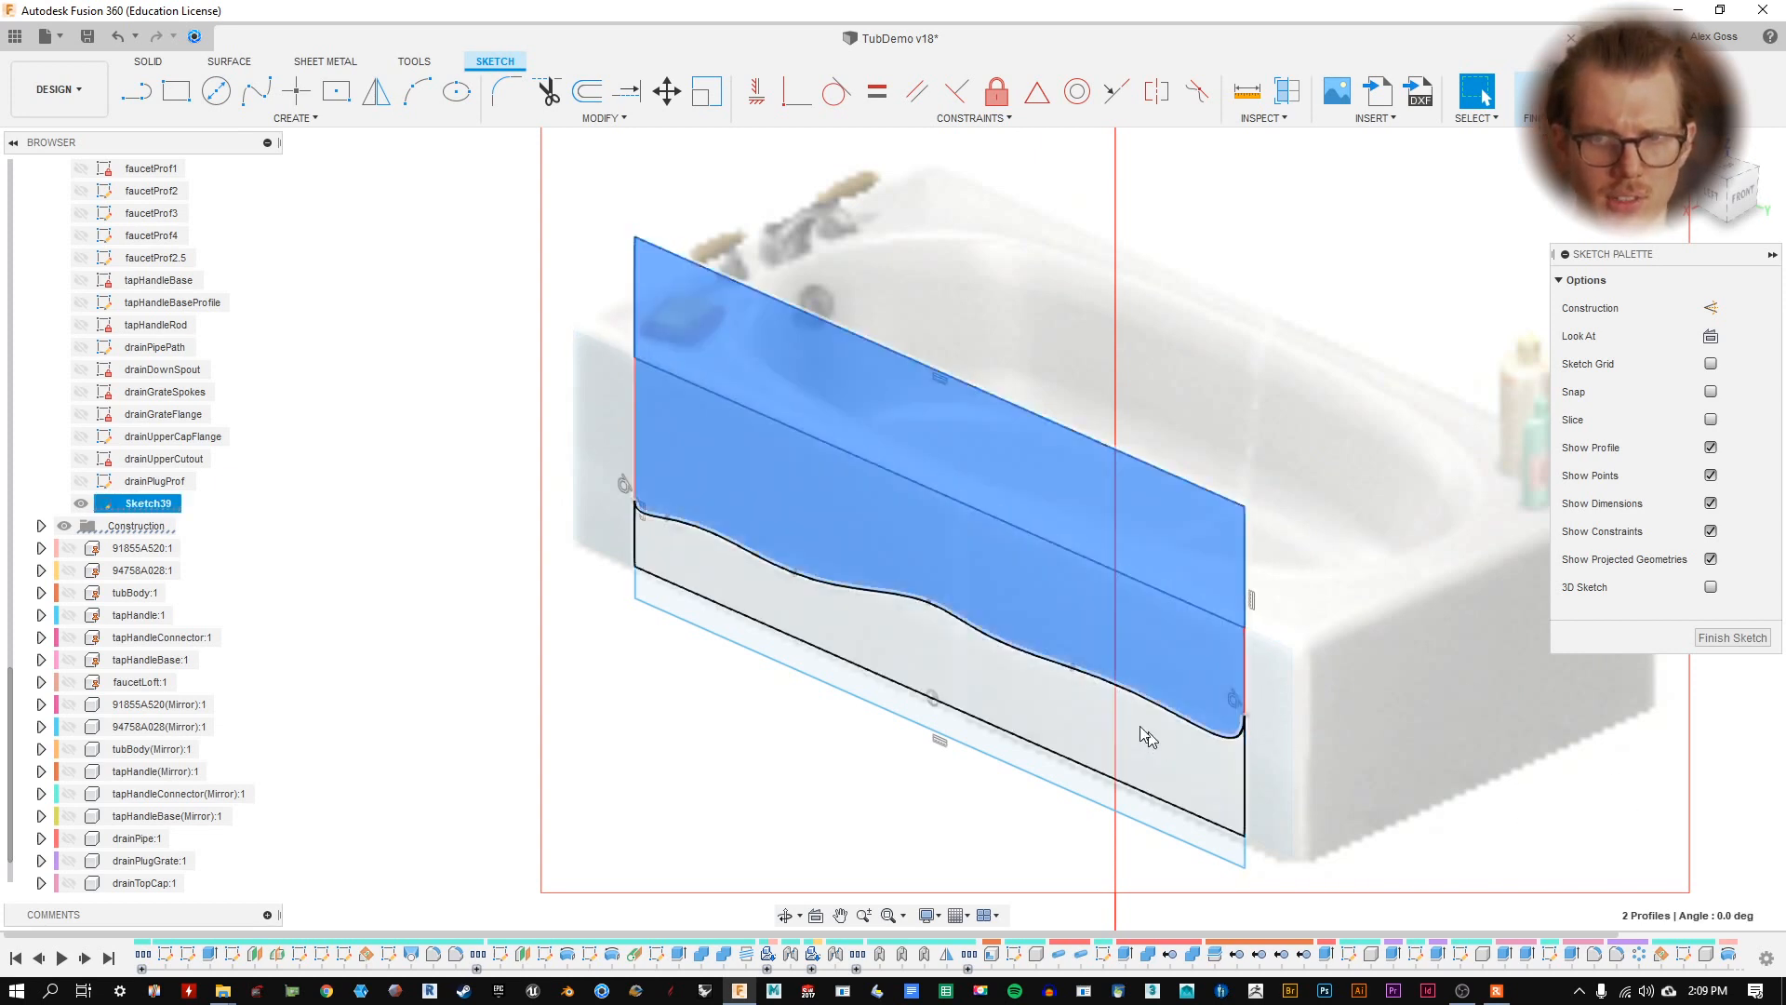
pyautogui.click(1563, 885)
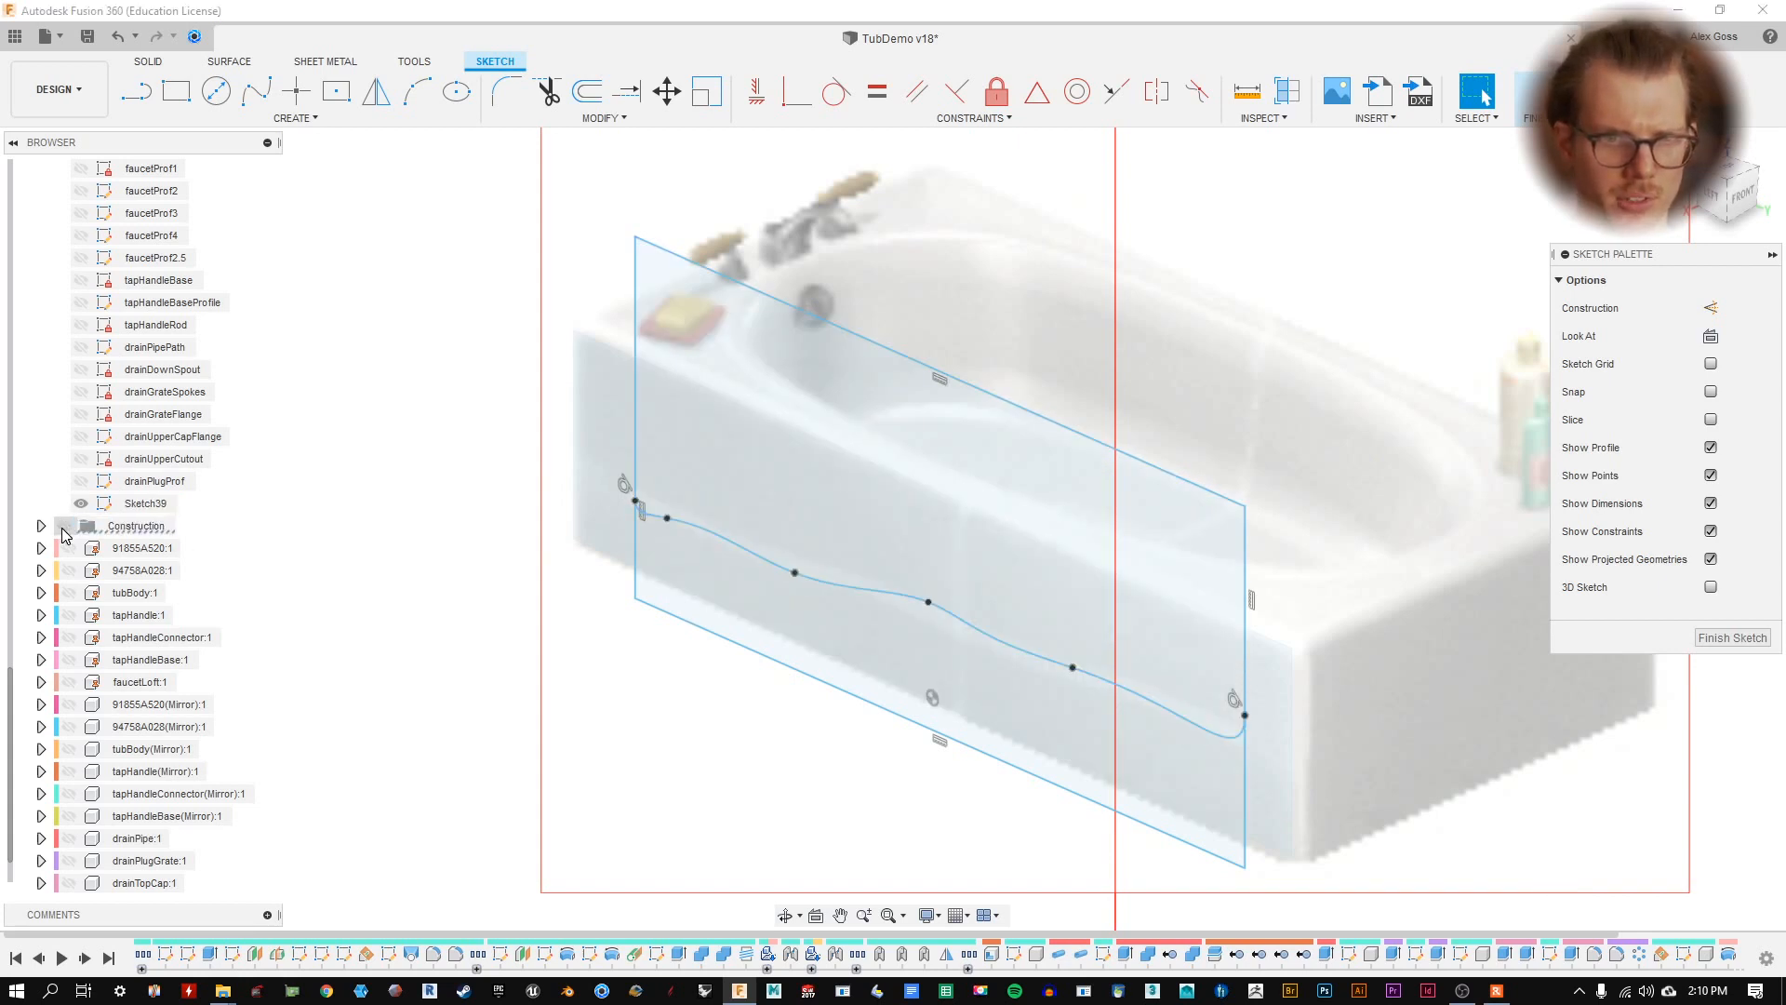
# - Hide the Canvases, show the tubBody component, and select the profile on its front face above the spline
pyautogui.scroll(4, 142, 493)
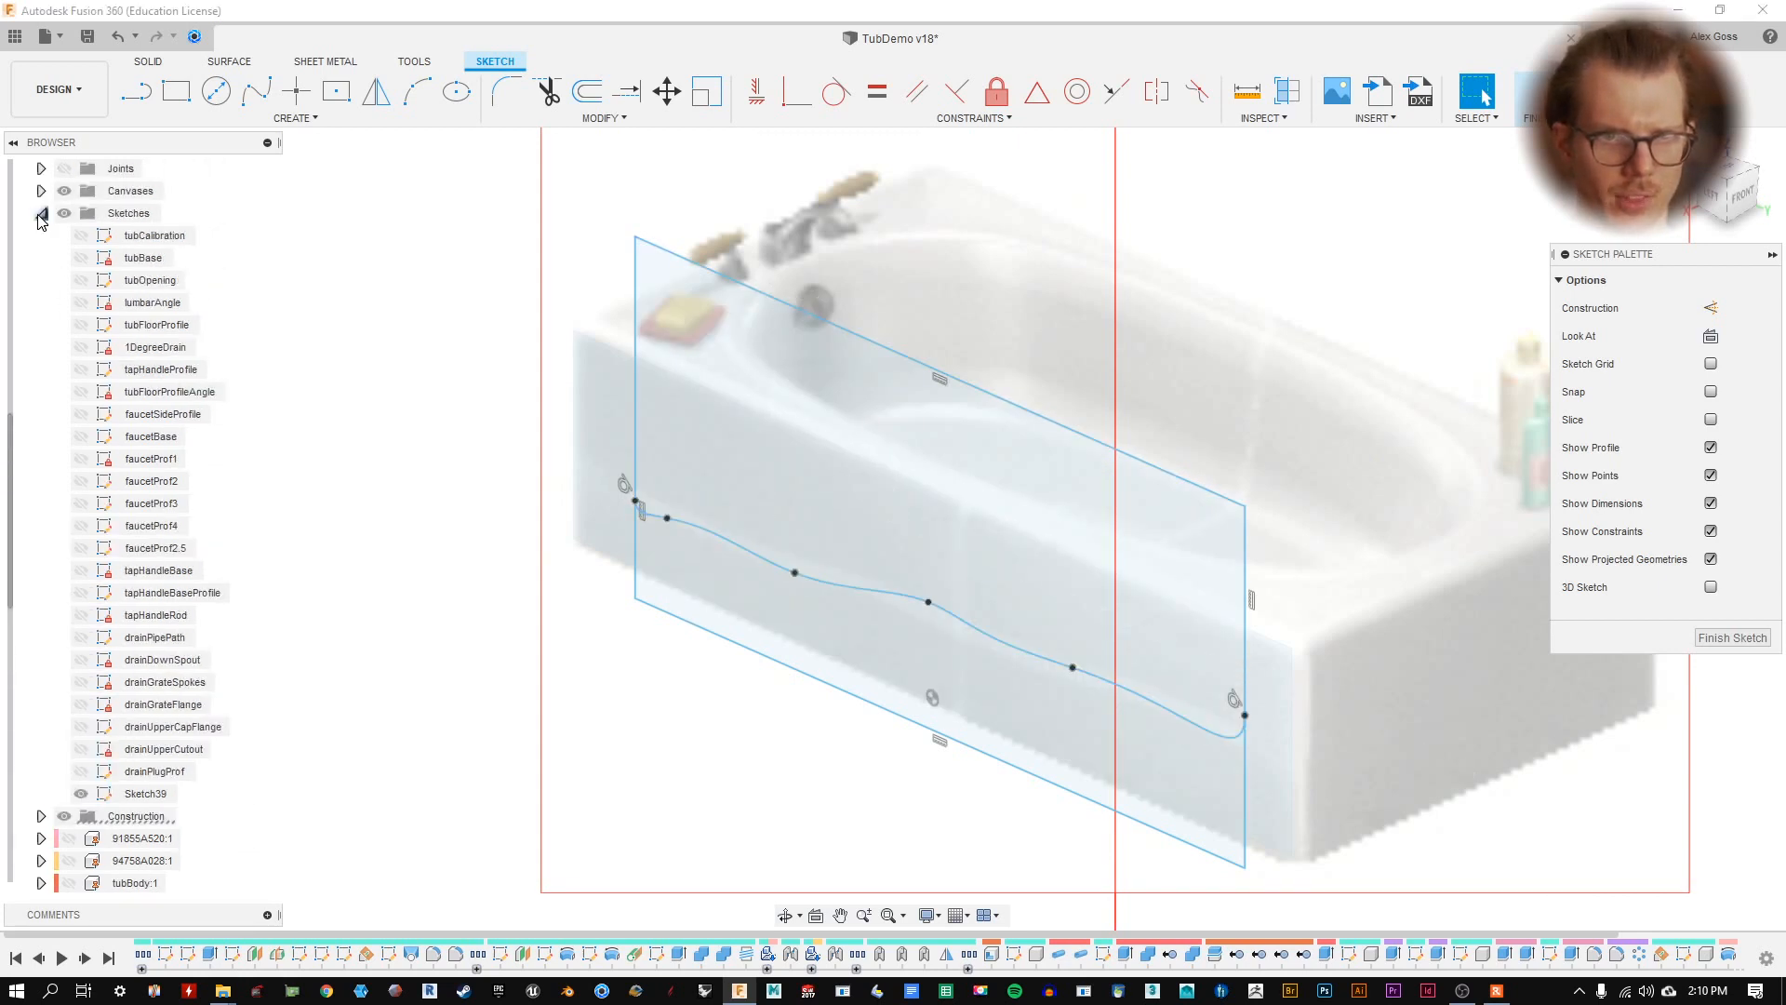
pyautogui.click(64, 191)
pyautogui.scroll(-2, 90, 744)
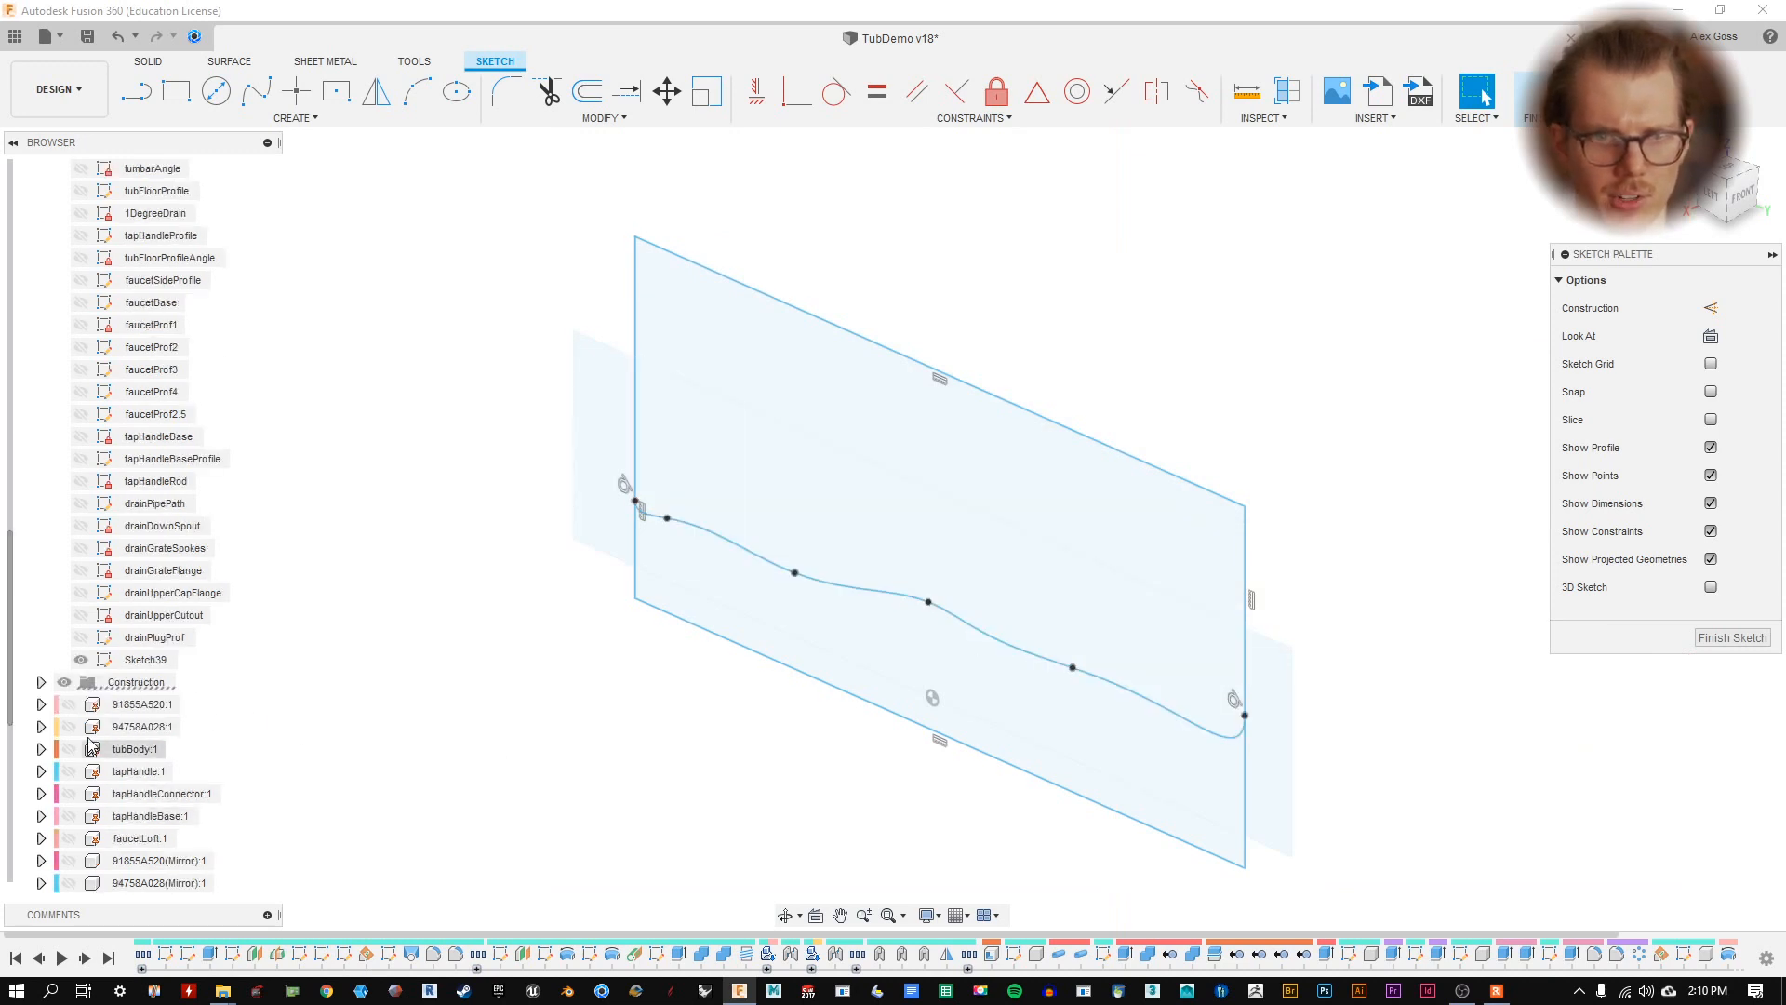
pyautogui.click(69, 749)
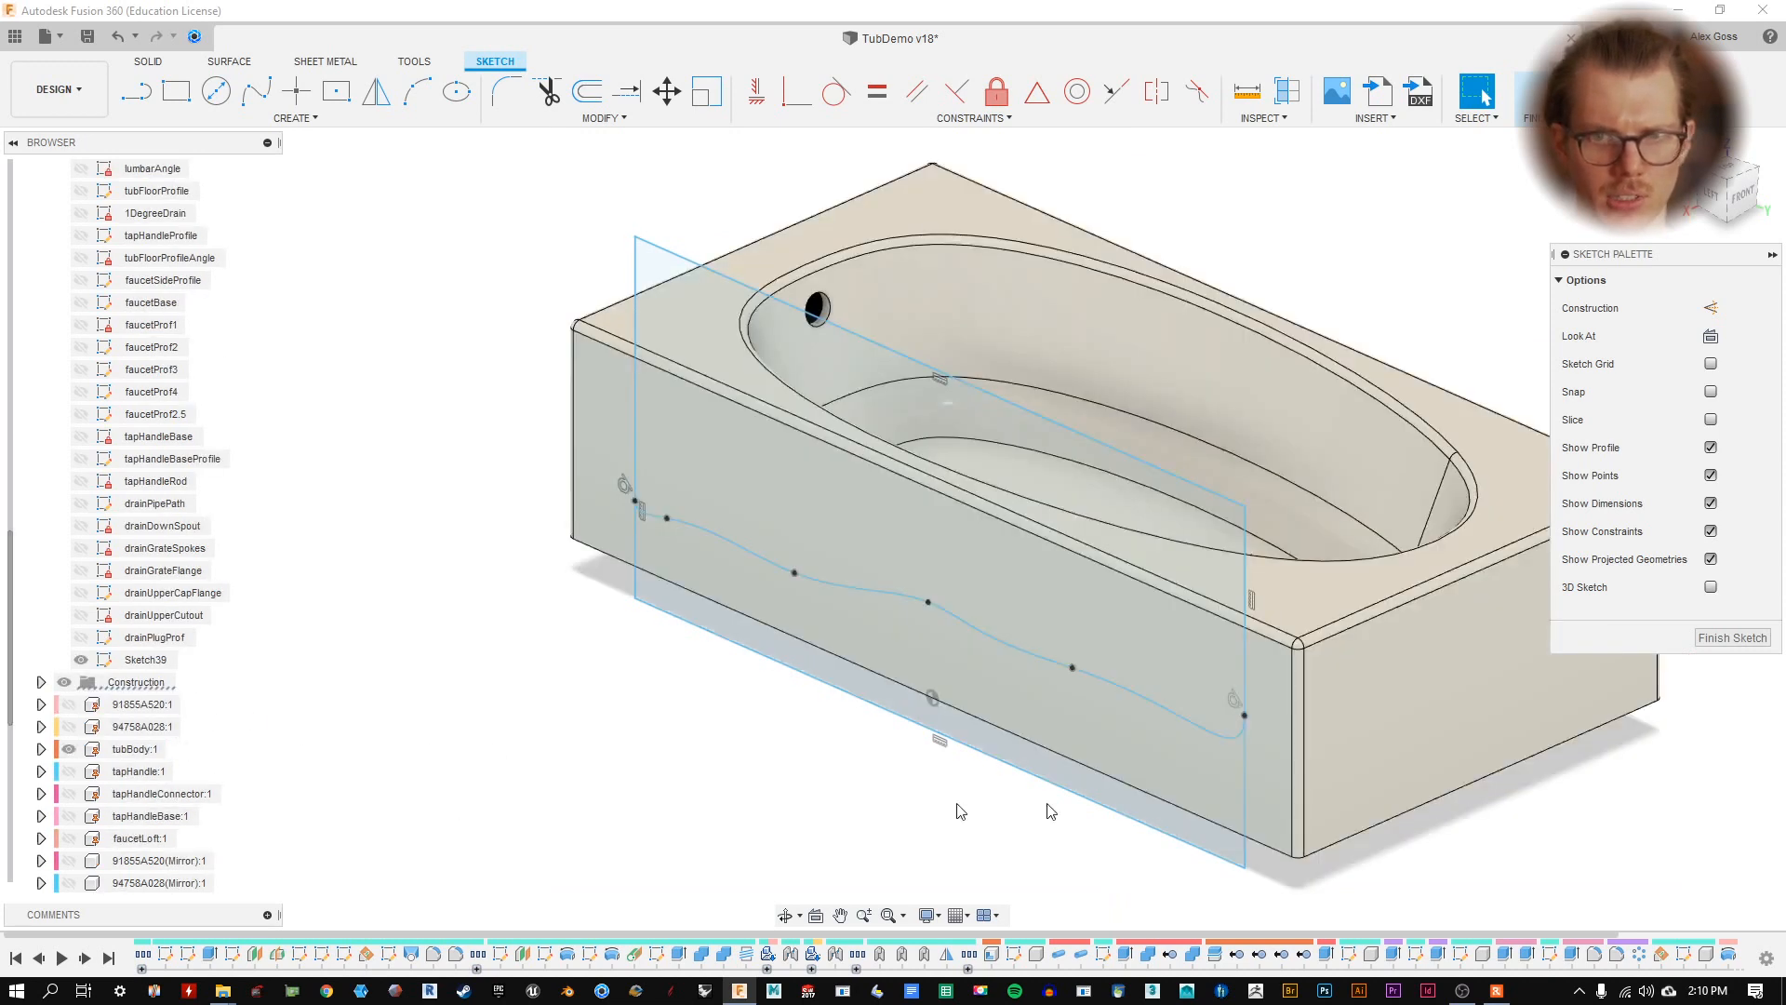
pyautogui.click(1152, 662)
pyautogui.scroll(3, 1213, 679)
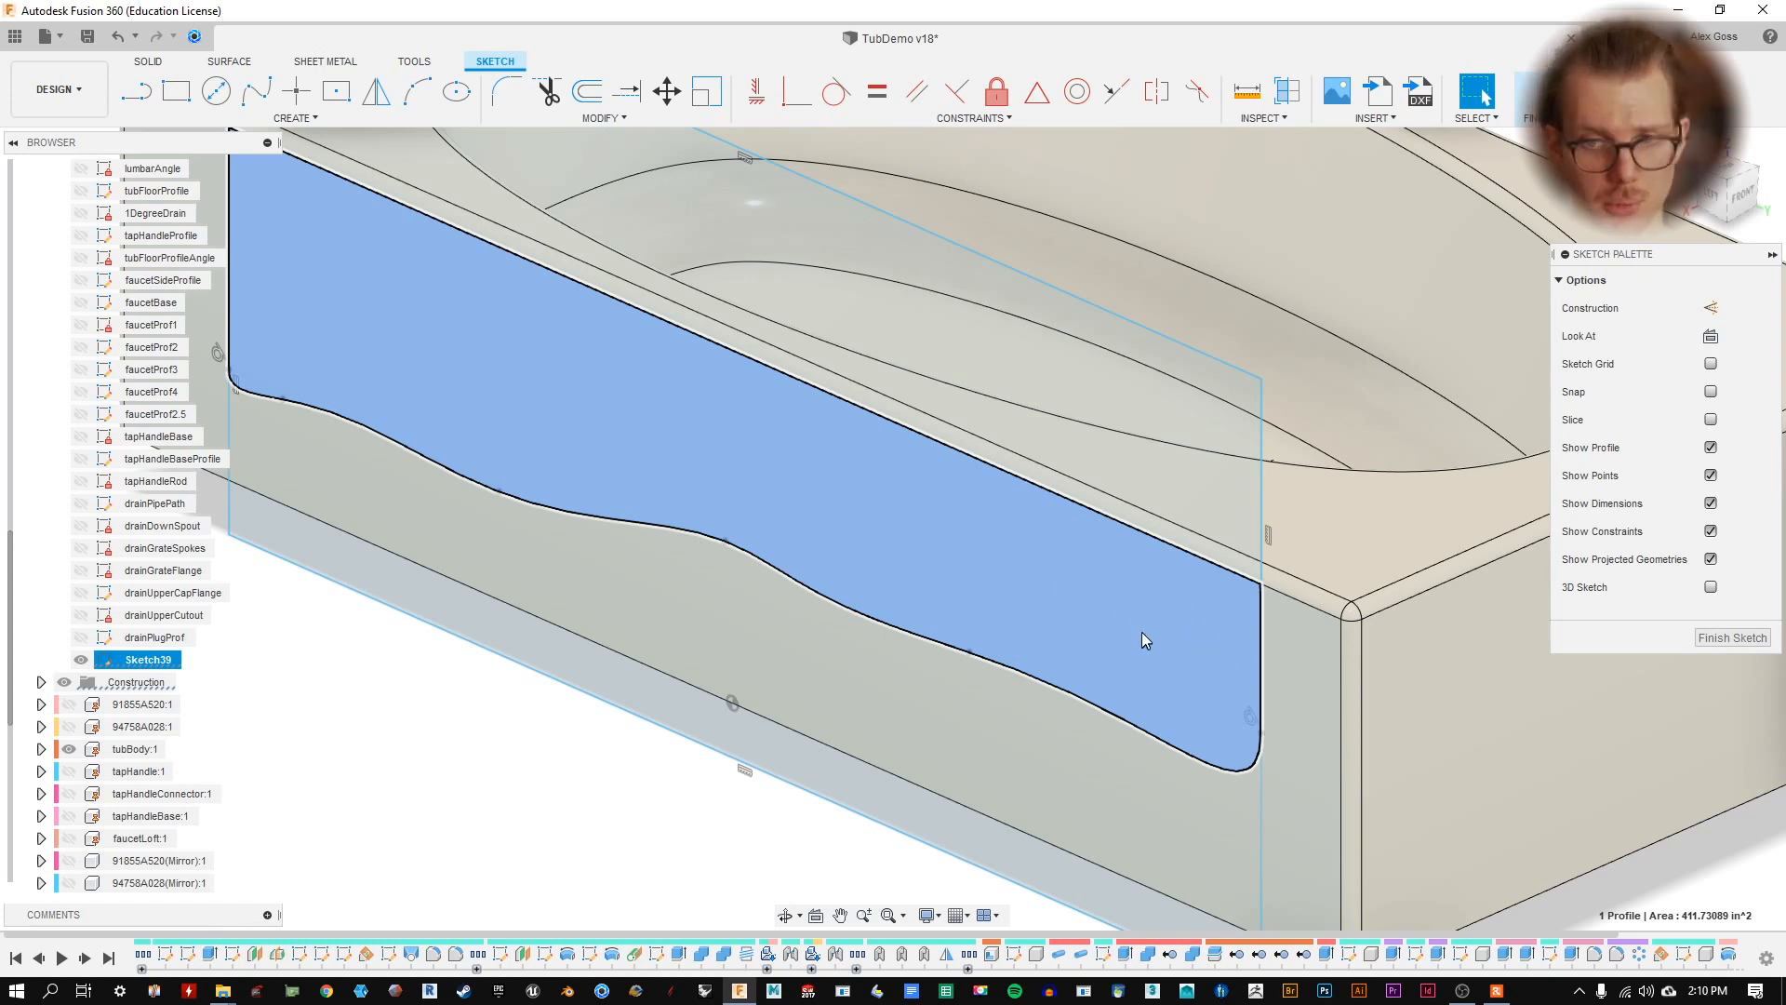
pyautogui.moveTo(988, 562); pyautogui.dragTo(1107, 627, button='middle')
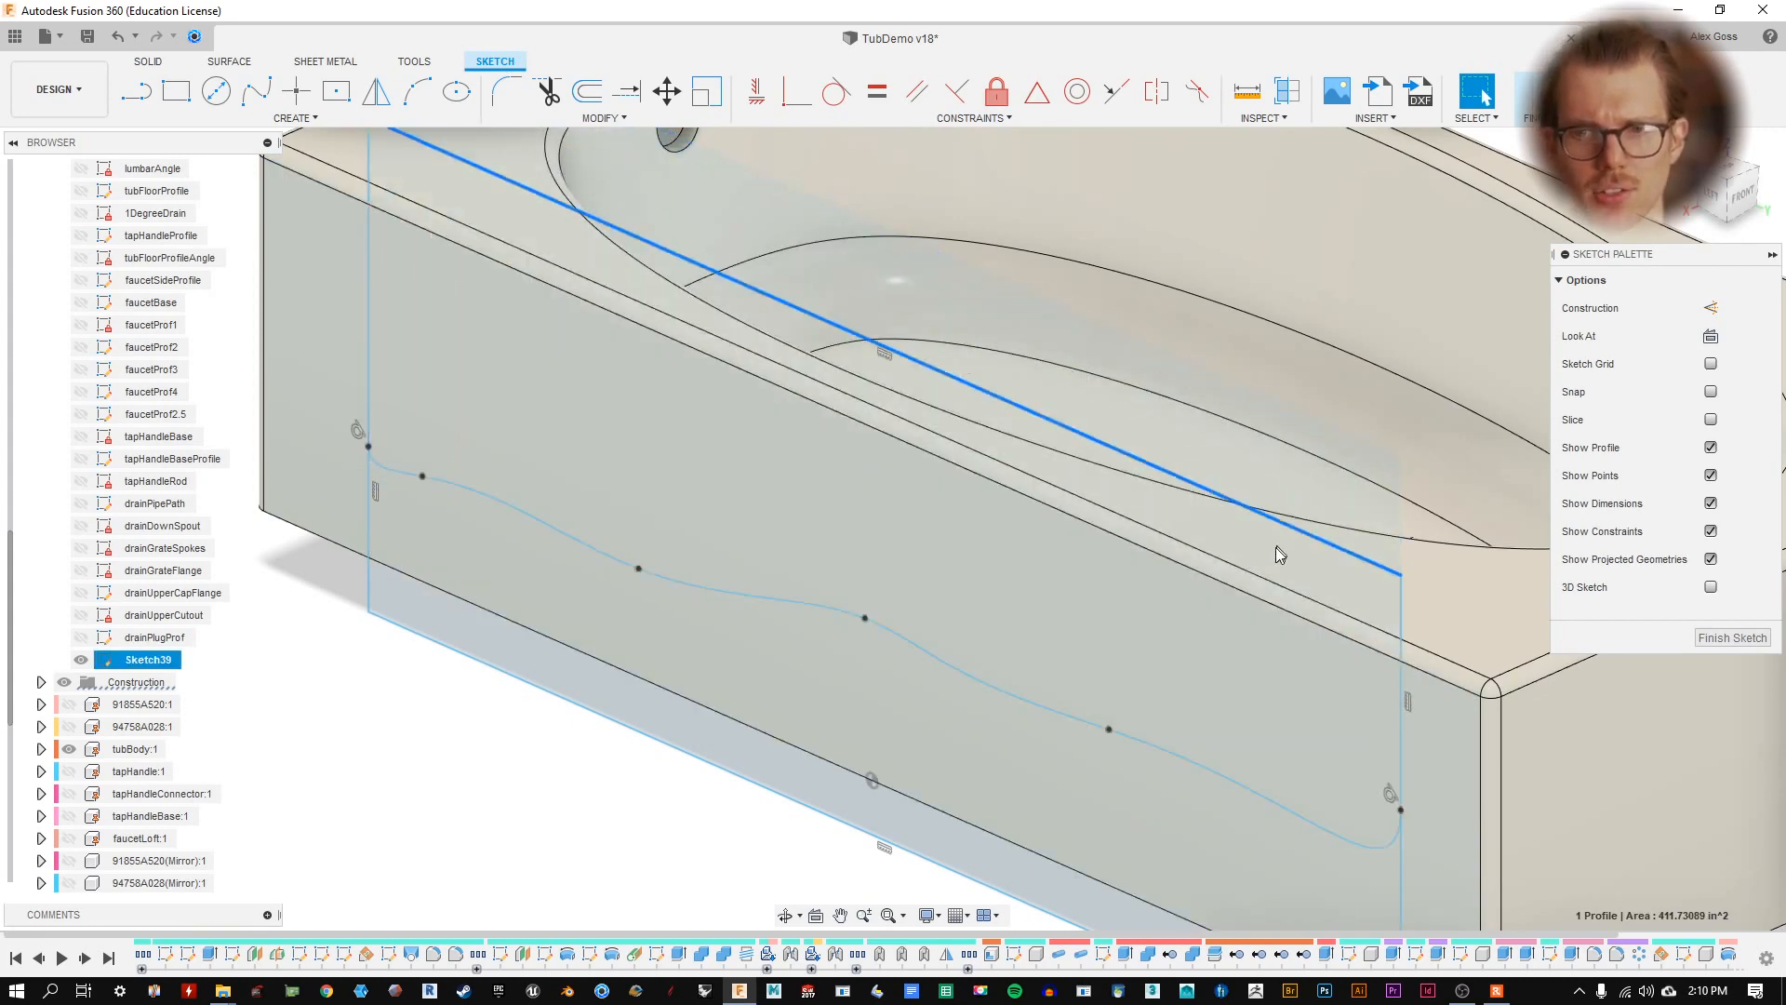
# - Dimension the rectangle's upper edge at 6 in from the upper edge of the tub's front face
pyautogui.click(1284, 481)
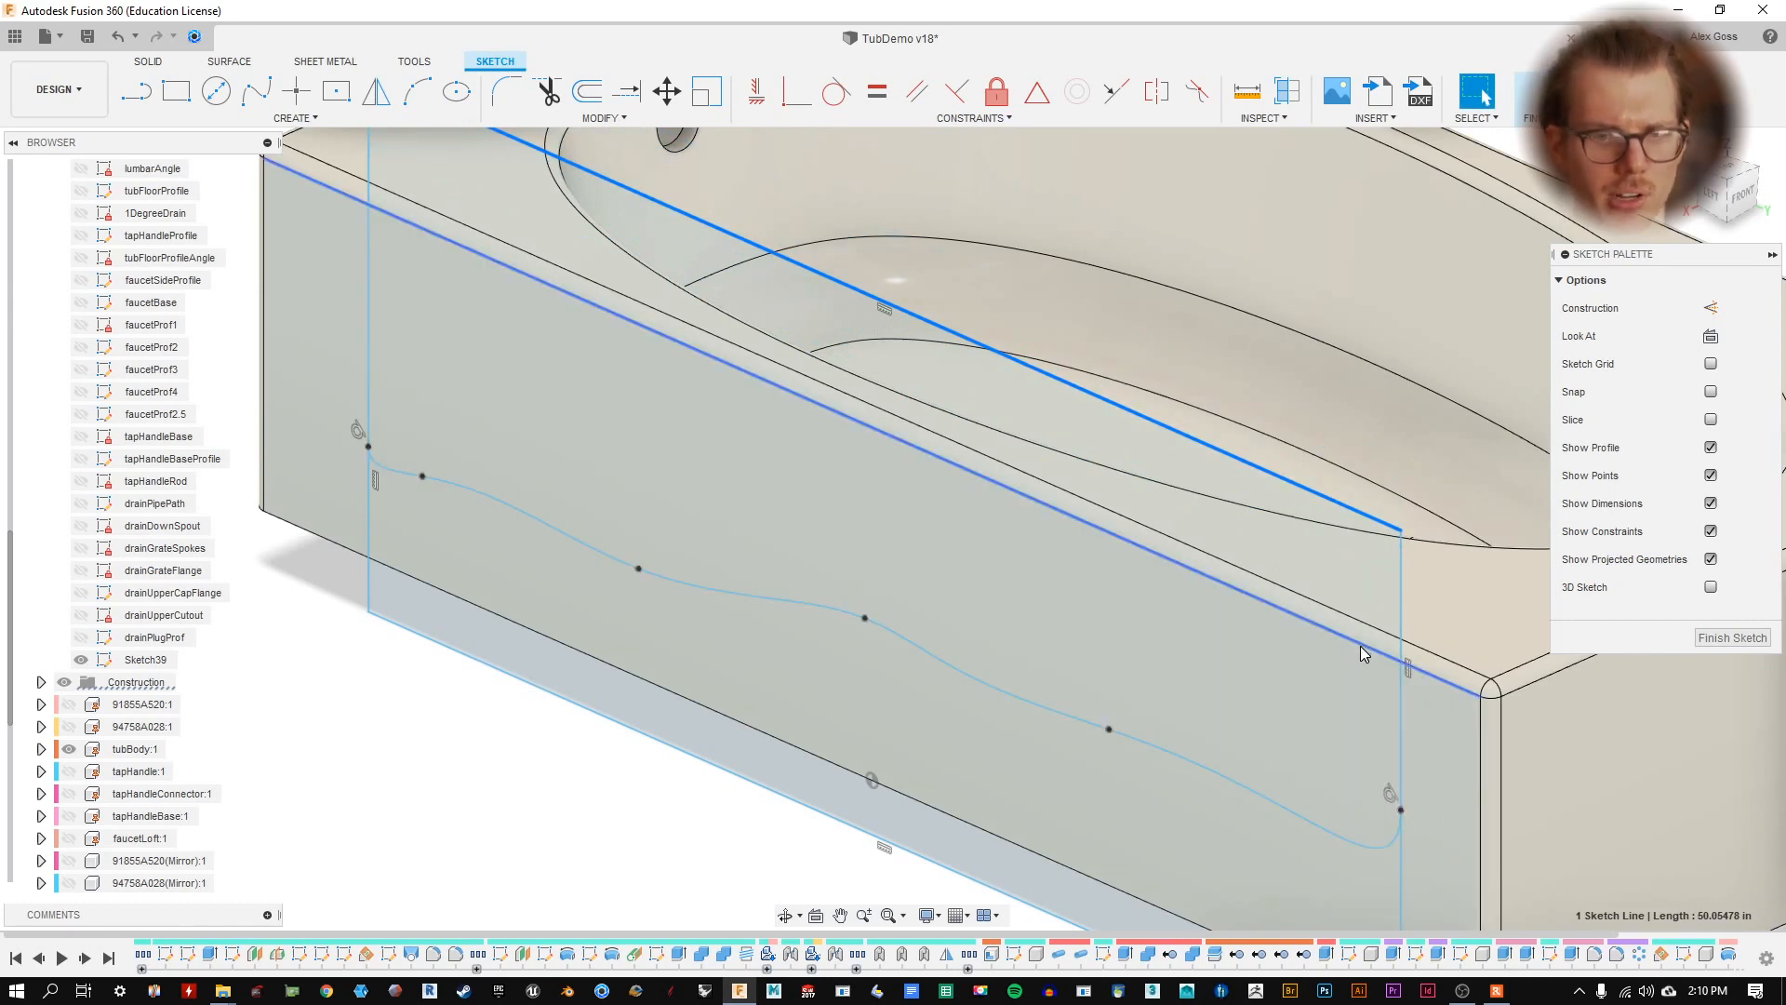
pyautogui.click(1381, 652)
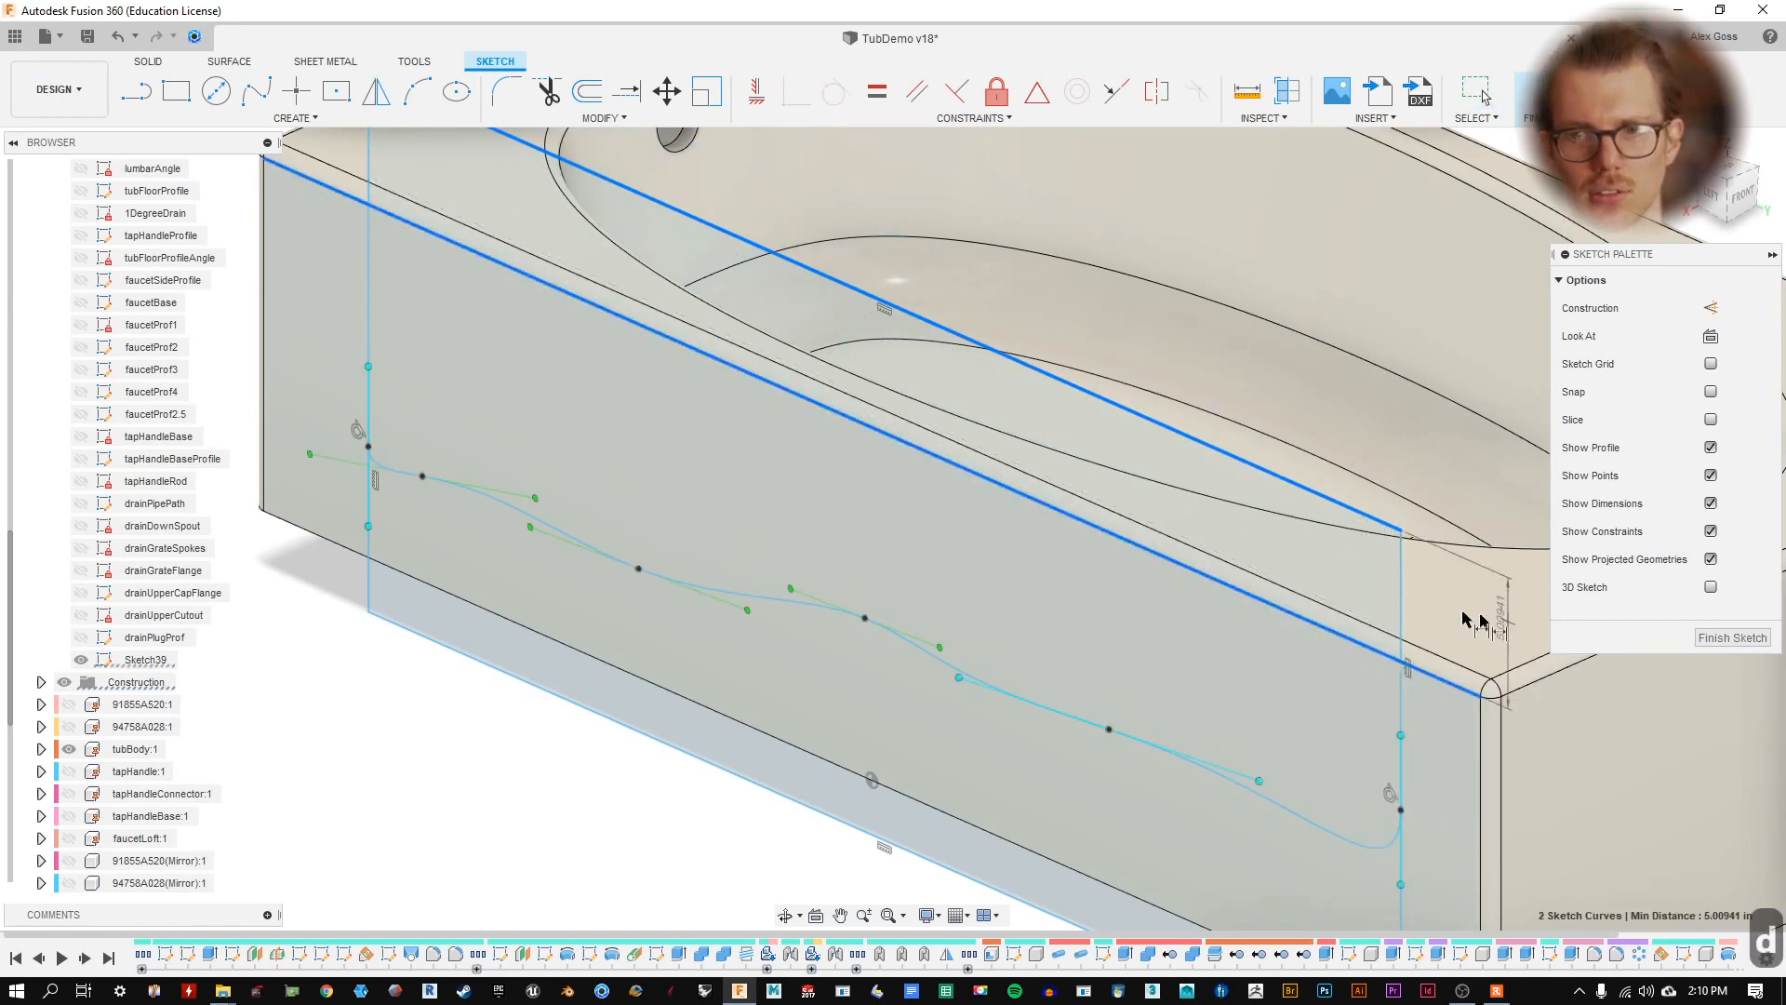
pyautogui.click(1454, 609)
pyautogui.write('6')
pyautogui.press('Return')
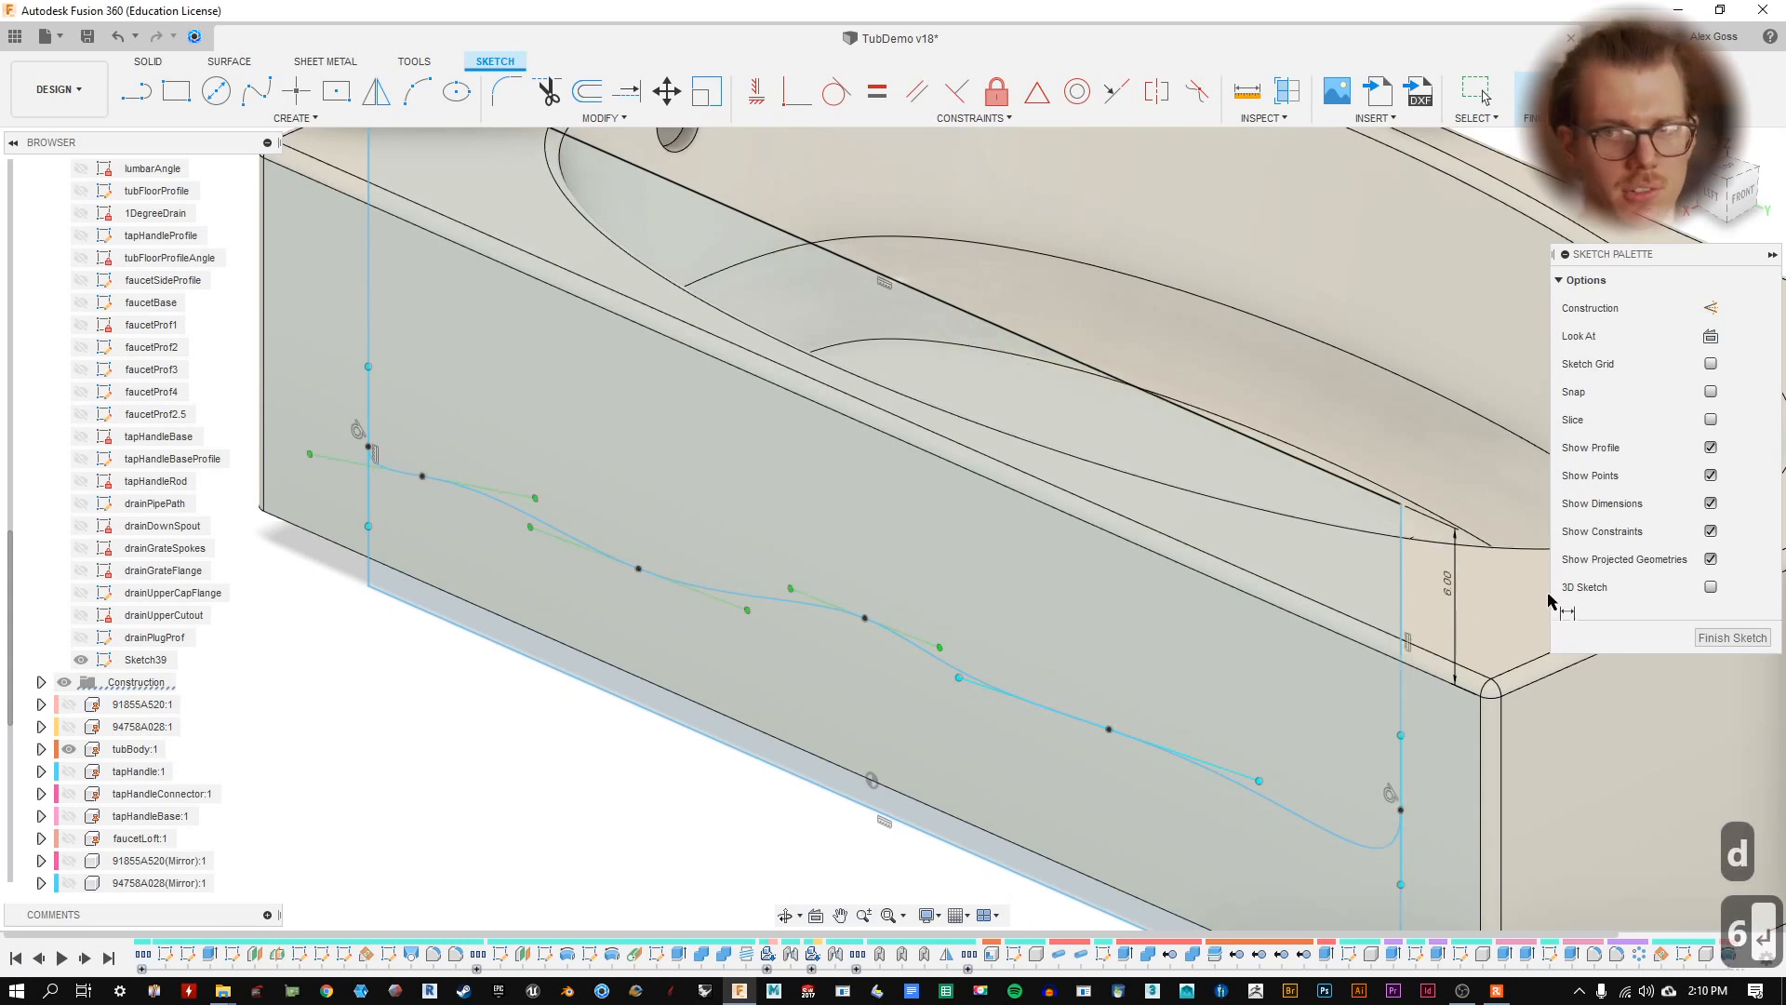
pyautogui.scroll(-3, 1277, 670)
pyautogui.scroll(2, 1277, 670)
pyautogui.press('Escape')
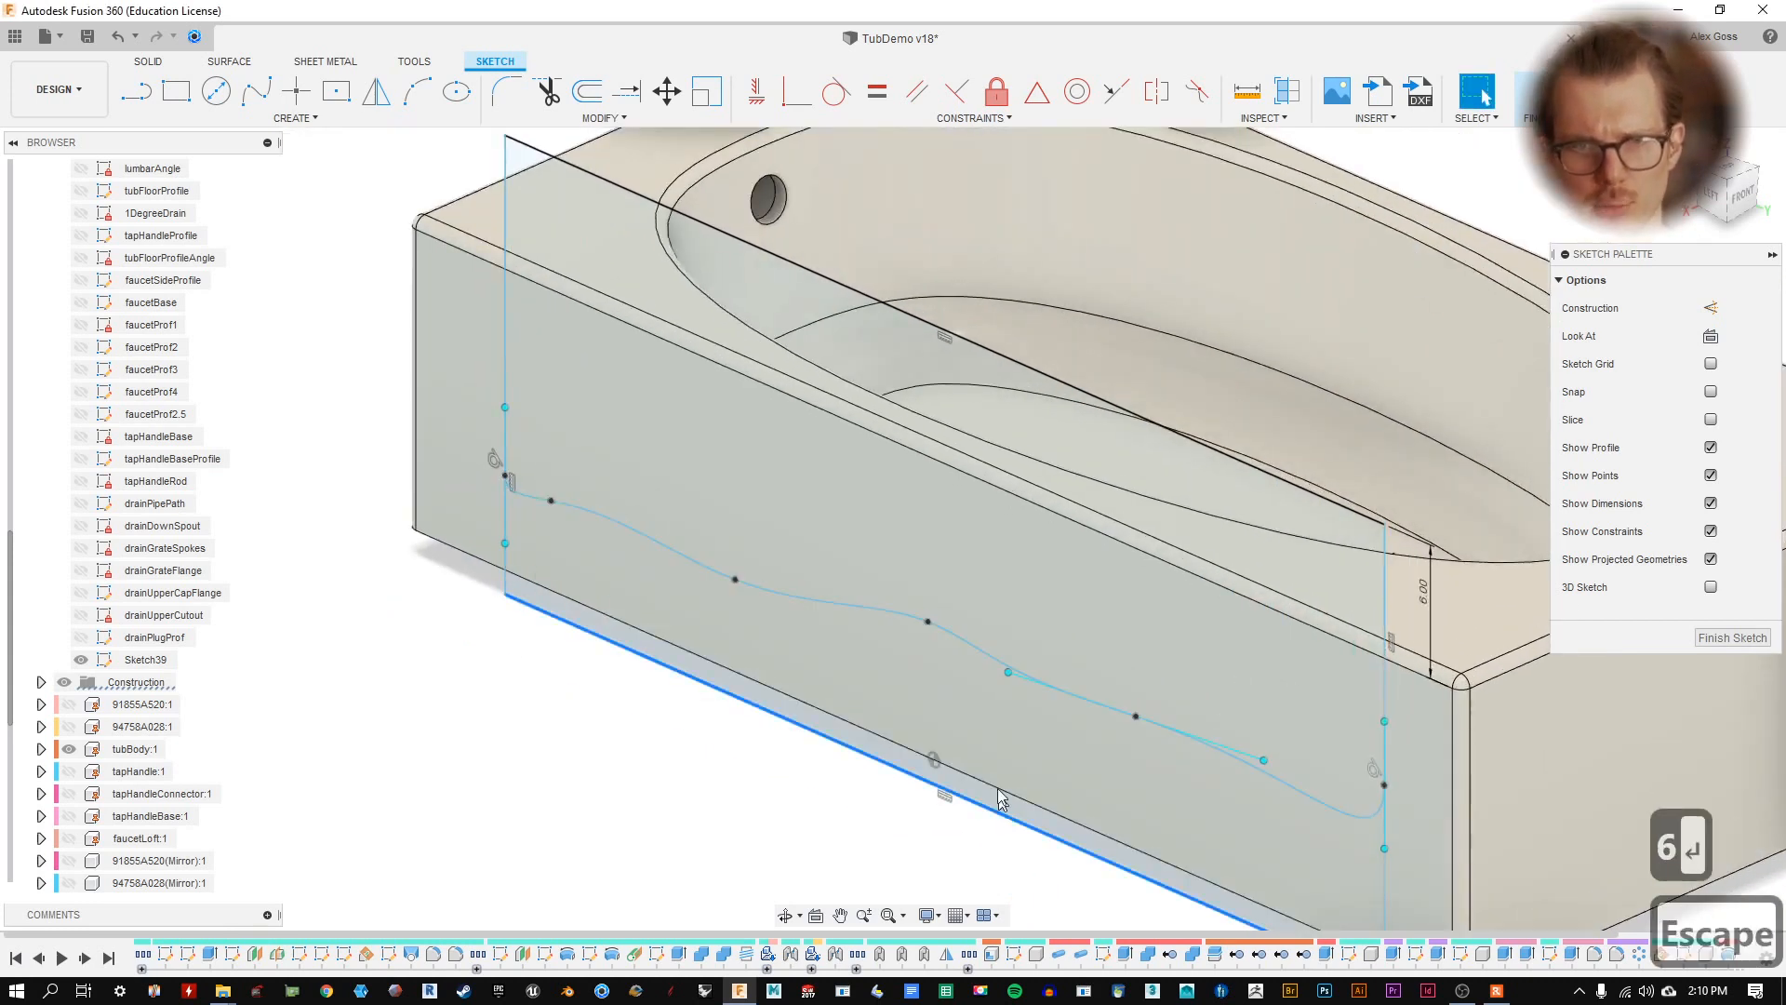
# - Raise the rectangle's lower edge until it meets the spline's curve near the faucet-end corner
pyautogui.click(997, 728)
pyautogui.moveTo(997, 735)
pyautogui.mouseDown()
pyautogui.moveTo(1014, 694)
pyautogui.moveTo(1014, 714)
pyautogui.moveTo(968, 696)
pyautogui.moveTo(982, 679)
pyautogui.moveTo(974, 698)
pyautogui.mouseUp()
pyautogui.scroll(5, 400, 461)
pyautogui.moveTo(858, 623); pyautogui.dragTo(884, 629)
pyautogui.scroll(-3, 877, 640)
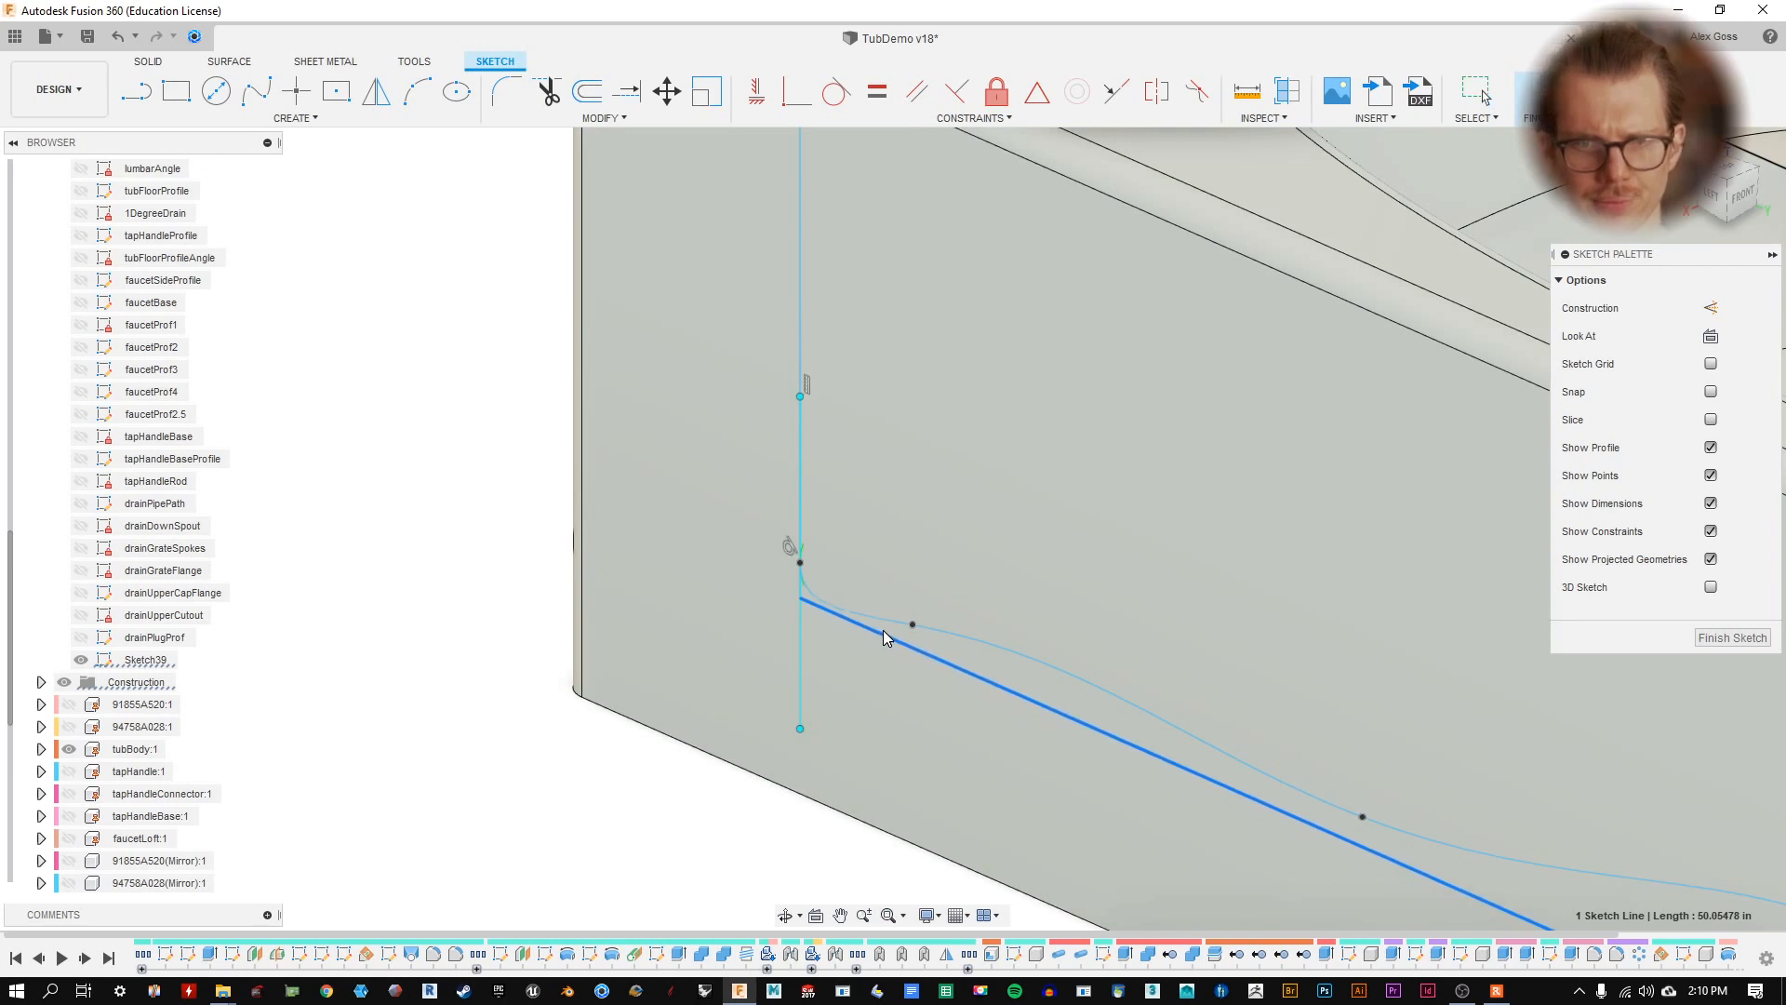
pyautogui.scroll(4, 807, 619)
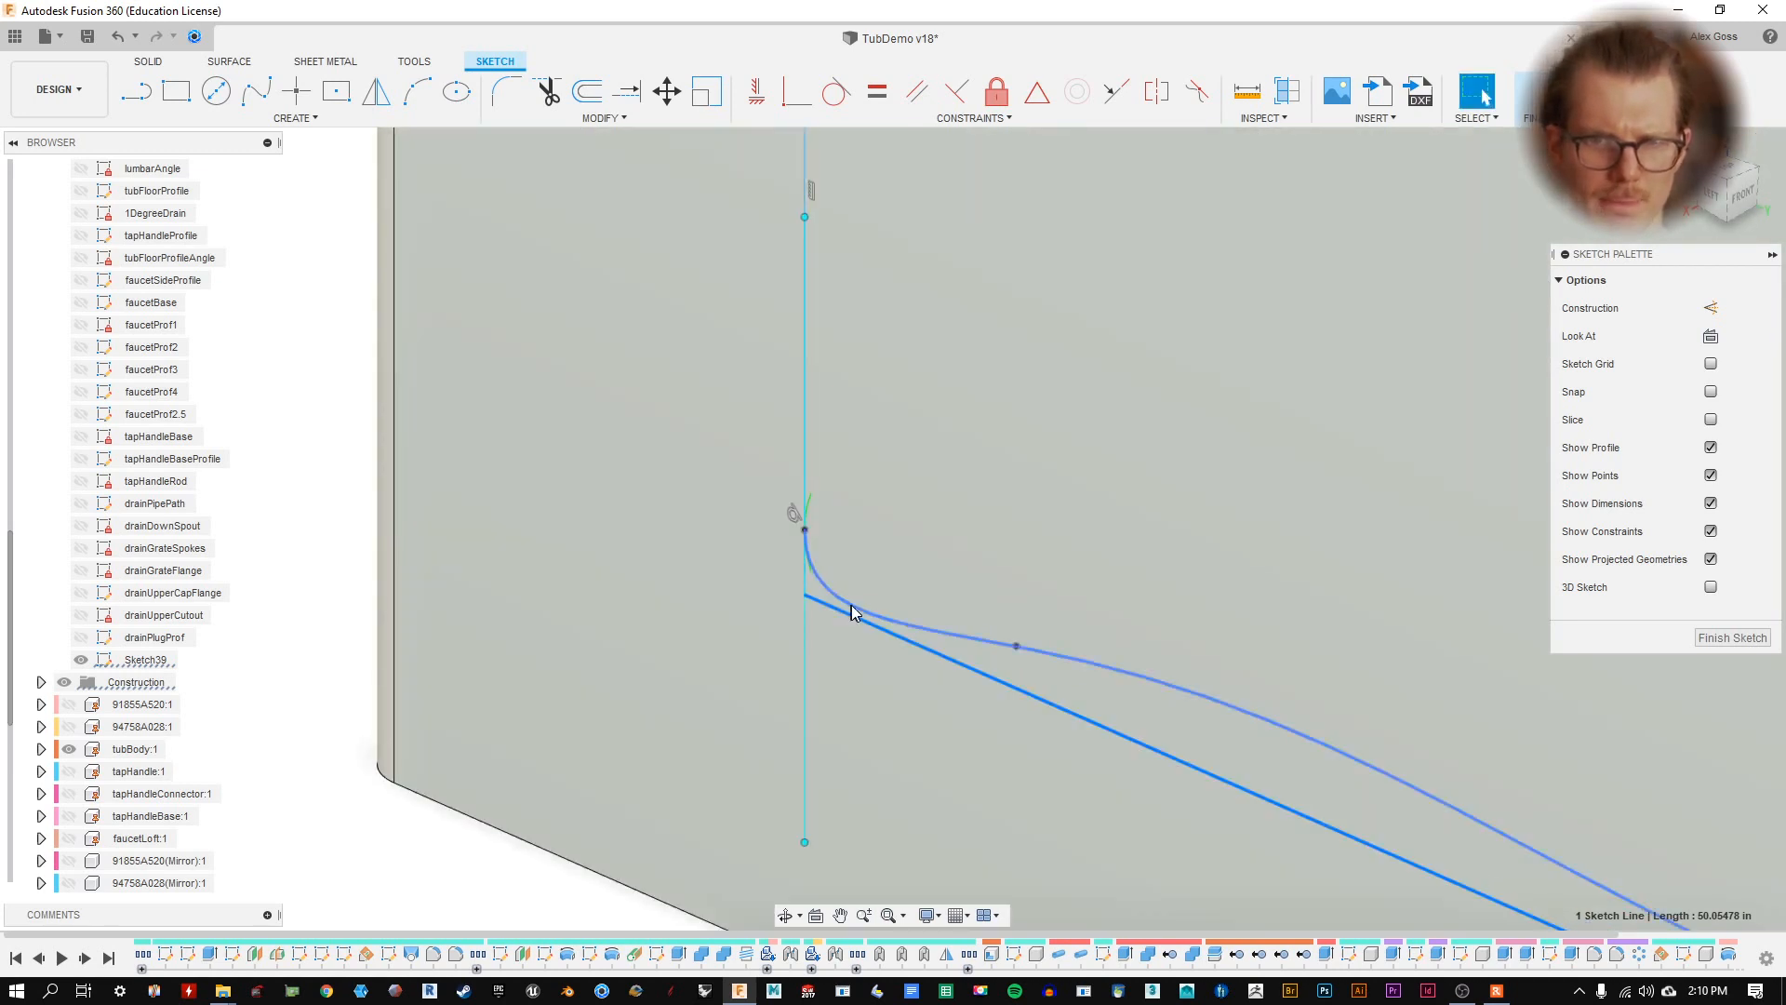
# - Try to apply a Tangent constraint between the rectangle's lower edge and the spline near the faucet end
pyautogui.press('Escape')
pyautogui.press('Escape')
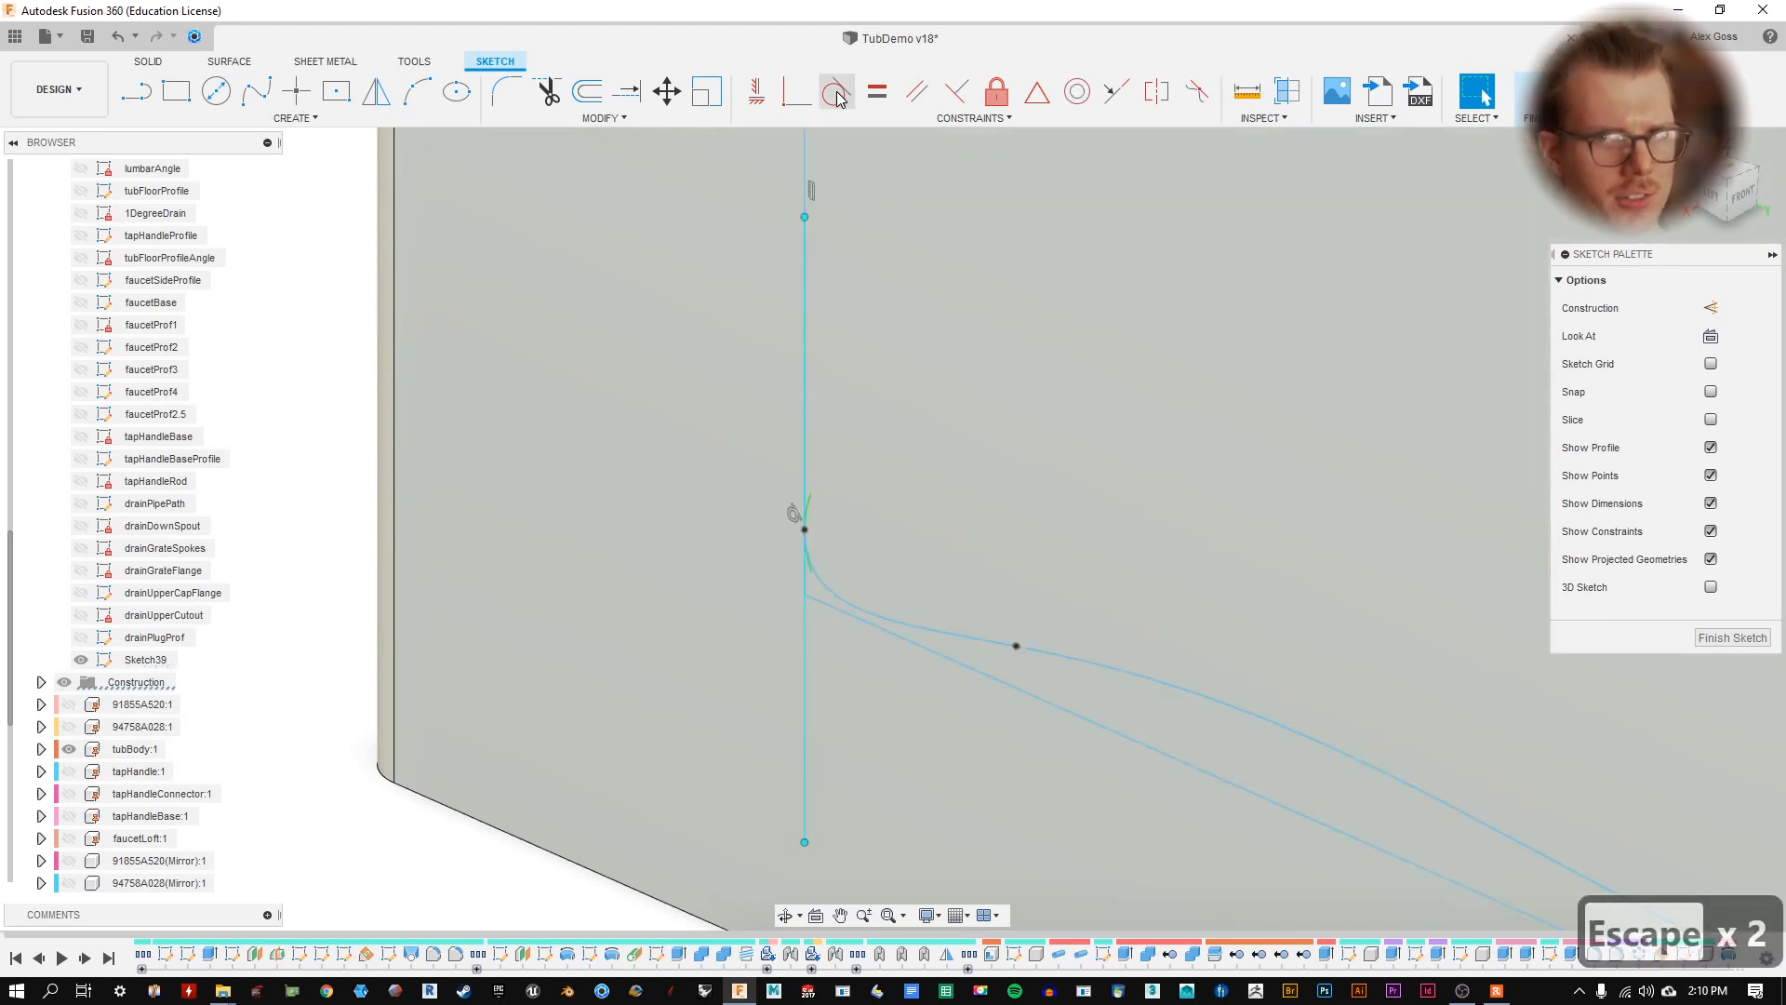
pyautogui.click(878, 624)
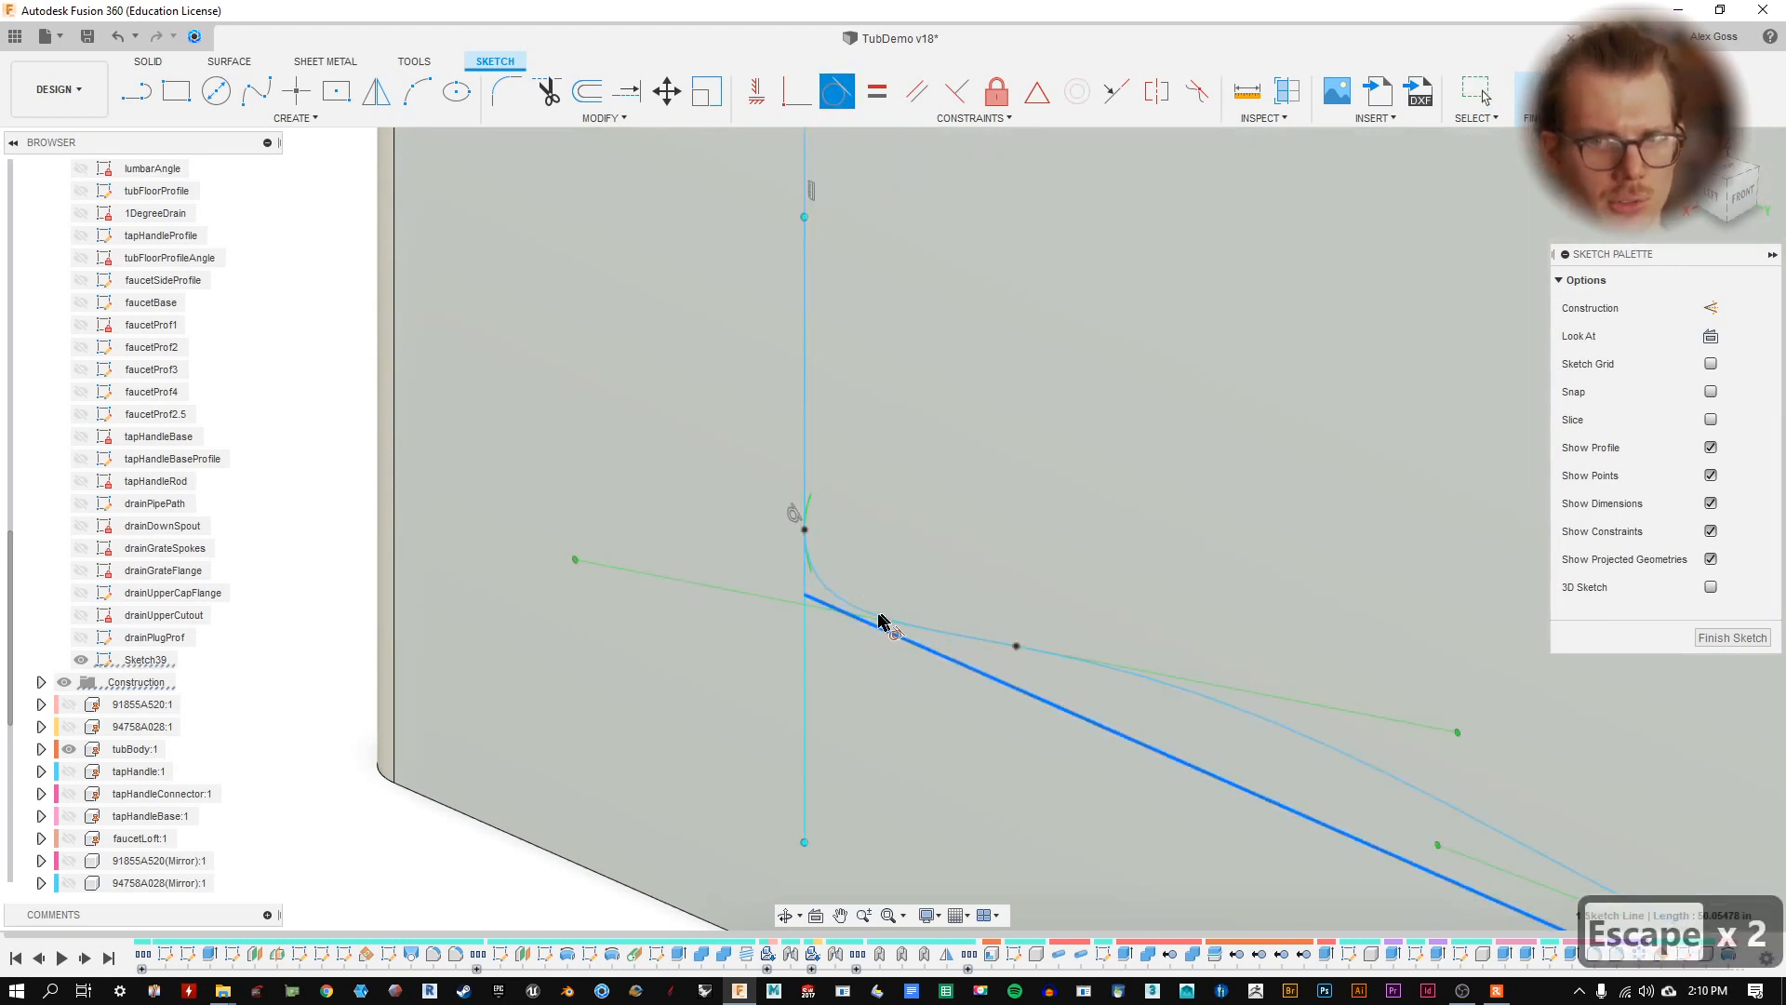
pyautogui.click(878, 624)
pyautogui.press('Escape')
# - Examine how the rectangle's lower edge runs relative to the spline and its tangent handles on the tub's front face
pyautogui.click(905, 644)
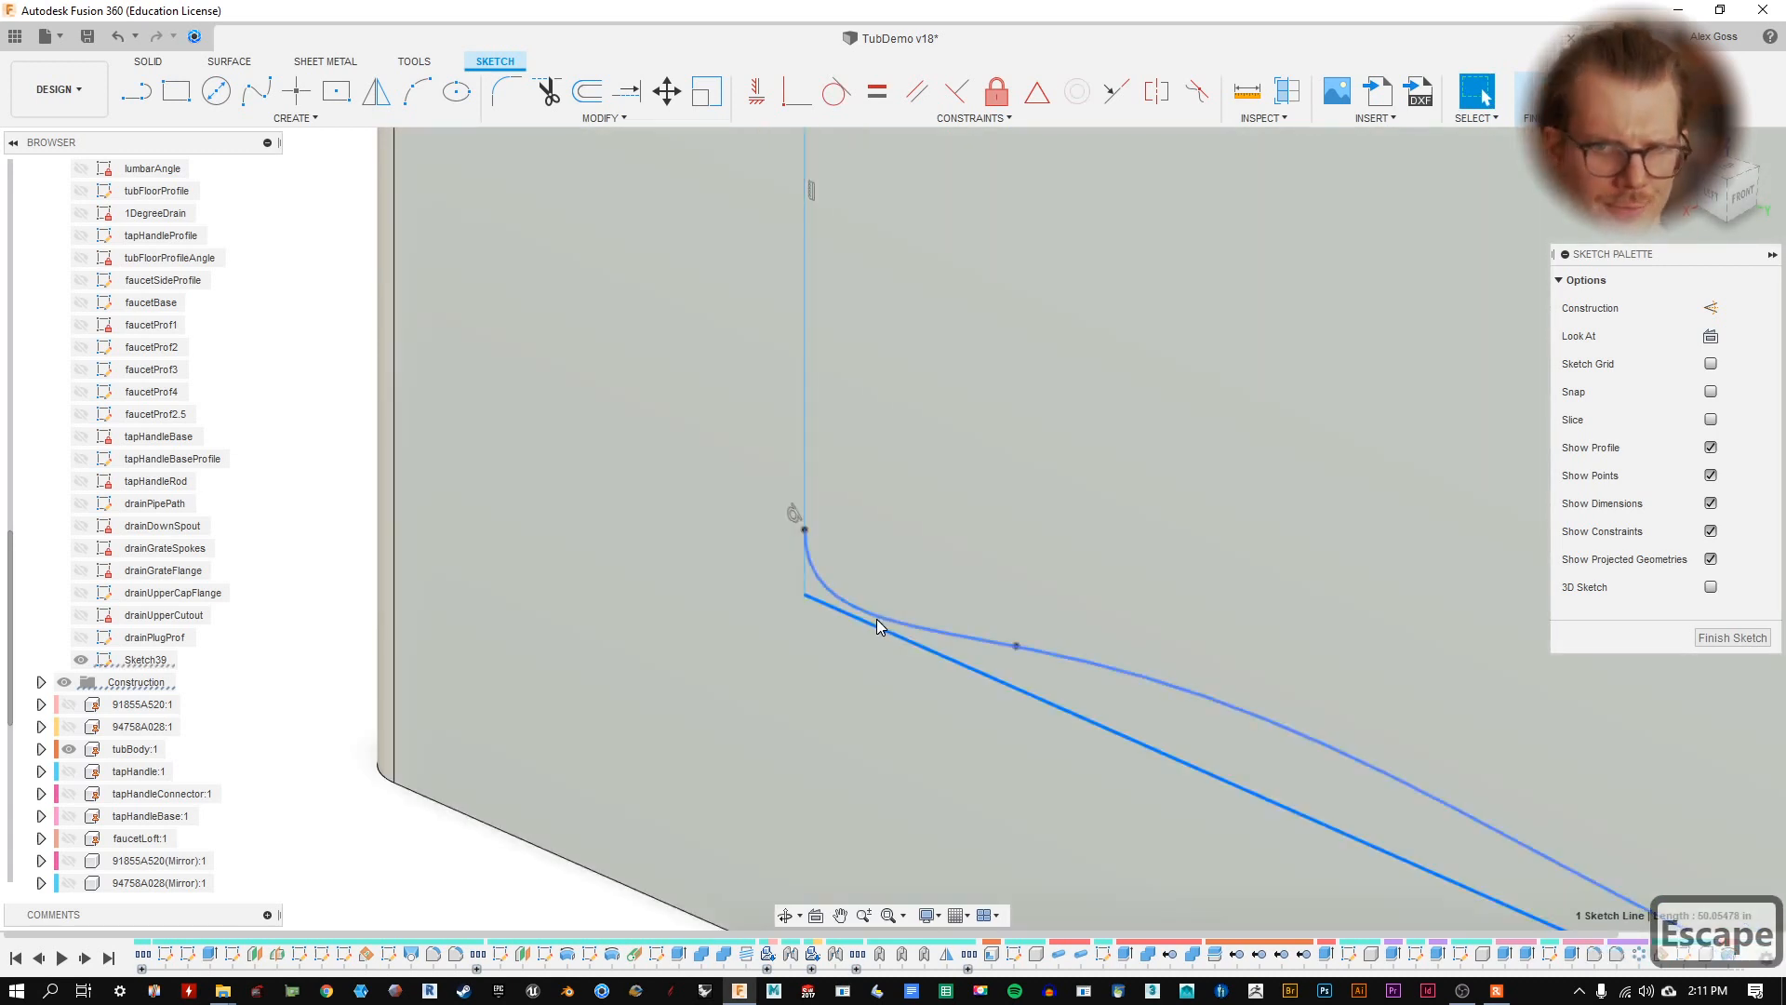
pyautogui.scroll(-2, 885, 637)
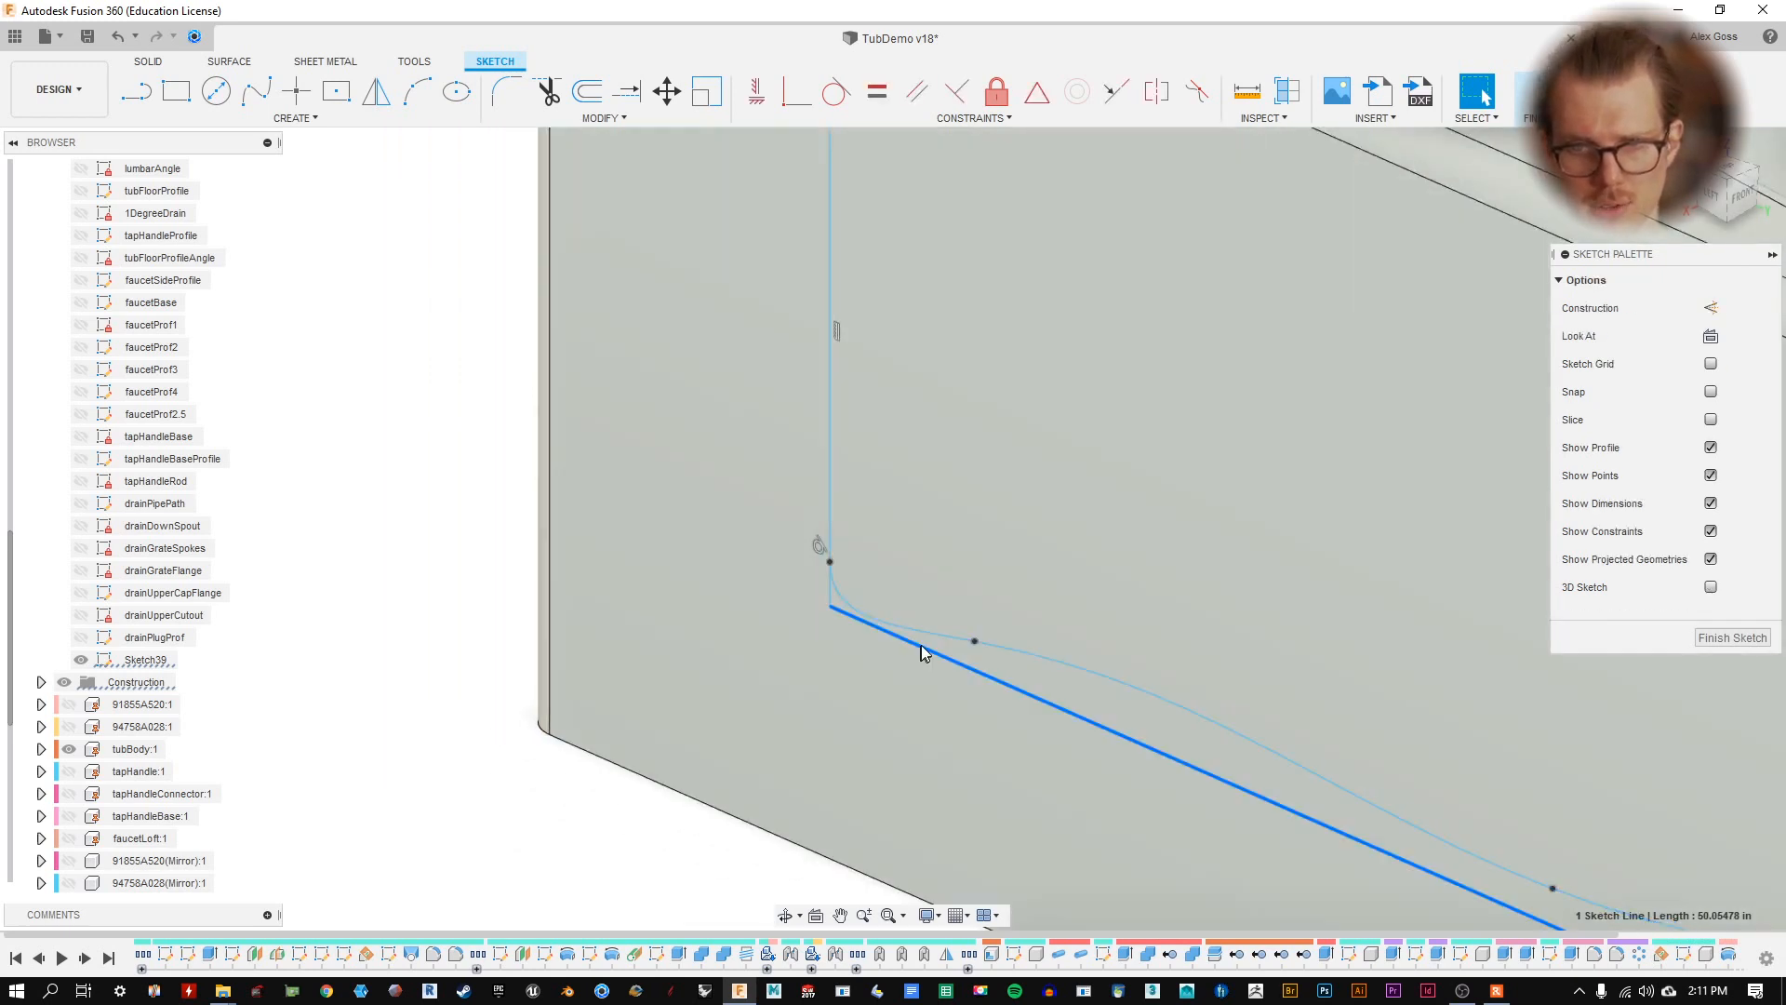
pyautogui.scroll(-1, 896, 629)
pyautogui.click(895, 629)
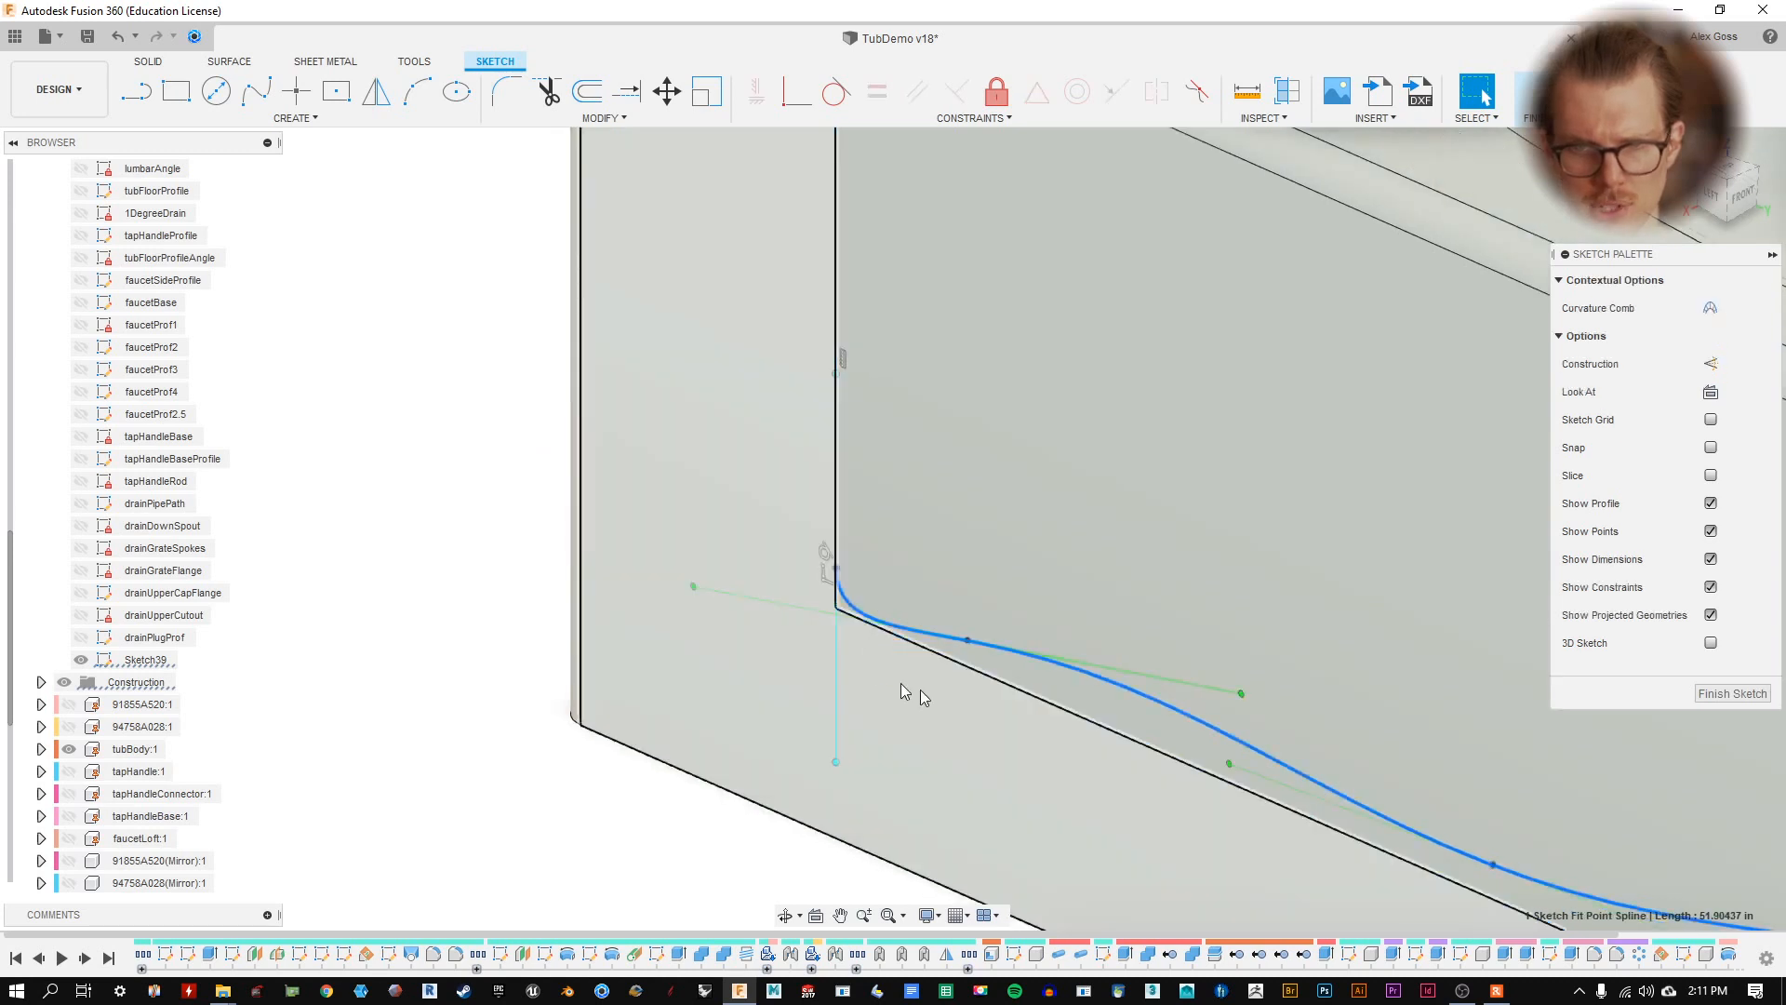
pyautogui.moveTo(1079, 703); pyautogui.dragTo(520, 457, button='middle')
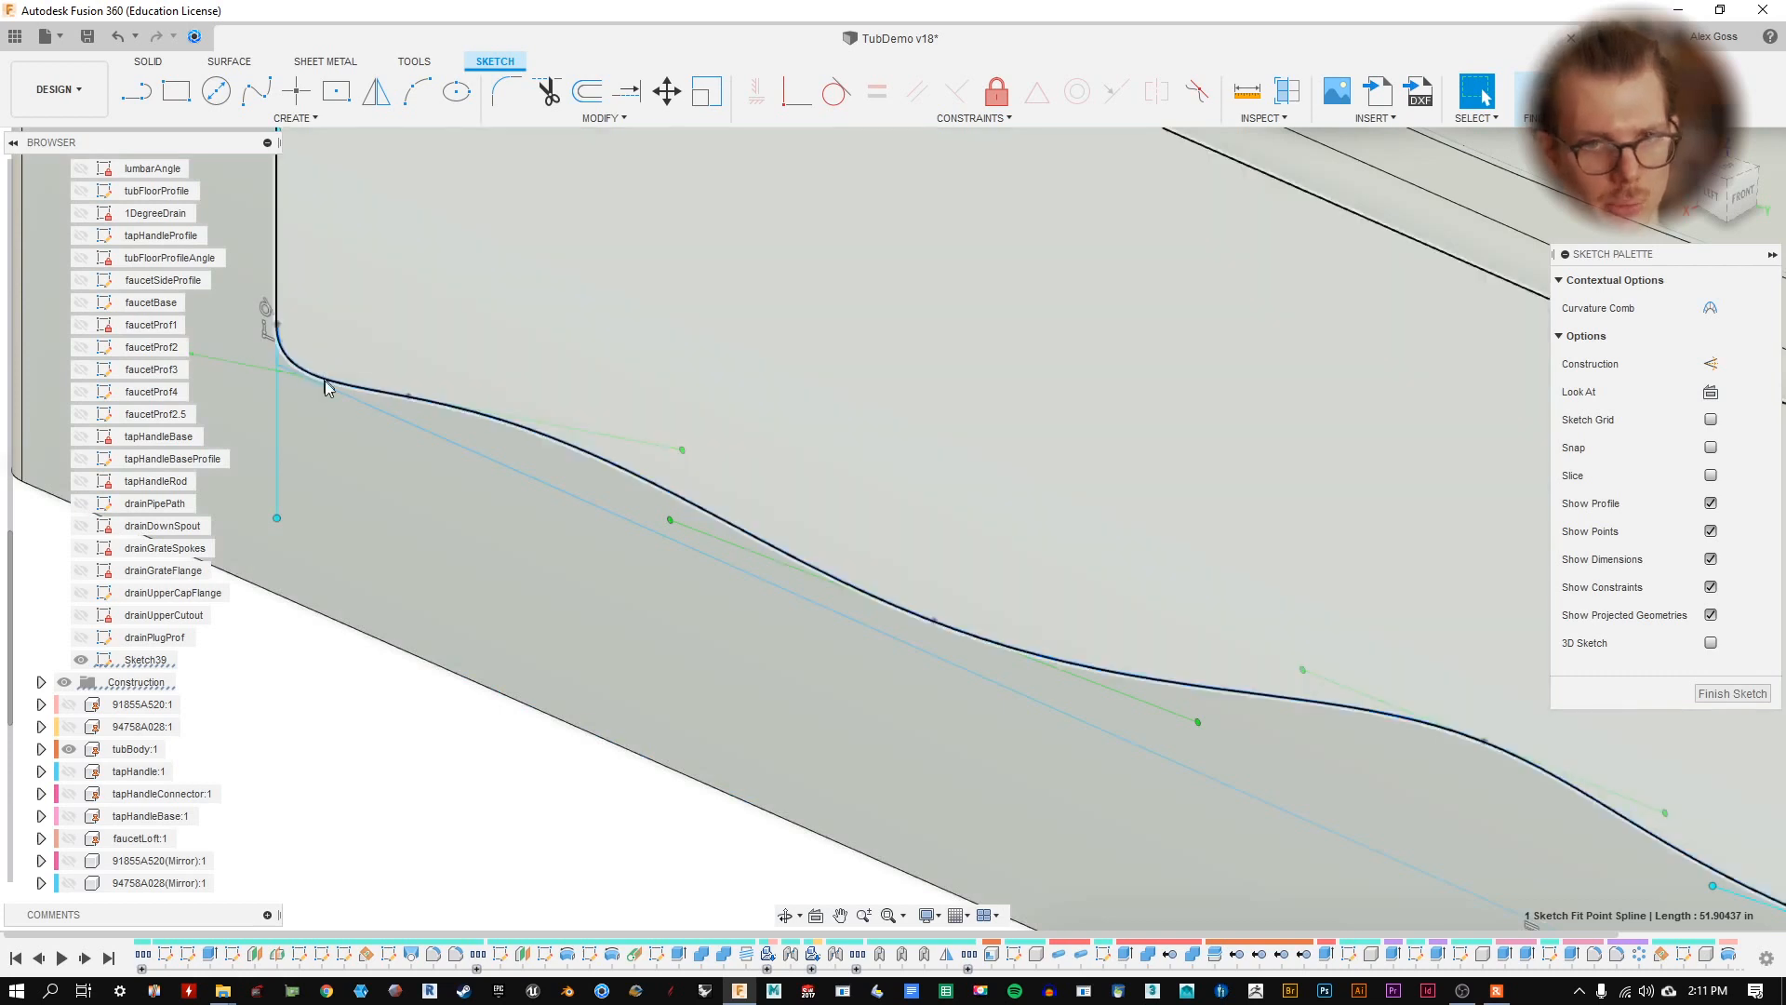
pyautogui.click(342, 389)
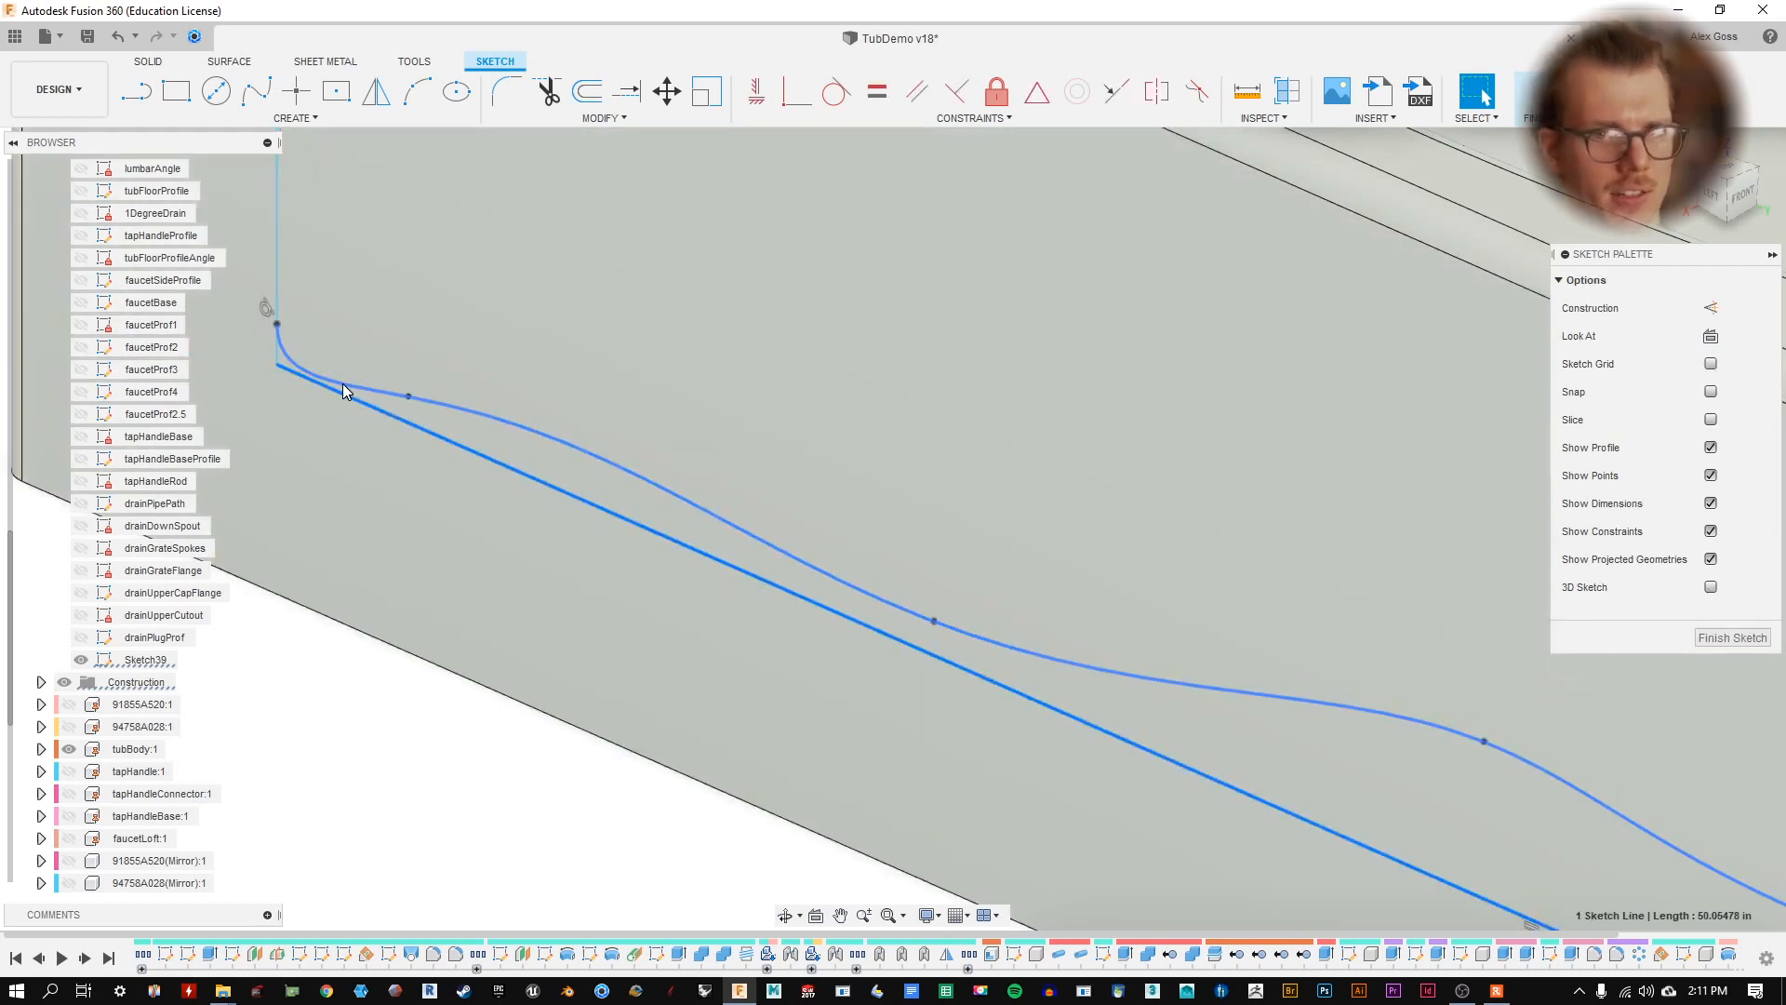
pyautogui.click(304, 372)
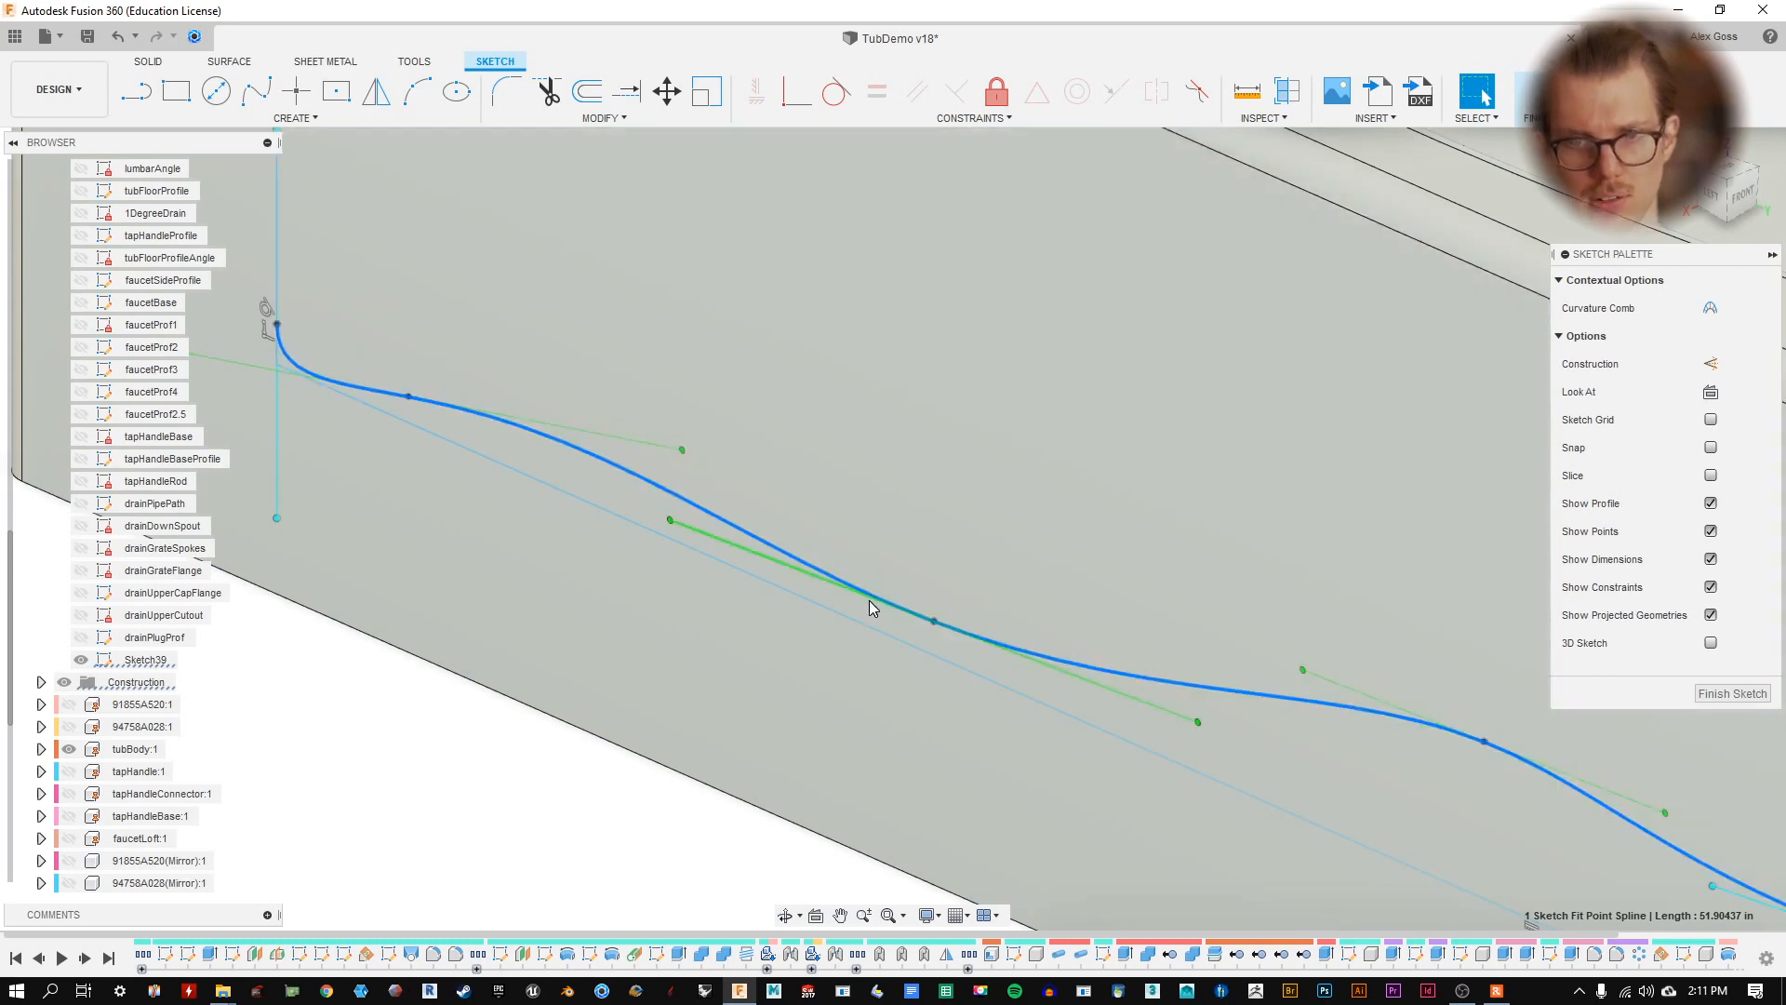
pyautogui.click(872, 598)
pyautogui.scroll(-2, 564, 614)
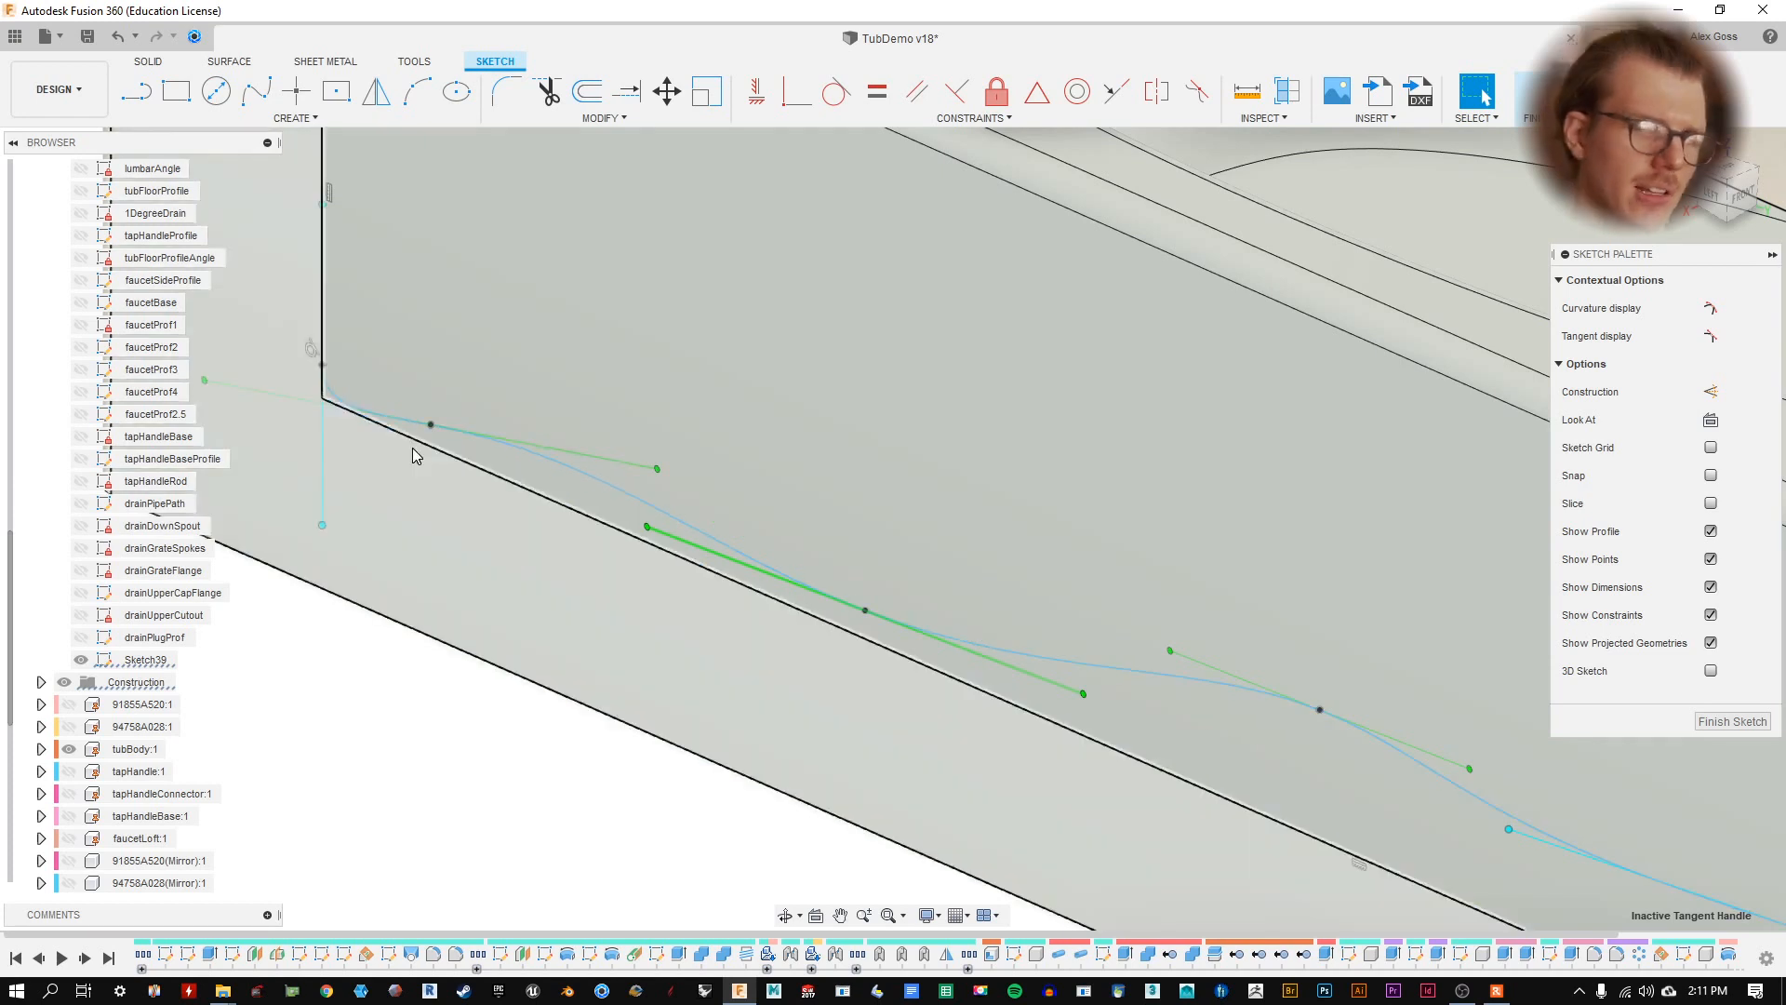
pyautogui.scroll(-5, 412, 448)
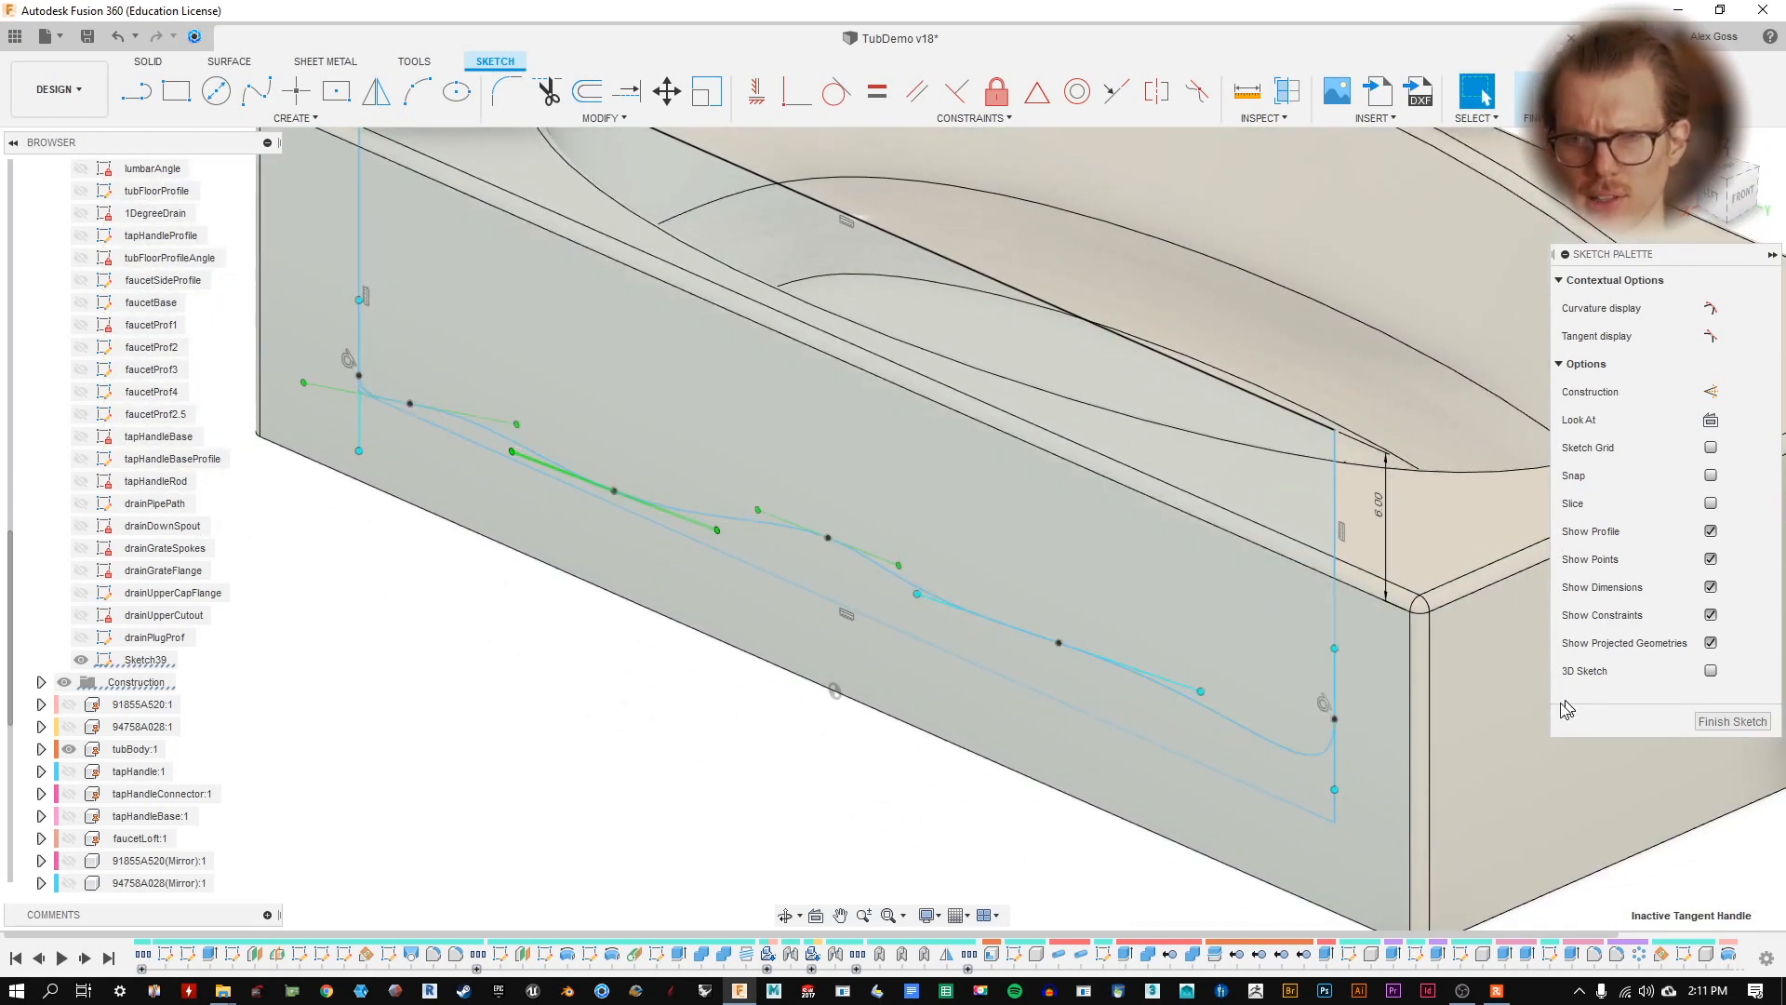
# - Raise the rectangle's lower edge slightly so it just meets the spline near the faucet-end corner
pyautogui.scroll(10, 400, 391)
pyautogui.click(354, 410)
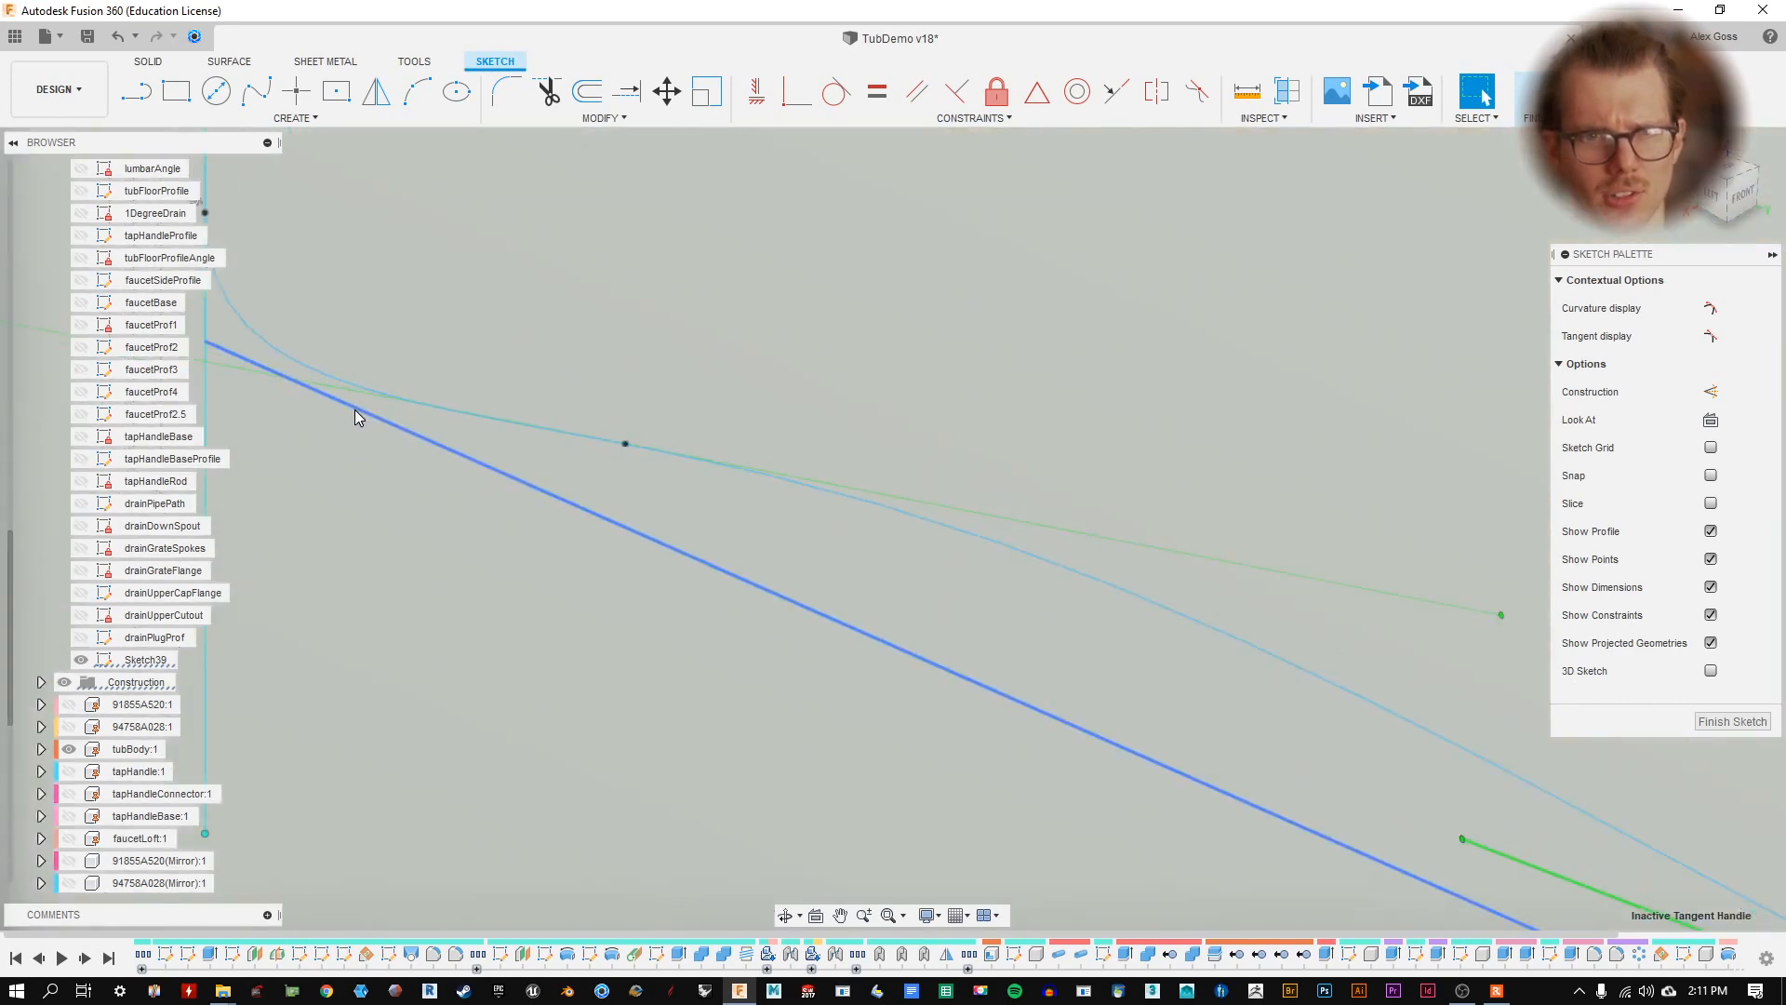
pyautogui.moveTo(354, 429); pyautogui.dragTo(366, 401)
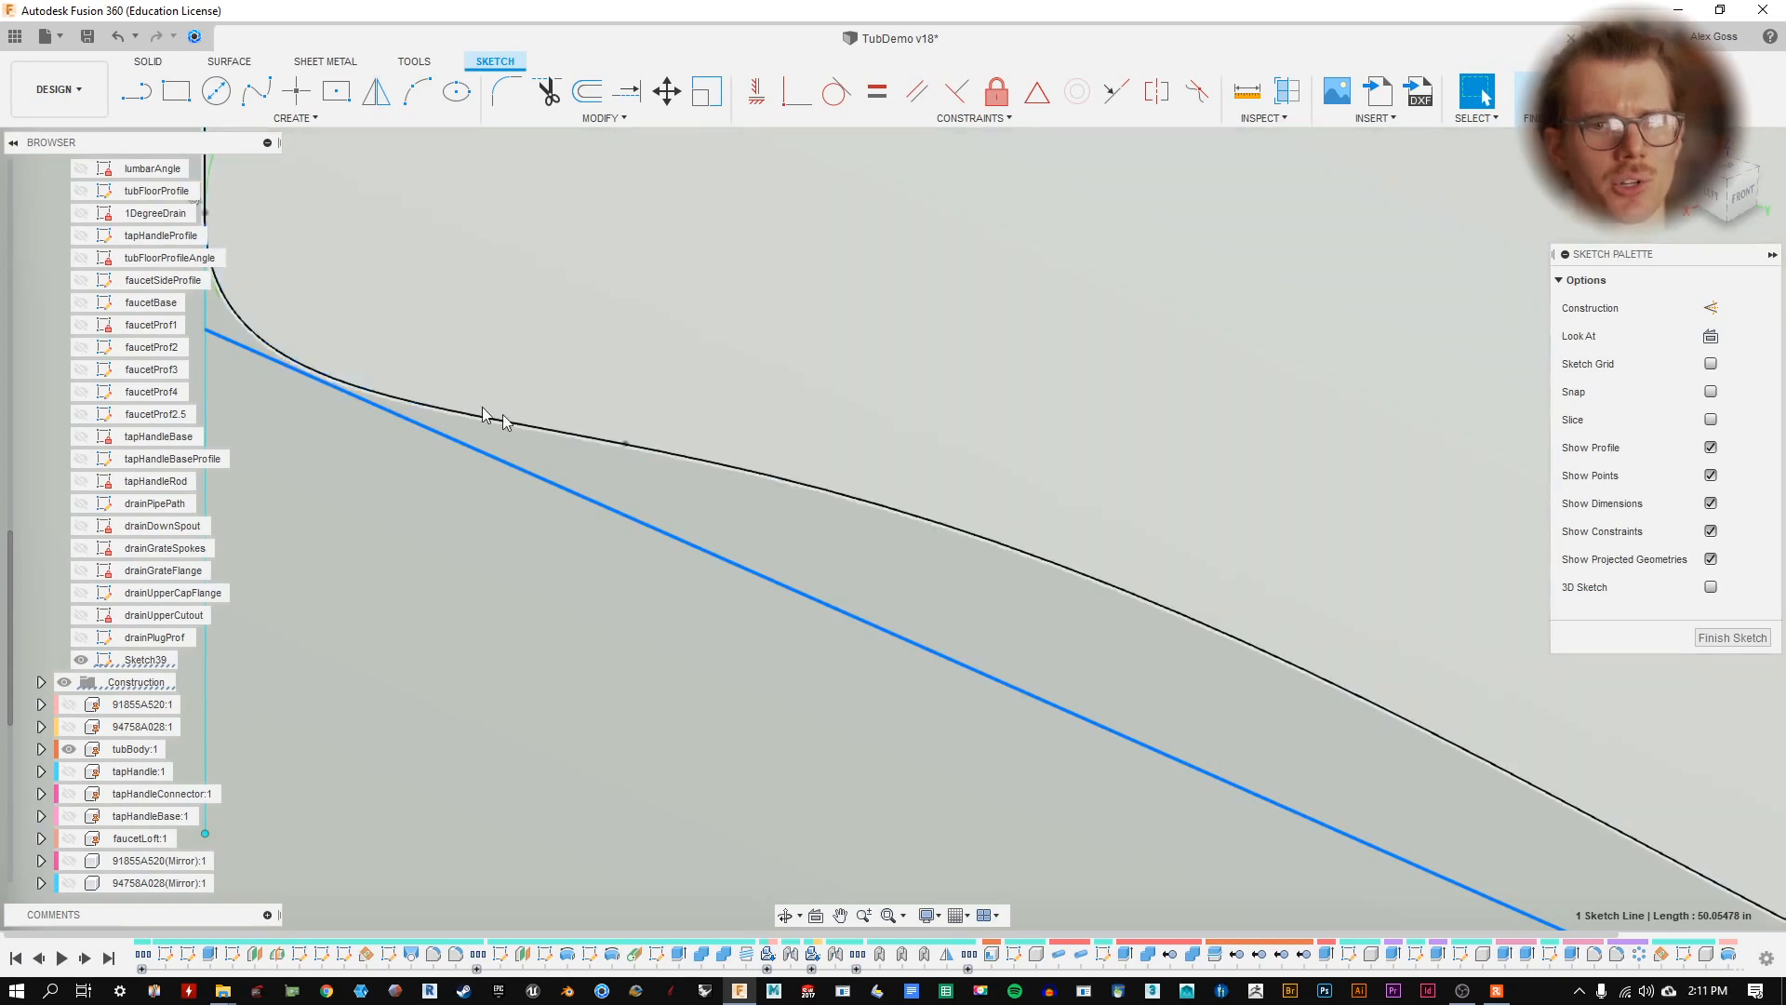
# - Check the rectangle's lower edge along the whole spline and finish the sketch
pyautogui.scroll(-5, 502, 415)
pyautogui.moveTo(1299, 656); pyautogui.dragTo(595, 352, button='middle')
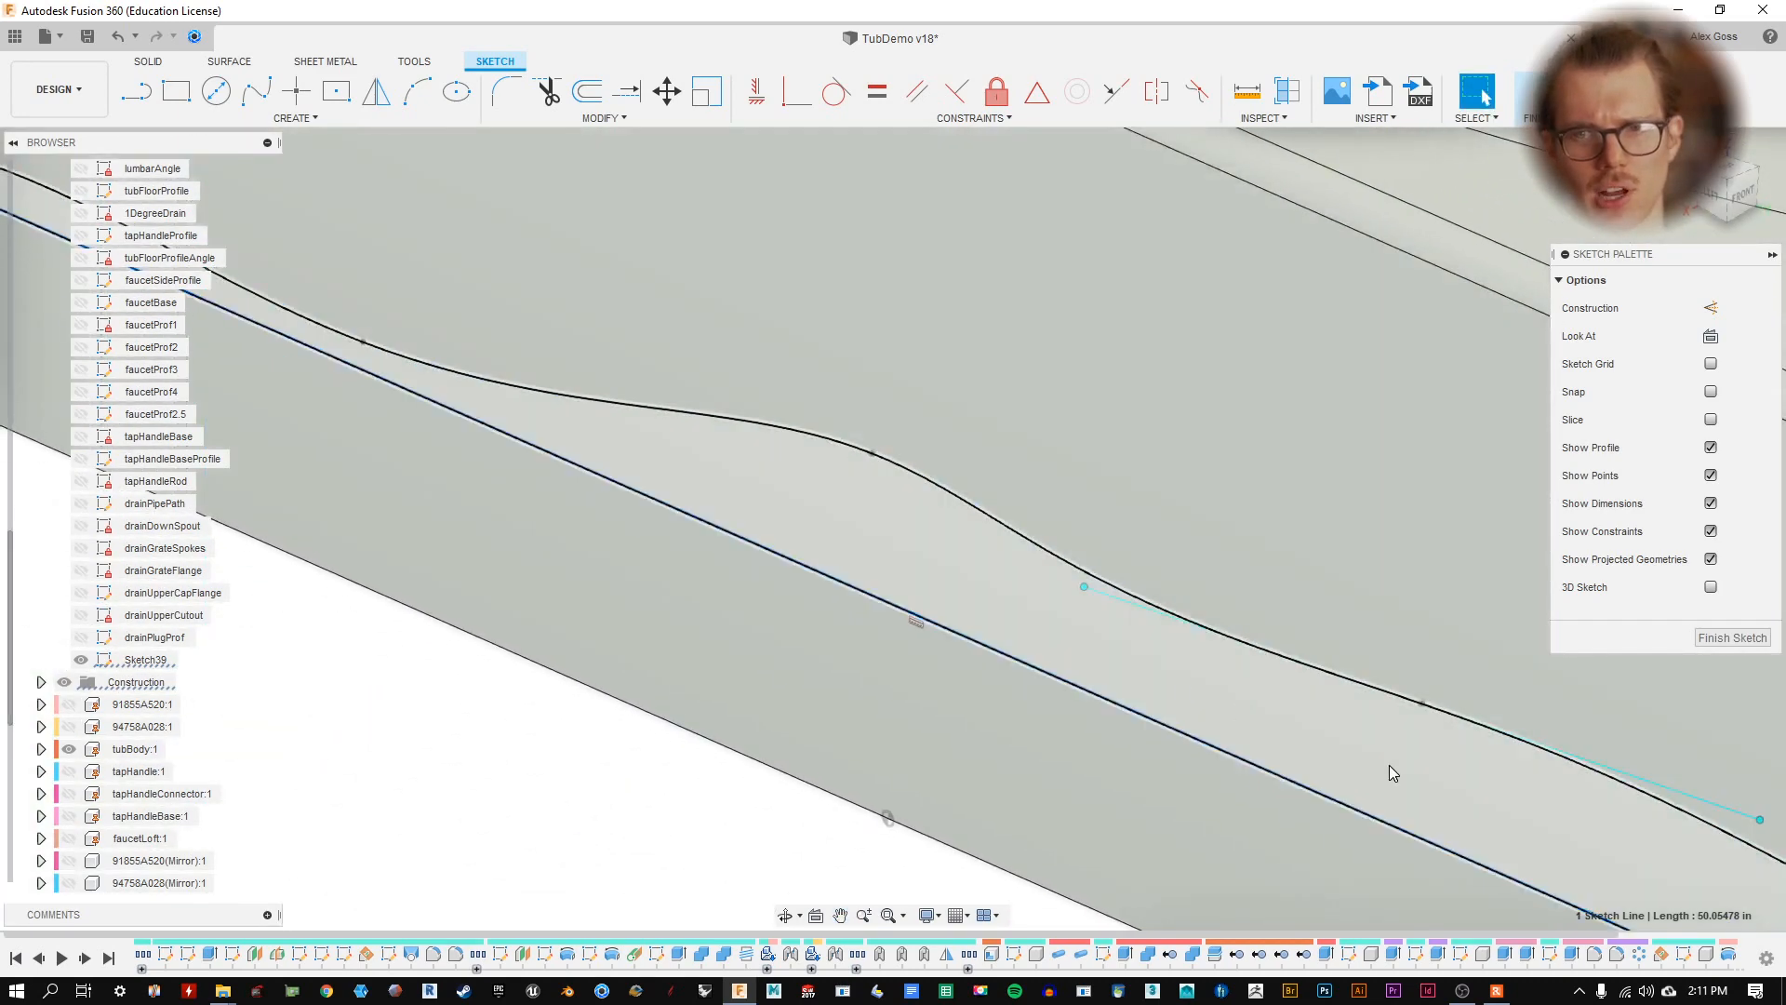
pyautogui.moveTo(1388, 764)
pyautogui.mouseDown(button='middle')
pyautogui.moveTo(626, 395)
pyautogui.moveTo(1758, 760)
pyautogui.mouseUp(button='middle')
pyautogui.moveTo(778, 371)
pyautogui.mouseDown(button='middle')
pyautogui.moveTo(1227, 710)
pyautogui.moveTo(1136, 607)
pyautogui.moveTo(494, 372)
pyautogui.mouseUp(button='middle')
pyautogui.scroll(-5, 1192, 711)
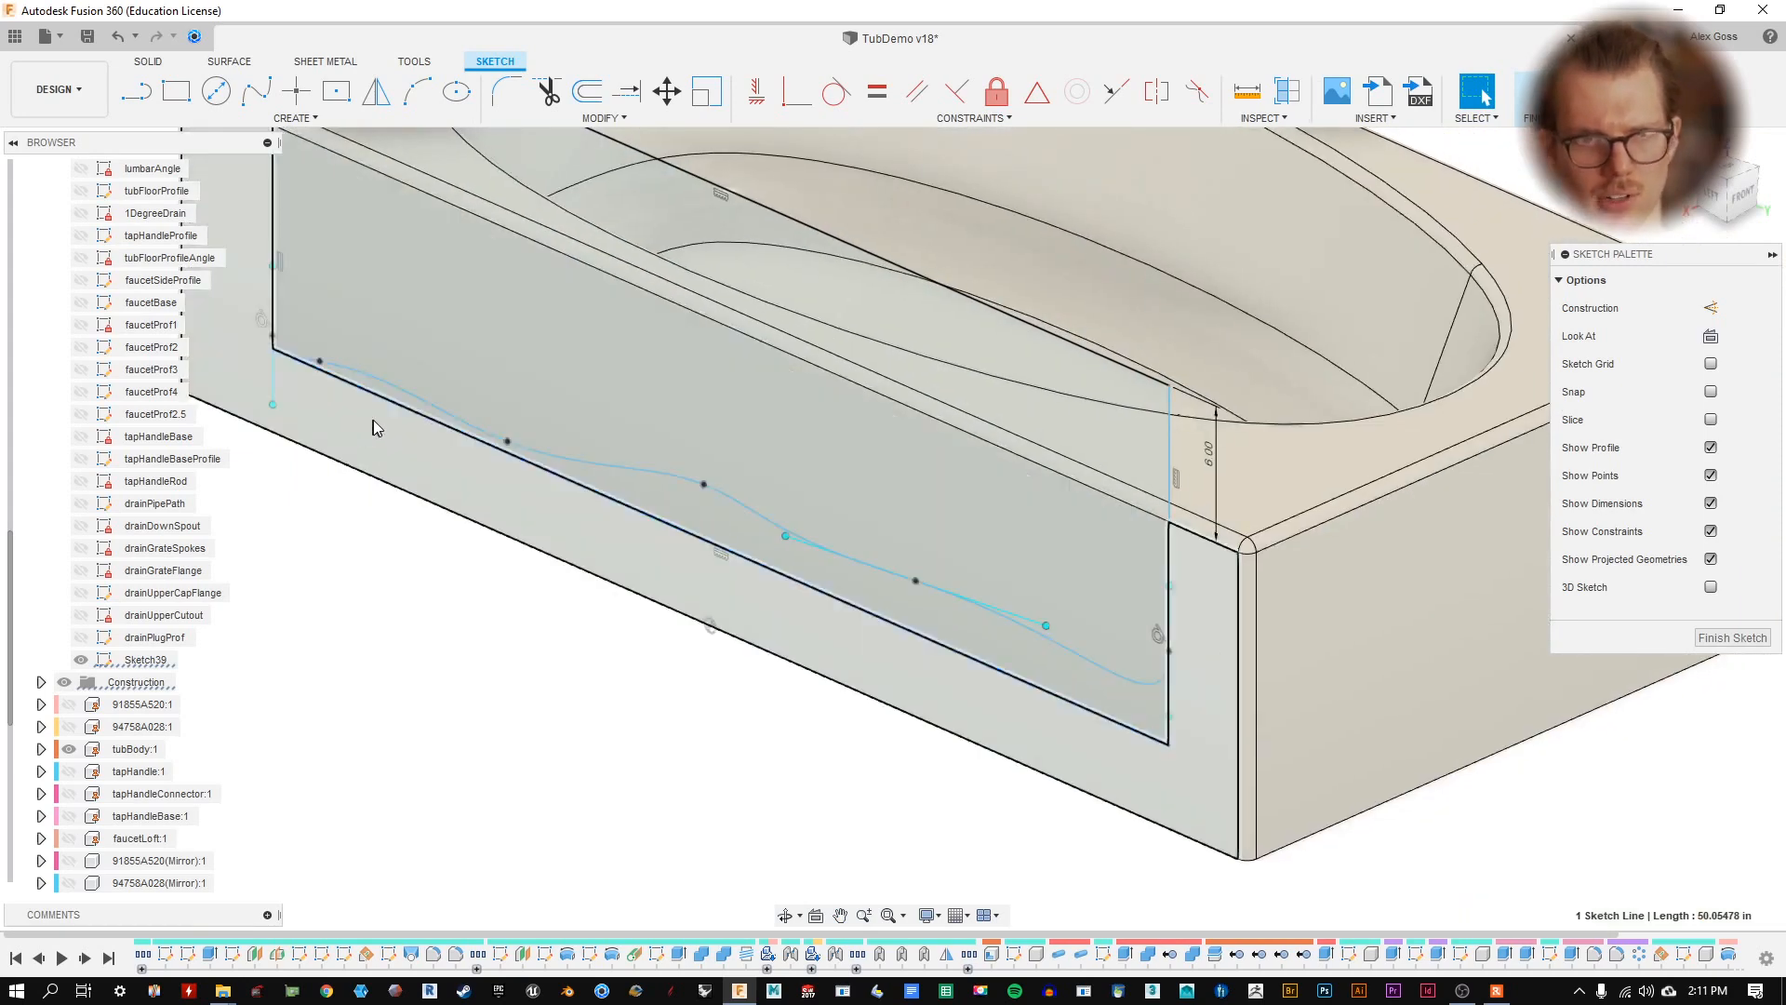
pyautogui.moveTo(712, 342); pyautogui.dragTo(773, 399, button='middle')
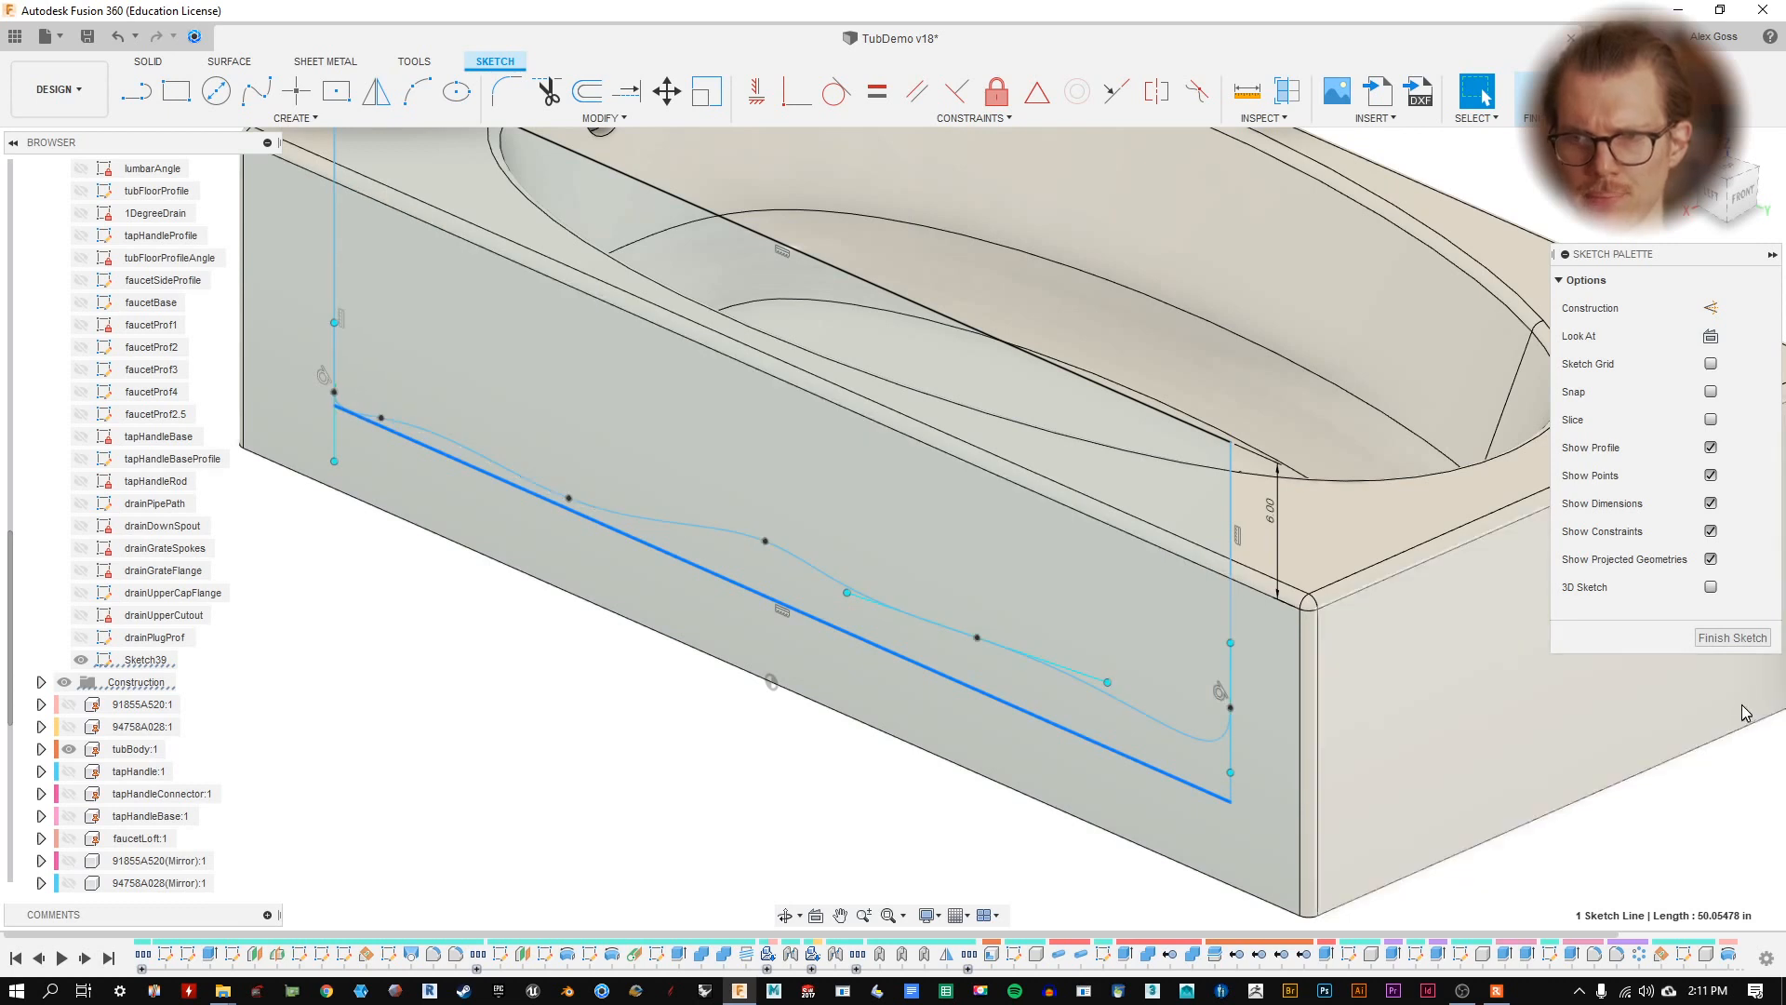
pyautogui.click(1732, 638)
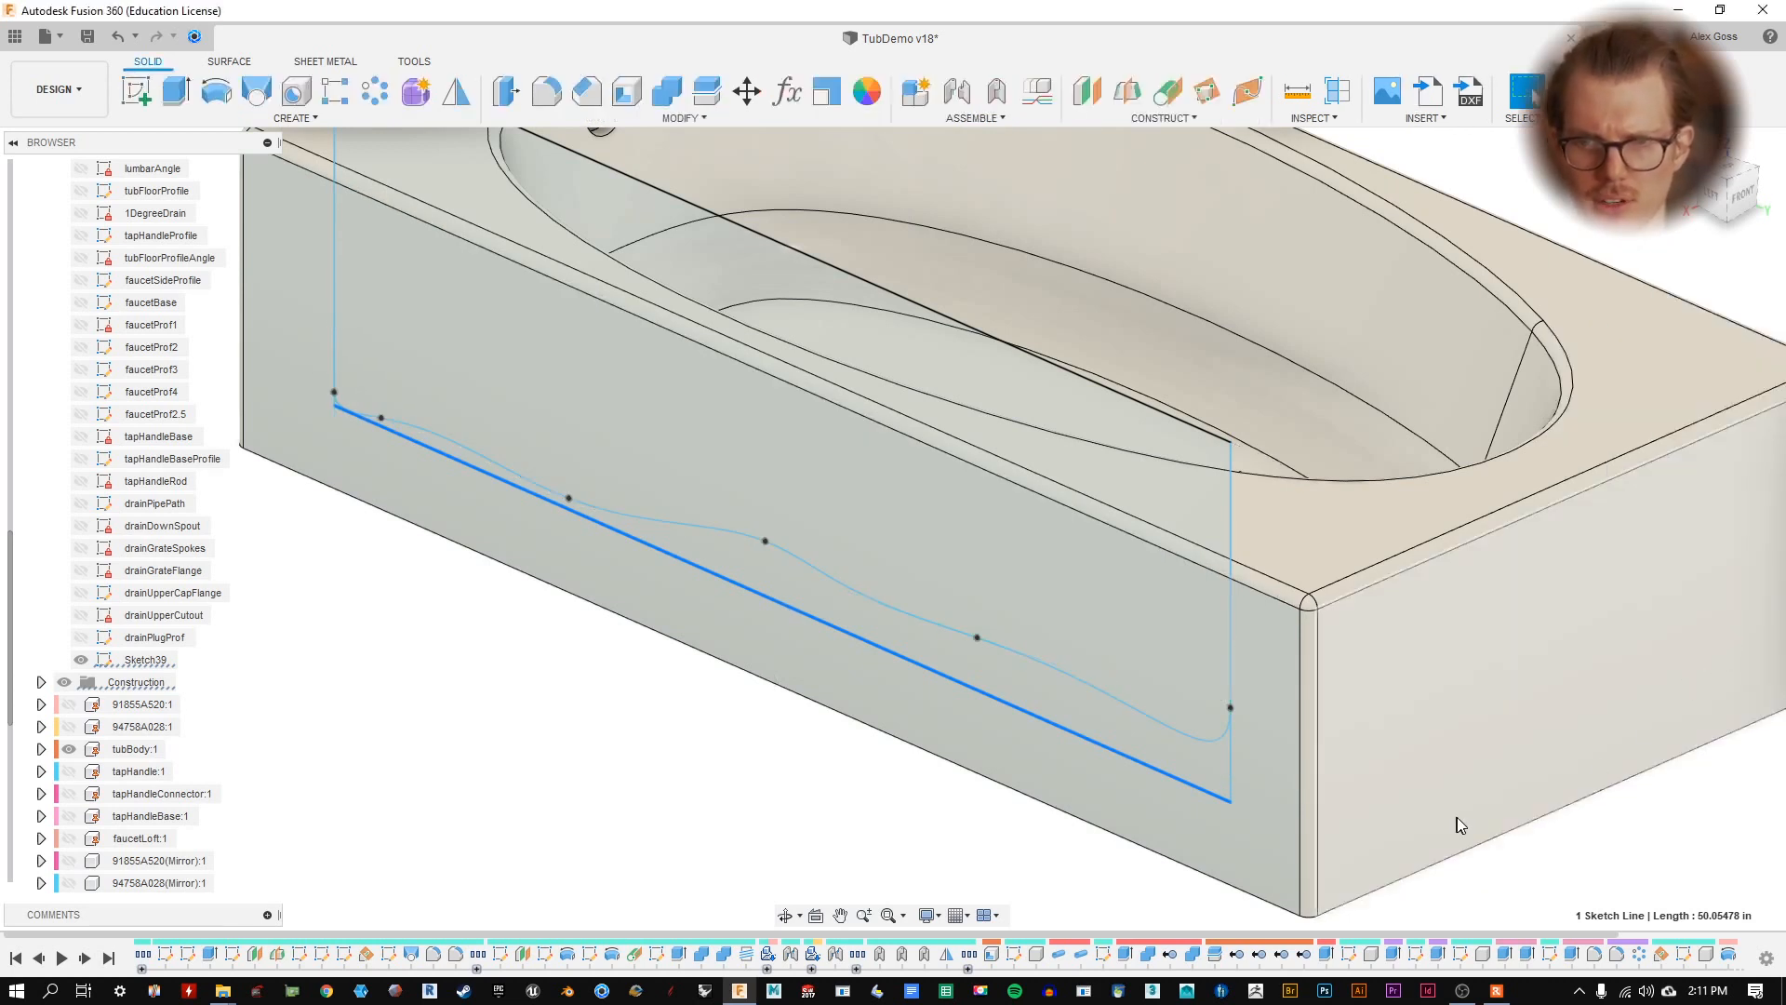
# - Rename the rectangle and spline sketch as sideCutoutVert
pyautogui.click(146, 661)
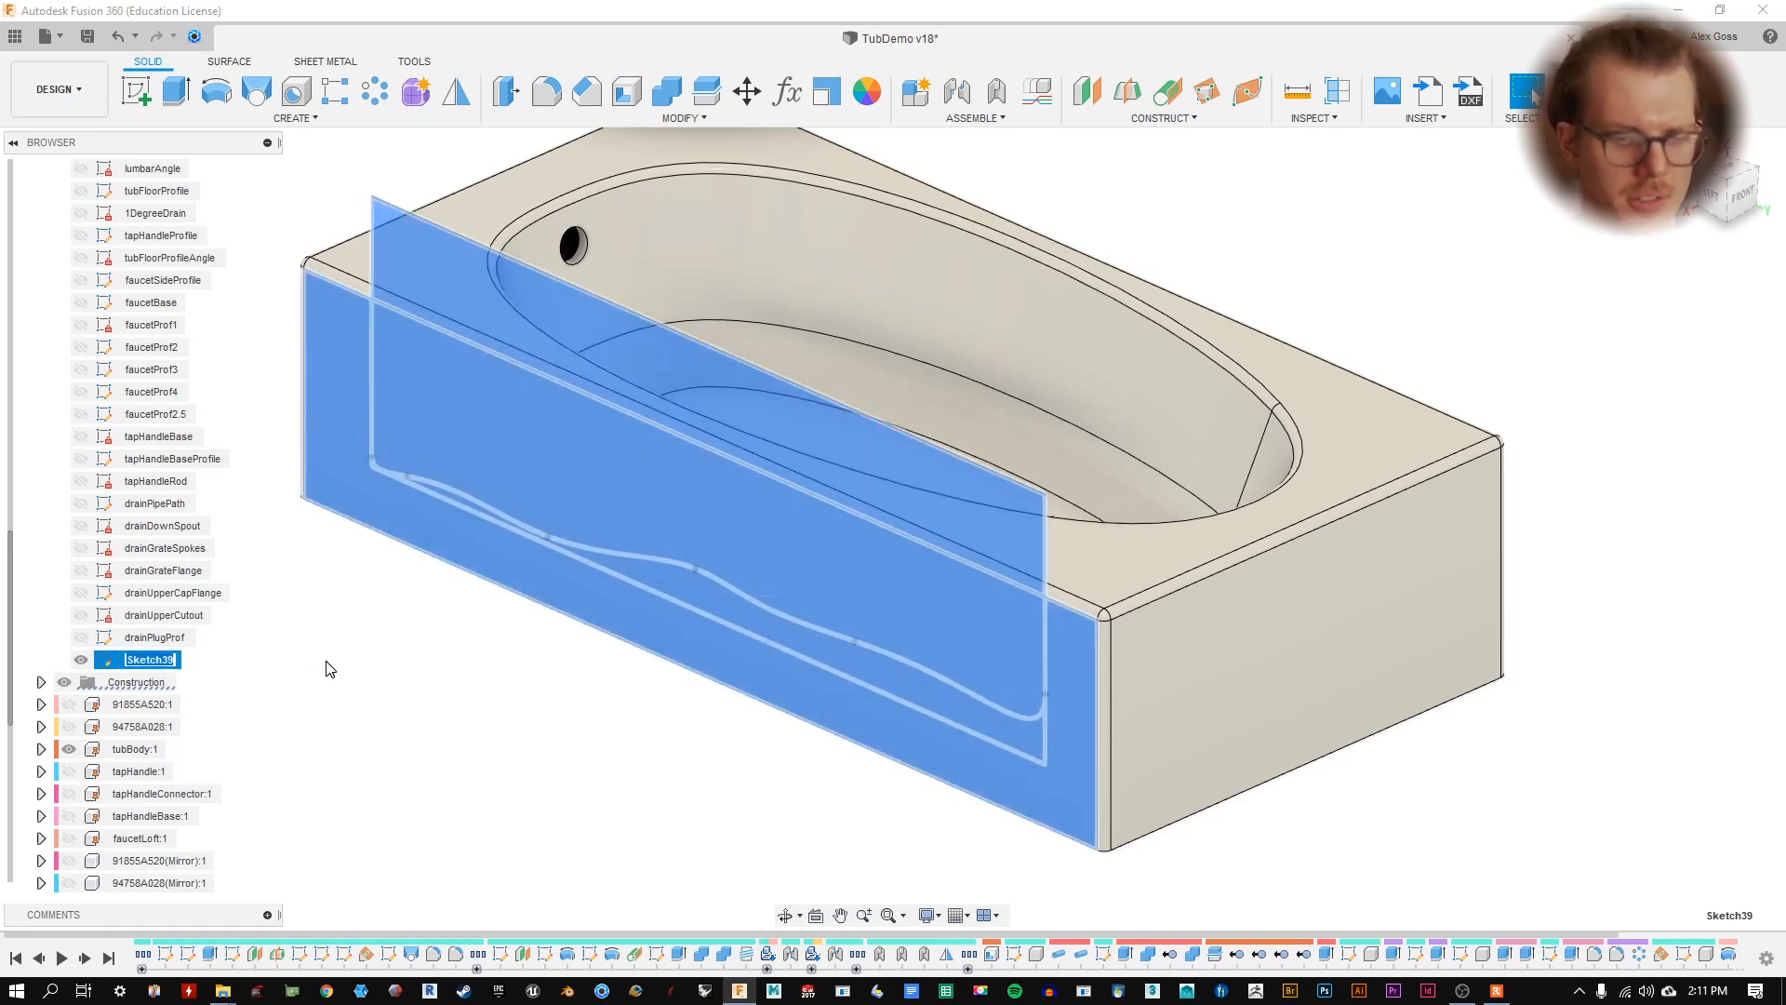
pyautogui.write('sid')
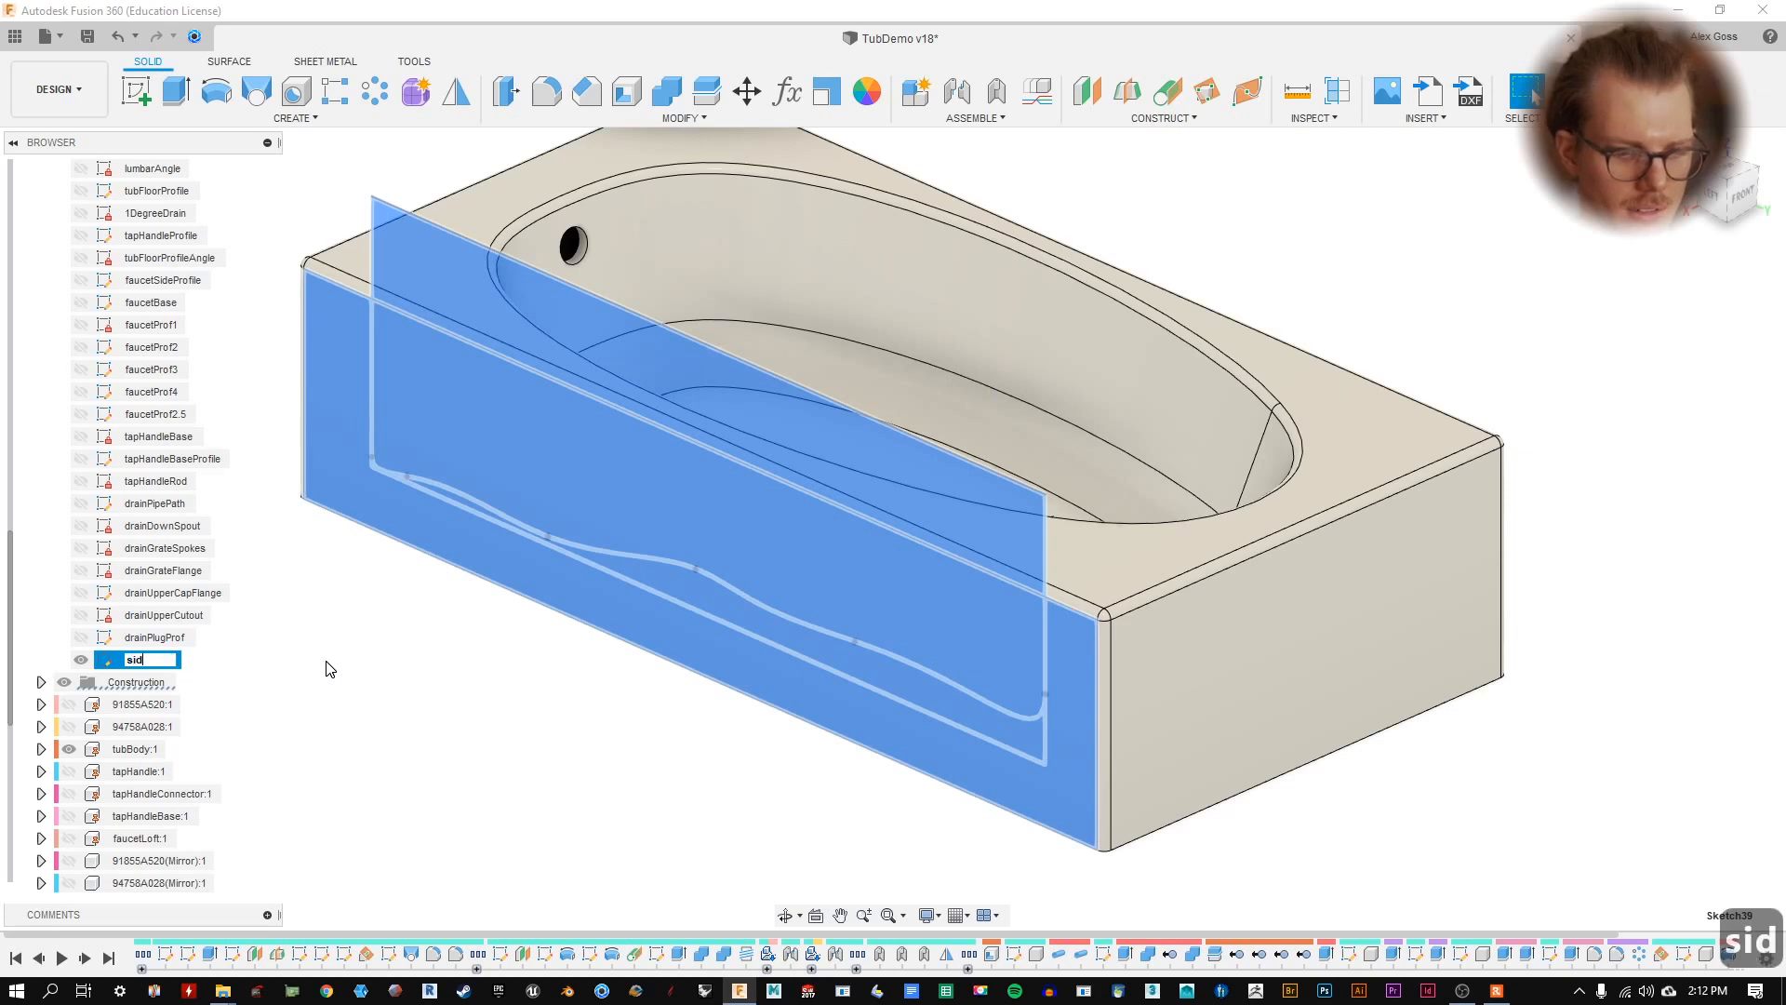
pyautogui.write('Cut')
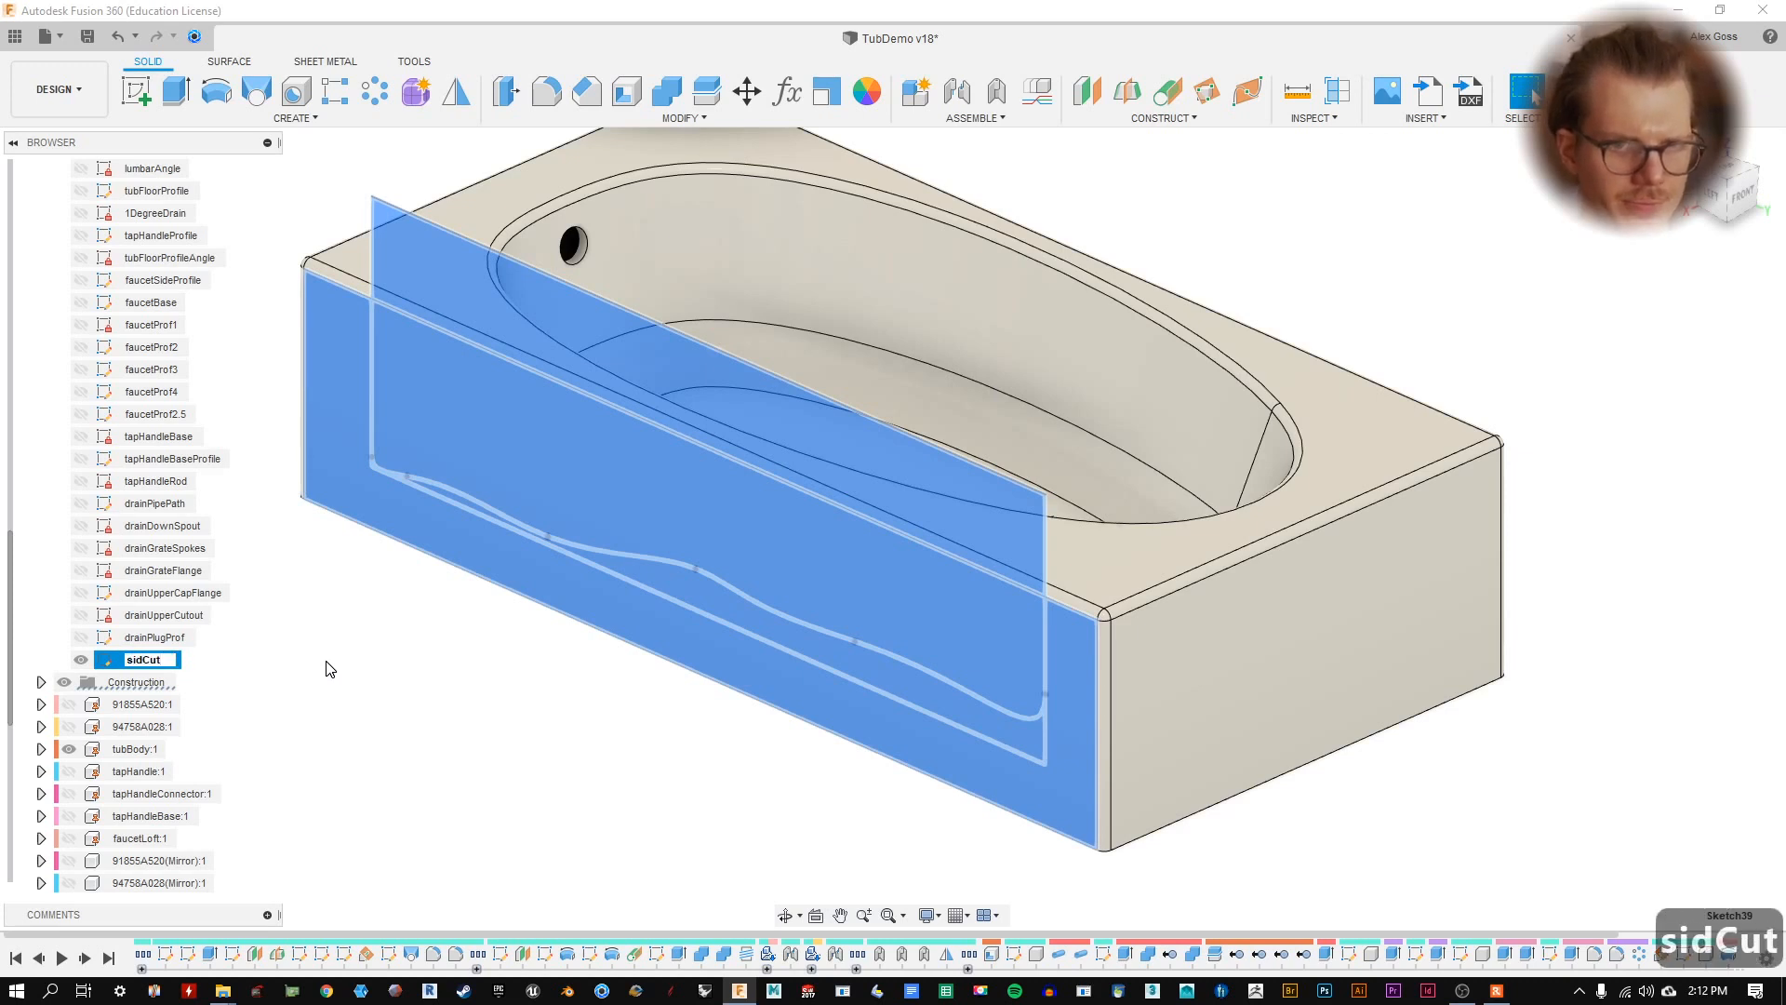
pyautogui.write('out')
pyautogui.press('Left')
pyautogui.press('Left')
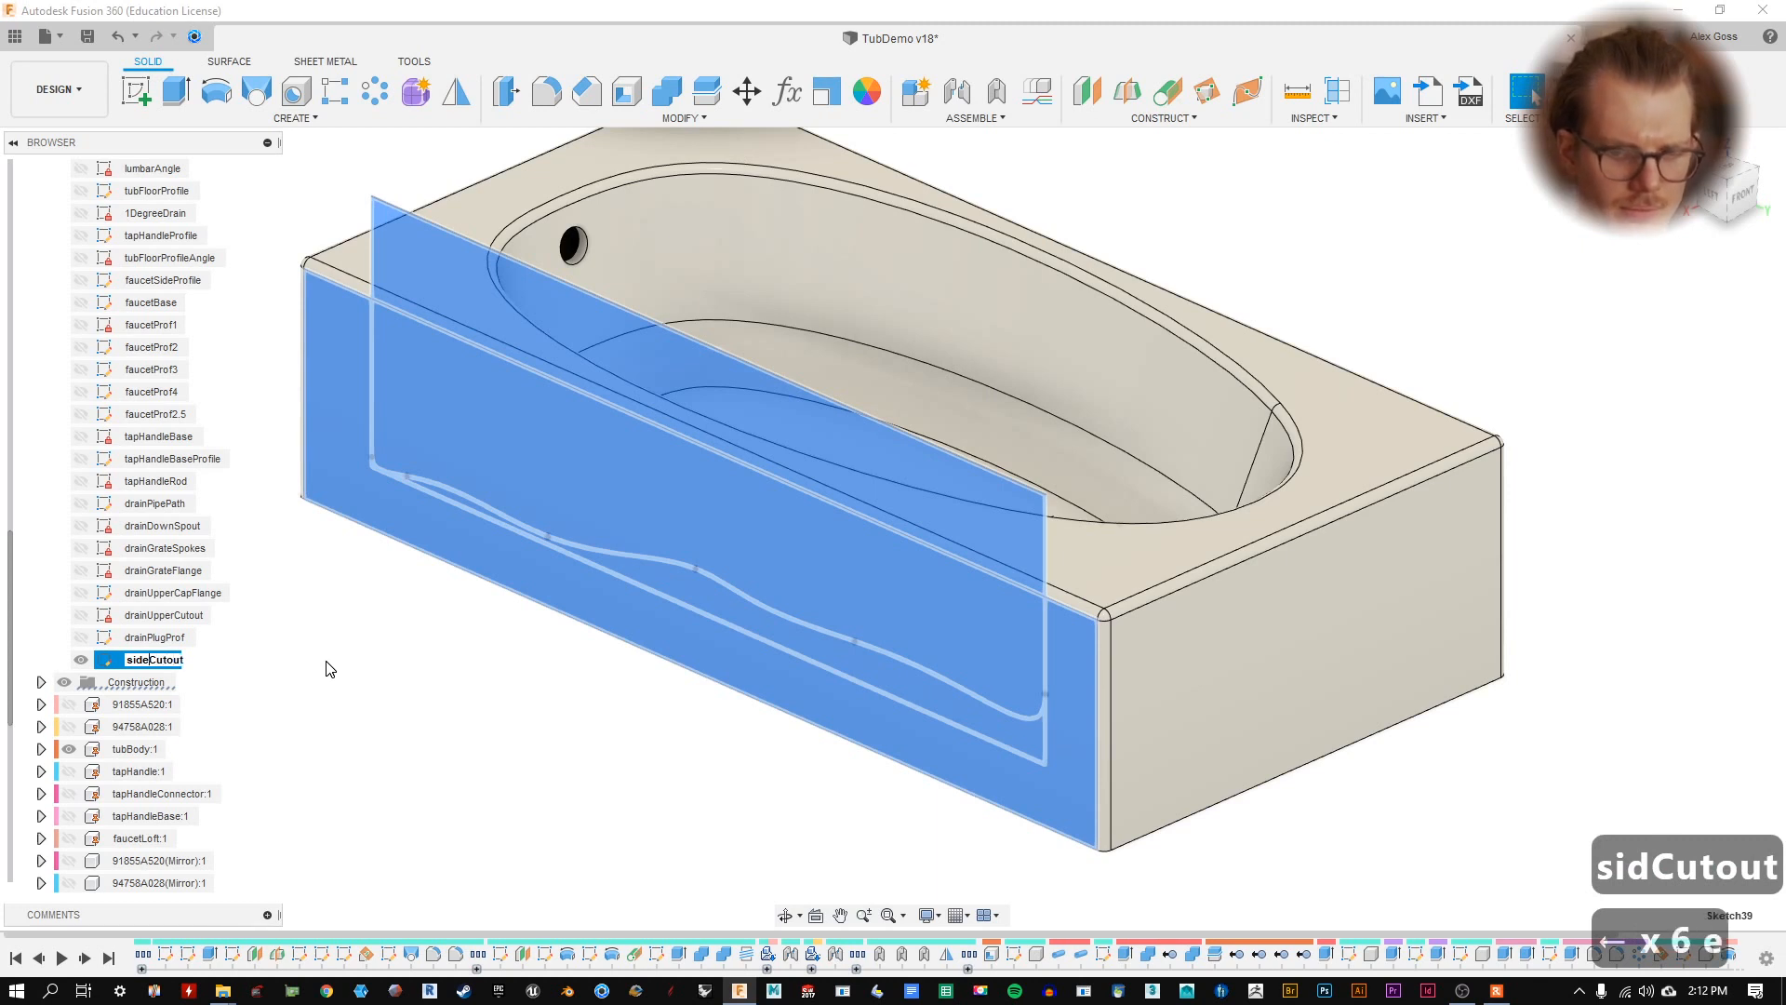
pyautogui.press('End')
pyautogui.write('Vert')
pyautogui.press('Return')
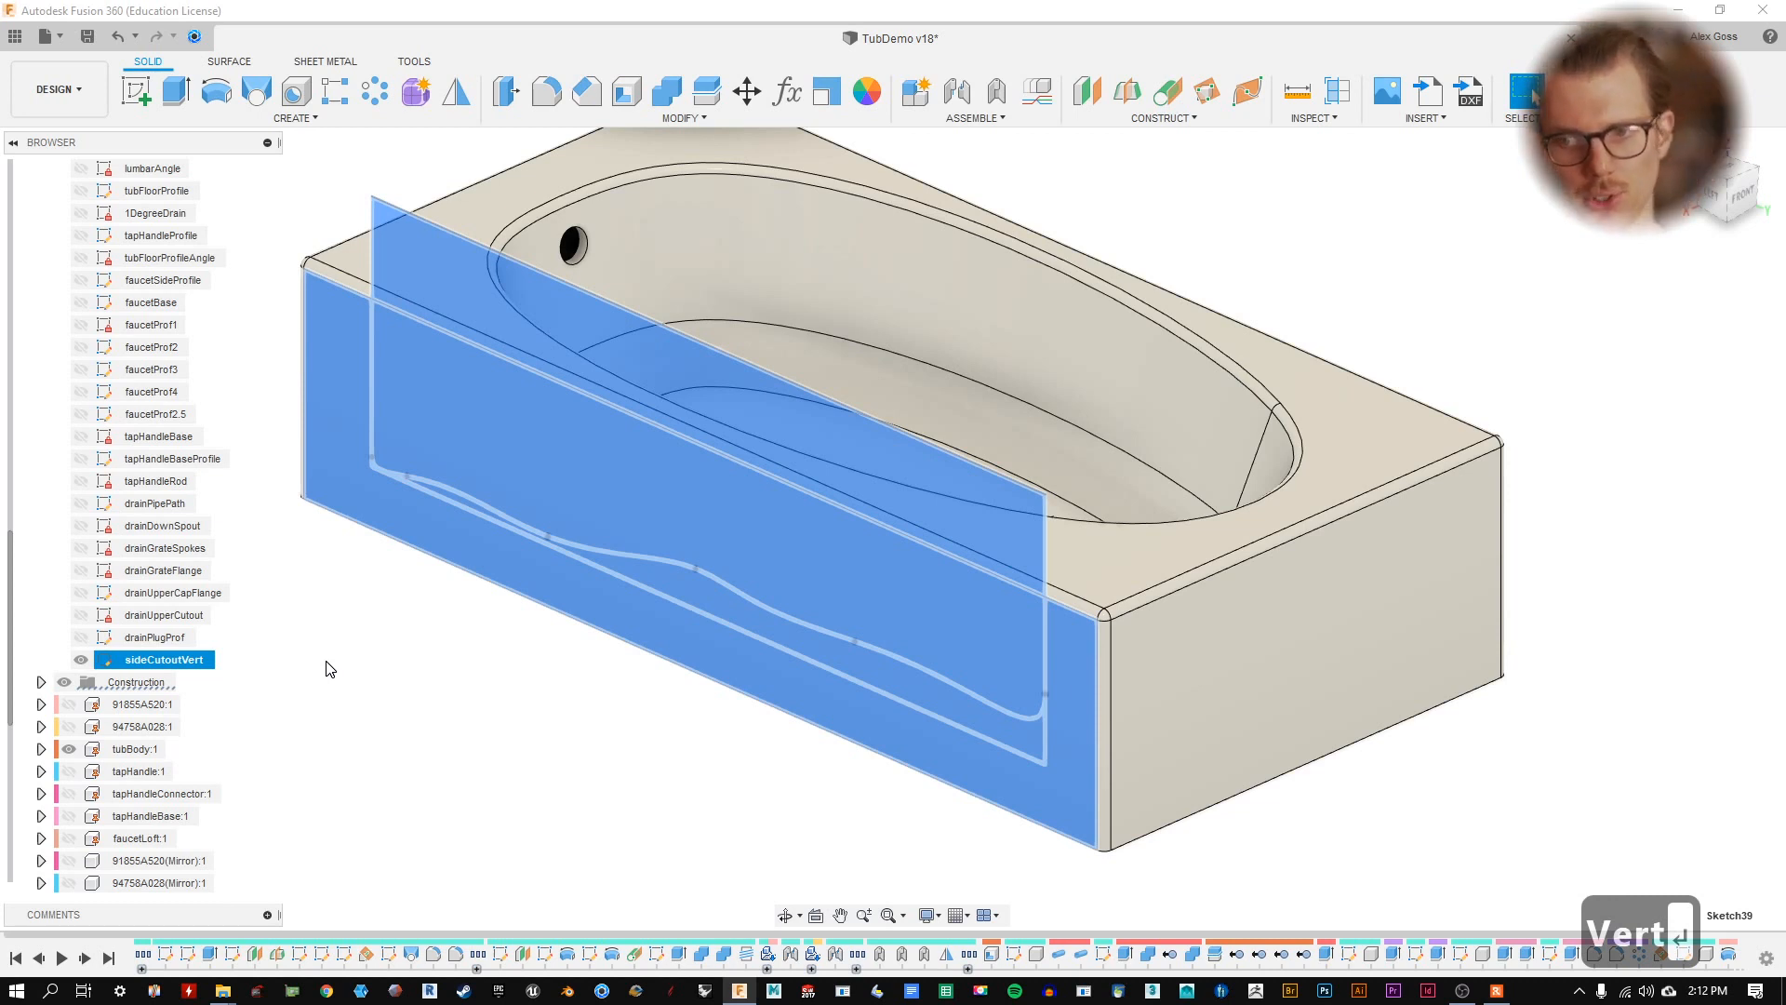
pyautogui.click(384, 669)
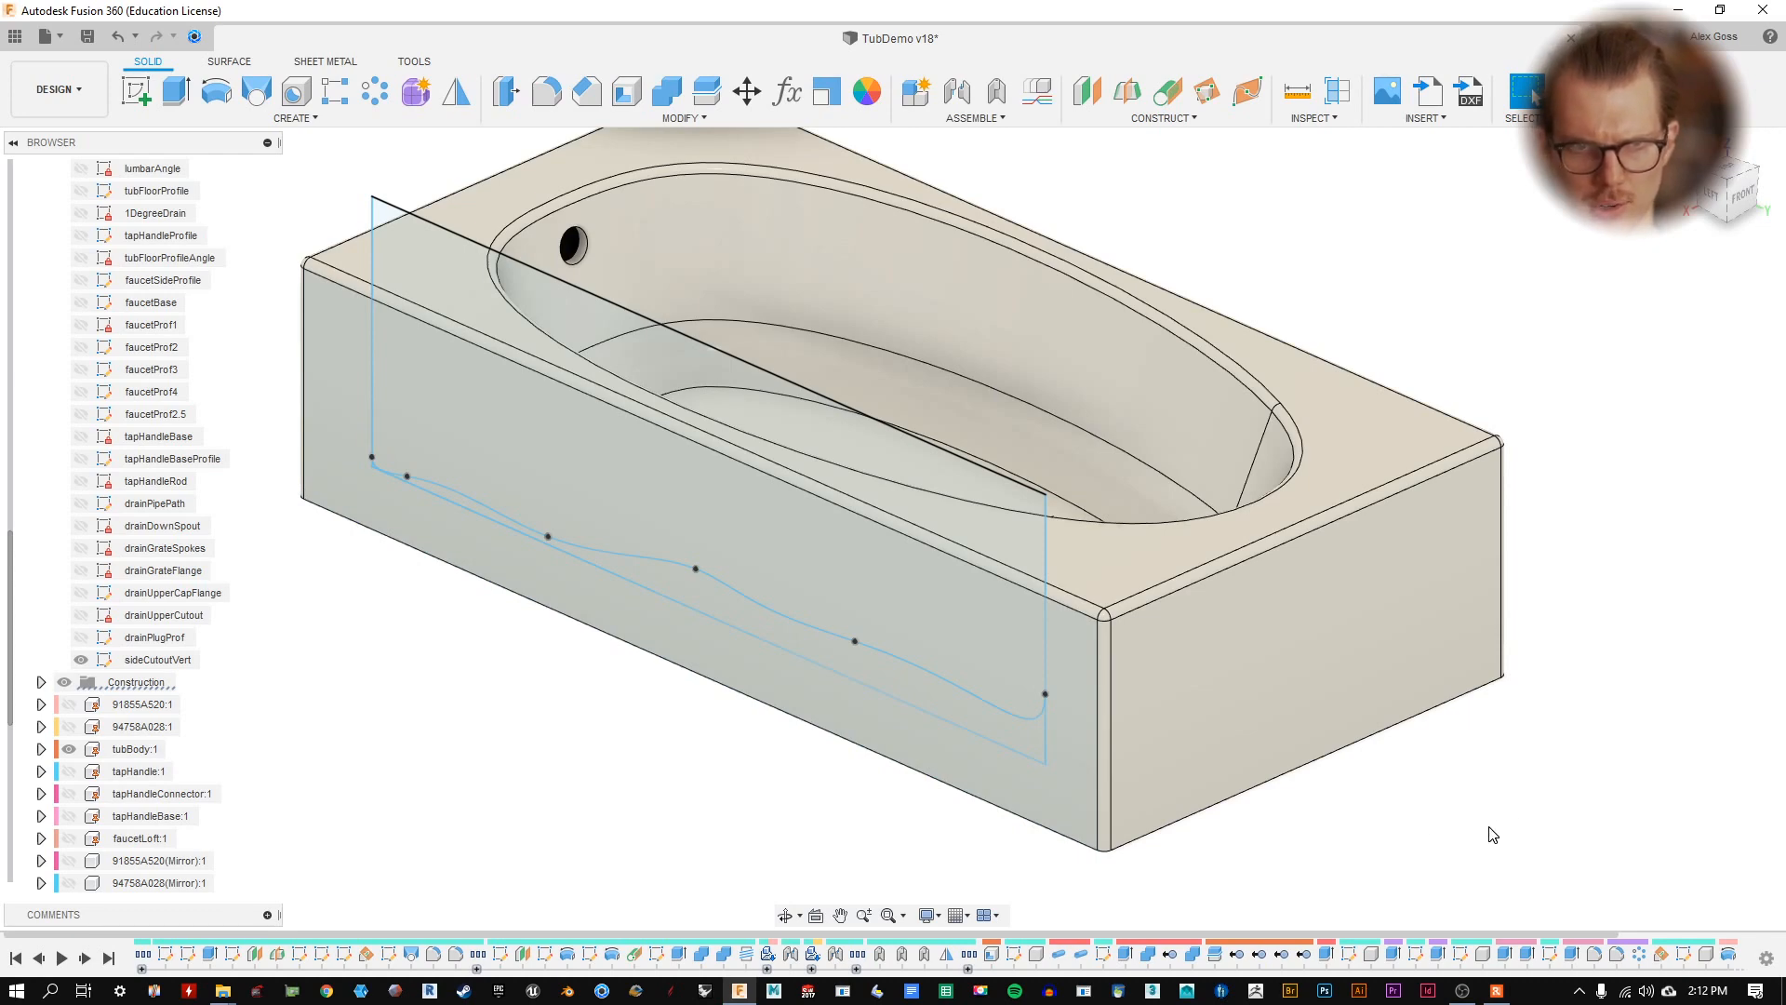
# - Examine the sketched wall from beneath the tub, comparing its outer sketch profile with the wall's inner face
pyautogui.keyDown('shift'); pyautogui.moveTo(1396, 782); pyautogui.dragTo(1108, 660, button='middle'); pyautogui.keyUp('shift')
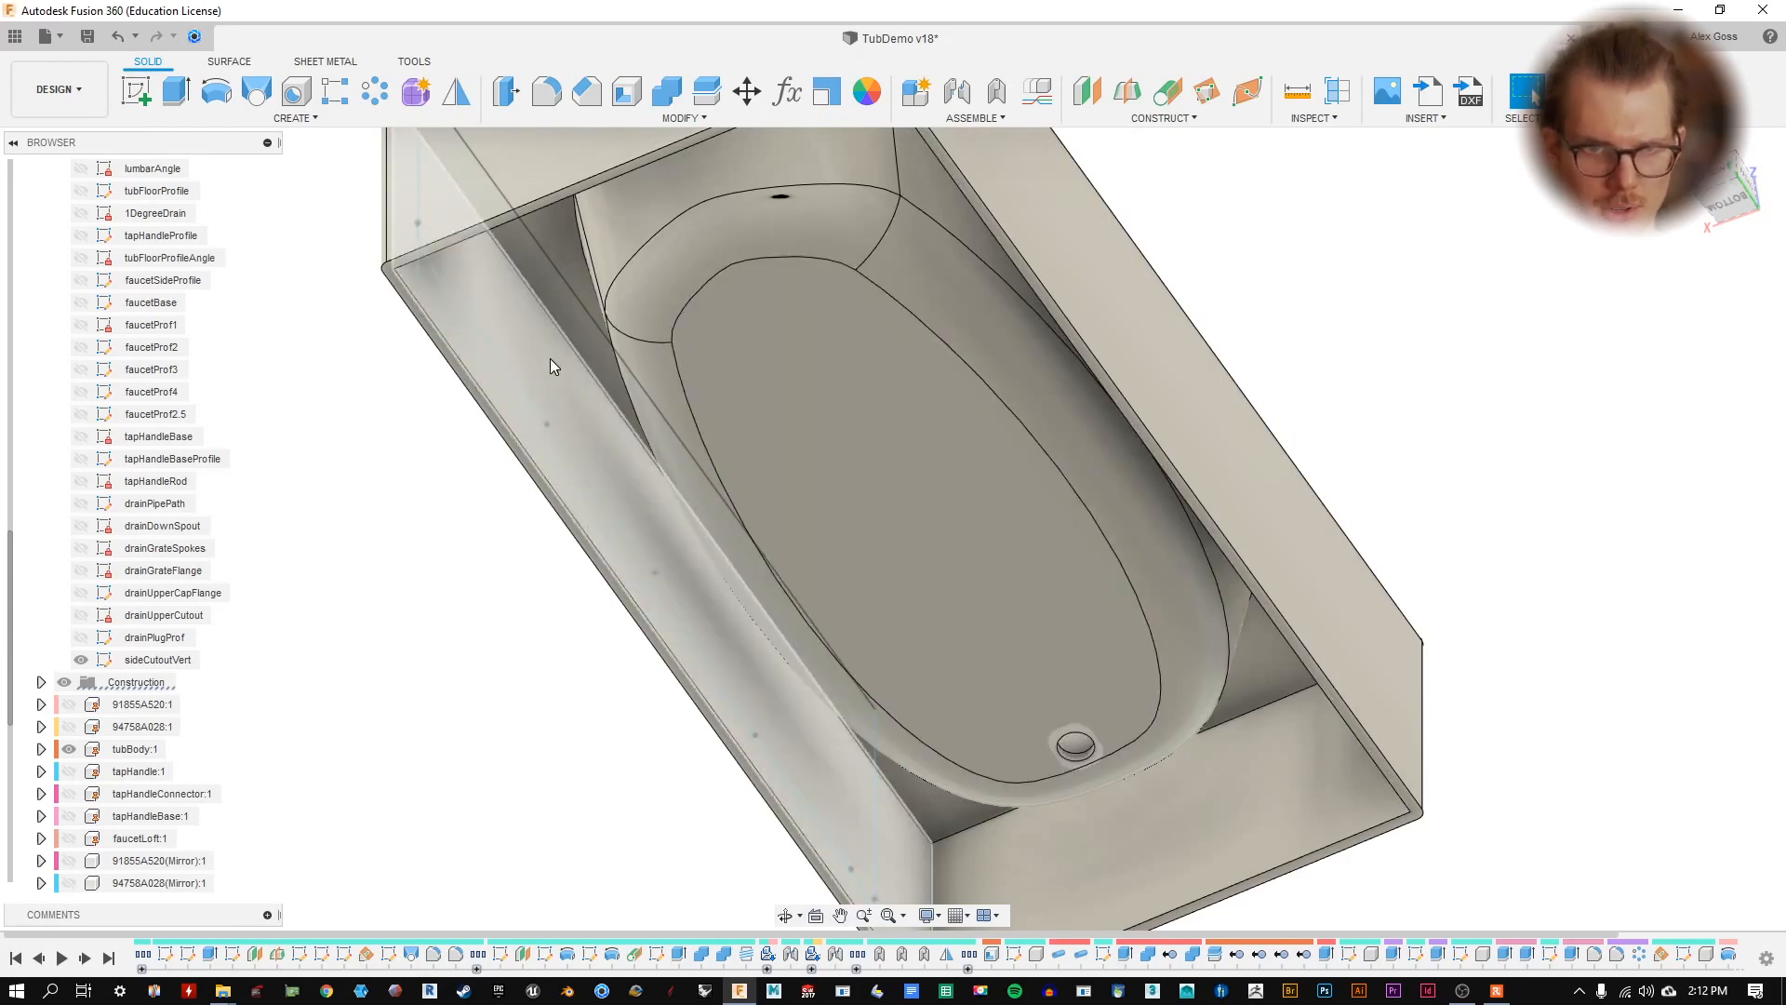
pyautogui.keyDown('shift'); pyautogui.moveTo(550, 359); pyautogui.dragTo(1482, 643, button='middle'); pyautogui.keyUp('shift')
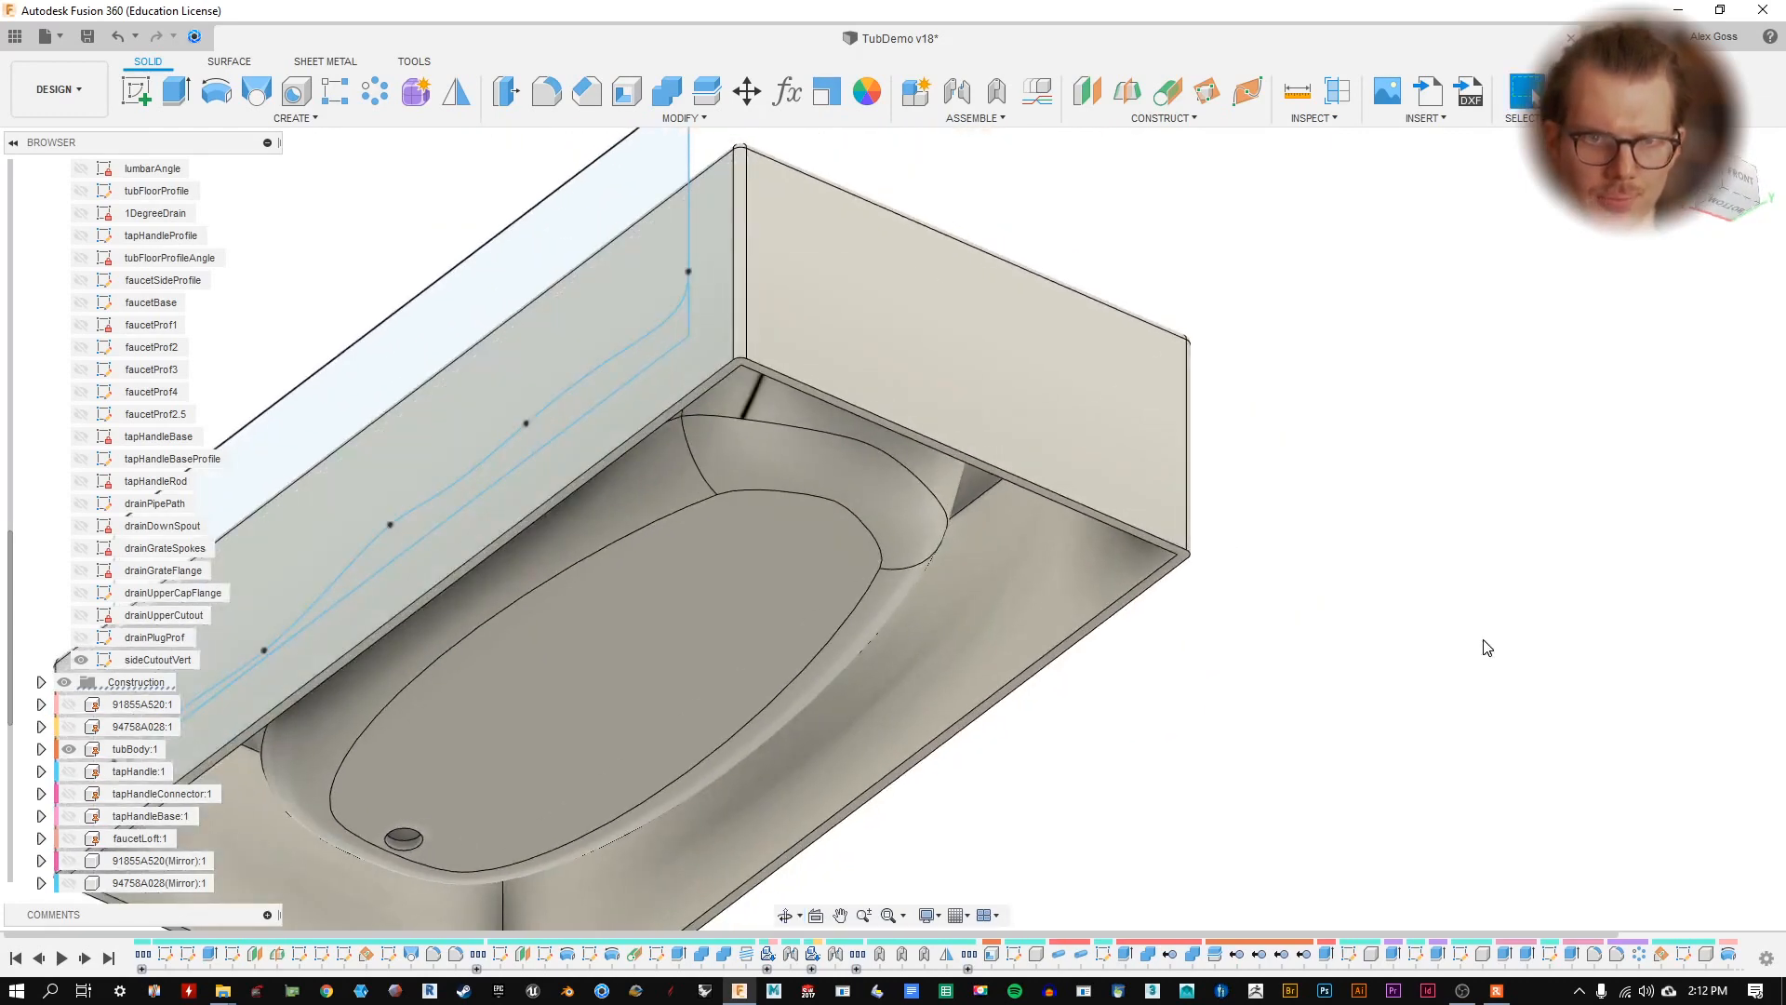
pyautogui.keyDown('shift'); pyautogui.moveTo(763, 400); pyautogui.dragTo(1486, 586, button='middle'); pyautogui.keyUp('shift')
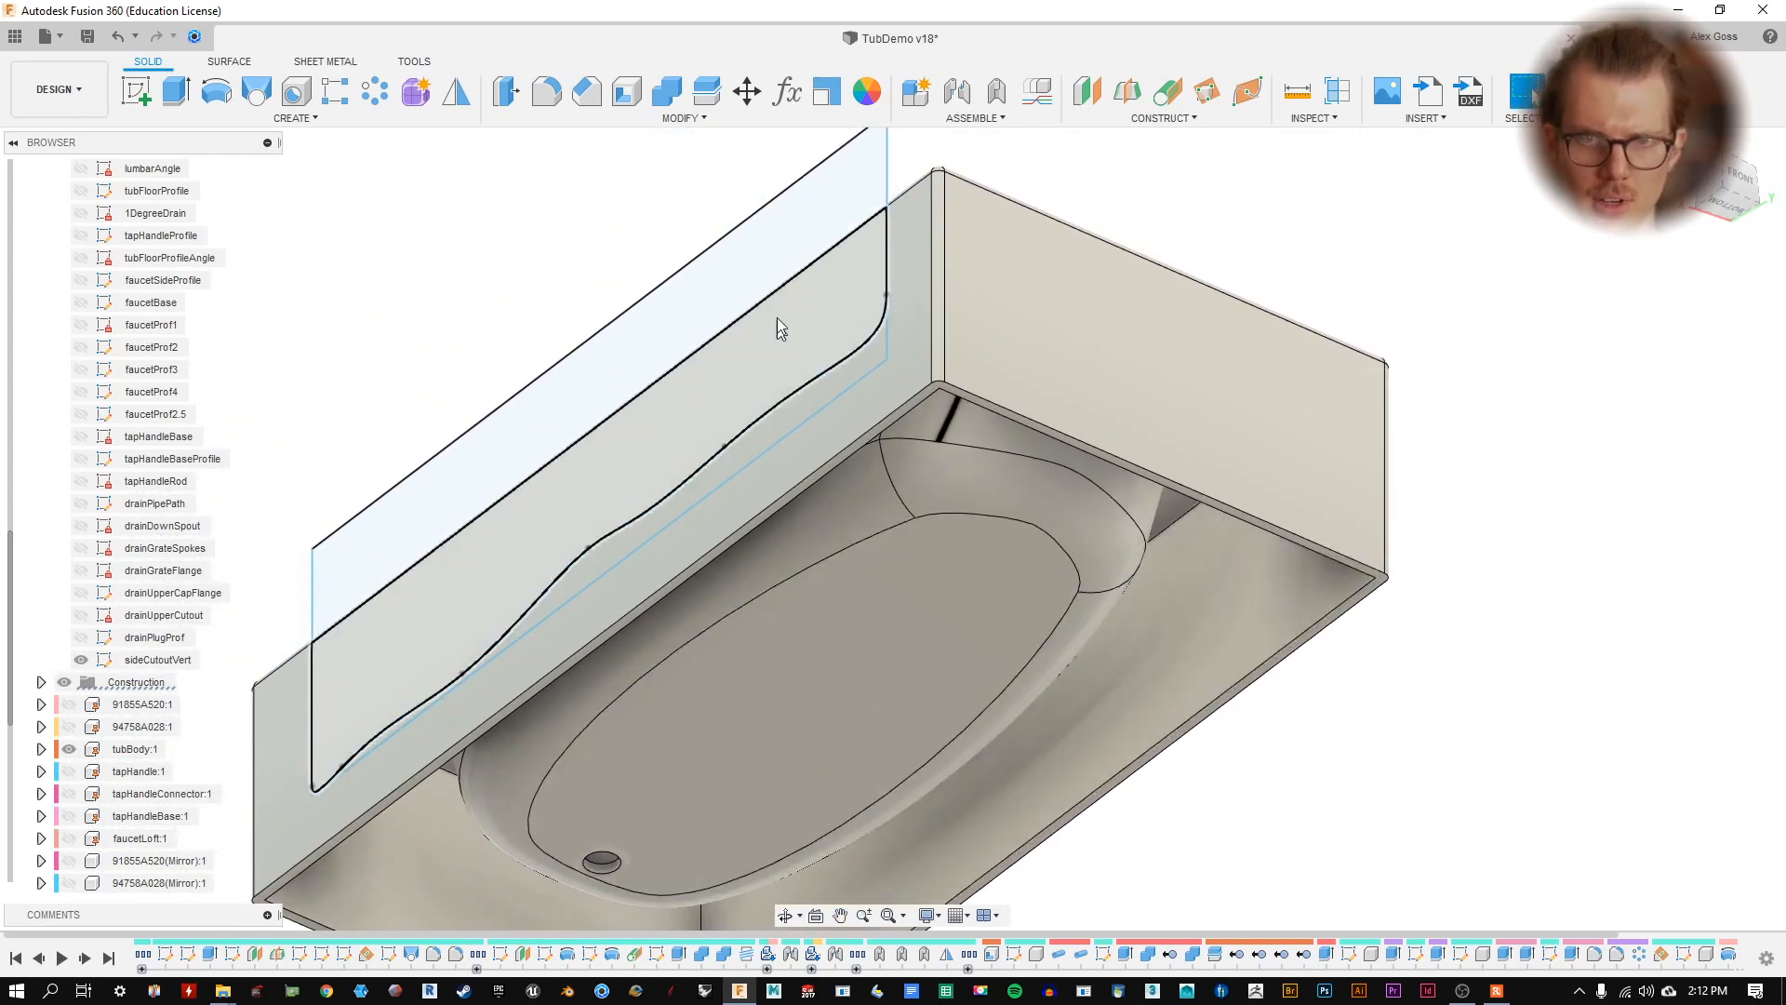
pyautogui.click(897, 378)
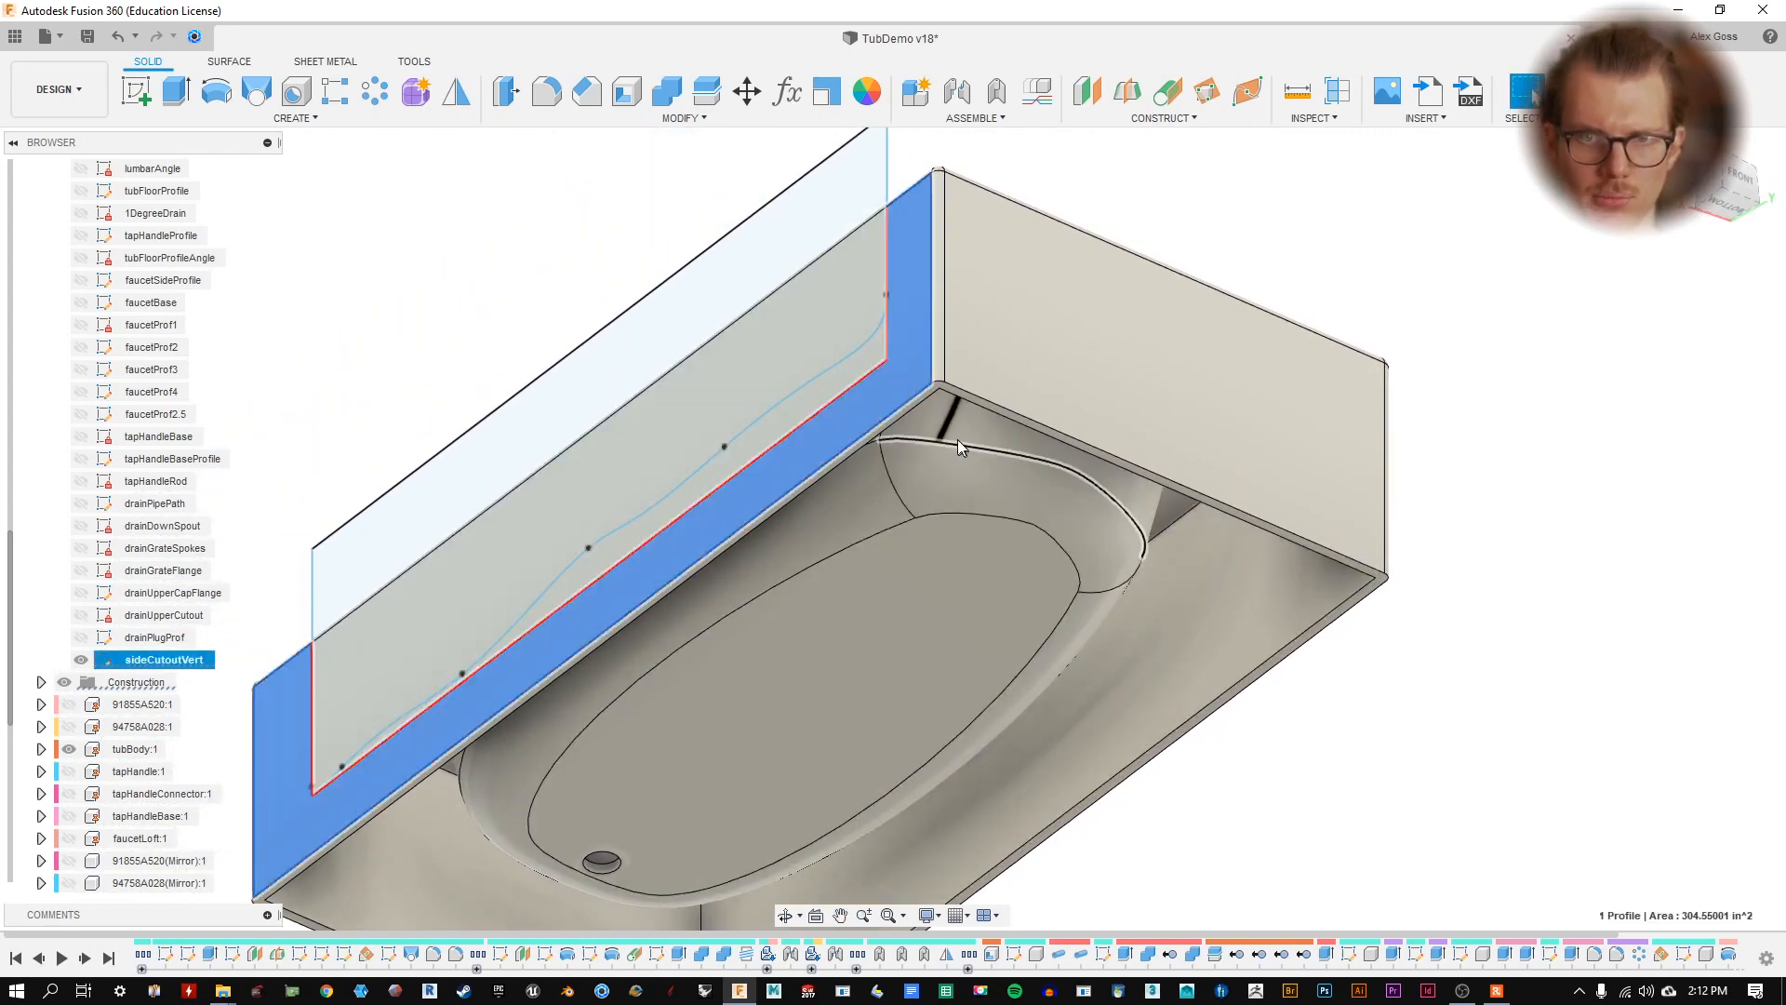
pyautogui.moveTo(957, 439)
pyautogui.keyDown('shift'); pyautogui.mouseDown(button='middle')
pyautogui.moveTo(926, 415)
pyautogui.moveTo(725, 446)
pyautogui.mouseUp(button='middle'); pyautogui.keyUp('shift')
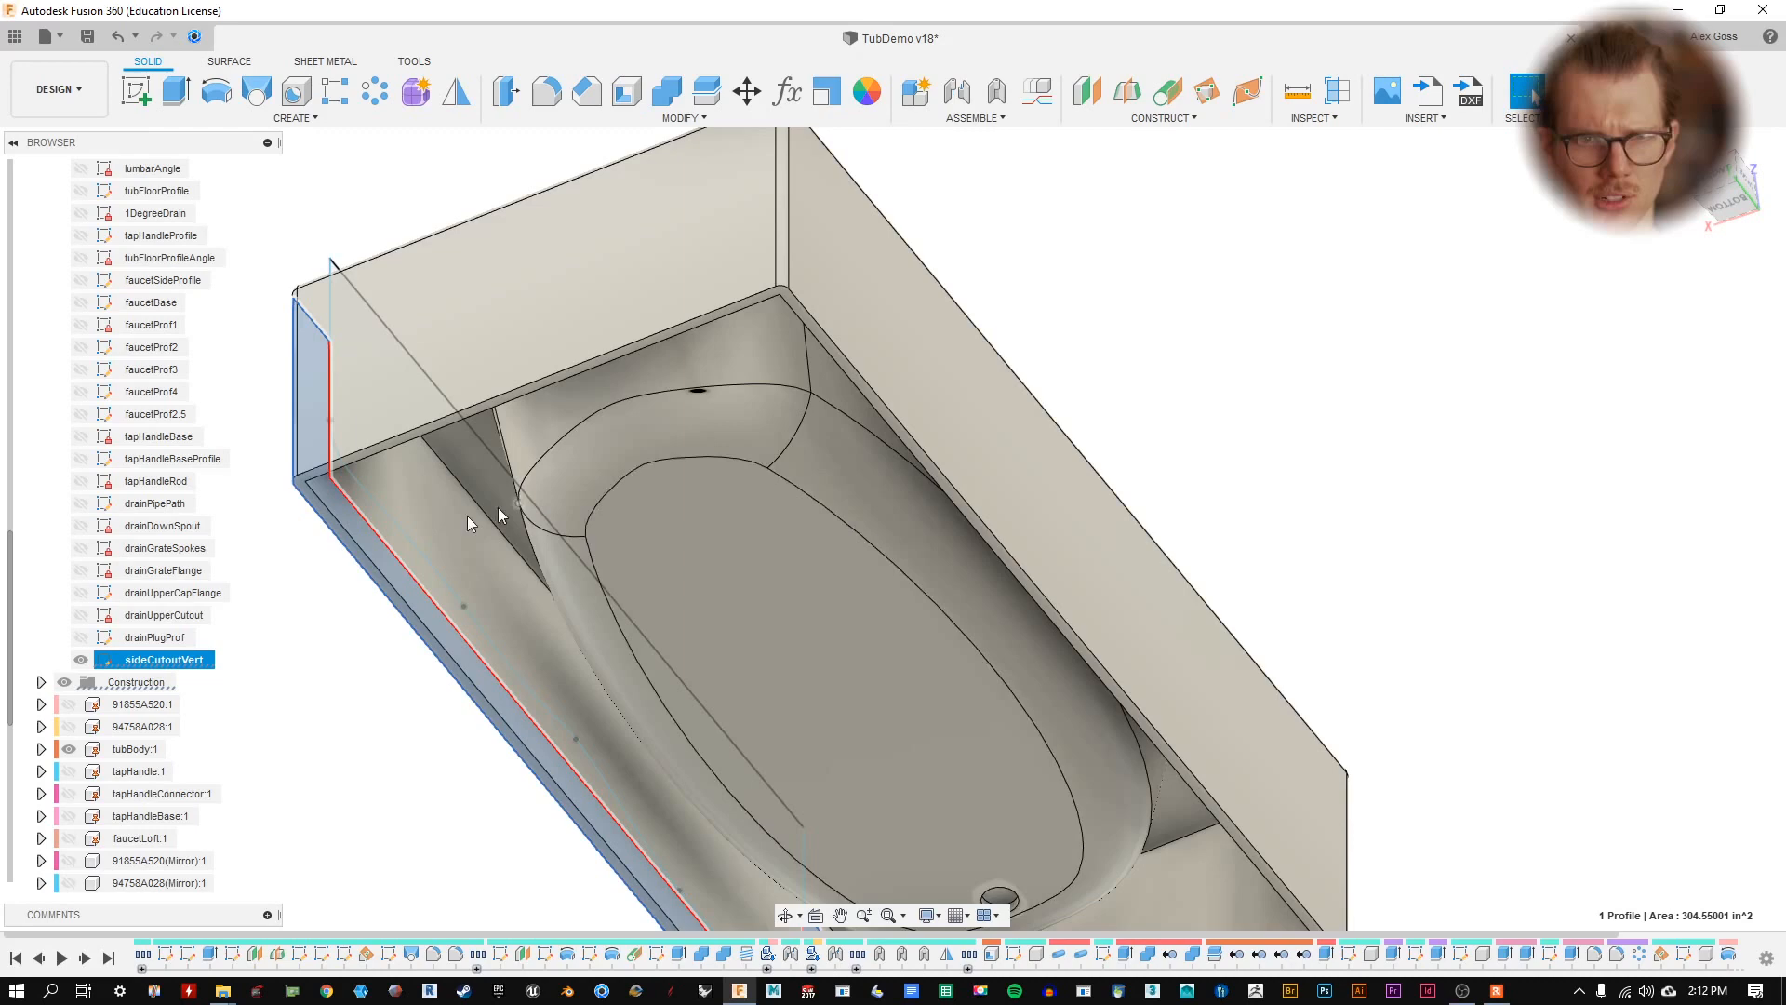
pyautogui.click(364, 550)
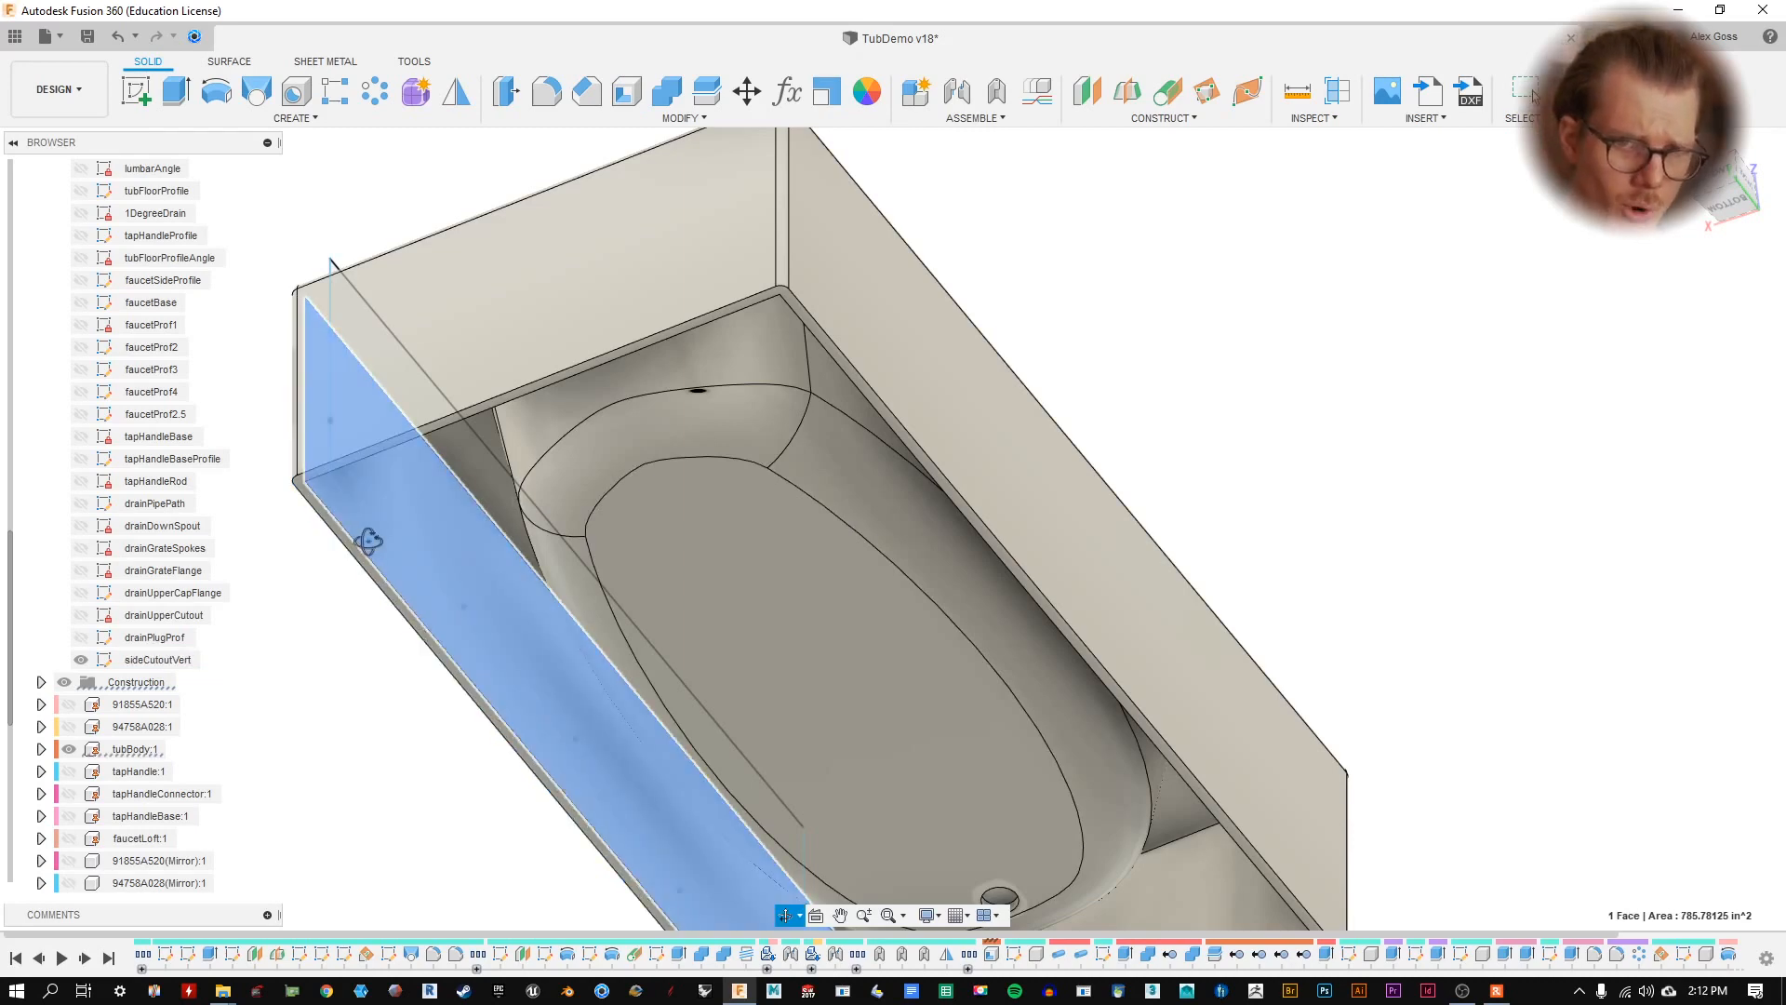
pyautogui.moveTo(369, 541)
pyautogui.keyDown('shift'); pyautogui.mouseDown(button='middle')
pyautogui.moveTo(451, 534)
pyautogui.moveTo(483, 567)
pyautogui.mouseUp(button='middle'); pyautogui.keyUp('shift')
pyautogui.click(402, 507)
pyautogui.moveTo(1133, 501); pyautogui.dragTo(1525, 496, button='middle')
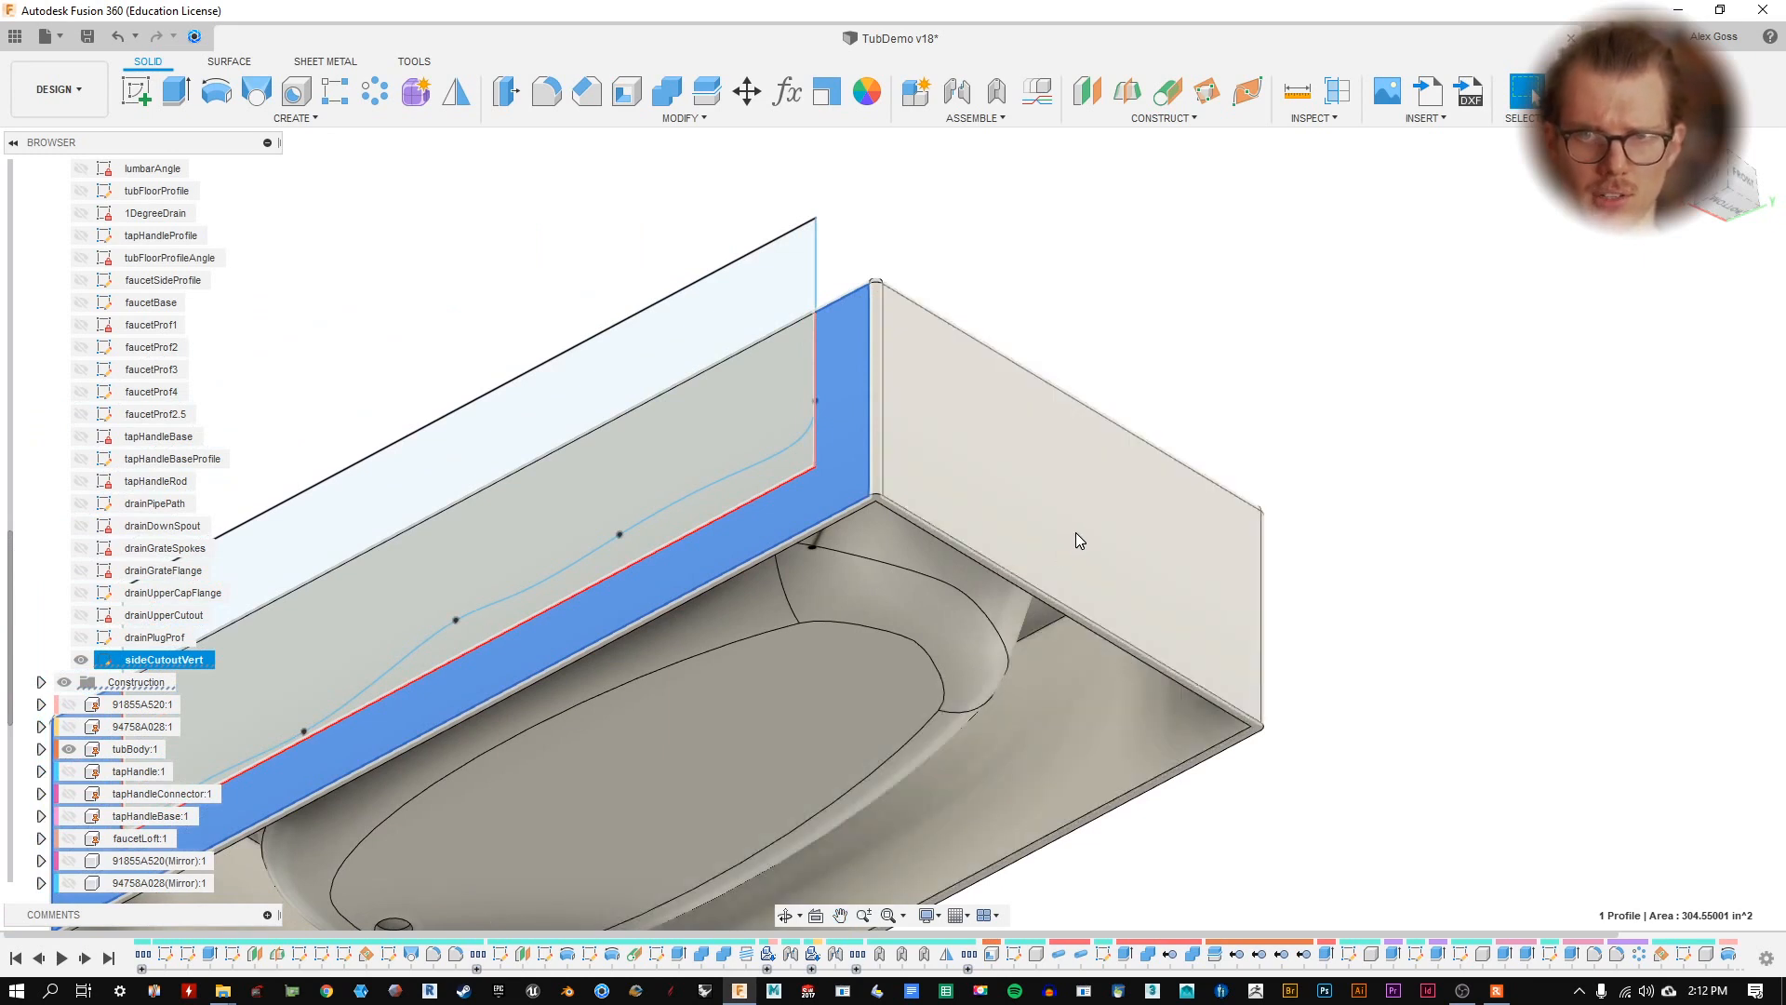
pyautogui.click(1156, 261)
pyautogui.moveTo(790, 563); pyautogui.dragTo(996, 556, button='middle')
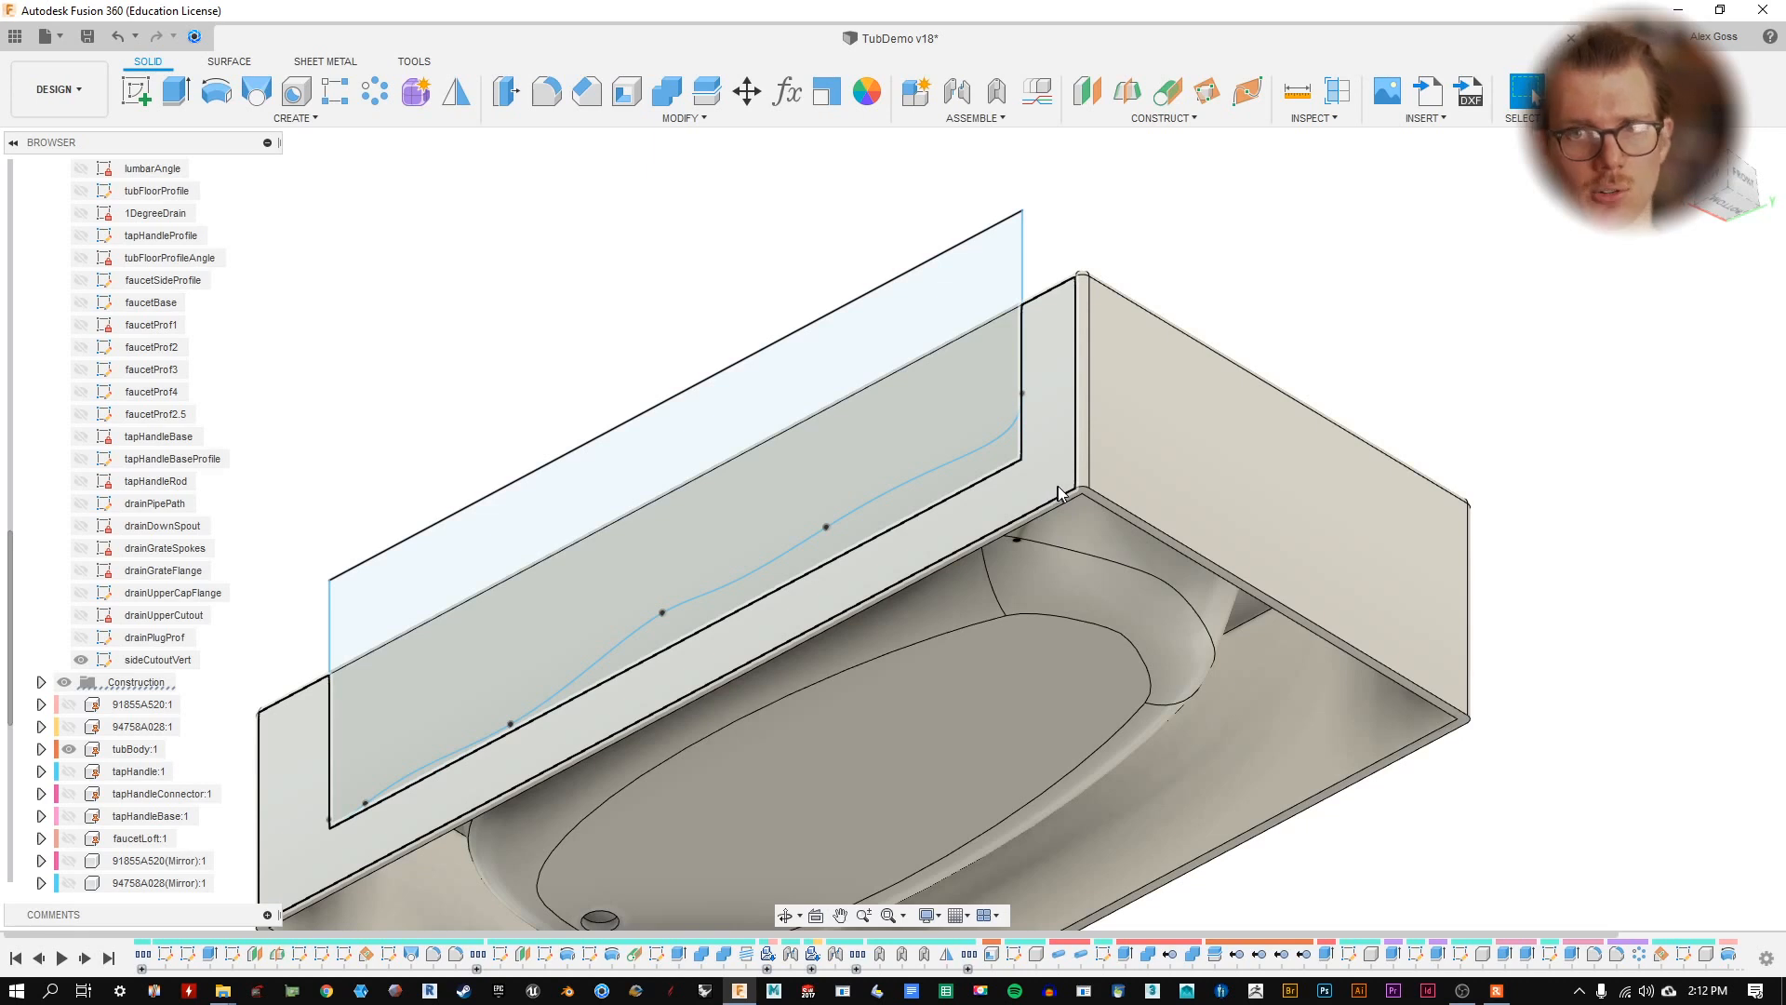
# - Create a midplane between the outer sketch profile and the inner face of the tub's sketched wall
pyautogui.click(1153, 118)
pyautogui.click(1146, 197)
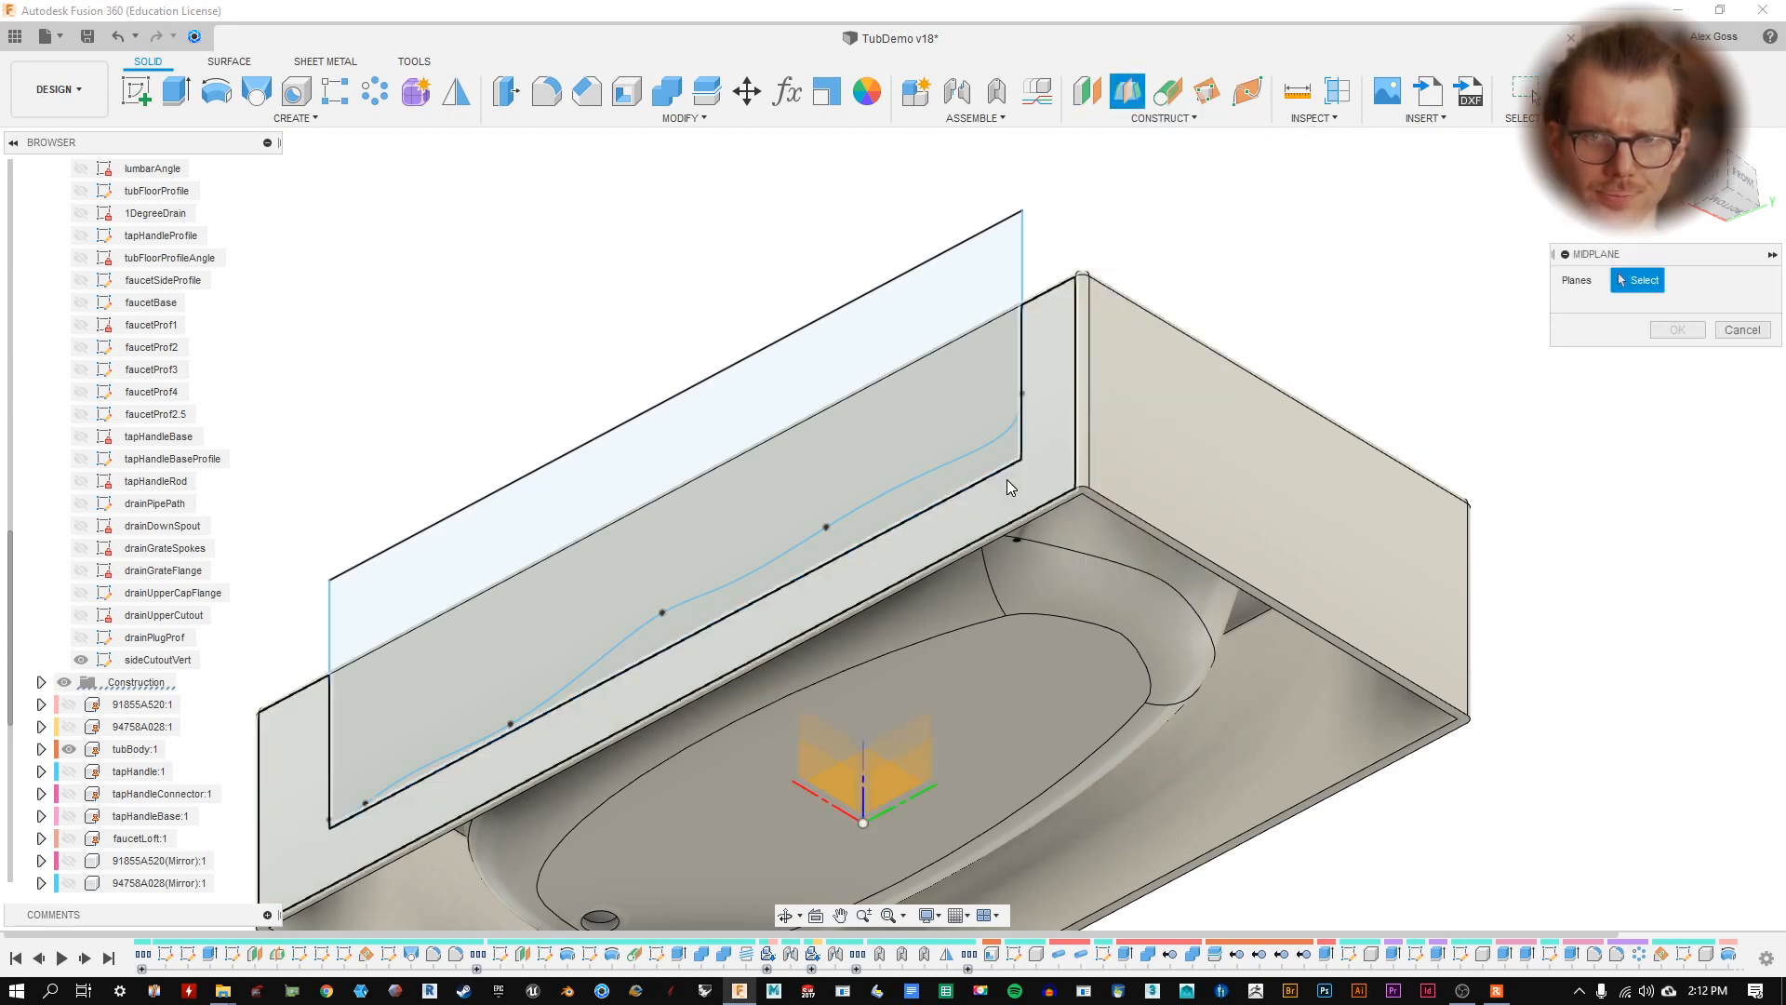
pyautogui.click(966, 551)
pyautogui.keyDown('shift'); pyautogui.moveTo(967, 557); pyautogui.dragTo(813, 521, button='middle'); pyautogui.keyUp('shift')
pyautogui.click(781, 564)
pyautogui.keyDown('shift'); pyautogui.moveTo(526, 321); pyautogui.dragTo(586, 400, button='middle'); pyautogui.keyUp('shift')
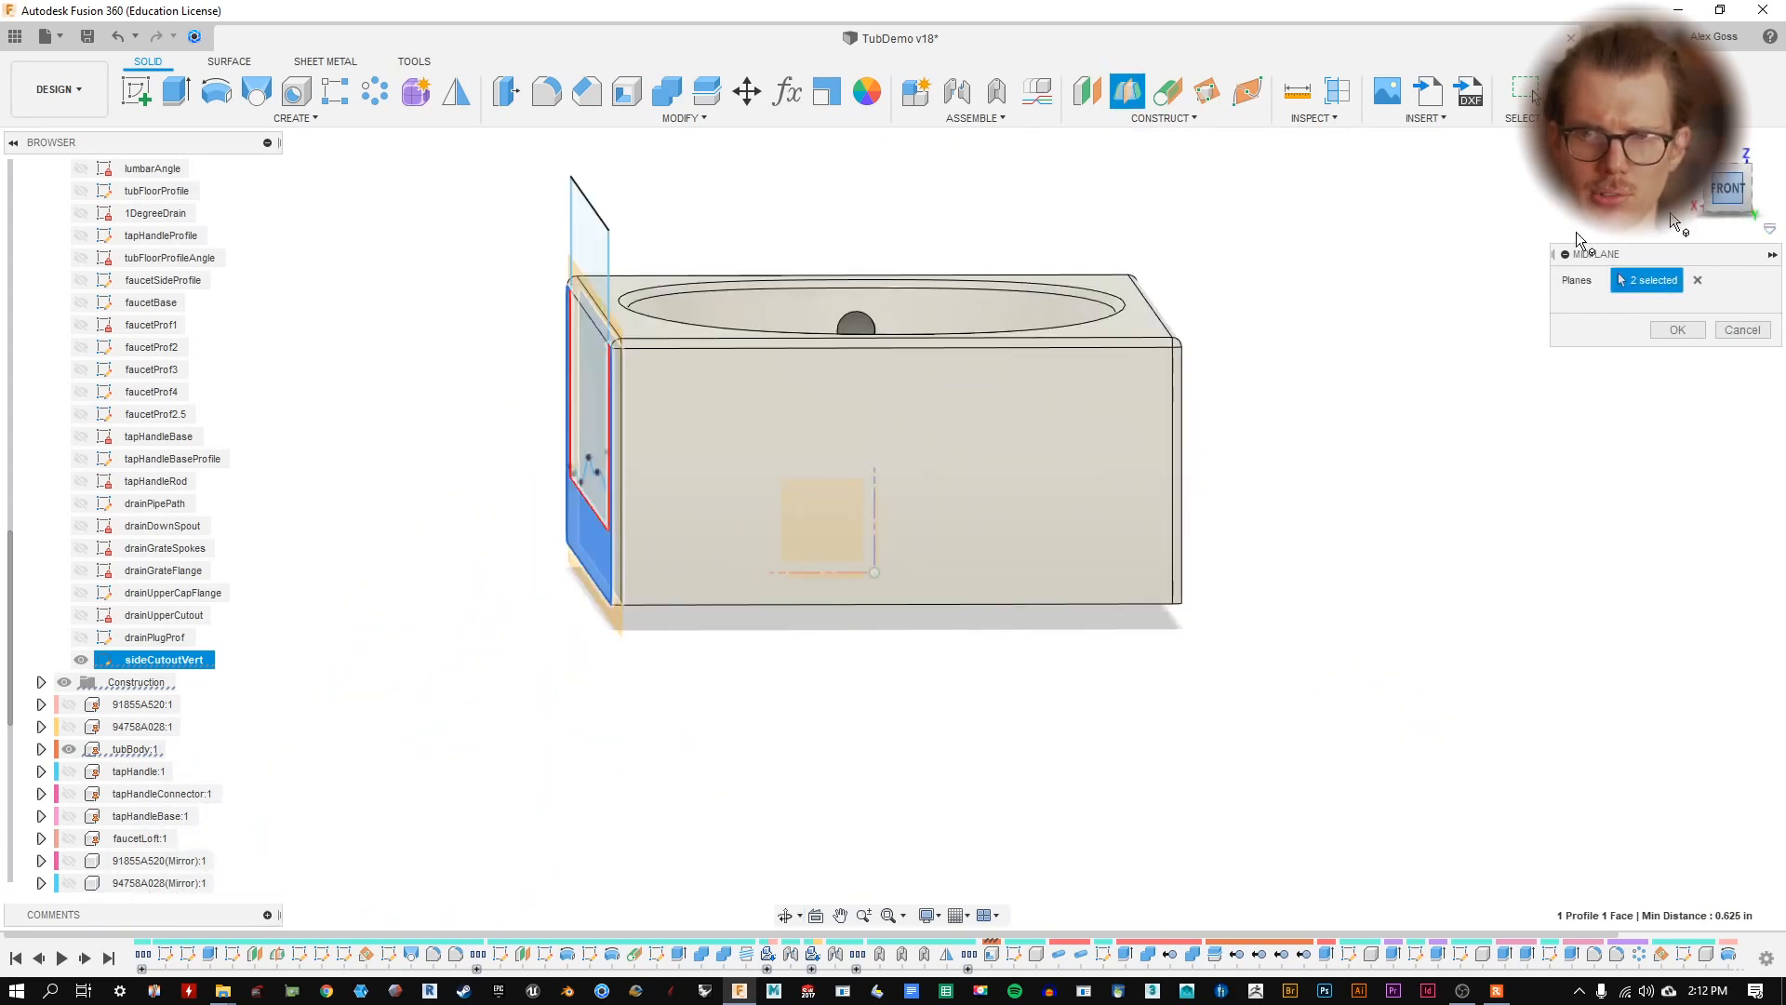
pyautogui.scroll(6, 624, 363)
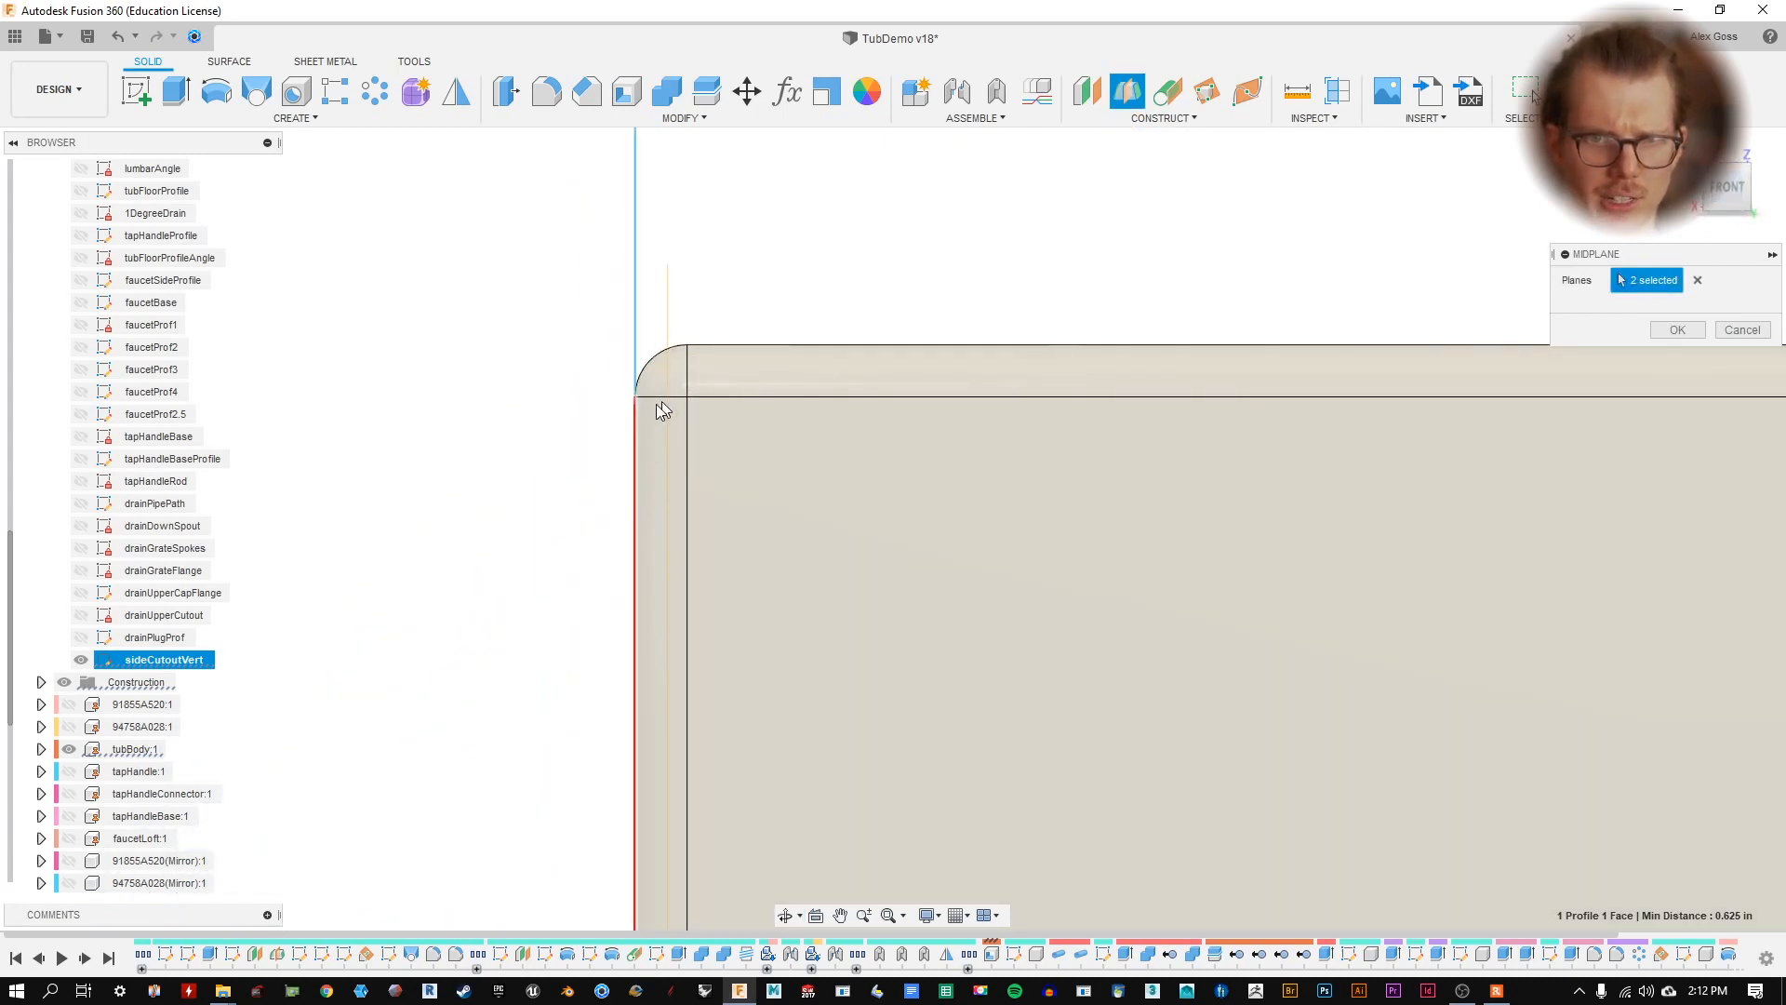
pyautogui.keyDown('ctrl'); pyautogui.keyDown('shift'); pyautogui.moveTo(739, 567); pyautogui.dragTo(708, 168, button='middle'); pyautogui.keyUp('shift'); pyautogui.keyUp('ctrl')
pyautogui.keyDown('ctrl'); pyautogui.keyDown('shift'); pyautogui.moveTo(896, 479); pyautogui.dragTo(899, 802, button='middle'); pyautogui.keyUp('shift'); pyautogui.keyUp('ctrl')
pyautogui.moveTo(791, 693); pyautogui.dragTo(760, 149, button='middle')
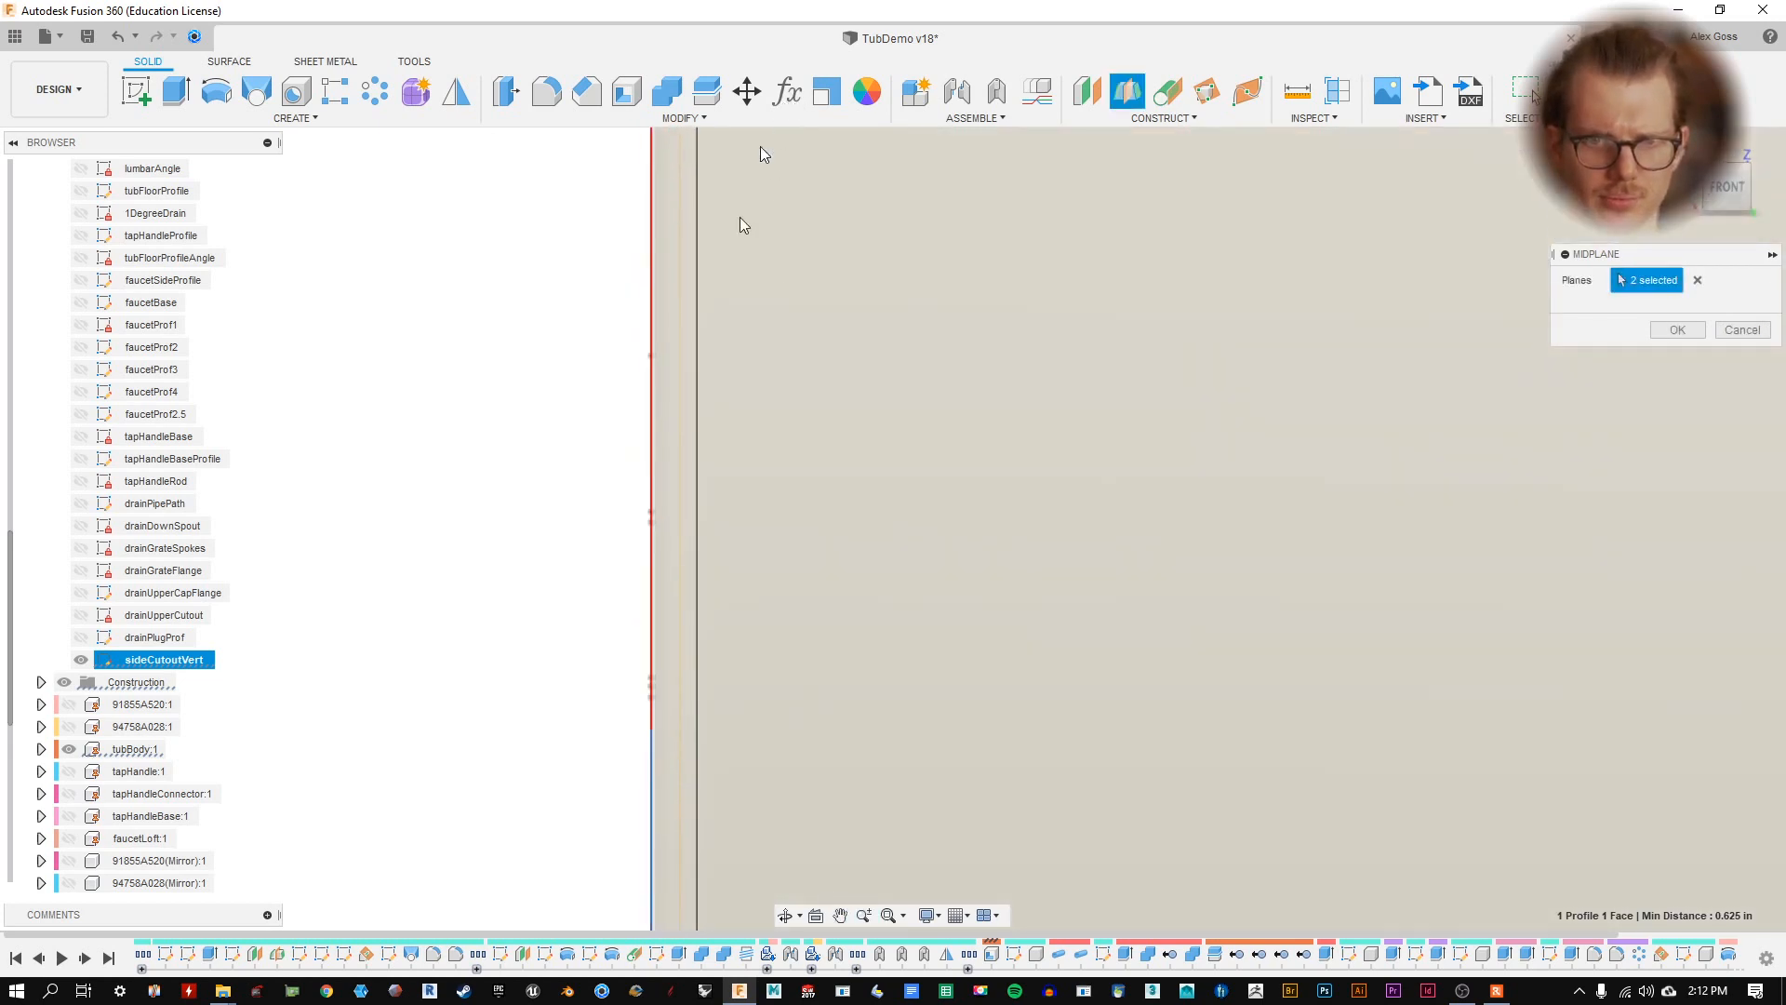
pyautogui.moveTo(725, 452); pyautogui.dragTo(744, 234, button='middle')
pyautogui.scroll(-4, 739, 269)
pyautogui.keyDown('shift'); pyautogui.moveTo(595, 358); pyautogui.dragTo(665, 358, button='middle'); pyautogui.keyUp('shift')
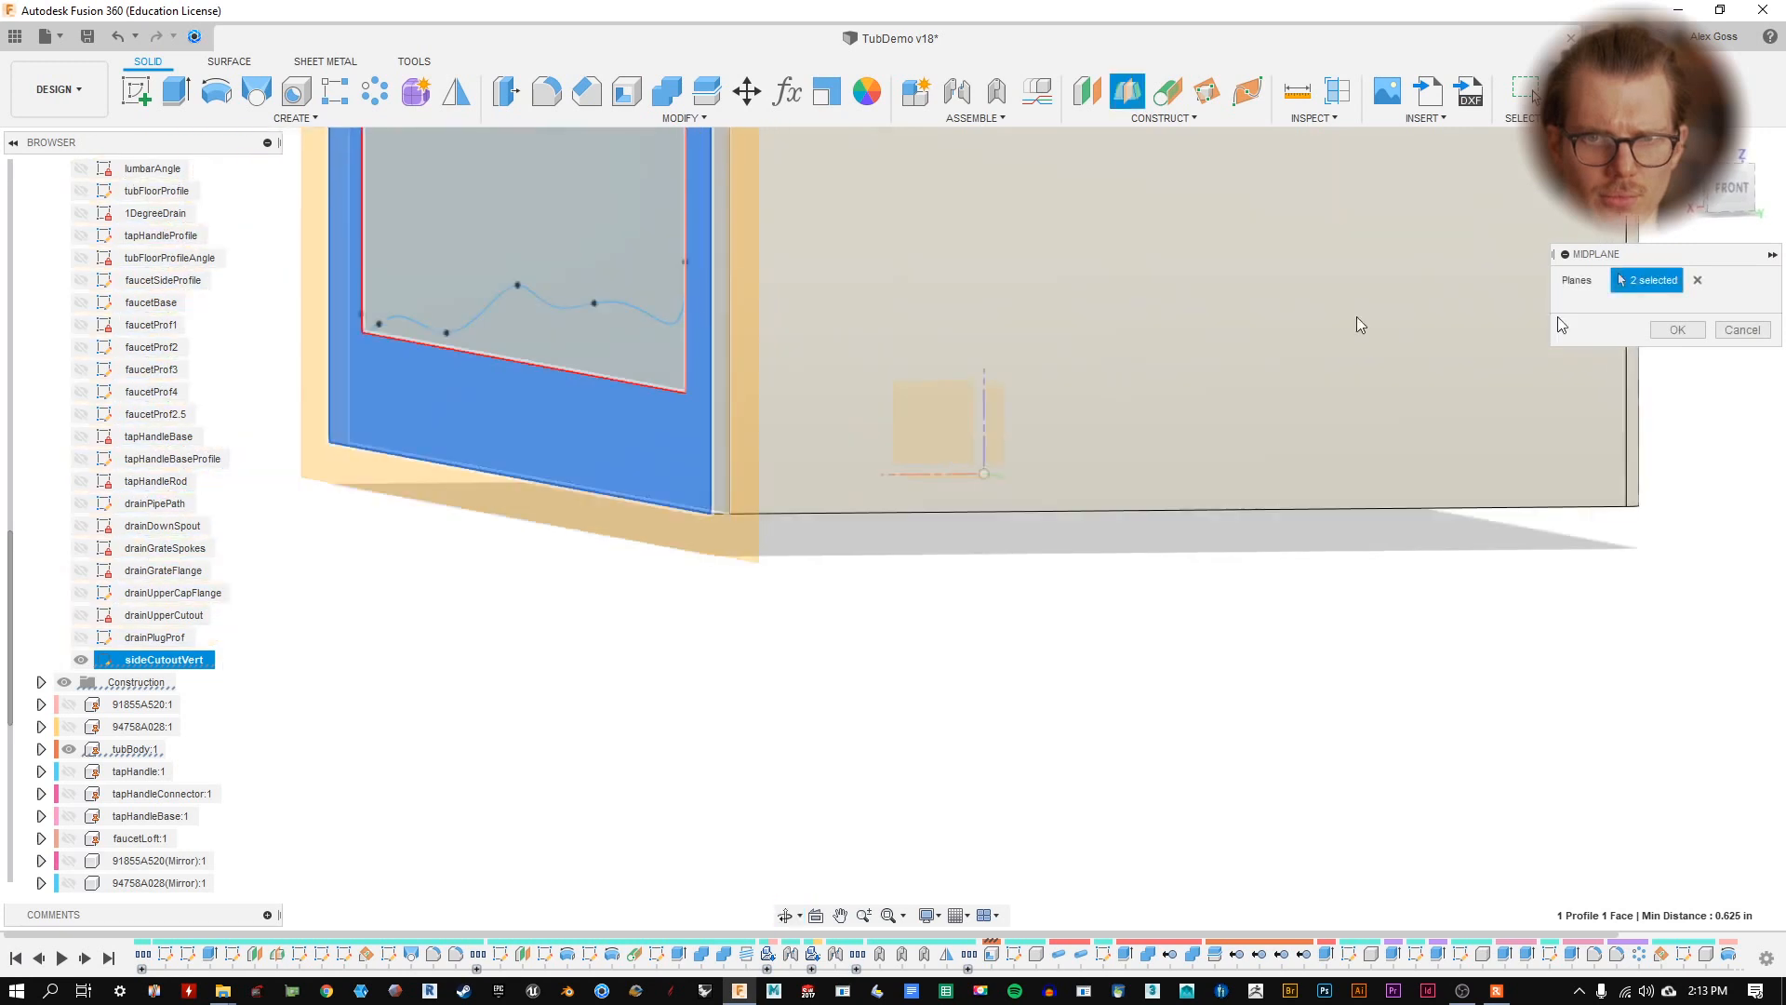
pyautogui.click(1692, 333)
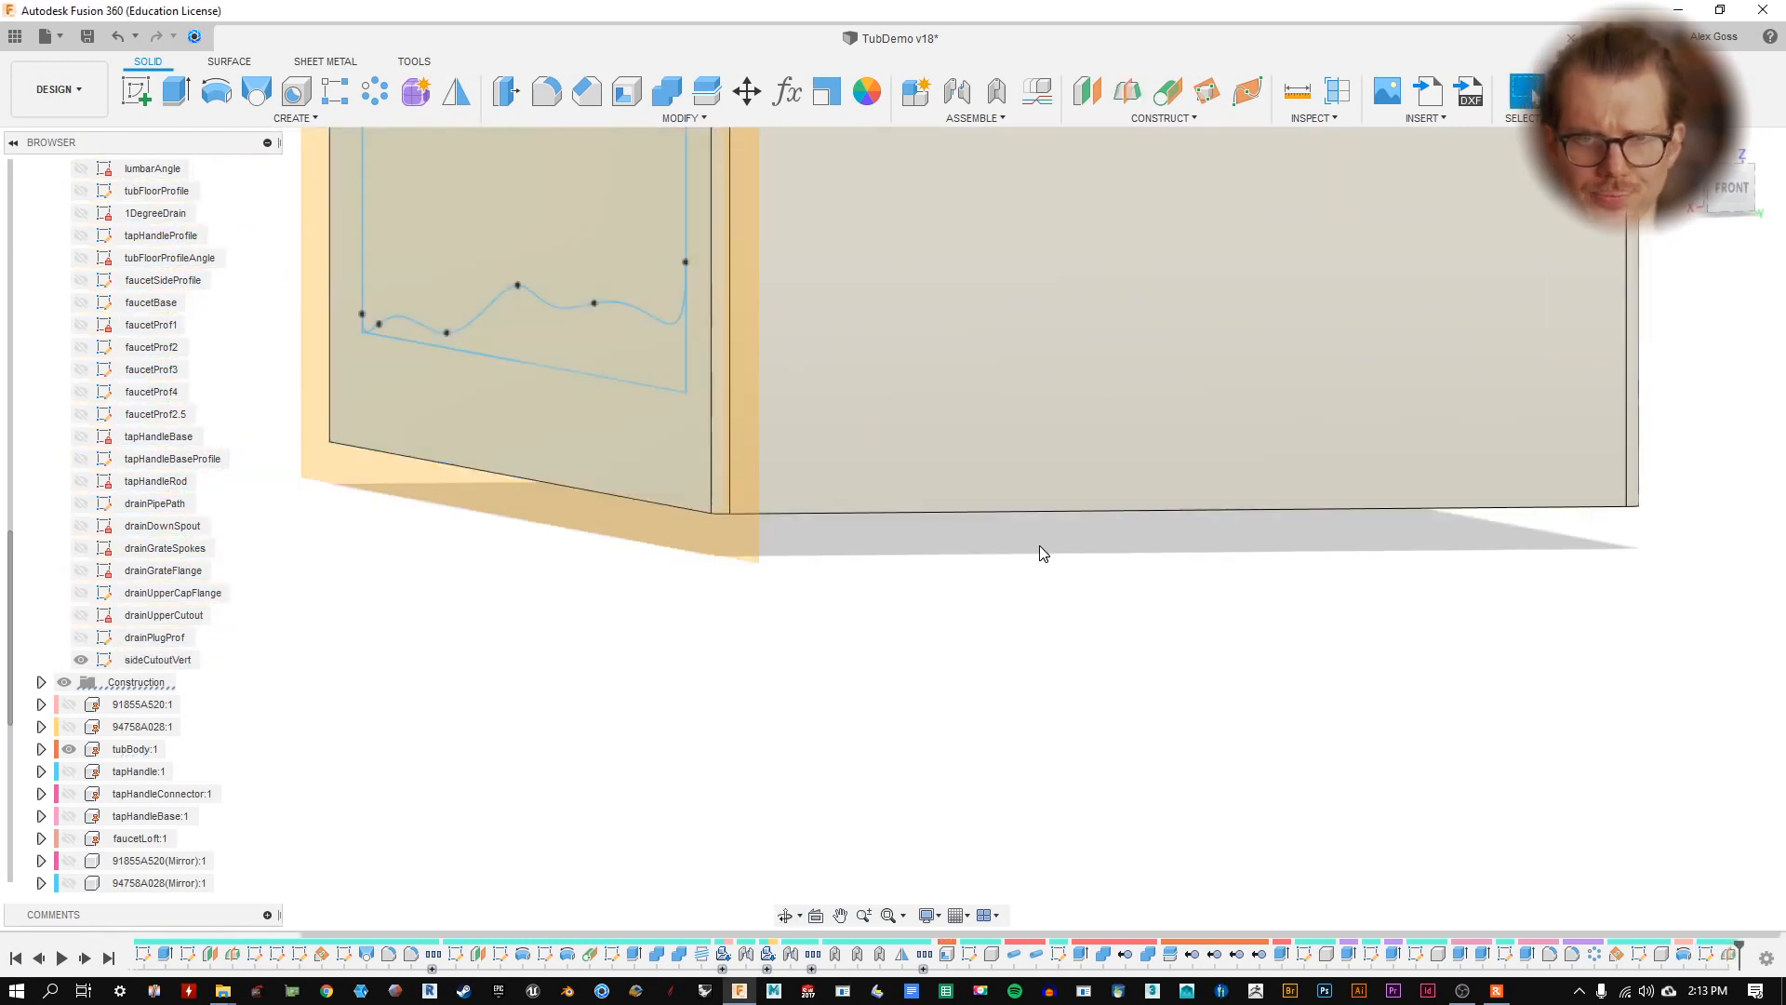
pyautogui.moveTo(1041, 549); pyautogui.dragTo(1039, 702, button='middle')
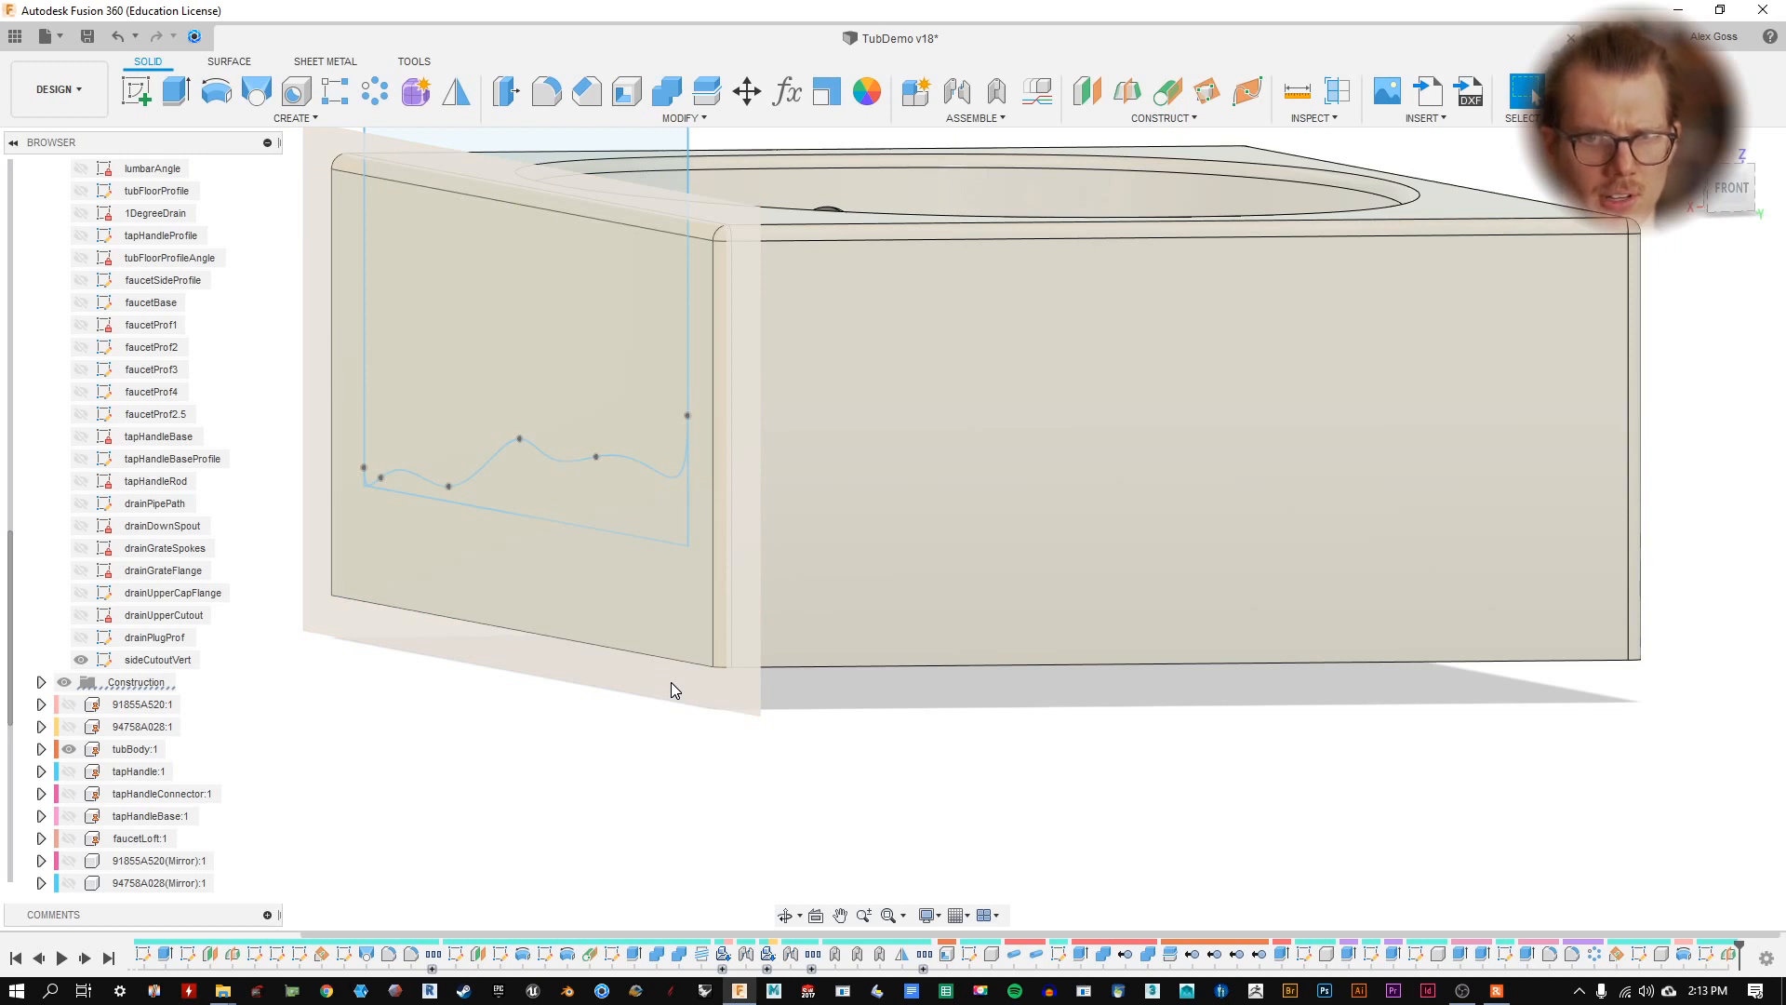
# - Create a new sketch on the midplane inside the tub's front wall
pyautogui.click(670, 684)
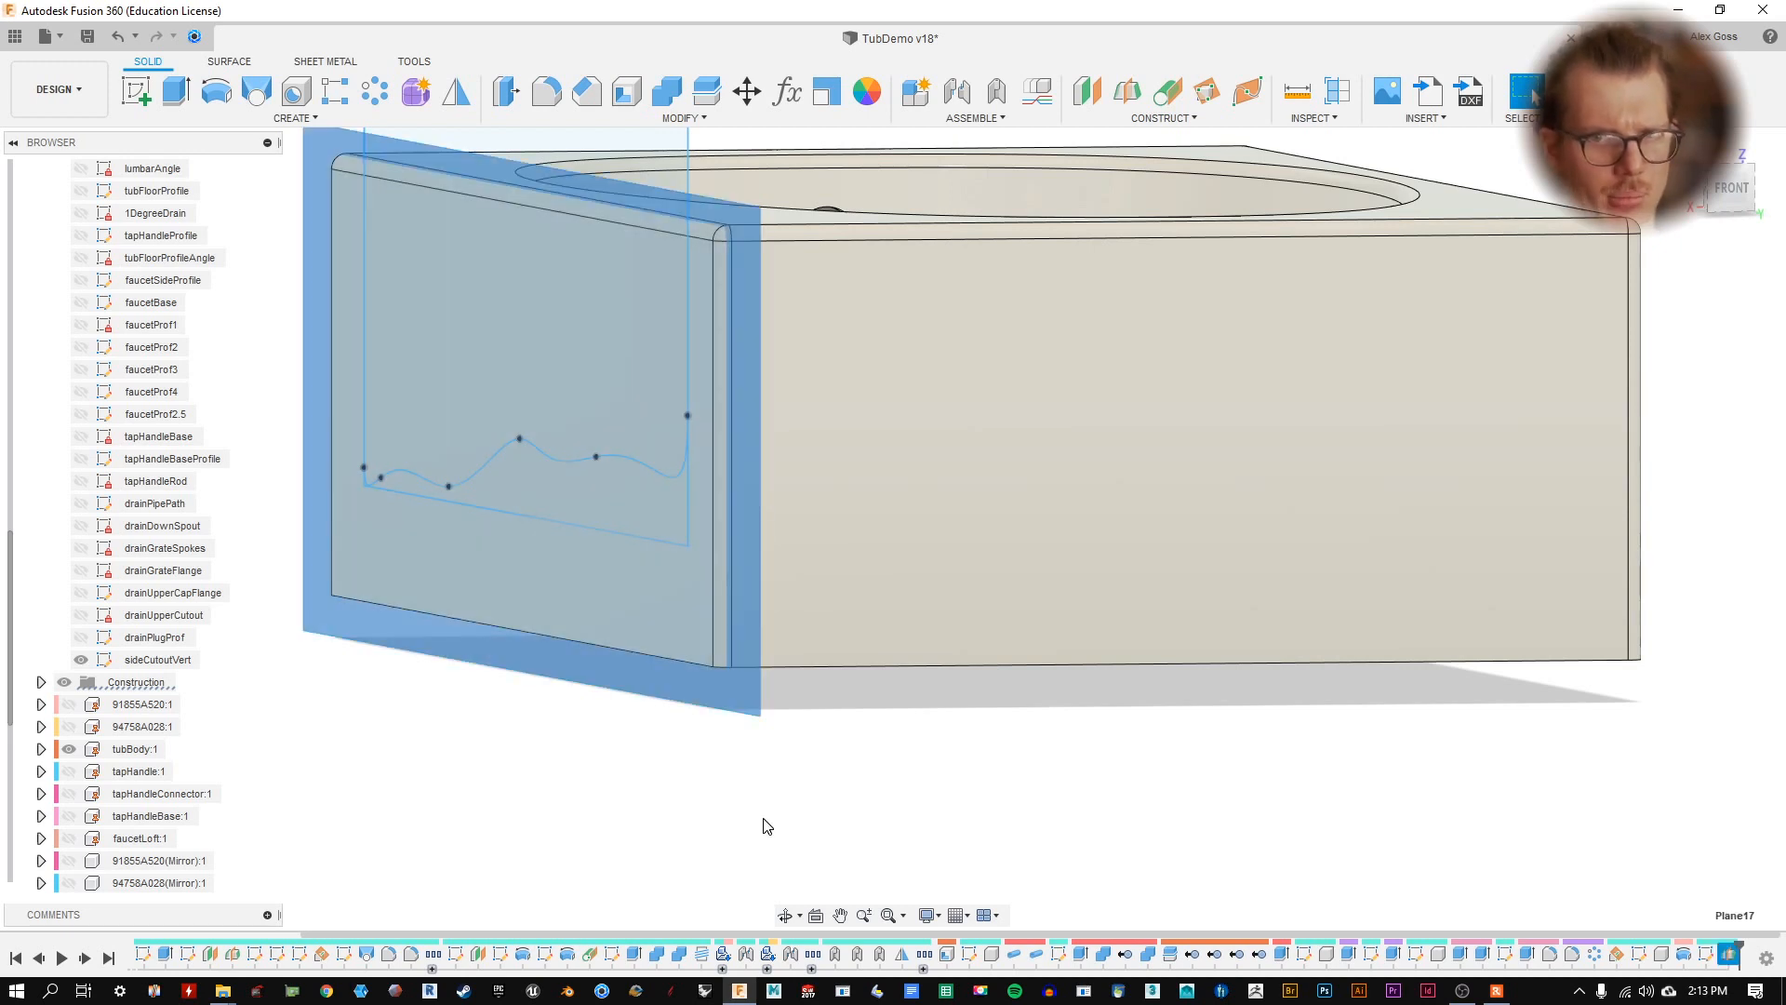
pyautogui.click(471, 745)
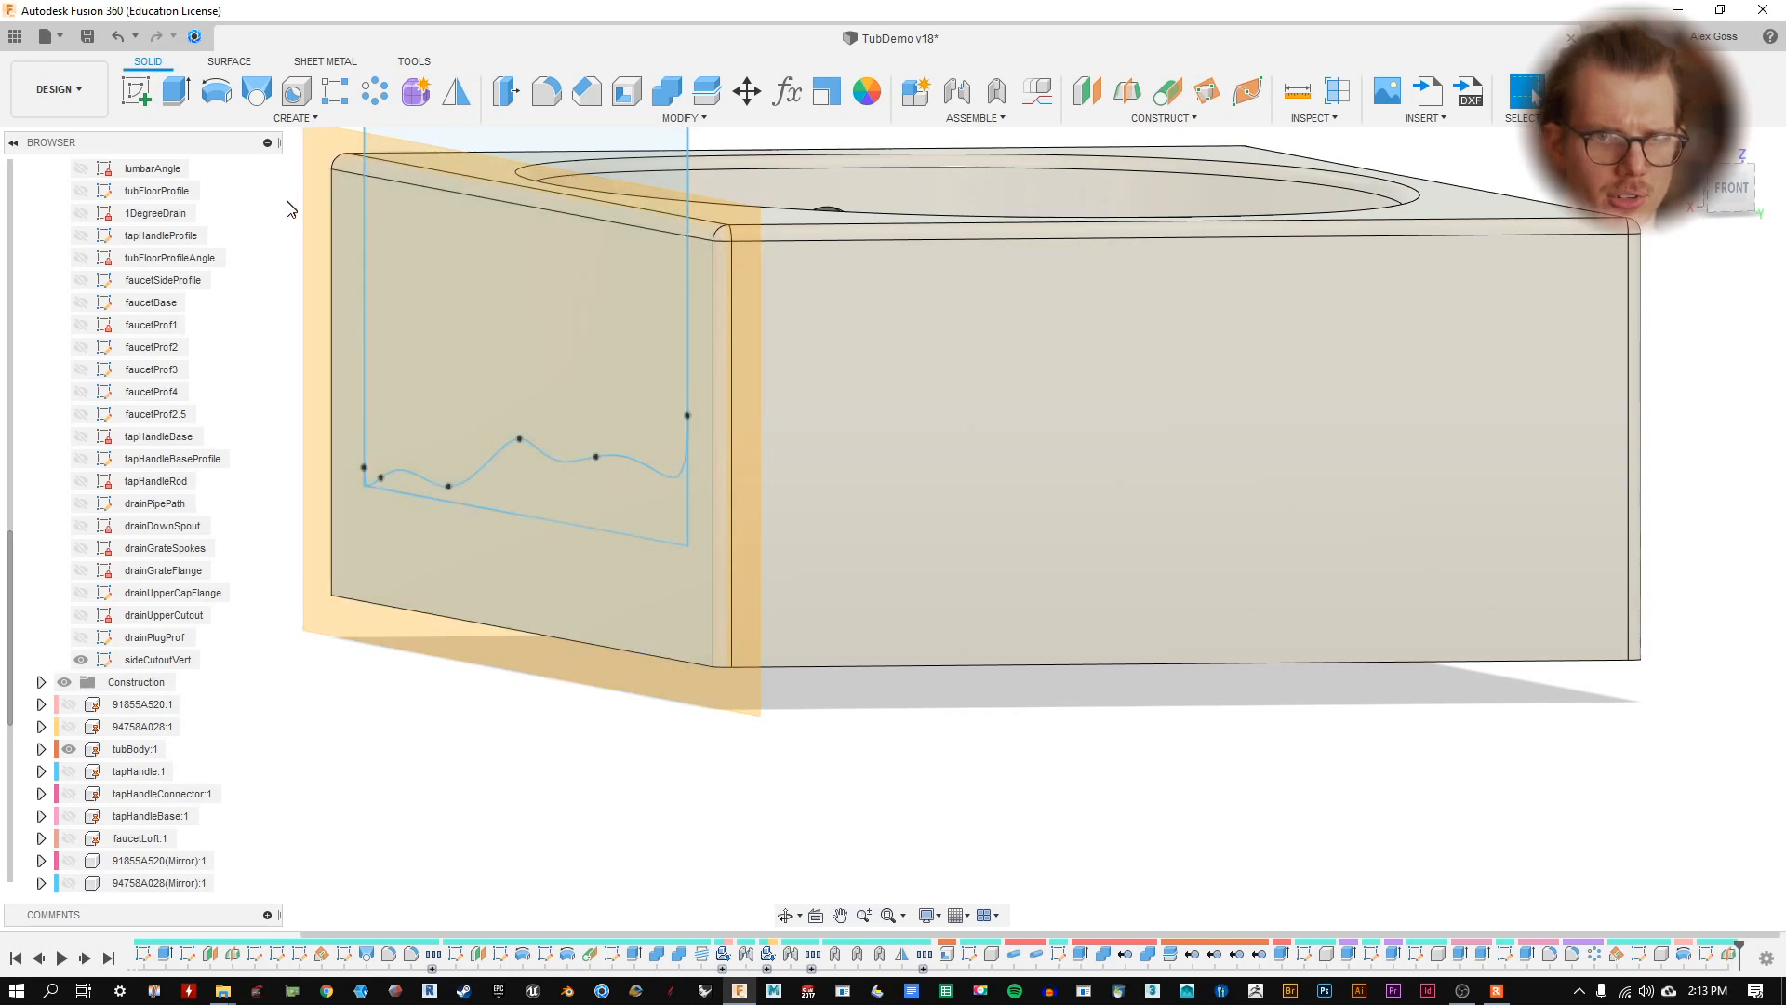
pyautogui.moveTo(575, 298); pyautogui.dragTo(838, 469, button='middle')
pyautogui.click(294, 118)
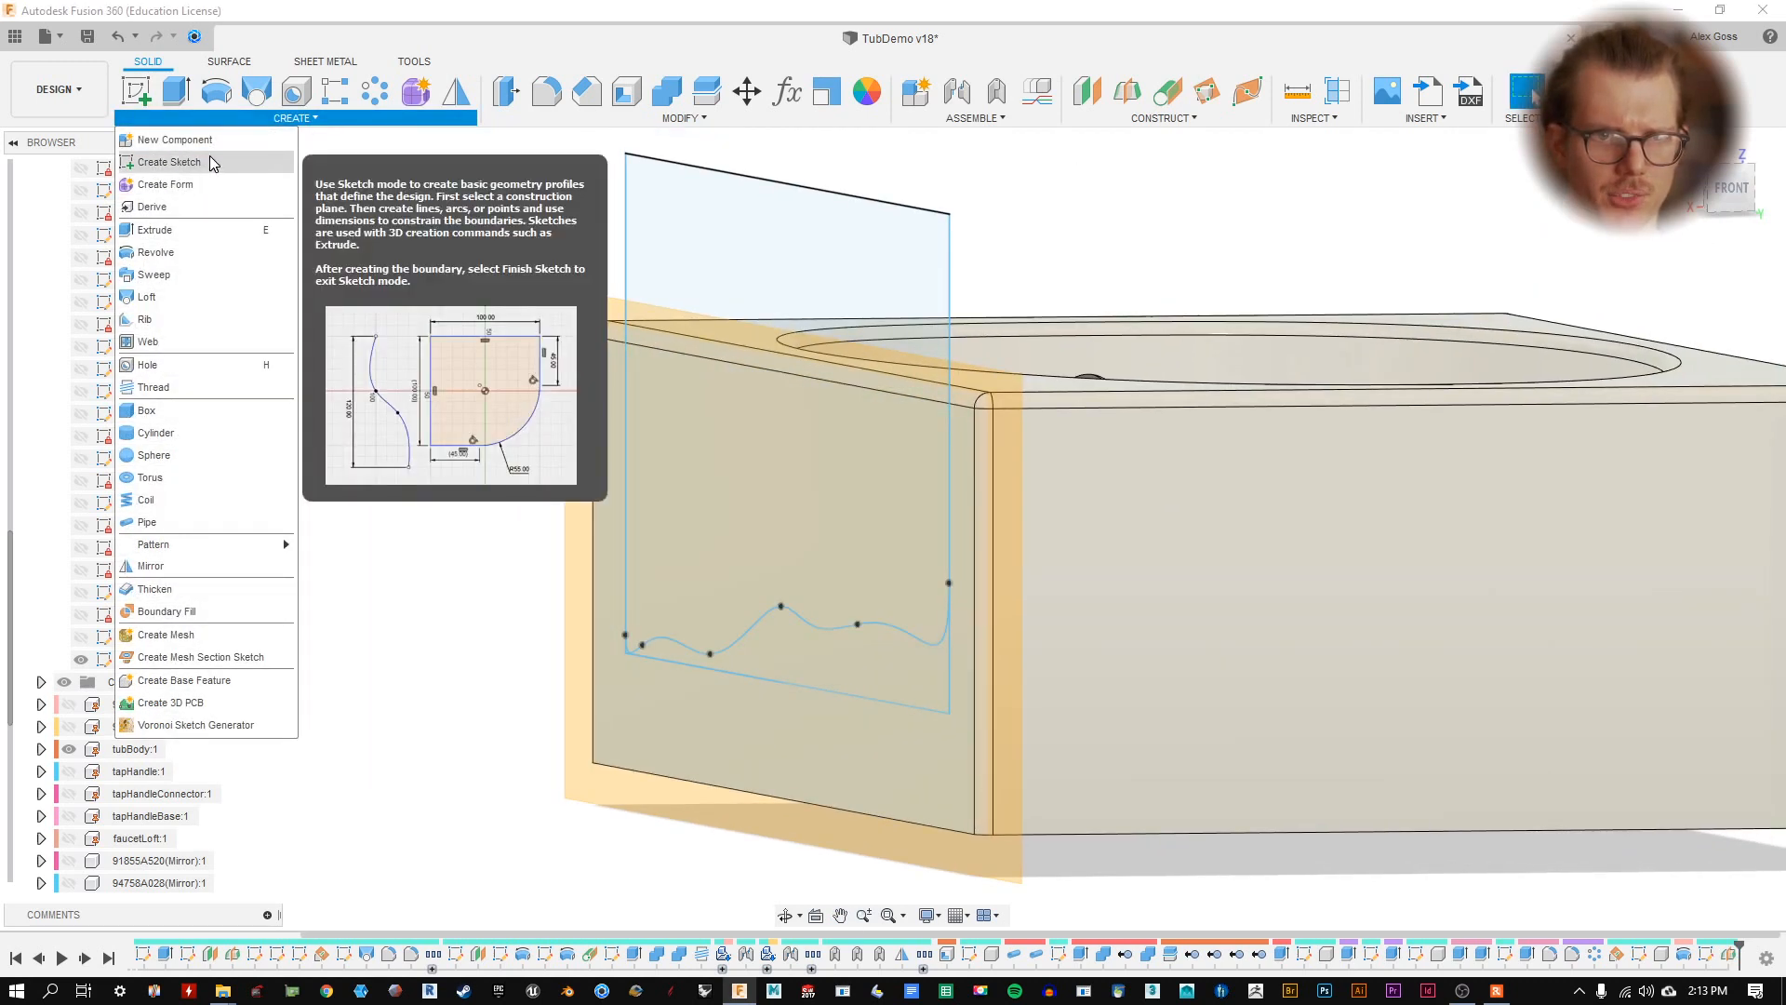
pyautogui.click(172, 162)
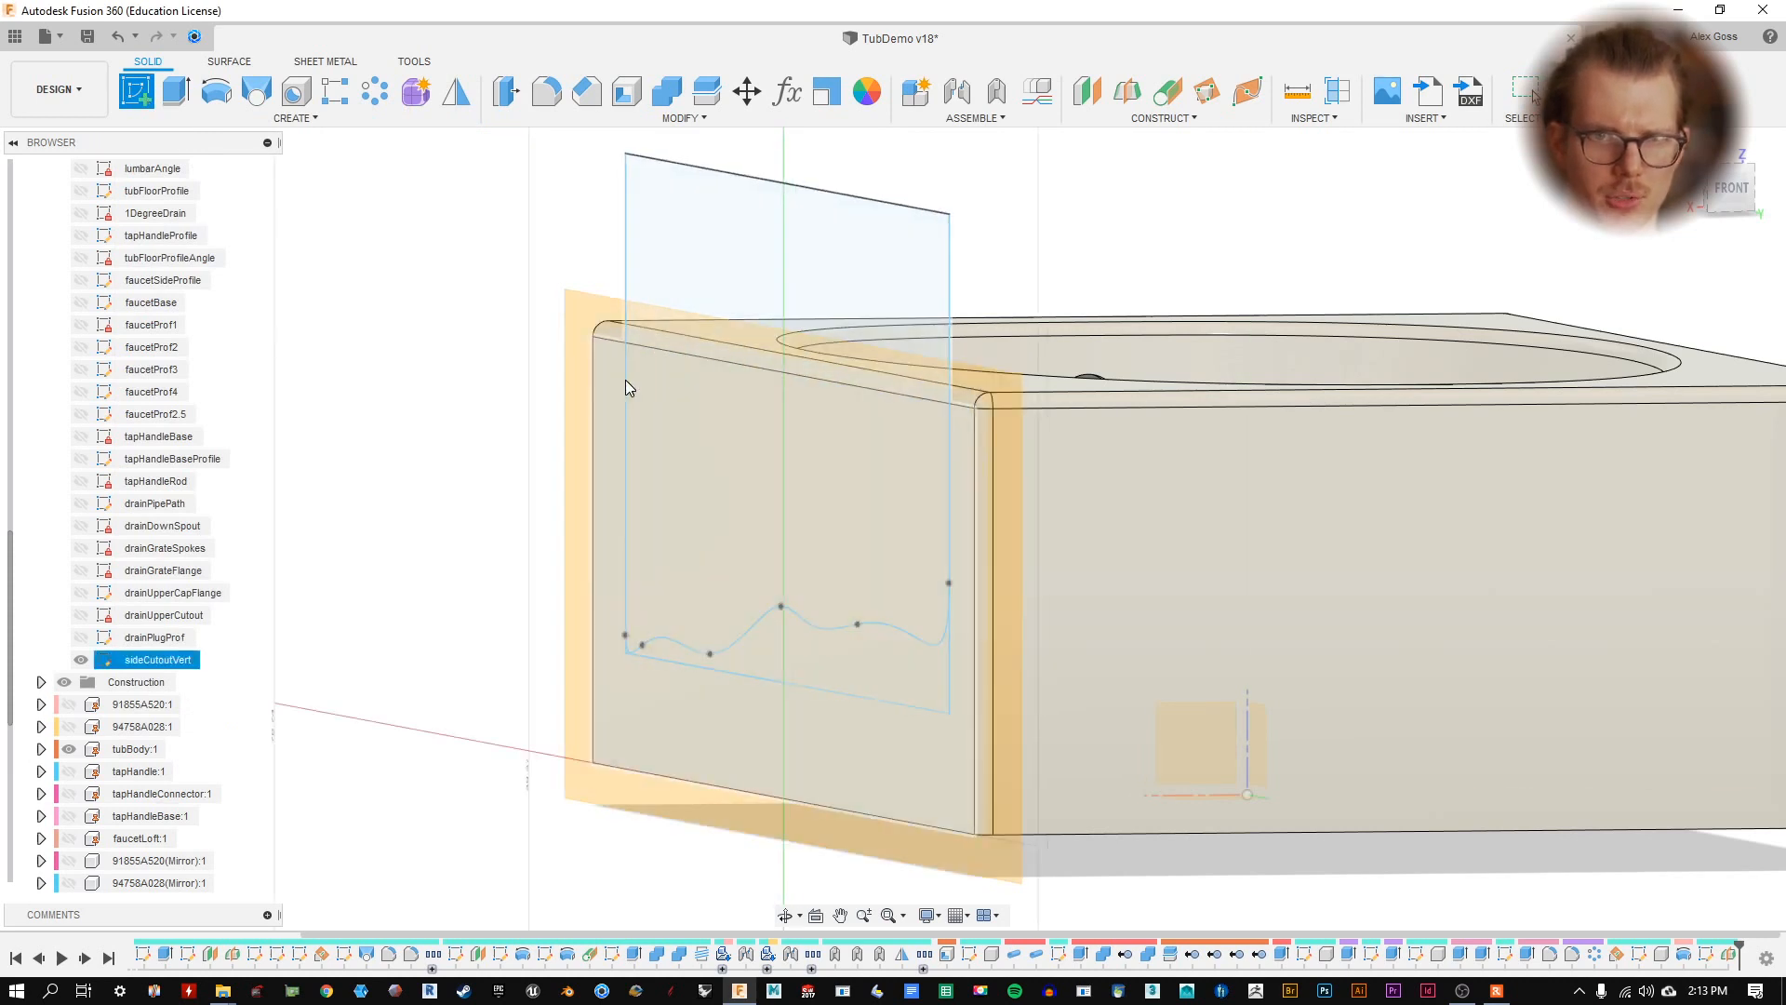
pyautogui.click(585, 307)
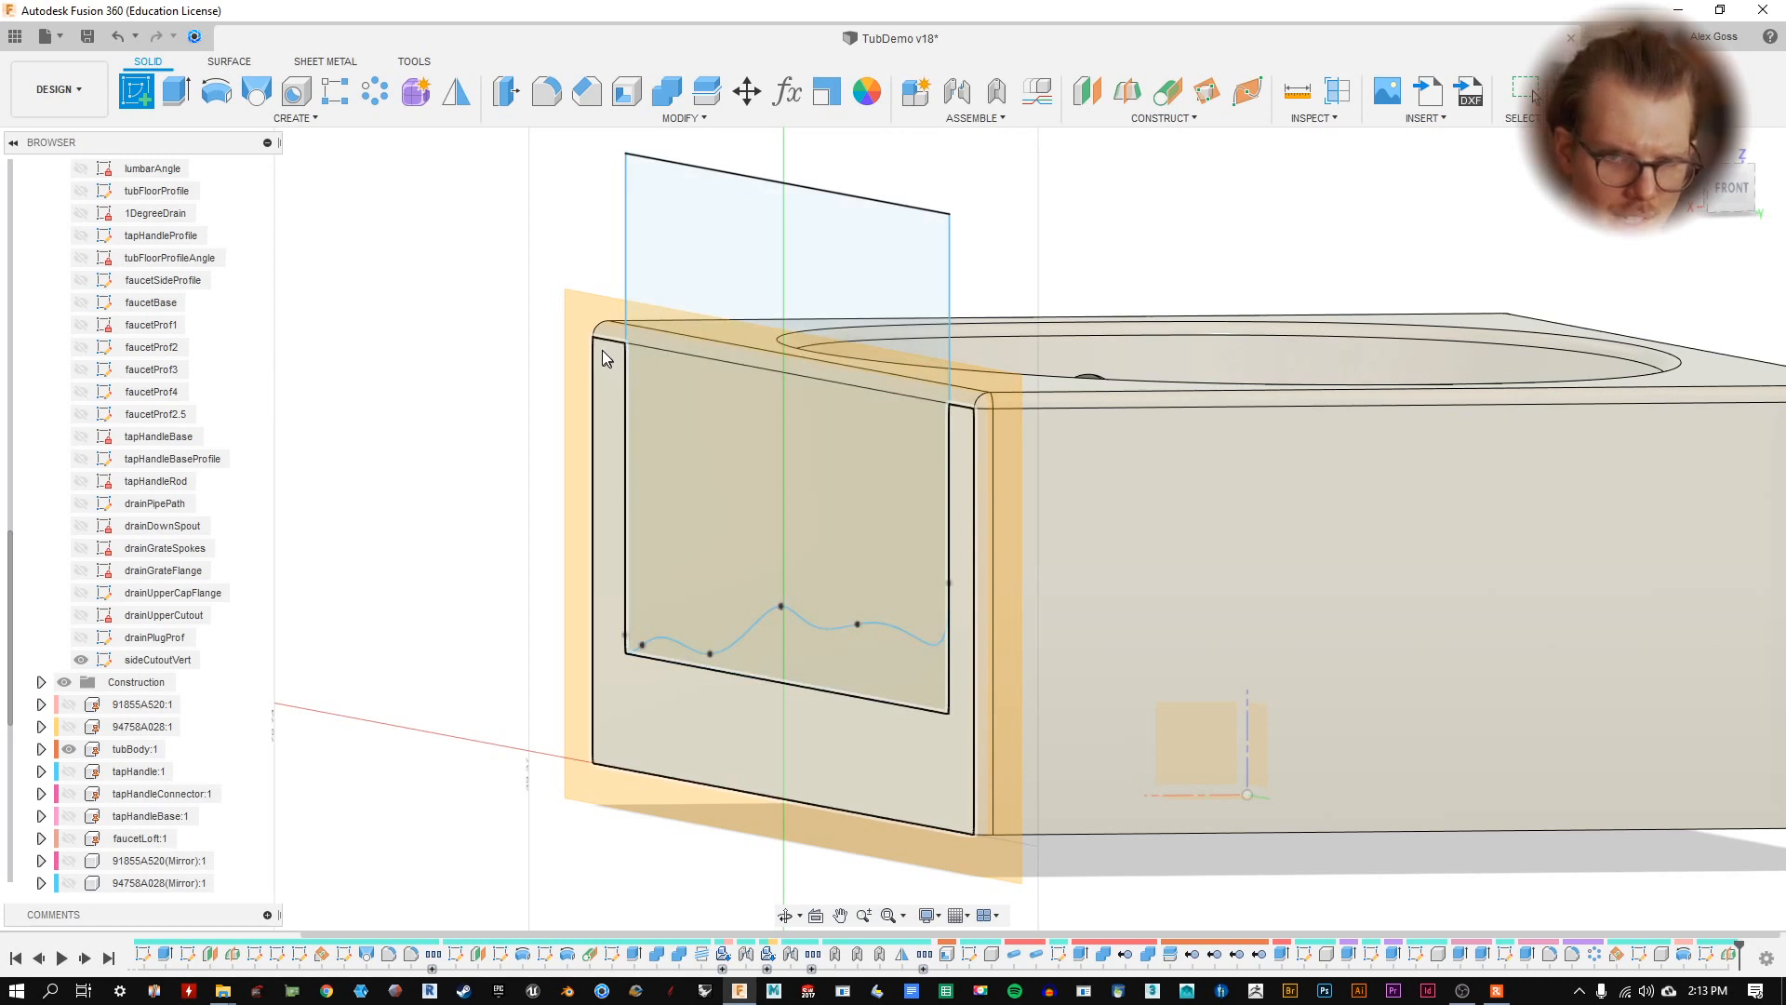
pyautogui.click(577, 332)
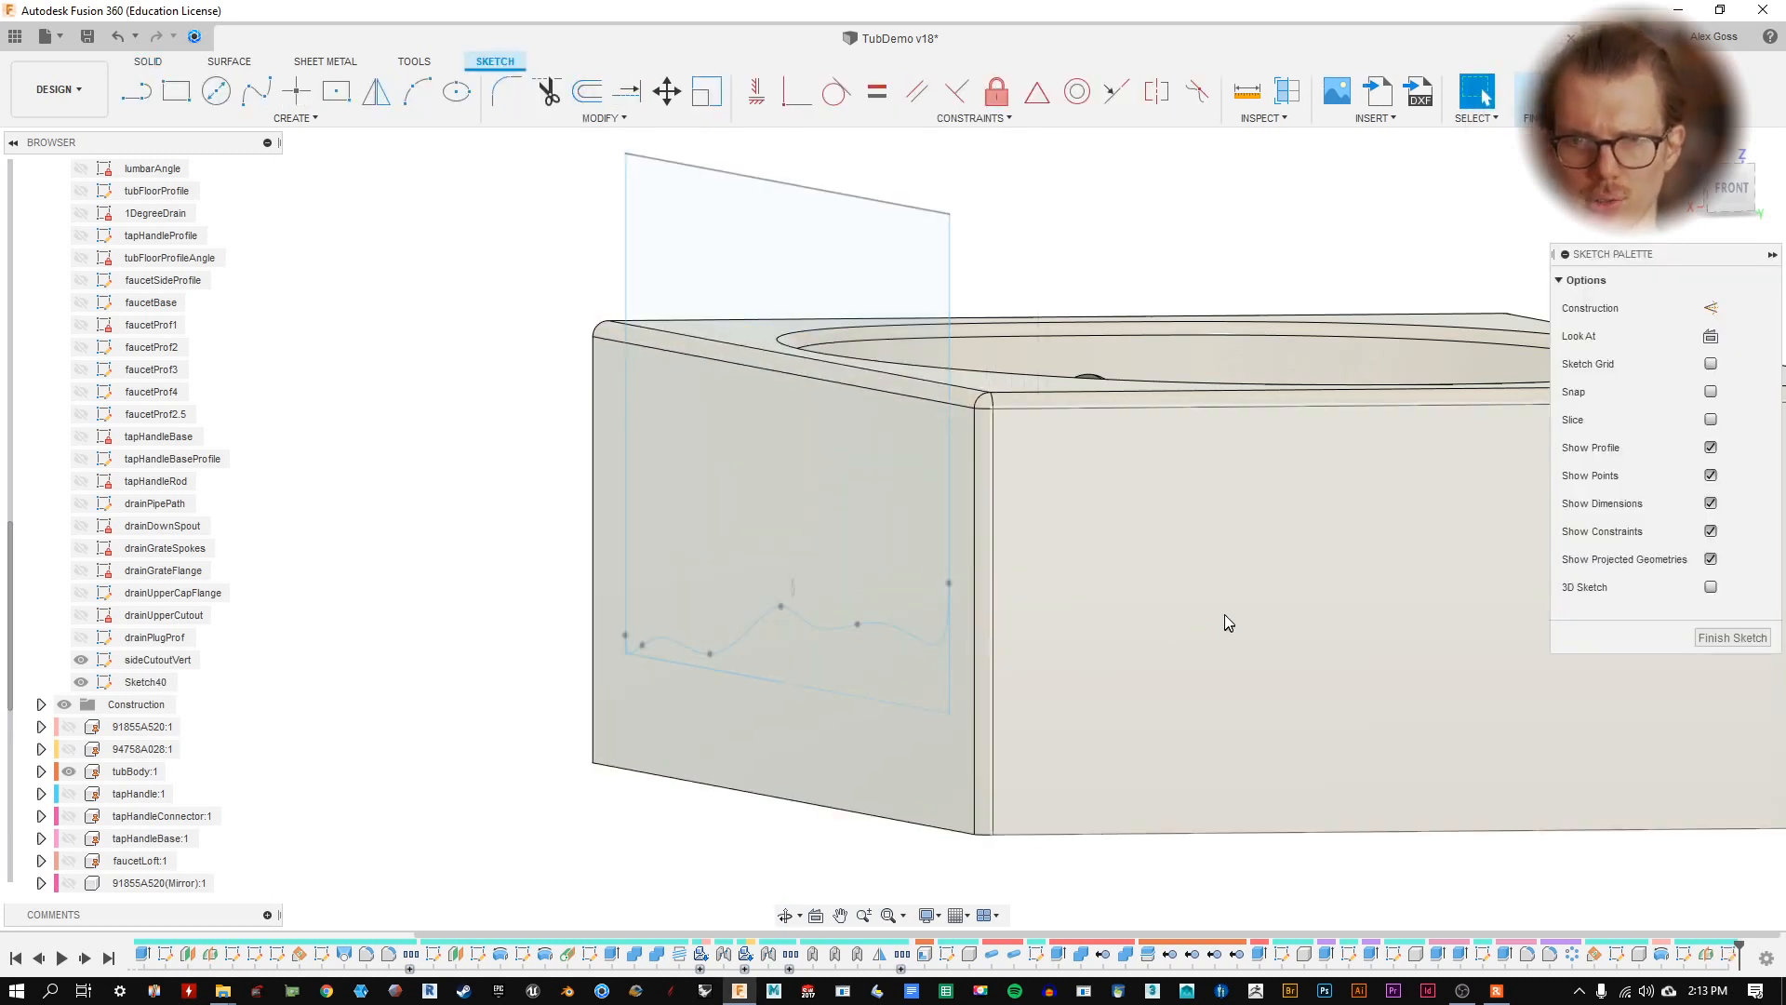
# - View the tub straight from the front and set its visual style to Wireframe
pyautogui.keyDown('ctrl'); pyautogui.keyDown('shift'); pyautogui.moveTo(1224, 615); pyautogui.dragTo(1072, 603, button='middle'); pyautogui.keyUp('shift'); pyautogui.keyUp('ctrl')
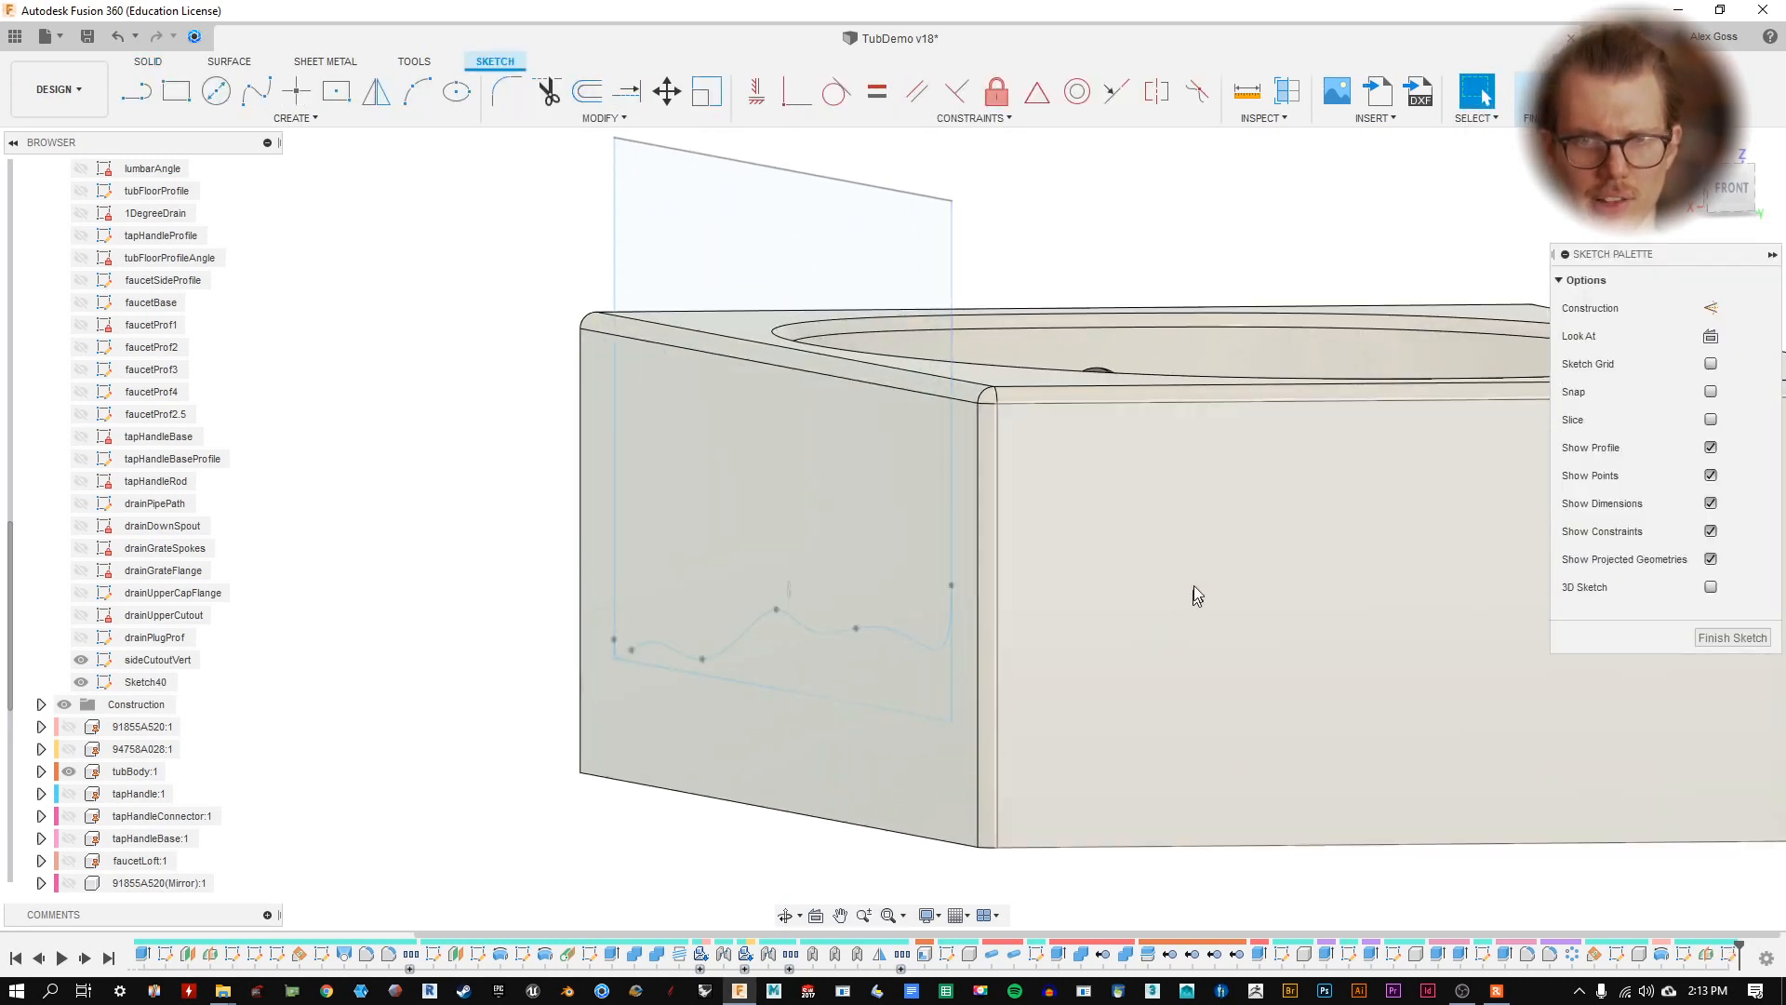
pyautogui.moveTo(1197, 595); pyautogui.dragTo(1051, 536, button='middle')
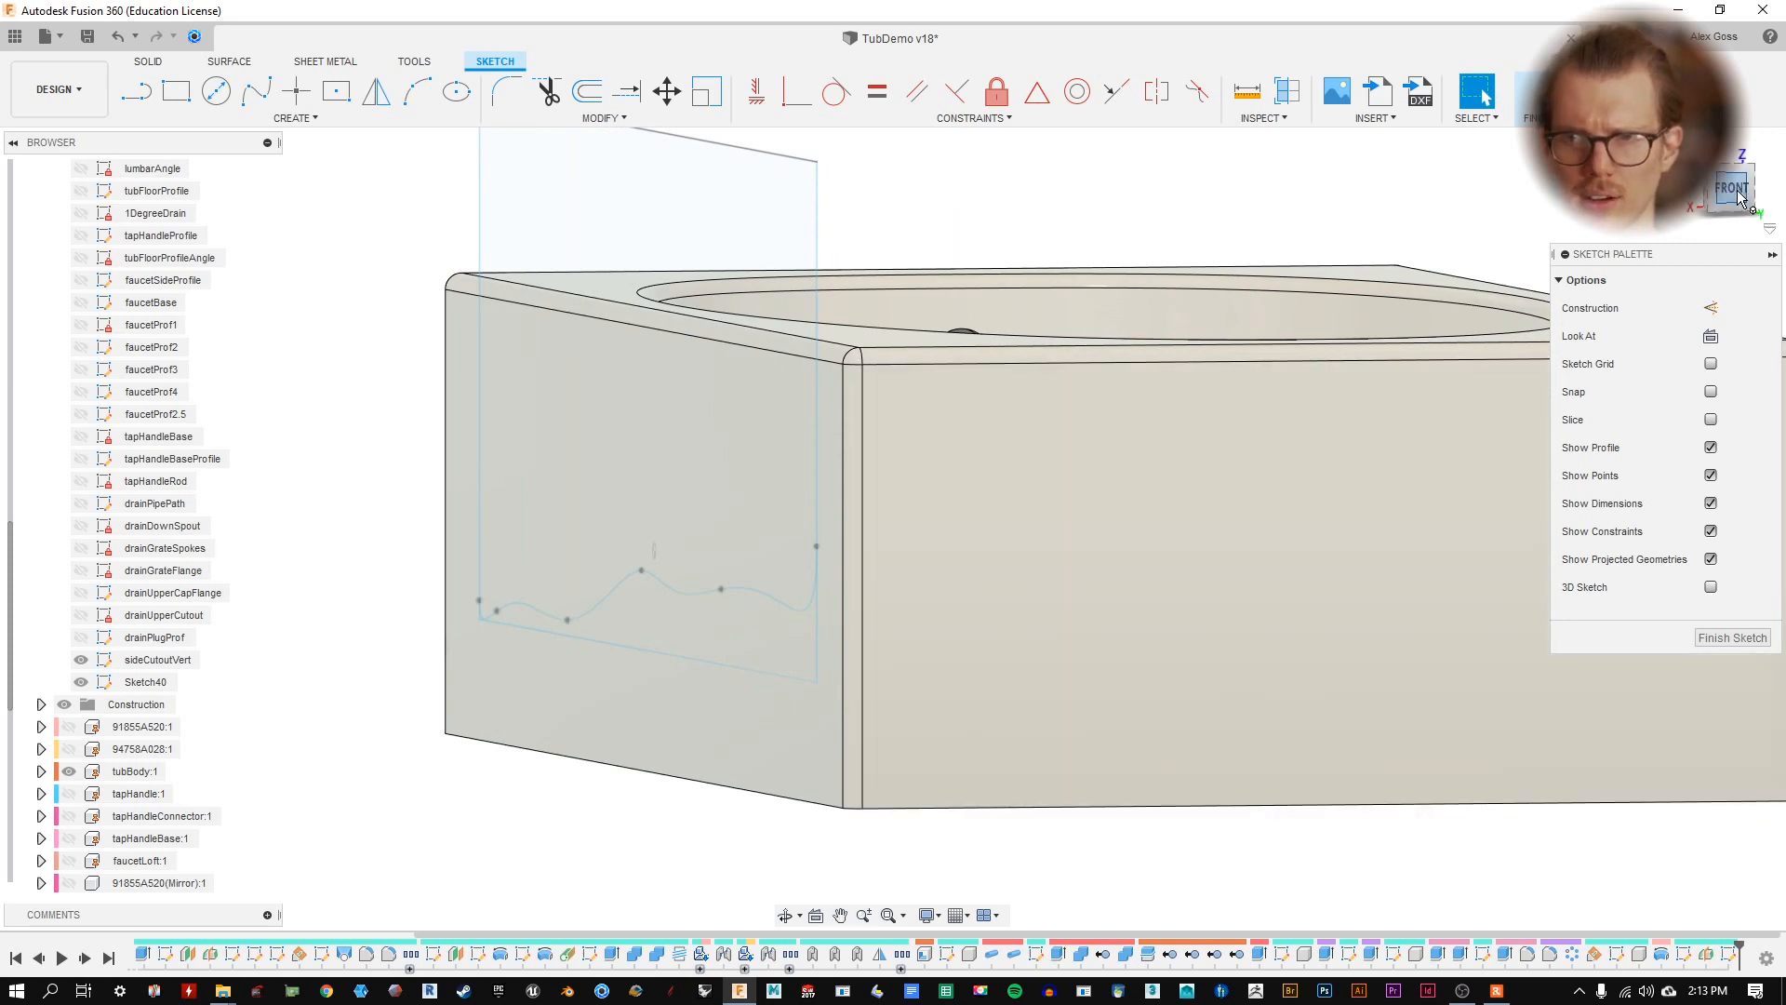
pyautogui.click(1731, 194)
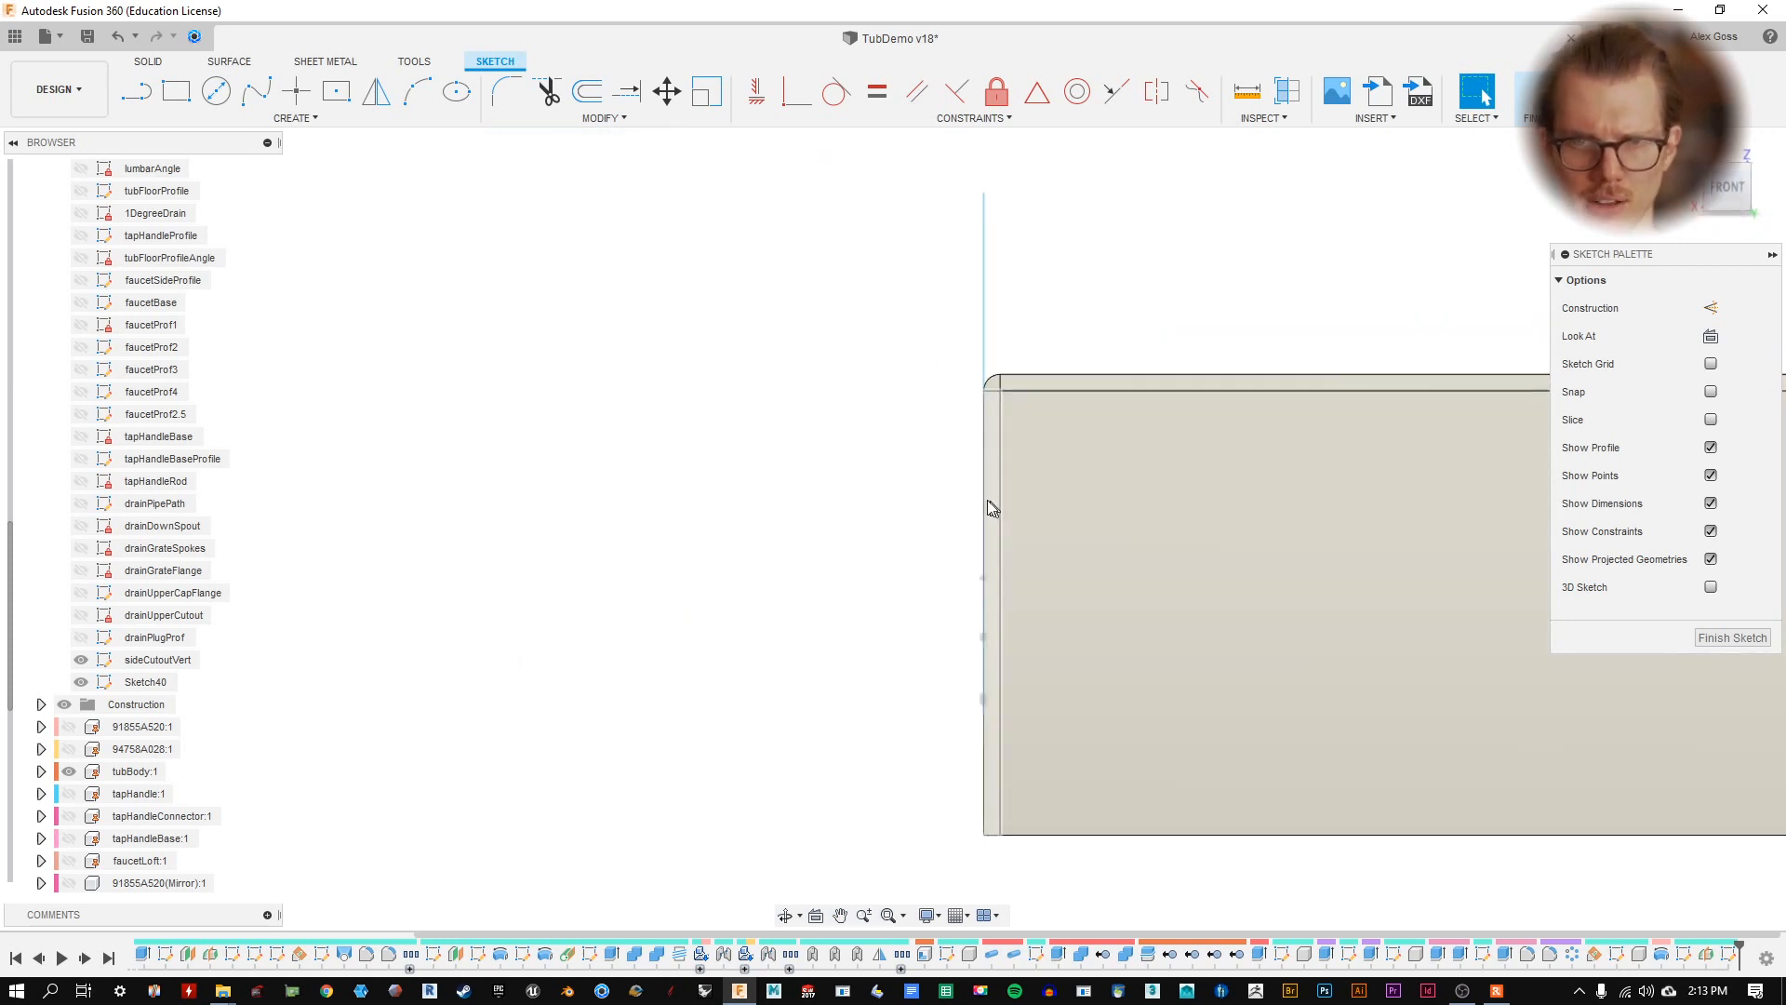
pyautogui.moveTo(1152, 563); pyautogui.dragTo(956, 527, button='middle')
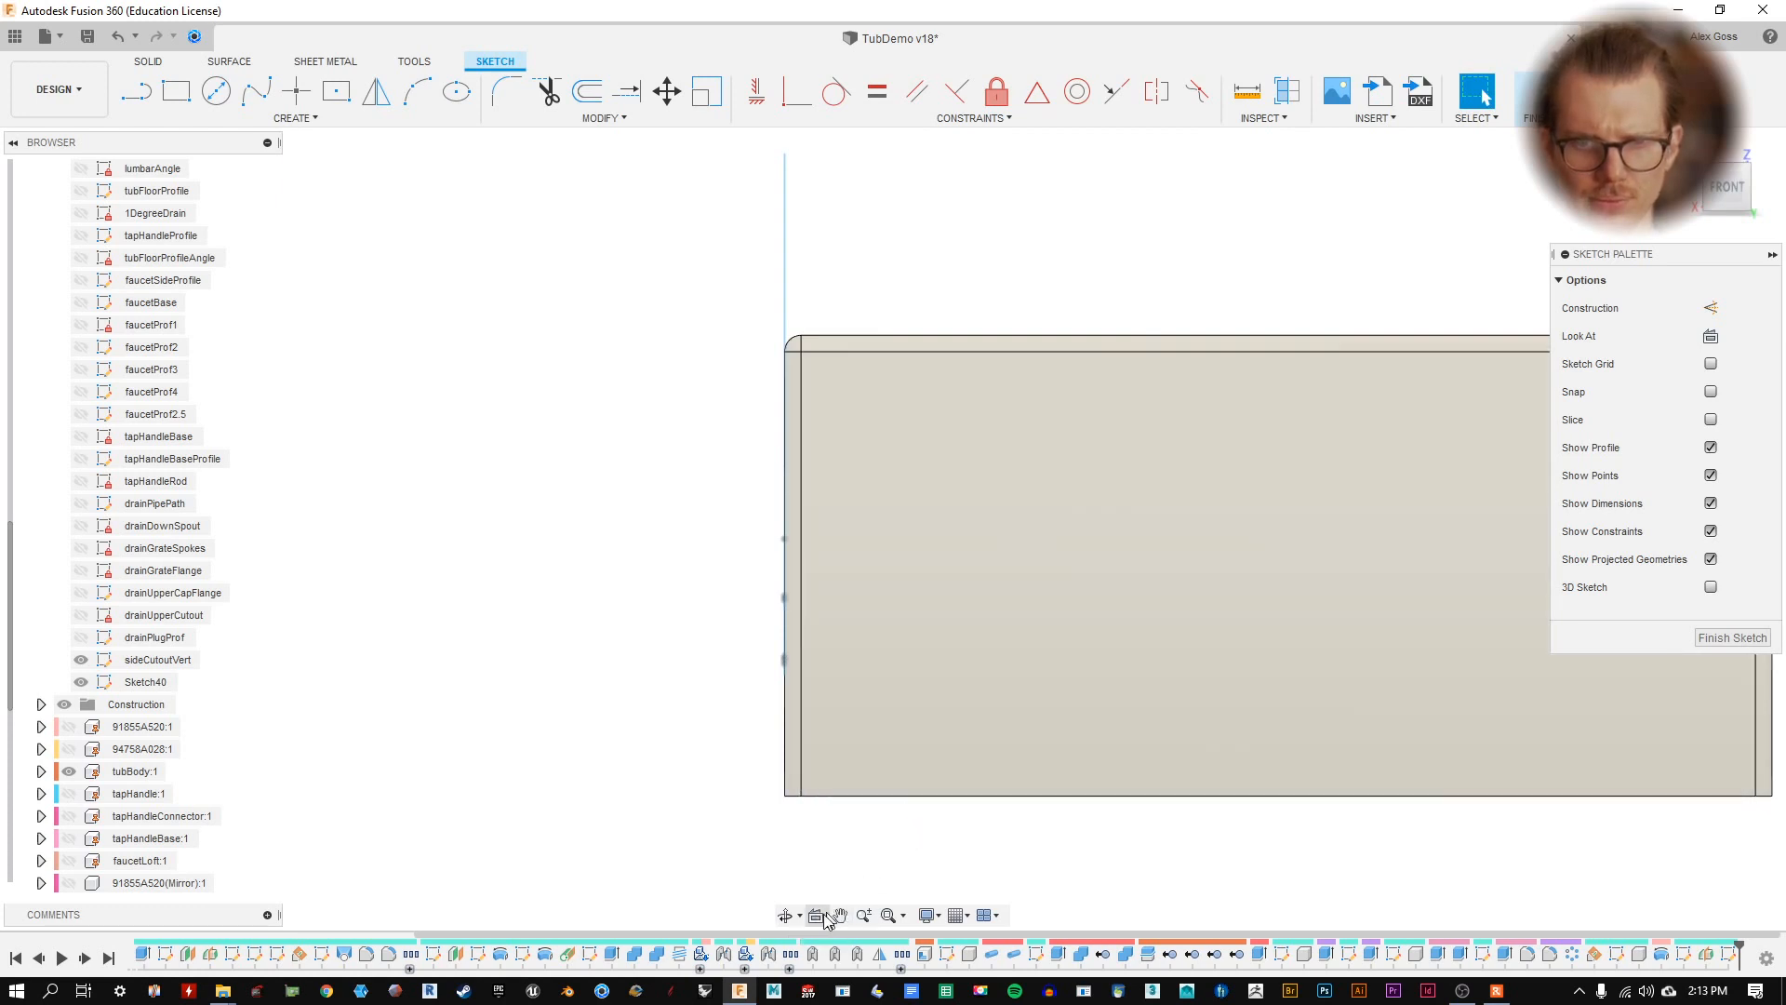
pyautogui.click(930, 916)
pyautogui.moveTo(1036, 755)
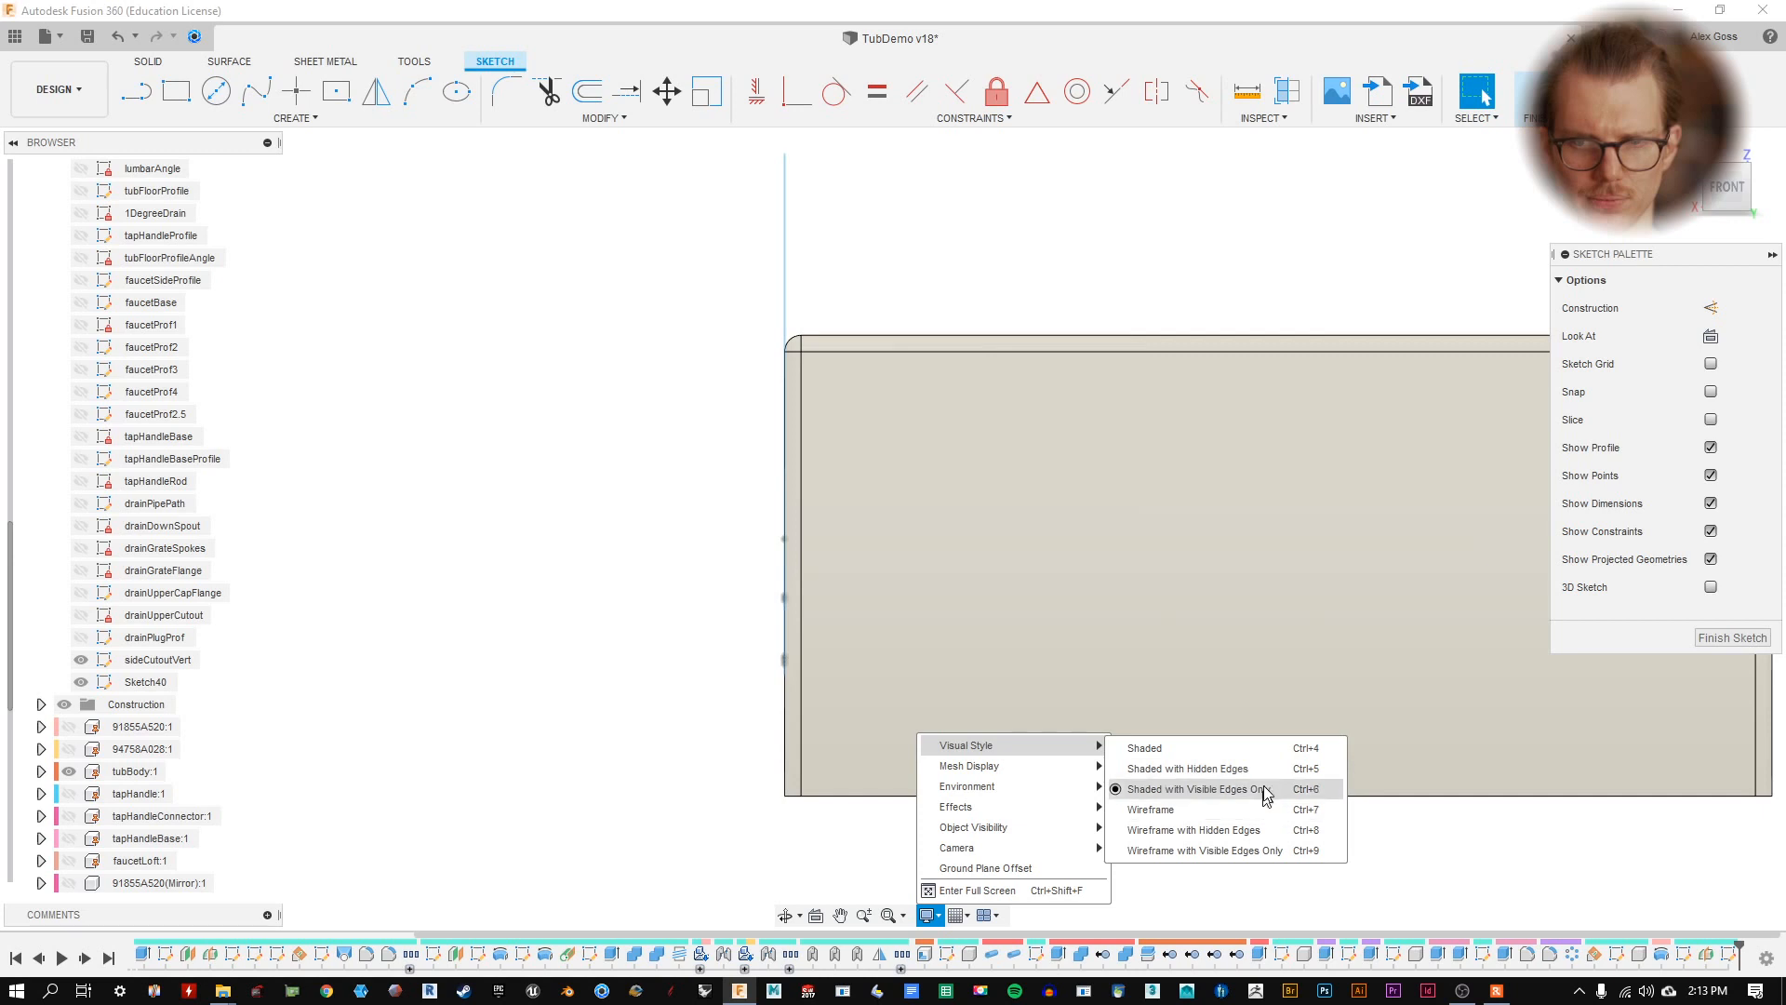
pyautogui.click(1246, 809)
# - Project the lower edge of the sideCutoutVert rectangle into the midplane sketch with the projection link enabled
pyautogui.moveTo(1027, 558); pyautogui.dragTo(828, 567, button='middle')
pyautogui.scroll(6, 666, 617)
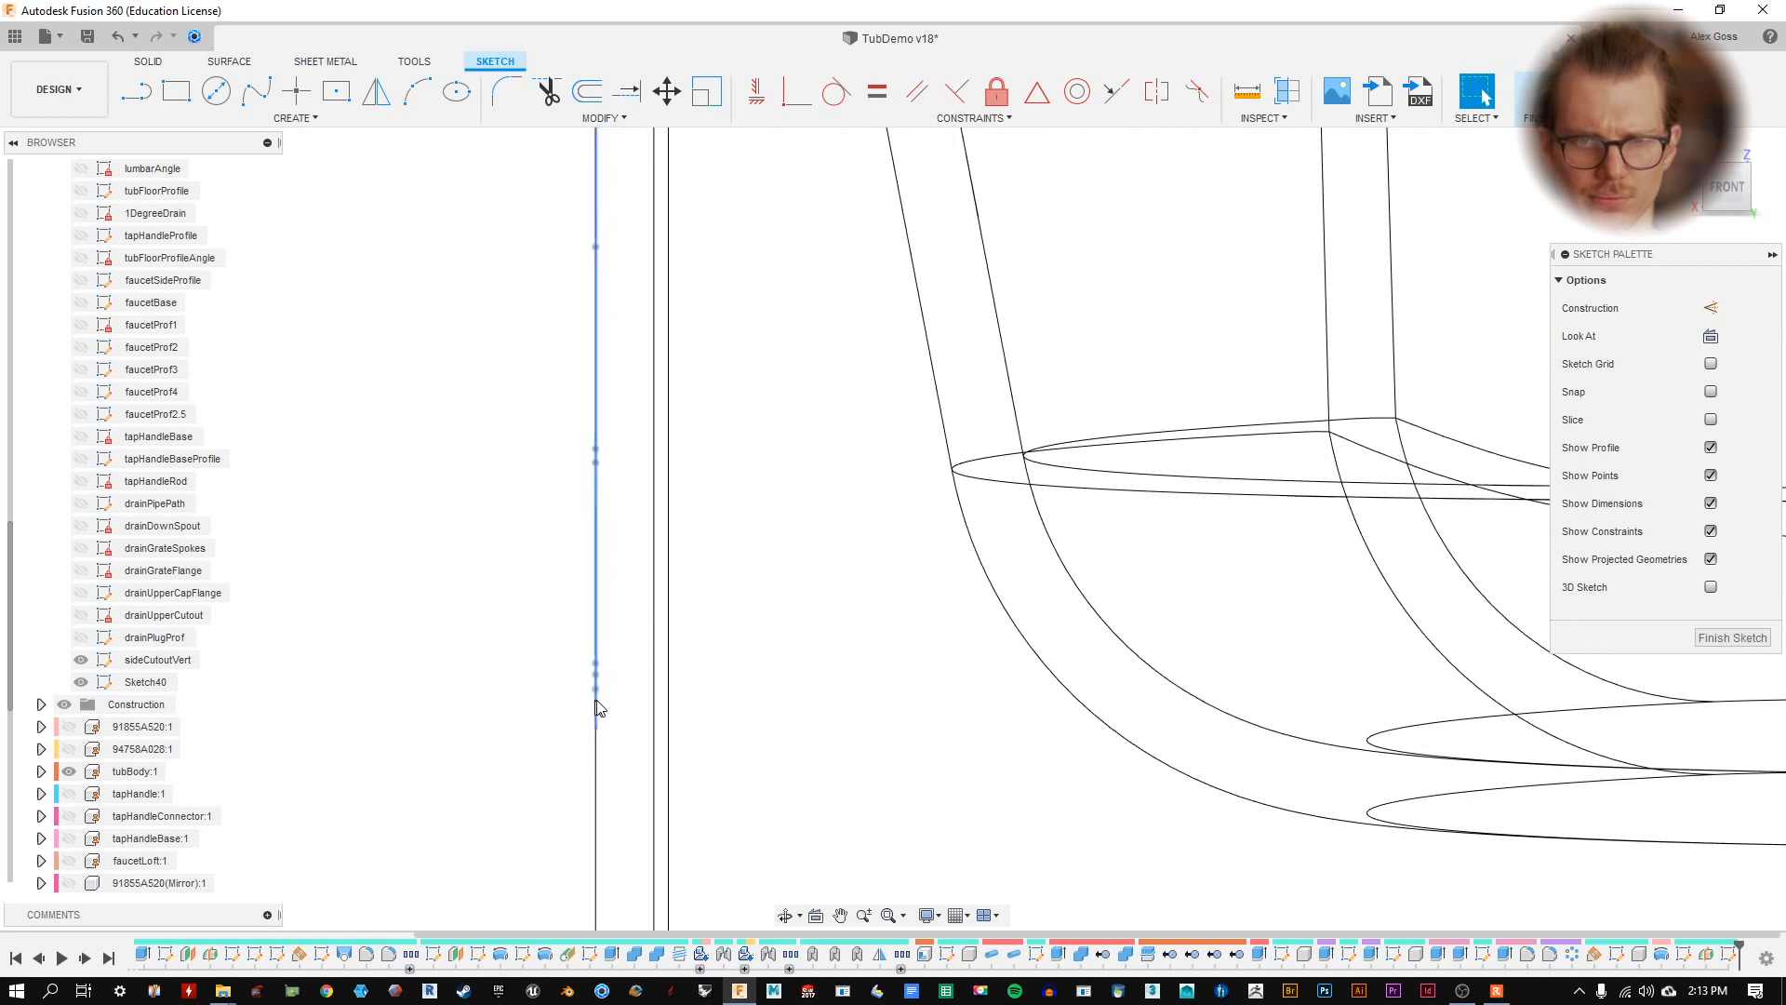
pyautogui.scroll(-1, 583, 706)
pyautogui.moveTo(544, 665); pyautogui.dragTo(610, 612, button='middle')
pyautogui.click(524, 713)
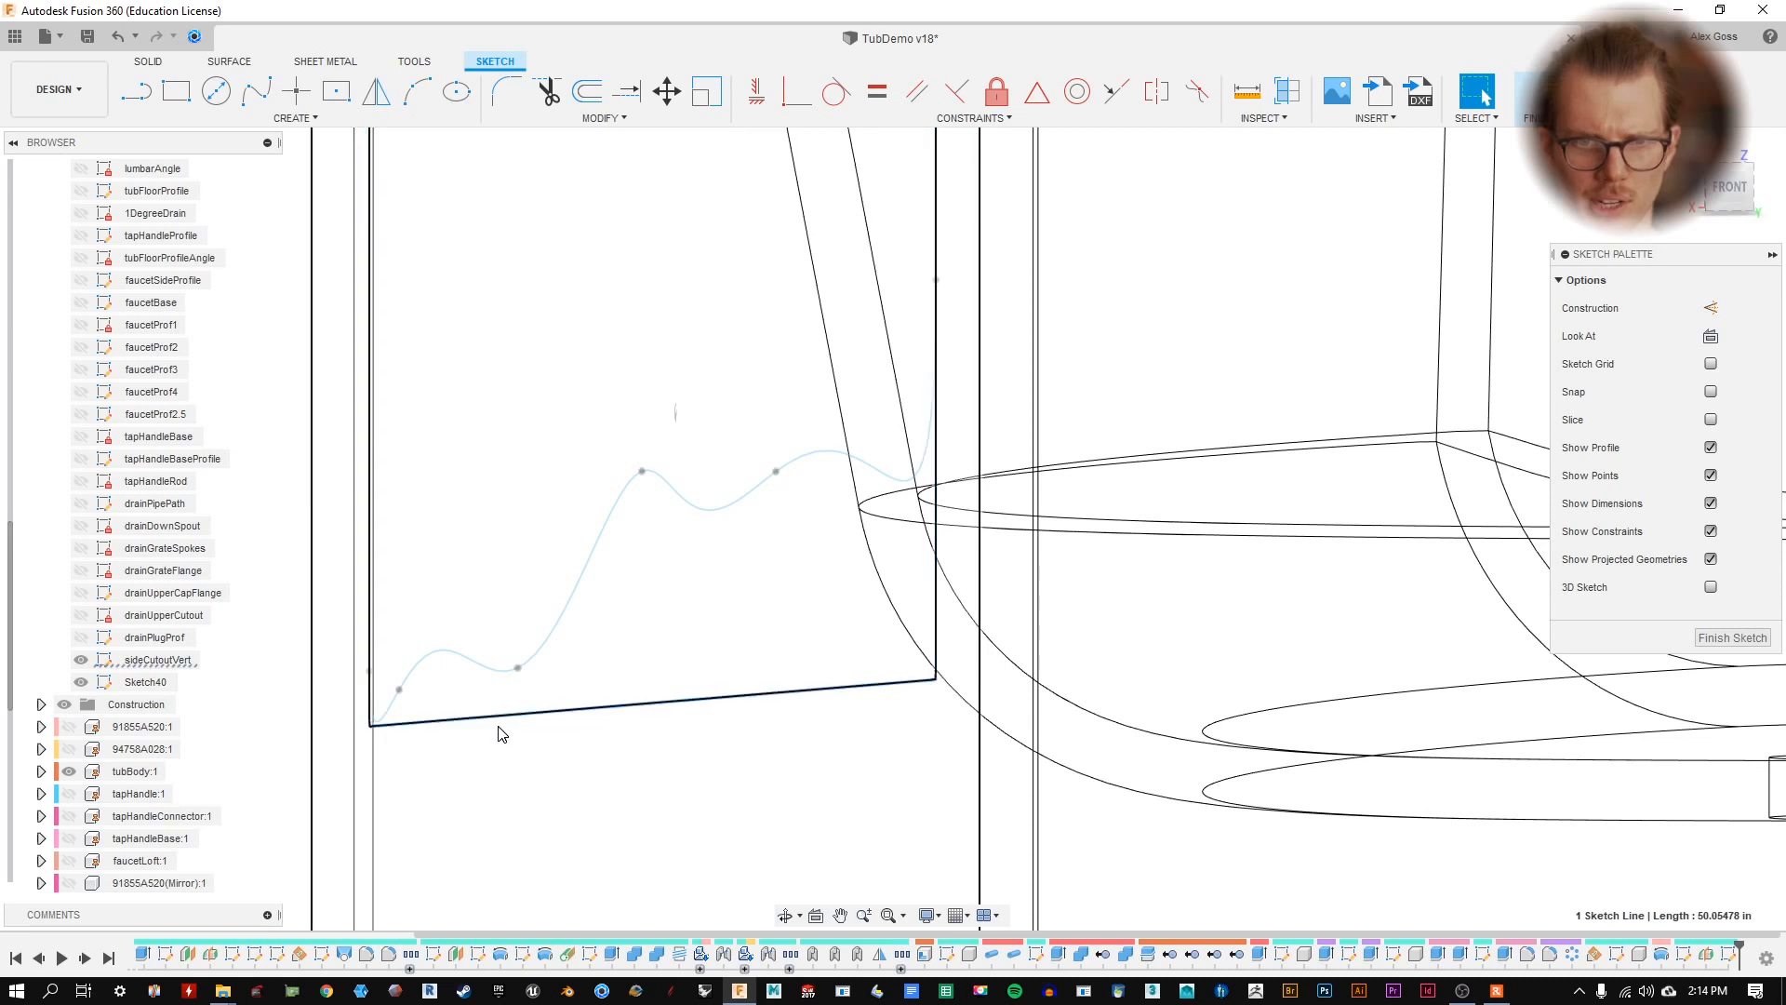
pyautogui.press('p')
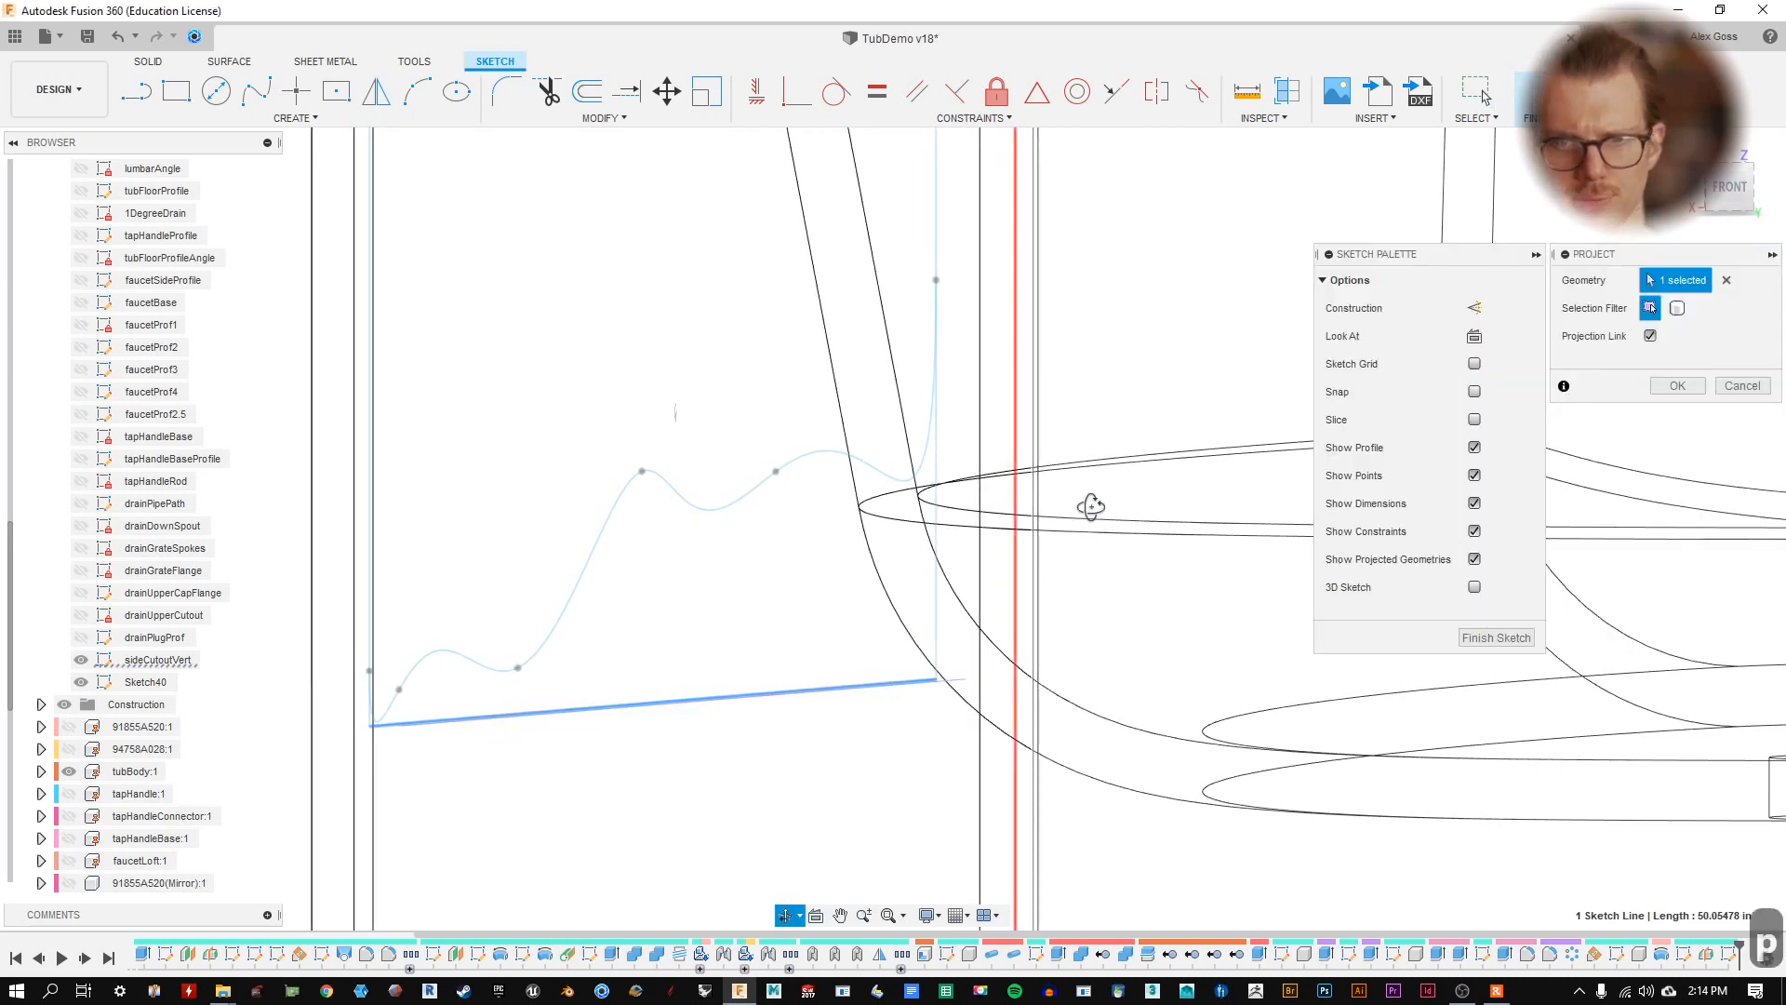
pyautogui.keyDown('shift'); pyautogui.moveTo(1088, 502); pyautogui.dragTo(1084, 502, button='middle'); pyautogui.keyUp('shift')
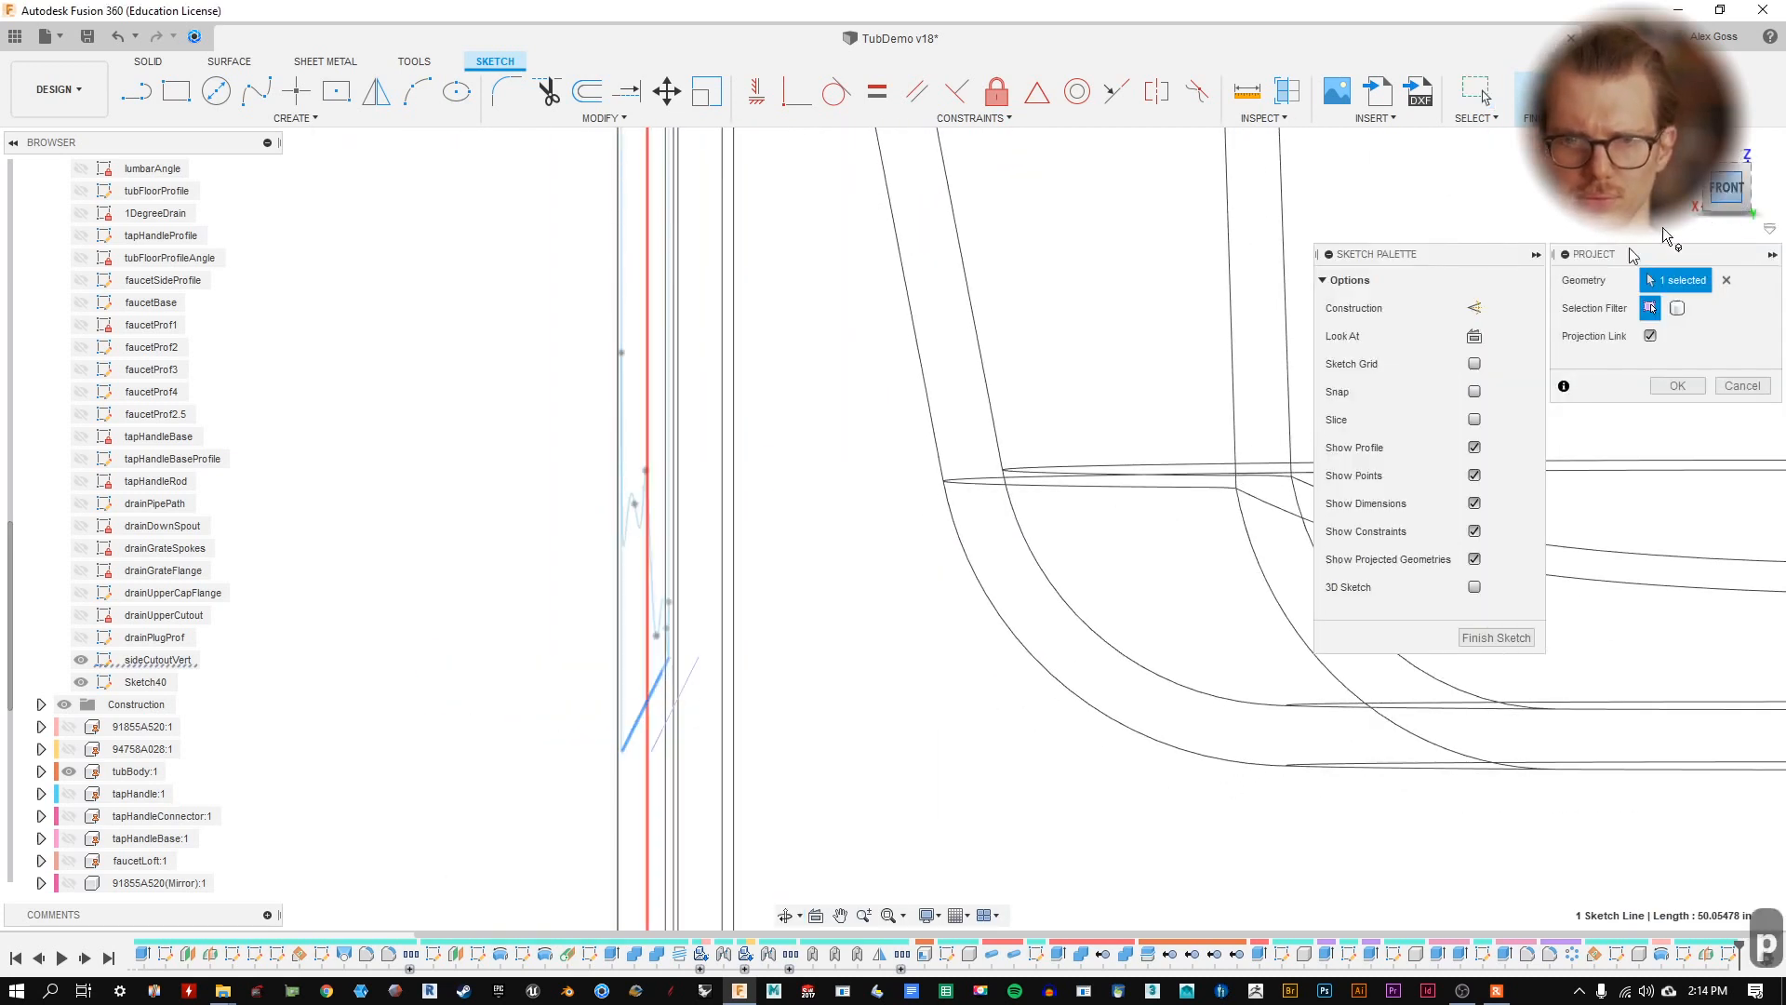
pyautogui.click(1664, 238)
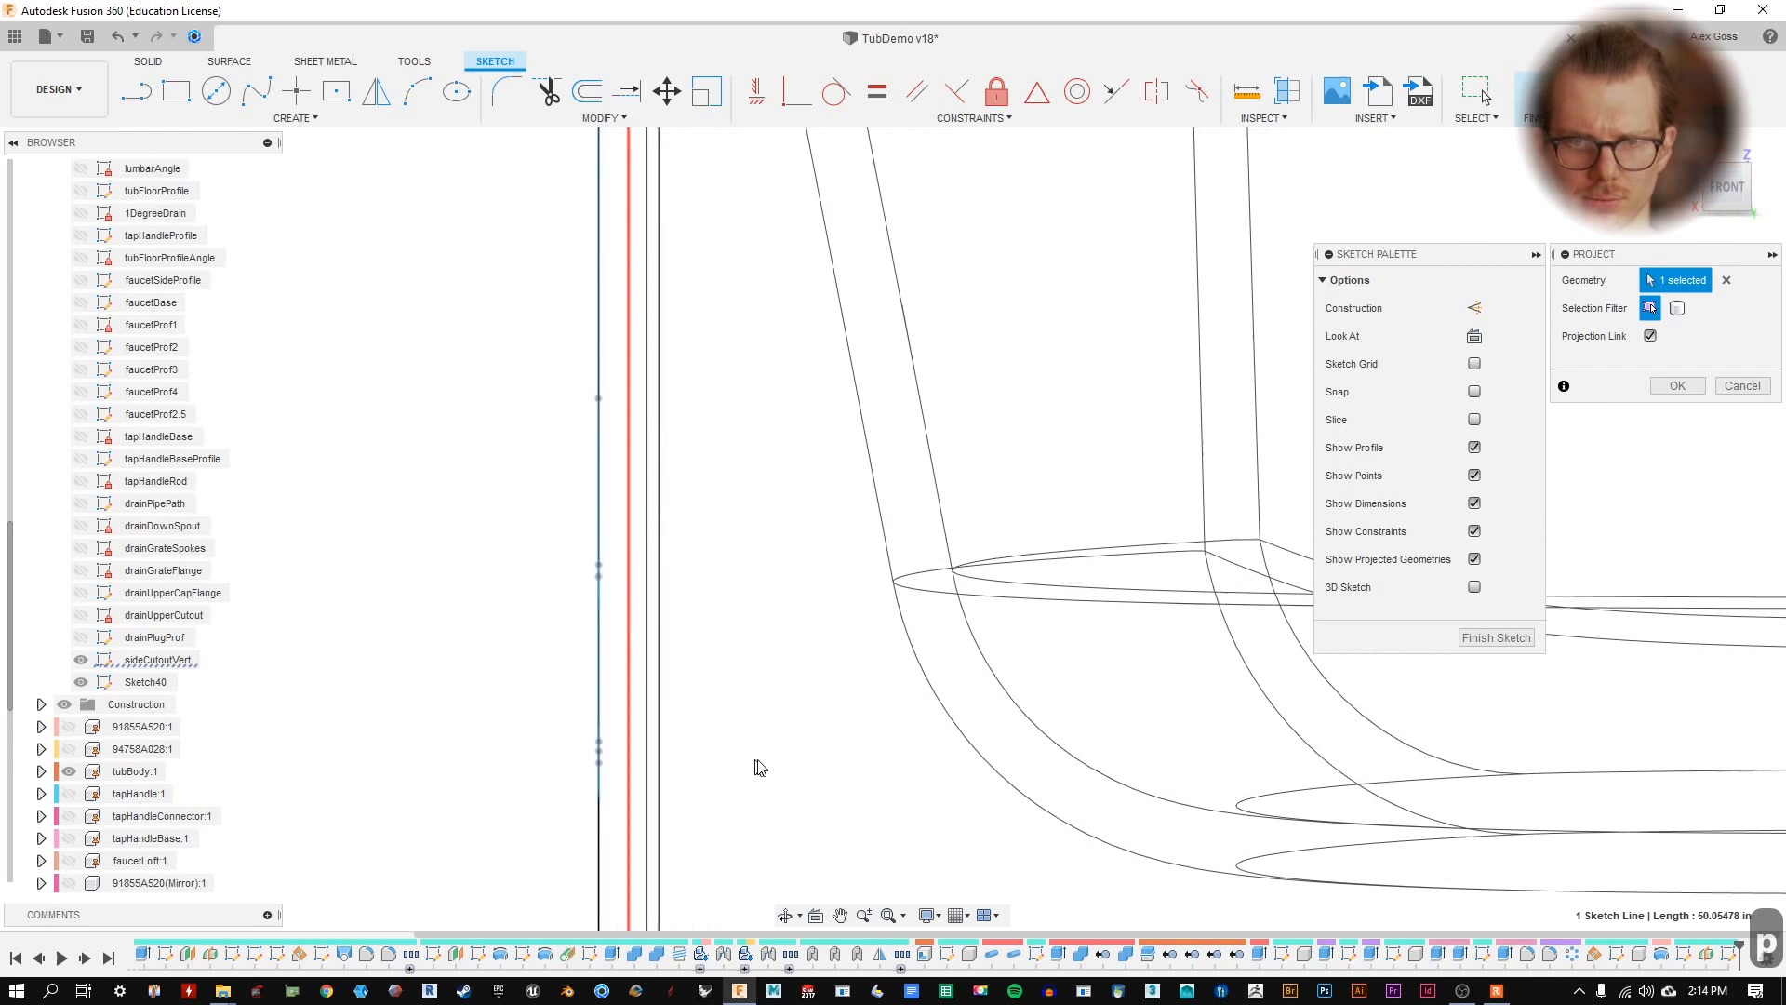
pyautogui.click(1676, 389)
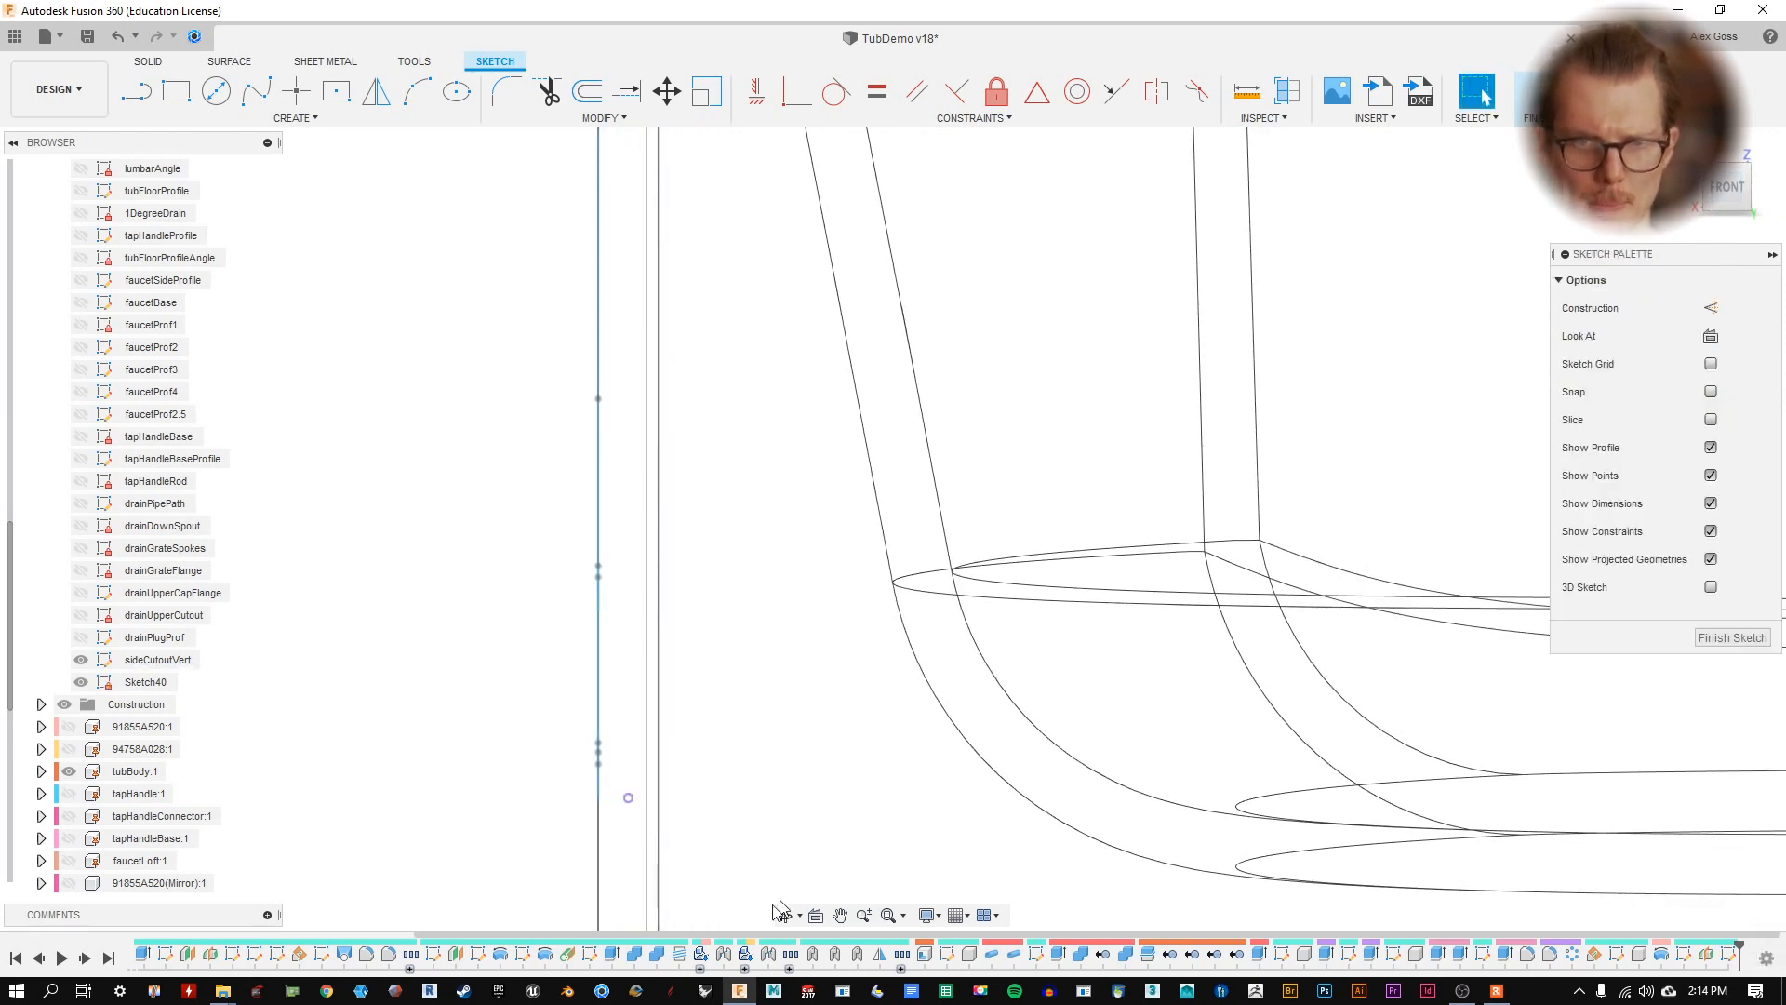
pyautogui.click(628, 797)
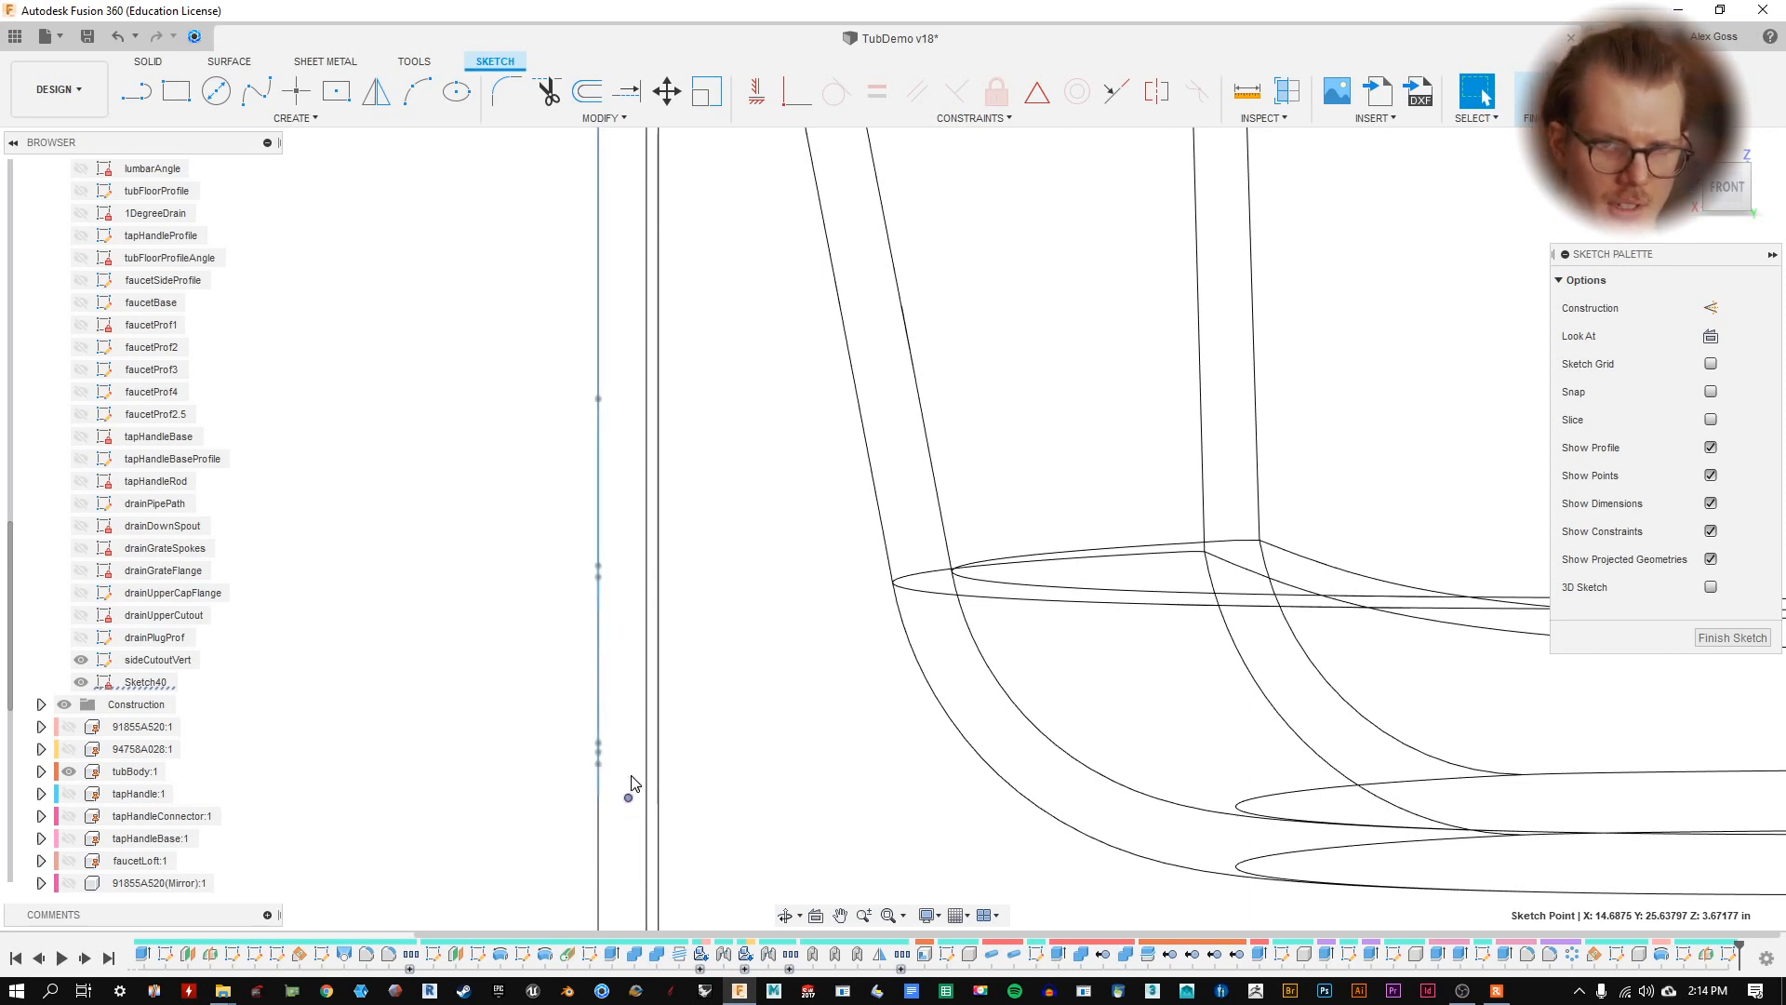
pyautogui.scroll(-3, 630, 784)
pyautogui.moveTo(702, 557); pyautogui.dragTo(688, 584, button='middle')
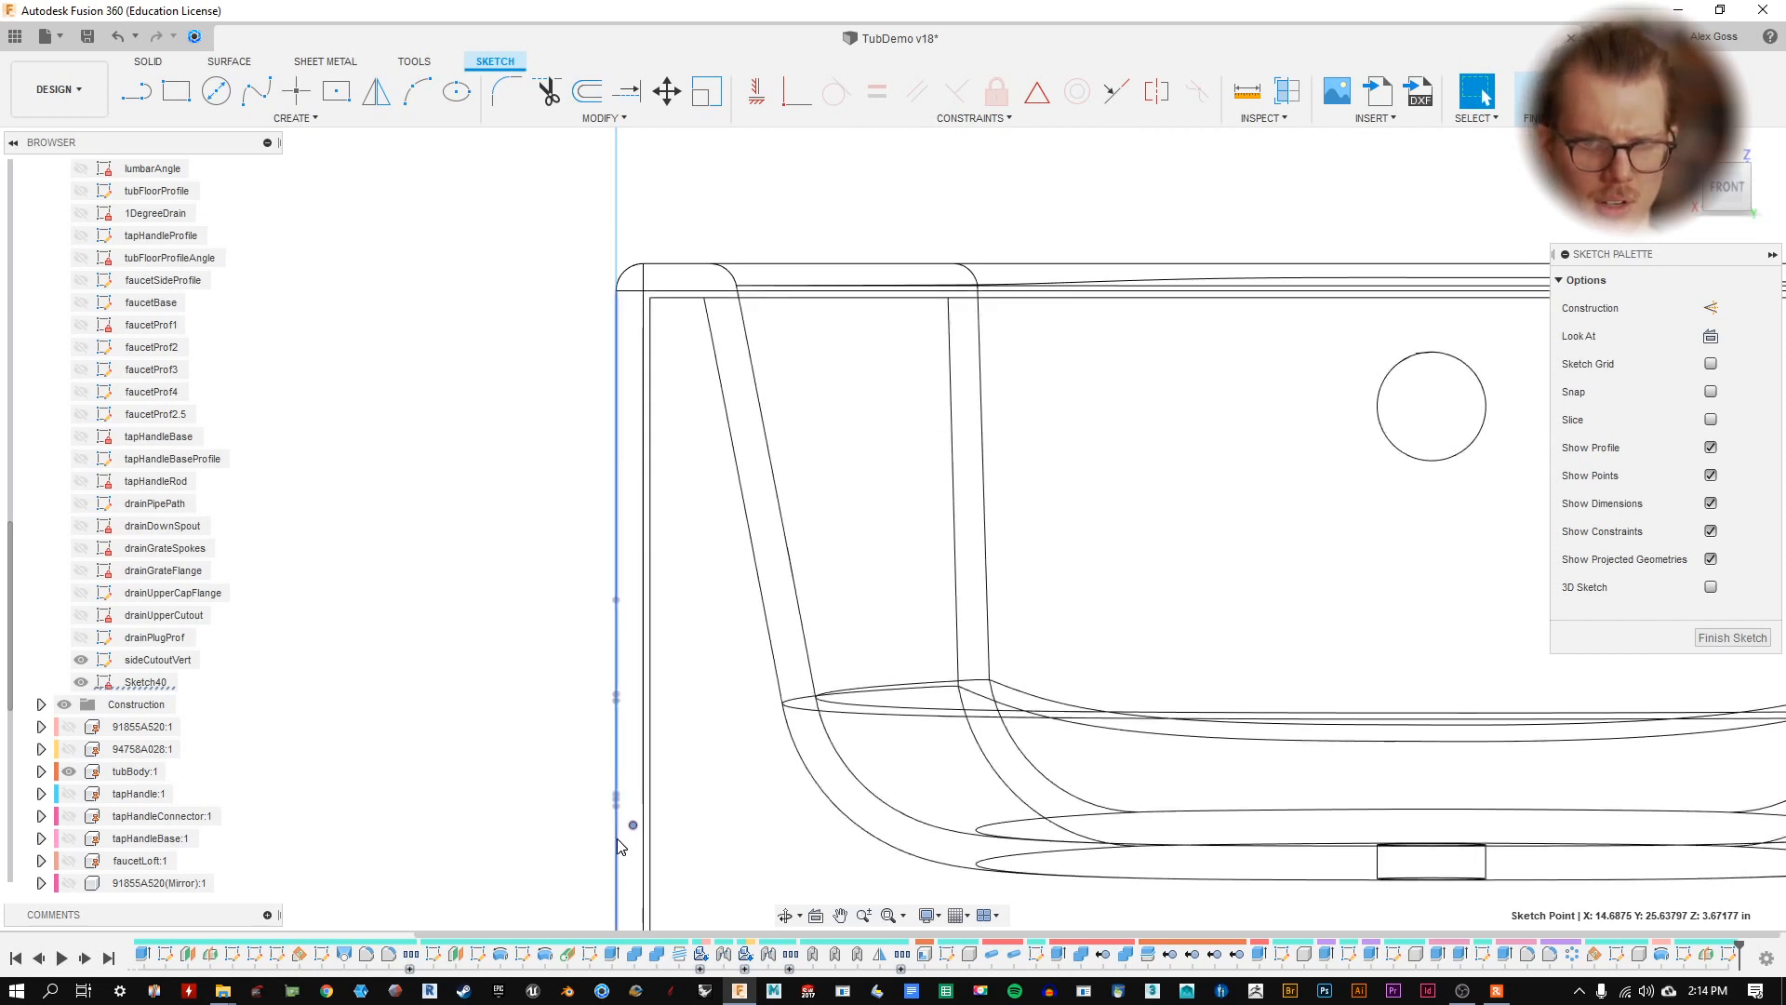
pyautogui.click(149, 97)
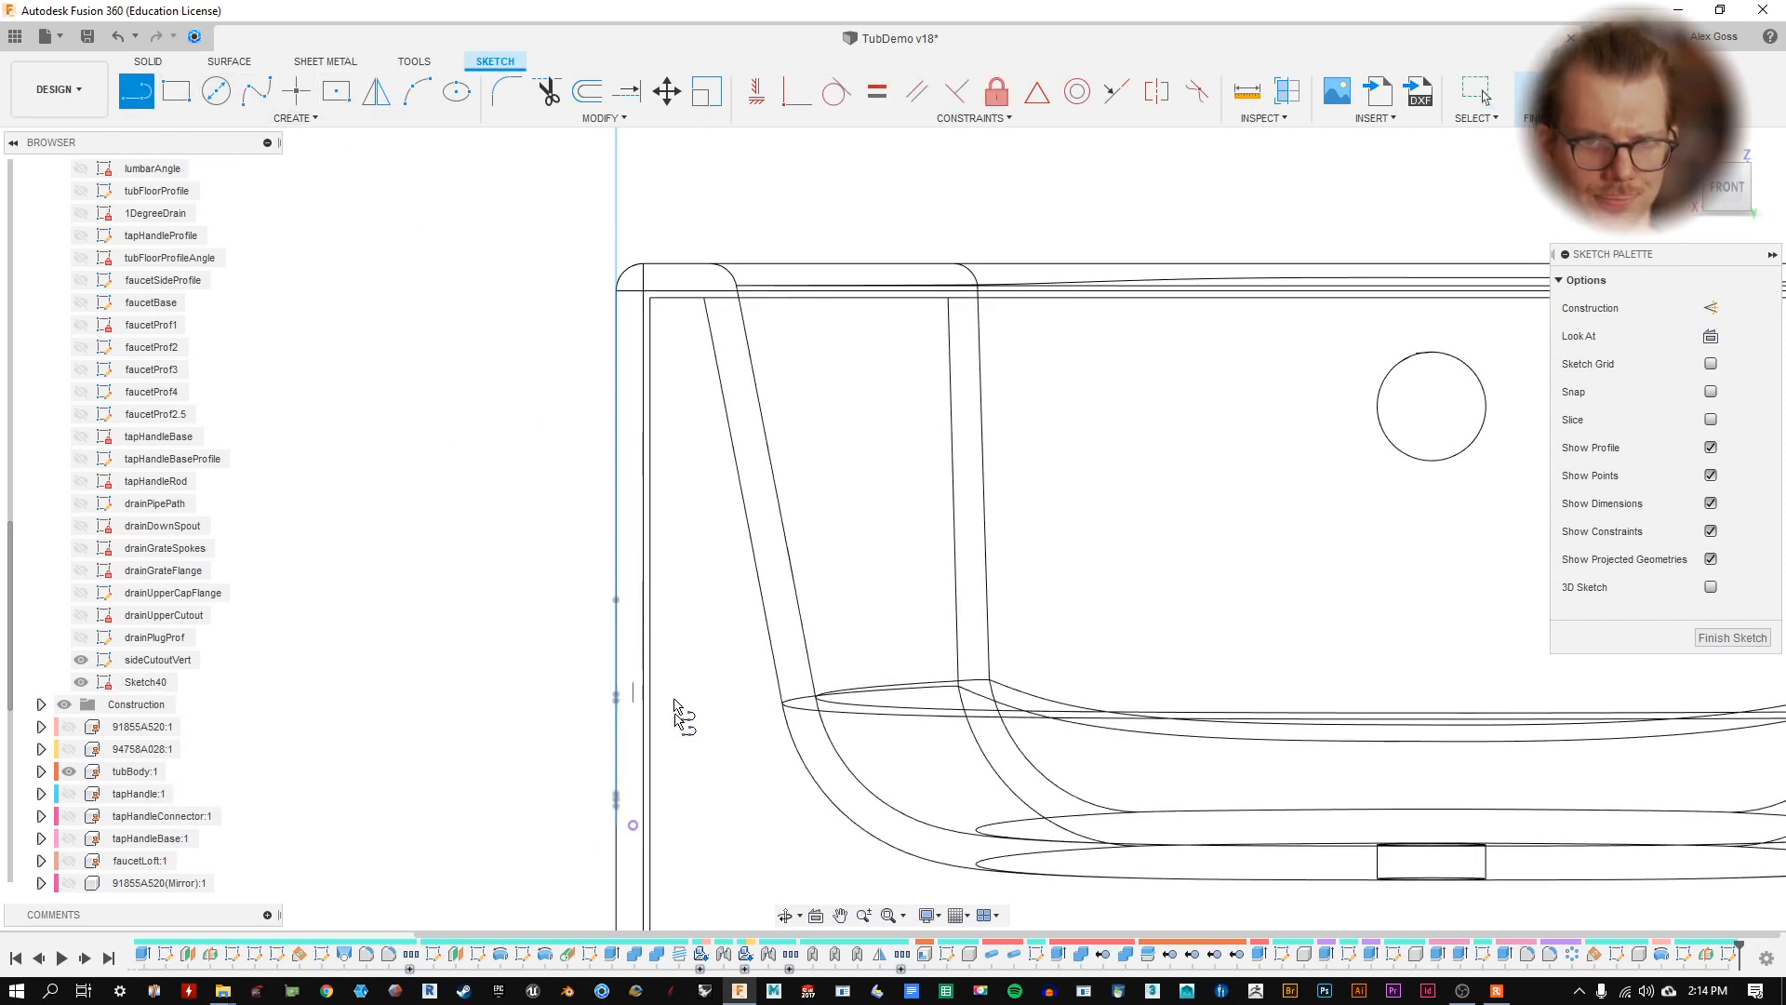
pyautogui.click(631, 825)
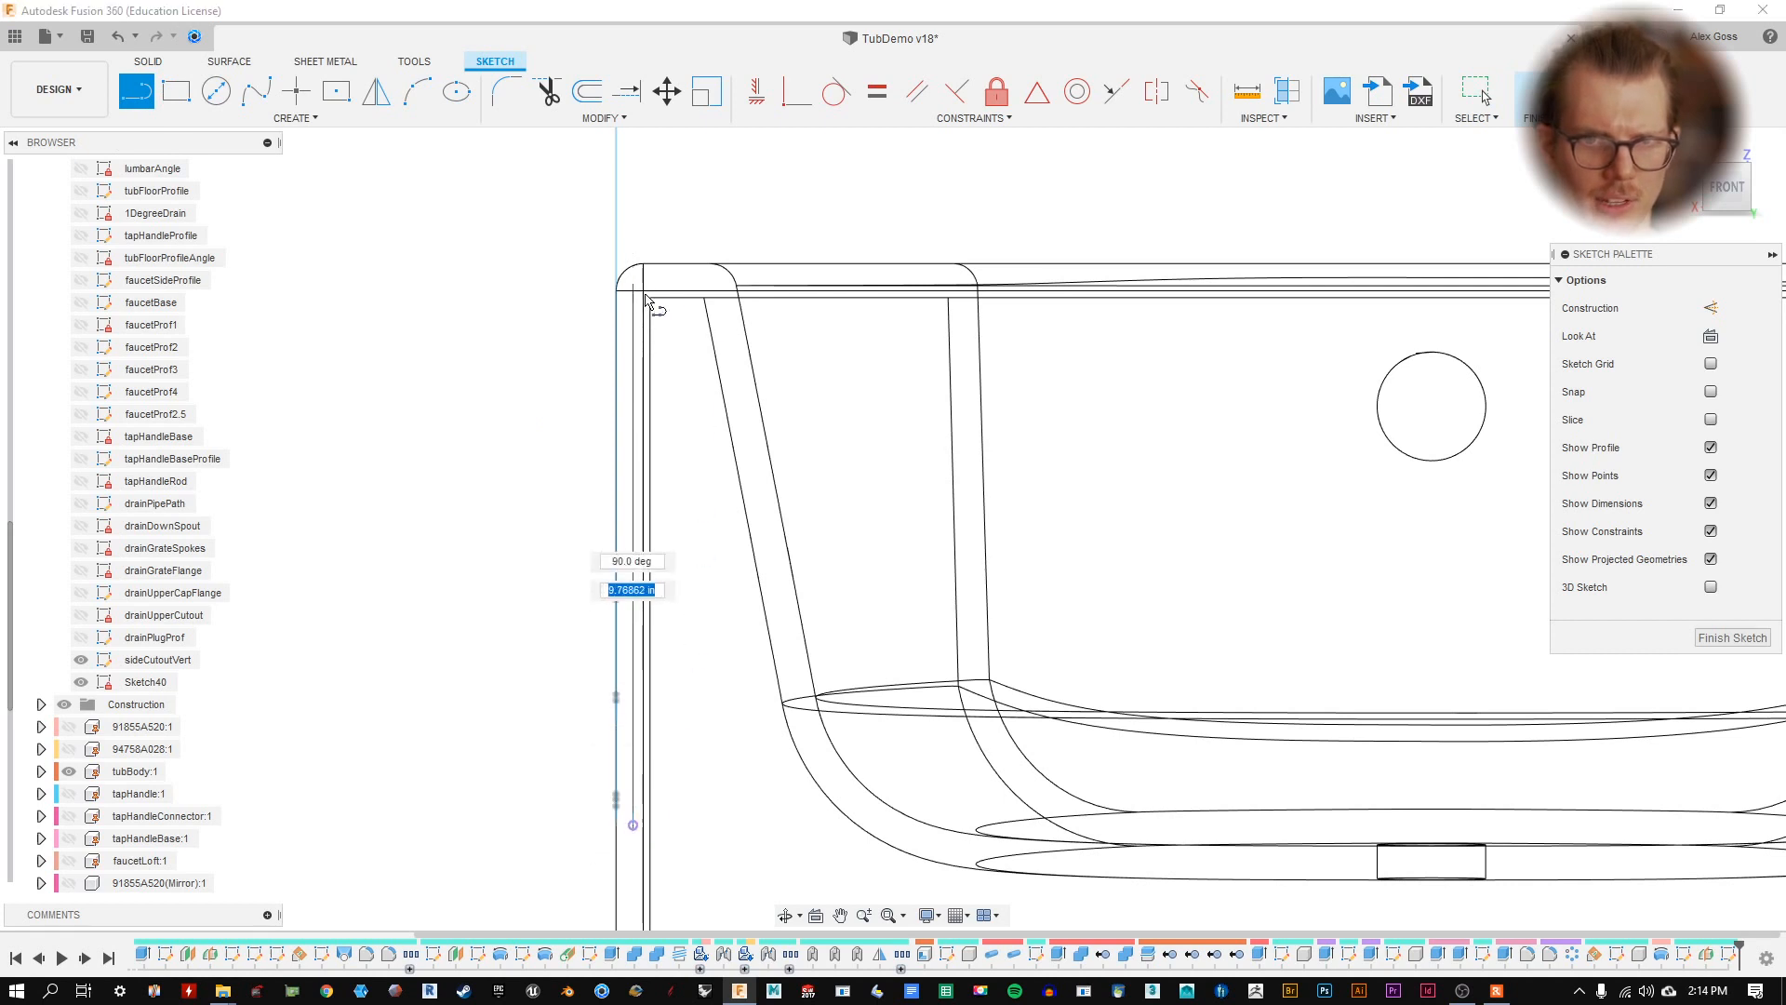
pyautogui.scroll(4, 649, 300)
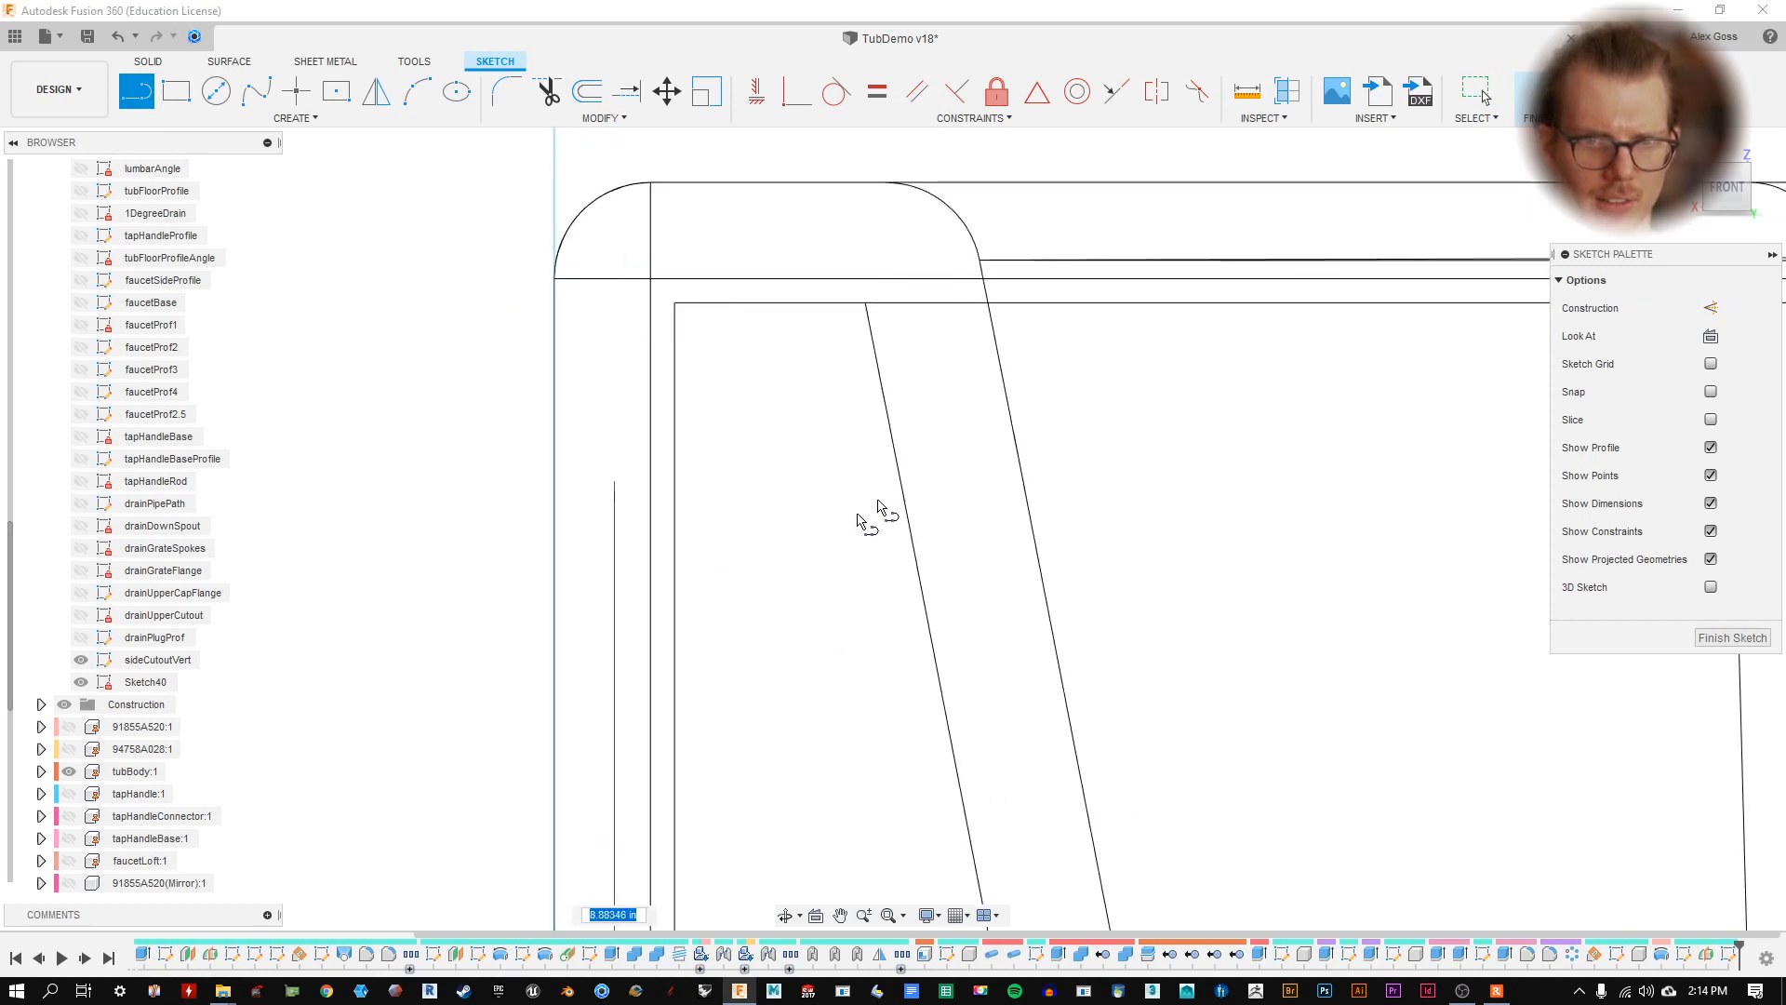
pyautogui.scroll(-6, 816, 627)
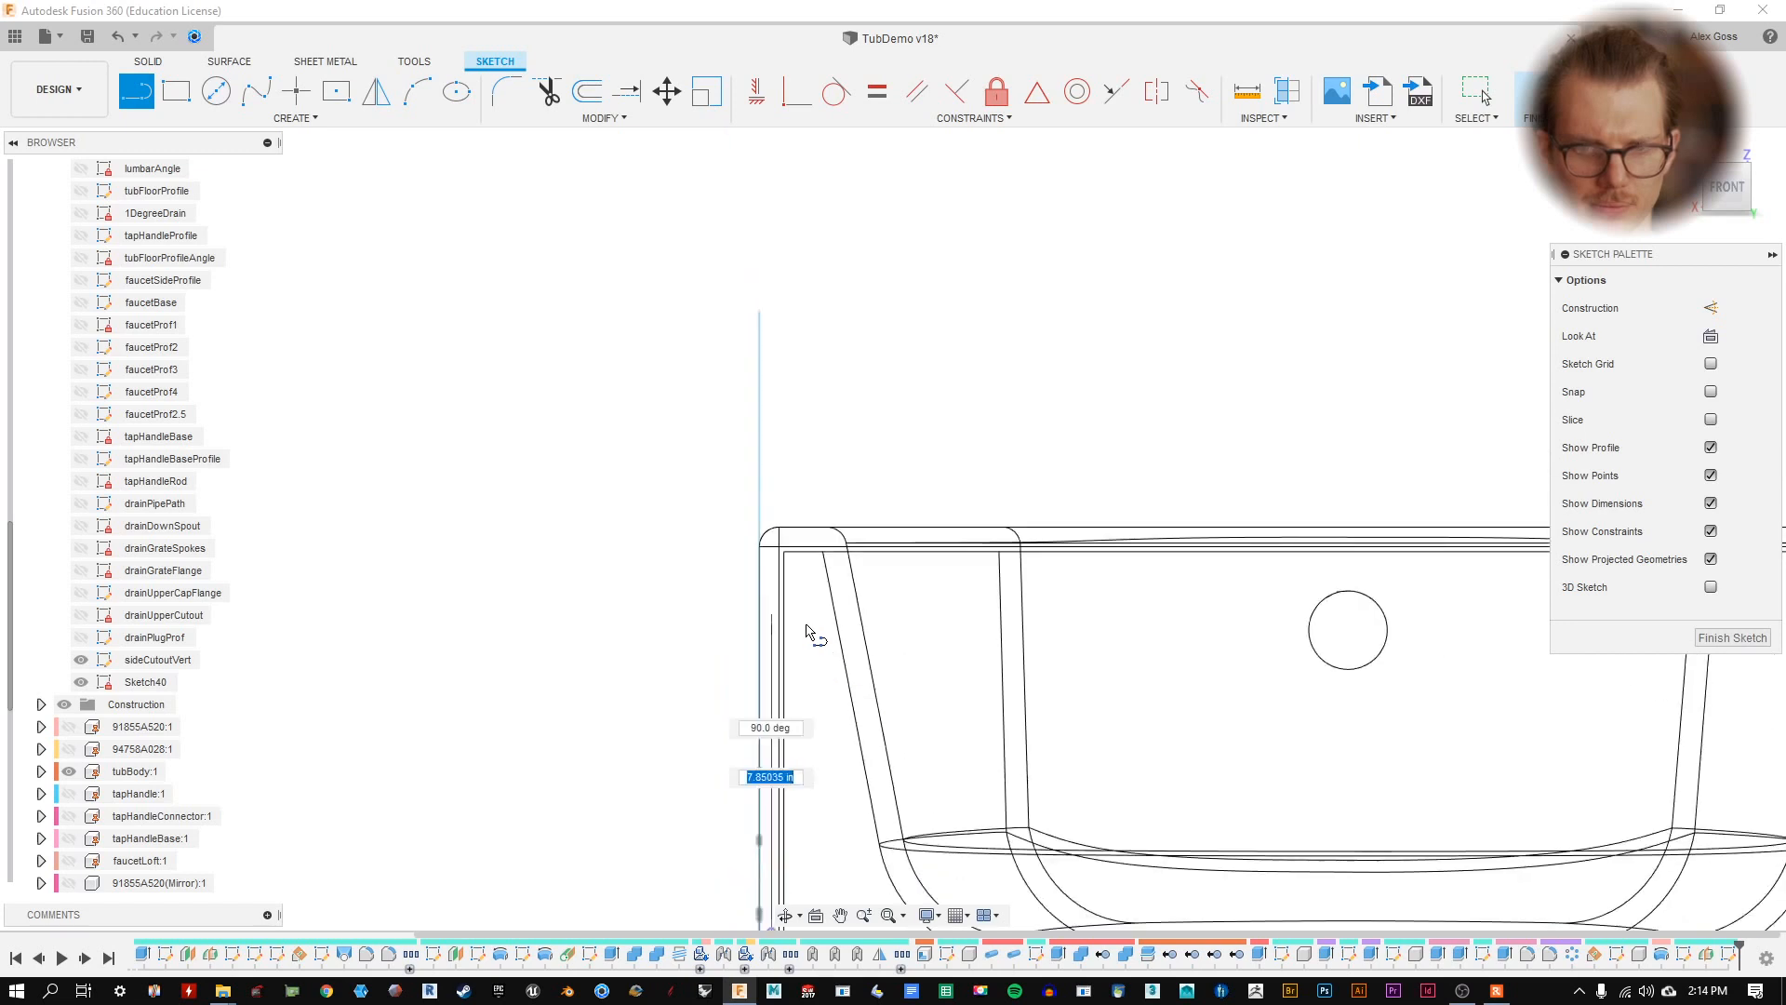
pyautogui.scroll(-2, 809, 632)
pyautogui.press('Escape')
pyautogui.press('Escape')
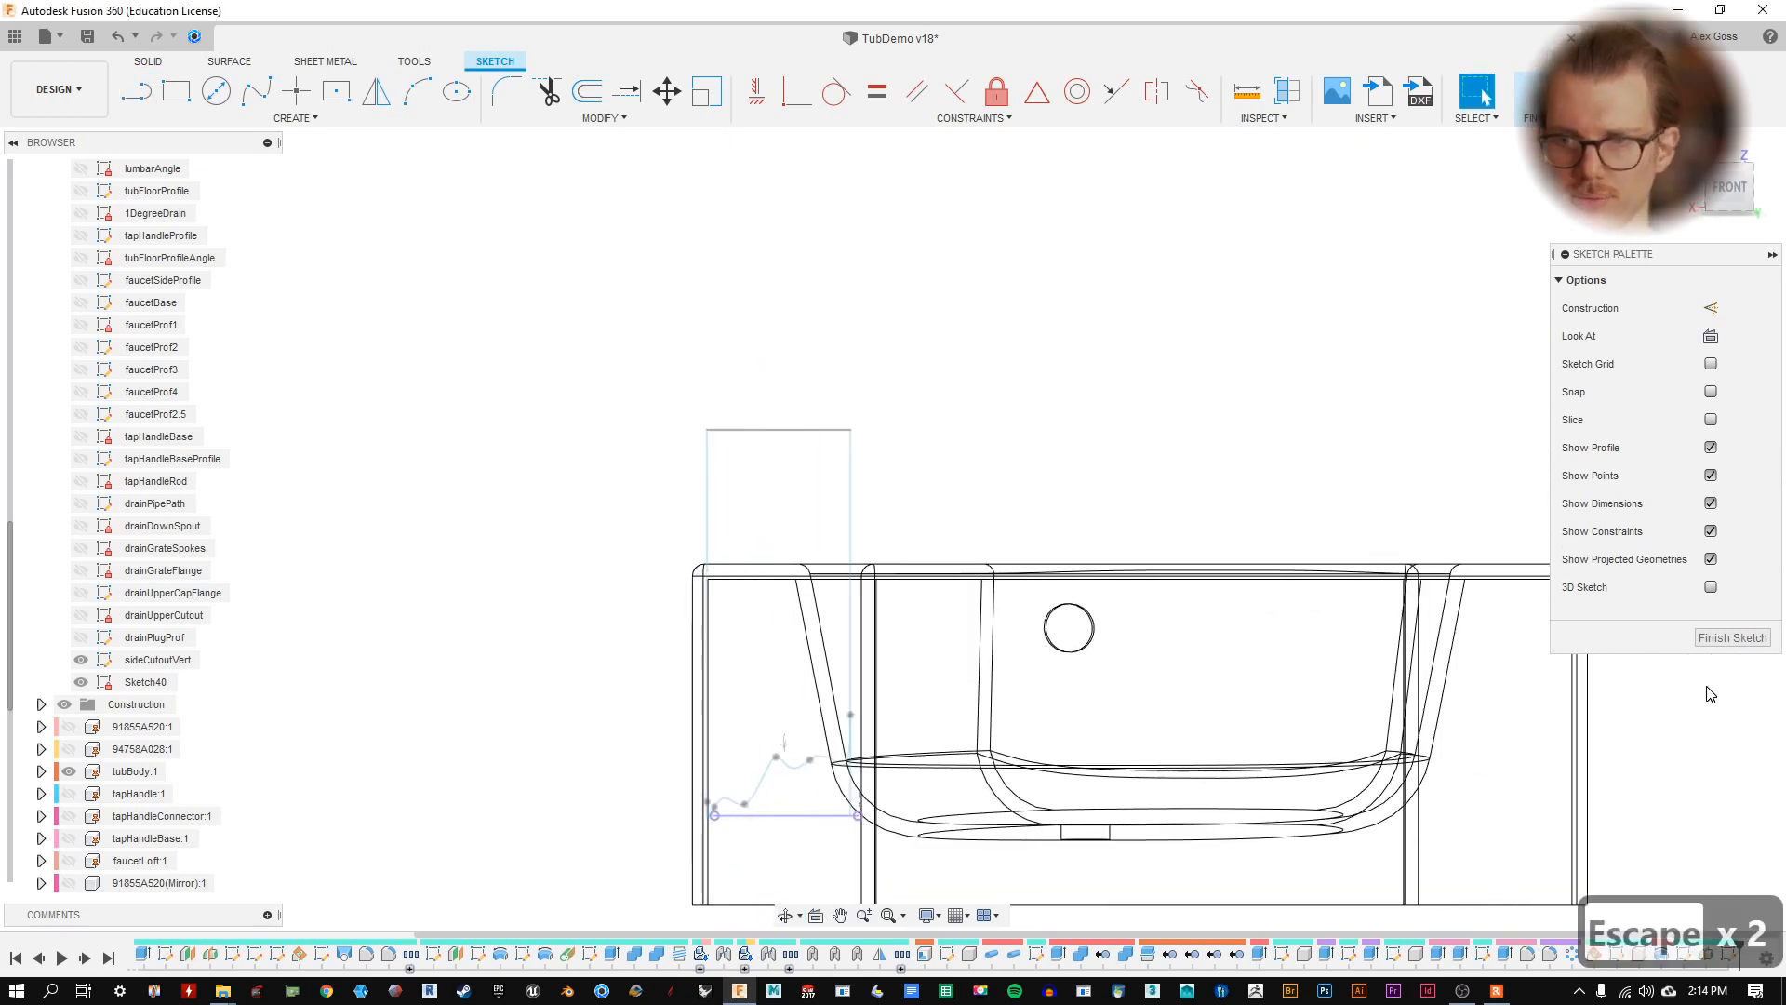
# - Finish the midplane sketch and delete it from the design history
pyautogui.click(1732, 638)
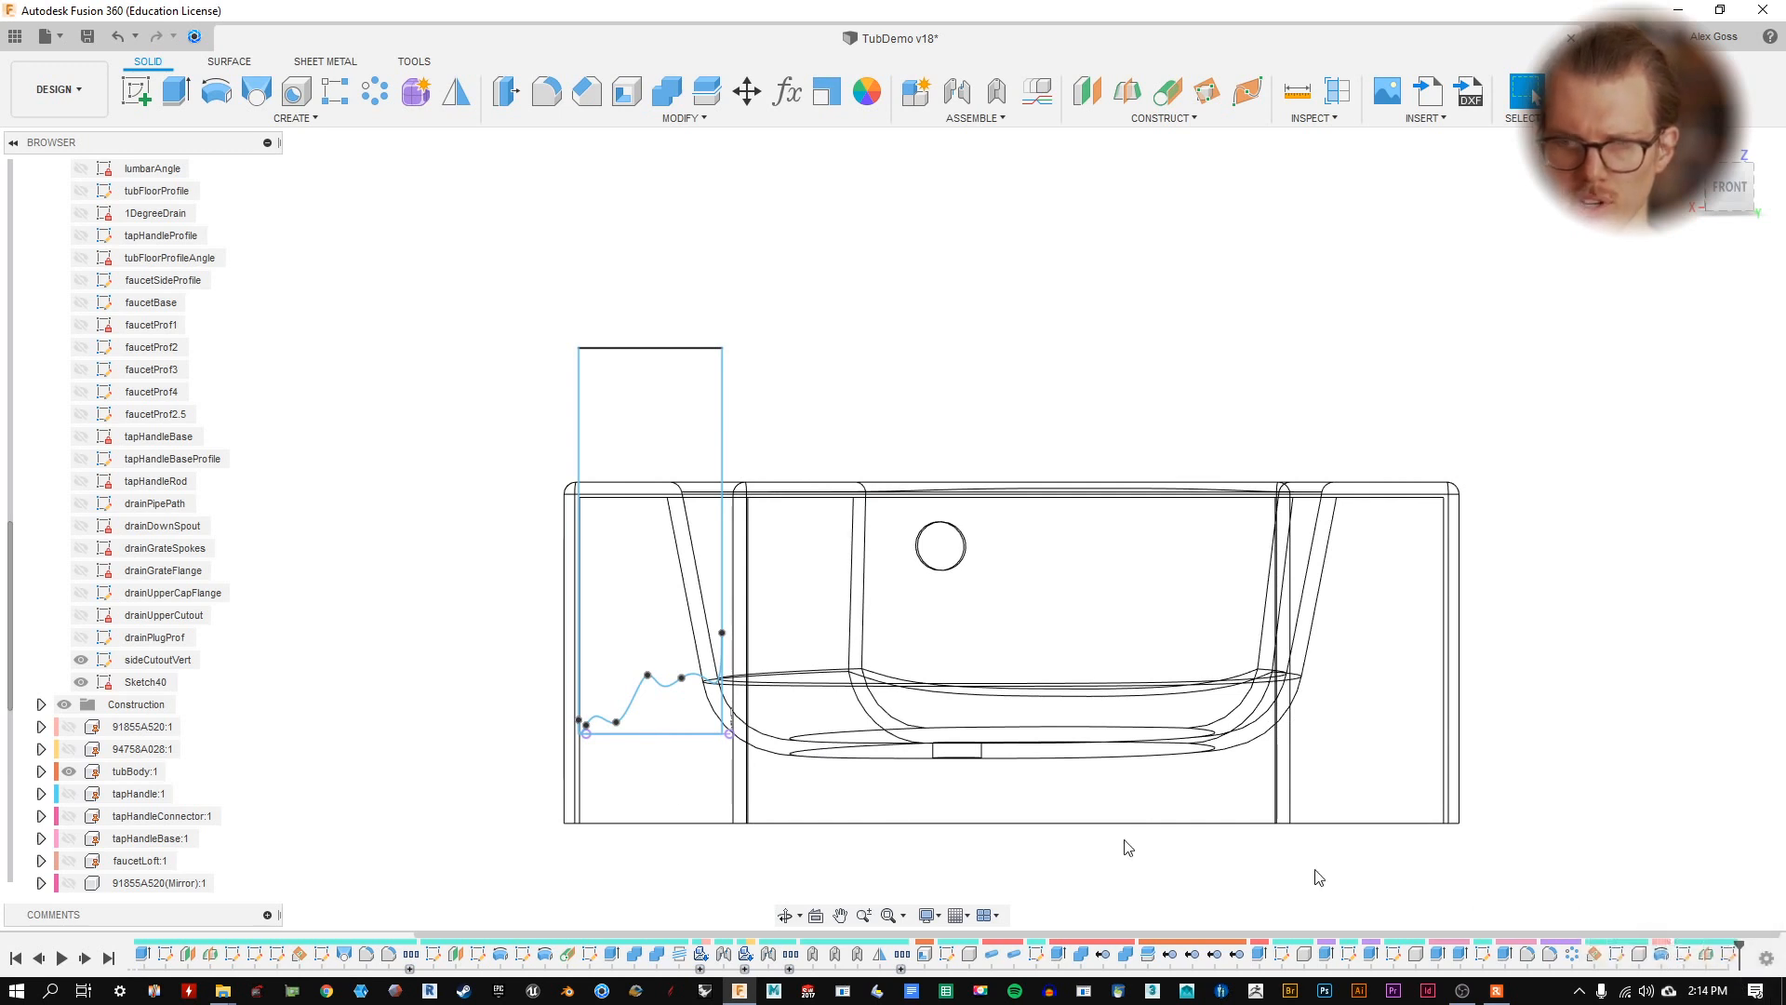
pyautogui.rightClick(1730, 960)
pyautogui.click(1442, 890)
pyautogui.click(1707, 955)
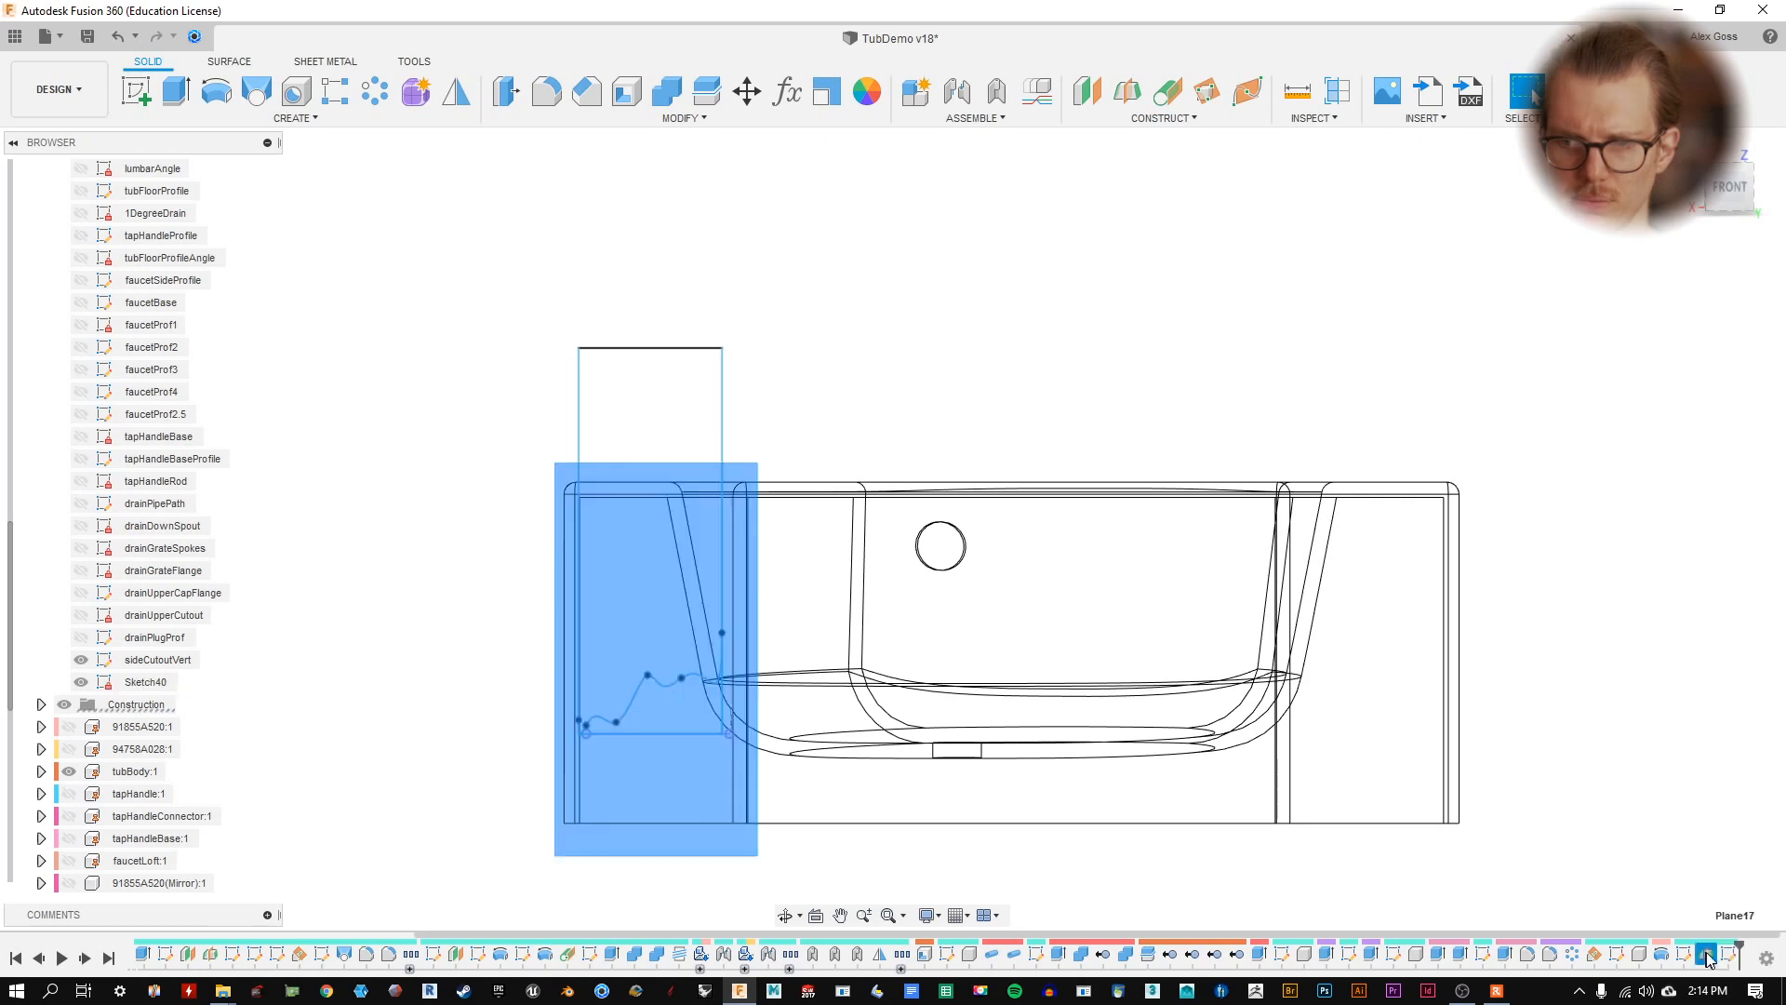
pyautogui.click(1611, 681)
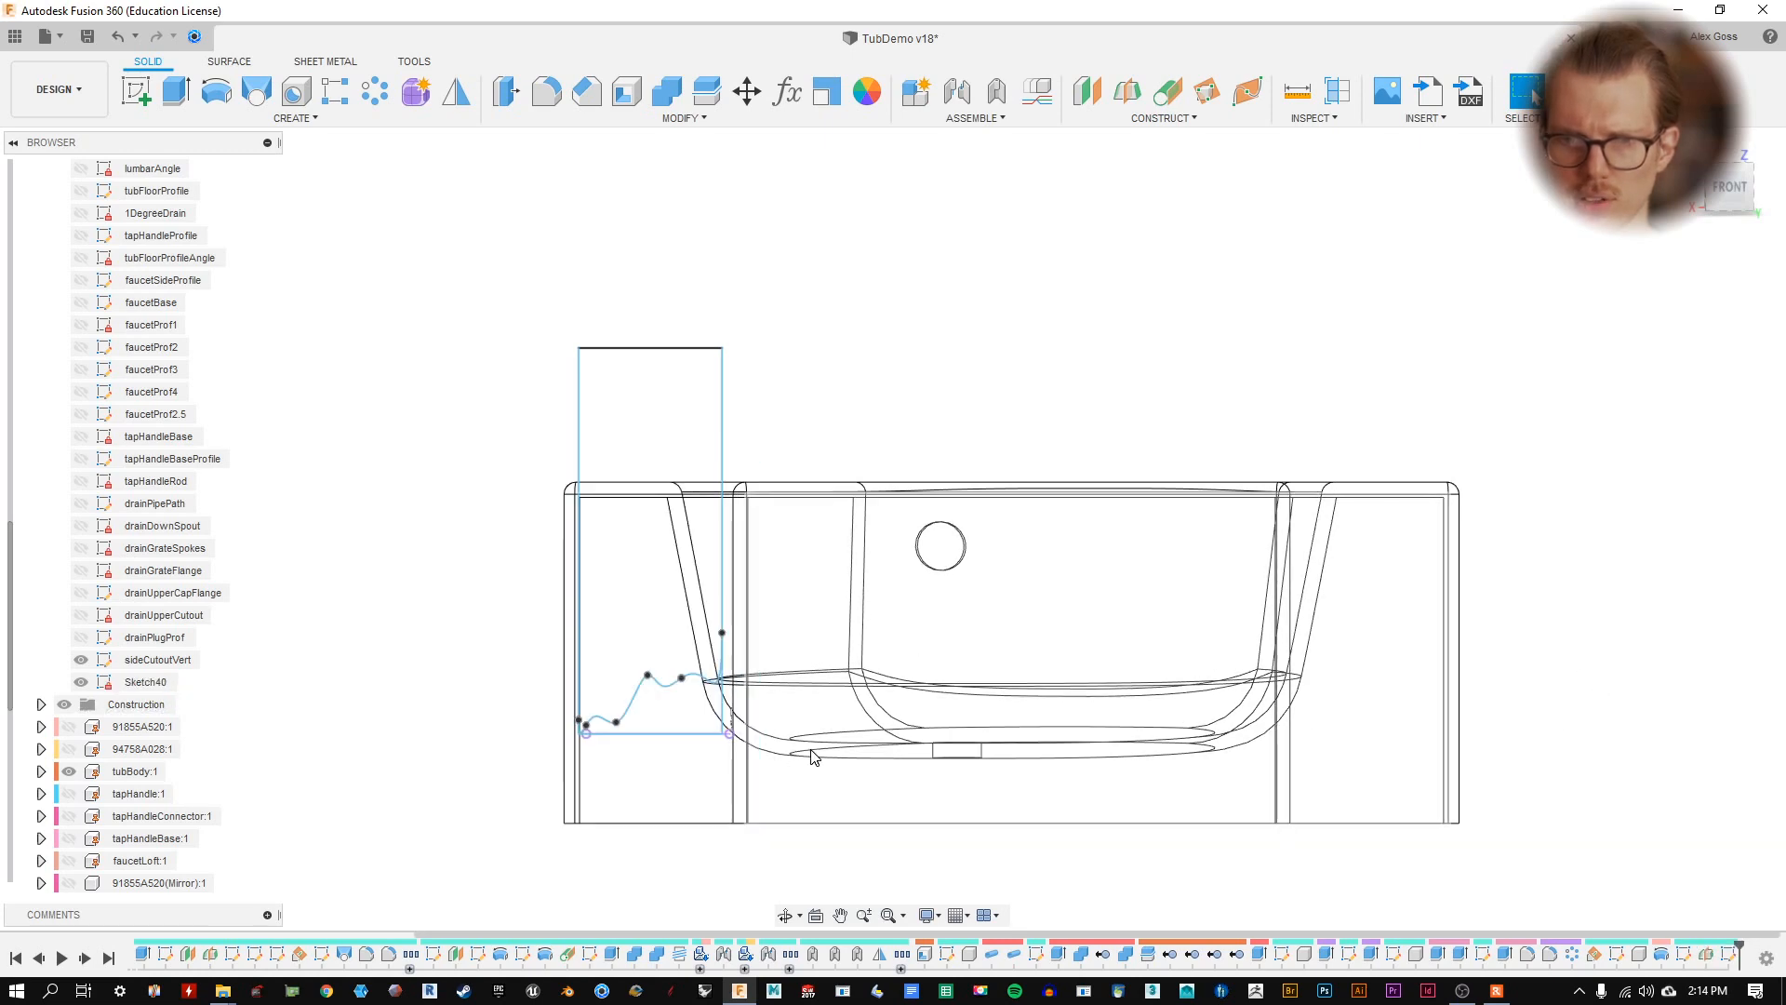
pyautogui.keyDown('shift'); pyautogui.moveTo(1049, 514); pyautogui.dragTo(1287, 884, button='middle'); pyautogui.keyUp('shift')
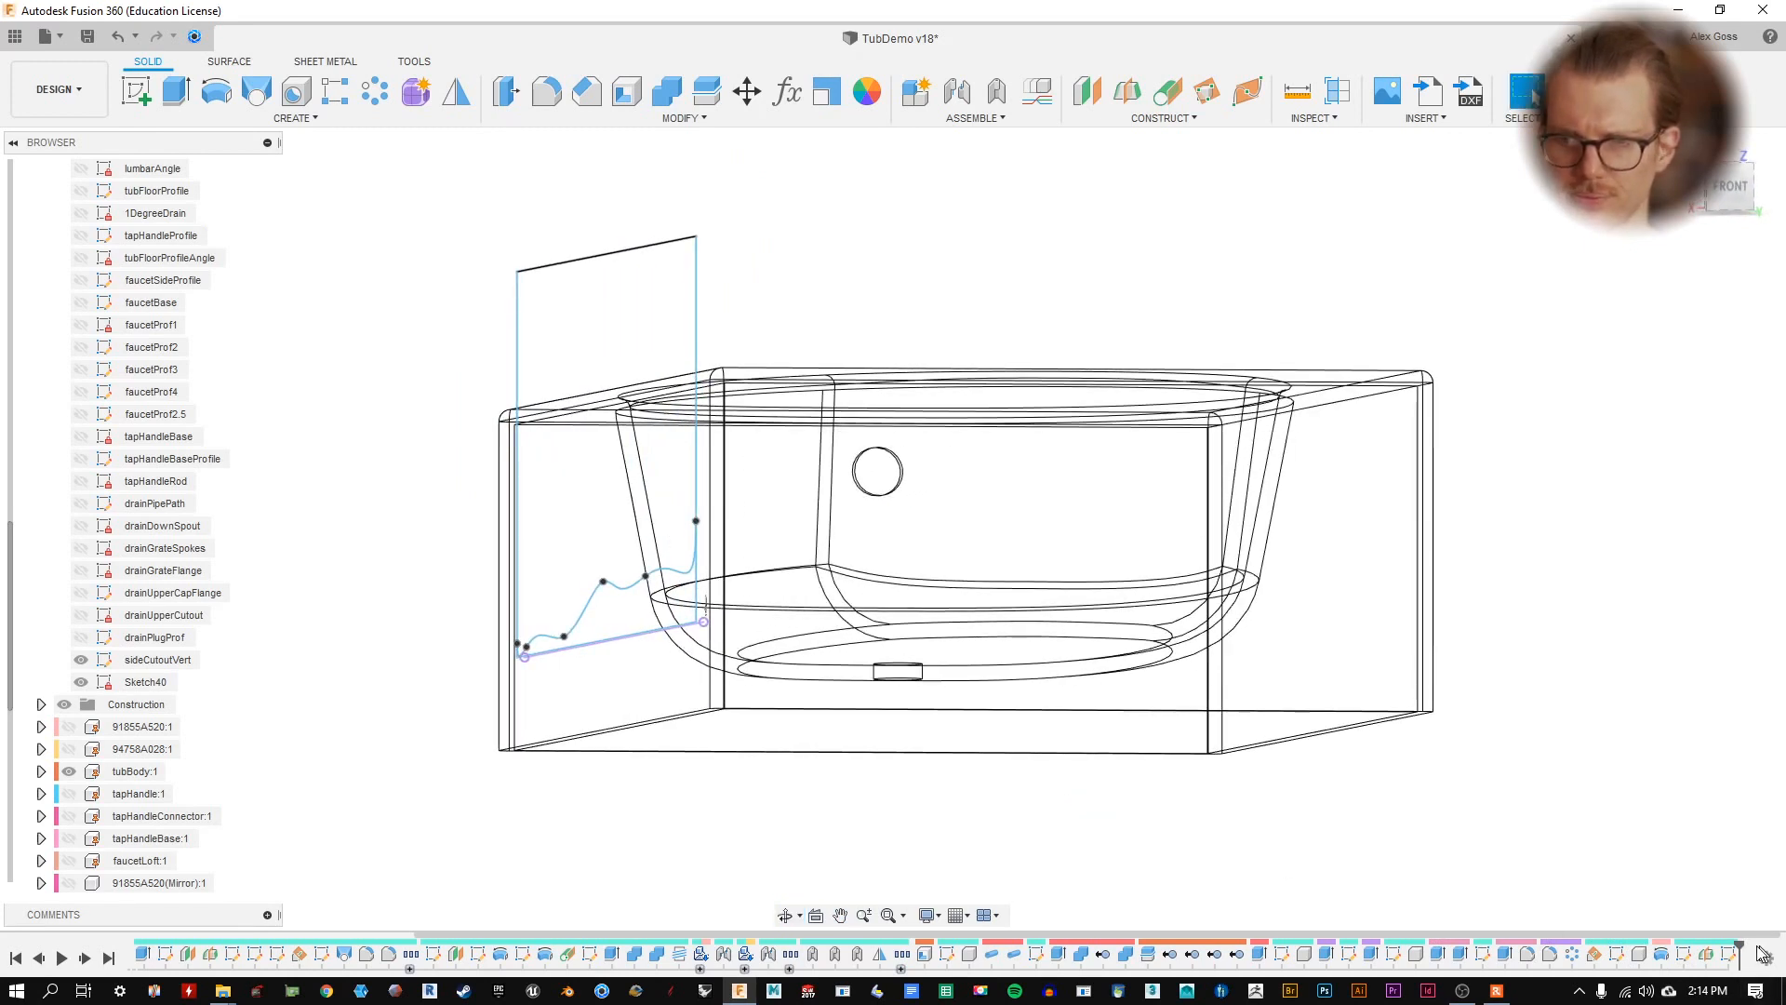
pyautogui.moveTo(1739, 940); pyautogui.dragTo(1714, 942)
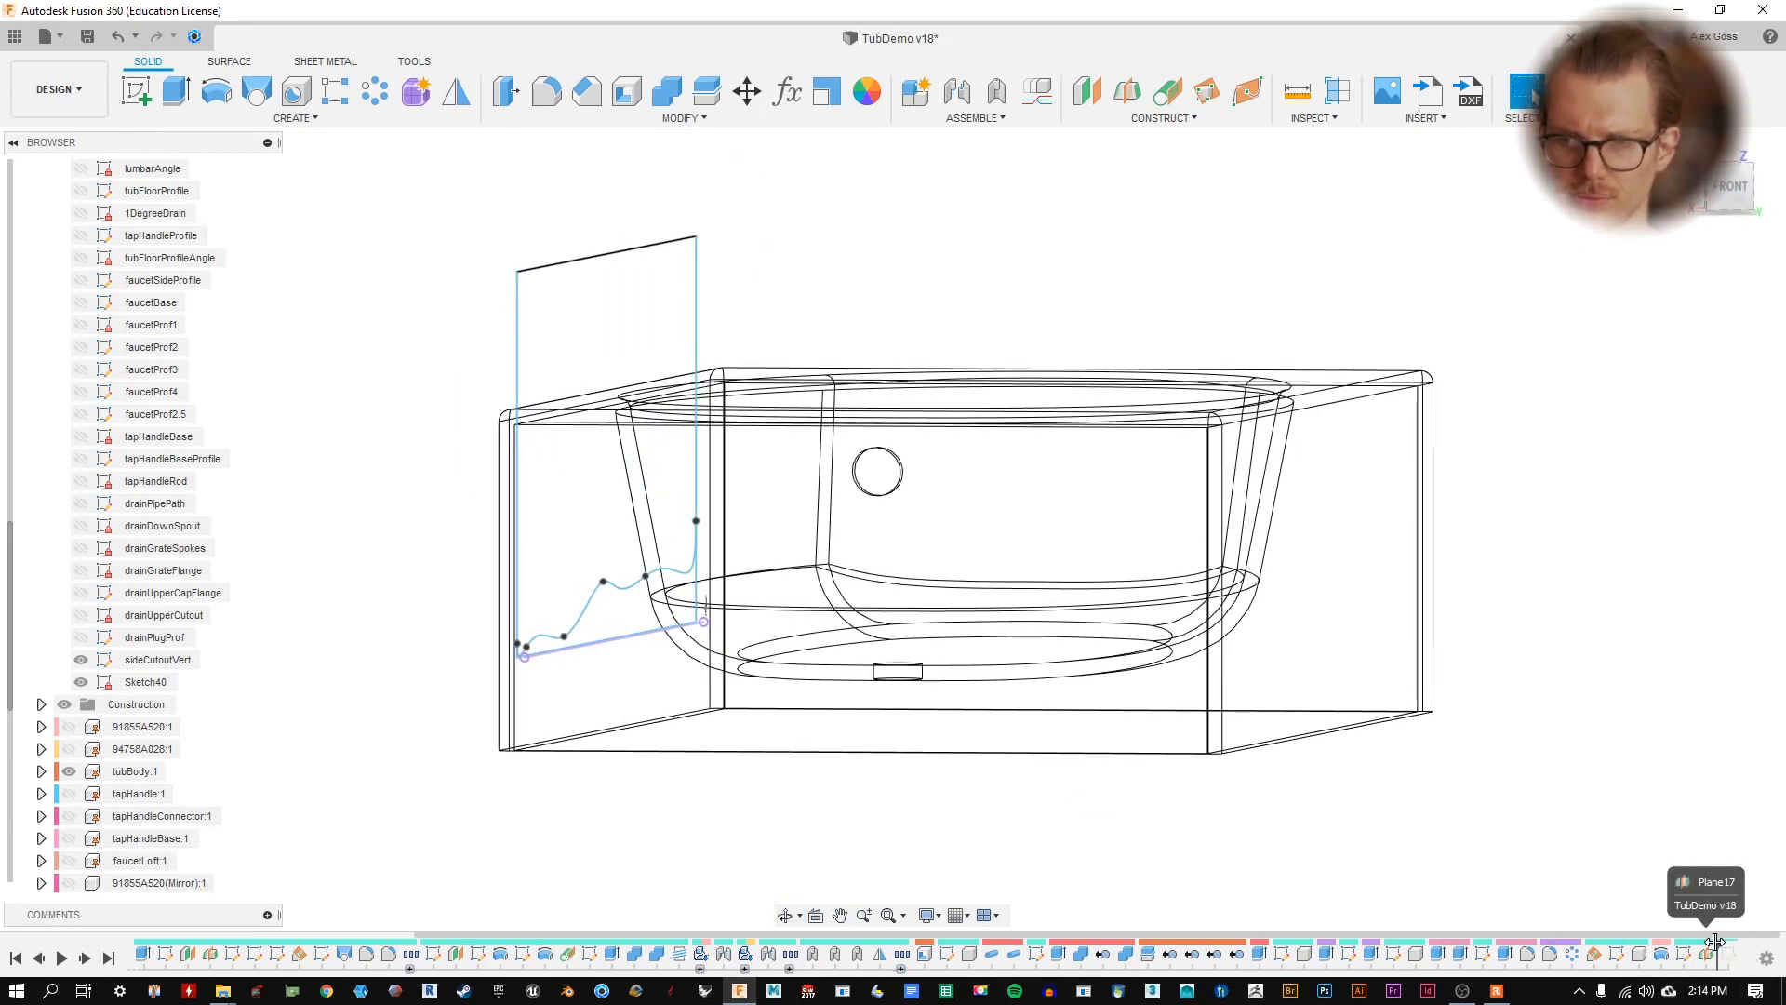
pyautogui.rightClick(1724, 958)
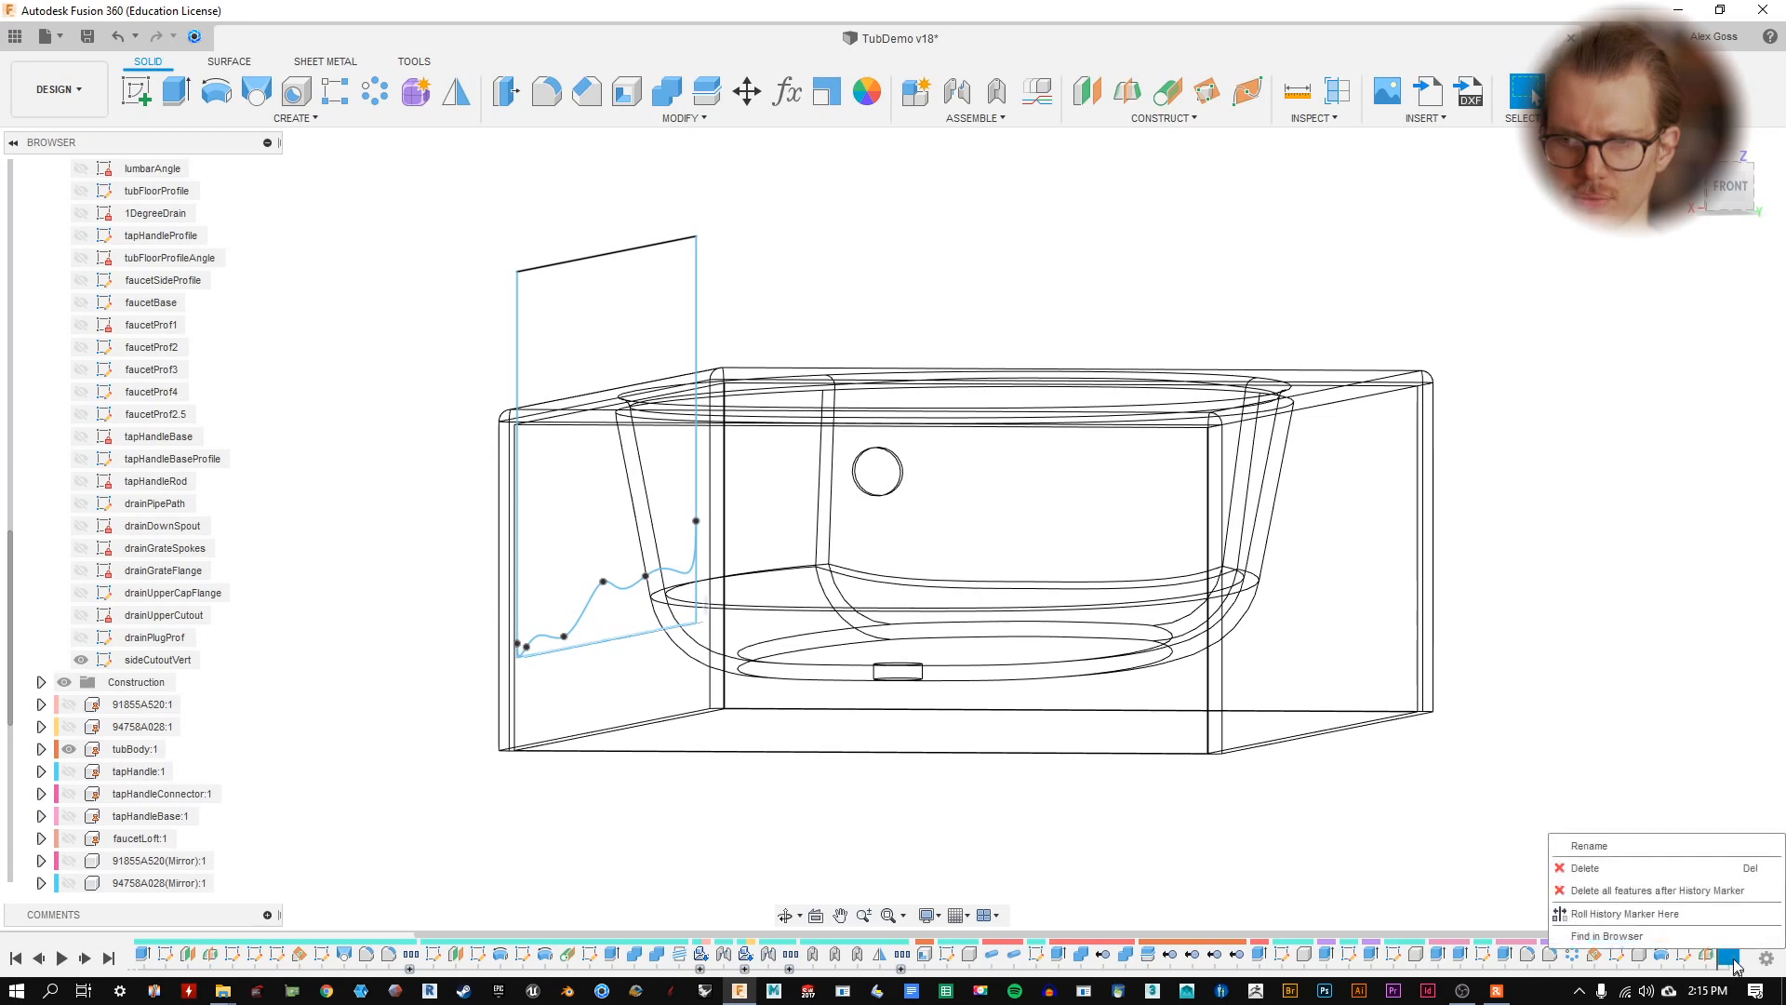
pyautogui.click(1665, 874)
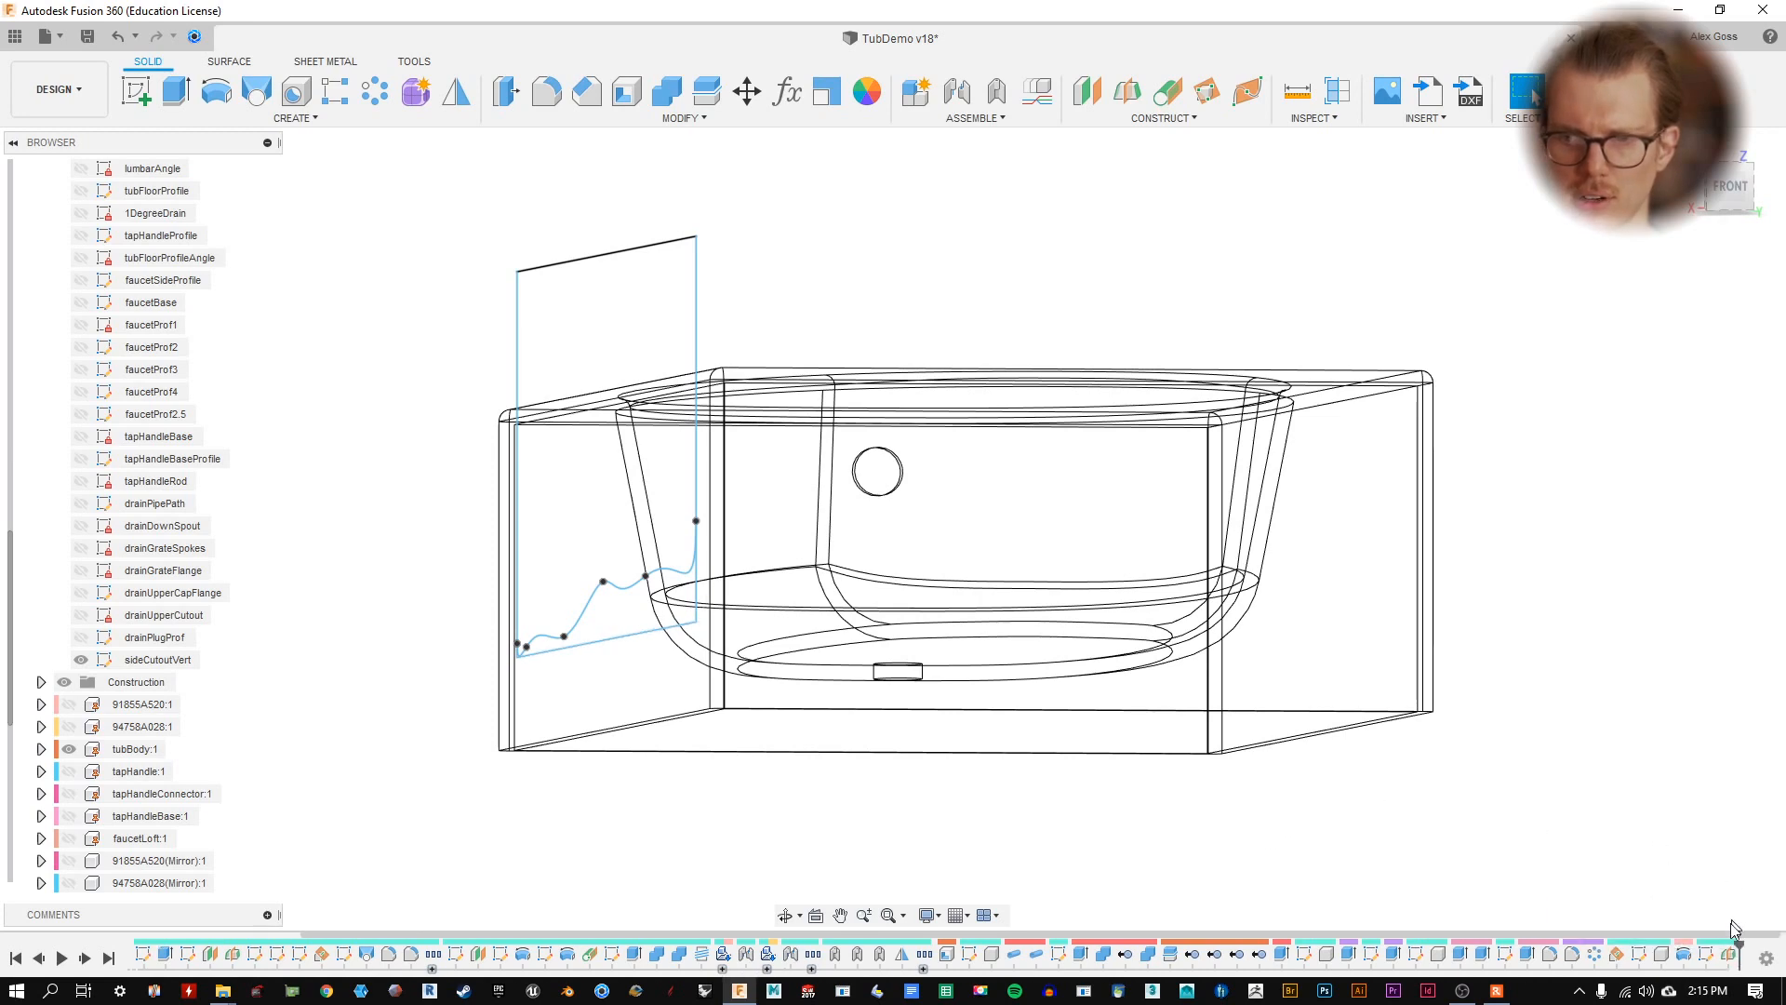
# - Open the existing midplane in the tub's side wall for editing and clear its two selected reference planes
pyautogui.keyDown('shift'); pyautogui.moveTo(1482, 838); pyautogui.dragTo(1451, 752, button='middle'); pyautogui.keyUp('shift')
pyautogui.click(1732, 958)
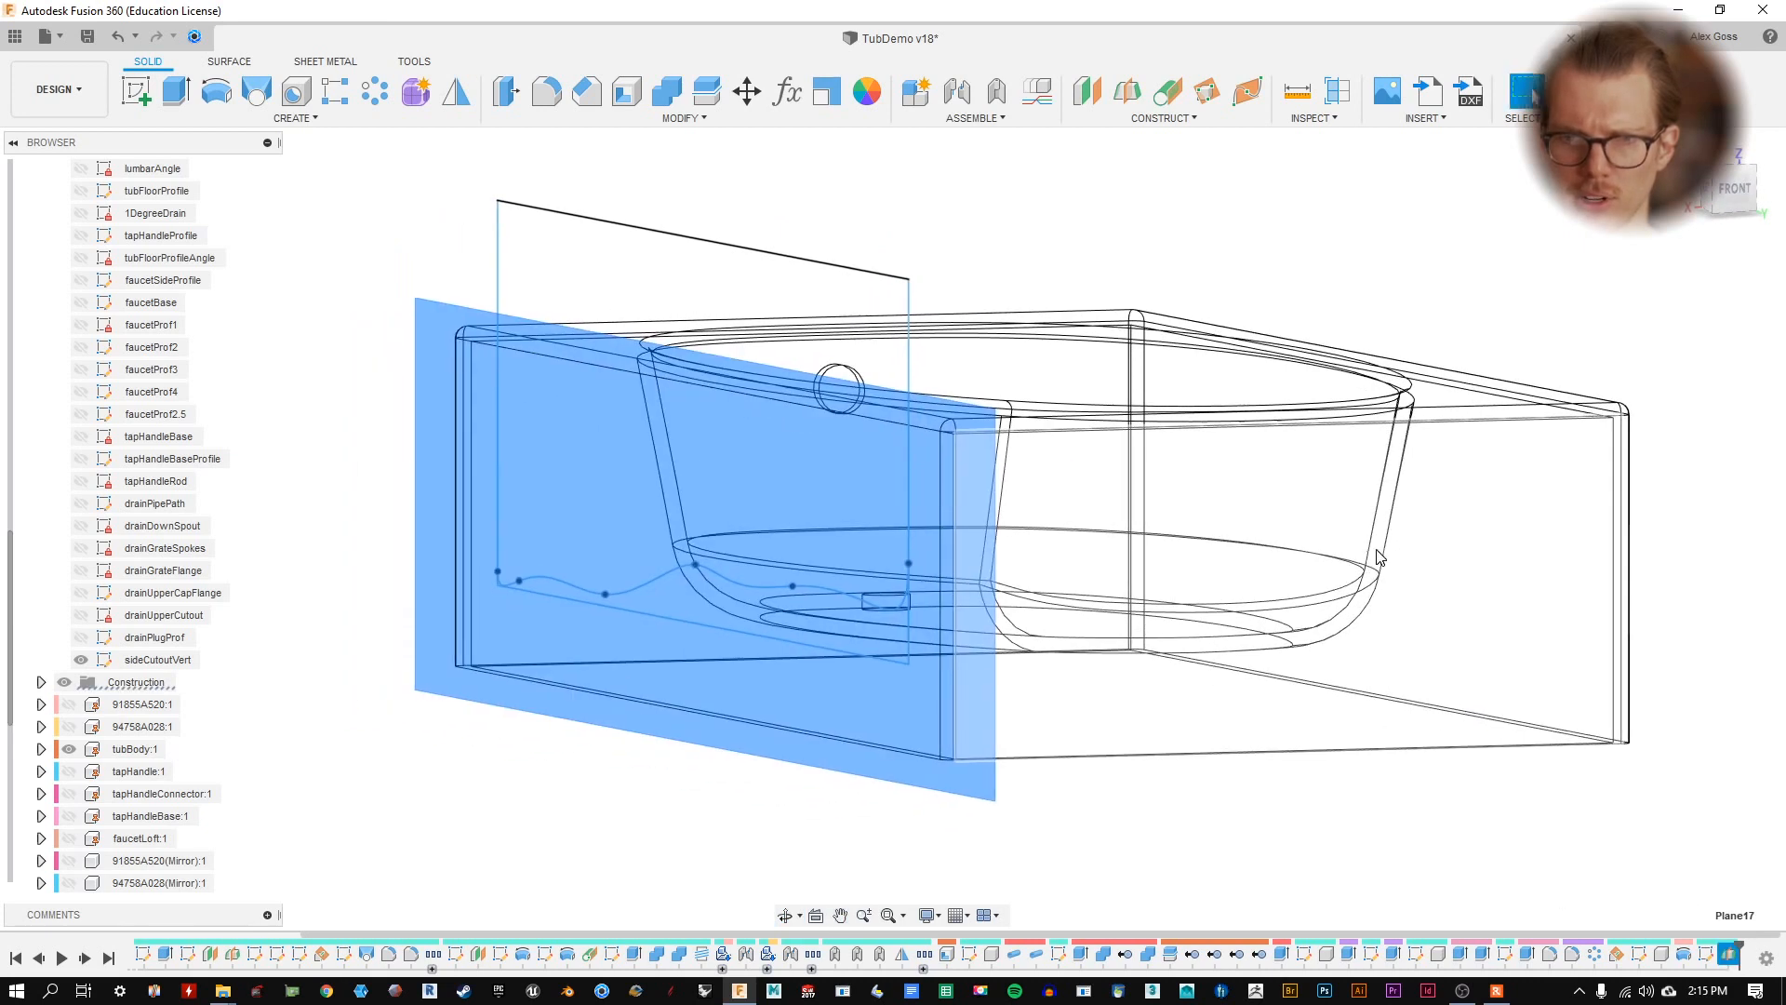
pyautogui.keyDown('shift'); pyautogui.moveTo(1392, 542); pyautogui.dragTo(1187, 611, button='middle'); pyautogui.keyUp('shift')
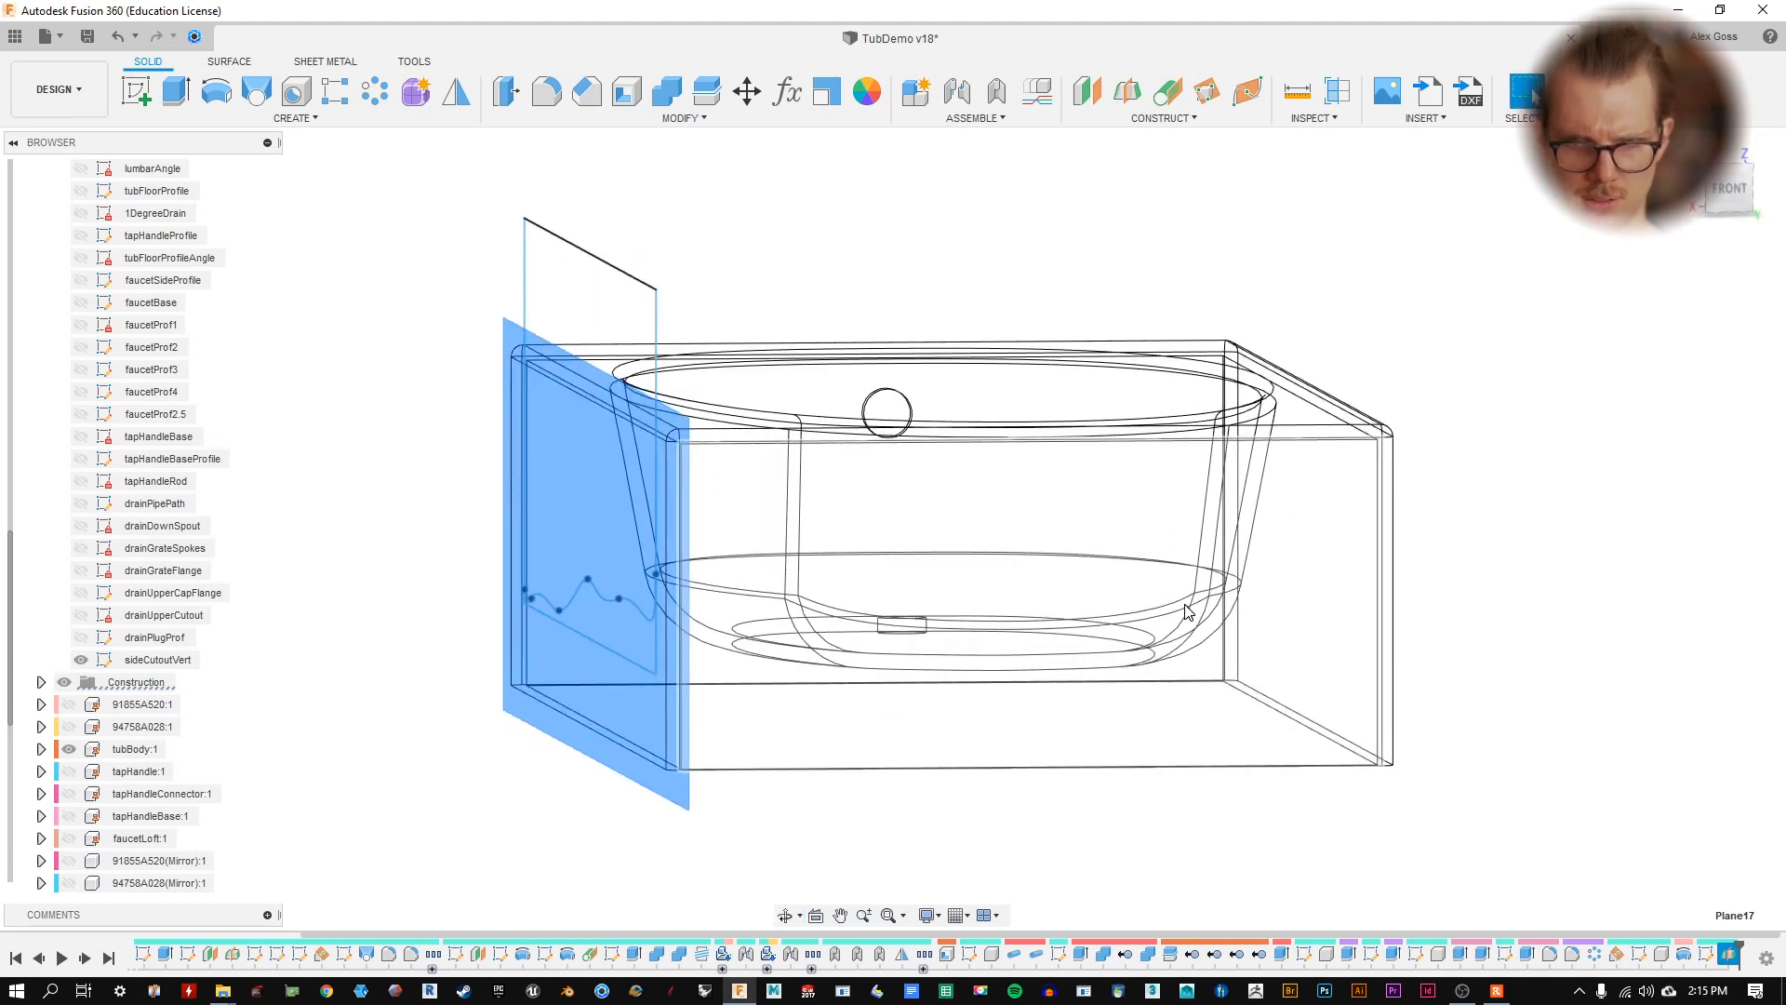
pyautogui.click(1477, 867)
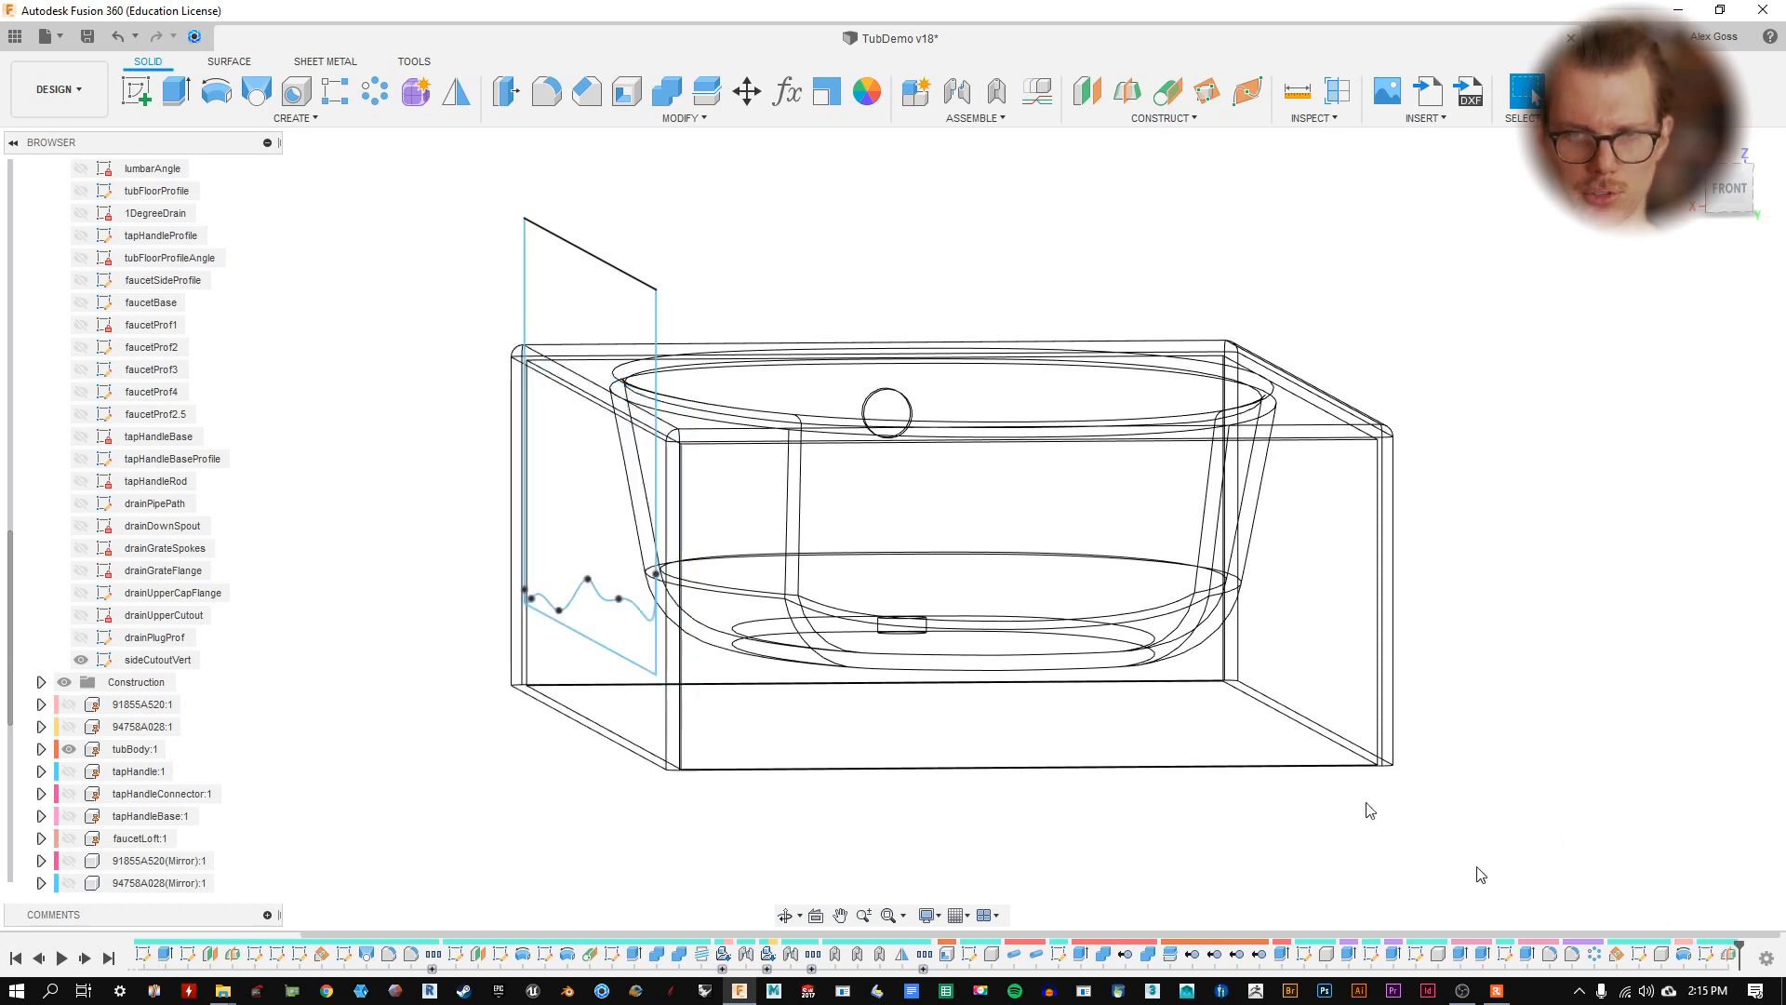
pyautogui.doubleClick(1706, 953)
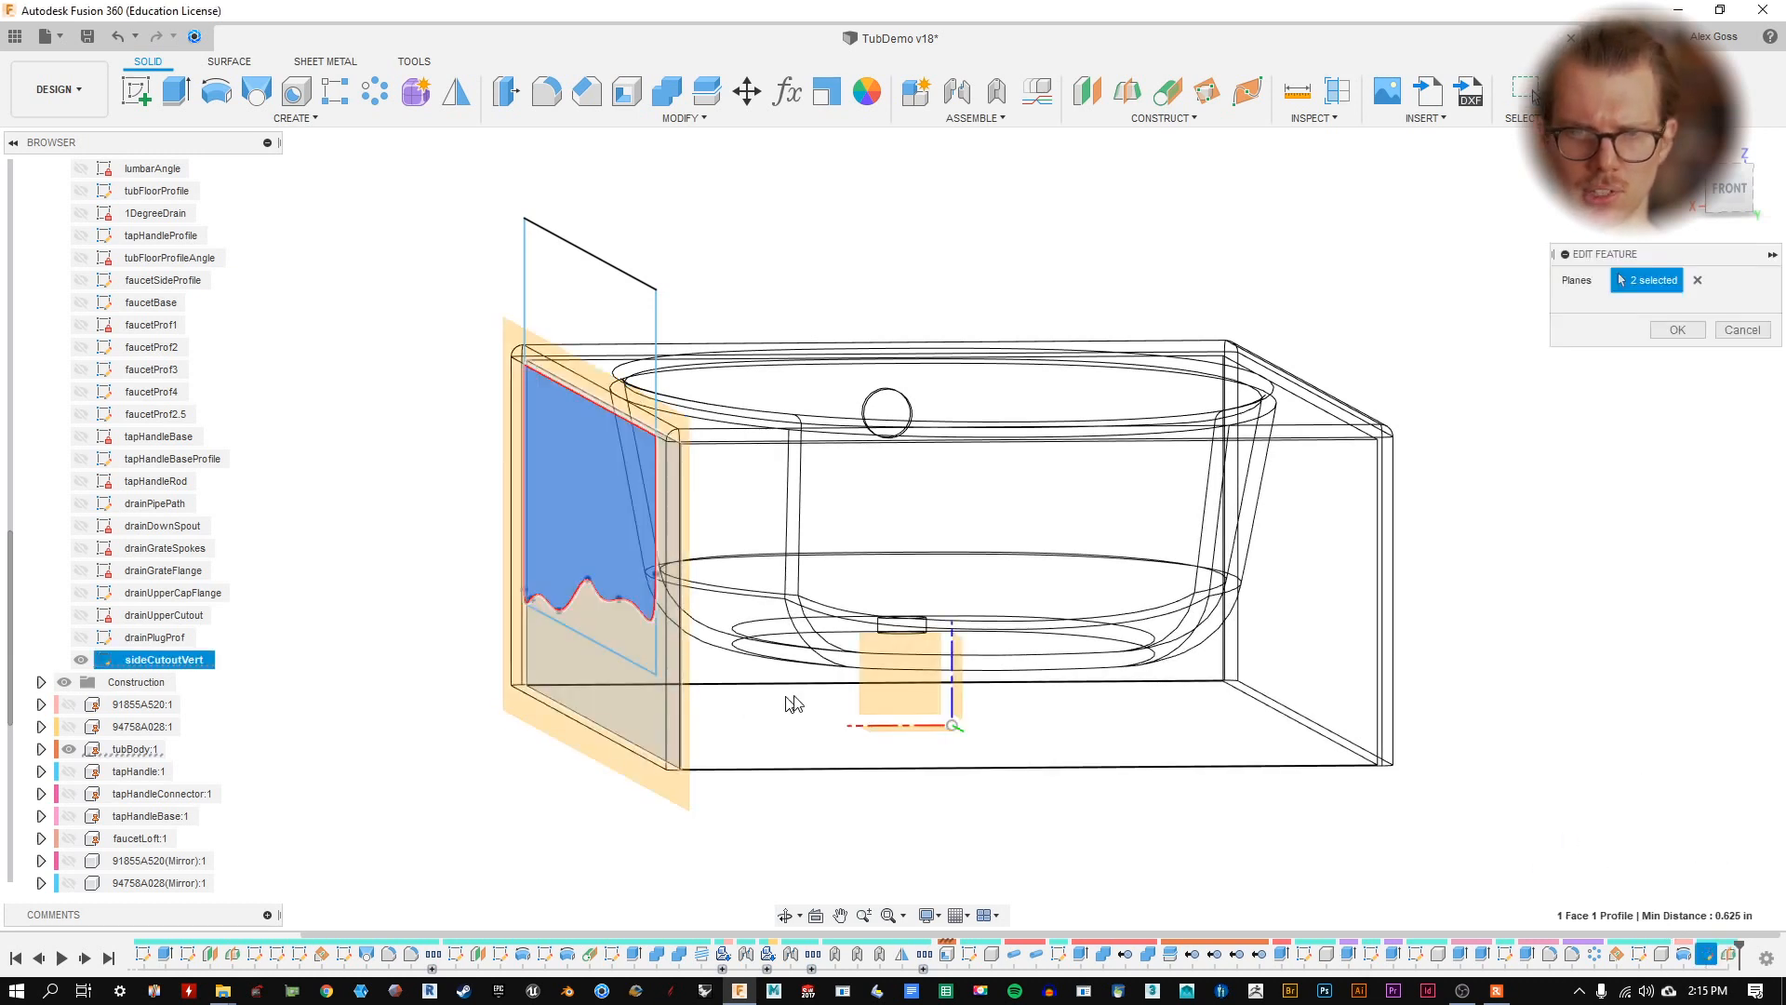
pyautogui.keyDown('shift'); pyautogui.moveTo(1003, 707); pyautogui.dragTo(952, 765, button='middle'); pyautogui.keyUp('shift')
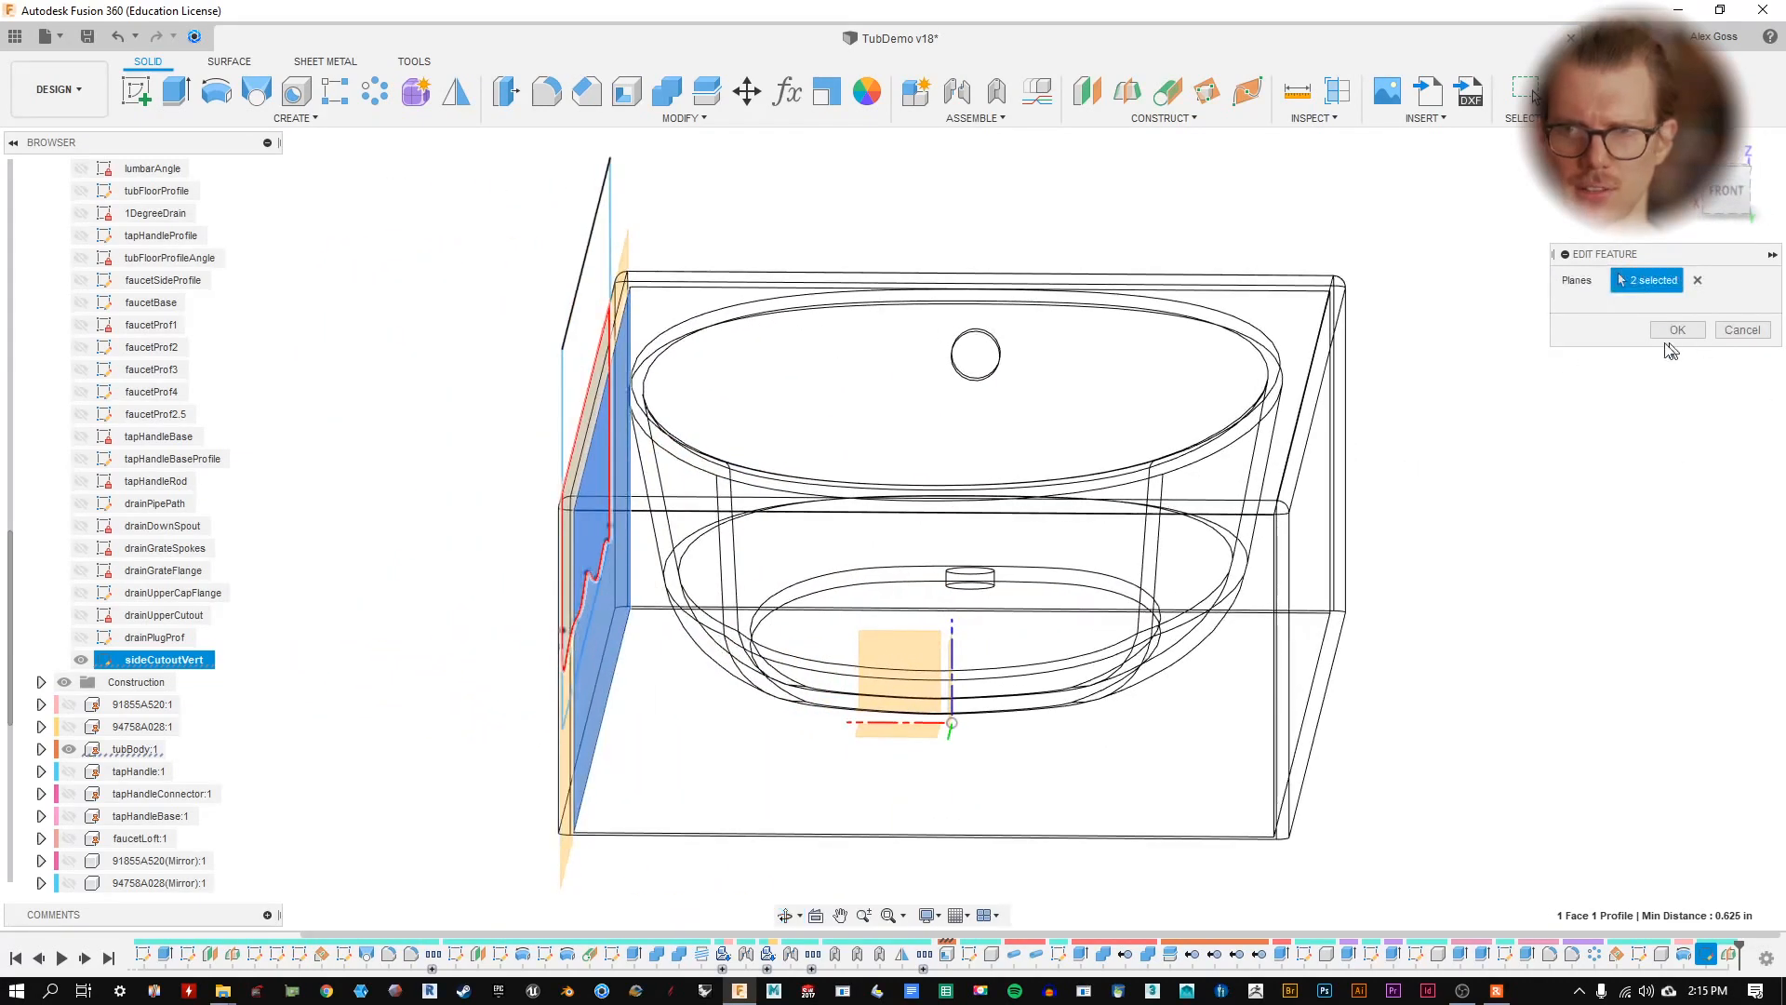
pyautogui.click(1696, 281)
pyautogui.keyDown('shift'); pyautogui.moveTo(677, 686); pyautogui.dragTo(809, 724, button='middle'); pyautogui.keyUp('shift')
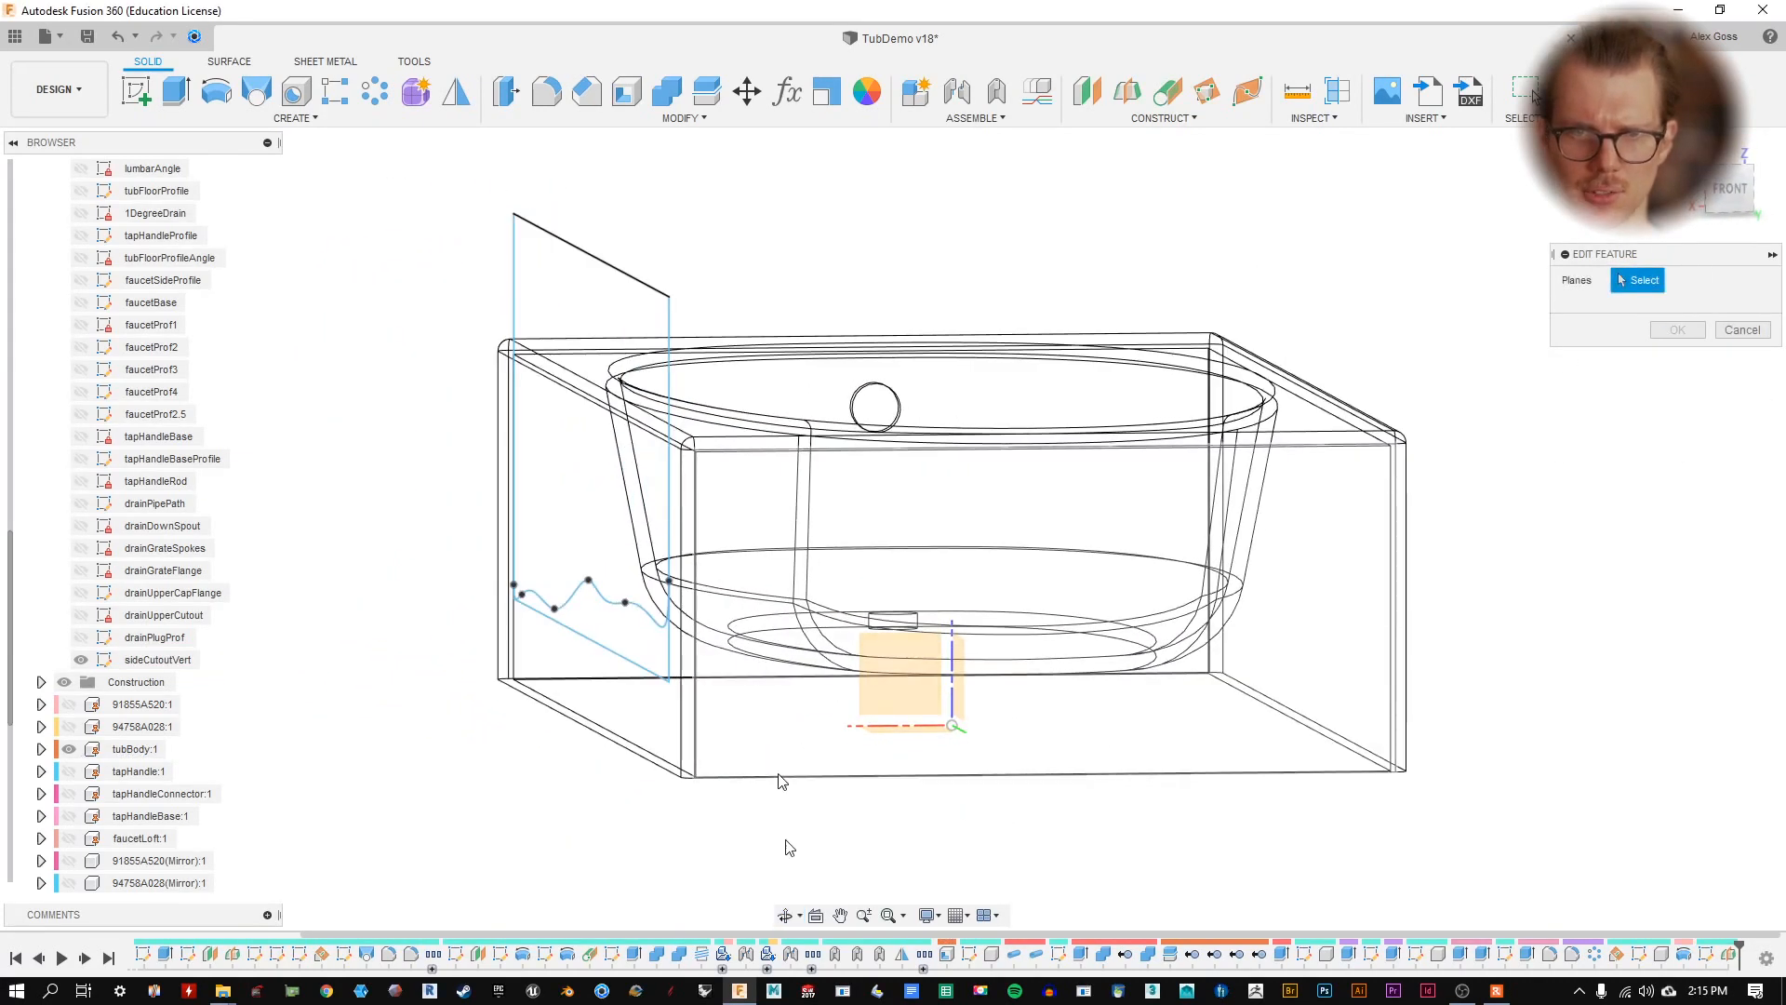
# - Set the visual style to Shaded with Visible Edges Only and redefine the midplane between the tub's two opposite short end faces
pyautogui.click(928, 915)
pyautogui.moveTo(1028, 760)
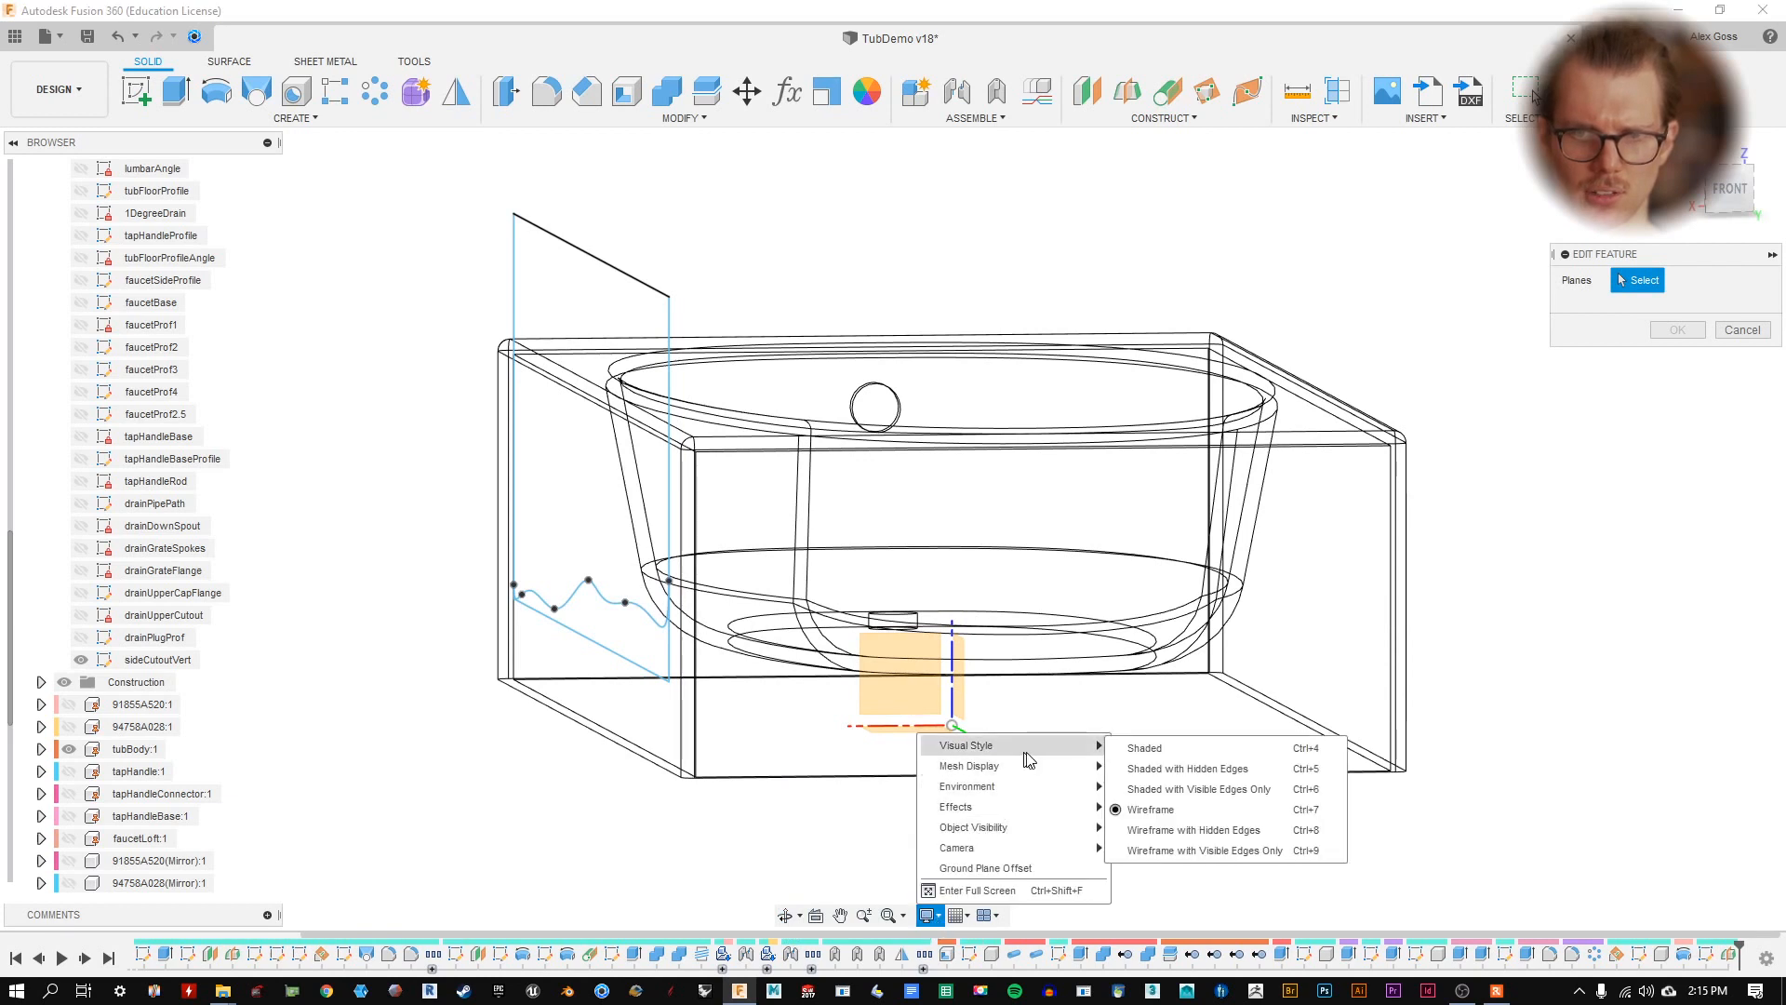
pyautogui.click(1250, 789)
pyautogui.click(731, 665)
pyautogui.keyDown('shift'); pyautogui.moveTo(539, 597); pyautogui.dragTo(757, 617, button='middle'); pyautogui.keyUp('shift')
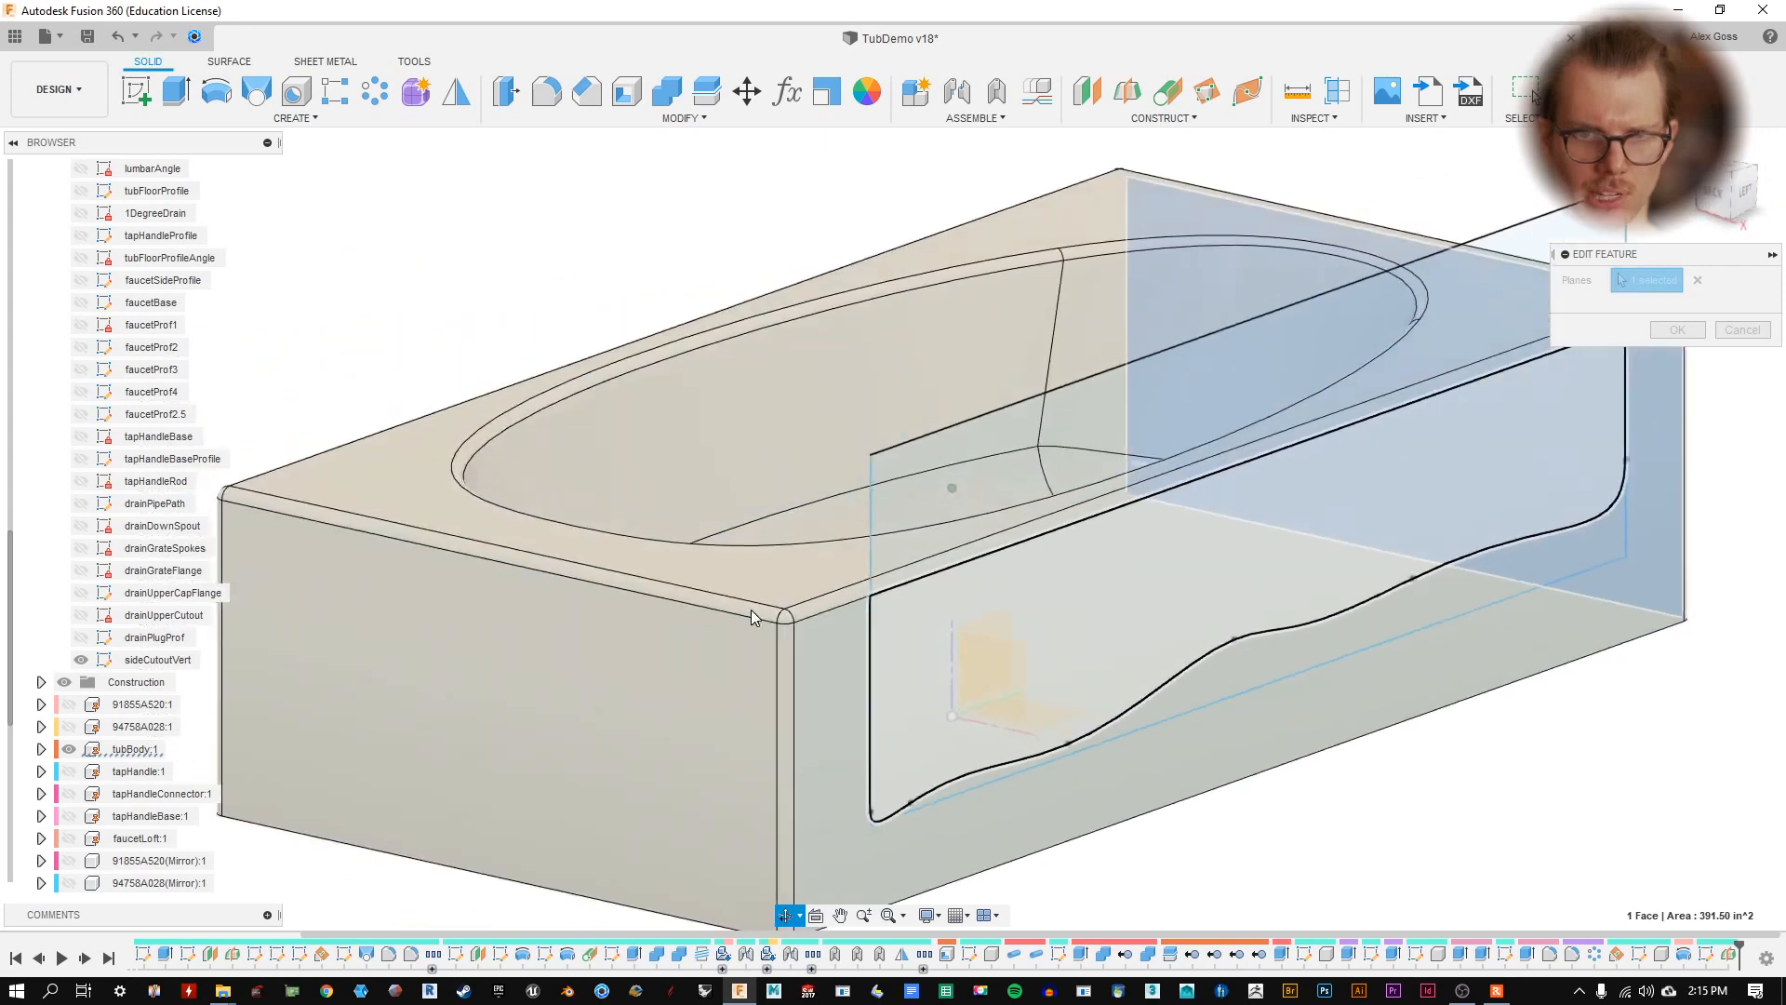
pyautogui.click(740, 621)
pyautogui.keyDown('shift'); pyautogui.moveTo(1181, 607); pyautogui.dragTo(1043, 590, button='middle'); pyautogui.keyUp('shift')
pyautogui.click(1676, 330)
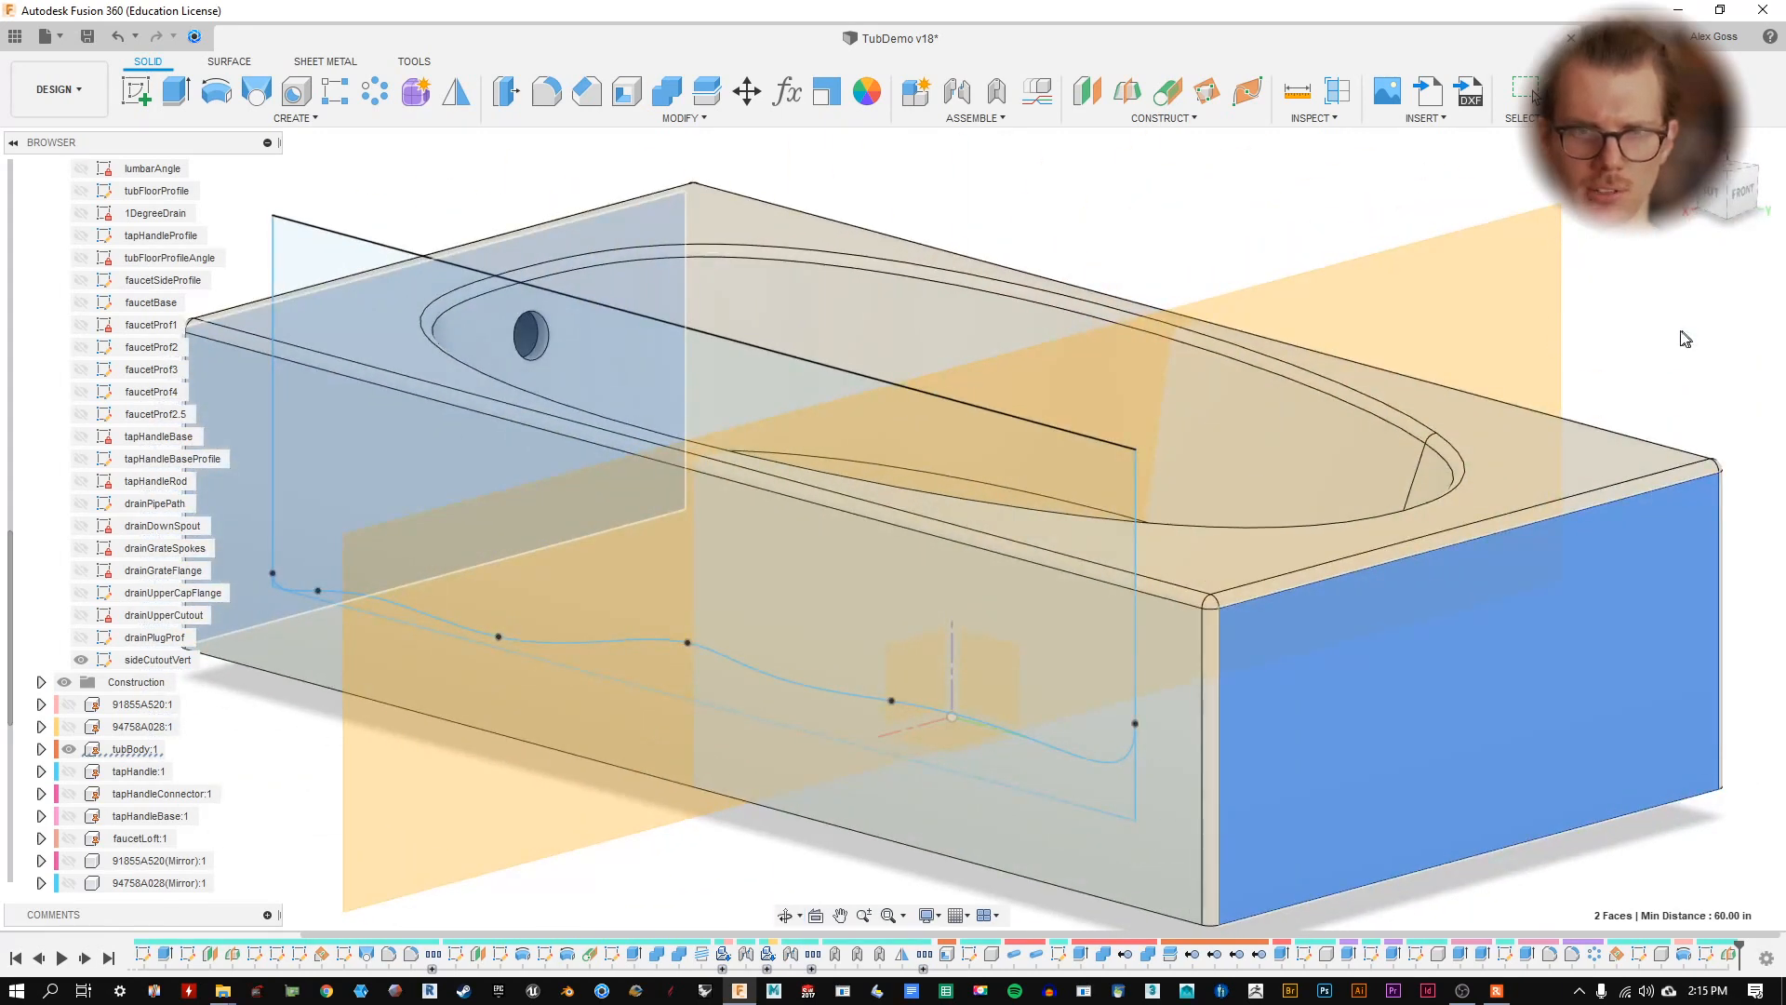
# - Rename the construction plane Plane17 as shortMidplane
pyautogui.click(41, 681)
pyautogui.scroll(-6, 109, 669)
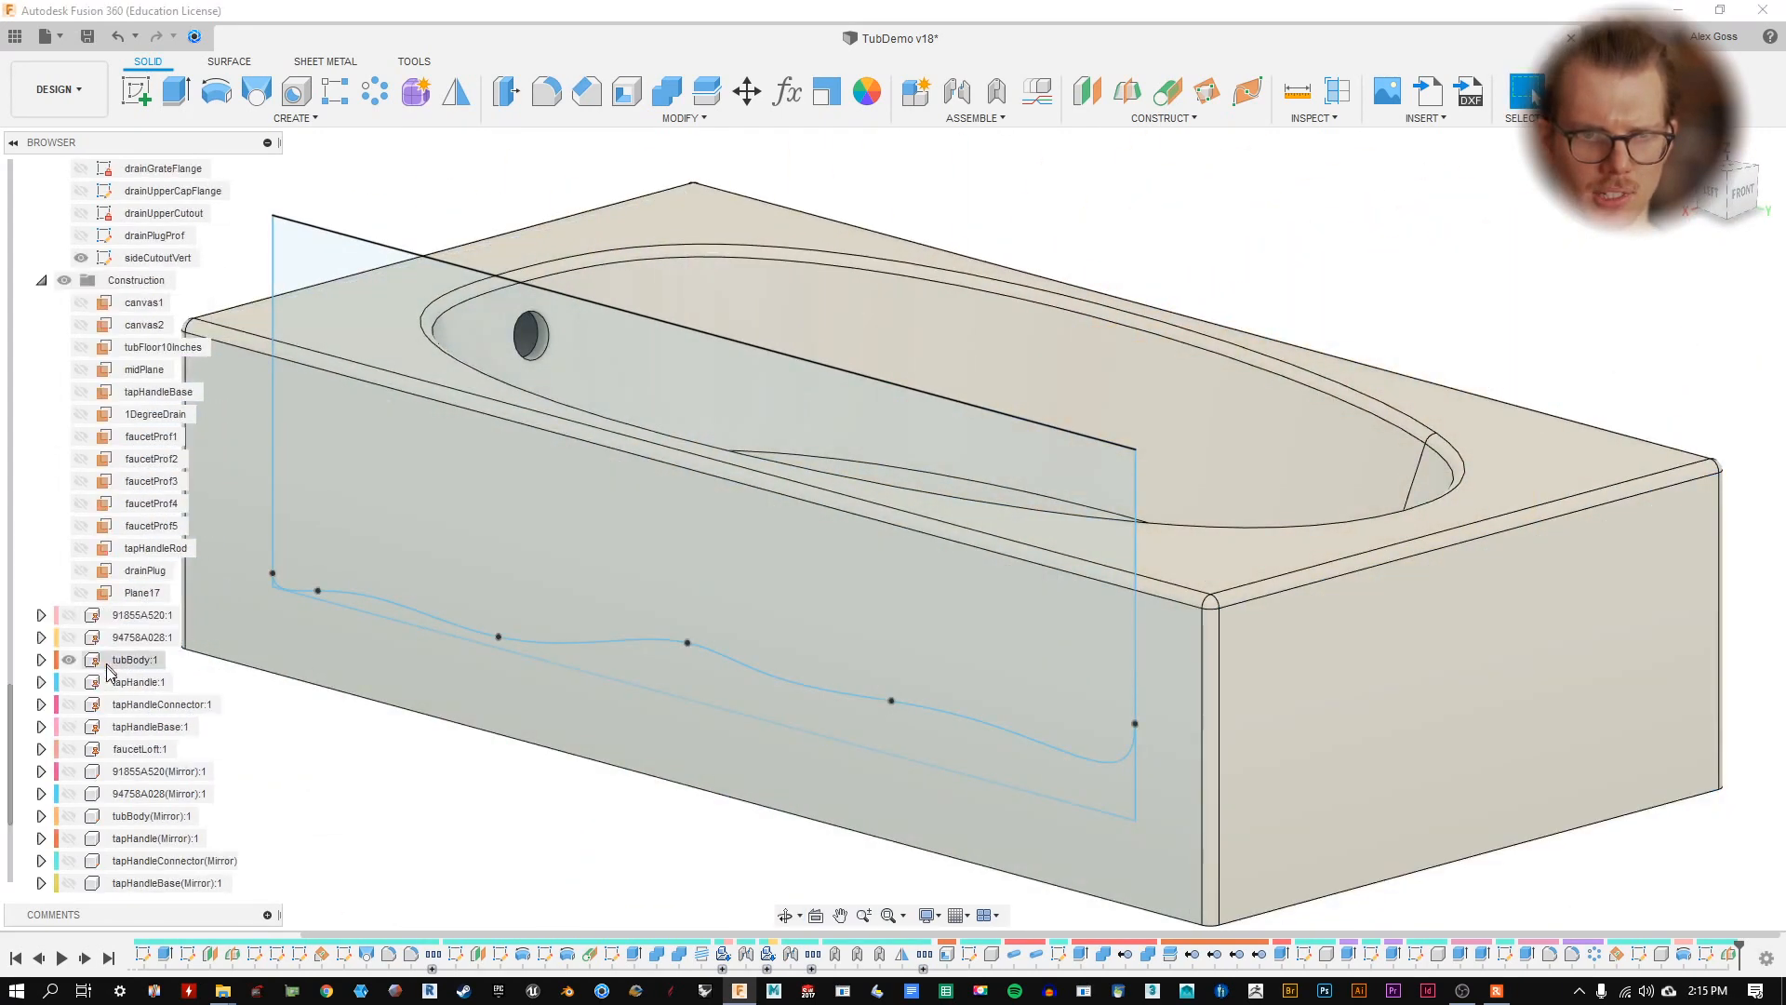
pyautogui.doubleClick(142, 593)
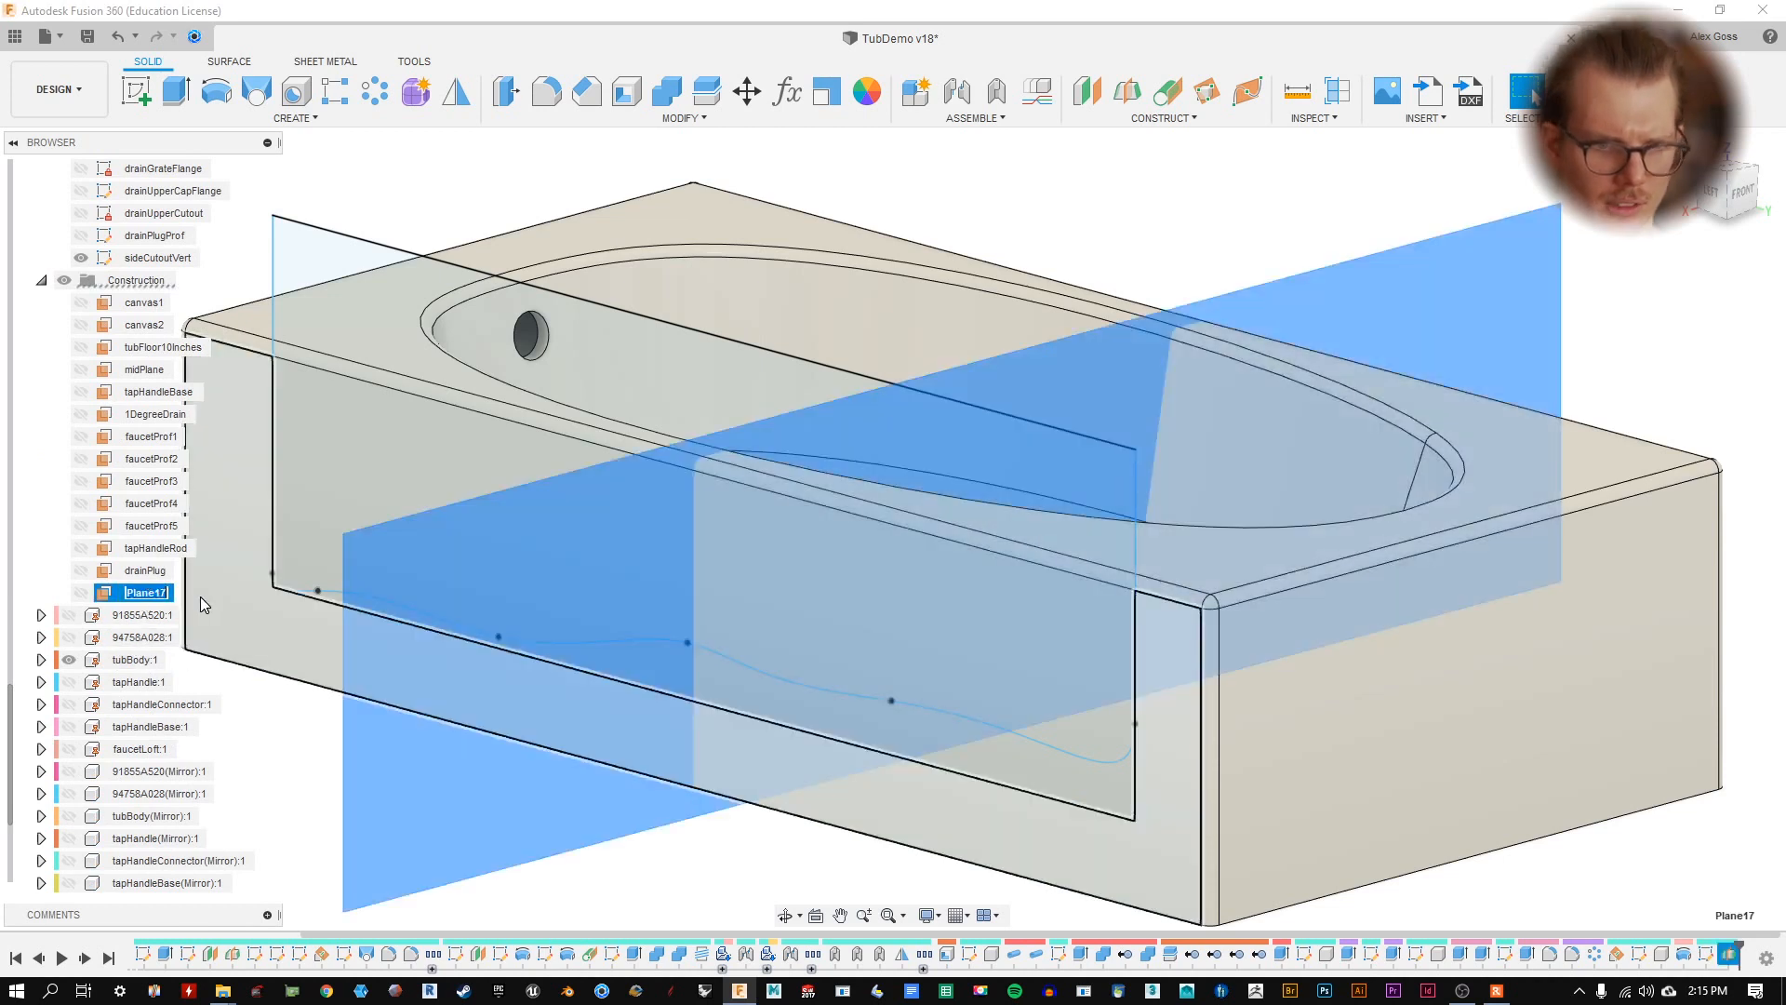
pyautogui.write('shortMidplane')
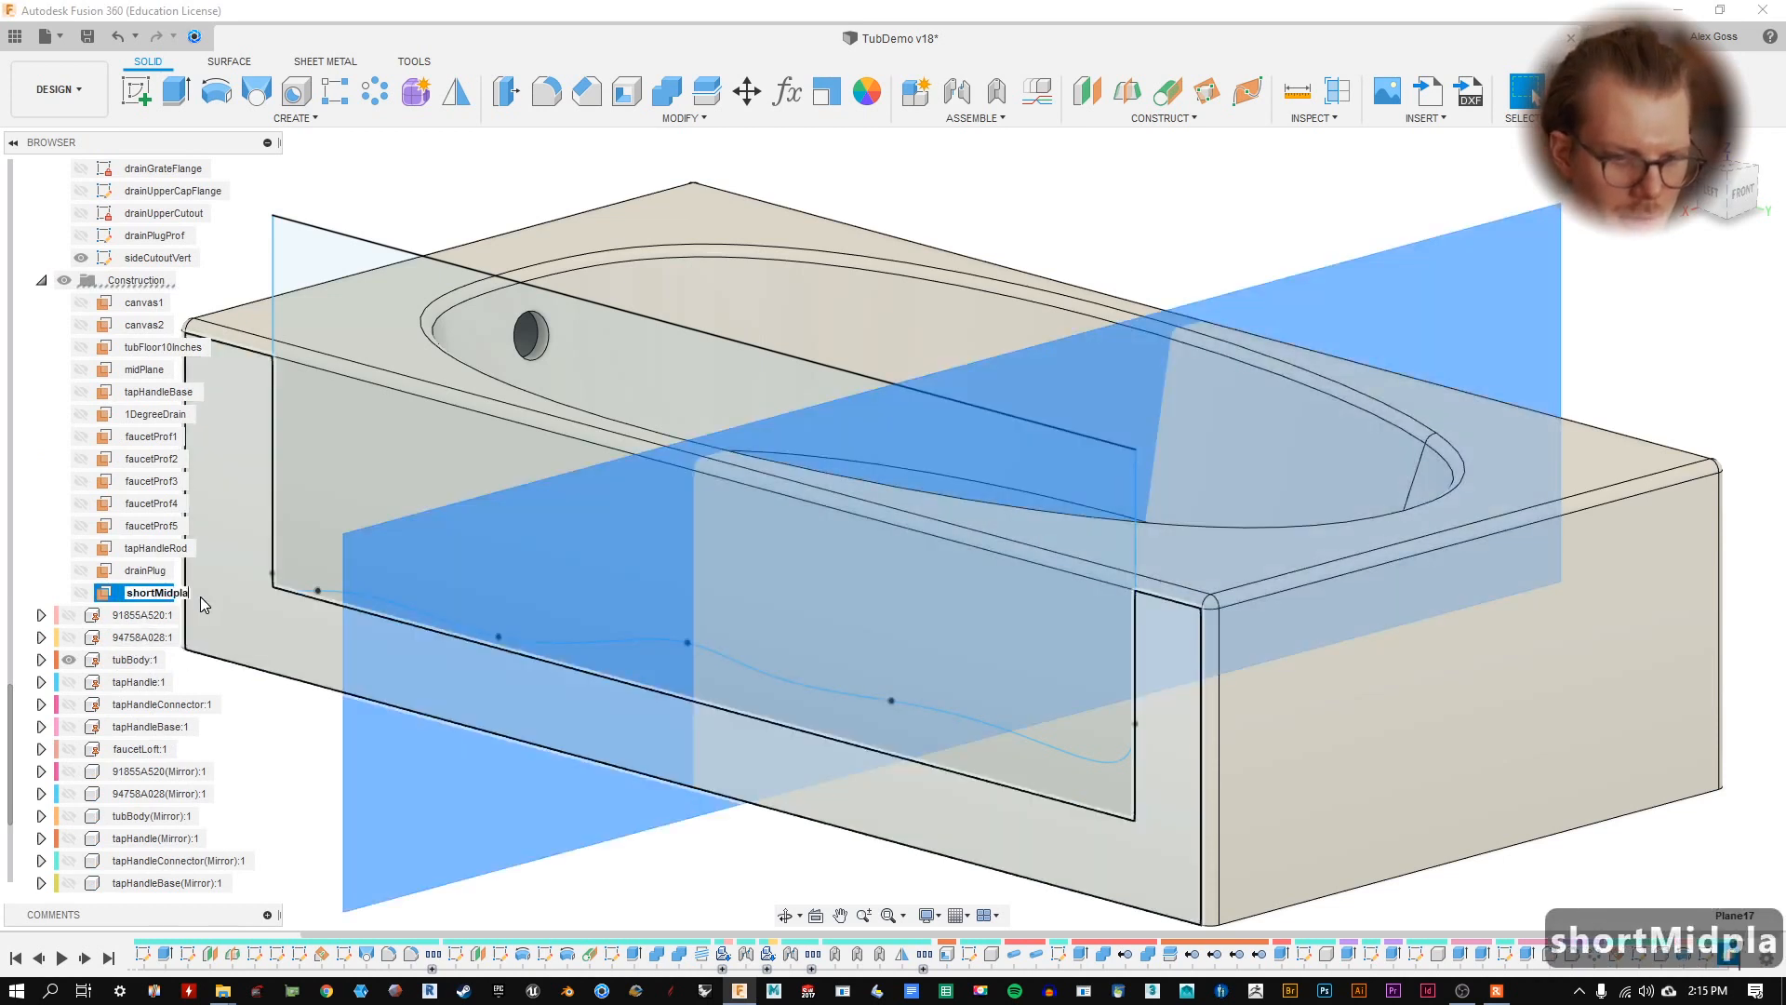
pyautogui.press('Return')
# - Rename the construction plane midPlane as LongmidPlane
pyautogui.doubleClick(149, 369)
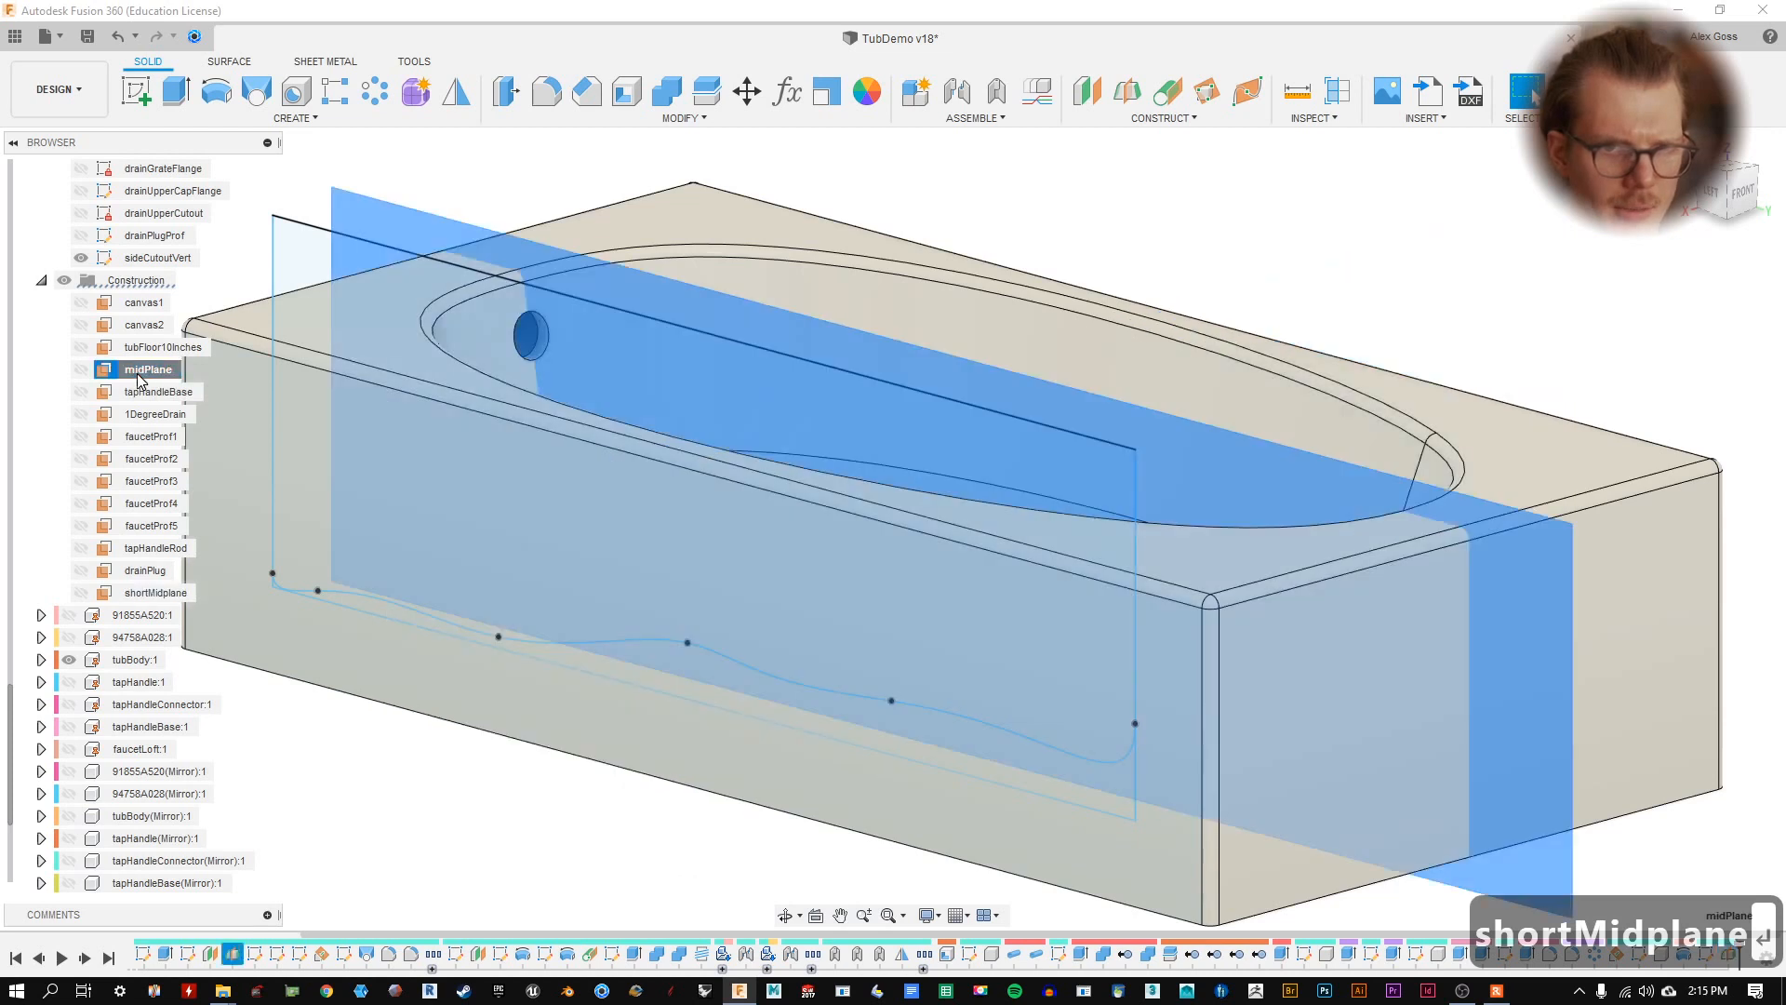
pyautogui.press('Left')
pyautogui.write('Long')
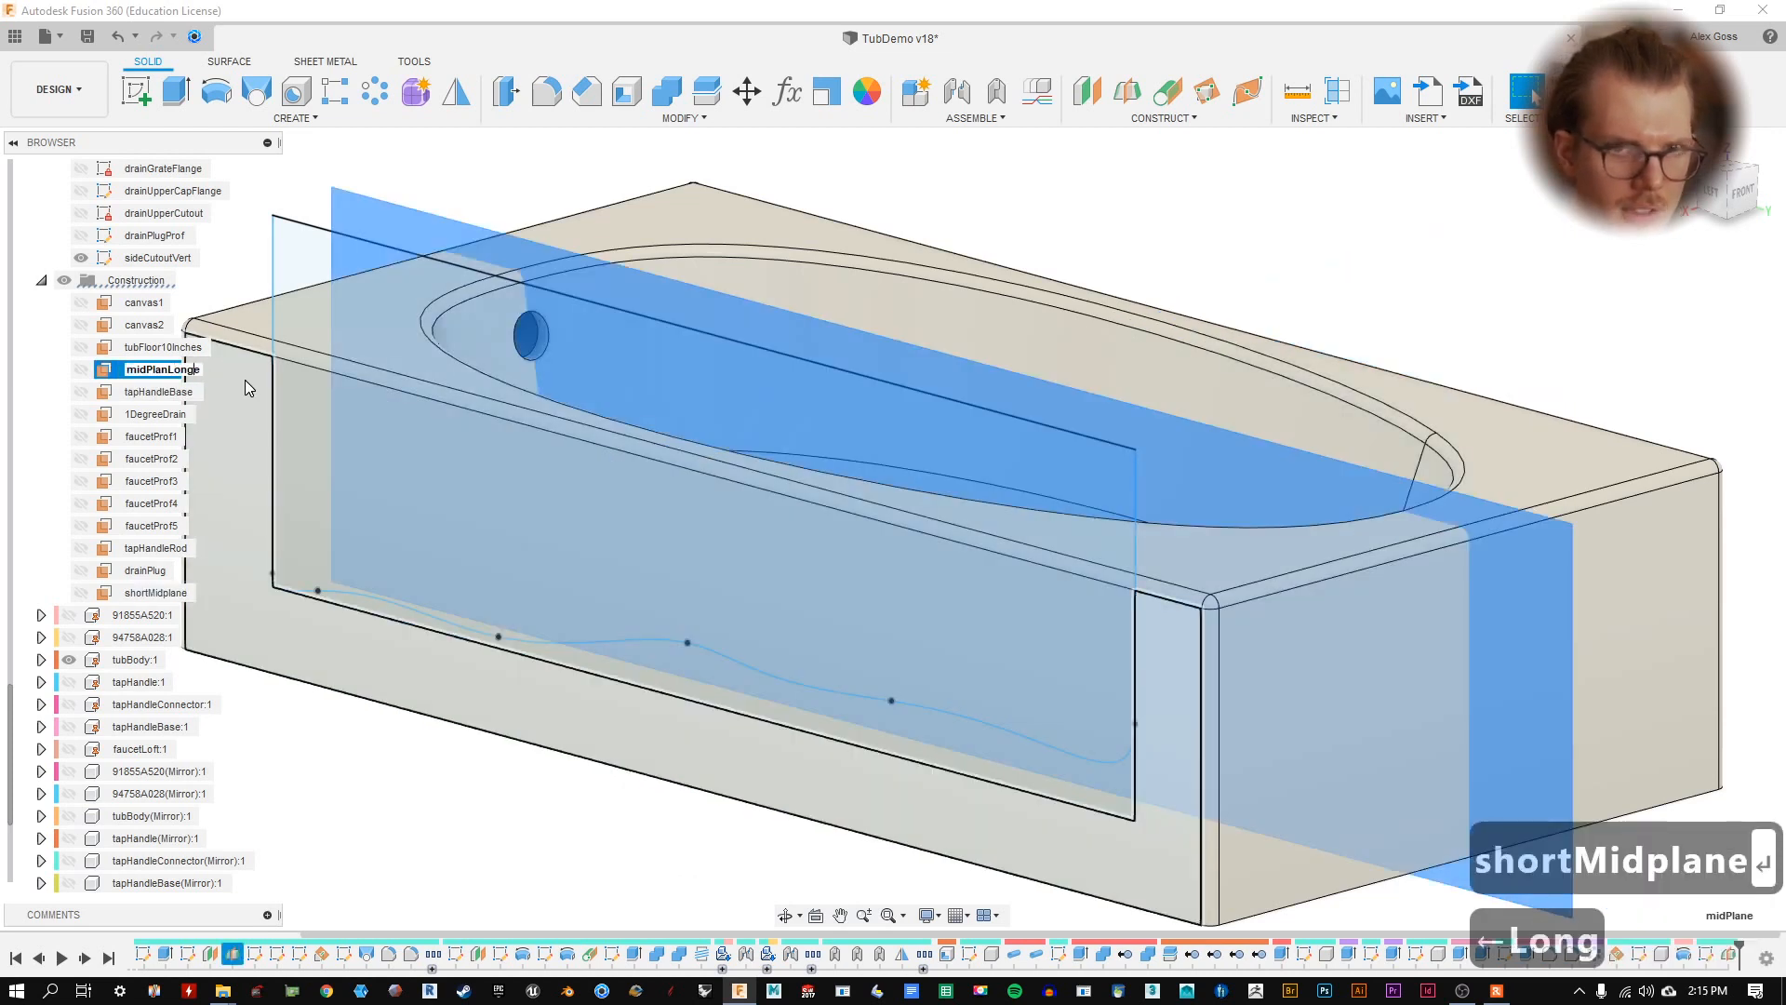
pyautogui.press('BackSpace')
pyautogui.press('BackSpace')
pyautogui.press('BackSpace')
pyautogui.press('BackSpace')
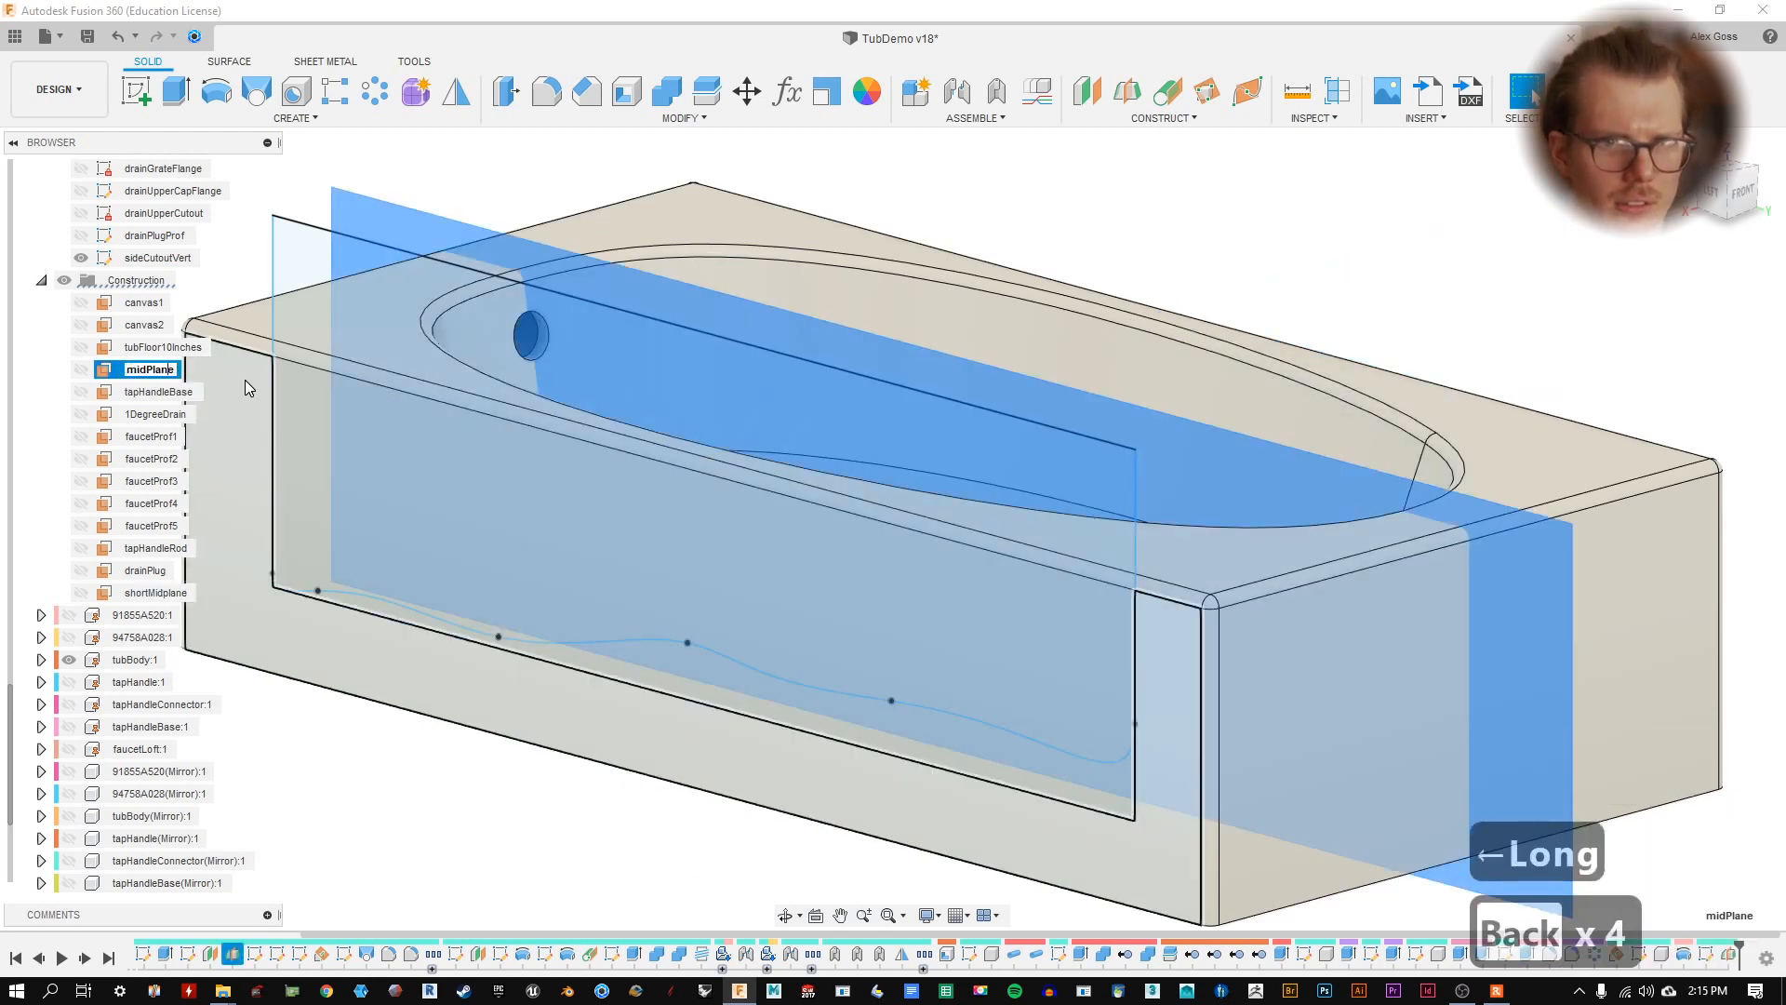
pyautogui.press('Home')
pyautogui.write('Long')
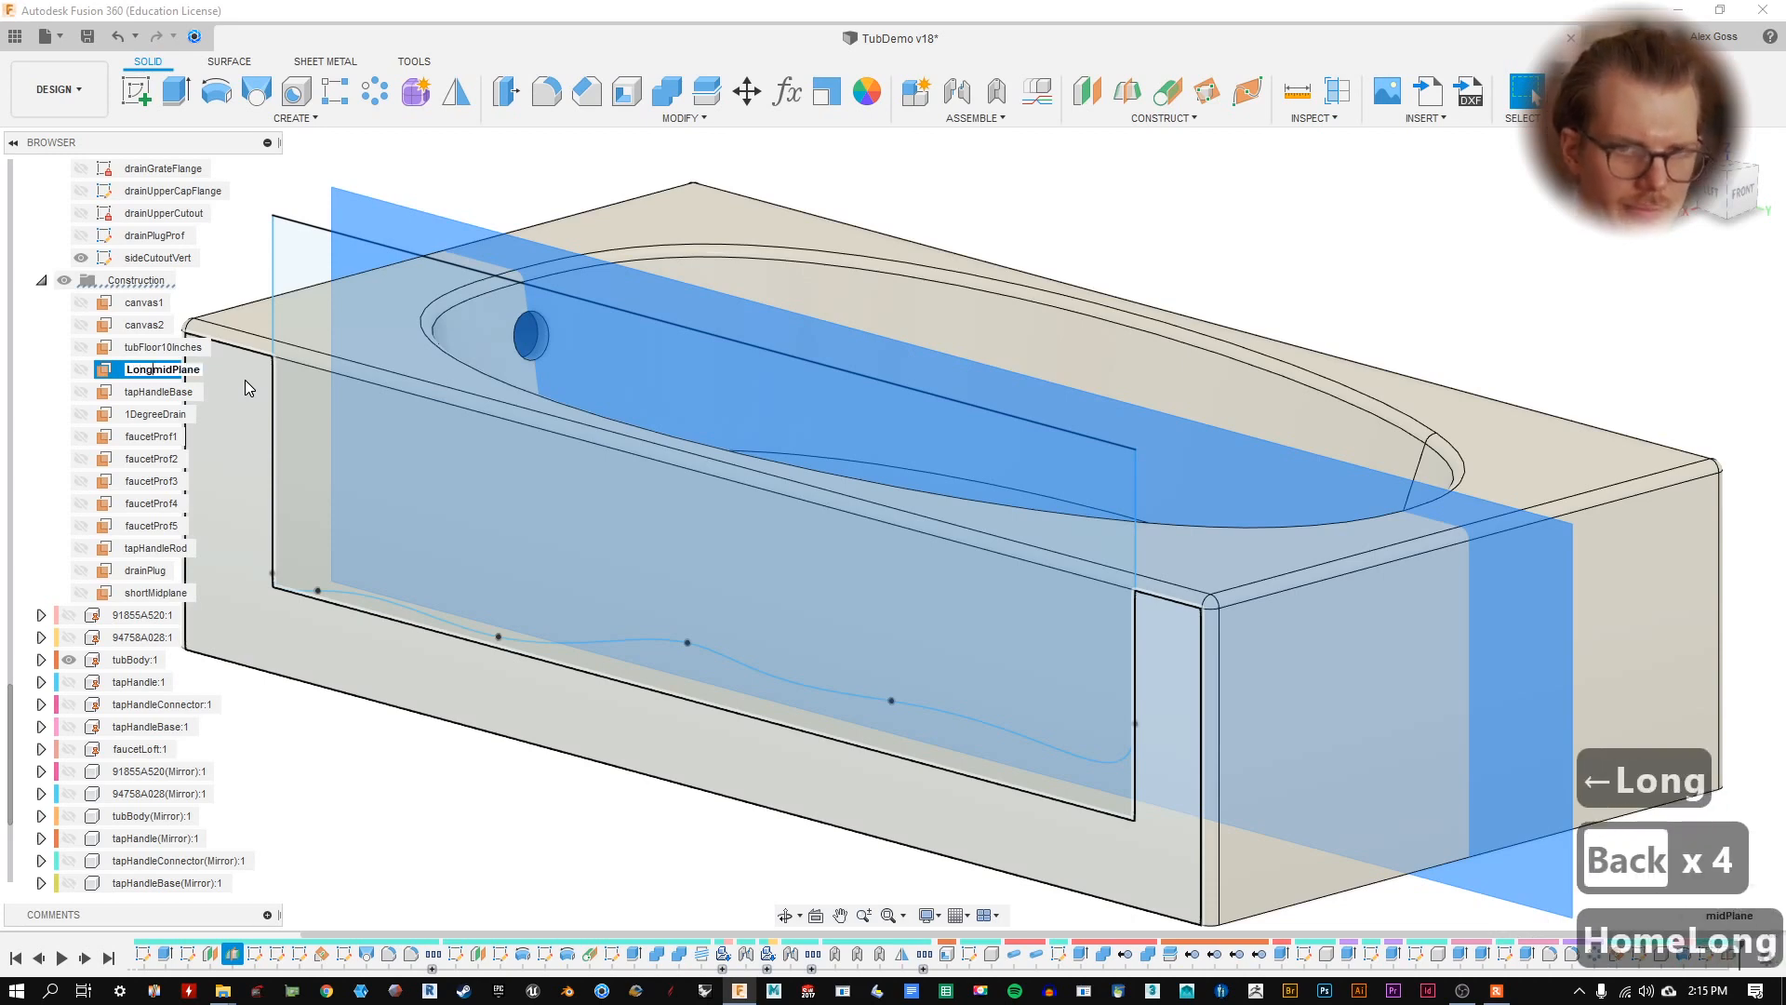
pyautogui.press('Return')
# - Correct the capitalisation of the LongmidPlane construction plane's name to longMidPlane
pyautogui.doubleClick(136, 369)
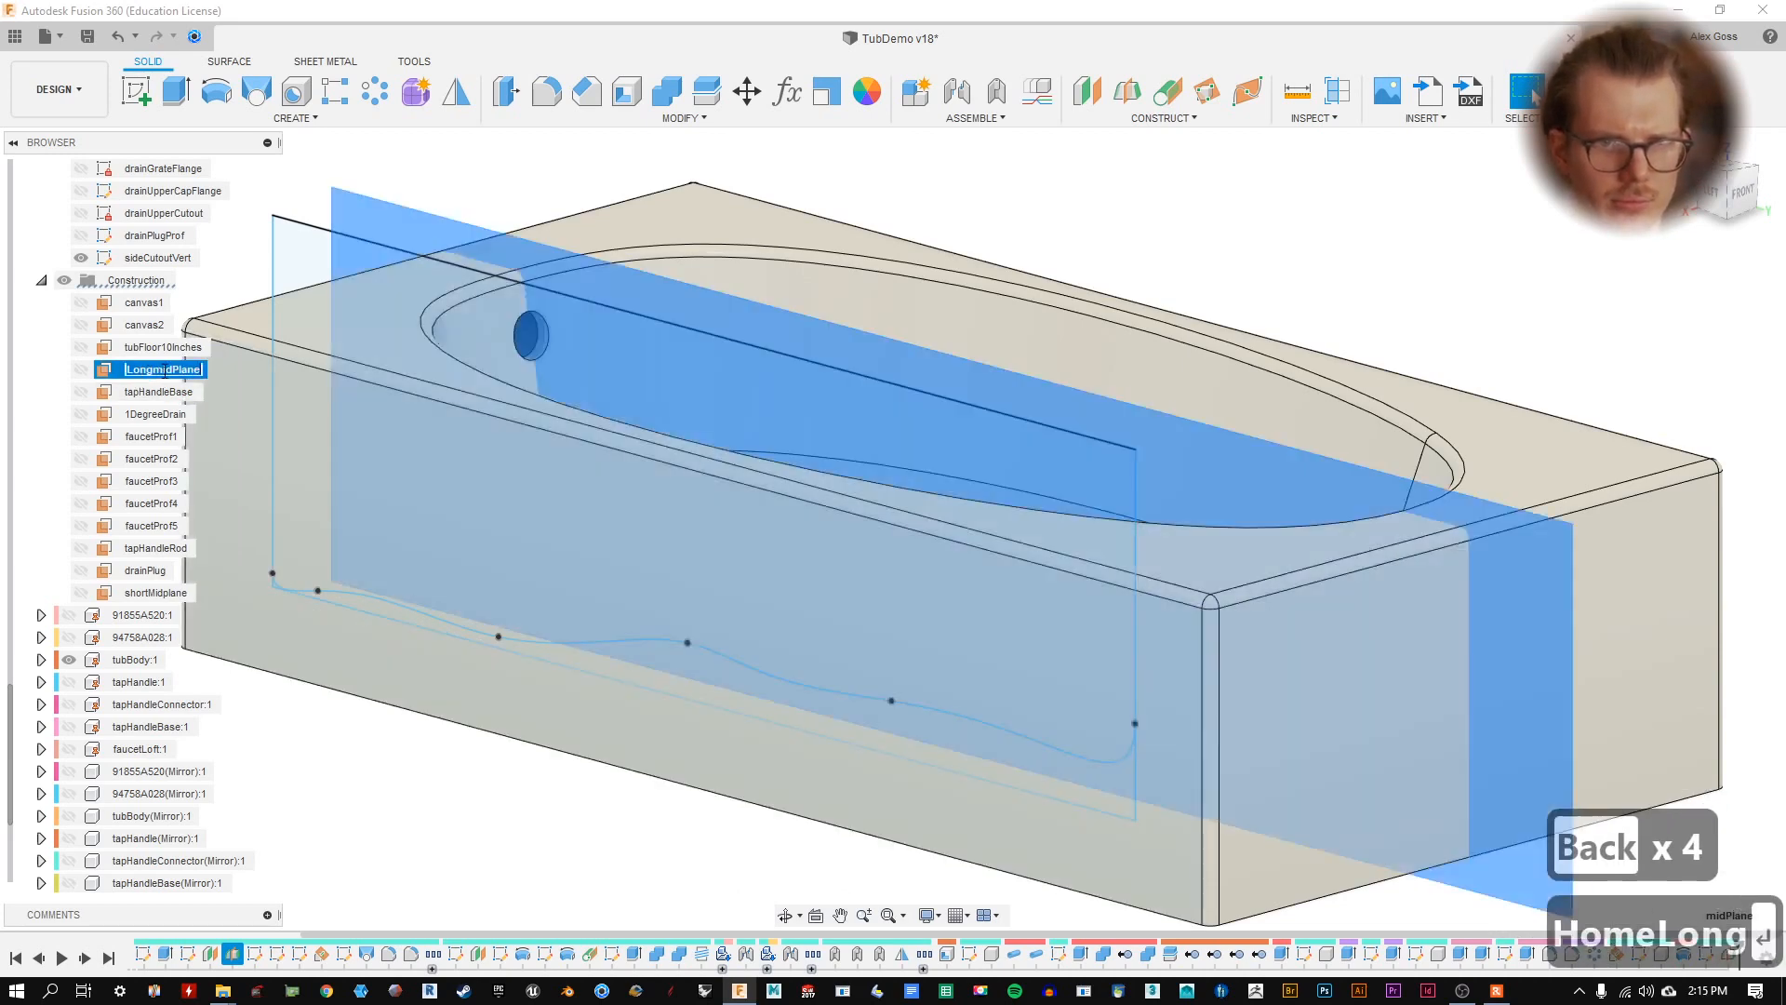
pyautogui.press('BackSpace')
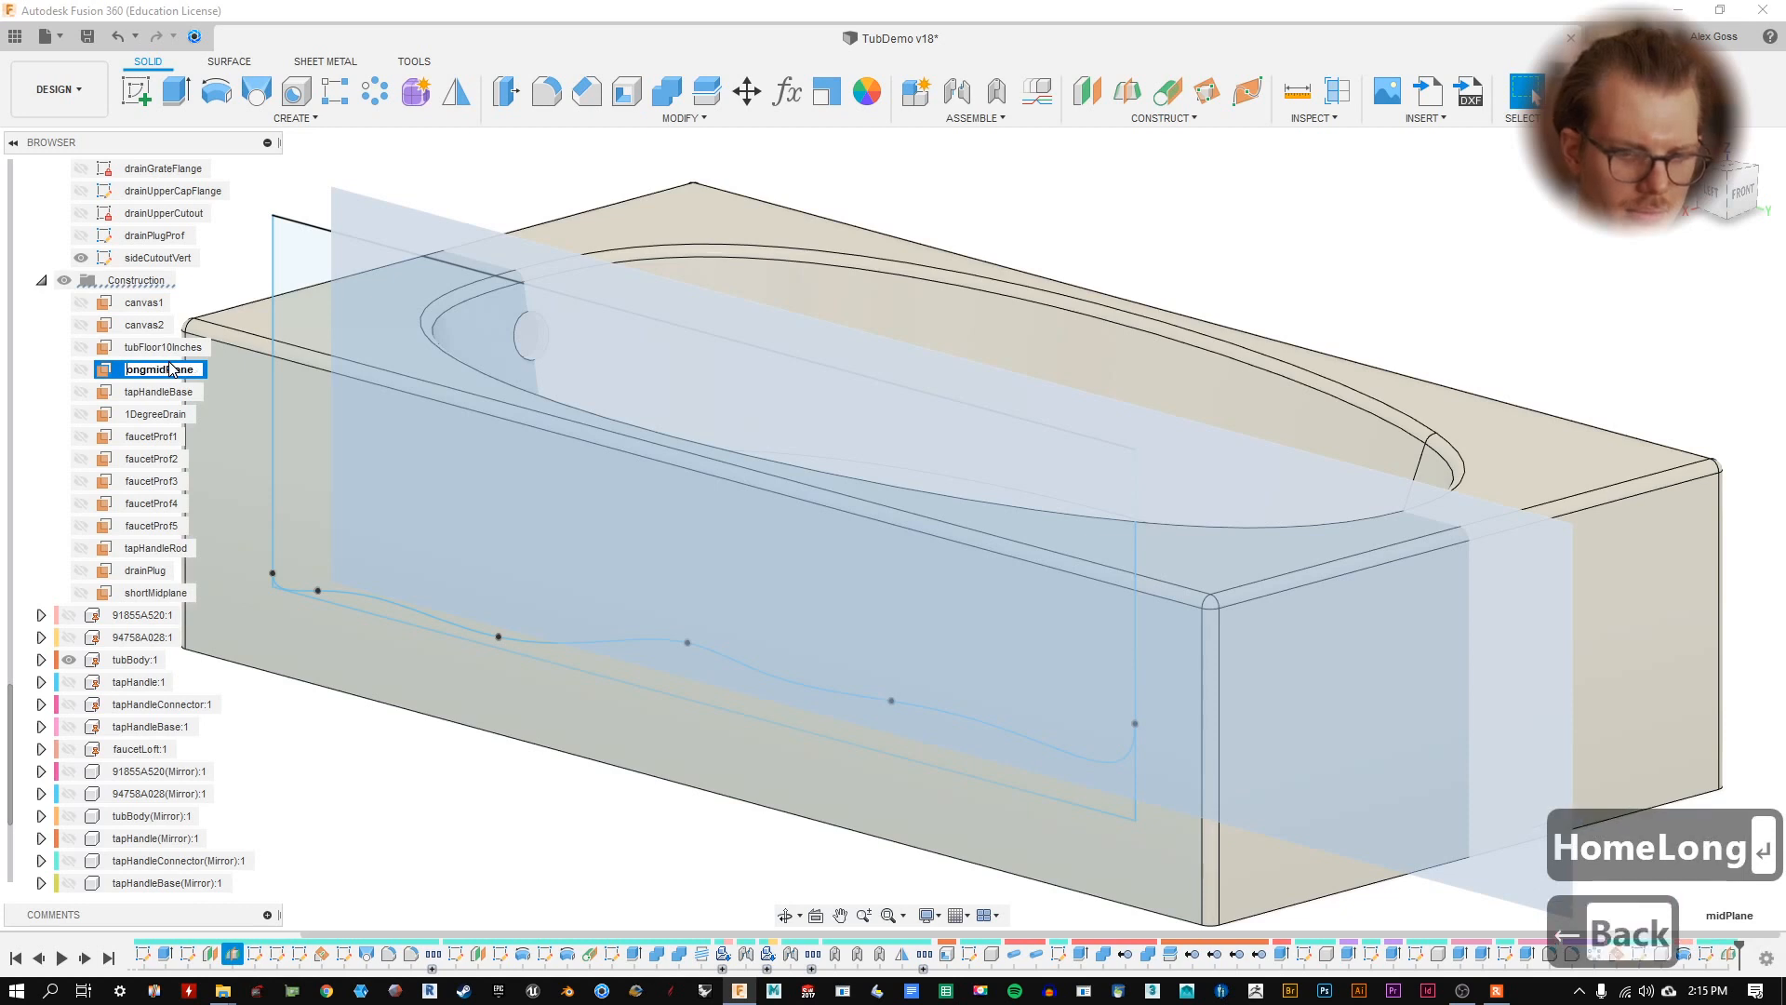
pyautogui.write('l')
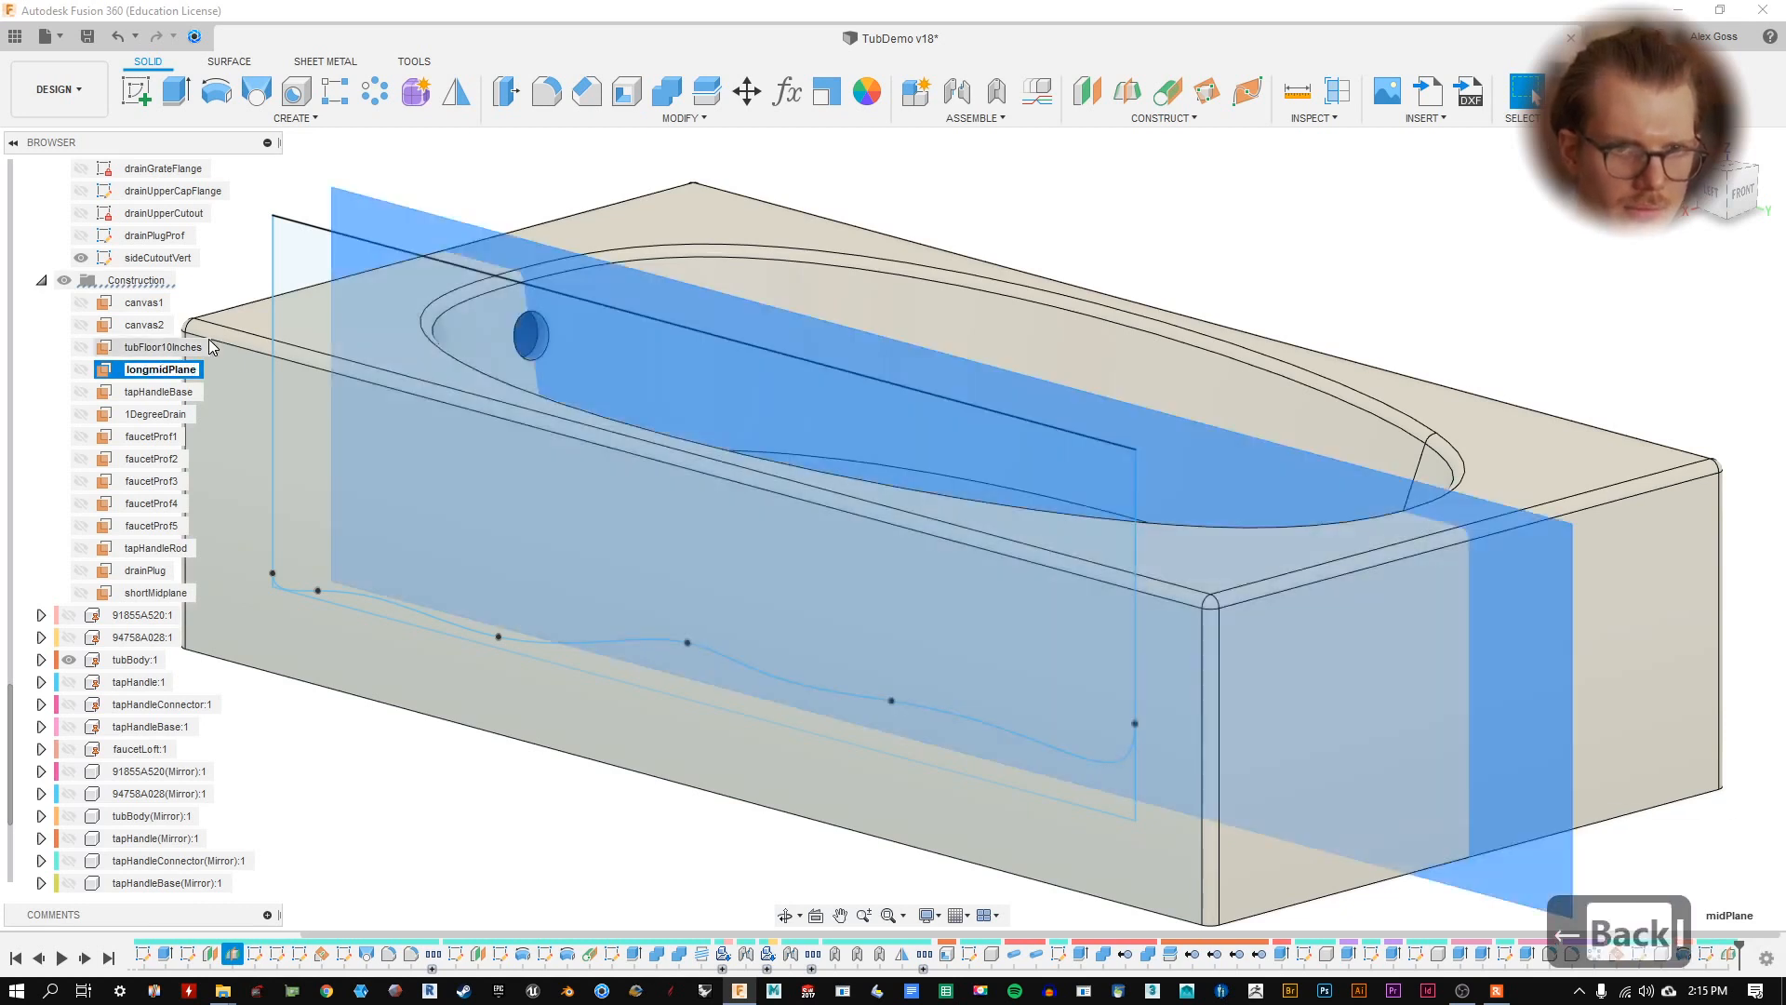
pyautogui.press('BackSpace')
pyautogui.write('M')
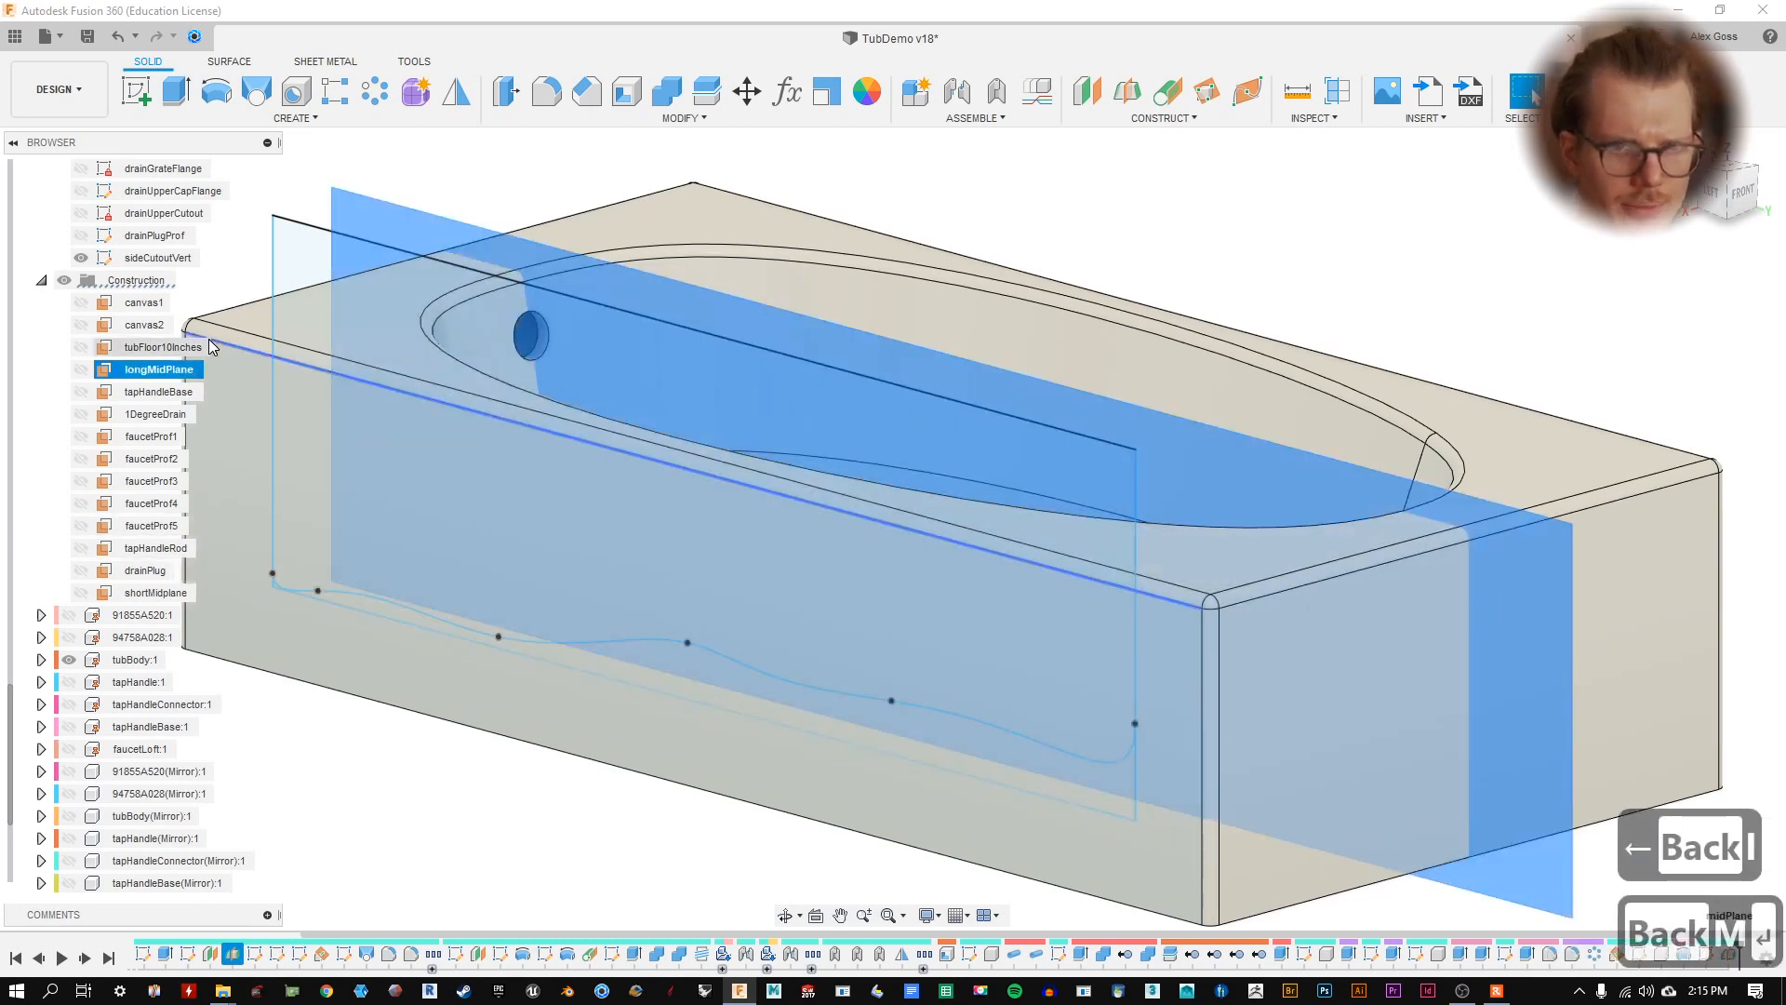
pyautogui.press('Return')
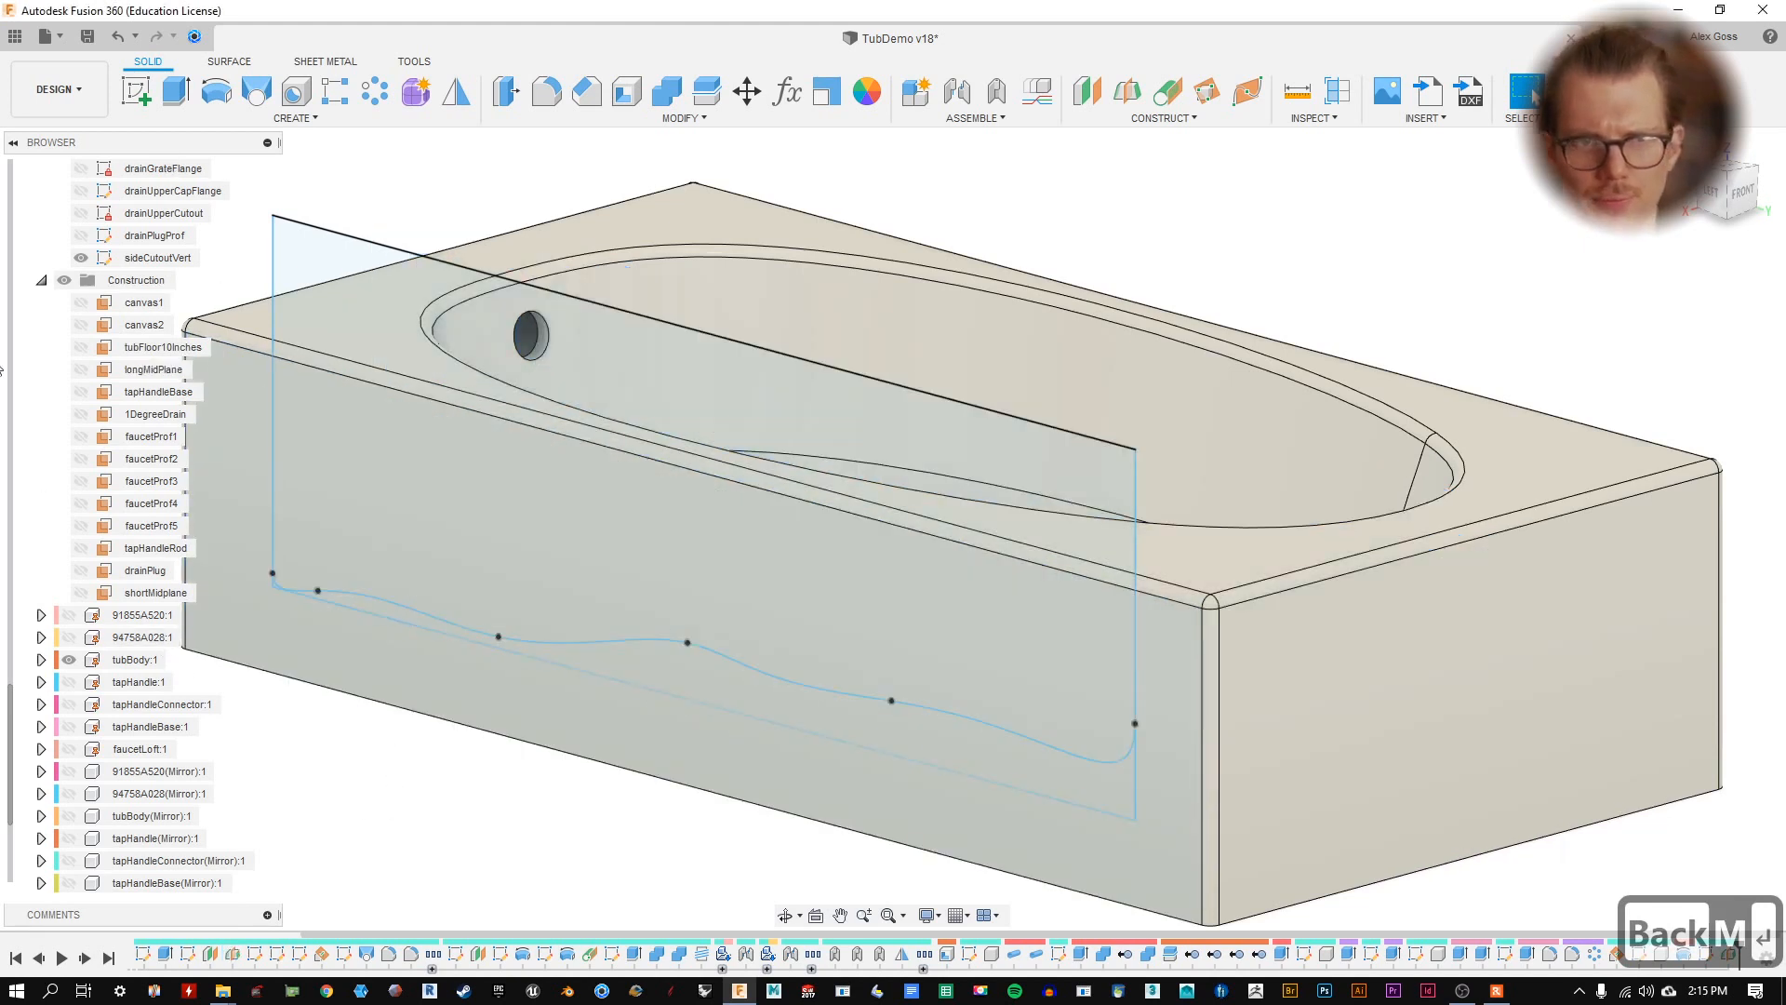
# - Show the shortMidplane construction plane and create a new sketch on it
pyautogui.click(42, 280)
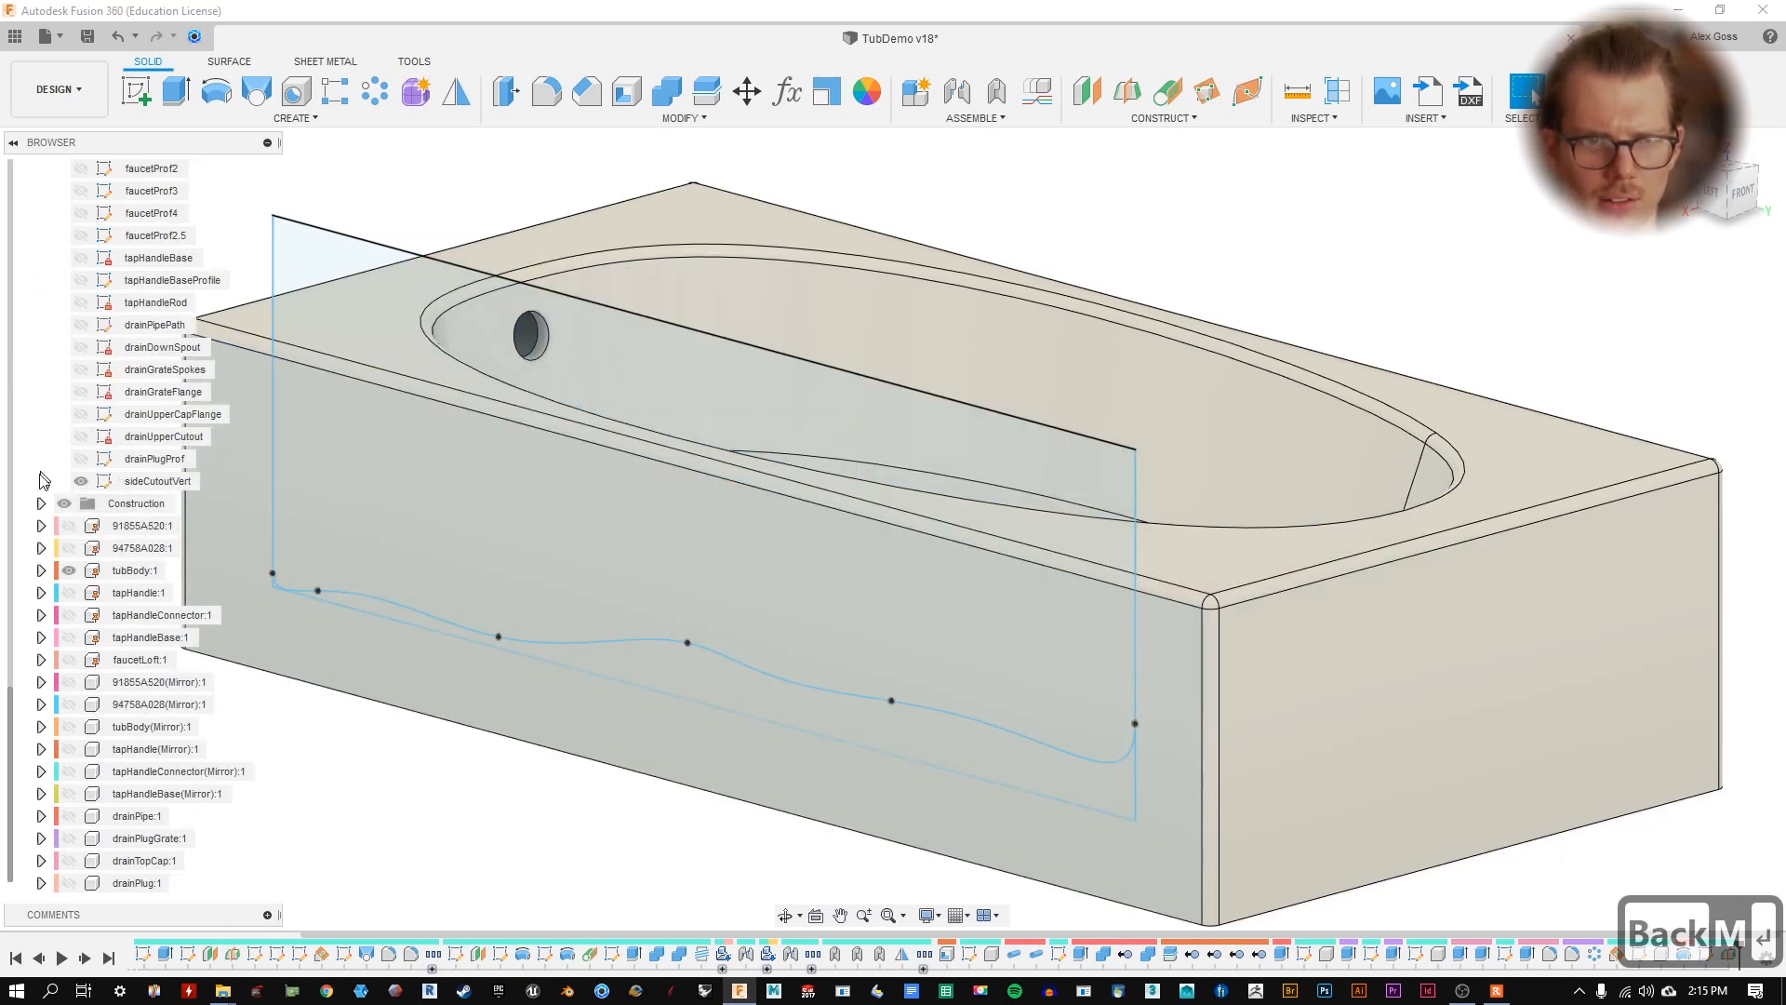
pyautogui.click(41, 504)
pyautogui.click(81, 815)
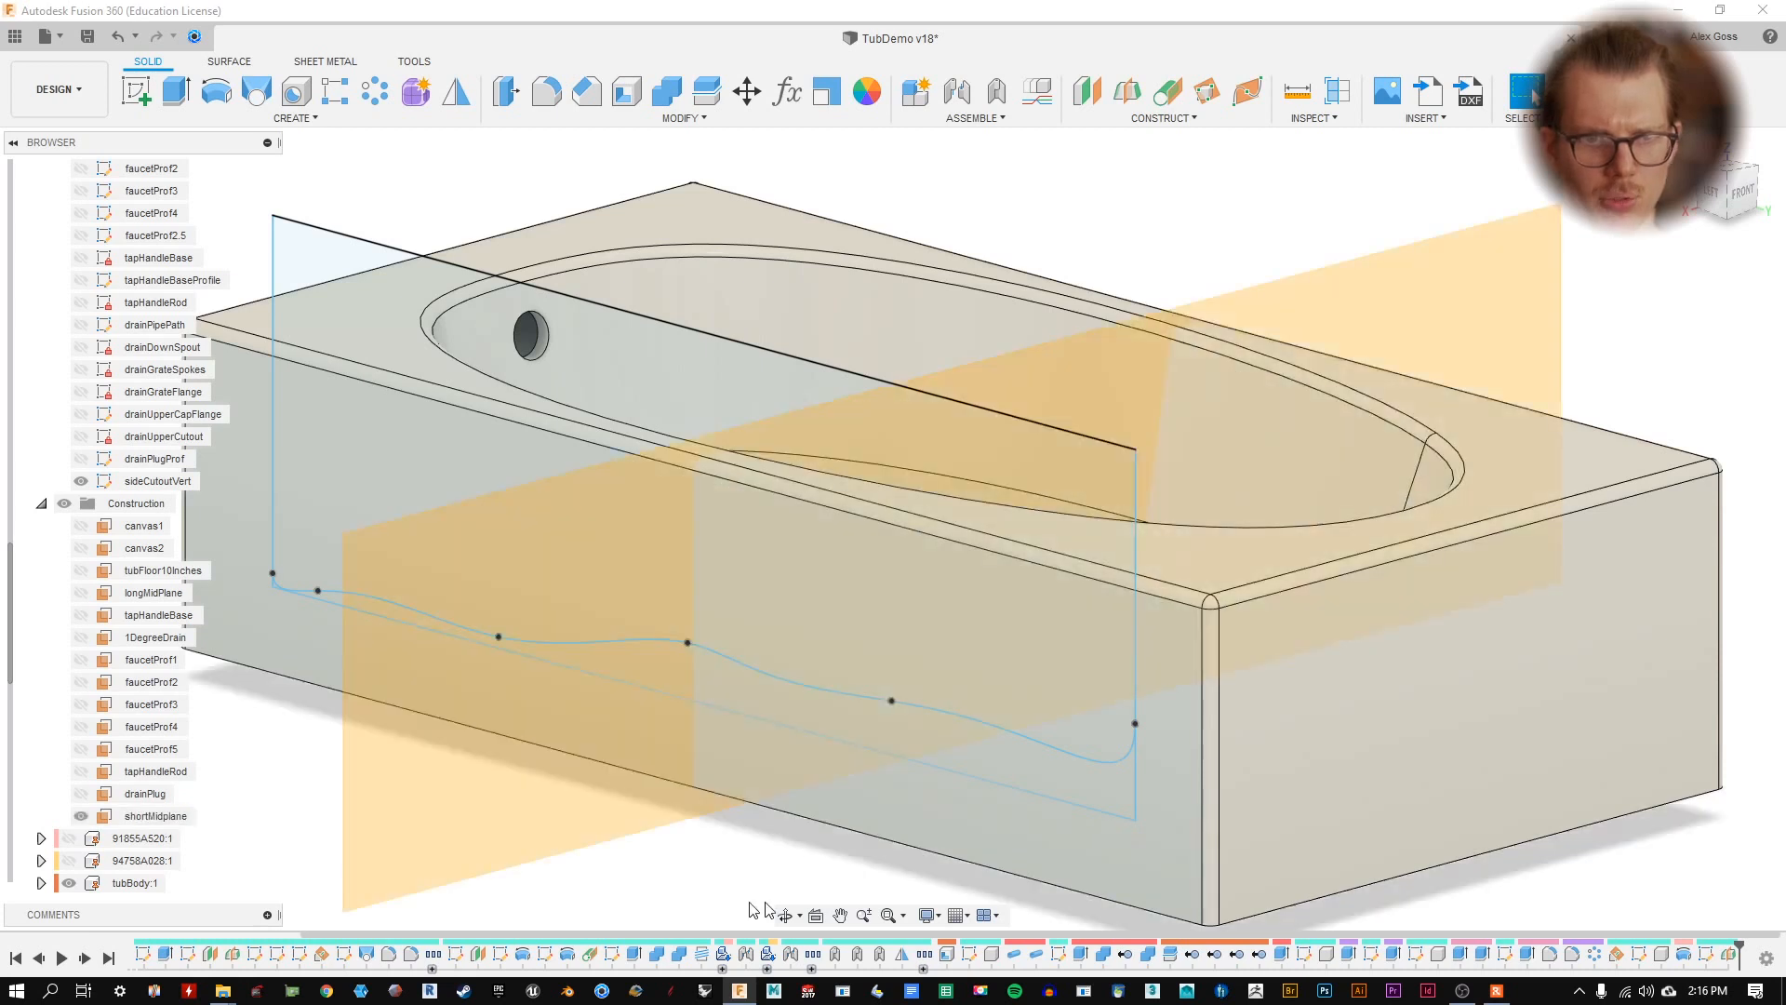
pyautogui.keyDown('shift'); pyautogui.moveTo(787, 845); pyautogui.dragTo(655, 712, button='middle'); pyautogui.keyUp('shift')
pyautogui.click(363, 460)
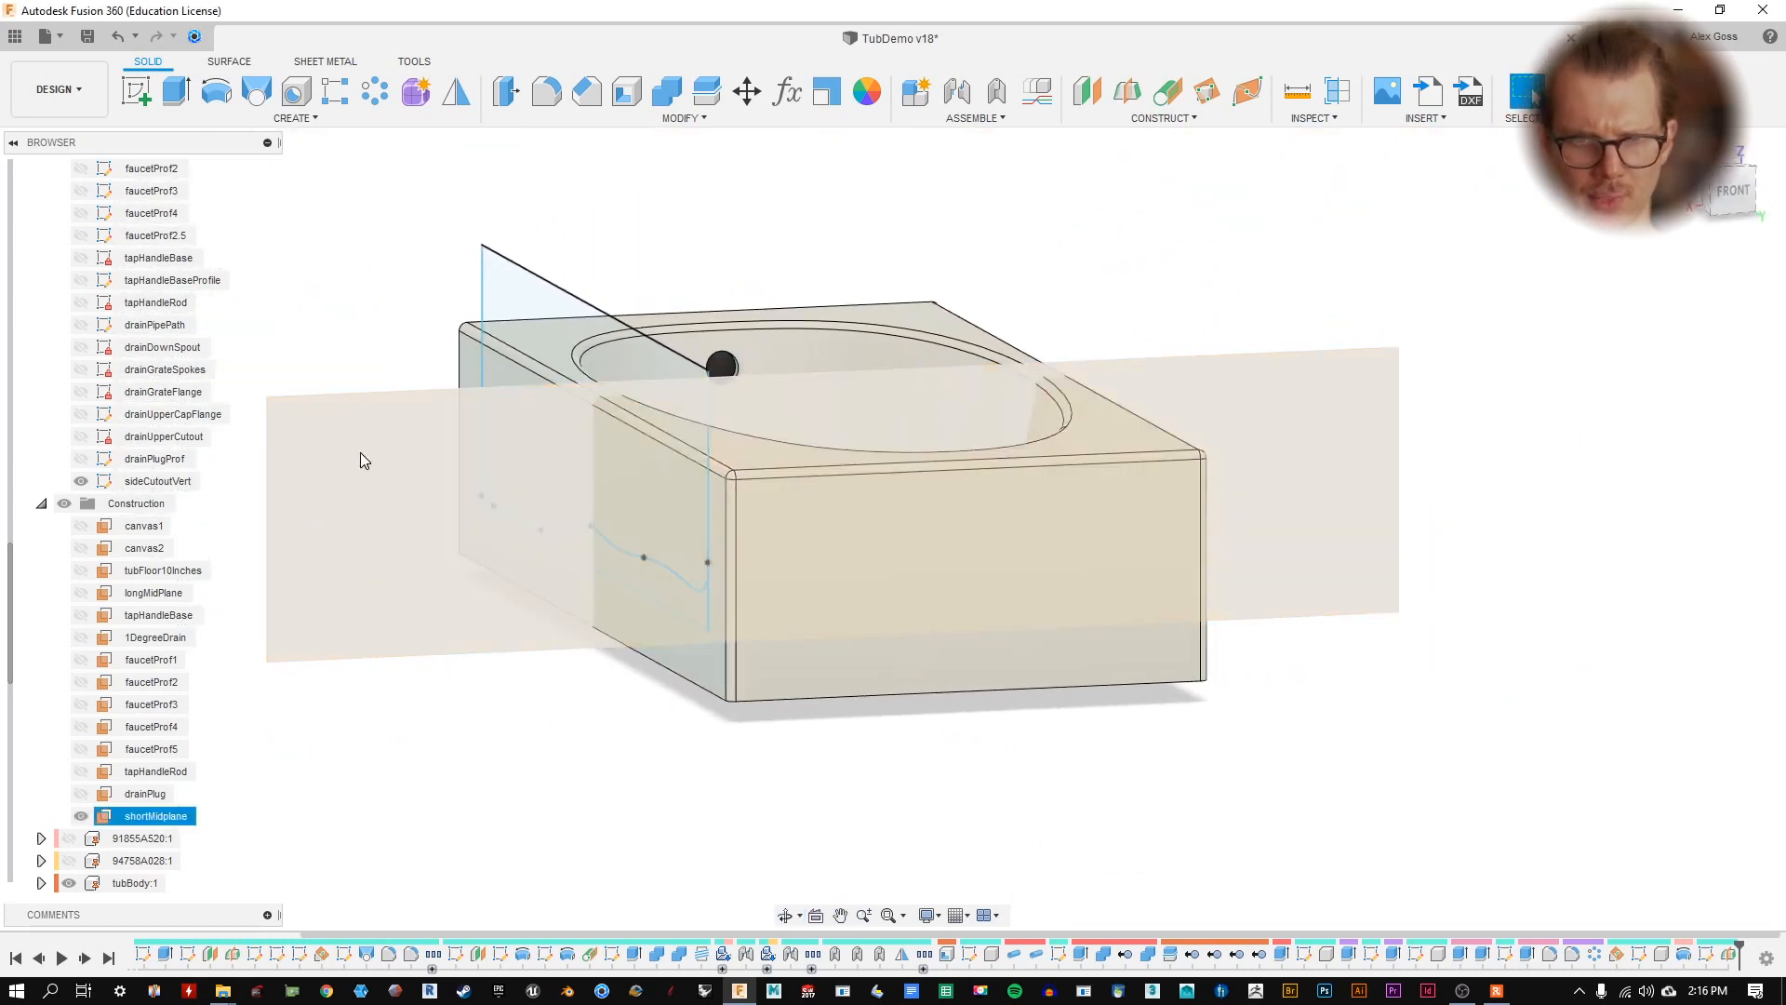
pyautogui.click(137, 90)
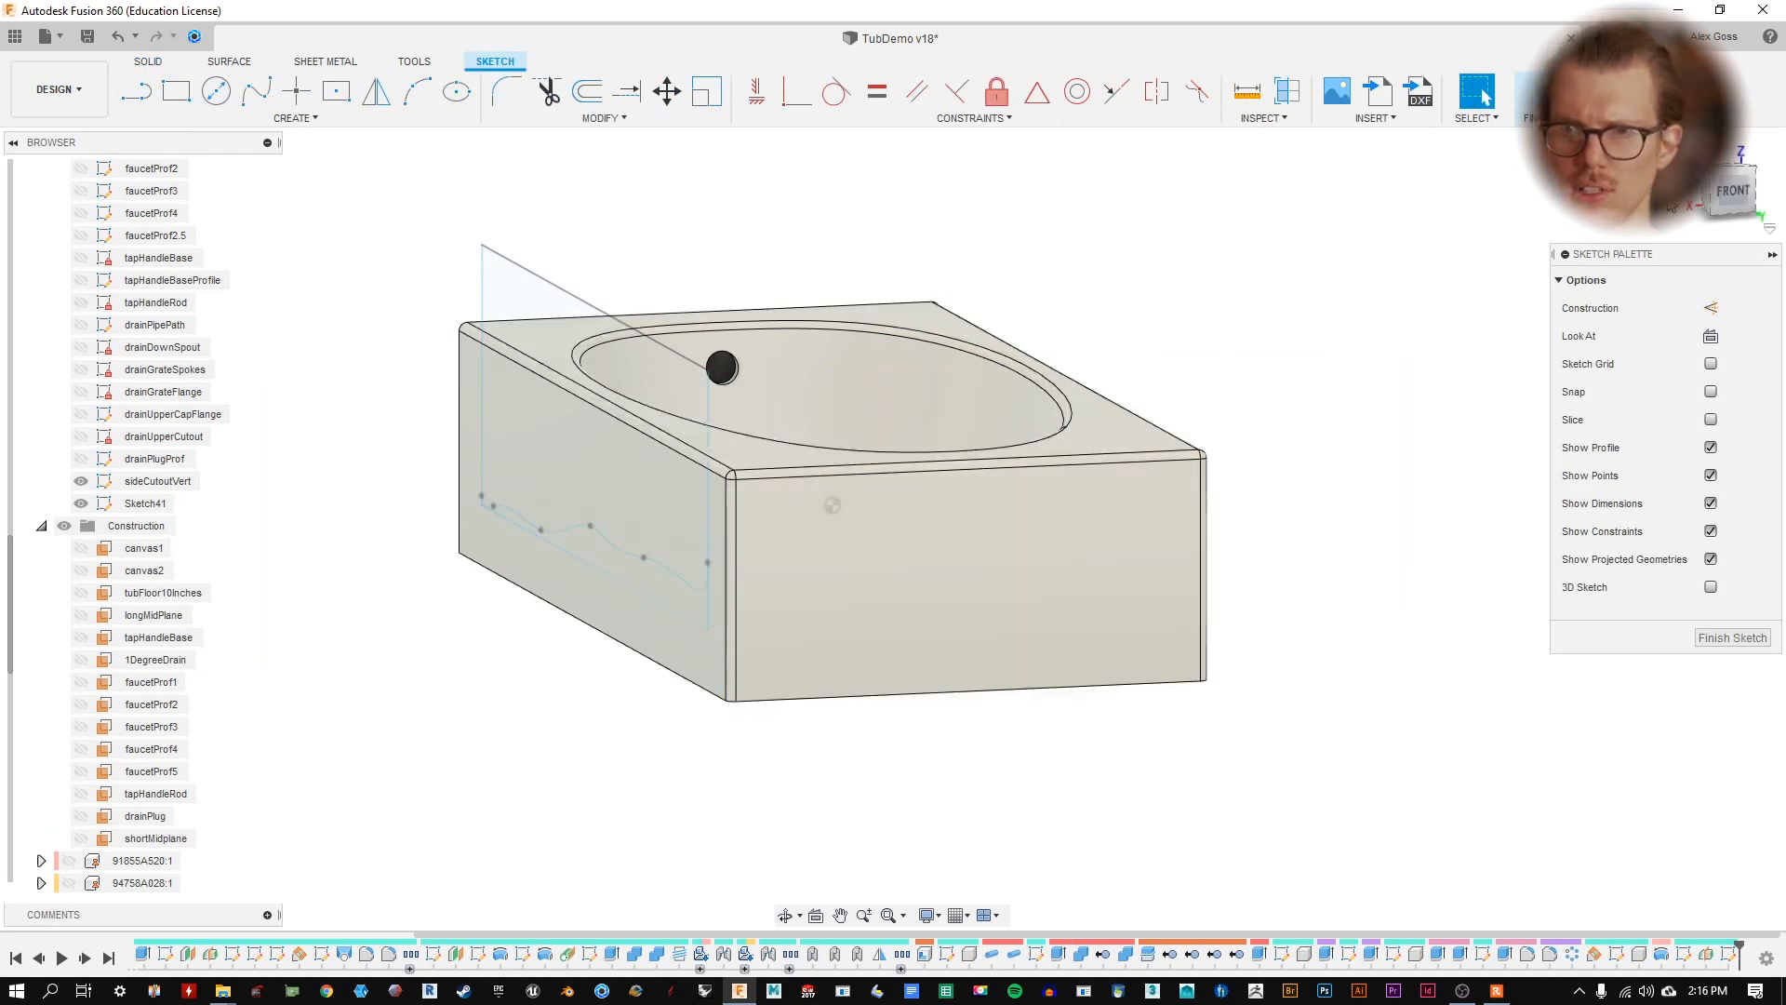
# - View the tub sketch straight from the front and set the visual style to Wireframe
pyautogui.click(1736, 202)
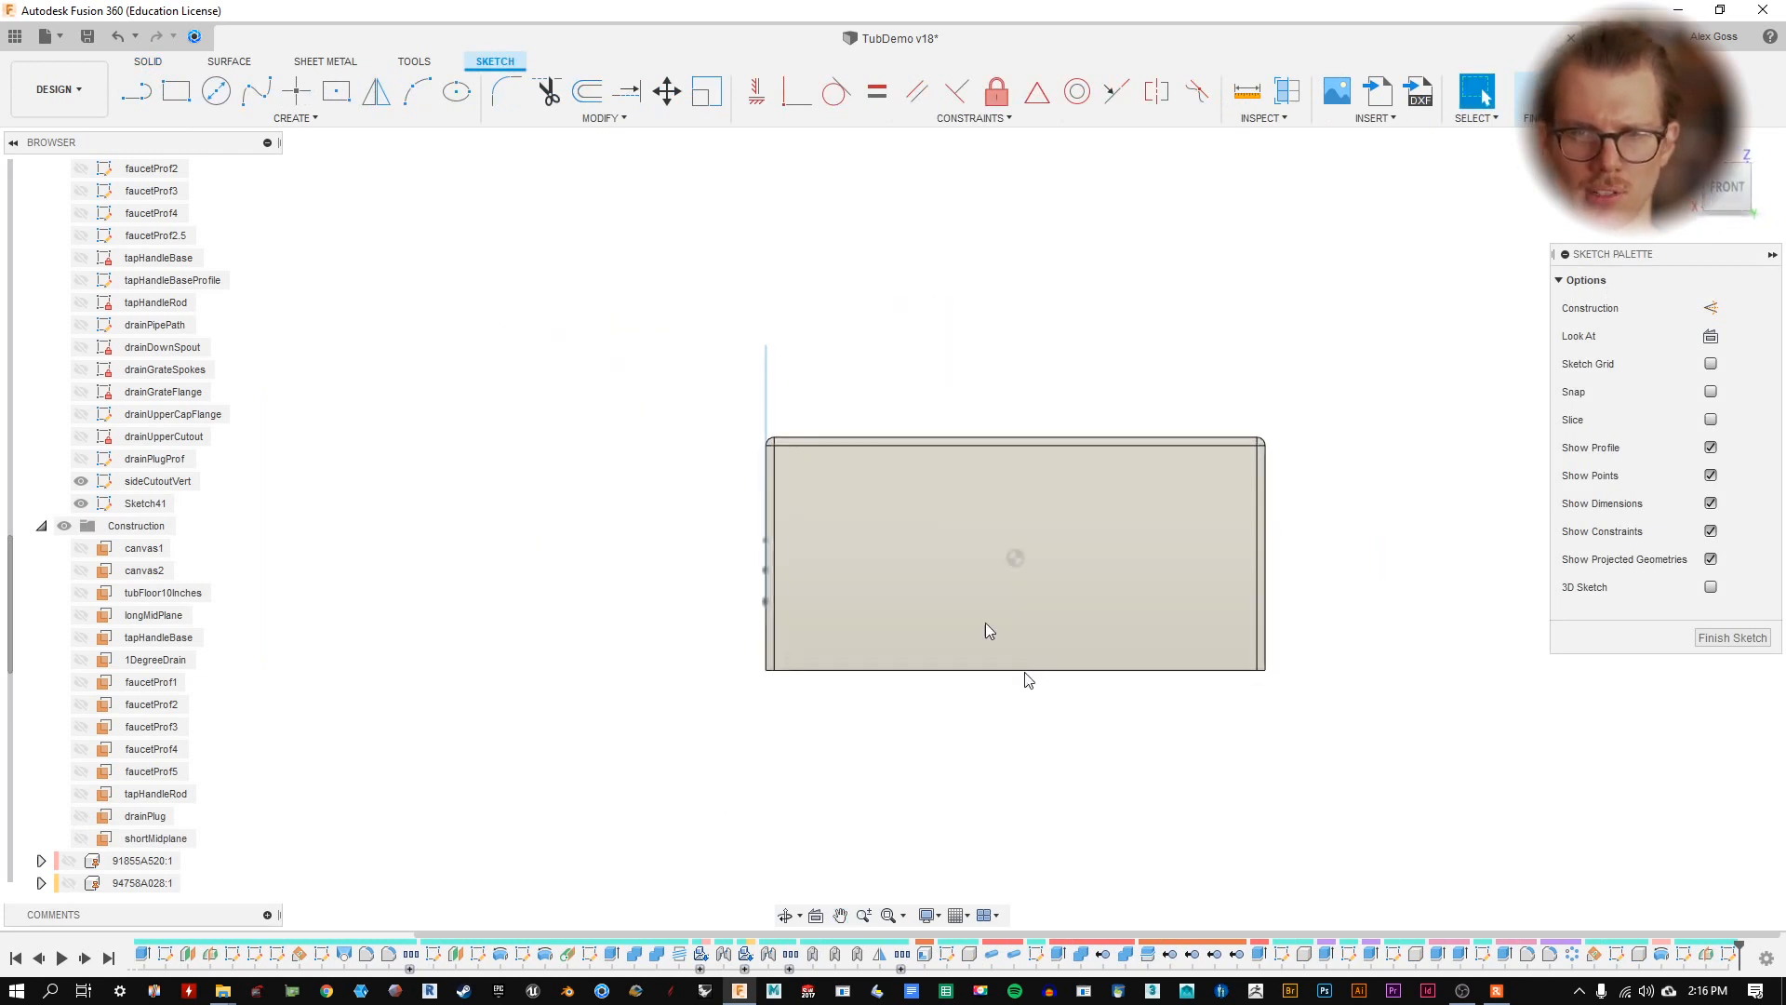
pyautogui.scroll(3, 985, 622)
pyautogui.click(928, 915)
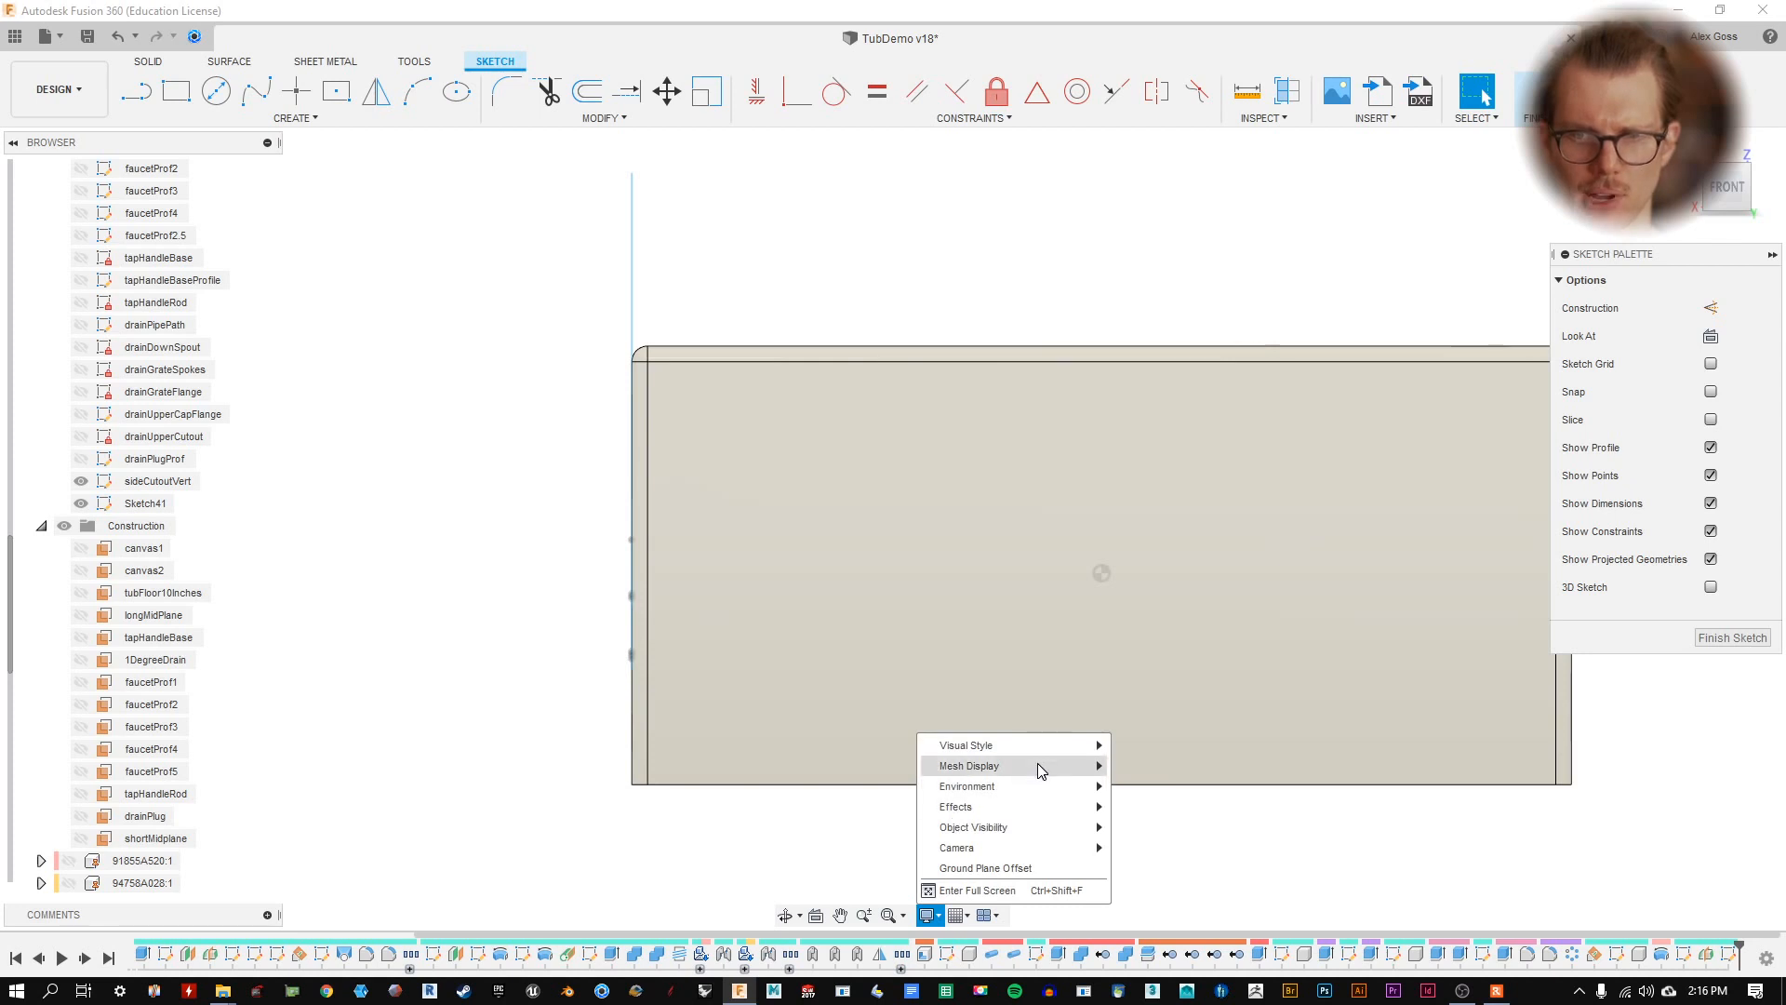
pyautogui.moveTo(1044, 744)
pyautogui.click(1151, 809)
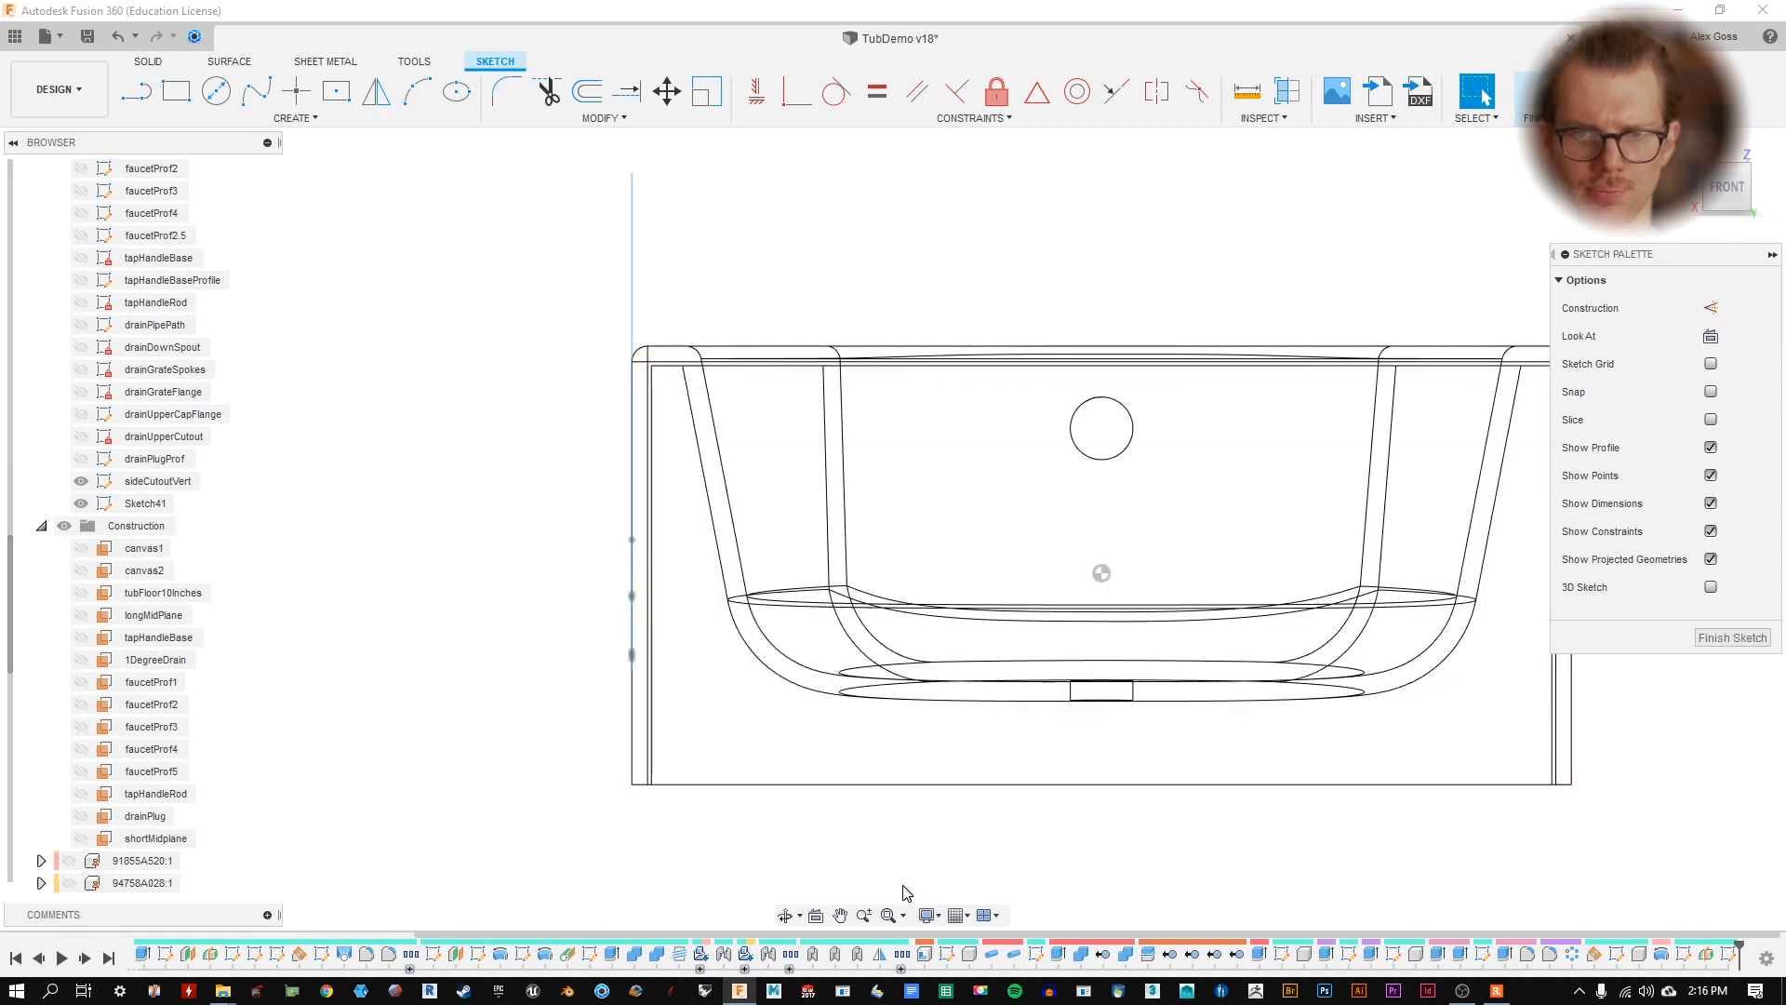
# - Sketch a slightly slanted line from inside the tub's side wall near the lowest spline points up to just outside the wall's upper corner
pyautogui.scroll(3, 730, 859)
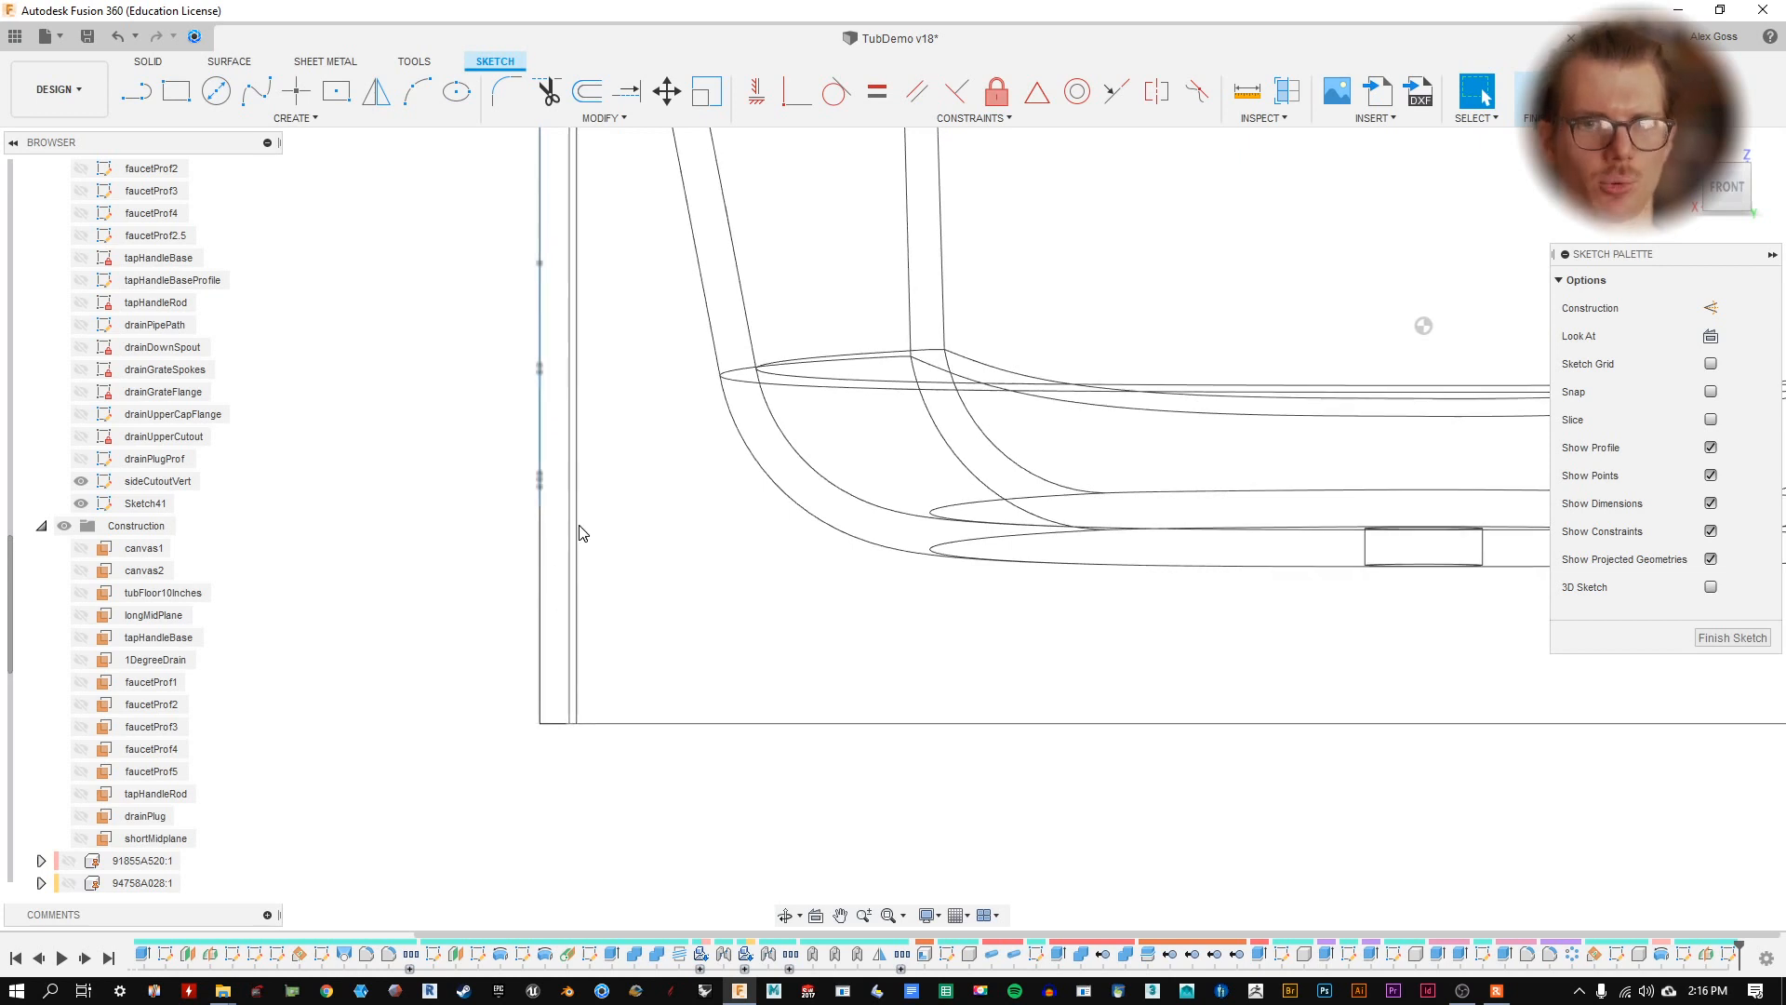
pyautogui.moveTo(628, 270); pyautogui.dragTo(643, 421, button='middle')
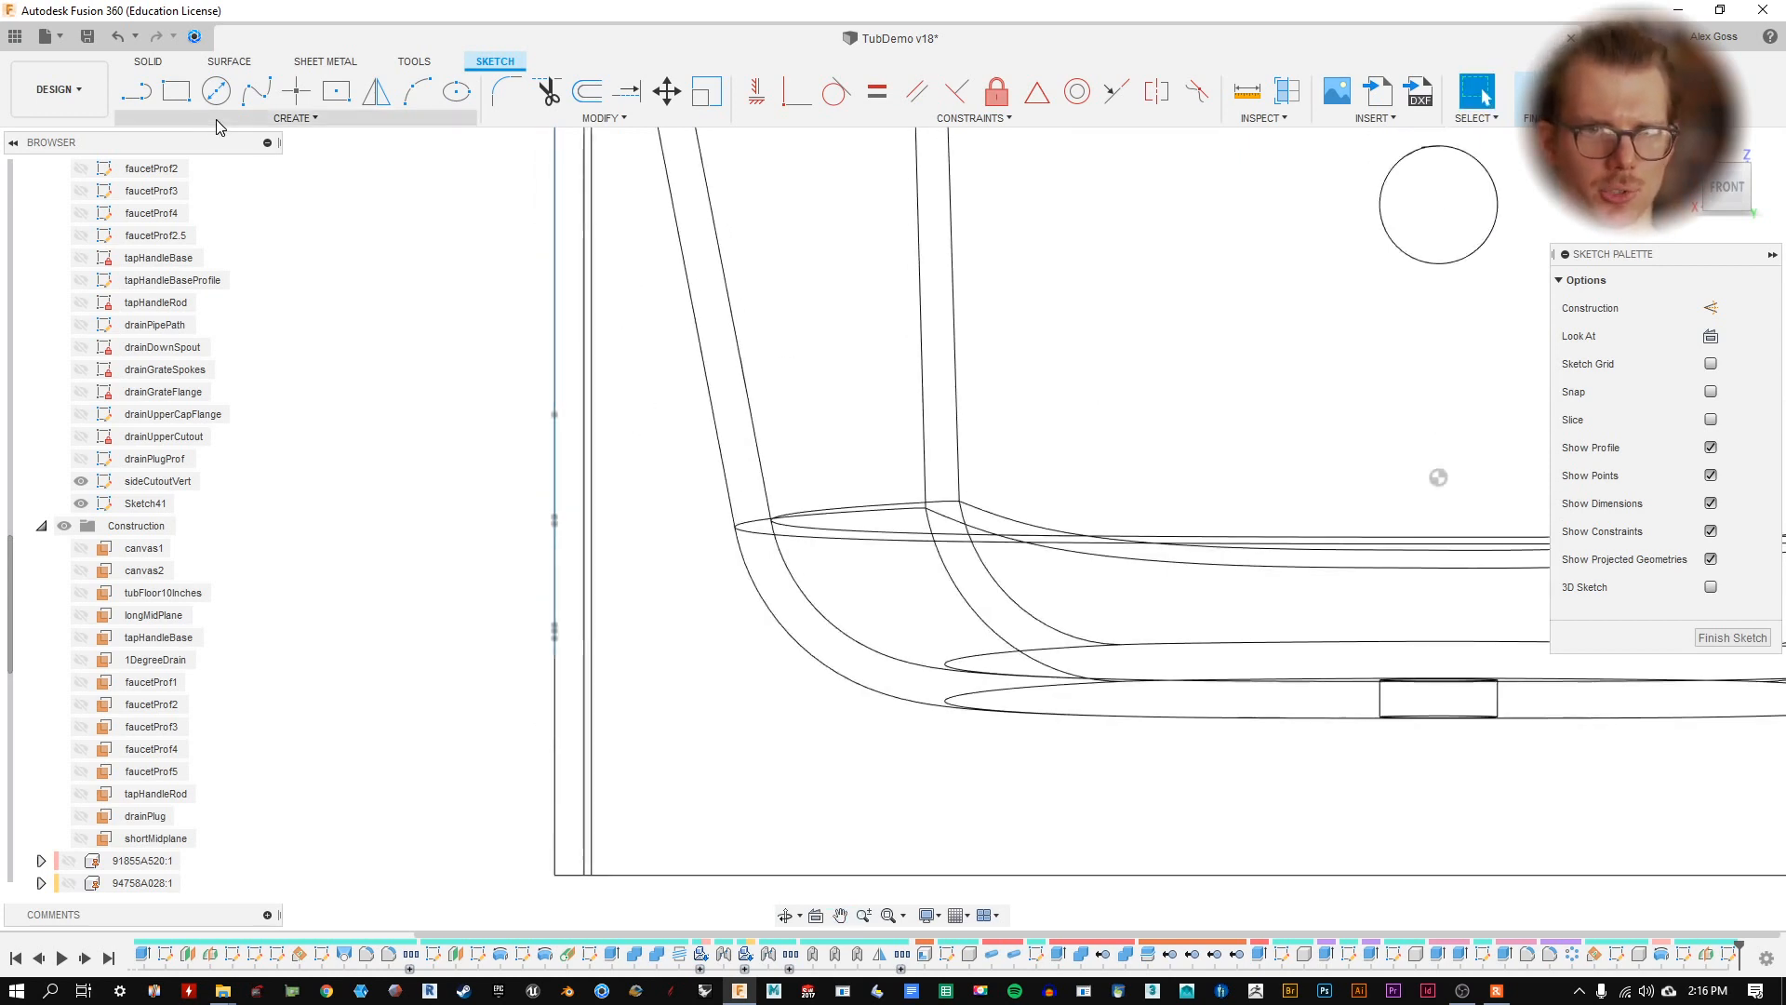
pyautogui.click(138, 93)
pyautogui.moveTo(762, 412); pyautogui.dragTo(803, 590, button='middle')
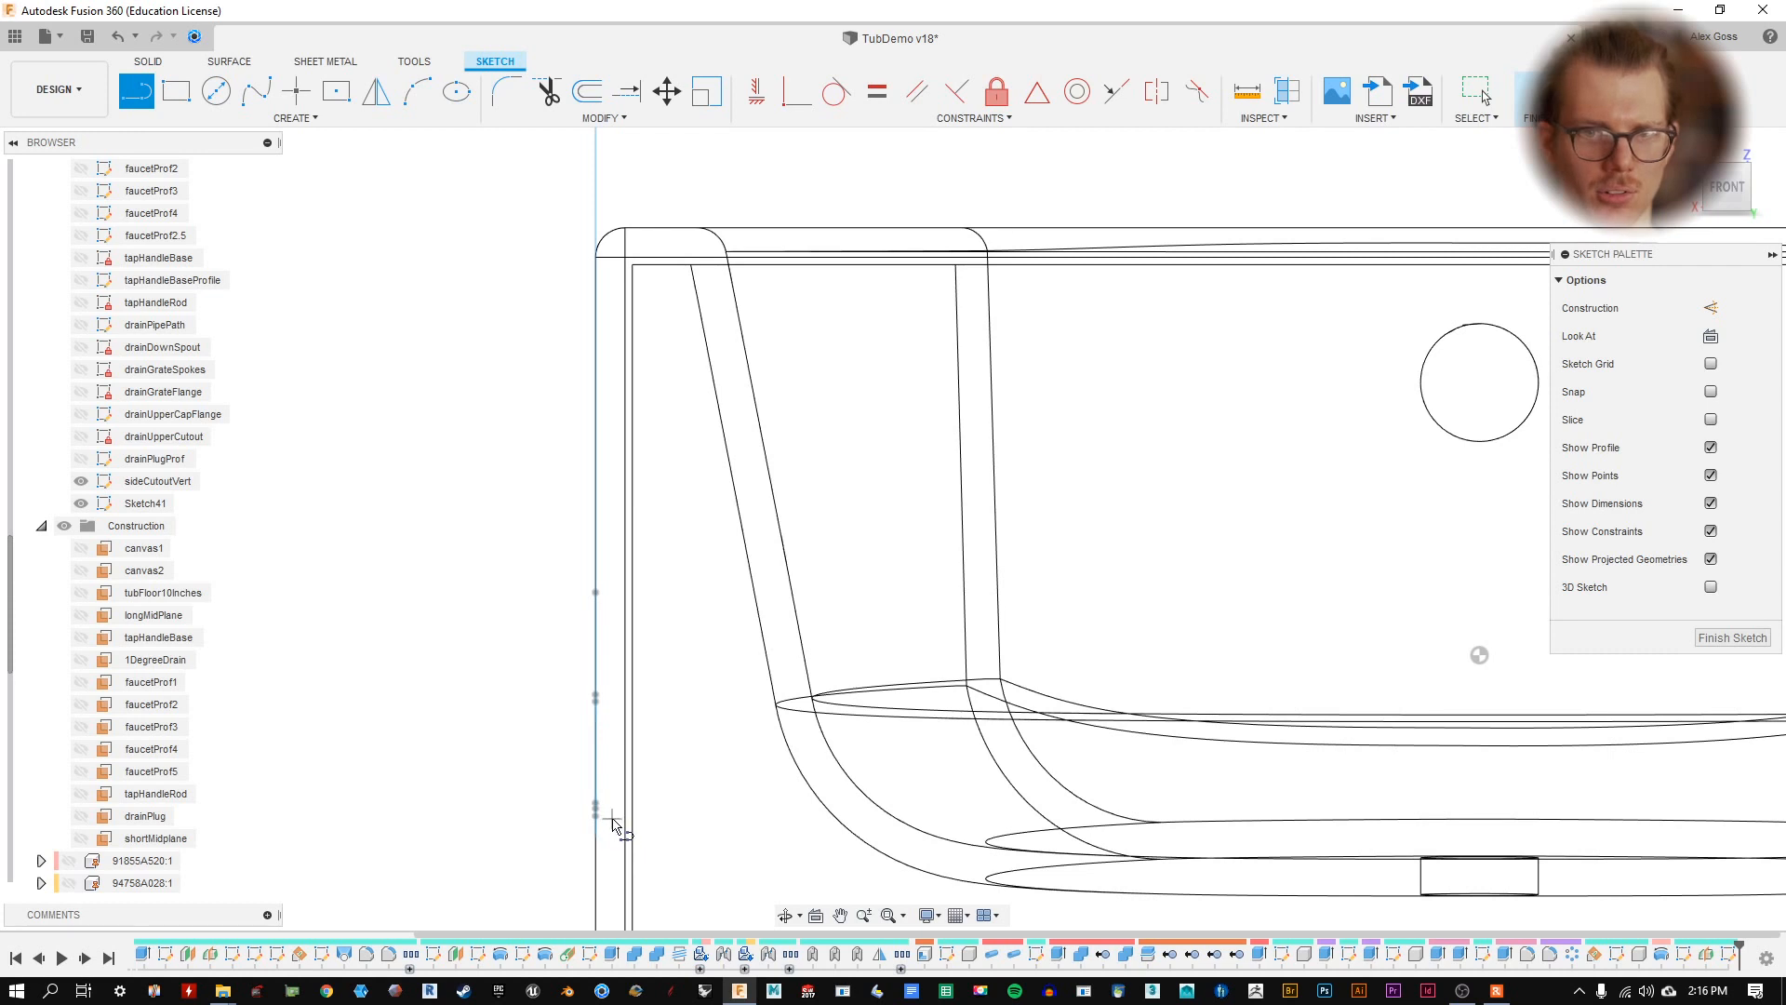
pyautogui.click(613, 822)
pyautogui.scroll(2, 606, 264)
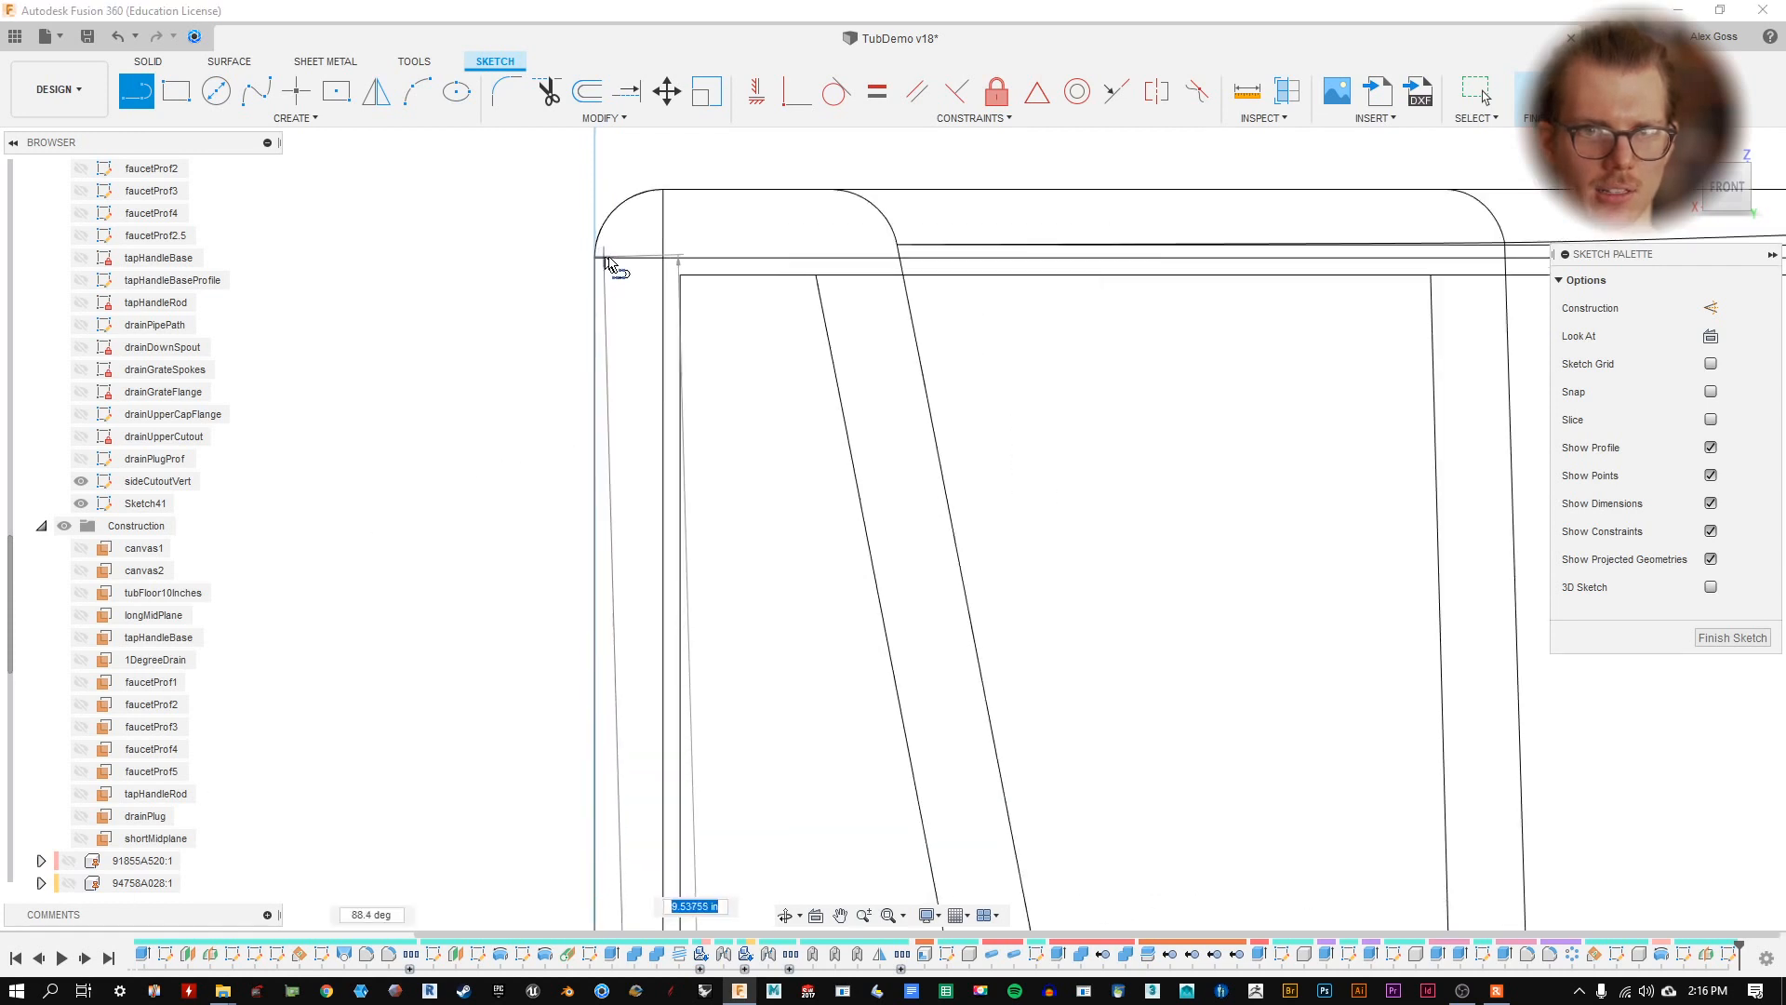
pyautogui.scroll(2, 609, 263)
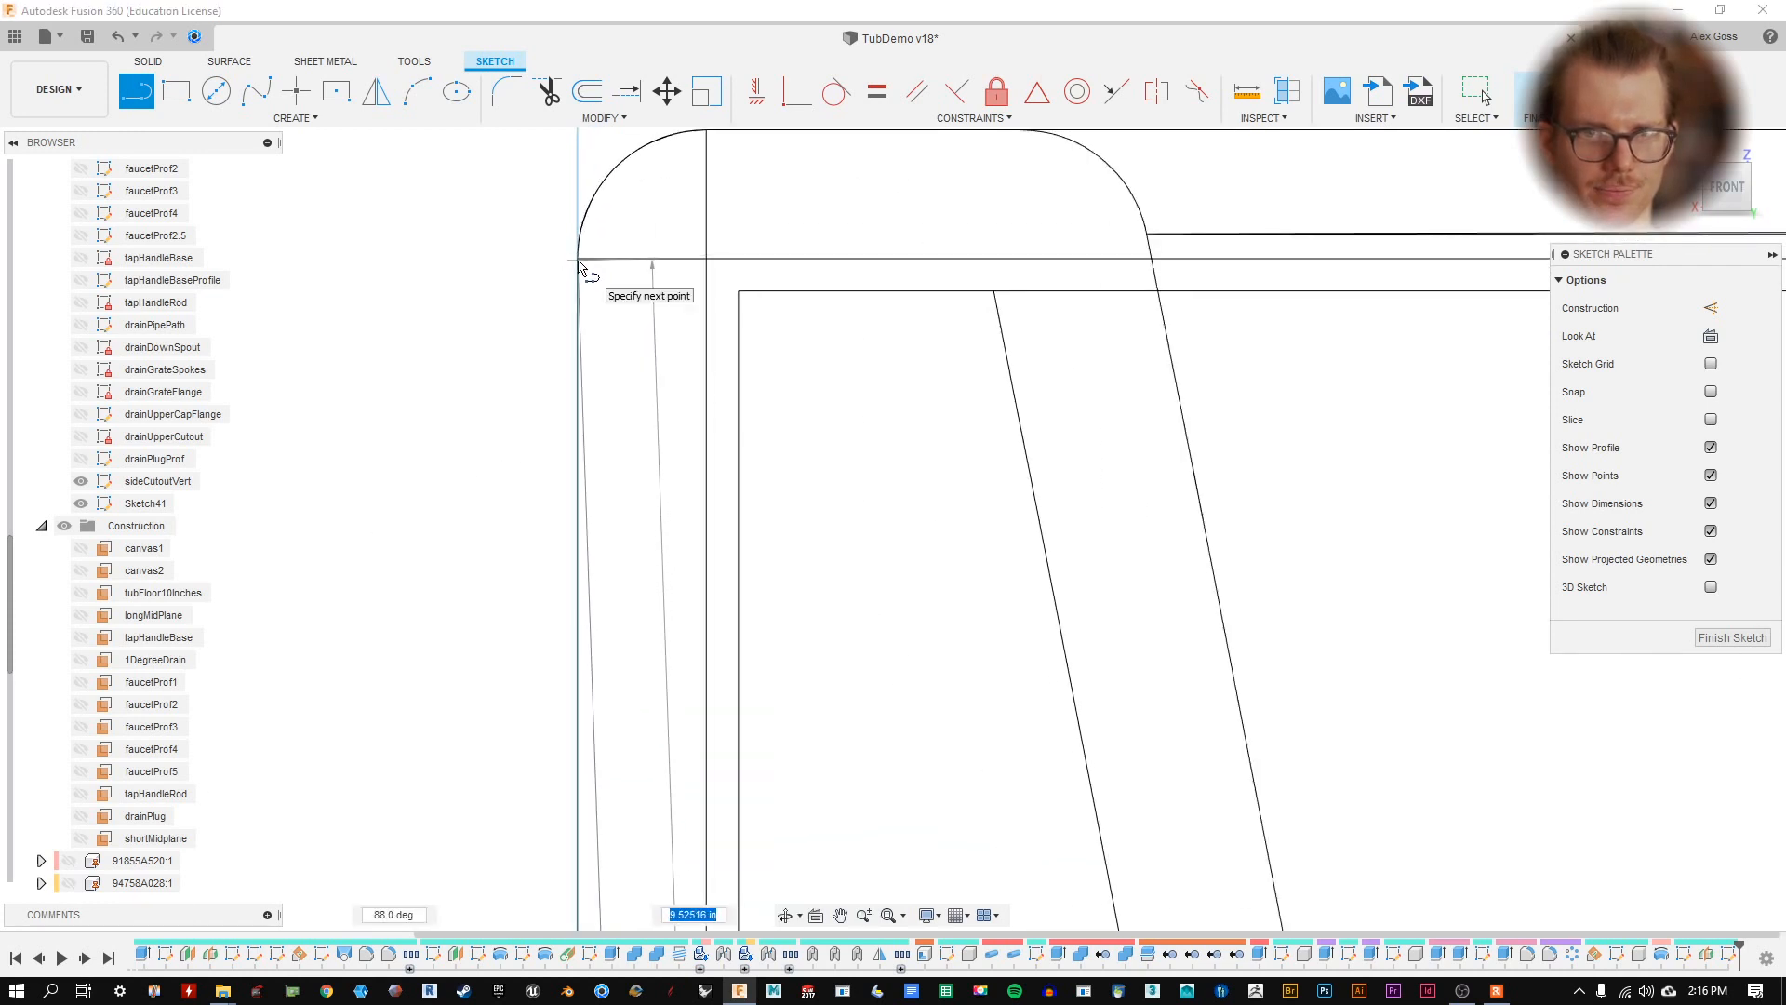
pyautogui.click(487, 196)
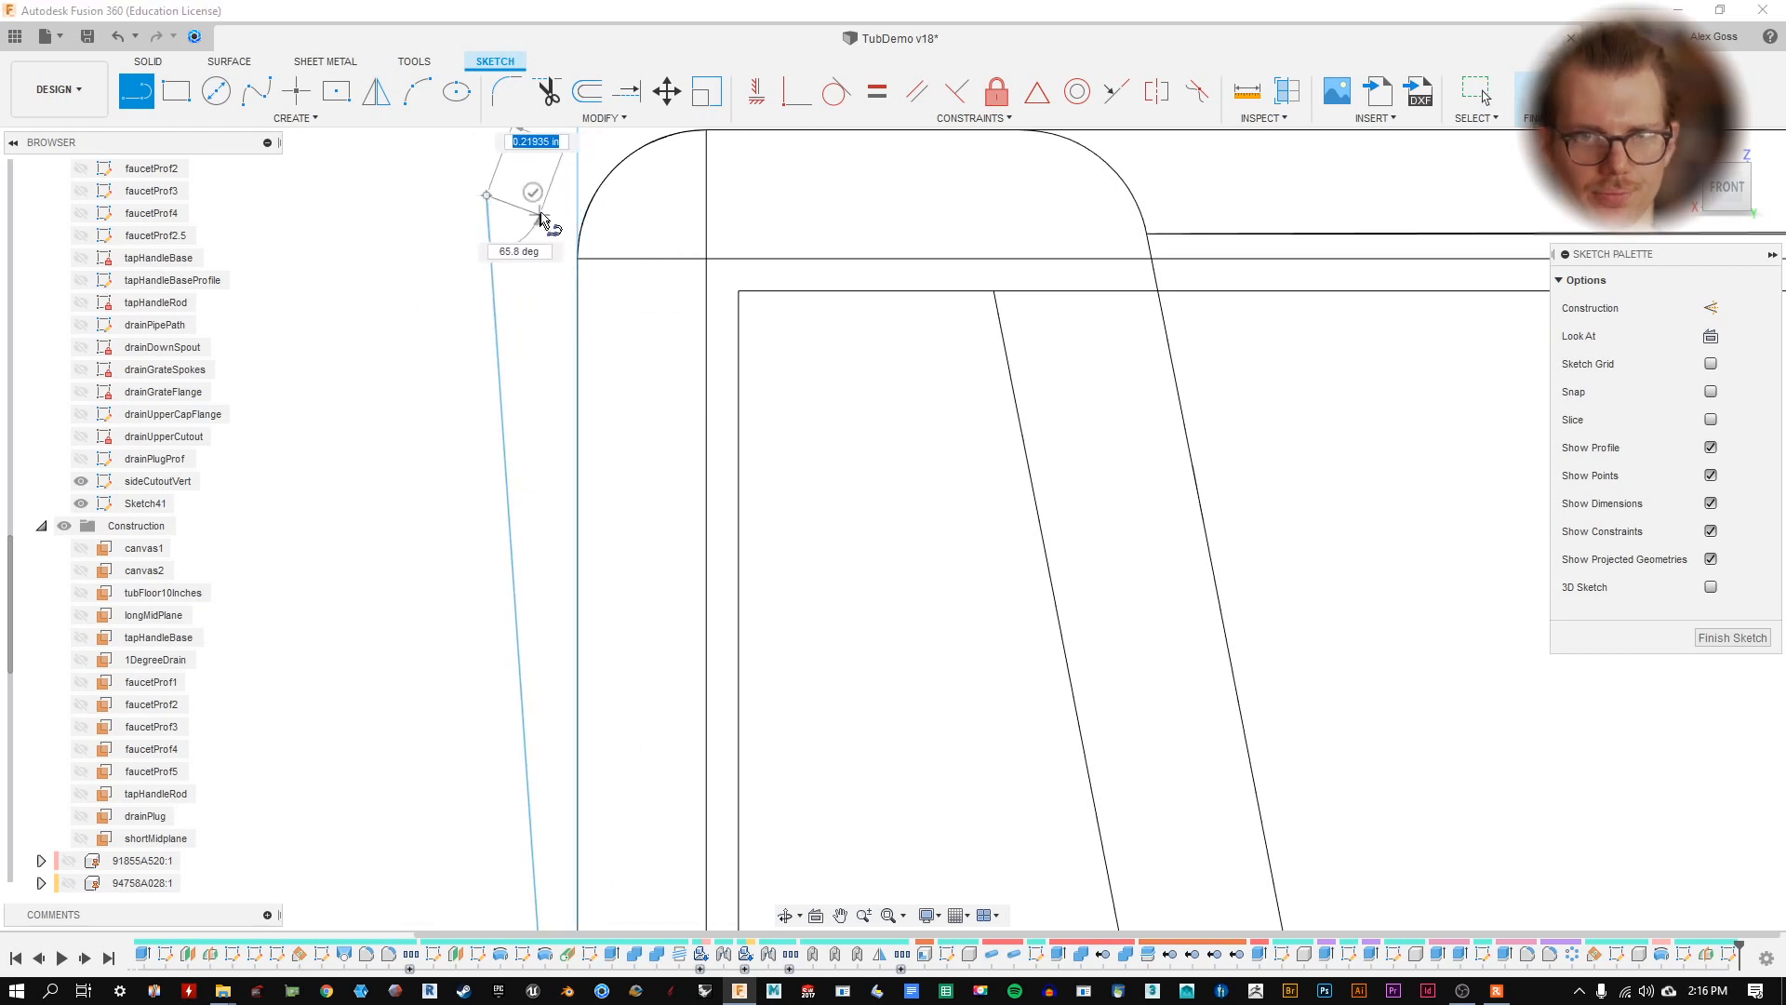
pyautogui.click(531, 191)
pyautogui.scroll(-2, 546, 364)
pyautogui.scroll(-4, 554, 366)
pyautogui.moveTo(787, 645); pyautogui.dragTo(797, 367, button='middle')
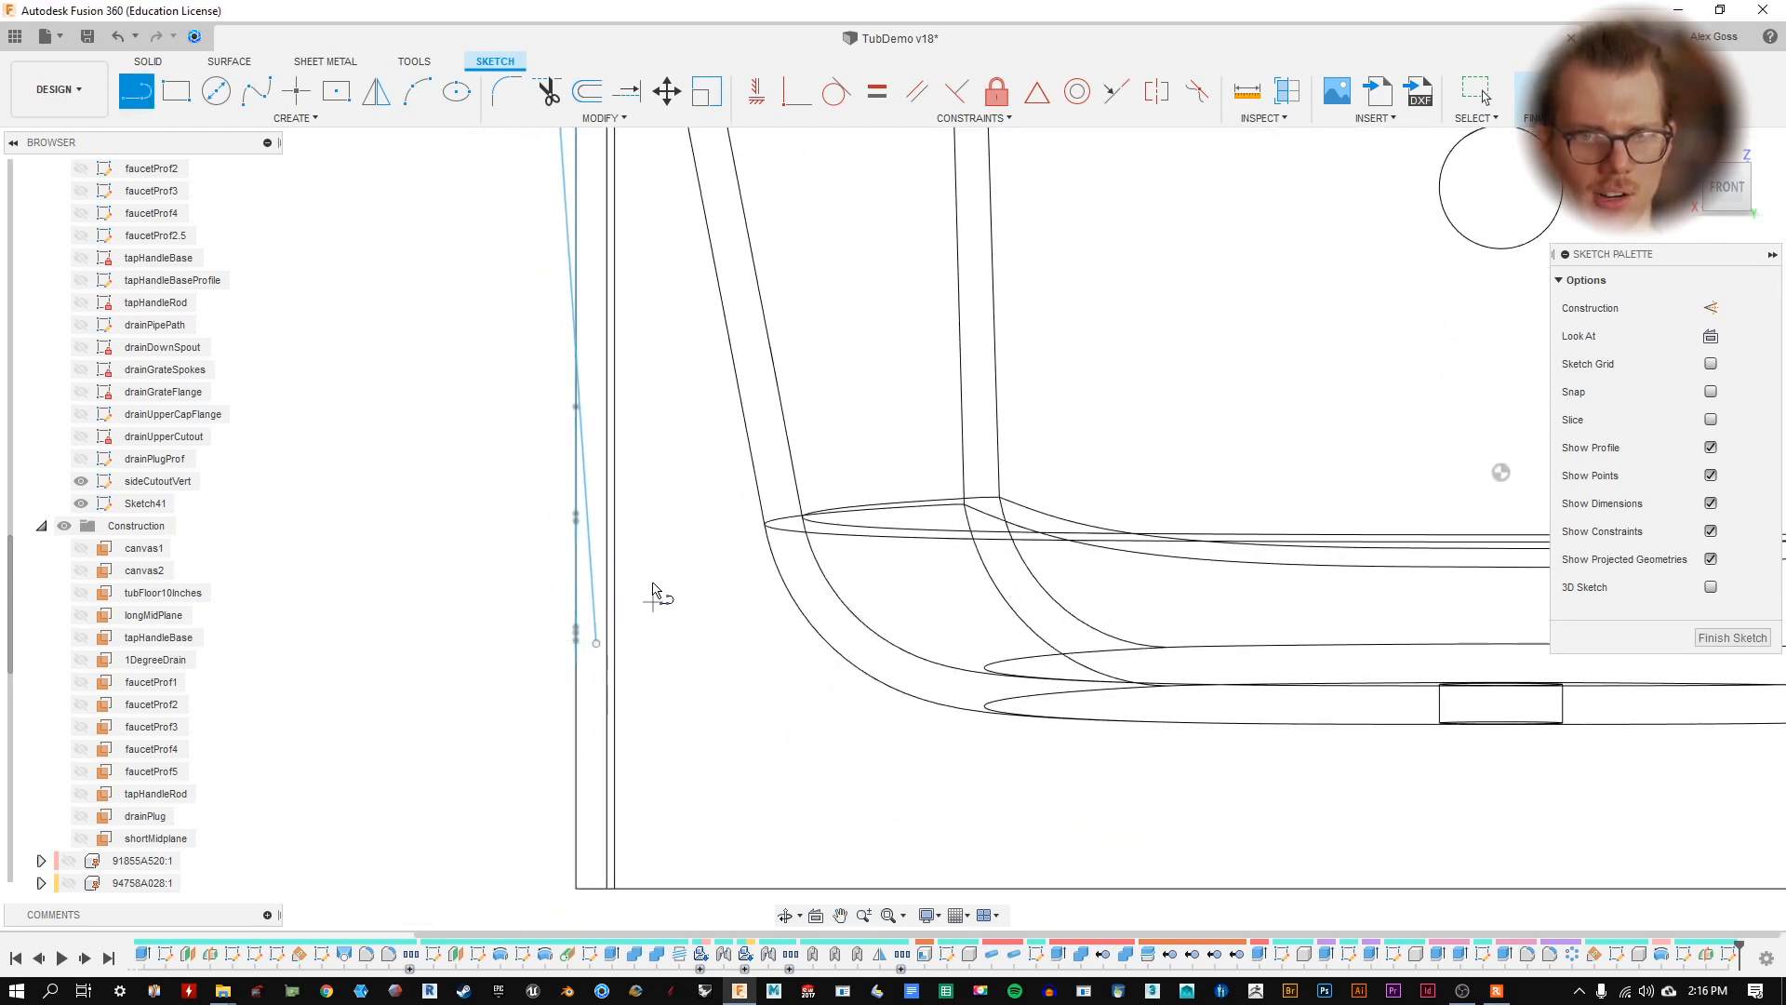
# - Stop drawing and delete the slanted line beside the tub's side wall
pyautogui.press('Escape')
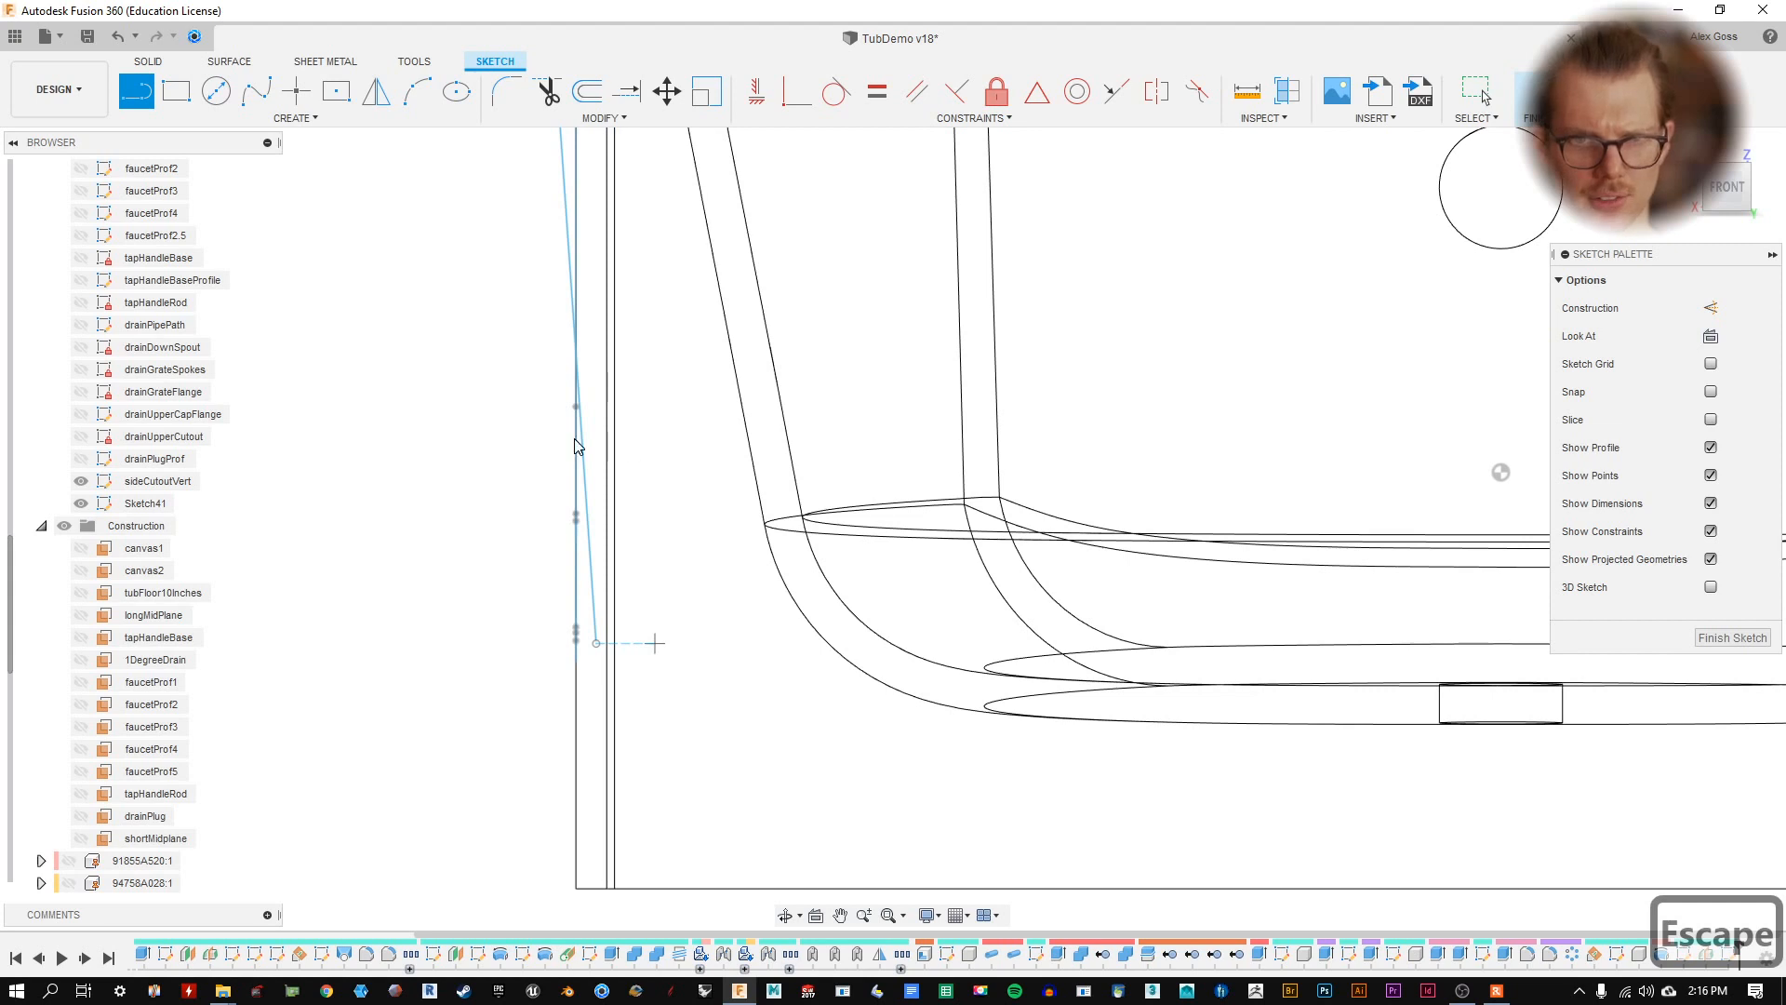
pyautogui.press('Escape')
pyautogui.scroll(-5, 467, 391)
pyautogui.scroll(5, 462, 359)
pyautogui.click(541, 240)
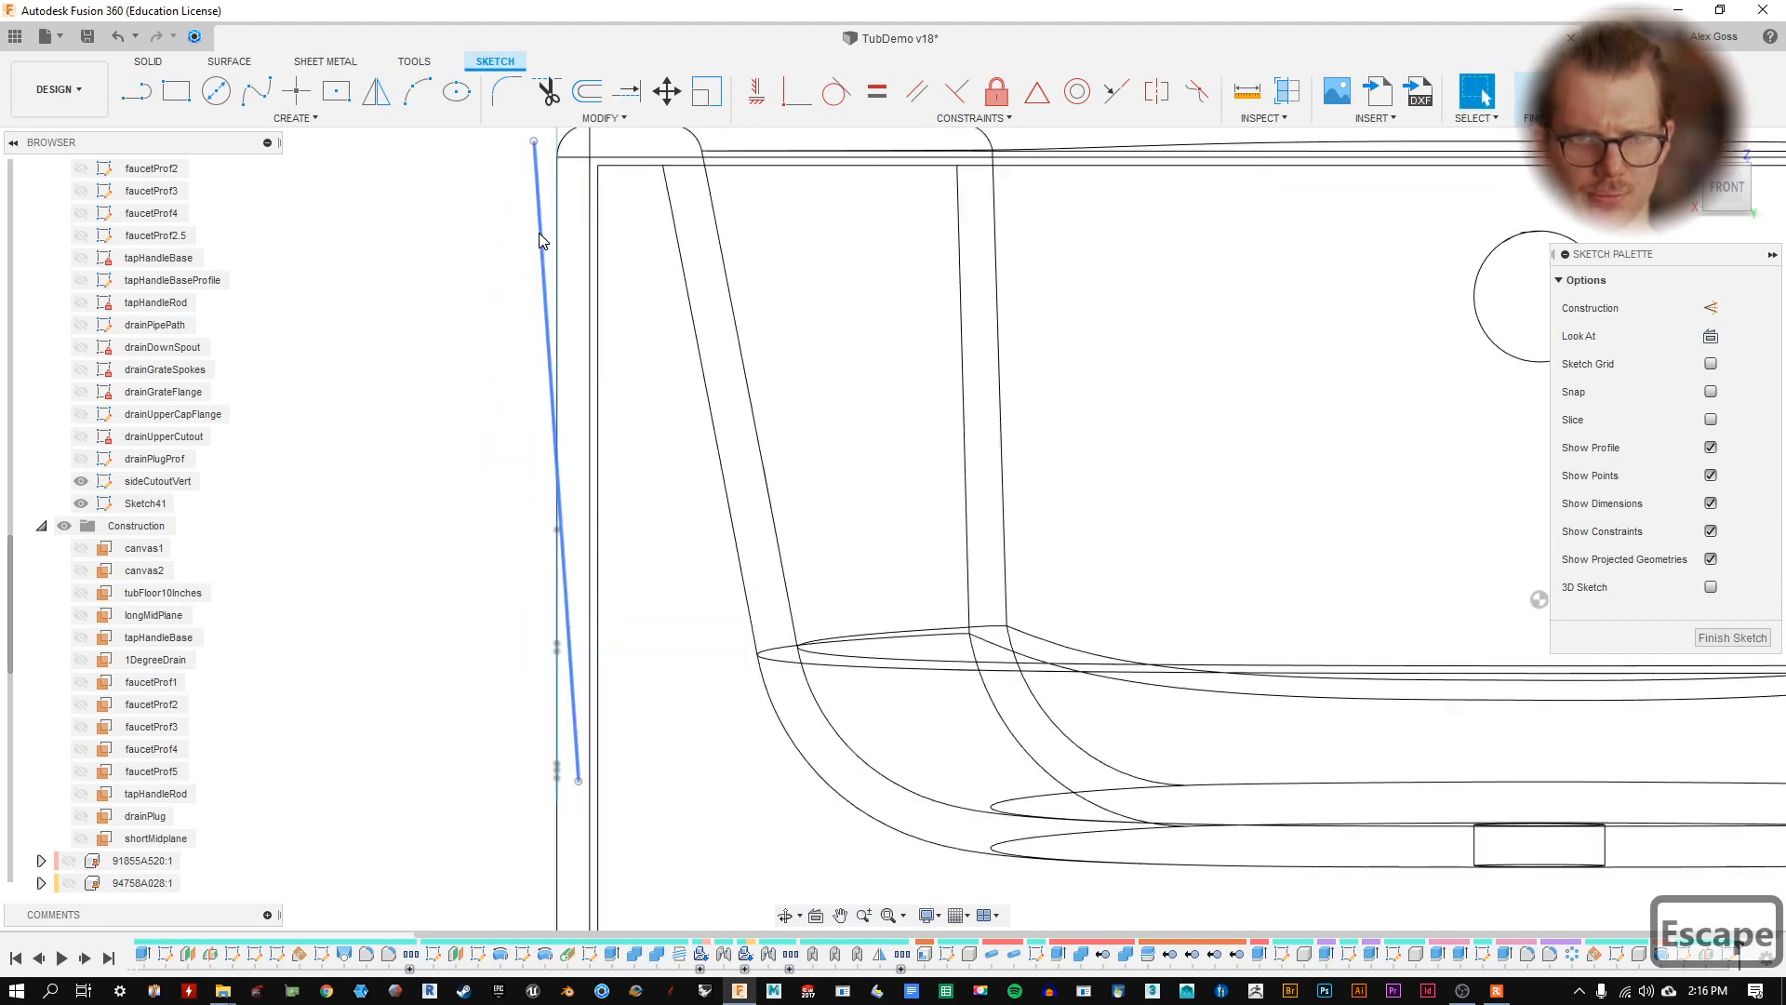
pyautogui.press('Delete')
# - Switch to a shaded visual style and project the inner and outer faces of the tub's side wall into the sketch
pyautogui.moveTo(650, 554); pyautogui.dragTo(615, 270, button='middle')
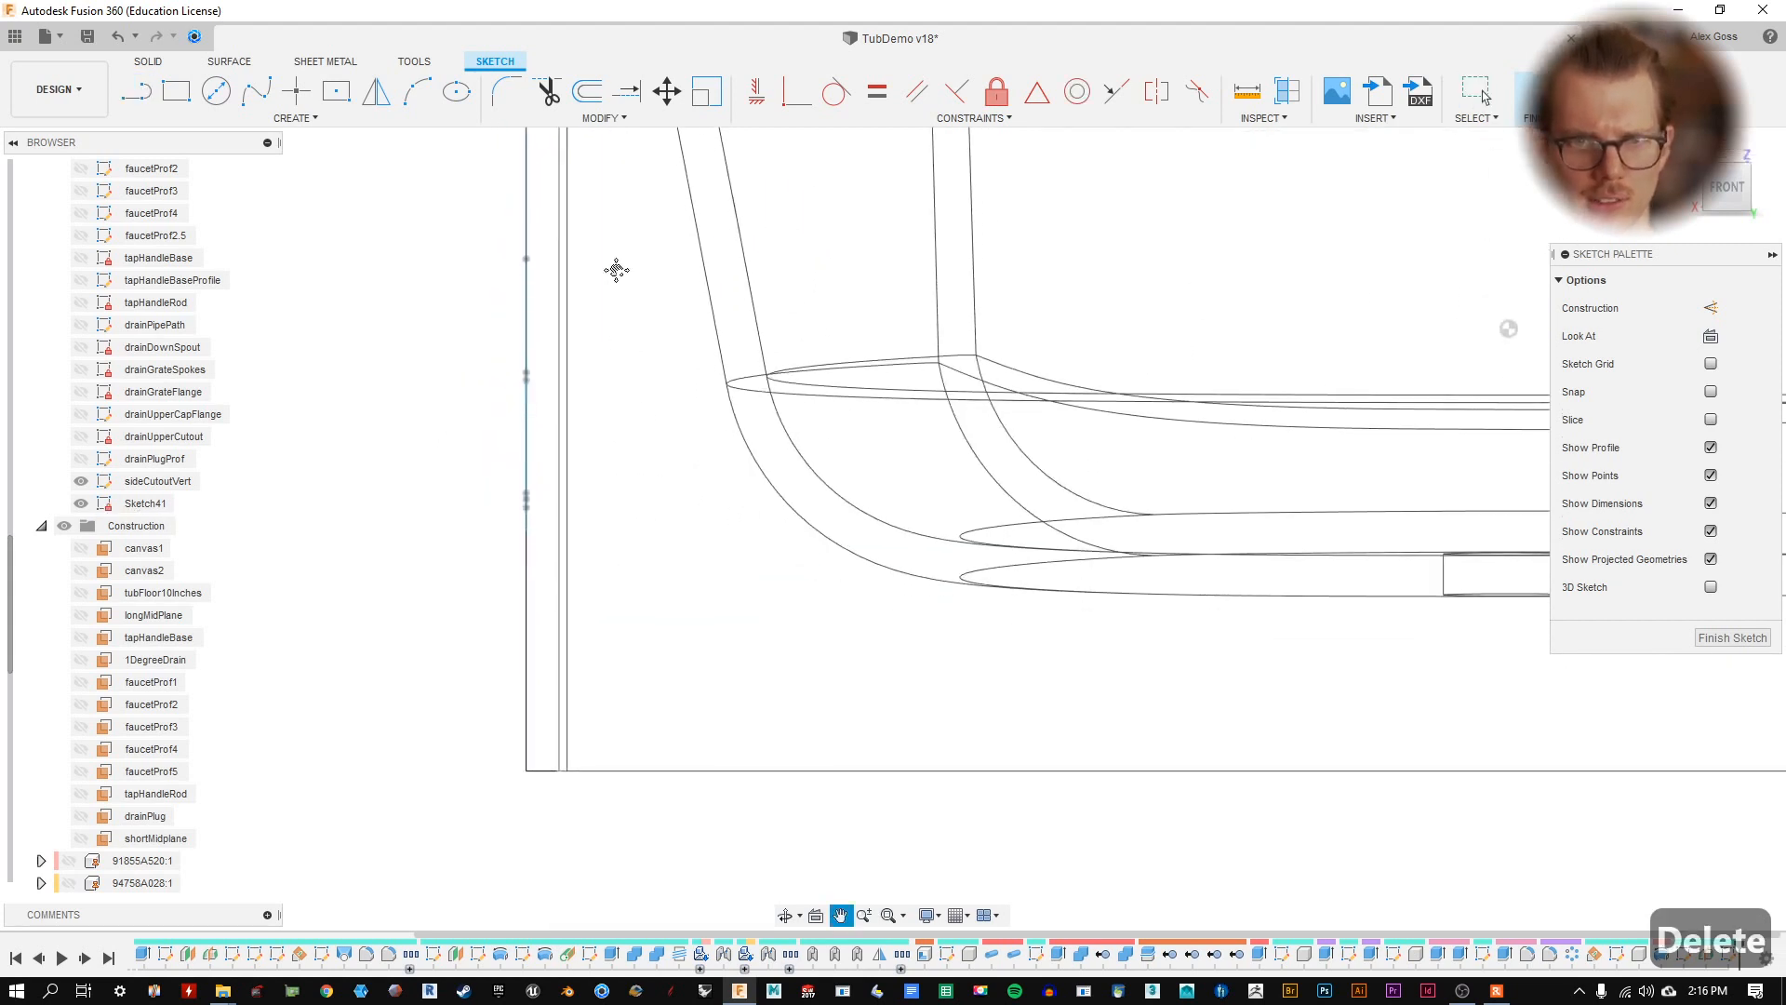
pyautogui.moveTo(605, 709)
pyautogui.keyDown('shift'); pyautogui.mouseDown(button='middle')
pyautogui.moveTo(845, 846)
pyautogui.moveTo(641, 662)
pyautogui.mouseUp(button='middle'); pyautogui.keyUp('shift')
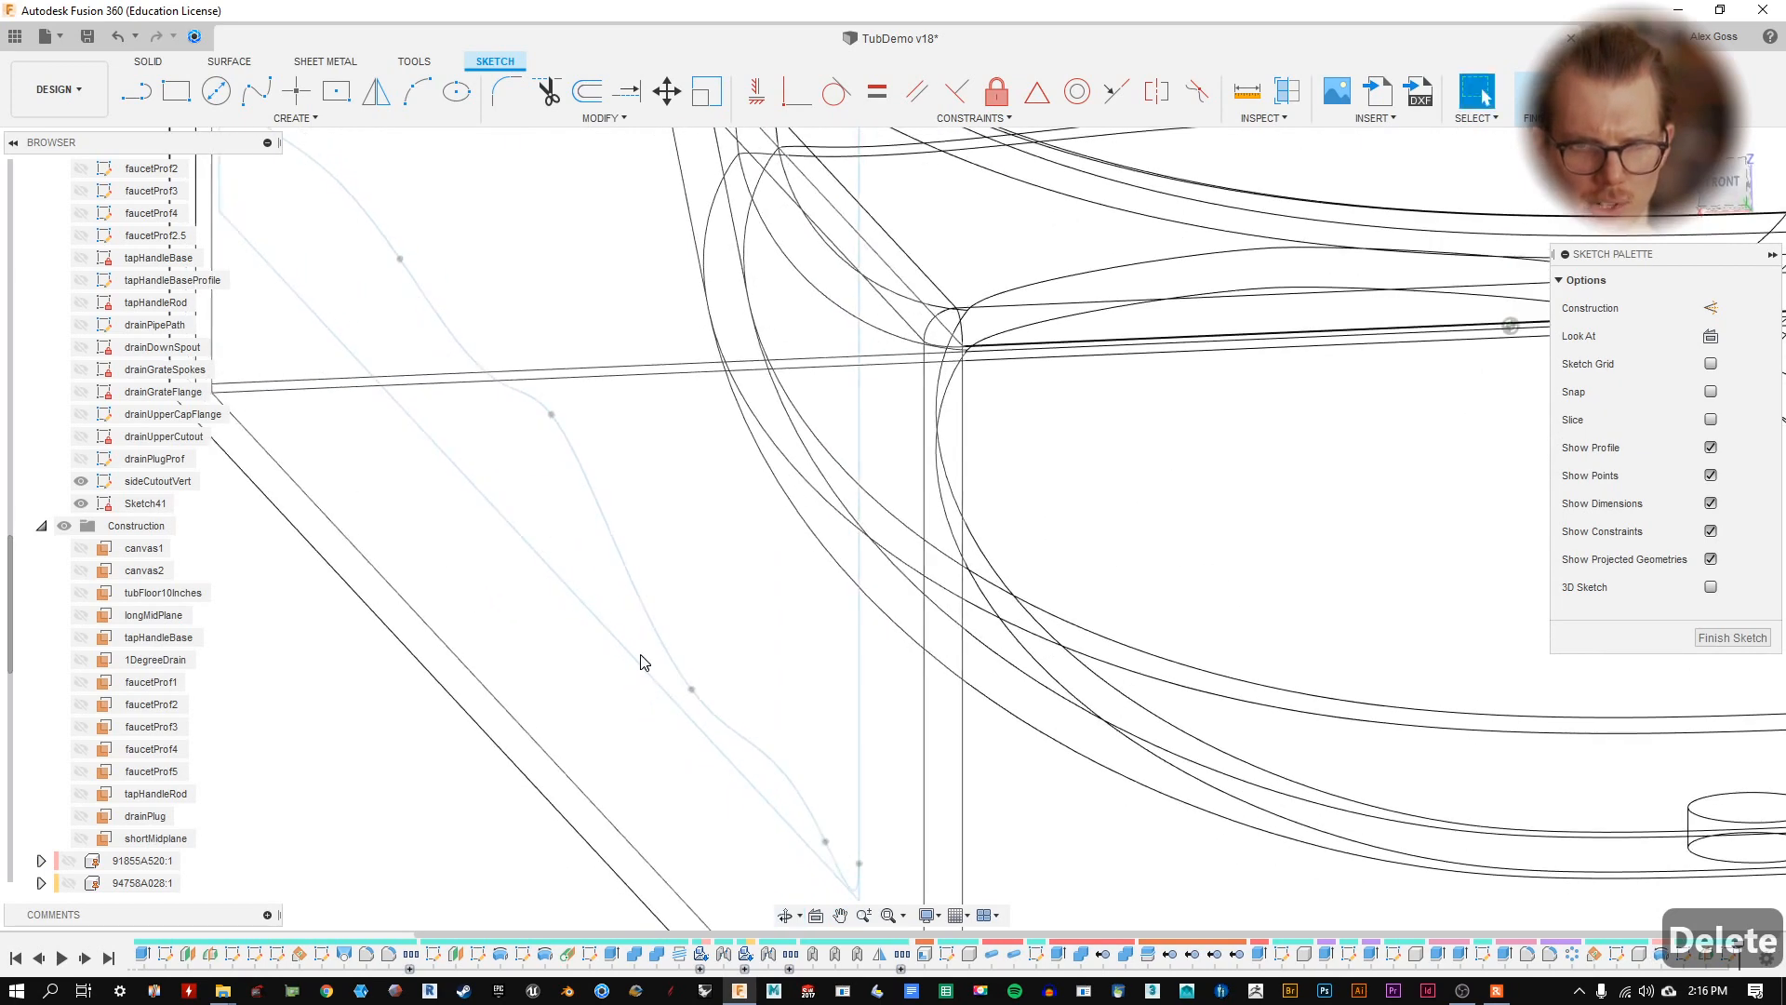
pyautogui.moveTo(366, 750); pyautogui.dragTo(611, 754, button='middle')
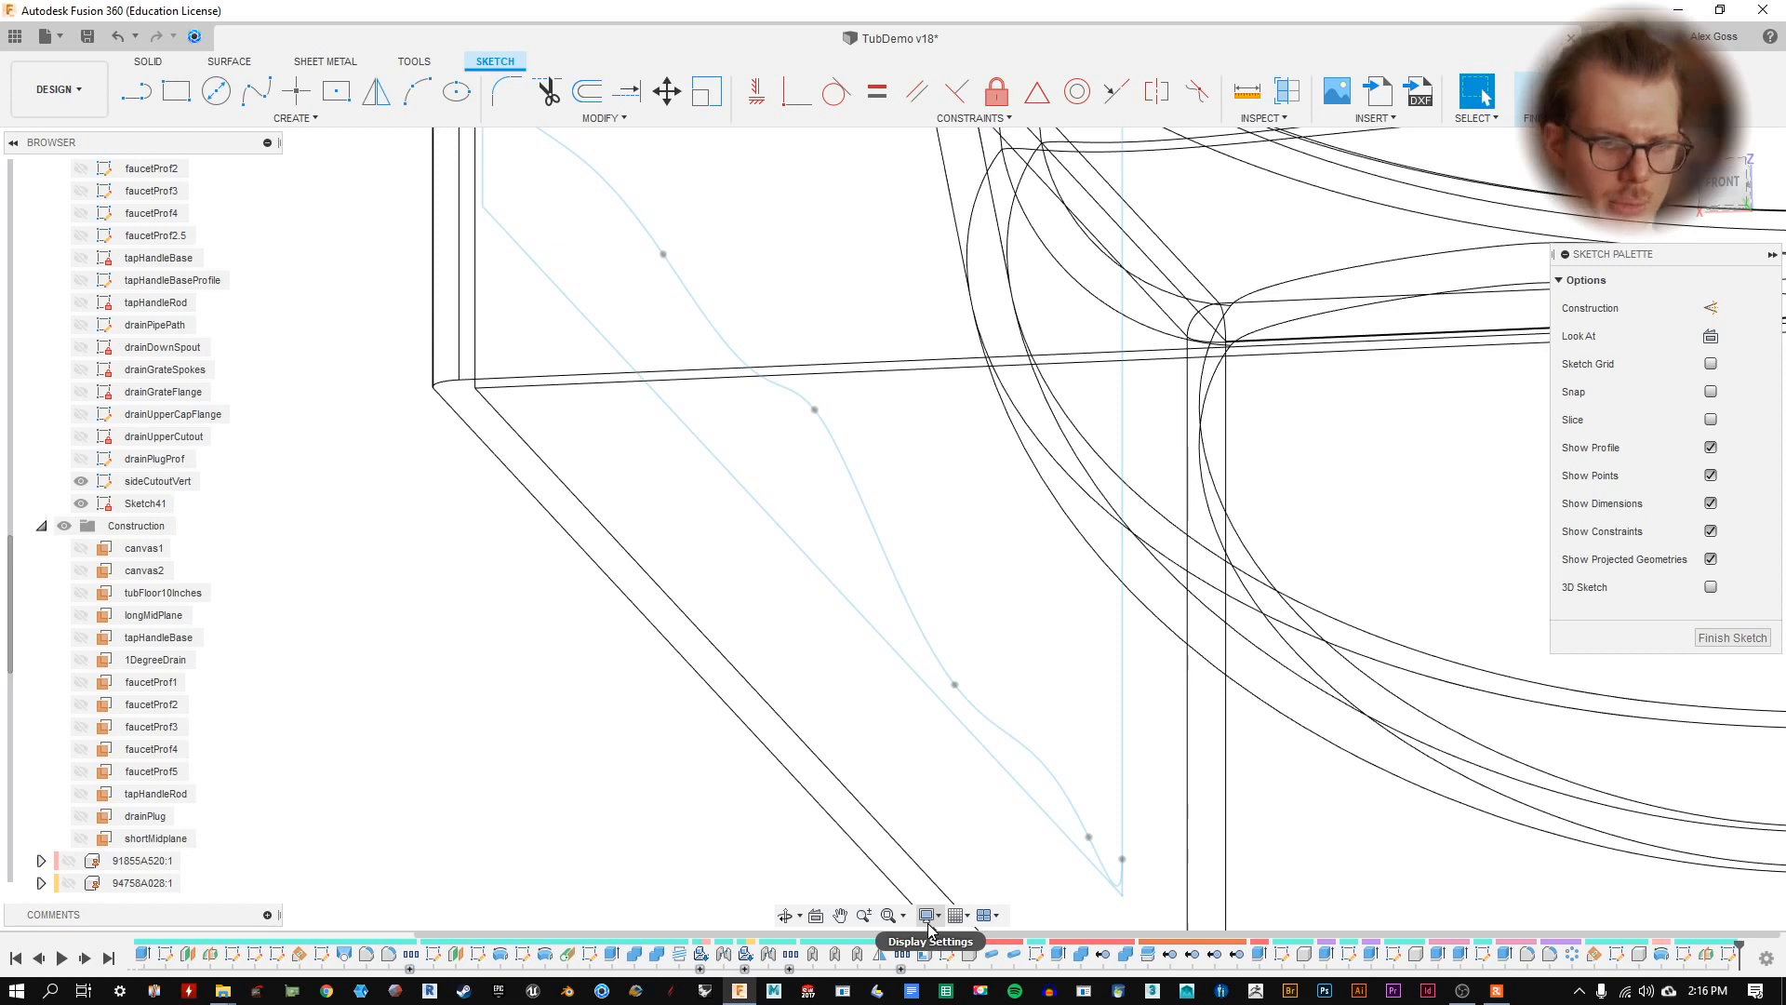
pyautogui.hotkey('ctrl', '6')
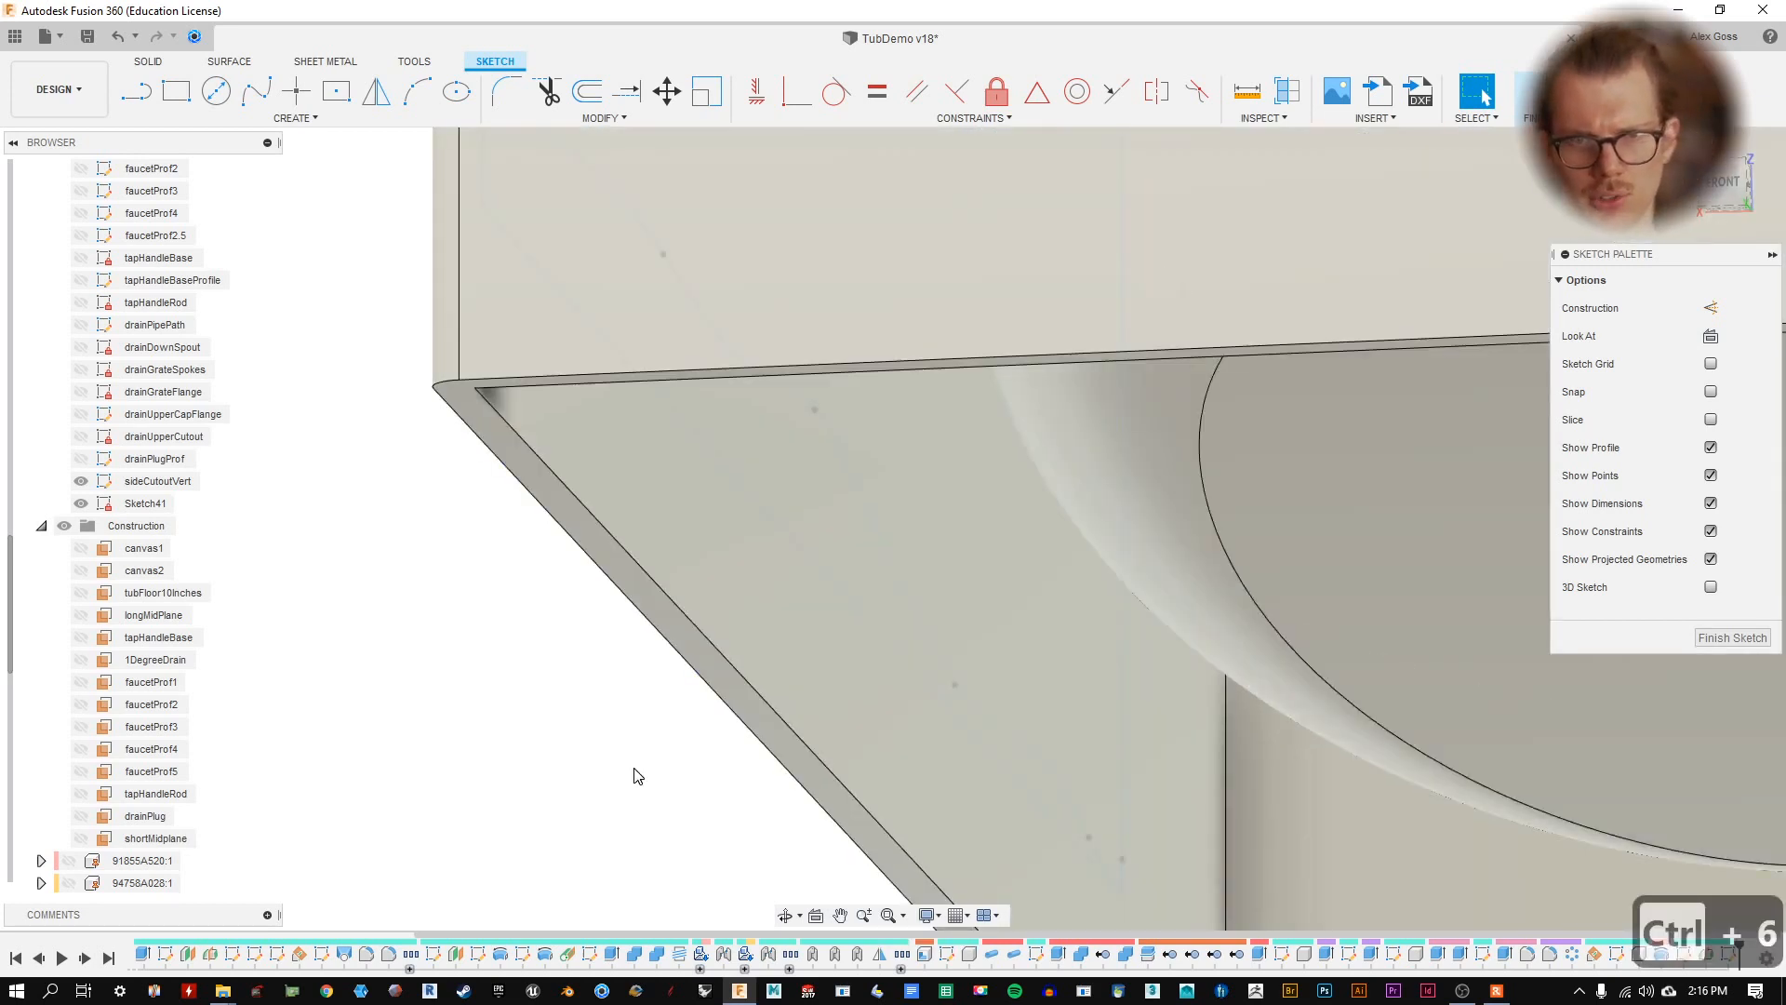
pyautogui.moveTo(637, 776); pyautogui.dragTo(654, 647, button='middle')
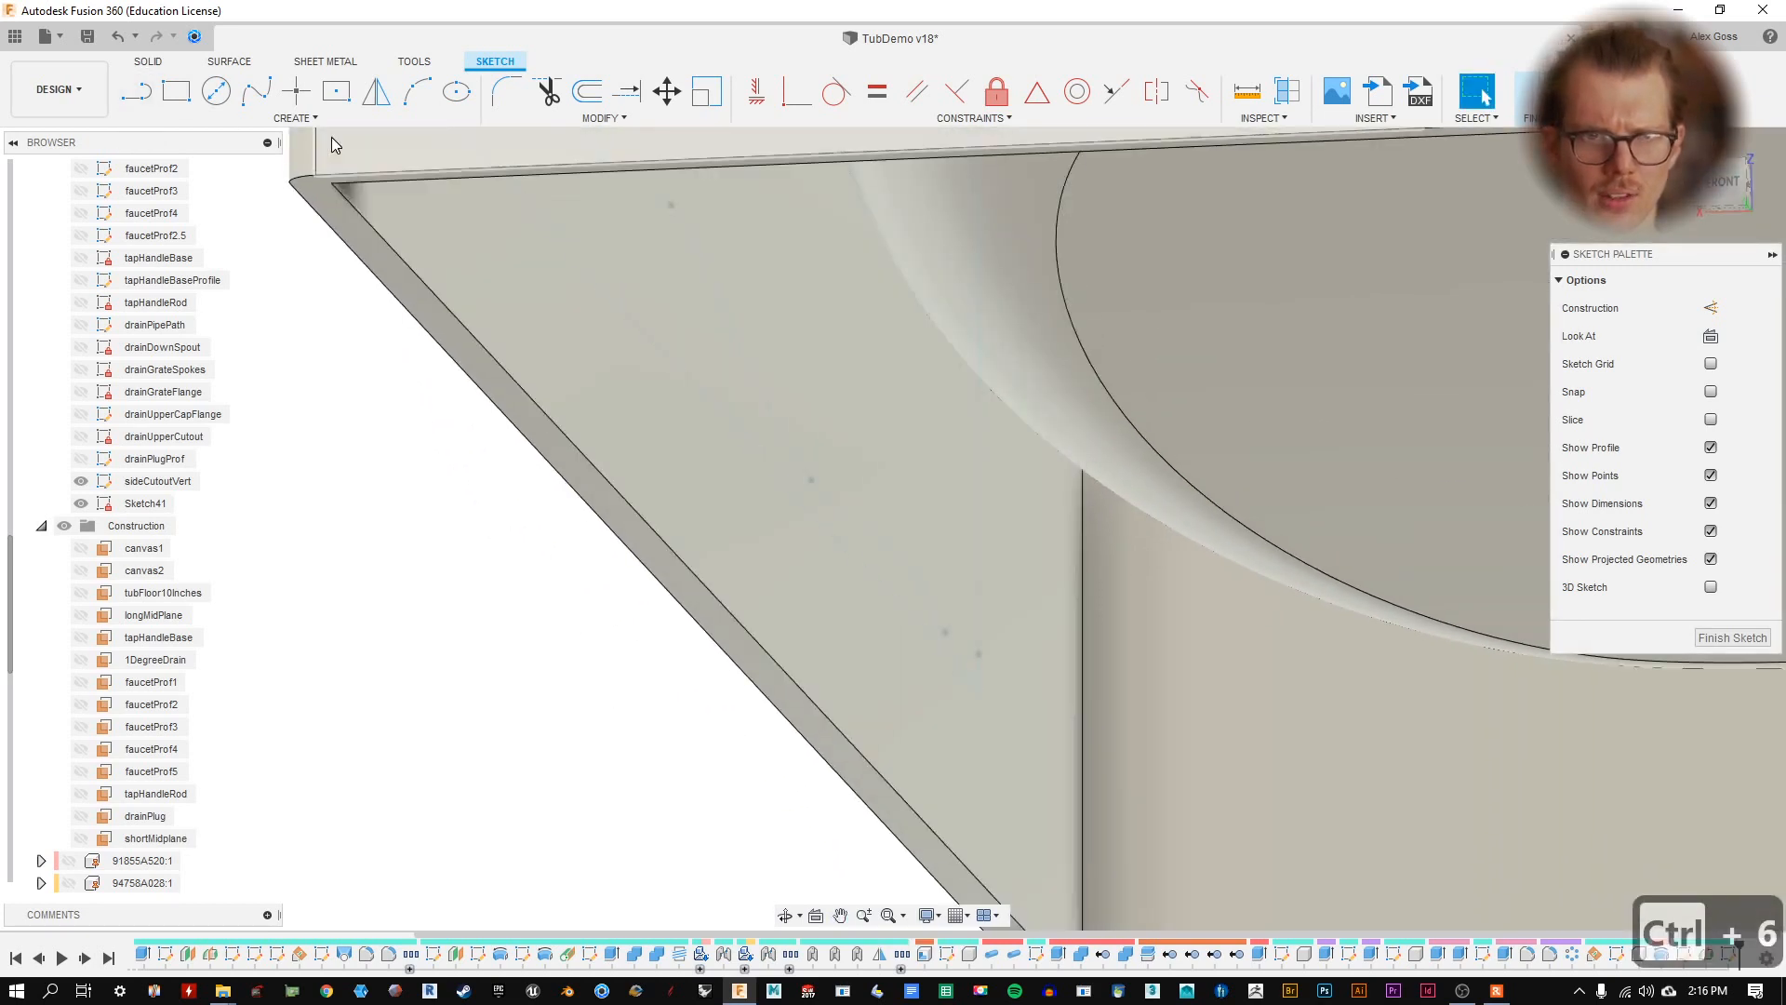
pyautogui.press('p')
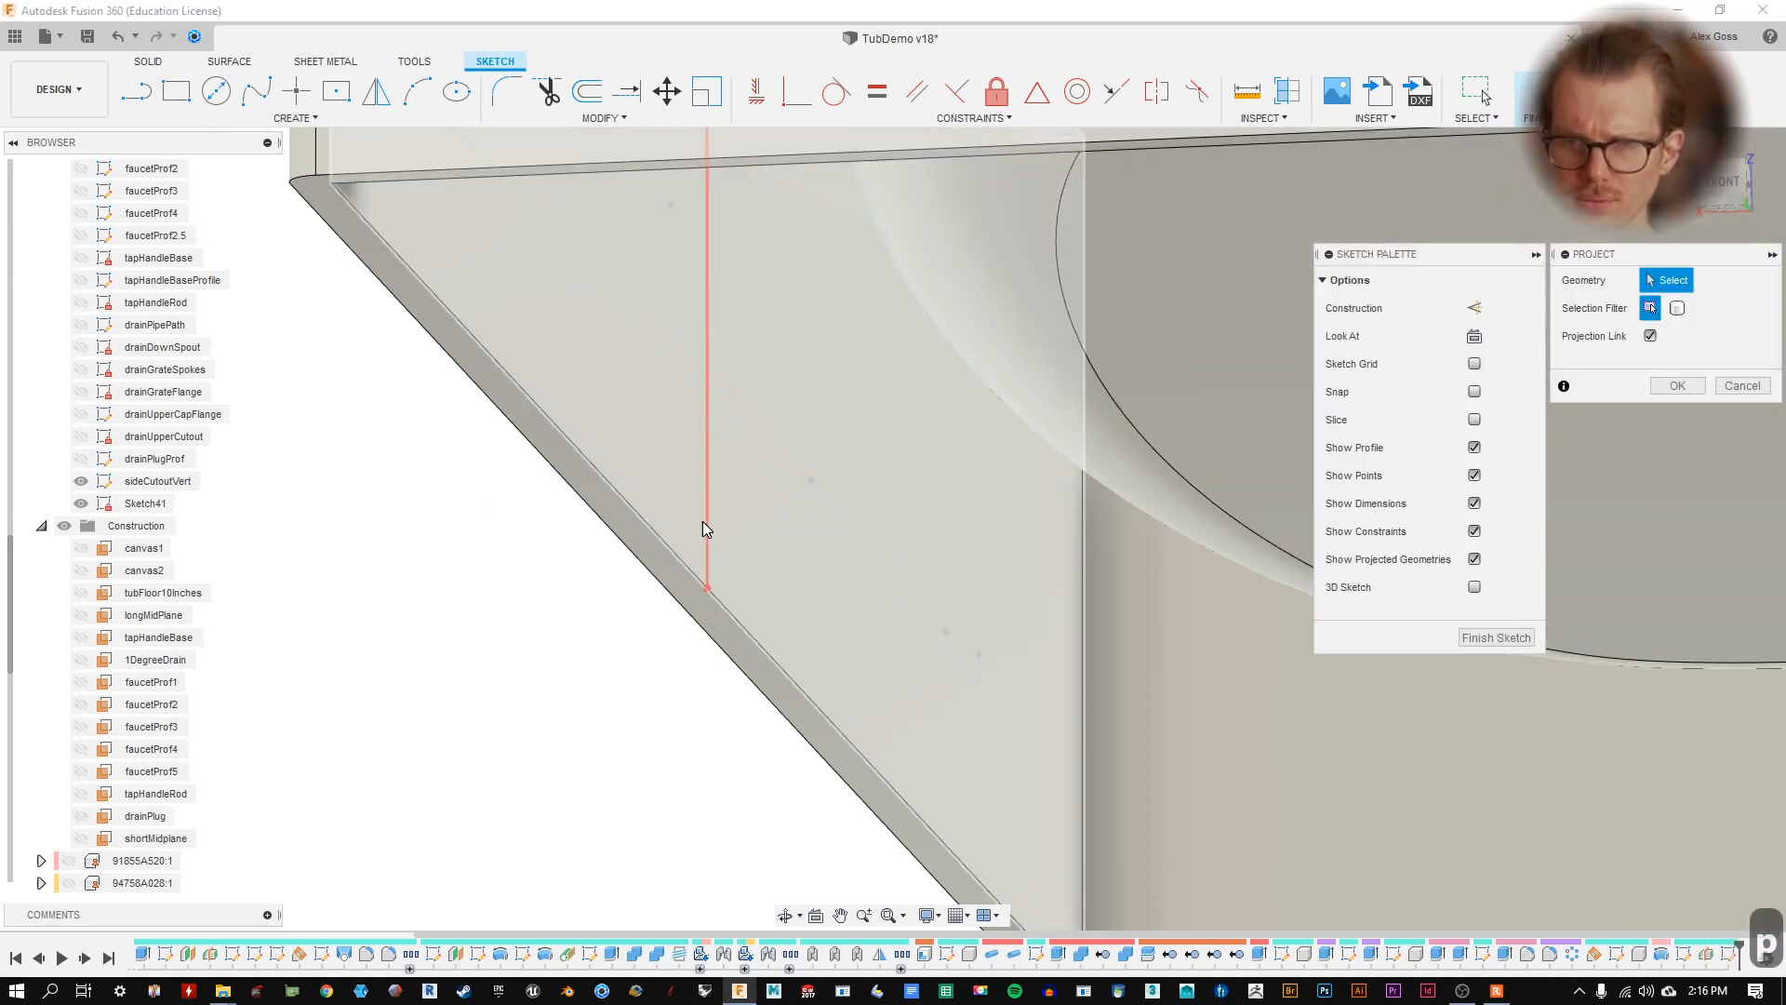
pyautogui.click(707, 562)
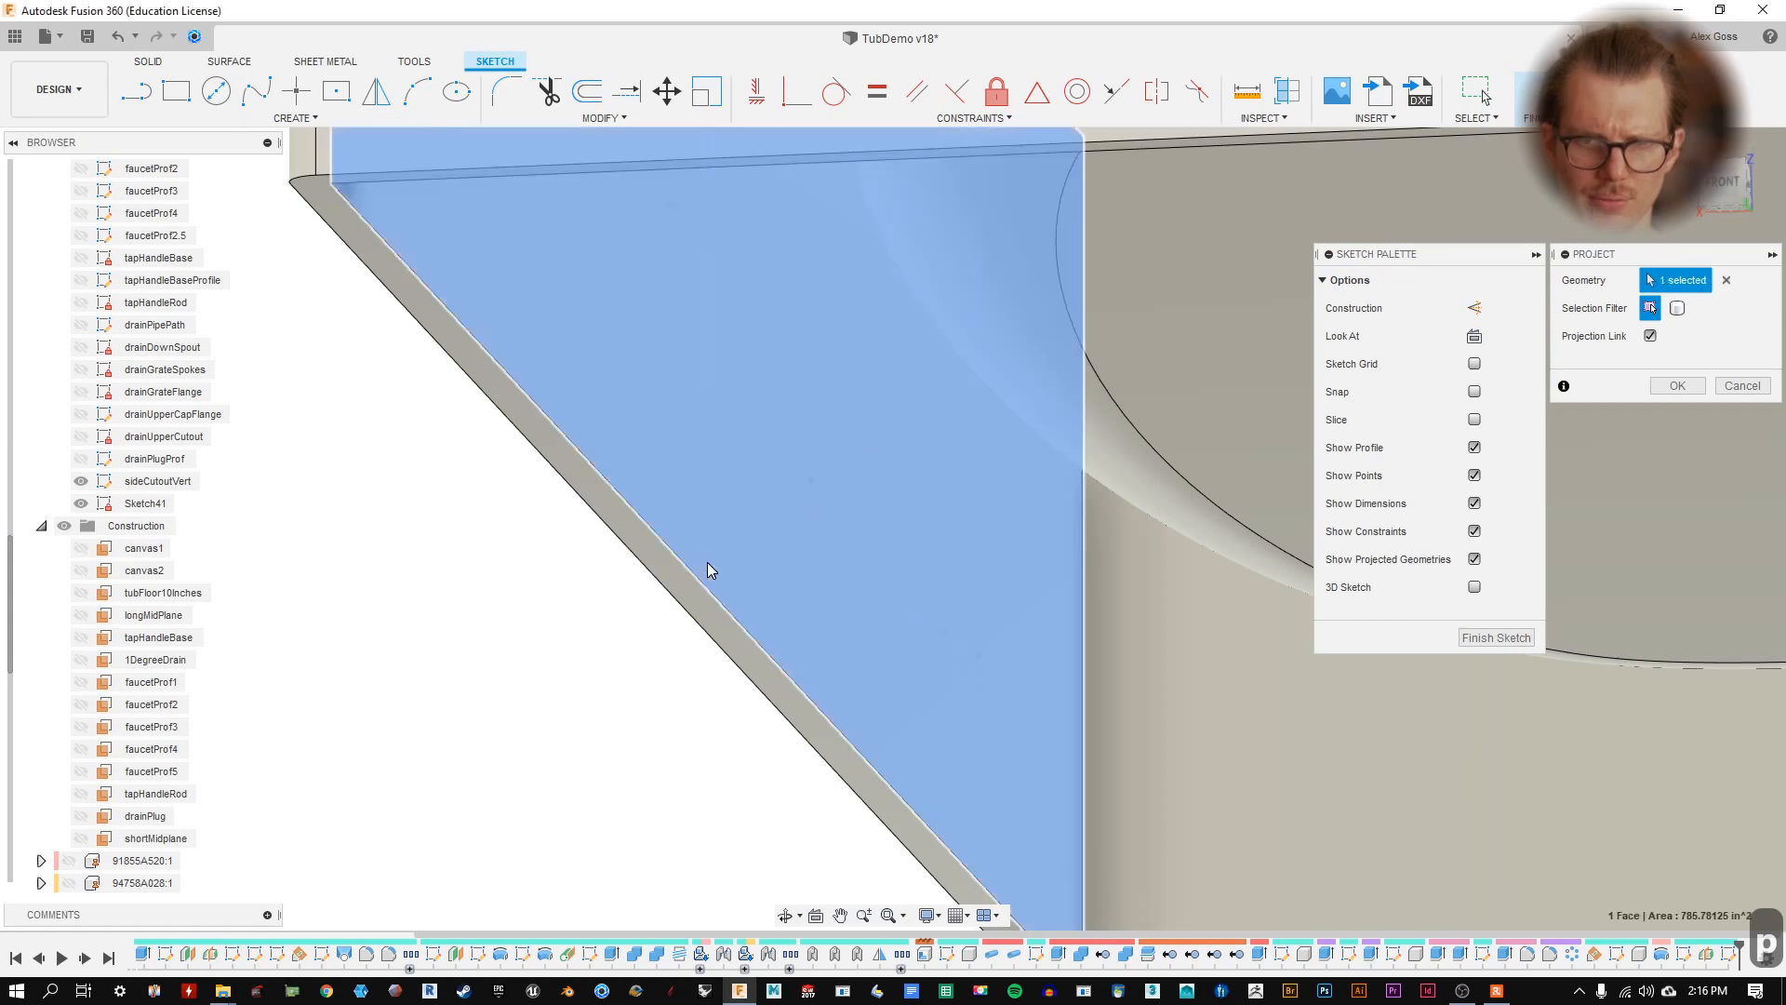
pyautogui.moveTo(707, 562)
pyautogui.keyDown('shift'); pyautogui.mouseDown(button='middle')
pyautogui.moveTo(561, 447)
pyautogui.moveTo(538, 474)
pyautogui.moveTo(722, 511)
pyautogui.moveTo(693, 502)
pyautogui.mouseUp(button='middle'); pyautogui.keyUp('shift')
pyautogui.click(1677, 385)
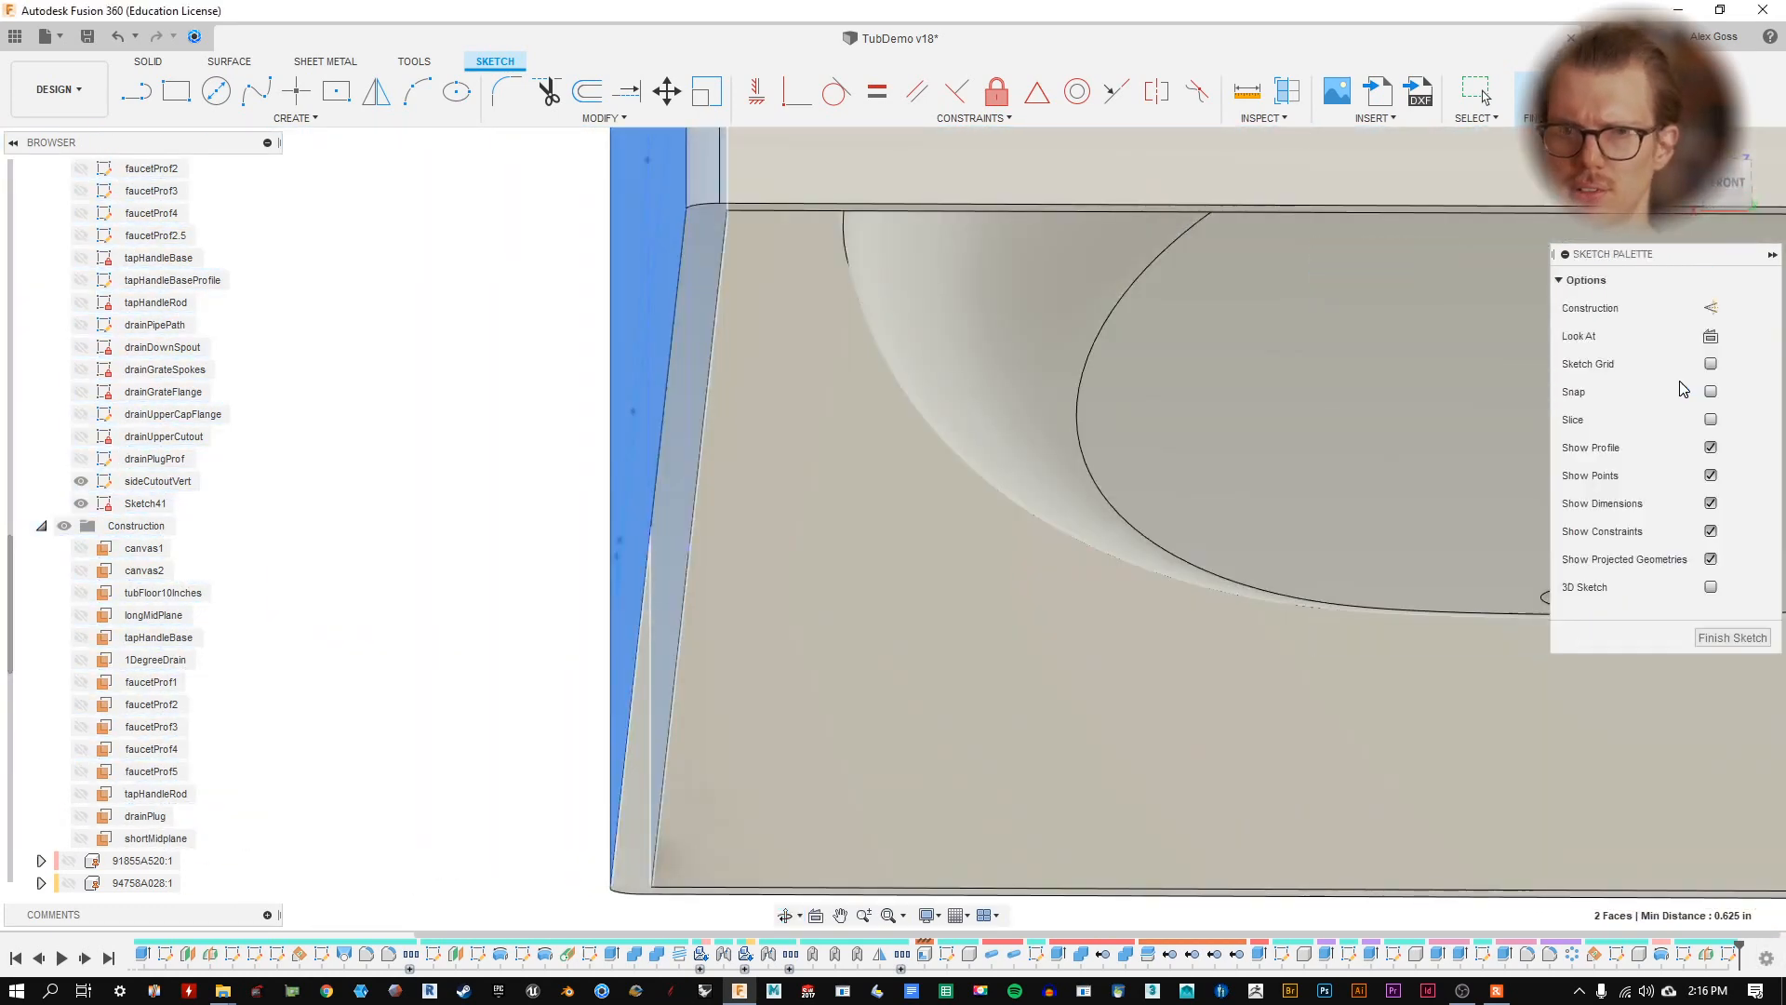
pyautogui.scroll(-5, 847, 521)
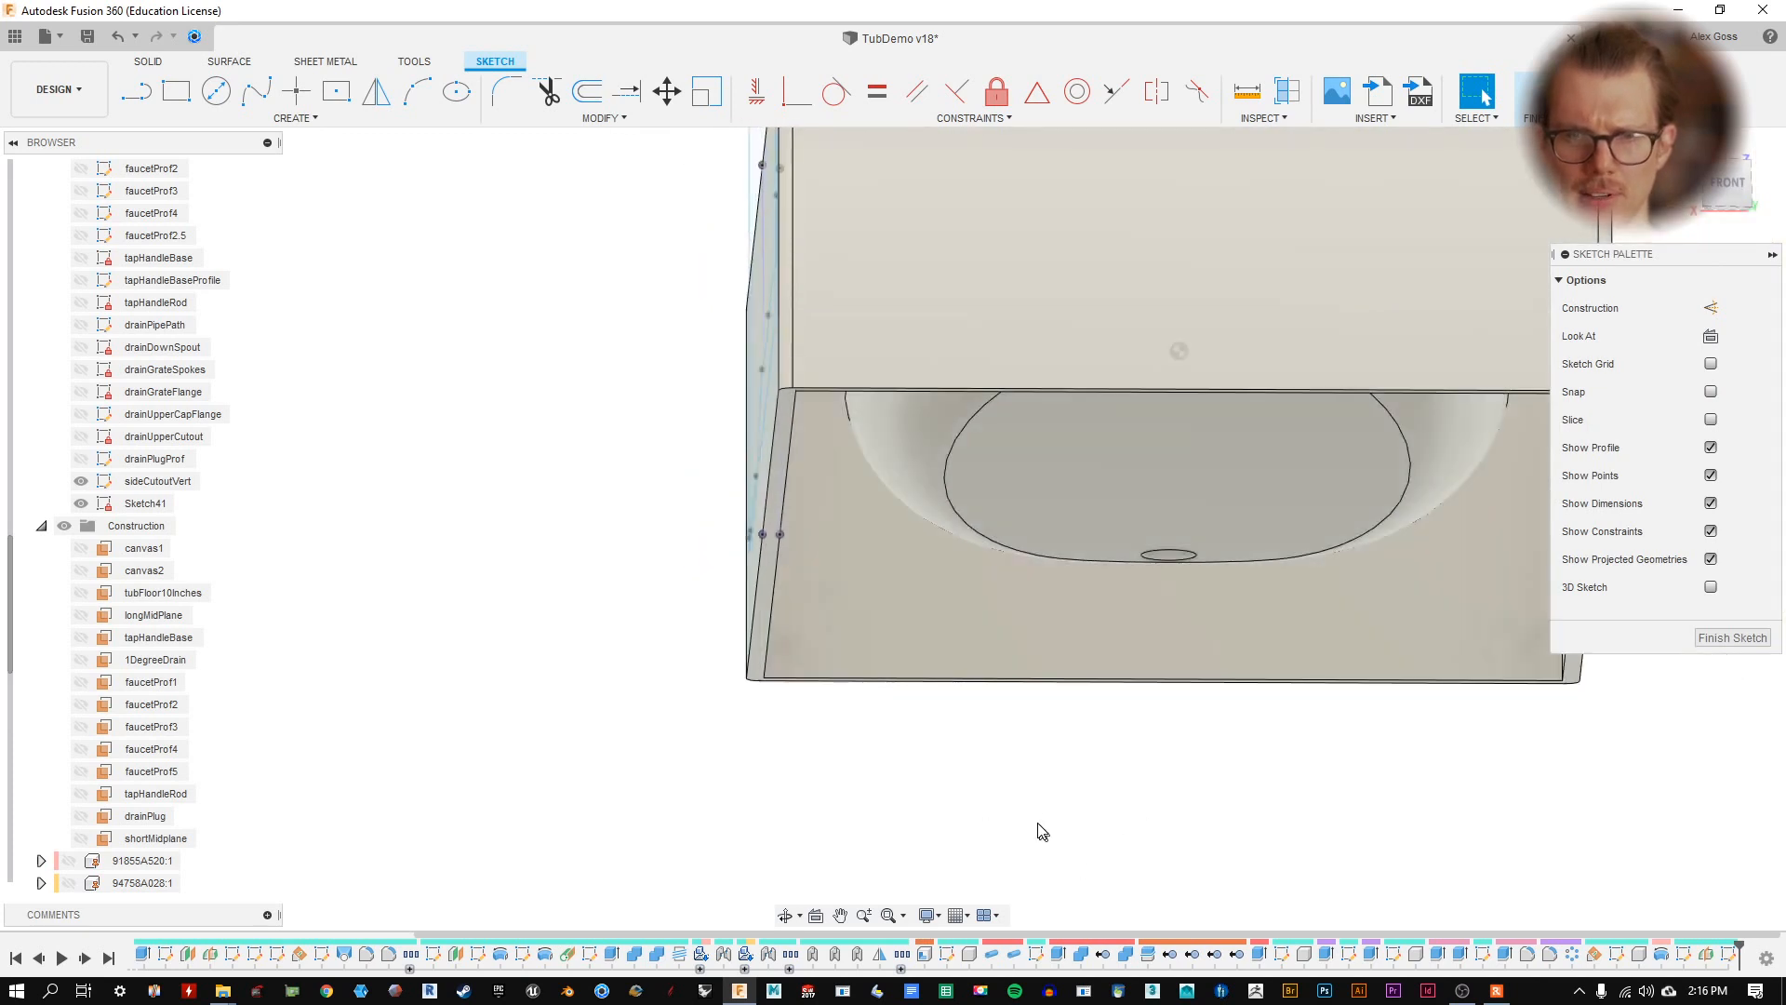
# - Return to Wireframe and sketch a short horizontal line joining the lower endpoints of the two projected wall lines
pyautogui.hotkey('ctrl', '7')
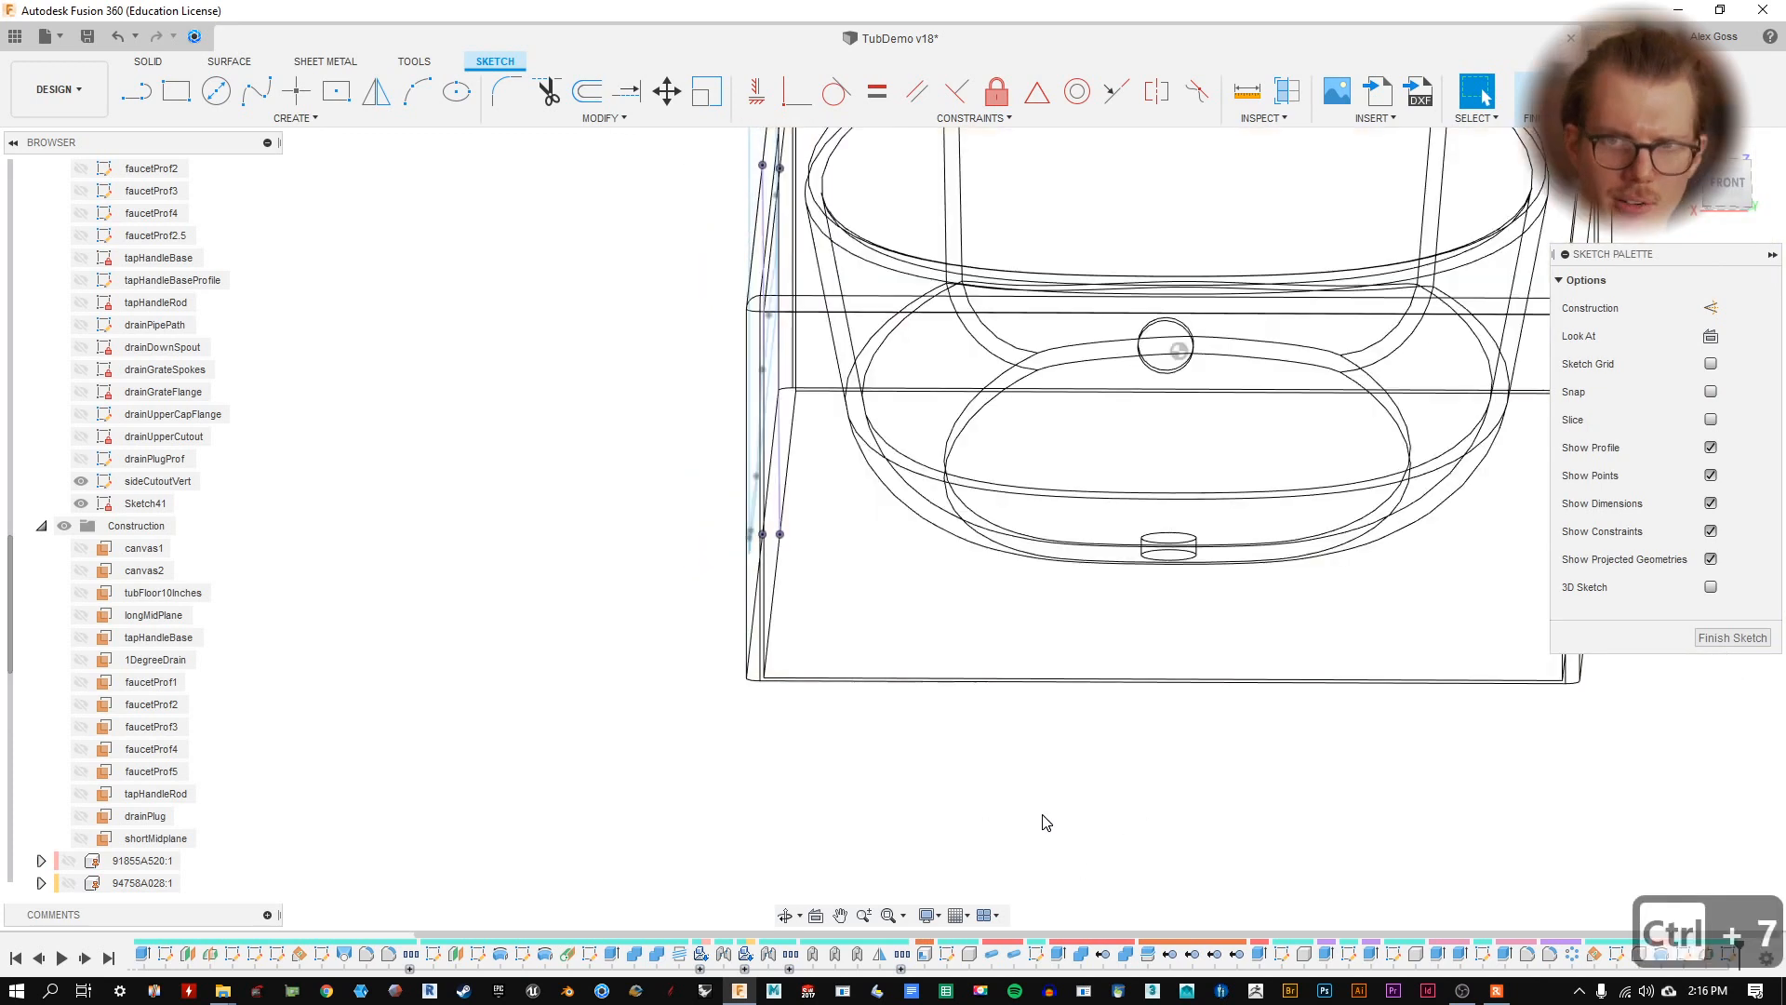
pyautogui.click(1734, 176)
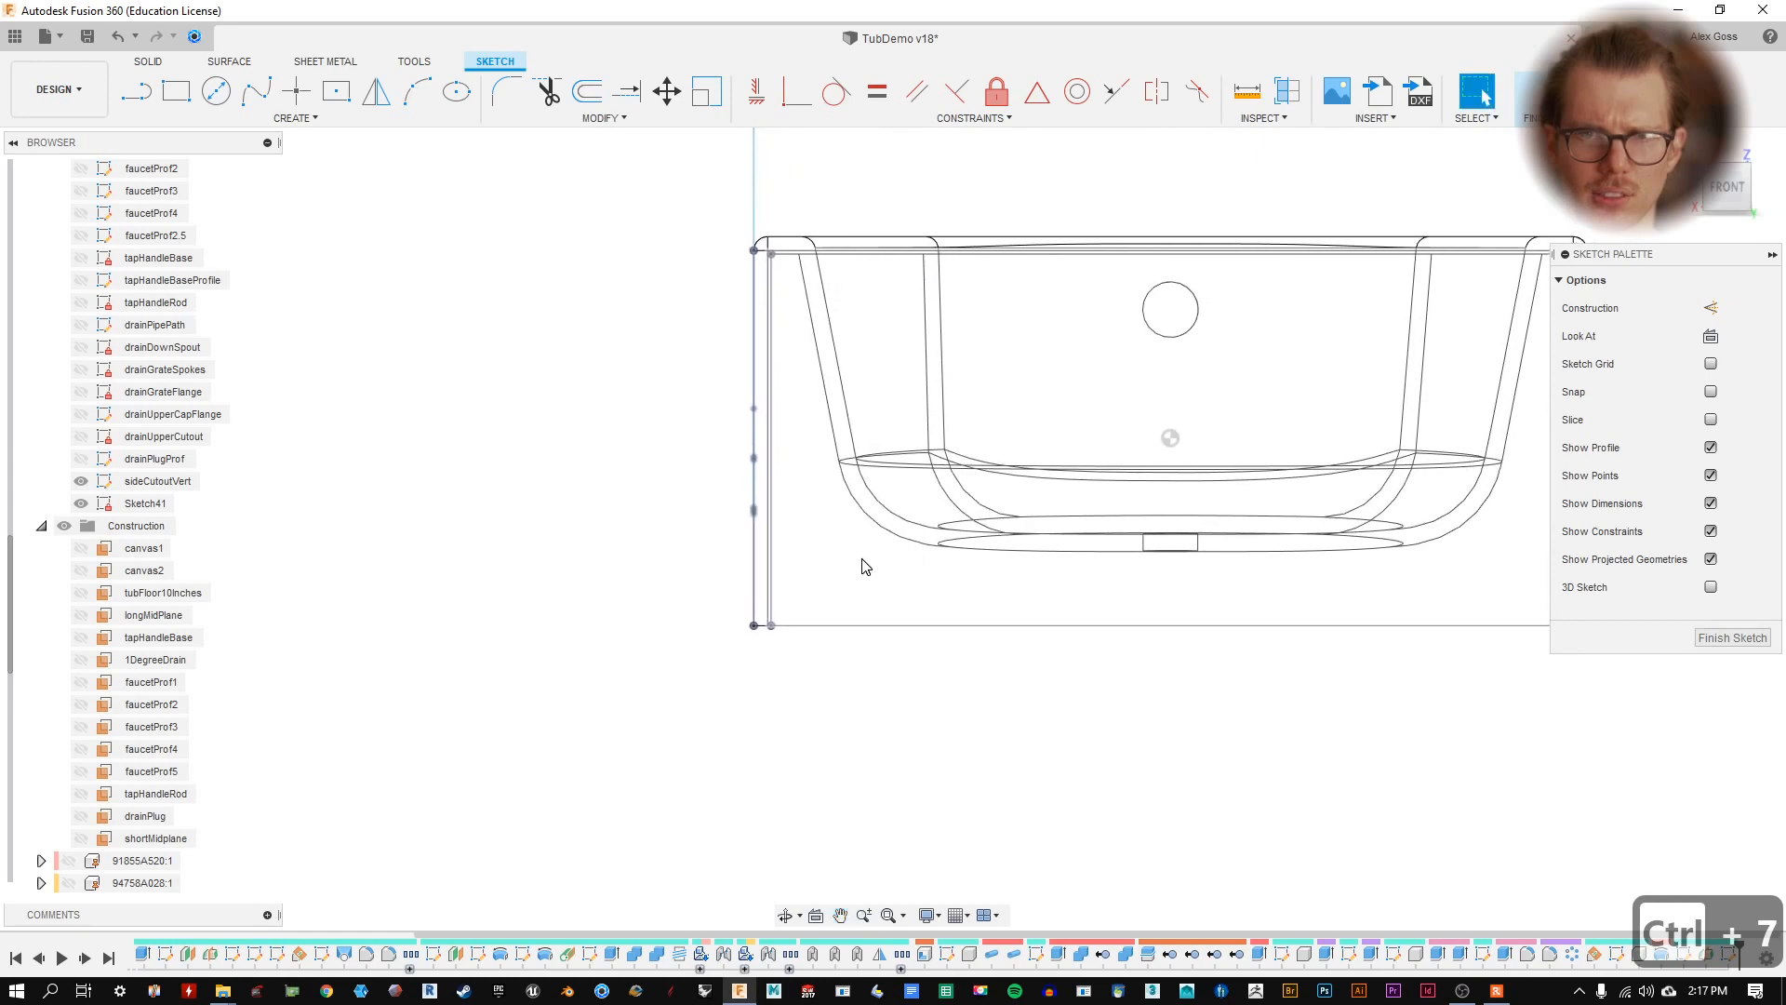
pyautogui.scroll(3, 786, 613)
pyautogui.keyDown('shift'); pyautogui.moveTo(797, 626); pyautogui.dragTo(824, 712, button='middle'); pyautogui.keyUp('shift')
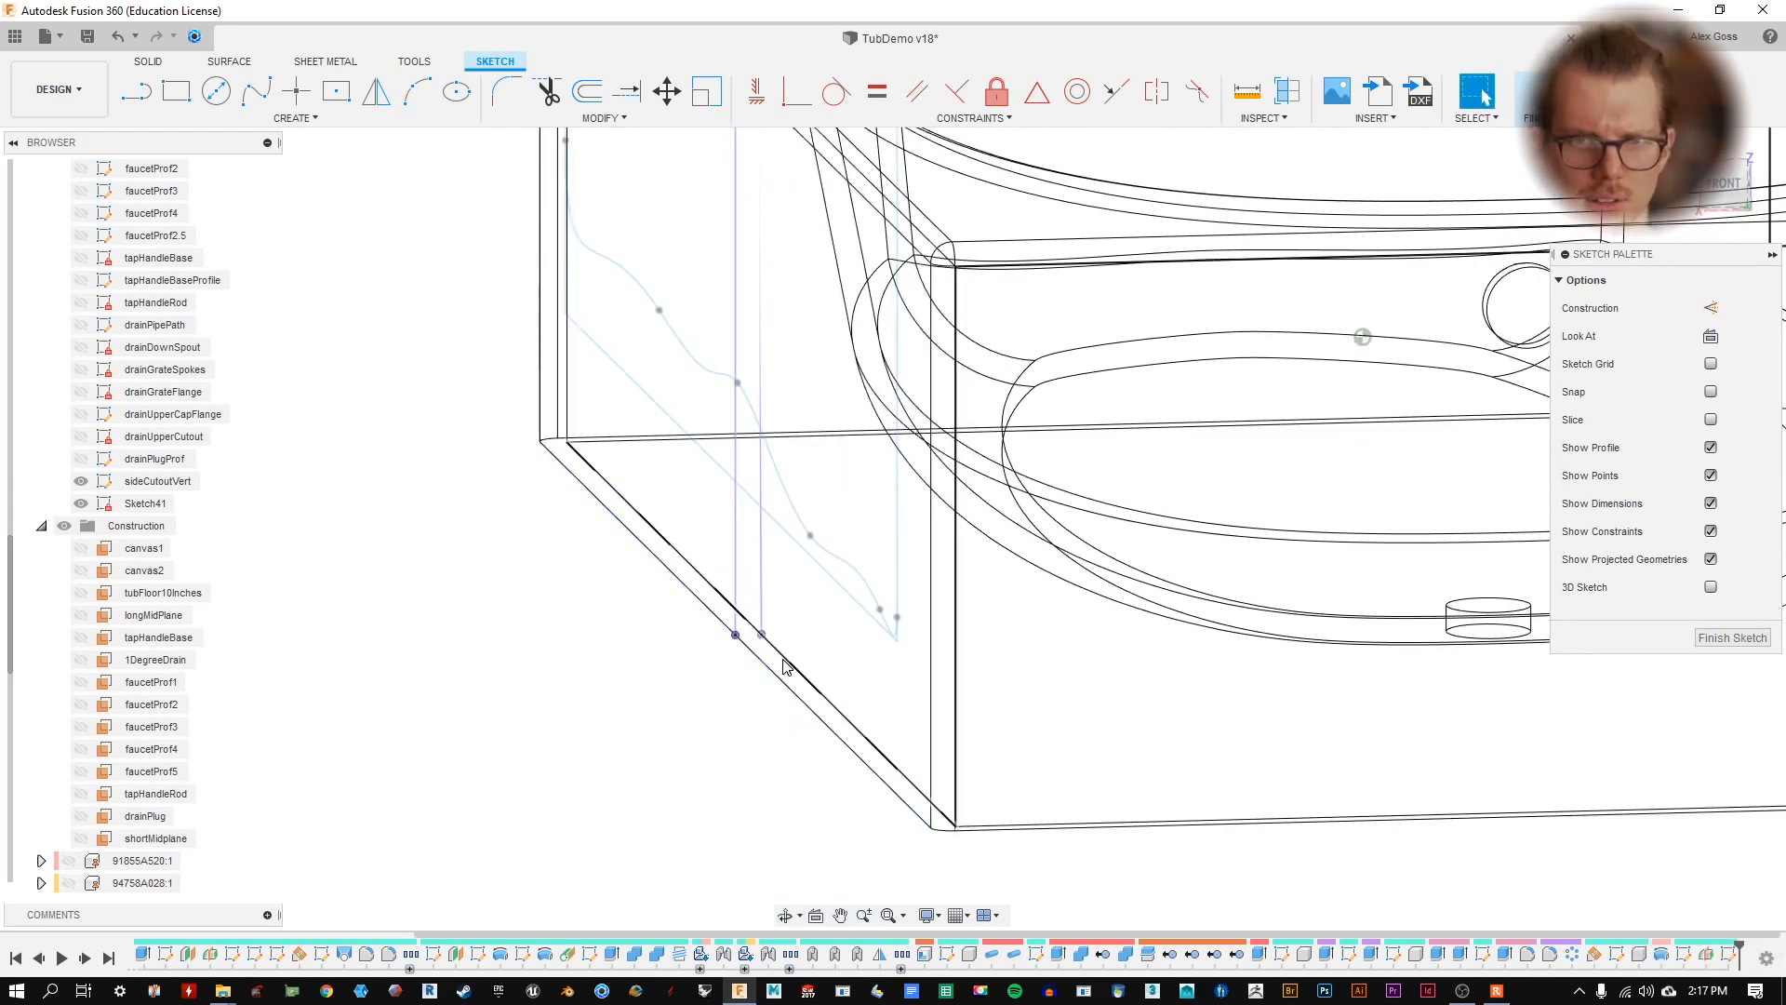
pyautogui.scroll(4, 744, 651)
pyautogui.scroll(1, 709, 657)
pyautogui.press('l')
pyautogui.click(664, 603)
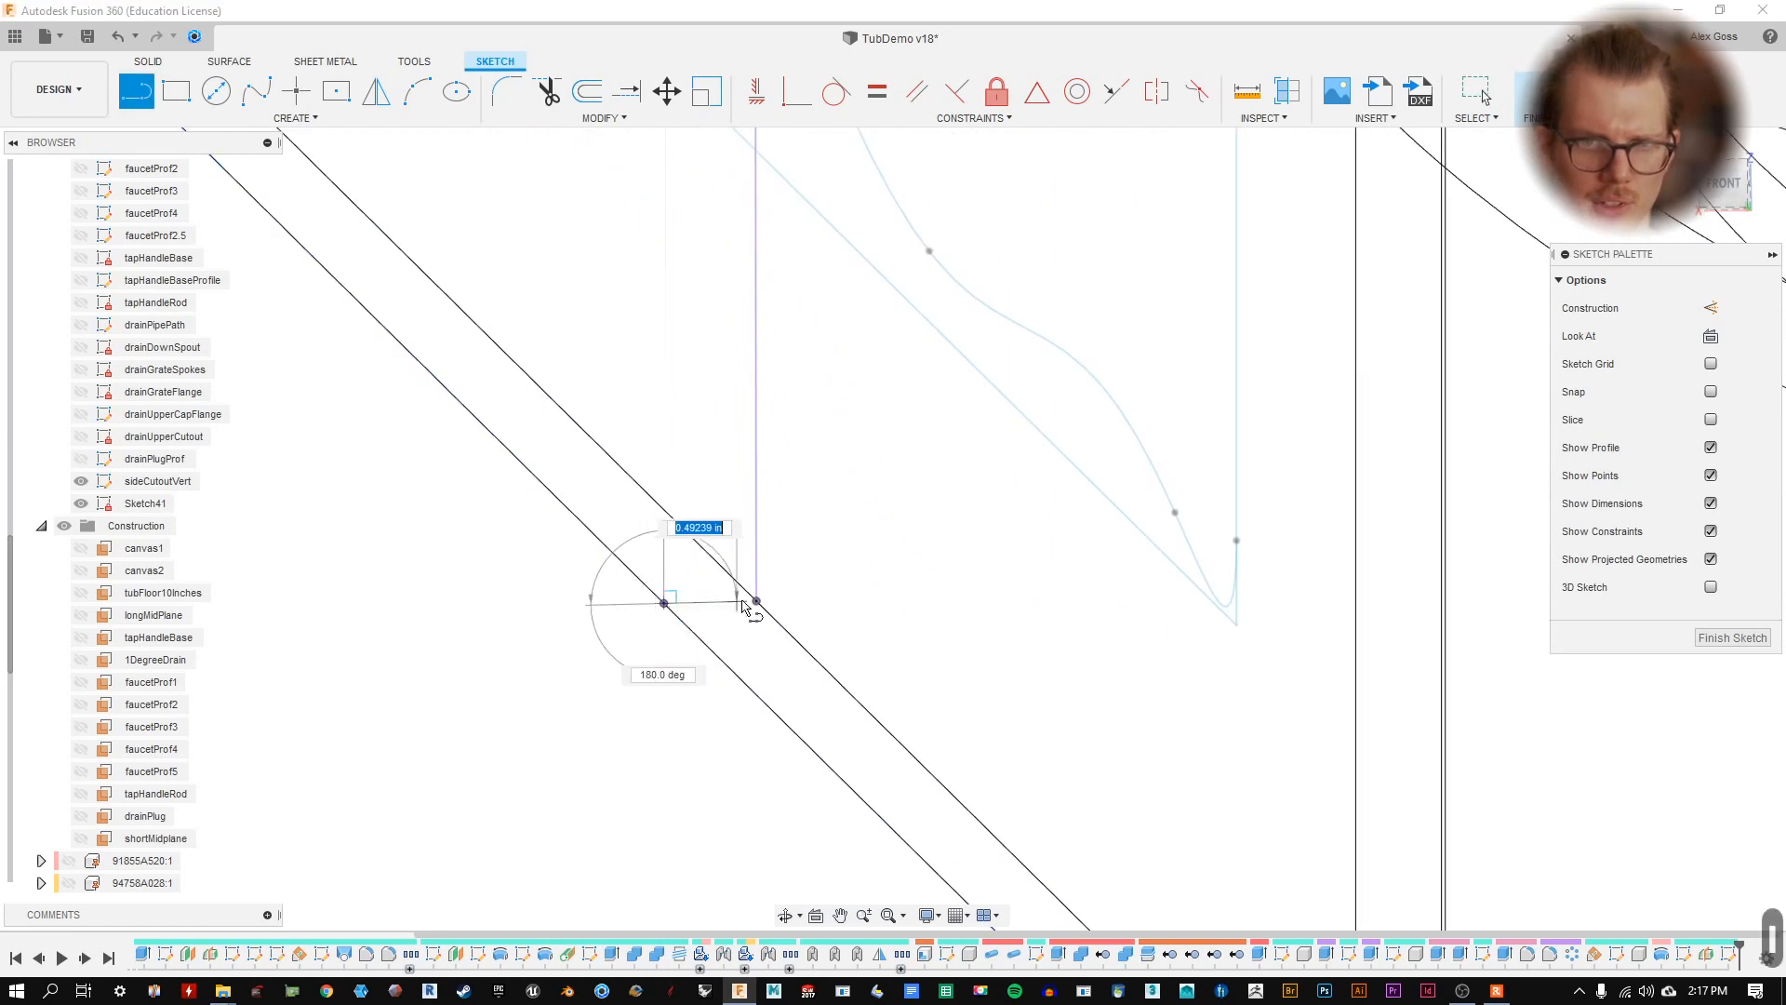
pyautogui.click(756, 600)
# - Sketch a vertical line from the midpoint of the short bottom line up to the top of the side wall
pyautogui.moveTo(745, 738)
pyautogui.keyDown('shift'); pyautogui.mouseDown(button='middle')
pyautogui.moveTo(772, 729)
pyautogui.moveTo(744, 707)
pyautogui.mouseUp(button='middle'); pyautogui.keyUp('shift')
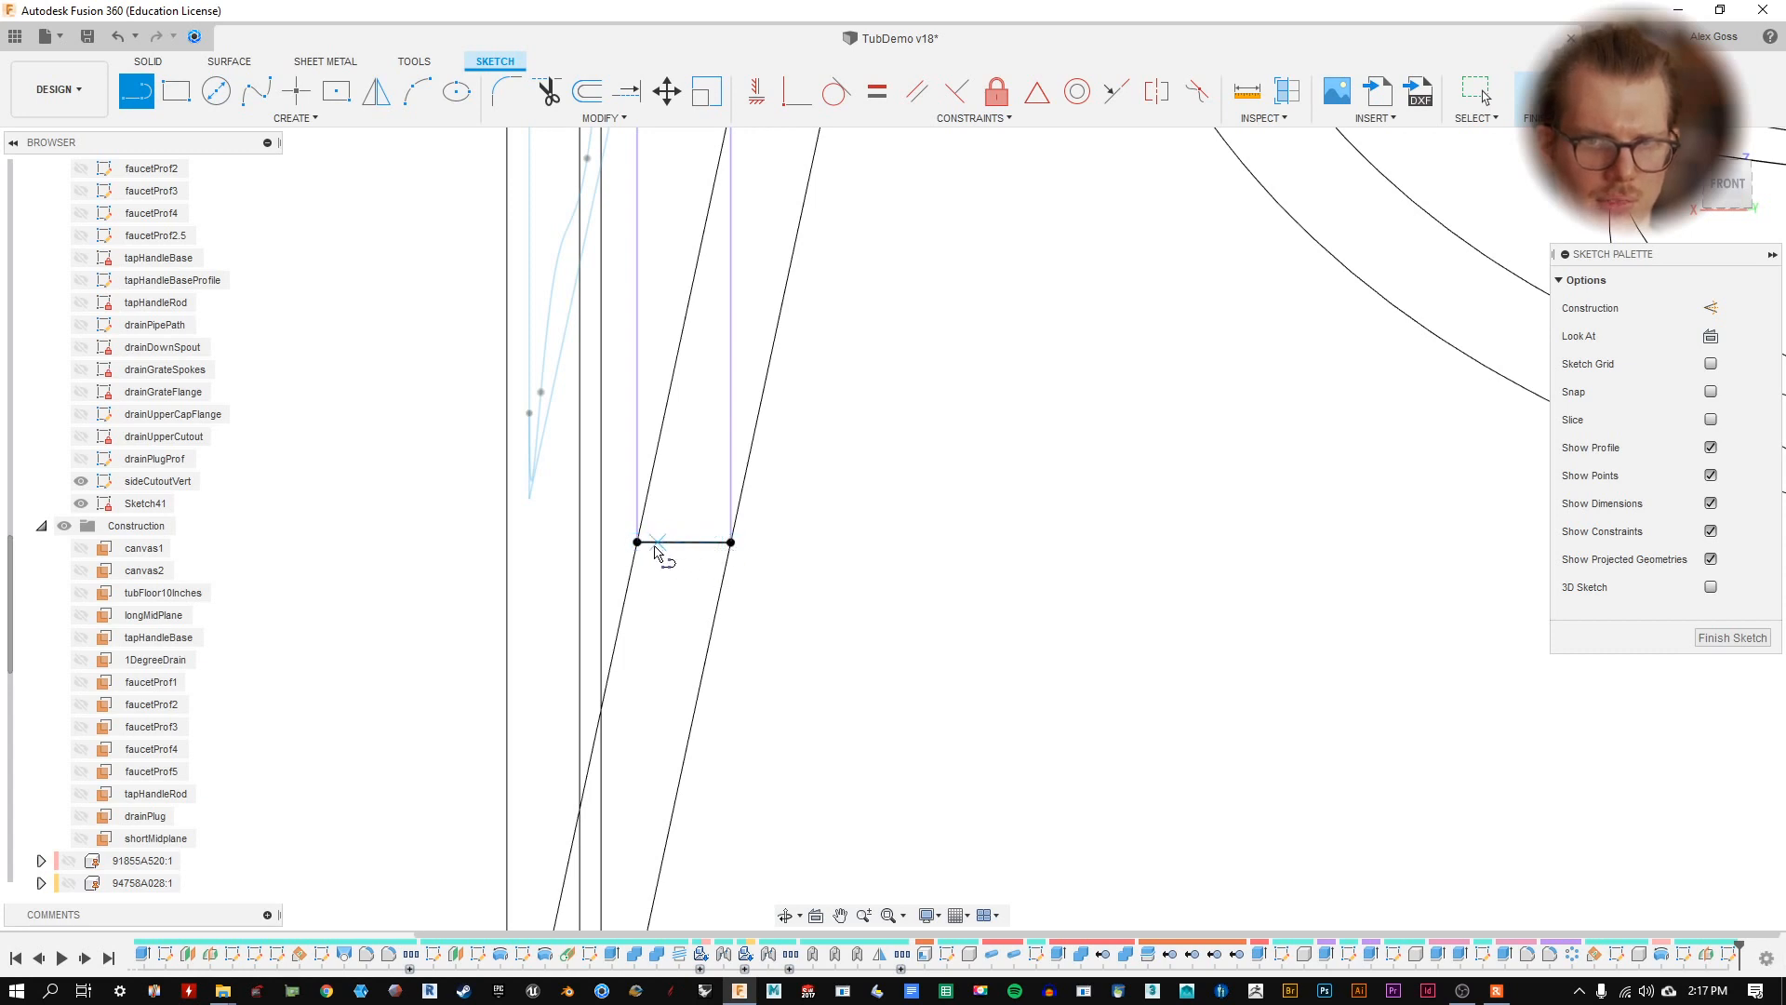
pyautogui.click(686, 544)
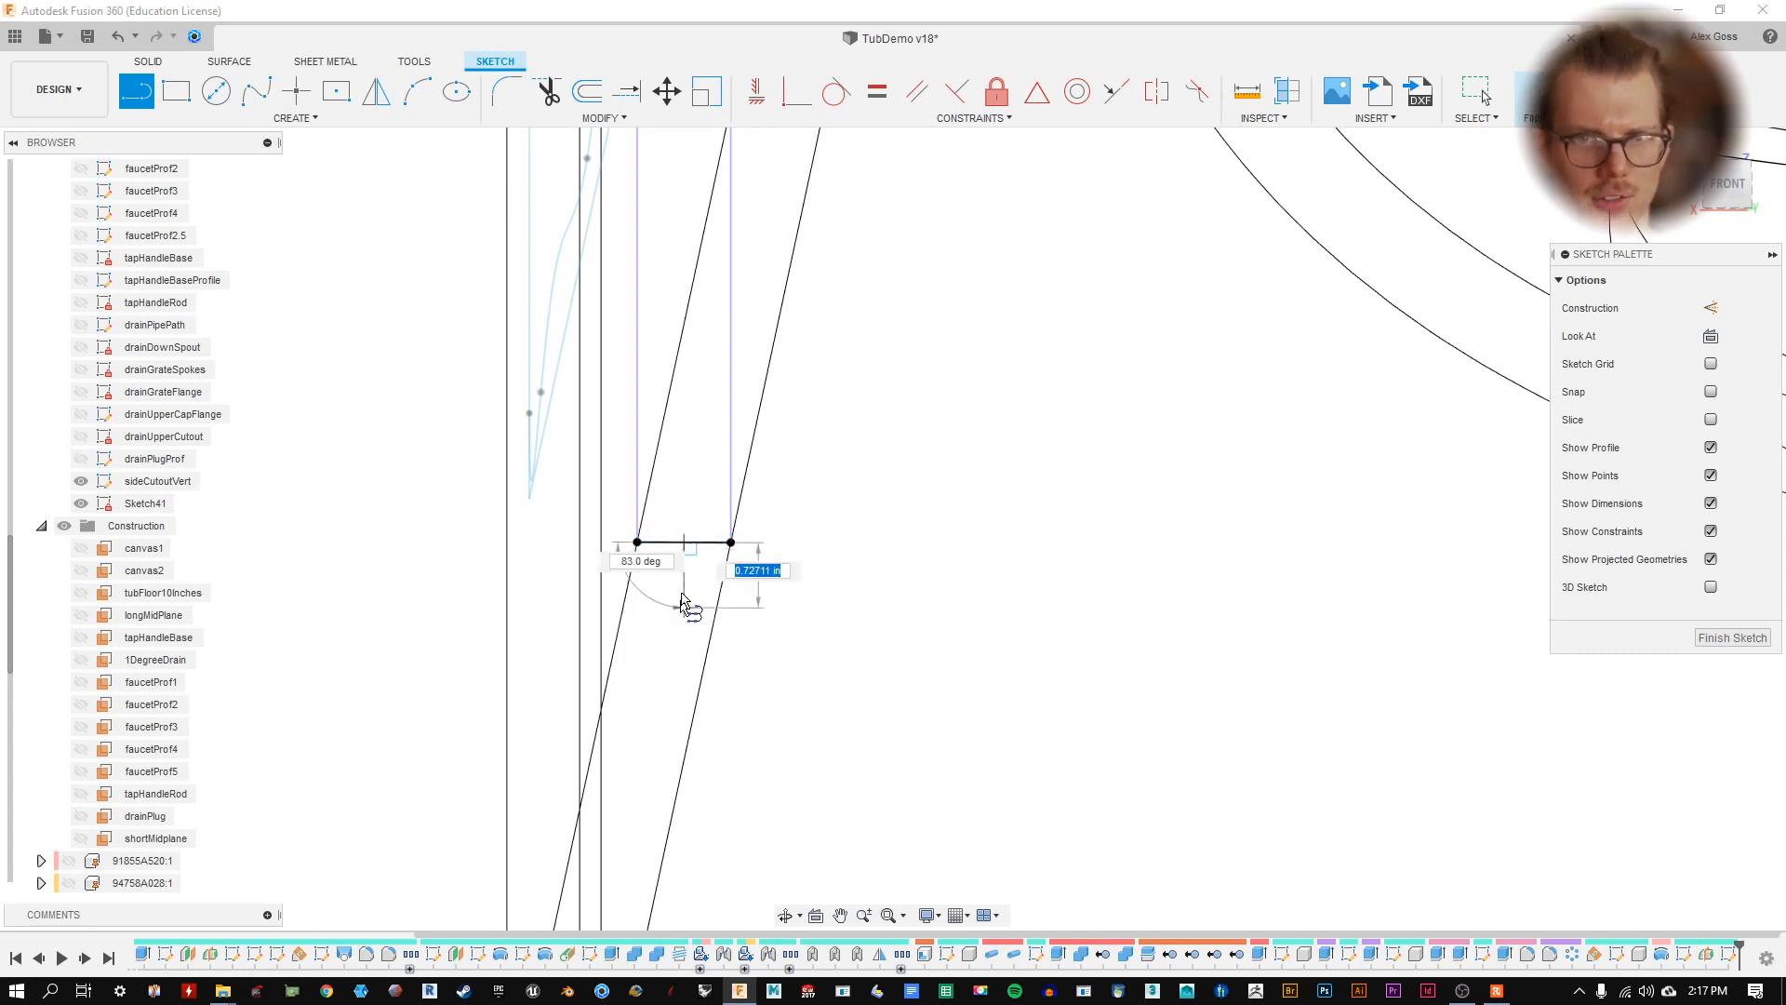
pyautogui.press('Escape')
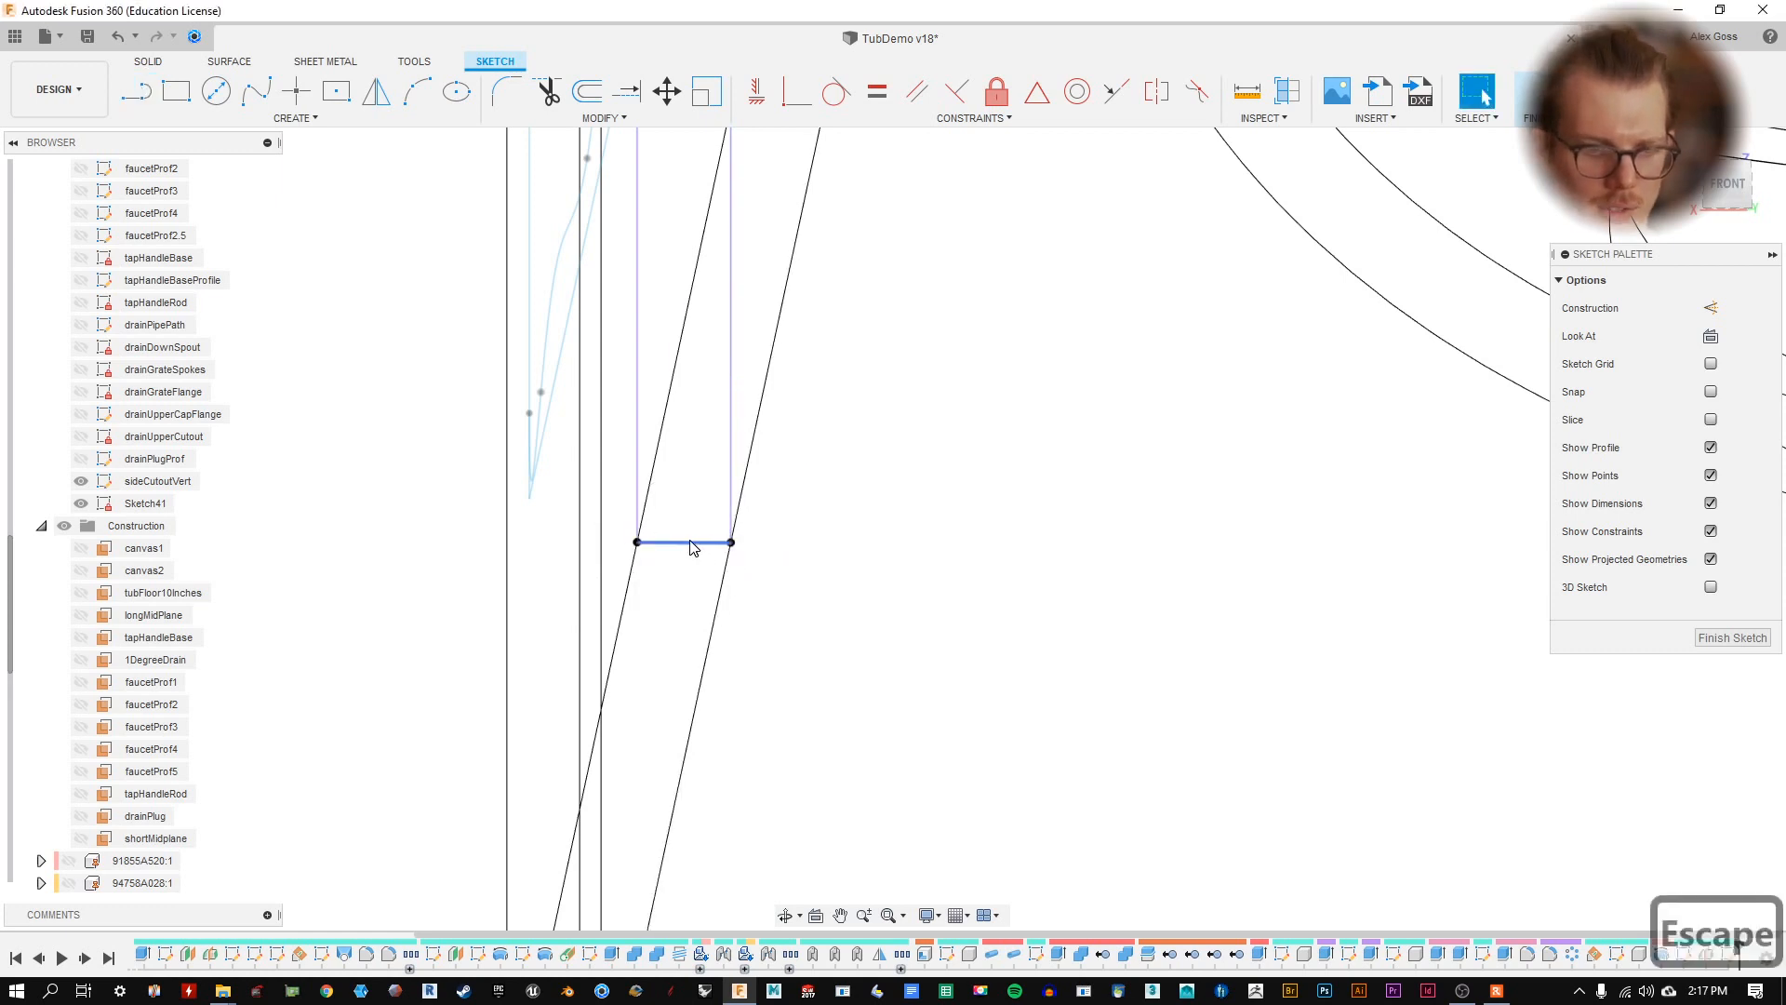
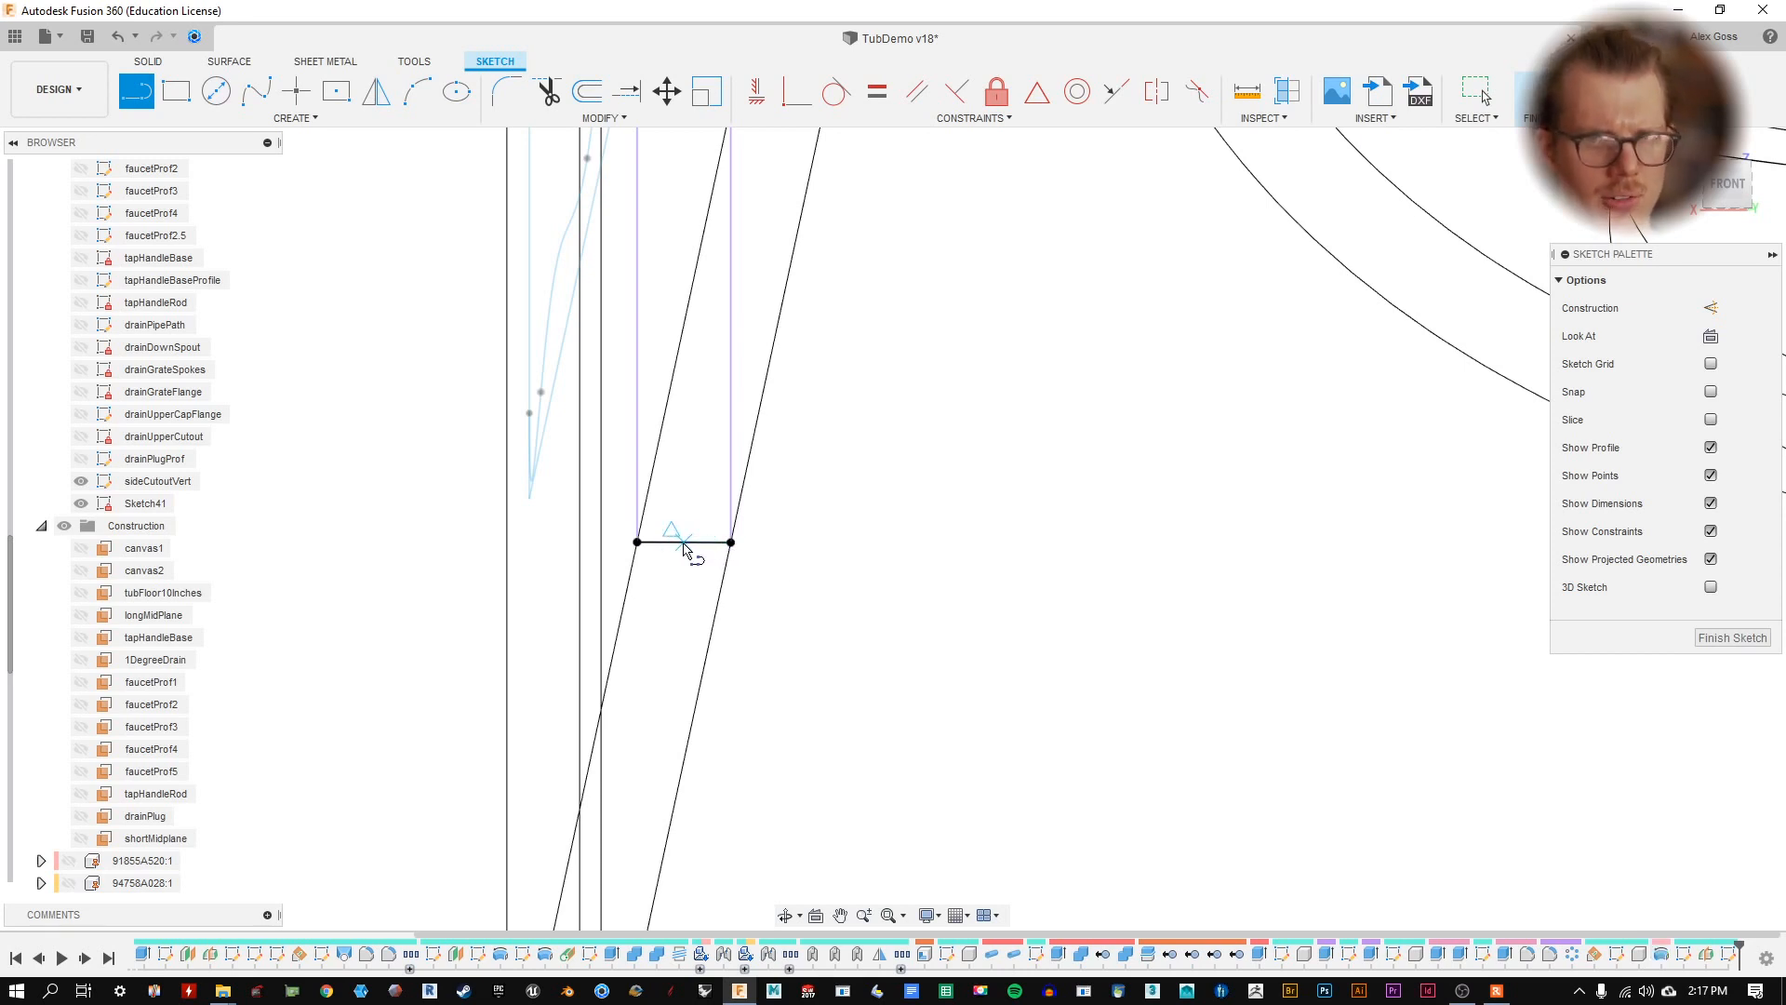
pyautogui.click(683, 543)
pyautogui.scroll(-5, 750, 567)
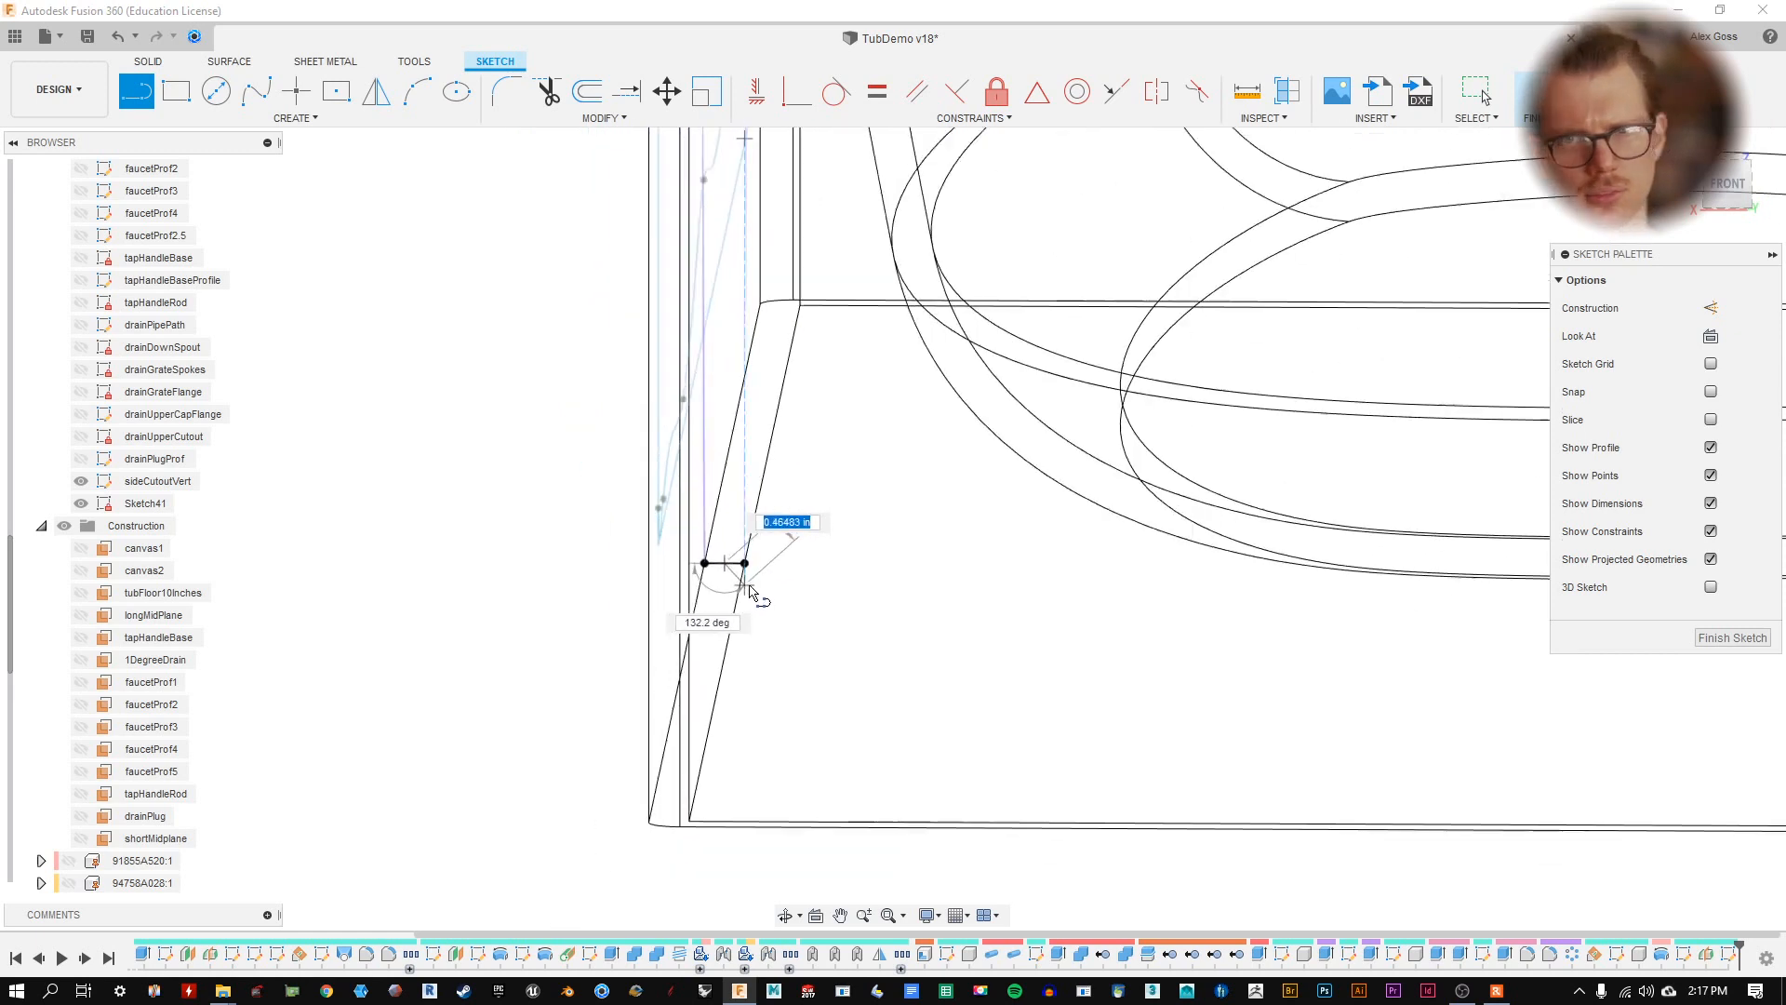
pyautogui.click(1716, 200)
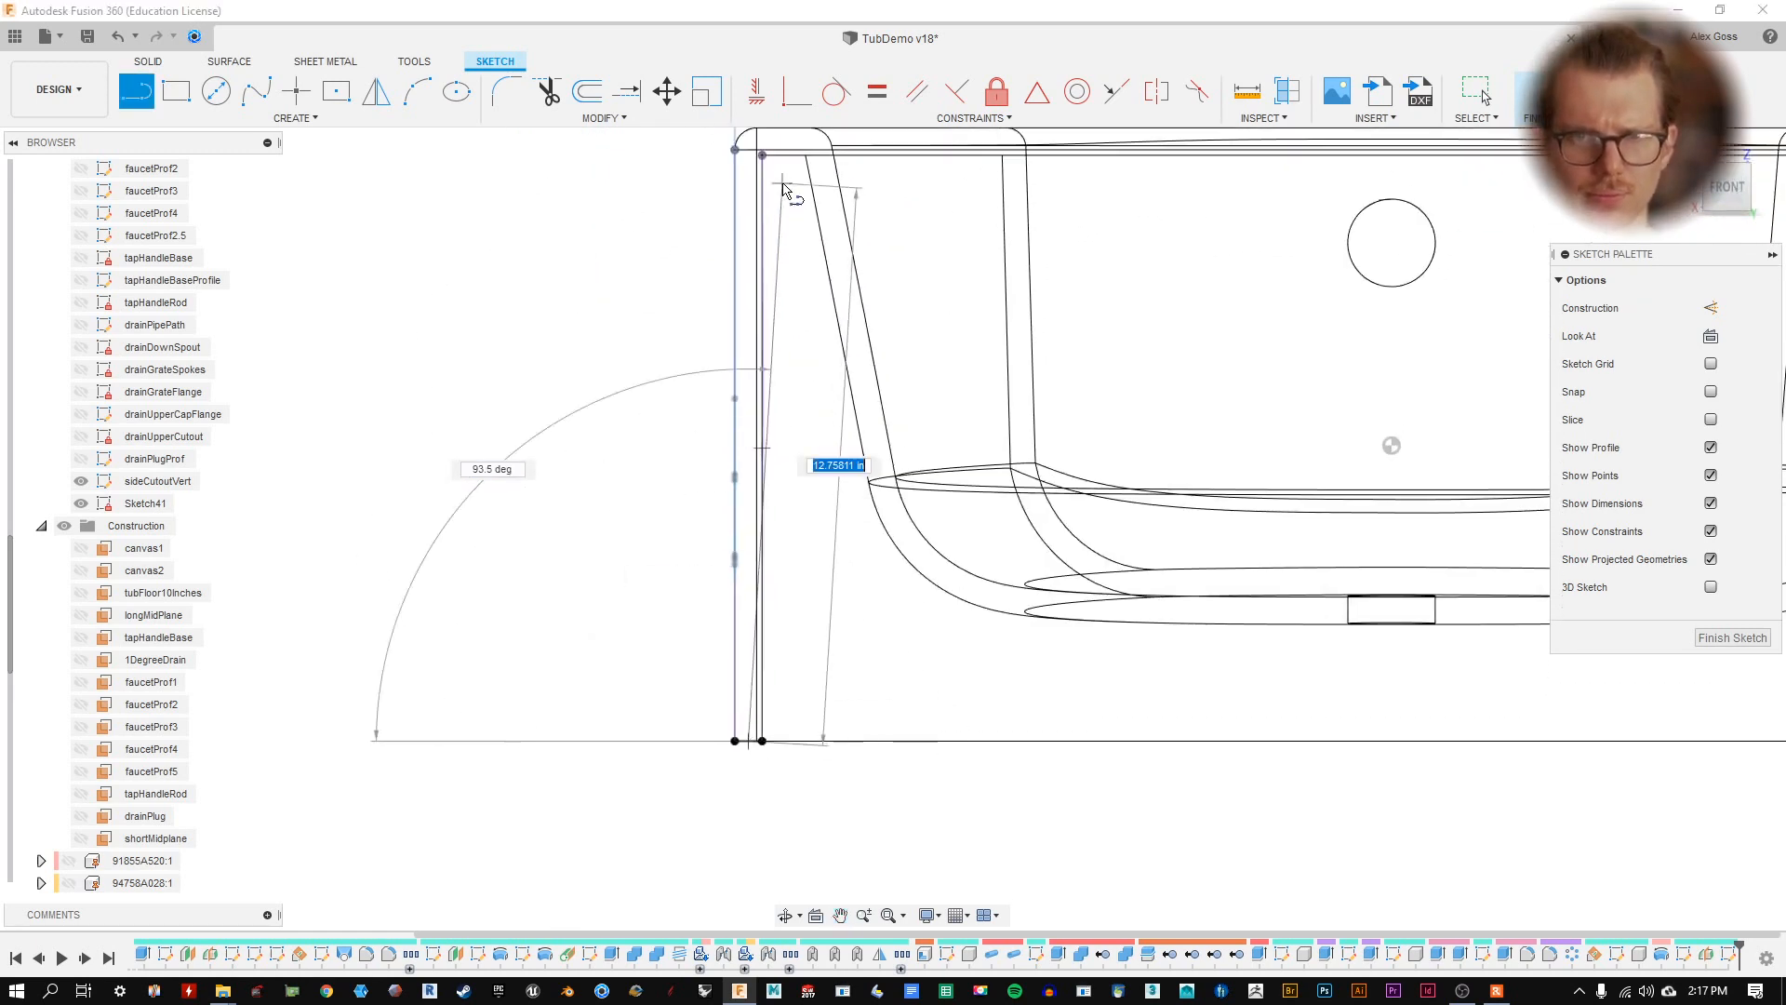
pyautogui.click(750, 151)
pyautogui.moveTo(812, 194); pyautogui.dragTo(789, 389, button='middle')
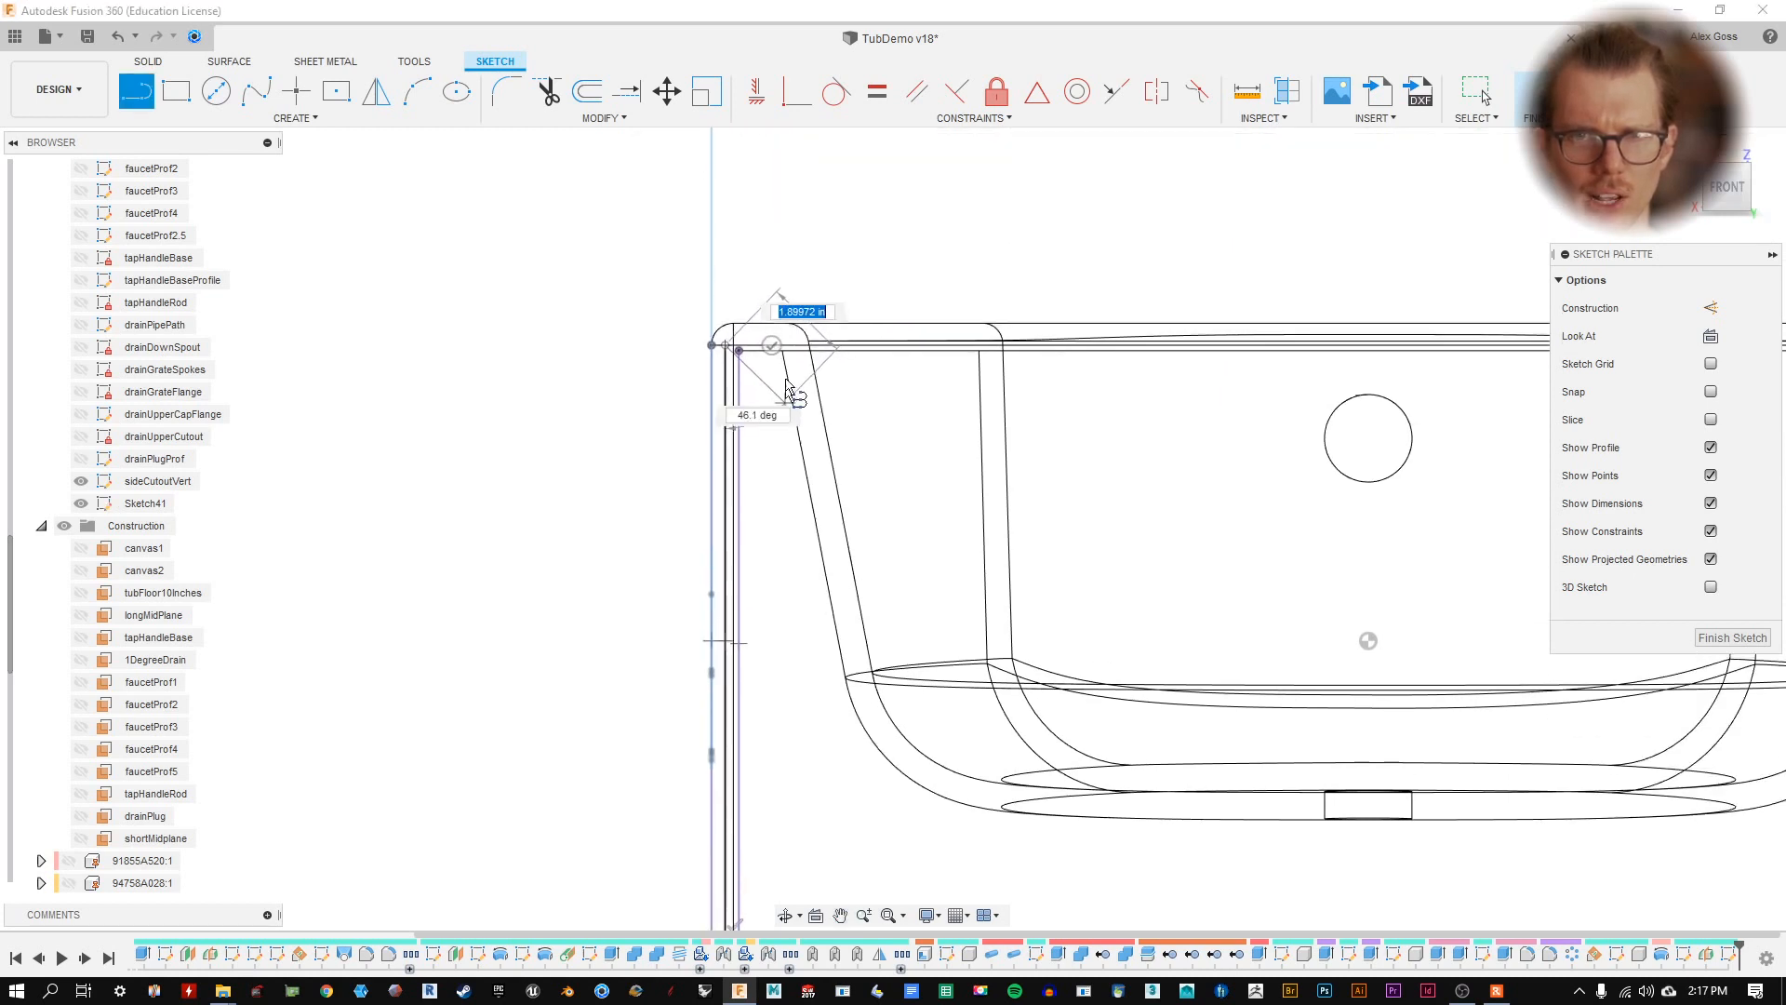
pyautogui.scroll(3, 786, 389)
pyautogui.press('Escape')
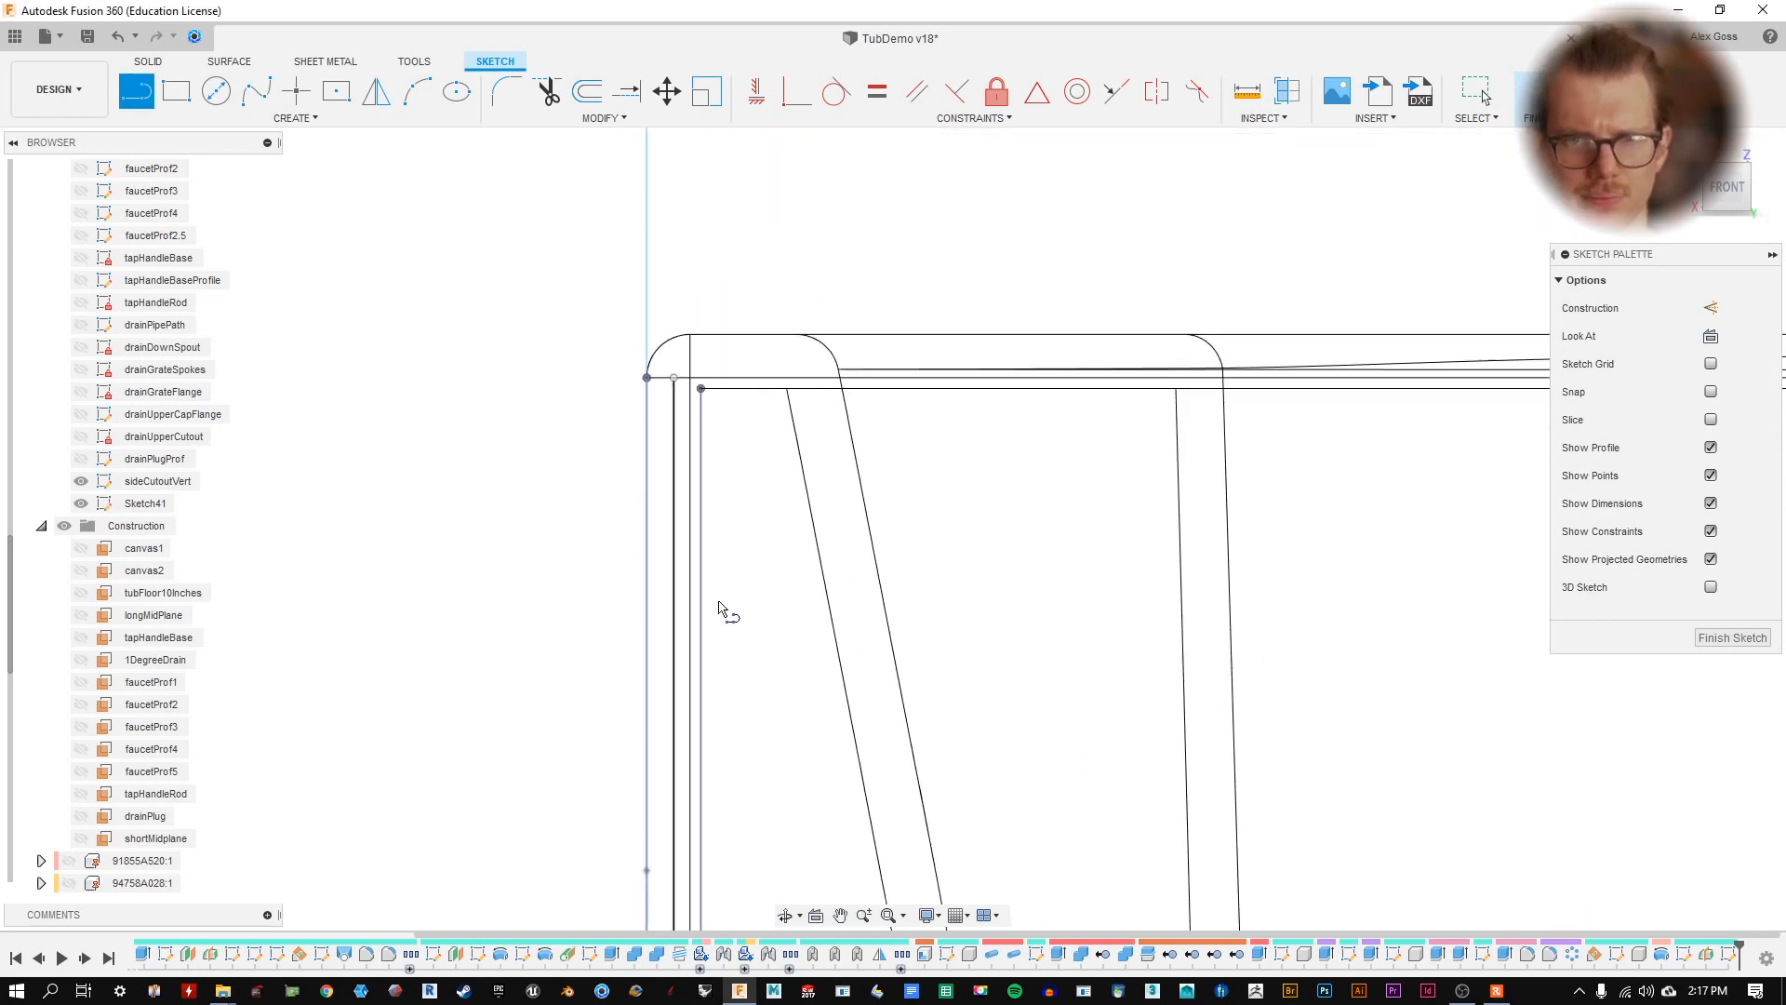
pyautogui.press('Escape')
# - Shorten the vertical centre line by moving its upper endpoint down well below the tub rim
pyautogui.moveTo(674, 379); pyautogui.dragTo(673, 677)
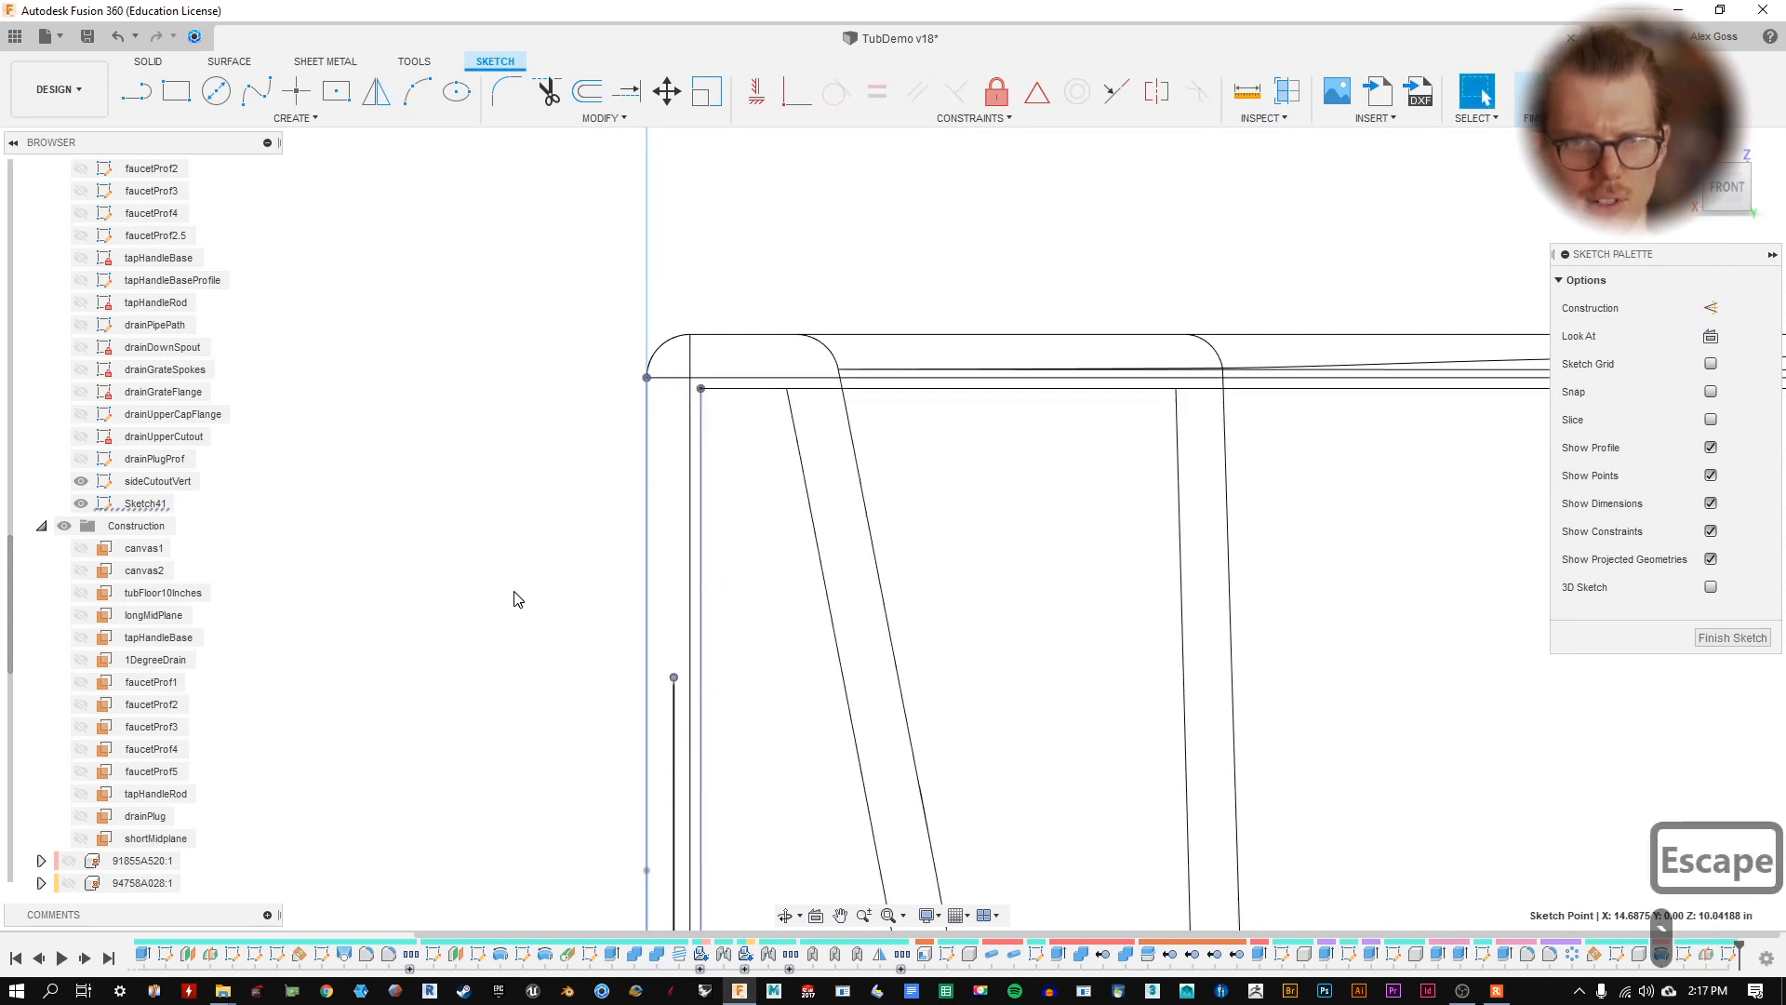
pyautogui.scroll(-5, 482, 555)
pyautogui.scroll(5, 484, 372)
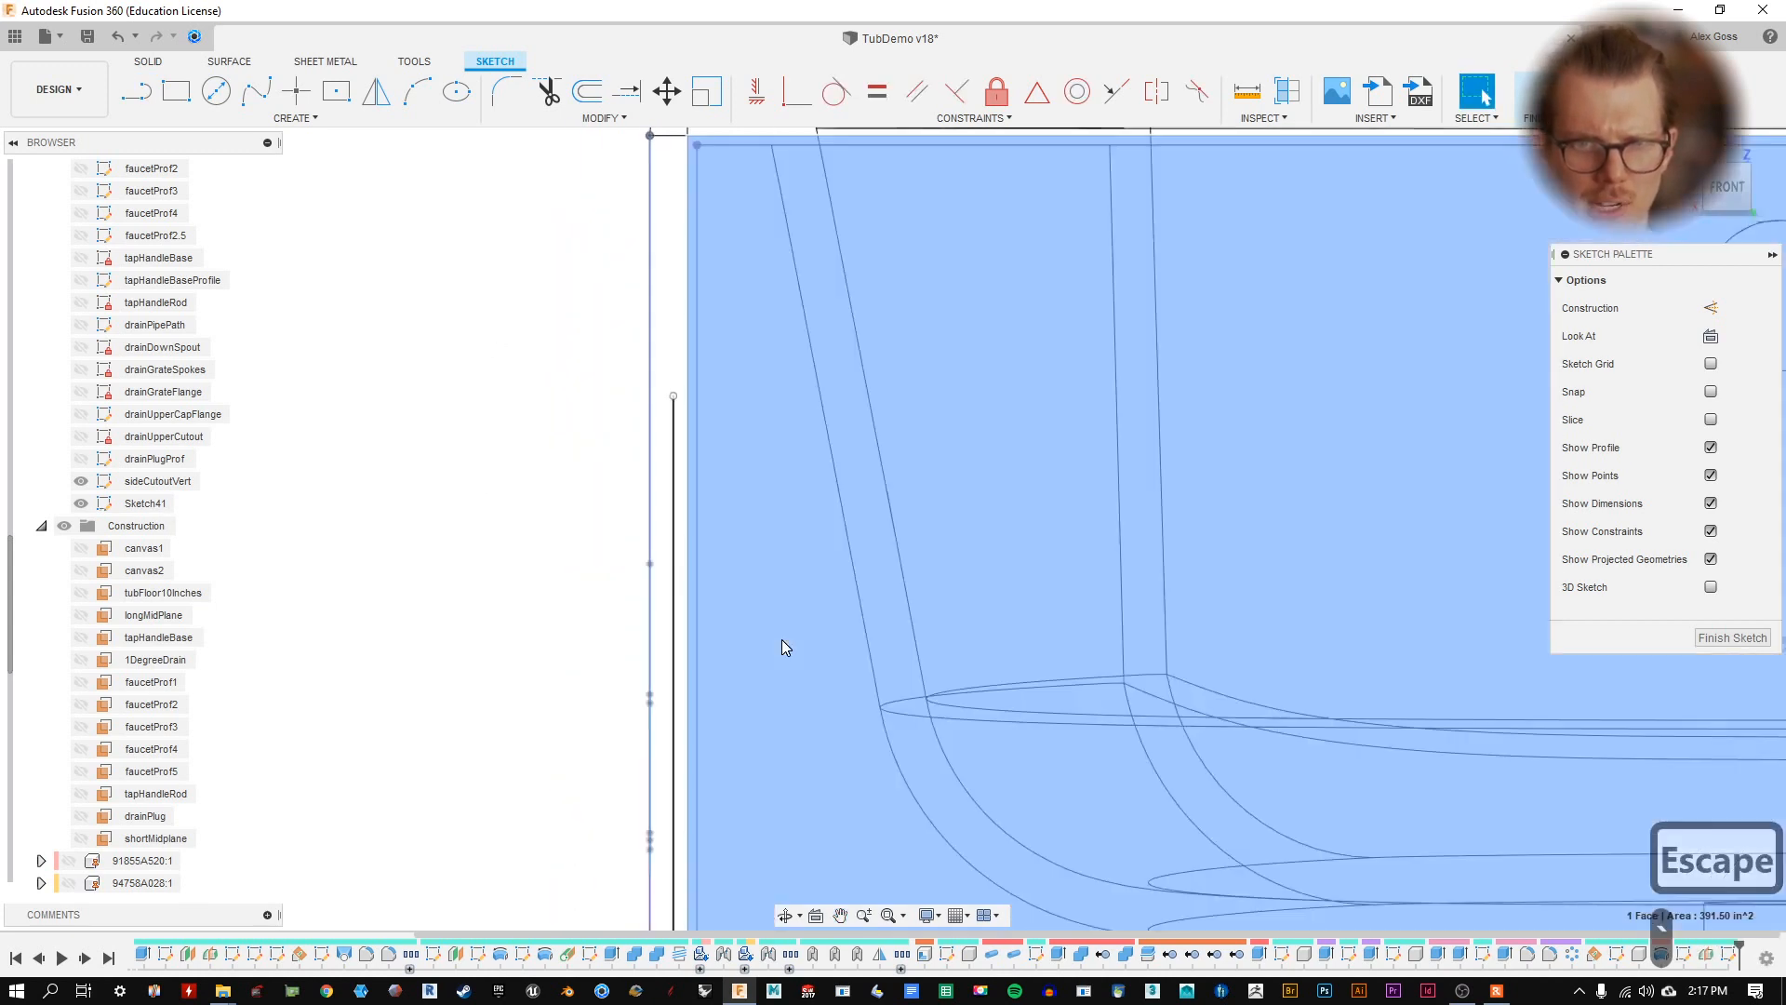
pyautogui.click(782, 639)
pyautogui.click(538, 500)
pyautogui.scroll(3, 544, 500)
pyautogui.scroll(-3, 542, 498)
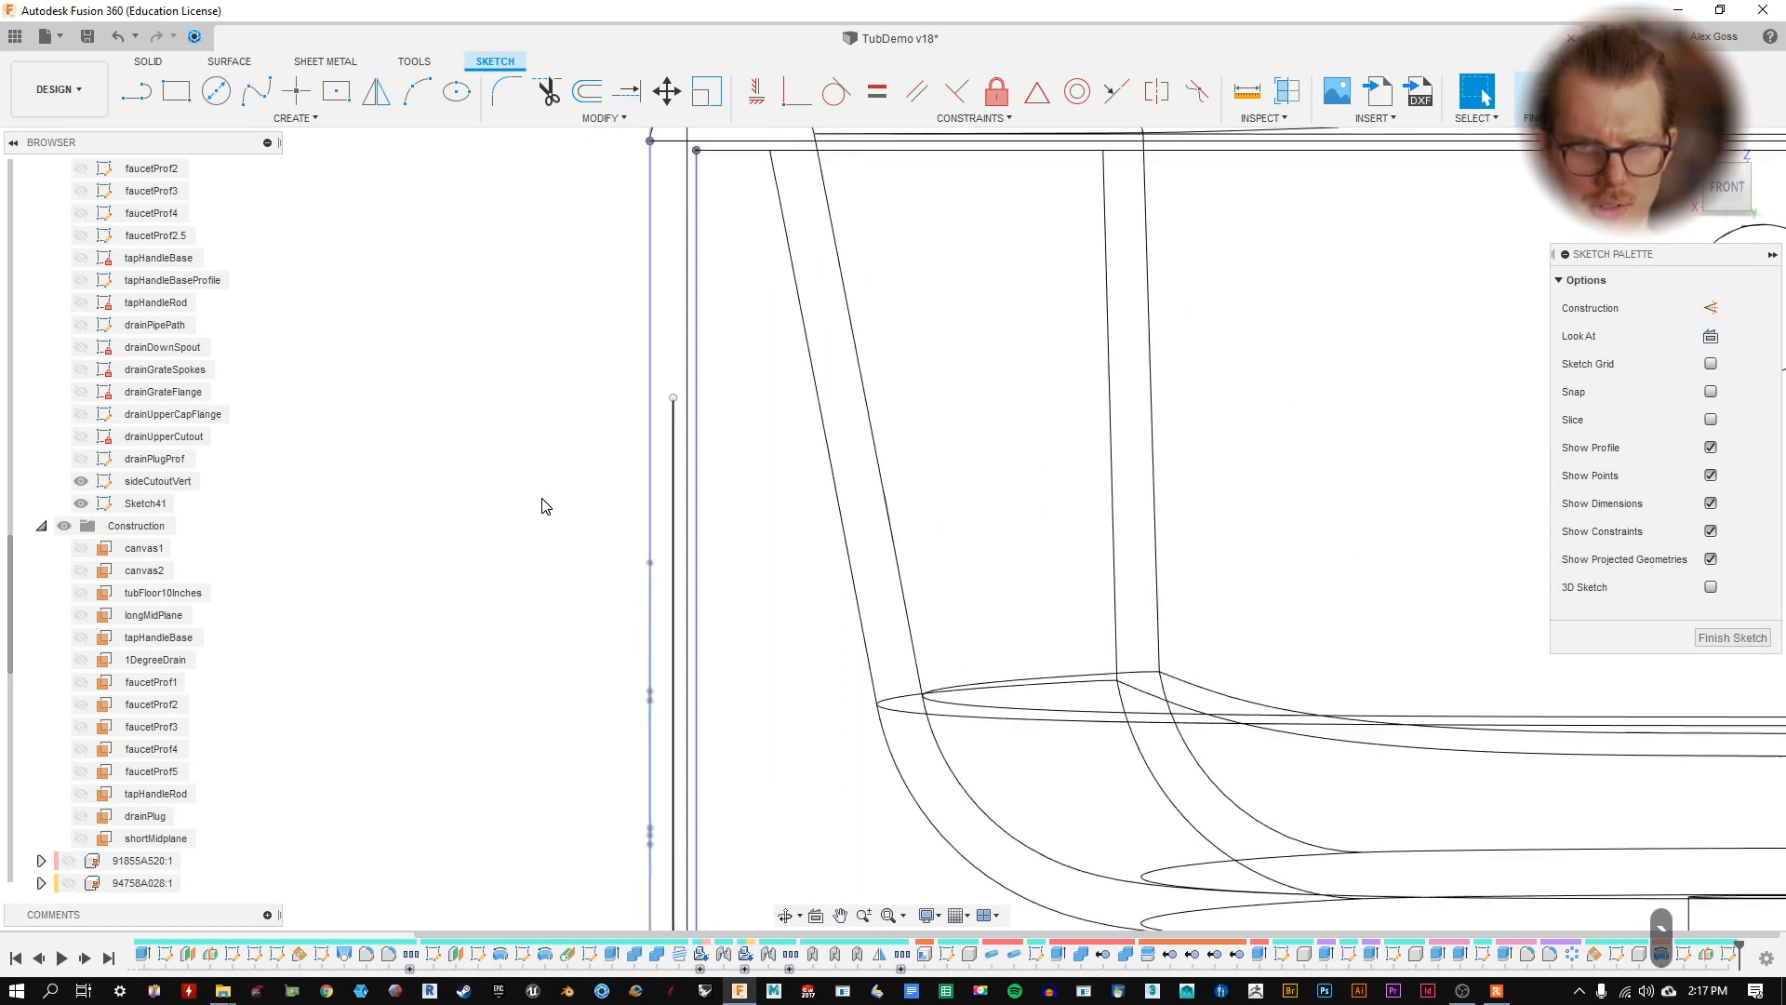
pyautogui.scroll(-3, 546, 506)
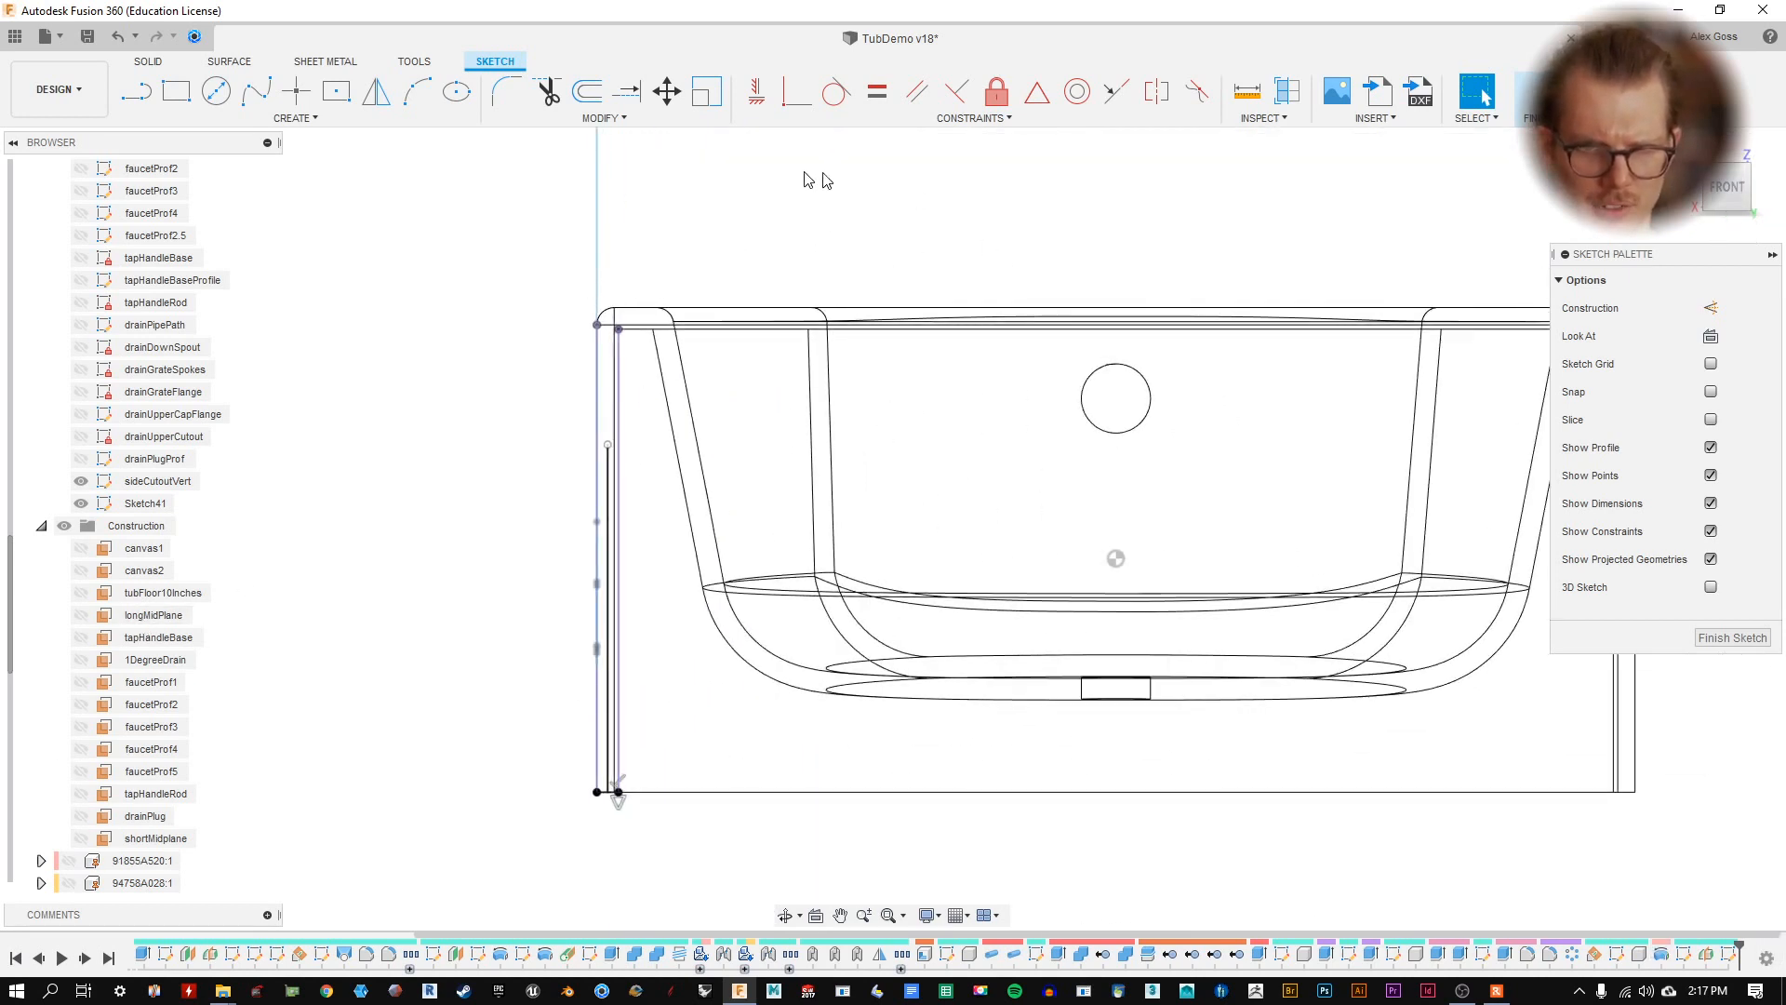
# - Hide the tubBody component so only the sketch geometry is shown
pyautogui.scroll(-5, 235, 744)
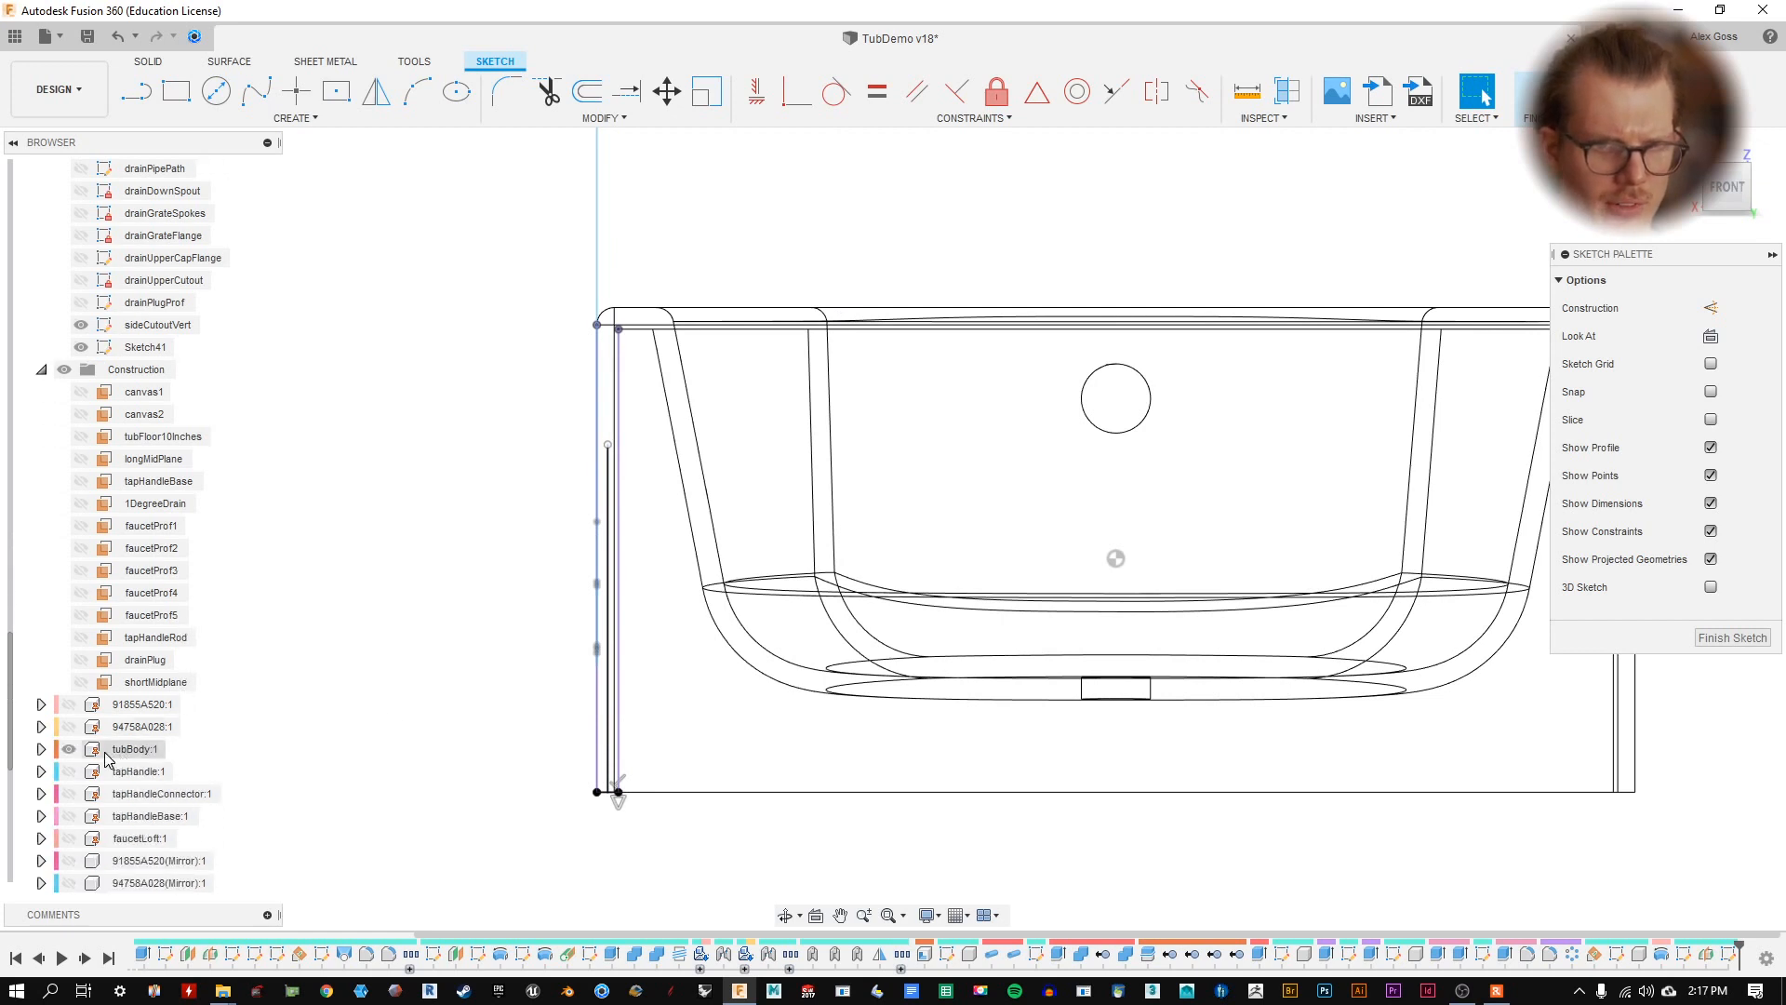
pyautogui.click(72, 752)
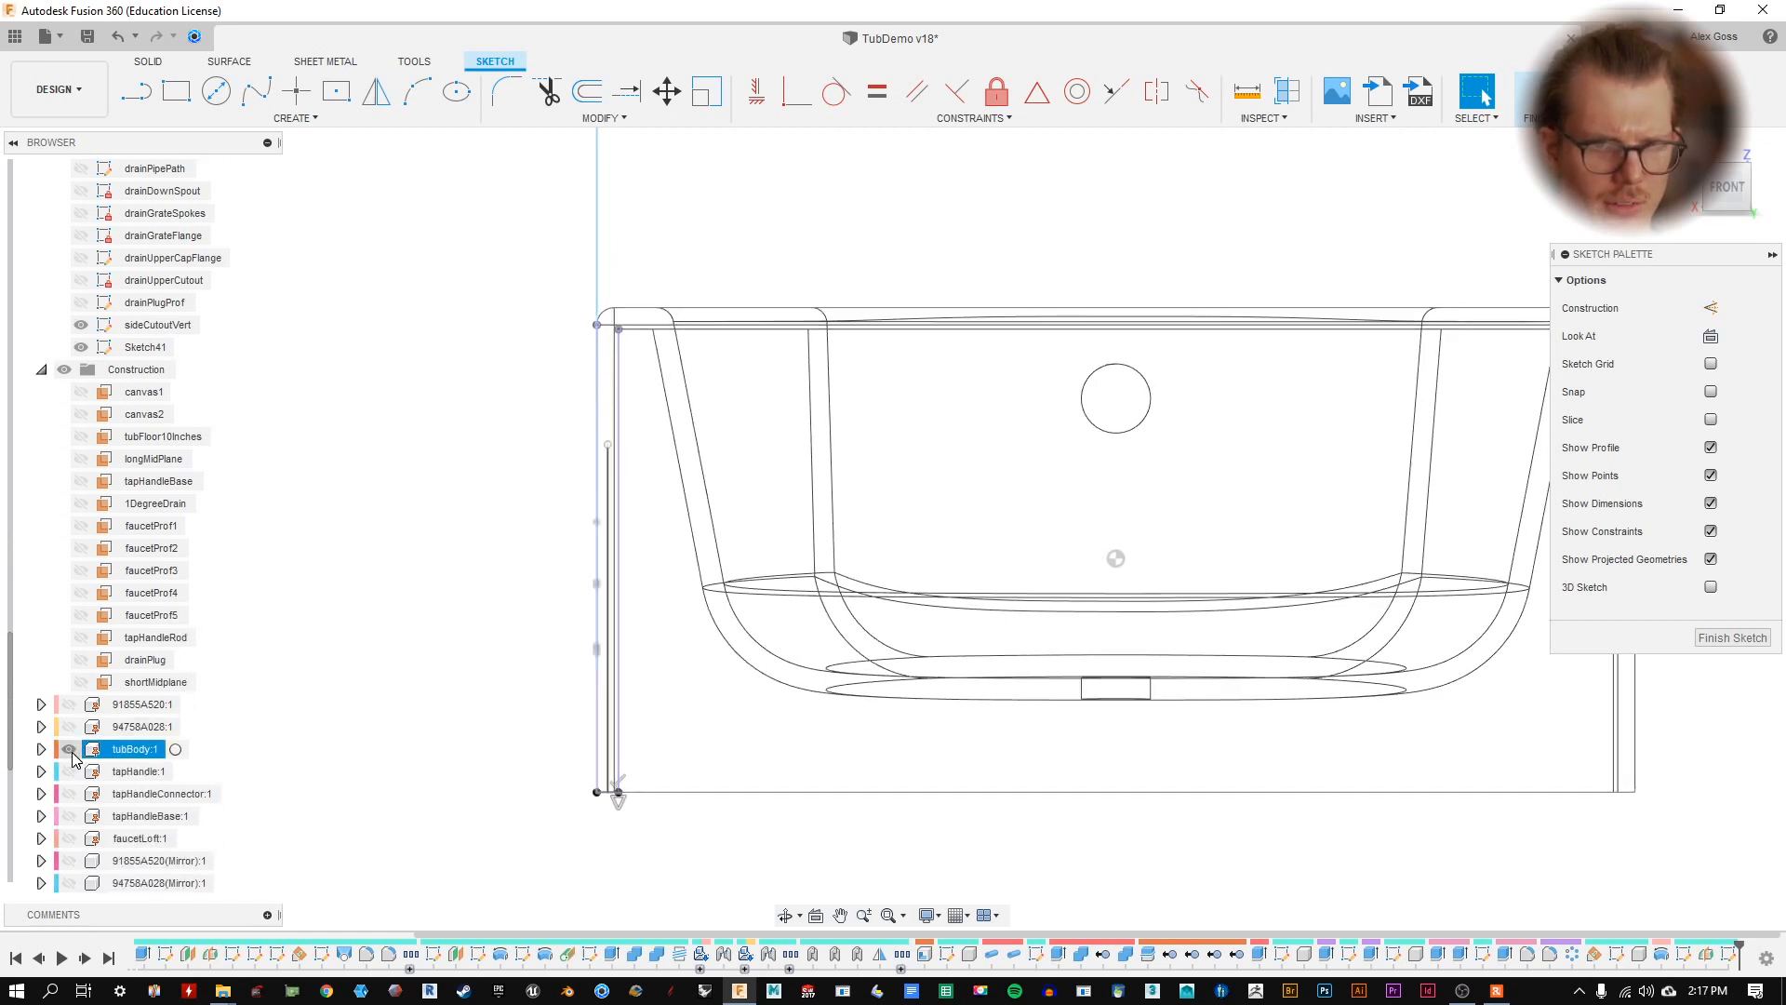
pyautogui.click(70, 751)
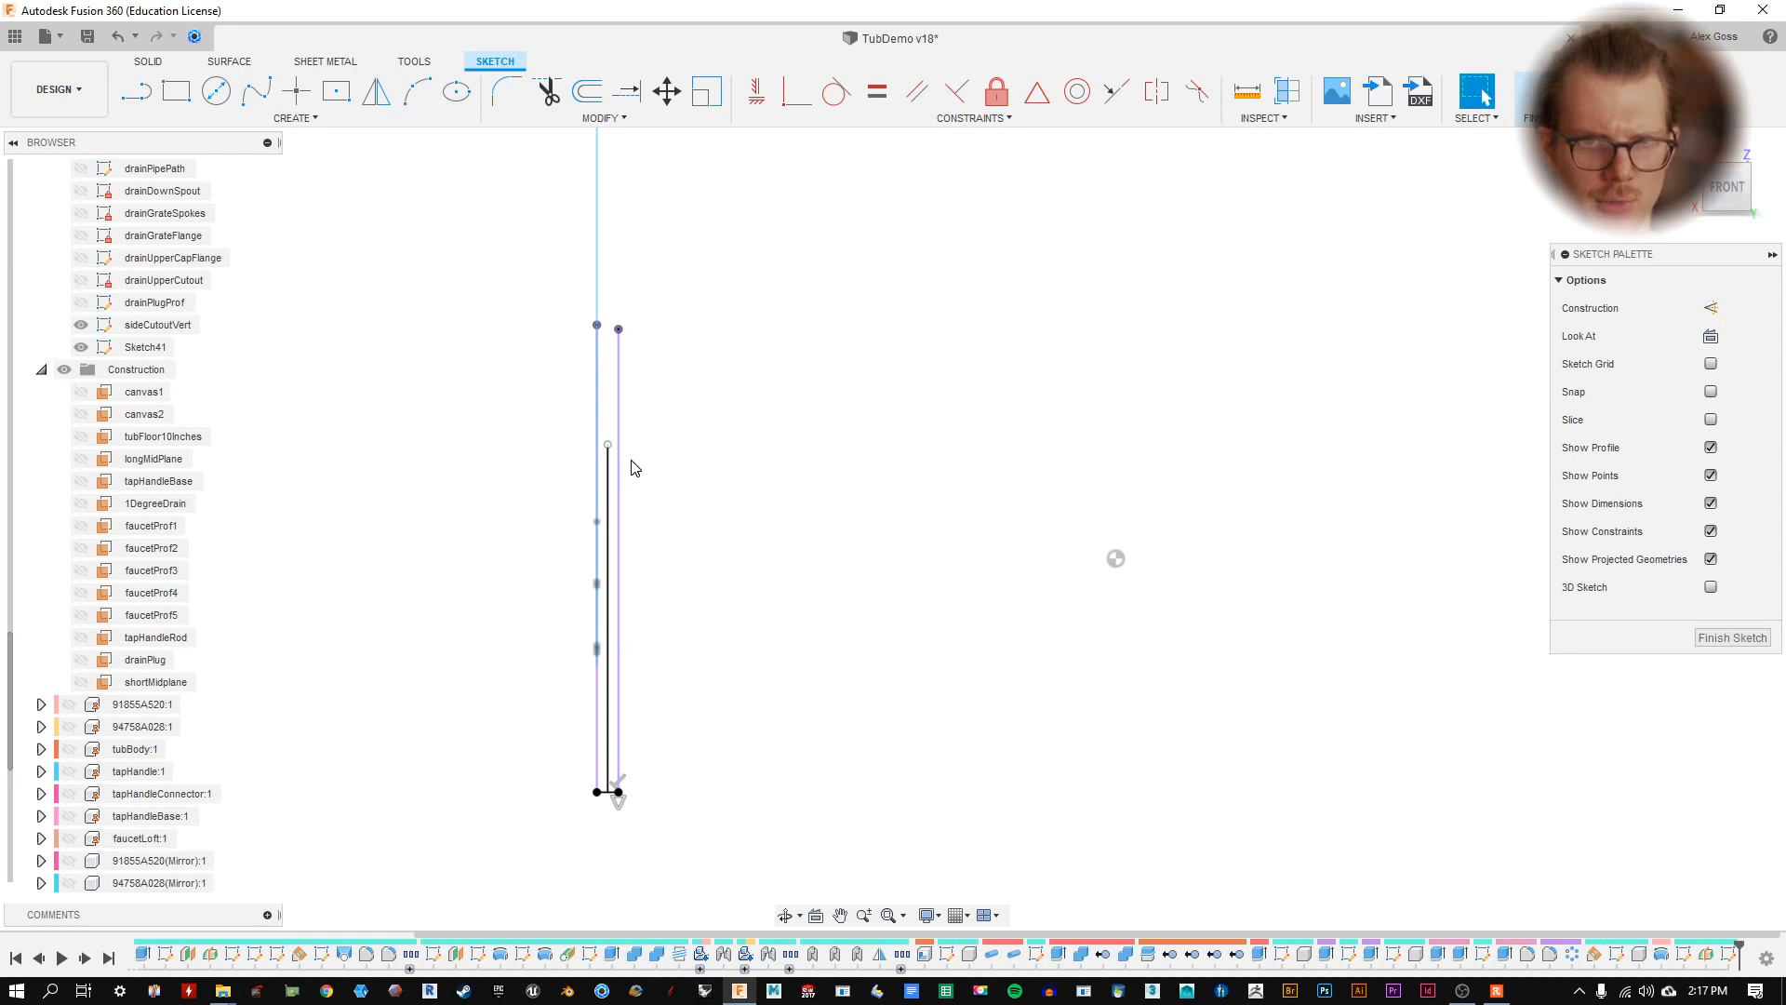
# - Convert the projected wall lines, the short bottom line and the vertical centre line to construction geometry
pyautogui.scroll(-2, 703, 482)
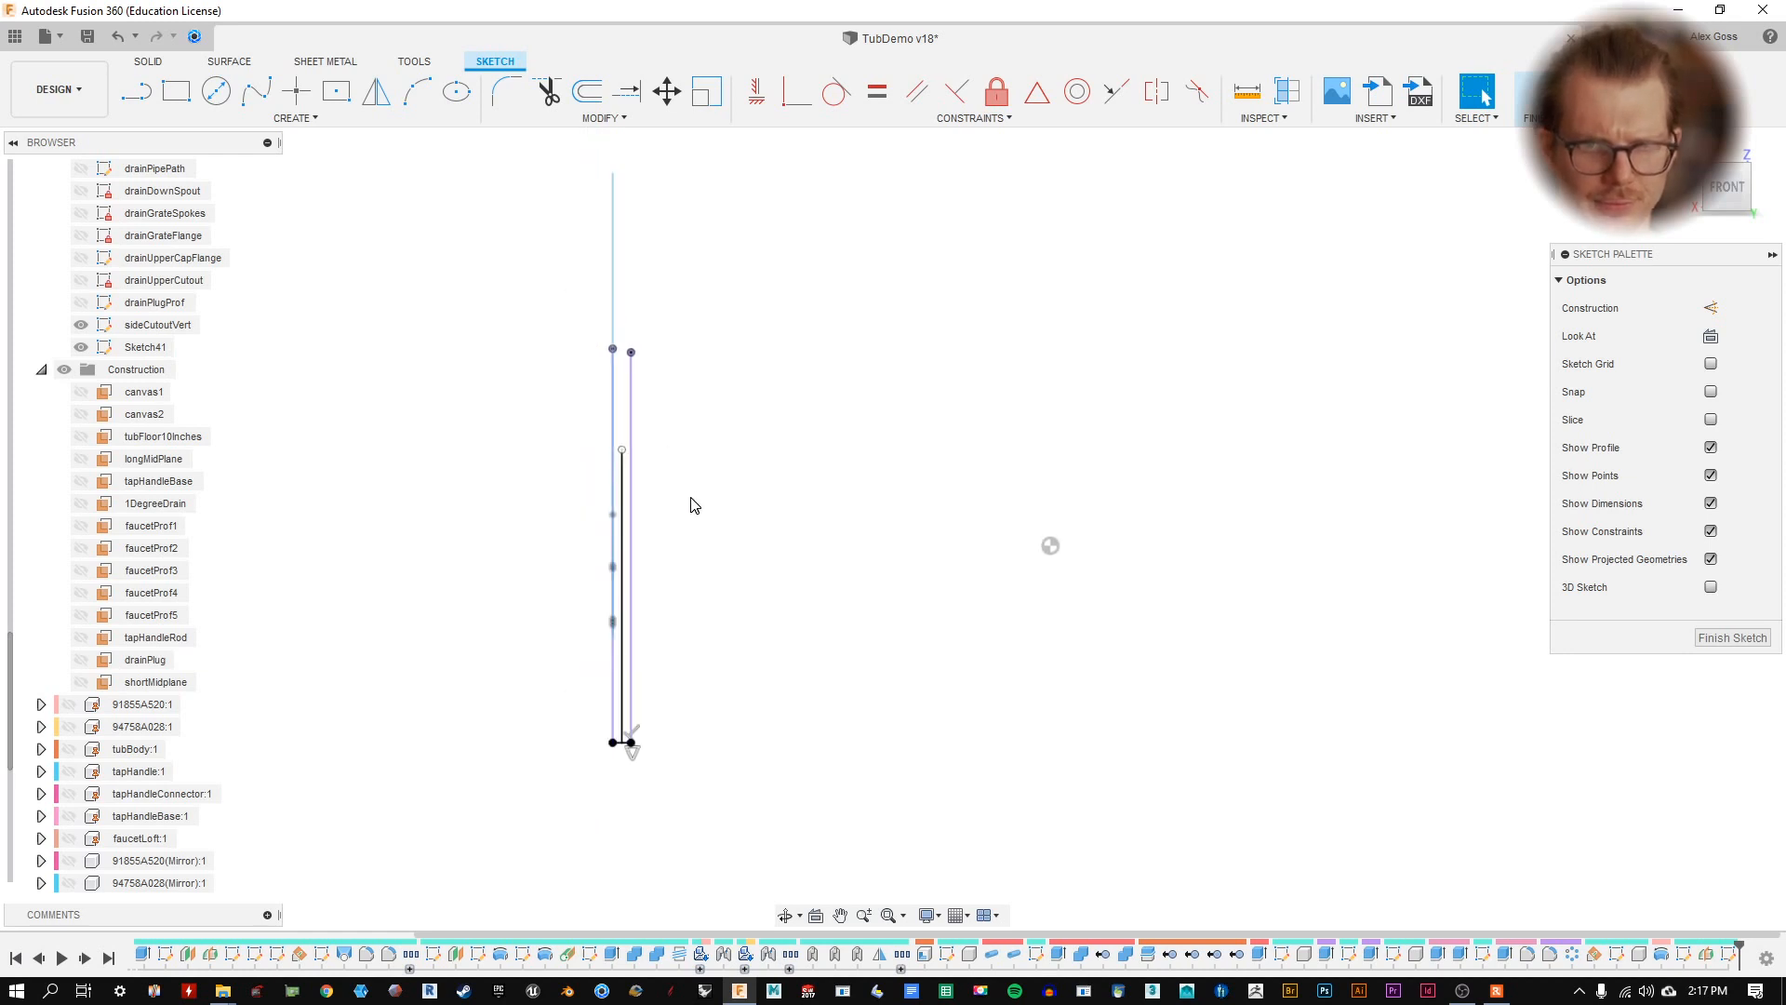
pyautogui.moveTo(827, 830); pyautogui.dragTo(510, 332)
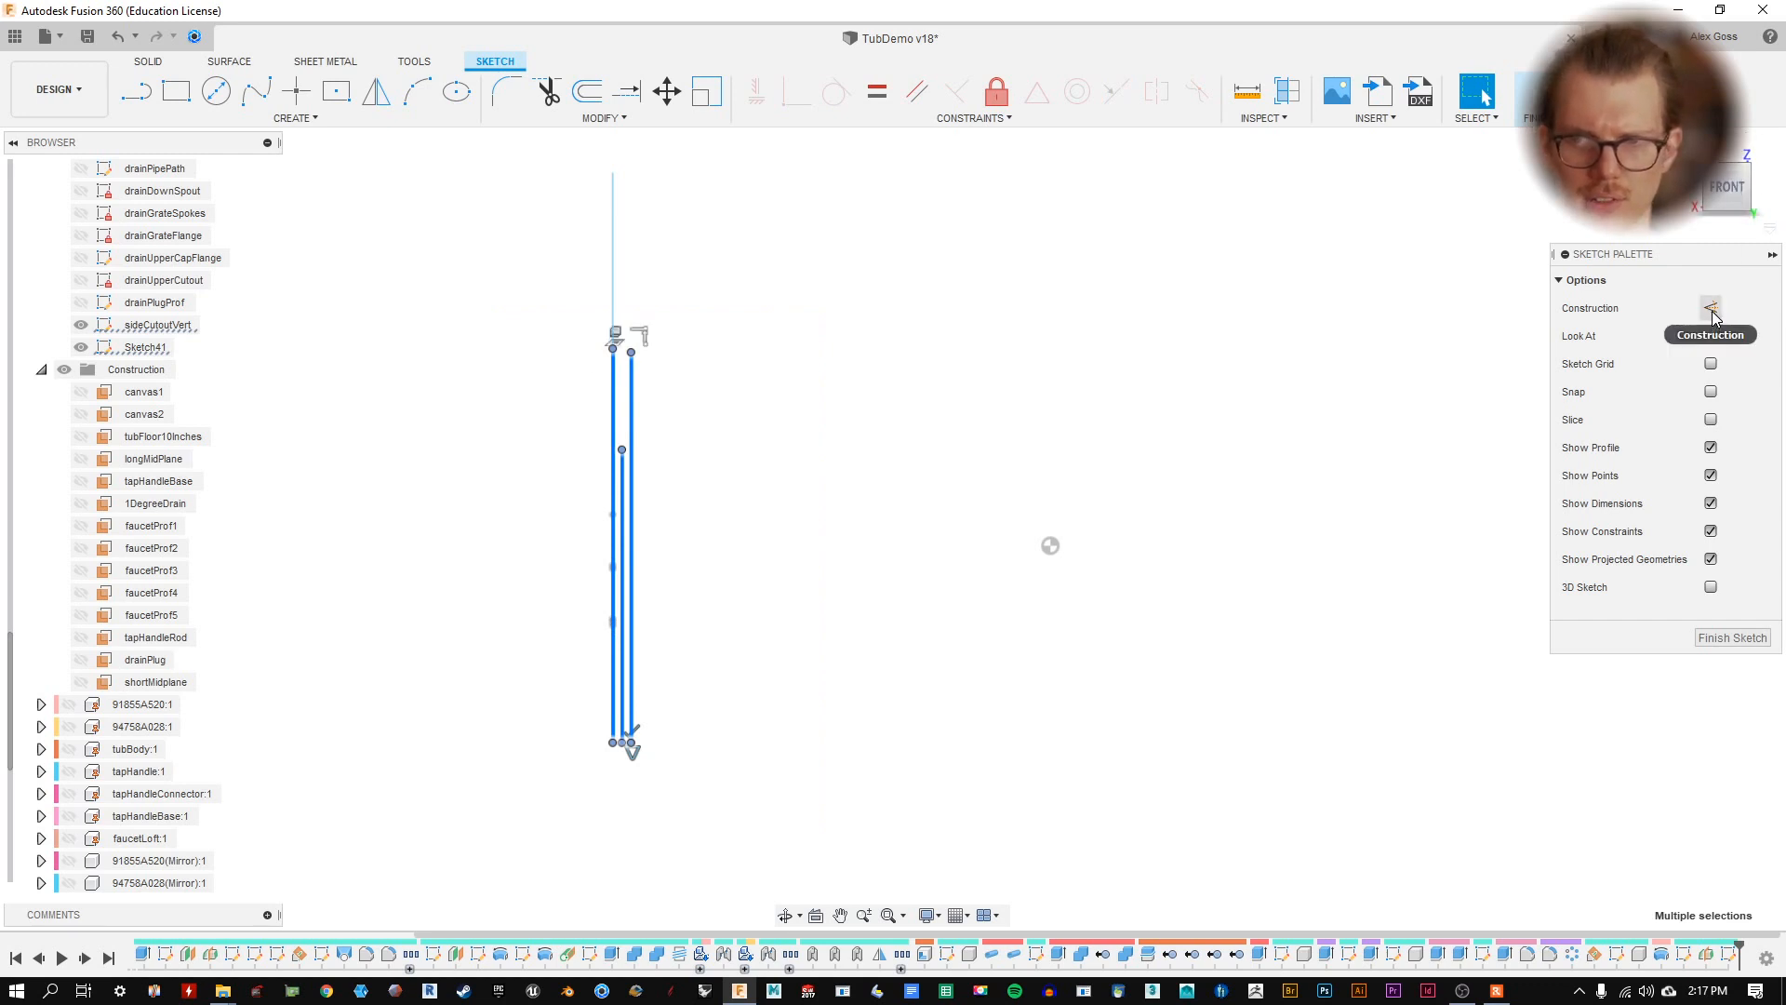
pyautogui.moveTo(925, 802); pyautogui.dragTo(446, 279)
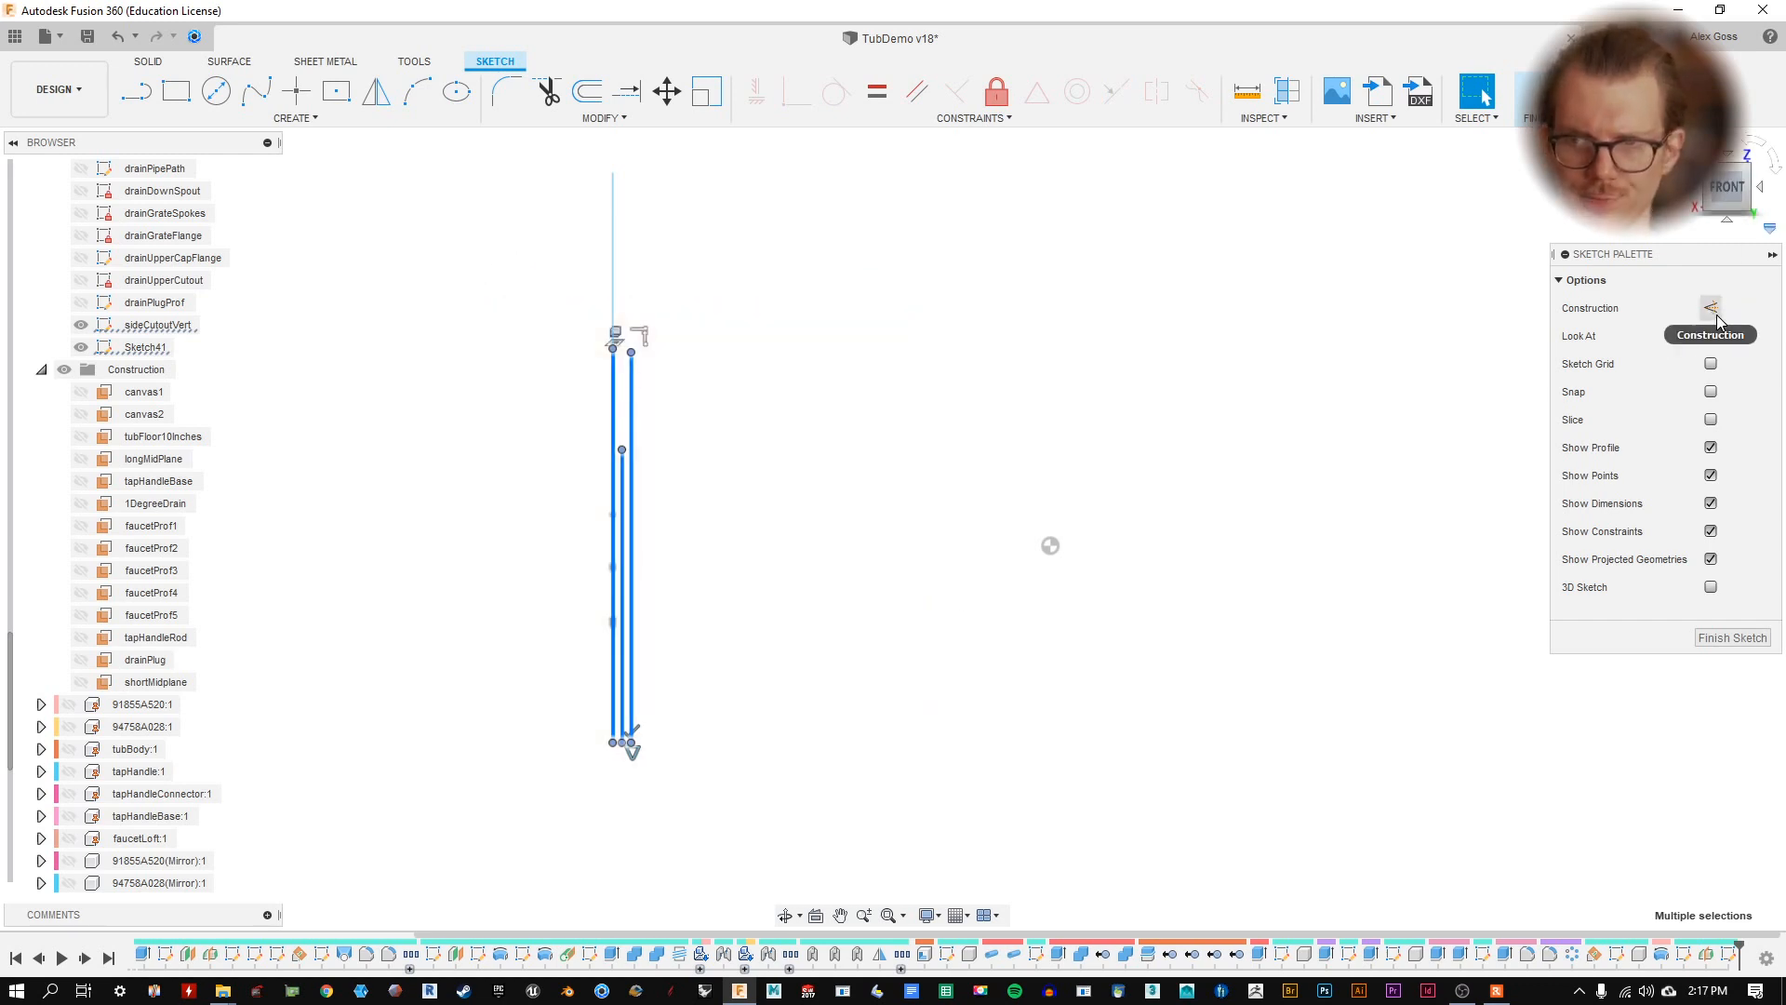
pyautogui.click(1717, 320)
pyautogui.click(739, 543)
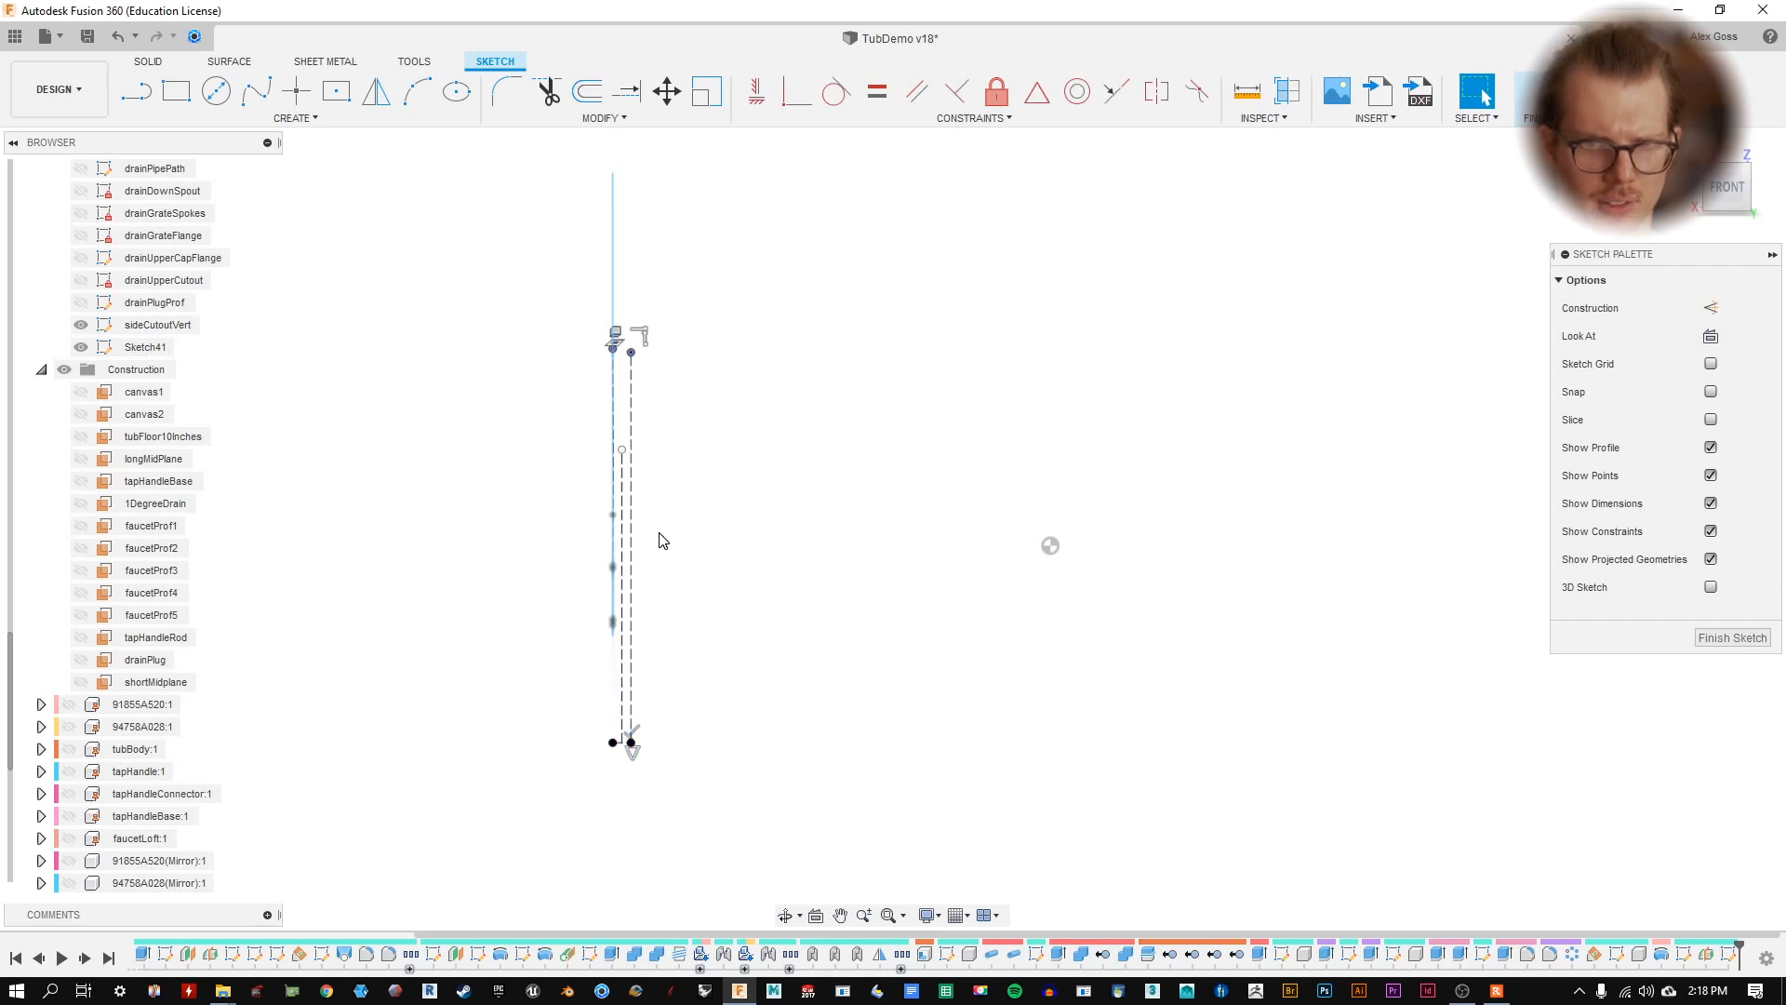
# - Lower the vertical centre line's upper endpoint to just below the bottom of the side cutout profile
pyautogui.scroll(3, 651, 512)
pyautogui.moveTo(601, 408); pyautogui.dragTo(584, 758)
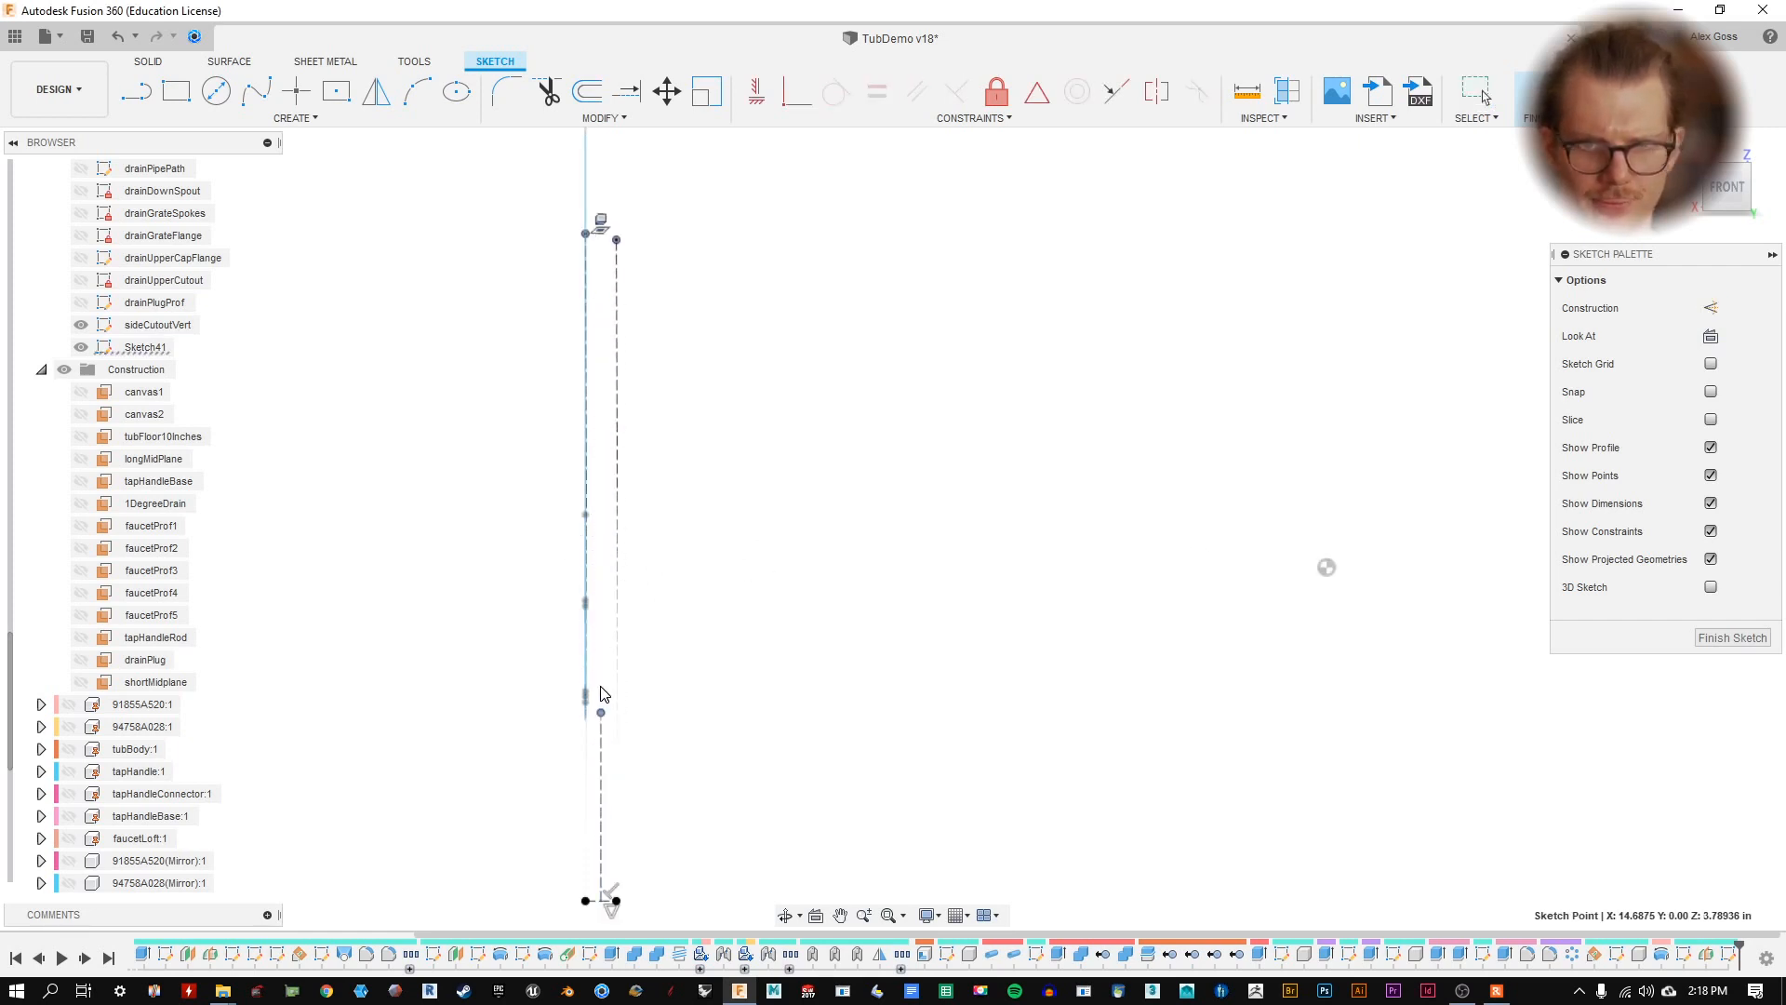
pyautogui.scroll(2, 665, 701)
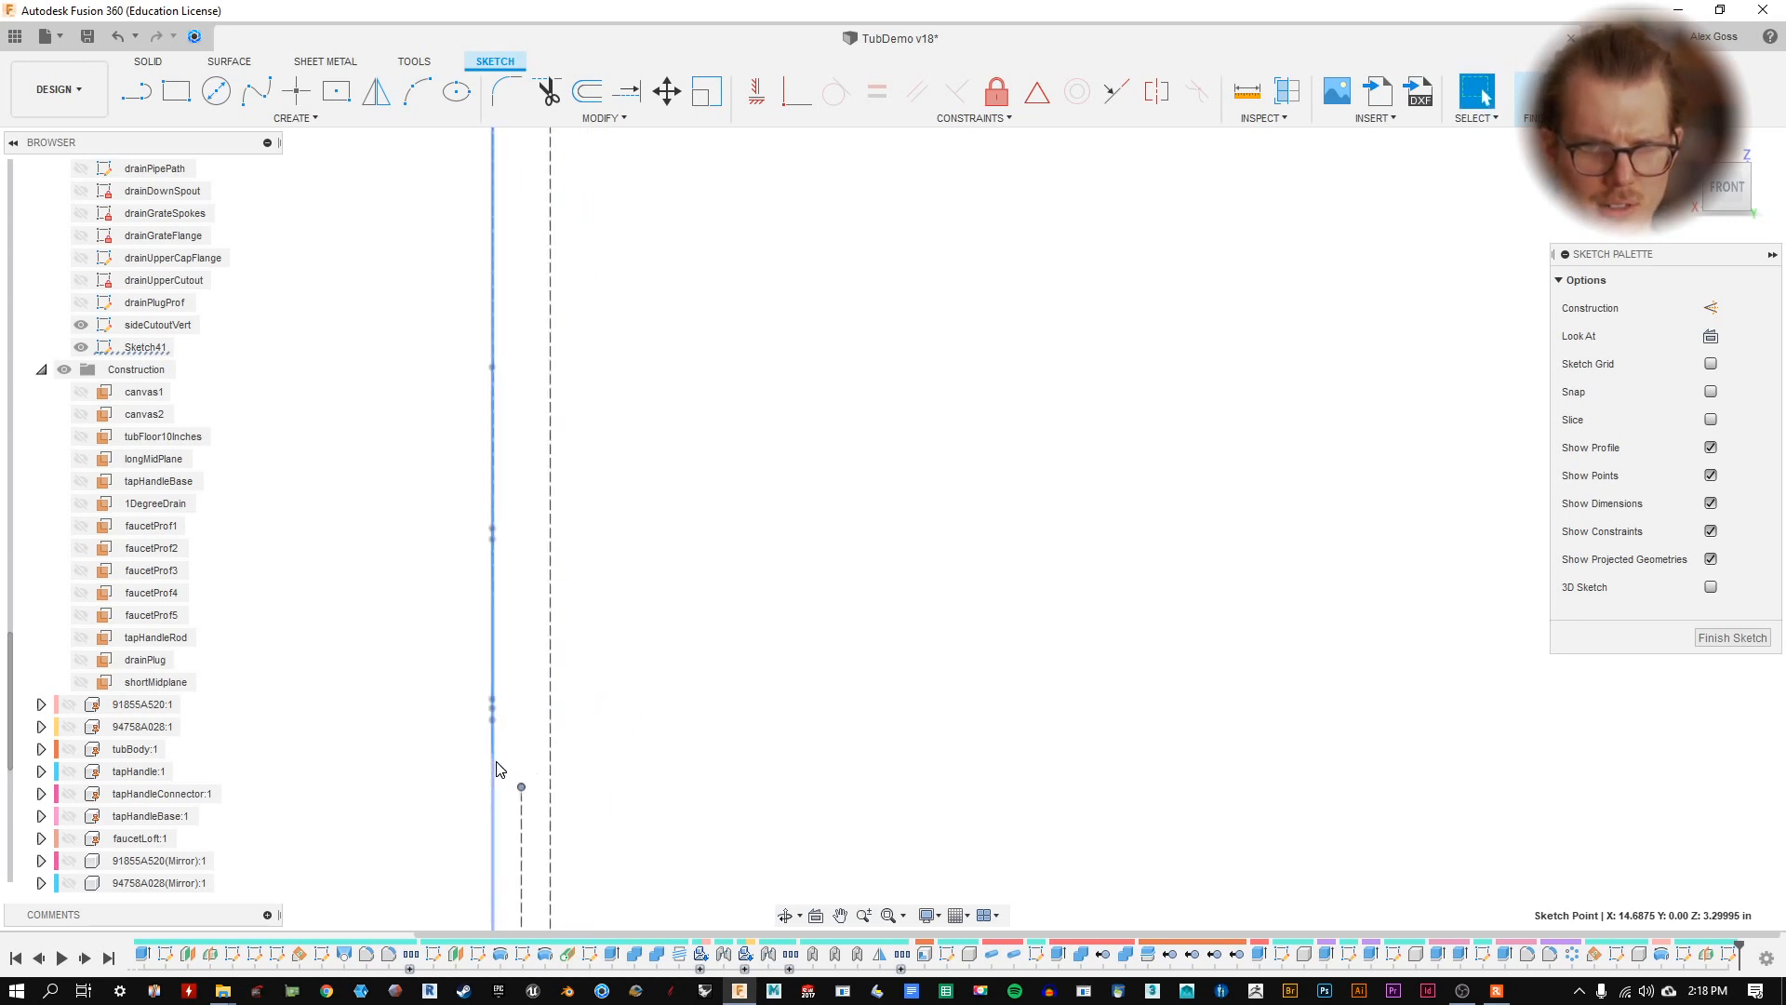
pyautogui.moveTo(791, 573); pyautogui.dragTo(870, 542, button='middle')
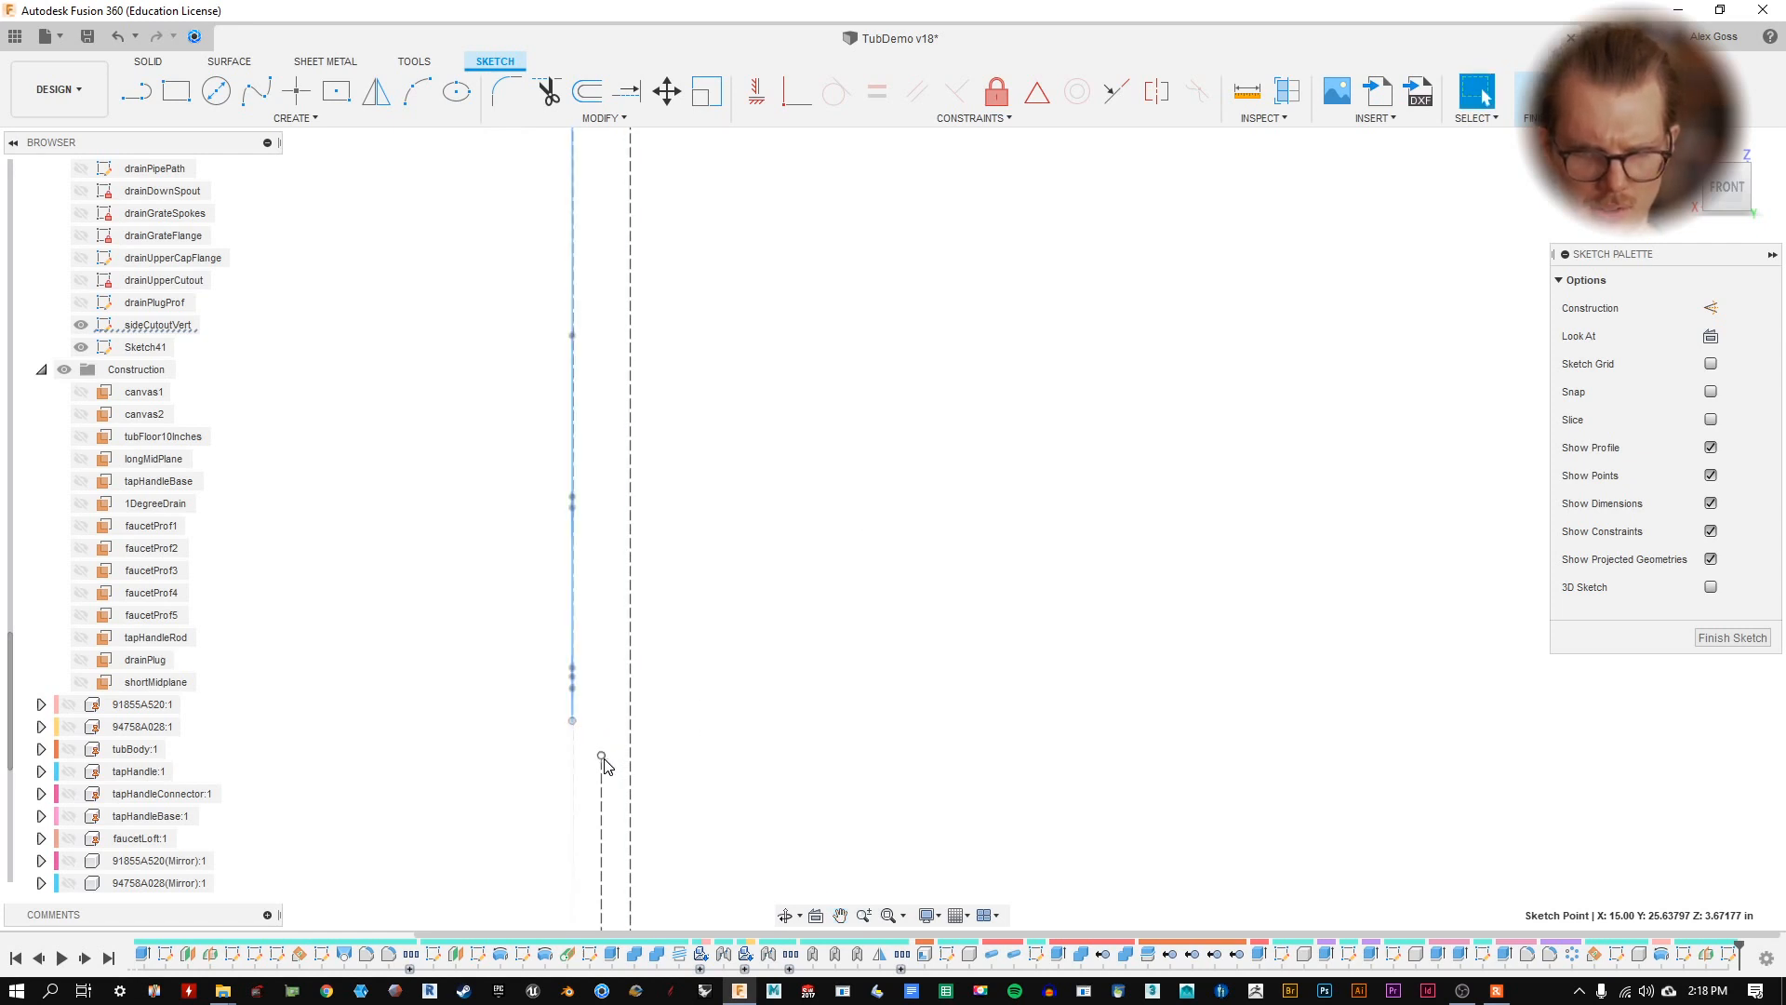
pyautogui.scroll(2, 604, 744)
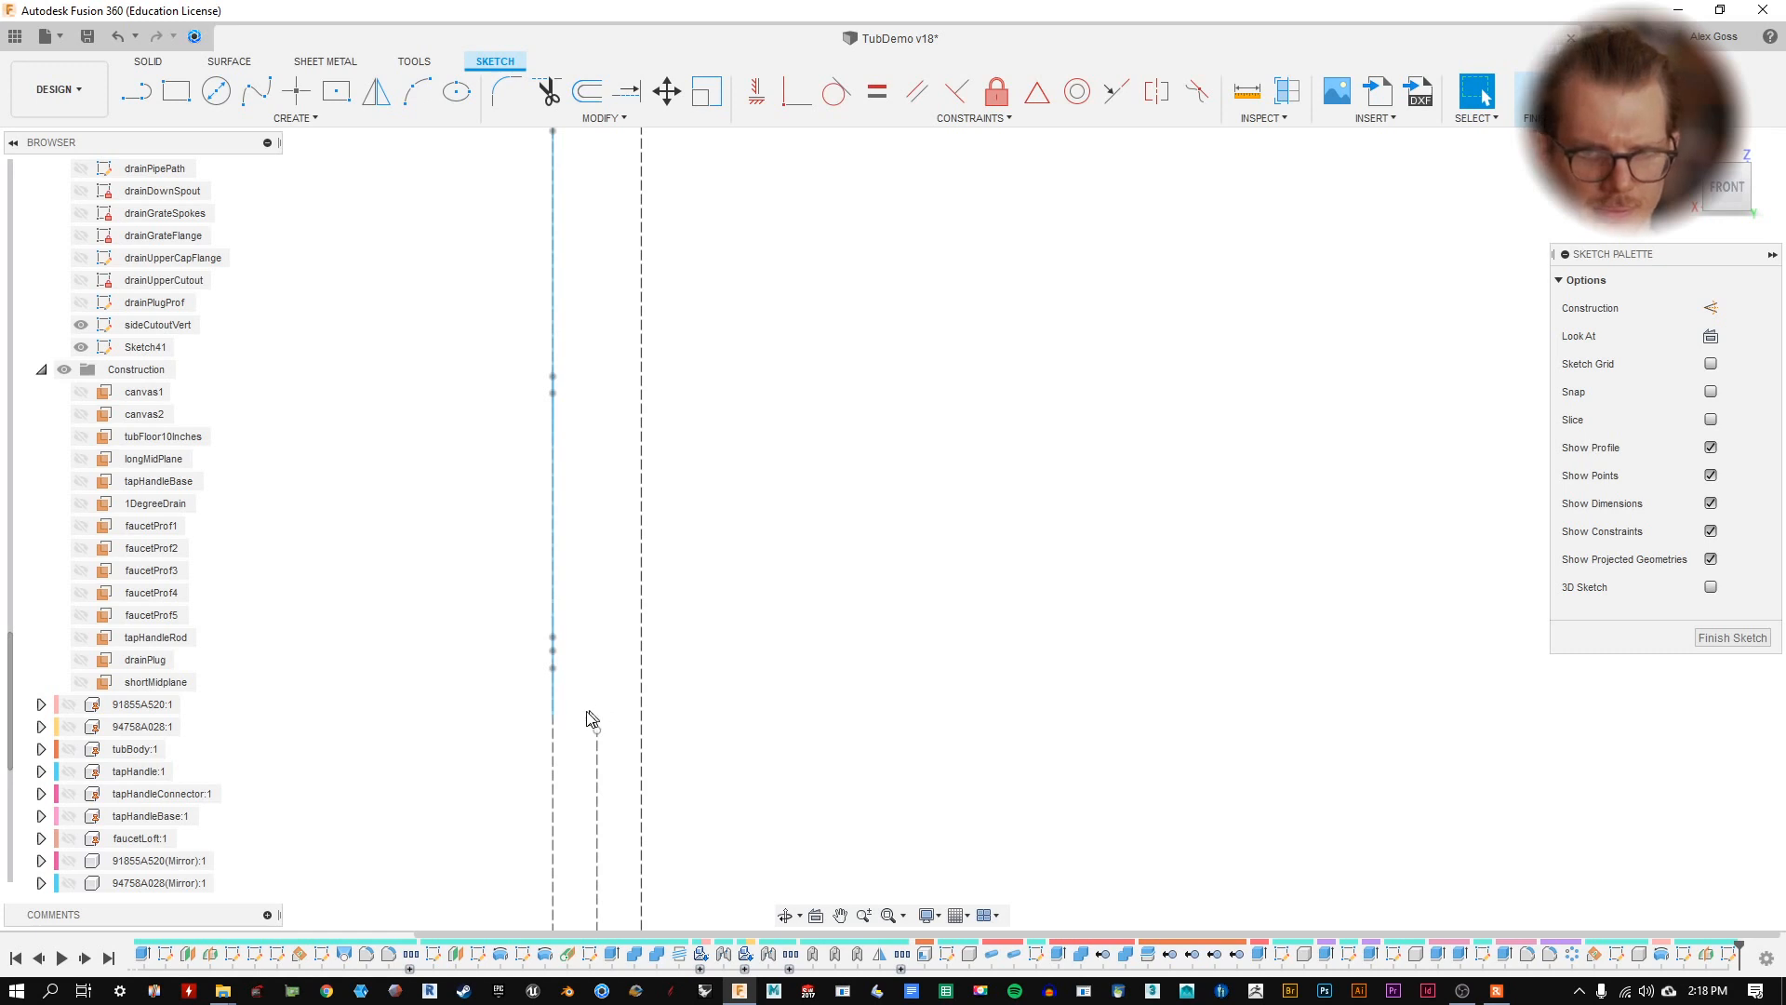
# - Project the sloped bottom line of the sideCutoutVert sketch onto the current sketch plane
pyautogui.moveTo(554, 722)
pyautogui.keyDown('shift'); pyautogui.mouseDown(button='middle')
pyautogui.moveTo(697, 666)
pyautogui.moveTo(596, 768)
pyautogui.moveTo(535, 770)
pyautogui.moveTo(415, 721)
pyautogui.moveTo(483, 685)
pyautogui.mouseUp(button='middle'); pyautogui.keyUp('shift')
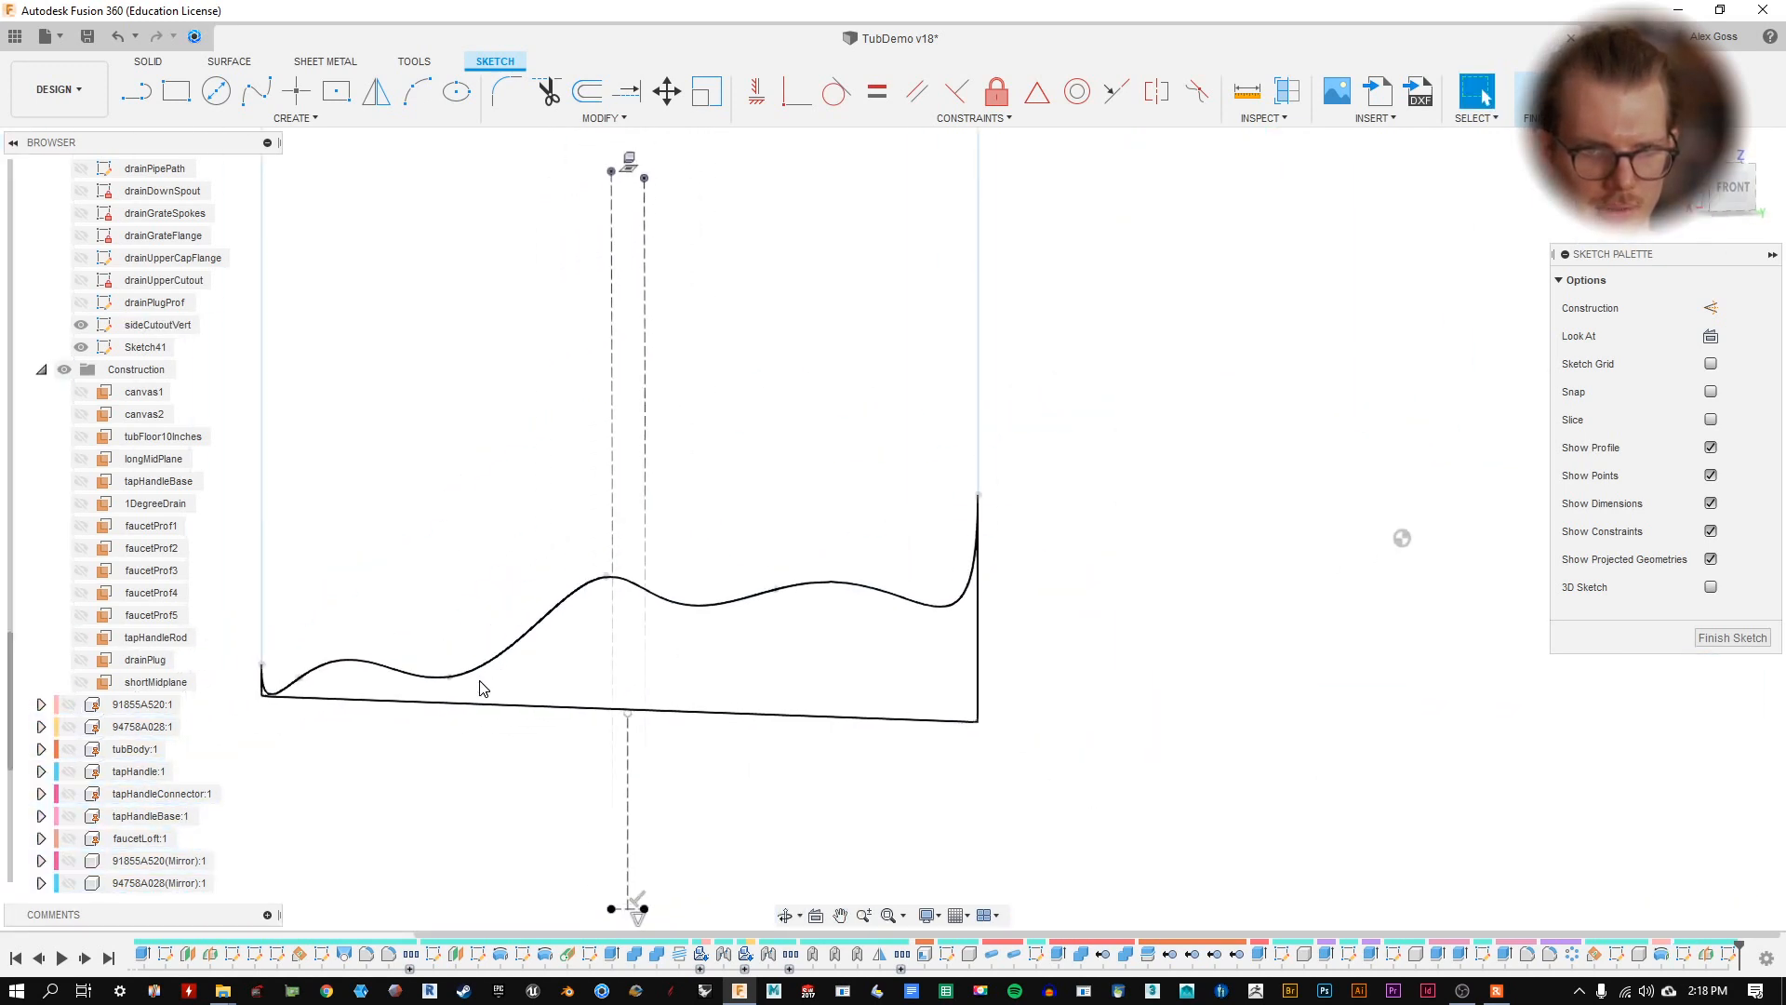
pyautogui.click(431, 701)
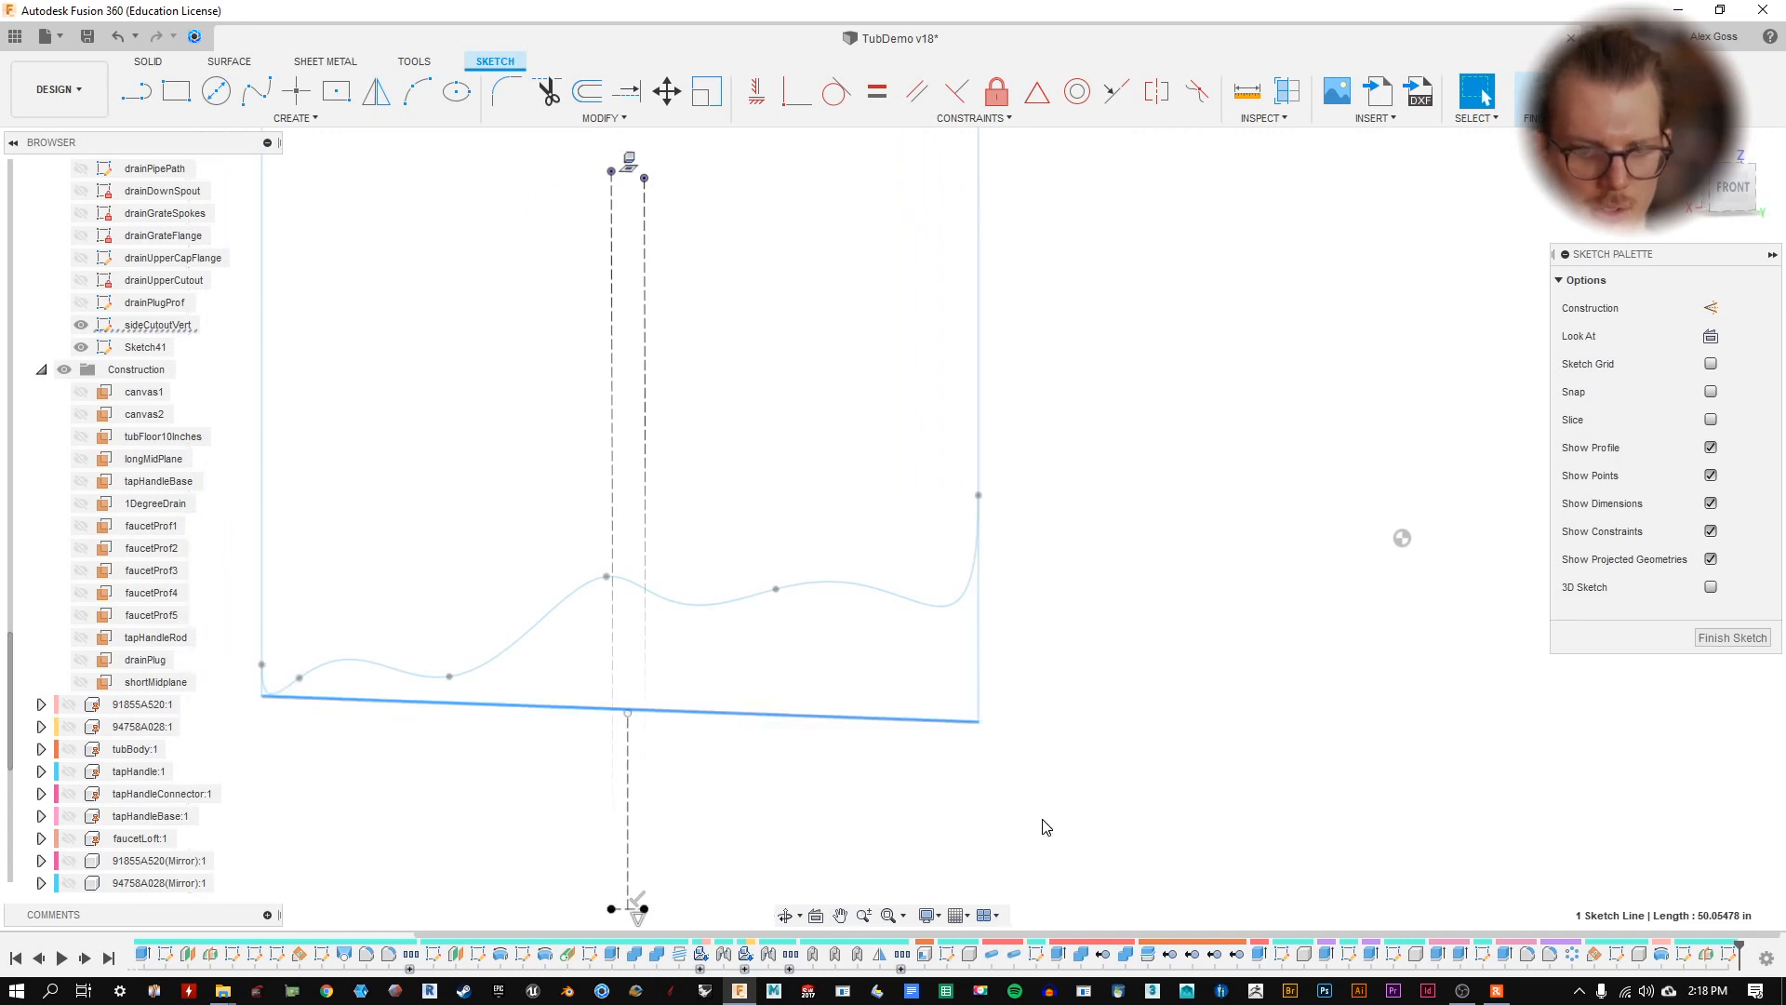
pyautogui.press('p')
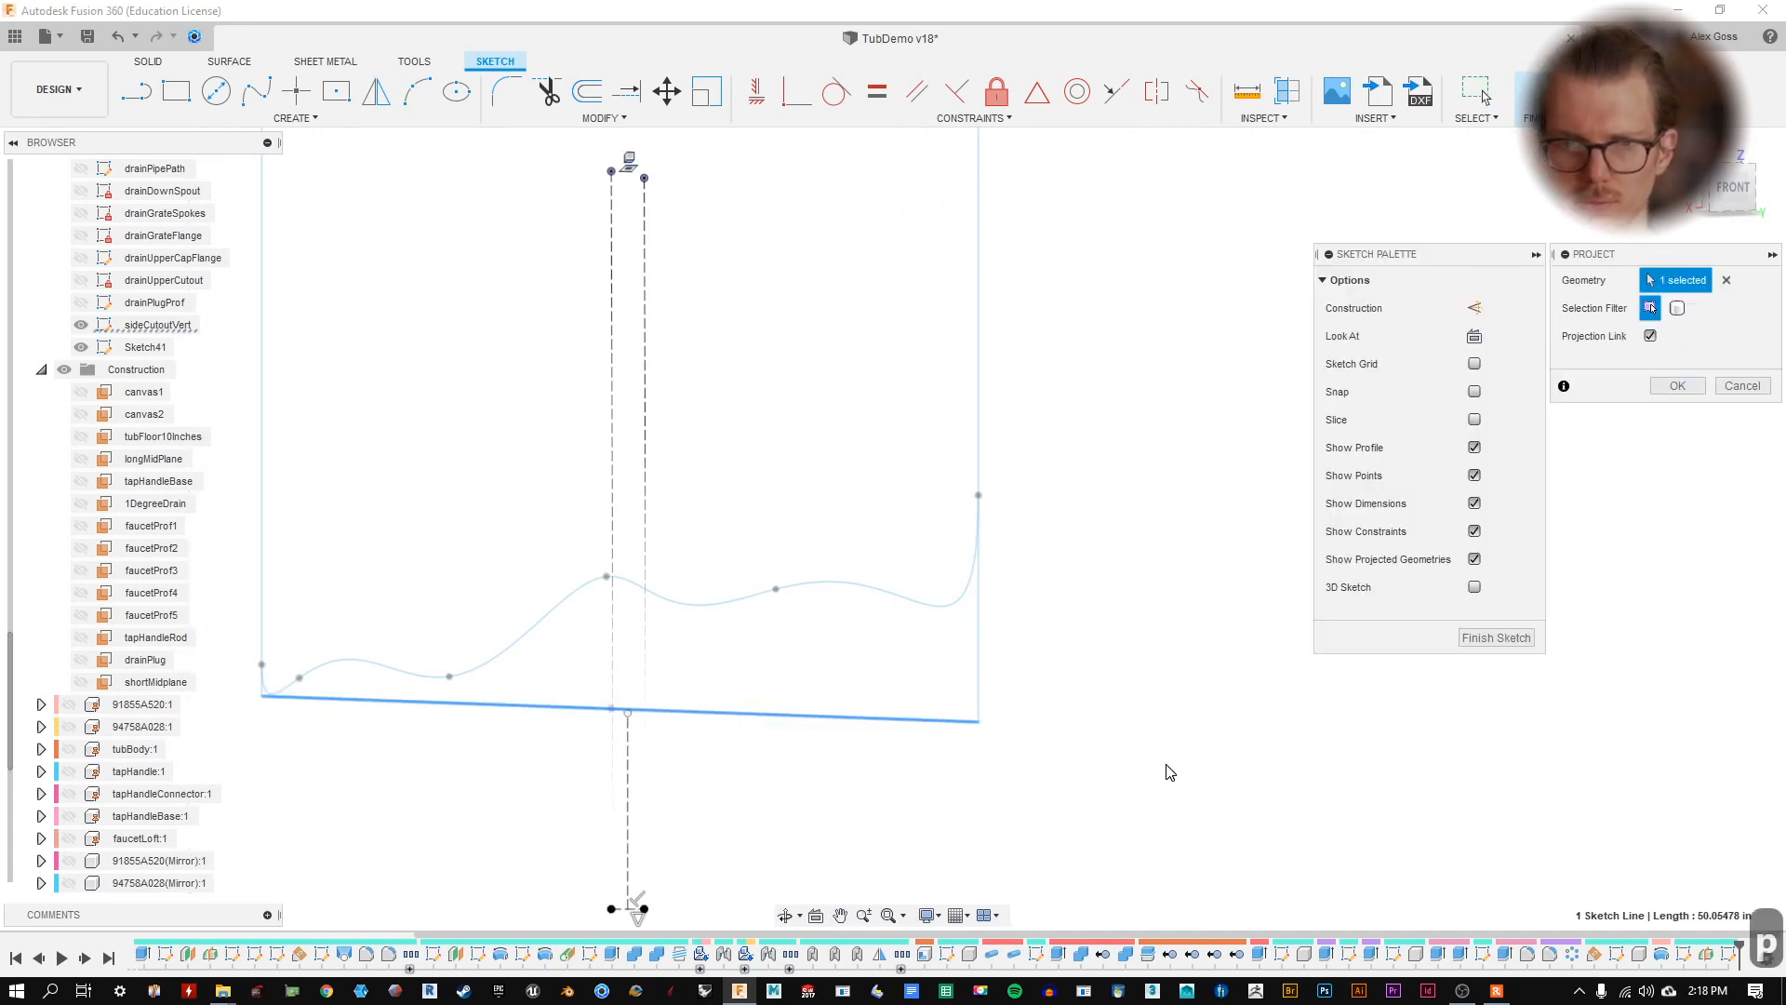
pyautogui.click(1686, 393)
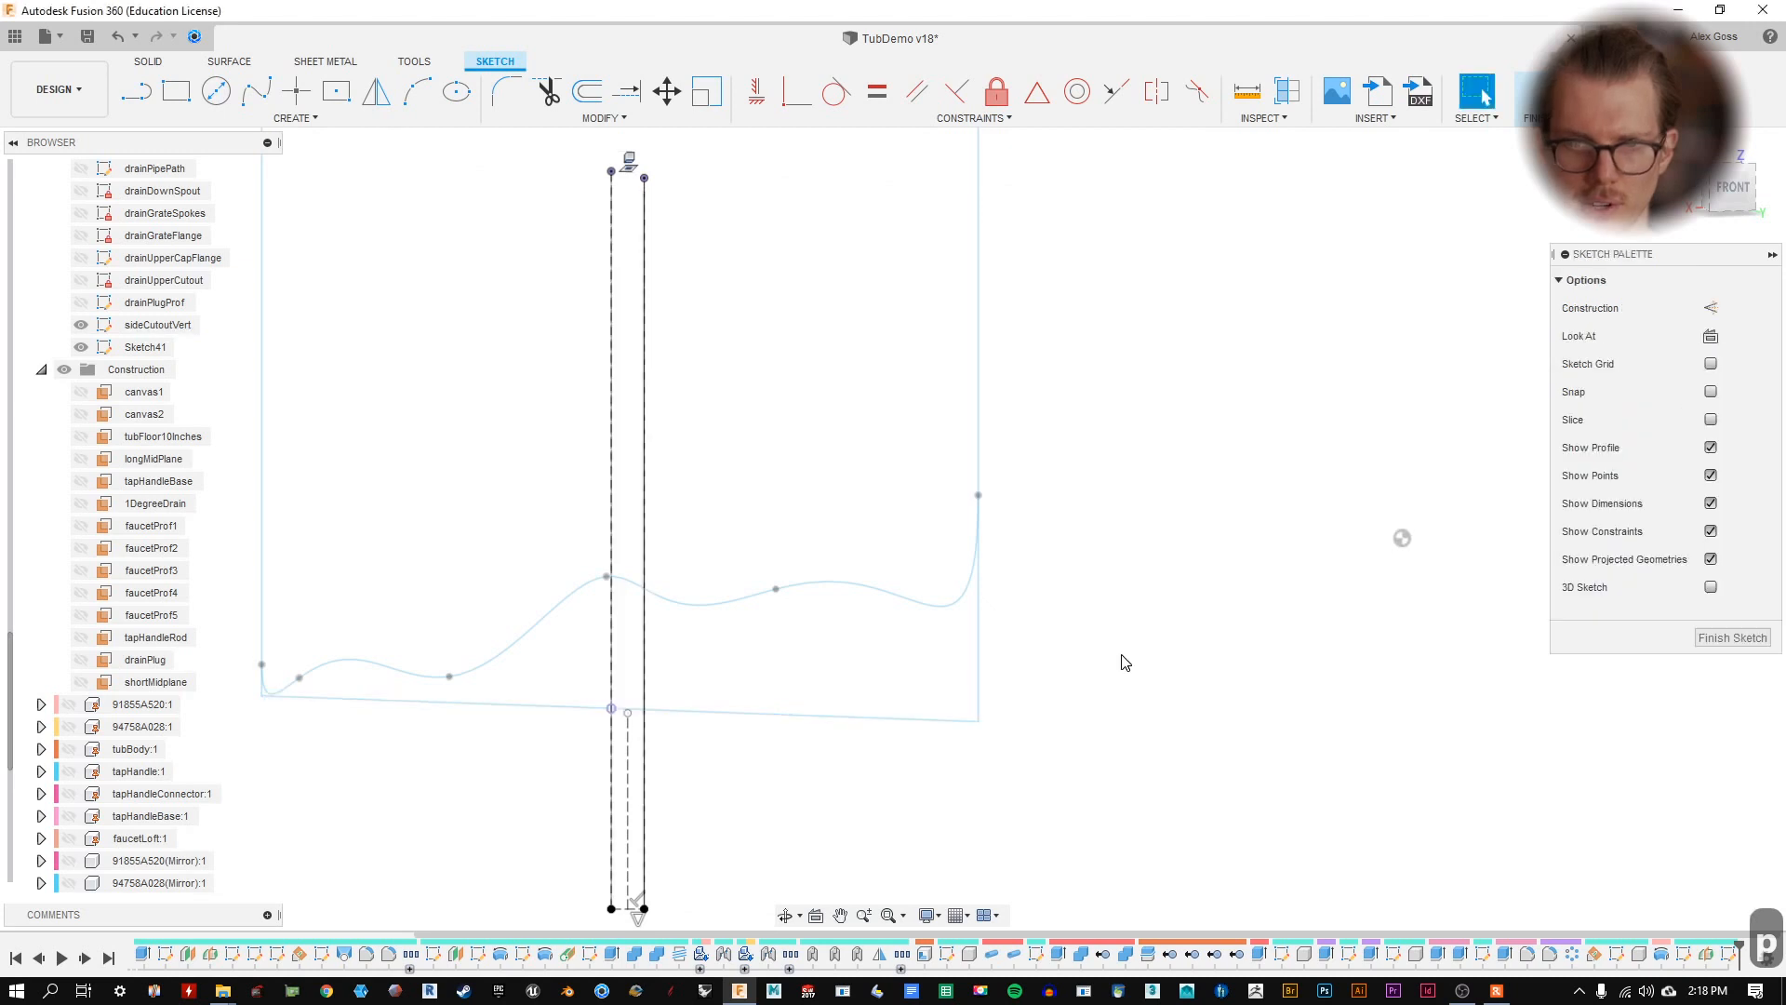
# - Sketch a short line from the projected point on the outer wall line to the upper end of the vertical centre line
pyautogui.keyDown('shift'); pyautogui.moveTo(1124, 661); pyautogui.dragTo(1055, 649, button='middle'); pyautogui.keyUp('shift')
pyautogui.scroll(6, 650, 753)
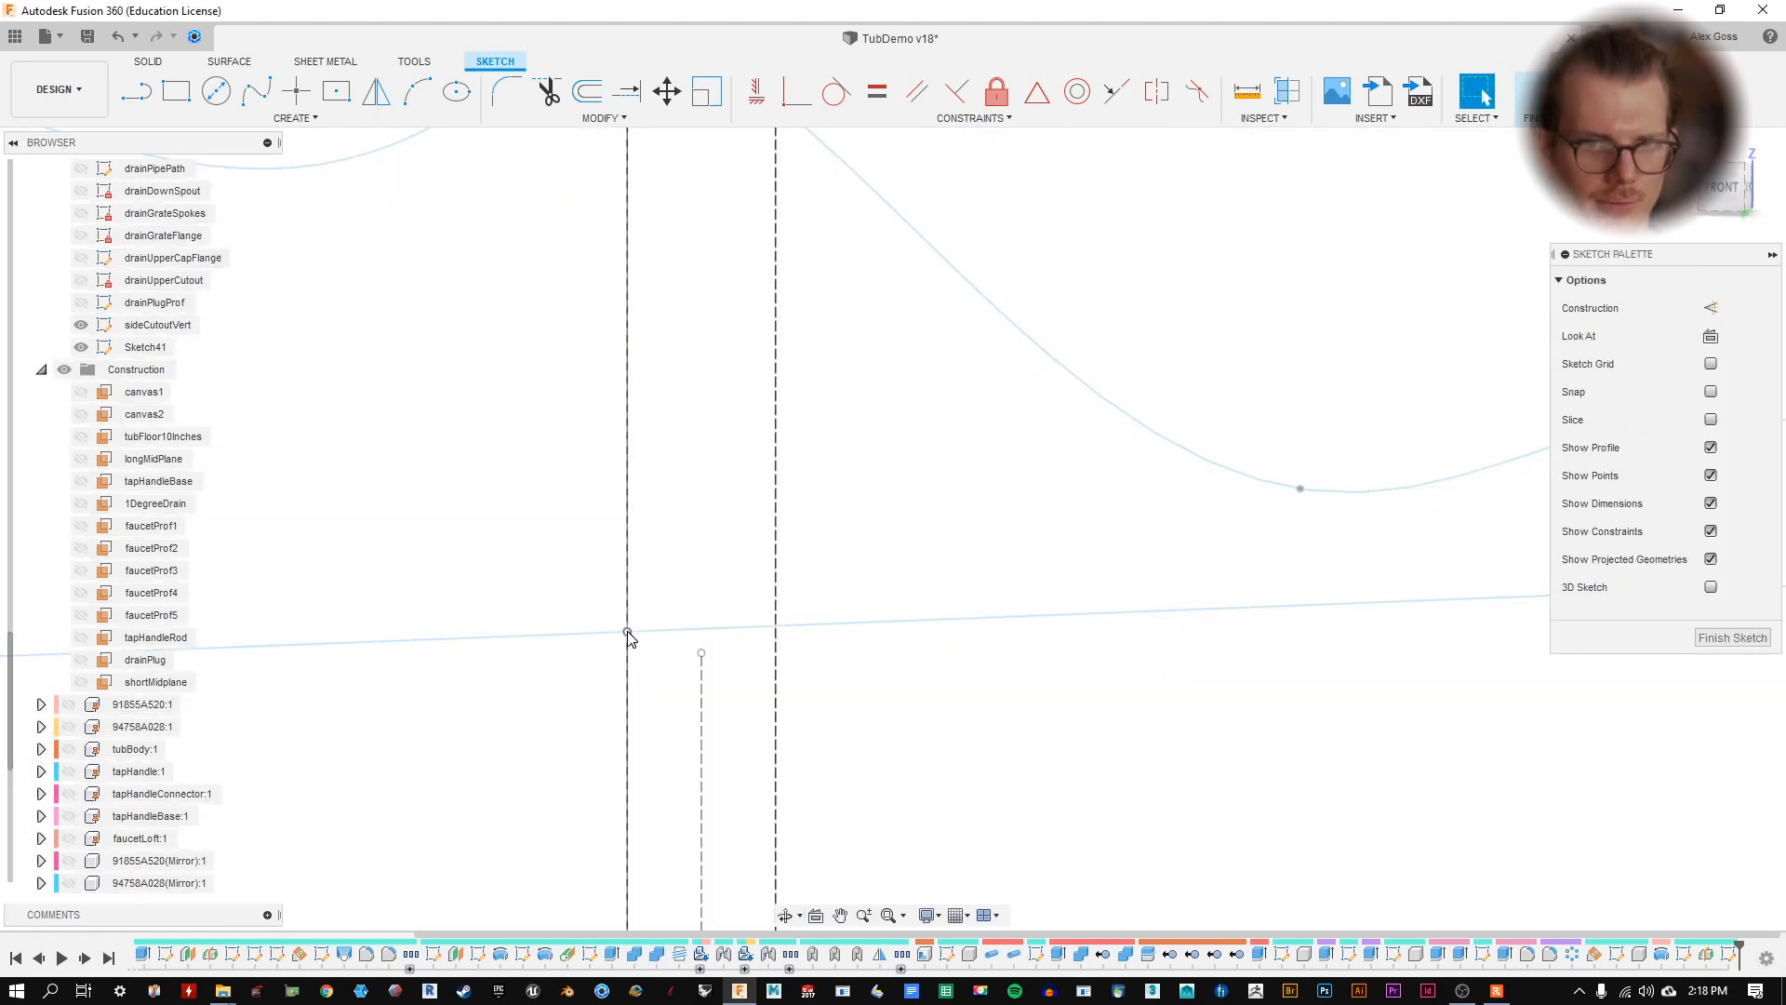
pyautogui.moveTo(626, 634)
pyautogui.keyDown('shift'); pyautogui.mouseDown(button='middle')
pyautogui.moveTo(583, 590)
pyautogui.moveTo(606, 621)
pyautogui.mouseUp(button='middle'); pyautogui.keyUp('shift')
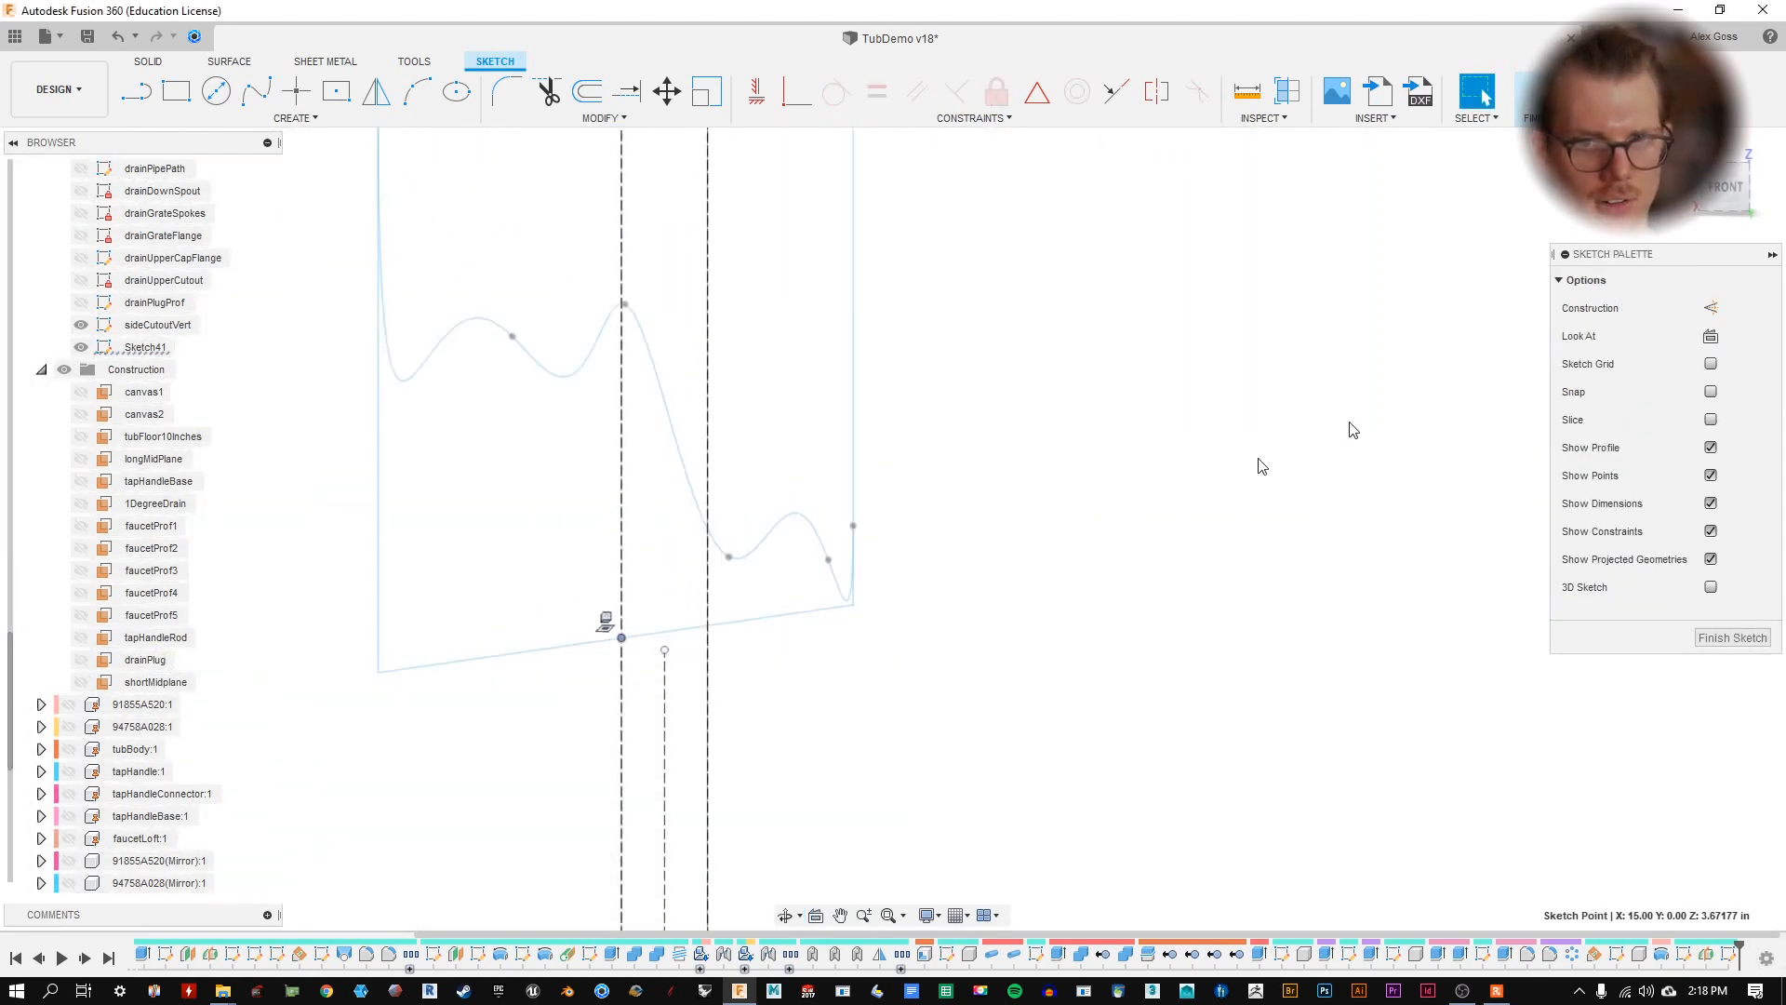
pyautogui.click(1728, 199)
pyautogui.moveTo(526, 749); pyautogui.dragTo(909, 689, button='middle')
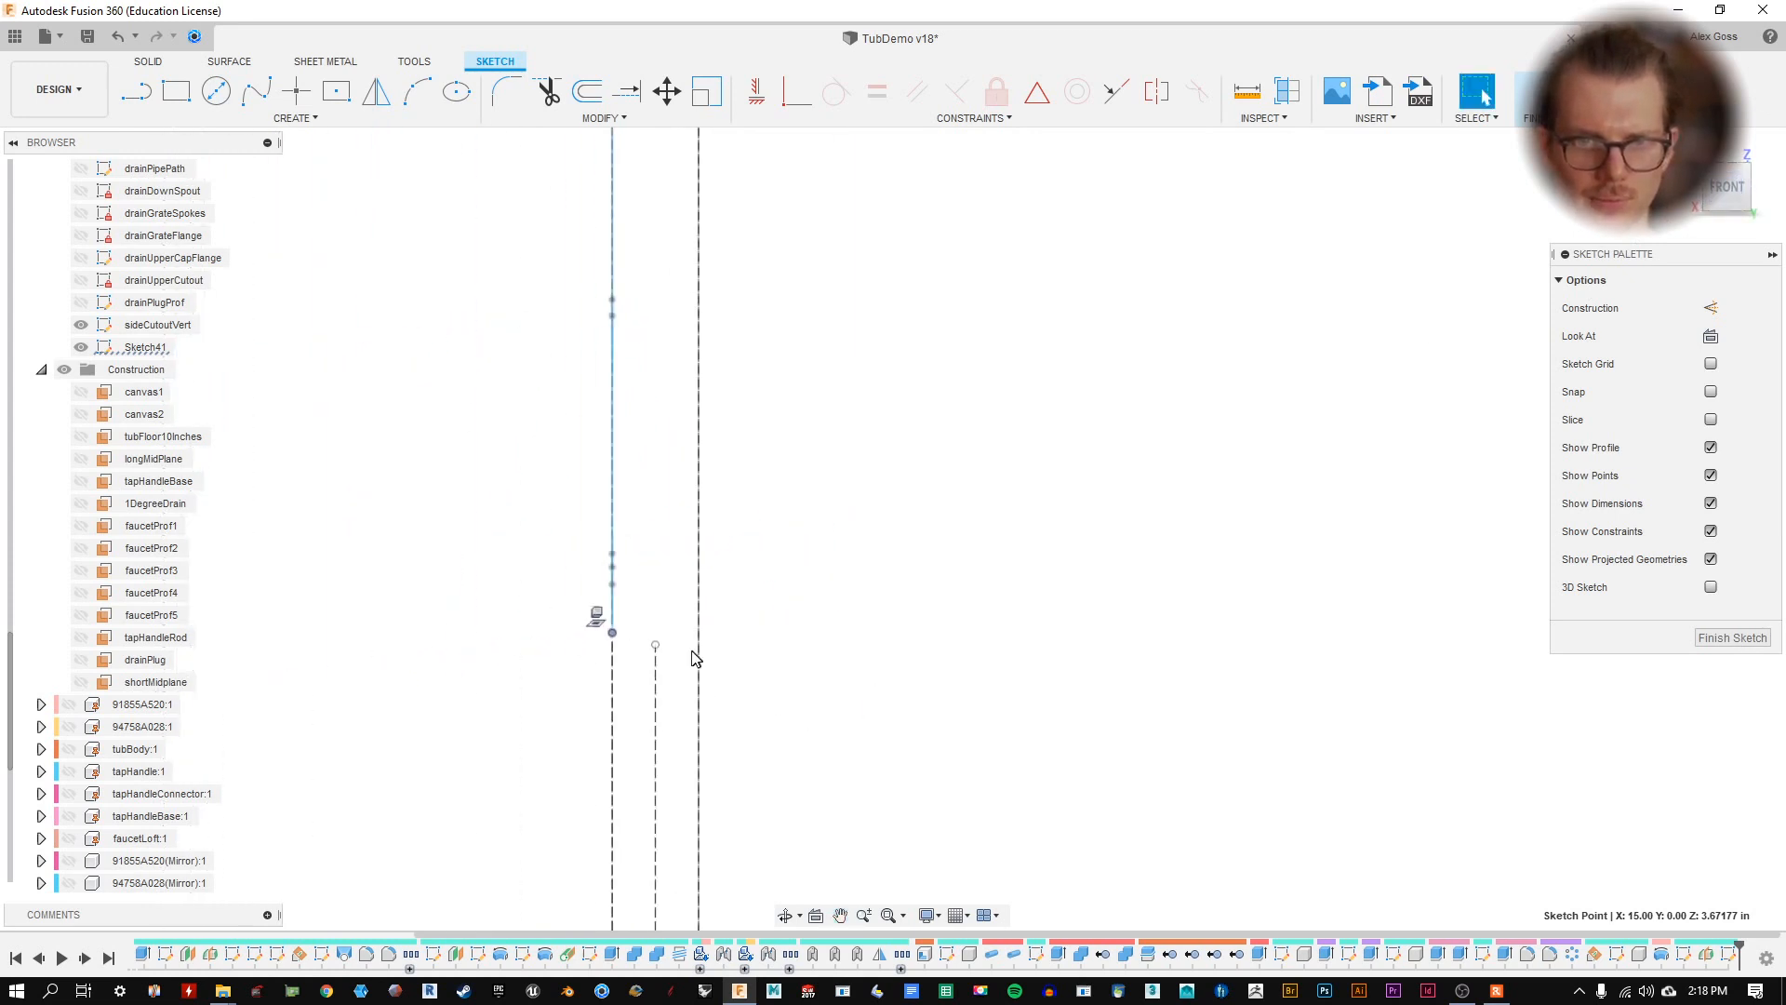
pyautogui.scroll(3, 702, 631)
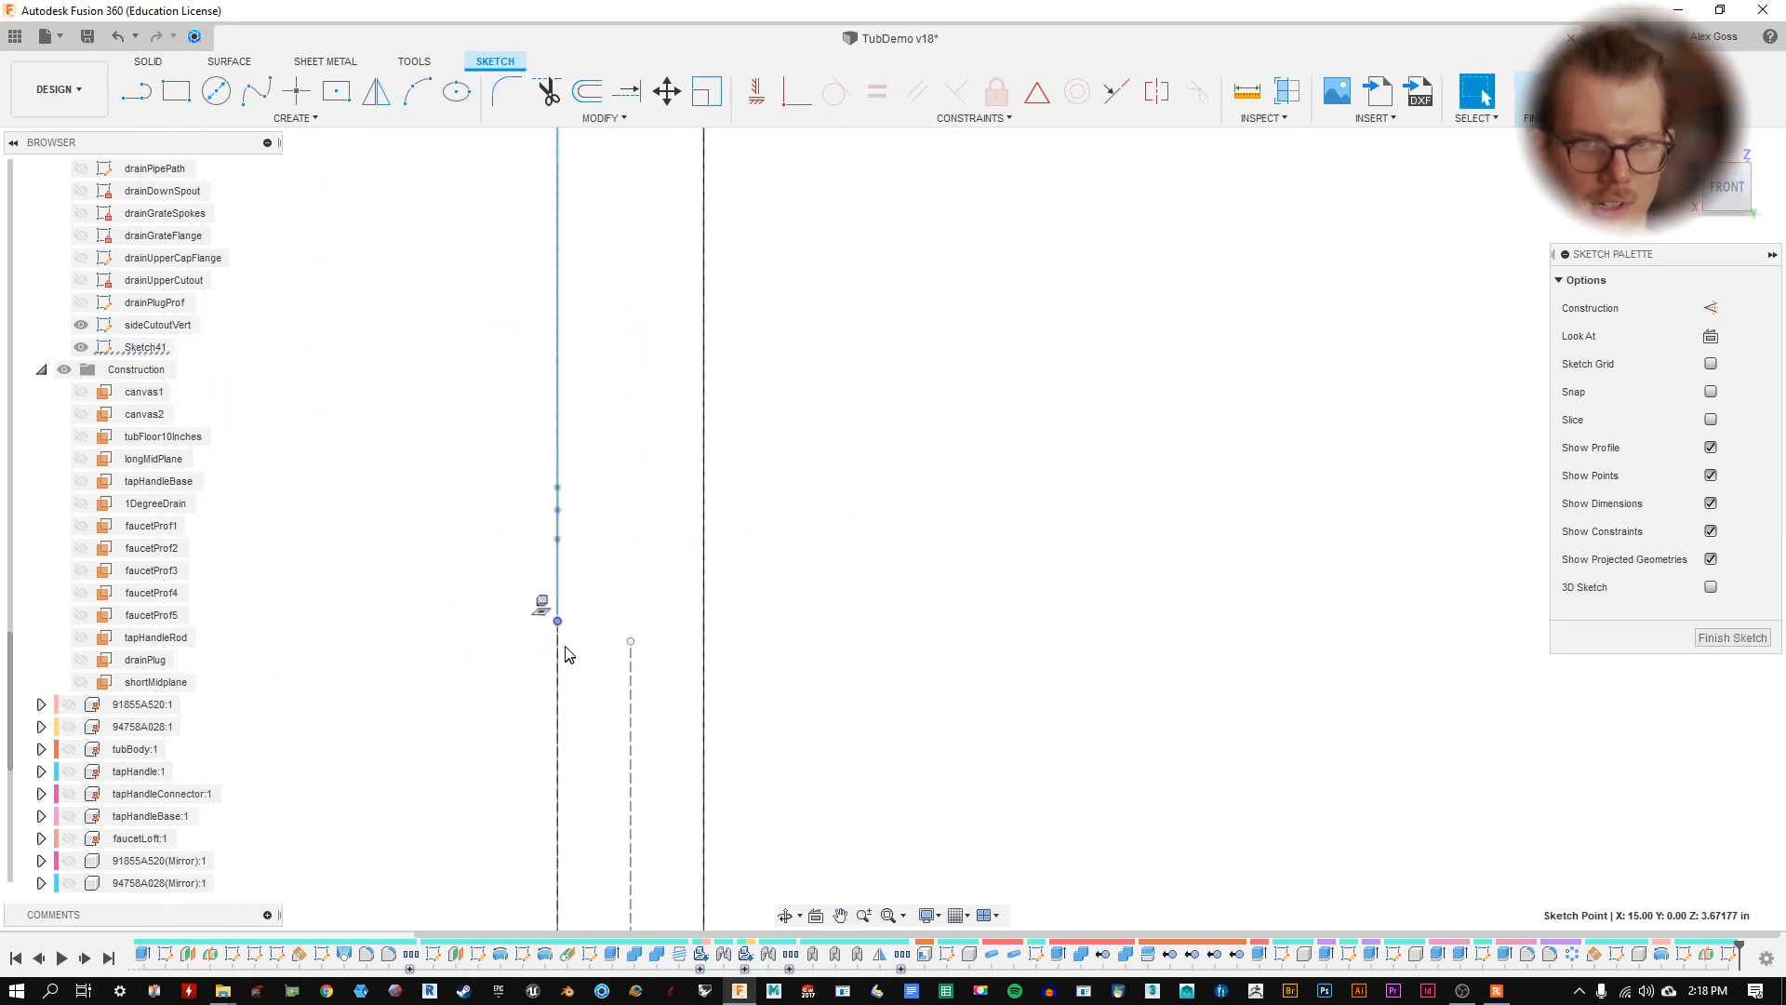
pyautogui.press('l')
pyautogui.click(557, 621)
pyautogui.click(632, 641)
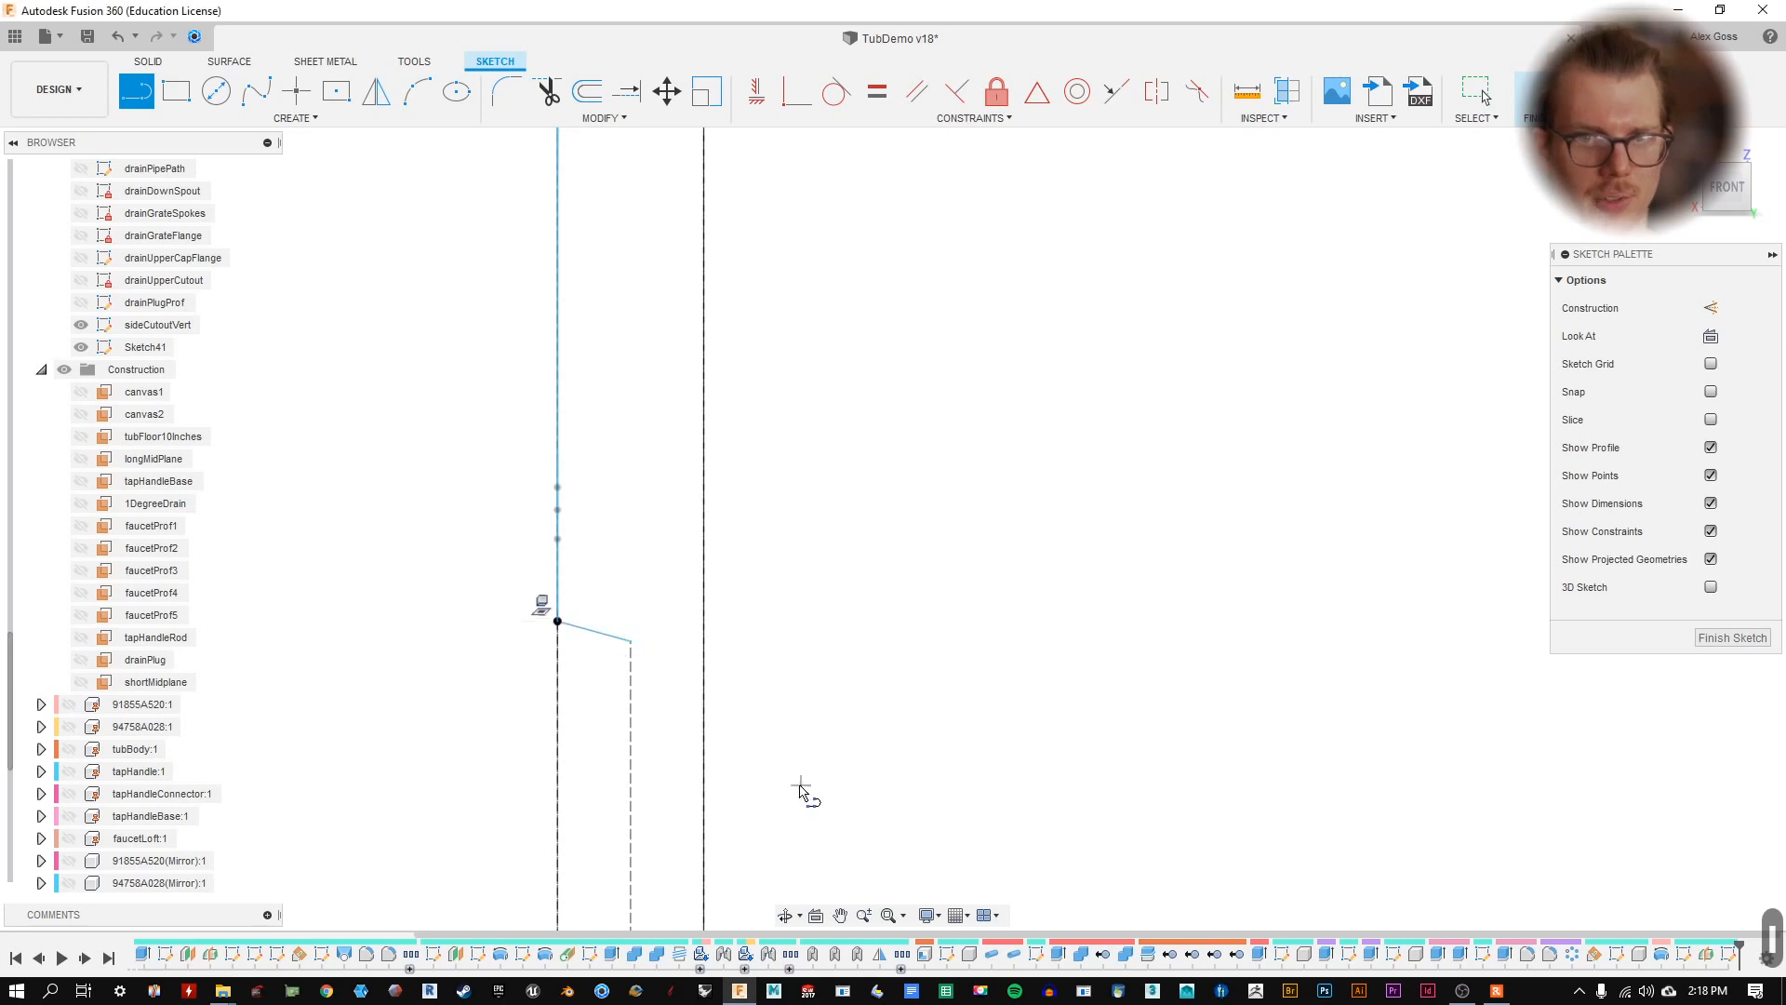
pyautogui.press('Escape')
# - Try squaring the short connecting line to the wall line with perpendicular and horizontal constraints, and undo both
pyautogui.moveTo(638, 641)
pyautogui.mouseDown()
pyautogui.moveTo(641, 554)
pyautogui.moveTo(632, 718)
pyautogui.moveTo(698, 483)
pyautogui.moveTo(638, 722)
pyautogui.moveTo(644, 541)
pyautogui.moveTo(635, 668)
pyautogui.mouseUp()
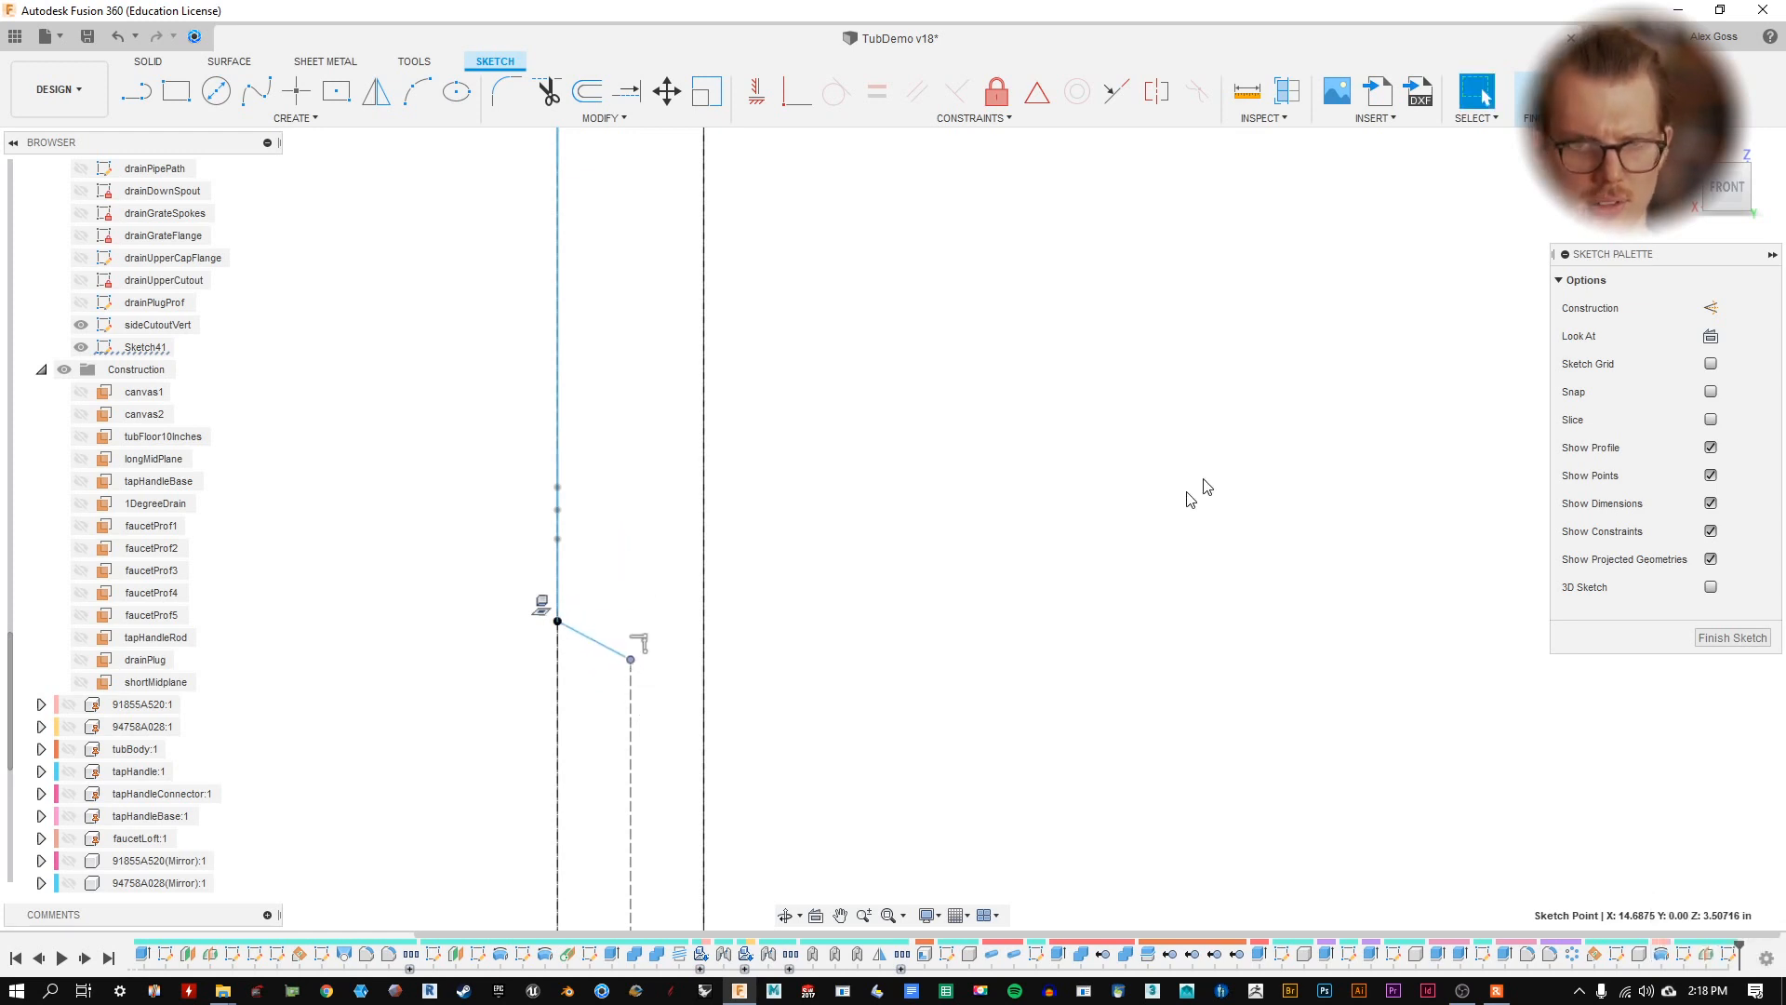
pyautogui.click(598, 651)
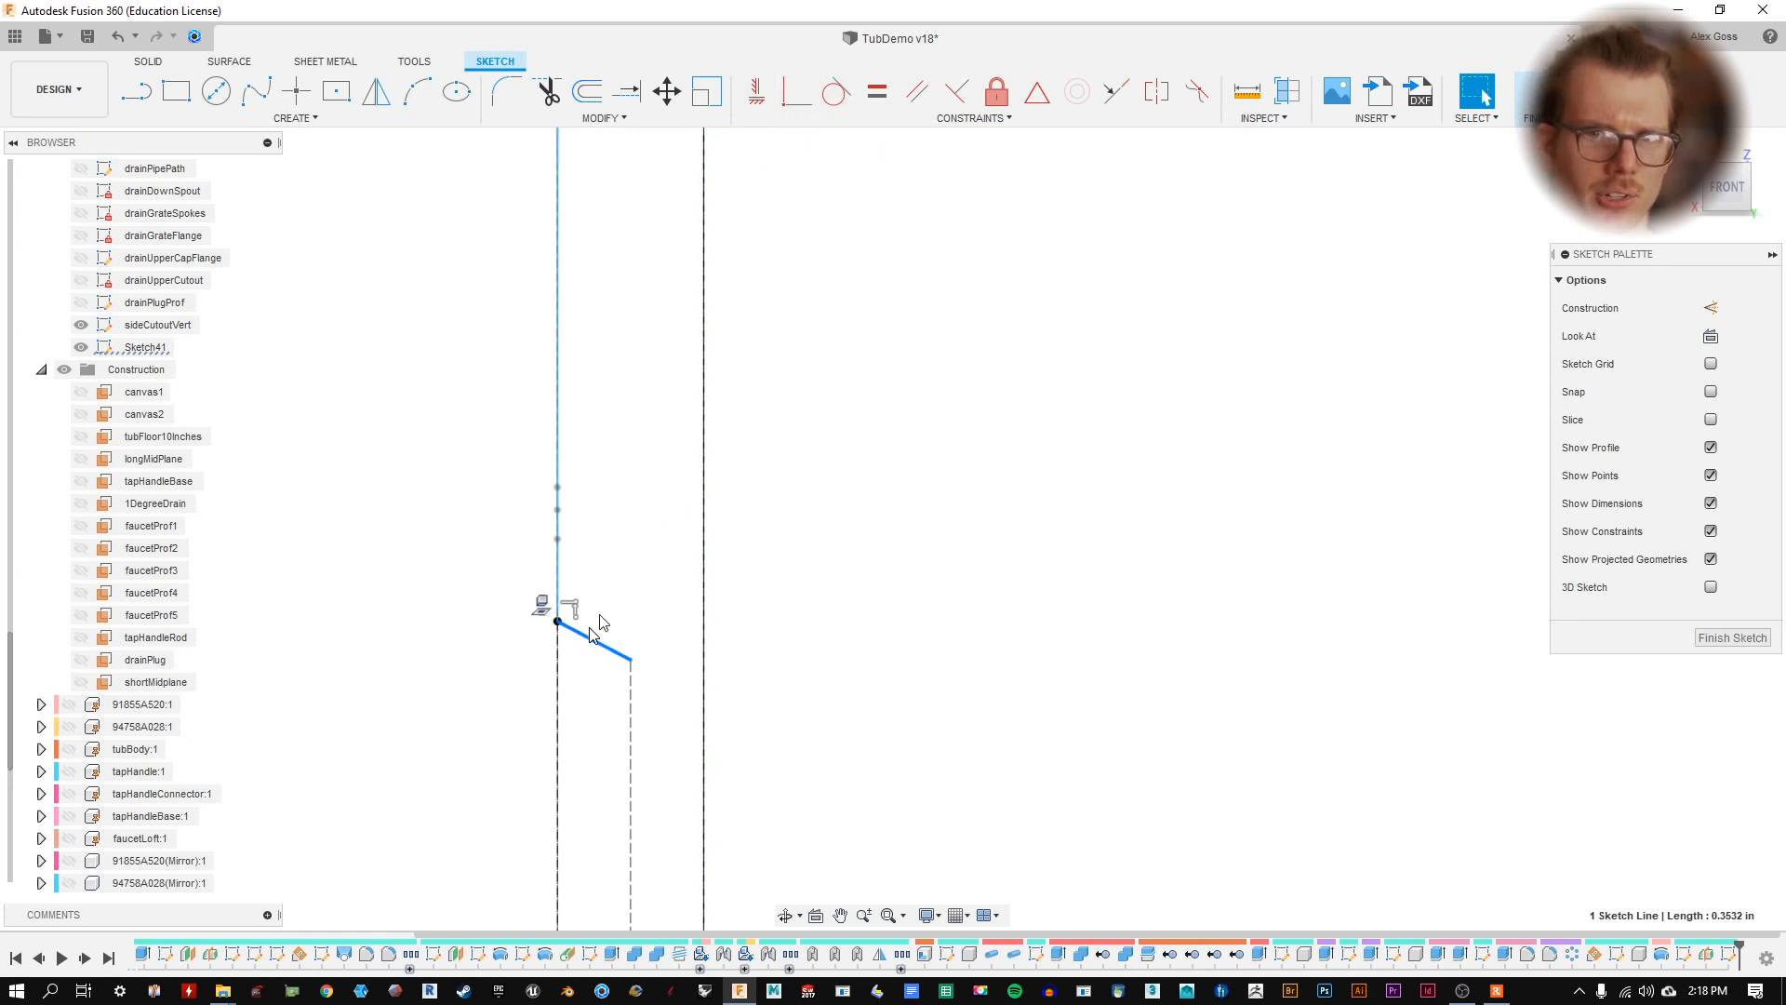
pyautogui.click(956, 90)
pyautogui.click(582, 633)
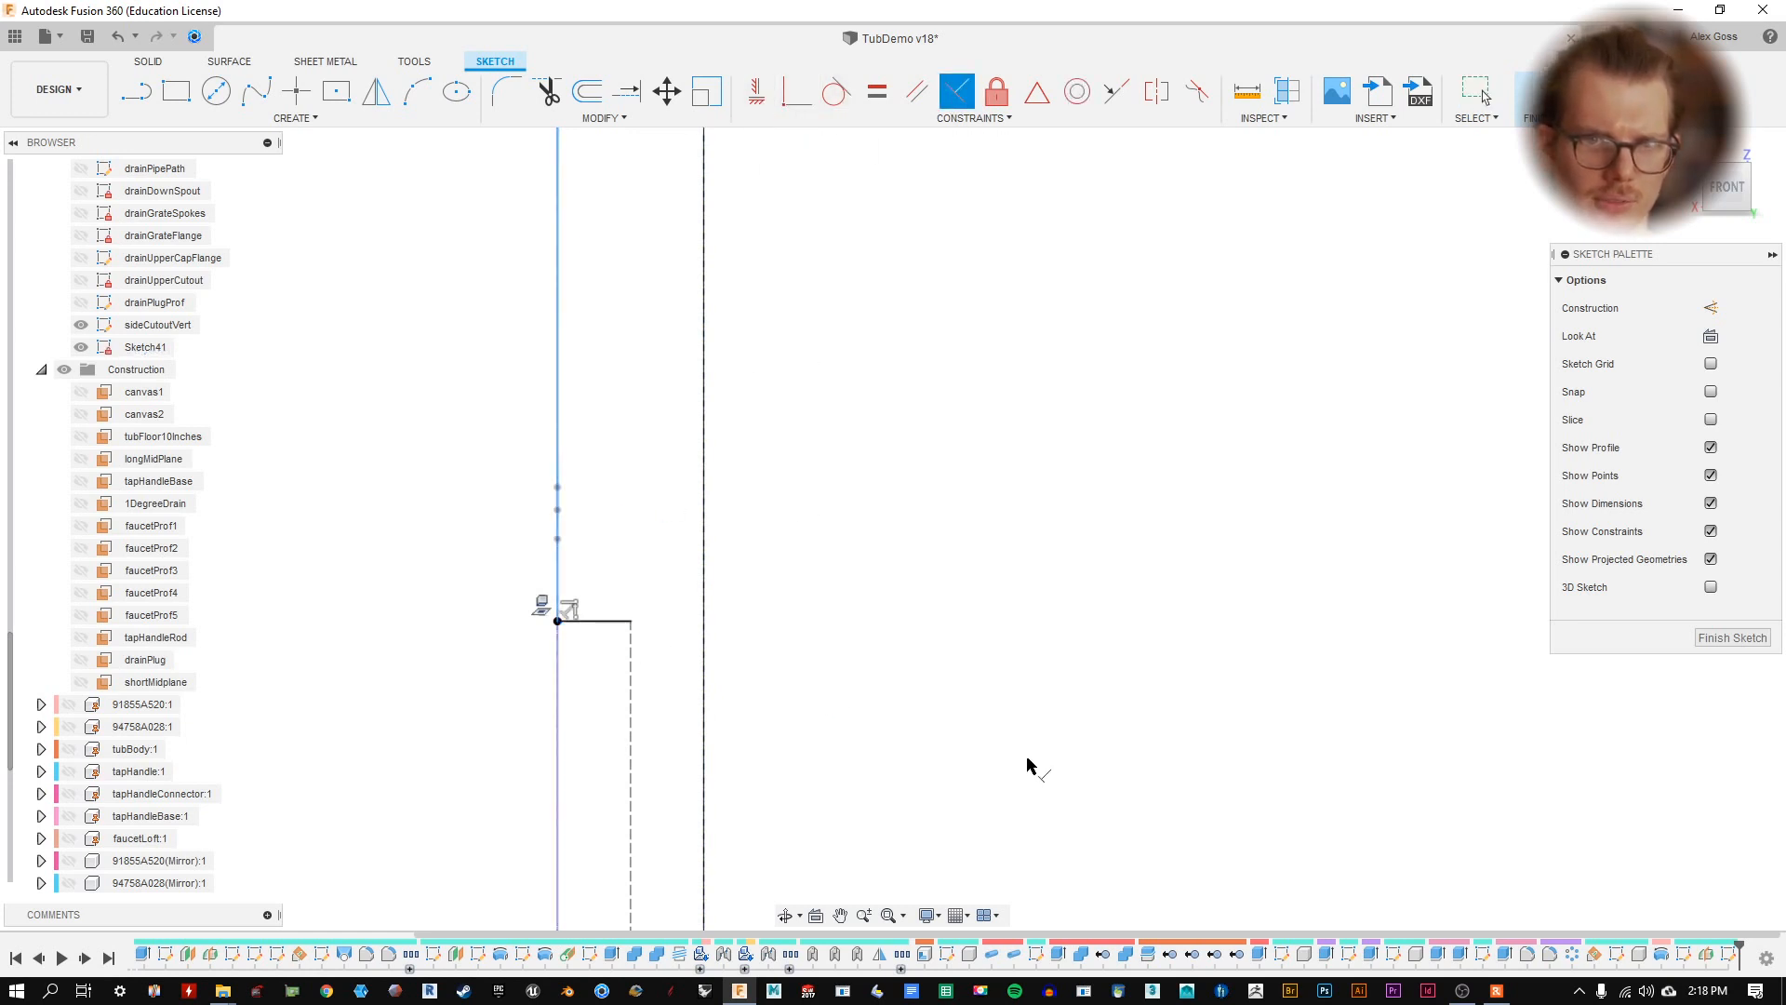
pyautogui.hotkey('ctrl', 'z')
pyautogui.hotkey('ctrl', 'z')
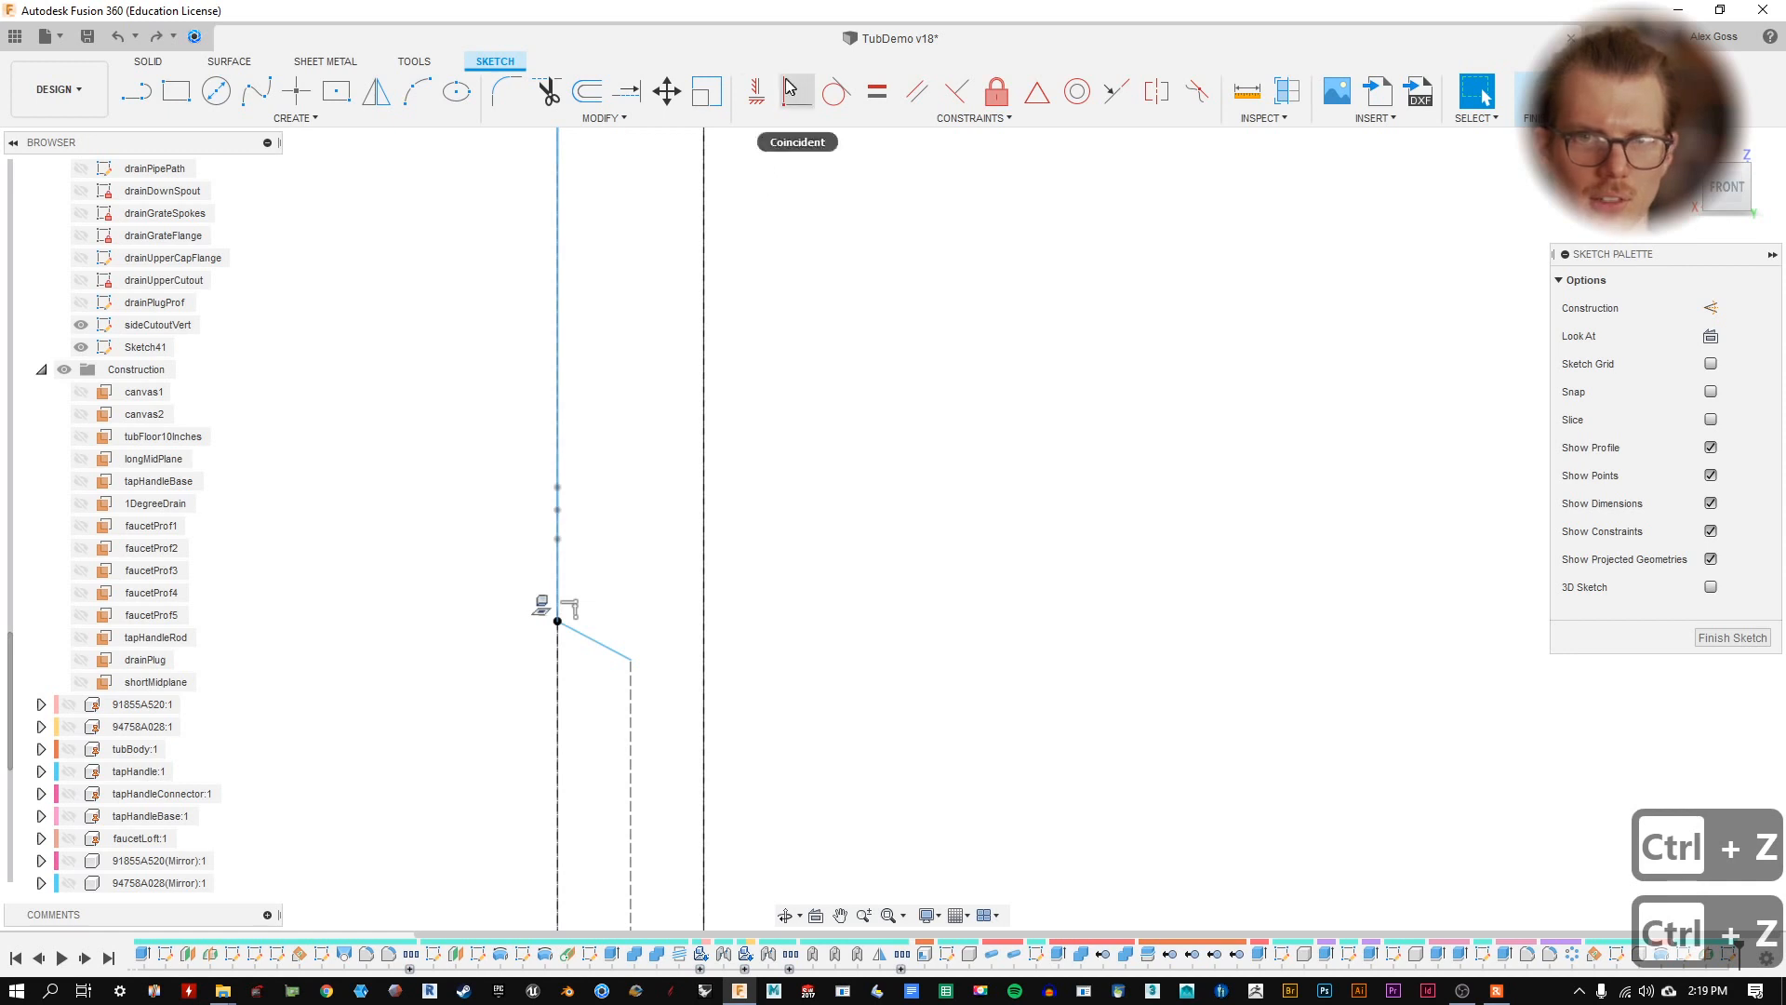
pyautogui.hotkey('ctrl', 'z')
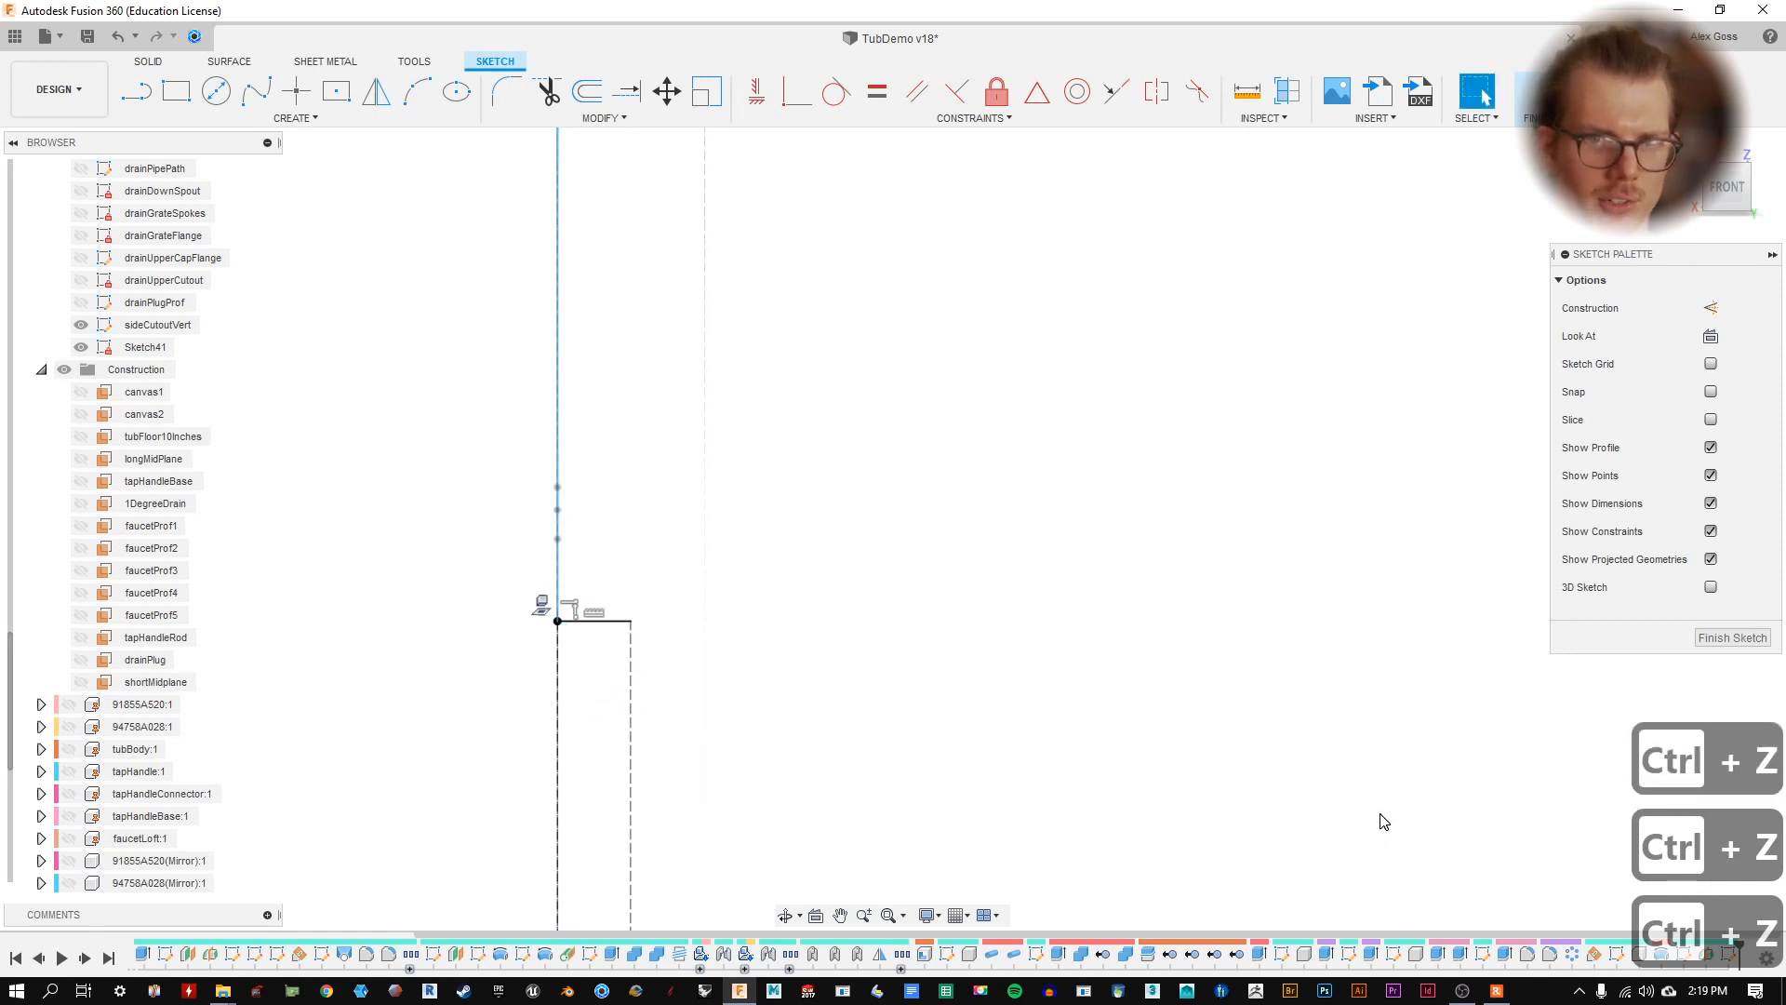
pyautogui.hotkey('ctrl', 'z')
# - Constrain the short connecting line perpendicular to the projected outer wall line
pyautogui.click(956, 90)
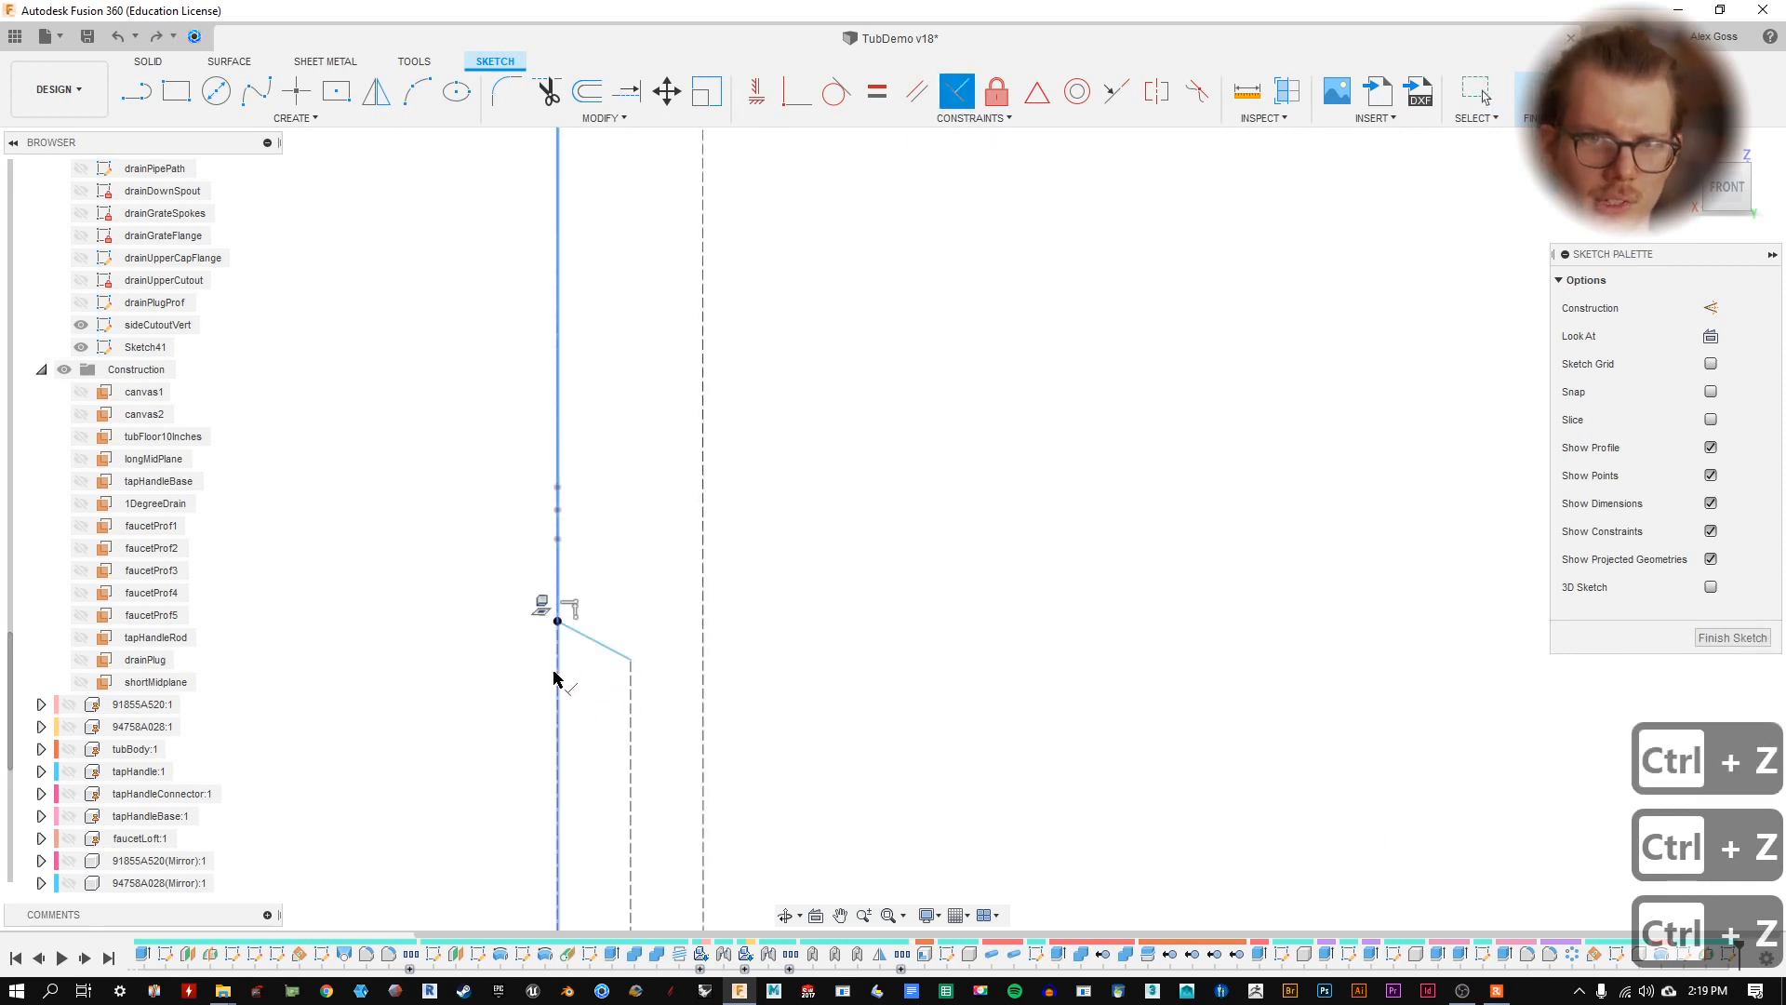
pyautogui.click(614, 662)
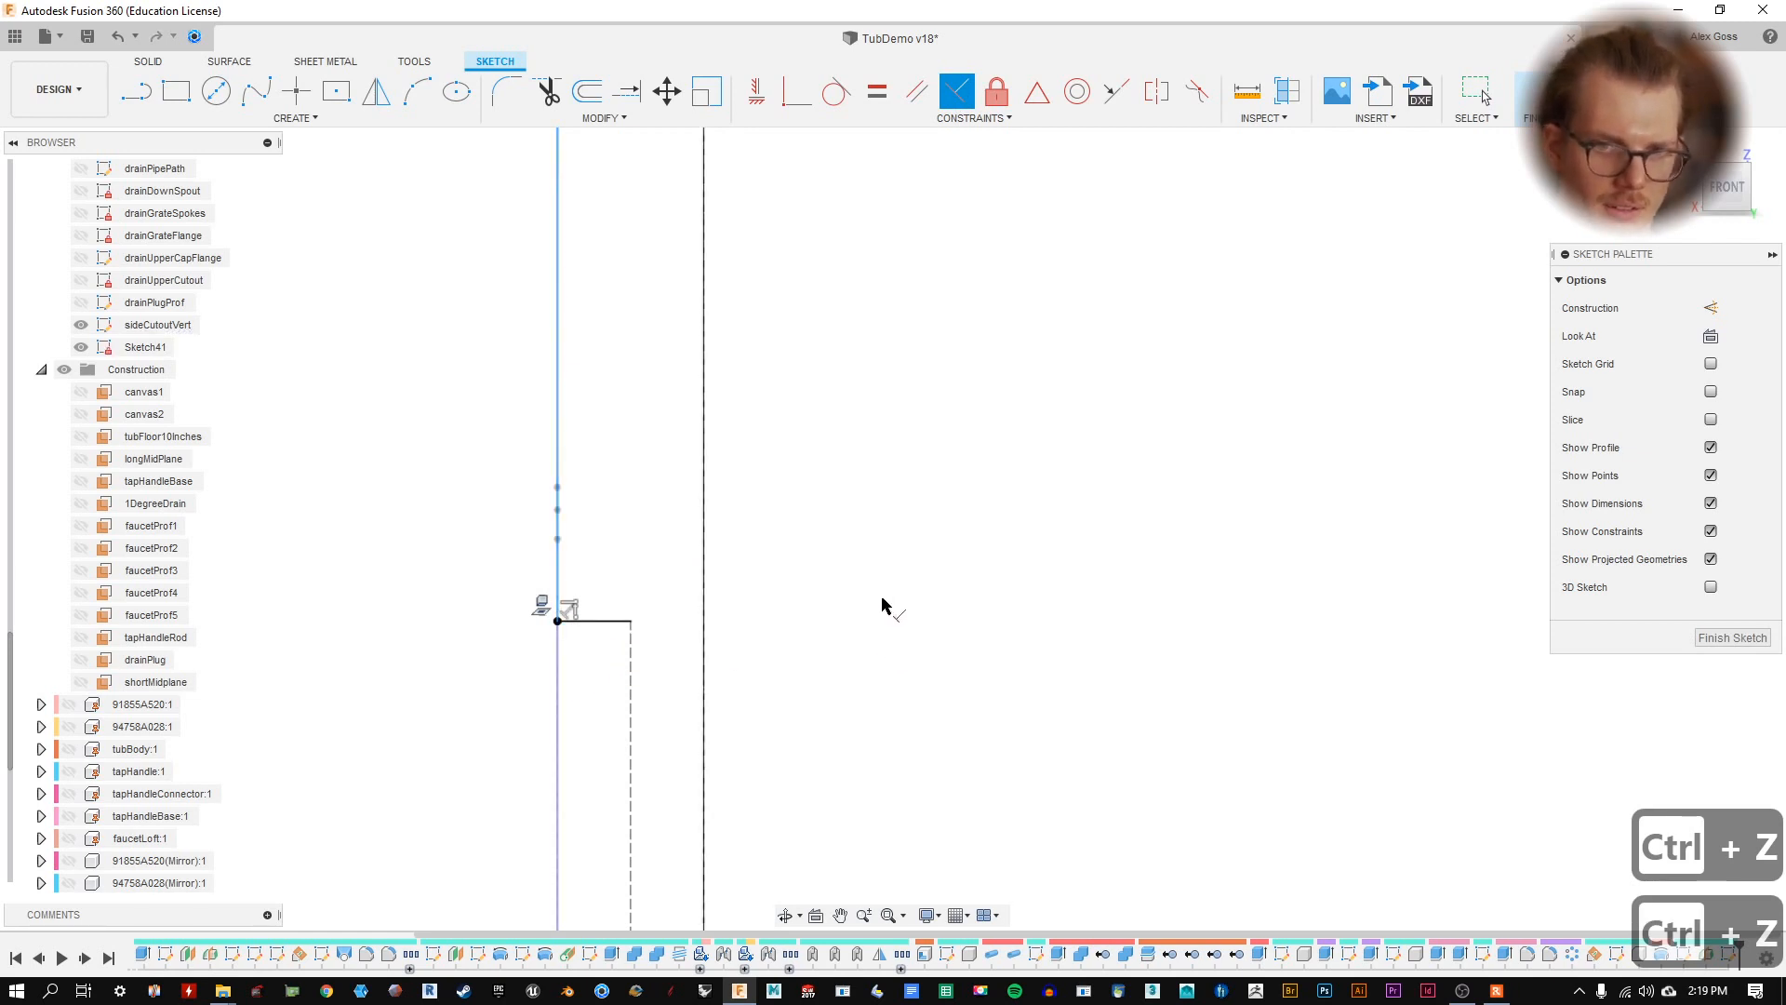
pyautogui.press('Escape')
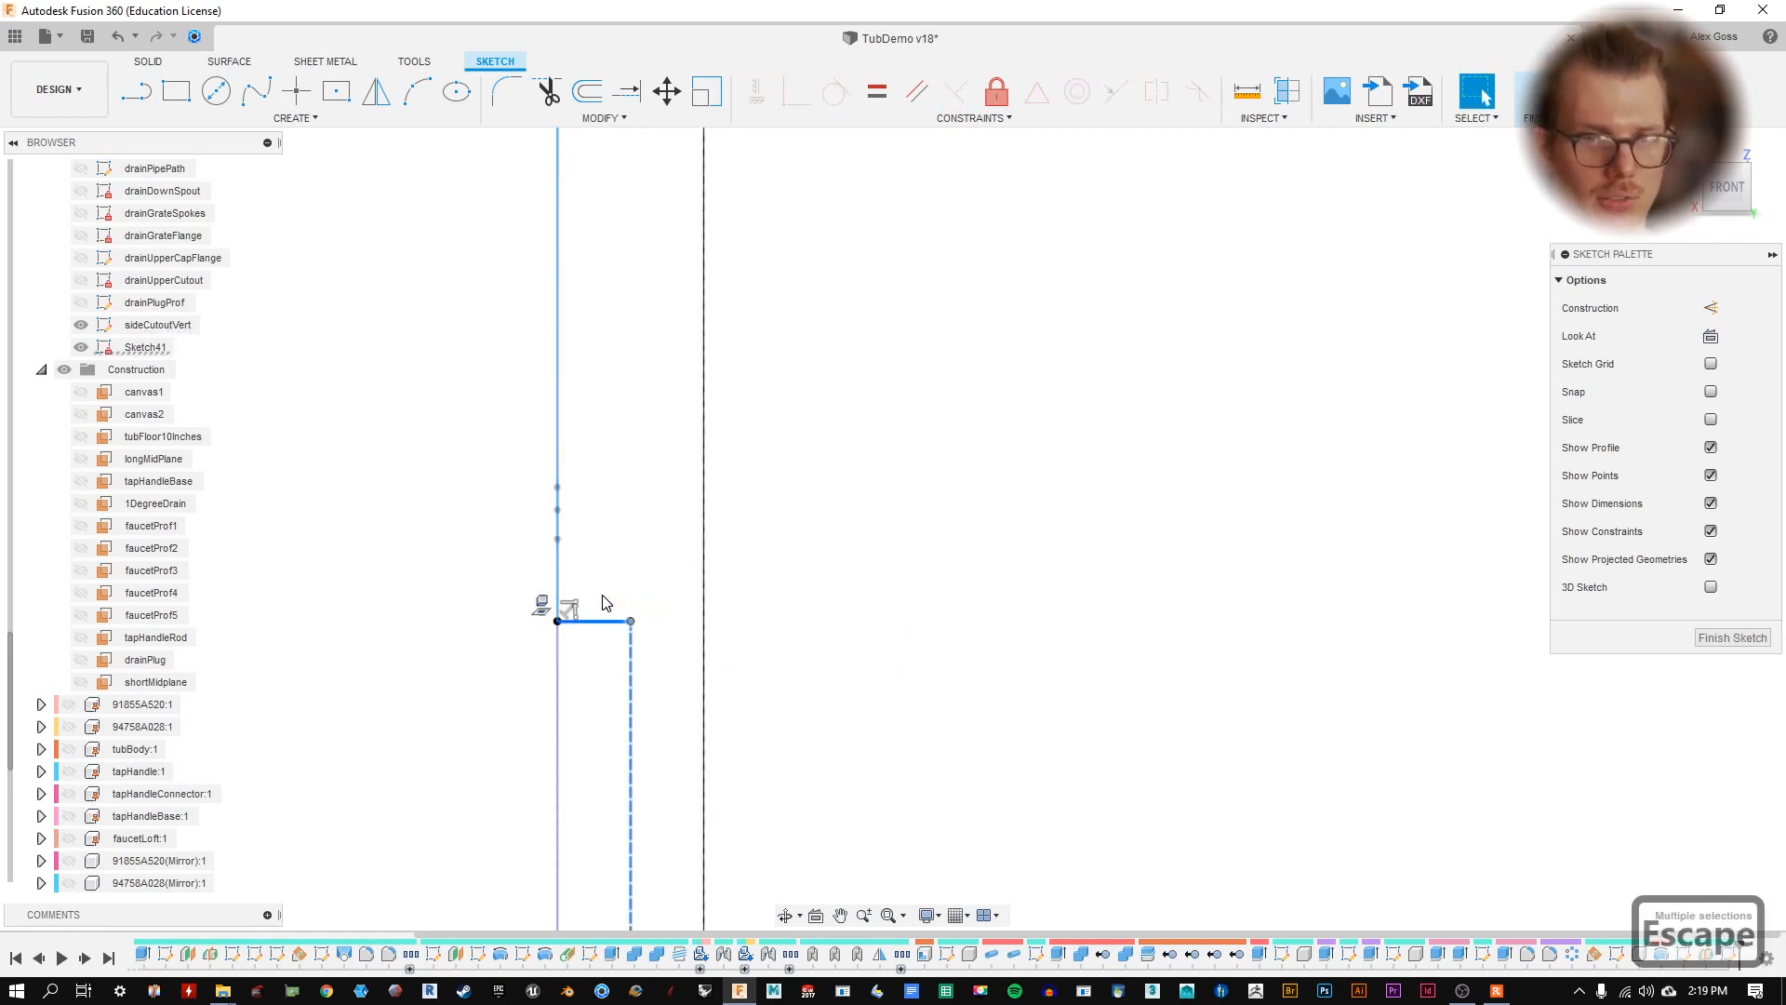
pyautogui.press('Escape')
# - Convert the short connecting line to construction geometry
pyautogui.click(614, 632)
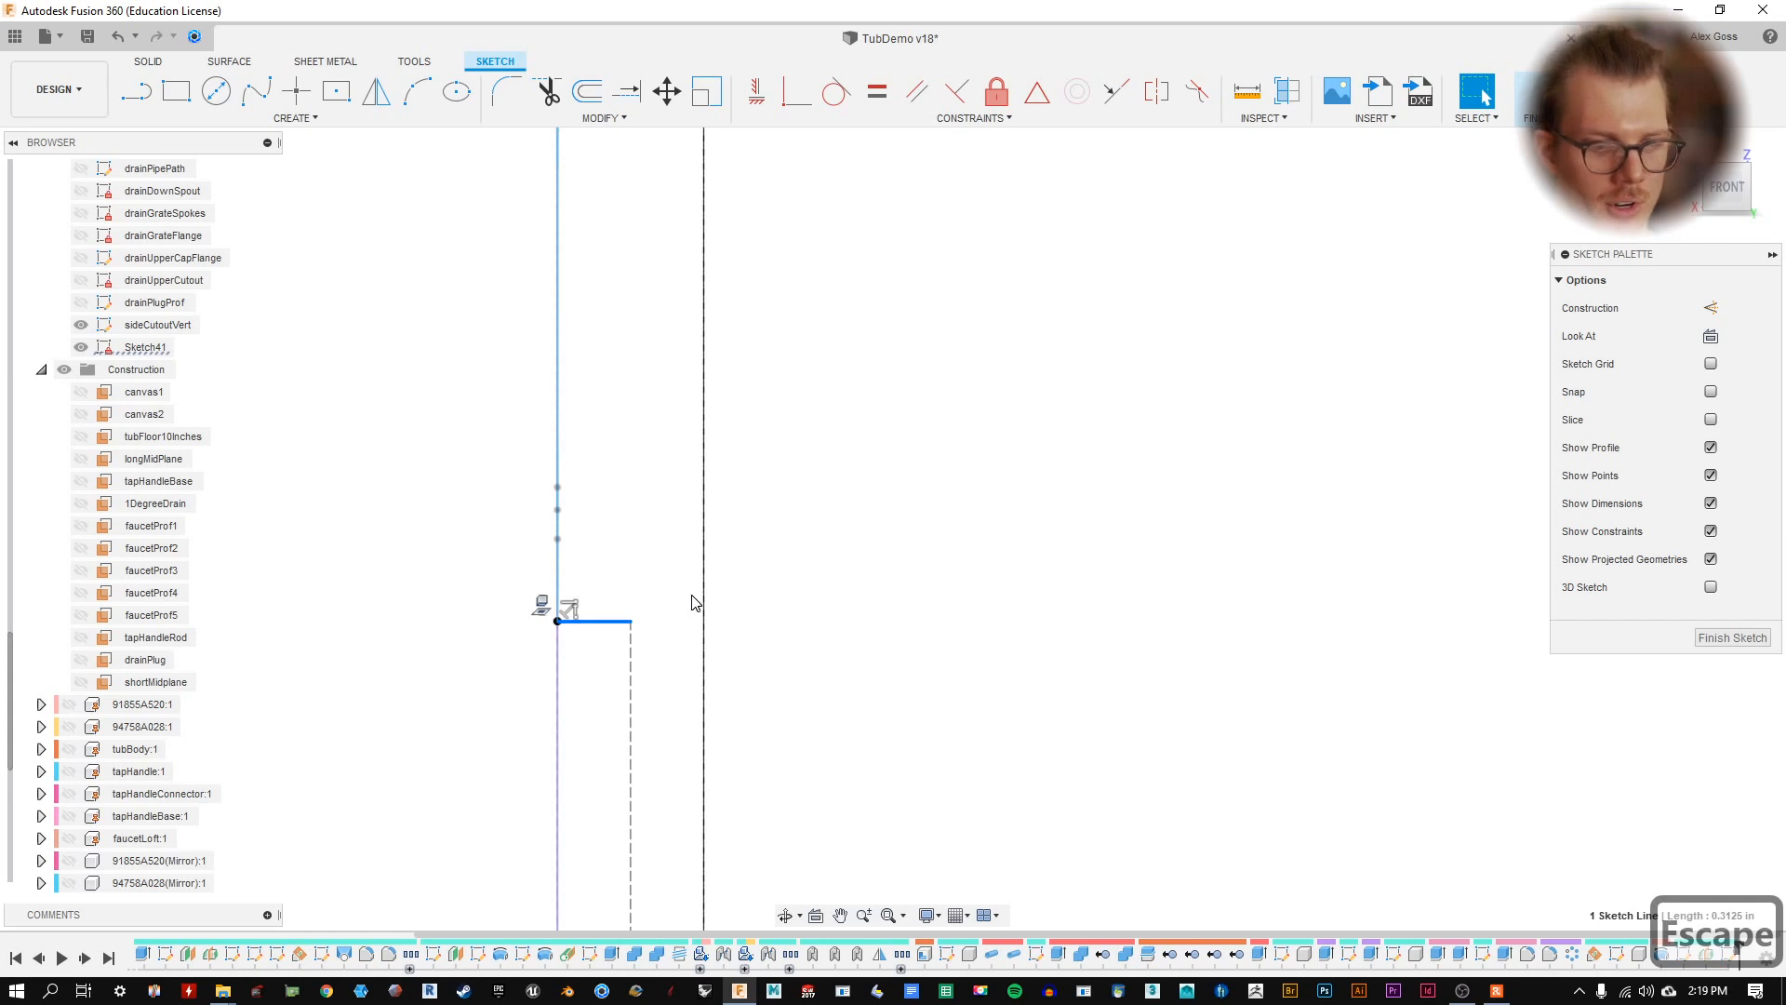
pyautogui.press('Escape')
pyautogui.click(602, 622)
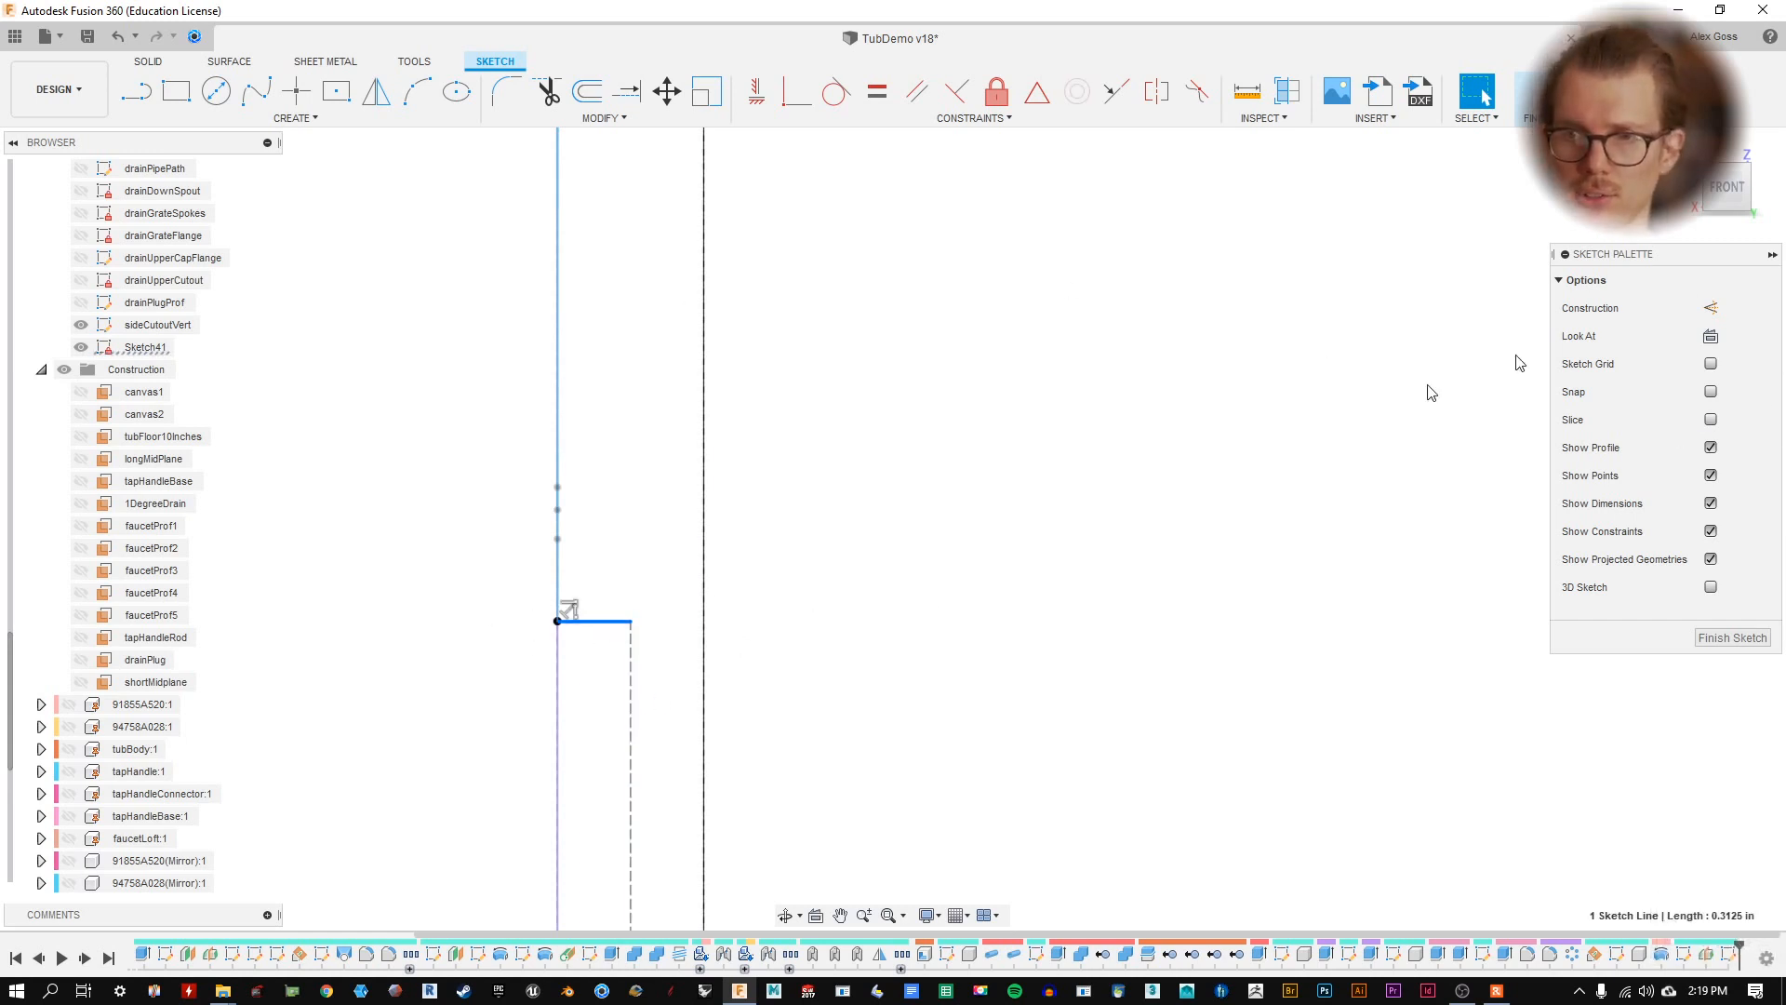
pyautogui.press('Escape')
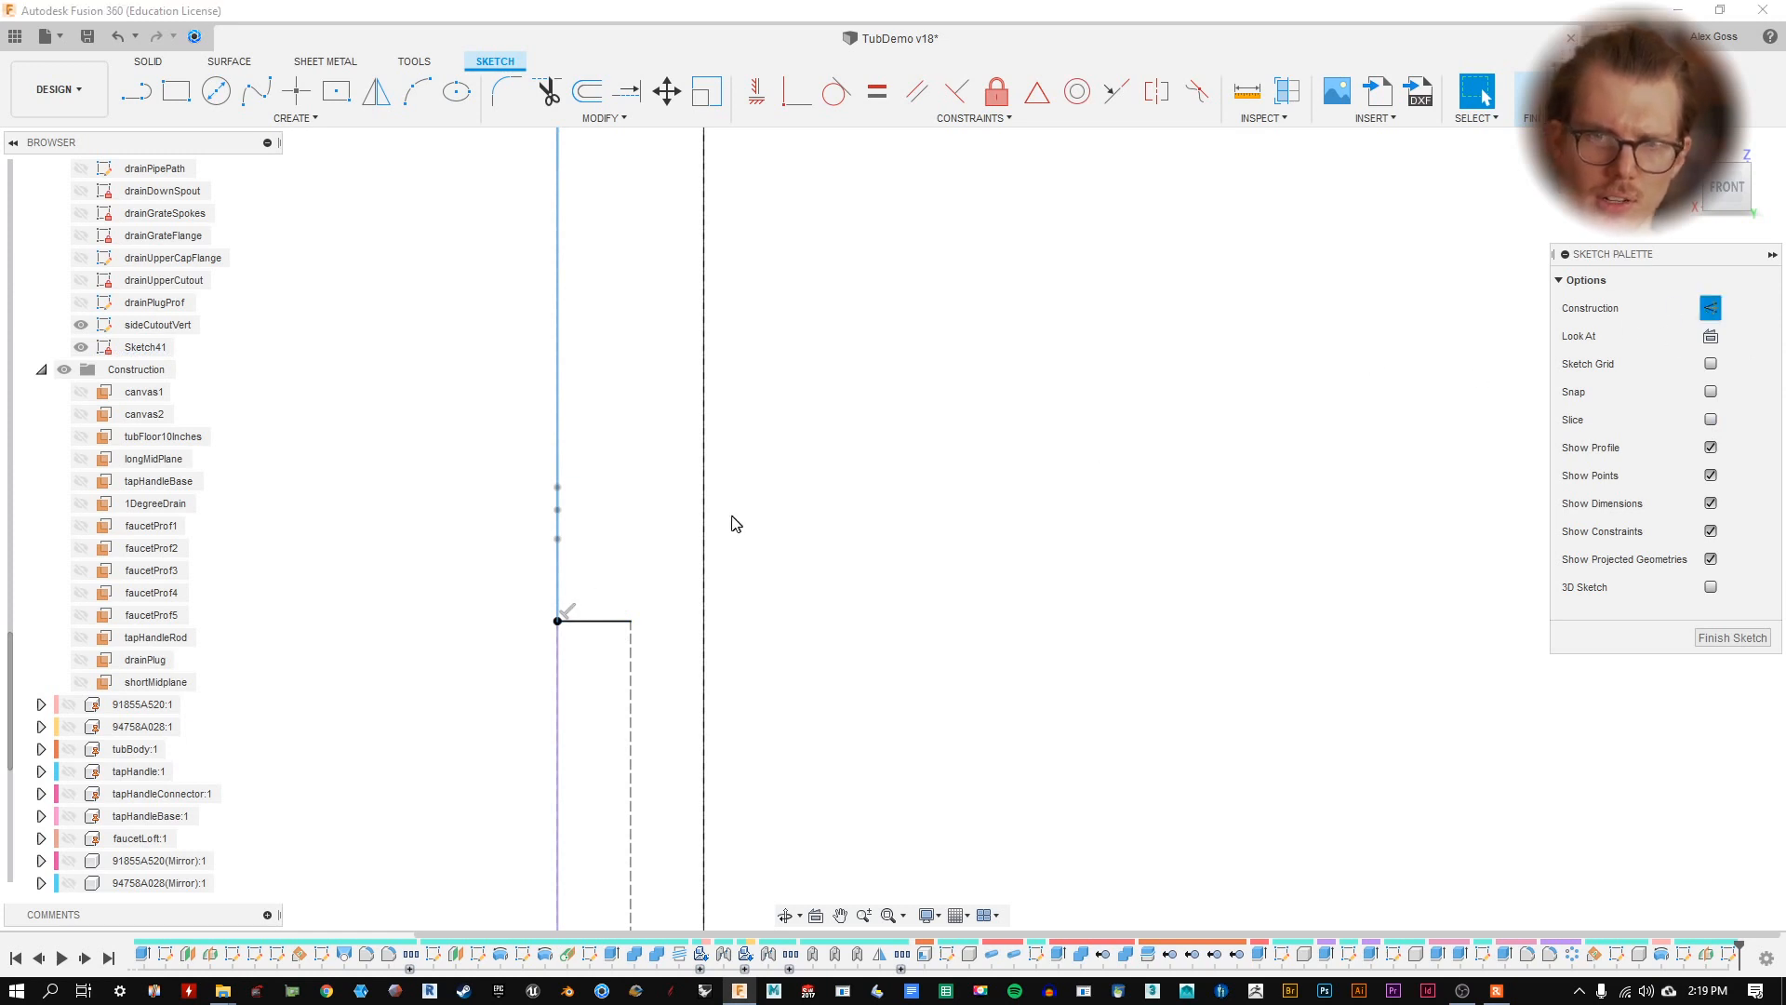
pyautogui.click(605, 623)
pyautogui.click(1710, 308)
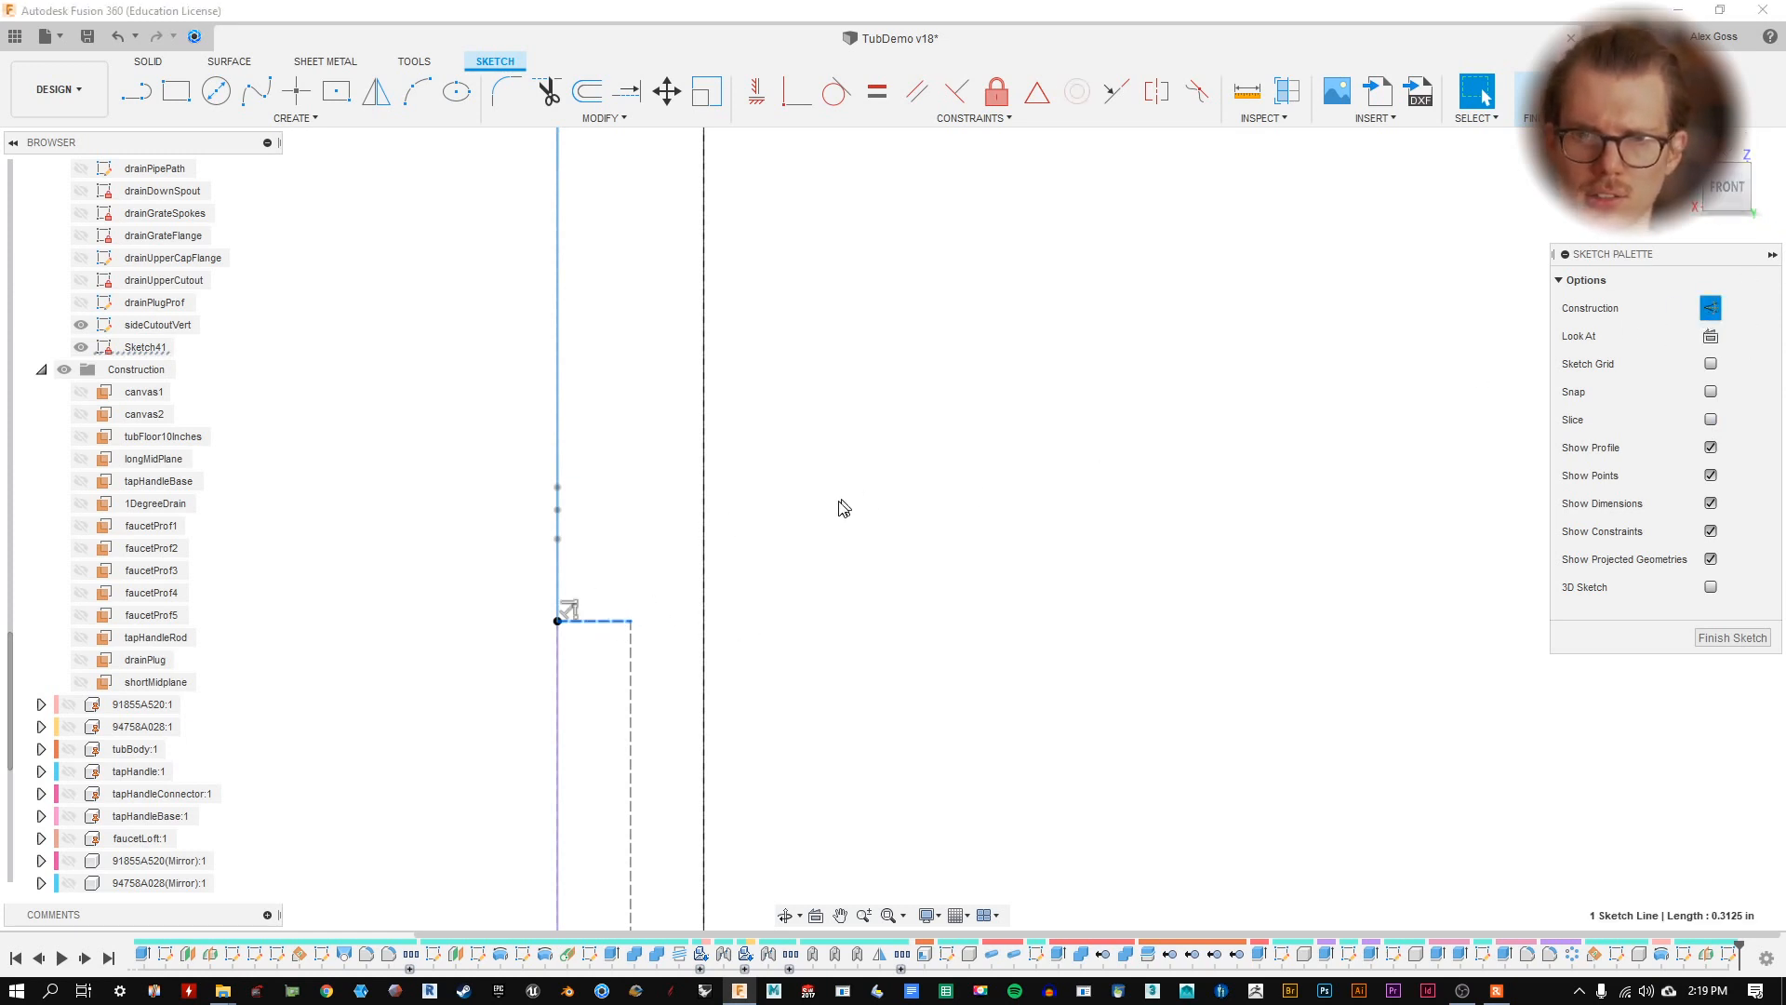
pyautogui.press('Escape')
# - Examine the projected wall lines from the cutout's bottom point up to their upper endpoints
pyautogui.scroll(-5, 784, 423)
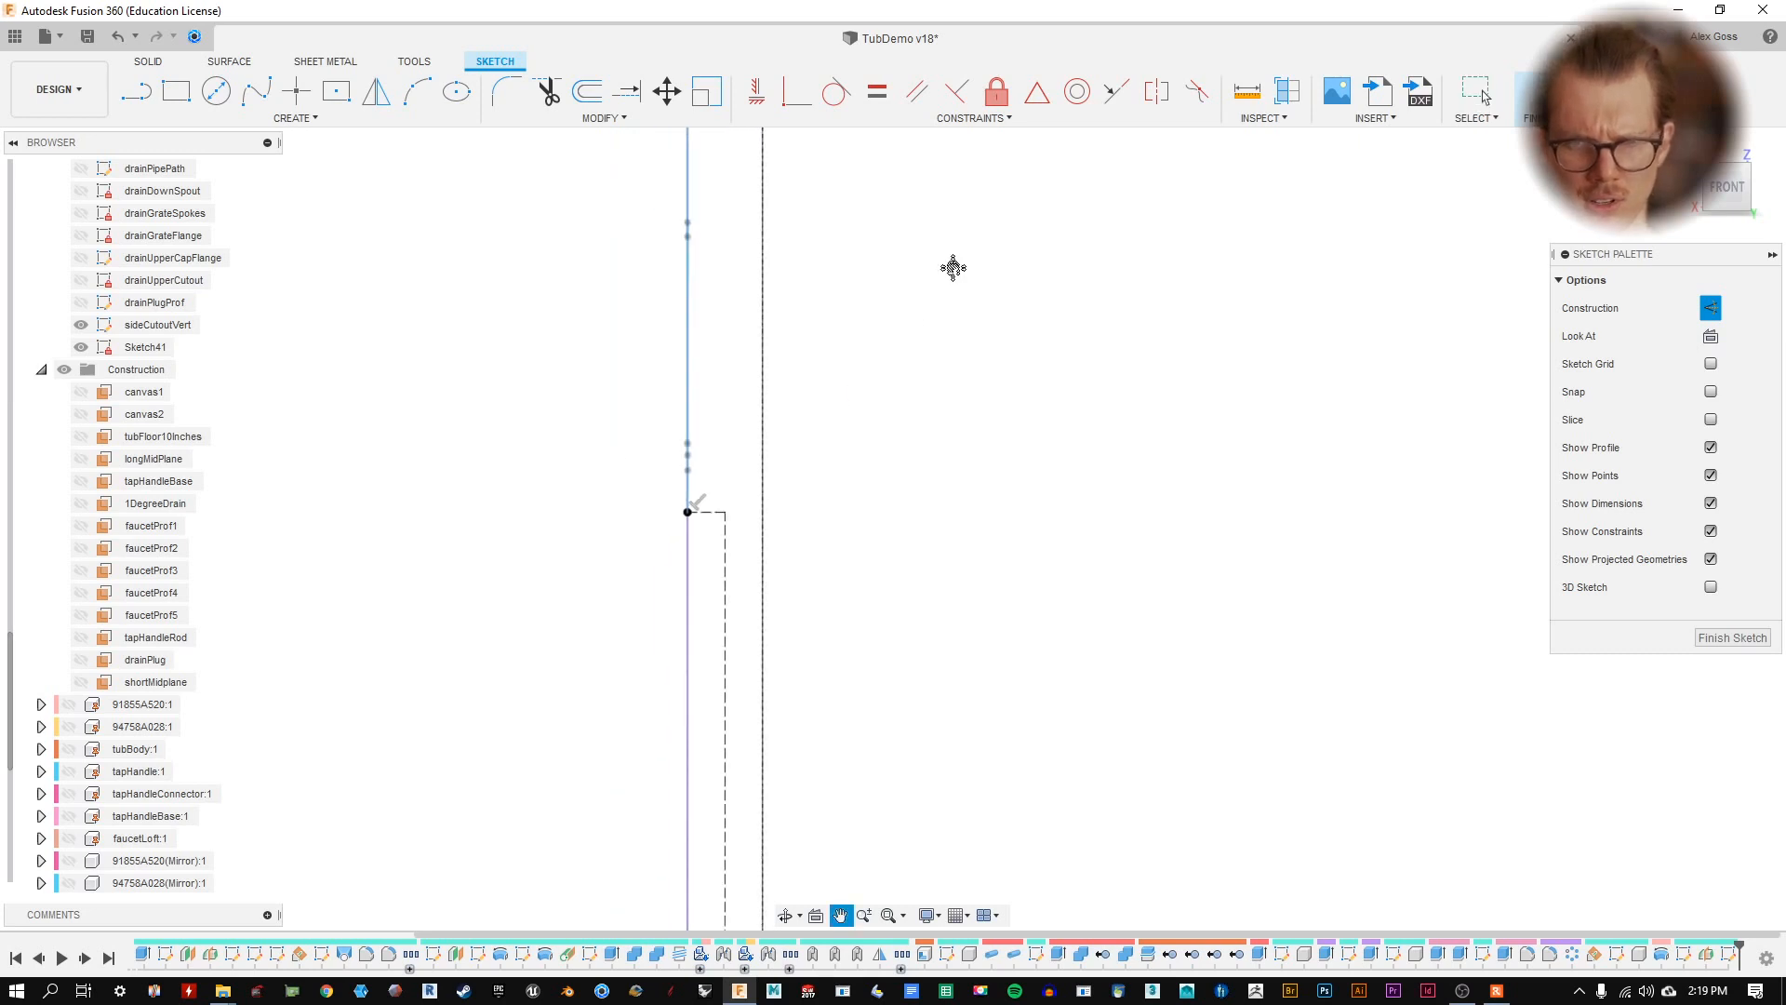
pyautogui.moveTo(952, 267); pyautogui.dragTo(901, 559, button='middle')
pyautogui.scroll(-2, 899, 521)
pyautogui.scroll(-2, 896, 522)
pyautogui.scroll(4, 884, 534)
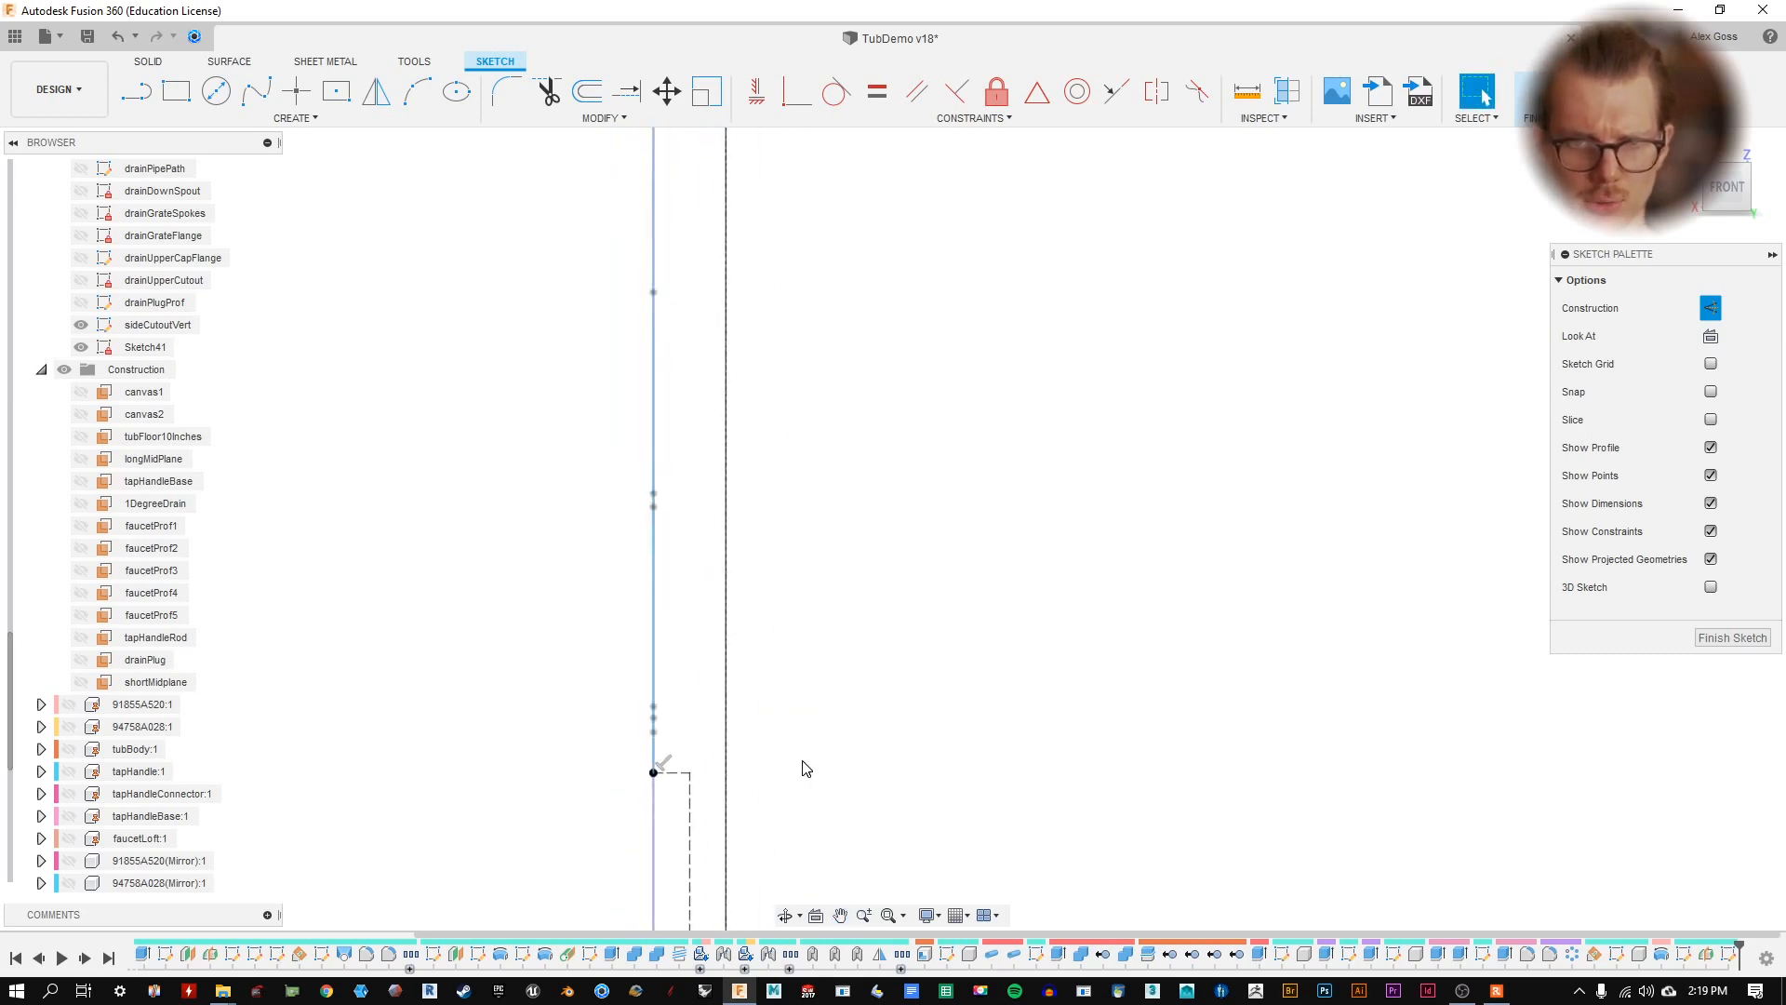
pyautogui.scroll(3, 801, 765)
pyautogui.moveTo(714, 697); pyautogui.dragTo(751, 556, button='middle')
pyautogui.click(654, 634)
pyautogui.moveTo(712, 376)
pyautogui.mouseDown(button='middle')
pyautogui.moveTo(999, 723)
pyautogui.moveTo(909, 1004)
pyautogui.moveTo(773, 1004)
pyautogui.mouseUp(button='middle')
pyautogui.moveTo(784, 254); pyautogui.dragTo(843, 867, button='middle')
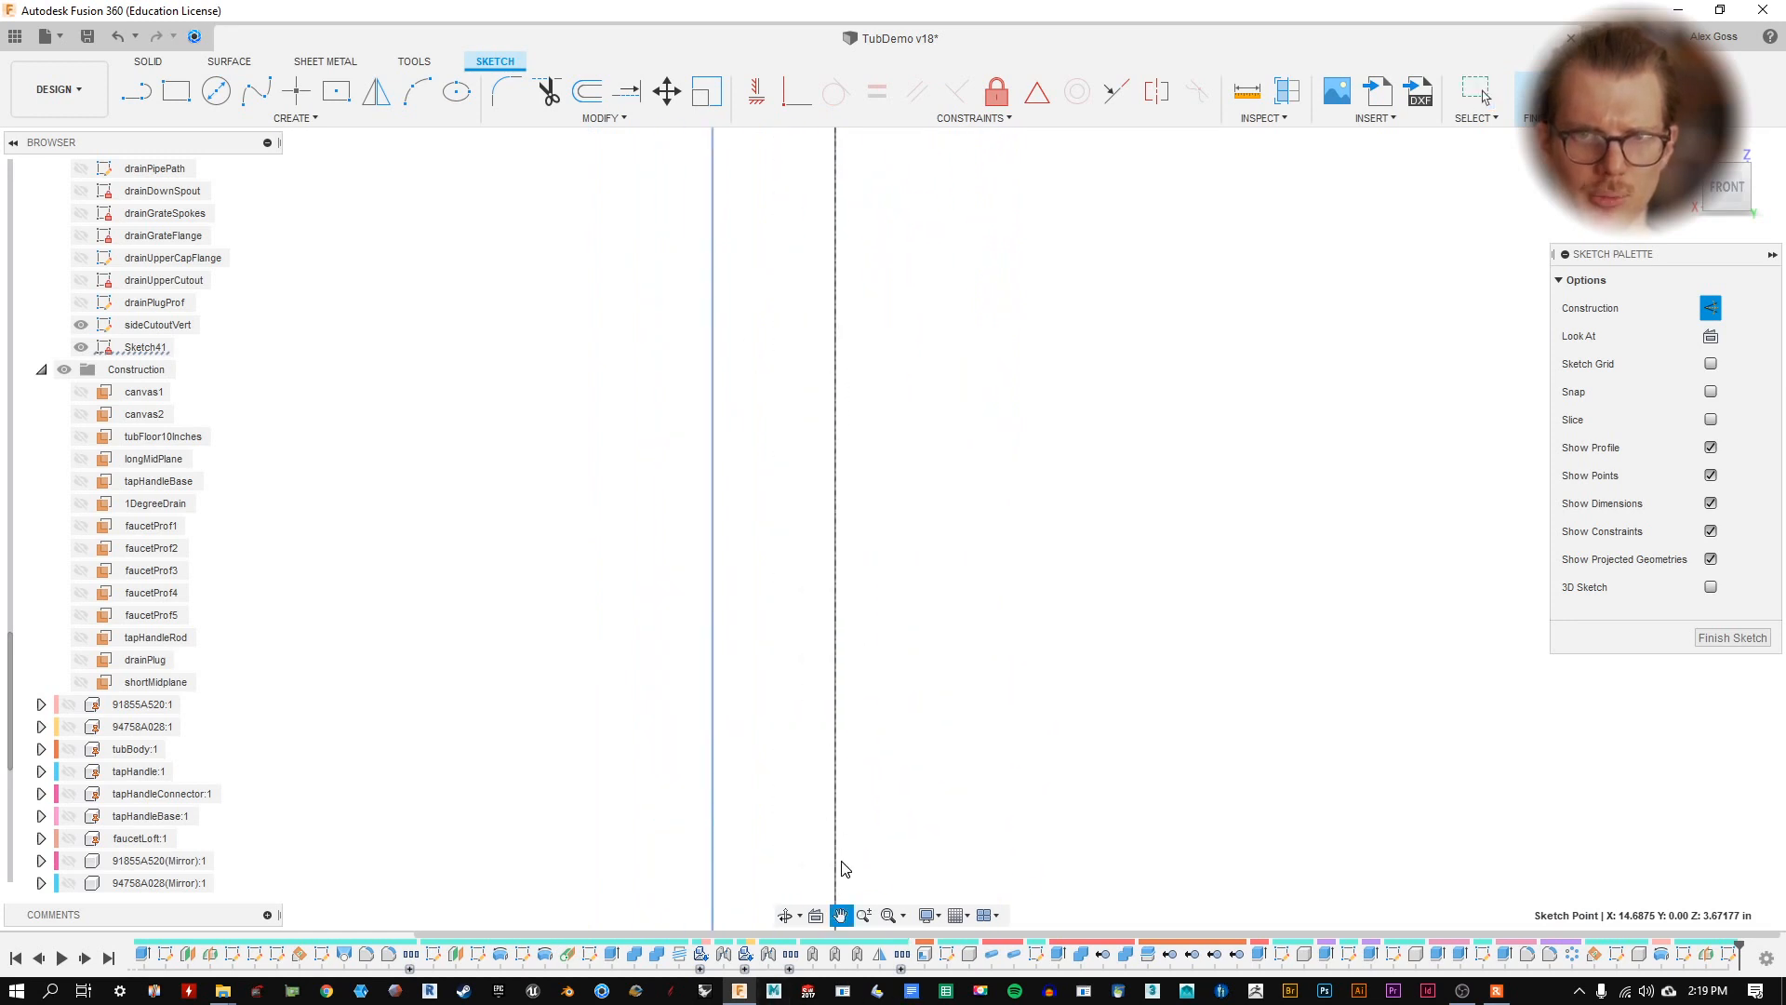
pyautogui.moveTo(824, 307); pyautogui.dragTo(875, 997, button='middle')
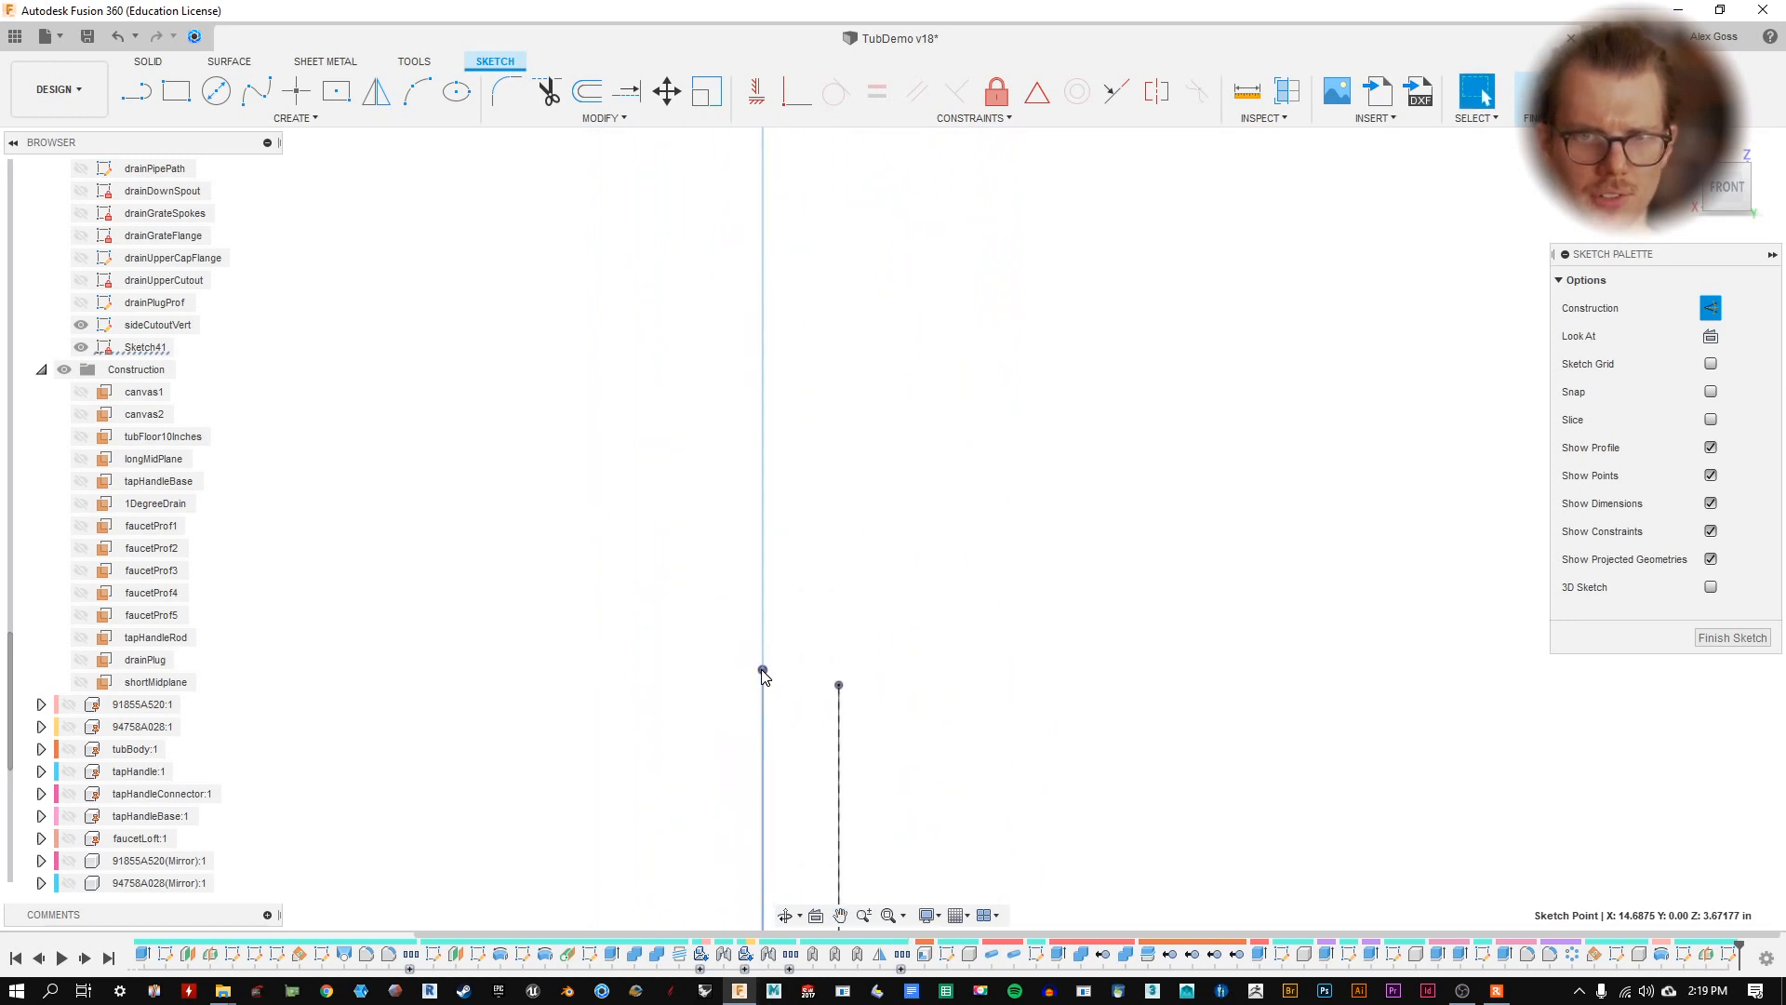
pyautogui.scroll(-2, 763, 676)
# - Show the tubBody component and frame the whole side wall from the rim to the cutout's bottom point
pyautogui.click(69, 749)
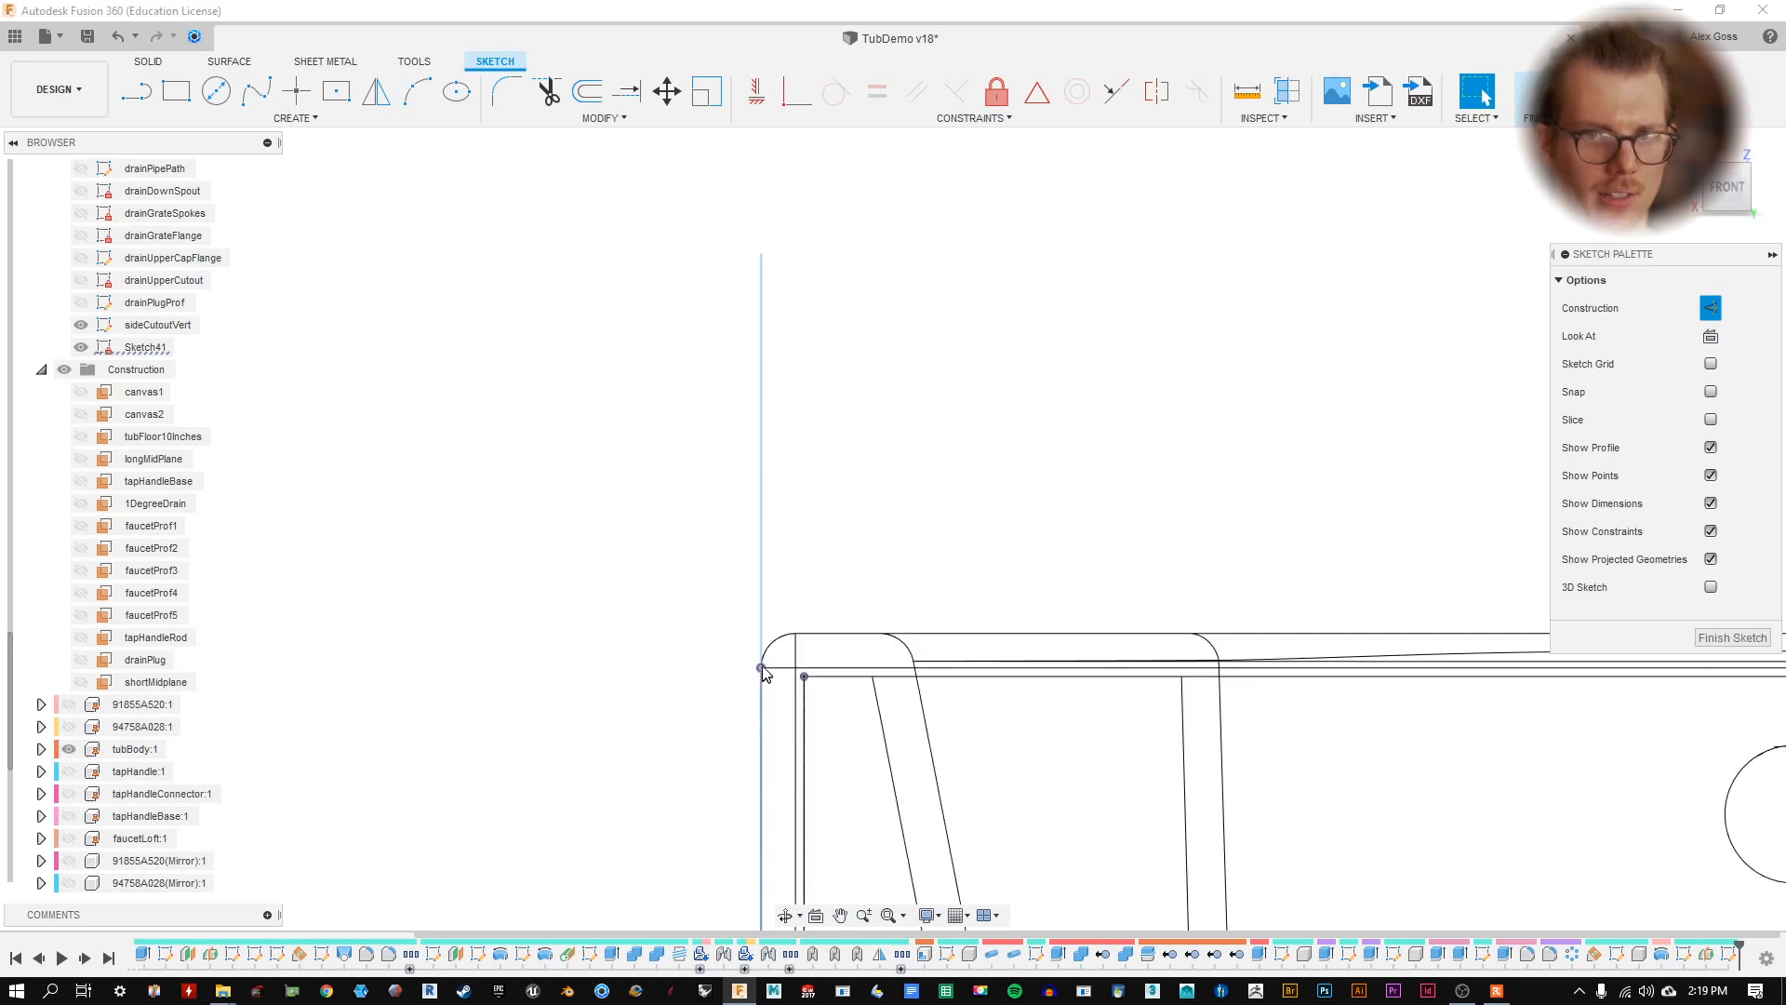
pyautogui.moveTo(1131, 807)
pyautogui.mouseDown(button='middle')
pyautogui.moveTo(1052, 458)
pyautogui.moveTo(983, 272)
pyautogui.mouseUp(button='middle')
pyautogui.moveTo(717, 350); pyautogui.dragTo(756, 405, button='middle')
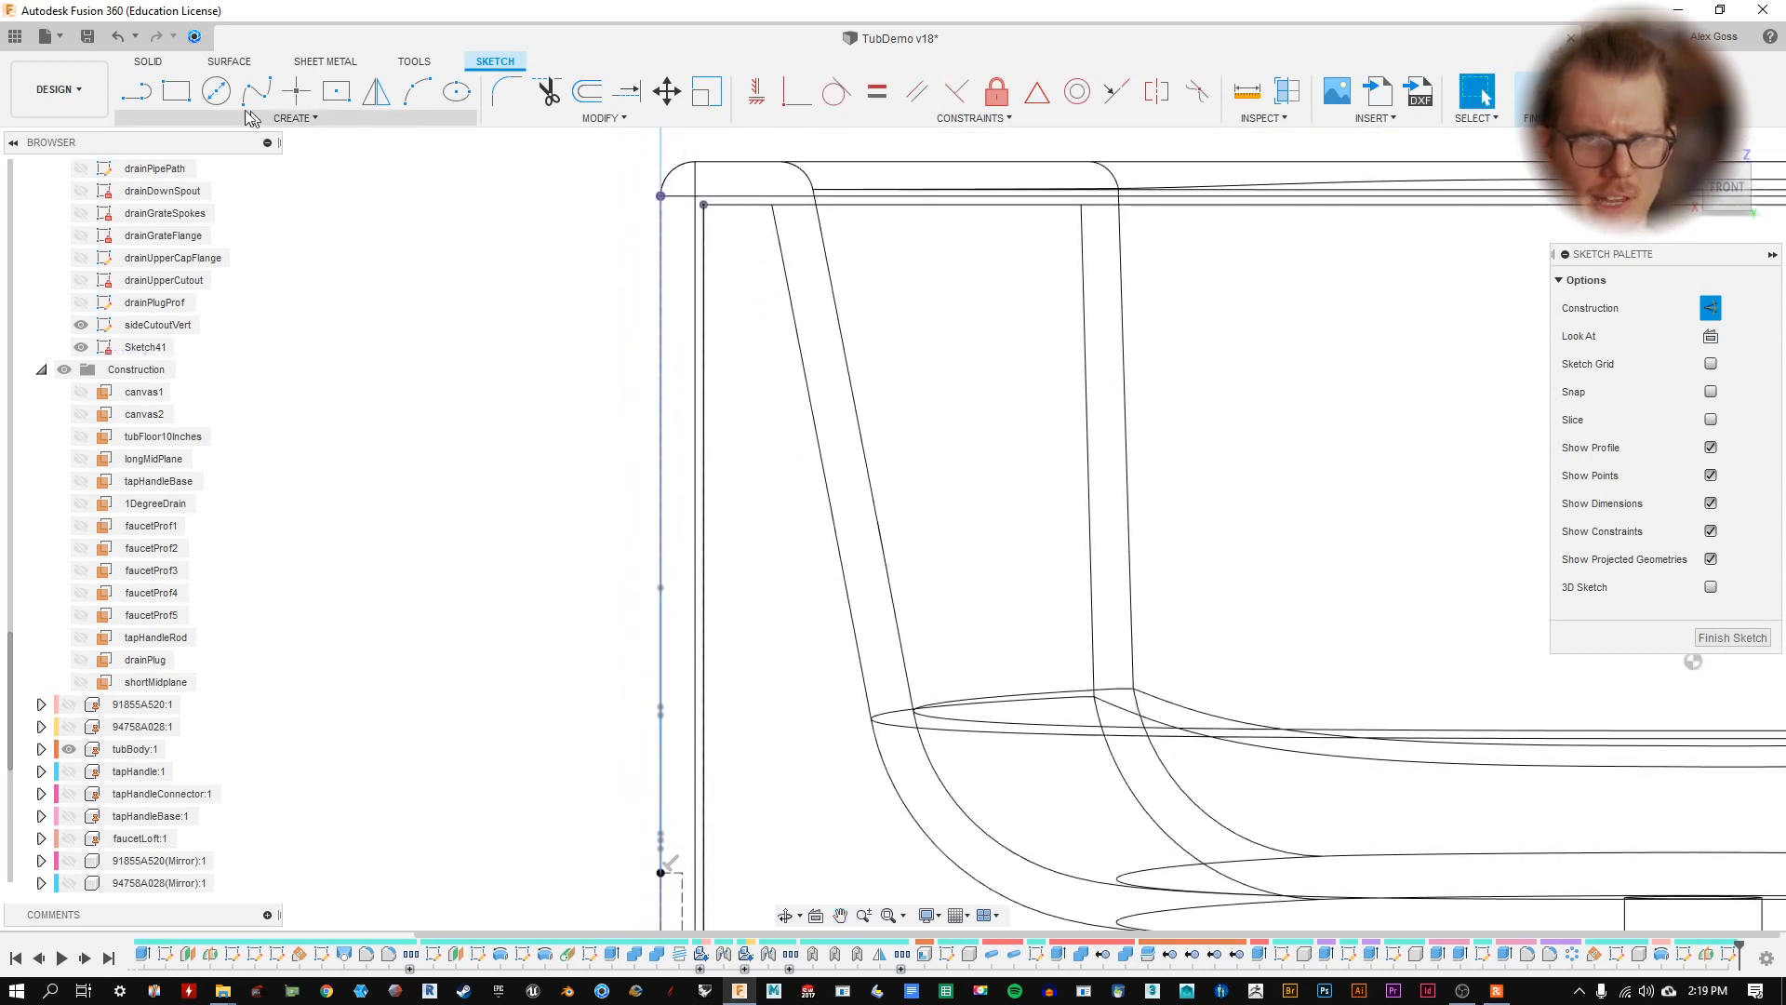
# - Sketch a line from the outer wall line's upper endpoint to the top of the centre line and make it normal geometry
pyautogui.press('l')
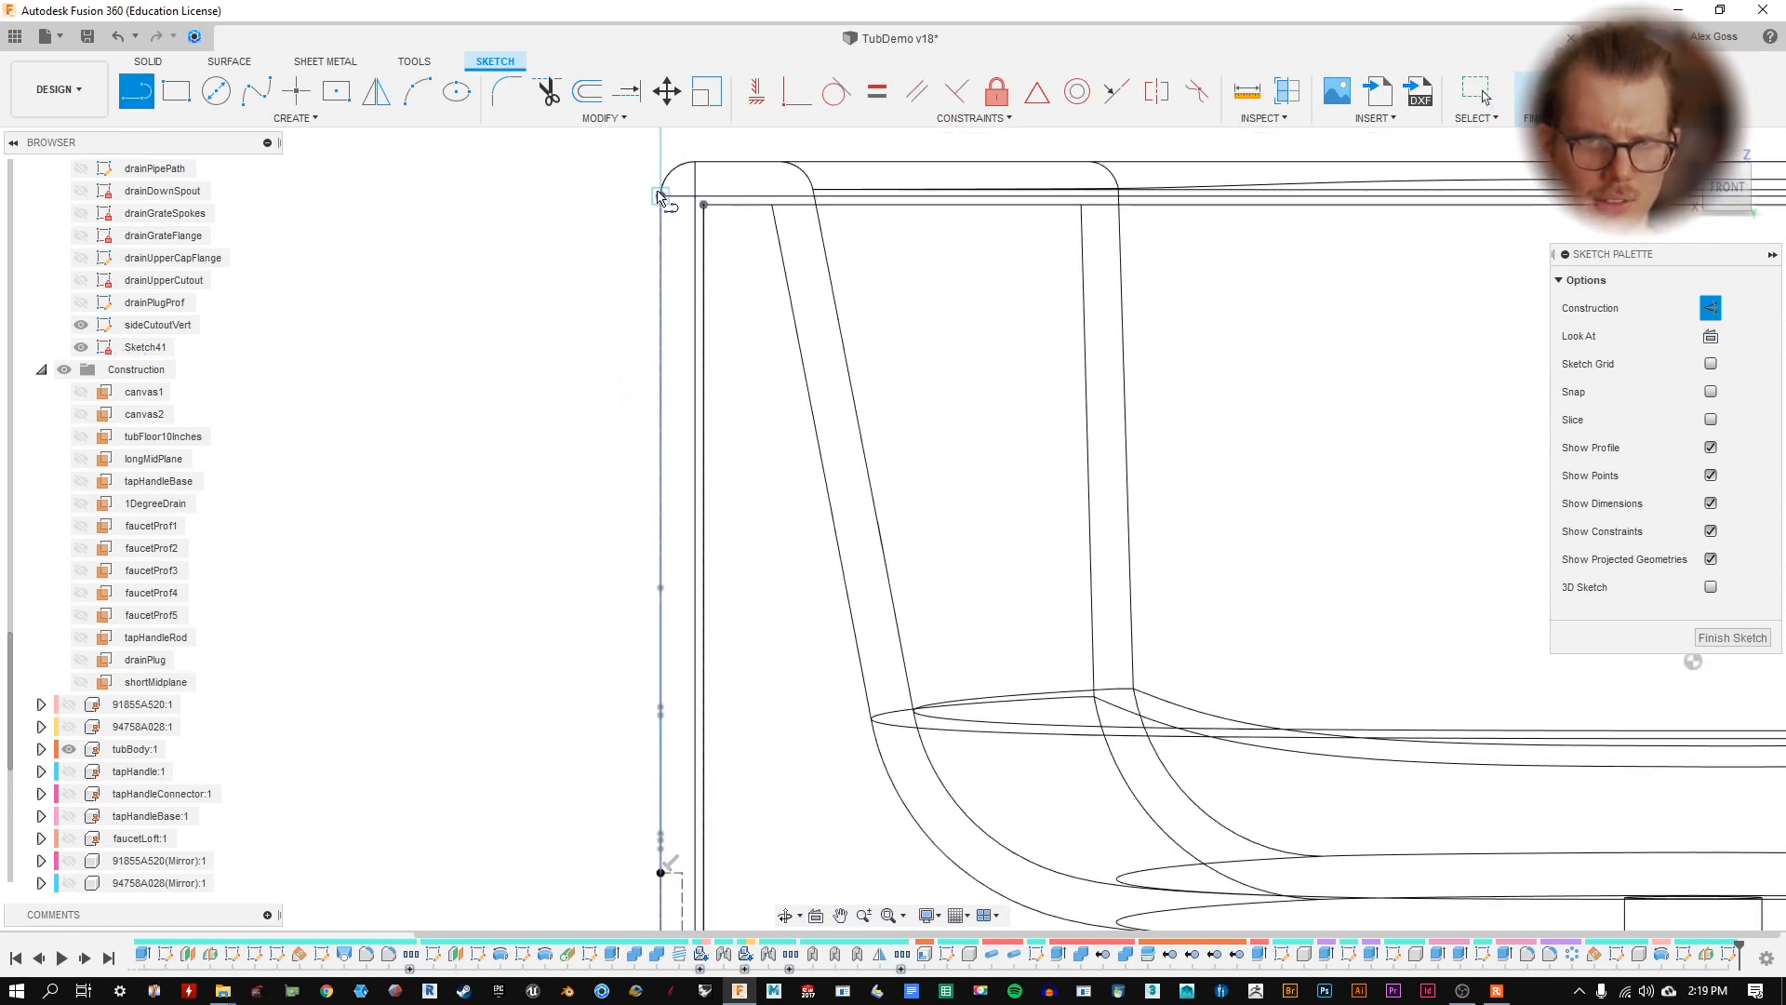
pyautogui.click(660, 197)
pyautogui.click(683, 876)
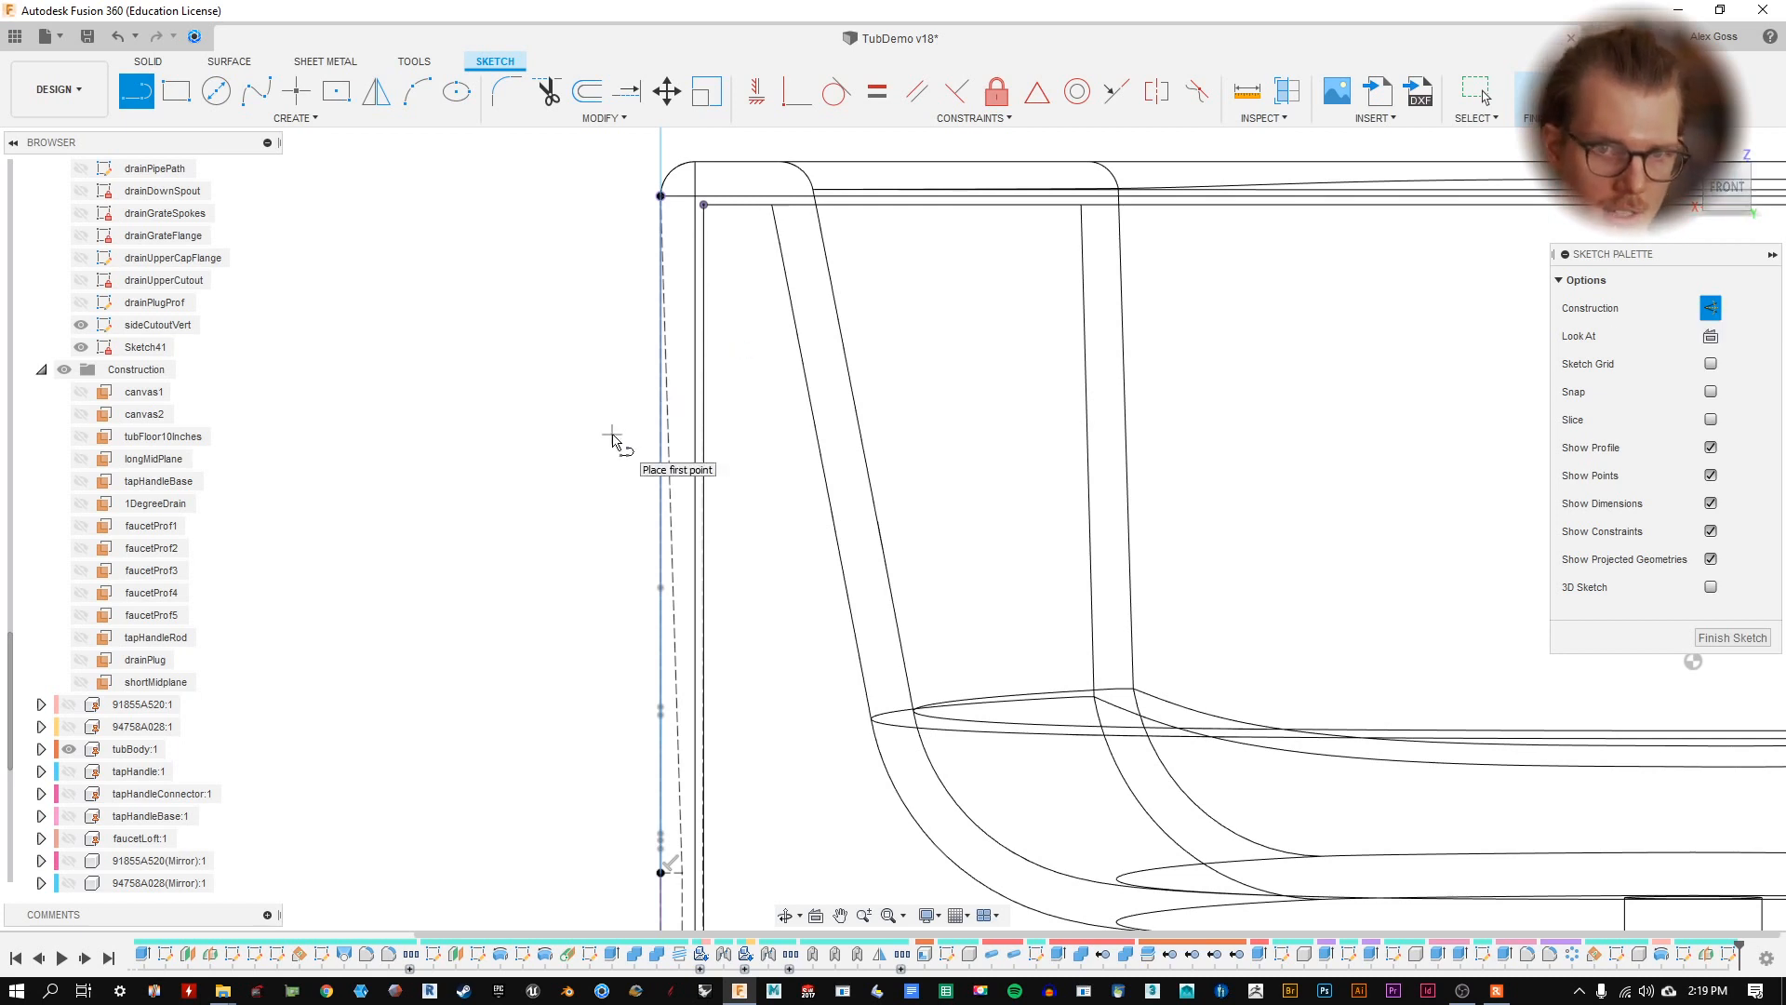
pyautogui.press('Escape')
pyautogui.press('Escape')
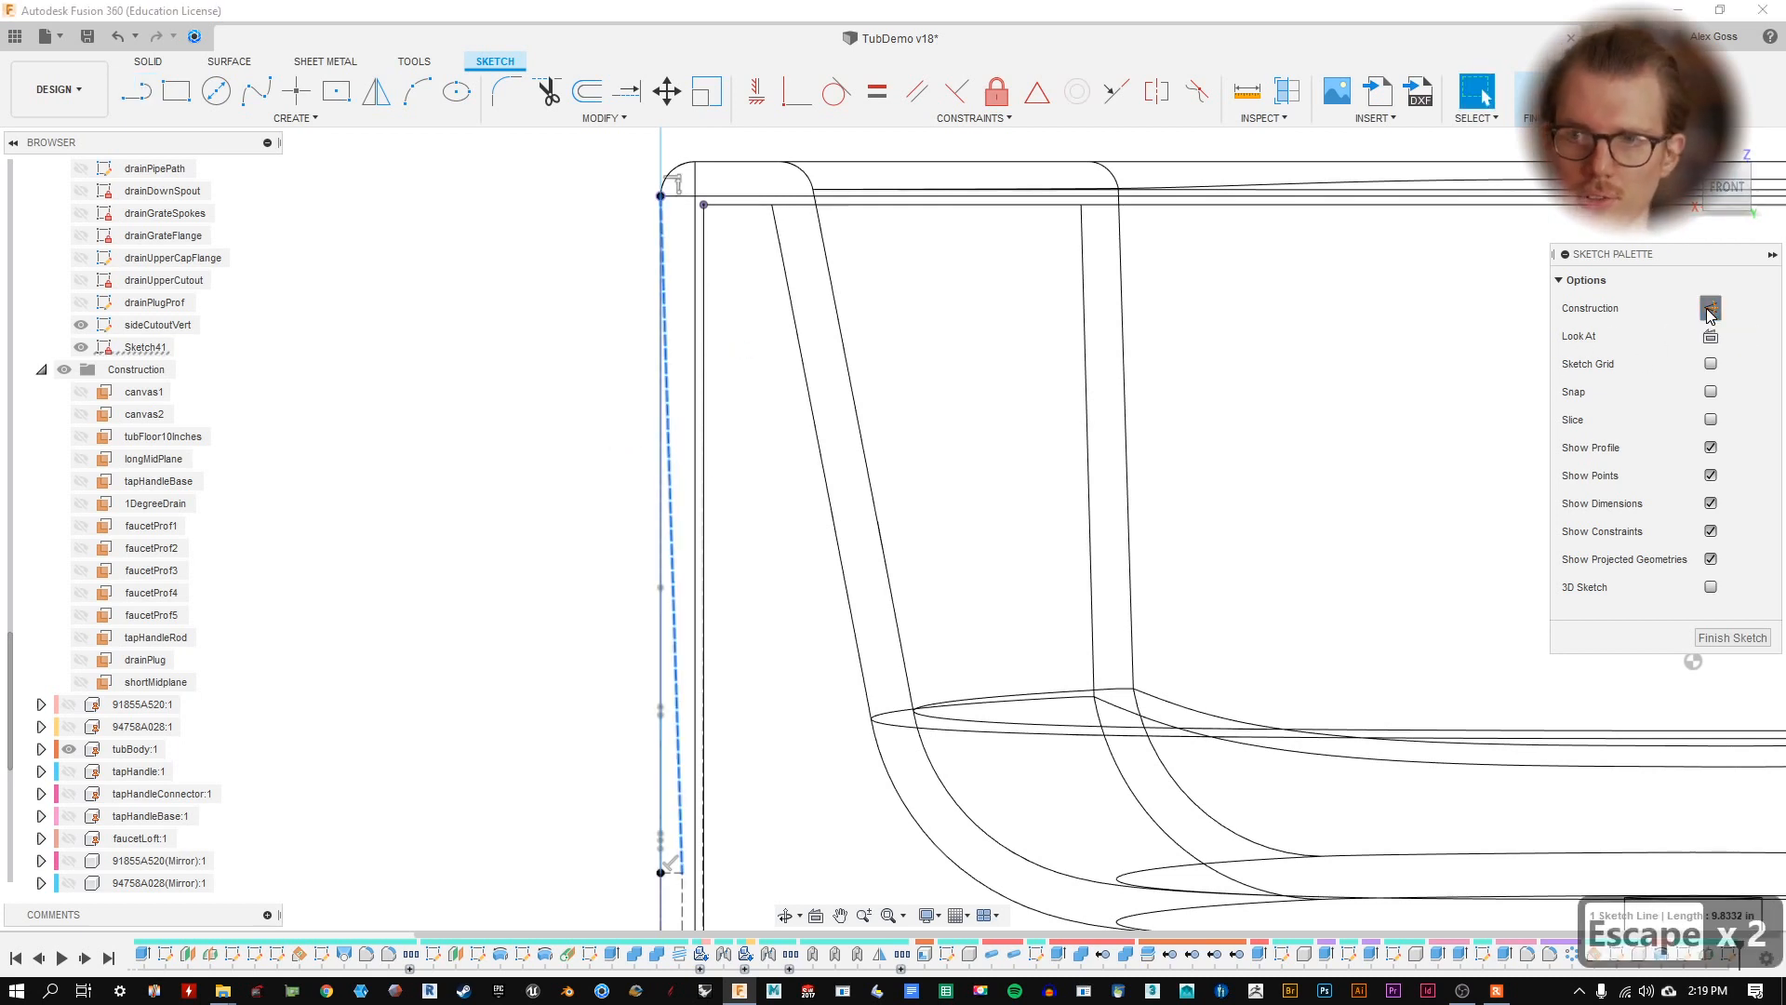
pyautogui.click(1710, 313)
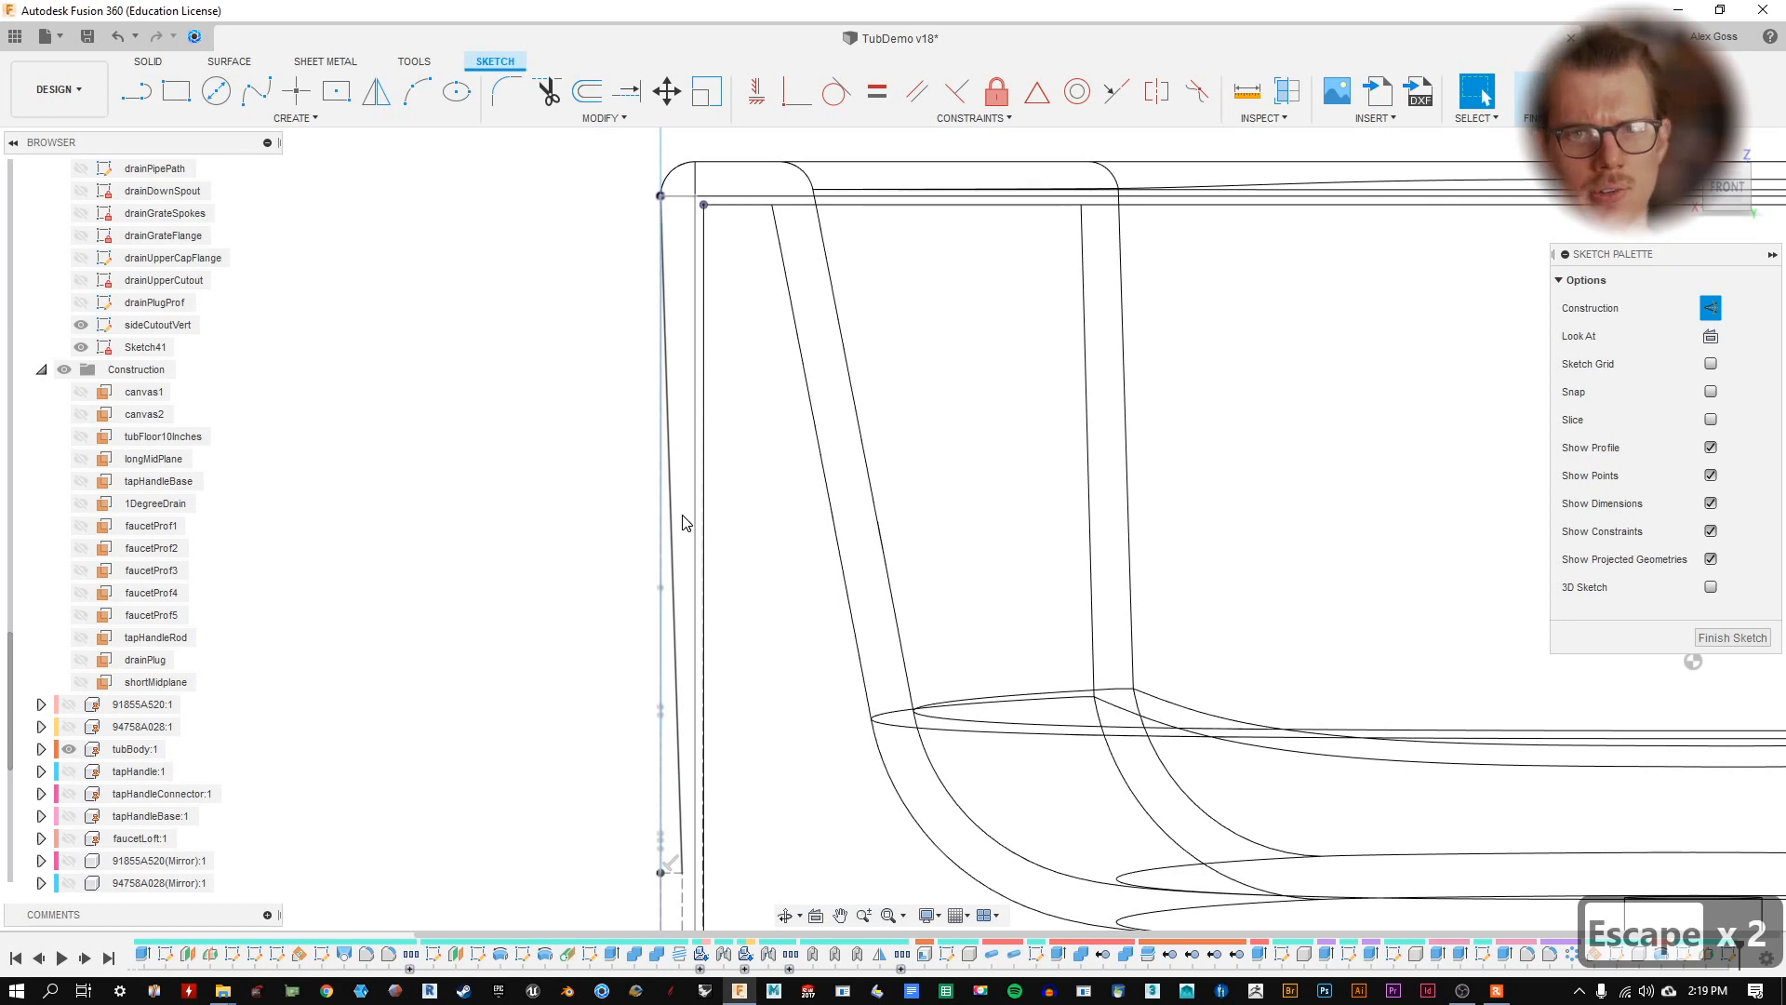
# - Finish the wall profile sketch on the short midplane and pick its sloped line in an angled view of the tub
pyautogui.press('space')
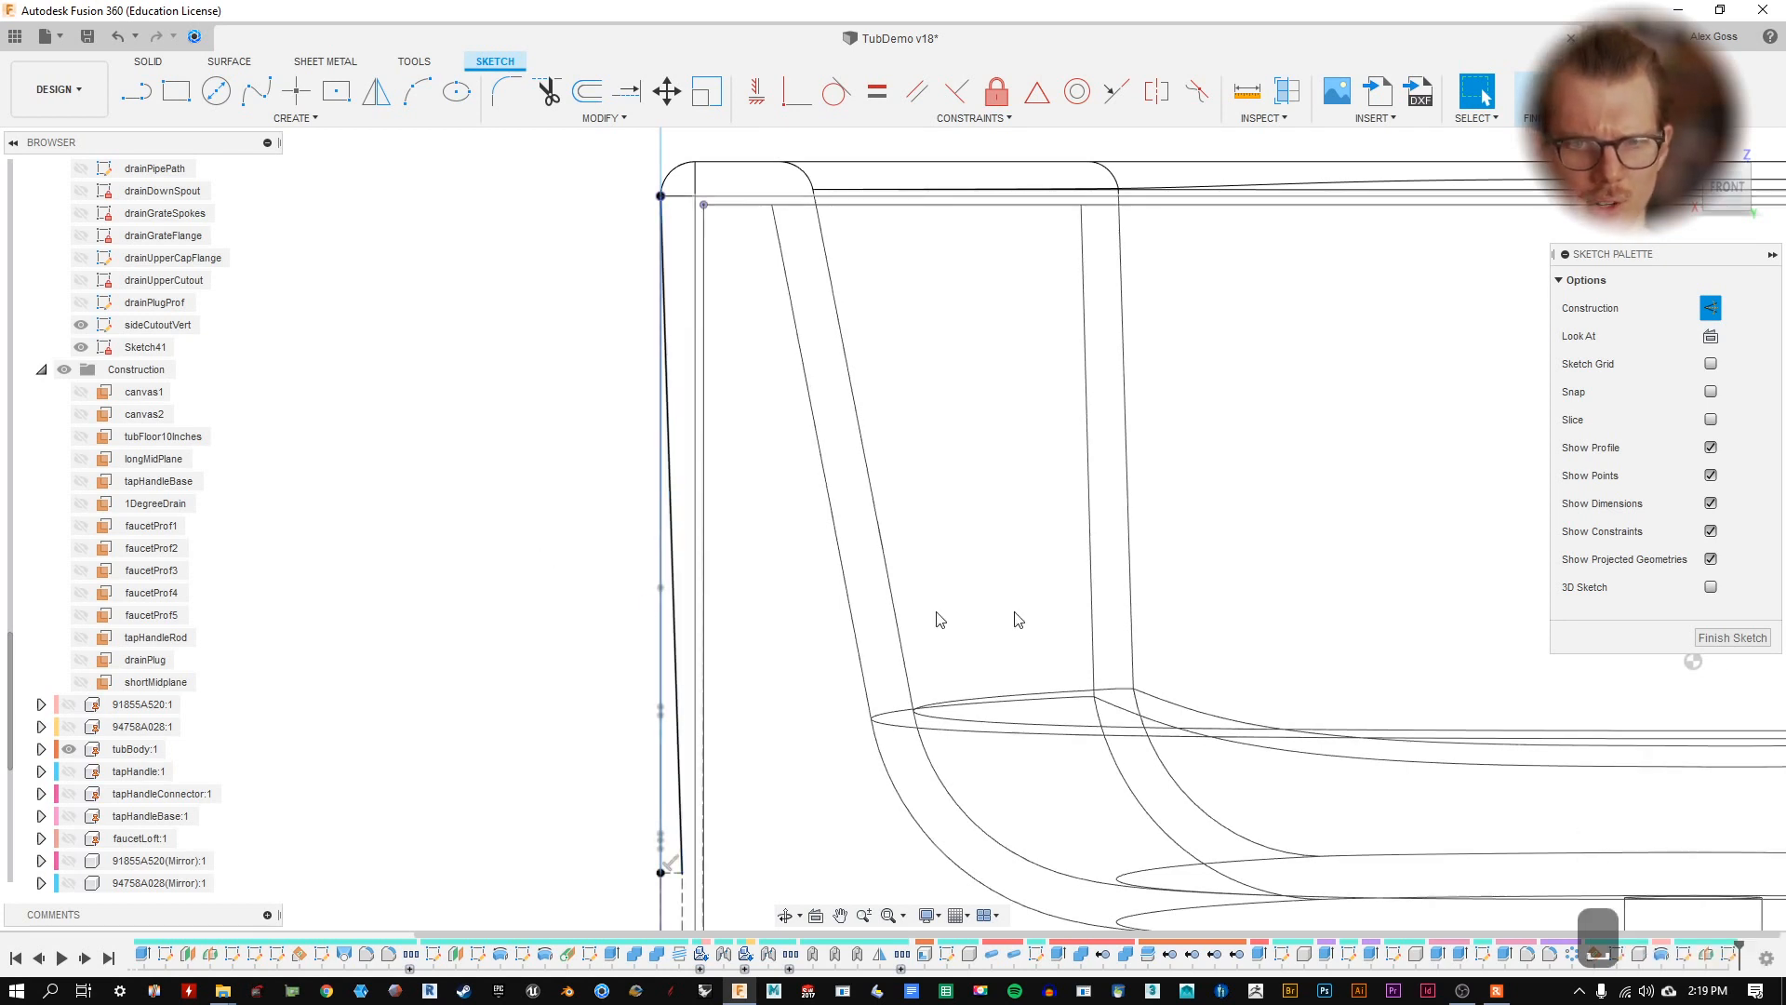
pyautogui.click(1732, 638)
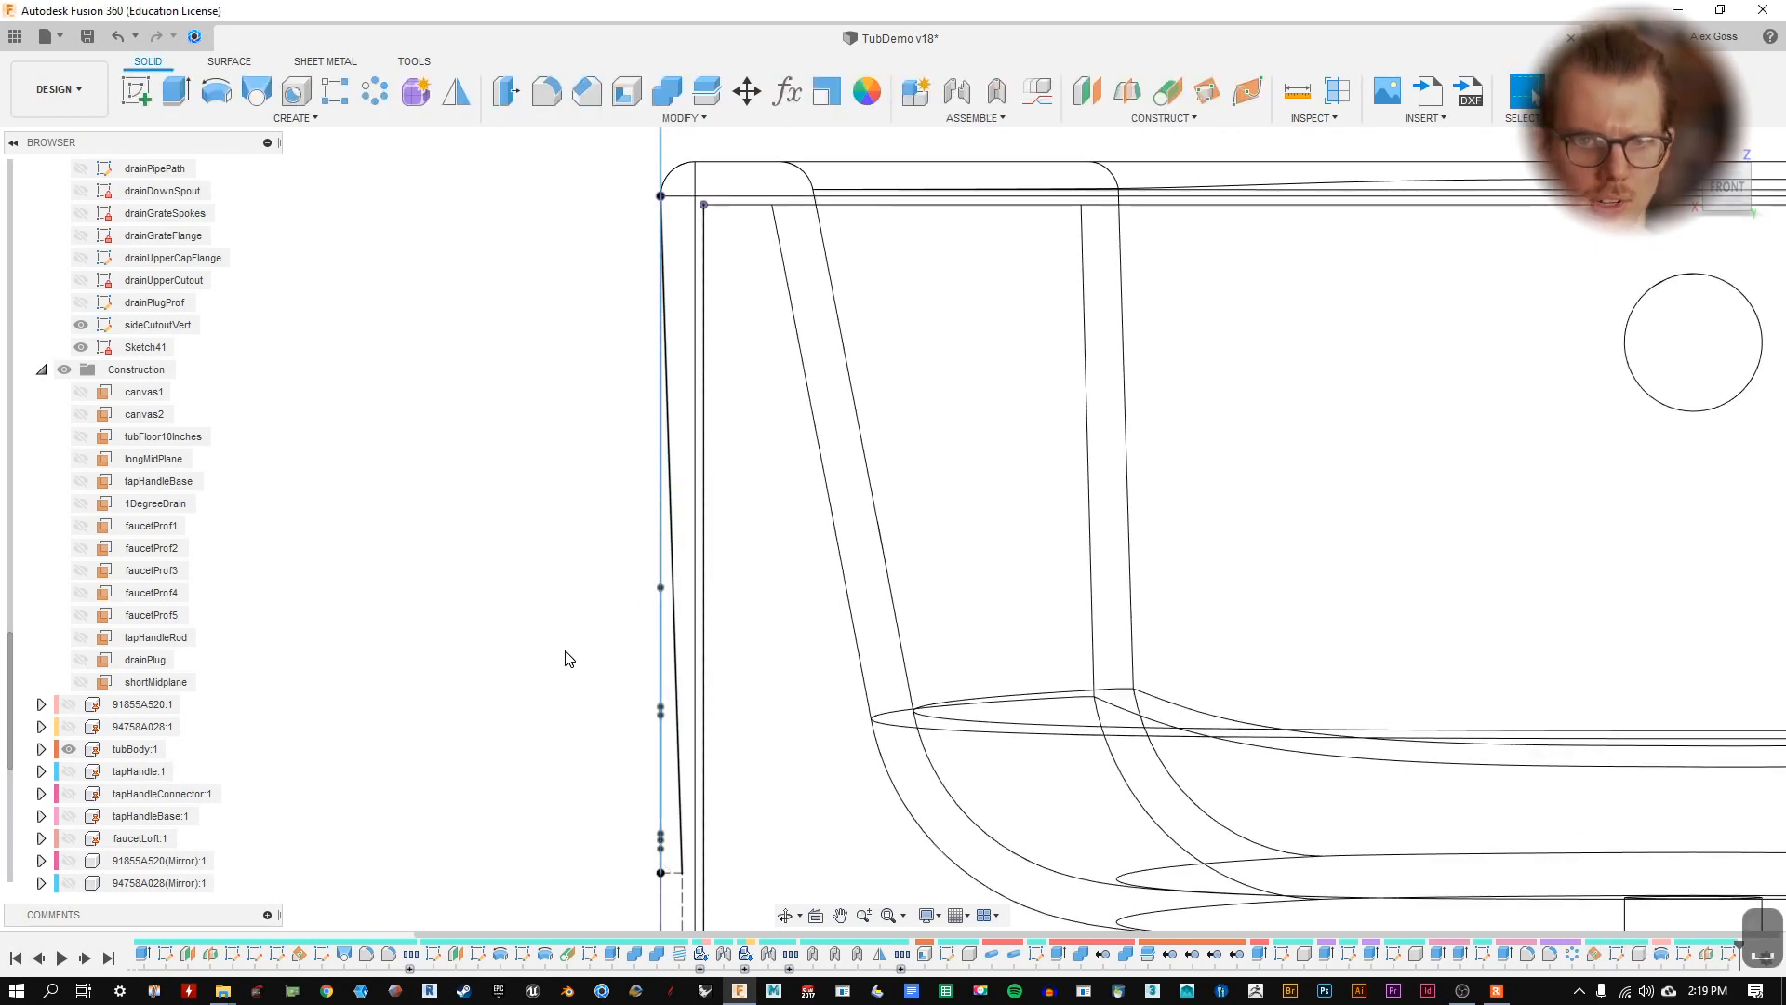
pyautogui.click(676, 688)
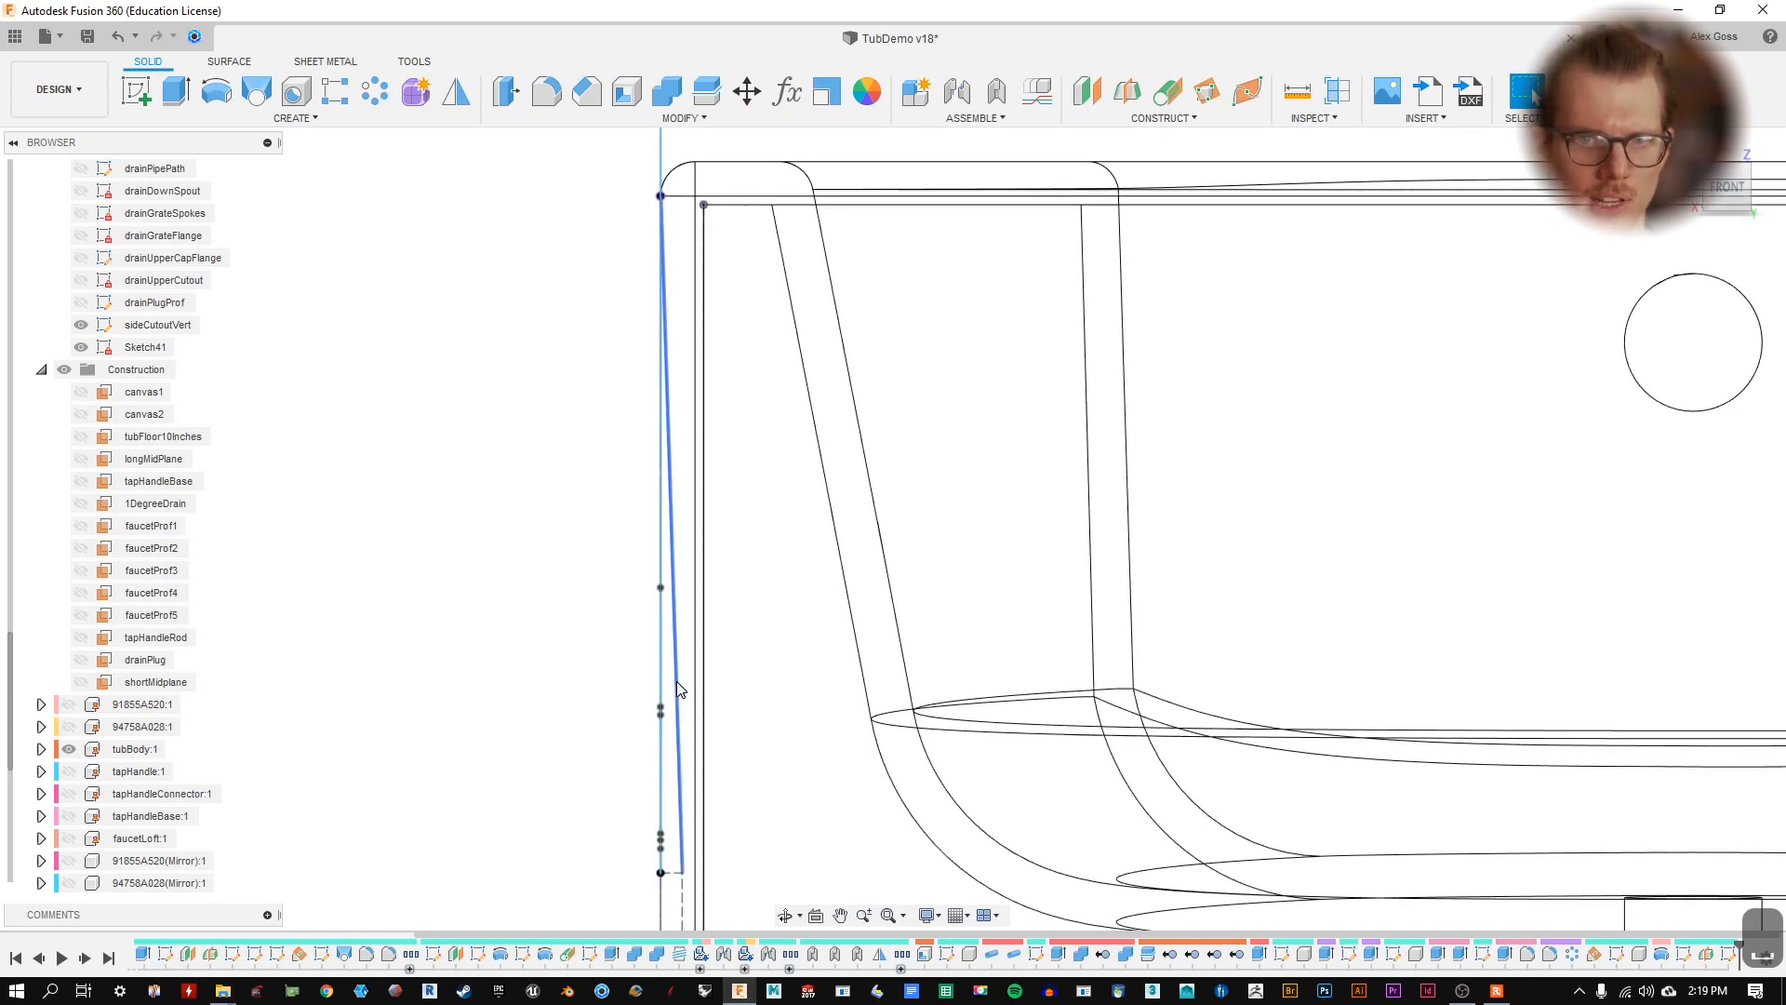
pyautogui.moveTo(682, 689)
pyautogui.keyDown('shift'); pyautogui.mouseDown(button='middle')
pyautogui.moveTo(534, 358)
pyautogui.moveTo(553, 365)
pyautogui.mouseUp(button='middle'); pyautogui.keyUp('shift')
pyautogui.scroll(-4, 553, 364)
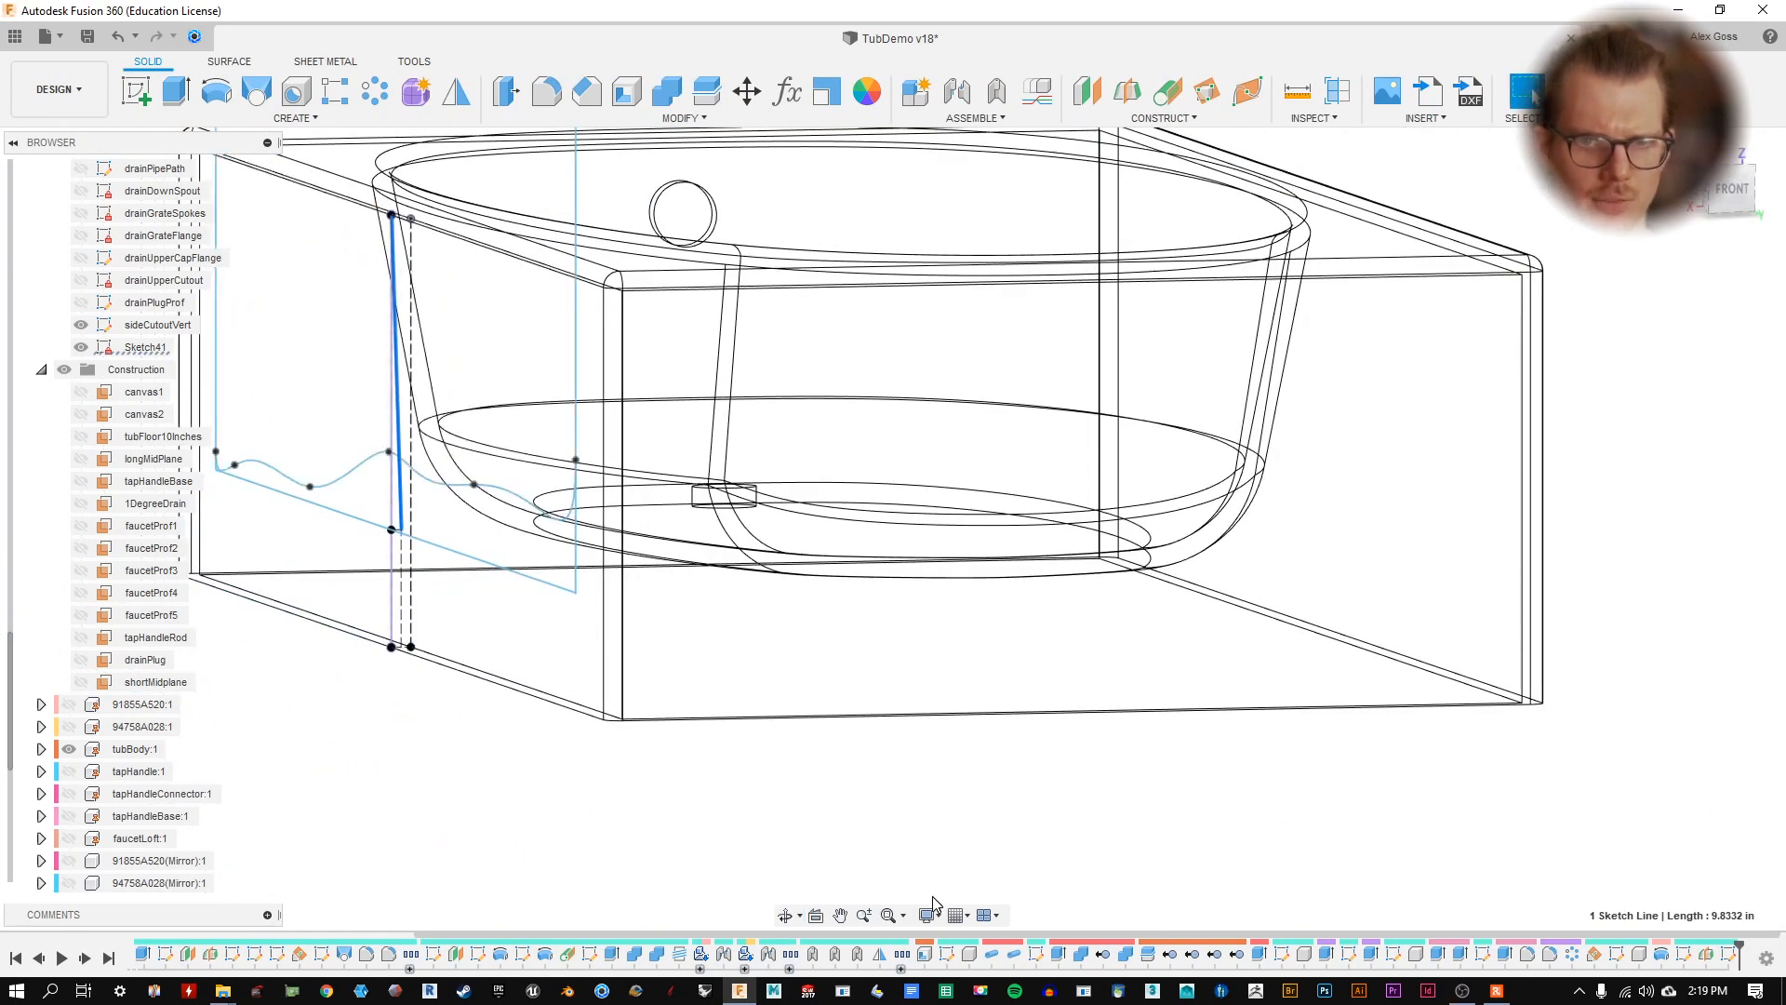
# - Switch the visual style to shaded with visible edges only
pyautogui.click(928, 913)
pyautogui.click(992, 740)
pyautogui.click(918, 917)
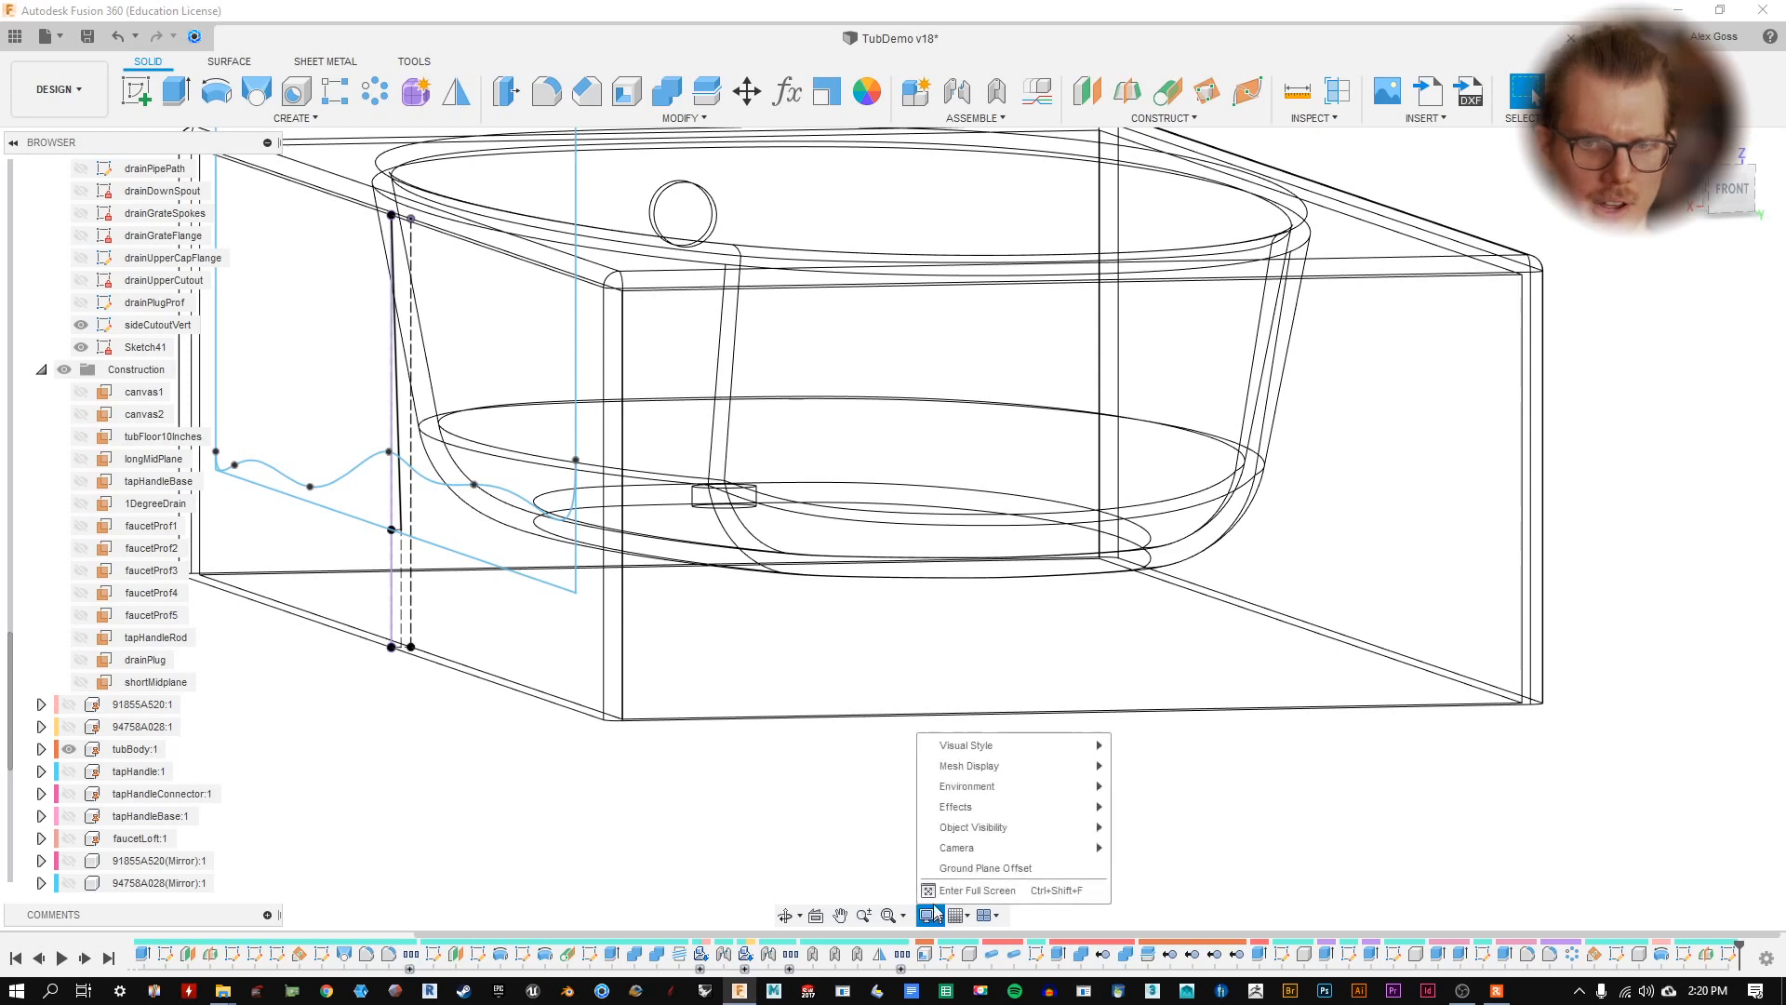
pyautogui.hotkey('ctrl', '6')
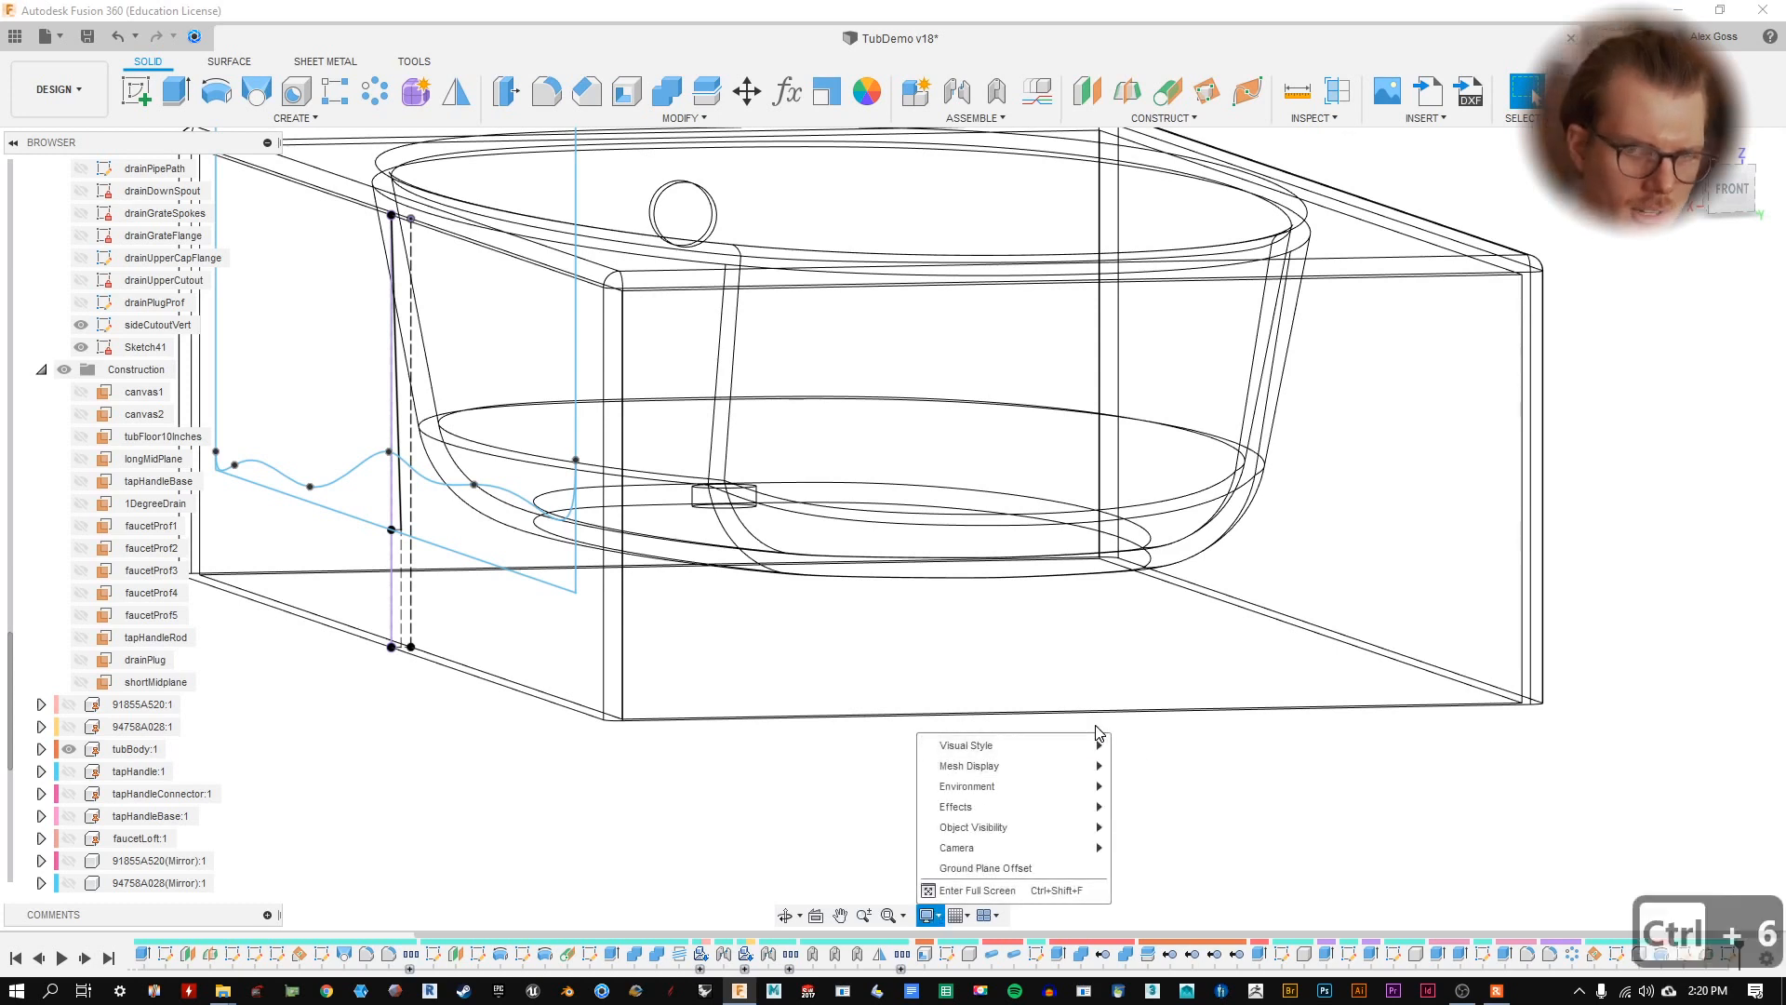
pyautogui.click(1310, 797)
pyautogui.hotkey('ctrl', '6')
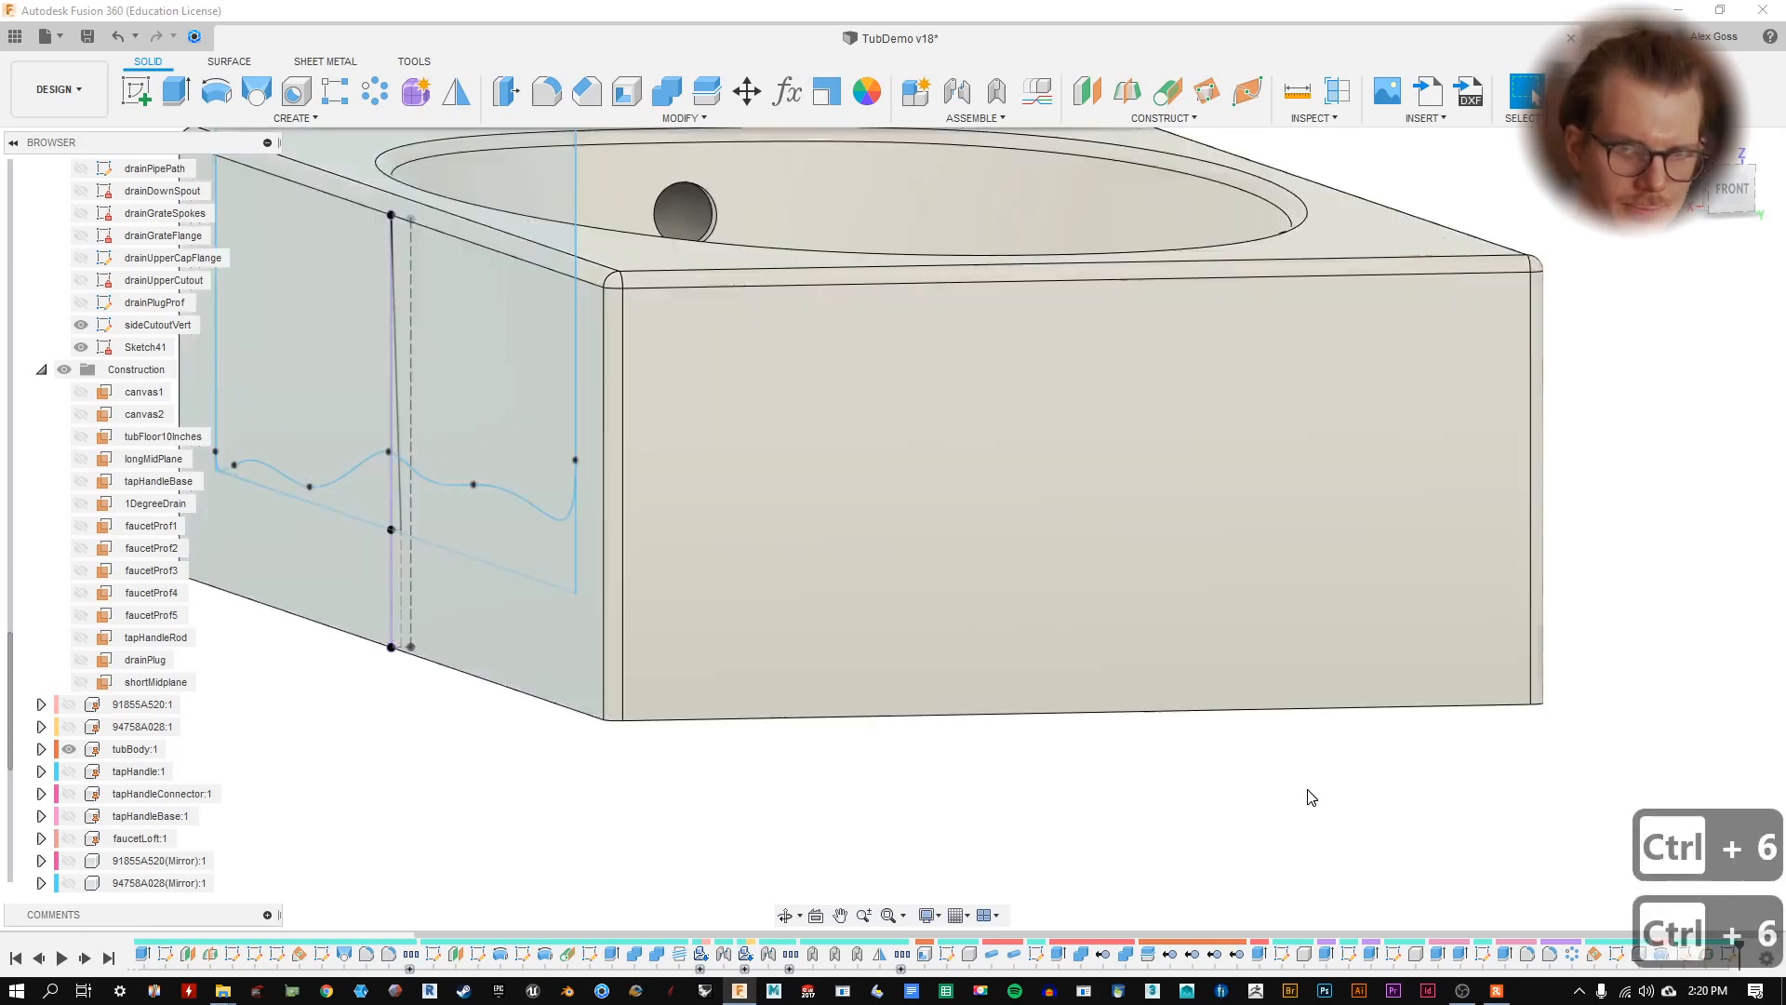
pyautogui.scroll(3, 862, 391)
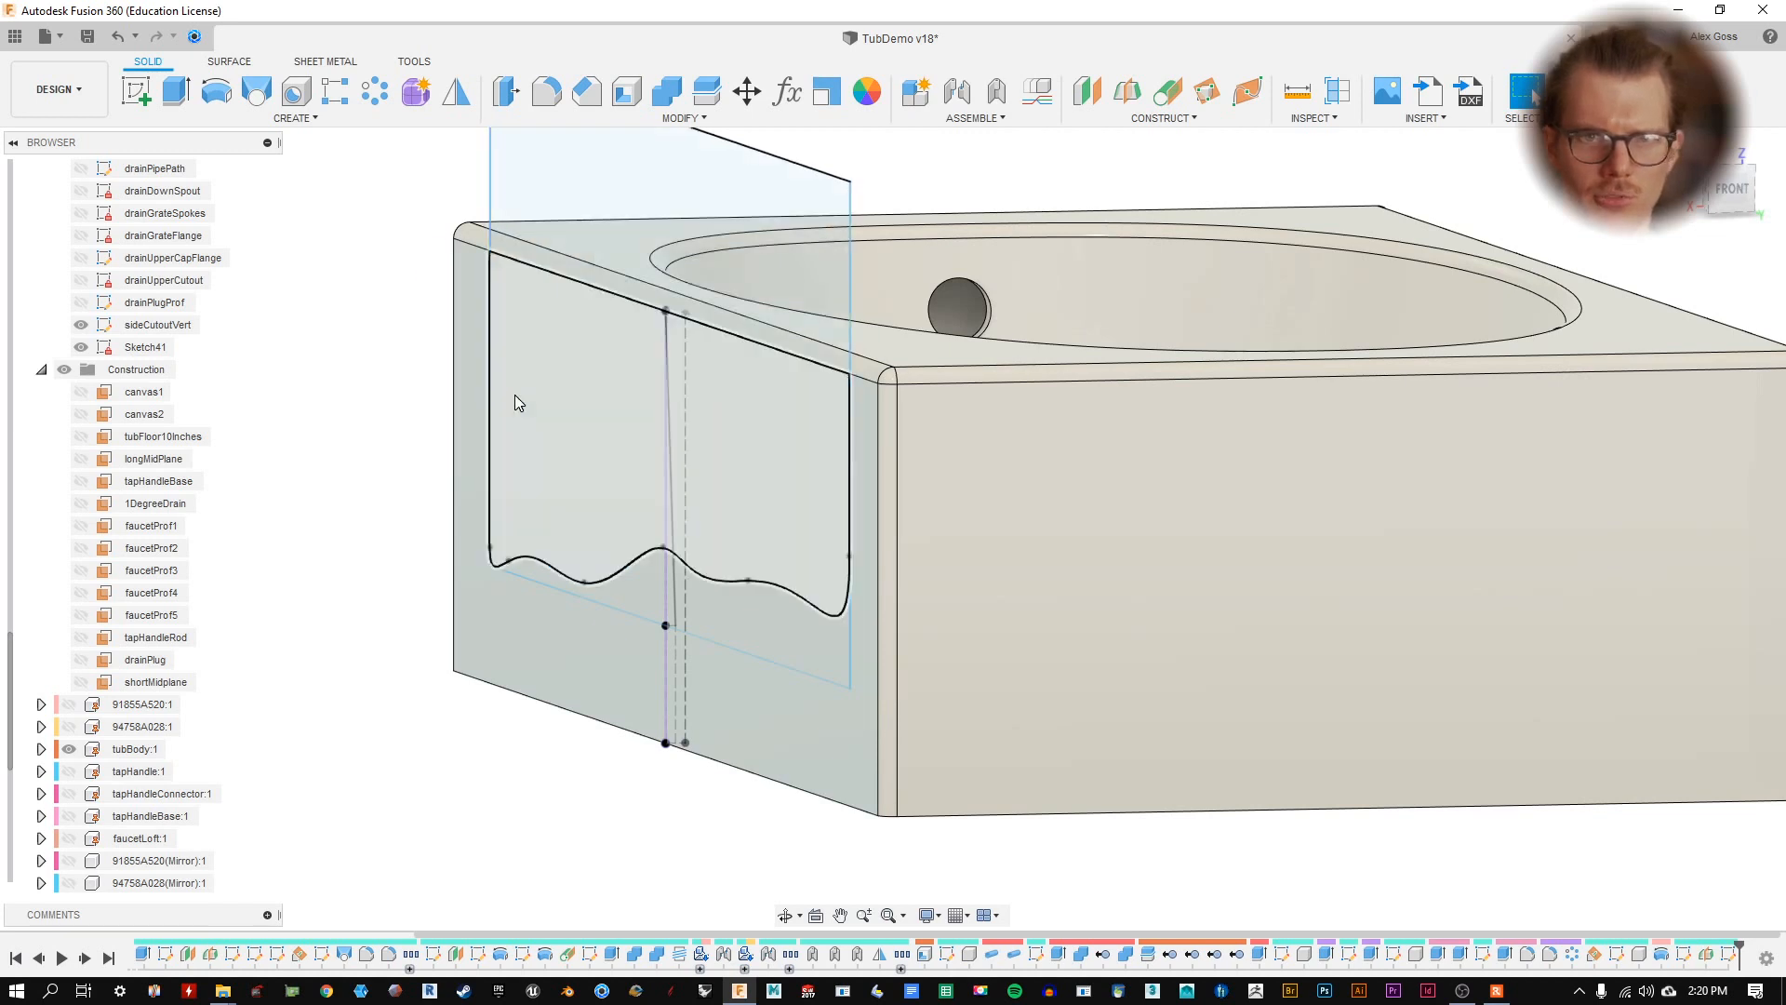
# - Create a Plane at Angle through the sloped wall line at 0 degrees
pyautogui.click(1160, 119)
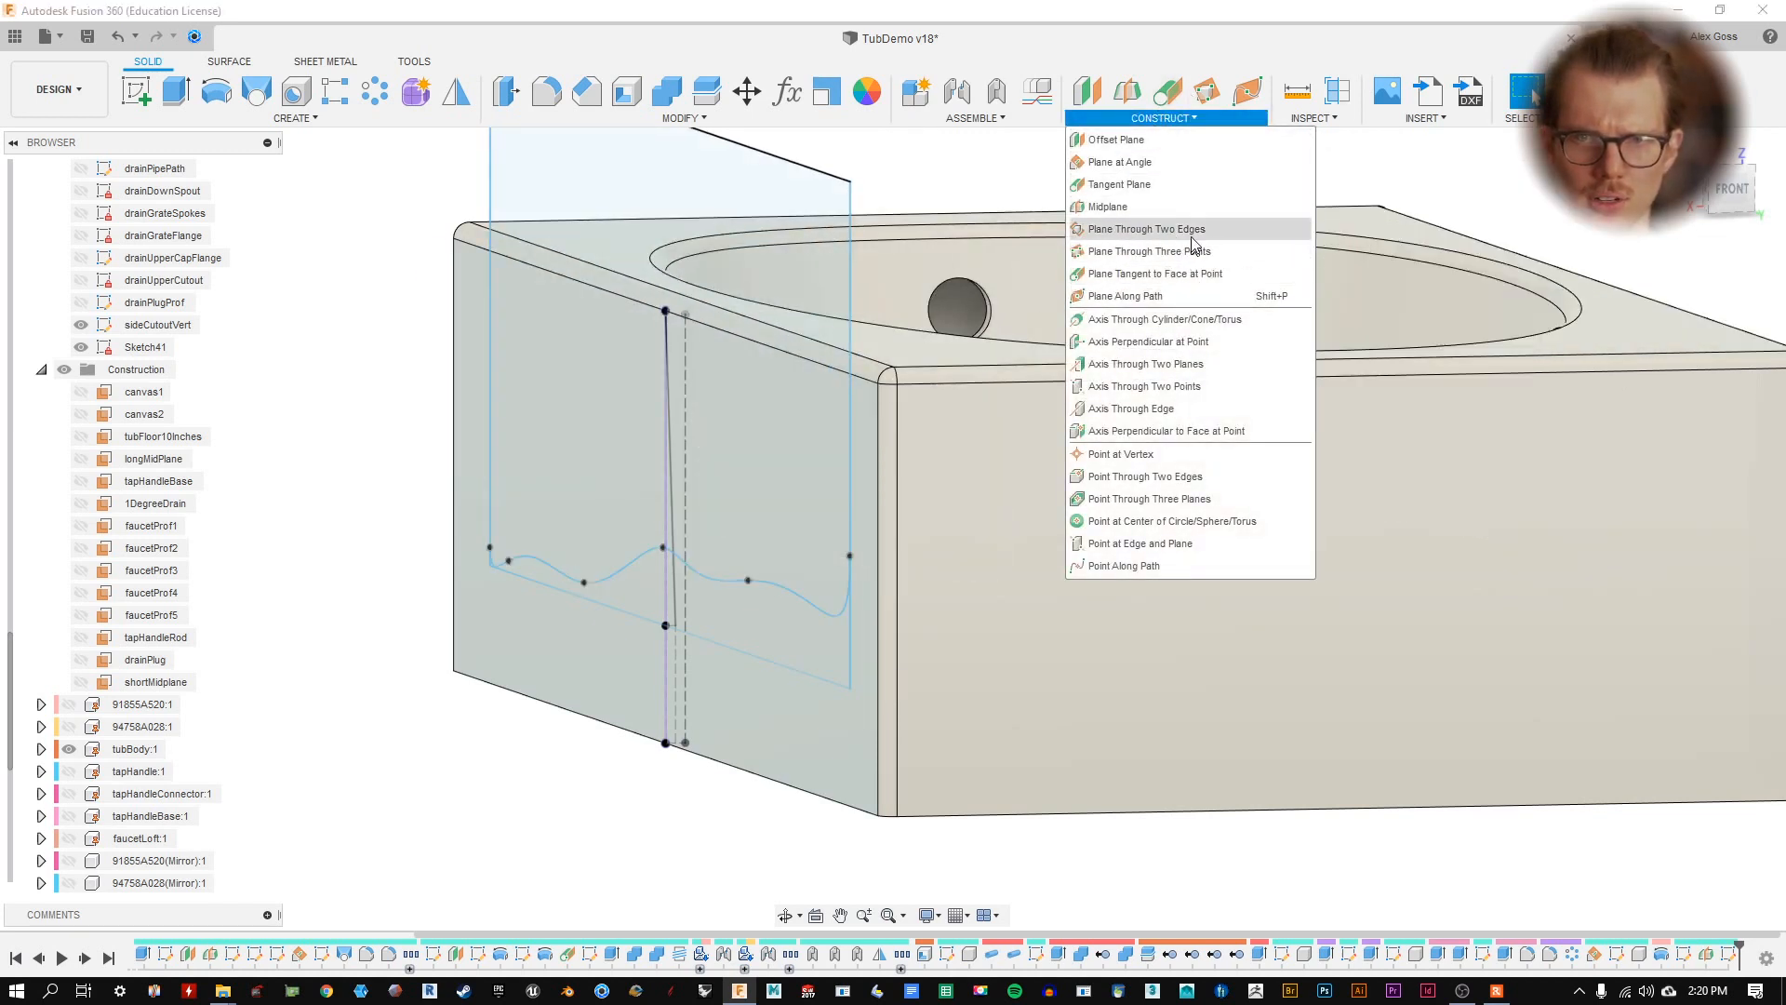
pyautogui.click(1162, 161)
pyautogui.scroll(6, 801, 495)
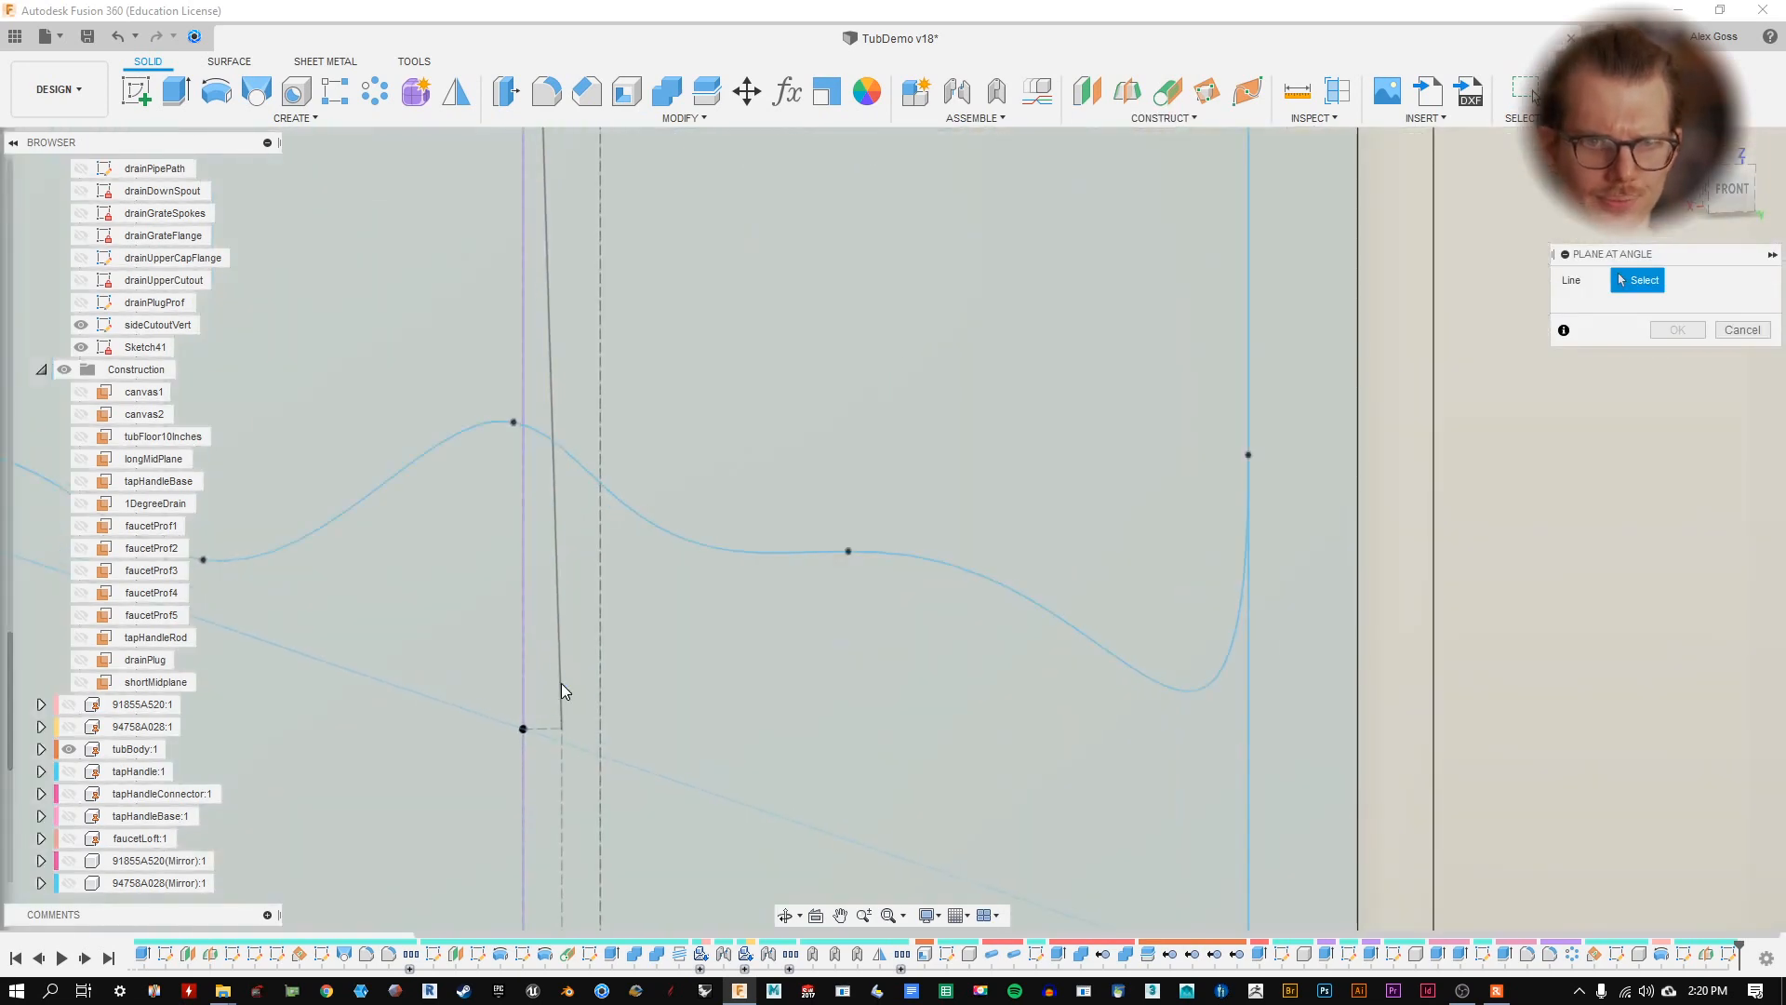
pyautogui.click(556, 533)
pyautogui.scroll(-5, 711, 665)
pyautogui.scroll(4, 822, 639)
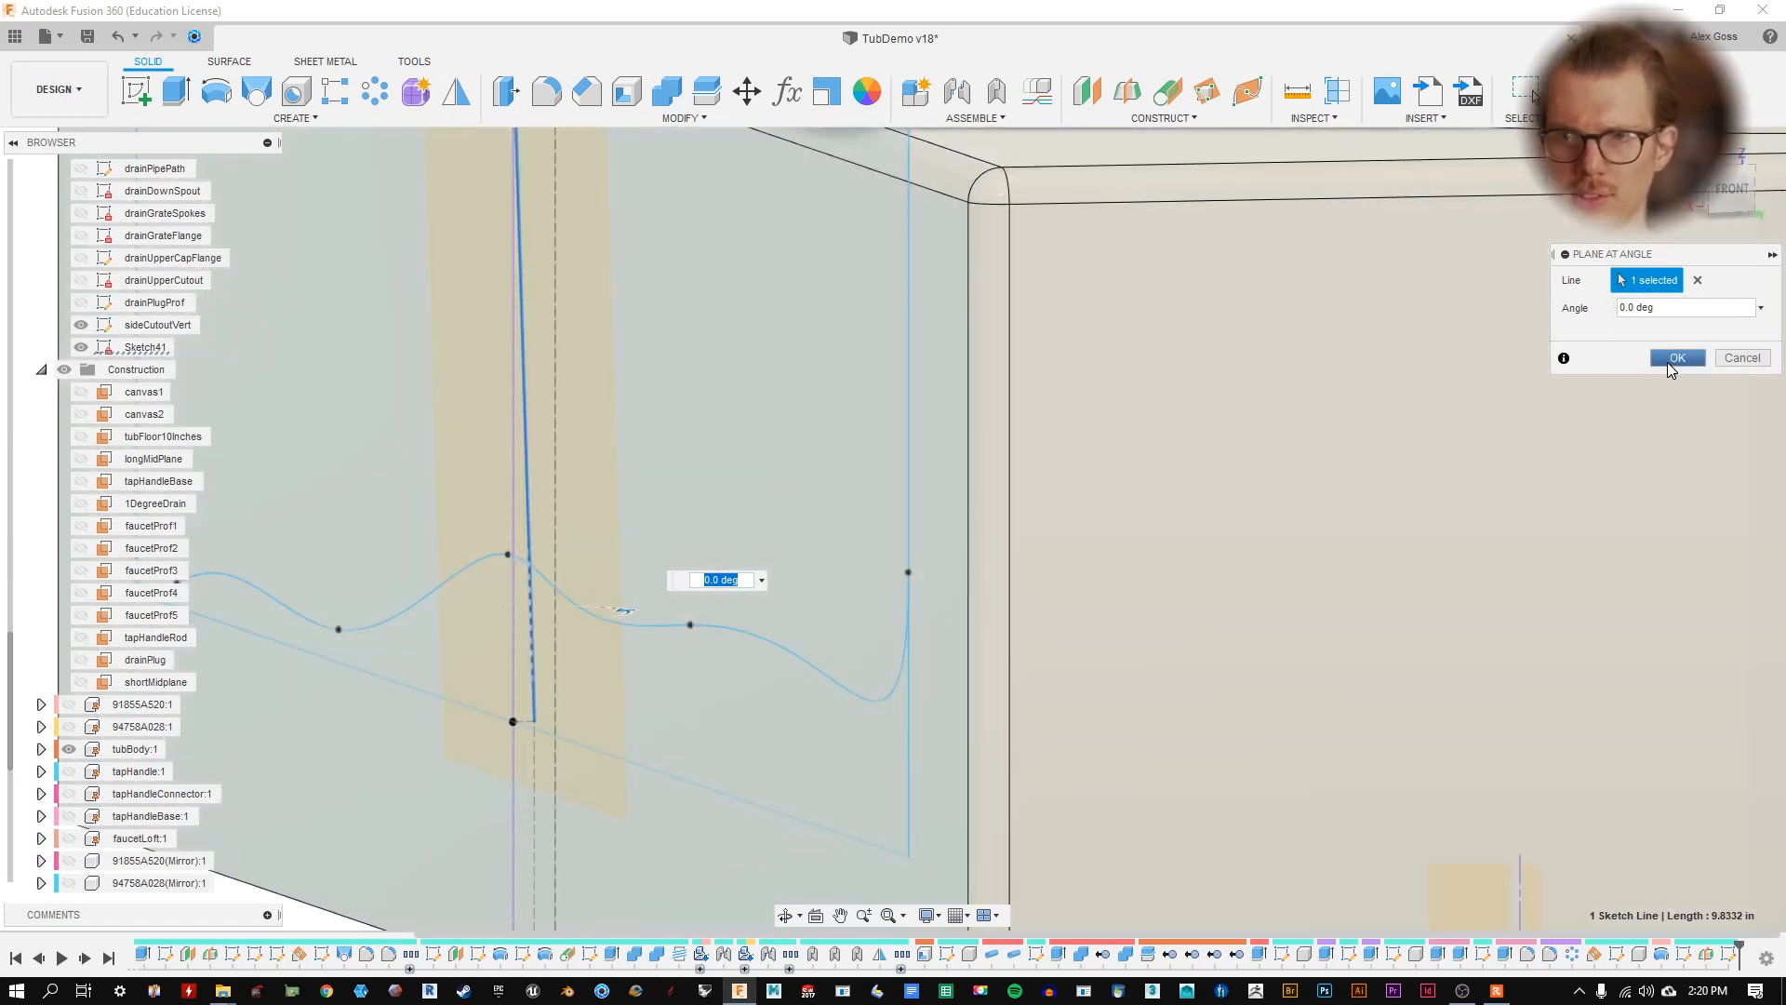
pyautogui.click(1674, 358)
pyautogui.scroll(-5, 721, 430)
# - Examine how the new plane relates to the centre line, the cutout's bottom points and the wavy spline on the tub's side
pyautogui.click(688, 507)
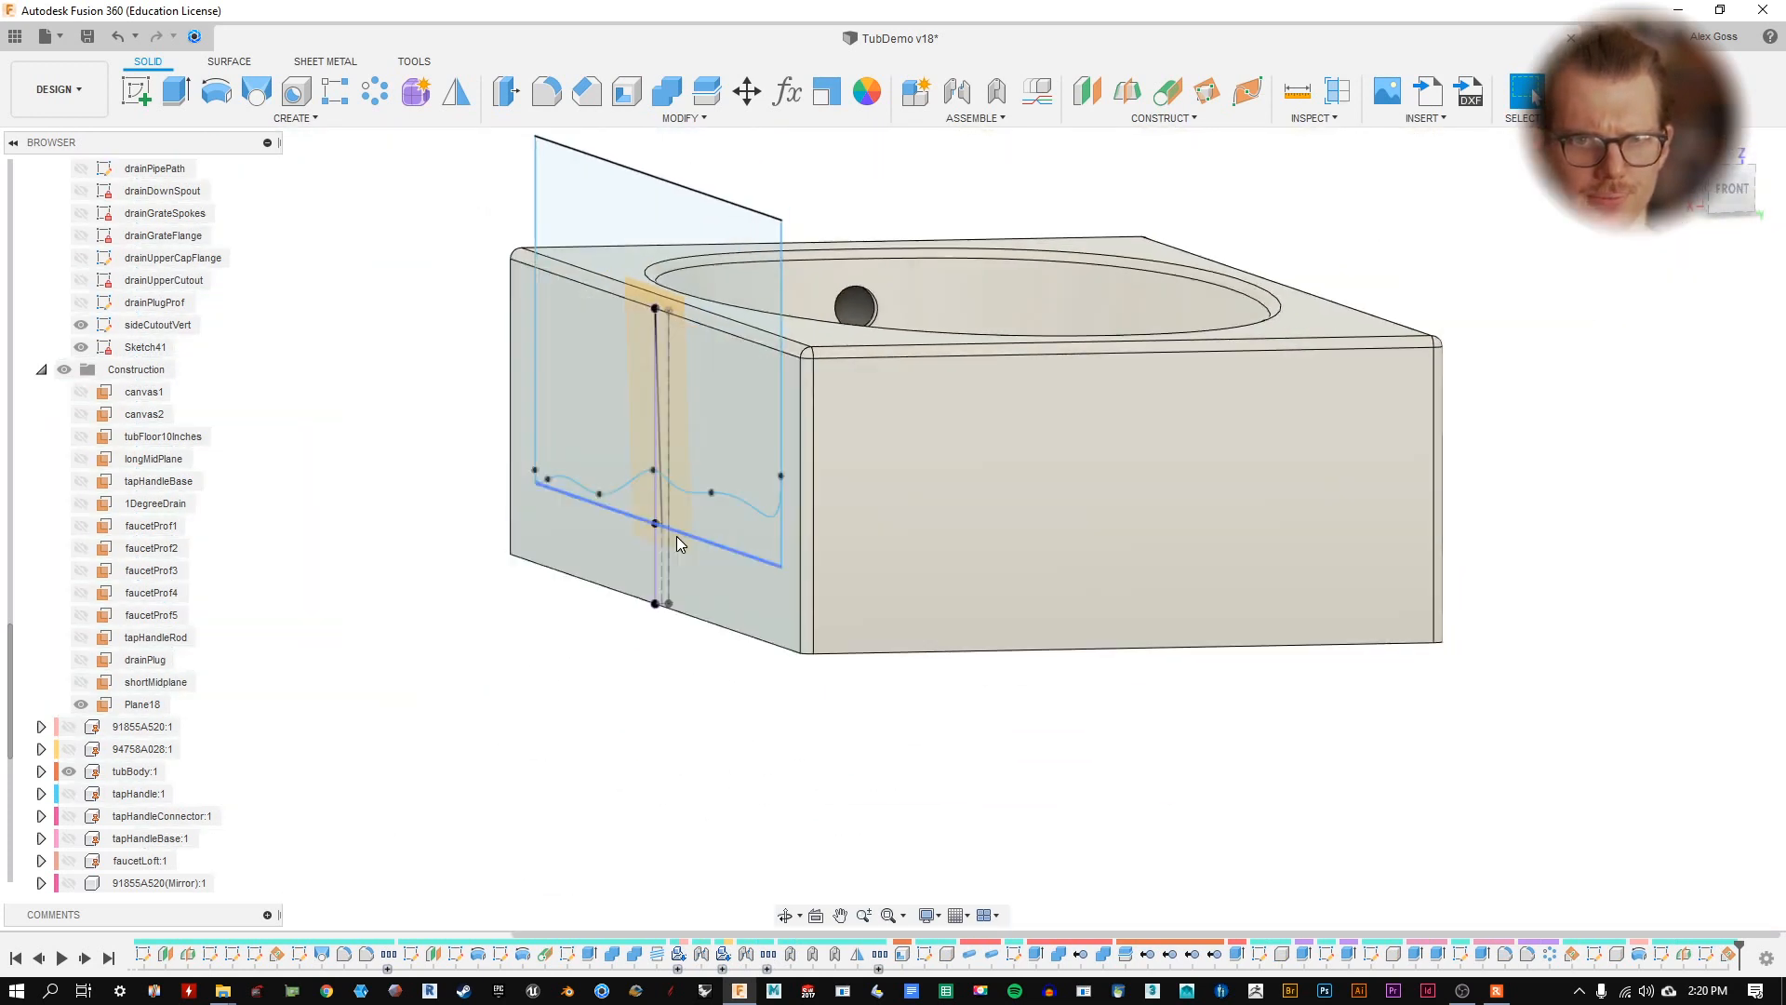
pyautogui.scroll(3, 765, 558)
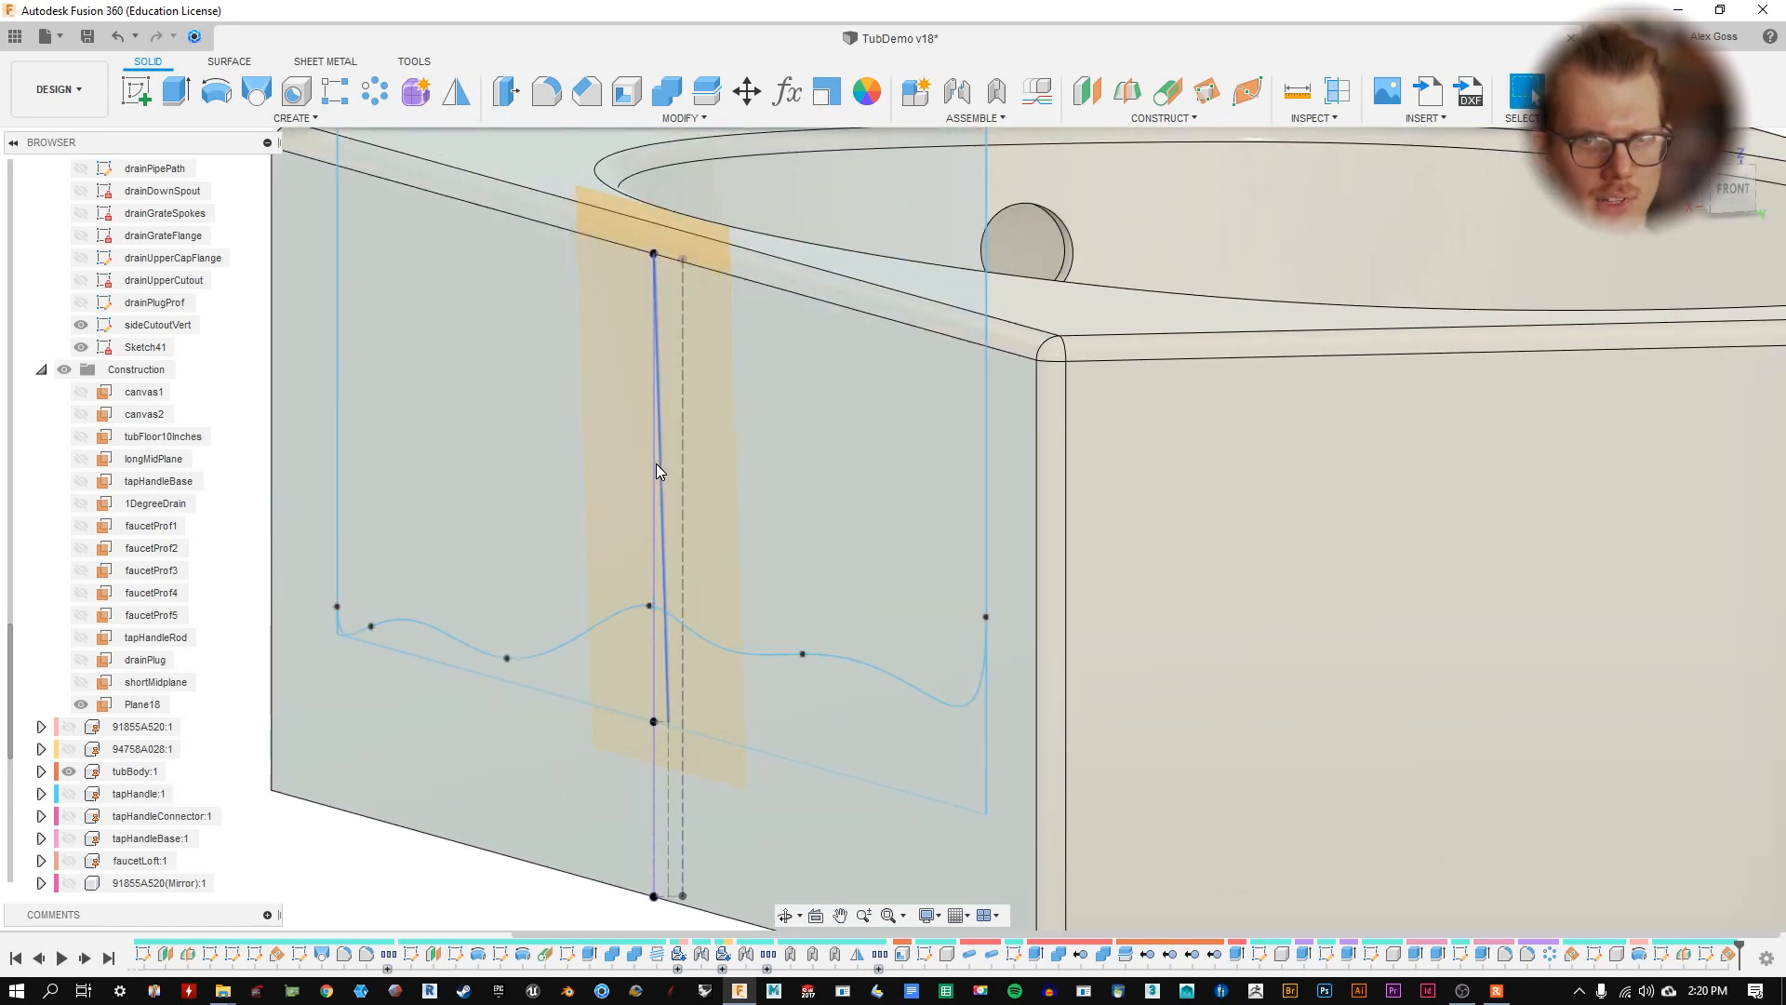
pyautogui.click(651, 465)
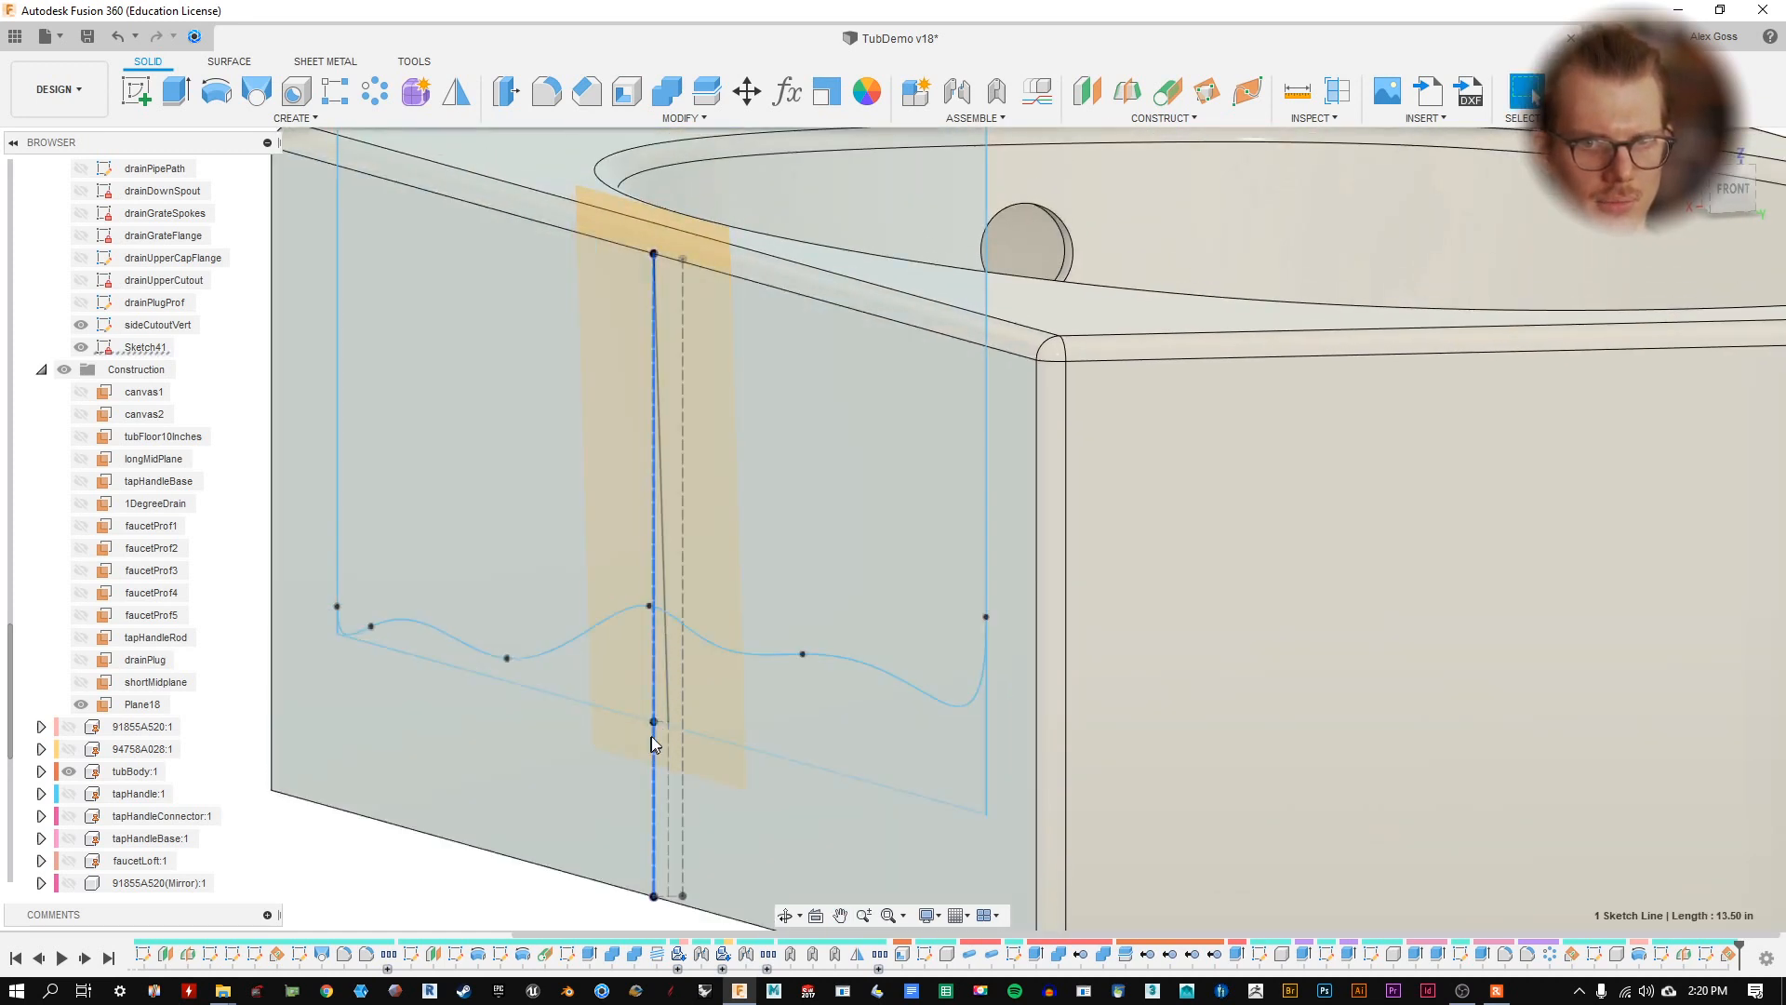
pyautogui.click(652, 722)
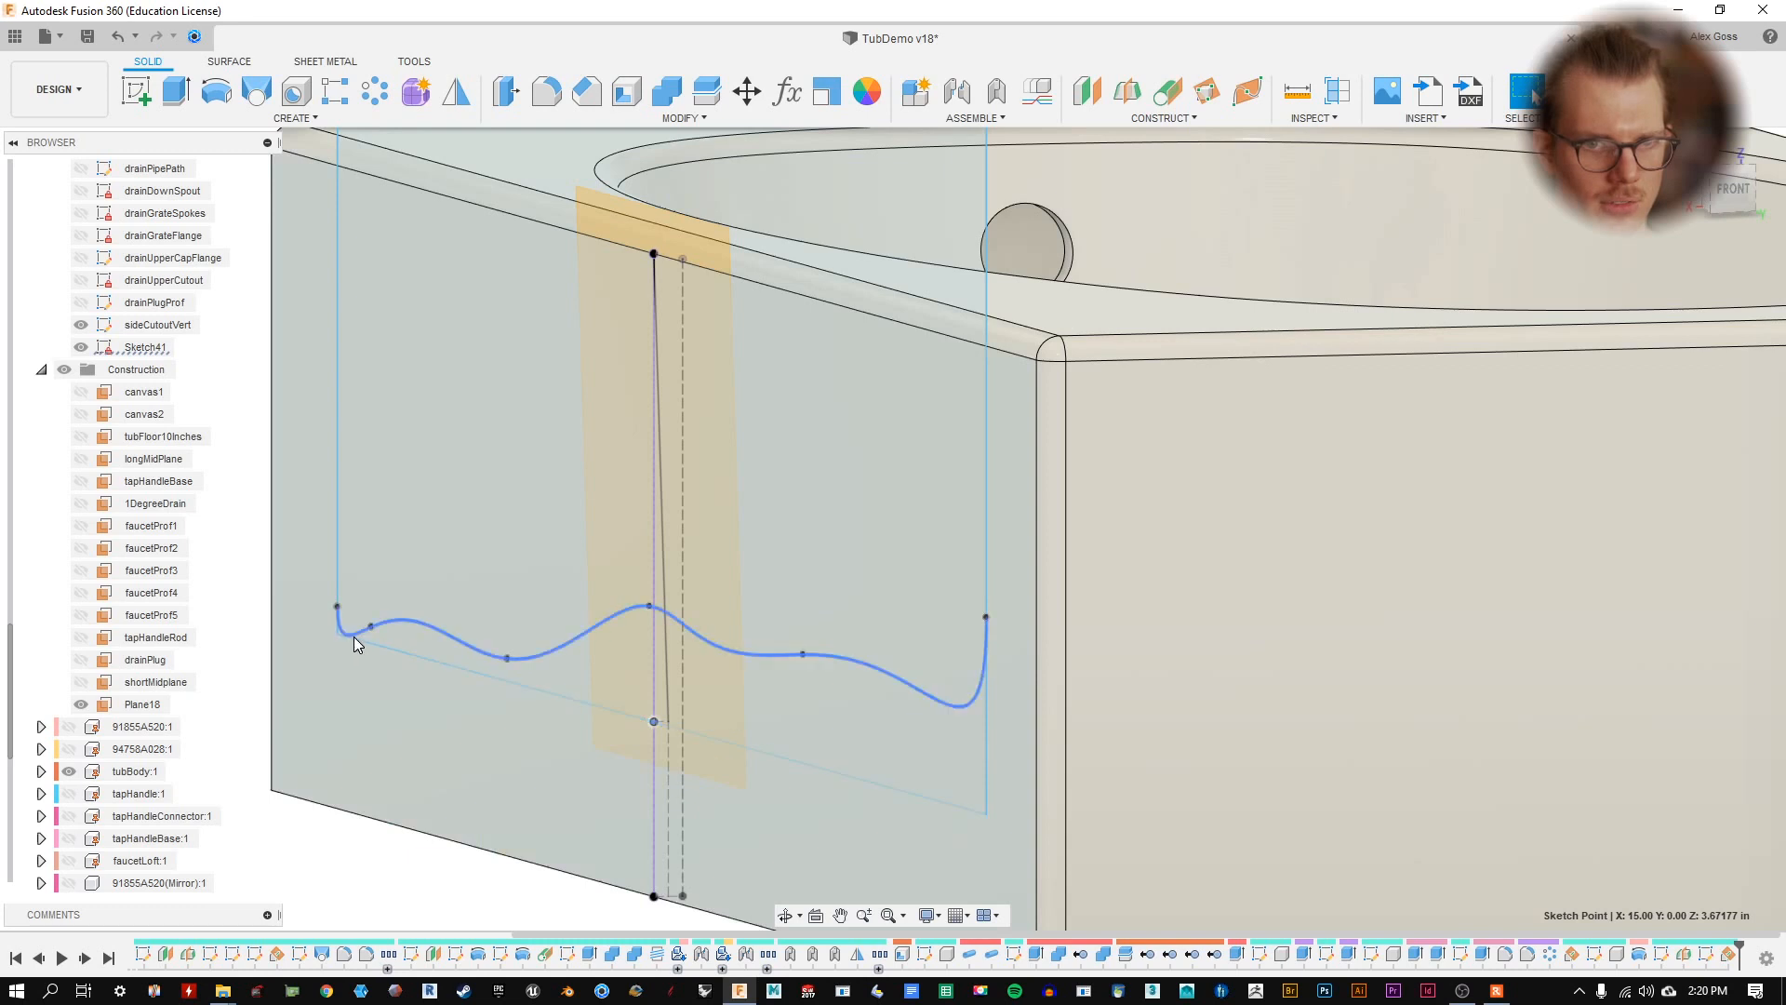
pyautogui.click(669, 722)
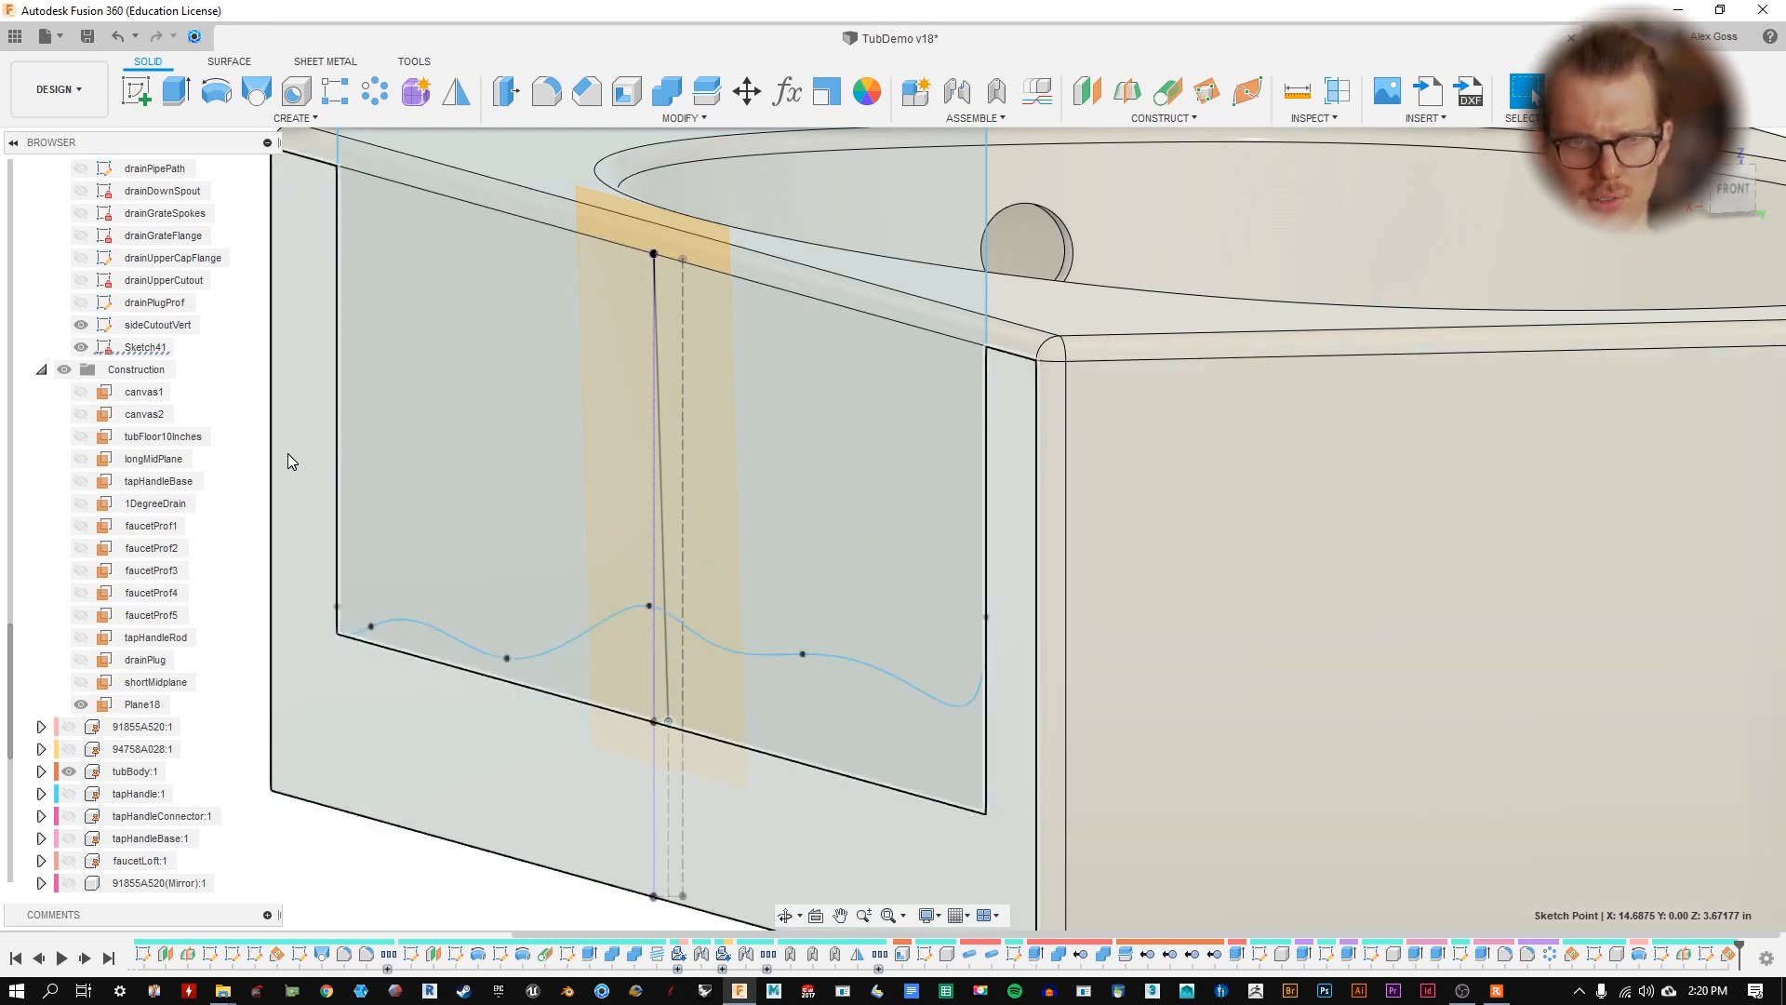
pyautogui.moveTo(640, 680); pyautogui.dragTo(726, 698, button='middle')
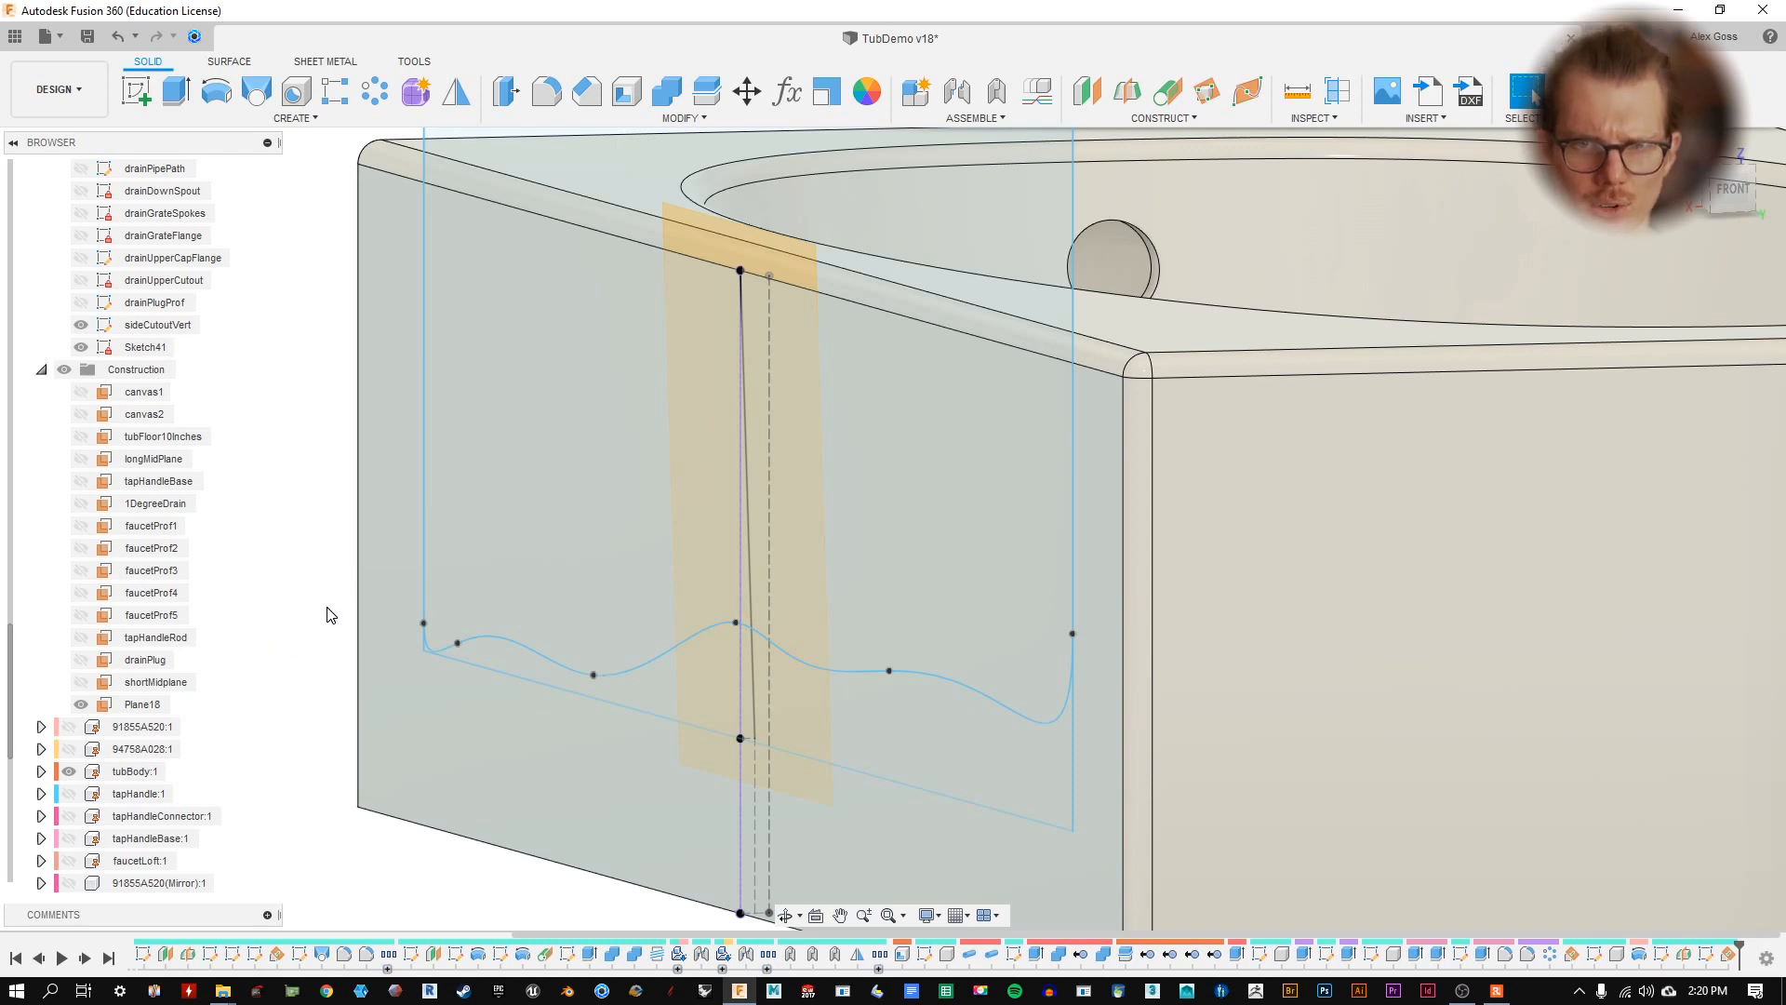
pyautogui.click(767, 242)
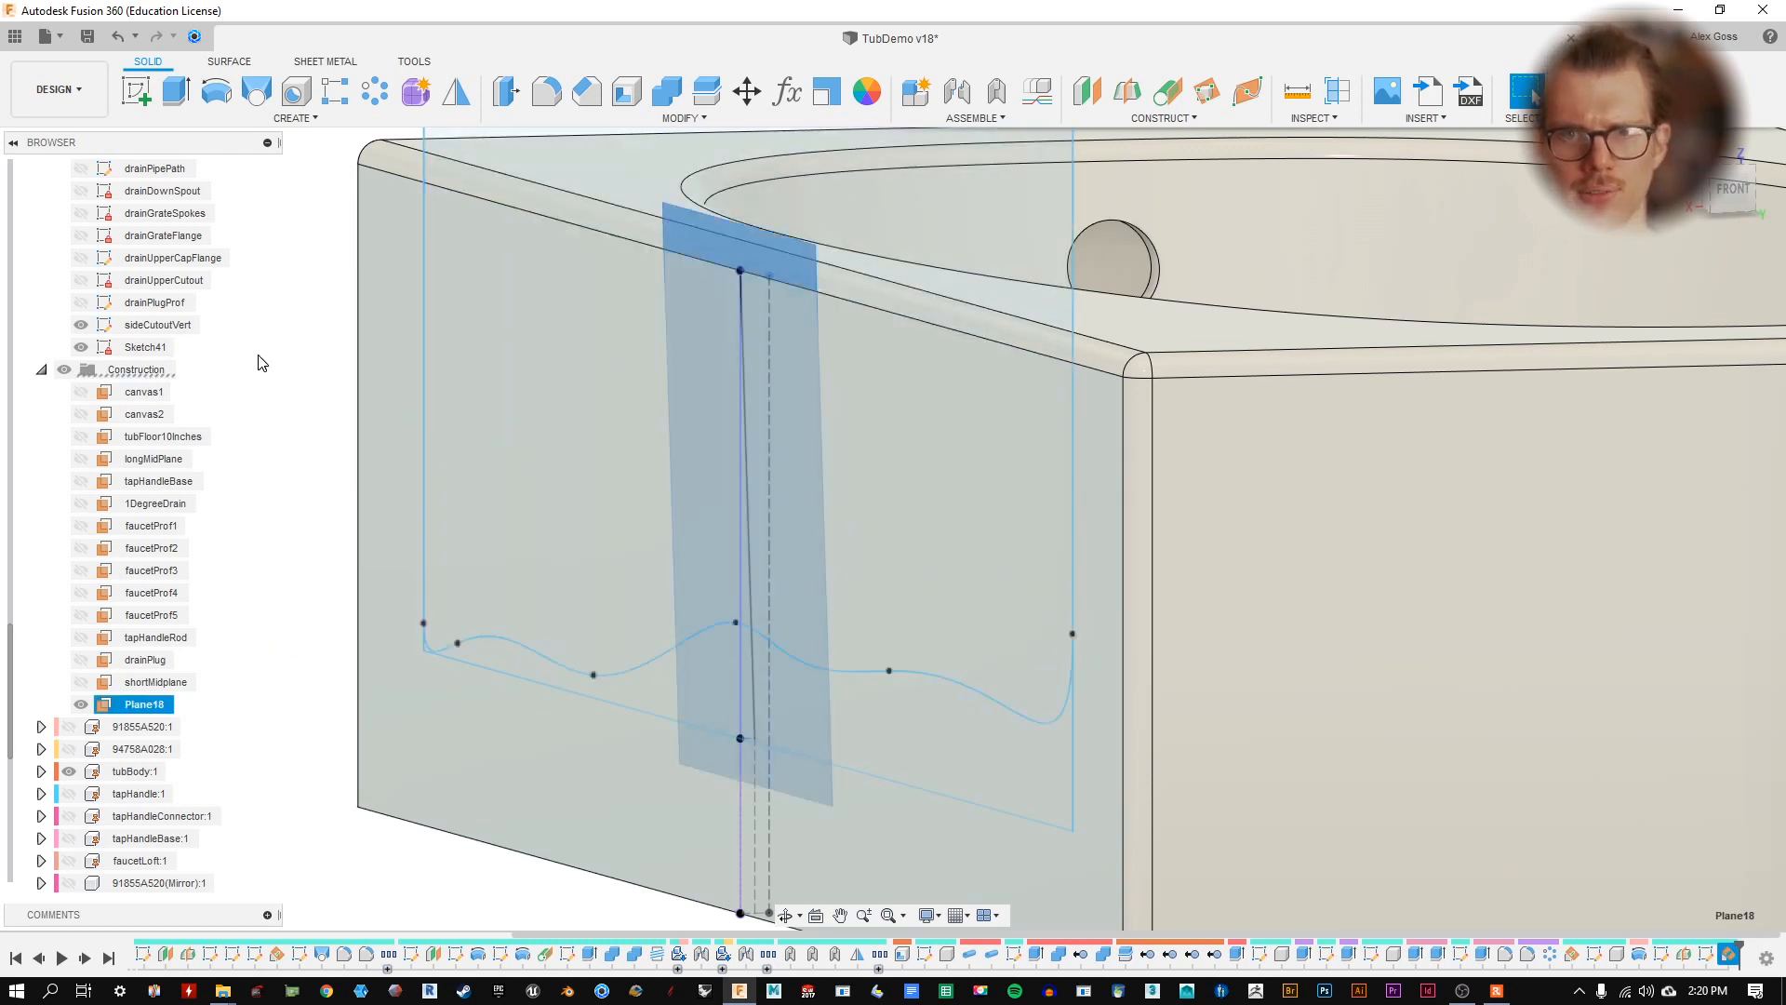
pyautogui.click(252, 326)
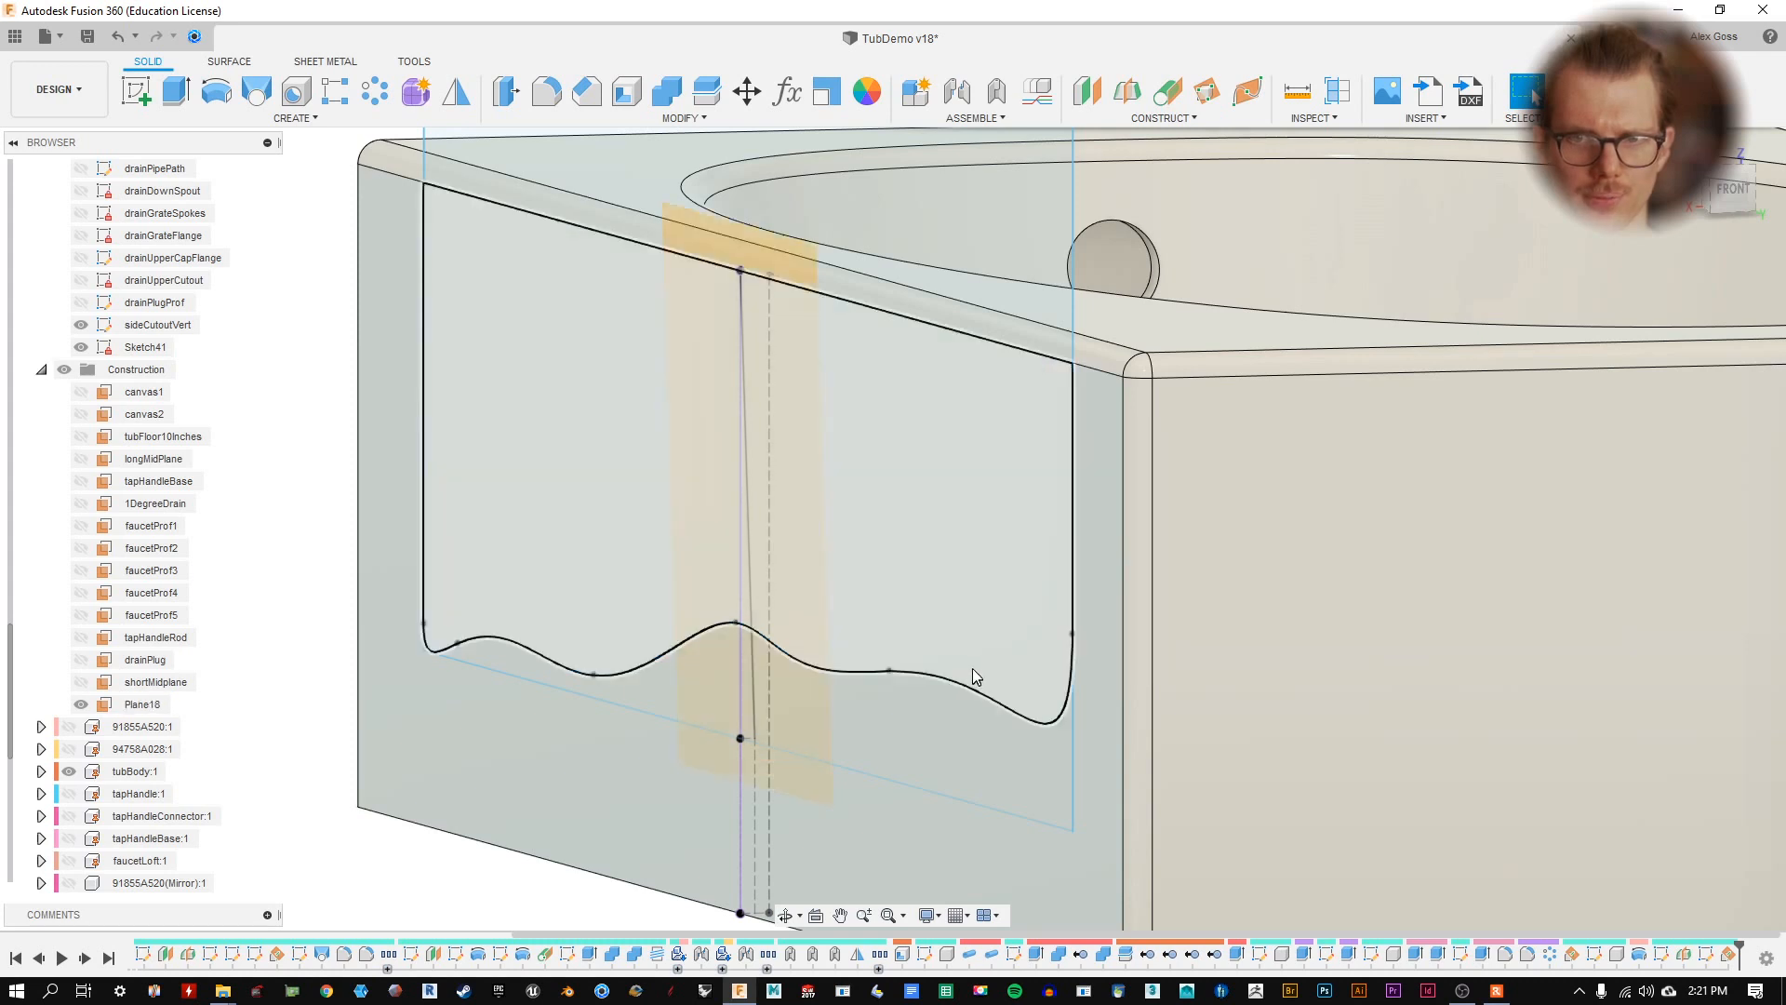
pyautogui.click(763, 285)
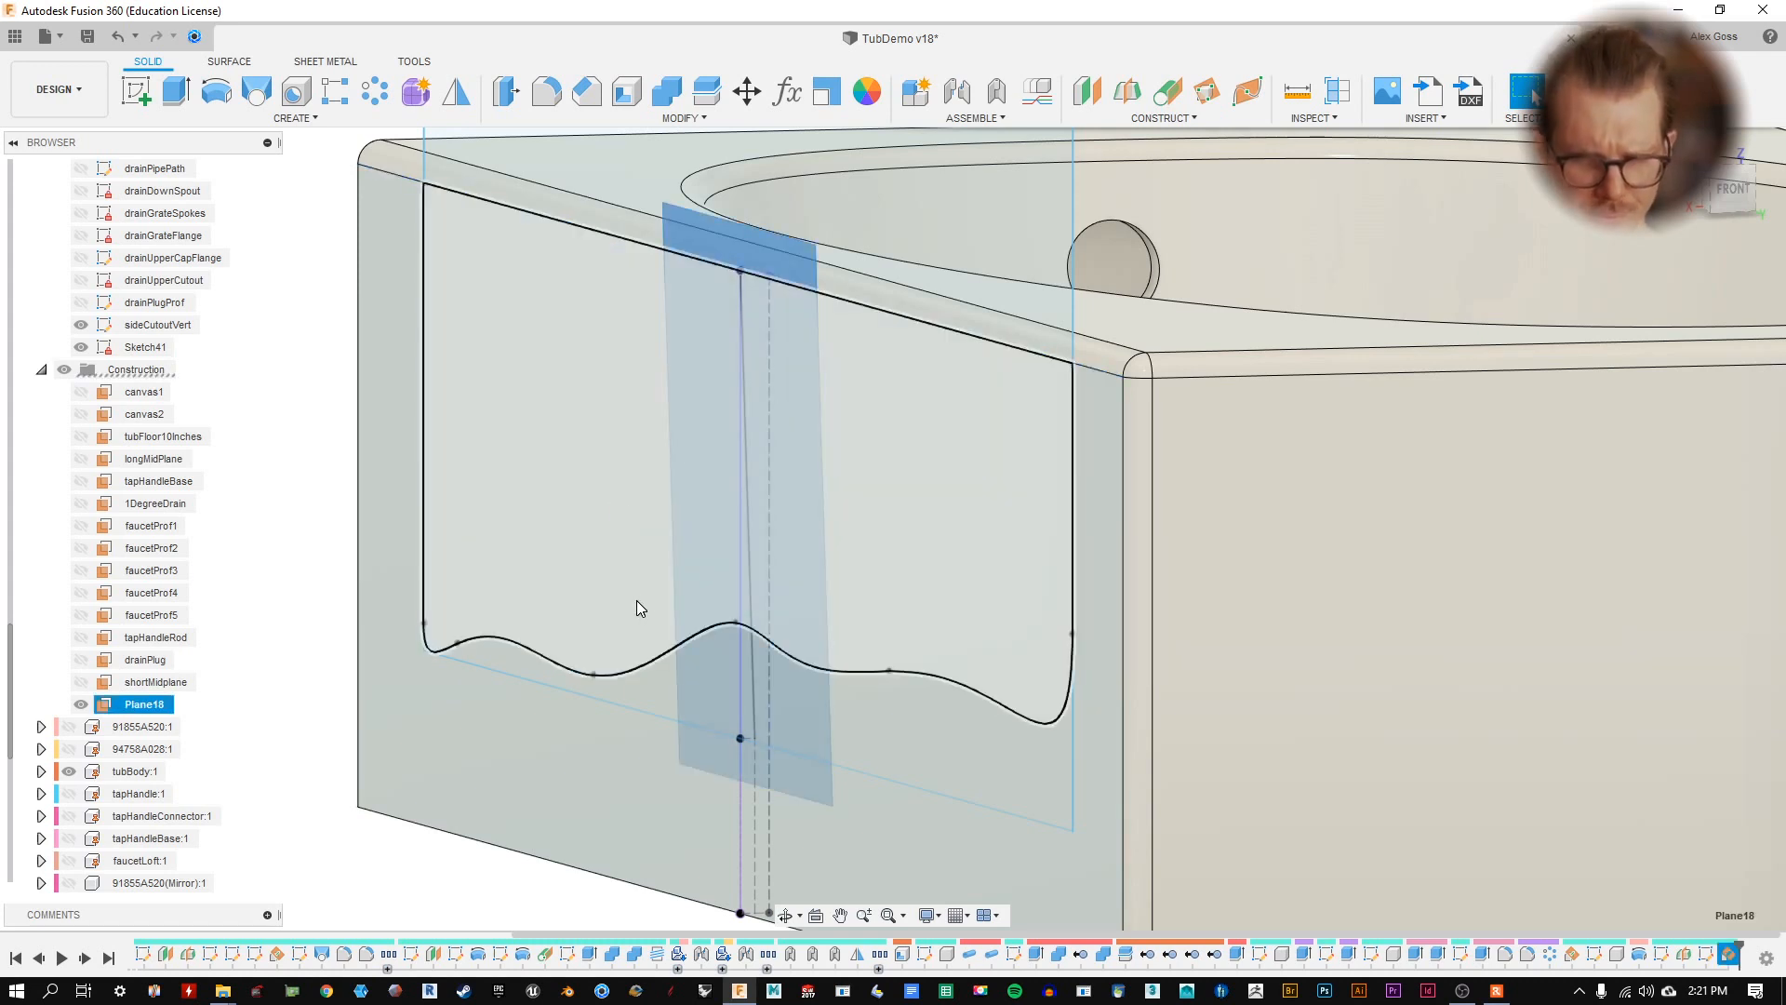
pyautogui.click(651, 662)
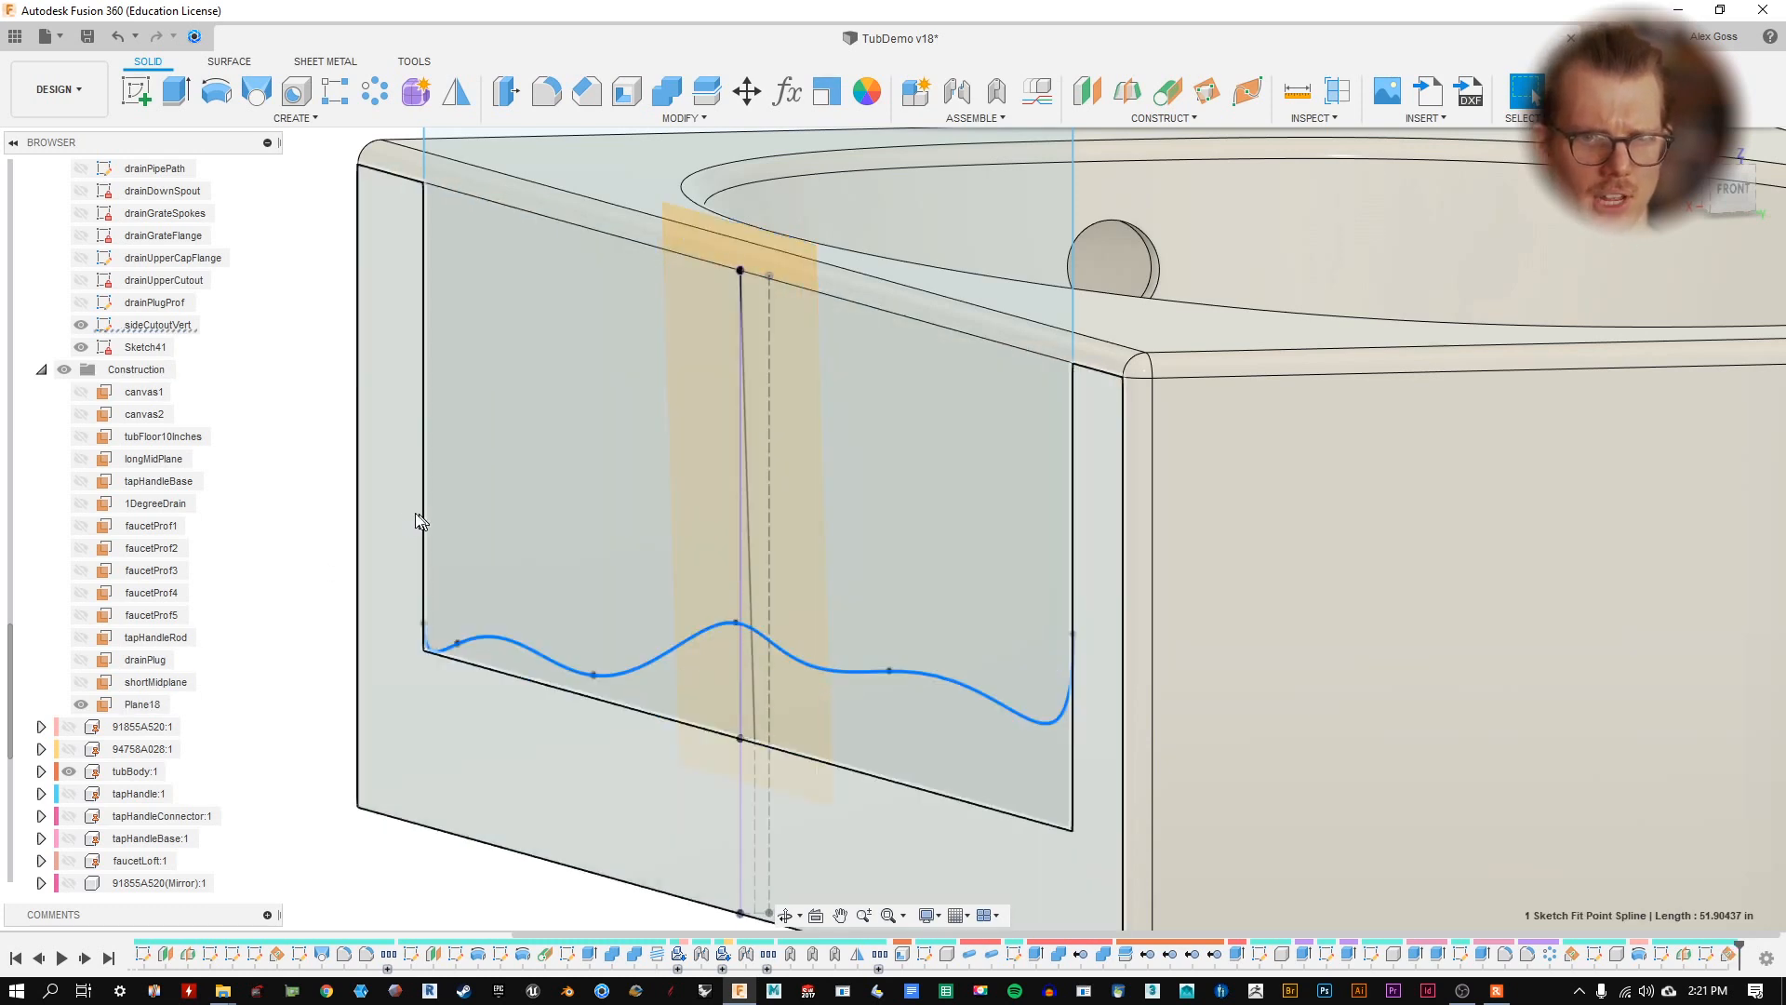
pyautogui.click(327, 464)
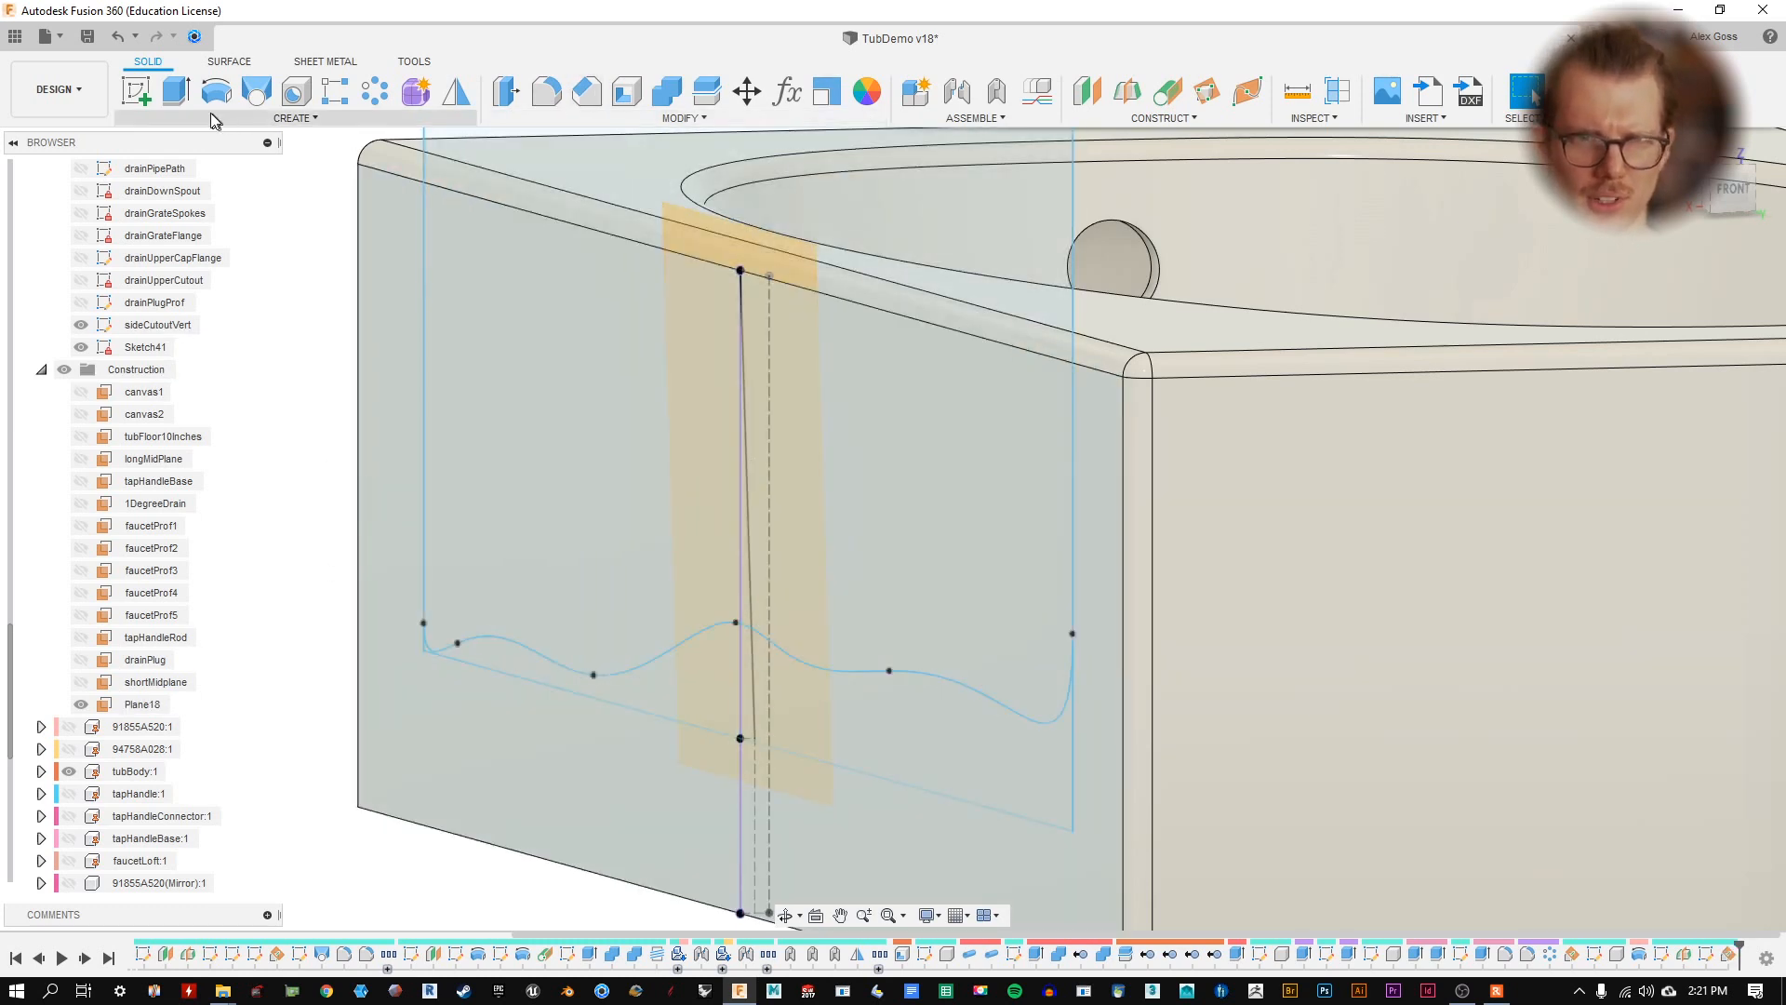
# - Extrude the wavy sideCutoutVert profile as a cut into the tub body with a distance of -5/8/2 in
pyautogui.click(176, 91)
pyautogui.click(517, 325)
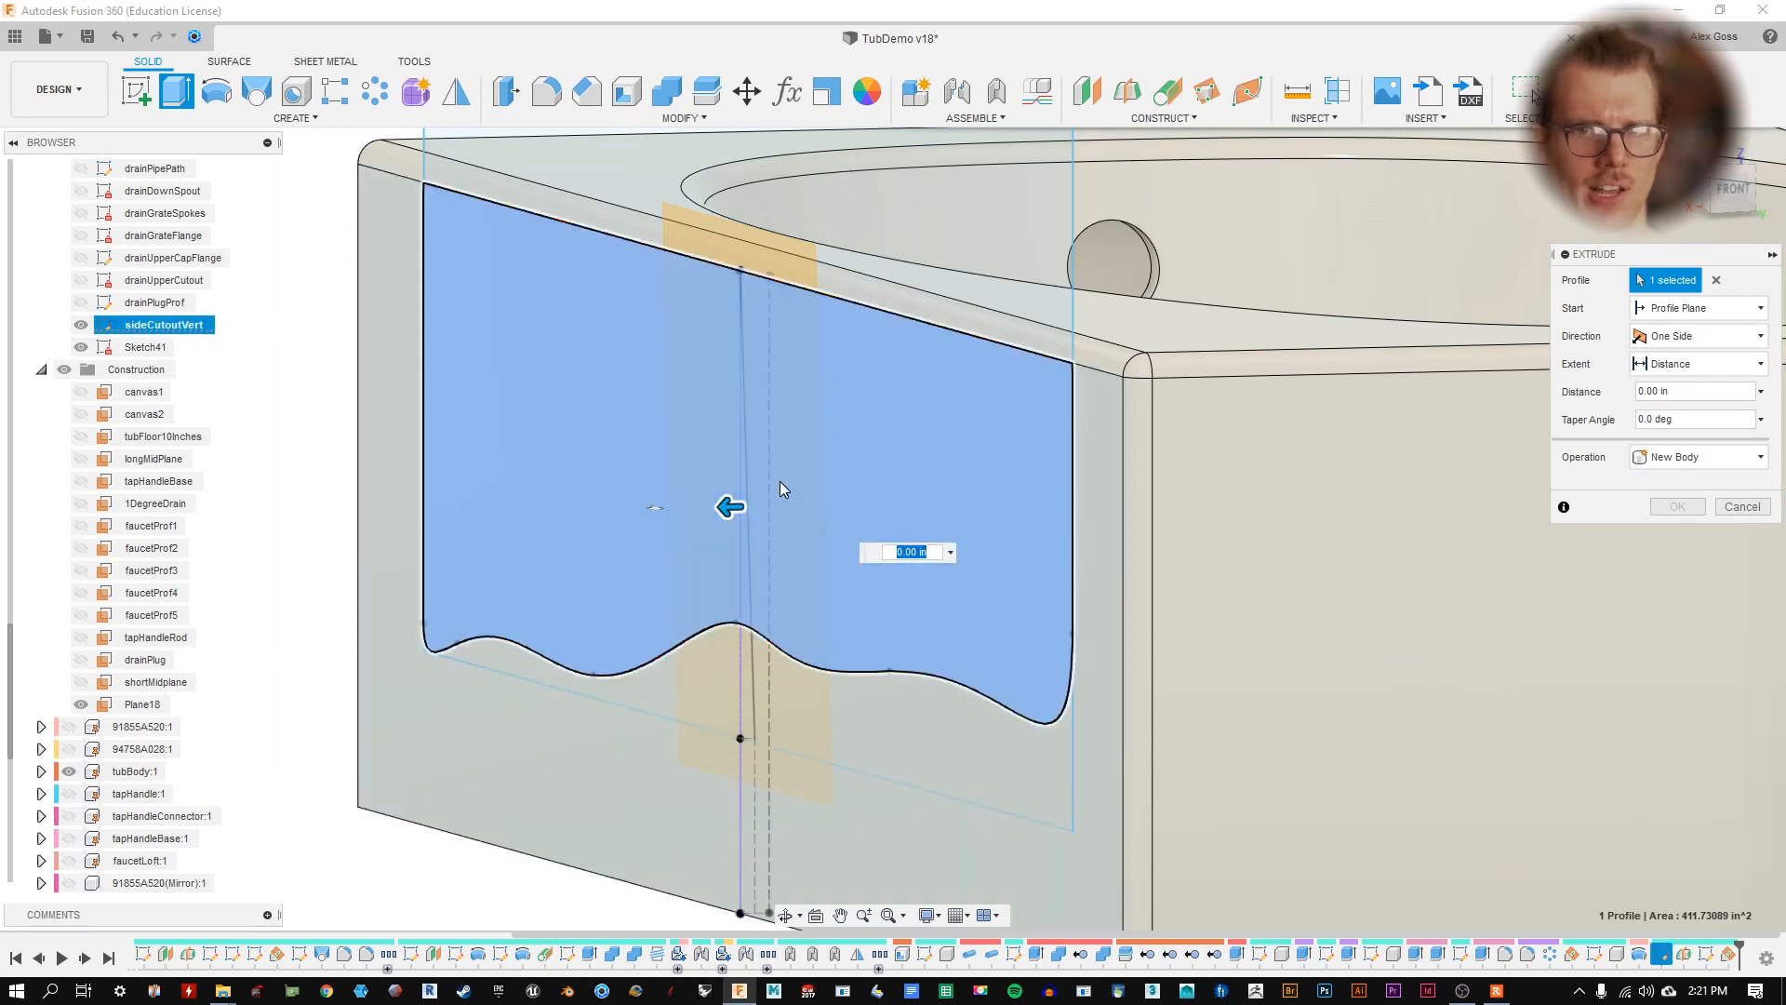
pyautogui.moveTo(717, 506); pyautogui.dragTo(748, 506)
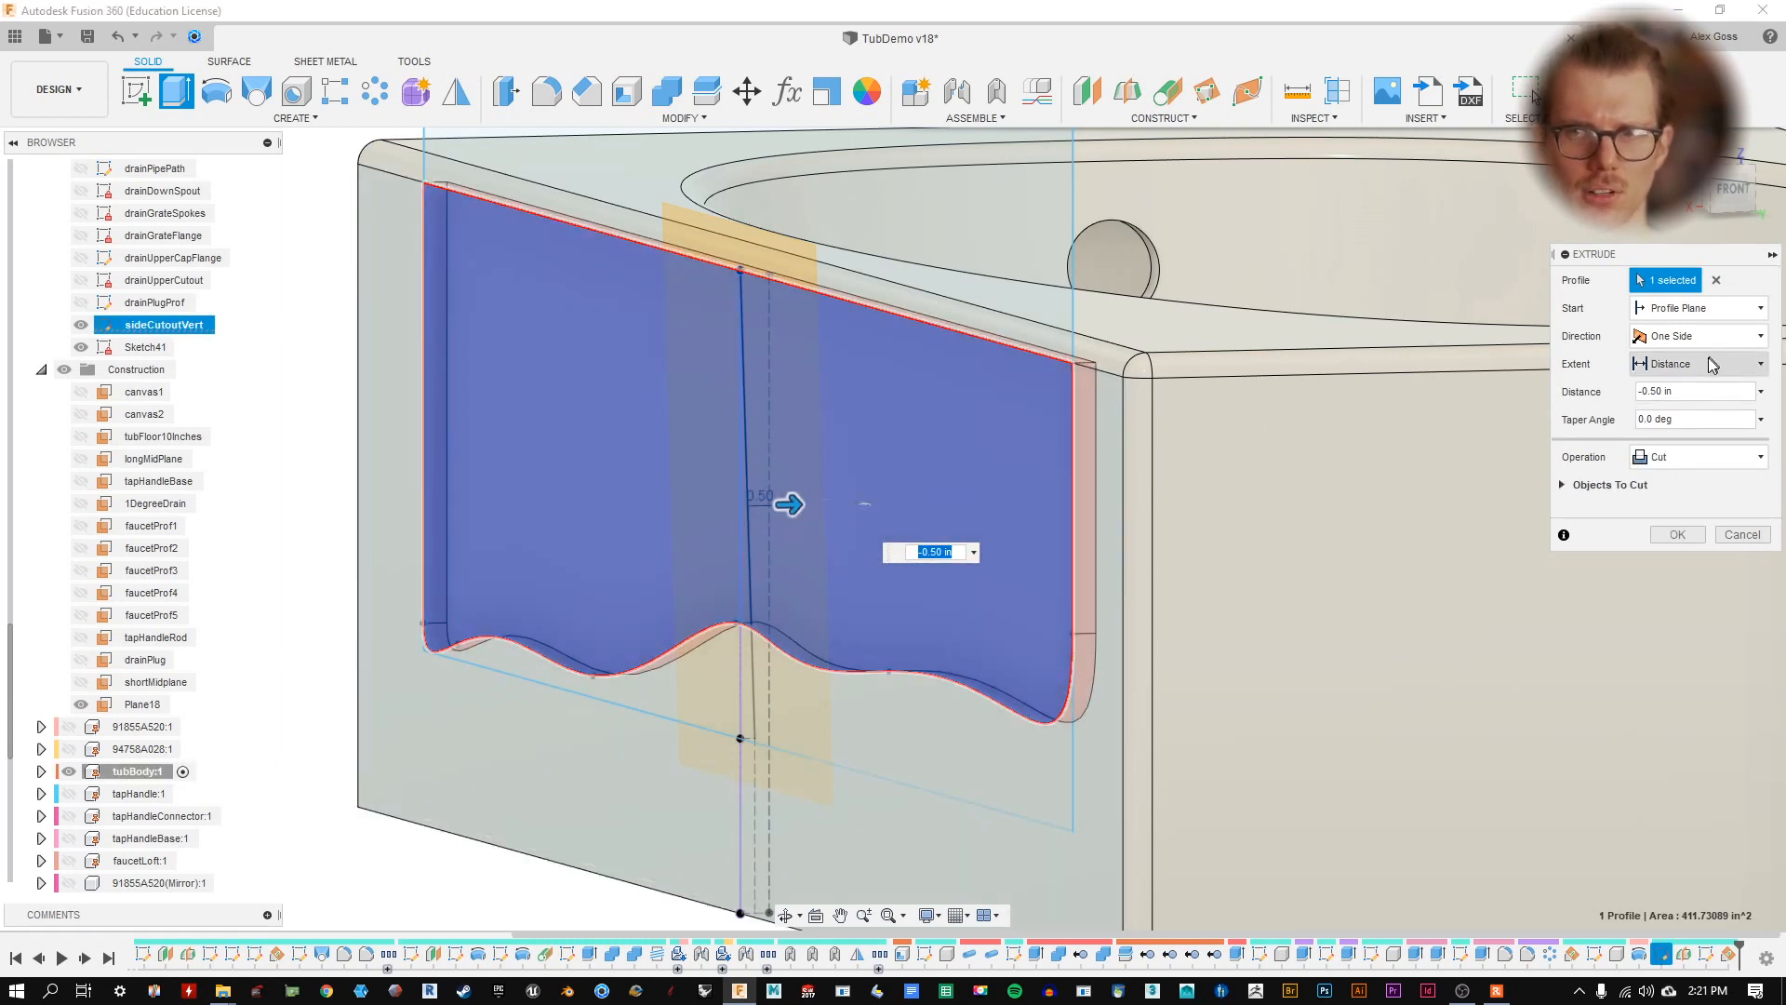
pyautogui.click(1661, 392)
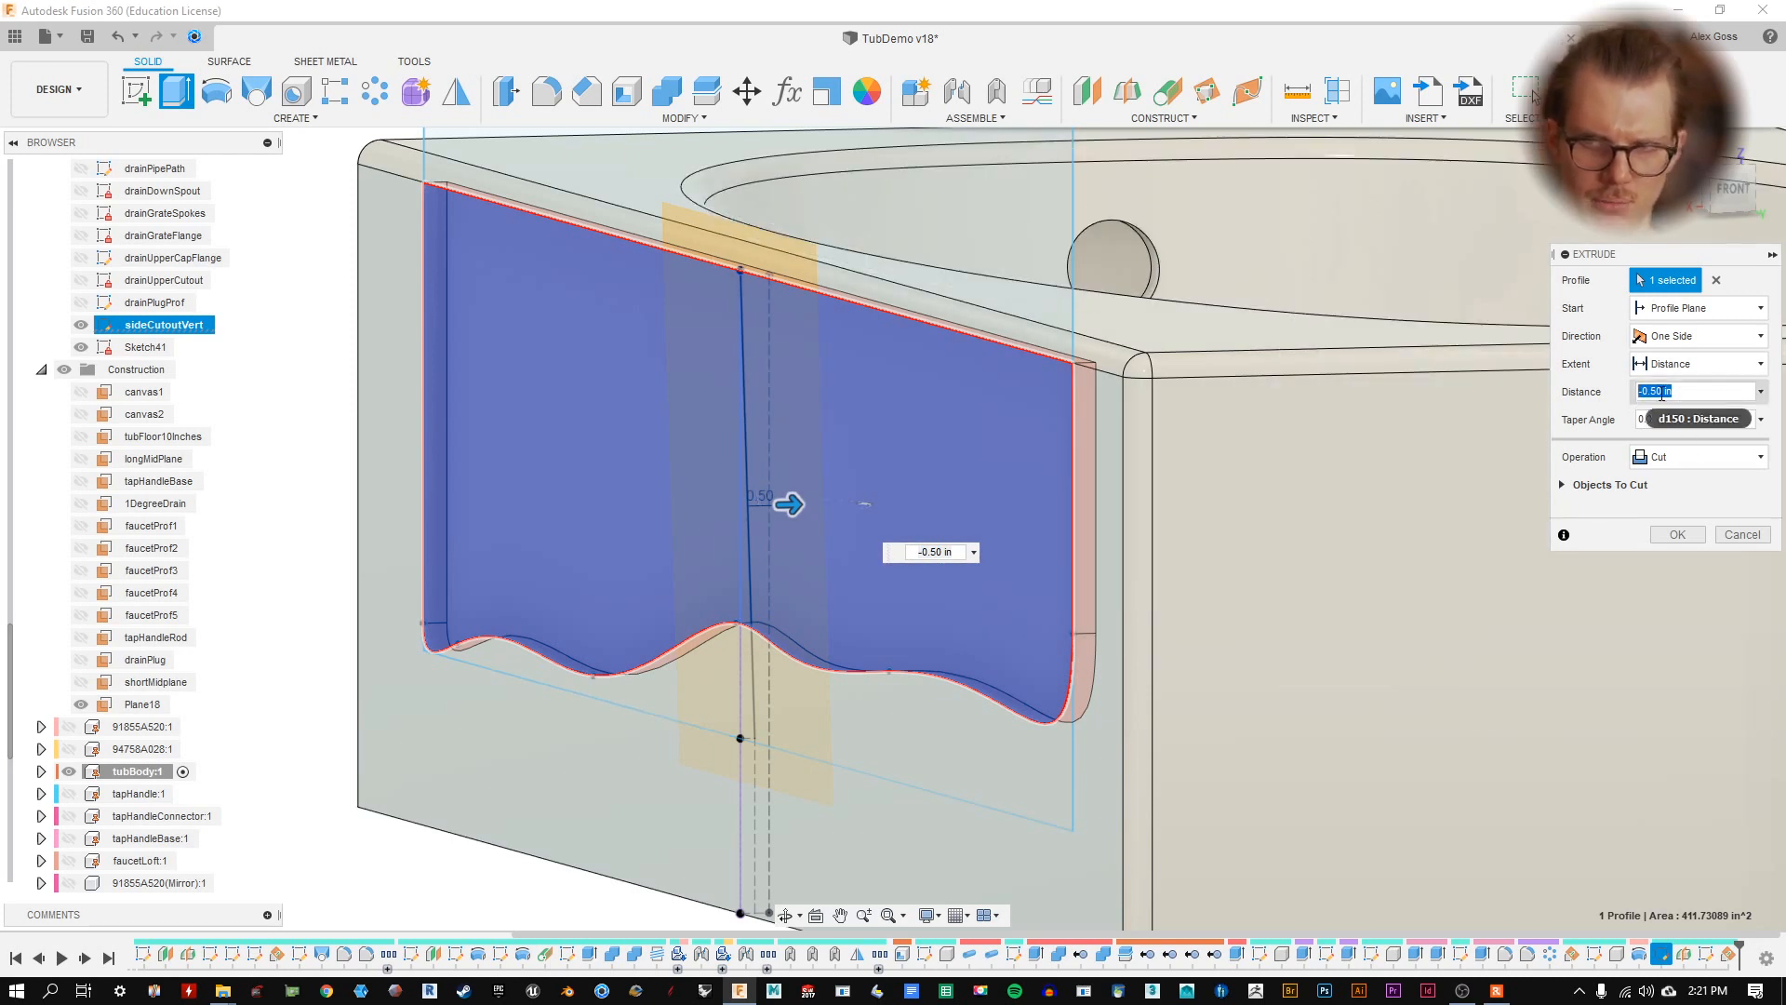
pyautogui.write('5/8/2')
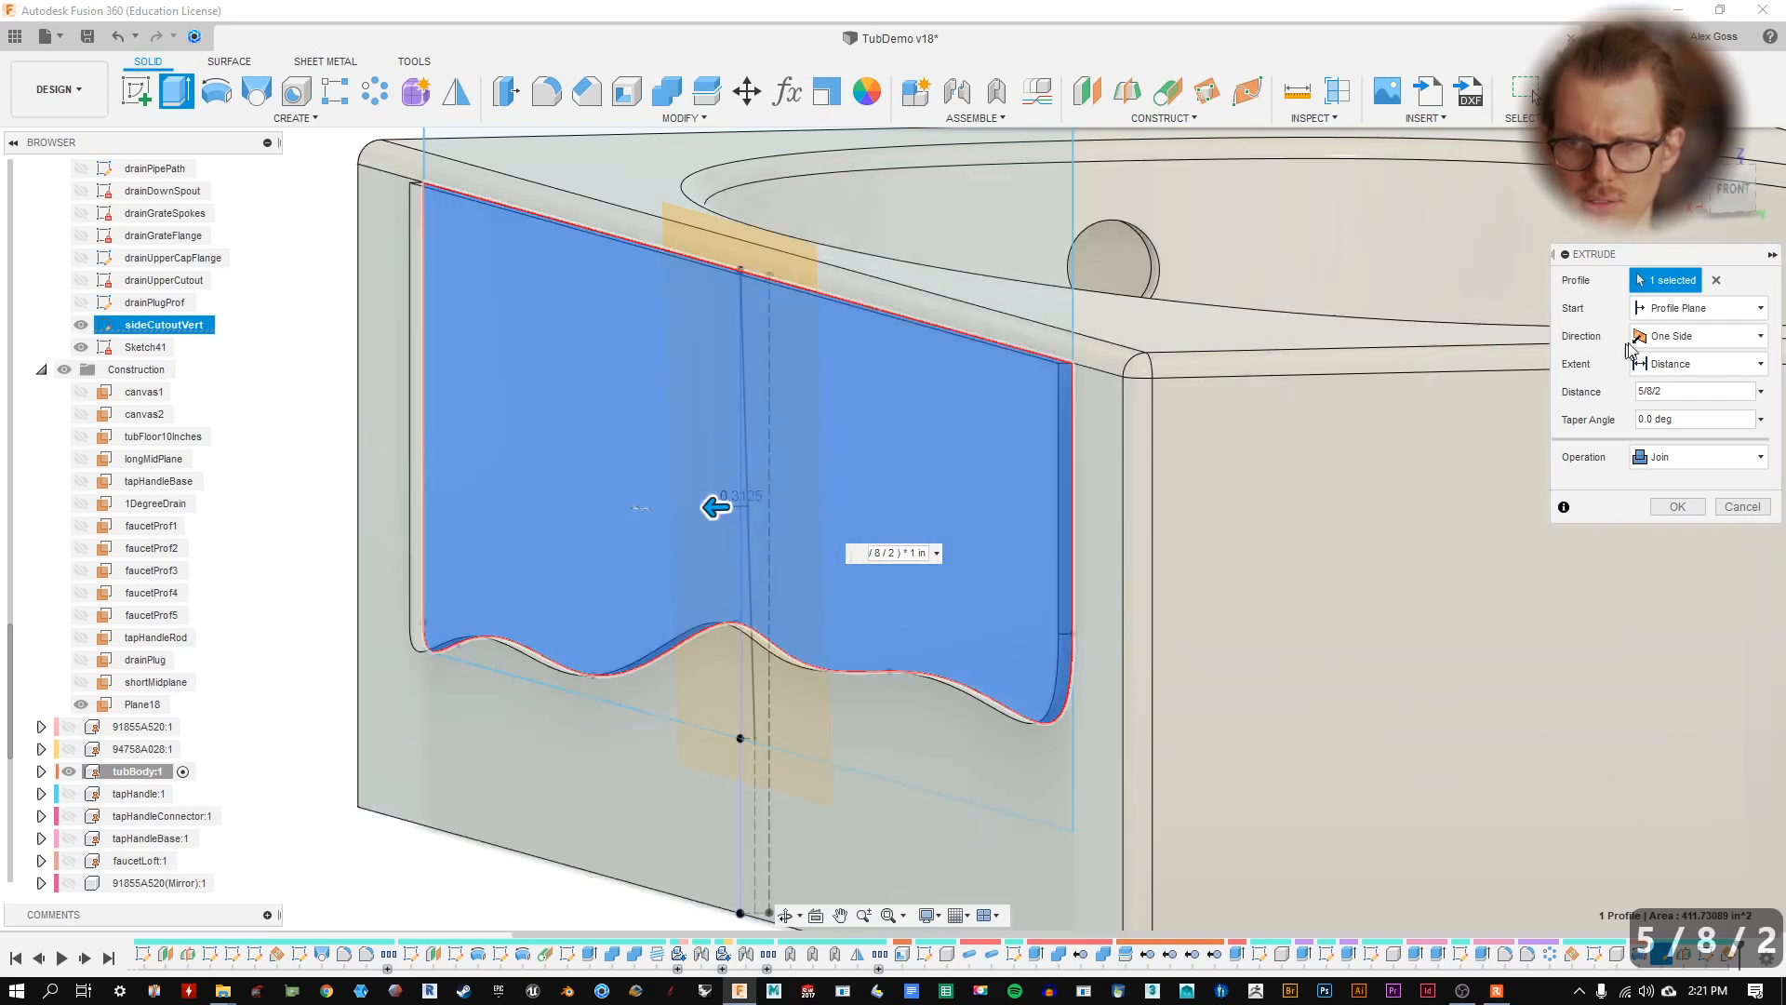
pyautogui.press('Home')
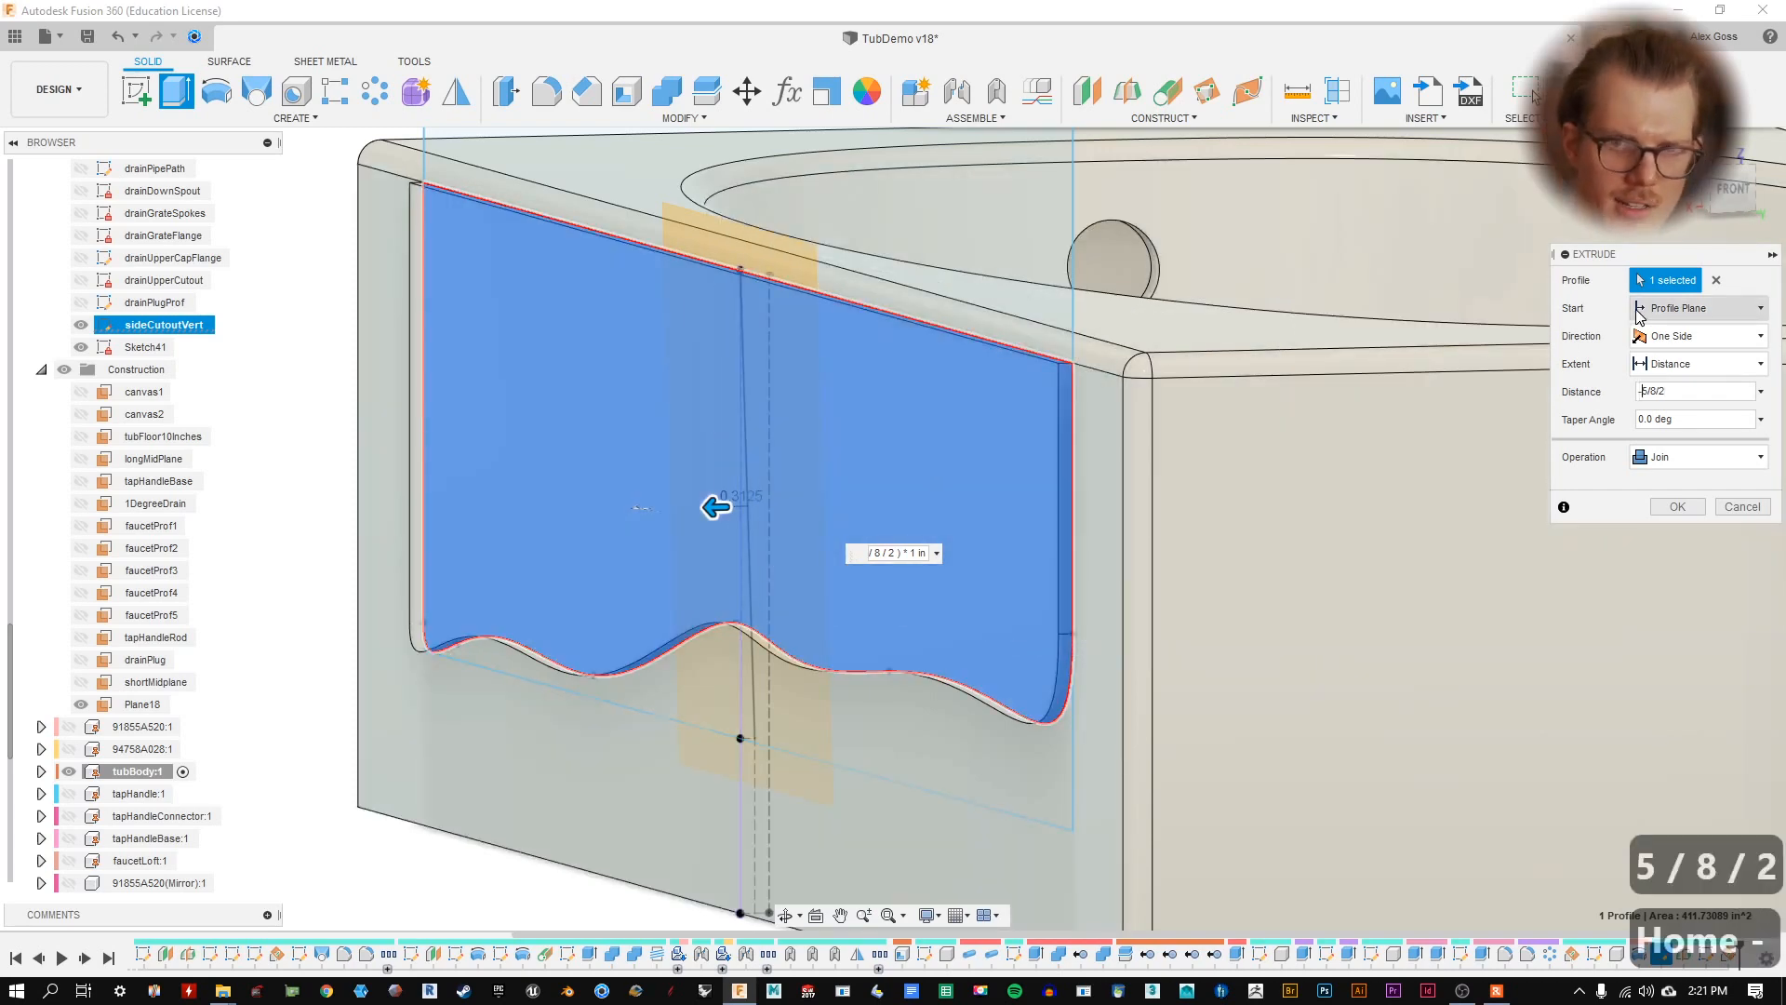
pyautogui.click(1685, 538)
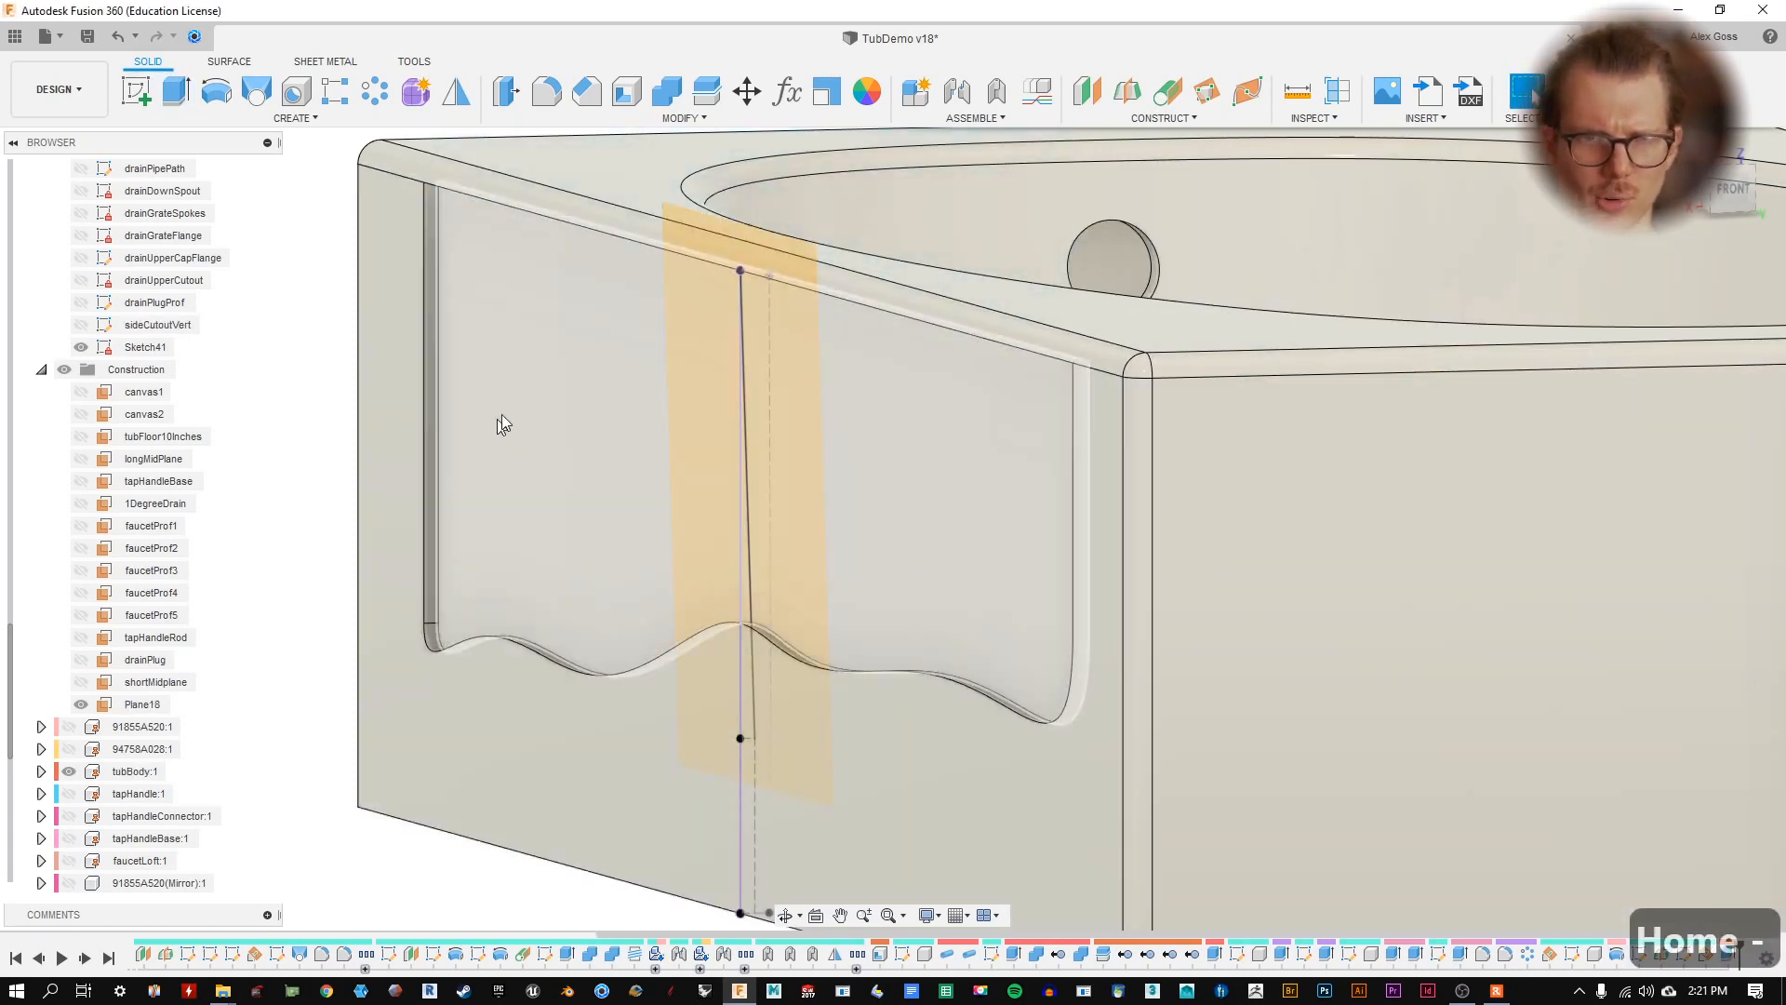
# - Hide the Construction folder and inspect the side recess's walls and upper corner up close
pyautogui.keyDown('shift'); pyautogui.moveTo(500, 415); pyautogui.dragTo(549, 424, button='middle'); pyautogui.keyUp('shift')
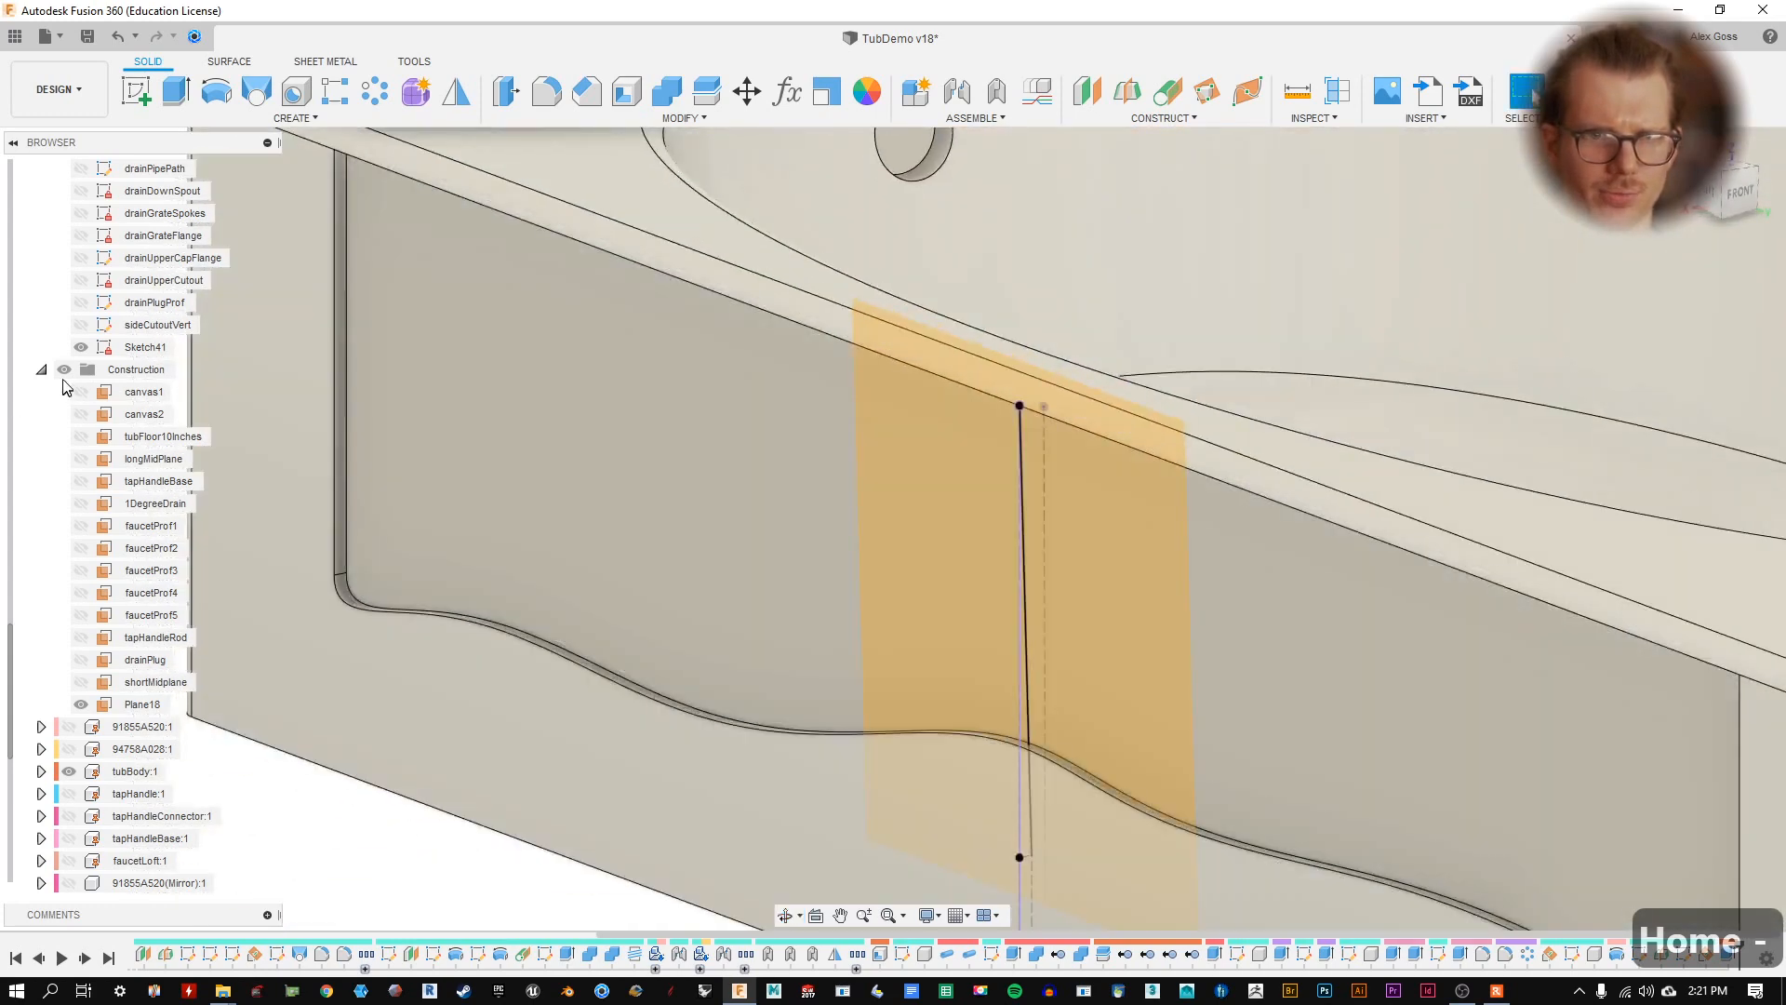
pyautogui.click(63, 369)
pyautogui.keyDown('shift'); pyautogui.moveTo(1014, 600); pyautogui.dragTo(1211, 583, button='middle'); pyautogui.keyUp('shift')
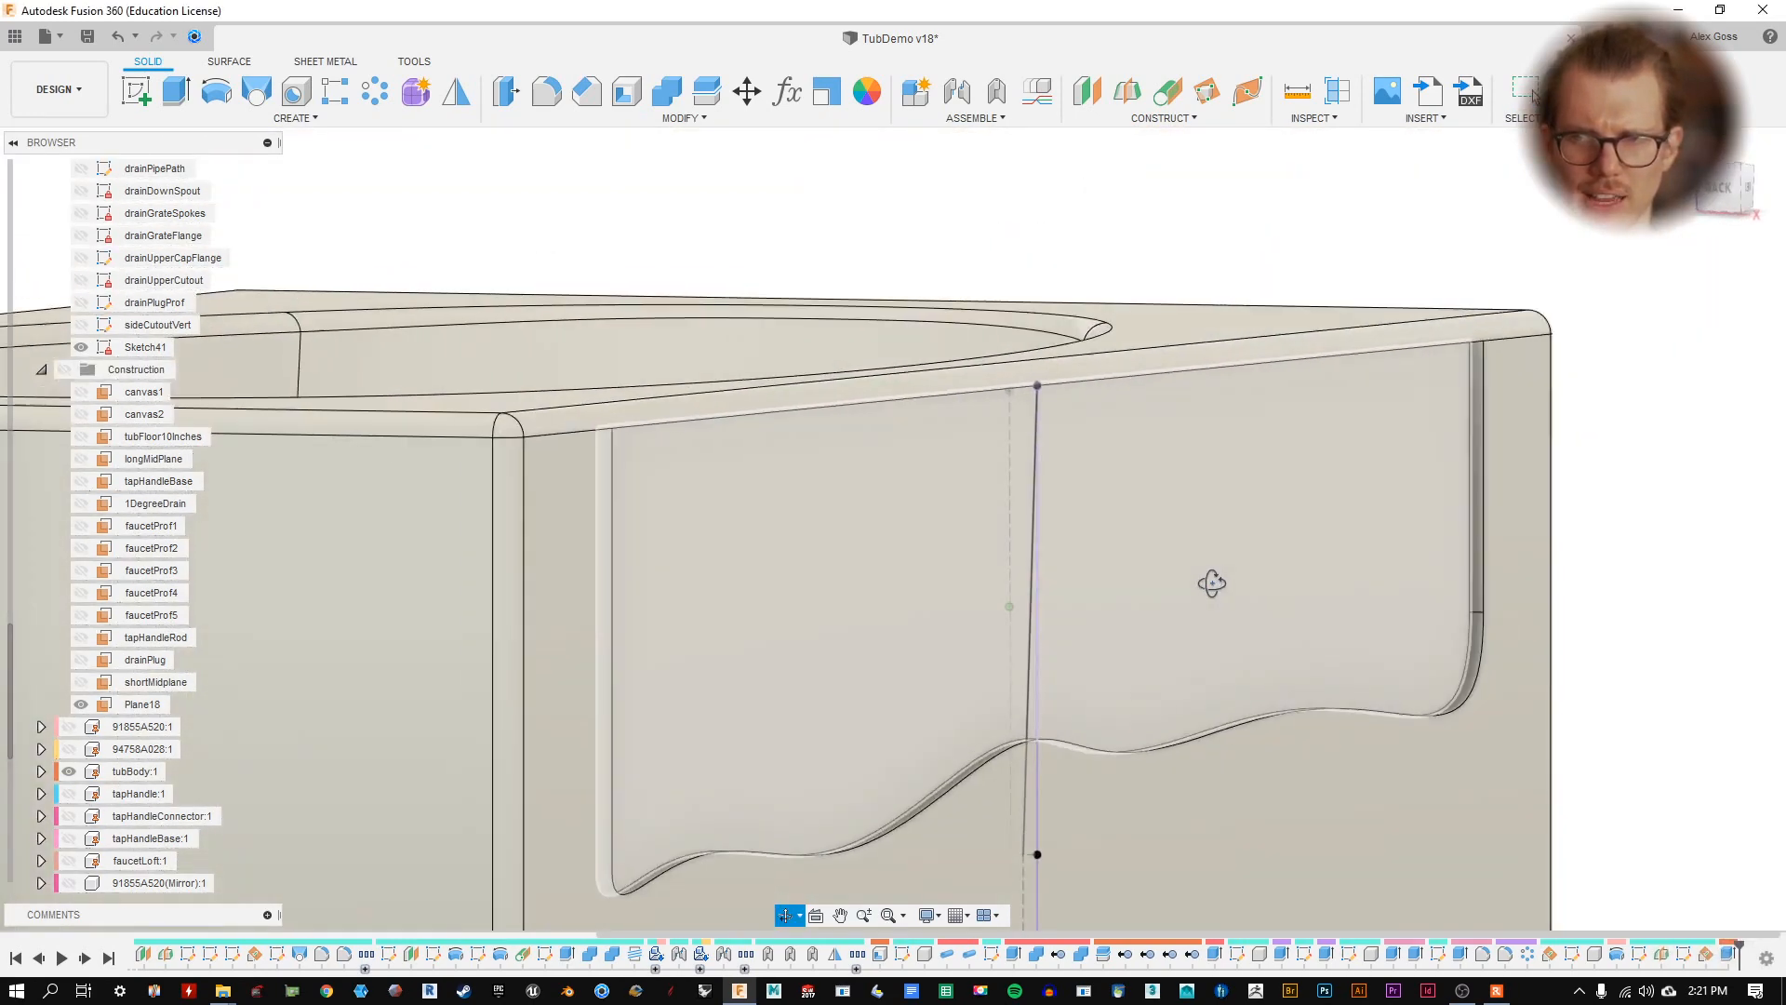
pyautogui.moveTo(1344, 492); pyautogui.dragTo(650, 531, button='middle')
pyautogui.keyDown('shift'); pyautogui.moveTo(1024, 466); pyautogui.dragTo(1036, 447, button='middle'); pyautogui.keyUp('shift')
pyautogui.scroll(4, 795, 296)
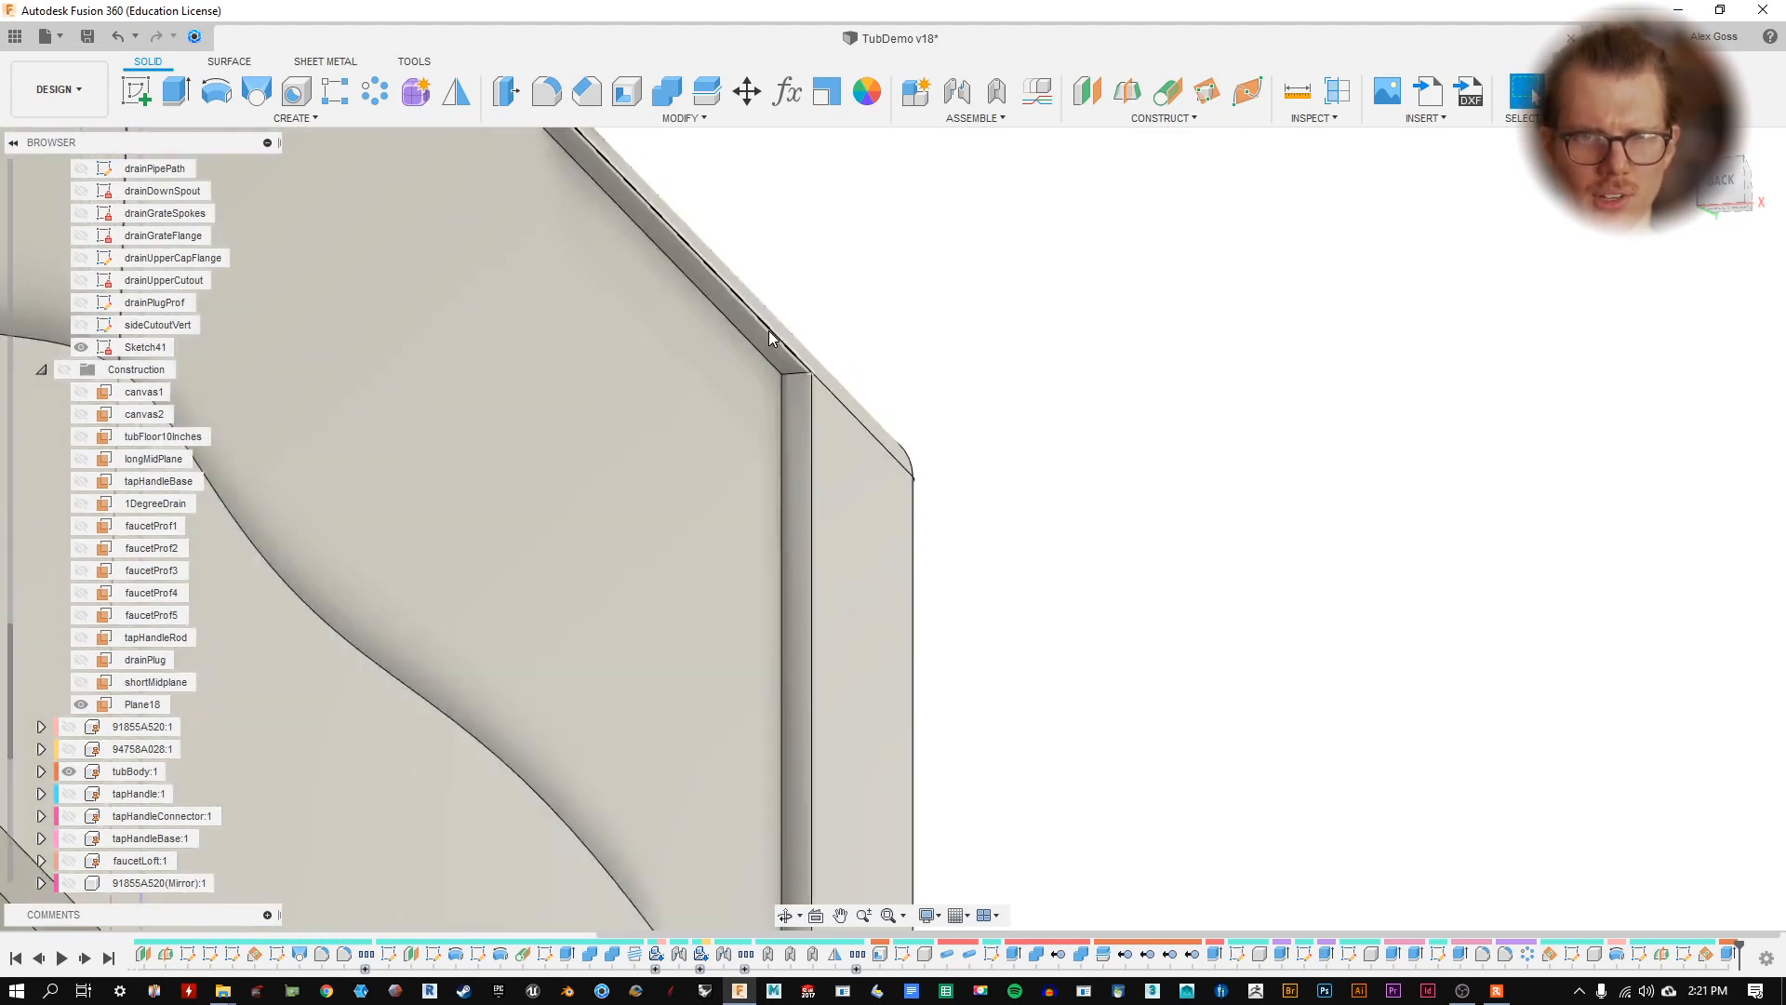
pyautogui.keyDown('shift'); pyautogui.moveTo(758, 350); pyautogui.dragTo(924, 353, button='middle'); pyautogui.keyUp('shift')
# - Try to fillet the side recess's outer and inner edge loops and its upper corner edge with a 0.125 in radius
pyautogui.press('f')
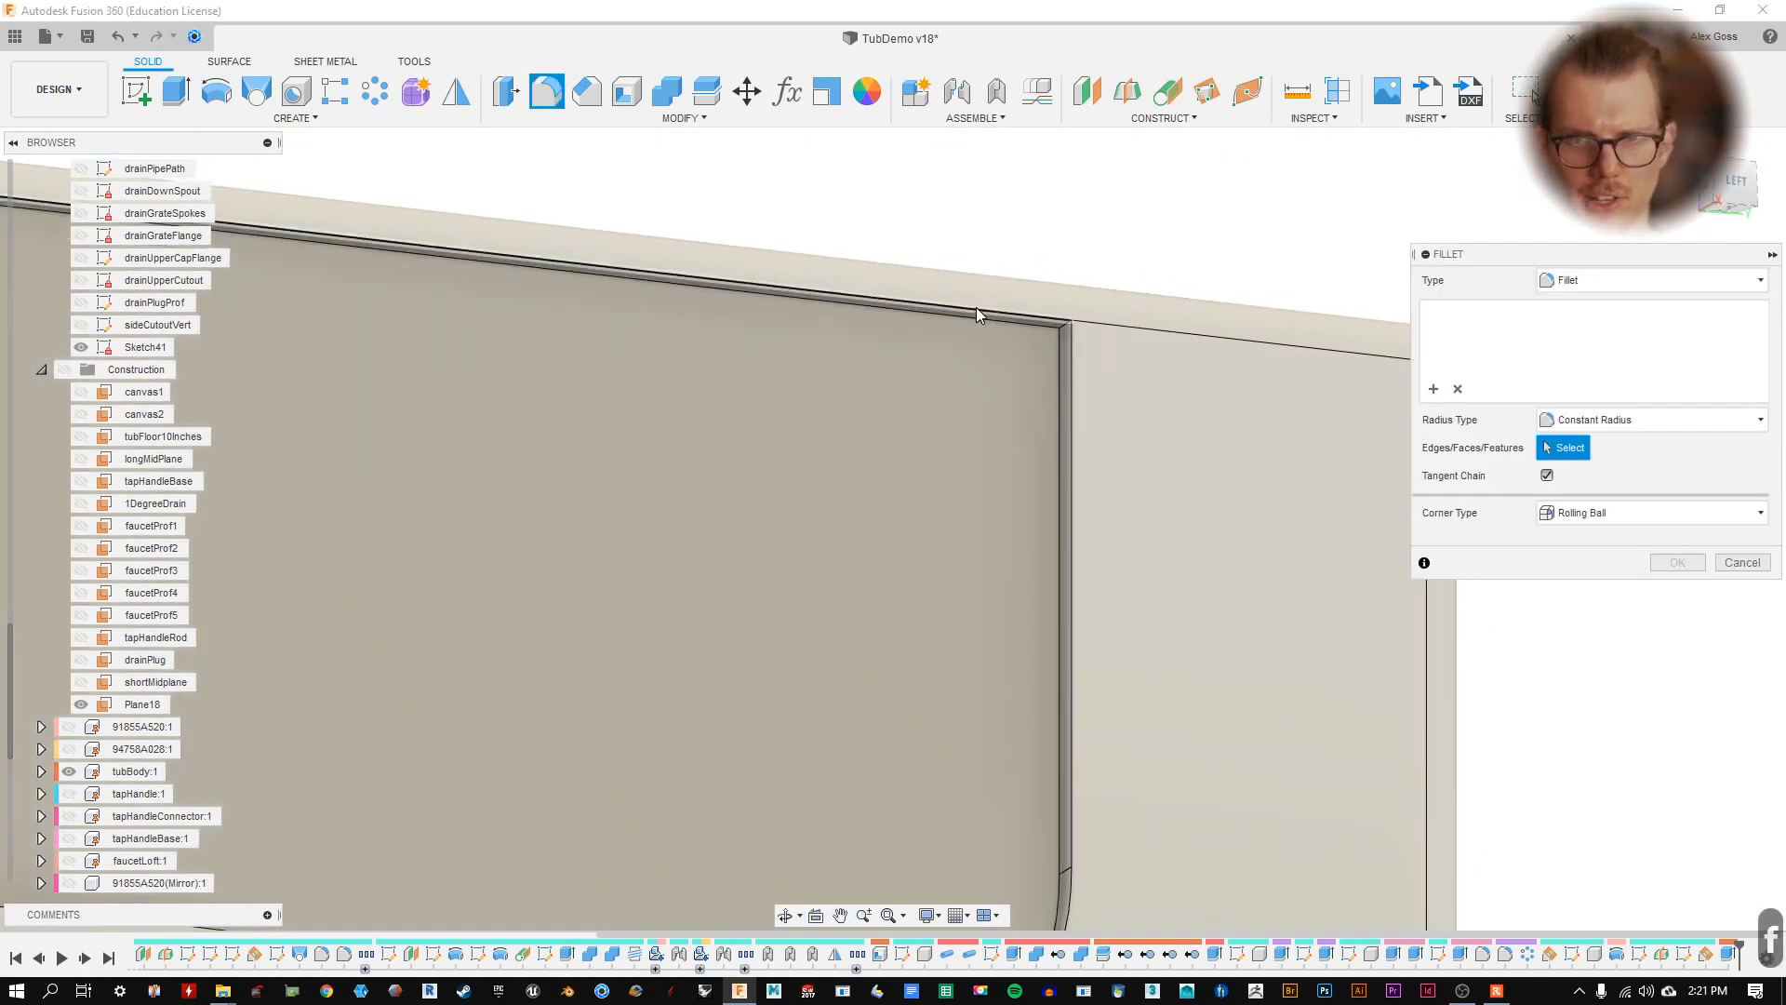
pyautogui.click(976, 309)
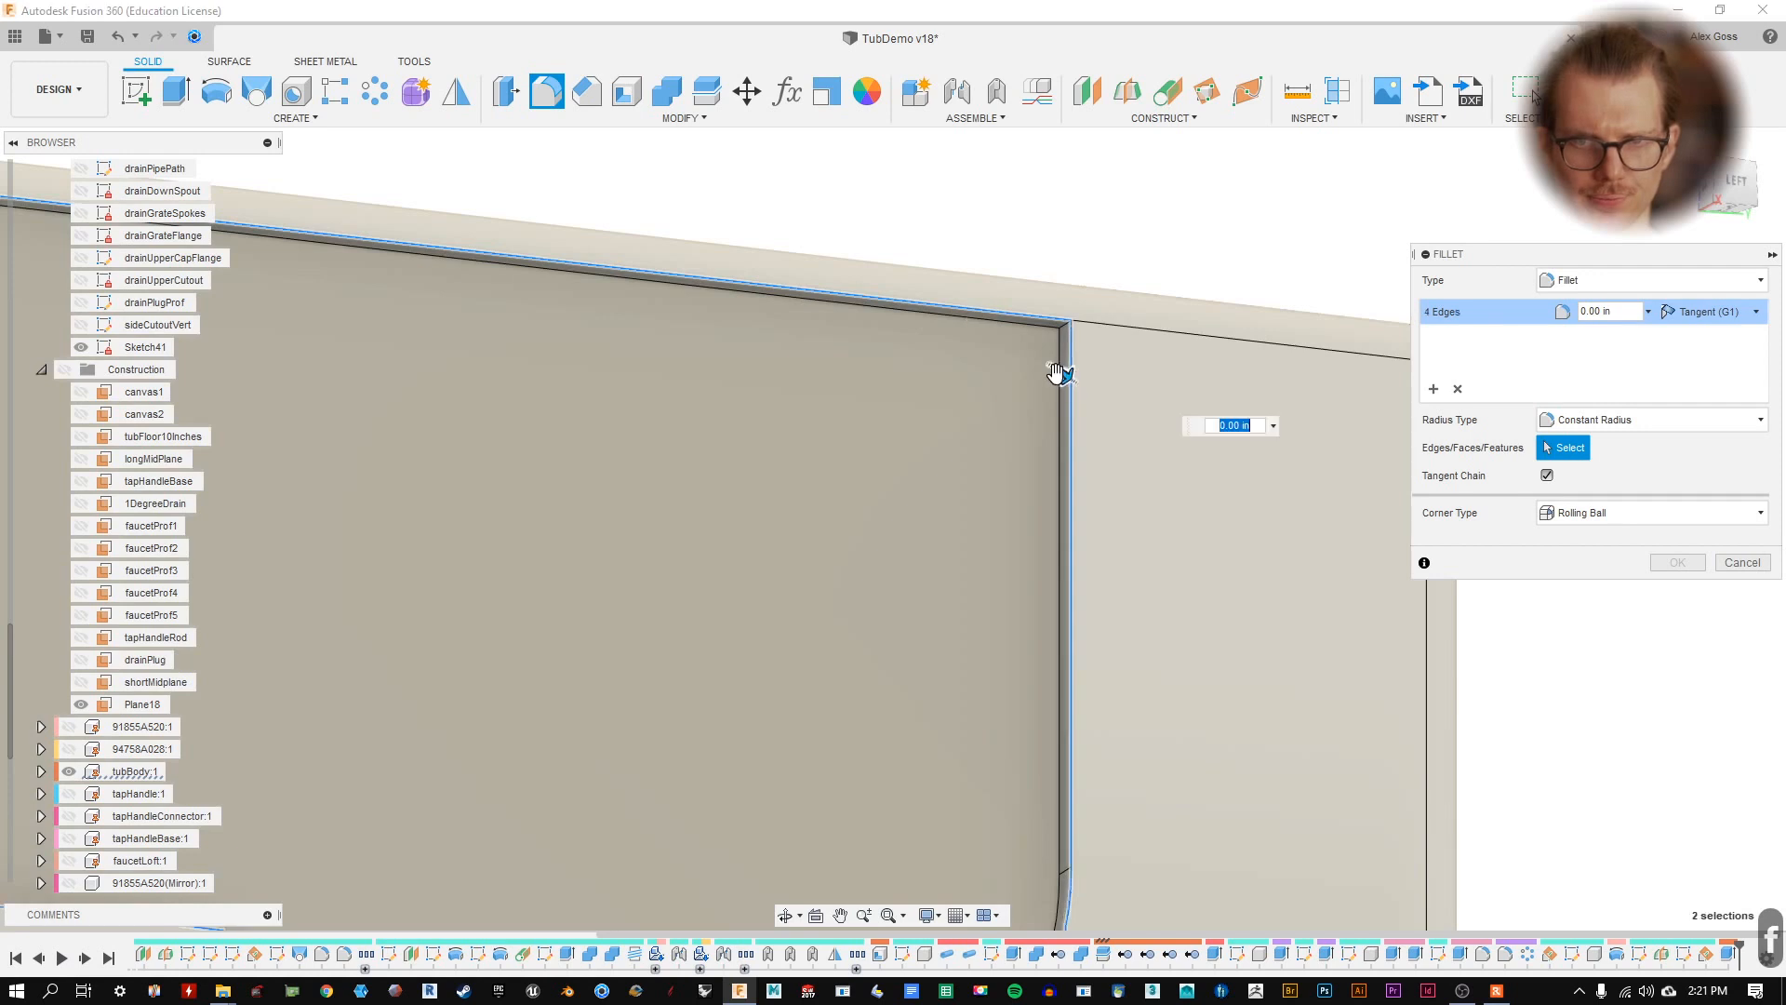
pyautogui.click(1058, 359)
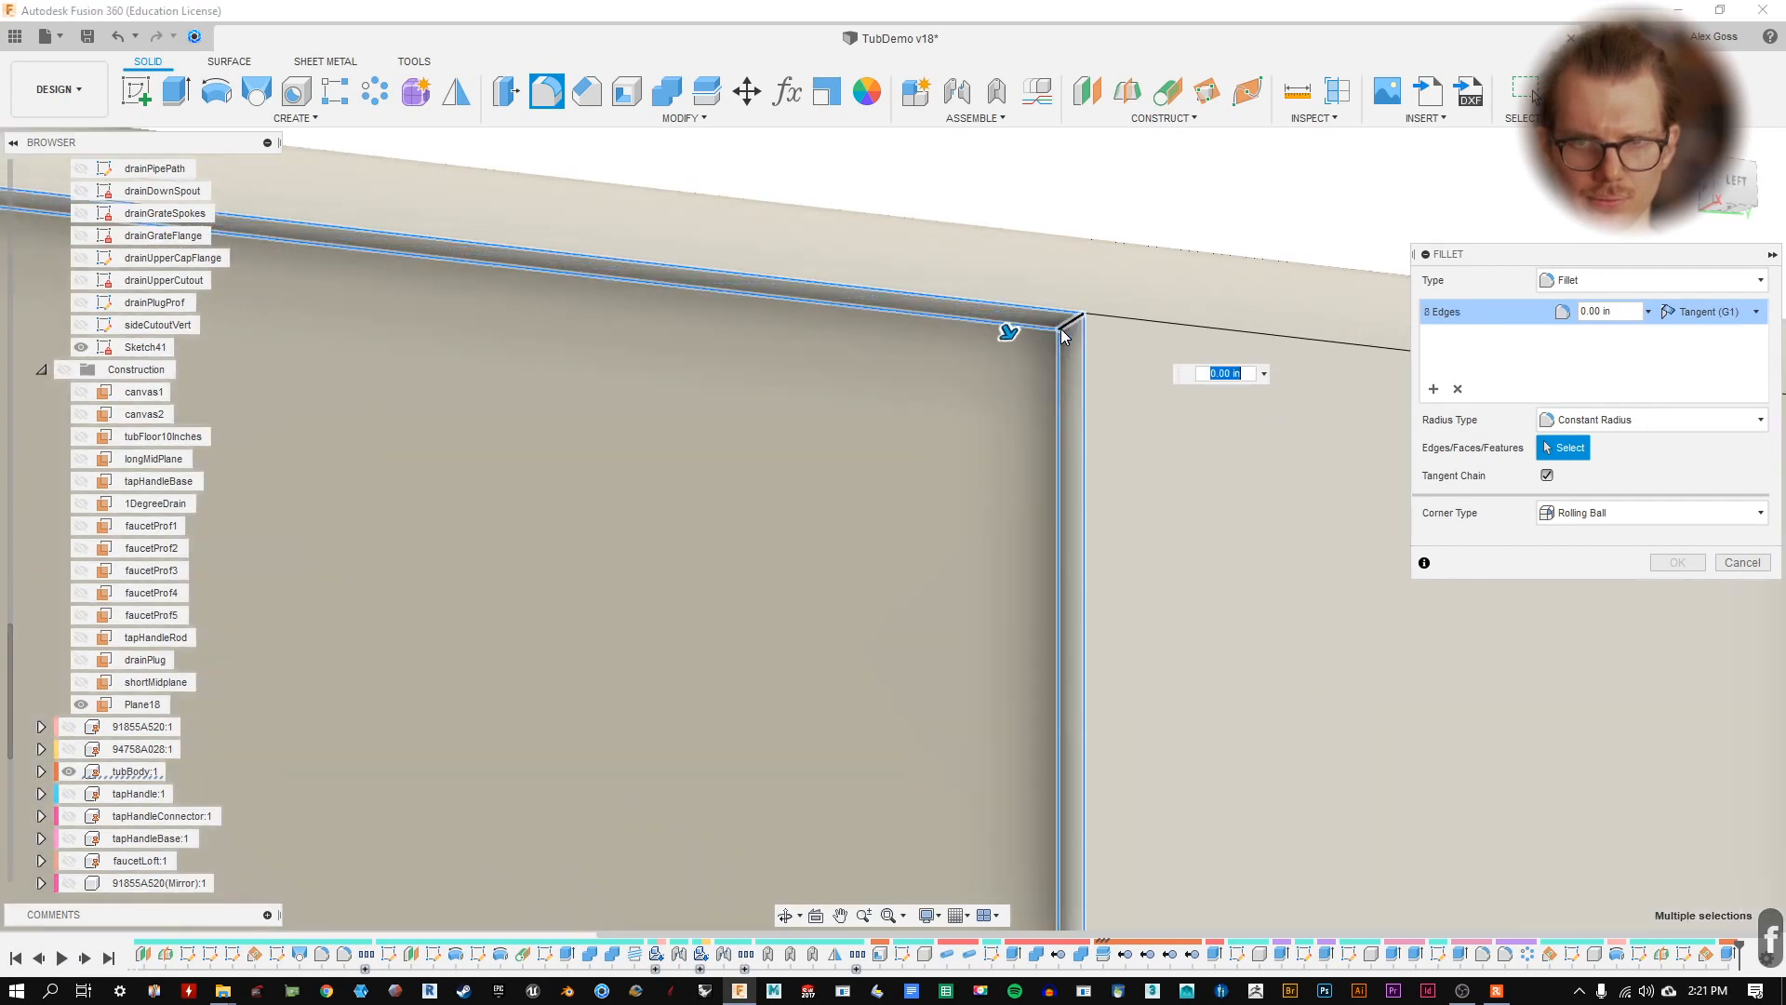
pyautogui.click(1062, 329)
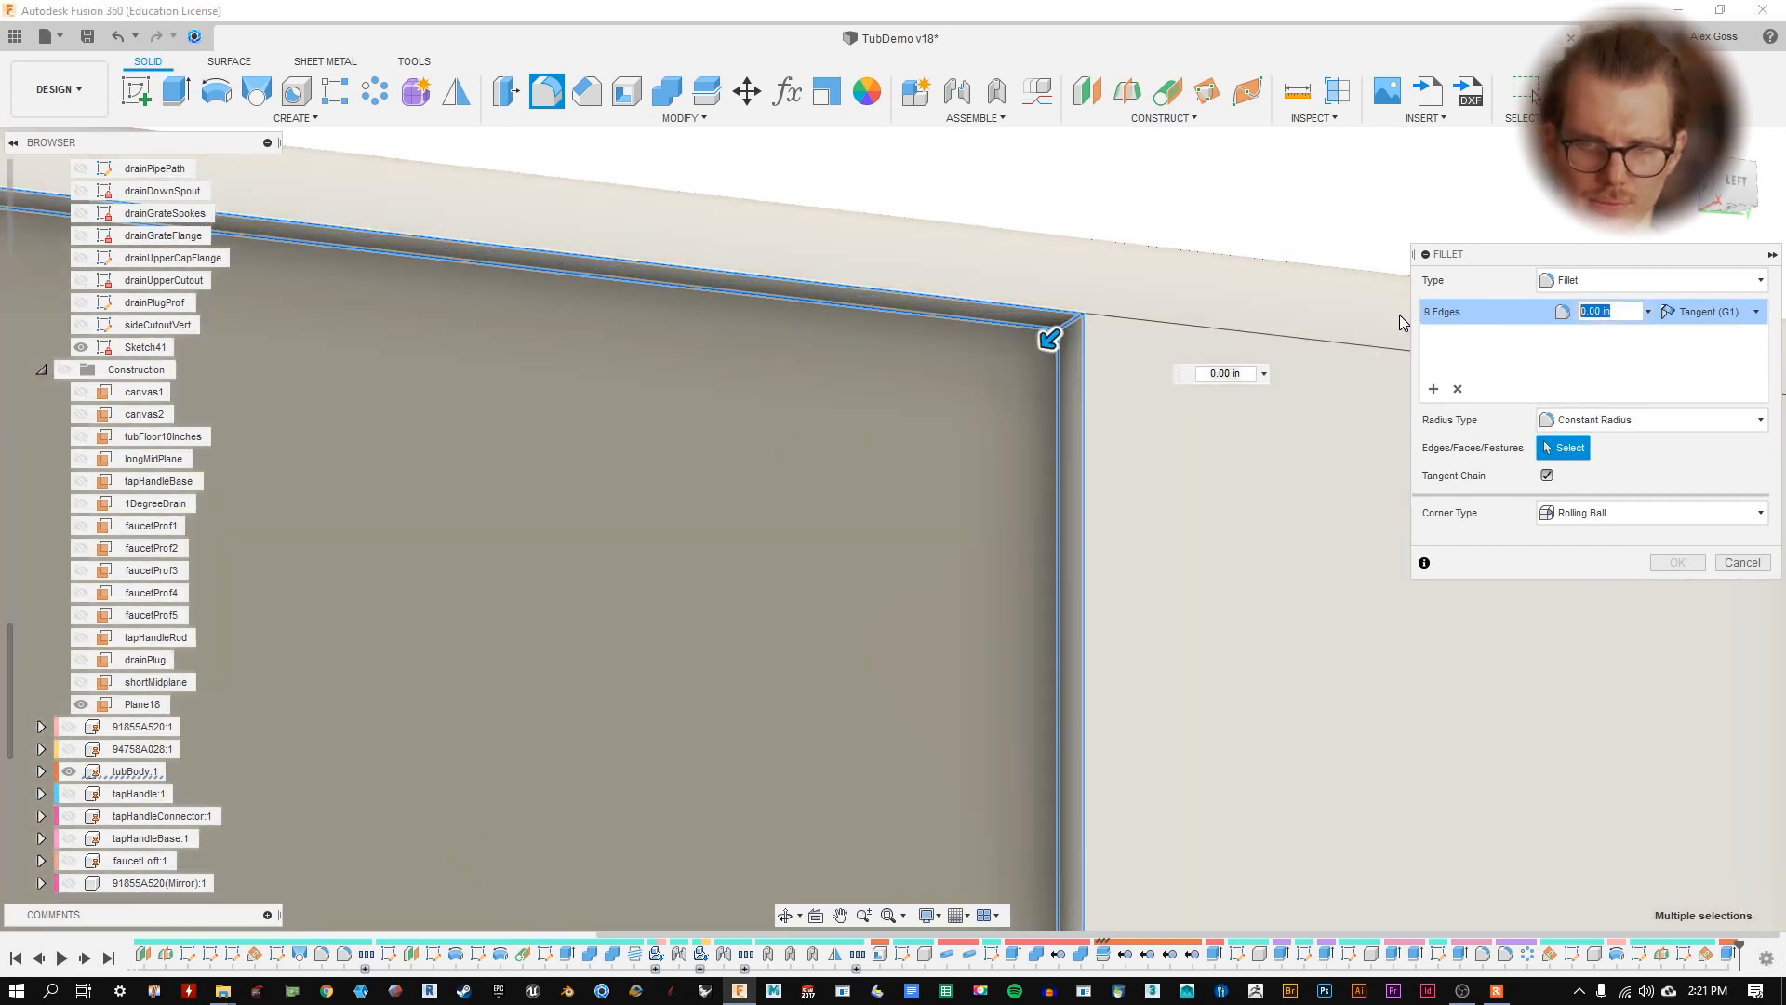
pyautogui.write('.125')
pyautogui.scroll(-6, 1023, 558)
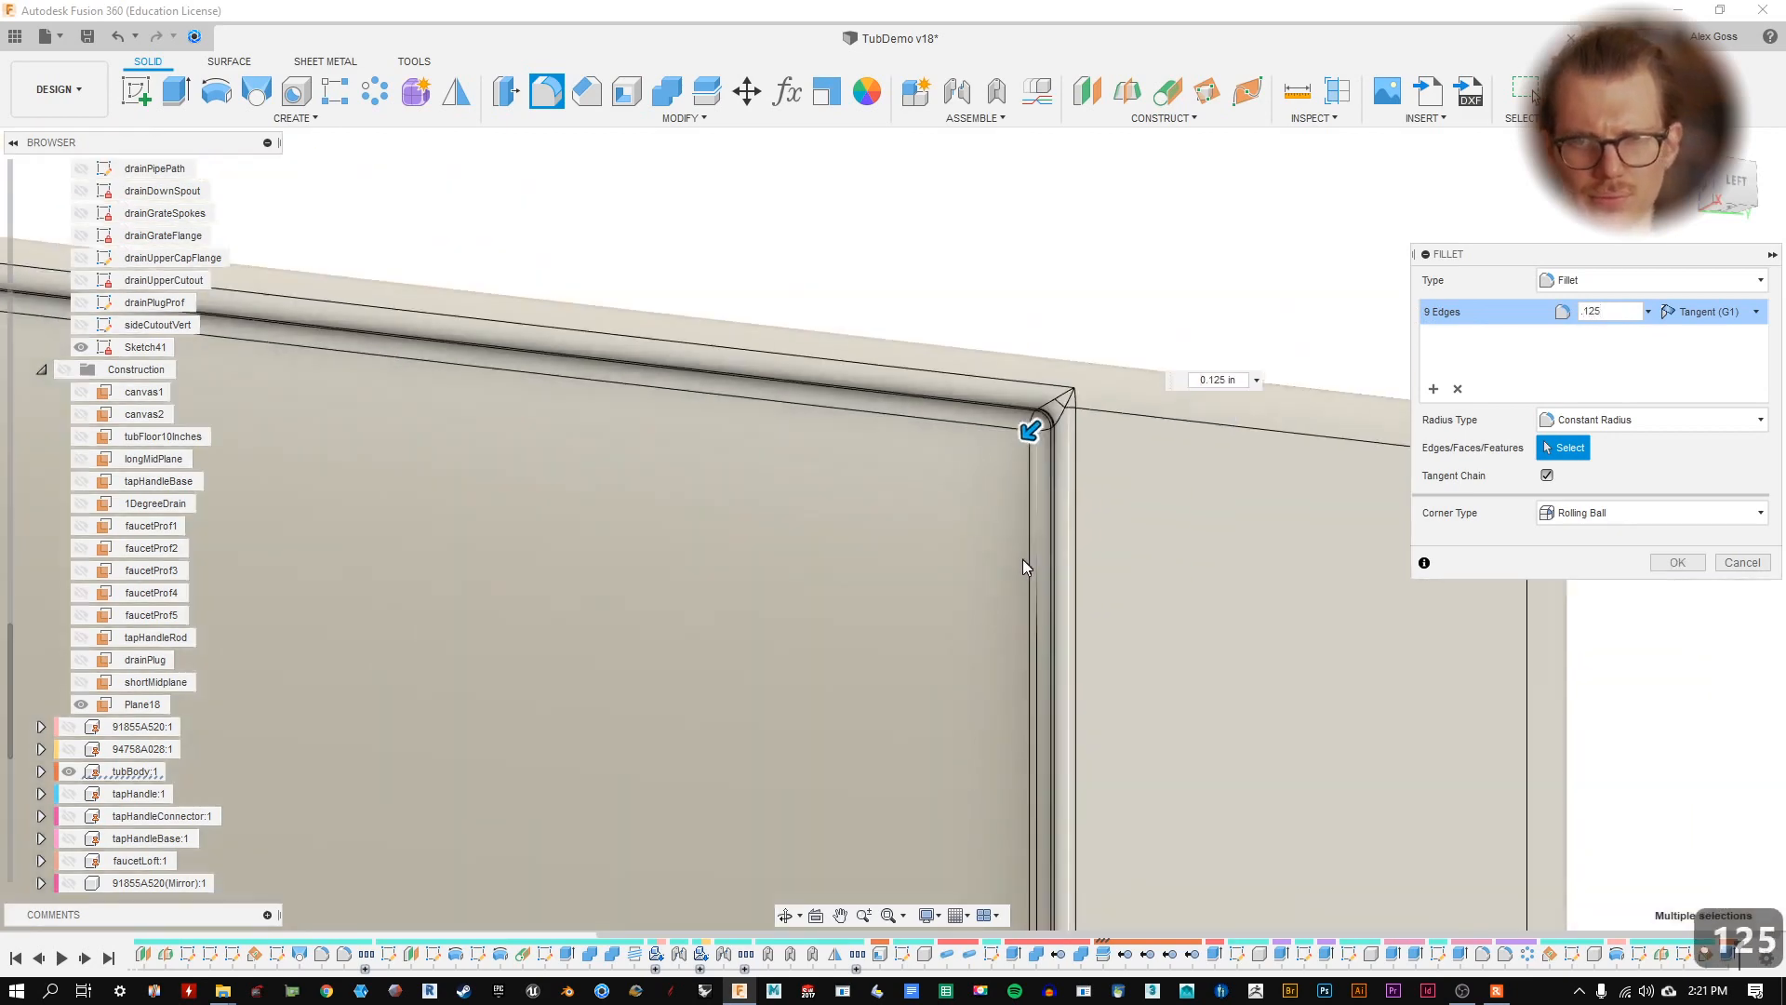
pyautogui.moveTo(898, 539); pyautogui.dragTo(1149, 400, button='middle')
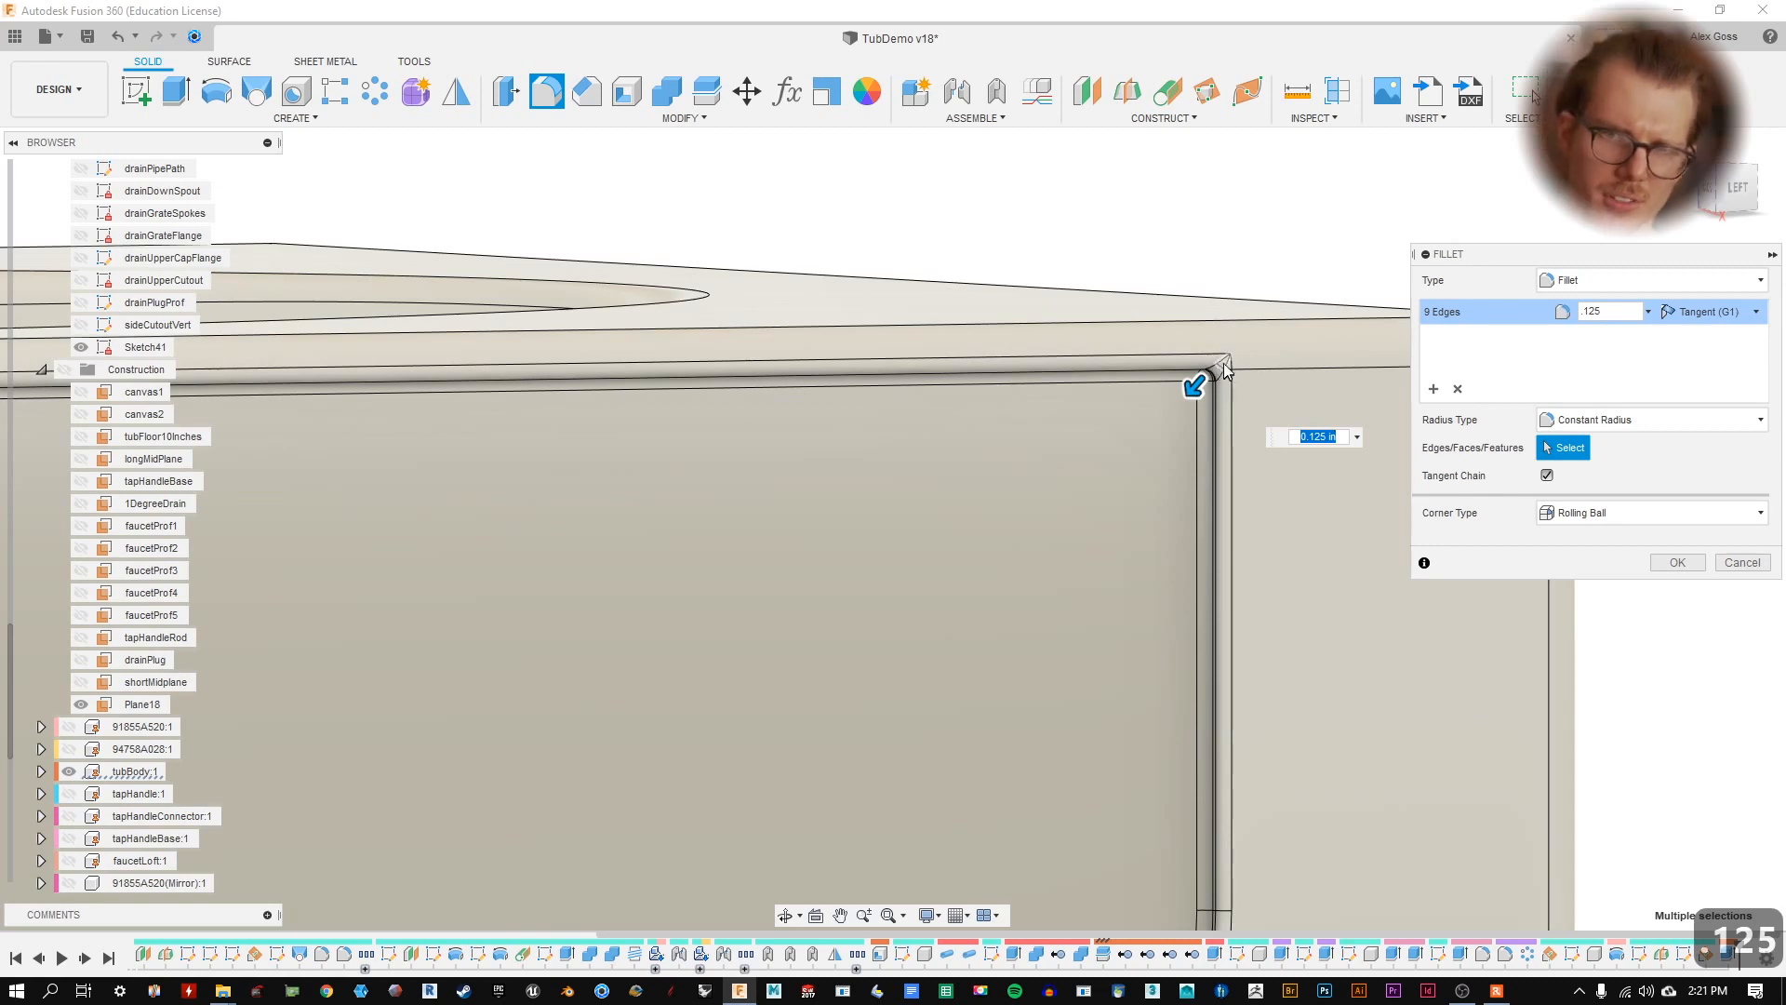
pyautogui.scroll(-3, 942, 393)
pyautogui.keyDown('shift'); pyautogui.moveTo(1008, 437); pyautogui.dragTo(1086, 419, button='middle'); pyautogui.keyUp('shift')
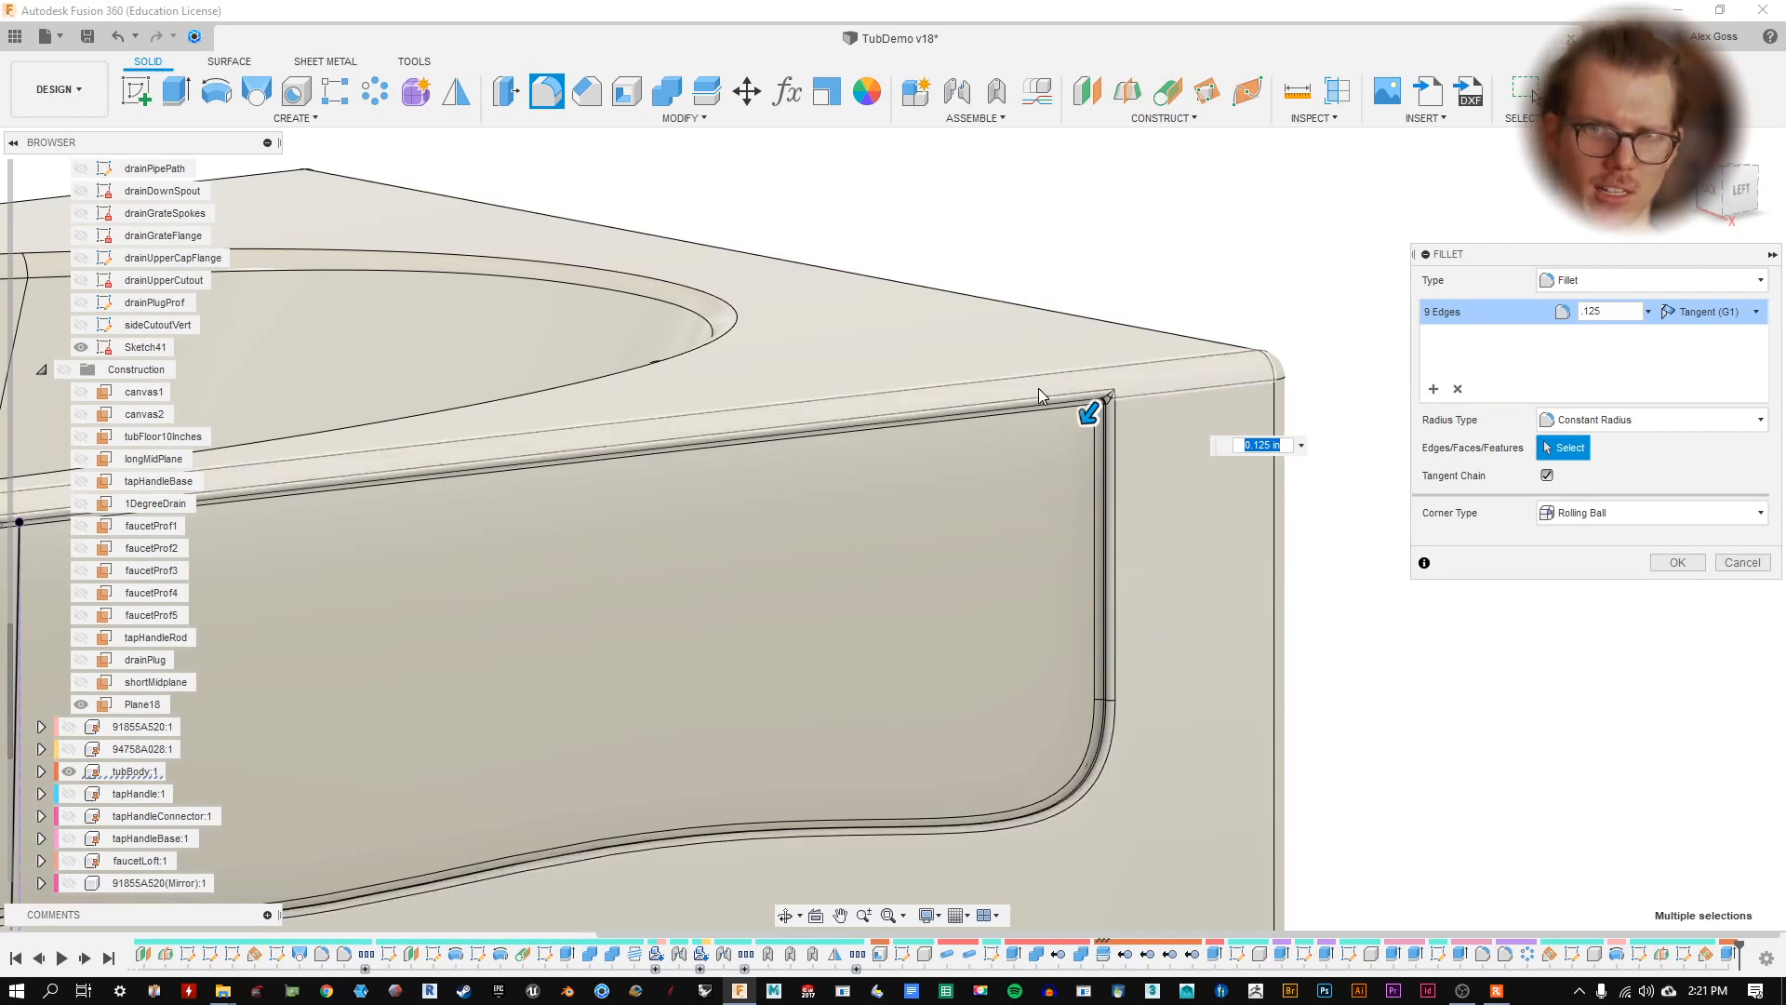
pyautogui.click(1741, 565)
# - Delete the extrude feature that cuts the wavy recess into the tub's side
pyautogui.scroll(-4, 1302, 423)
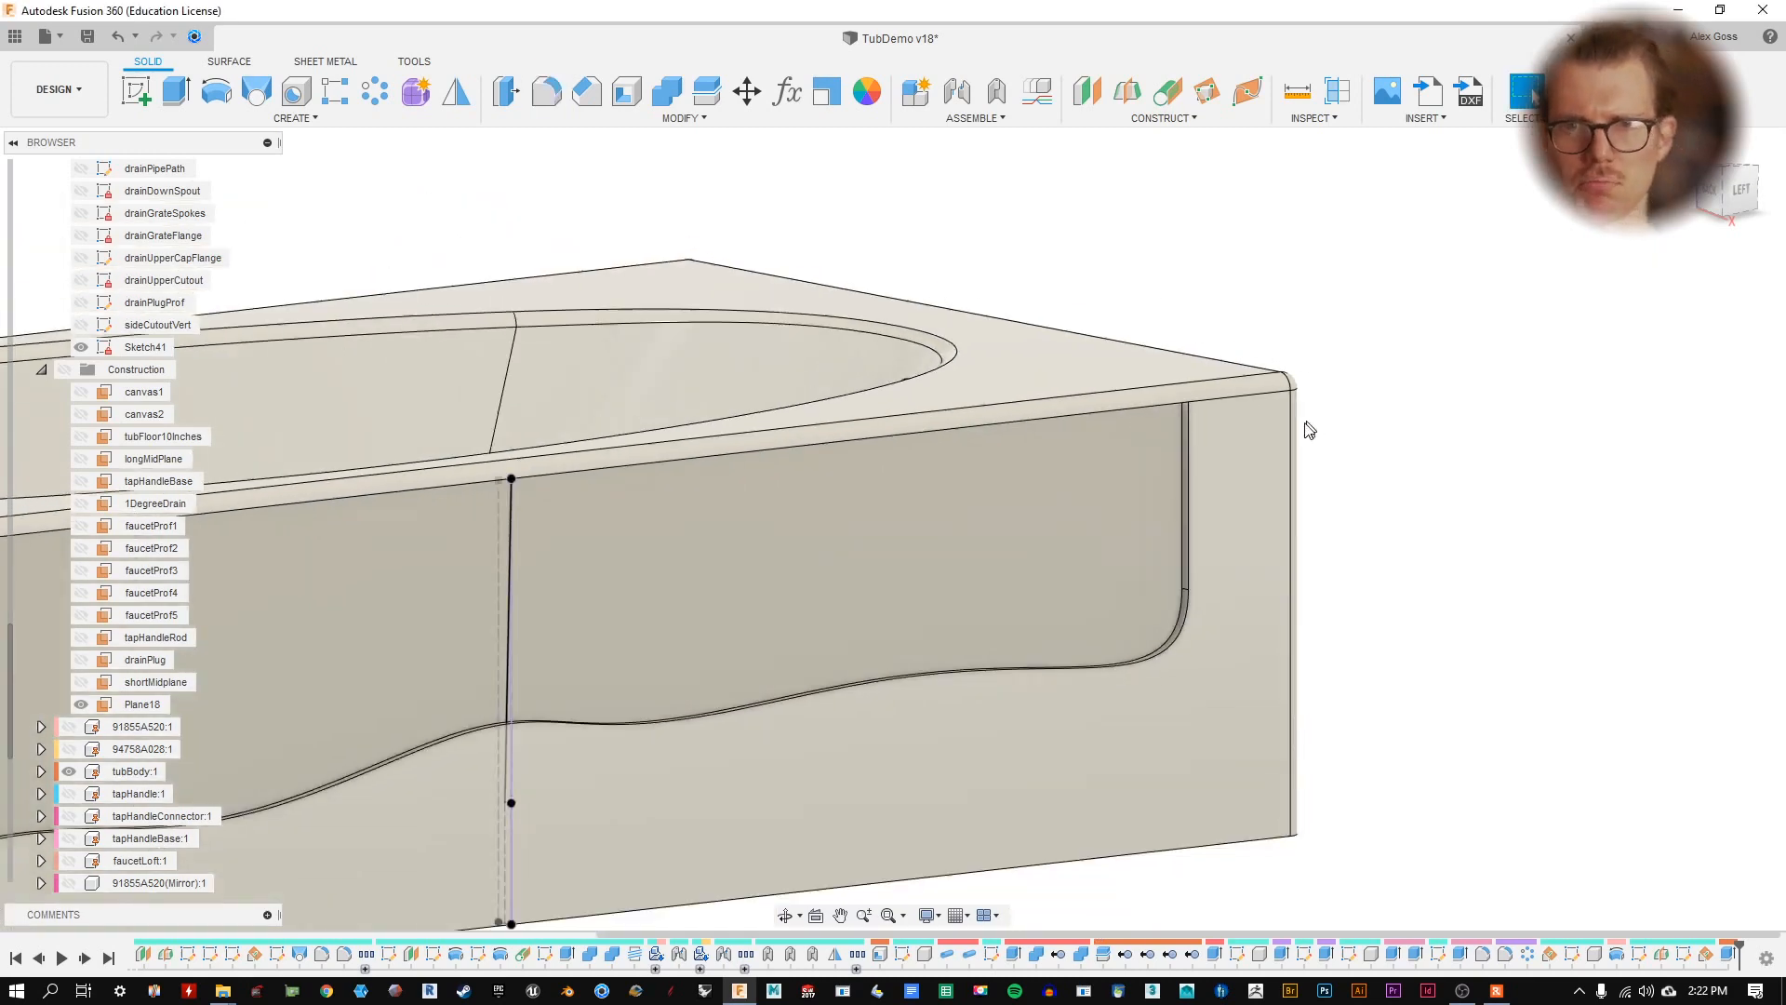
pyautogui.moveTo(1116, 382)
pyautogui.mouseDown(button='middle')
pyautogui.moveTo(1495, 339)
pyautogui.moveTo(1356, 371)
pyautogui.moveTo(1059, 364)
pyautogui.moveTo(1335, 502)
pyautogui.mouseUp(button='middle')
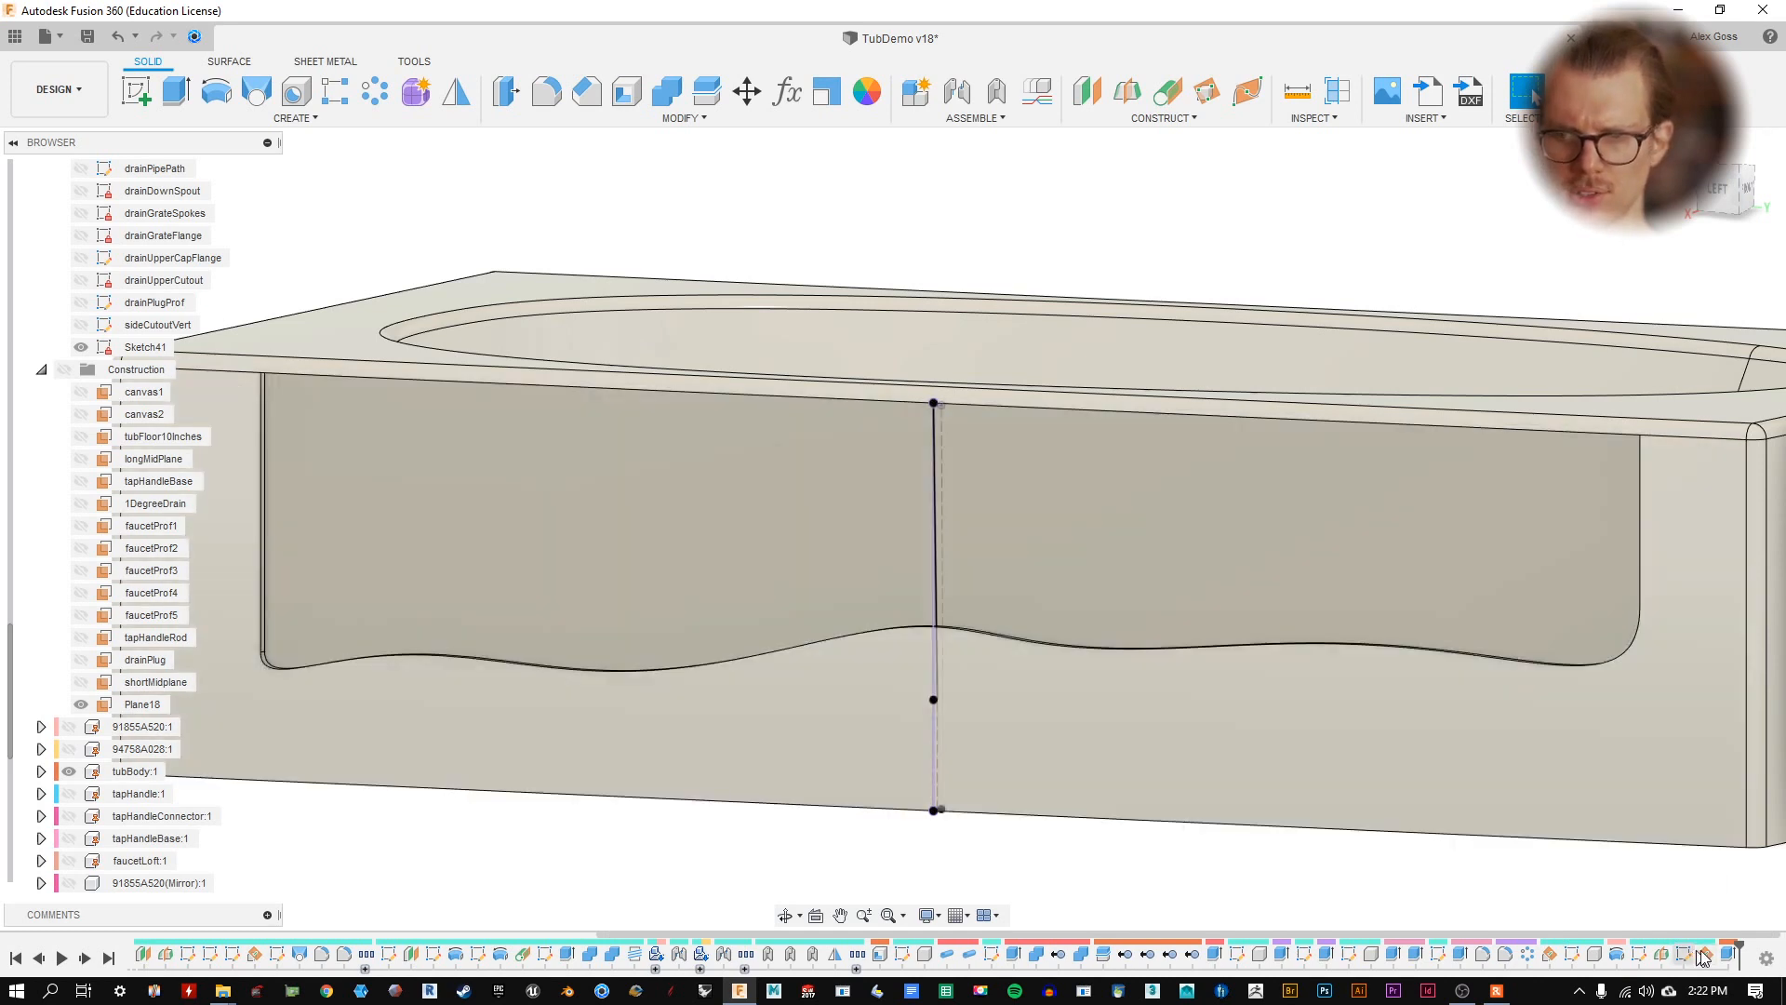
pyautogui.rightClick(1703, 955)
pyautogui.click(1670, 902)
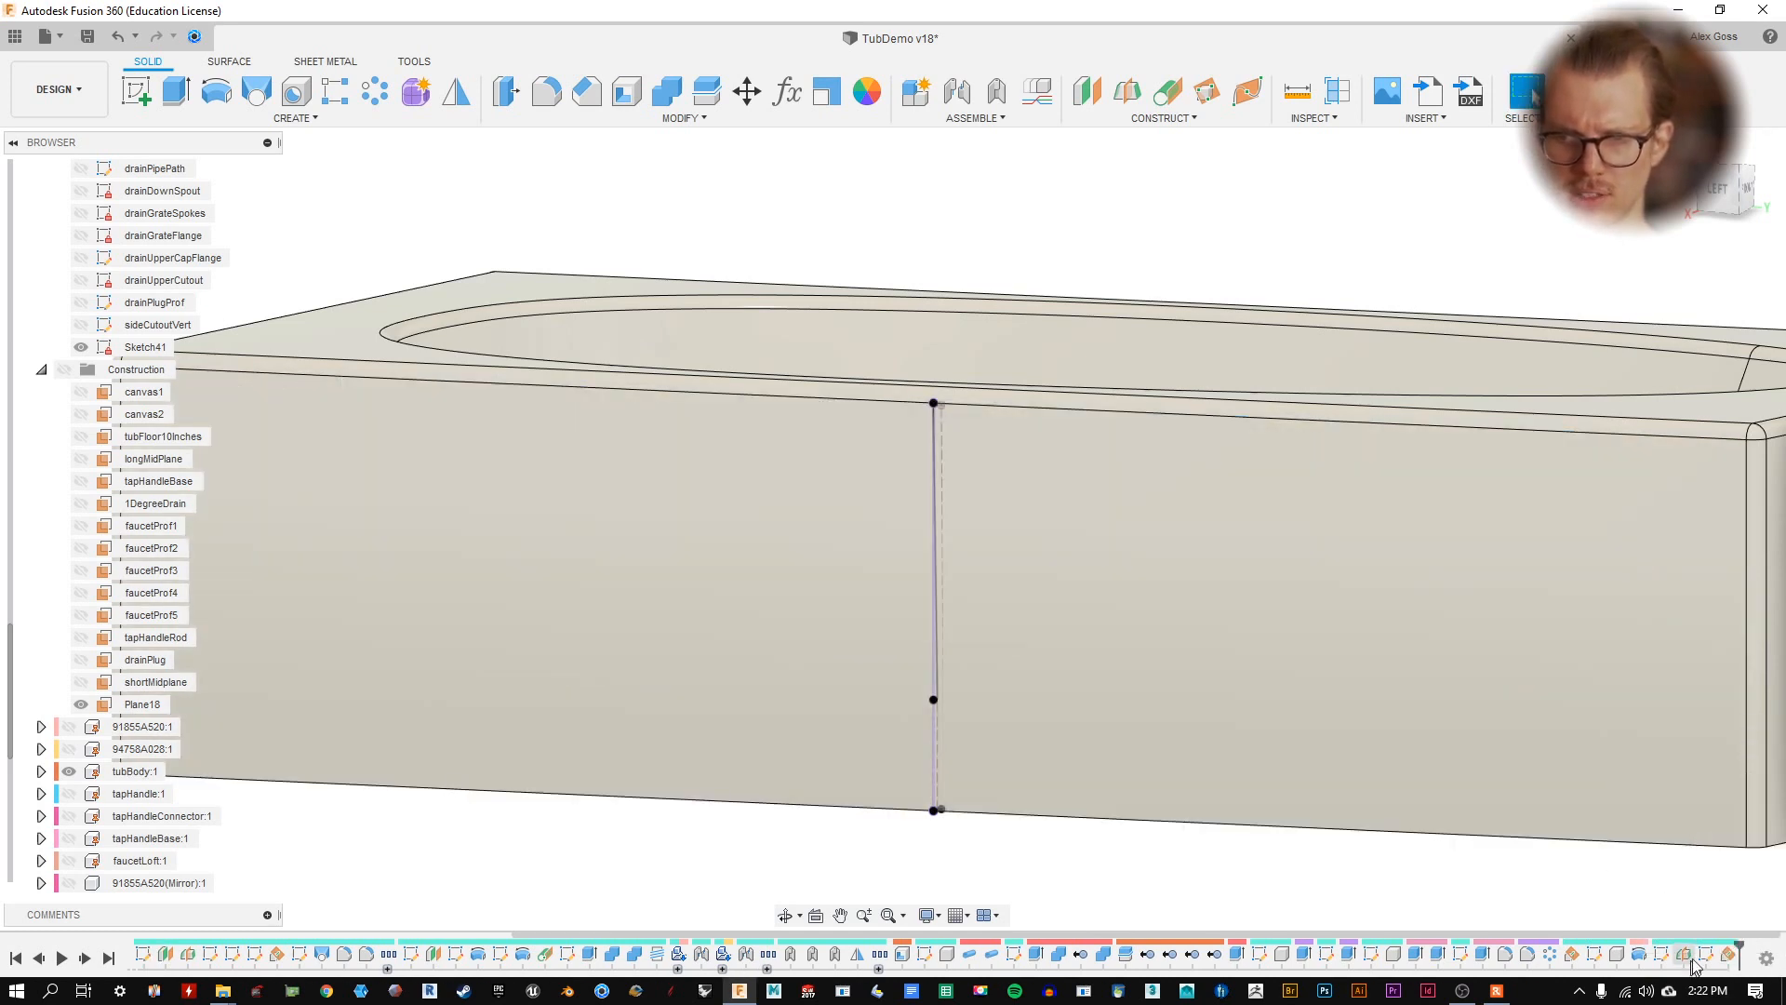
# - Make the construction planes visible and start a new sketch on the angled plane Plane18
pyautogui.click(112, 705)
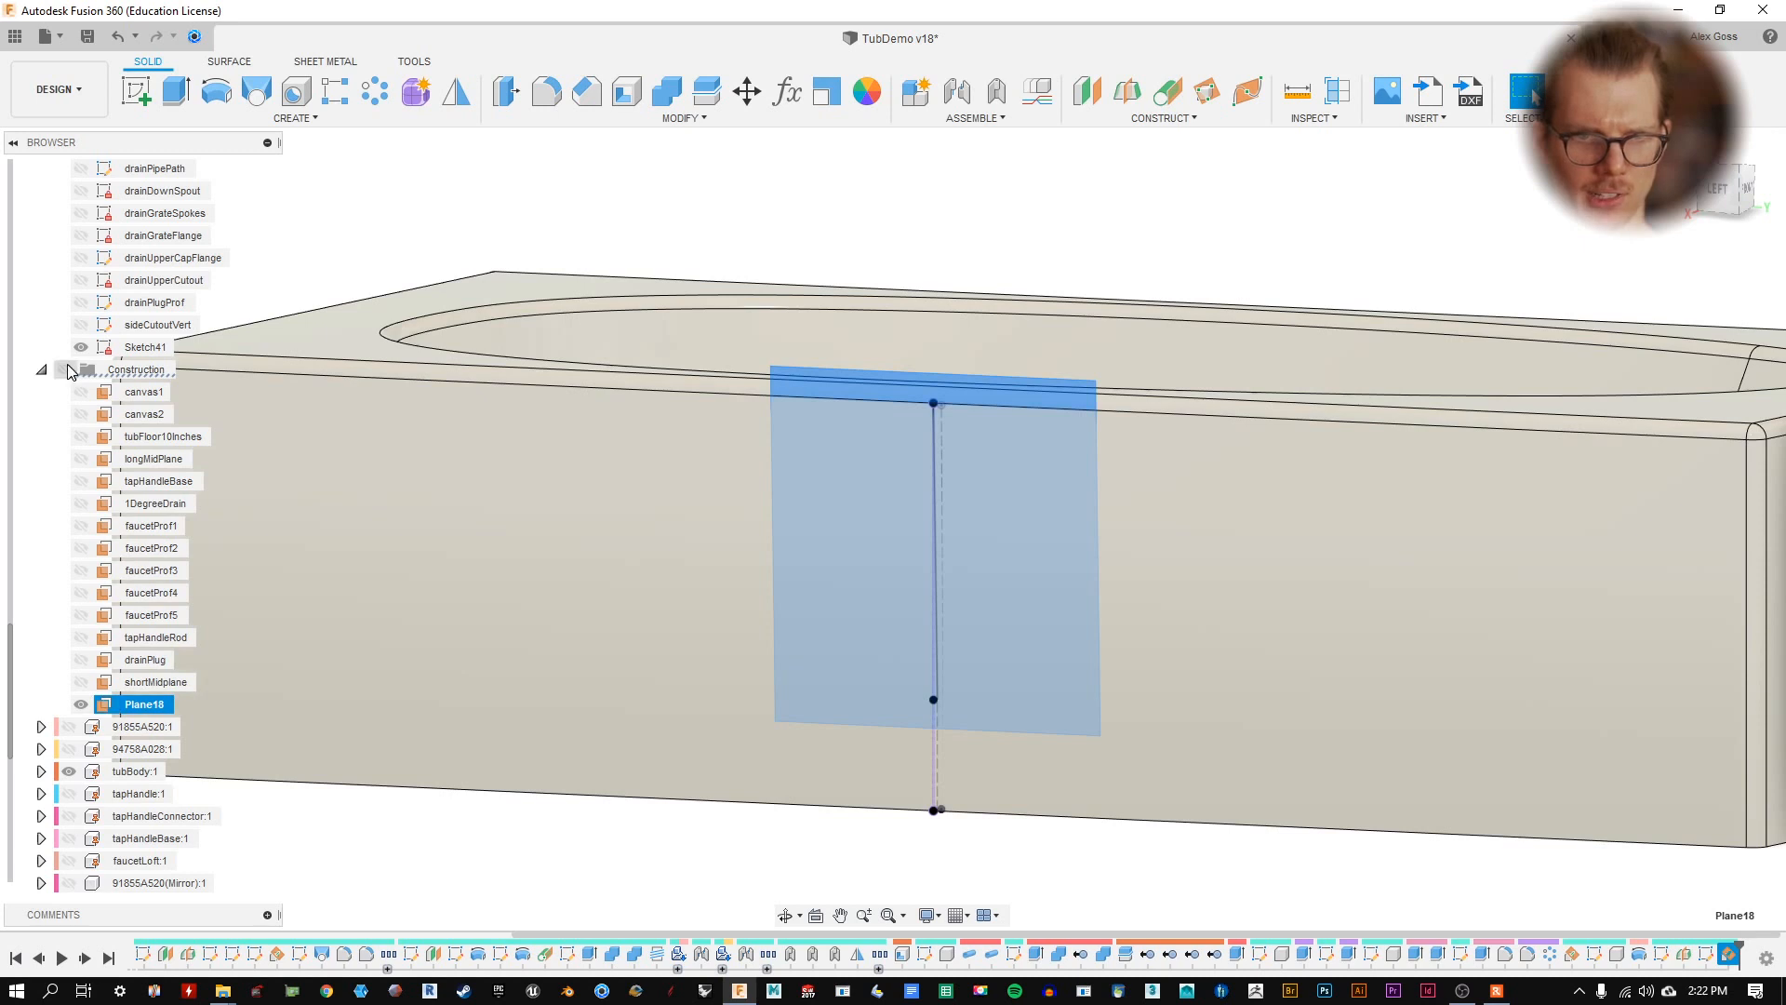
pyautogui.click(67, 368)
pyautogui.click(734, 854)
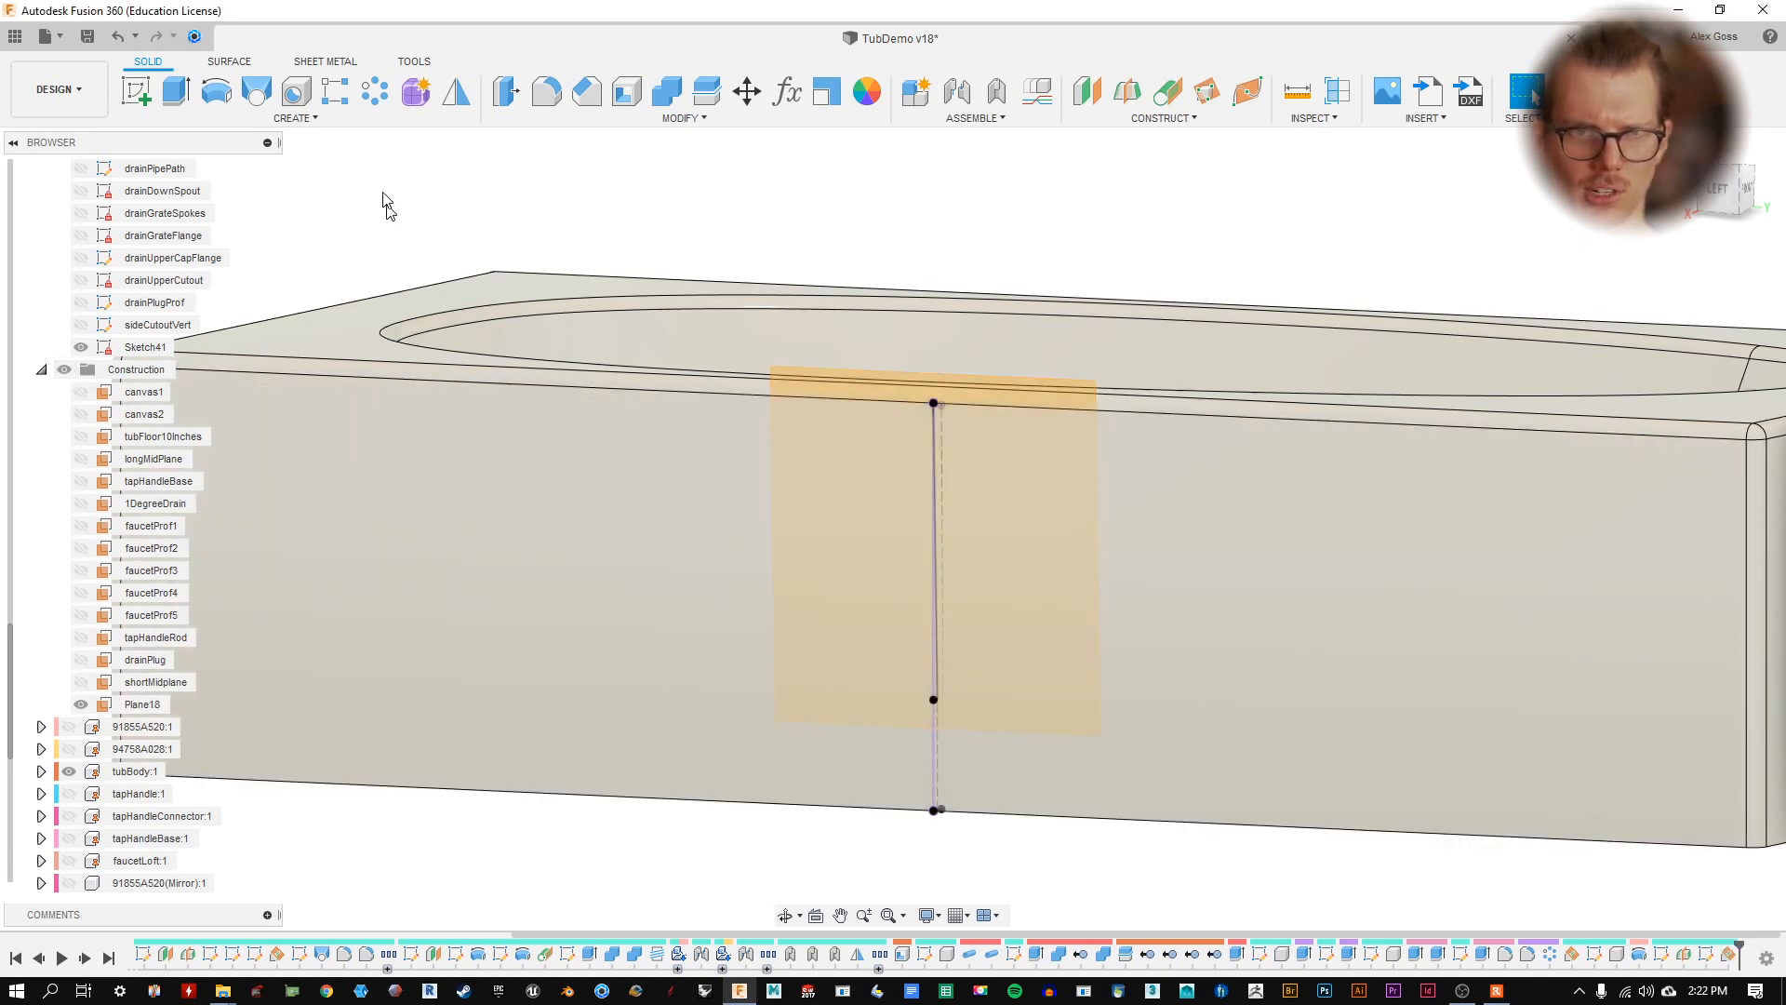
pyautogui.click(314, 119)
pyautogui.click(186, 138)
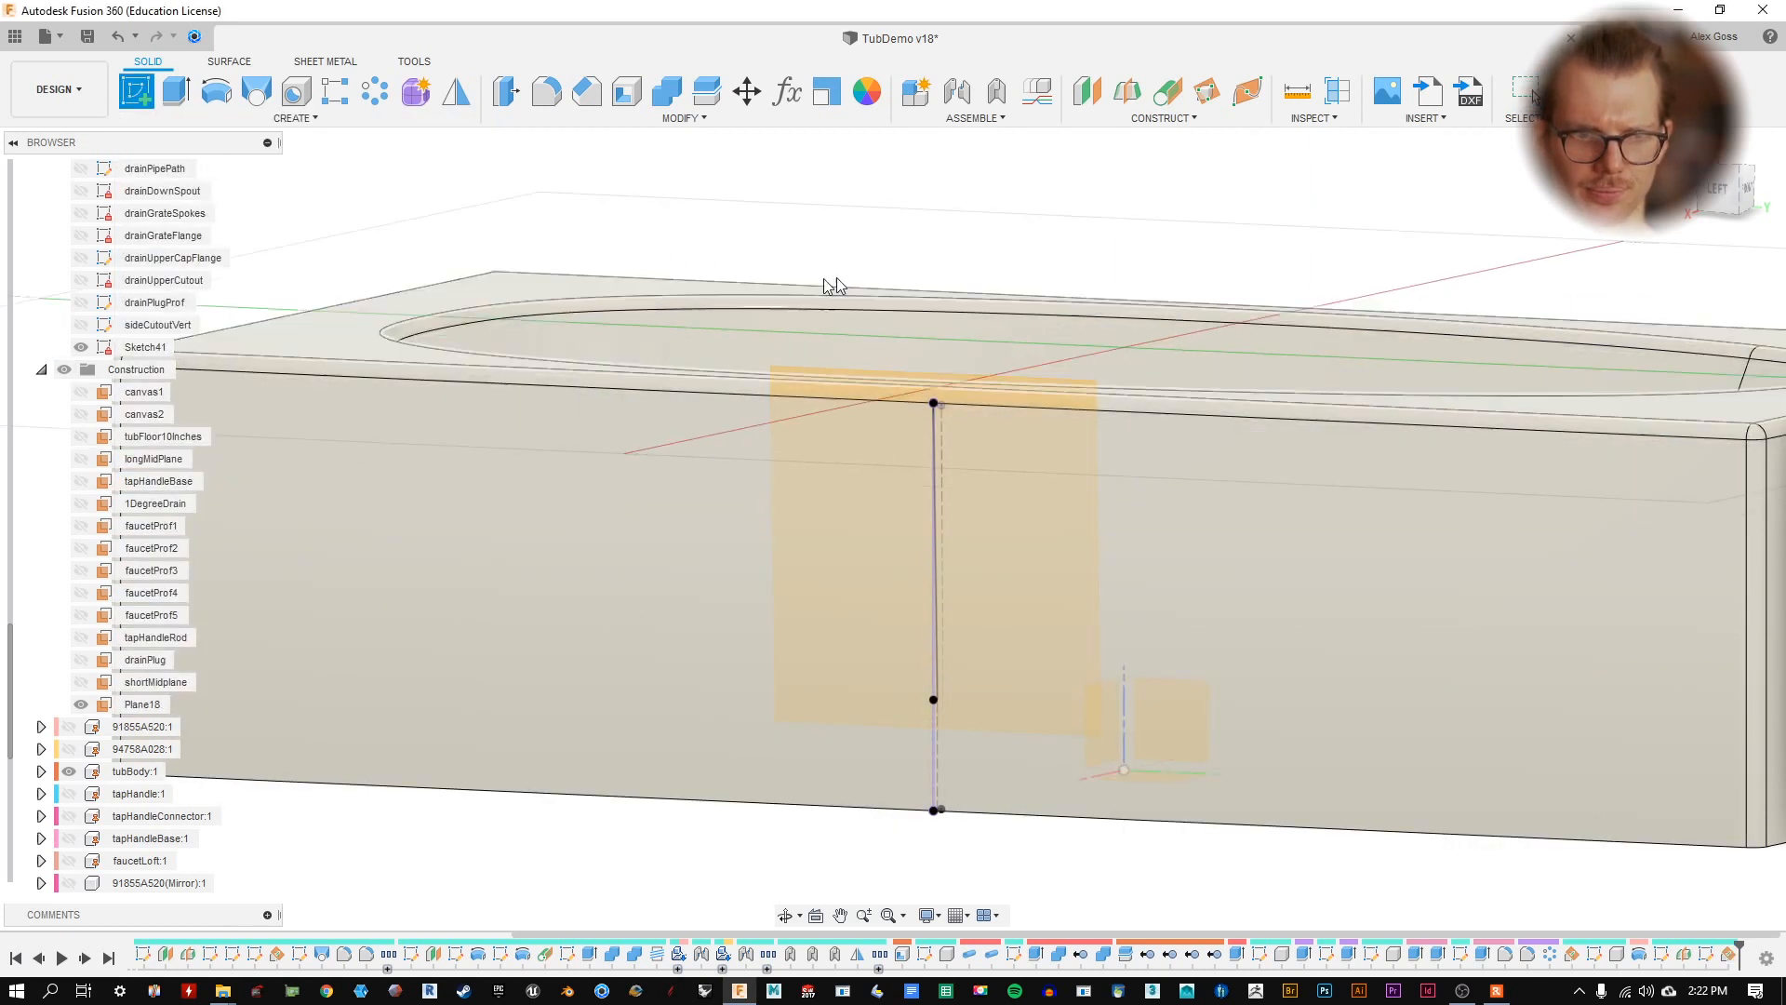
pyautogui.click(1029, 394)
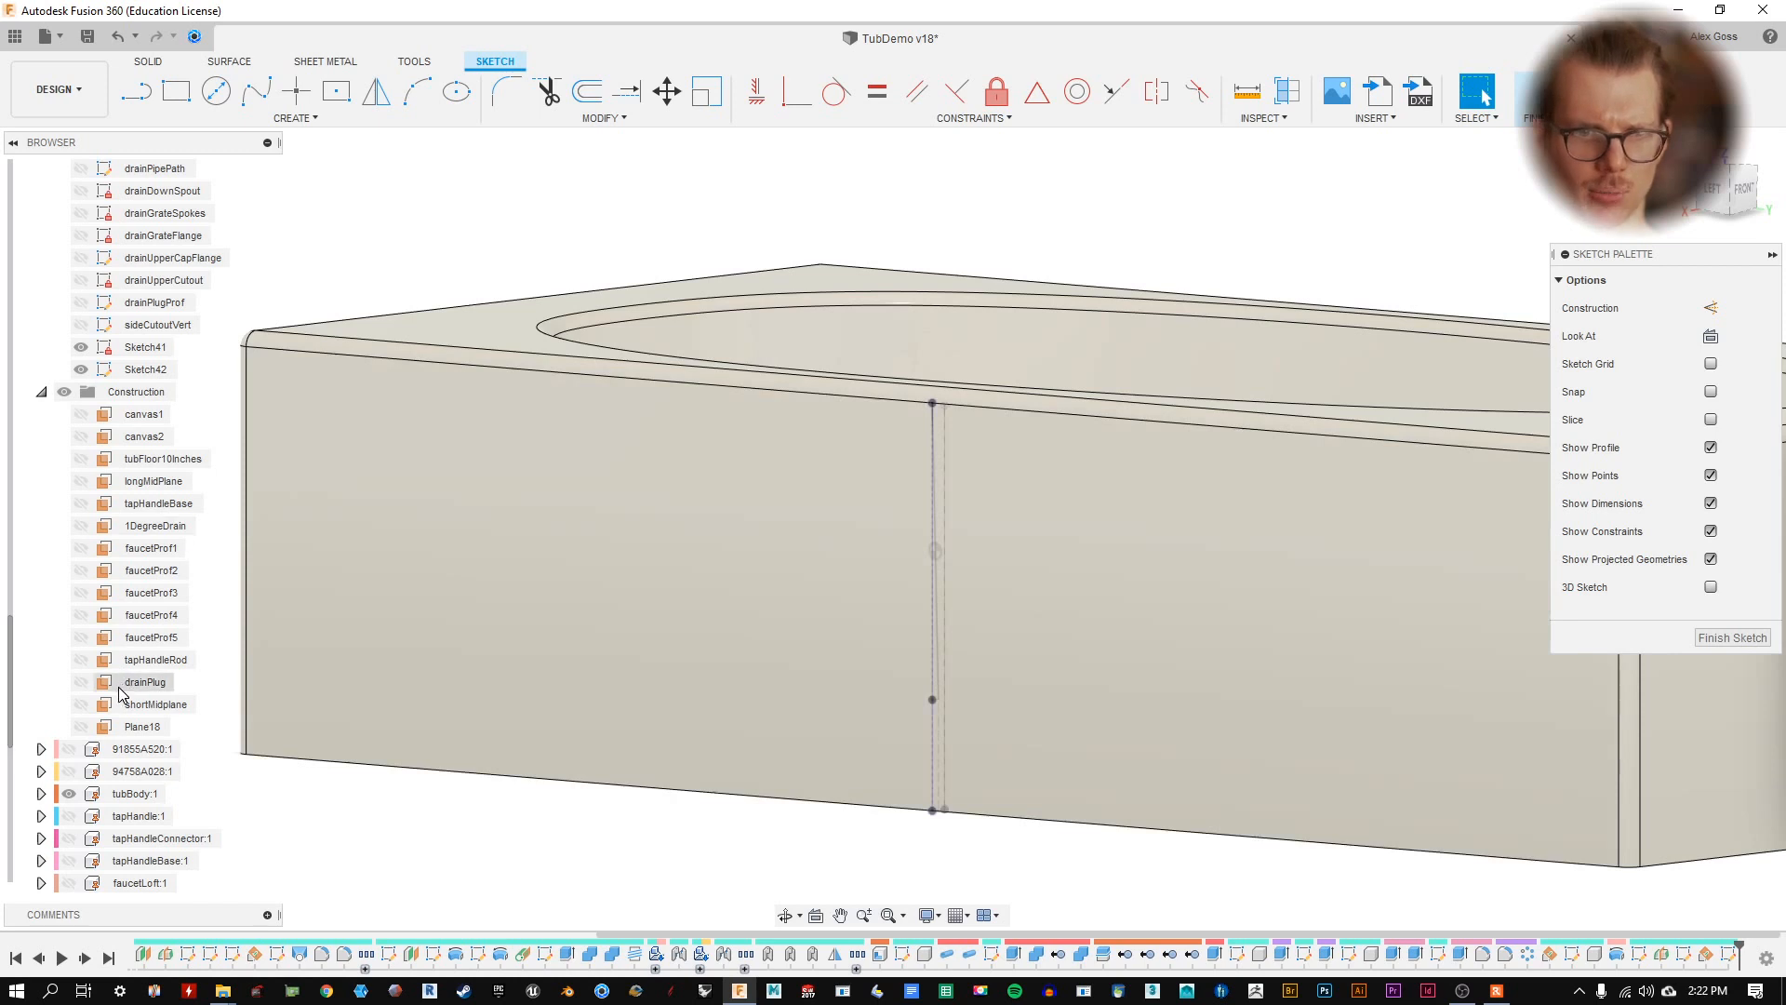
# - Make the sideCutoutVert sketch visible as reference for the new sketch
pyautogui.click(81, 327)
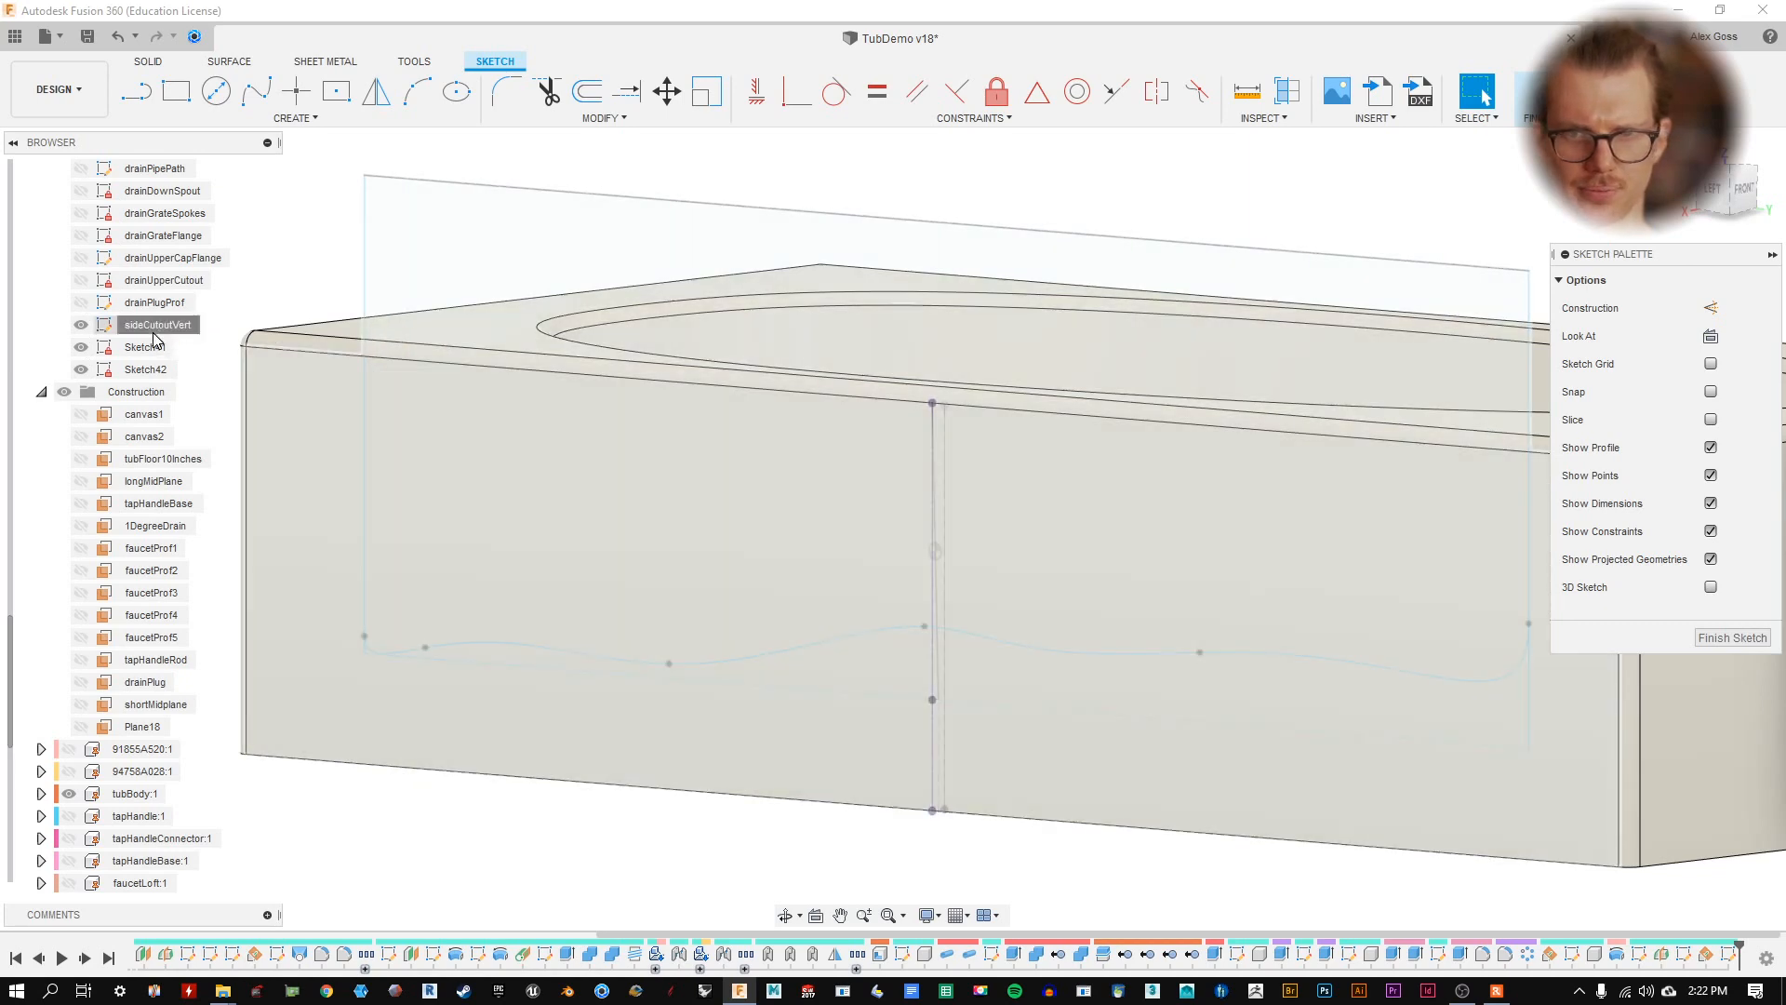
pyautogui.click(163, 326)
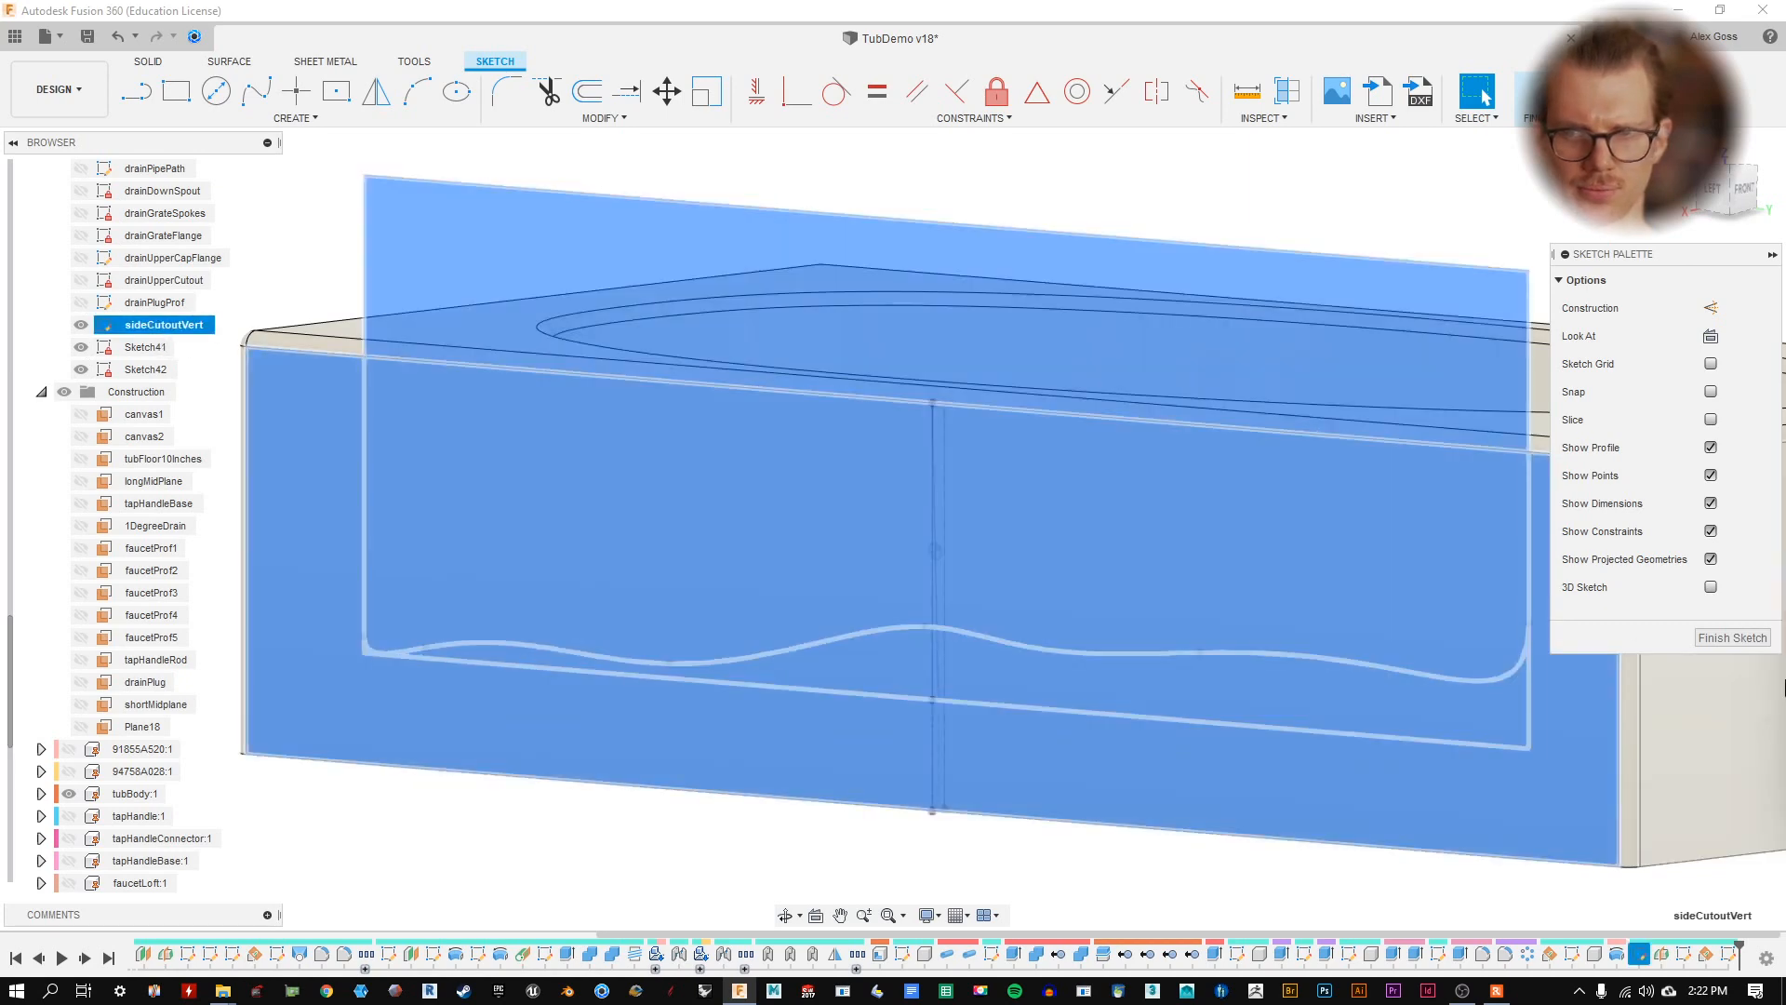
pyautogui.click(299, 266)
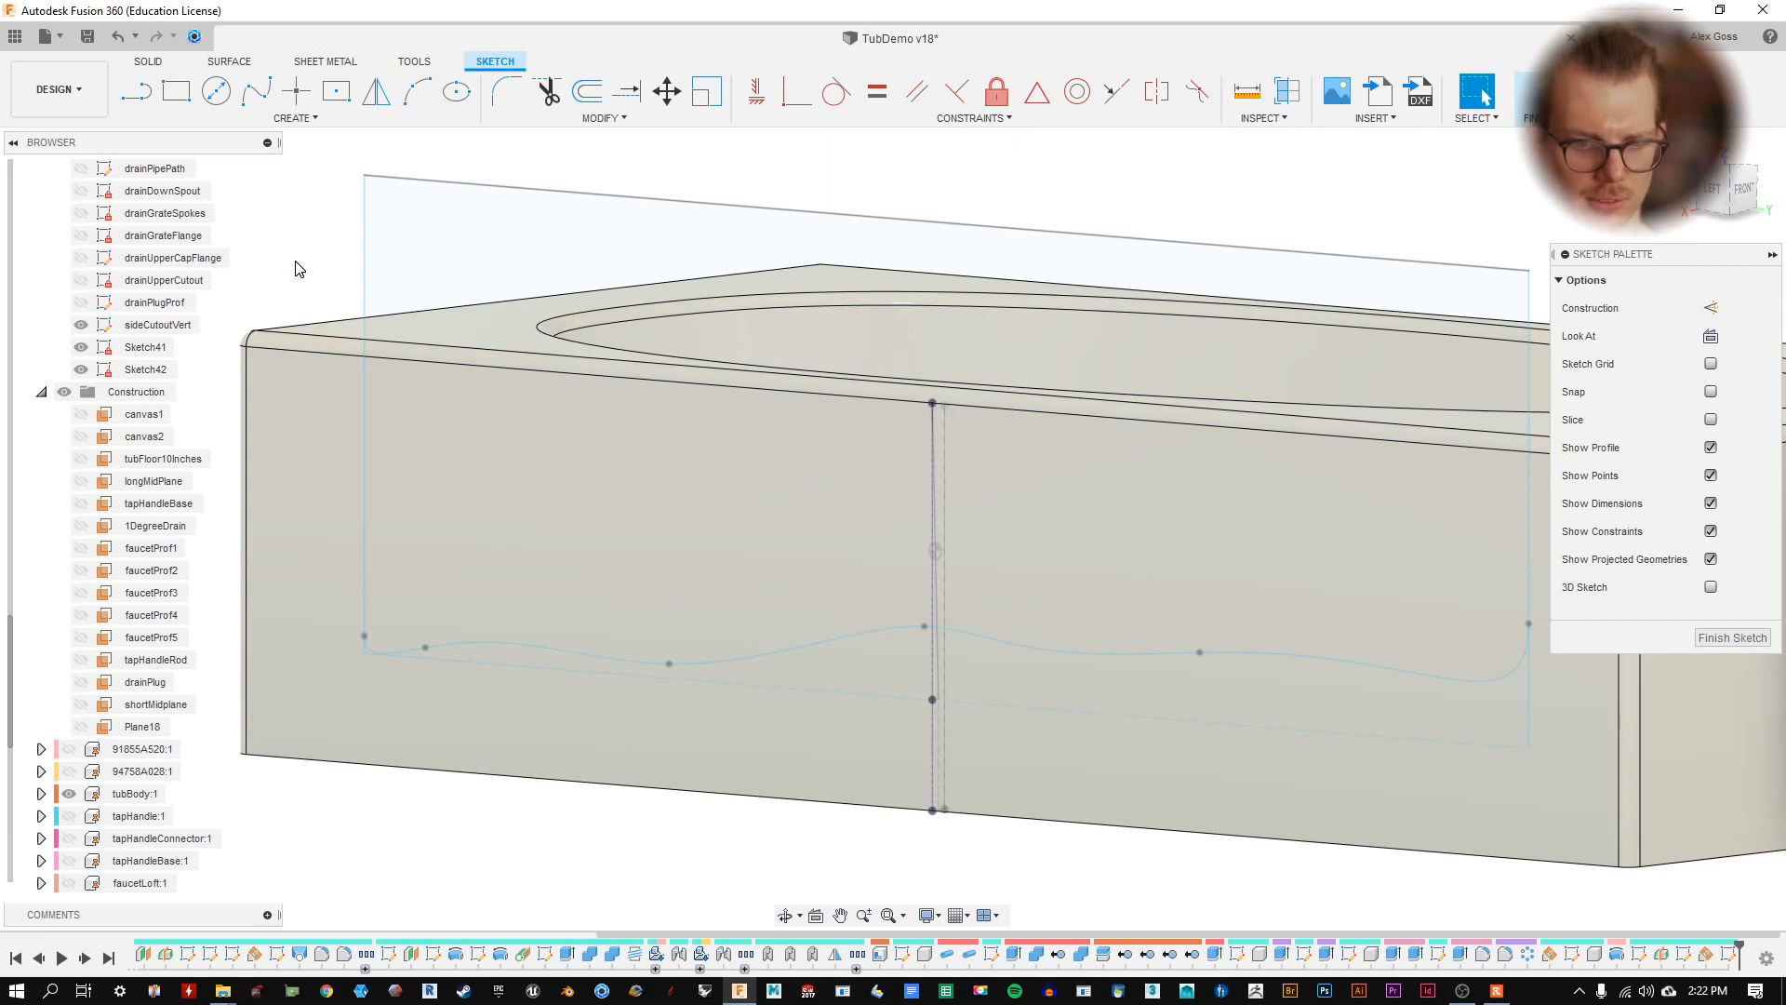
# - Project the wavy curve, both vertical lines and the upper line of sideCutoutVert into the new sketch, and finish the sketch
pyautogui.press('p')
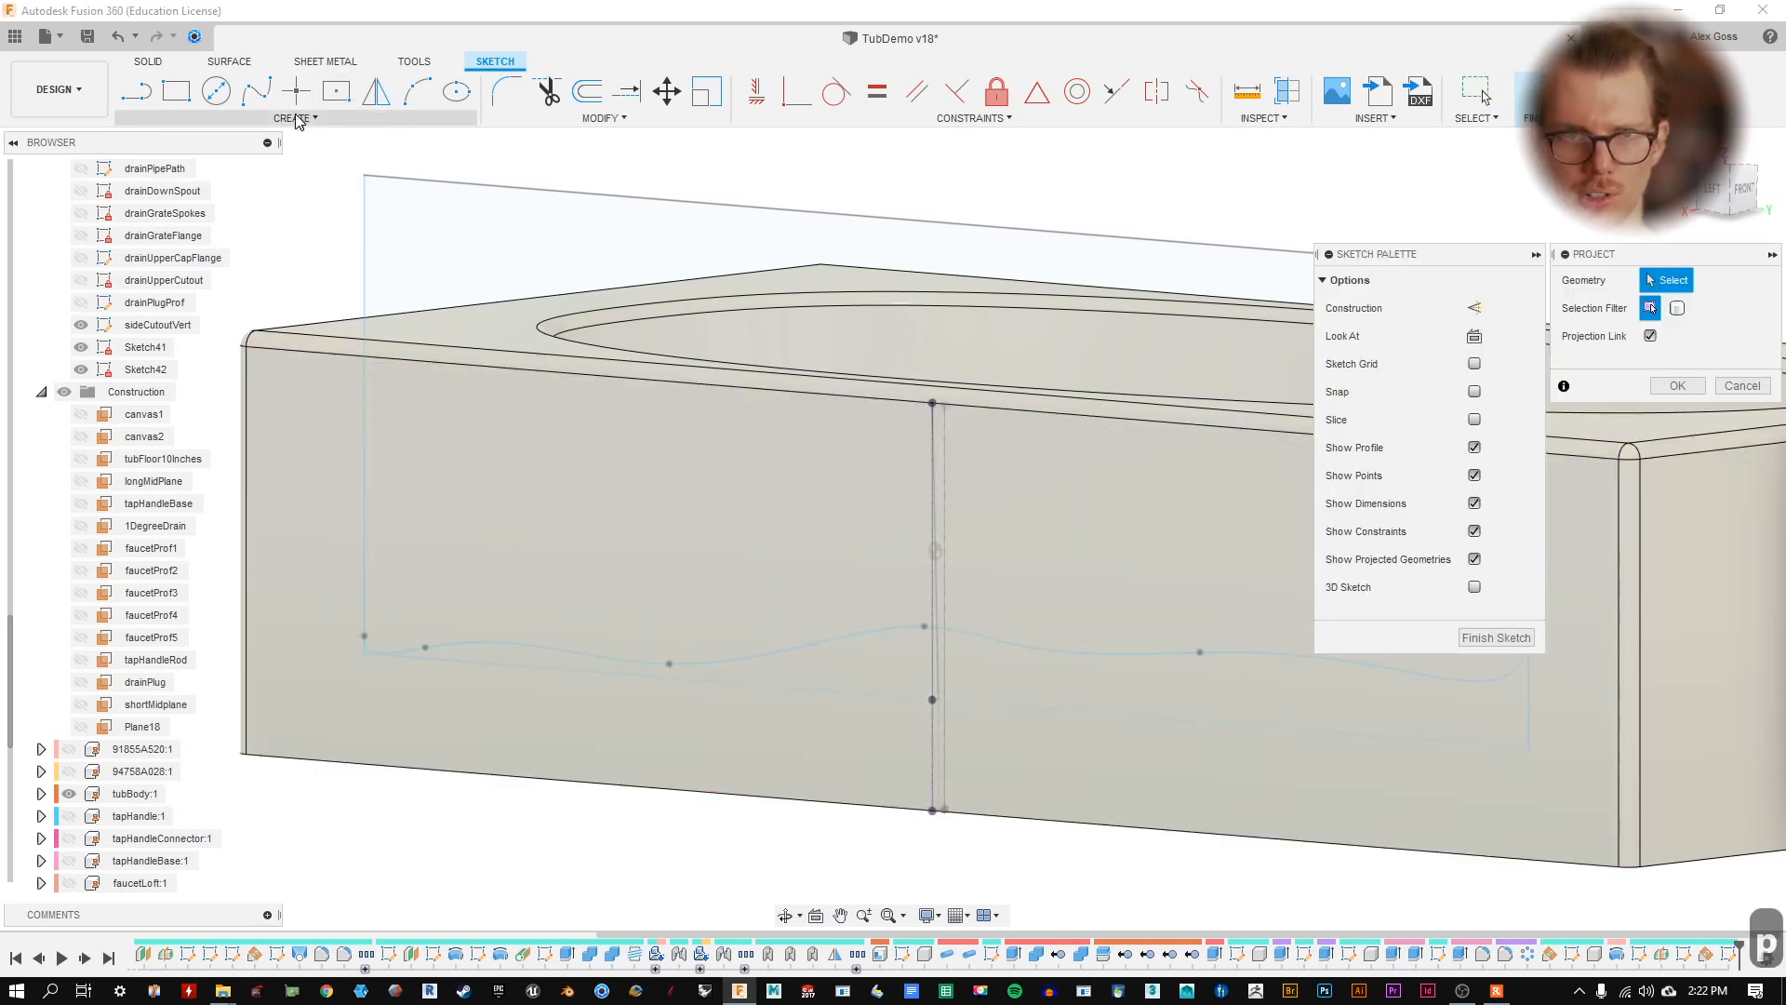
pyautogui.click(295, 118)
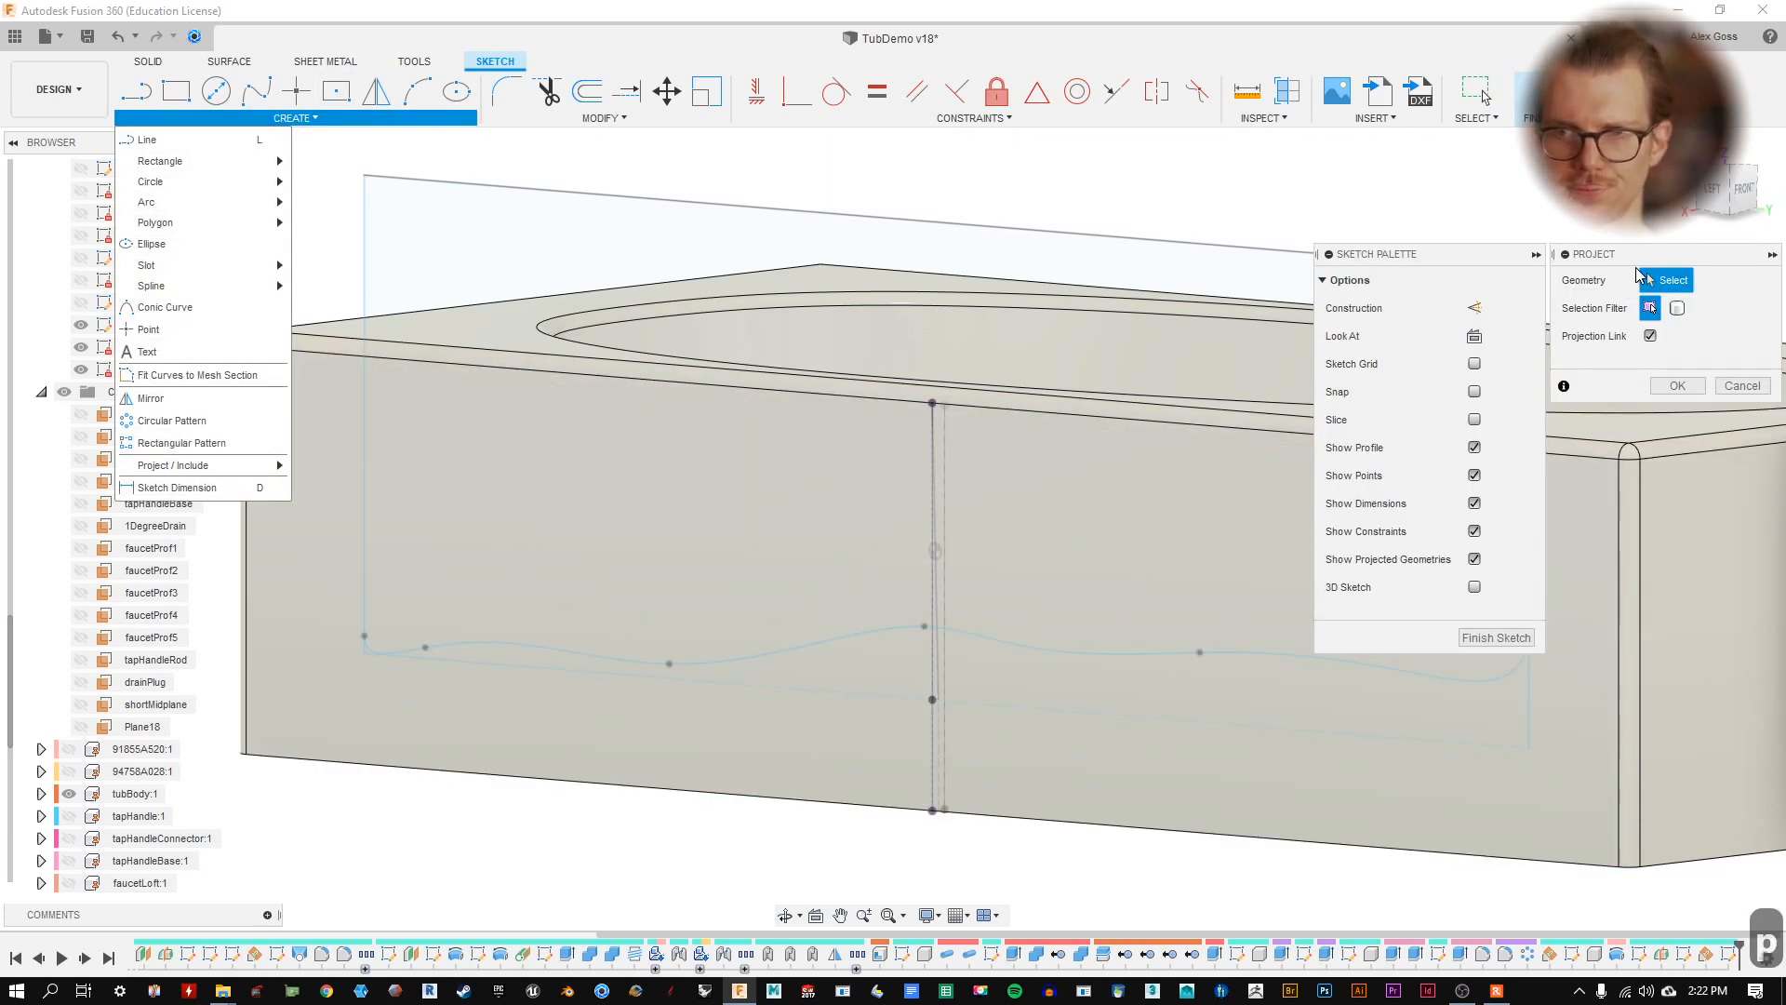
pyautogui.click(449, 651)
pyautogui.click(366, 577)
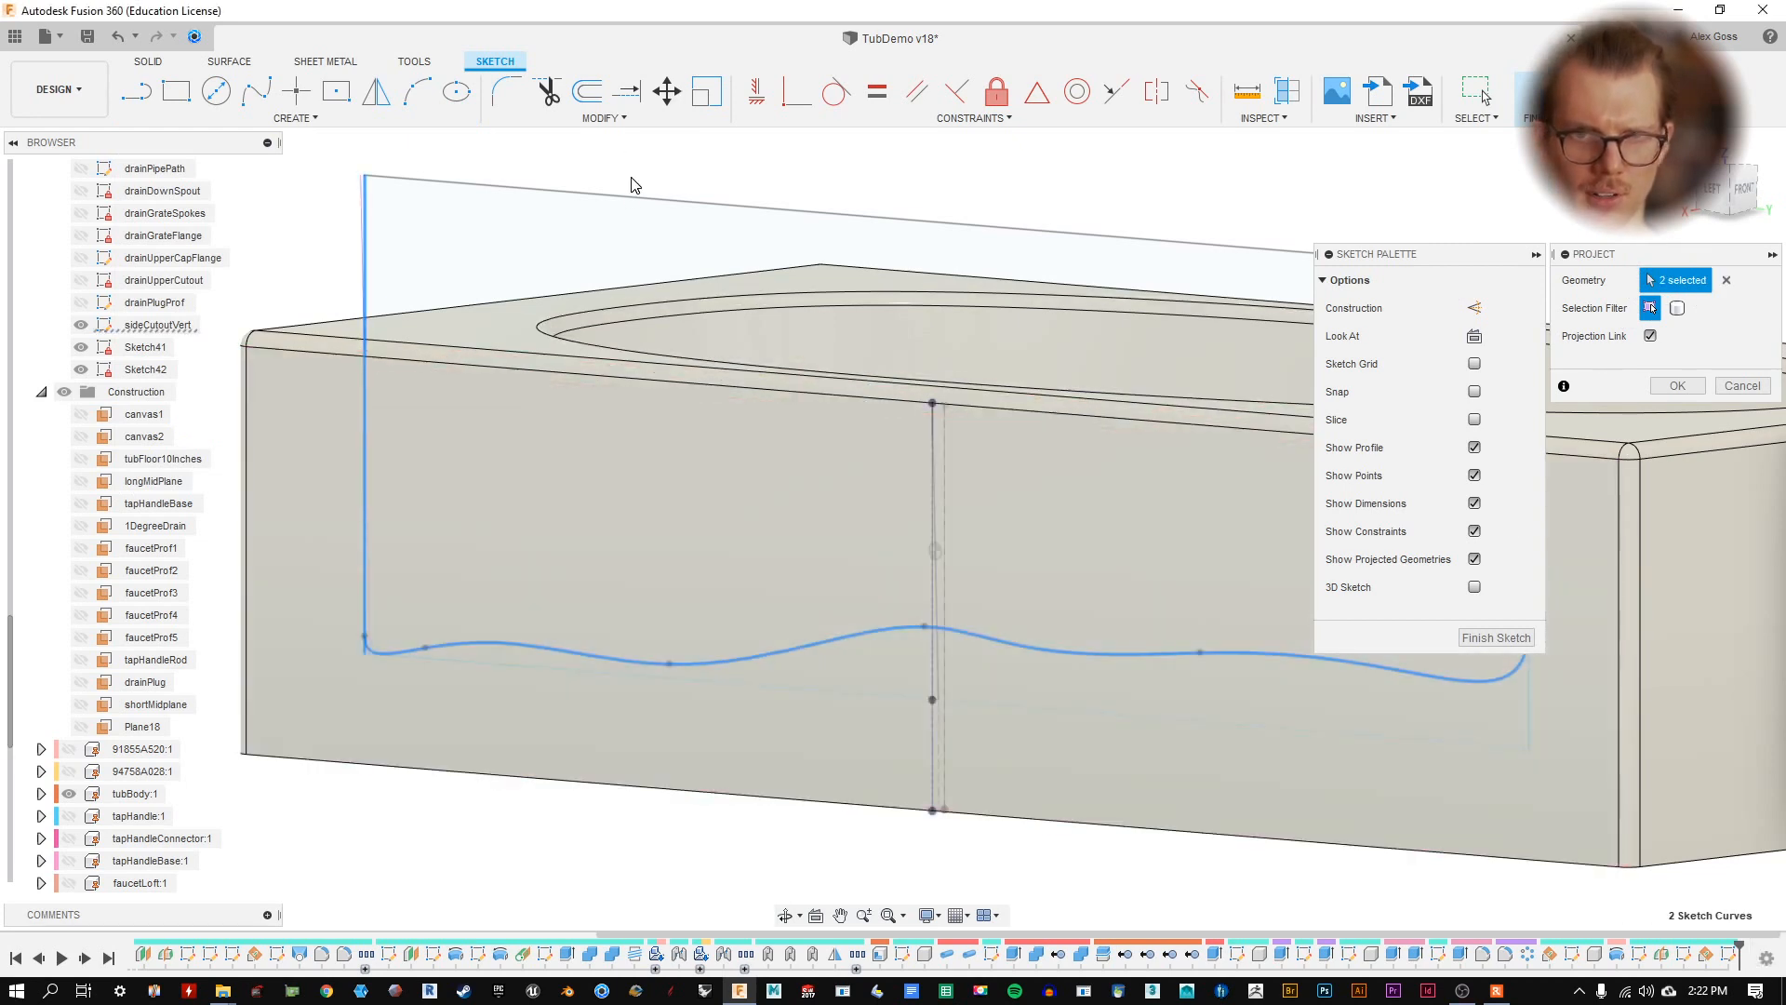
pyautogui.click(676, 207)
pyautogui.moveTo(867, 391); pyautogui.dragTo(359, 347, button='middle')
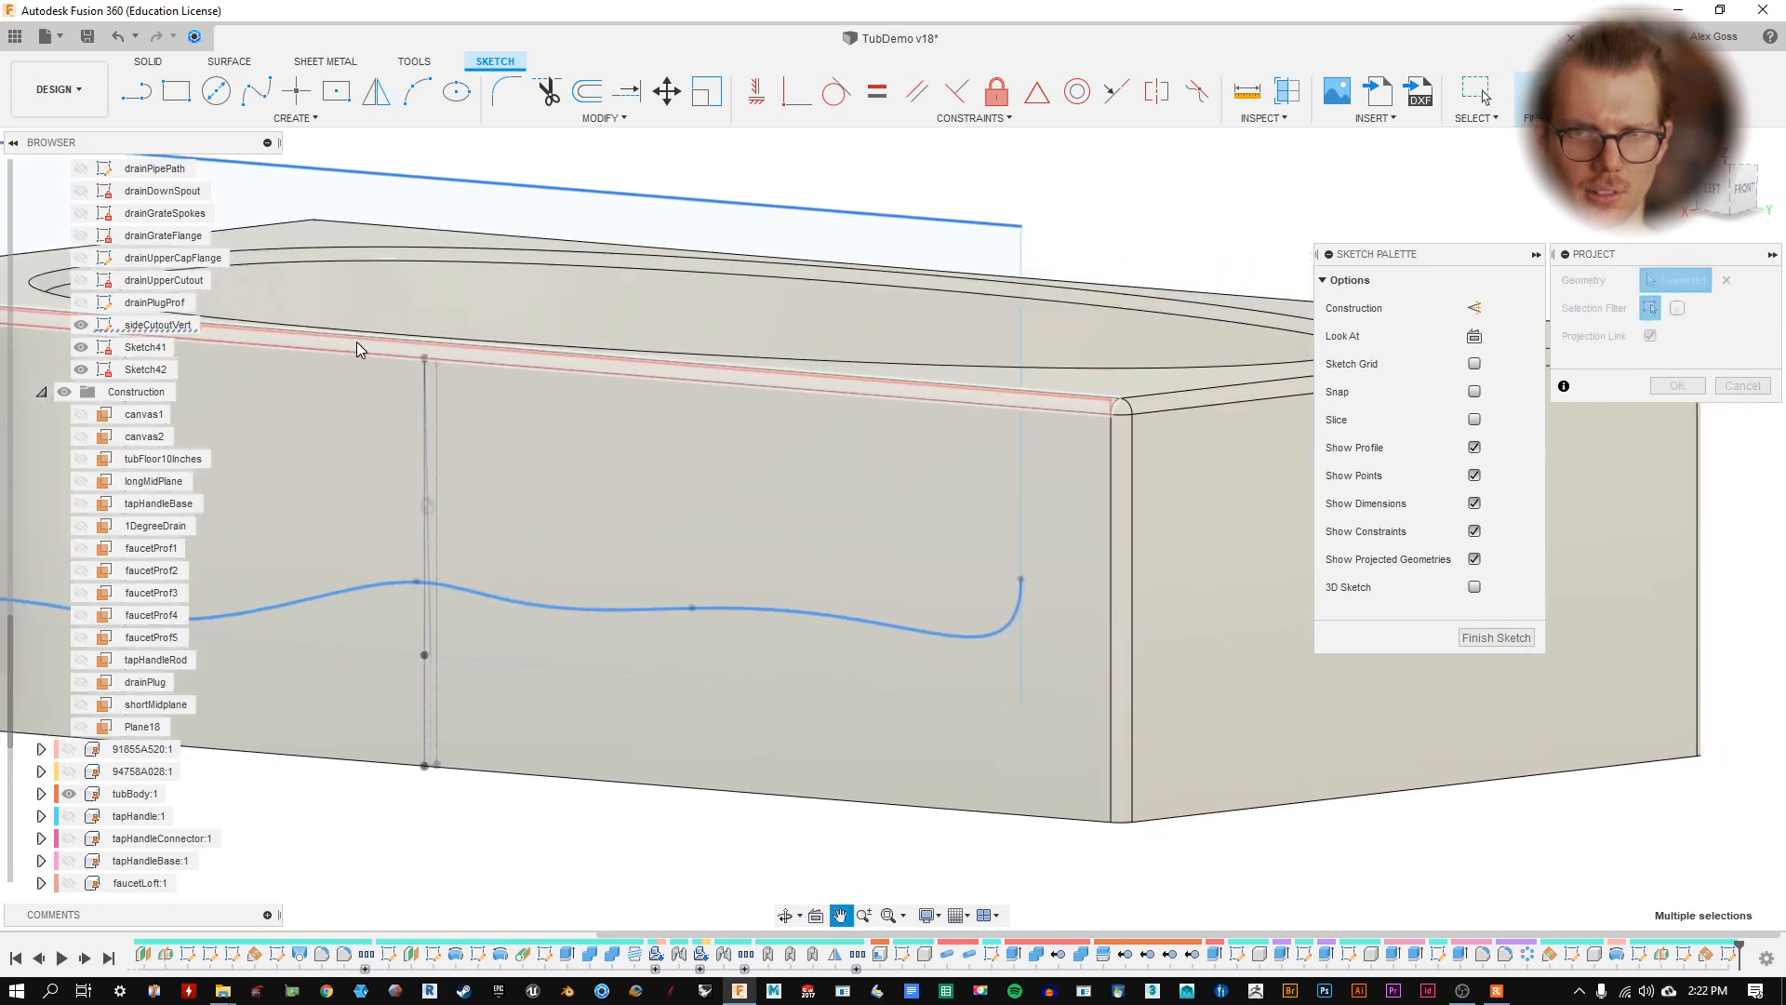
pyautogui.click(1020, 273)
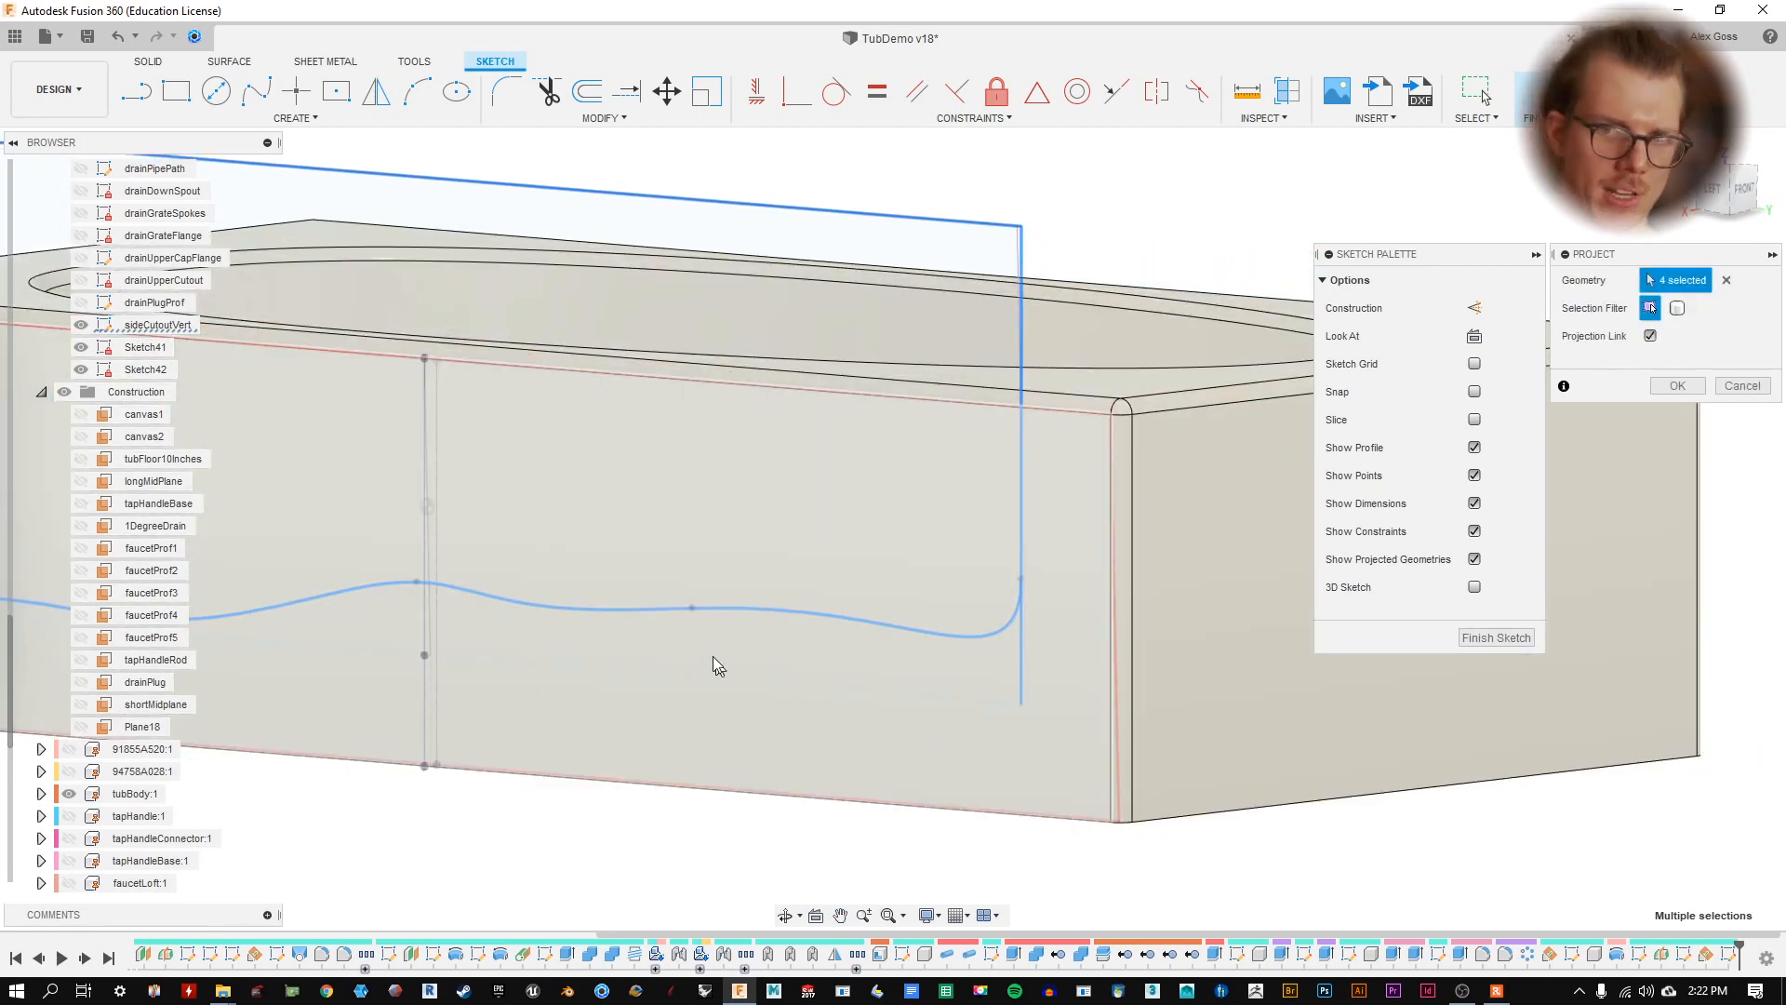
pyautogui.moveTo(716, 665); pyautogui.dragTo(1016, 629, button='middle')
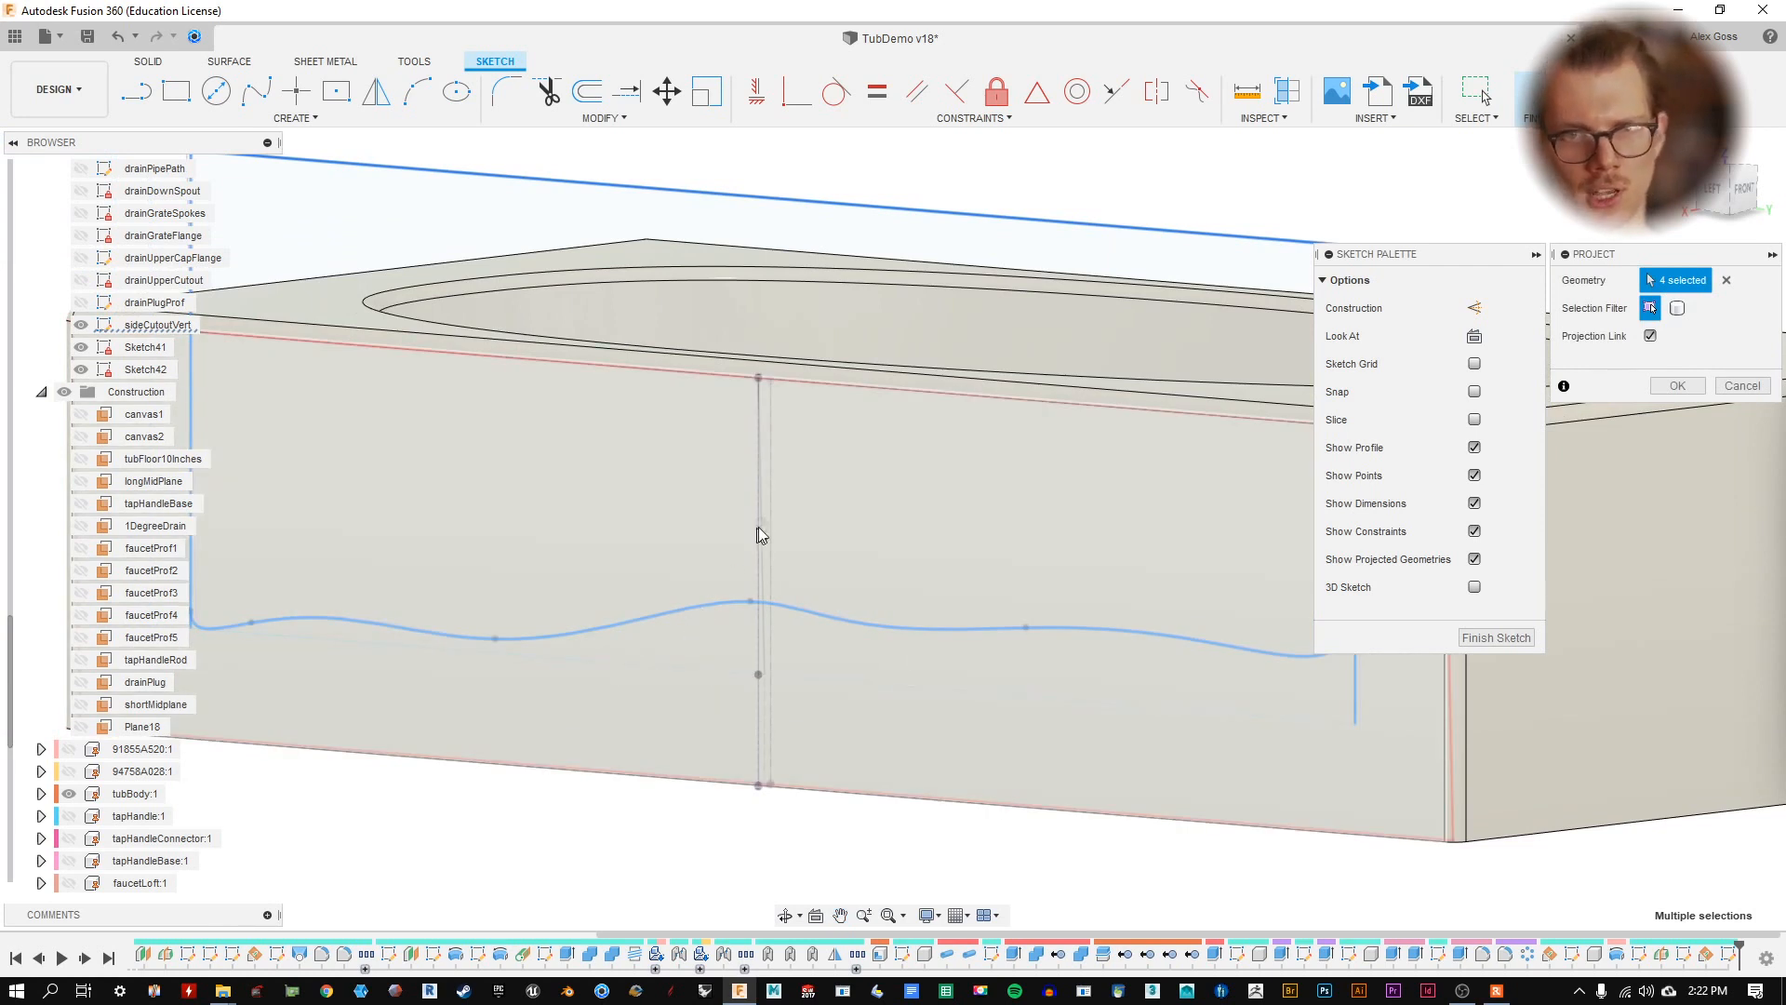
pyautogui.moveTo(758, 533); pyautogui.dragTo(841, 558, button='middle')
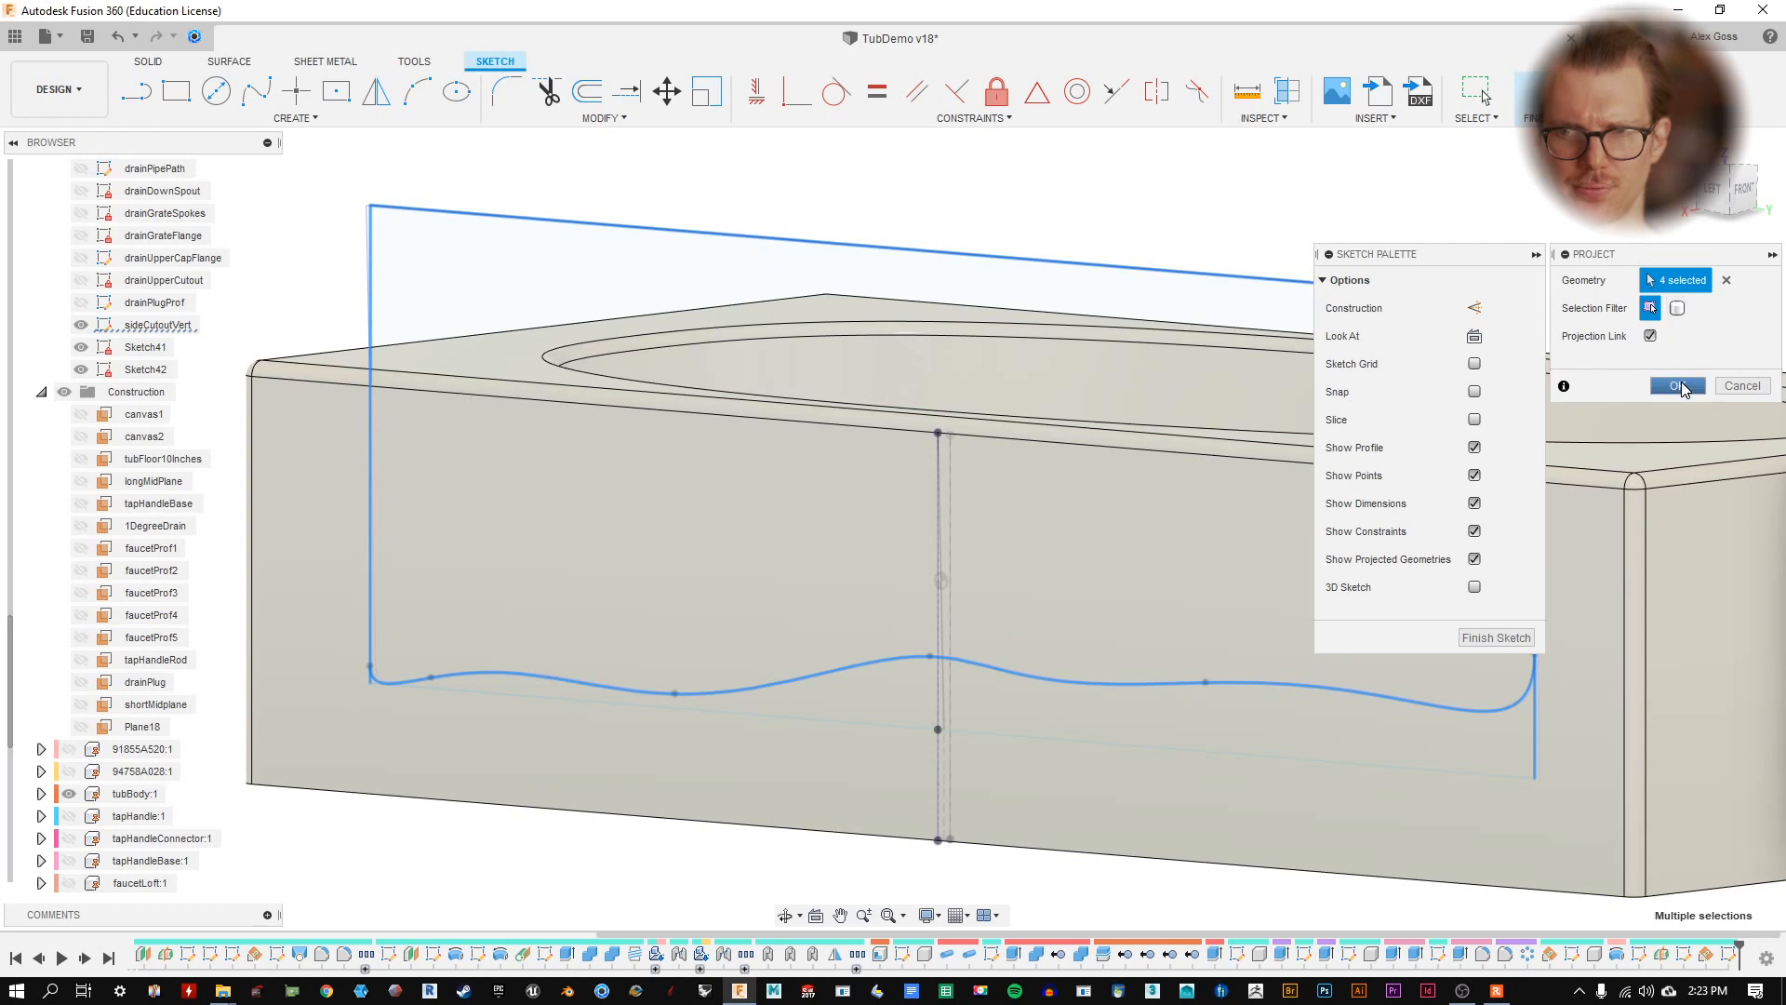
pyautogui.click(1679, 386)
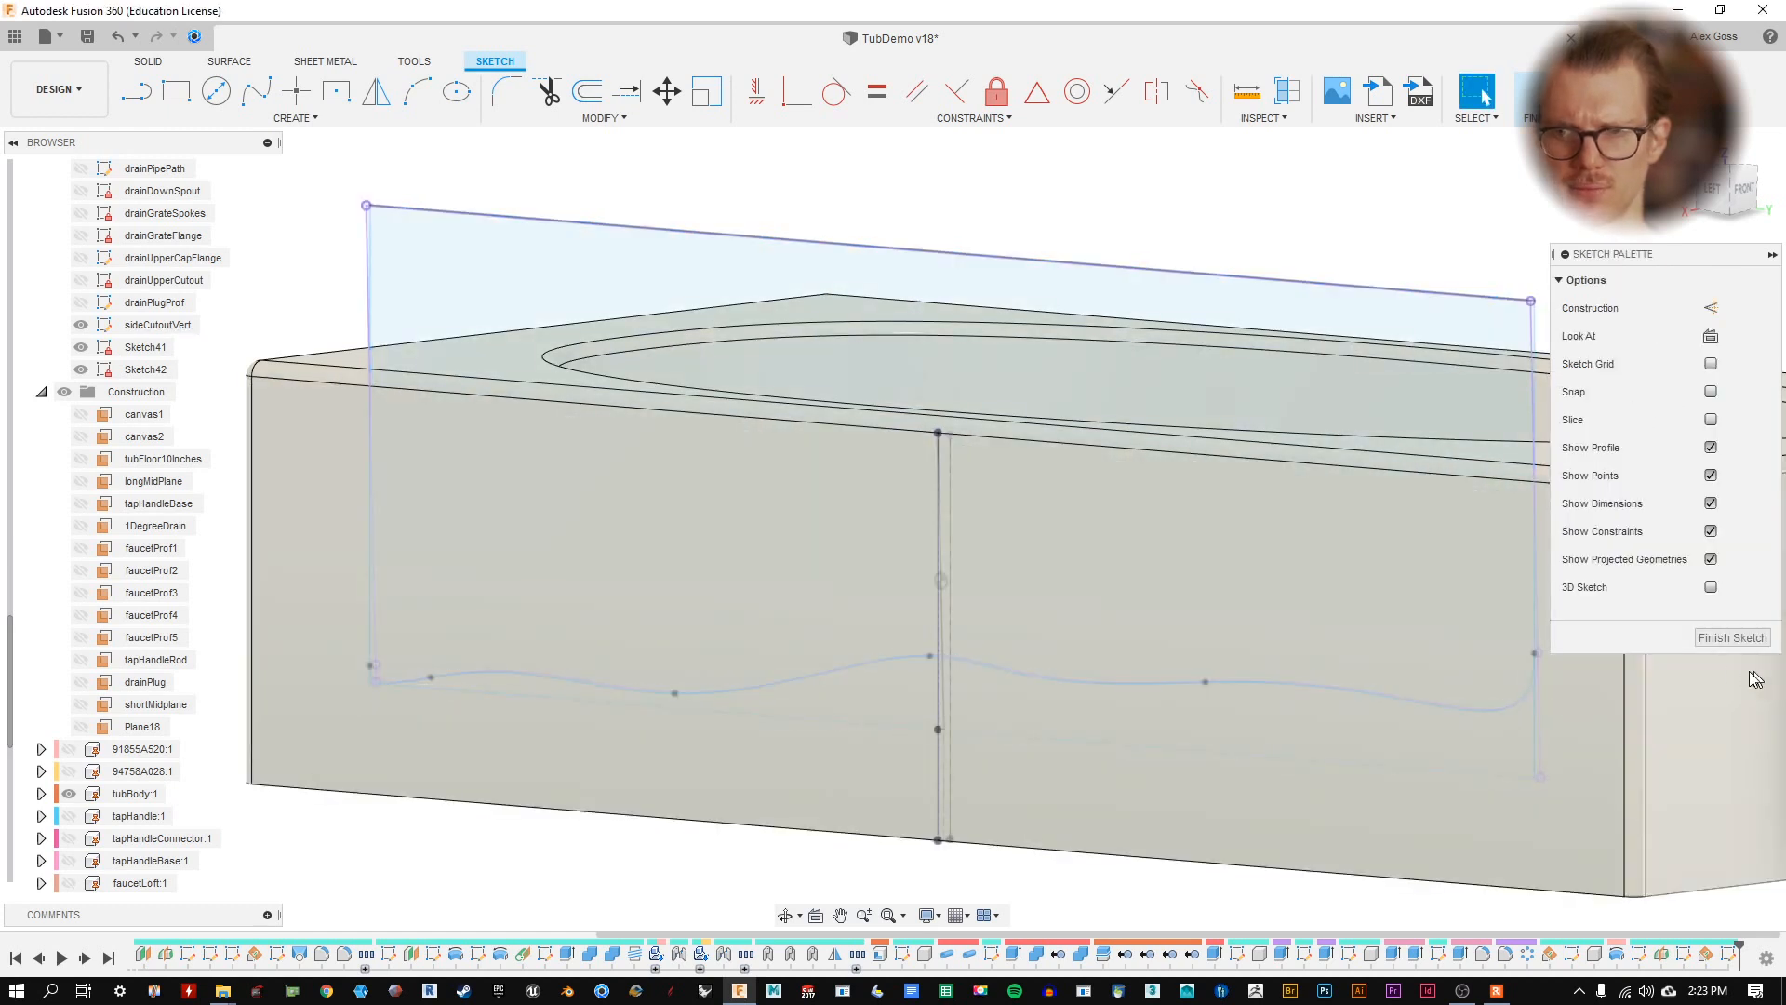
pyautogui.click(1736, 639)
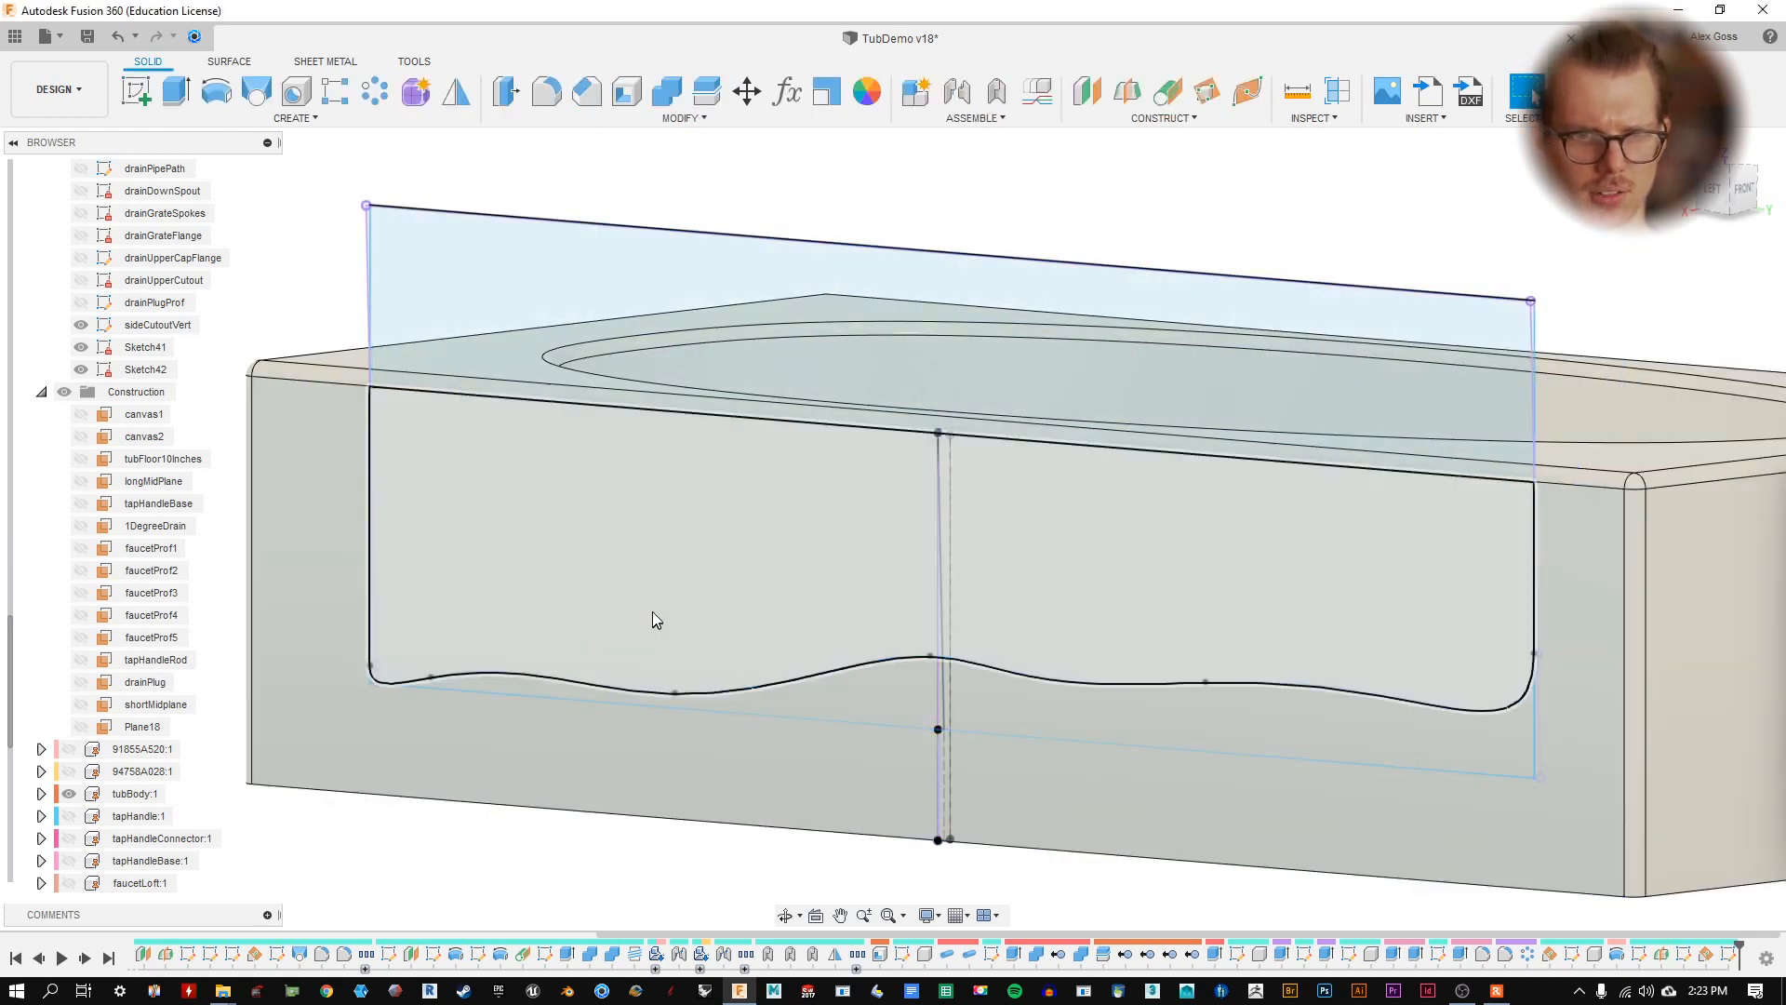
# - Rename Sketch41 as cutoutAnglePlane and hide it together with the sideCutoutVert sketch
pyautogui.click(145, 347)
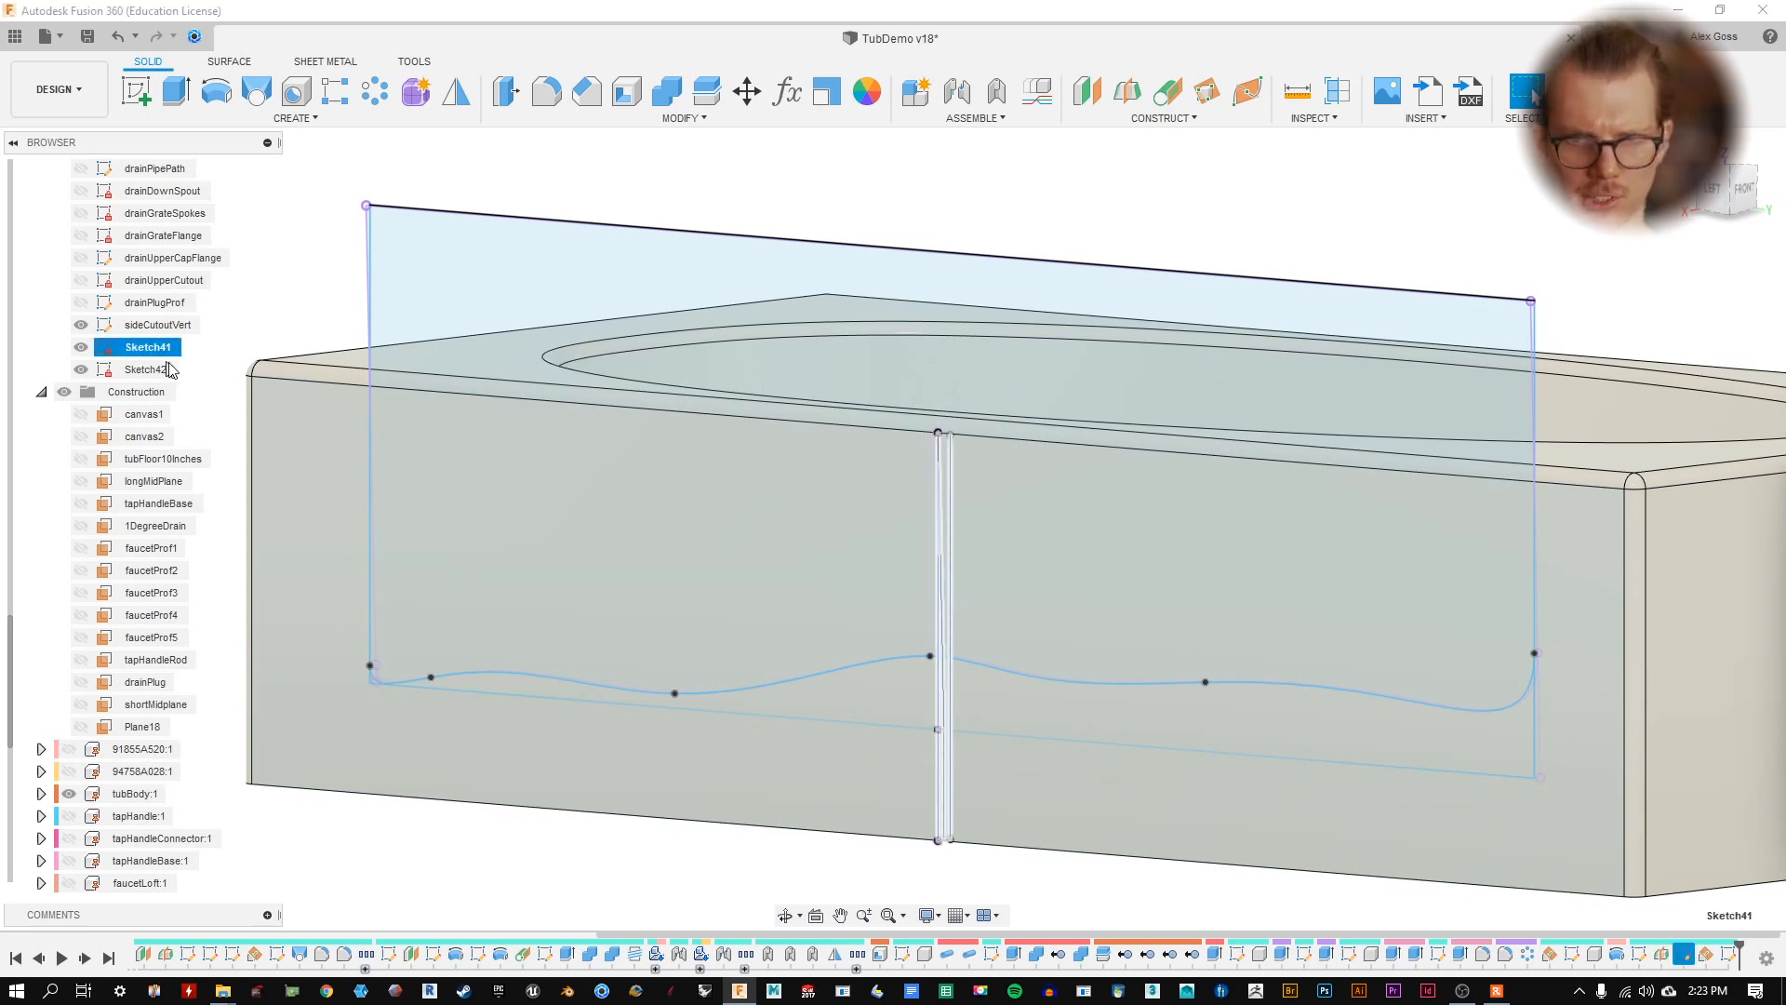
pyautogui.click(149, 348)
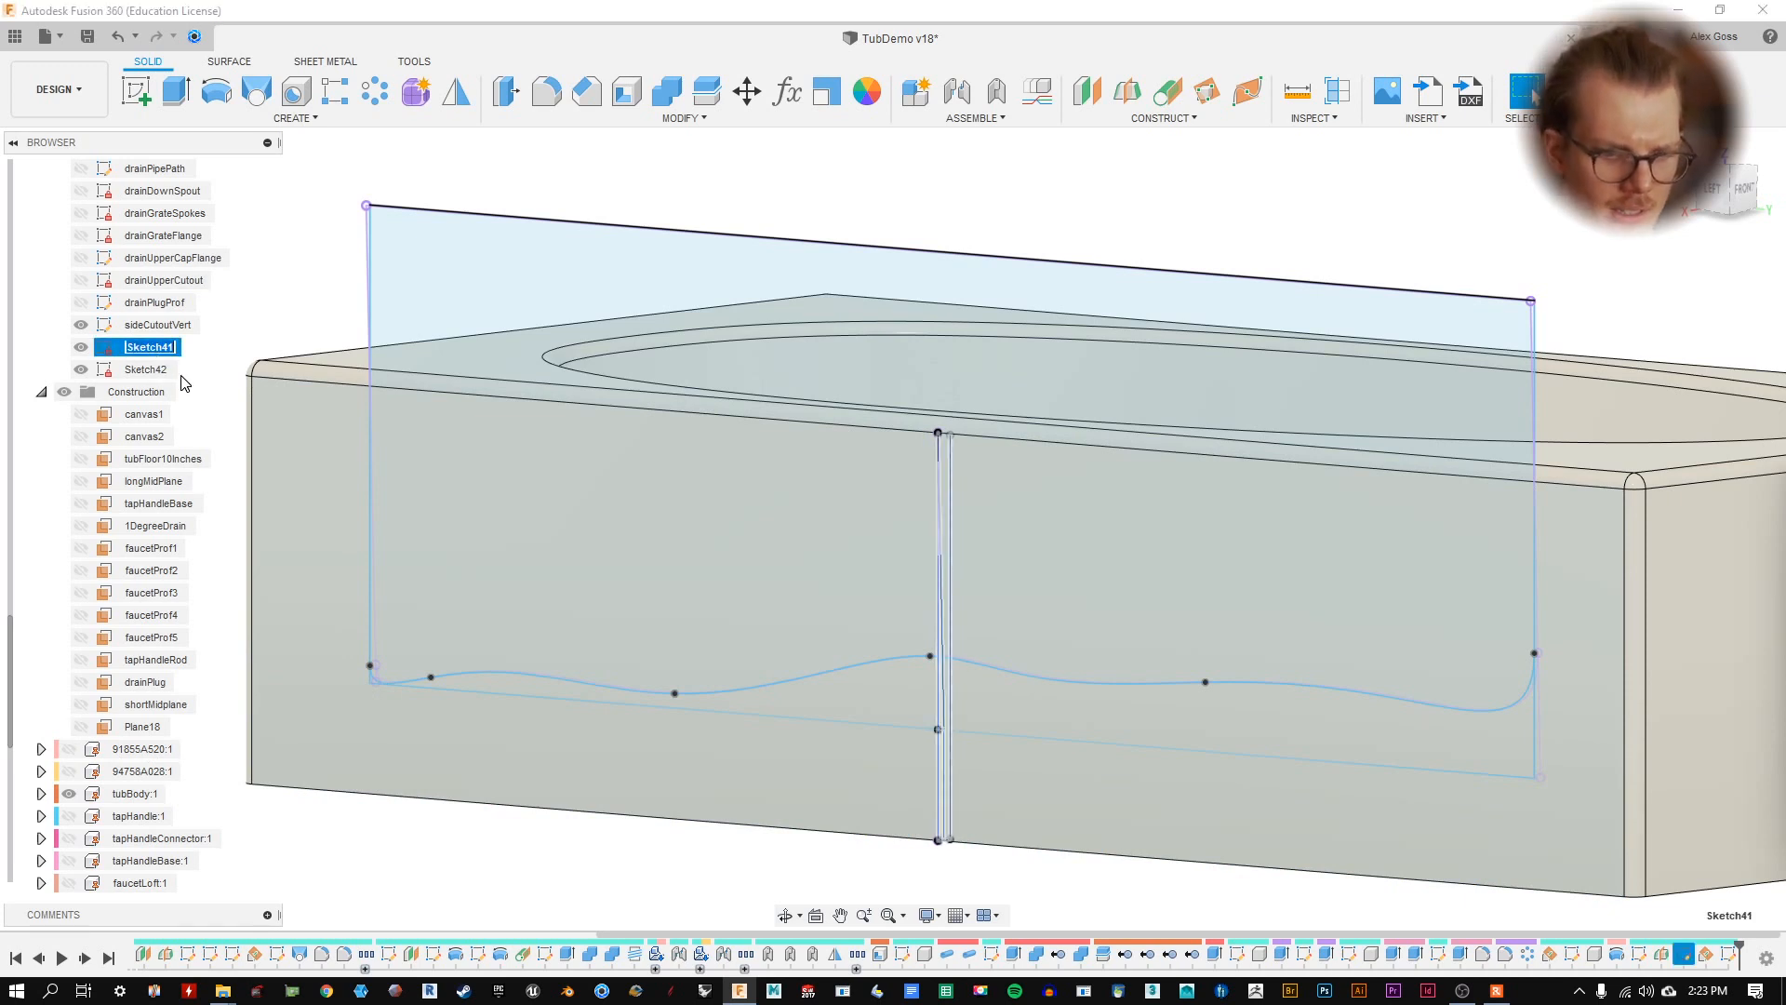
pyautogui.write('cu')
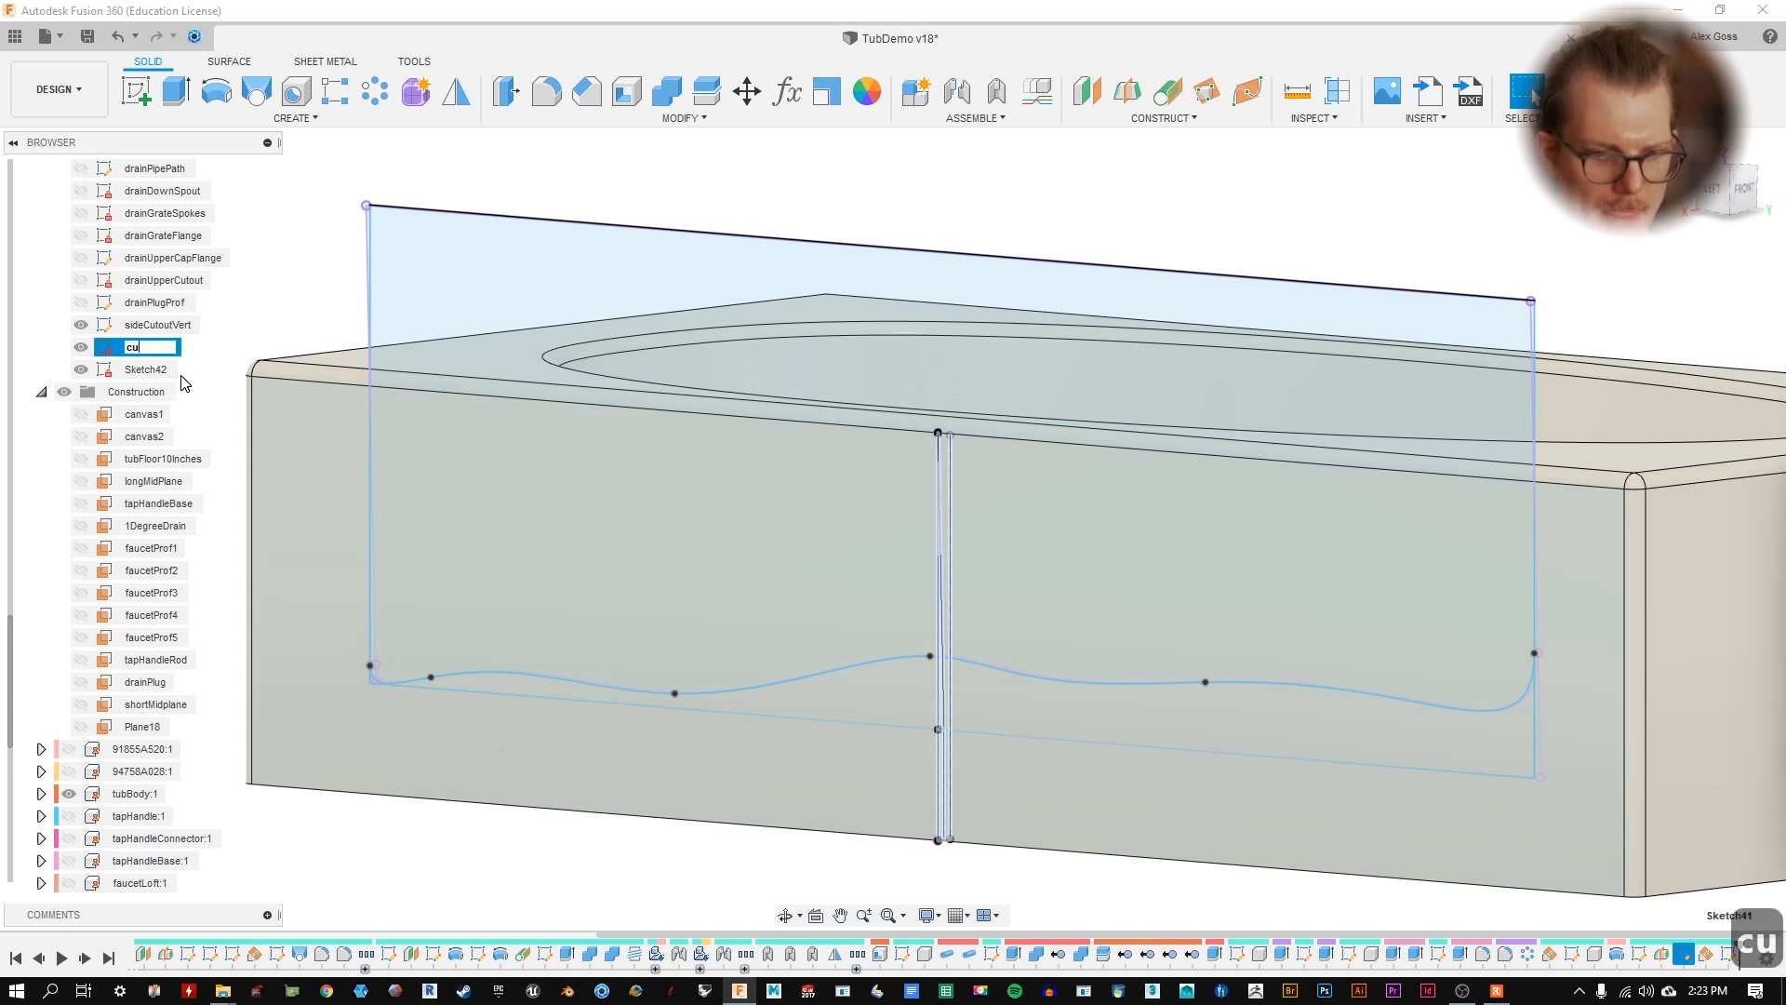
pyautogui.write('toutAnglePlane')
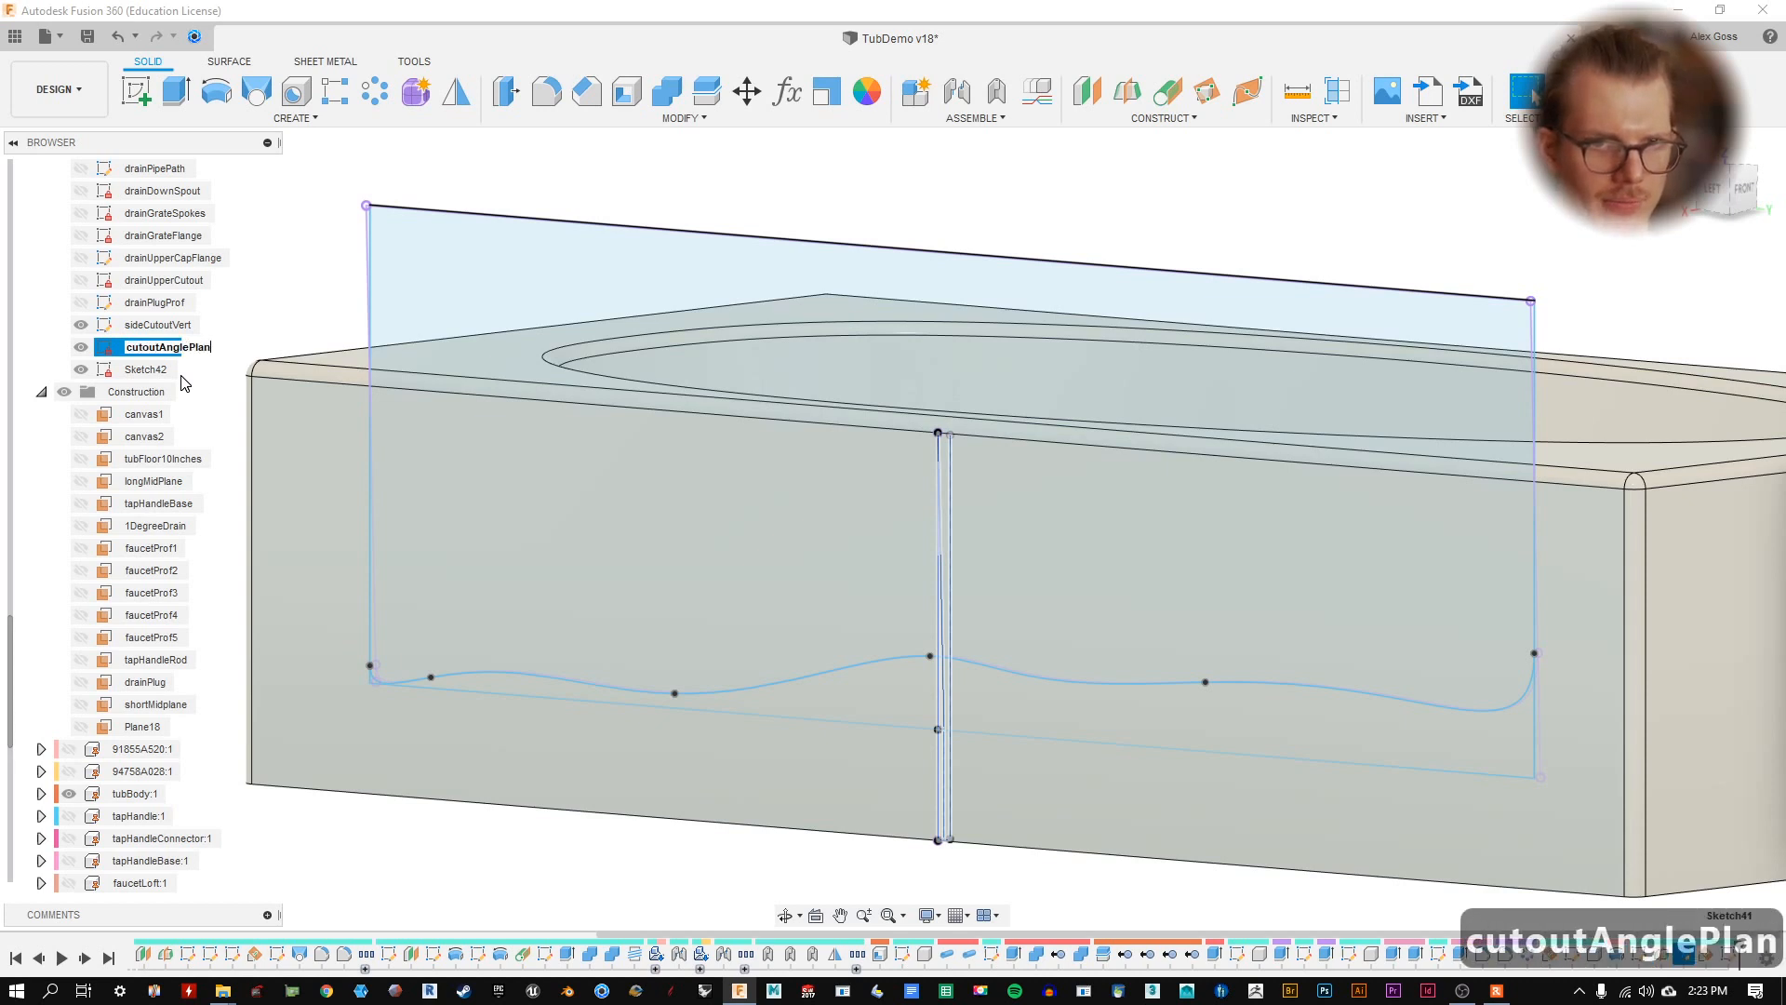
pyautogui.press('Return')
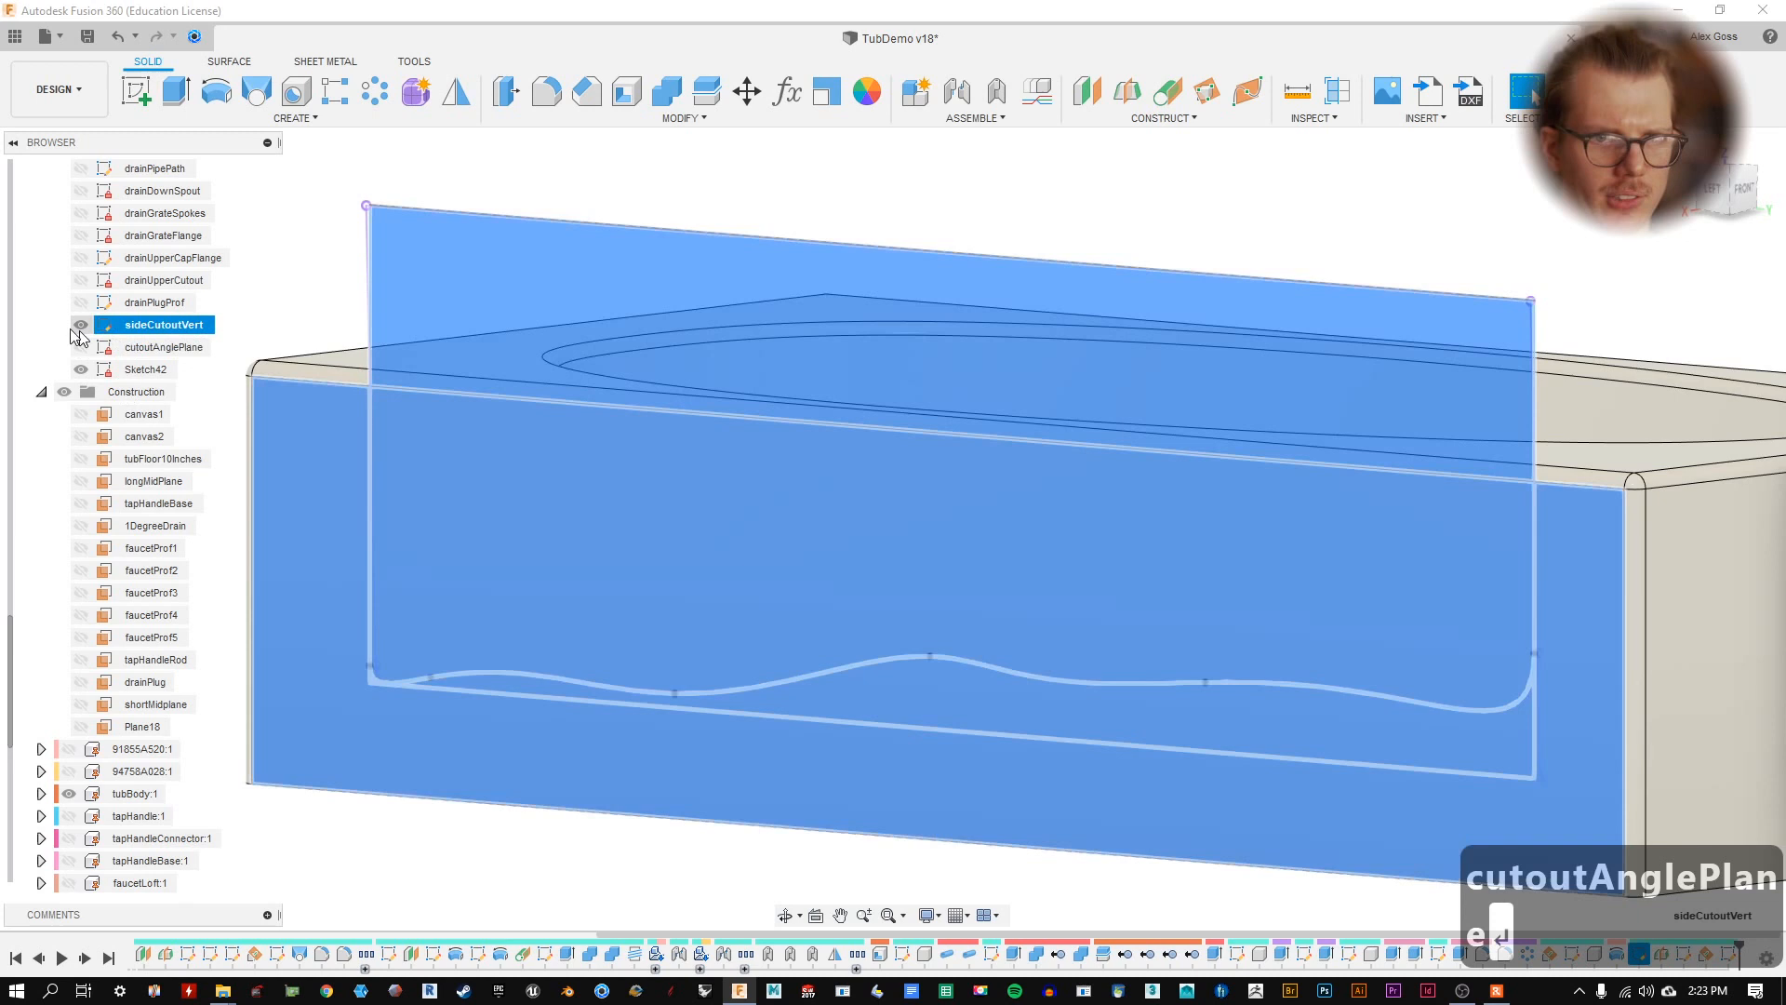
pyautogui.click(98, 325)
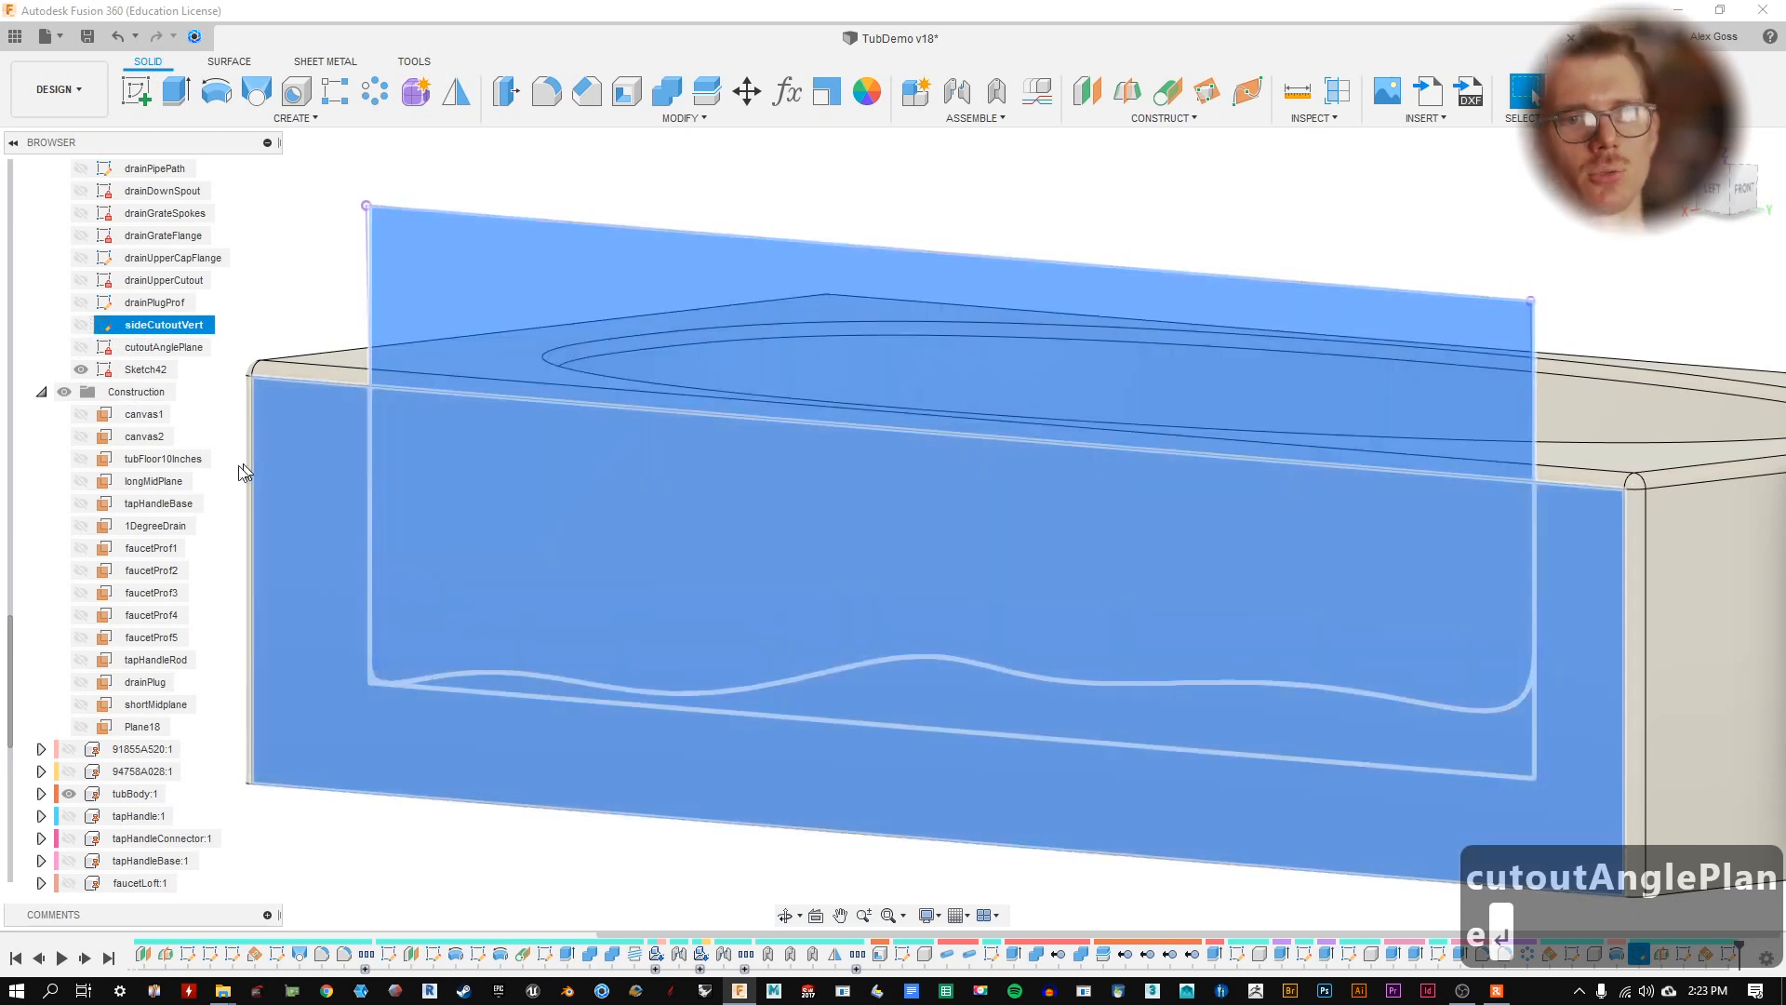
# - Rename Sketch42 as sideCutoutAngle
pyautogui.click(150, 369)
pyautogui.click(150, 369)
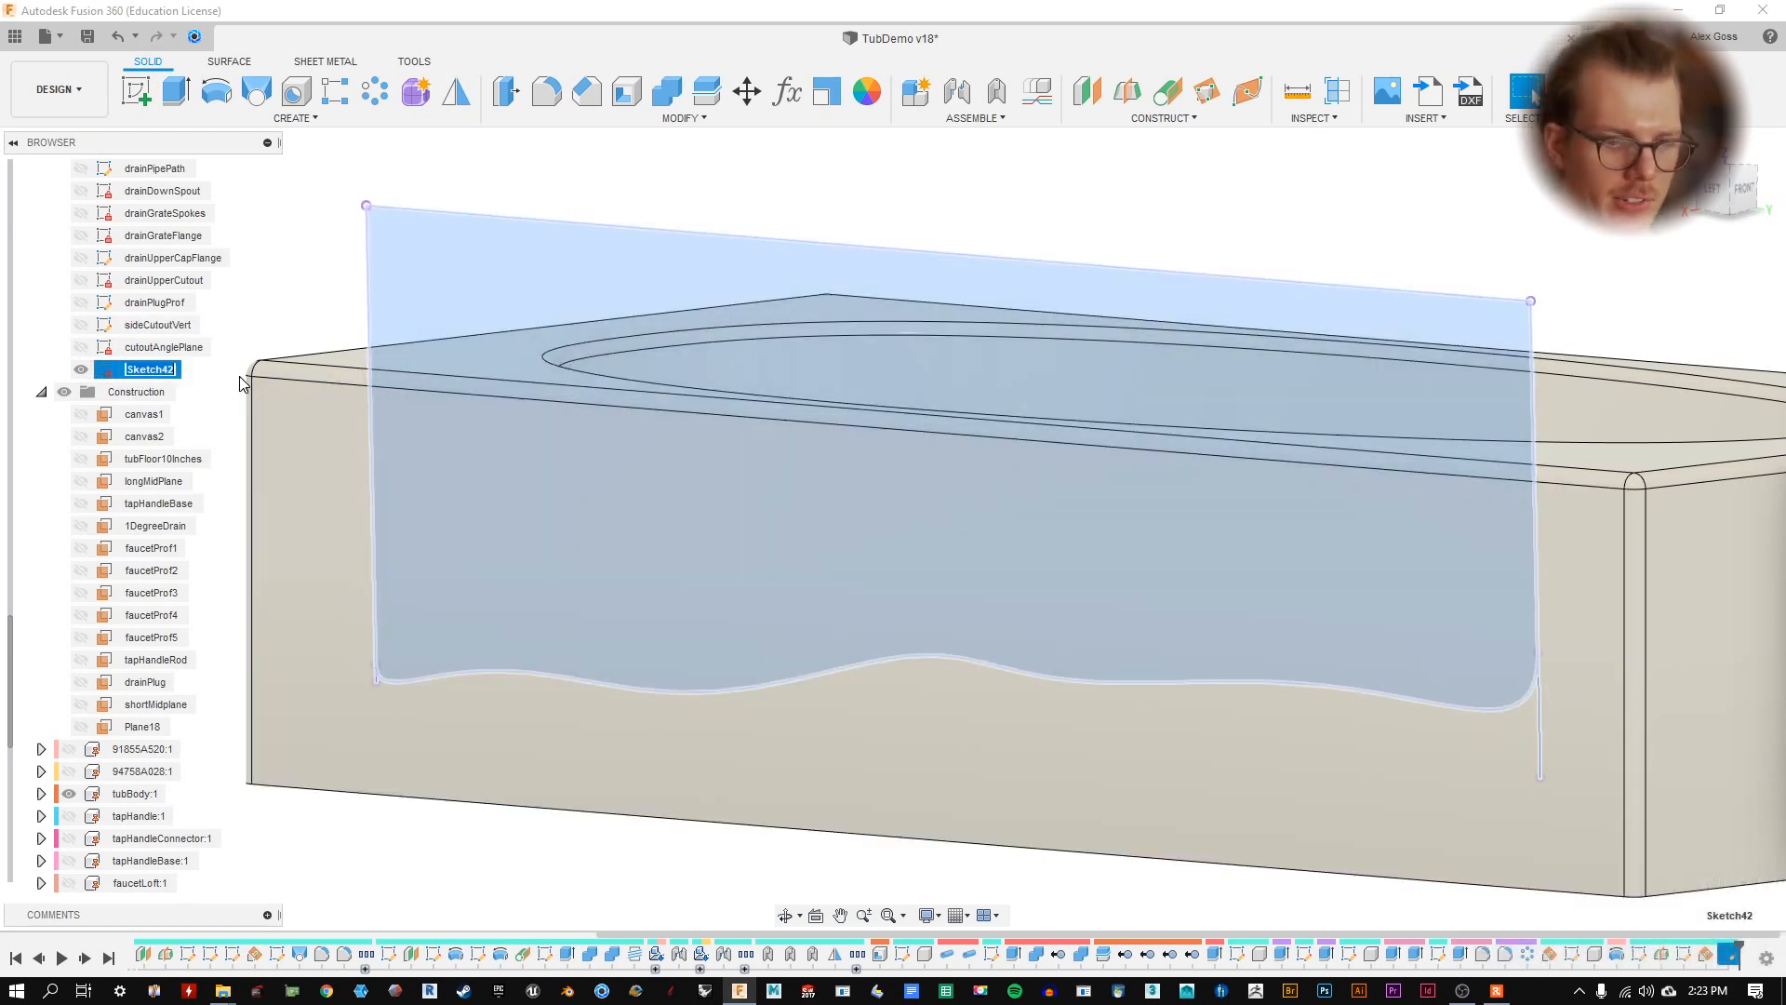
pyautogui.write('tout')
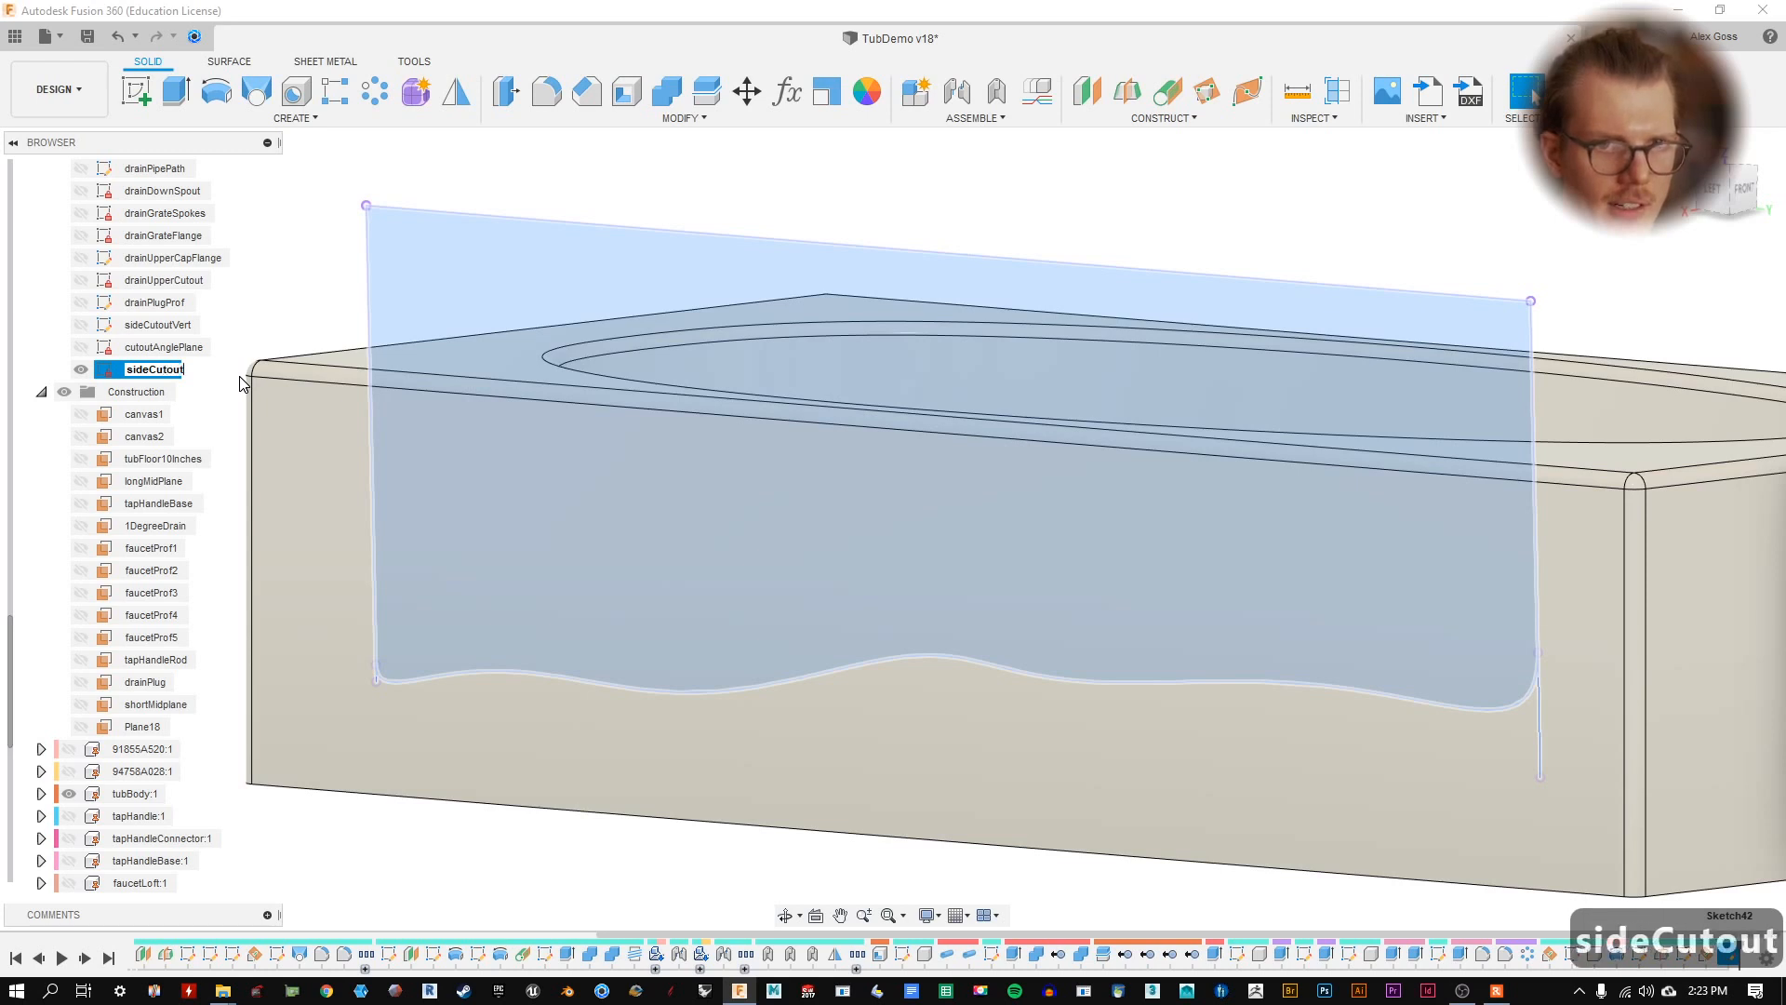
pyautogui.press('Return')
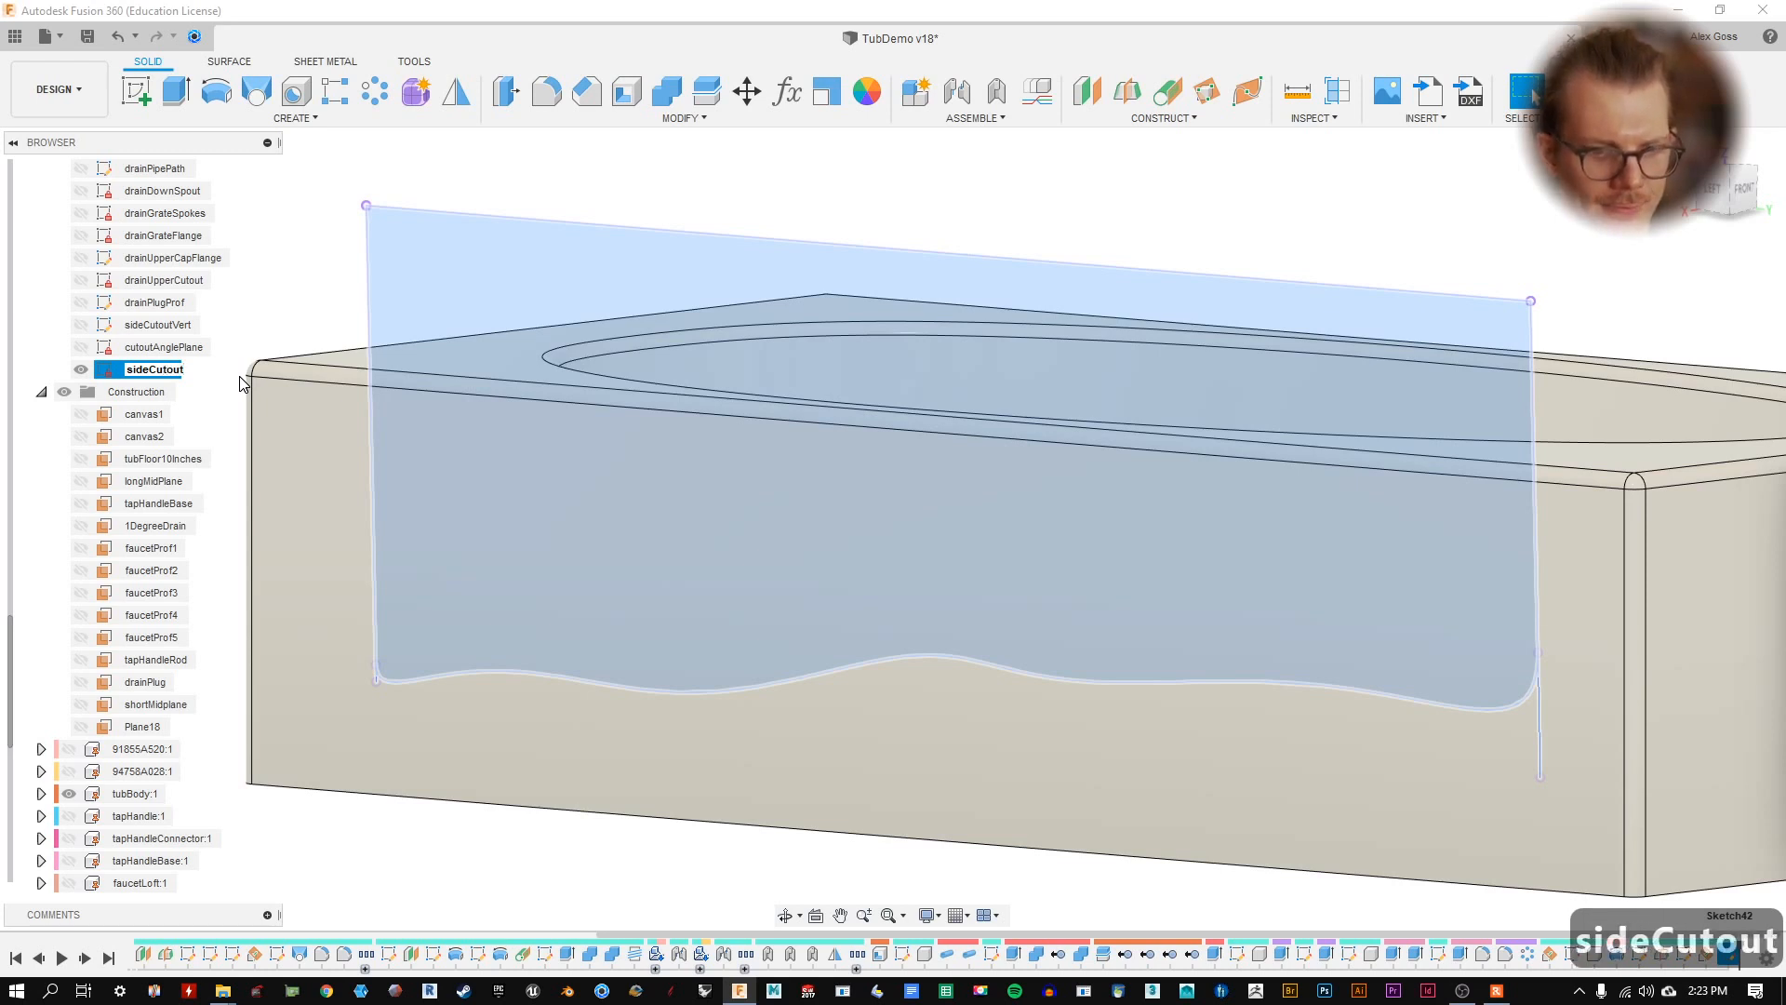
pyautogui.write('AngledBack')
pyautogui.press('Return')
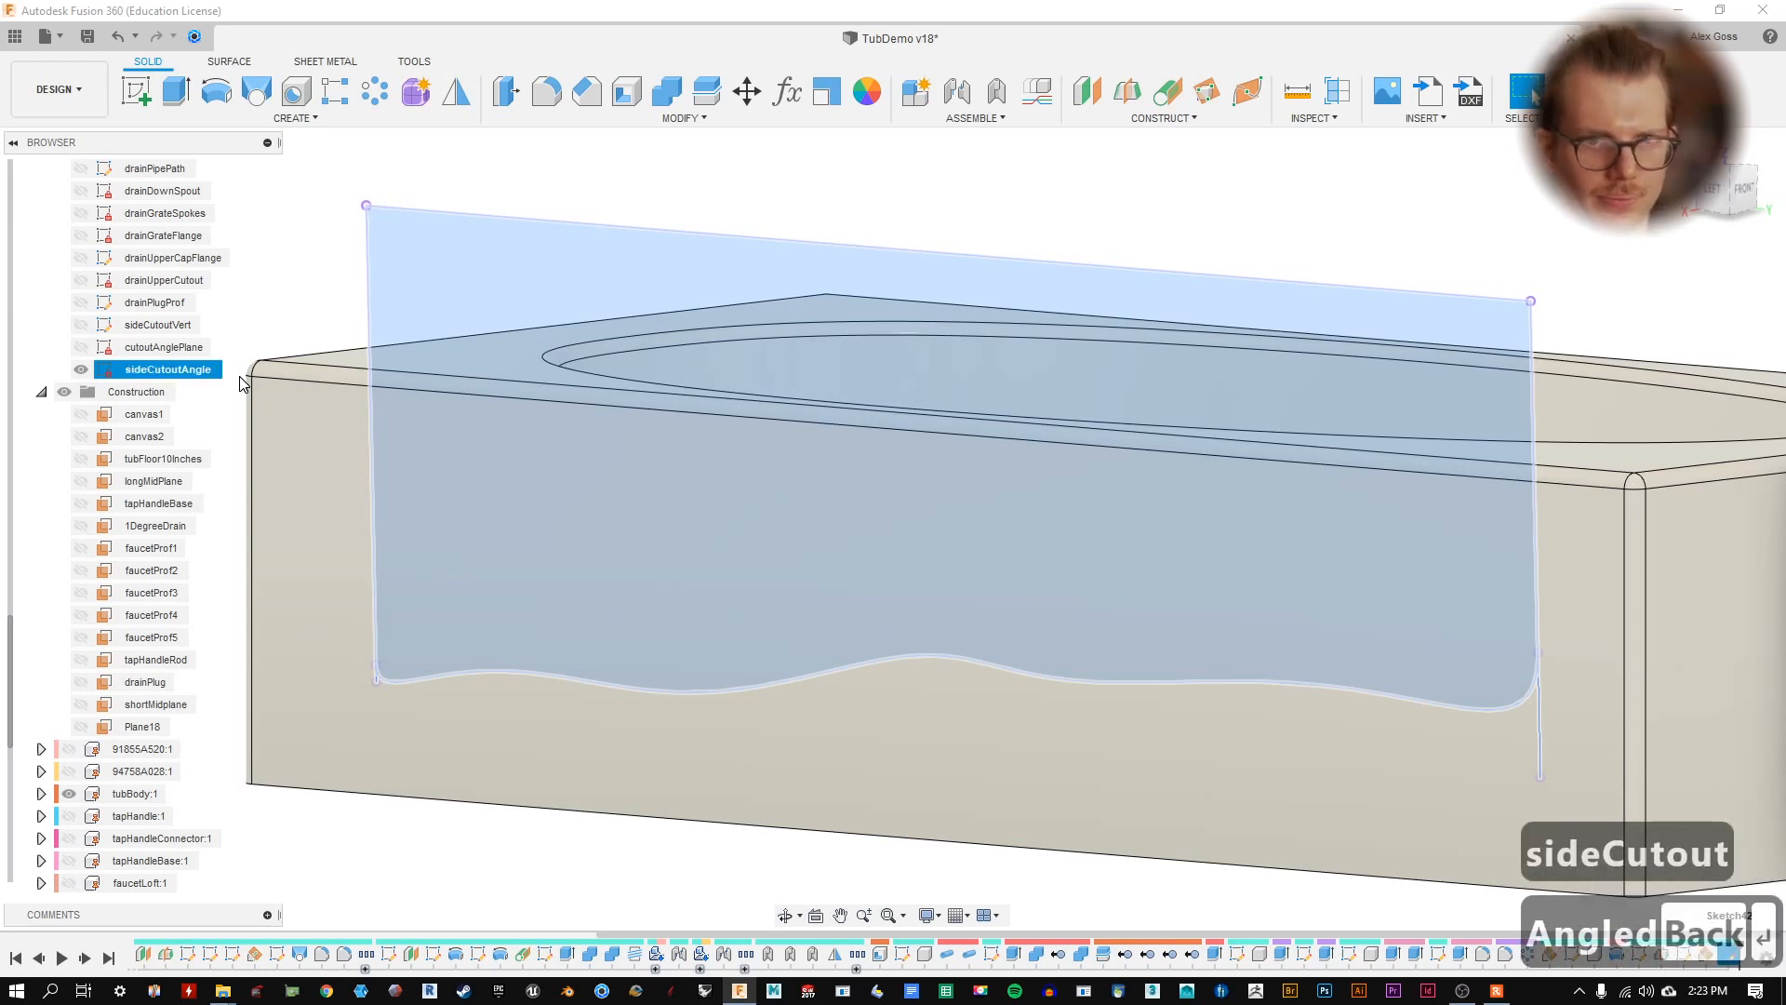
pyautogui.press('Escape')
# - Start extruding the sideCutoutAngle profile outward through the tub's side as a cut, with a distance of -2.00 in
pyautogui.keyDown('shift'); pyautogui.moveTo(1014, 346); pyautogui.dragTo(893, 335, button='middle'); pyautogui.keyUp('shift')
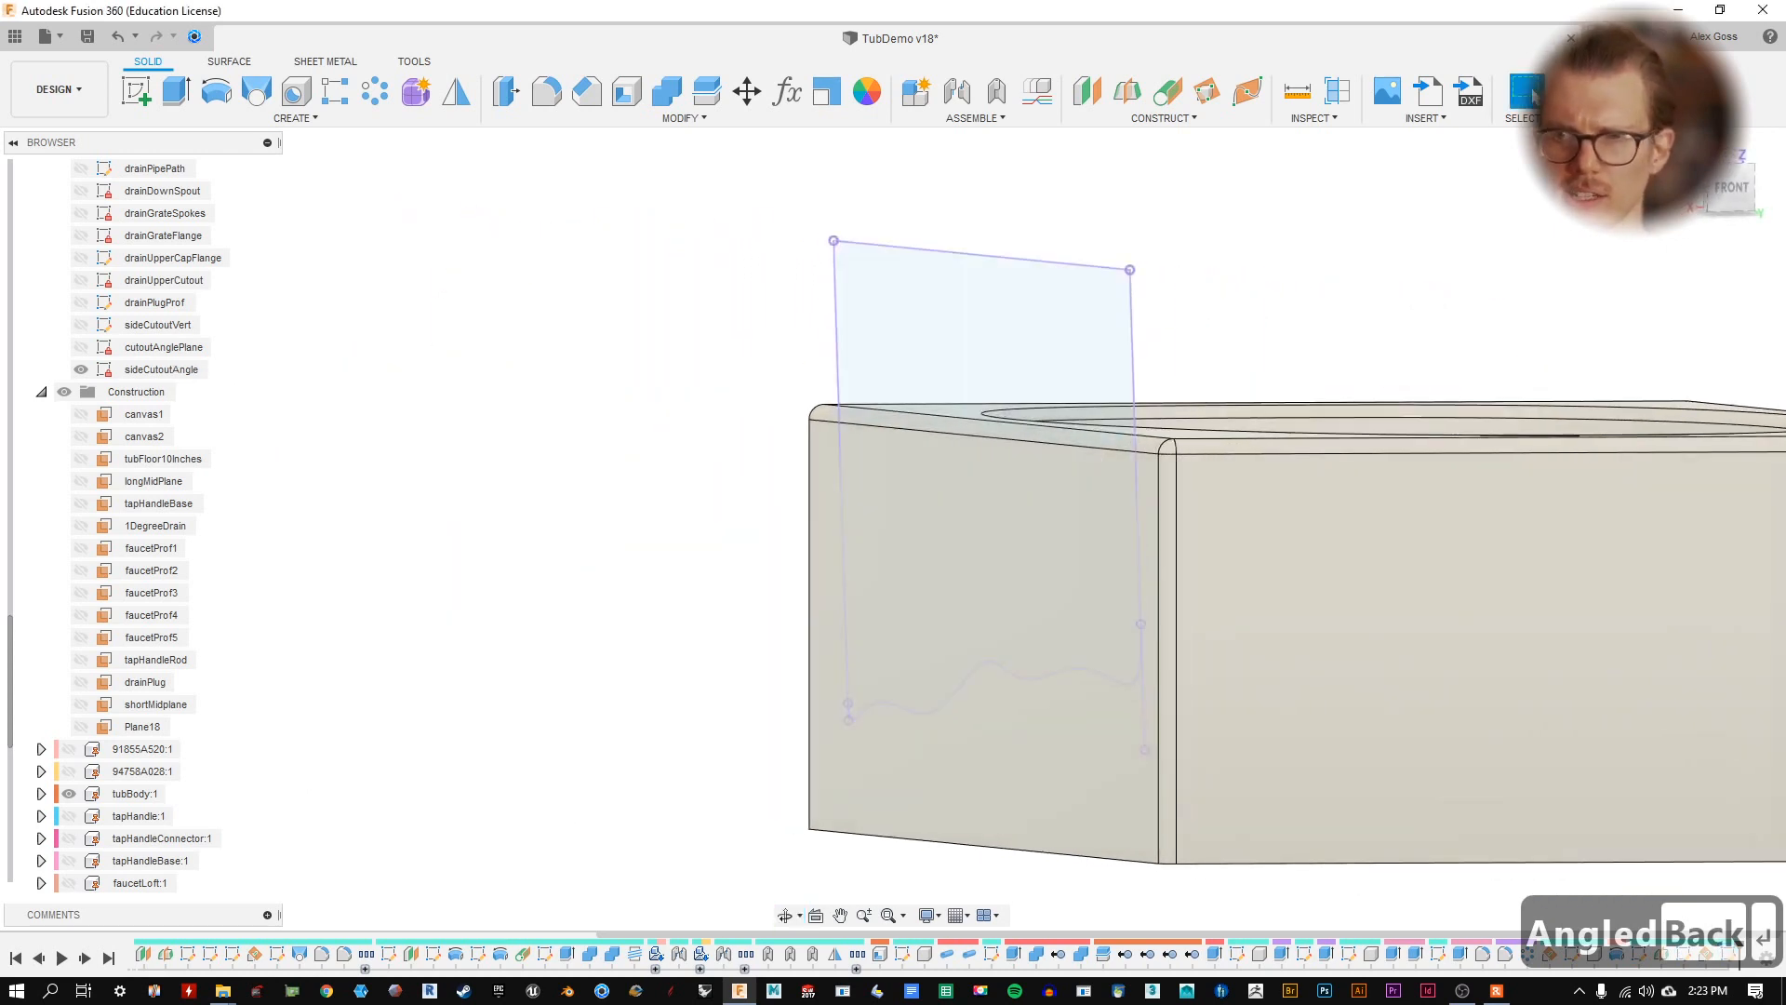
pyautogui.click(1715, 198)
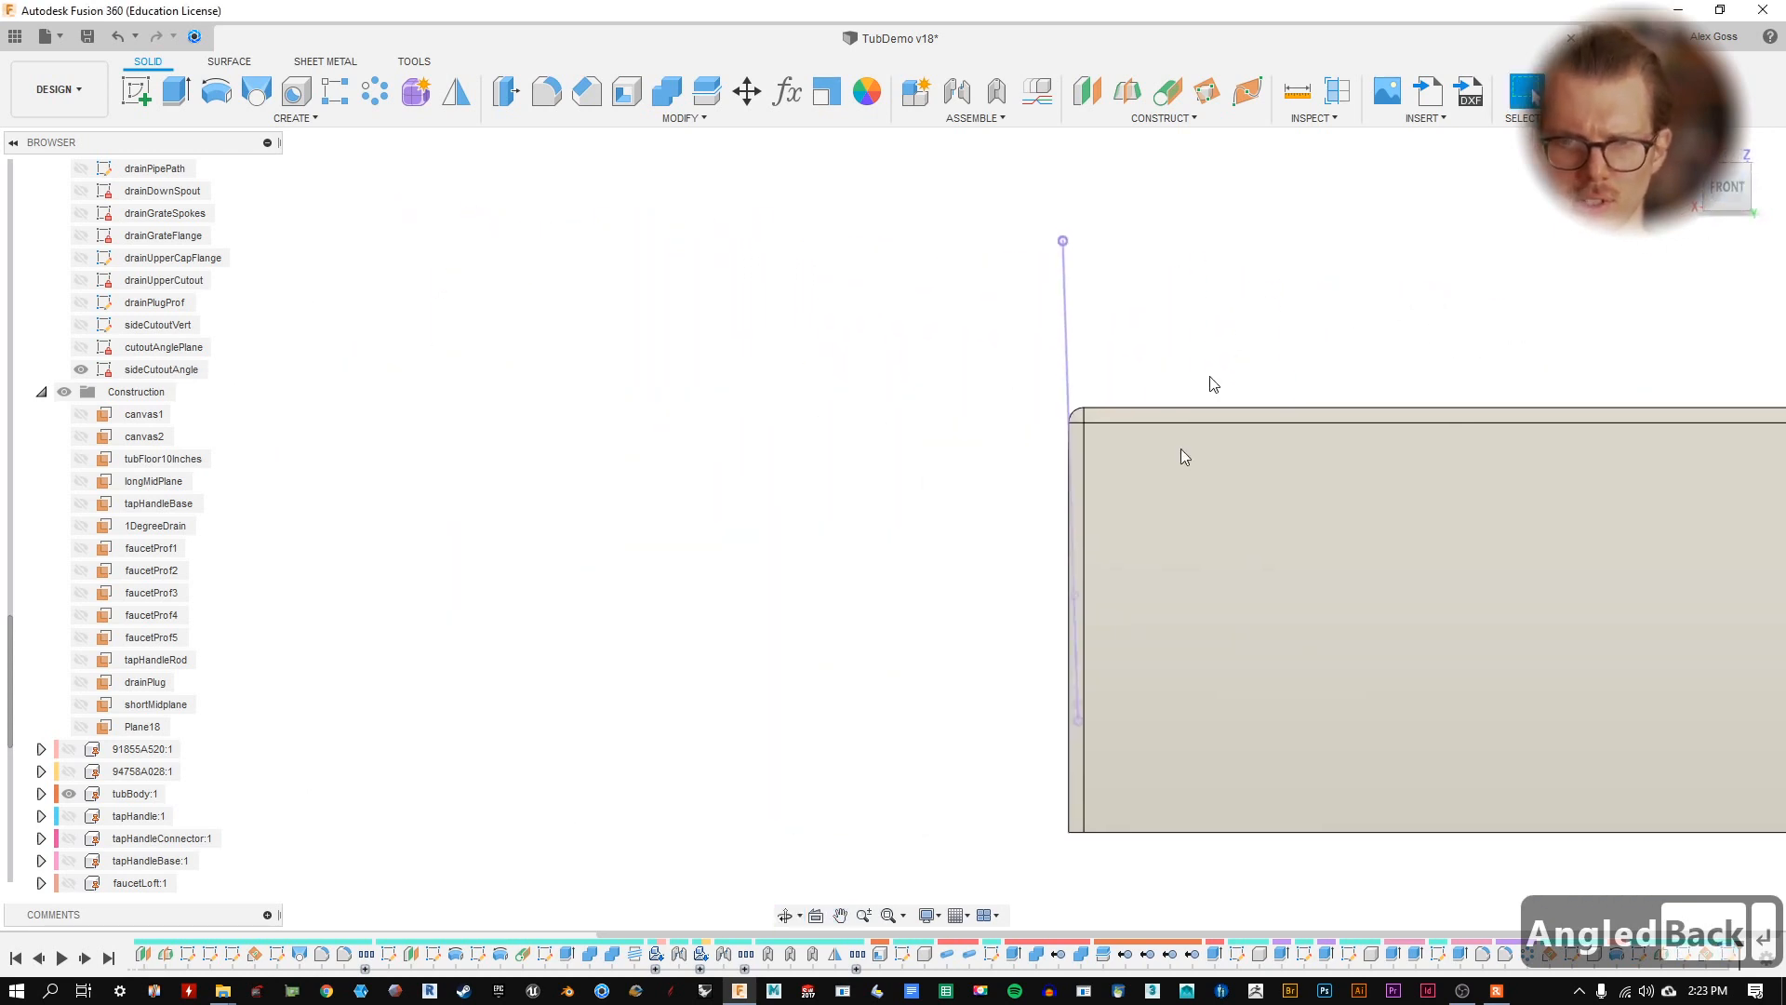
pyautogui.scroll(5, 1081, 703)
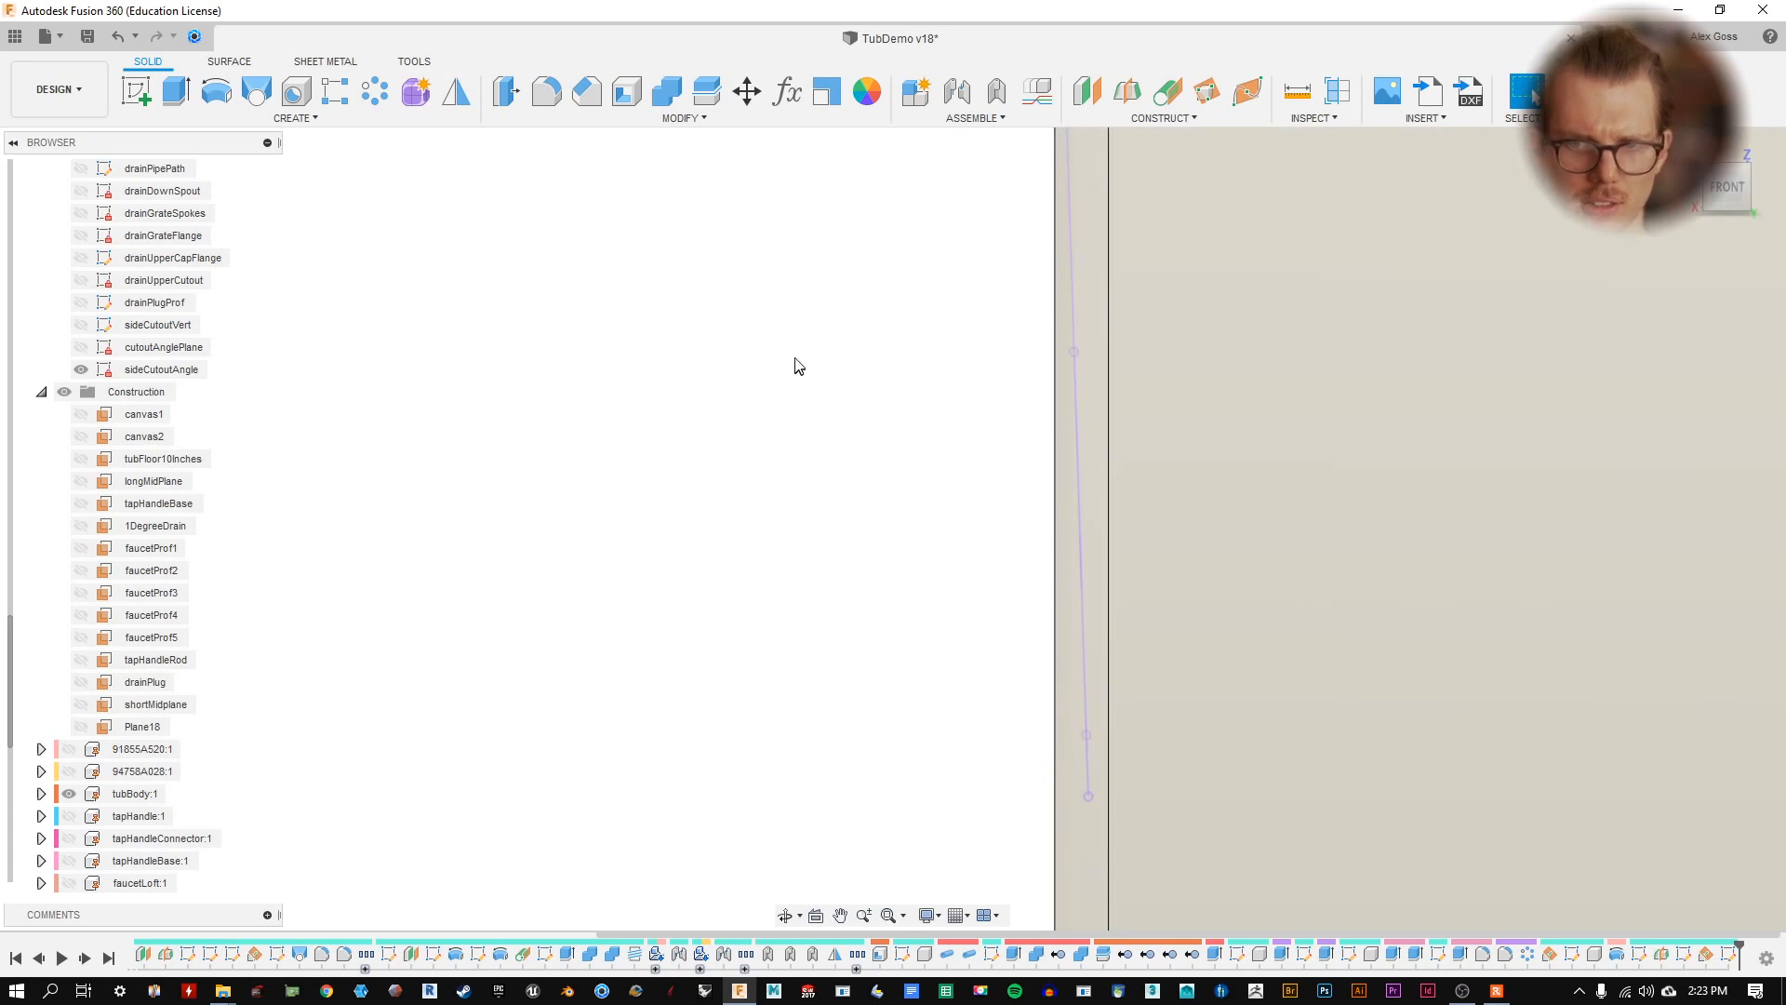
pyautogui.scroll(-5, 786, 366)
pyautogui.moveTo(779, 367)
pyautogui.keyDown('shift'); pyautogui.mouseDown(button='middle')
pyautogui.moveTo(805, 337)
pyautogui.moveTo(1594, 381)
pyautogui.mouseUp(button='middle'); pyautogui.keyUp('shift')
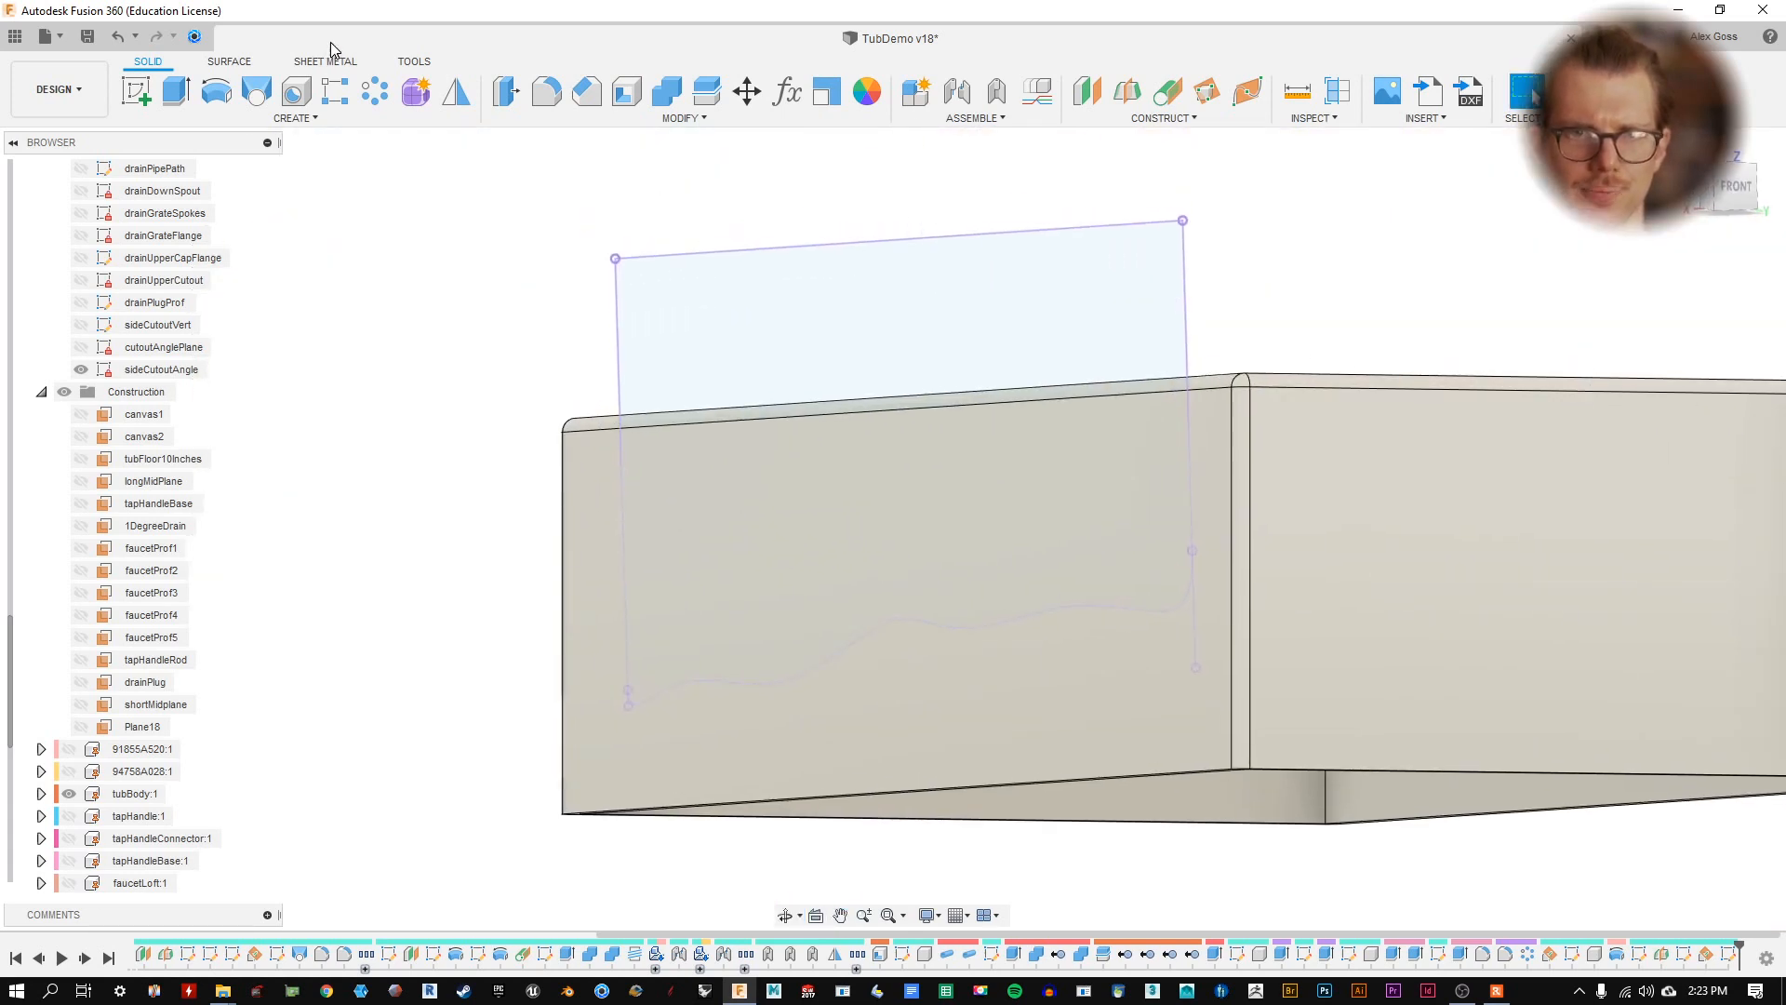
pyautogui.click(176, 90)
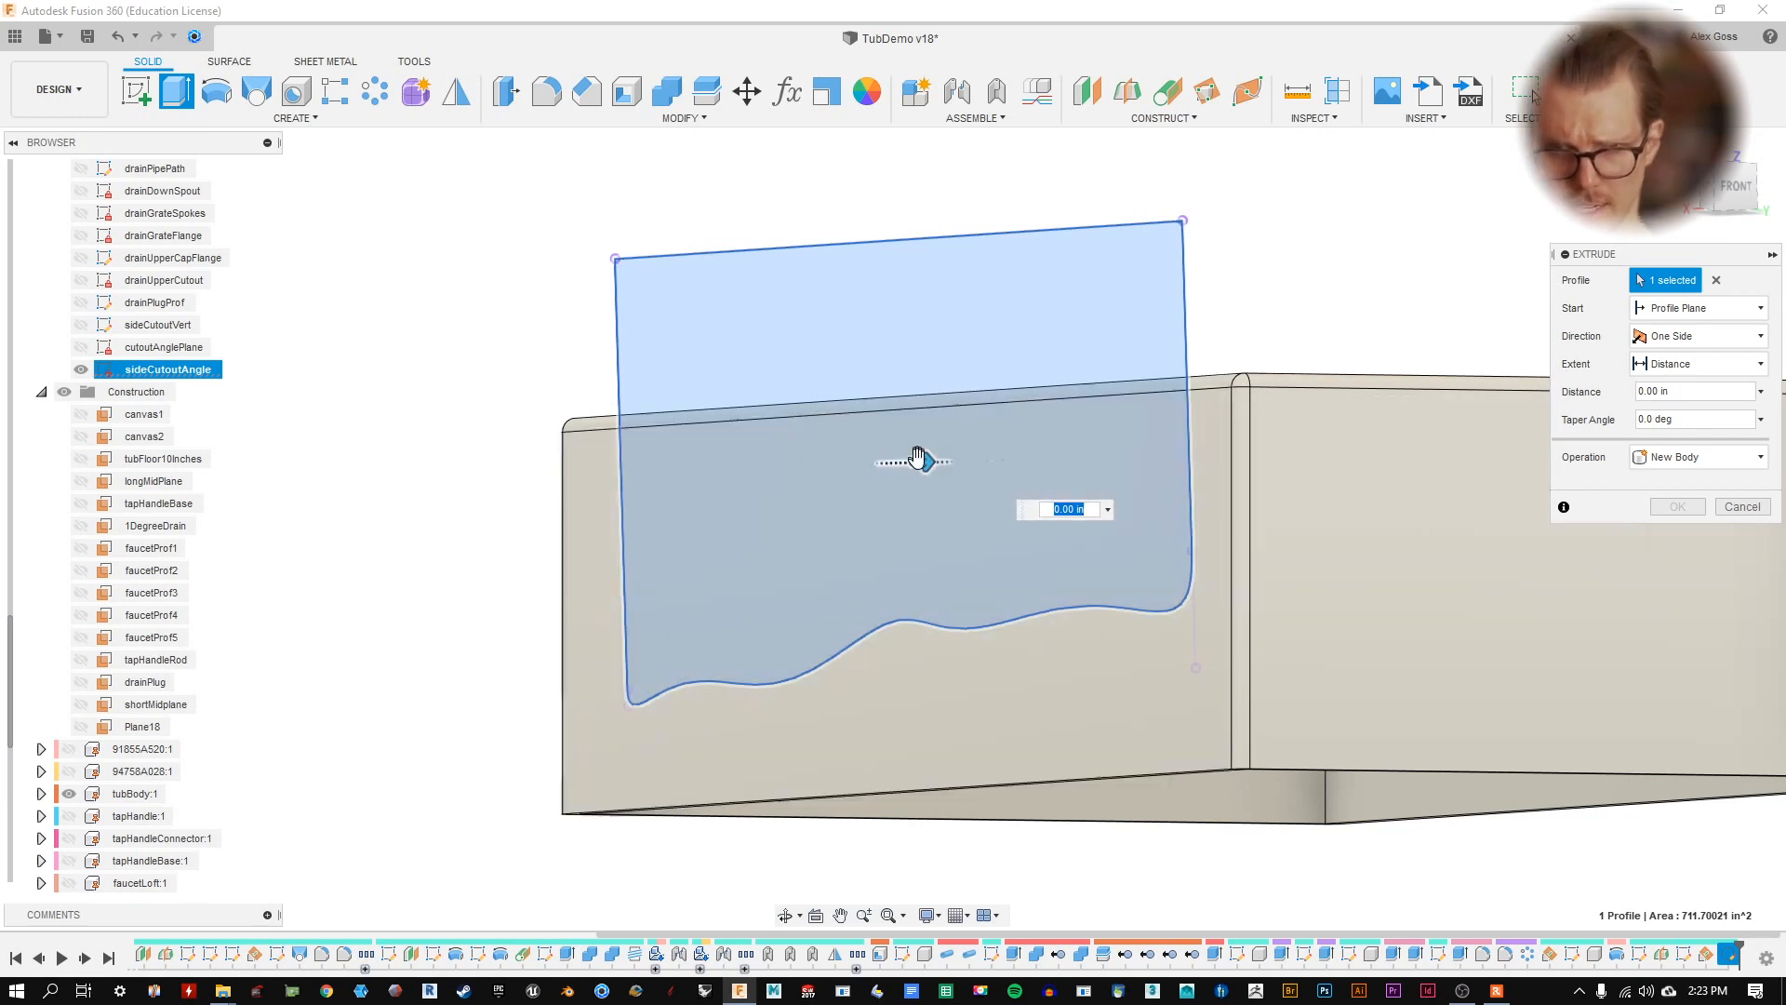
pyautogui.moveTo(918, 456); pyautogui.dragTo(756, 463)
pyautogui.keyDown('shift'); pyautogui.moveTo(1242, 558); pyautogui.dragTo(1244, 471, button='middle'); pyautogui.keyUp('shift')
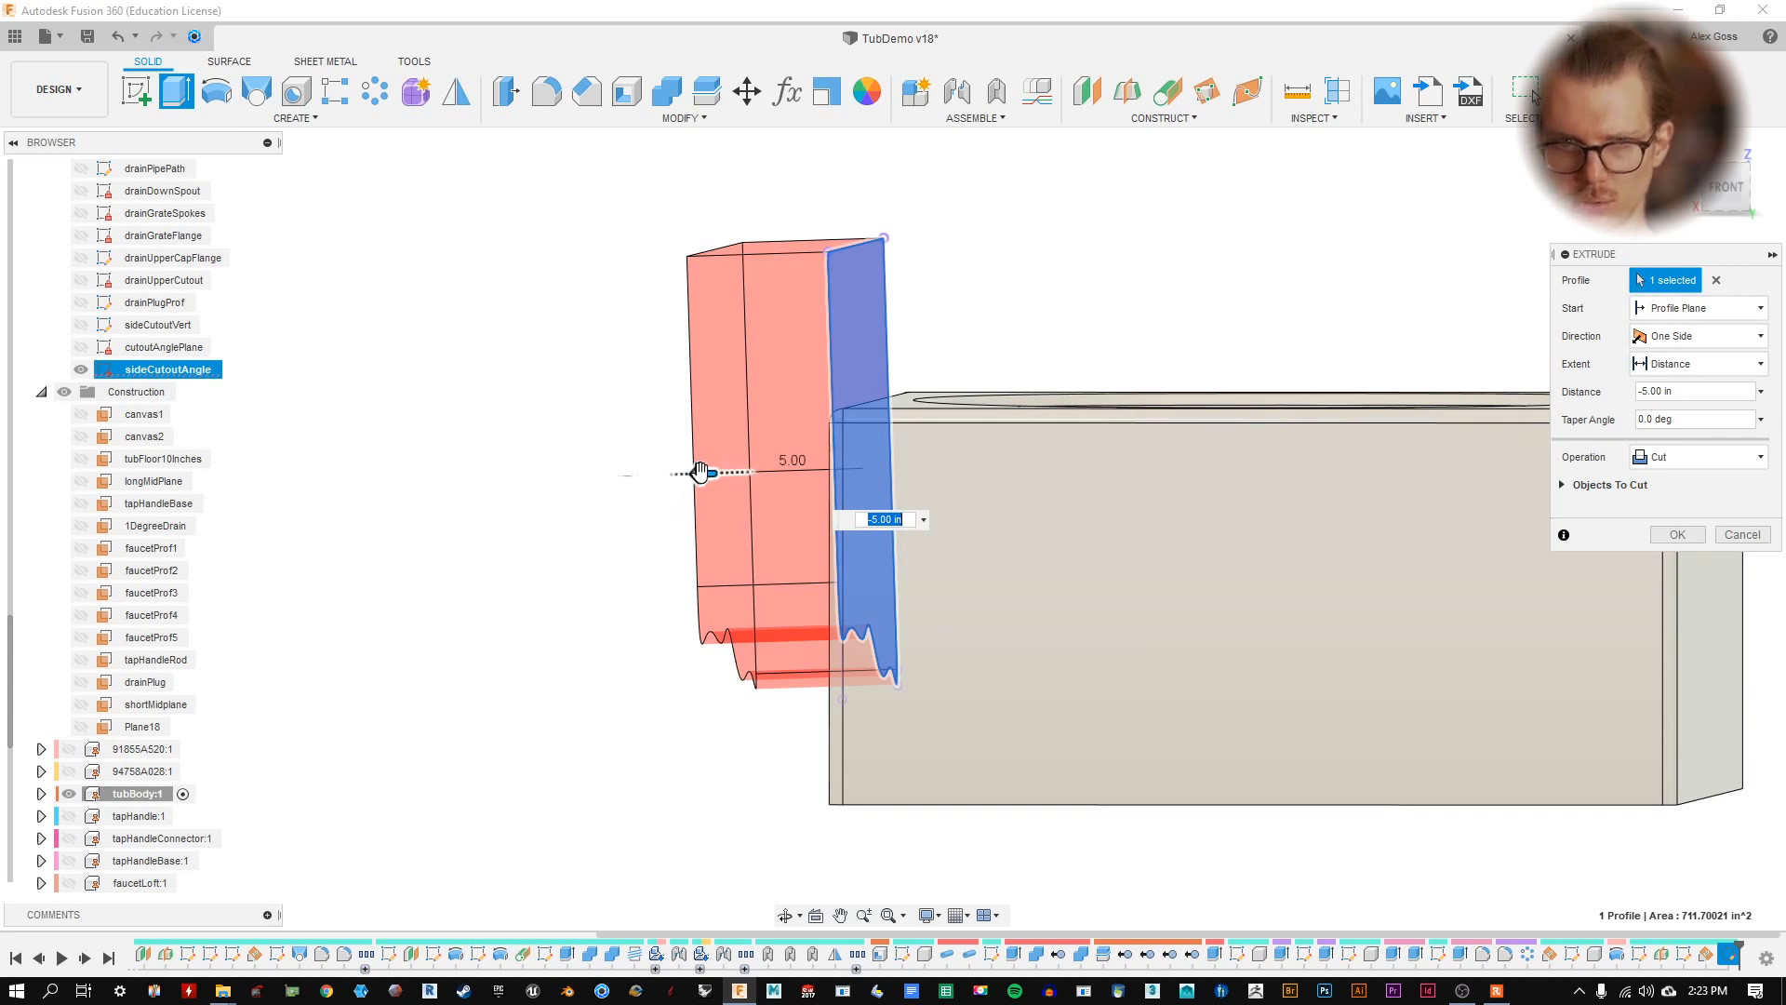
pyautogui.moveTo(700, 472); pyautogui.dragTo(788, 470)
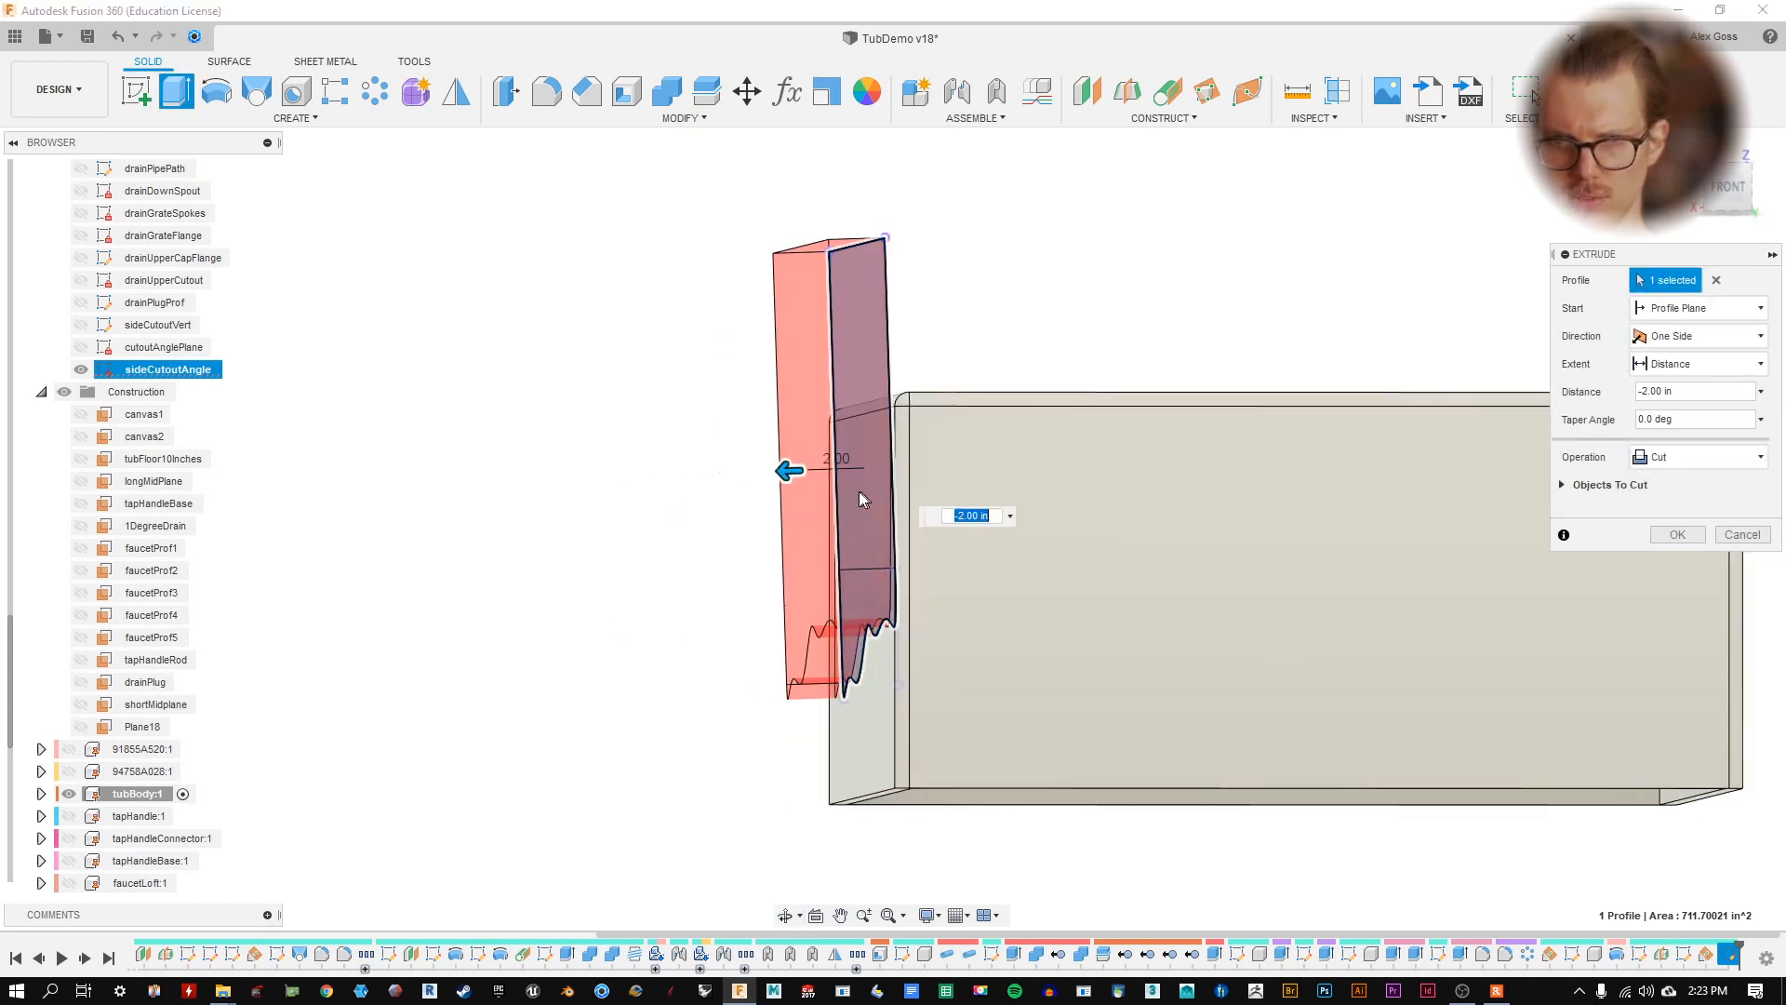
# - Try to end the cut at the tub's outer side face with the To Object extent, using the alternative chain-faces option
pyautogui.click(1665, 364)
pyautogui.click(1680, 417)
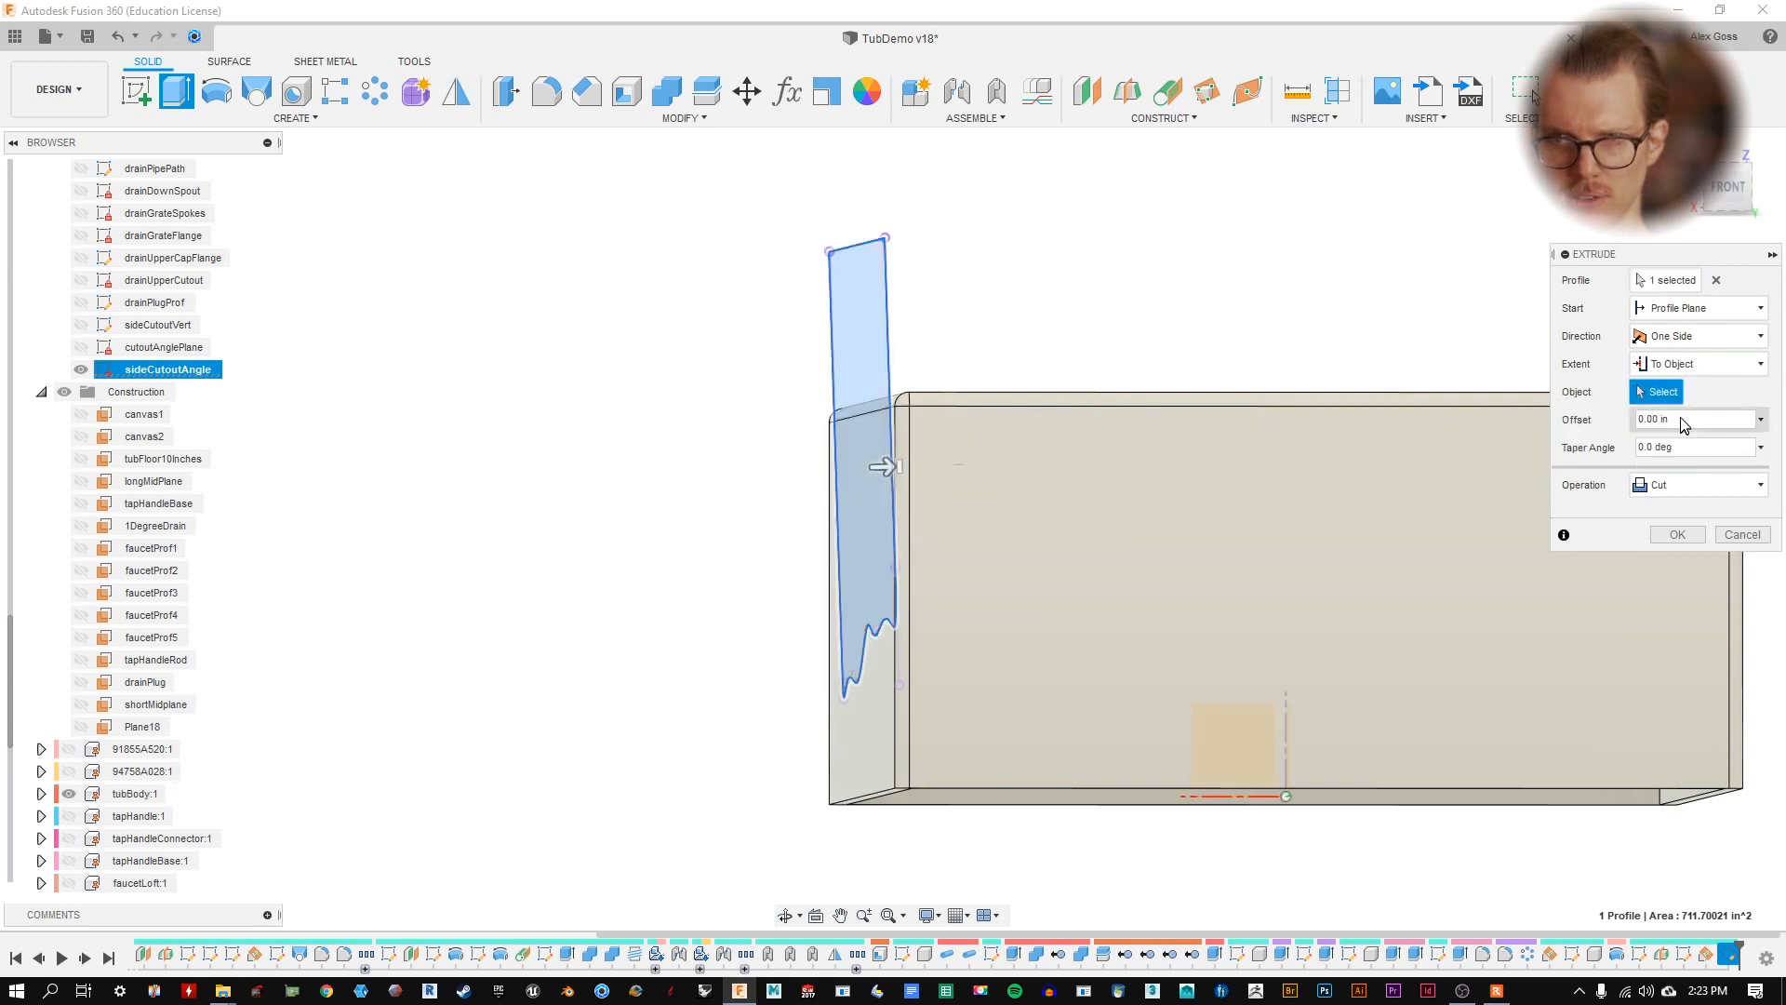
pyautogui.click(856, 722)
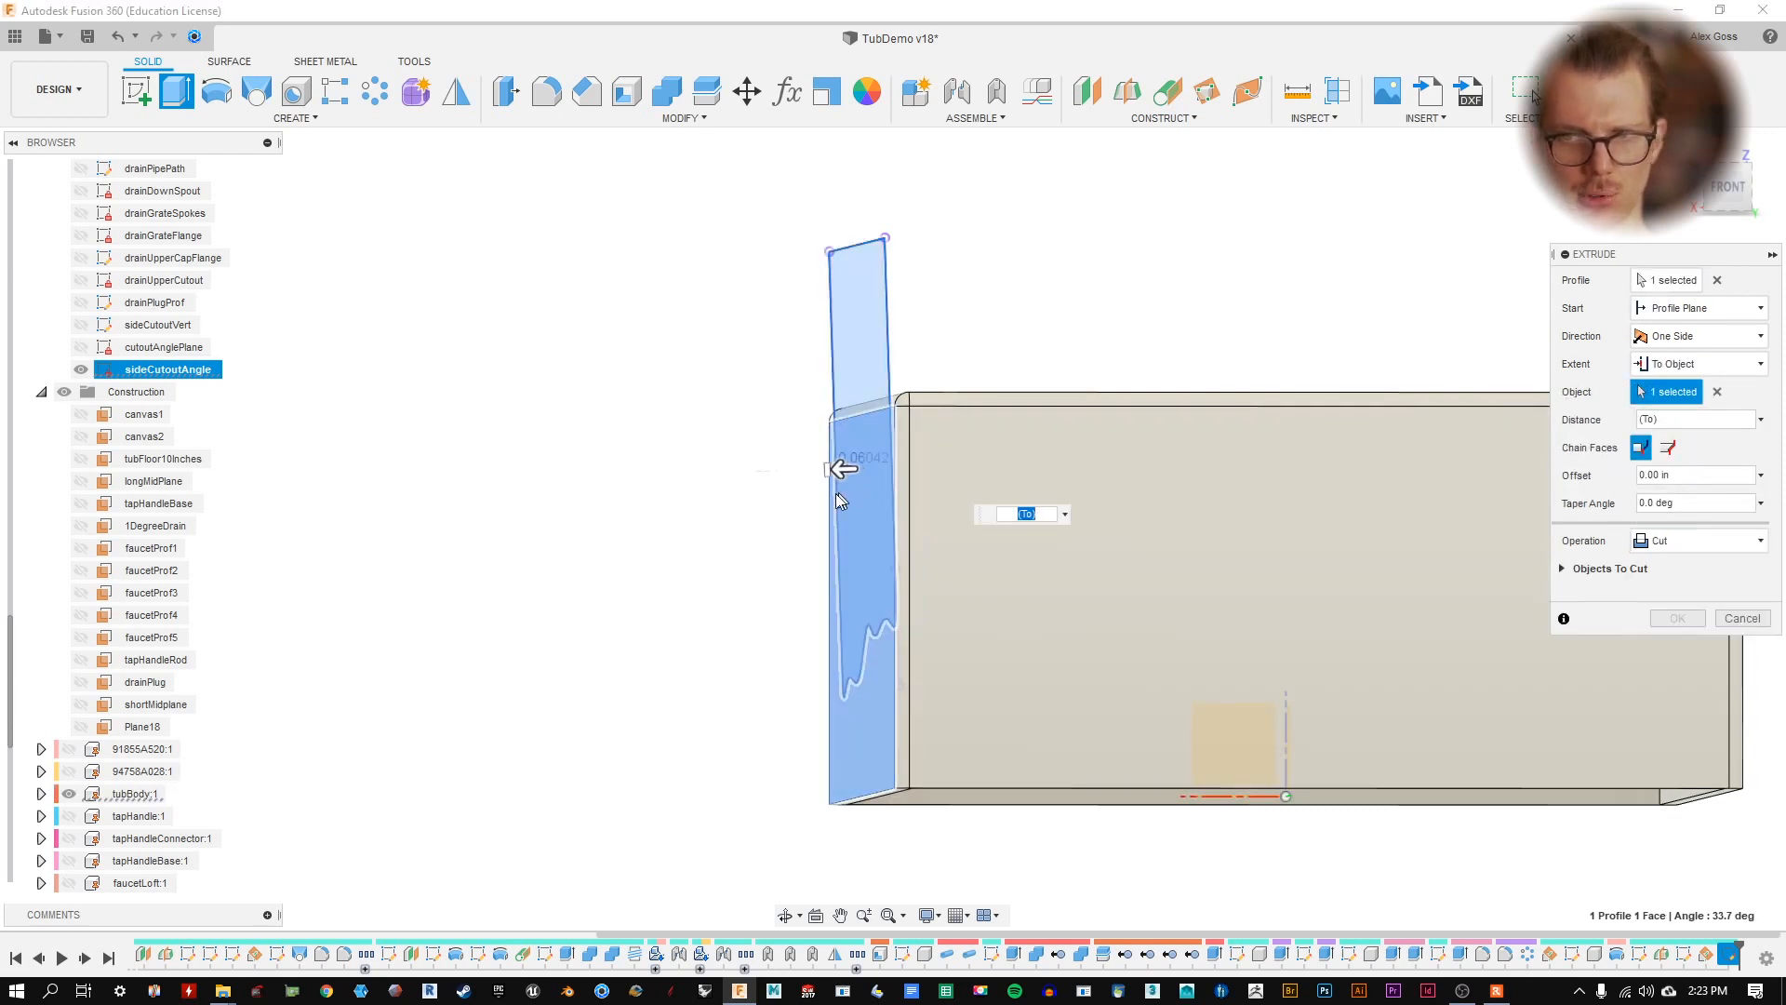
pyautogui.click(1667, 450)
pyautogui.keyDown('shift'); pyautogui.moveTo(769, 386); pyautogui.dragTo(1228, 437, button='middle'); pyautogui.keyUp('shift')
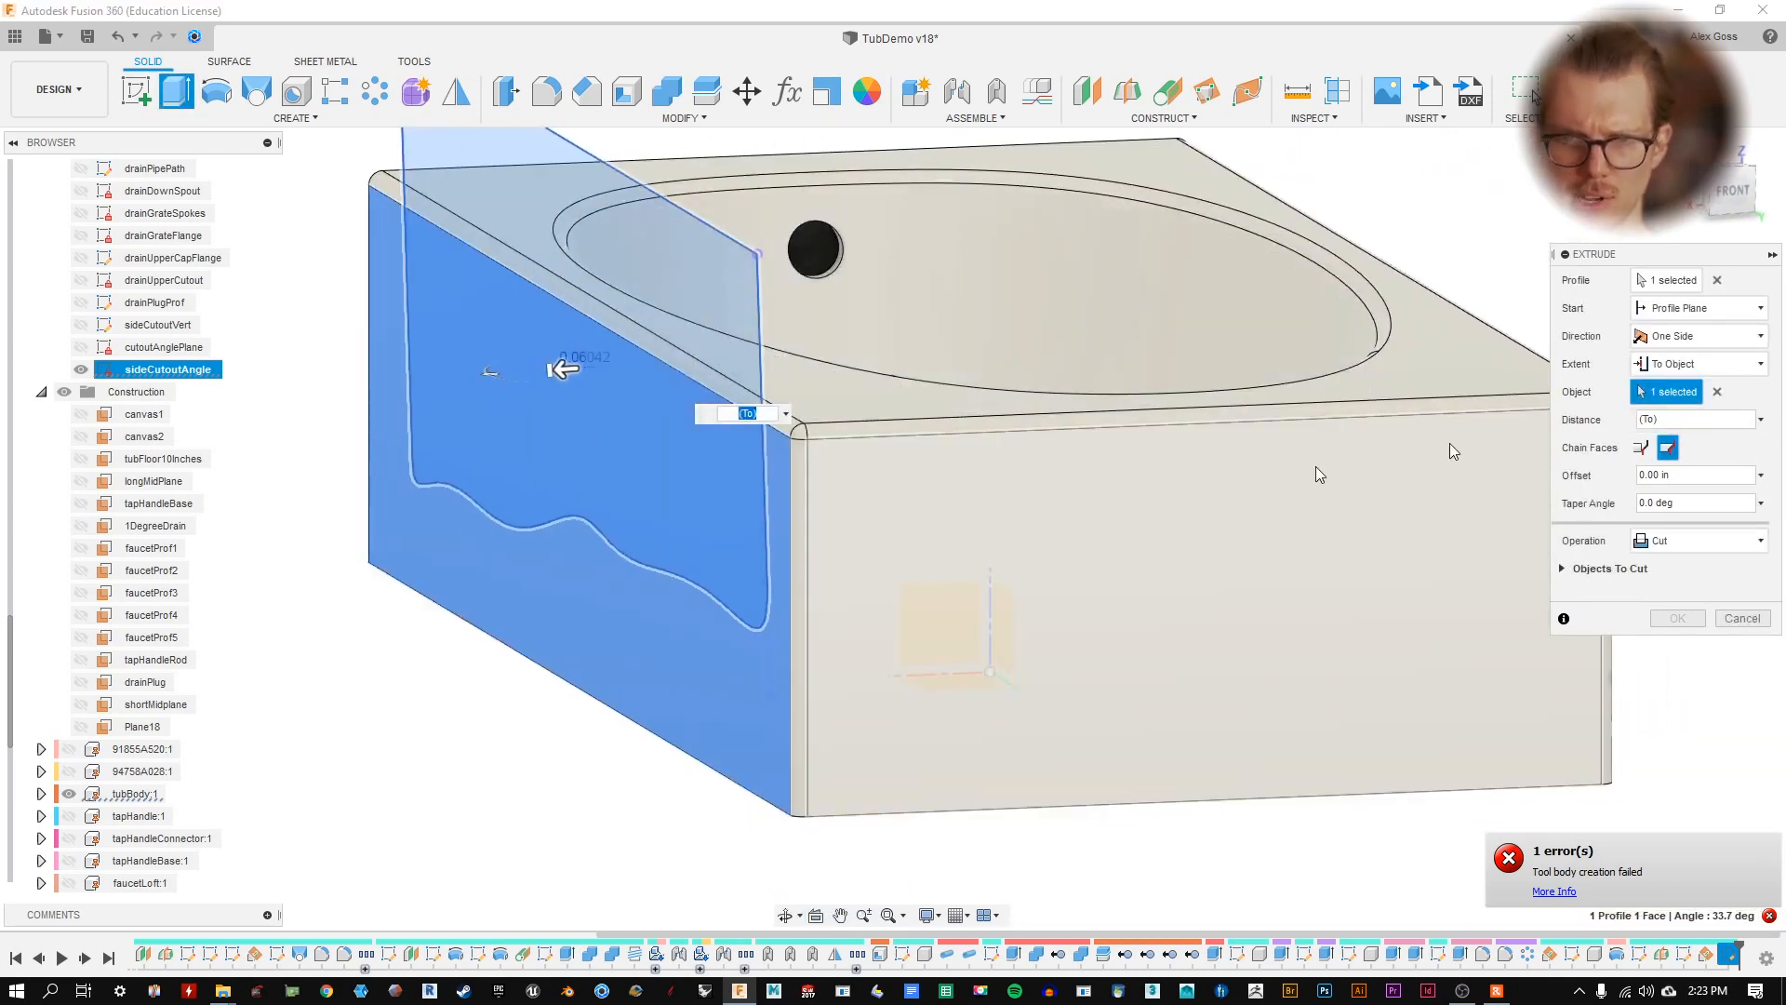
# - Return the cut's extent to Distance, set it to -1.00 in outward through the tub's side, and finish the extrusion
pyautogui.click(1707, 363)
pyautogui.click(1674, 391)
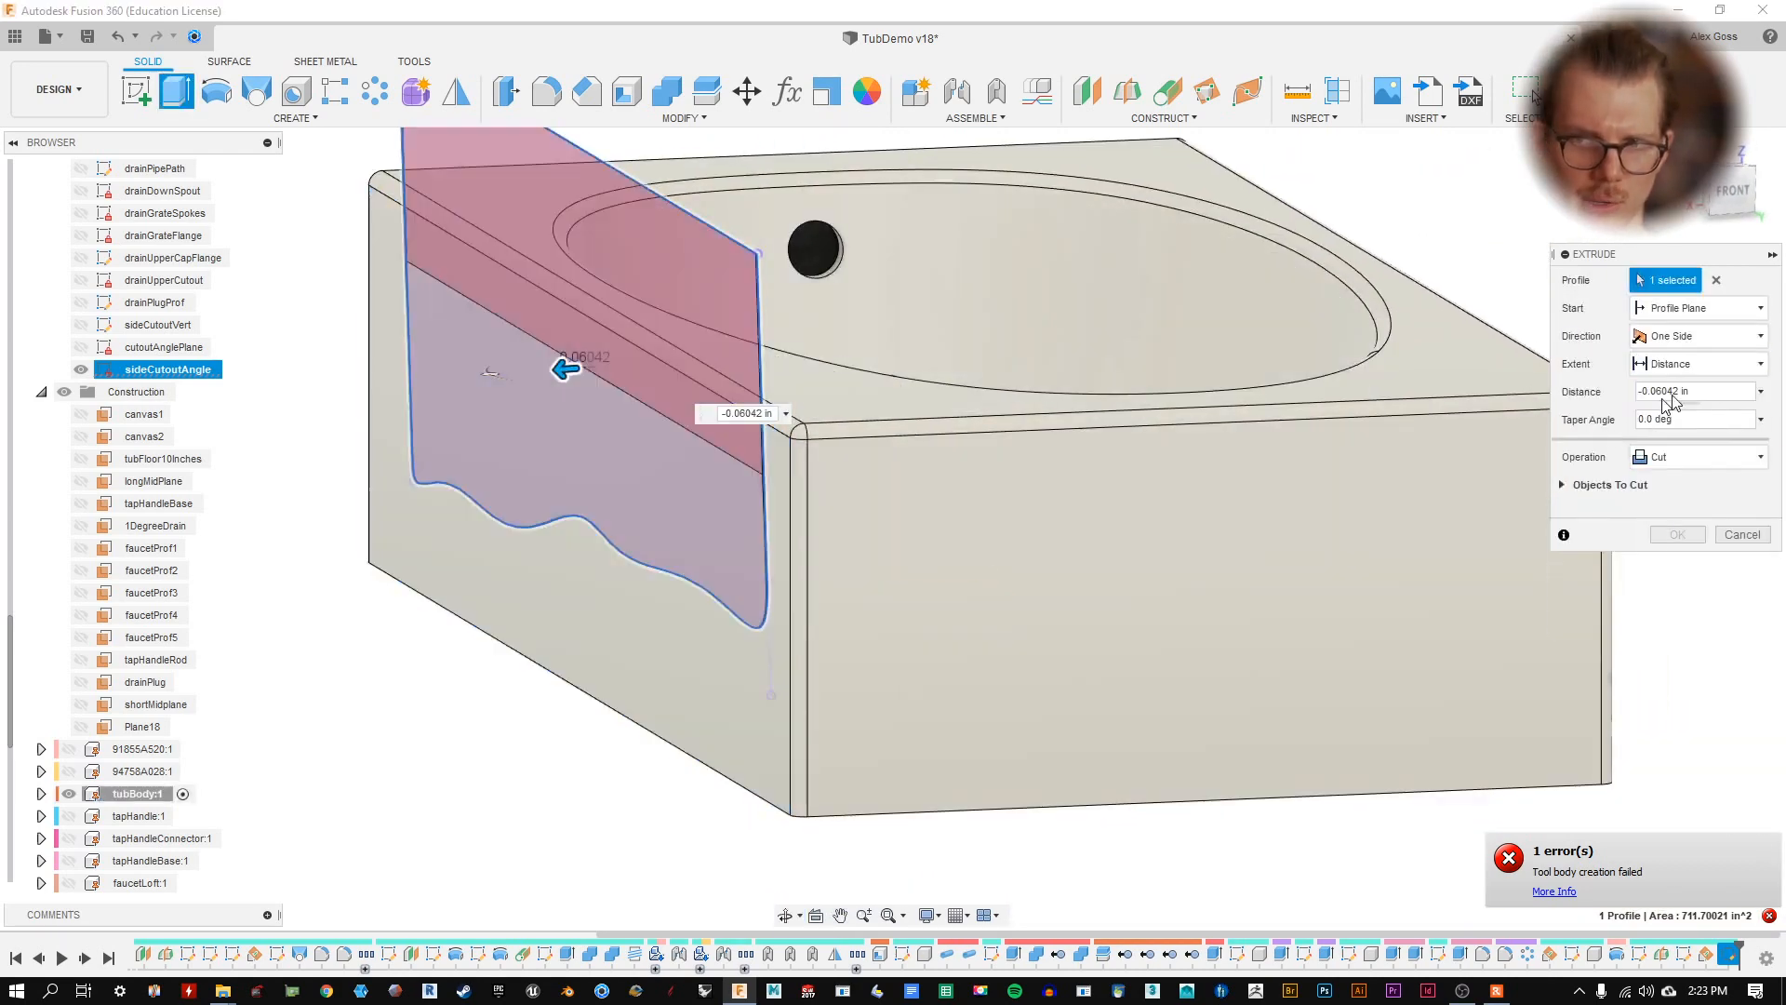
pyautogui.moveTo(558, 365); pyautogui.dragTo(537, 371)
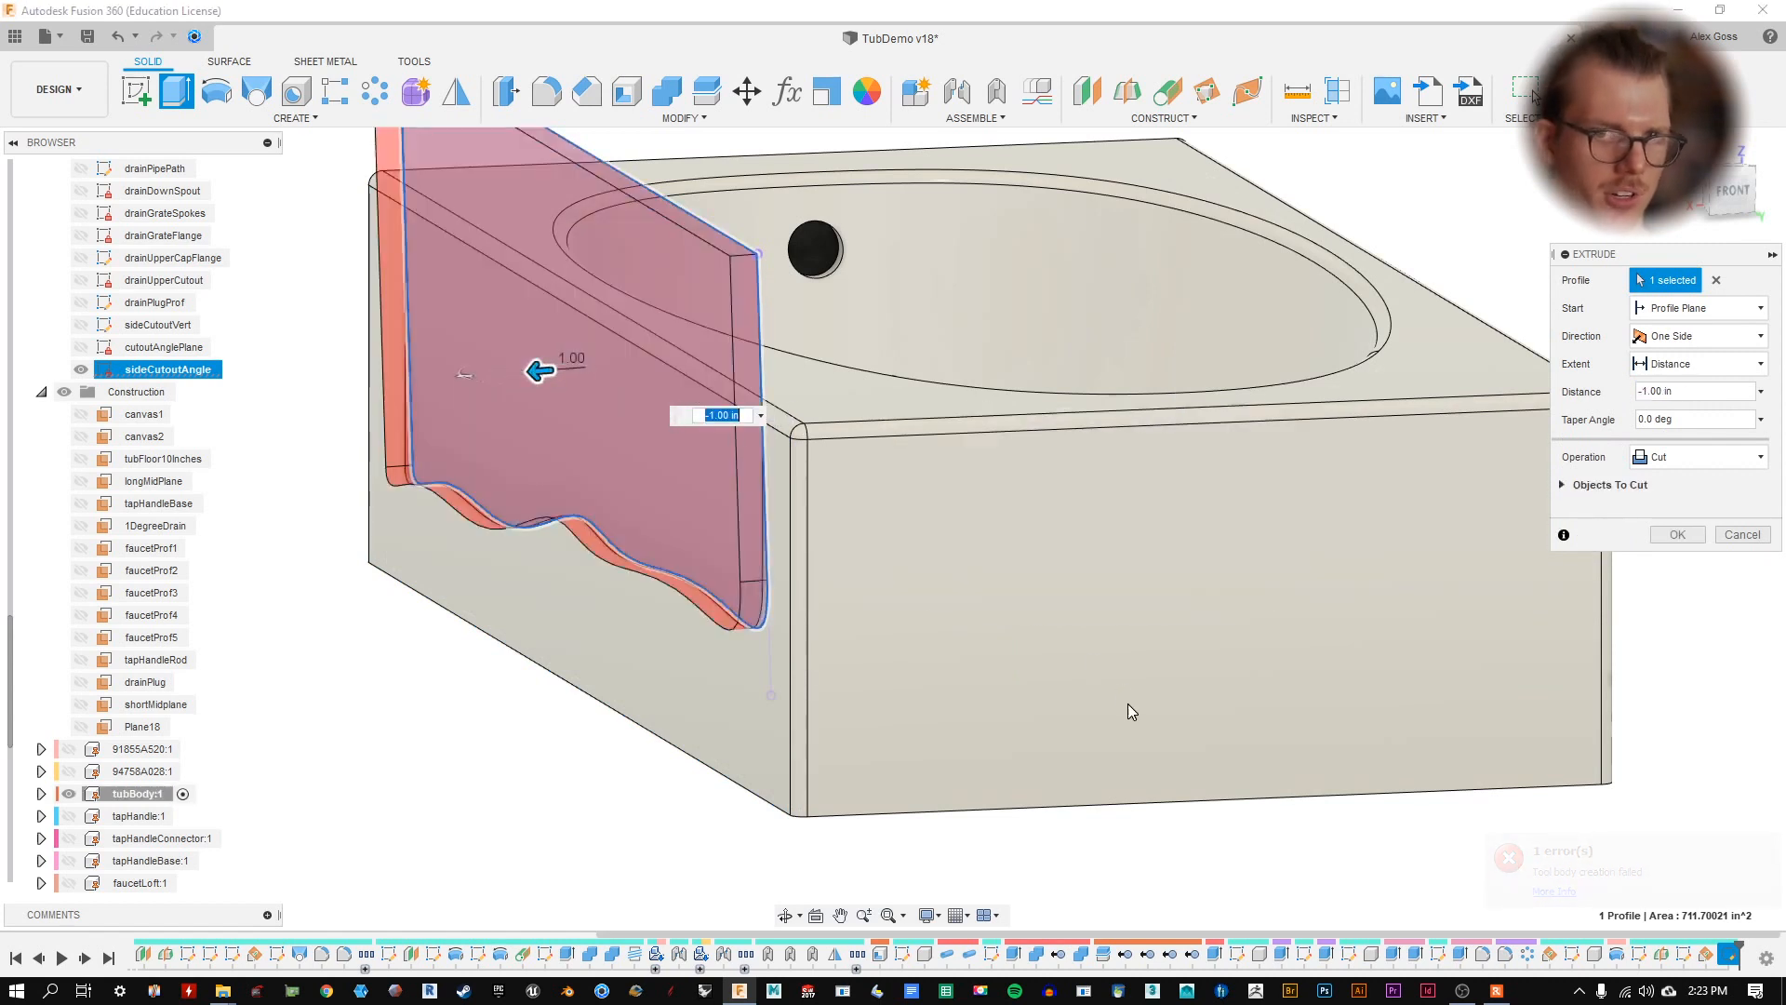
pyautogui.moveTo(893, 279)
pyautogui.keyDown('shift'); pyautogui.mouseDown(button='middle')
pyautogui.moveTo(924, 255)
pyautogui.moveTo(900, 252)
pyautogui.mouseUp(button='middle'); pyautogui.keyUp('shift')
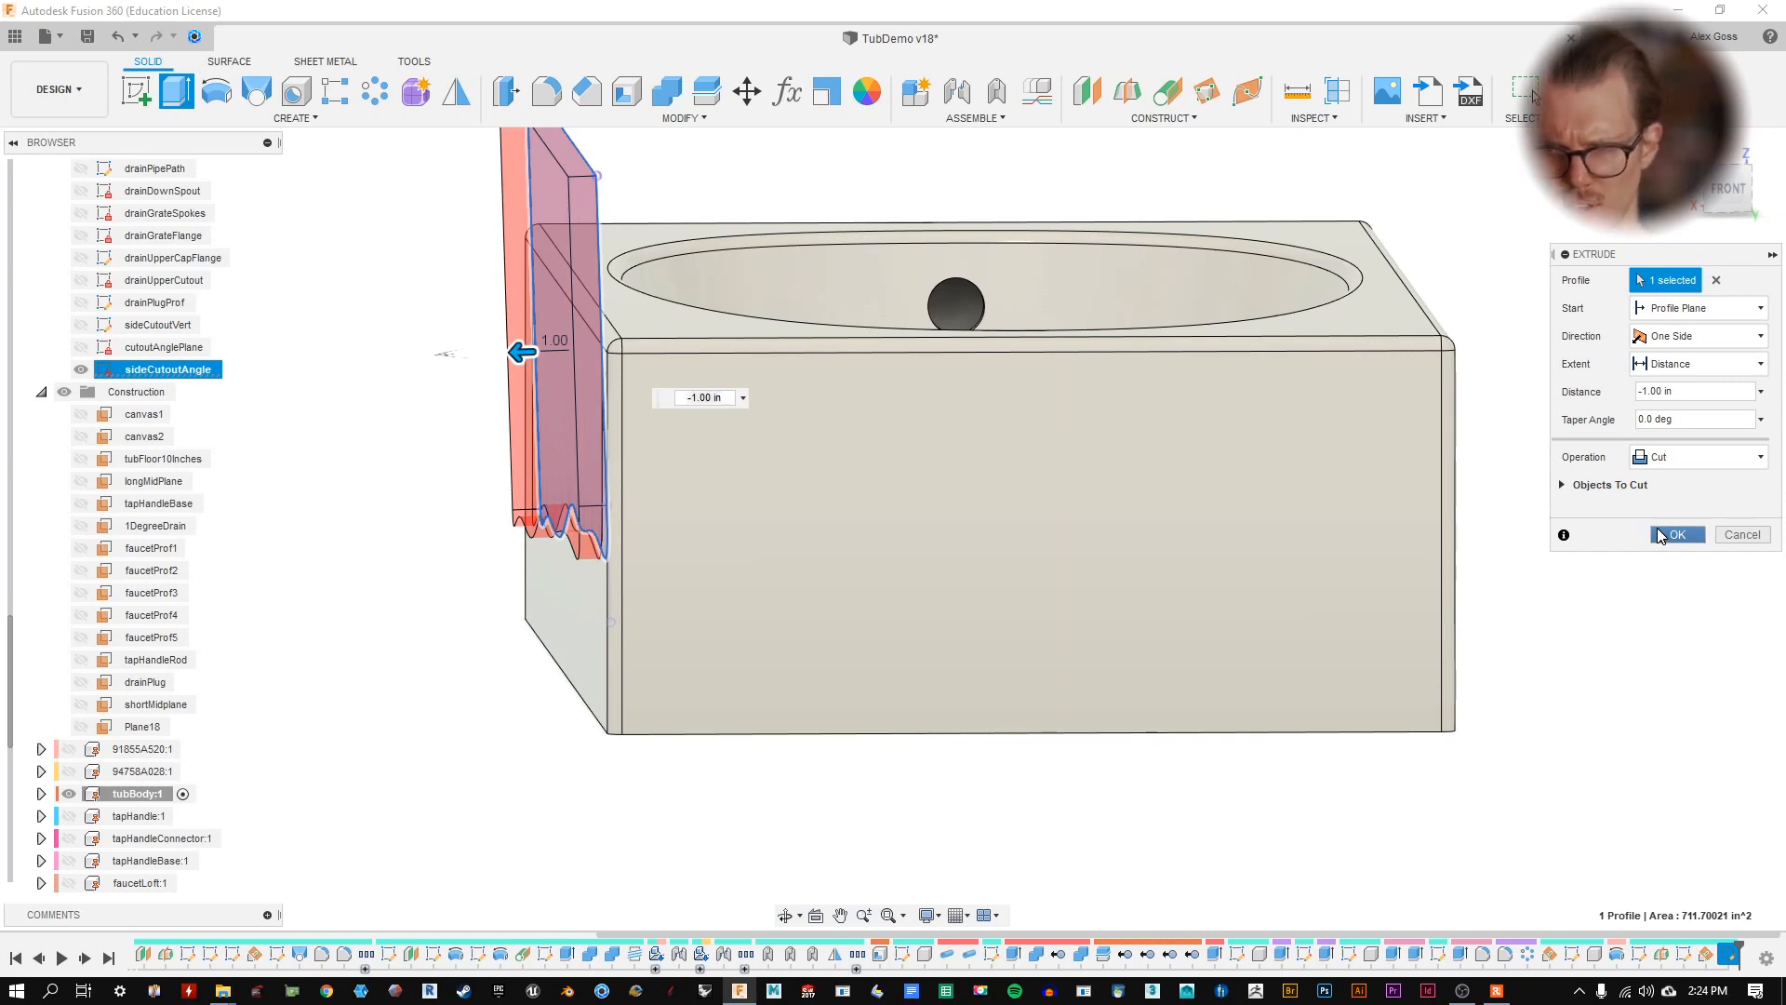
pyautogui.click(1670, 535)
# - Examine the wavy recess on the tub's side, looking closely at its lower edge, rounded corner and sloping depth
pyautogui.keyDown('shift'); pyautogui.moveTo(439, 440); pyautogui.dragTo(1051, 384, button='middle'); pyautogui.keyUp('shift')
pyautogui.moveTo(1032, 544); pyautogui.dragTo(1386, 530, button='middle')
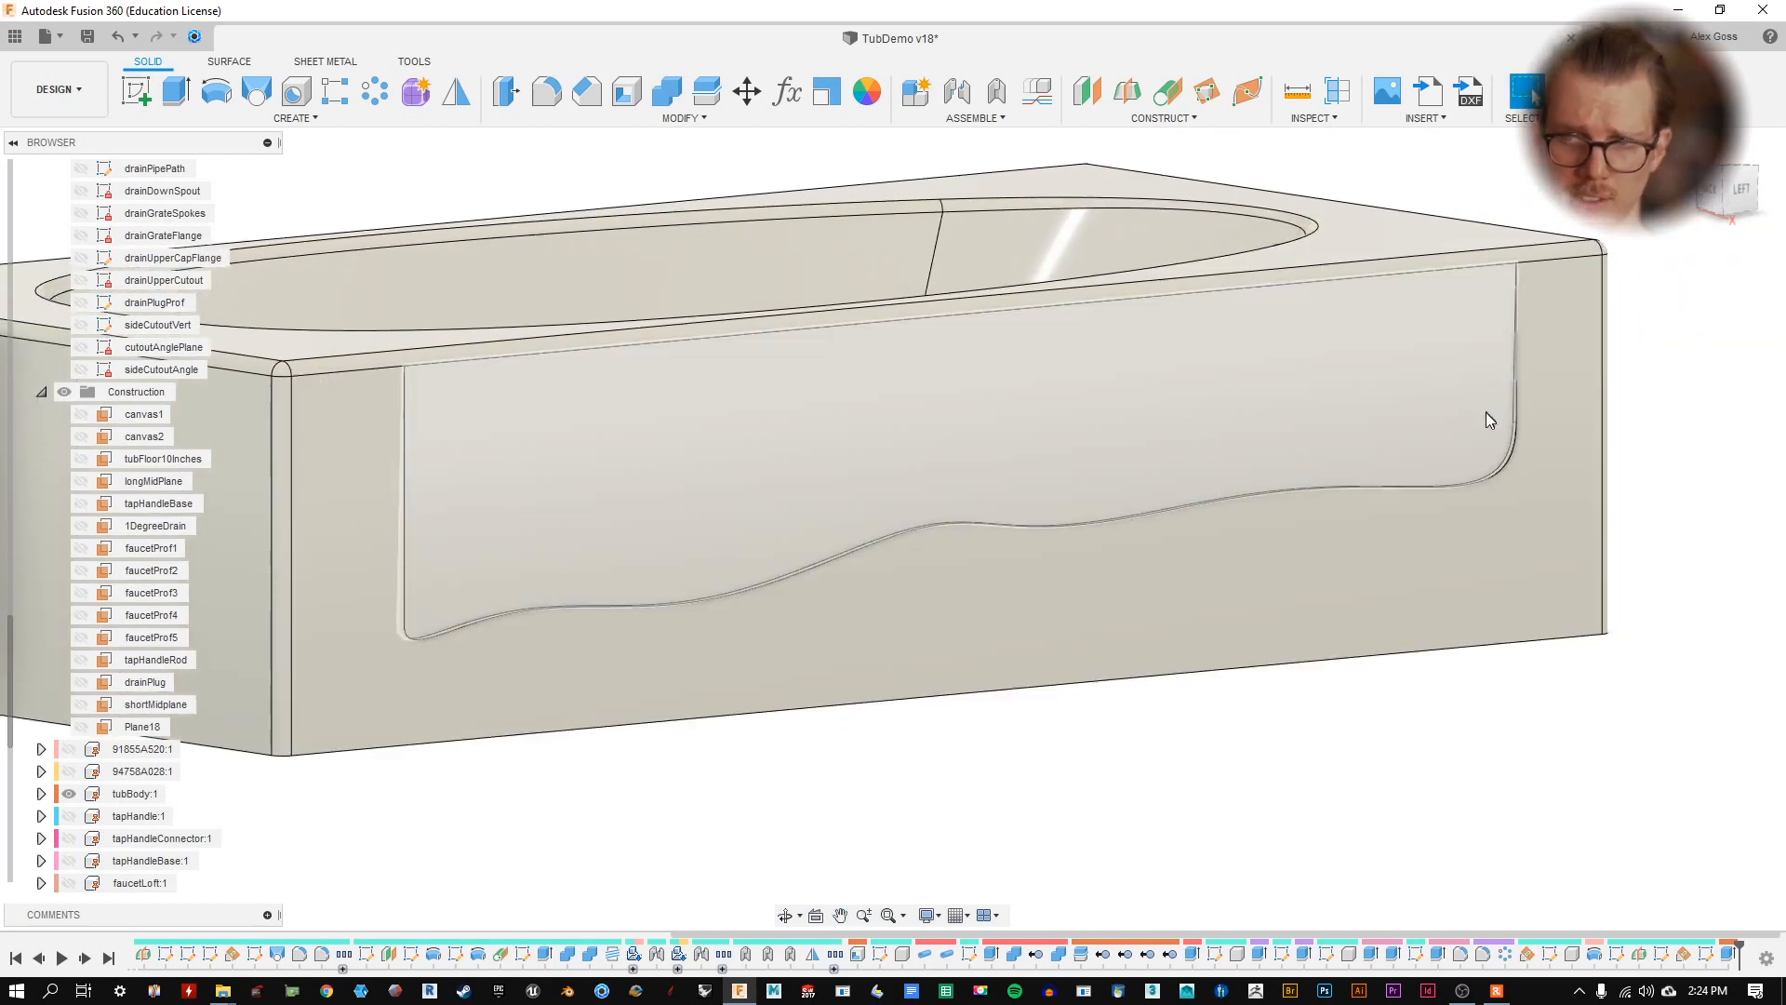
pyautogui.scroll(10, 1487, 419)
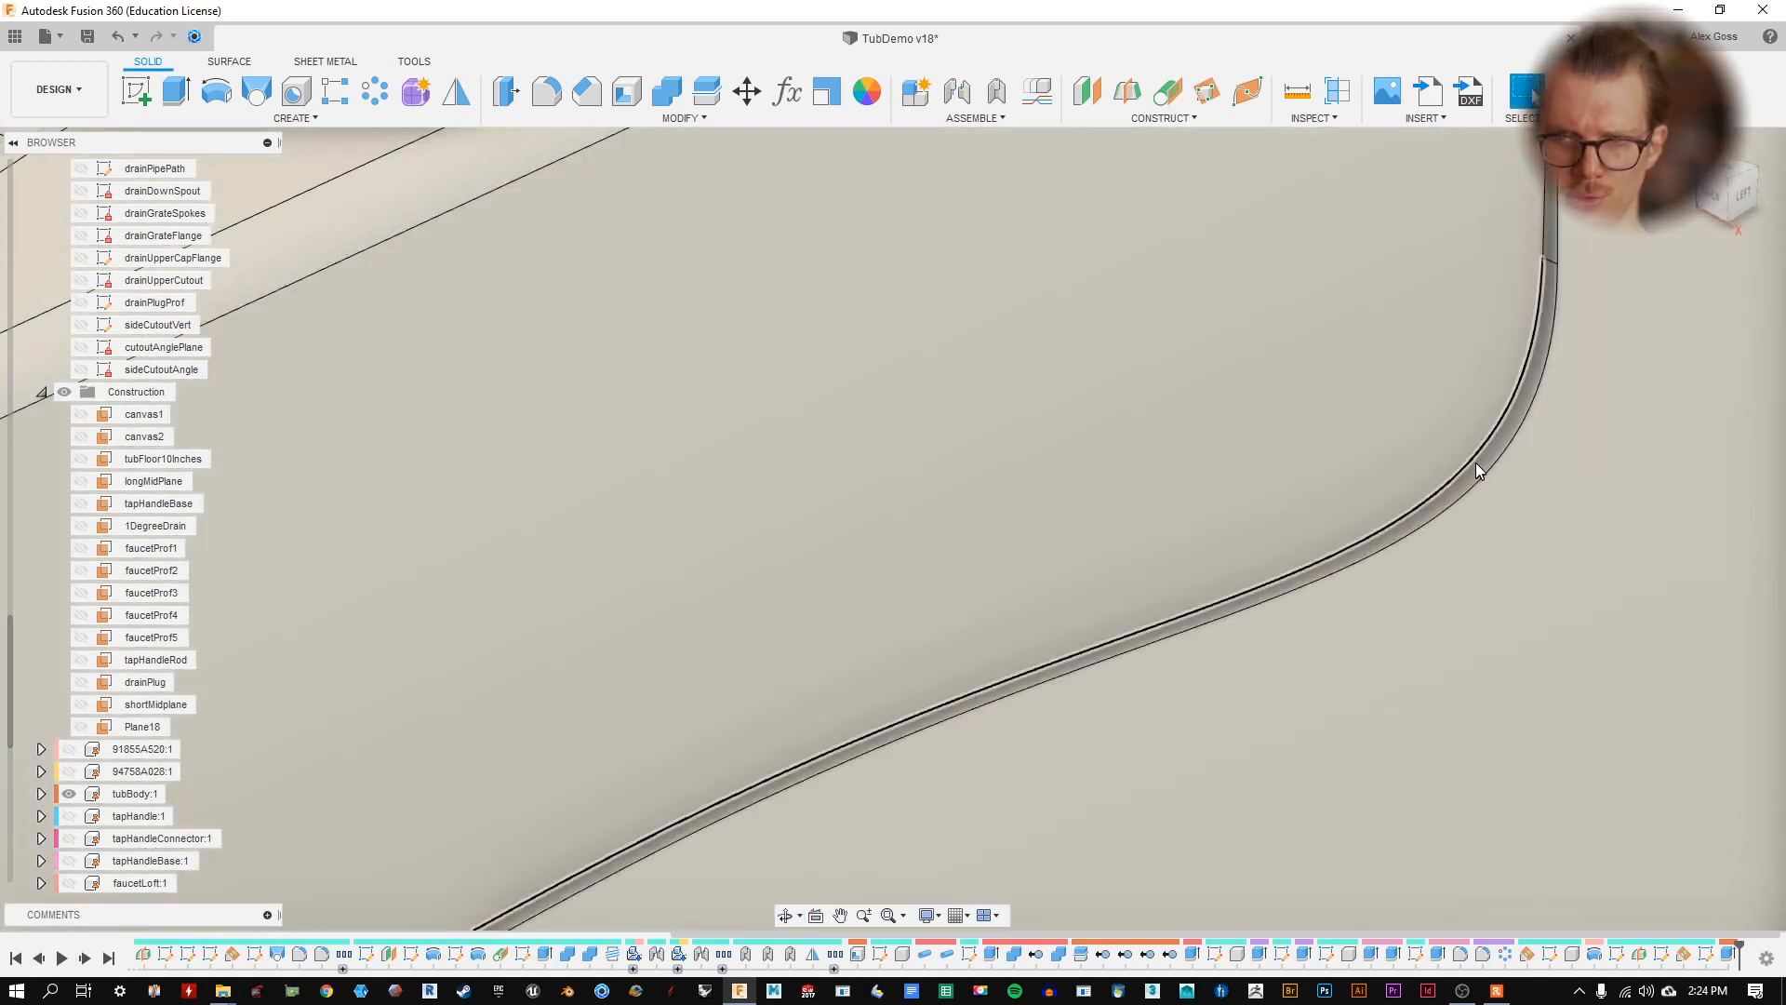
pyautogui.click(1475, 461)
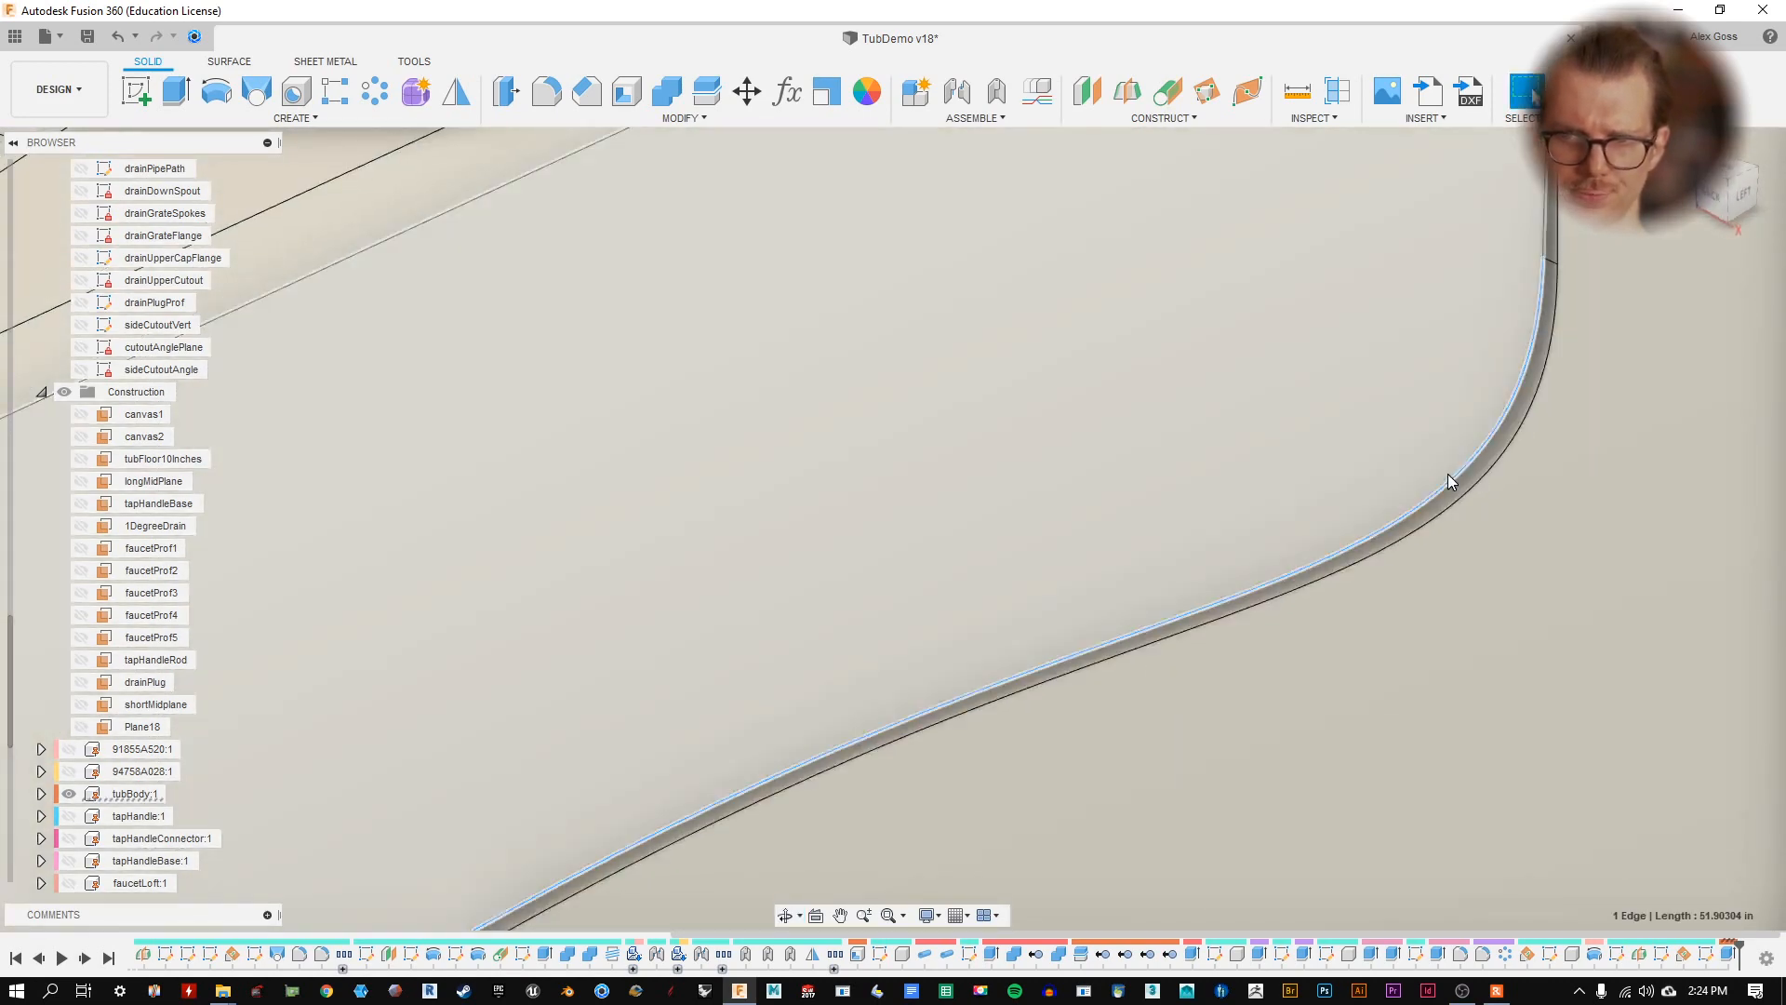
pyautogui.keyDown('shift'); pyautogui.moveTo(1447, 472); pyautogui.dragTo(1195, 497, button='middle'); pyautogui.keyUp('shift')
pyautogui.click(556, 388)
pyautogui.keyDown('shift'); pyautogui.moveTo(1265, 368); pyautogui.dragTo(1267, 377, button='middle'); pyautogui.keyUp('shift')
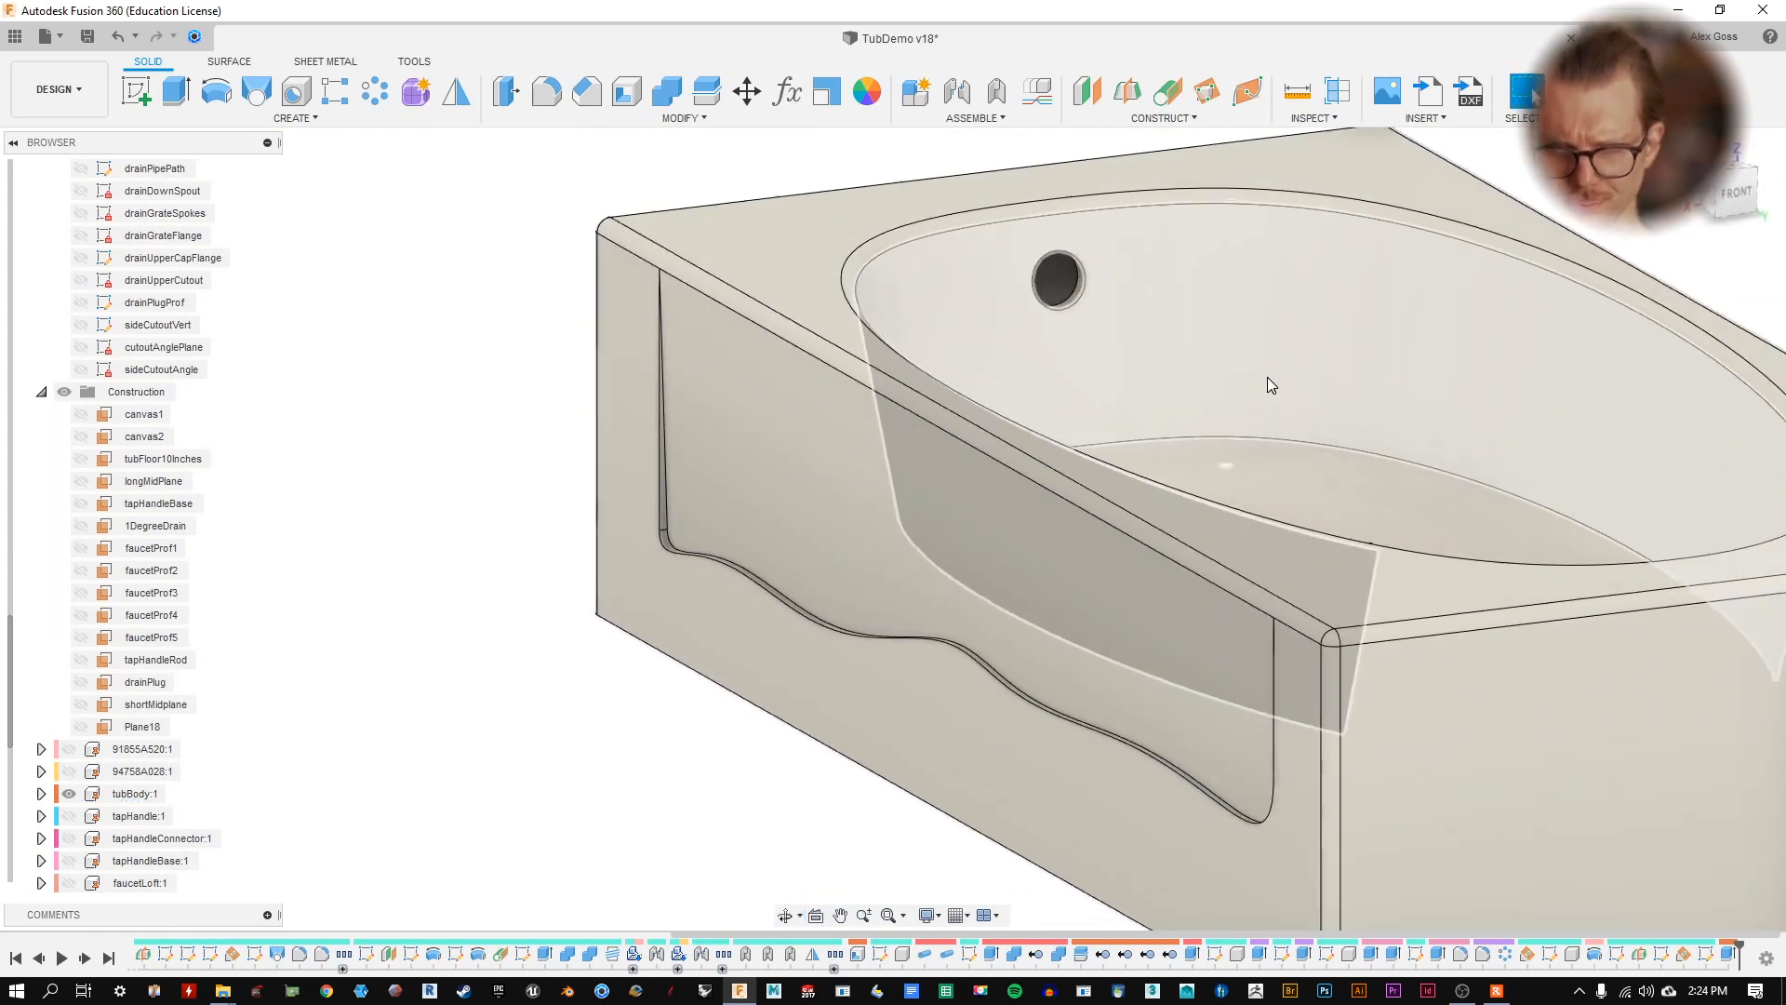
pyautogui.scroll(-5, 1268, 378)
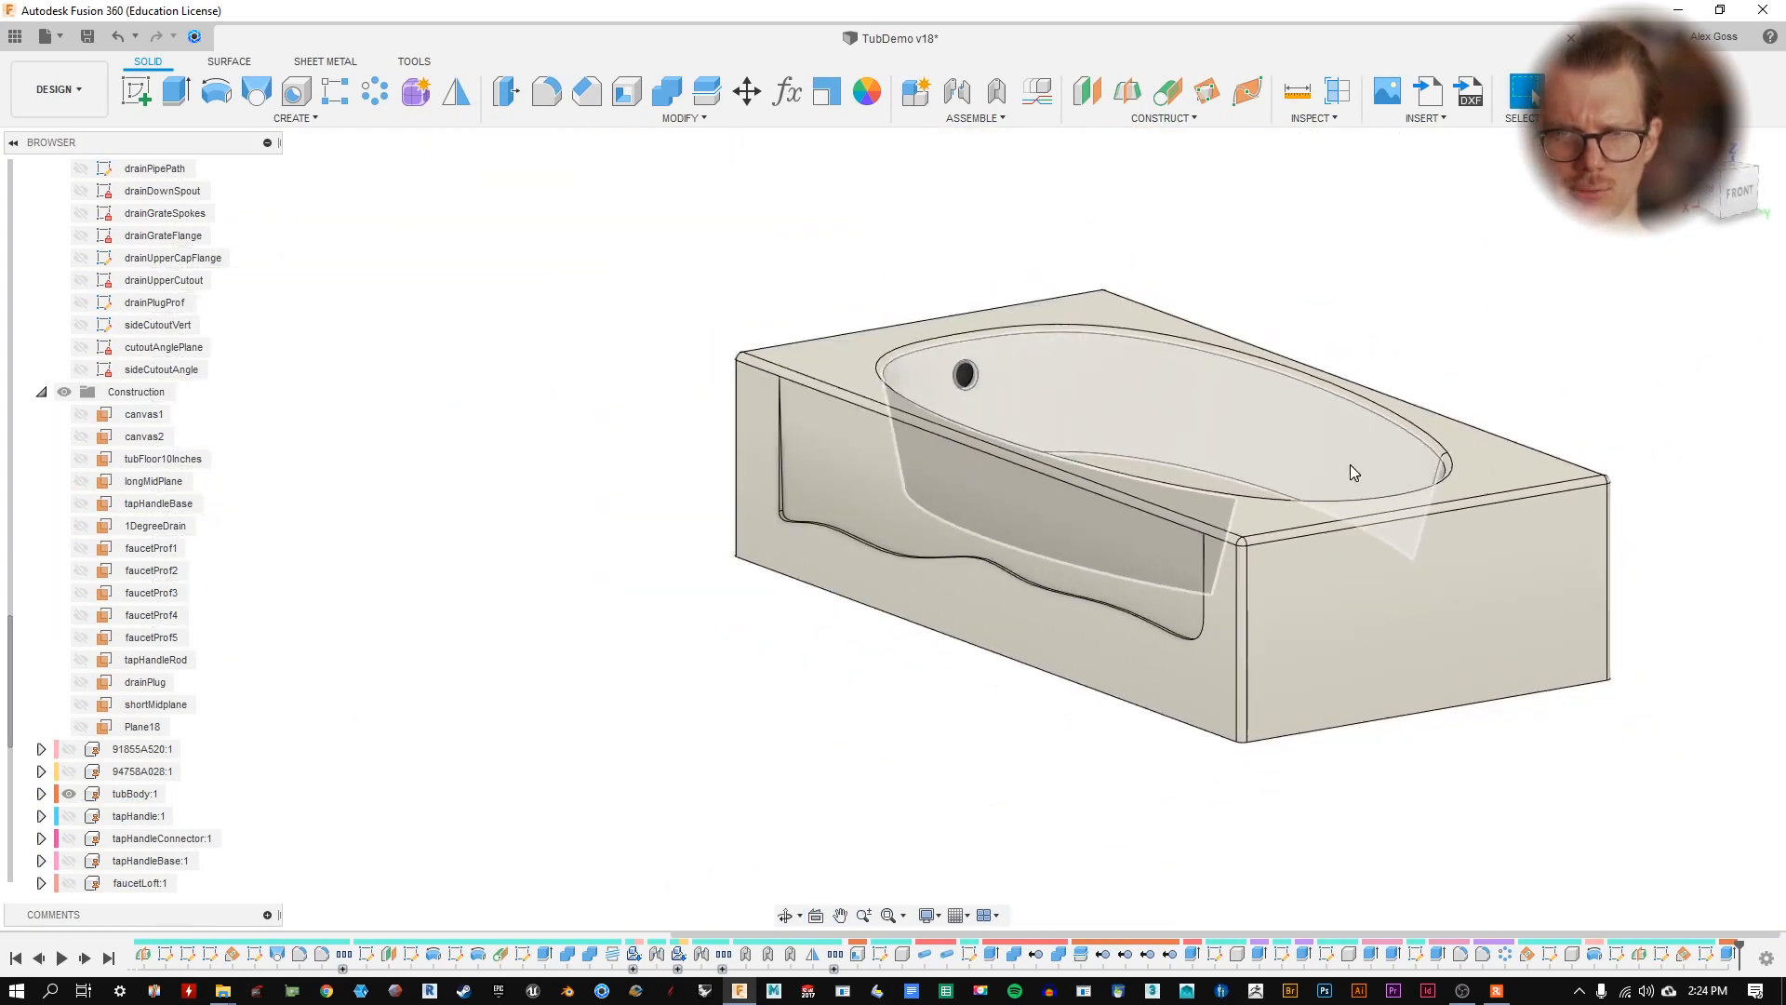
pyautogui.scroll(3, 1399, 443)
pyautogui.scroll(2, 151, 318)
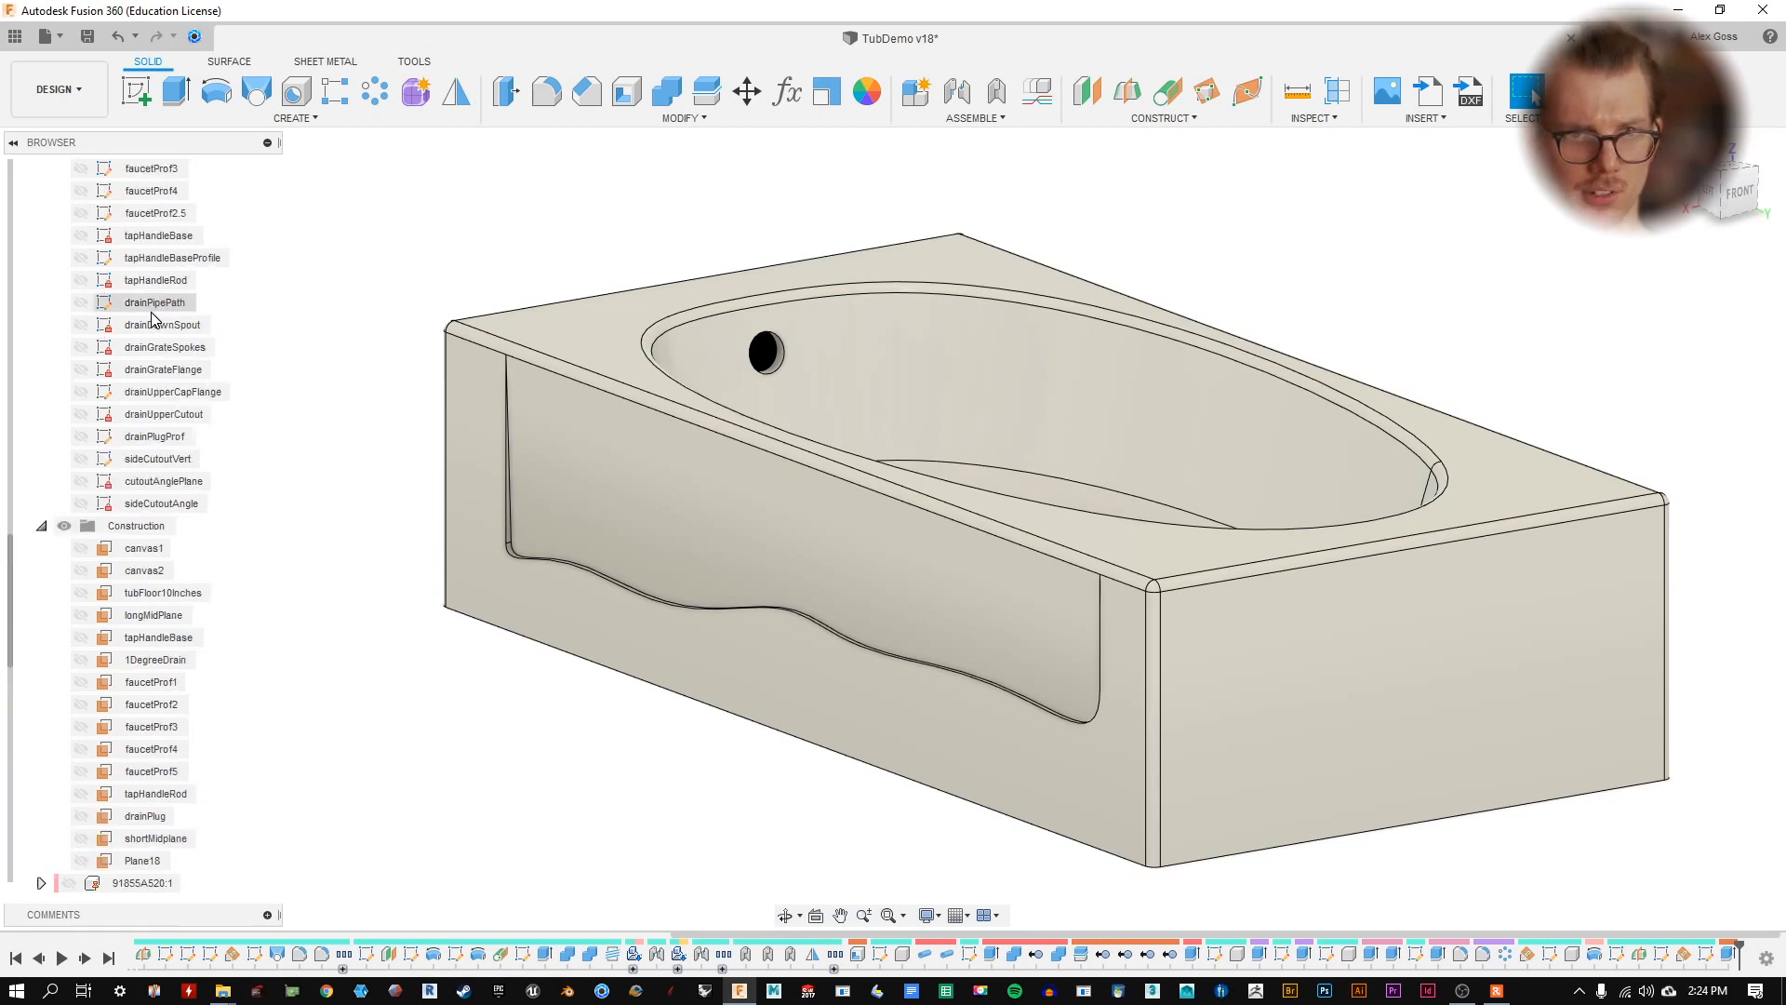
# - Compare the tub with the reference canvases in the backLeft and rightBack views, temporarily hiding tubBody, and hide the canvases again
pyautogui.scroll(8, 154, 320)
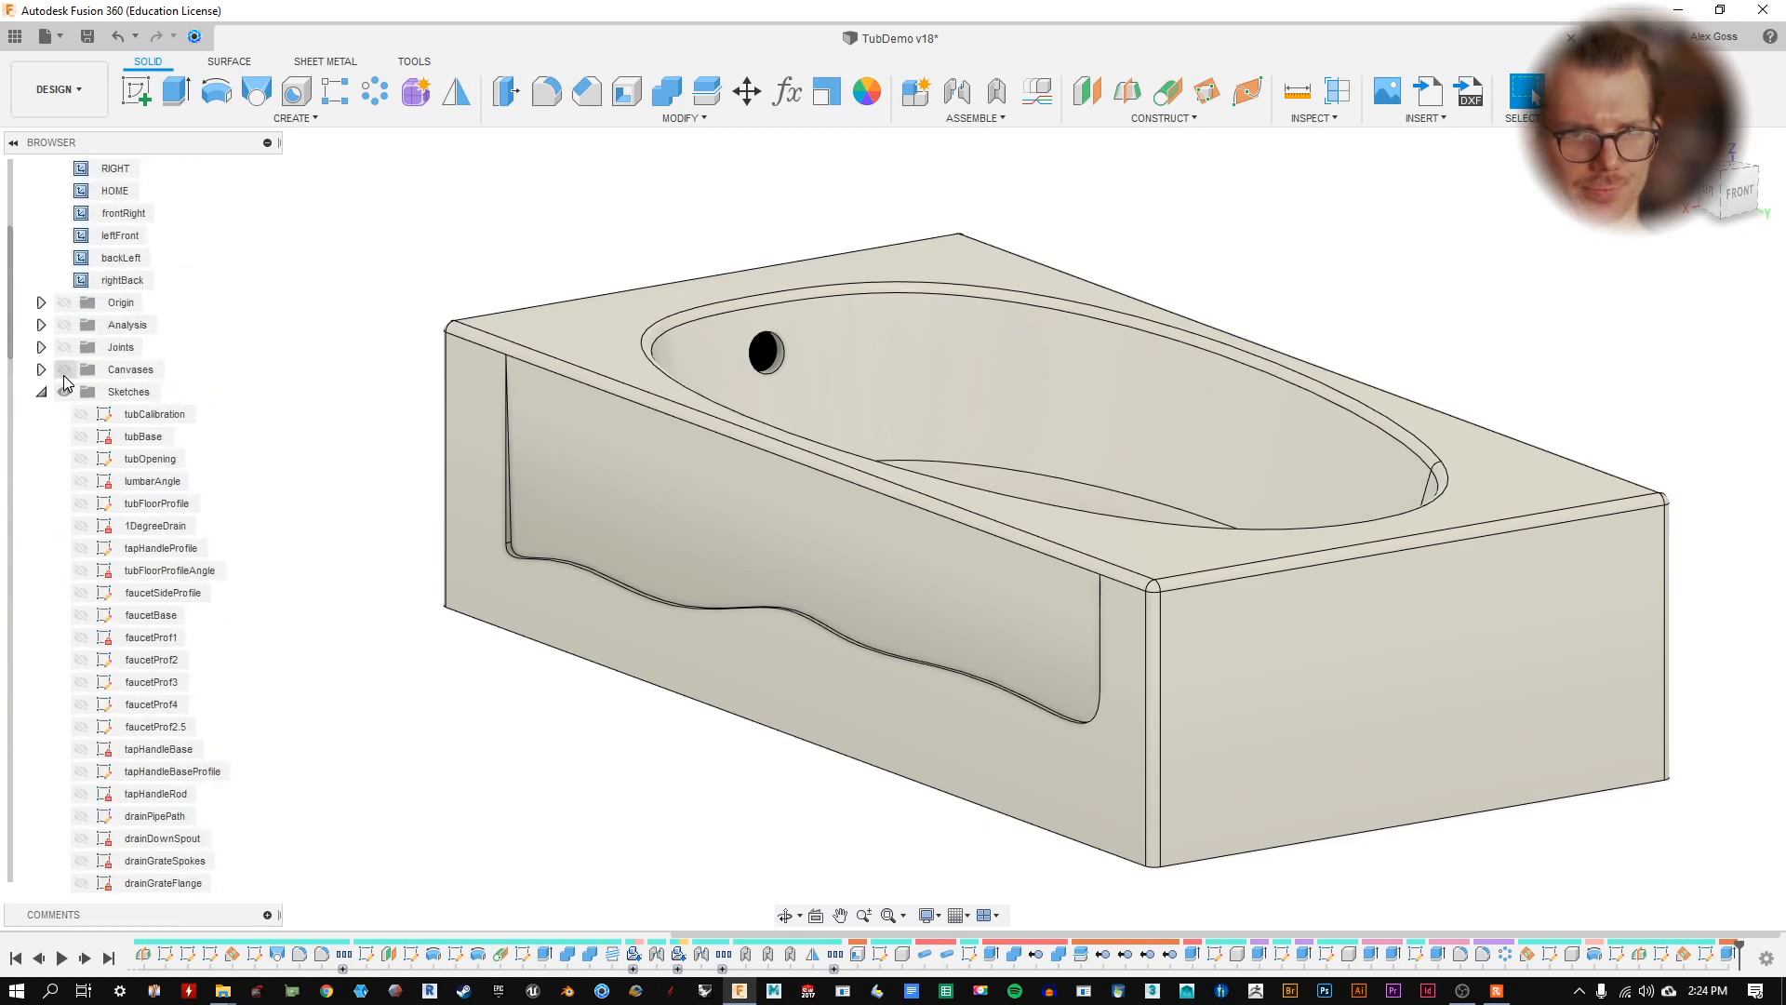
pyautogui.click(63, 372)
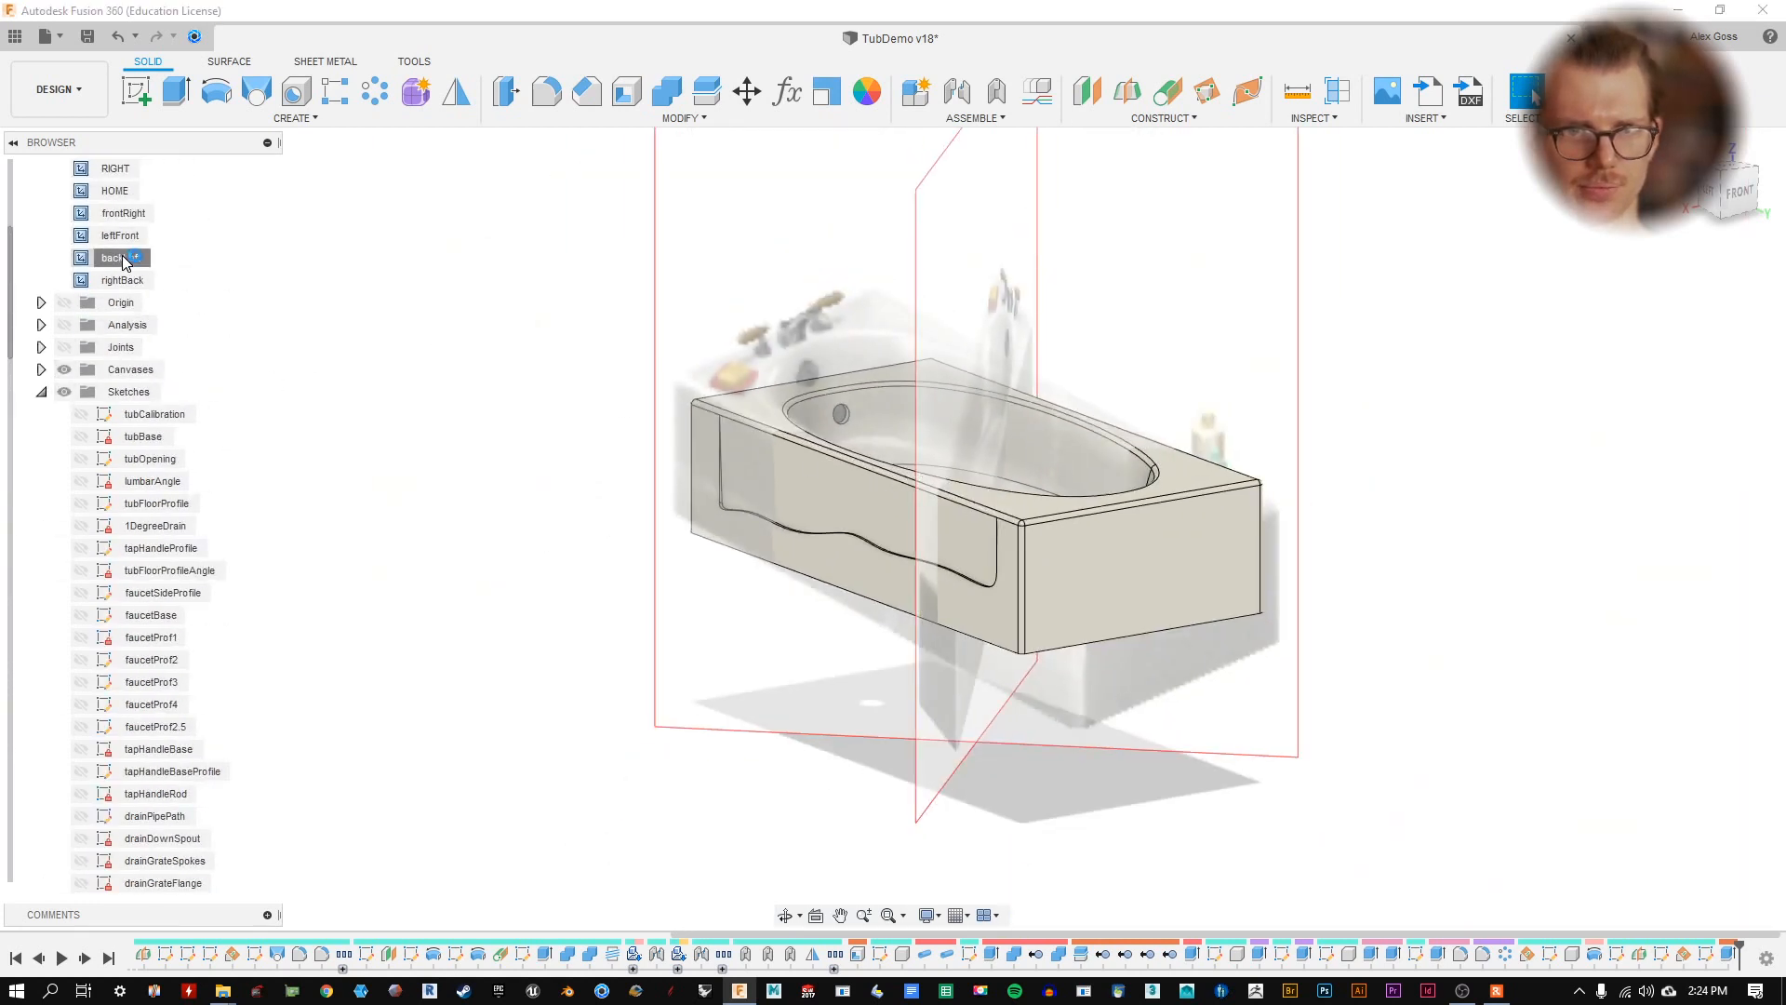
pyautogui.doubleClick(123, 261)
pyautogui.doubleClick(122, 280)
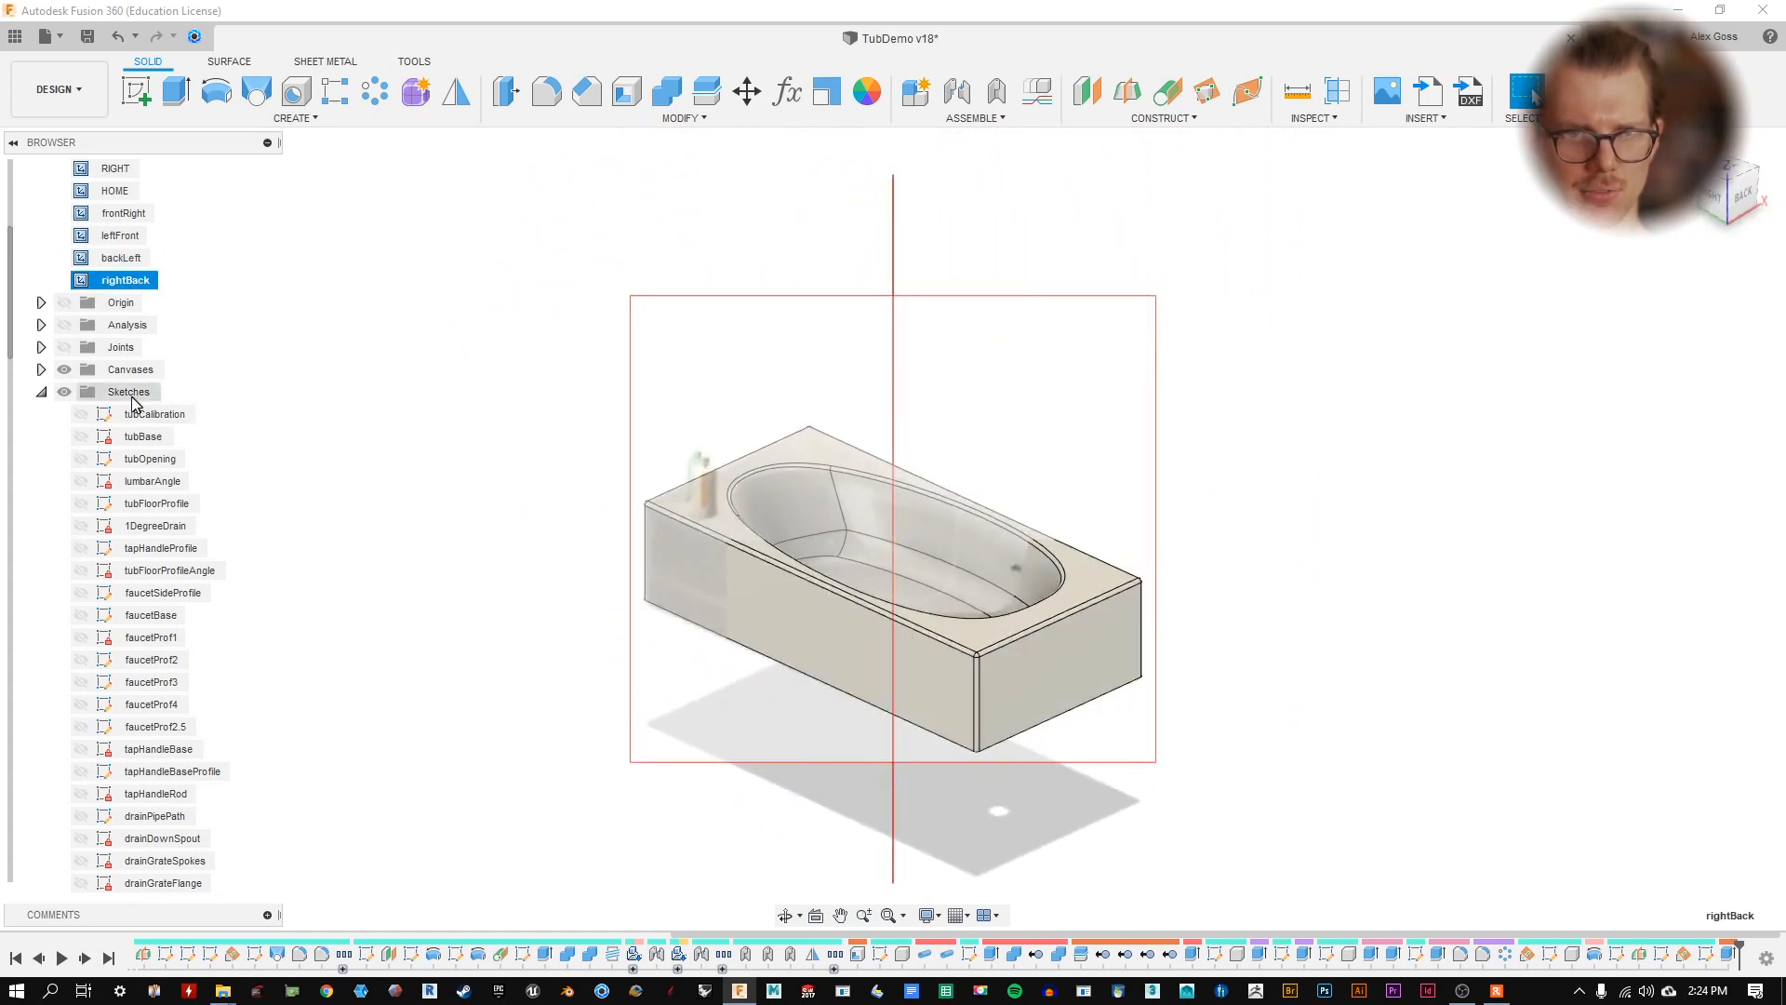
pyautogui.scroll(-10, 85, 199)
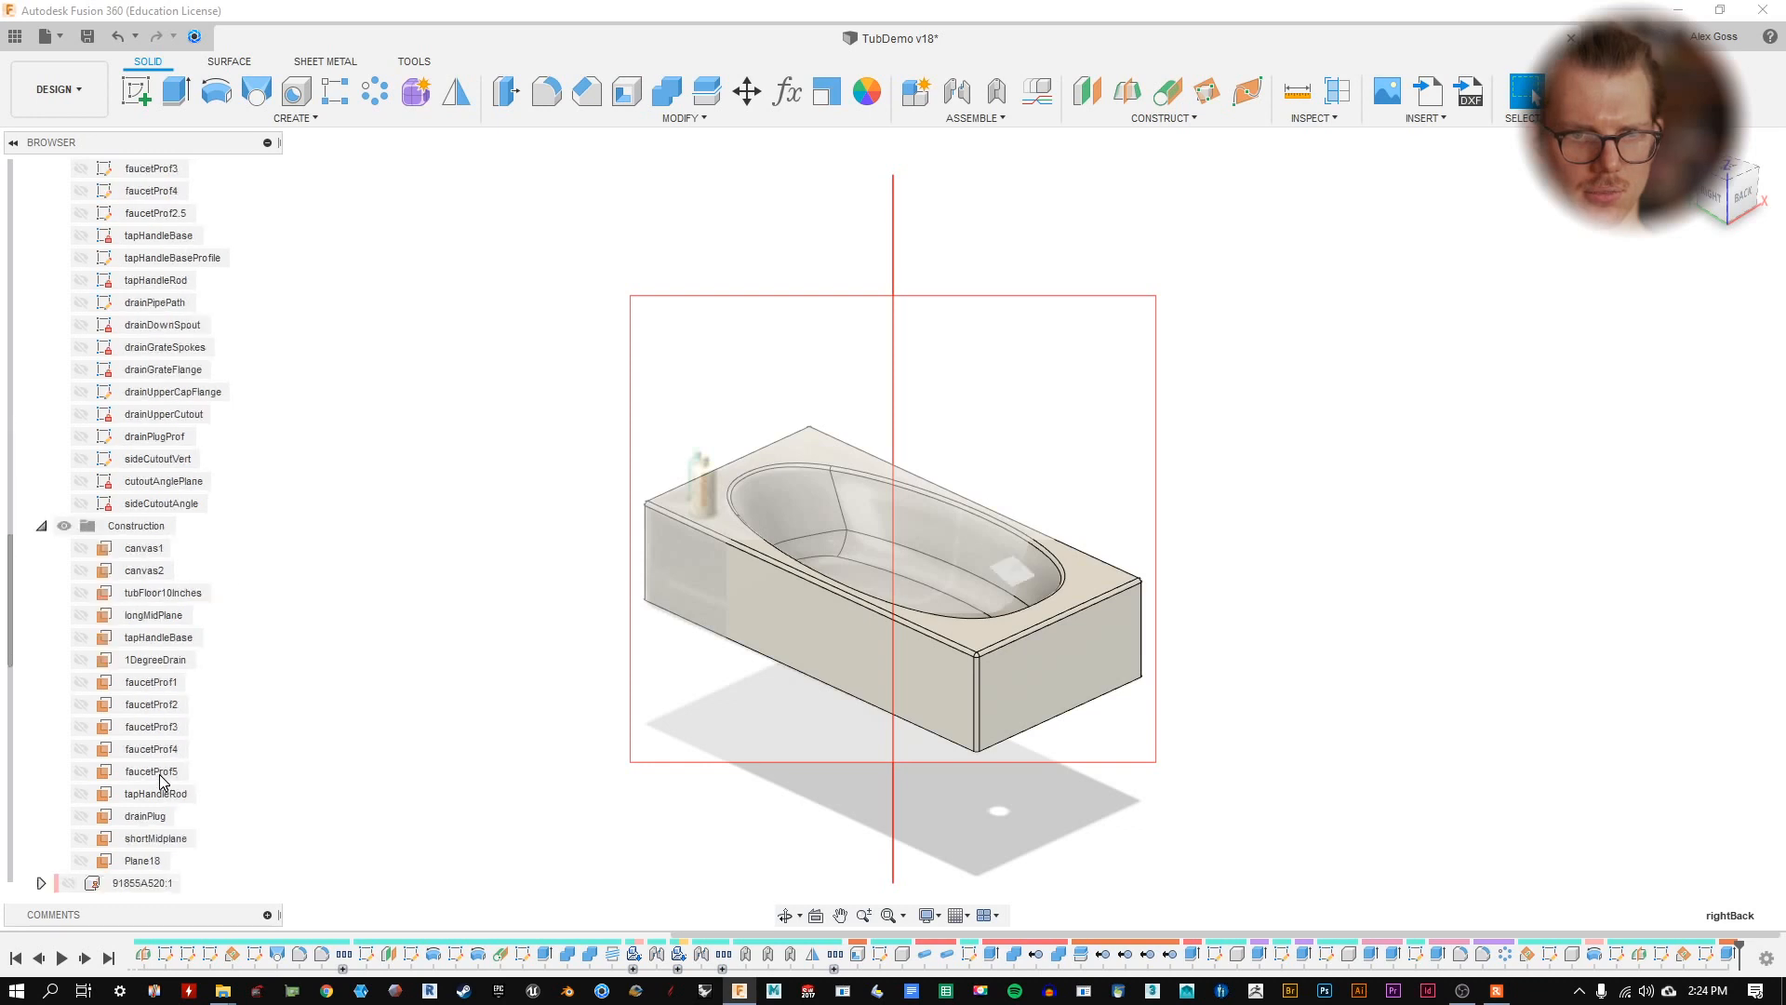
pyautogui.click(70, 772)
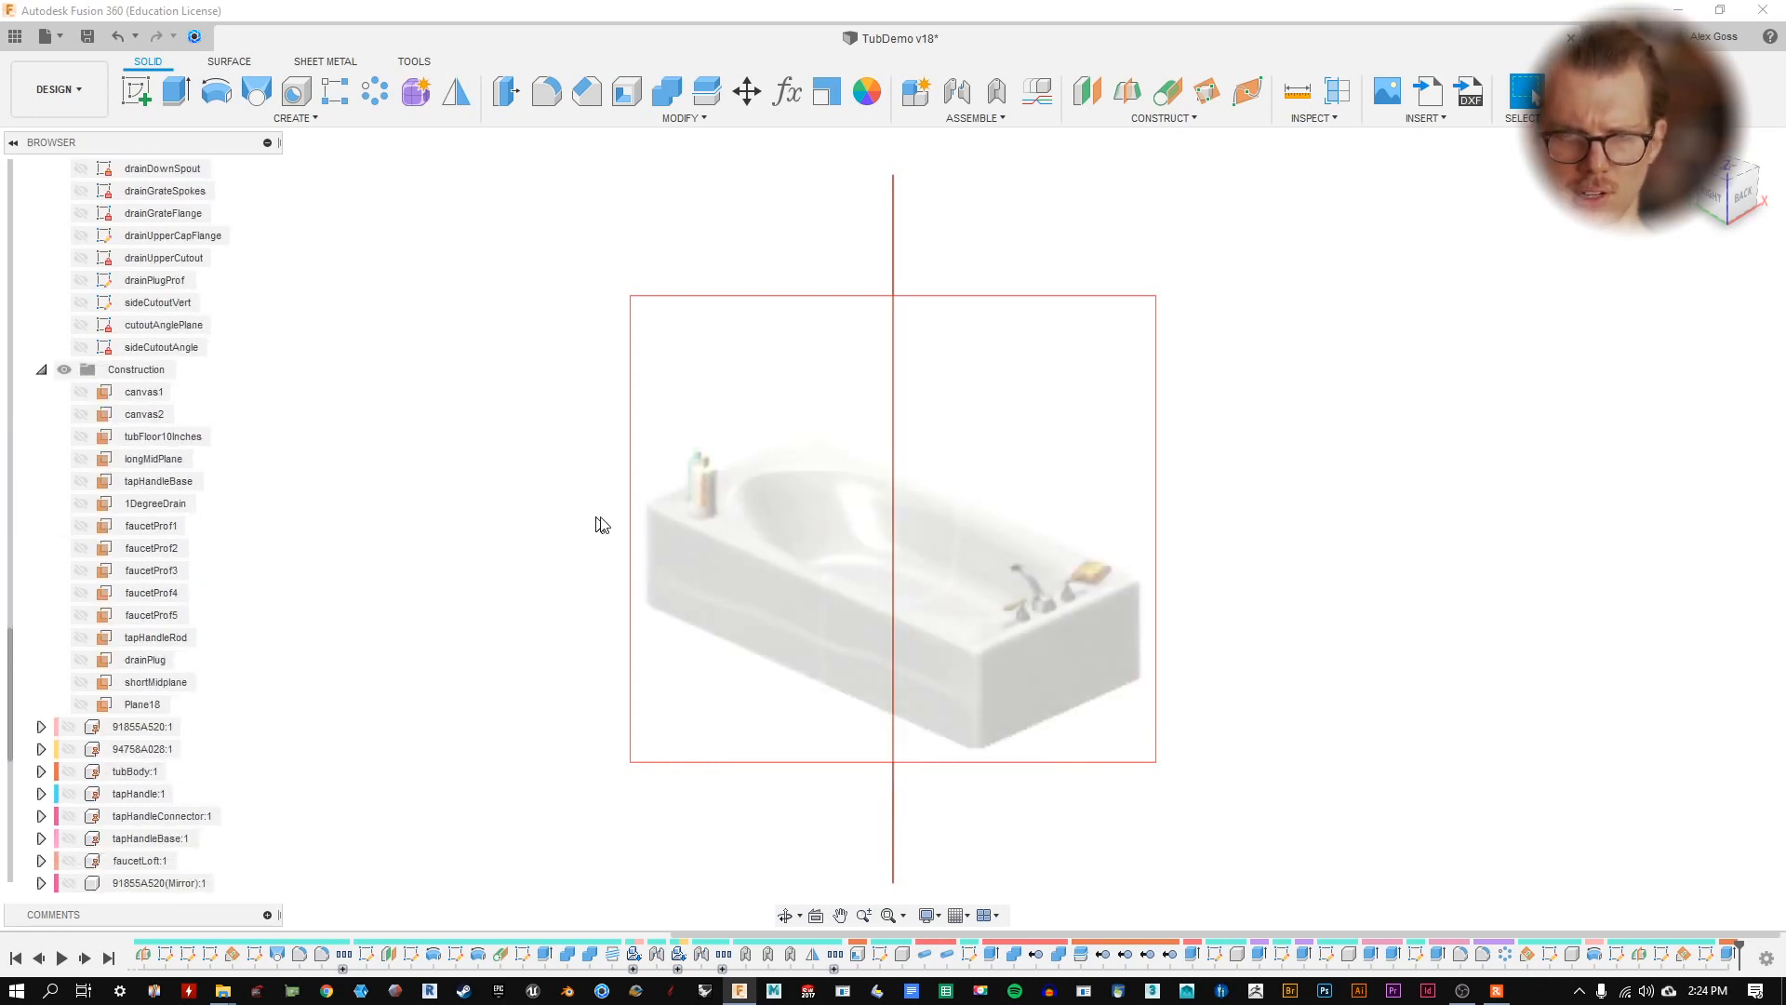
pyautogui.click(71, 772)
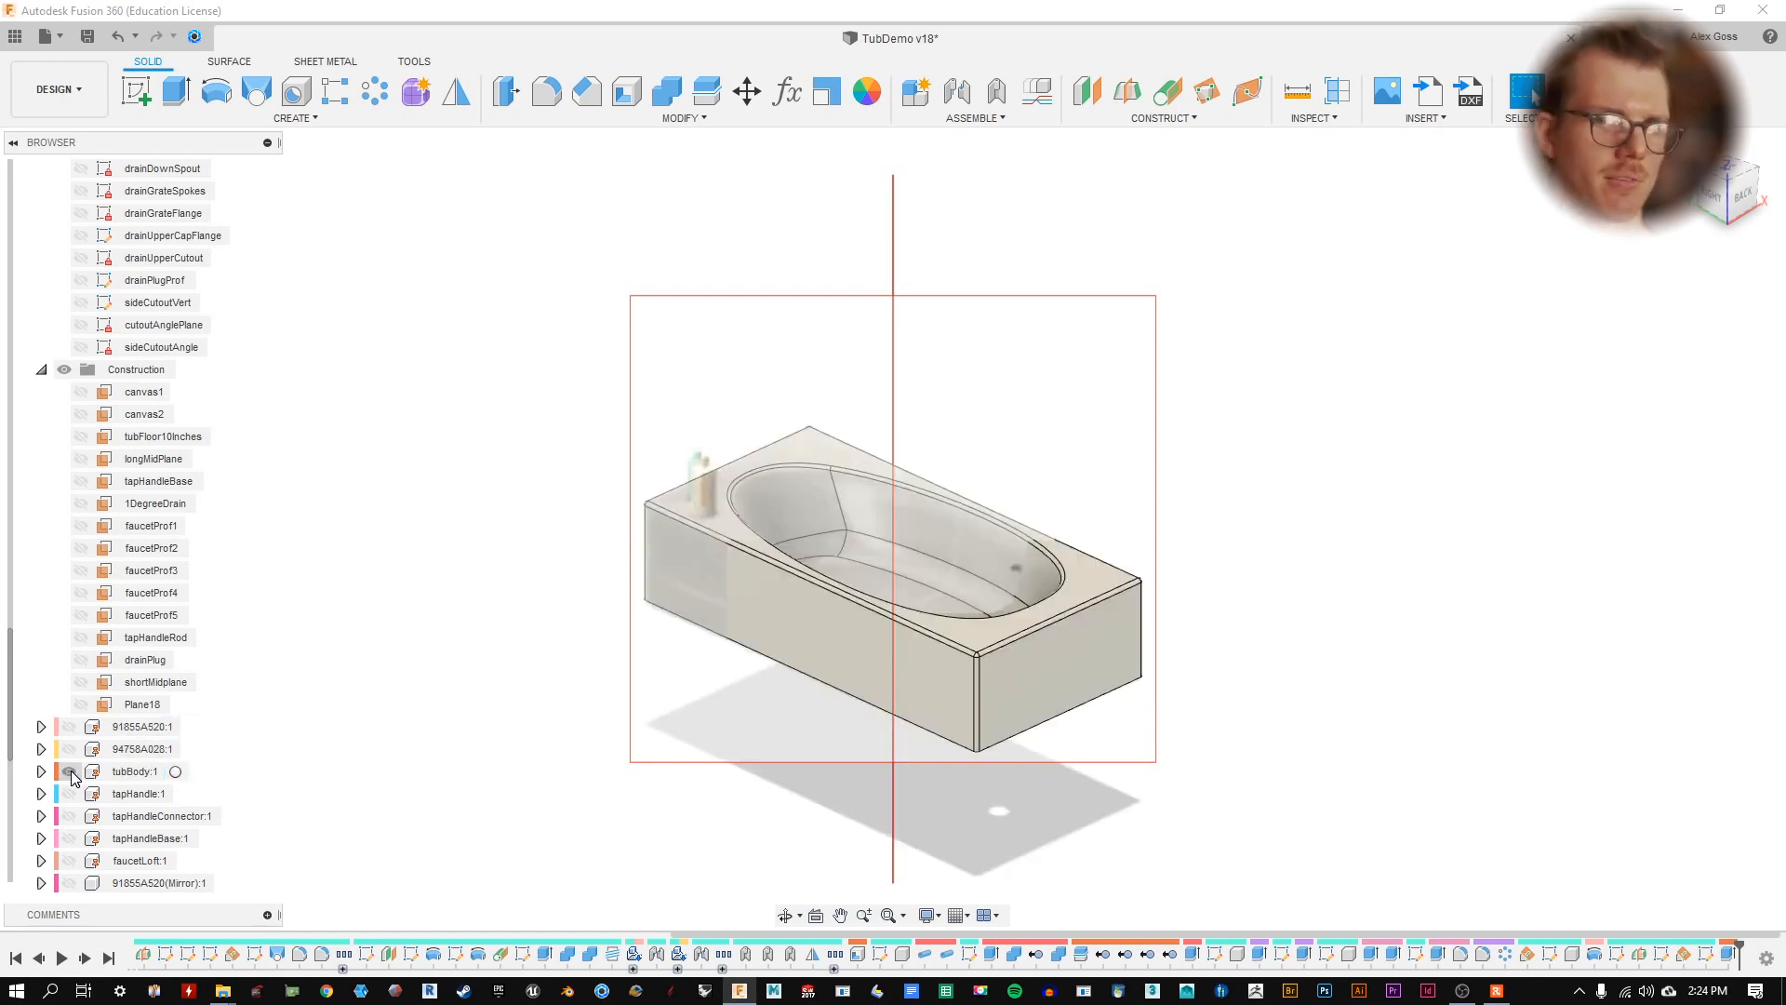
pyautogui.scroll(3, 143, 355)
pyautogui.scroll(5, 143, 354)
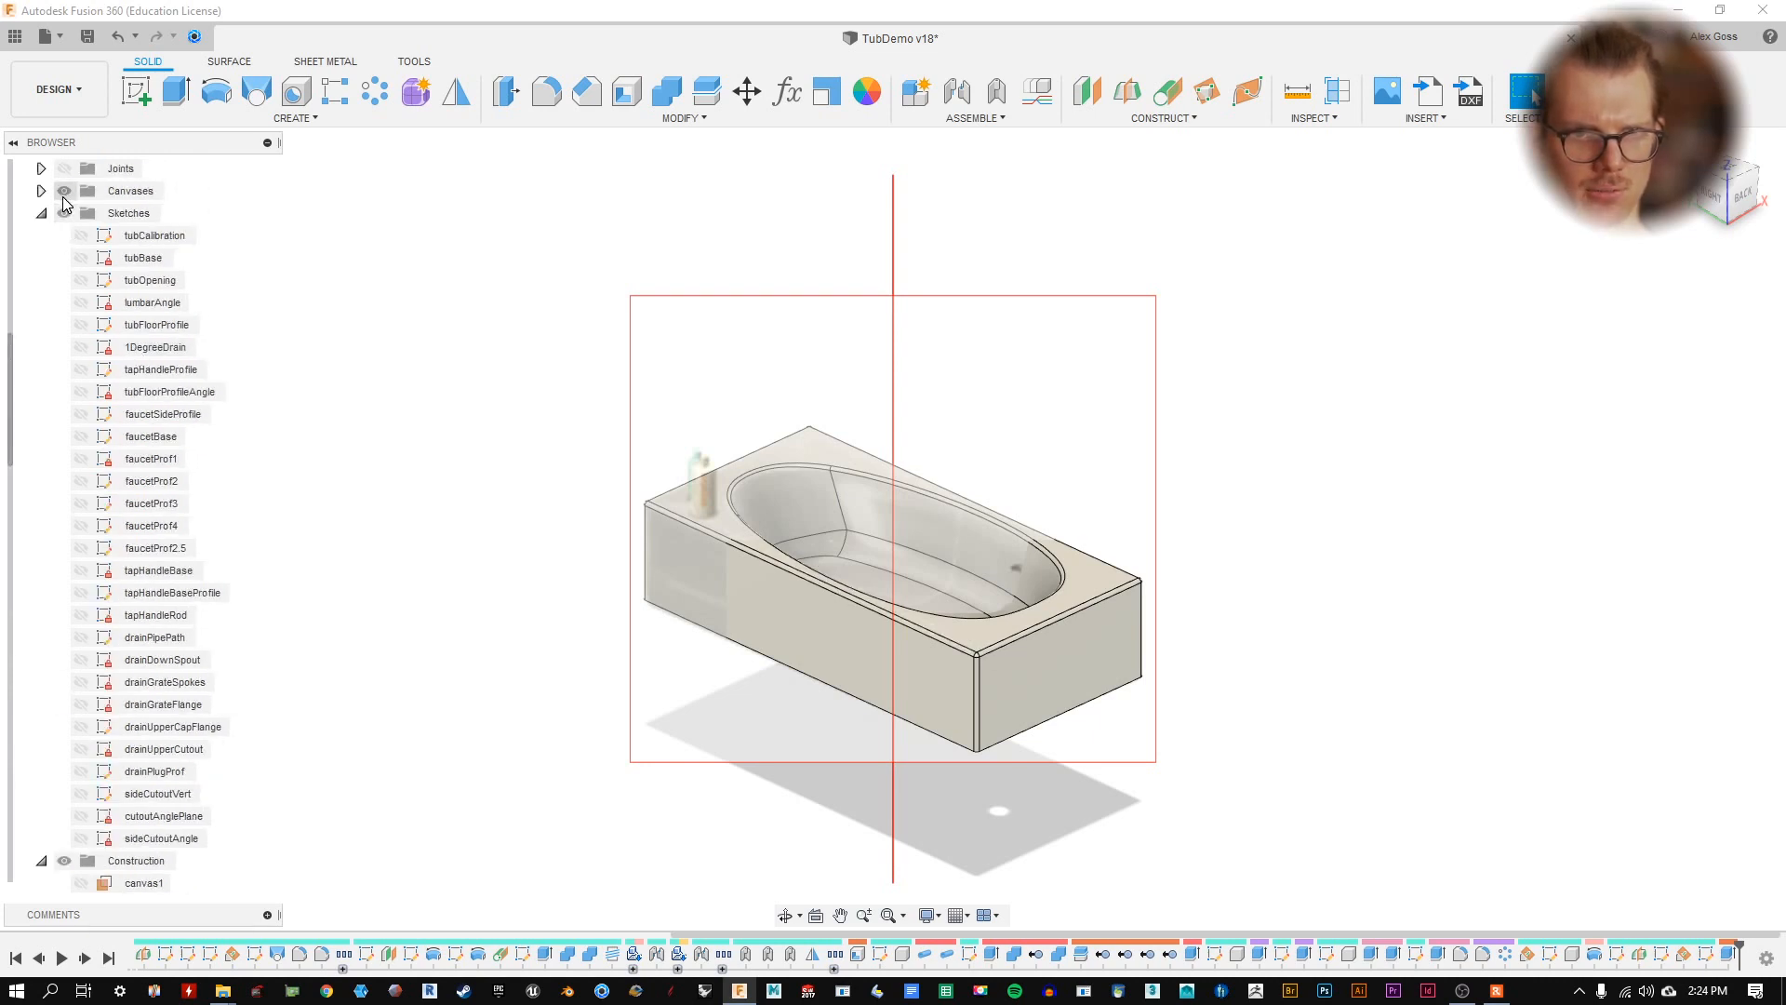
pyautogui.click(64, 190)
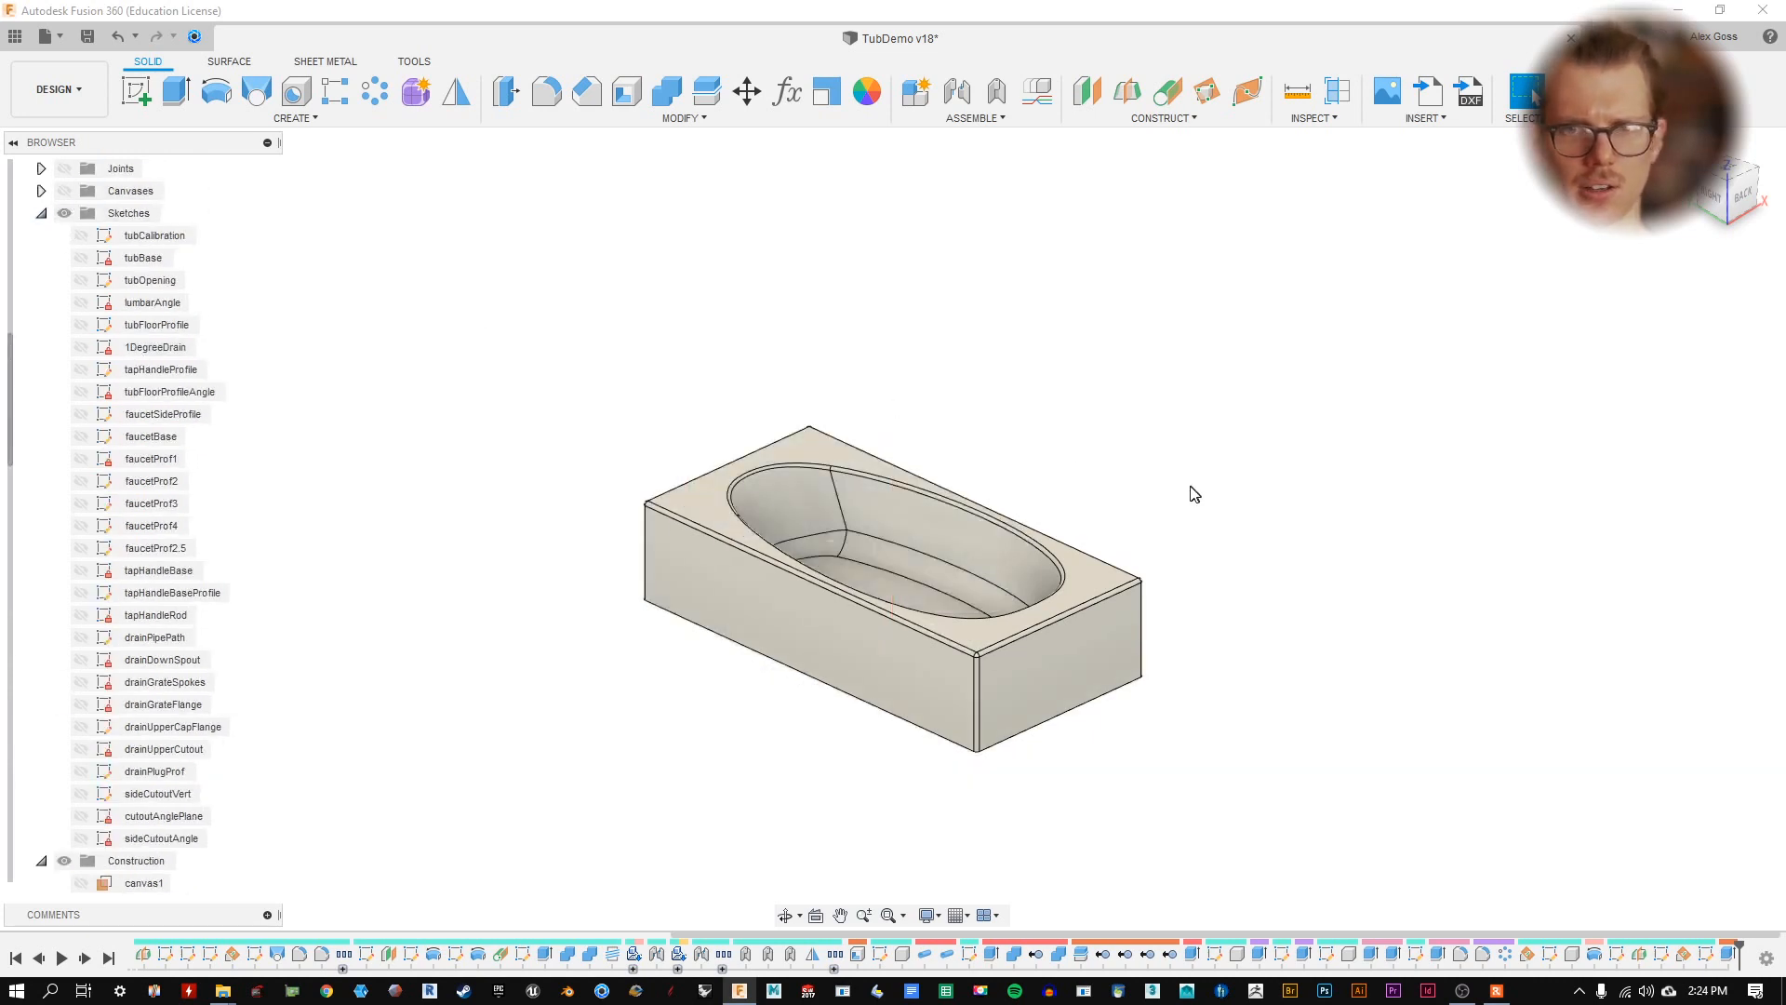
# - Examine the recessed side of the tub from several angles, checking the cutout's placement along the wall
pyautogui.keyDown('shift'); pyautogui.moveTo(1188, 490); pyautogui.dragTo(934, 488, button='middle'); pyautogui.keyUp('shift')
pyautogui.scroll(3, 934, 488)
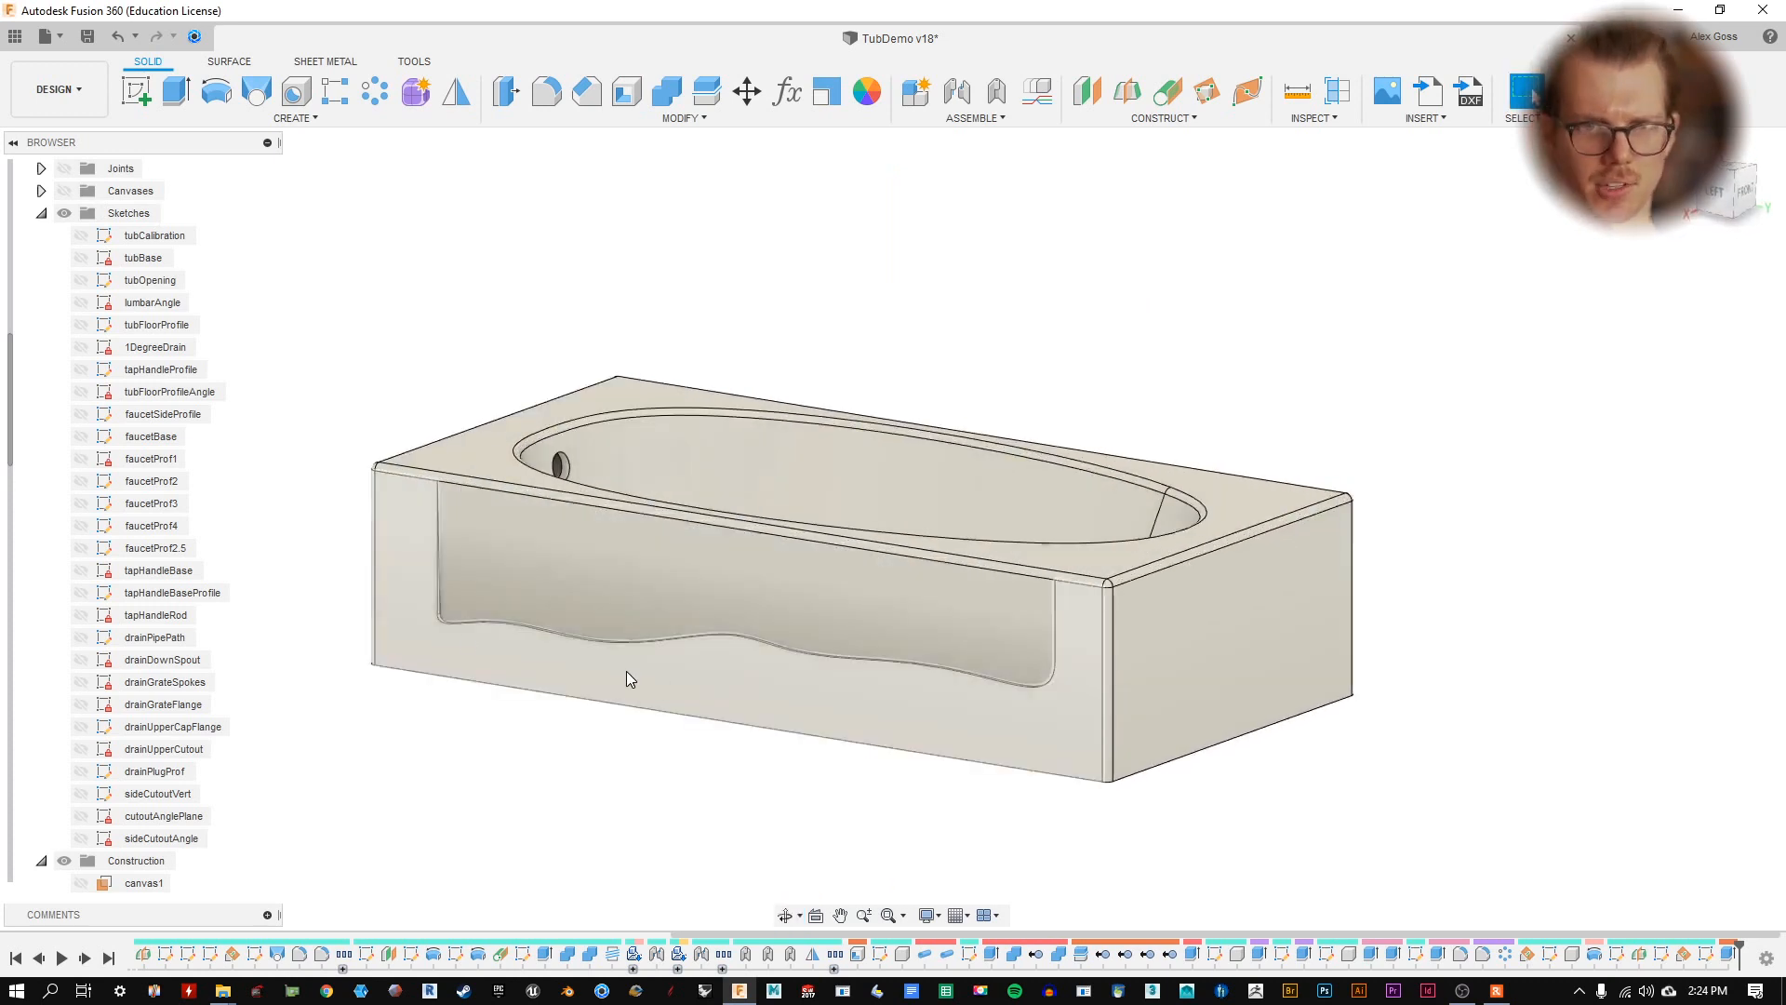
pyautogui.keyDown('shift'); pyautogui.moveTo(626, 678); pyautogui.dragTo(893, 540, button='middle'); pyautogui.keyUp('shift')
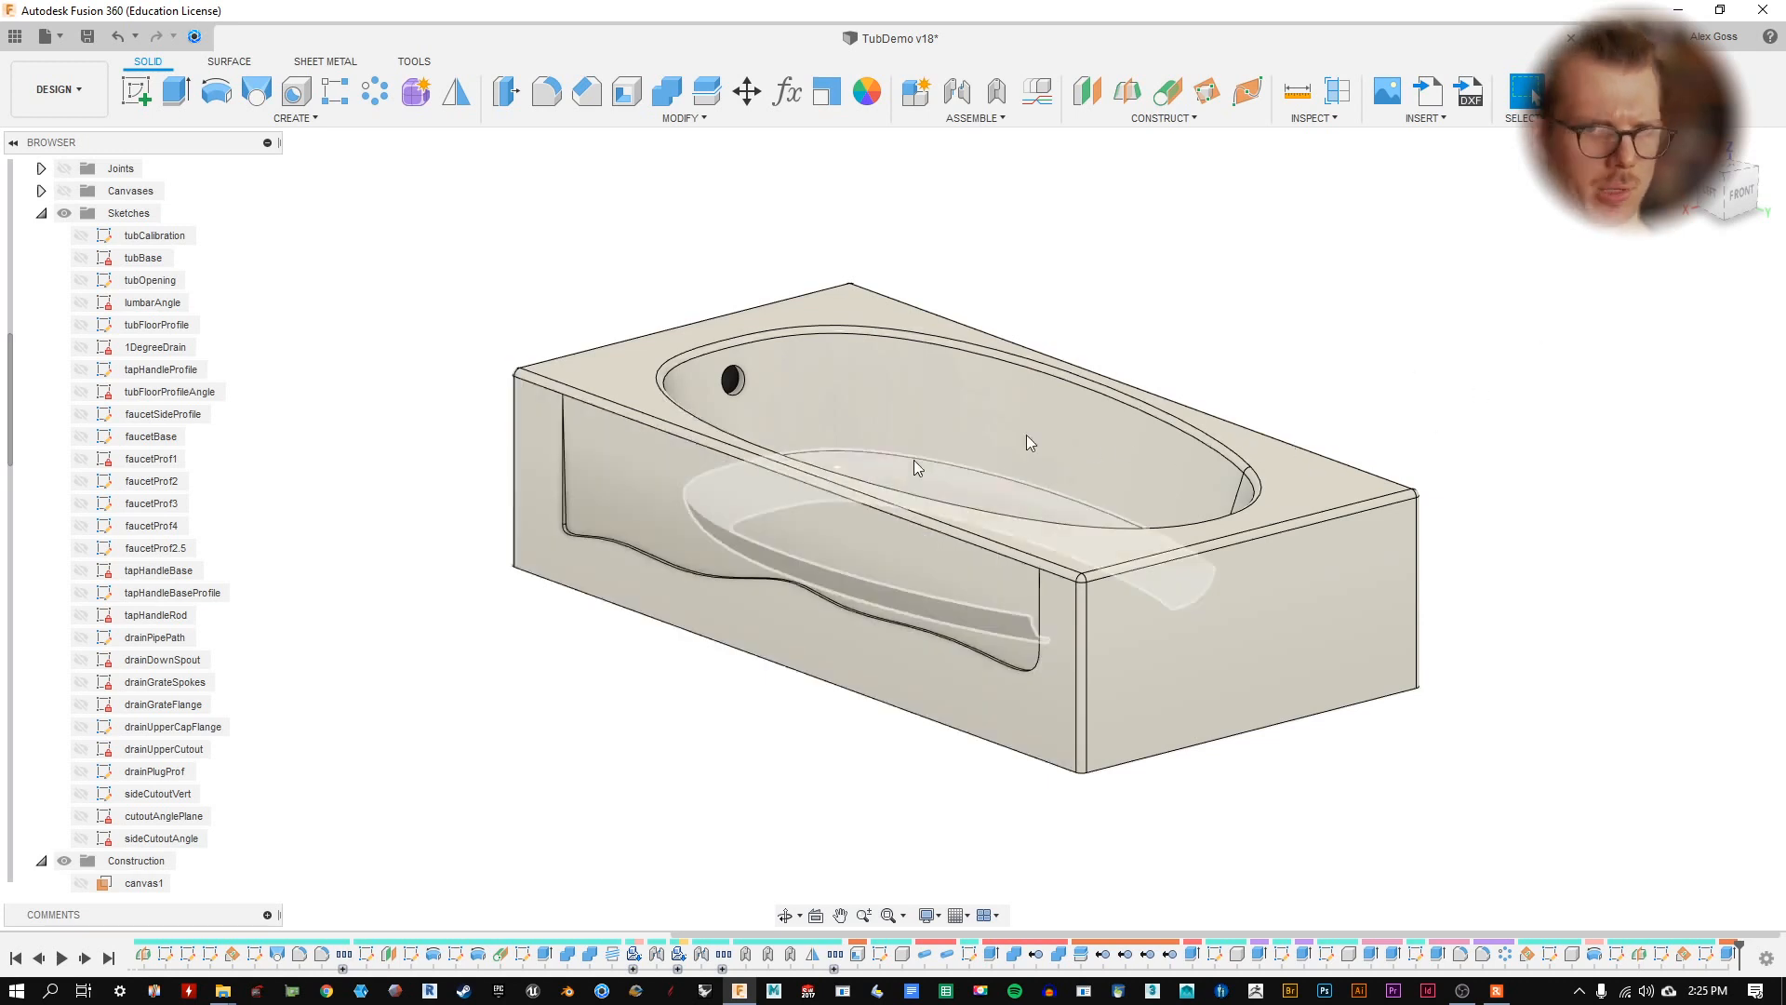
pyautogui.click(562, 474)
pyautogui.keyDown('shift'); pyautogui.moveTo(1169, 347); pyautogui.dragTo(1144, 394, button='middle'); pyautogui.keyUp('shift')
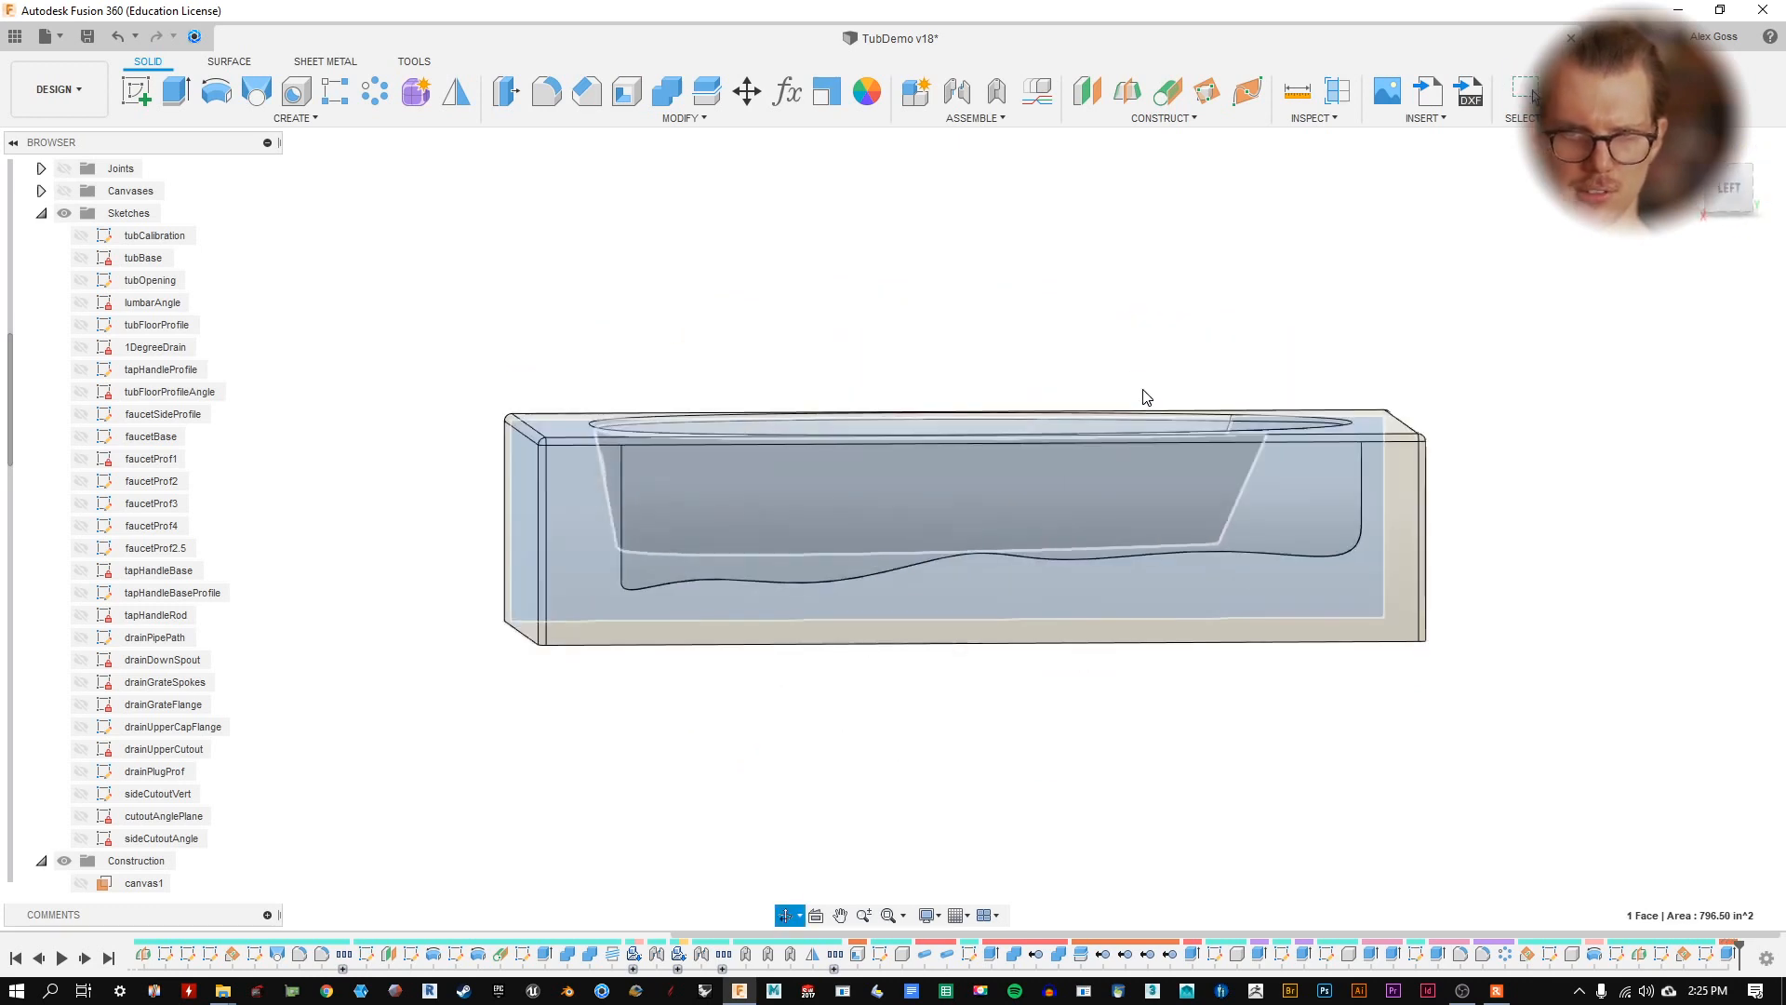
pyautogui.click(1367, 500)
pyautogui.keyDown('shift'); pyautogui.moveTo(1492, 440); pyautogui.dragTo(1302, 431, button='middle'); pyautogui.keyUp('shift')
pyautogui.click(883, 603)
pyautogui.keyDown('shift'); pyautogui.moveTo(606, 391); pyautogui.dragTo(732, 400, button='middle'); pyautogui.keyUp('shift')
pyautogui.click(715, 750)
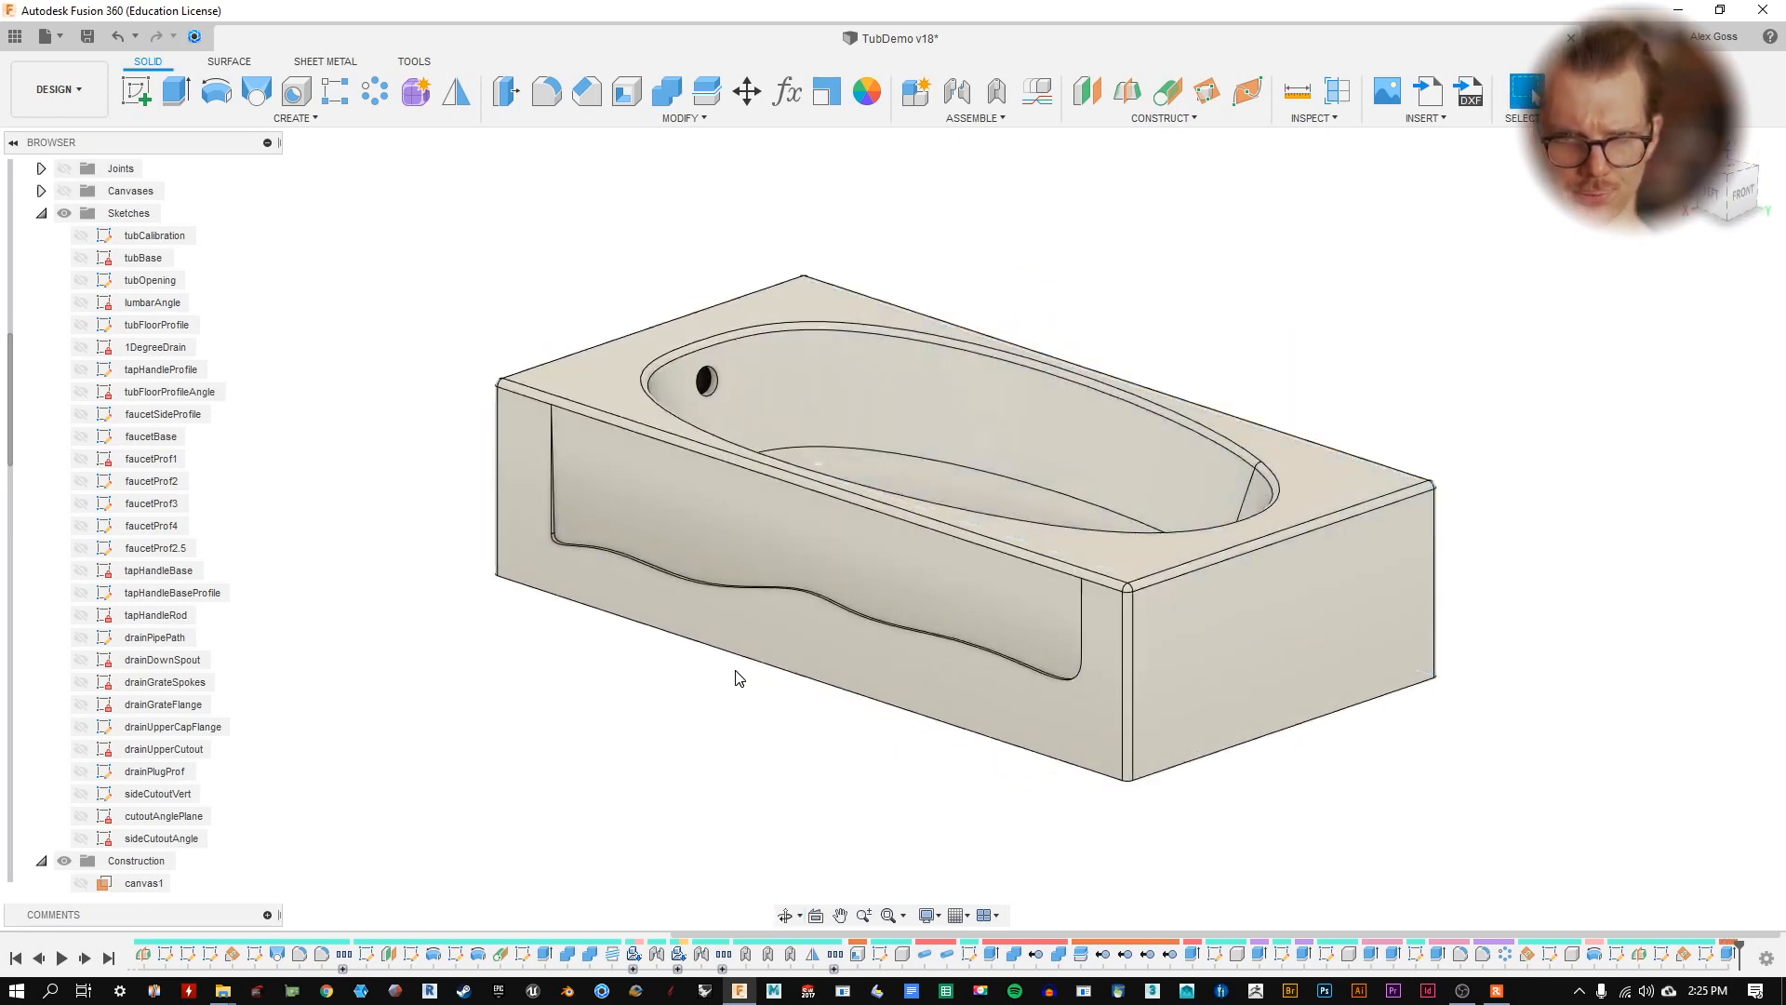
# - Start a circular pattern with the pattern type set to Features
pyautogui.click(376, 92)
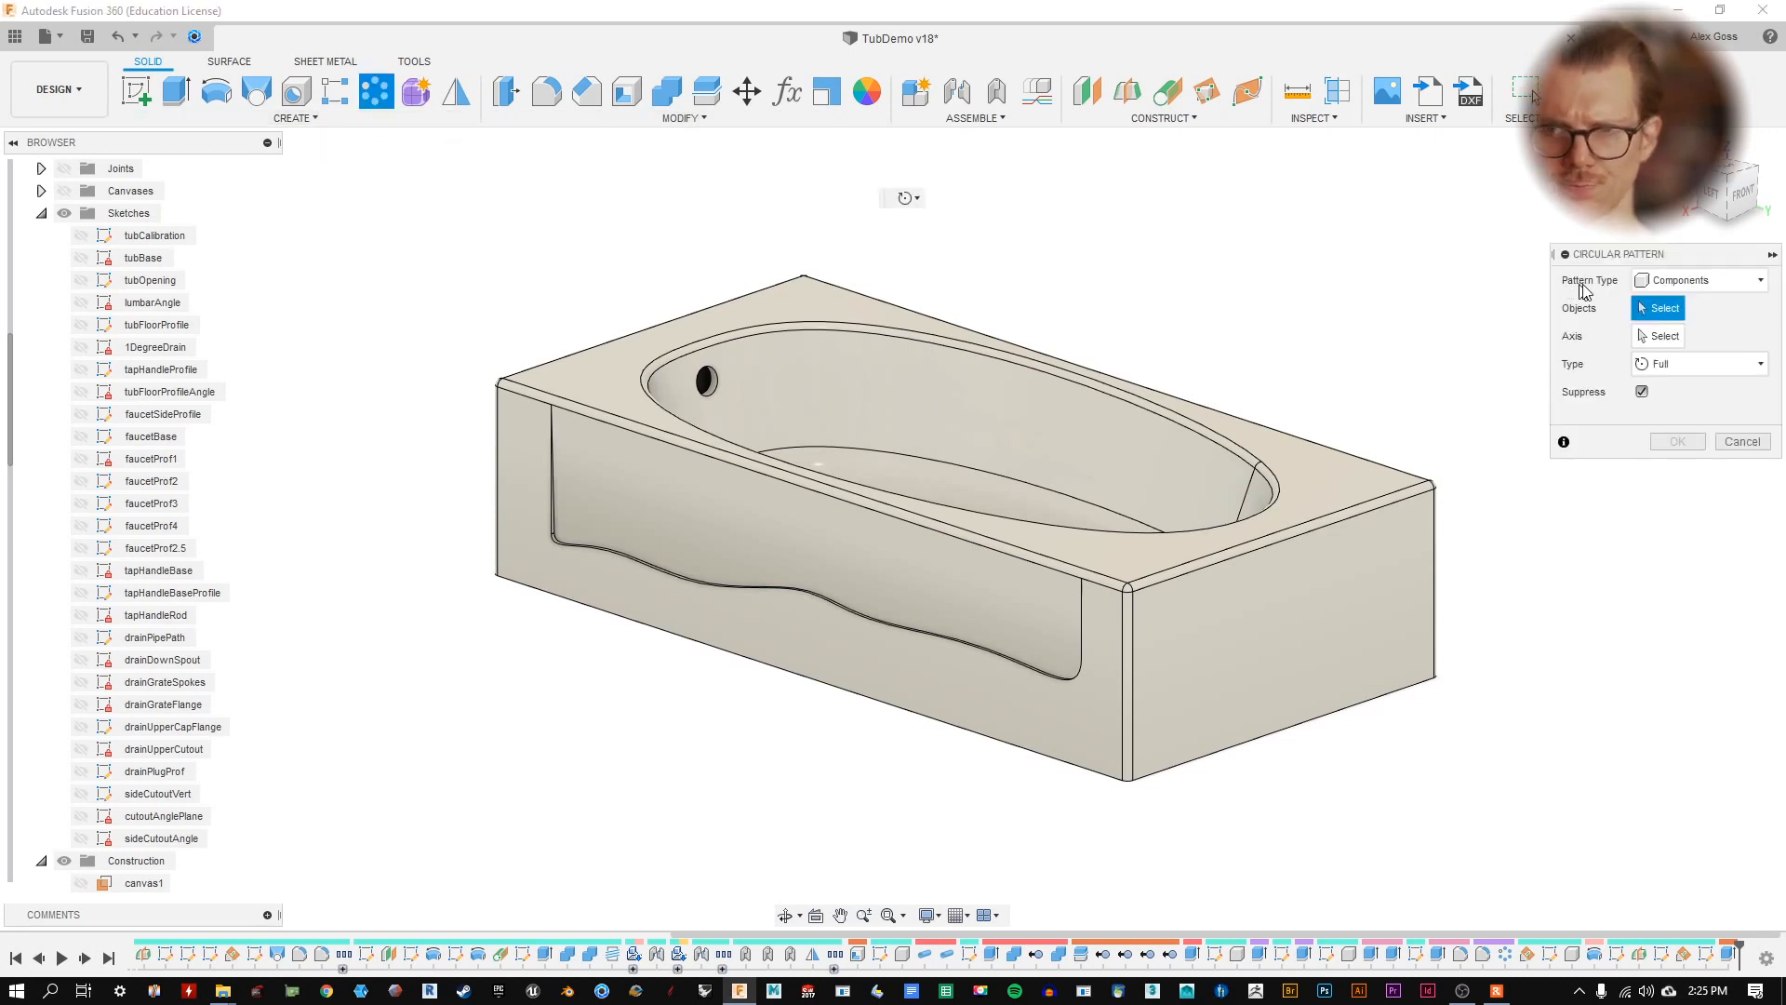
pyautogui.click(1730, 441)
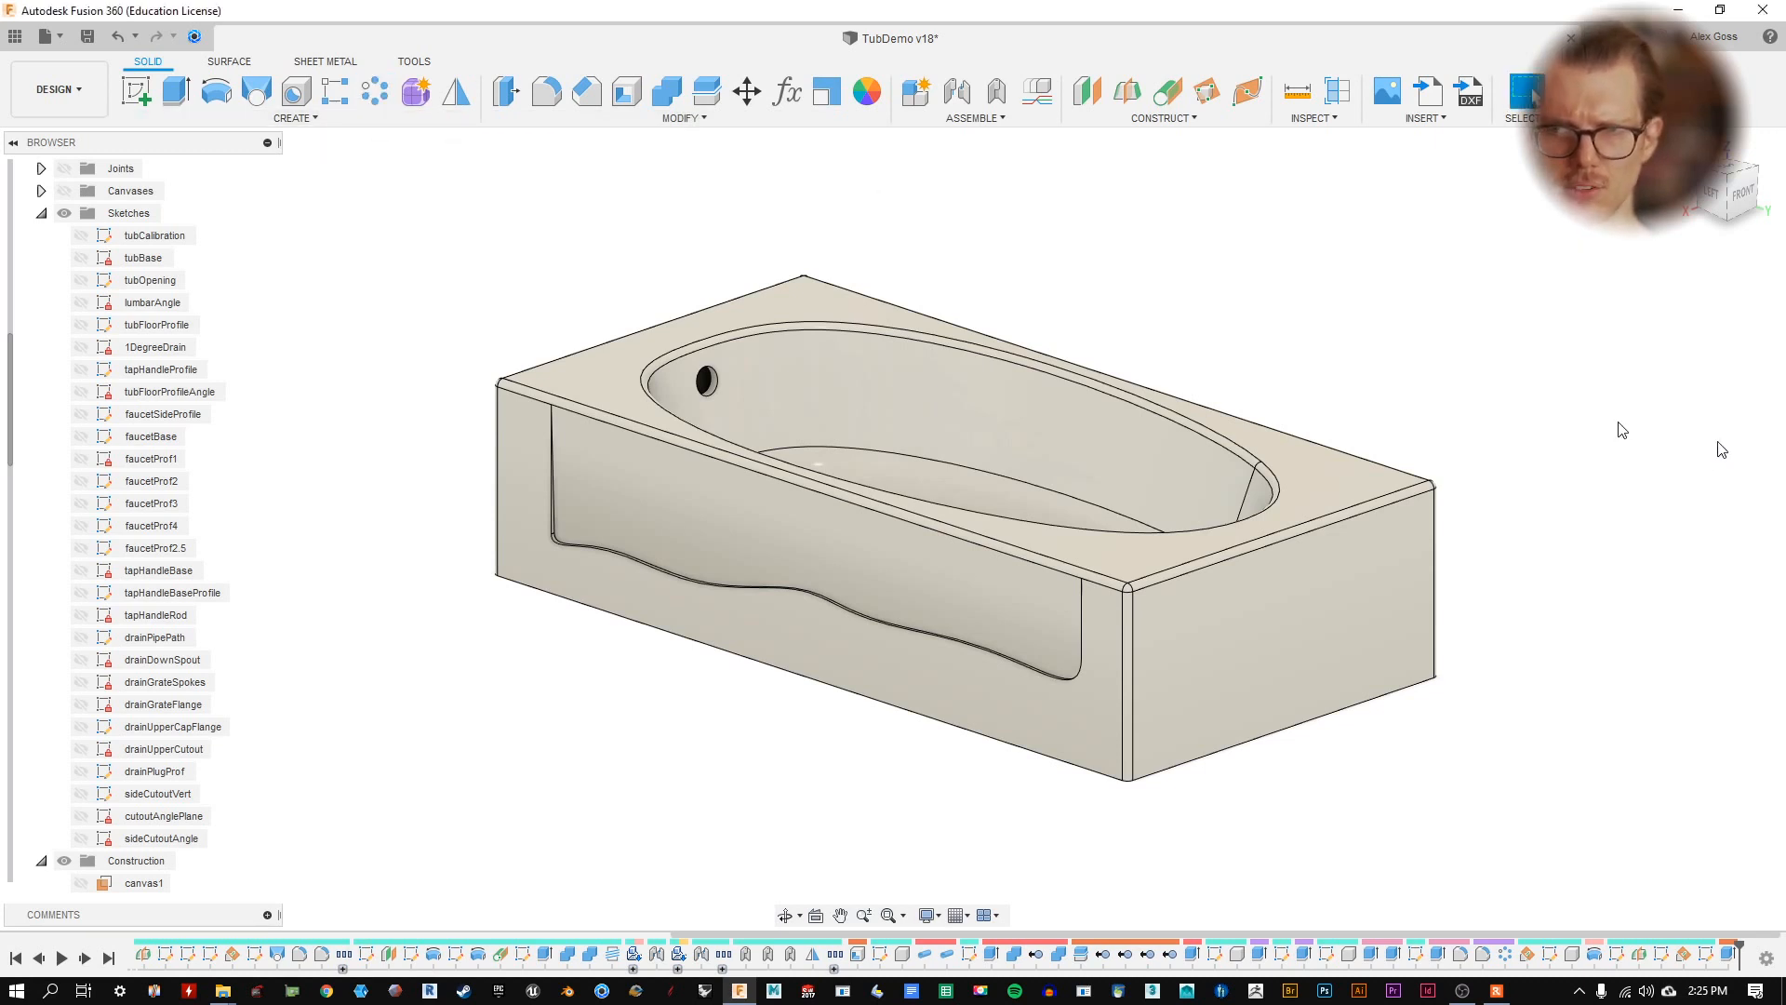
pyautogui.click(294, 118)
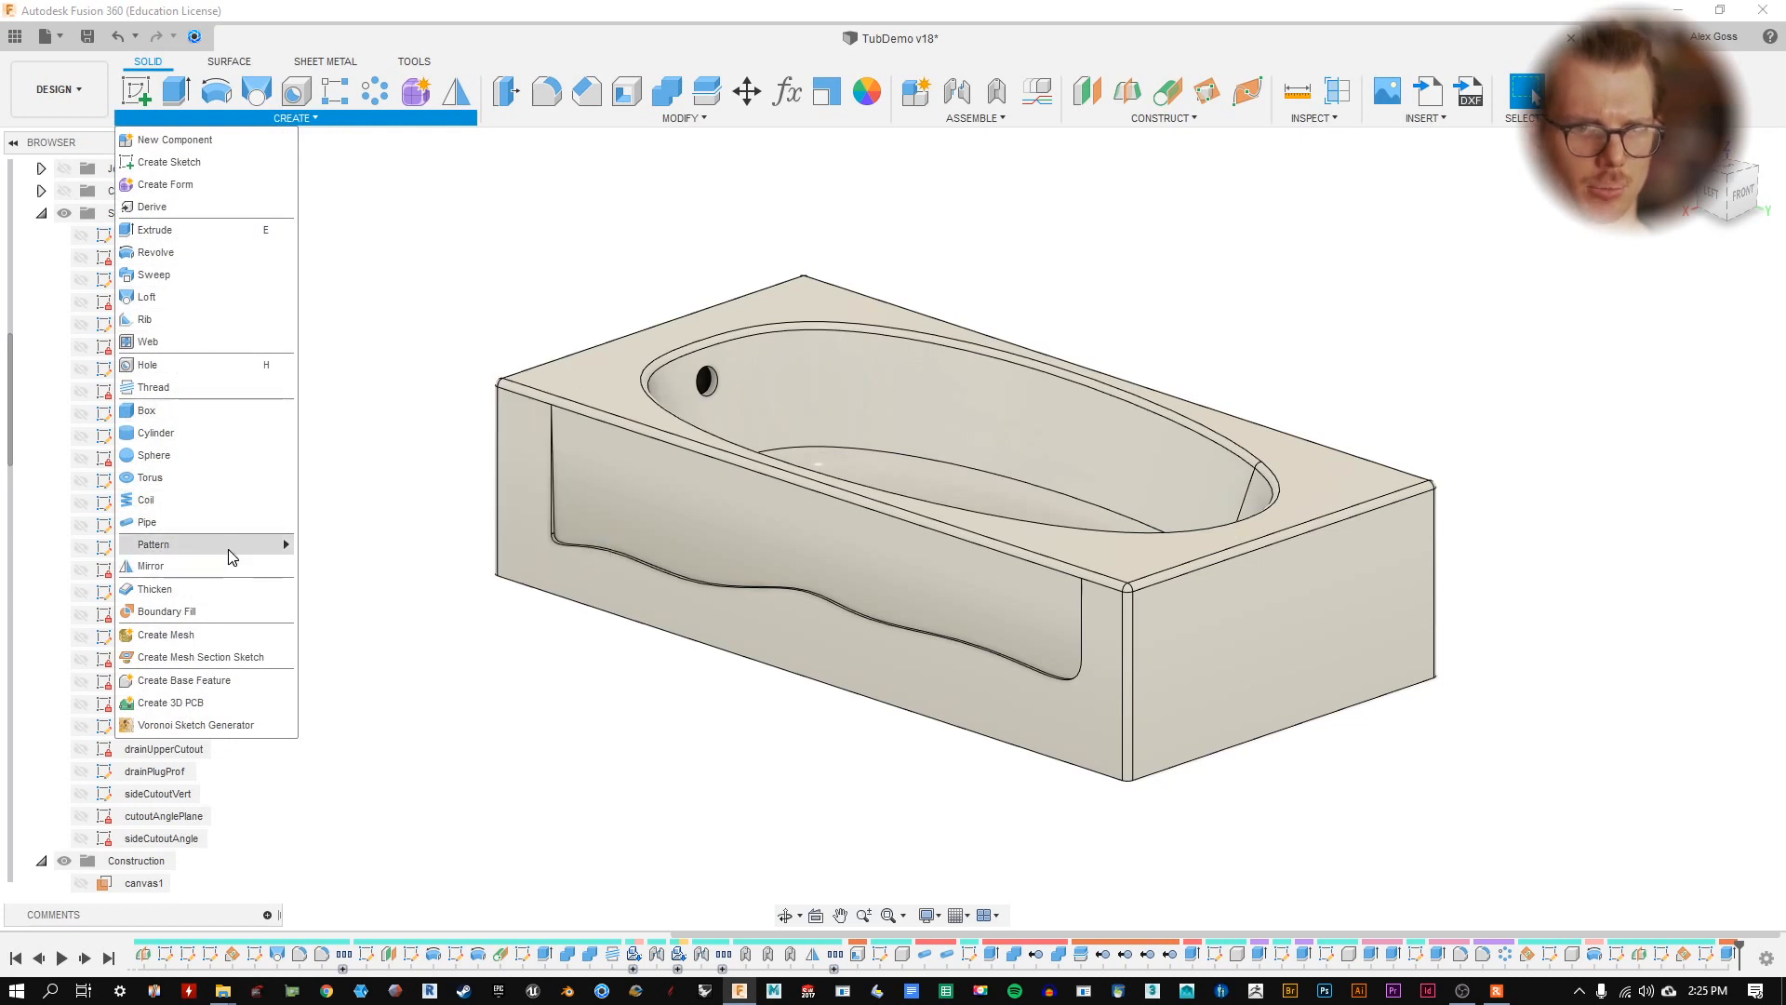
pyautogui.moveTo(227, 549)
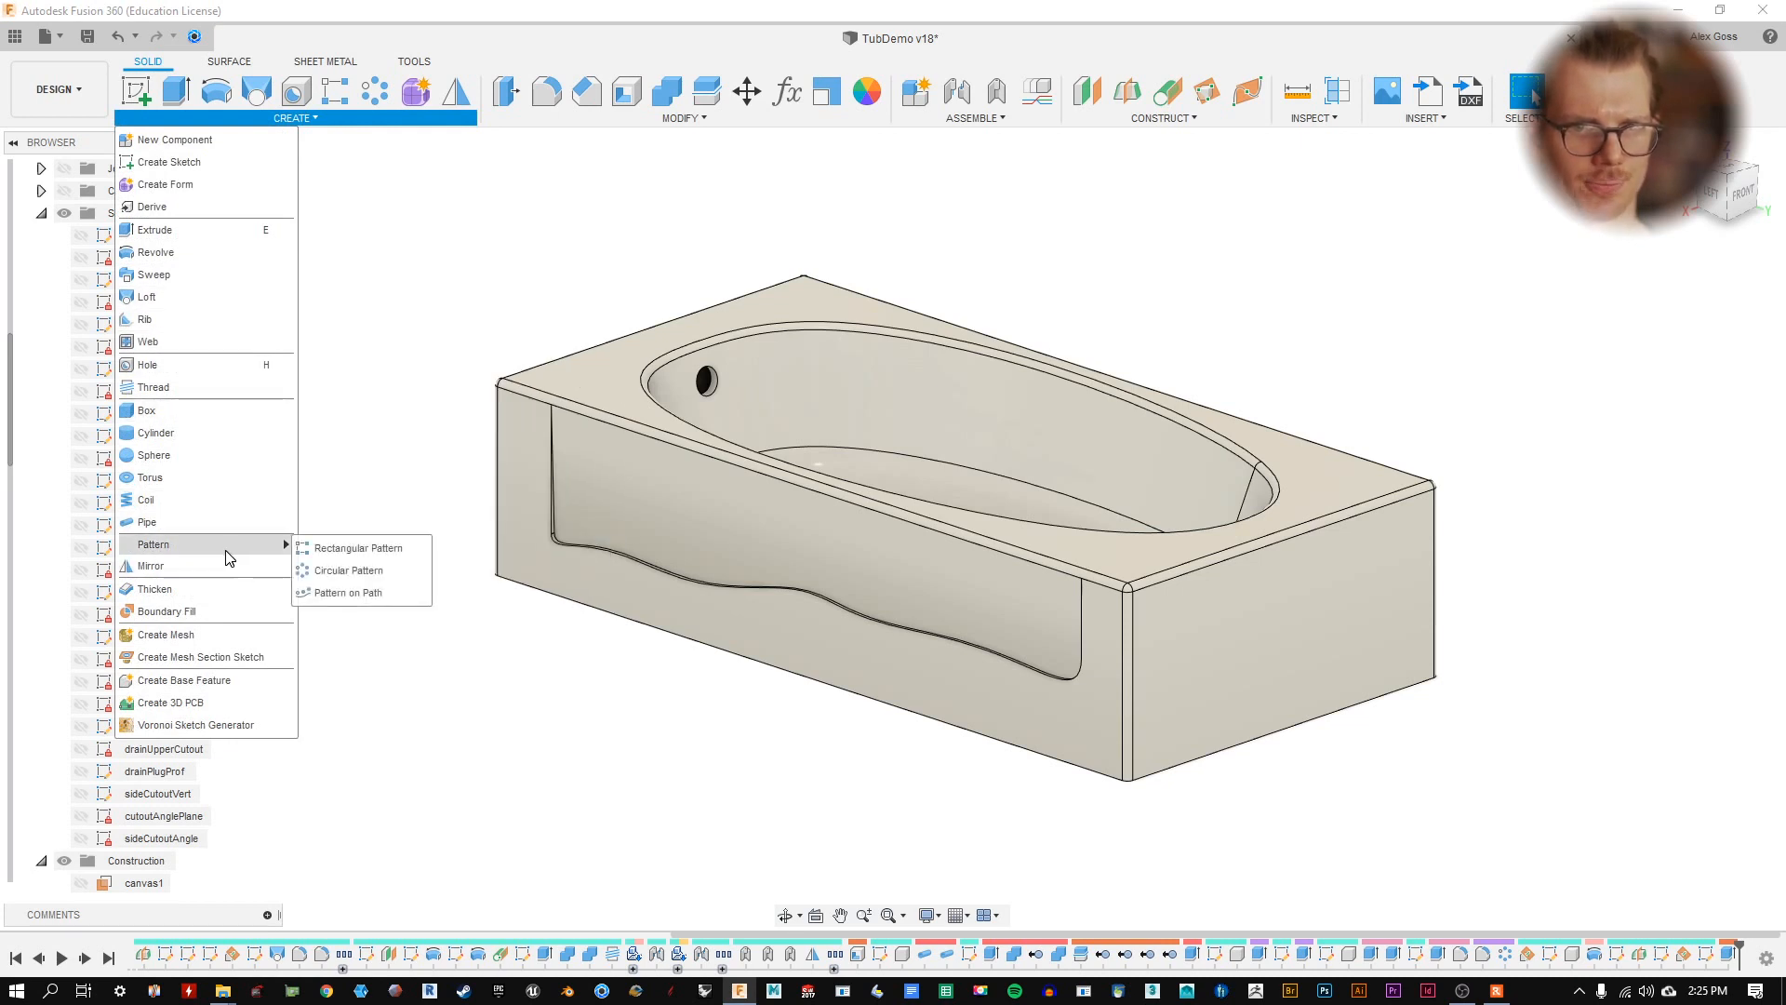
pyautogui.click(418, 571)
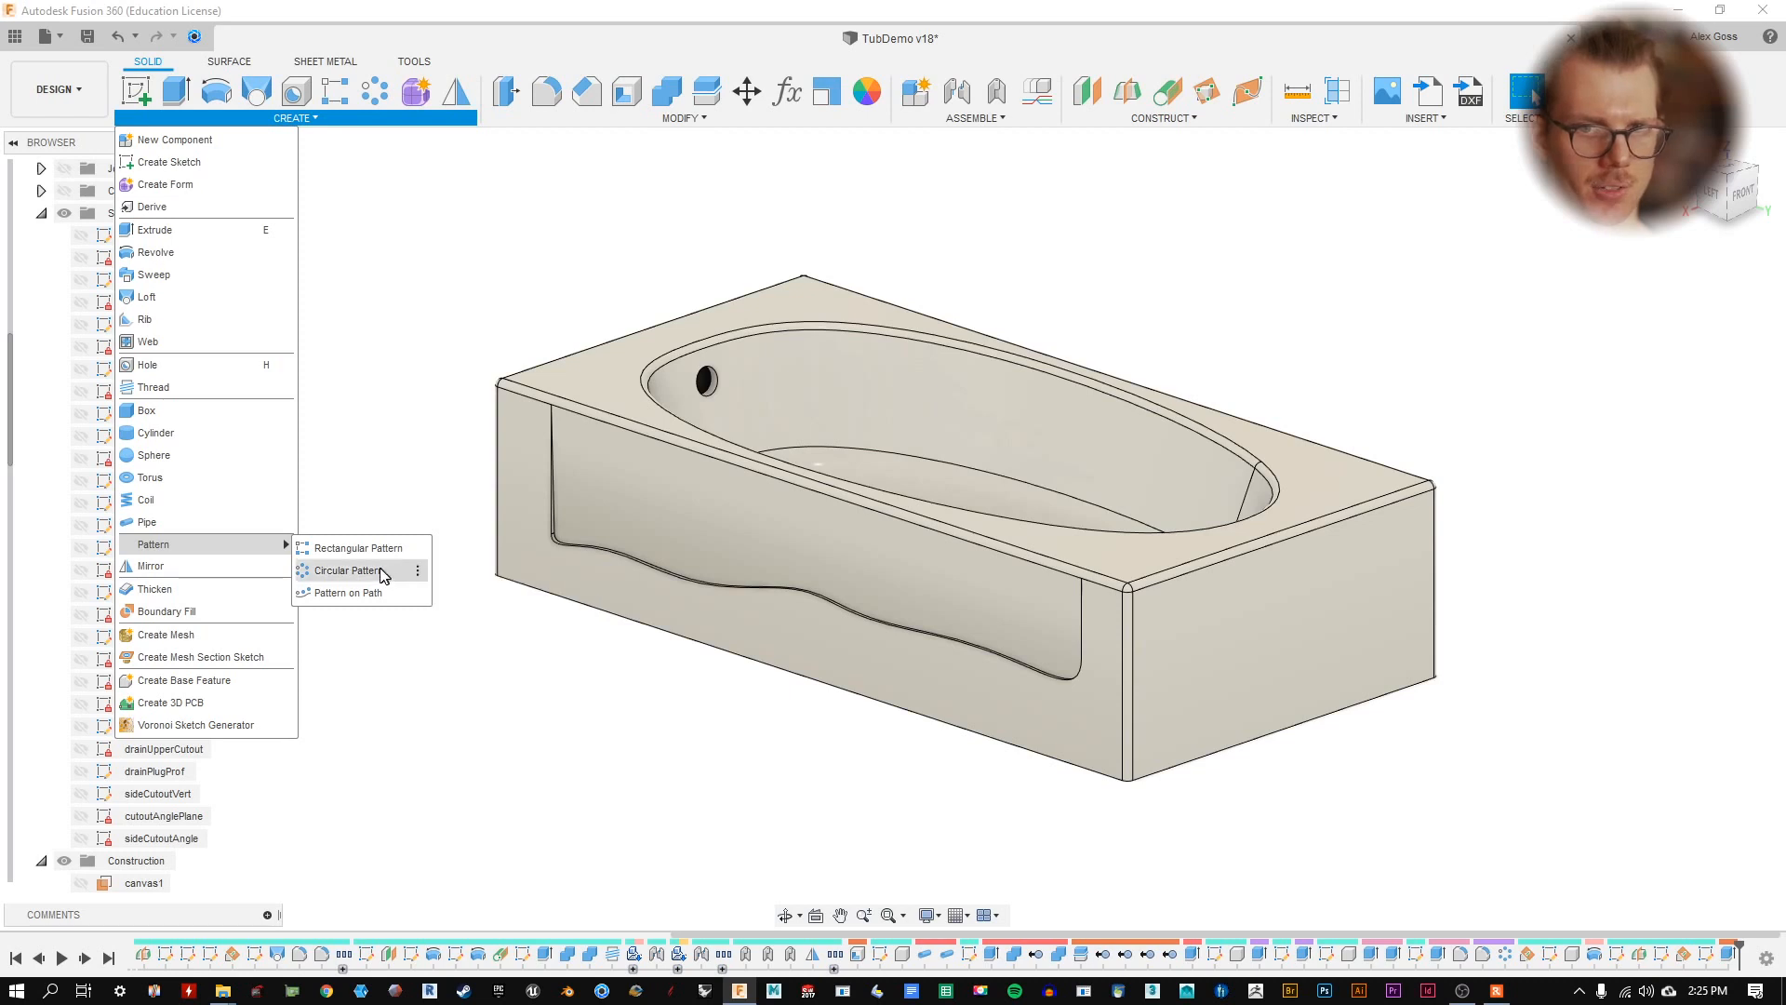
pyautogui.click(384, 569)
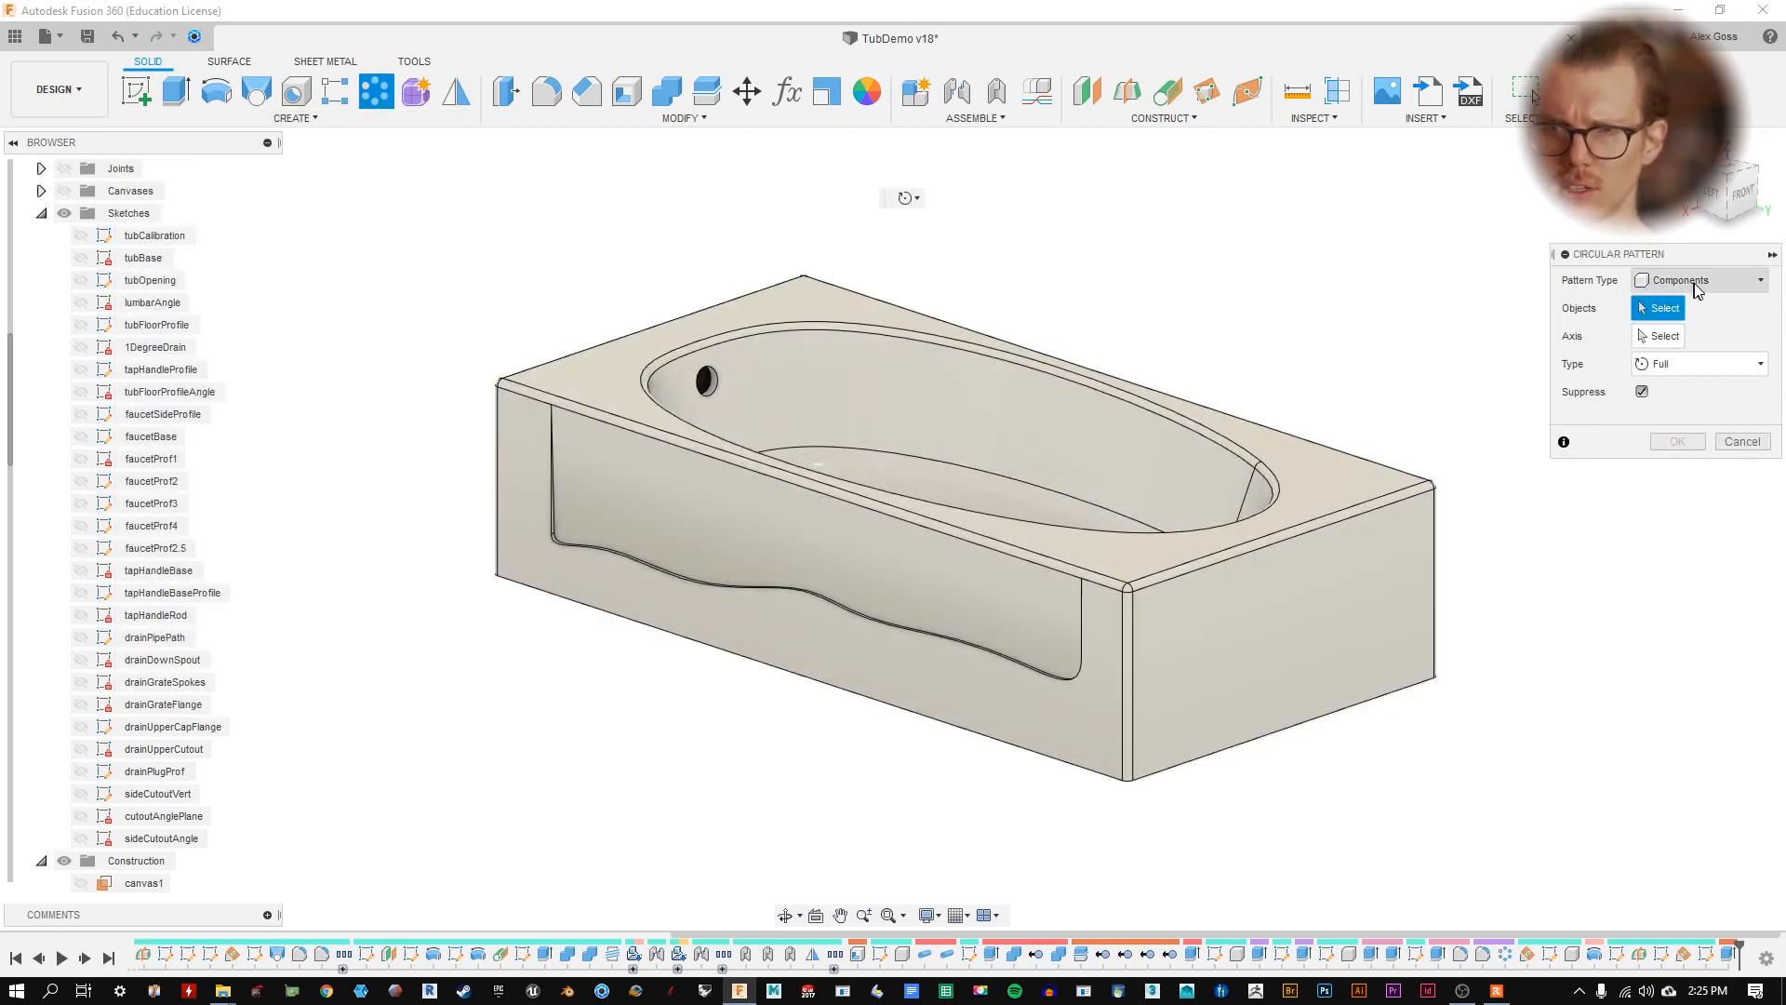
pyautogui.click(1729, 286)
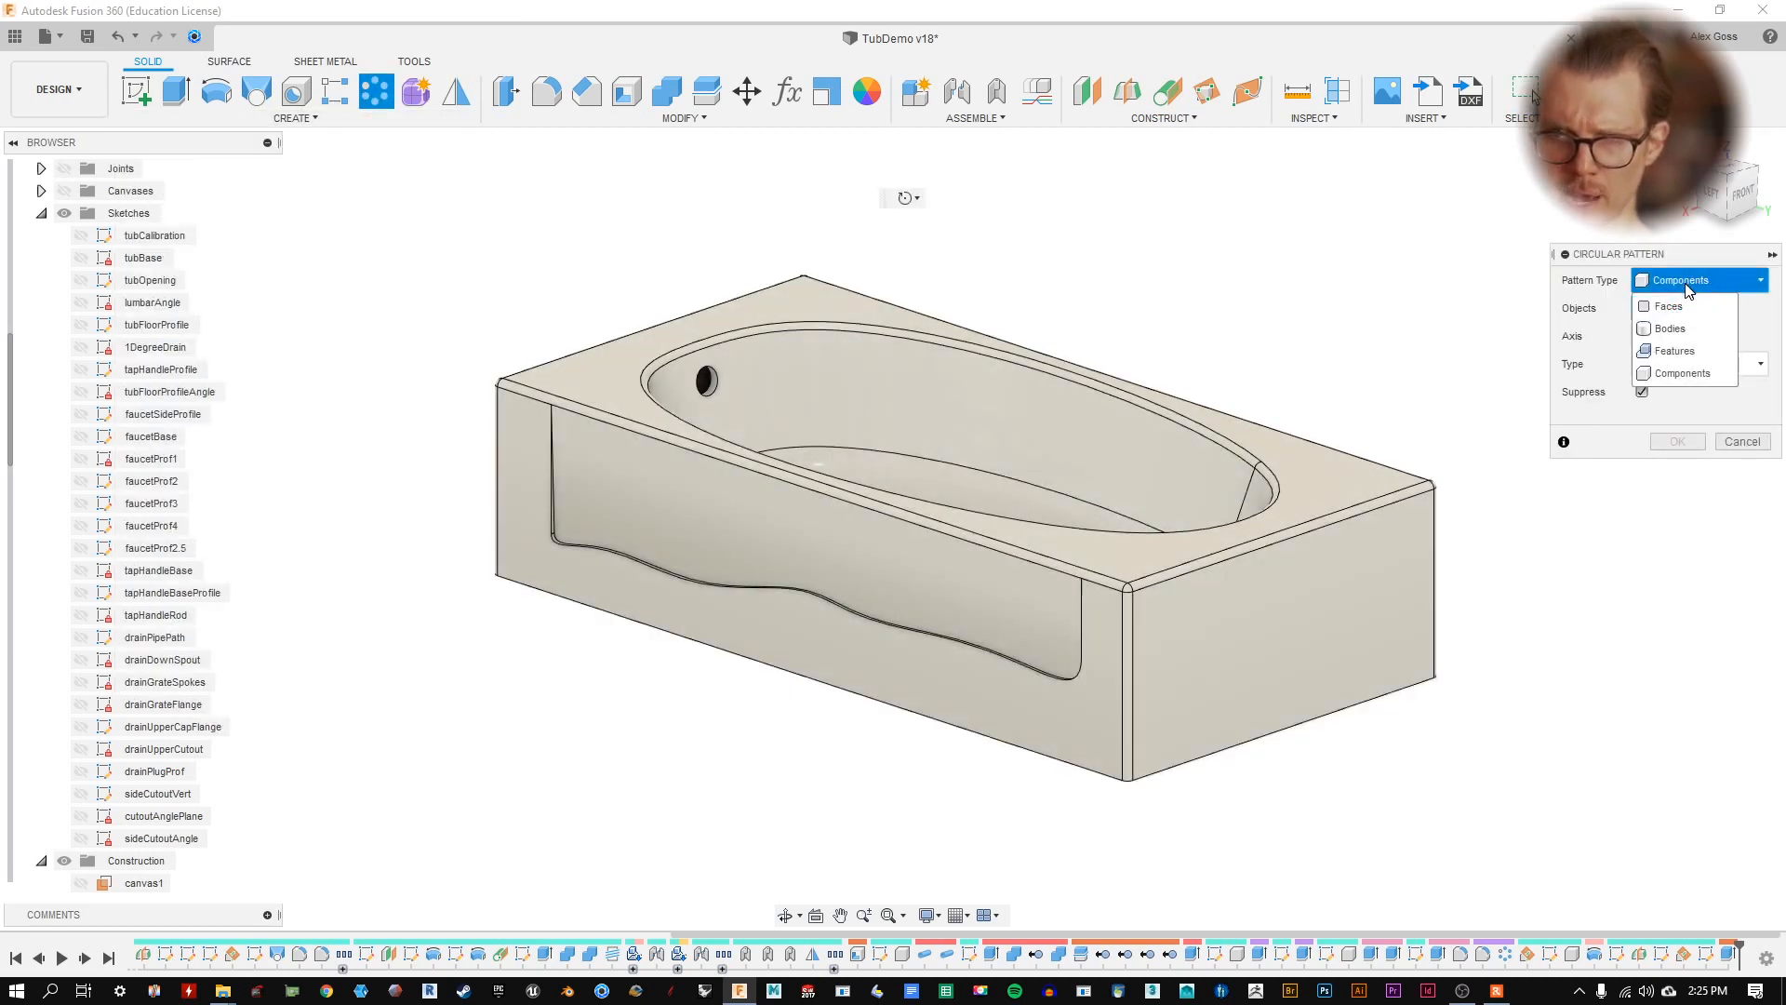
pyautogui.click(1674, 351)
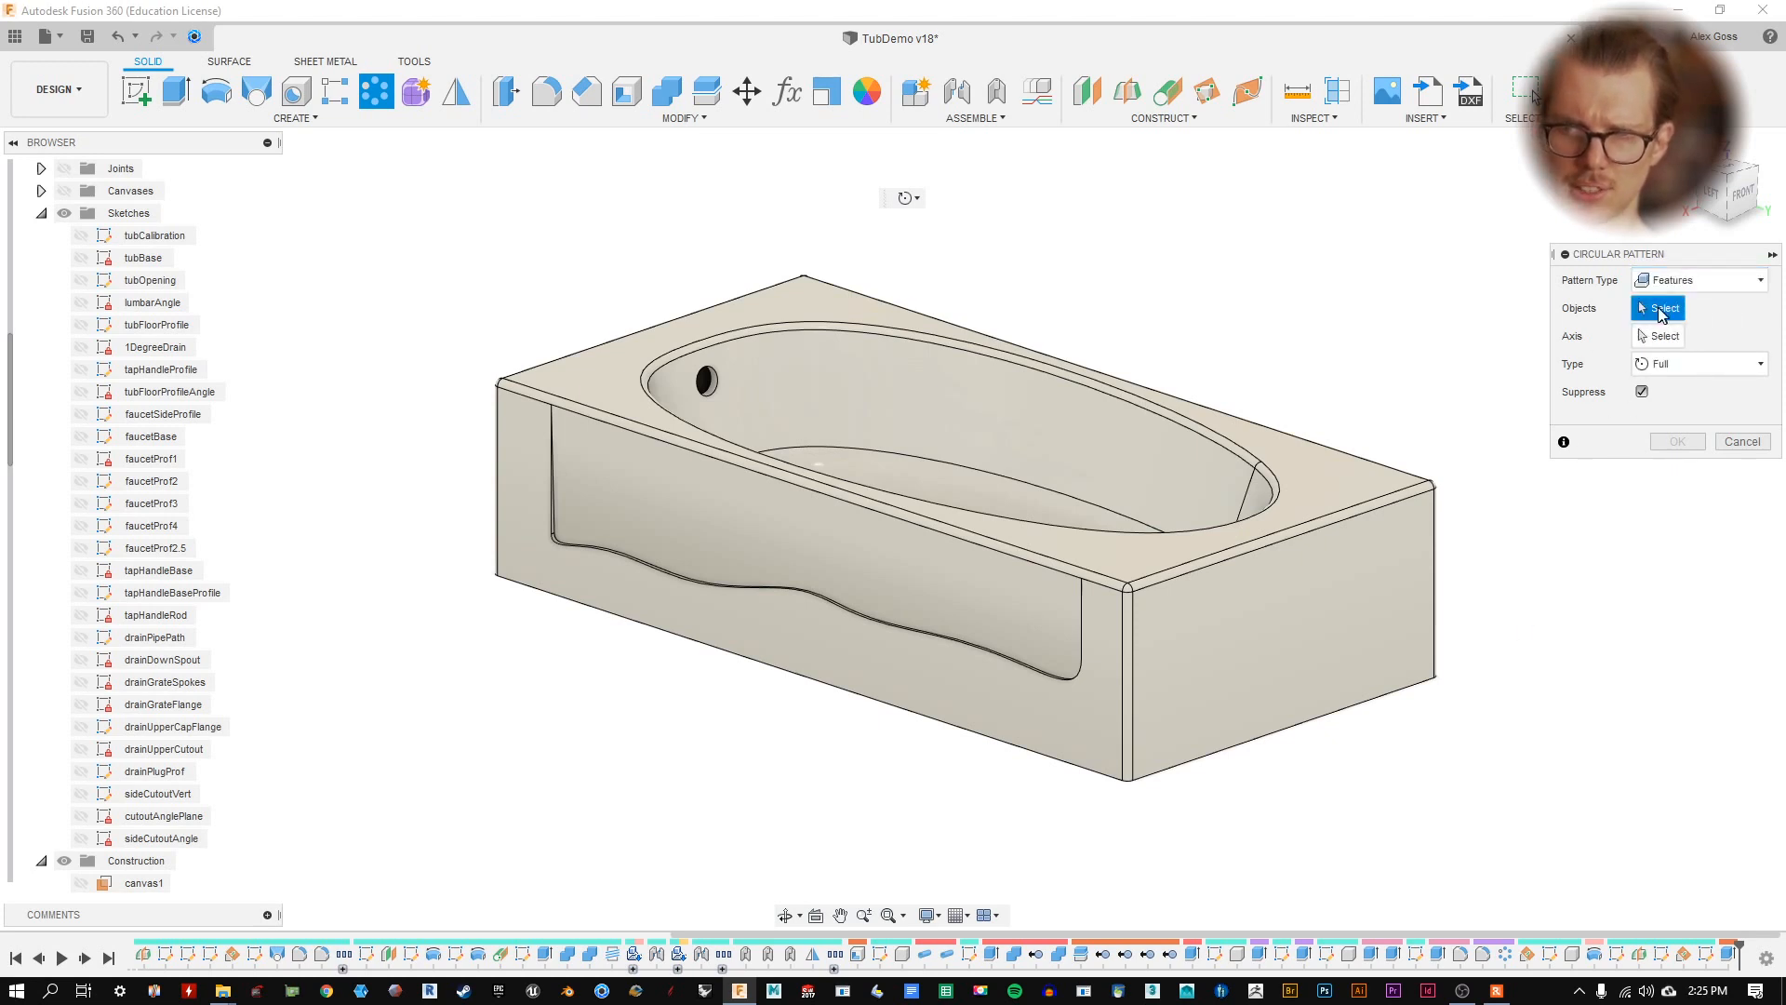
# - Choose the wavy side recess cut as the pattern object and the vertical Z axis through the origin as its axis
pyautogui.click(1726, 956)
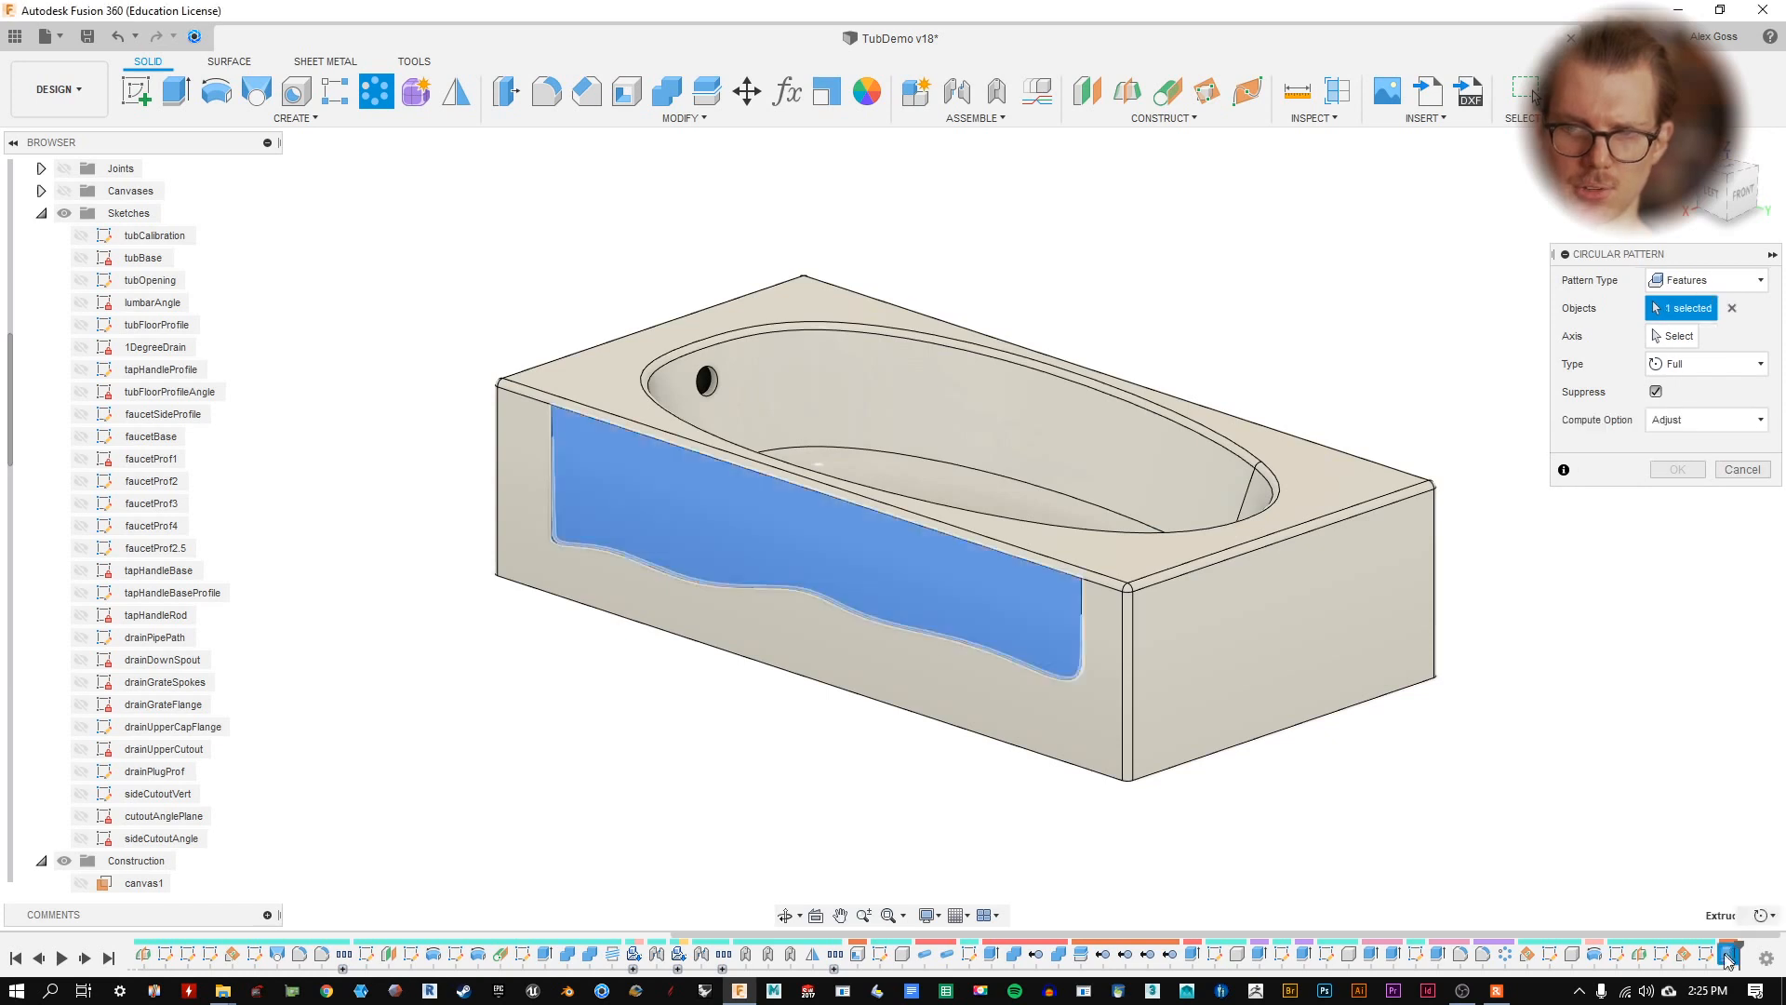
pyautogui.click(1670, 336)
pyautogui.moveTo(1106, 296)
pyautogui.keyDown('shift'); pyautogui.mouseDown(button='middle')
pyautogui.moveTo(1134, 296)
pyautogui.moveTo(1112, 324)
pyautogui.mouseUp(button='middle'); pyautogui.keyUp('shift')
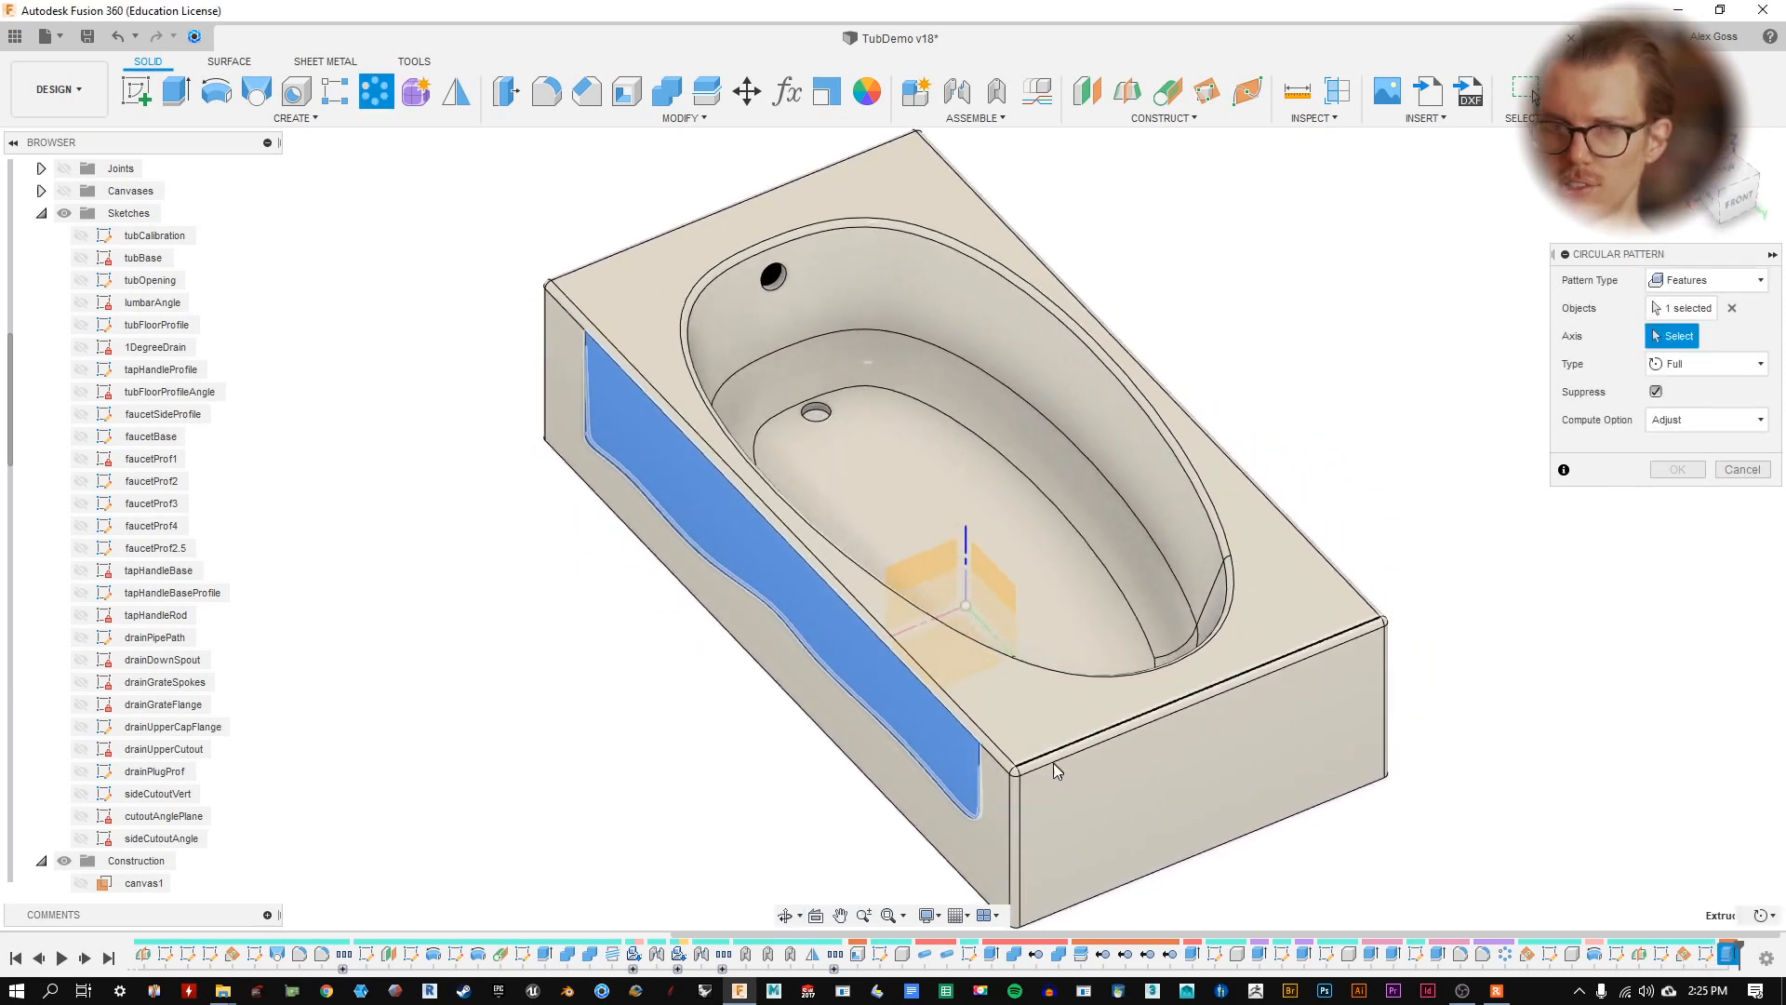
pyautogui.click(965, 549)
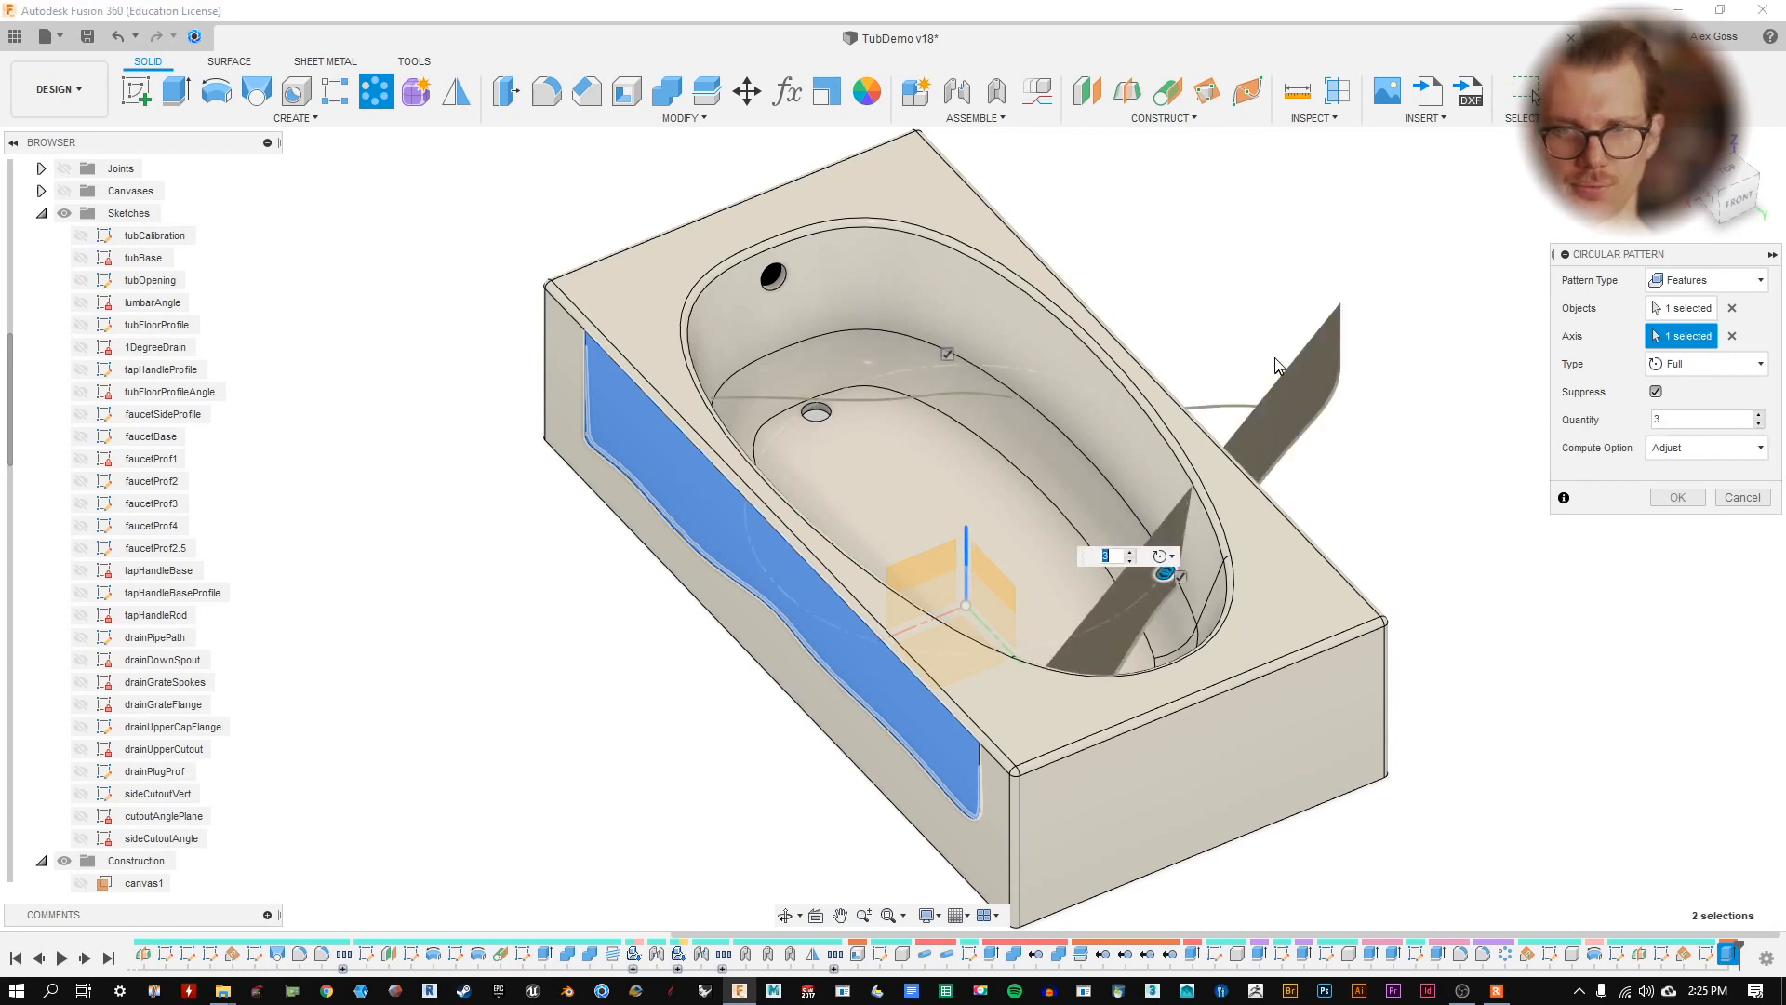
pyautogui.keyDown('shift'); pyautogui.moveTo(1276, 365); pyautogui.dragTo(1133, 369, button='middle'); pyautogui.keyUp('shift')
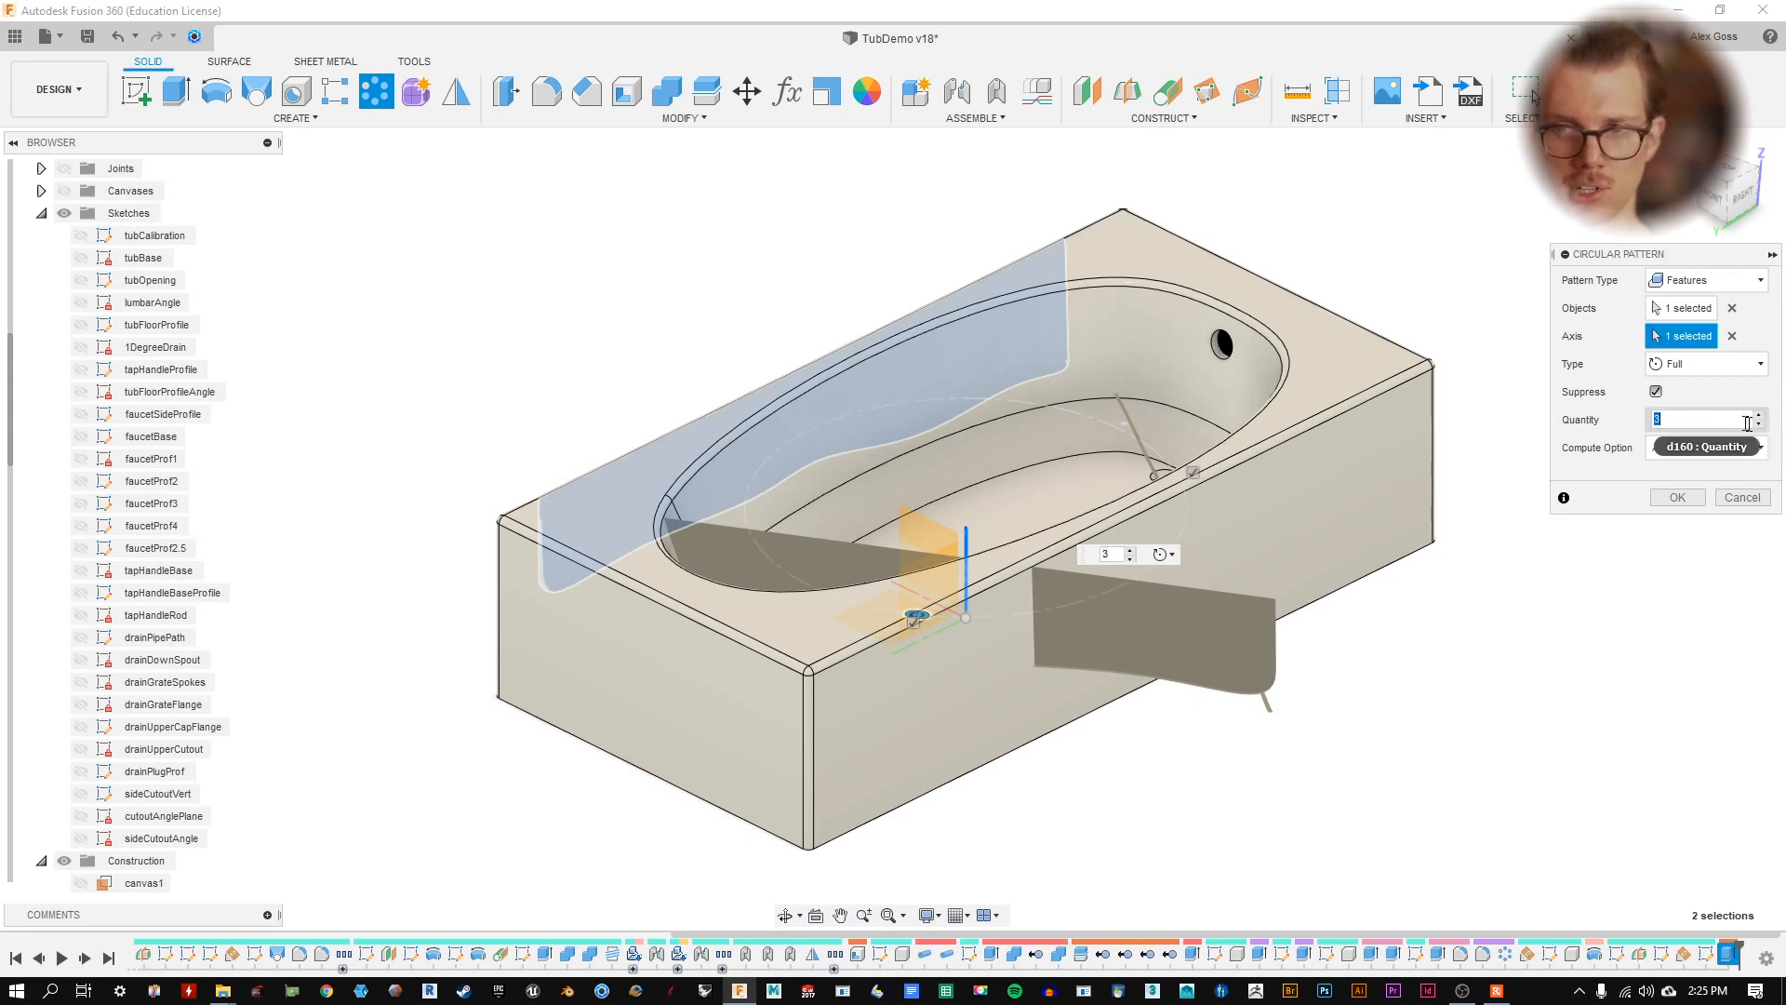
# - Set the circular pattern's quantity to 2 with the Optimized compute option and create it
pyautogui.click(1758, 425)
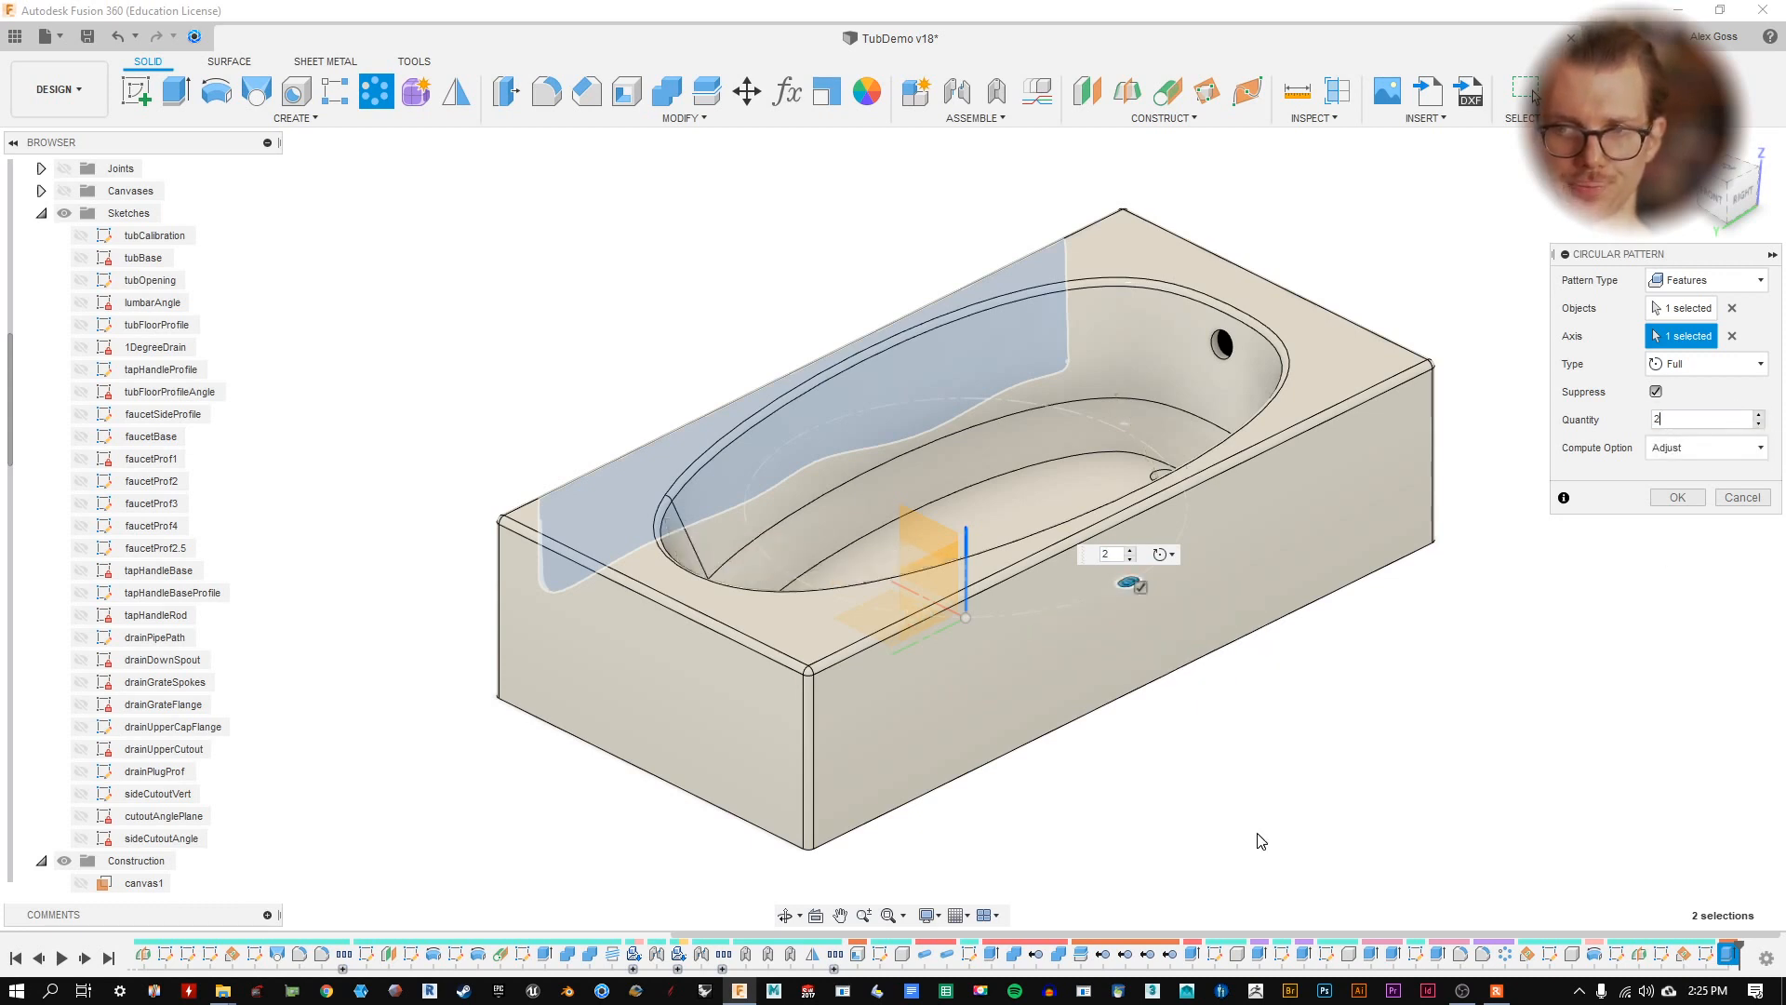
pyautogui.click(1722, 451)
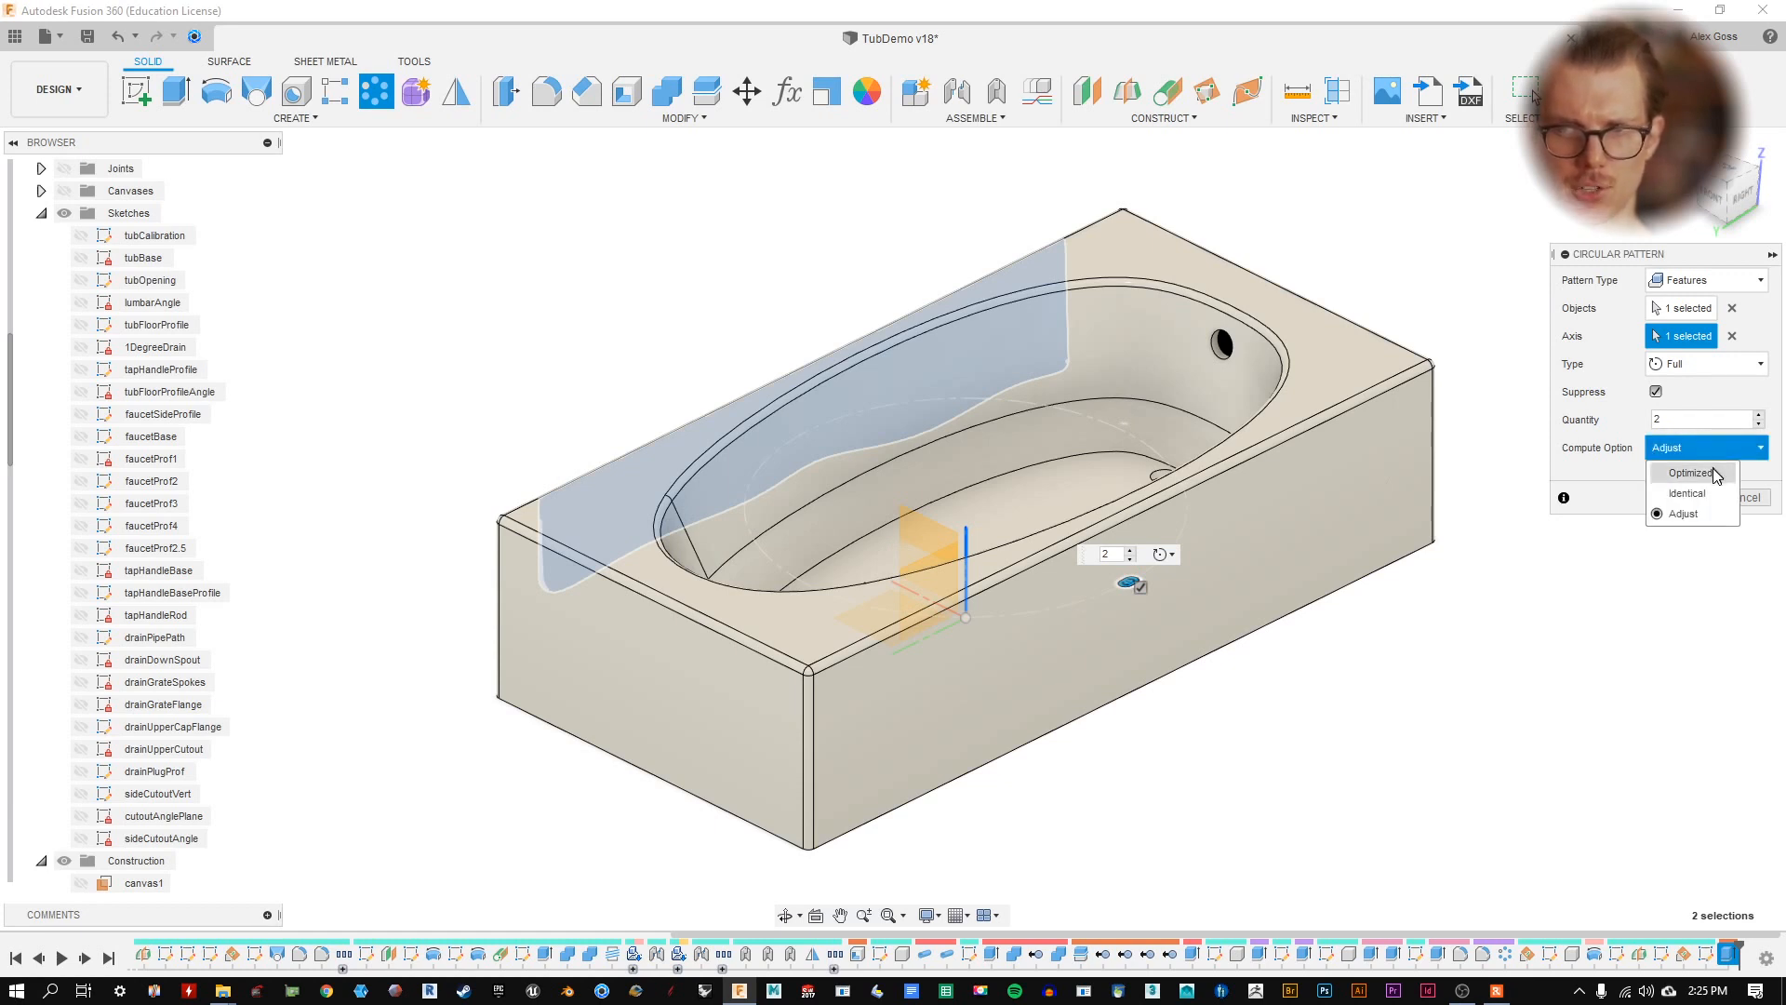
pyautogui.click(1716, 474)
pyautogui.click(1686, 503)
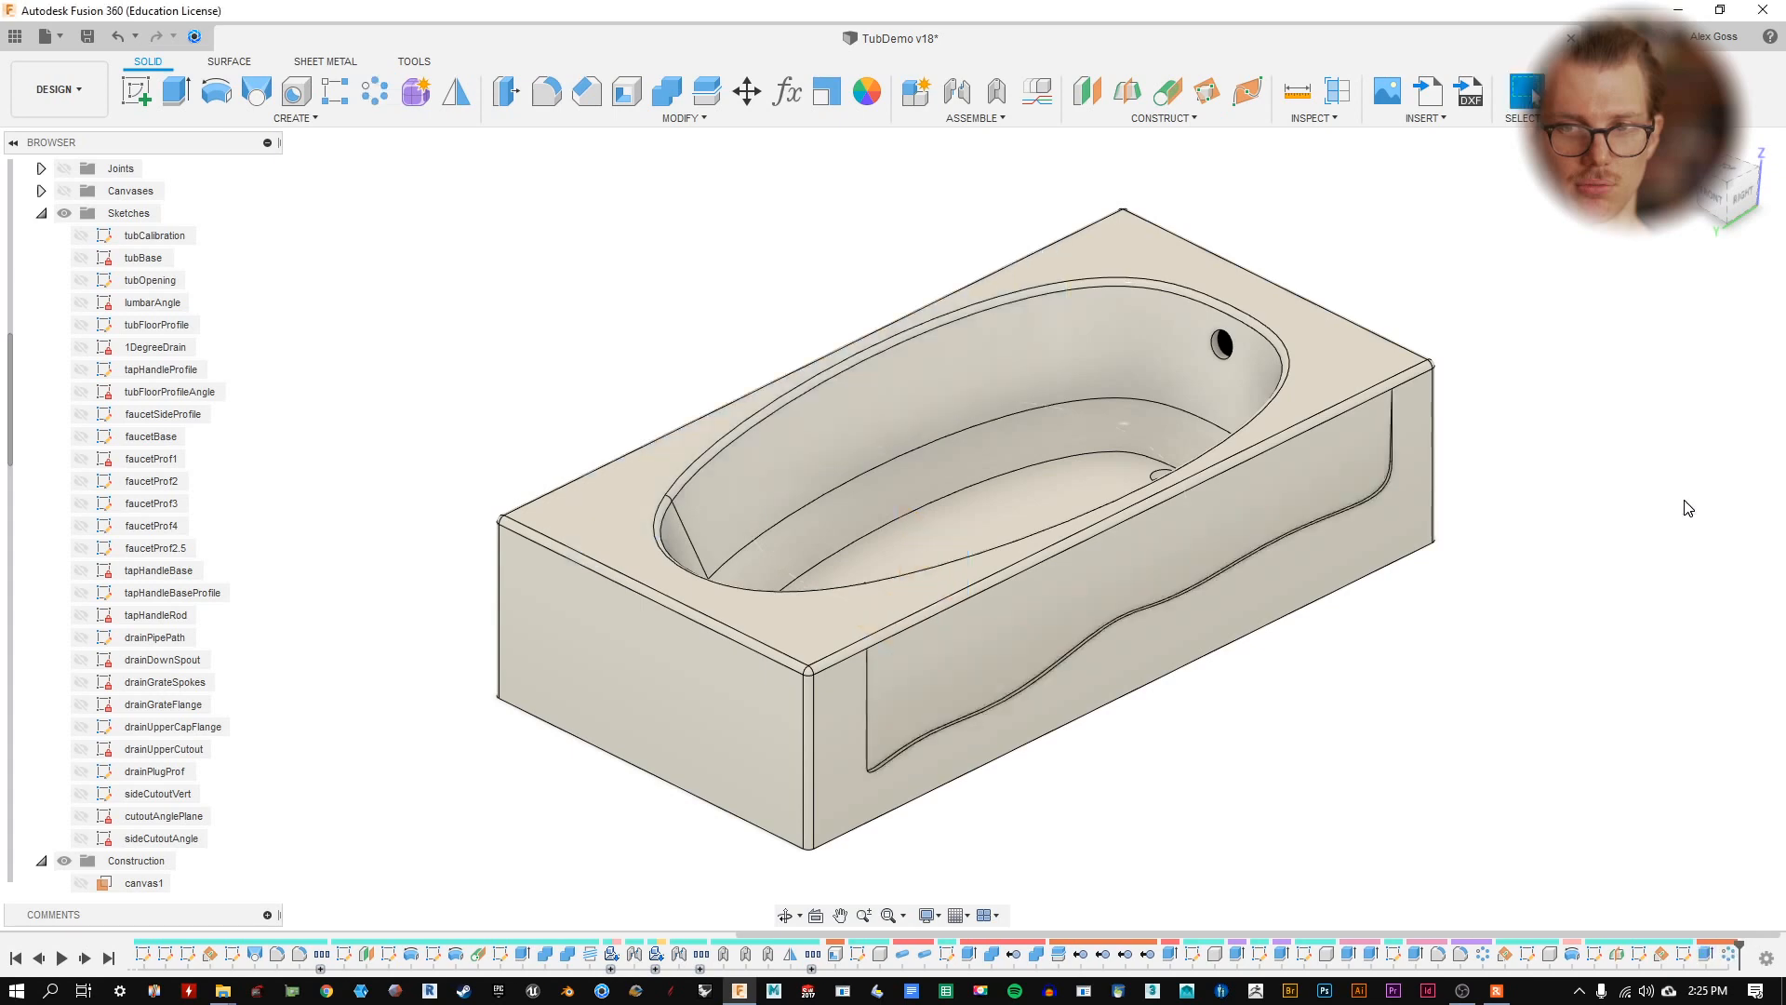
# - Edit the recess's circular pattern and change its compute option to Identical
pyautogui.moveTo(1316, 544)
pyautogui.keyDown('shift'); pyautogui.mouseDown(button='middle')
pyautogui.moveTo(1467, 522)
pyautogui.moveTo(1339, 539)
pyautogui.mouseUp(button='middle'); pyautogui.keyUp('shift')
pyautogui.doubleClick(1728, 953)
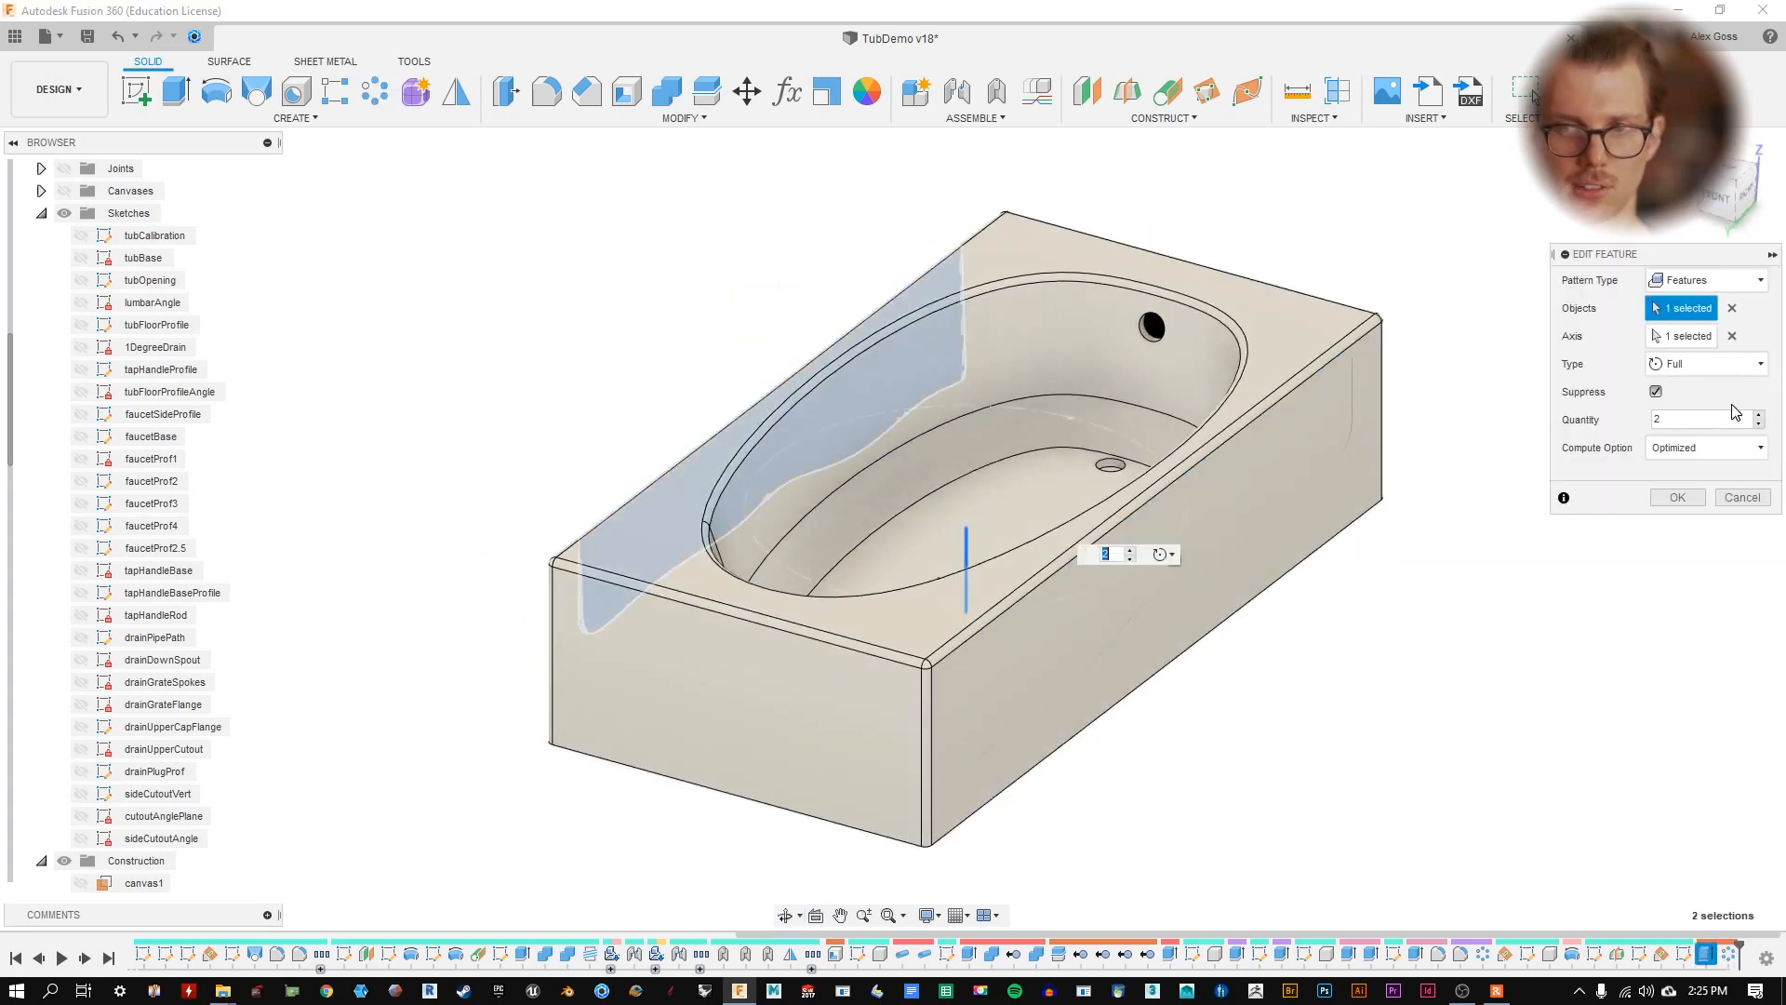
pyautogui.click(1707, 447)
pyautogui.click(1688, 493)
pyautogui.click(1687, 499)
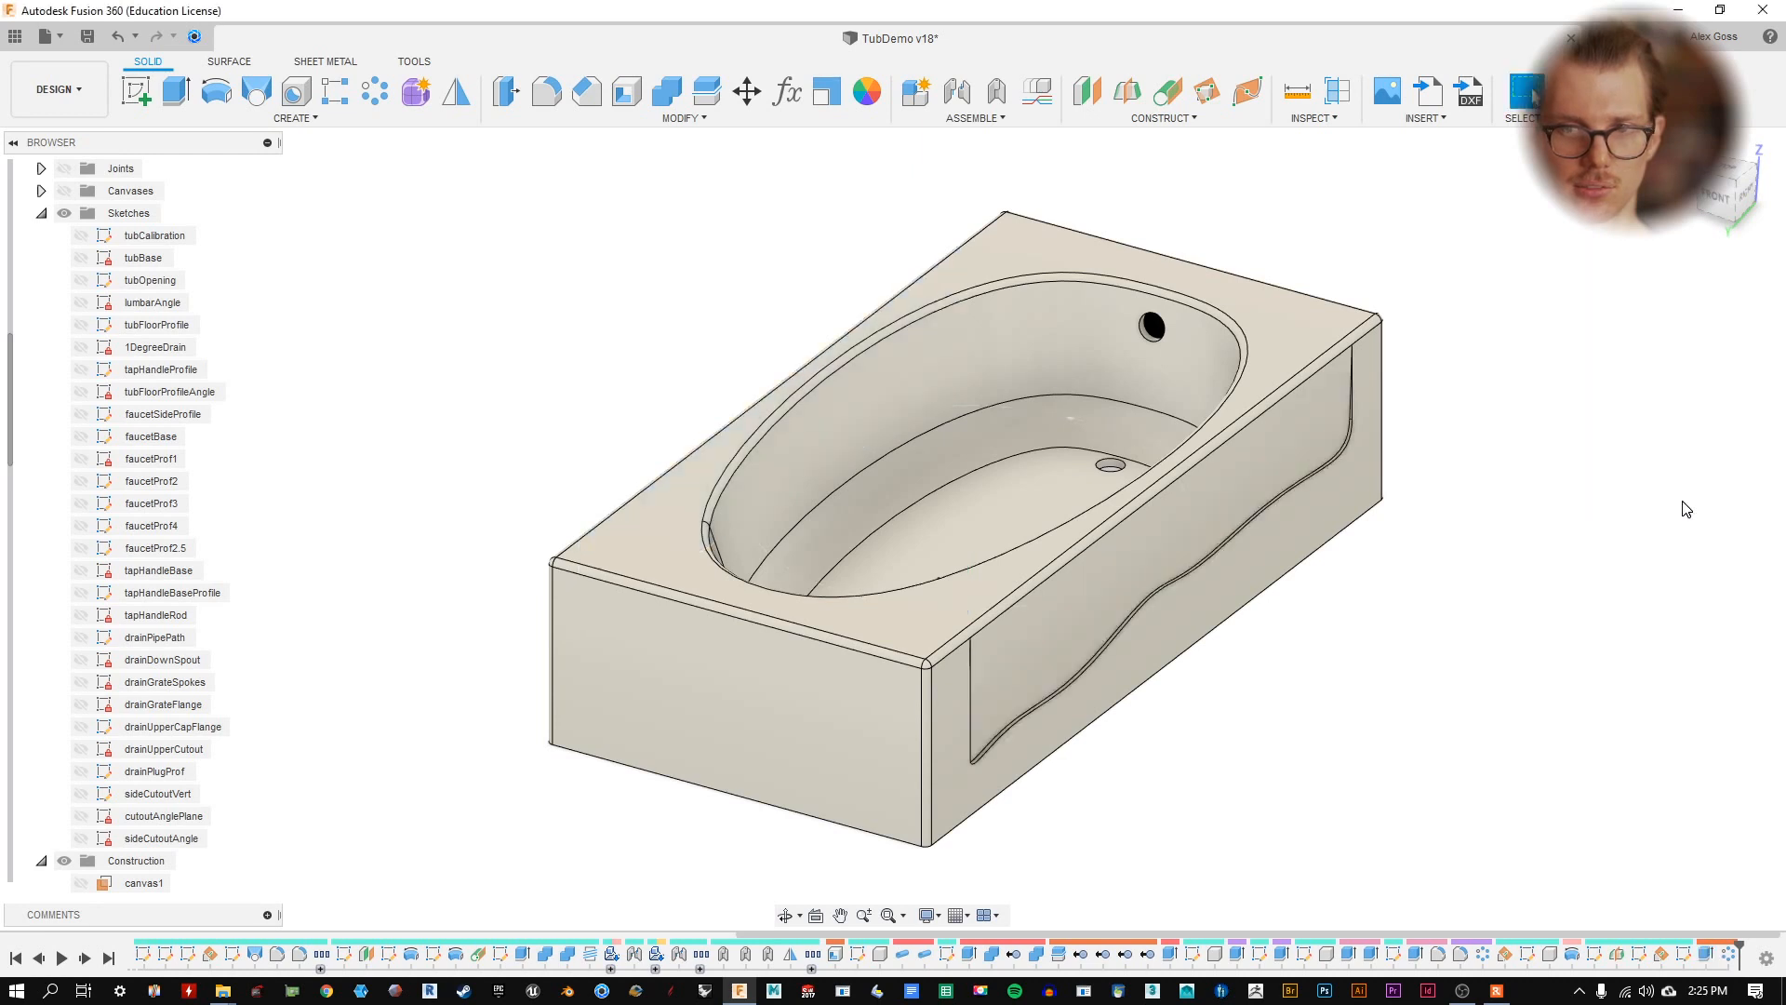
# - Edit the recess's circular pattern again and set its compute option to Adjust
pyautogui.doubleClick(1727, 953)
pyautogui.click(1688, 449)
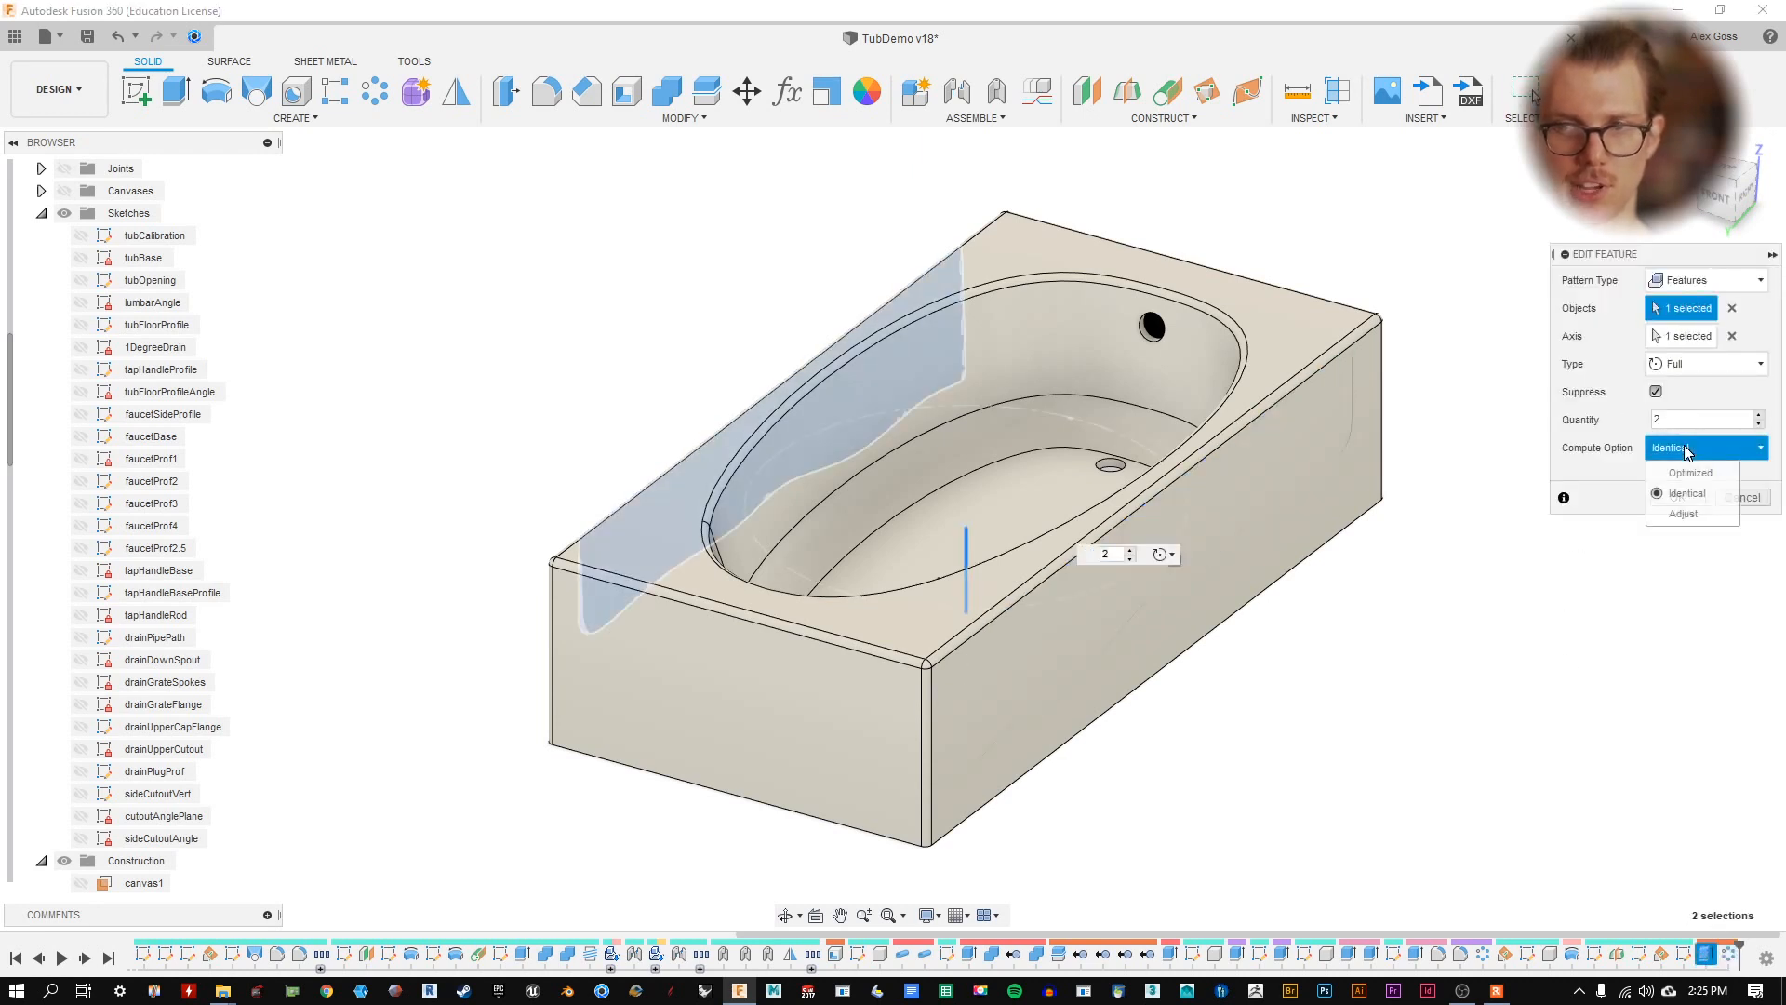
pyautogui.click(1682, 514)
pyautogui.click(1691, 497)
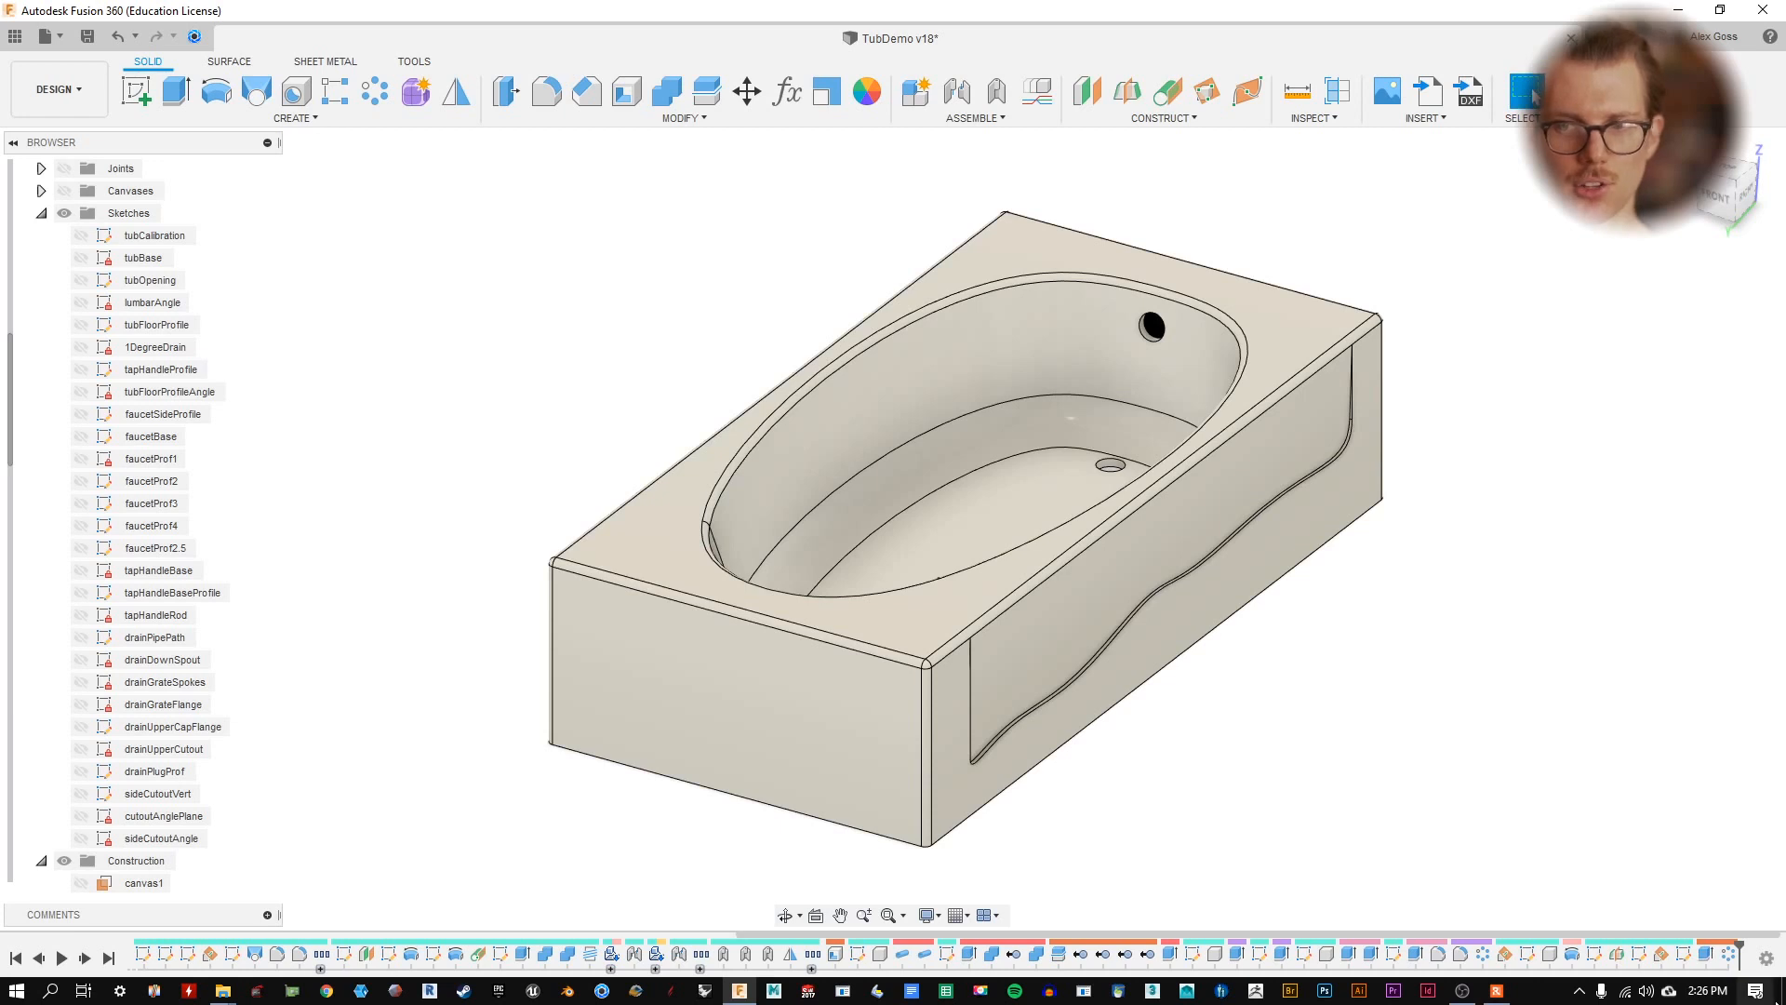
pyautogui.doubleClick(1730, 958)
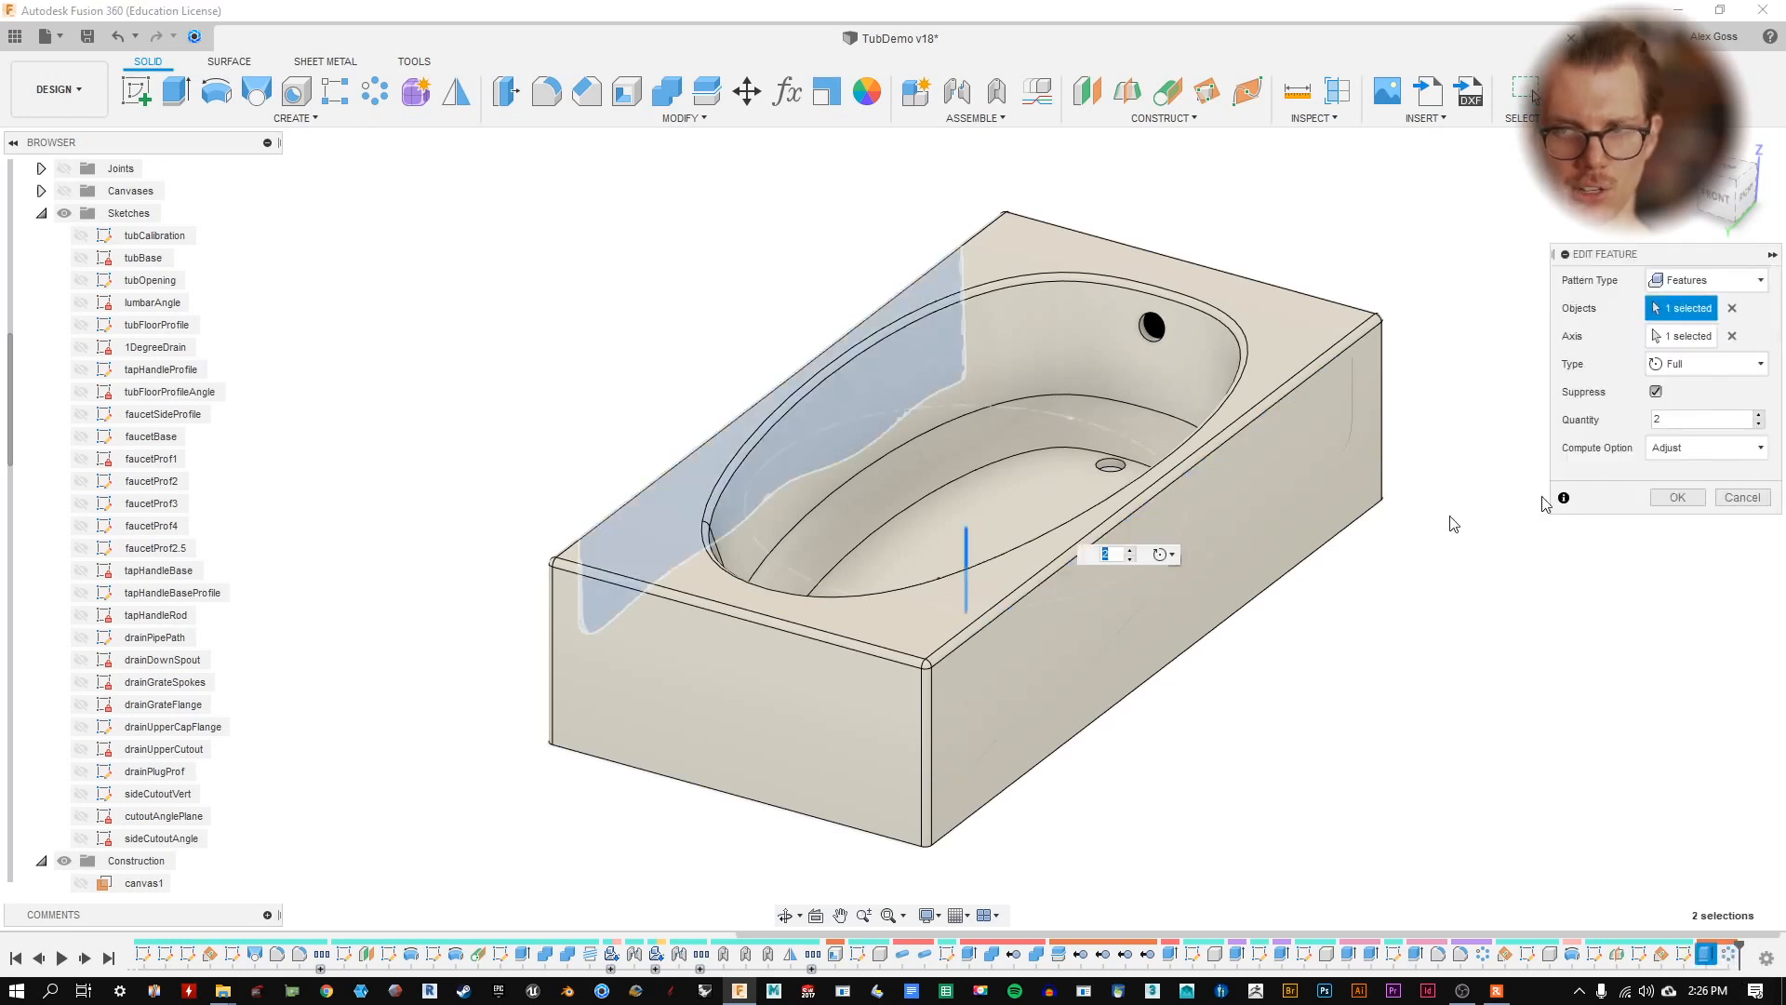
pyautogui.click(1678, 498)
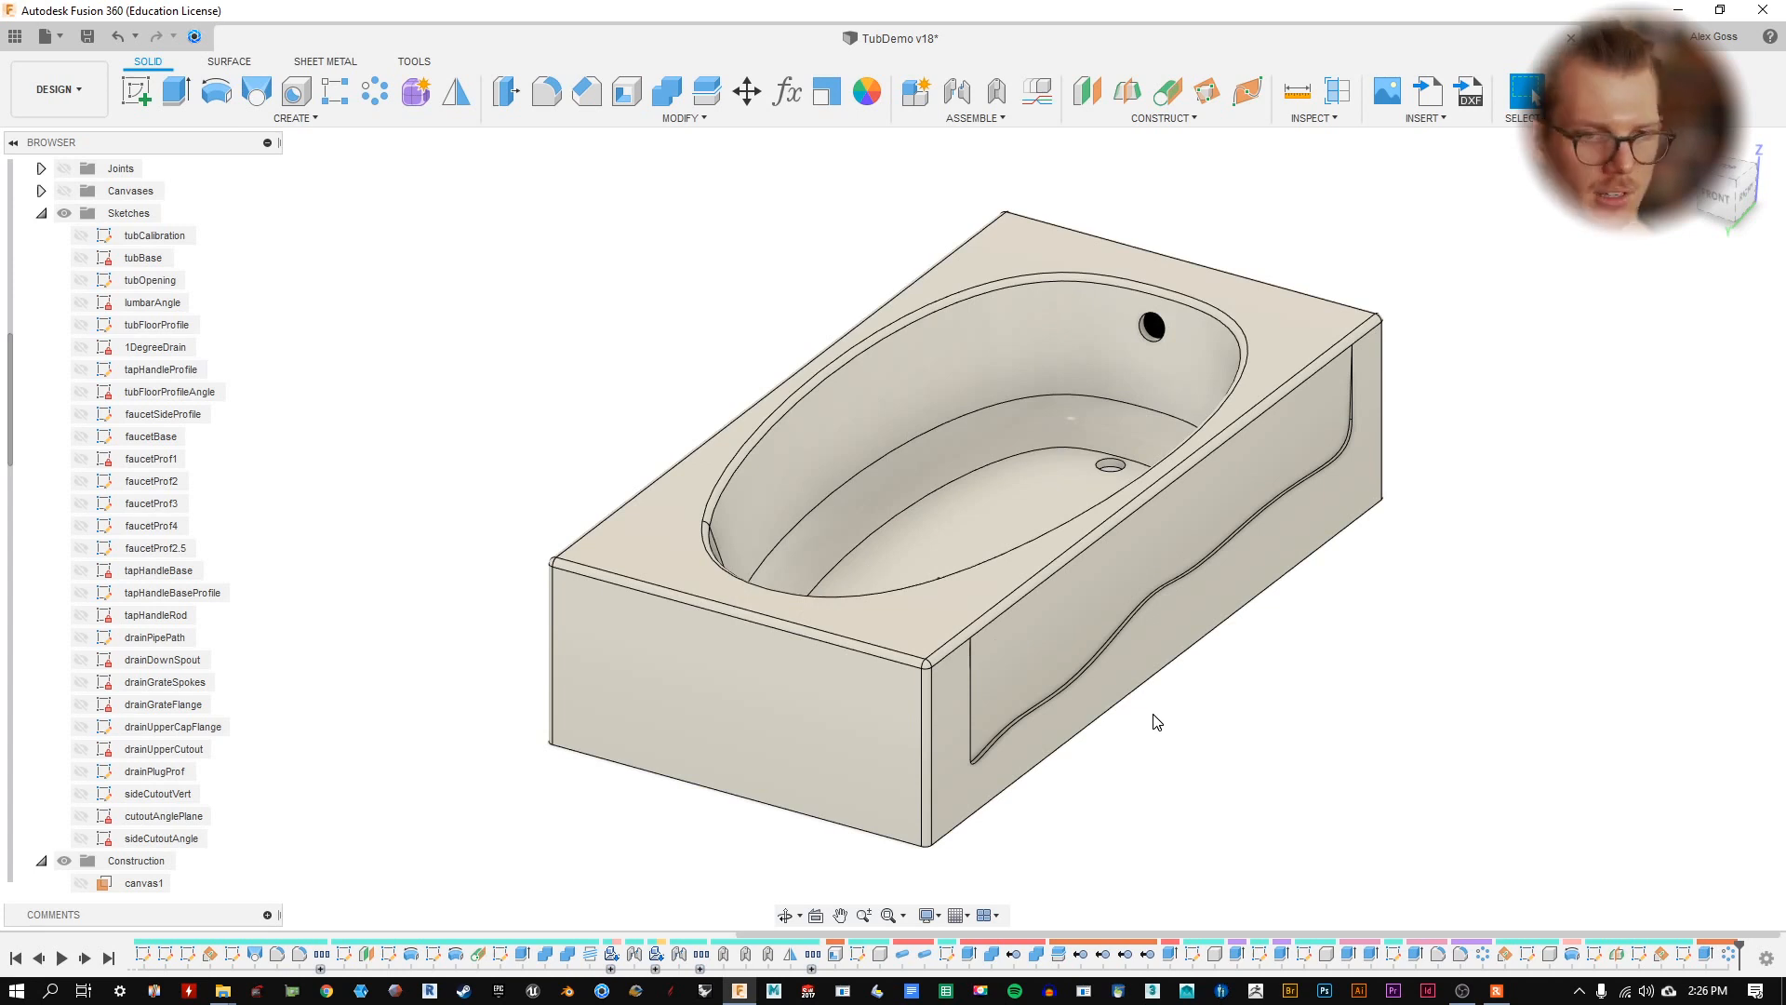
# - Compare the shape and placement of the wavy recesses on both long sides of the tub
pyautogui.keyDown('shift'); pyautogui.moveTo(1383, 509); pyautogui.dragTo(1196, 706, button='middle'); pyautogui.keyUp('shift')
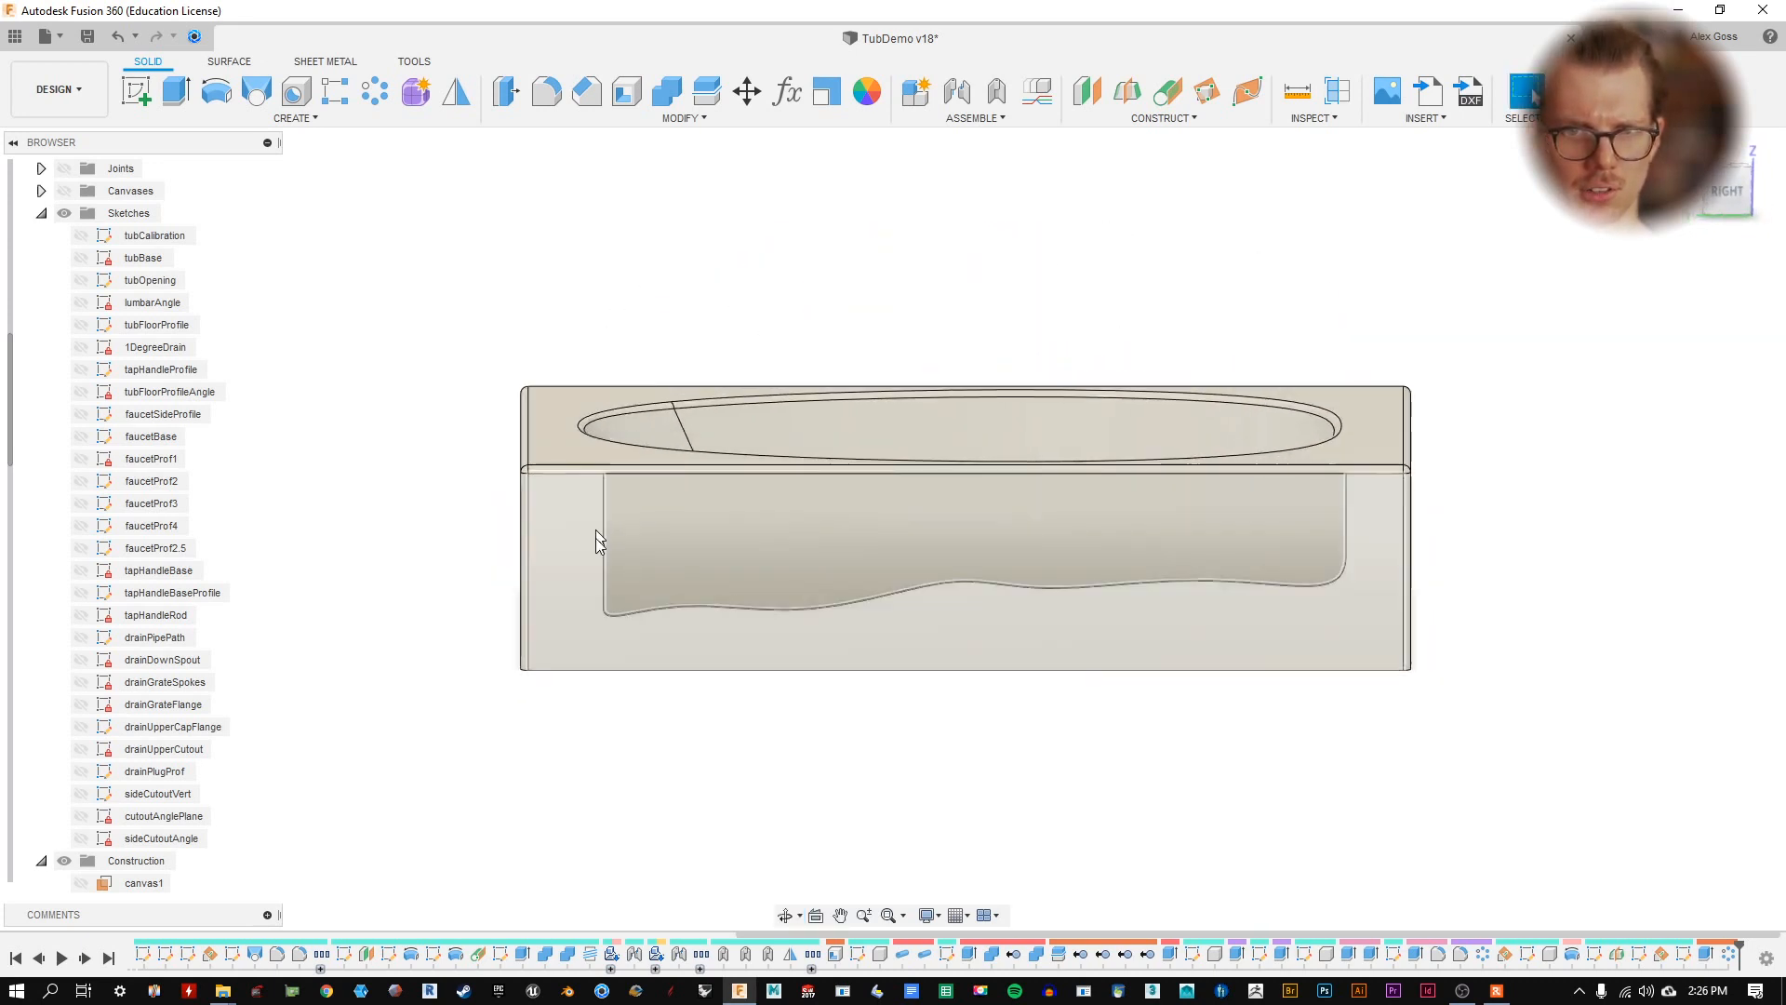
pyautogui.keyDown('shift'); pyautogui.moveTo(607, 522); pyautogui.dragTo(1284, 566, button='middle'); pyautogui.keyUp('shift')
pyautogui.click(1233, 651)
pyautogui.click(1155, 778)
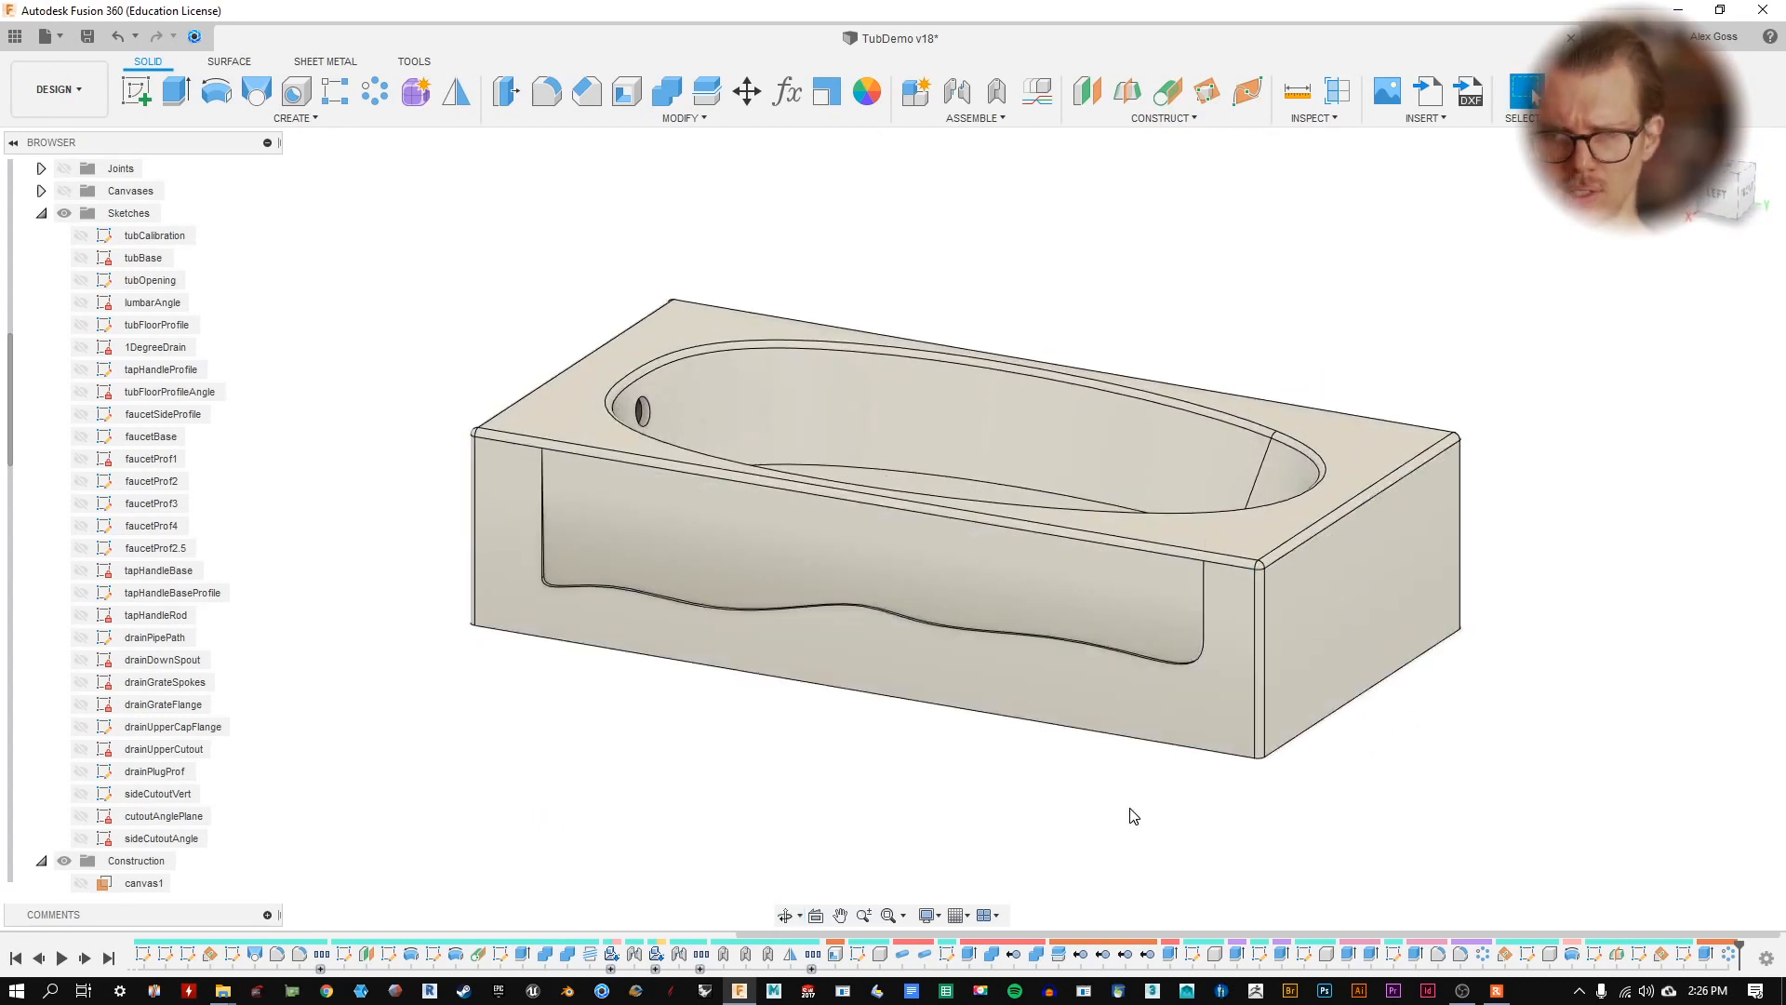
pyautogui.press('f')
pyautogui.scroll(10, 491, 565)
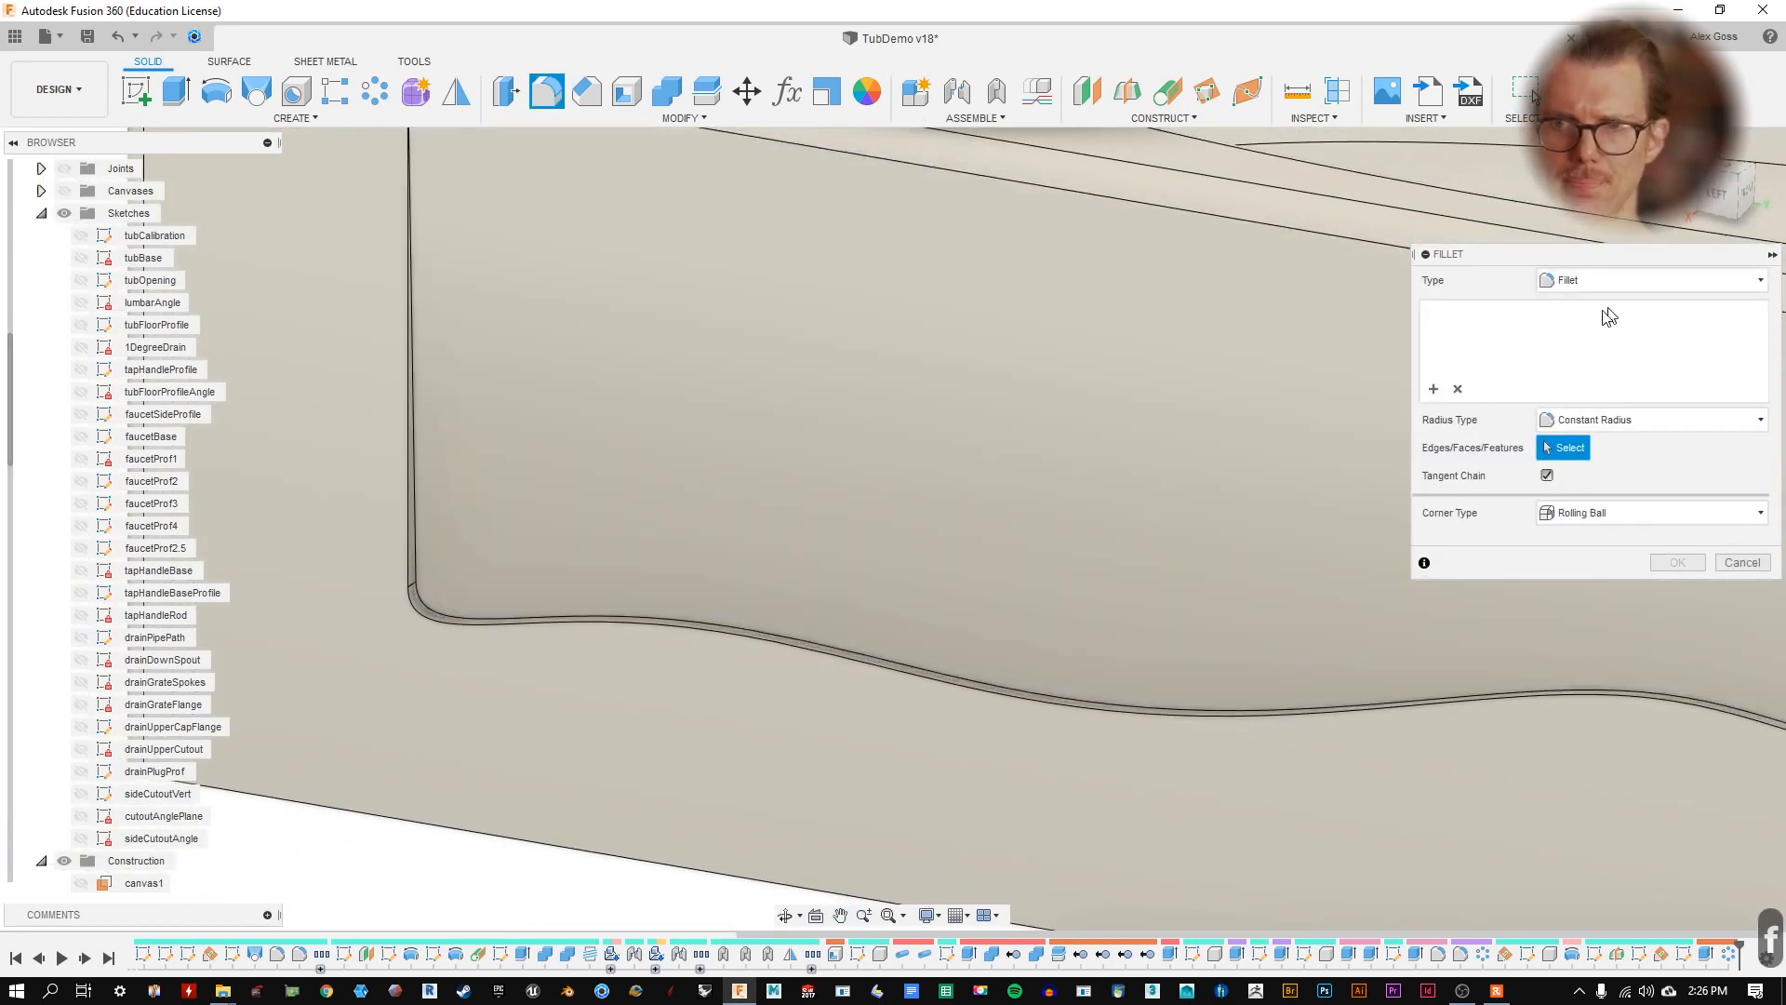
pyautogui.click(1620, 285)
pyautogui.click(1599, 302)
pyautogui.click(1593, 285)
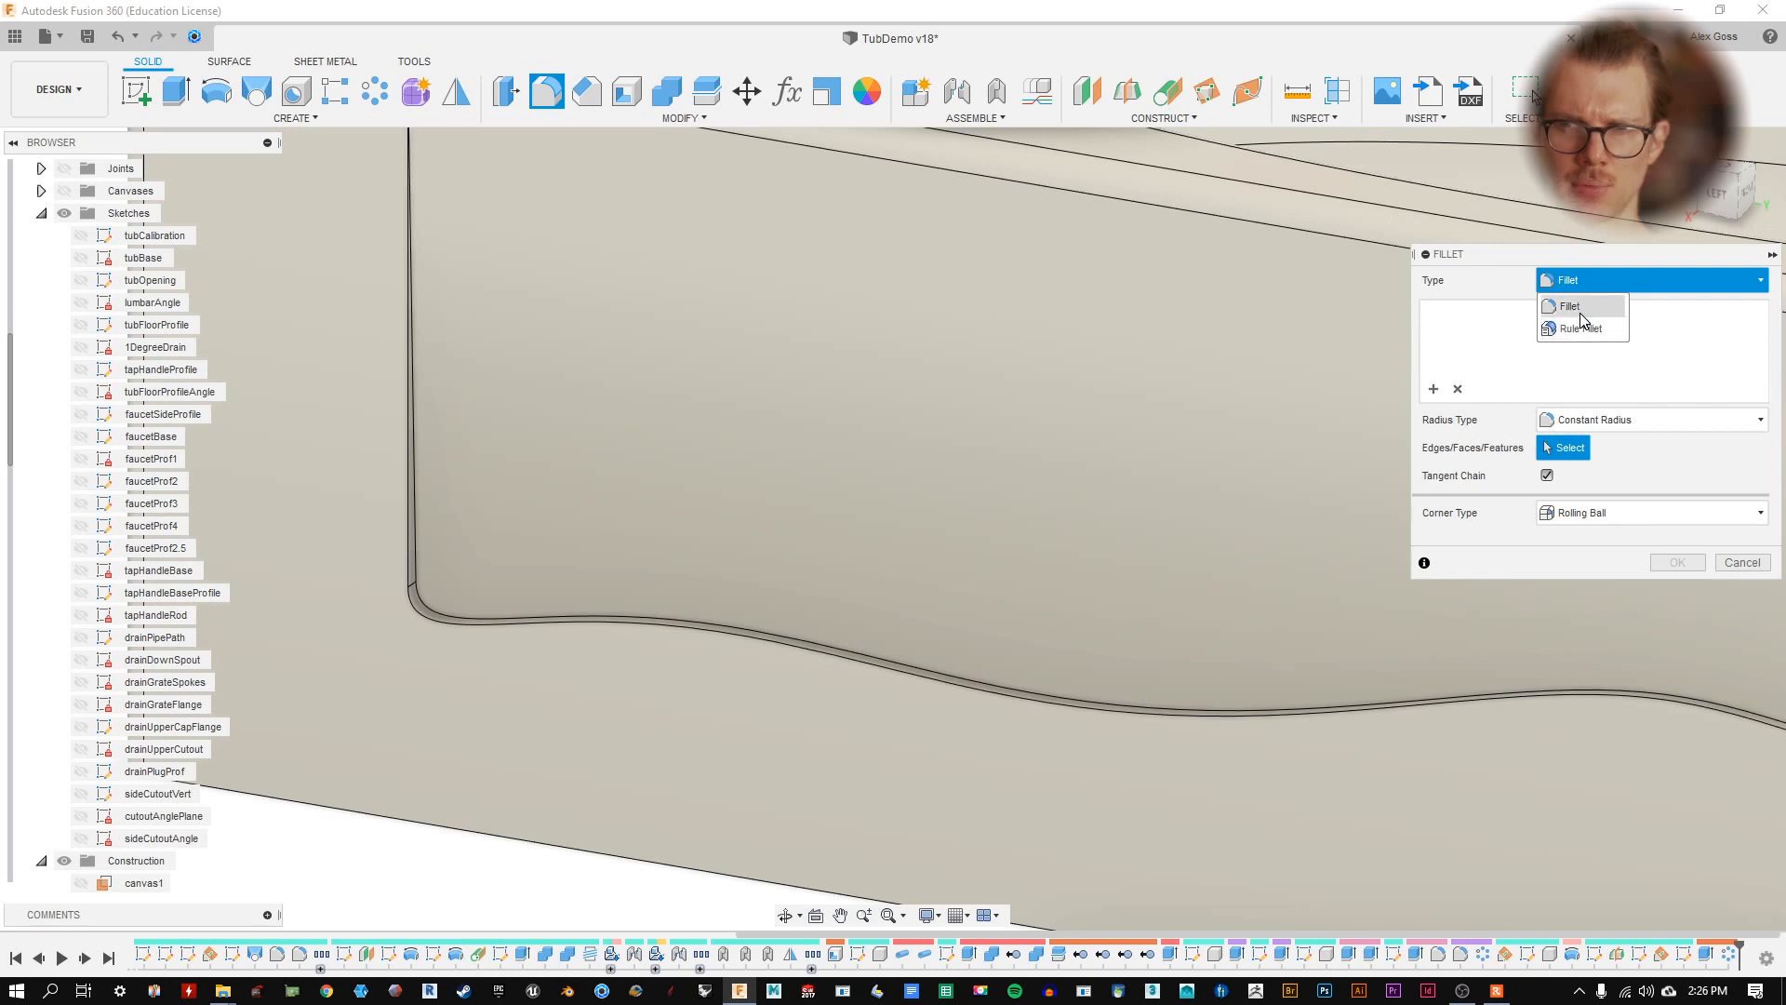
pyautogui.click(1570, 307)
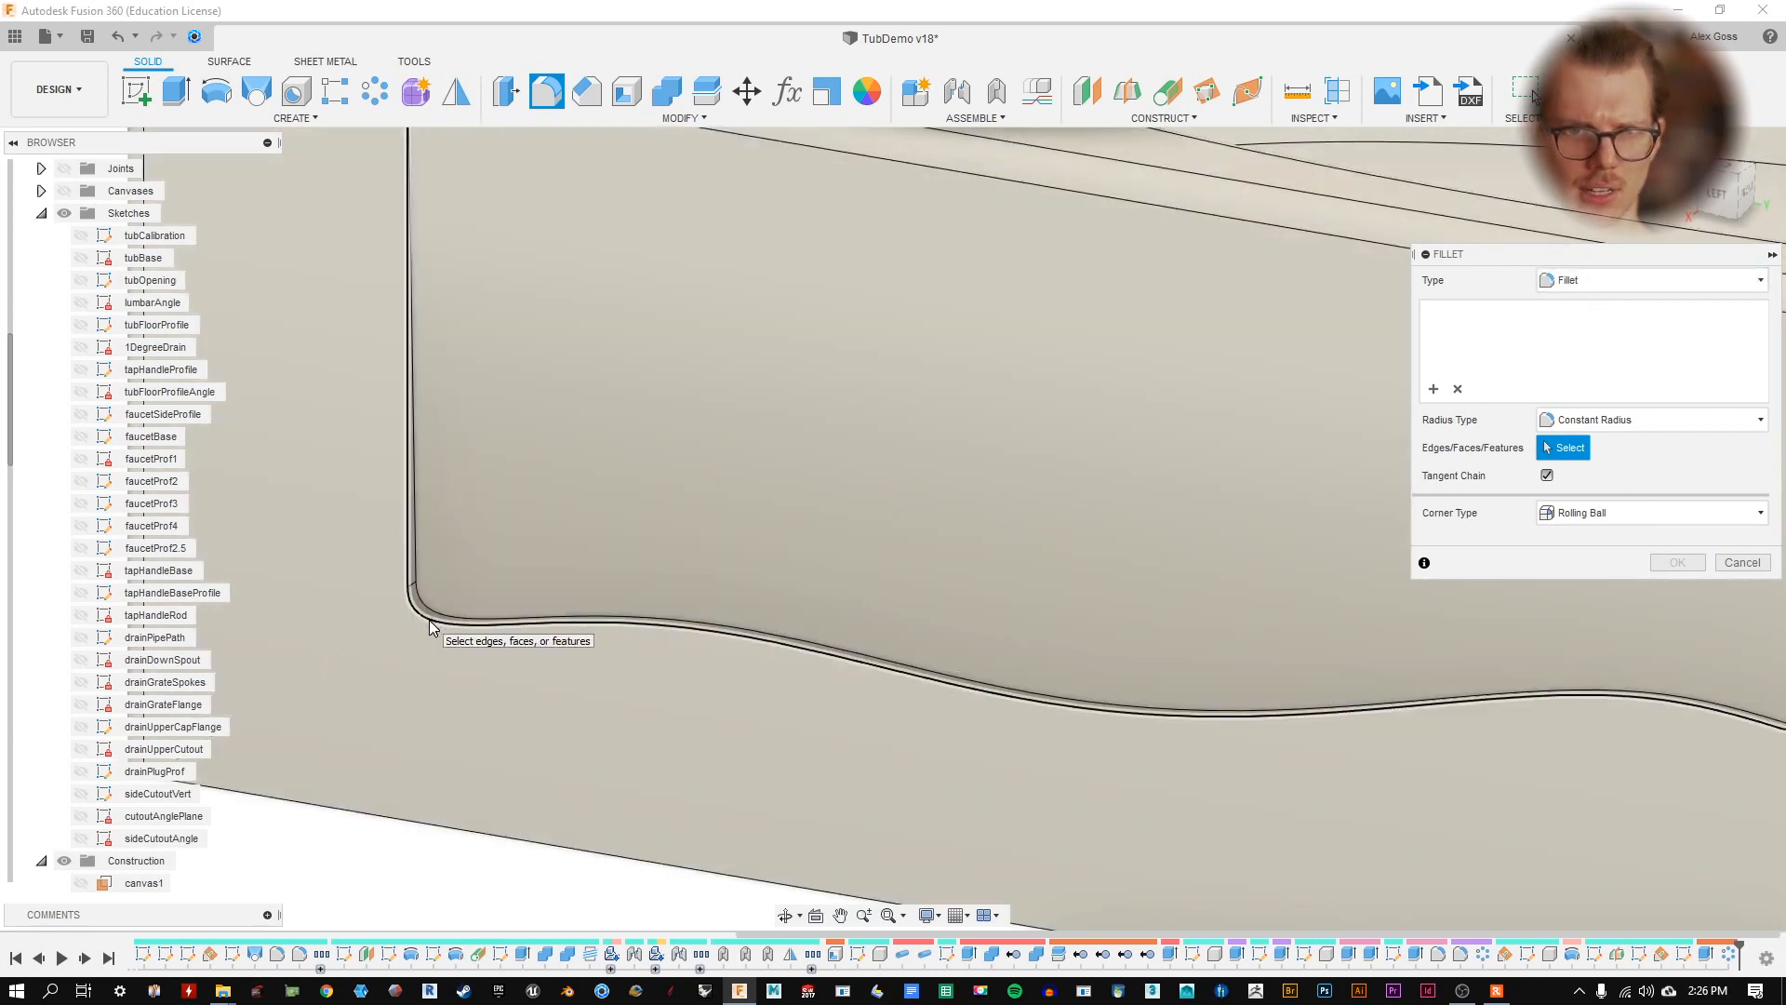
pyautogui.click(430, 627)
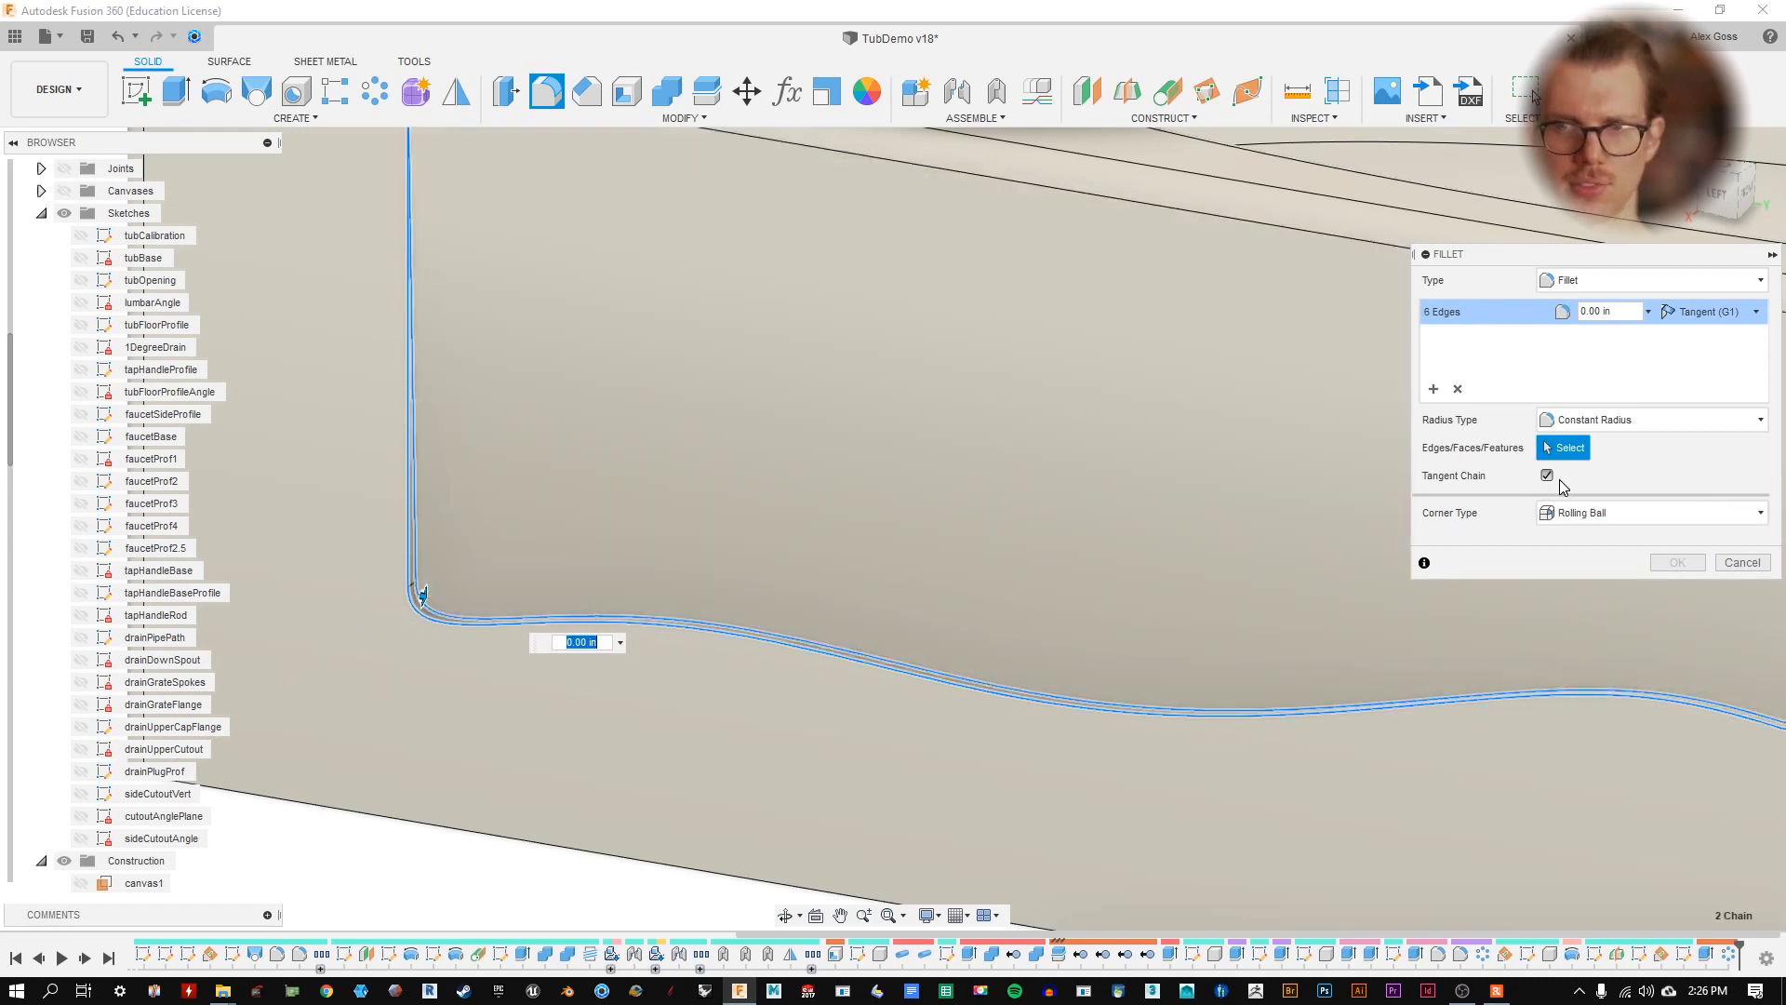
pyautogui.keyDown('shift'); pyautogui.moveTo(898, 322); pyautogui.dragTo(642, 451, button='middle'); pyautogui.keyUp('shift')
pyautogui.scroll(-4, 623, 461)
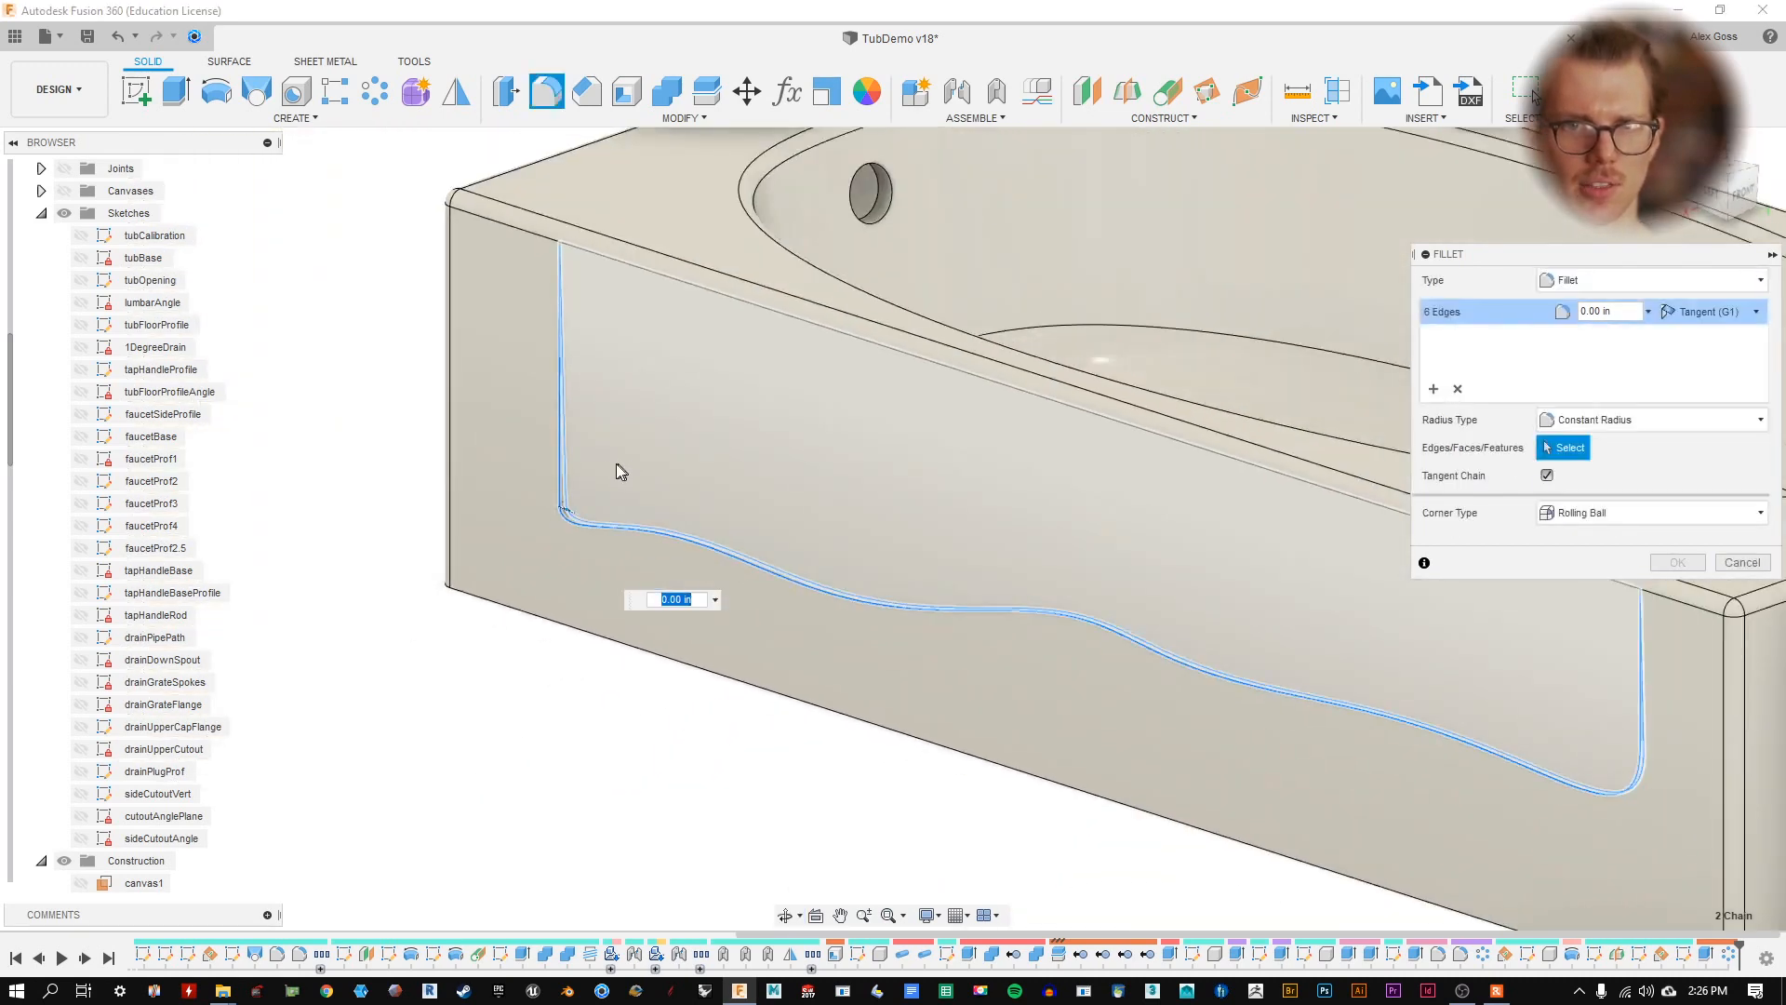
pyautogui.scroll(4, 616, 464)
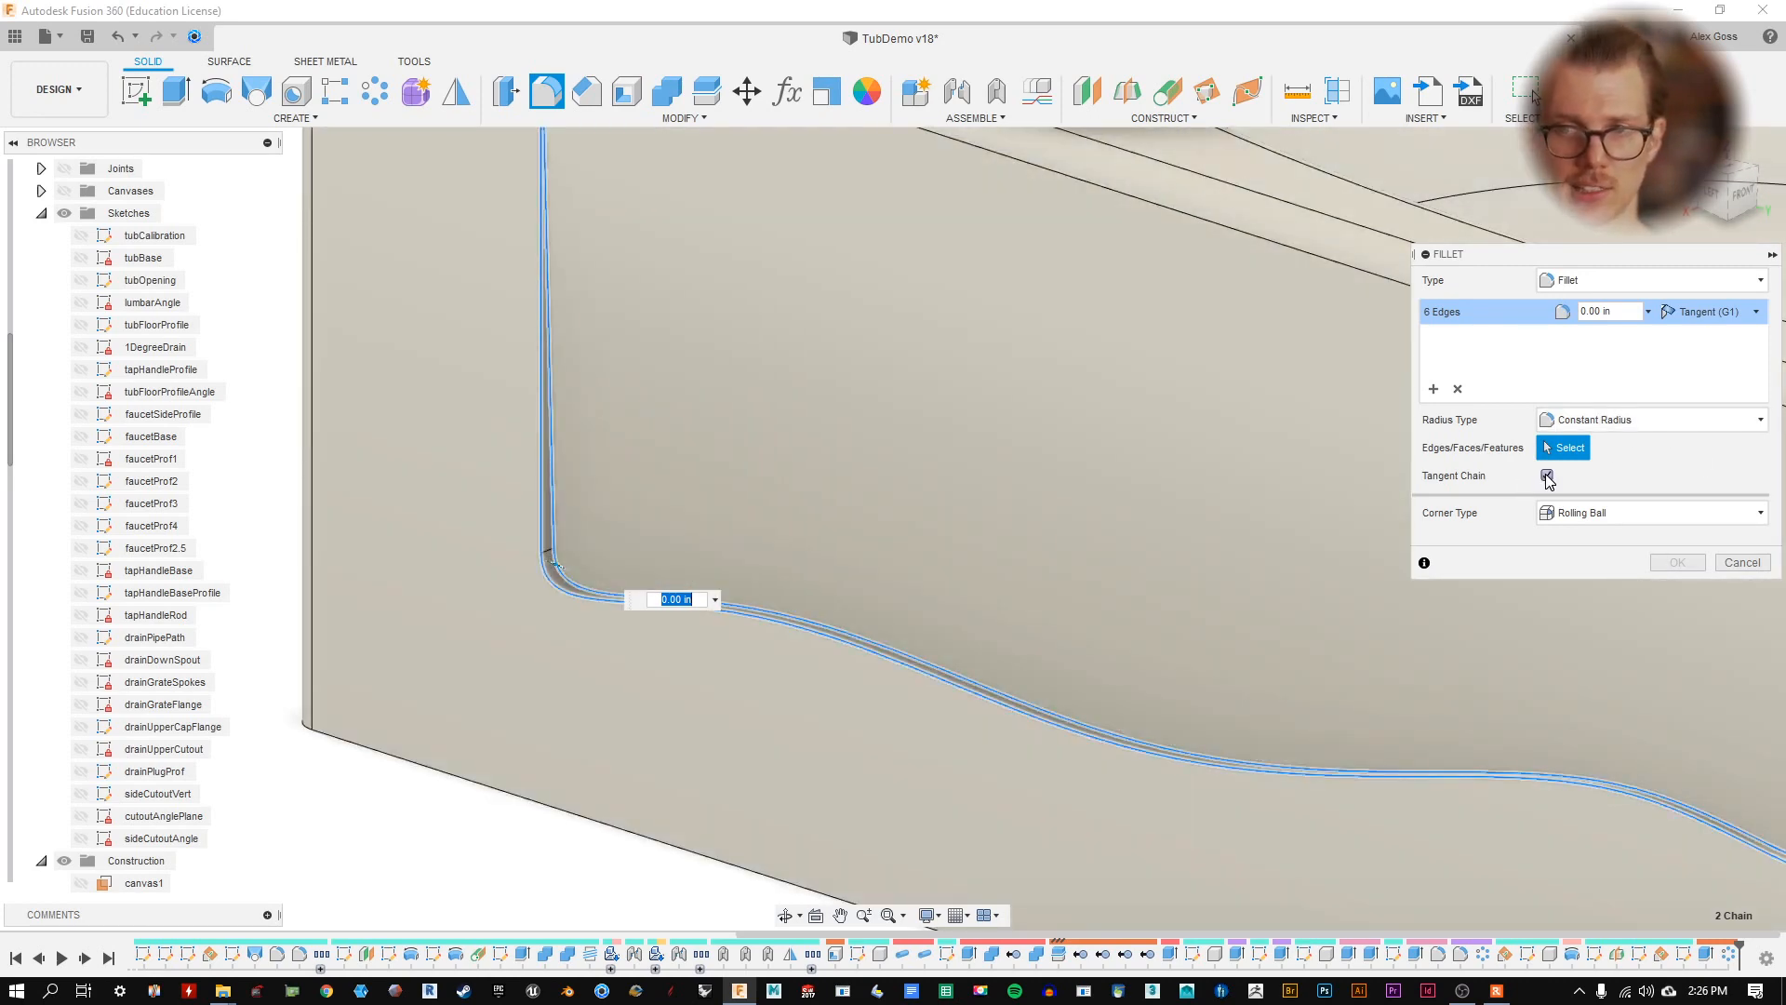
pyautogui.click(1547, 476)
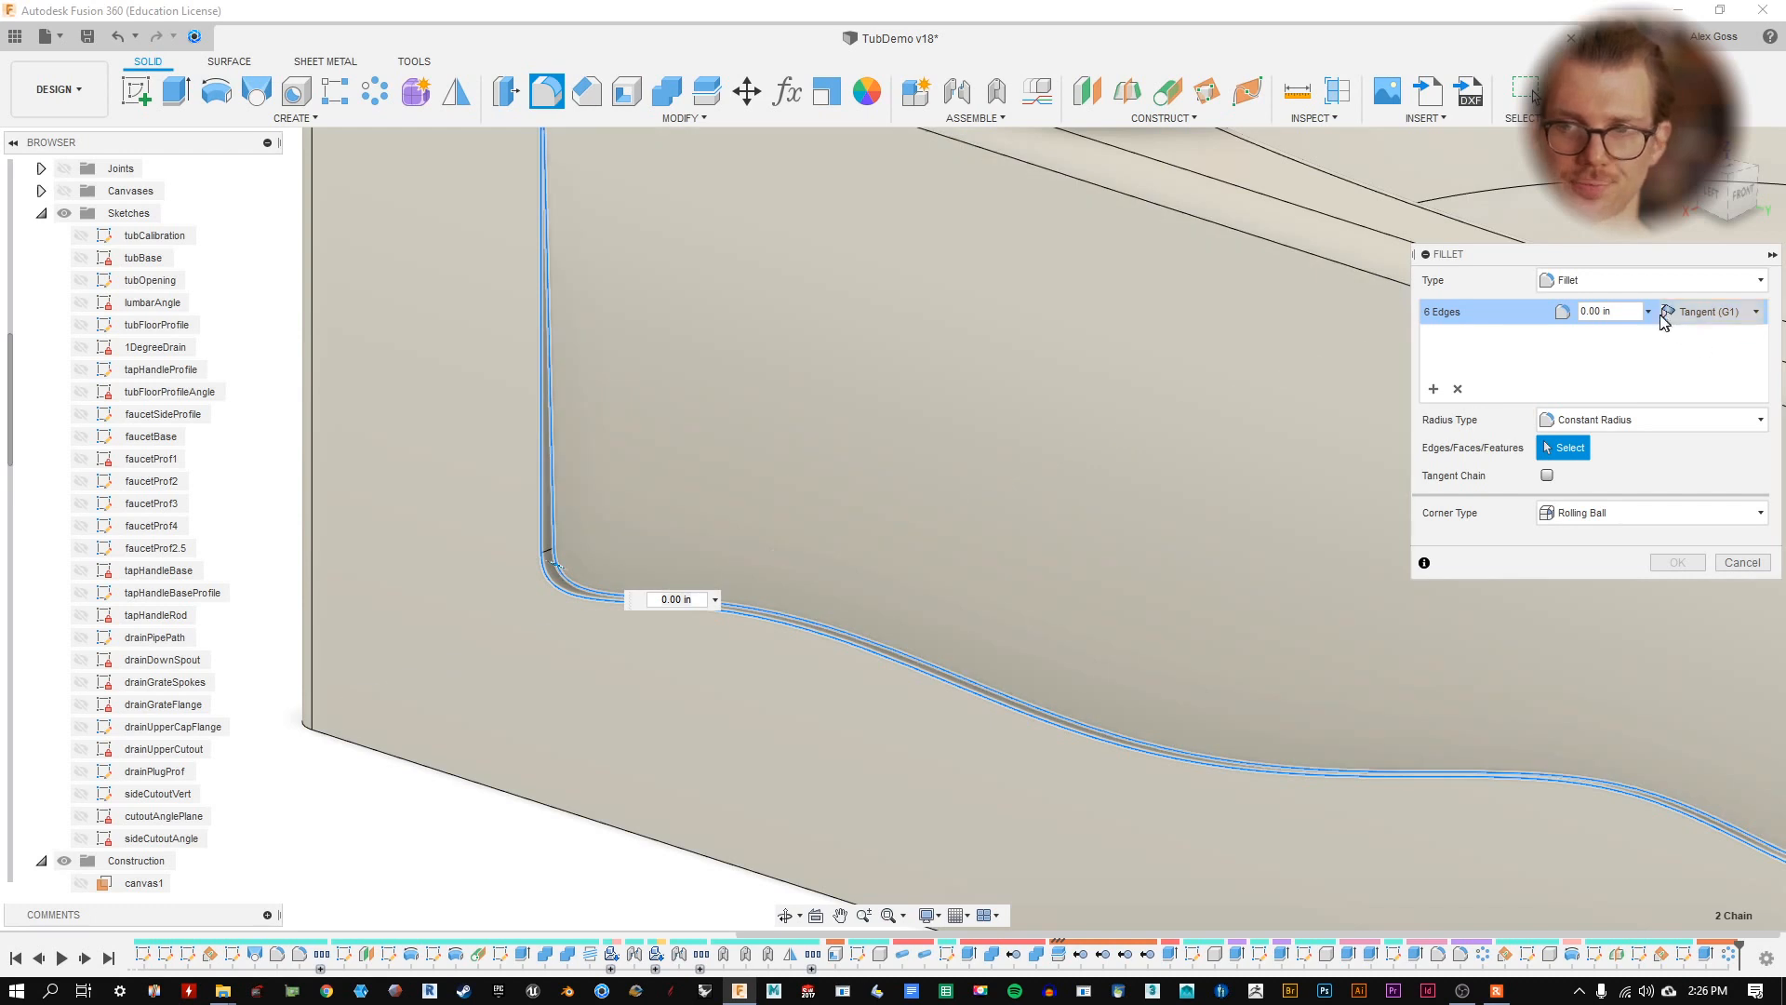
pyautogui.click(1730, 560)
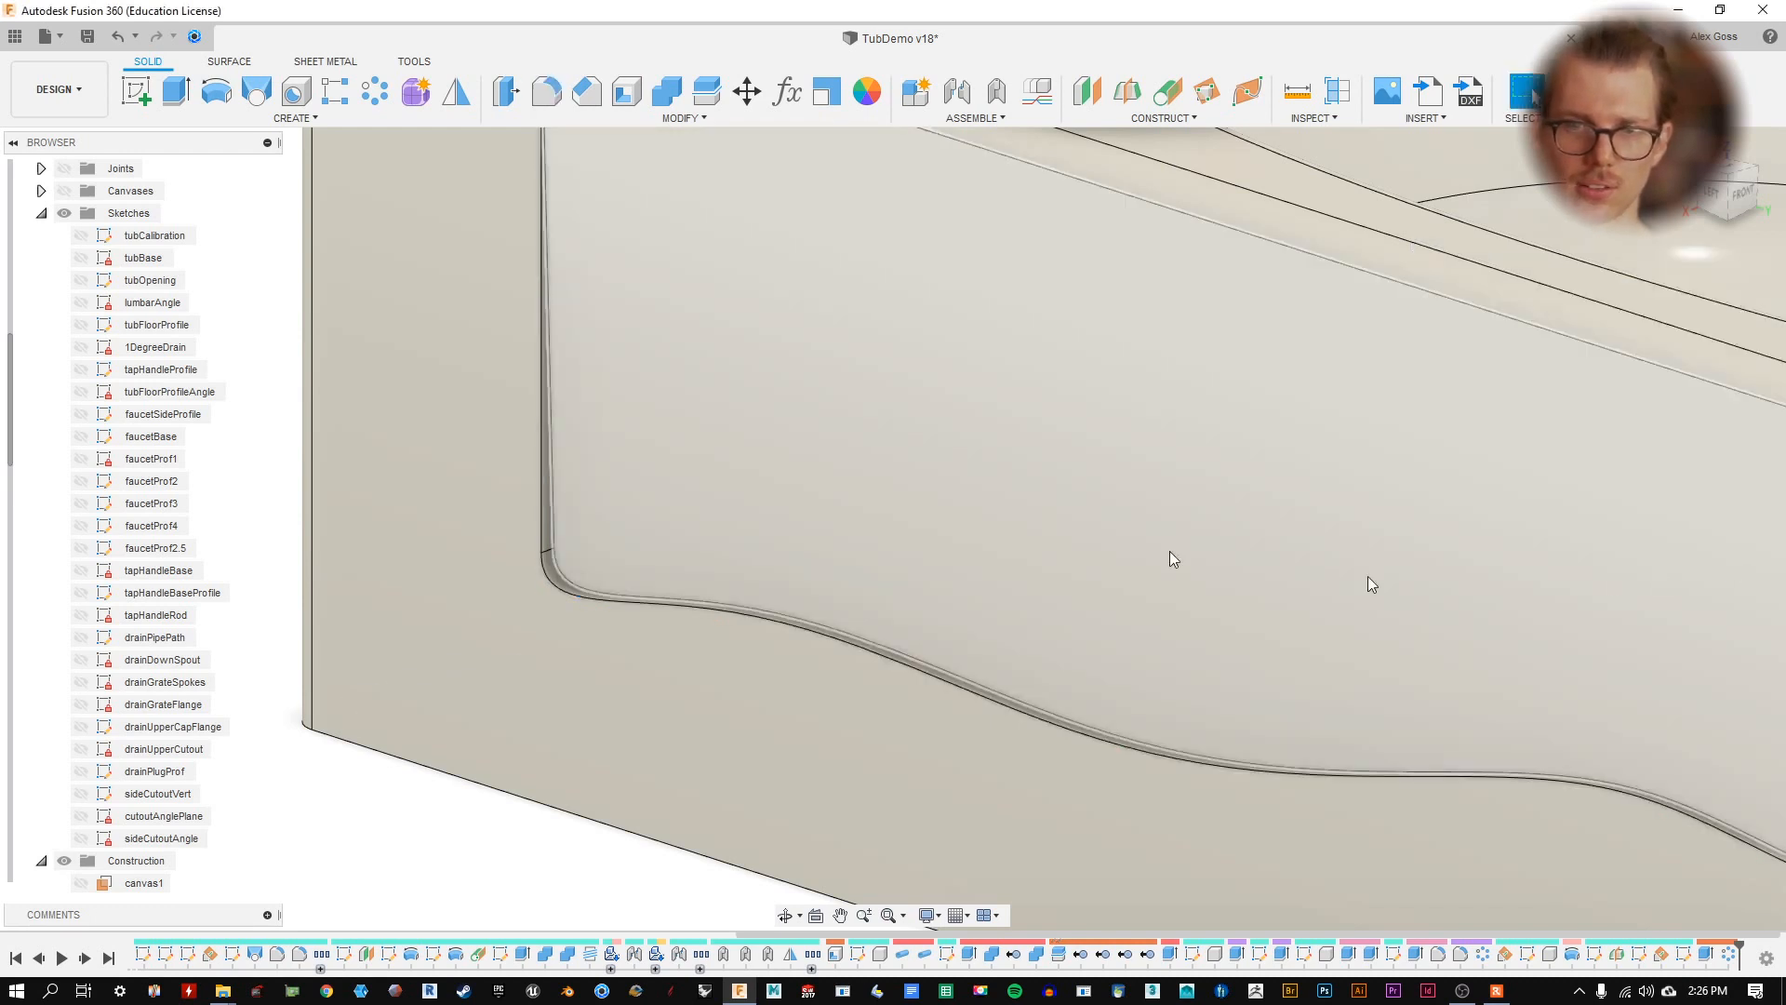
# - Start a constant-radius fillet and select the outer and inner outline edges of the first side recess, with Tangent Chain enabled
pyautogui.press('f')
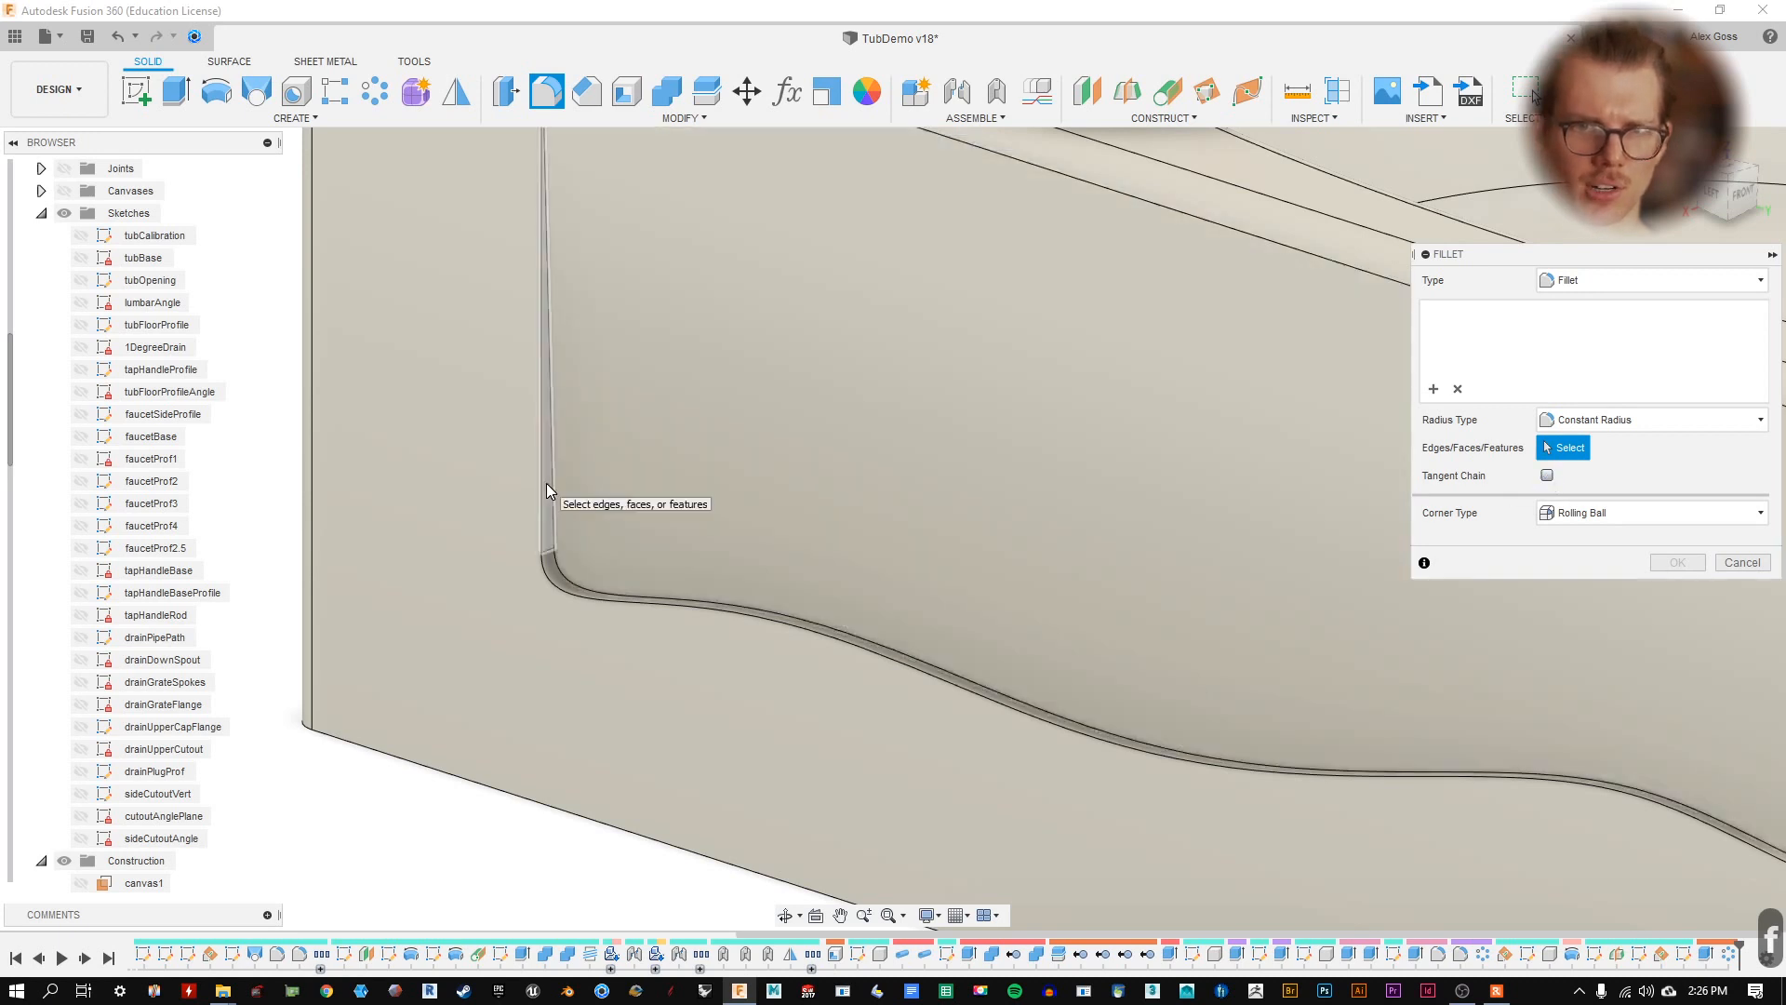
pyautogui.click(545, 482)
pyautogui.click(550, 585)
pyautogui.scroll(-5, 862, 377)
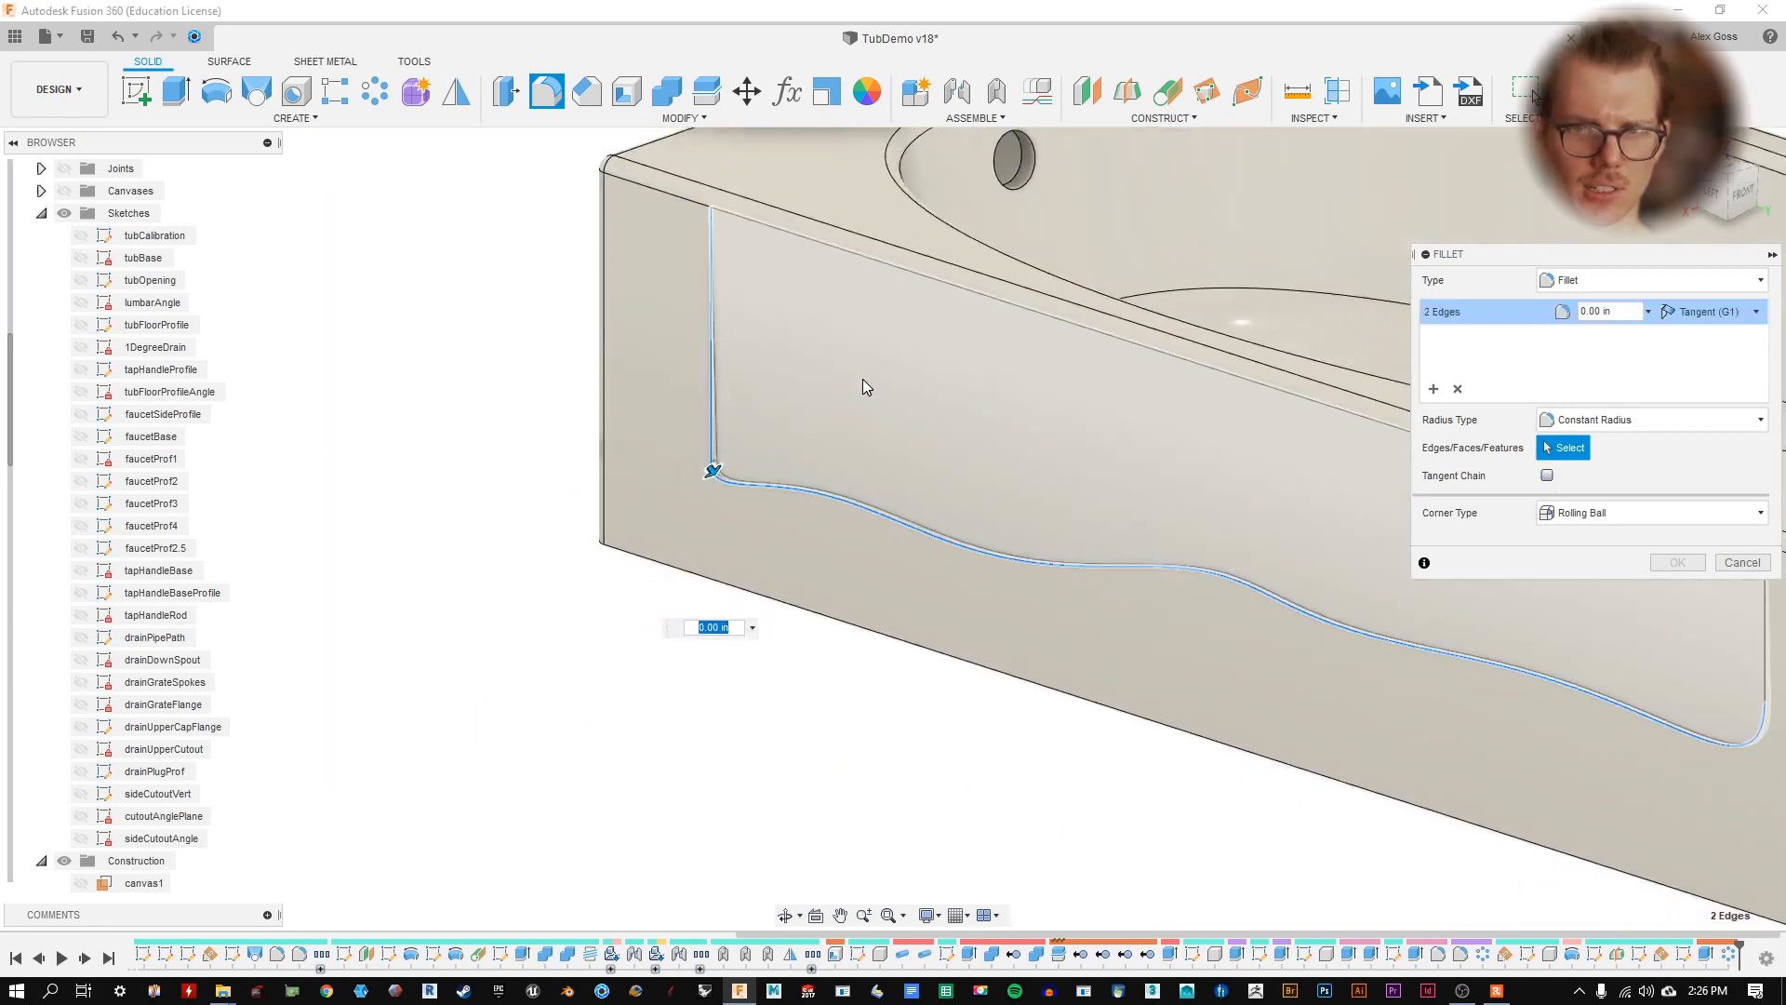
pyautogui.scroll(5, 963, 536)
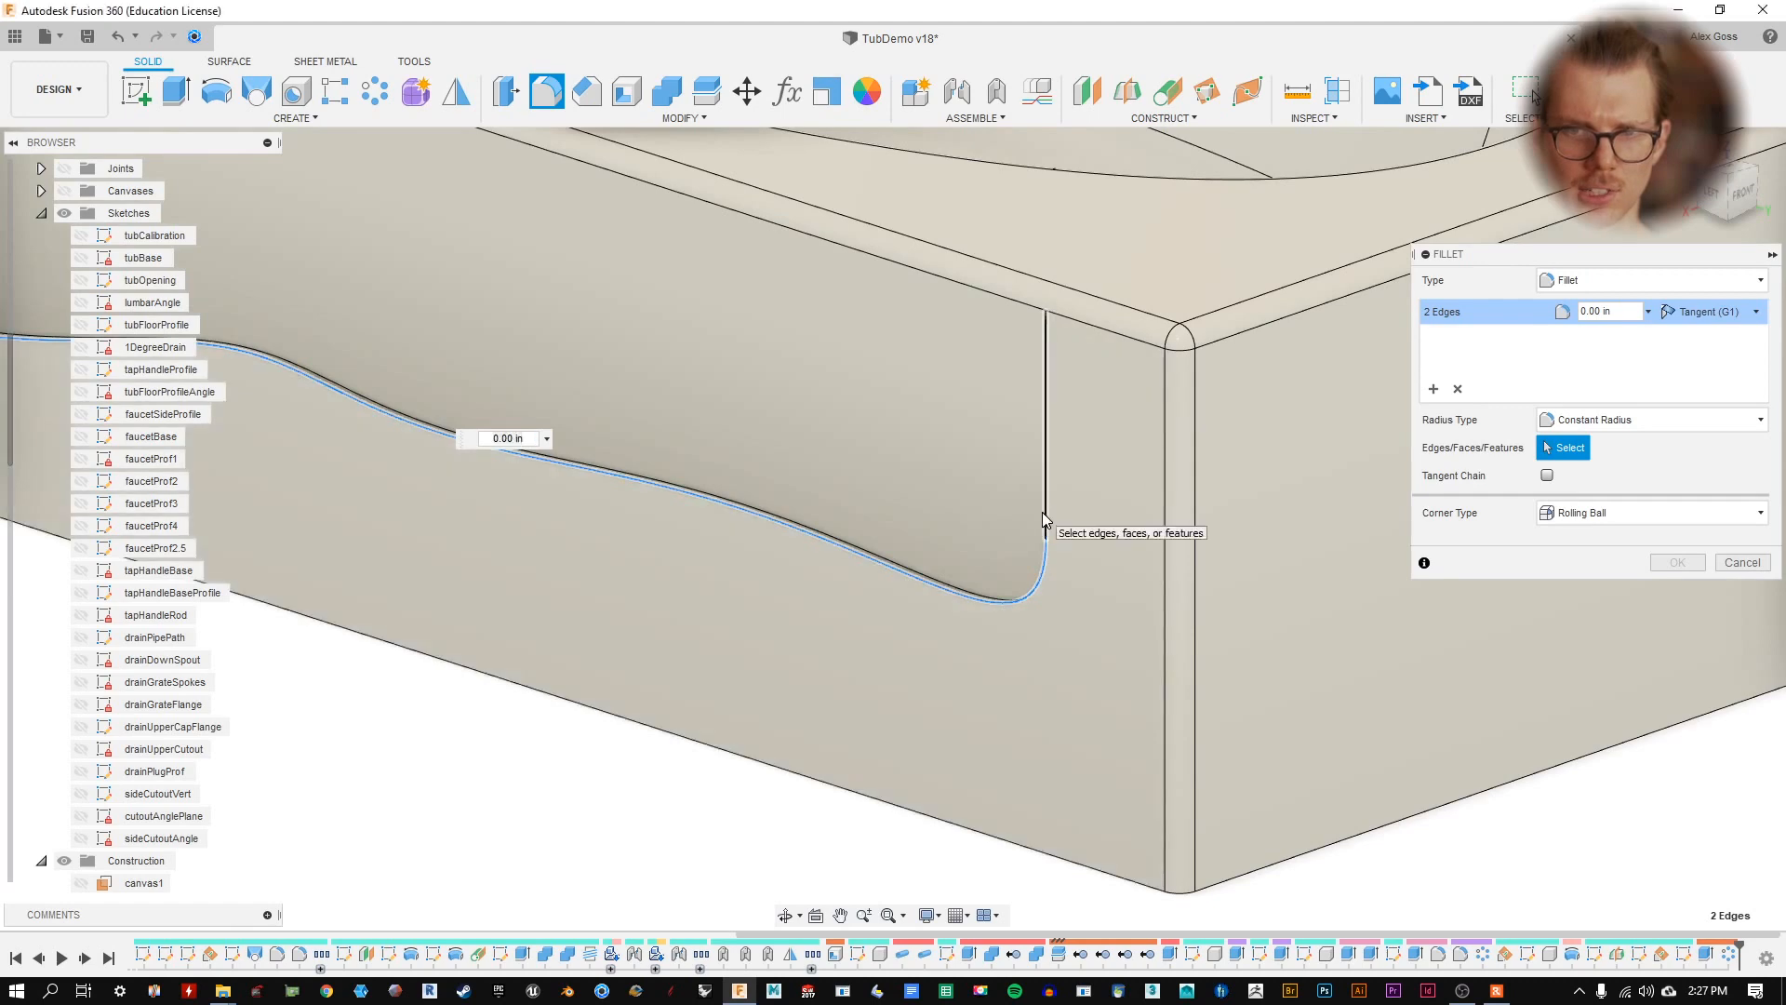
pyautogui.click(1042, 511)
pyautogui.scroll(5, 1014, 581)
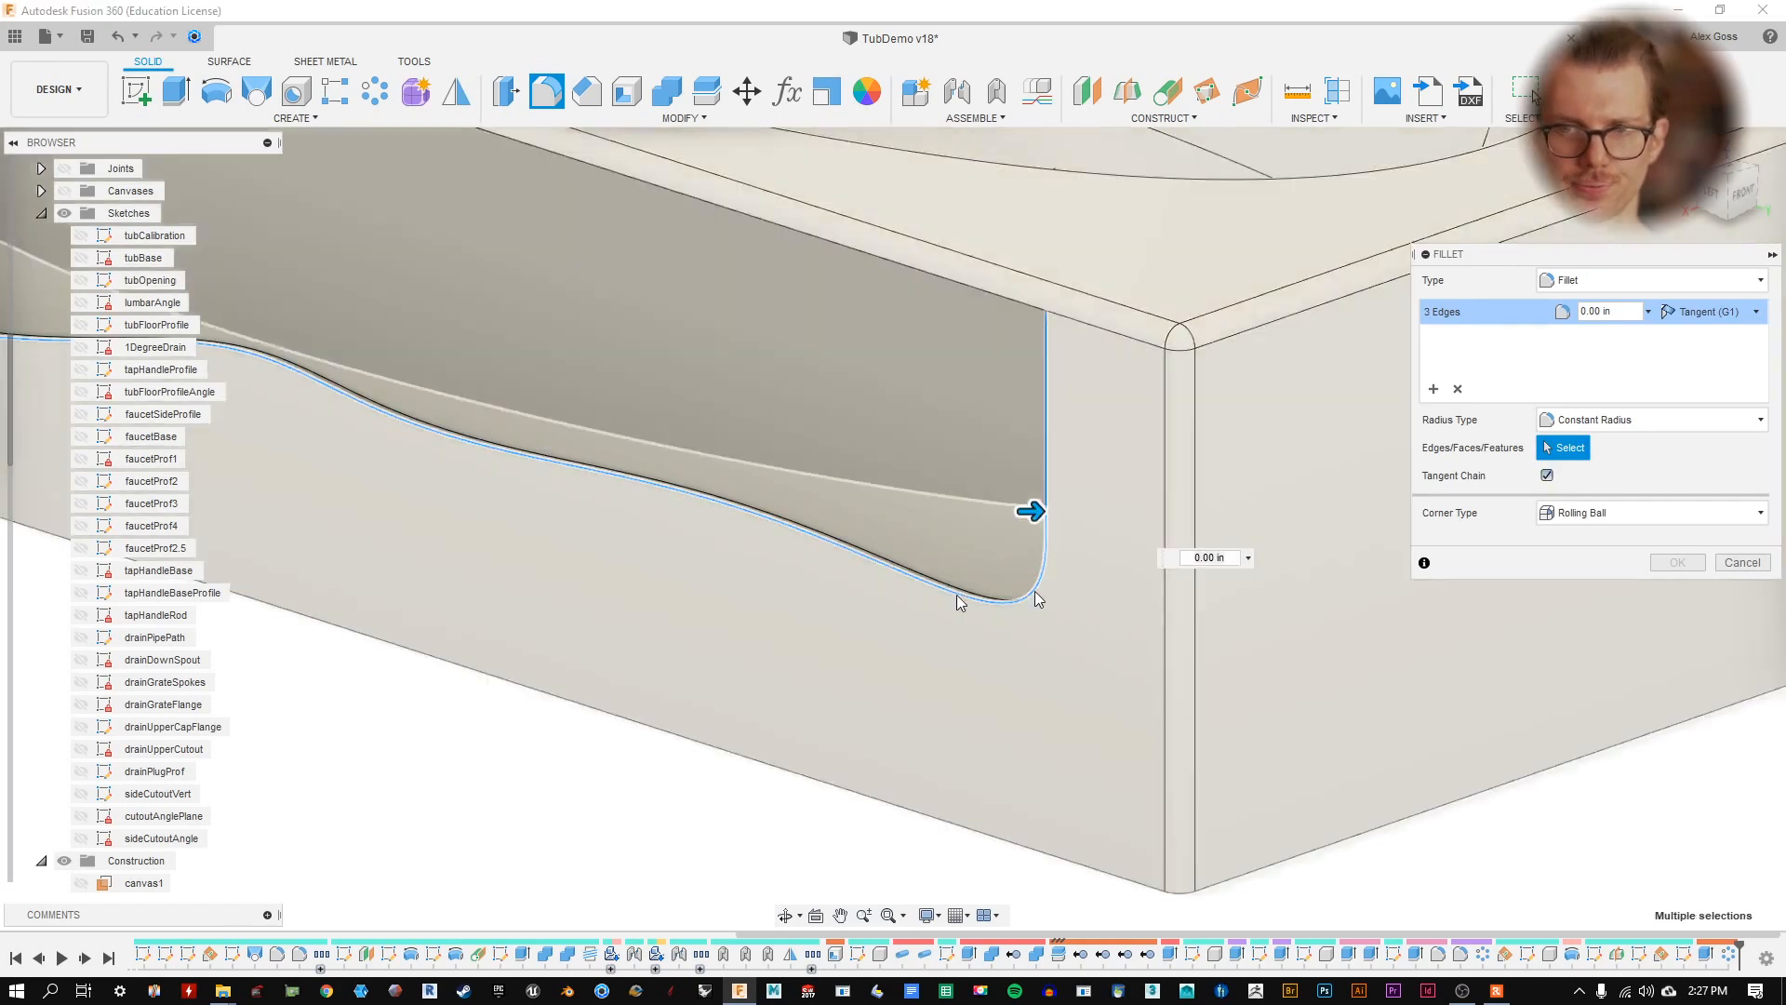
pyautogui.scroll(-5, 950, 558)
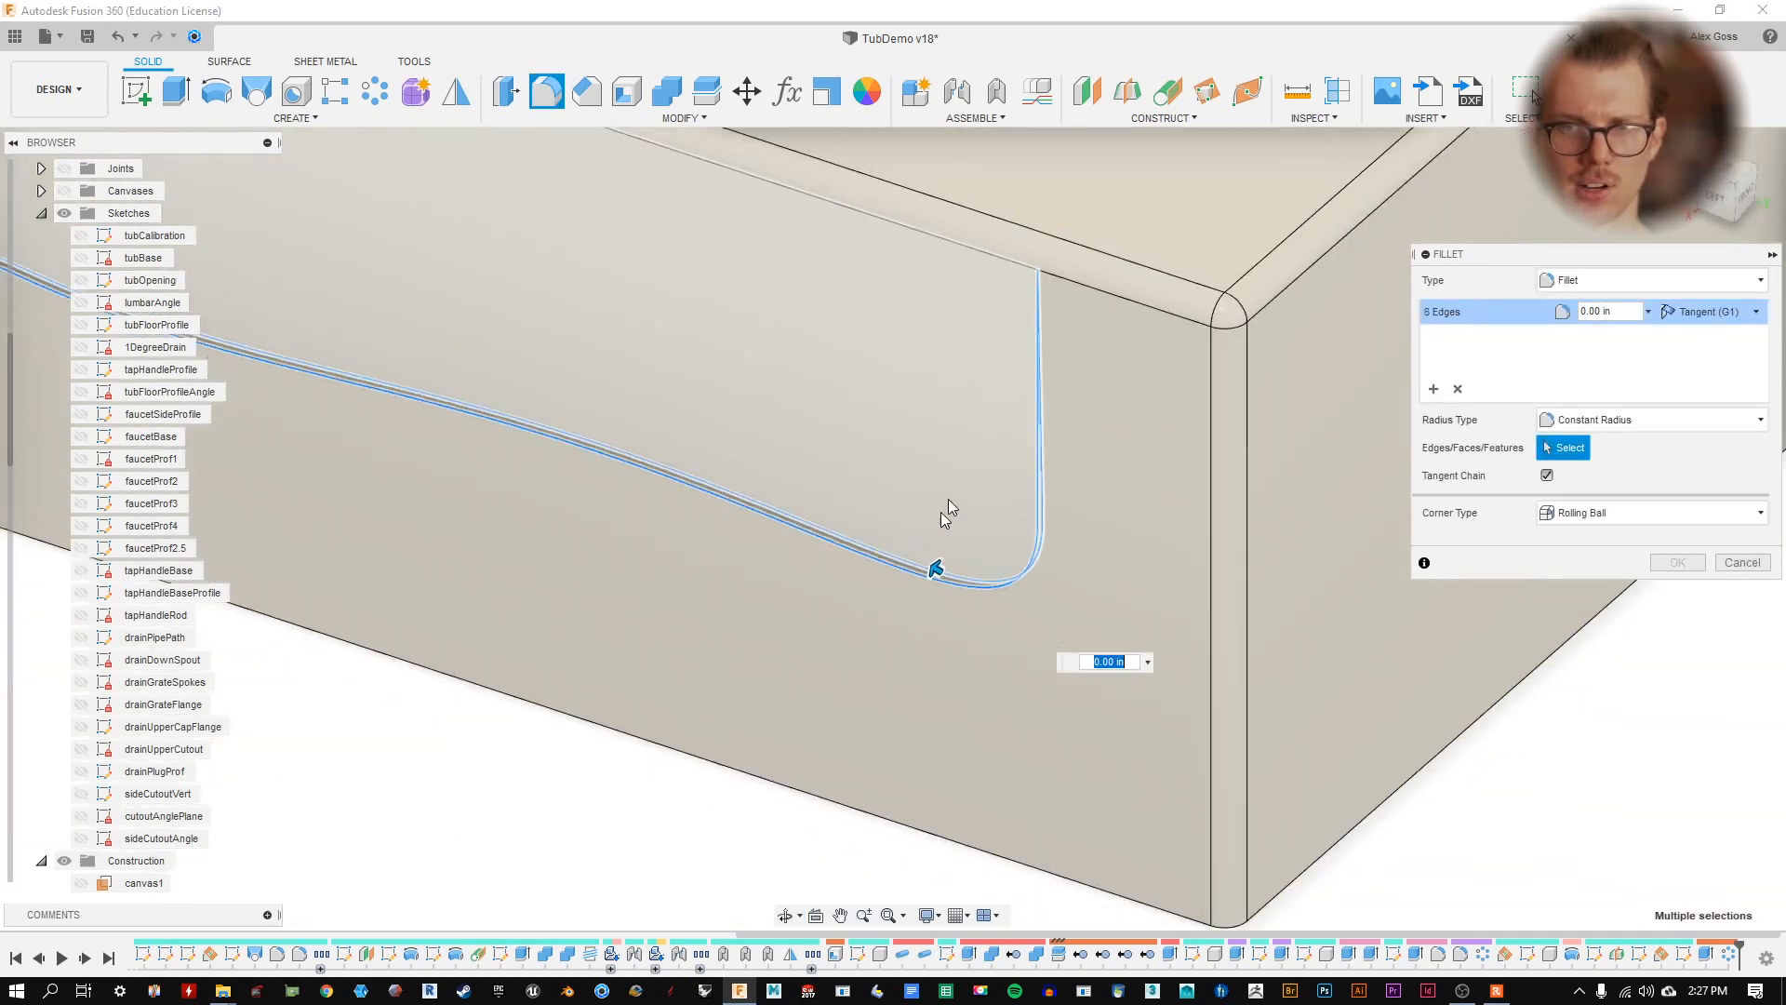
pyautogui.scroll(5, 964, 456)
# - Add the outer and inner outline edges of the opposite side's recess to the fillet selection
pyautogui.click(1268, 287)
pyautogui.scroll(-5, 885, 446)
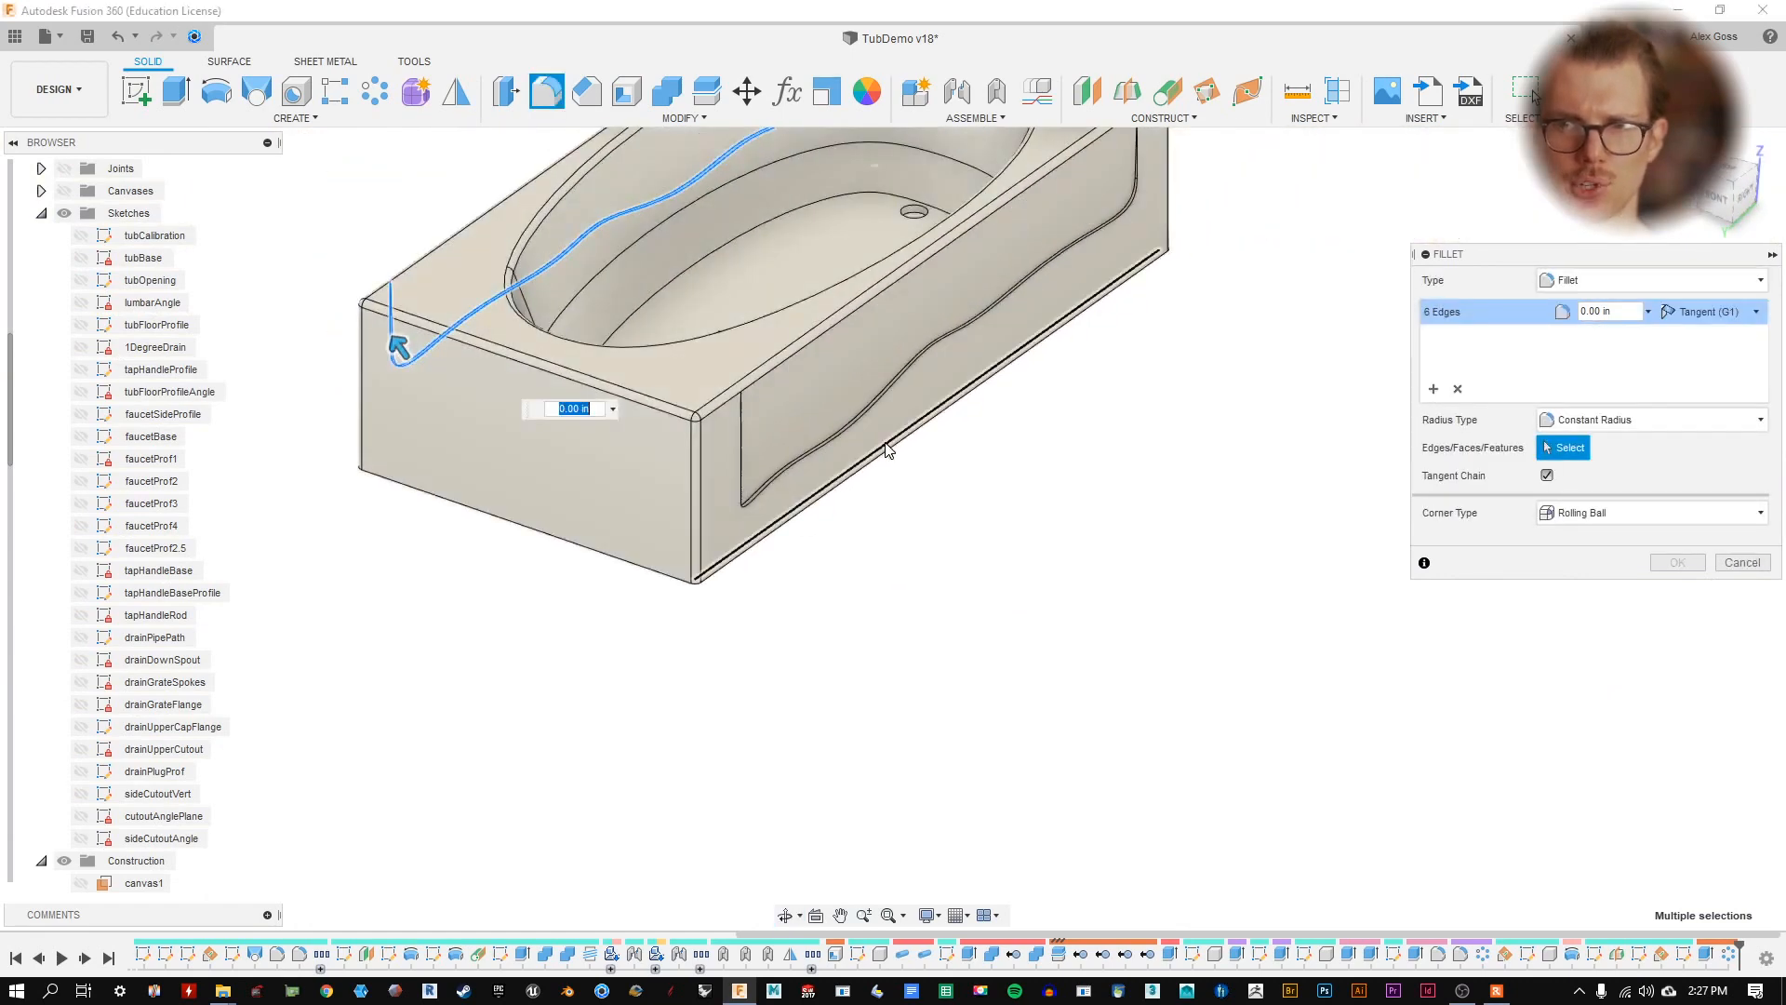
pyautogui.scroll(6, 654, 494)
pyautogui.click(688, 532)
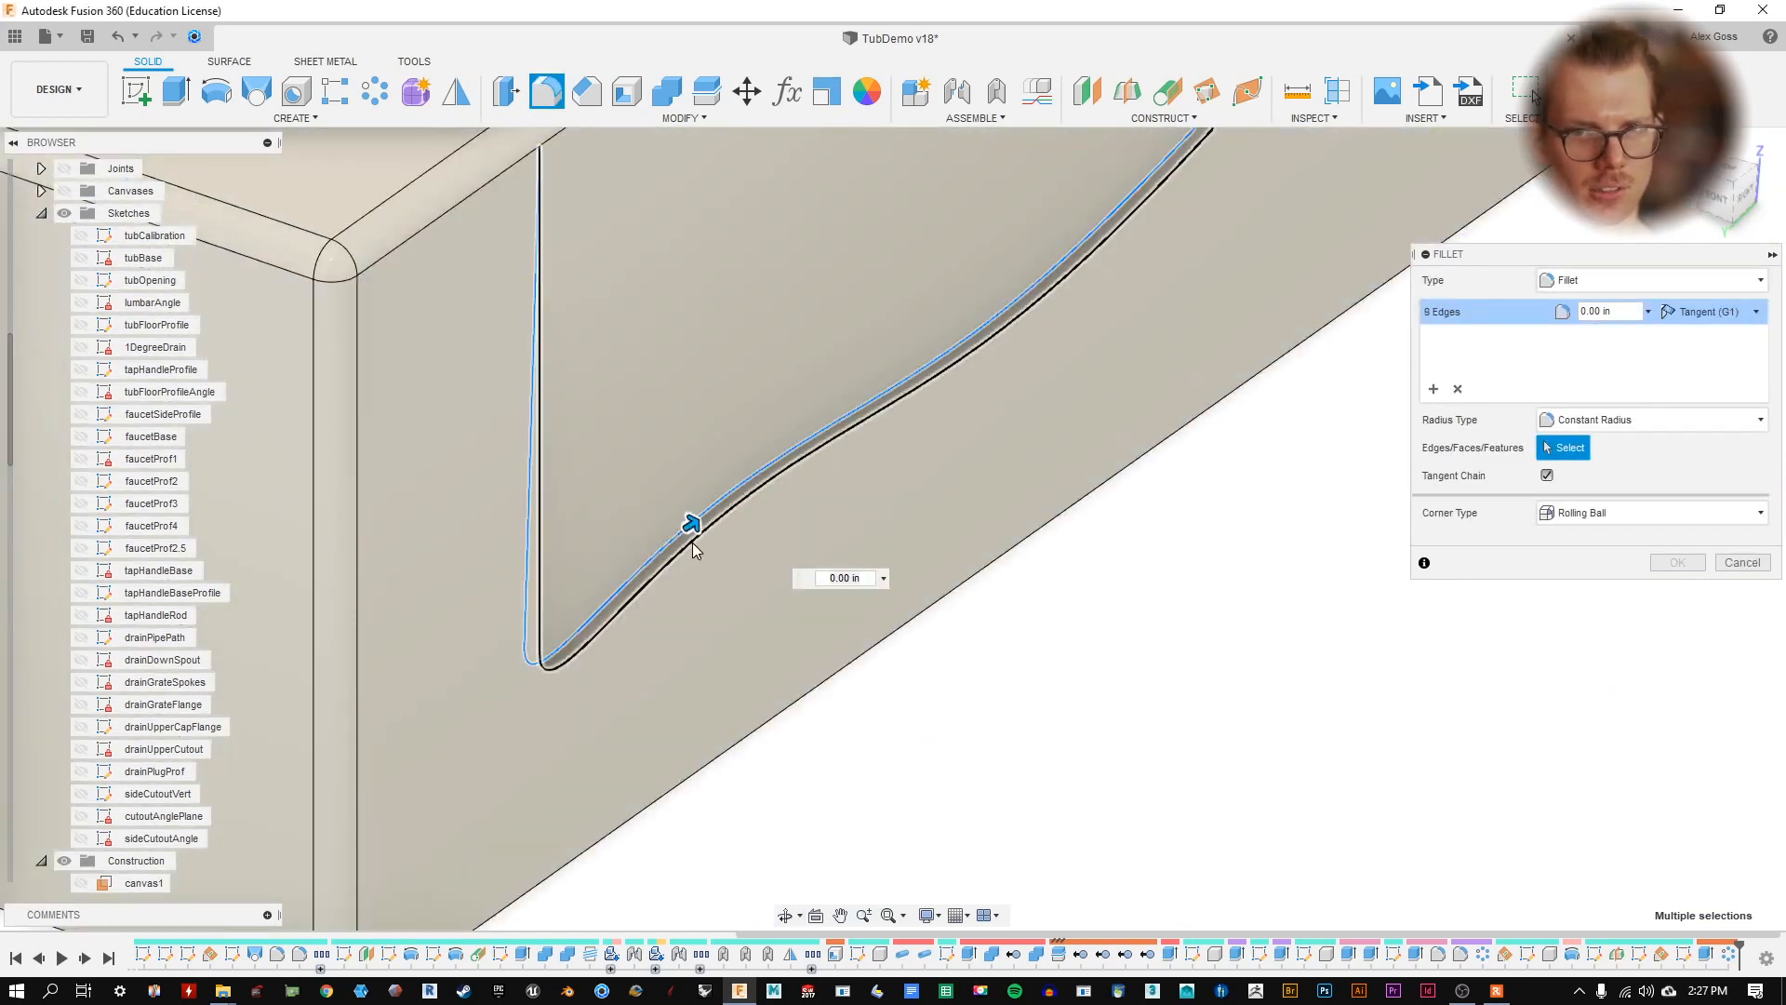
pyautogui.scroll(-5, 693, 535)
# - Set the radius to 5/8/4 in for the selected outline edges of both side recesses and apply the fillet
pyautogui.scroll(-5, 763, 426)
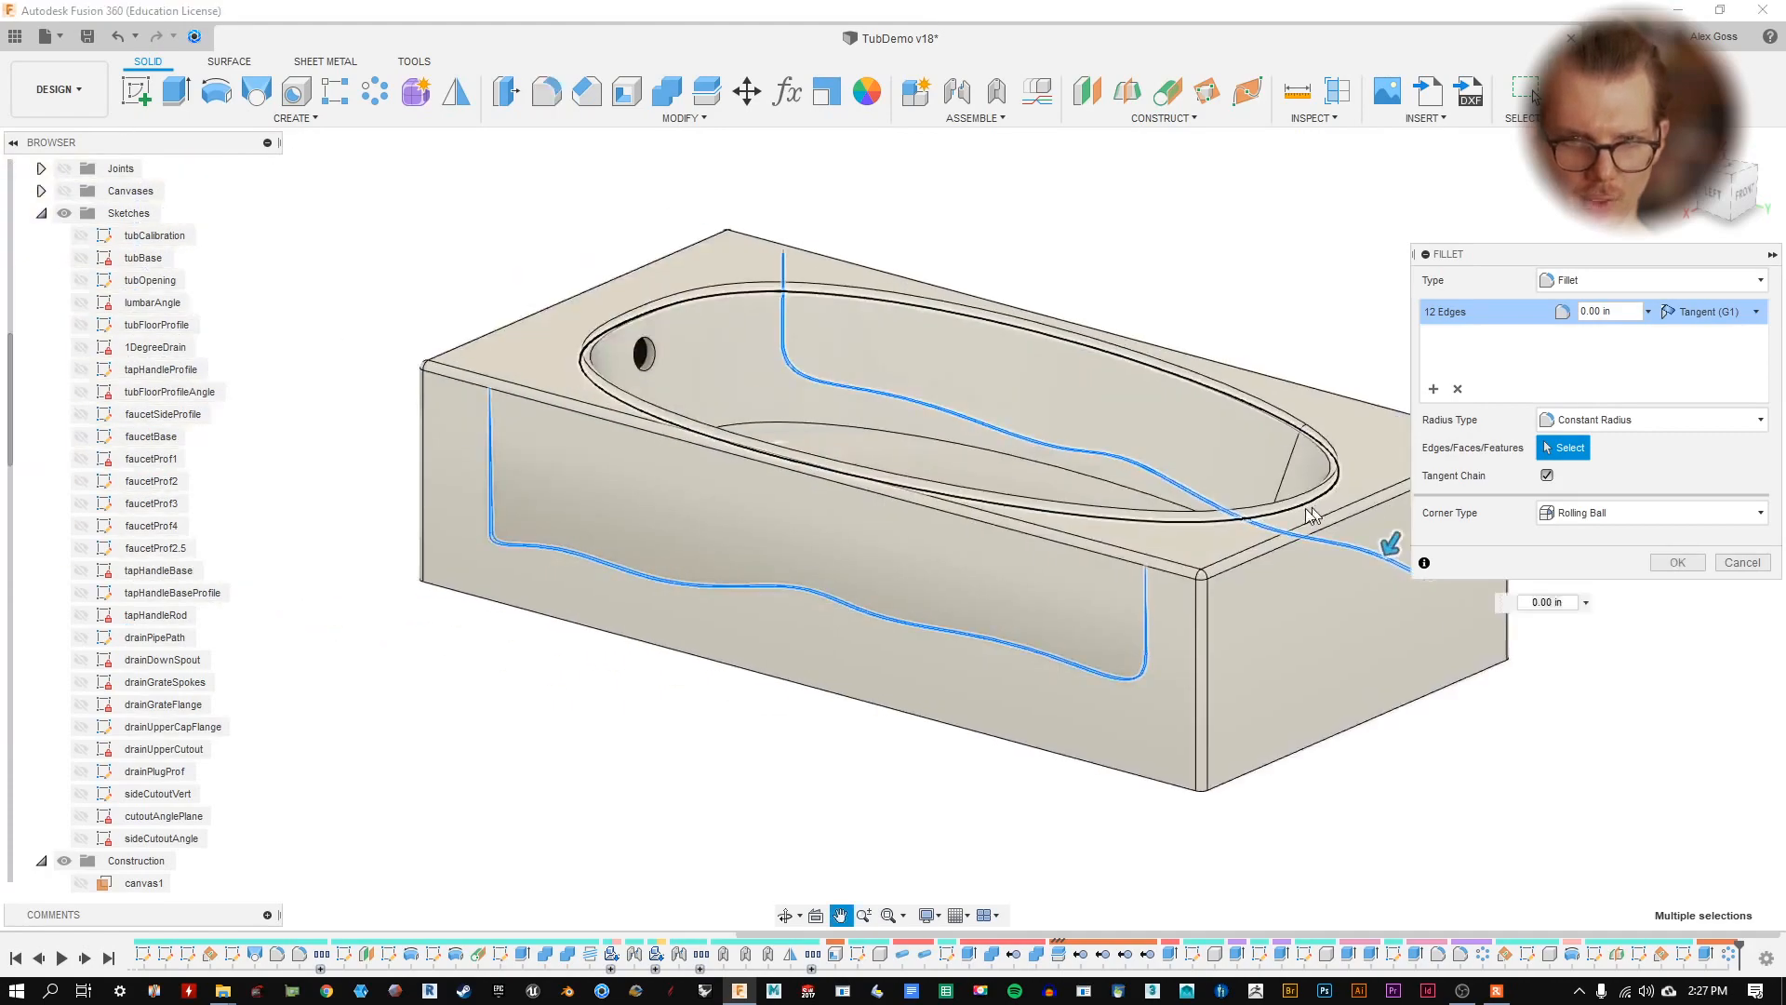
pyautogui.scroll(6, 1020, 483)
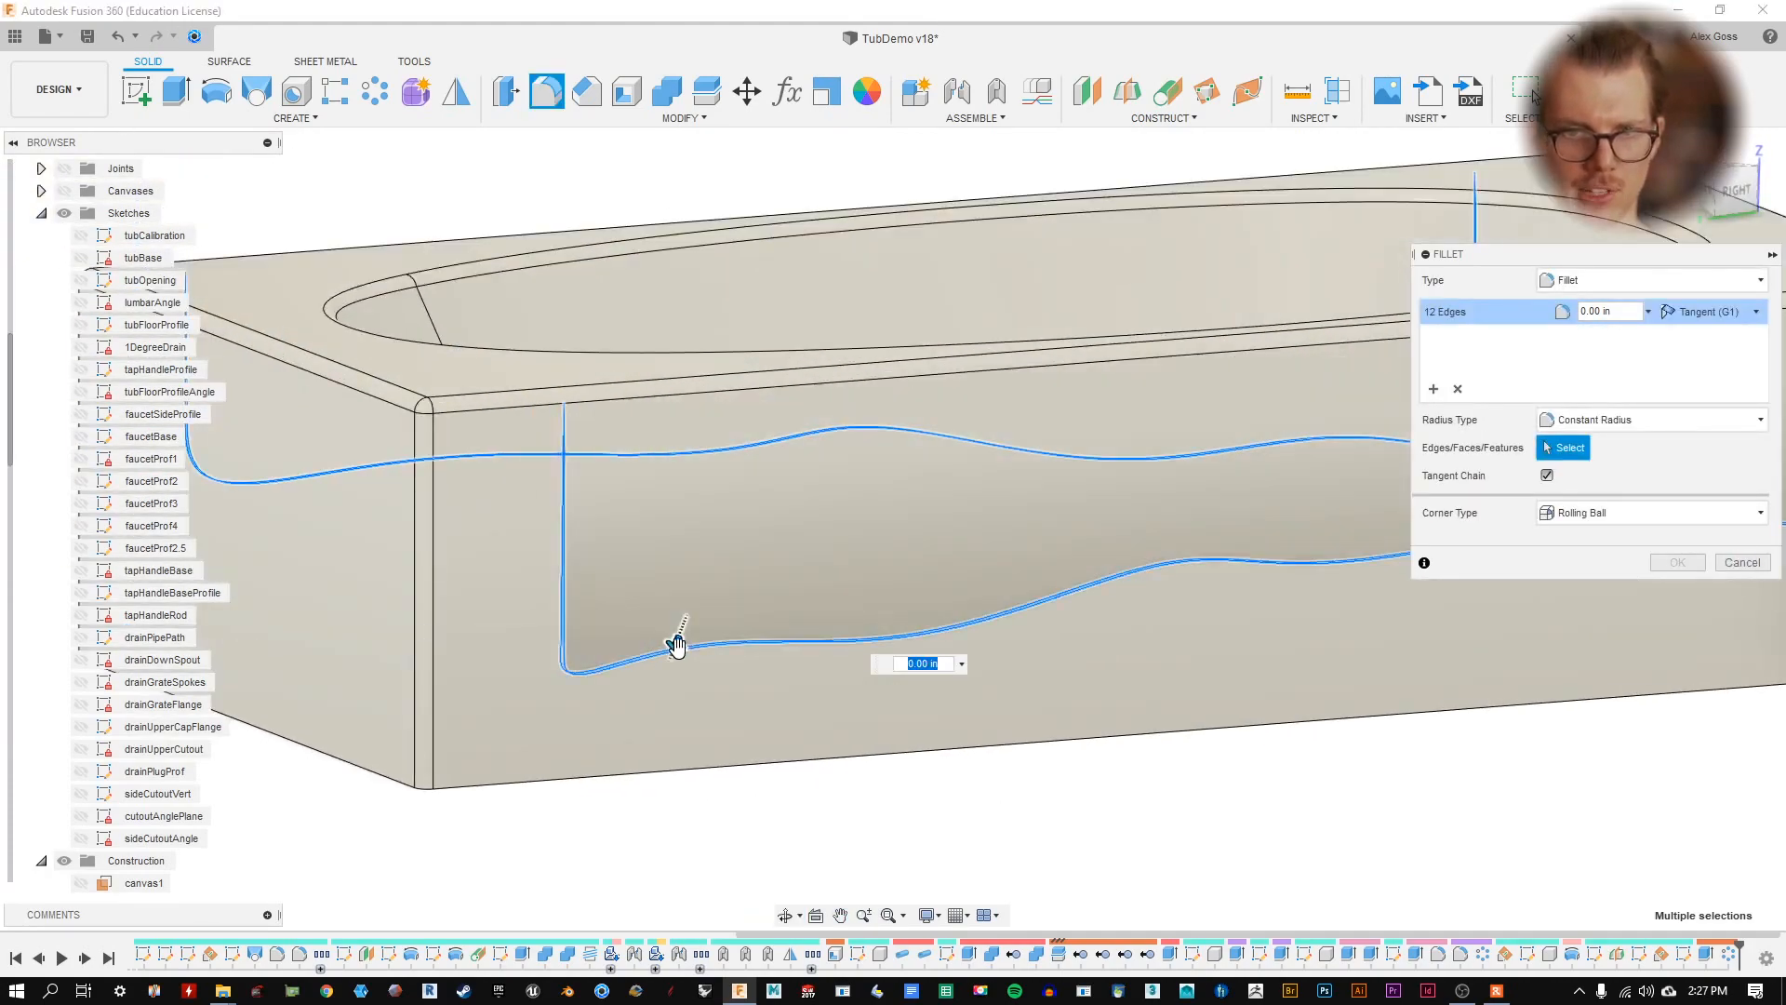
pyautogui.keyDown('shift'); pyautogui.moveTo(678, 639); pyautogui.dragTo(709, 381, button='middle'); pyautogui.keyUp('shift')
pyautogui.scroll(4, 763, 432)
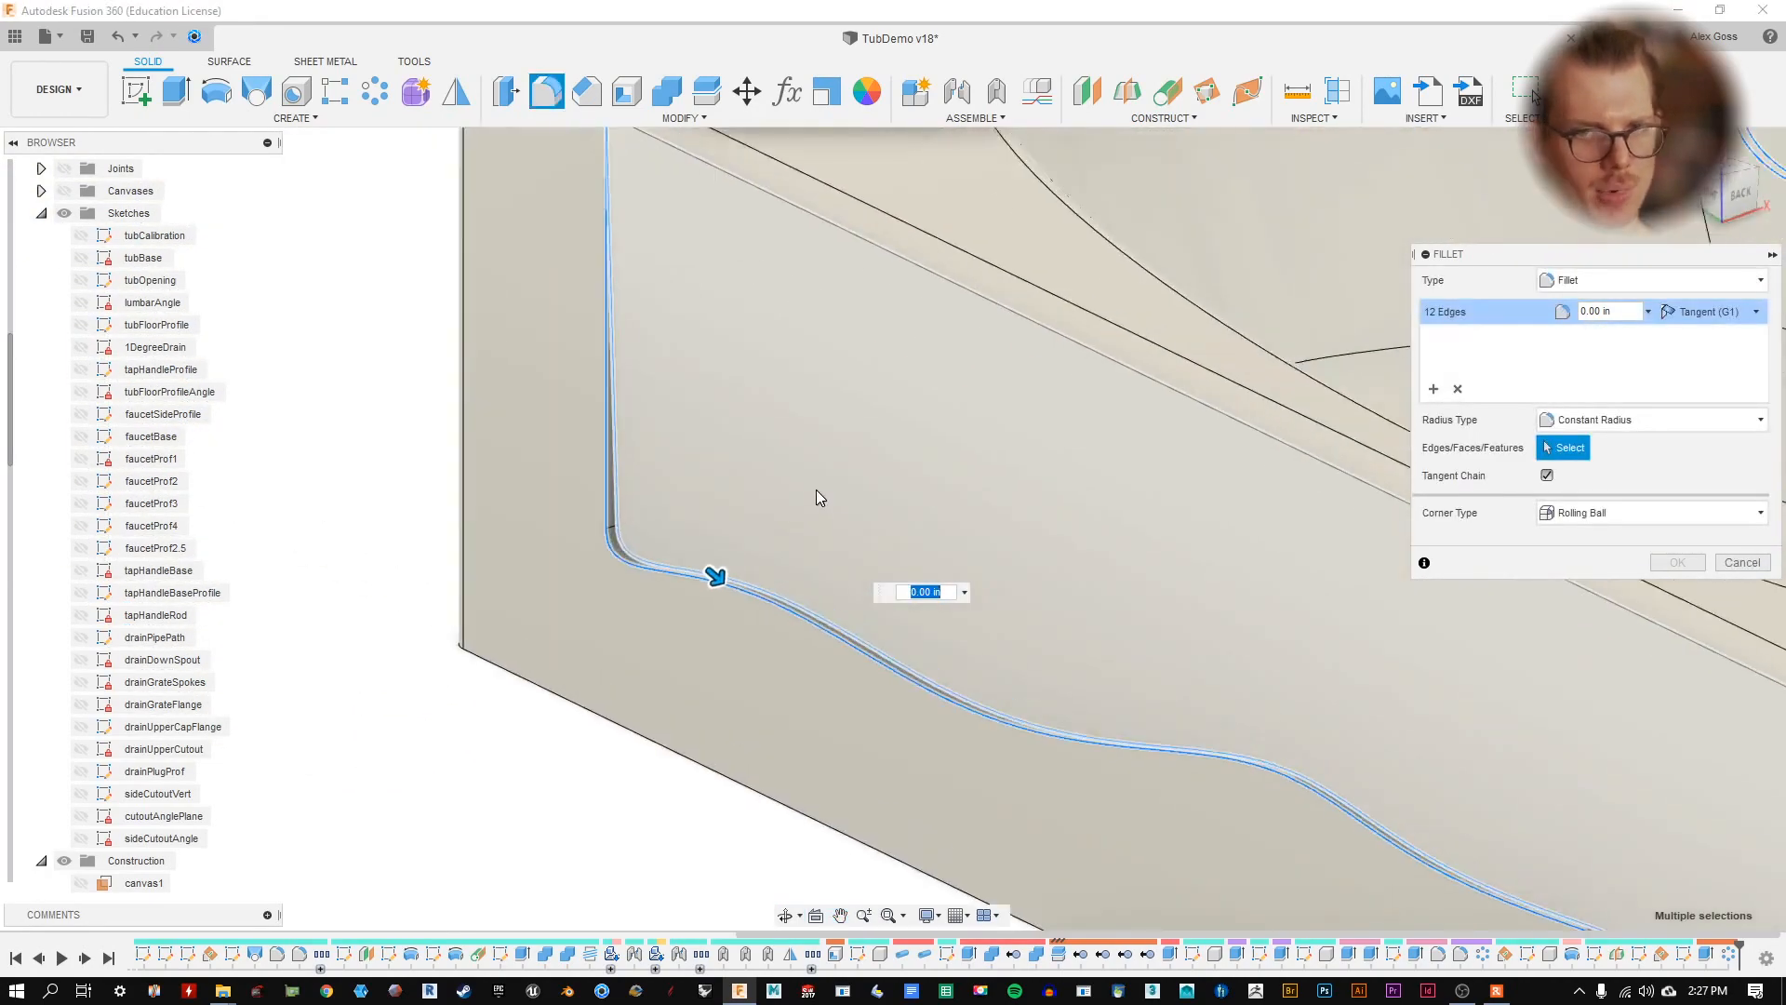
pyautogui.scroll(3, 432, 557)
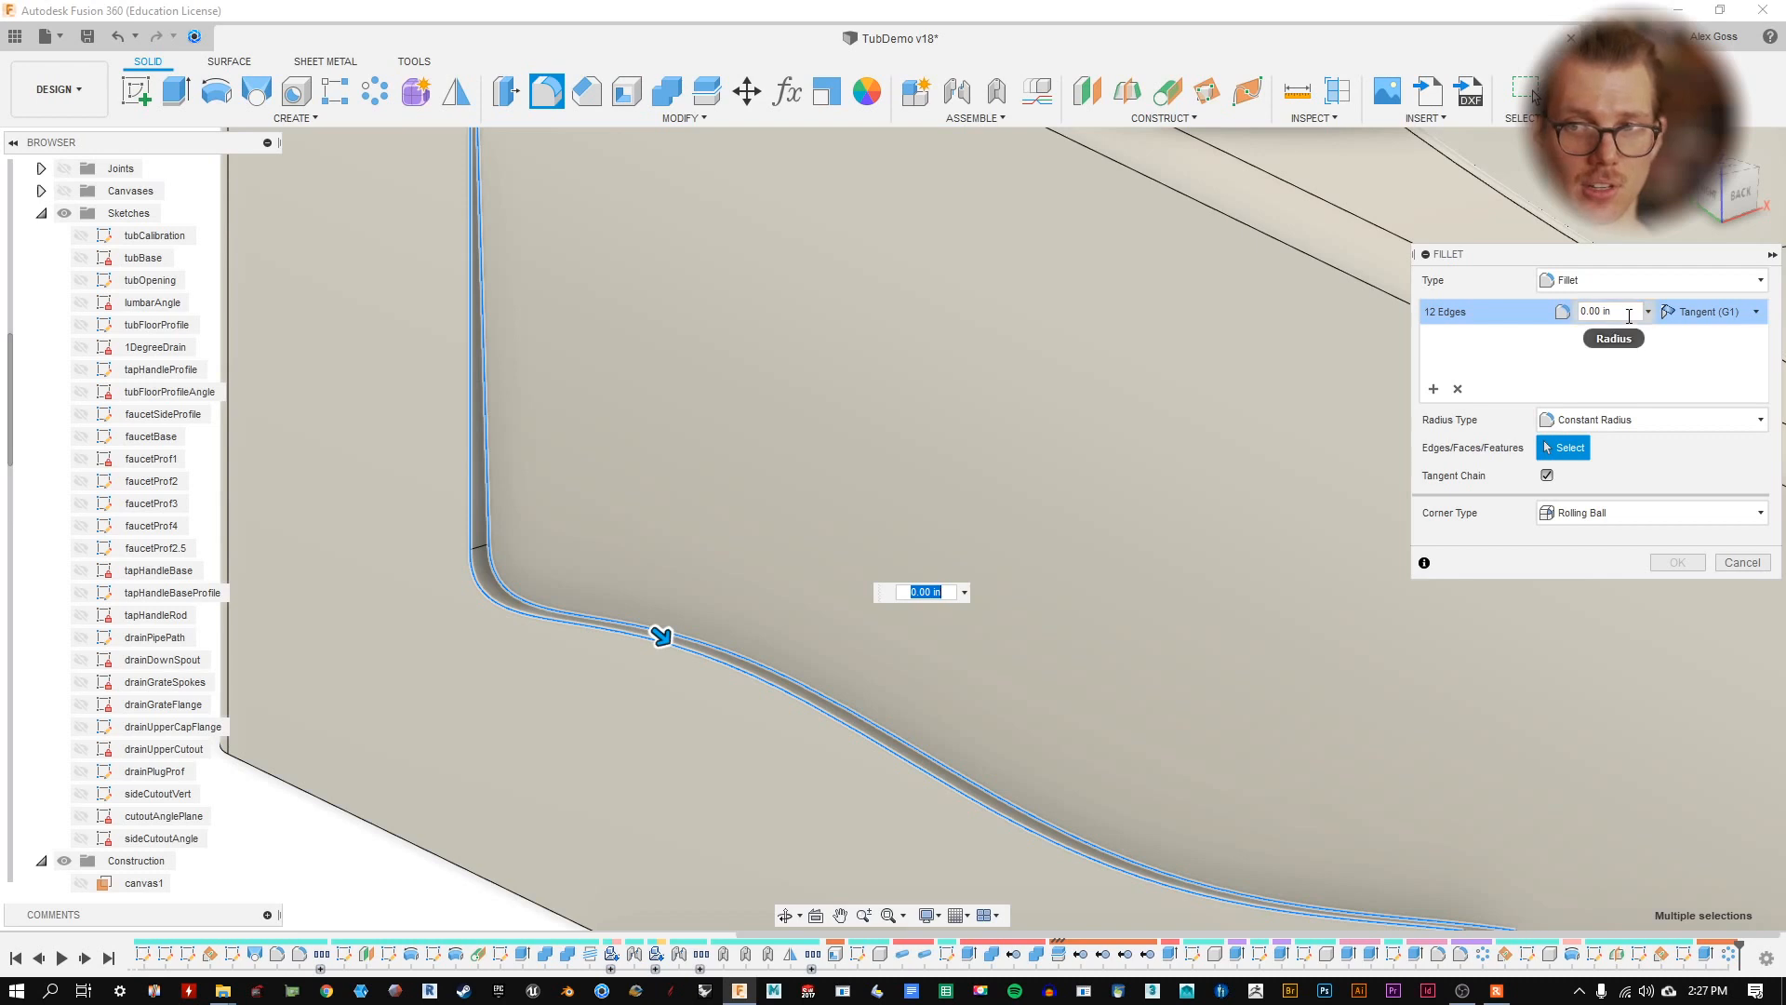
pyautogui.click(1632, 312)
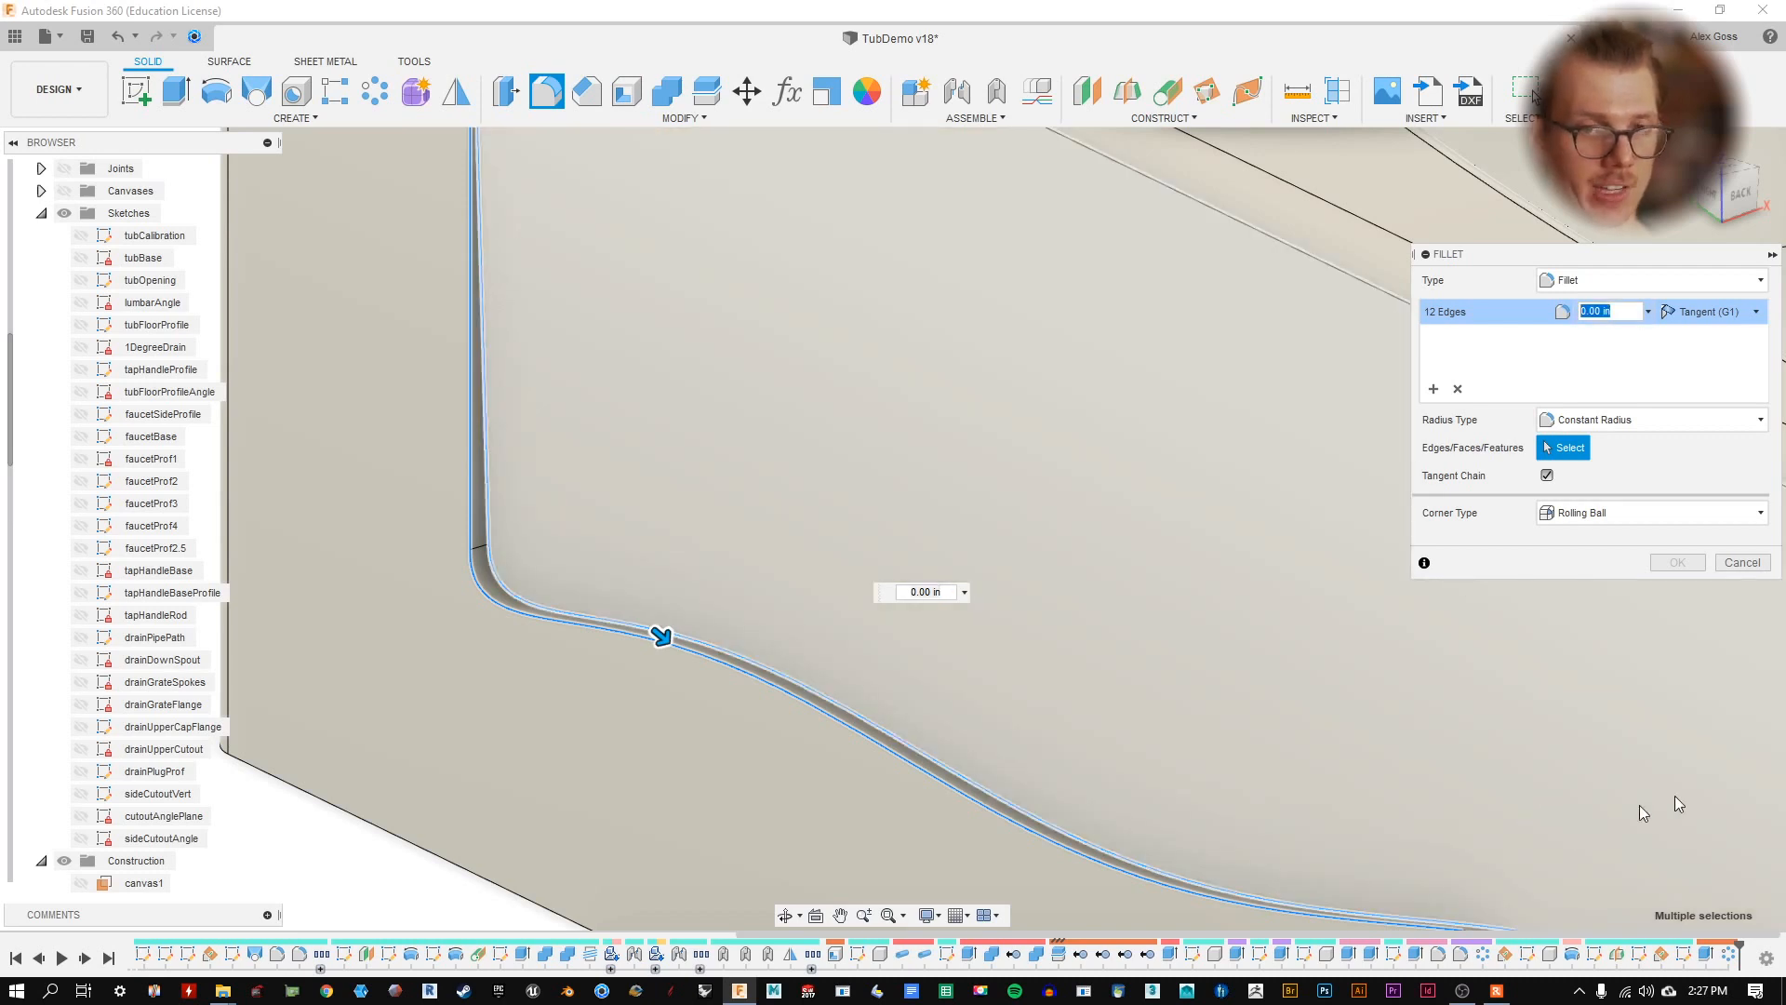
pyautogui.write('5')
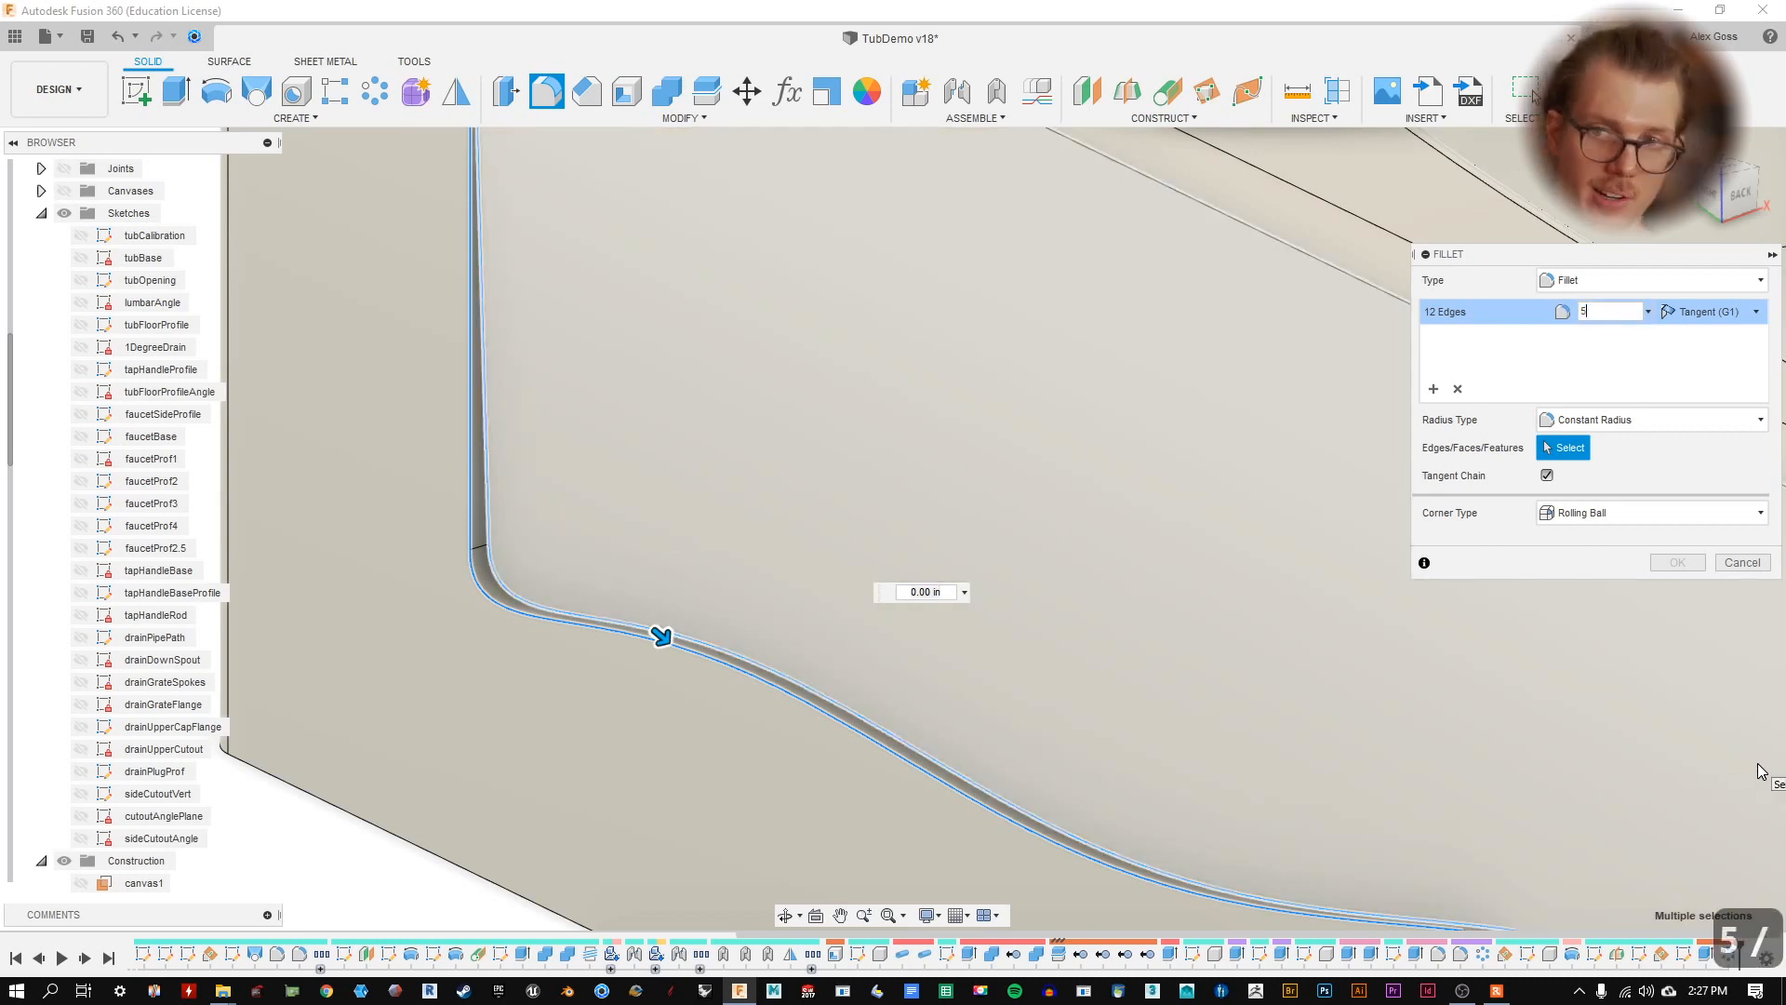
pyautogui.write('/8/5')
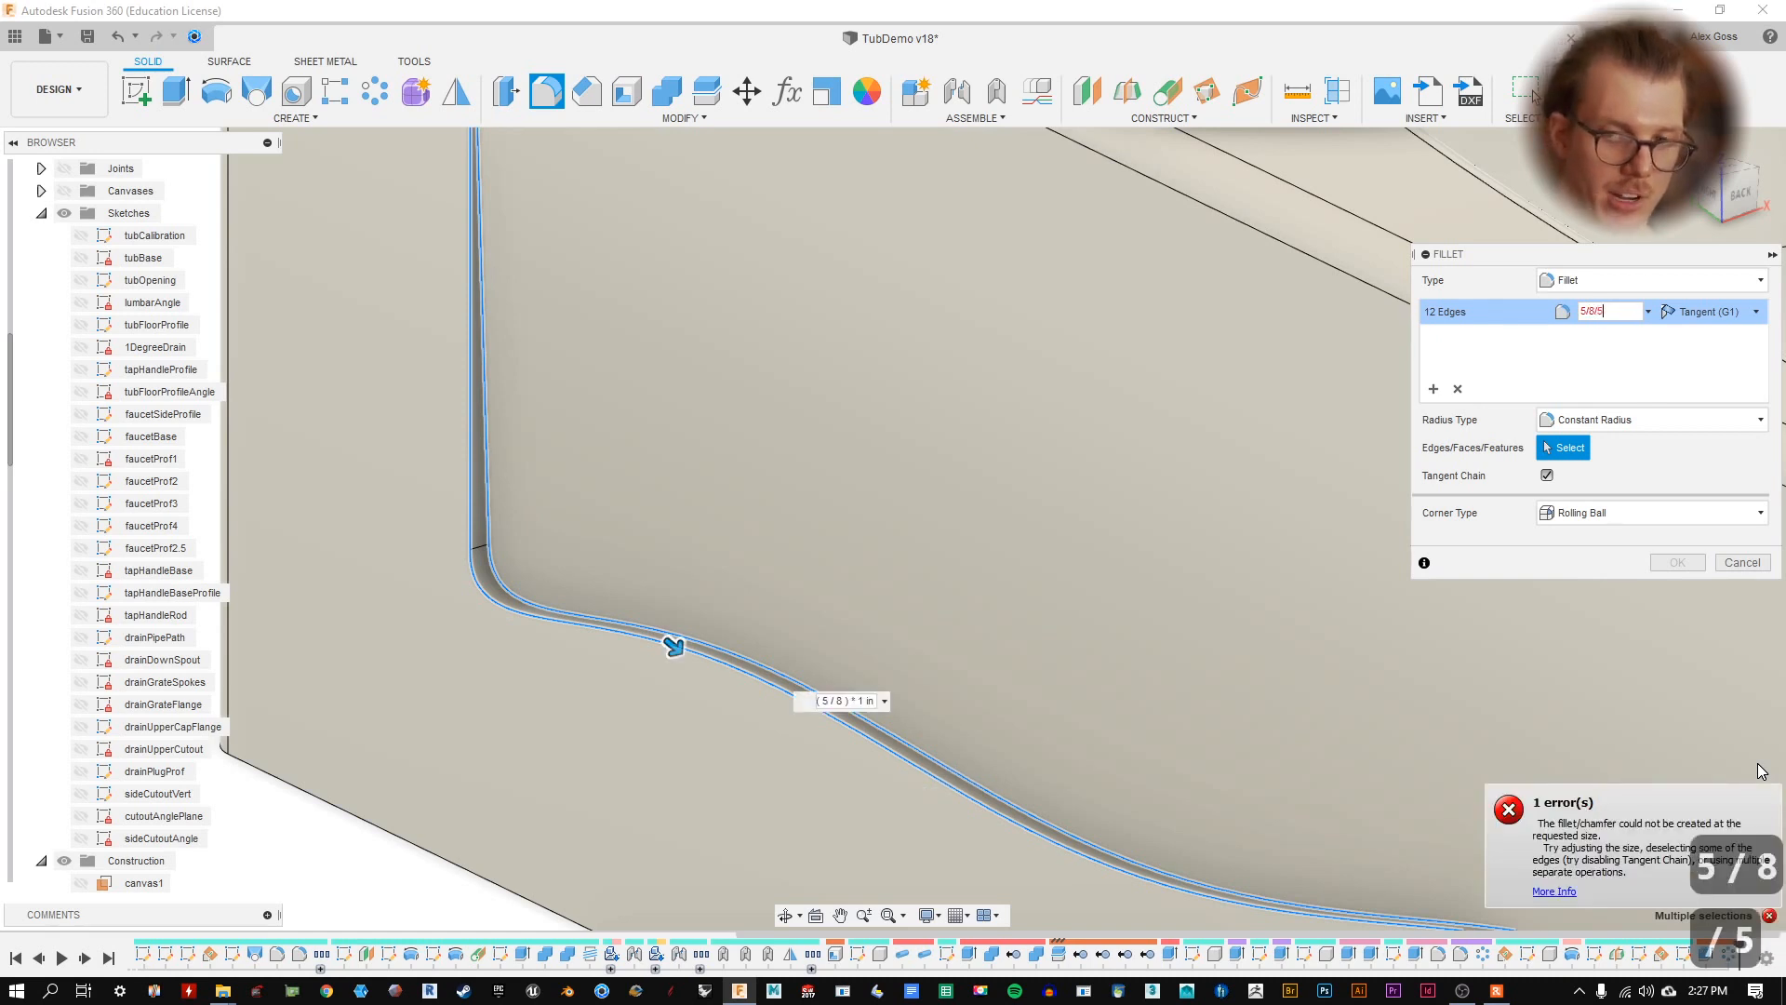
pyautogui.press('BackSpace')
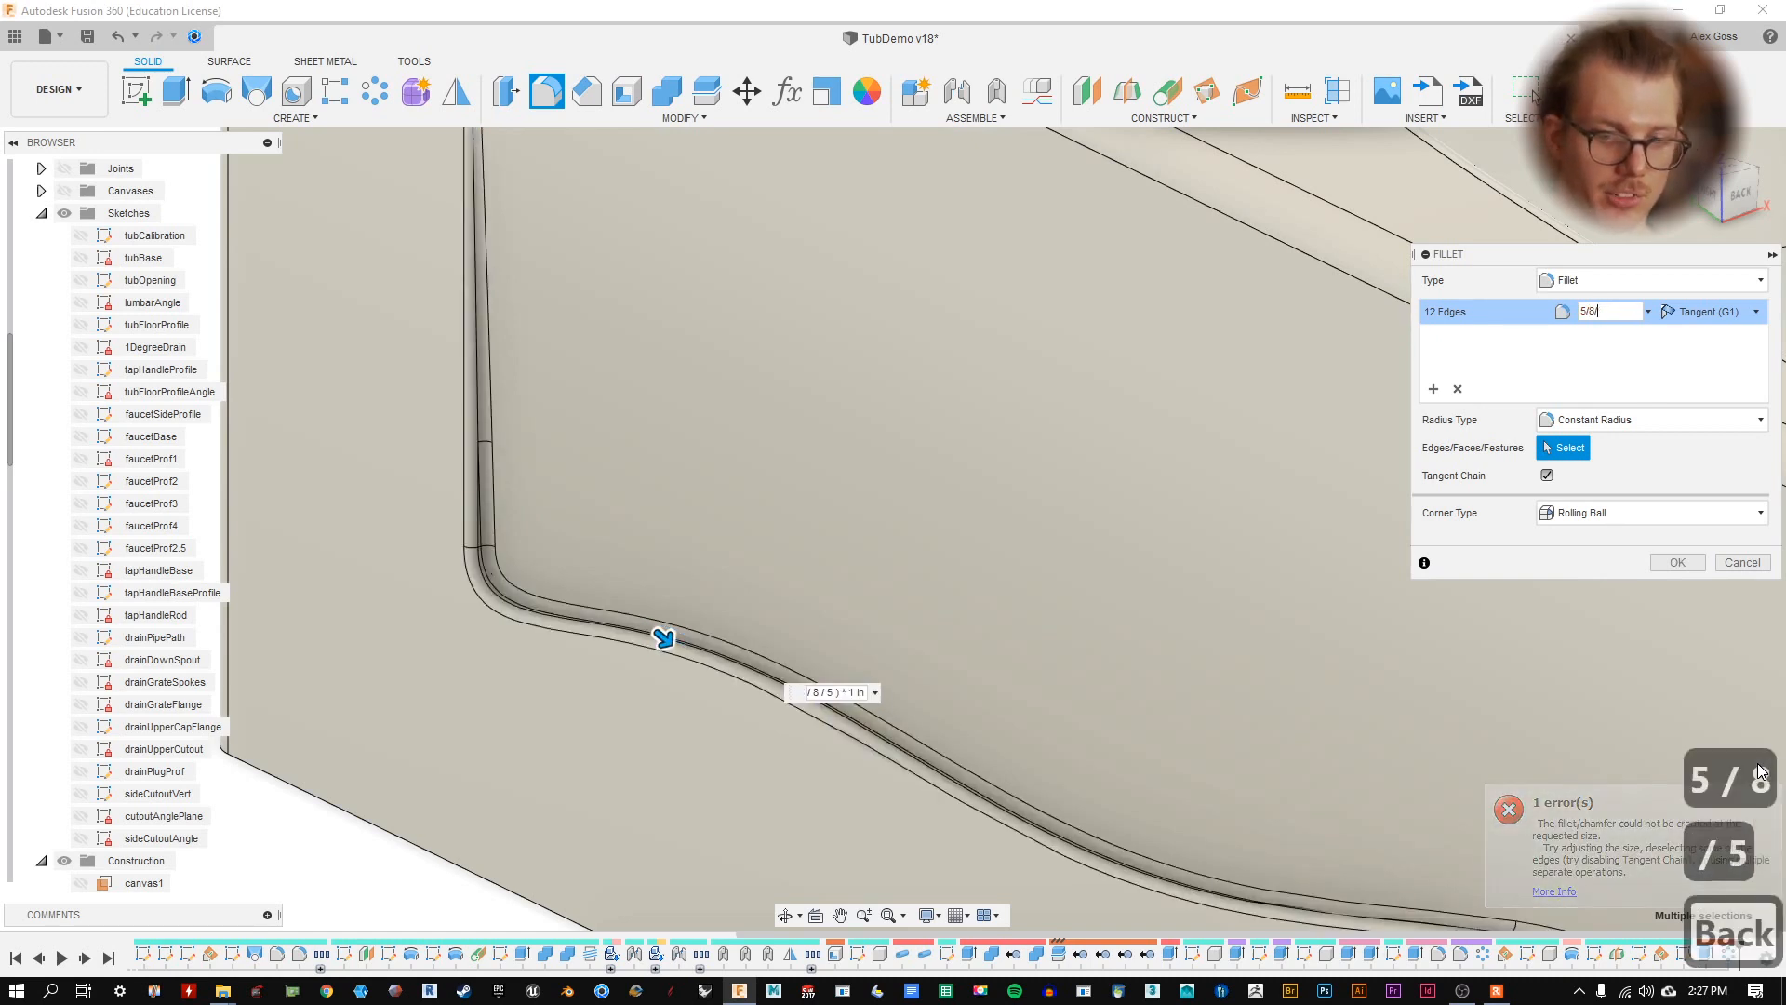
pyautogui.write('4')
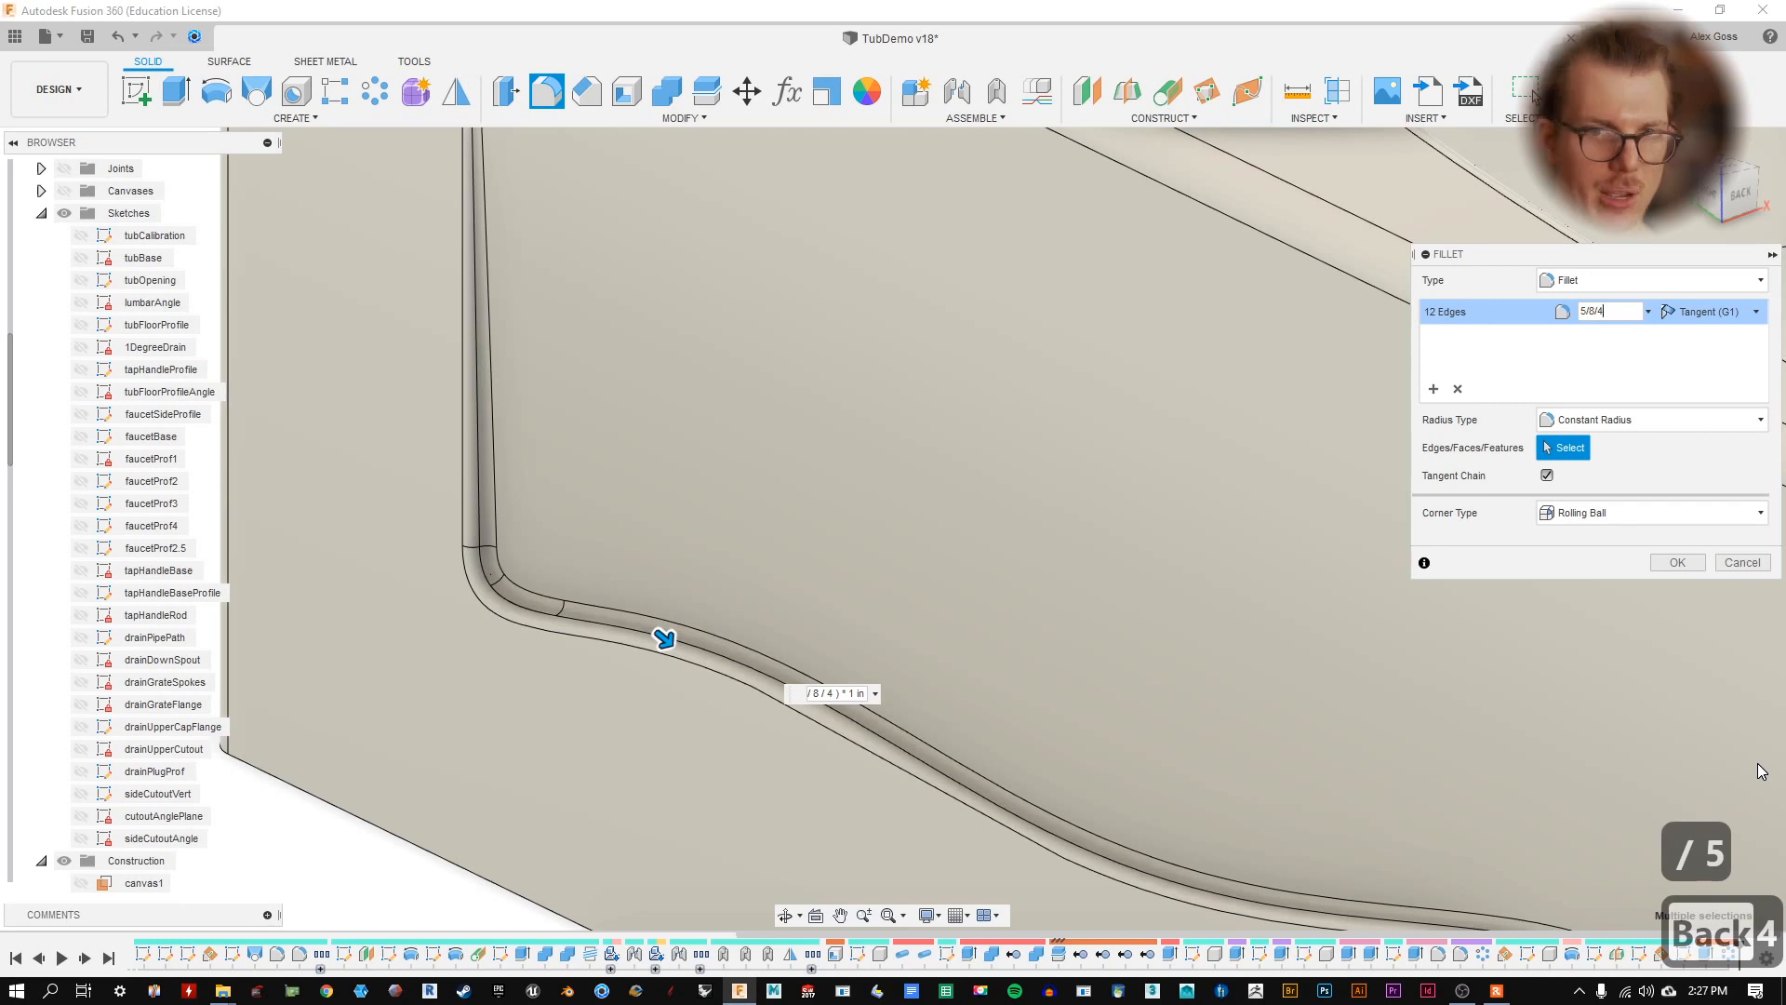
pyautogui.press('Return')
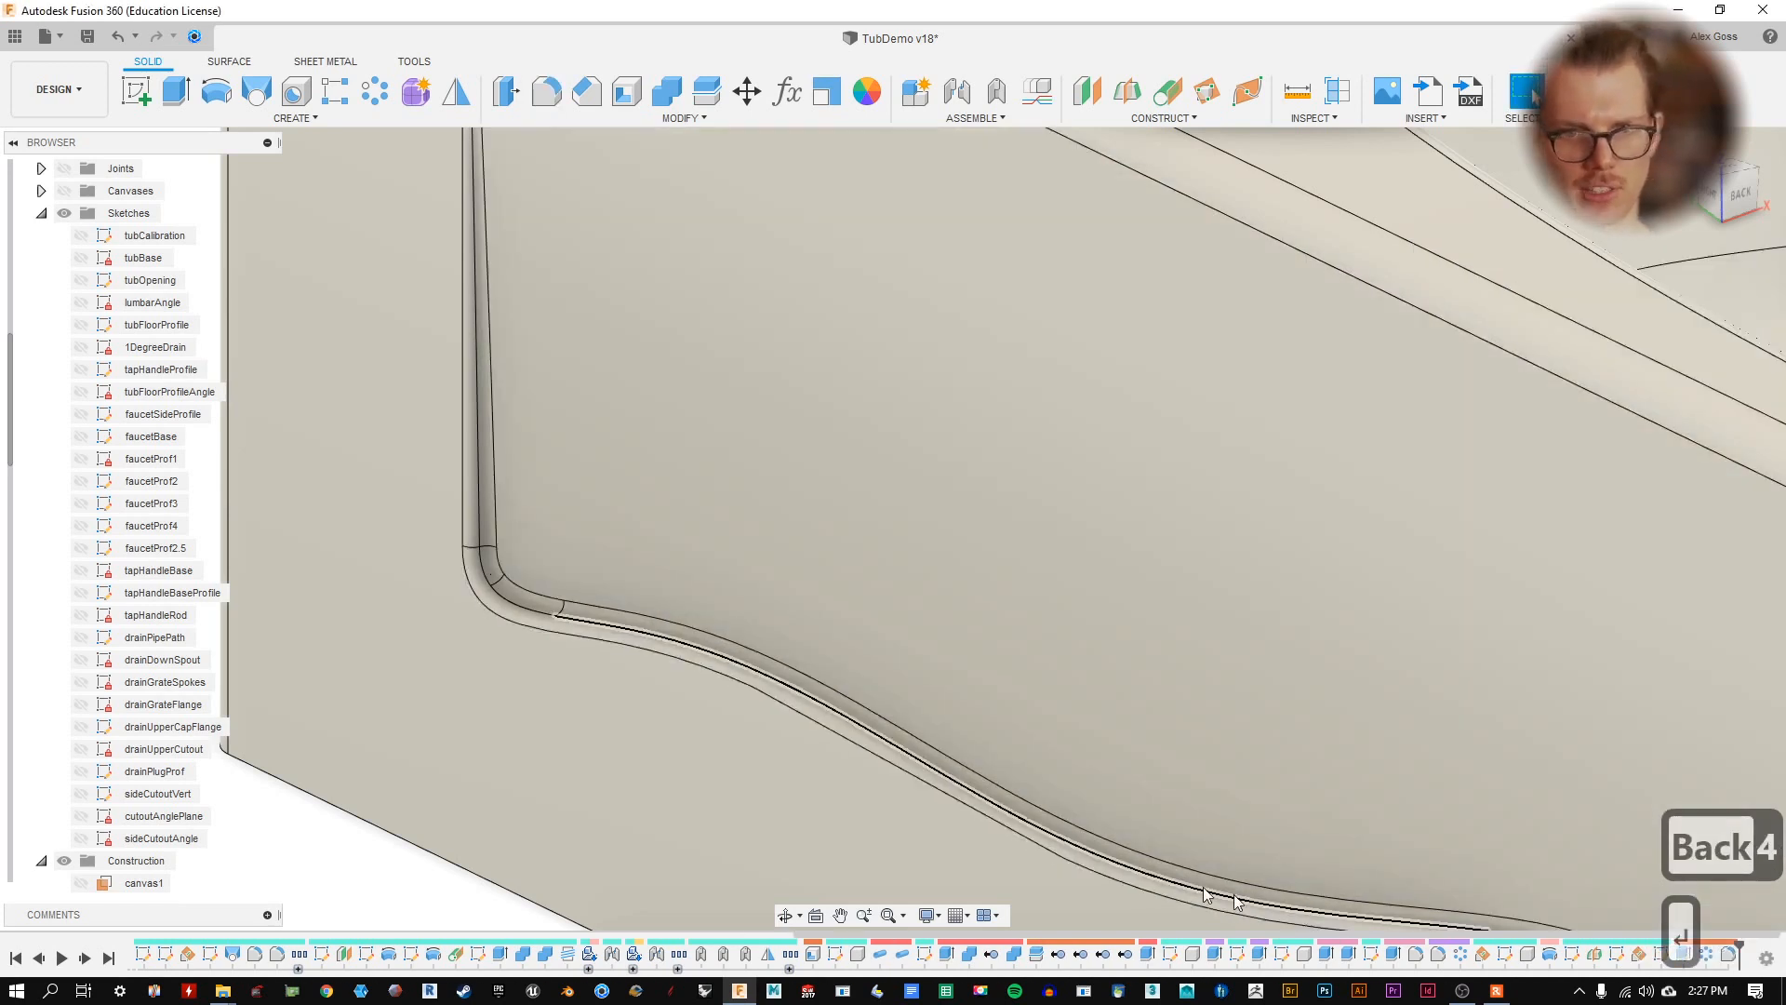
# - Try a 0.1 in radius on the recess fillet and inspect the rounded faces and the strip between them
pyautogui.scroll(1, 750, 673)
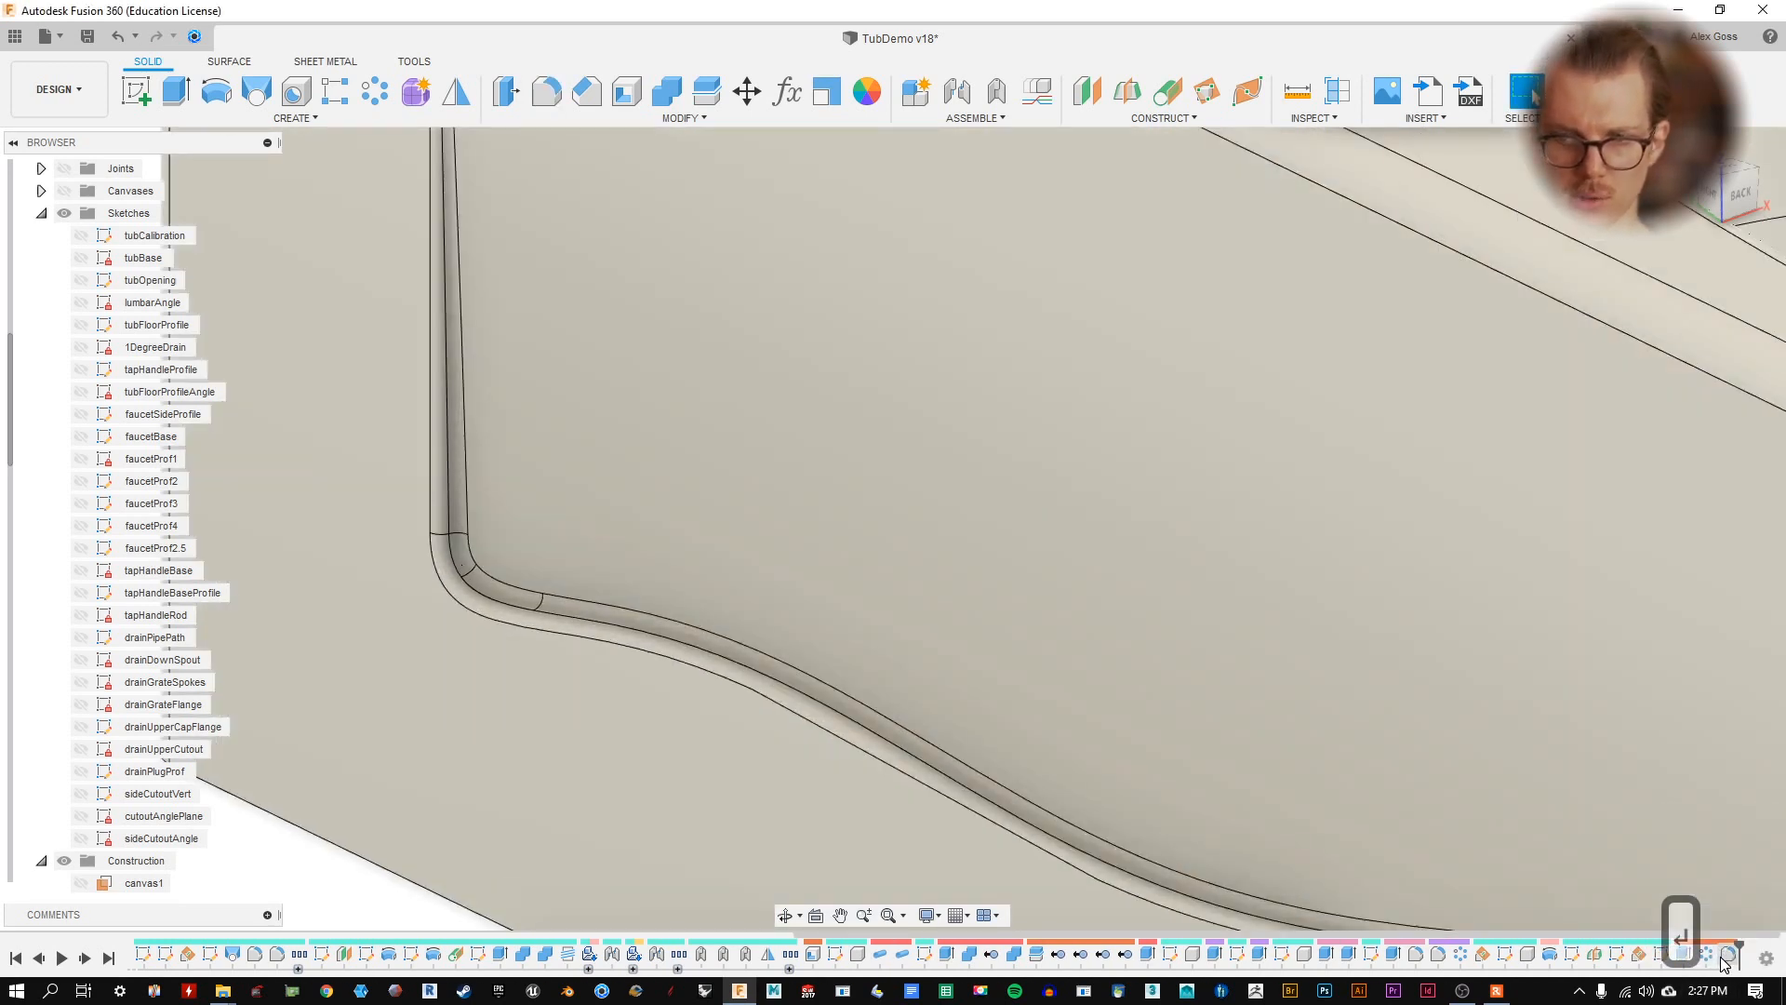
pyautogui.doubleClick(1683, 954)
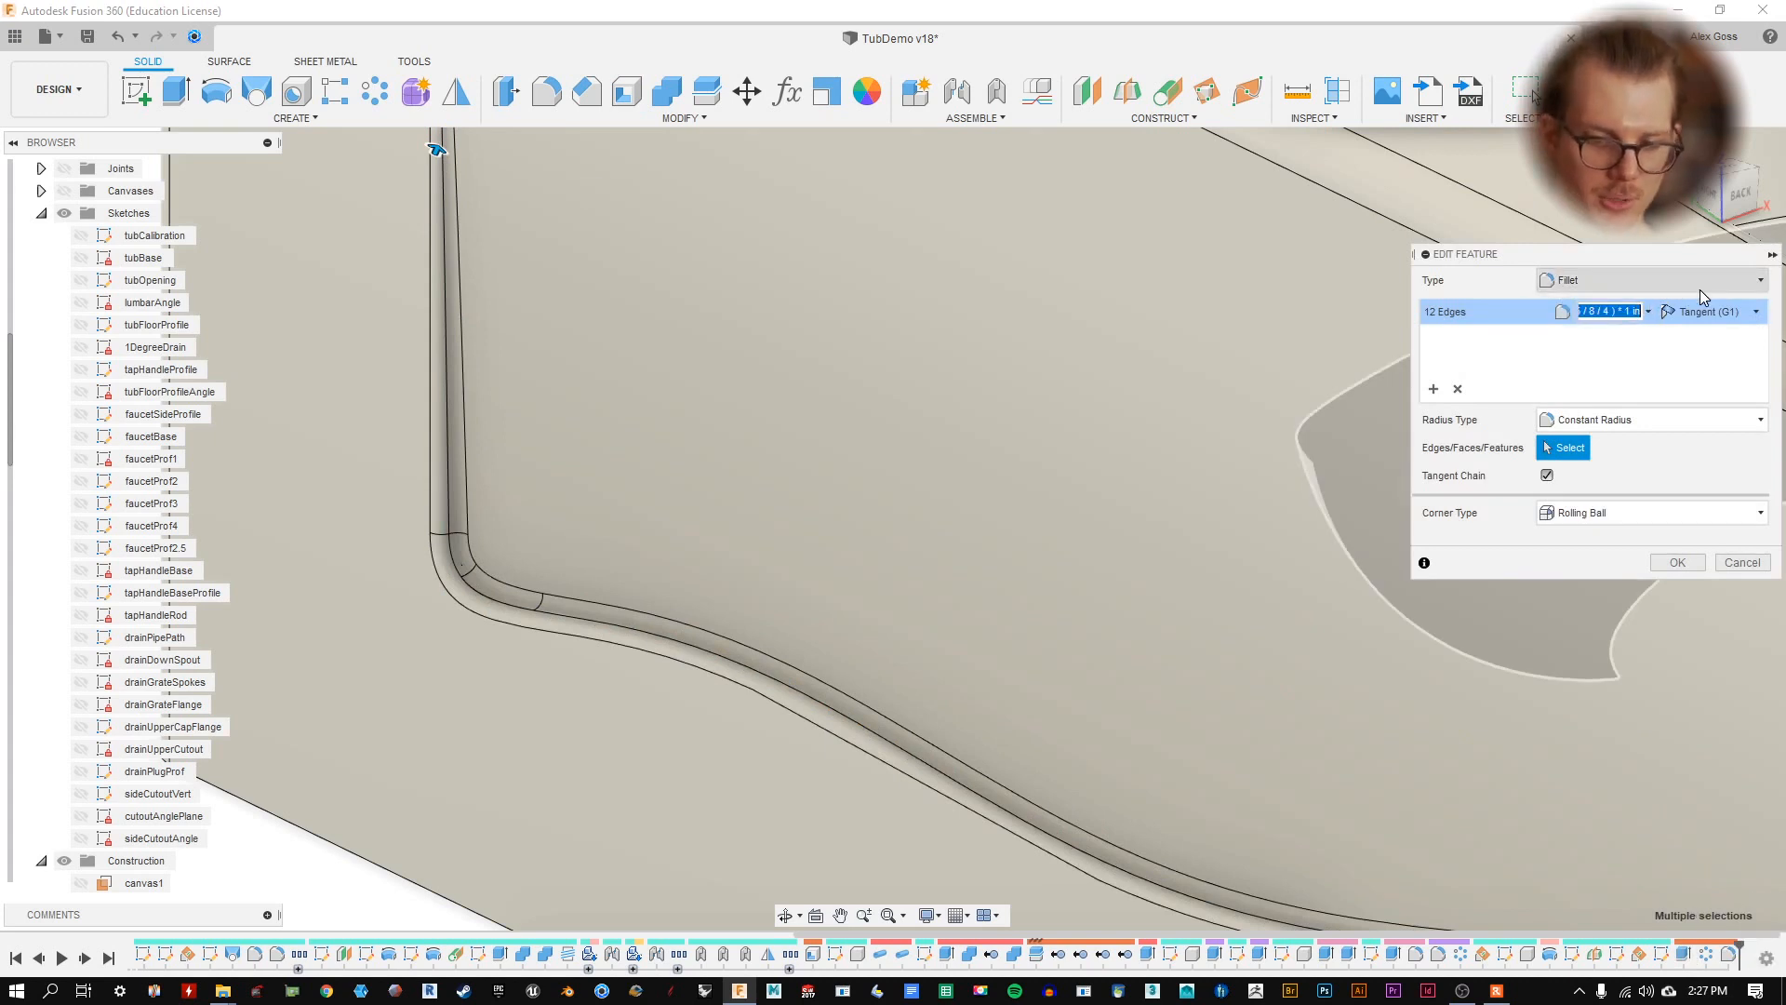
pyautogui.write('.1')
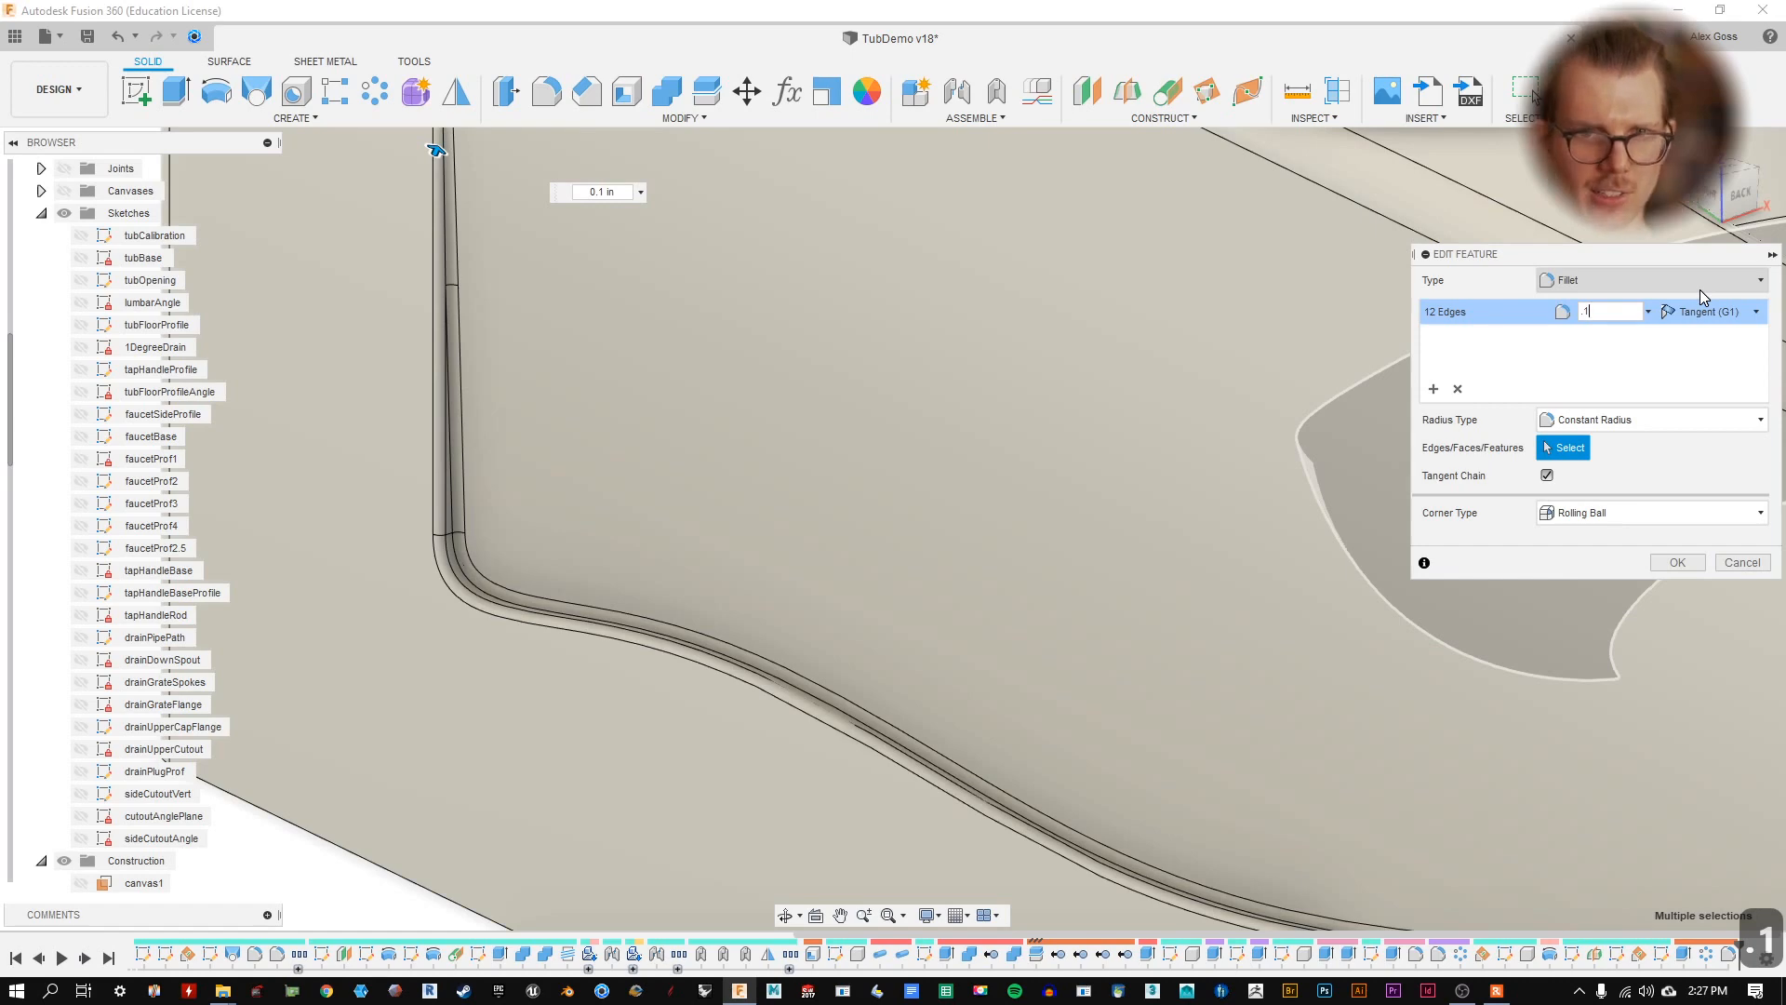
pyautogui.click(1685, 562)
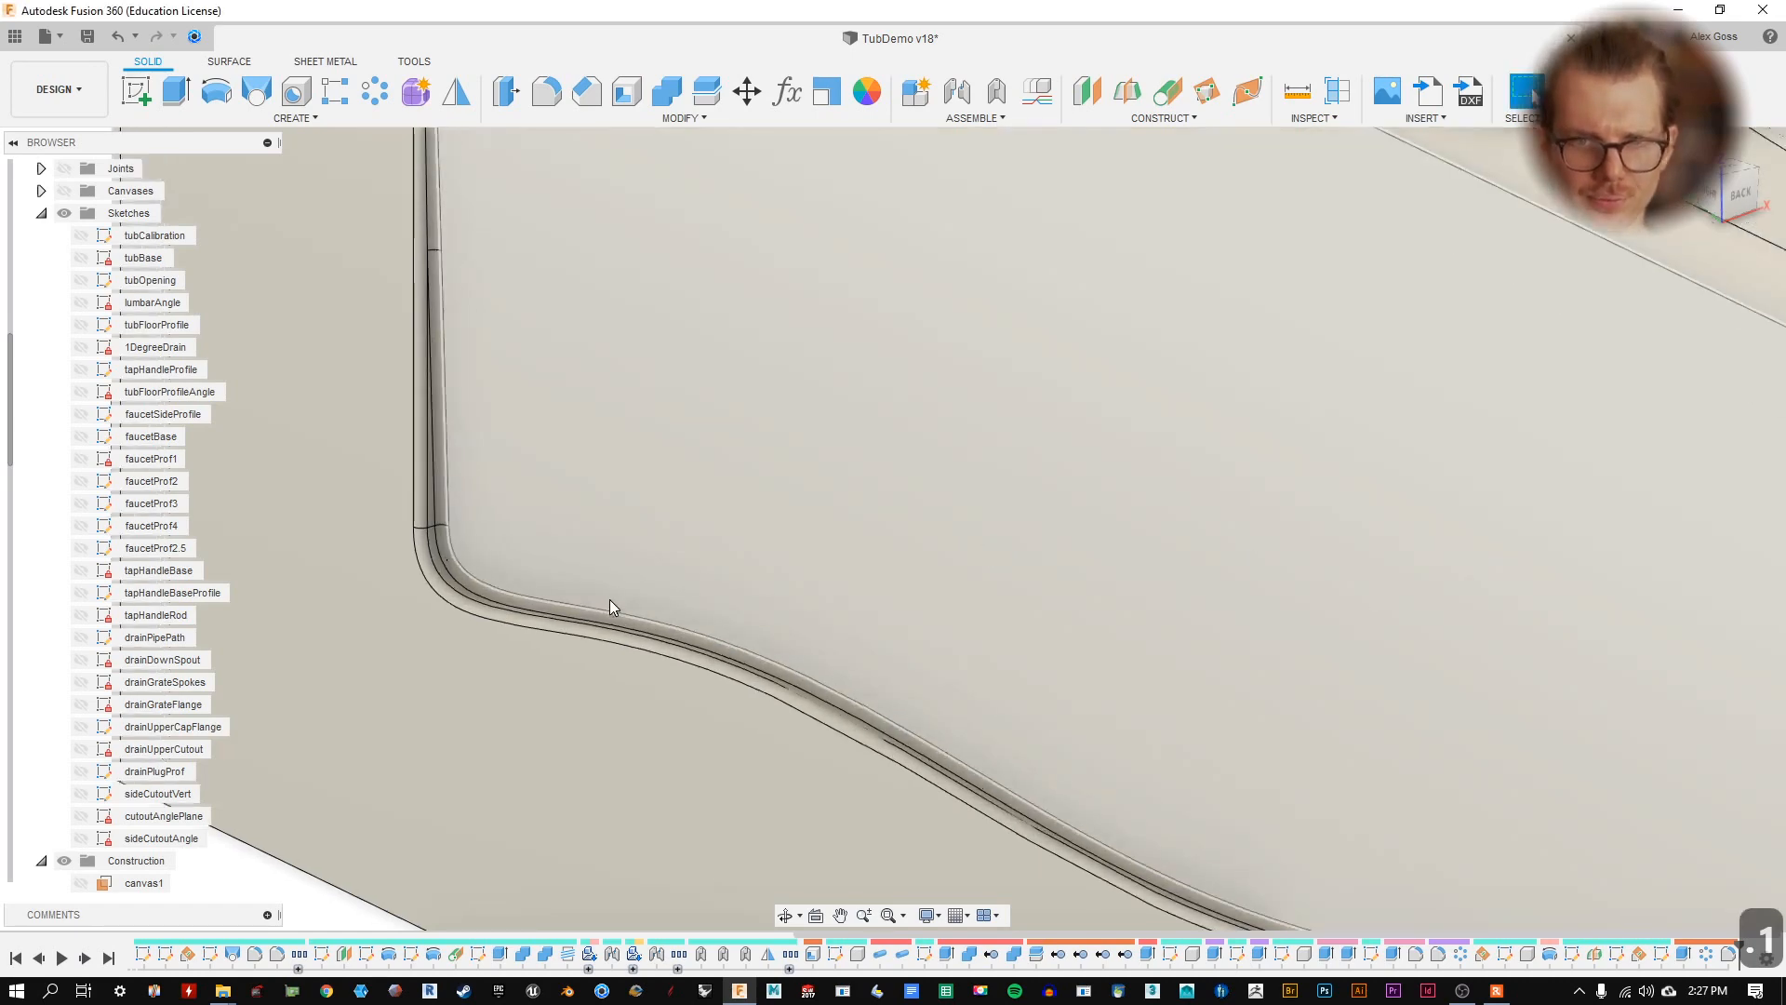
pyautogui.keyDown('shift'); pyautogui.moveTo(610, 599); pyautogui.dragTo(673, 450, button='middle'); pyautogui.keyUp('shift')
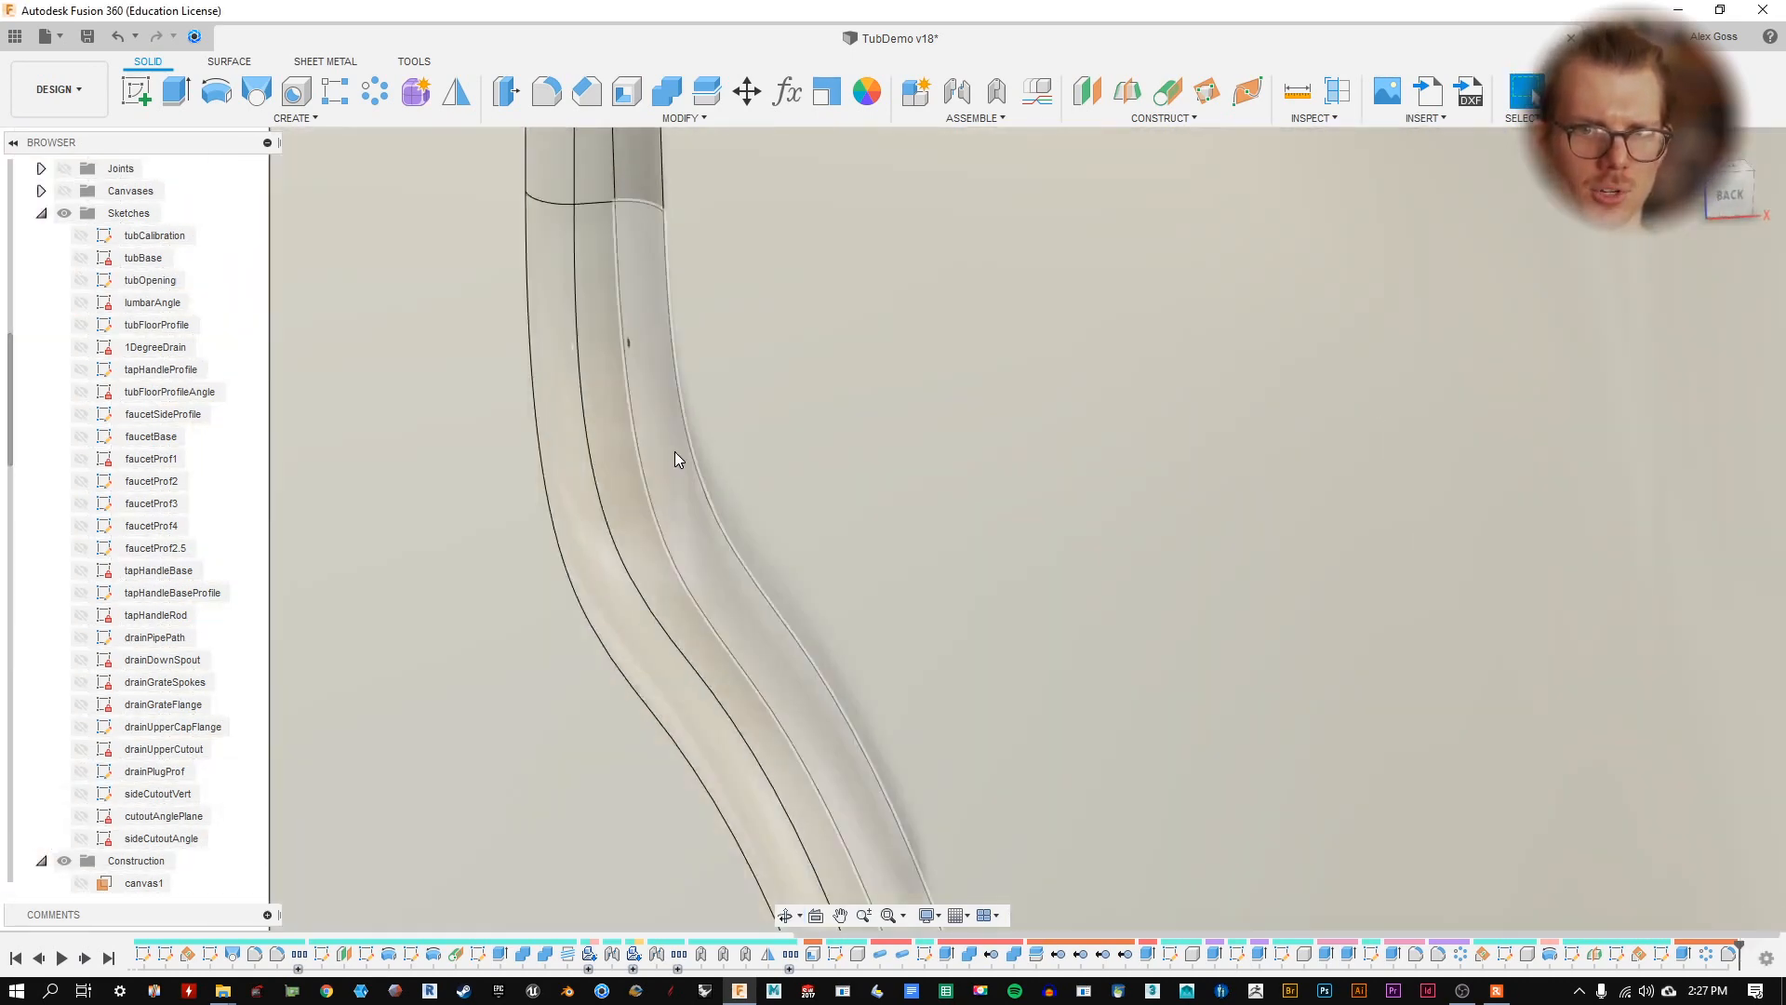
pyautogui.click(675, 459)
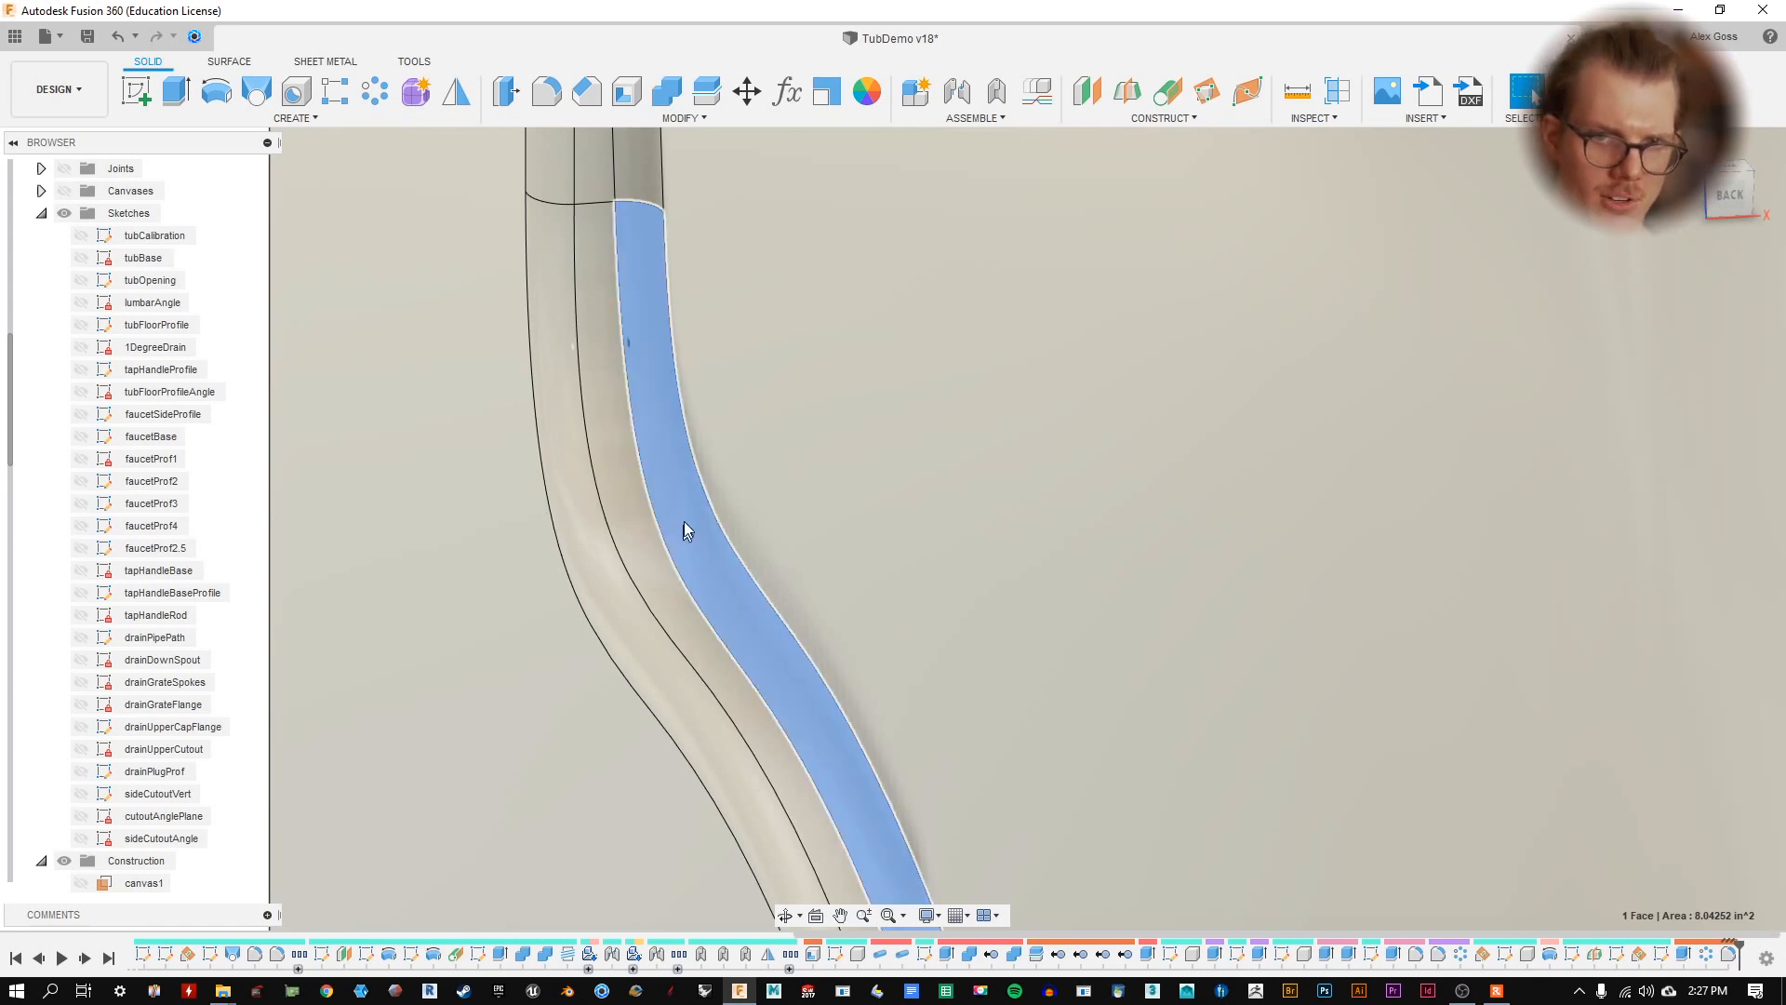
pyautogui.click(656, 571)
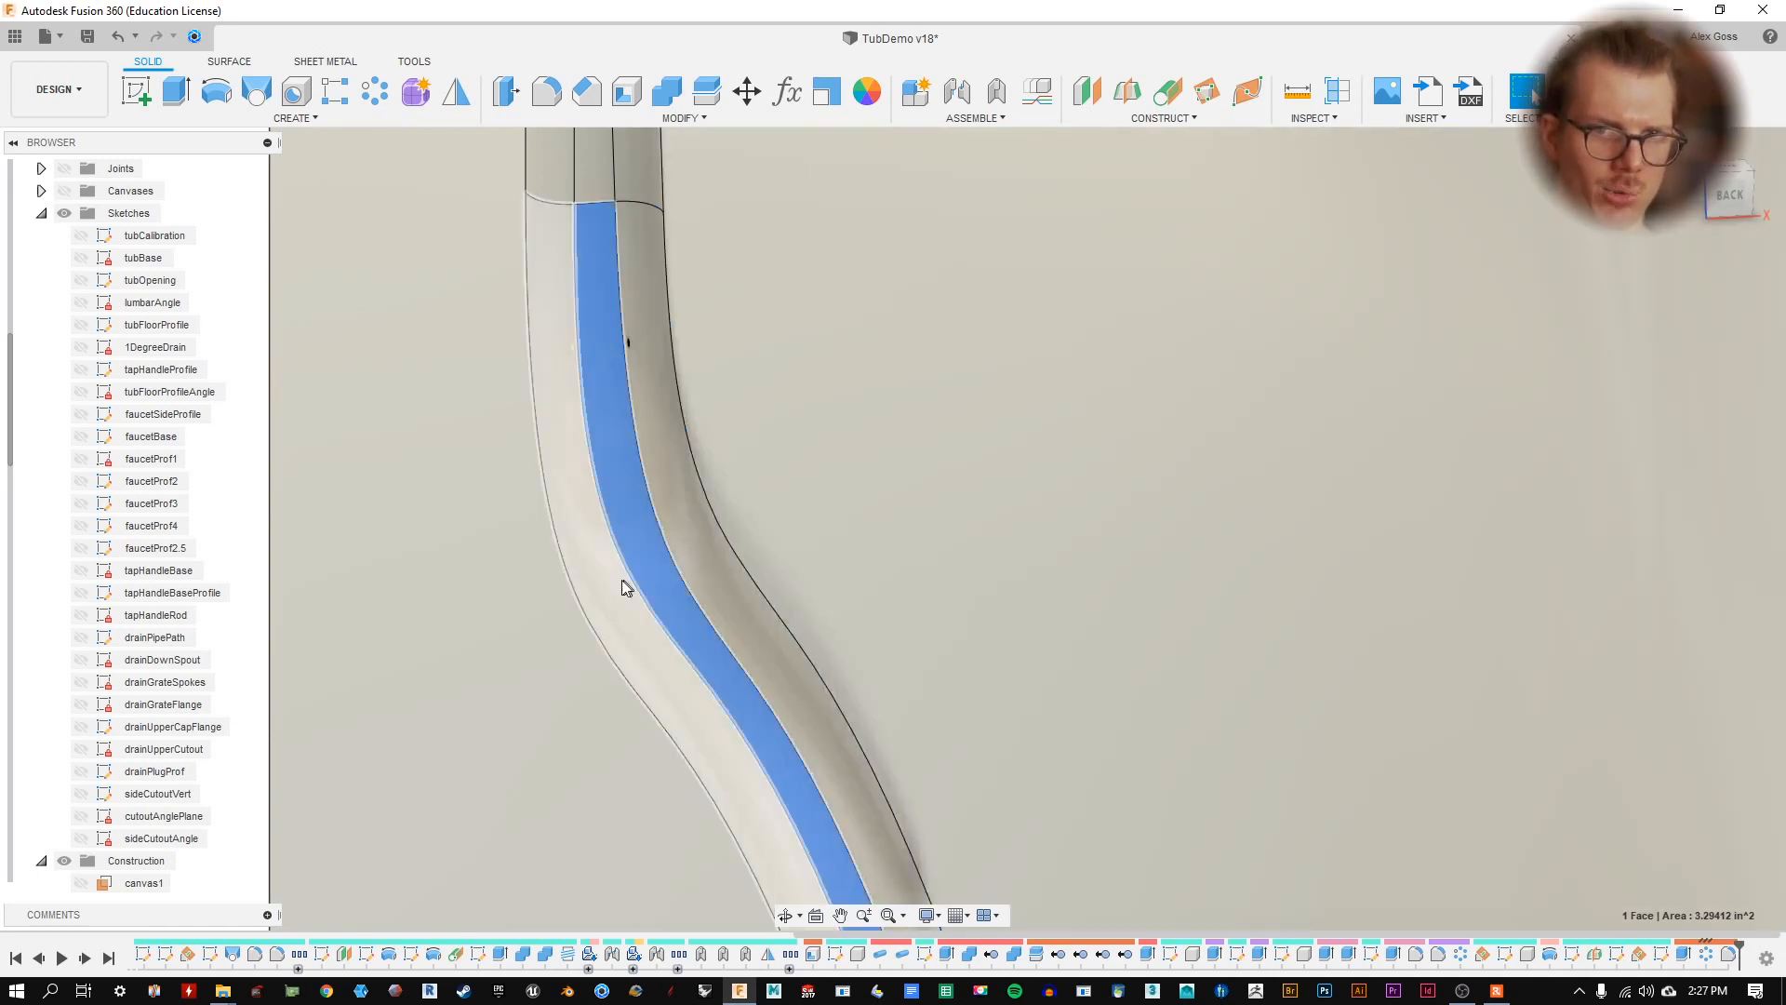
pyautogui.scroll(-10, 540, 616)
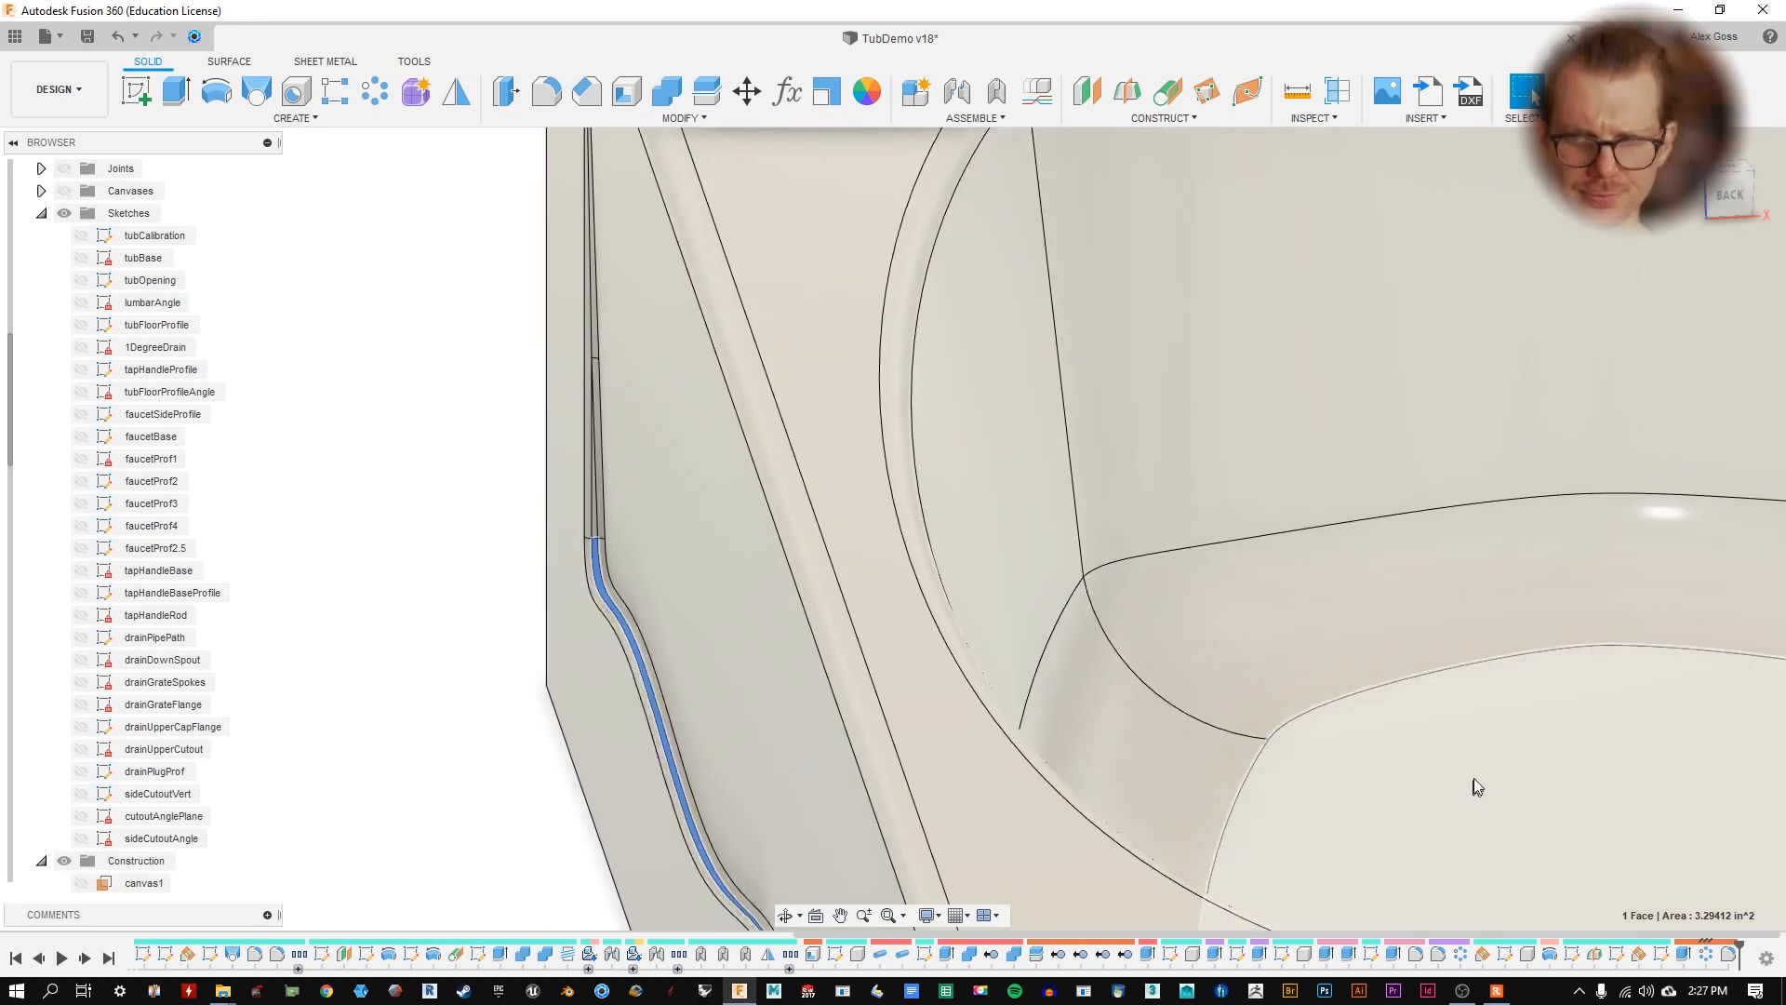
# - Edit the recess fillet again and set its radius to 5/8/4 in
pyautogui.rightClick(1477, 786)
pyautogui.click(1561, 372)
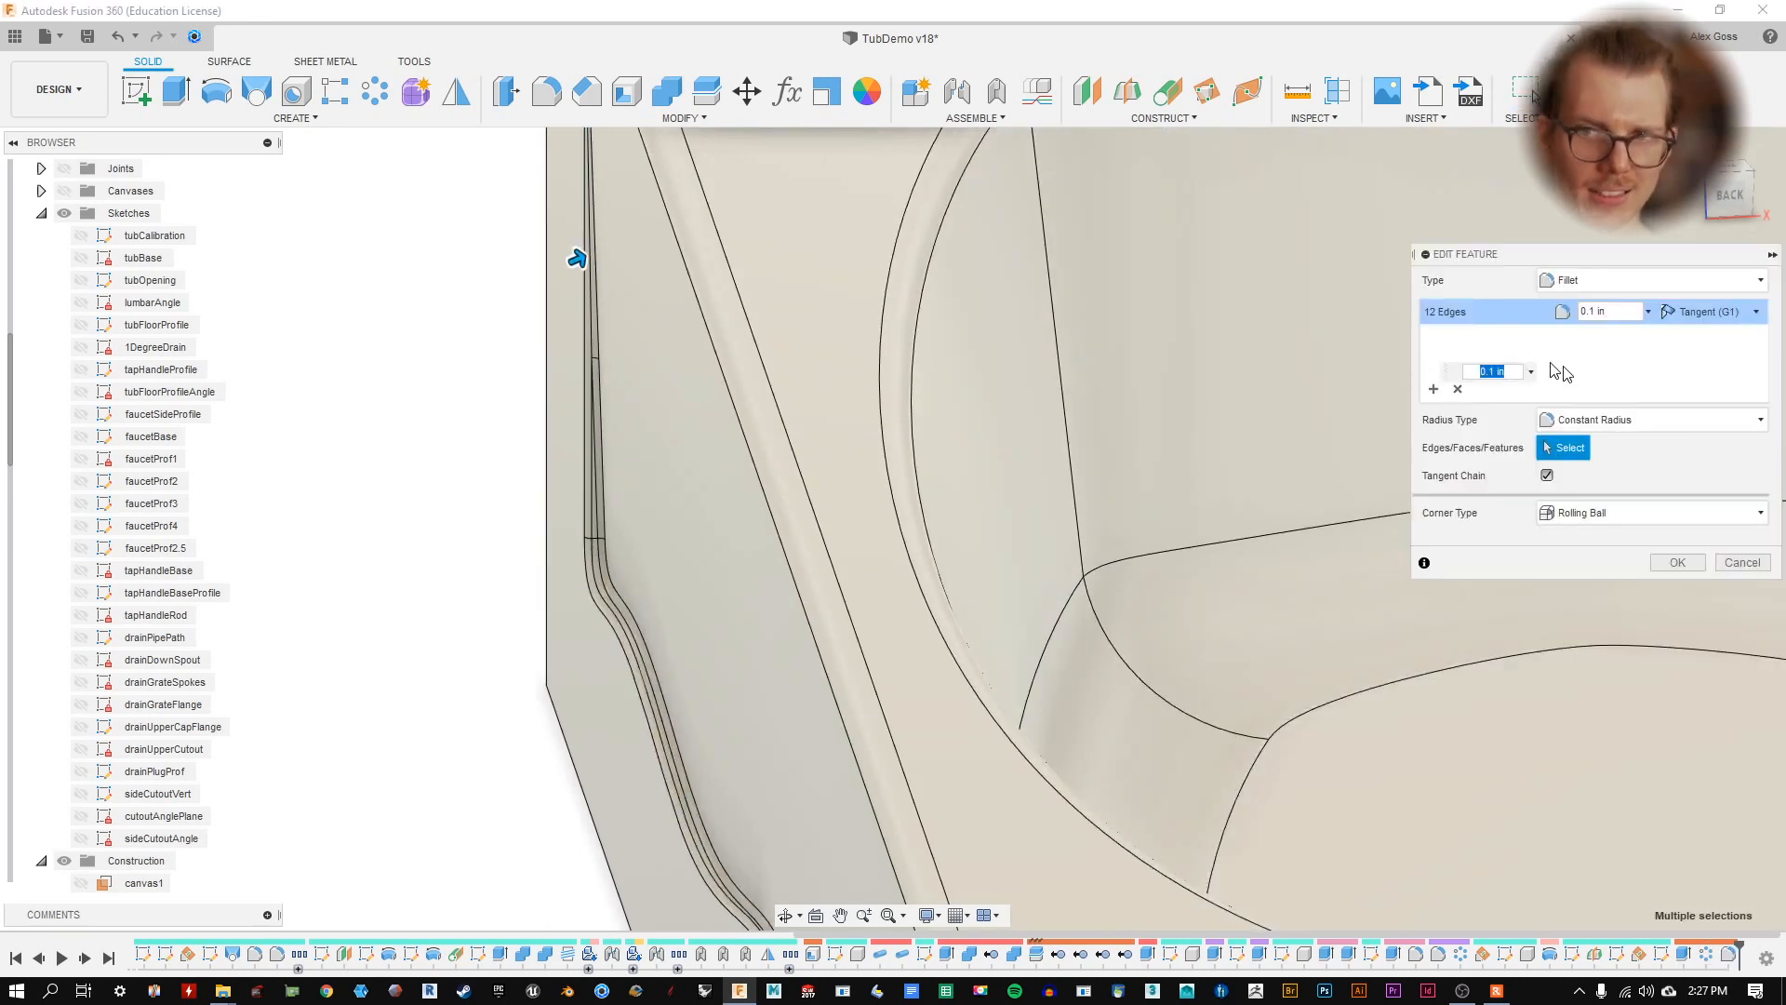
pyautogui.click(1620, 312)
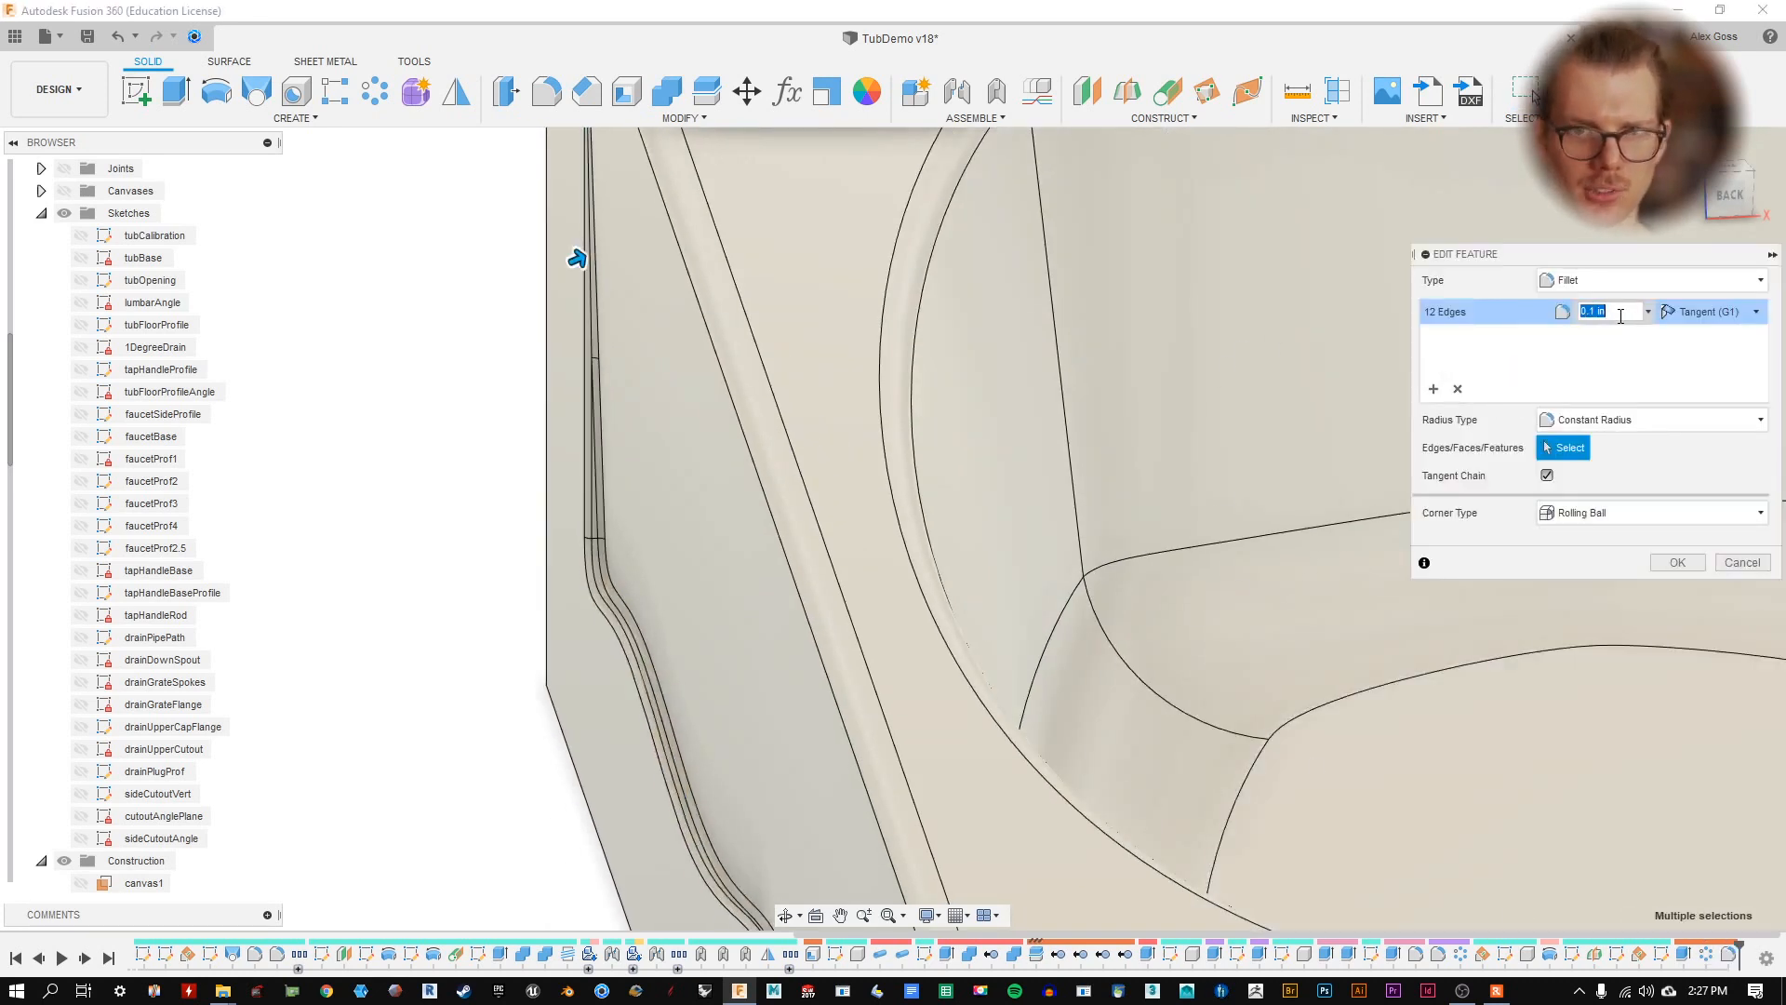
pyautogui.write('5/8')
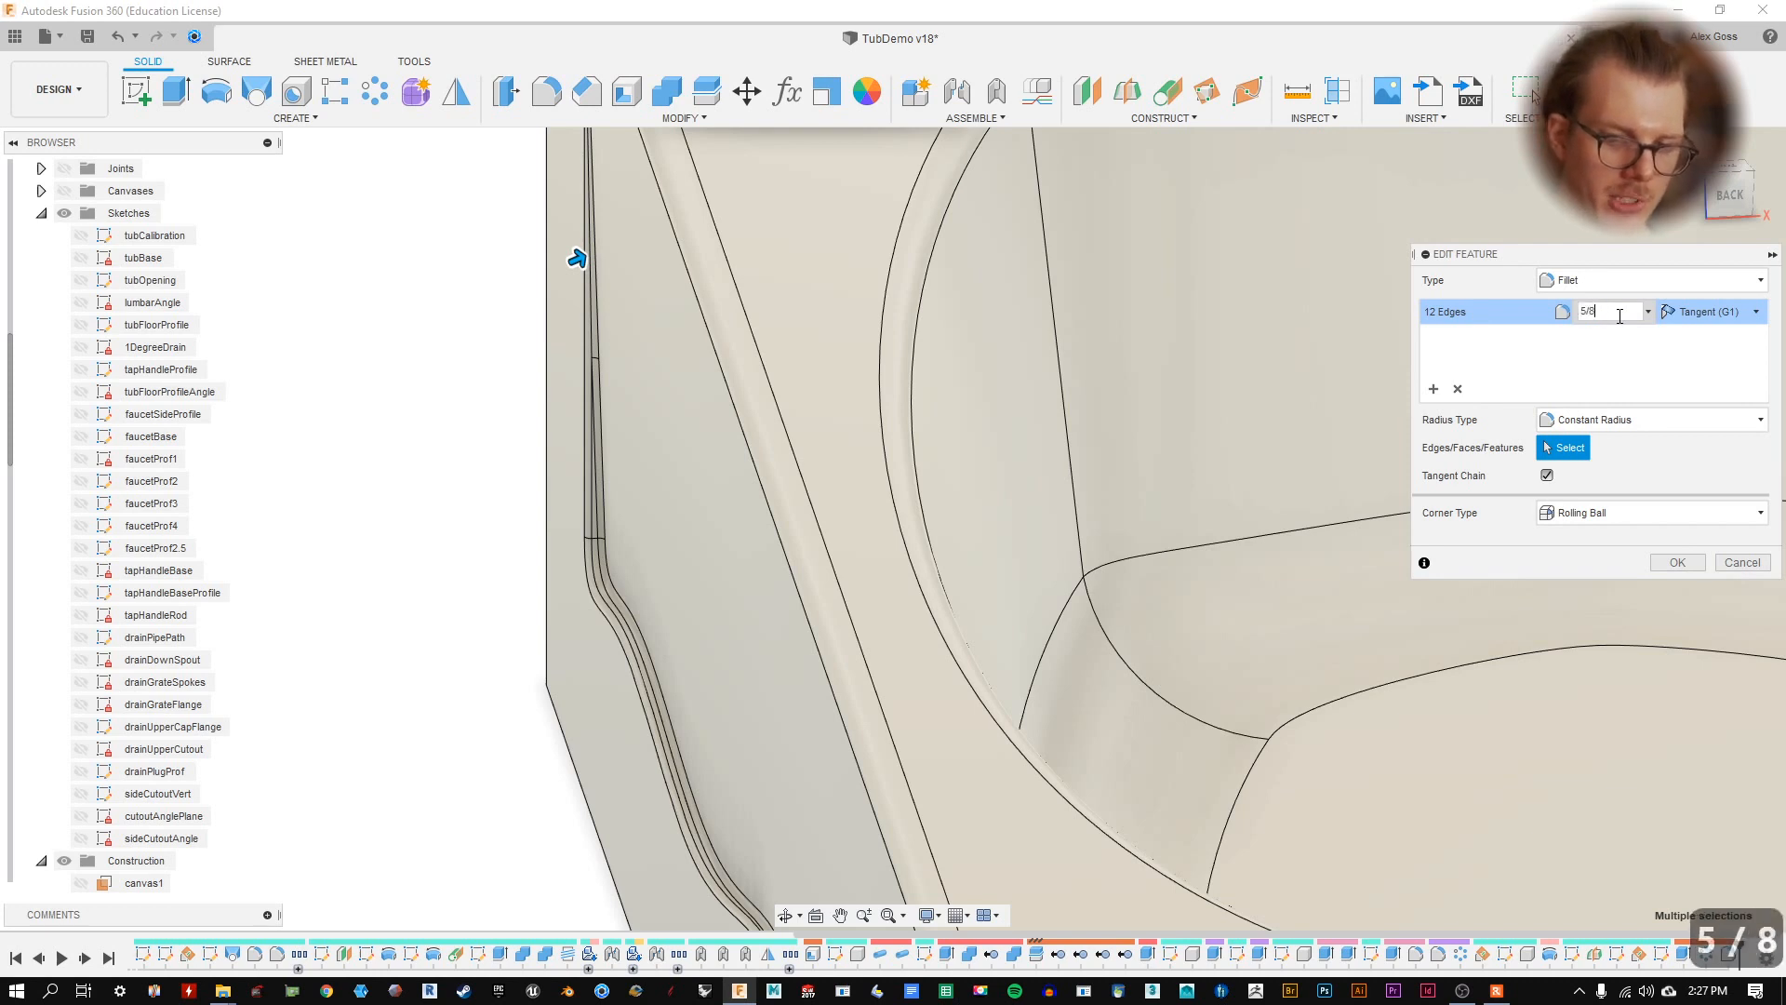
pyautogui.write('/4')
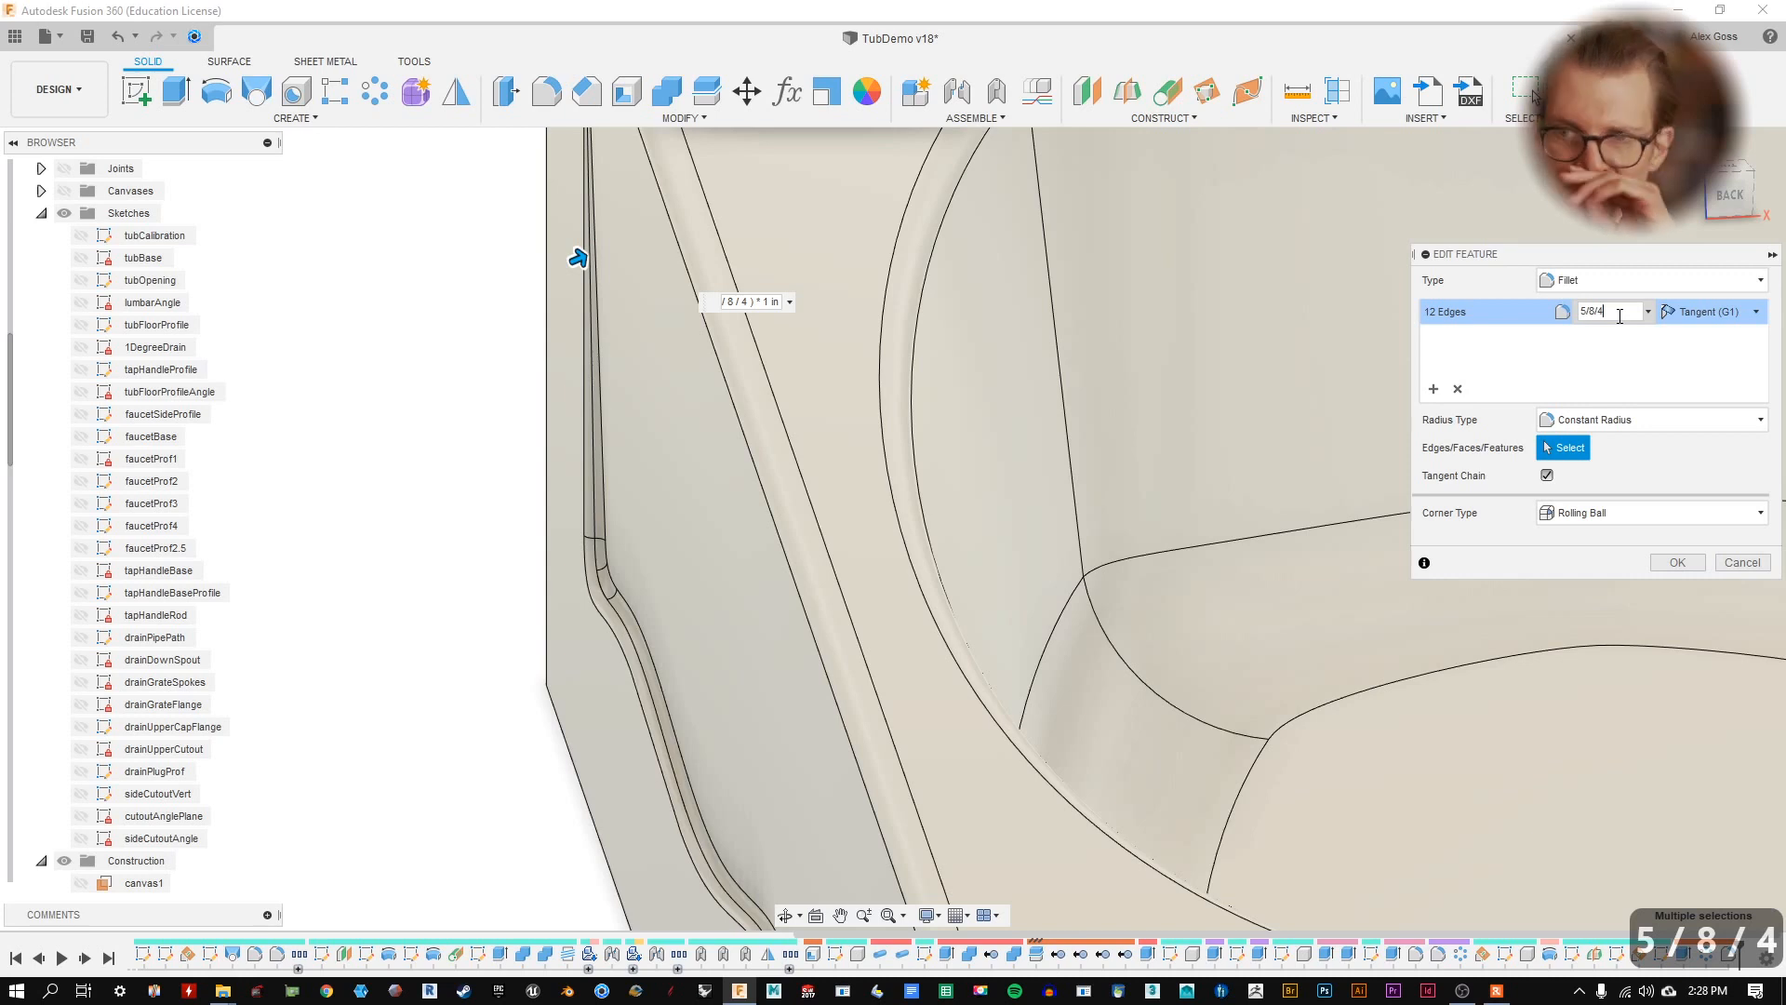
pyautogui.press('Return')
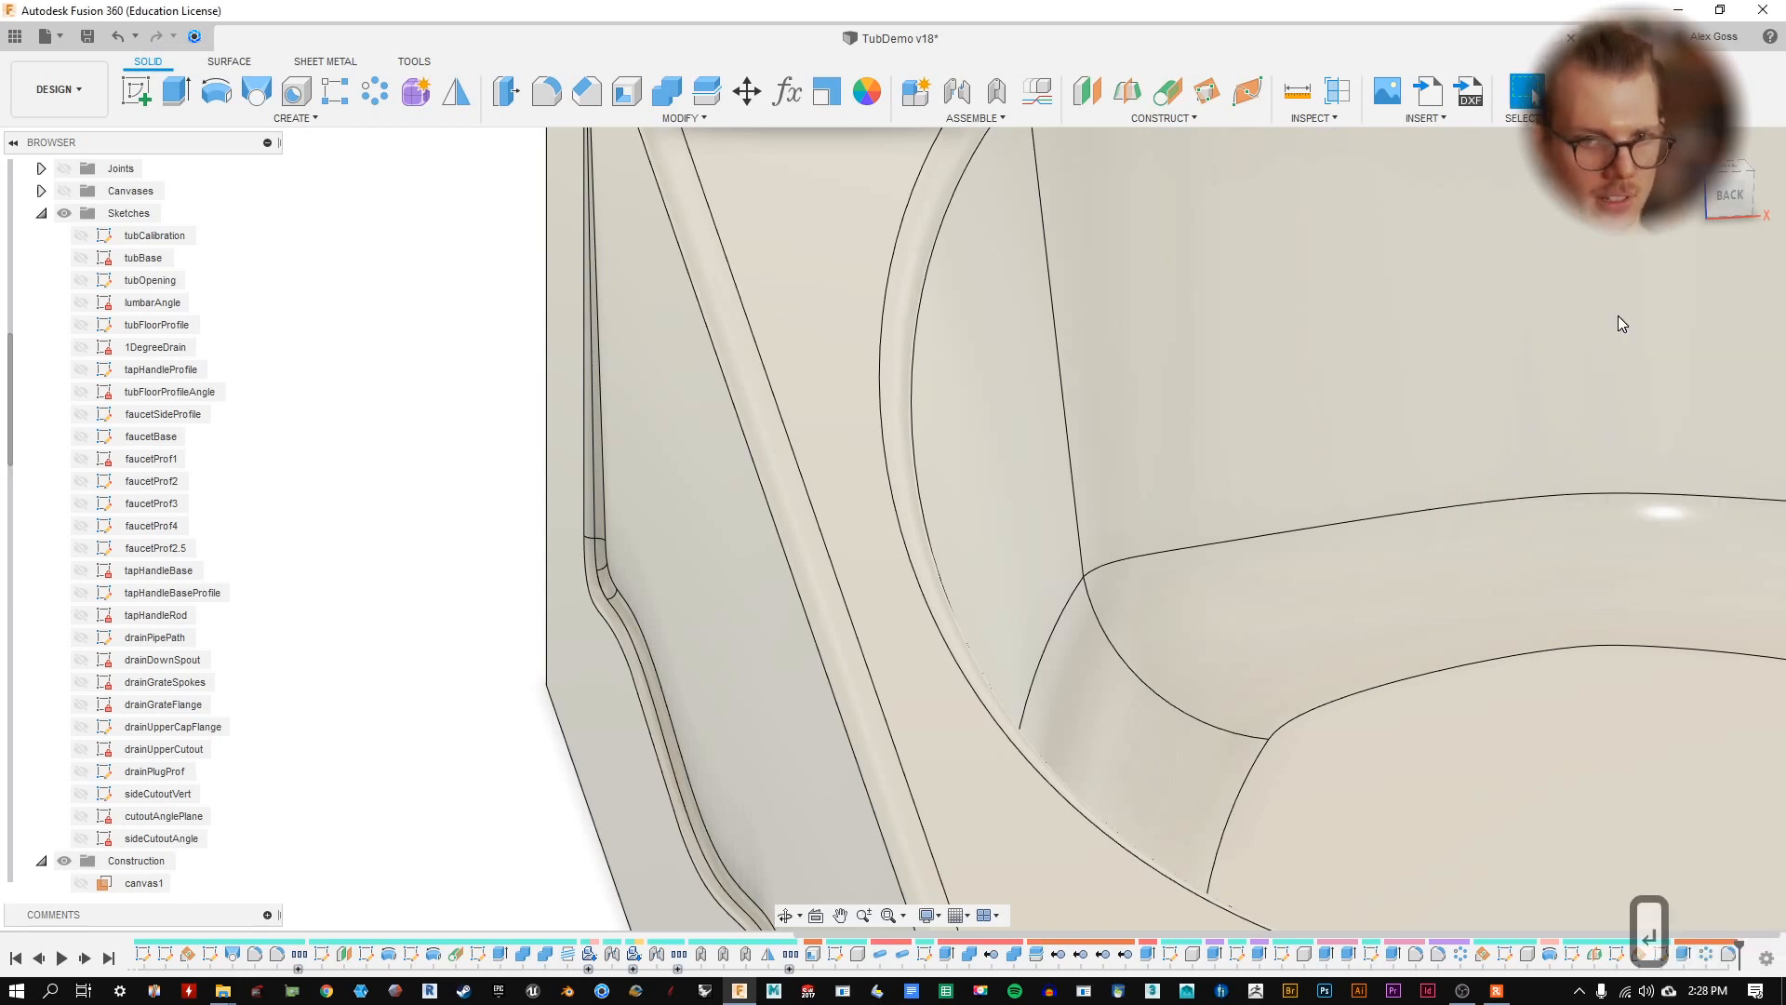
# - Check the parameter list and examine the tub's filleted side recess and its hollow underside
pyautogui.click(787, 91)
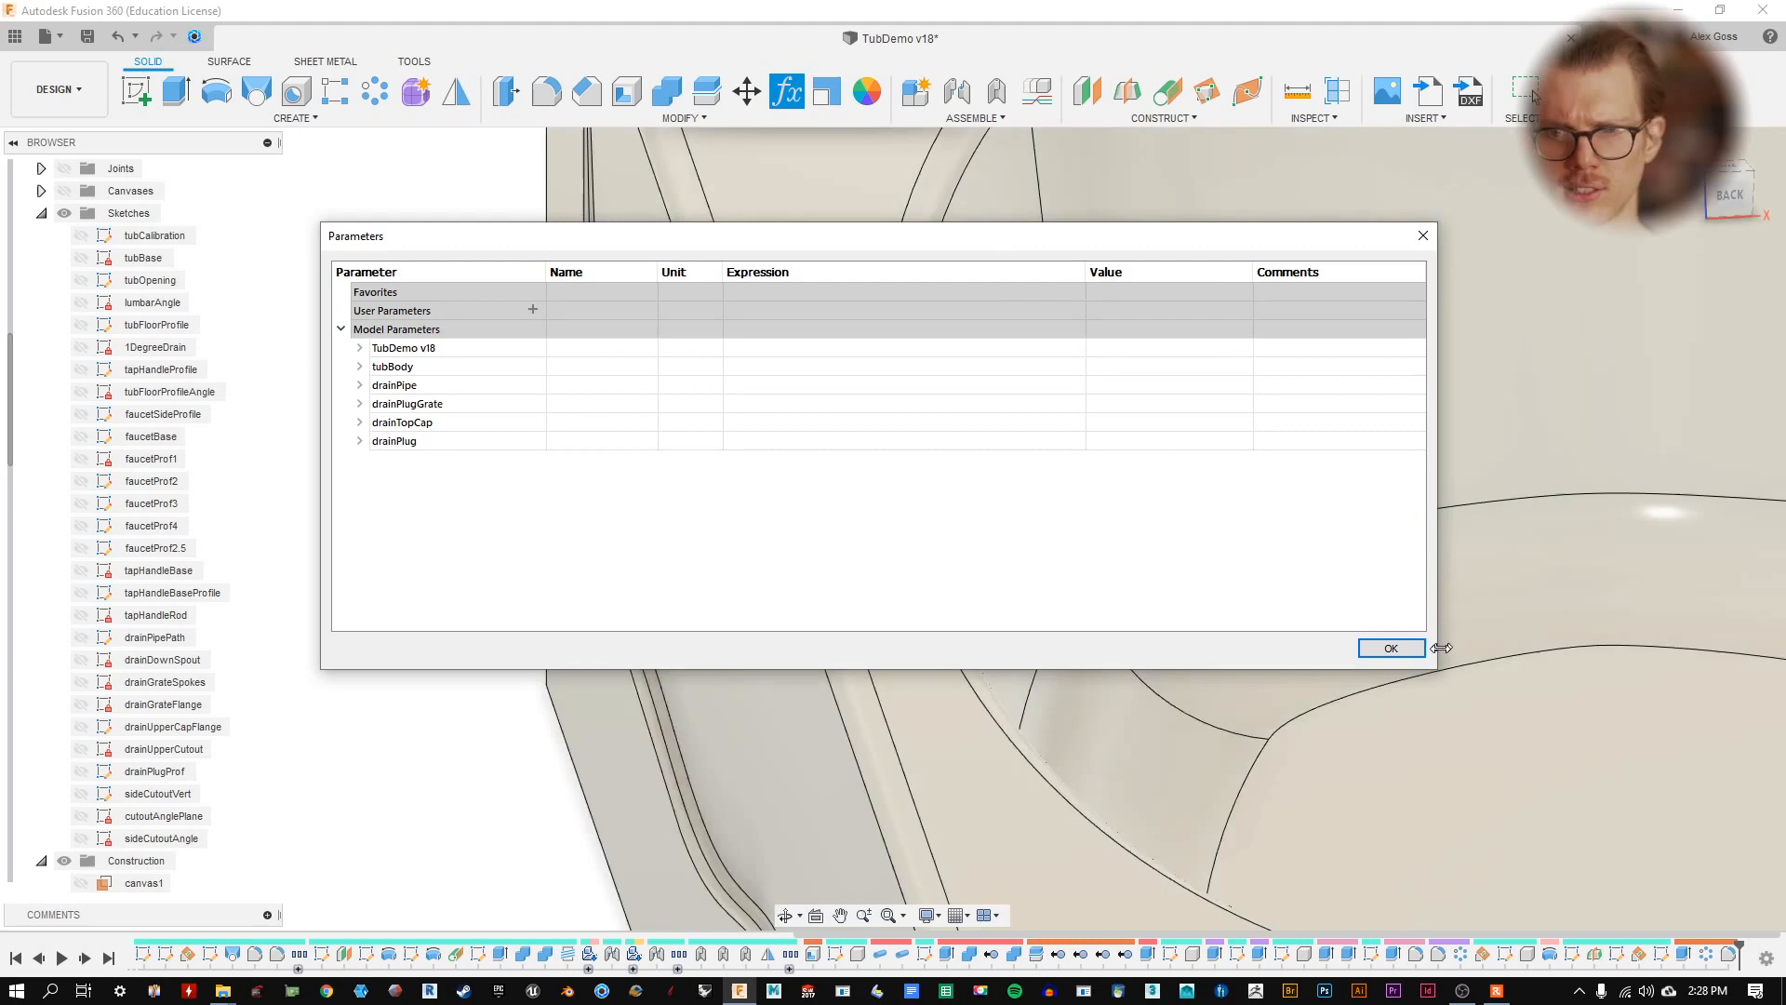
pyautogui.click(1405, 648)
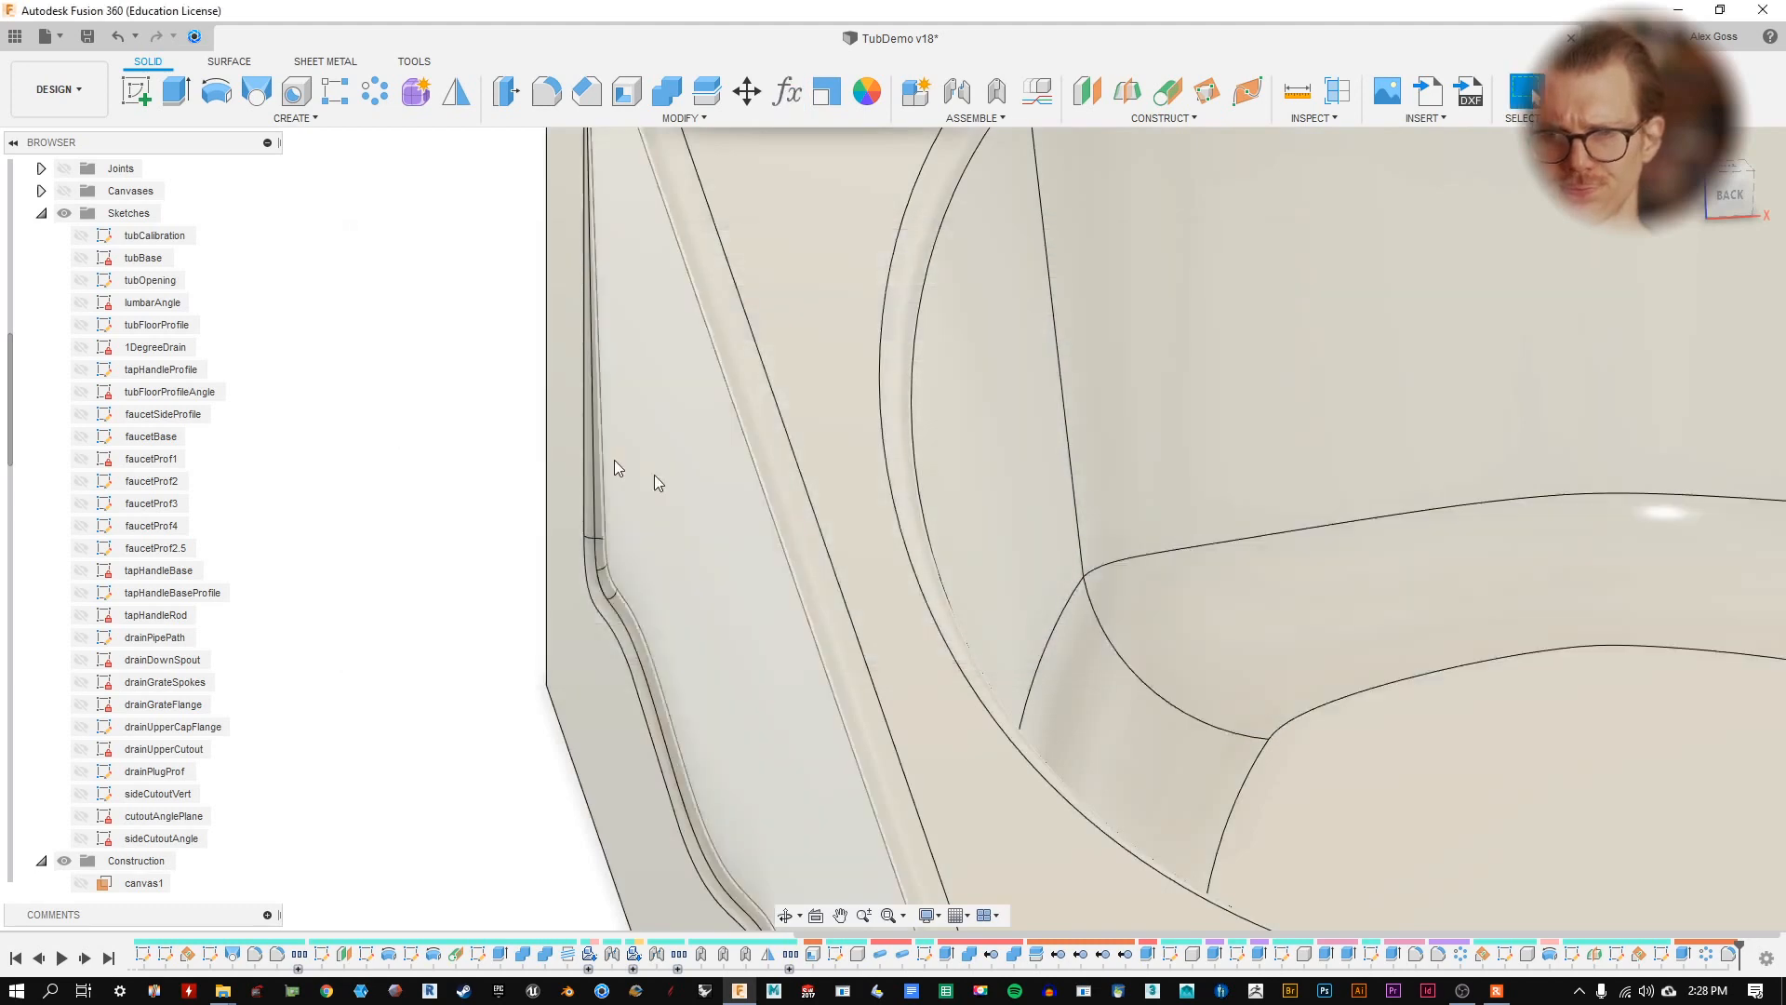
pyautogui.keyDown('shift'); pyautogui.moveTo(609, 465); pyautogui.dragTo(1021, 441, button='middle'); pyautogui.keyUp('shift')
pyautogui.scroll(-5, 1022, 441)
pyautogui.moveTo(1339, 391); pyautogui.dragTo(587, 372, button='middle')
pyautogui.scroll(4, 1025, 398)
pyautogui.scroll(-6, 1014, 409)
pyautogui.moveTo(1013, 410)
pyautogui.keyDown('shift'); pyautogui.mouseDown(button='middle')
pyautogui.moveTo(961, 399)
pyautogui.moveTo(1104, 408)
pyautogui.moveTo(1042, 419)
pyautogui.mouseUp(button='middle'); pyautogui.keyUp('shift')
pyautogui.moveTo(956, 580); pyautogui.dragTo(1181, 735, button='middle')
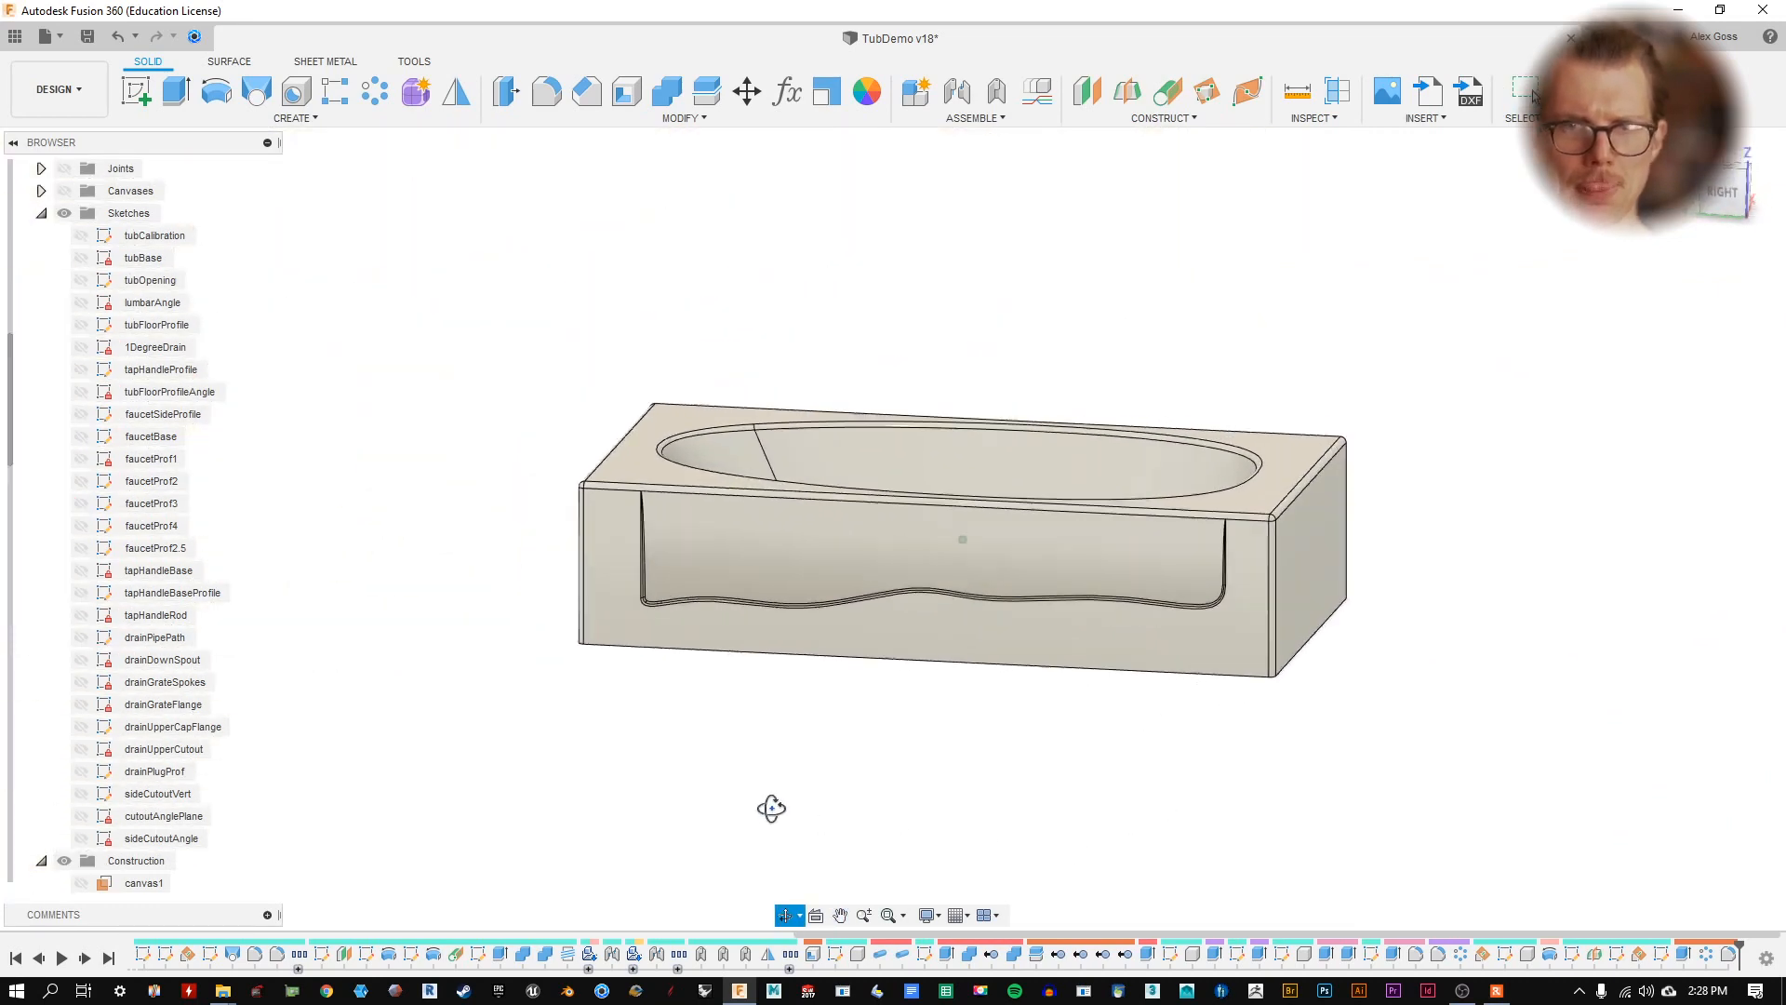
pyautogui.keyDown('shift'); pyautogui.moveTo(769, 800); pyautogui.dragTo(842, 575, button='middle'); pyautogui.keyUp('shift')
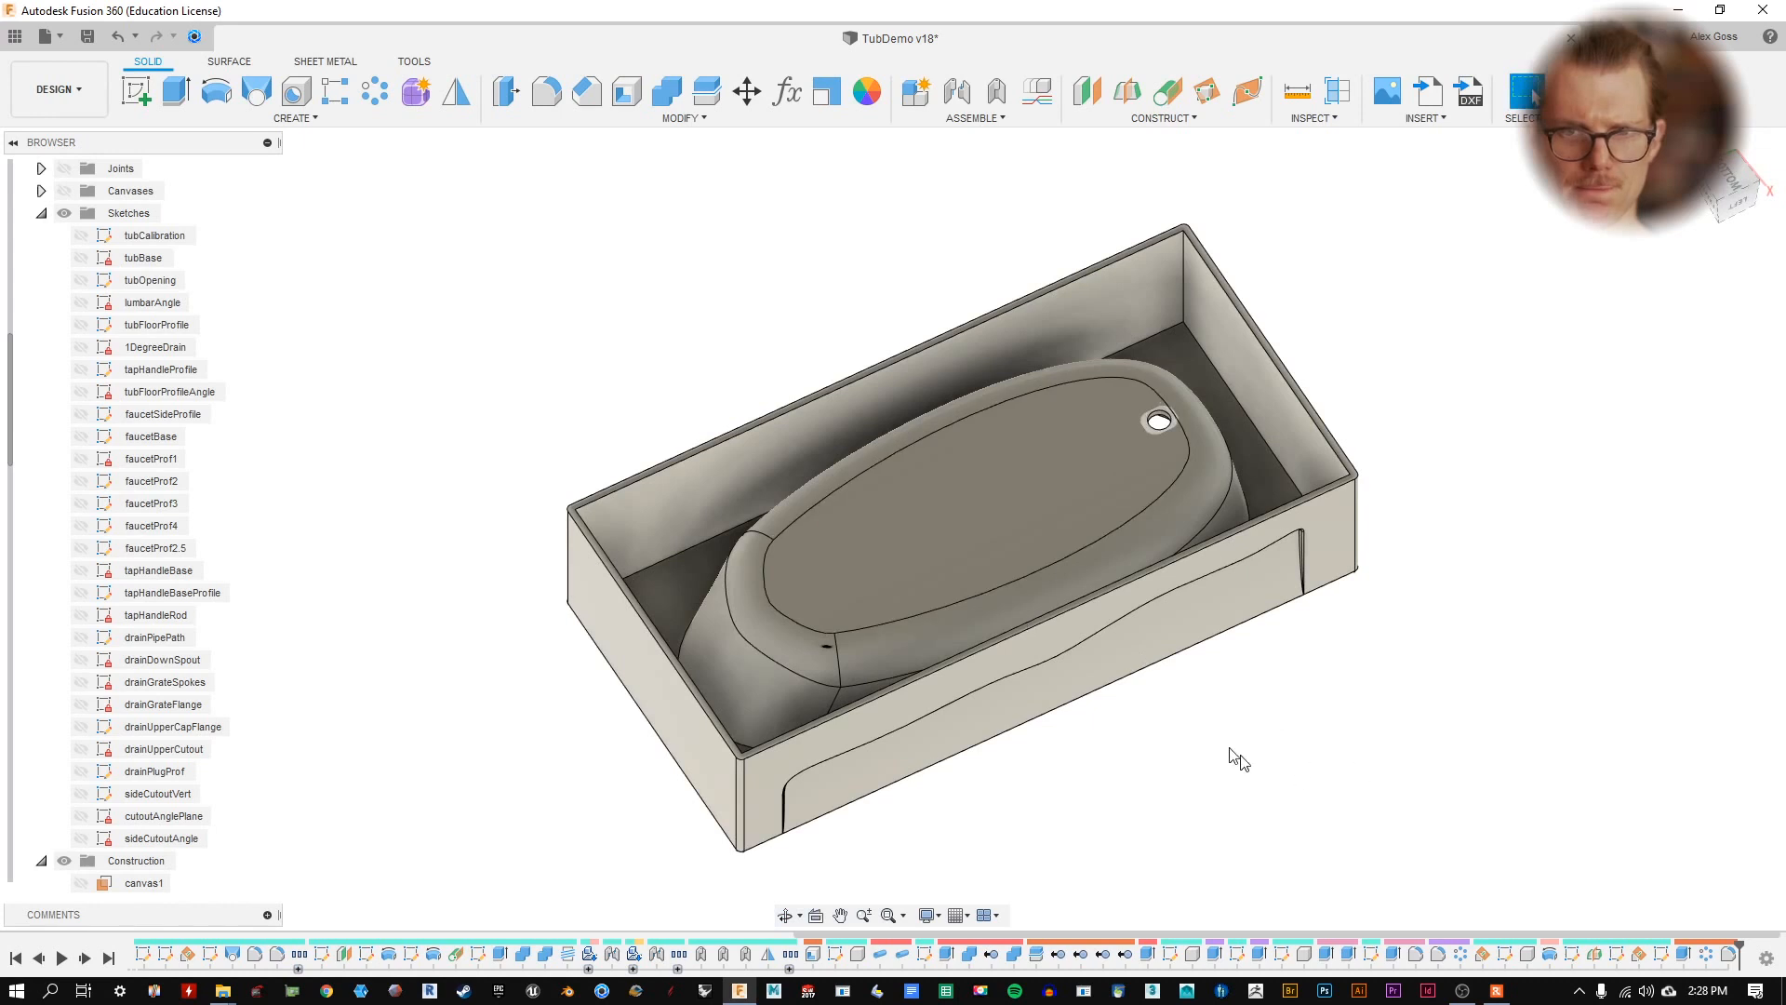
pyautogui.keyDown('shift'); pyautogui.moveTo(1003, 627); pyautogui.dragTo(1047, 602, button='middle'); pyautogui.keyUp('shift')
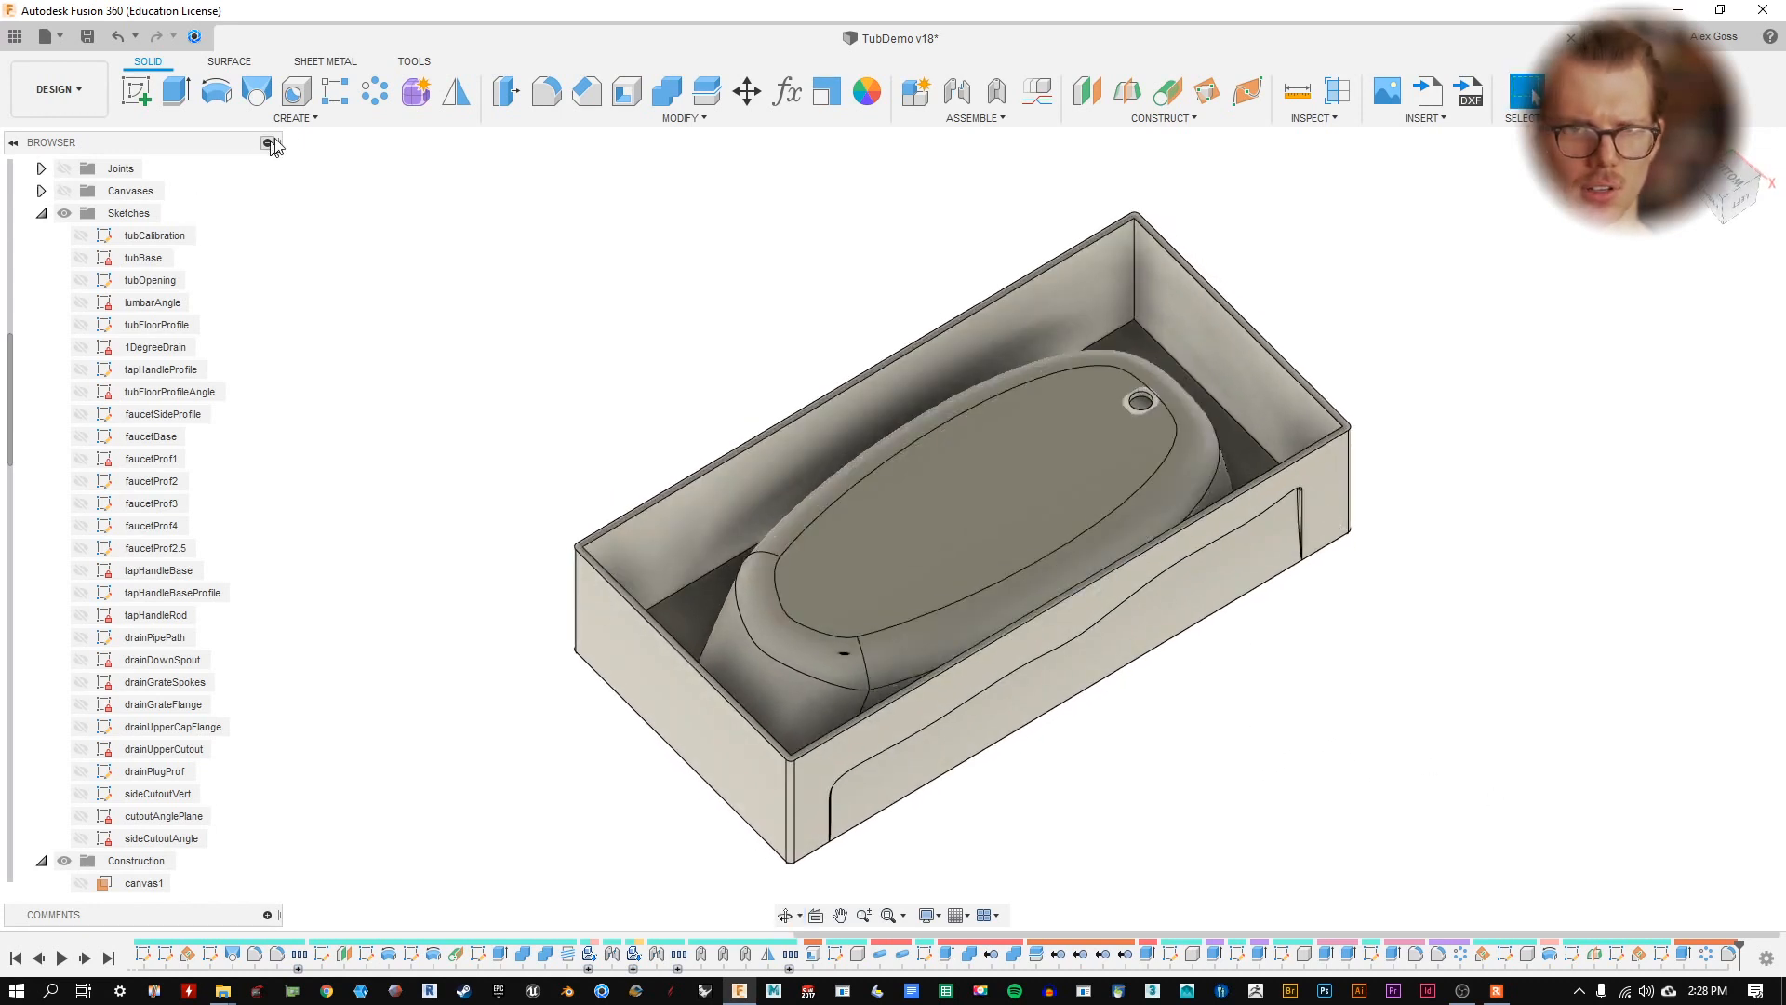
pyautogui.click(322, 122)
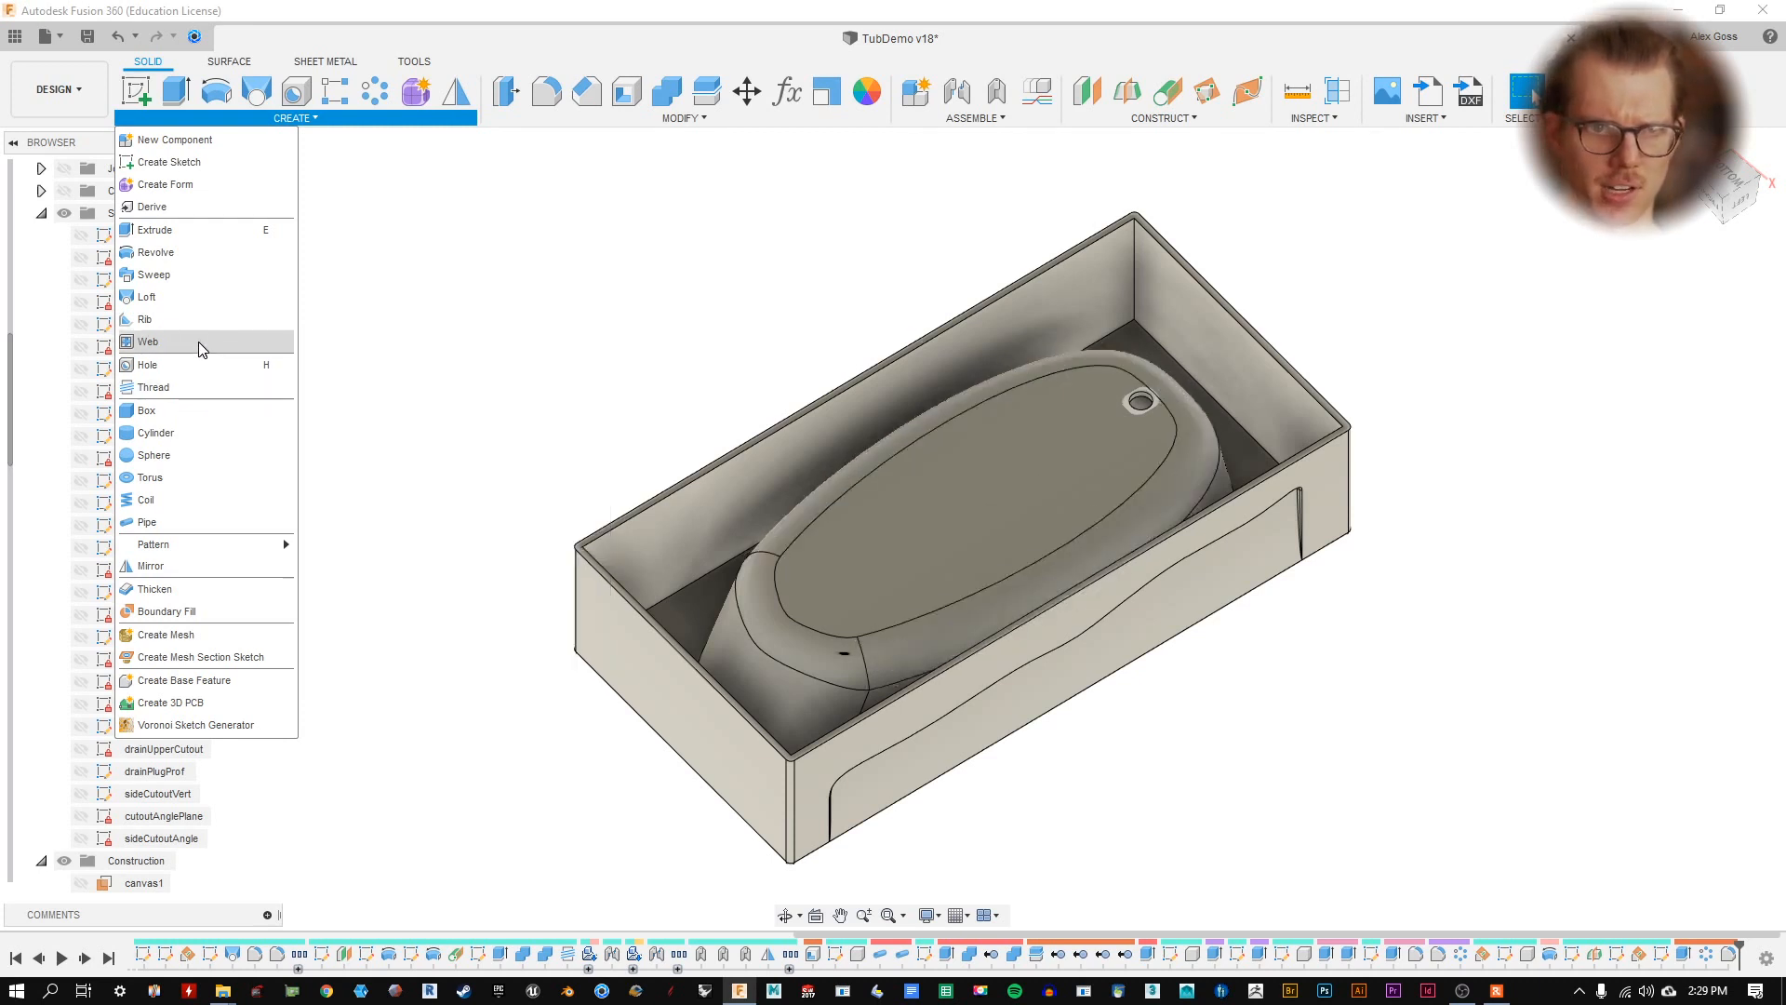
pyautogui.click(745, 310)
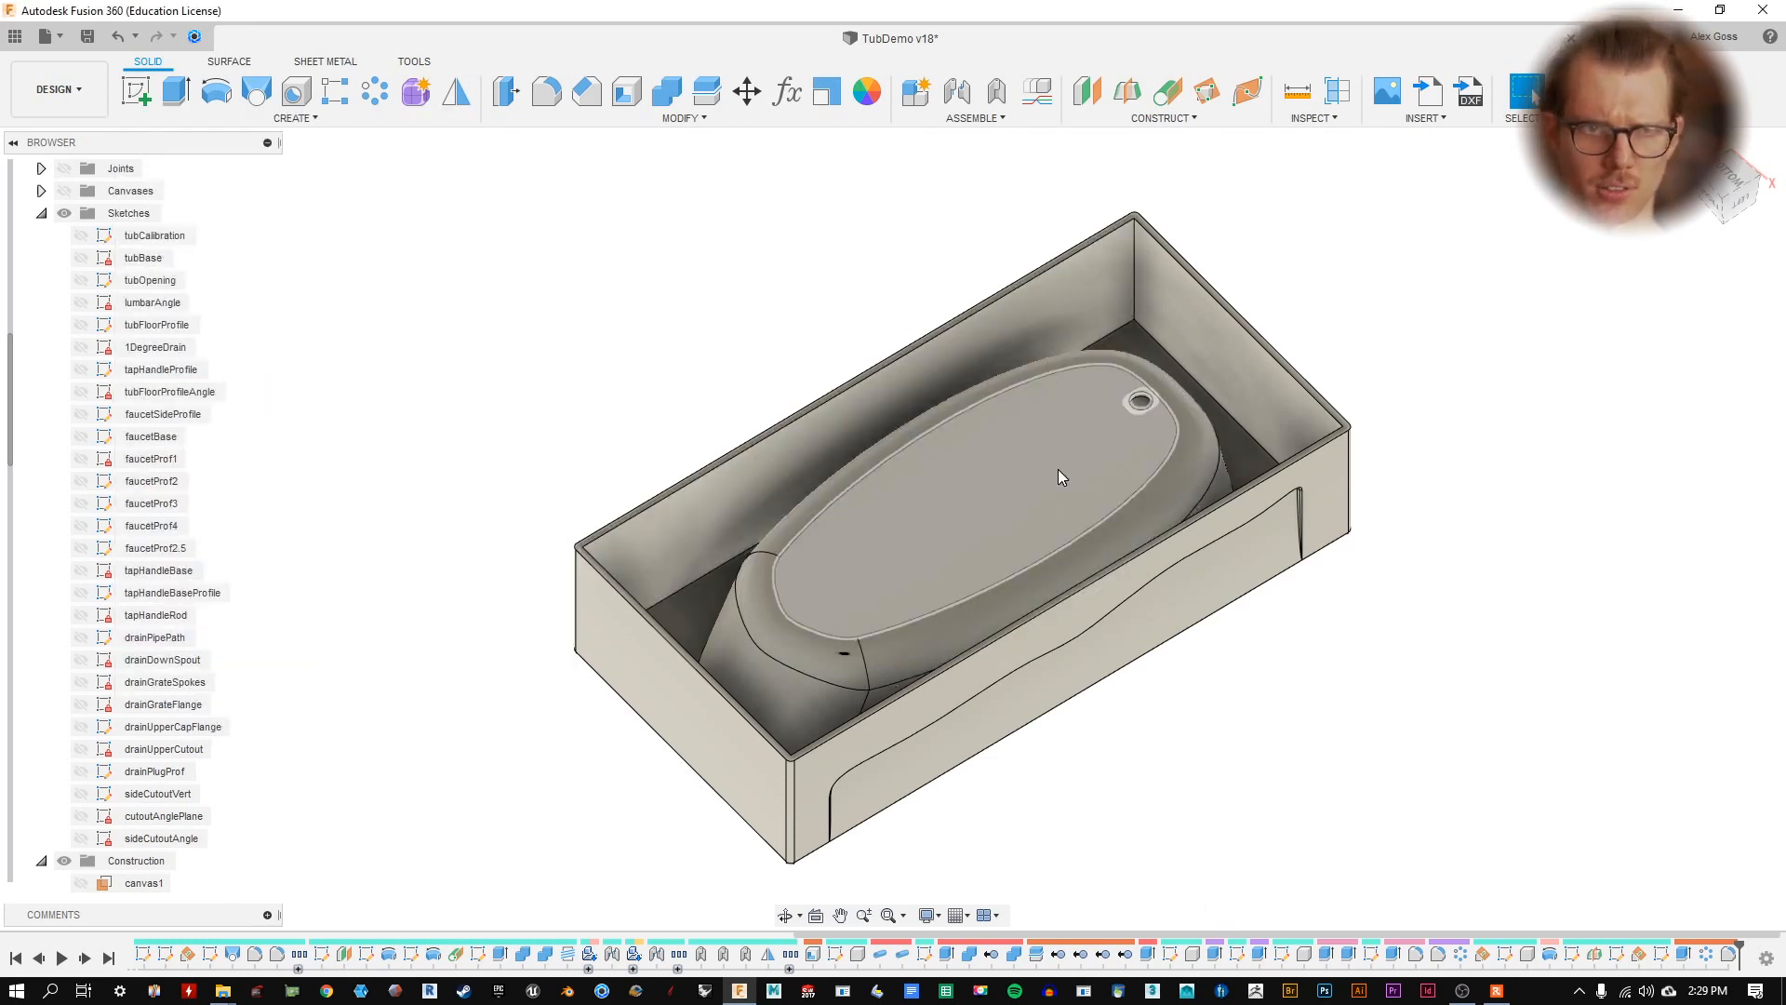
pyautogui.click(139, 90)
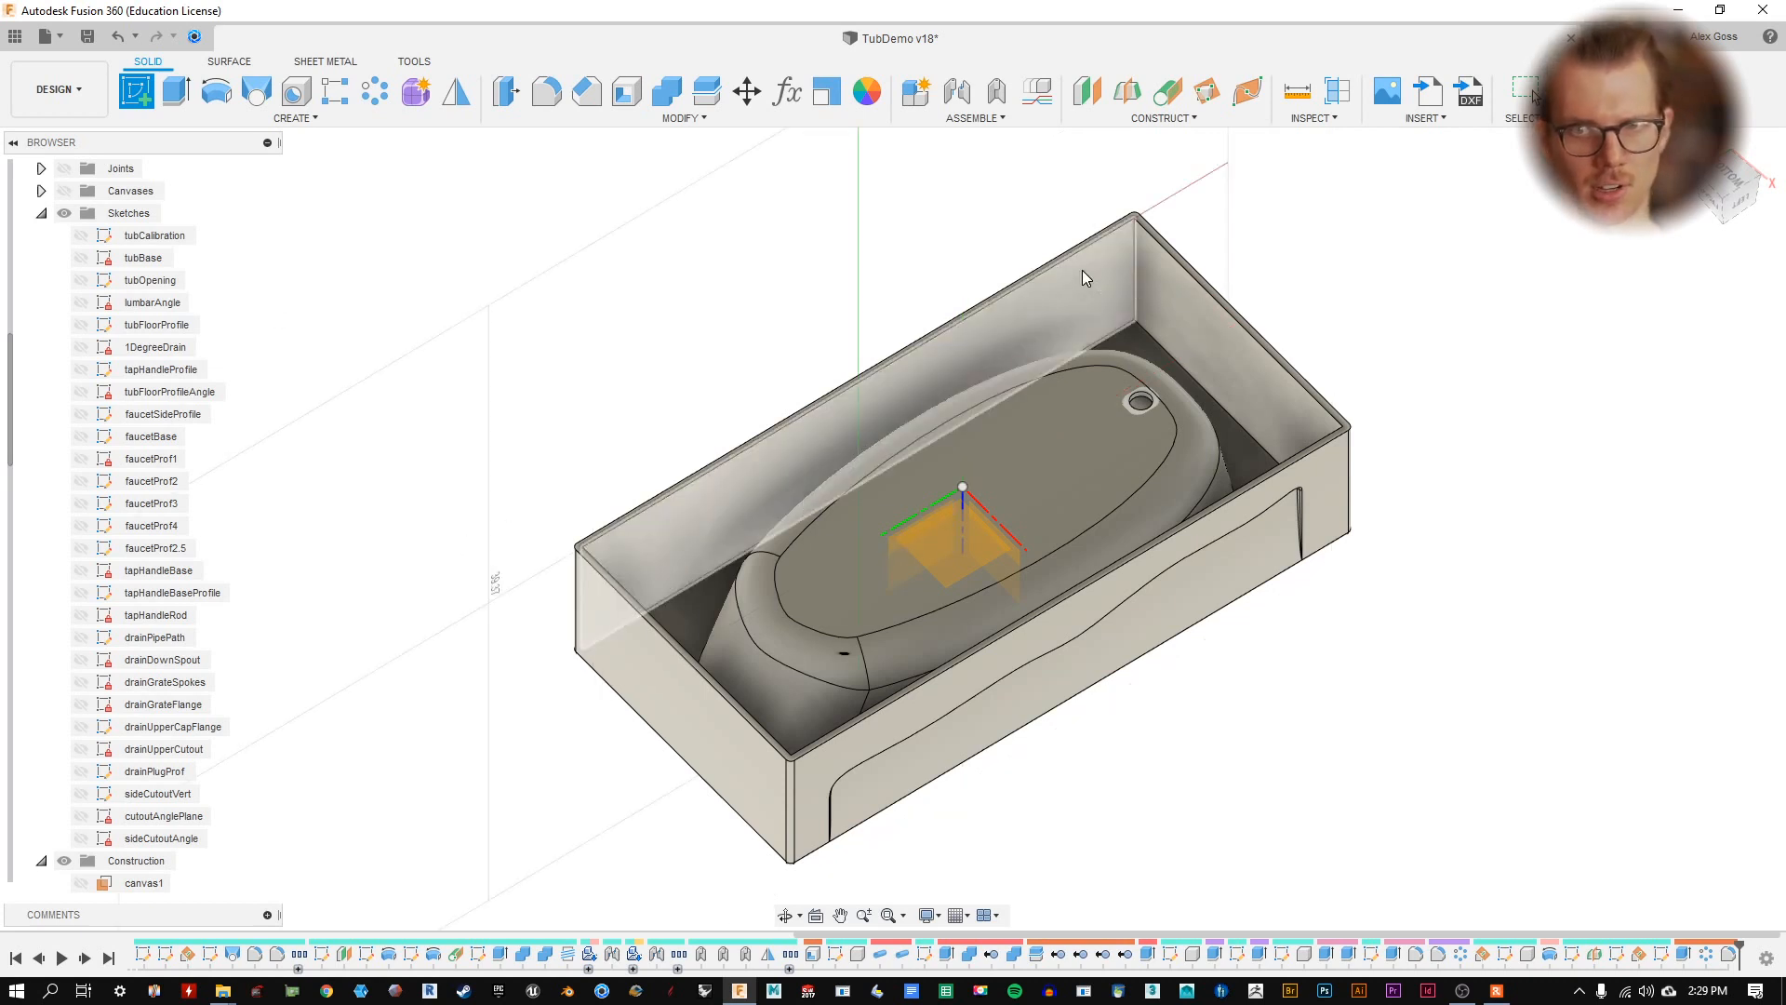
pyautogui.scroll(5, 696, 634)
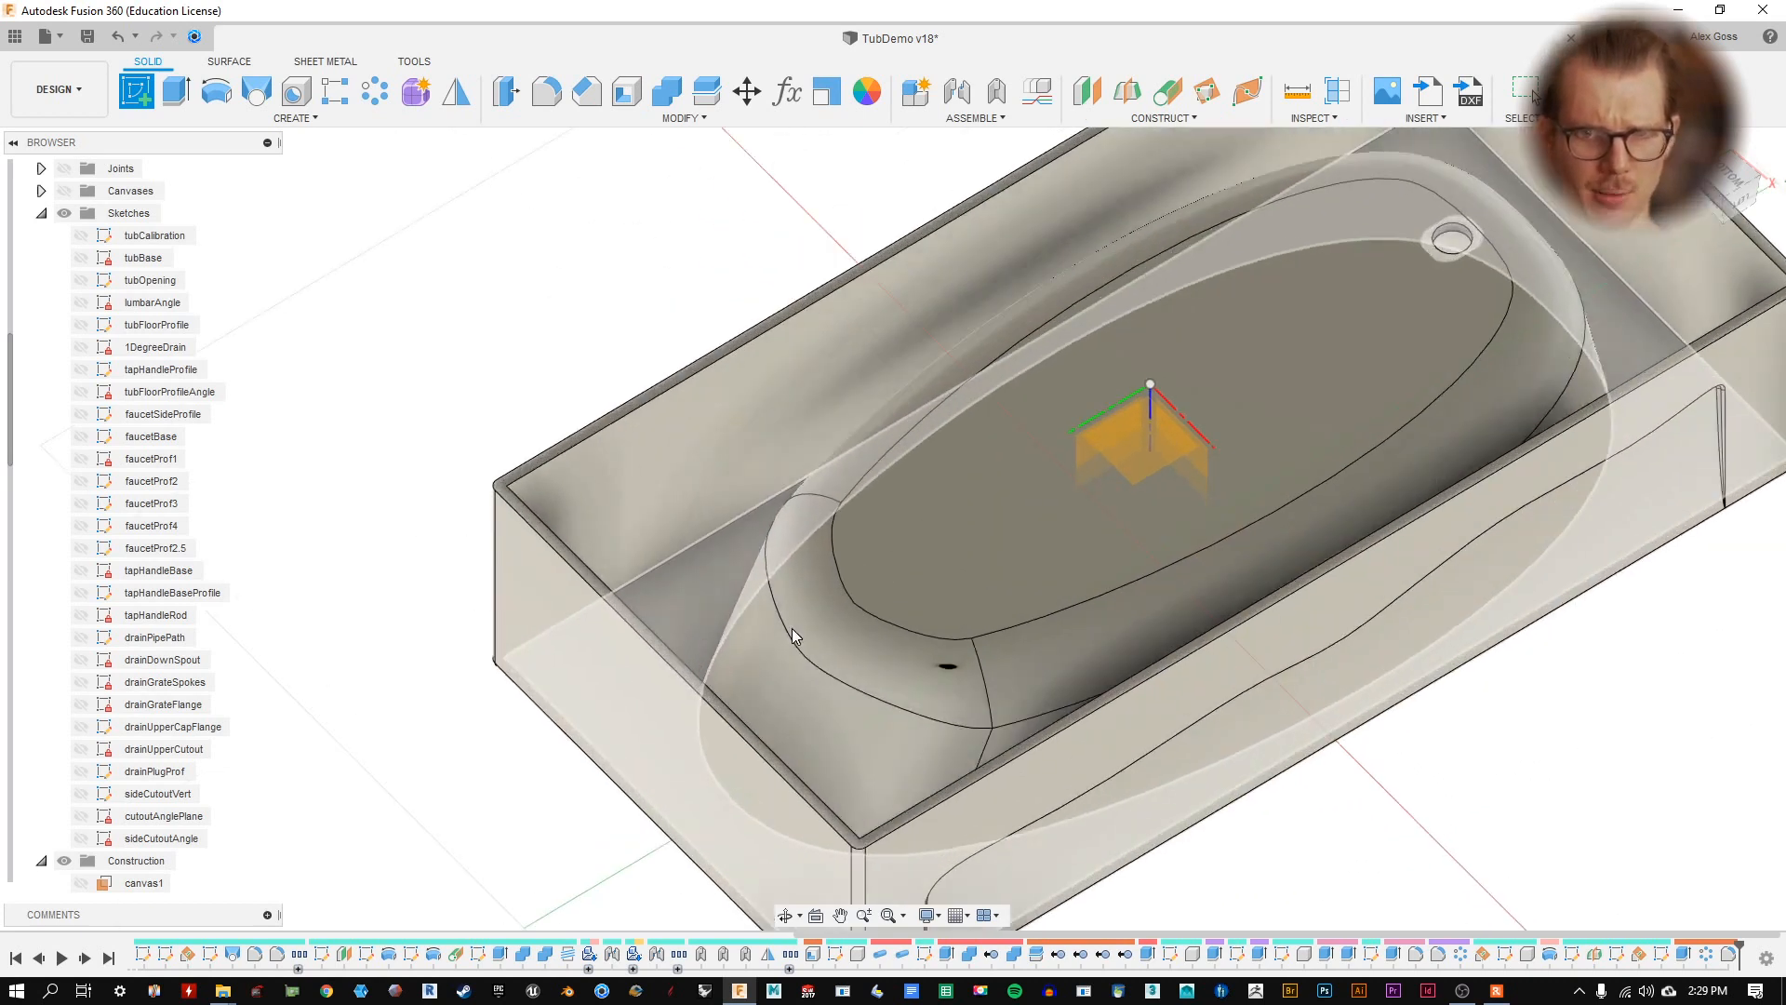
pyautogui.scroll(-4, 931, 590)
pyautogui.moveTo(941, 400); pyautogui.dragTo(828, 422, button='middle')
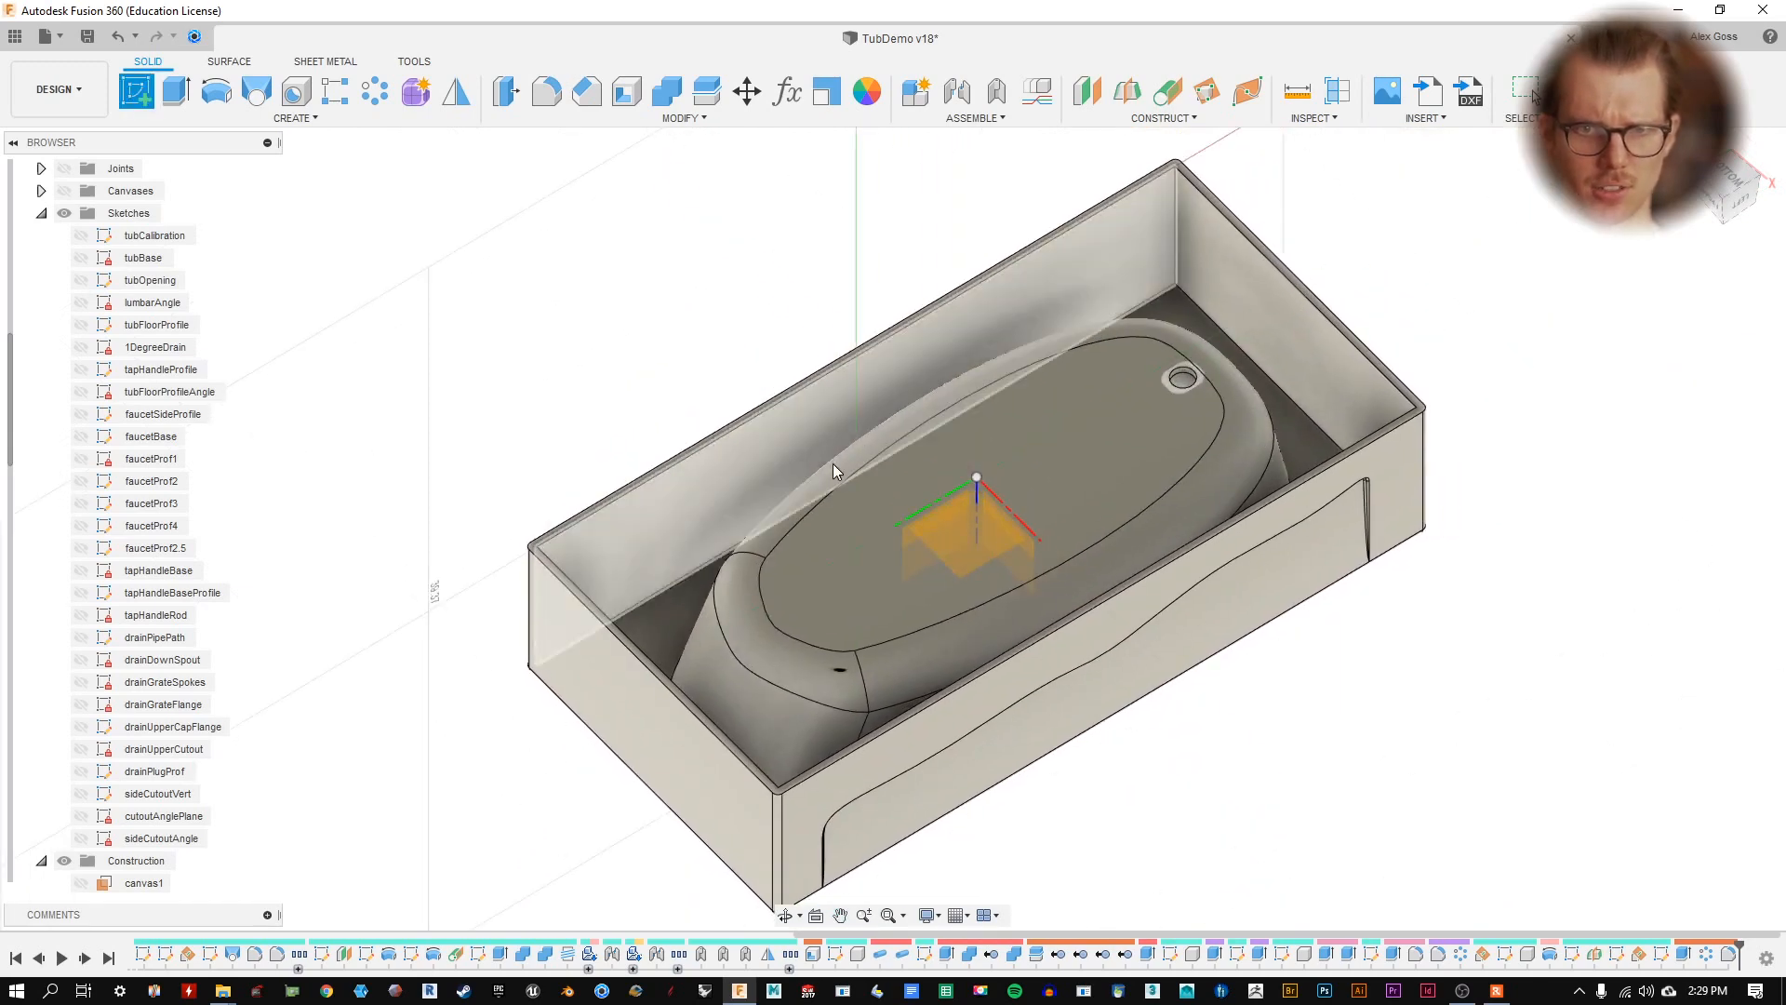
pyautogui.press('Escape')
pyautogui.press('Escape')
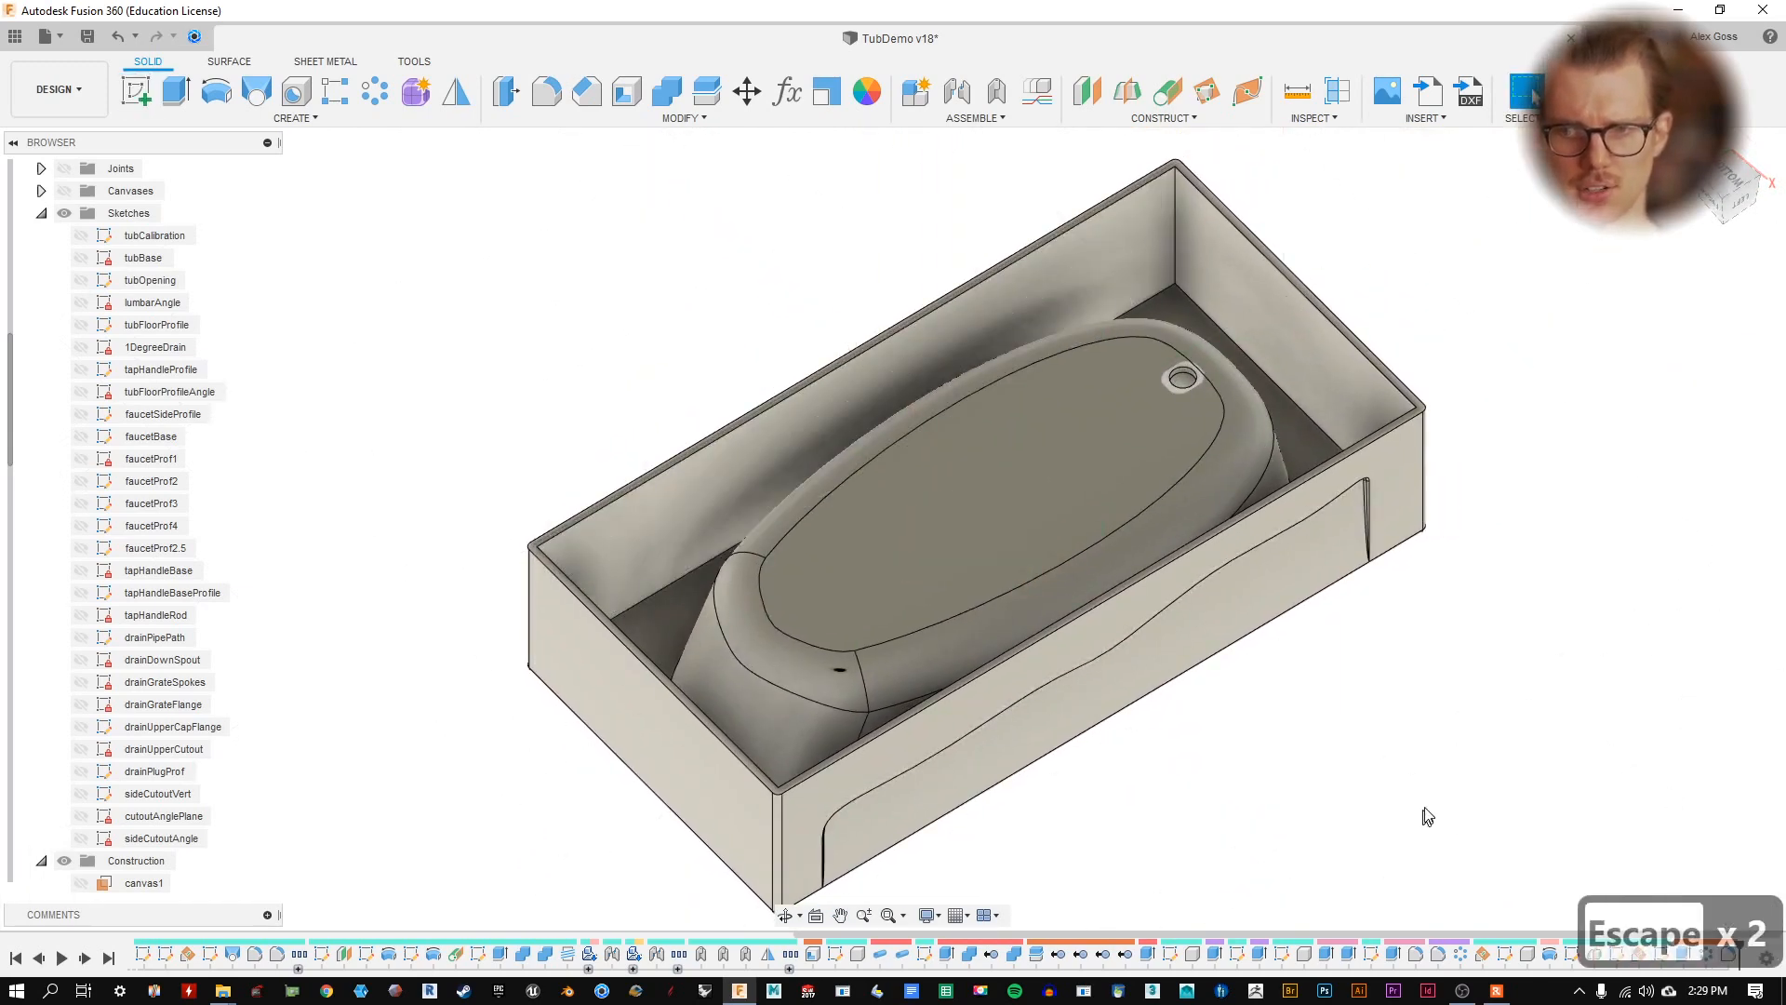
# - Start a new sketch on the flat rim face around the tub's hollow underside
pyautogui.click(126, 96)
pyautogui.scroll(5, 532, 558)
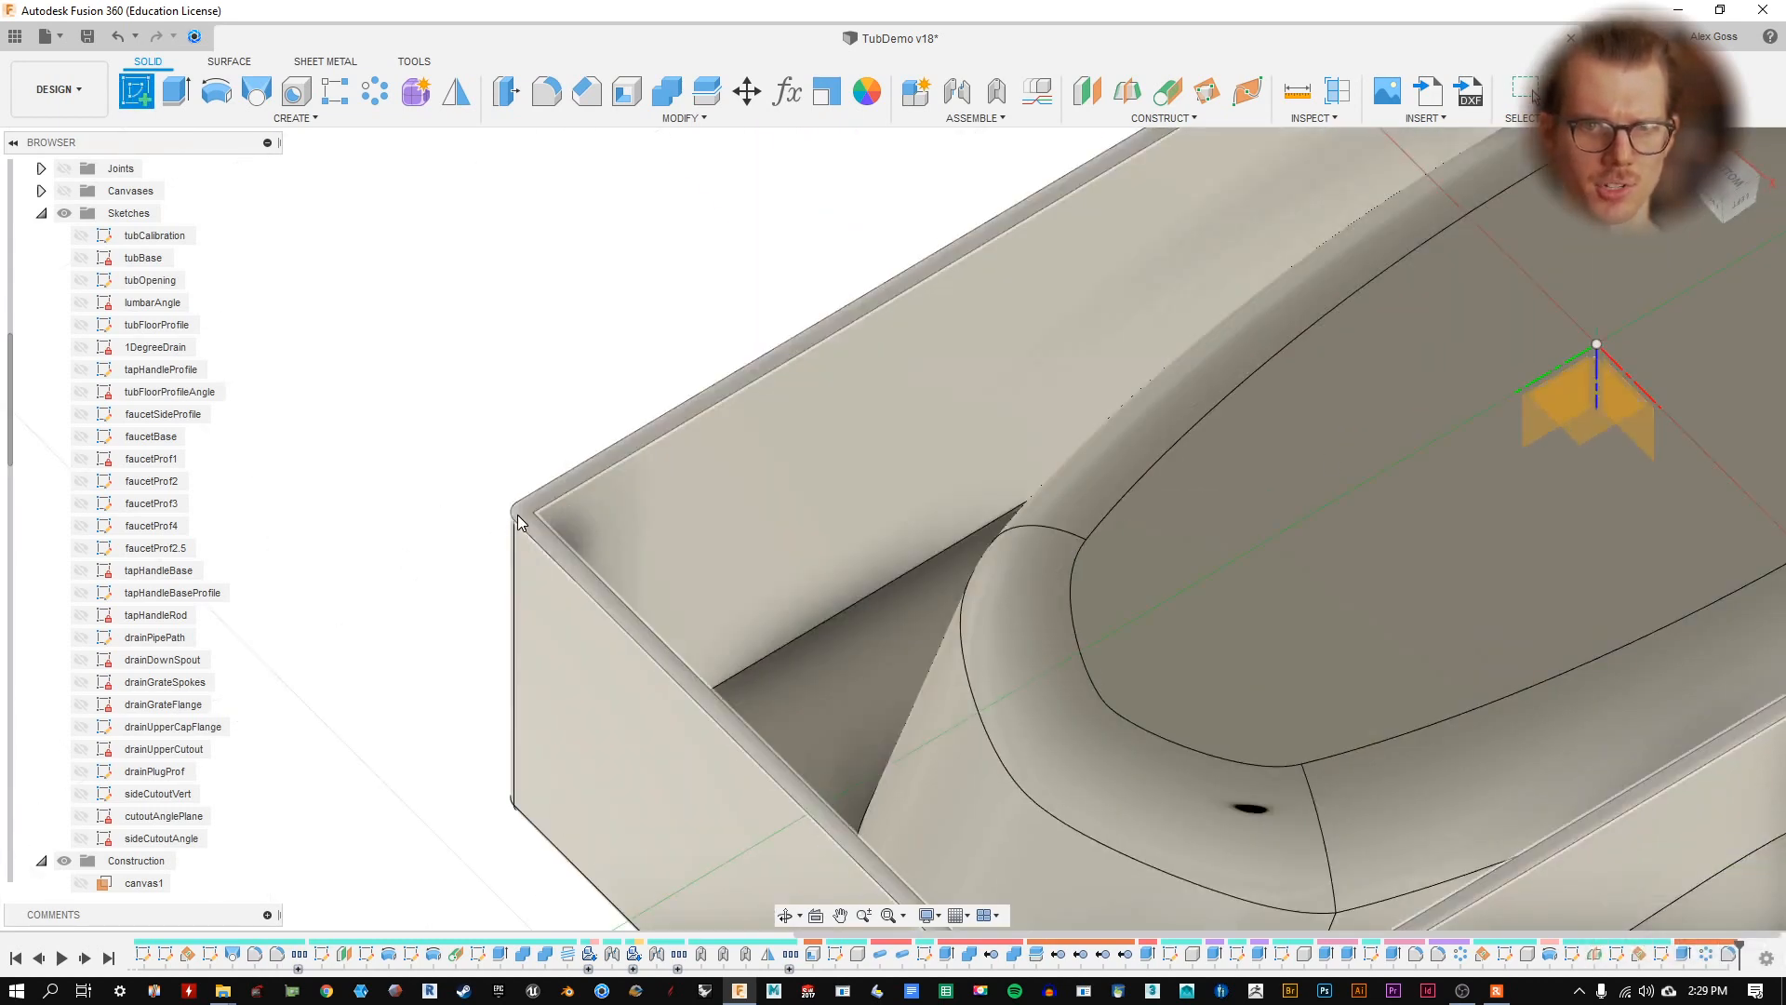
pyautogui.click(518, 516)
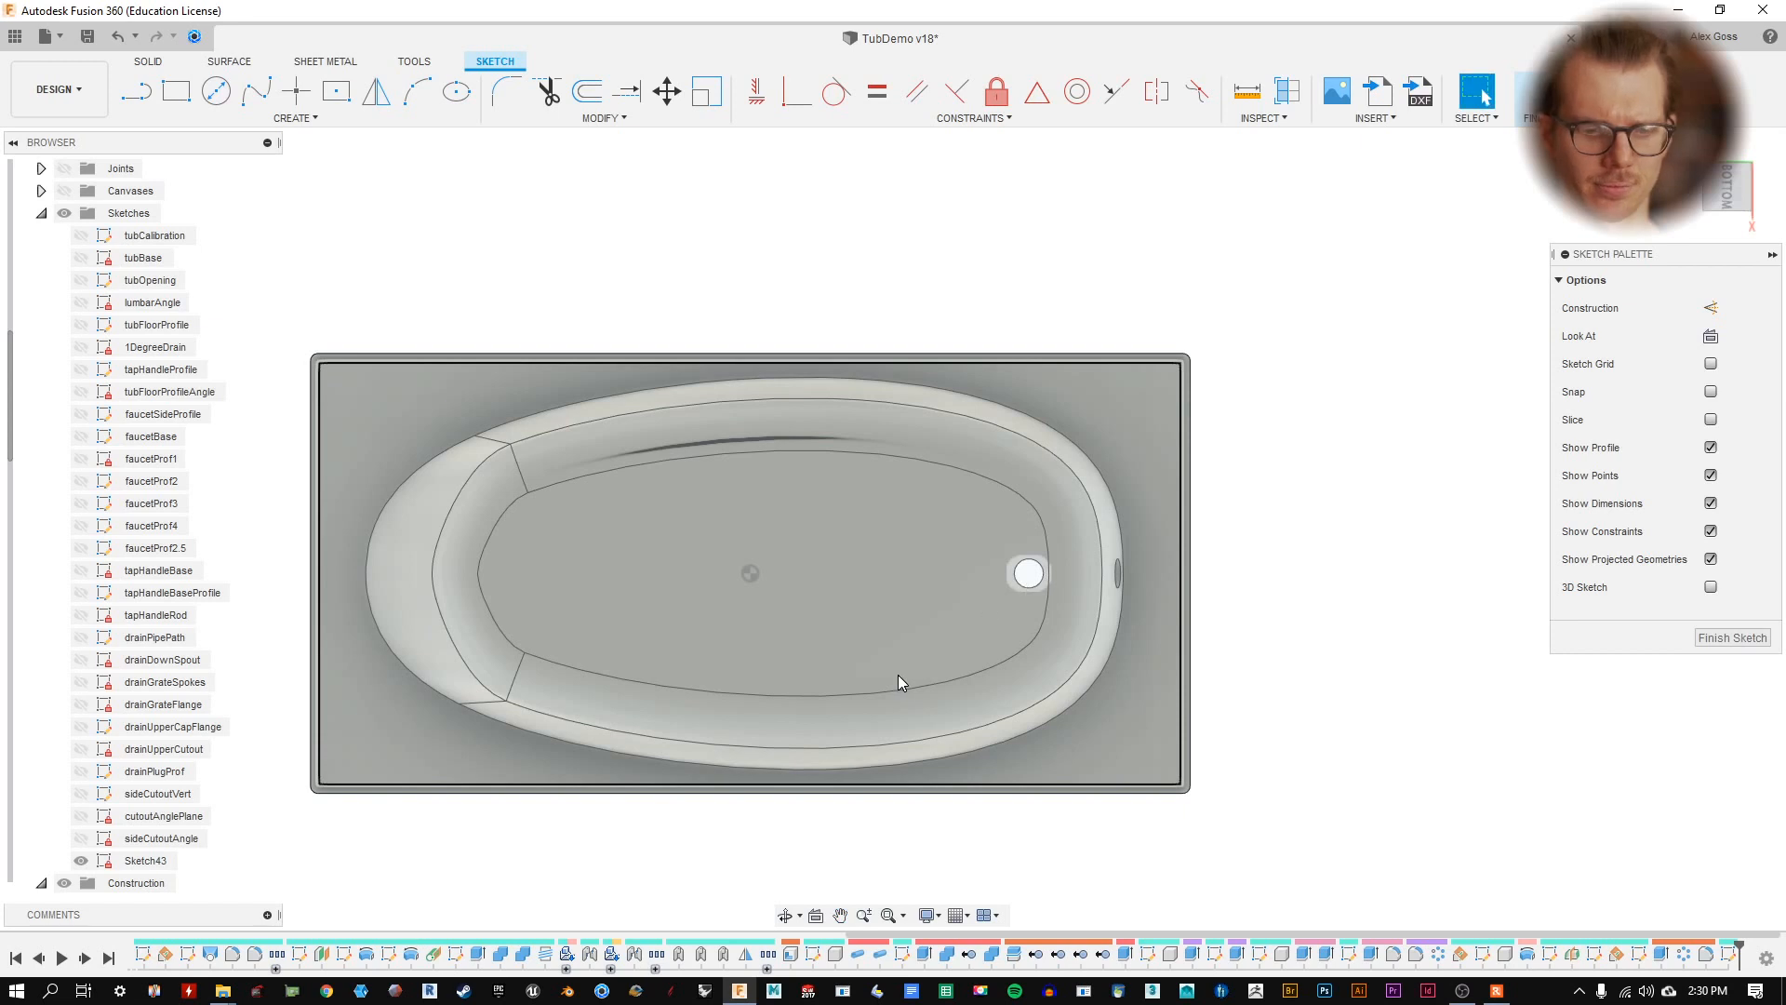
# - Turn off the Object Shadow and Ambient Occlusion display effects to lighten the view of the underside
pyautogui.press('l')
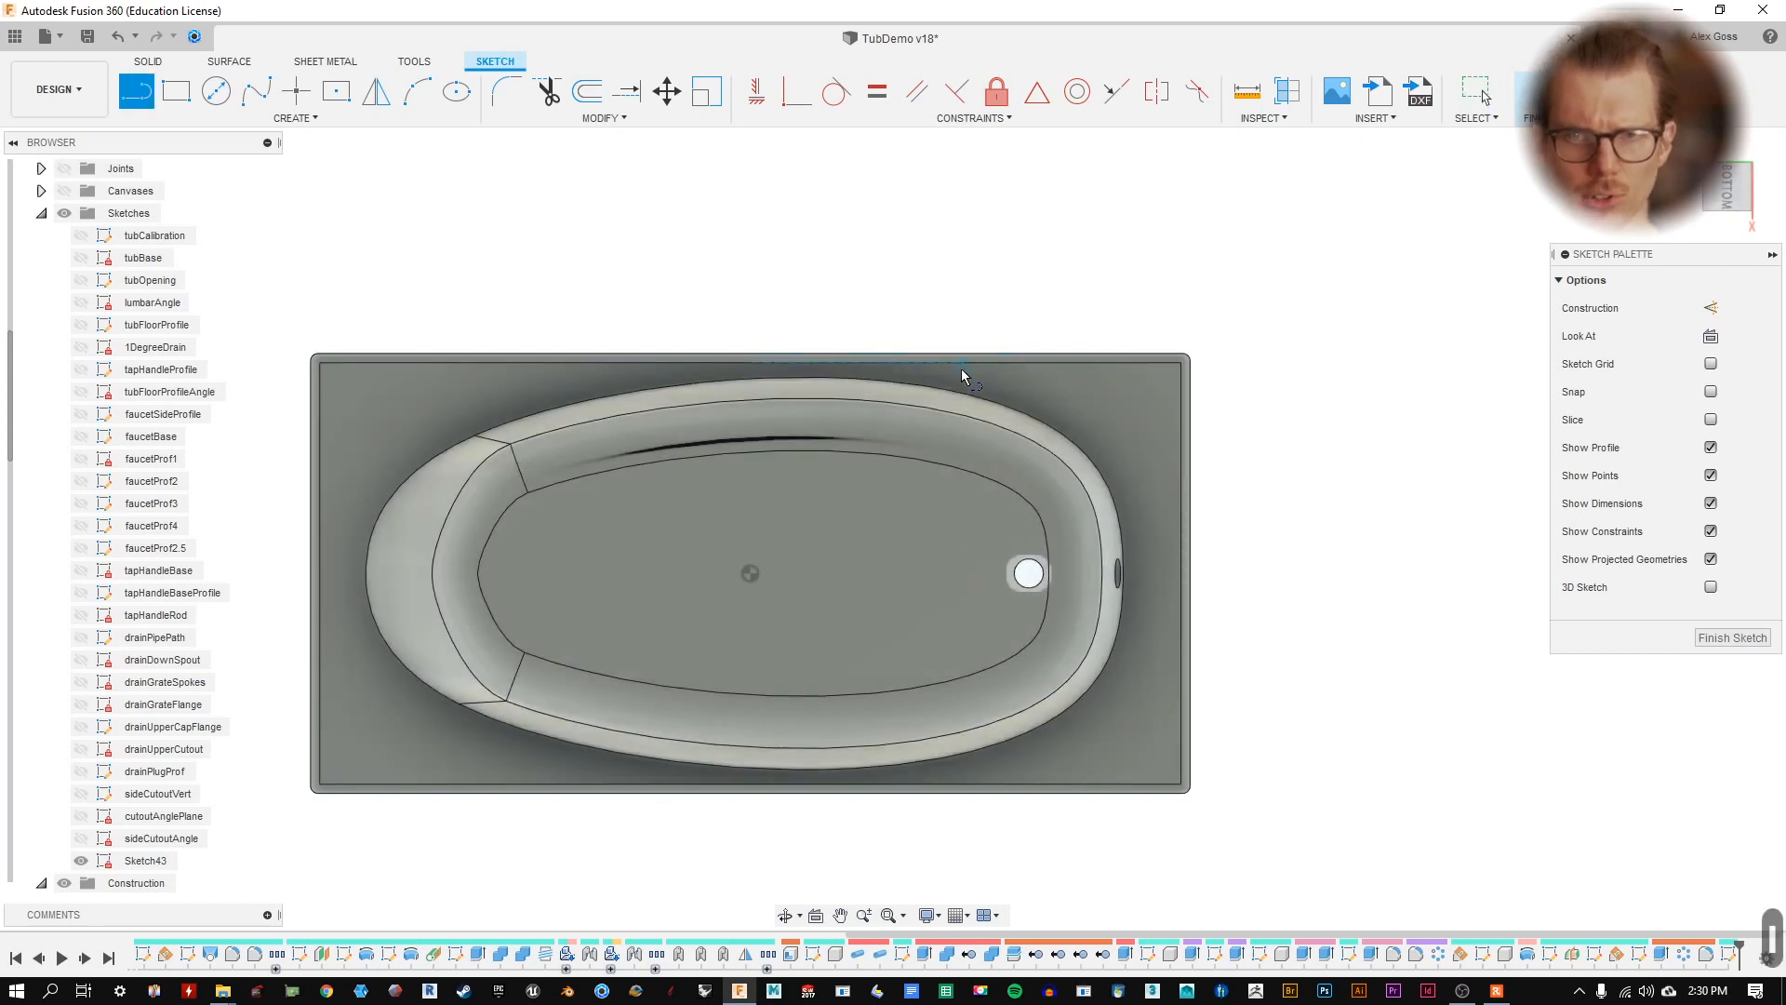
pyautogui.scroll(3, 997, 825)
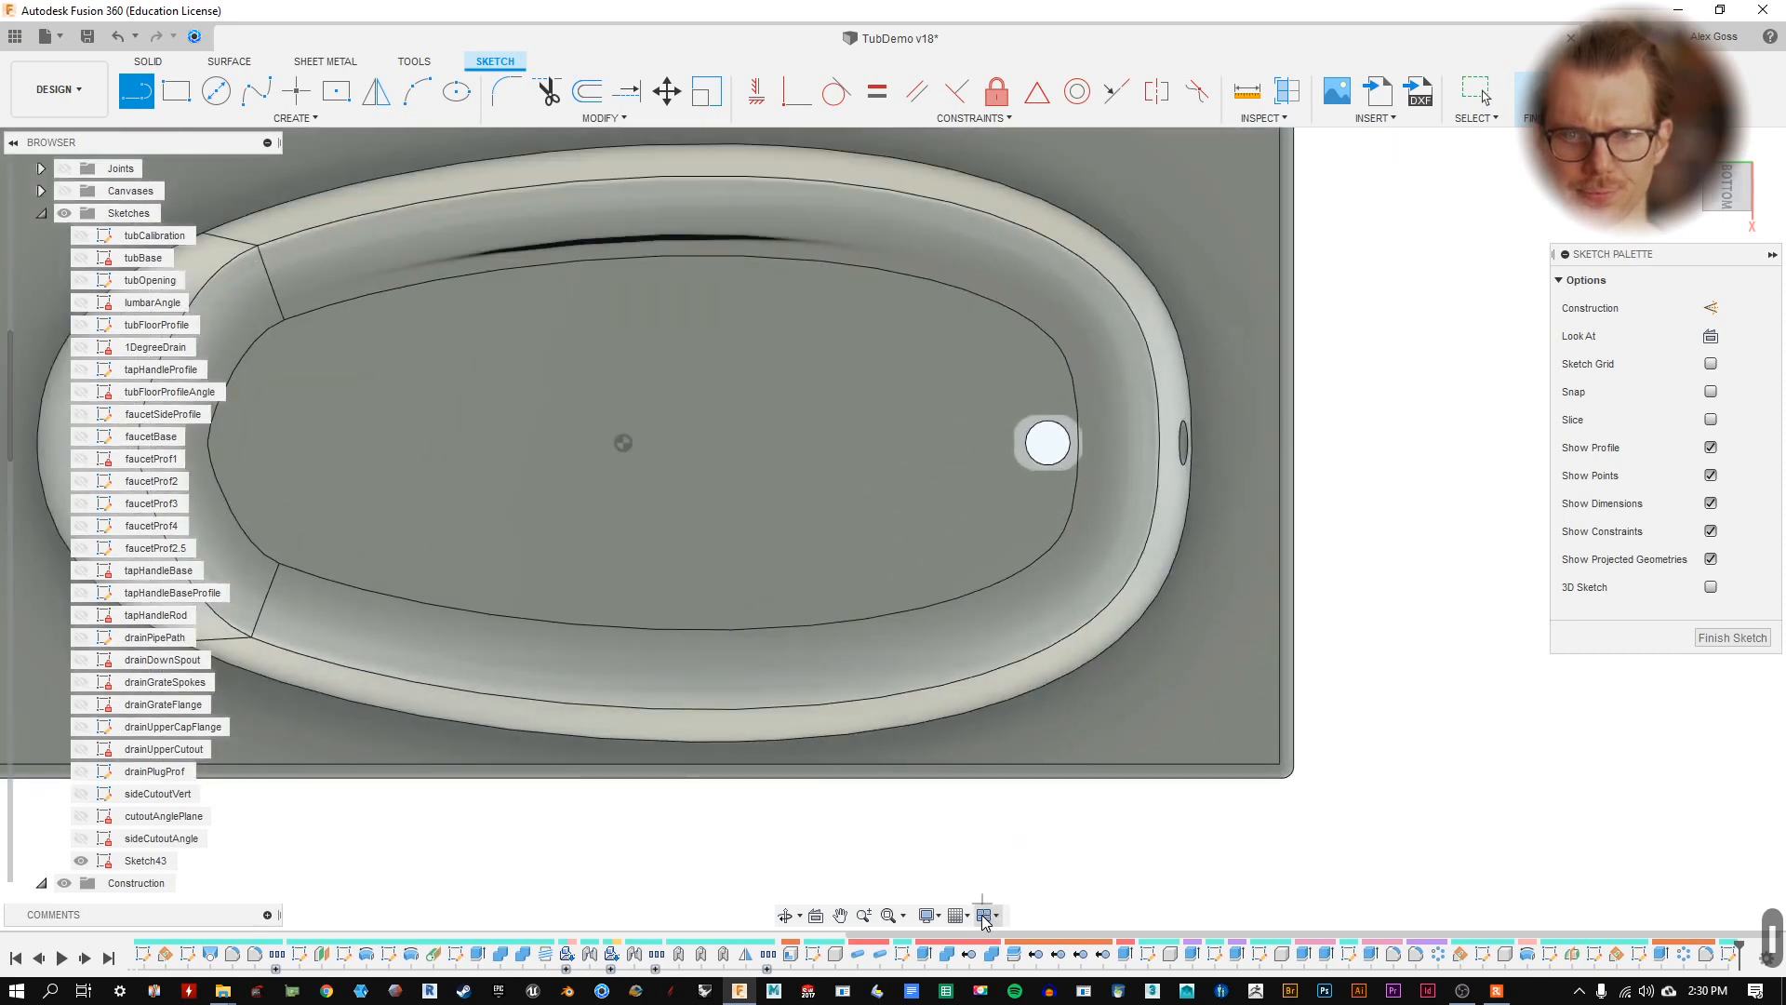
pyautogui.click(928, 915)
pyautogui.moveTo(1032, 755)
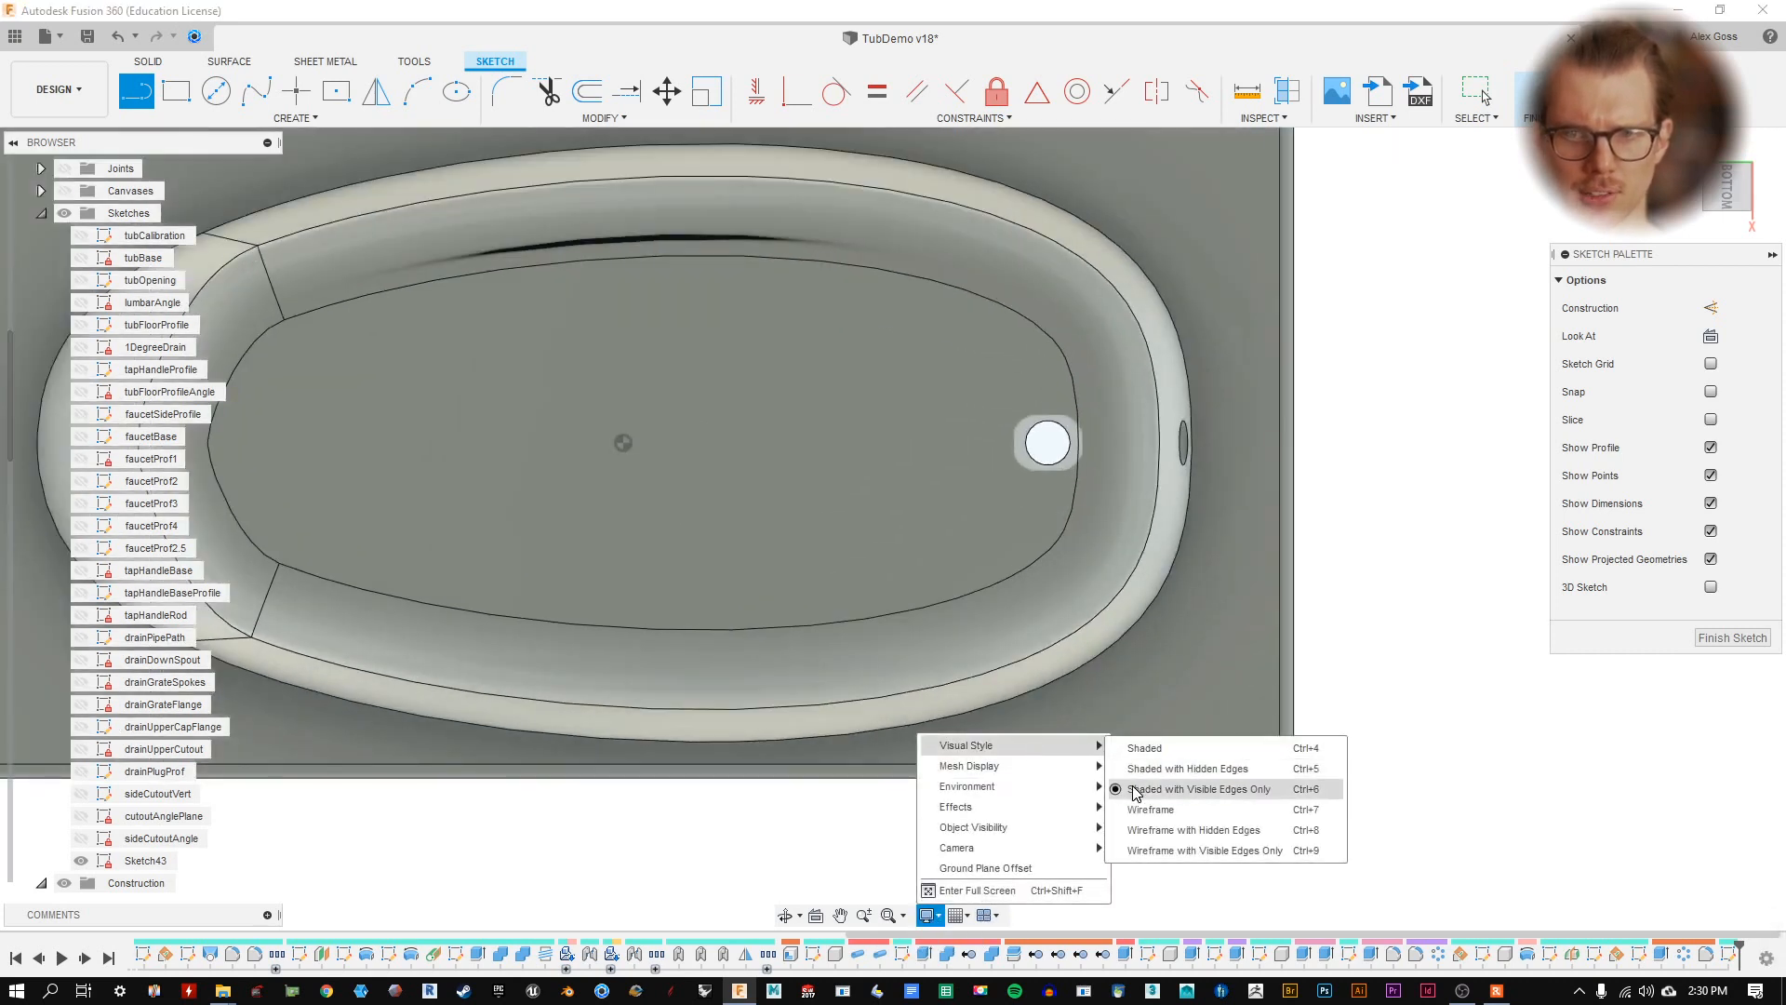
pyautogui.moveTo(1048, 817)
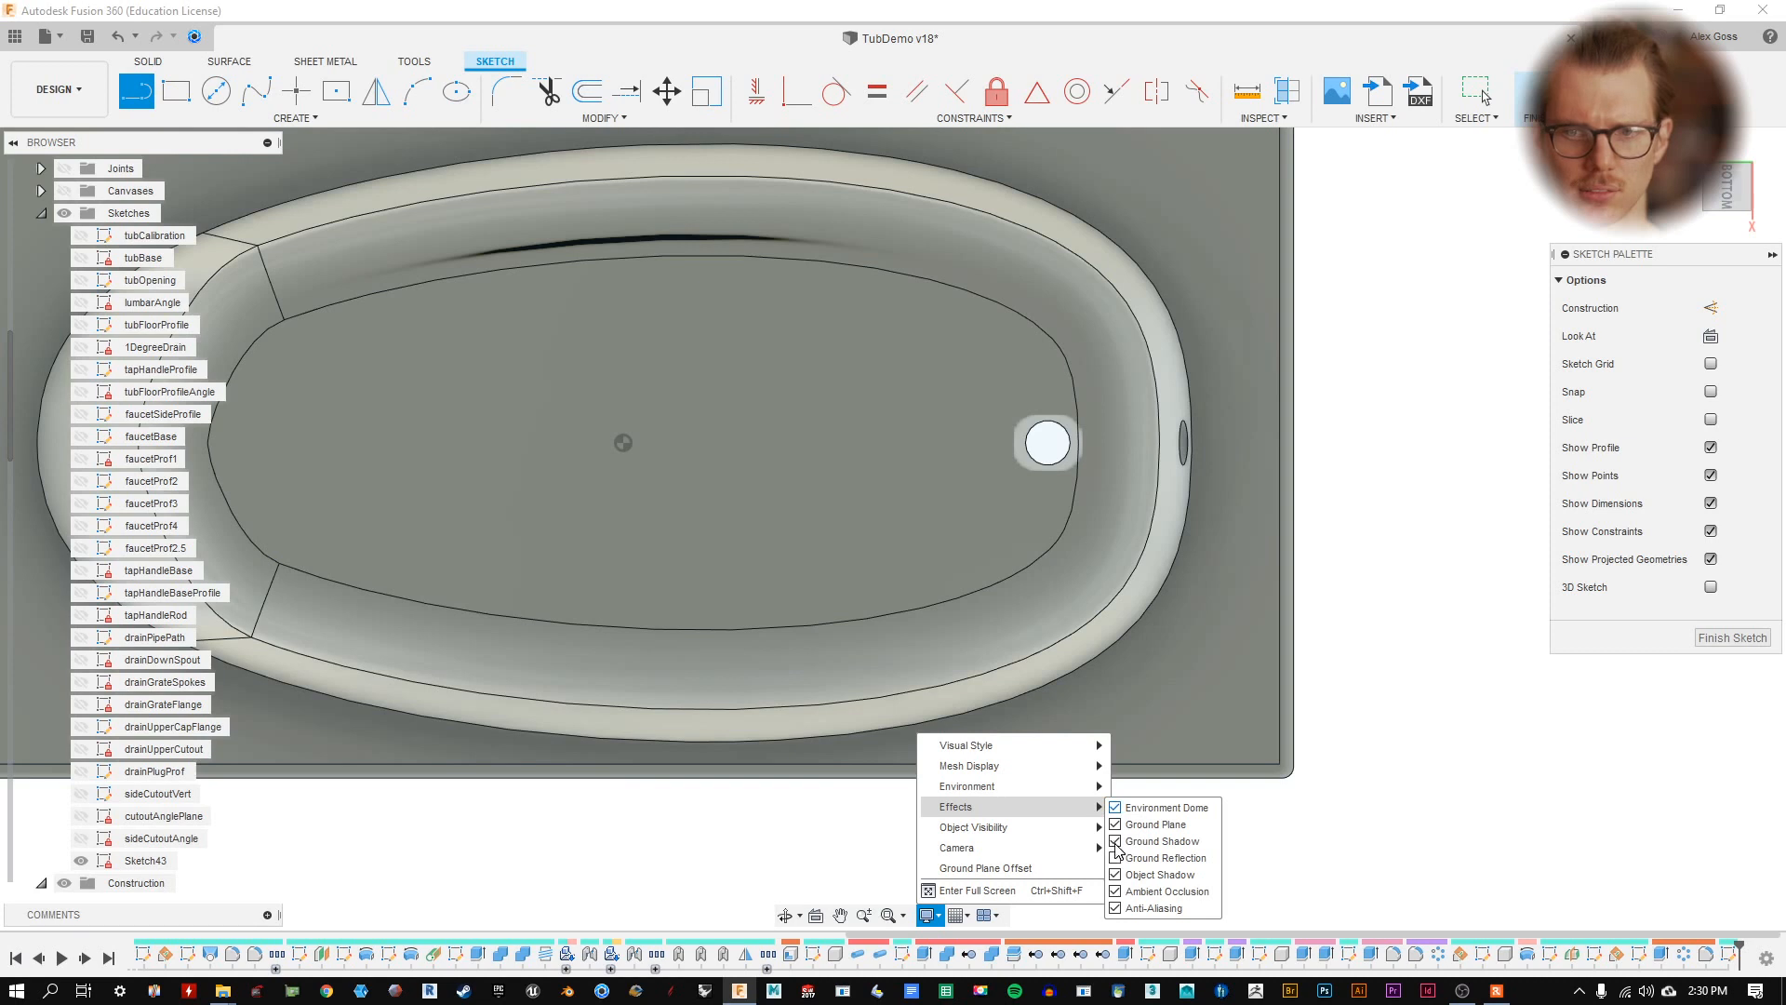
pyautogui.click(1116, 876)
pyautogui.click(1116, 892)
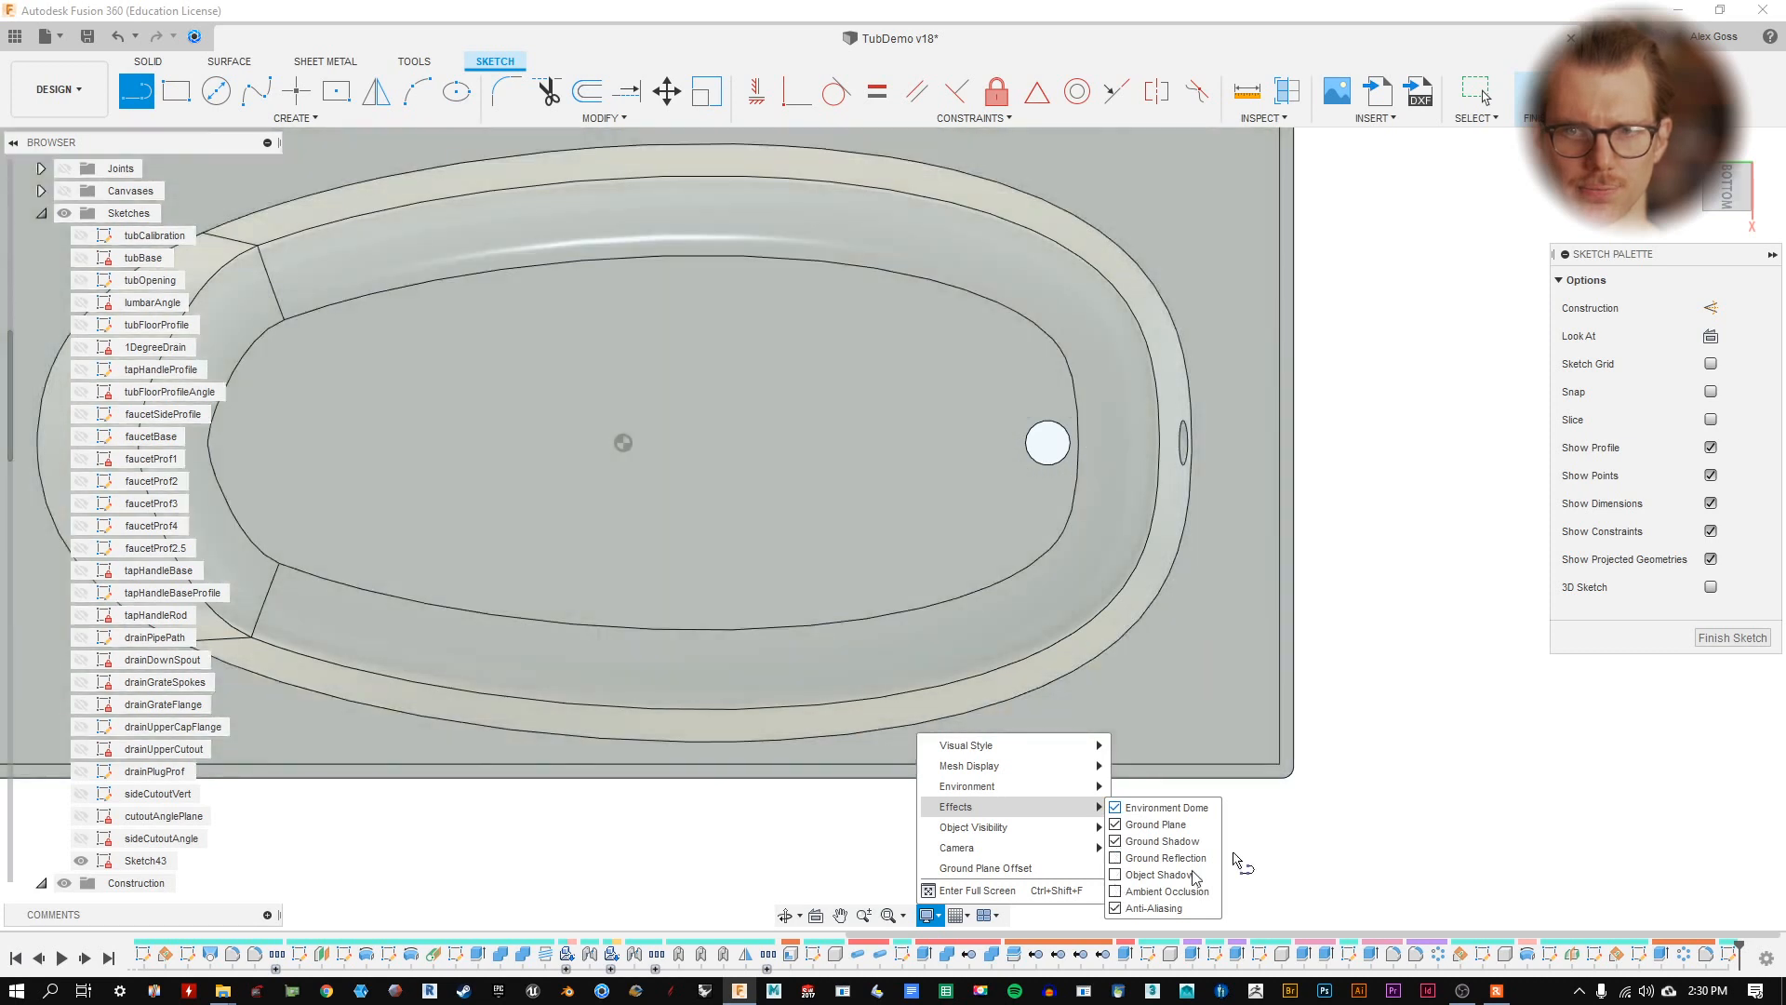
pyautogui.press('Escape')
pyautogui.press('Escape')
pyautogui.press('Escape')
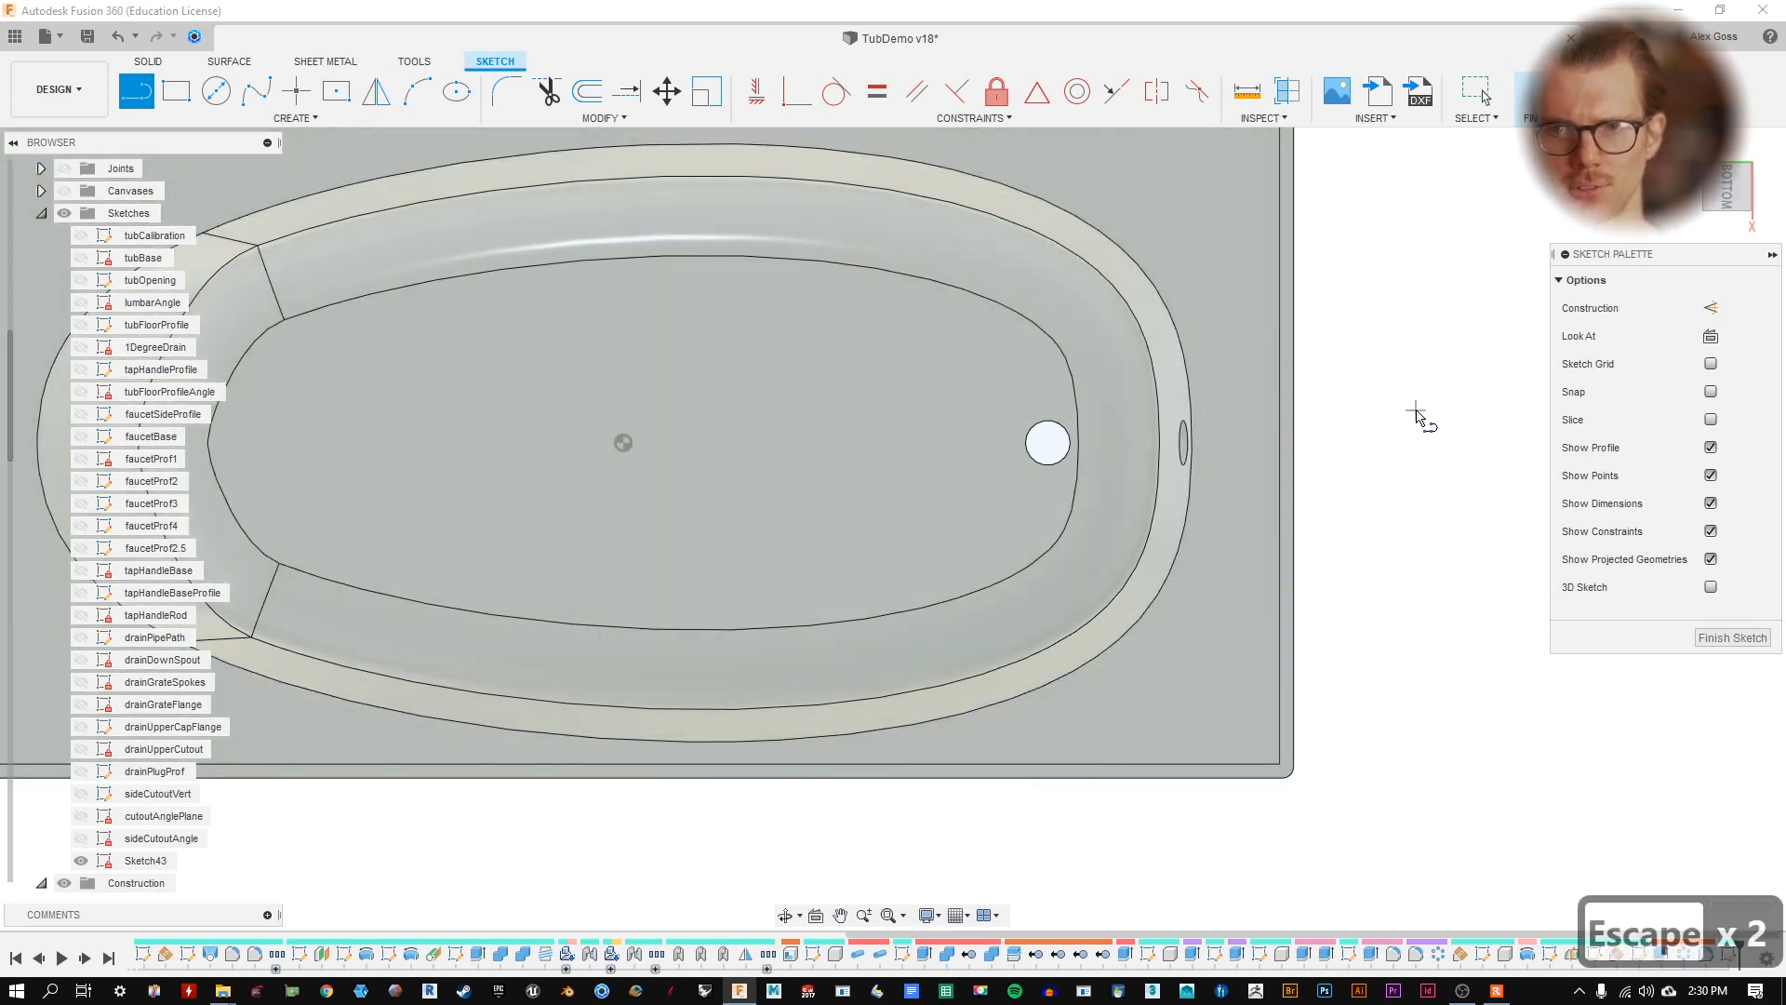
# - Sketch a straight line about 28.75 in long across the tub's underside, perpendicular between the inner long walls, near the drain hole
pyautogui.scroll(-3, 1387, 447)
pyautogui.moveTo(1386, 446); pyautogui.dragTo(1306, 491, button='middle')
pyautogui.scroll(3, 1103, 395)
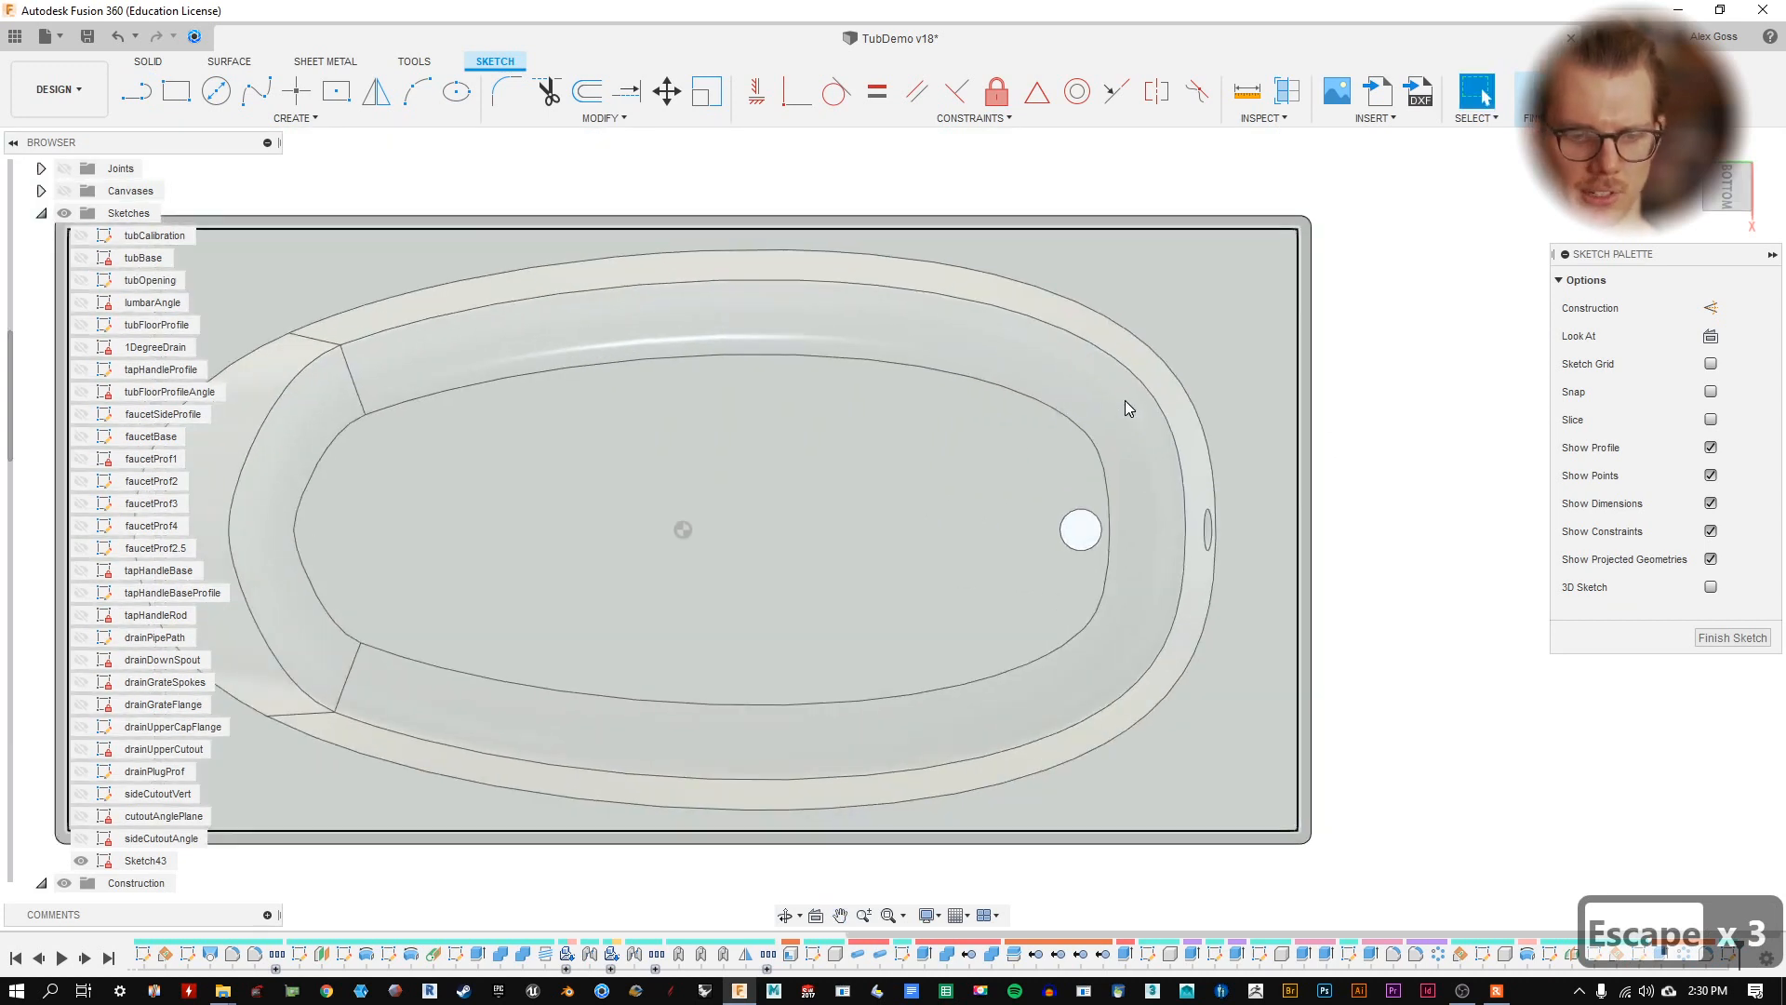
pyautogui.press('l')
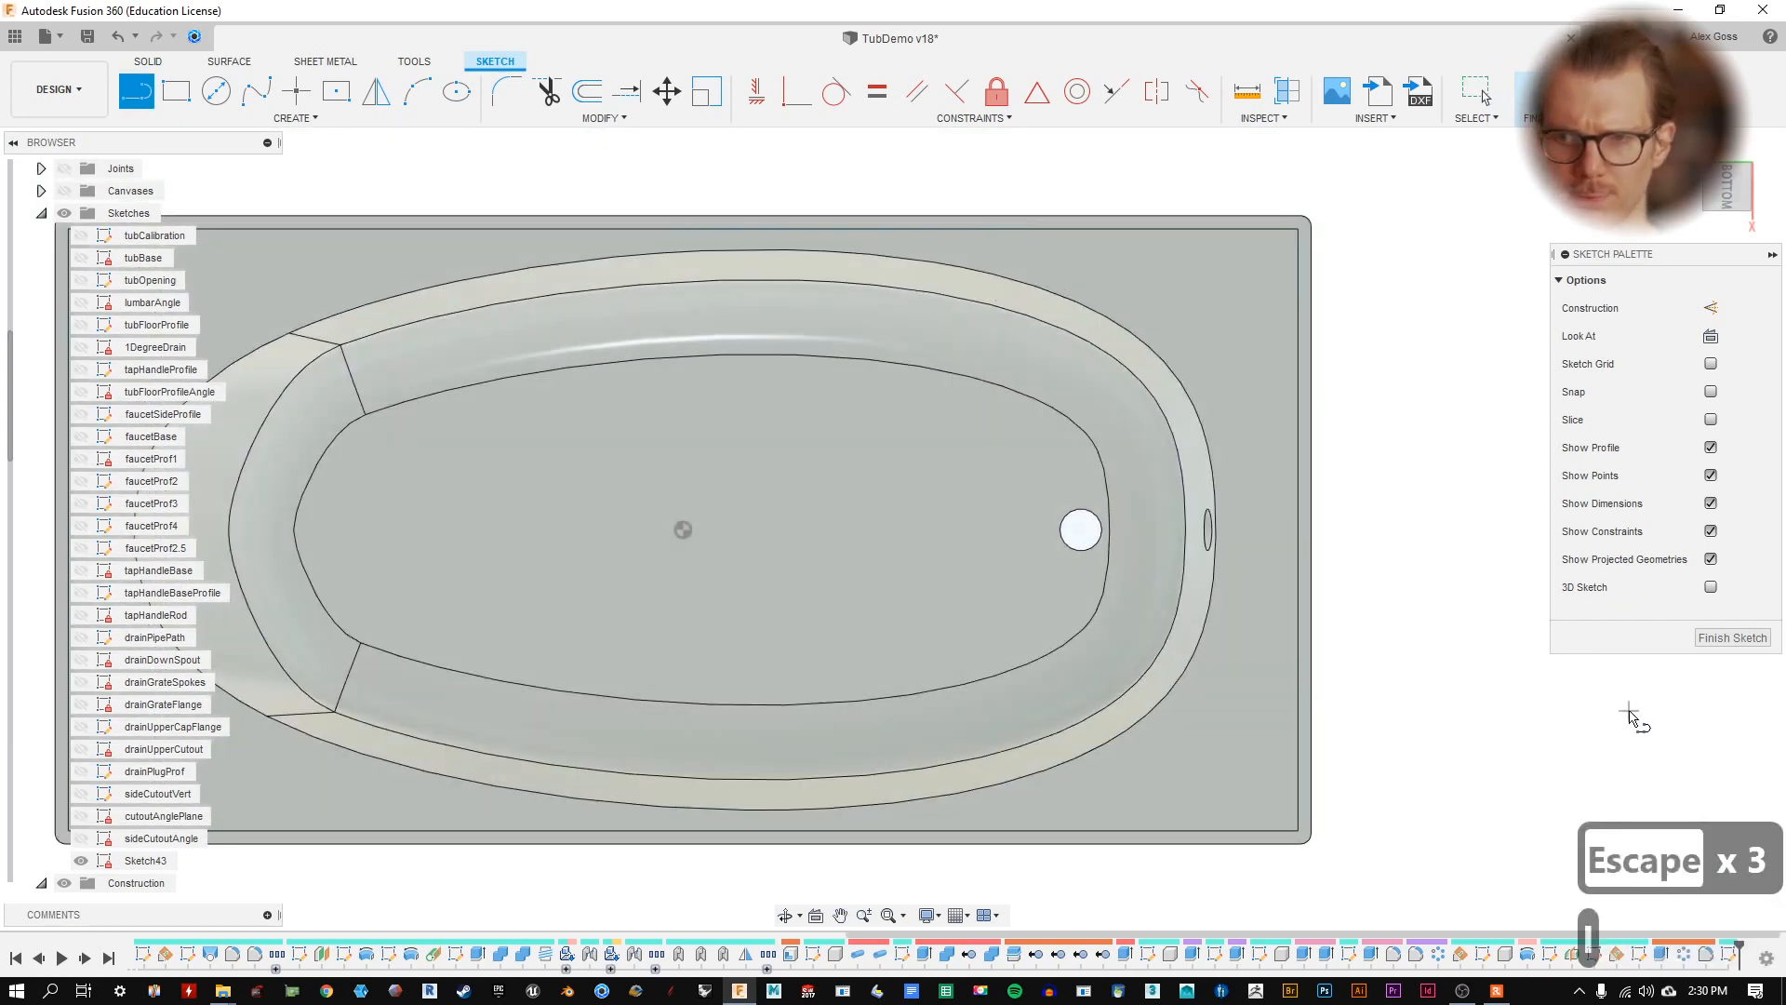
pyautogui.press('Escape')
pyautogui.moveTo(1637, 263); pyautogui.dragTo(1522, 255)
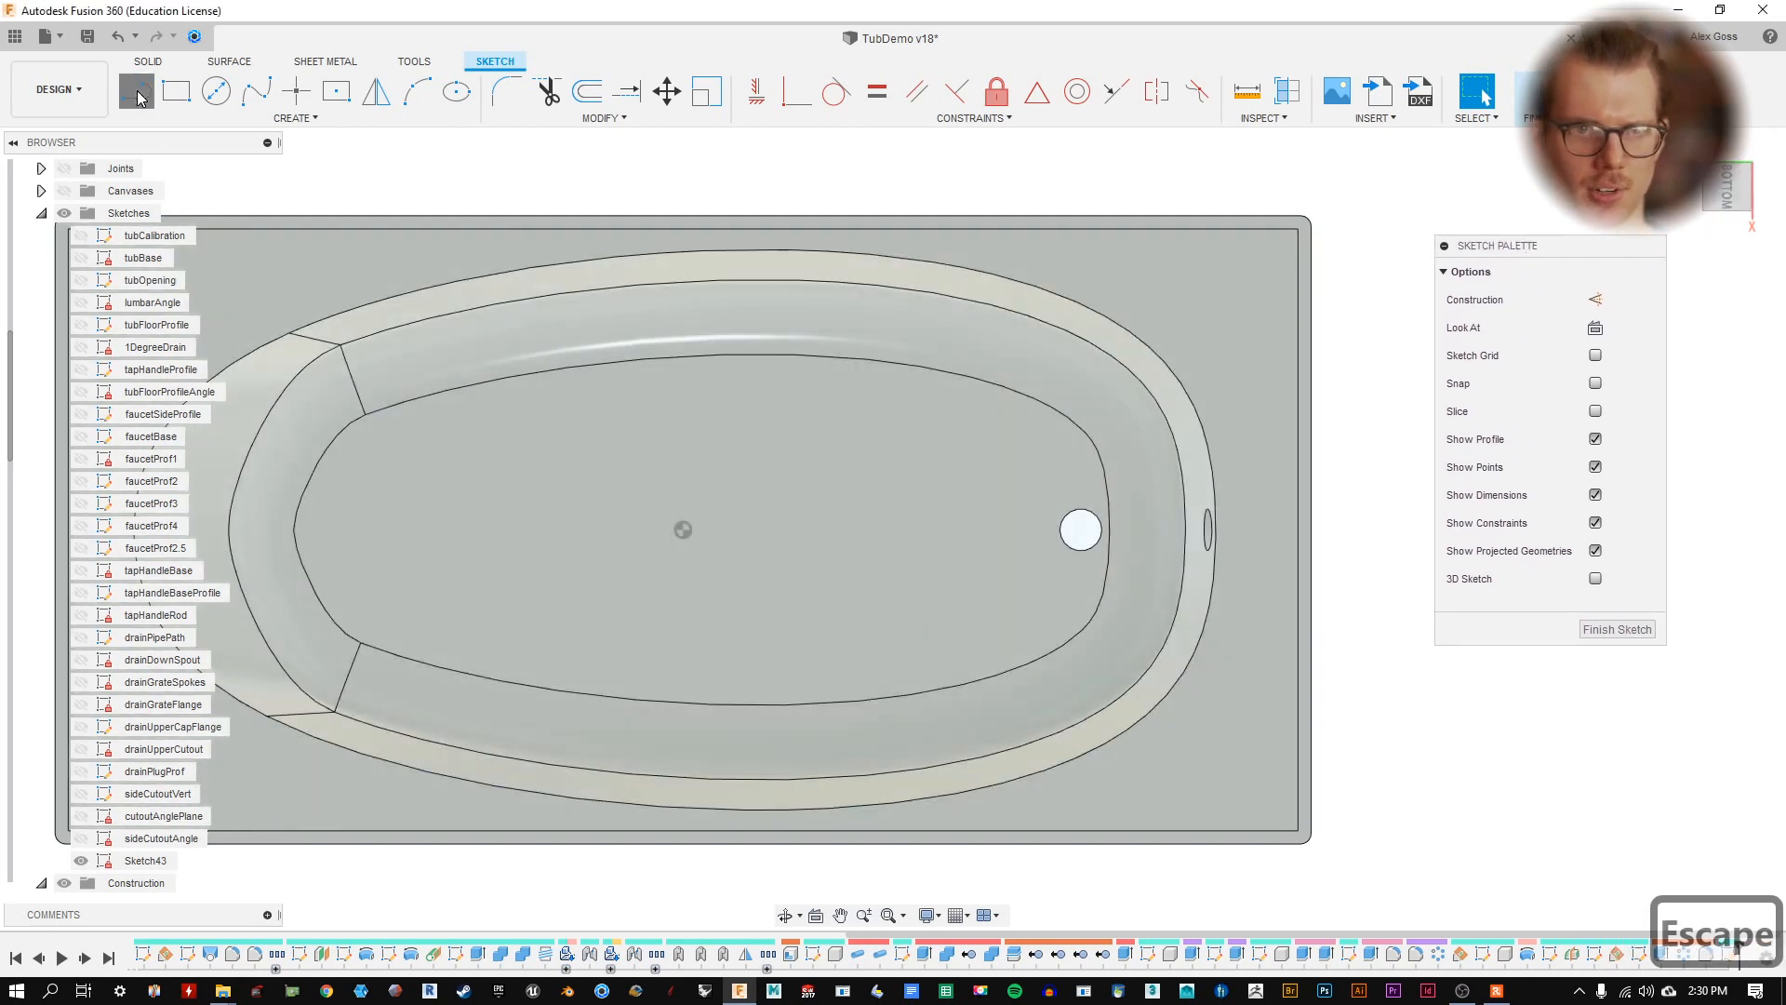
pyautogui.click(137, 93)
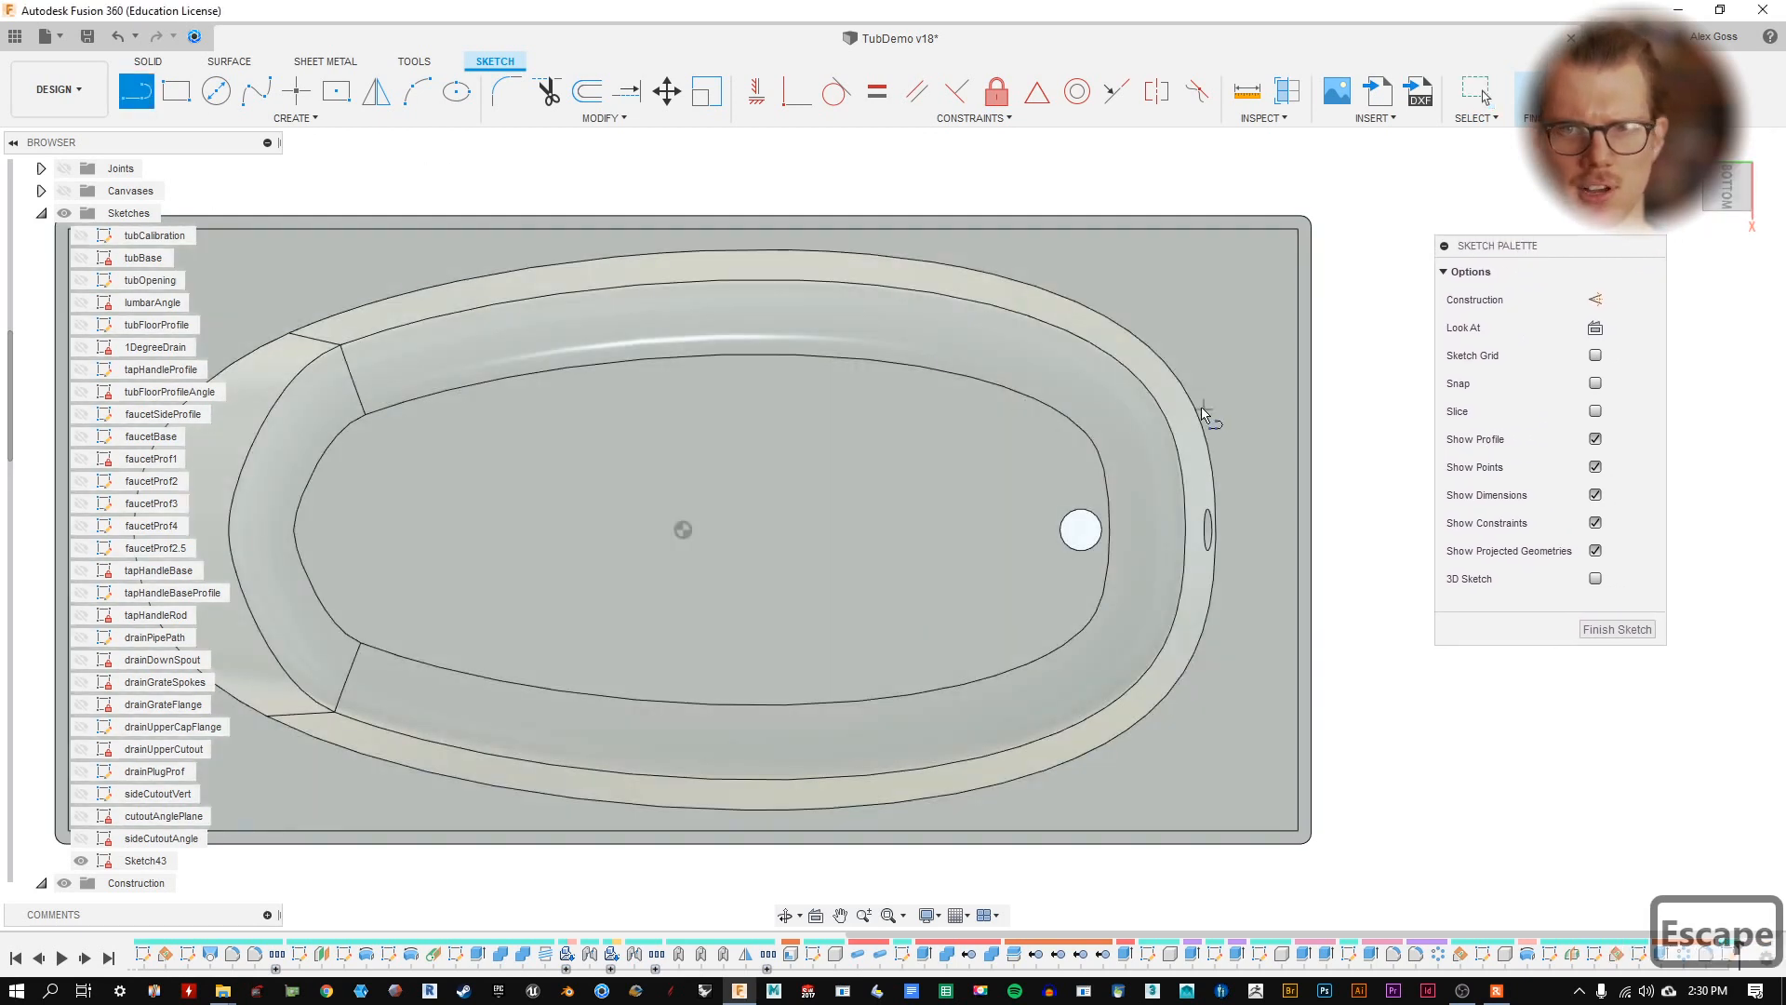
pyautogui.click(991, 226)
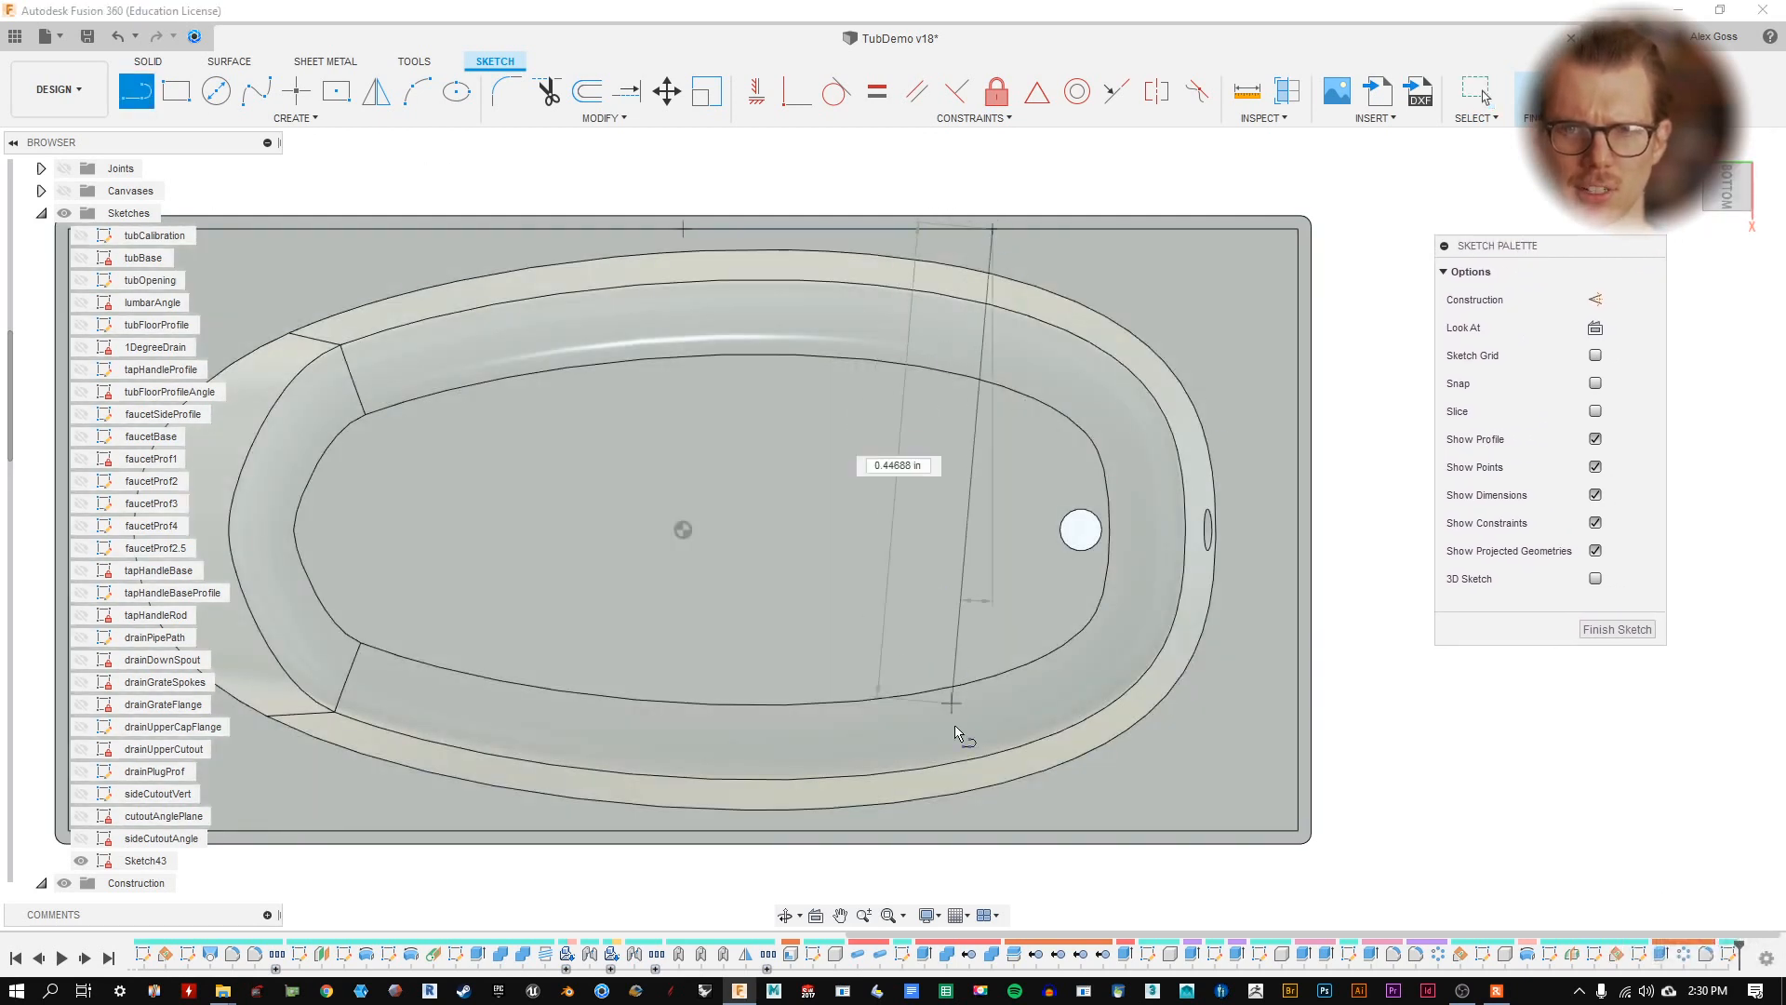
pyautogui.doubleClick(992, 828)
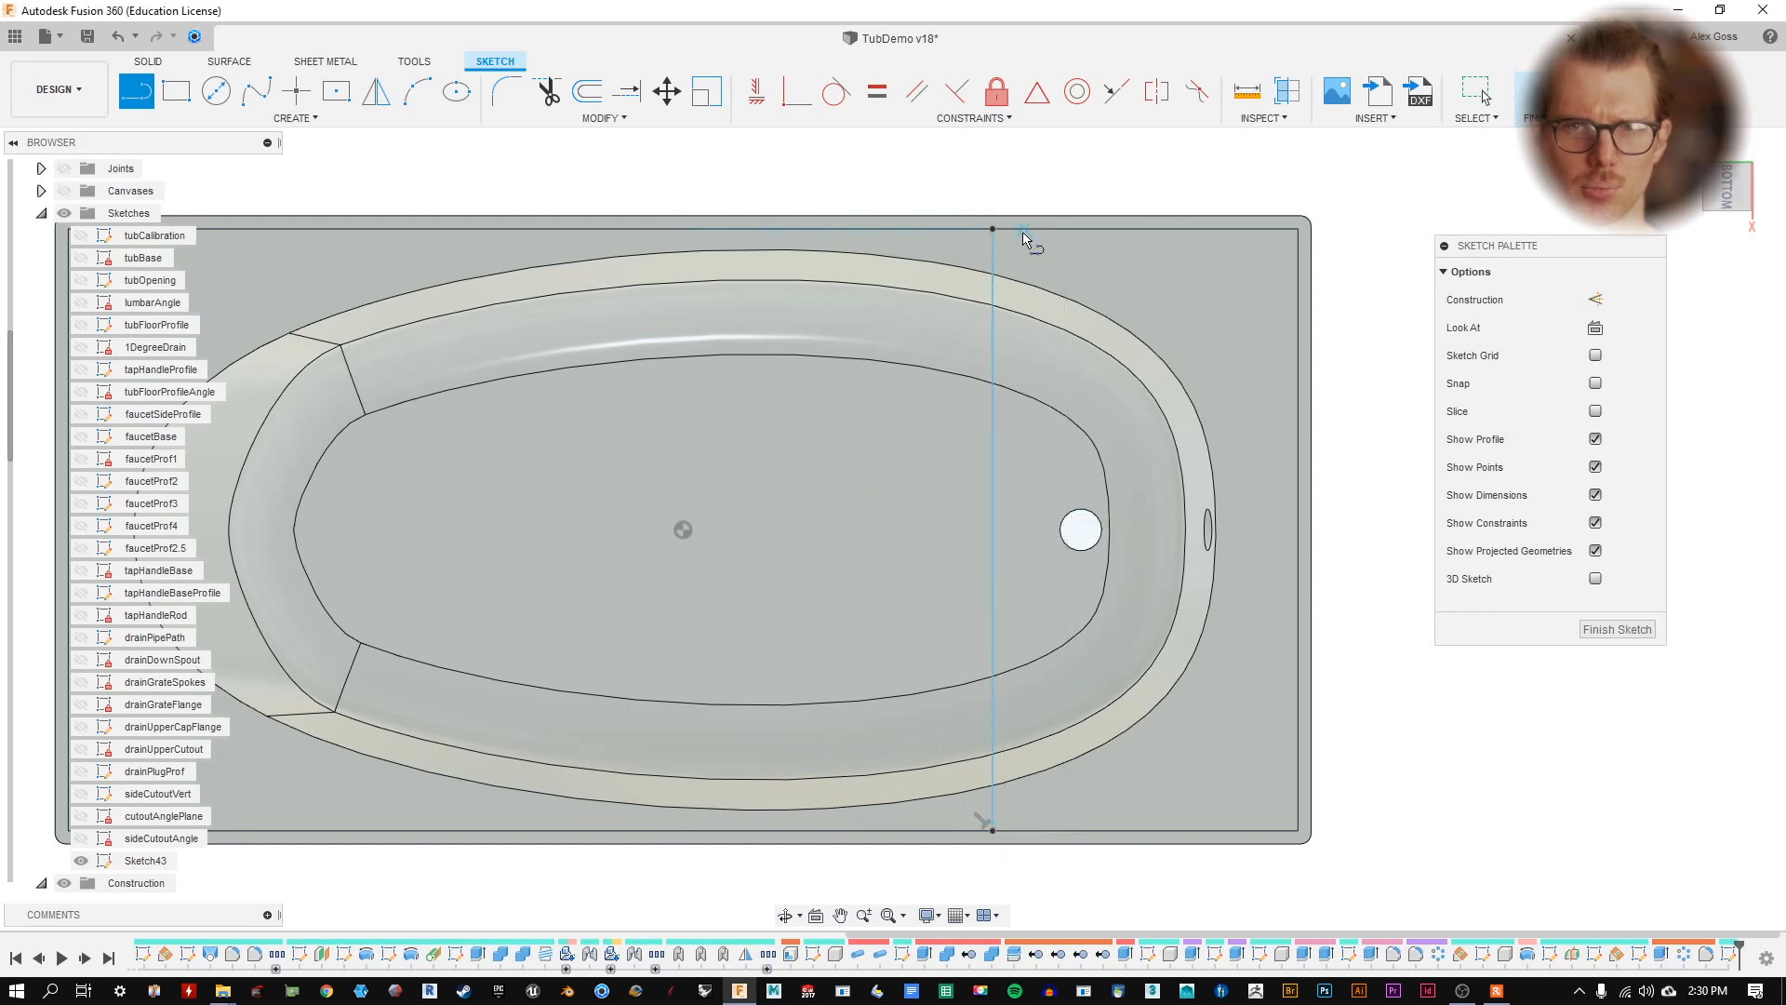
pyautogui.press('Escape')
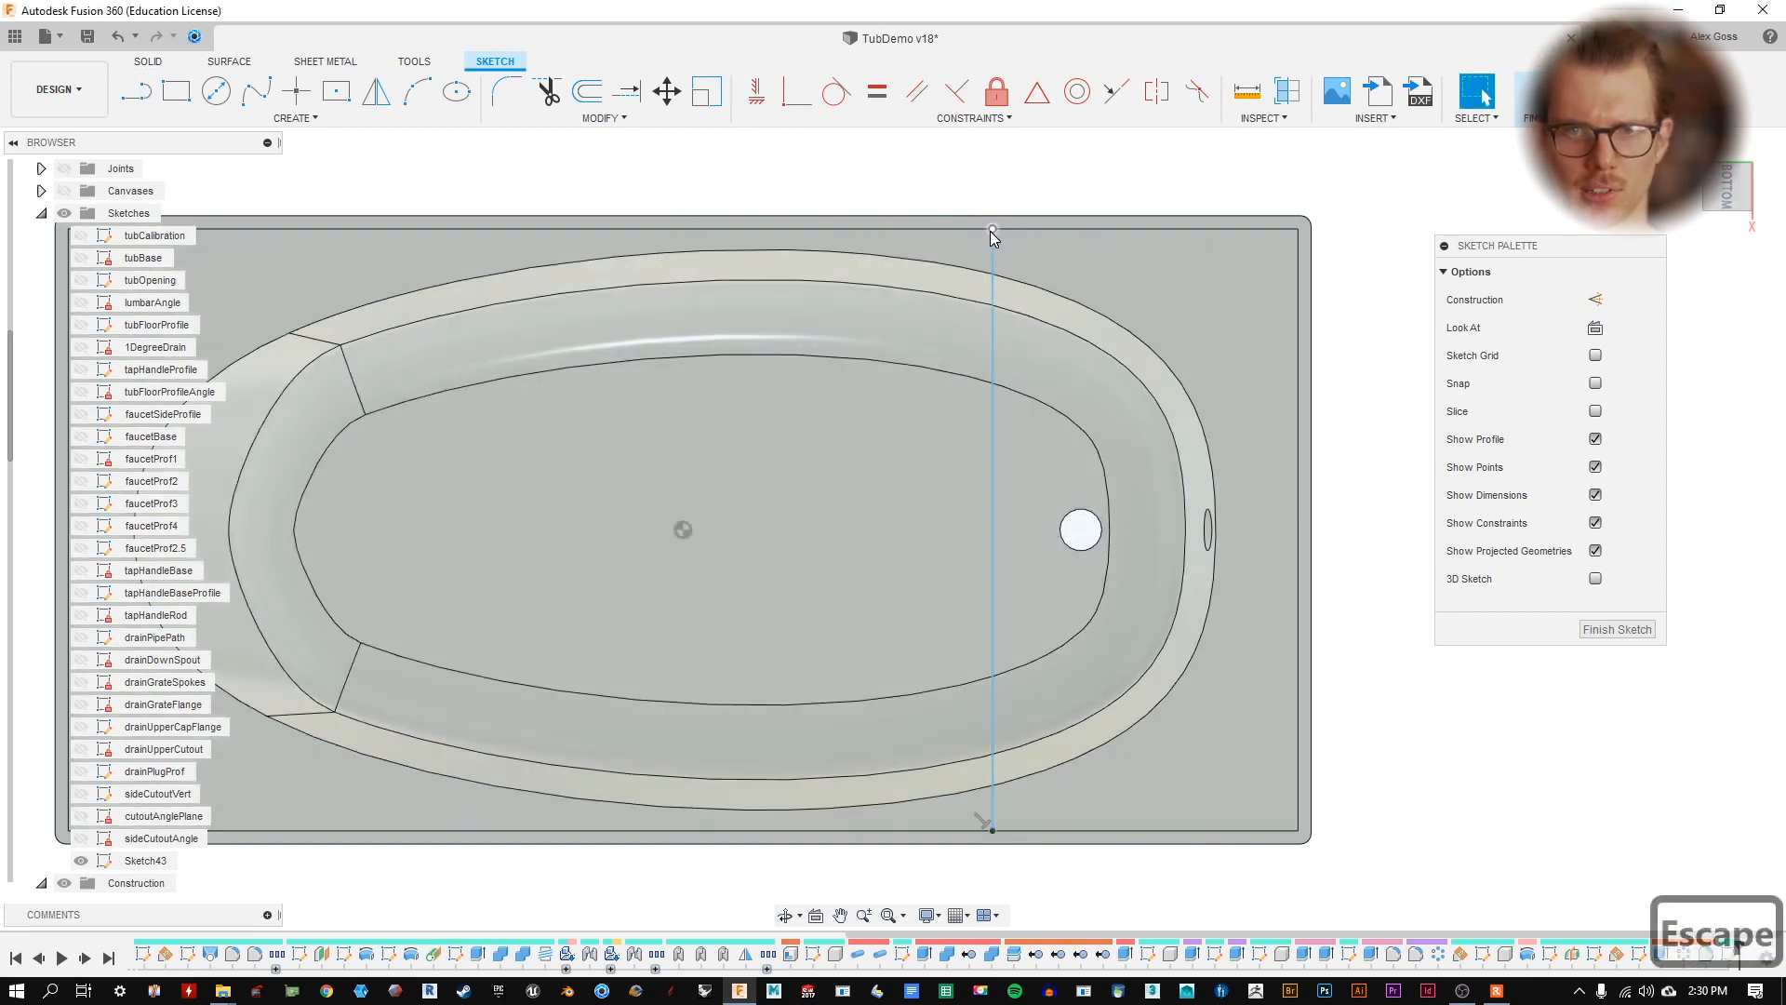
# - Shift the cross line toward the drain, dimension it 13 in from the inner end wall at the drain end, and finish the sketch
pyautogui.moveTo(991, 230)
pyautogui.mouseDown()
pyautogui.moveTo(1007, 229)
pyautogui.moveTo(981, 230)
pyautogui.moveTo(996, 275)
pyautogui.moveTo(1081, 295)
pyautogui.moveTo(1024, 299)
pyautogui.mouseUp()
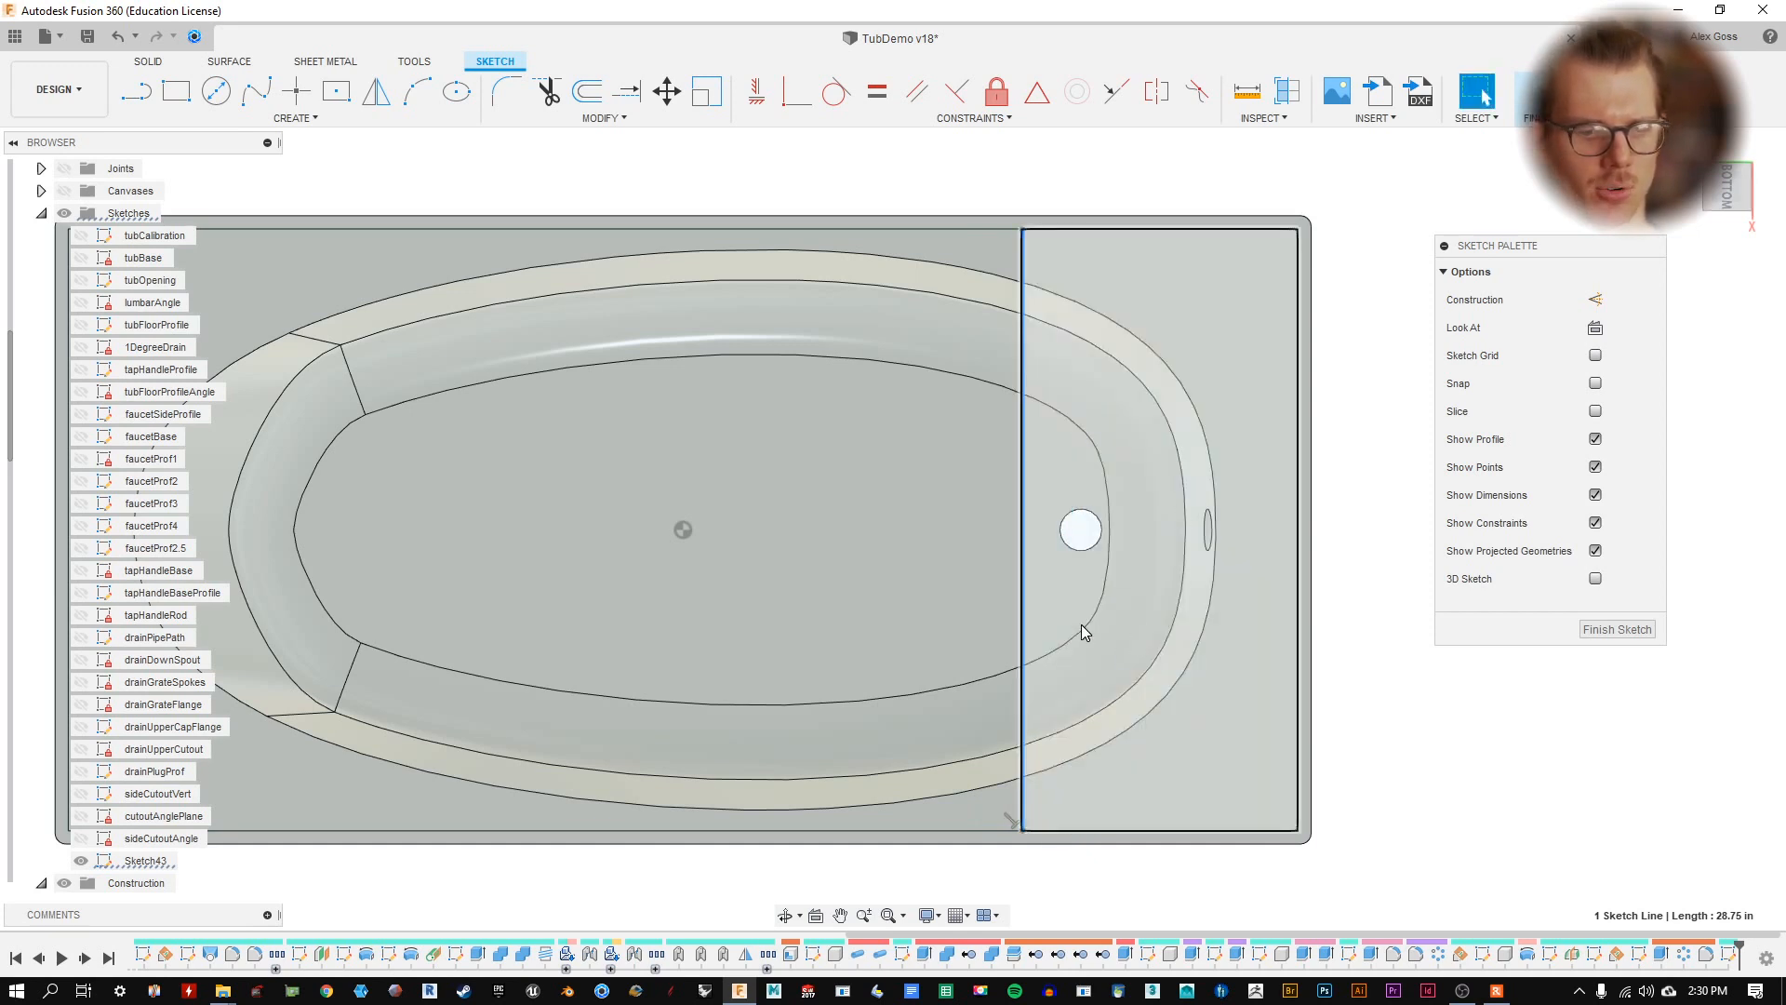
pyautogui.click(1299, 622)
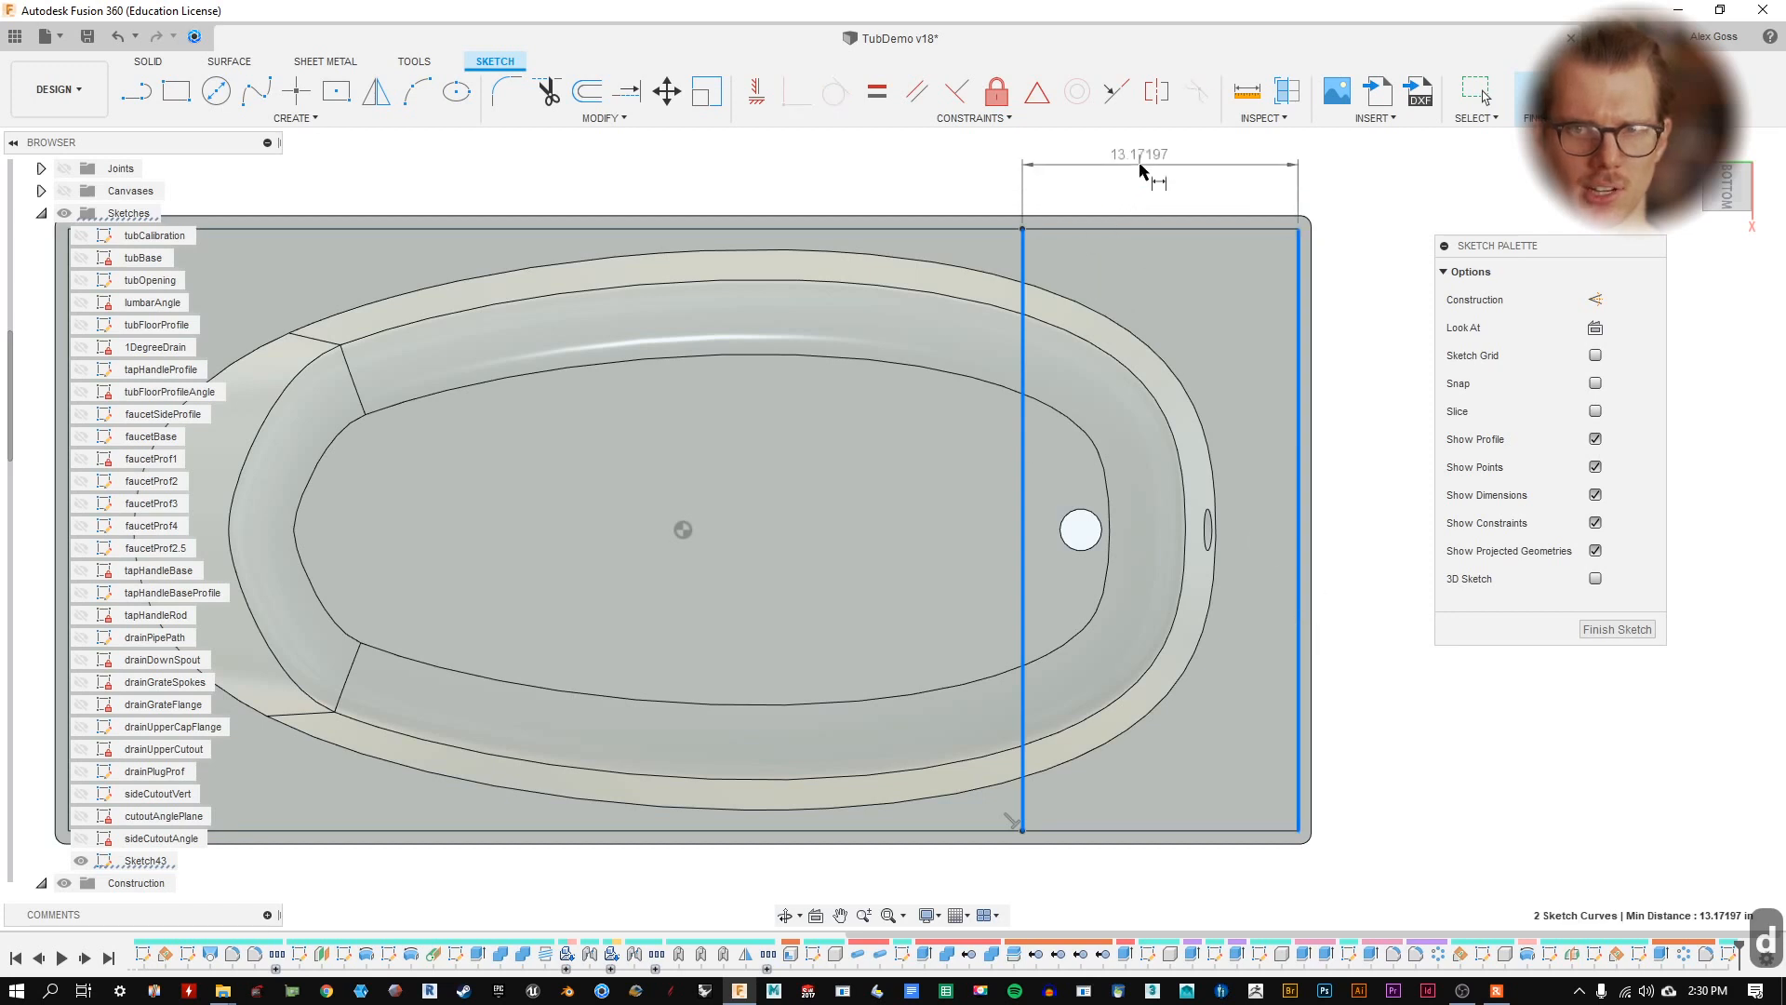
pyautogui.click(1133, 188)
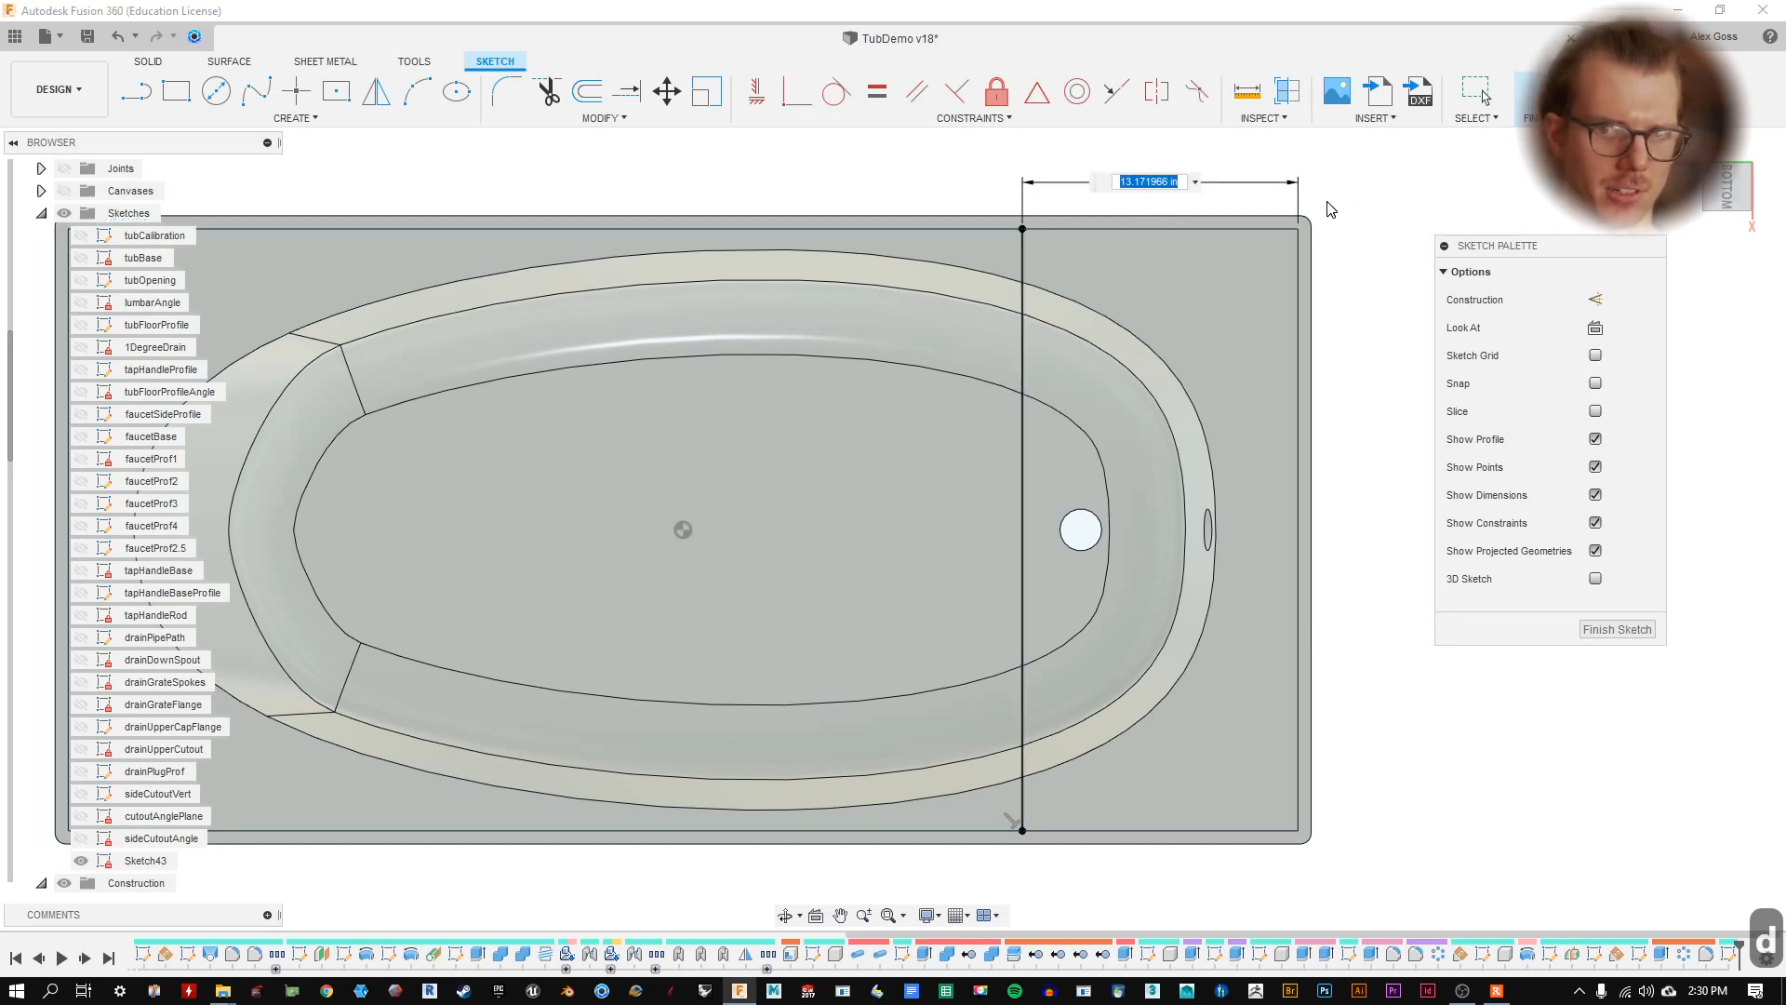
pyautogui.write('13')
pyautogui.press('Return')
pyautogui.scroll(-3, 1200, 473)
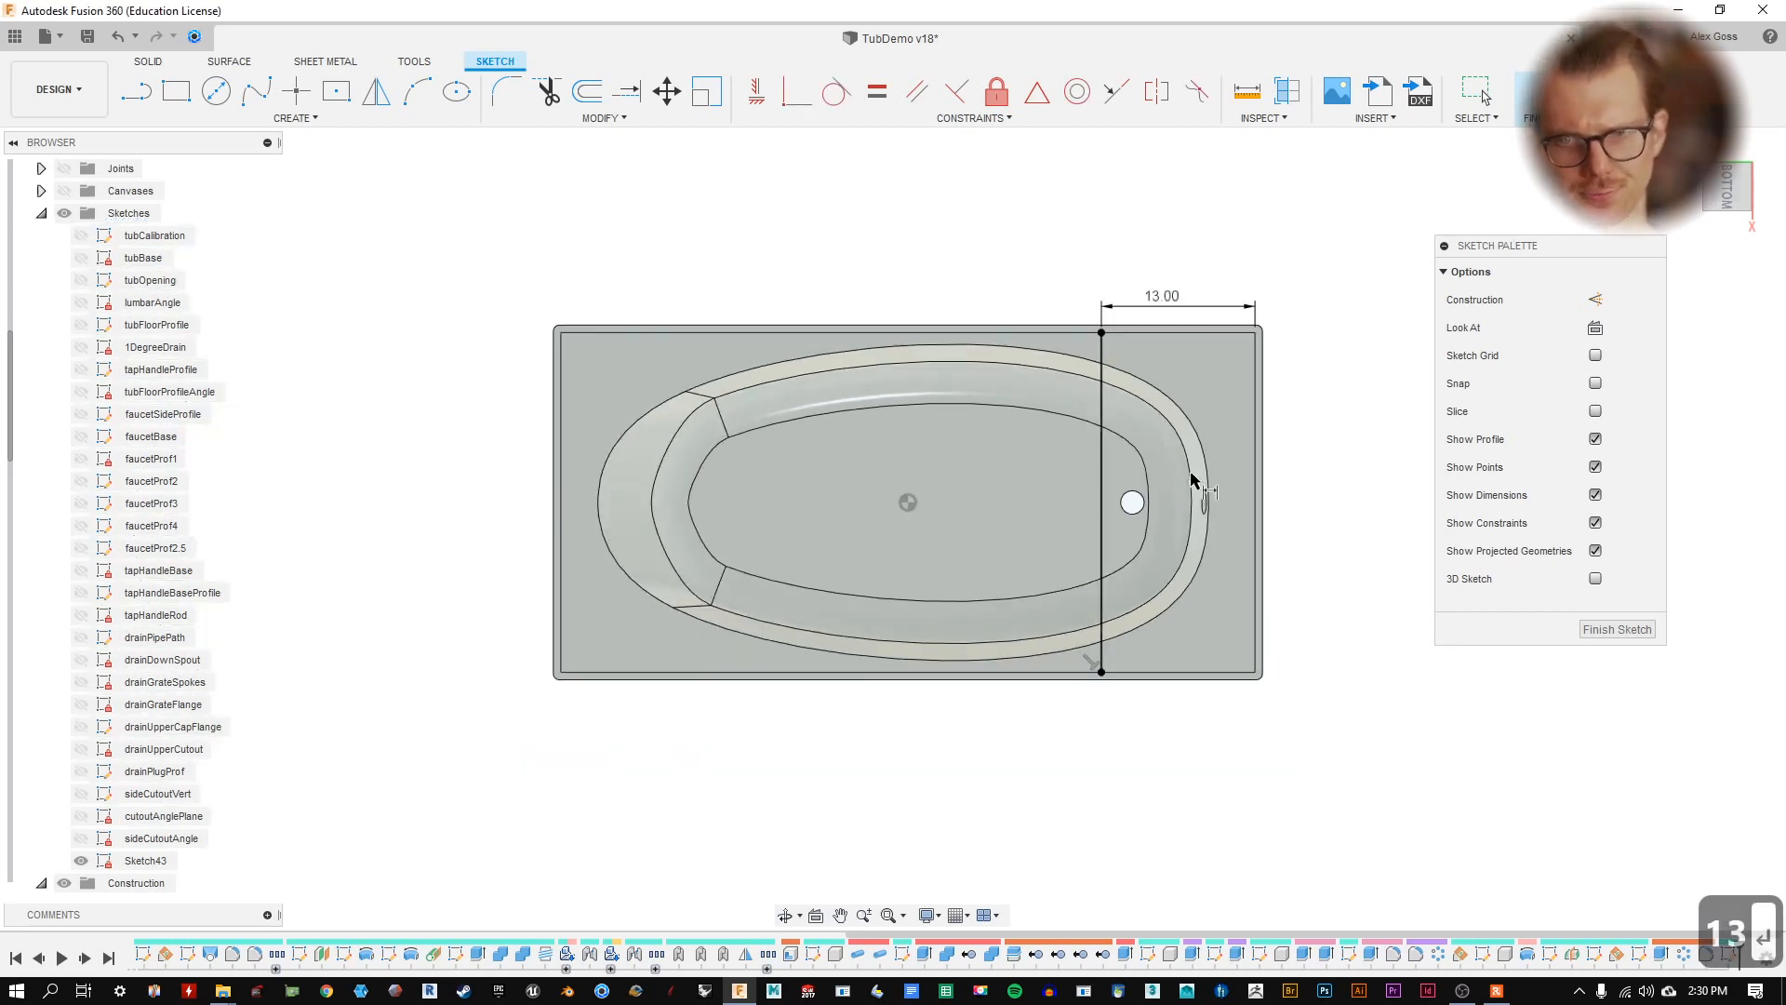
pyautogui.scroll(1, 1197, 477)
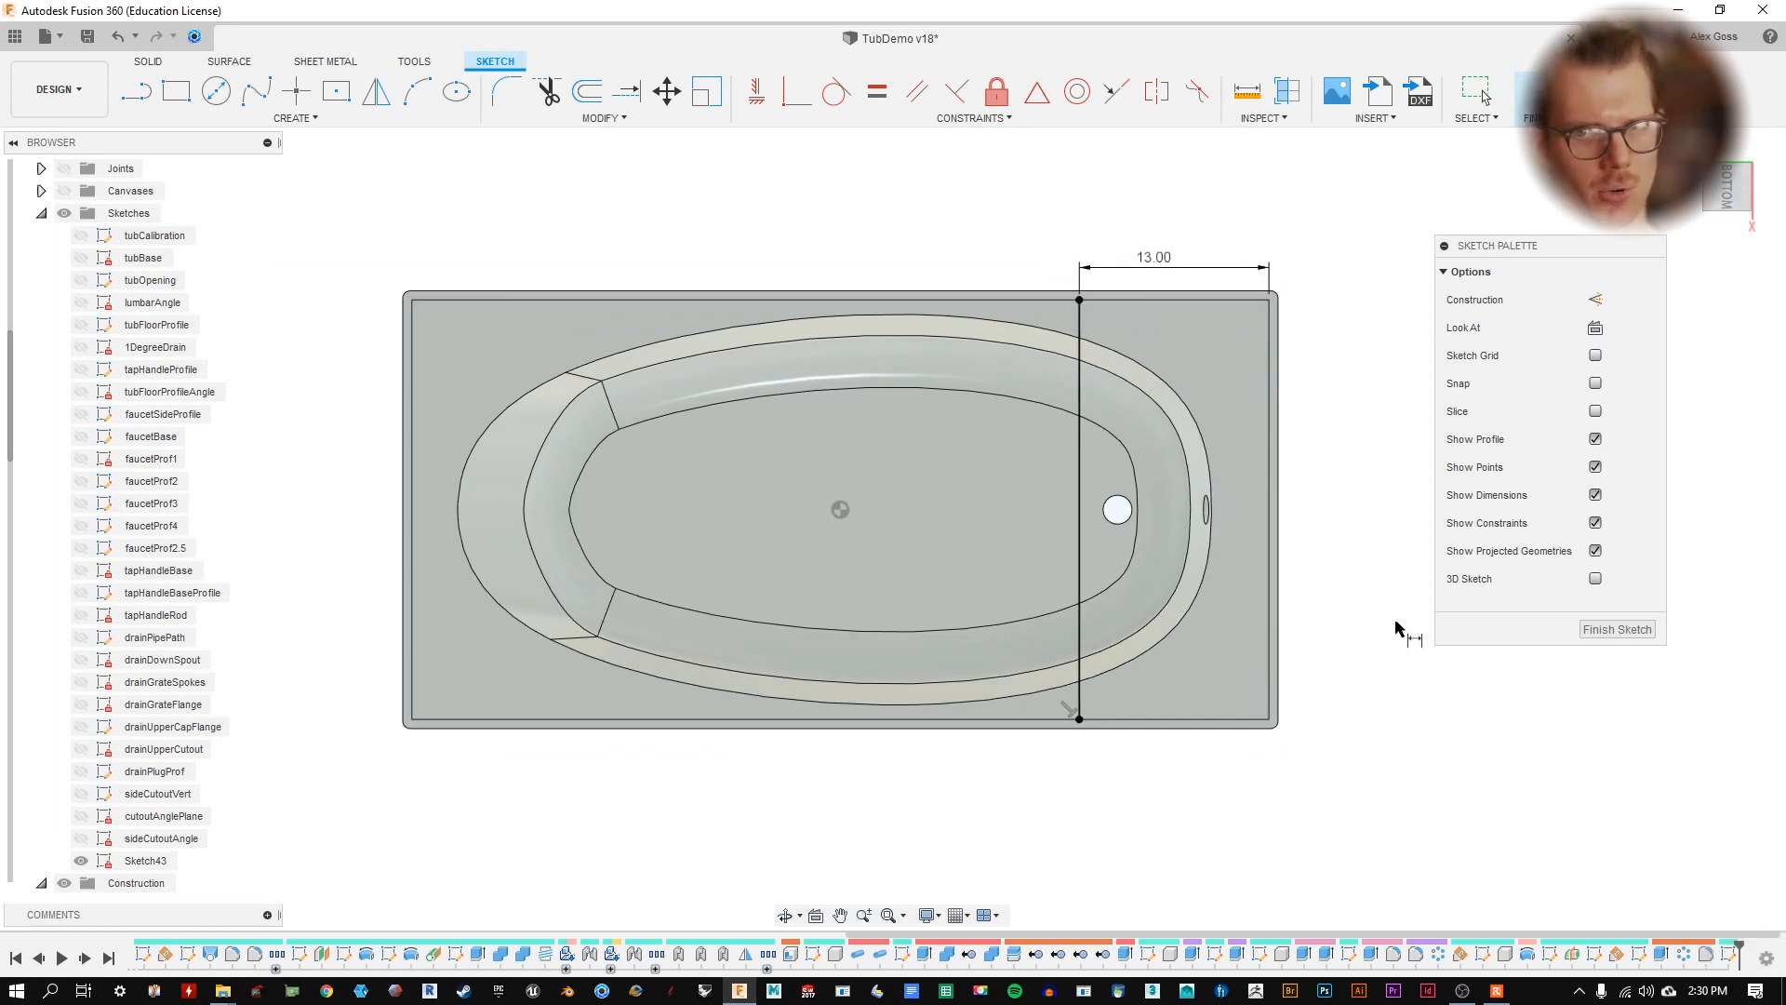
pyautogui.click(1616, 630)
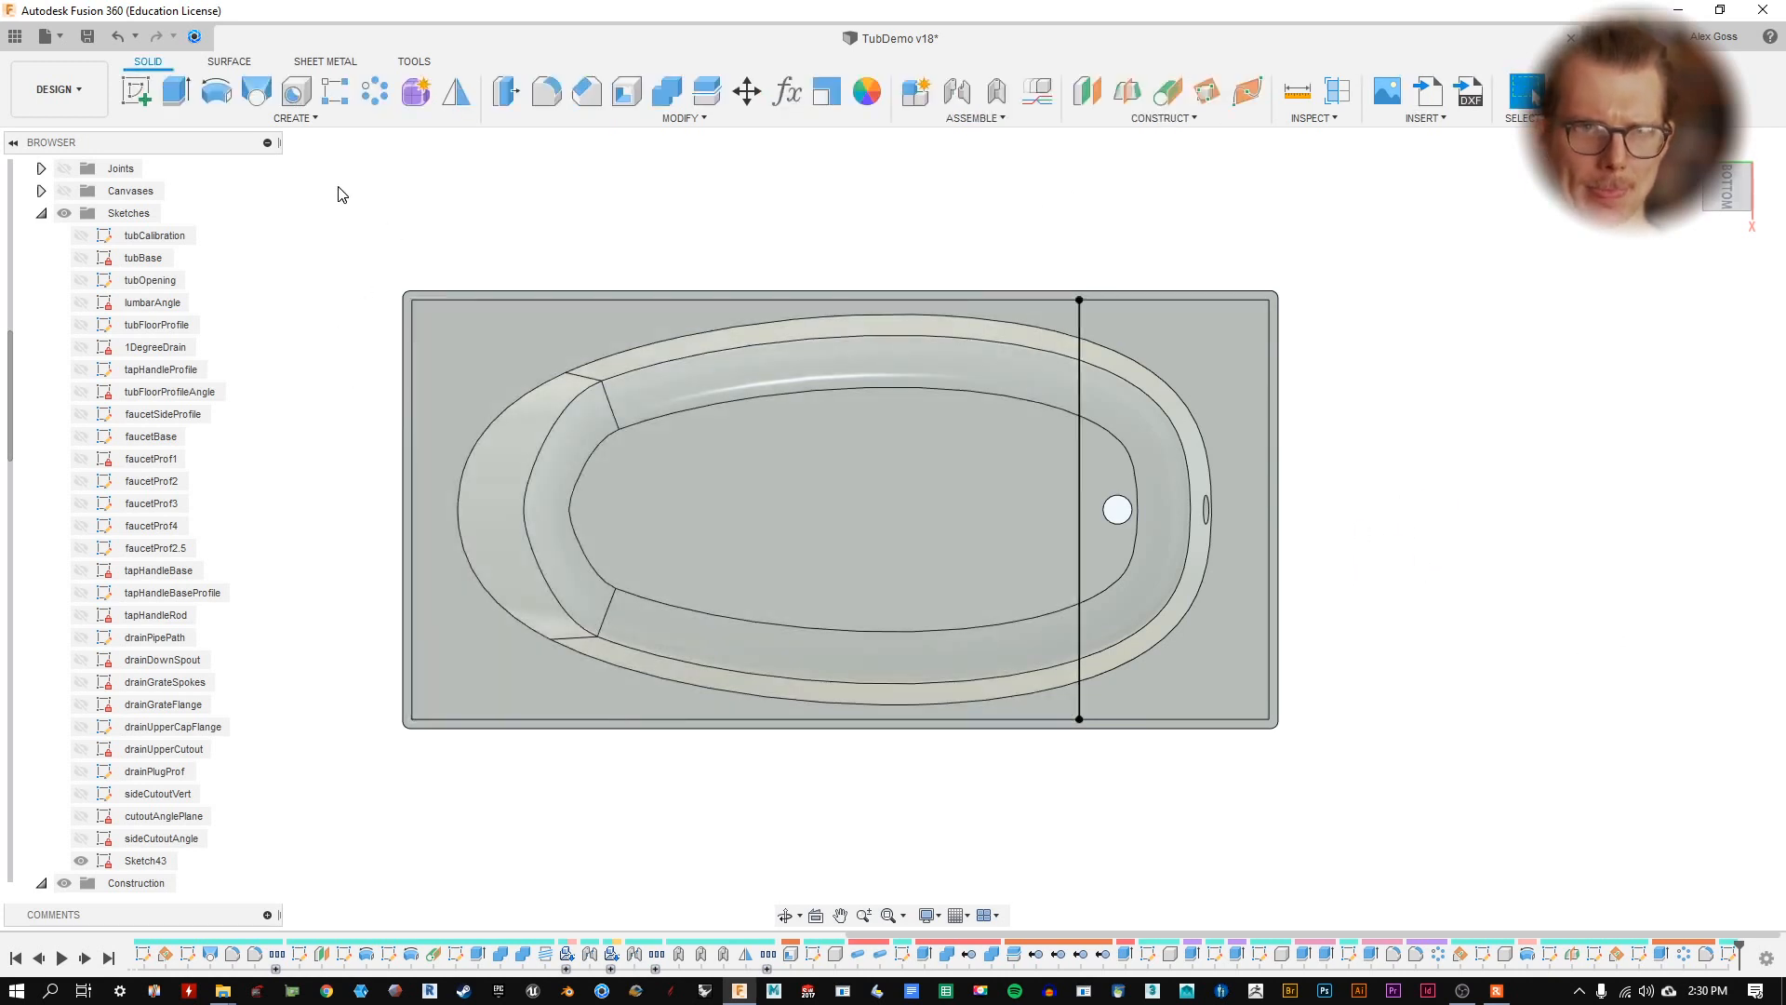
# - Start a Web from the sketched cross line with symmetric thickness and To Next depth, and examine its preview from both sides of the tub
pyautogui.click(294, 118)
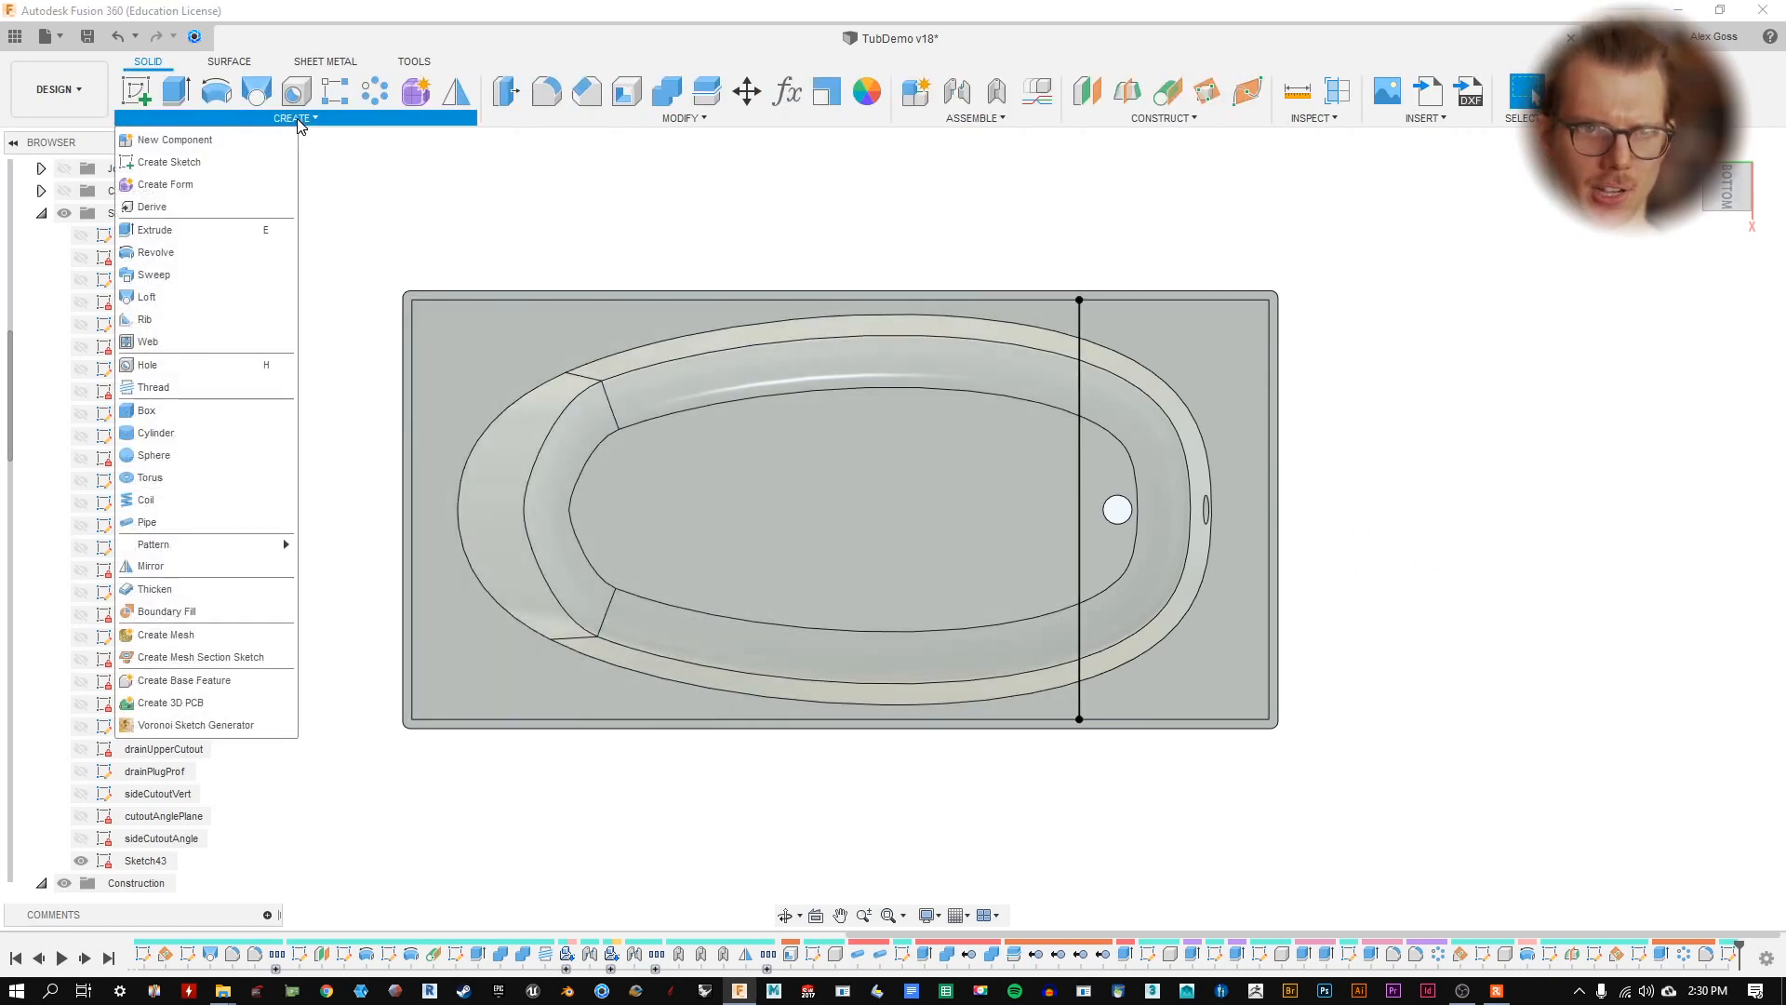
pyautogui.click(210, 342)
pyautogui.keyDown('shift'); pyautogui.moveTo(1042, 515); pyautogui.dragTo(1057, 325, button='middle'); pyautogui.keyUp('shift')
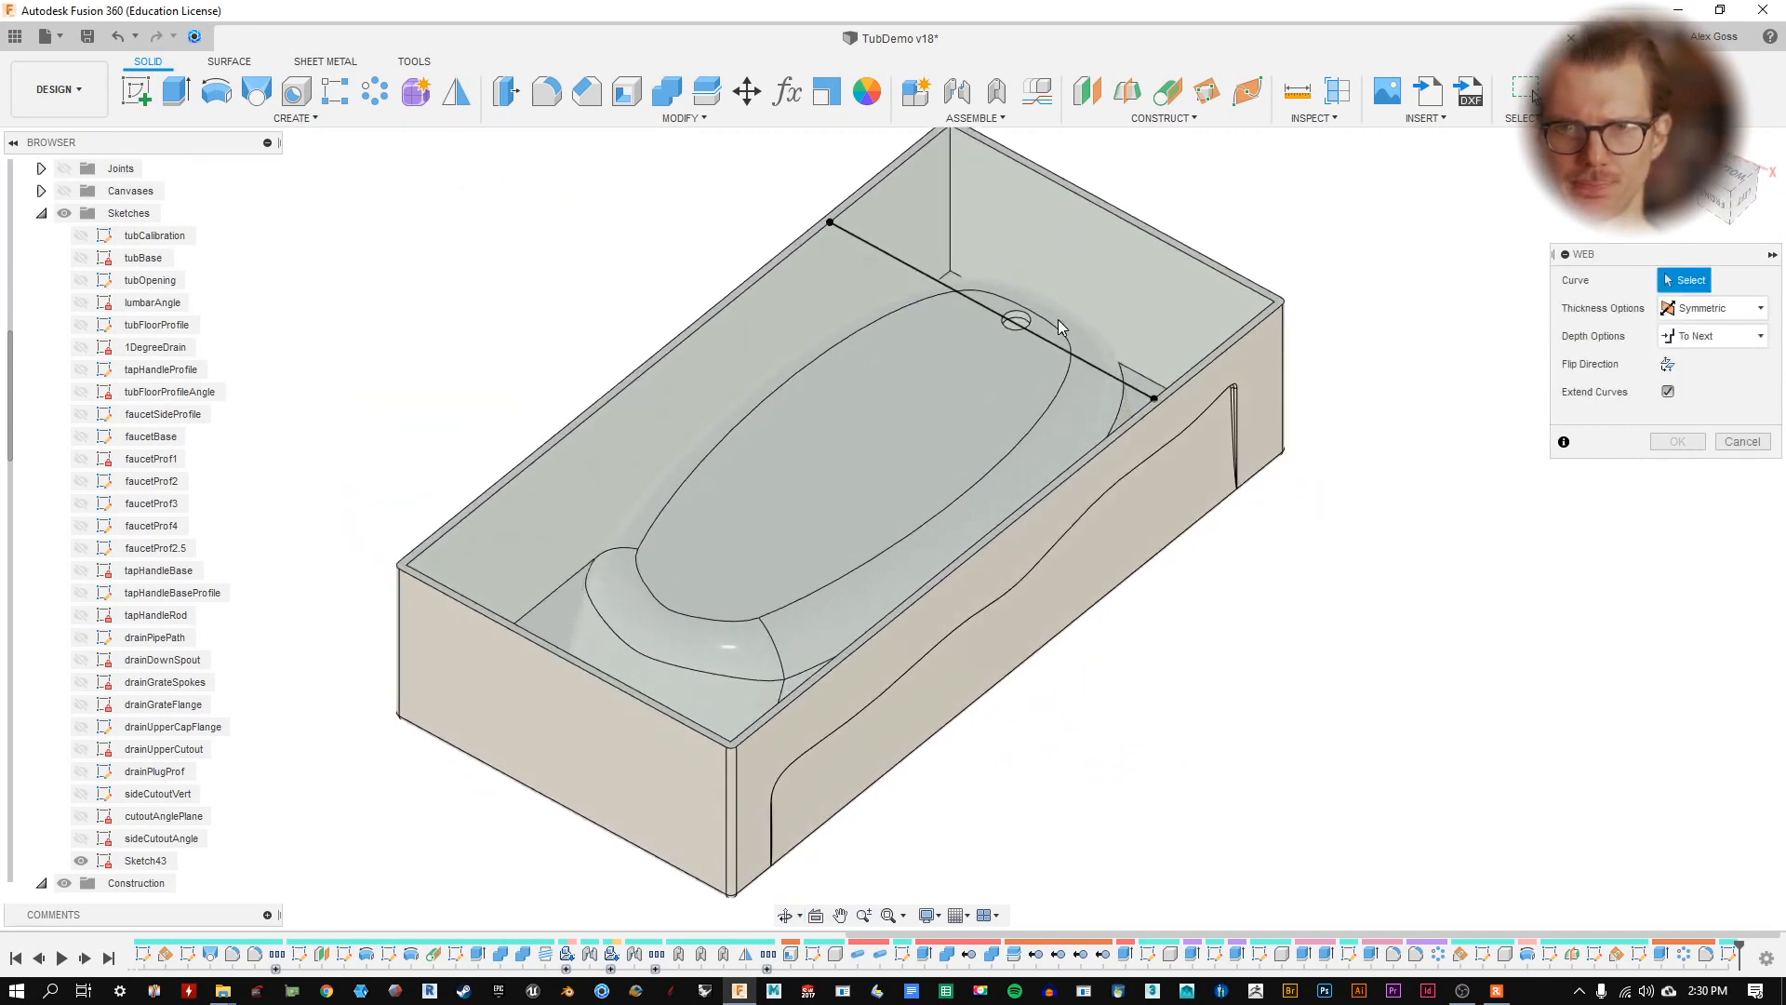
pyautogui.click(896, 262)
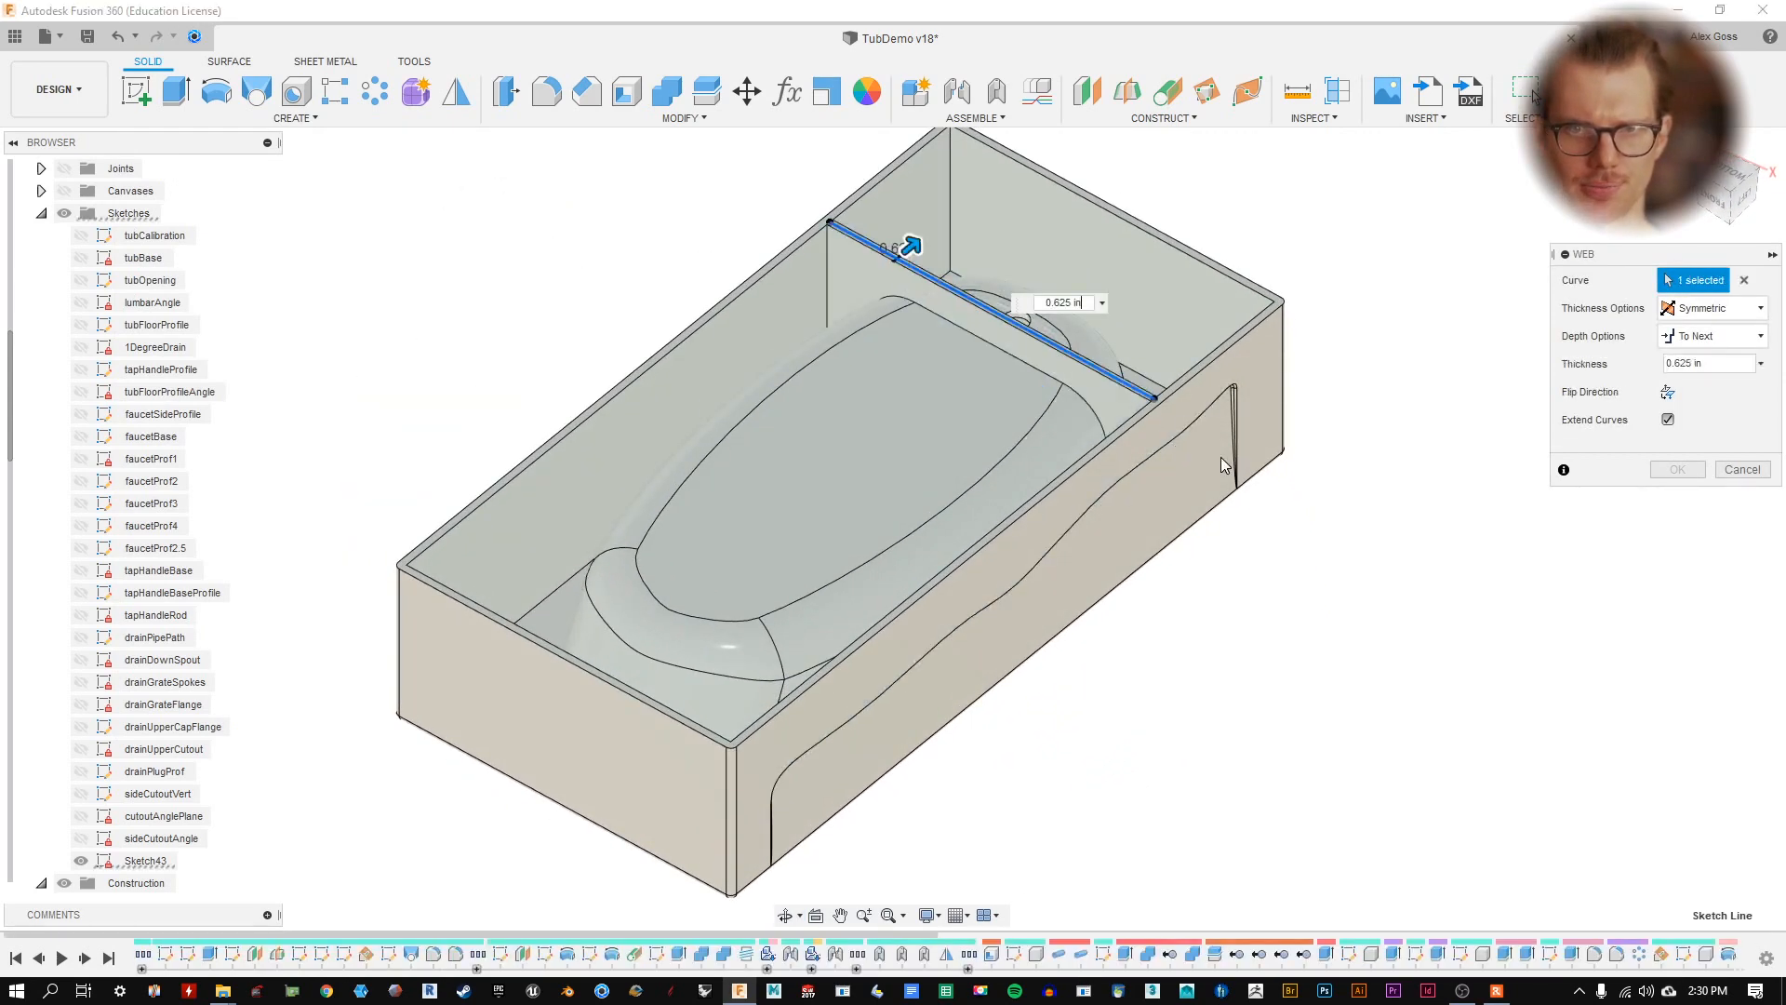
pyautogui.keyDown('shift'); pyautogui.moveTo(1325, 366); pyautogui.dragTo(914, 356, button='middle'); pyautogui.keyUp('shift')
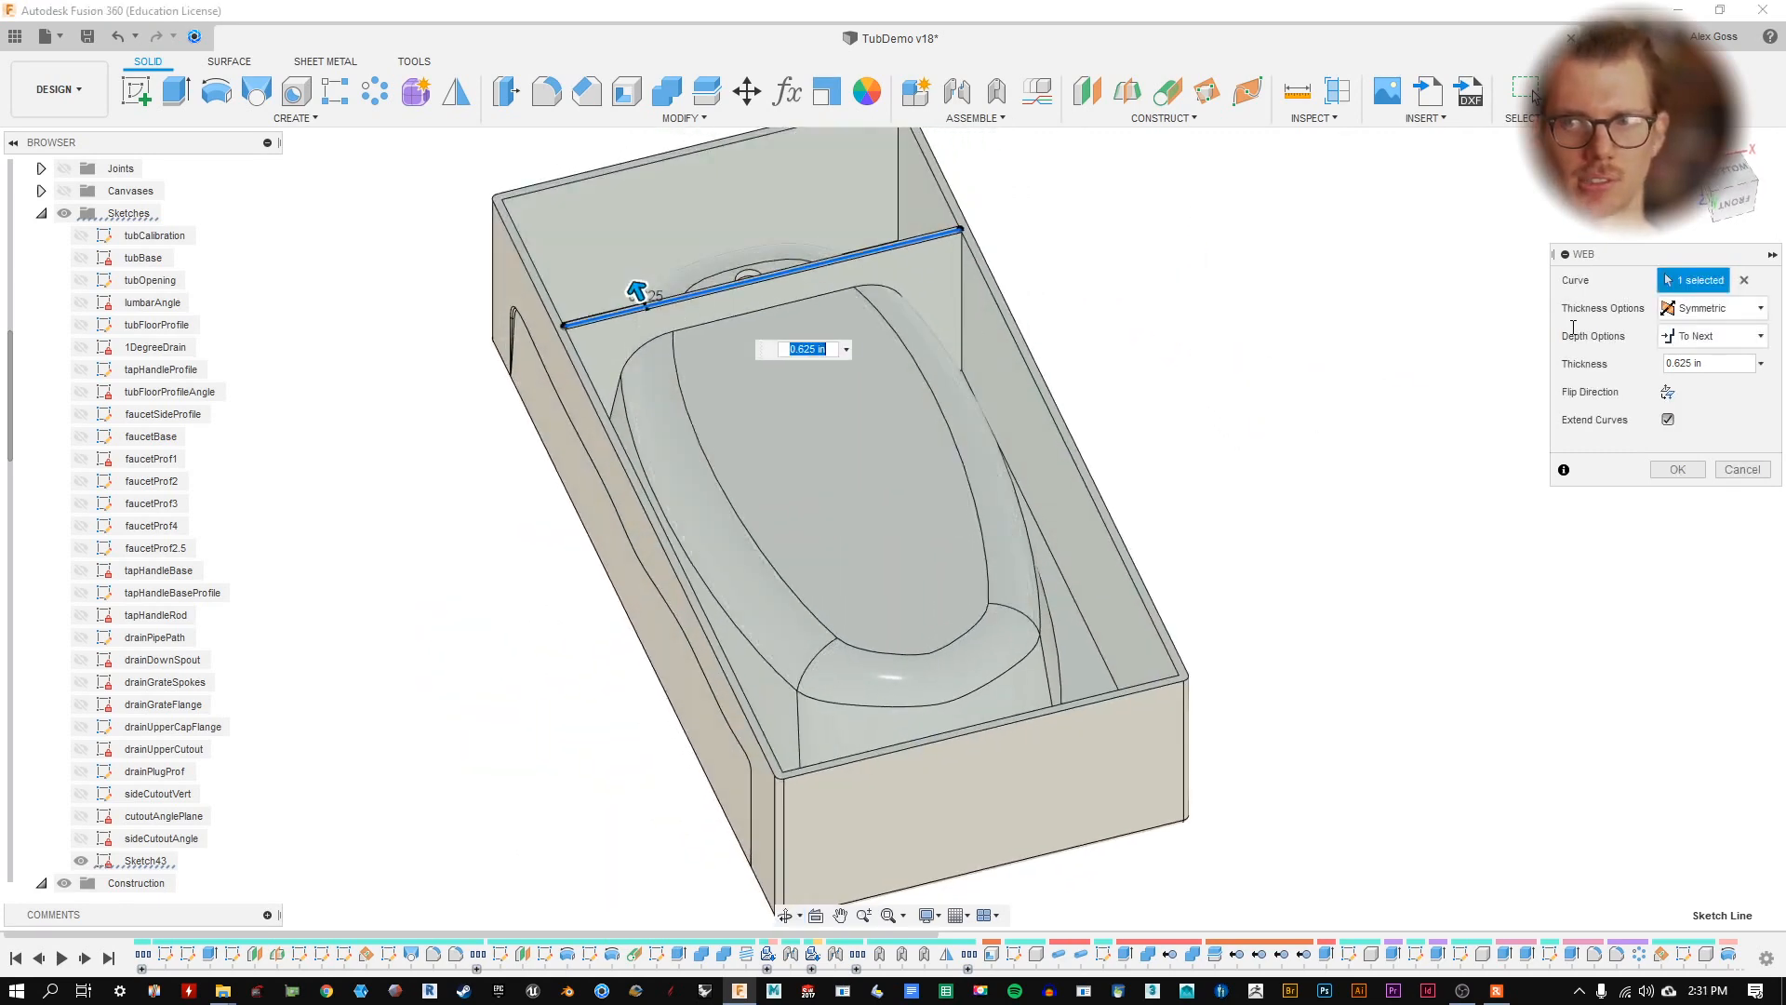
pyautogui.scroll(5, 597, 182)
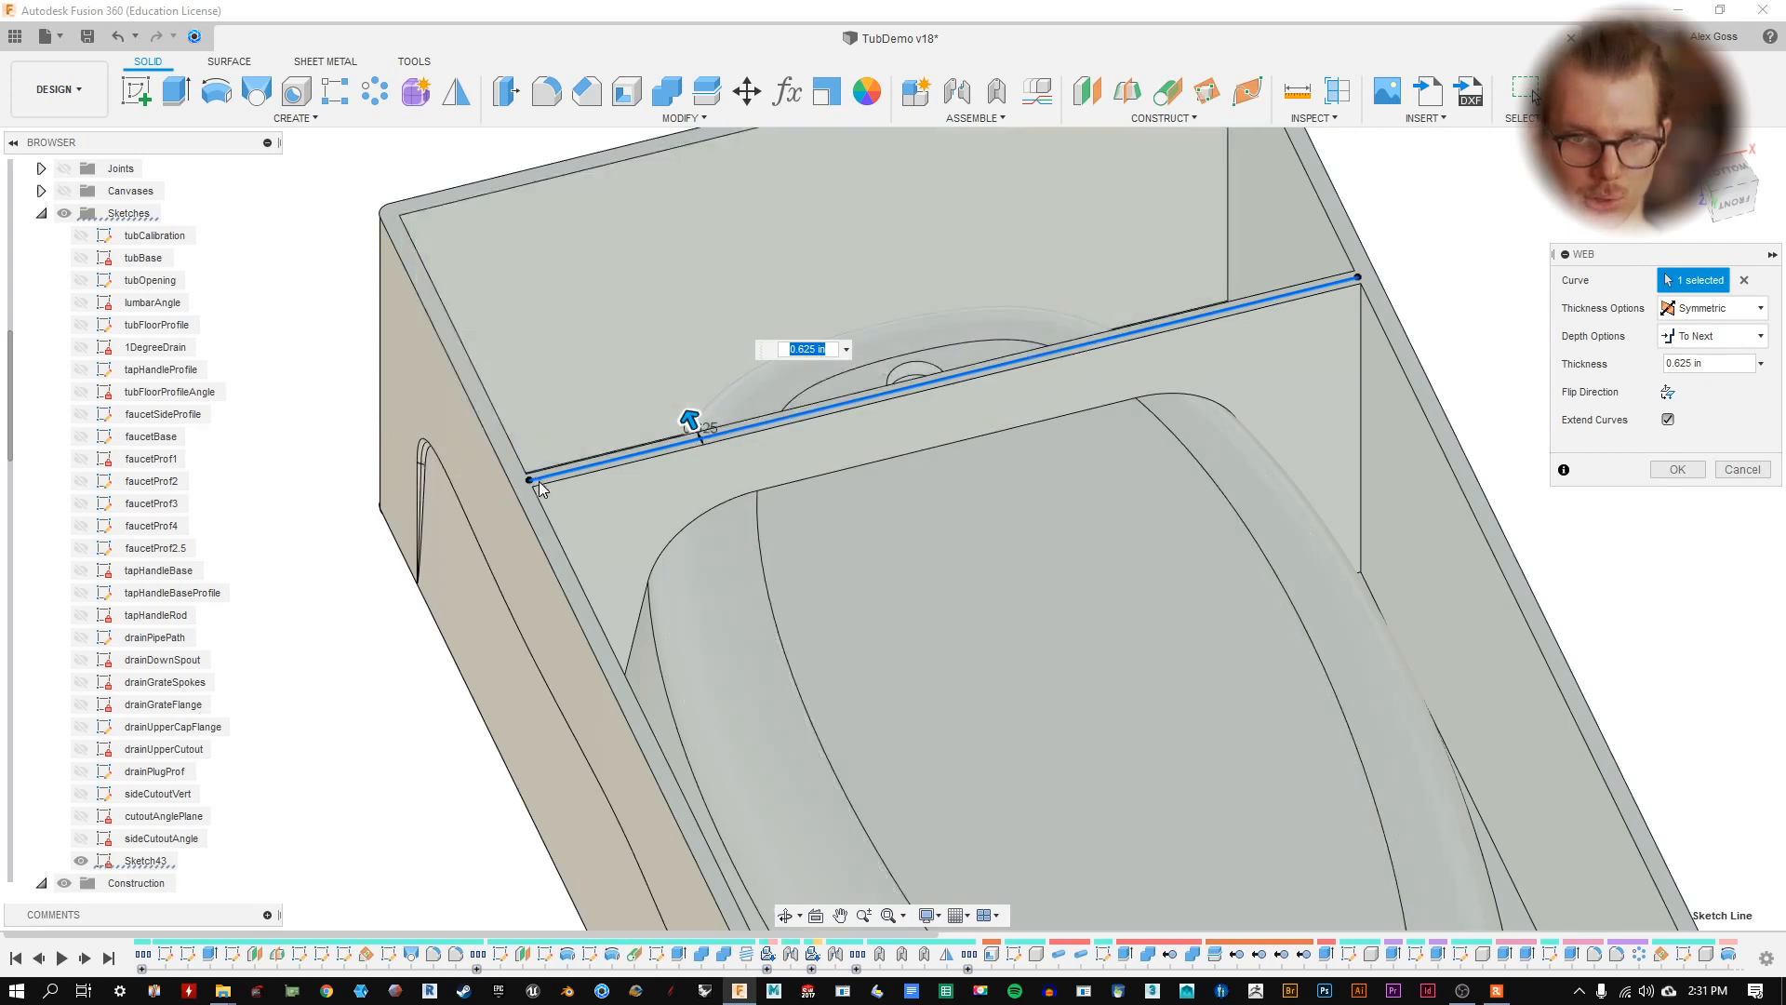
pyautogui.keyDown('shift'); pyautogui.moveTo(1348, 791); pyautogui.dragTo(888, 528, button='middle'); pyautogui.keyUp('shift')
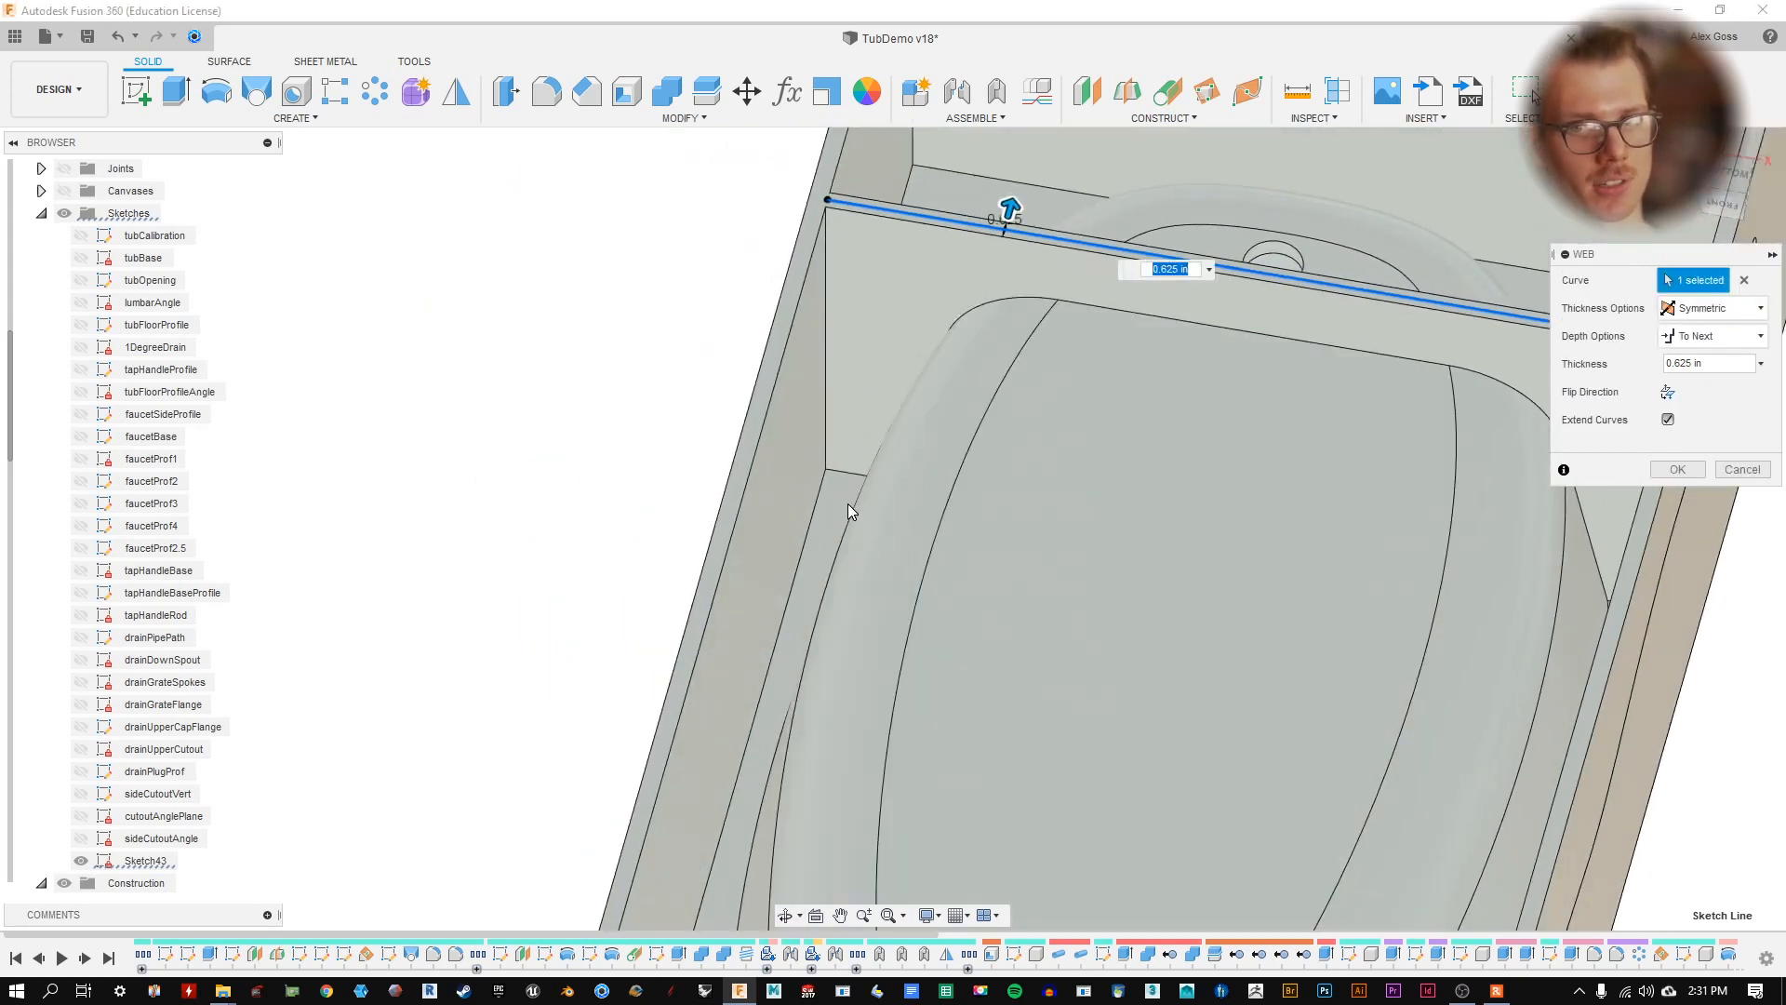
pyautogui.keyDown('shift'); pyautogui.moveTo(841, 556); pyautogui.dragTo(1164, 491, button='middle'); pyautogui.keyUp('shift')
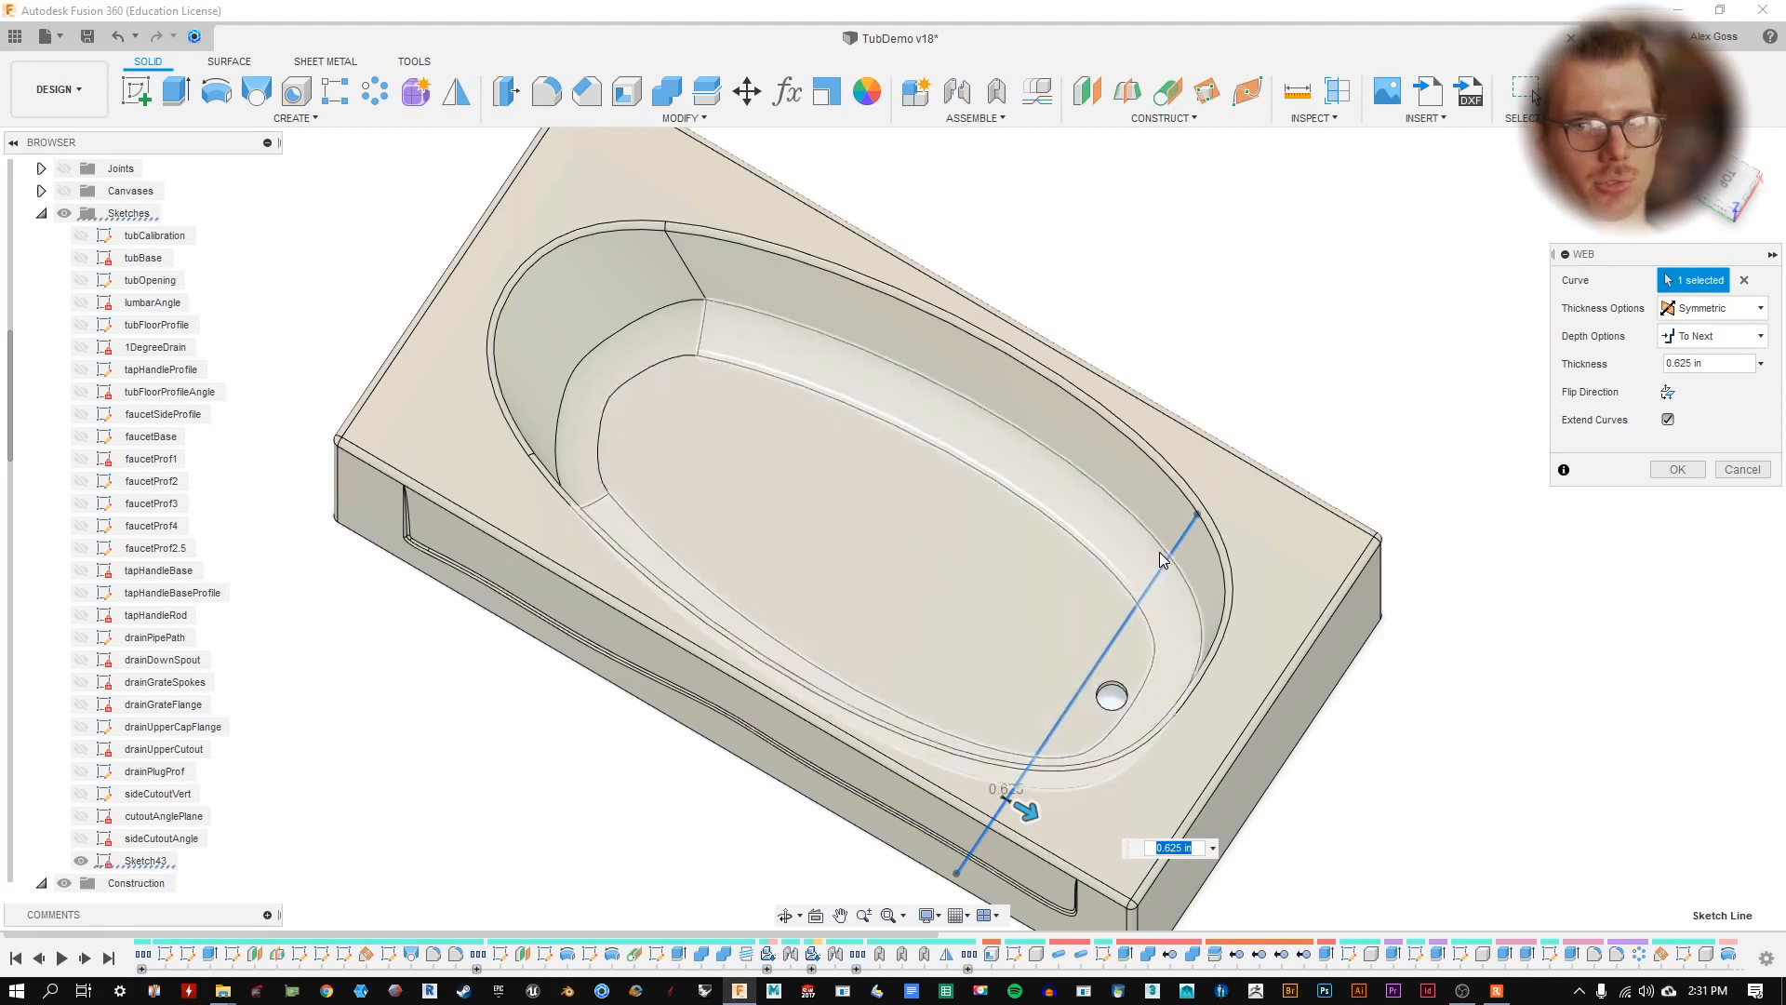
pyautogui.keyDown('shift'); pyautogui.moveTo(1176, 553); pyautogui.dragTo(804, 370, button='middle'); pyautogui.keyUp('shift')
pyautogui.scroll(5, 997, 352)
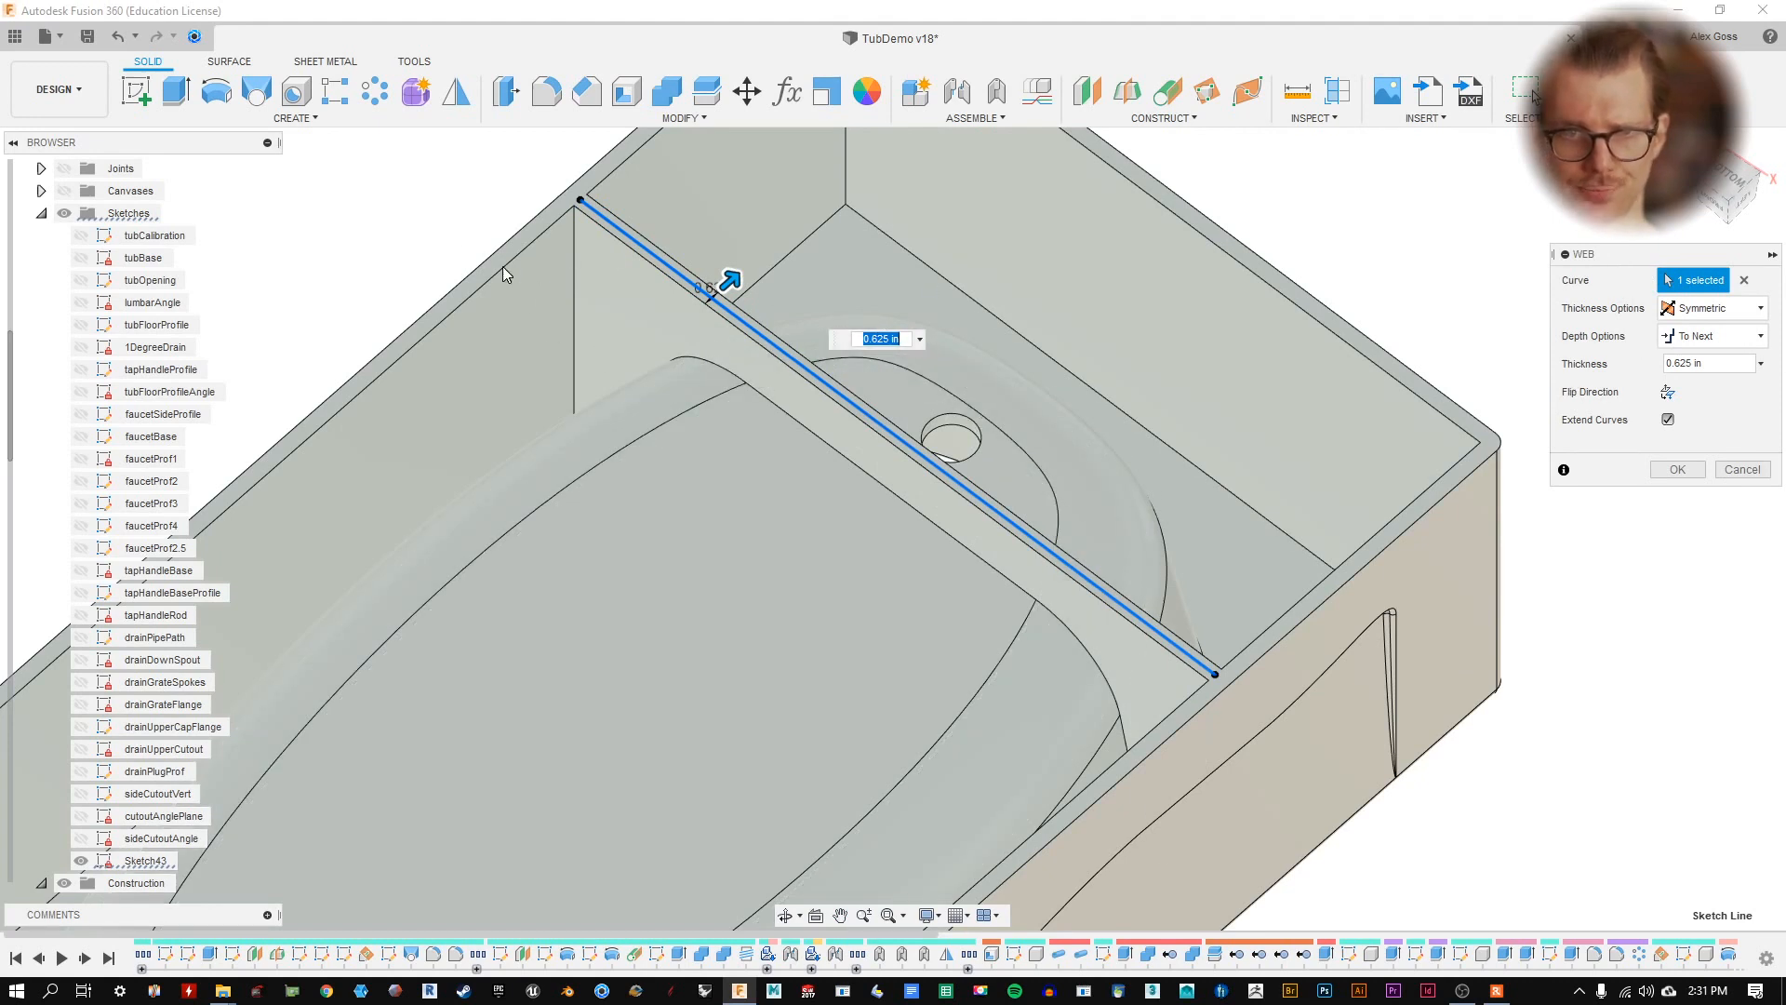
# - Set the web's thickness to 5/8 in and create it across the tub's hollow underside
pyautogui.moveTo(1722, 365); pyautogui.dragTo(1325, 296)
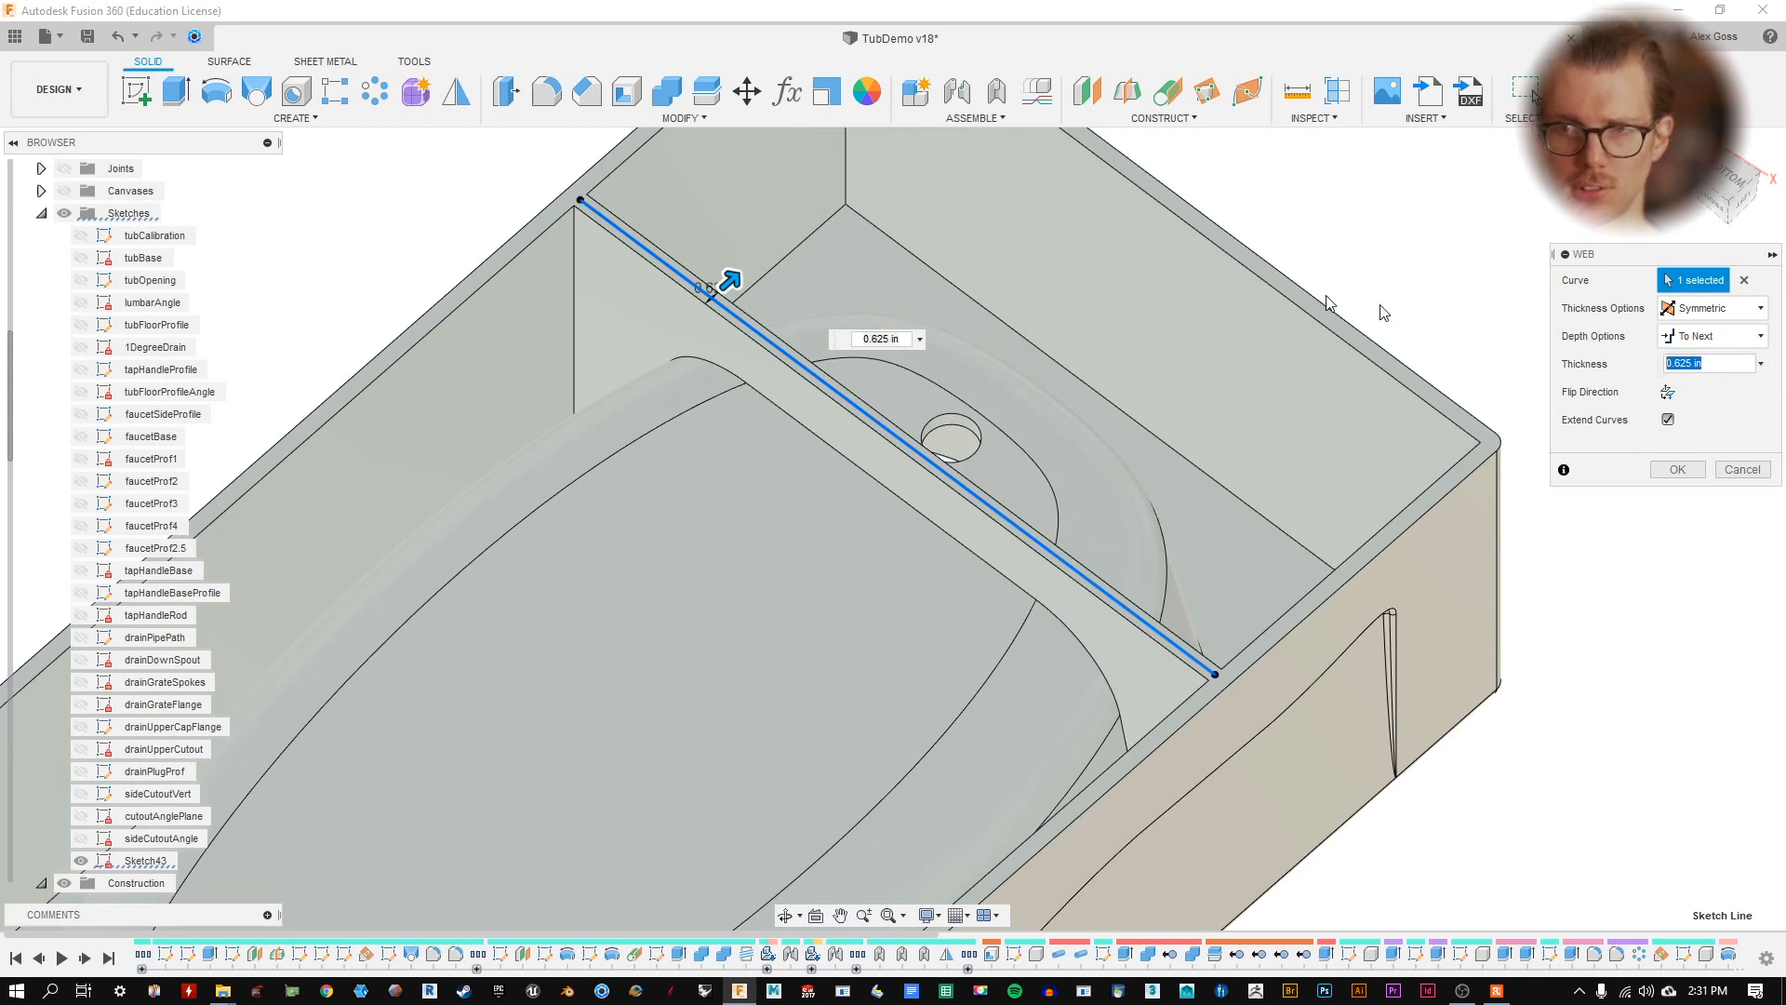
pyautogui.write('5/8')
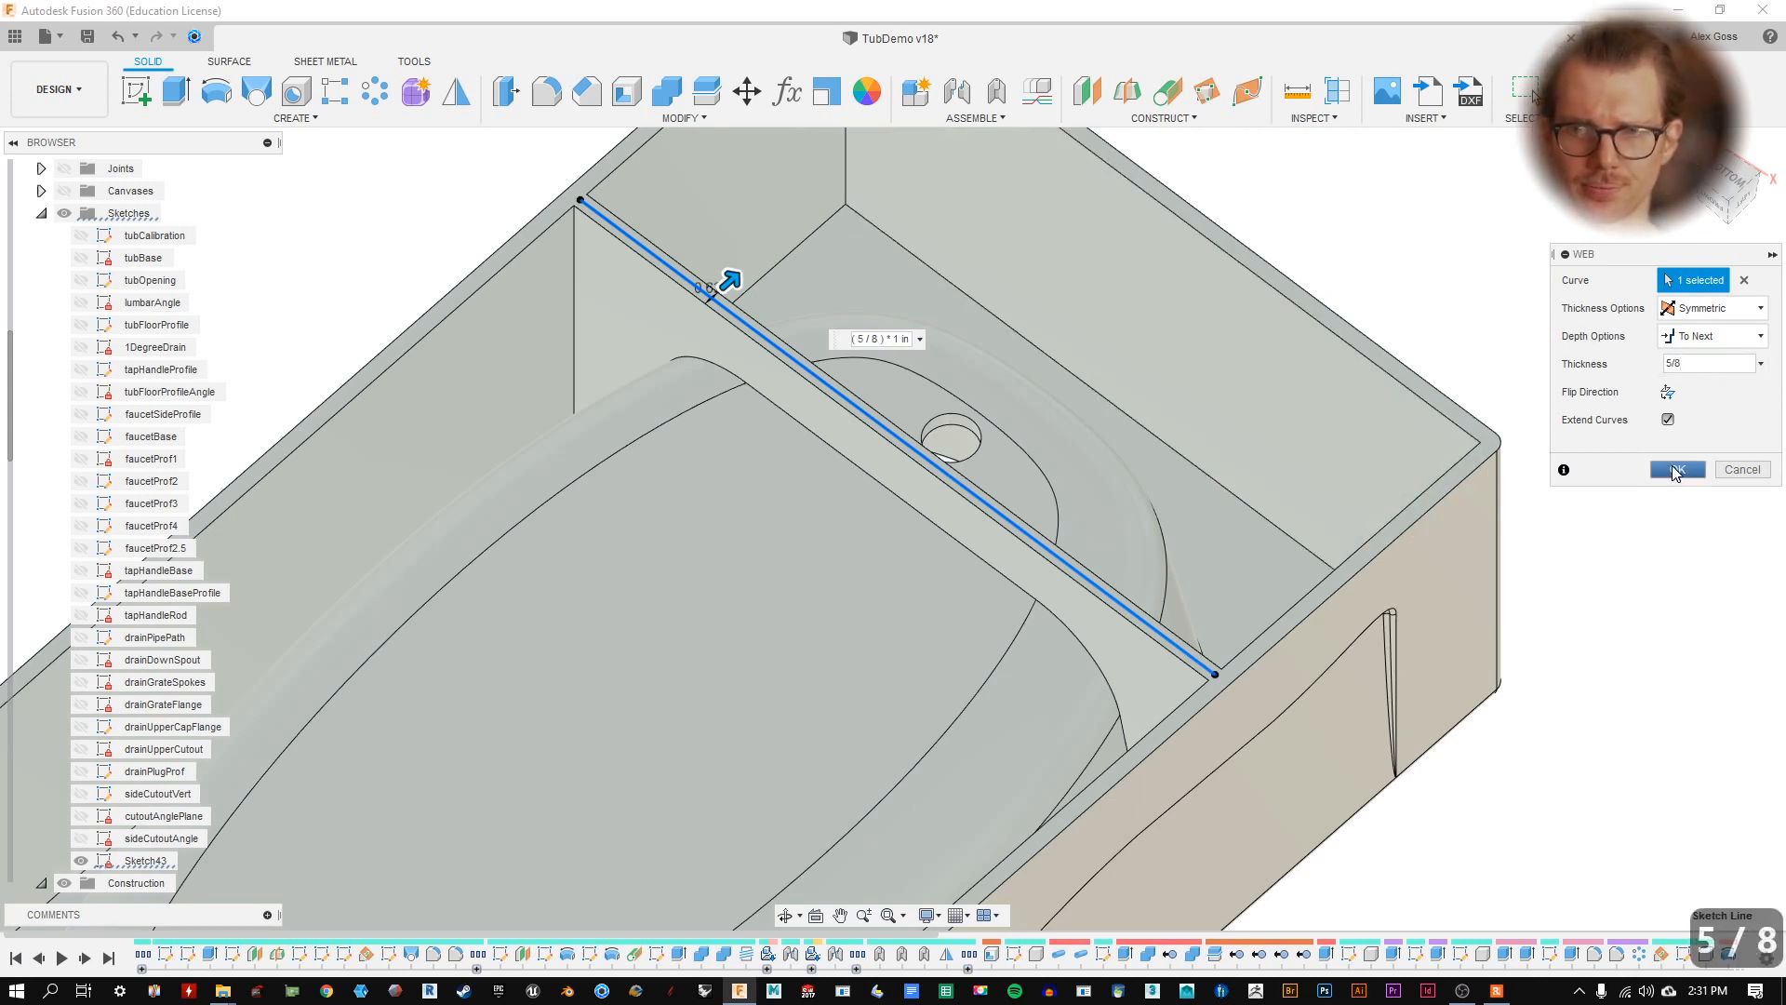
pyautogui.click(1674, 471)
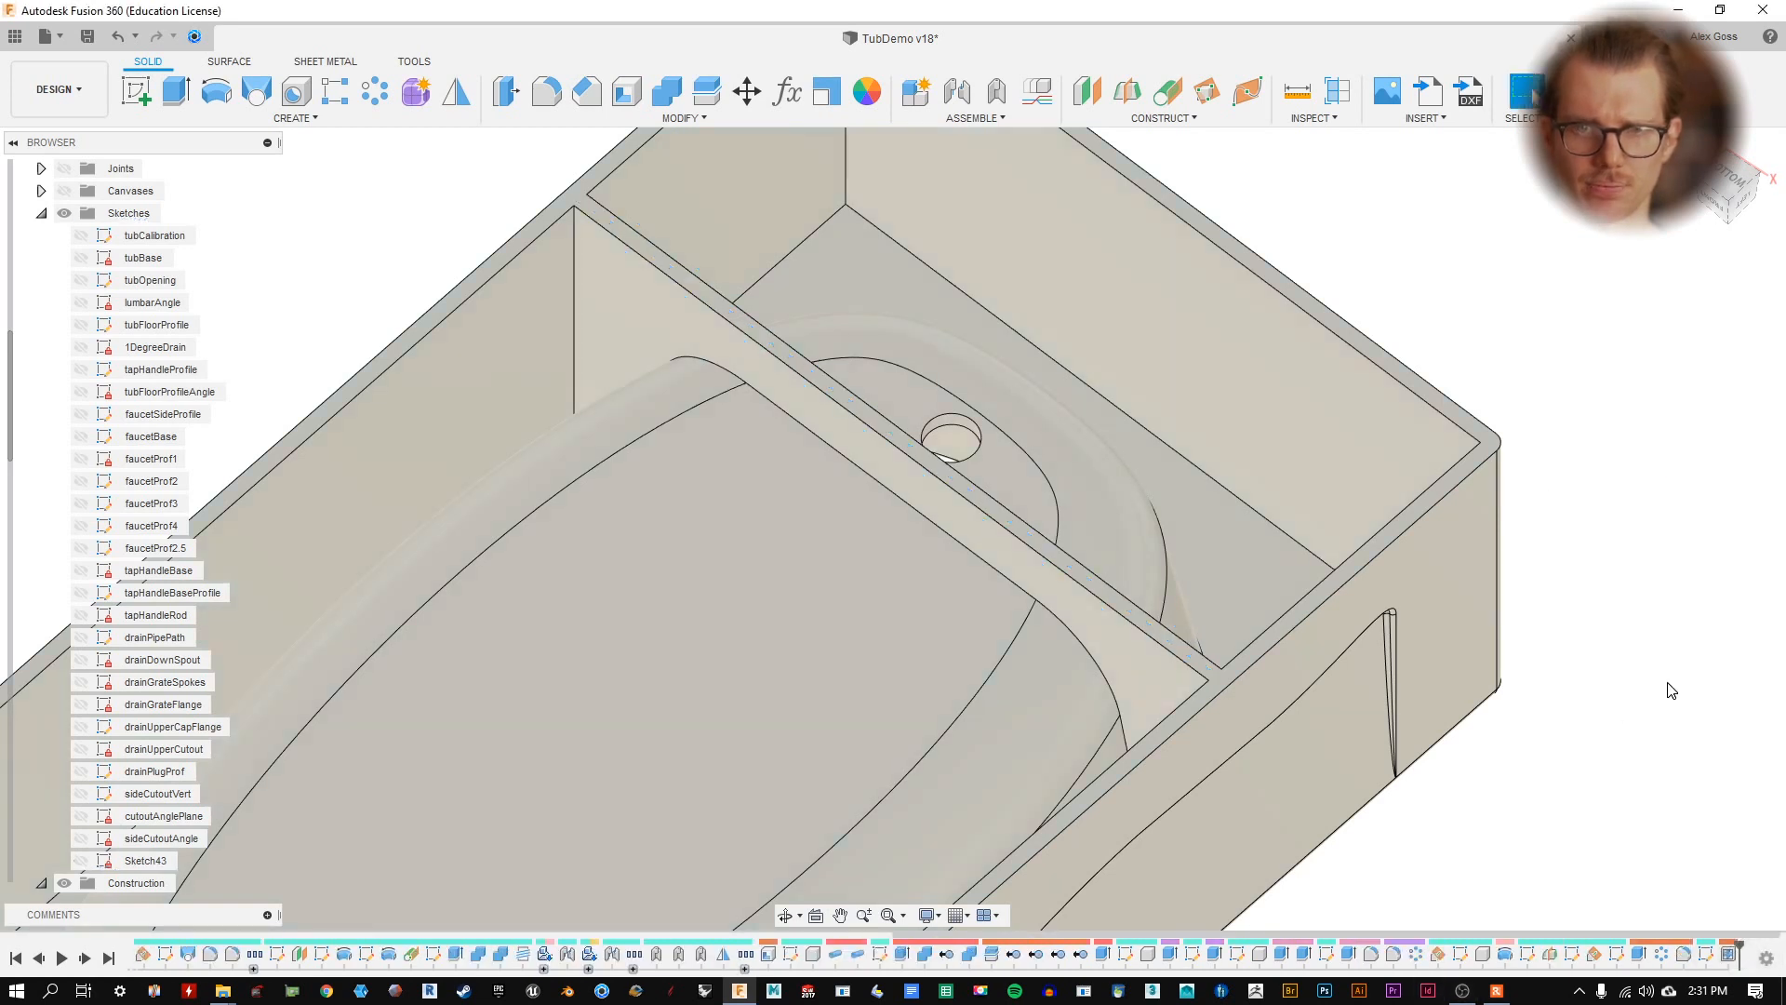
# - Save the tub design with the new support web as a new version
pyautogui.scroll(-5, 1671, 689)
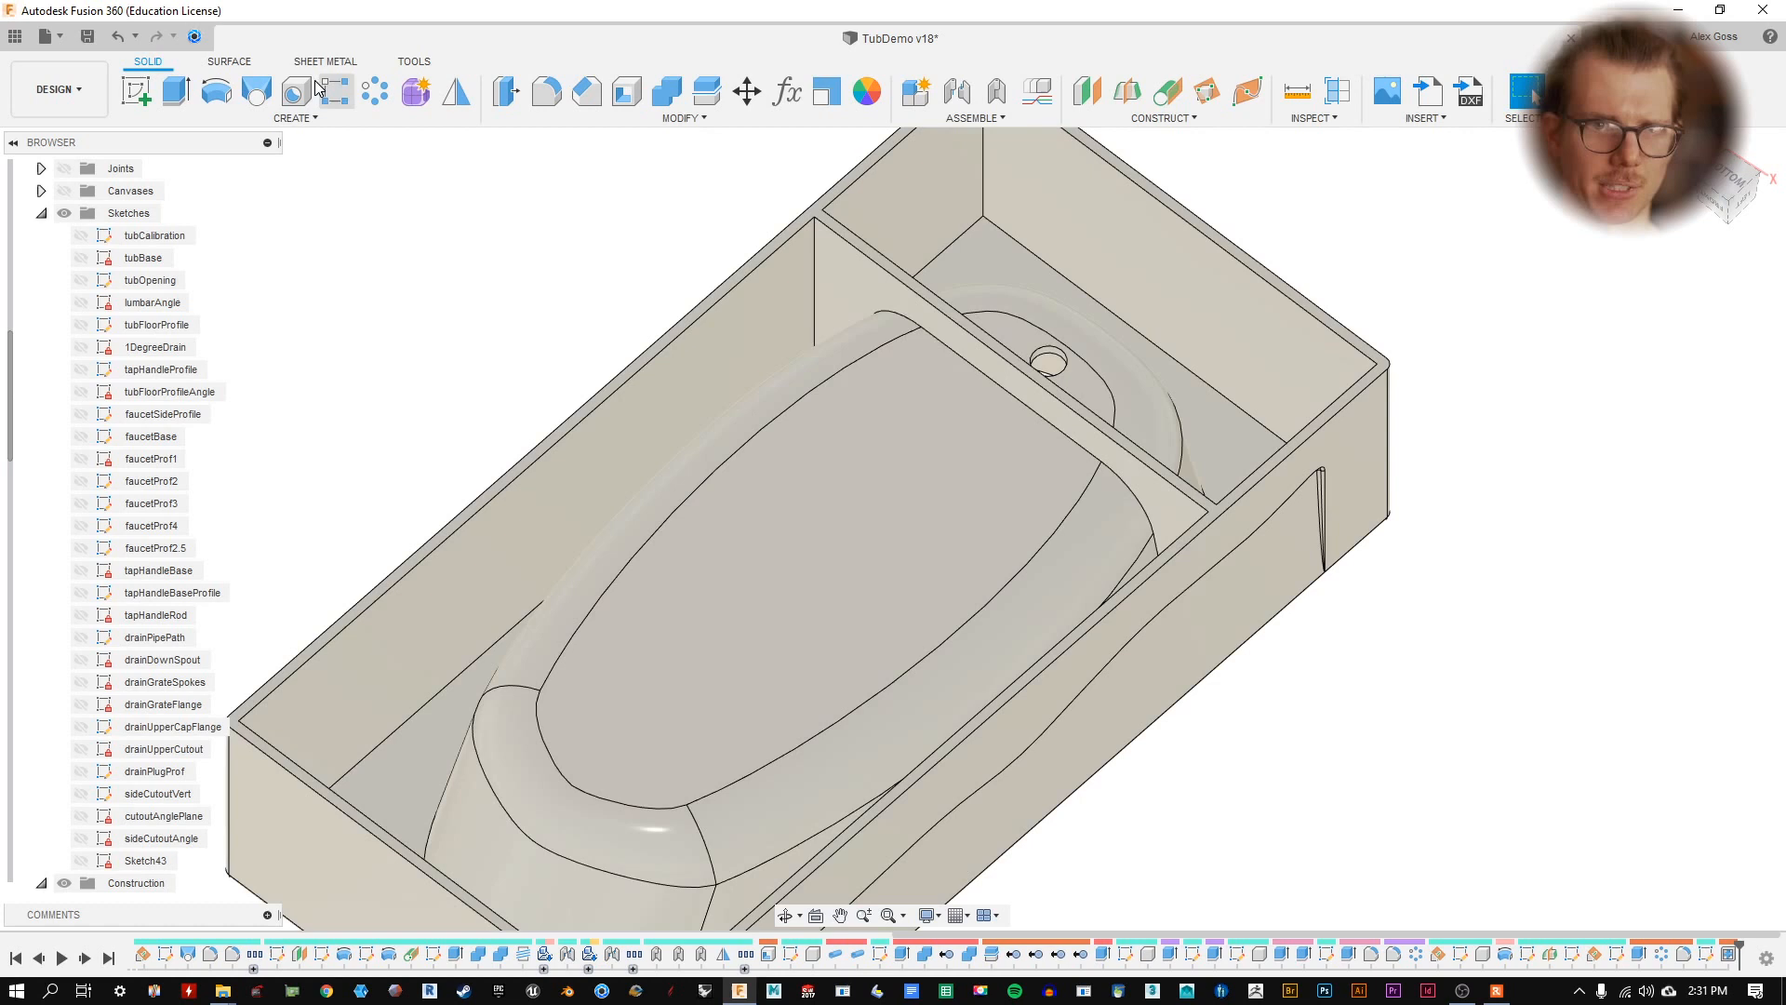
pyautogui.click(86, 36)
pyautogui.click(884, 485)
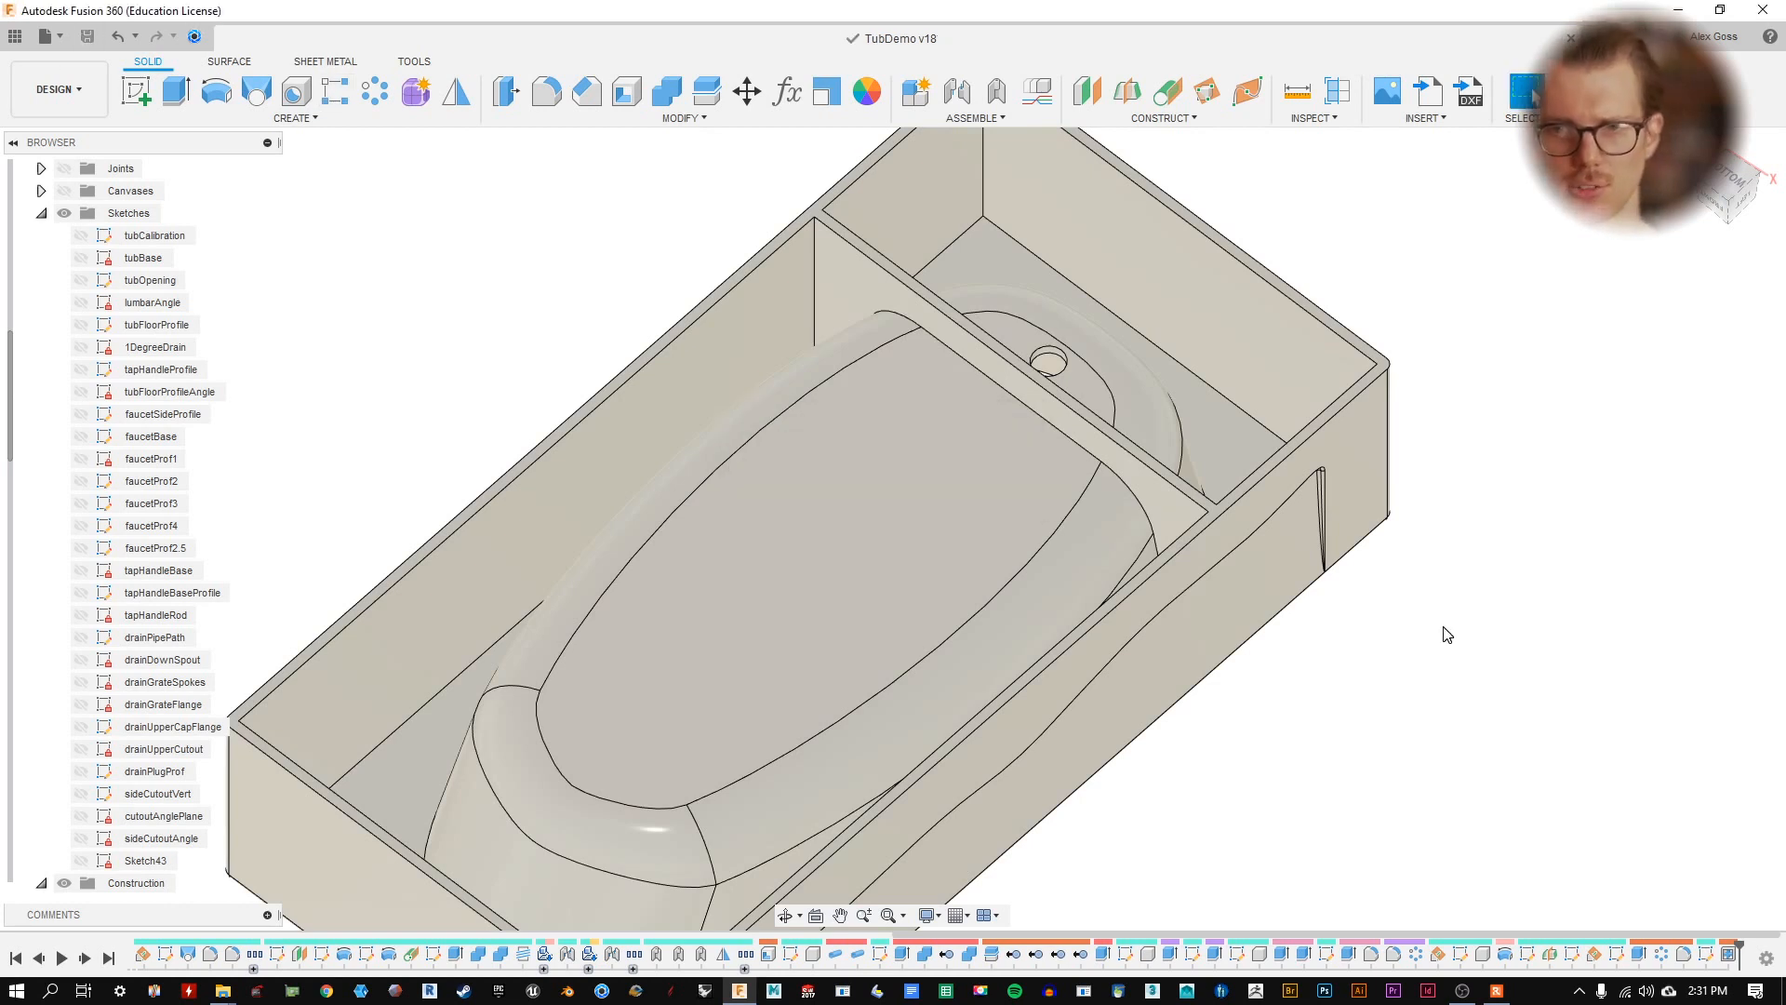
pyautogui.scroll(-2, 1474, 674)
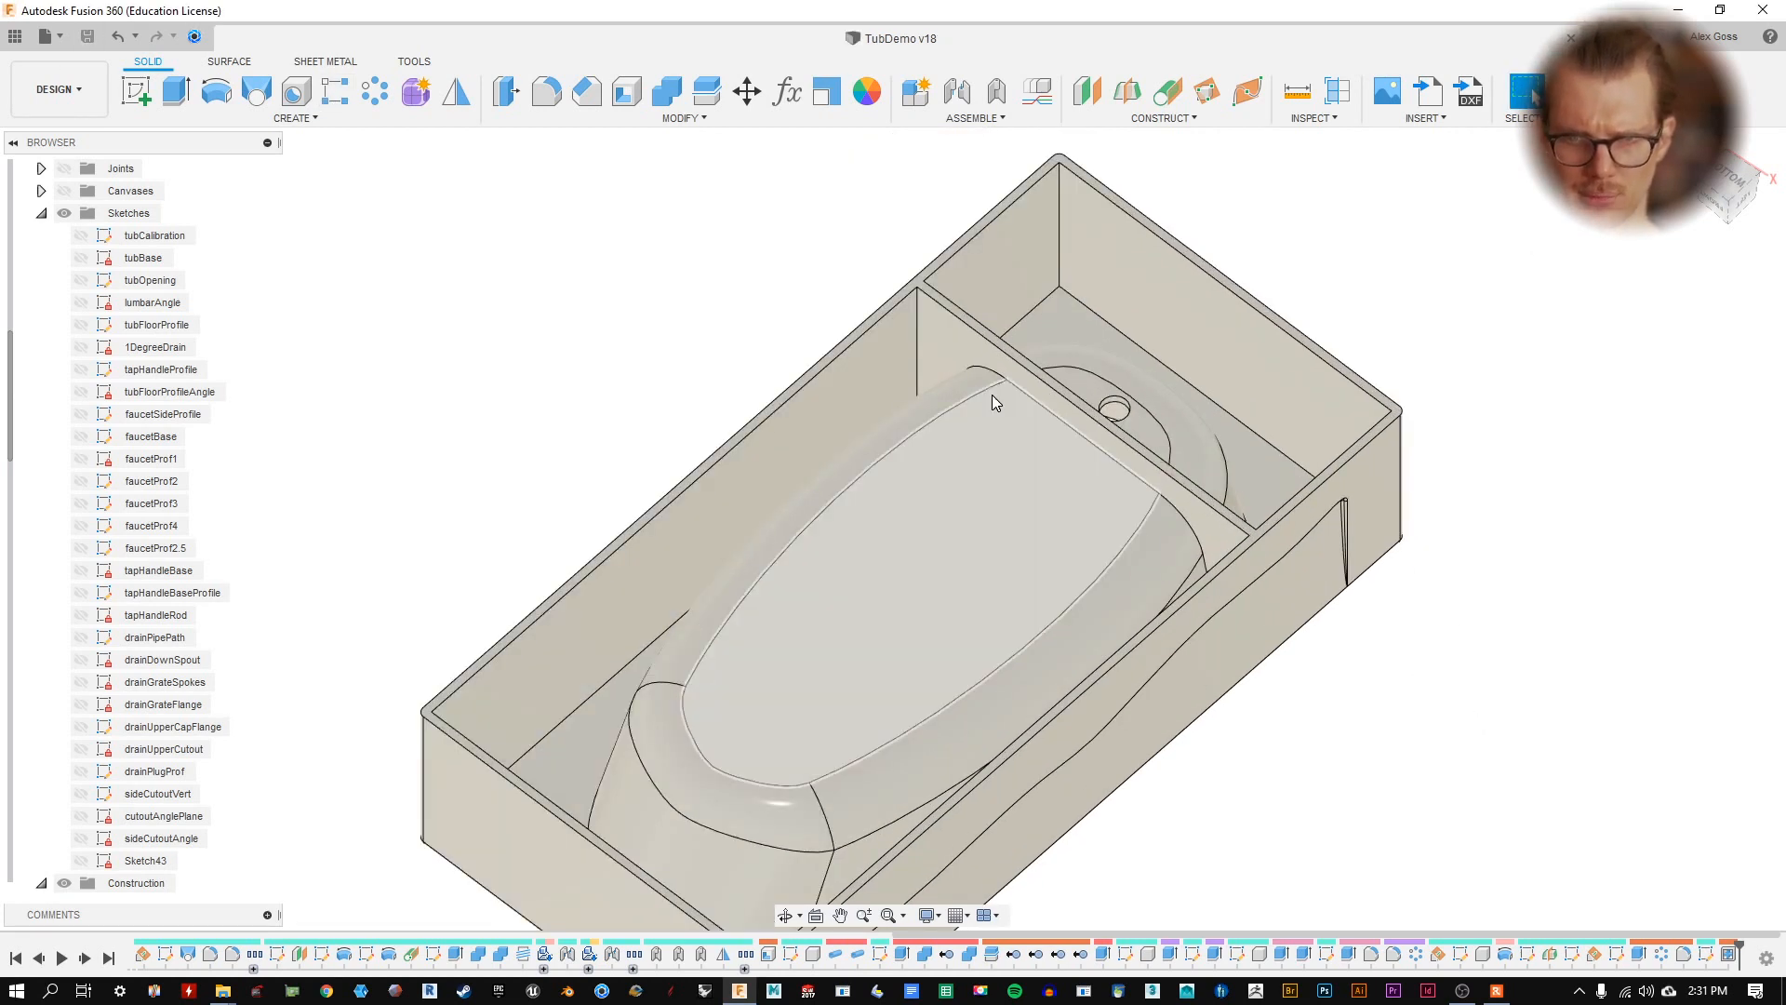
# - Start a Rectangular Pattern of the support web feature along the tub's long rim edge, with three instances over a 30 in extent
pyautogui.click(328, 87)
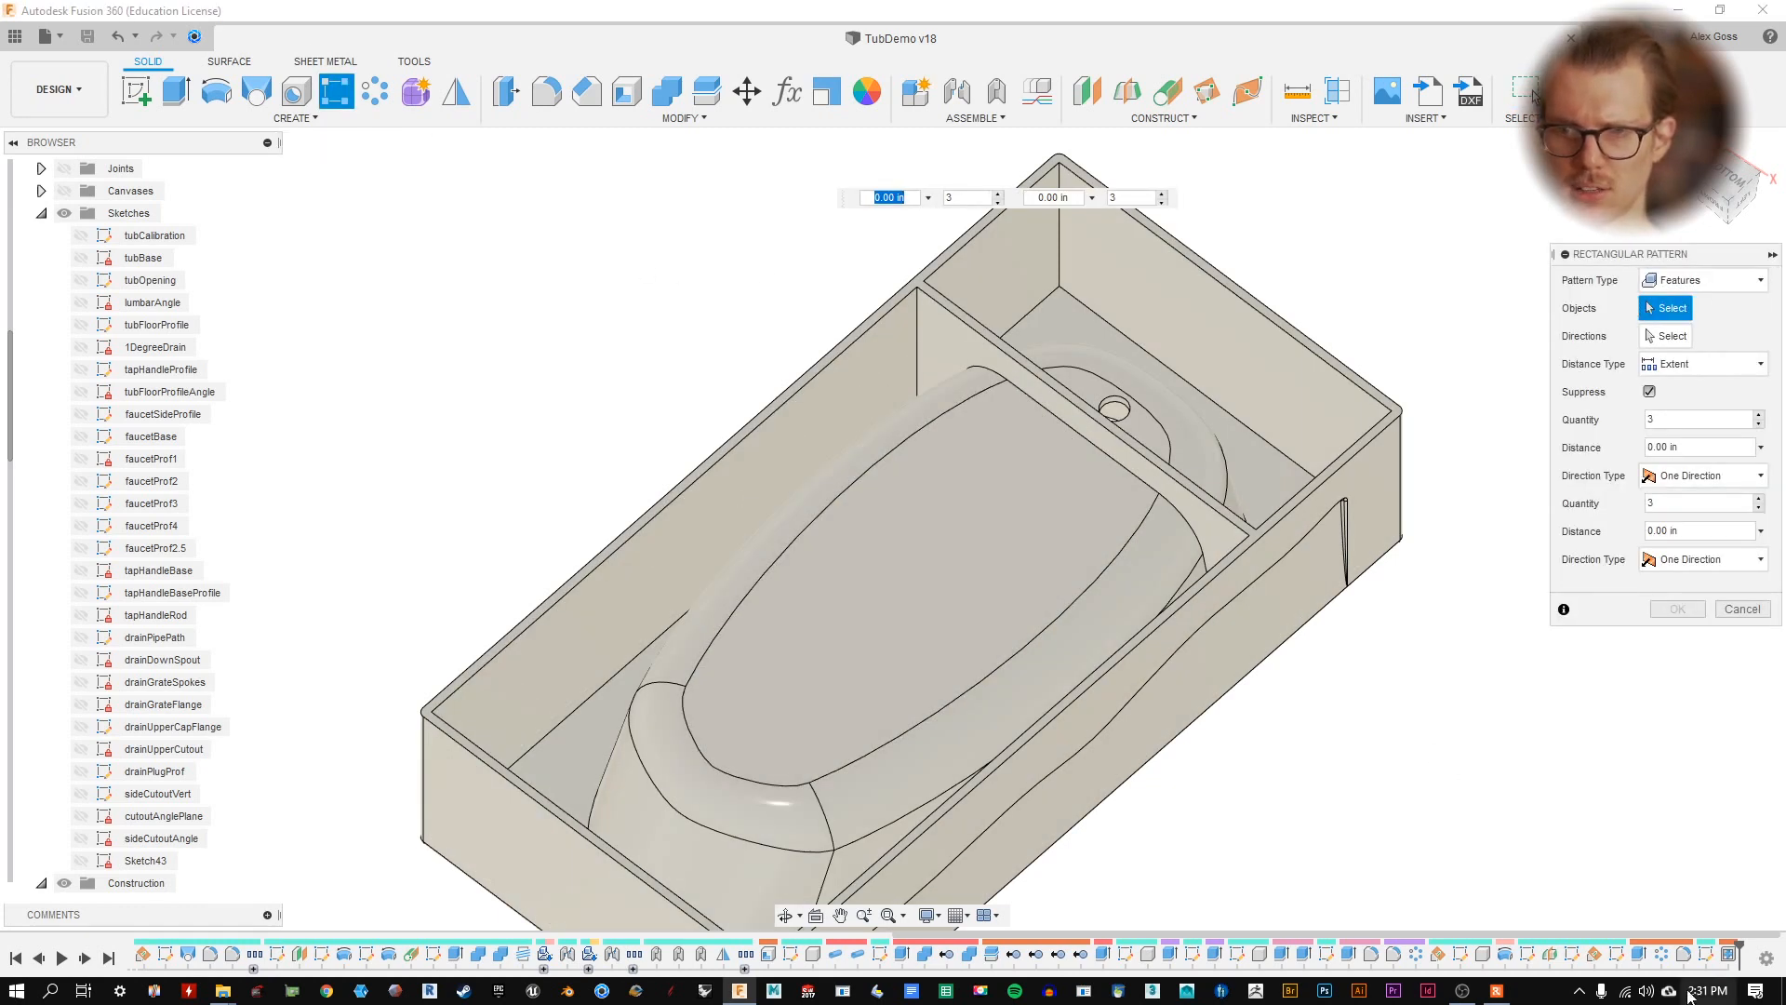
pyautogui.click(1682, 289)
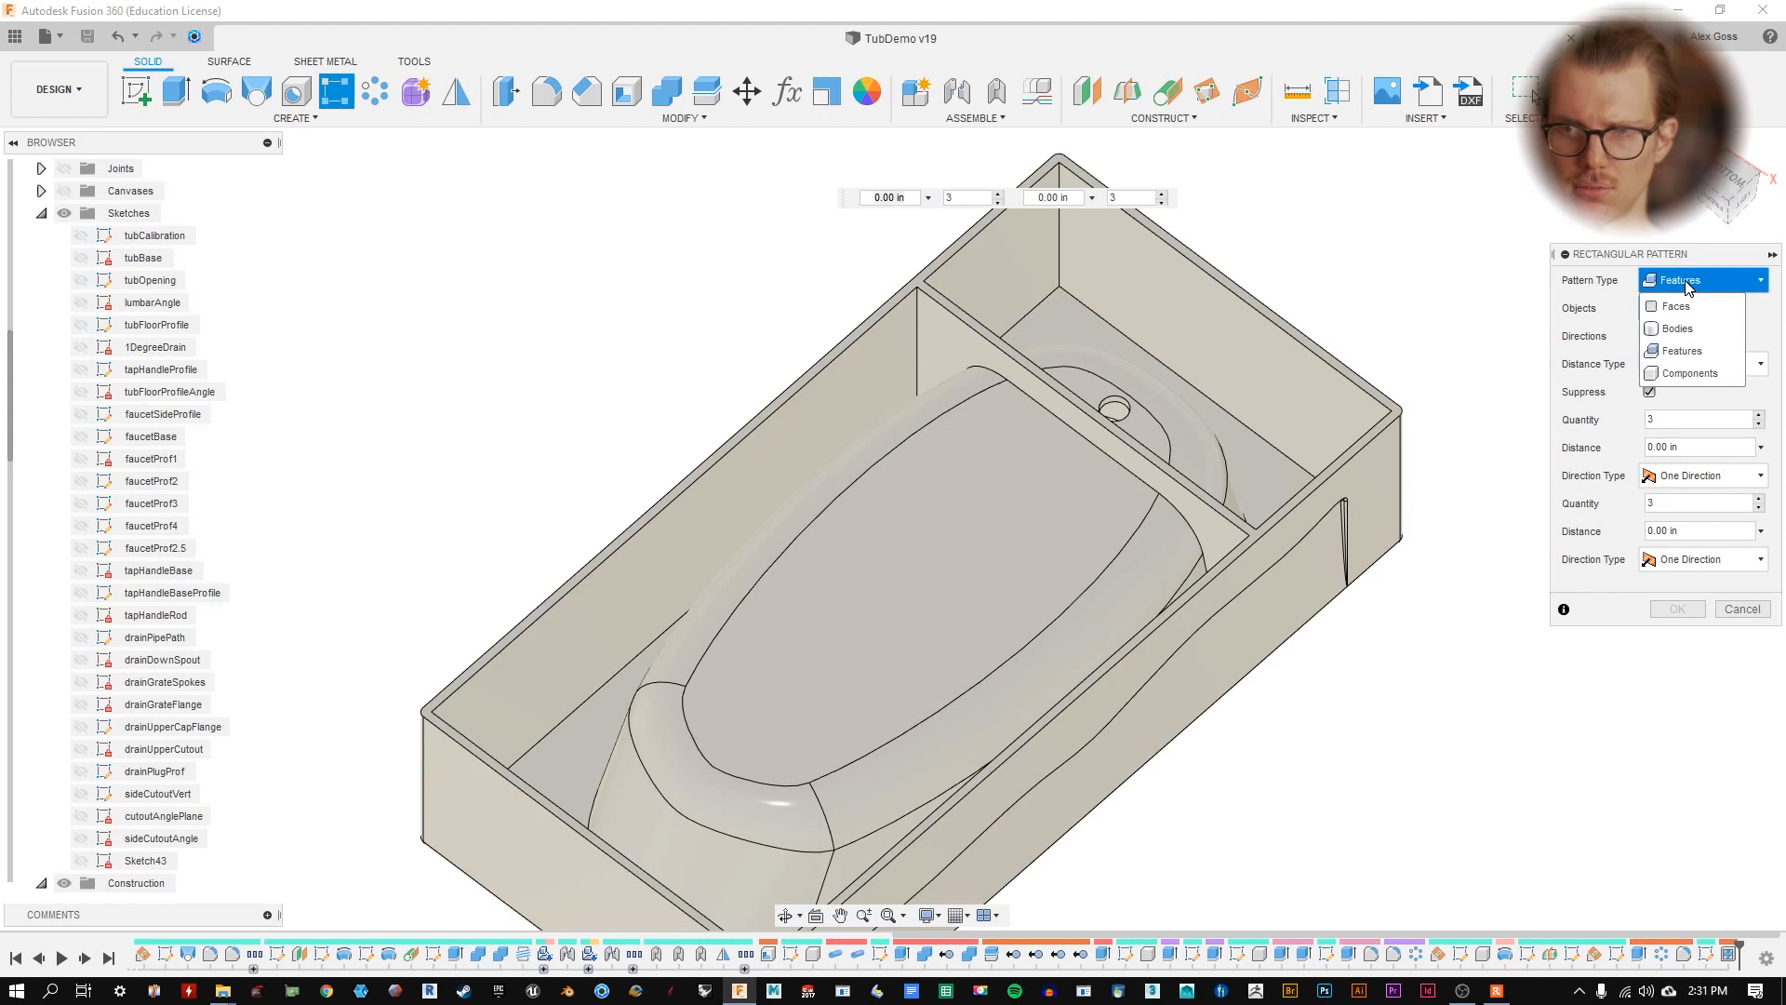
pyautogui.click(1694, 355)
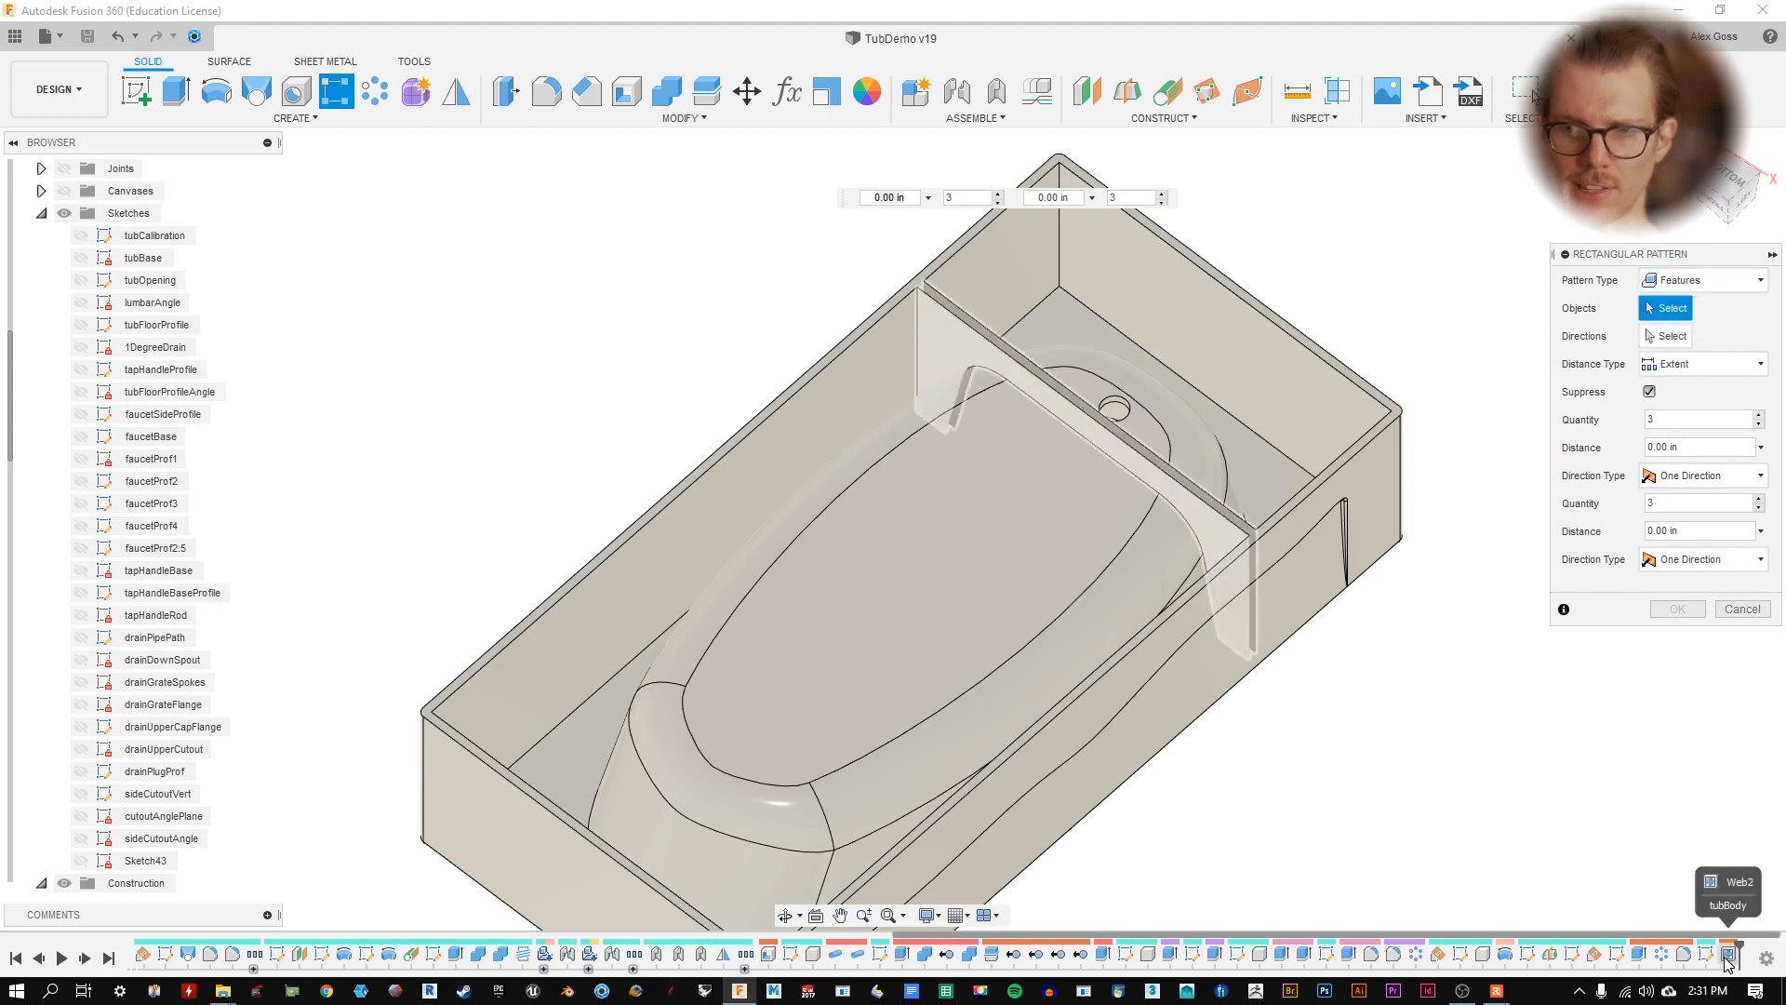
pyautogui.click(1726, 956)
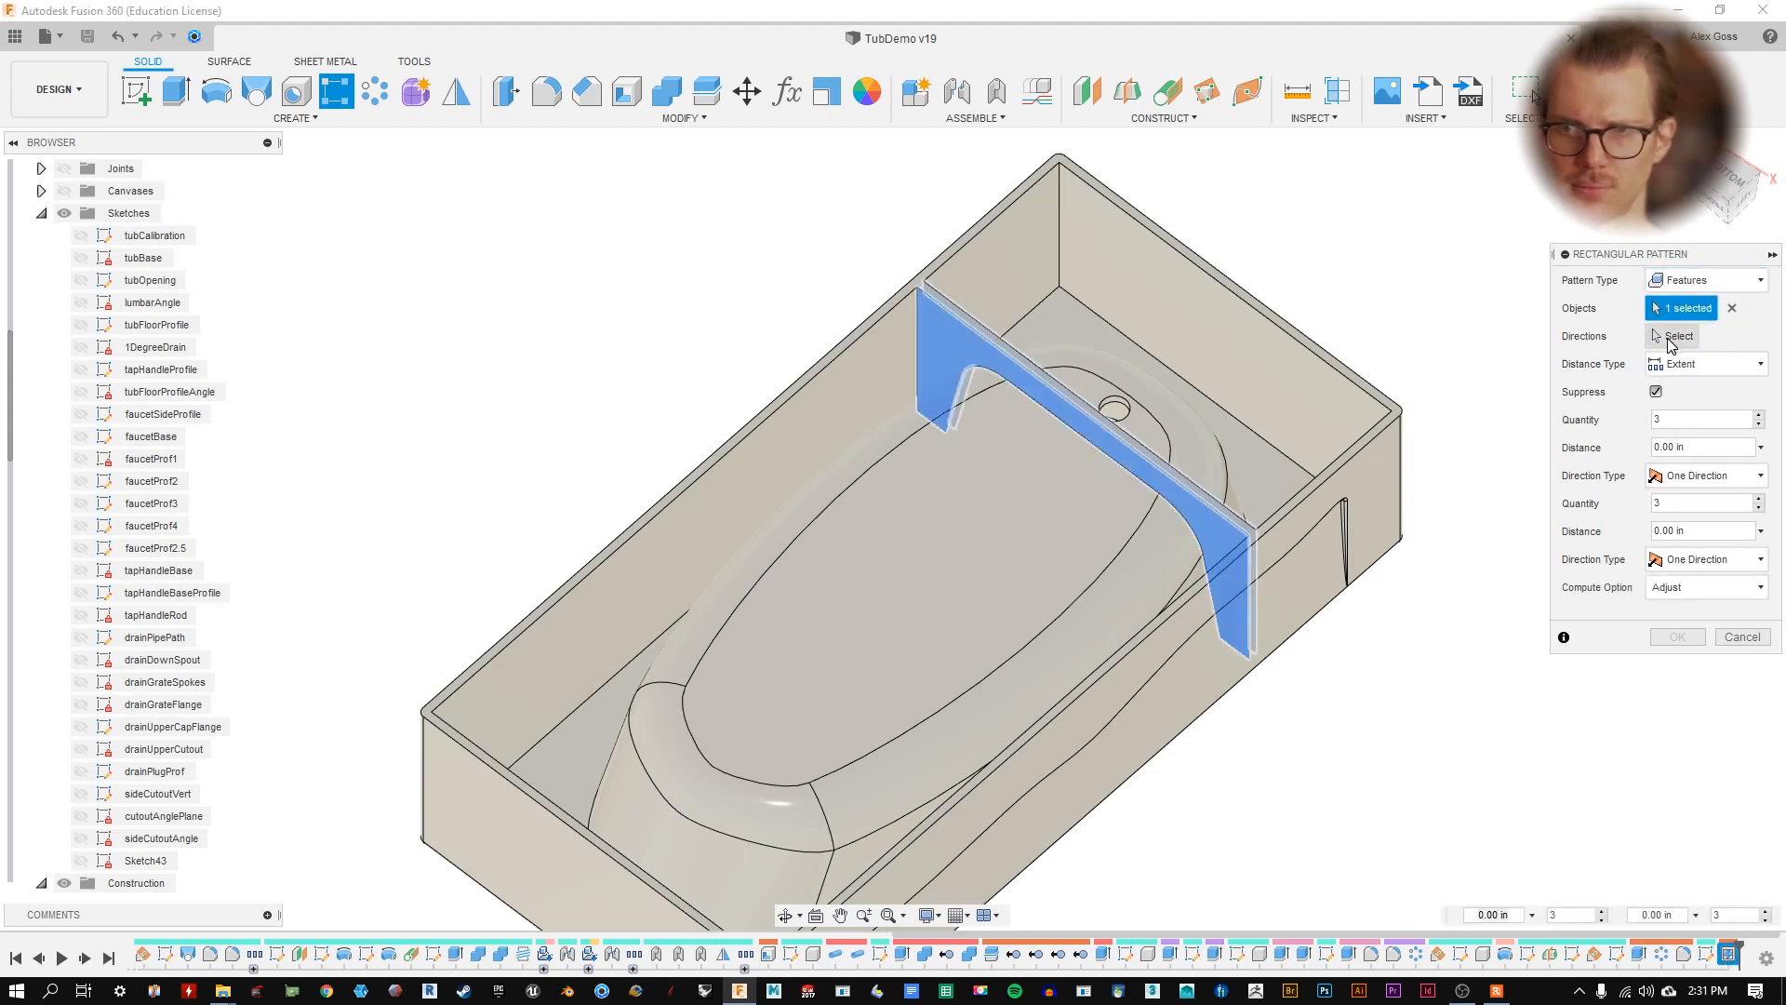
pyautogui.click(1673, 338)
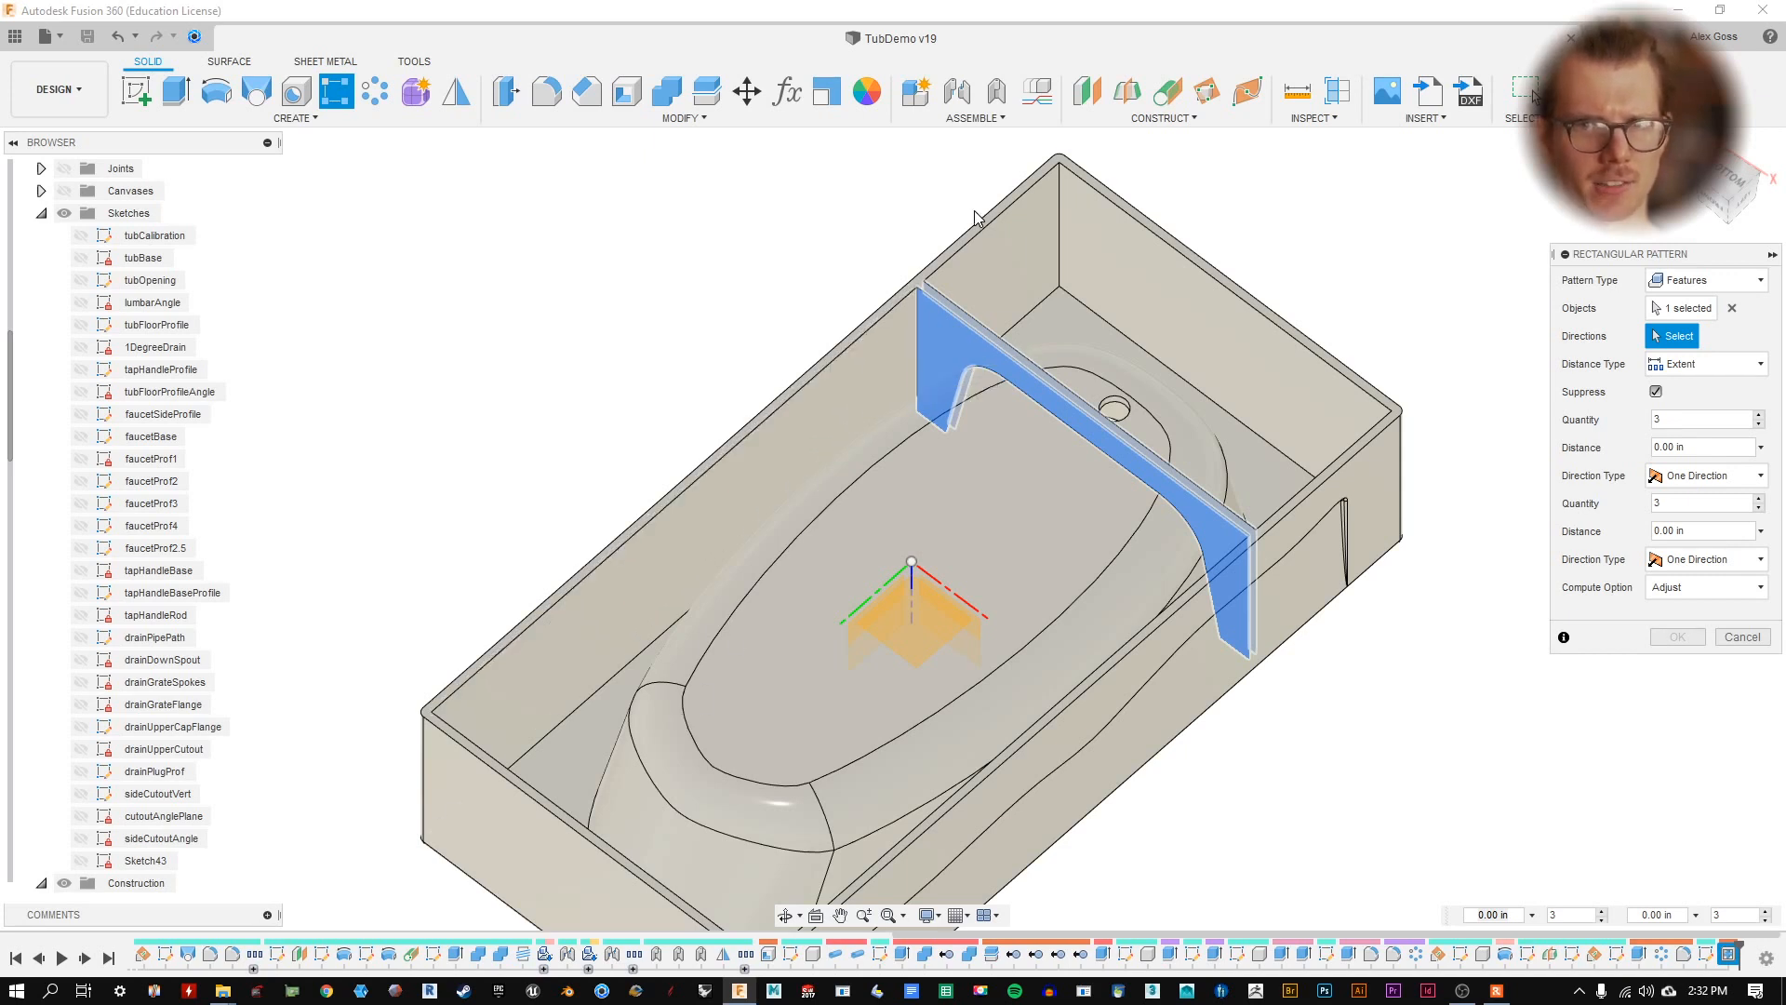
pyautogui.click(873, 329)
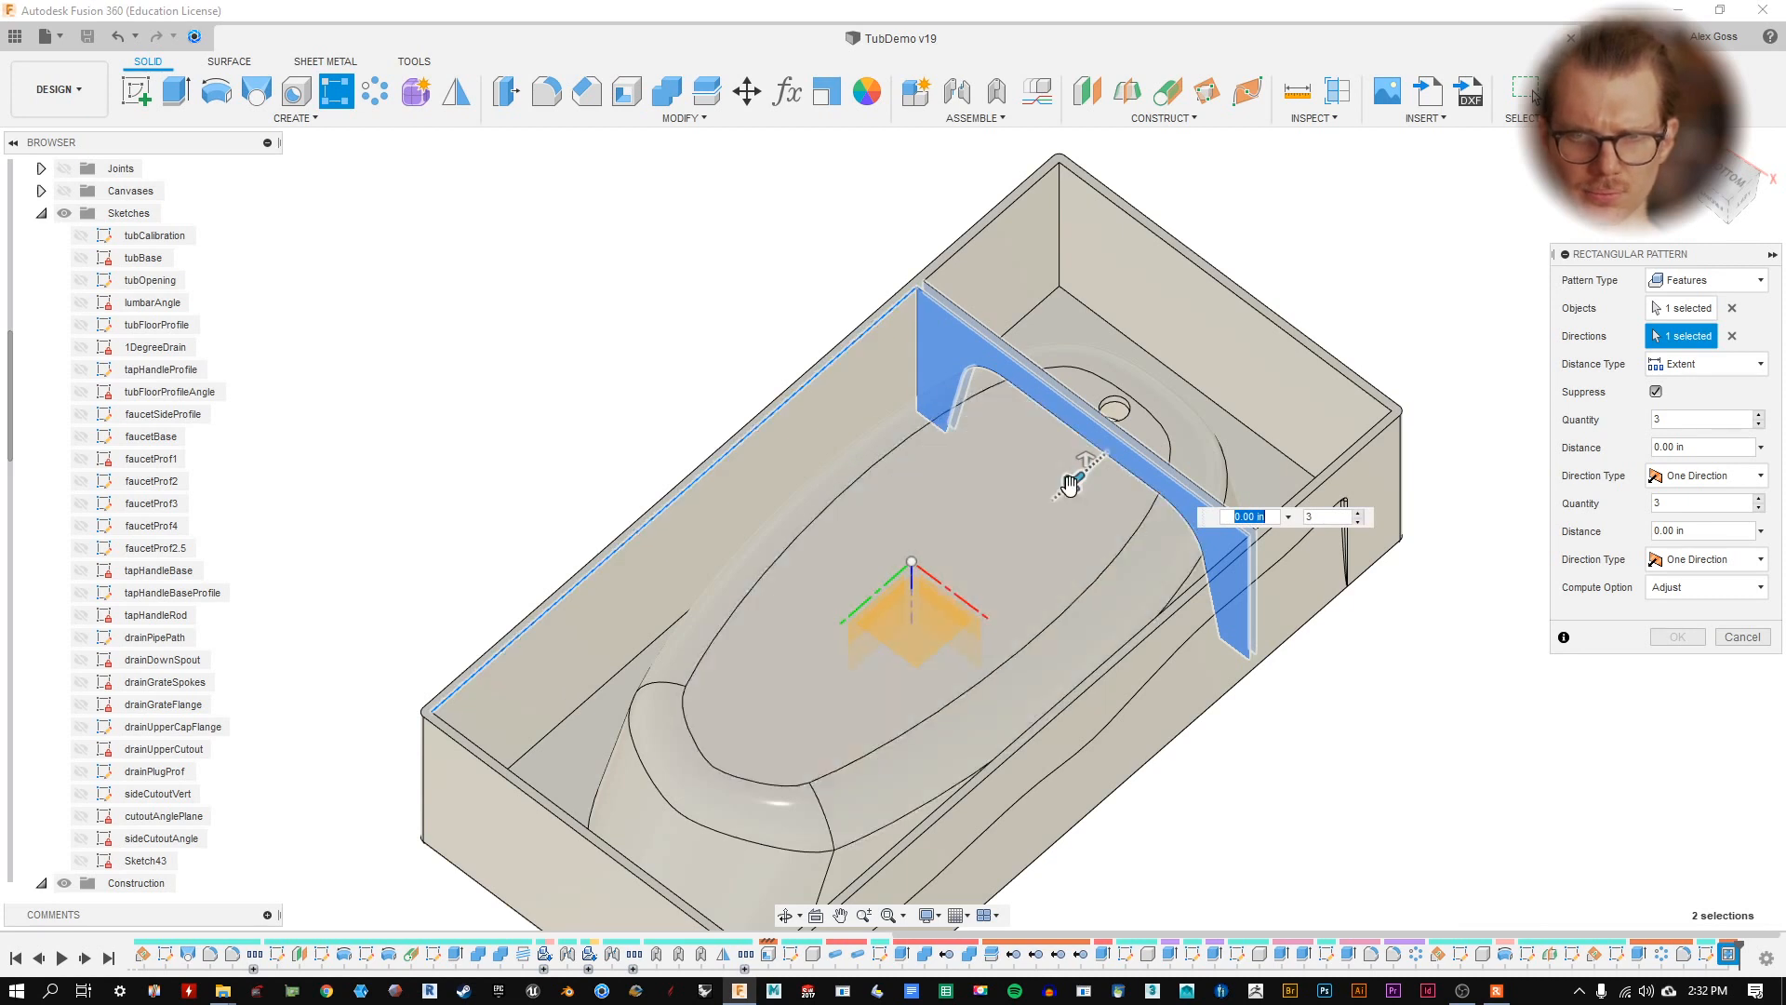
pyautogui.moveTo(1070, 483); pyautogui.dragTo(765, 802)
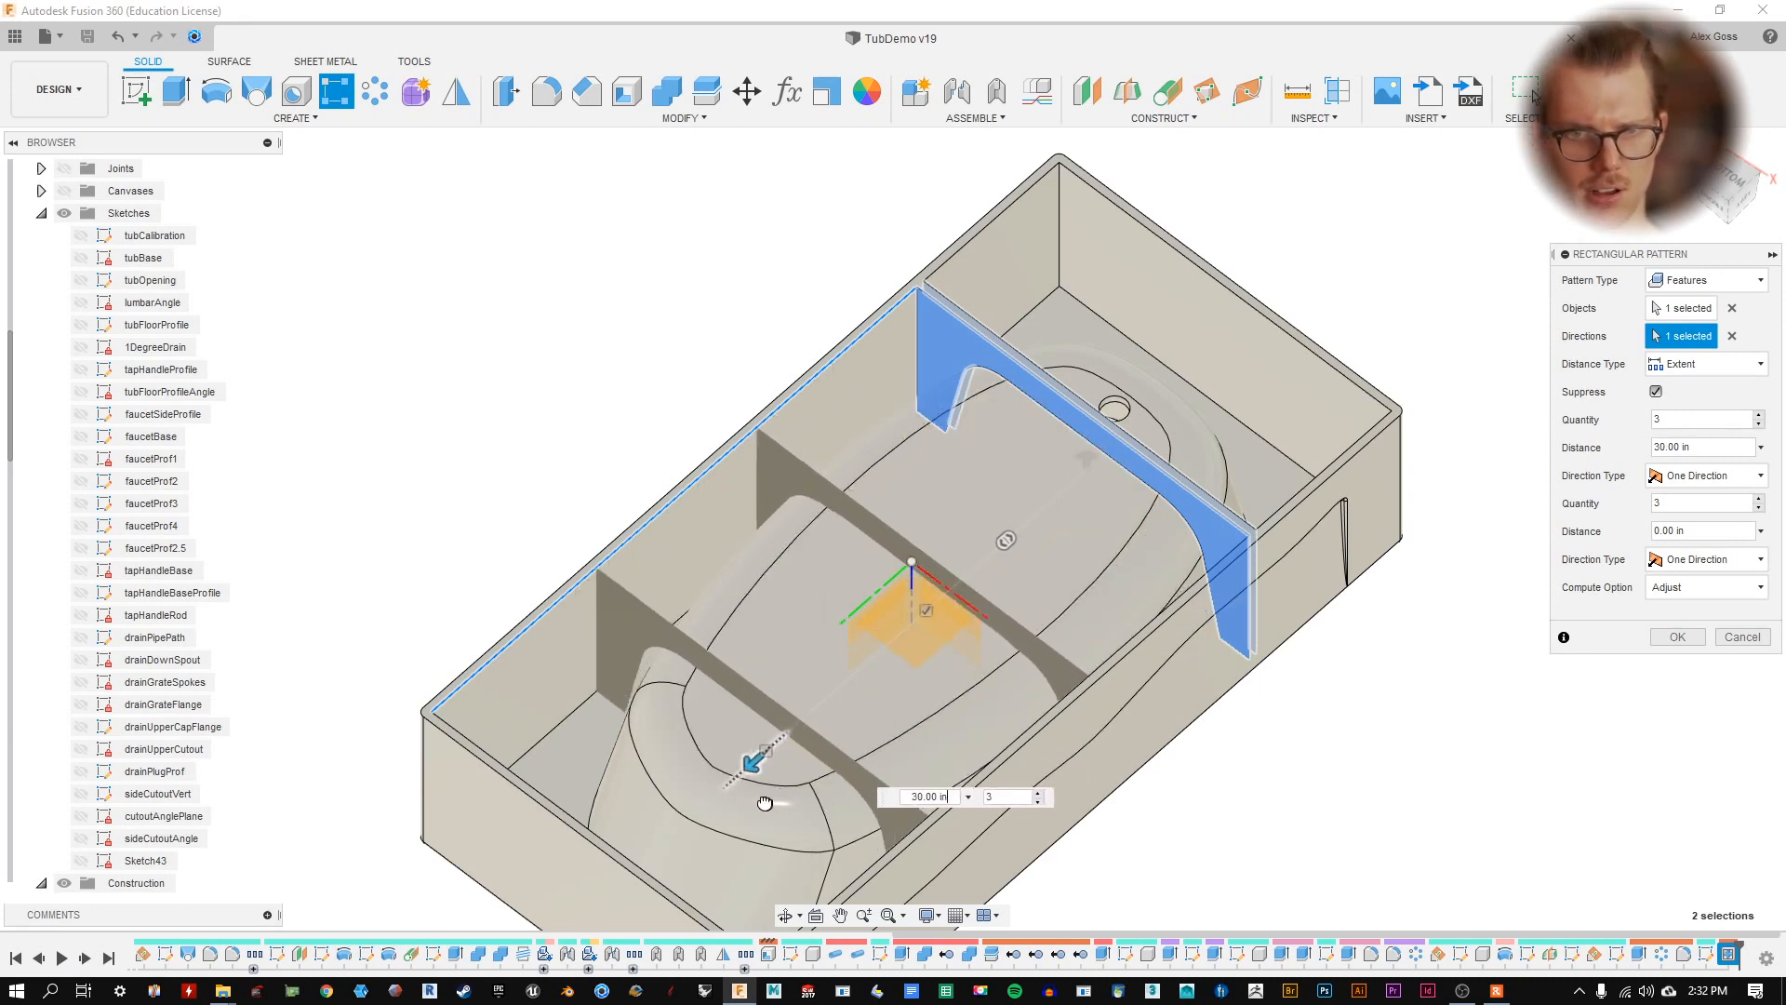
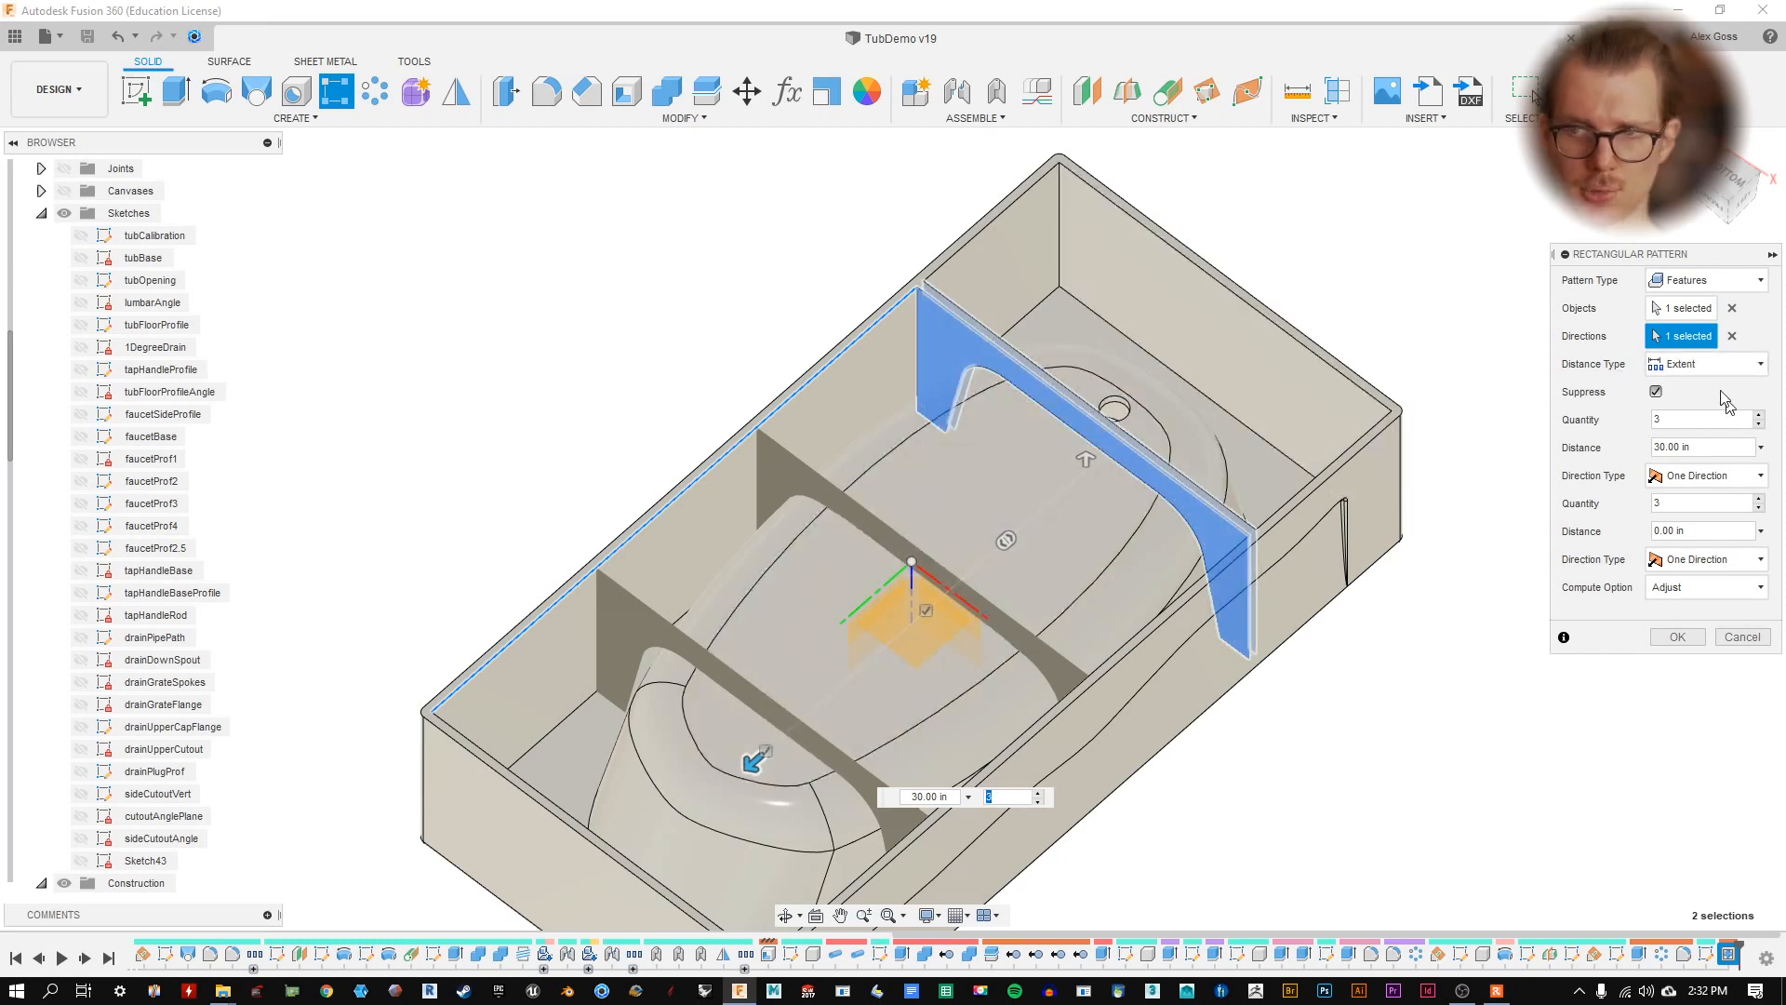
# - Compare the Spacing and Extent distance types for the web pattern and settle on Spacing
pyautogui.click(1702, 363)
pyautogui.click(1683, 398)
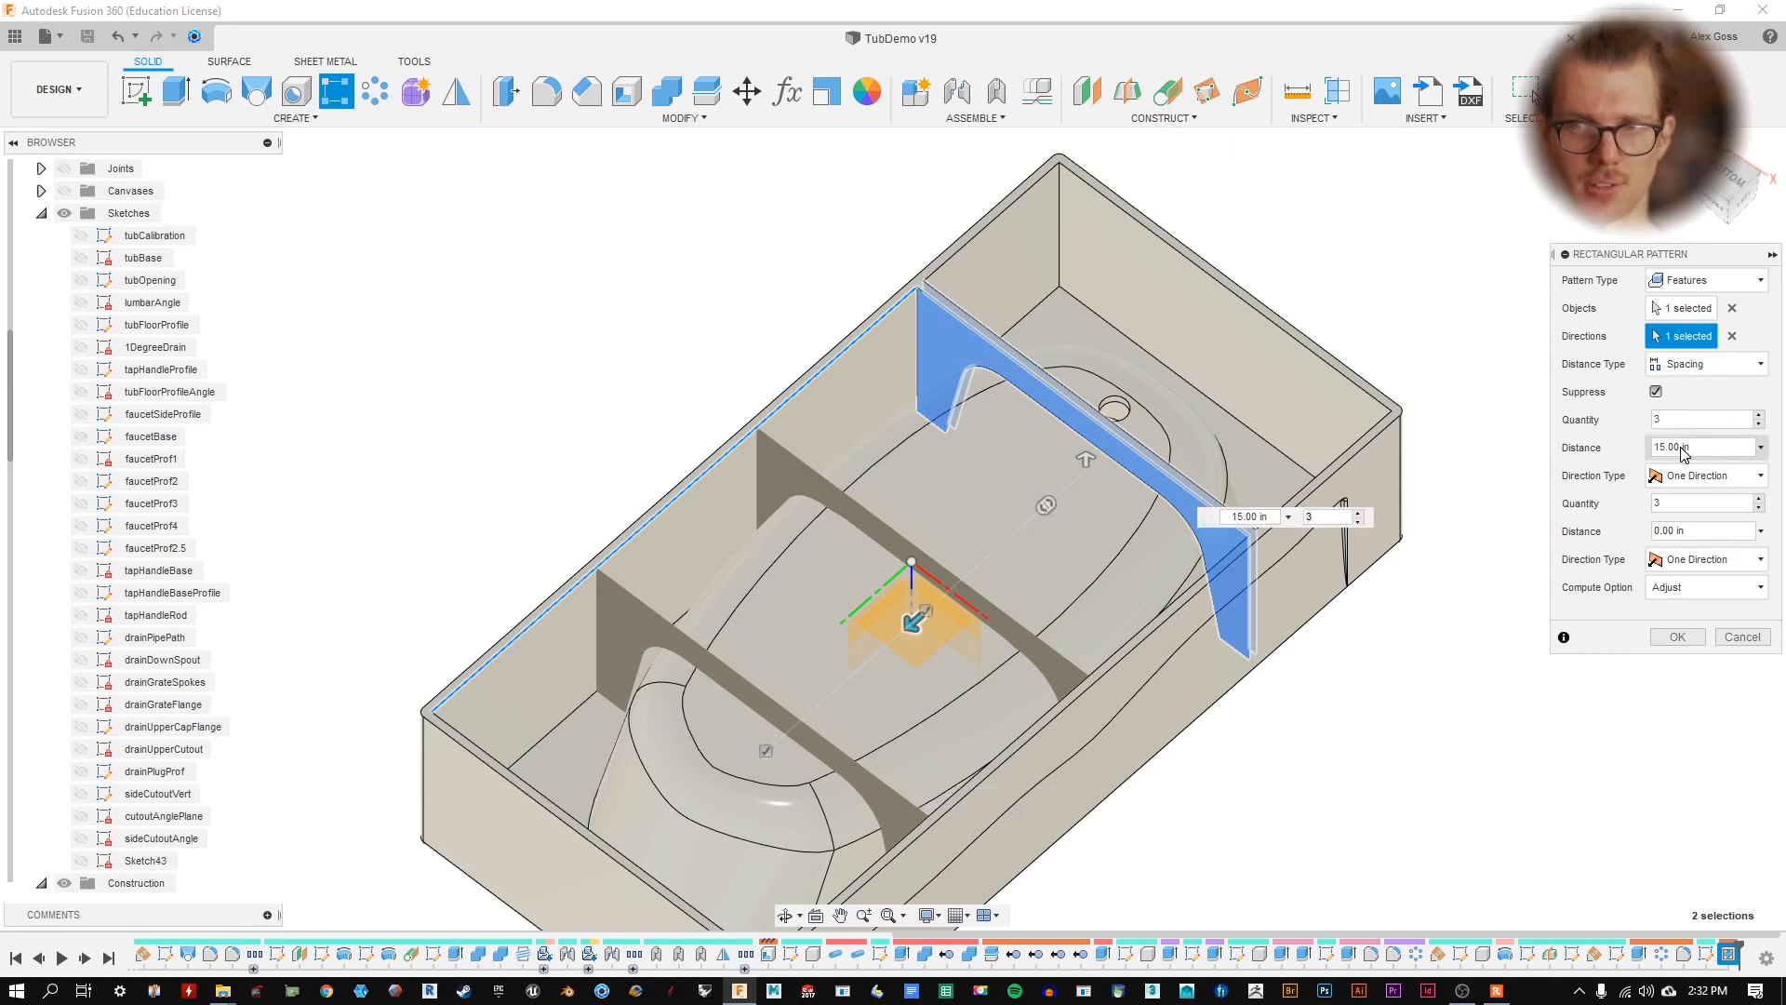
pyautogui.click(1707, 364)
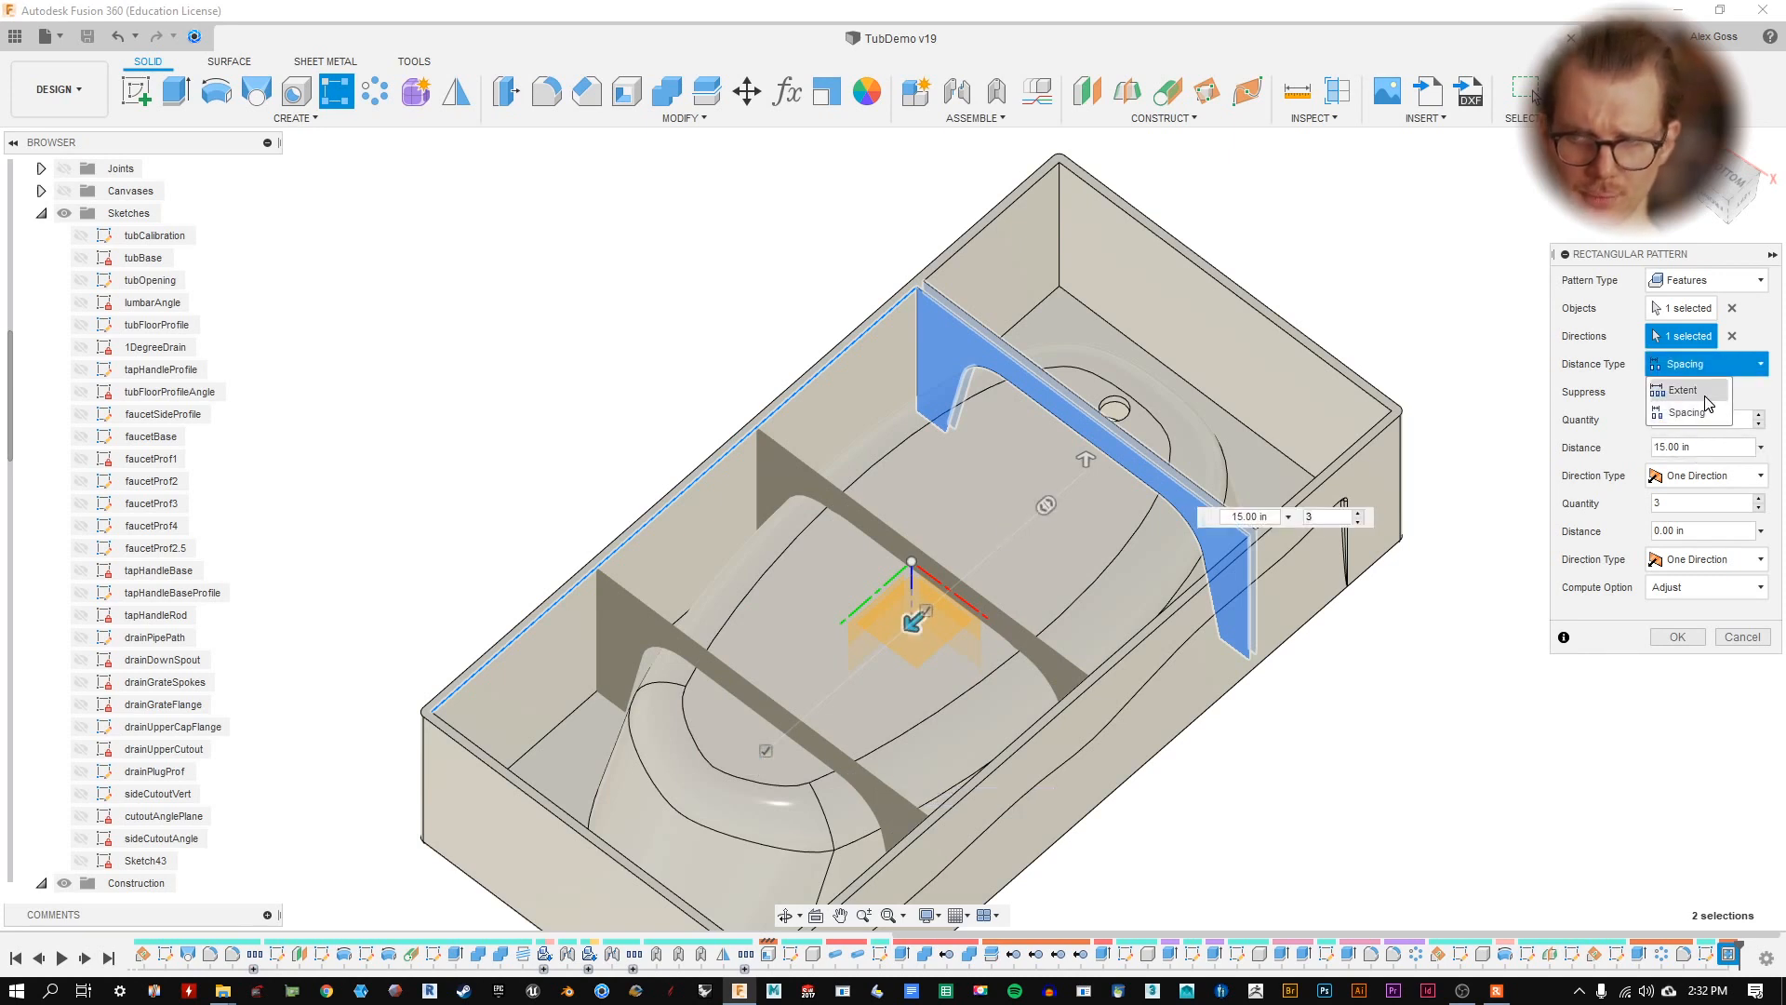
pyautogui.click(1684, 390)
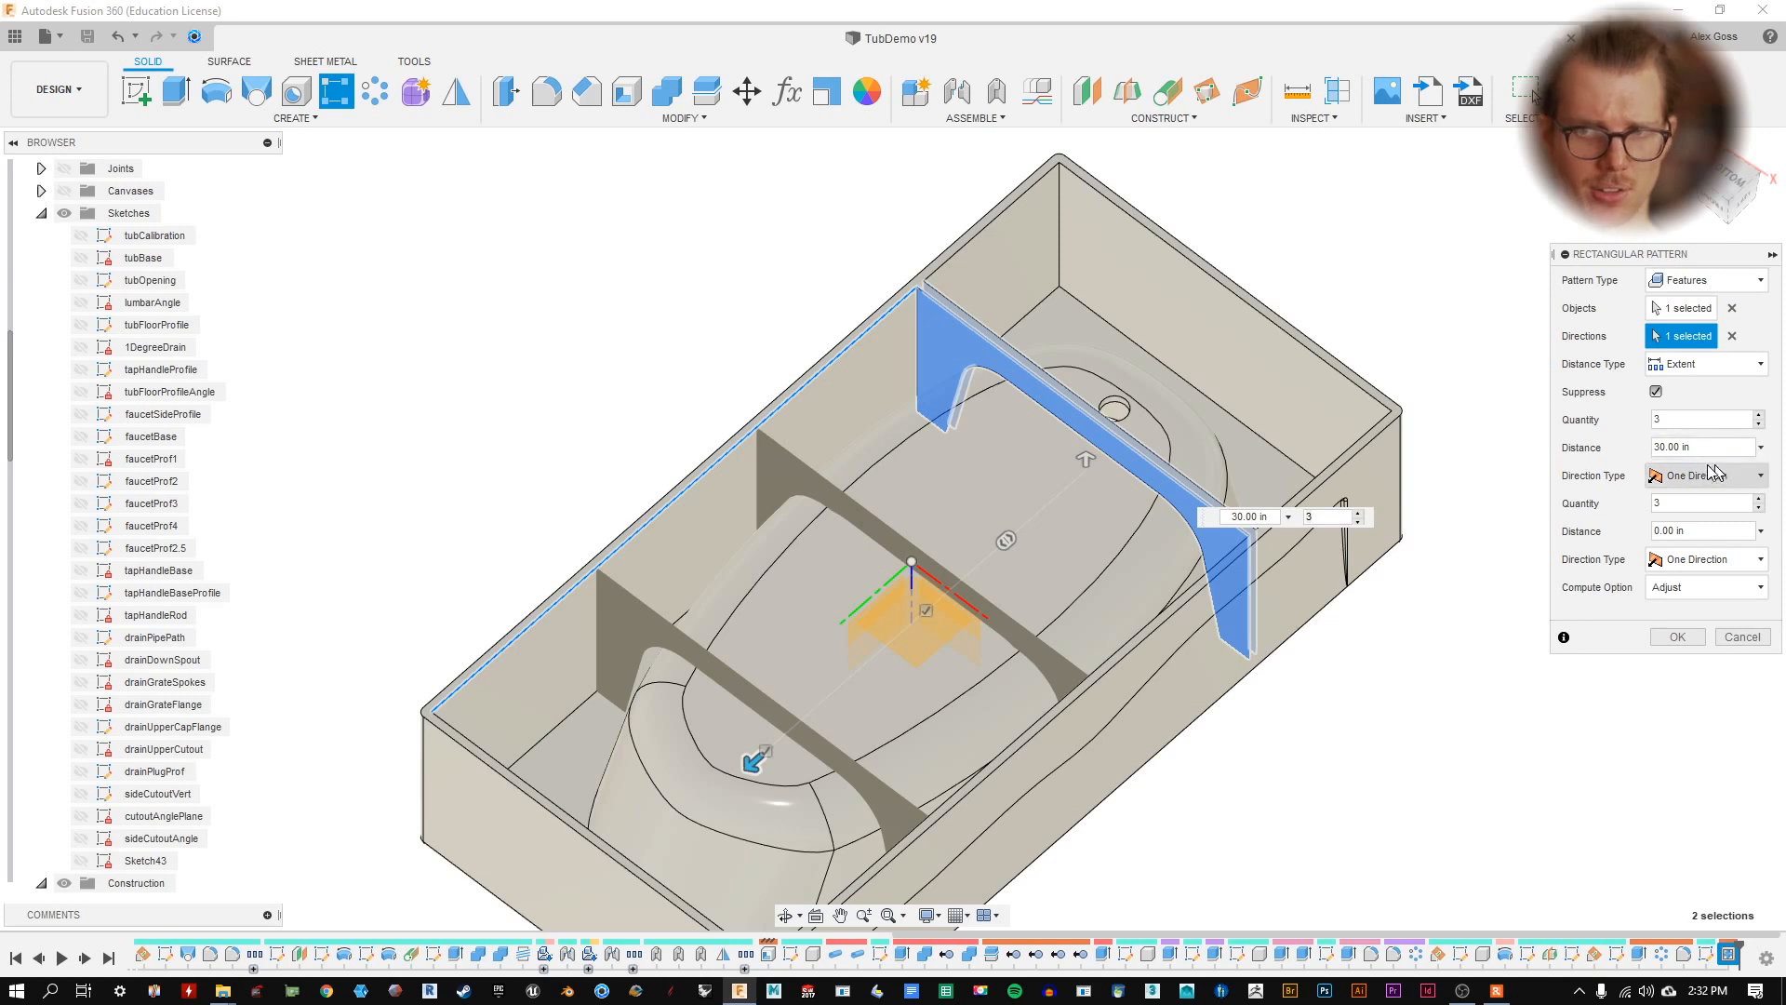
pyautogui.click(1708, 412)
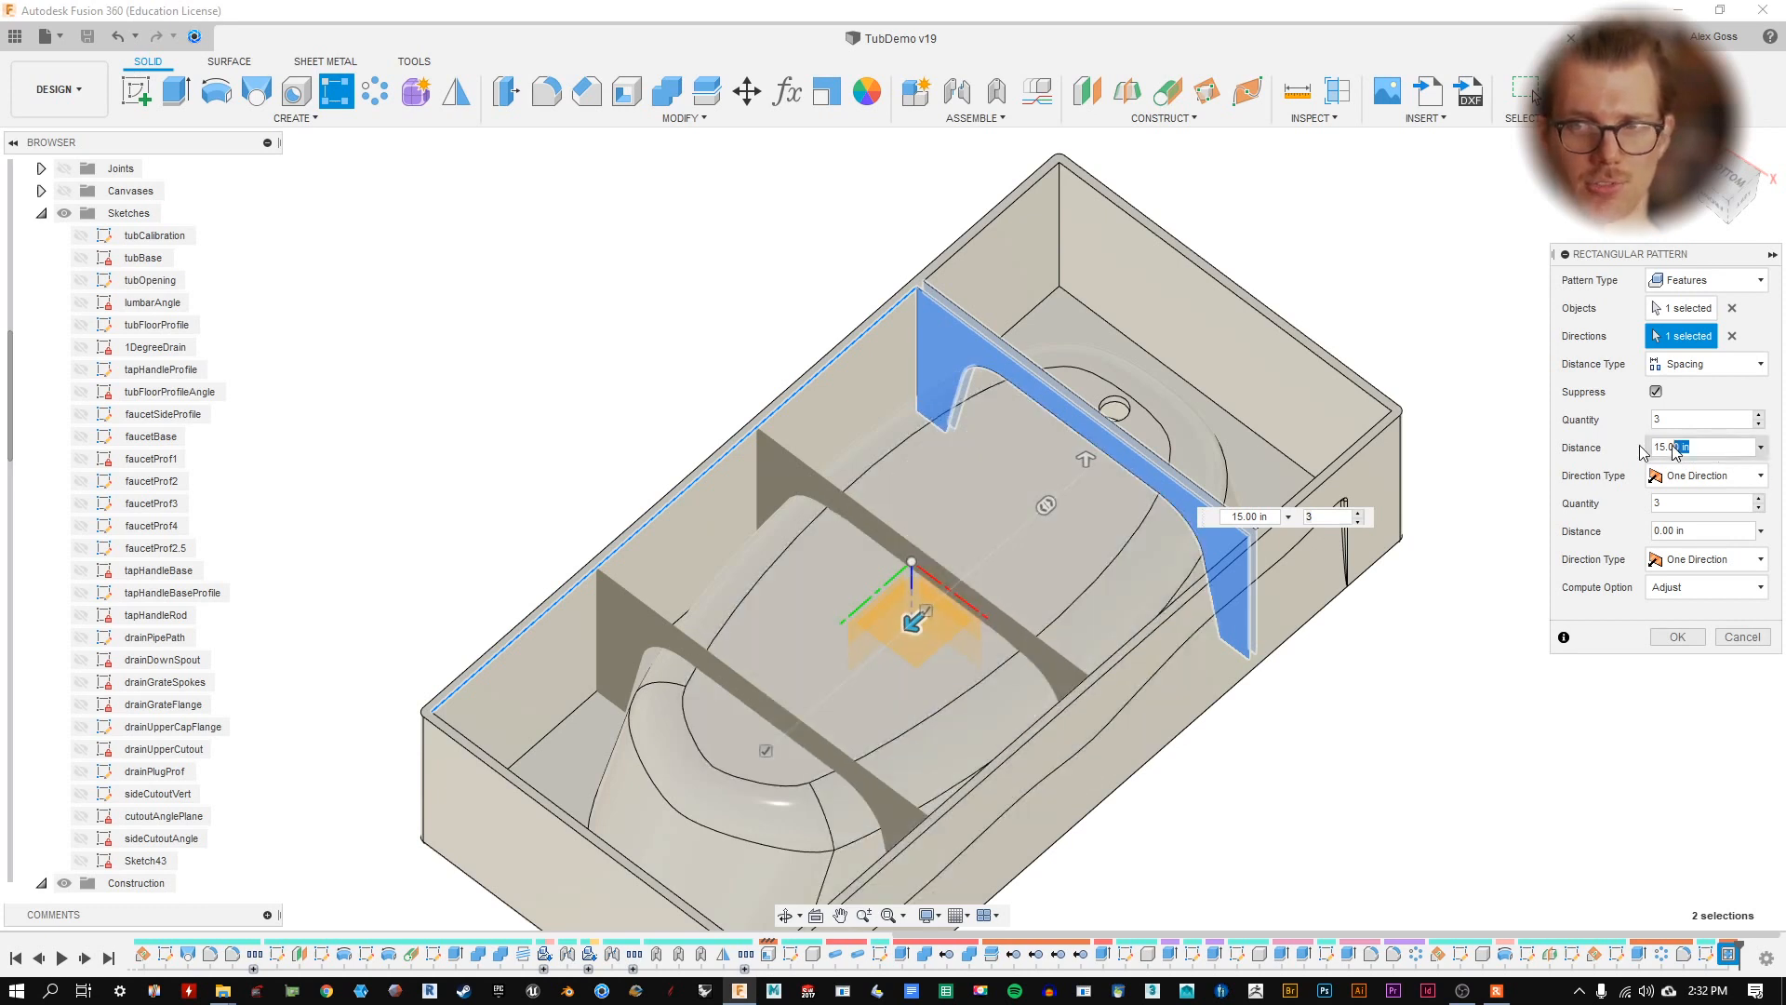
# - Try a 13 in spacing between the patterned webs and examine the preview from the tub's underside
pyautogui.write('13')
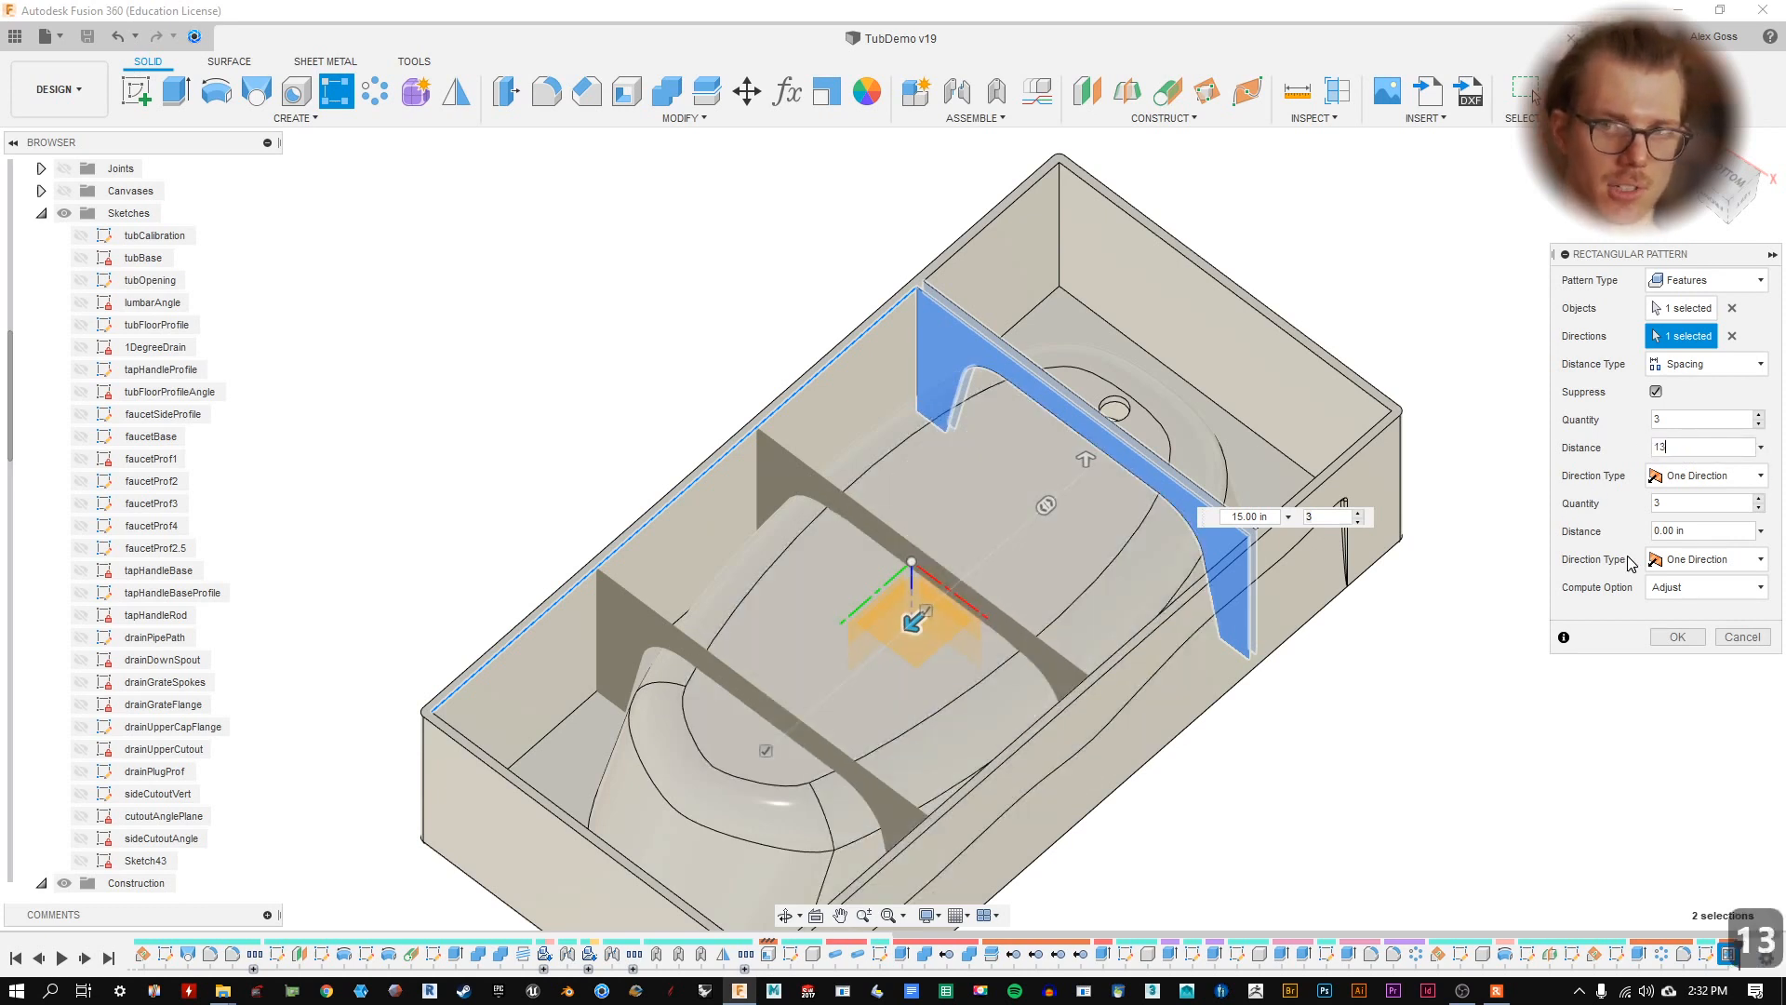
pyautogui.click(1728, 175)
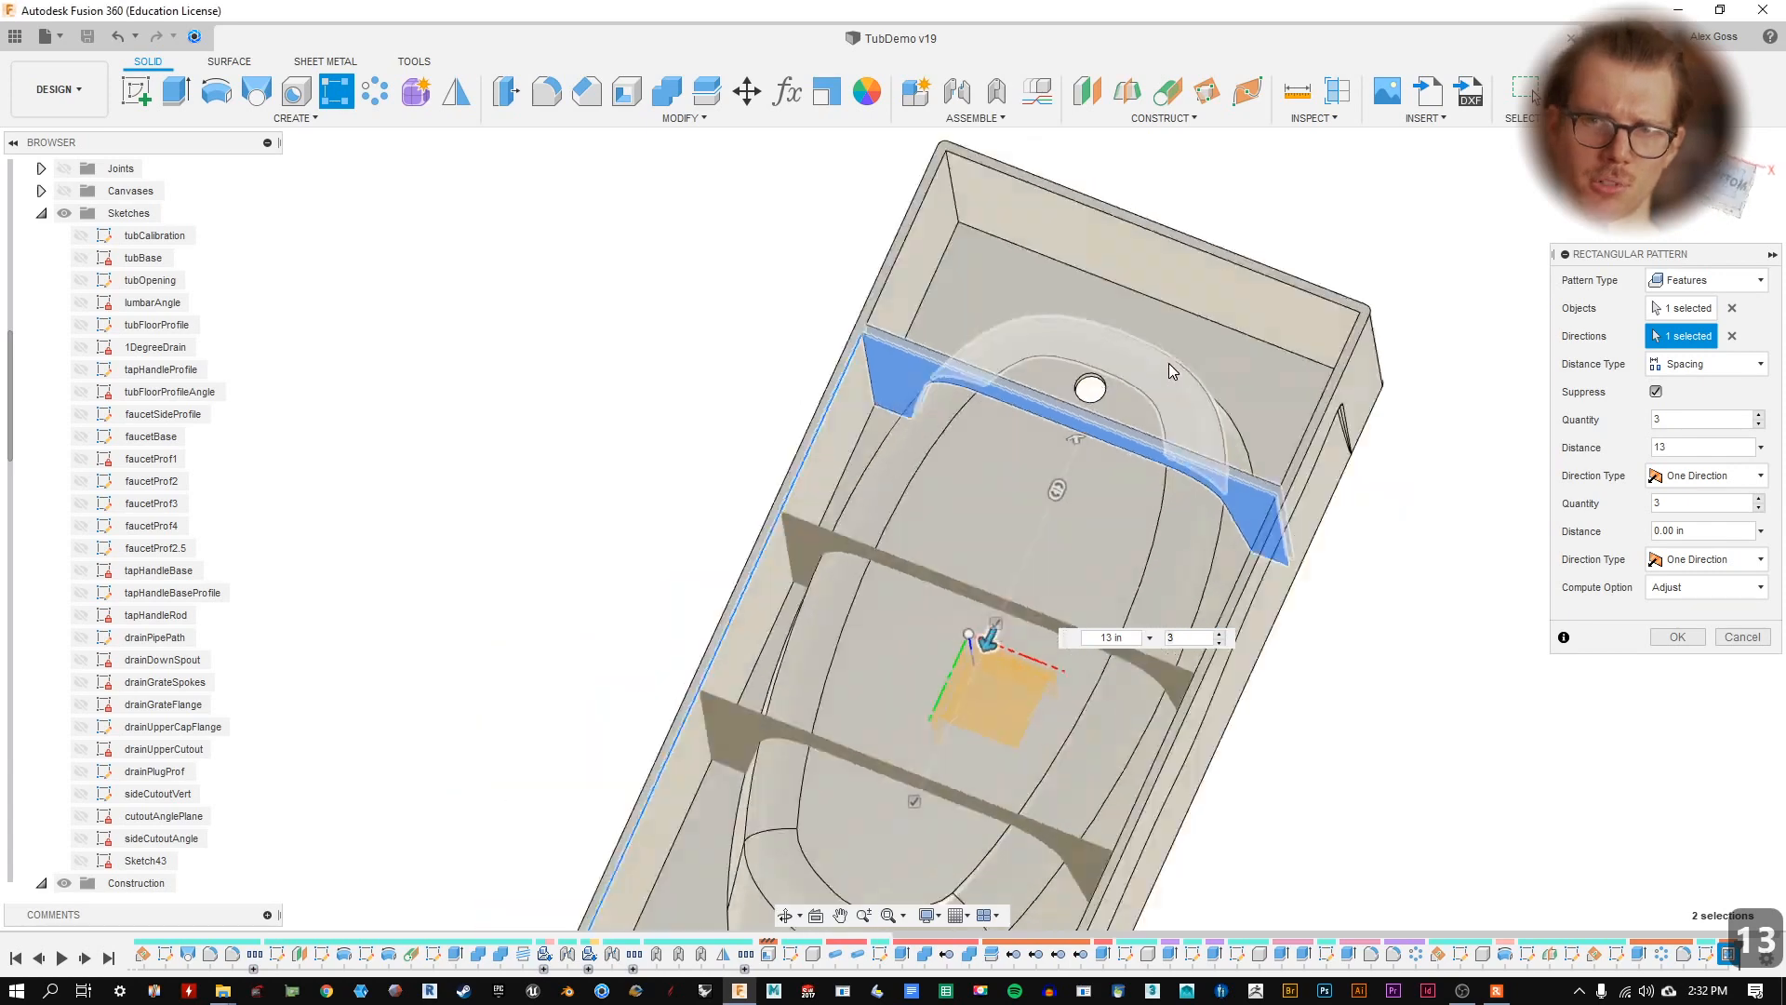
pyautogui.click(1776, 171)
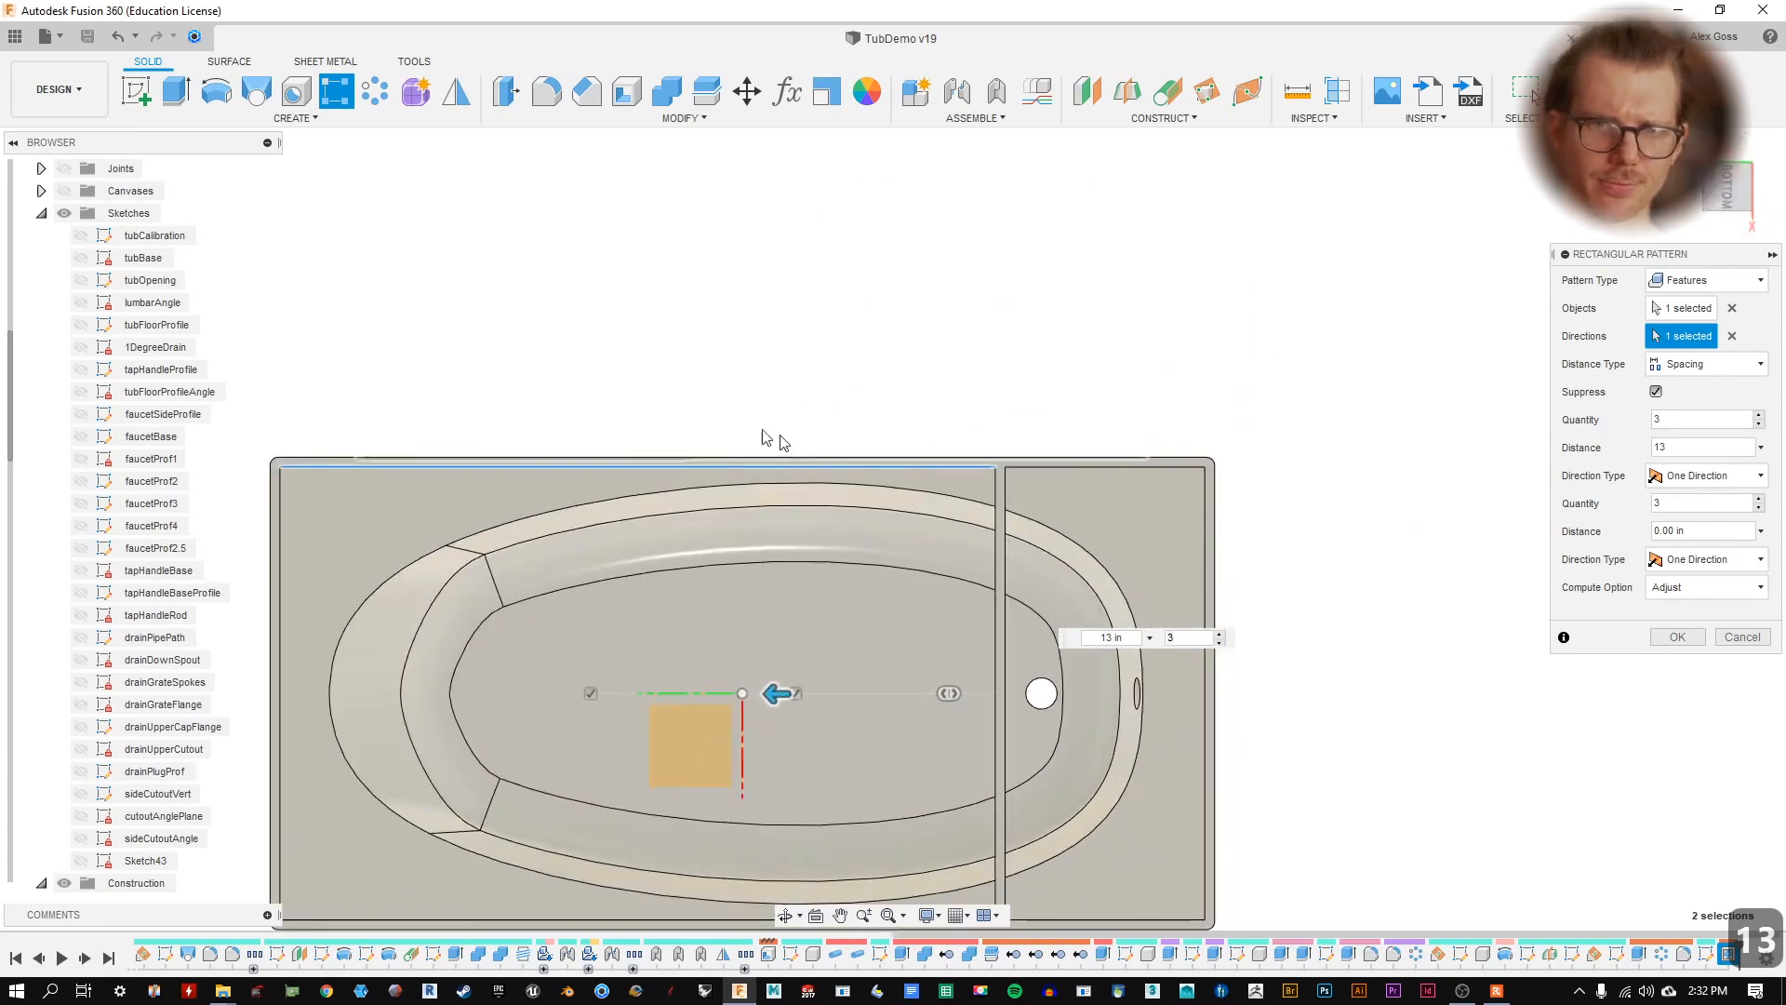
pyautogui.moveTo(771, 387); pyautogui.dragTo(995, 632, button='middle')
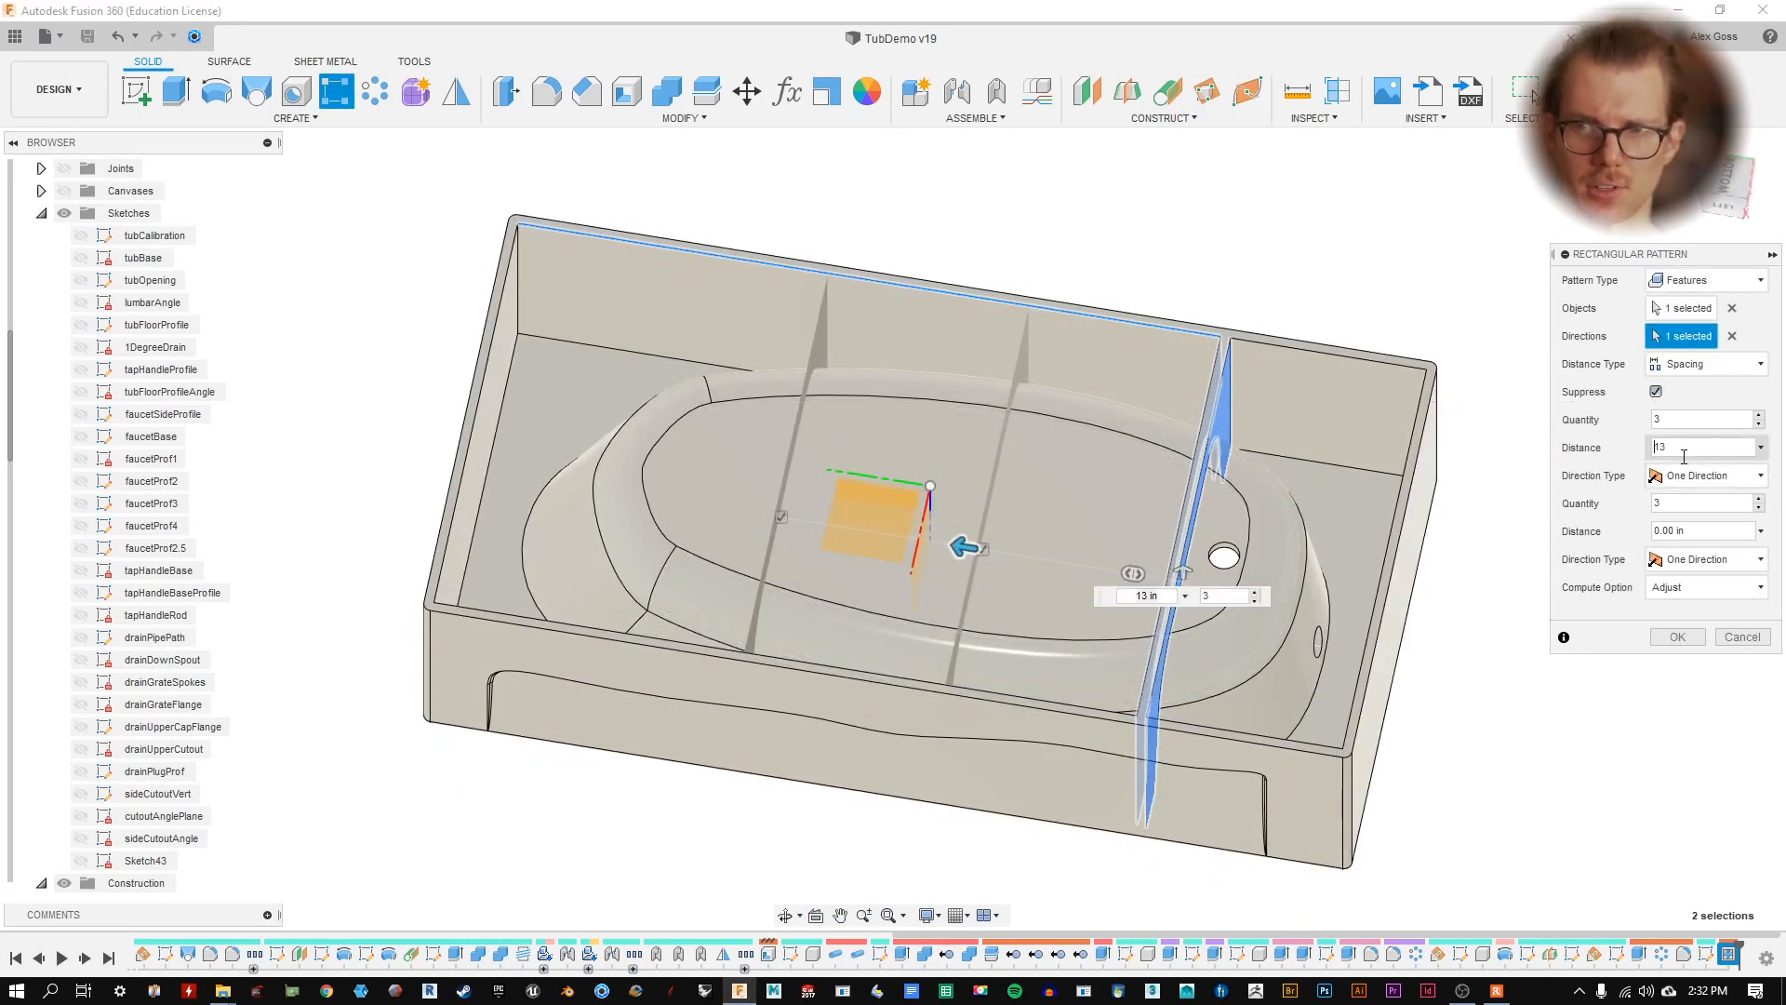
# - Set the web spacing to 15 in and the second direction's quantity to 1, and create the pattern
pyautogui.write('15')
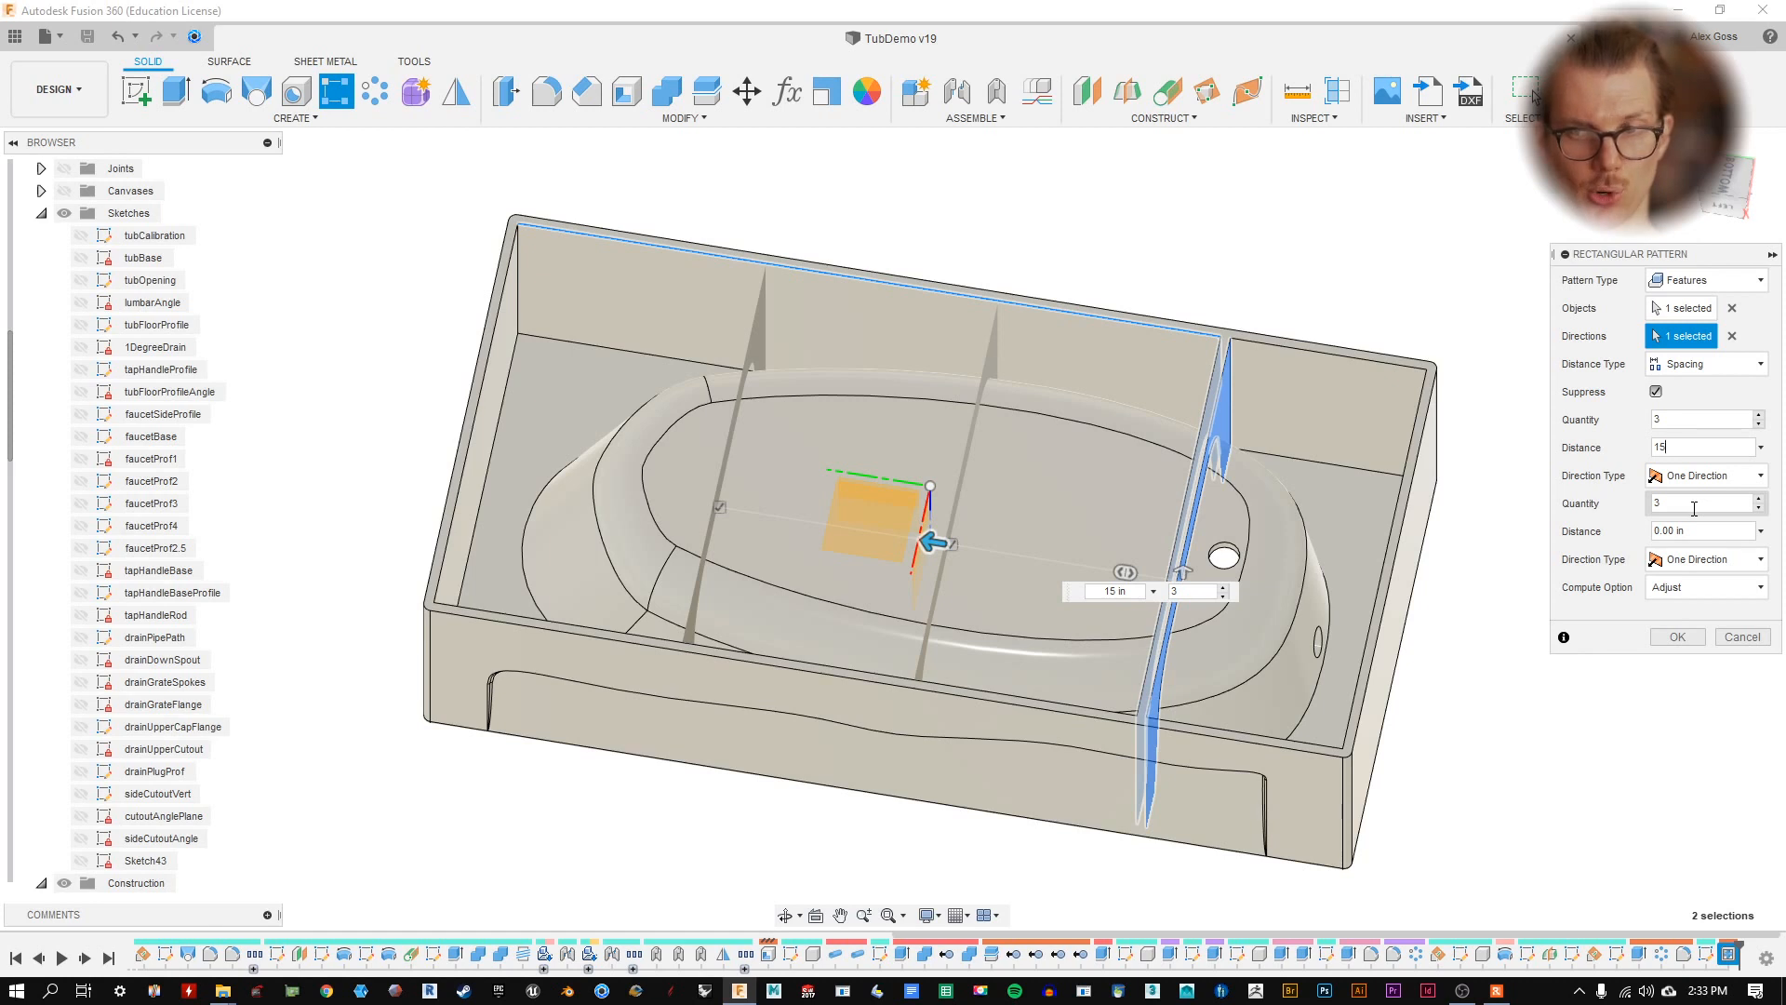
pyautogui.click(1759, 507)
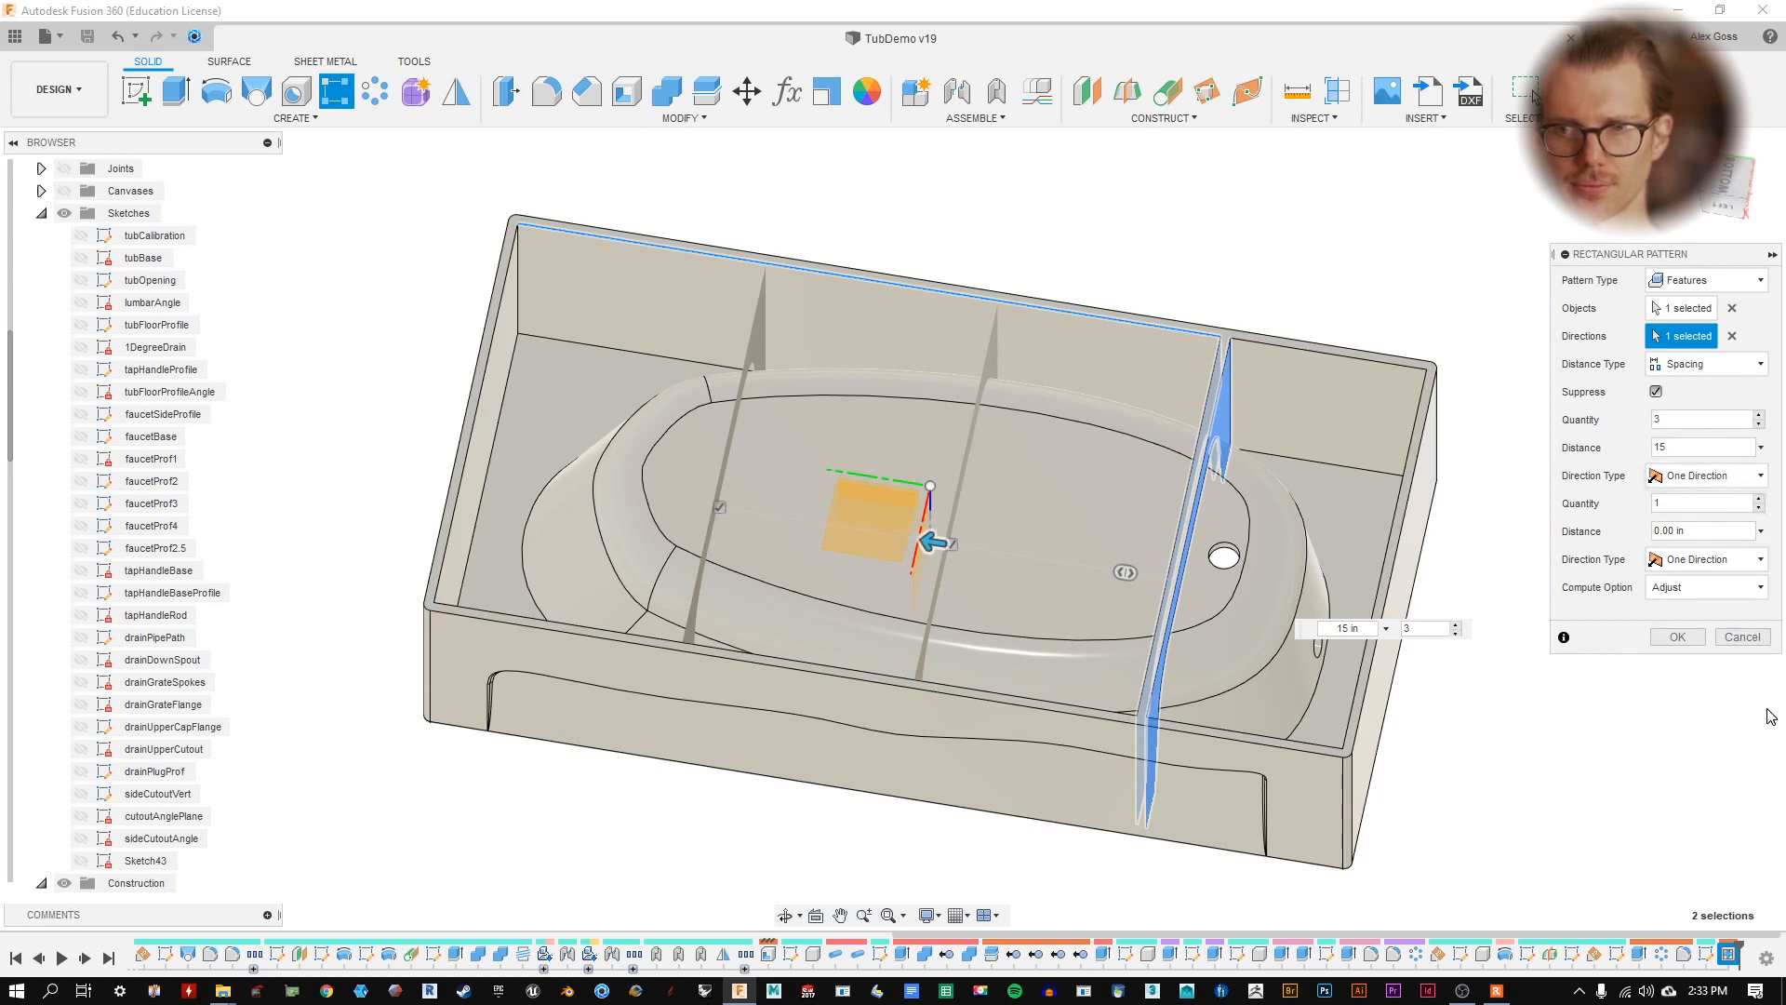
pyautogui.click(1677, 637)
pyautogui.keyDown('shift'); pyautogui.moveTo(1519, 574); pyautogui.dragTo(1446, 455, button='middle'); pyautogui.keyUp('shift')
pyautogui.keyDown('shift'); pyautogui.moveTo(949, 447); pyautogui.dragTo(779, 526, button='middle'); pyautogui.keyUp('shift')
pyautogui.keyDown('shift'); pyautogui.moveTo(897, 698); pyautogui.dragTo(586, 578, button='middle'); pyautogui.keyUp('shift')
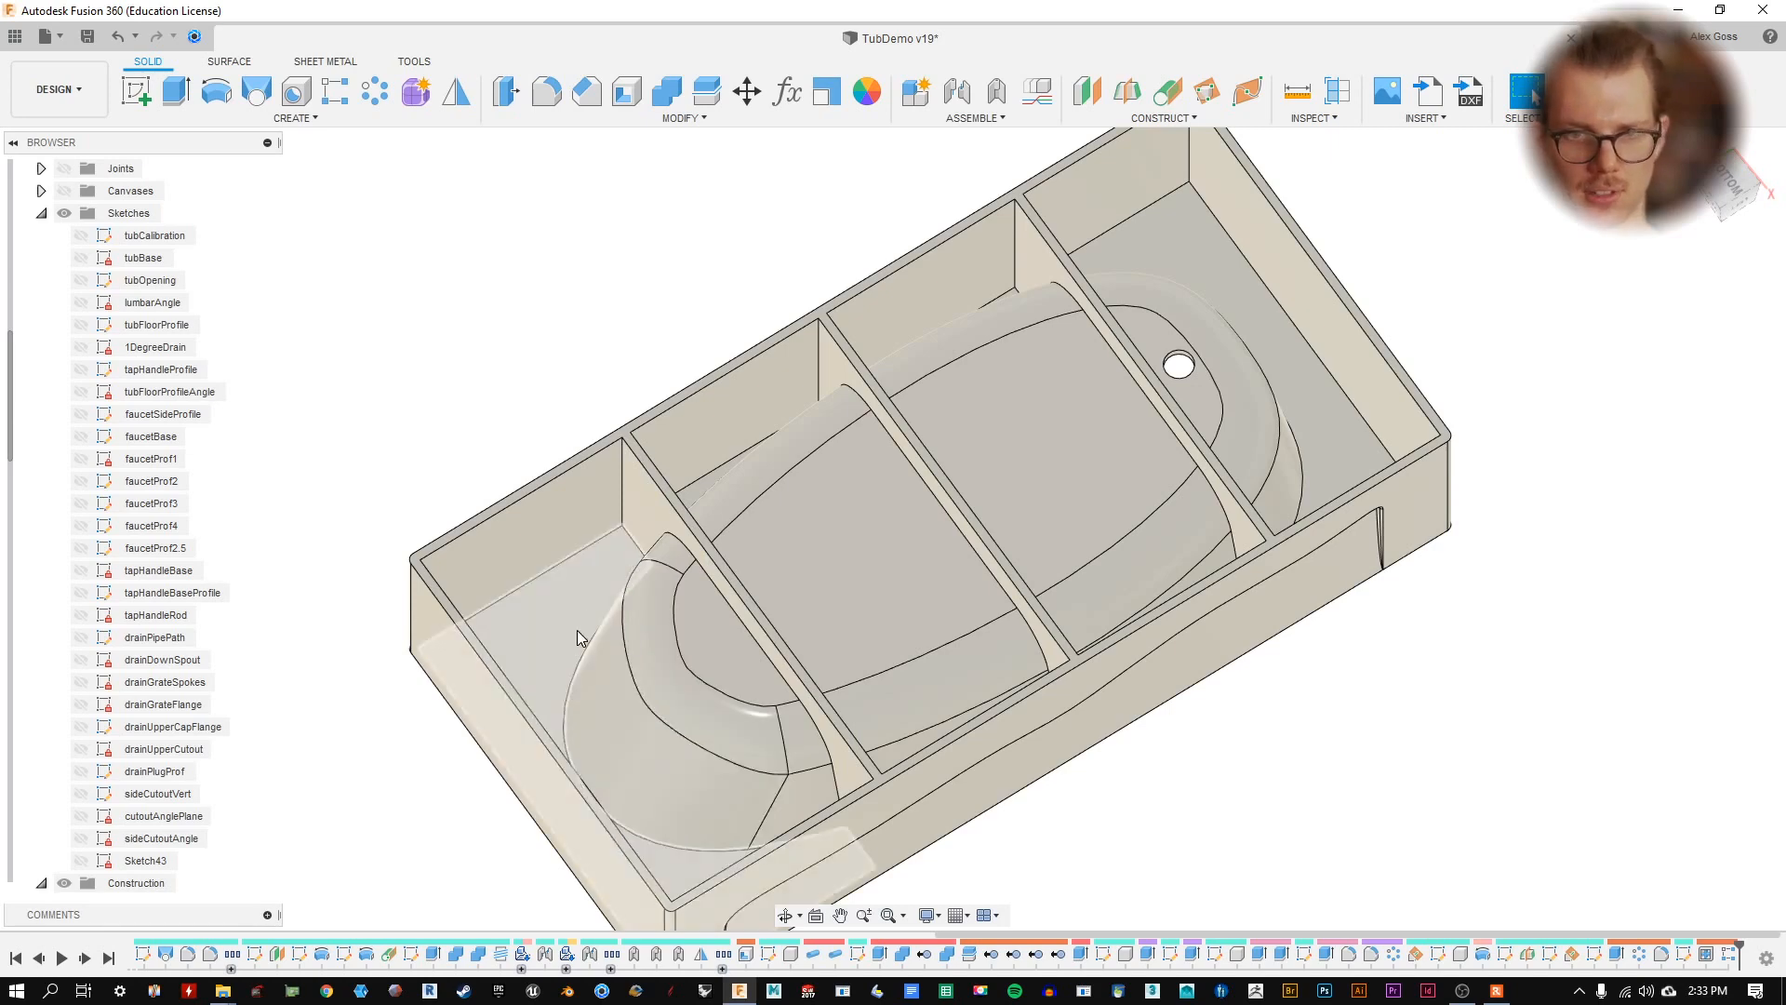
pyautogui.press('f')
pyautogui.click(584, 551)
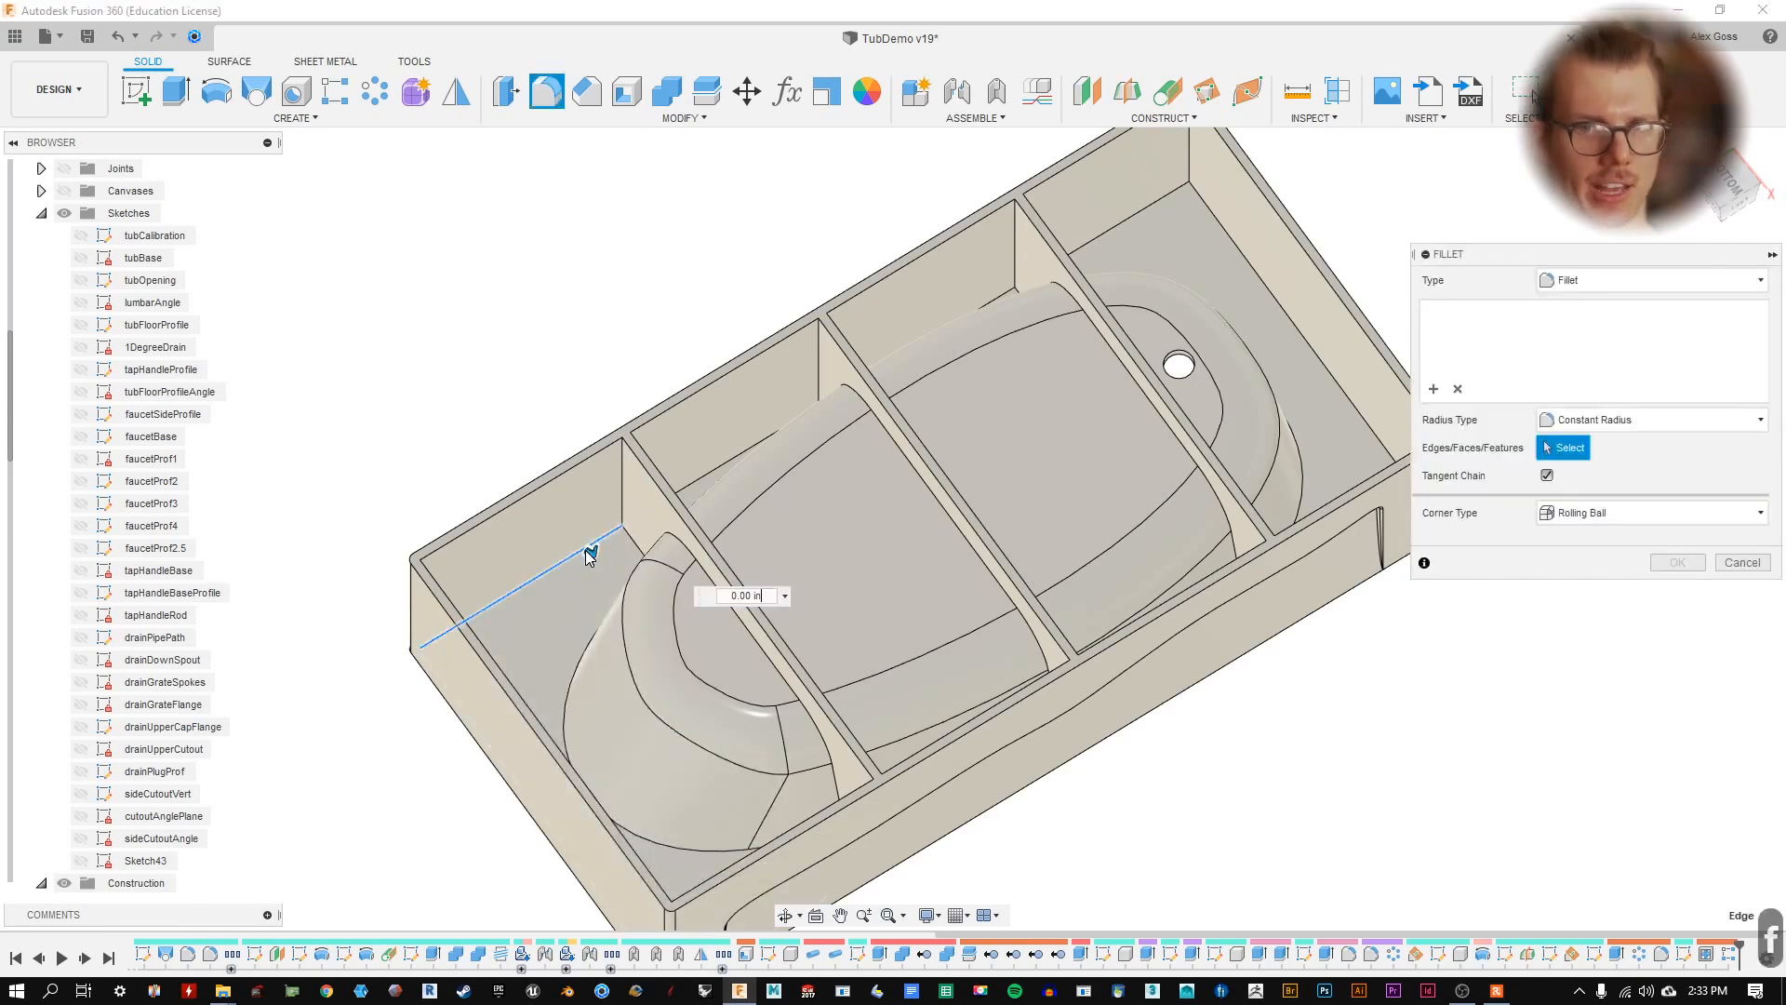
pyautogui.keyDown('shift'); pyautogui.moveTo(621, 620); pyautogui.dragTo(576, 286, button='middle'); pyautogui.keyUp('shift')
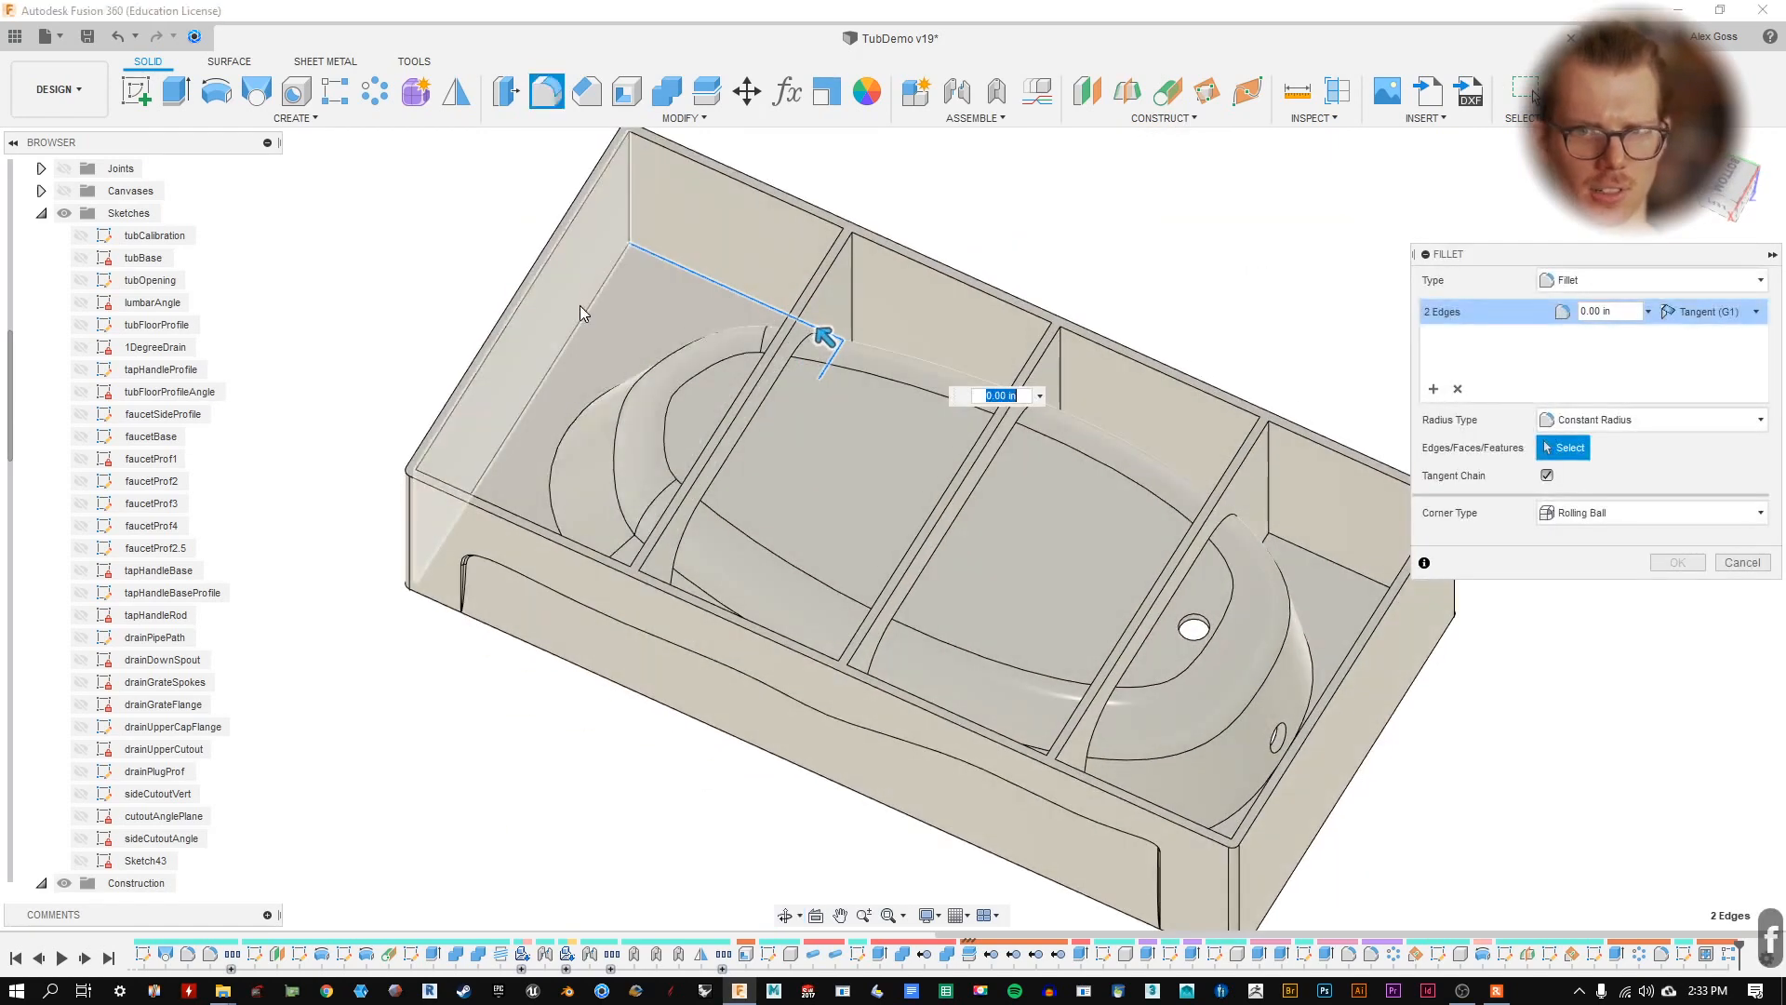
pyautogui.click(594, 321)
pyautogui.click(711, 281)
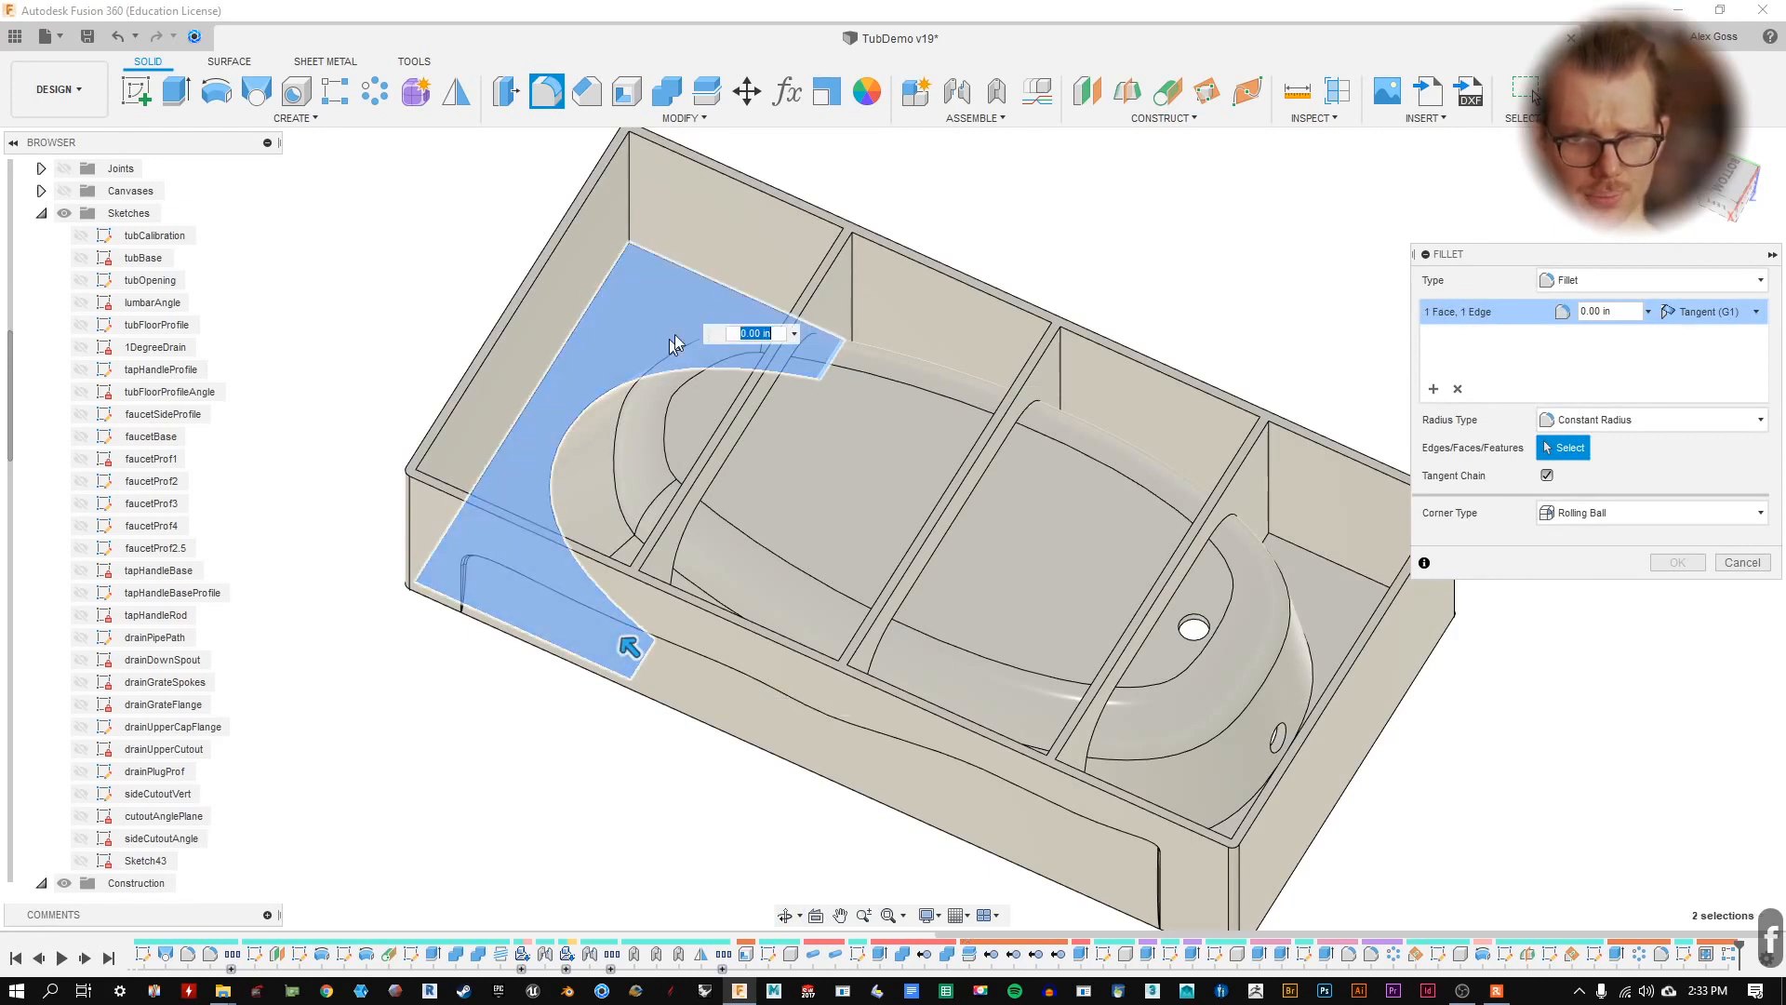
pyautogui.click(723, 309)
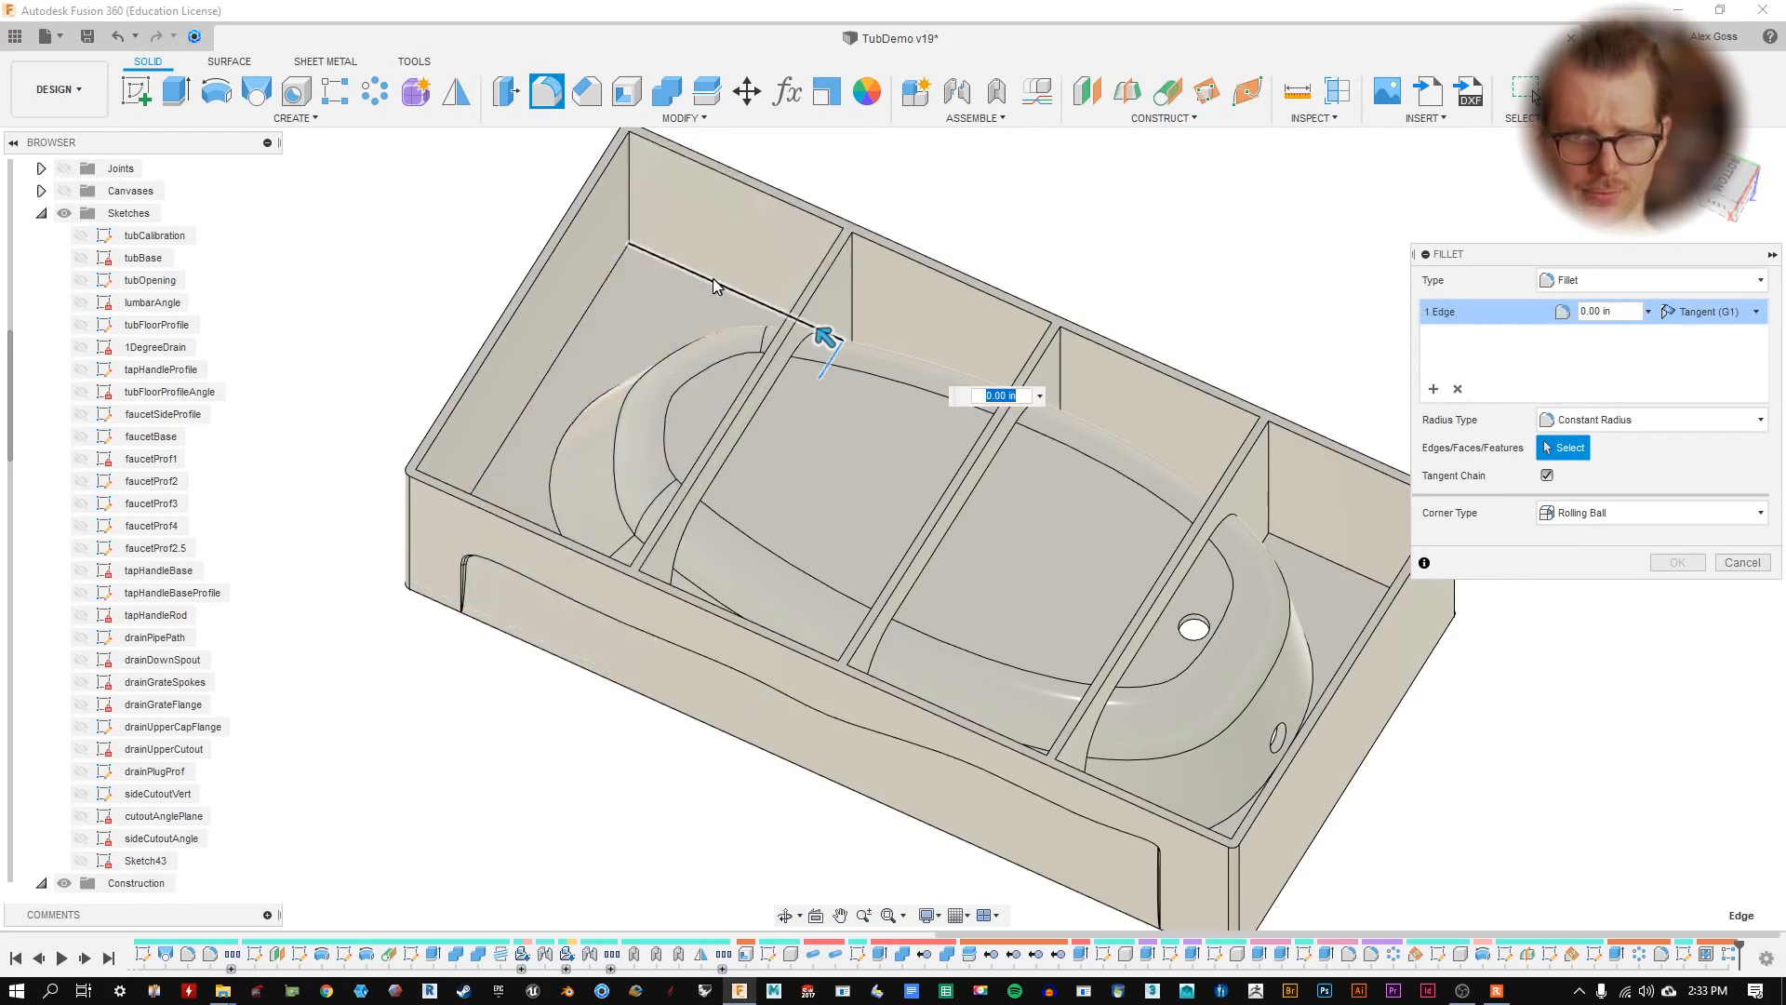
pyautogui.click(594, 288)
pyautogui.click(610, 268)
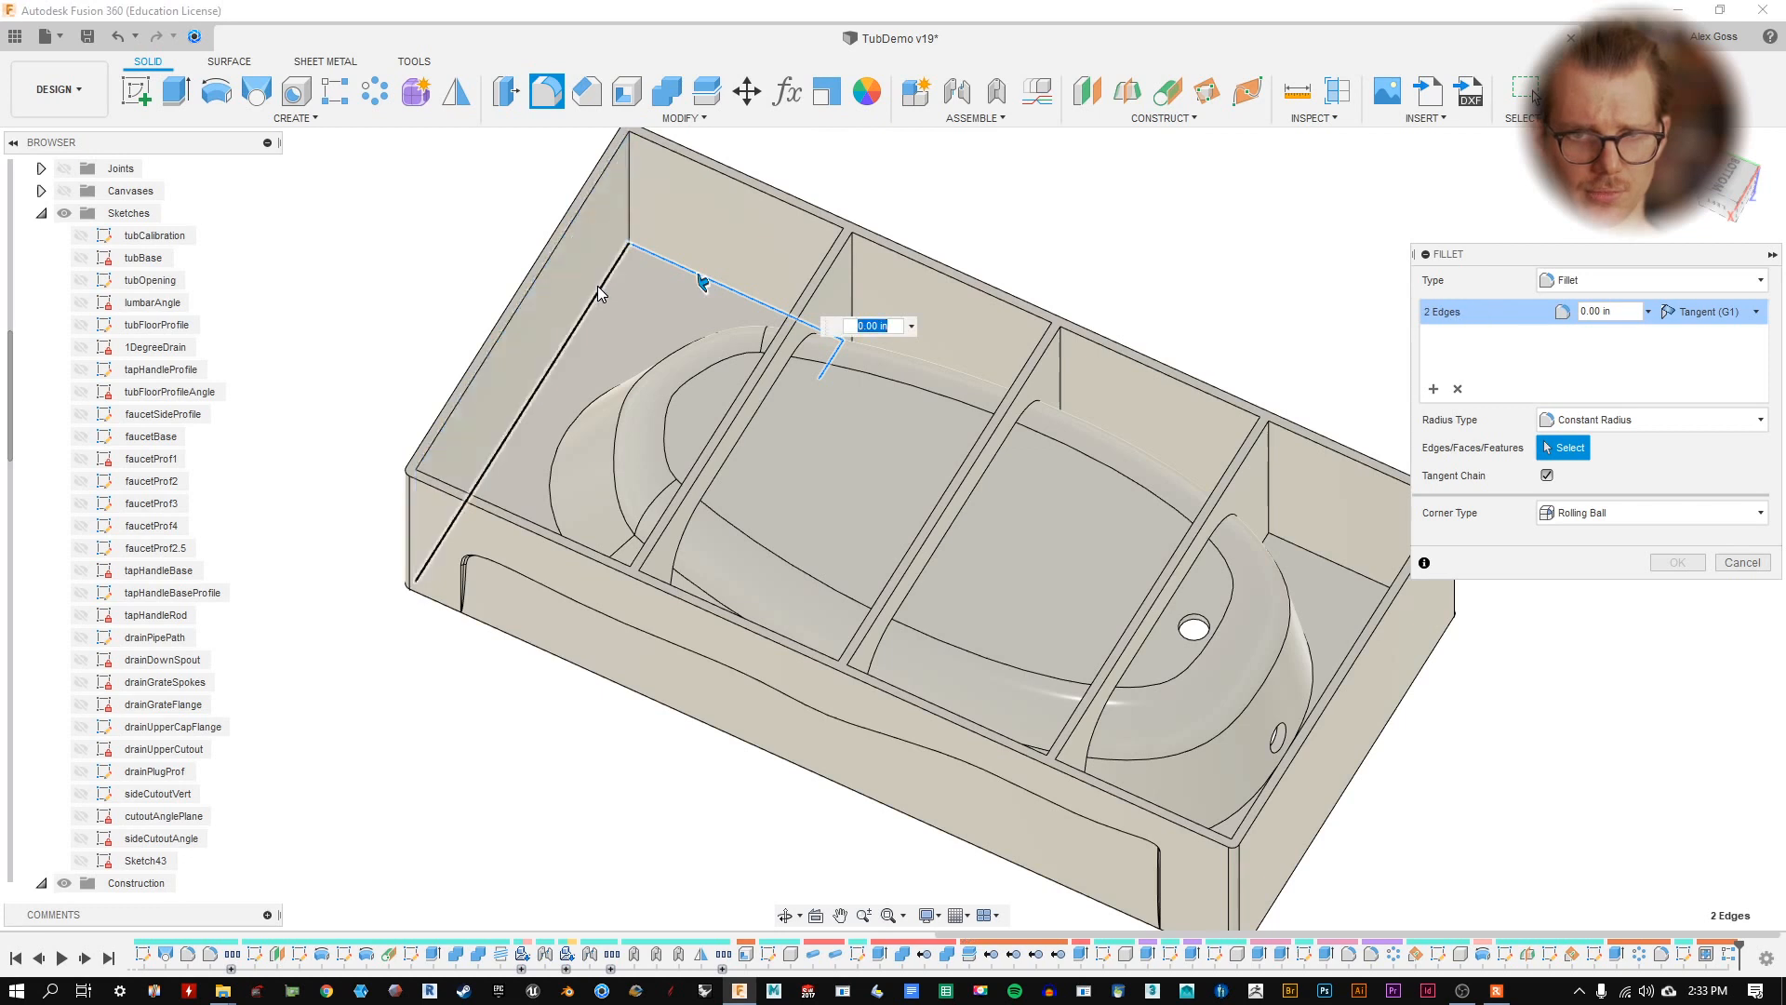
pyautogui.click(615, 277)
pyautogui.write('0.5')
pyautogui.press('Return')
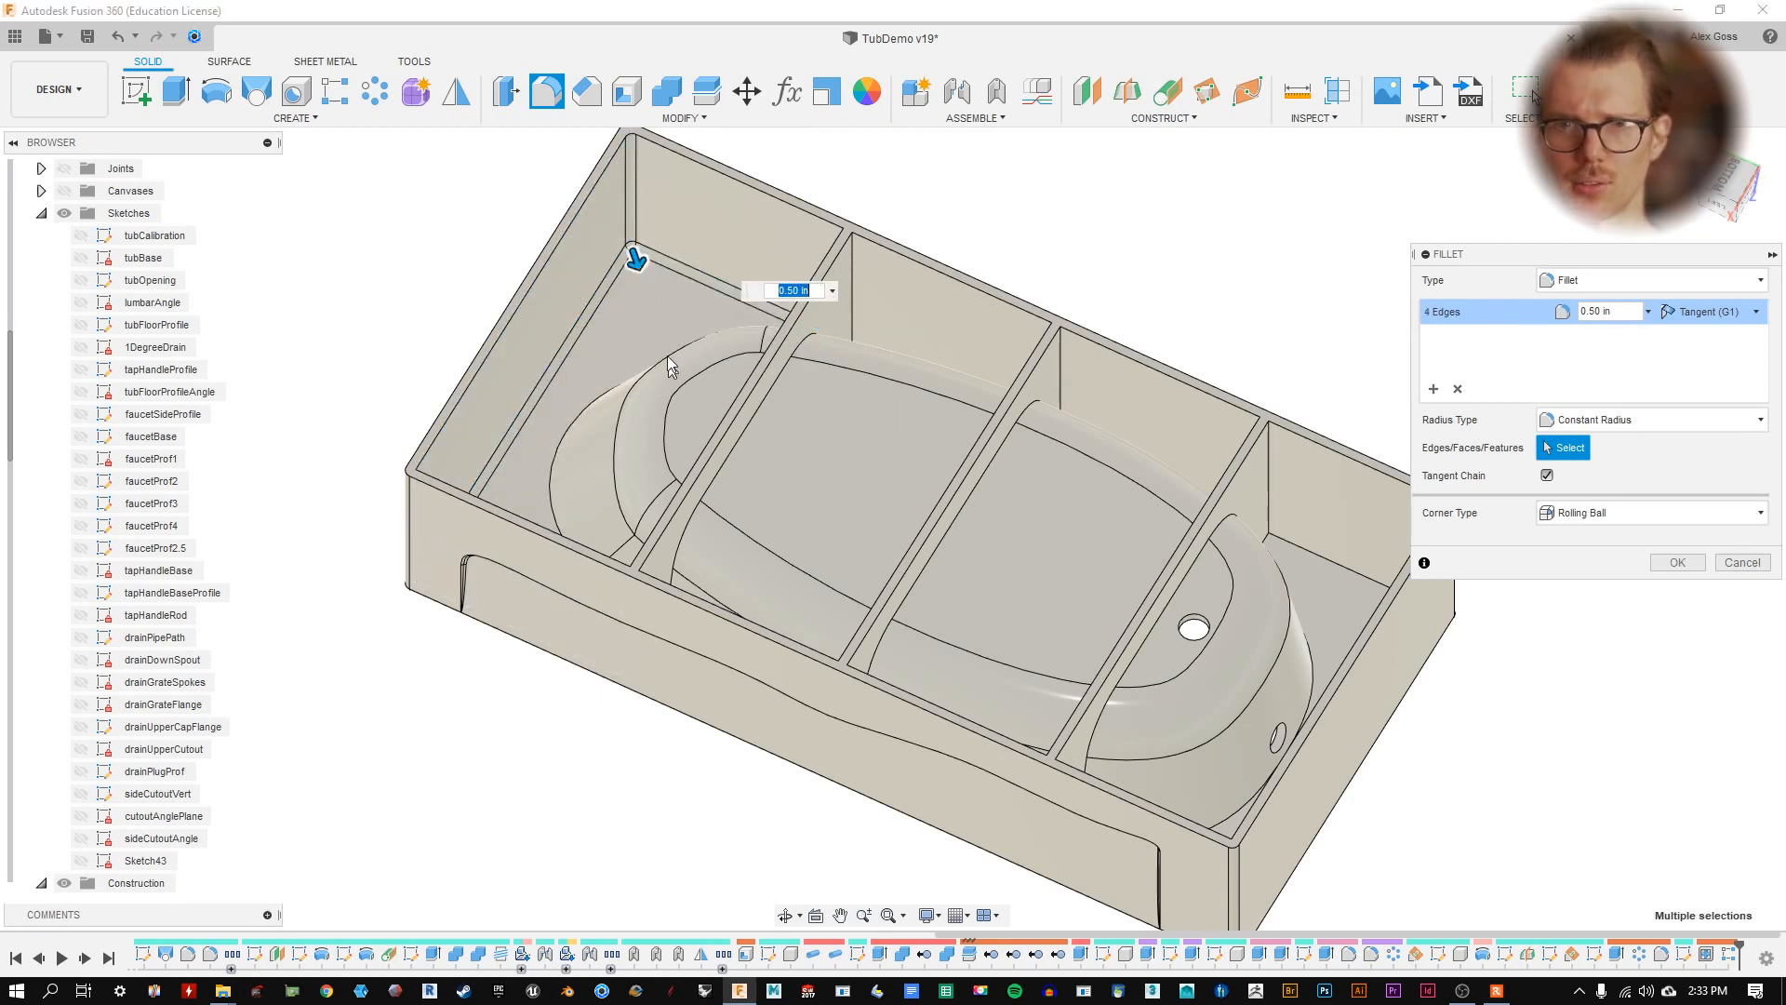
pyautogui.click(1743, 559)
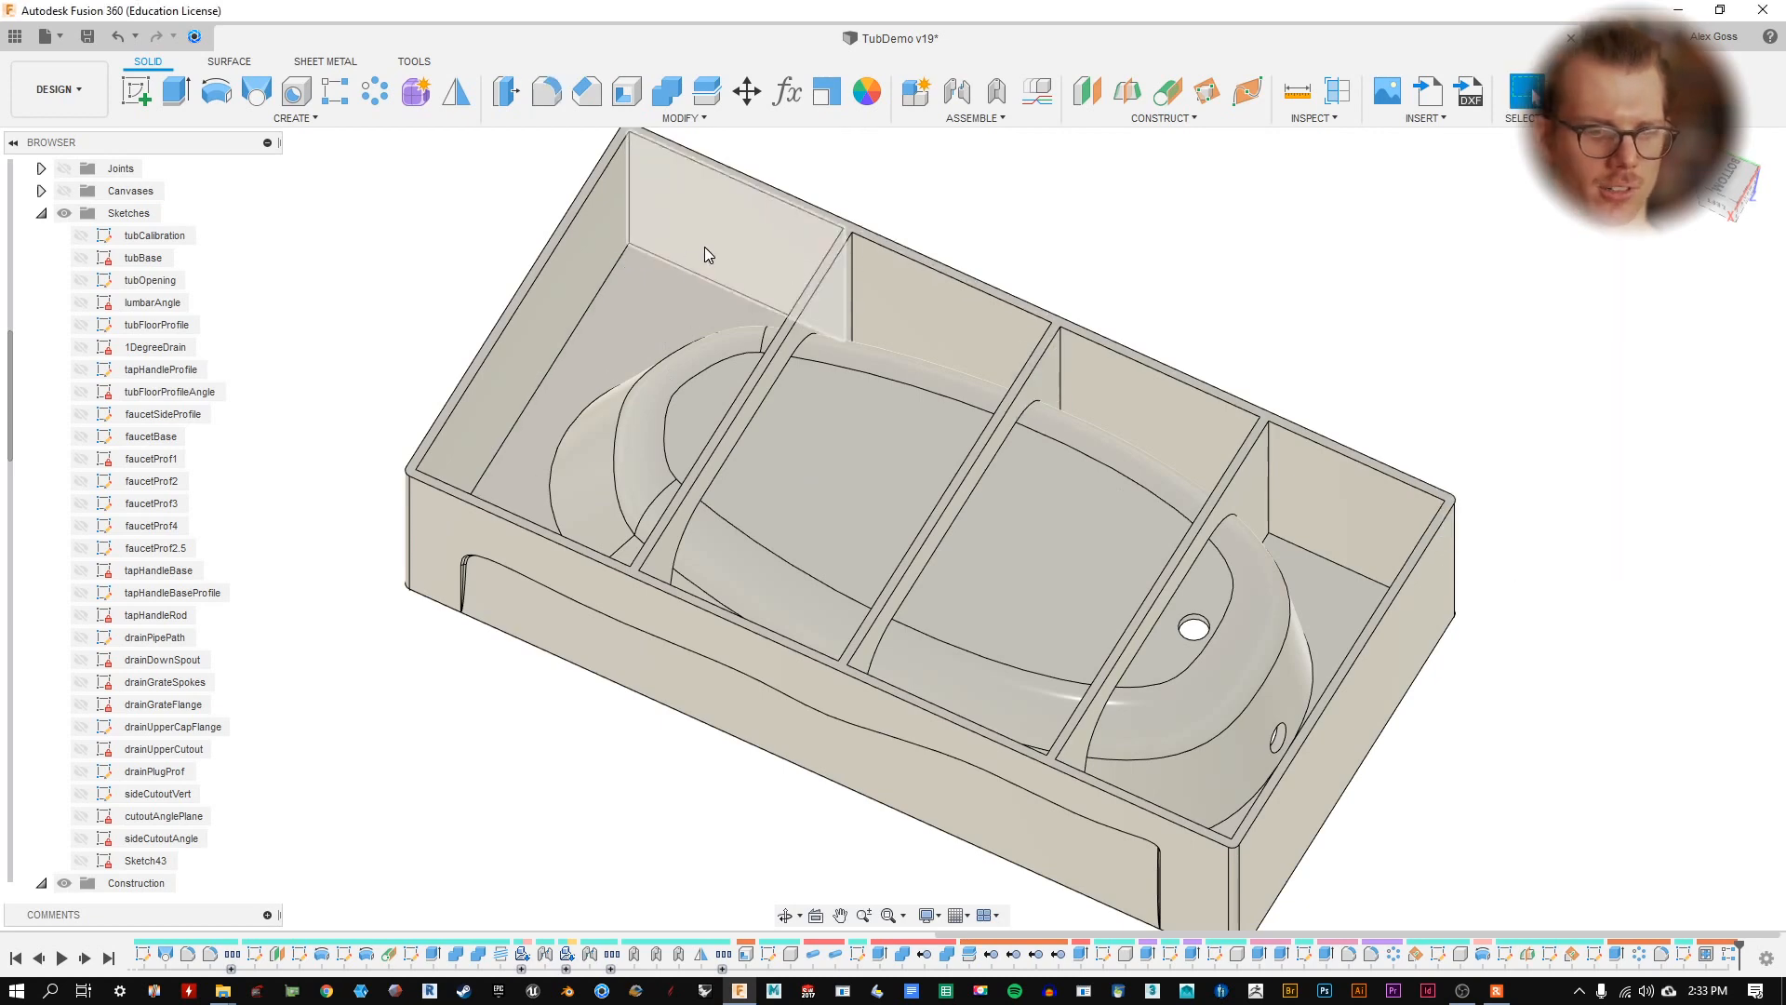
# - Start a Fillet and select the floor, wall, web and basin faces of the underside's end compartment opposite the drain
pyautogui.press('f')
pyautogui.click(642, 311)
pyautogui.click(703, 247)
pyautogui.click(600, 276)
pyautogui.keyDown('shift'); pyautogui.moveTo(600, 276); pyautogui.dragTo(874, 316, button='middle'); pyautogui.keyUp('shift')
pyautogui.click(667, 634)
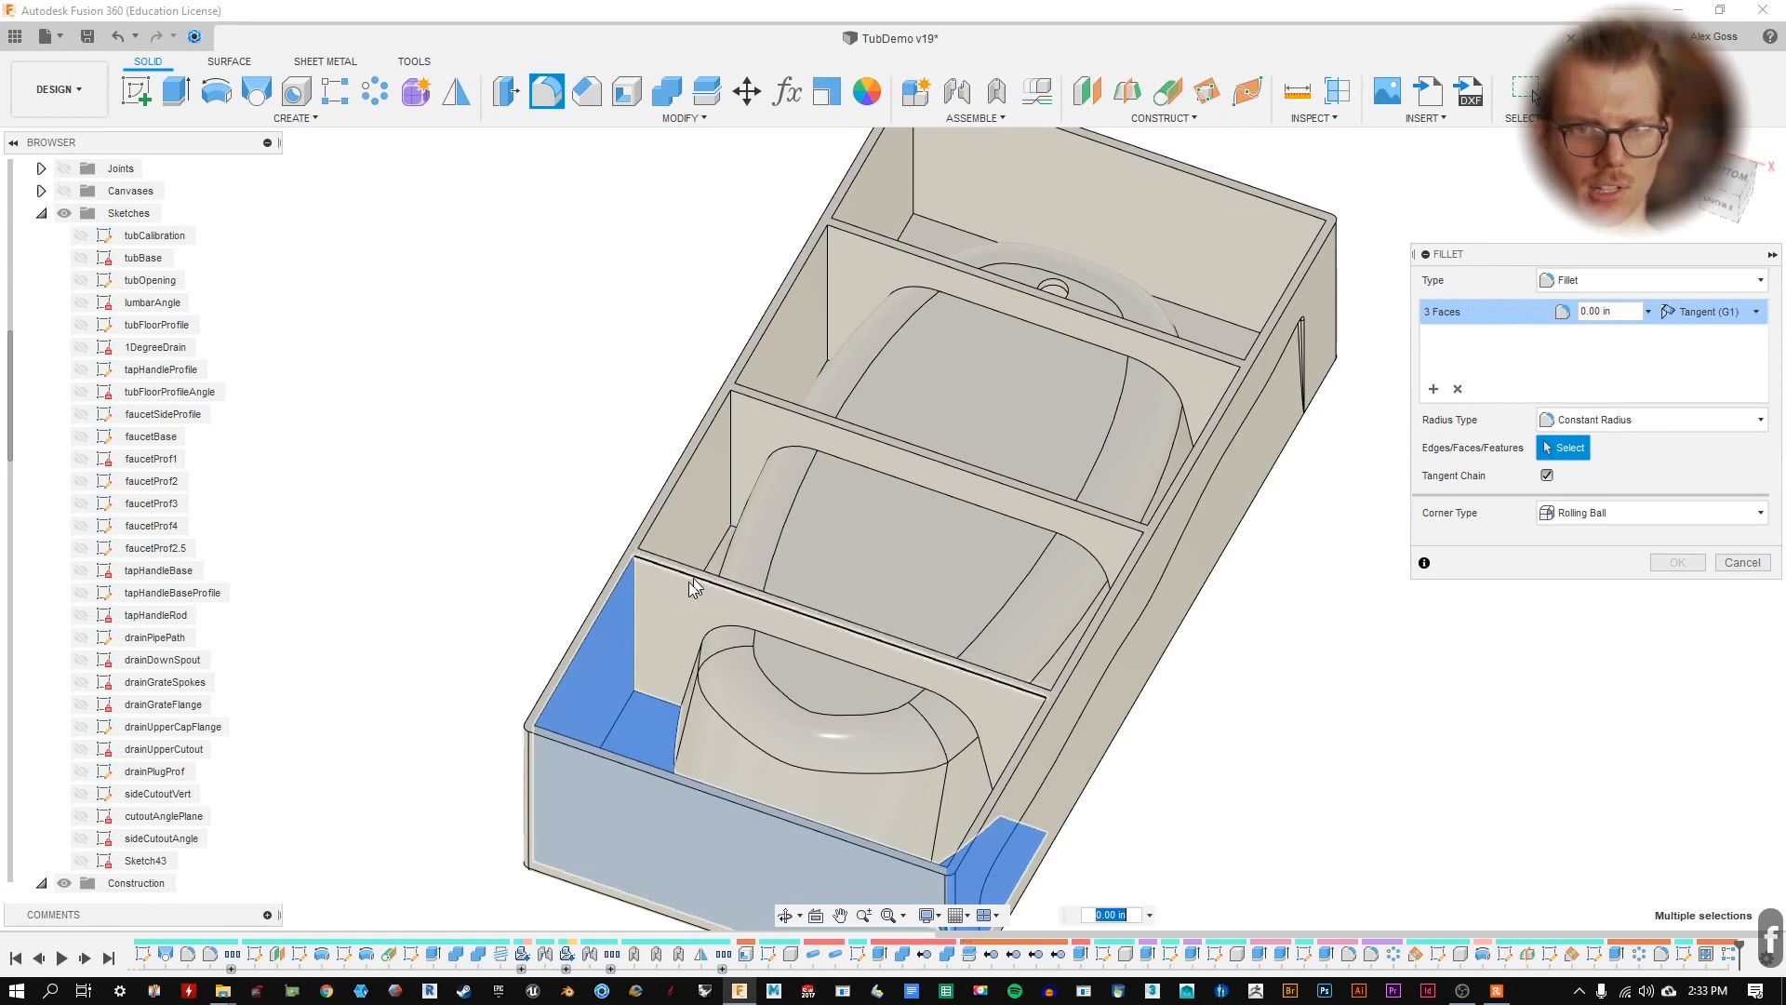
pyautogui.click(708, 551)
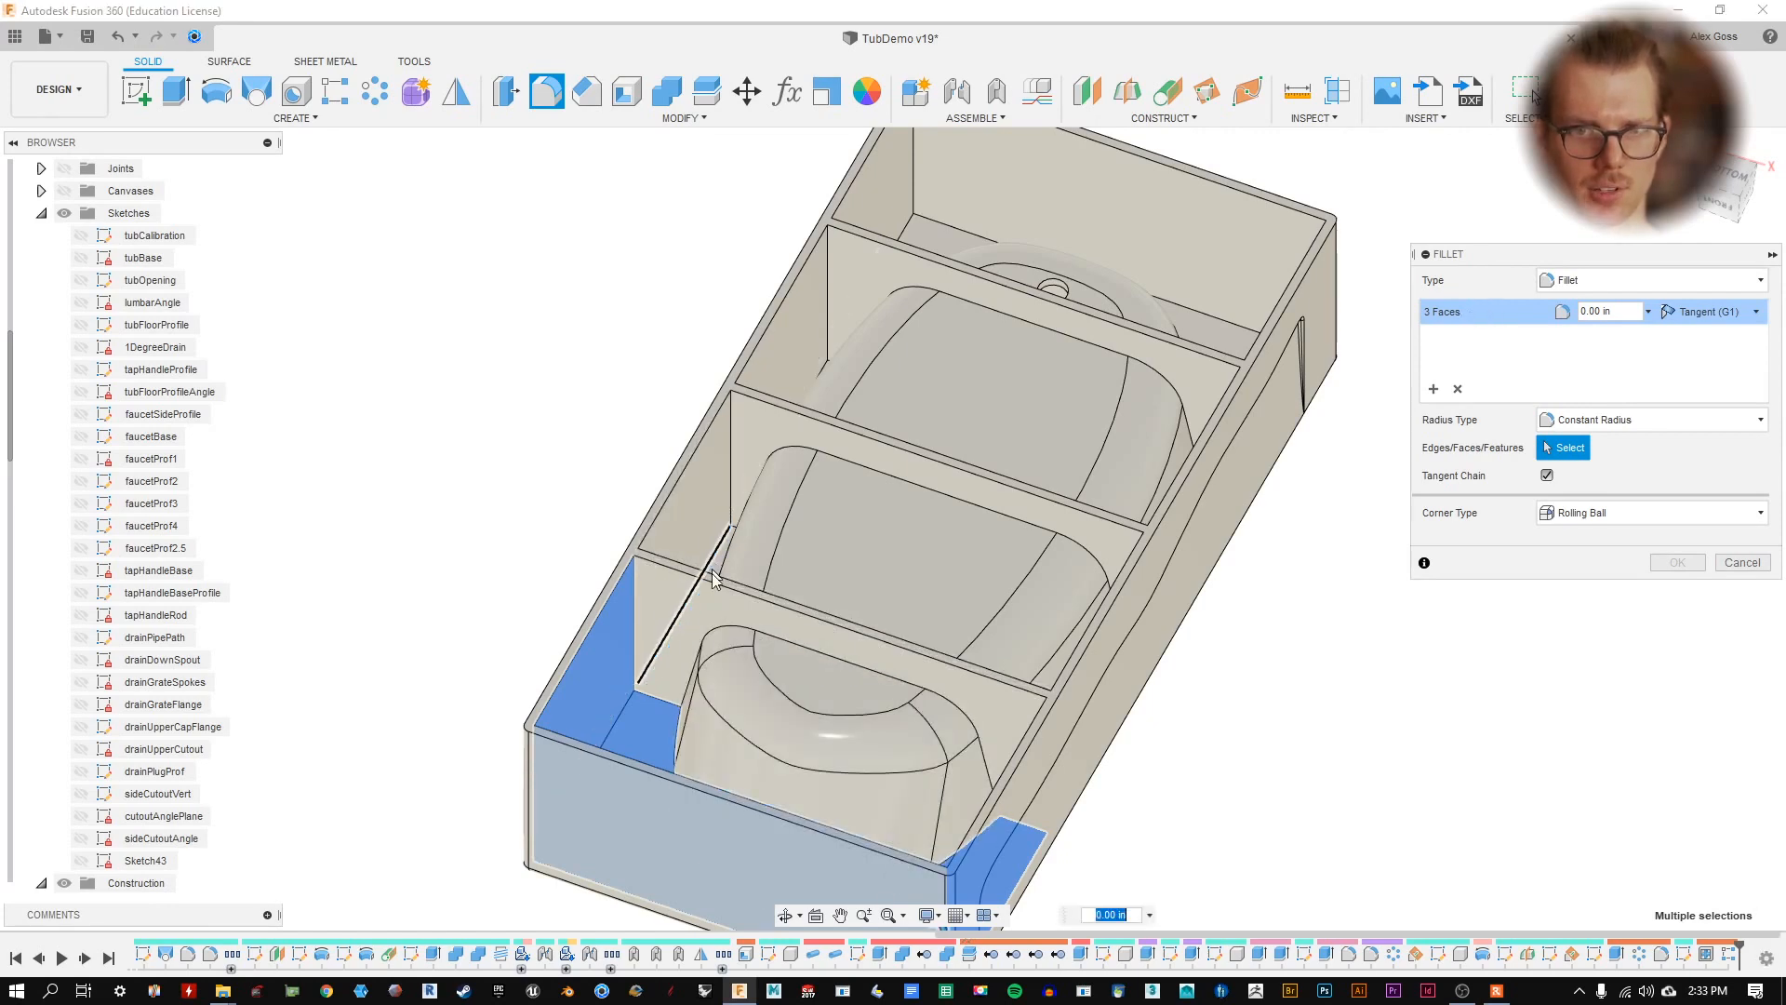
pyautogui.click(688, 623)
pyautogui.keyDown('shift'); pyautogui.moveTo(916, 707); pyautogui.dragTo(1035, 695, button='middle'); pyautogui.keyUp('shift')
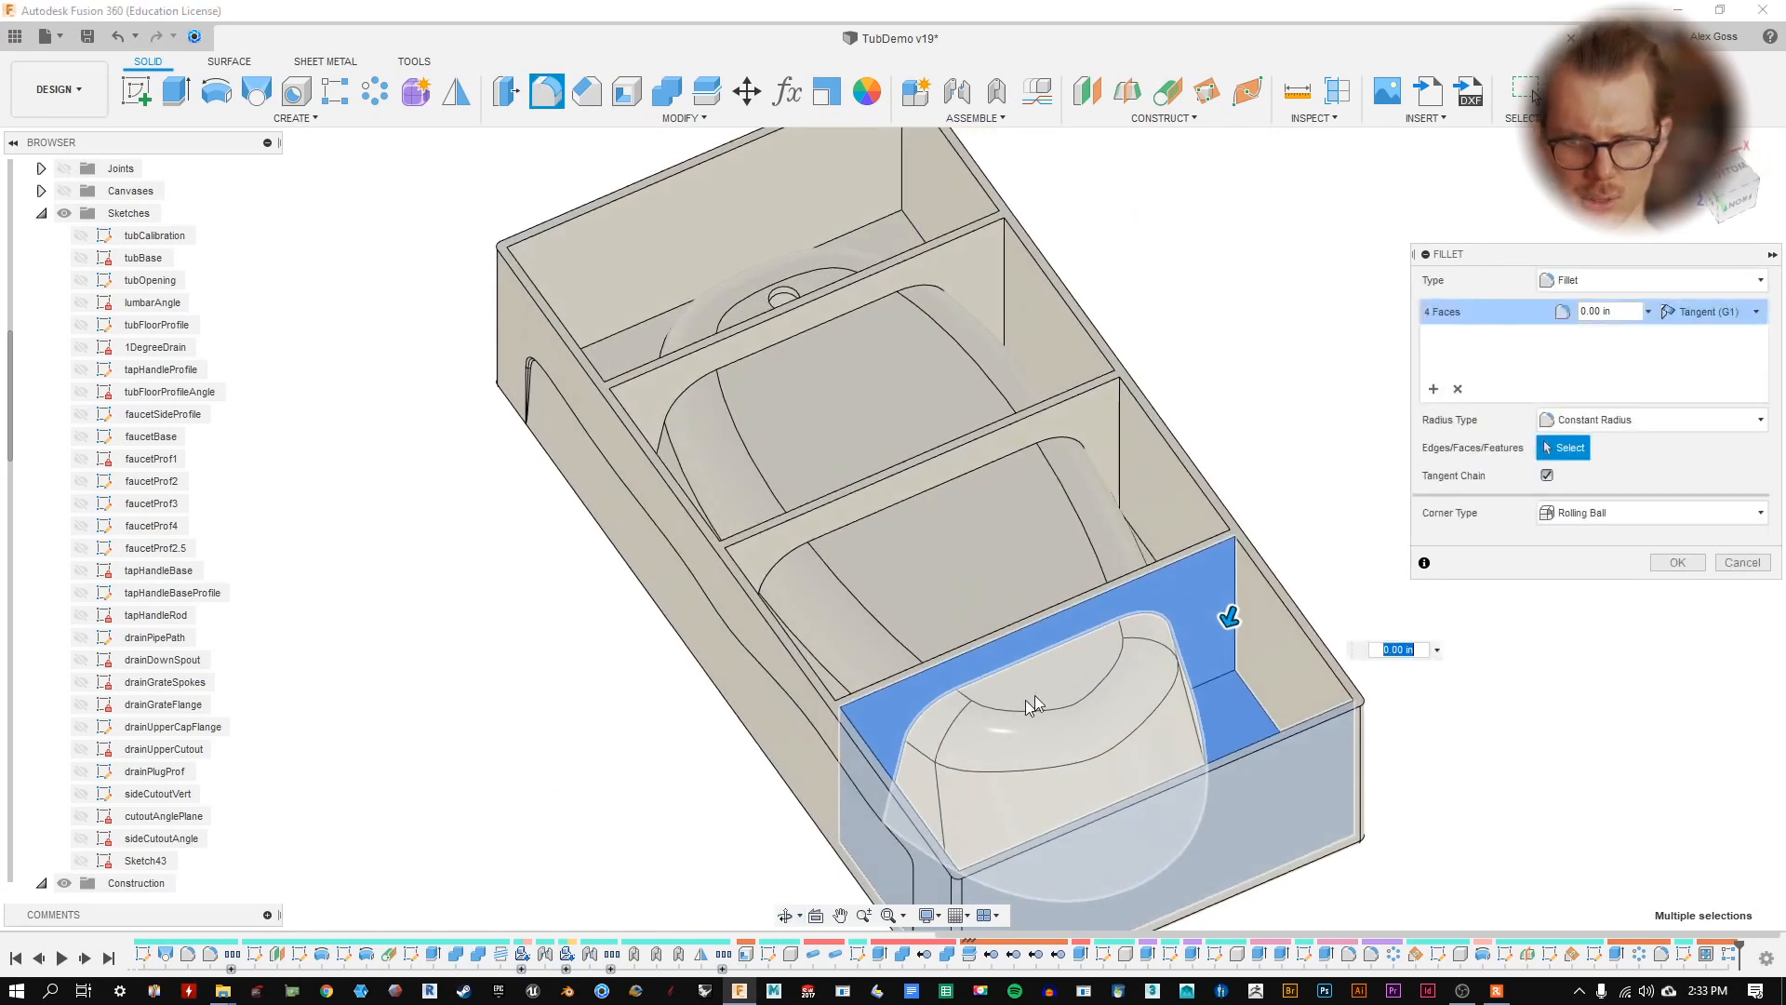
pyautogui.click(1133, 701)
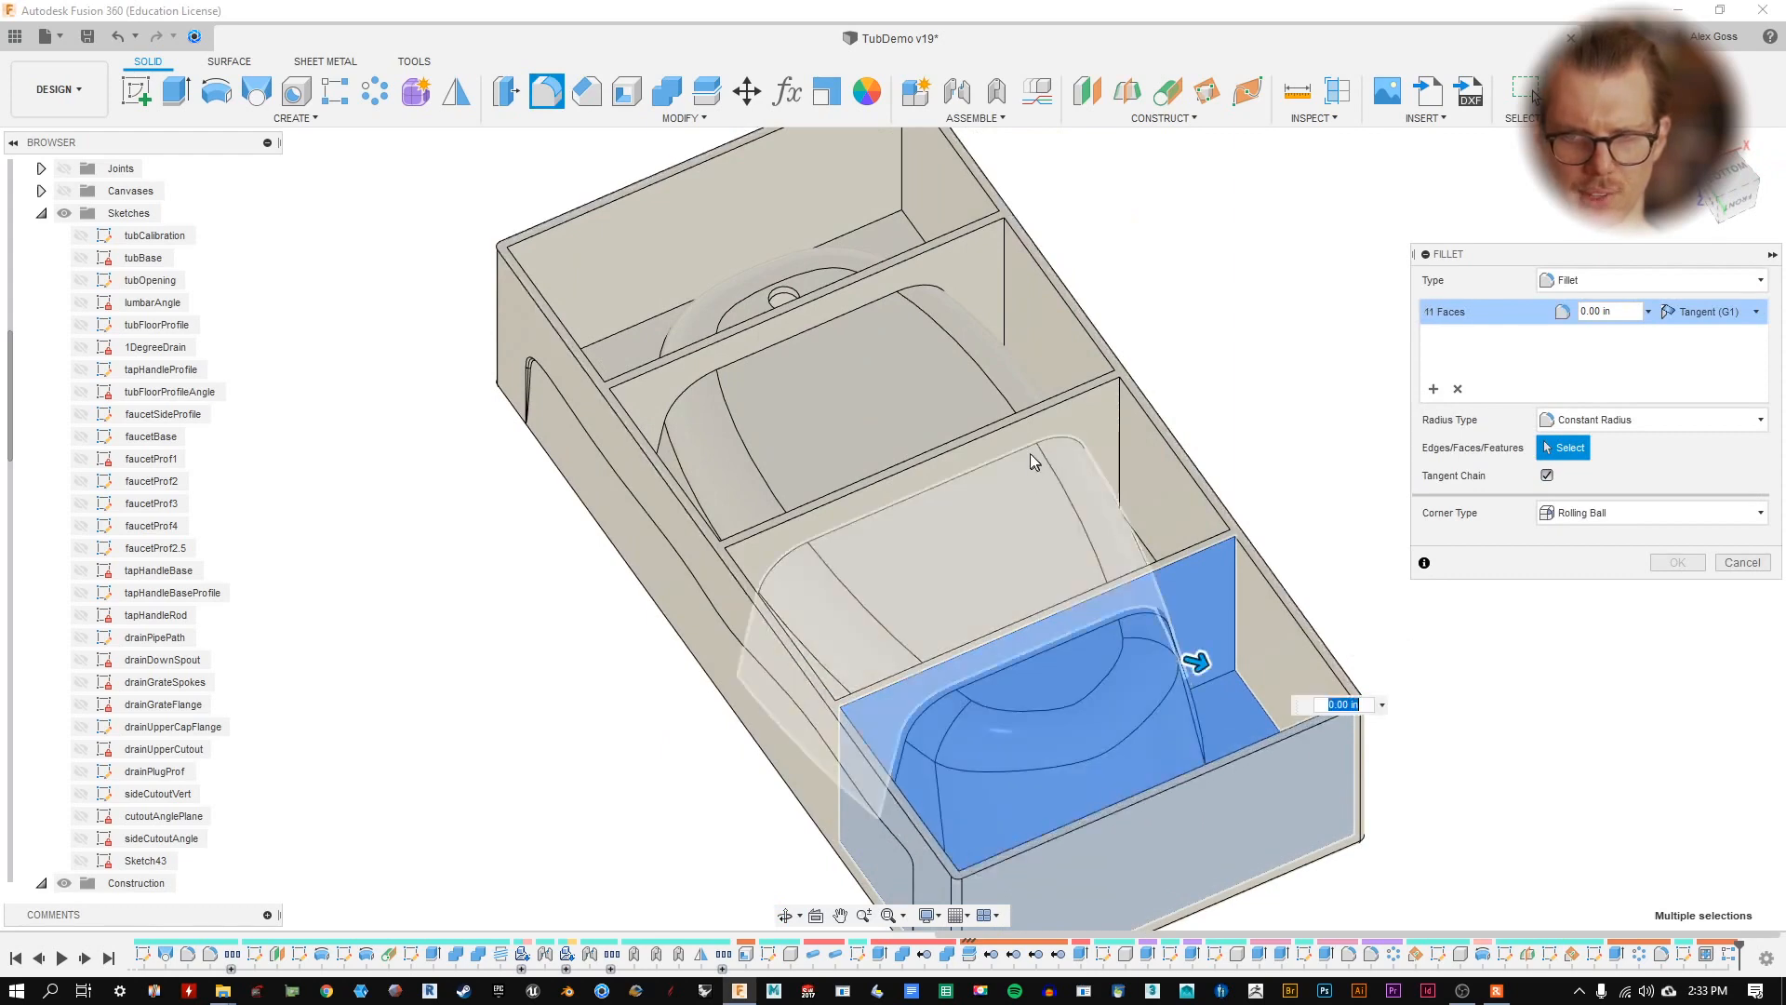
# - Add the floor, wall, web and basin faces of the compartment beside the selected end compartment to the fillet selection
pyautogui.moveTo(1405, 662); pyautogui.dragTo(1051, 549, button='middle')
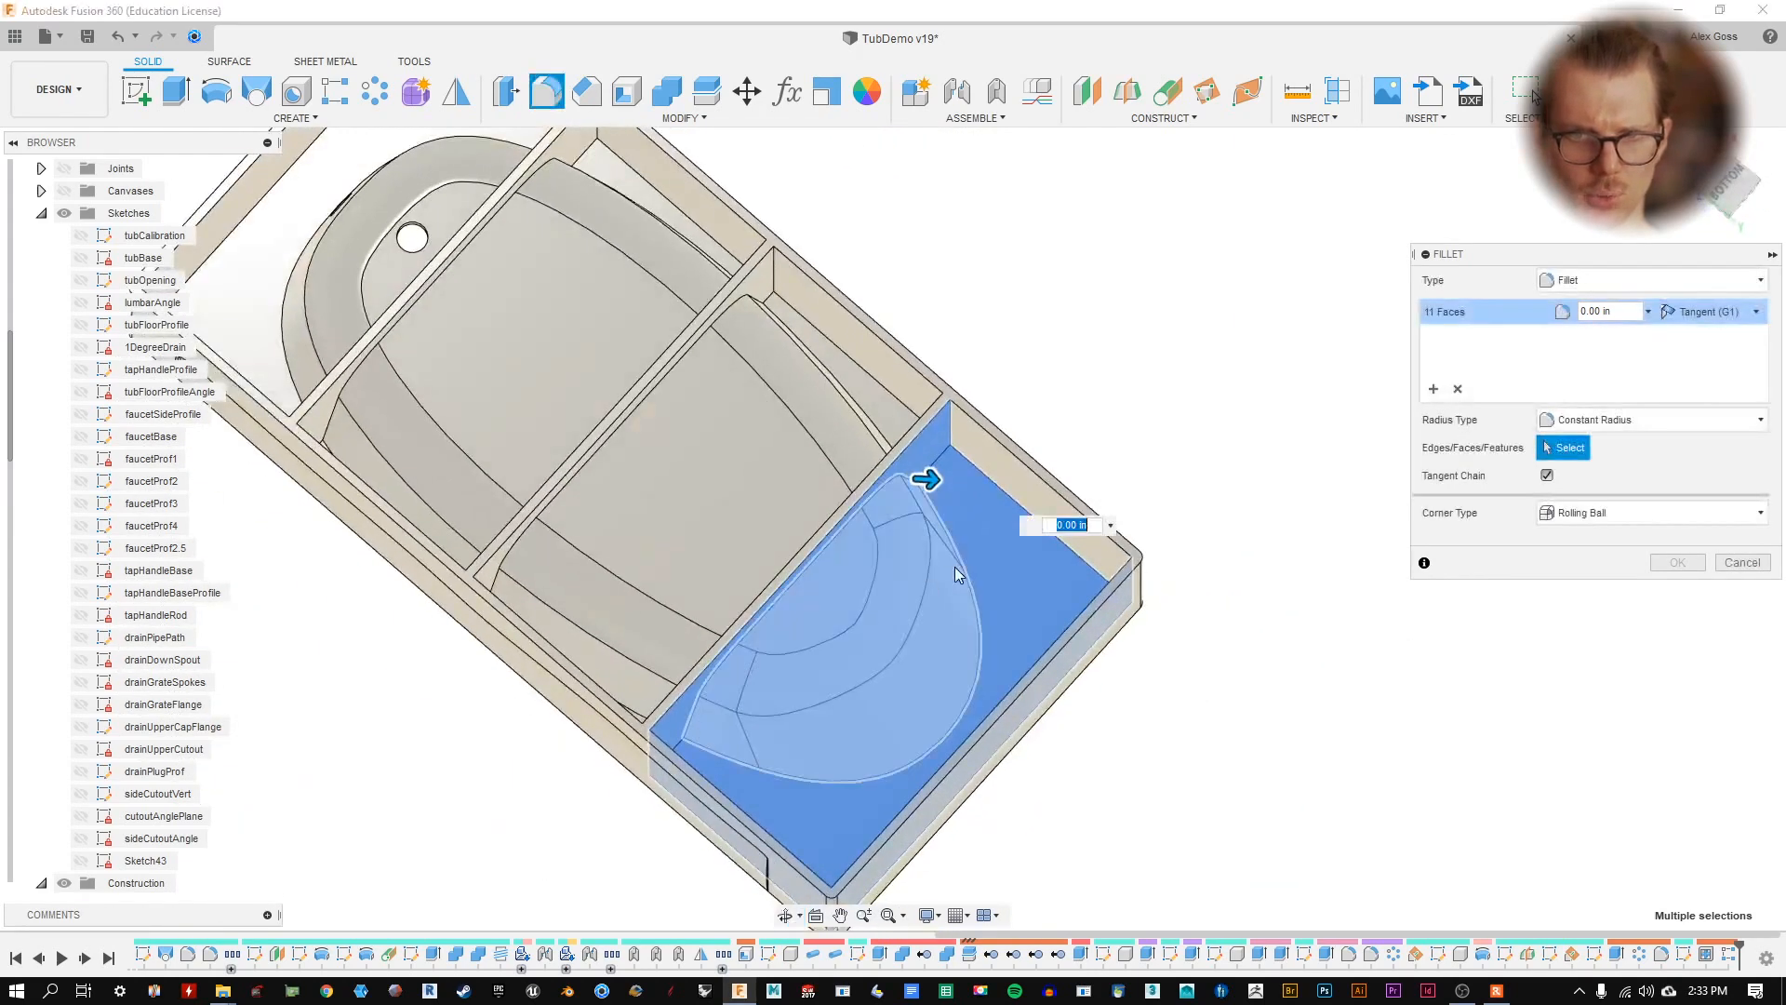
pyautogui.keyDown('shift'); pyautogui.moveTo(783, 640); pyautogui.dragTo(790, 418, button='middle'); pyautogui.keyUp('shift')
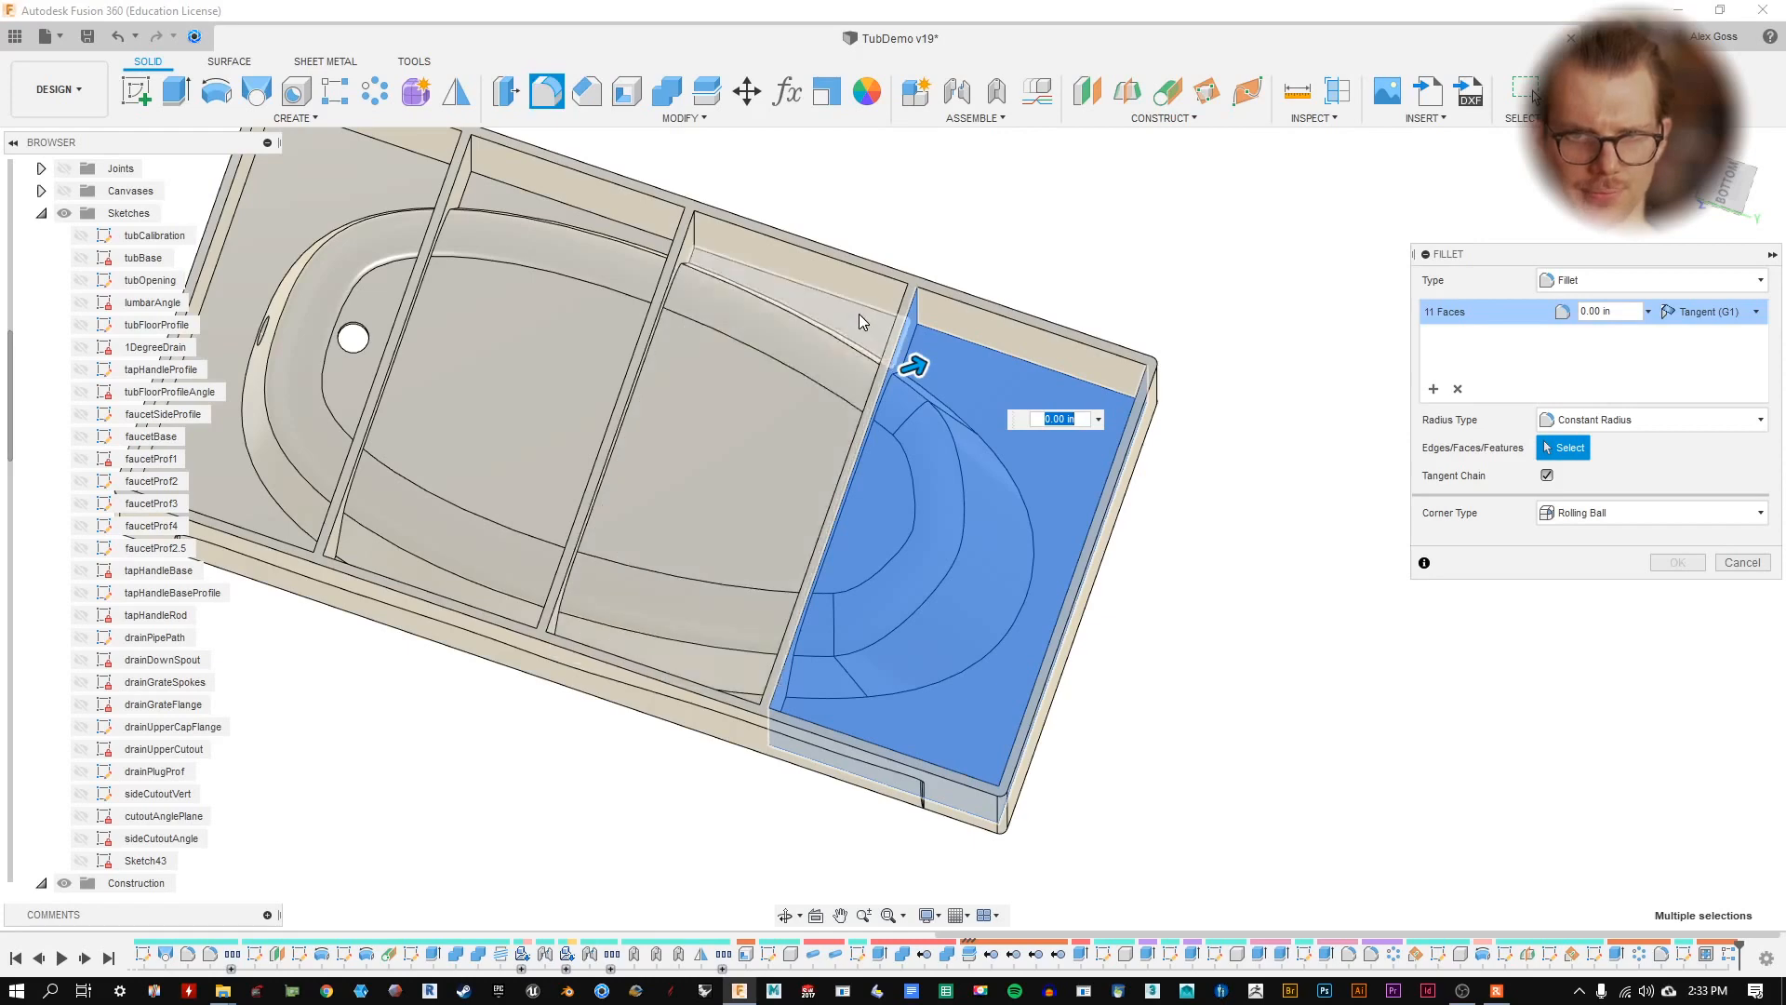
pyautogui.click(820, 348)
pyautogui.keyDown('shift'); pyautogui.moveTo(820, 348); pyautogui.dragTo(928, 417, button='middle'); pyautogui.keyUp('shift')
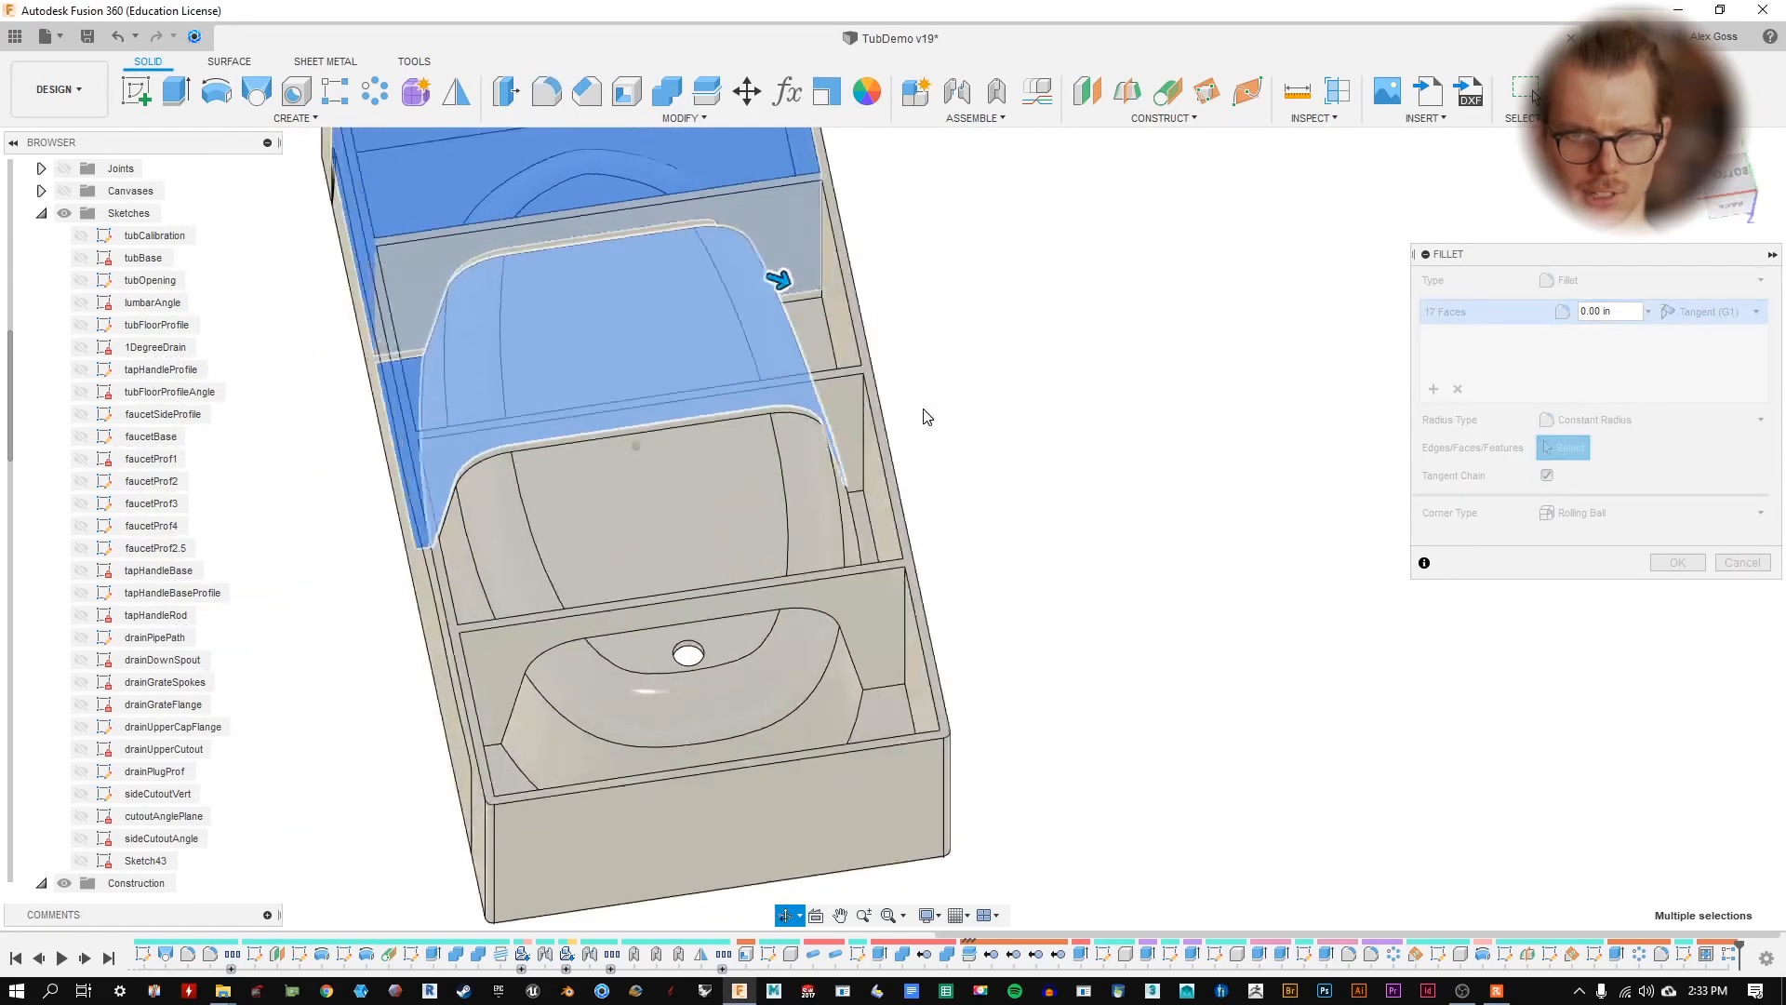
pyautogui.click(777, 236)
pyautogui.keyDown('shift'); pyautogui.moveTo(805, 326); pyautogui.dragTo(1005, 358, button='middle'); pyautogui.keyUp('shift')
pyautogui.click(716, 316)
pyautogui.click(772, 232)
pyautogui.click(761, 240)
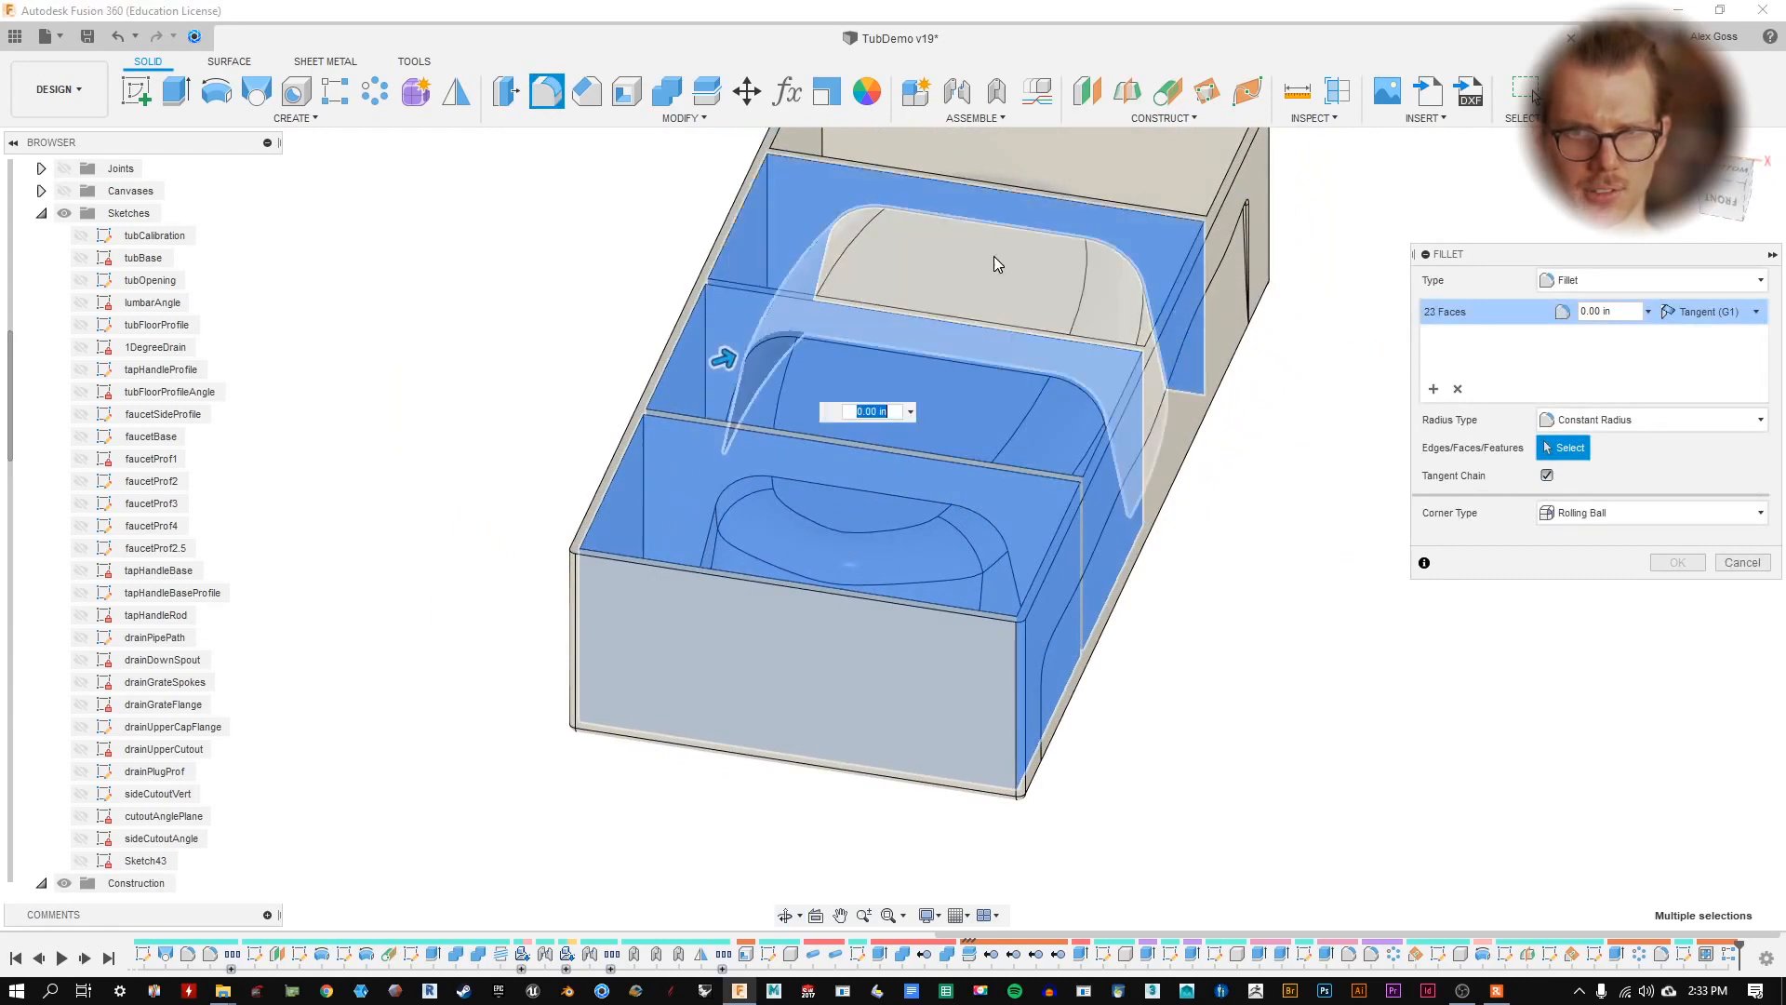
# - Extend the fillet selection to the remaining web, wall and basin faces of the third compartment, adjacent to the drain compartment
pyautogui.keyDown('shift'); pyautogui.moveTo(993, 255); pyautogui.dragTo(956, 278, button='middle'); pyautogui.keyUp('shift')
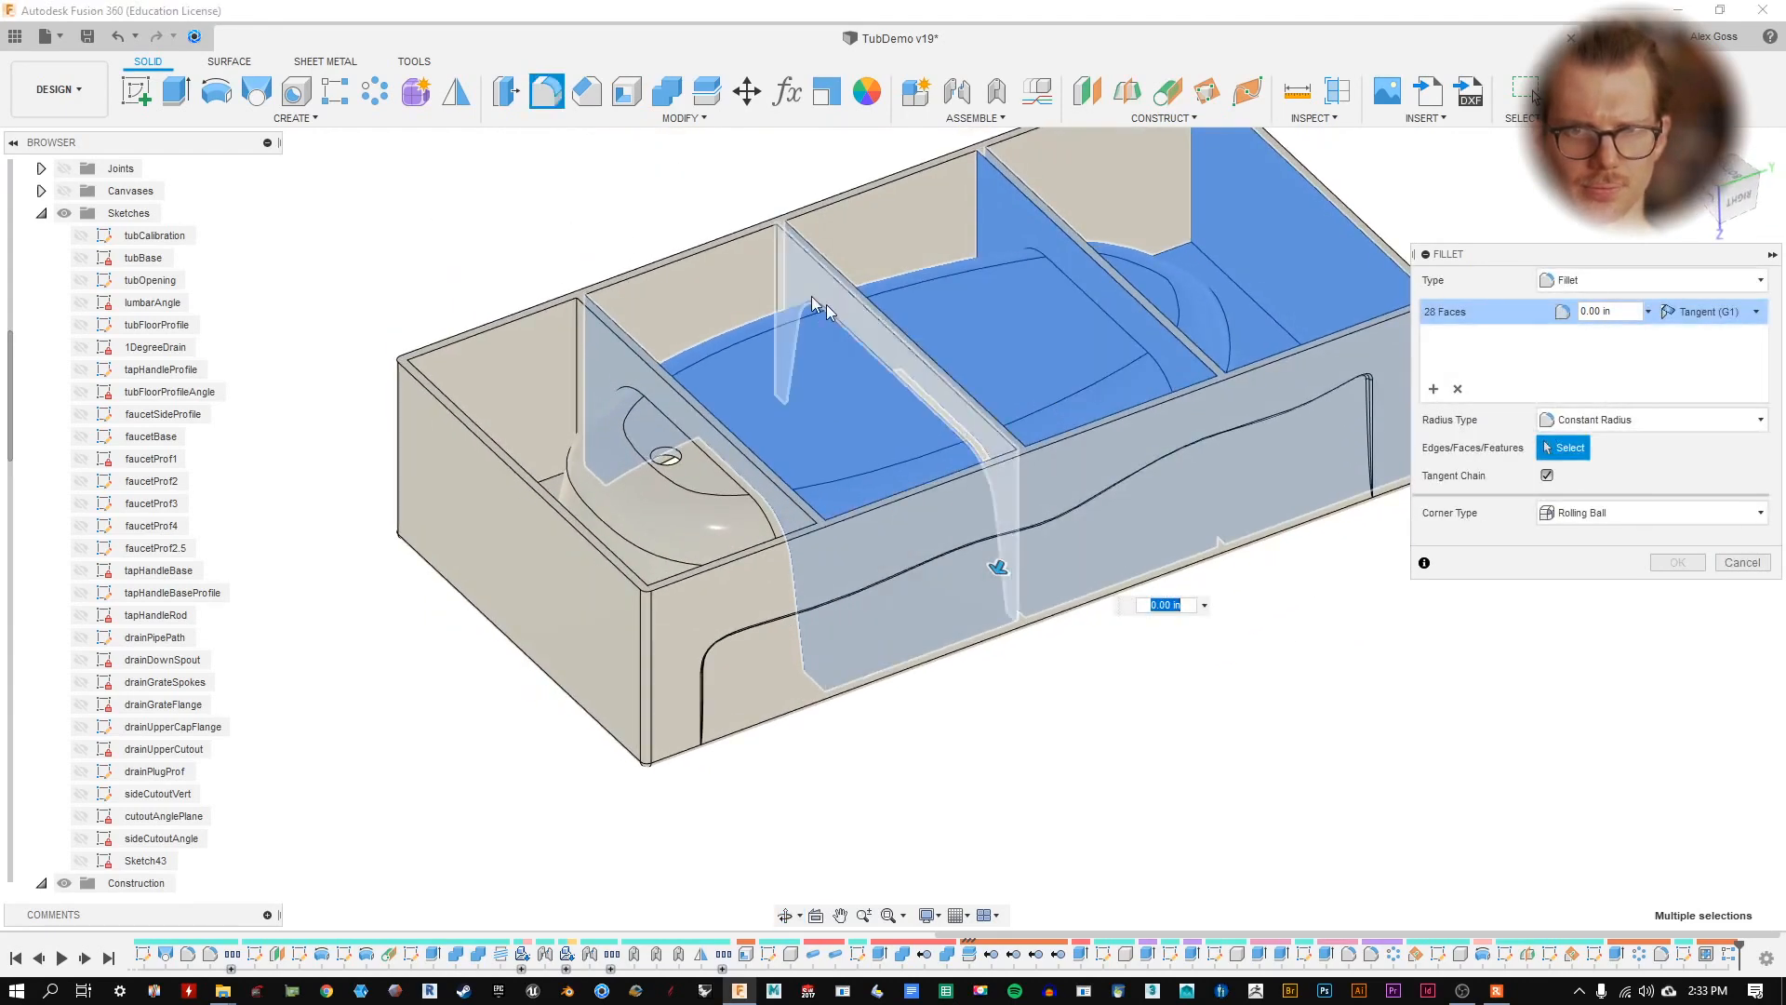
pyautogui.click(764, 288)
pyautogui.keyDown('shift'); pyautogui.moveTo(764, 289); pyautogui.dragTo(1163, 358, button='middle'); pyautogui.keyUp('shift')
pyautogui.click(963, 346)
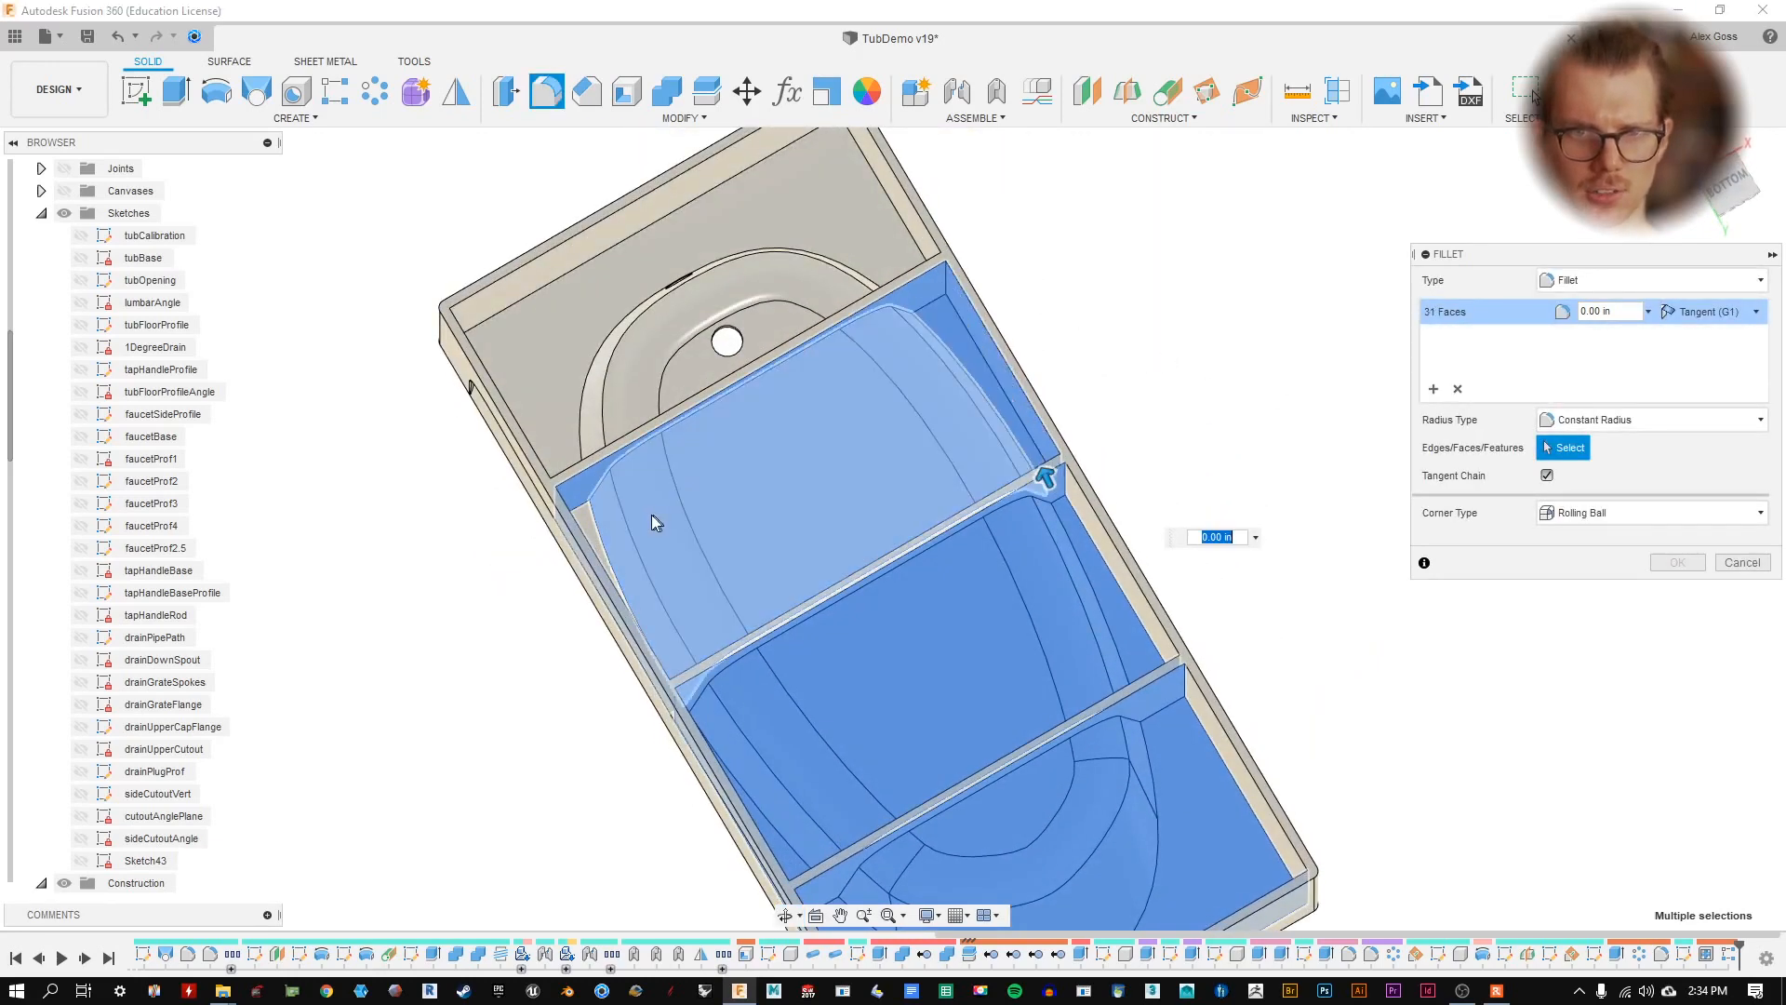
pyautogui.click(588, 523)
# - Add the floor, wall, web and basin faces of the drain-end compartment to the fillet selection
pyautogui.click(573, 311)
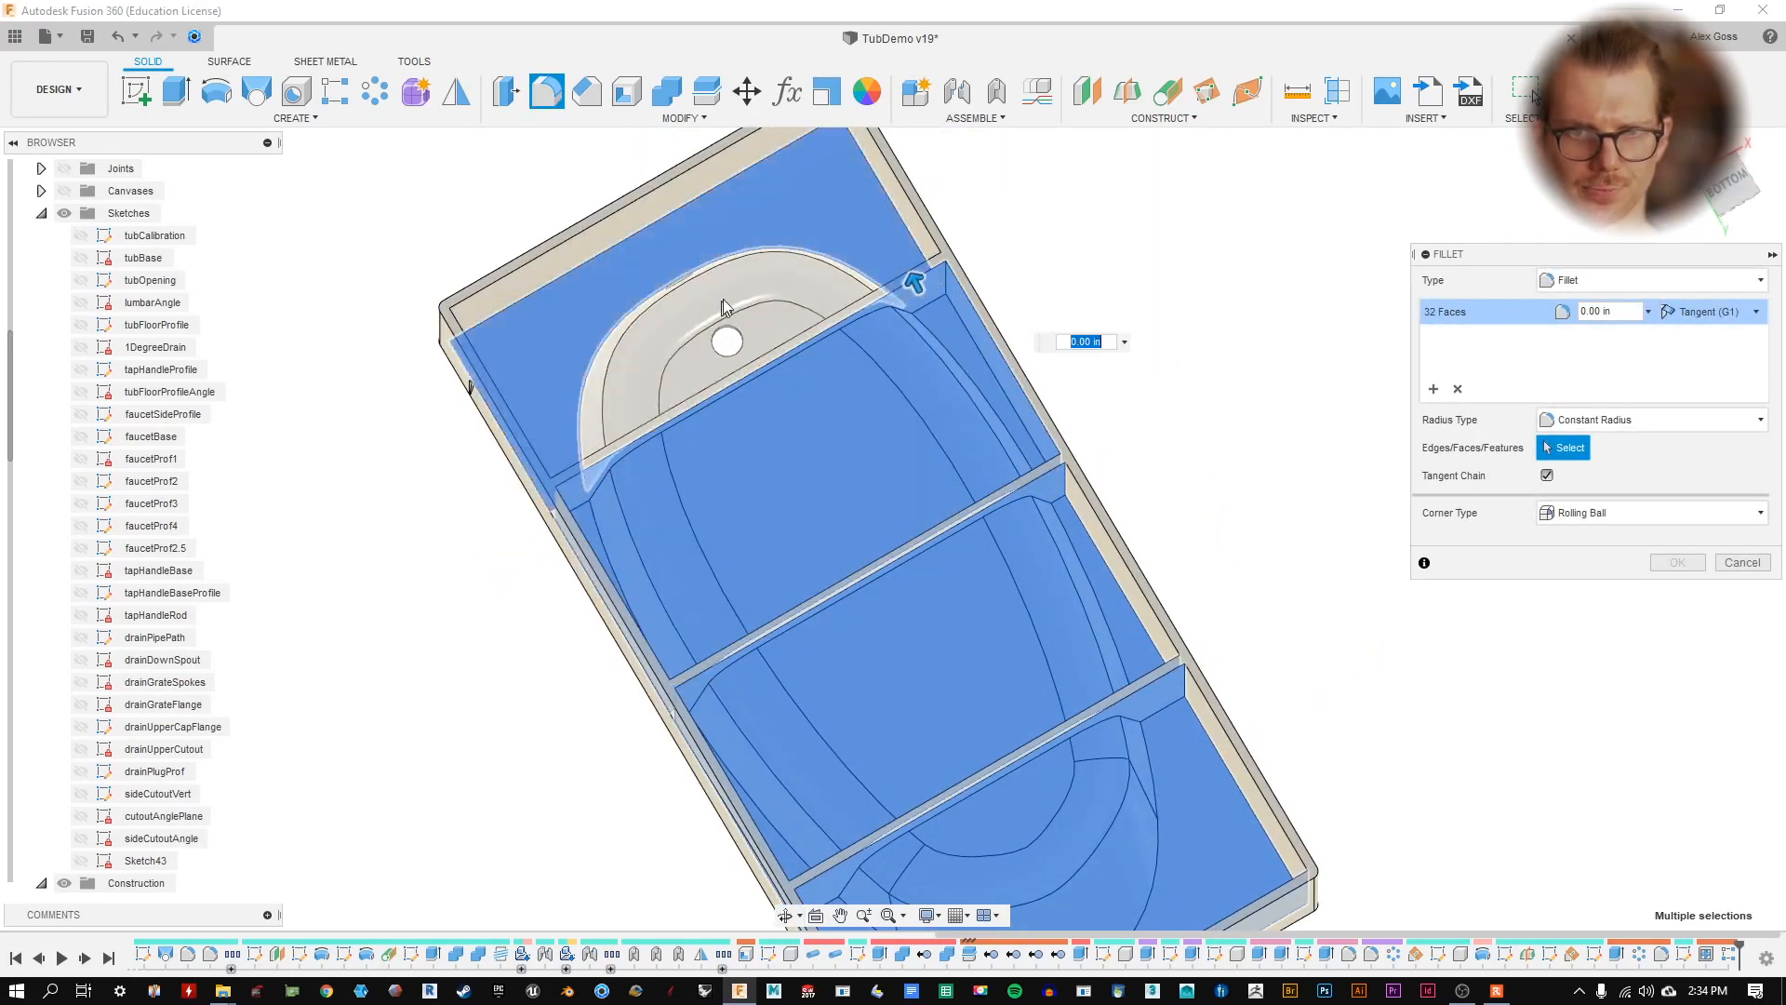
pyautogui.keyDown('shift'); pyautogui.moveTo(722, 298); pyautogui.dragTo(585, 388, button='middle'); pyautogui.keyUp('shift')
pyautogui.click(823, 199)
pyautogui.keyDown('shift'); pyautogui.moveTo(877, 319); pyautogui.dragTo(763, 332, button='middle'); pyautogui.keyUp('shift')
pyautogui.click(595, 763)
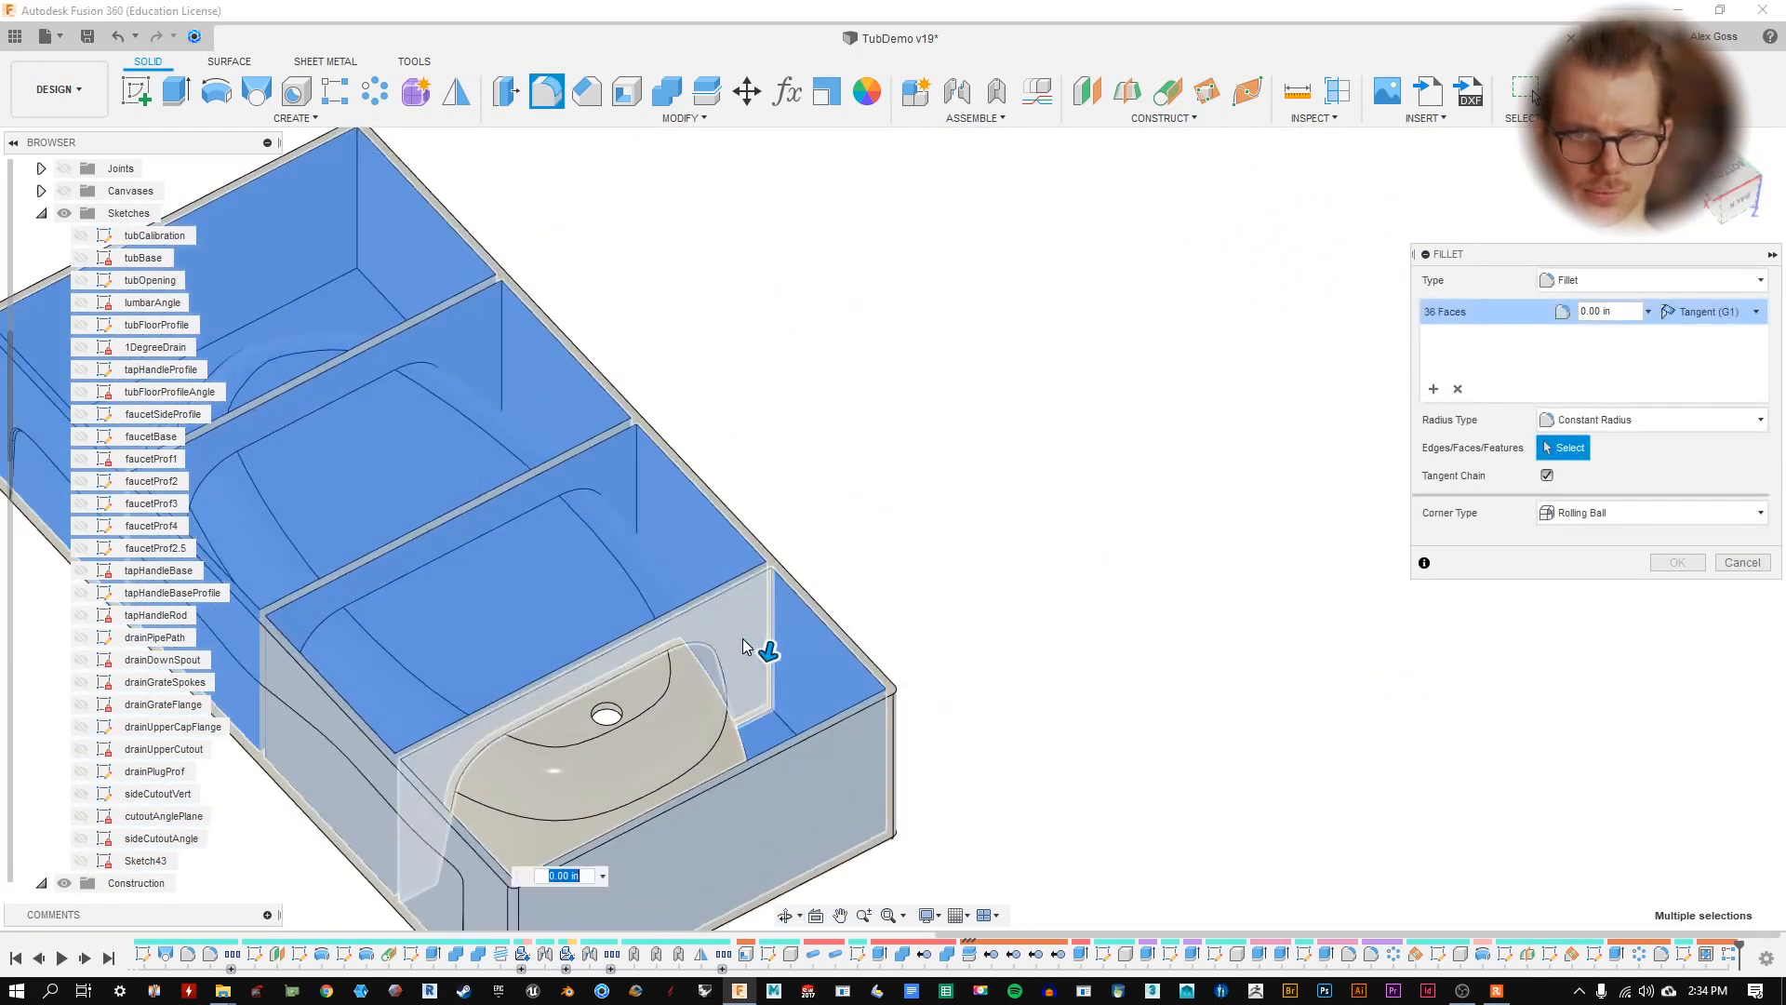
pyautogui.keyDown('shift'); pyautogui.moveTo(742, 638); pyautogui.dragTo(734, 311, button='middle'); pyautogui.keyUp('shift')
pyautogui.click(763, 535)
pyautogui.keyDown('shift'); pyautogui.moveTo(845, 411); pyautogui.dragTo(945, 438, button='middle'); pyautogui.keyUp('shift')
pyautogui.scroll(3, 949, 800)
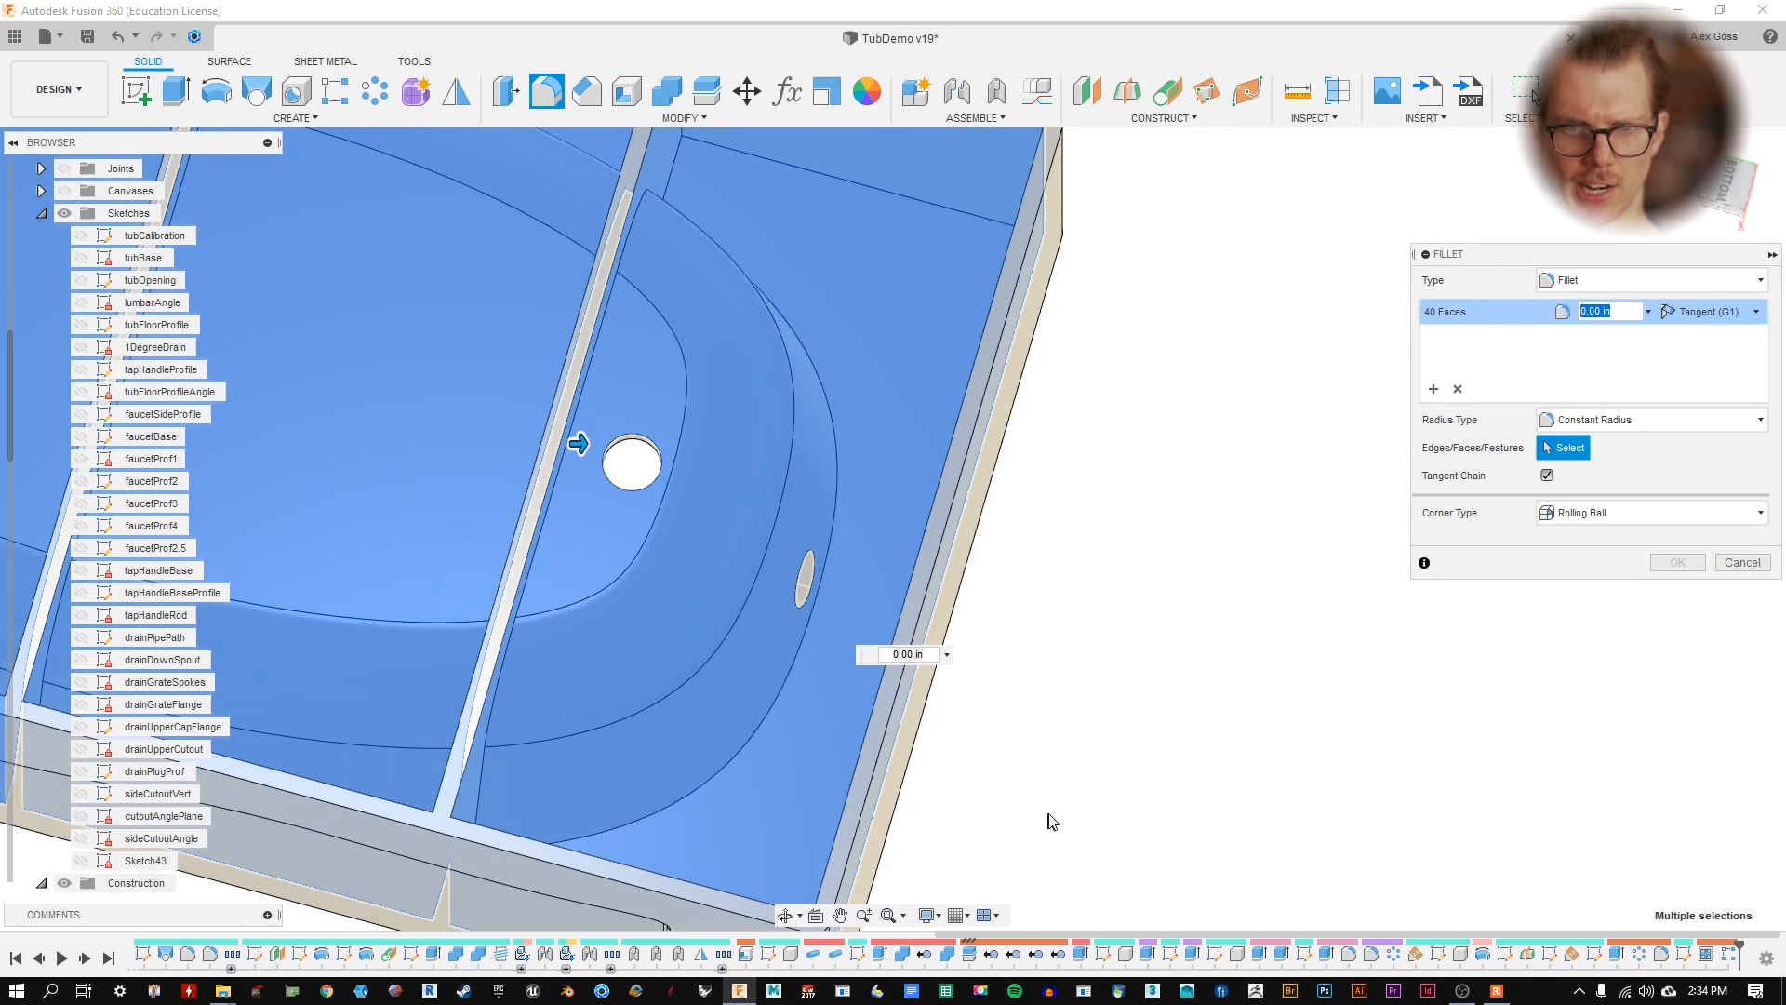
# - Try fillet radii of 1/2 in and 1/4 in on the selected compartment faces and inspect the preview where the webs meet the walls
pyautogui.keyDown('shift'); pyautogui.moveTo(1048, 821); pyautogui.dragTo(869, 709, button='middle'); pyautogui.keyUp('shift')
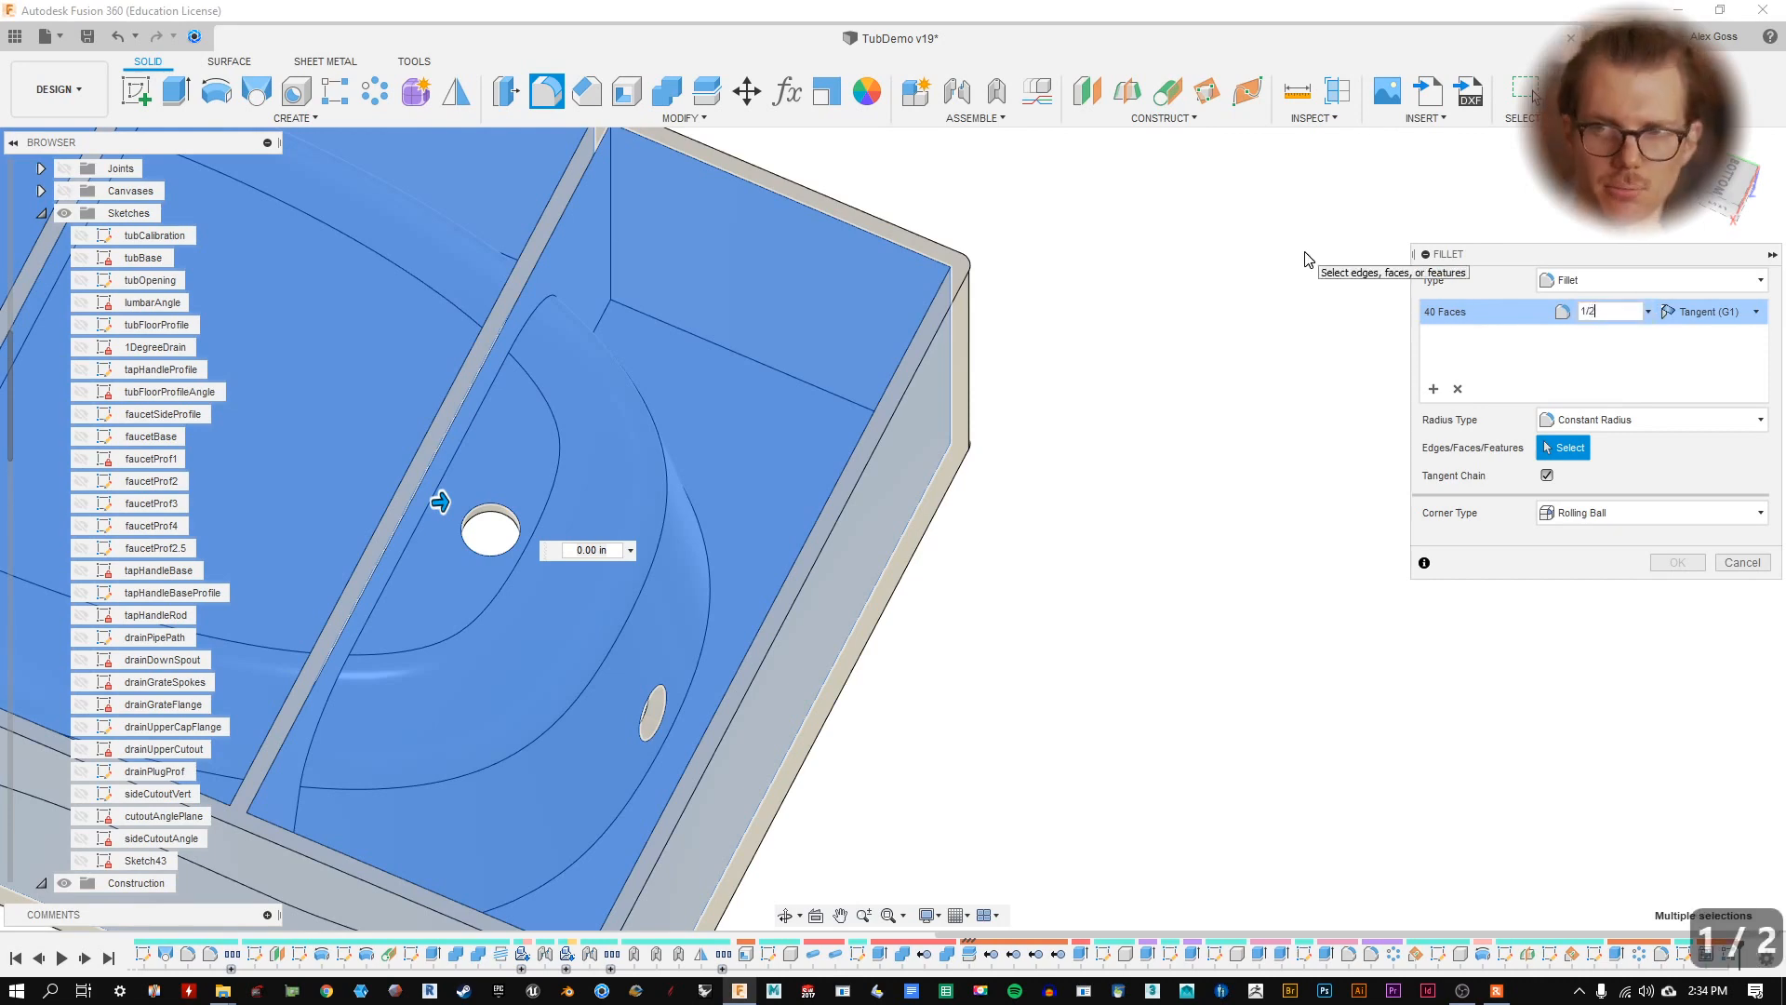
pyautogui.keyDown('shift'); pyautogui.moveTo(1307, 261); pyautogui.dragTo(721, 223, button='middle'); pyautogui.keyUp('shift')
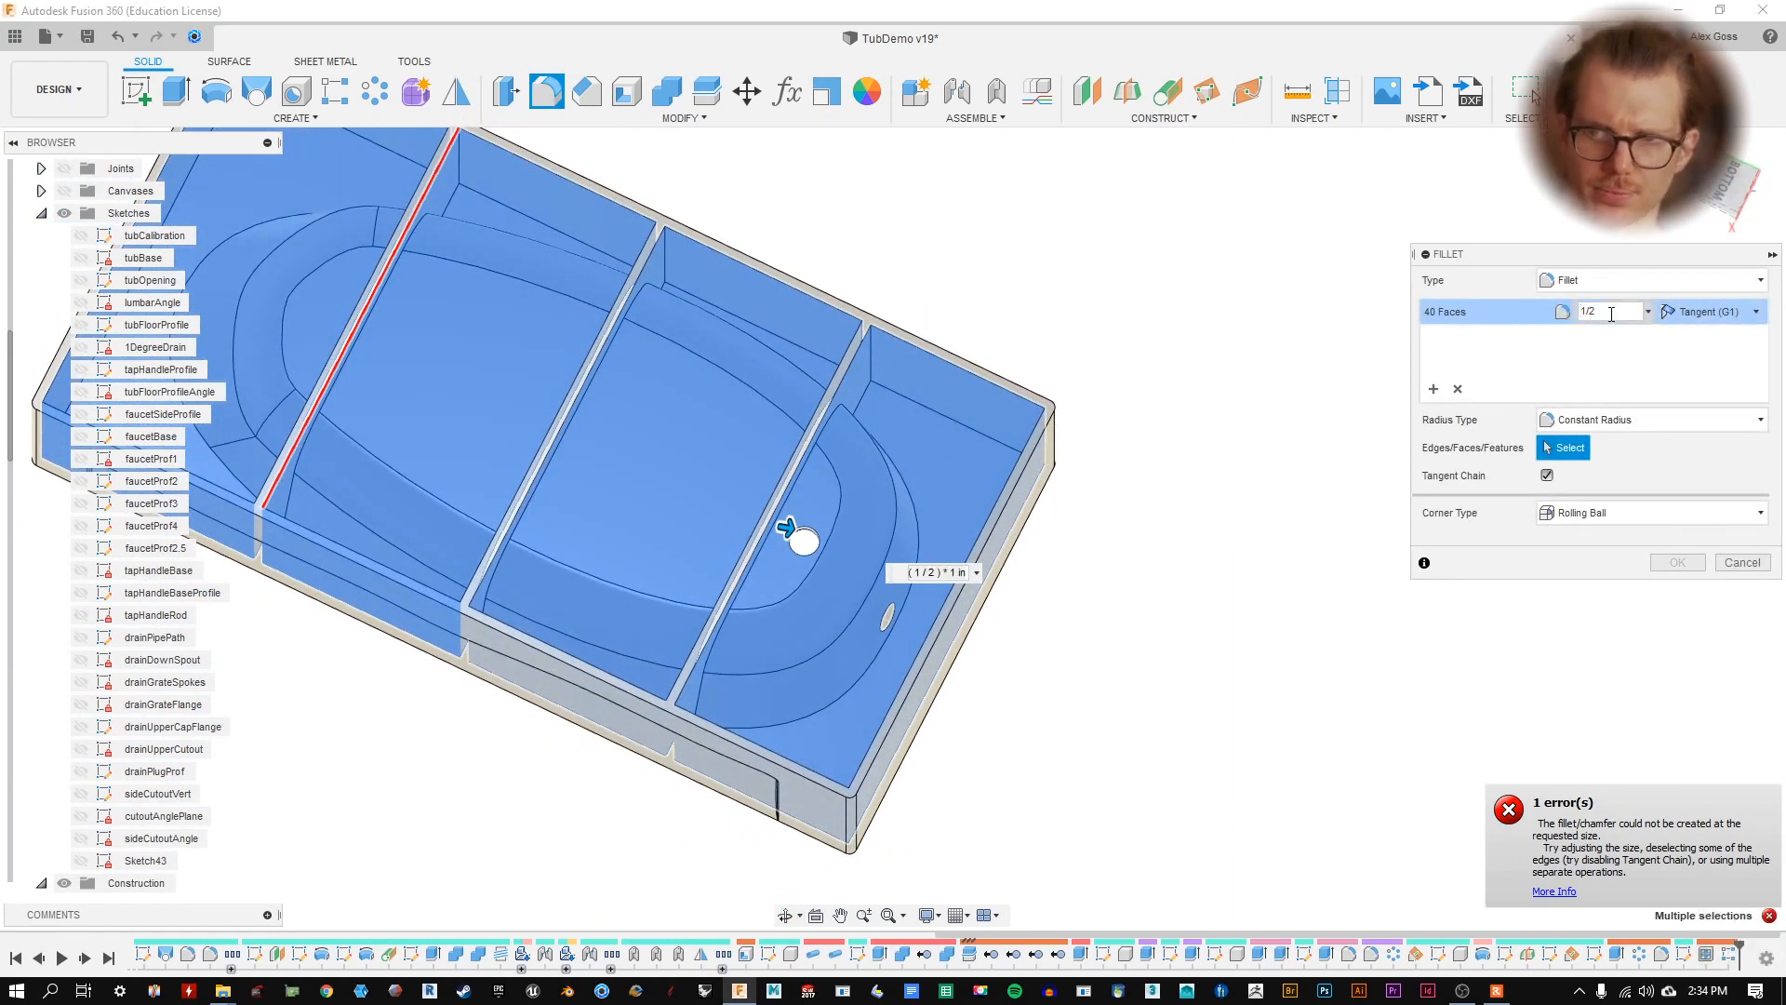
pyautogui.write('1/4')
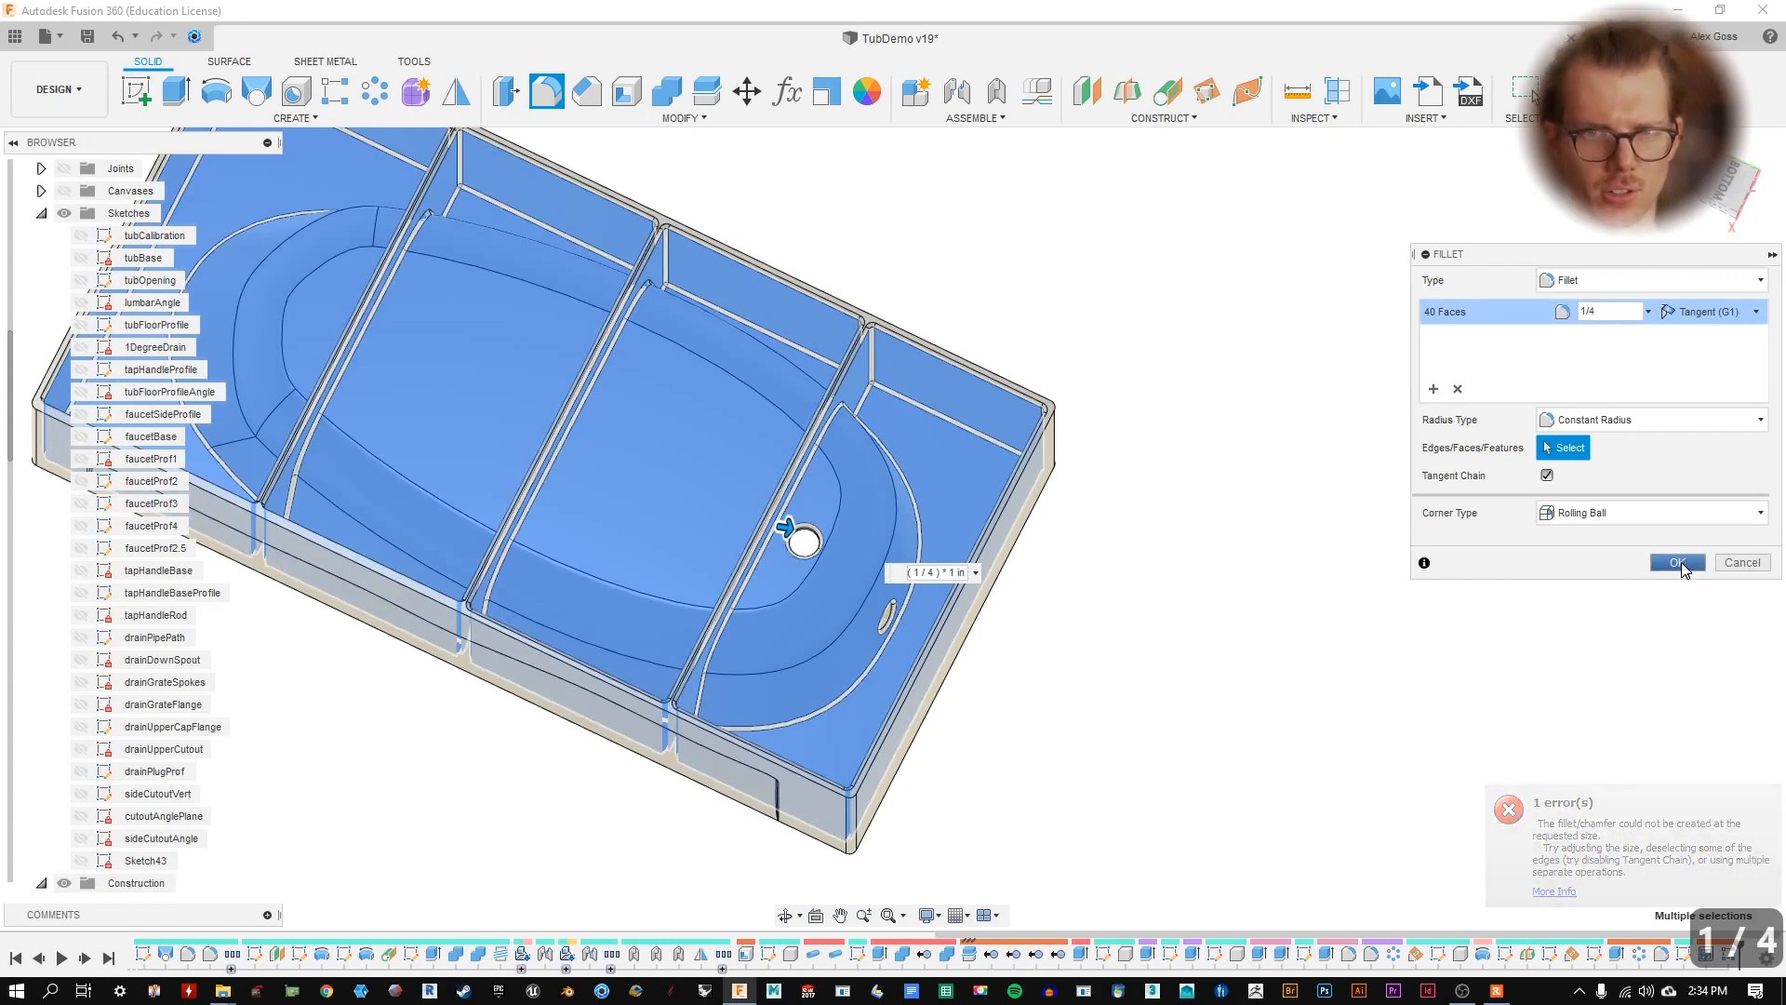
pyautogui.keyDown('shift'); pyautogui.moveTo(1168, 410); pyautogui.dragTo(917, 329, button='middle'); pyautogui.keyUp('shift')
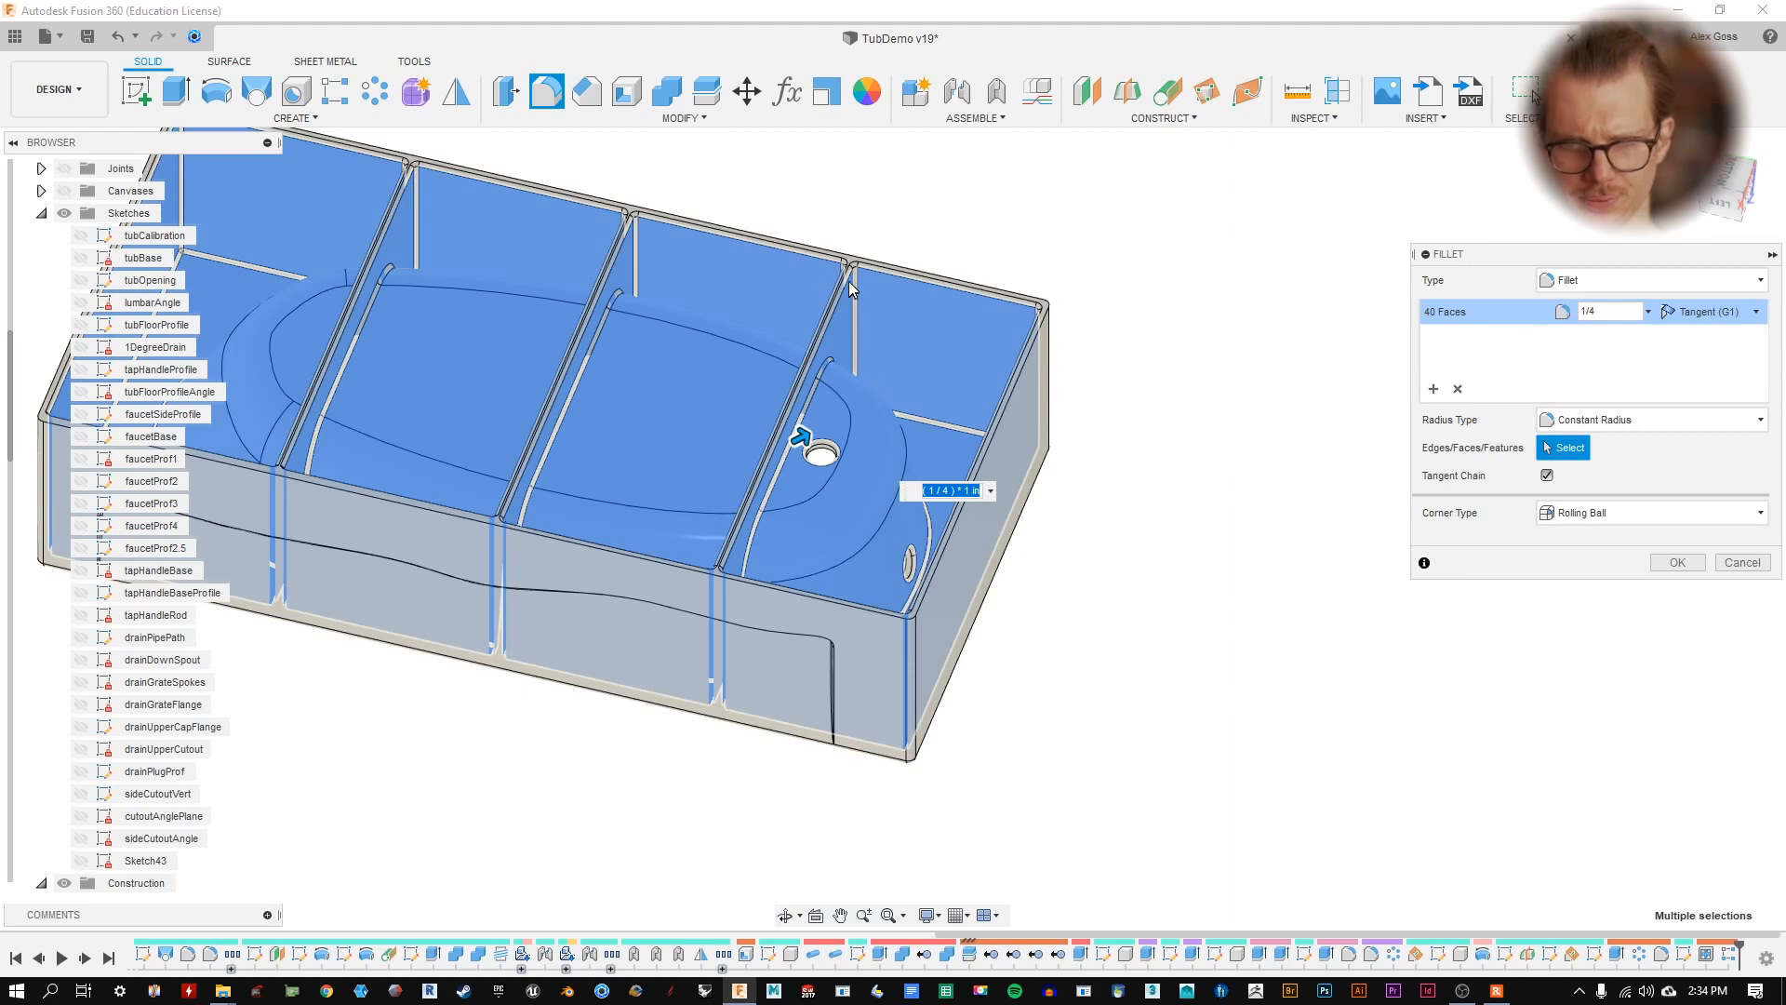
pyautogui.scroll(5, 849, 281)
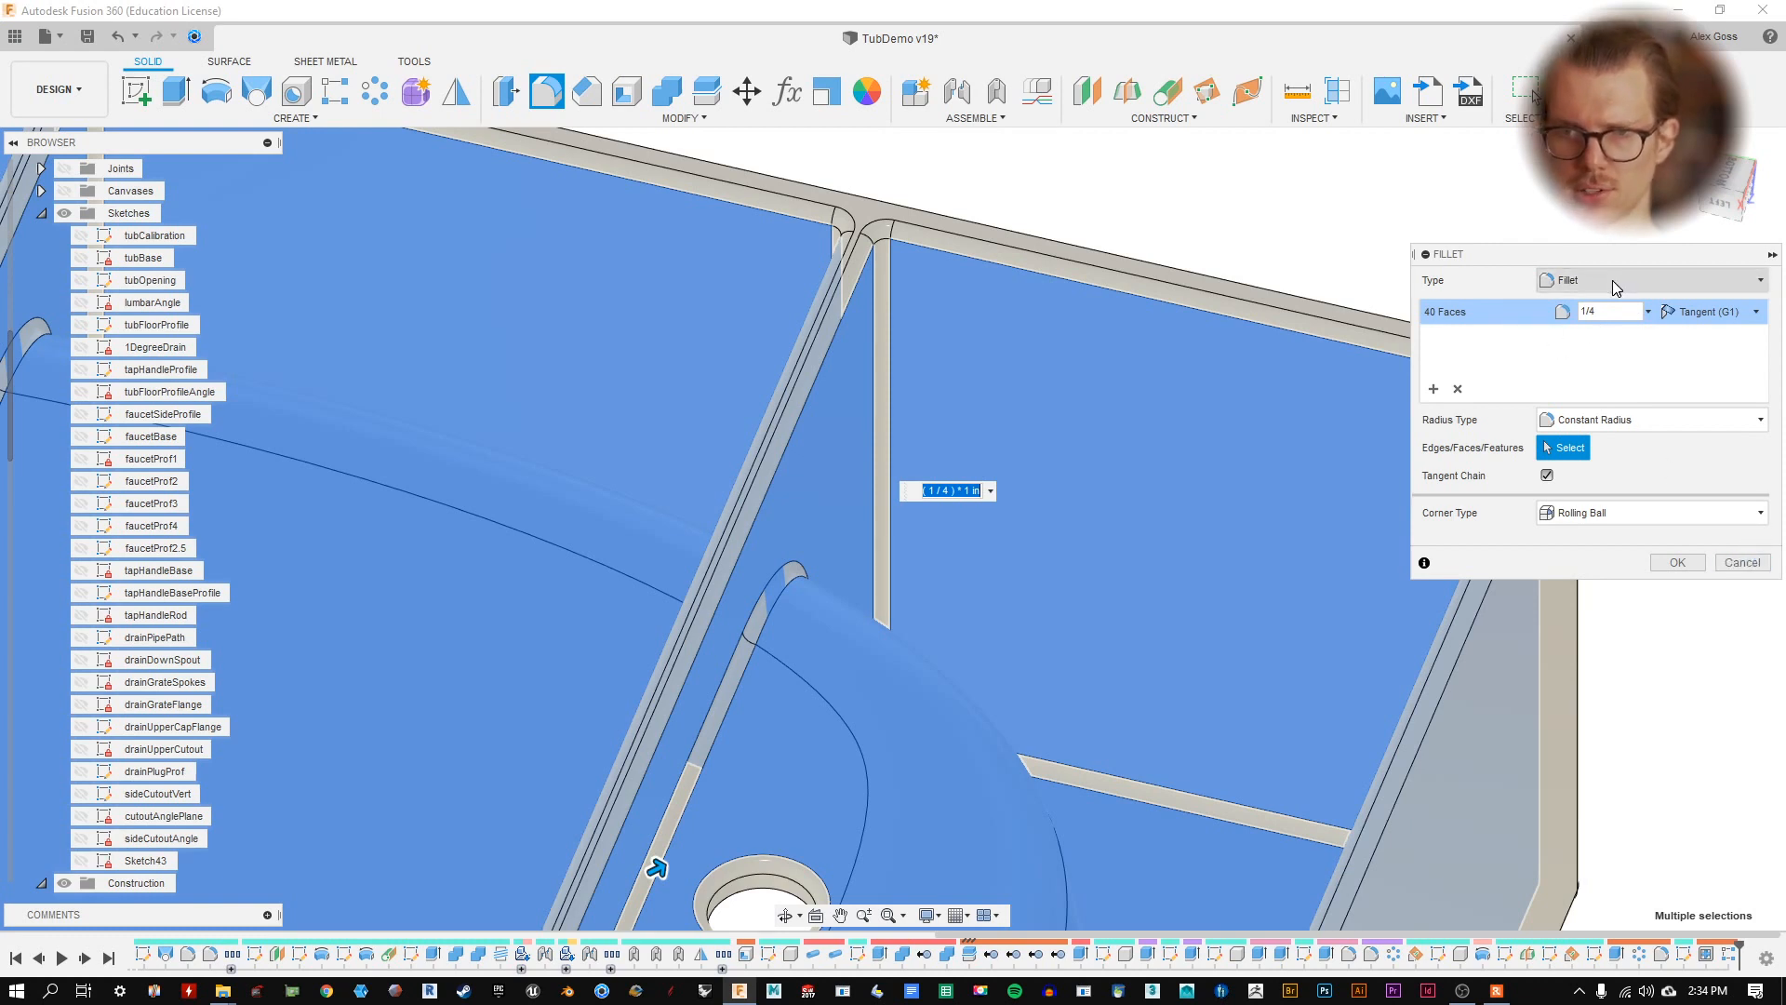
# - Switch the fillet type to Rule Fillet and set its rule to Between Faces/Features
pyautogui.click(1656, 280)
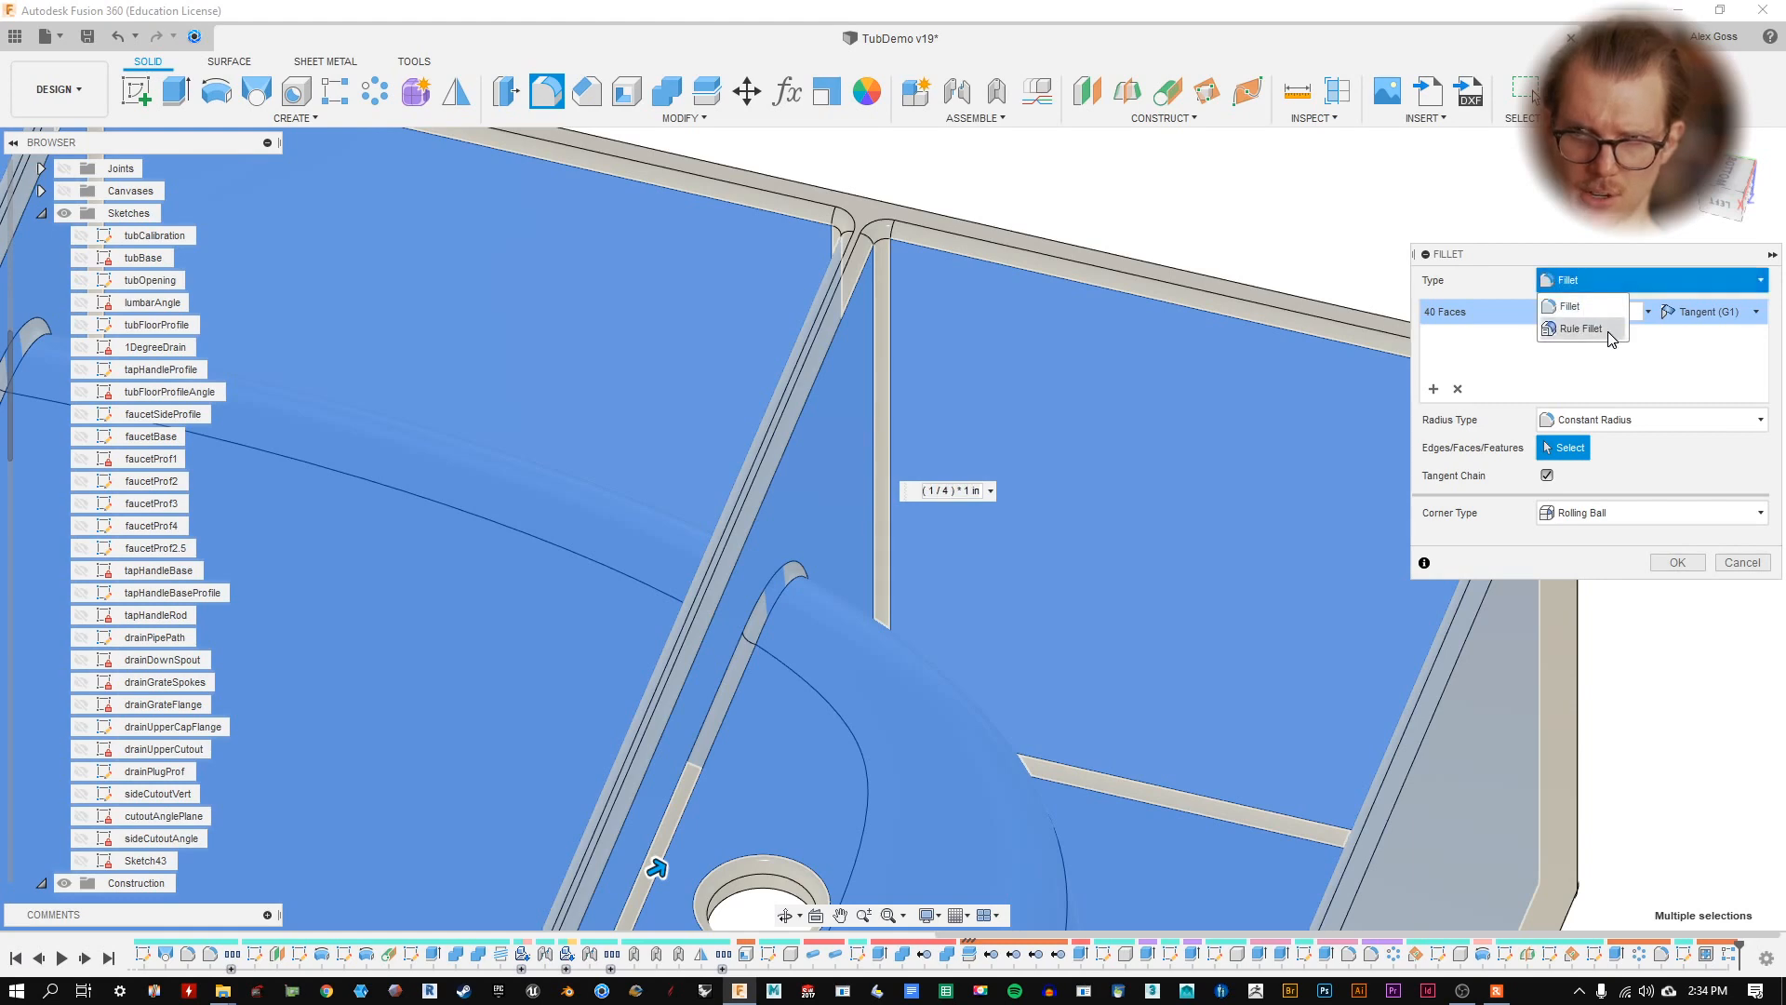
pyautogui.click(1586, 332)
pyautogui.scroll(-5, 1041, 523)
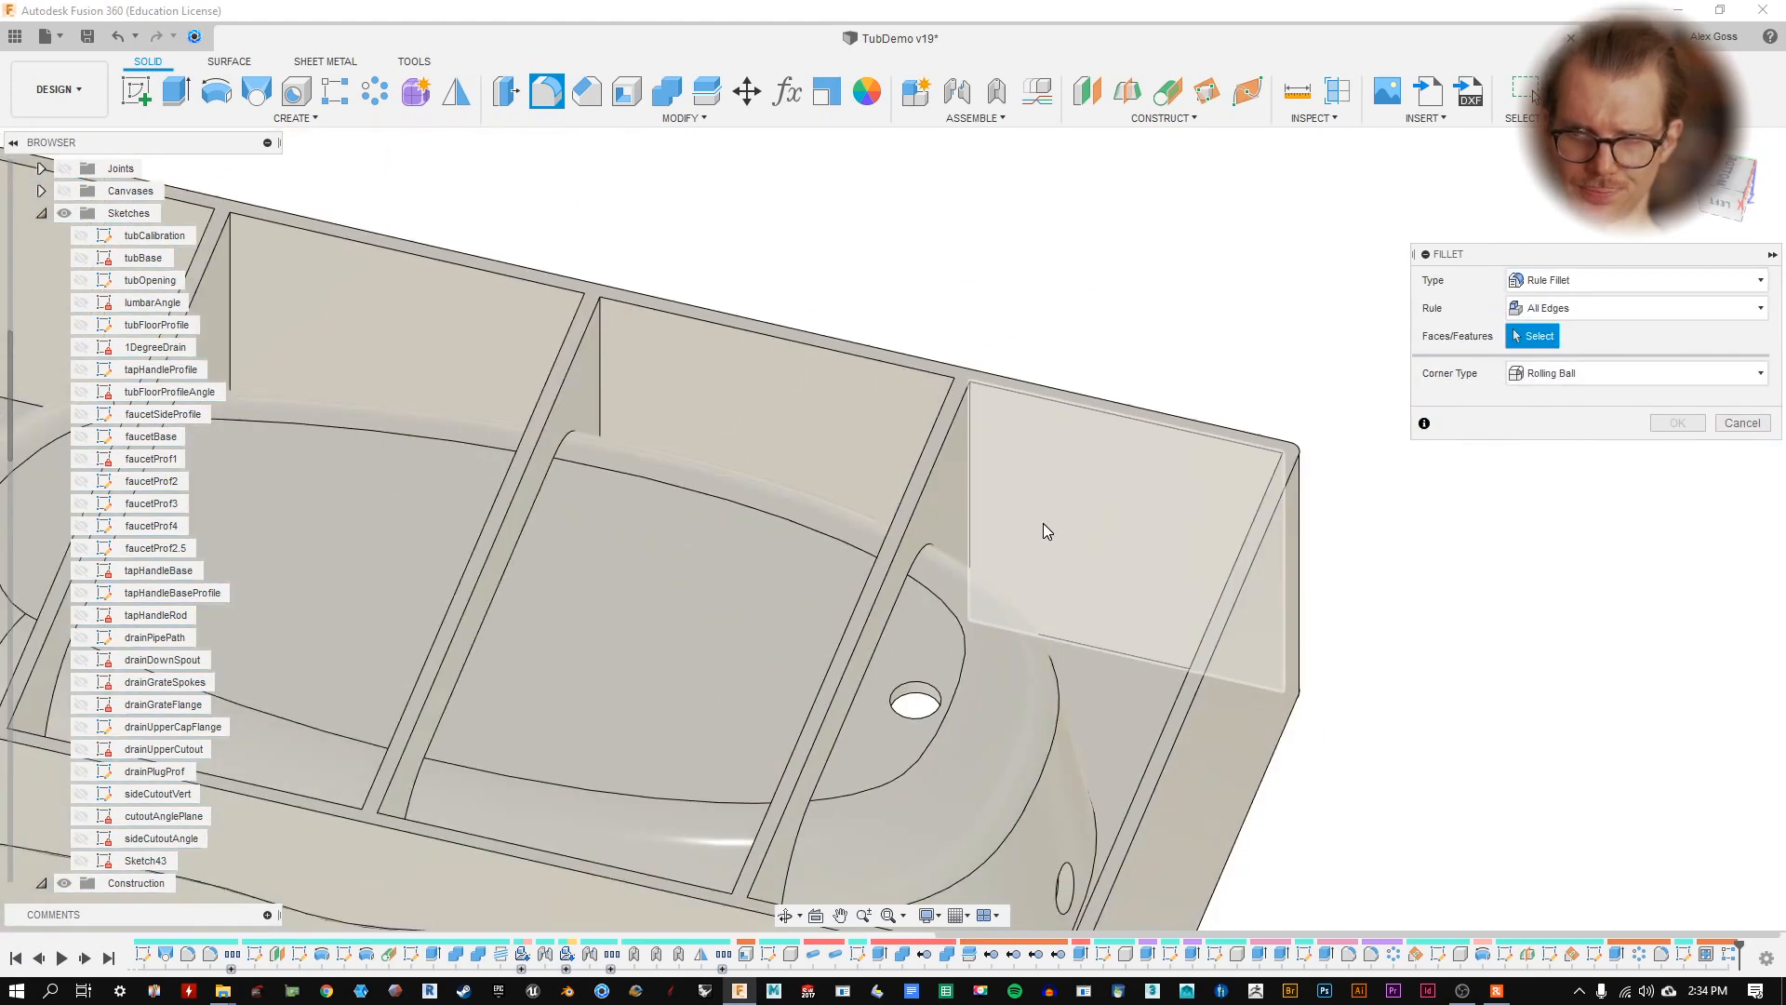
pyautogui.click(1599, 309)
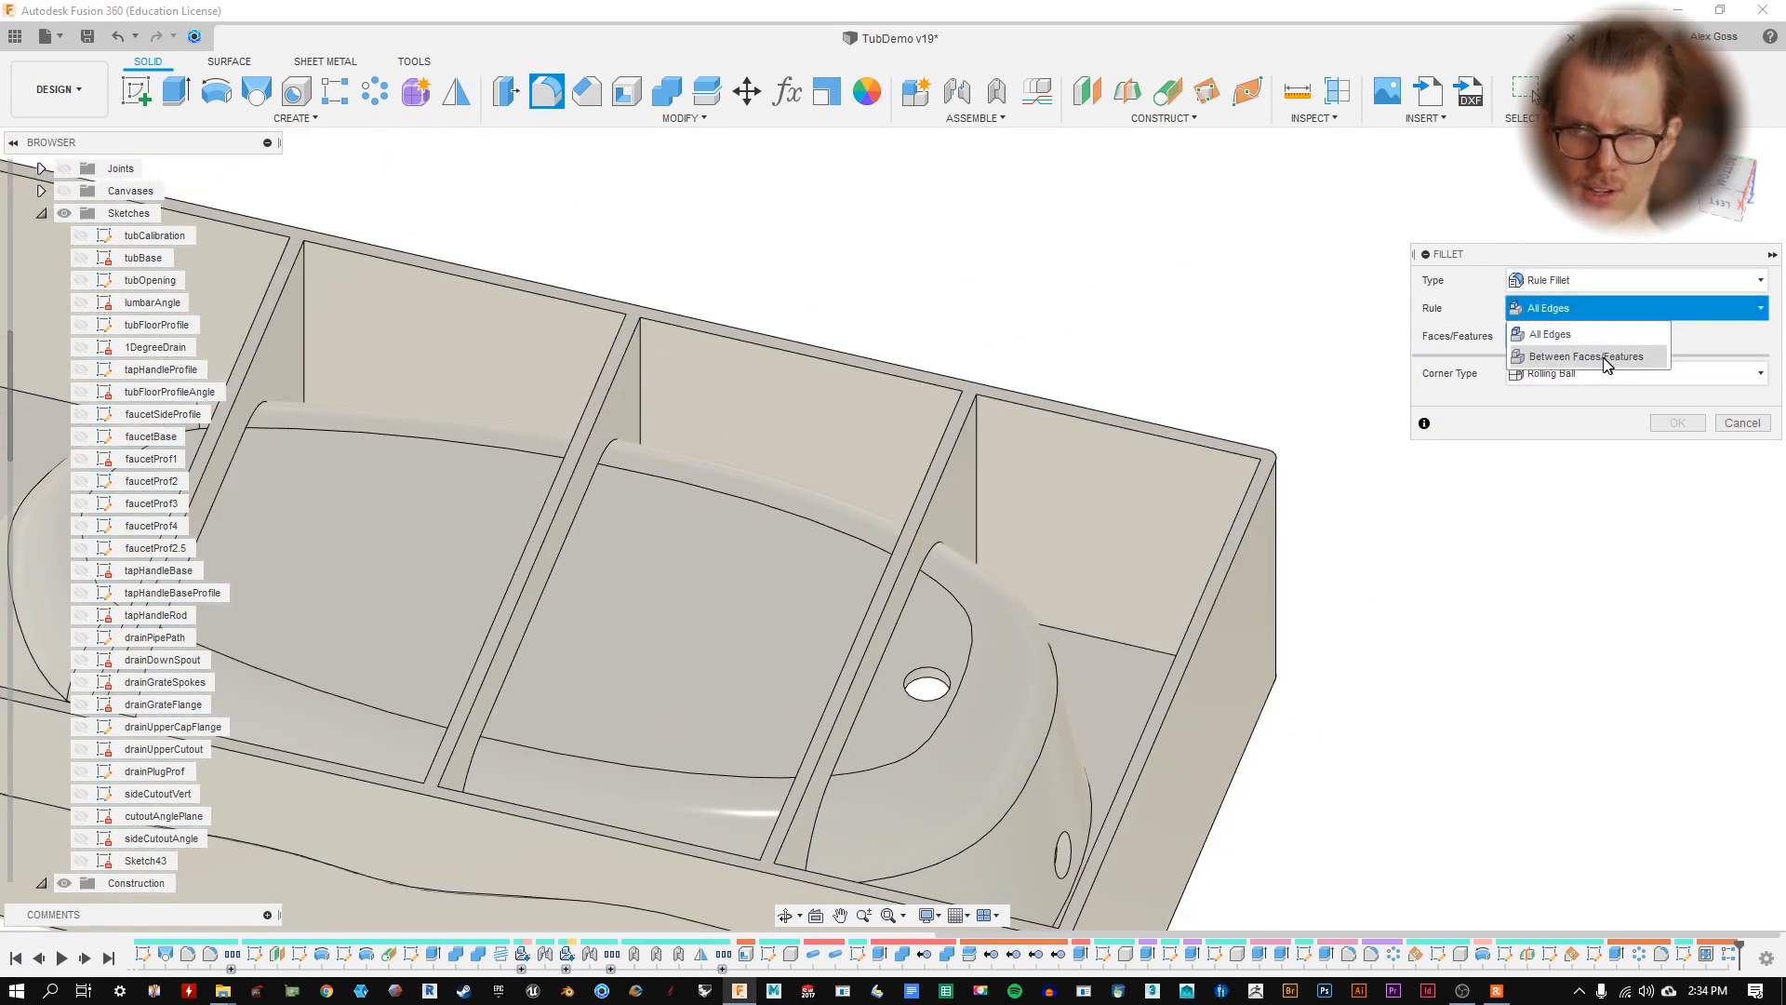
pyautogui.click(1562, 357)
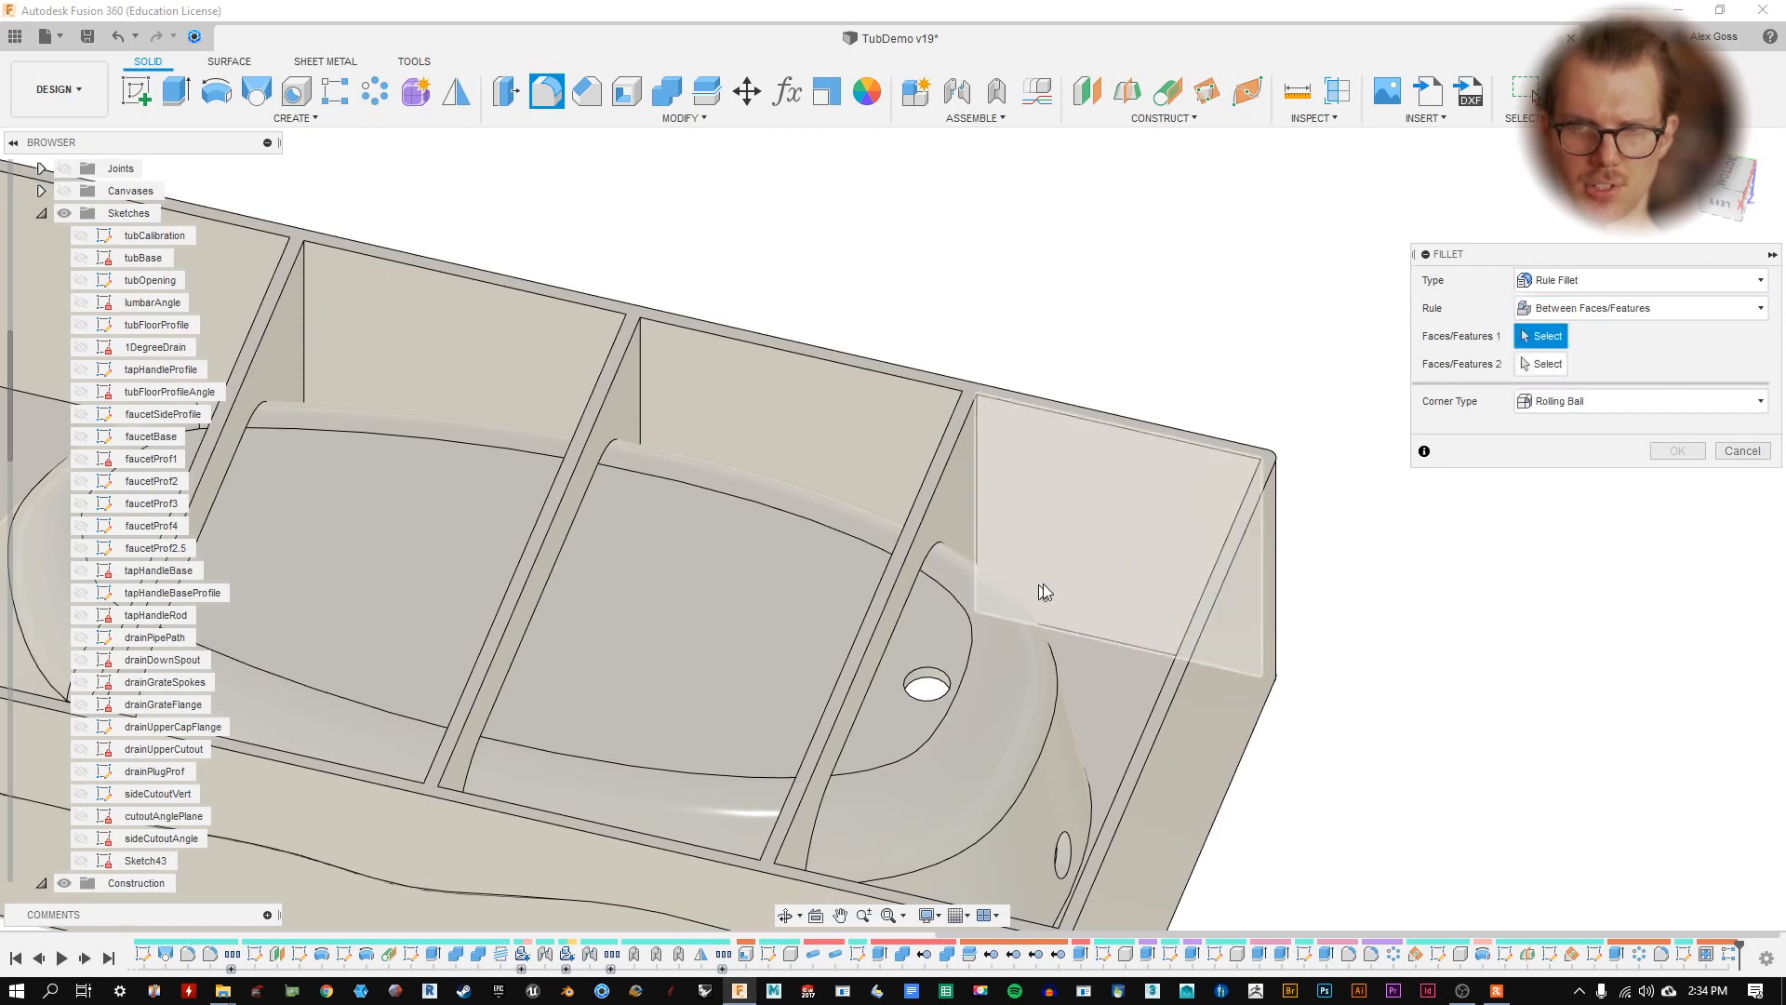
# - Select the walls, web and floor faces of the end compartment opposite the drain as the first face set
pyautogui.keyDown('shift'); pyautogui.moveTo(590, 517); pyautogui.dragTo(1017, 413, button='middle'); pyautogui.keyUp('shift')
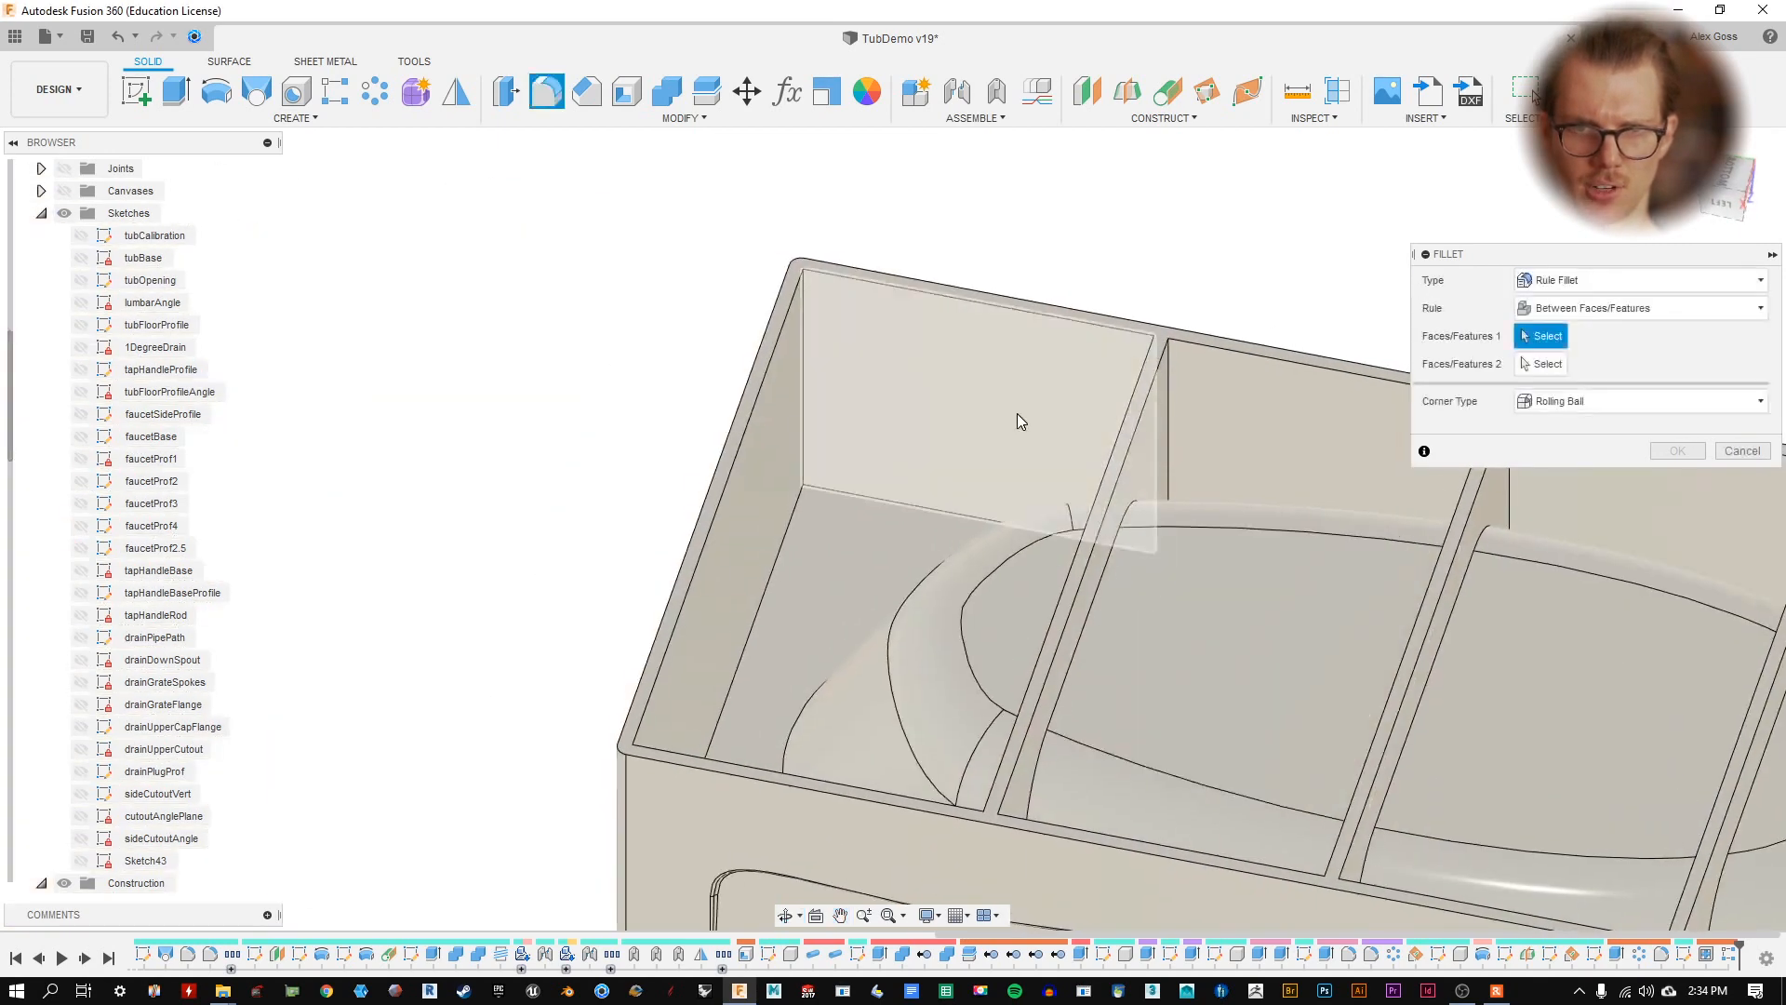
pyautogui.click(1018, 413)
pyautogui.click(723, 487)
pyautogui.click(715, 485)
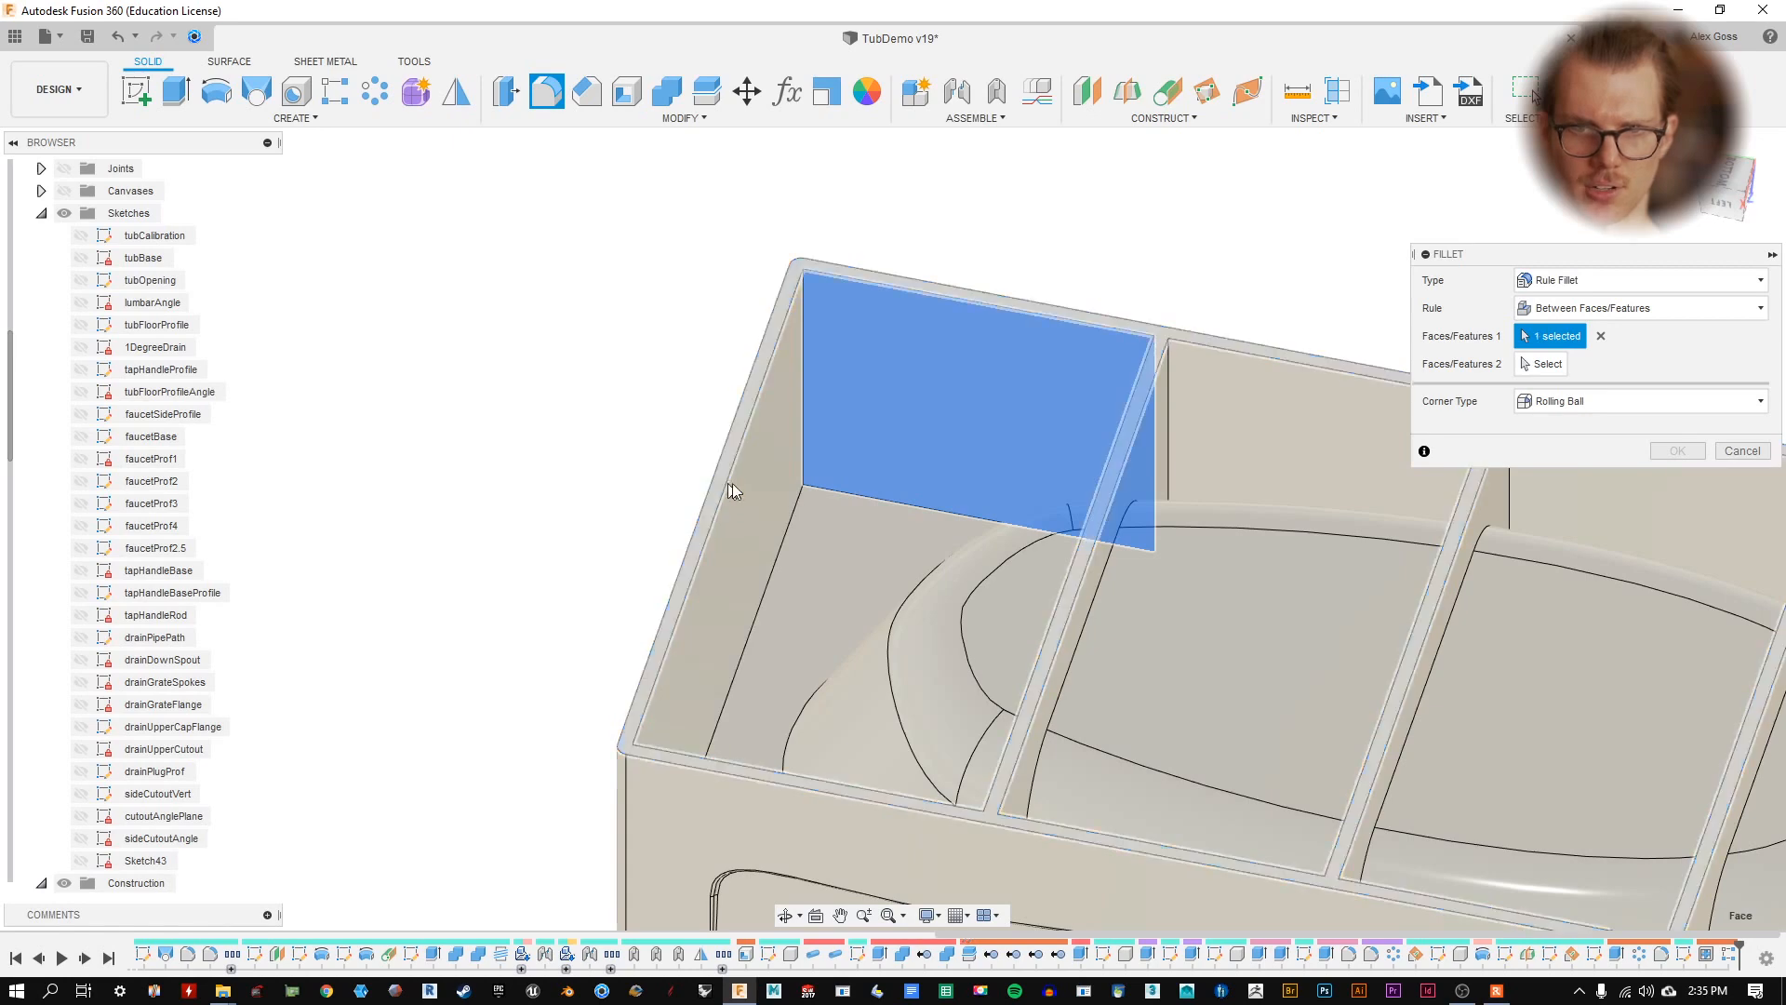
pyautogui.keyDown('shift'); pyautogui.moveTo(735, 485); pyautogui.dragTo(997, 380, button='middle'); pyautogui.keyUp('shift')
pyautogui.click(999, 372)
pyautogui.click(1014, 326)
pyautogui.keyDown('shift'); pyautogui.moveTo(1127, 335); pyautogui.dragTo(907, 411, button='middle'); pyautogui.keyUp('shift')
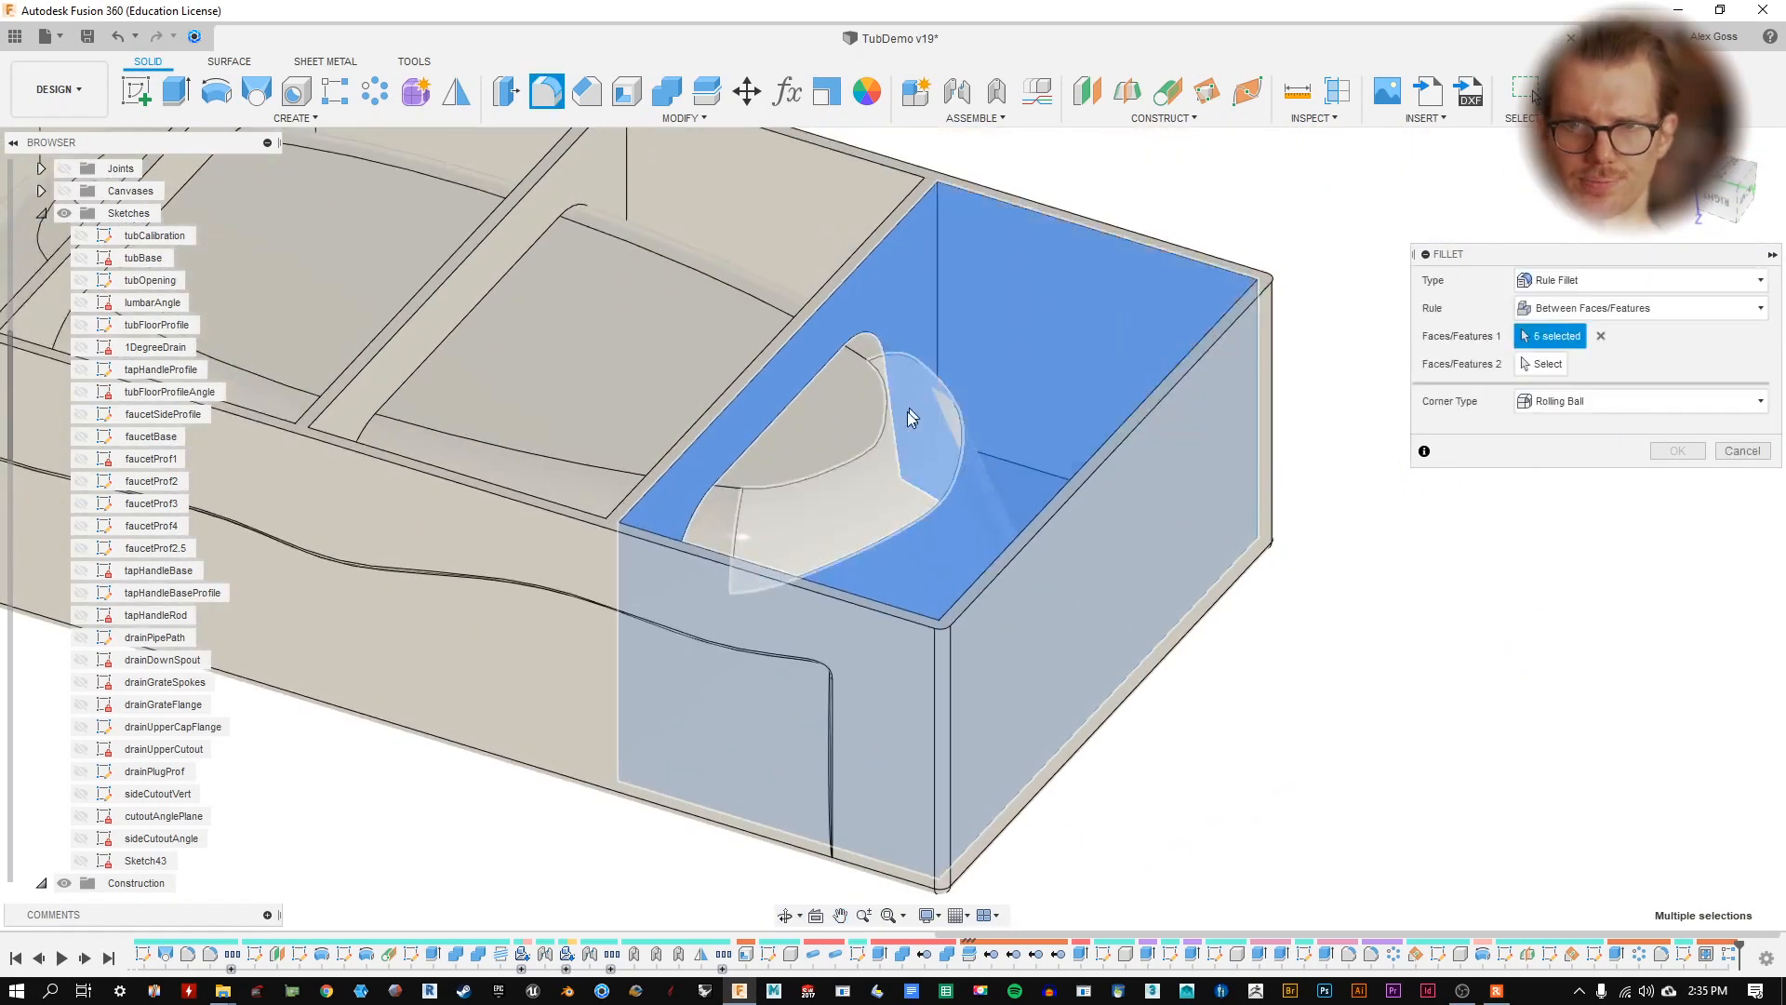
# - Add the compartment's basin faces to the first face set, and clear that whole set
pyautogui.click(716, 524)
pyautogui.click(813, 430)
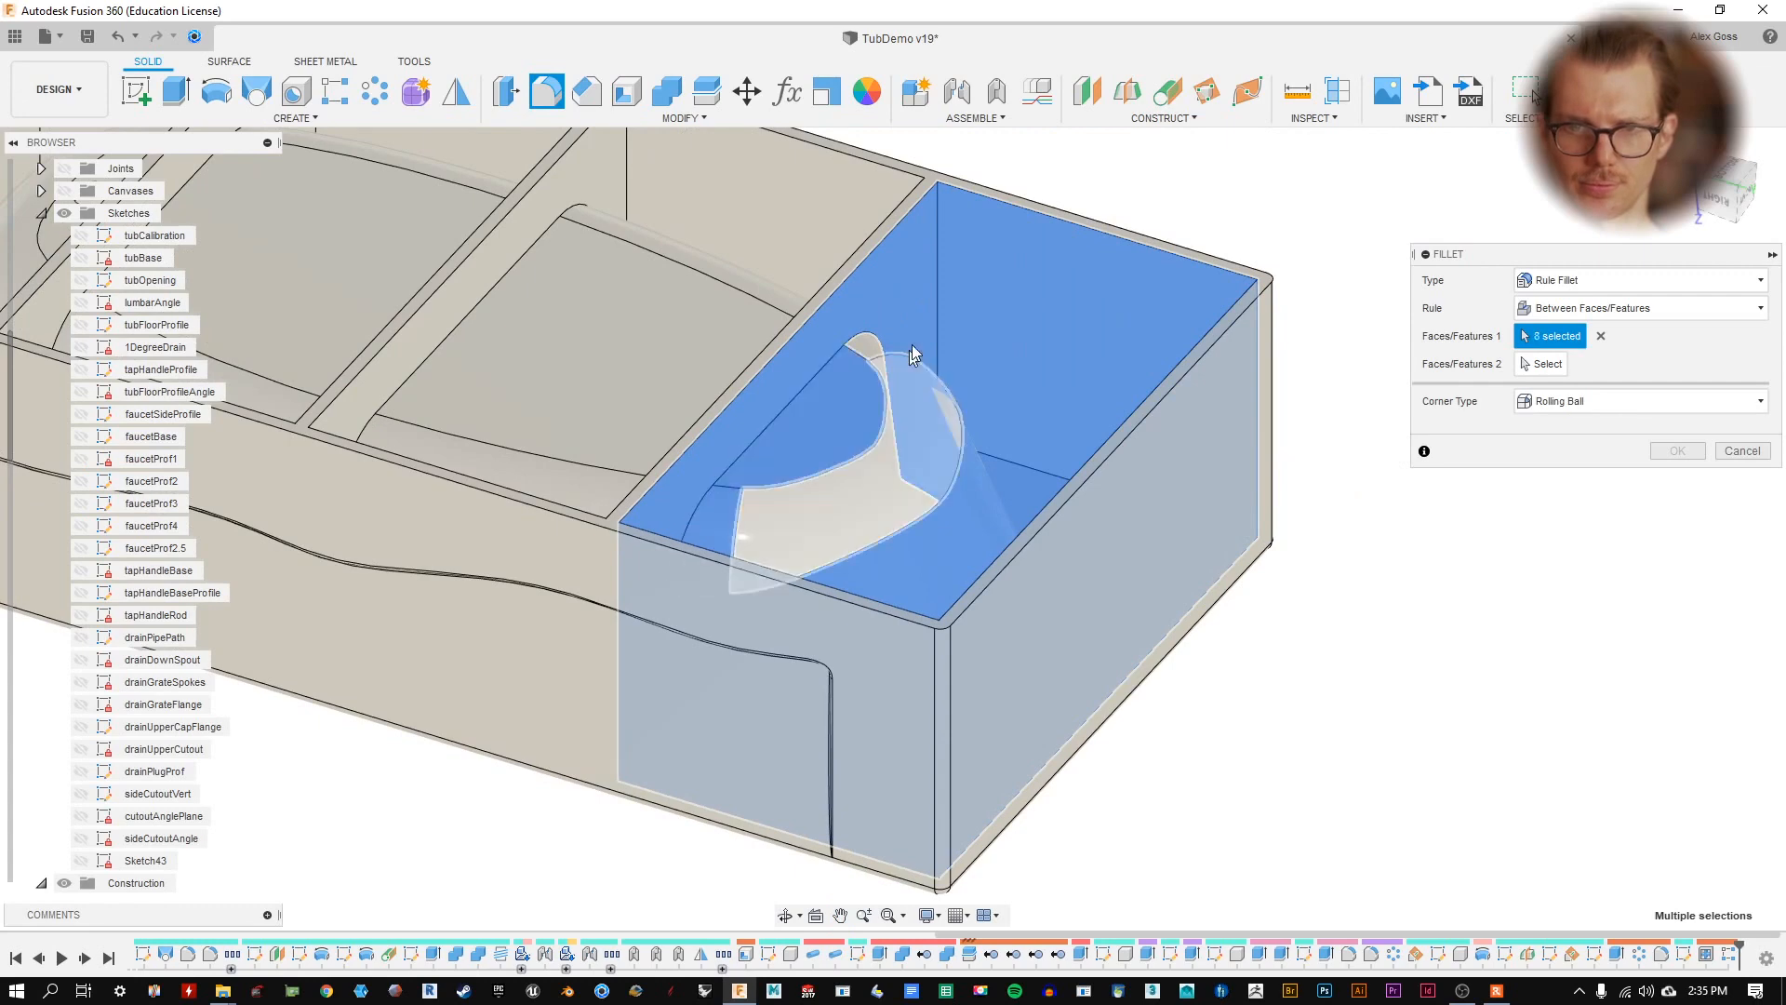
pyautogui.click(860, 347)
pyautogui.keyDown('shift'); pyautogui.moveTo(916, 474); pyautogui.dragTo(791, 395, button='middle'); pyautogui.keyUp('shift')
pyautogui.click(572, 399)
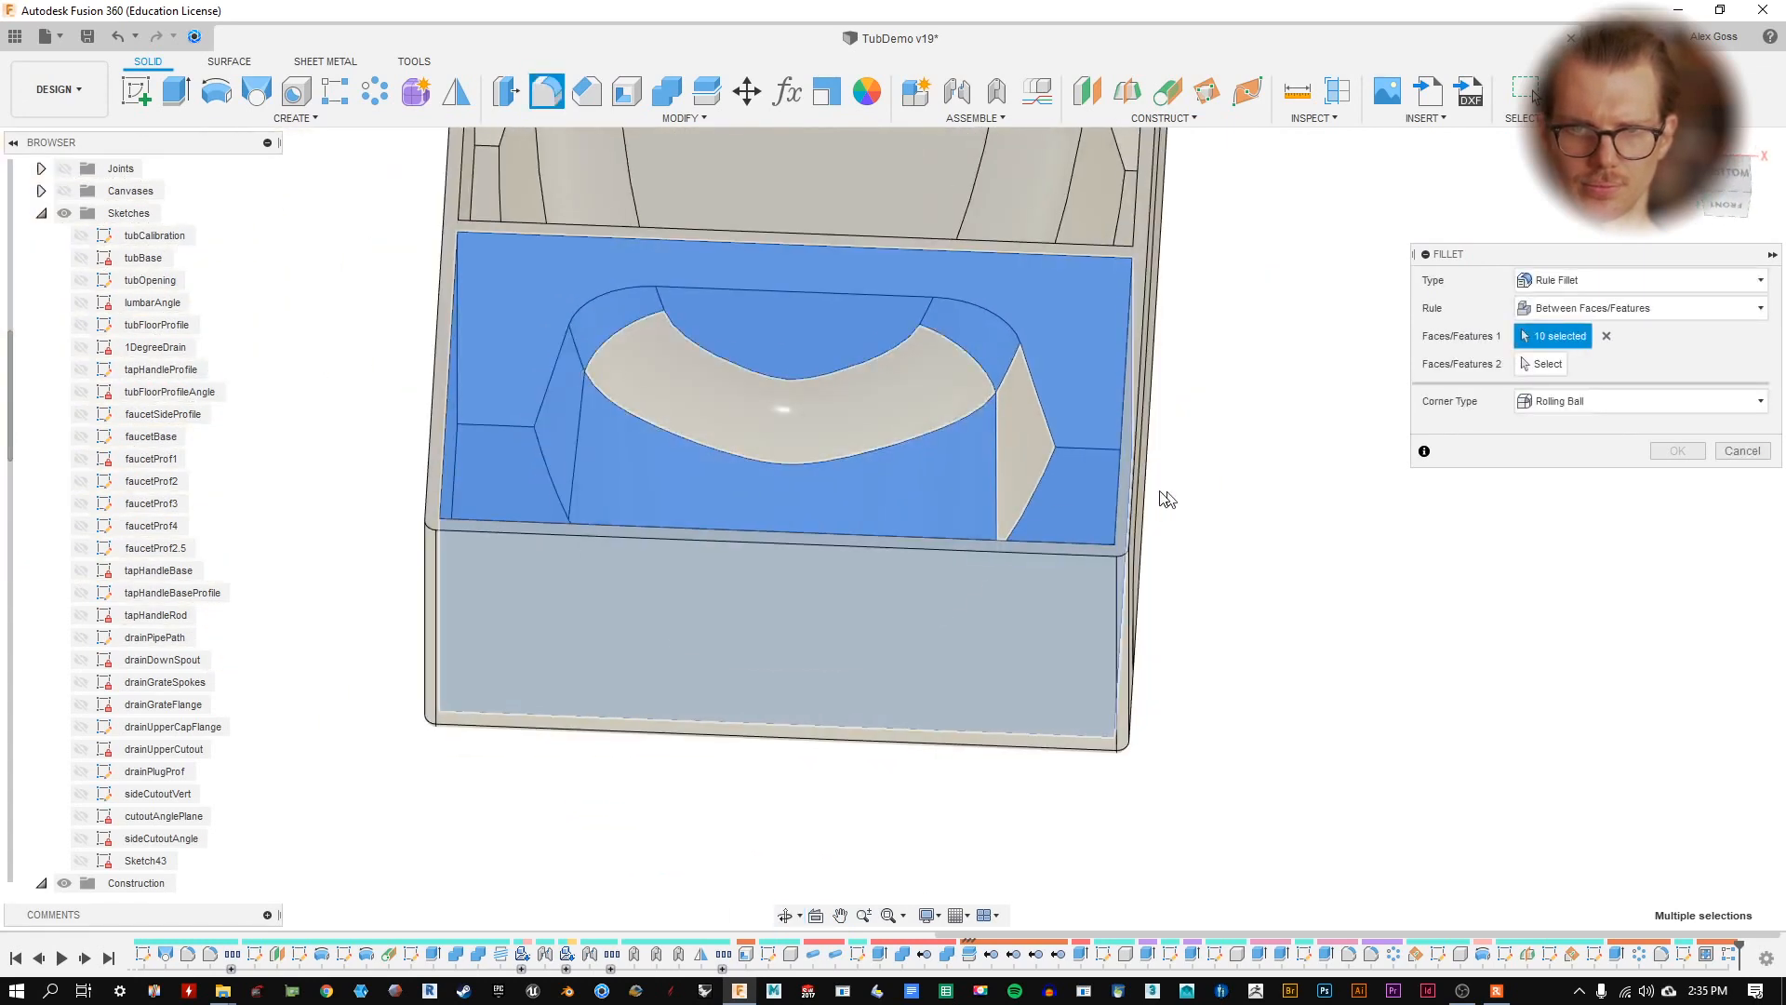
pyautogui.click(1018, 461)
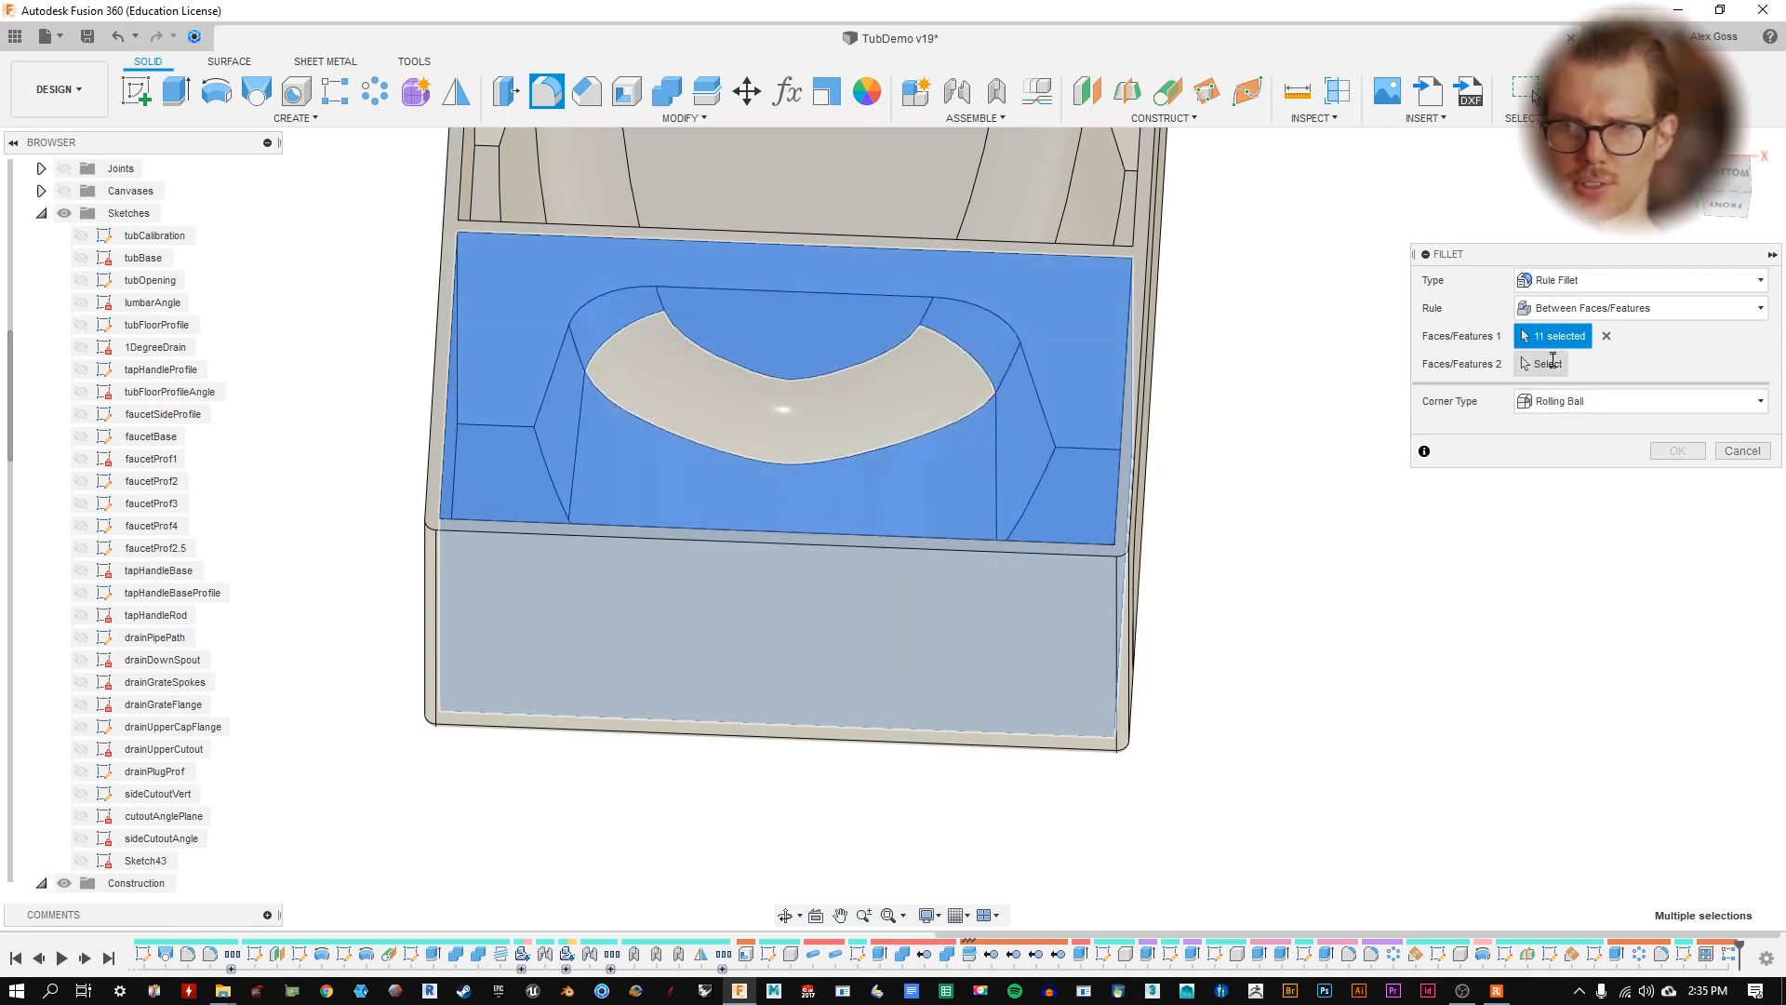
pyautogui.click(1607, 336)
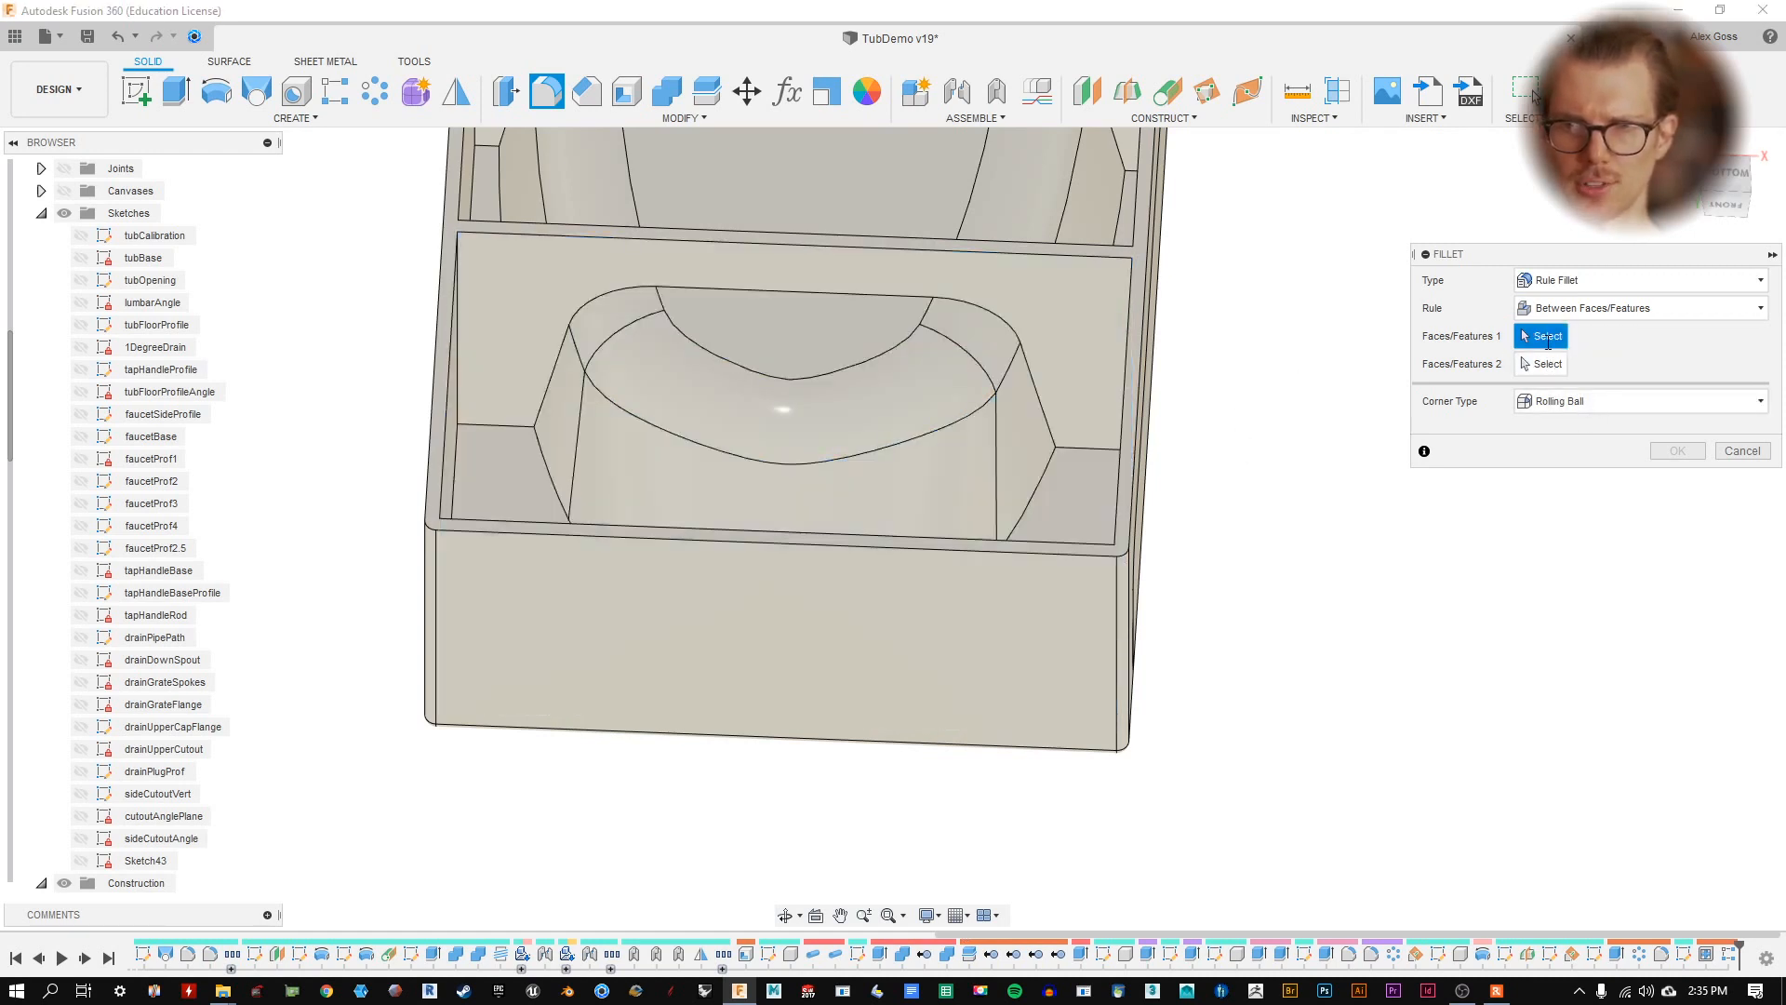
# - Select the end compartment's web, outer walls and basin side faces as the first face set, leaving out the floor
pyautogui.click(863, 287)
pyautogui.click(1131, 333)
pyautogui.keyDown('shift'); pyautogui.moveTo(1009, 361); pyautogui.dragTo(1256, 347, button='middle'); pyautogui.keyUp('shift')
pyautogui.moveTo(1173, 238); pyautogui.dragTo(786, 460, button='middle')
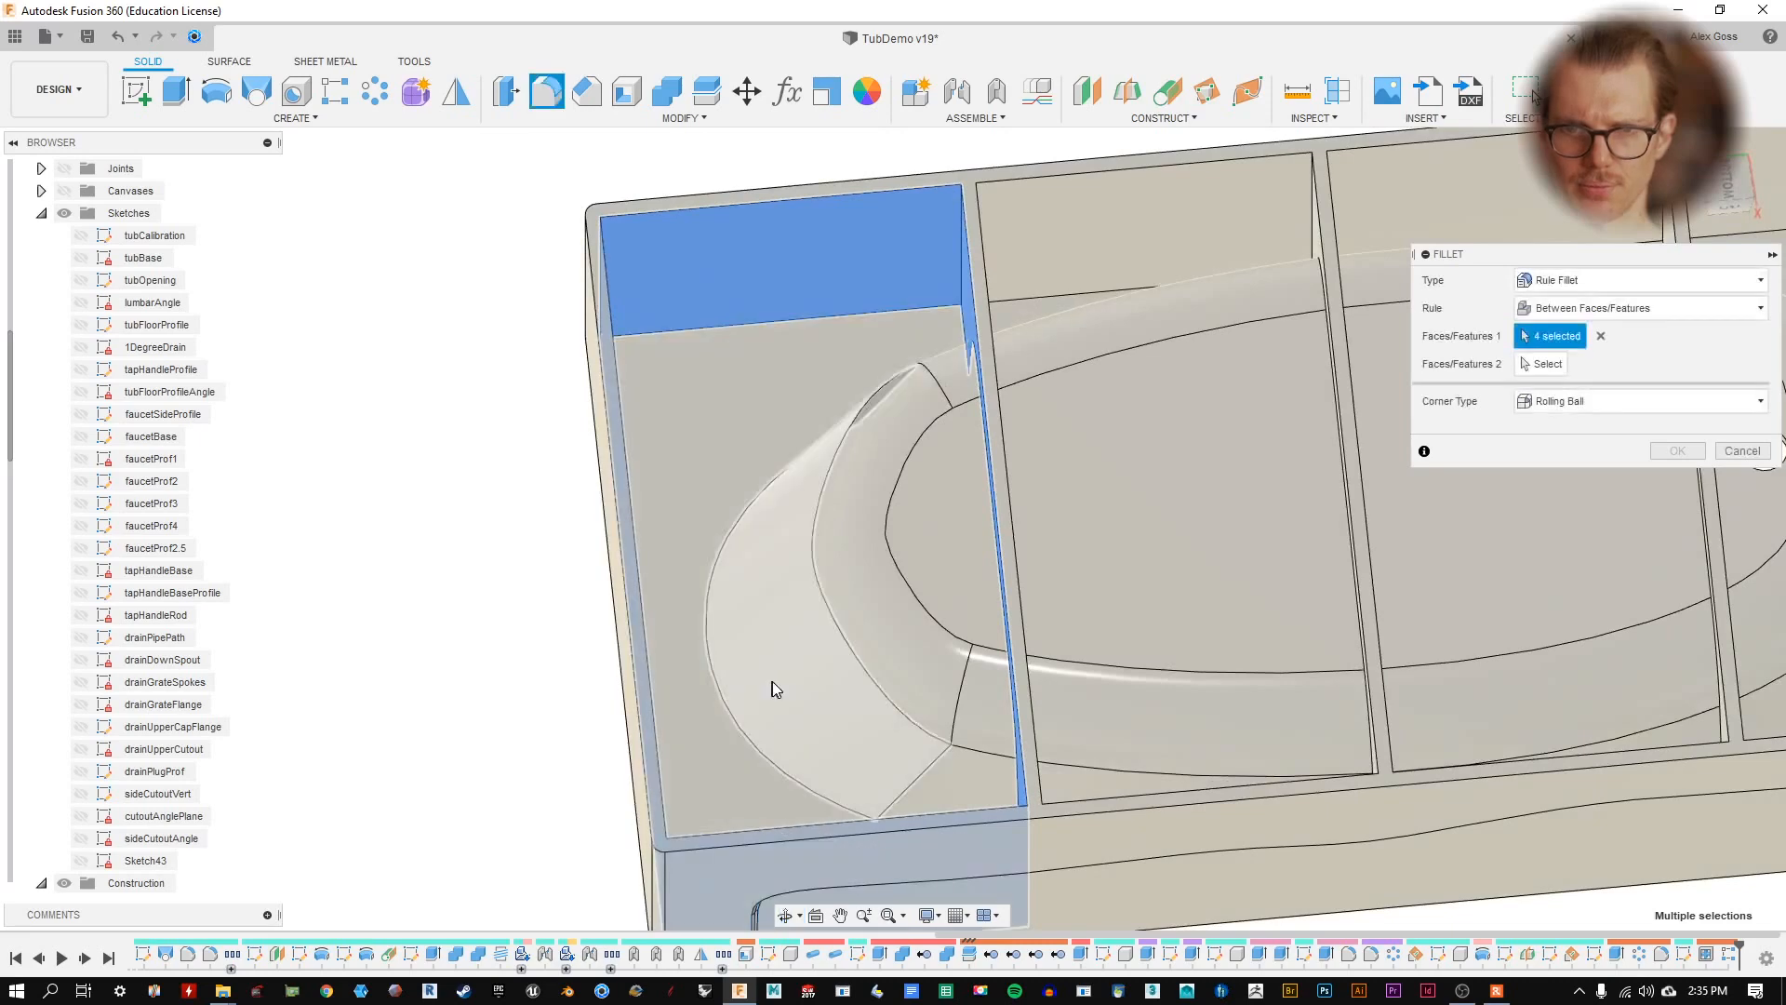
pyautogui.keyDown('shift'); pyautogui.moveTo(855, 693); pyautogui.dragTo(774, 363, button='middle'); pyautogui.keyUp('shift')
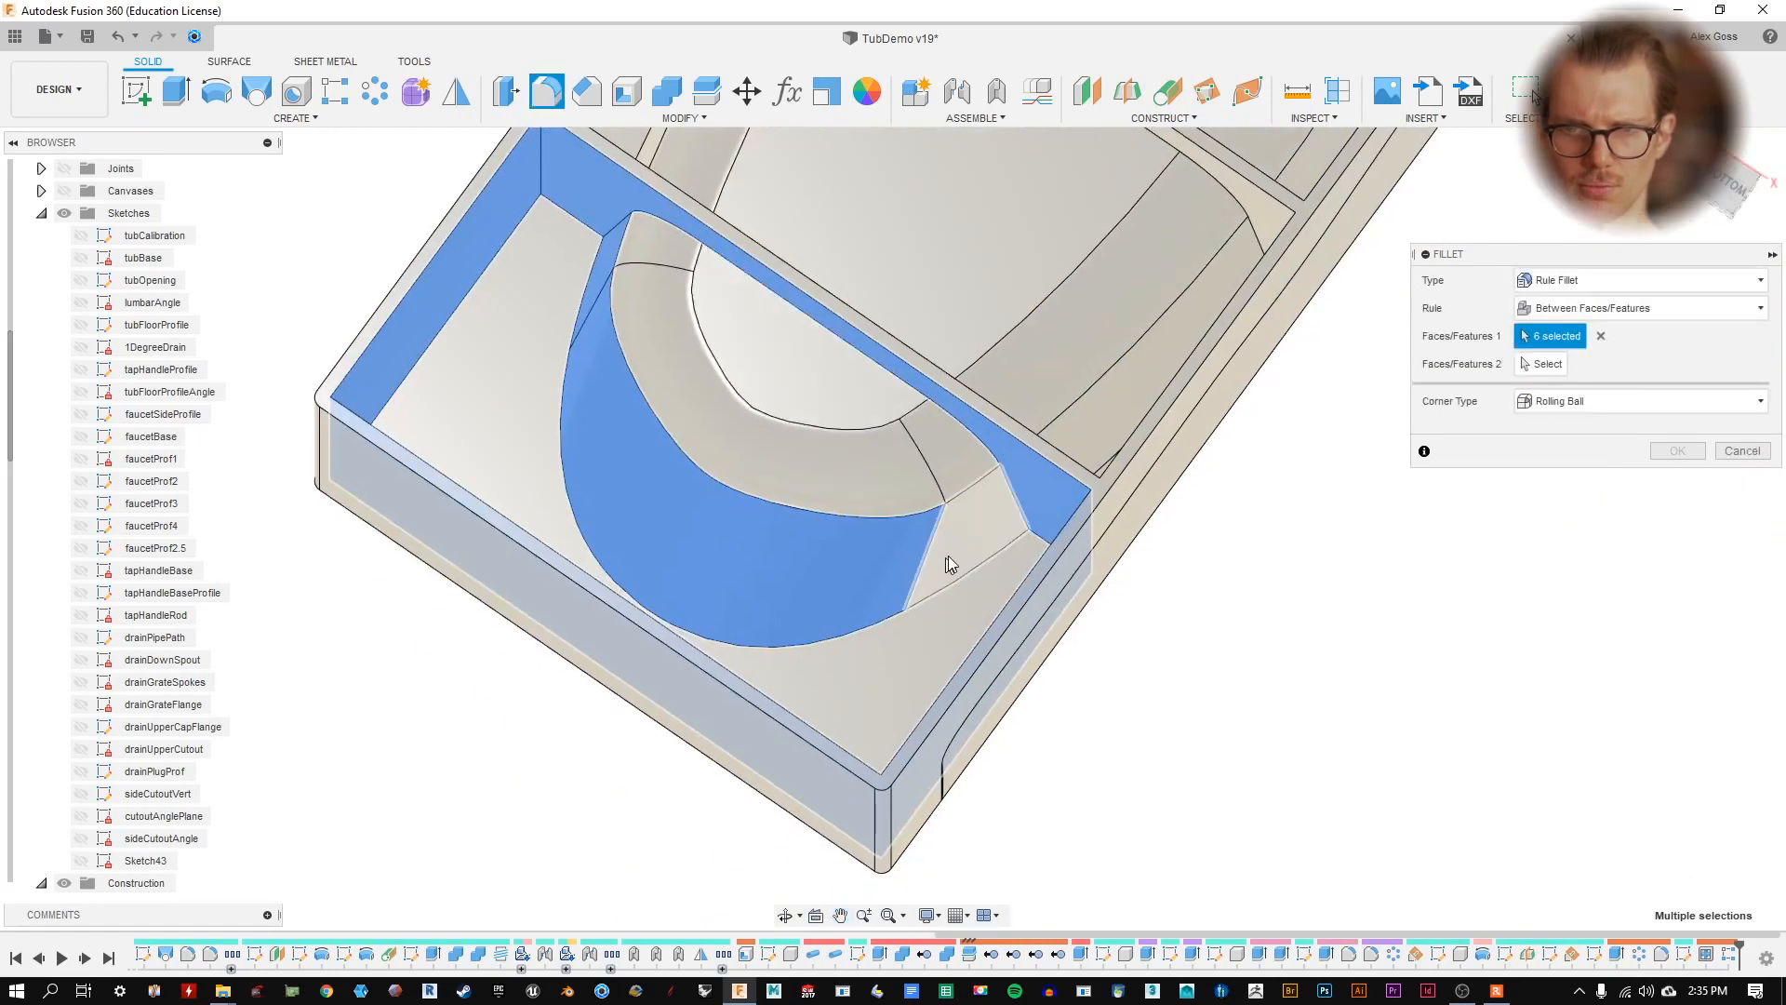
# - Select the compartment floor as the second face set and set the rule fillet radius to 0.5 in
pyautogui.click(1523, 364)
pyautogui.click(852, 647)
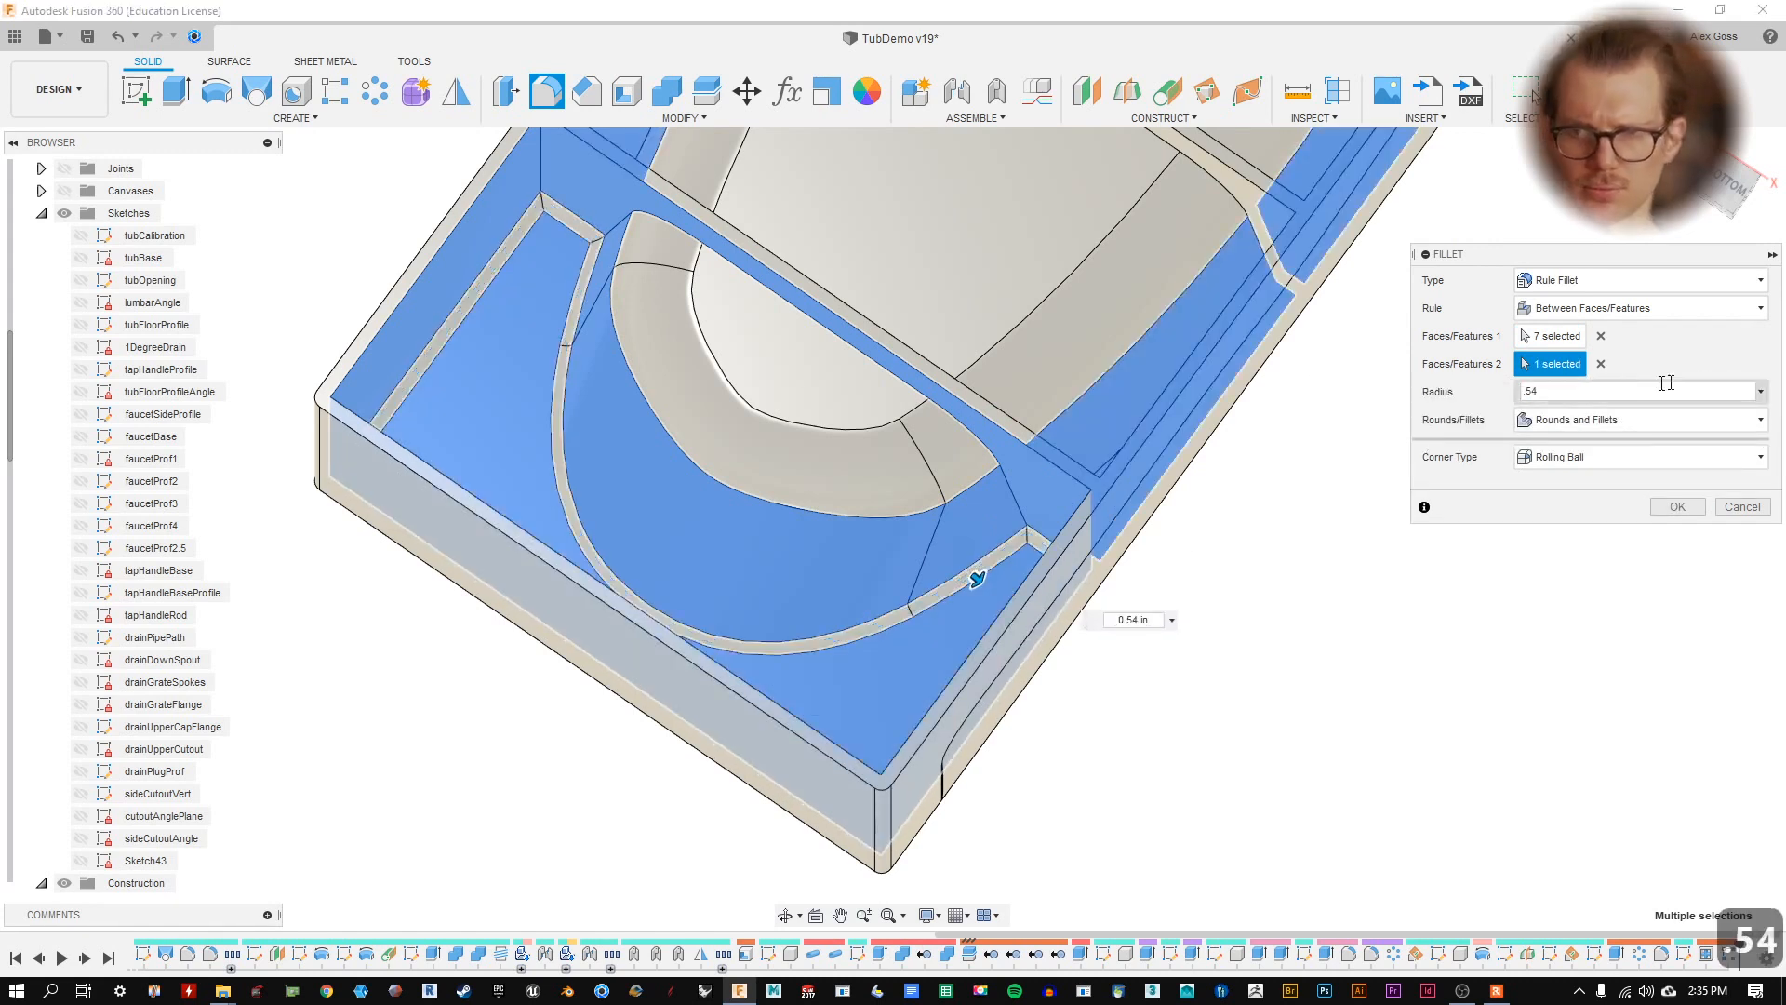
pyautogui.write('.5')
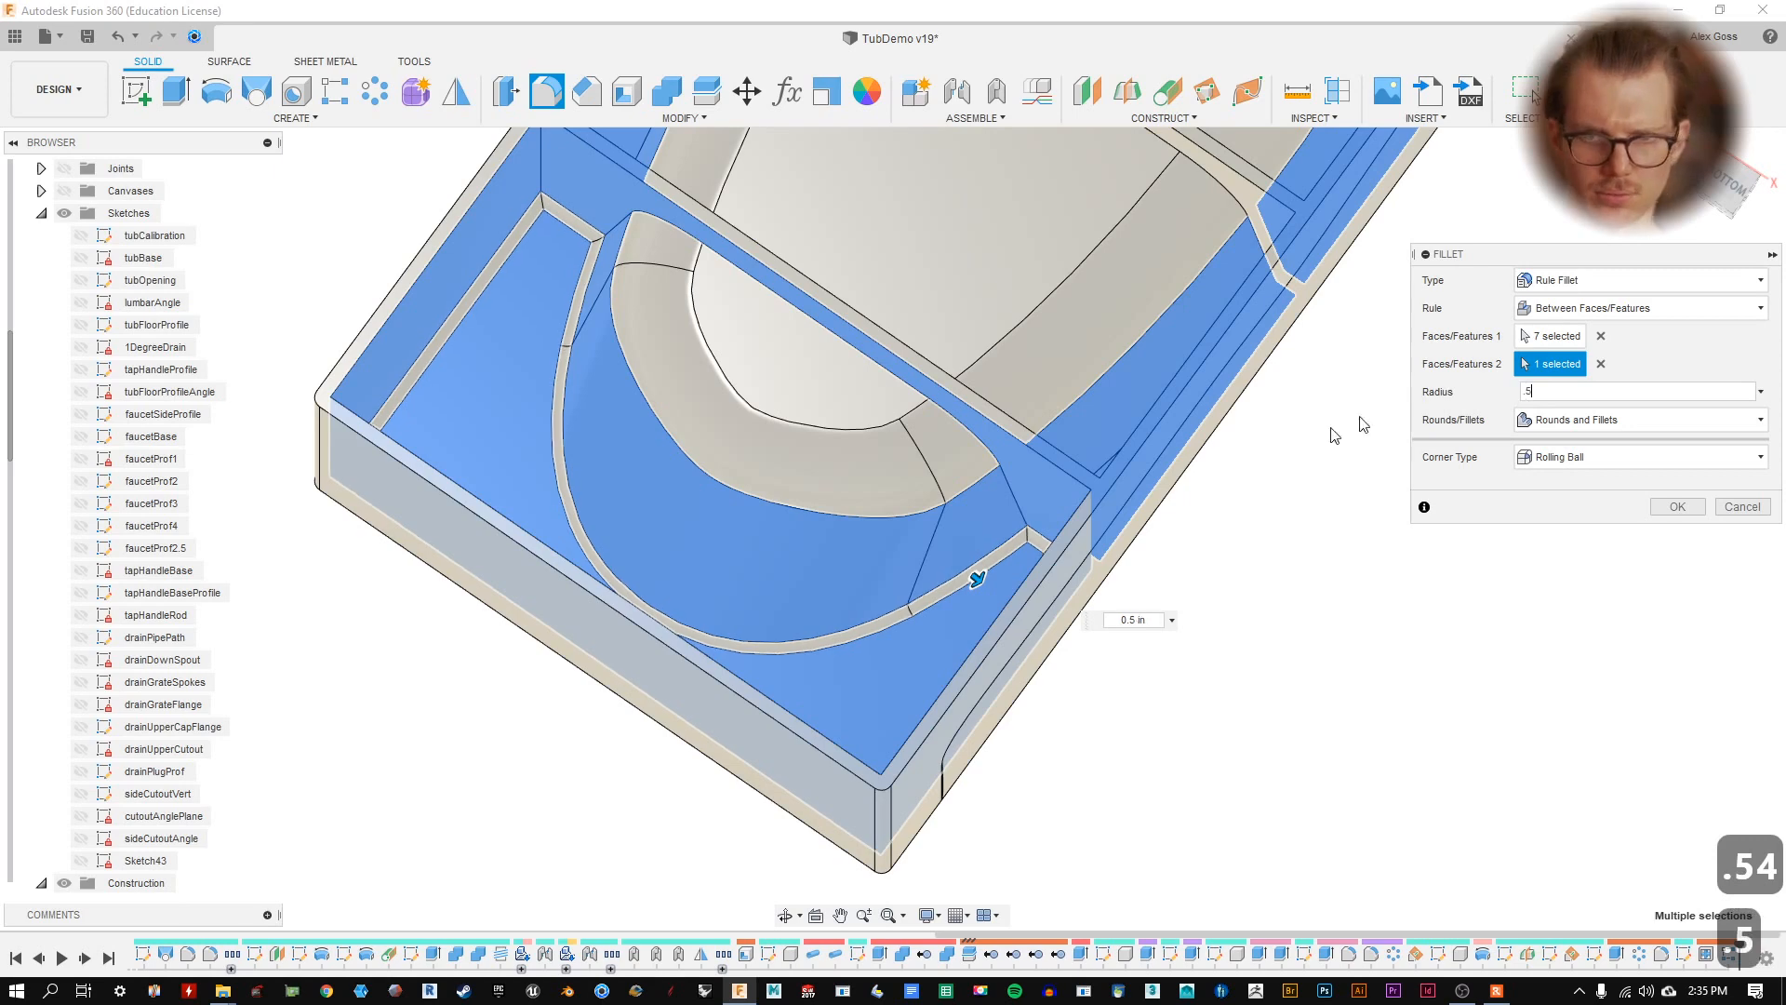
pyautogui.keyDown('shift'); pyautogui.moveTo(812, 510); pyautogui.dragTo(881, 471, button='middle'); pyautogui.keyUp('shift')
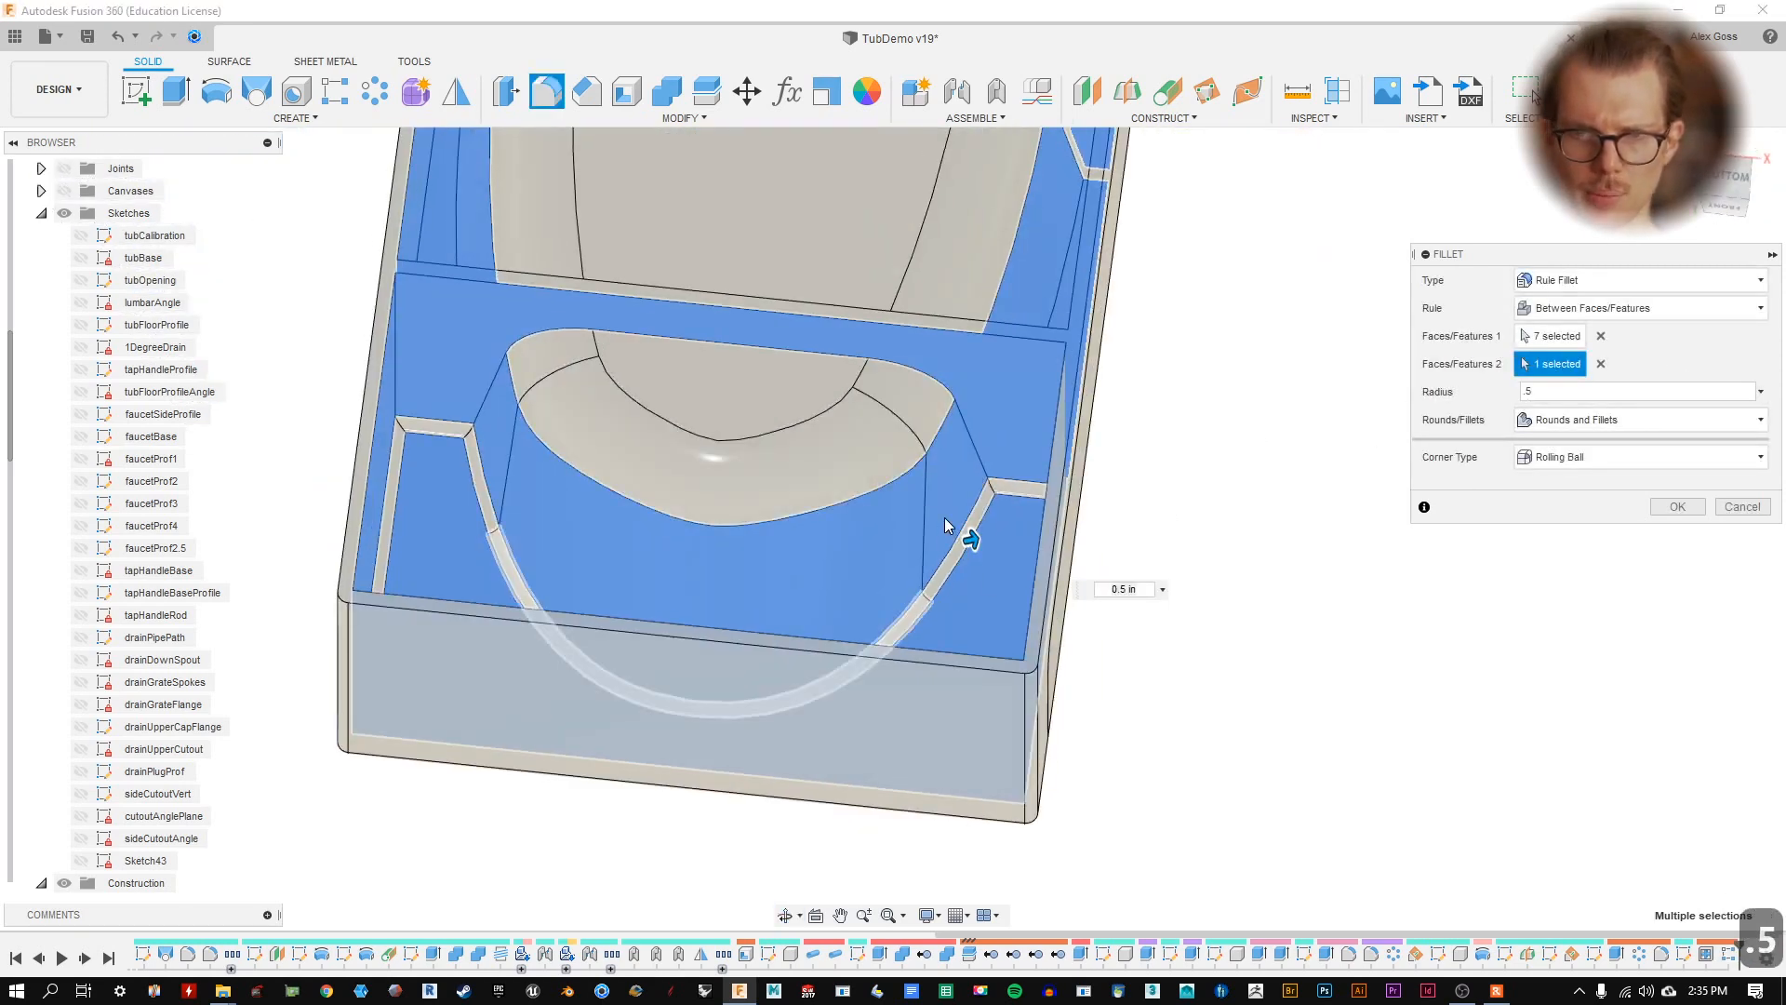
# - Move the three basin side faces from the first face set to the second and check the fillet preview
pyautogui.click(1558, 336)
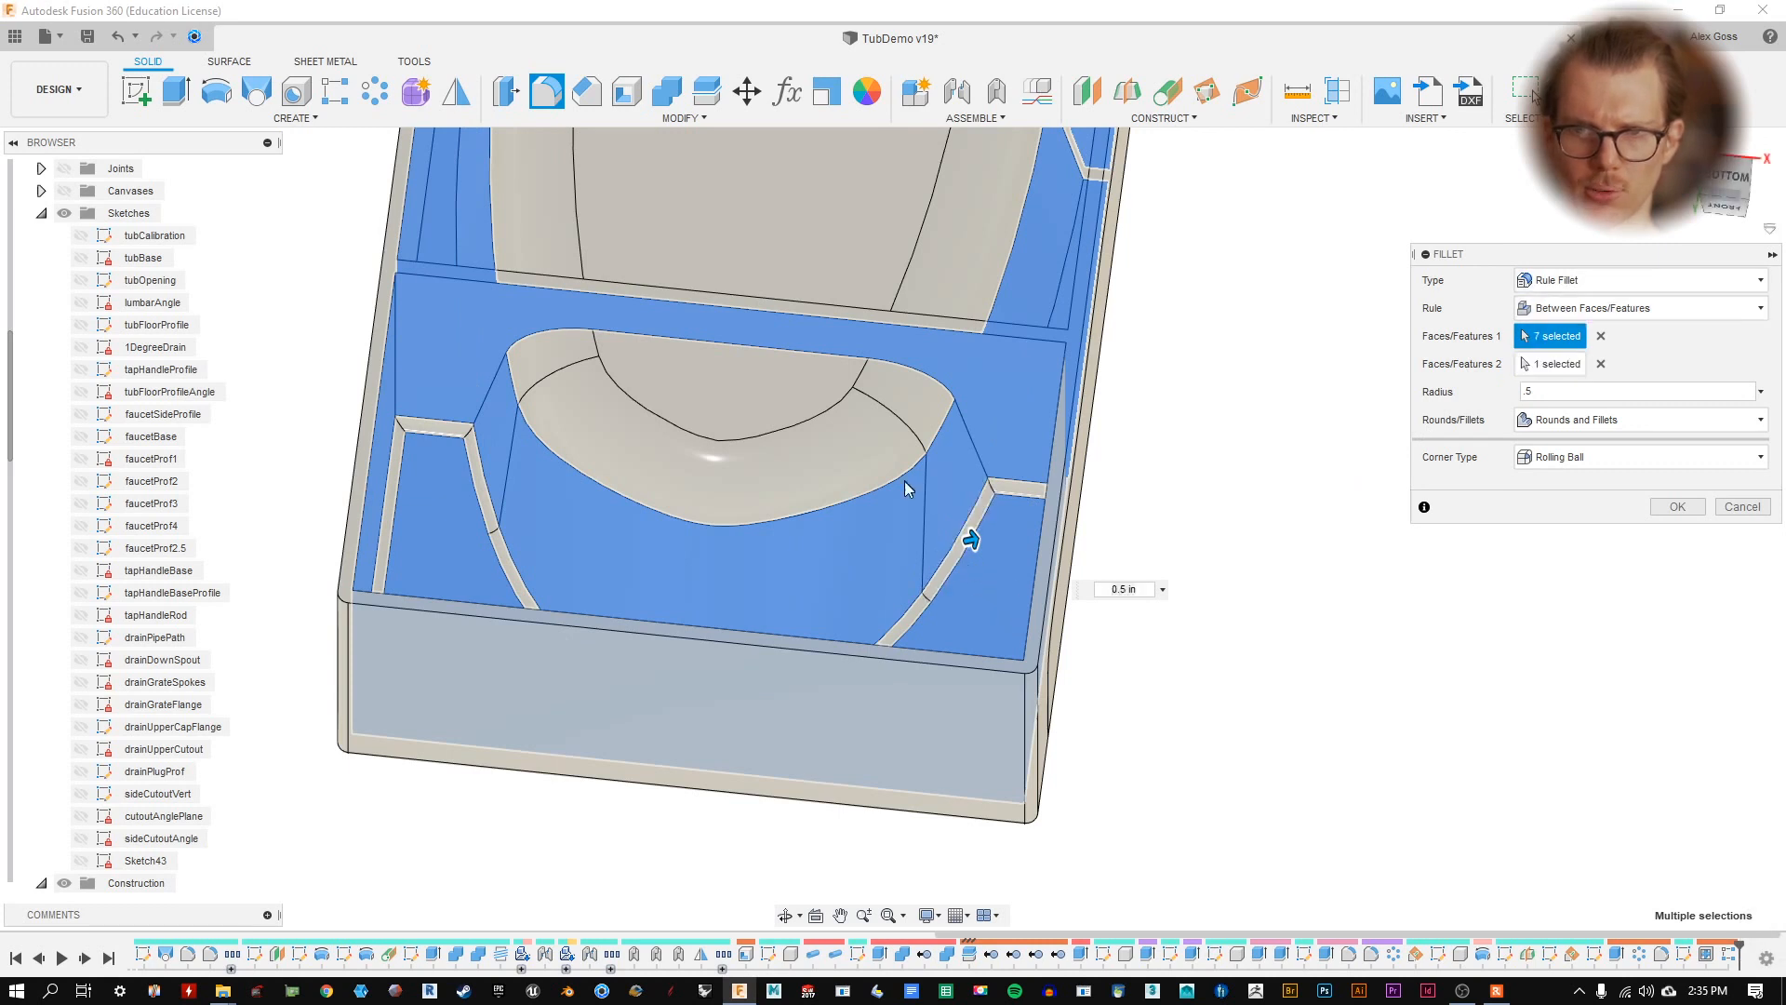
pyautogui.click(958, 487)
pyautogui.click(632, 505)
pyautogui.click(494, 432)
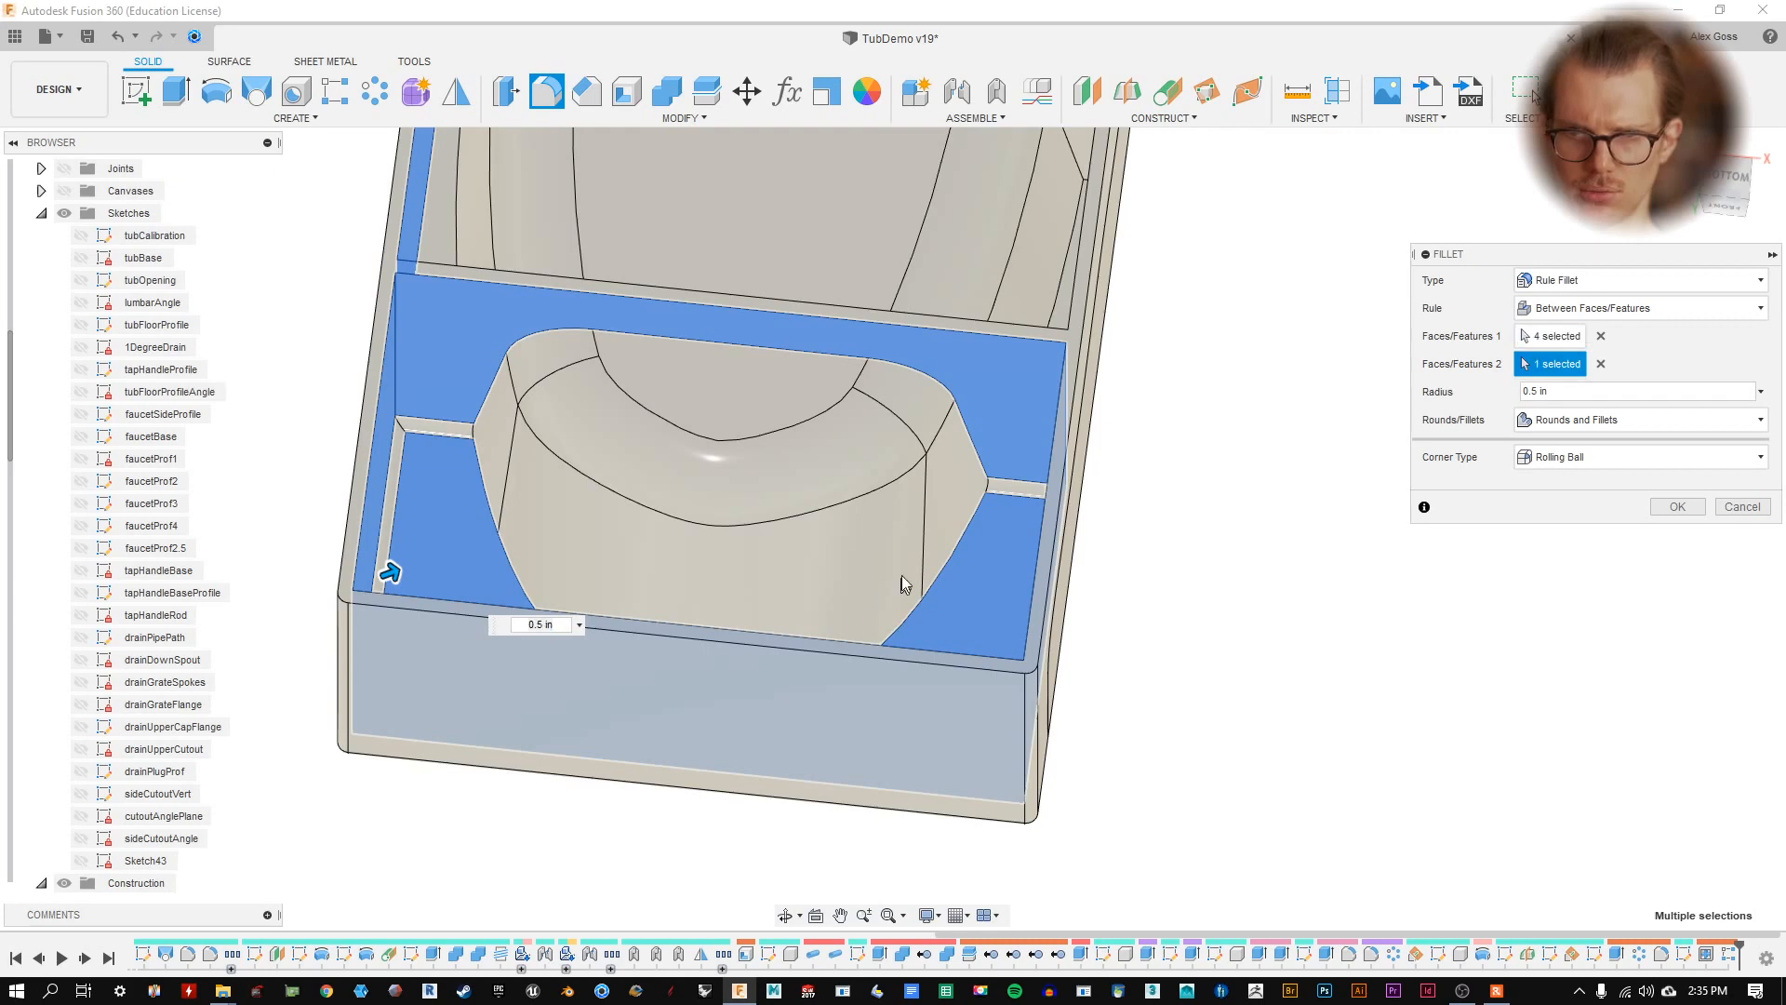
pyautogui.click(785, 558)
pyautogui.click(484, 430)
pyautogui.click(952, 487)
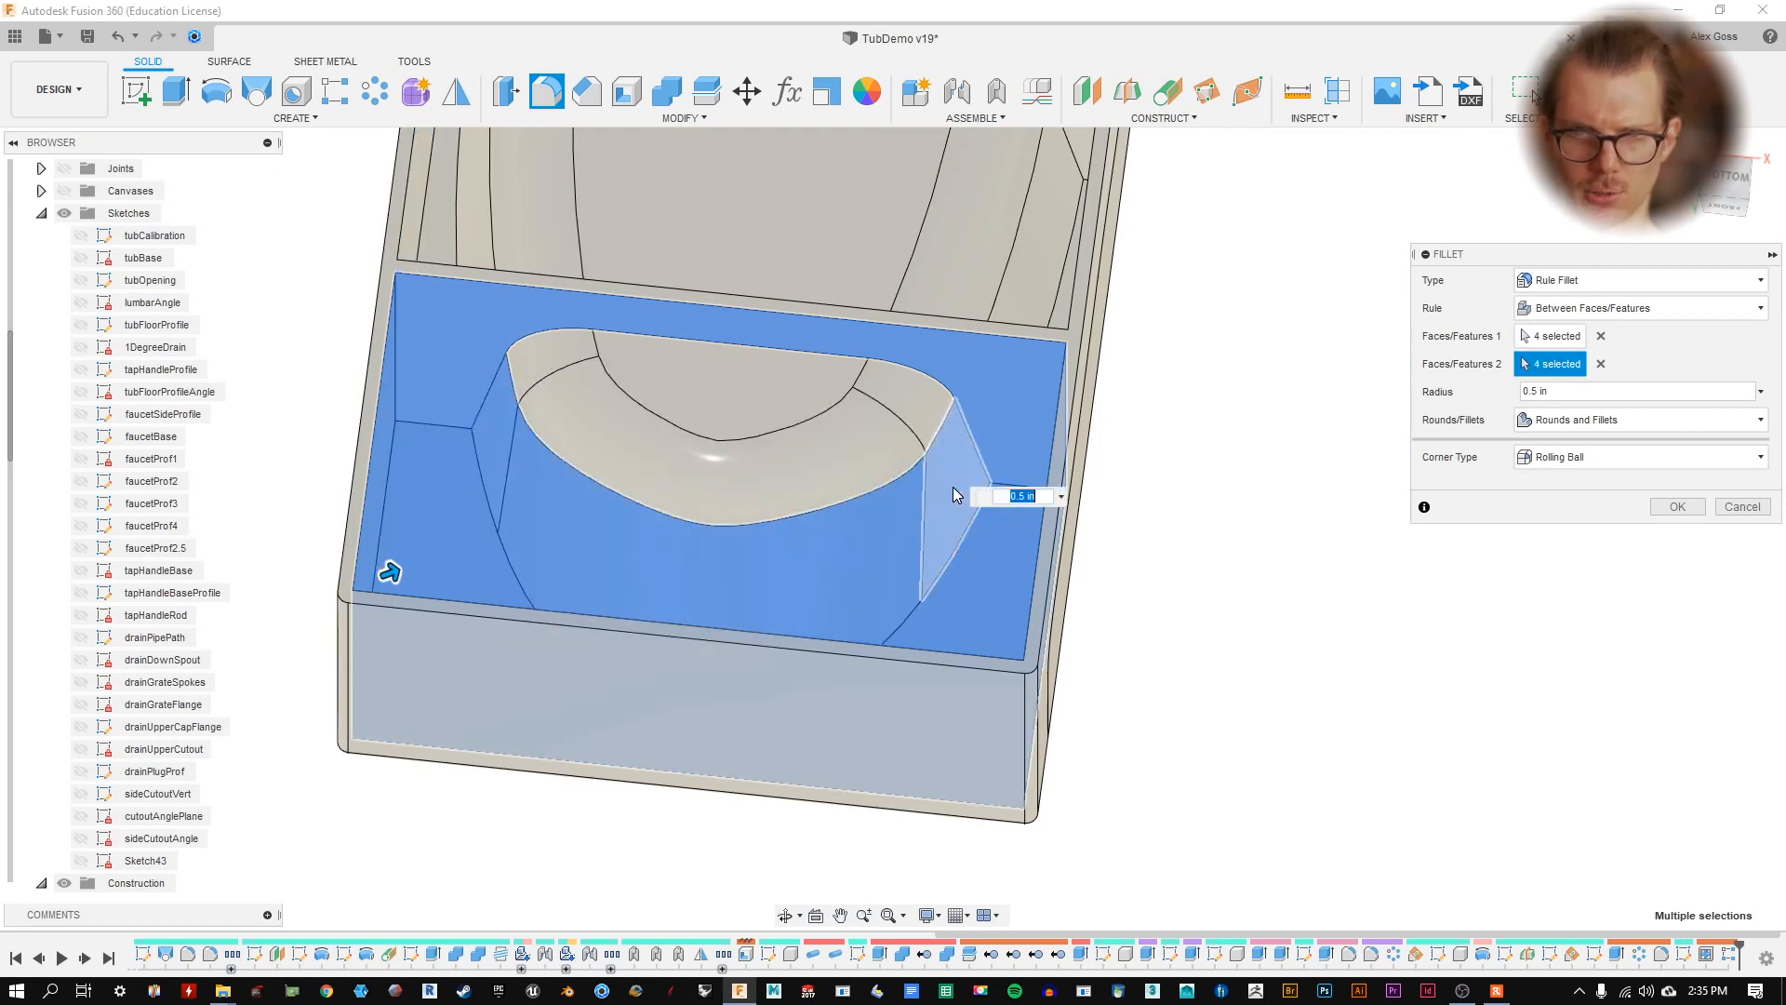
pyautogui.keyDown('shift'); pyautogui.moveTo(875, 552); pyautogui.dragTo(651, 605, button='middle'); pyautogui.keyUp('shift')
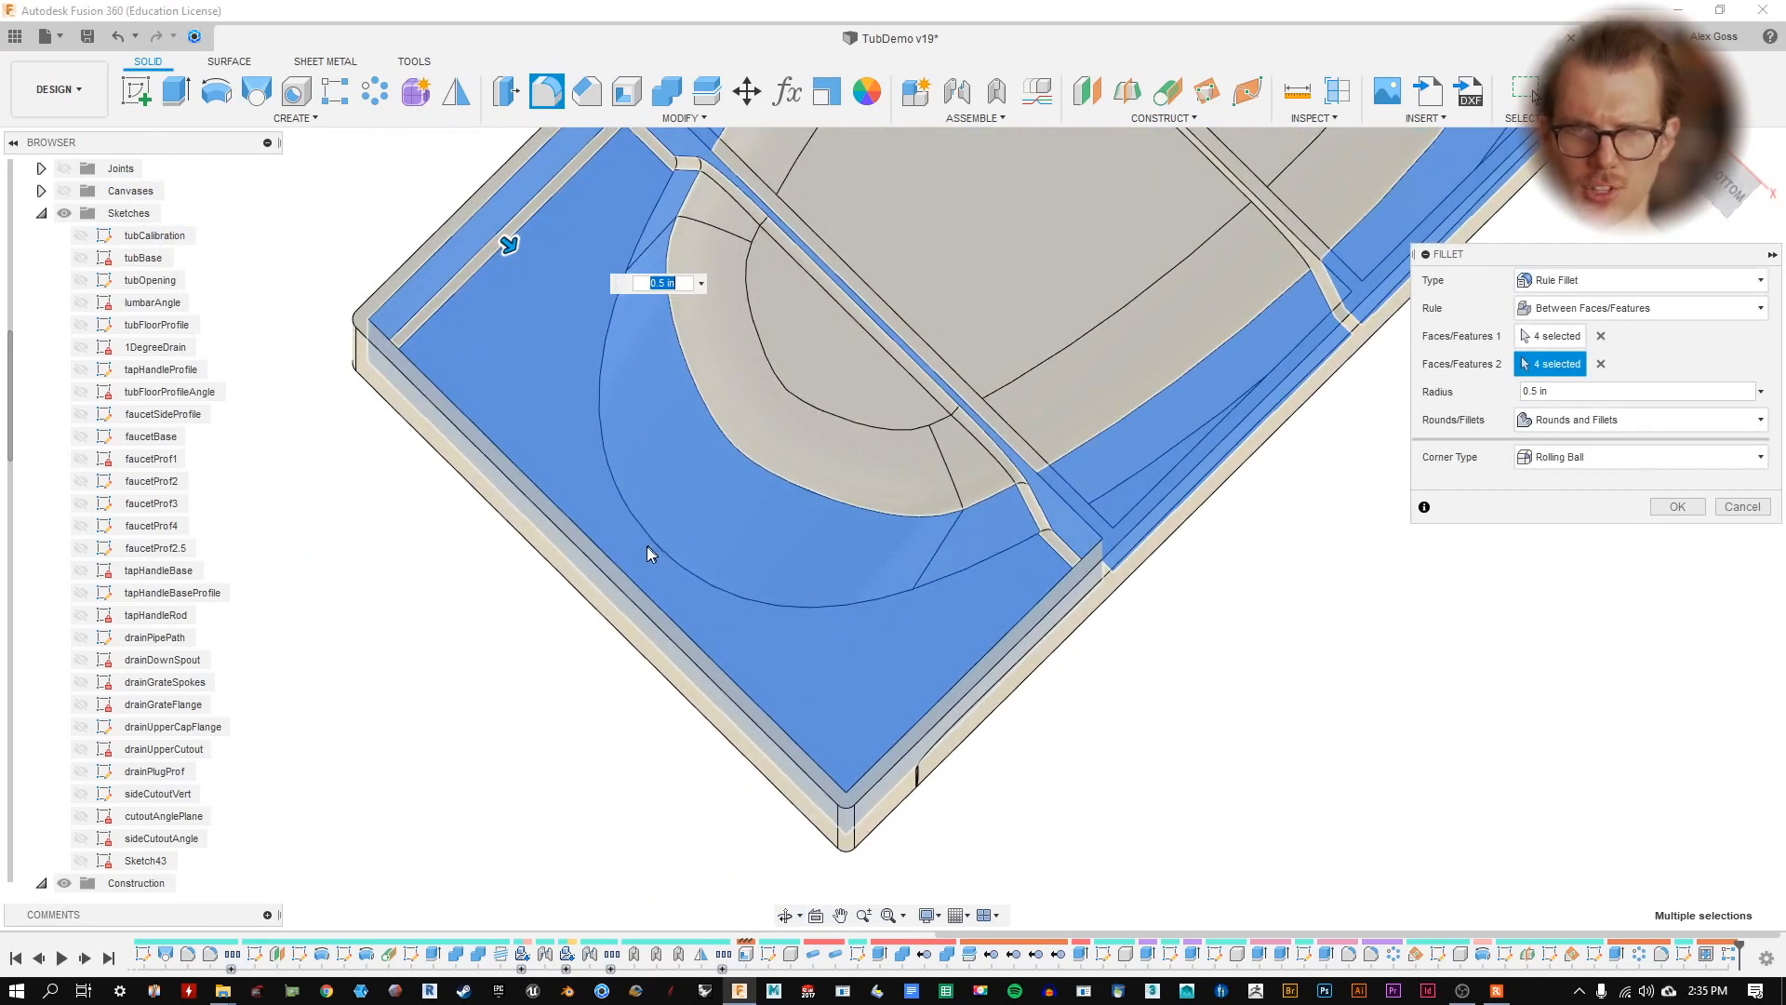
# - Change the rule to All Edges and select the end compartment's web, three outer walls, floor and basin end face
pyautogui.click(1678, 308)
pyautogui.click(1581, 332)
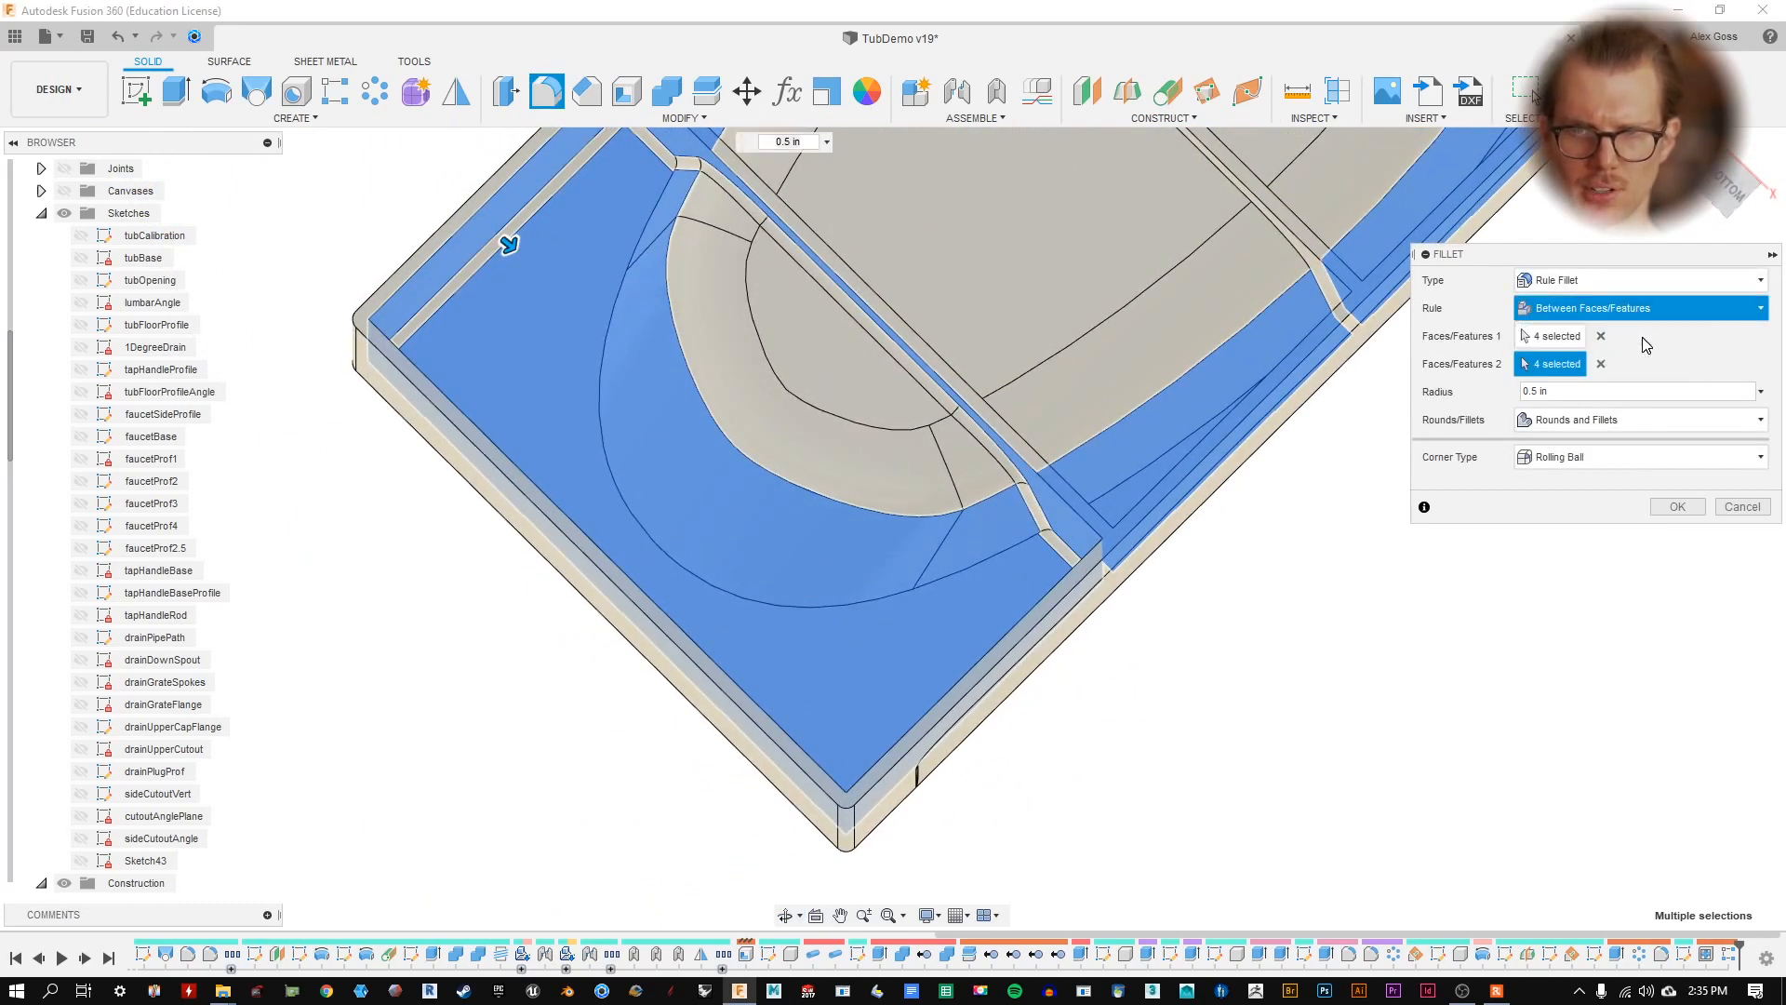
pyautogui.keyDown('shift'); pyautogui.moveTo(695, 388); pyautogui.dragTo(854, 340, button='middle'); pyautogui.keyUp('shift')
pyautogui.click(647, 357)
pyautogui.click(946, 551)
pyautogui.click(686, 368)
pyautogui.click(1170, 349)
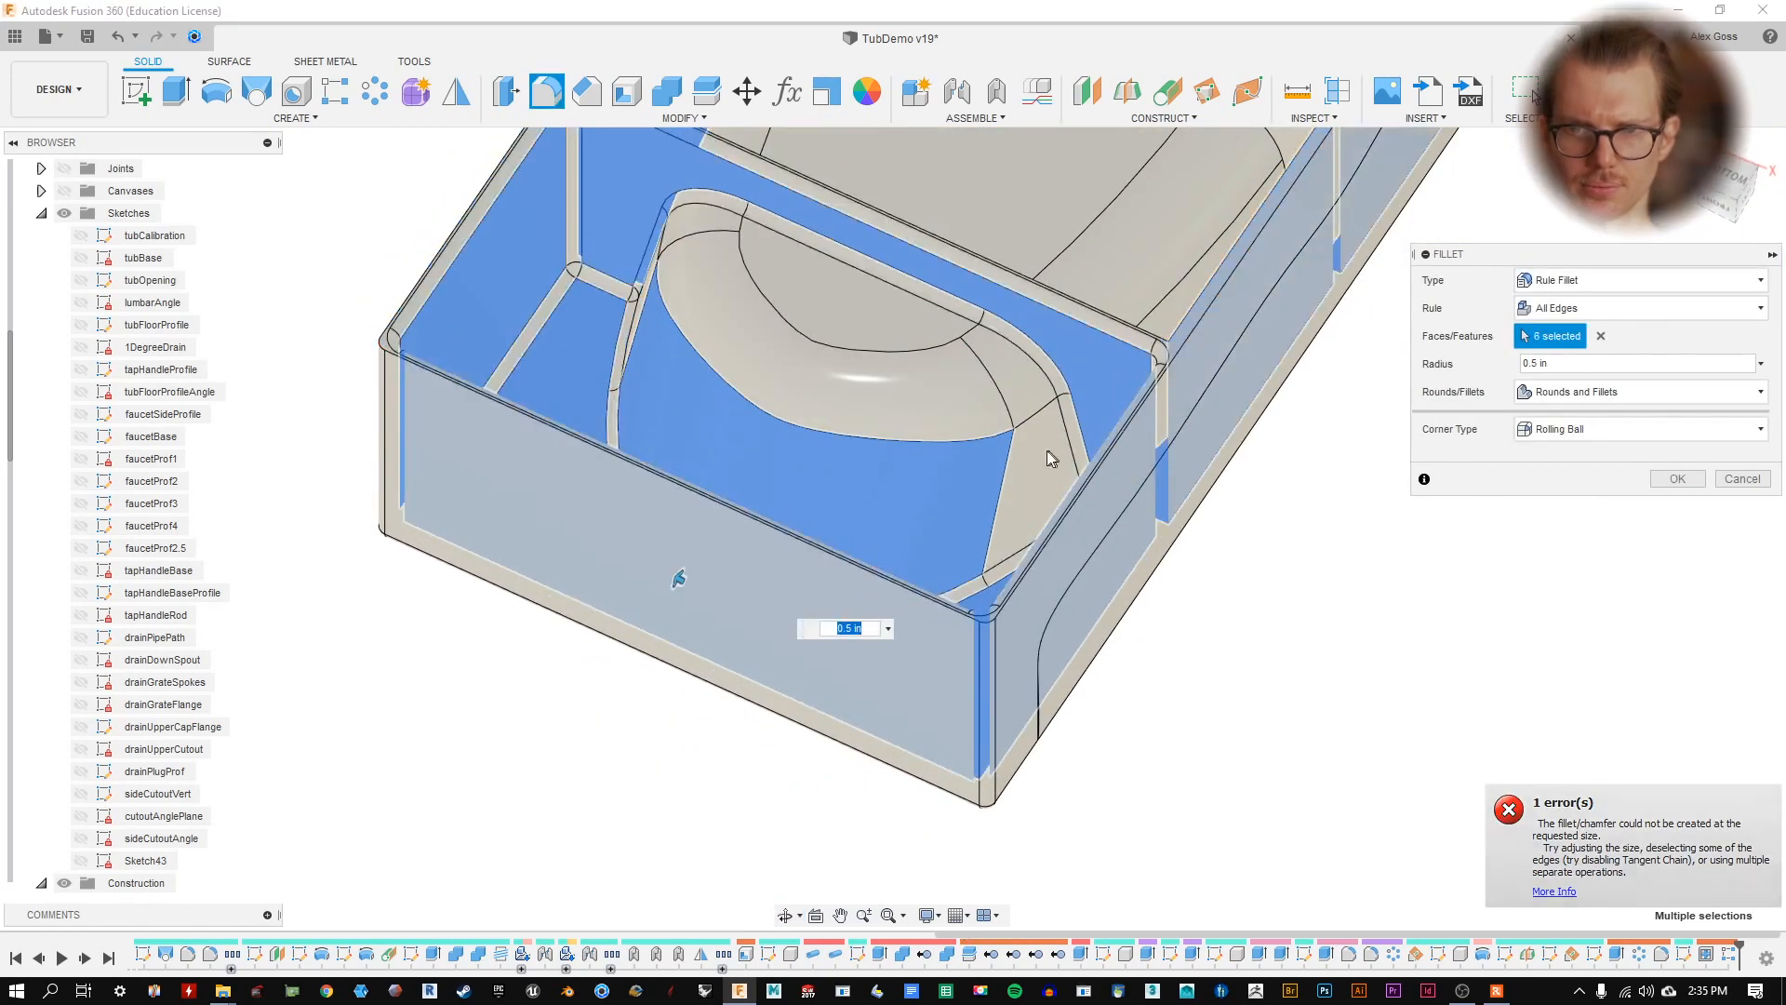
# - Check the fillet preview around the end compartment, accept the 0.5 in rule fillet and save the design
pyautogui.keyDown('shift'); pyautogui.moveTo(919, 314); pyautogui.dragTo(969, 335, button='middle'); pyautogui.keyUp('shift')
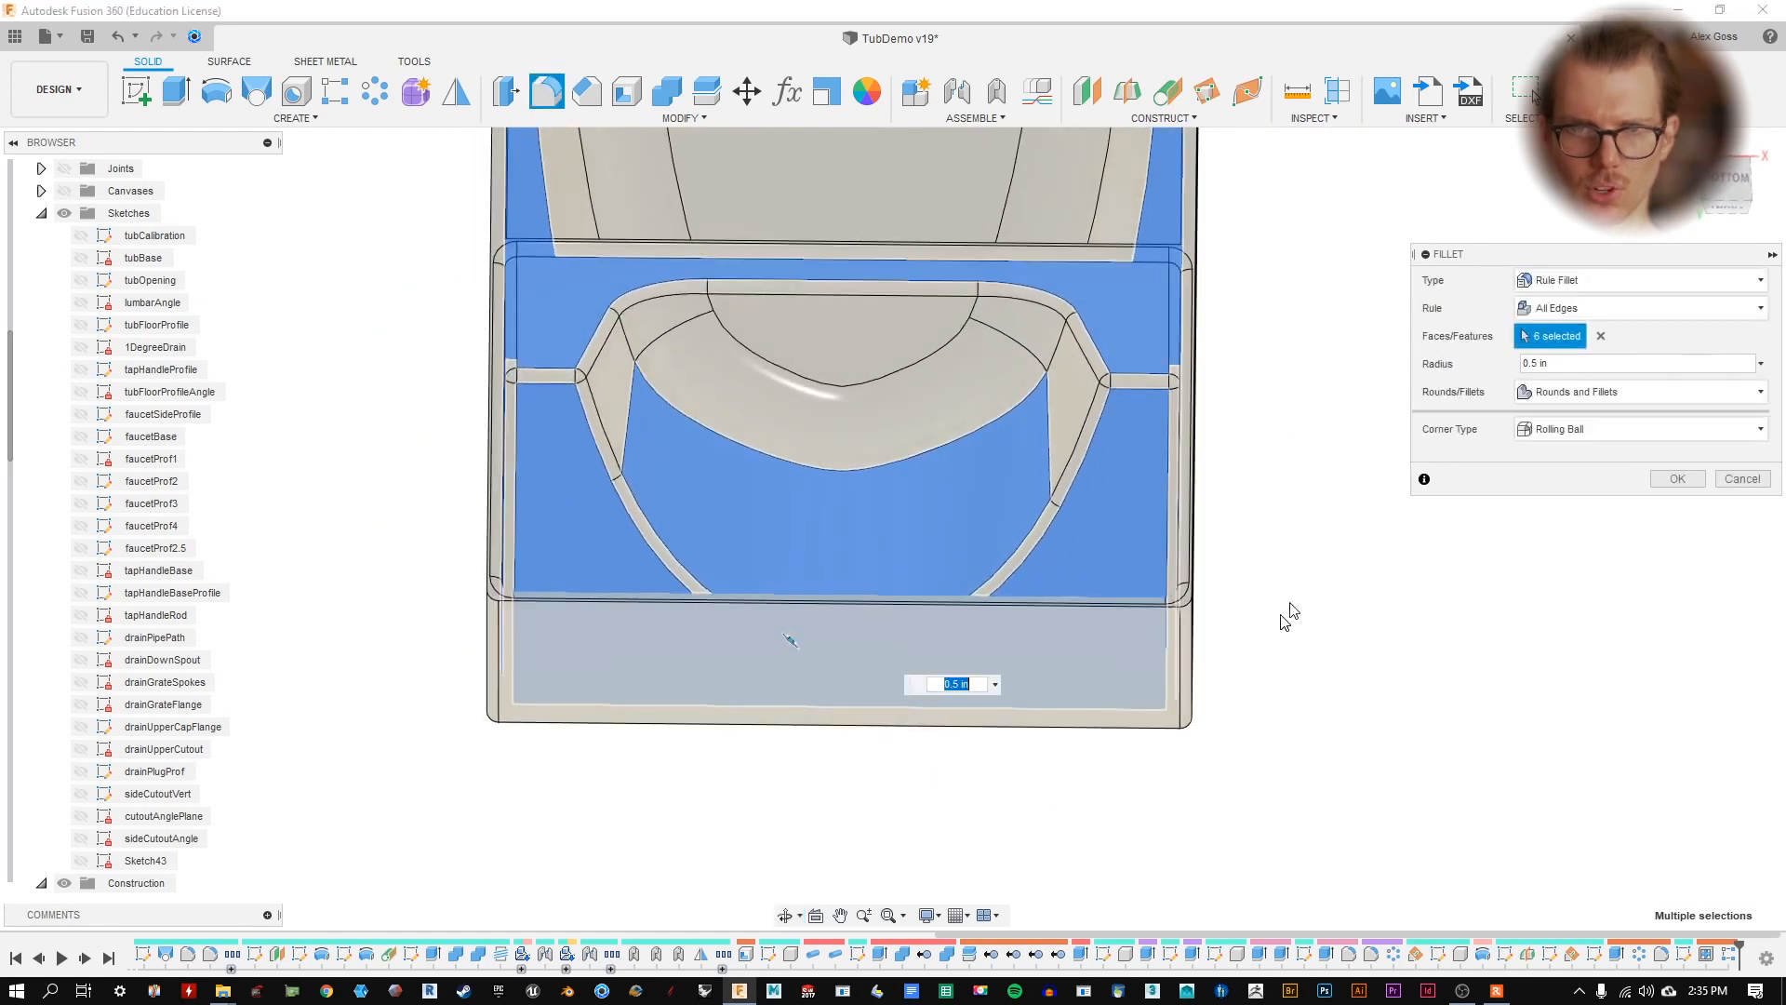
pyautogui.keyDown('shift'); pyautogui.moveTo(1309, 502); pyautogui.dragTo(891, 479, button='middle'); pyautogui.keyUp('shift')
pyautogui.keyDown('shift'); pyautogui.moveTo(1184, 360); pyautogui.dragTo(1069, 411, button='middle'); pyautogui.keyUp('shift')
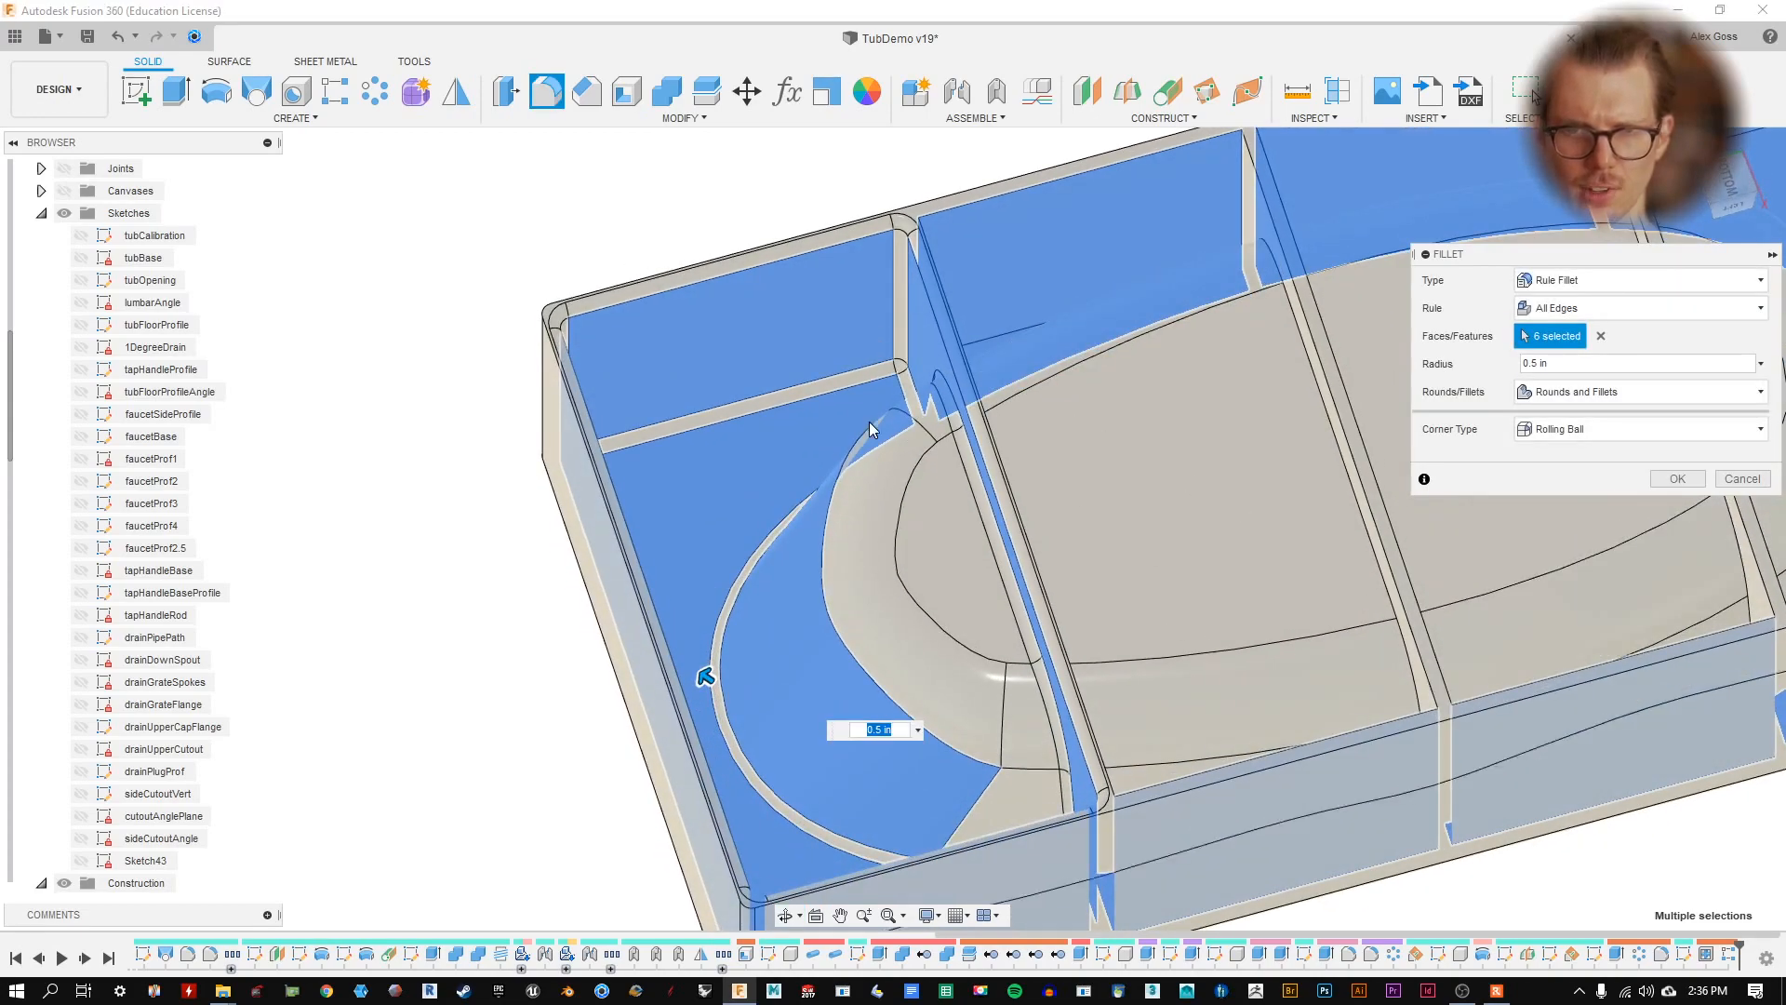
pyautogui.keyDown('shift'); pyautogui.moveTo(872, 429); pyautogui.dragTo(762, 379, button='middle'); pyautogui.keyUp('shift')
pyautogui.keyDown('shift'); pyautogui.moveTo(757, 450); pyautogui.dragTo(901, 359, button='middle'); pyautogui.keyUp('shift')
pyautogui.click(1677, 479)
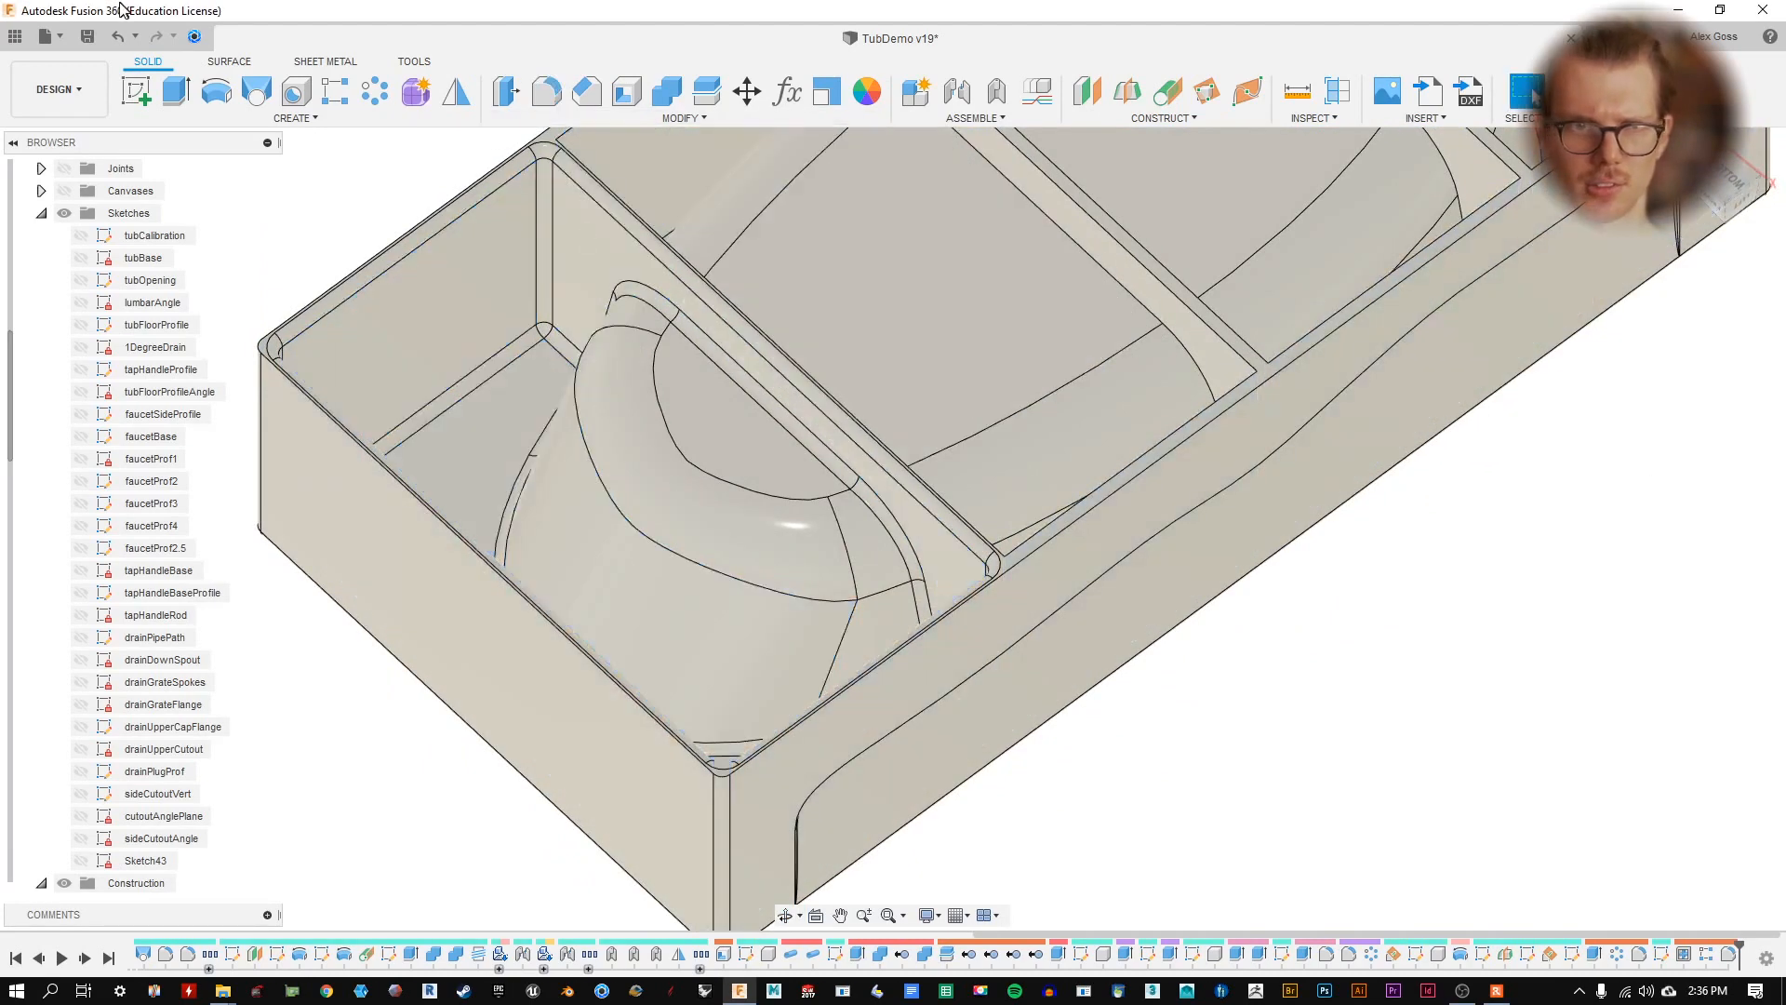
pyautogui.click(91, 38)
pyautogui.press('Return')
# - Reopen the rule fillet, deselect the compartment's outer walls and web, and change its rule to Between Faces/Features
pyautogui.keyDown('shift'); pyautogui.moveTo(1198, 537); pyautogui.dragTo(980, 215, button='middle'); pyautogui.keyUp('shift')
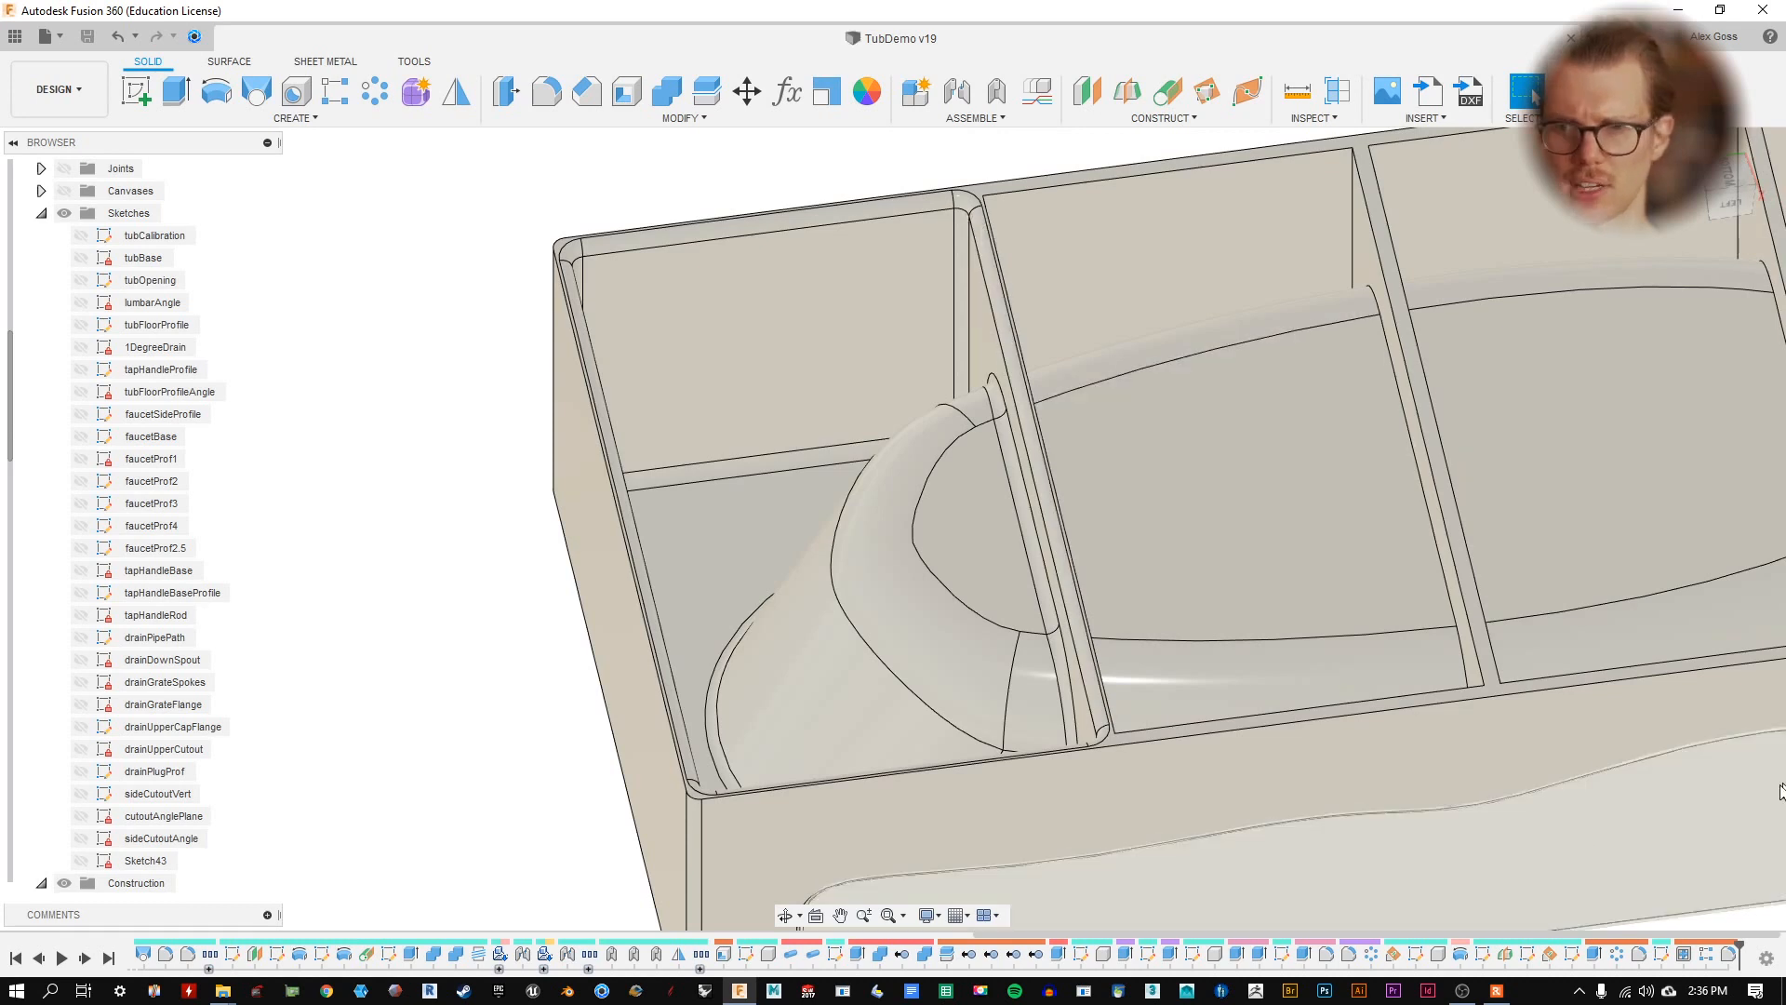
pyautogui.doubleClick(1727, 958)
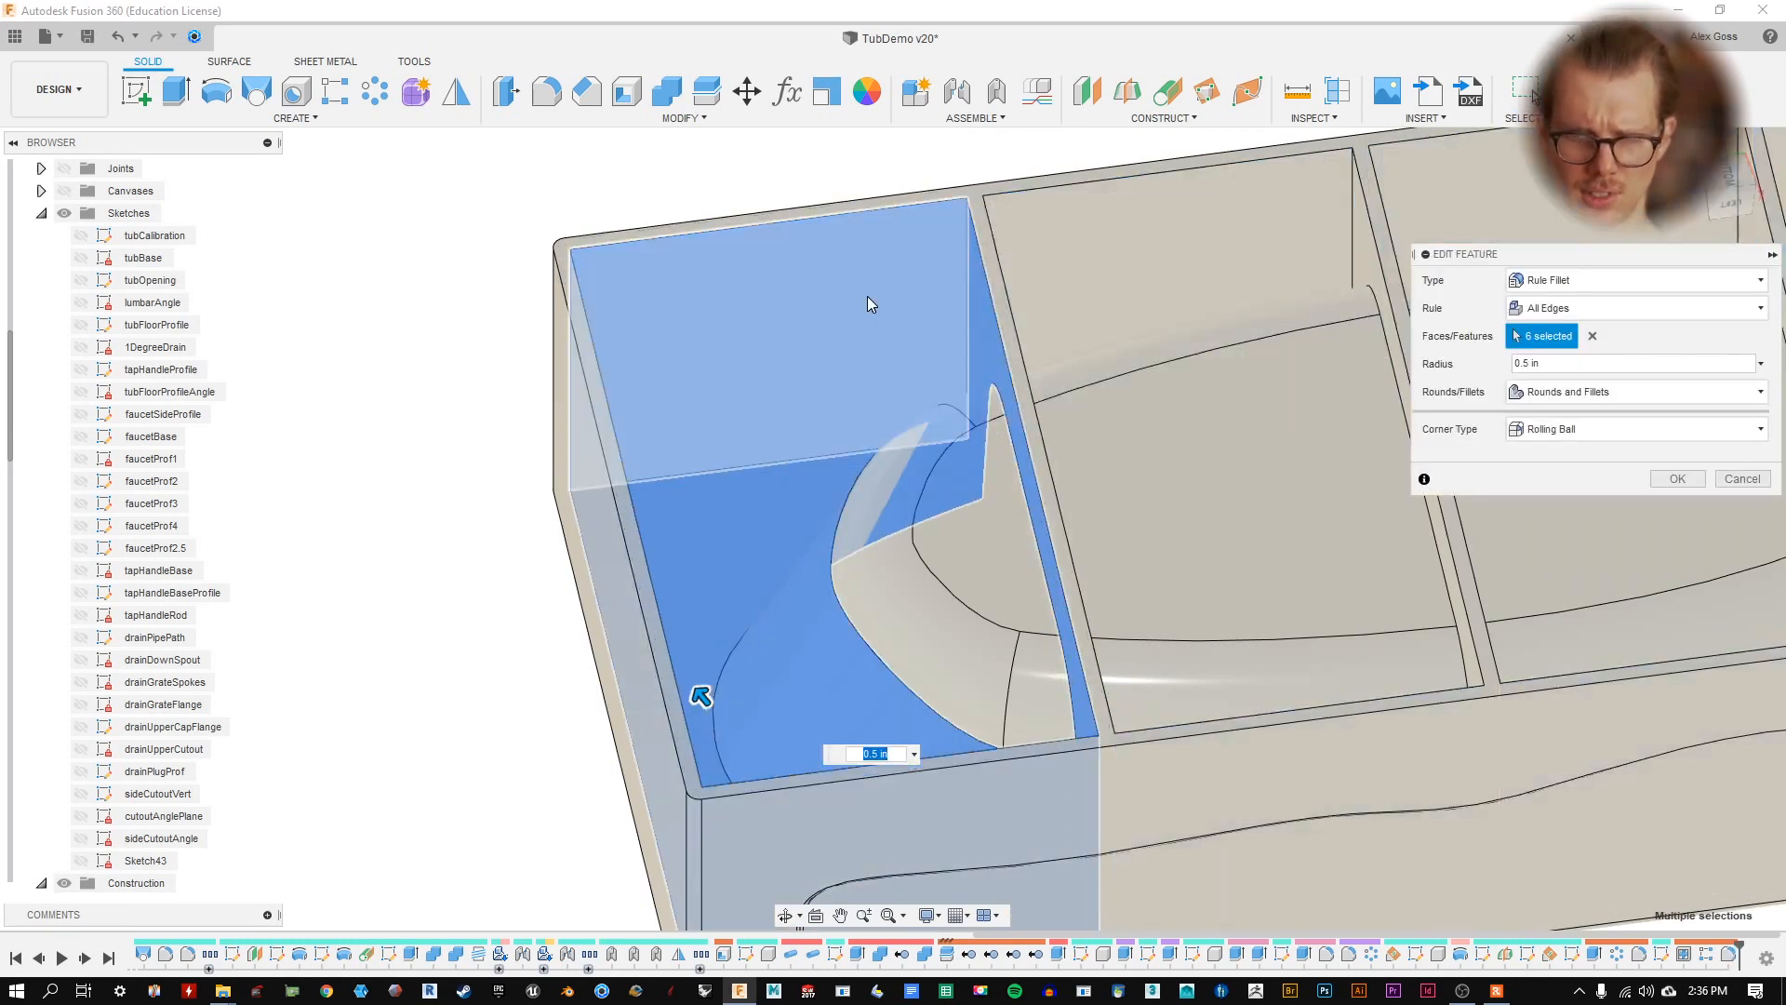
pyautogui.click(867, 296)
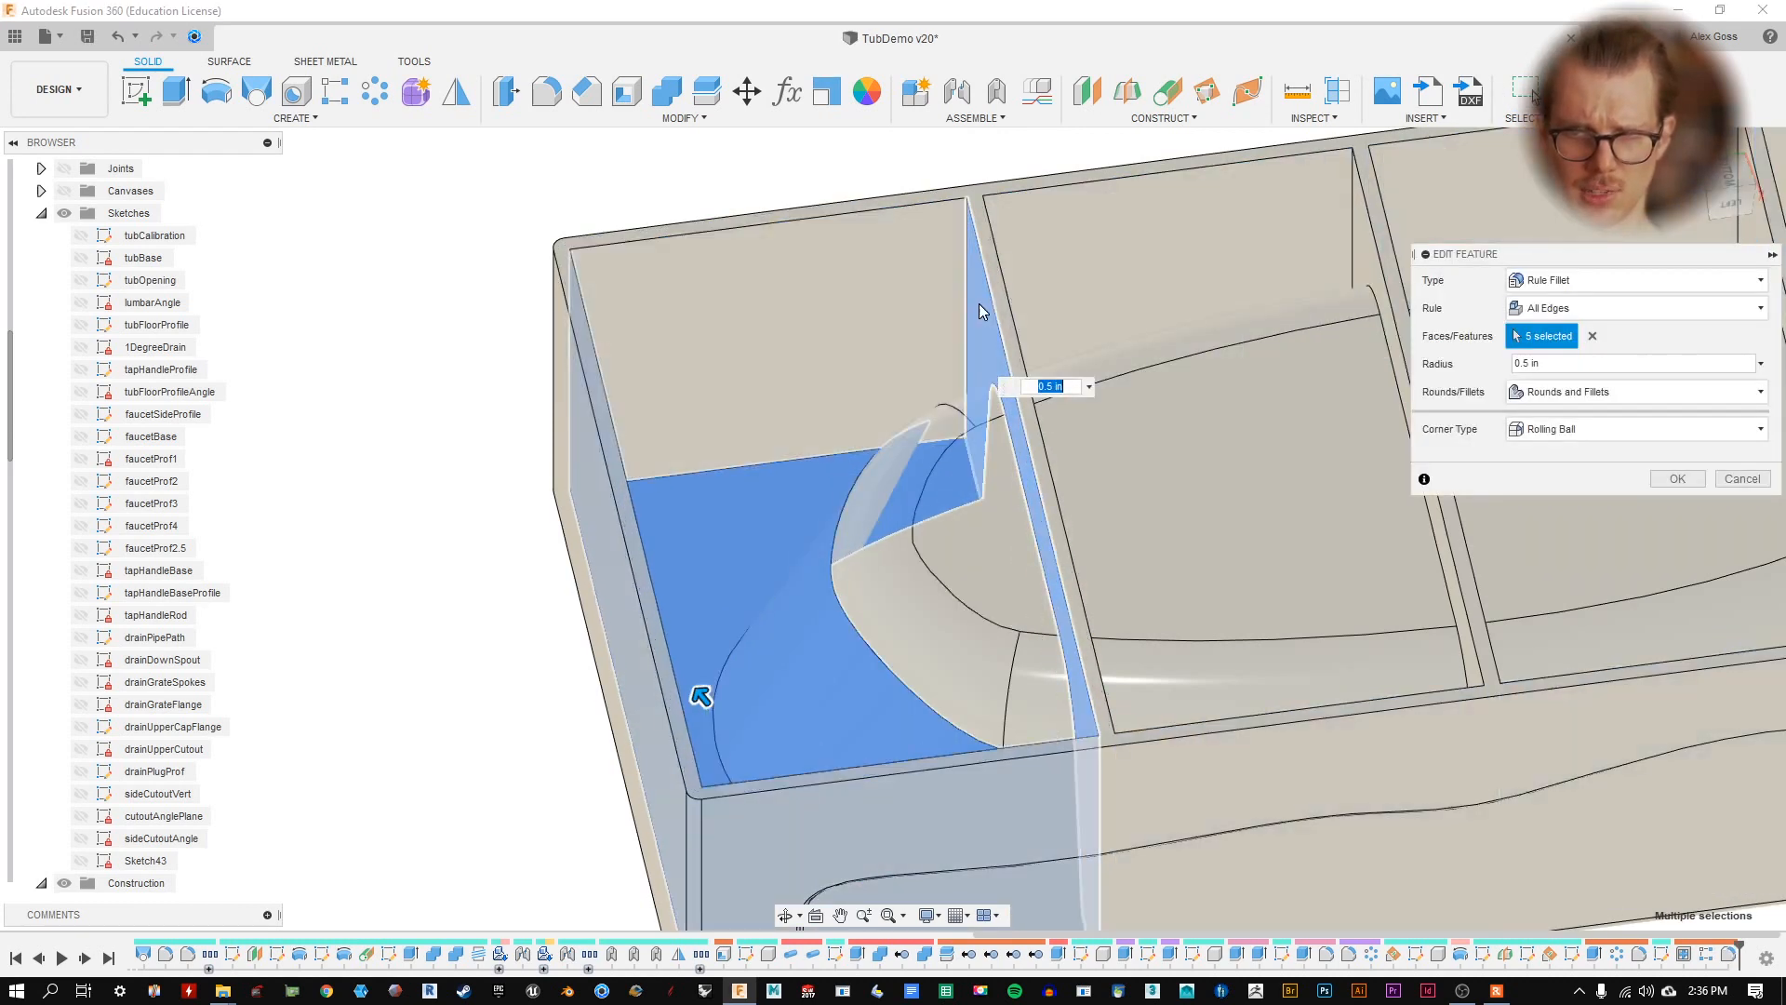
pyautogui.moveTo(883, 276)
pyautogui.keyDown('shift'); pyautogui.mouseDown(button='middle')
pyautogui.moveTo(712, 240)
pyautogui.moveTo(957, 377)
pyautogui.moveTo(929, 267)
pyautogui.moveTo(888, 340)
pyautogui.moveTo(882, 296)
pyautogui.mouseUp(button='middle'); pyautogui.keyUp('shift')
pyautogui.click(934, 389)
pyautogui.click(912, 279)
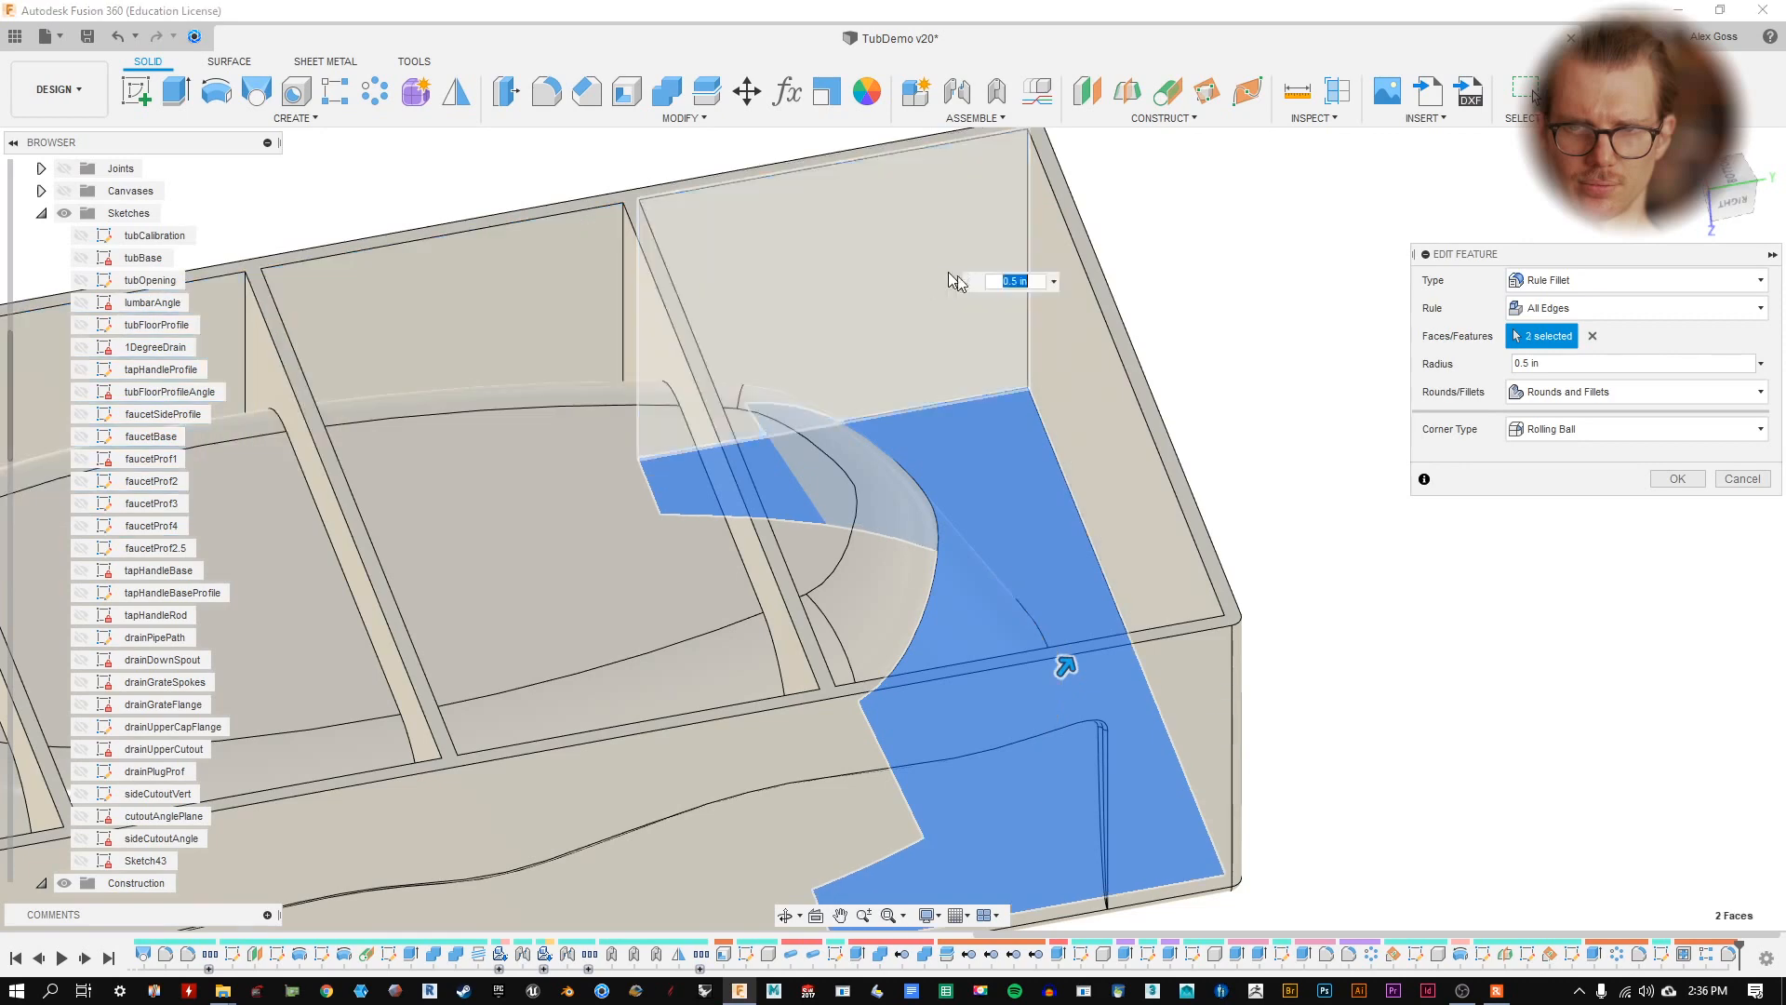
pyautogui.keyDown('shift'); pyautogui.moveTo(889, 333); pyautogui.dragTo(1152, 529, button='middle'); pyautogui.keyUp('shift')
pyautogui.click(1672, 314)
pyautogui.click(1586, 356)
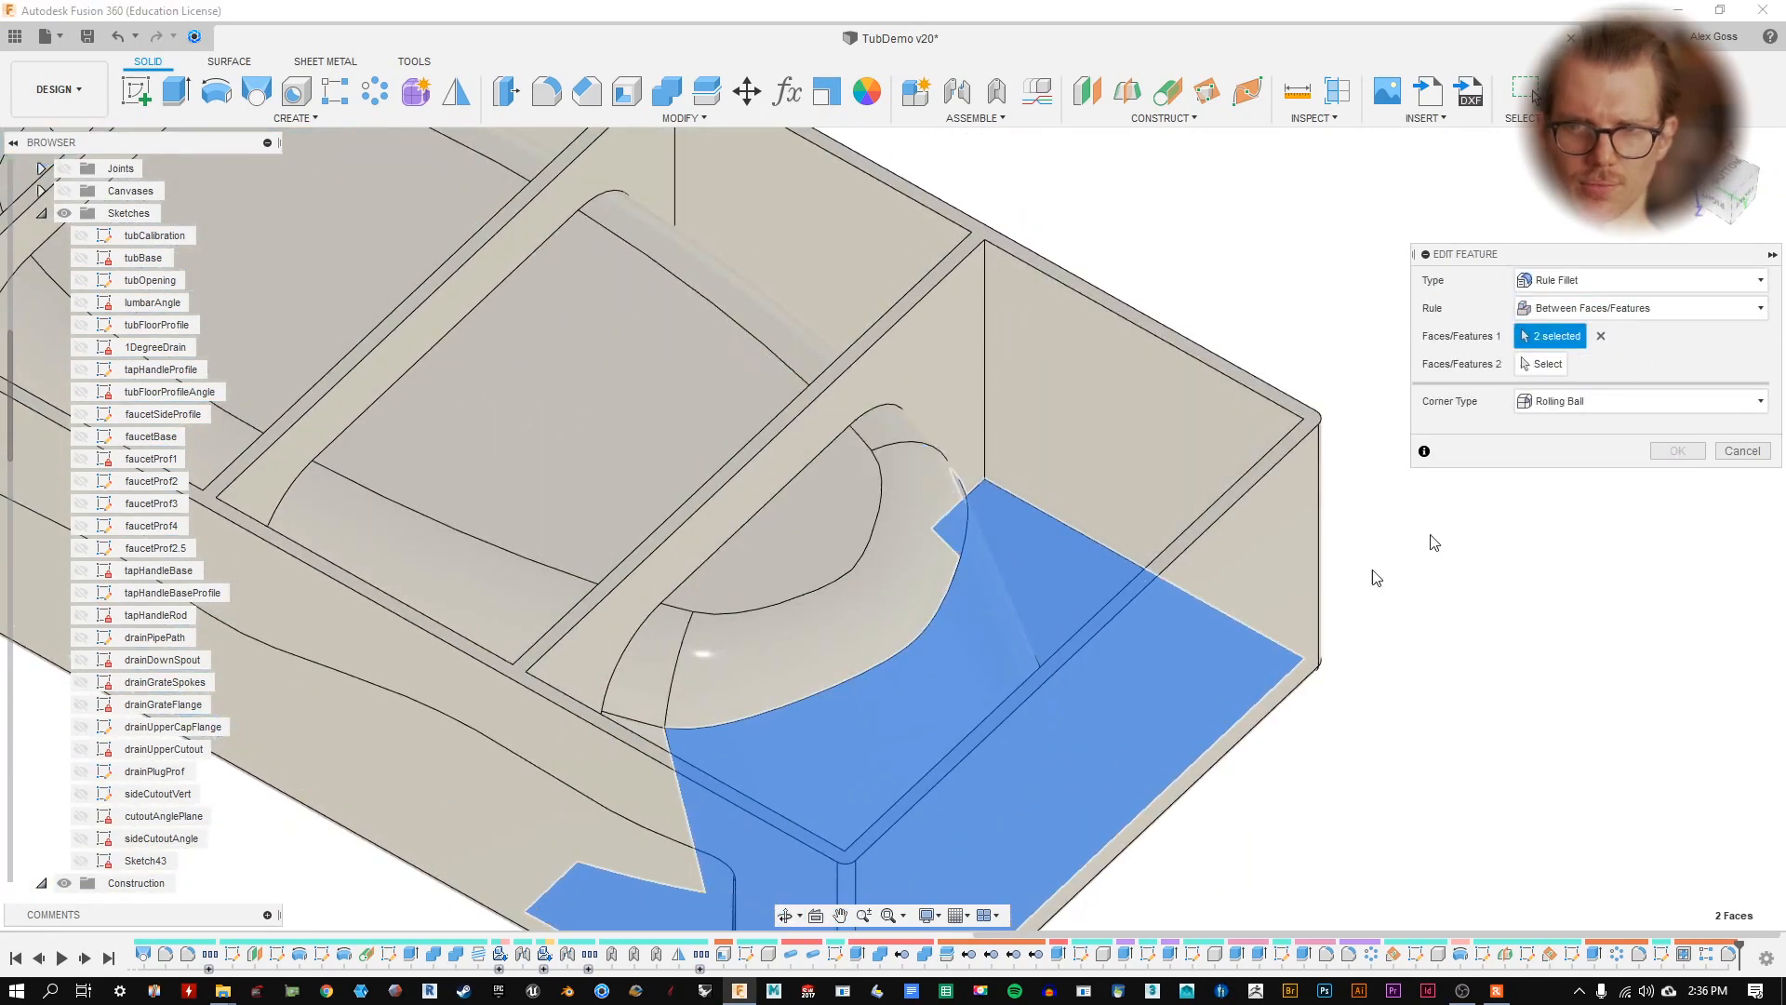
# - Add the compartment's walls, web and basin faces to the first face set, and clear that whole set
pyautogui.keyDown('shift'); pyautogui.moveTo(945, 370); pyautogui.dragTo(1286, 506, button='middle'); pyautogui.keyUp('shift')
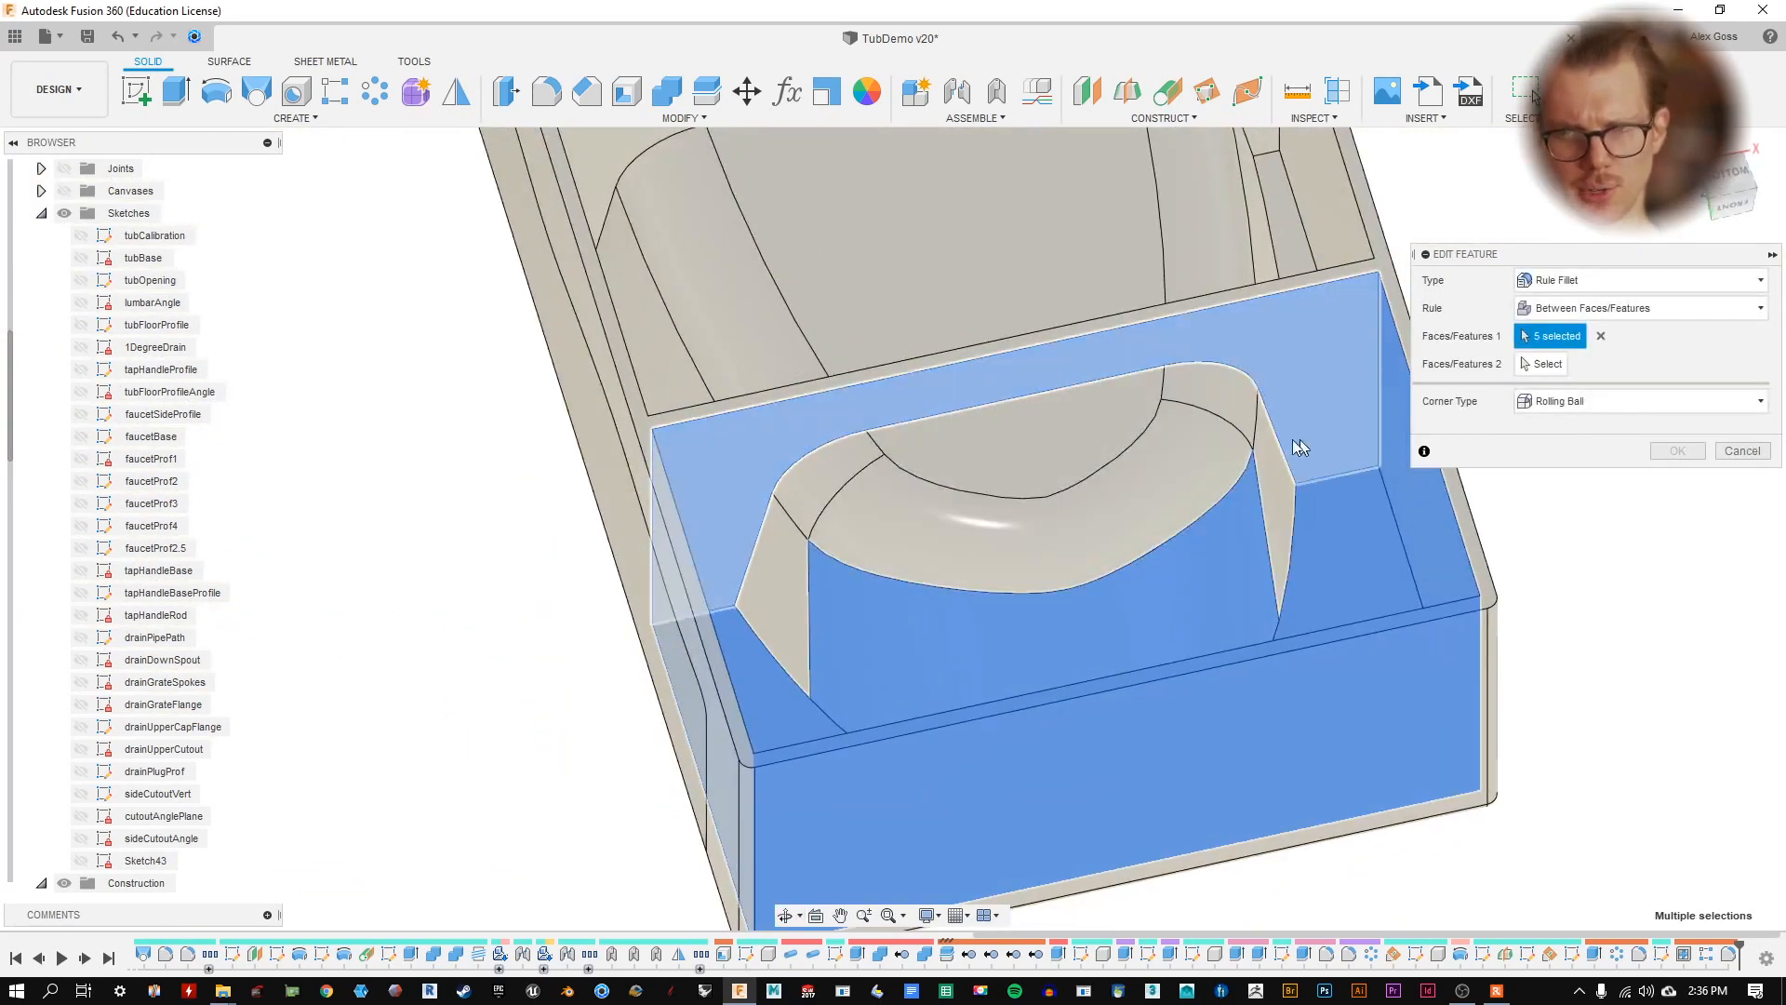
pyautogui.click(1279, 465)
pyautogui.click(1042, 426)
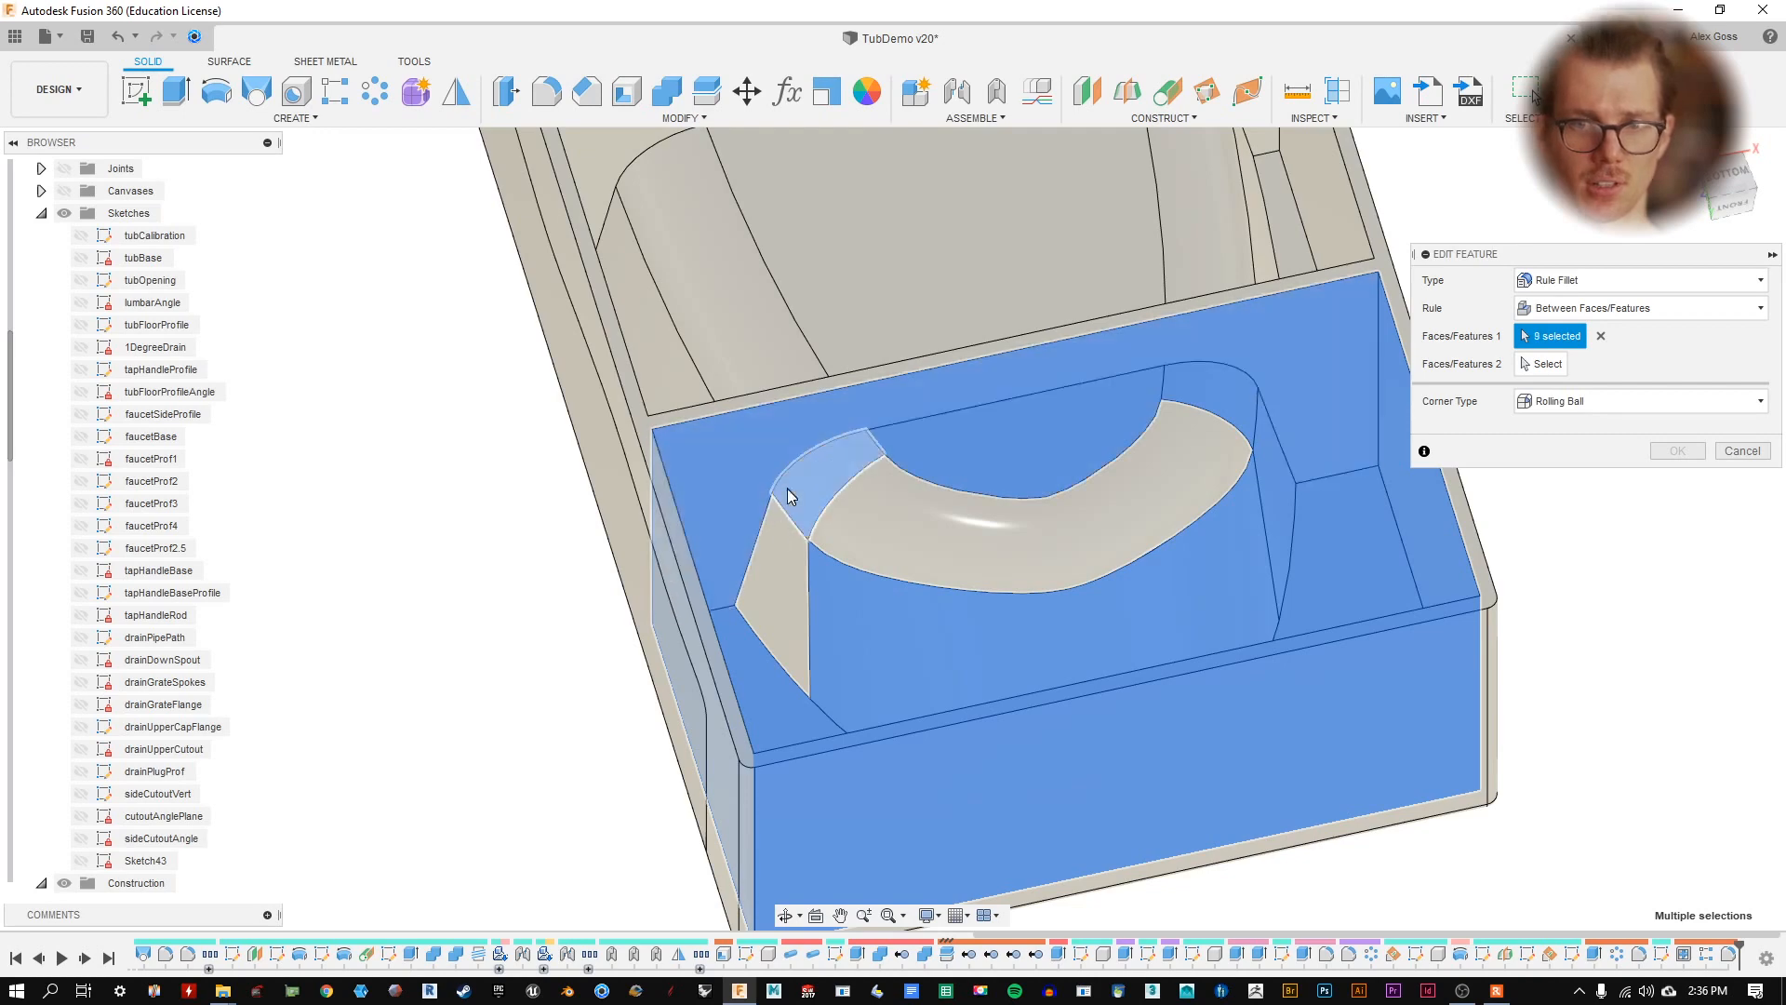
pyautogui.click(1606, 337)
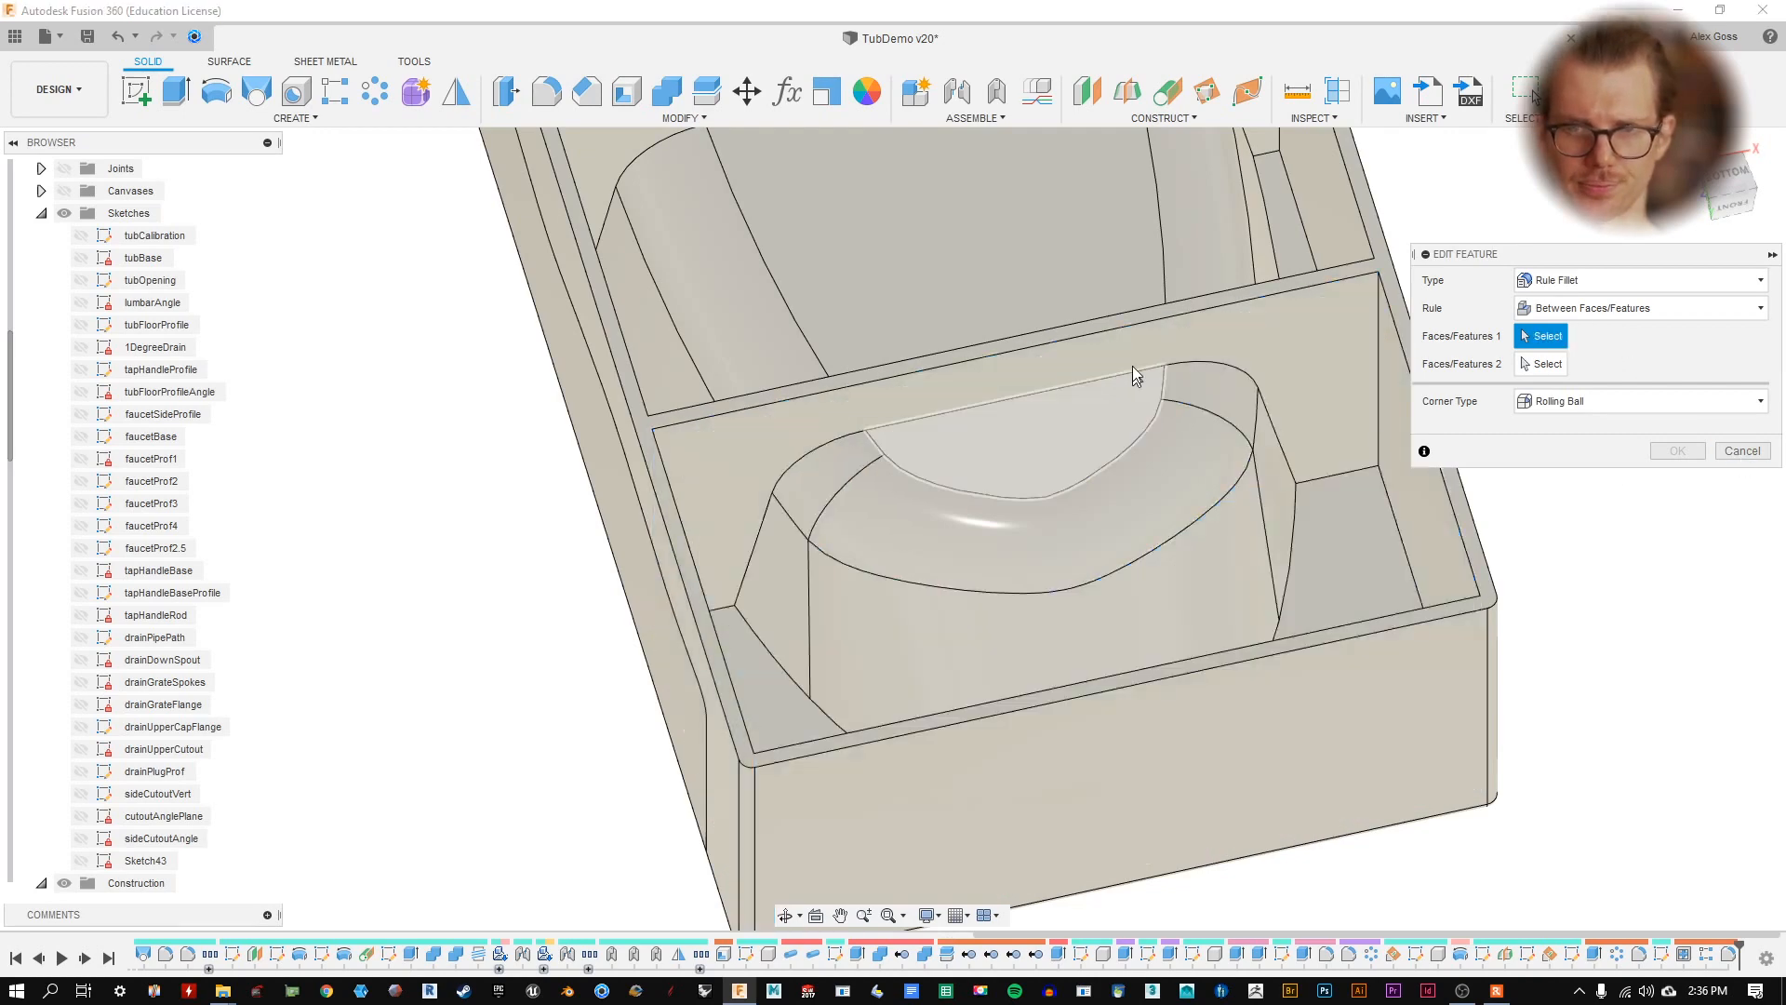
# - Select the end compartment's web and three outer walls as the first face set
pyautogui.click(1131, 365)
pyautogui.click(1432, 510)
pyautogui.click(1471, 534)
pyautogui.click(1436, 523)
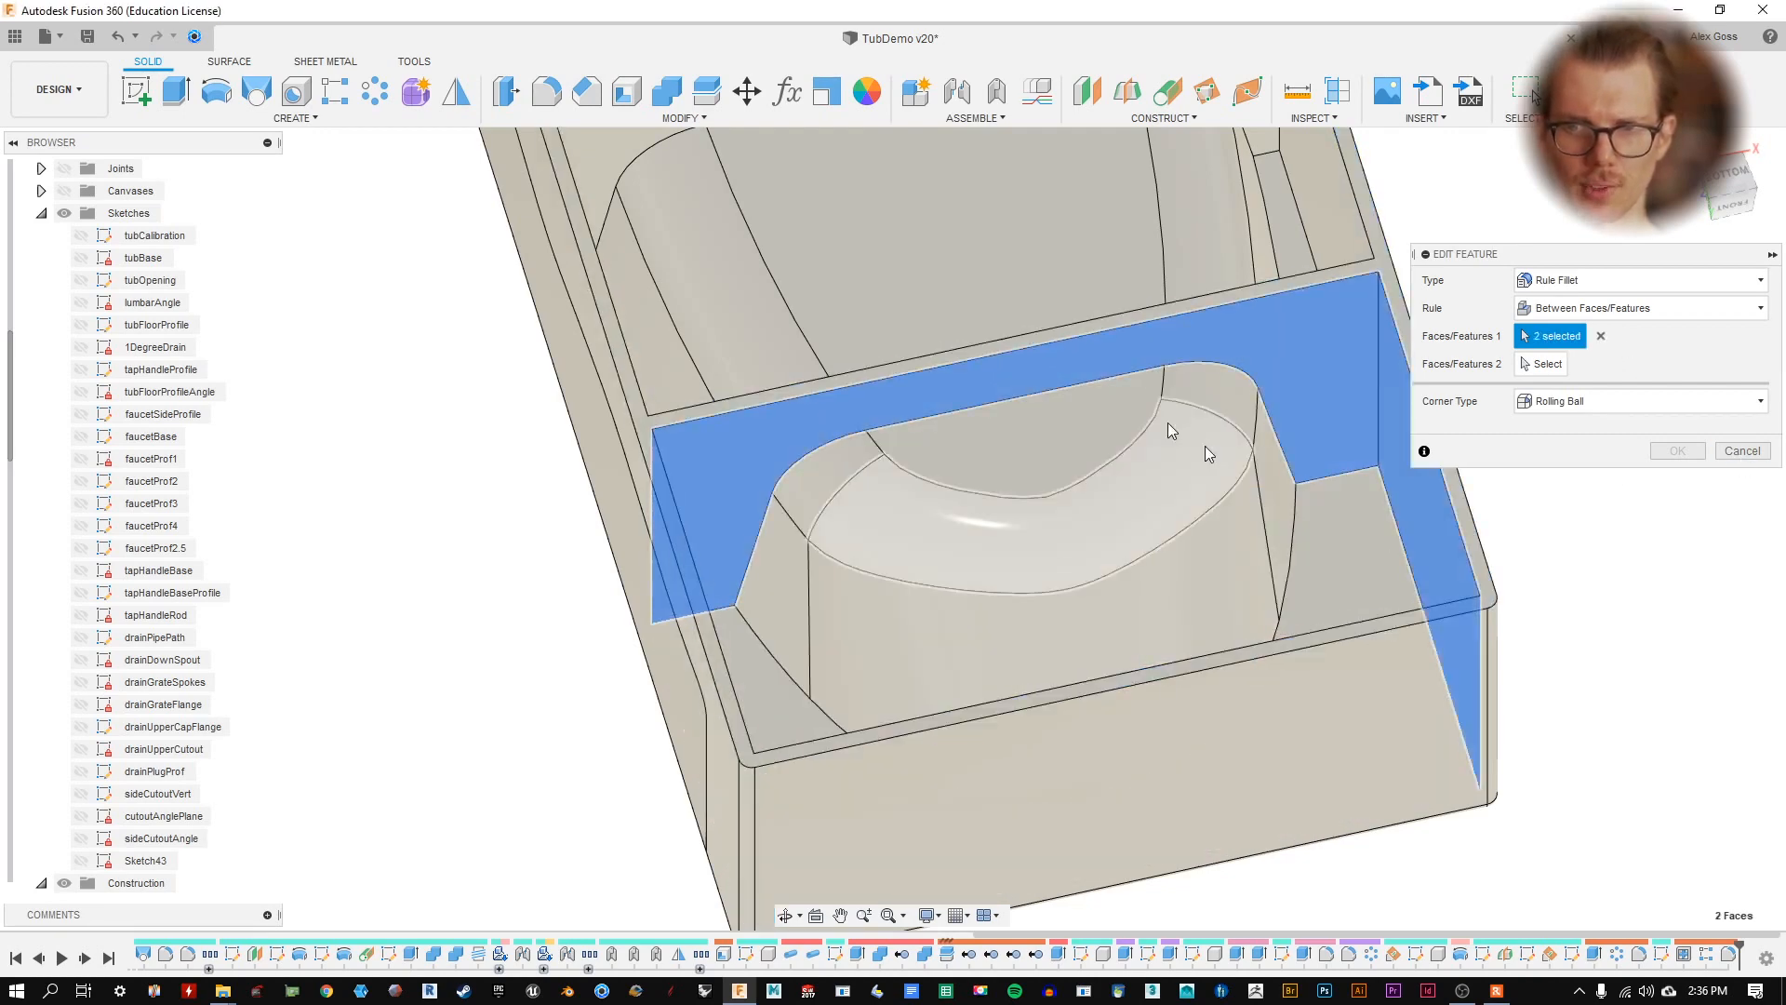
pyautogui.keyDown('shift'); pyautogui.moveTo(1169, 431); pyautogui.dragTo(1200, 372, button='middle'); pyautogui.keyUp('shift')
pyautogui.click(1148, 349)
pyautogui.moveTo(1108, 239); pyautogui.dragTo(725, 544, button='middle')
pyautogui.click(974, 176)
pyautogui.keyDown('shift'); pyautogui.moveTo(944, 255); pyautogui.dragTo(948, 307, button='middle'); pyautogui.keyUp('shift')
# - Select the compartment floor and the basin faces meeting the web as the second face set, and accept the edited rule fillet
pyautogui.click(1566, 364)
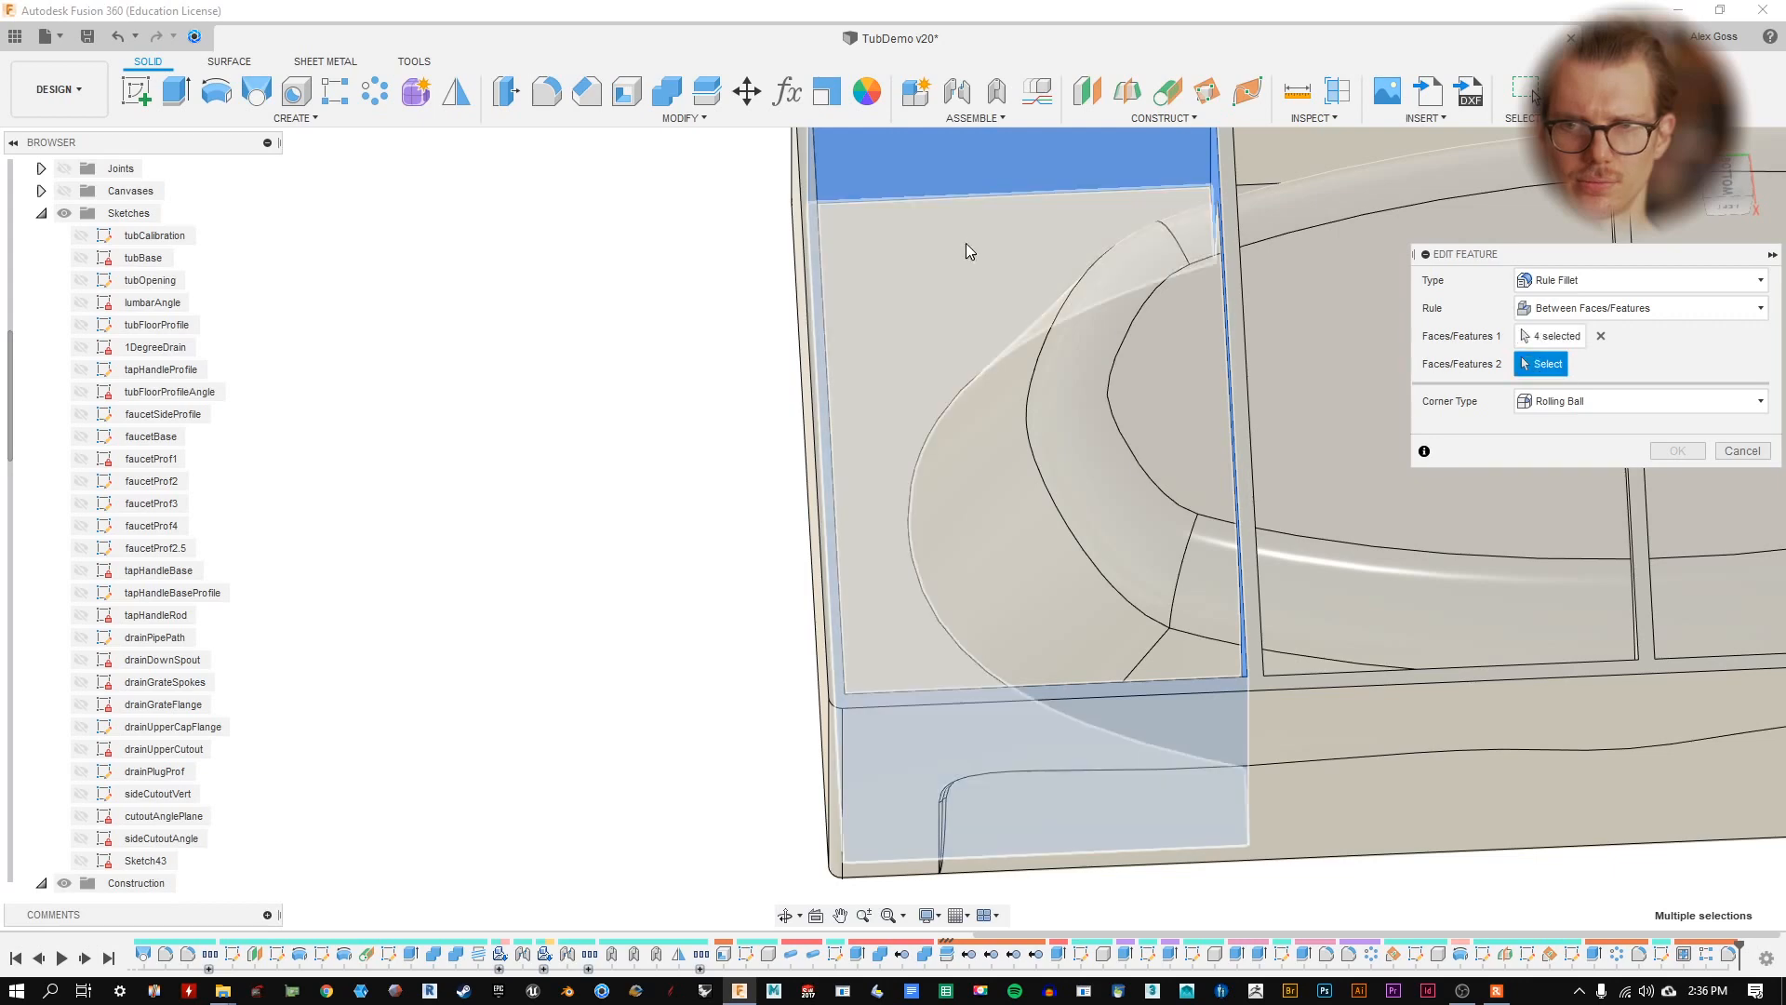
pyautogui.click(965, 243)
pyautogui.keyDown('shift'); pyautogui.moveTo(1187, 369); pyautogui.dragTo(1340, 300, button='middle'); pyautogui.keyUp('shift')
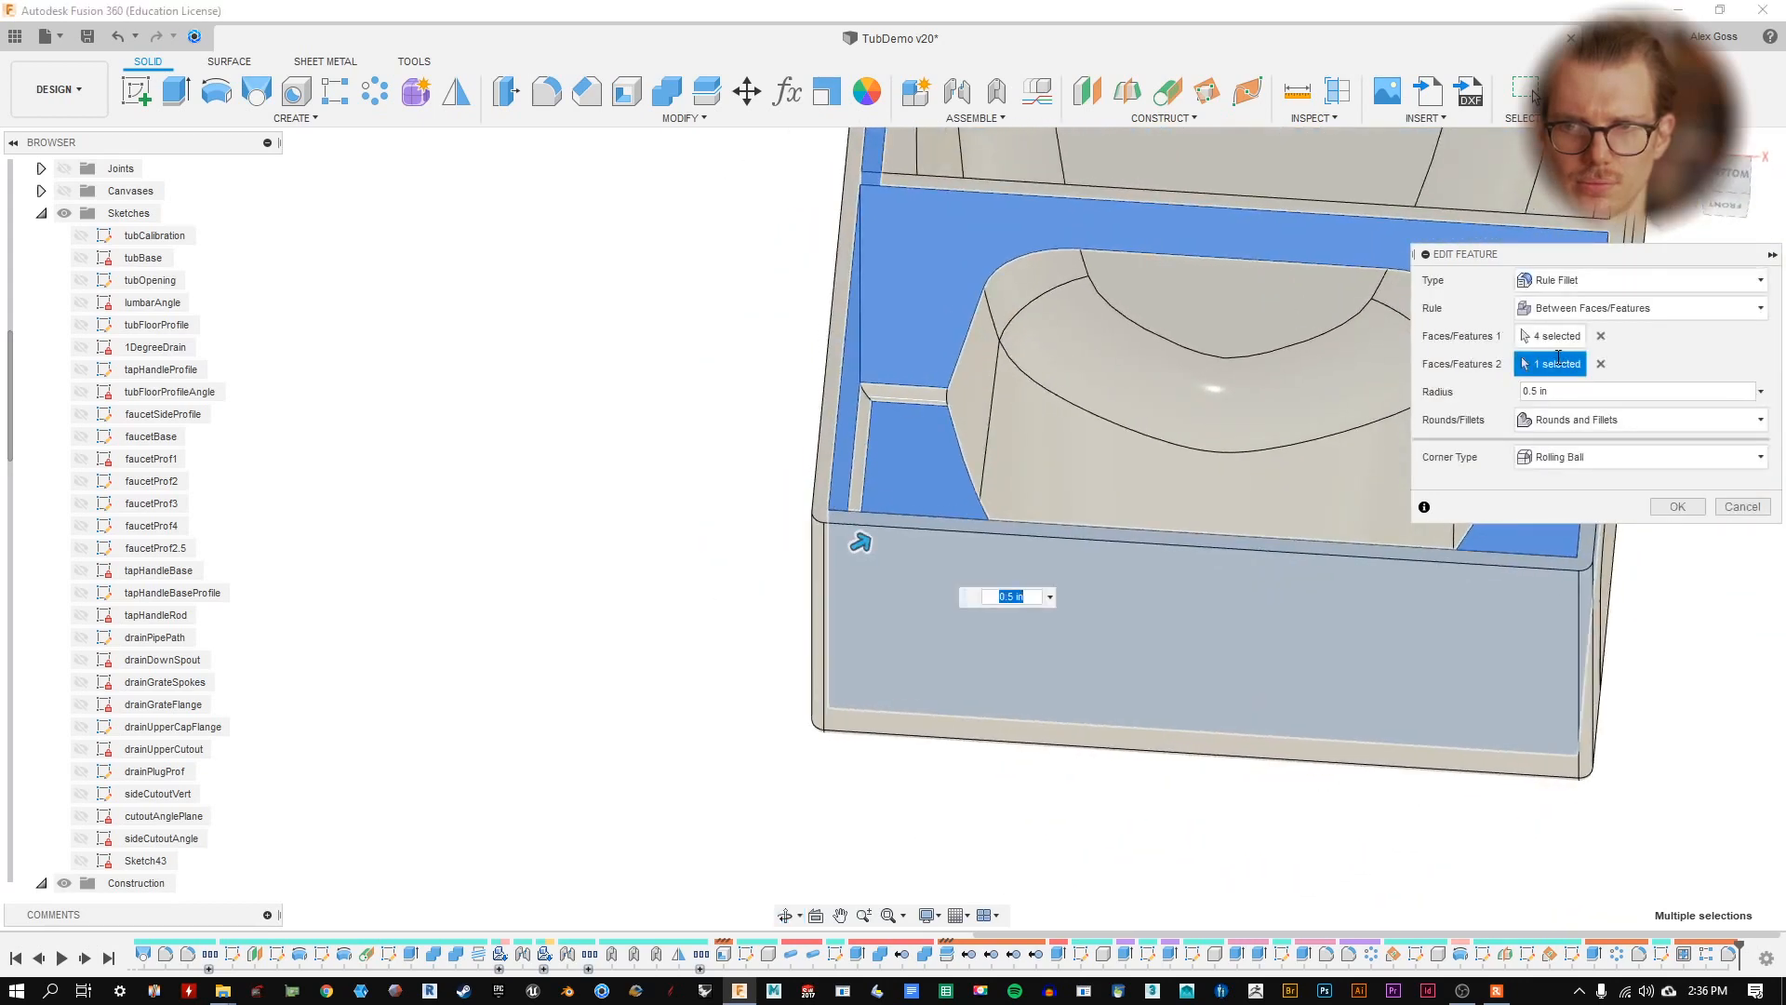
pyautogui.click(972, 376)
pyautogui.click(1038, 290)
pyautogui.click(1164, 291)
pyautogui.moveTo(1178, 351); pyautogui.dragTo(942, 284, button='middle')
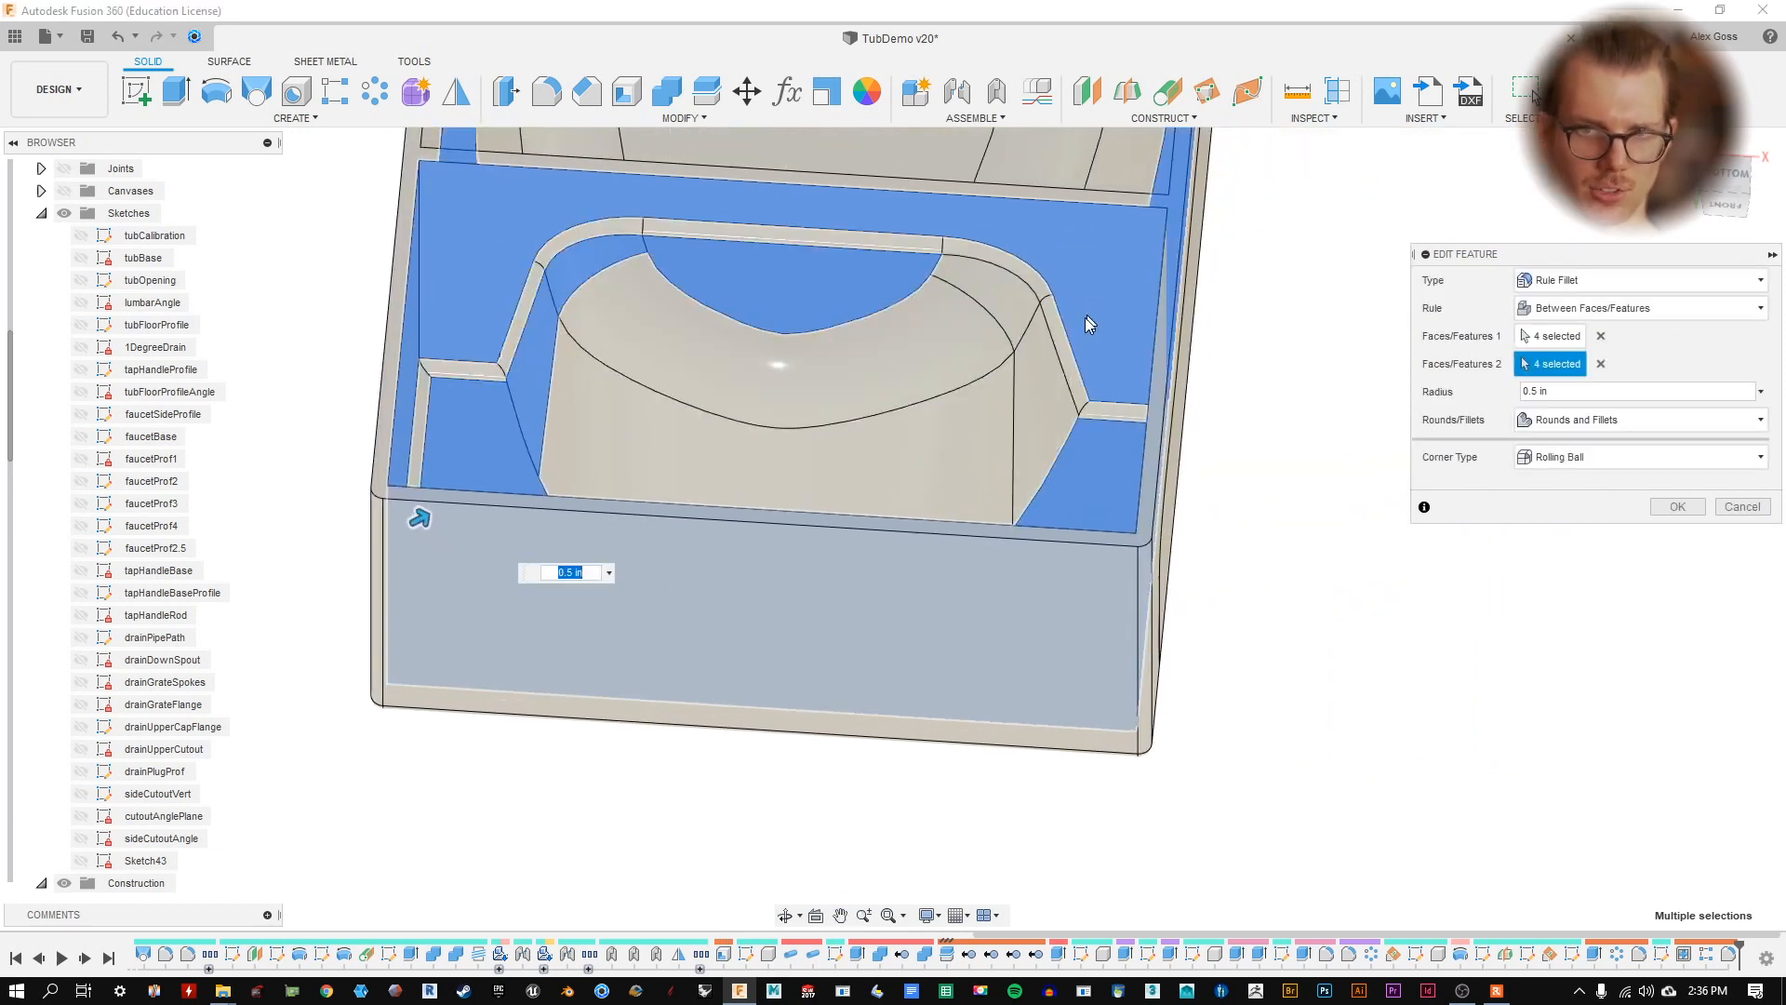
pyautogui.click(1034, 342)
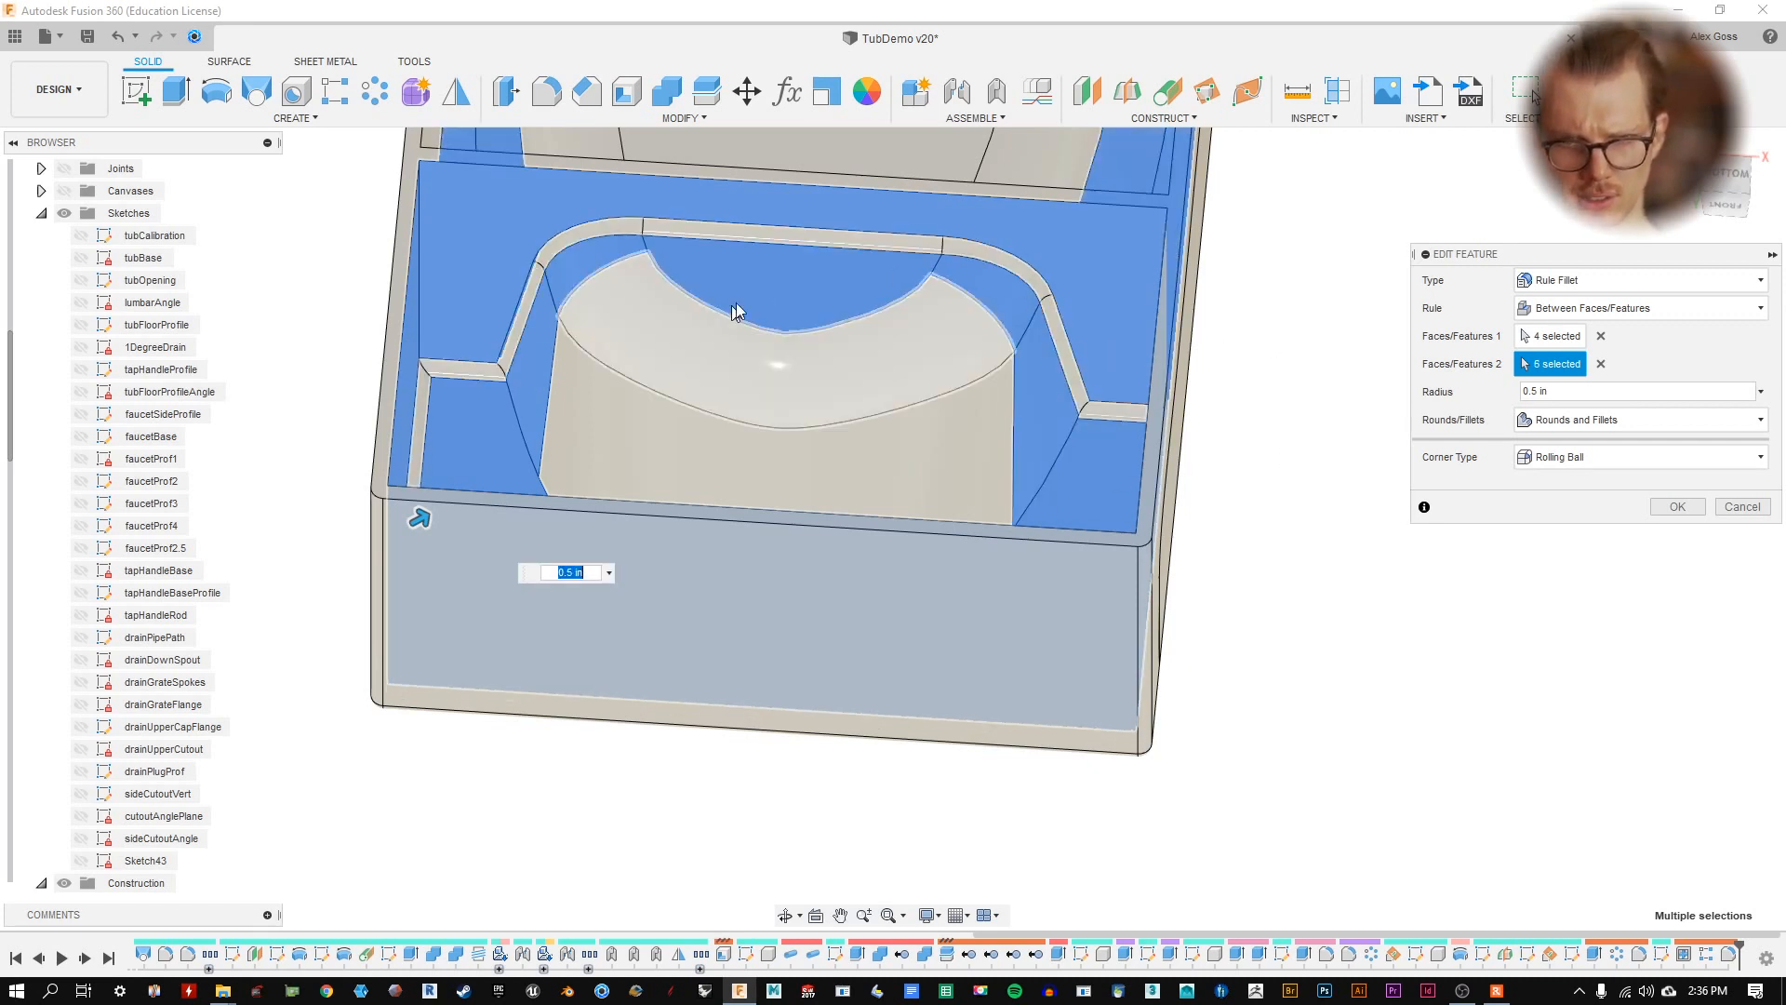
pyautogui.keyDown('shift'); pyautogui.moveTo(1330, 438); pyautogui.dragTo(1507, 469, button='middle'); pyautogui.keyUp('shift')
pyautogui.click(1675, 507)
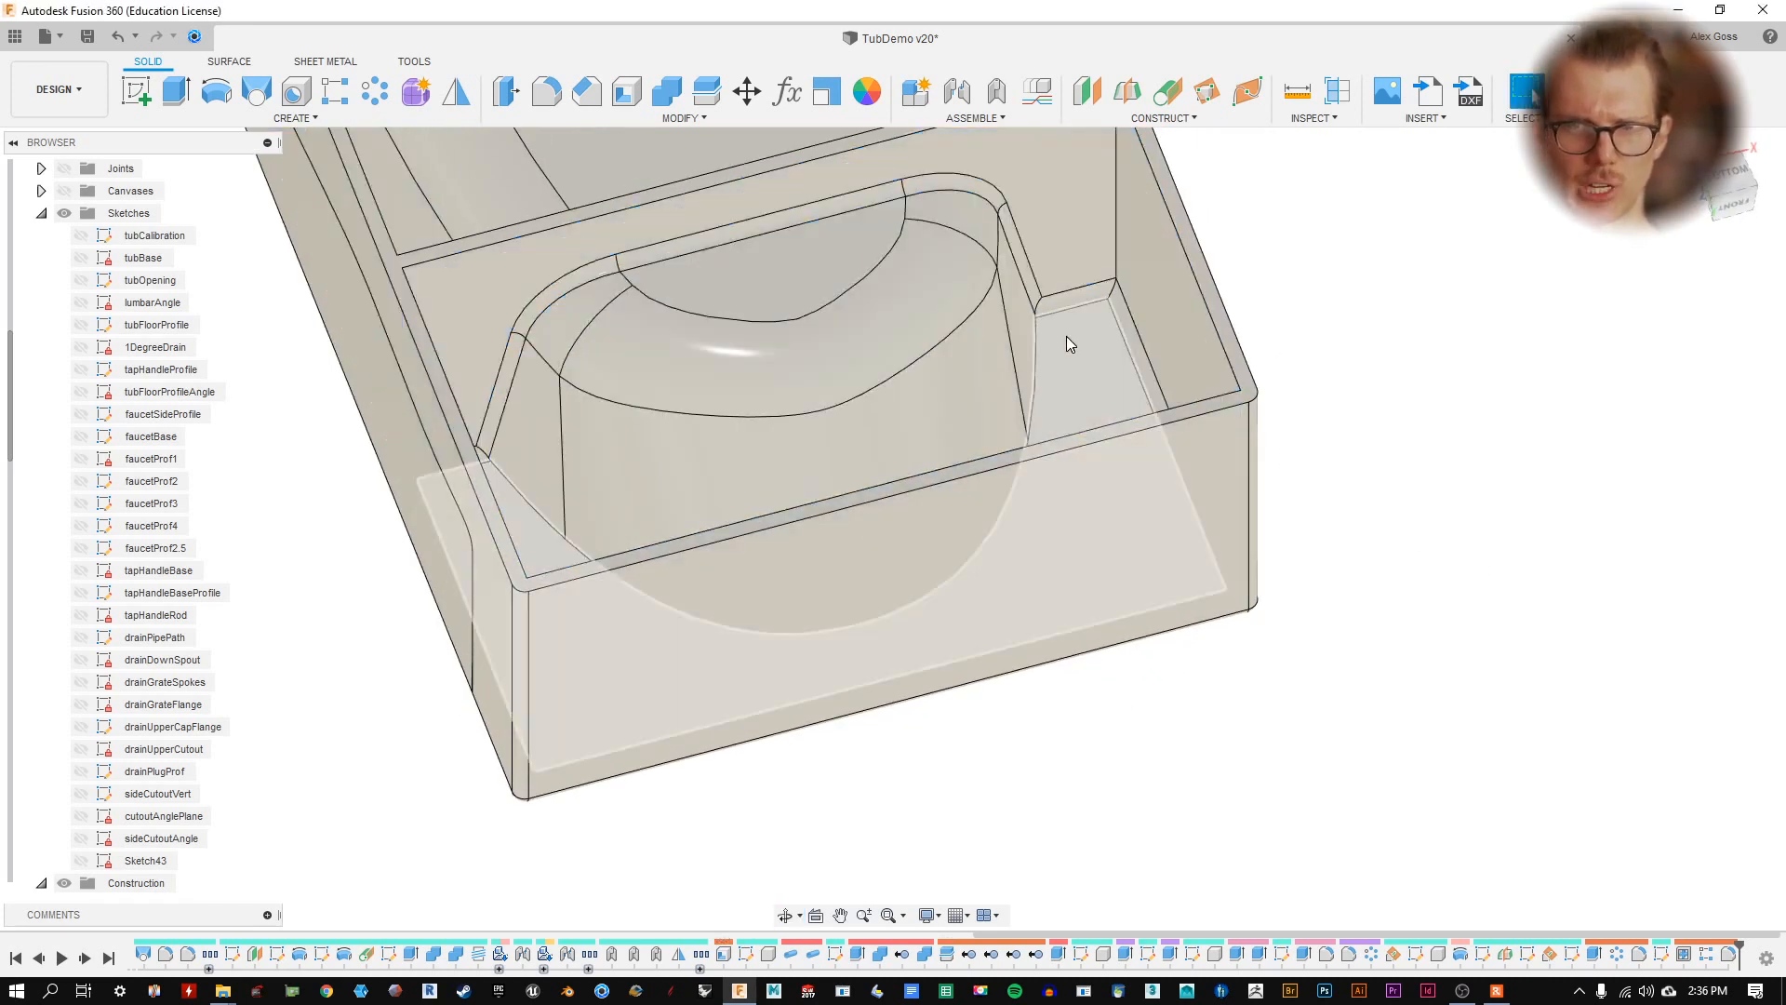
# - Fillet the edge chain between the basin and the end compartment's floor with a 0.5 in constant radius
pyautogui.keyDown('shift'); pyautogui.moveTo(706, 299); pyautogui.dragTo(813, 263, button='middle'); pyautogui.keyUp('shift')
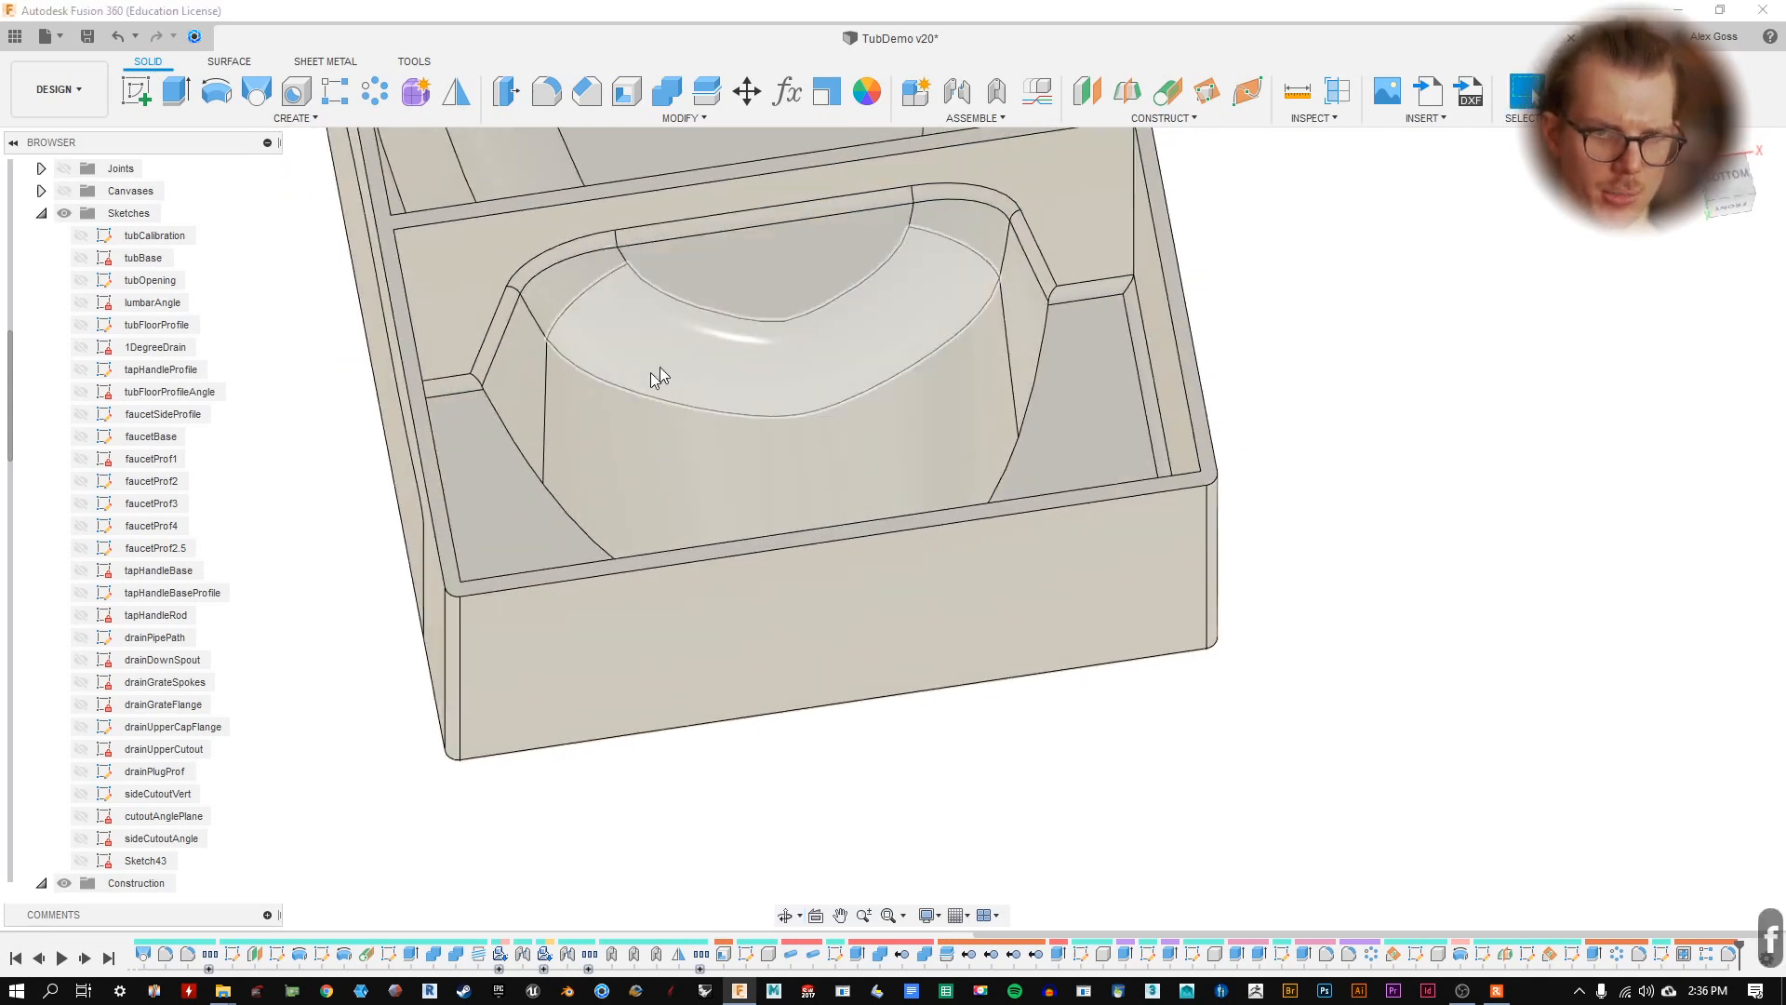
pyautogui.press('f')
pyautogui.click(1637, 280)
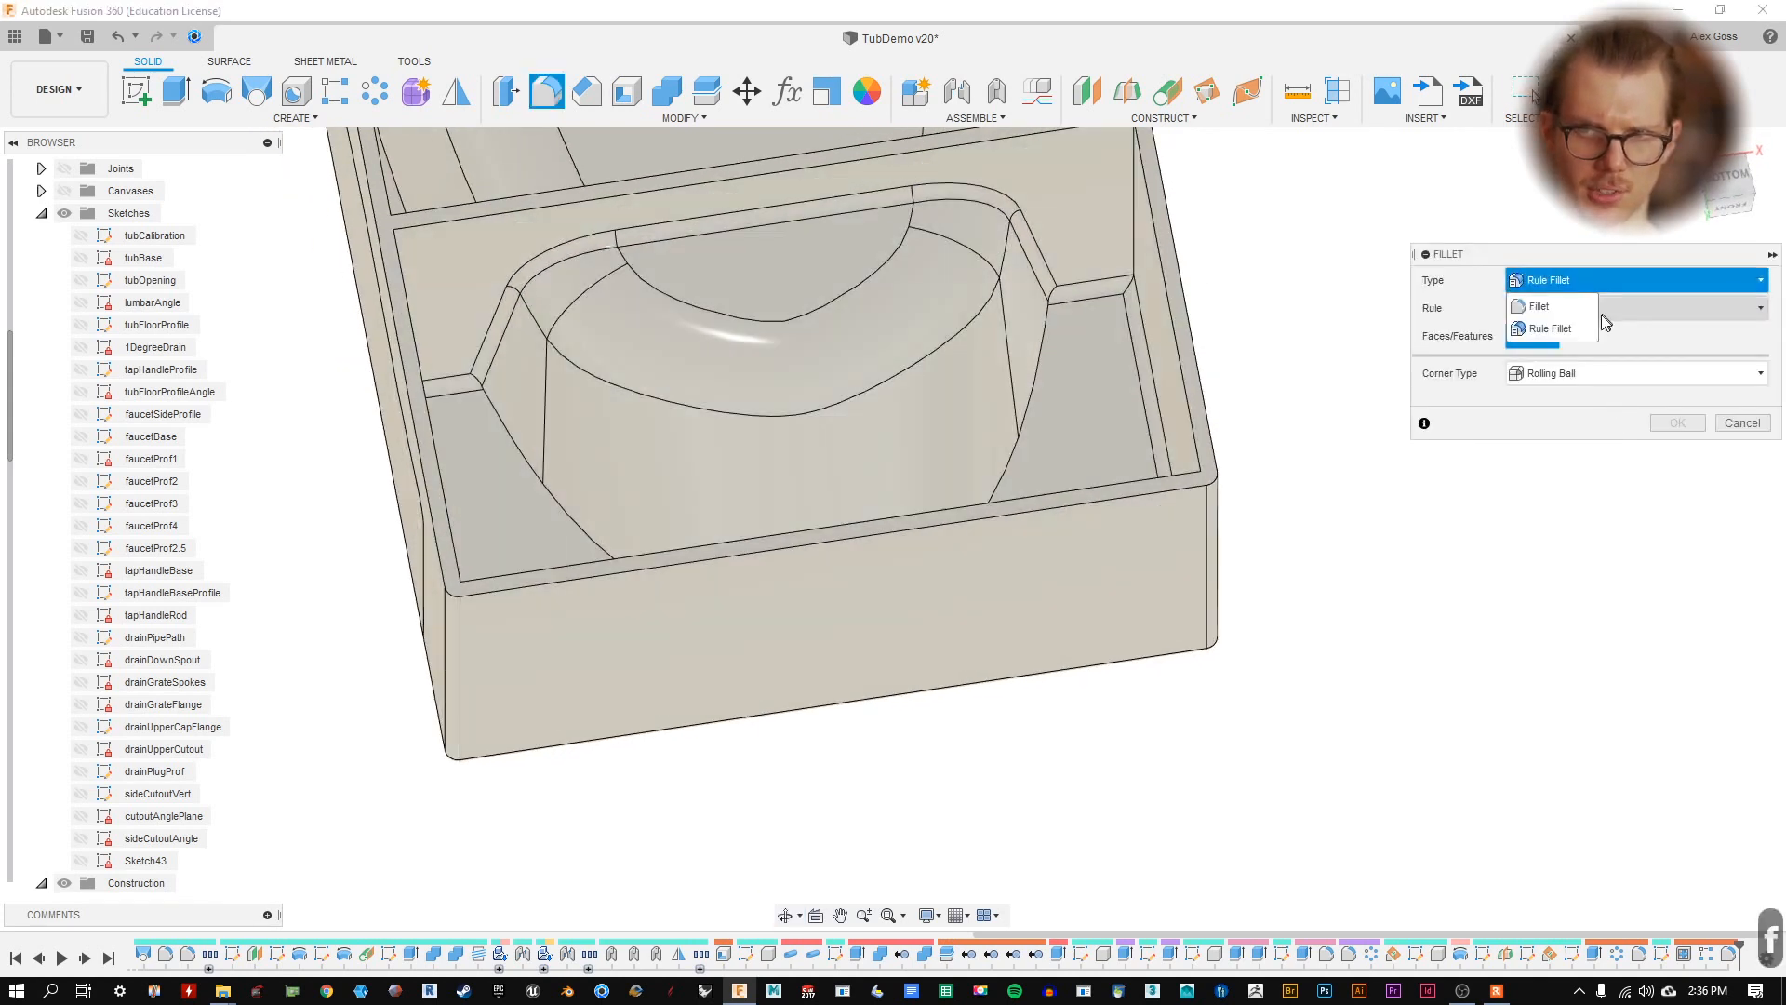
pyautogui.click(1581, 301)
pyautogui.click(522, 454)
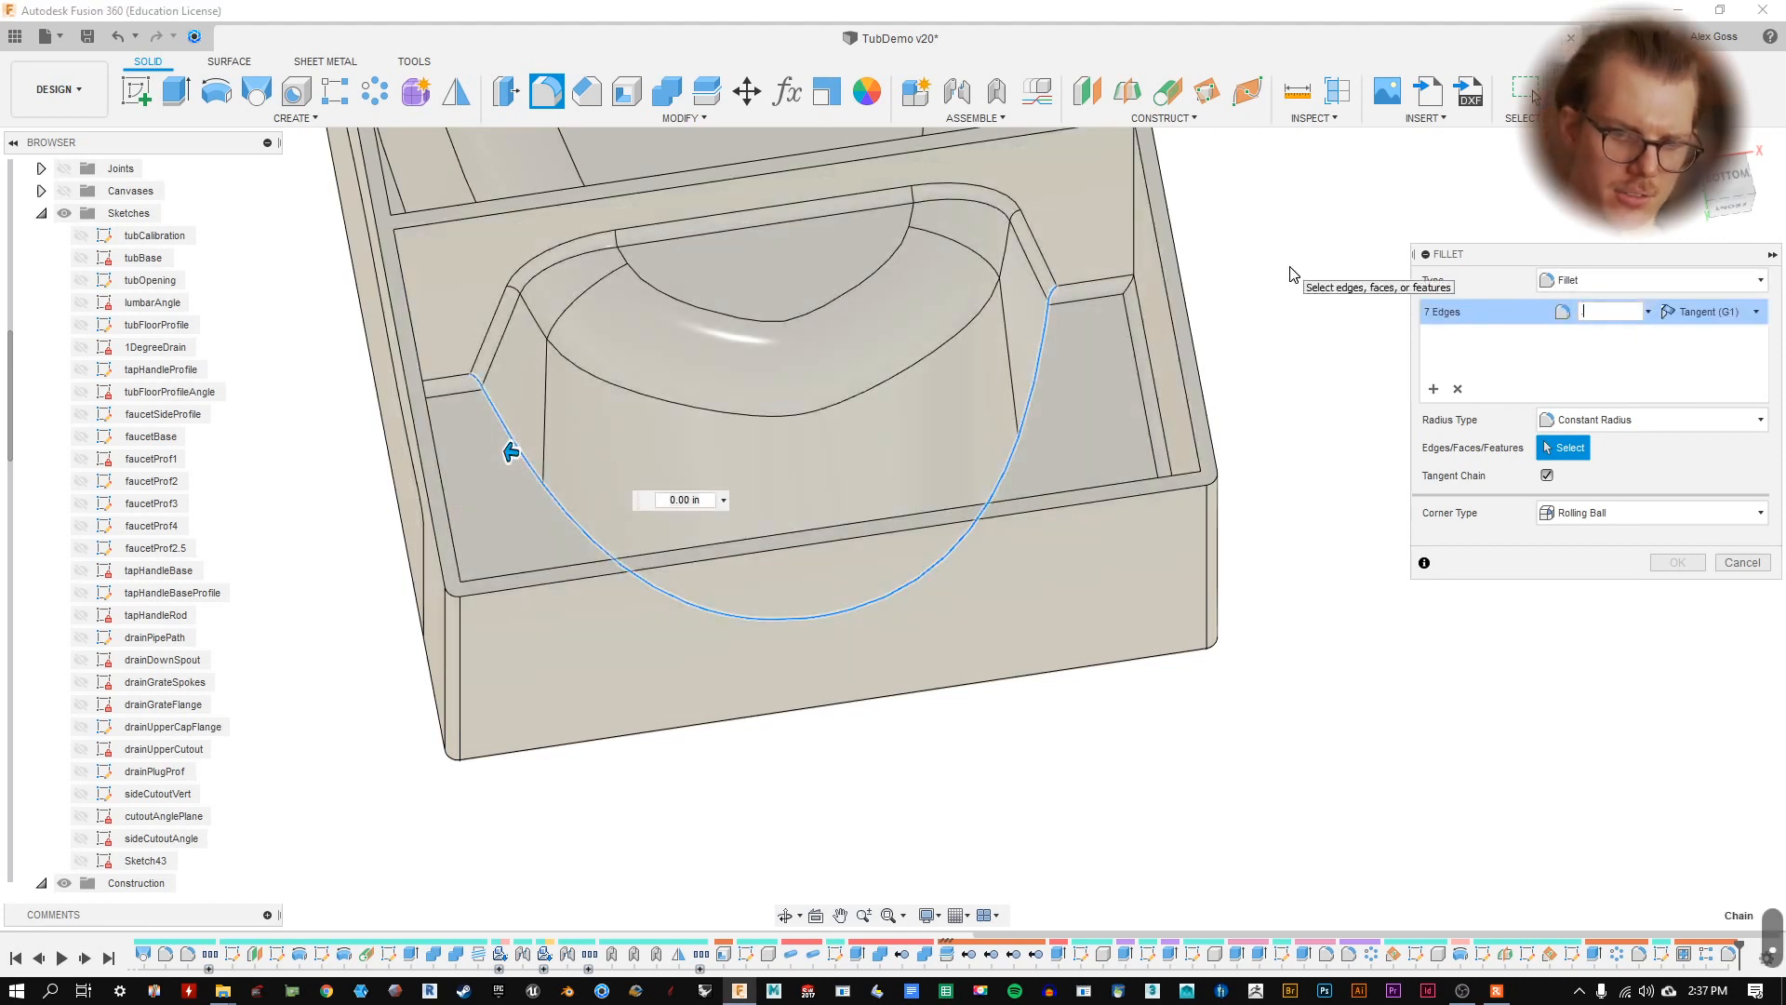
pyautogui.write('.5')
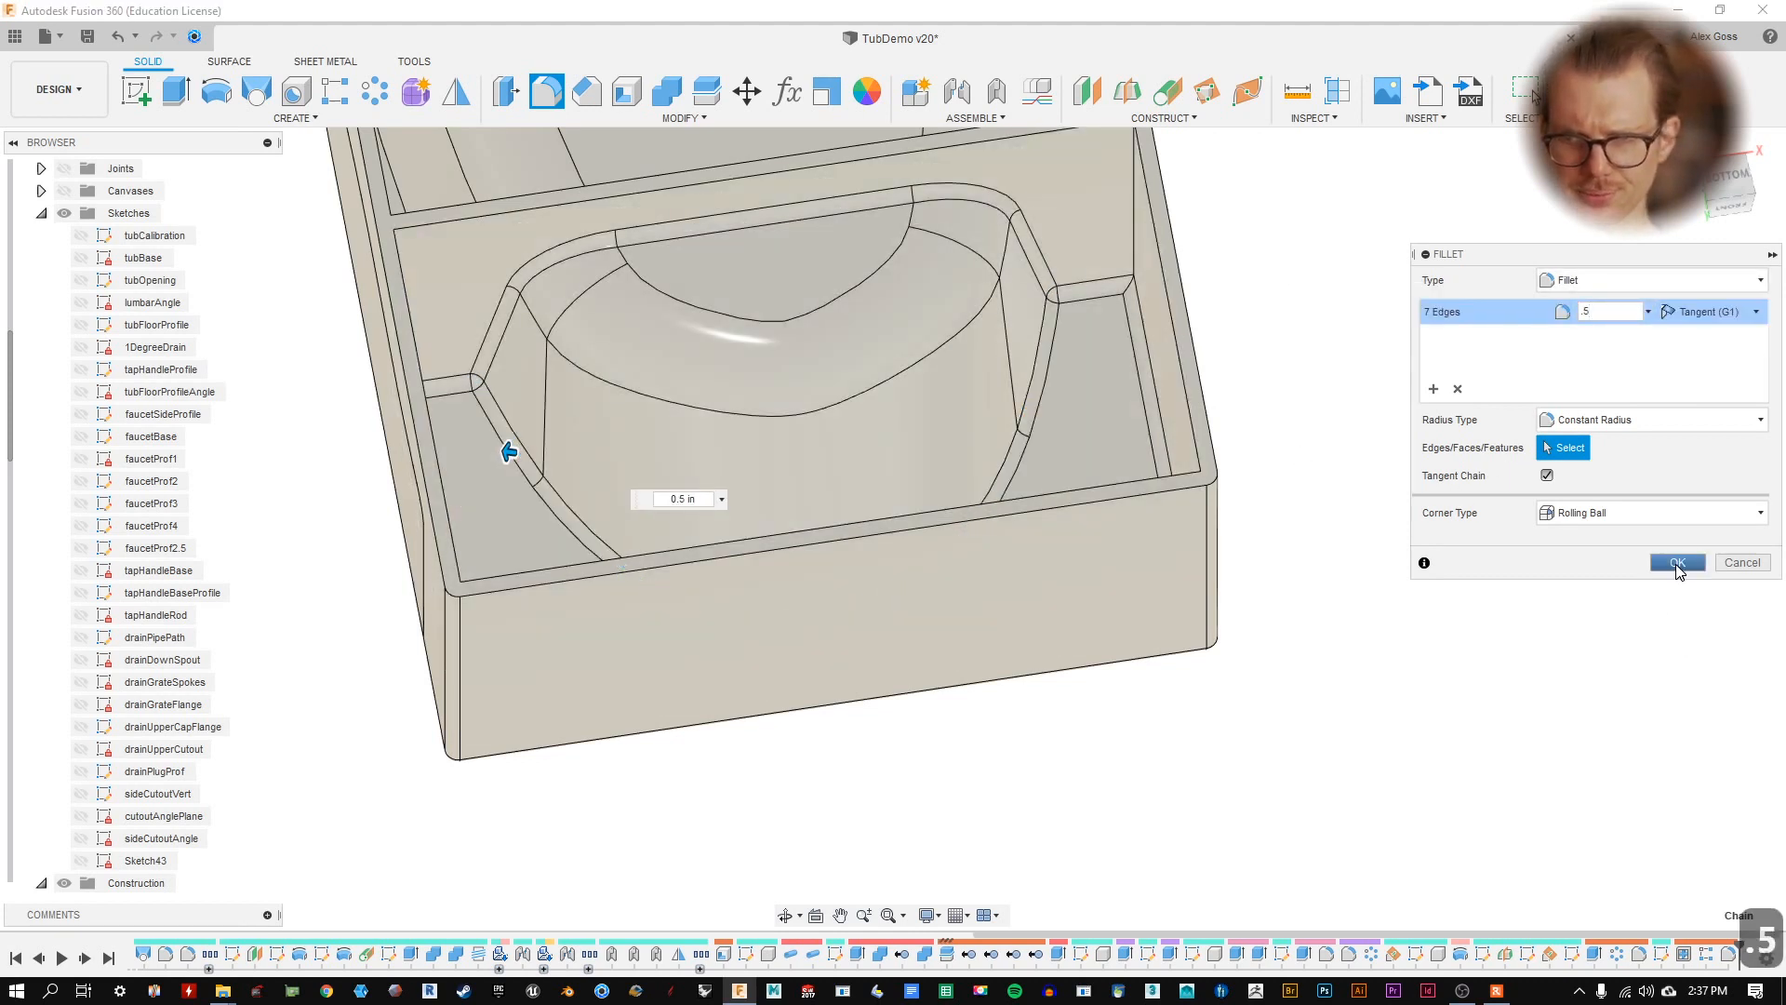
pyautogui.click(1677, 564)
# - Reopen the rule fillet and add one long side's outer wall faces in the three remaining compartments to the first face set
pyautogui.keyDown('shift'); pyautogui.moveTo(1236, 506); pyautogui.dragTo(1148, 307, button='middle'); pyautogui.keyUp('shift')
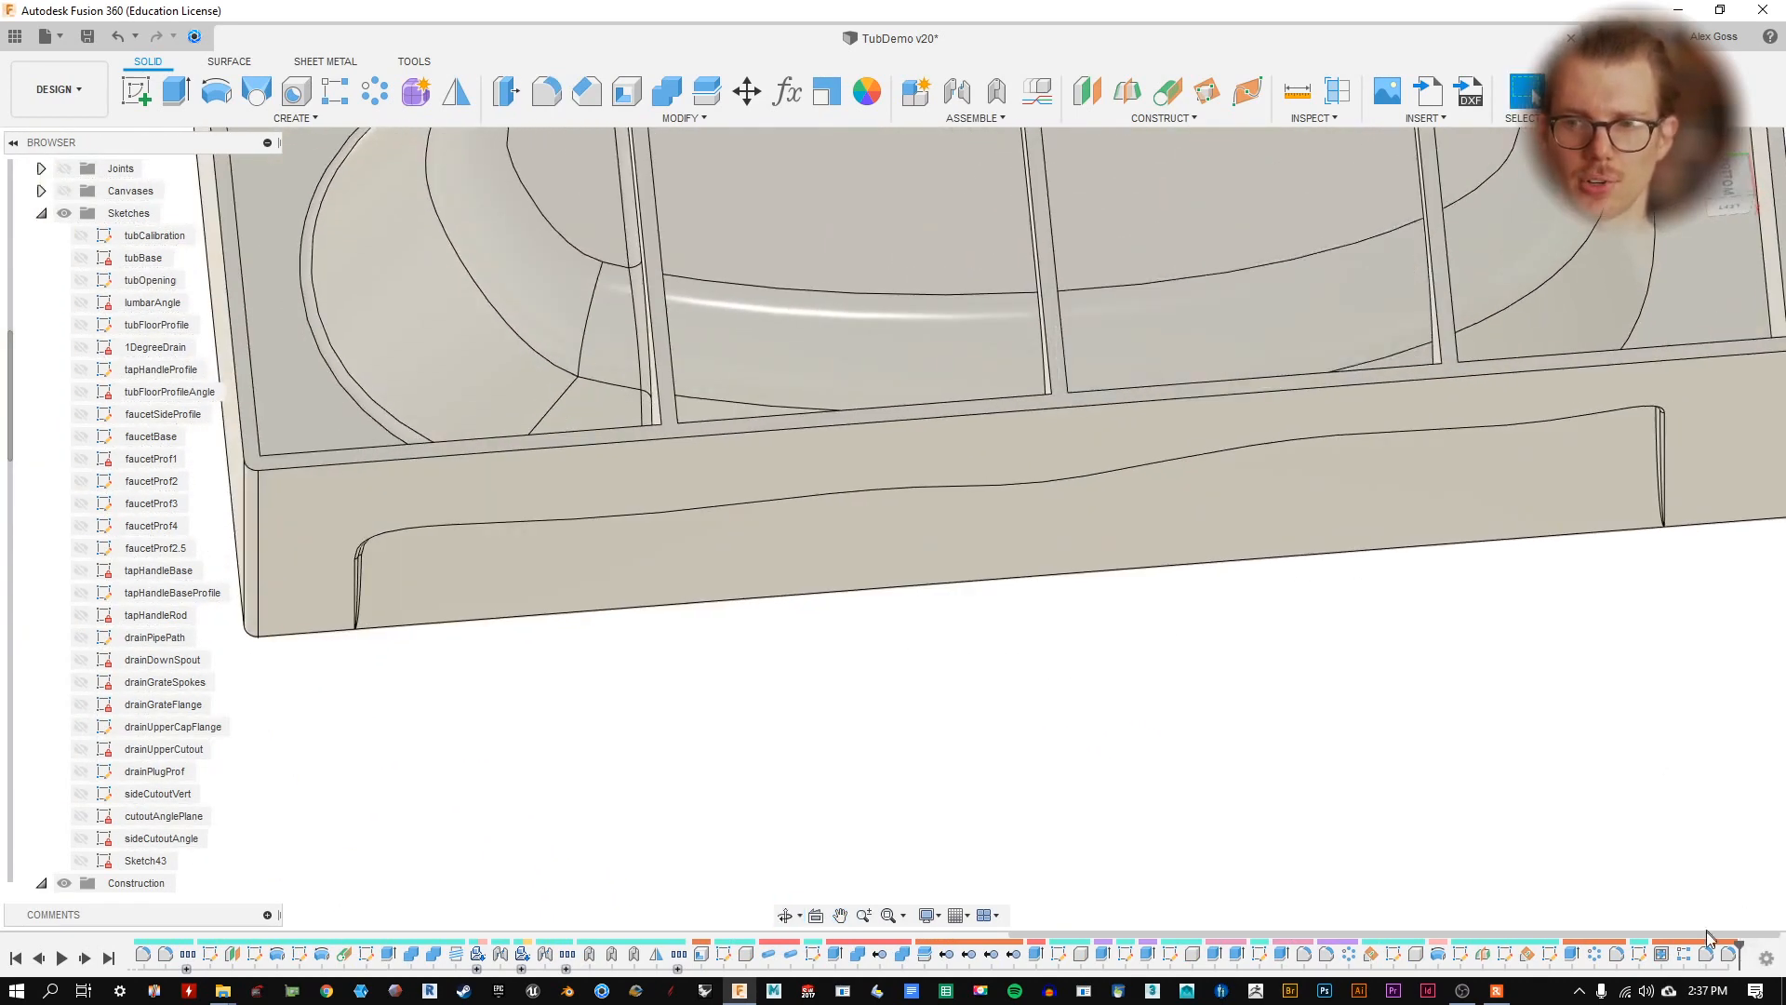
pyautogui.doubleClick(1728, 954)
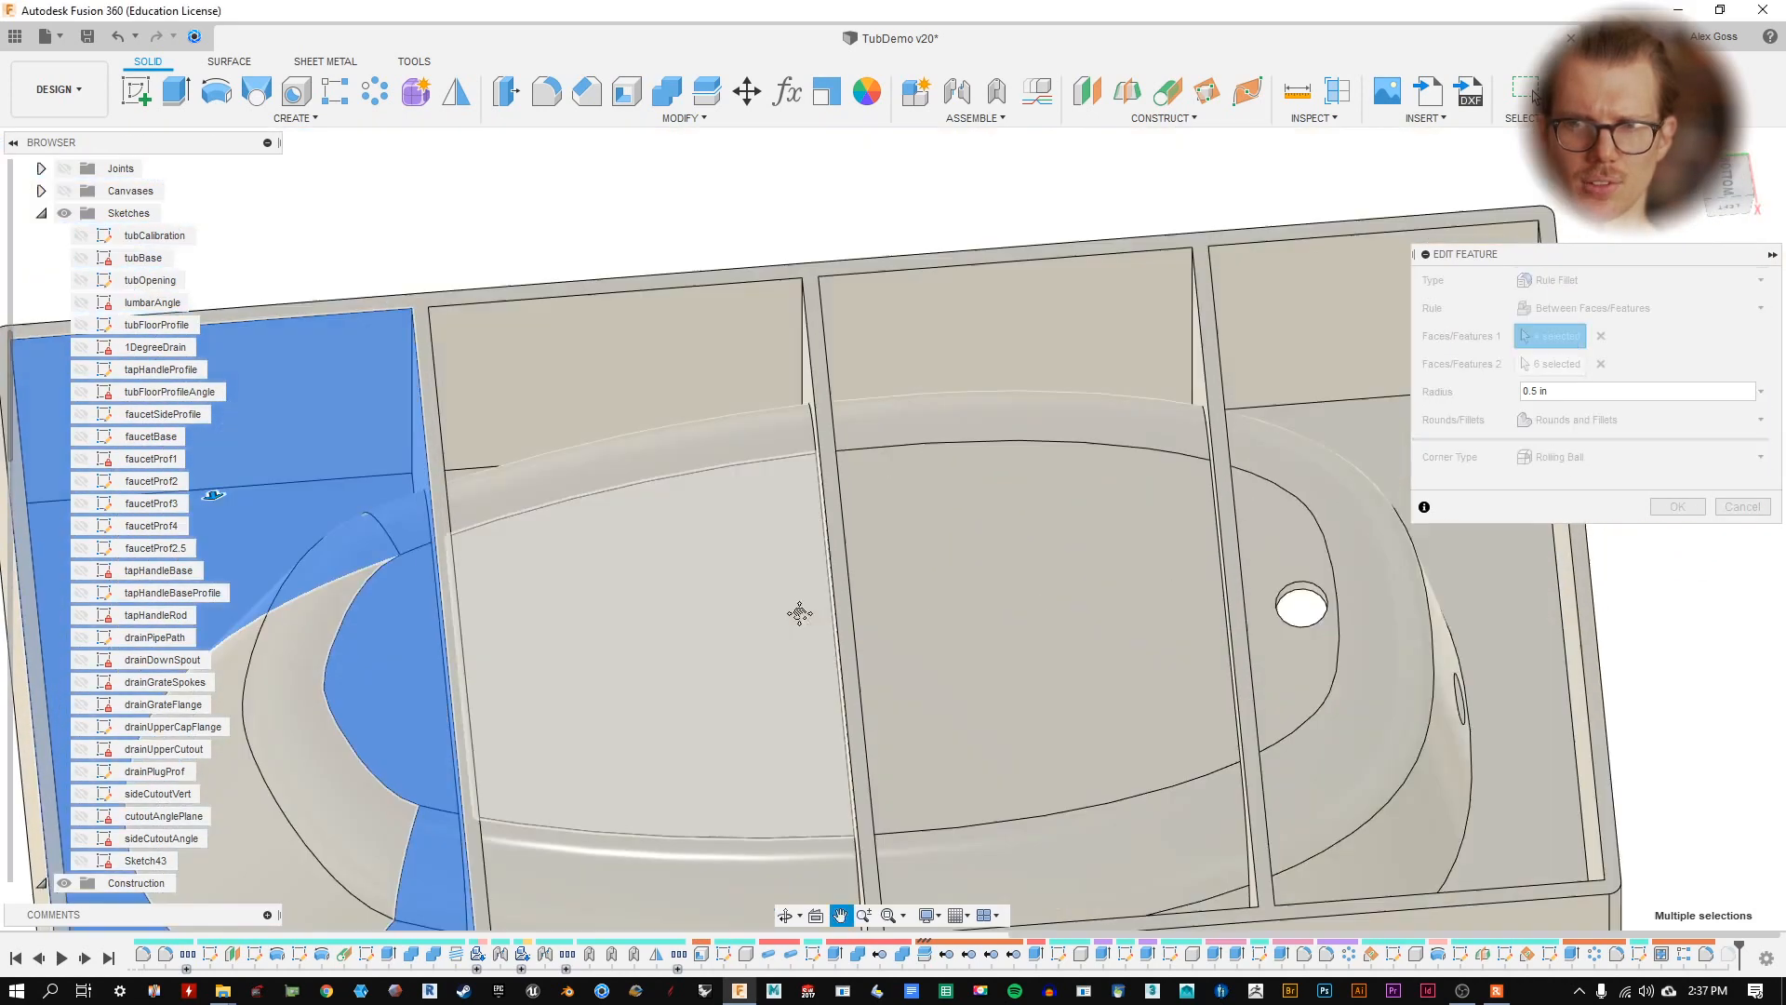
pyautogui.click(584, 402)
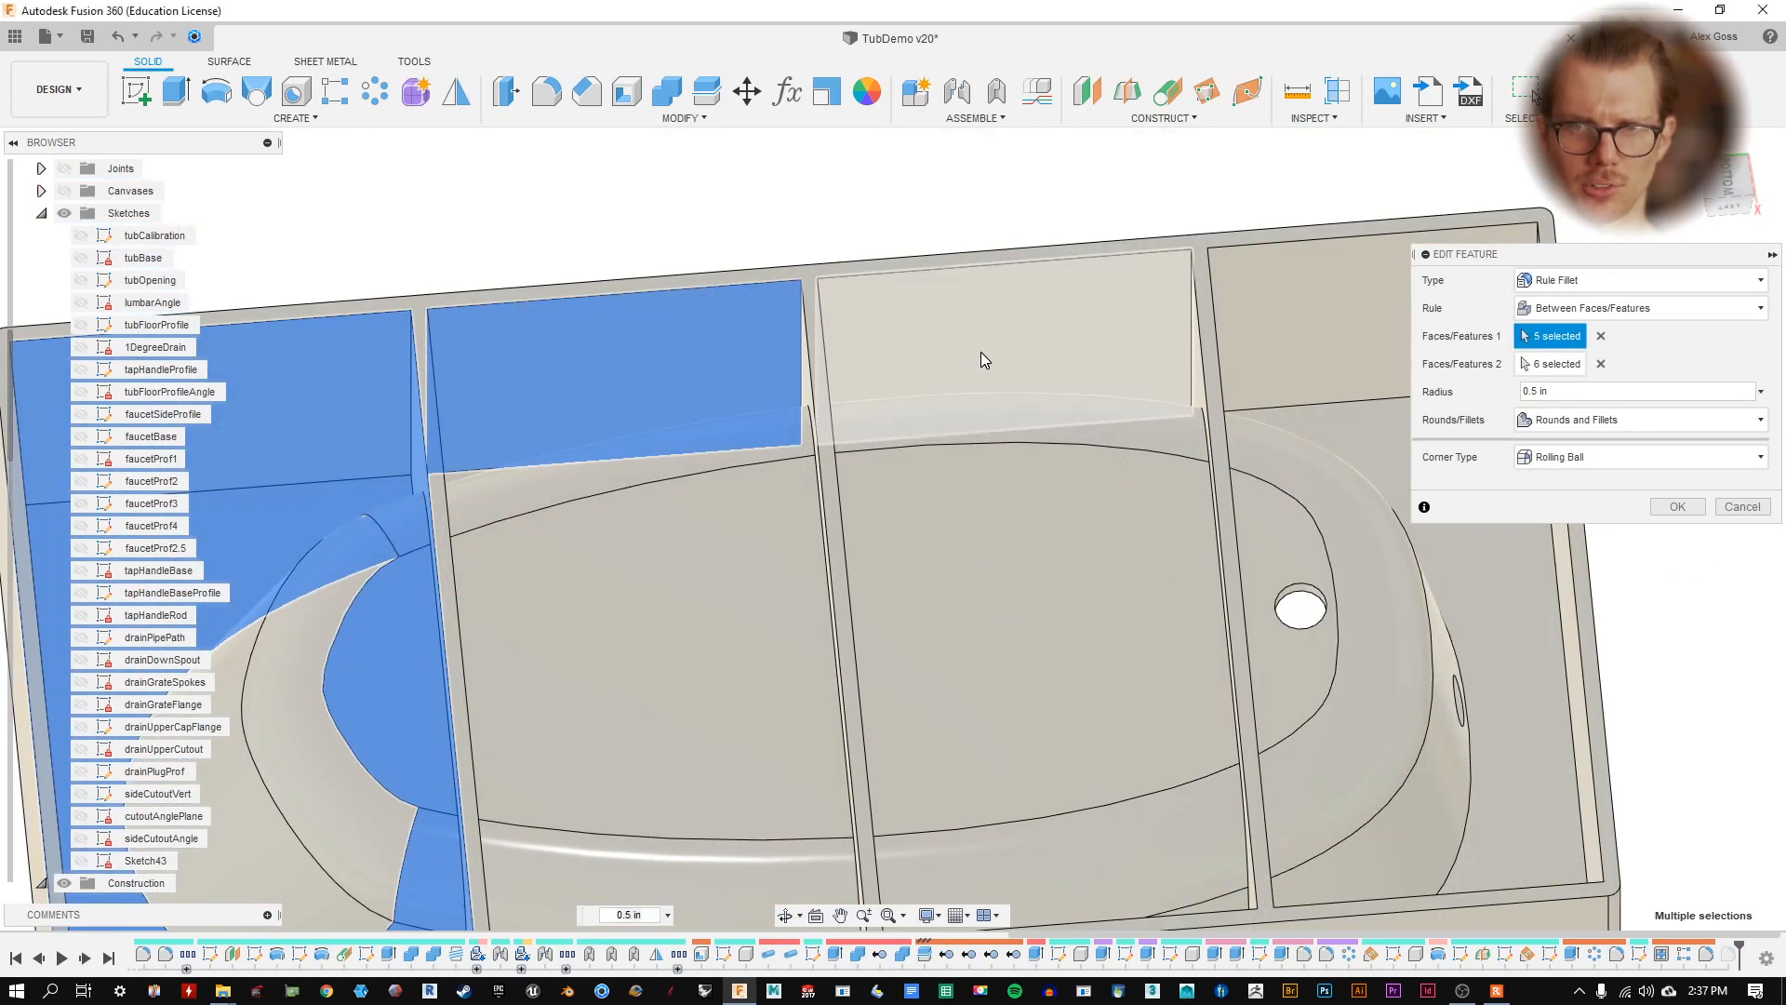
pyautogui.click(1023, 350)
pyautogui.click(1218, 372)
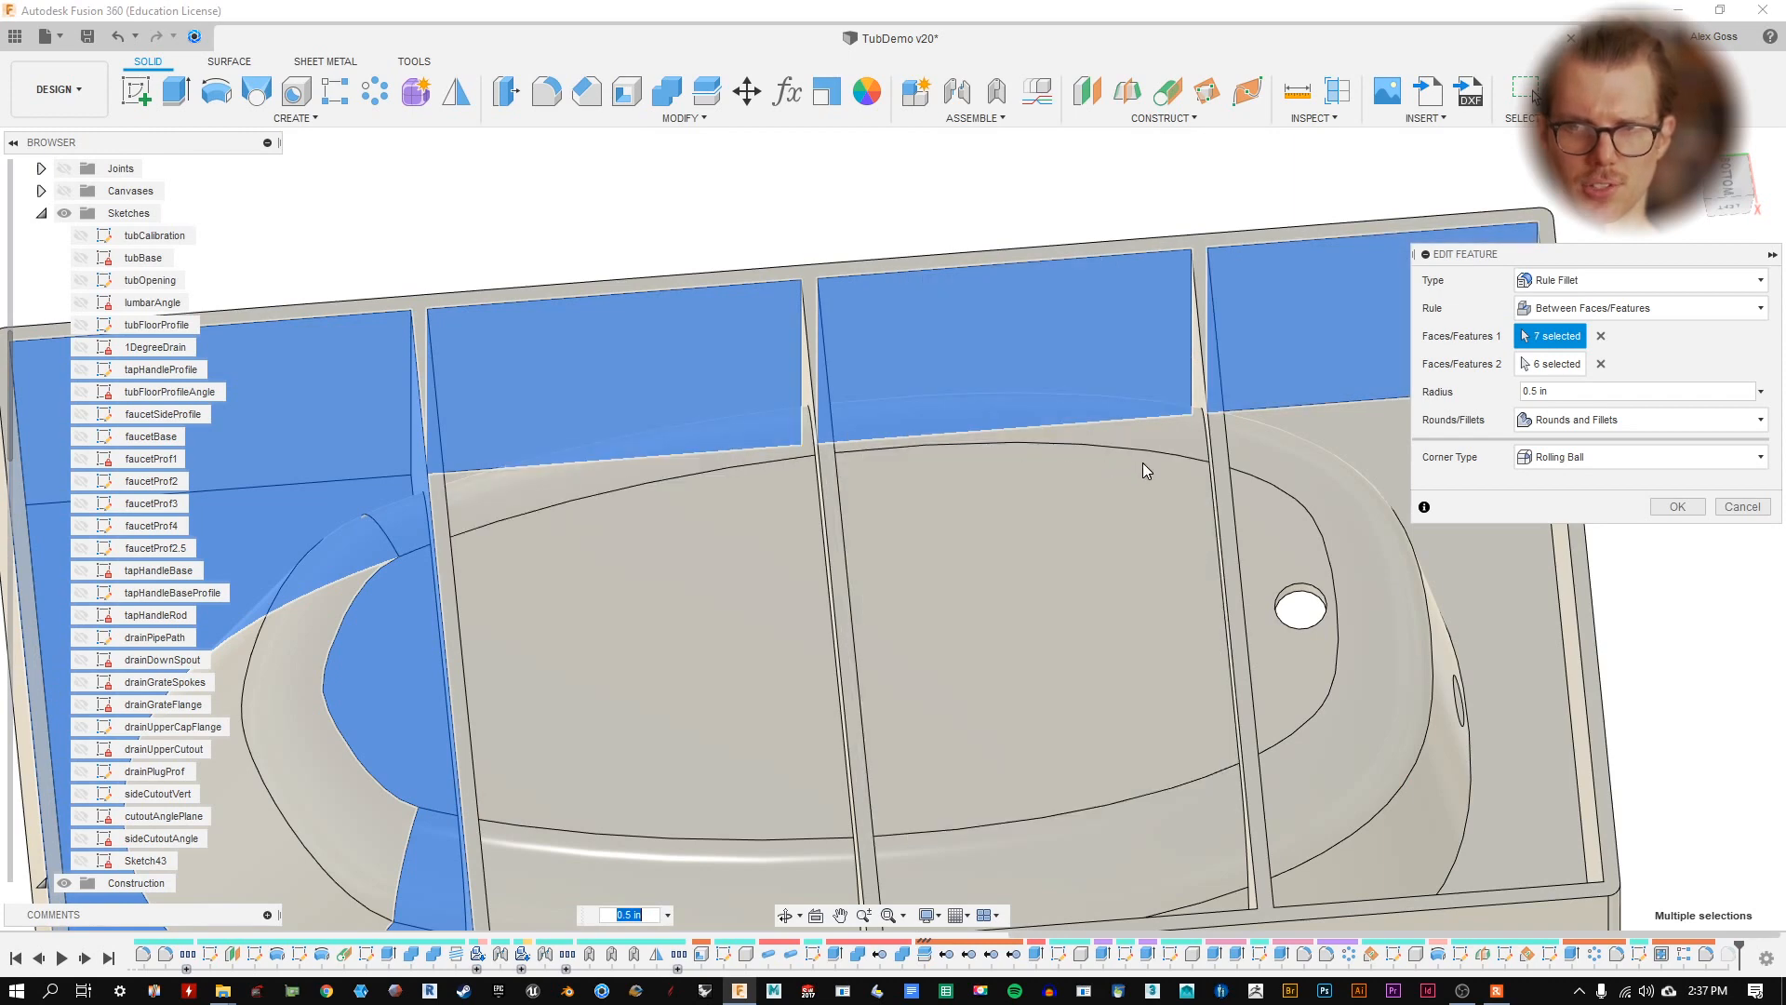
# - Add the opposite long side's three remaining wall faces and the far end wall to the first face set
pyautogui.keyDown('shift'); pyautogui.moveTo(1142, 462); pyautogui.dragTo(1073, 427, button='middle'); pyautogui.keyUp('shift')
pyautogui.click(1073, 428)
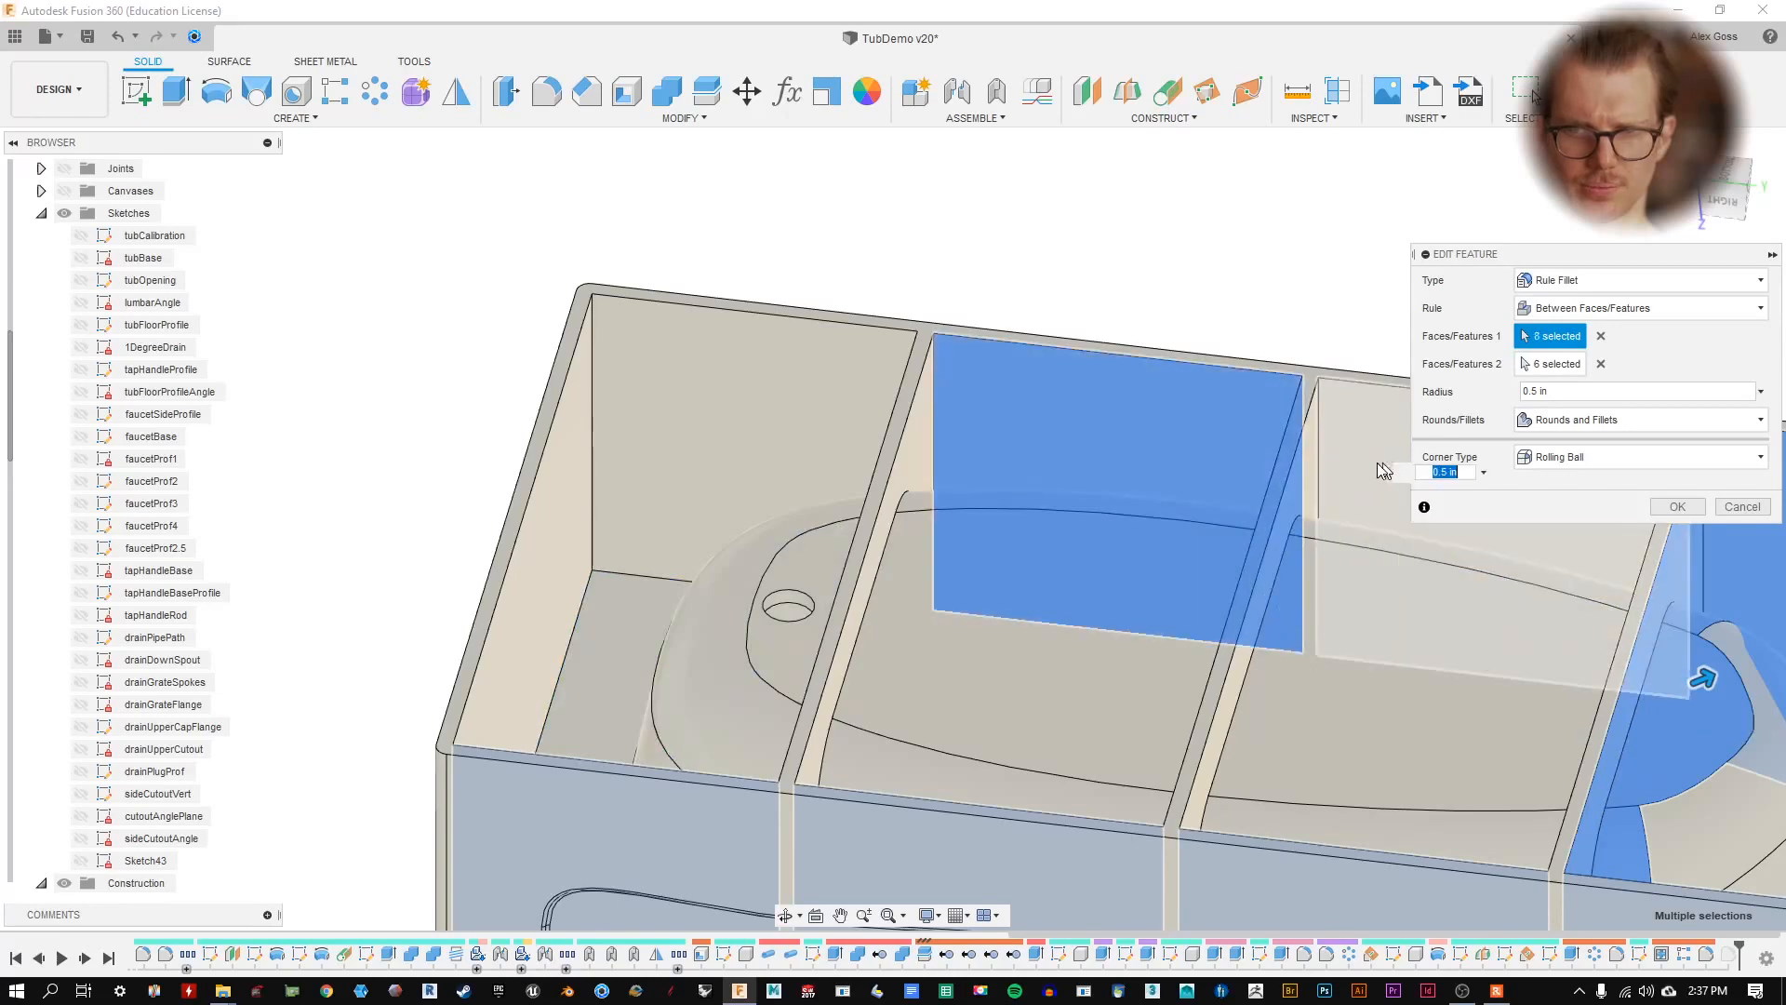
pyautogui.click(1383, 468)
pyautogui.click(668, 365)
pyautogui.keyDown('shift'); pyautogui.moveTo(633, 362); pyautogui.dragTo(1395, 579, button='middle'); pyautogui.keyUp('shift')
pyautogui.click(493, 357)
pyautogui.moveTo(1004, 669); pyautogui.dragTo(1350, 389, button='middle')
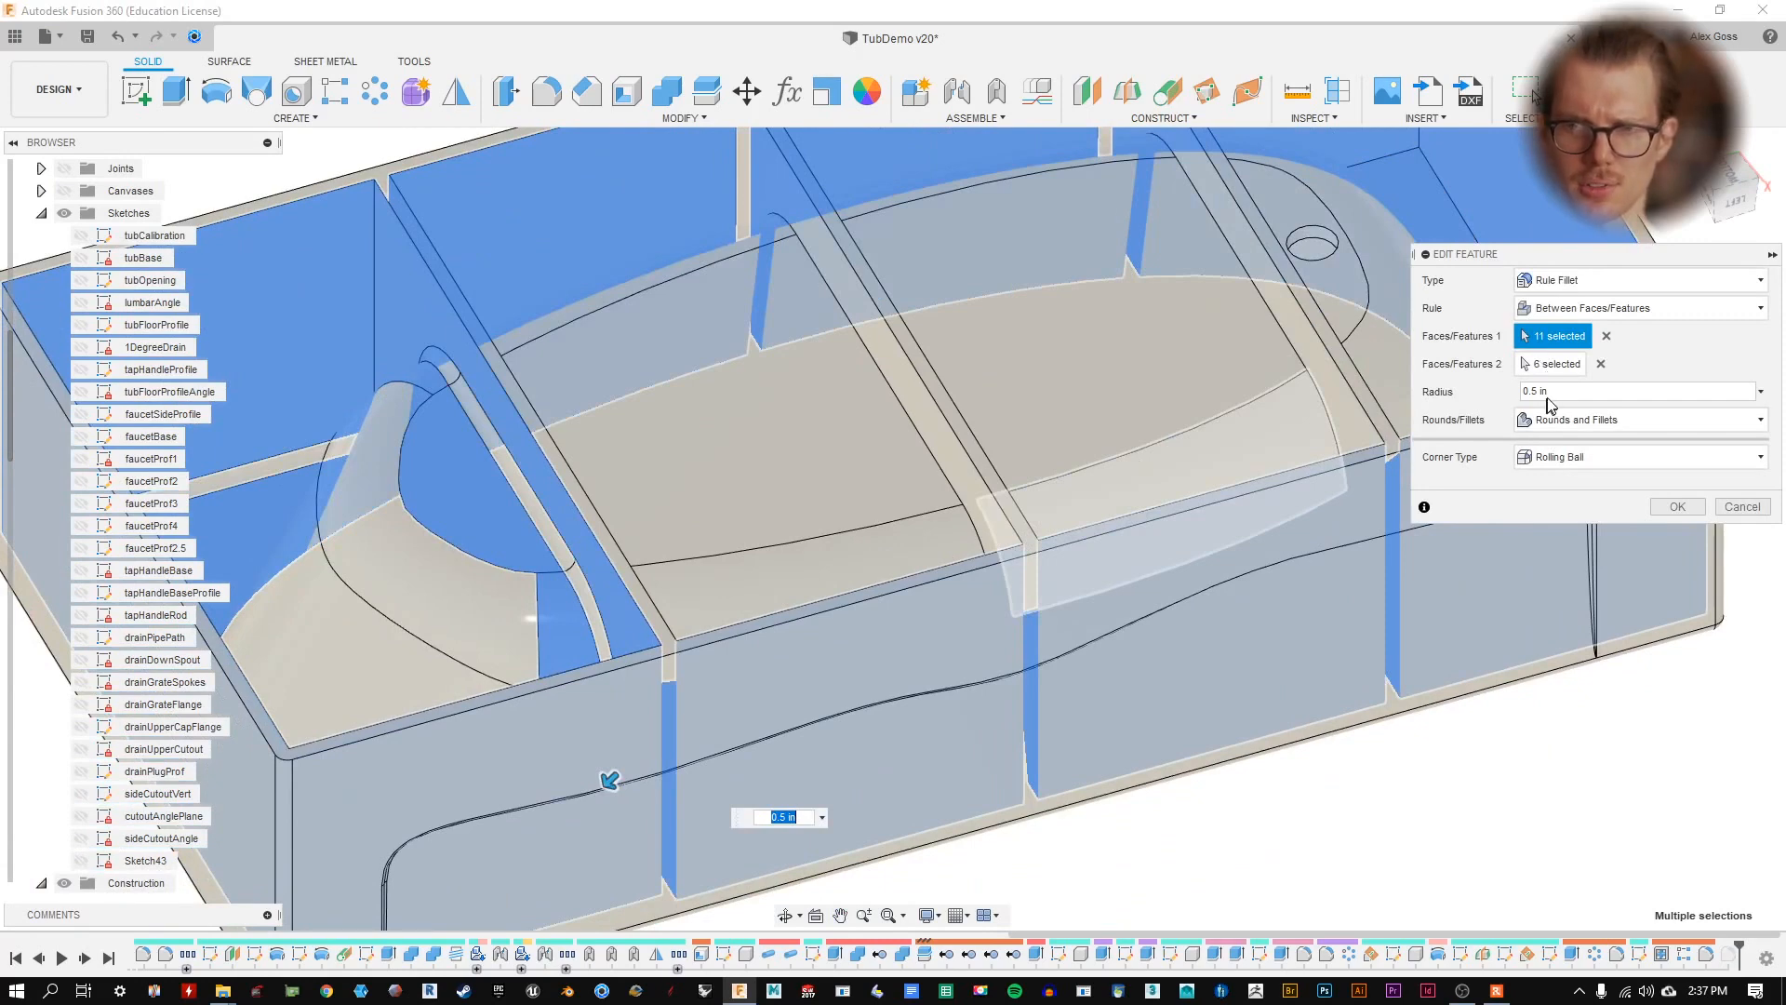
# - Add web faces in the tub's underside compartments to the rule fillet's first face set
pyautogui.click(1550, 367)
pyautogui.keyDown('shift'); pyautogui.moveTo(1089, 378); pyautogui.dragTo(655, 362, button='middle'); pyautogui.keyUp('shift')
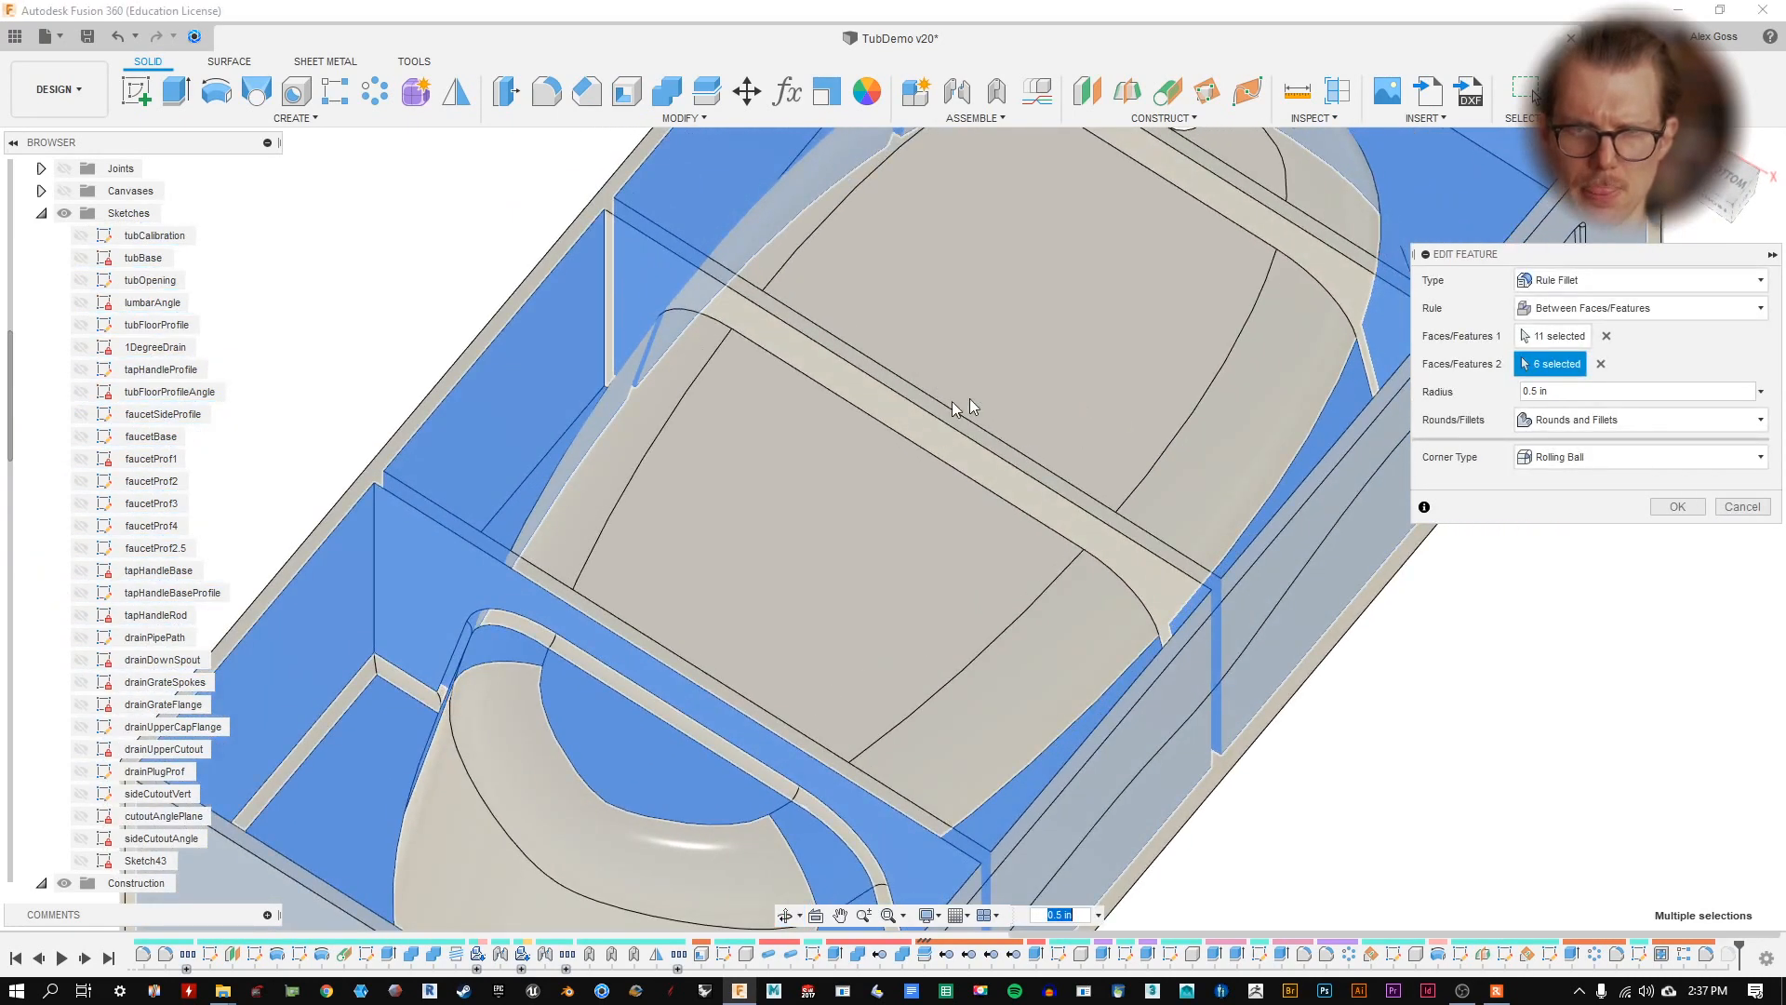
pyautogui.keyDown('shift'); pyautogui.moveTo(1257, 443); pyautogui.dragTo(1332, 456, button='middle'); pyautogui.keyUp('shift')
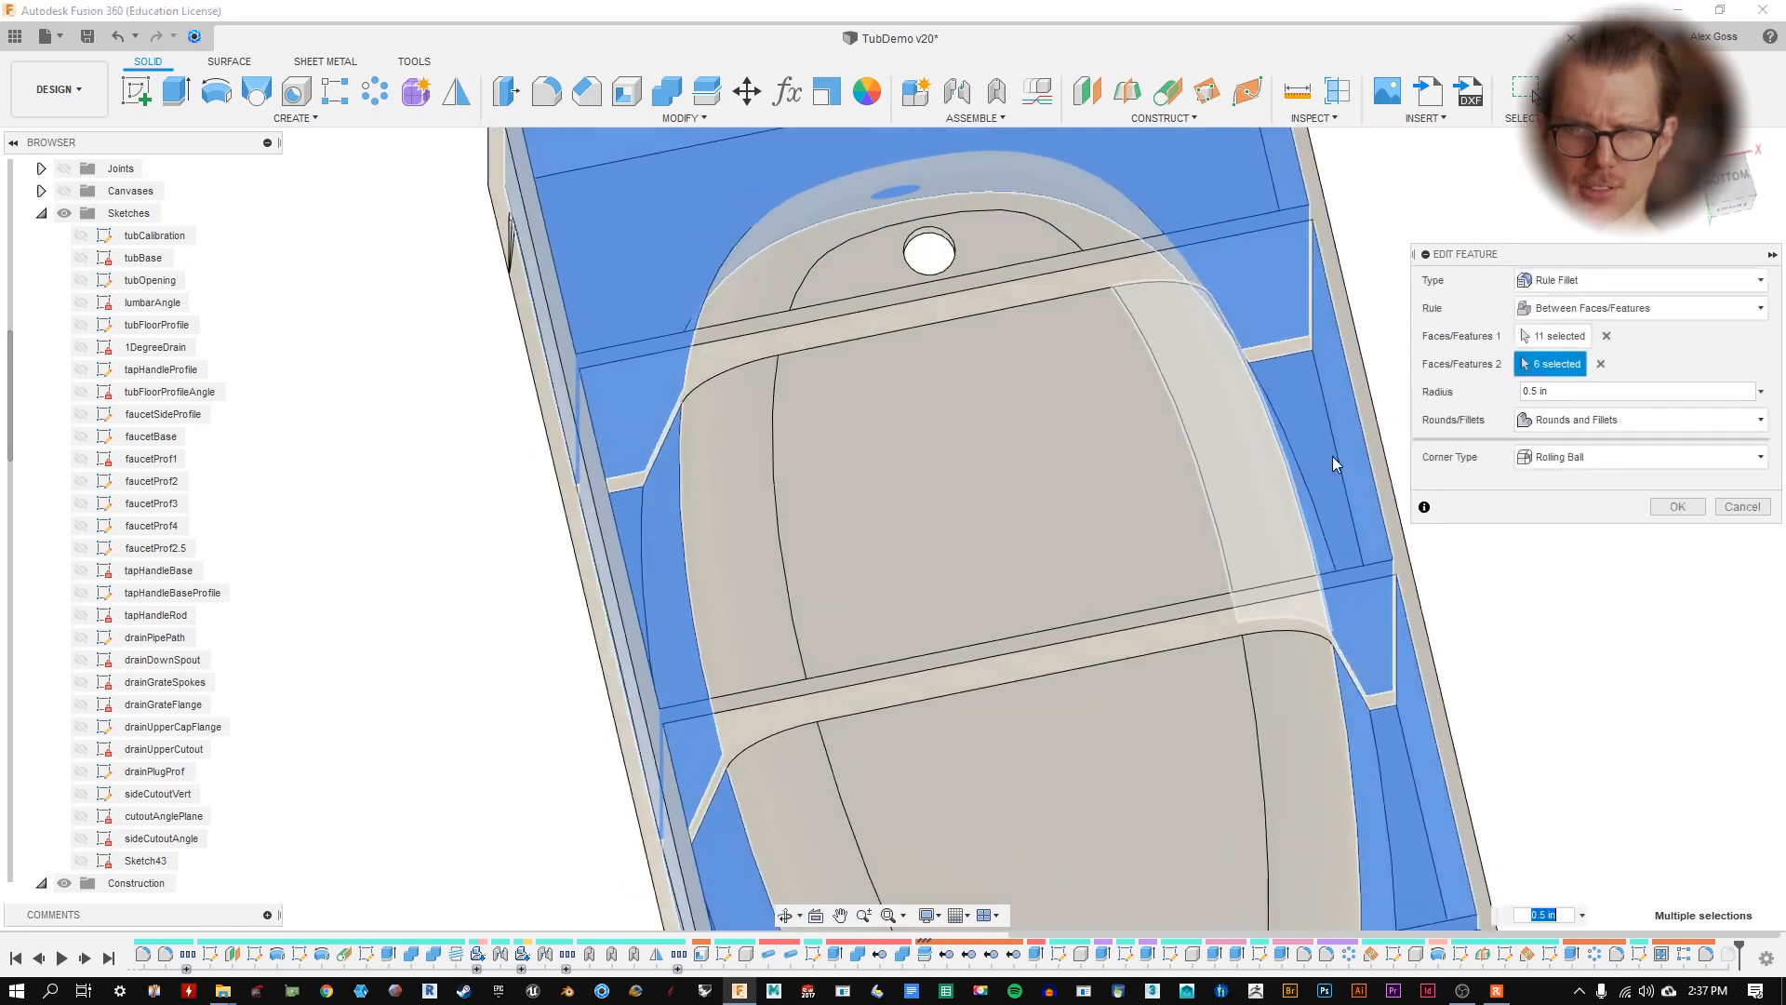
pyautogui.click(1530, 340)
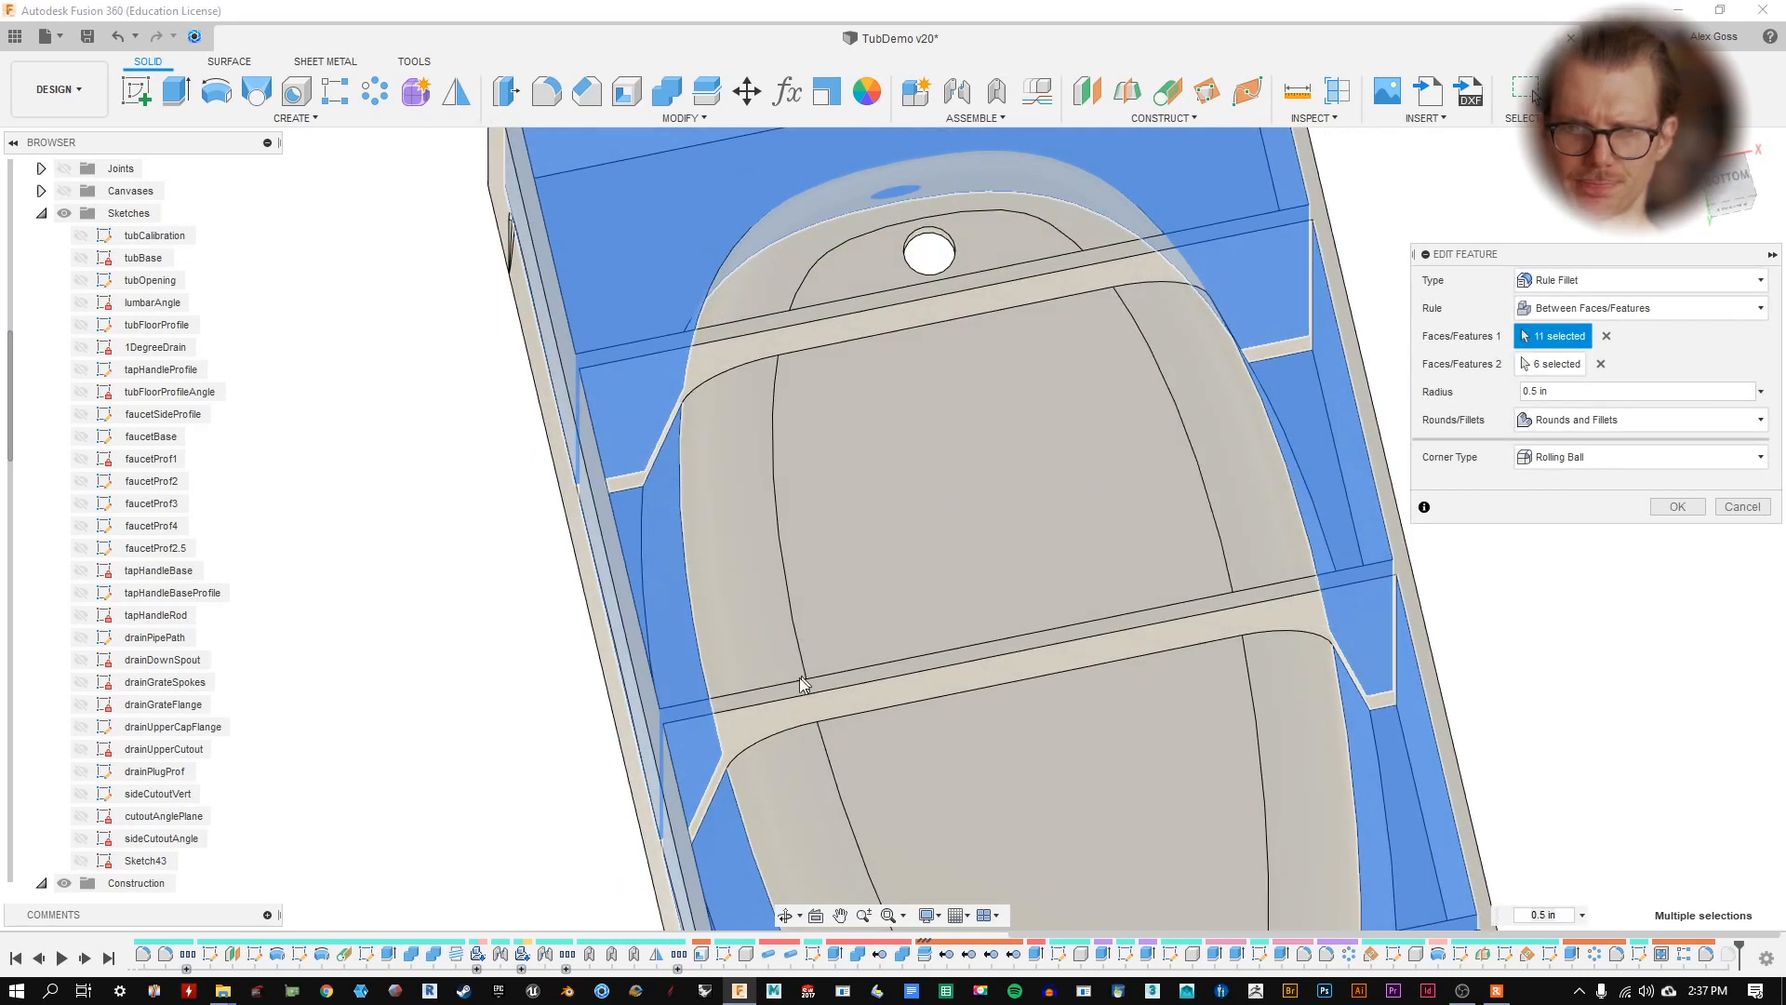
pyautogui.click(704, 768)
pyautogui.keyDown('shift'); pyautogui.moveTo(718, 750); pyautogui.dragTo(1180, 478, button='middle'); pyautogui.keyUp('shift')
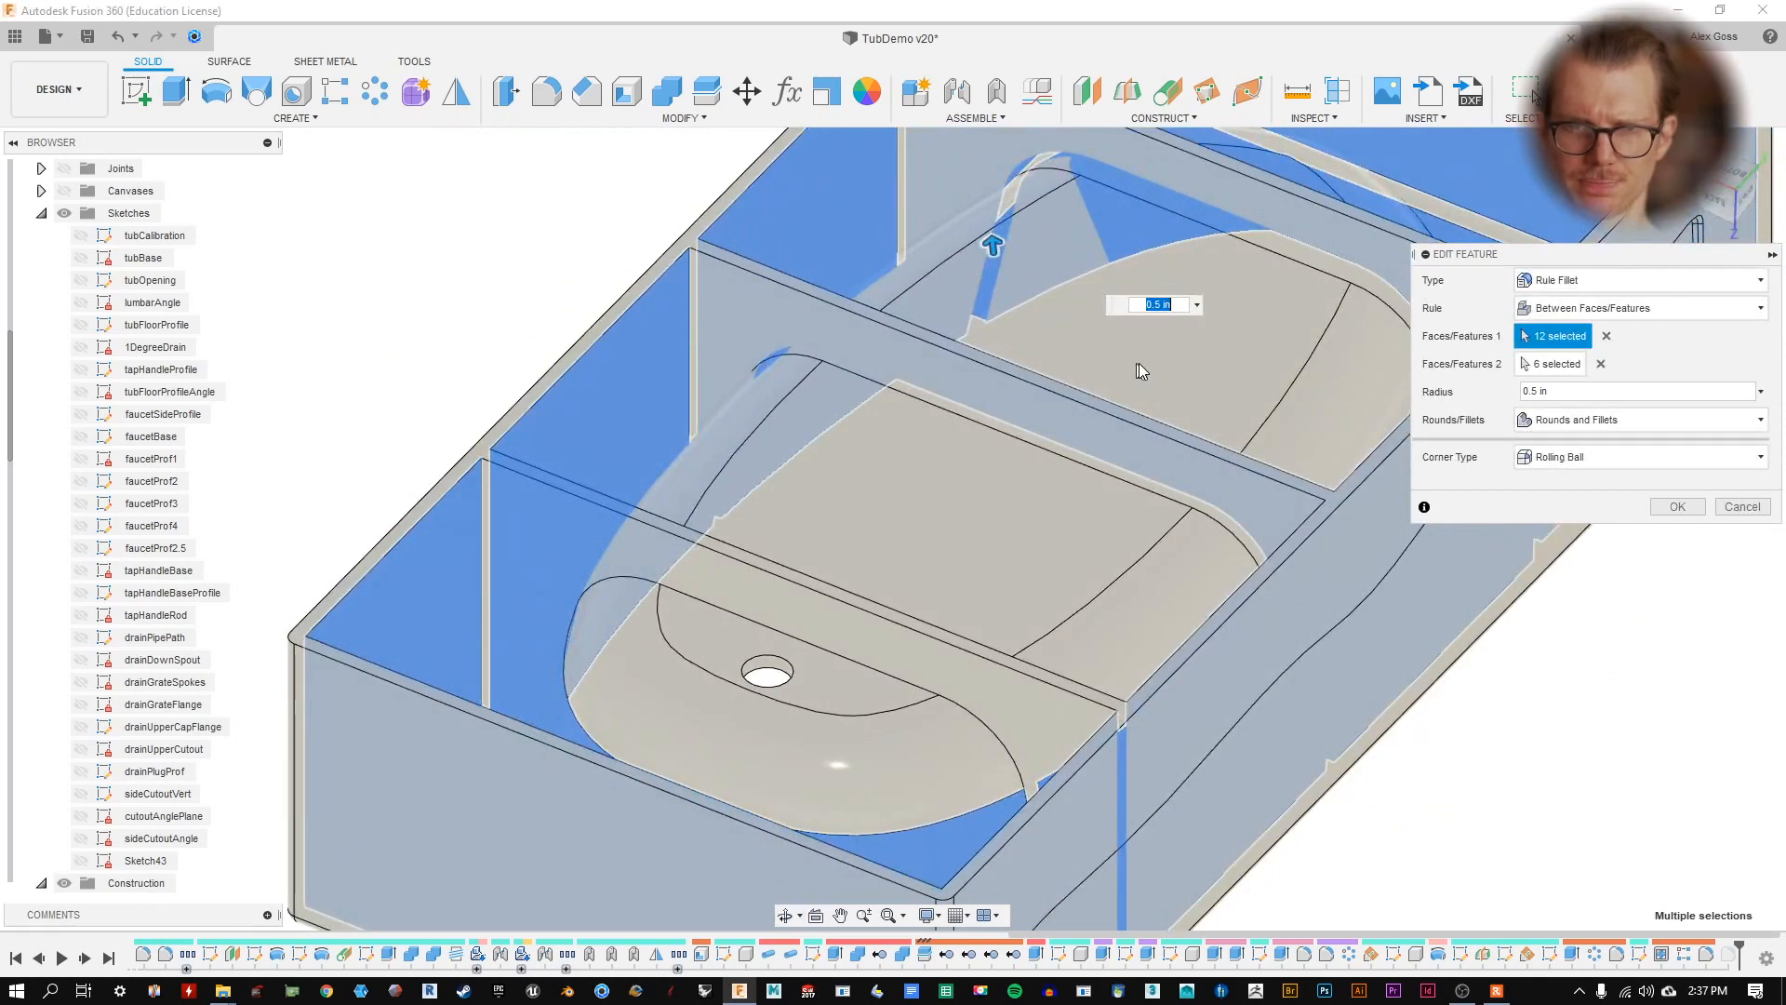
pyautogui.click(1136, 439)
pyautogui.moveTo(1210, 249); pyautogui.dragTo(931, 456, button='middle')
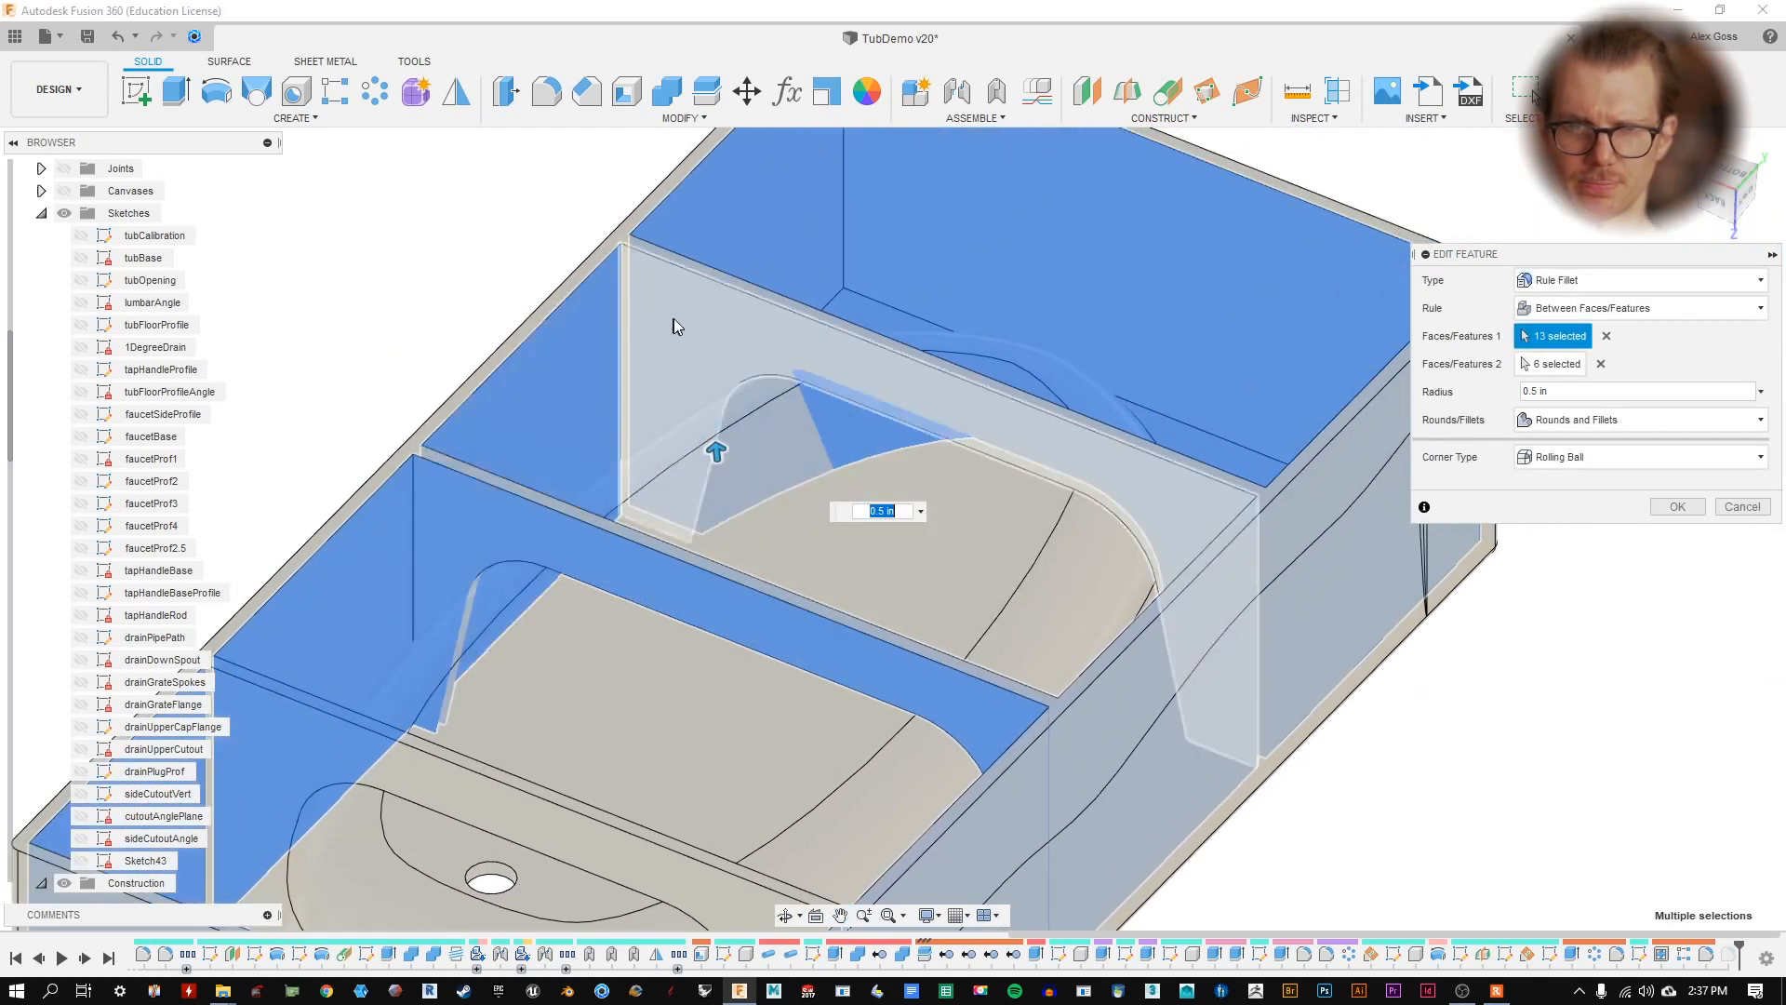
# - Add the remaining web faces to the first face set and accept the edited 0.5 in rule fillet
pyautogui.keyDown('shift'); pyautogui.moveTo(674, 322); pyautogui.dragTo(897, 538, button='middle'); pyautogui.keyUp('shift')
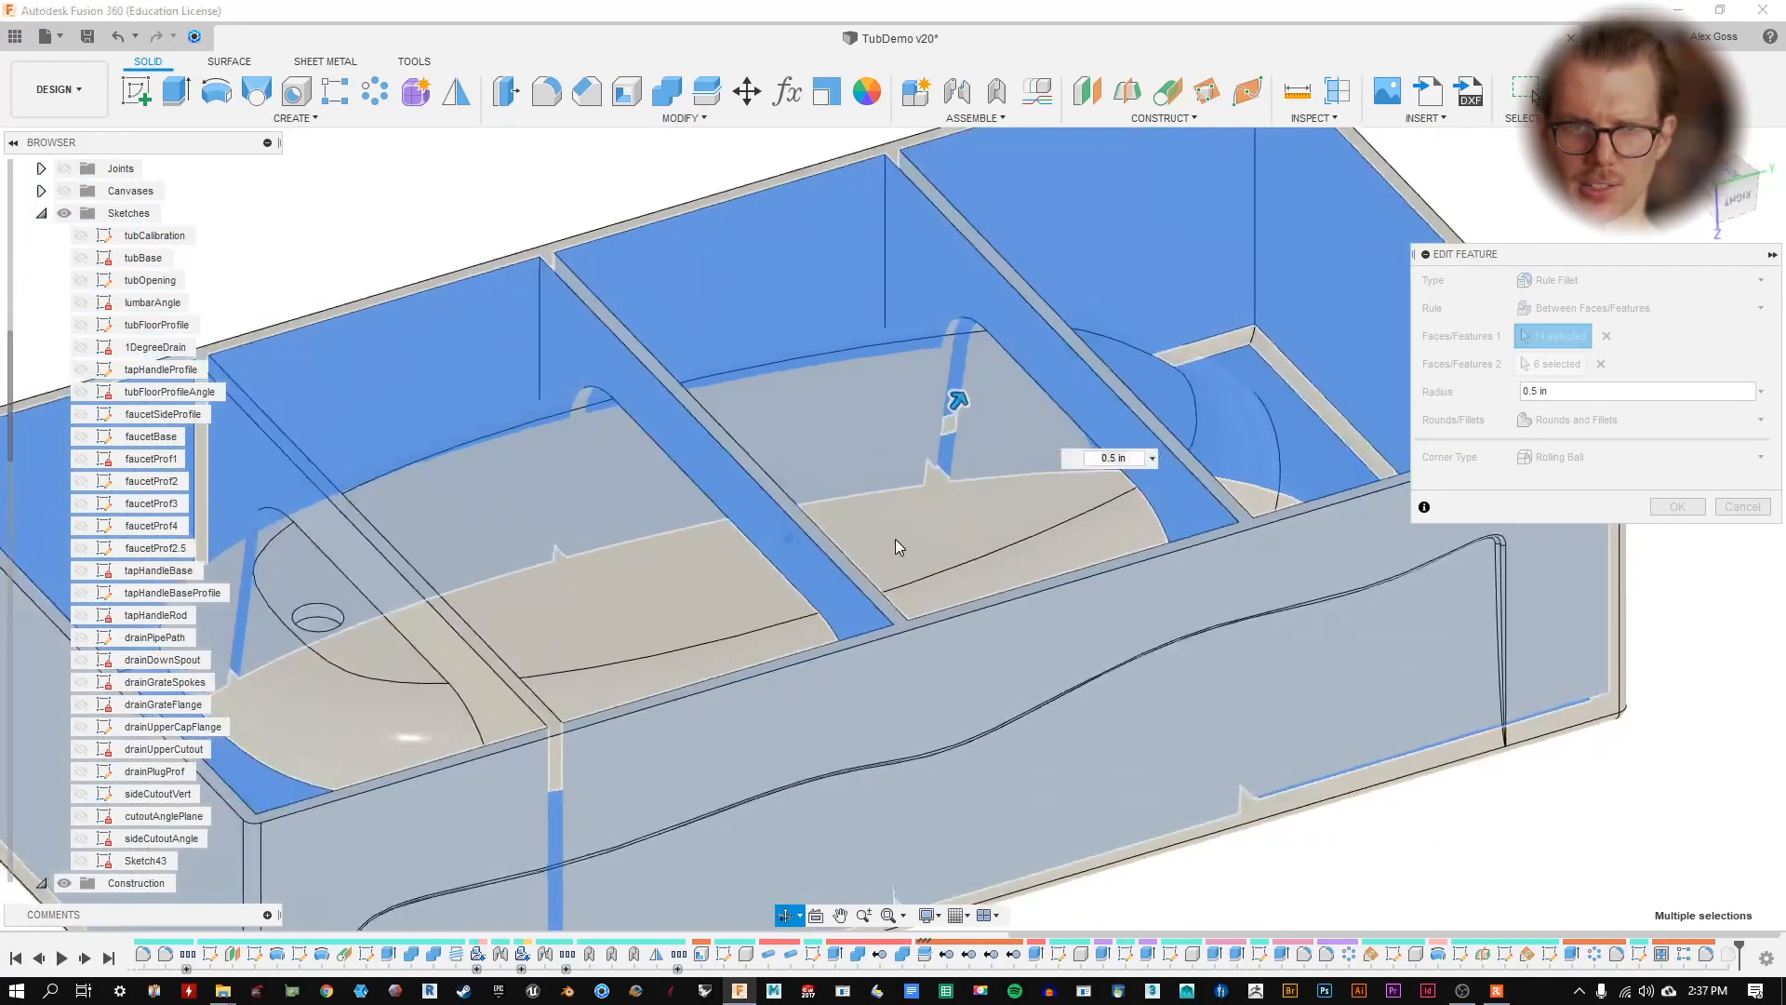
pyautogui.click(271, 481)
pyautogui.keyDown('shift'); pyautogui.moveTo(461, 420); pyautogui.dragTo(691, 290, button='middle'); pyautogui.keyUp('shift')
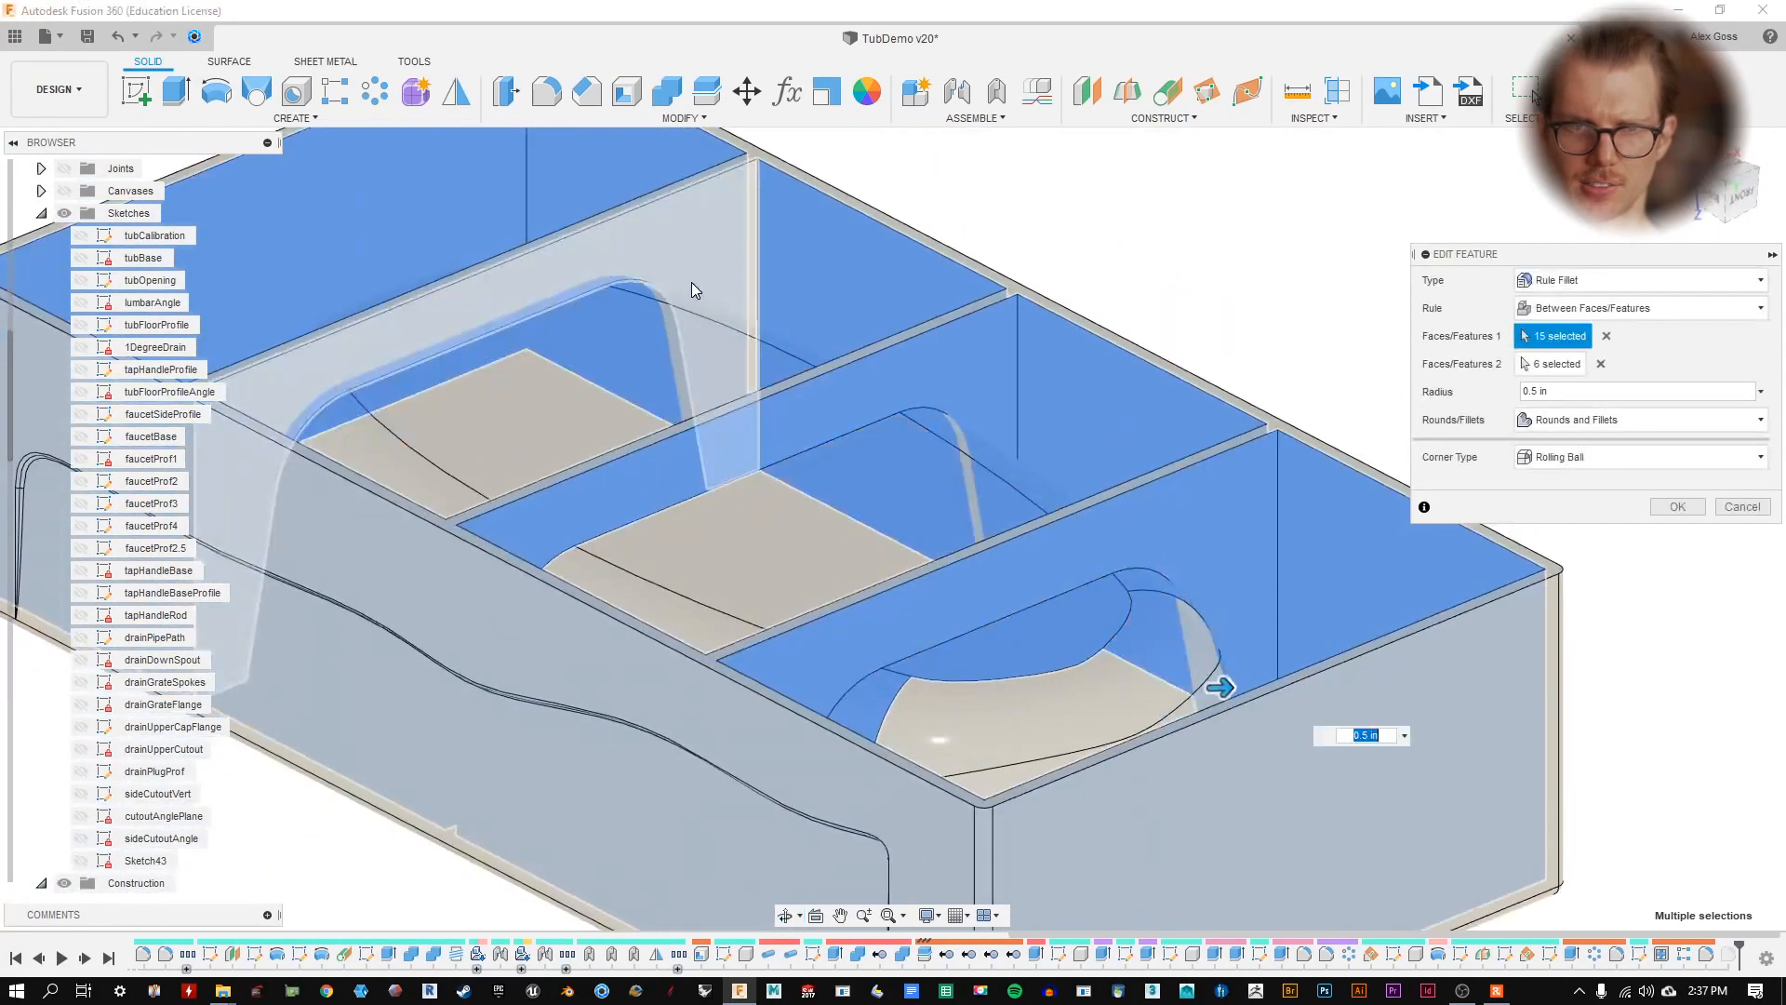
pyautogui.click(691, 290)
pyautogui.click(1682, 502)
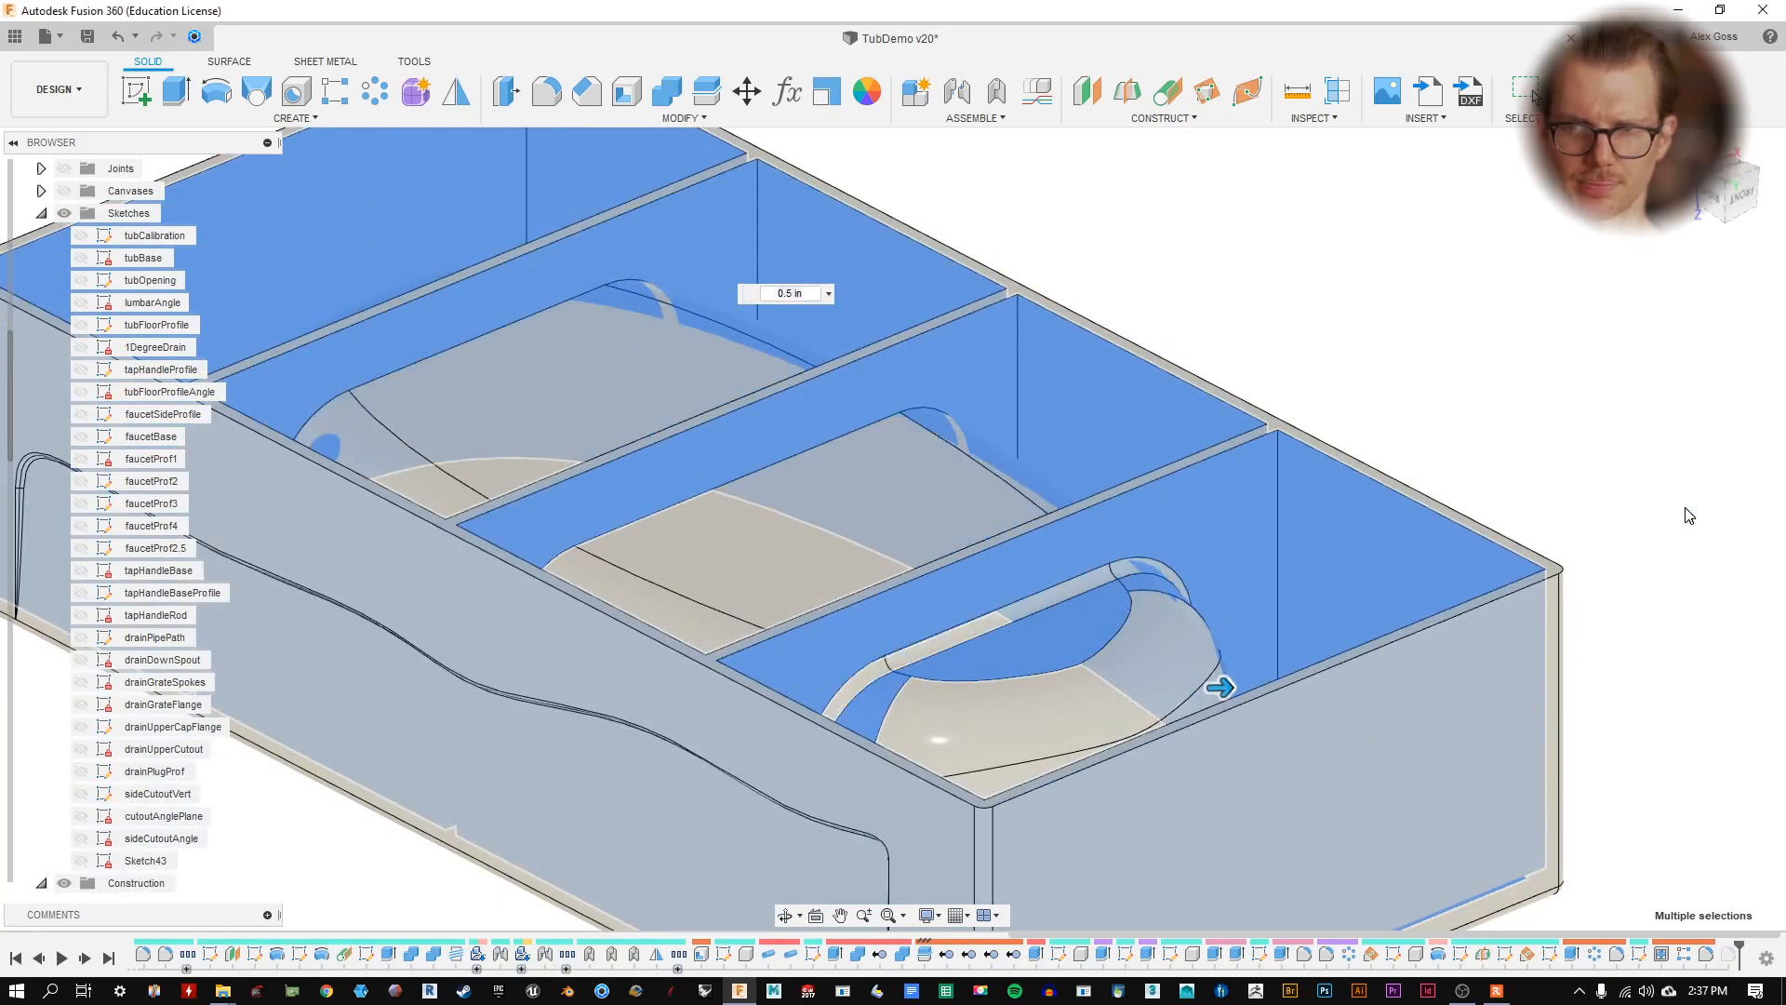
# - Reopen the rule fillet to review its two face sets from several sides of the underside, and accept it
pyautogui.keyDown('shift'); pyautogui.moveTo(985, 399); pyautogui.dragTo(1460, 717, button='middle'); pyautogui.keyUp('shift')
pyautogui.keyDown('shift'); pyautogui.moveTo(1459, 487); pyautogui.dragTo(1567, 829, button='middle'); pyautogui.keyUp('shift')
pyautogui.doubleClick(1704, 954)
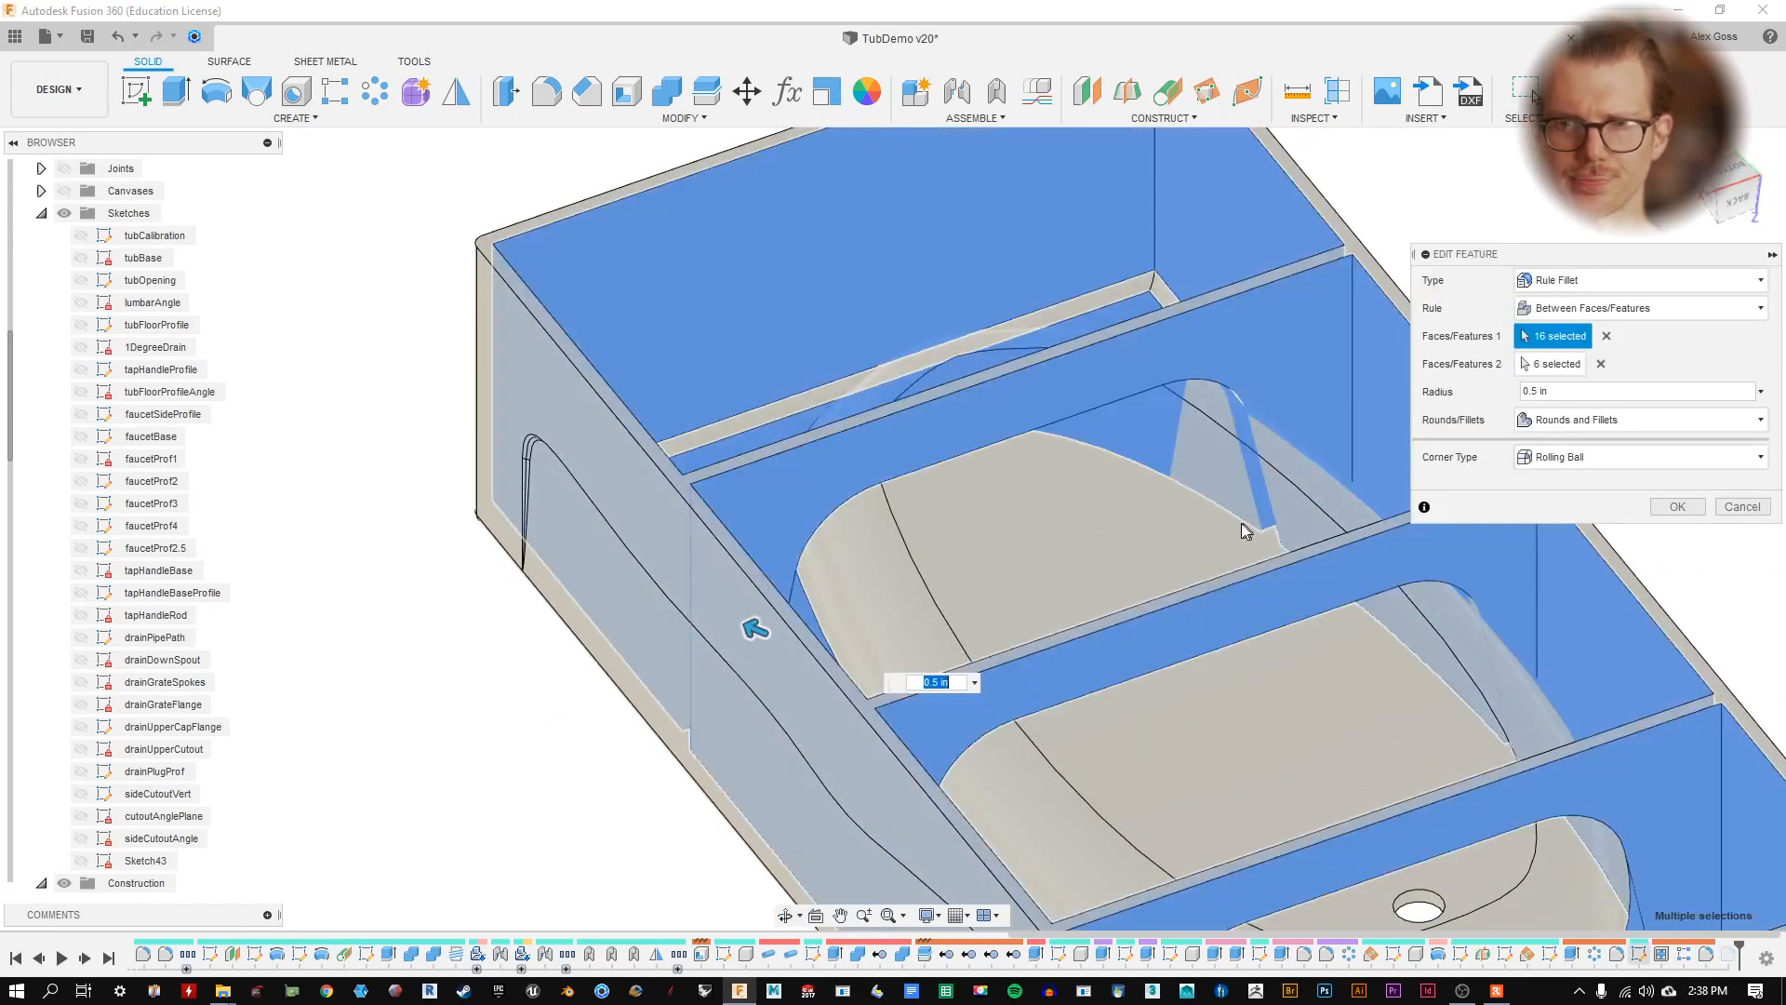
pyautogui.click(1680, 508)
pyautogui.keyDown('shift'); pyautogui.moveTo(1185, 368); pyautogui.dragTo(1404, 493, button='middle'); pyautogui.keyUp('shift')
pyautogui.doubleClick(1706, 954)
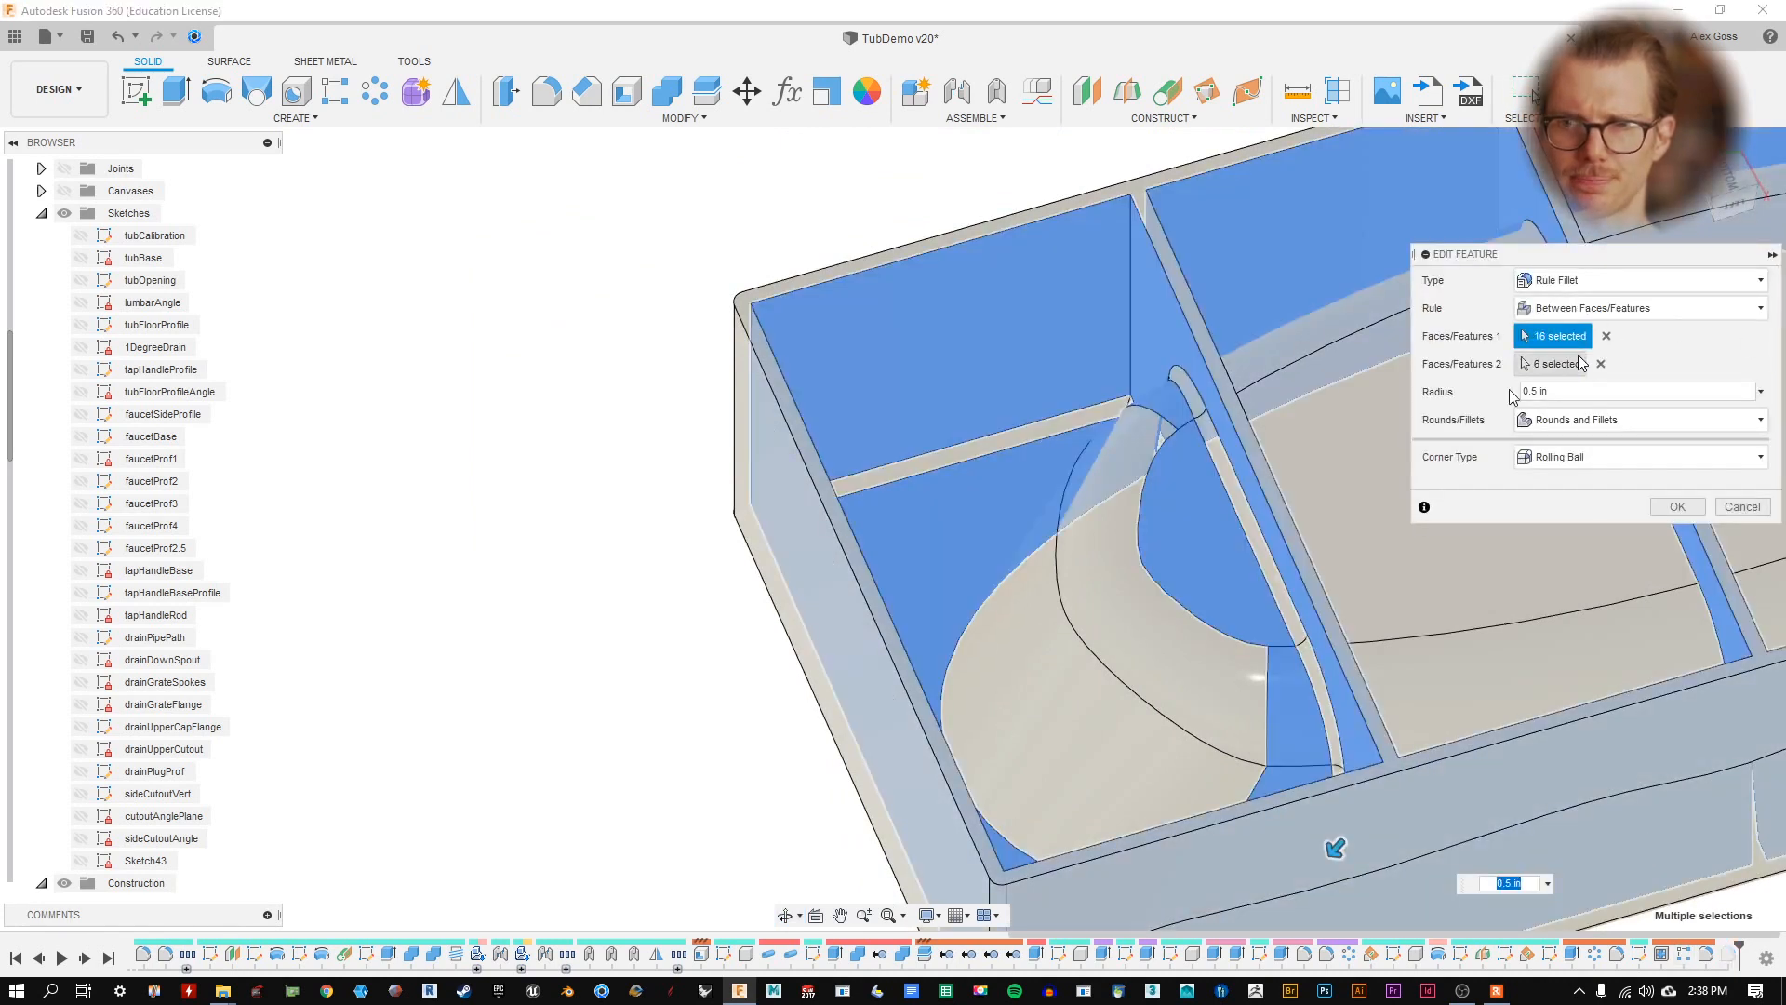
pyautogui.click(1677, 506)
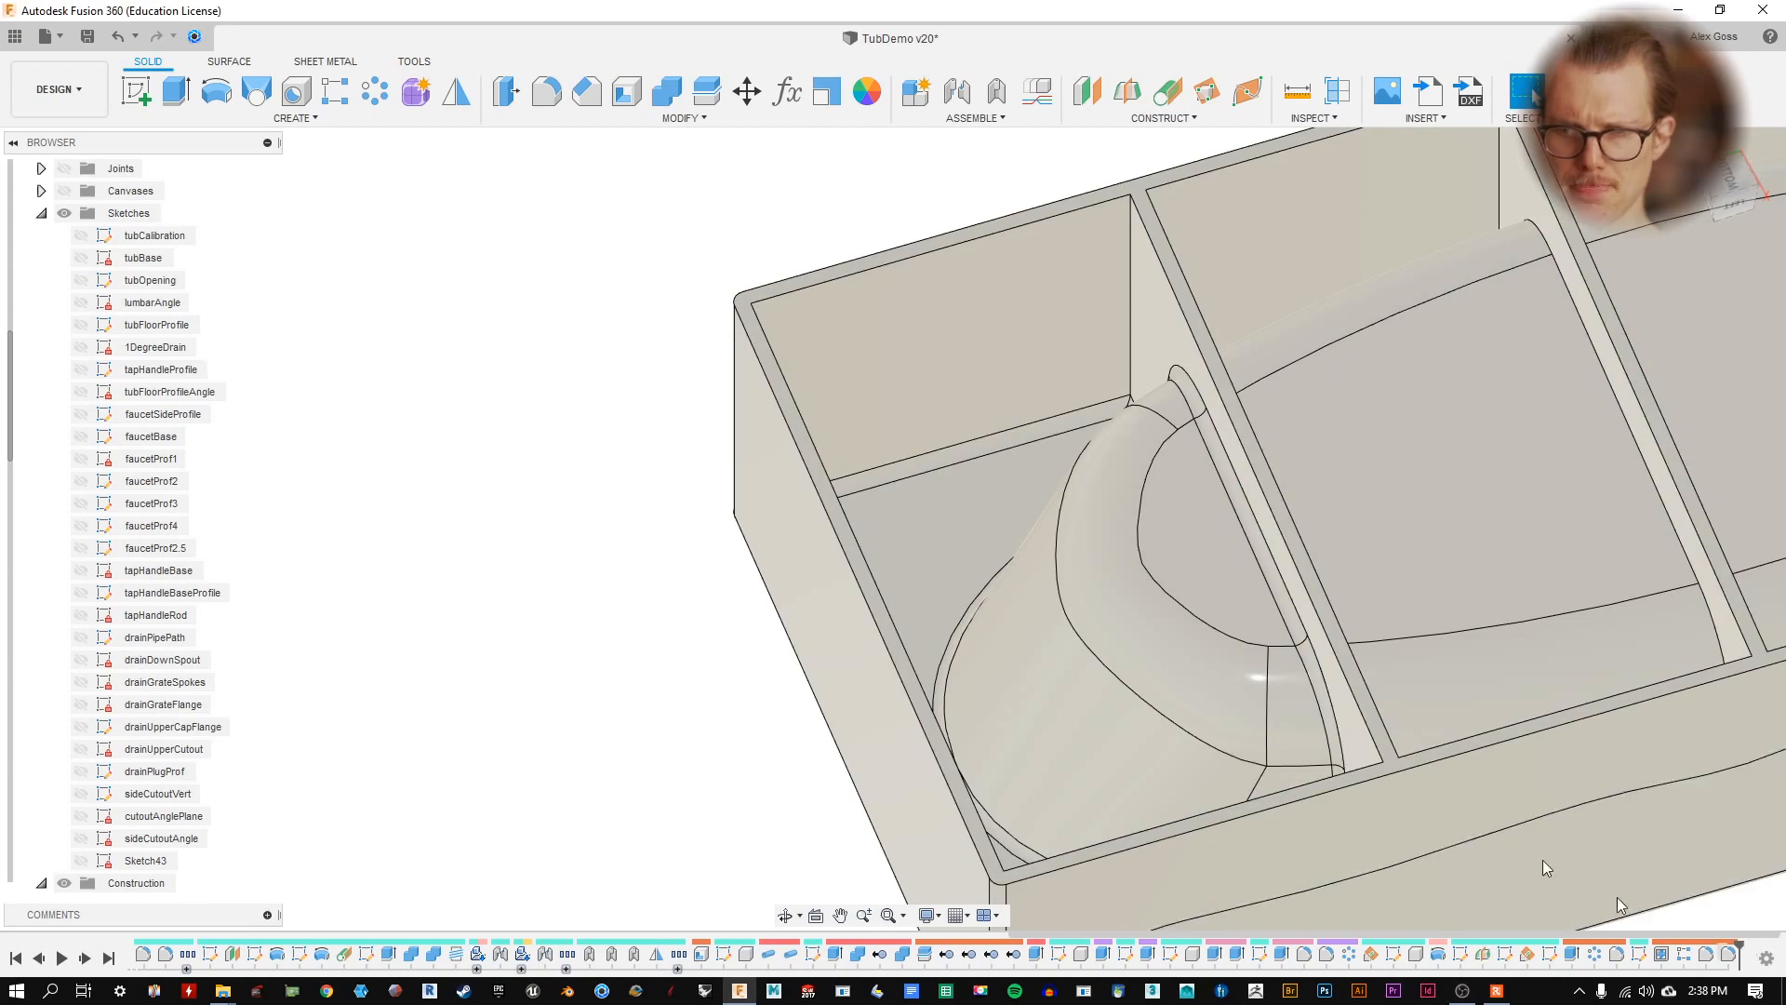
# - Examine the end compartment on the underside and the tub's basin and front panel from above
pyautogui.keyDown('shift'); pyautogui.moveTo(1315, 638); pyautogui.dragTo(1140, 636, button='middle'); pyautogui.keyUp('shift')
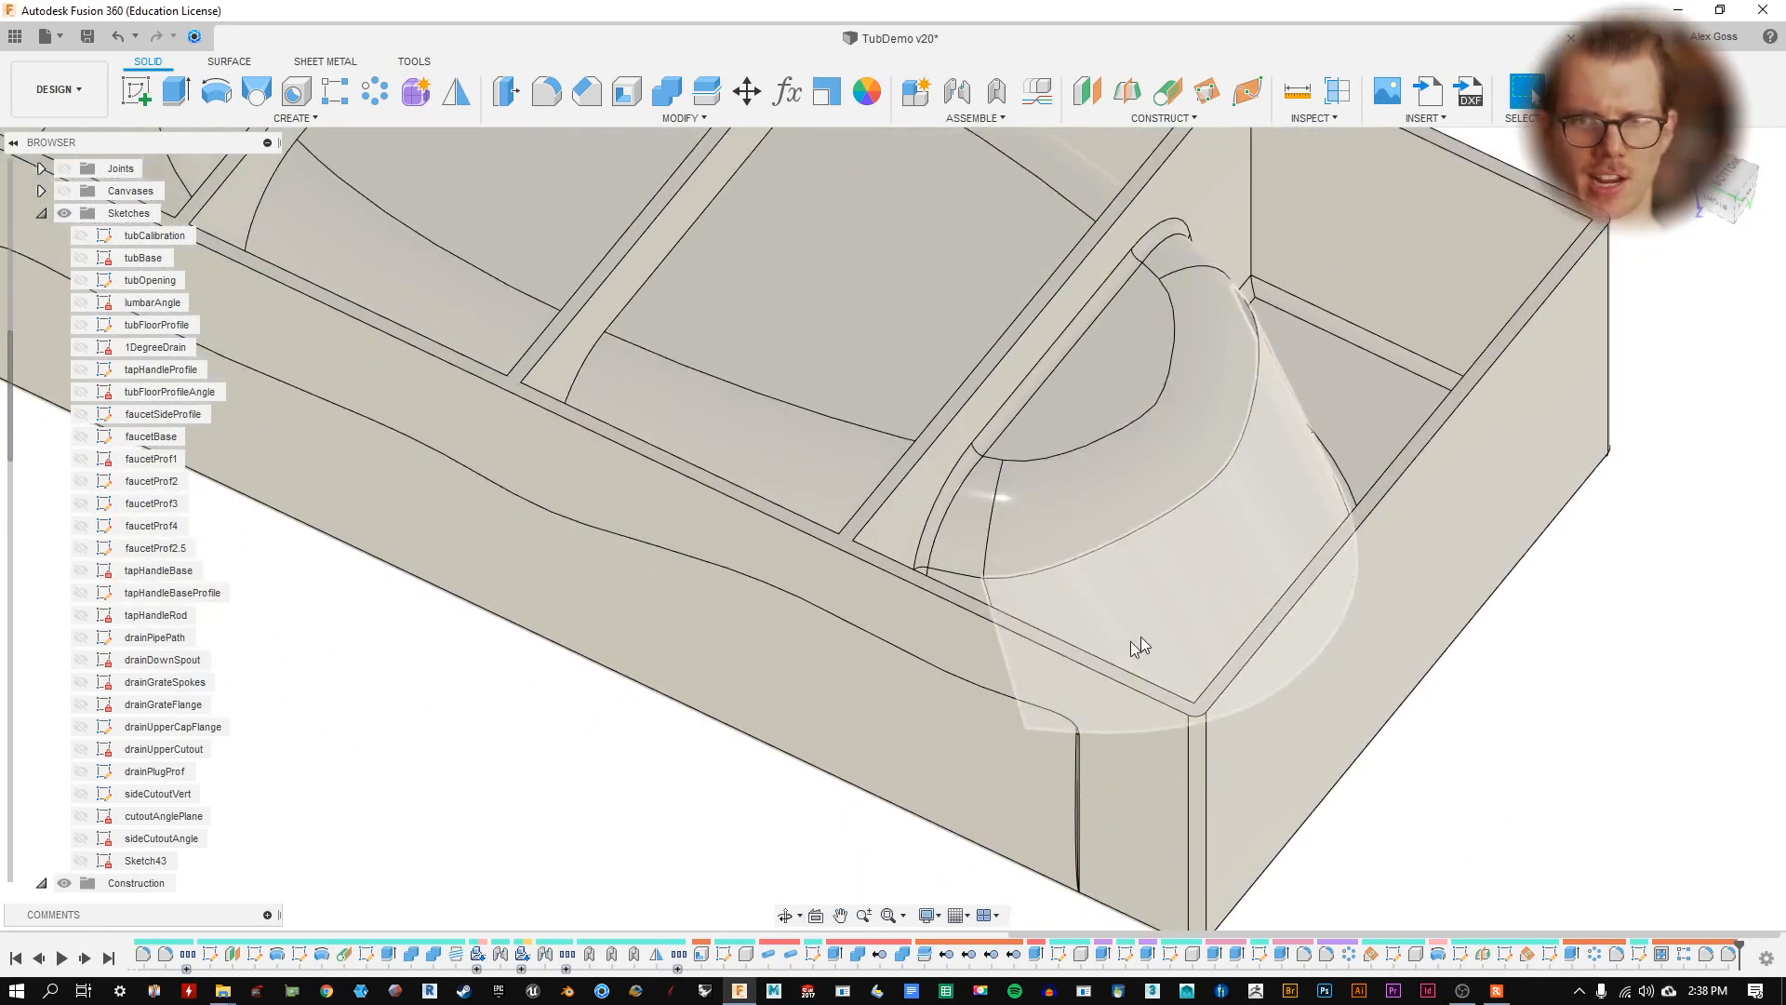
pyautogui.keyDown('shift'); pyautogui.moveTo(1045, 664); pyautogui.dragTo(977, 319, button='middle'); pyautogui.keyUp('shift')
pyautogui.moveTo(854, 385); pyautogui.dragTo(1226, 400, button='middle')
pyautogui.moveTo(661, 398); pyautogui.dragTo(836, 400, button='middle')
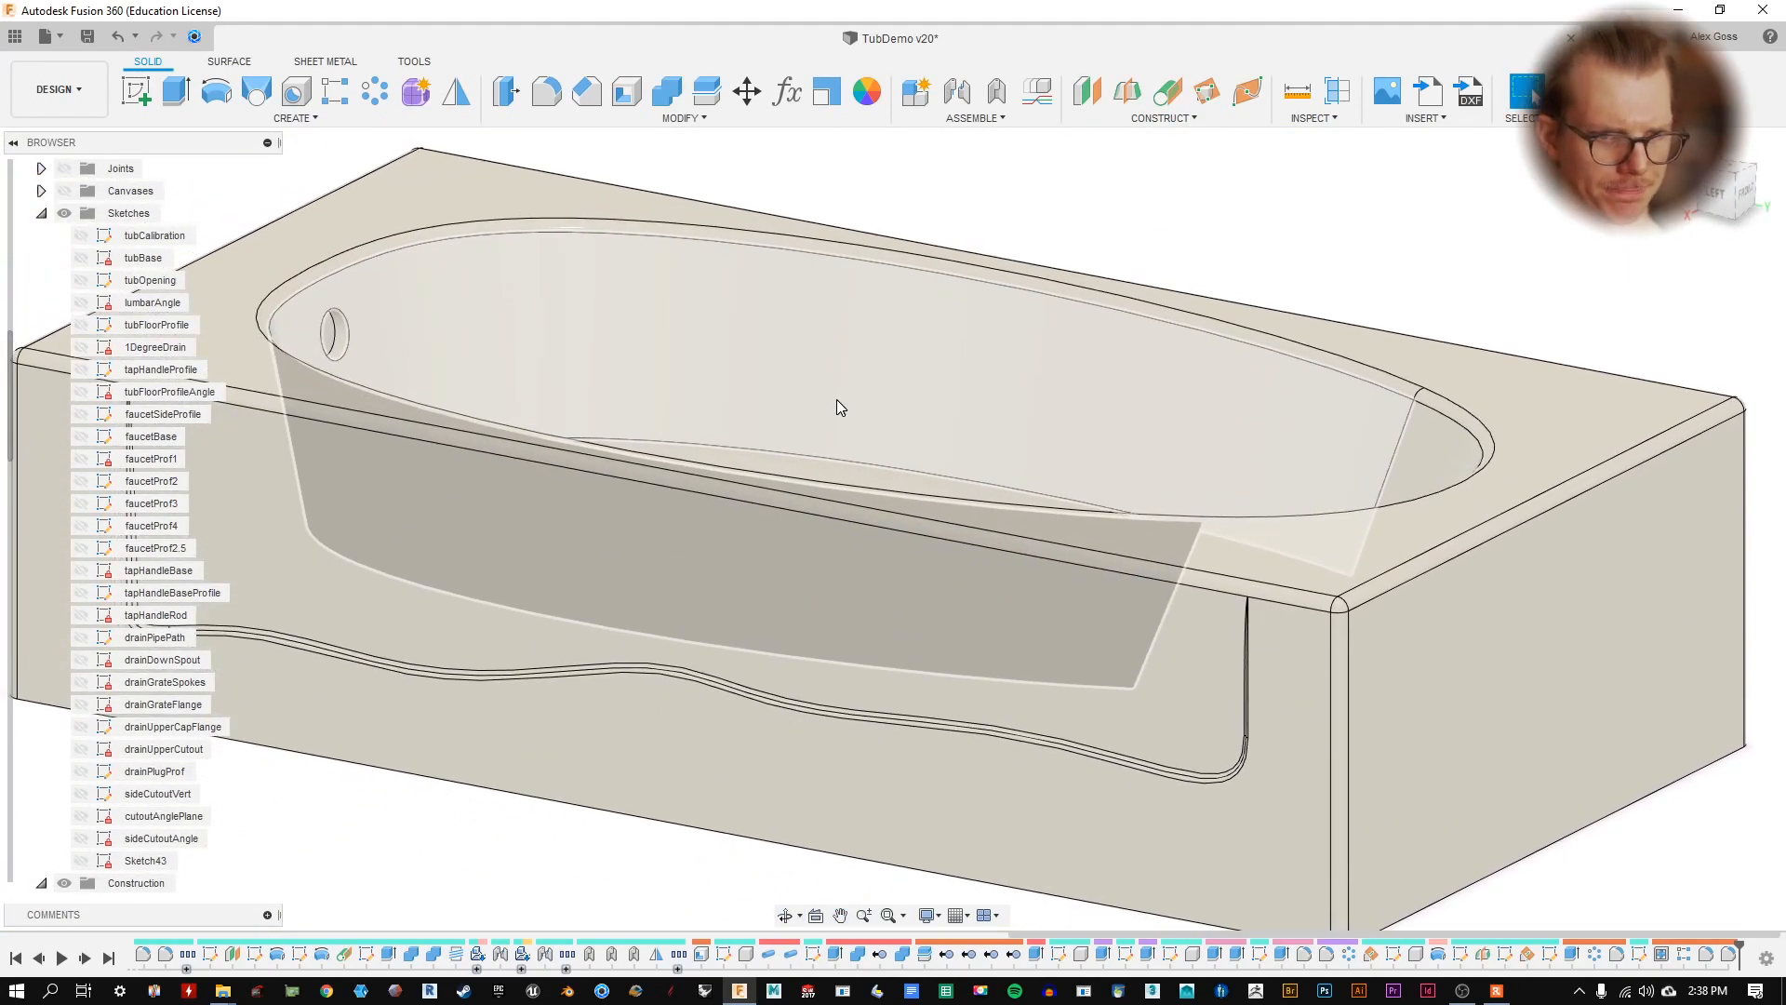
pyautogui.scroll(-3, 836, 400)
pyautogui.moveTo(1319, 429); pyautogui.dragTo(1366, 505, button='middle')
pyautogui.keyDown('shift'); pyautogui.moveTo(1210, 417); pyautogui.dragTo(1075, 474, button='middle'); pyautogui.keyUp('shift')
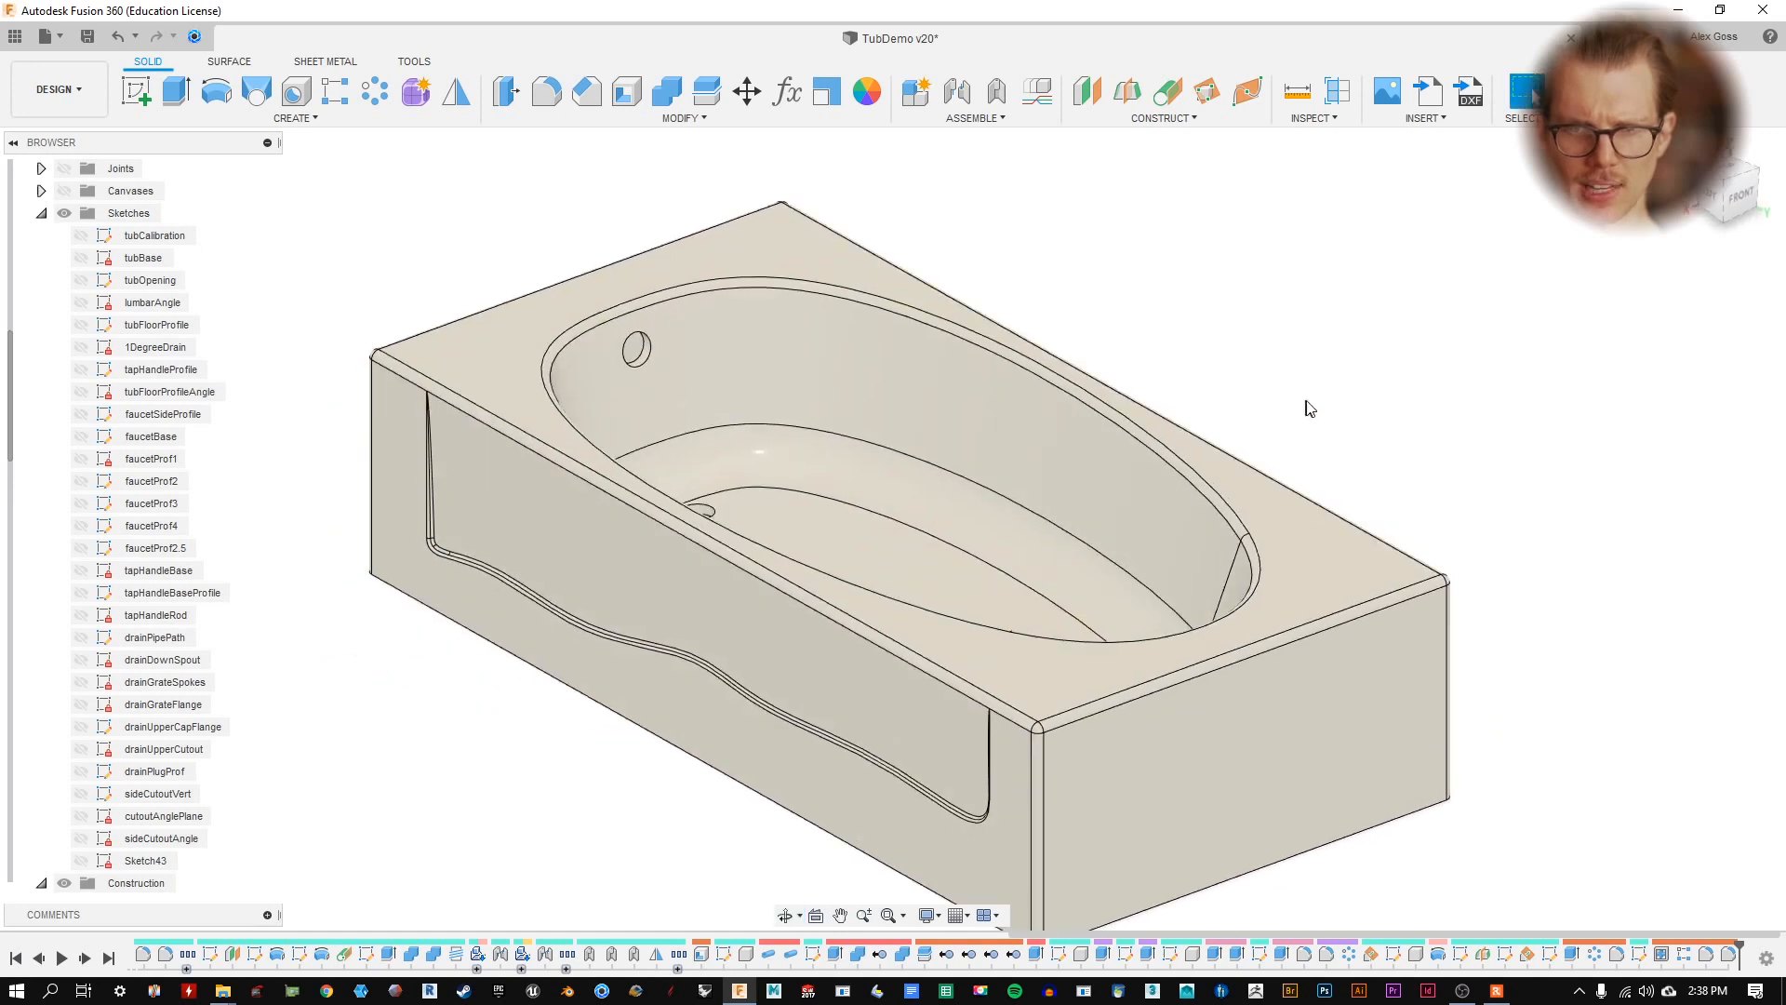
pyautogui.moveTo(879, 454); pyautogui.dragTo(1074, 485, button='middle')
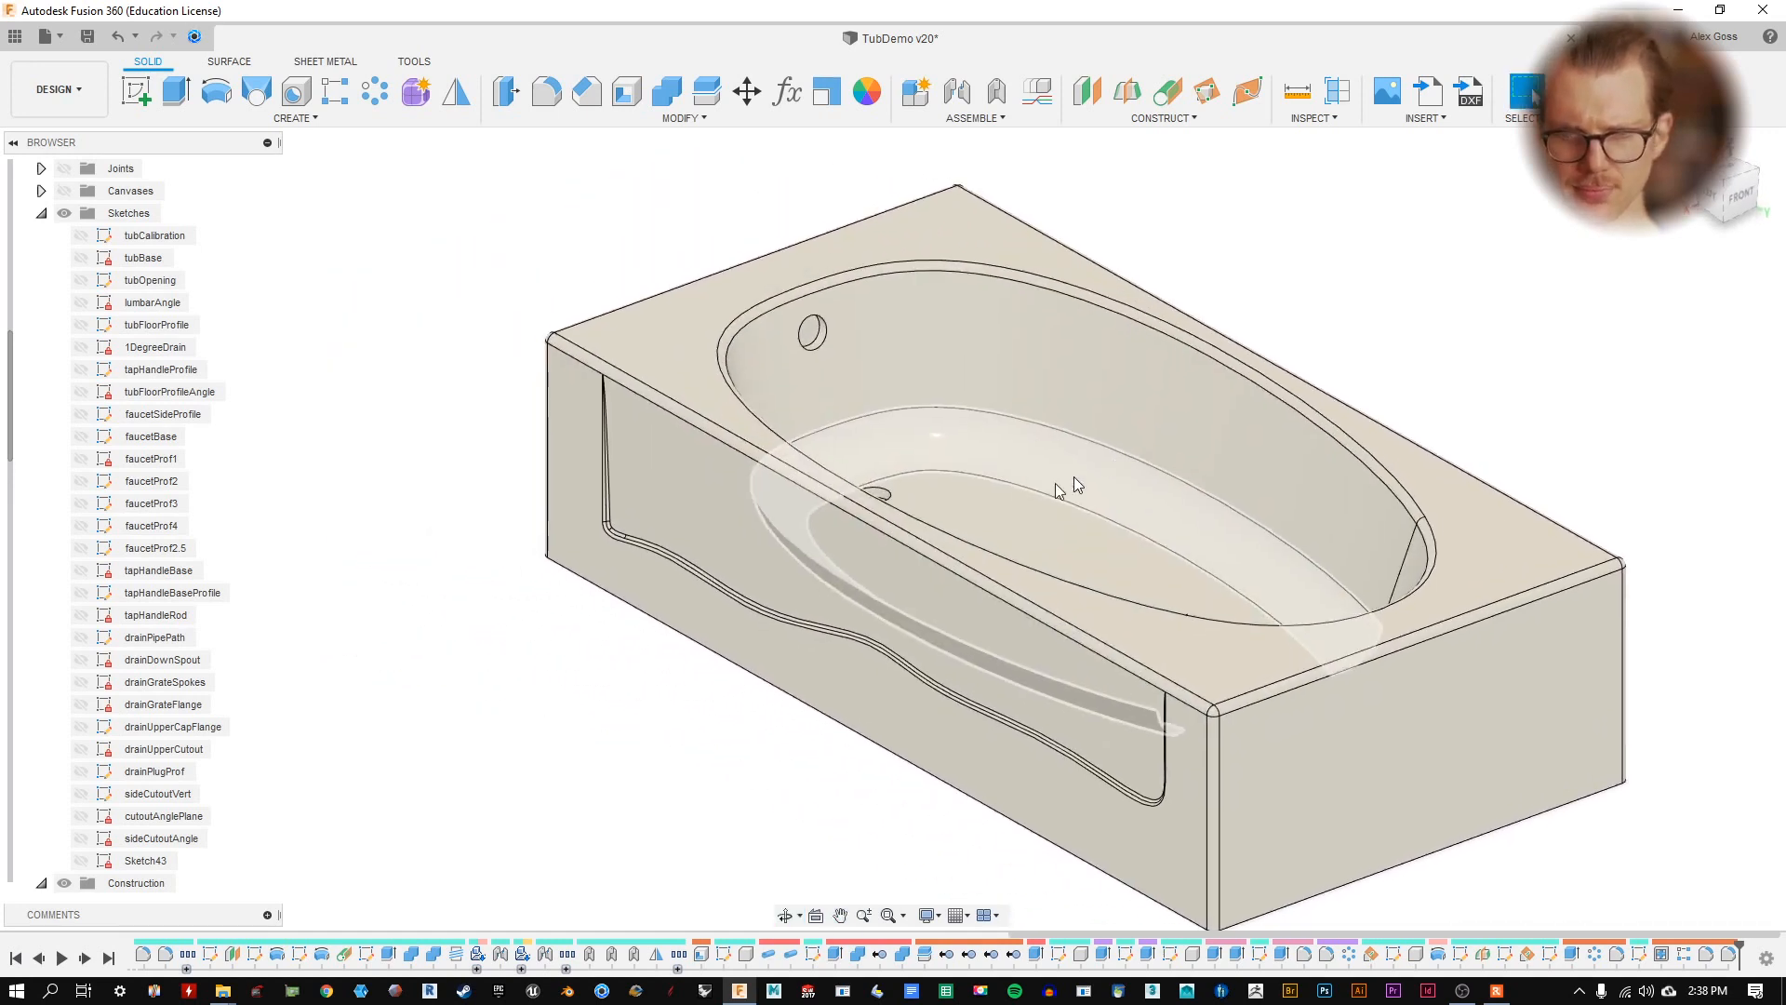
# - Collapse the Sketches and Construction folders and show all hidden tap, faucet, mirrored and drain components
pyautogui.click(41, 213)
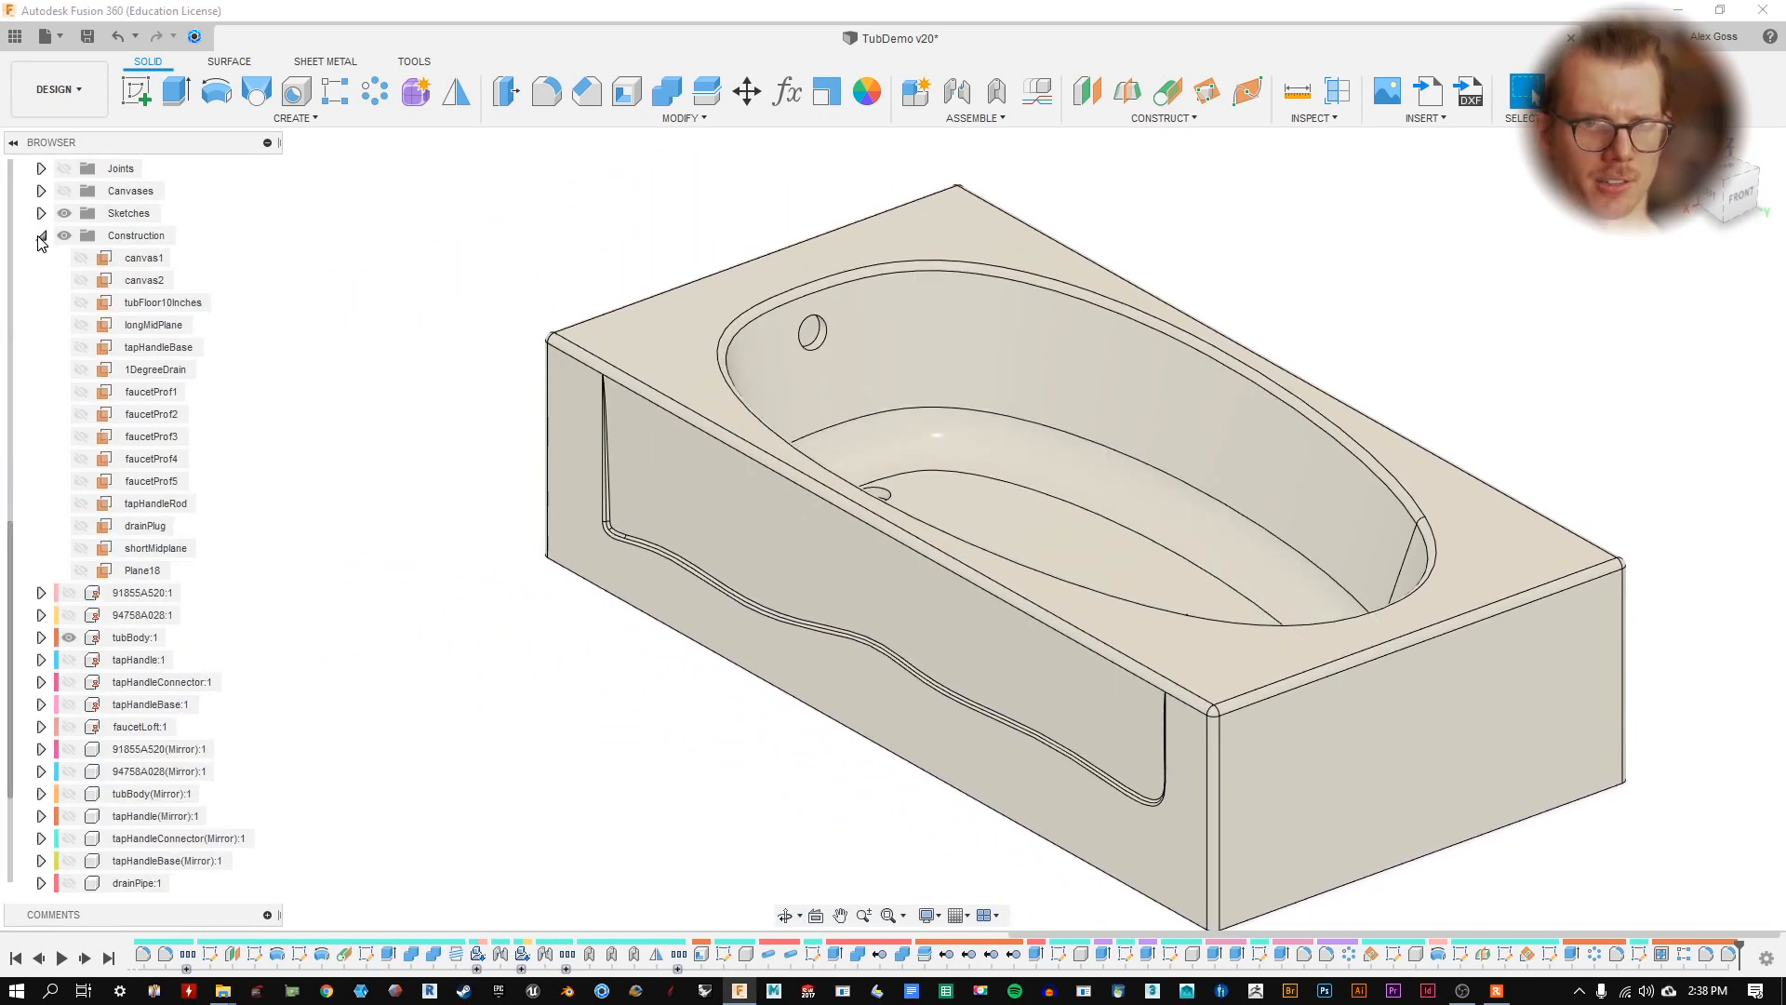
pyautogui.click(42, 236)
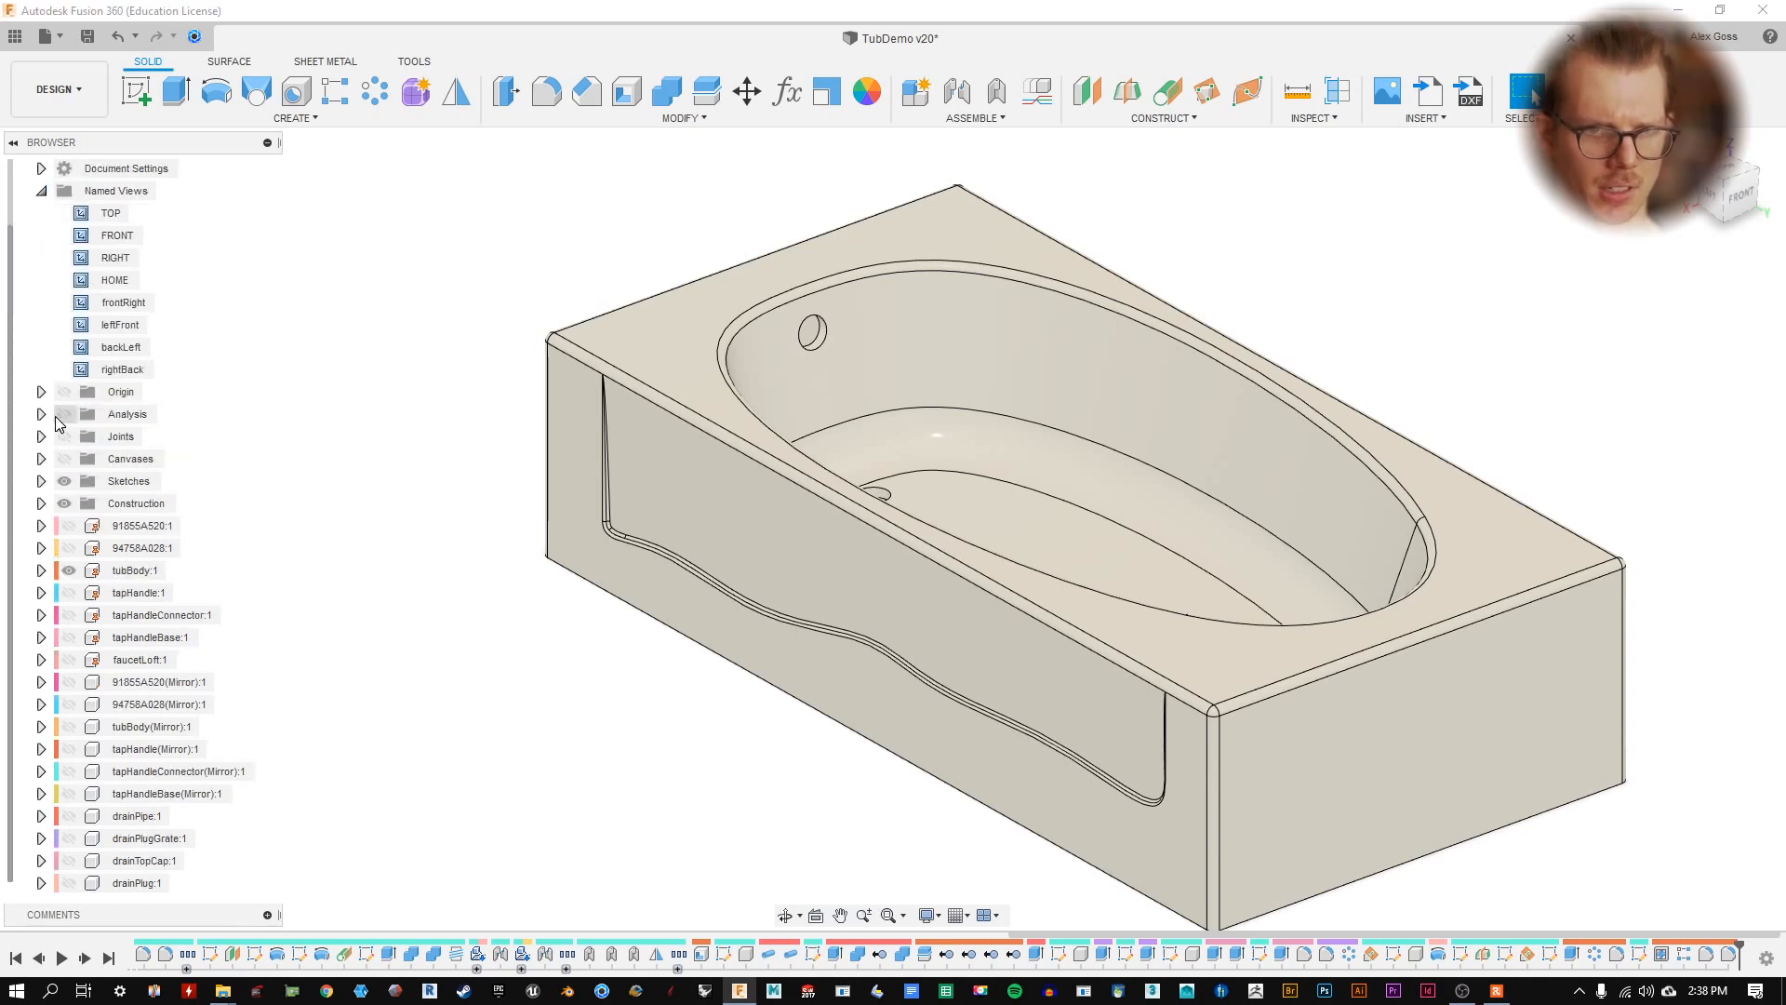
pyautogui.click(68, 548)
pyautogui.click(68, 593)
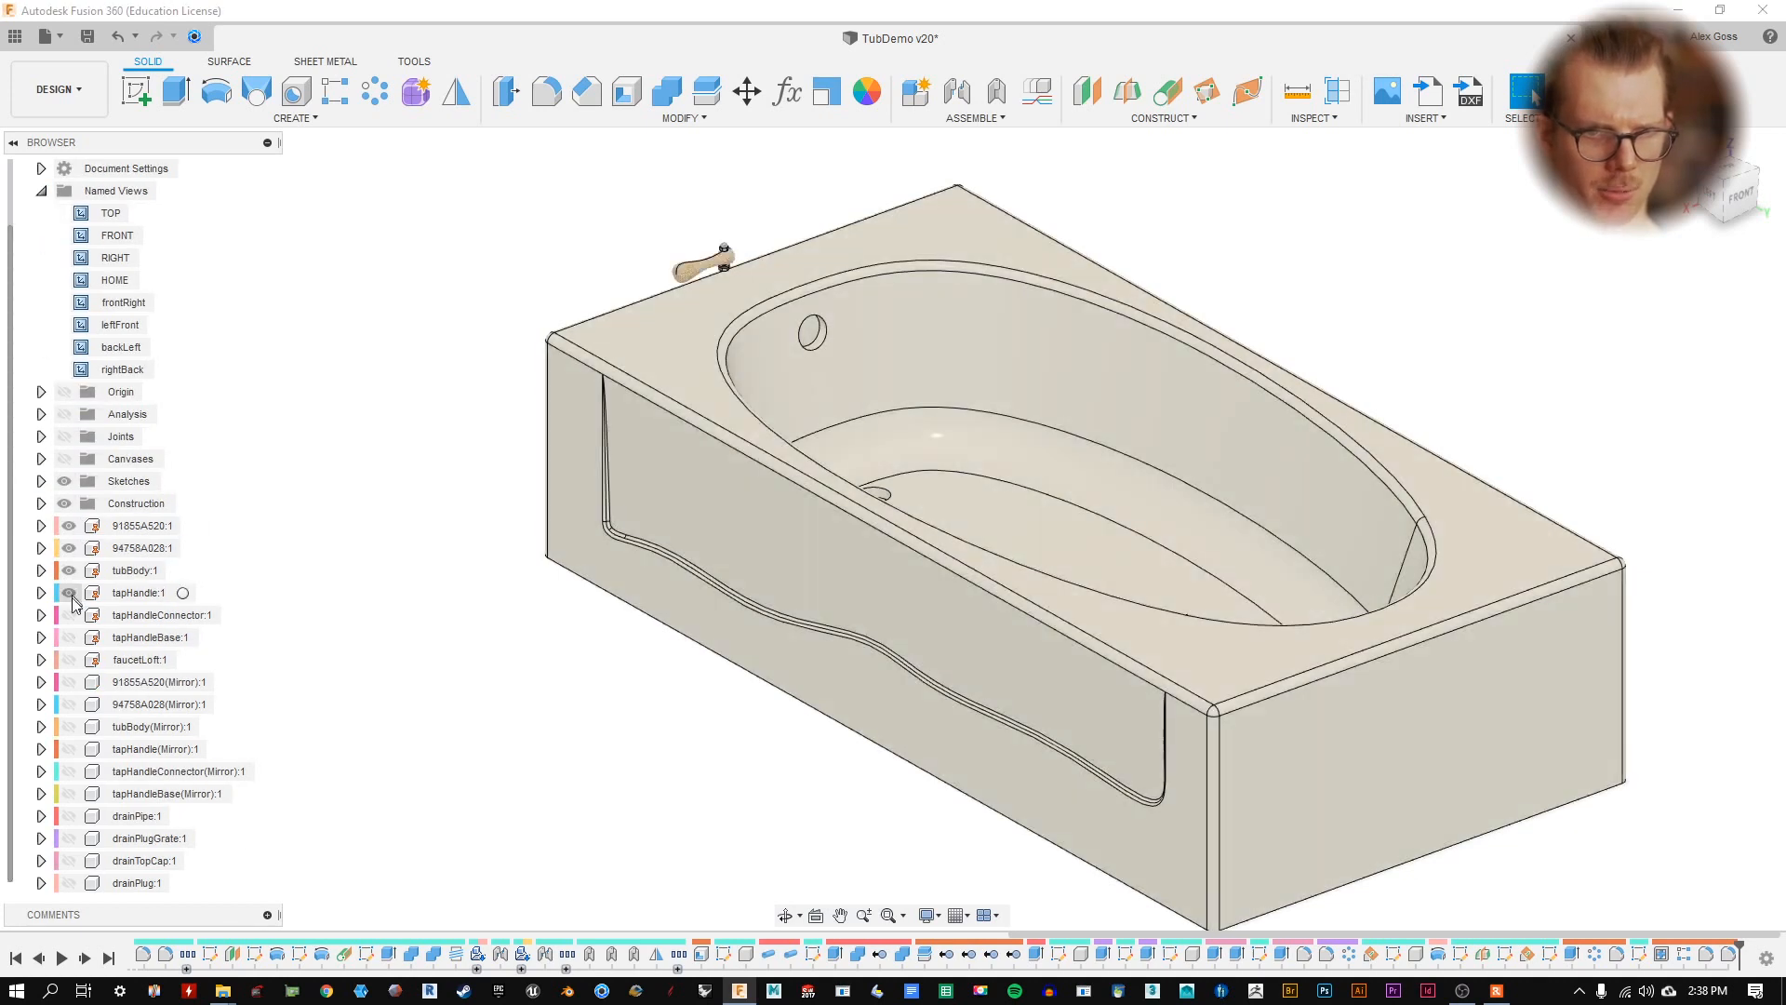
pyautogui.click(69, 615)
pyautogui.click(69, 659)
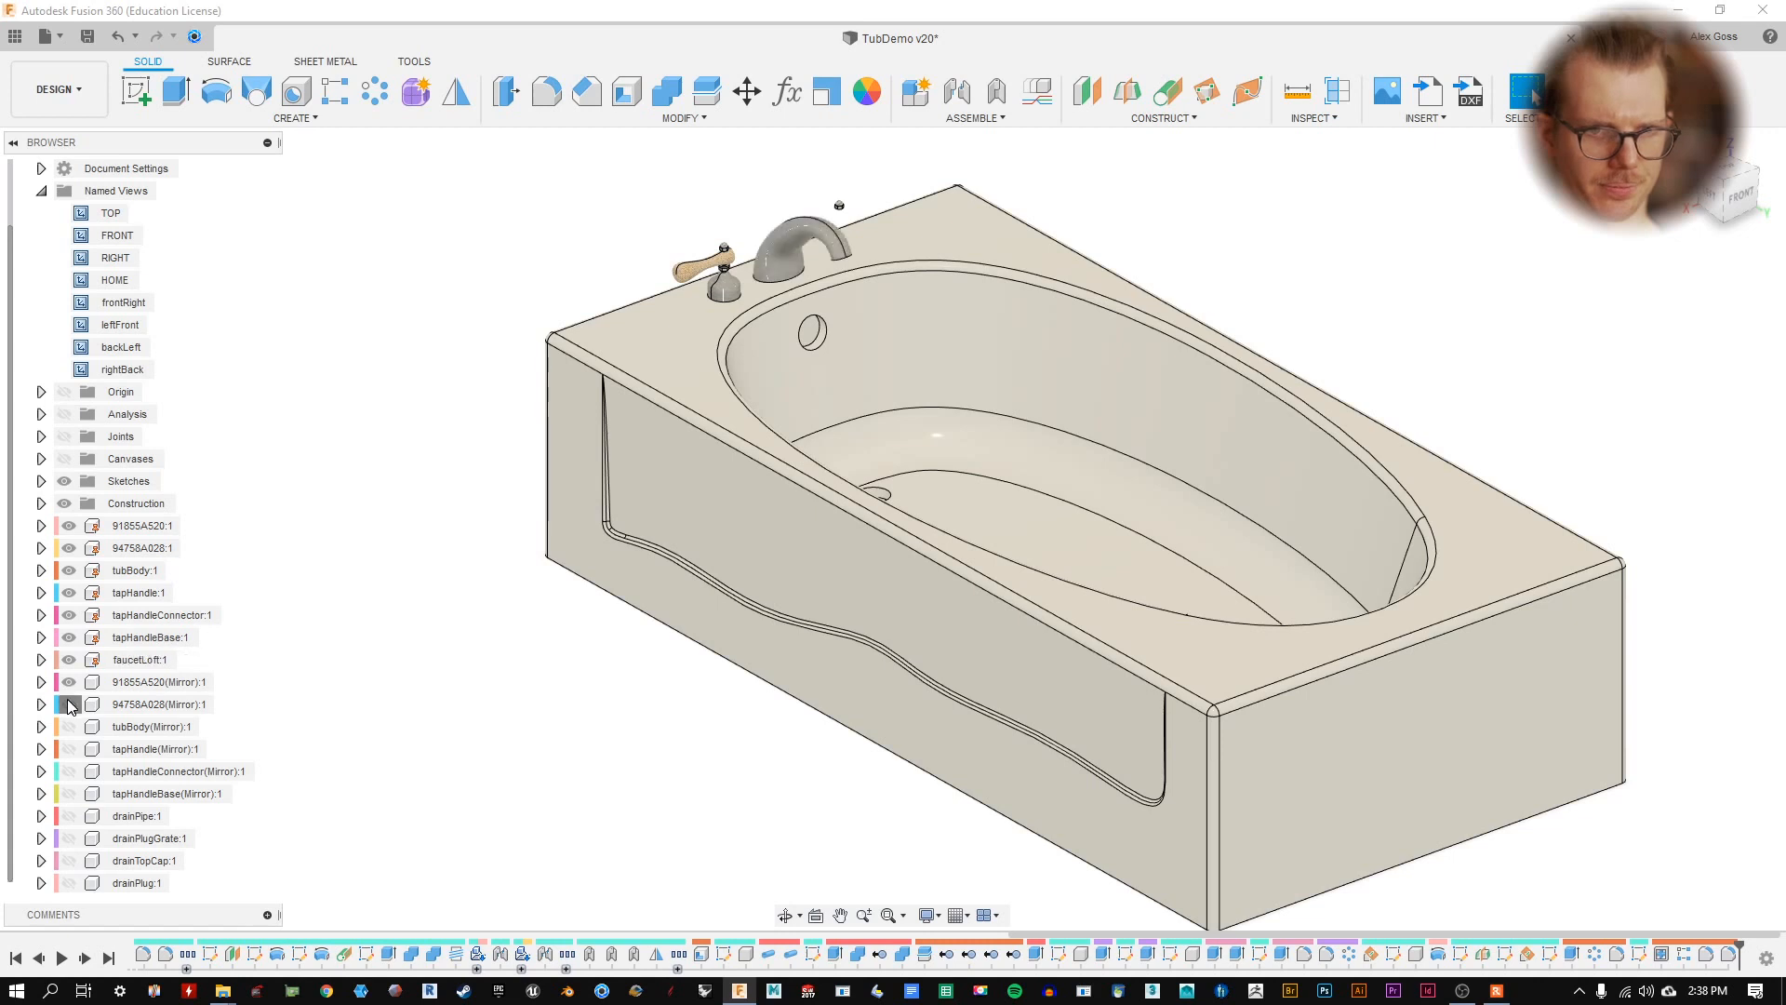
pyautogui.click(69, 838)
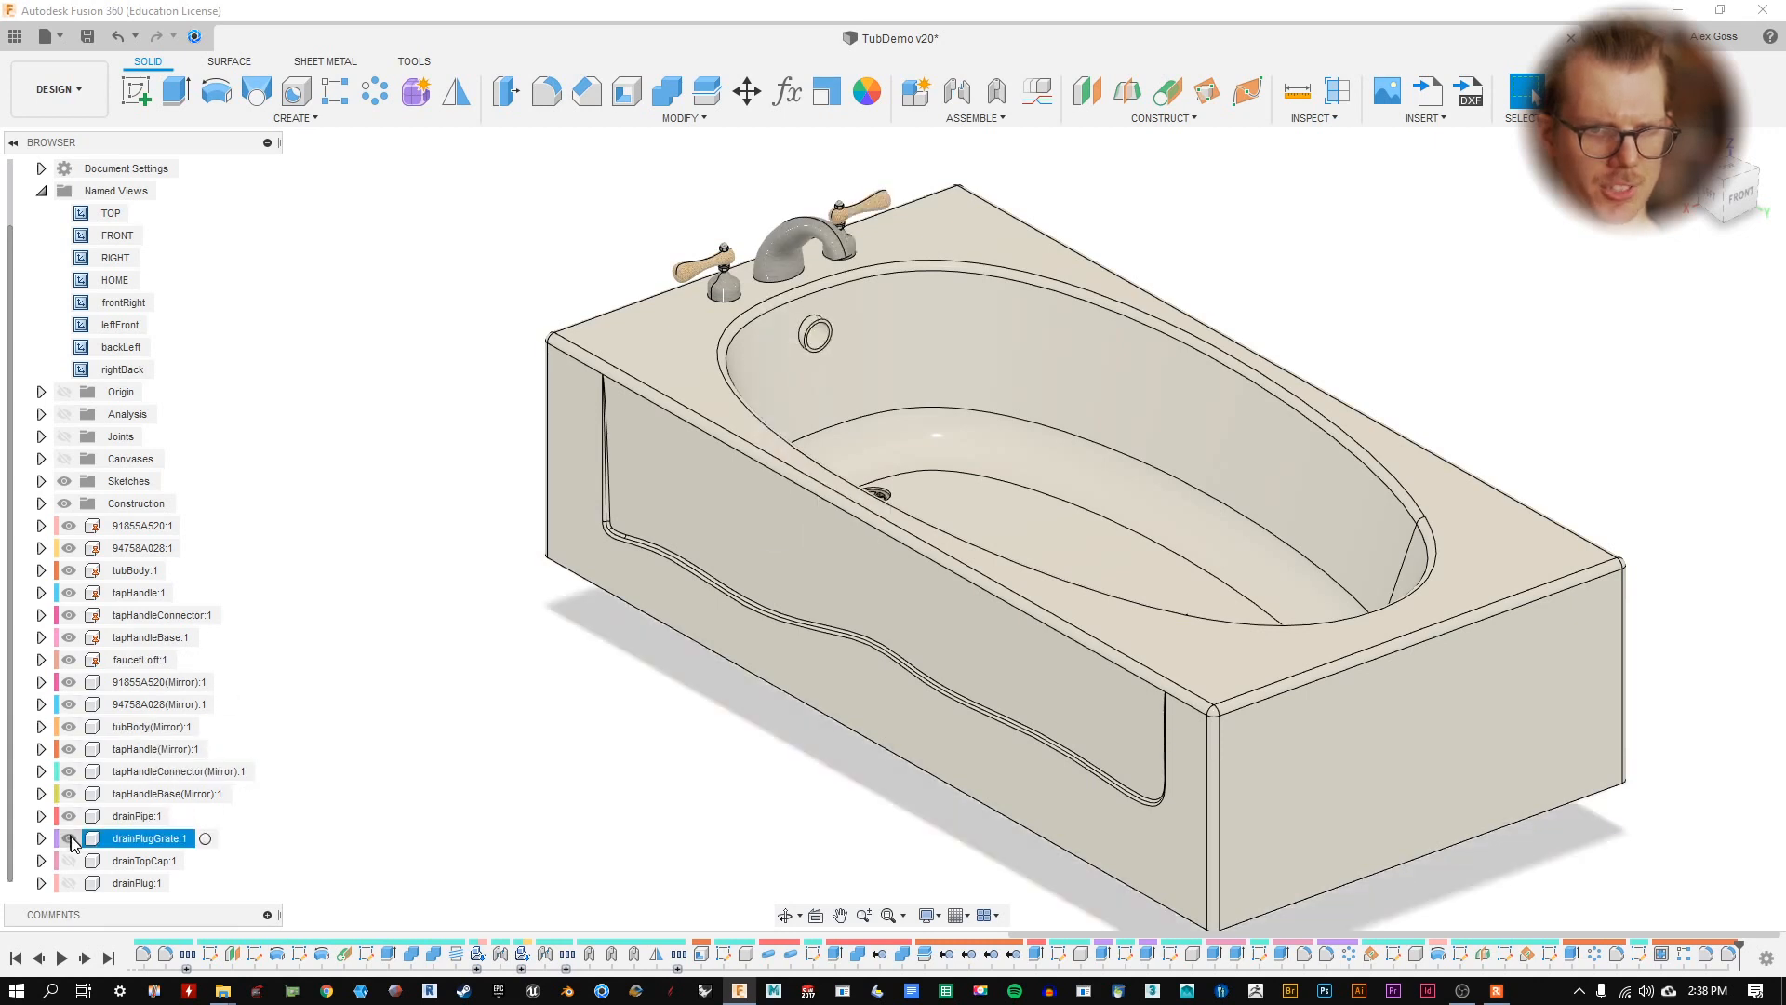
pyautogui.click(69, 861)
# - Try moving the overflow cap and the drain grate parts out of place, and revert their positions
pyautogui.moveTo(422, 385); pyautogui.dragTo(368, 409, button='middle')
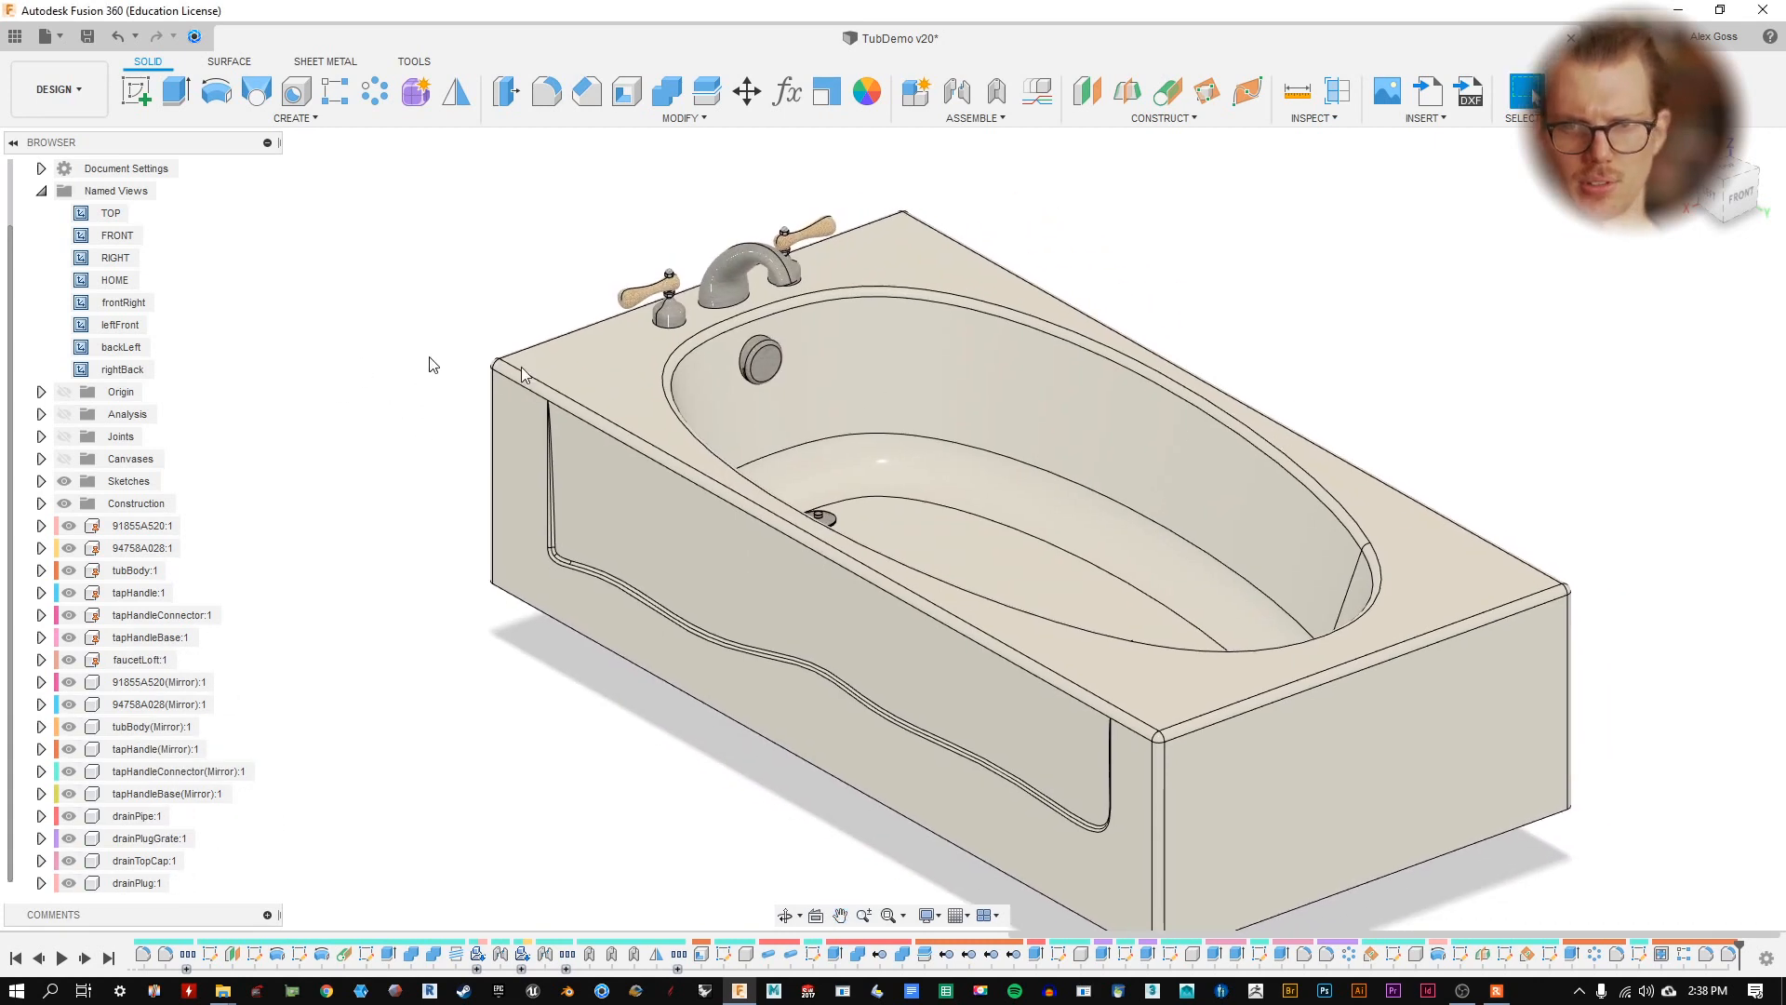
pyautogui.scroll(5, 874, 402)
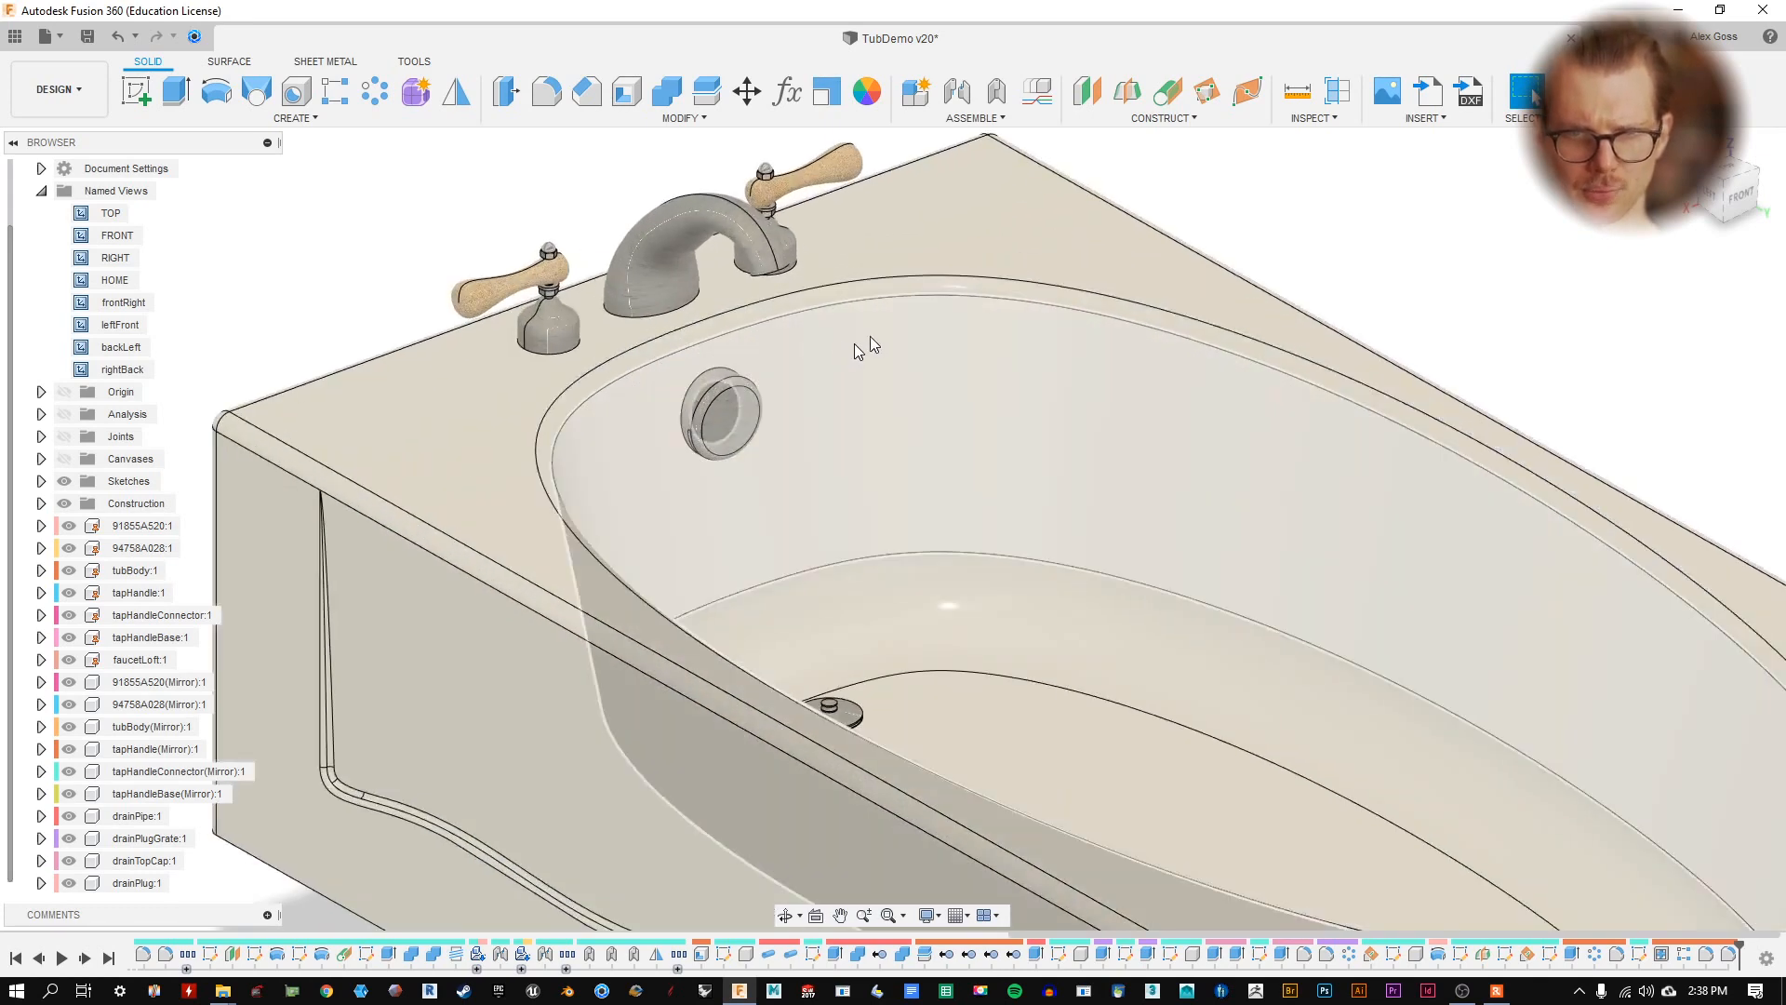
pyautogui.moveTo(718, 420); pyautogui.dragTo(940, 334)
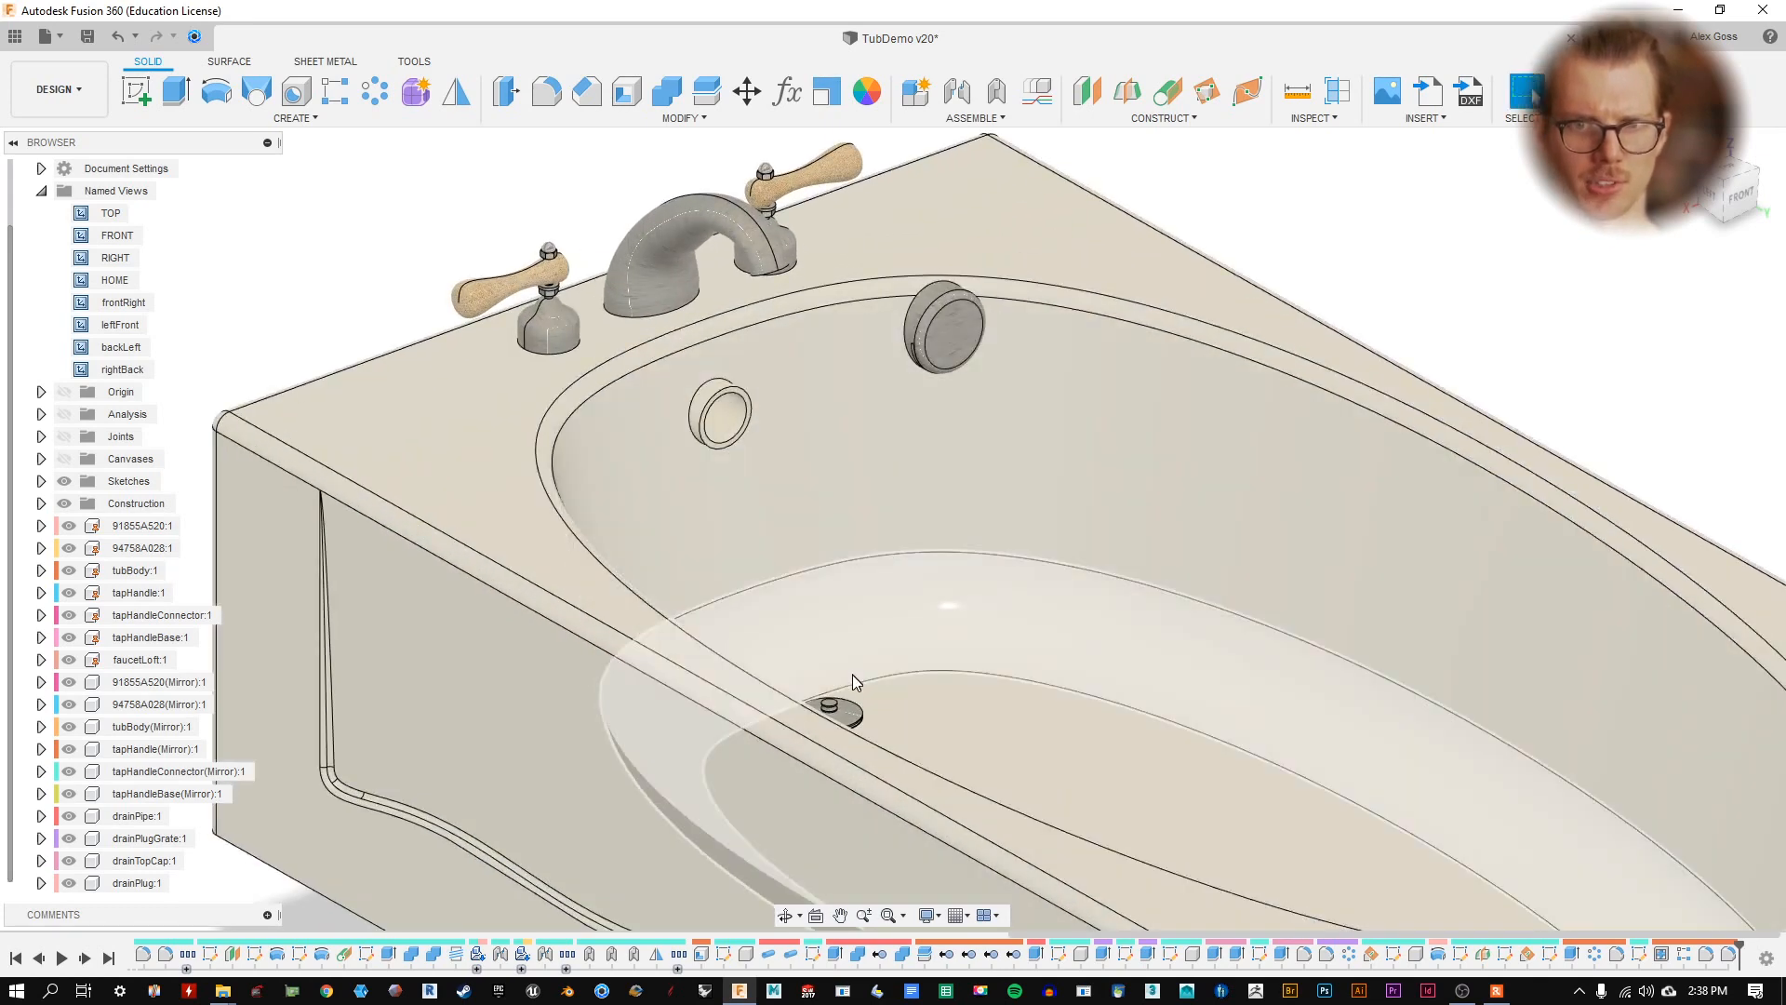
pyautogui.moveTo(837, 710); pyautogui.dragTo(882, 509)
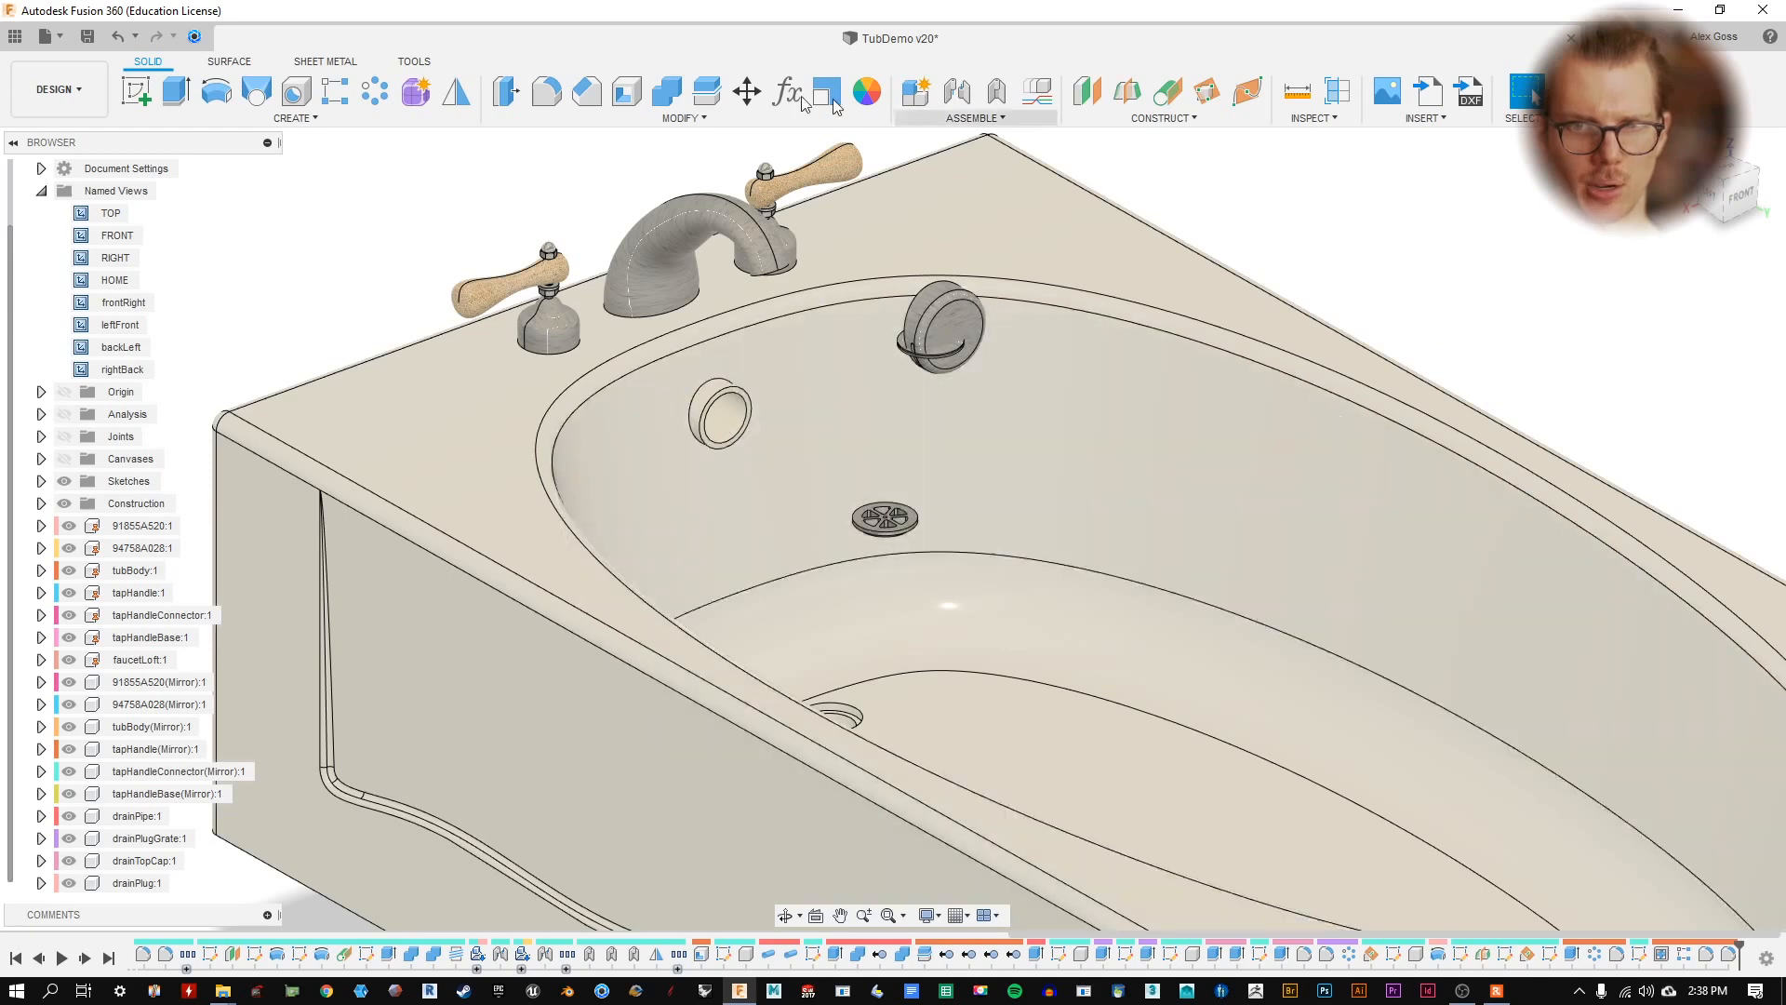
pyautogui.click(1623, 91)
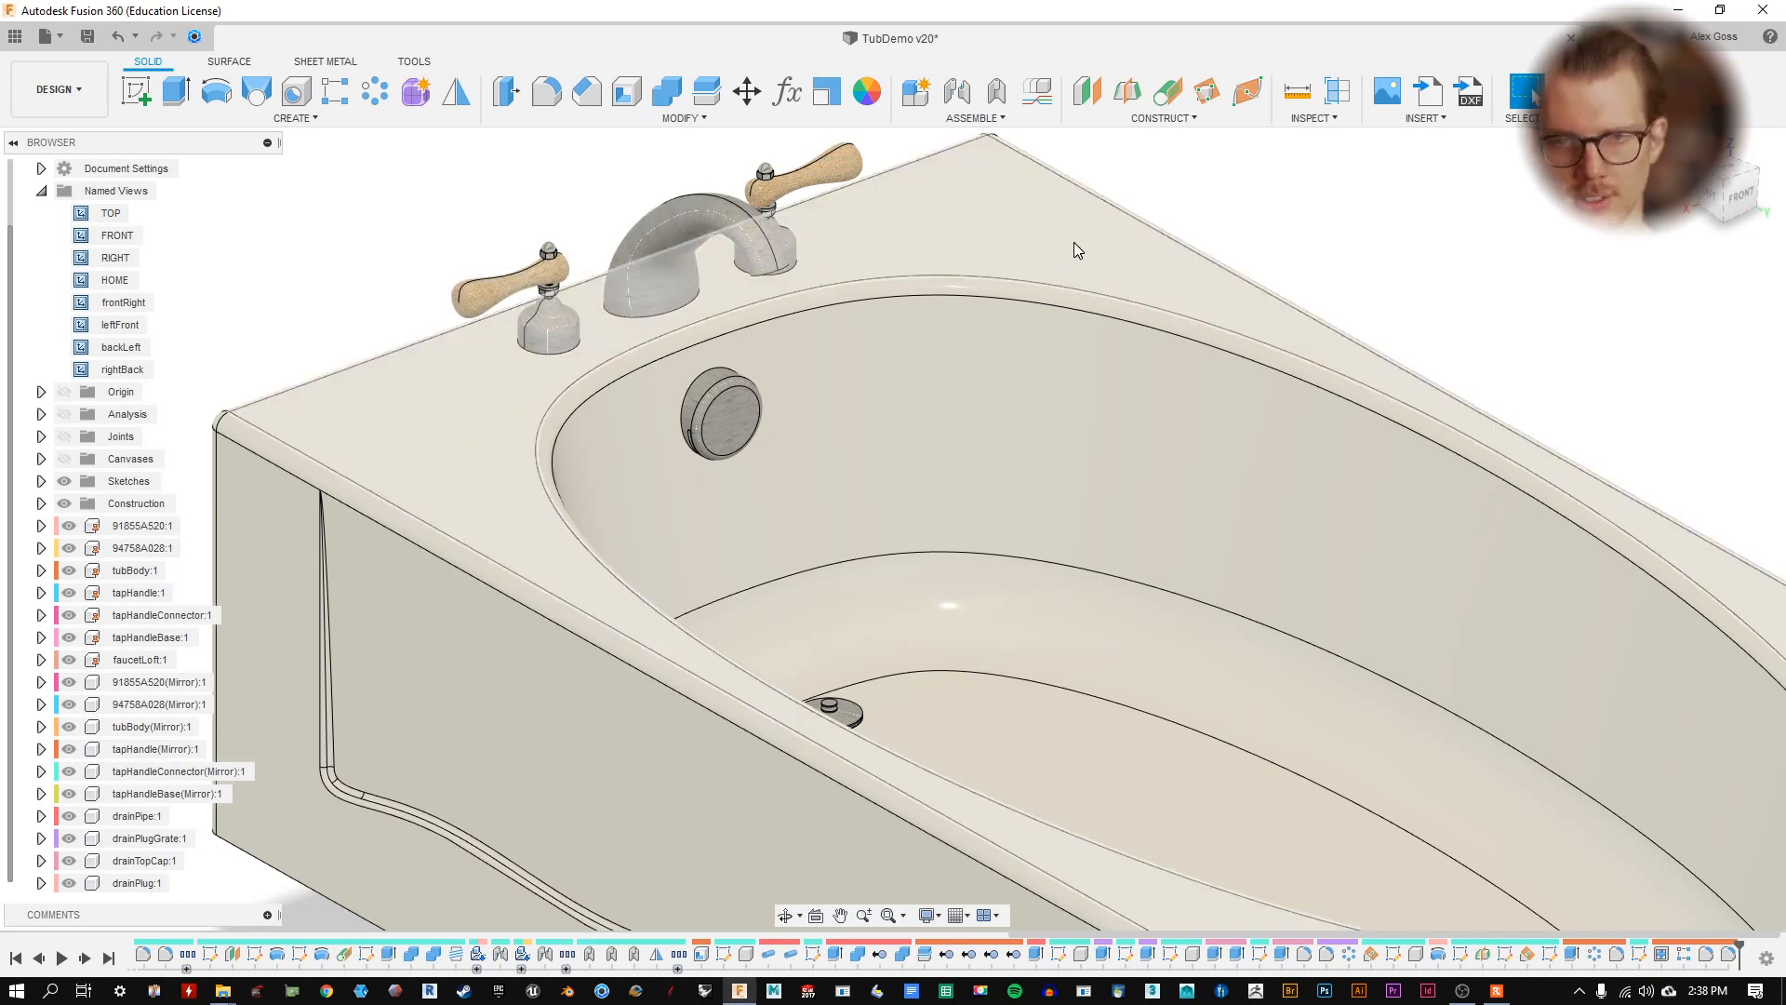
# - Roll the timeline back to just after the component-ground group and expand the group into its Ground features
pyautogui.moveTo(1107, 248); pyautogui.dragTo(1044, 338, button='middle')
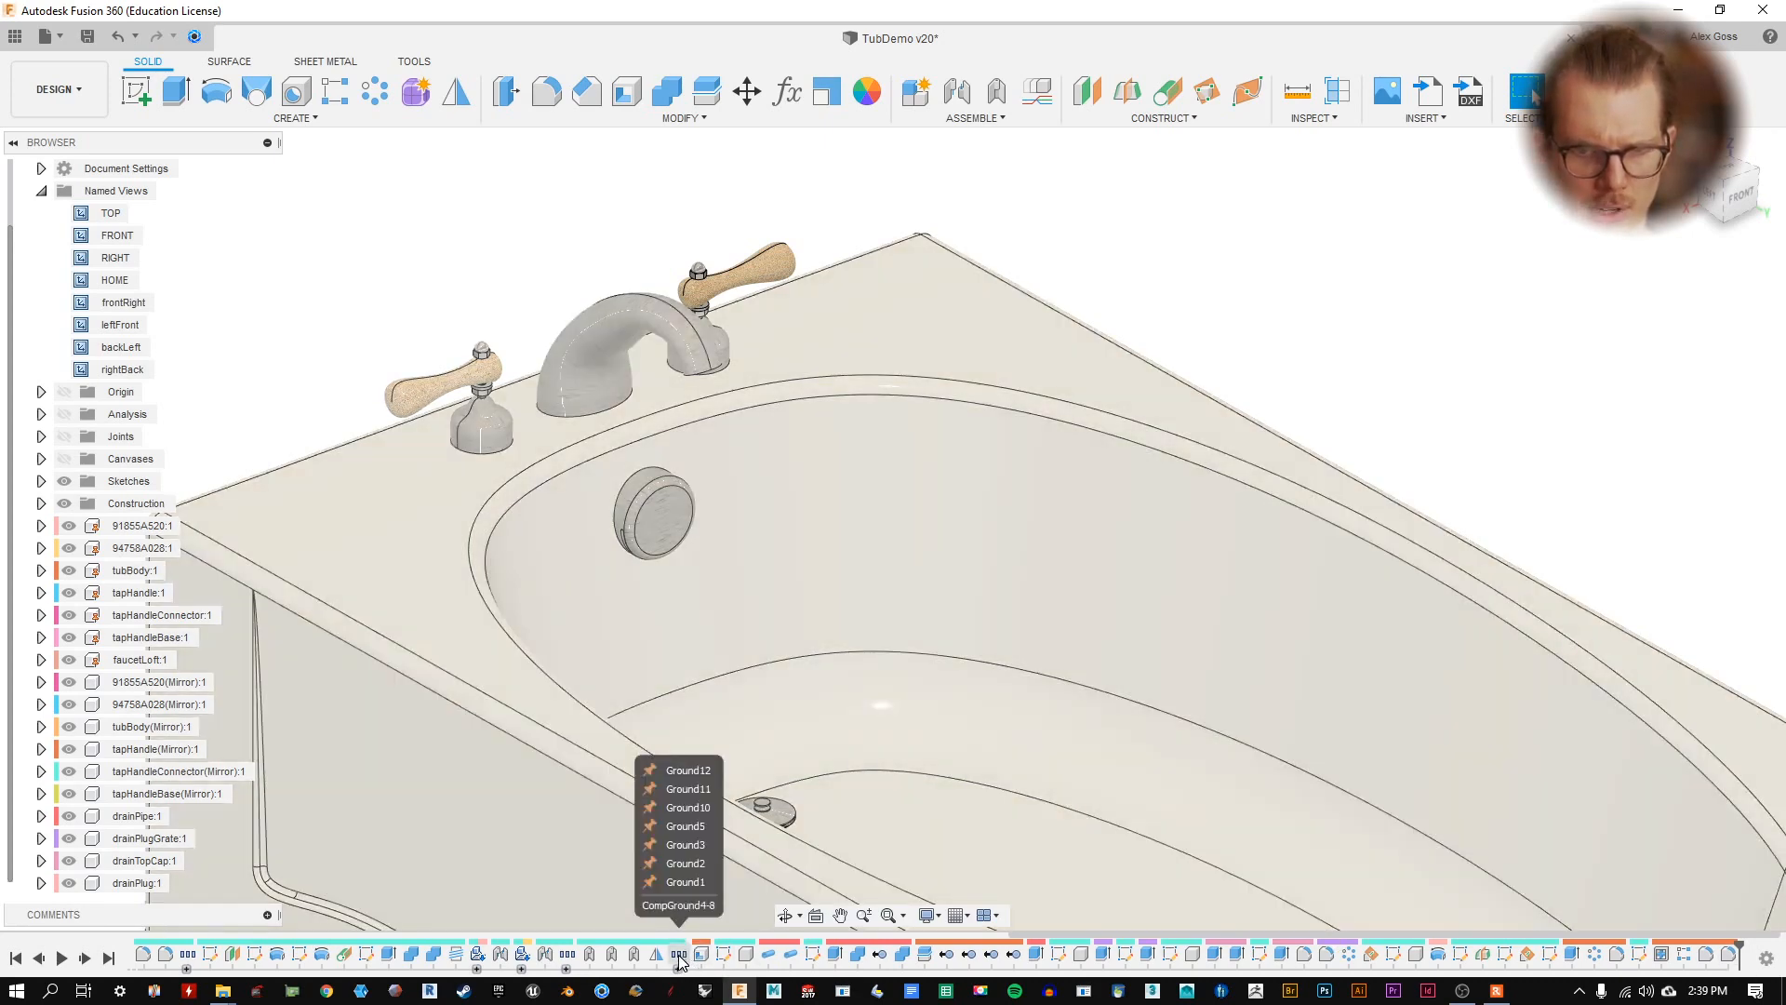
pyautogui.rightClick(682, 958)
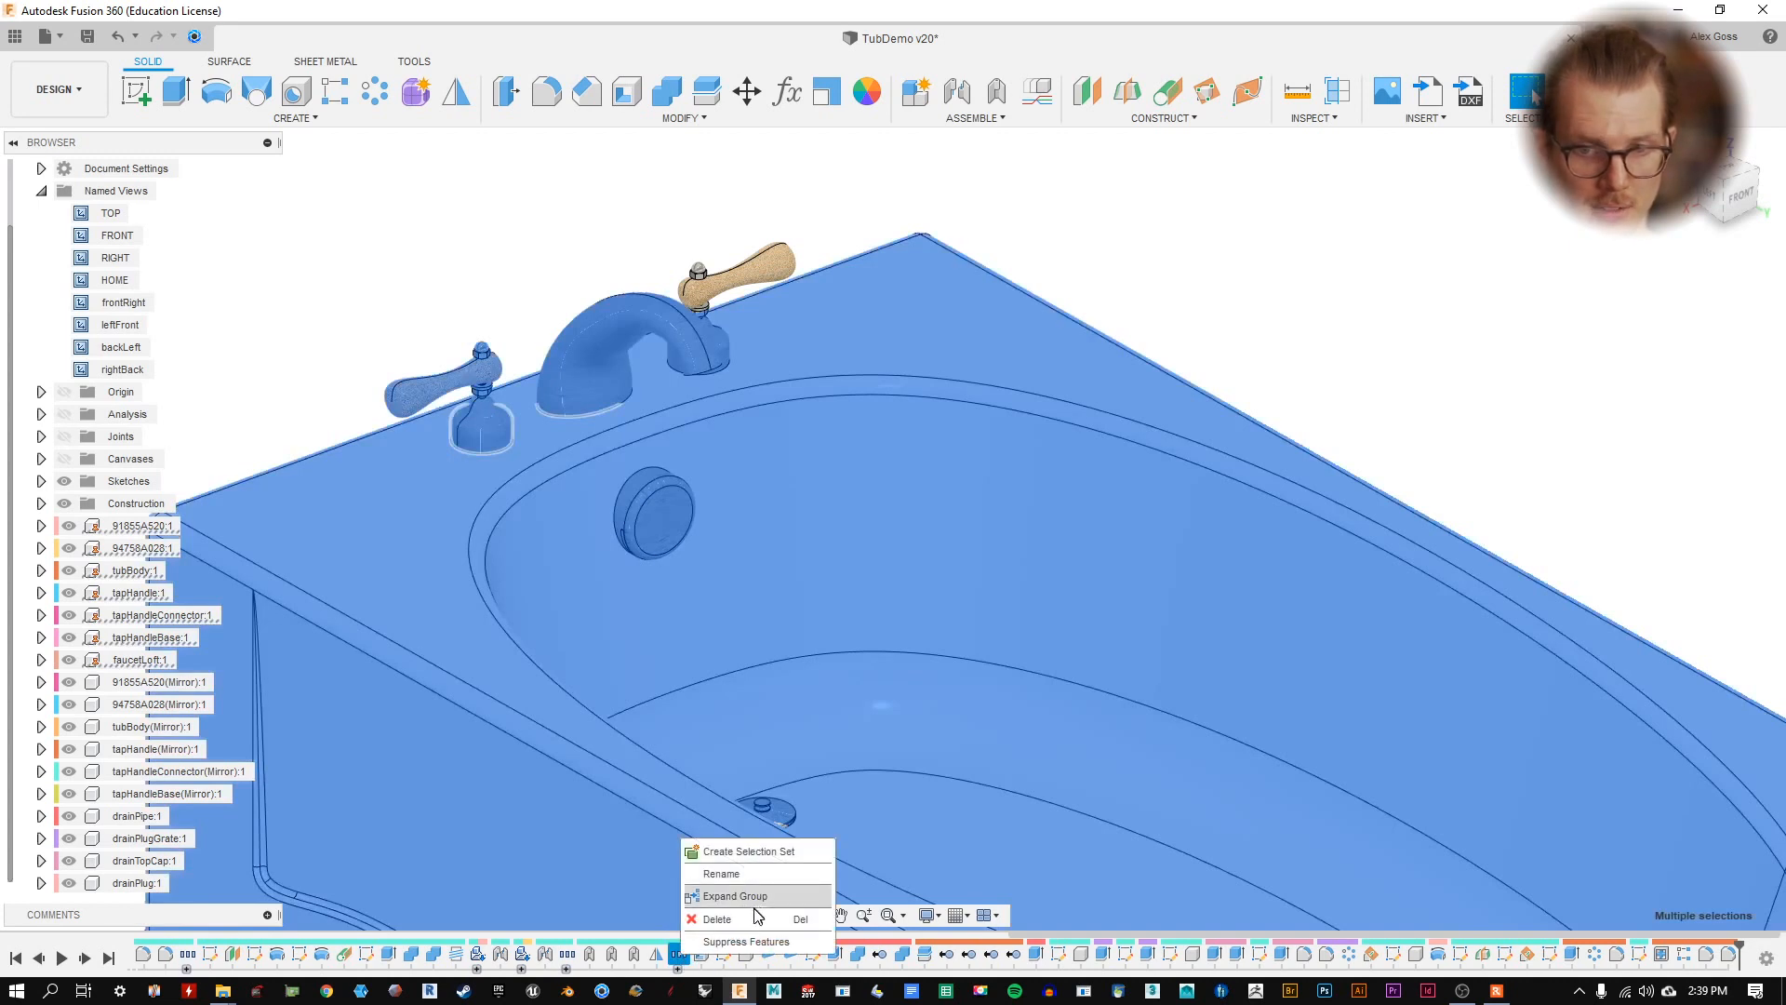
pyautogui.click(744, 897)
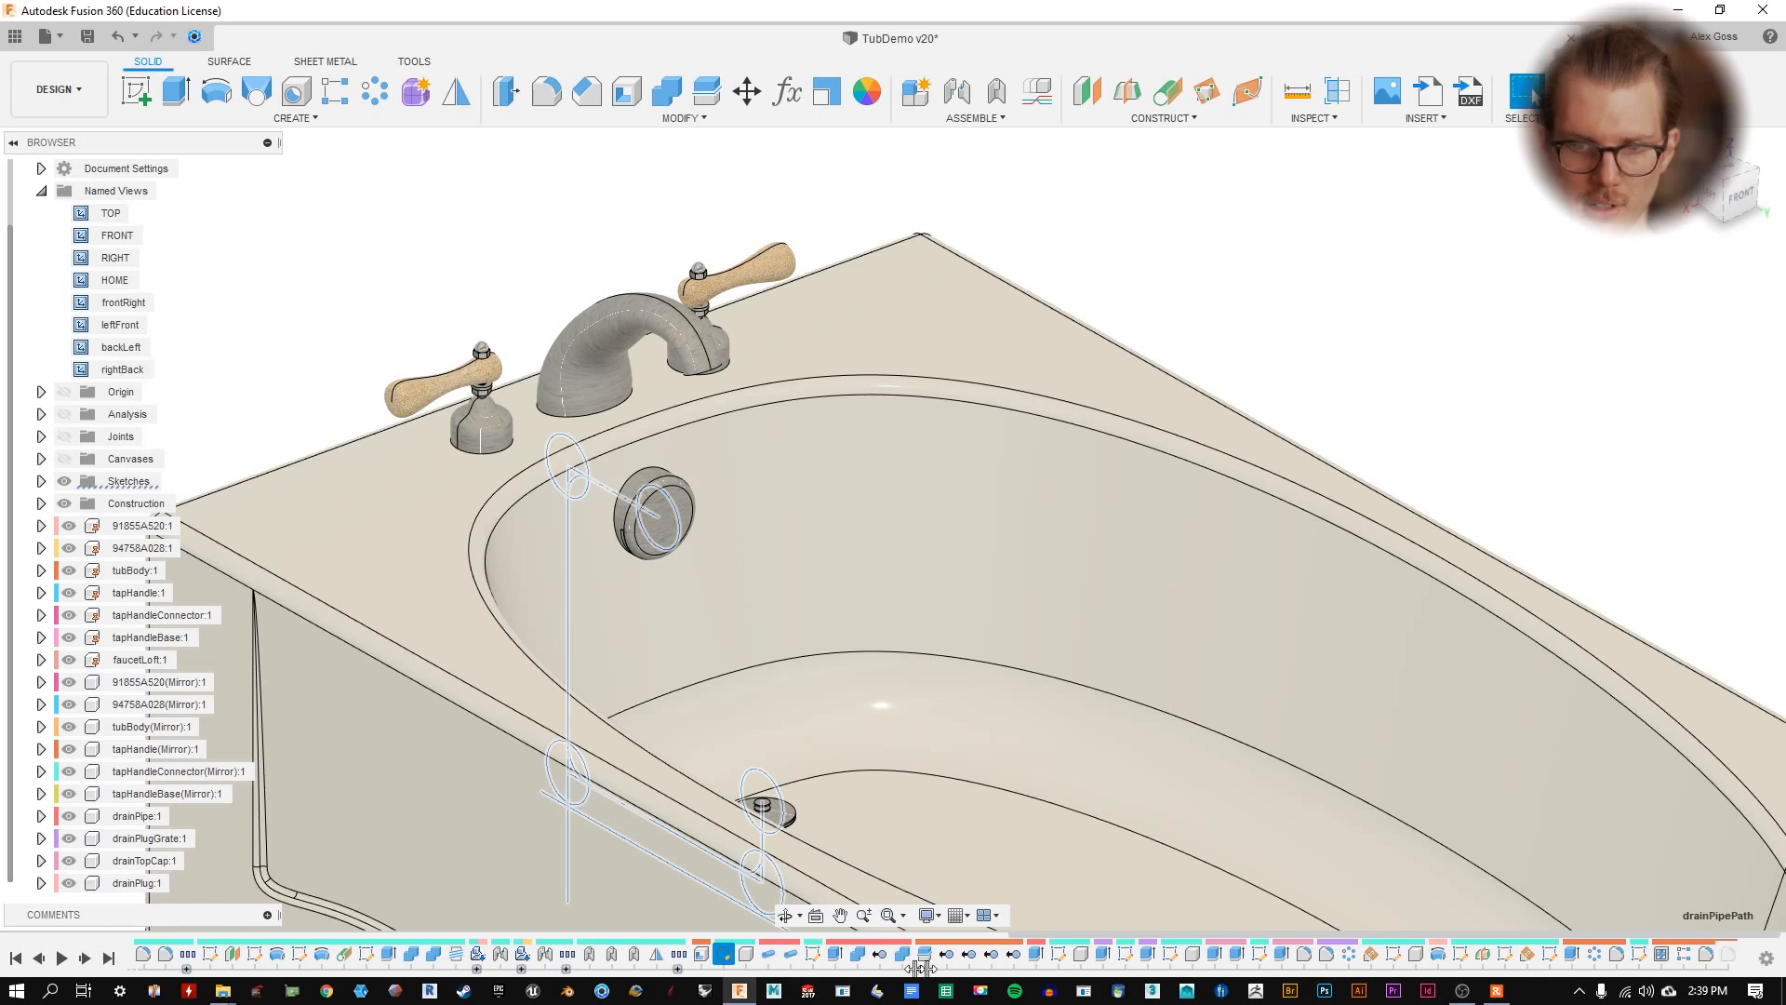
pyautogui.moveTo(693, 955); pyautogui.dragTo(690, 955)
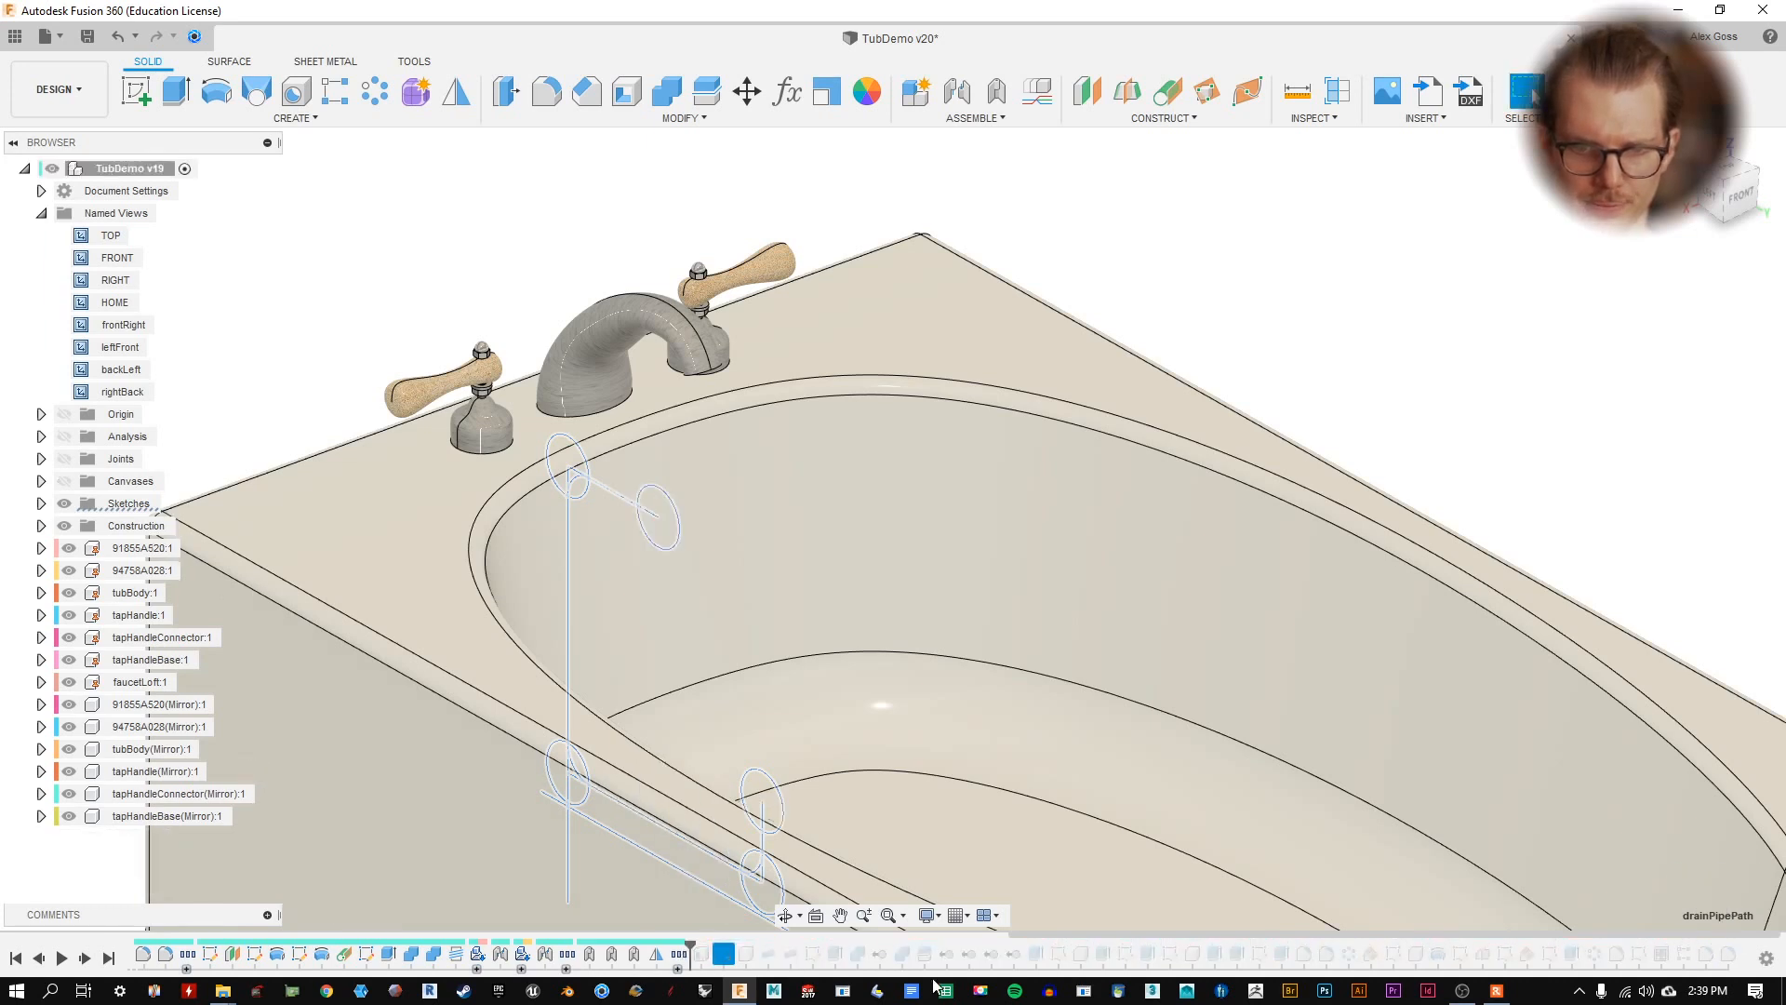
pyautogui.click(678, 968)
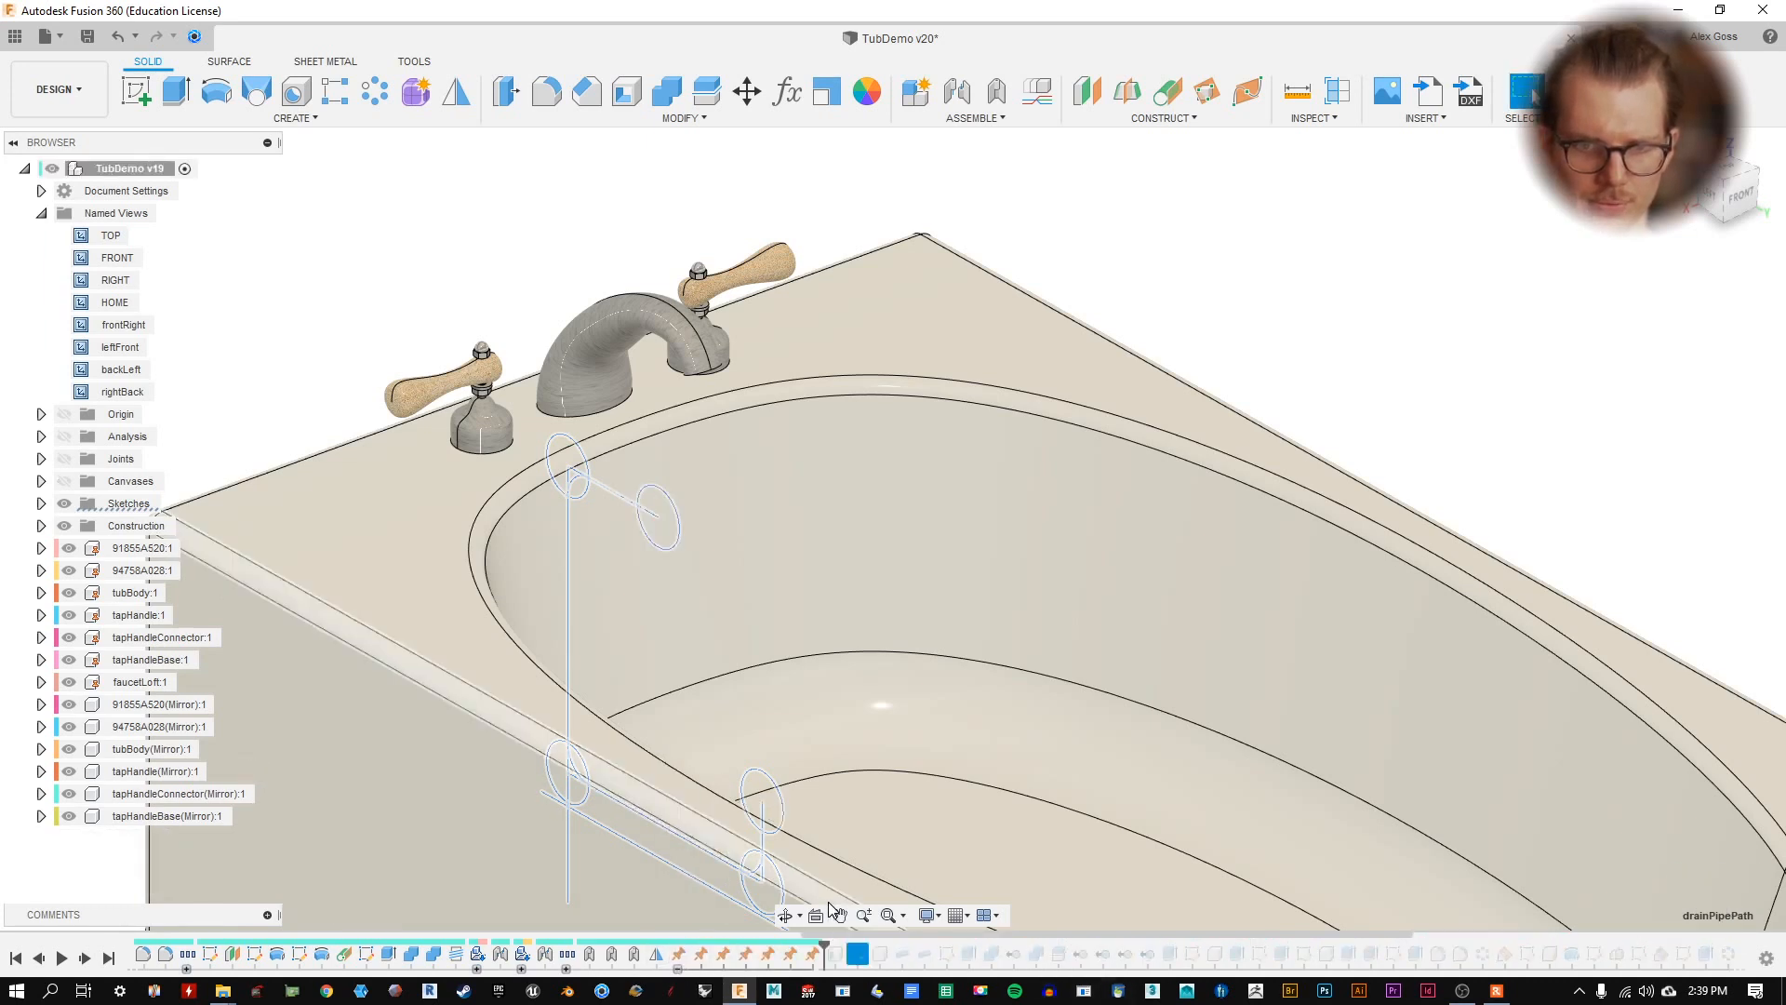
# - Select the expanded run of Ground features to examine which components they cover, and clear that selection
pyautogui.click(814, 954)
pyautogui.keyDown('shift'); pyautogui.click(680, 956); pyautogui.keyUp('shift')
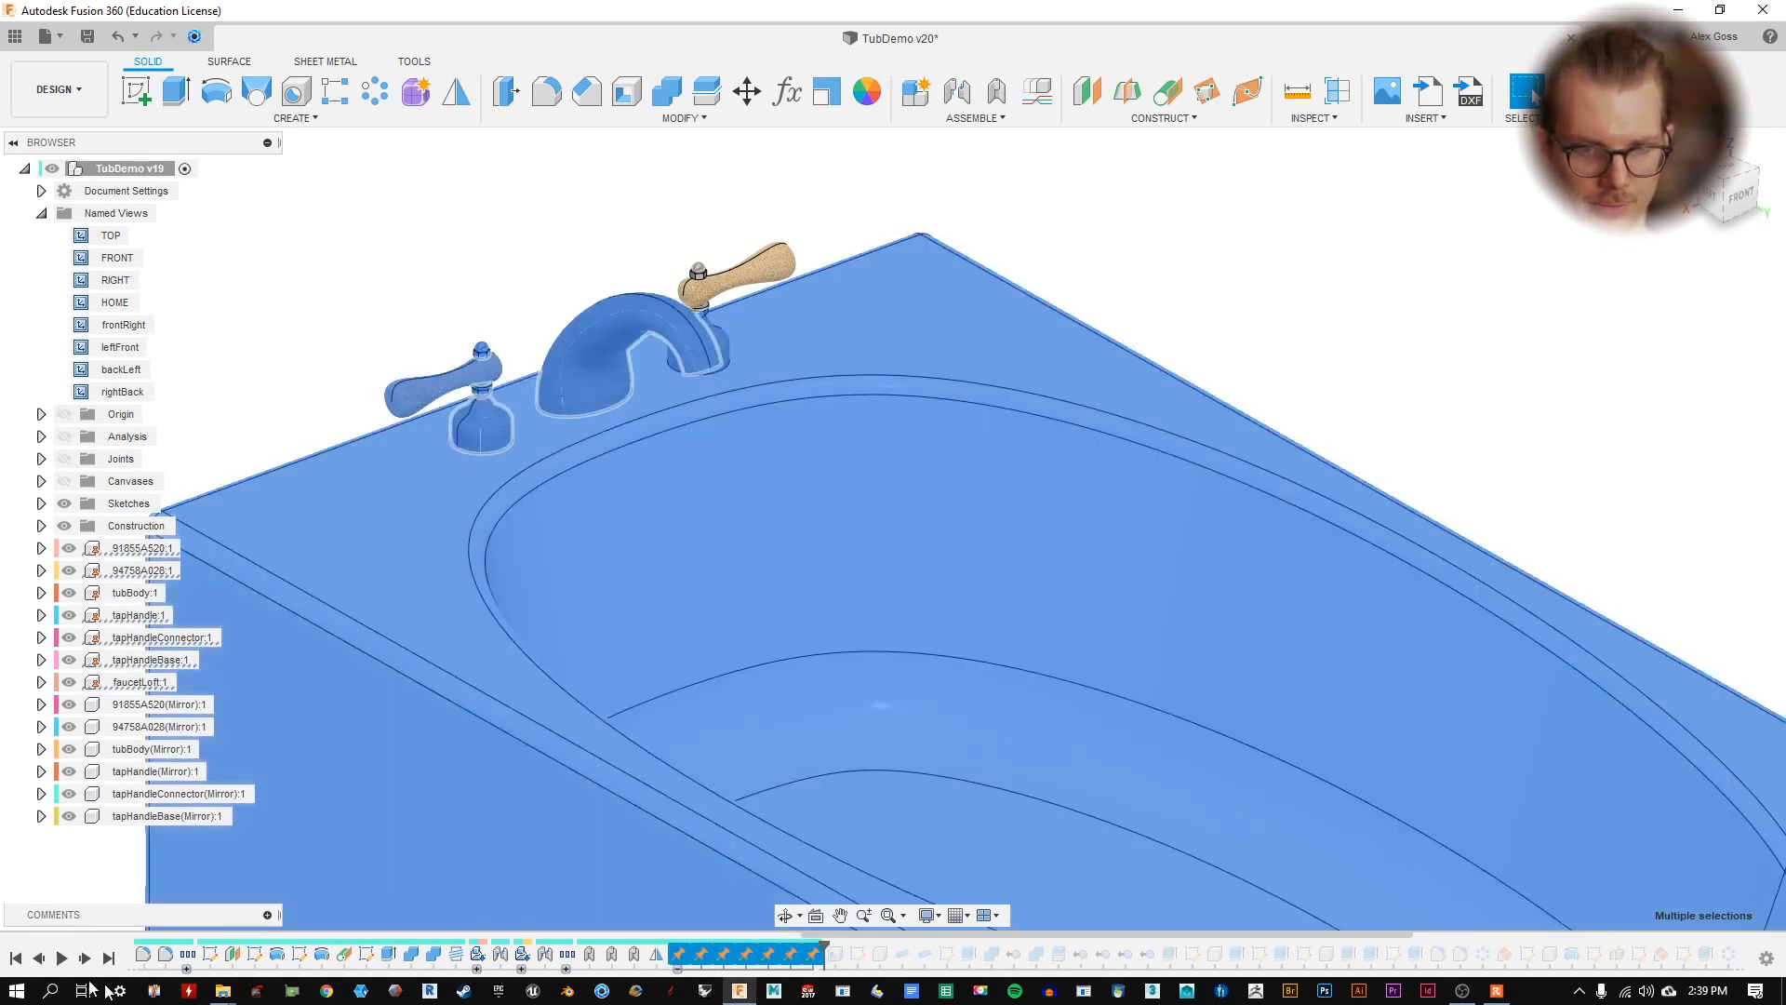
pyautogui.click(854, 954)
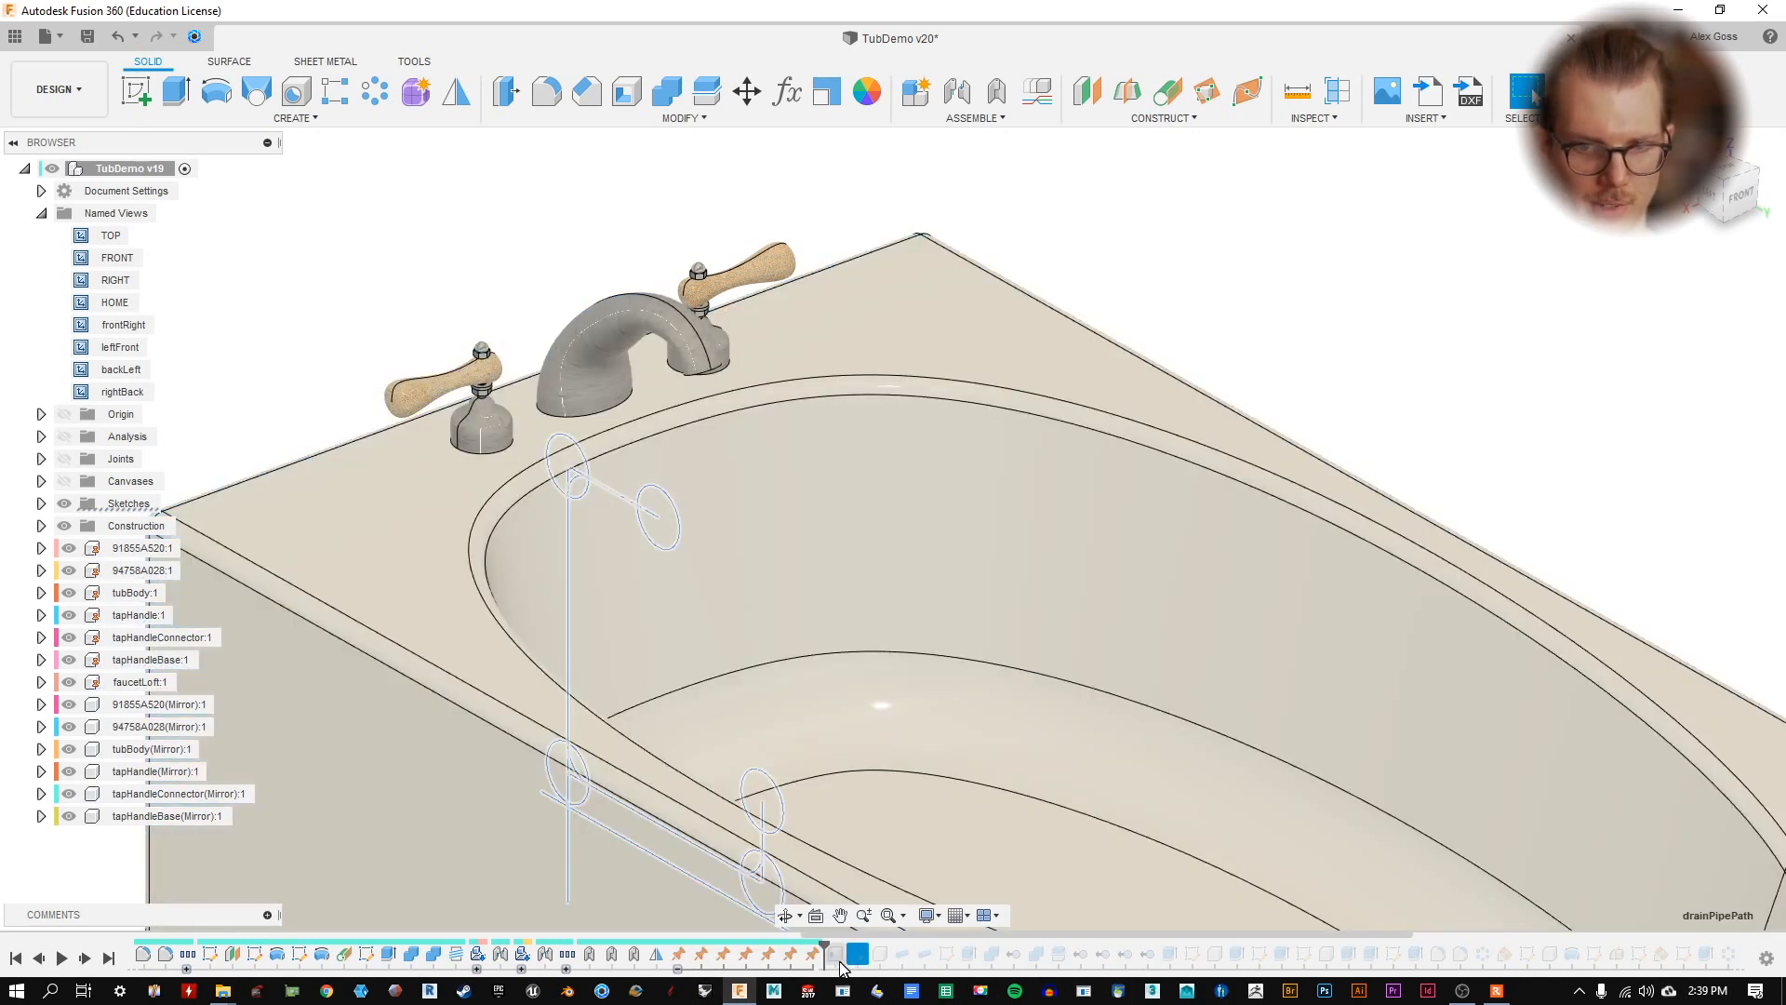
# - Unground the 91855A520:1 component at the rolled-back point in the timeline
pyautogui.rightClick(137, 550)
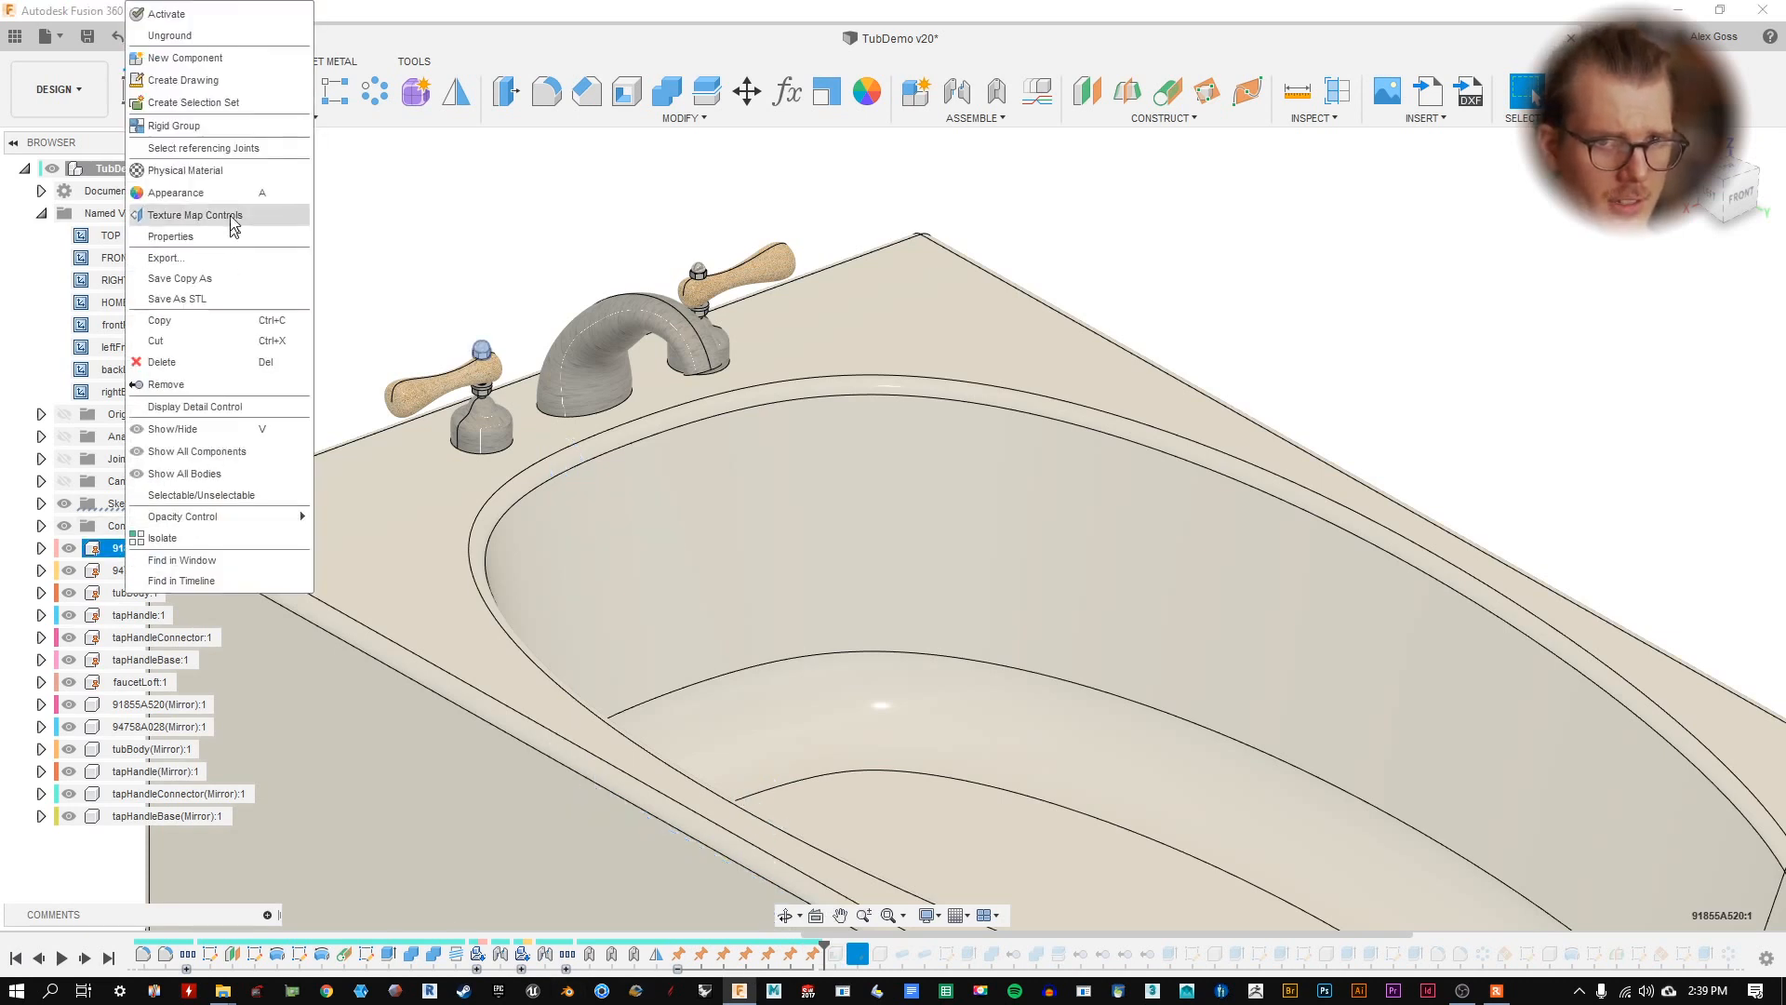
pyautogui.click(219, 35)
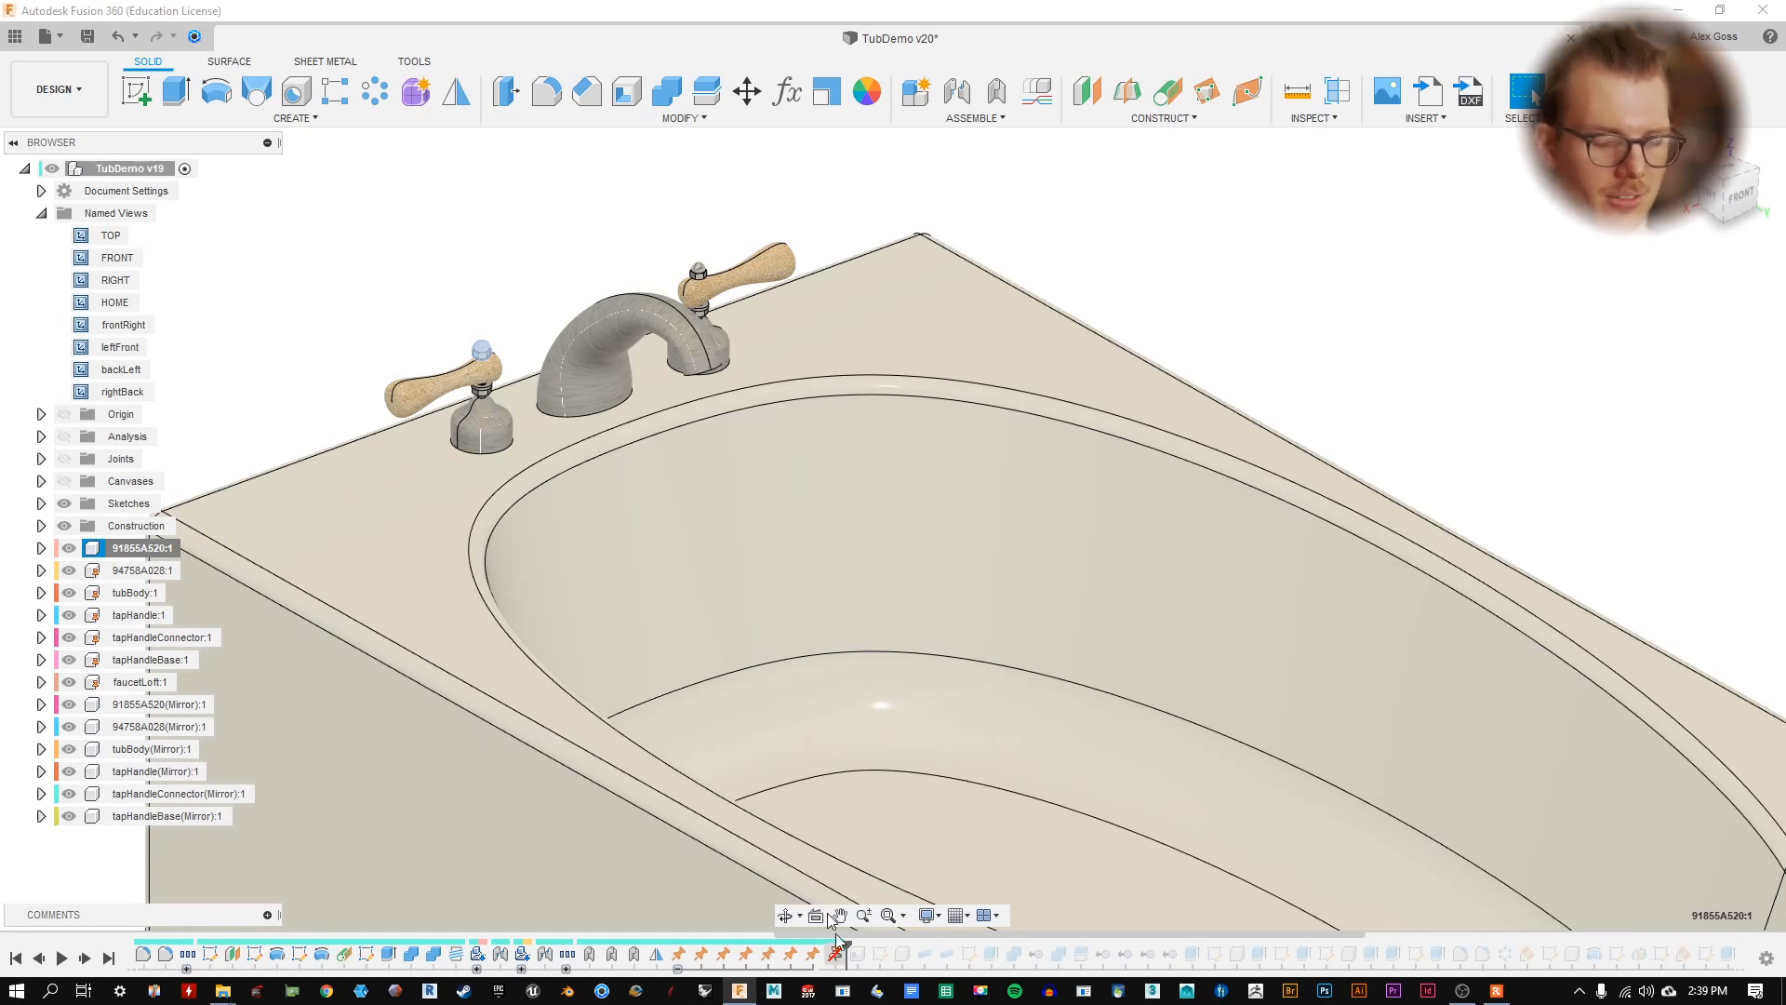
pyautogui.click(412, 299)
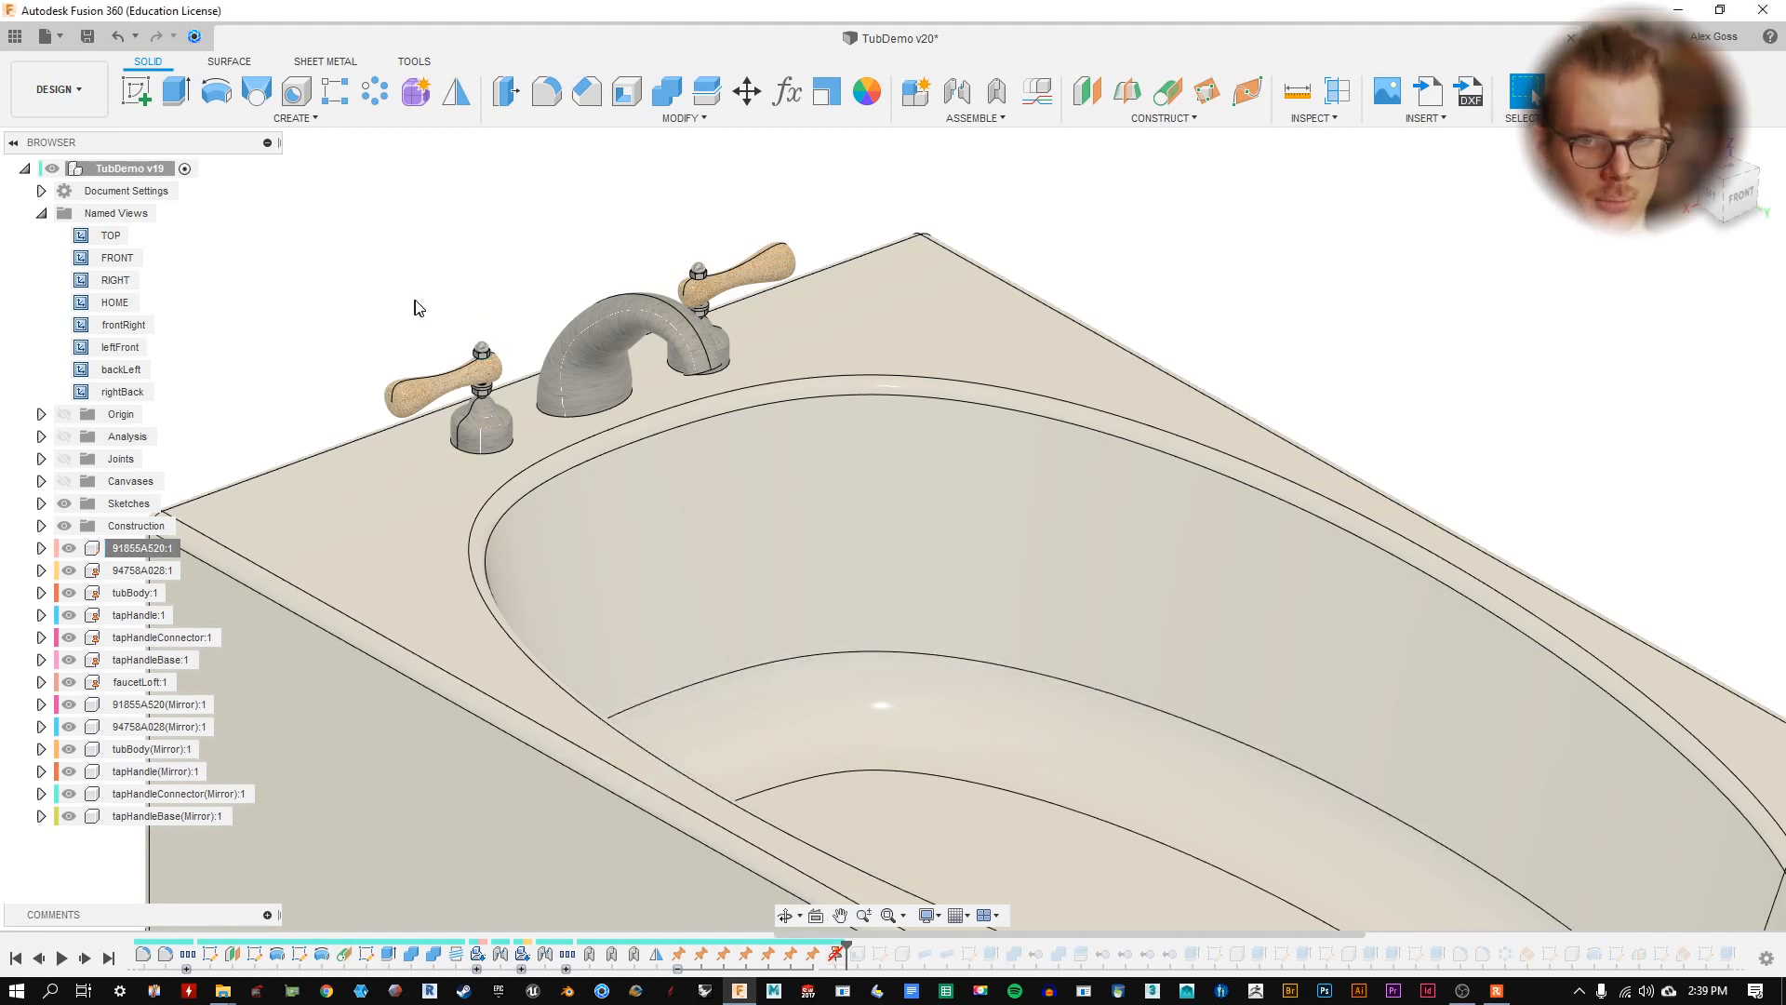
# - Undo the last ungrounding and delete all Ground features from the timeline except the one for tubBody:1
pyautogui.click(119, 37)
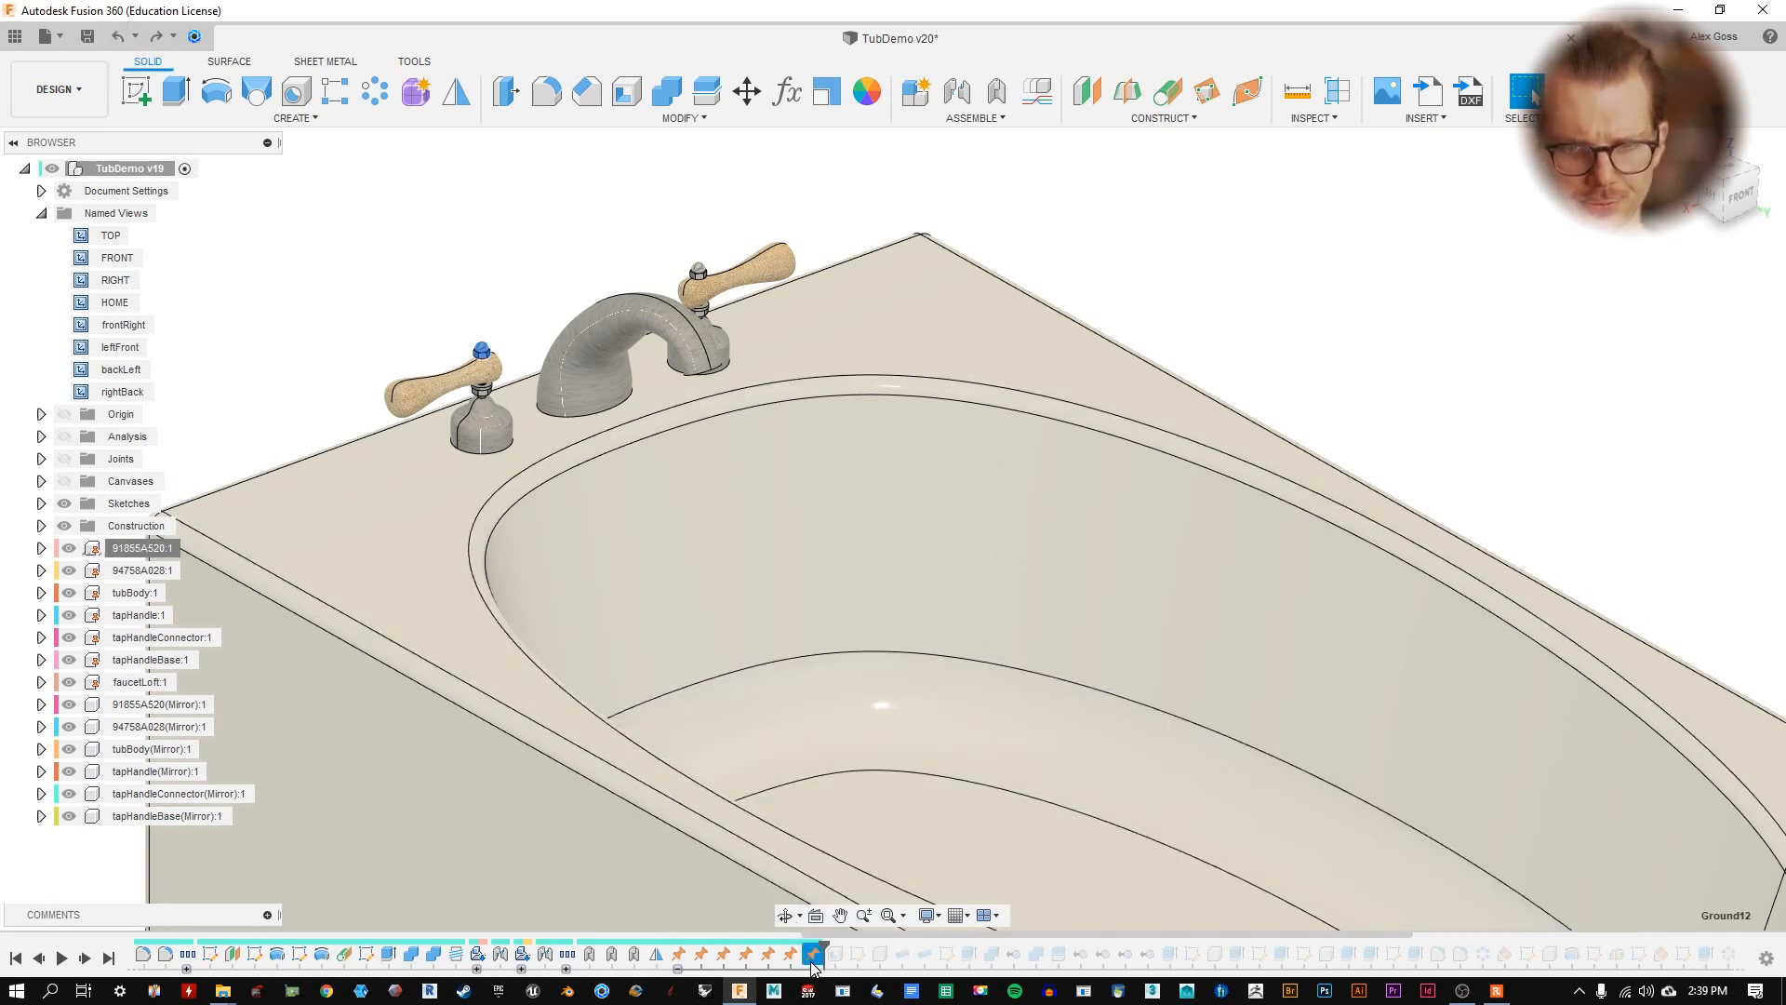
pyautogui.keyDown('shift'); pyautogui.click(687, 952); pyautogui.keyUp('shift')
pyautogui.rightClick(690, 953)
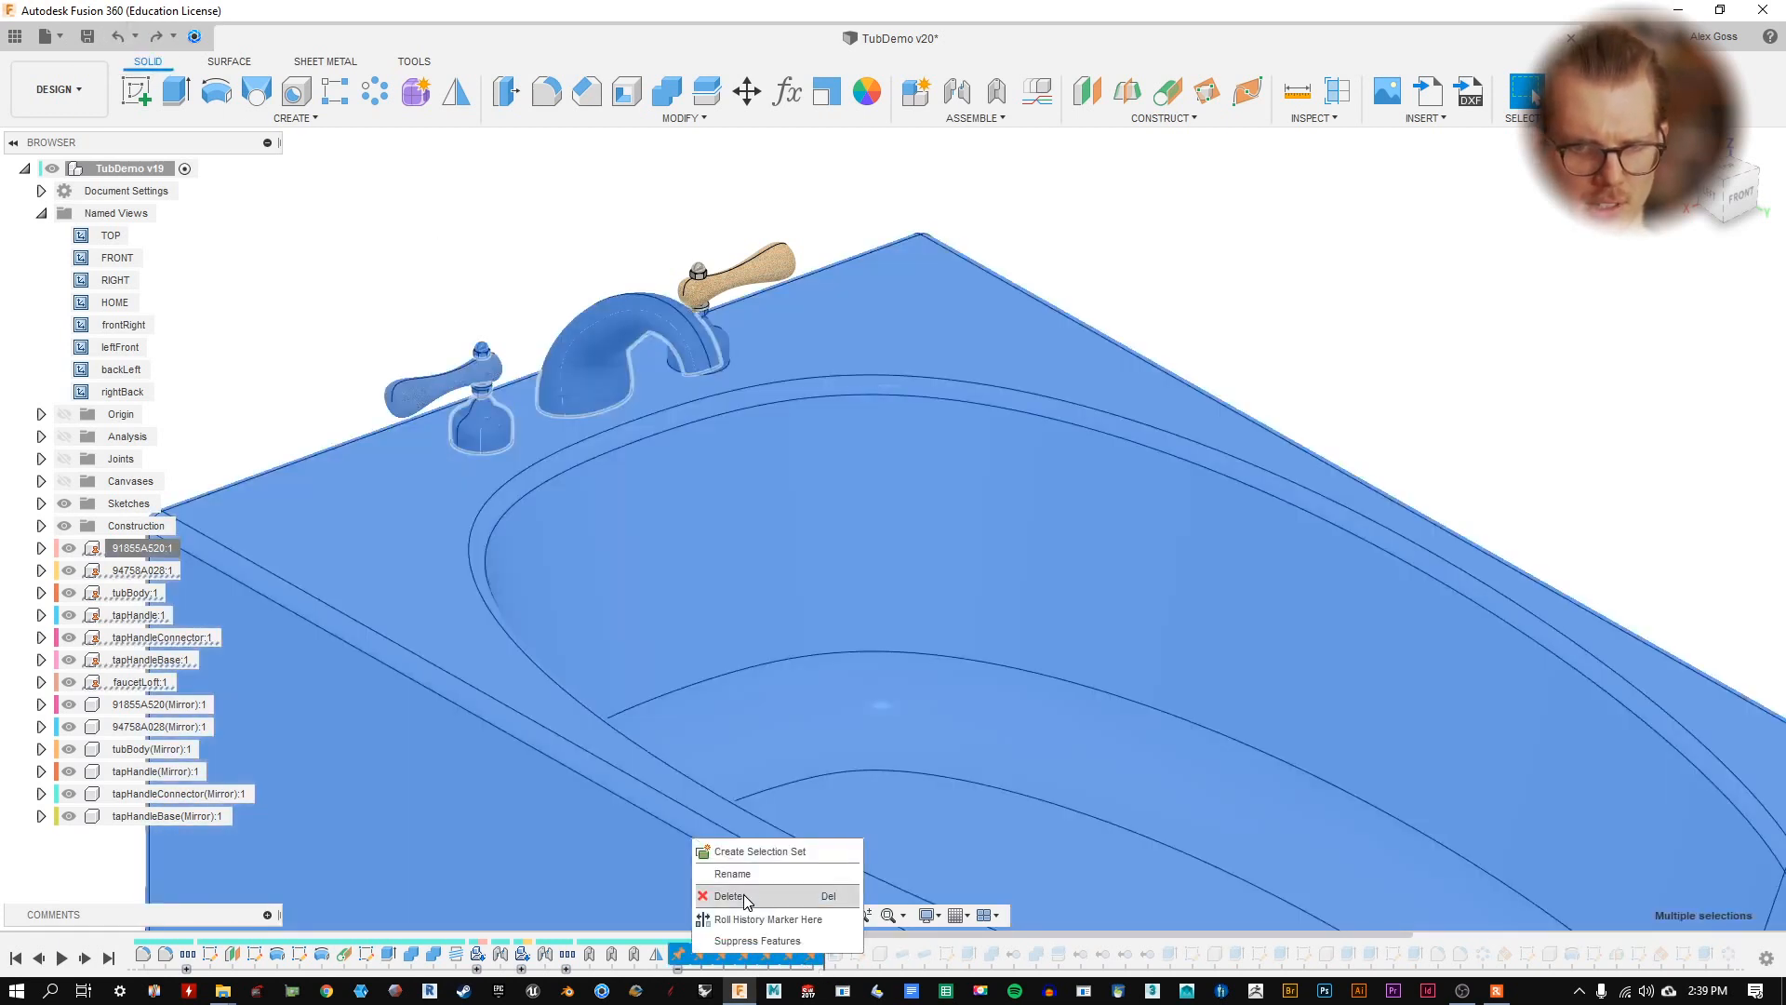
pyautogui.keyDown('ctrl'); pyautogui.click(681, 960); pyautogui.keyUp('ctrl')
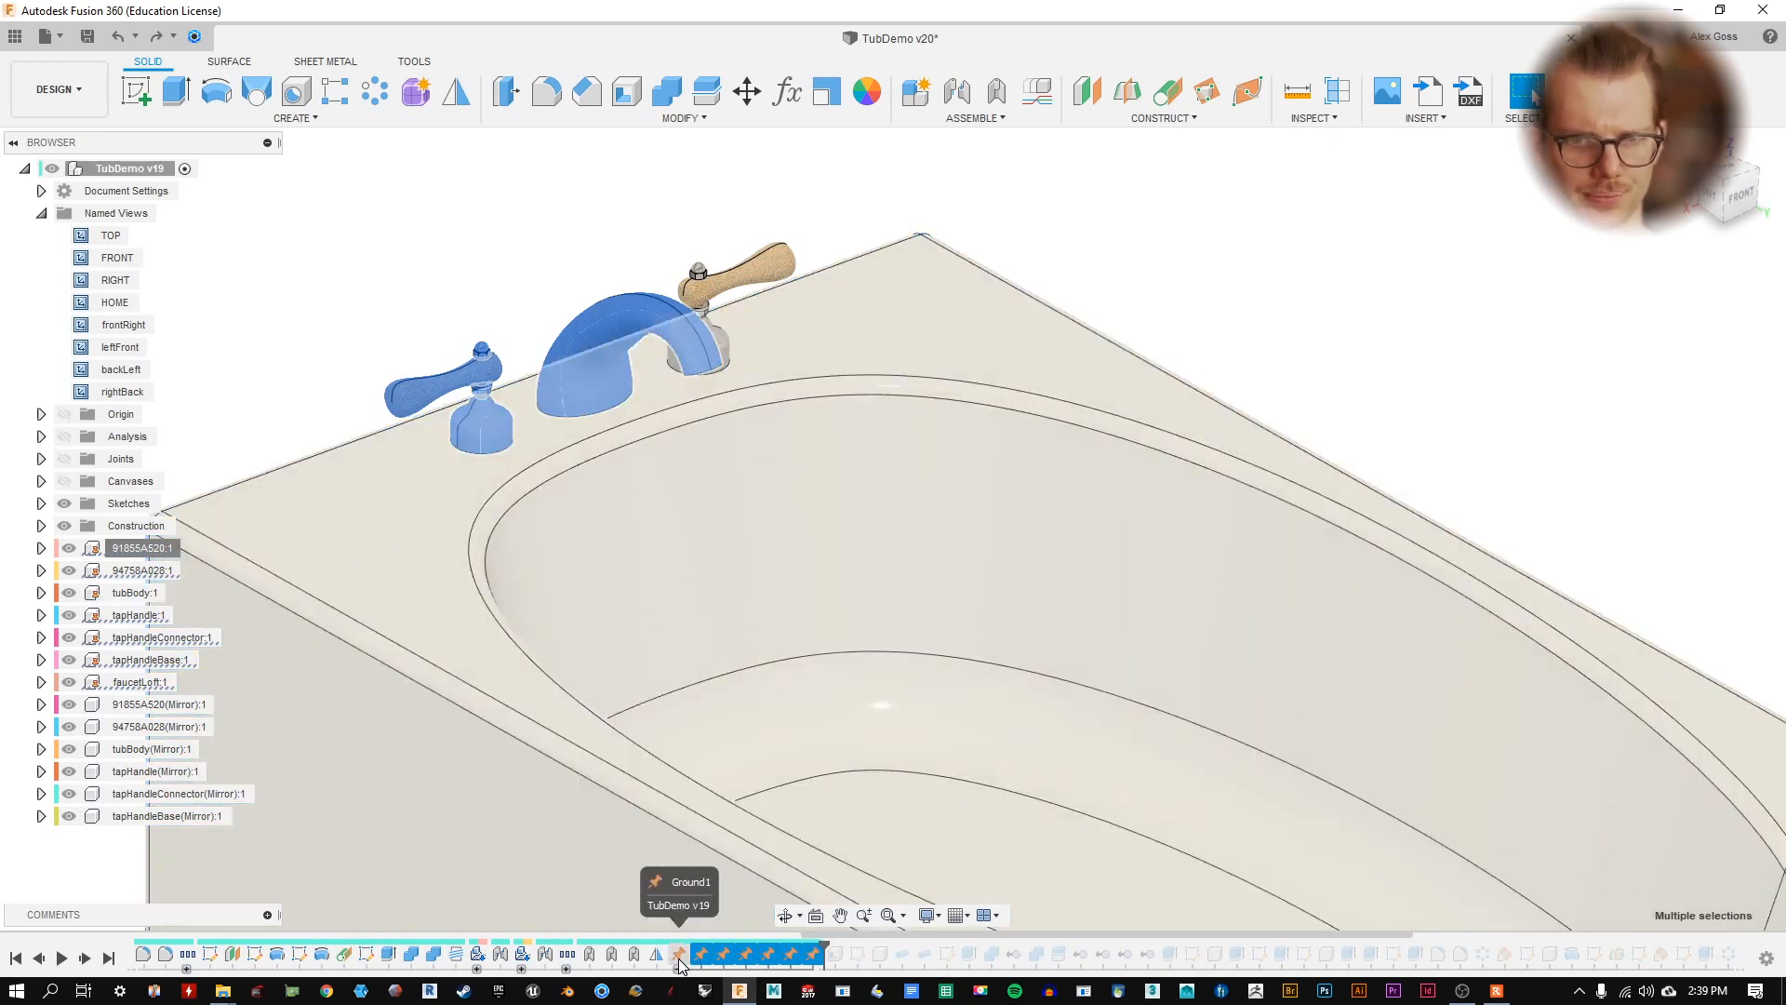
pyautogui.keyDown('ctrl'); pyautogui.click(680, 961); pyautogui.keyUp('ctrl')
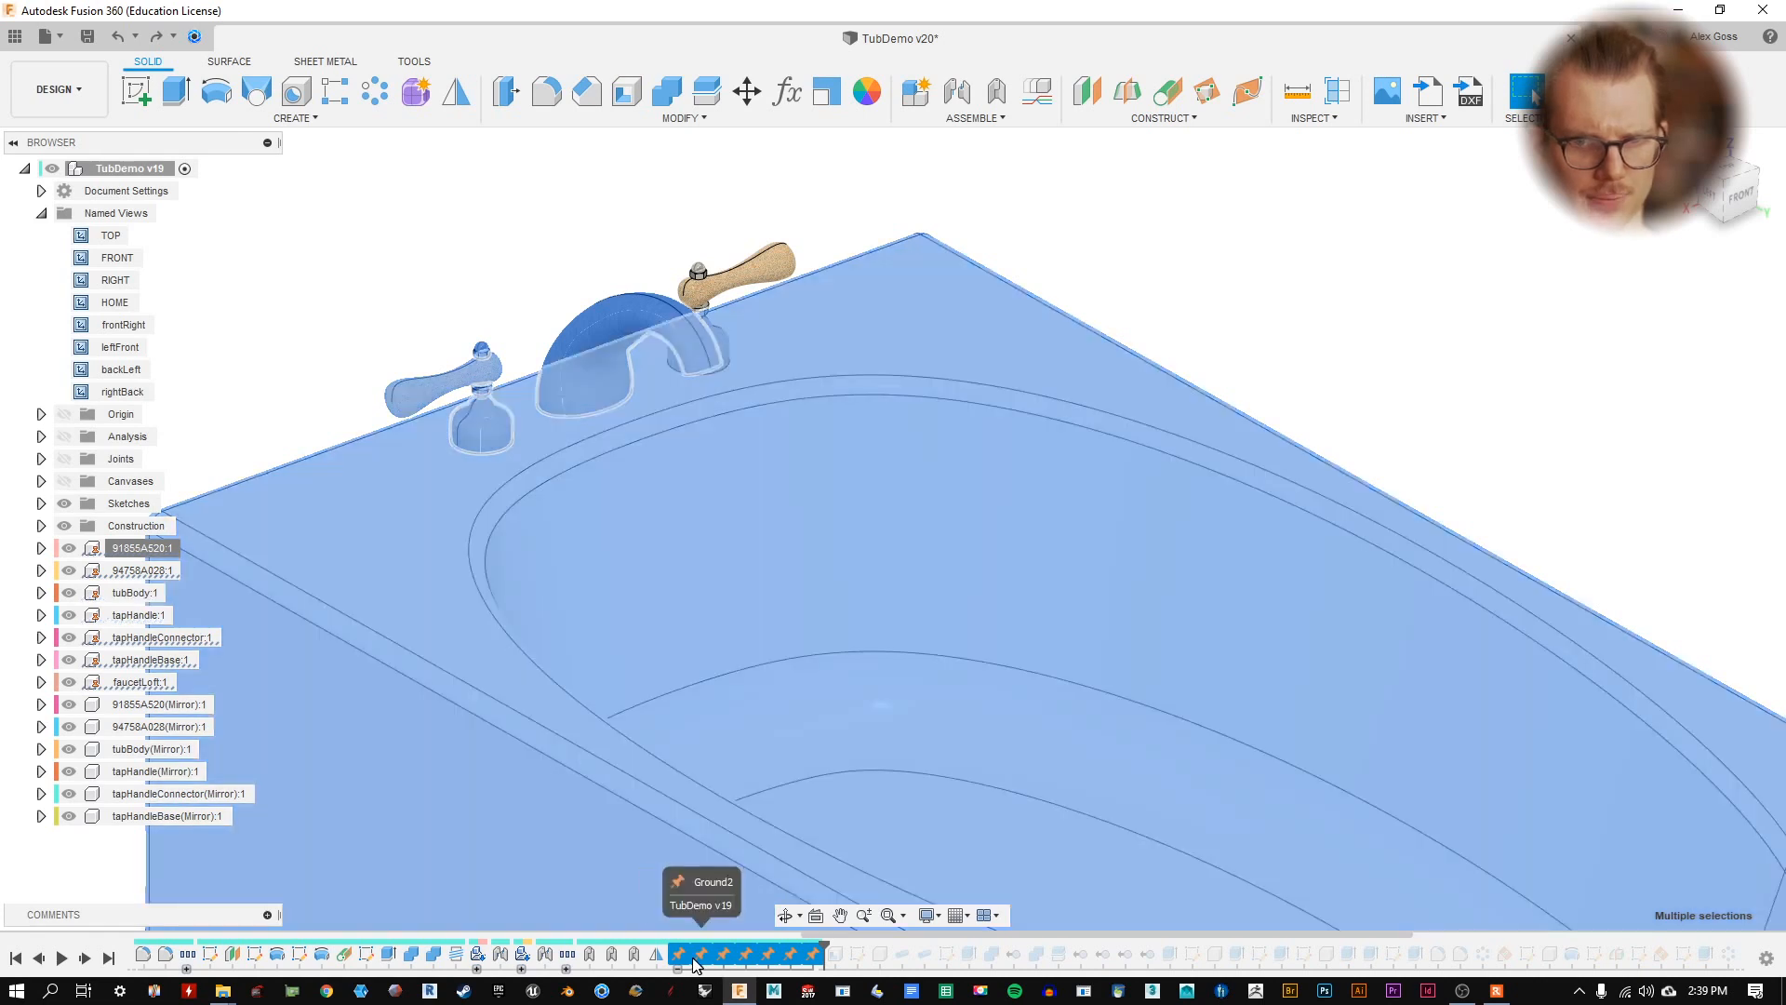
pyautogui.keyDown('ctrl'); pyautogui.click(689, 962); pyautogui.keyUp('ctrl')
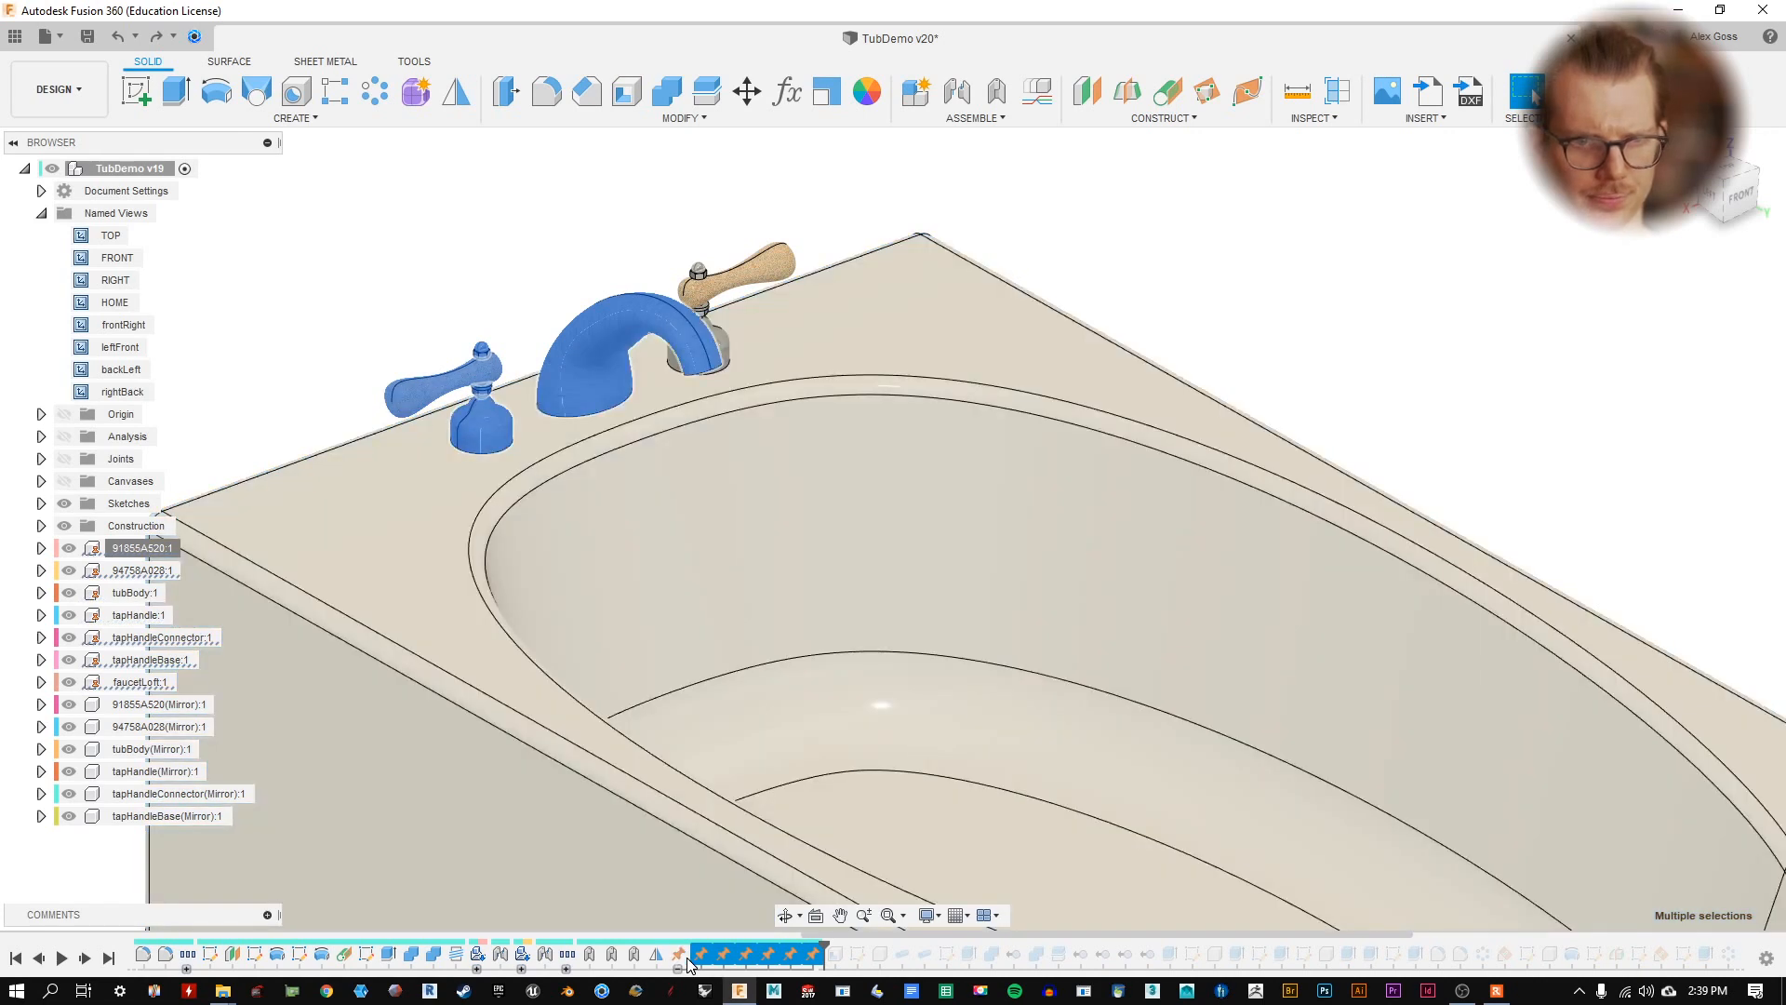
pyautogui.keyDown('ctrl'); pyautogui.click(680, 955); pyautogui.keyUp('ctrl')
pyautogui.keyDown('ctrl'); pyautogui.click(685, 959); pyautogui.keyUp('ctrl')
pyautogui.rightClick(705, 954)
pyautogui.click(776, 893)
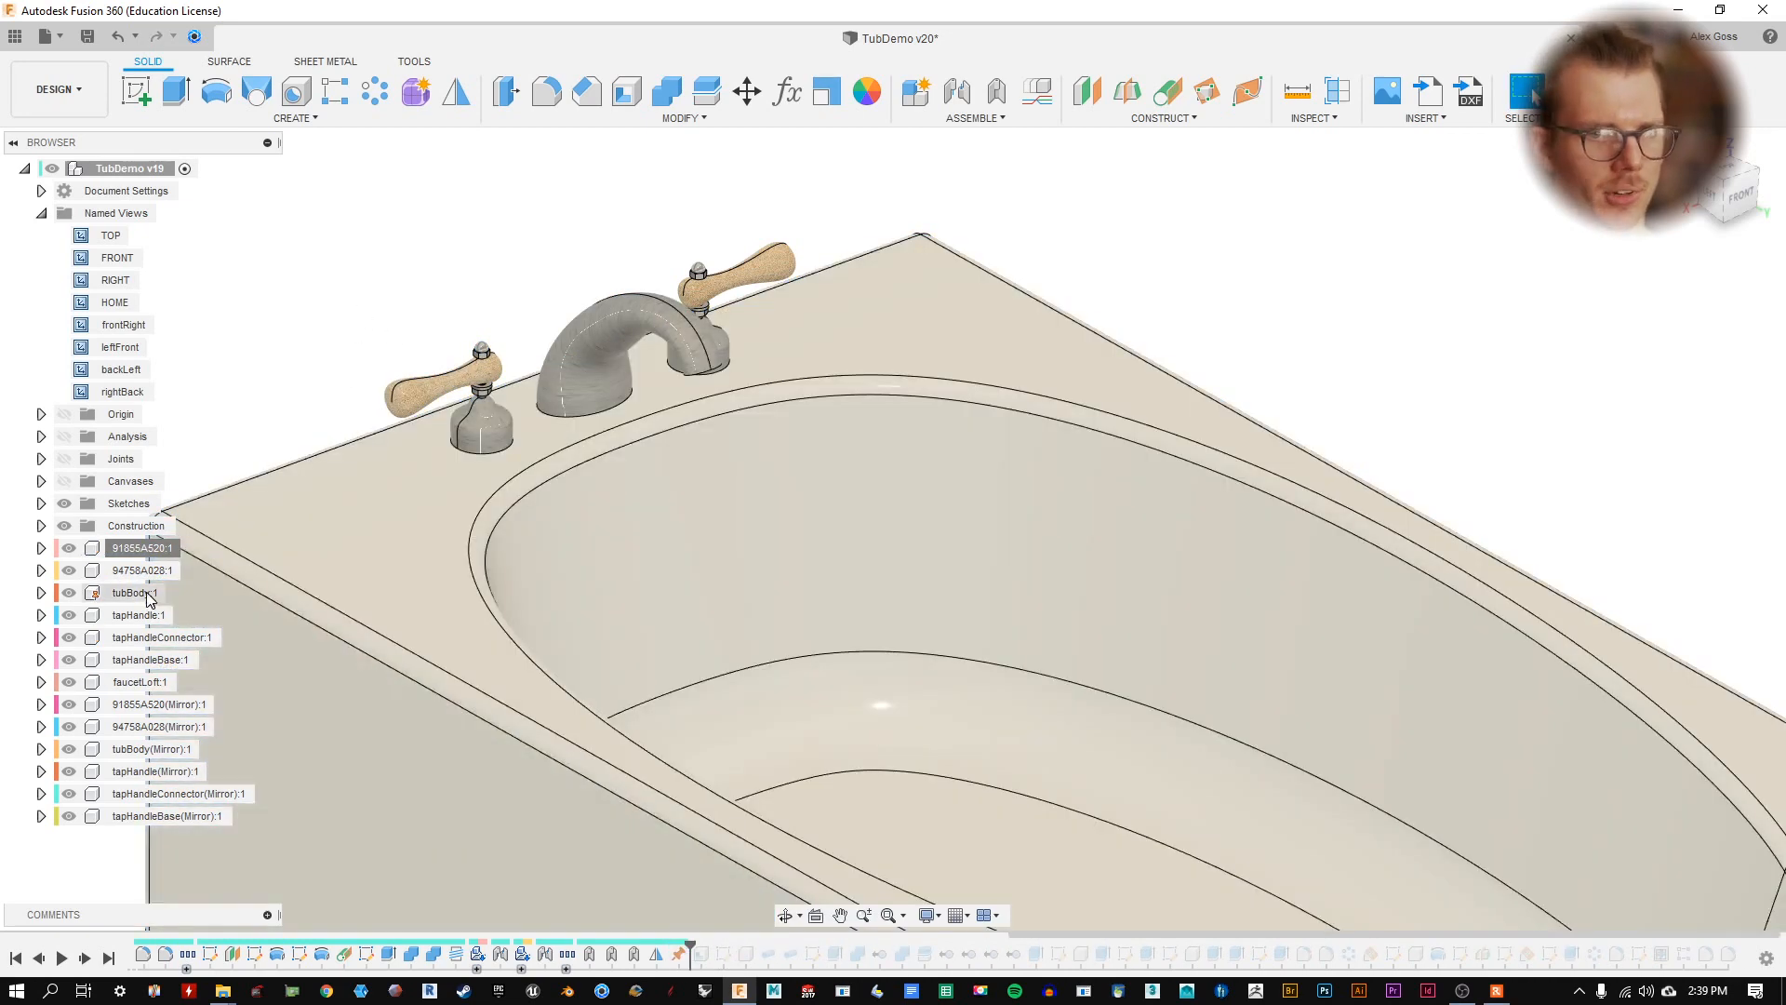
# - Delete the remaining Ground feature of tubBody:1 and ground that component again
pyautogui.click(149, 598)
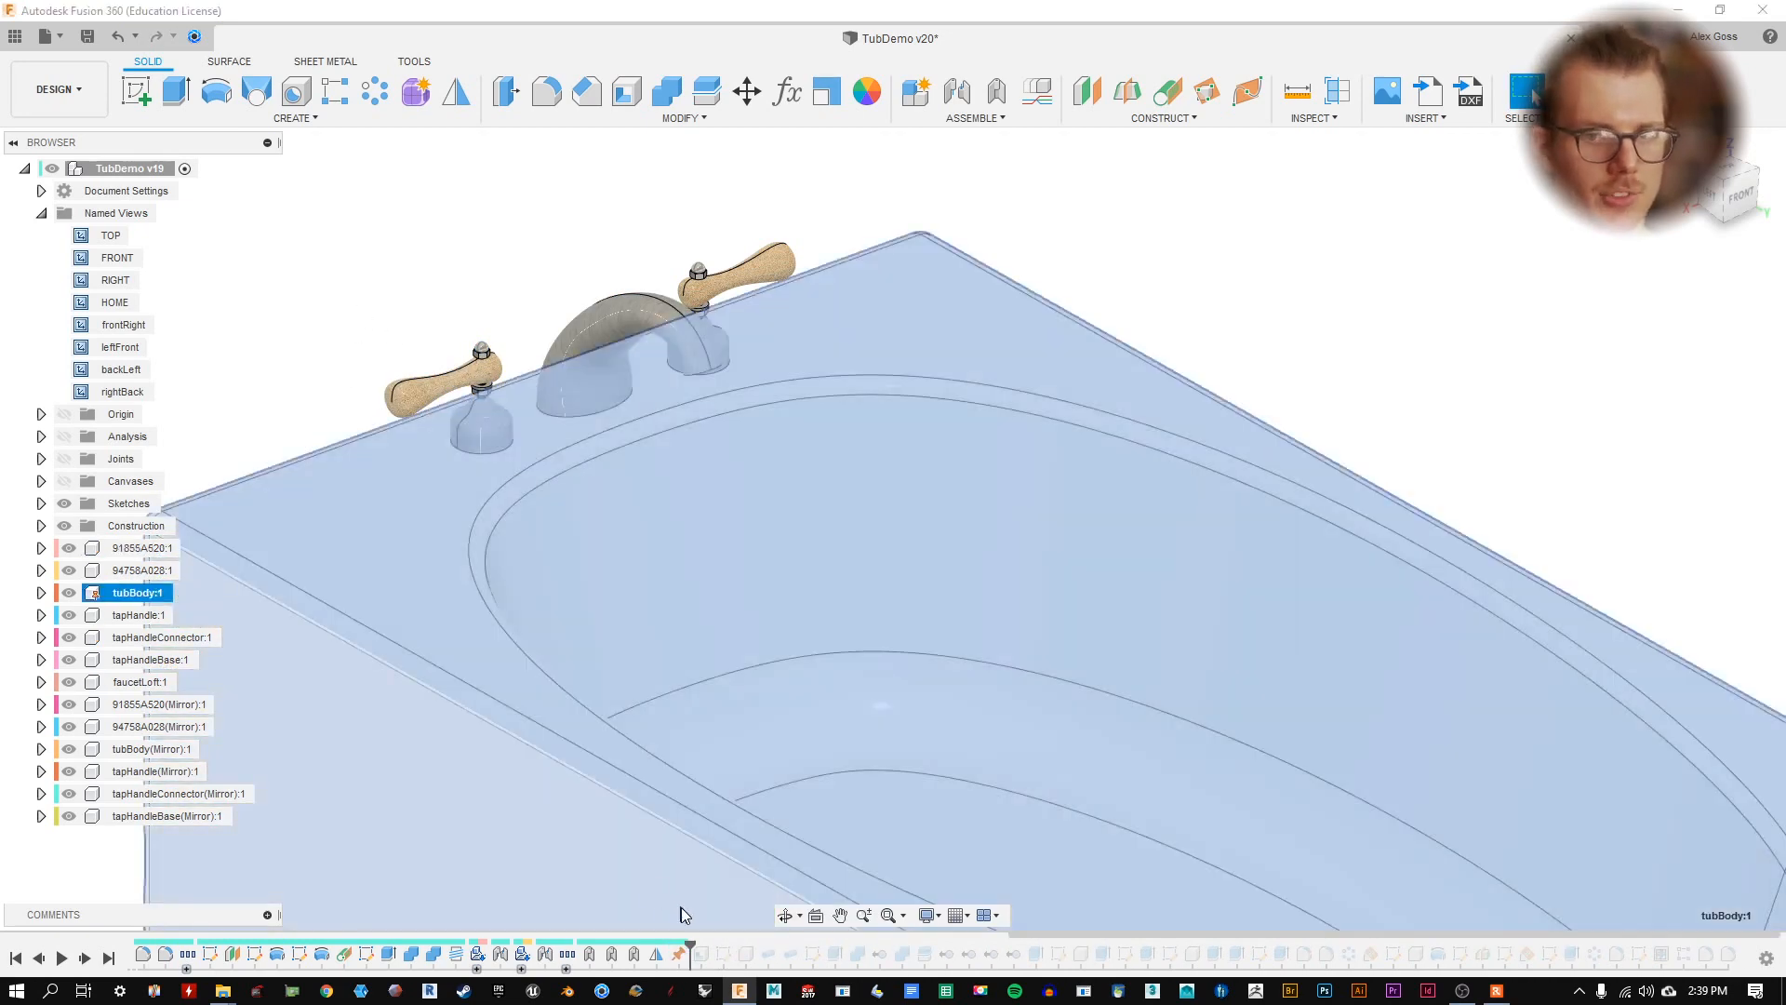
pyautogui.rightClick(680, 955)
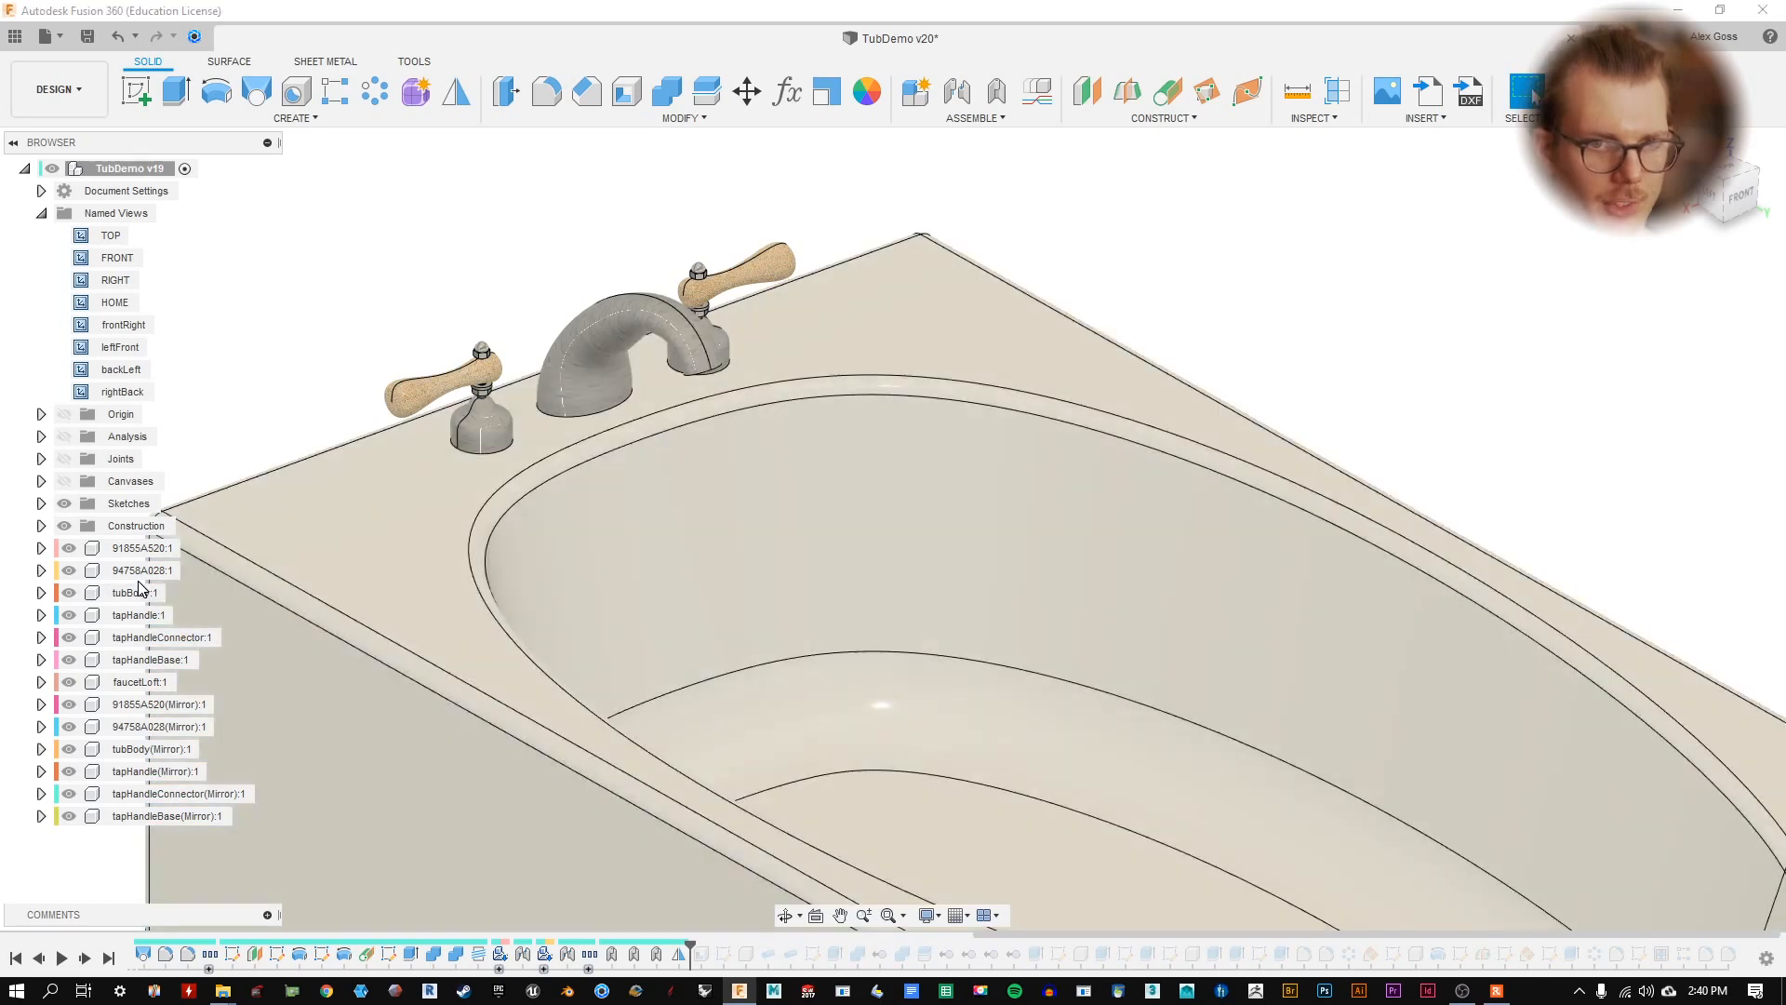
pyautogui.rightClick(130, 592)
pyautogui.click(186, 52)
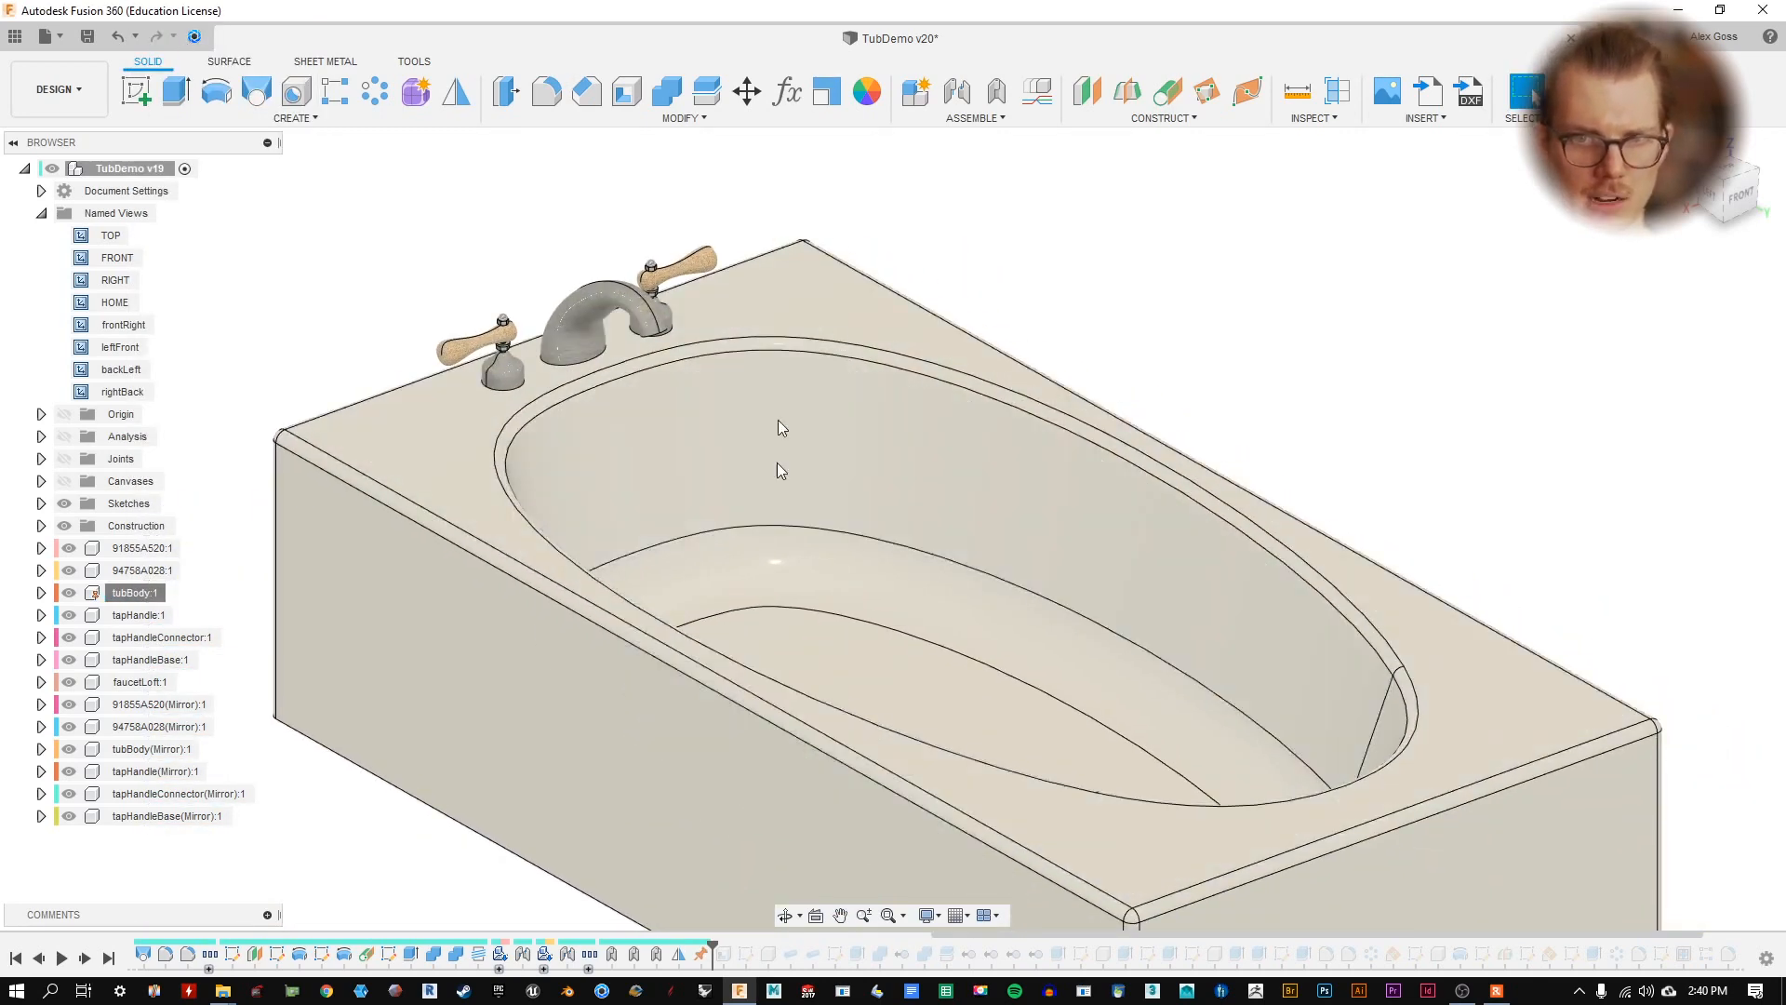
# - Roll the timeline forward to its end so the complete tub with its drain parts is restored
pyautogui.keyDown('shift'); pyautogui.moveTo(809, 530); pyautogui.dragTo(634, 616, button='middle'); pyautogui.keyUp('shift')
pyautogui.moveTo(988, 358); pyautogui.dragTo(853, 472, button='middle')
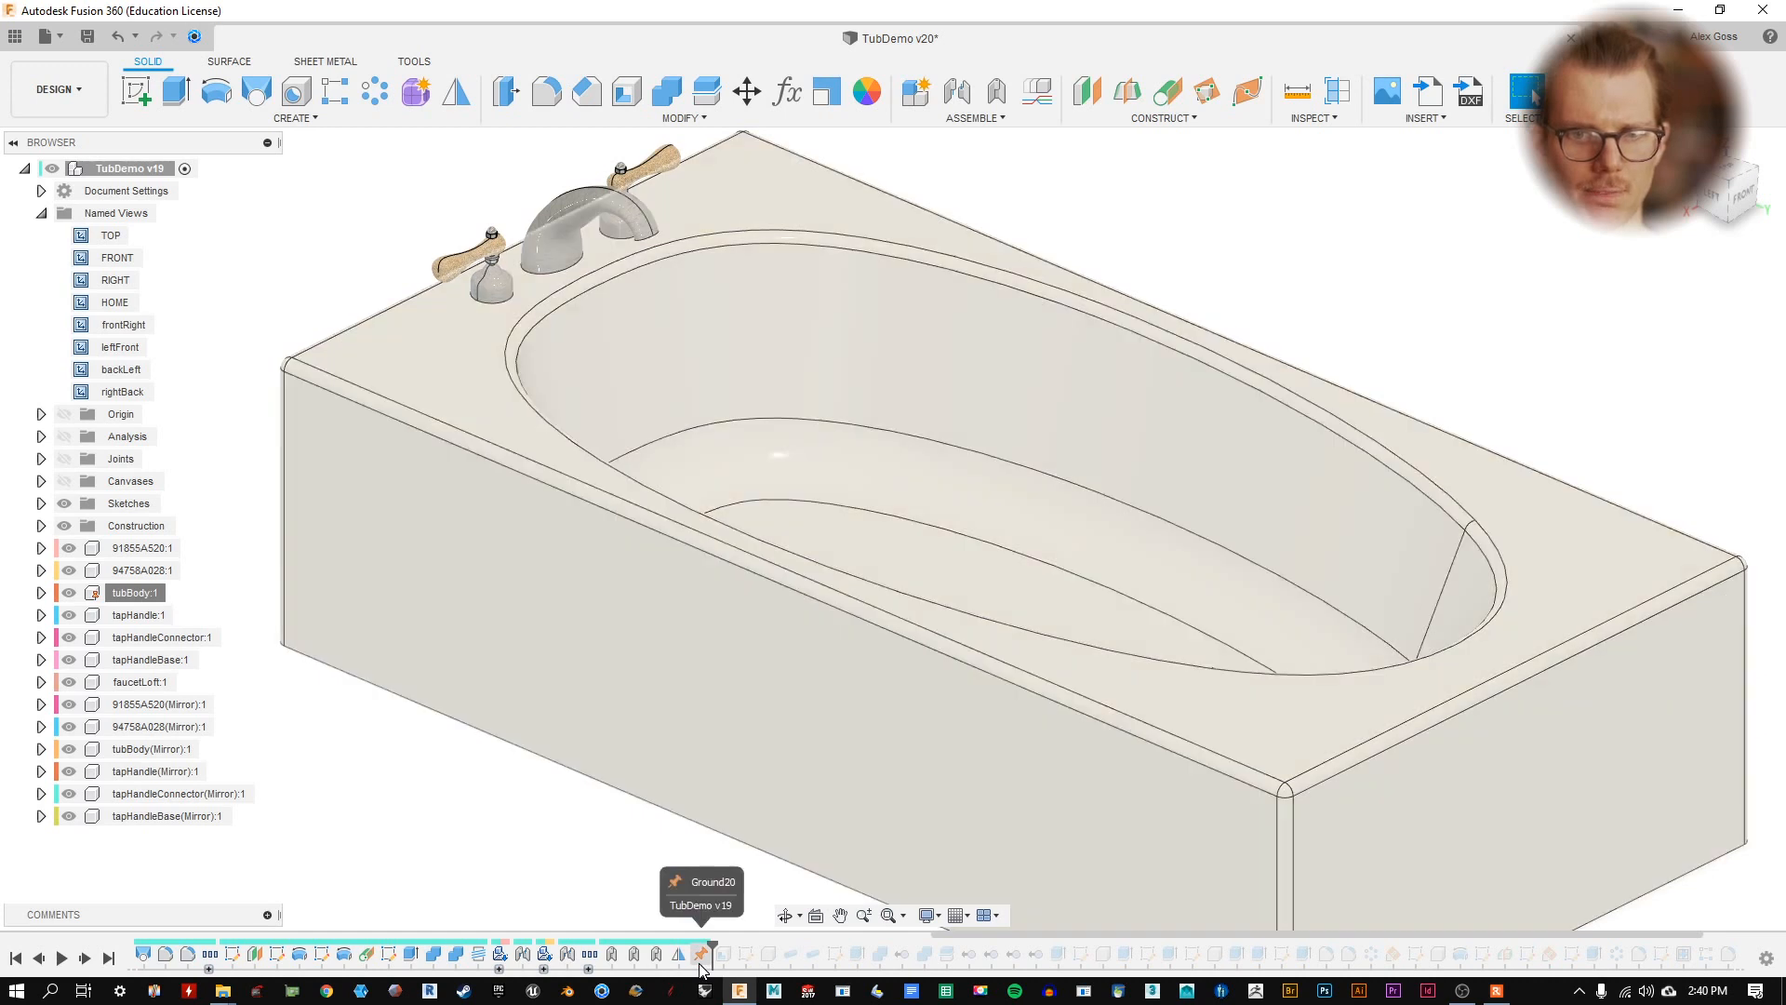
pyautogui.moveTo(626, 337); pyautogui.dragTo(647, 440, button='middle')
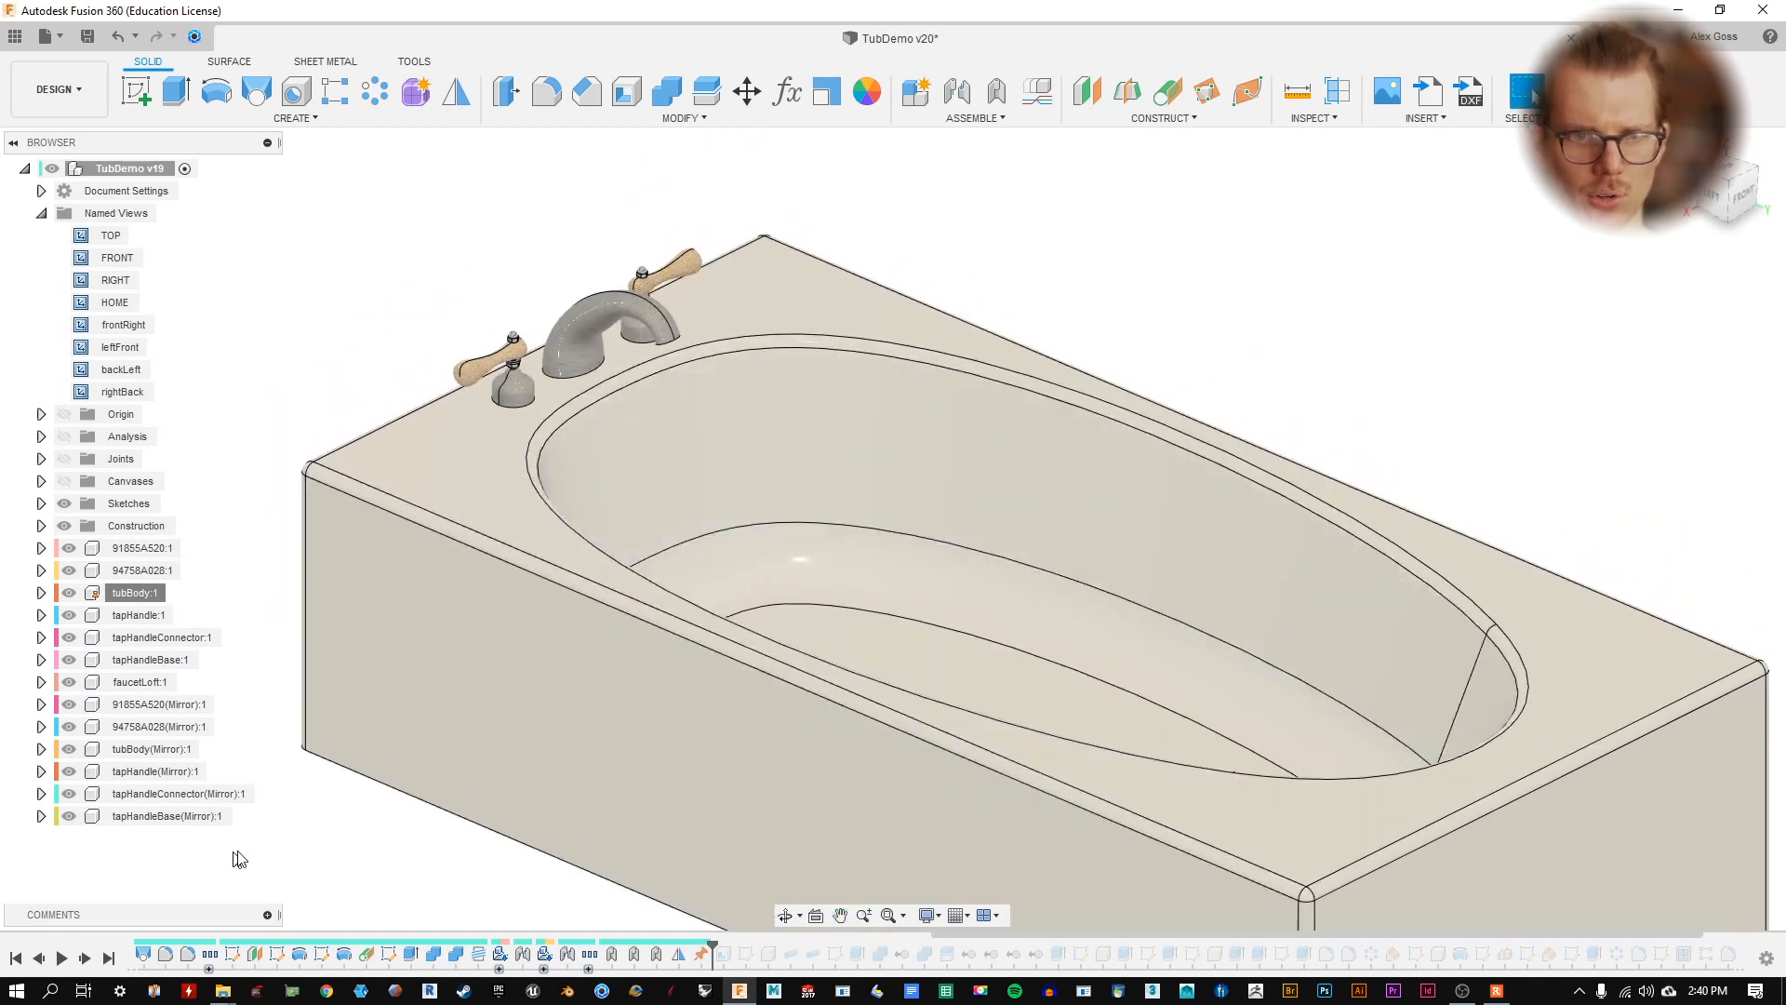
pyautogui.click(109, 961)
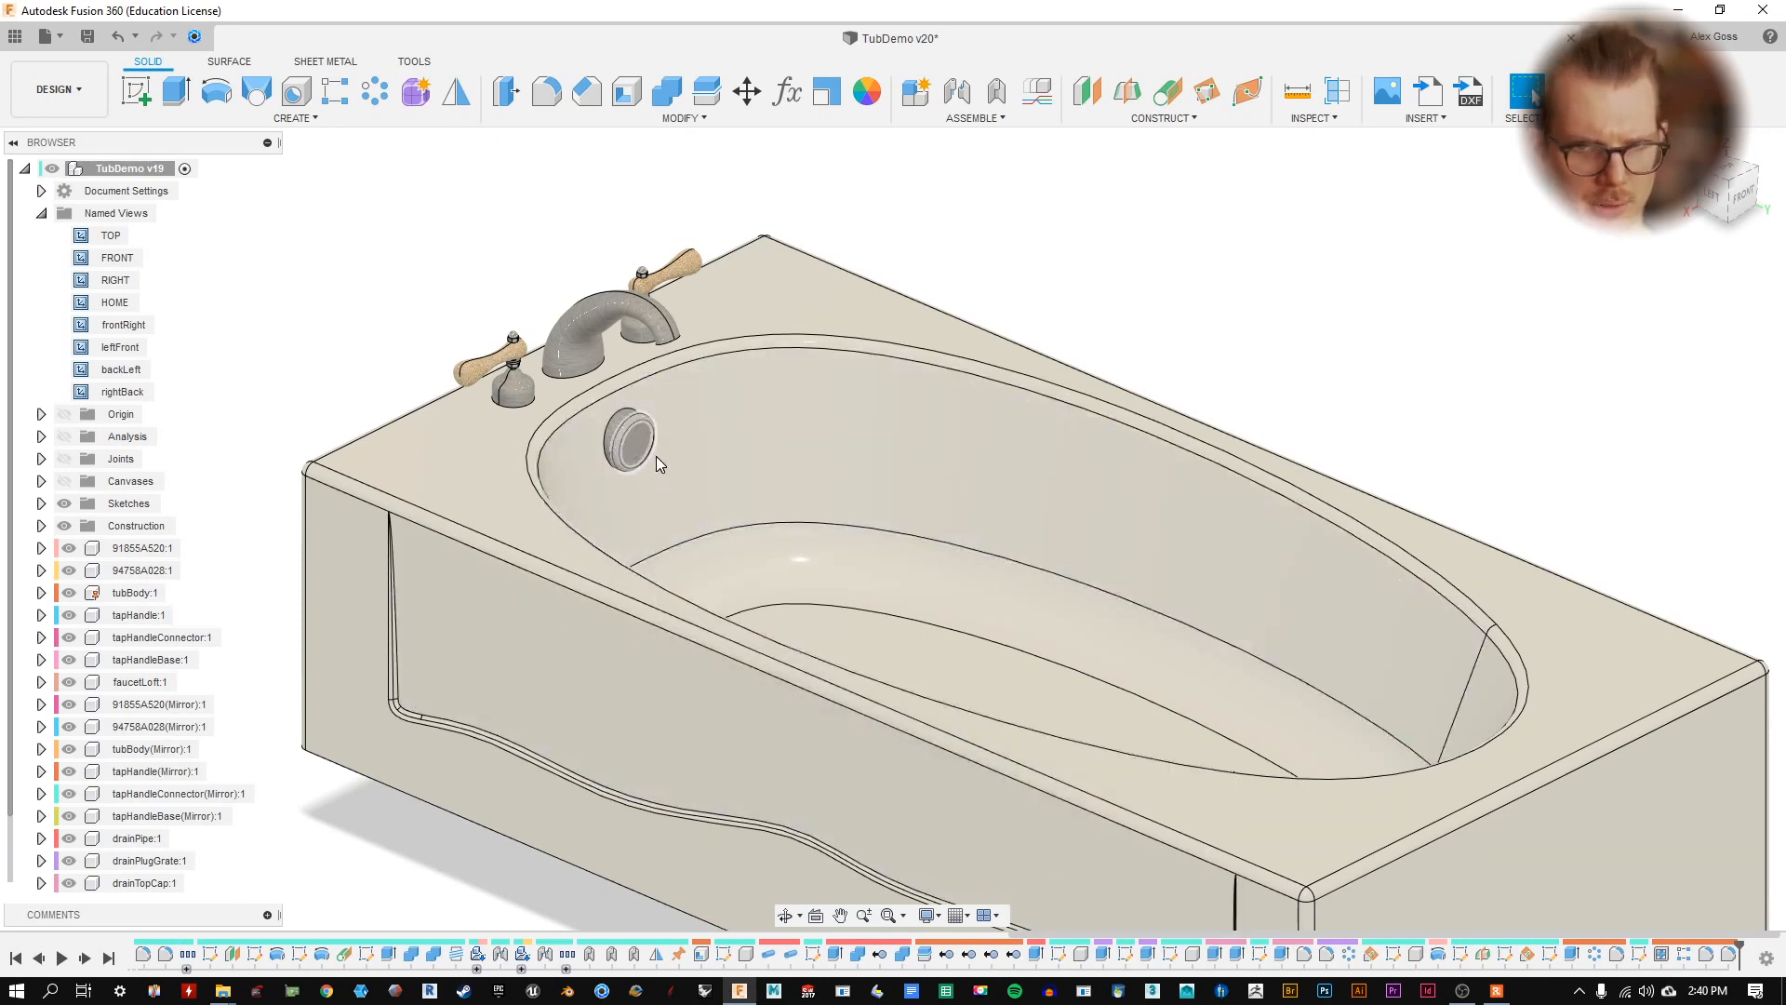
pyautogui.keyDown('shift'); pyautogui.moveTo(1053, 566); pyautogui.dragTo(803, 549, button='middle'); pyautogui.keyUp('shift')
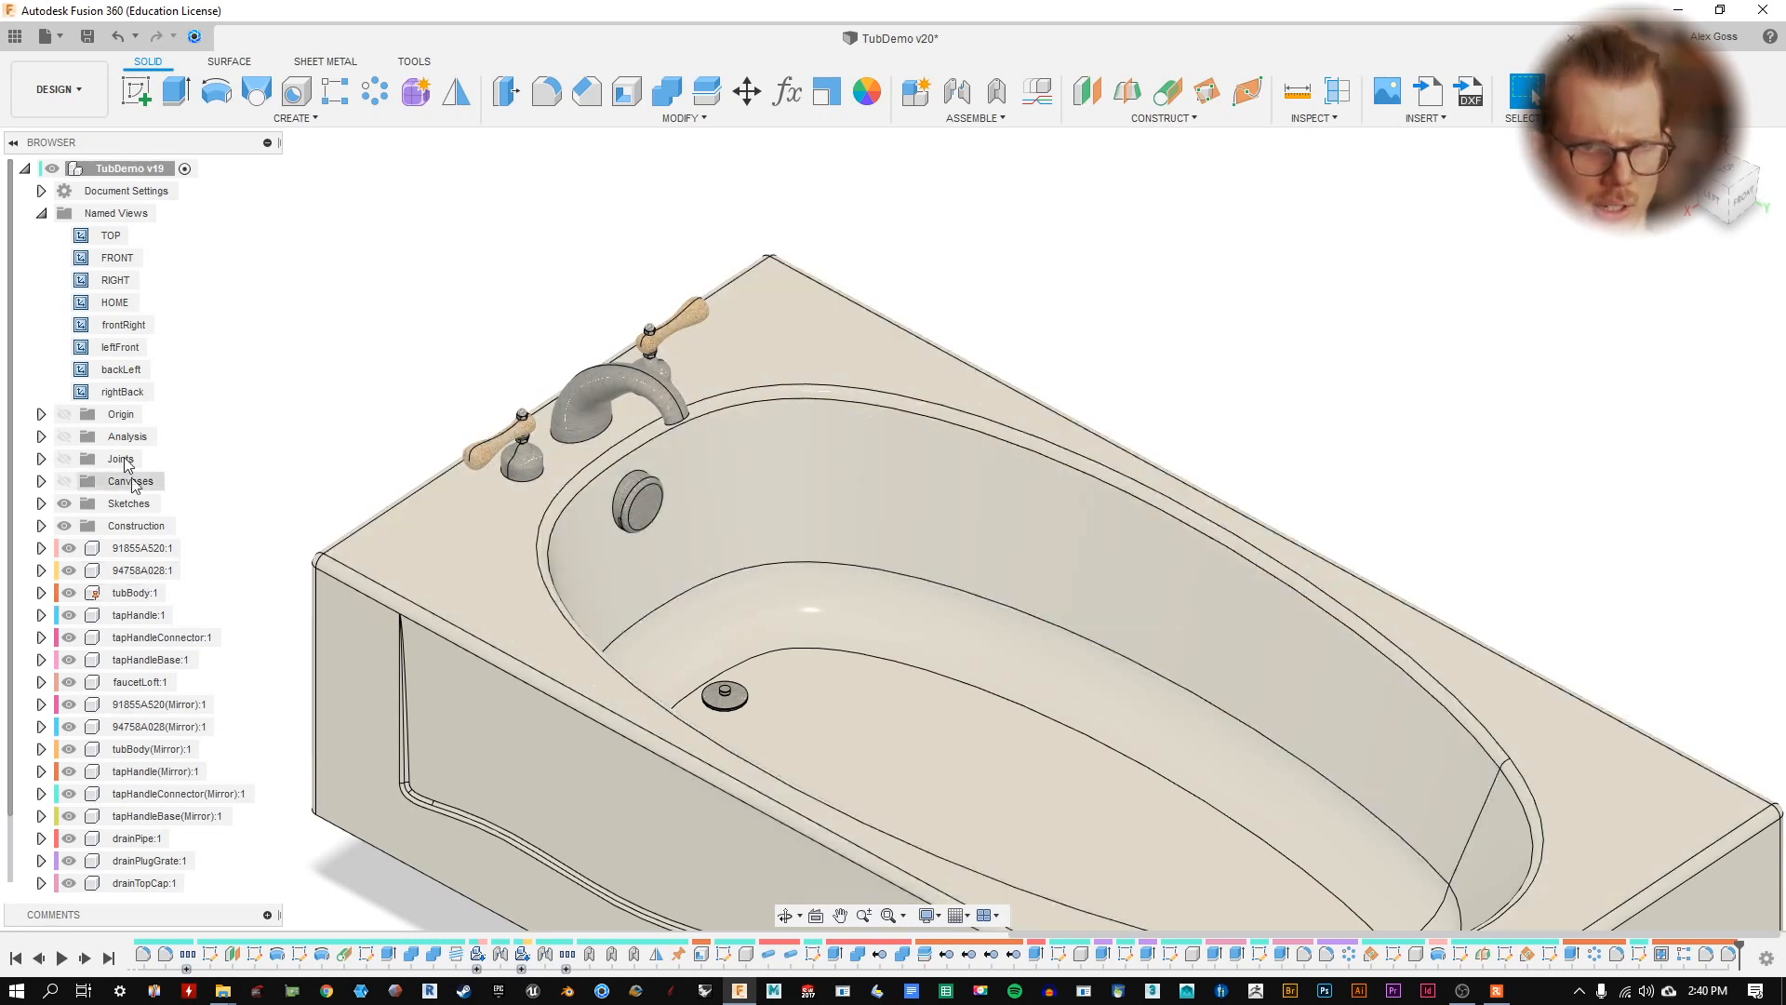
# - Show the joints in the model and delete the three consecutive joint features just before the mirror in the timeline
pyautogui.click(64, 459)
pyautogui.scroll(5, 398, 422)
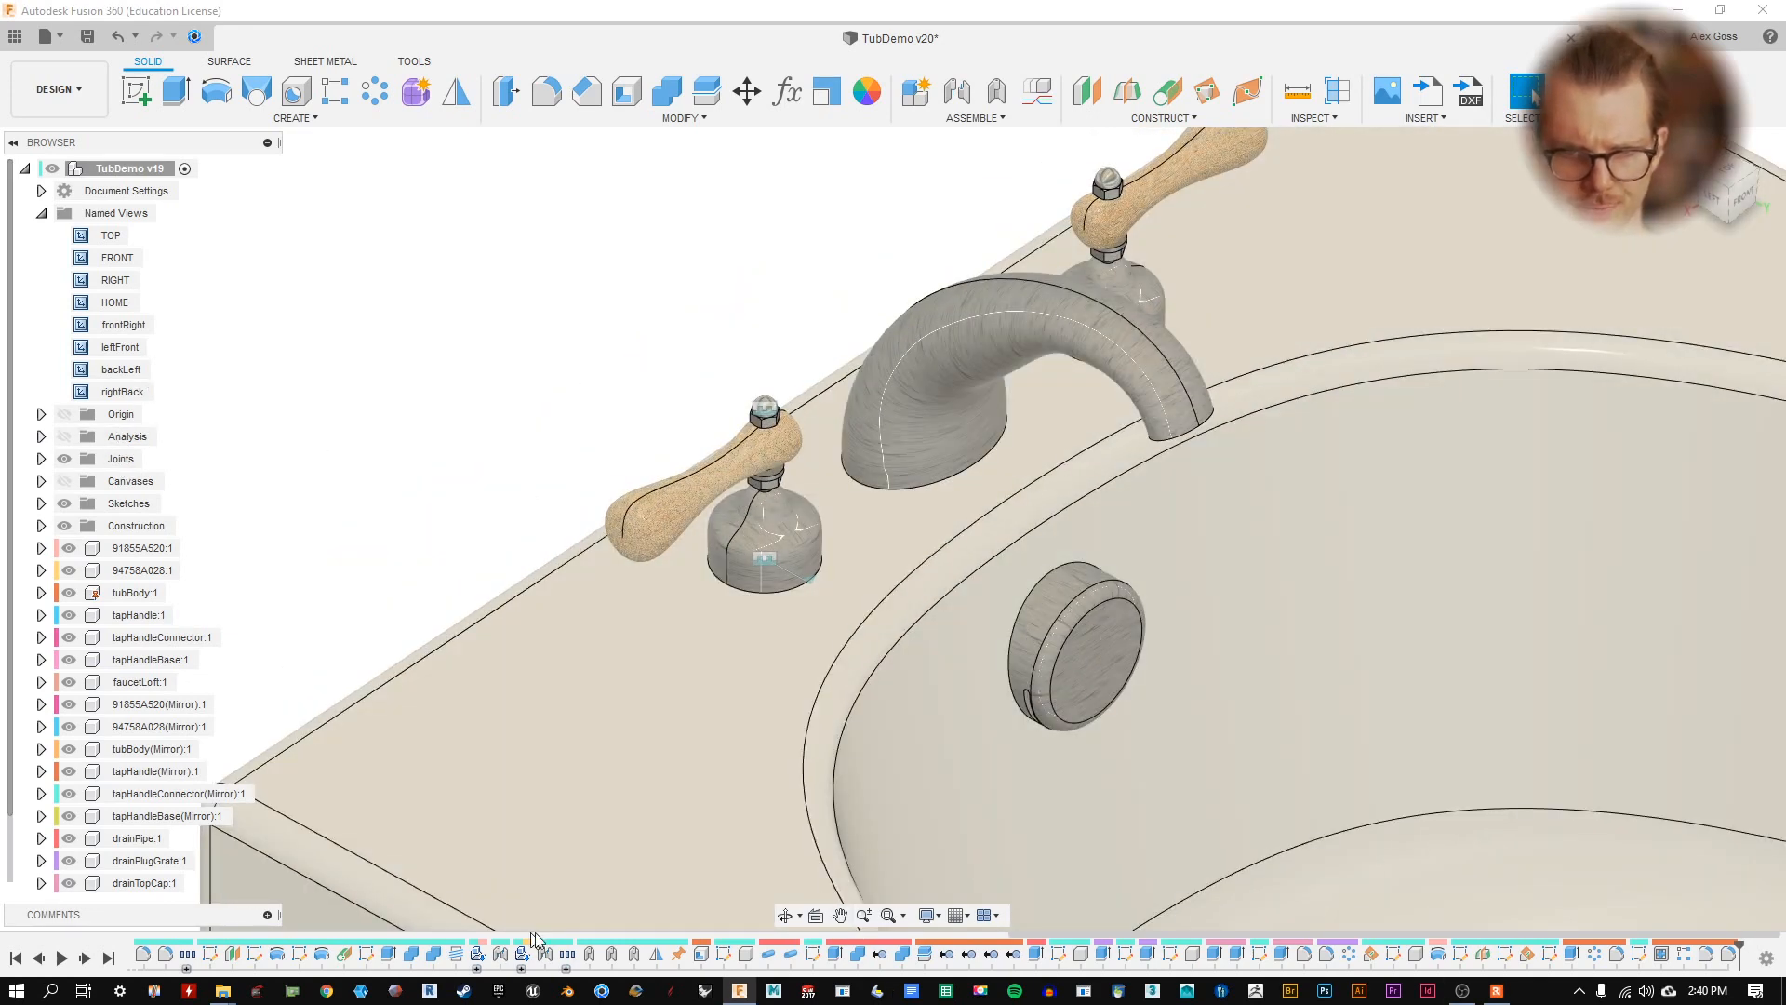
pyautogui.click(634, 956)
pyautogui.keyDown('shift'); pyautogui.click(592, 958); pyautogui.keyUp('shift')
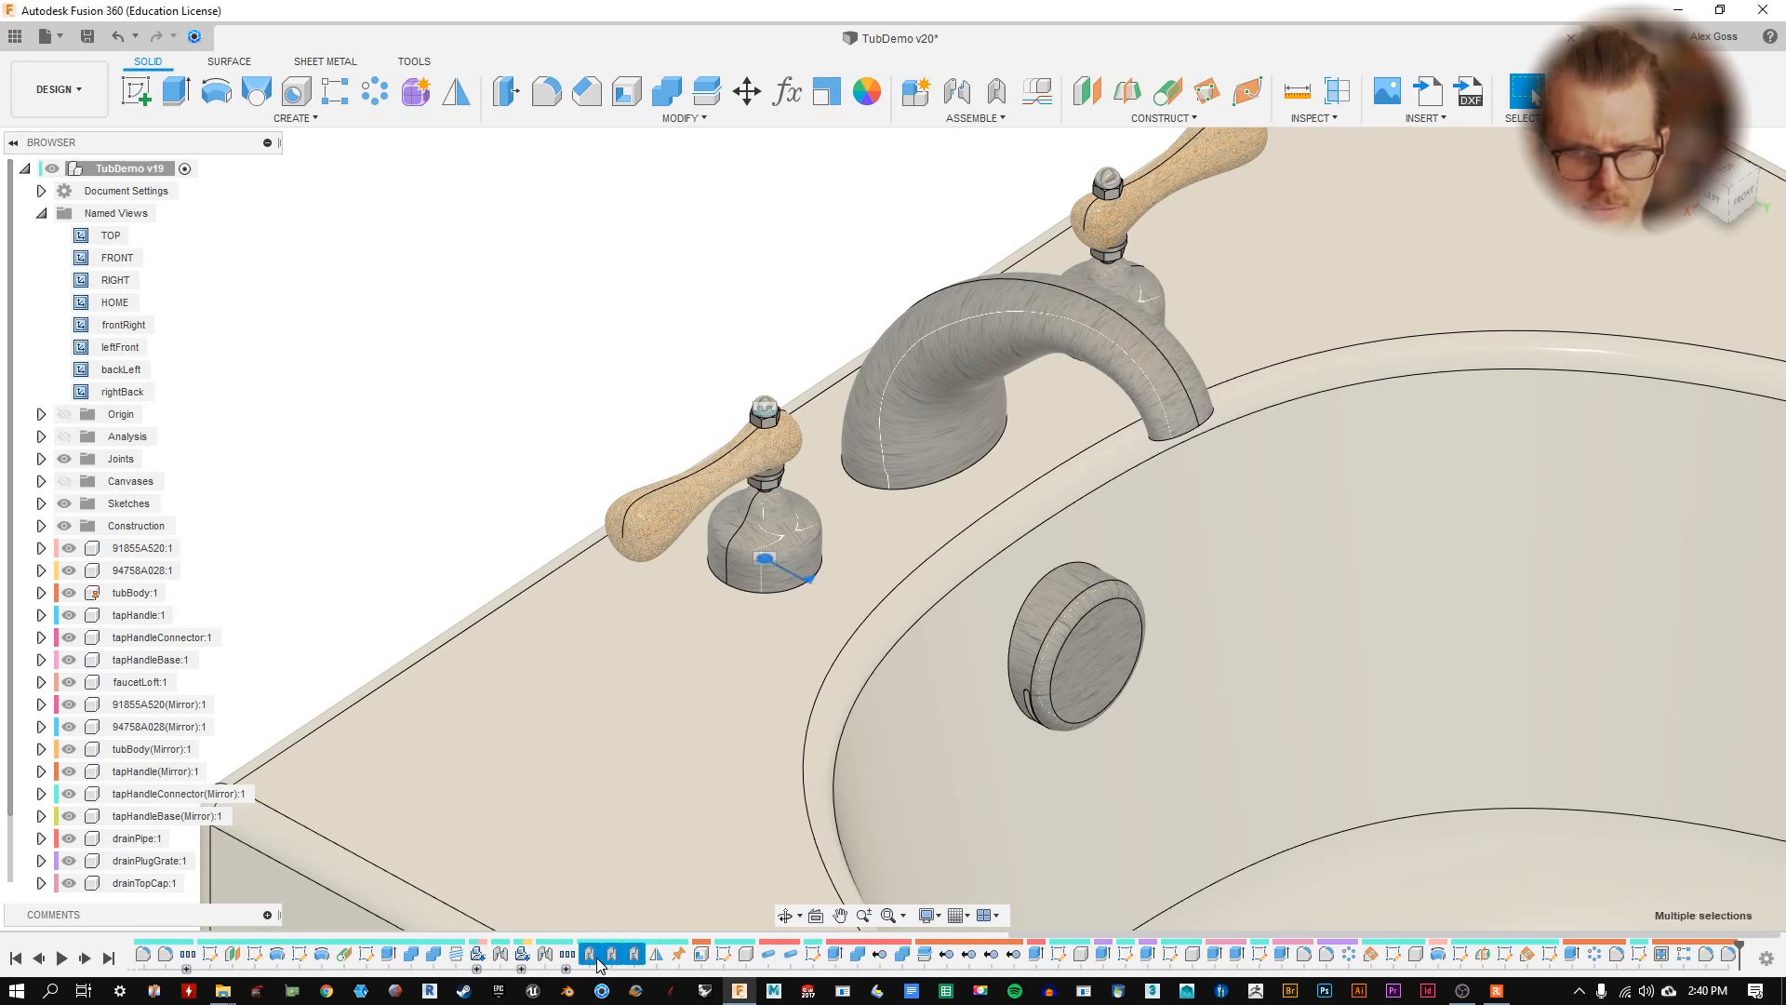
pyautogui.rightClick(598, 956)
pyautogui.click(641, 923)
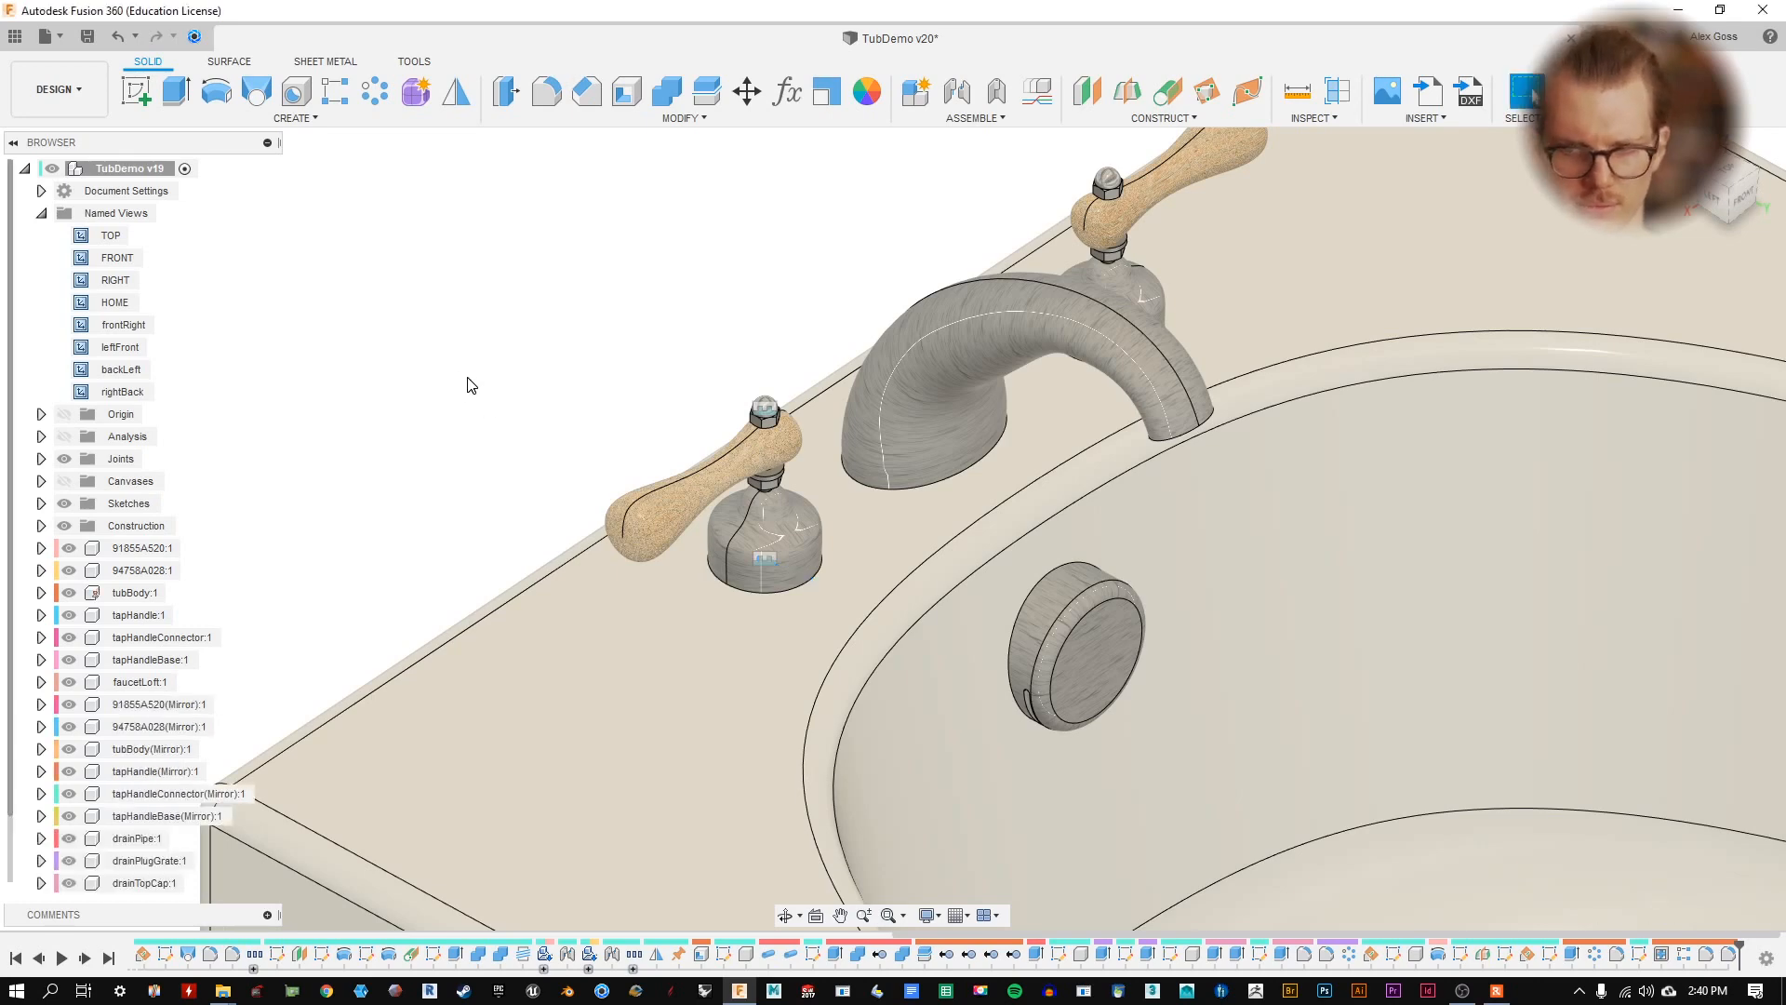
# - Try moving the tap handle connector with its nuts out of the handle and base, and revert the position
pyautogui.keyDown('shift'); pyautogui.moveTo(589, 533); pyautogui.dragTo(466, 477, button='middle'); pyautogui.keyUp('shift')
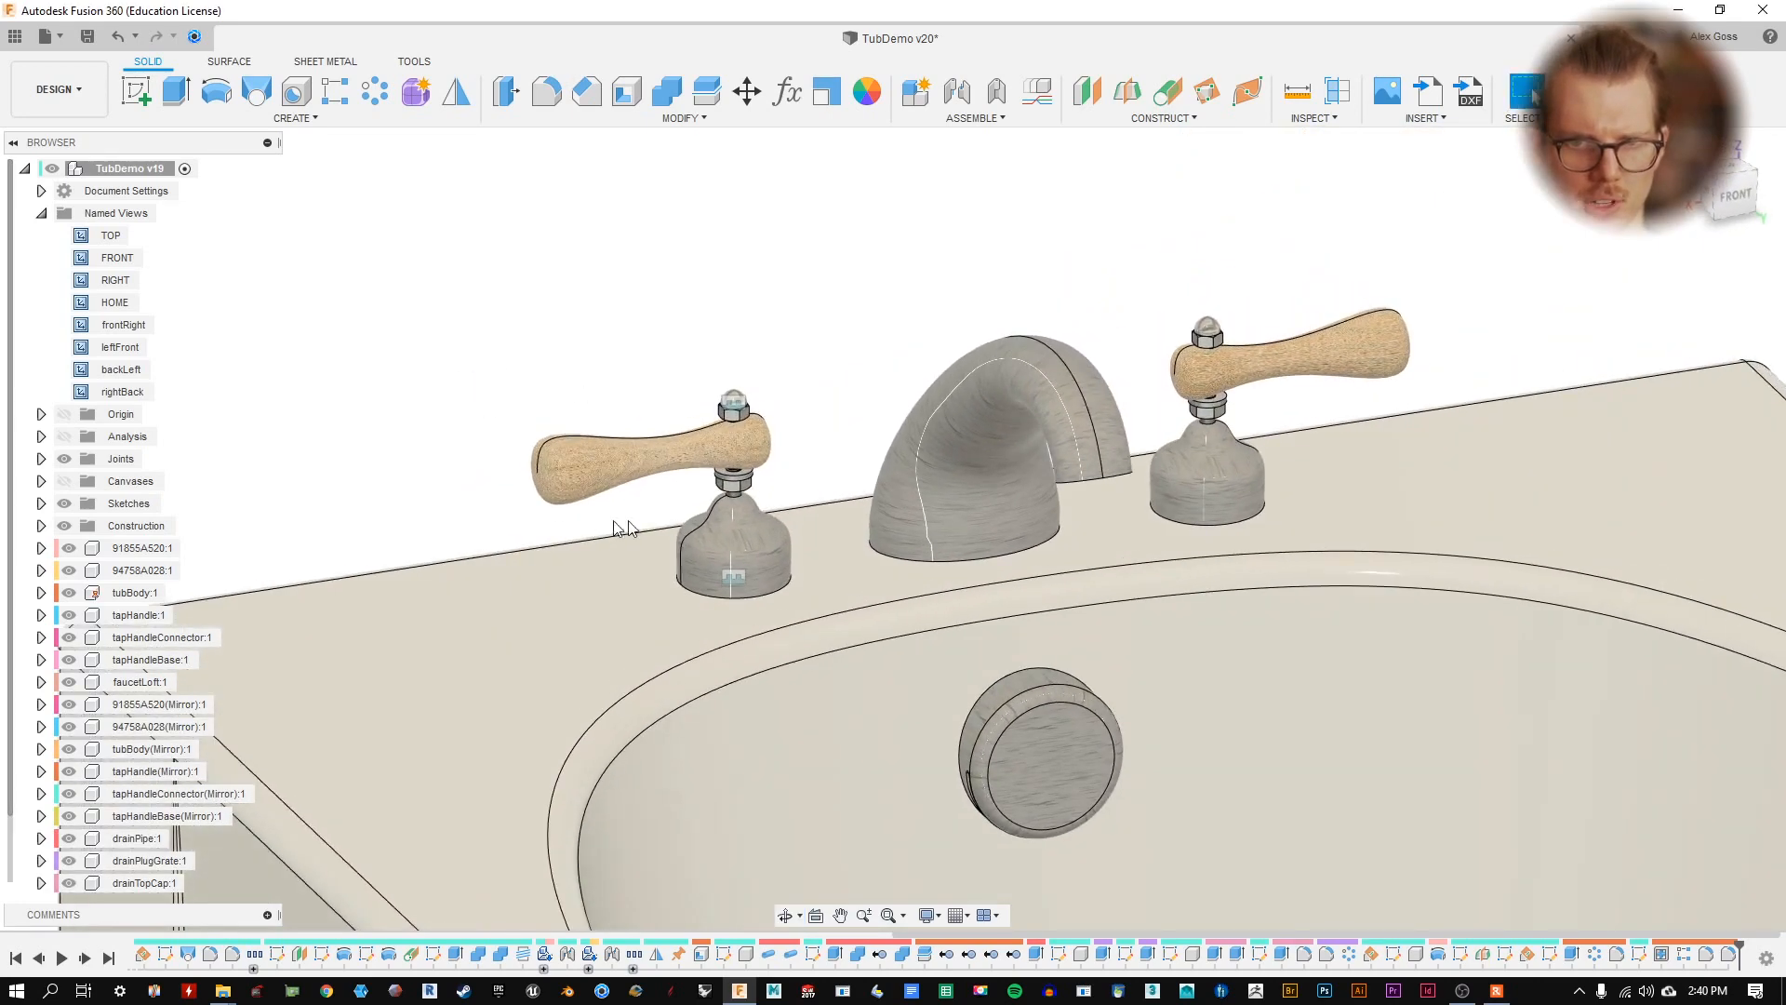
pyautogui.scroll(3, 658, 496)
pyautogui.moveTo(775, 473); pyautogui.dragTo(941, 423)
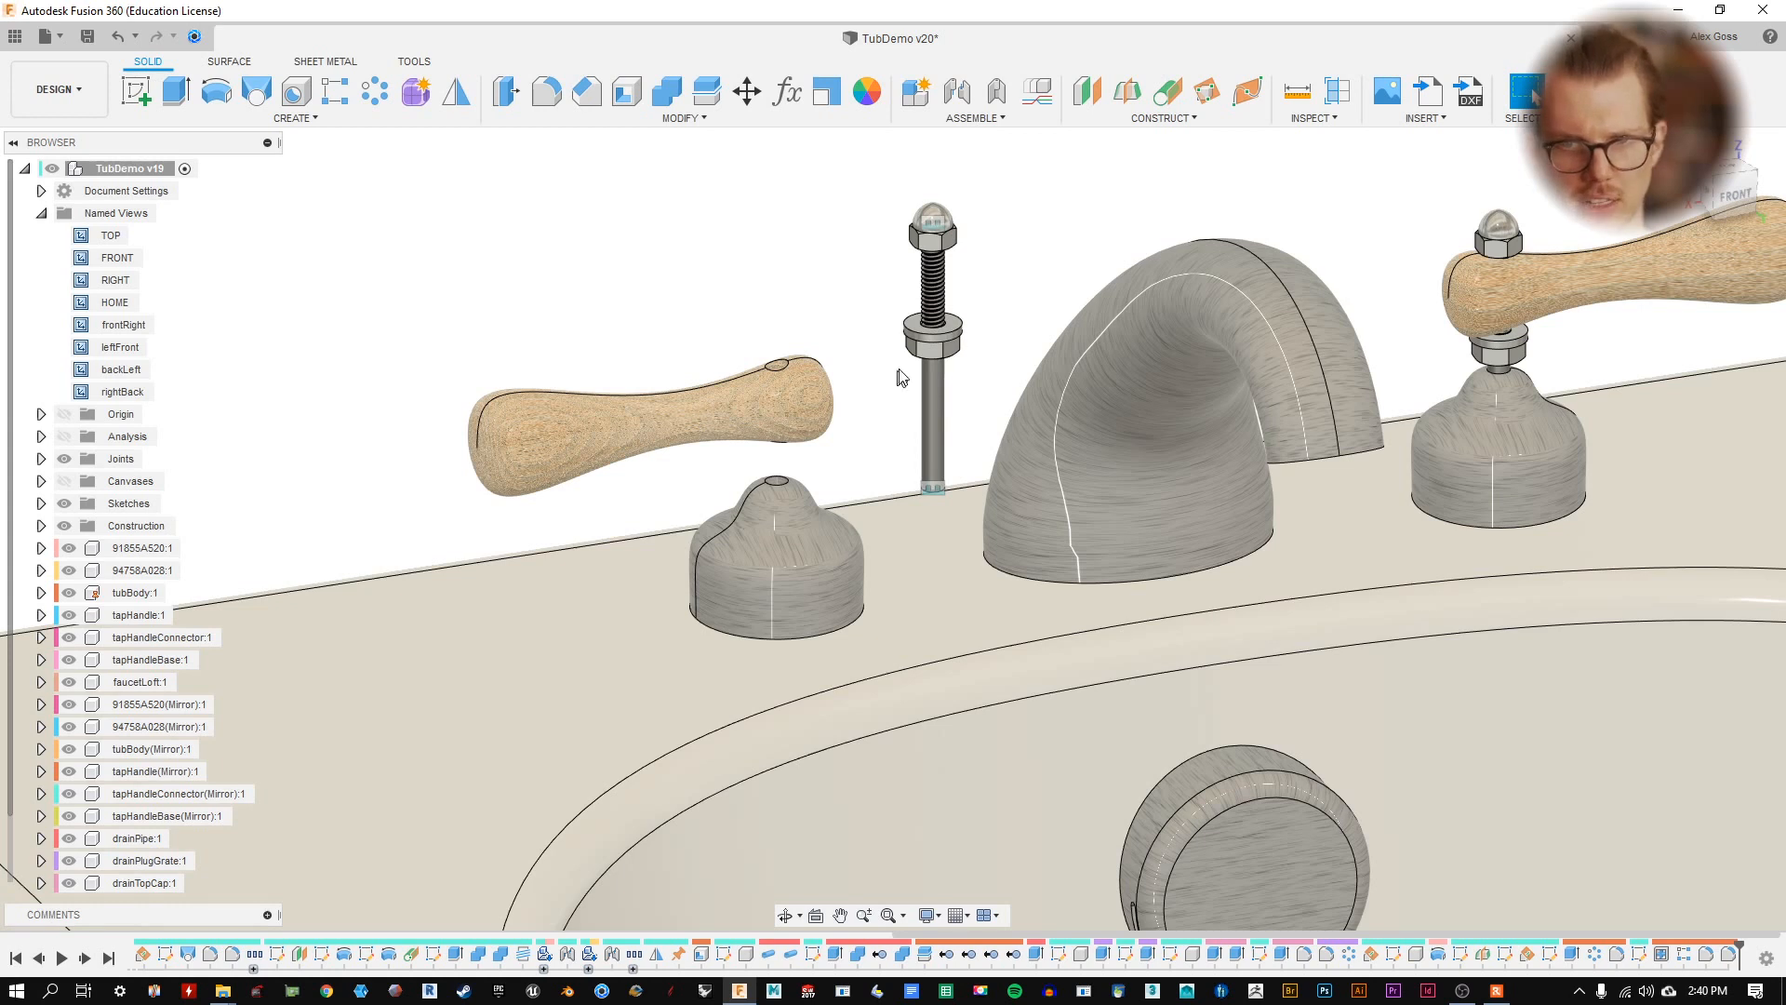
pyautogui.moveTo(930, 351)
pyautogui.mouseDown()
pyautogui.moveTo(935, 386)
pyautogui.moveTo(925, 375)
pyautogui.mouseUp()
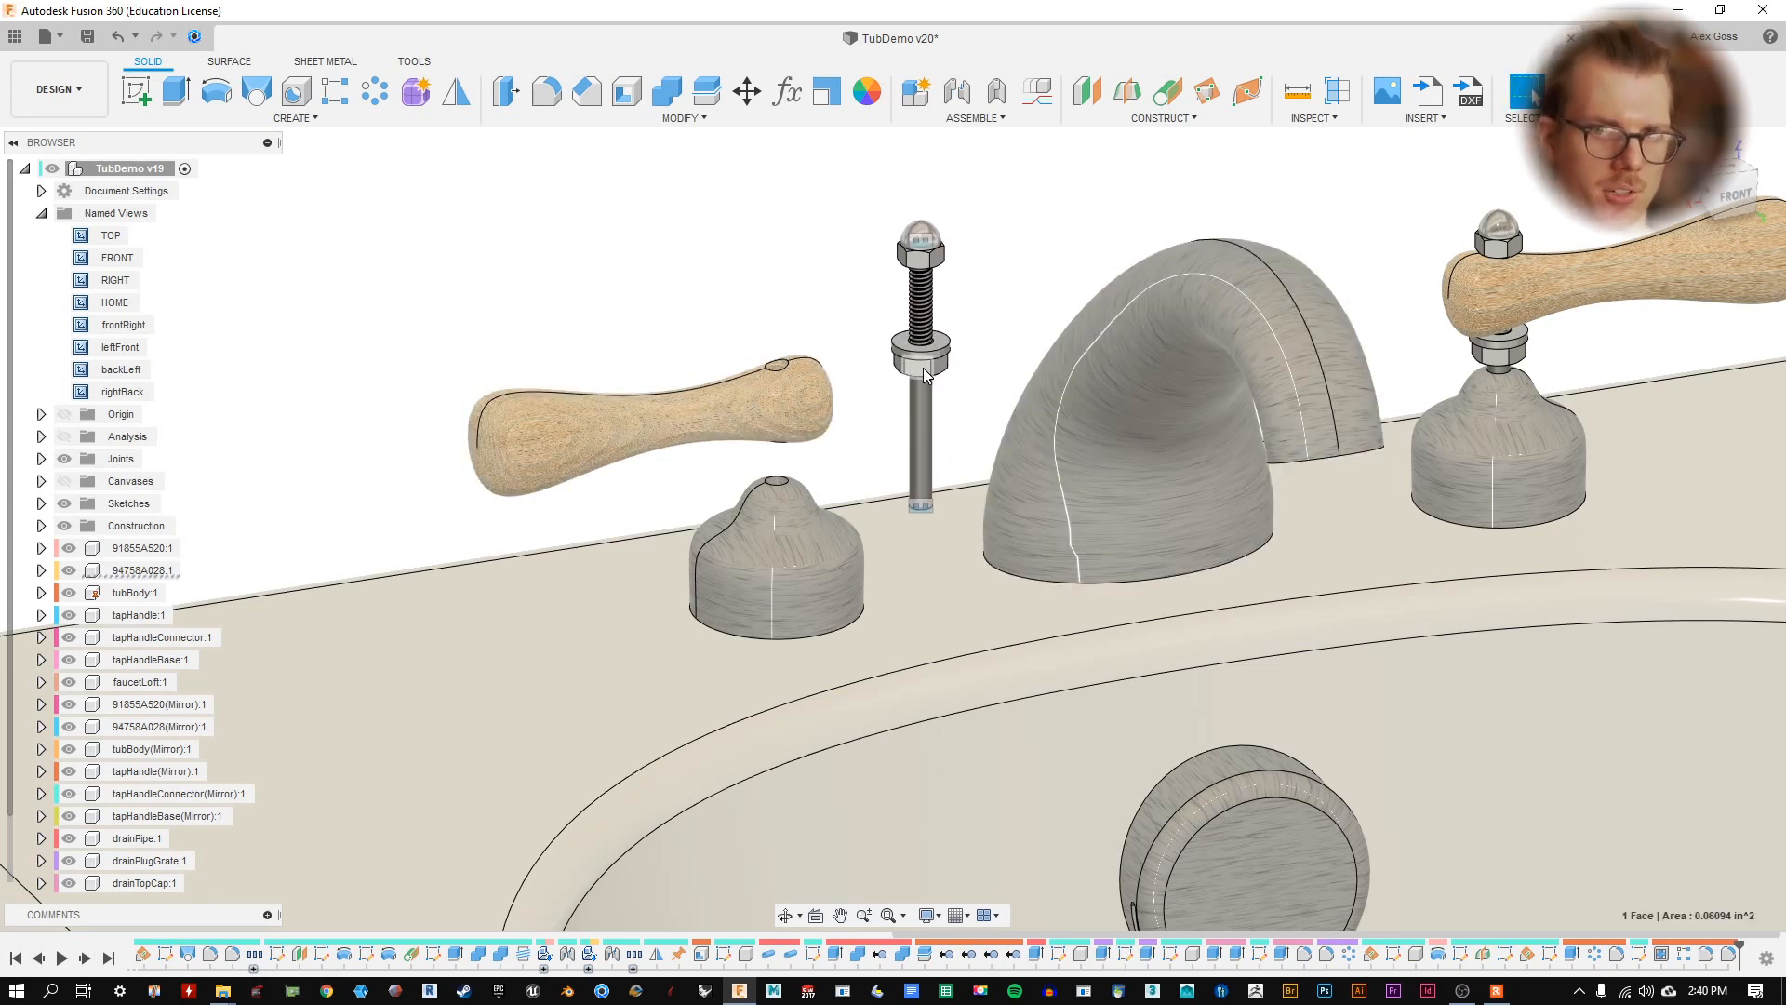
pyautogui.click(957, 317)
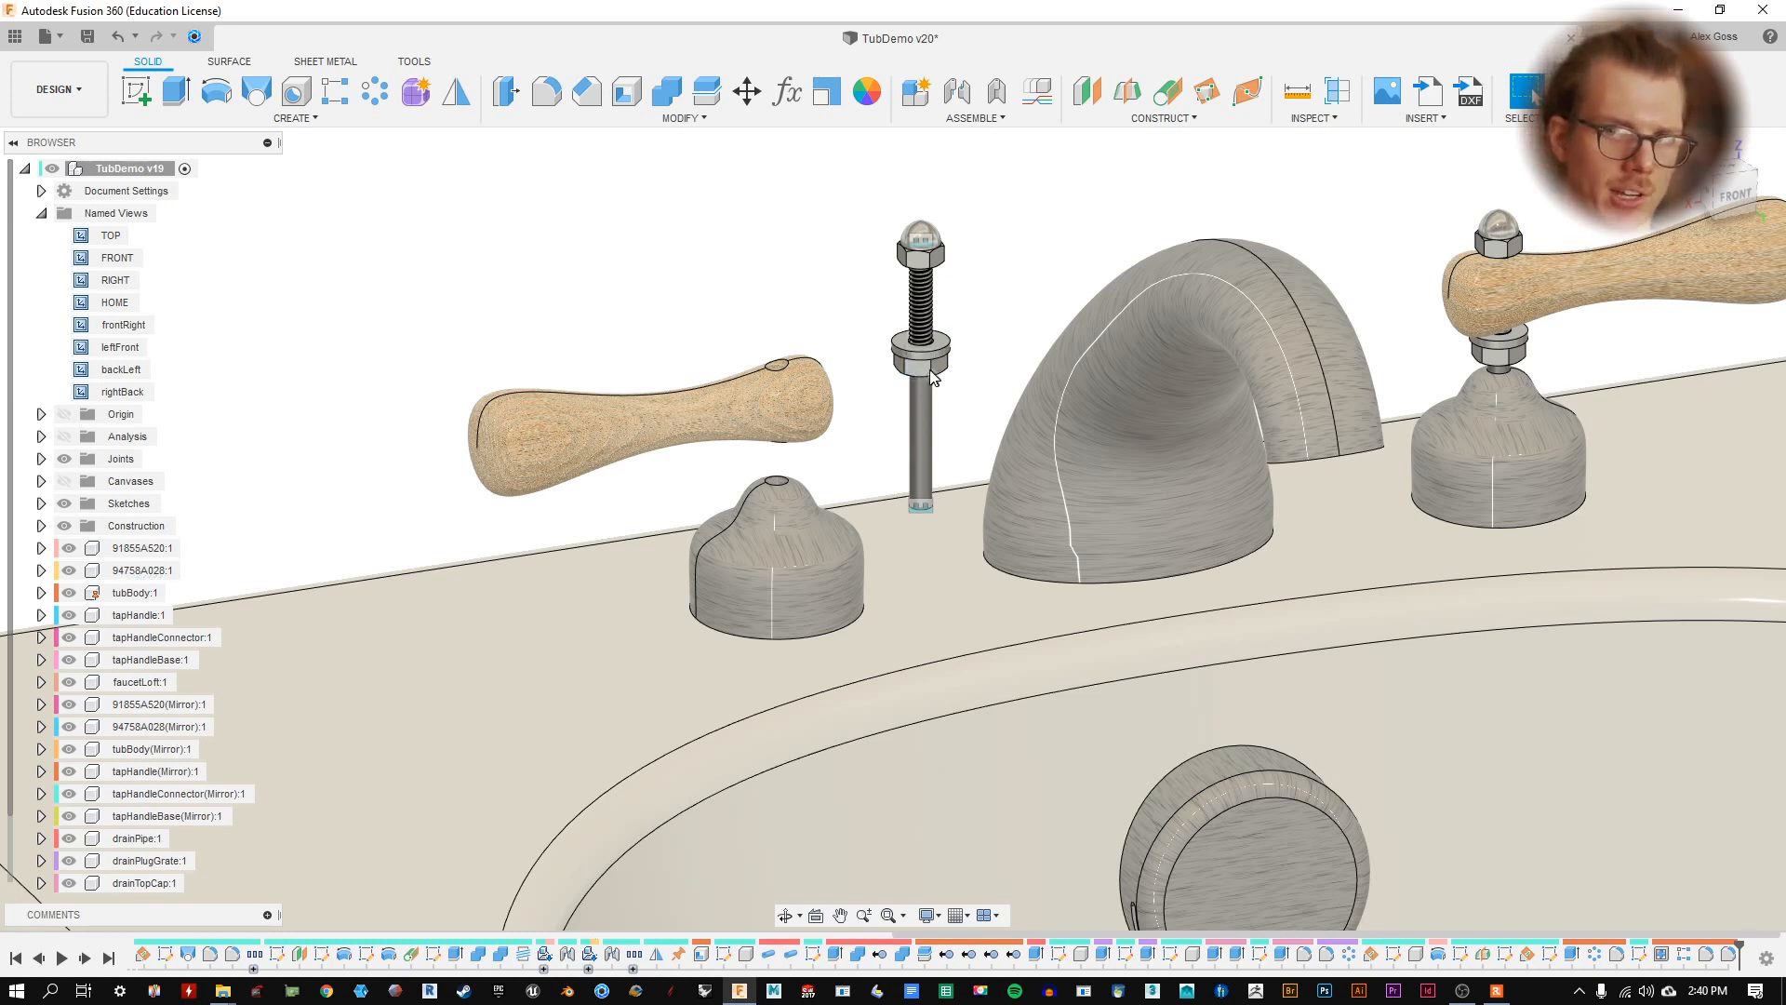
pyautogui.moveTo(936, 368); pyautogui.dragTo(910, 369)
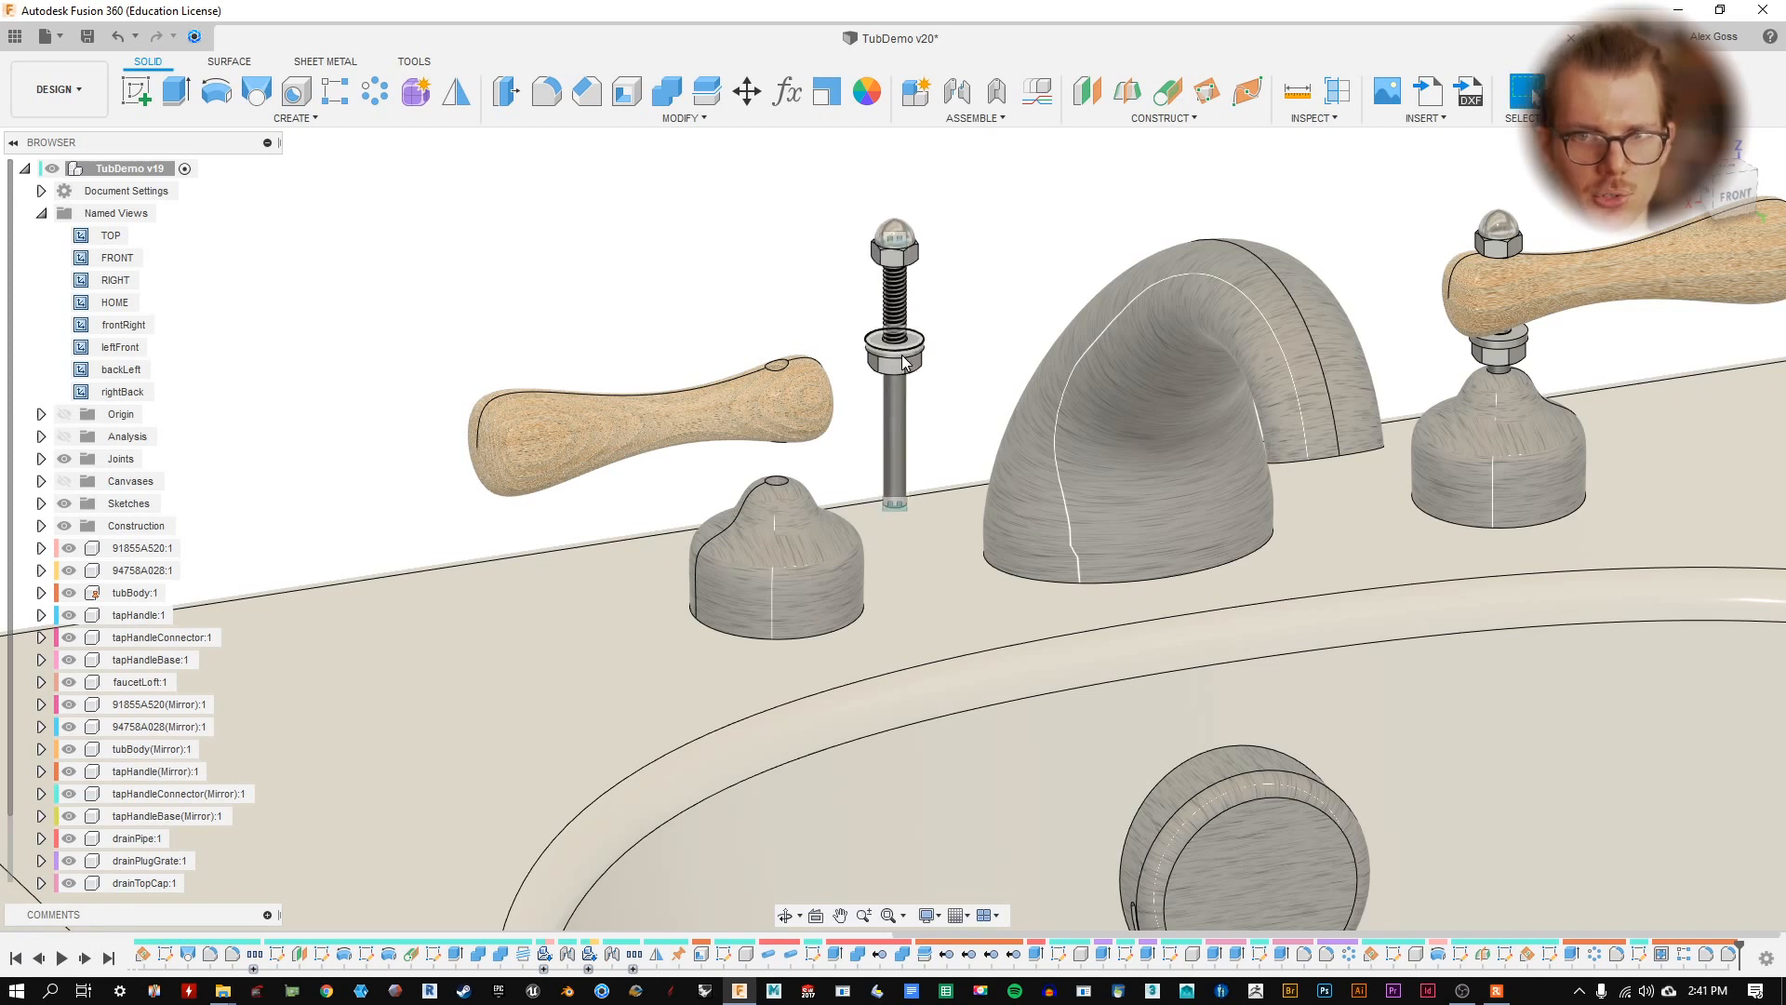
pyautogui.click(893, 288)
pyautogui.click(894, 232)
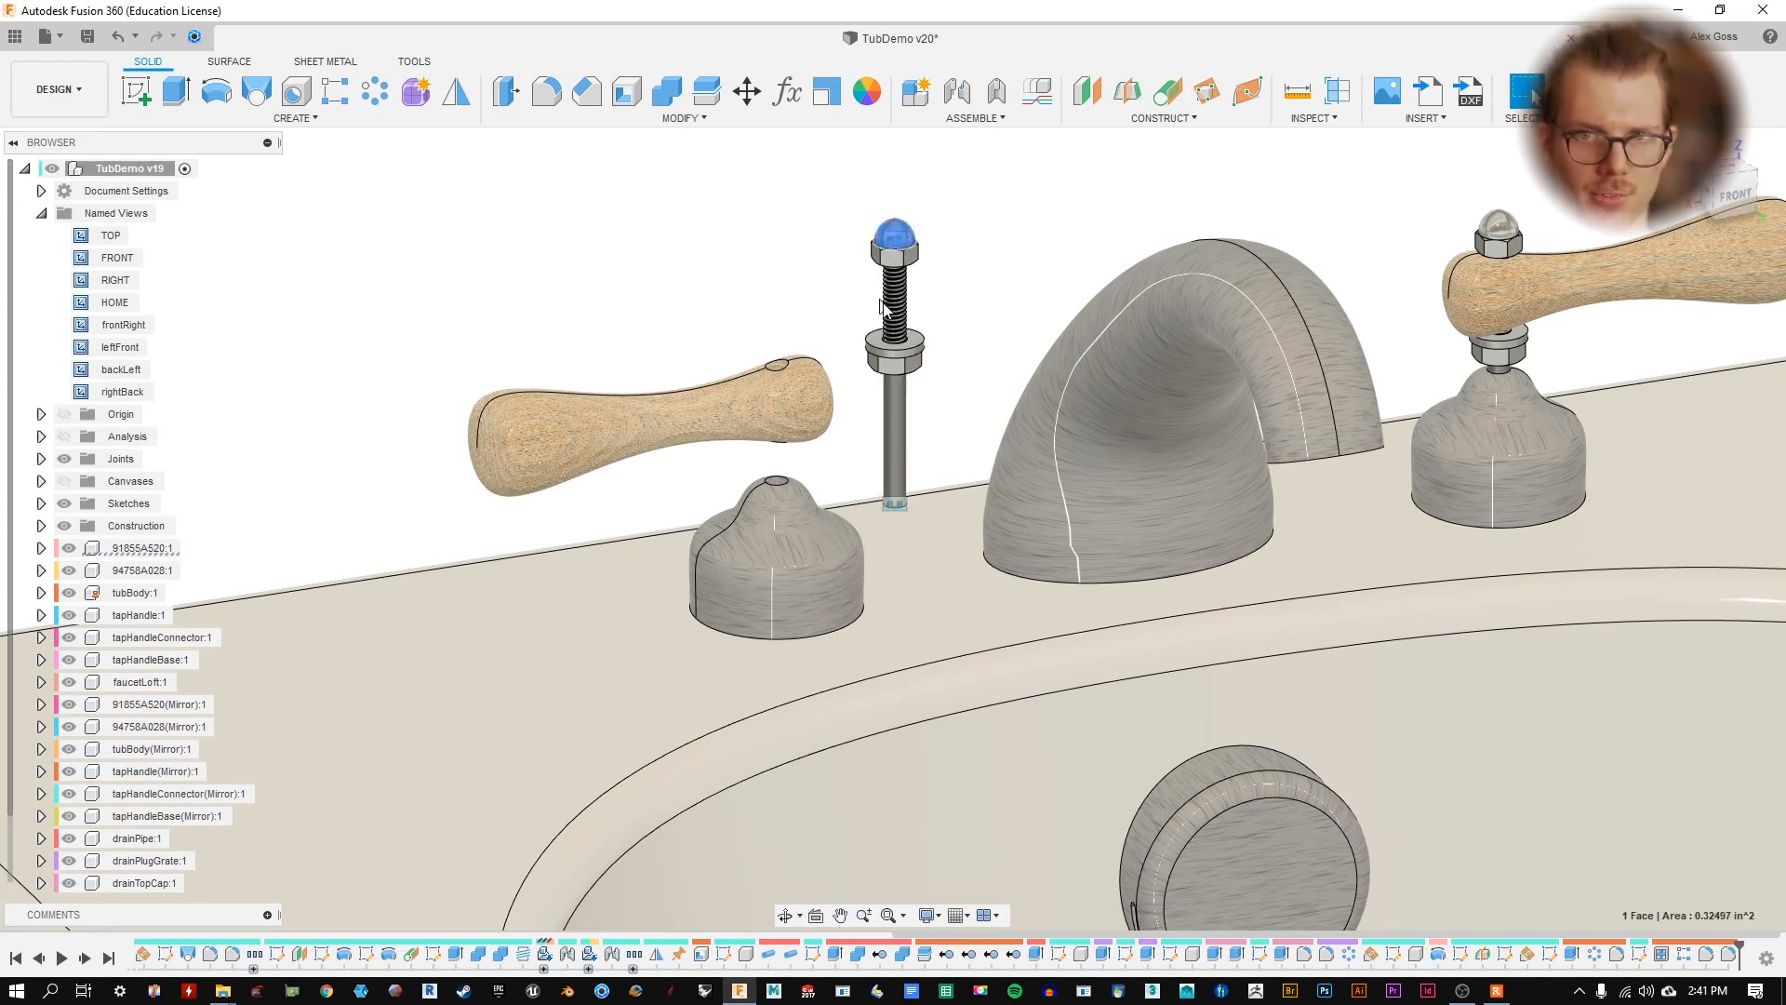
pyautogui.moveTo(884, 307)
pyautogui.mouseDown()
pyautogui.moveTo(872, 295)
pyautogui.moveTo(893, 286)
pyautogui.mouseUp()
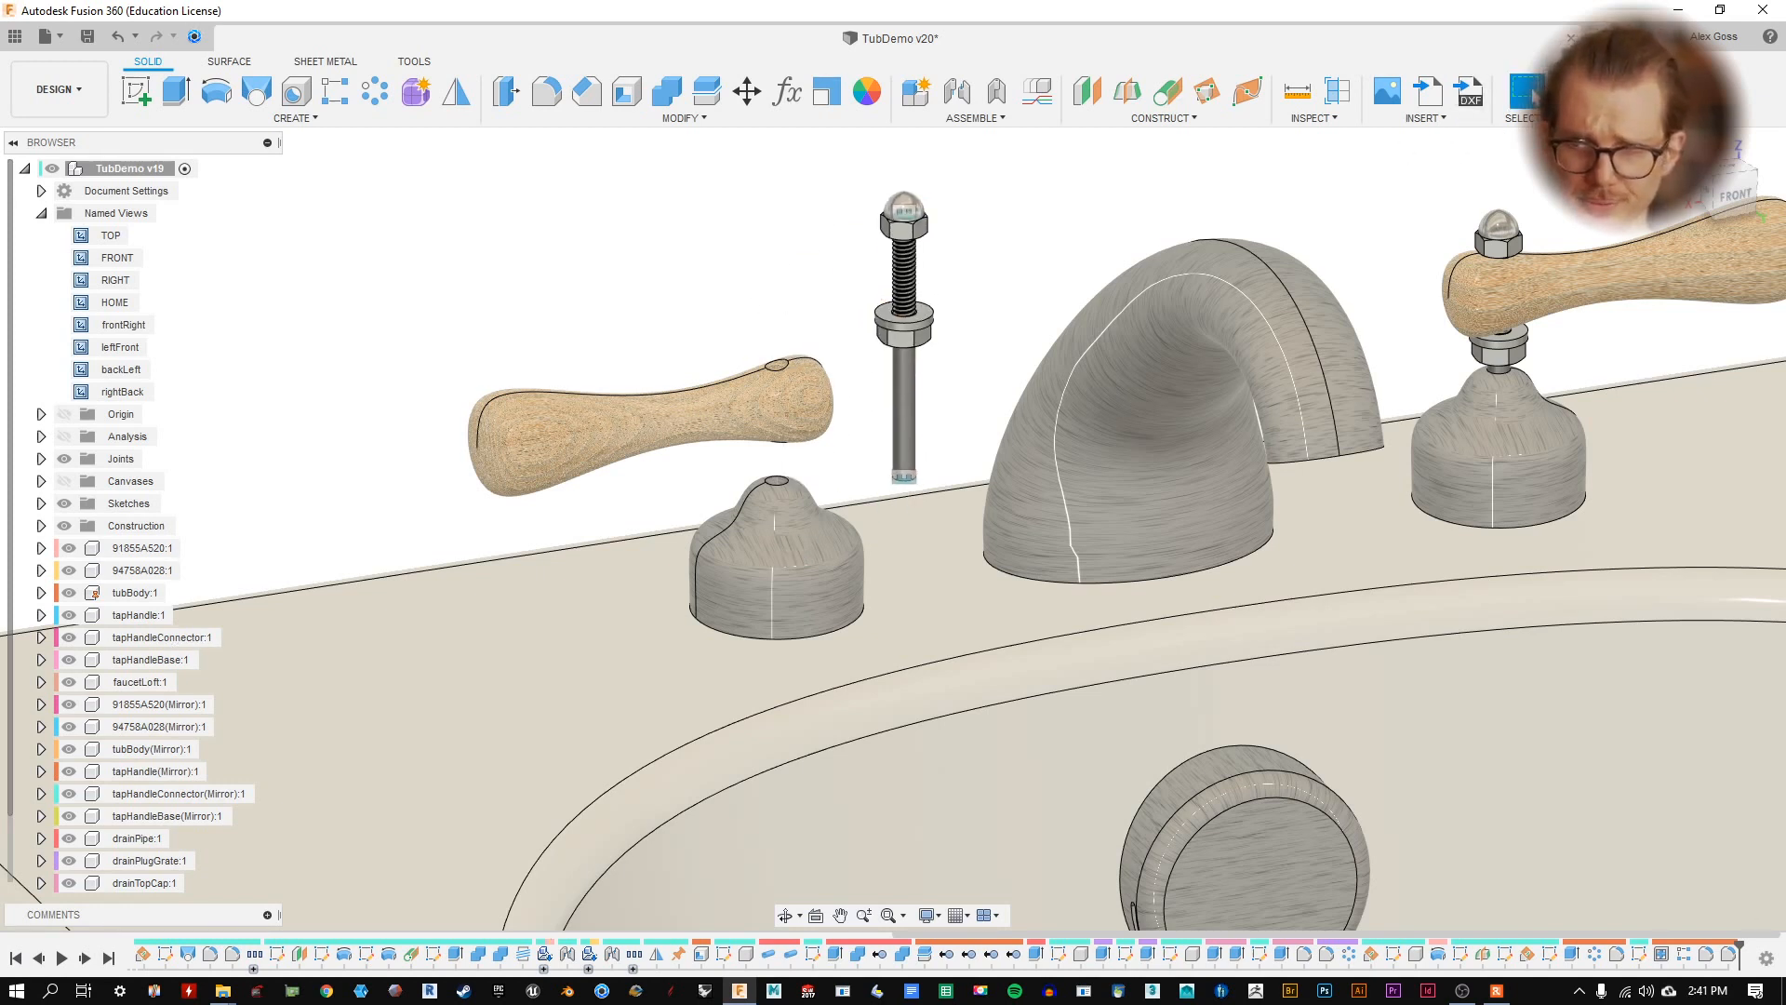
pyautogui.click(777, 606)
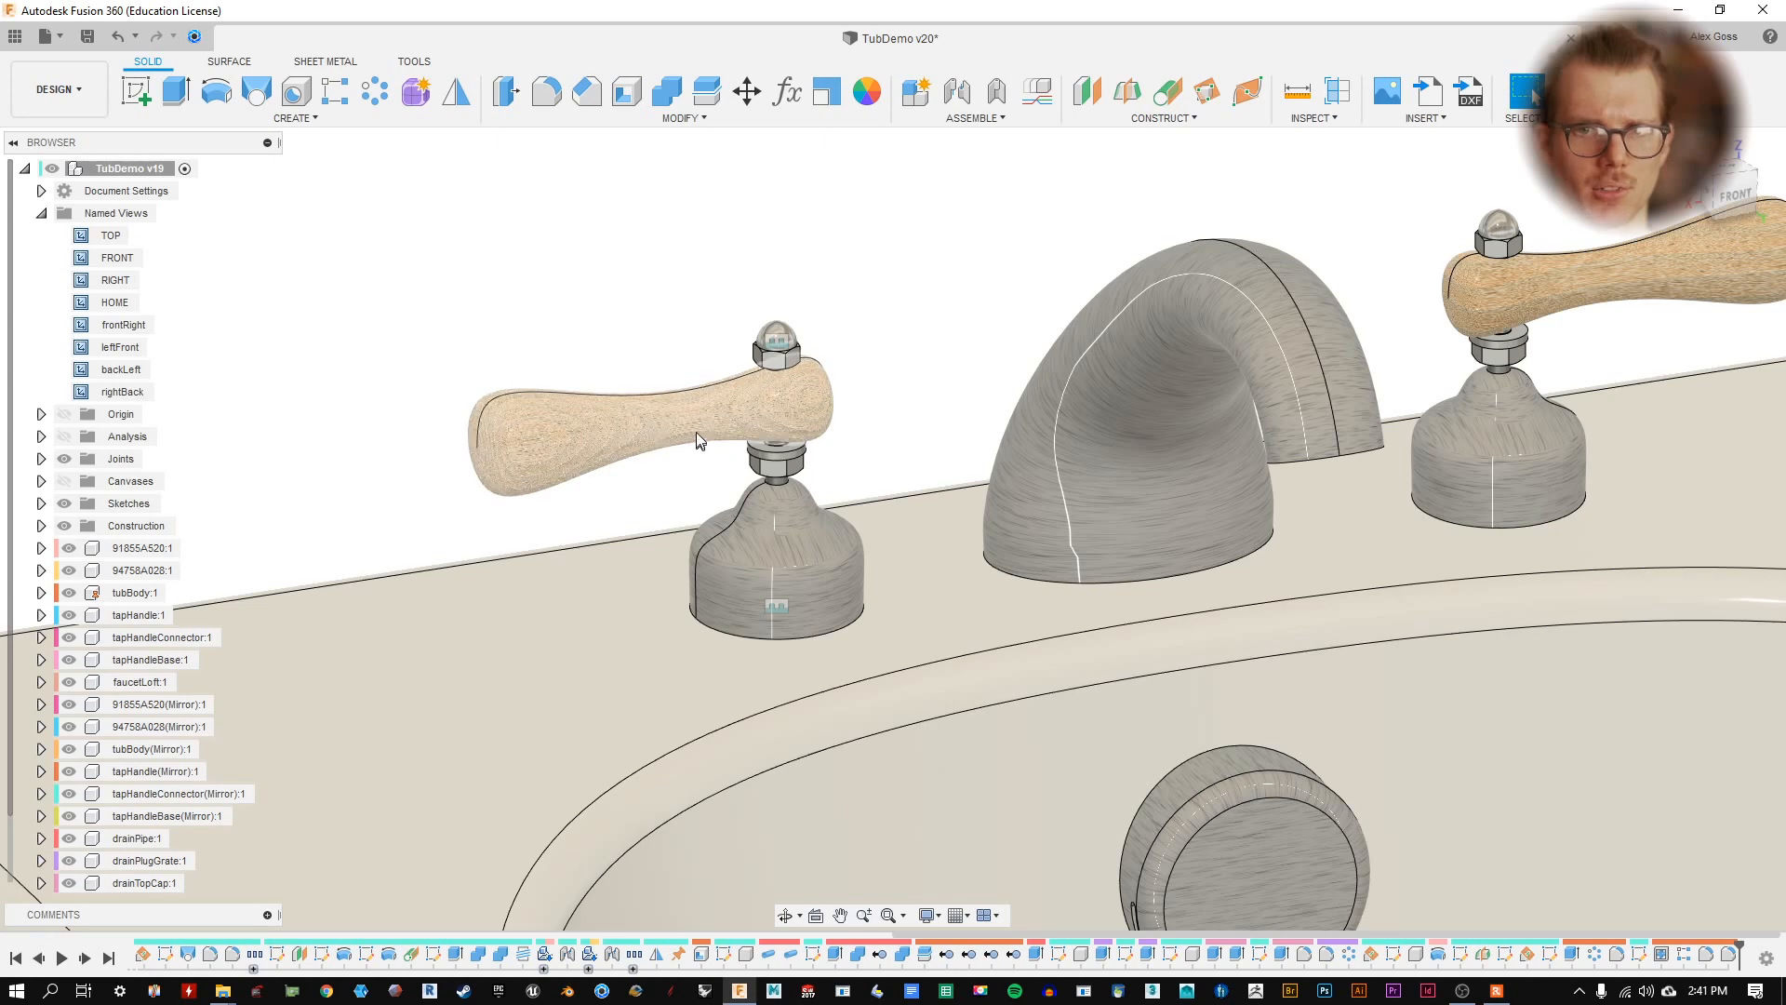
# - Try moving the tap handle, its connector and its base apart, and revert their positions
pyautogui.moveTo(696, 433); pyautogui.dragTo(574, 321)
pyautogui.moveTo(777, 411); pyautogui.dragTo(921, 231)
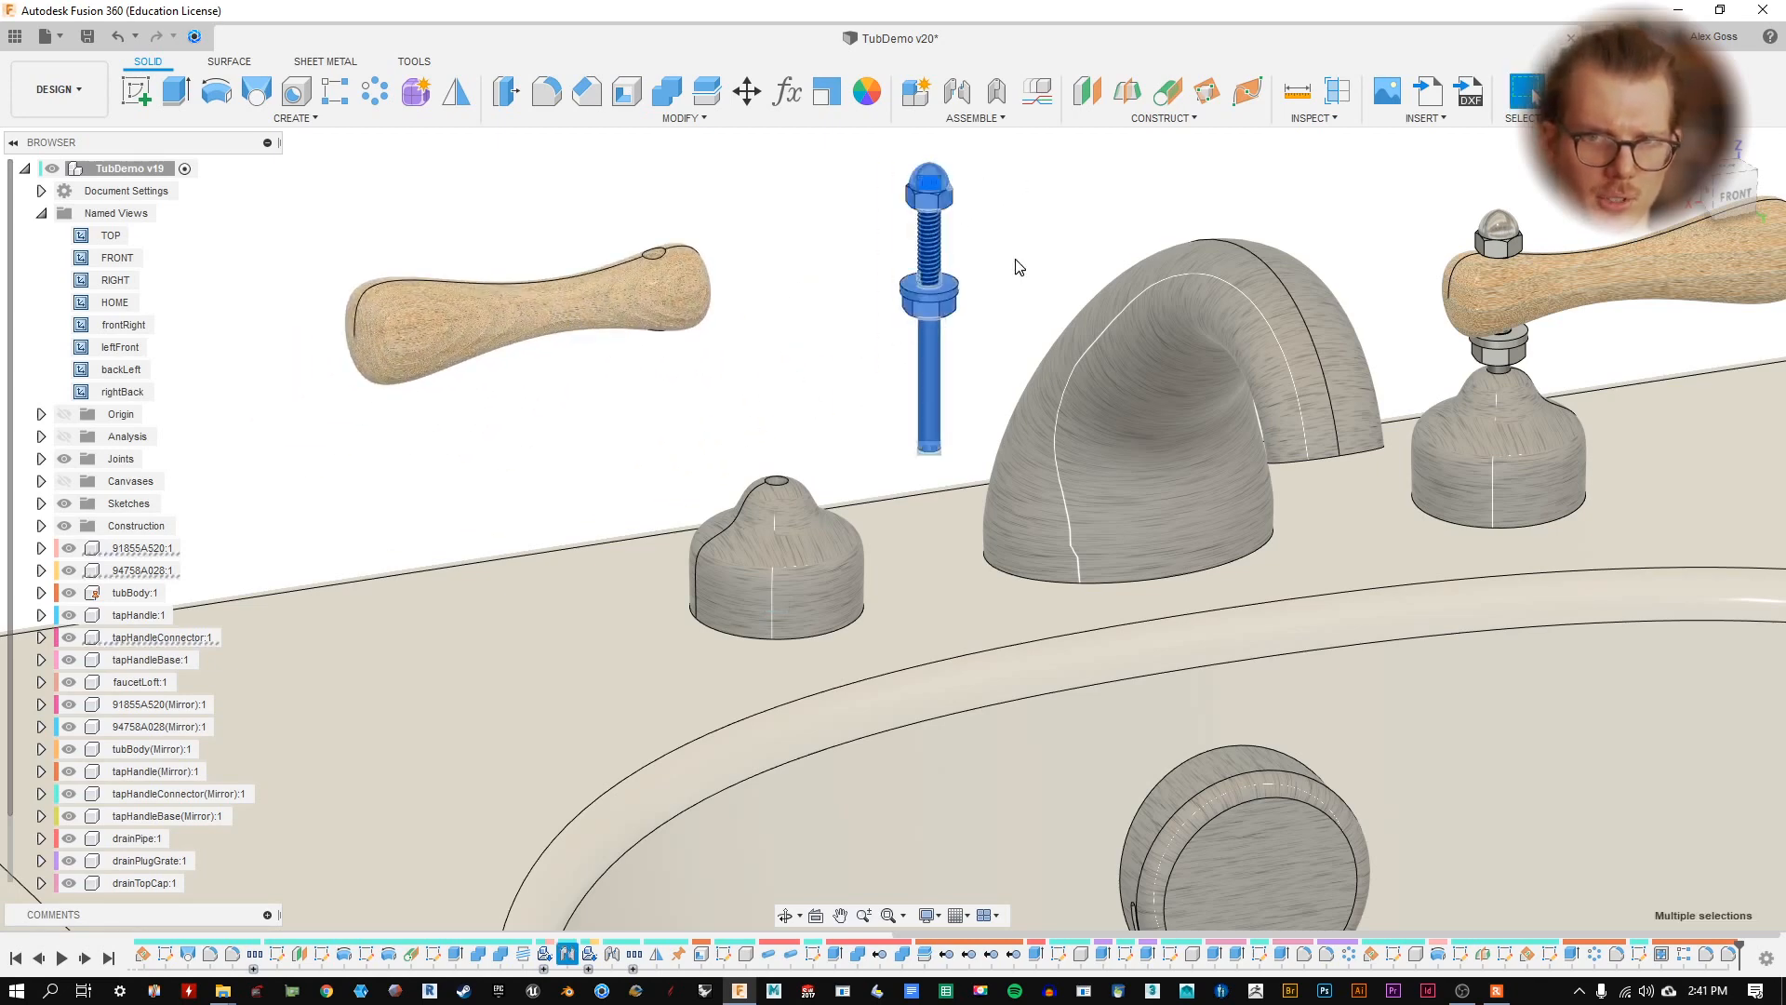
pyautogui.moveTo(773, 598); pyautogui.dragTo(765, 481)
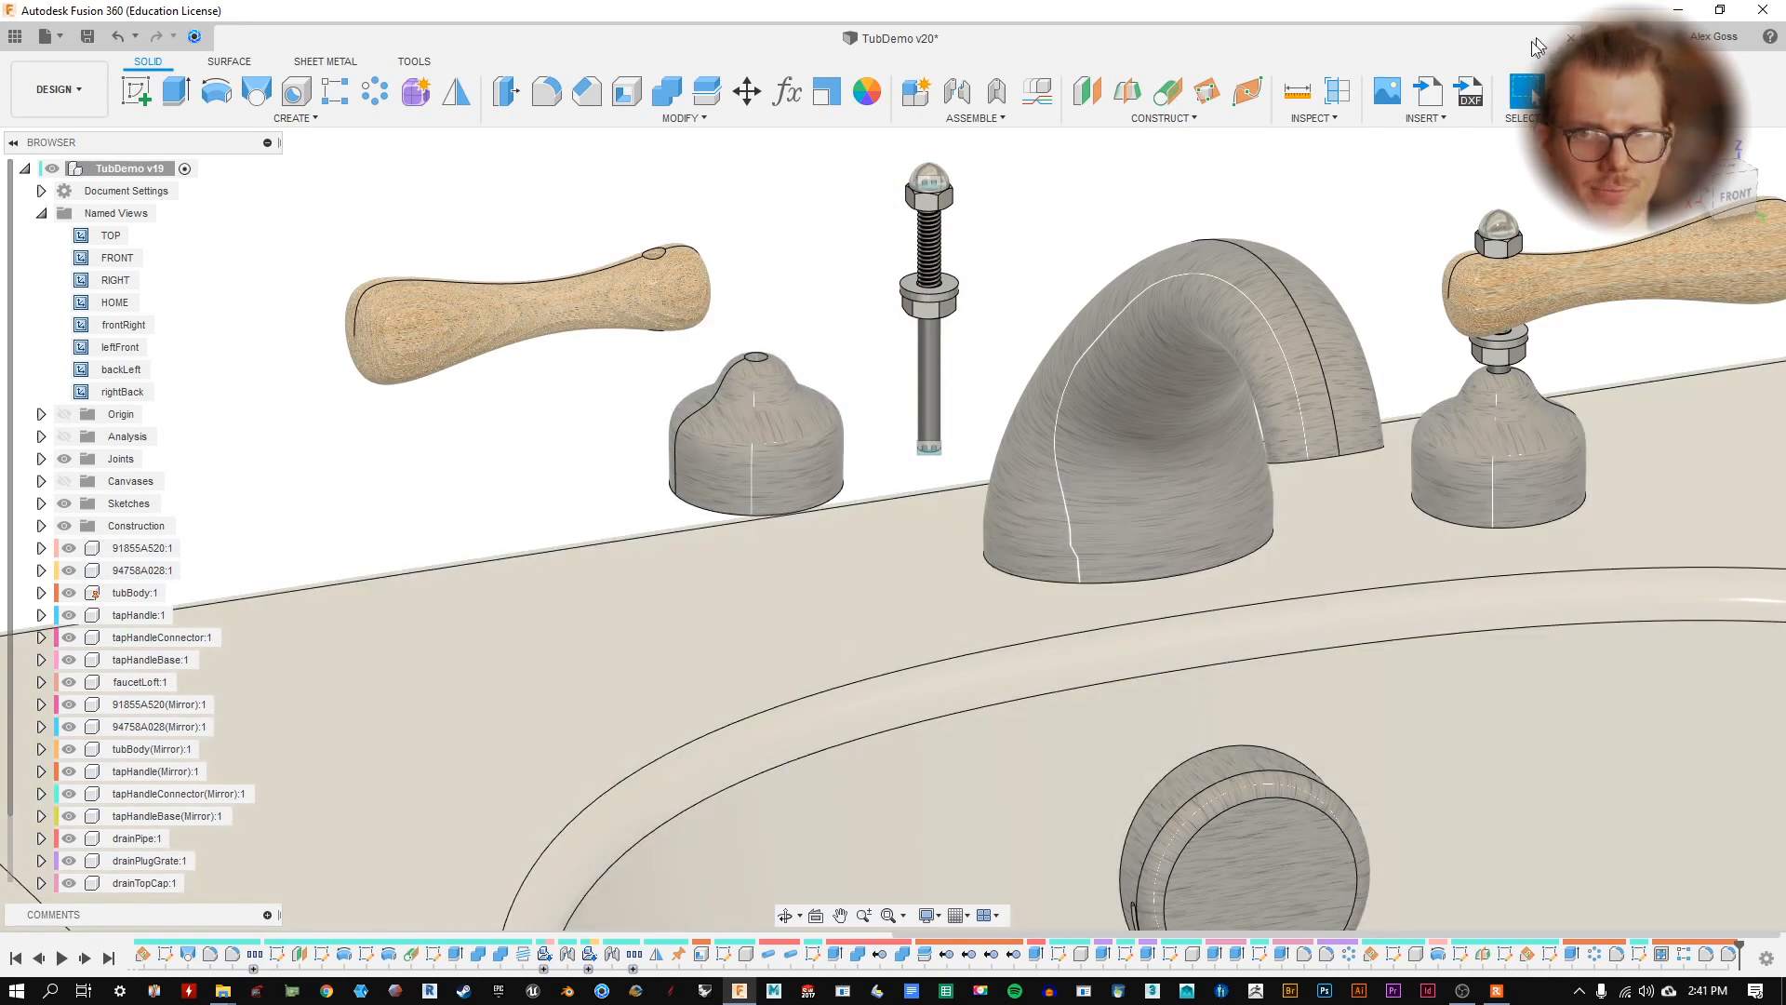
pyautogui.click(1621, 91)
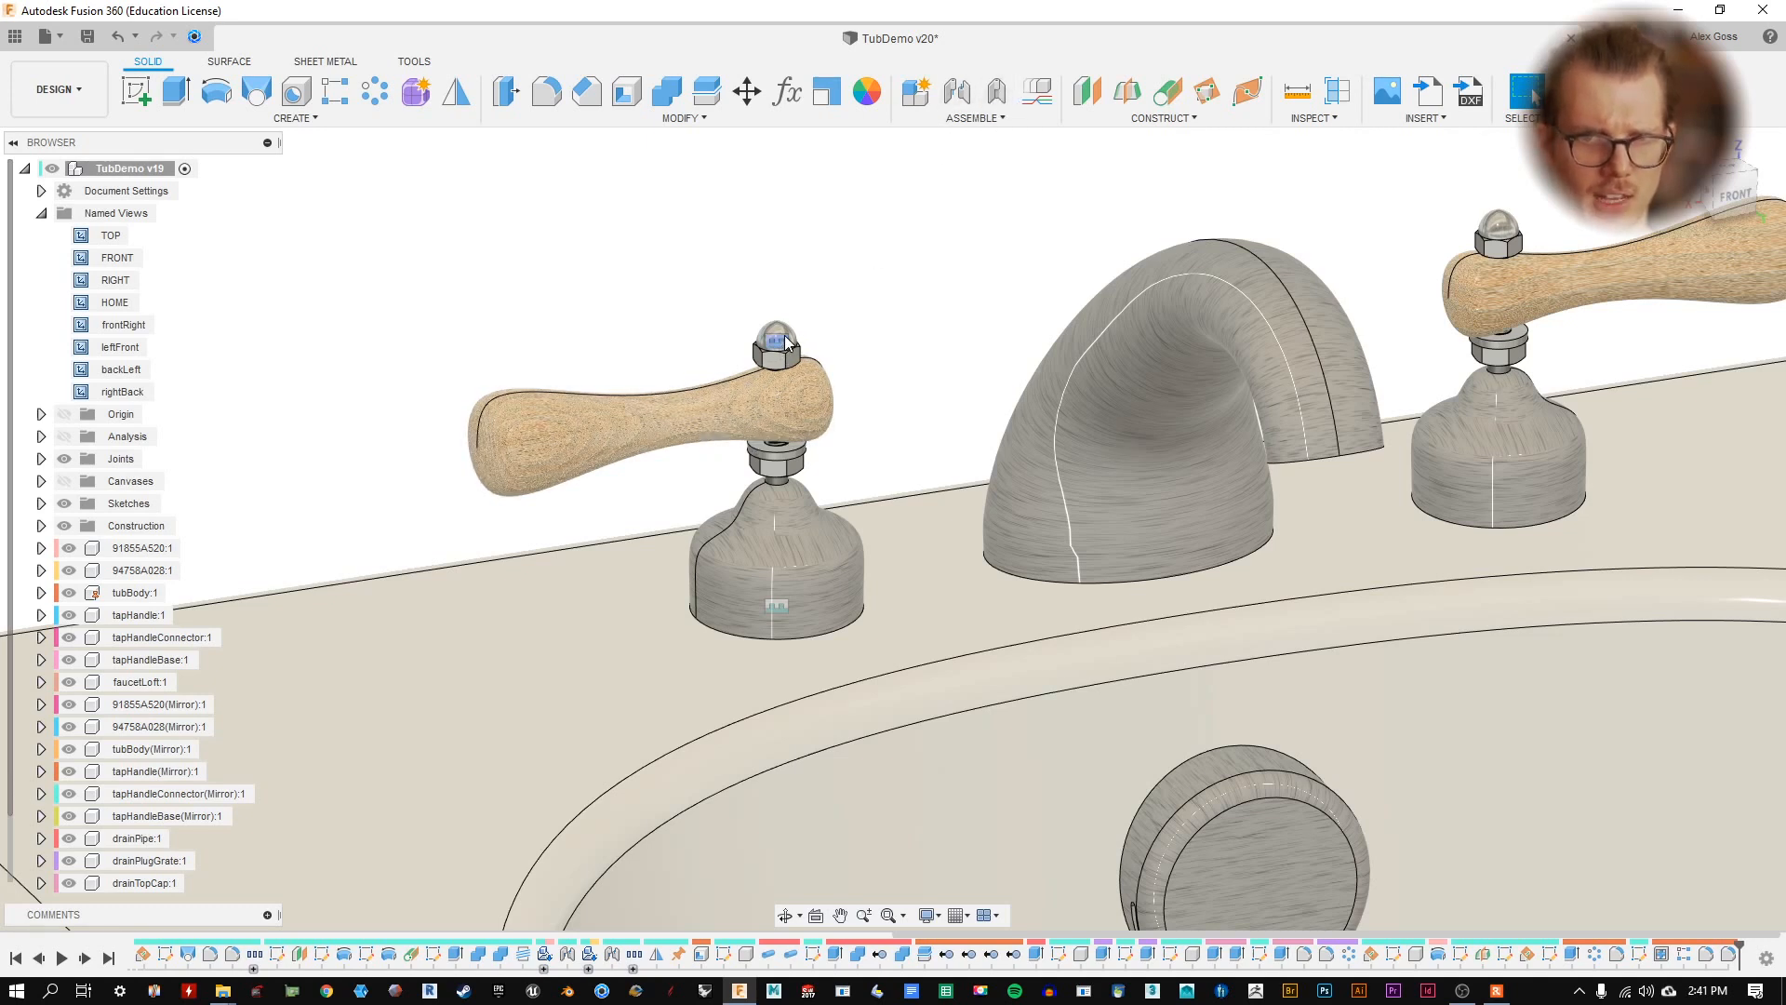
# - Hide tapHandleBase:1 and create a Rigid as-built joint between tapHandle:1 and tapHandleConnector:1
pyautogui.click(82, 653)
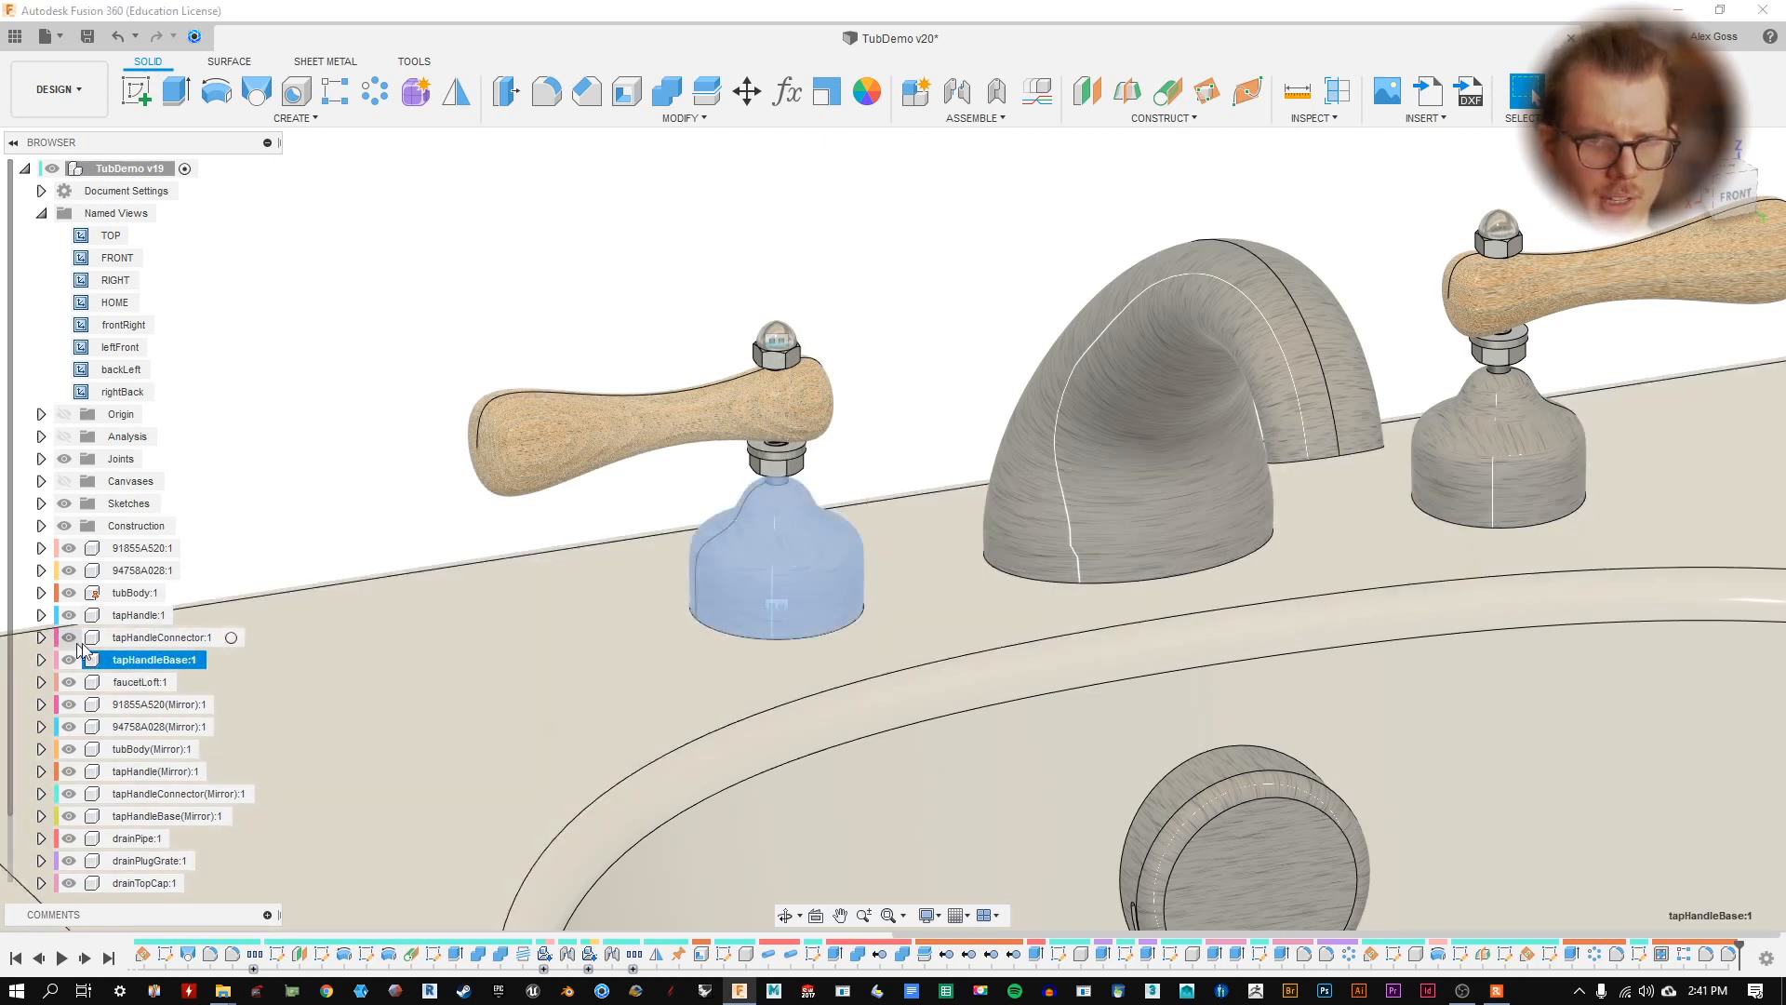
pyautogui.click(70, 659)
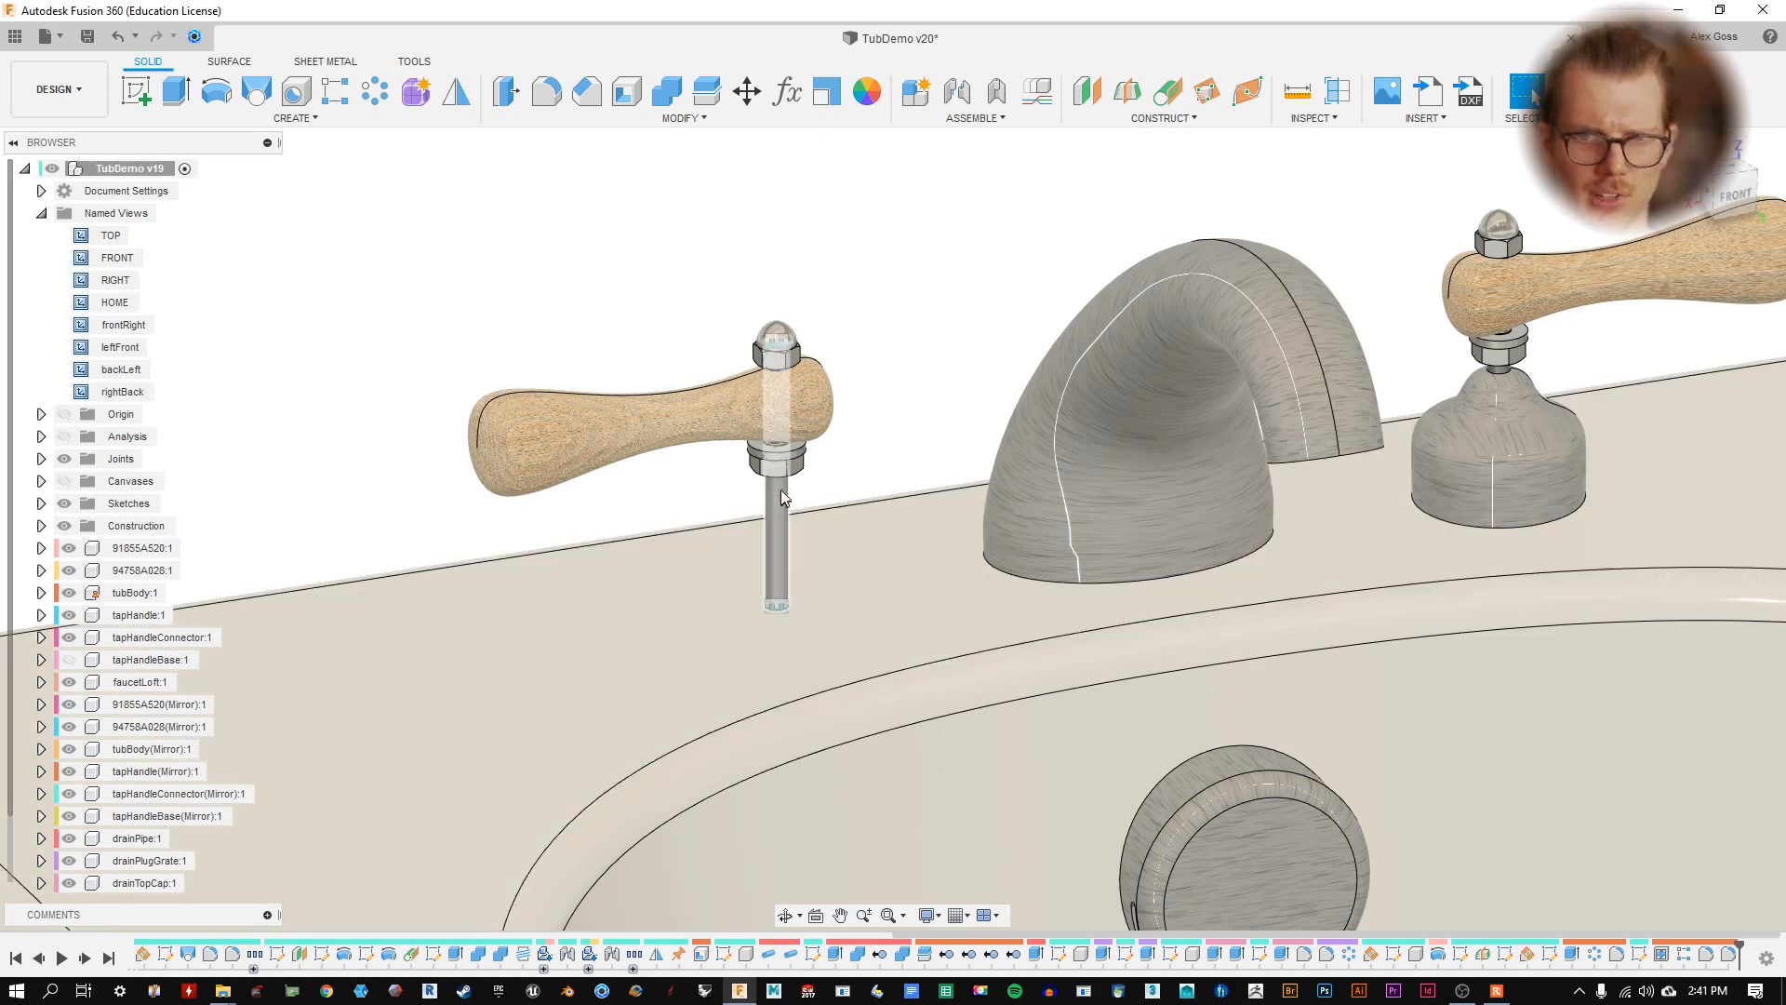
pyautogui.click(996, 96)
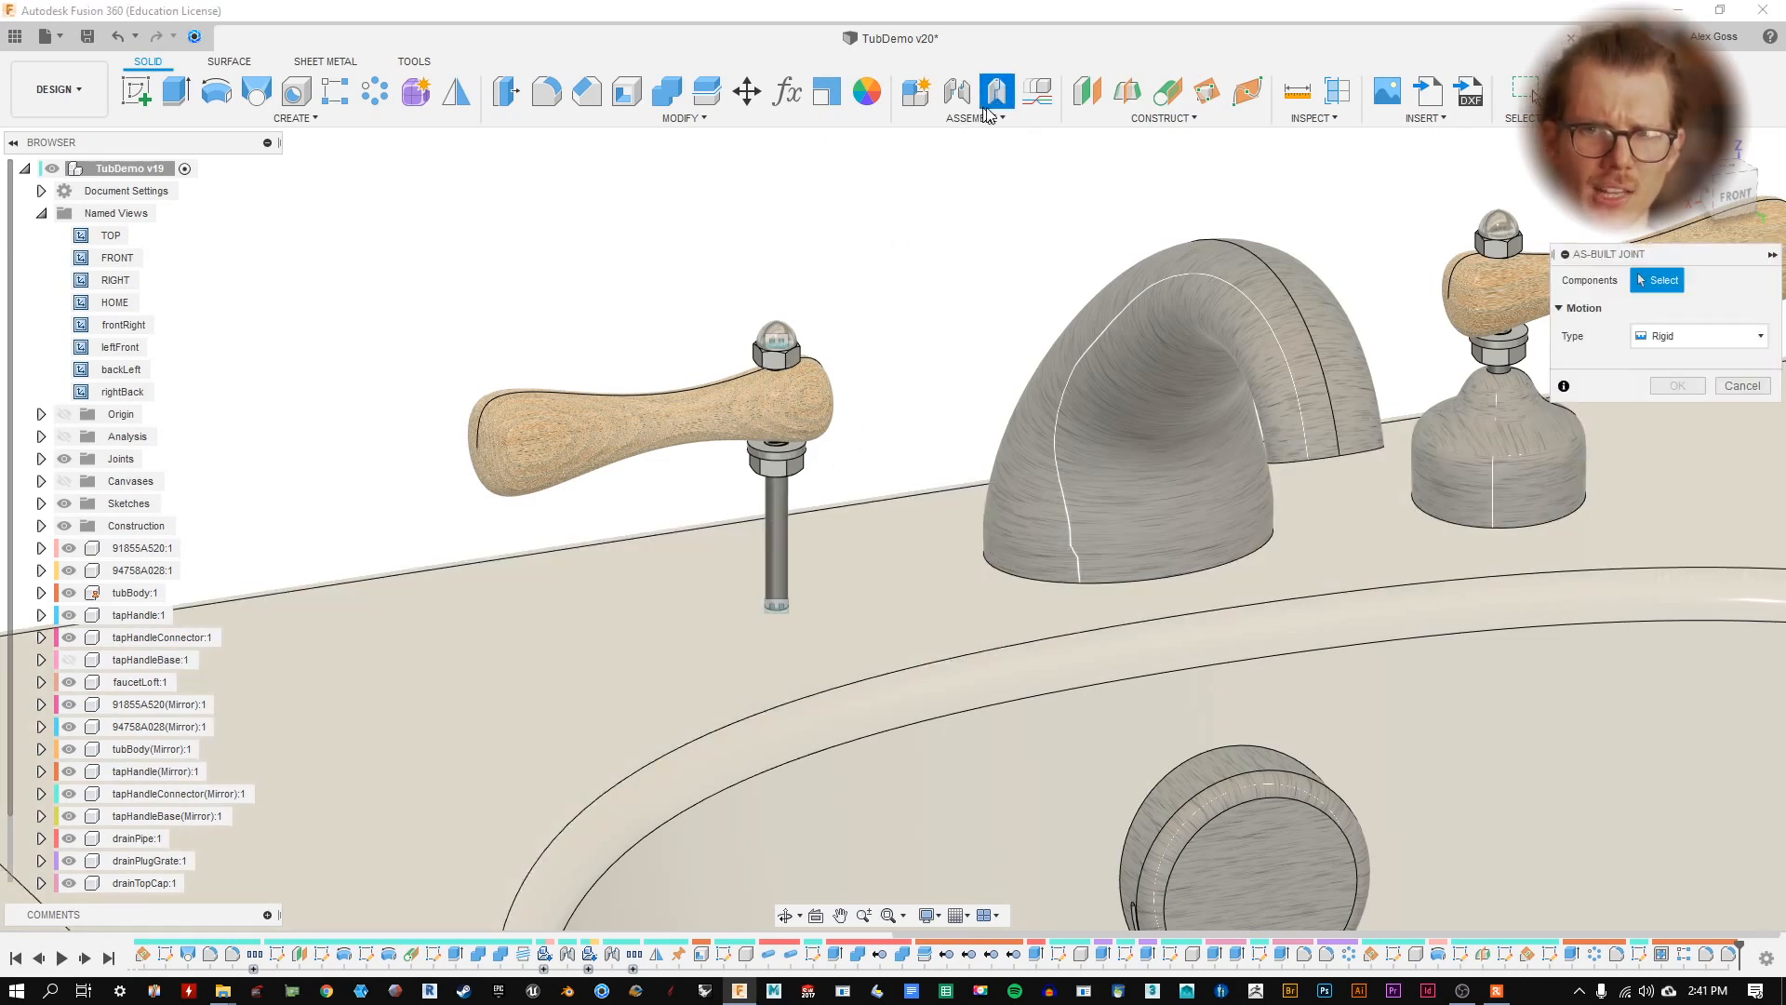
pyautogui.click(639, 411)
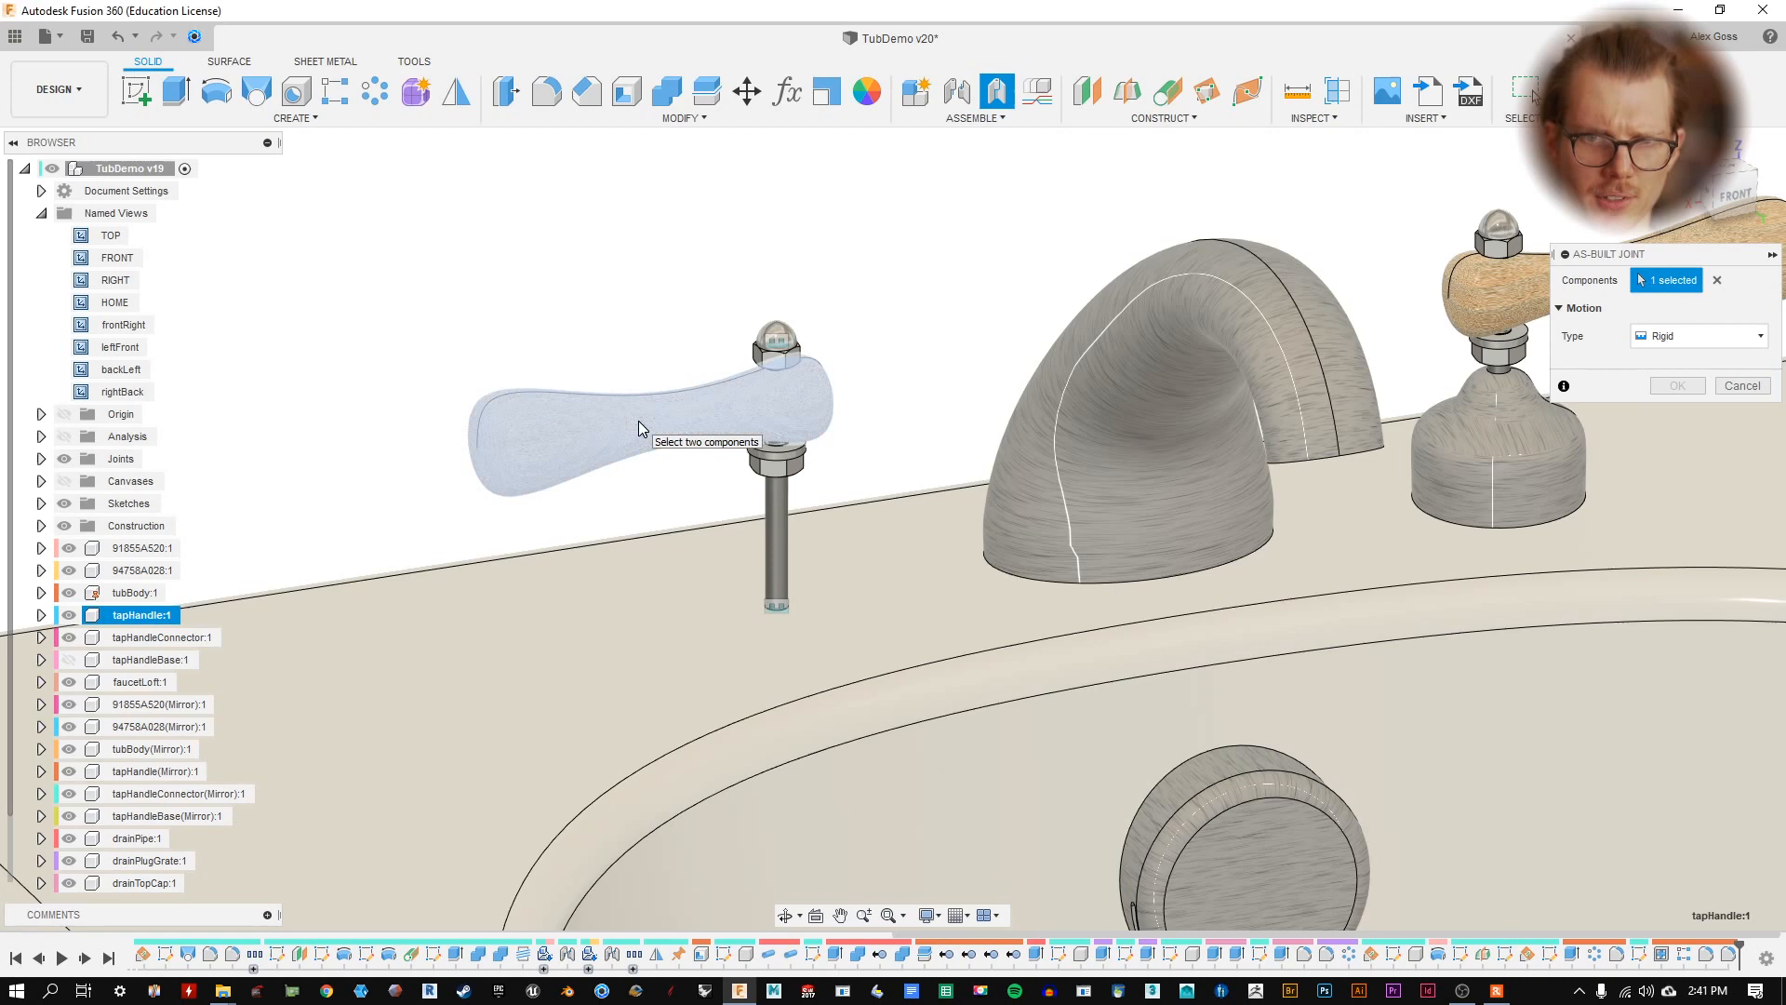
pyautogui.click(778, 510)
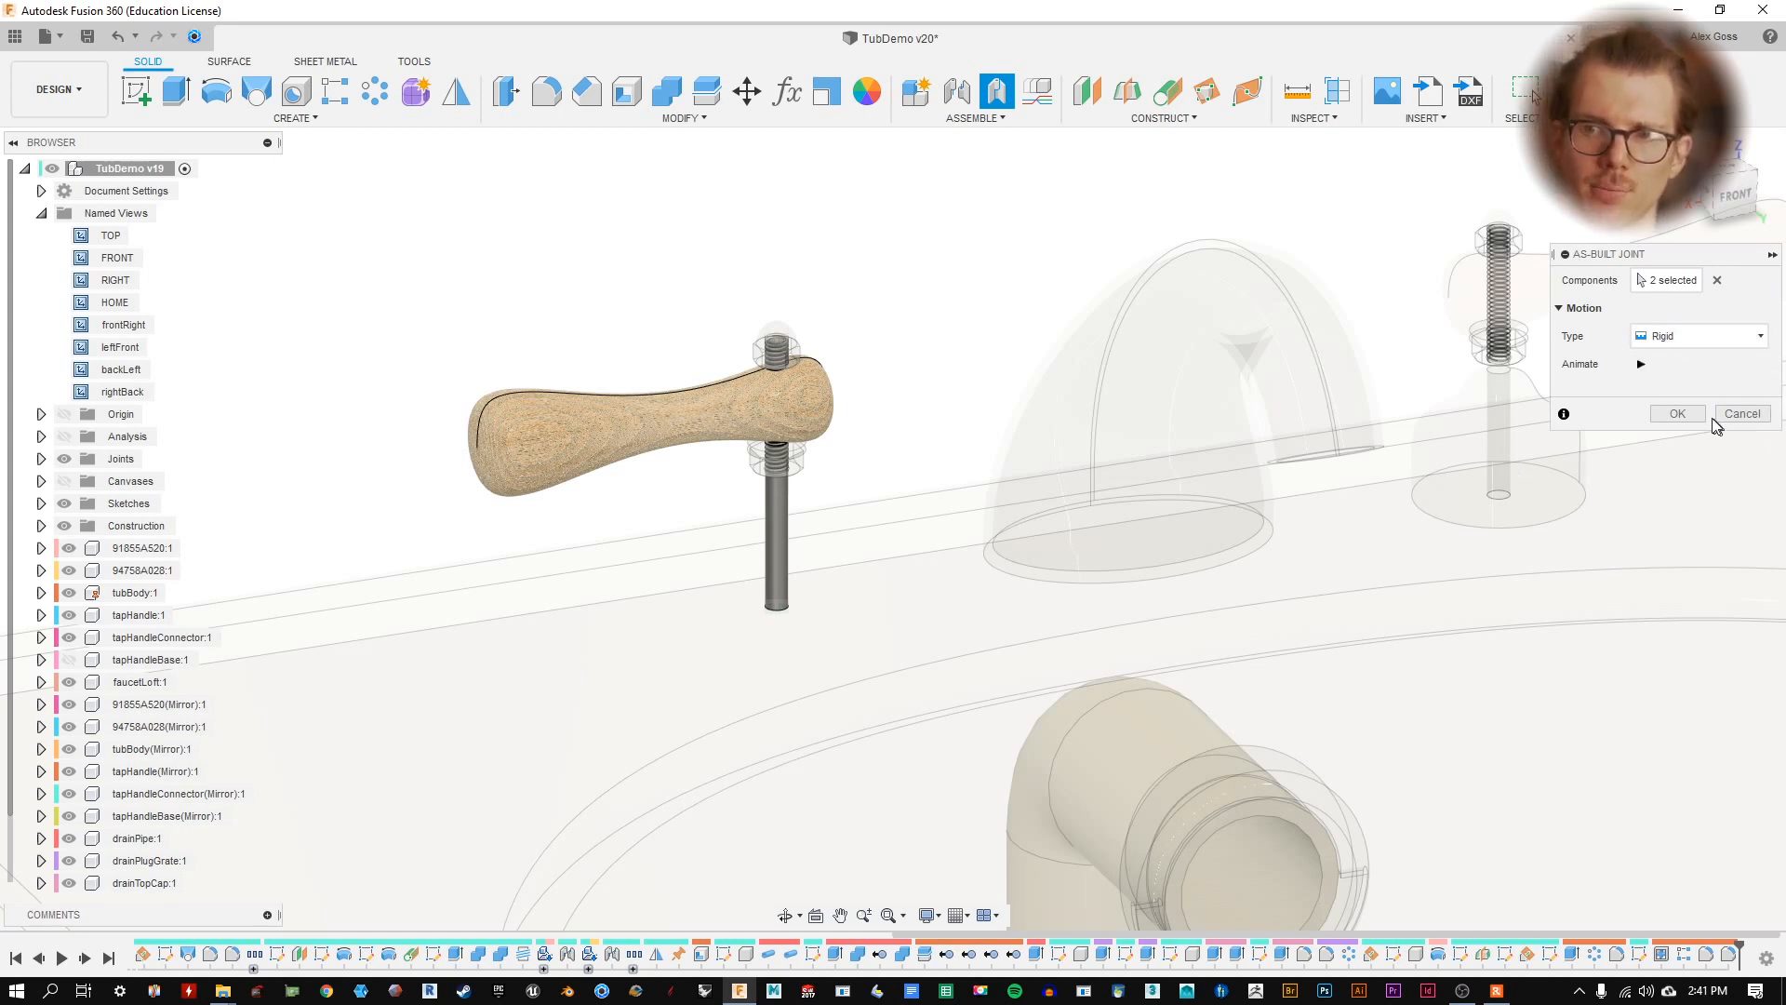
pyautogui.click(1678, 413)
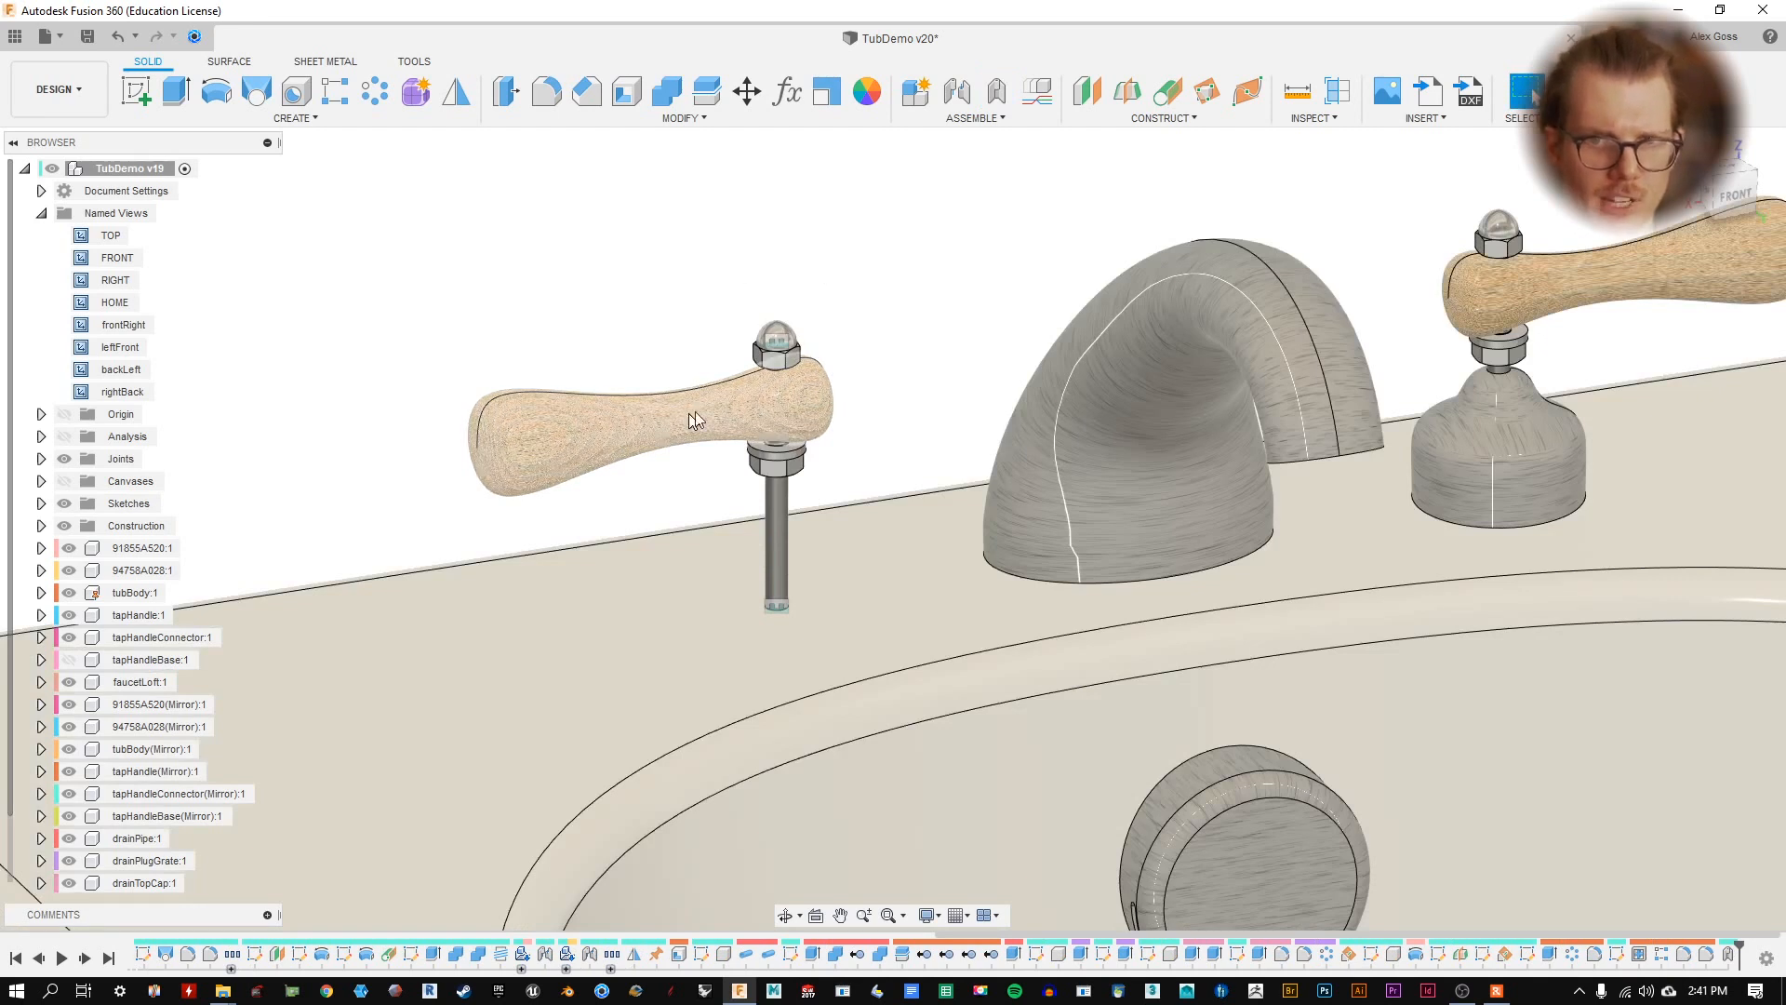
# - Test-move the jointed tap handle, revert its position, and show tapHandleBase:1 again
pyautogui.moveTo(697, 411); pyautogui.dragTo(730, 333)
pyautogui.click(1620, 91)
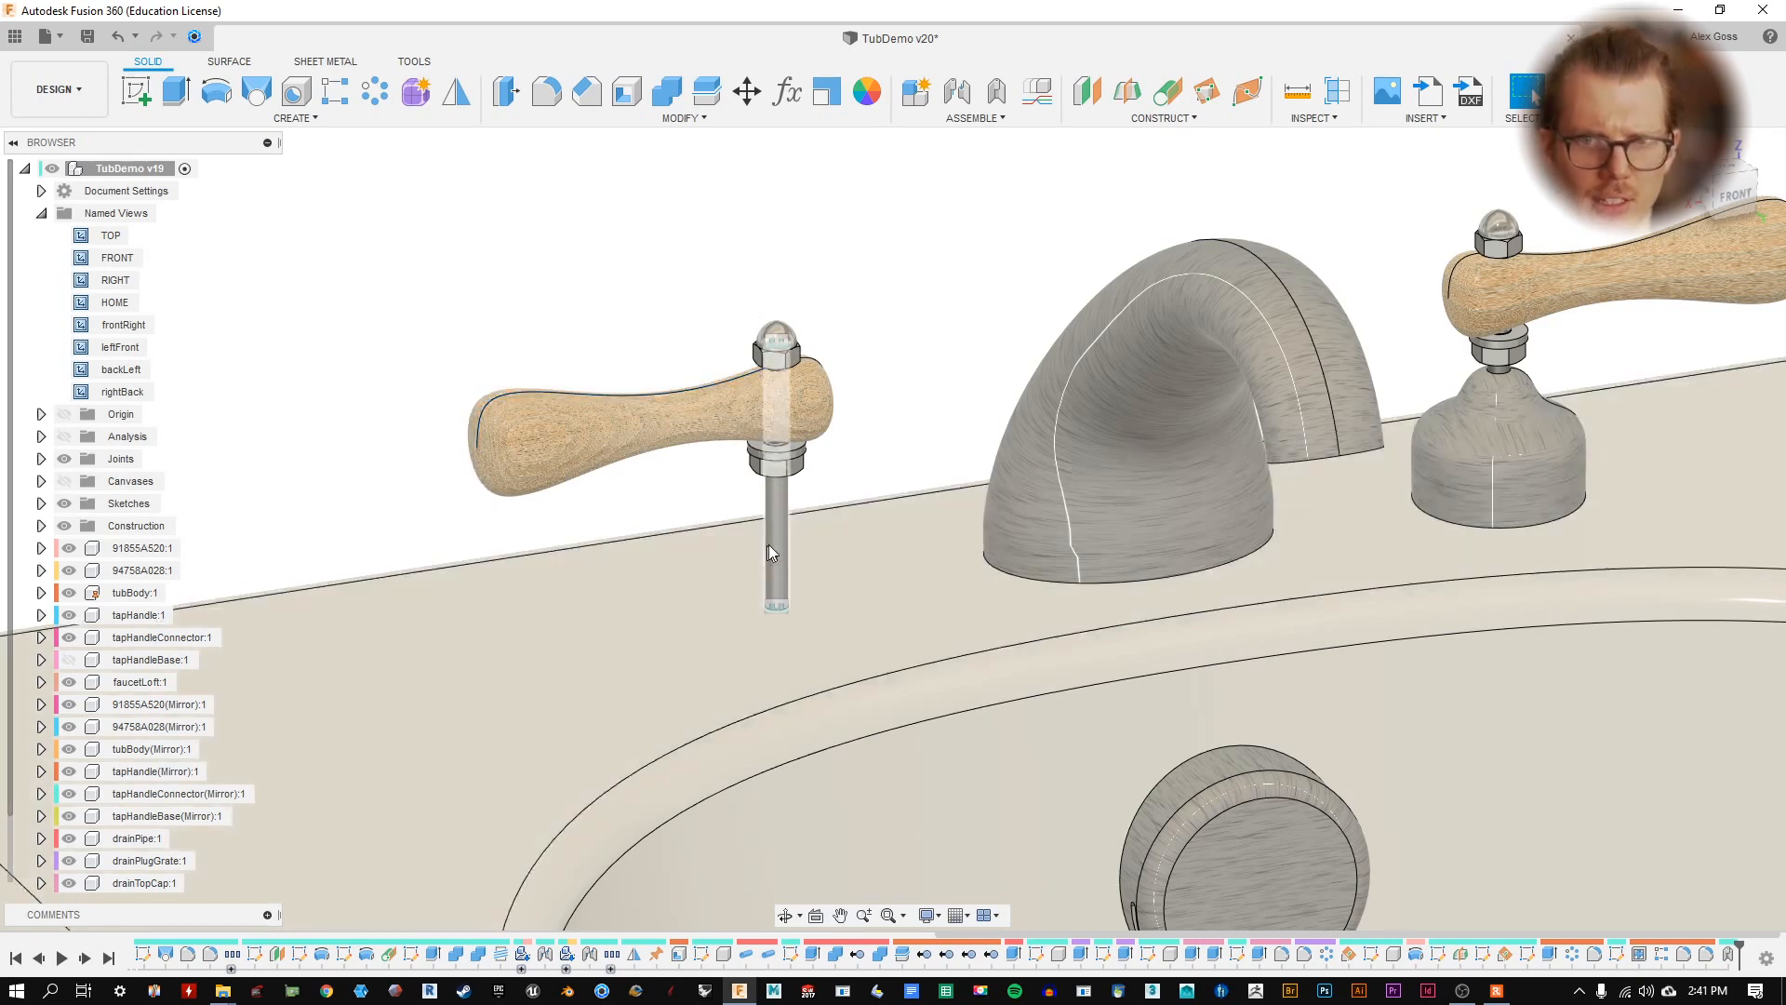
pyautogui.click(69, 660)
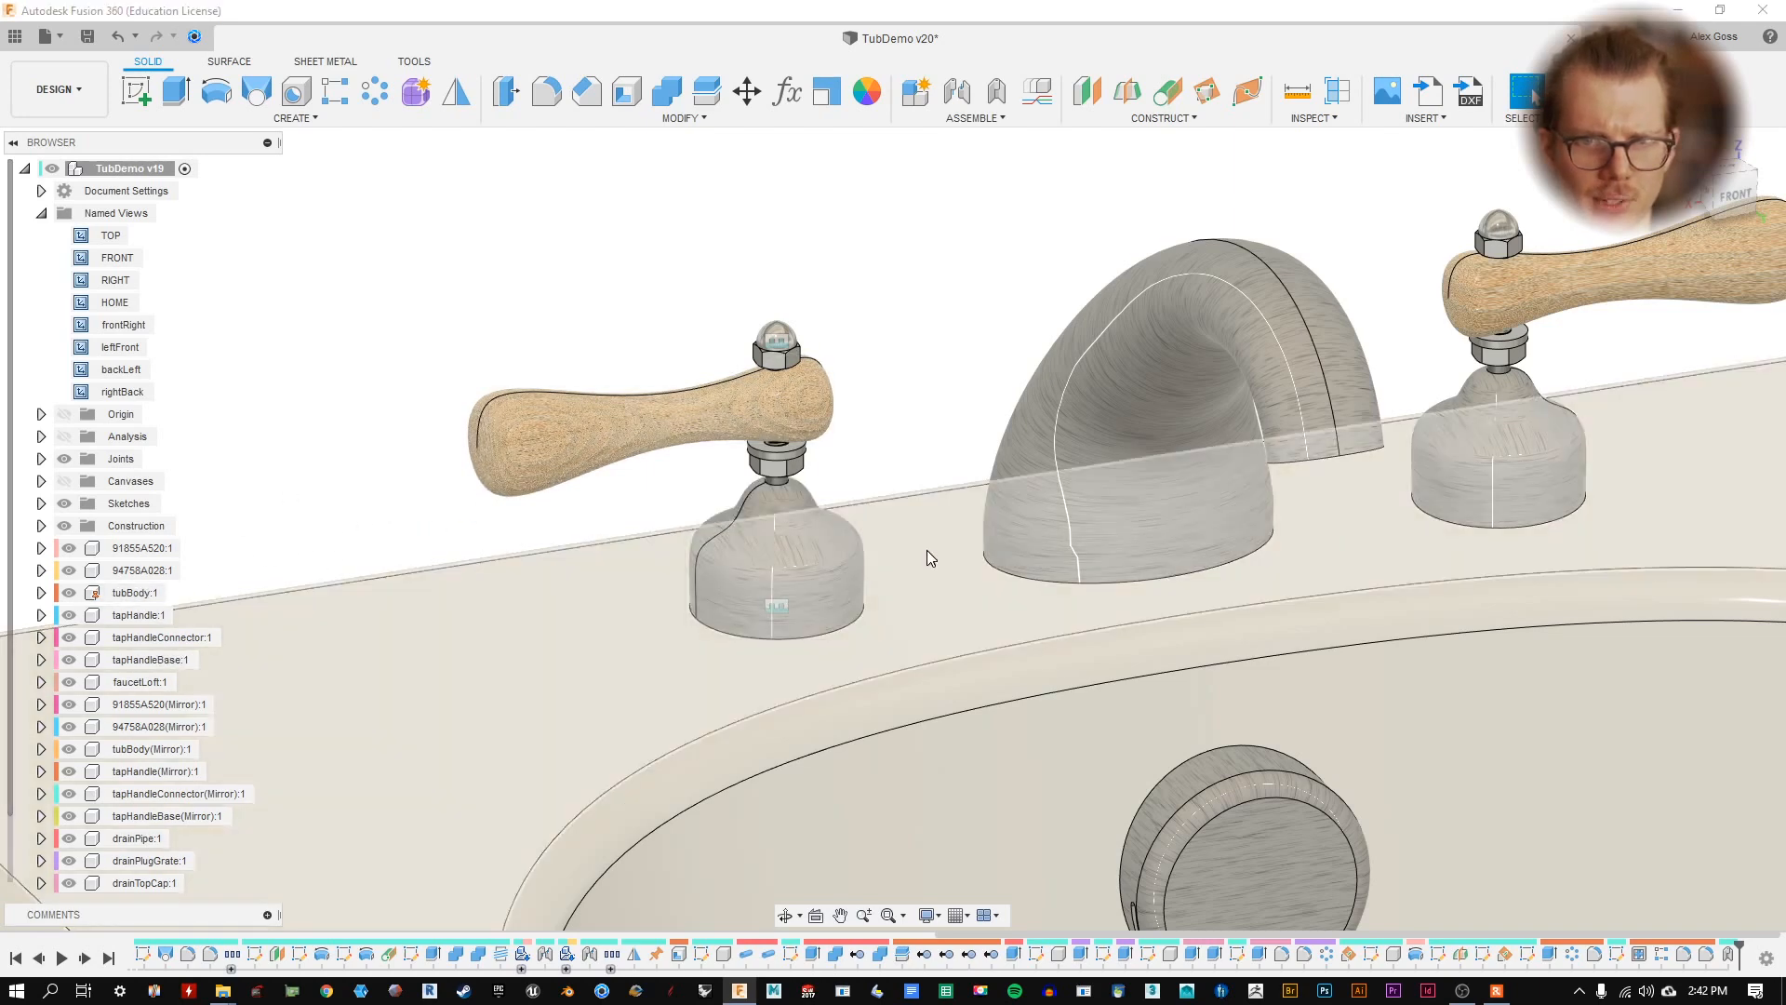
# - Start an as-built joint between tapHandleBase:1 and tapHandleConnector:1, hiding the base to reach the connector
pyautogui.click(997, 100)
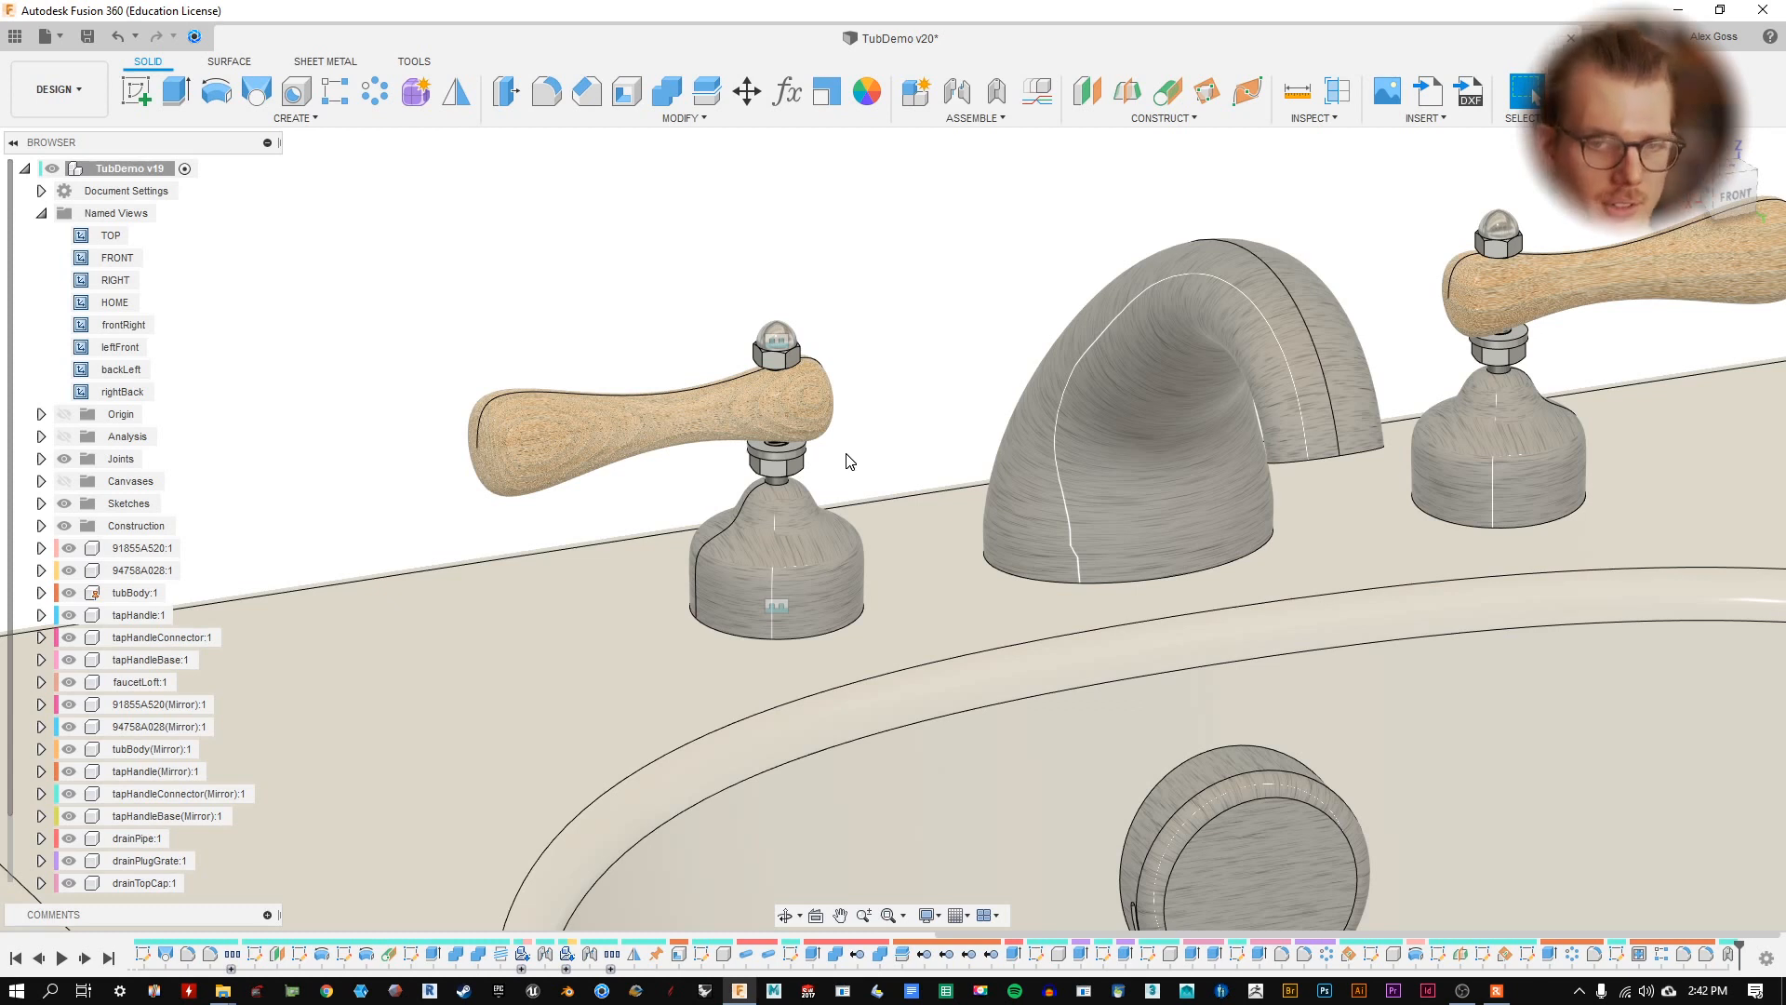
pyautogui.click(996, 93)
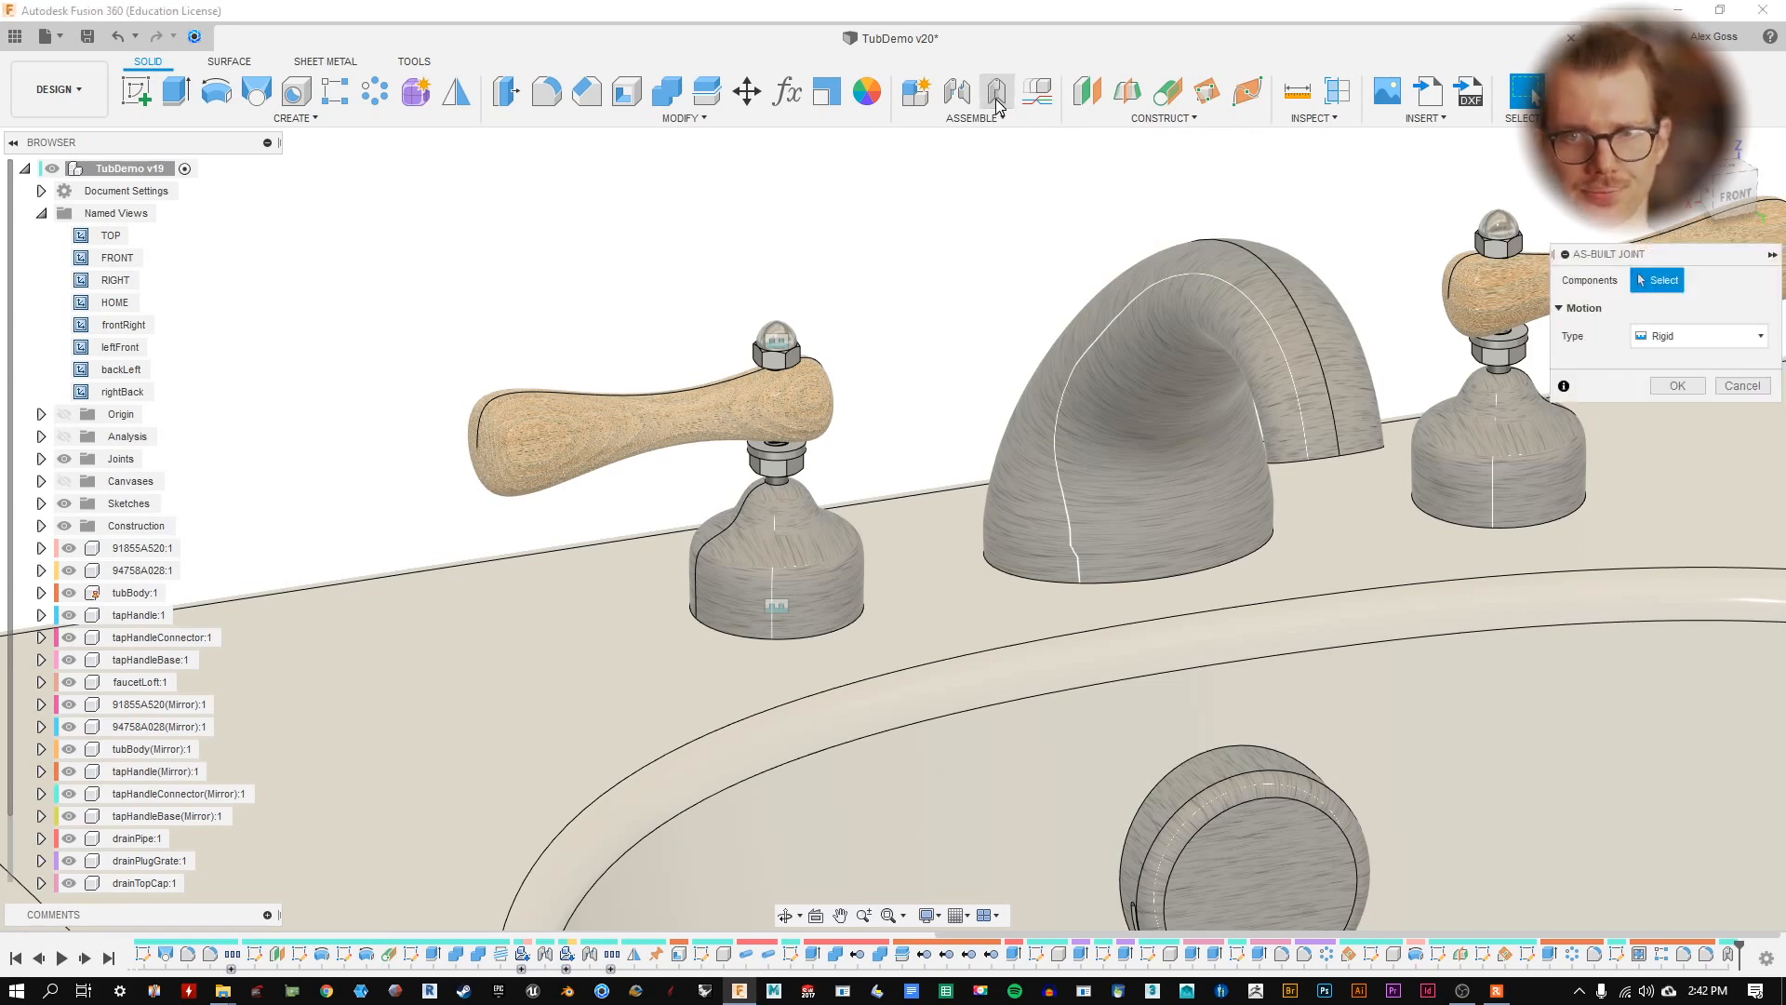
pyautogui.click(887, 580)
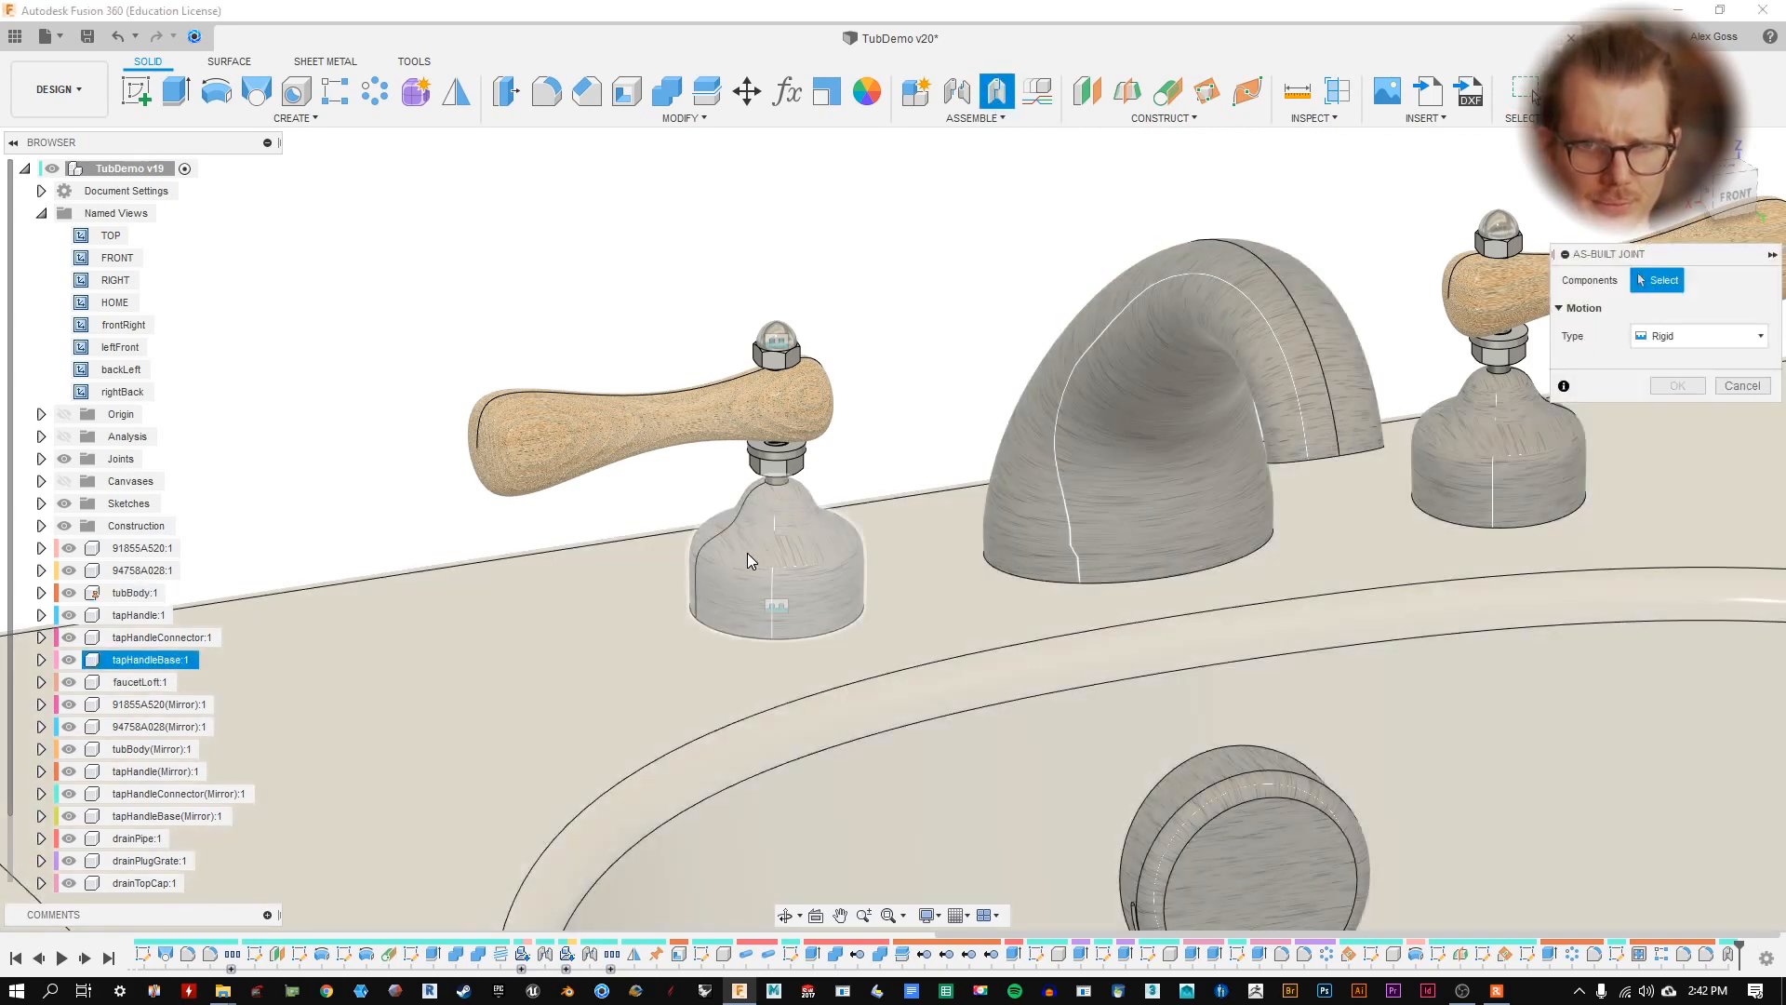
pyautogui.click(798, 575)
pyautogui.click(69, 660)
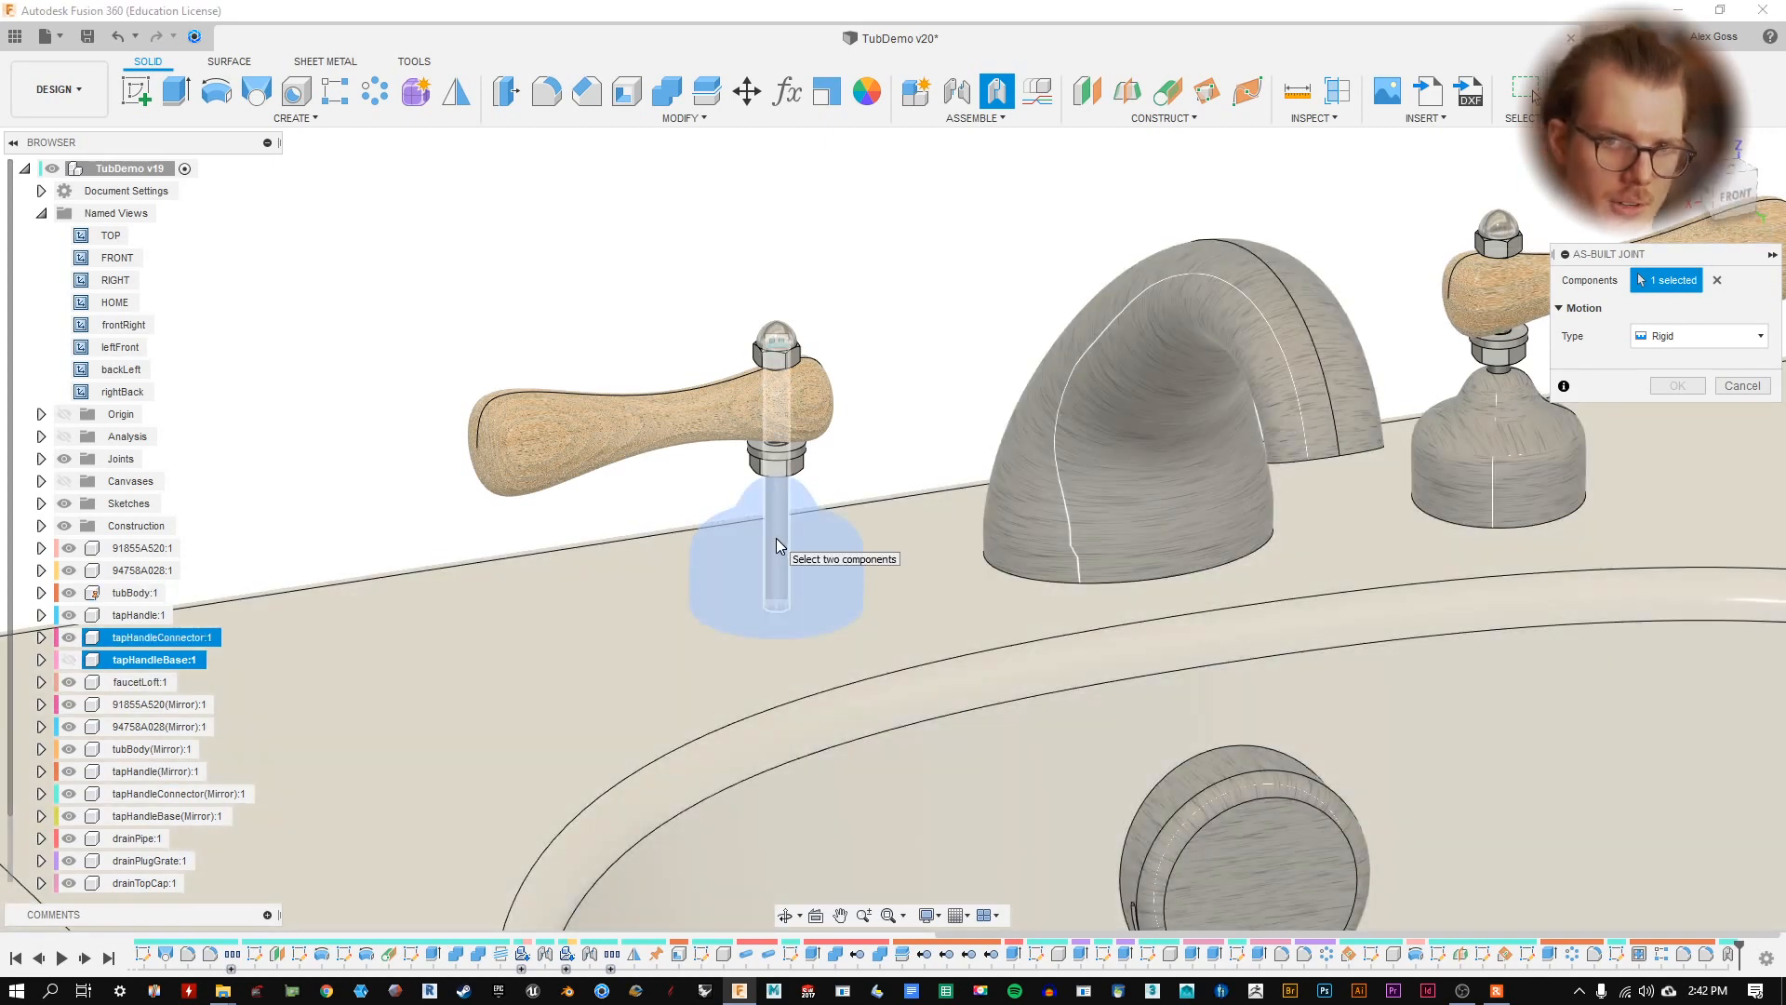
pyautogui.click(775, 537)
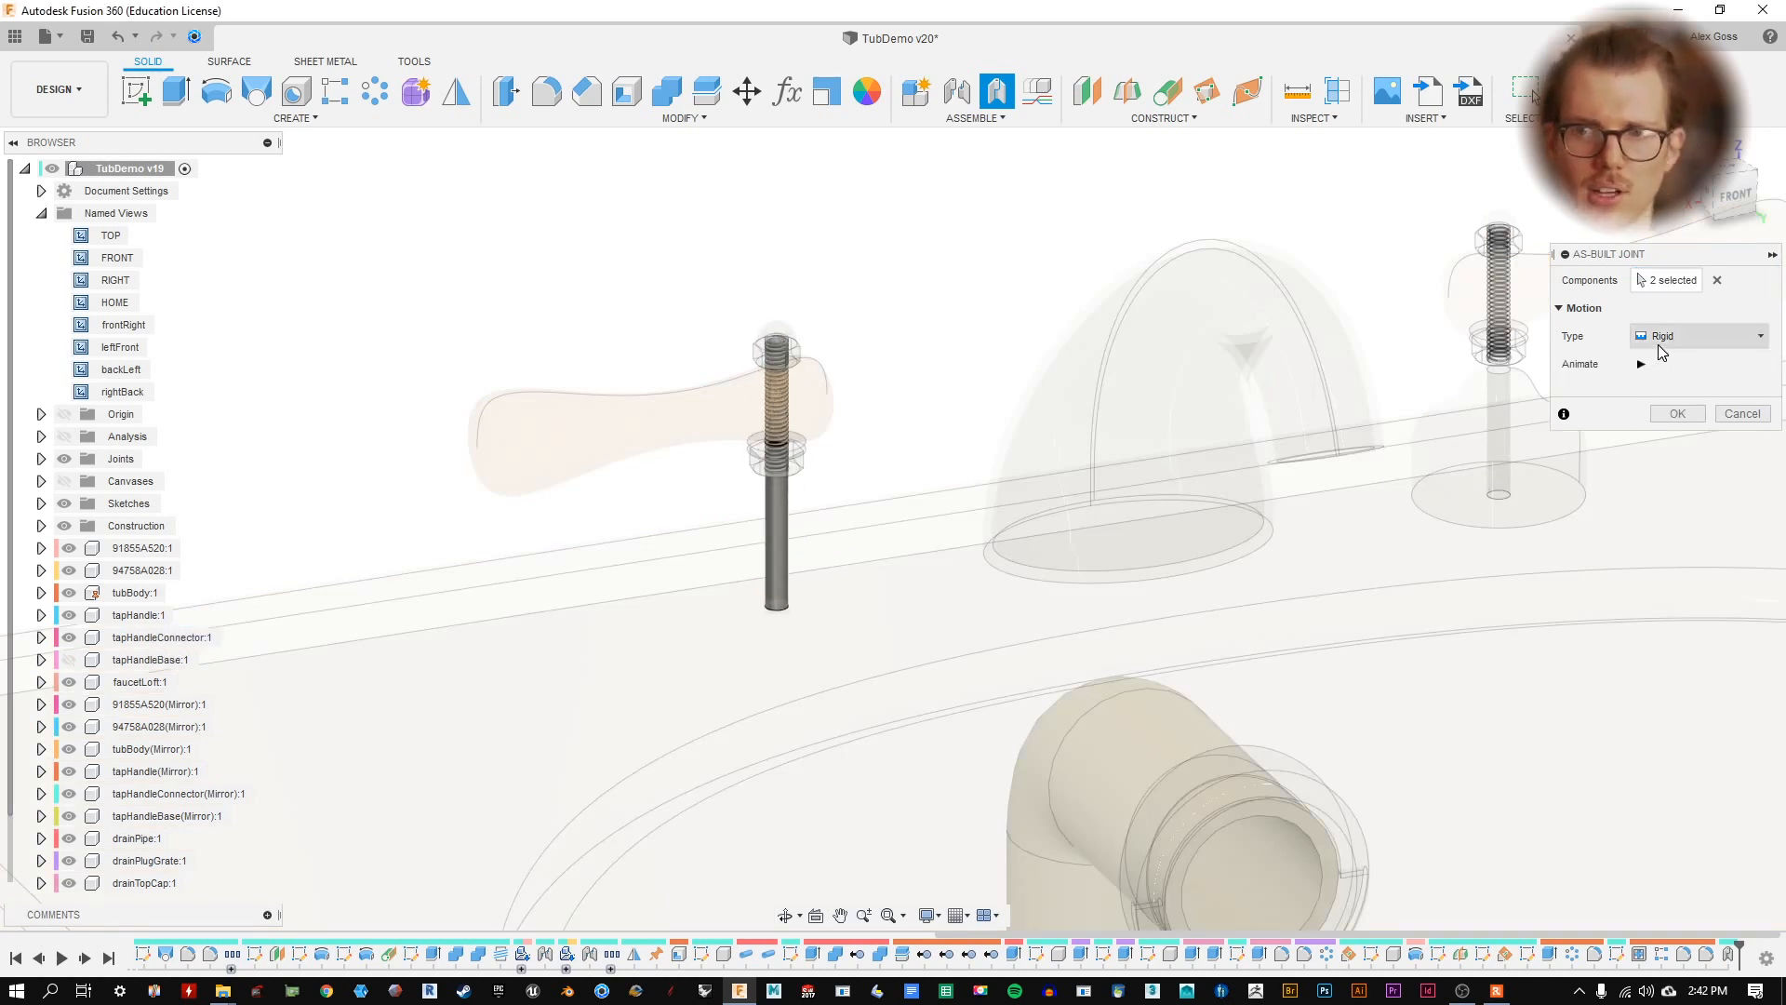
# - Set the motion type of the base-to-connector joint to Revolute
pyautogui.click(1681, 342)
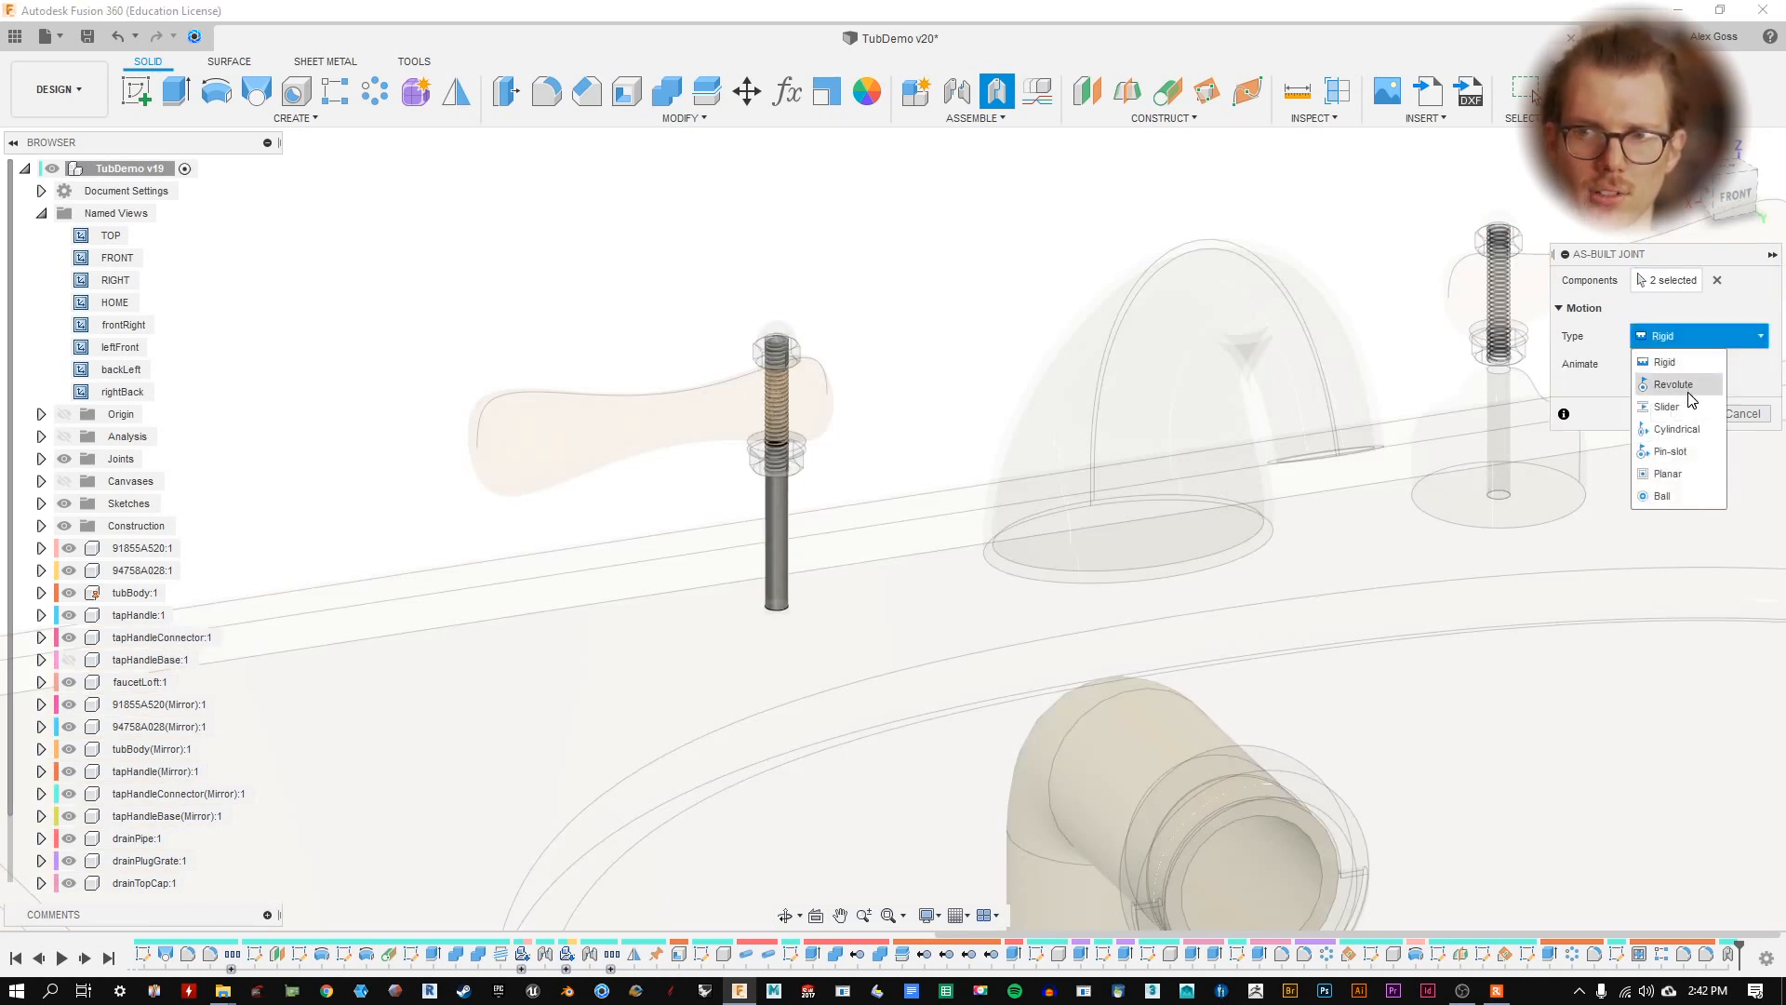
pyautogui.click(1696, 392)
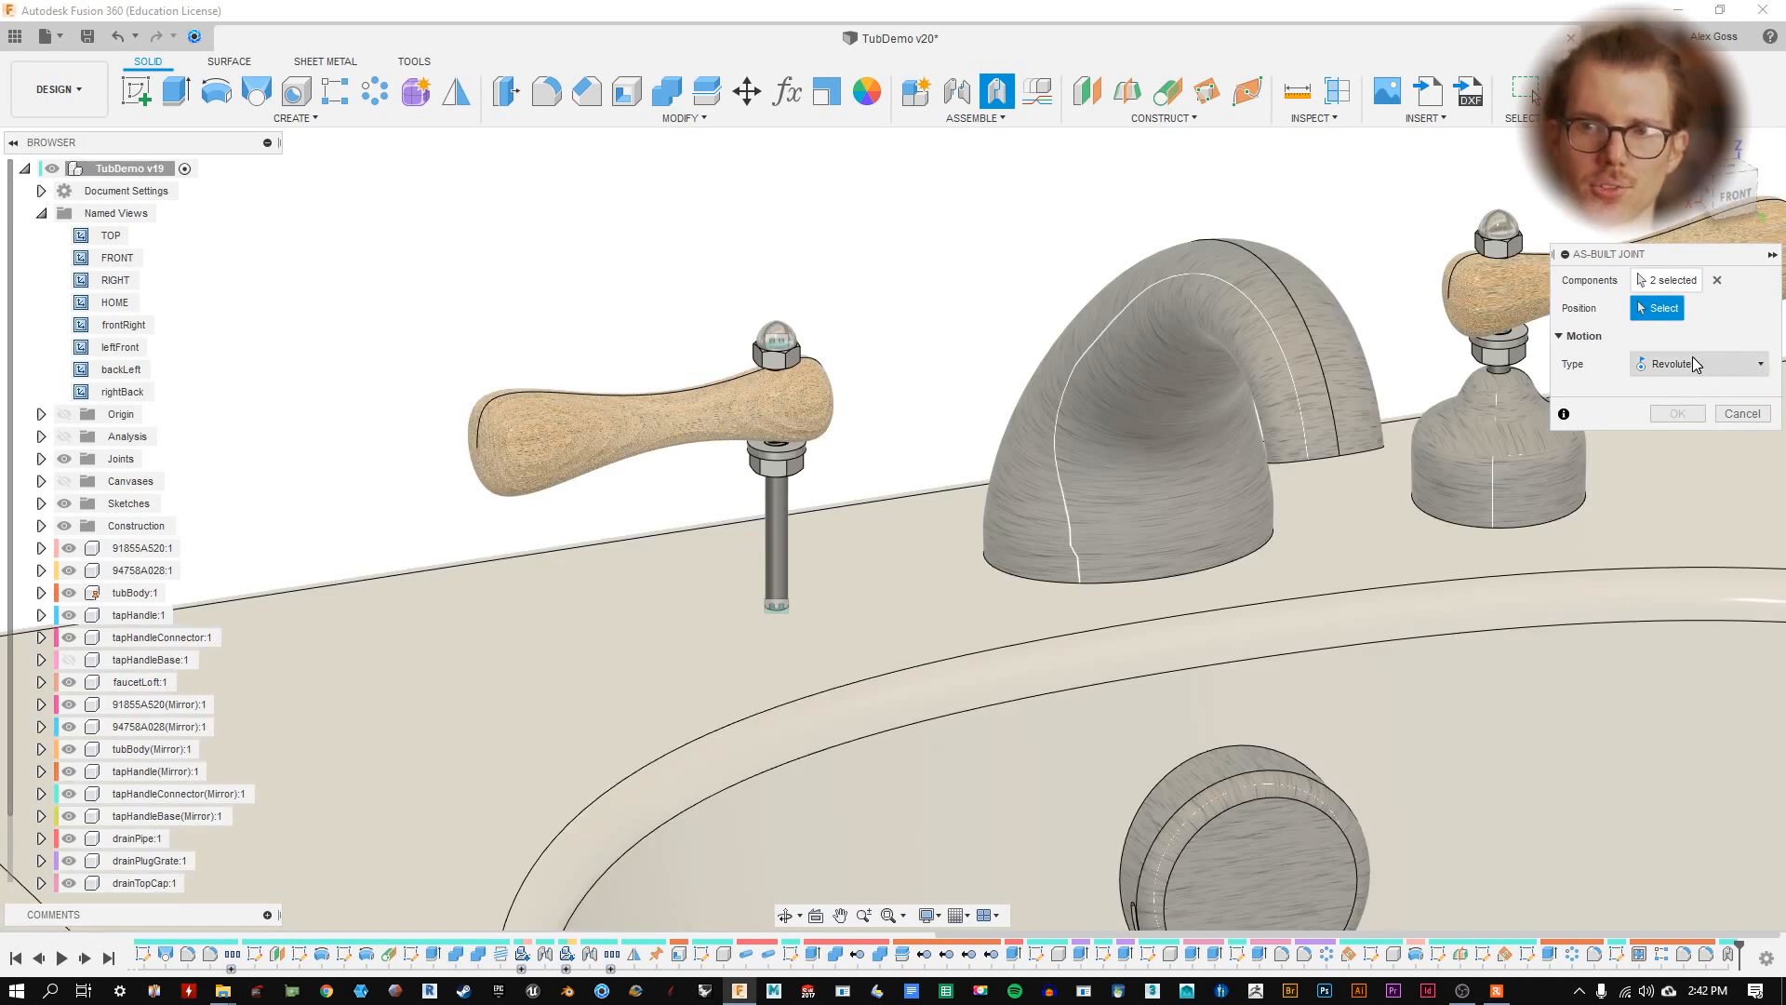
pyautogui.click(1643, 362)
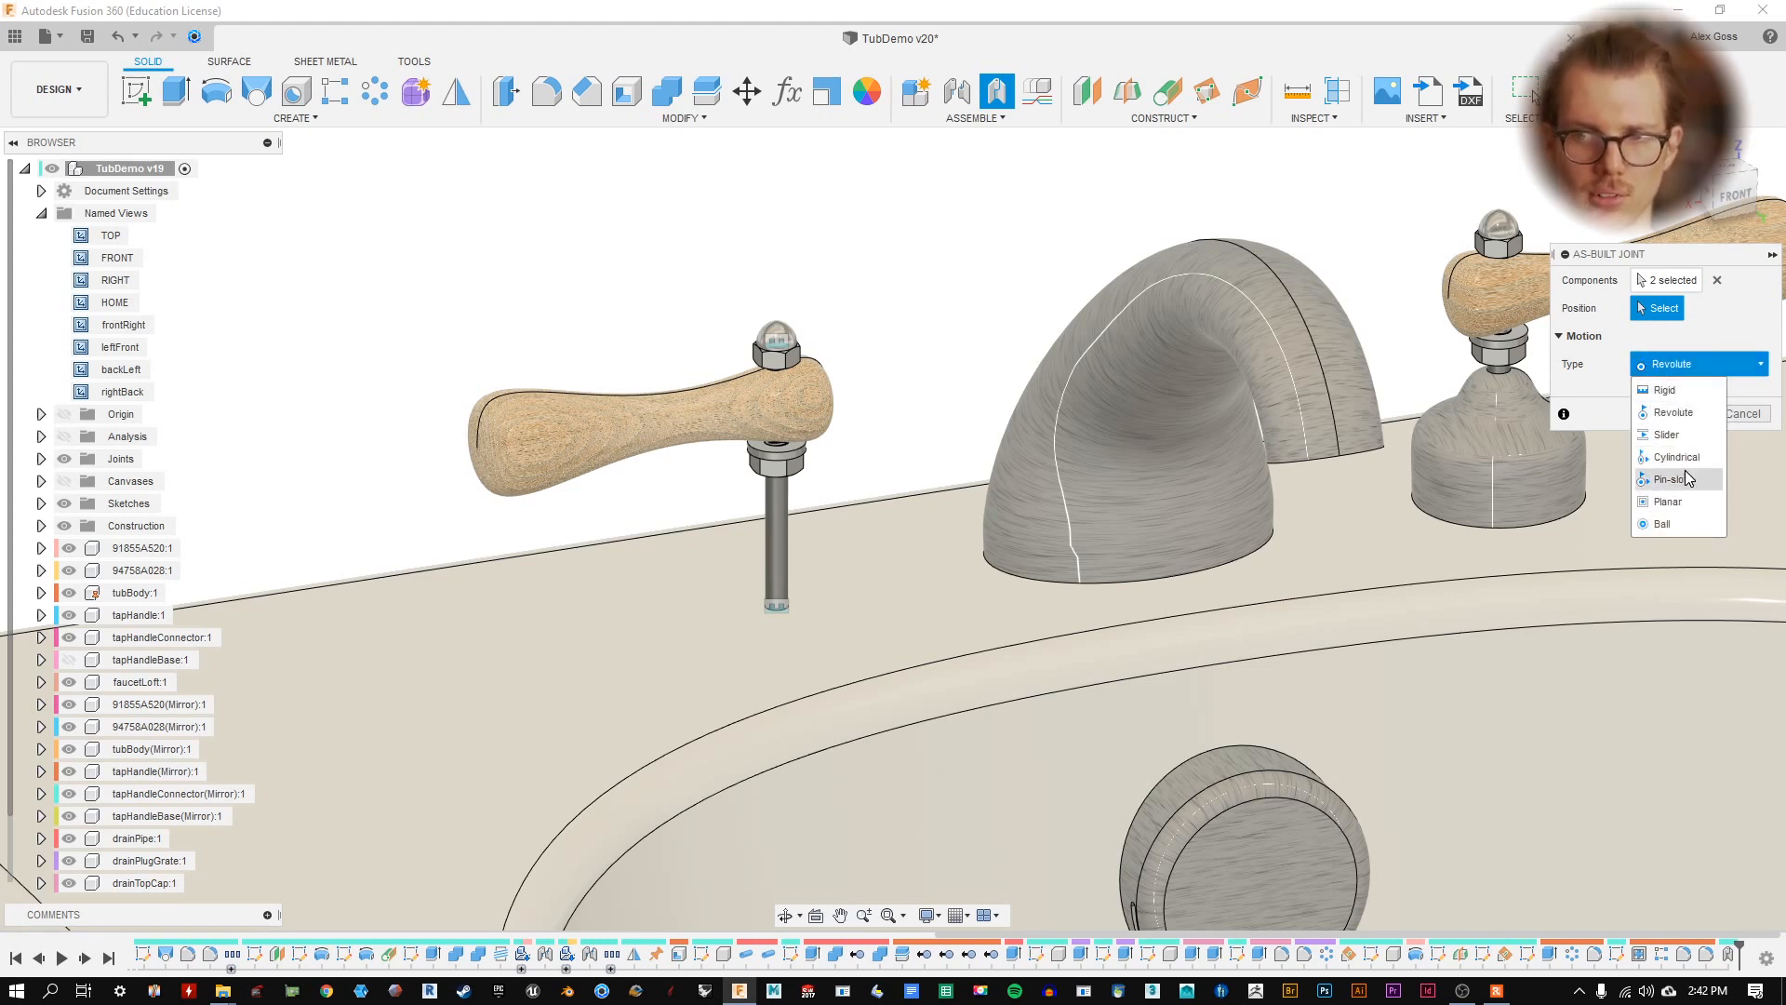
pyautogui.click(1736, 344)
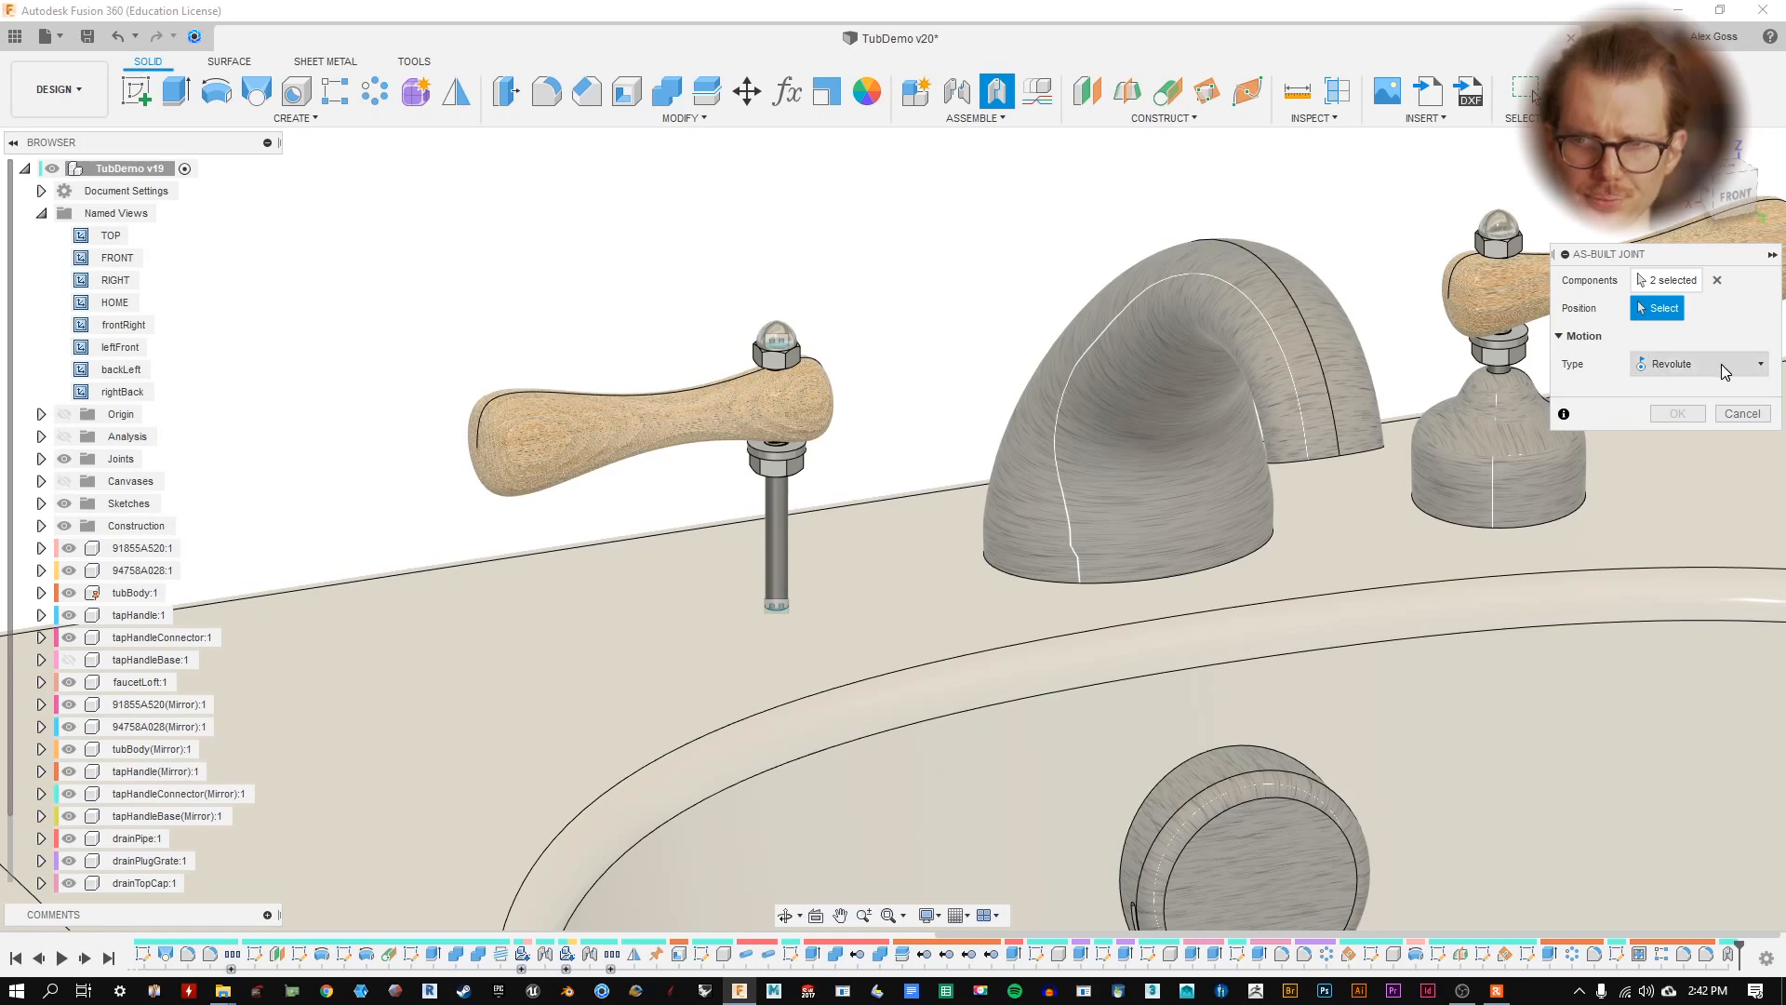
pyautogui.click(1637, 363)
pyautogui.click(1665, 385)
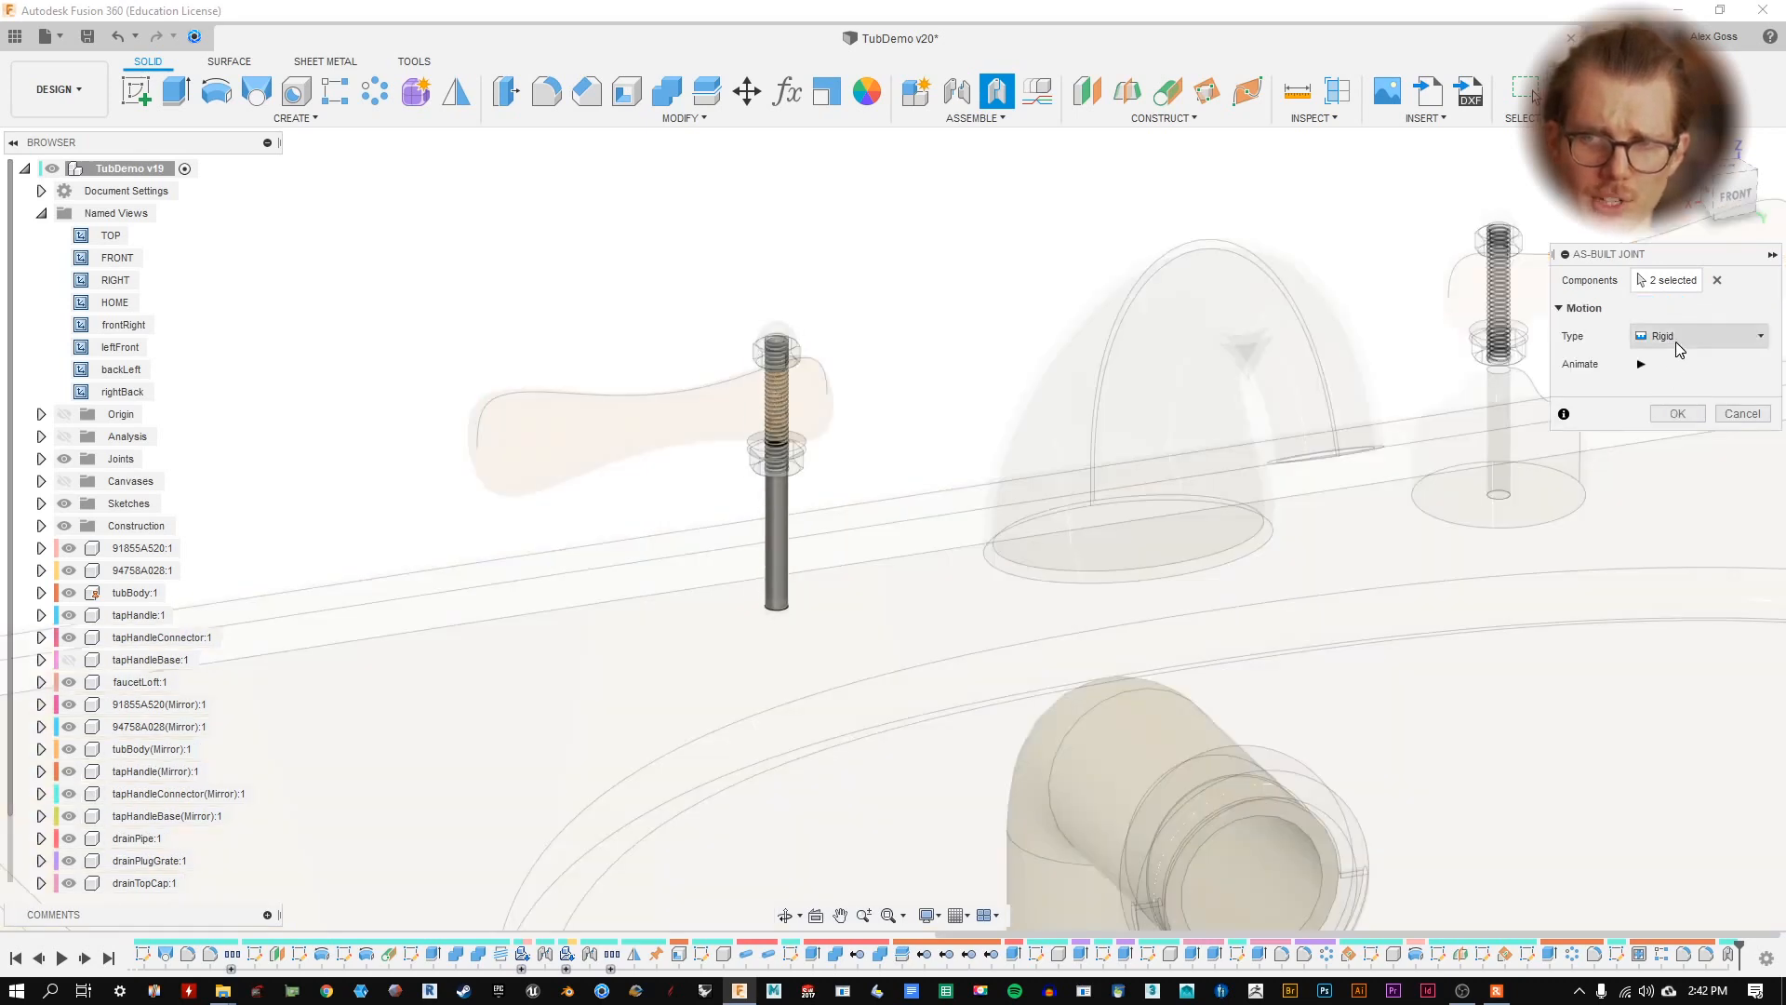
pyautogui.click(1677, 339)
pyautogui.click(1673, 384)
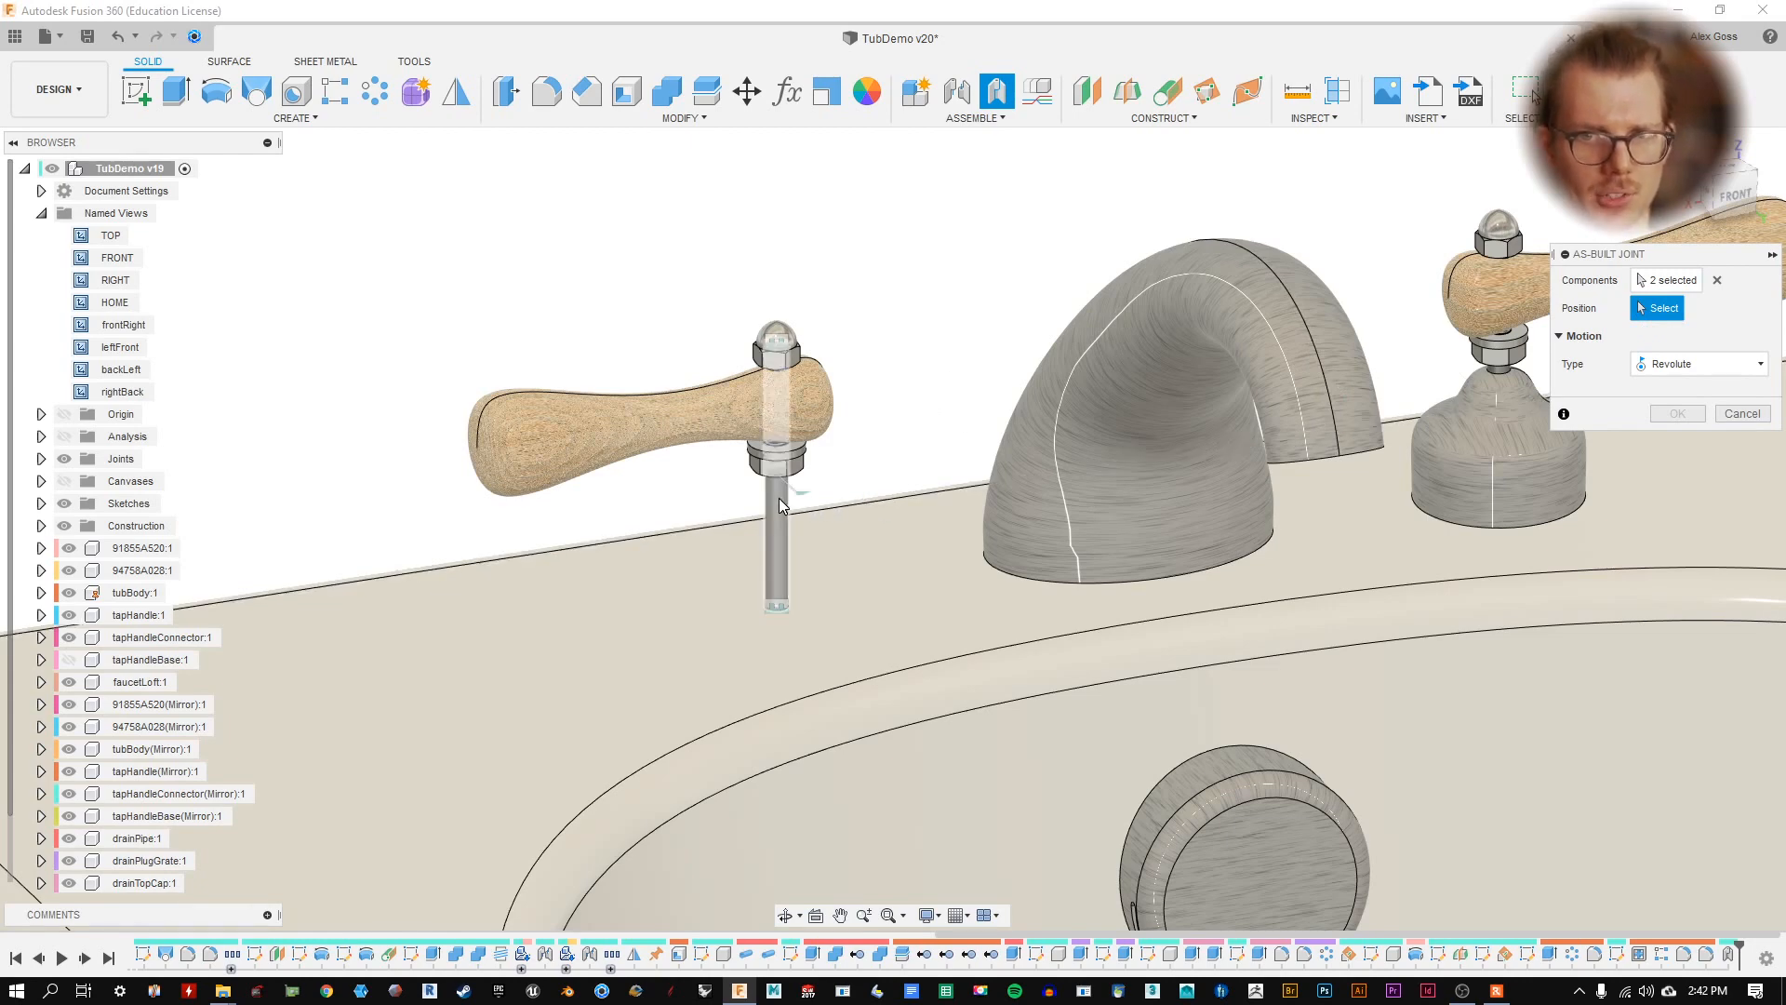
# - Examine the connector's shaft, its lower end and the nut beneath the handle for a joint position reference
pyautogui.scroll(3, 778, 558)
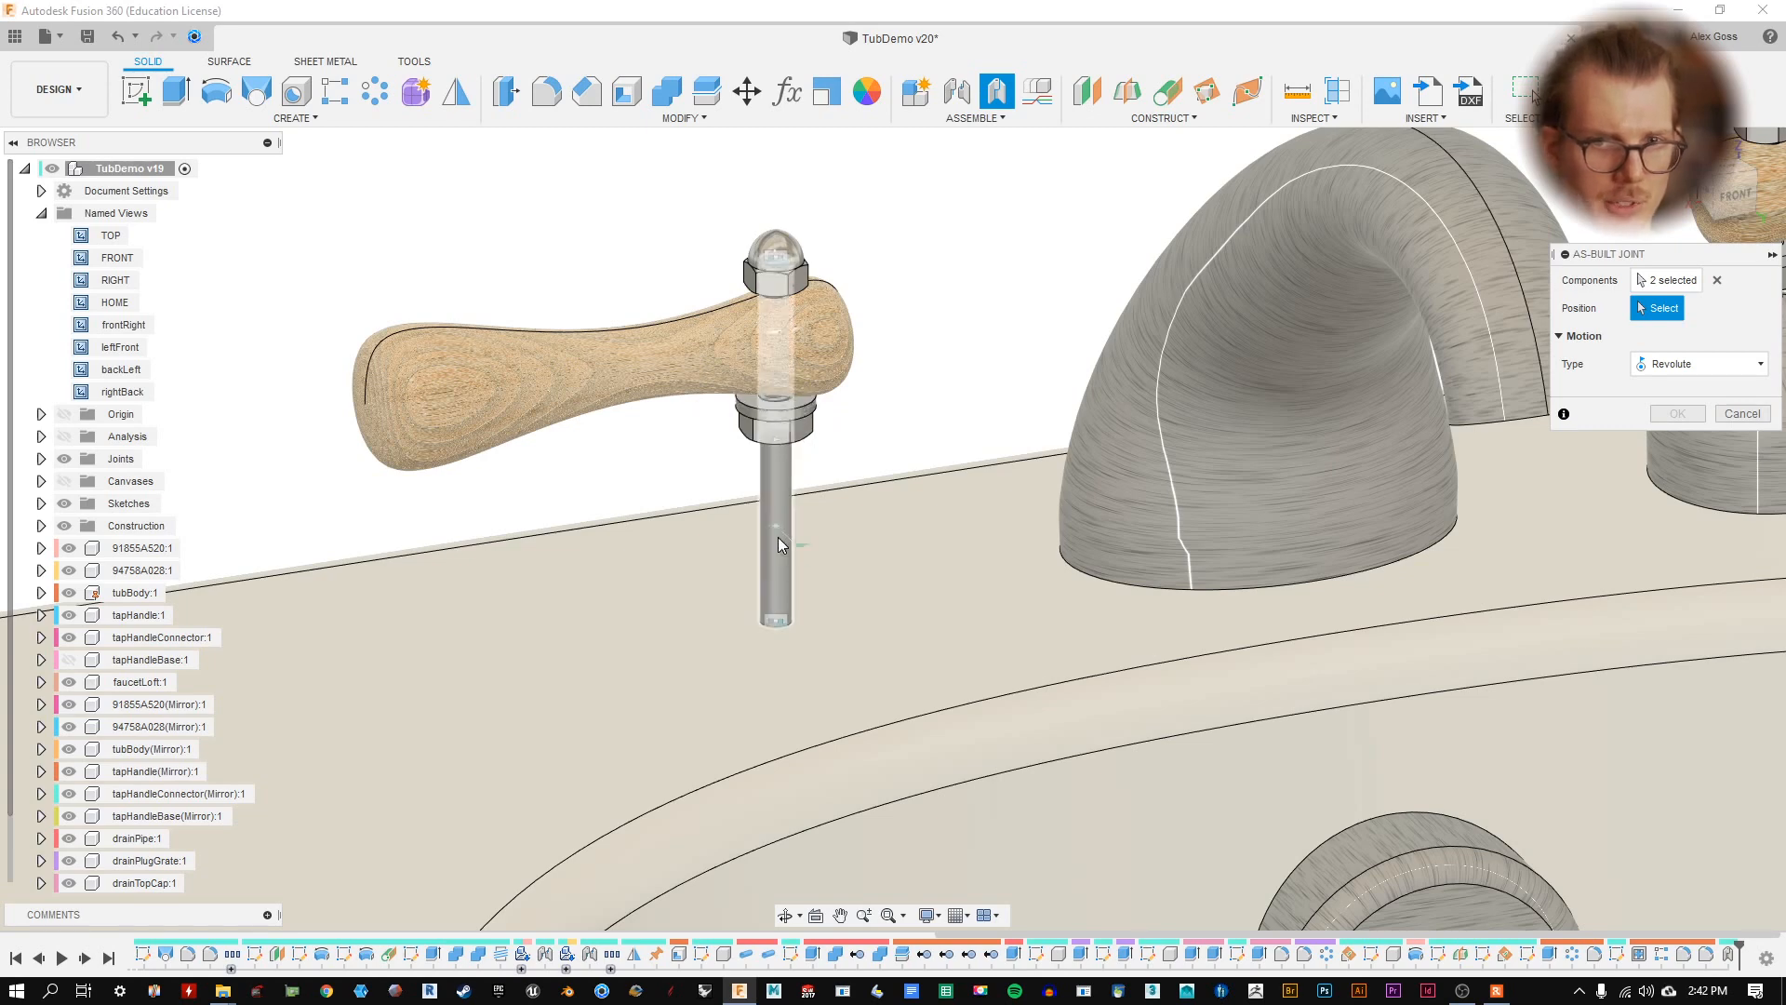
pyautogui.scroll(2, 777, 537)
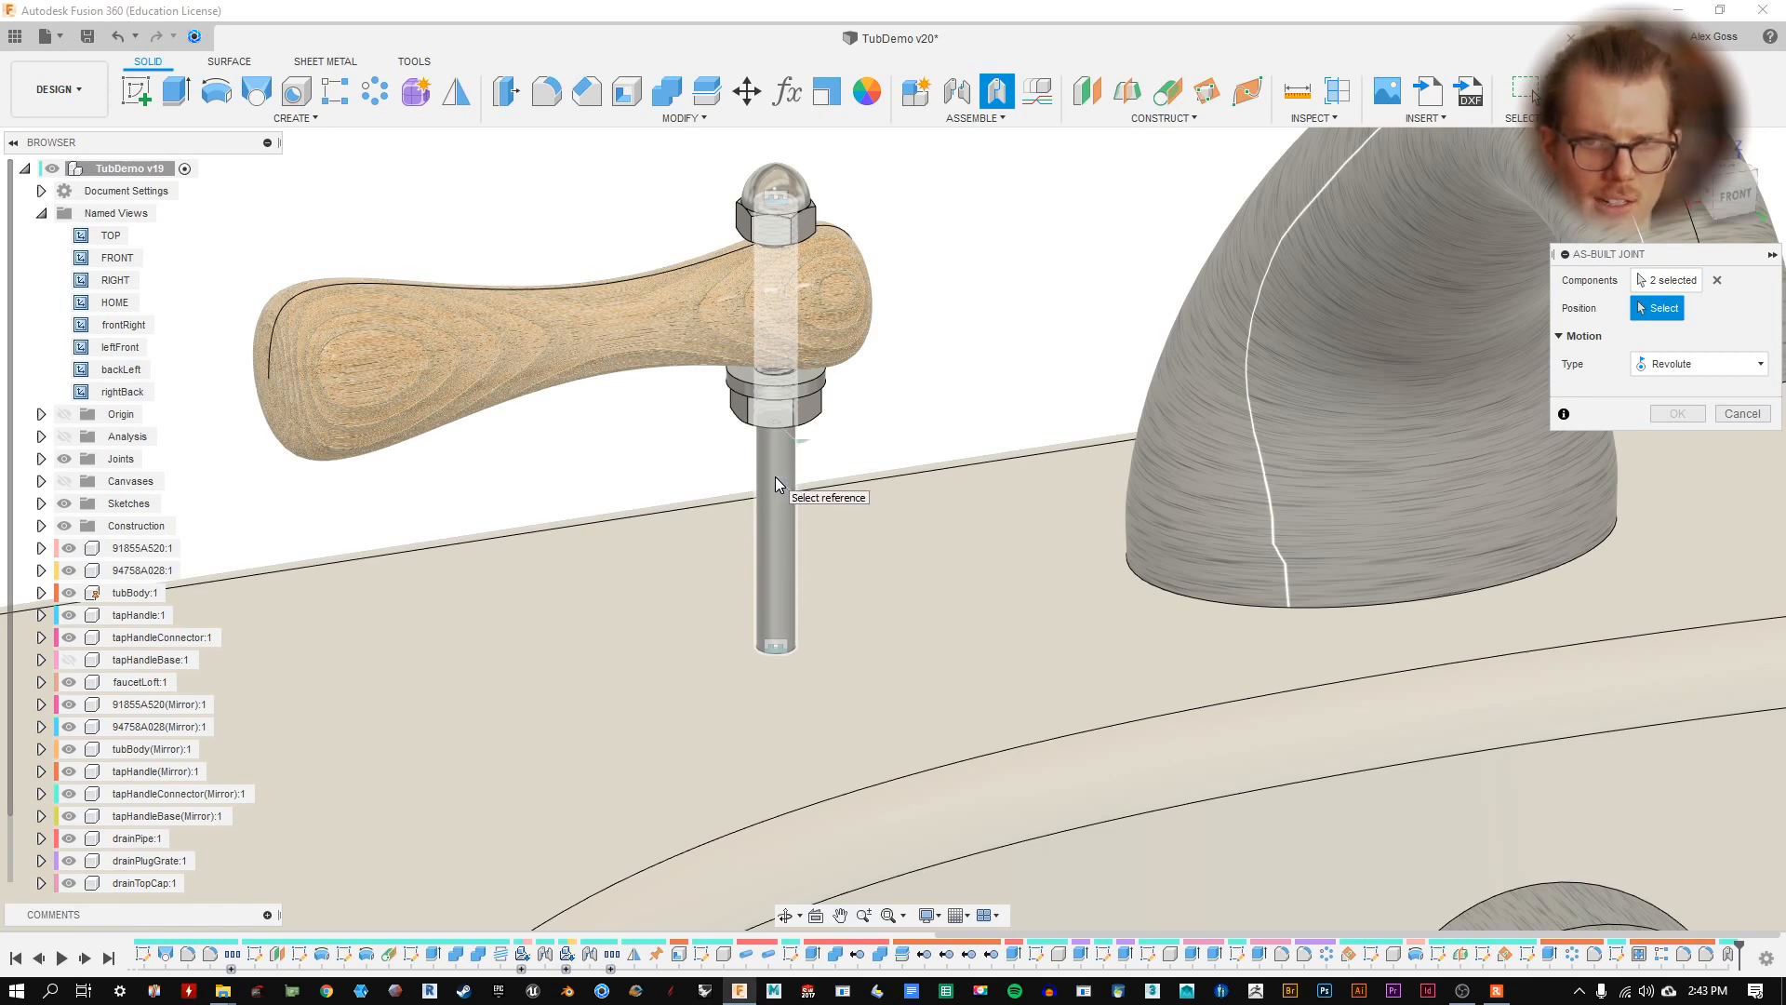
pyautogui.scroll(5, 796, 515)
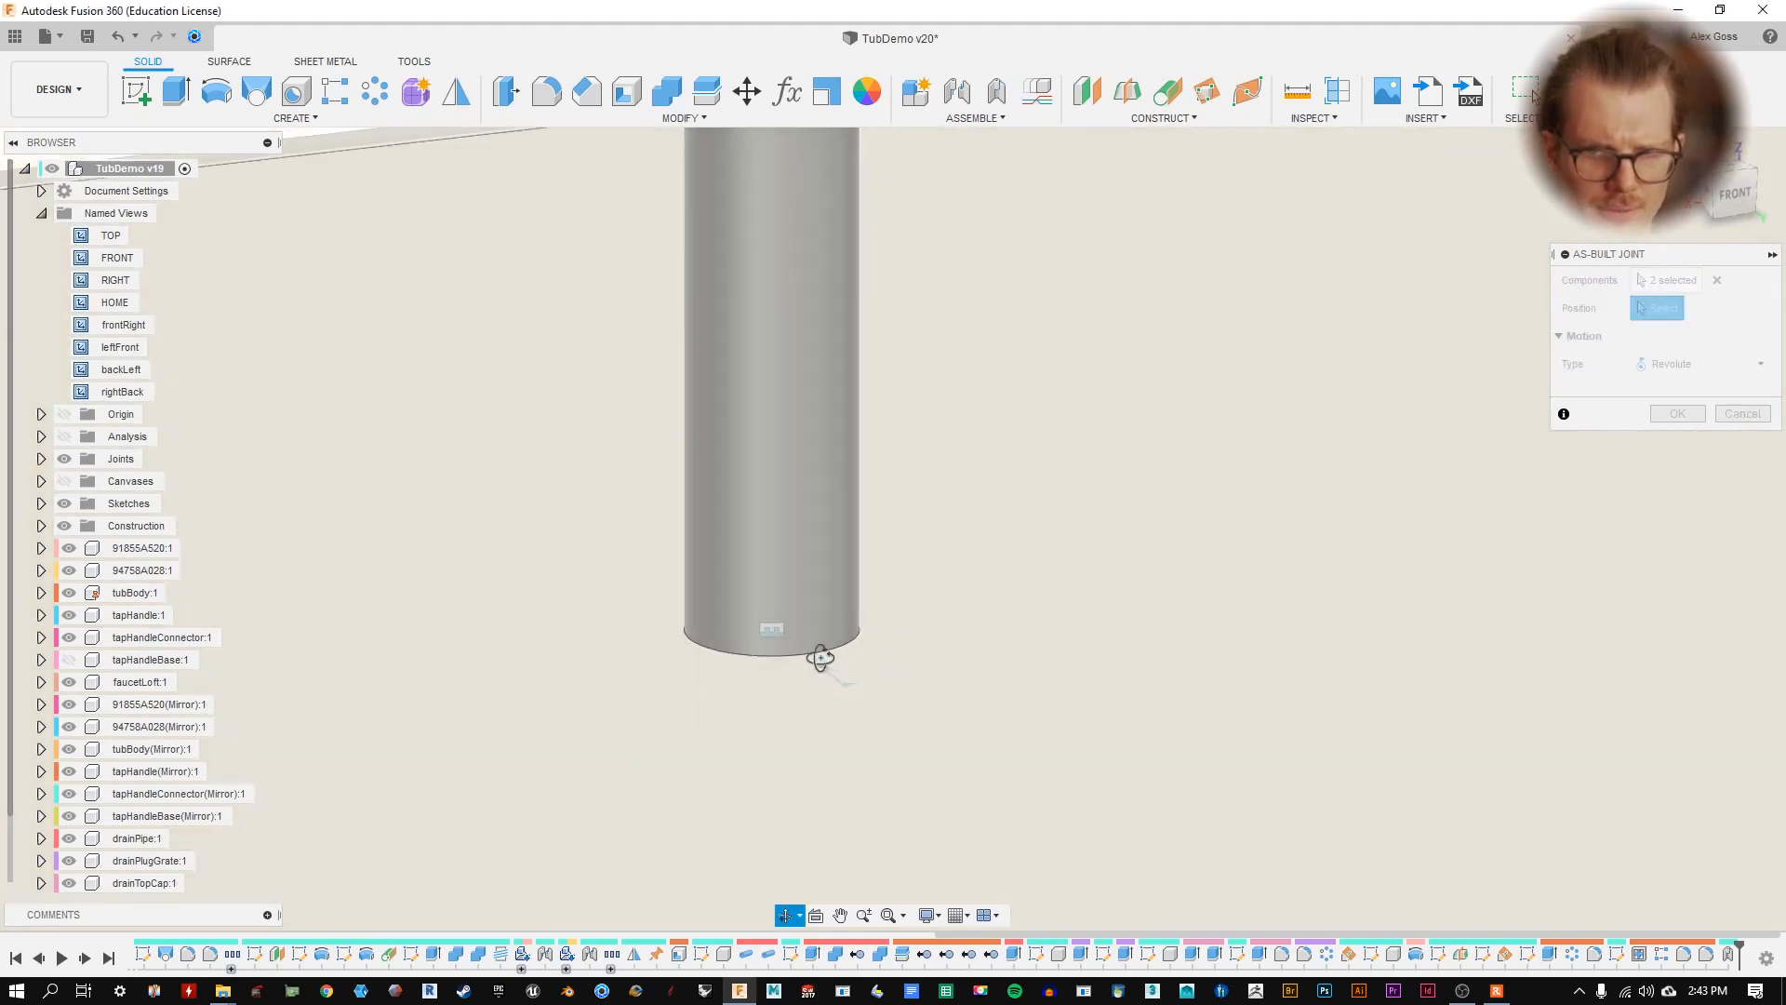
pyautogui.keyDown('shift'); pyautogui.moveTo(813, 658); pyautogui.dragTo(1079, 952, button='middle'); pyautogui.keyUp('shift')
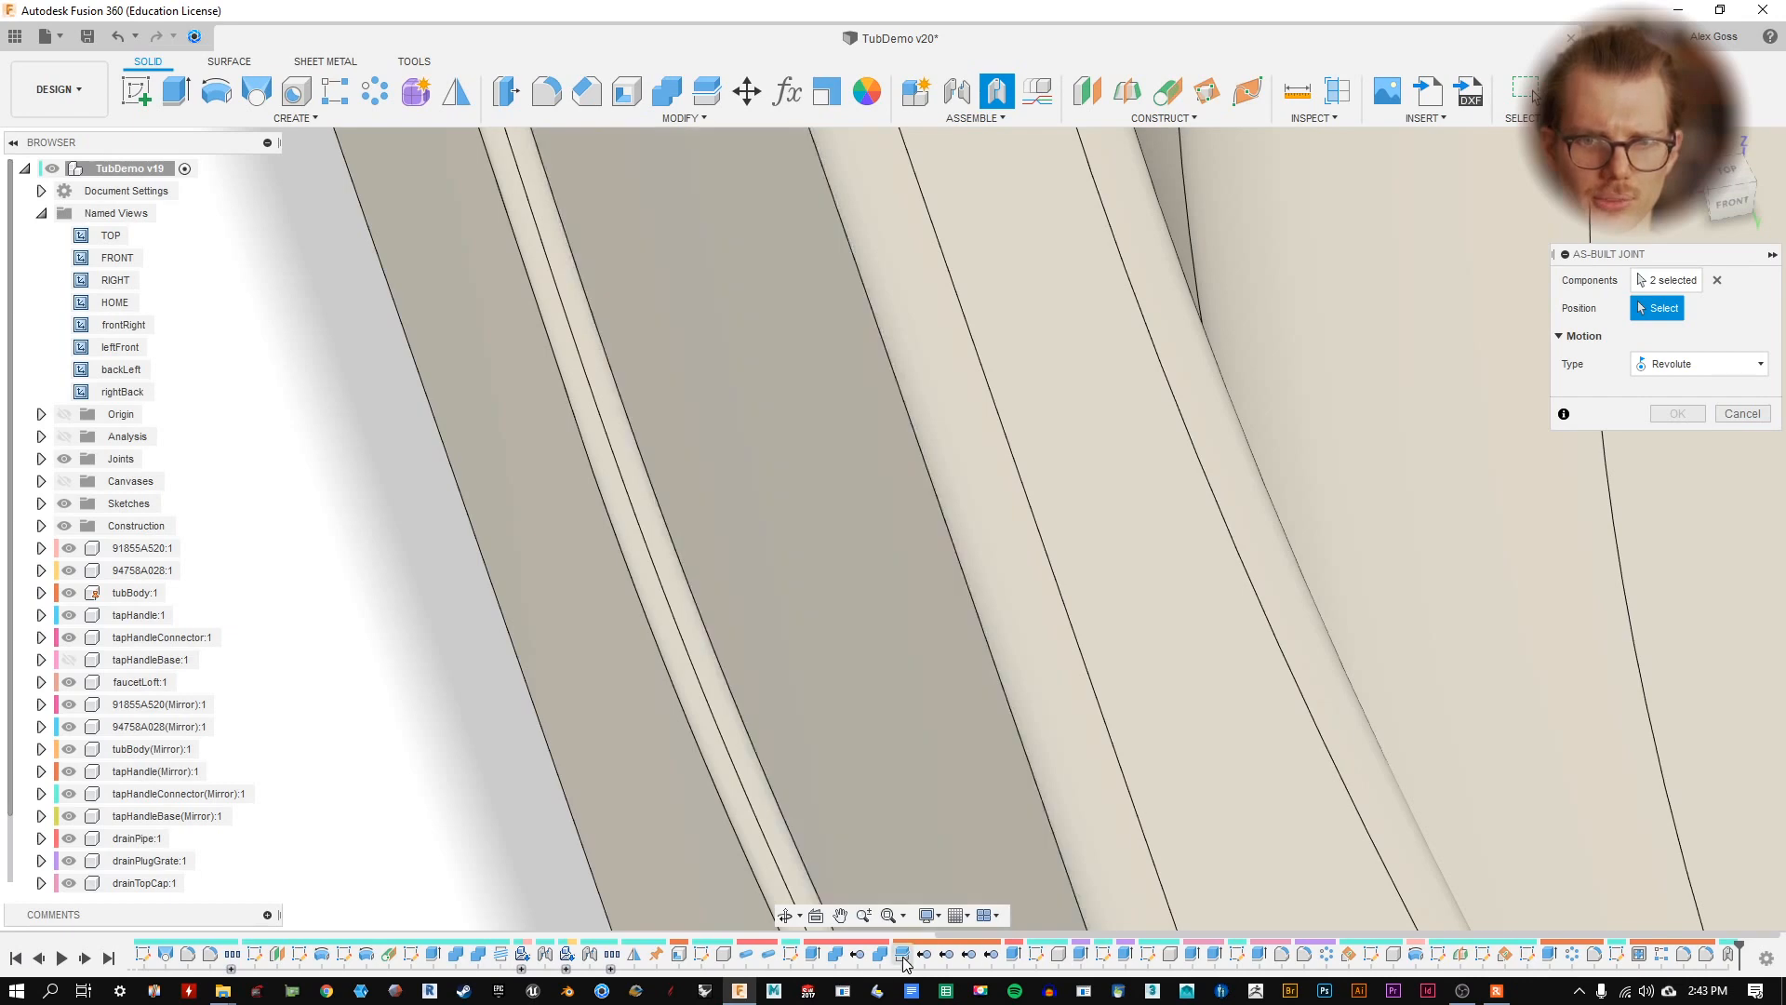
pyautogui.moveTo(749, 219); pyautogui.dragTo(1090, 942, button='middle')
pyautogui.moveTo(833, 244); pyautogui.dragTo(865, 809, button='middle')
pyautogui.moveTo(805, 343); pyautogui.dragTo(666, 610, button='middle')
pyautogui.scroll(-5, 666, 610)
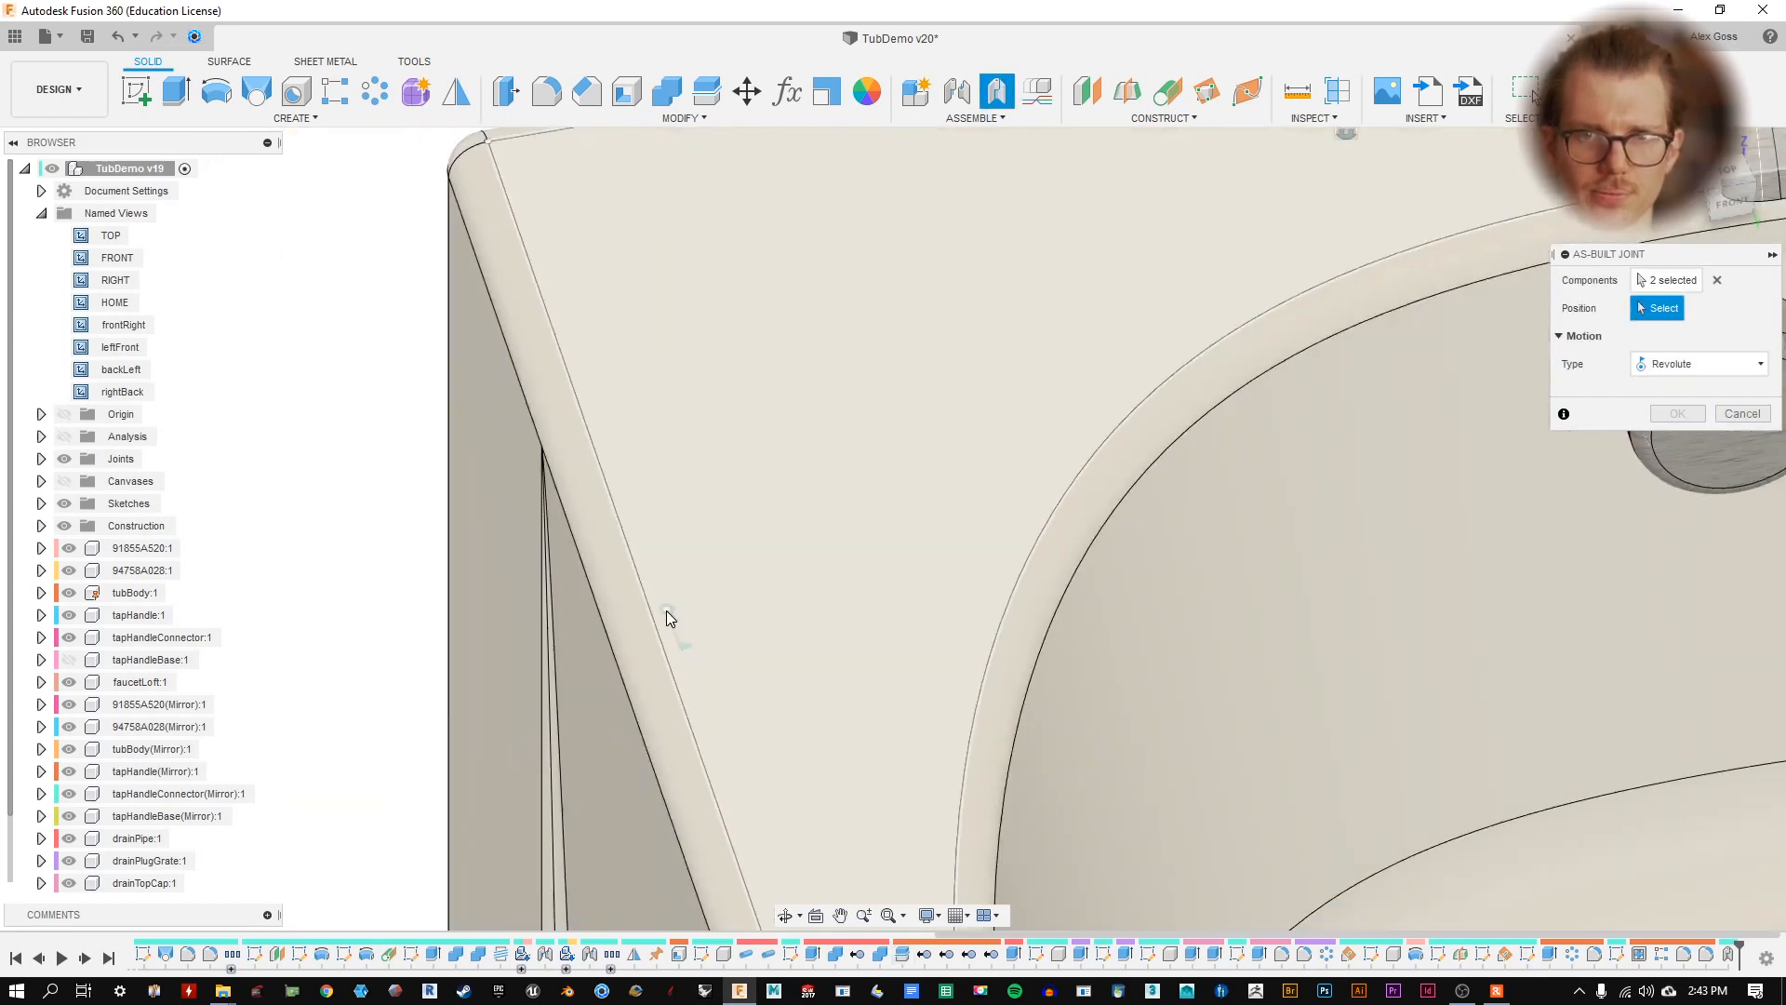
pyautogui.moveTo(981, 367); pyautogui.dragTo(558, 372, button='middle')
pyautogui.scroll(4, 551, 299)
pyautogui.scroll(6, 581, 411)
pyautogui.keyDown('shift'); pyautogui.moveTo(1120, 793); pyautogui.dragTo(1116, 721, button='middle'); pyautogui.keyUp('shift')
pyautogui.moveTo(1010, 839); pyautogui.dragTo(723, 558, button='middle')
pyautogui.scroll(3, 722, 564)
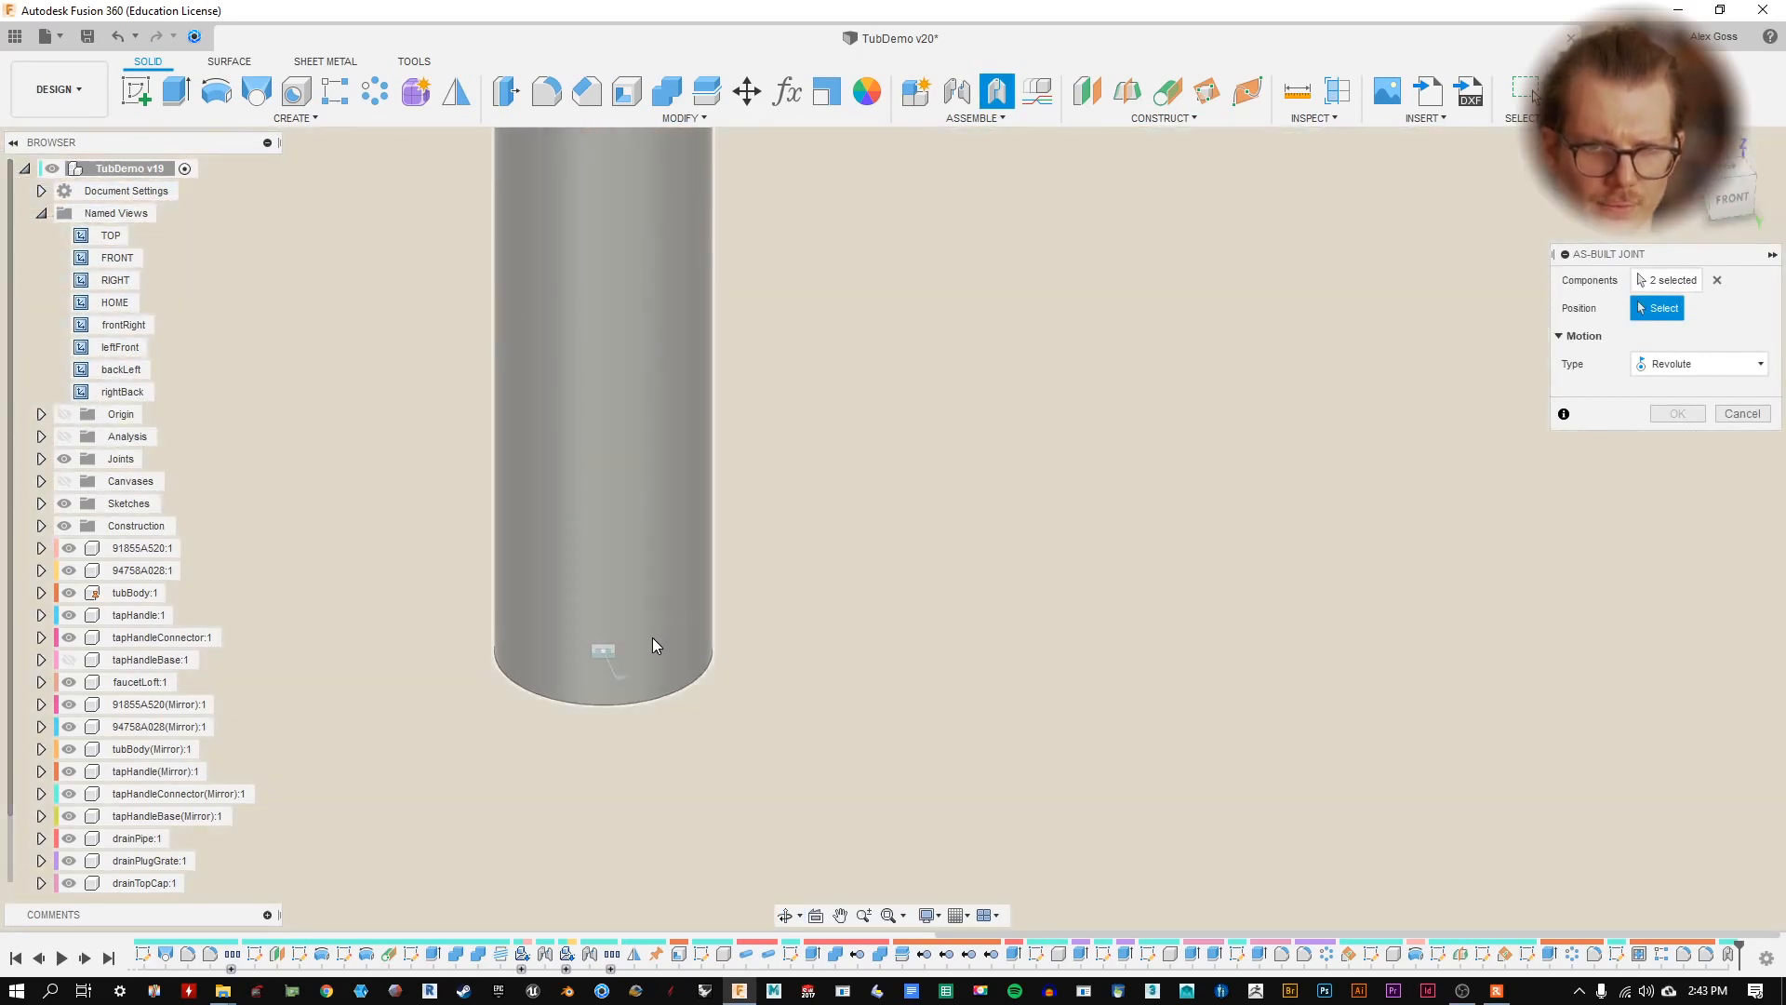
pyautogui.moveTo(650, 405); pyautogui.dragTo(599, 790, button='middle')
pyautogui.moveTo(610, 214); pyautogui.dragTo(638, 642, button='middle')
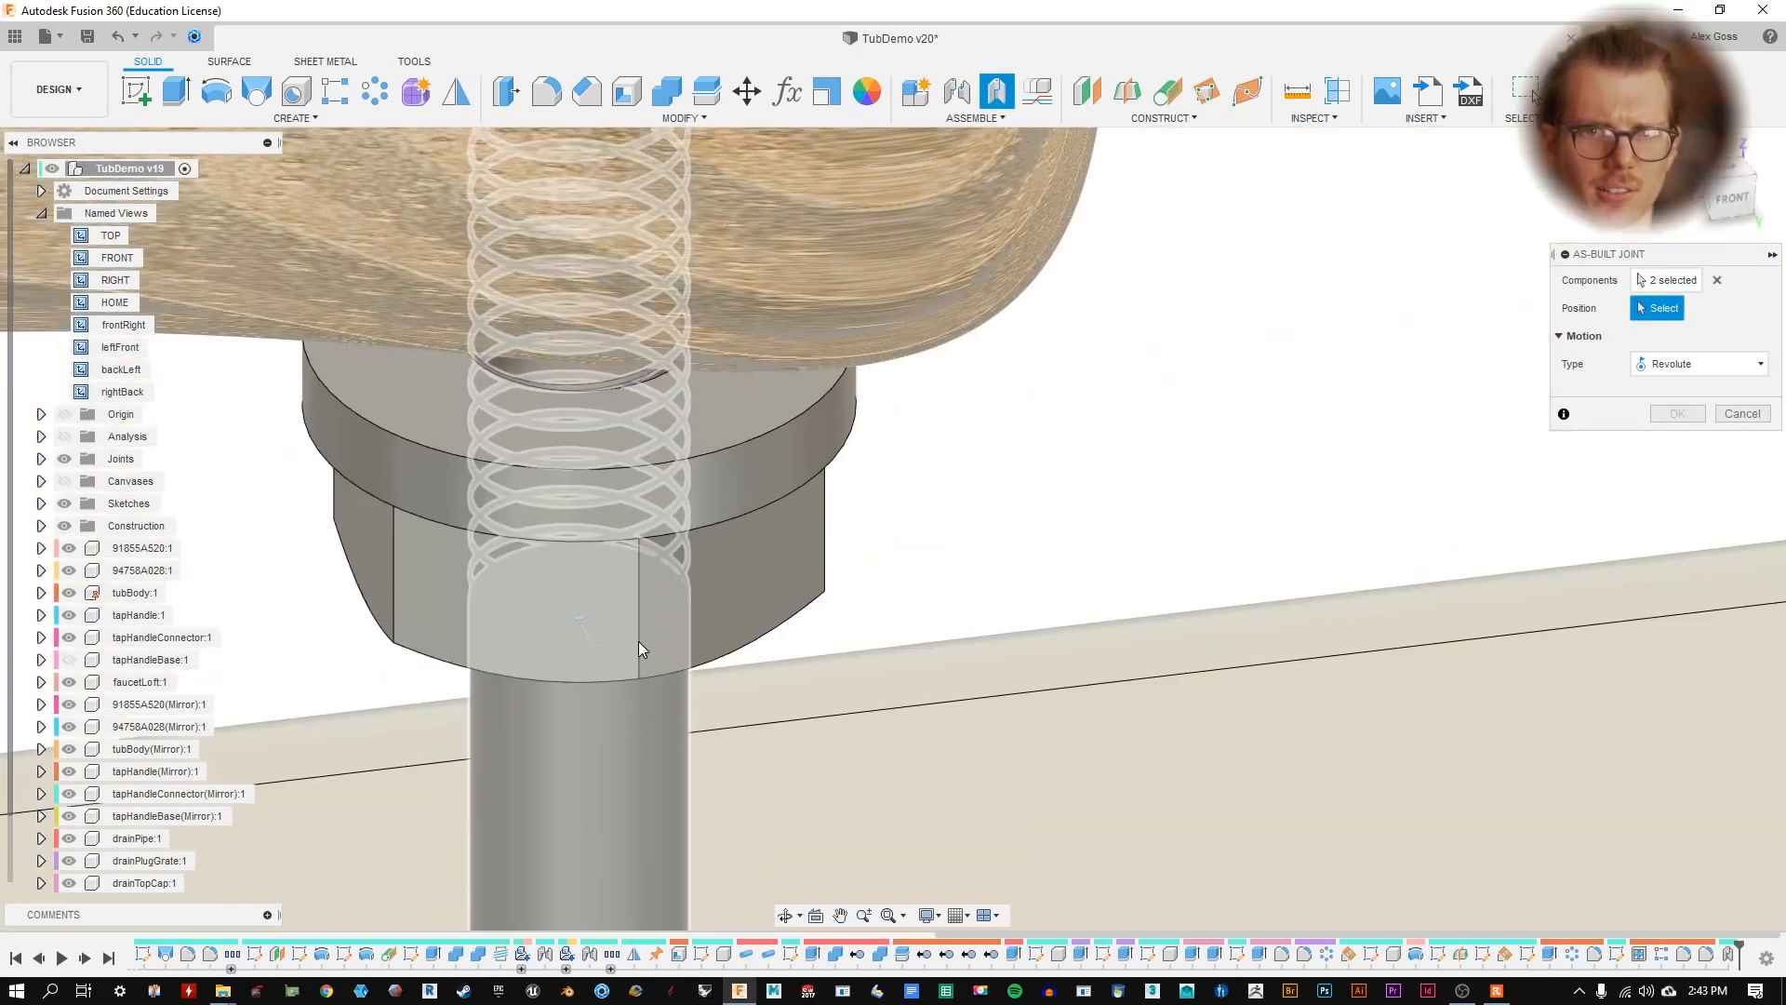
pyautogui.scroll(4, 580, 629)
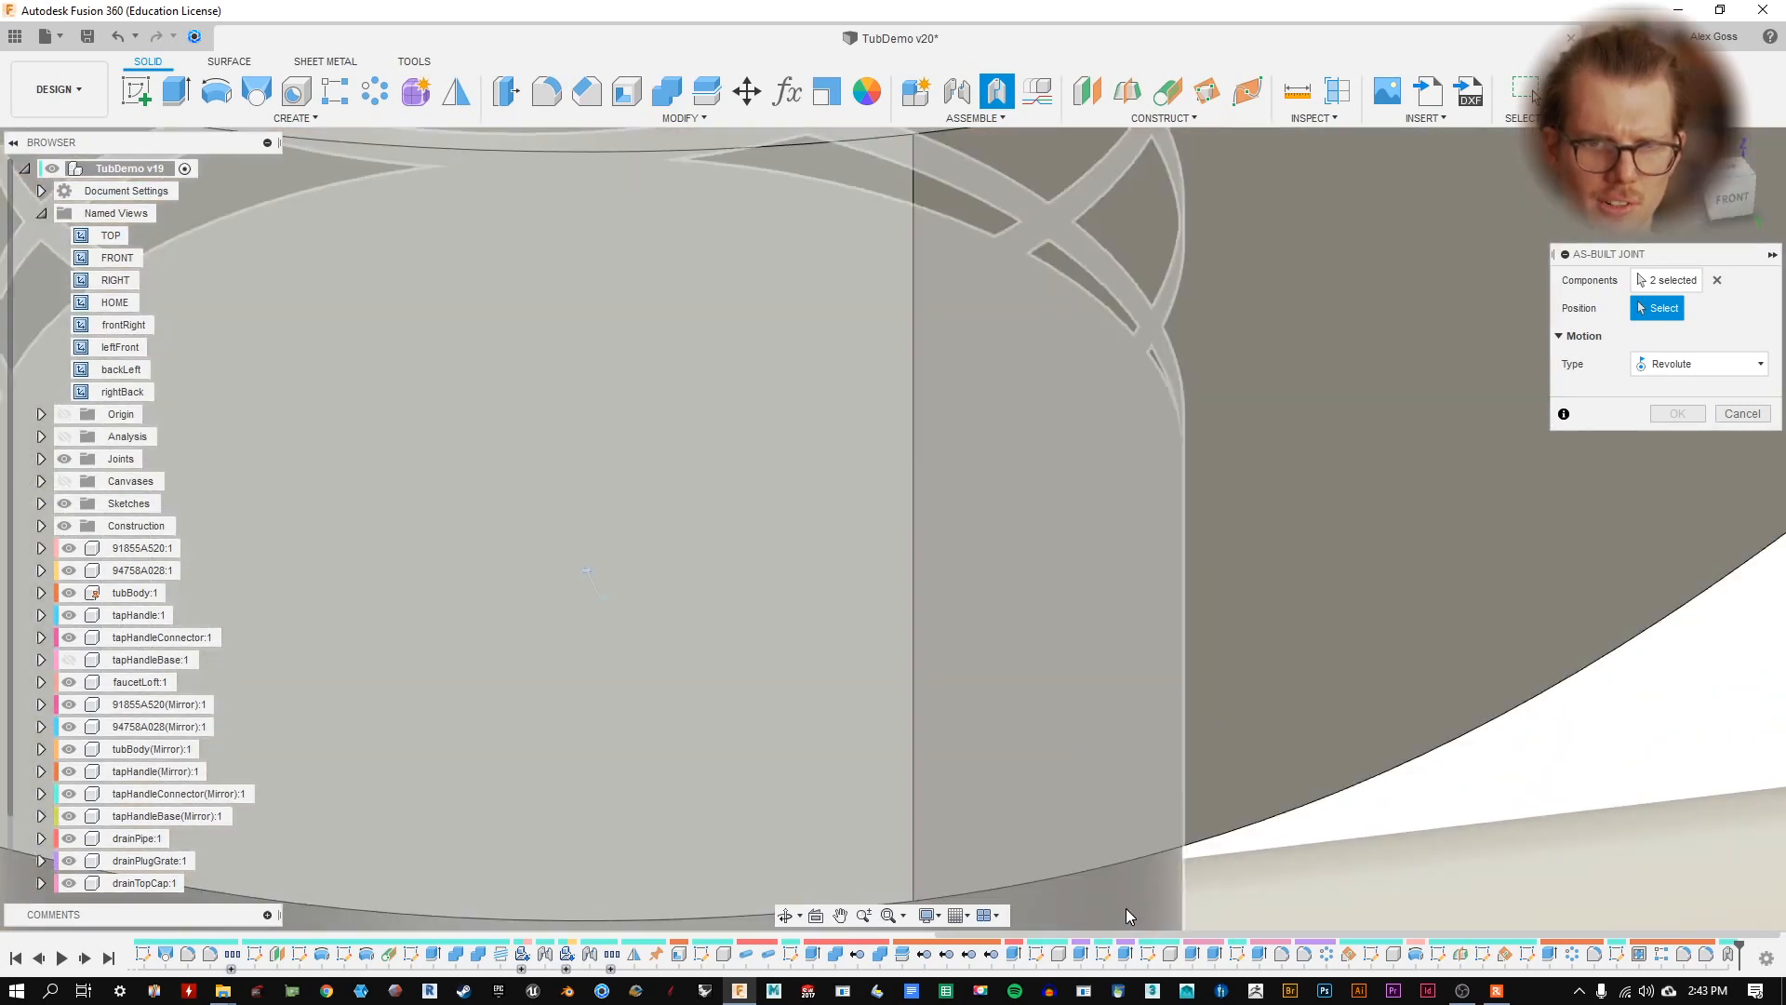
pyautogui.scroll(-5, 670, 597)
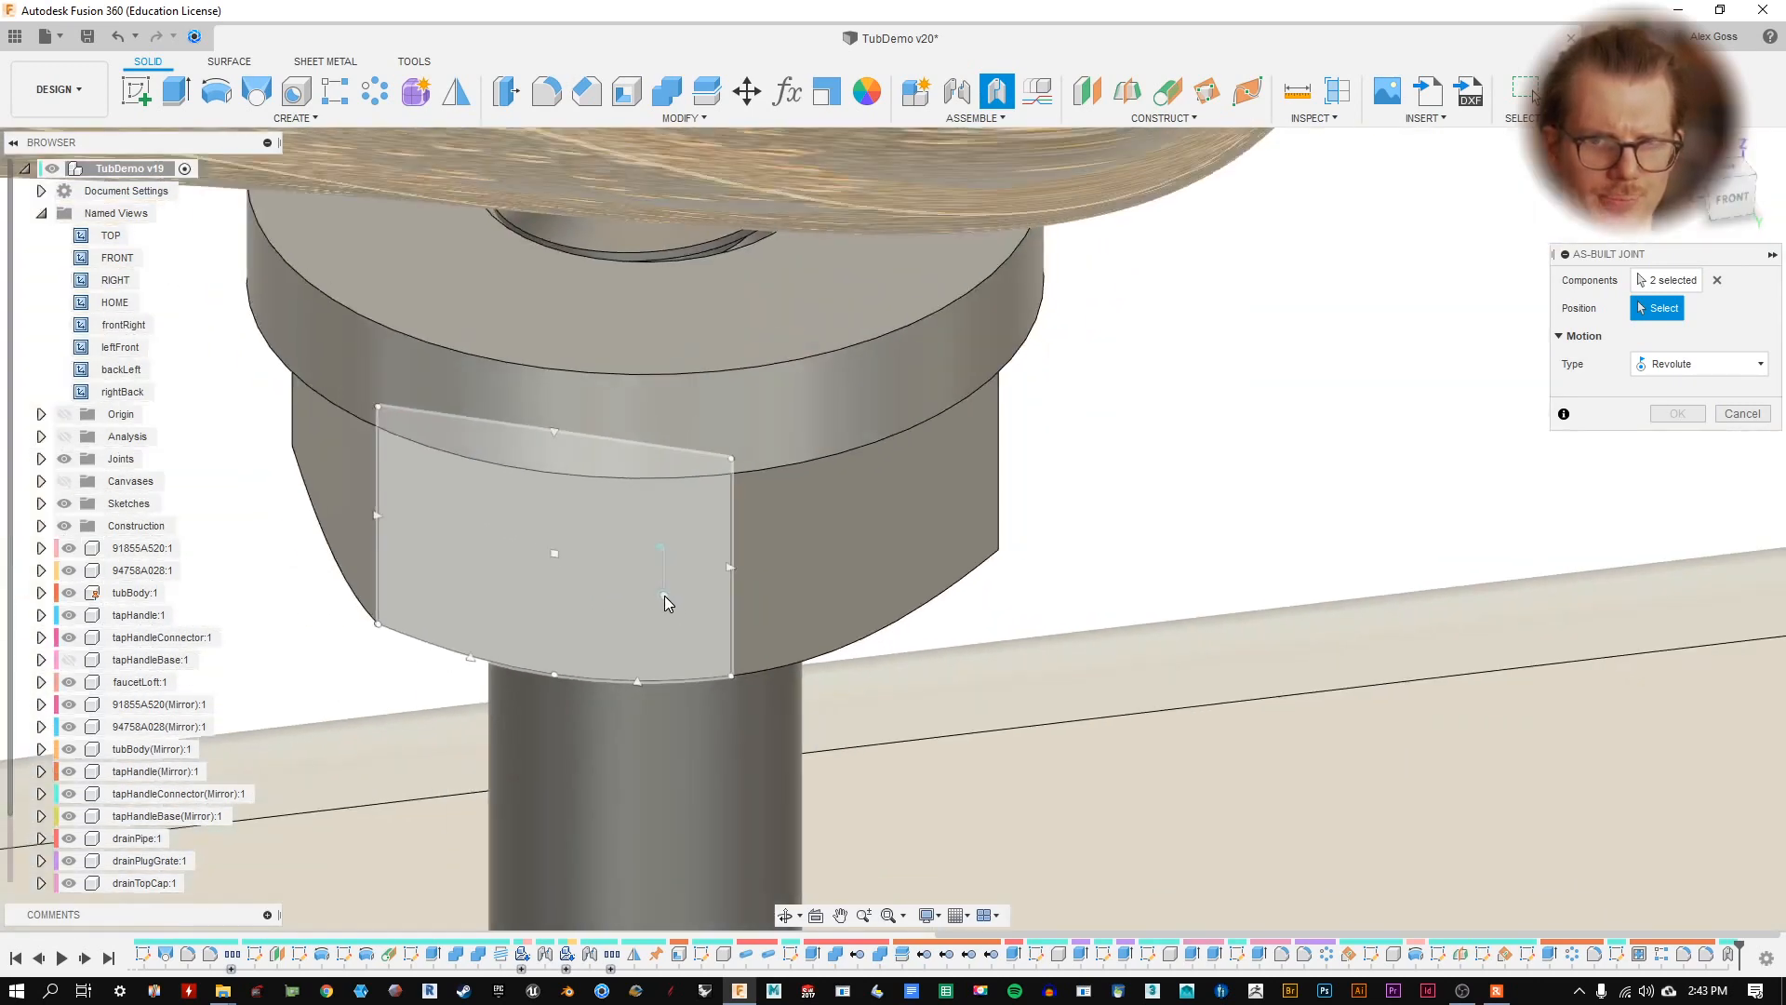
# - Hide 91855A520:1, 94758A028:1 and tapHandle:1, and place the joint position at the centre of the connector's lower end
pyautogui.click(1732, 175)
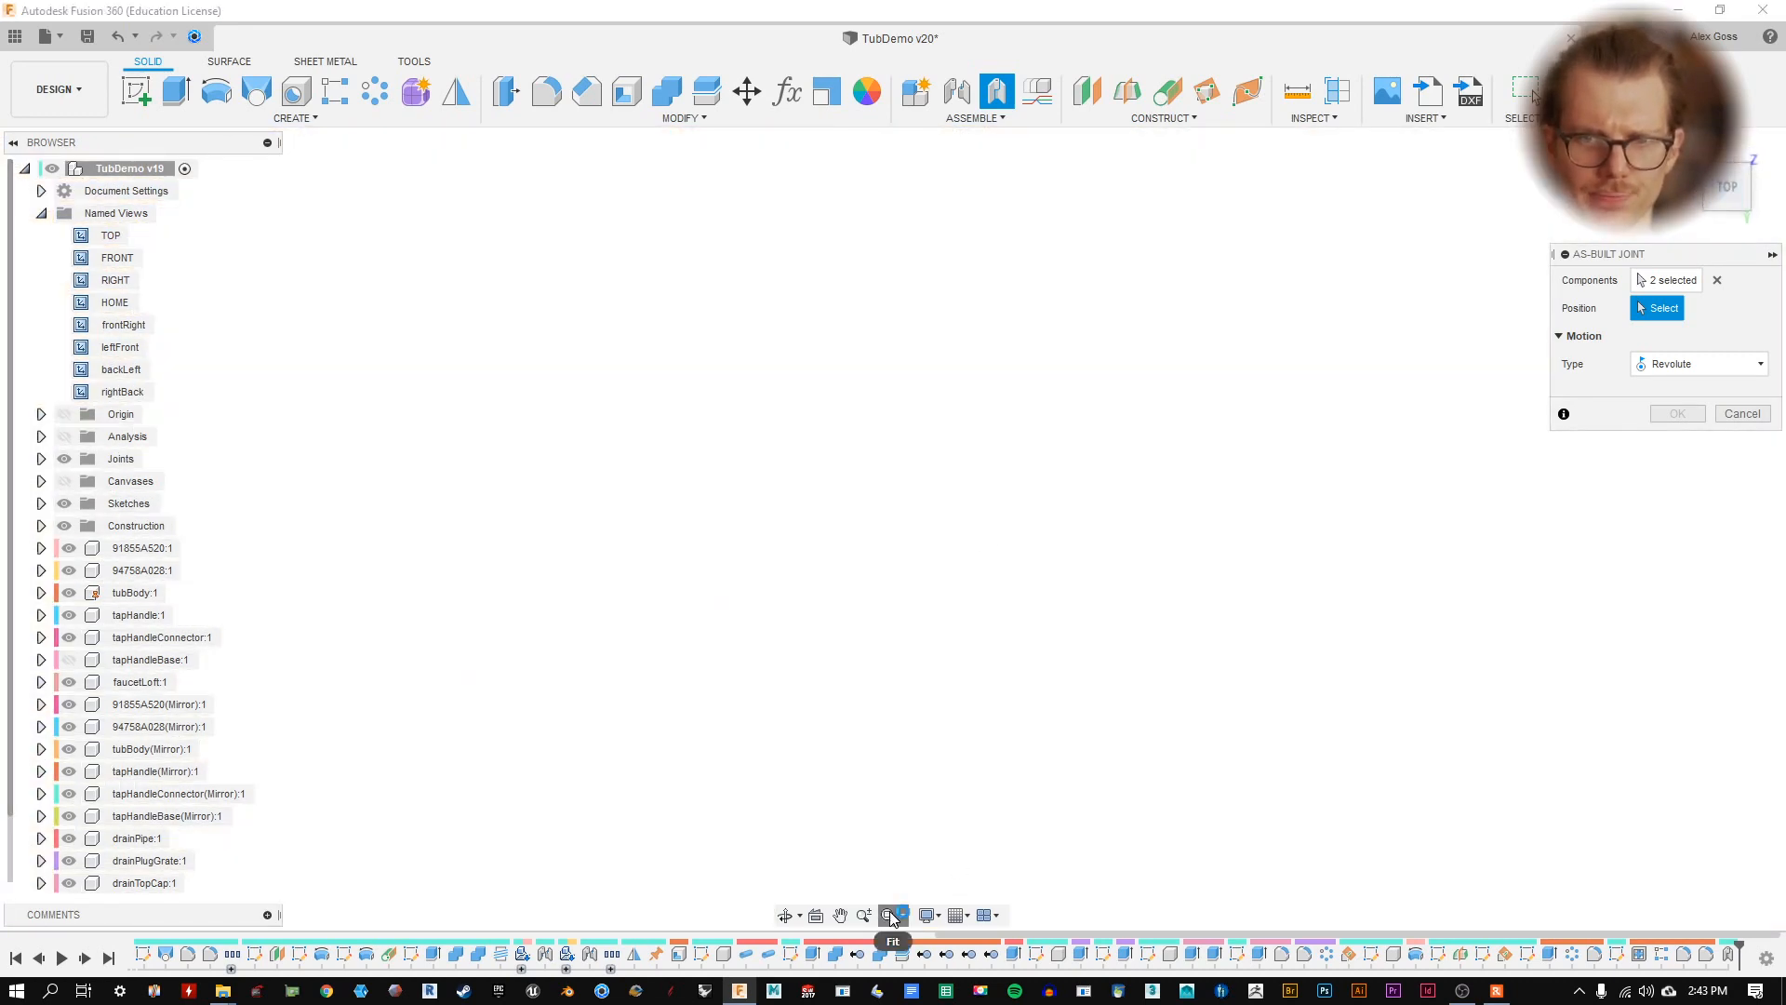
pyautogui.scroll(5, 890, 233)
pyautogui.scroll(8, 891, 232)
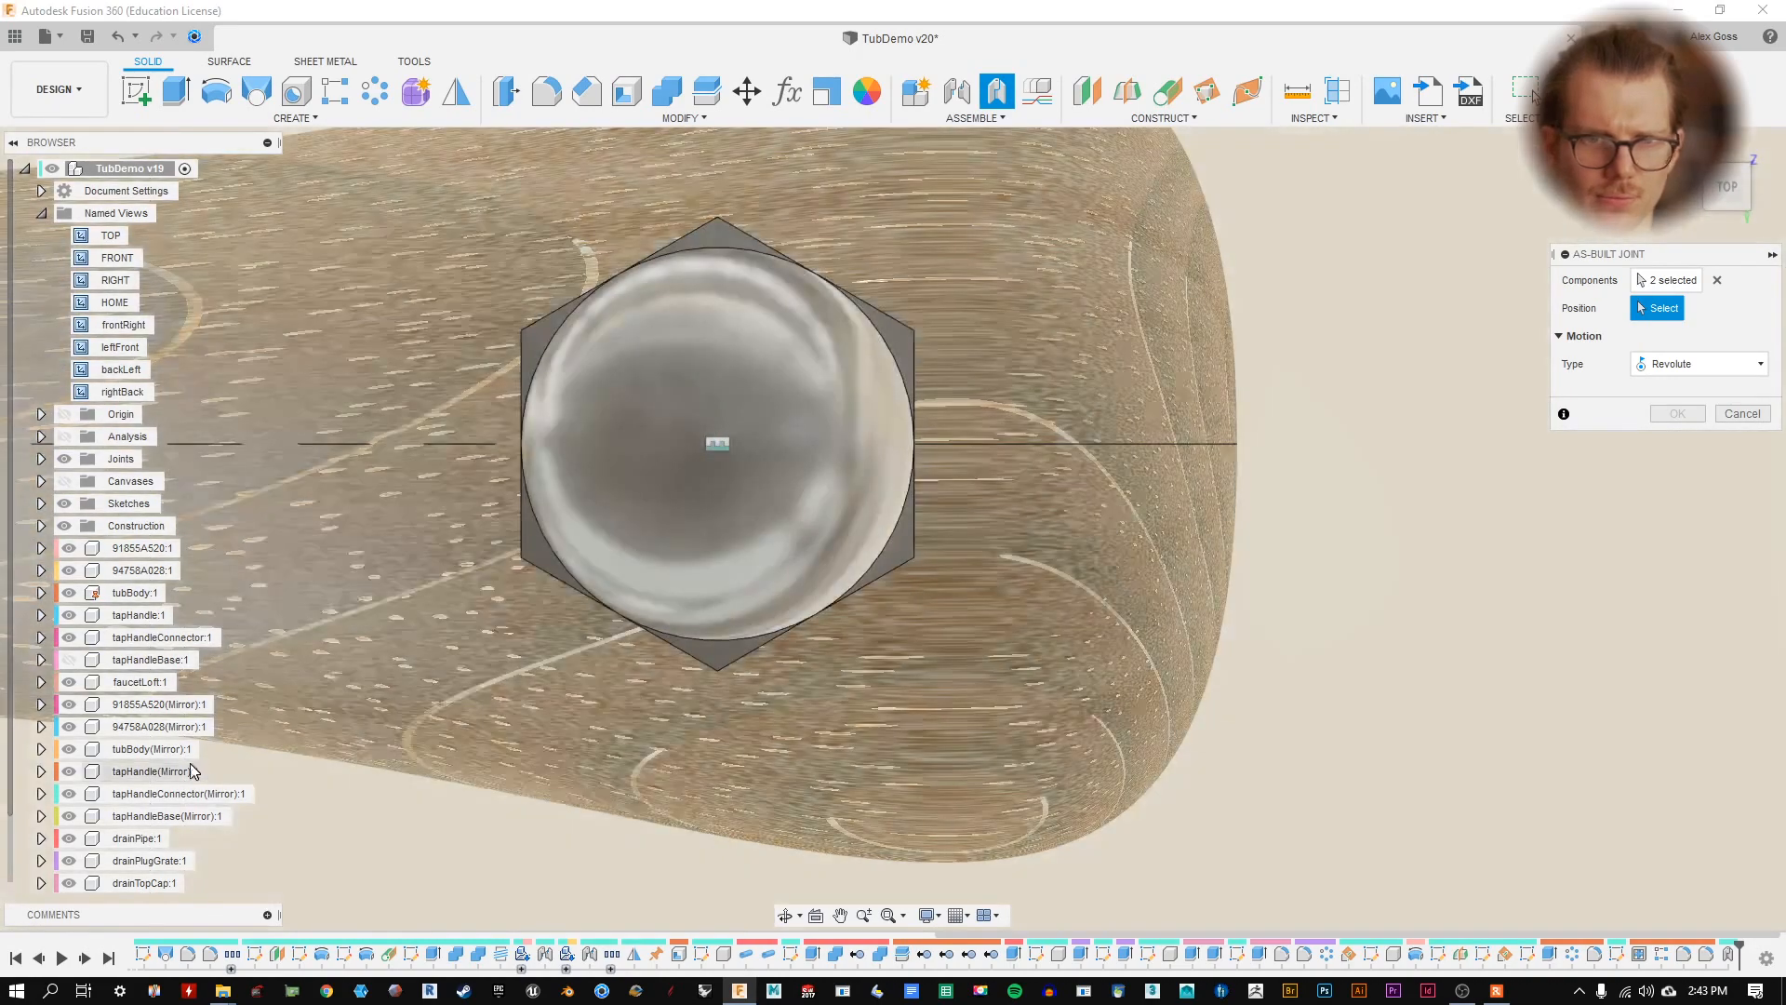
pyautogui.click(69, 548)
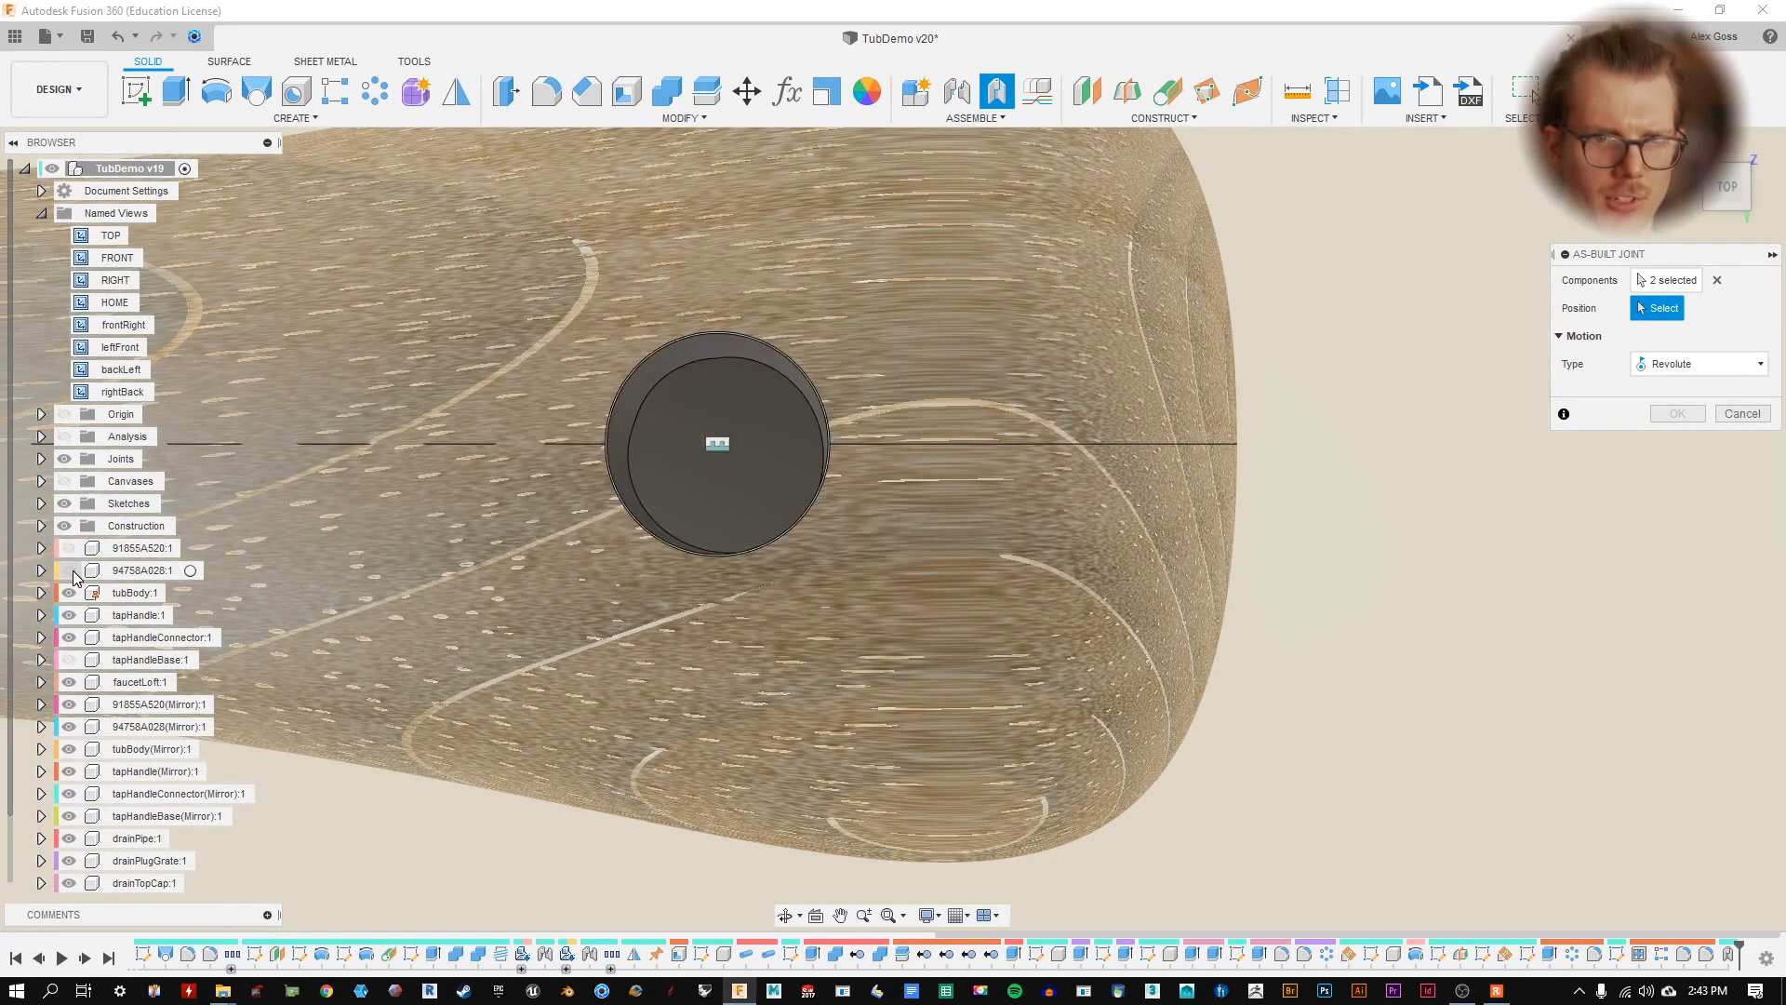
pyautogui.click(70, 570)
pyautogui.click(68, 618)
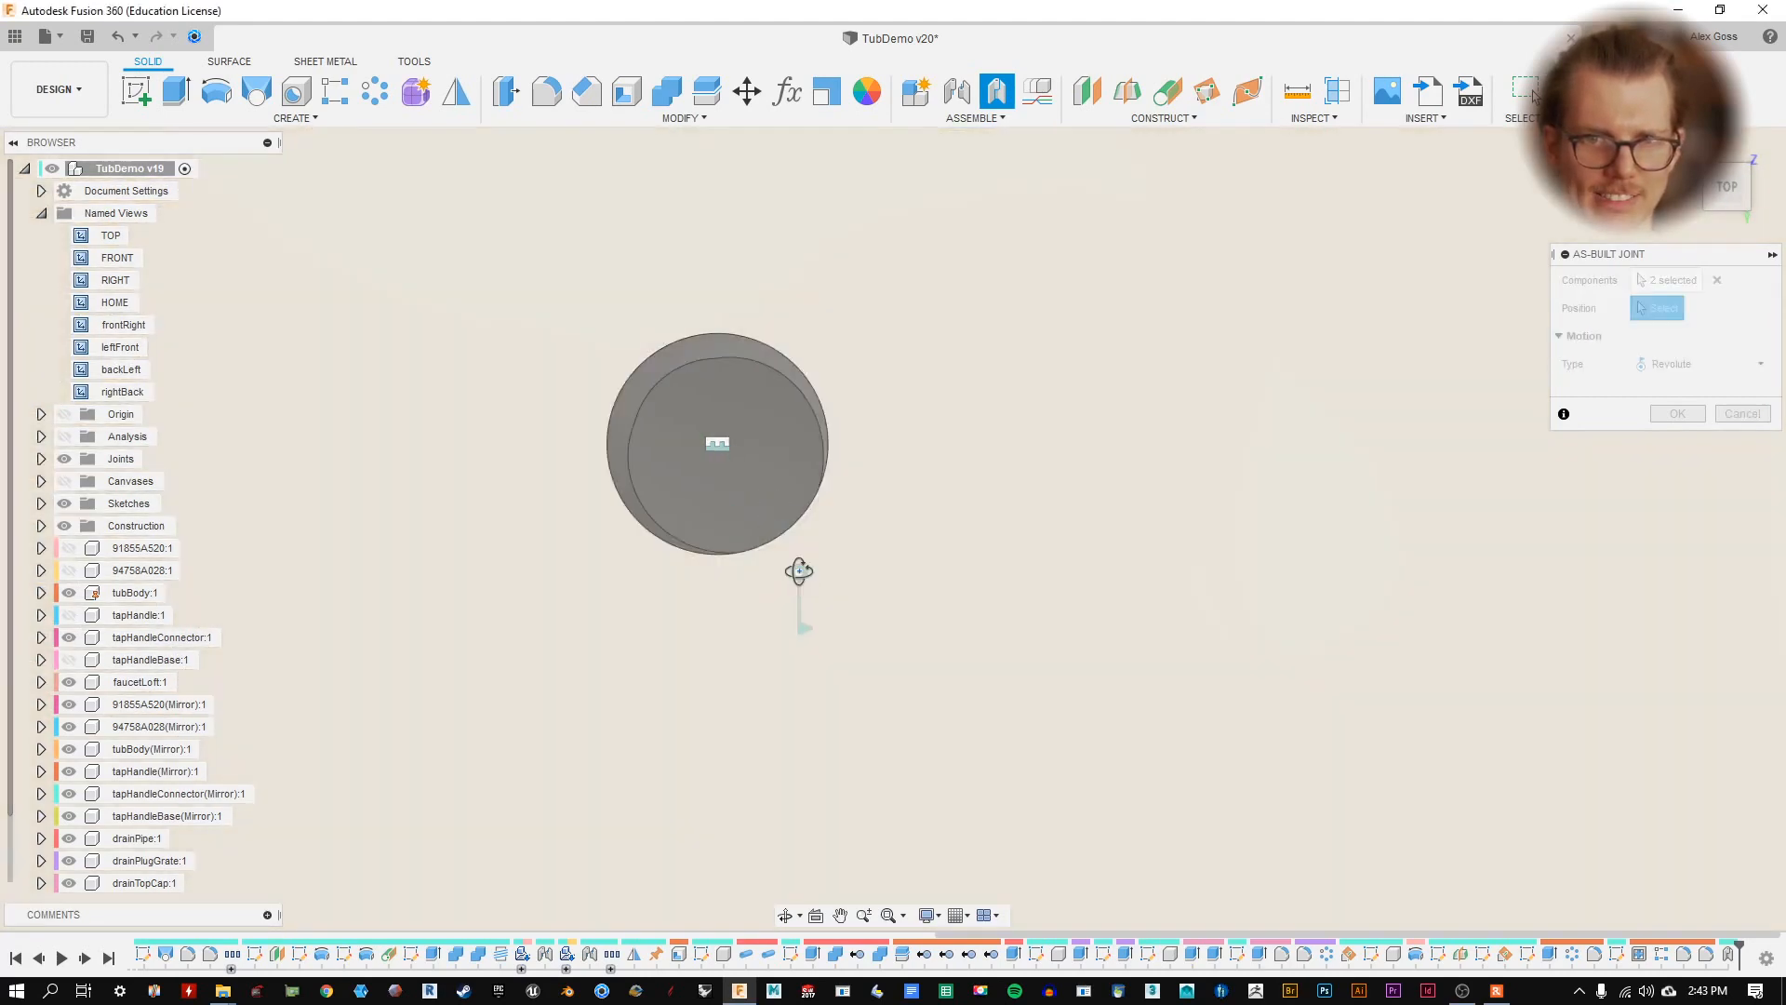
pyautogui.keyDown('shift'); pyautogui.moveTo(797, 570); pyautogui.dragTo(793, 518, button='middle'); pyautogui.keyUp('shift')
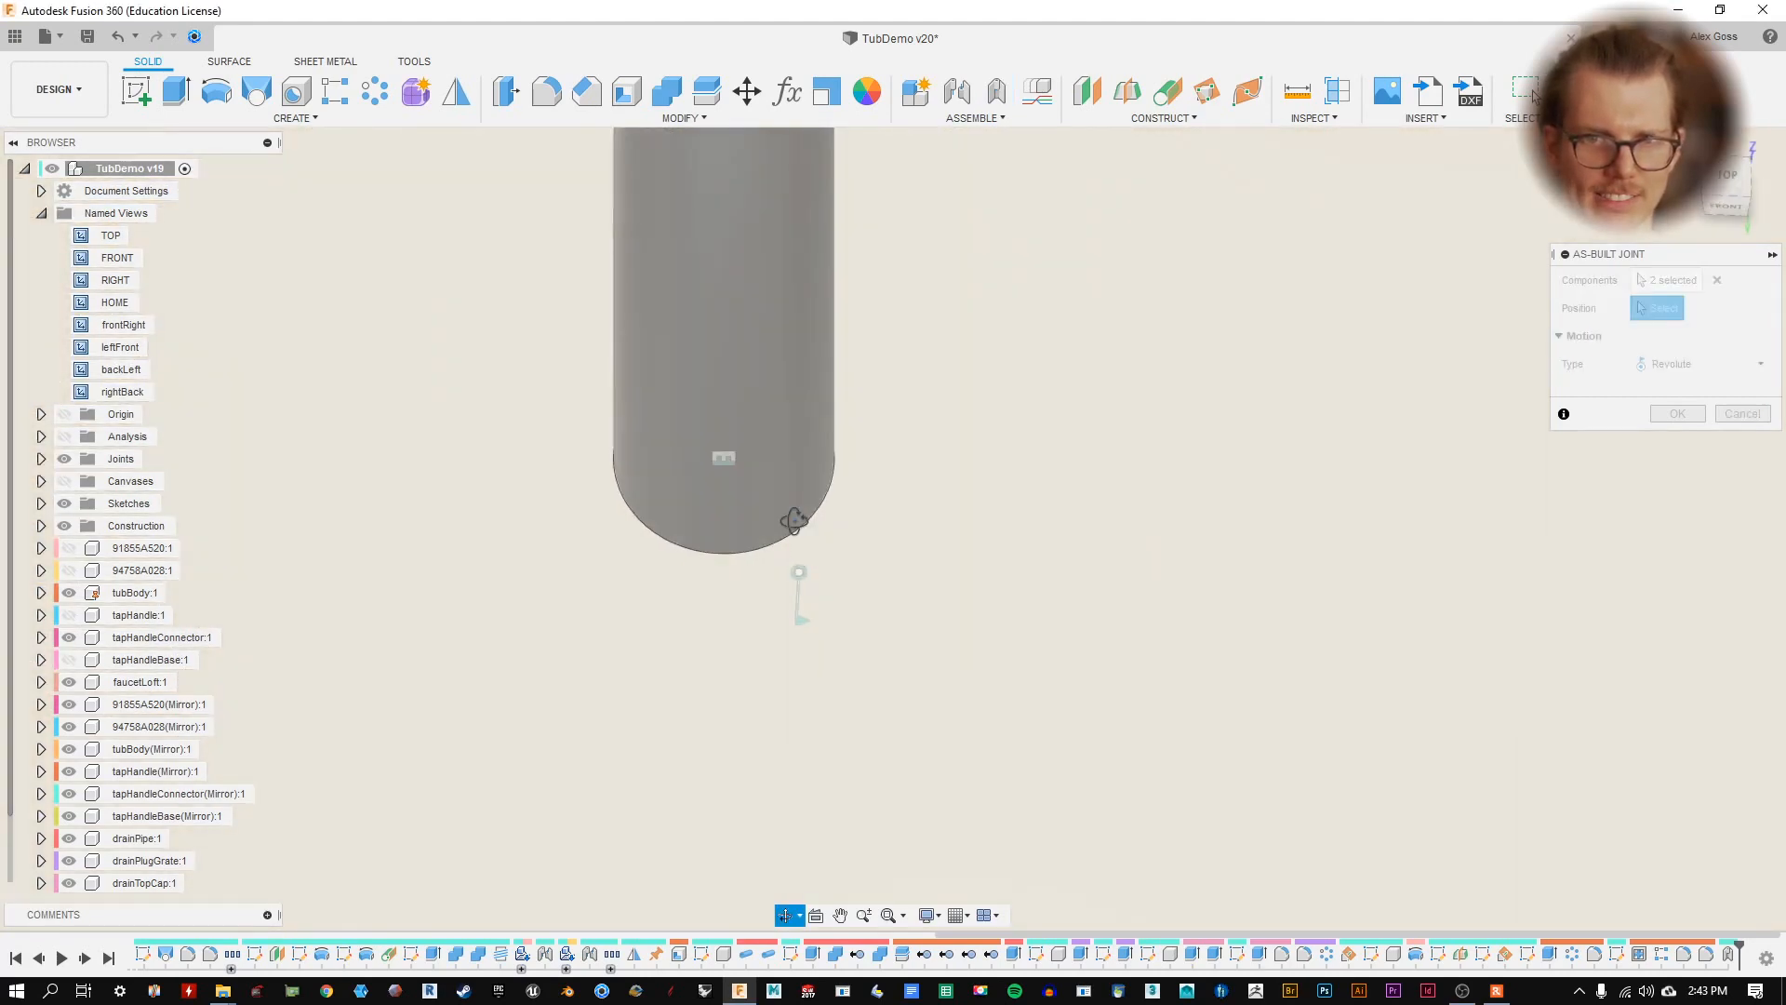
pyautogui.moveTo(778, 275); pyautogui.dragTo(772, 379, button='middle')
pyautogui.scroll(-4, 725, 796)
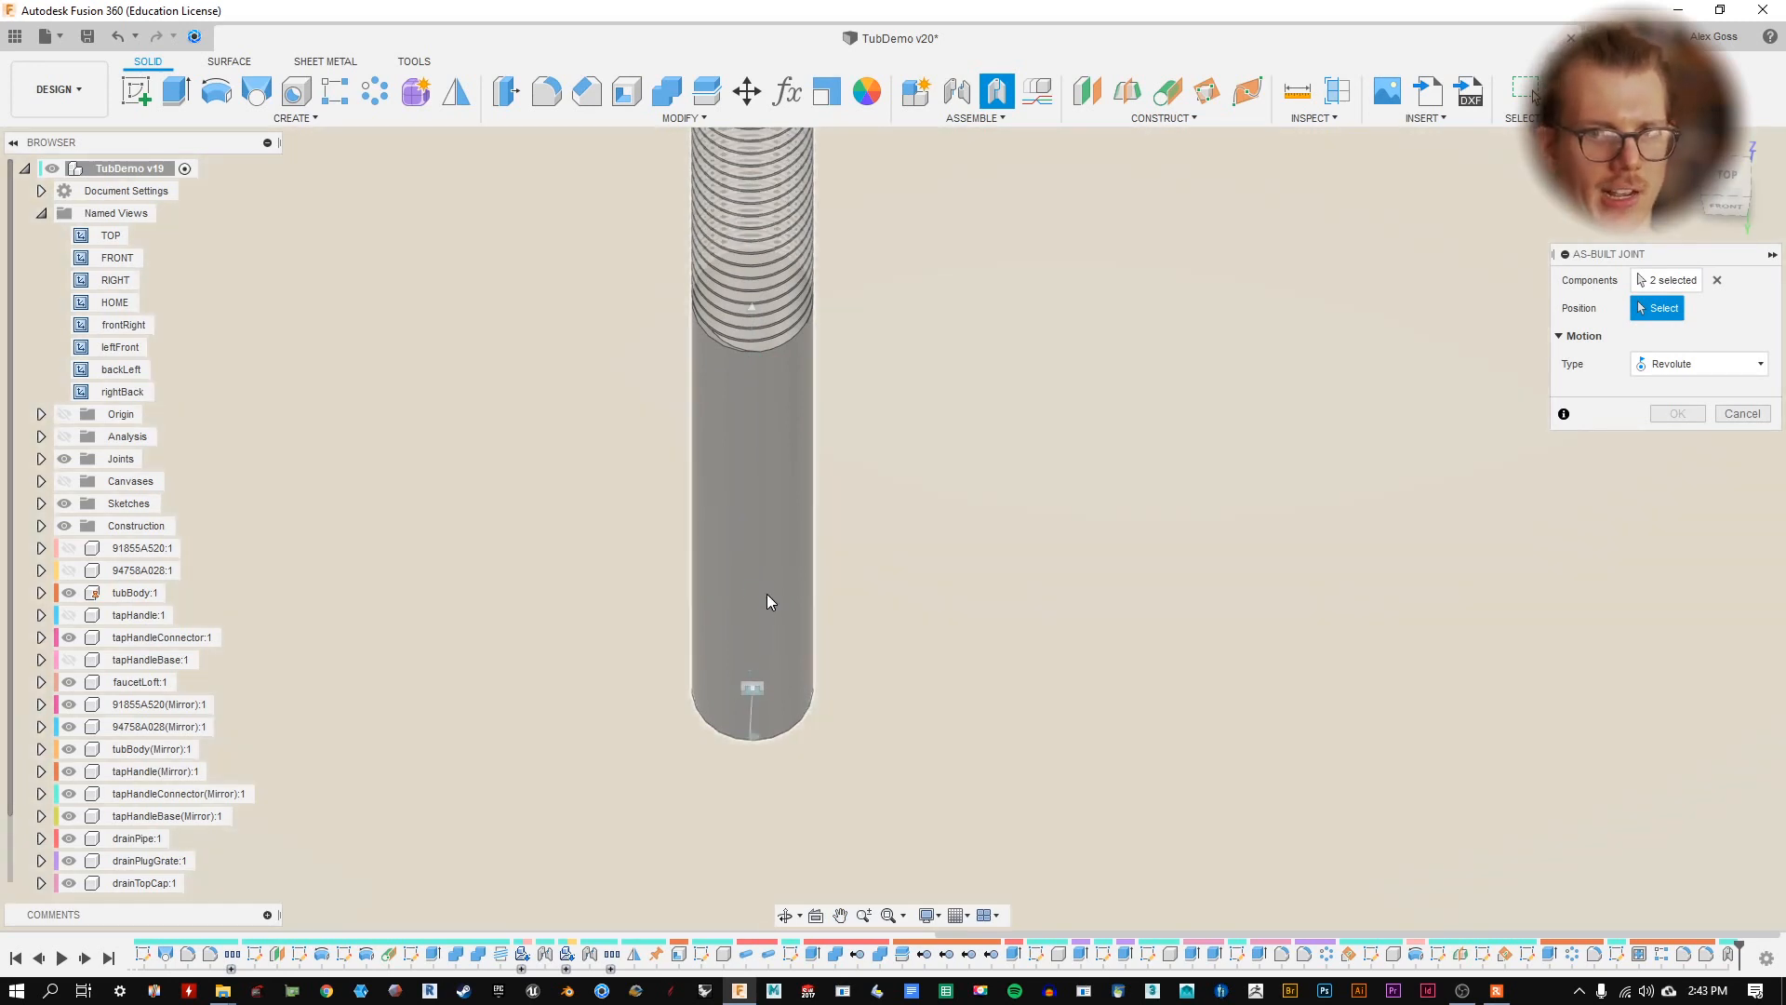
pyautogui.click(763, 646)
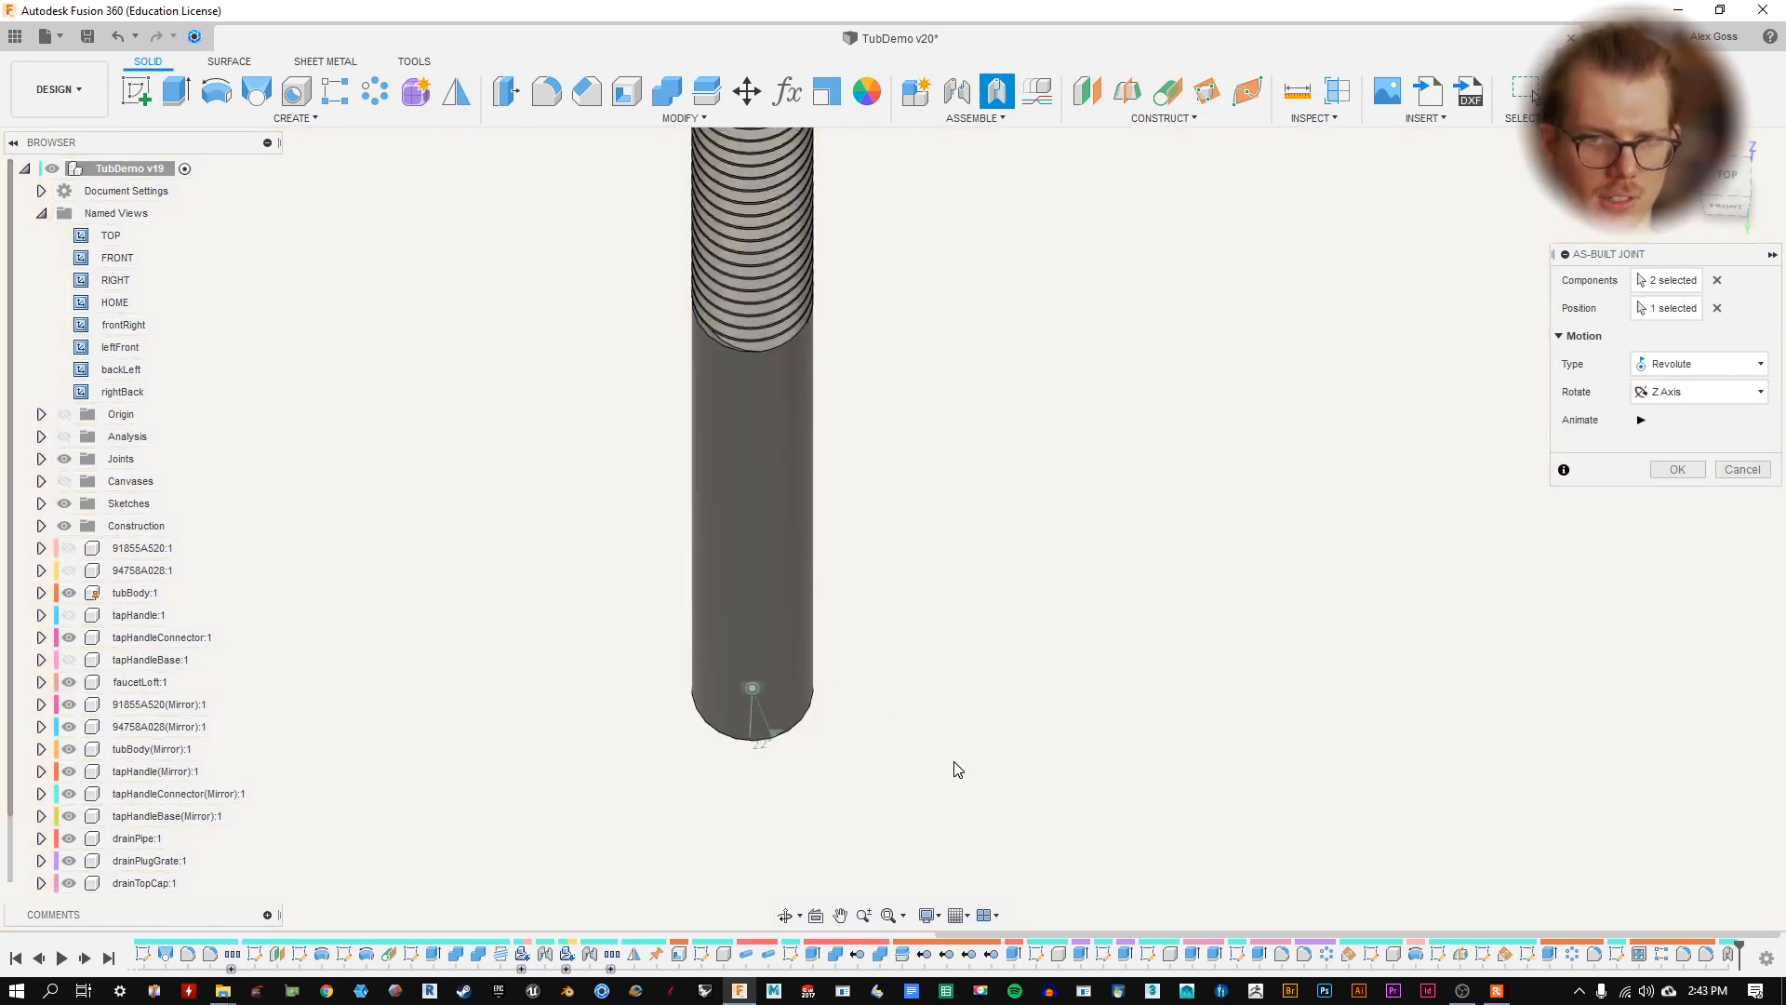
# - Show the hidden tap components again, and preview and accept the Revolute joint about the Z axis
pyautogui.click(69, 571)
pyautogui.click(69, 614)
pyautogui.click(69, 659)
pyautogui.scroll(-5, 782, 644)
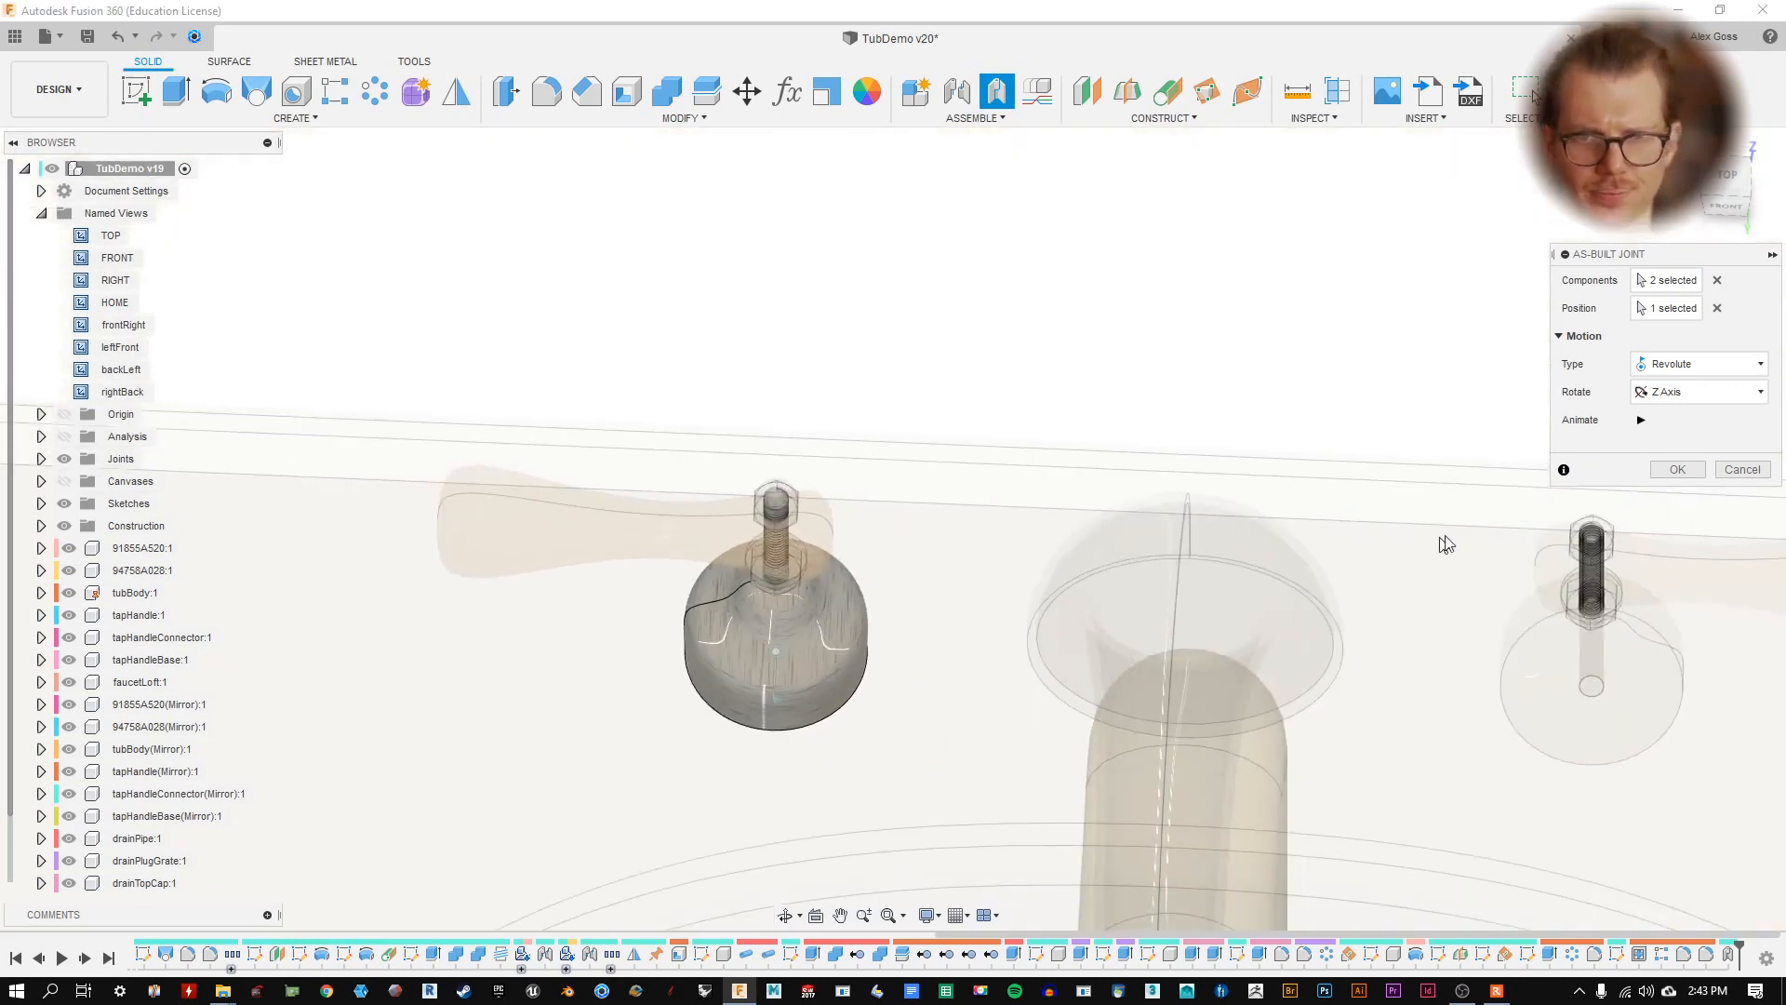
pyautogui.click(1641, 419)
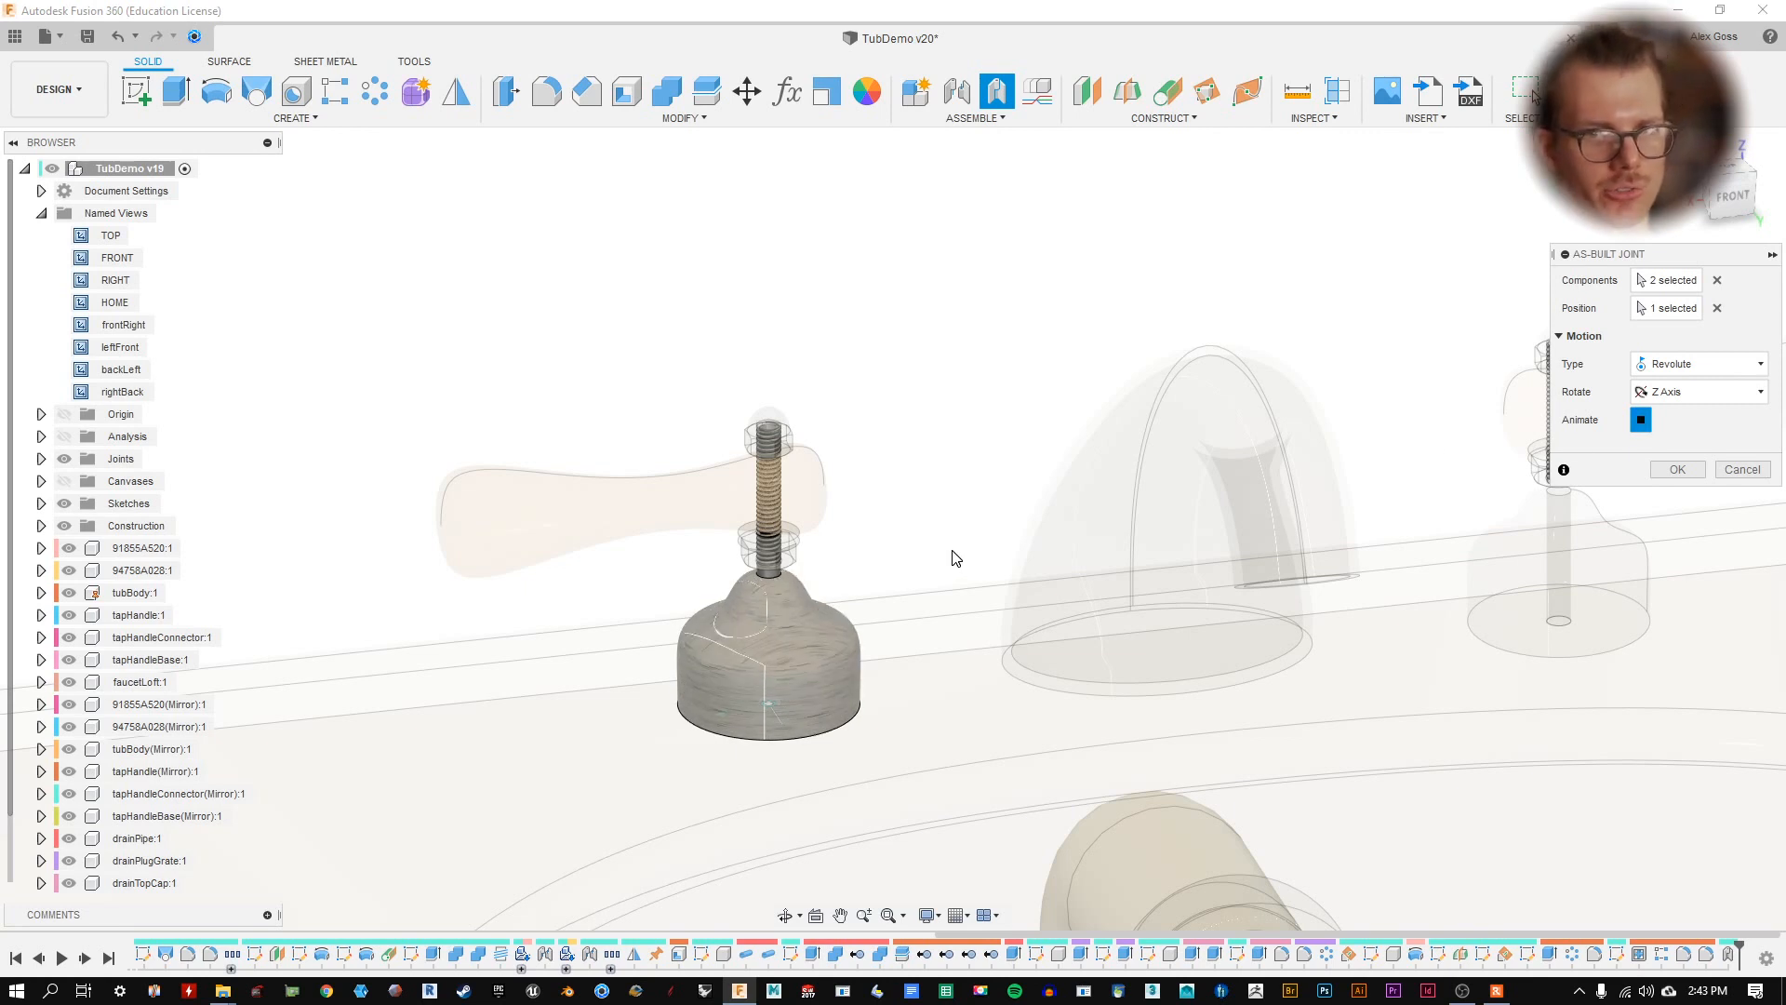
pyautogui.click(1680, 469)
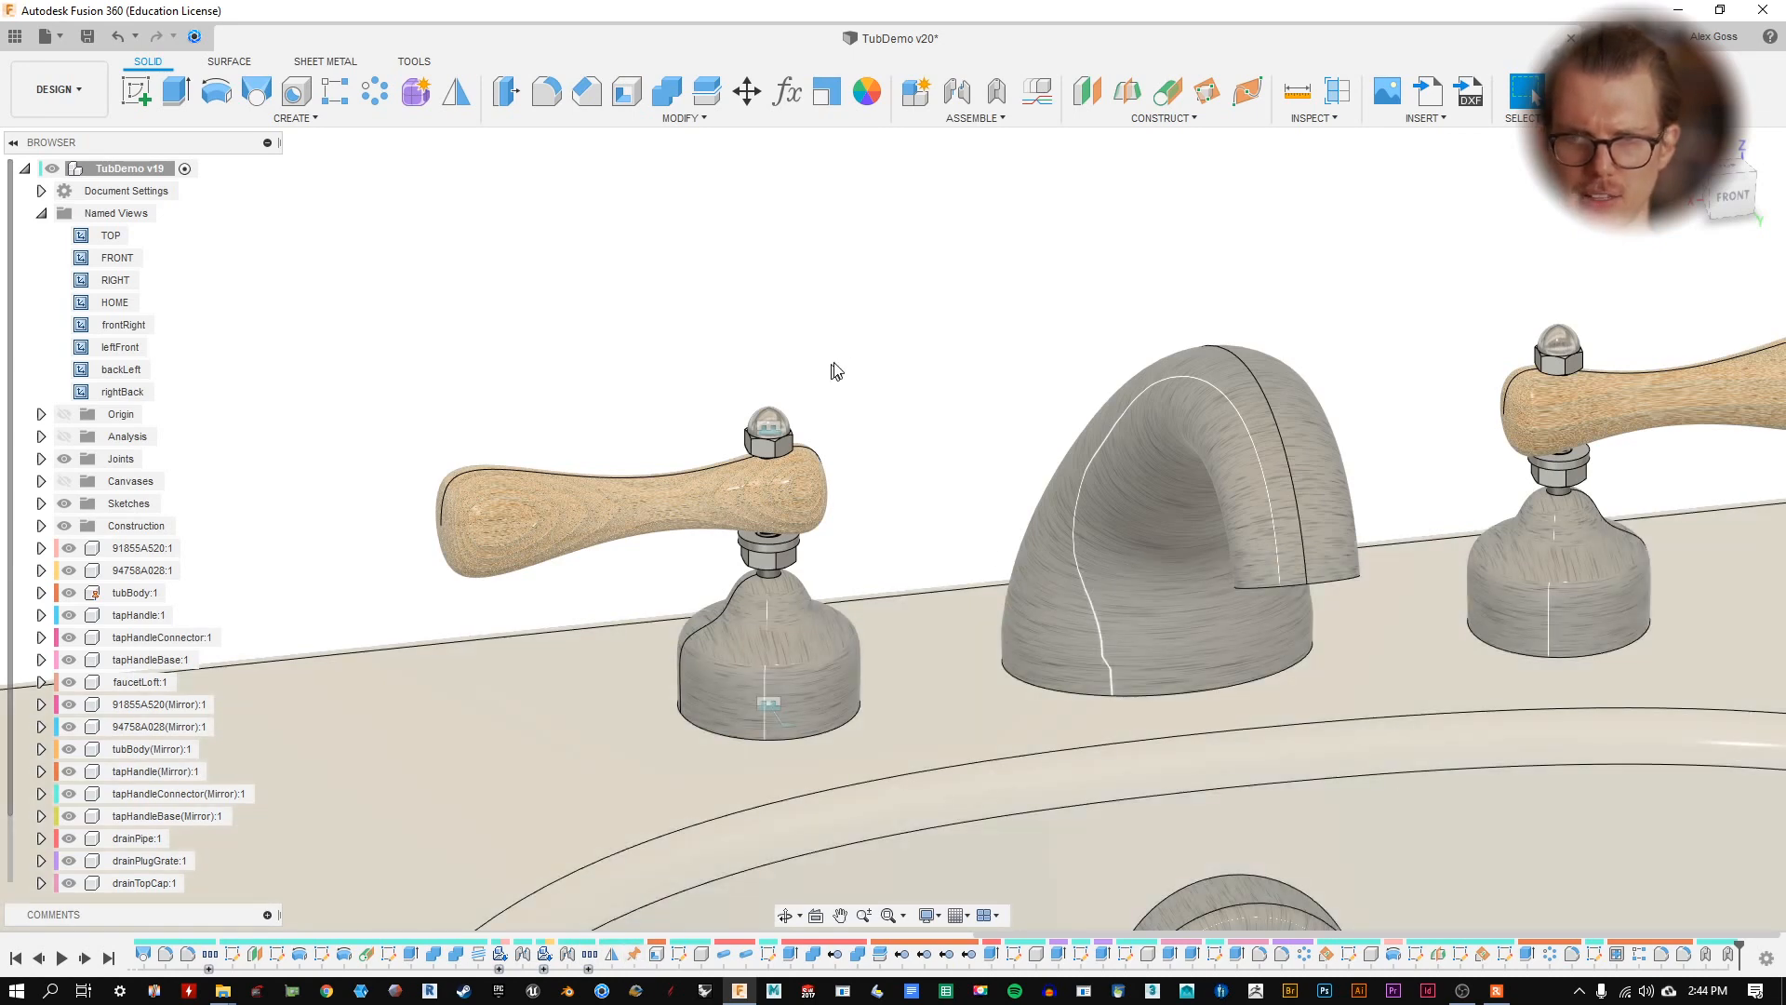
# - Test-move the jointed tap assembly by its base and undo the move
pyautogui.moveTo(1007, 371); pyautogui.dragTo(940, 359, button='middle')
pyautogui.moveTo(724, 640); pyautogui.dragTo(784, 613)
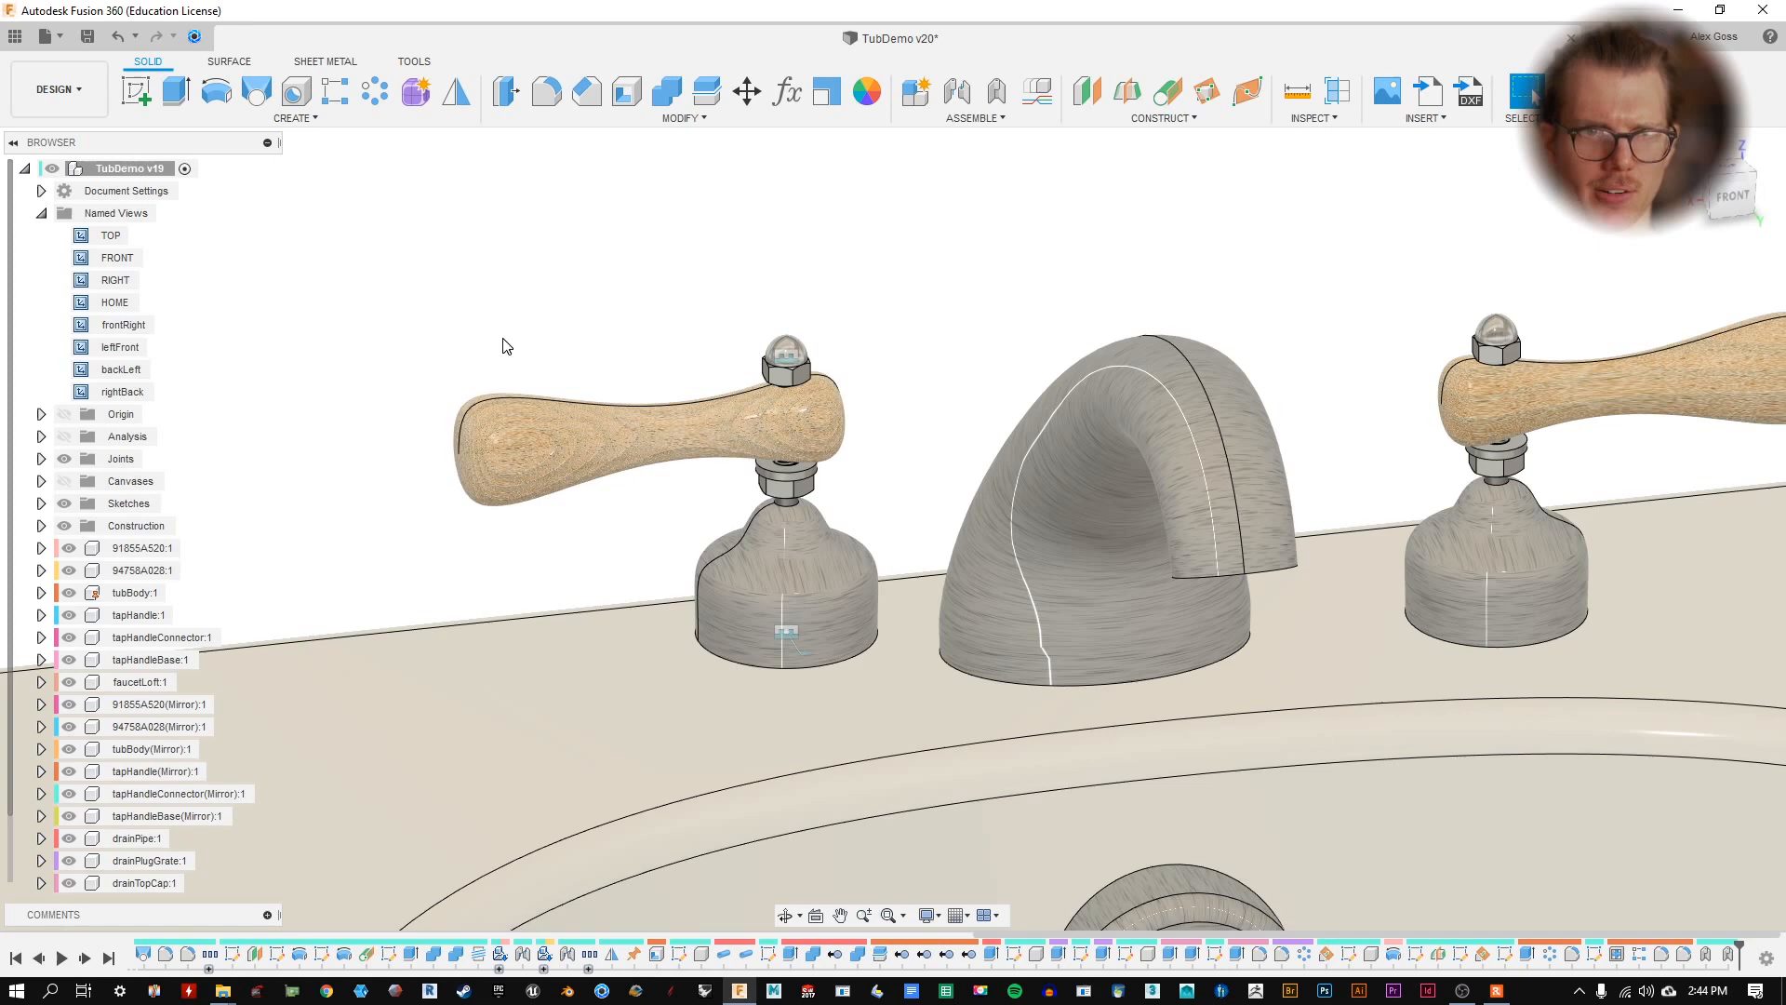
pyautogui.click(117, 36)
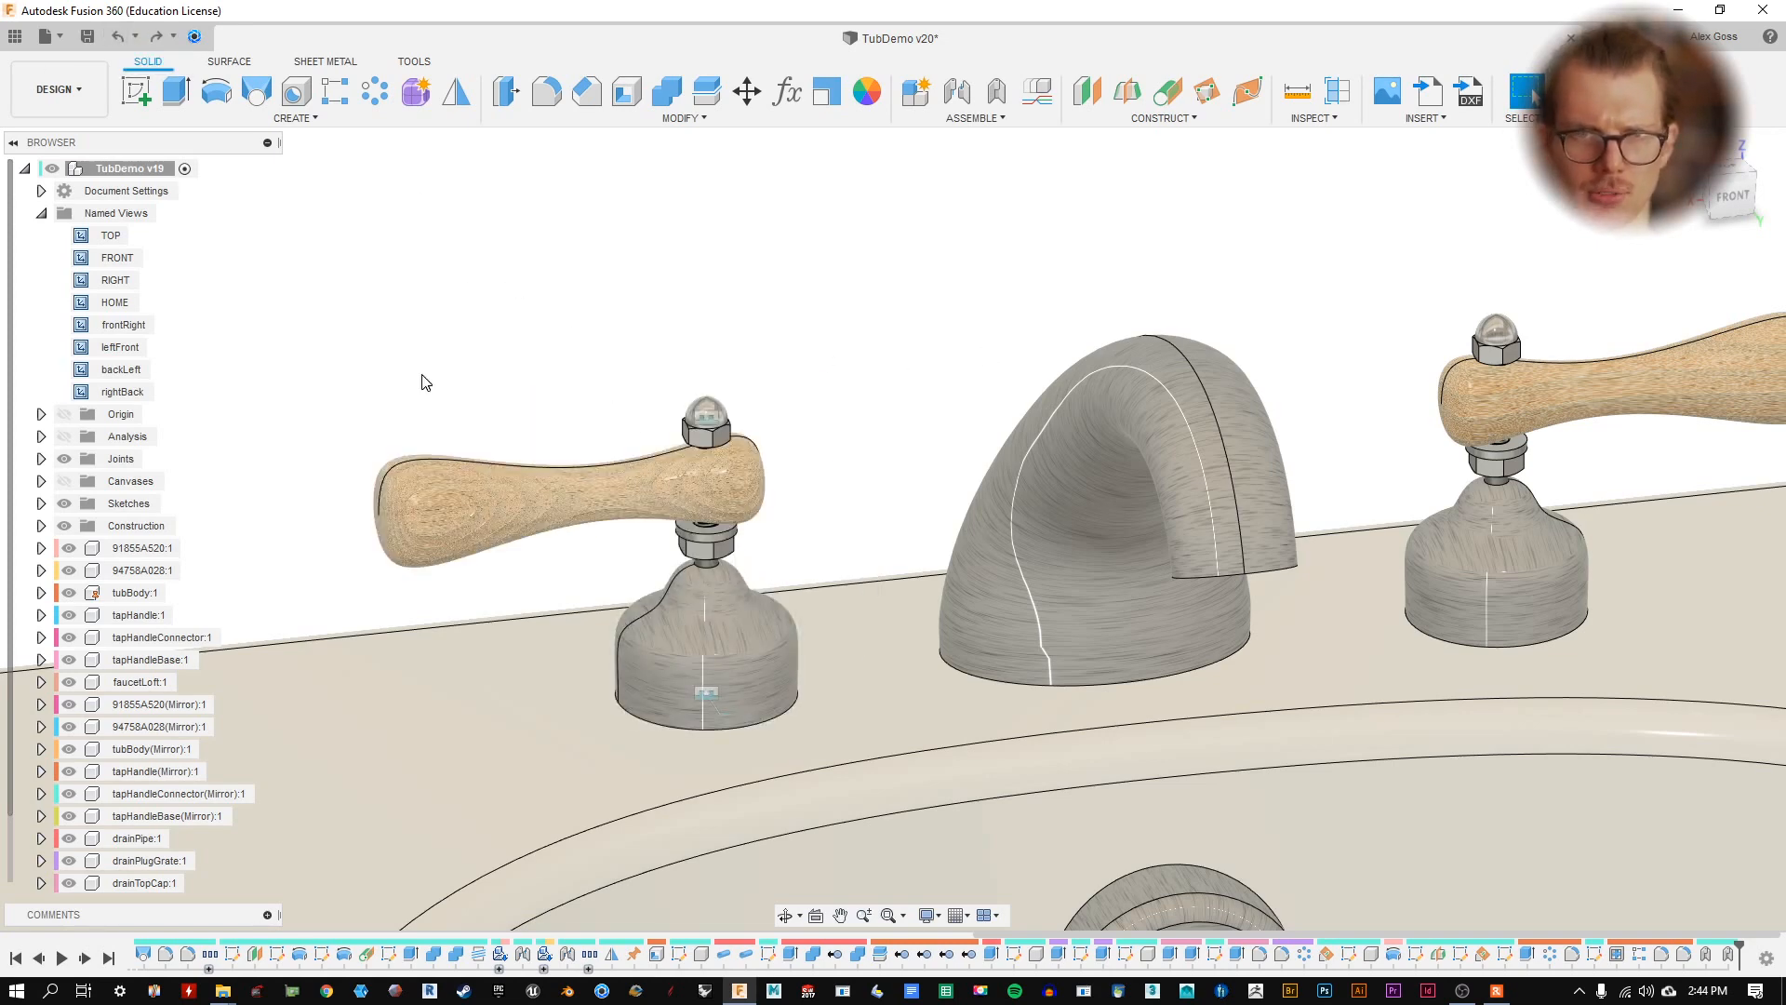
# - Create a Rigid as-built joint between tapHandleBase:1 and tubBody:1
pyautogui.click(1013, 93)
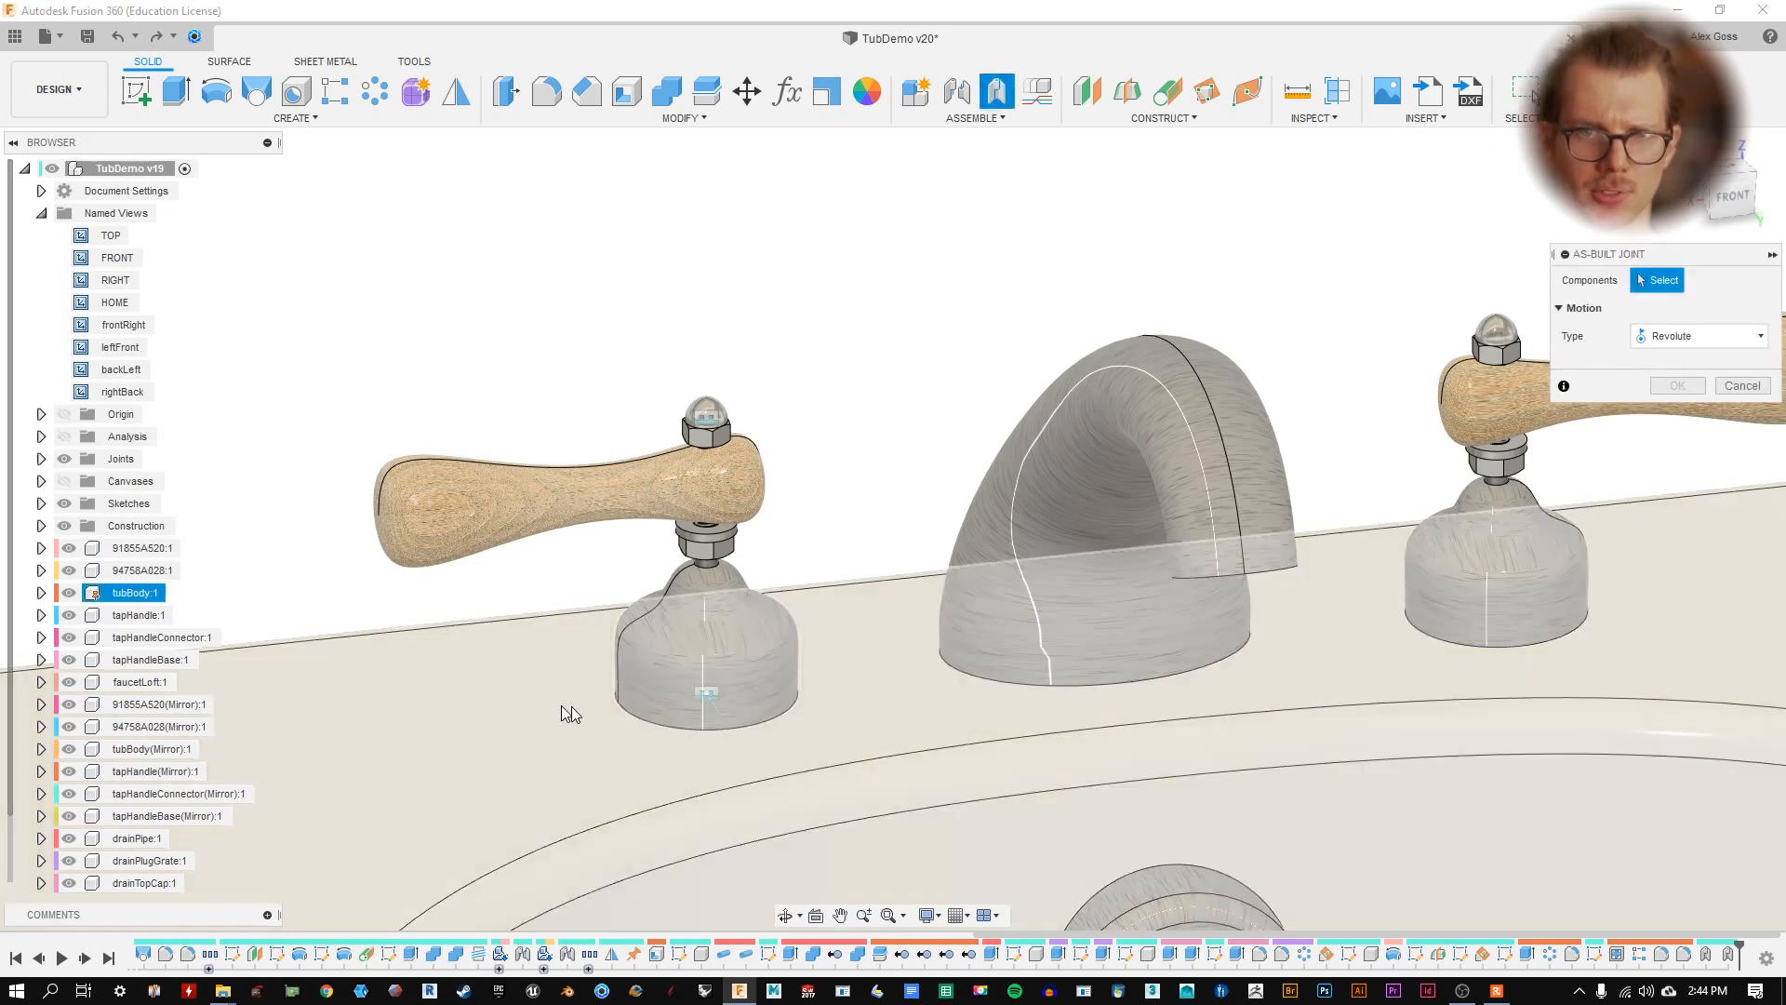
pyautogui.click(758, 629)
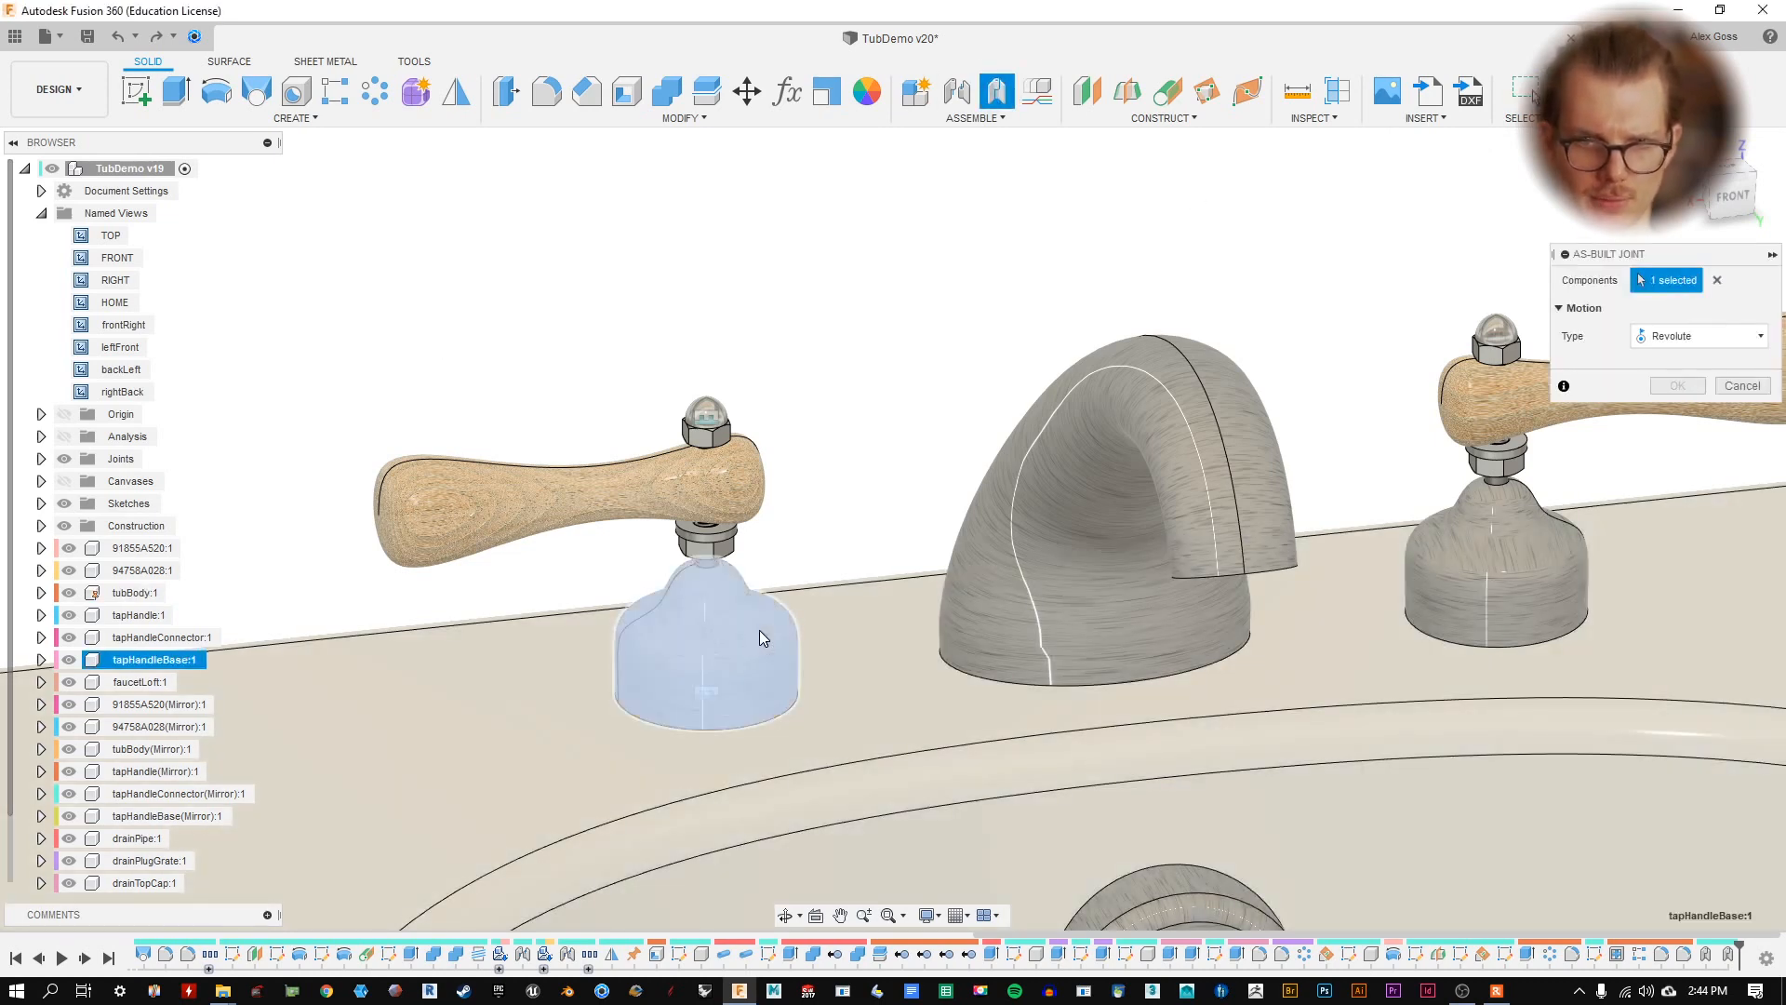
pyautogui.click(484, 702)
pyautogui.click(1742, 361)
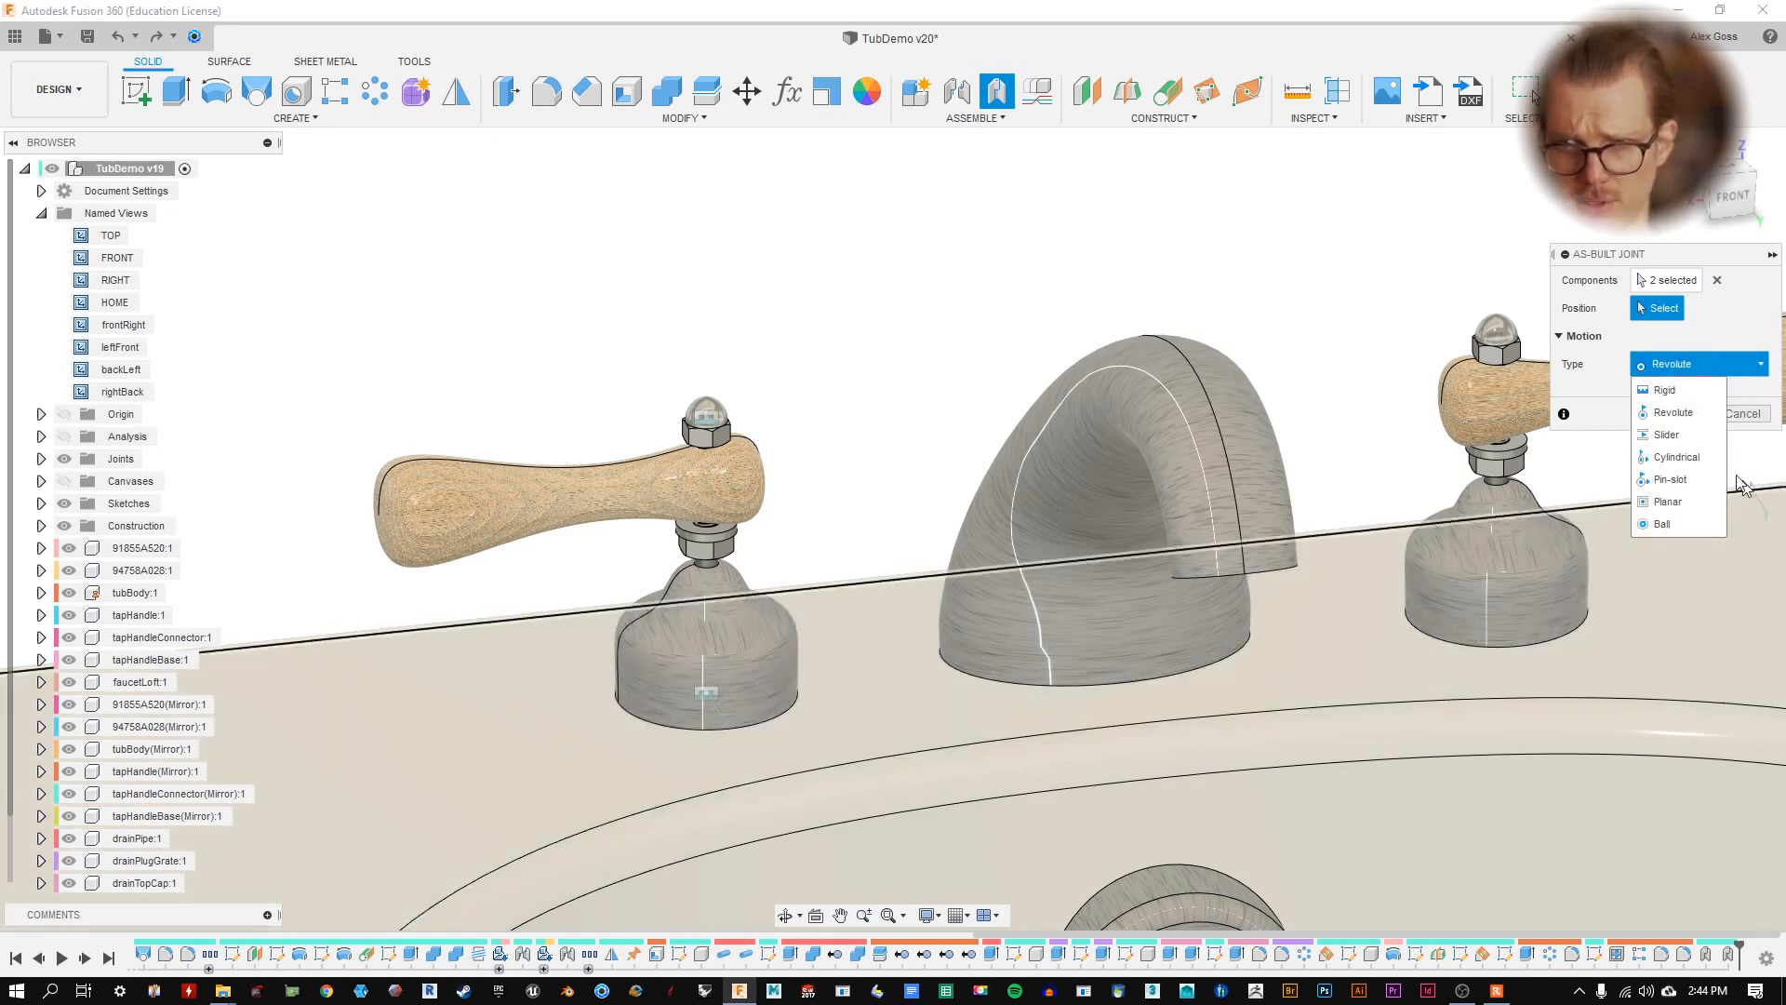
pyautogui.click(1711, 391)
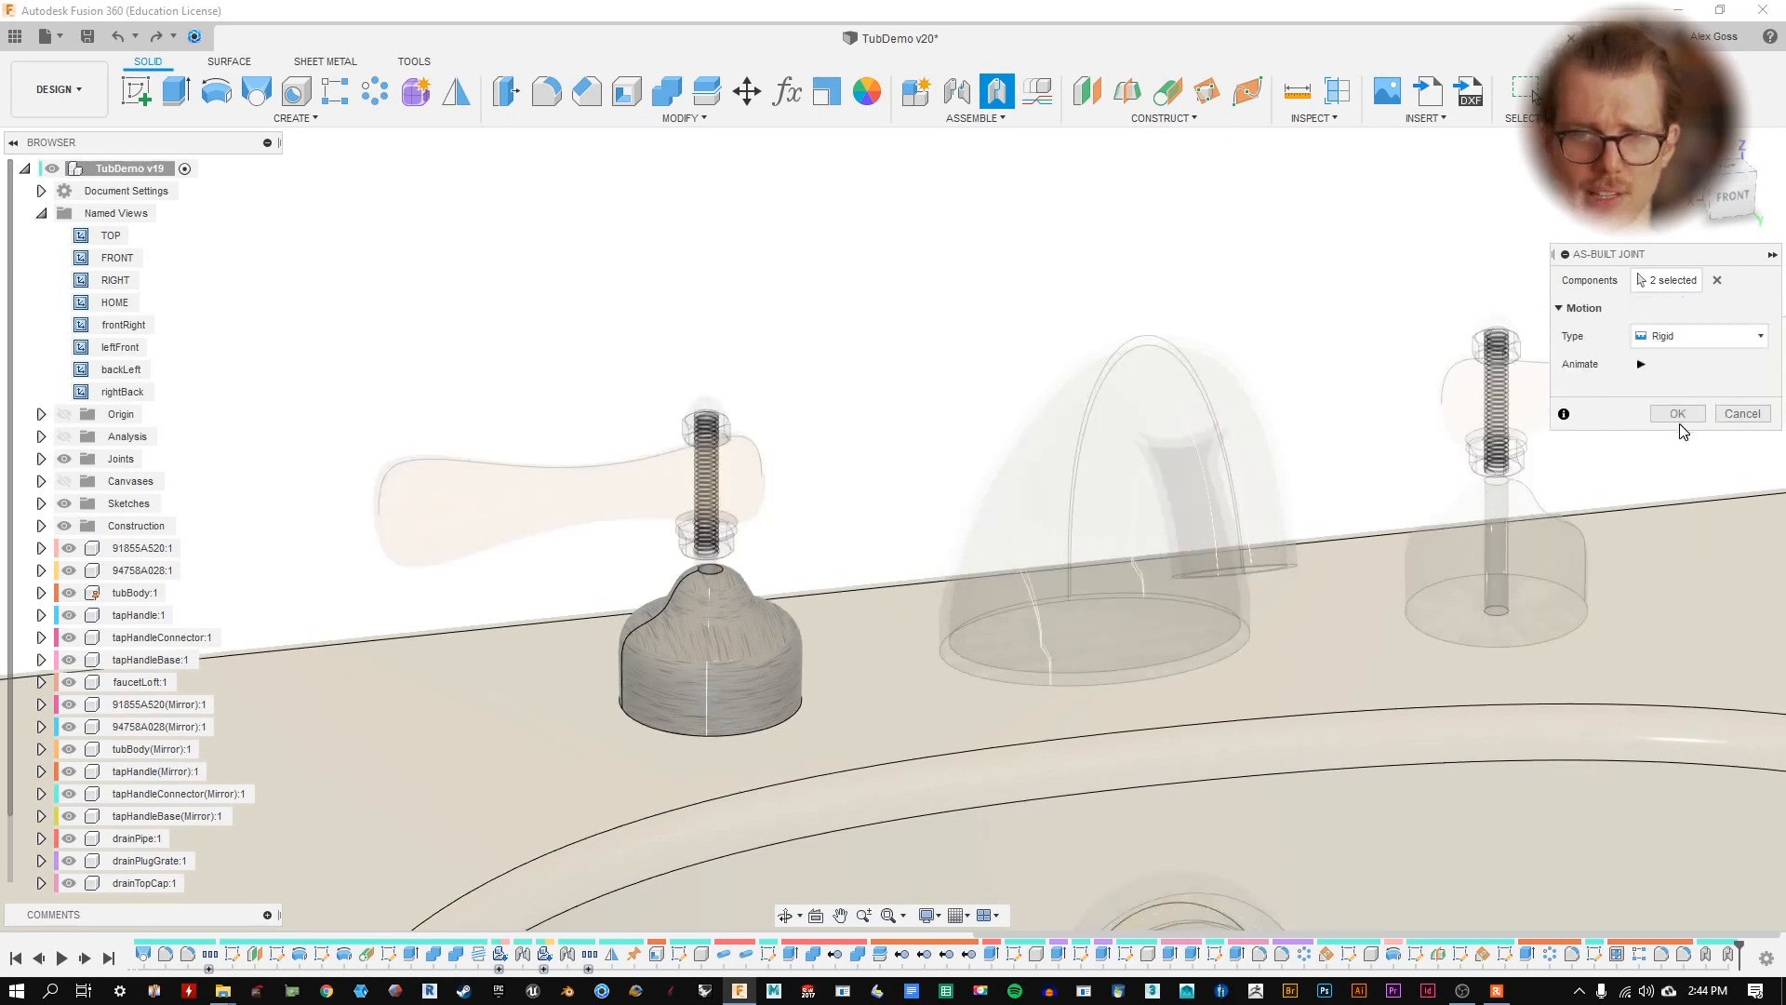
pyautogui.click(1691, 419)
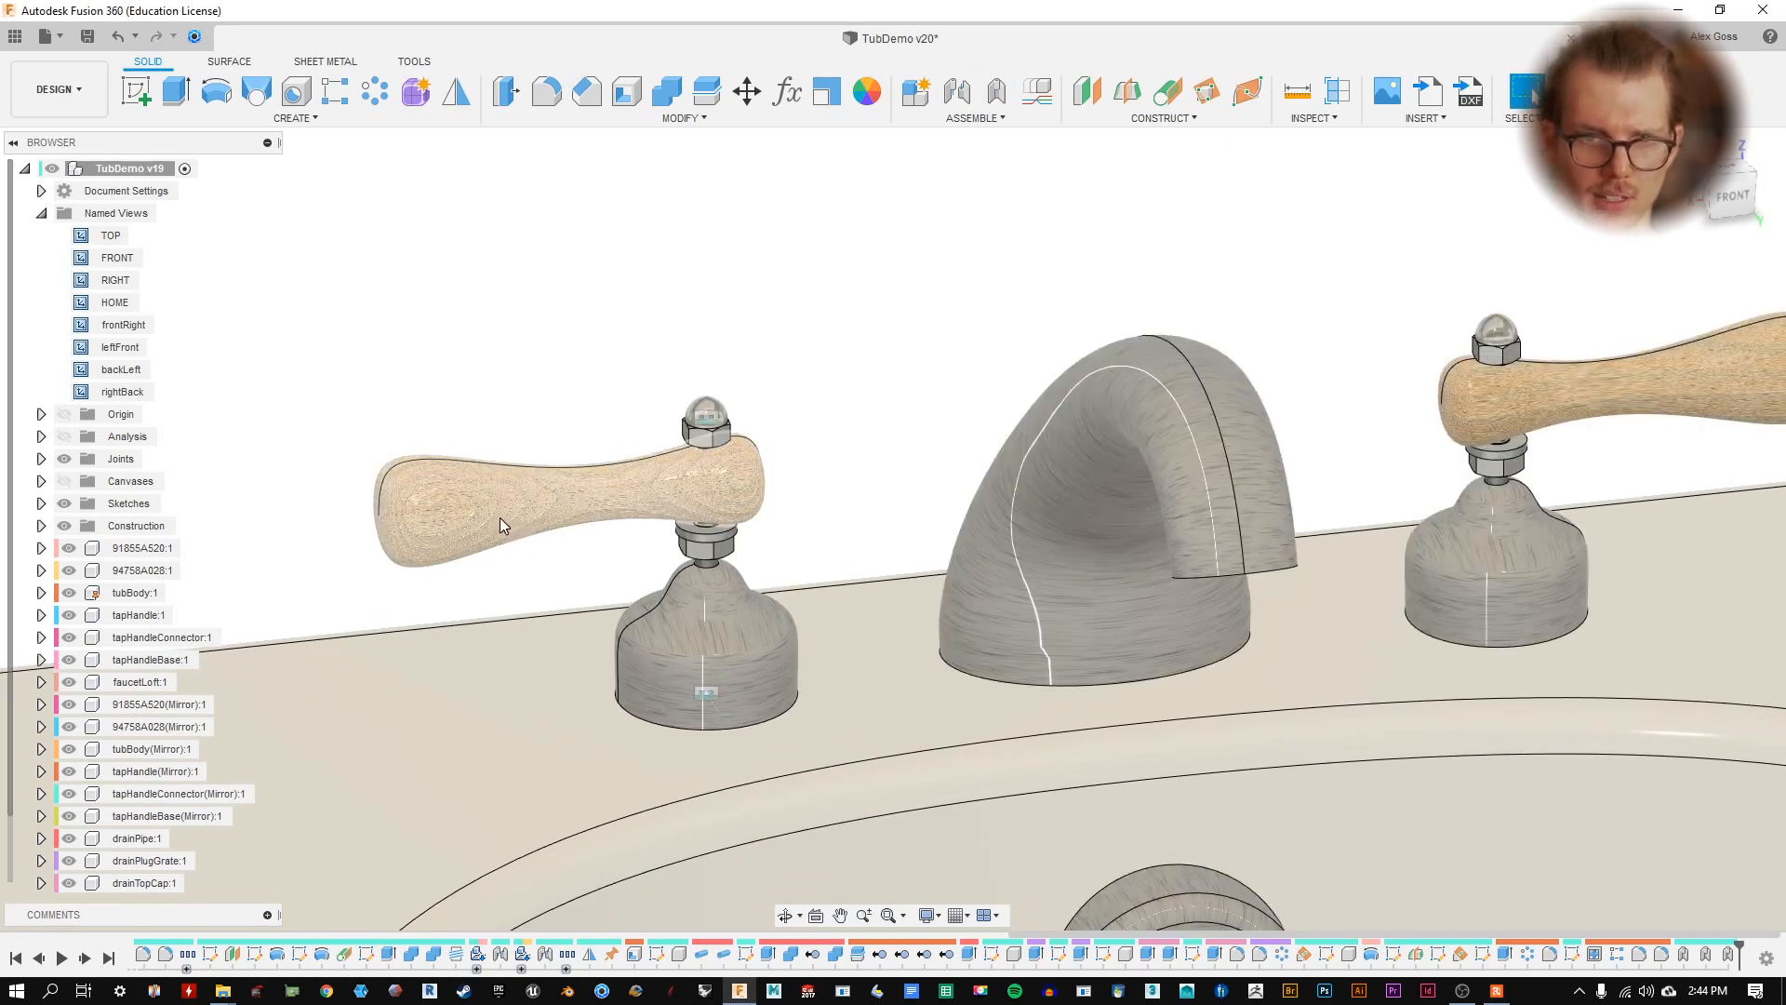
# - Test-rotate the wooden tap handle on its base to check the revolute joint's motion
pyautogui.moveTo(662, 494); pyautogui.dragTo(920, 383)
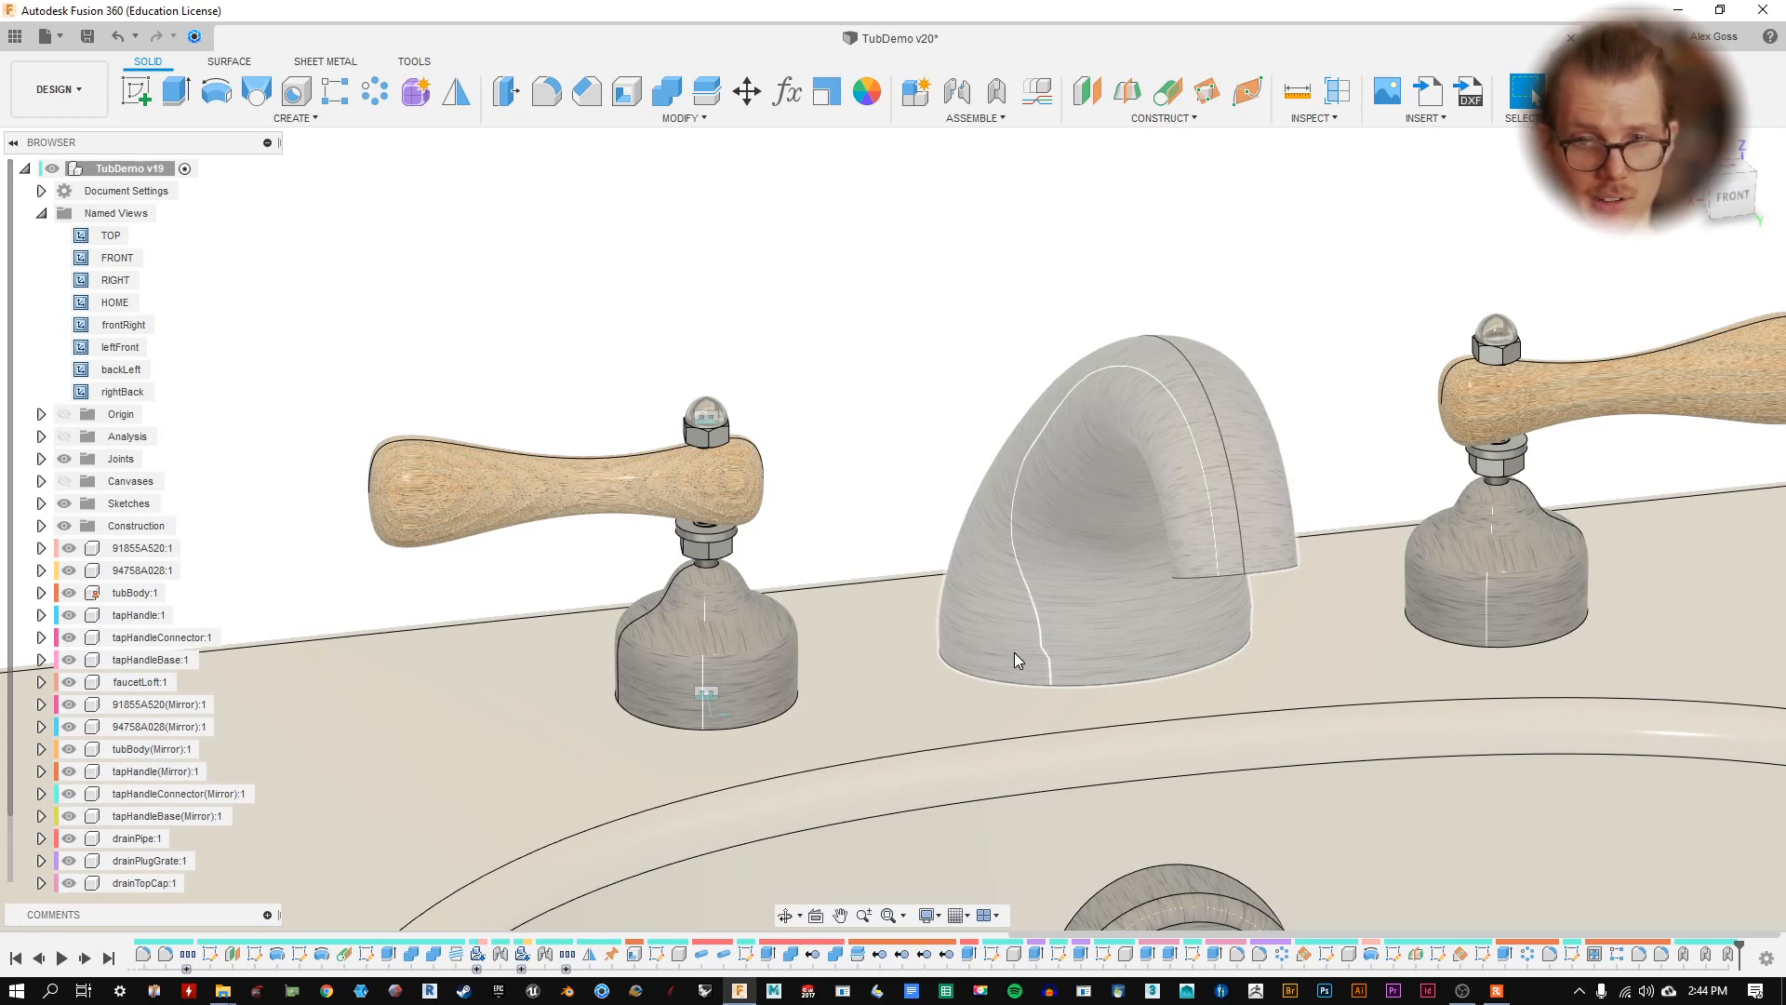
pyautogui.moveTo(437, 489); pyautogui.dragTo(227, 216)
pyautogui.moveTo(715, 447); pyautogui.dragTo(723, 515)
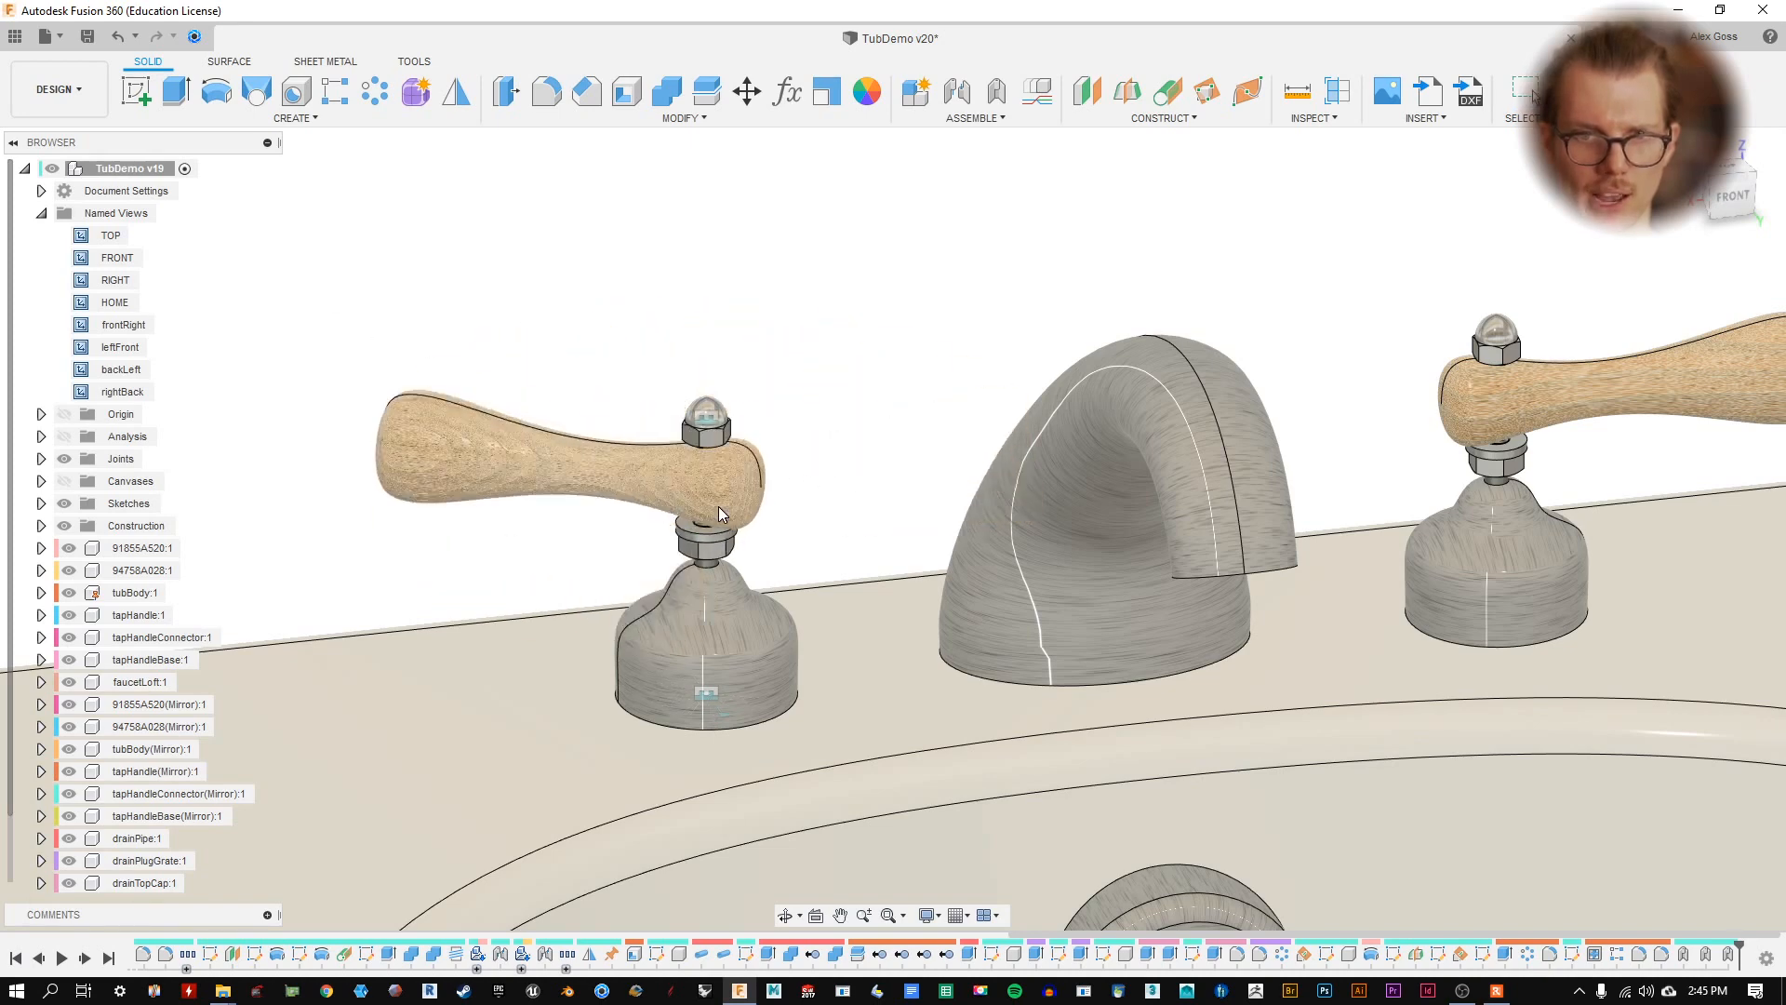
# - Edit the tap base's circle sketch and set the circle's distance from the tub's short side edge to 9 in
pyautogui.click(772, 671)
pyautogui.scroll(3, 669, 974)
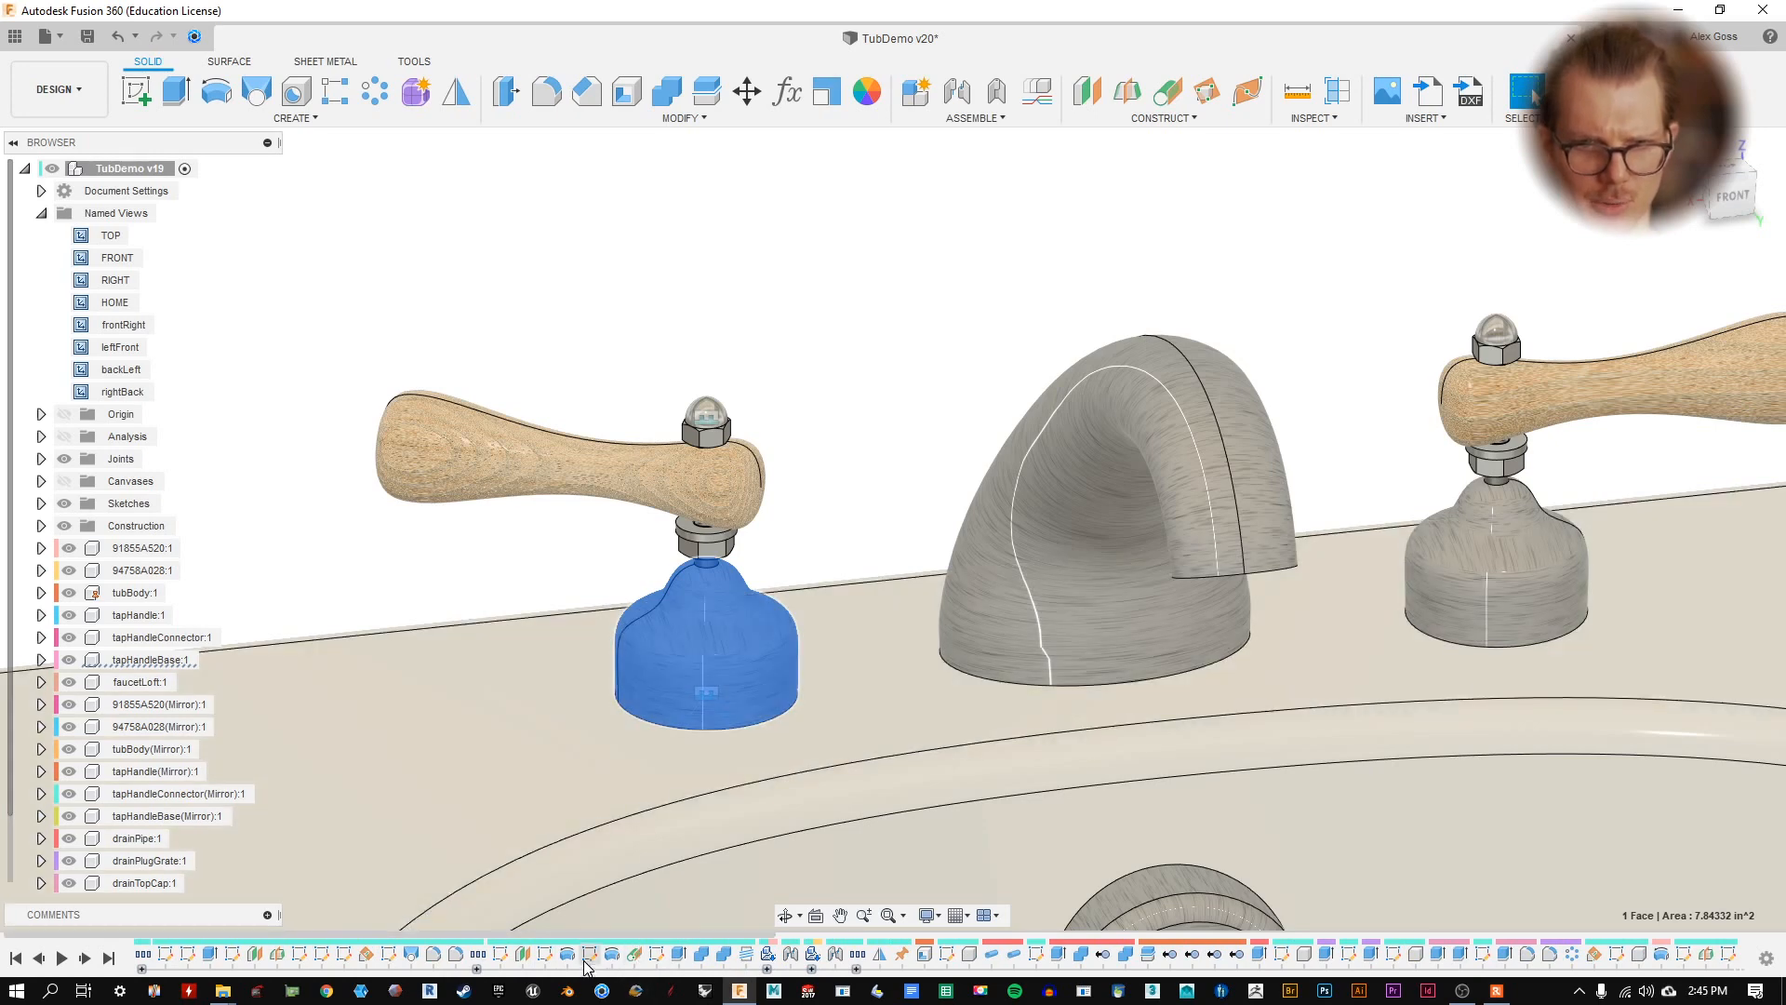
pyautogui.doubleClick(504, 963)
pyautogui.scroll(-5, 709, 715)
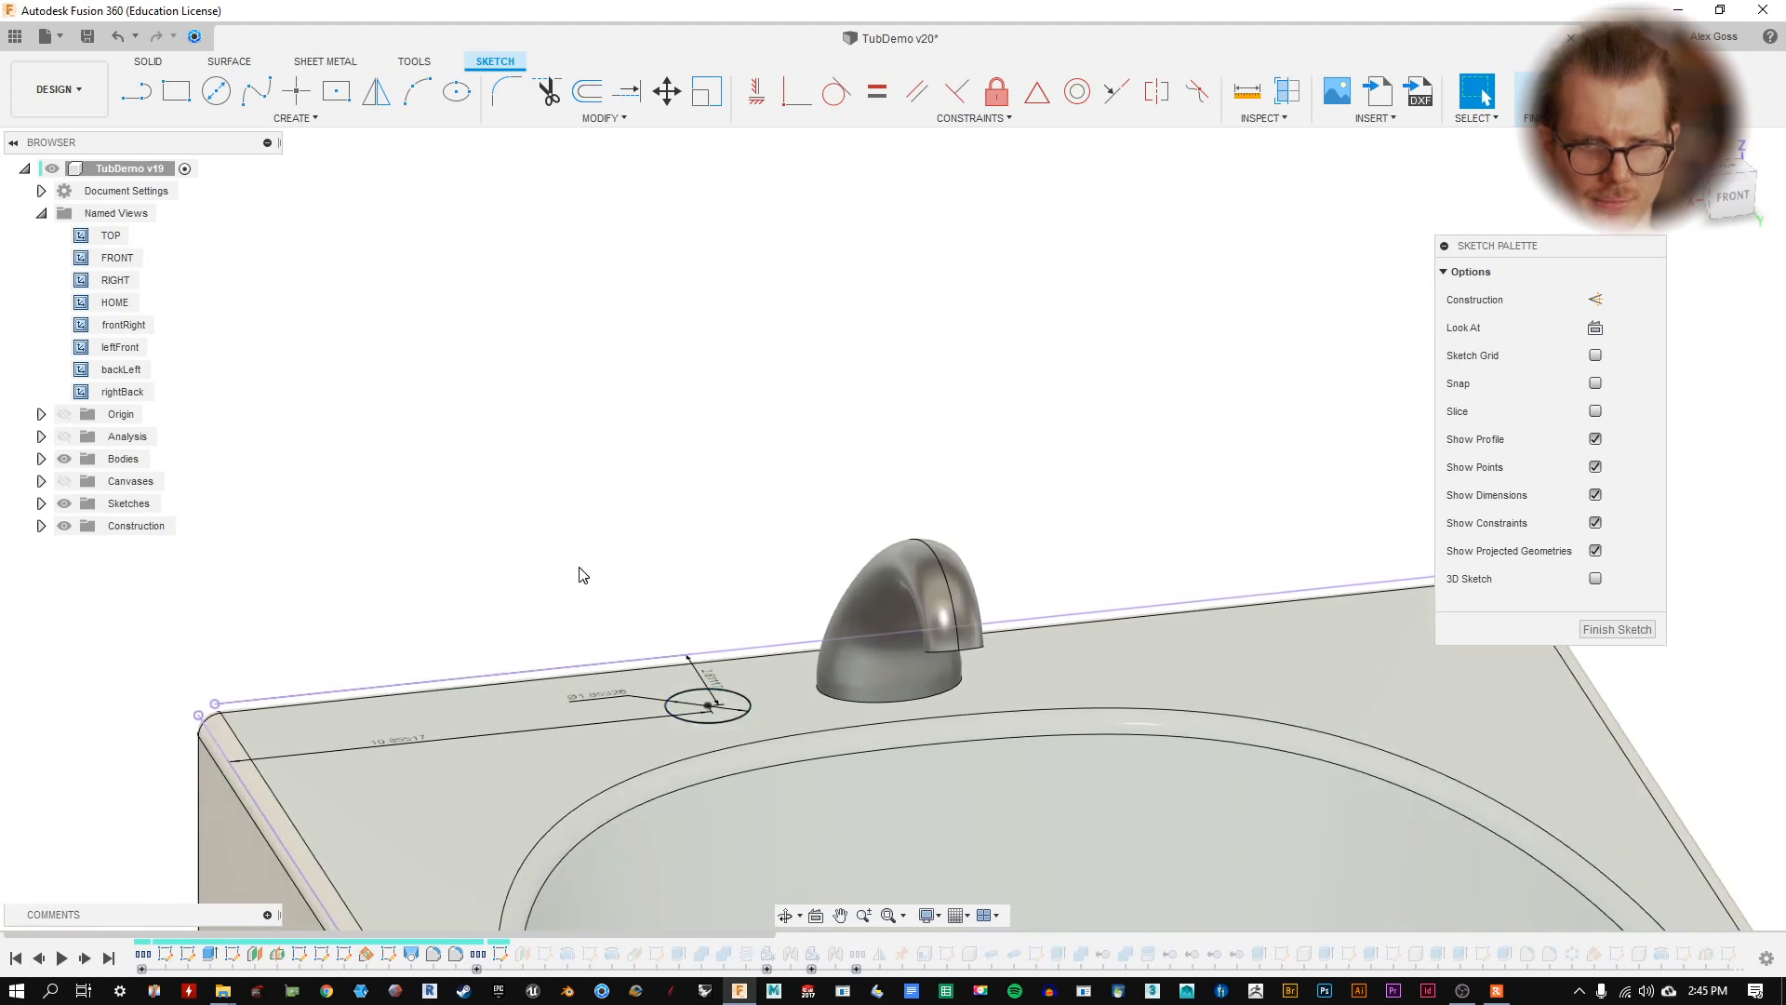
pyautogui.keyDown('shift'); pyautogui.moveTo(578, 568); pyautogui.dragTo(581, 598, button='middle'); pyautogui.keyUp('shift')
pyautogui.doubleClick(378, 462)
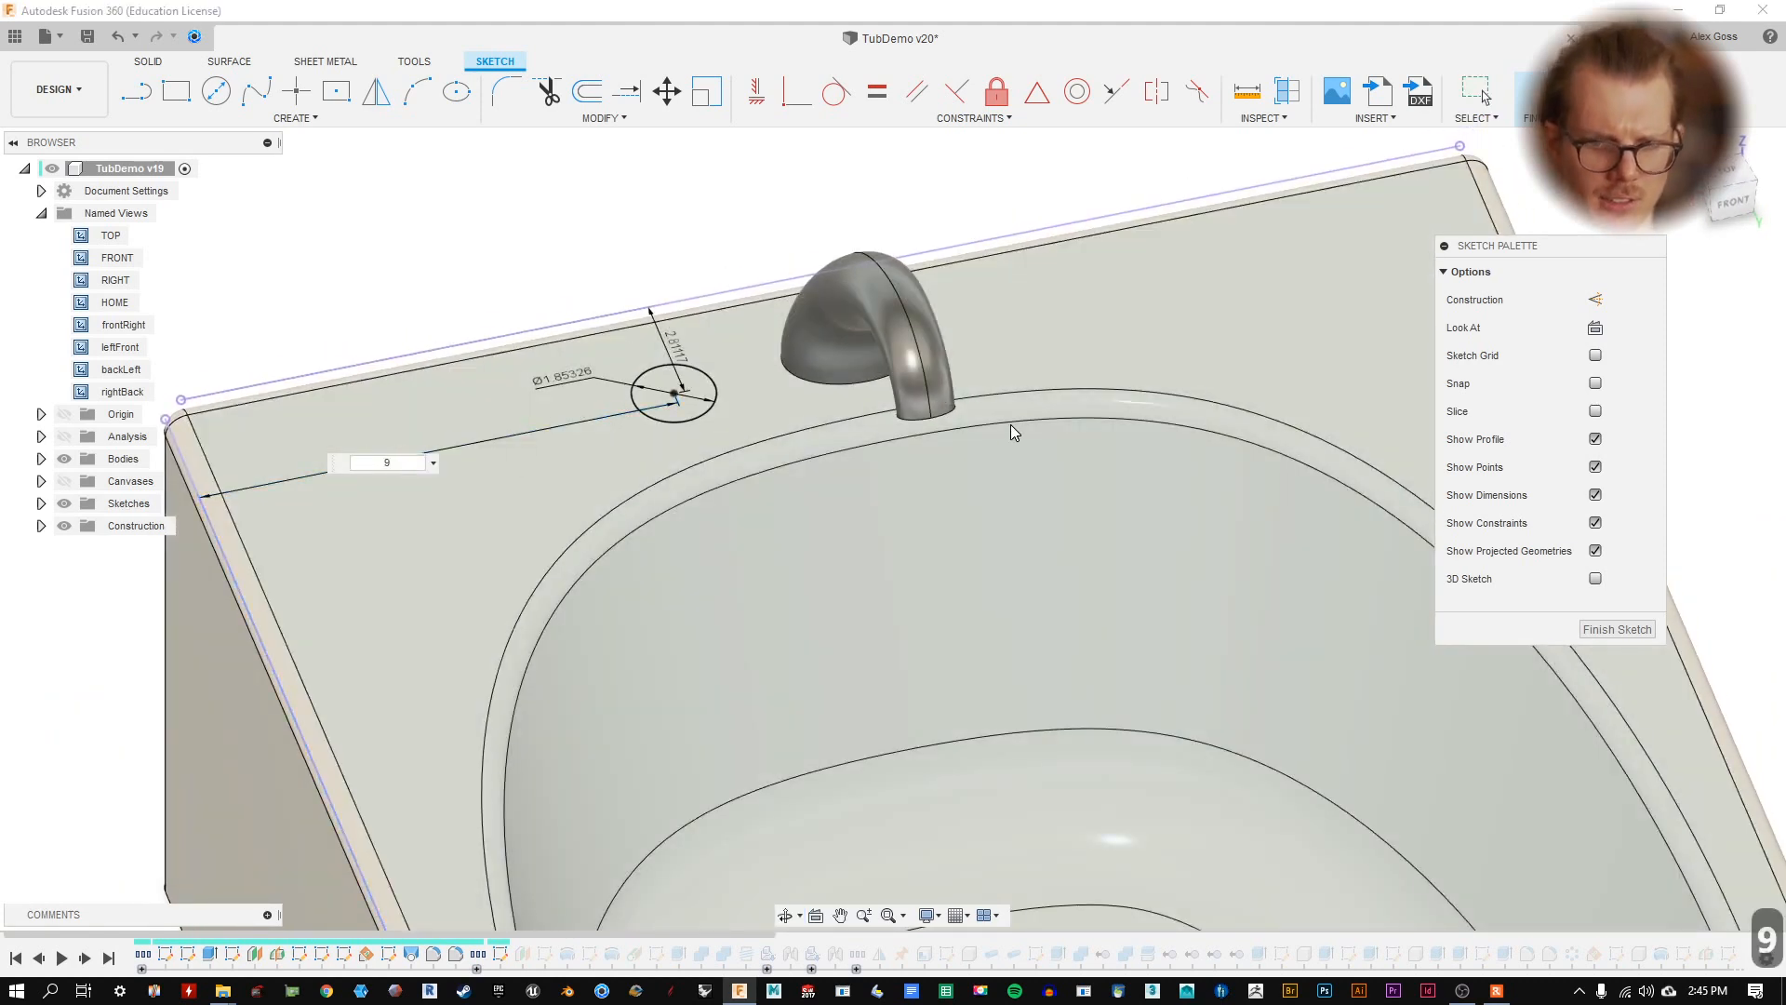
pyautogui.press('Return')
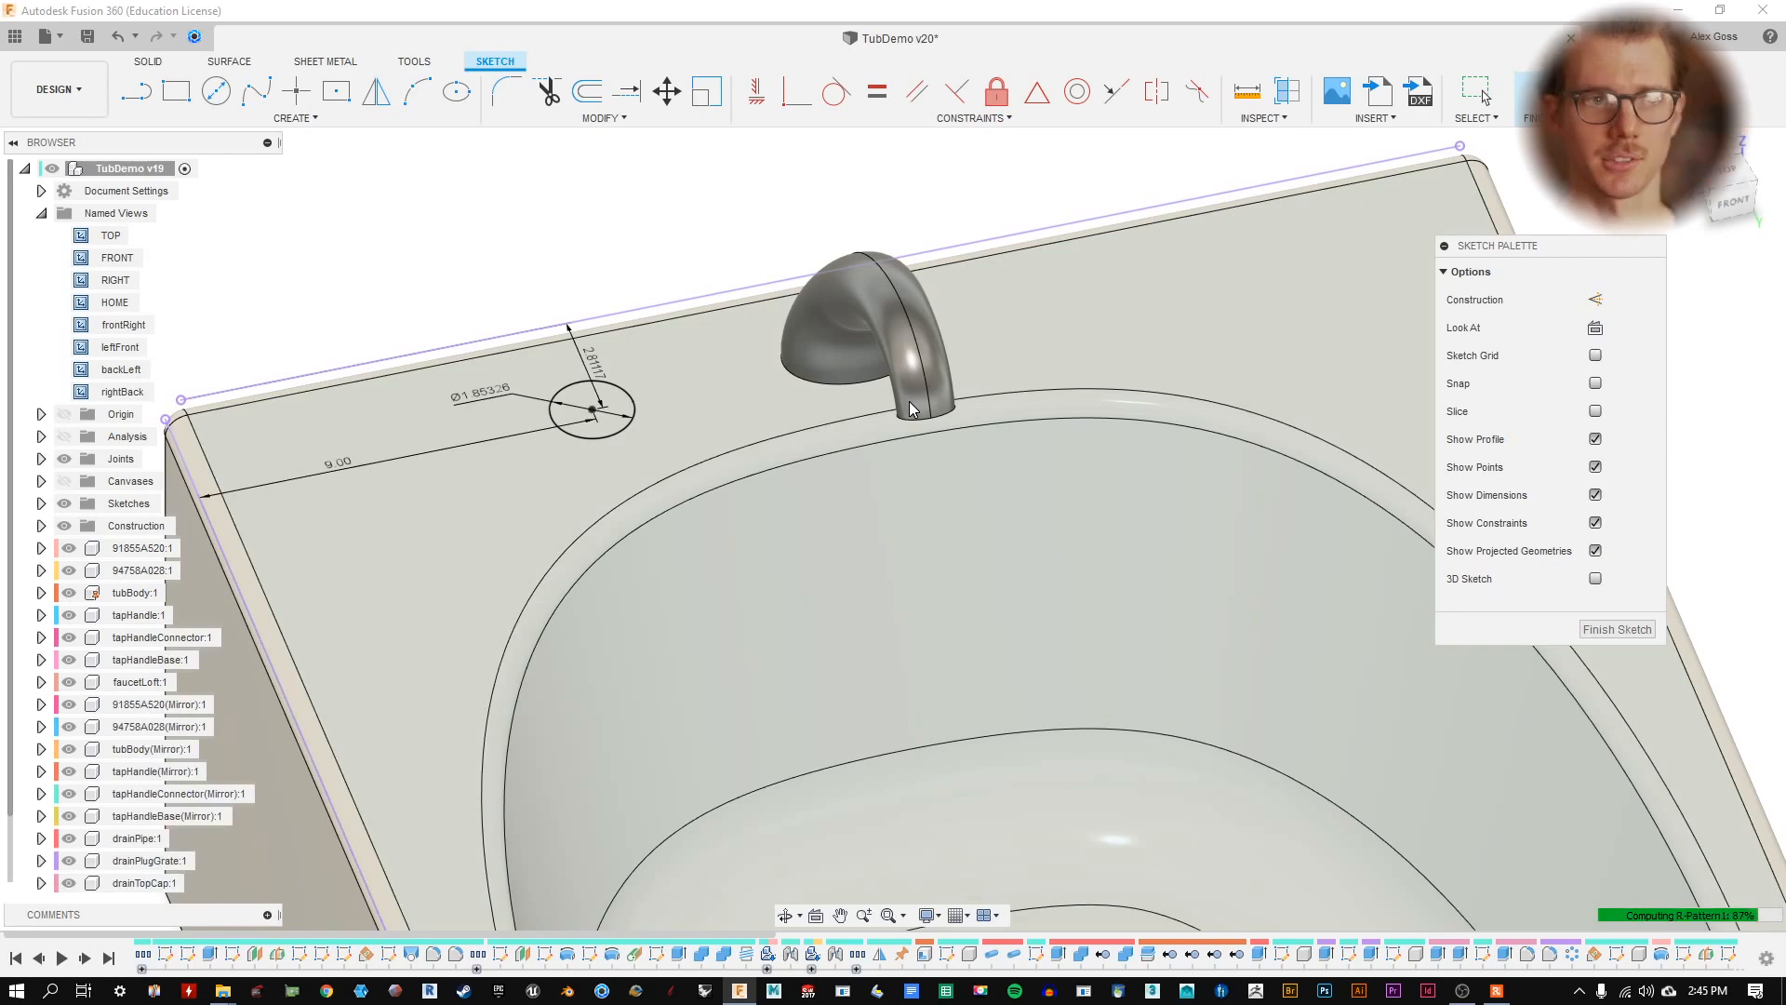
# - Inspect the repositioned tap and swing its wooden handle back and forth to check its alignment with the base and bolt
pyautogui.moveTo(679, 442); pyautogui.dragTo(700, 468, button='middle')
pyautogui.keyDown('shift'); pyautogui.moveTo(700, 468); pyautogui.dragTo(687, 376, button='middle'); pyautogui.keyUp('shift')
pyautogui.scroll(5, 638, 303)
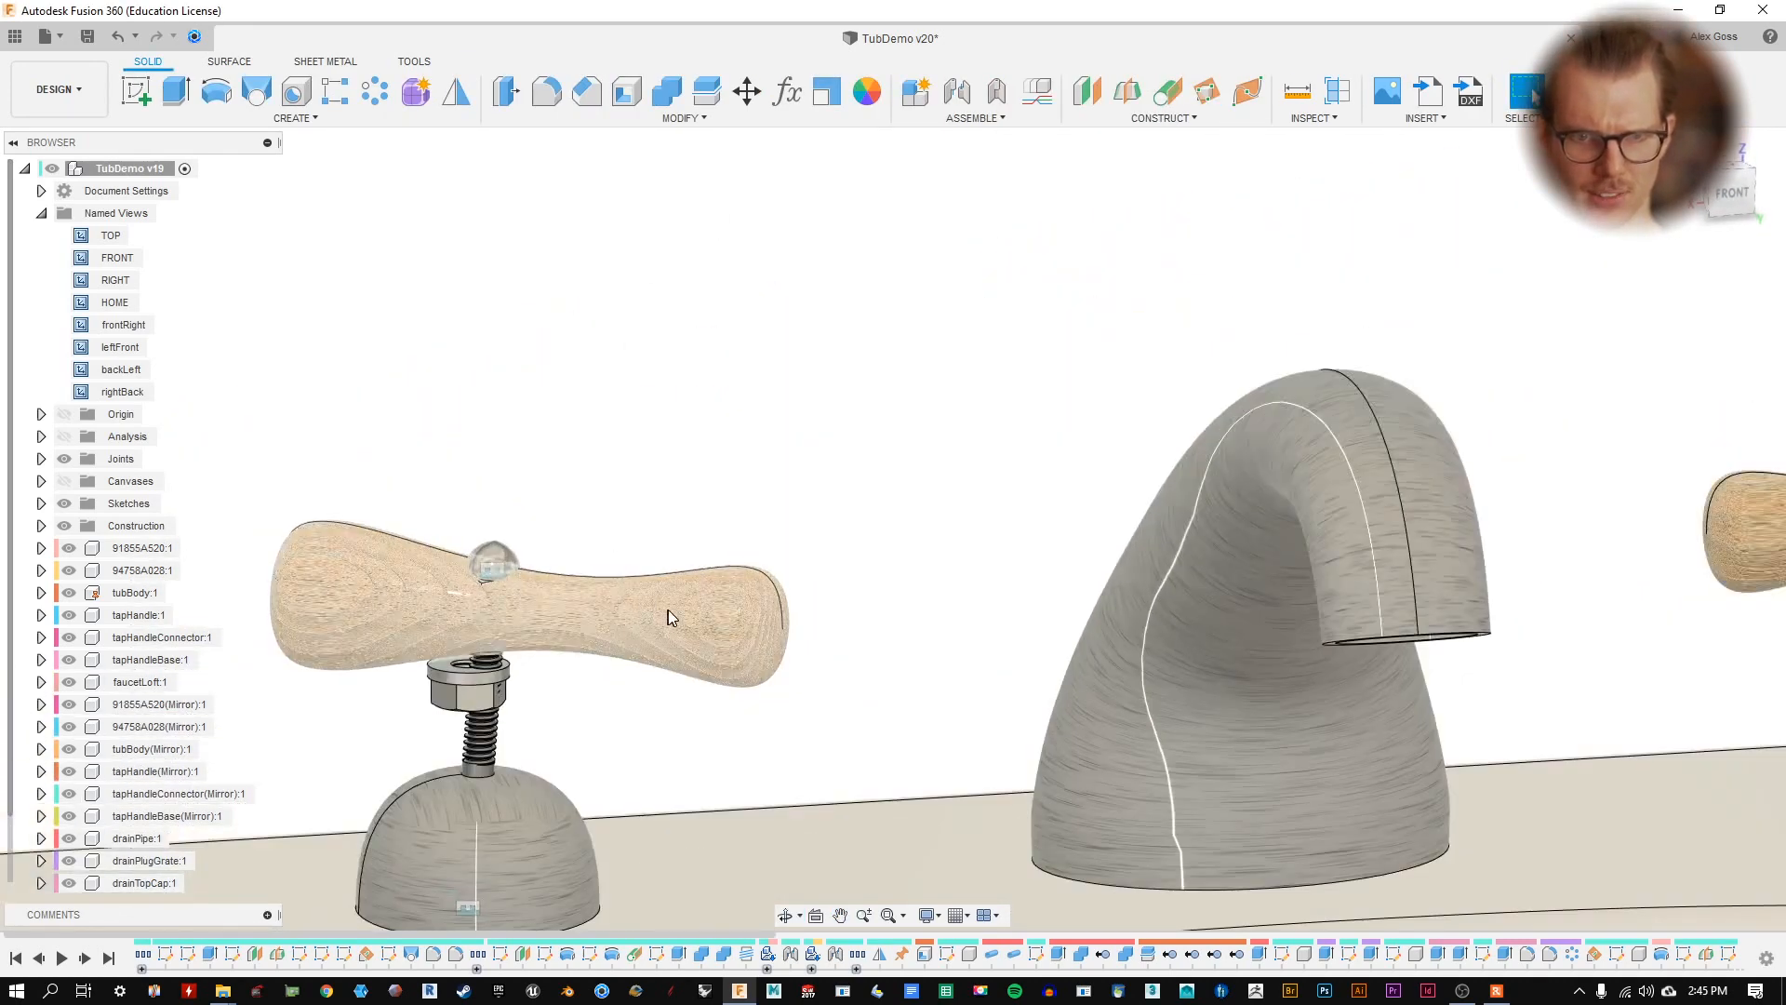
pyautogui.moveTo(668, 610); pyautogui.dragTo(958, 552)
pyautogui.moveTo(691, 674); pyautogui.dragTo(839, 515, button='middle')
pyautogui.moveTo(665, 558); pyautogui.dragTo(549, 541)
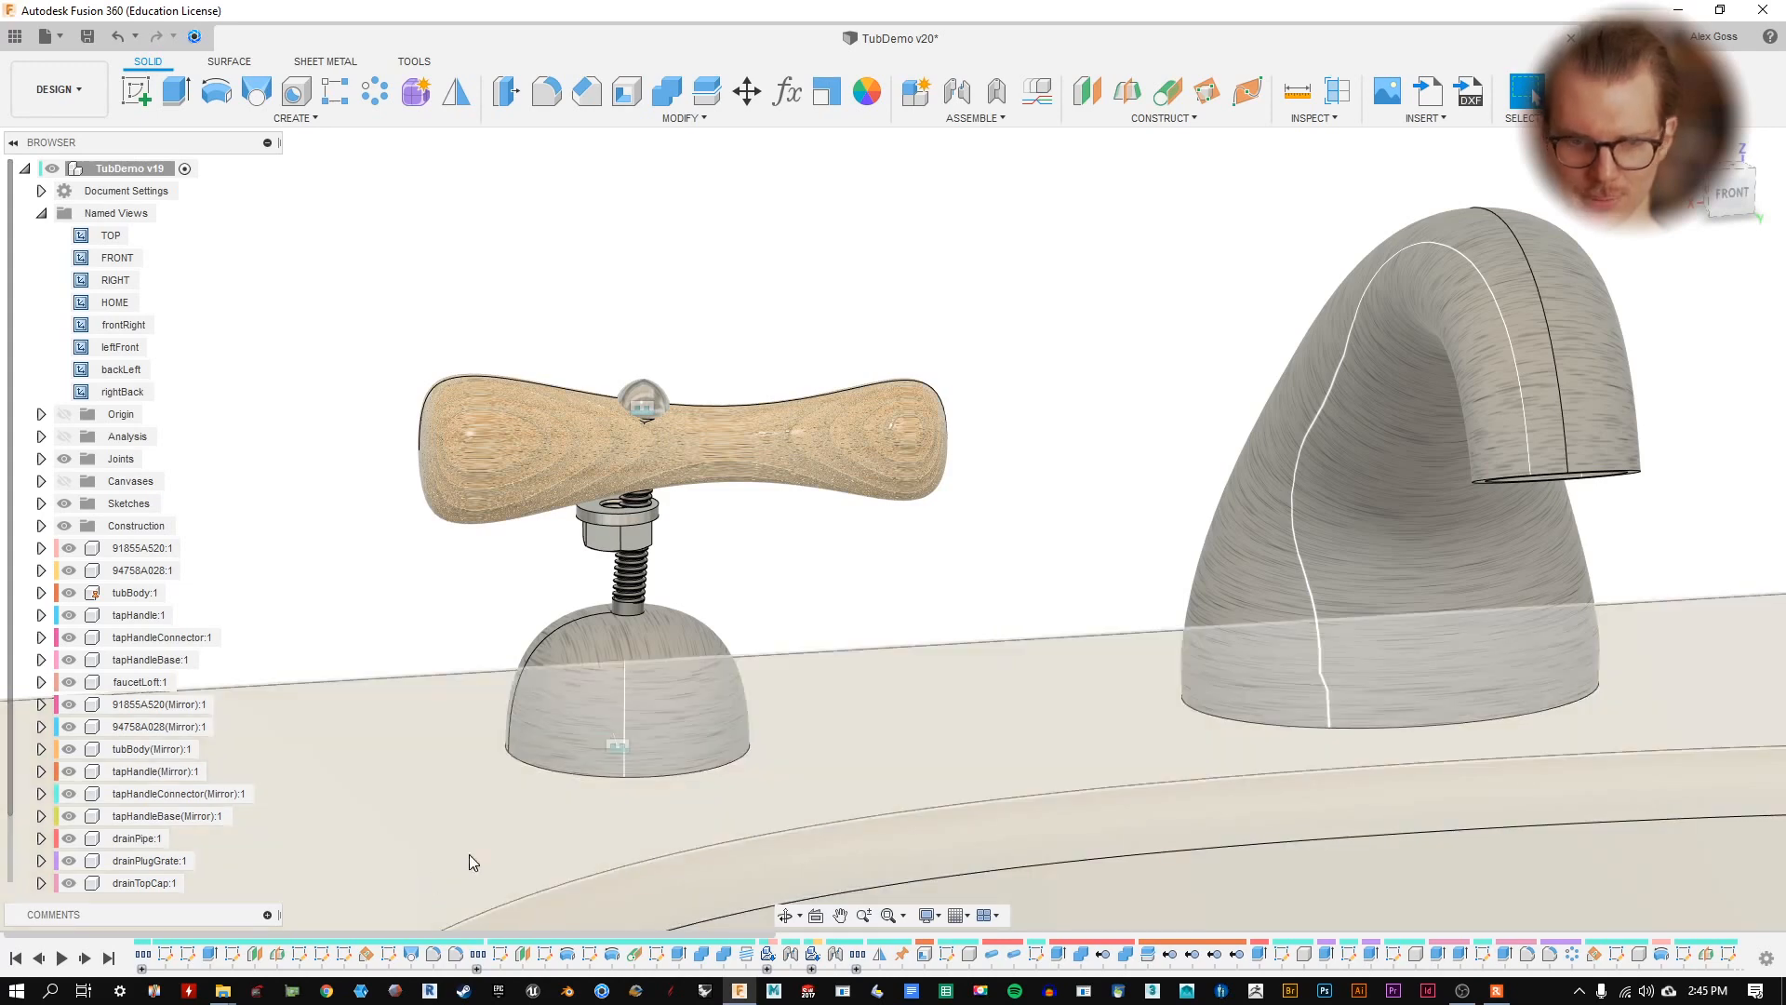
pyautogui.click(109, 958)
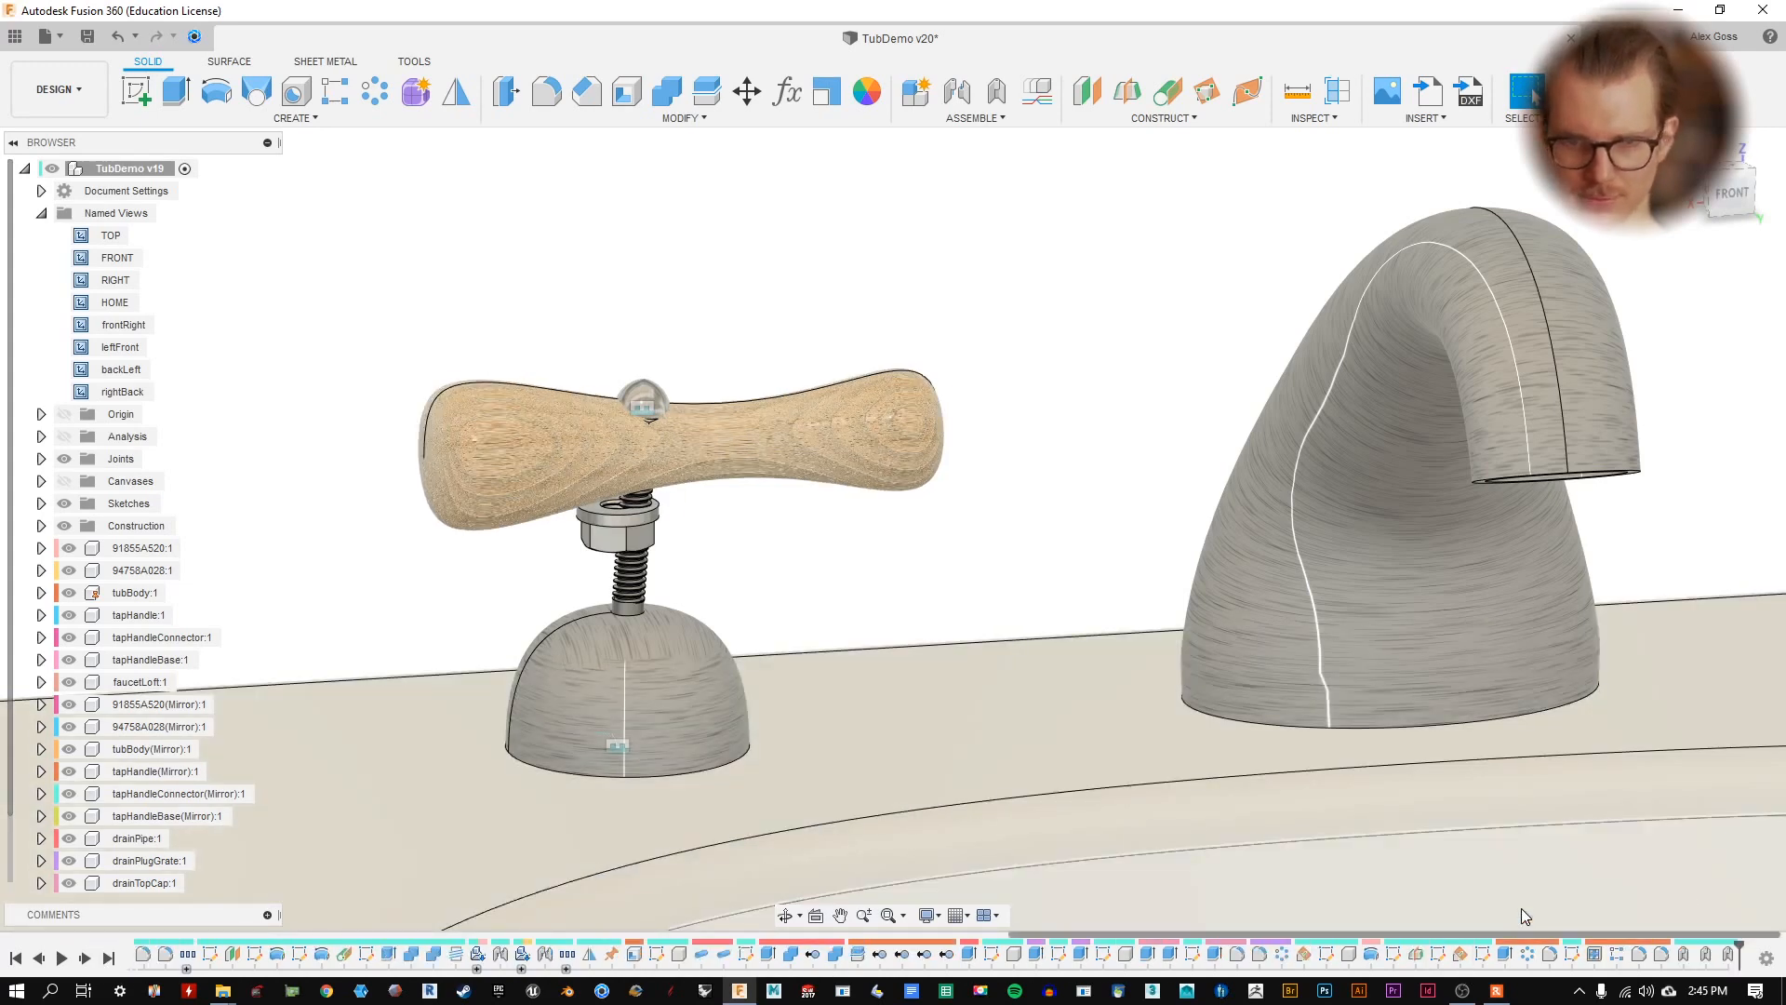
pyautogui.moveTo(885, 466); pyautogui.dragTo(877, 455)
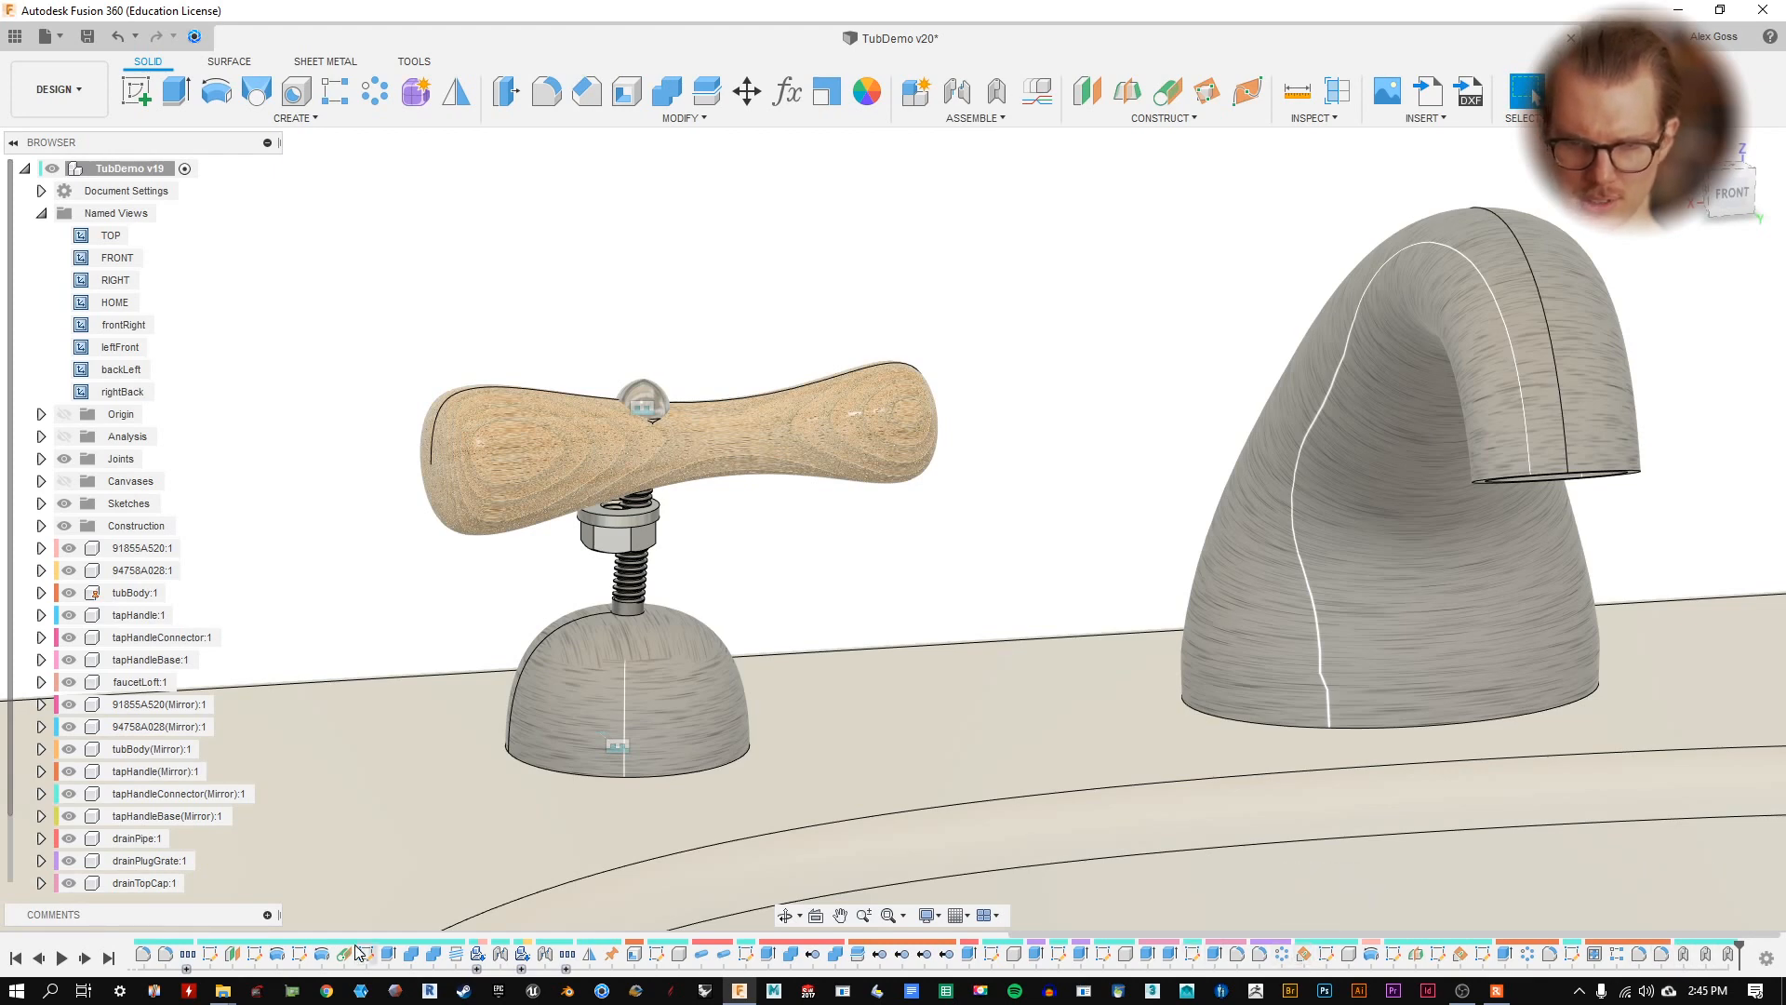
# - Edit the wooden handle's profile sketch and move the whole profile about 1.55 in in X and 0.14 in in Y
pyautogui.click(381, 935)
pyautogui.click(498, 492)
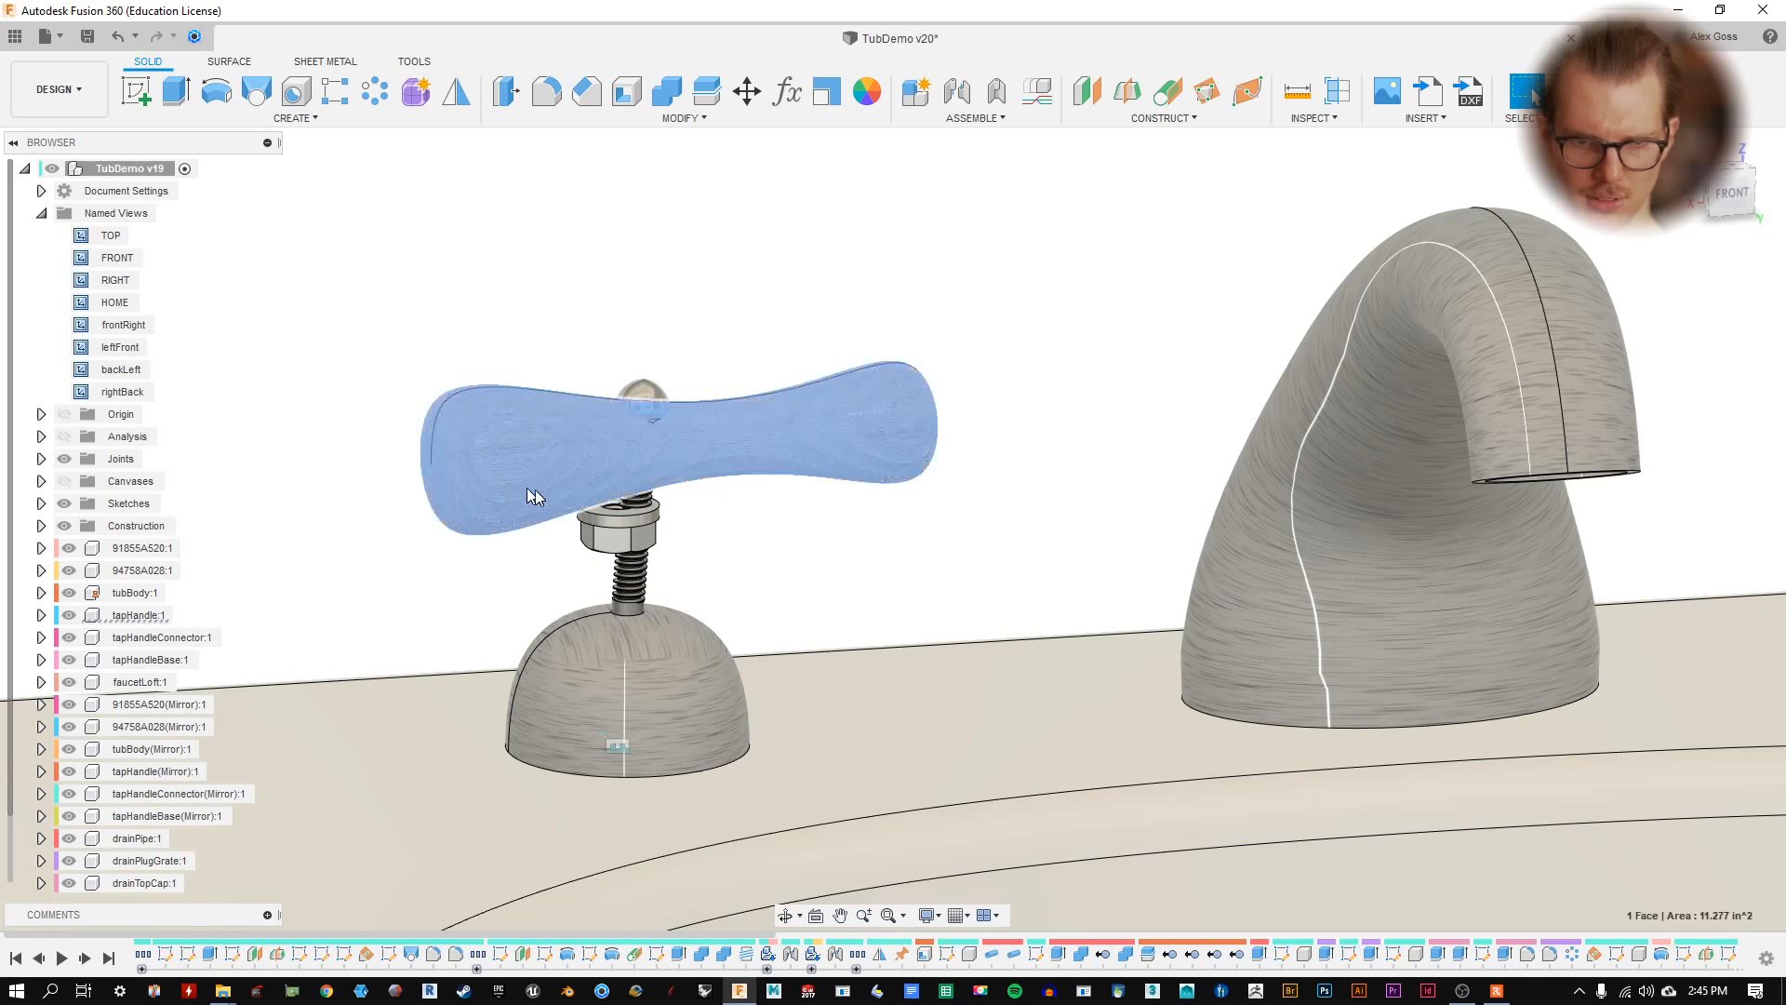
pyautogui.doubleClick(567, 954)
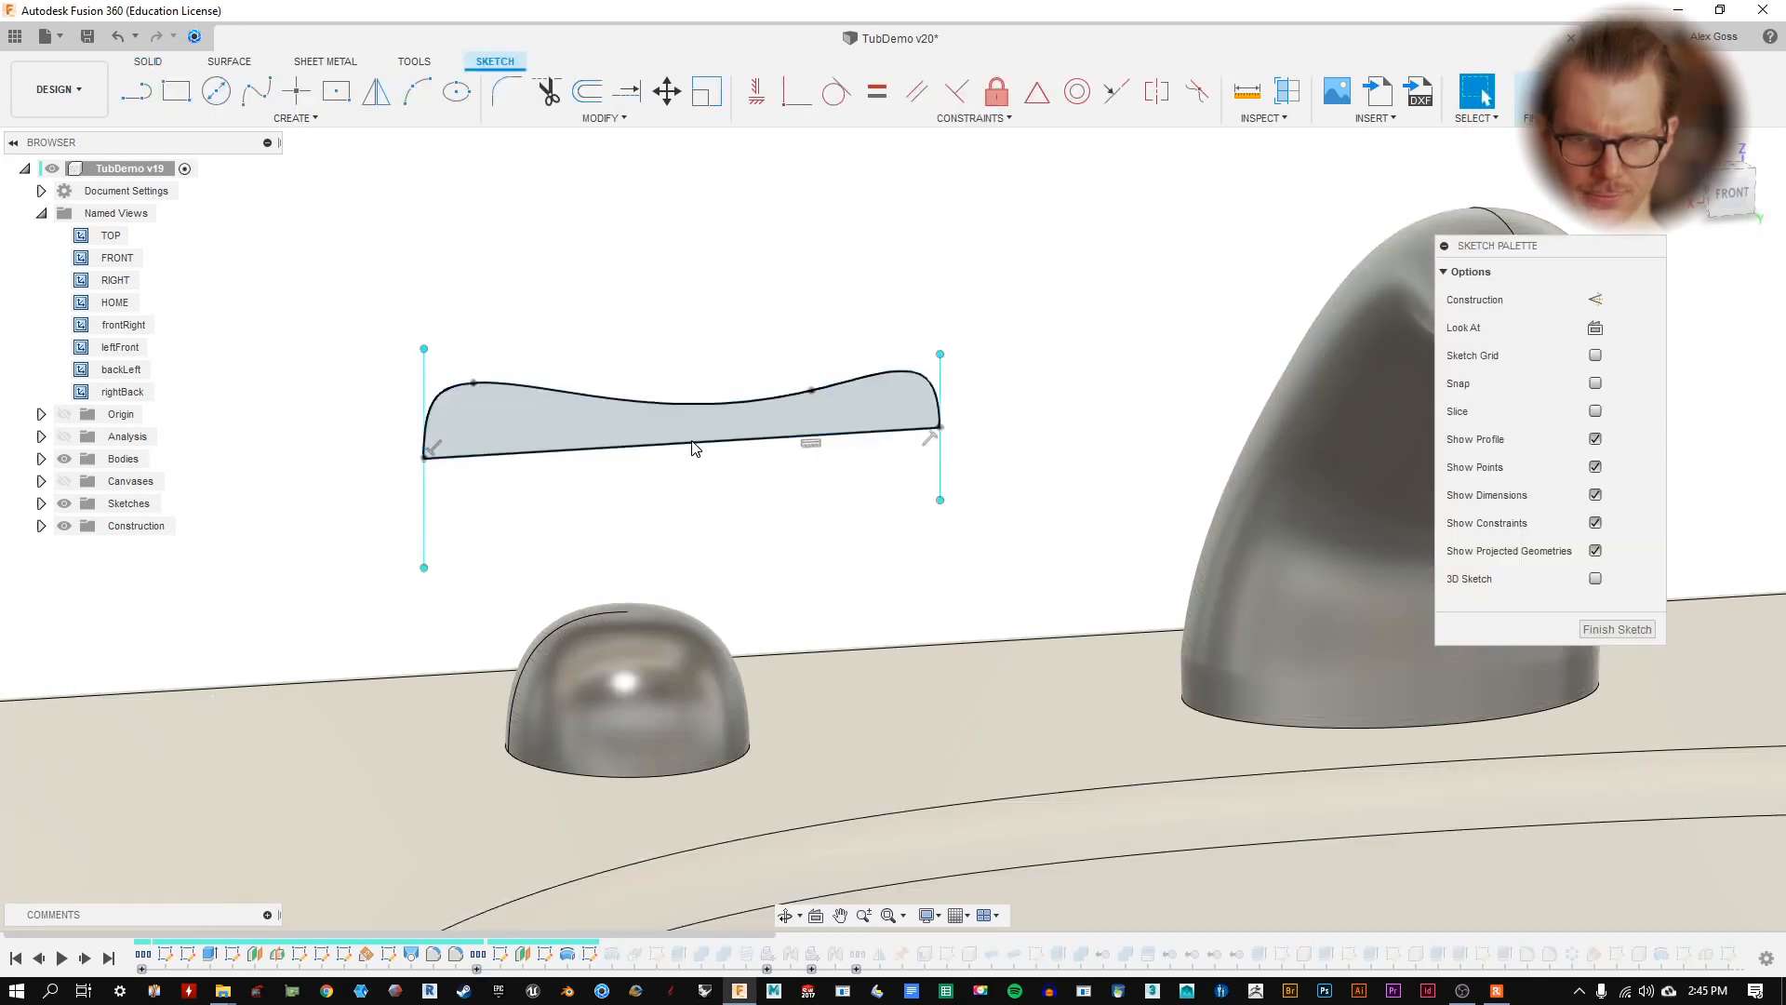
pyautogui.moveTo(994, 296); pyautogui.dragTo(300, 537)
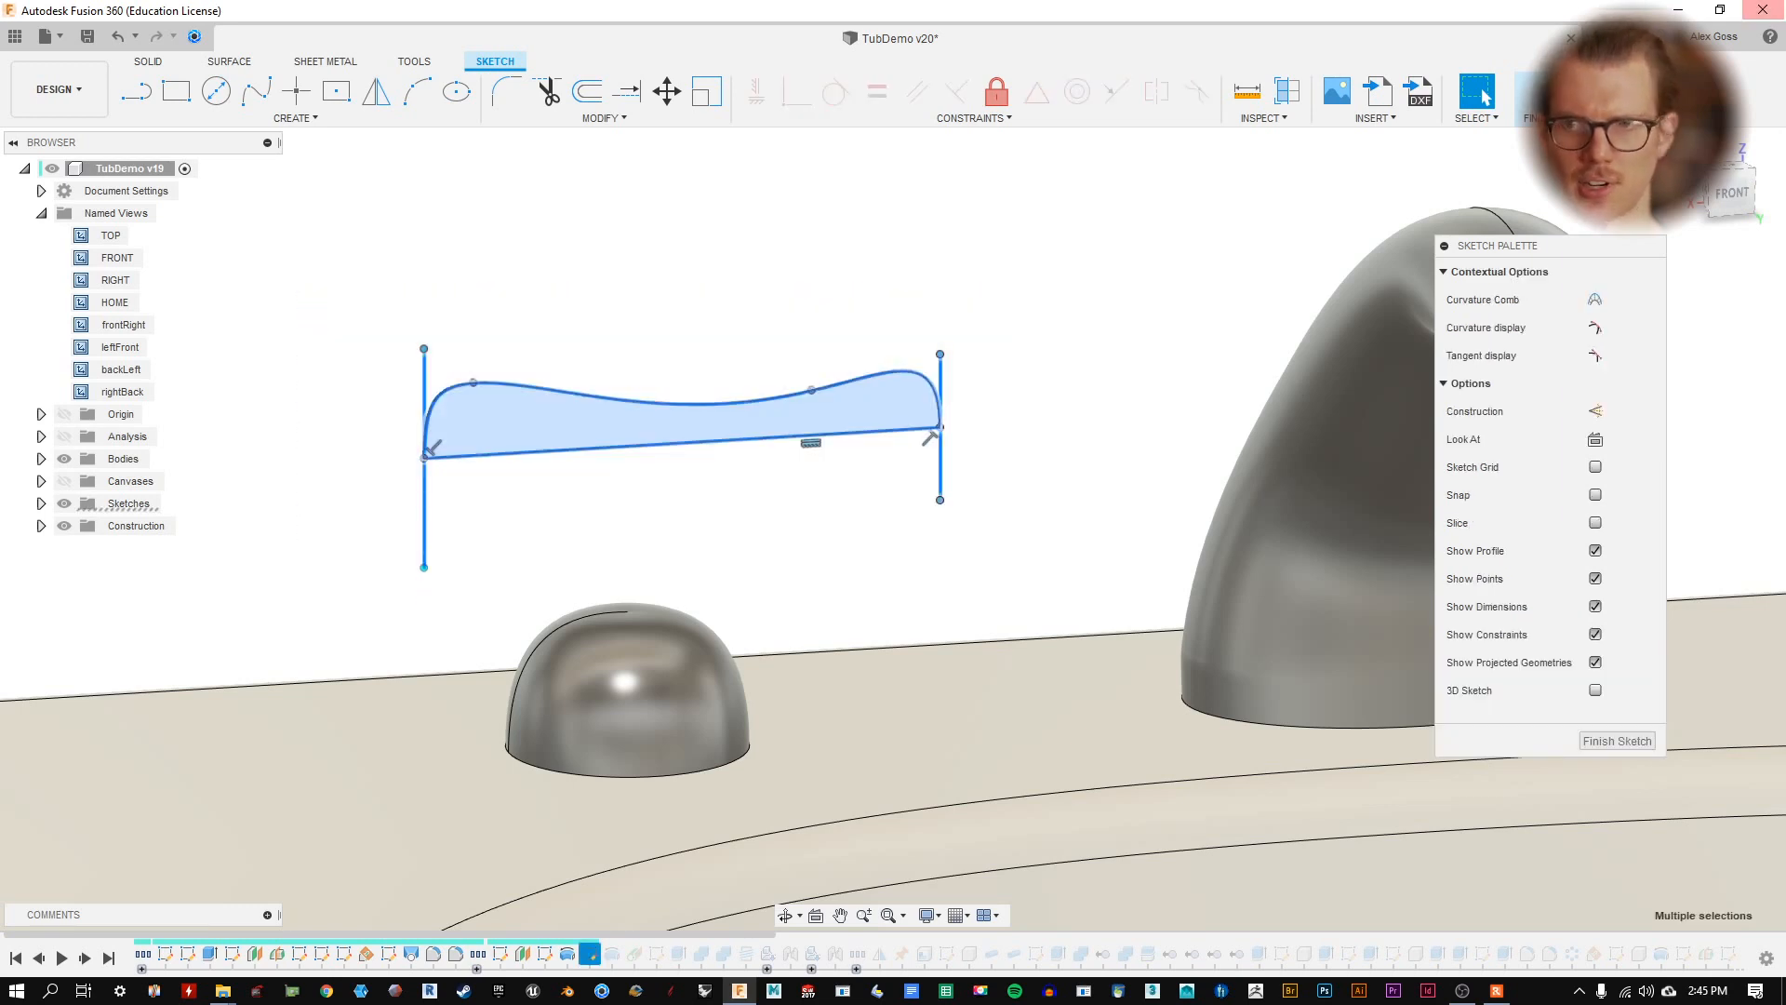
pyautogui.keyDown('shift'); pyautogui.moveTo(1004, 340); pyautogui.dragTo(865, 256, button='middle'); pyautogui.keyUp('shift')
pyautogui.moveTo(865, 256)
pyautogui.mouseDown(button='middle')
pyautogui.moveTo(1269, 668)
pyautogui.moveTo(1050, 654)
pyautogui.mouseUp(button='middle')
pyautogui.click(667, 90)
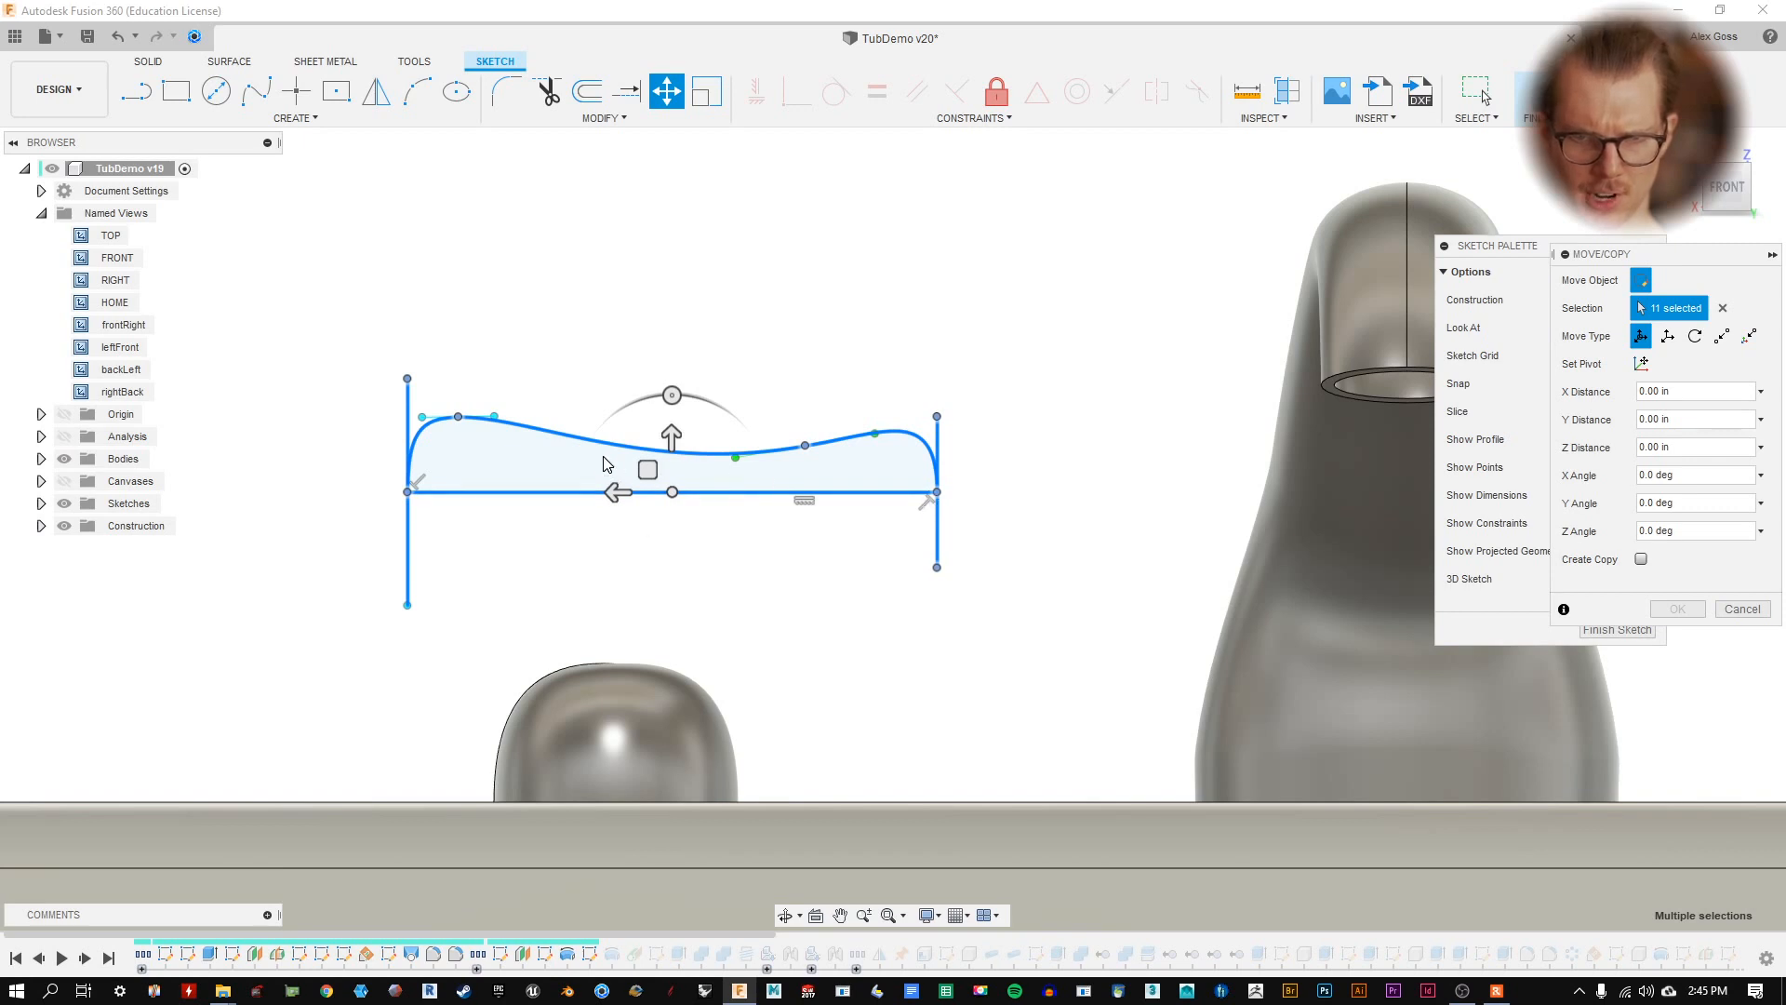
pyautogui.moveTo(638, 466)
pyautogui.mouseDown()
pyautogui.moveTo(518, 470)
pyautogui.moveTo(433, 431)
pyautogui.mouseUp()
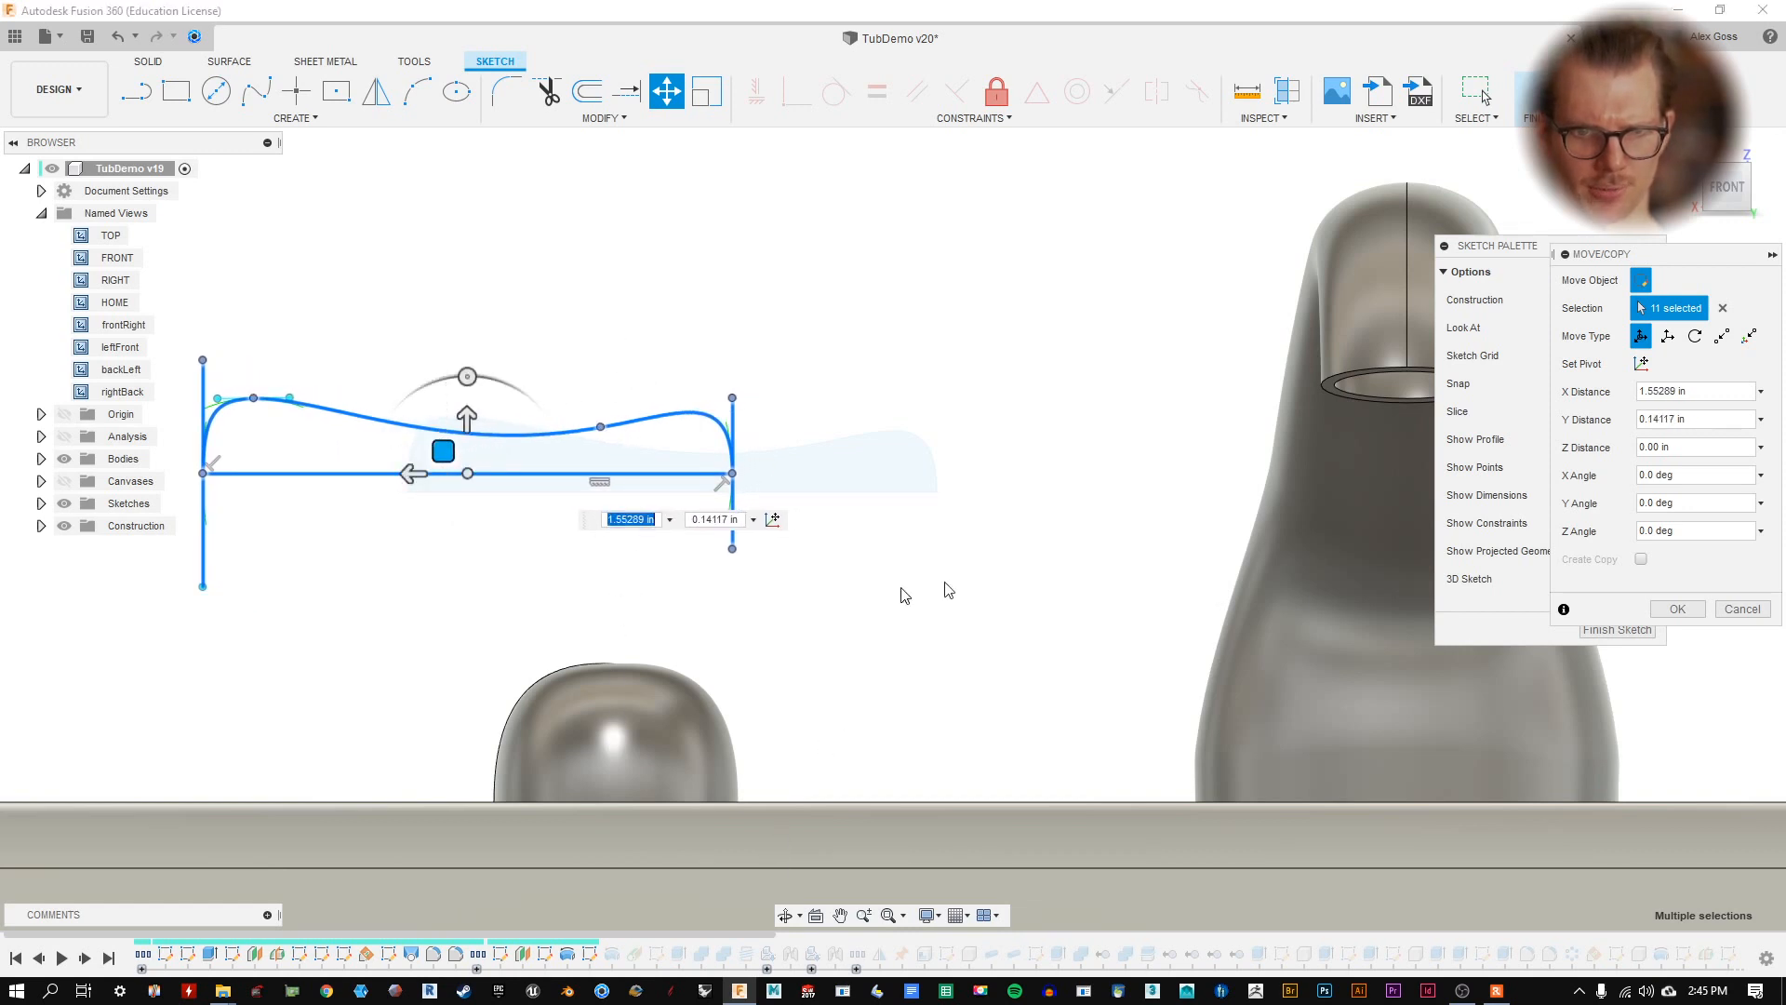
pyautogui.click(1677, 609)
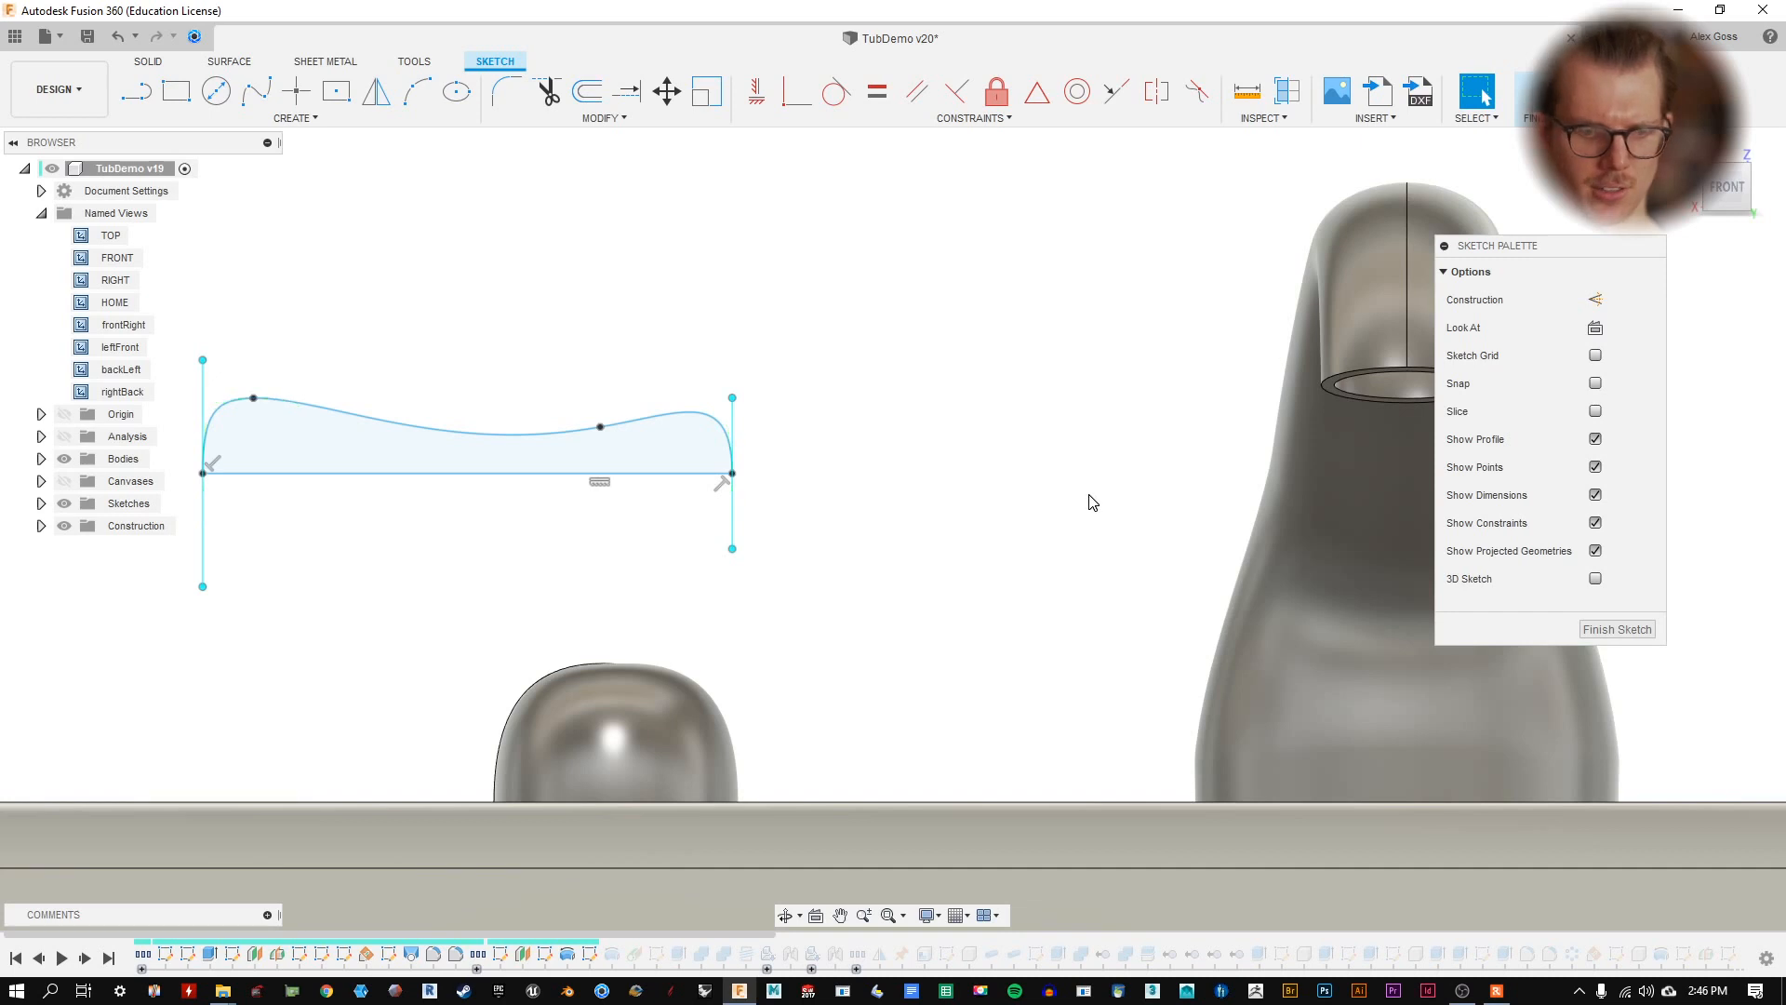
# - Project the whole dome-shaped tap handle base body into the handle profile sketch, using the body selection filter
pyautogui.press('l')
pyautogui.keyDown('shift'); pyautogui.moveTo(611, 672); pyautogui.dragTo(650, 598, button='middle'); pyautogui.keyUp('shift')
pyautogui.press('Escape')
pyautogui.press('p')
pyautogui.click(657, 759)
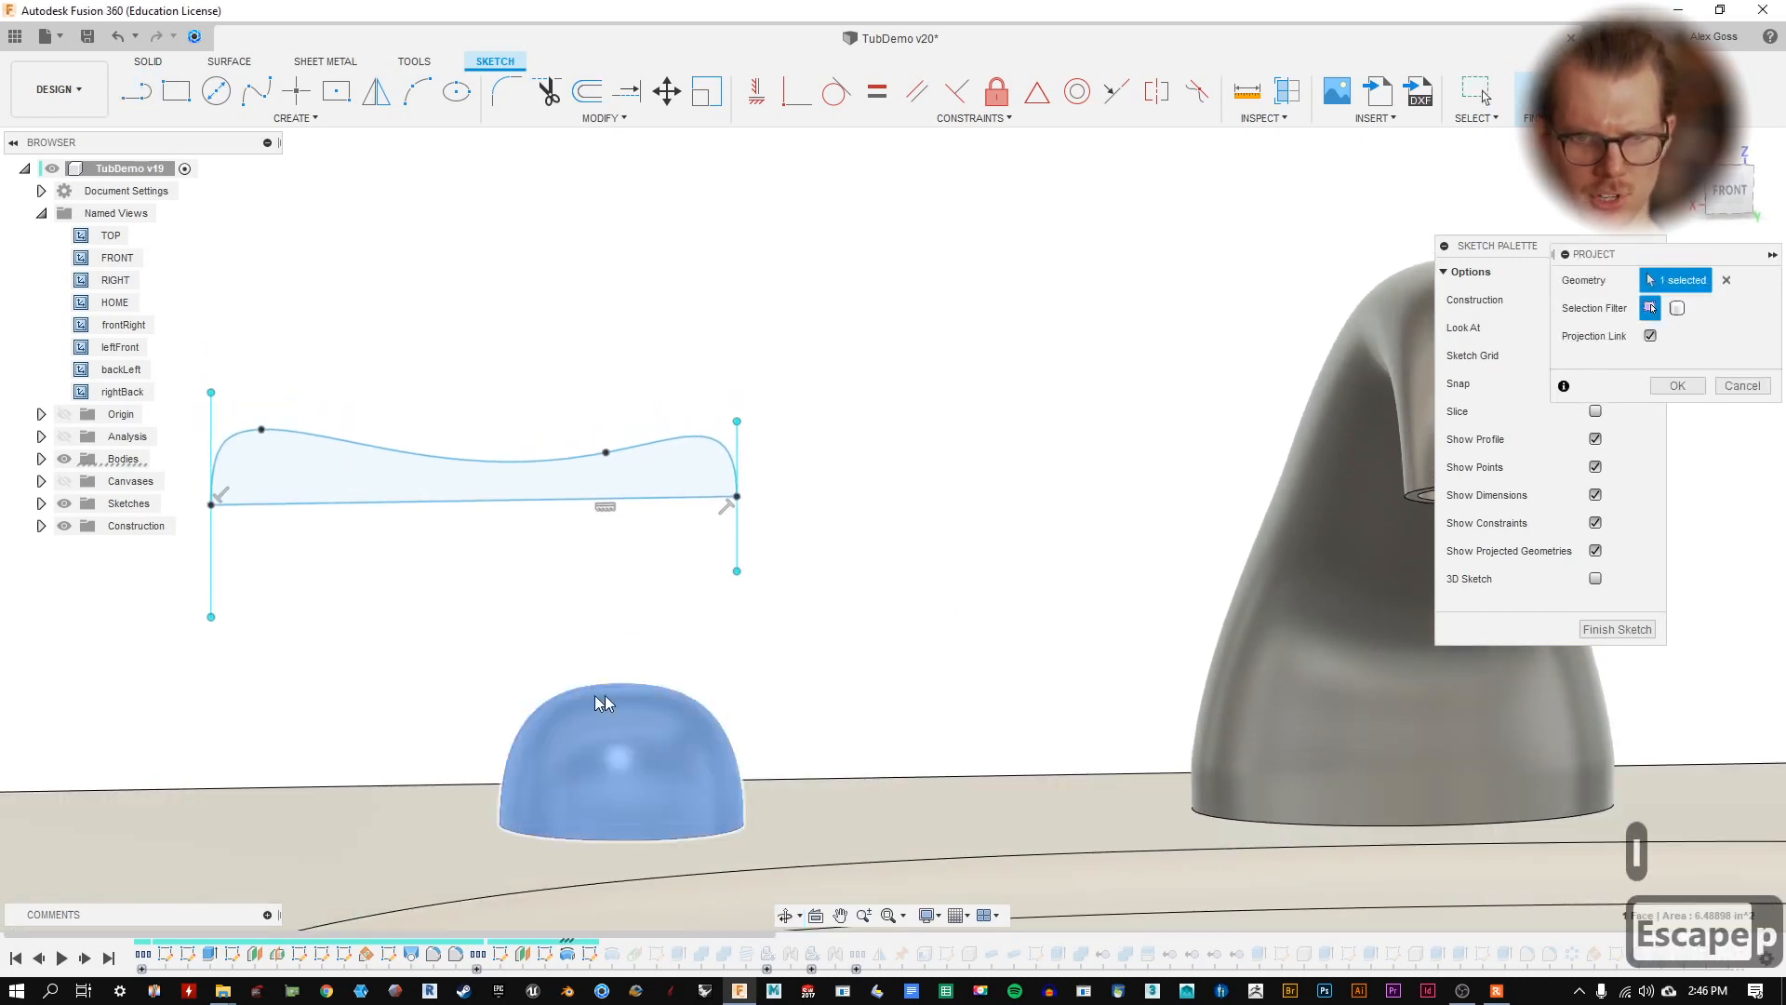
pyautogui.click(1678, 310)
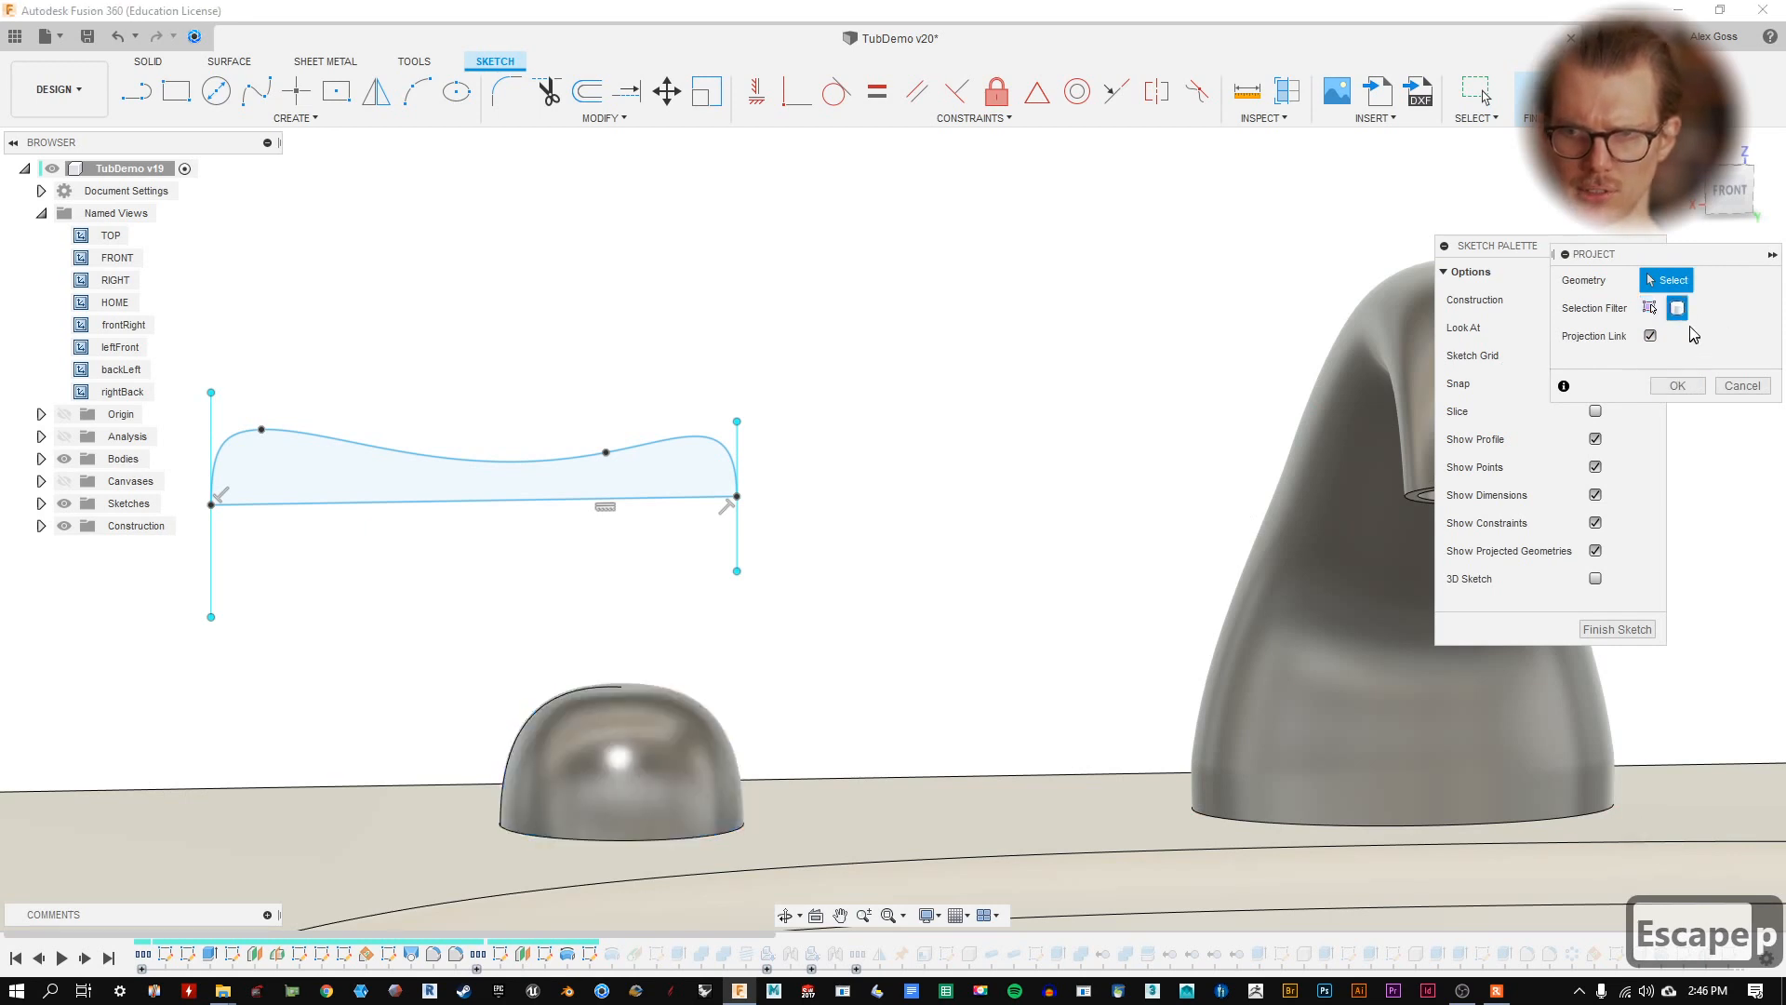
pyautogui.click(666, 770)
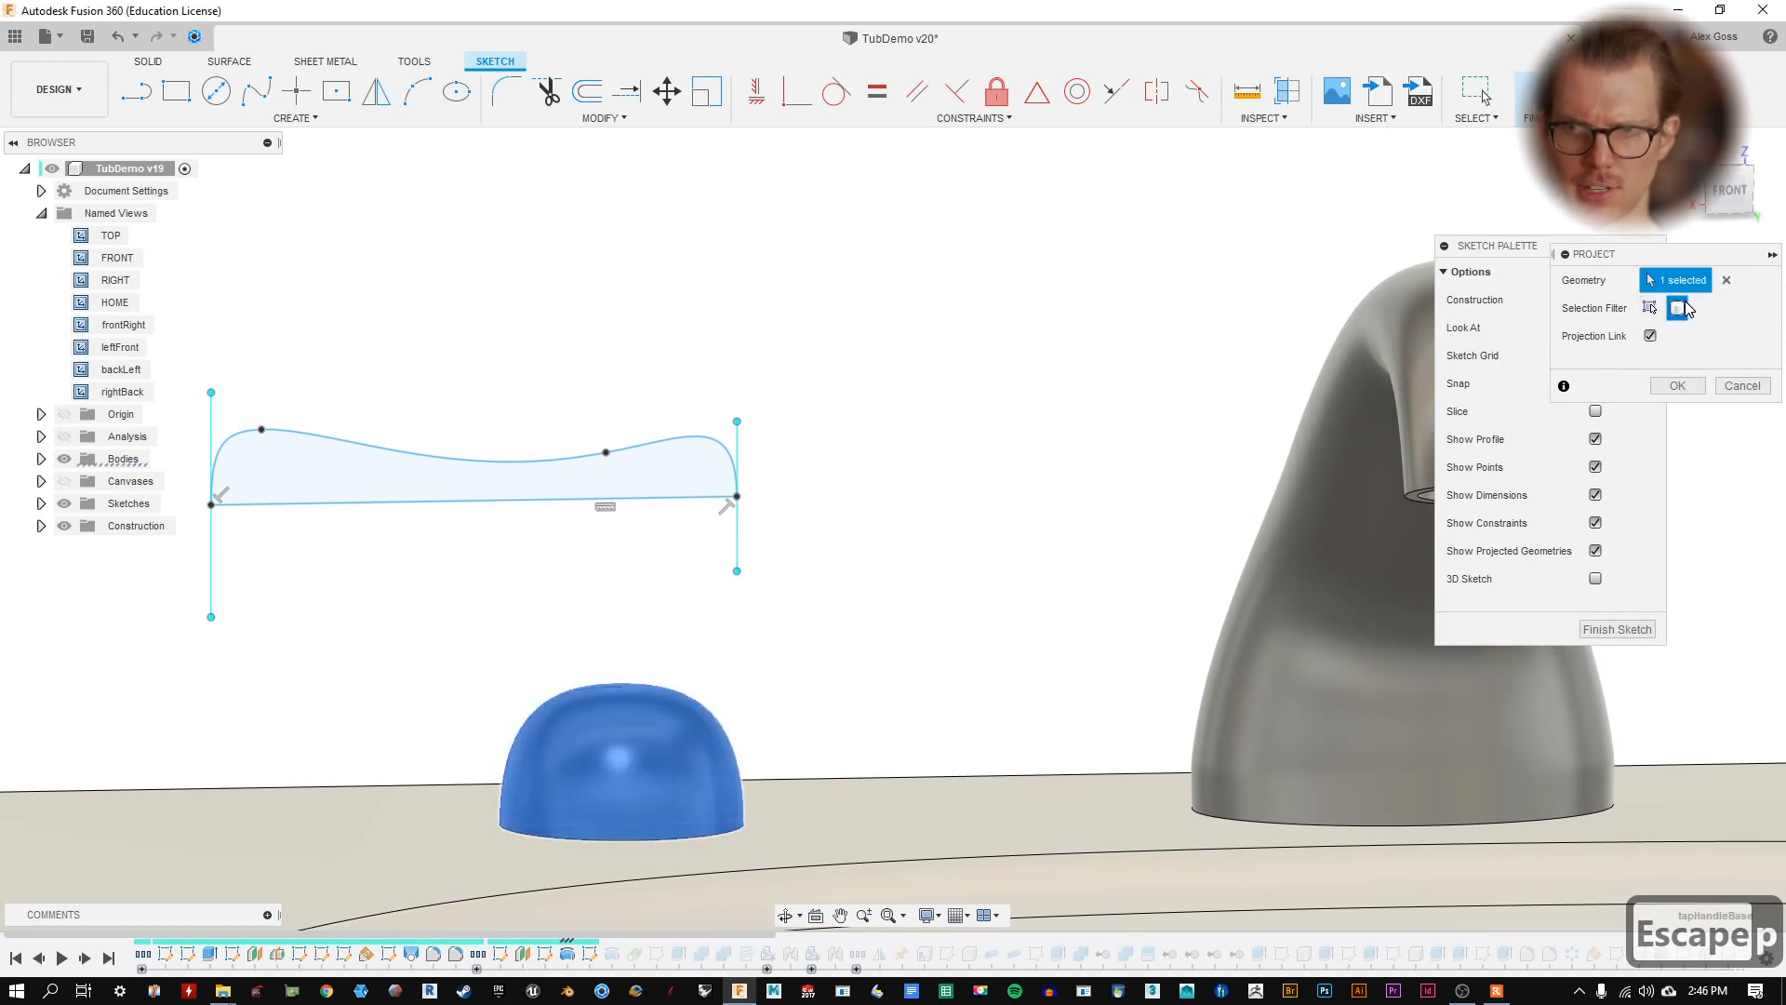
pyautogui.click(1677, 385)
# - Draw a vertical line from the top centre of the projected dome outline up to the base line of the handle profile
pyautogui.moveTo(1057, 594)
pyautogui.keyDown('shift'); pyautogui.mouseDown(button='middle')
pyautogui.moveTo(837, 674)
pyautogui.moveTo(929, 502)
pyautogui.moveTo(958, 490)
pyautogui.mouseUp(button='middle'); pyautogui.keyUp('shift')
pyautogui.click(1741, 200)
pyautogui.scroll(5, 657, 596)
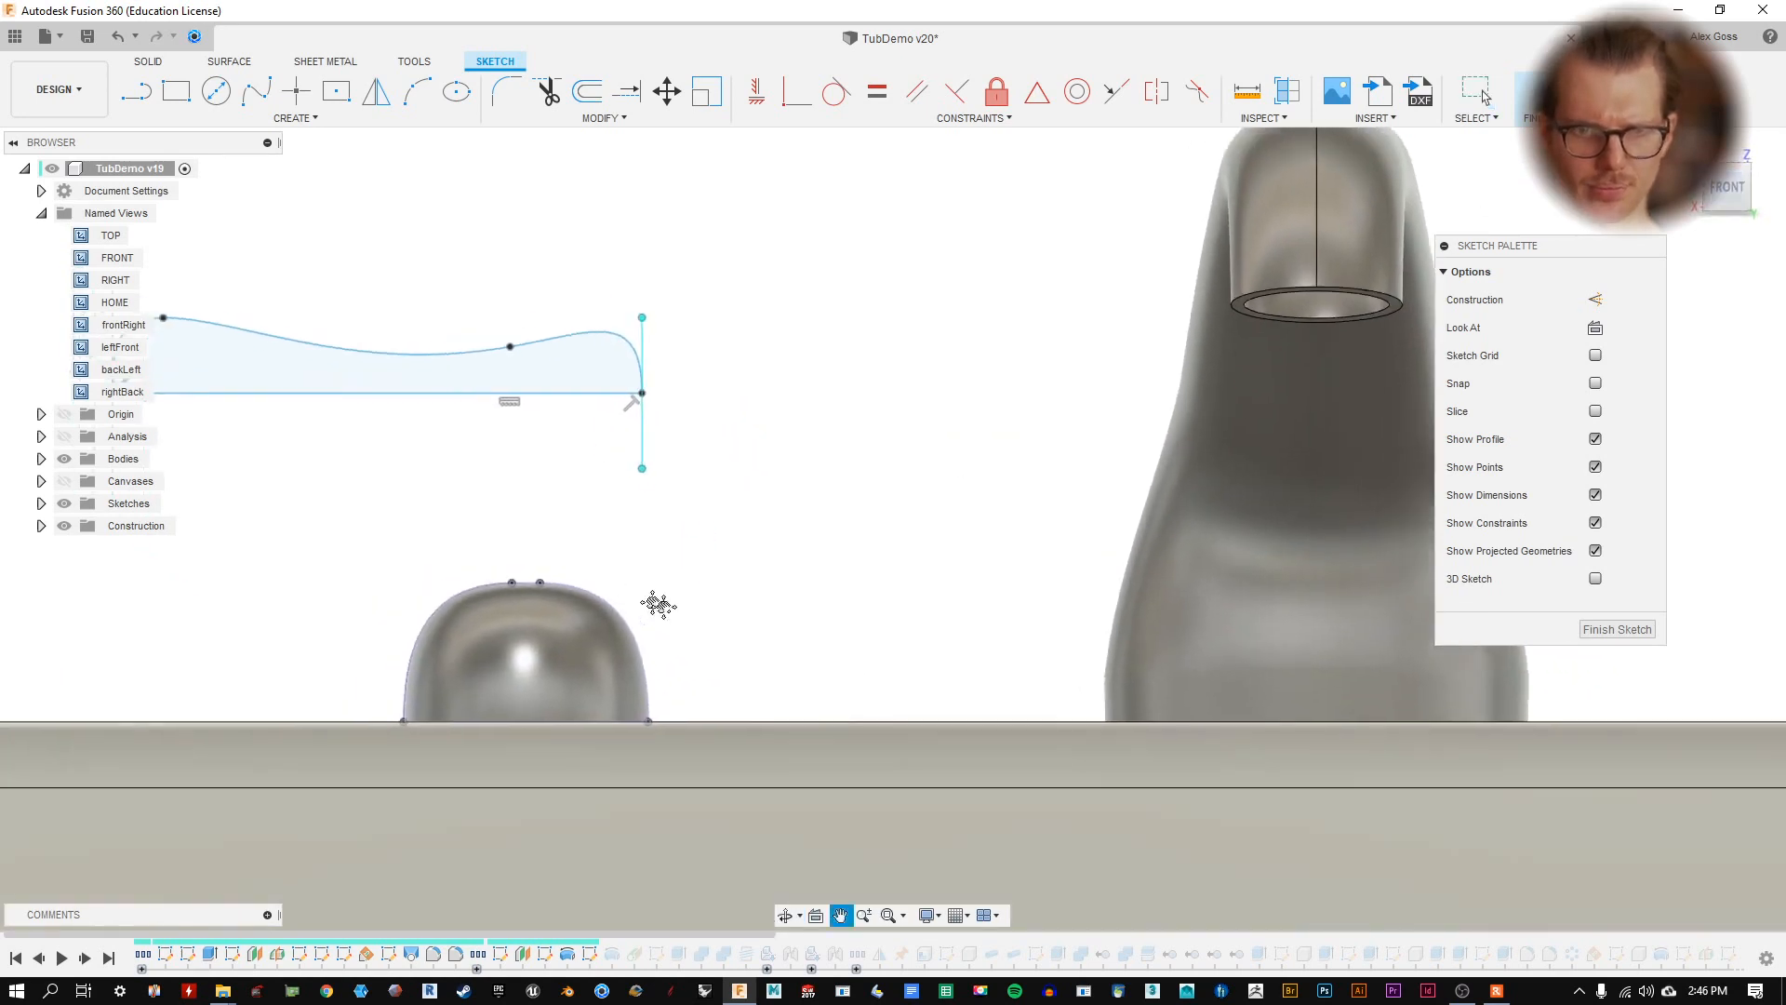
pyautogui.press('l')
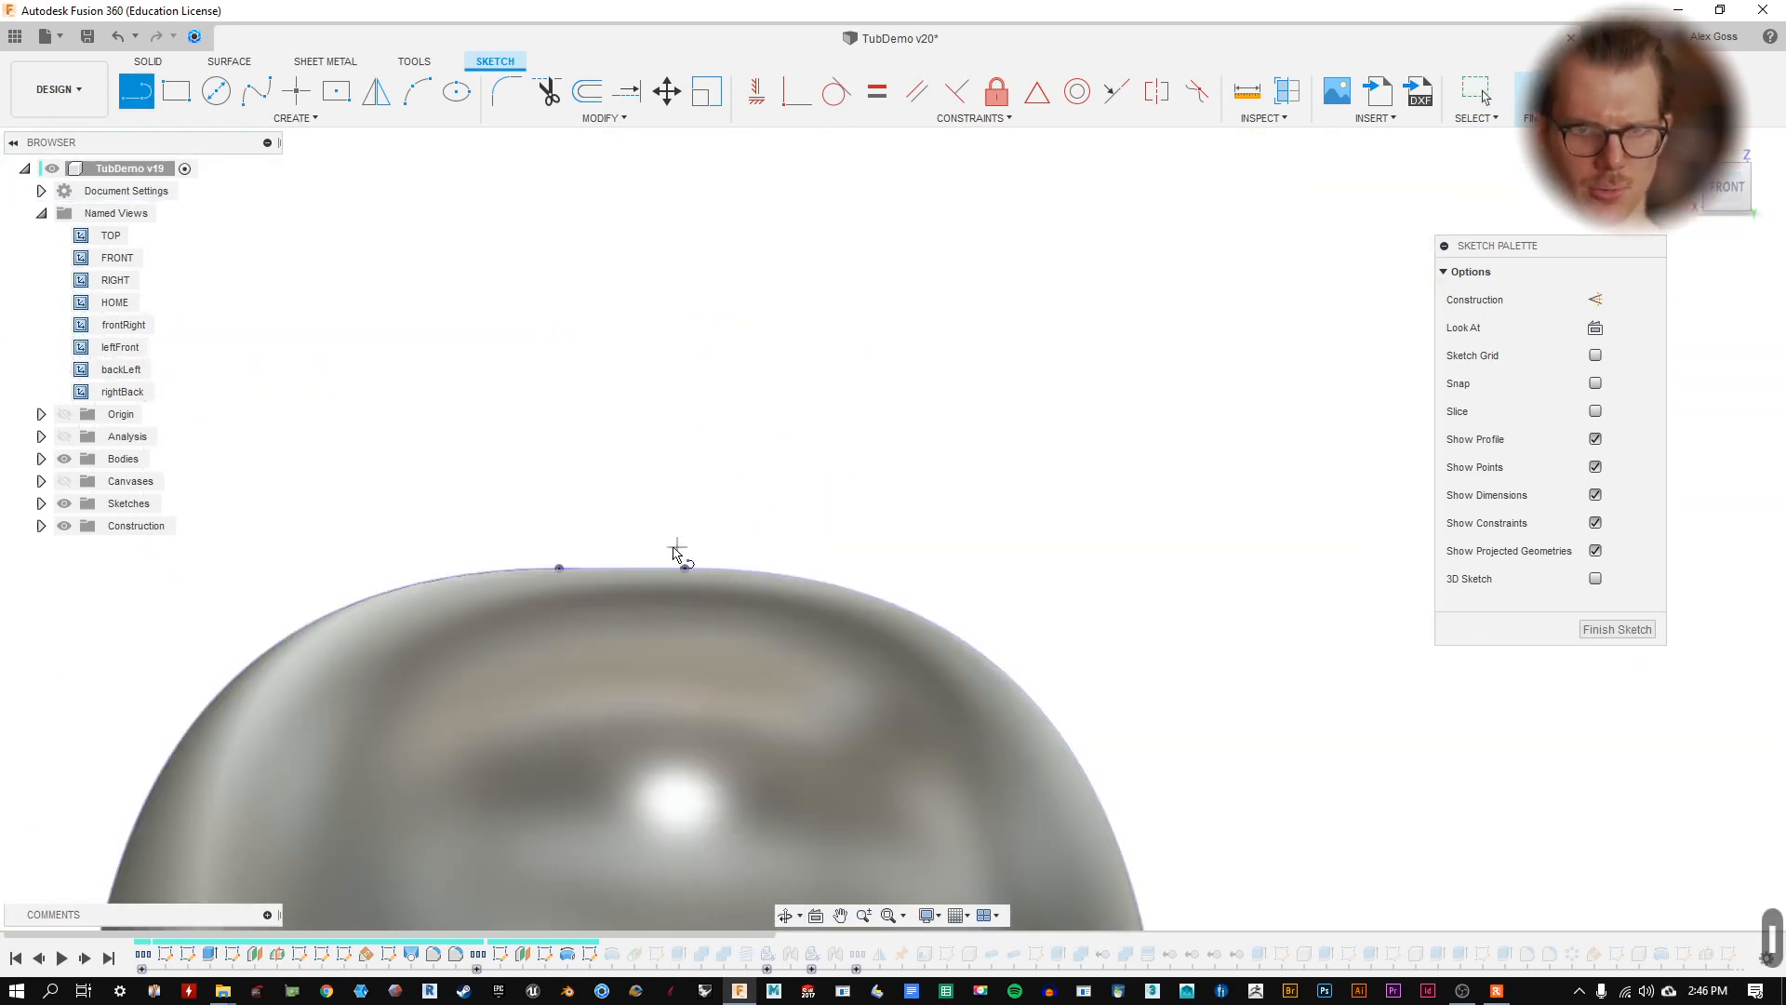
pyautogui.click(634, 570)
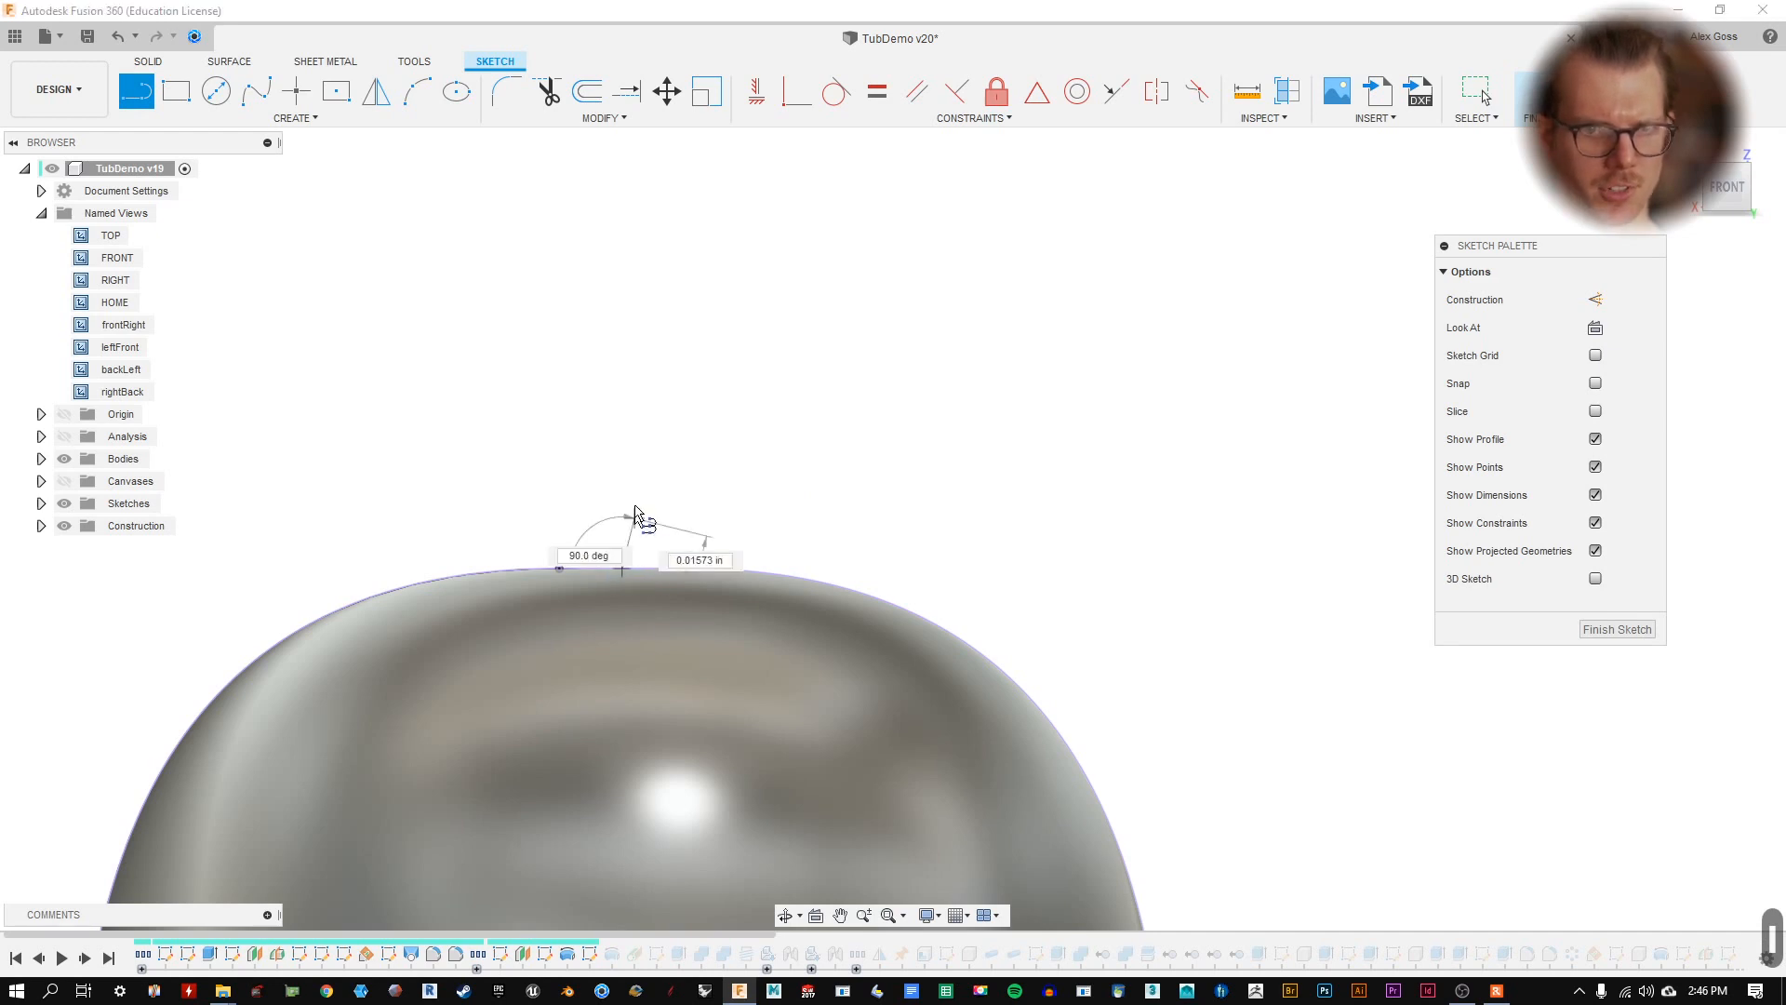
pyautogui.scroll(-4, 625, 595)
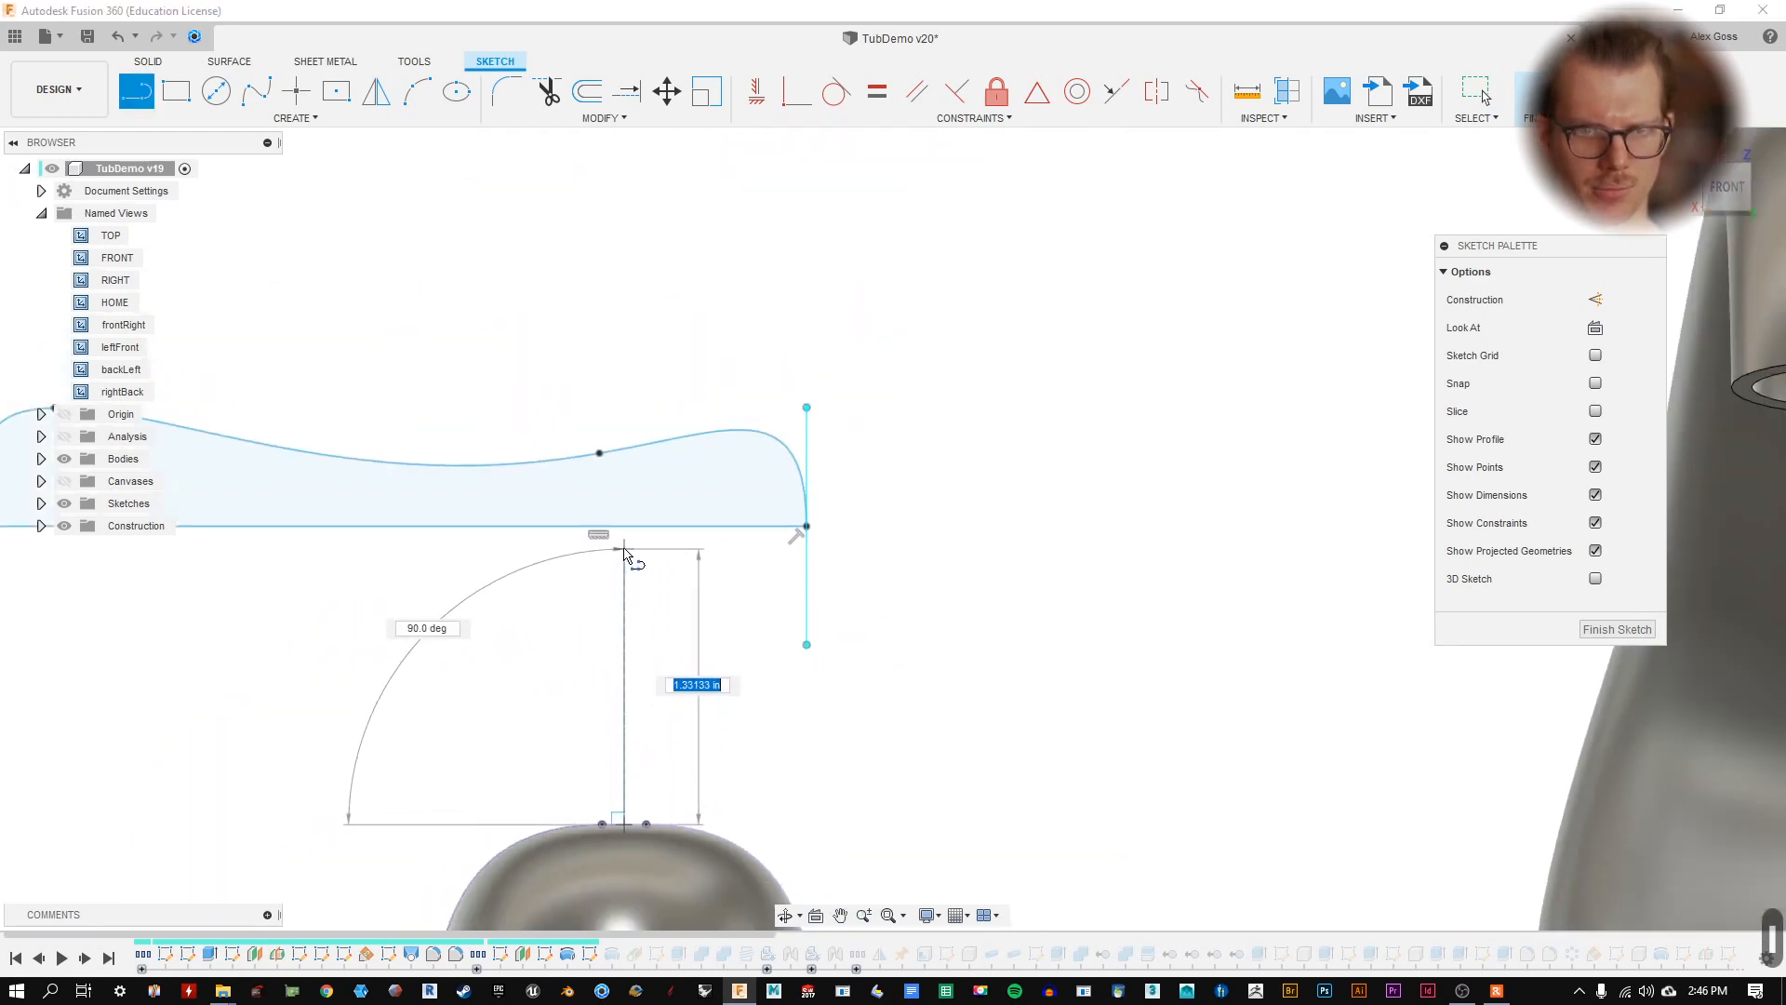
pyautogui.doubleClick(625, 527)
pyautogui.press('Escape')
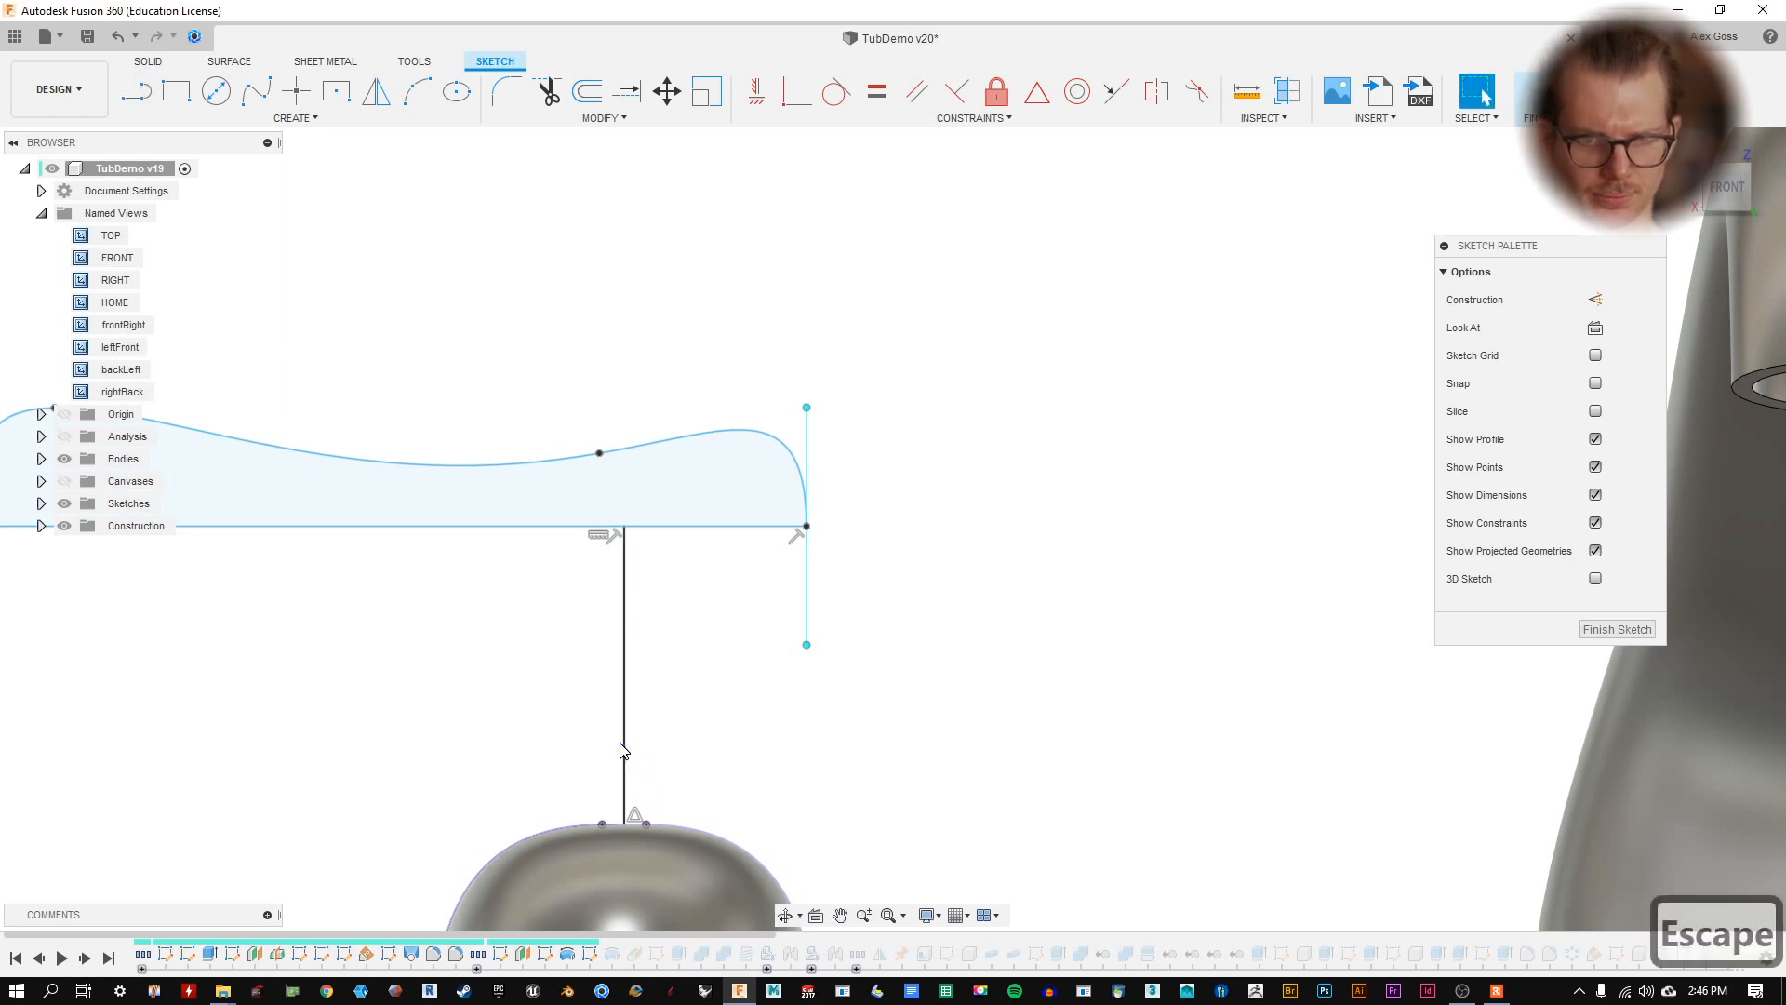
# - Convert the vertical line and the projected dome outline to construction geometry
pyautogui.click(624, 745)
pyautogui.moveTo(793, 749); pyautogui.dragTo(541, 849)
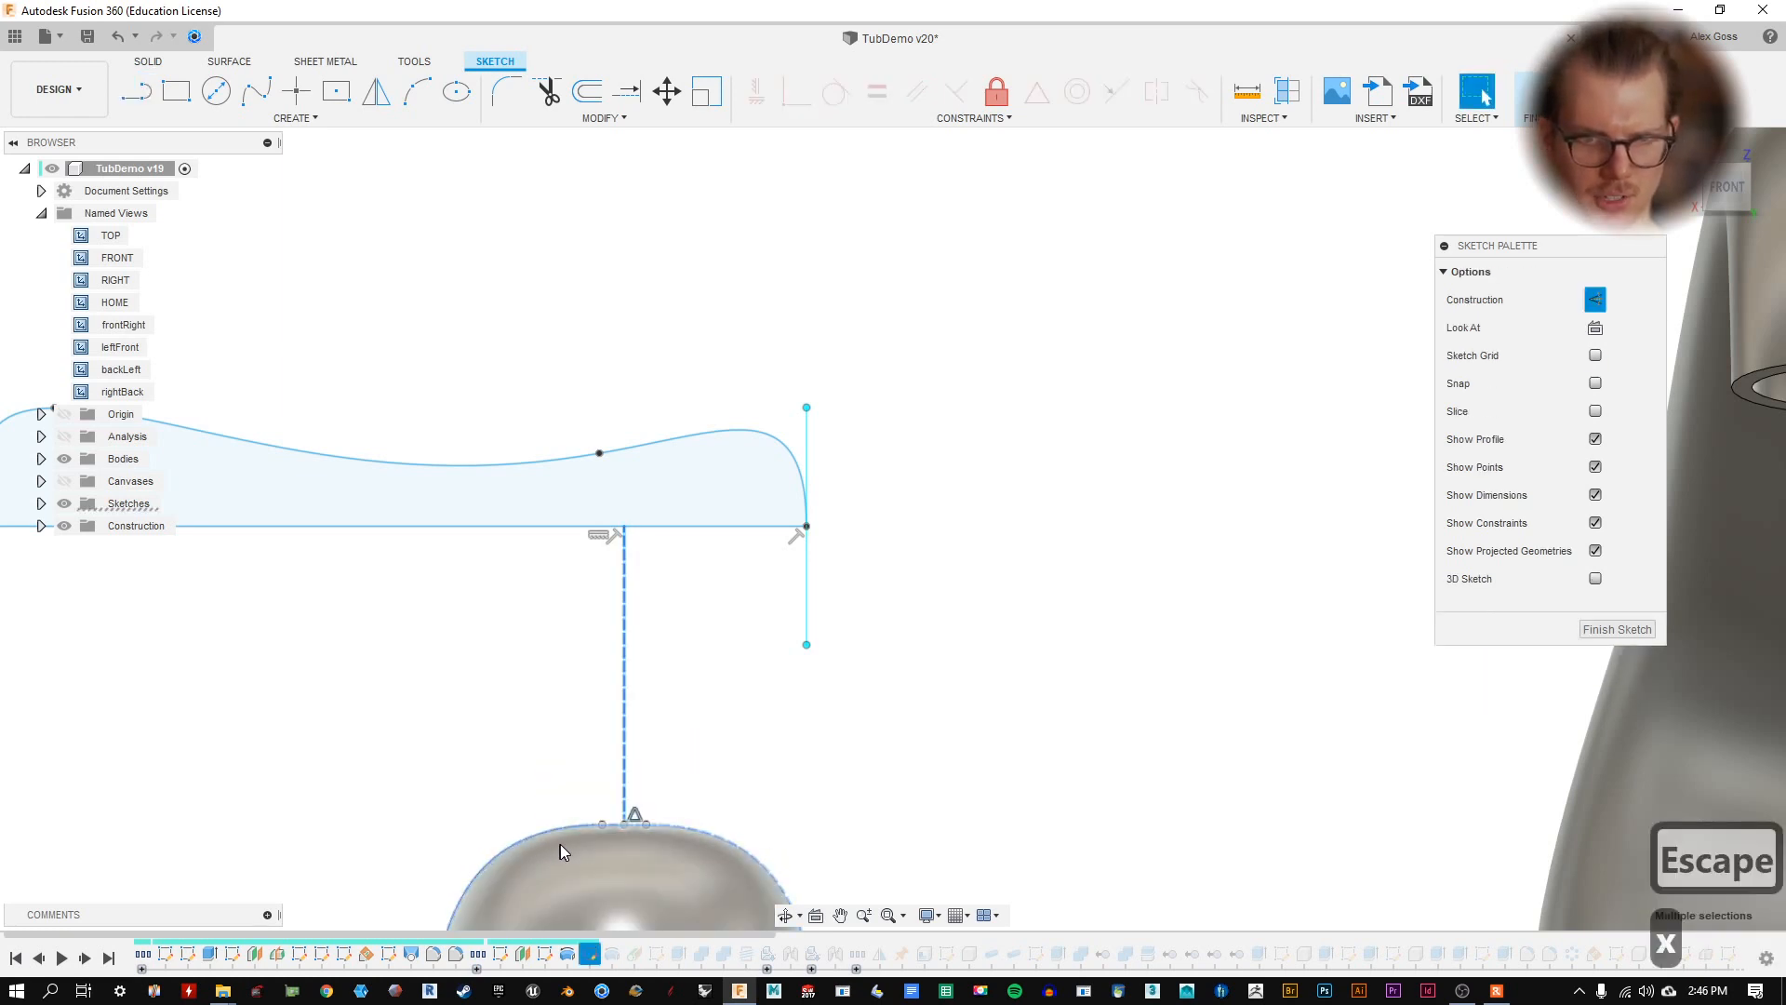
pyautogui.press('x')
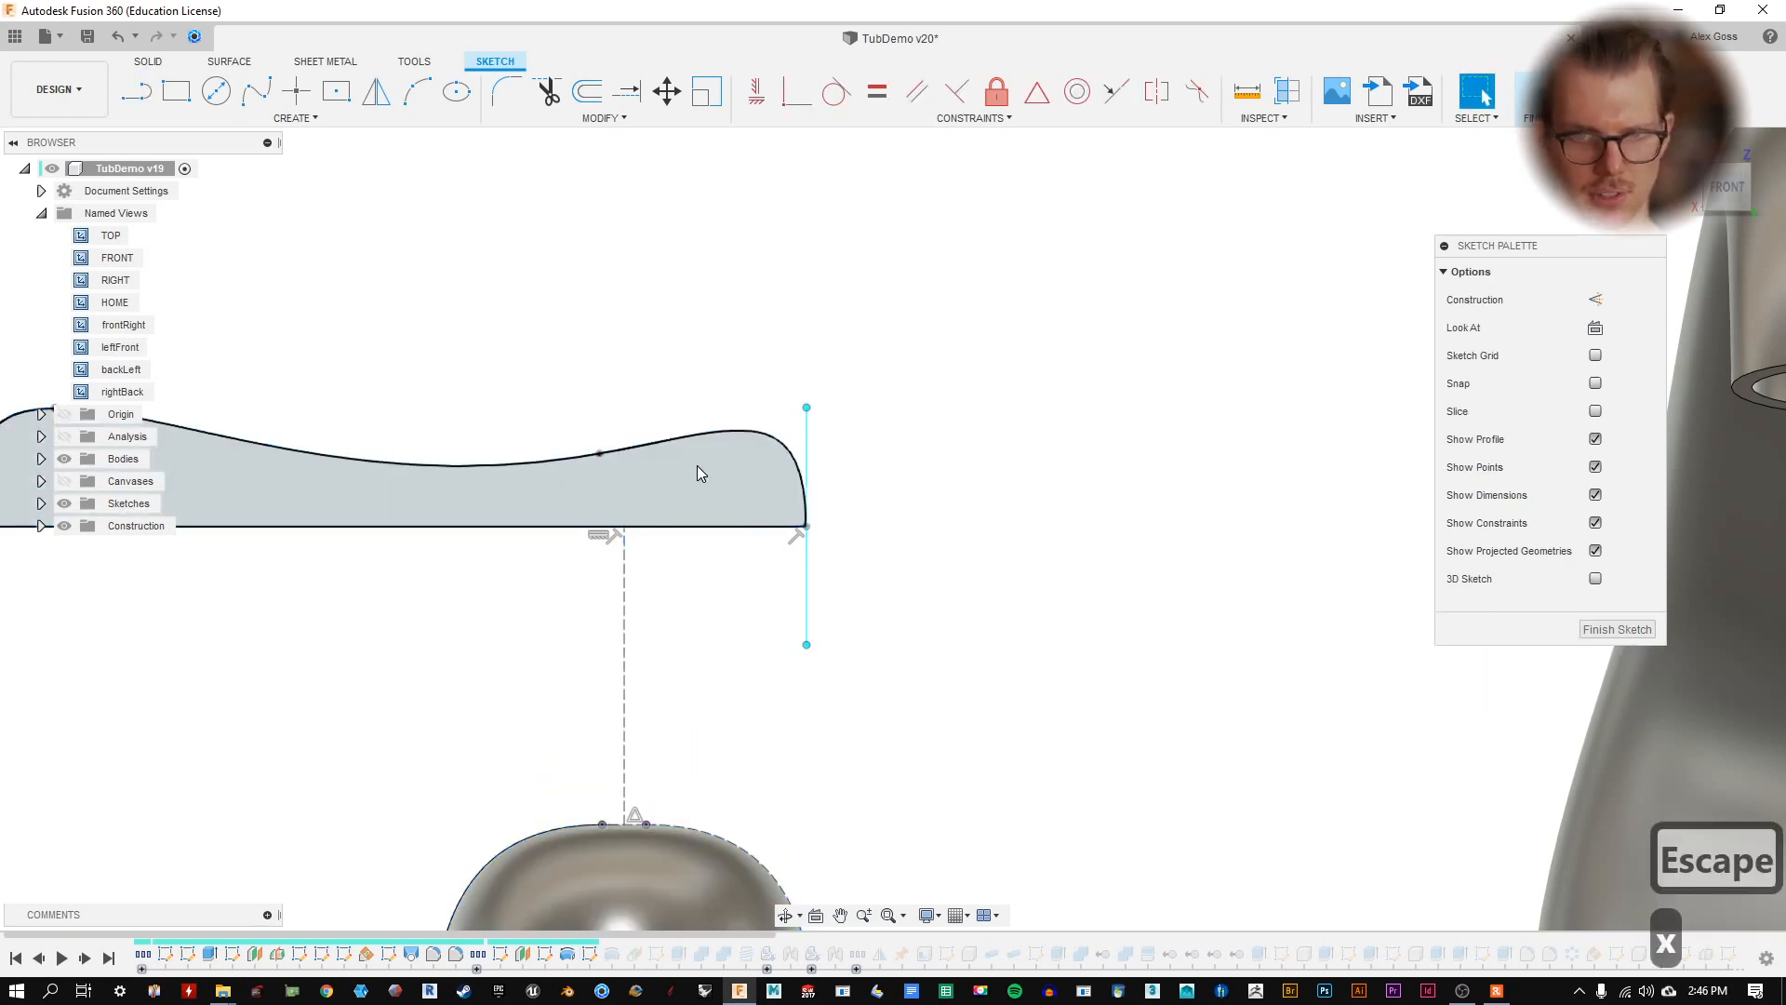
# - Dimension the horizontal distance between the vertical construction line and the right end of the handle profile, keeping the proposed value
pyautogui.press('d')
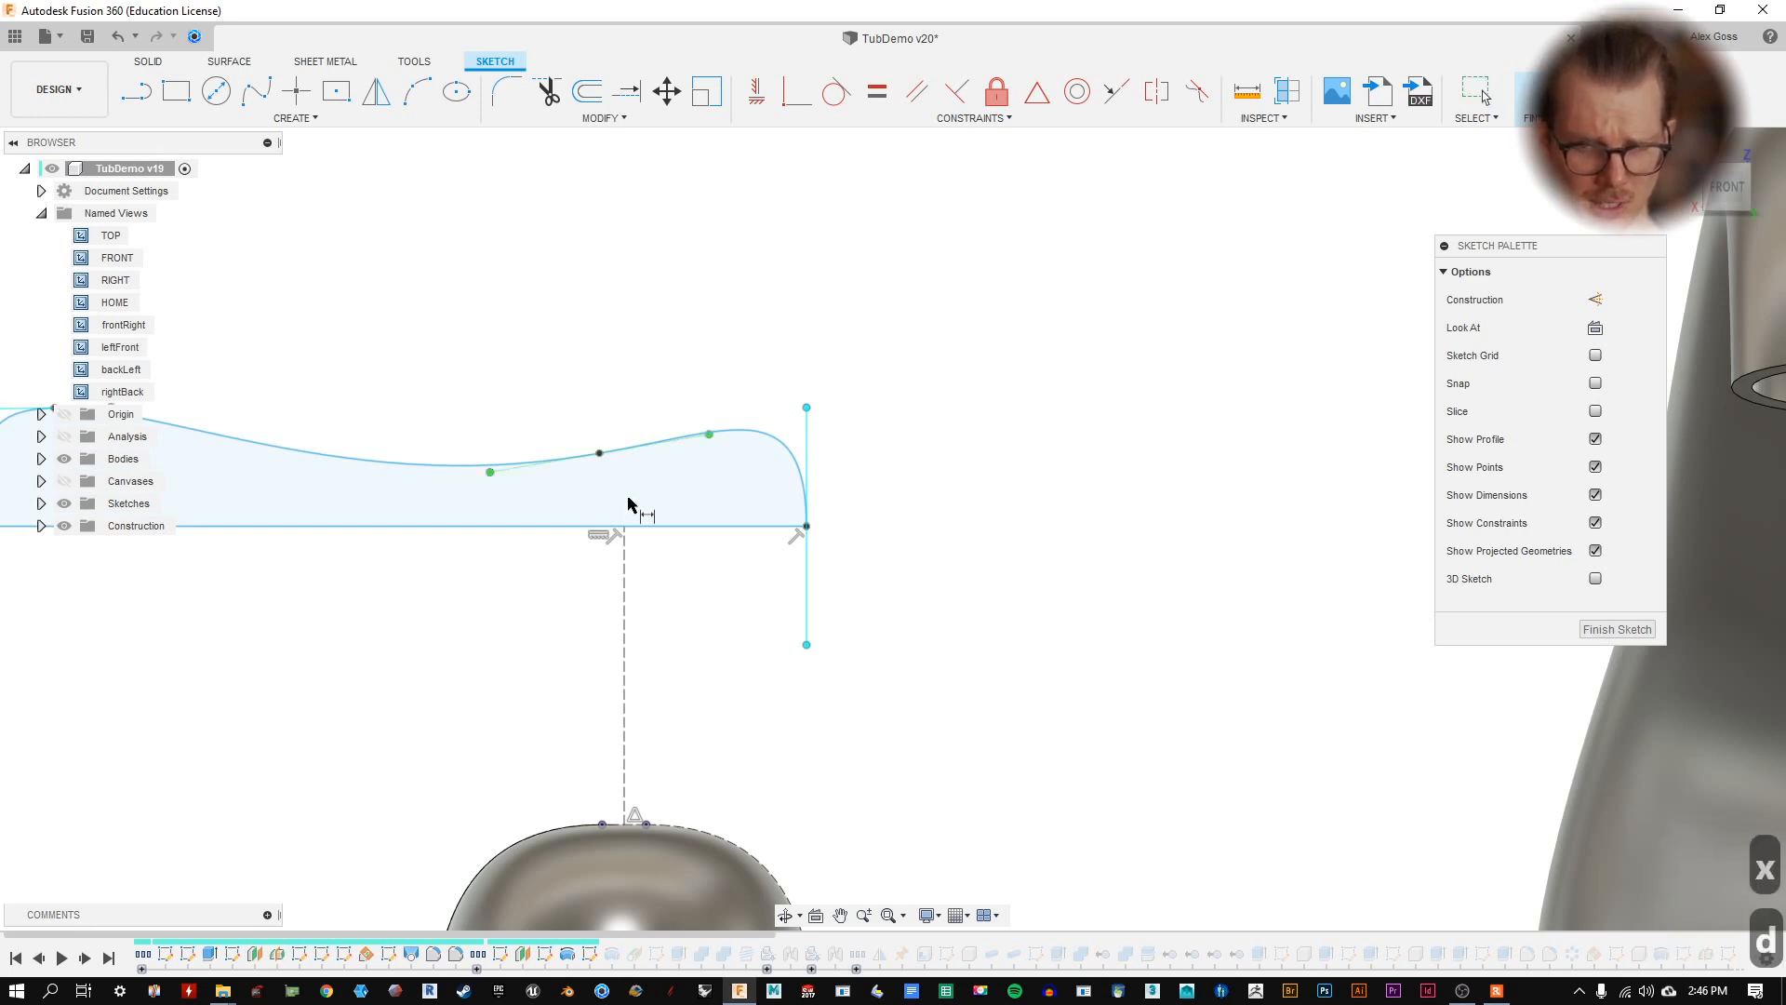
pyautogui.click(624, 528)
pyautogui.click(807, 526)
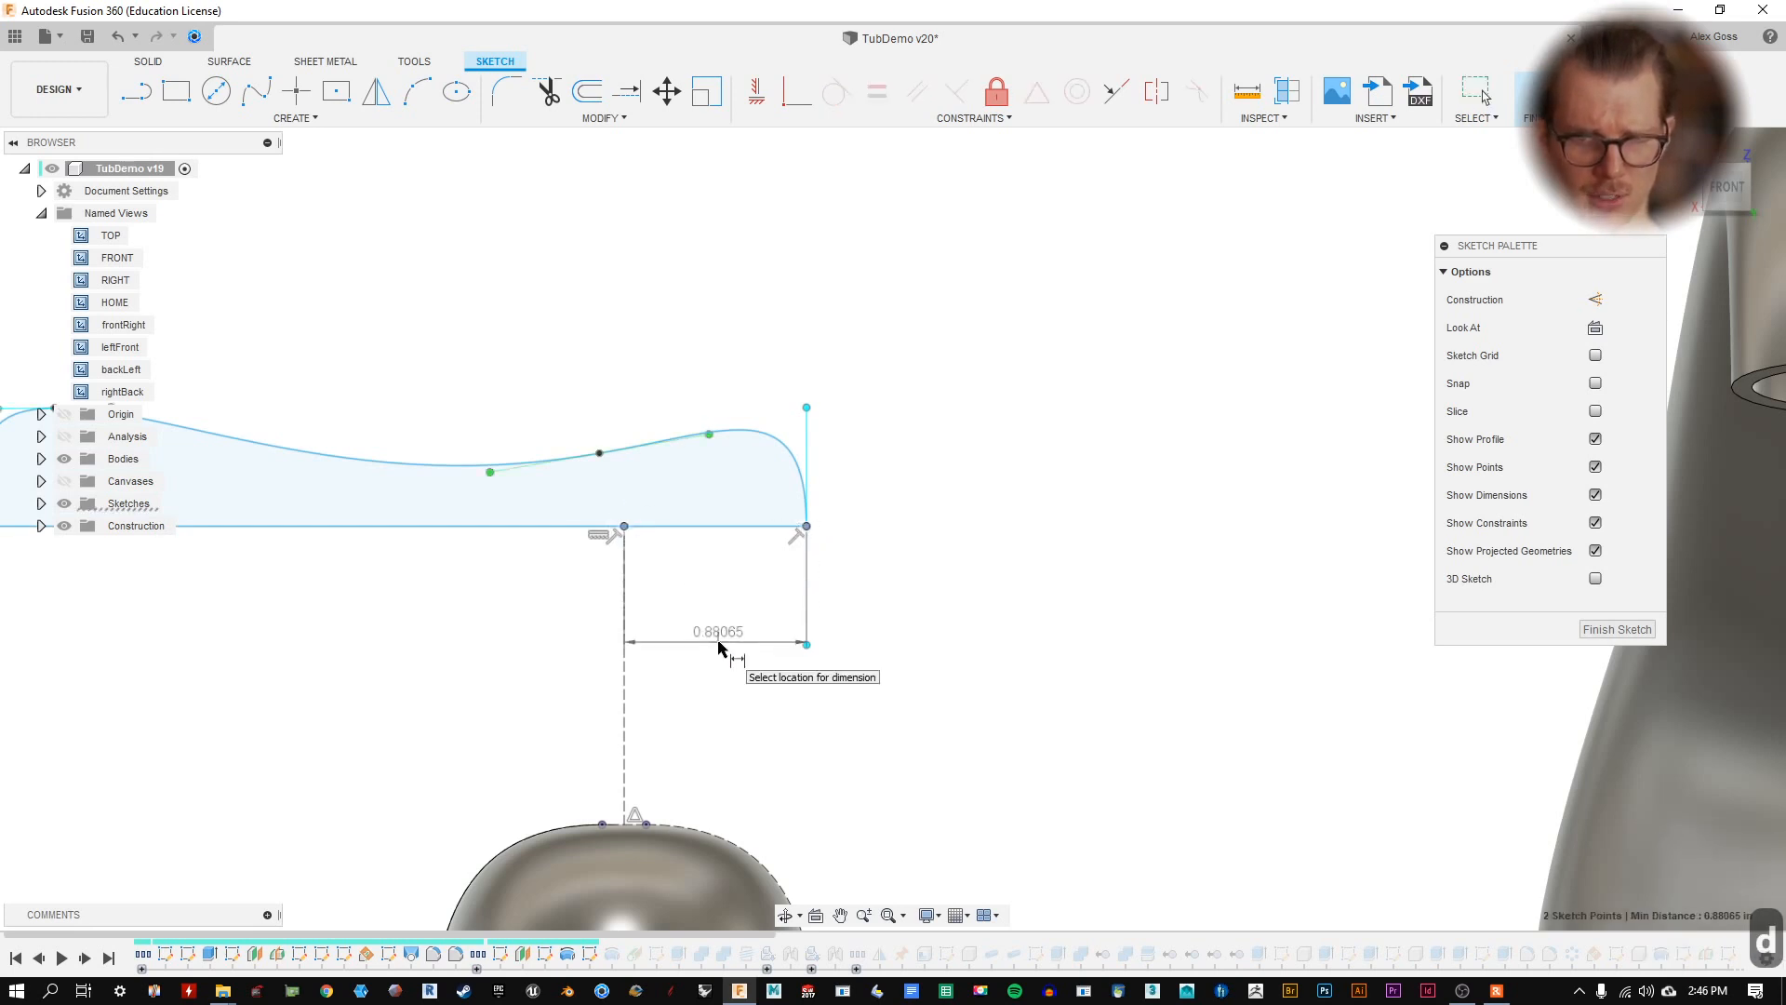
pyautogui.click(1057, 614)
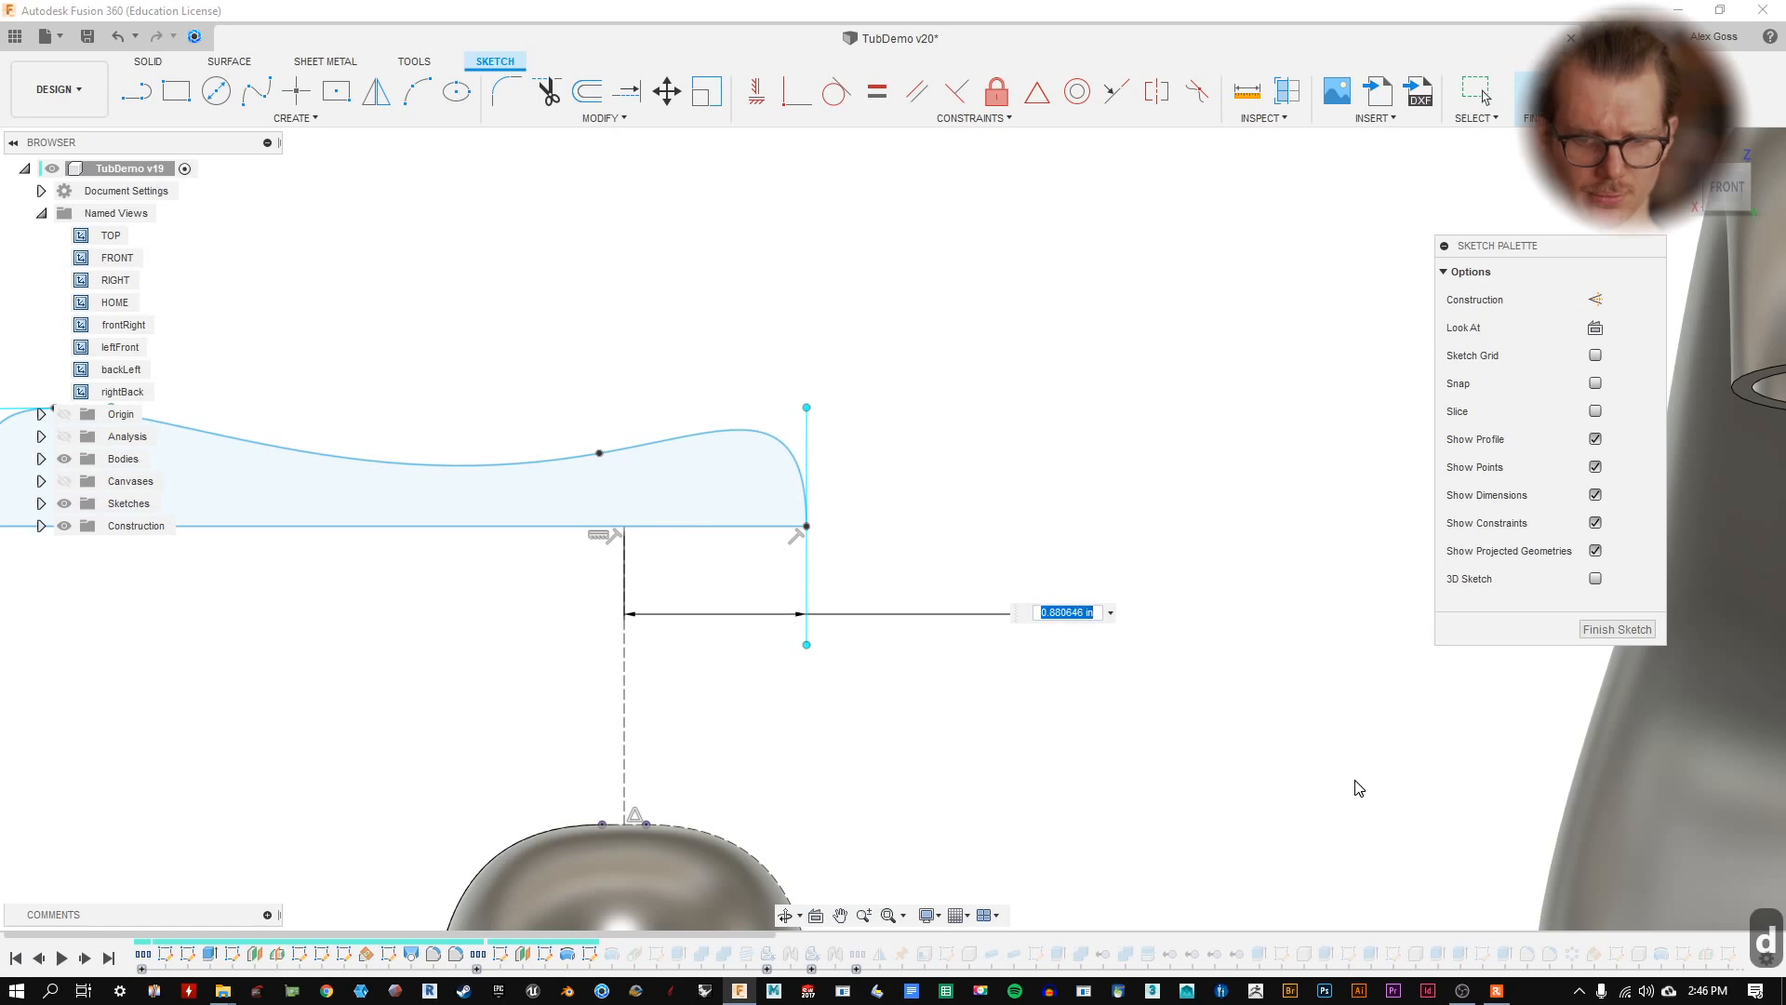
pyautogui.press('Return')
# - Dimension the overall length of the handle profile's base line, keeping the proposed value
pyautogui.scroll(-3, 1077, 647)
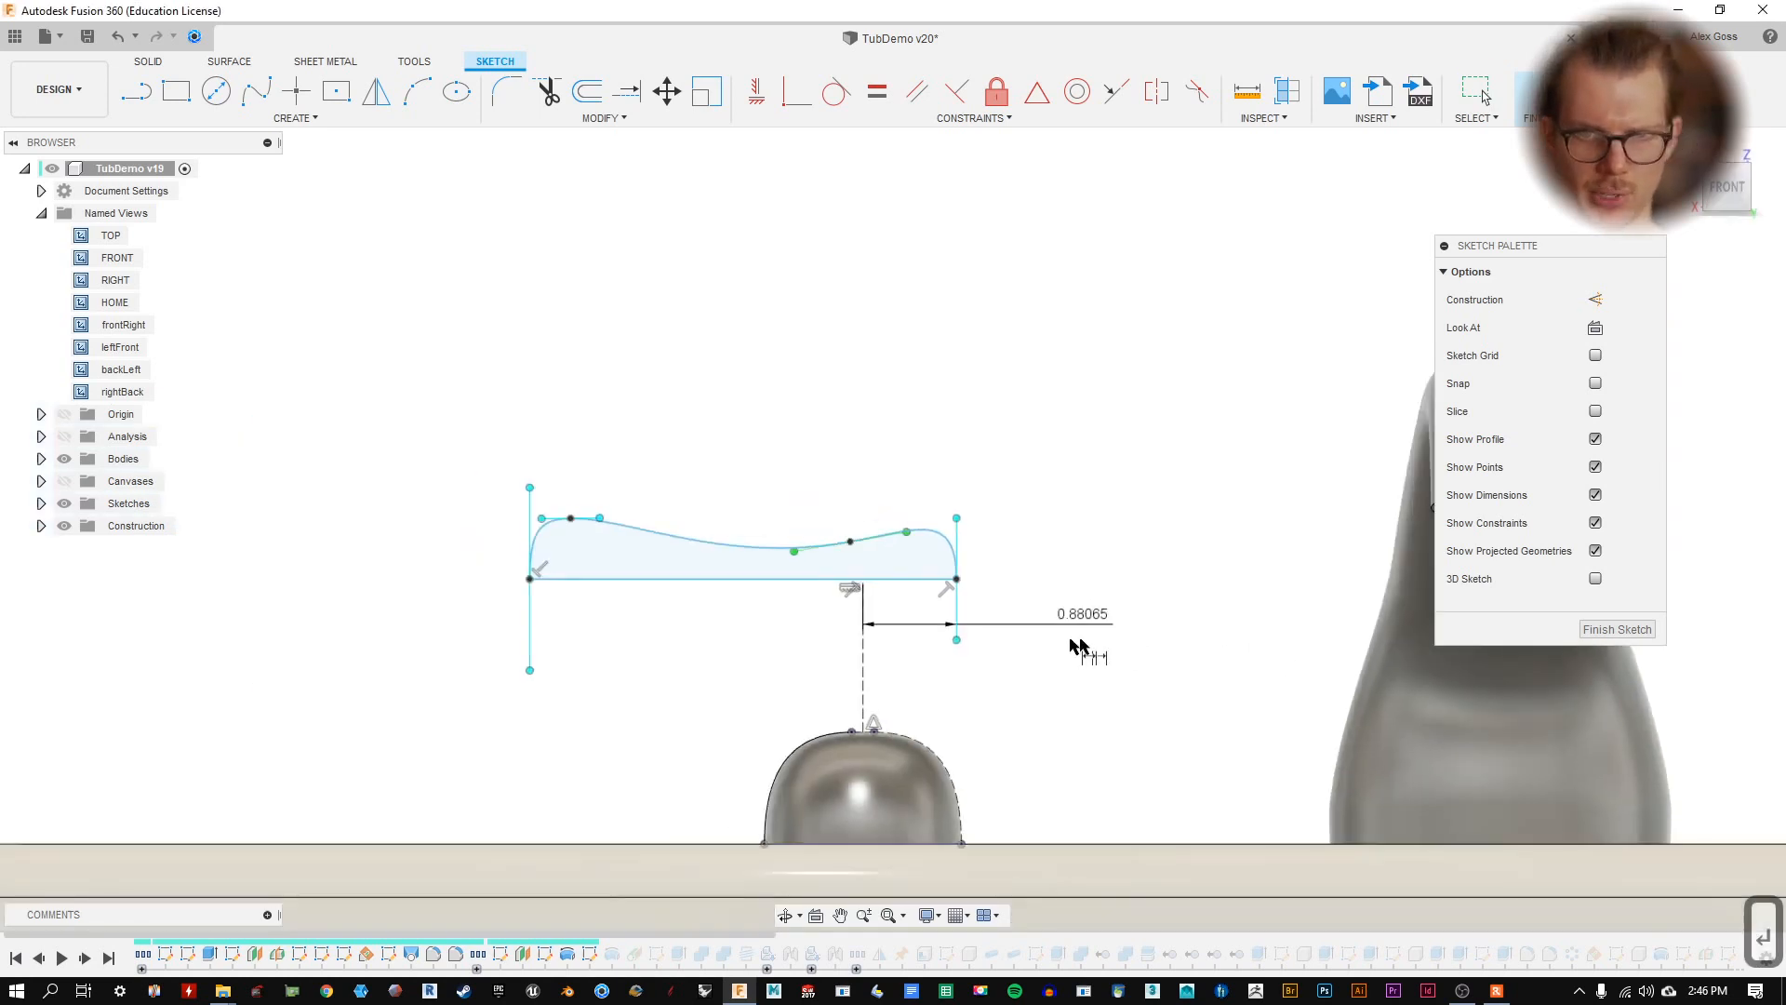
pyautogui.click(748, 574)
pyautogui.click(763, 402)
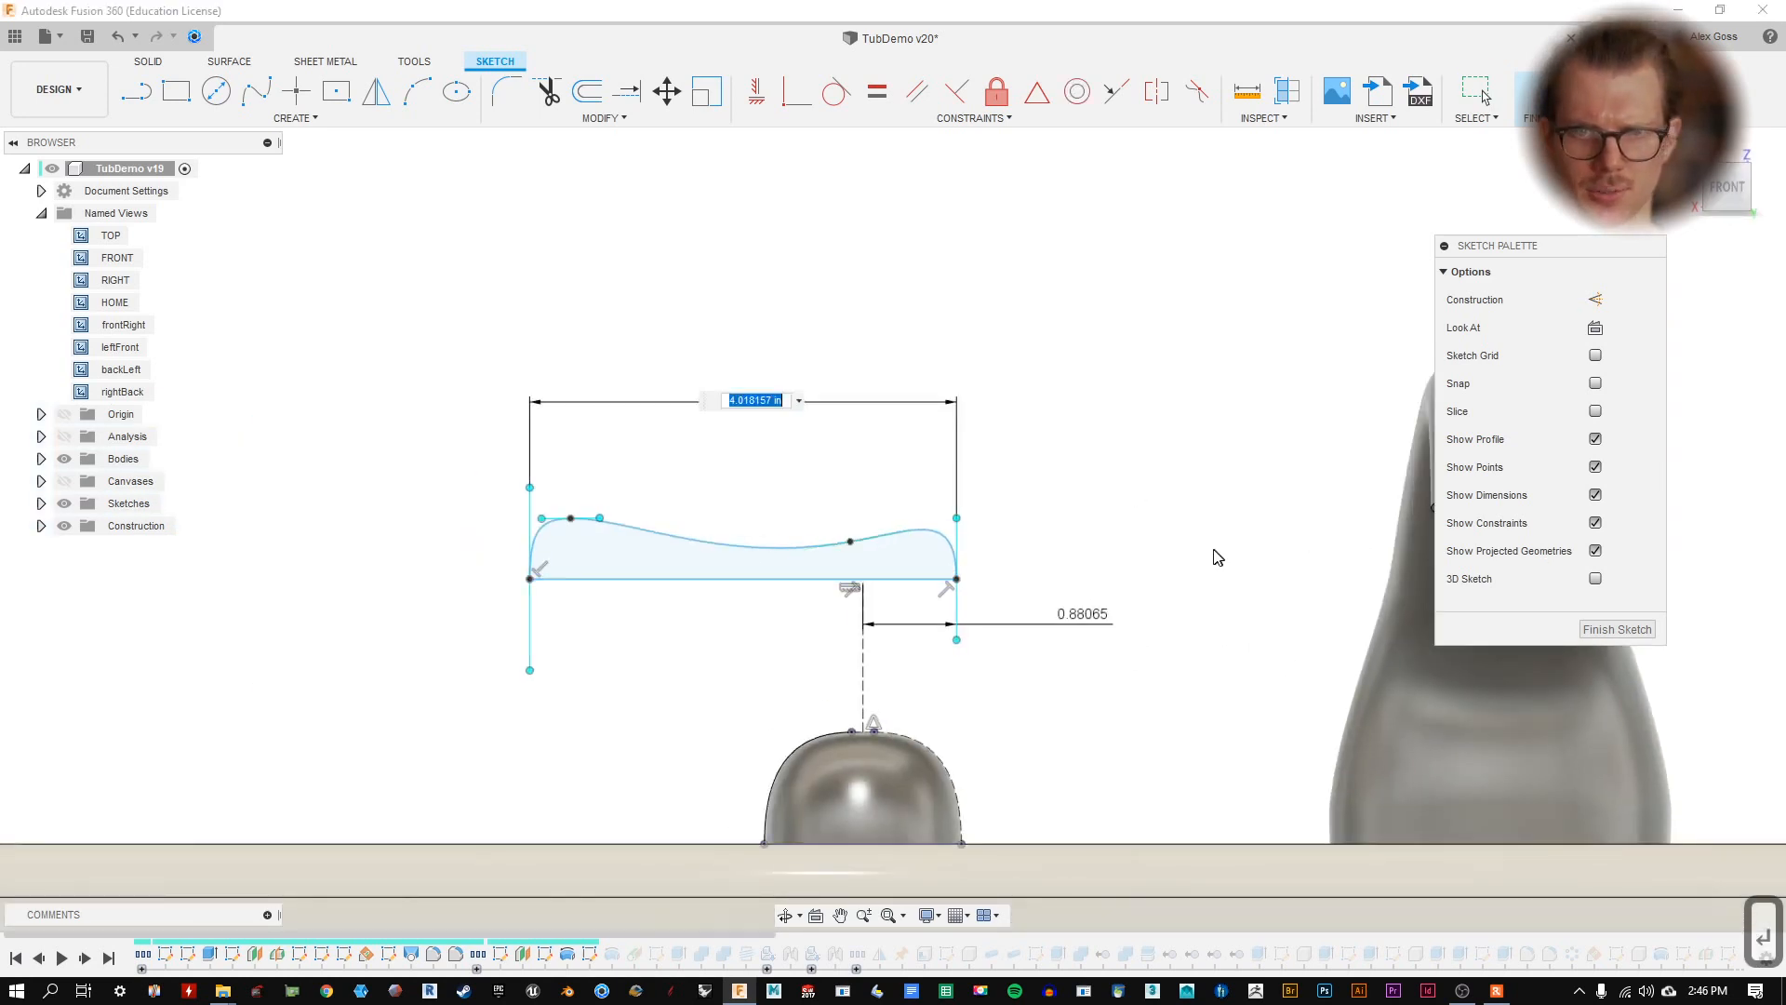
pyautogui.press('Return')
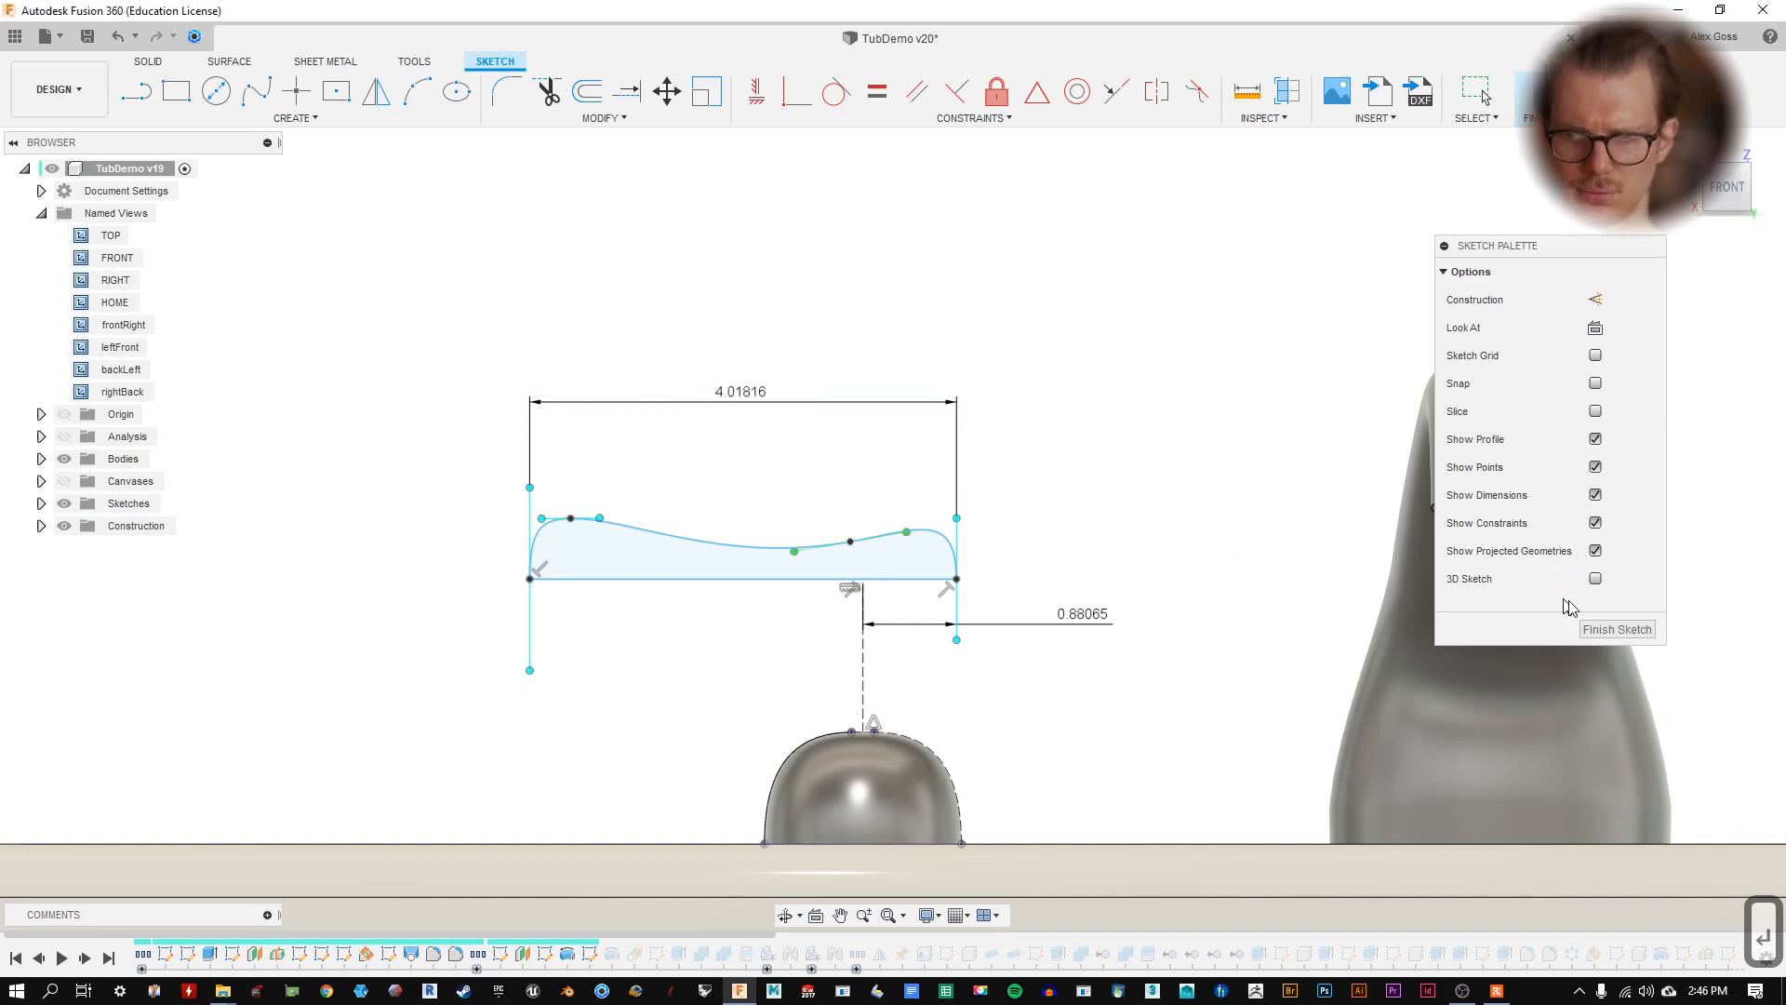
pyautogui.press('Escape')
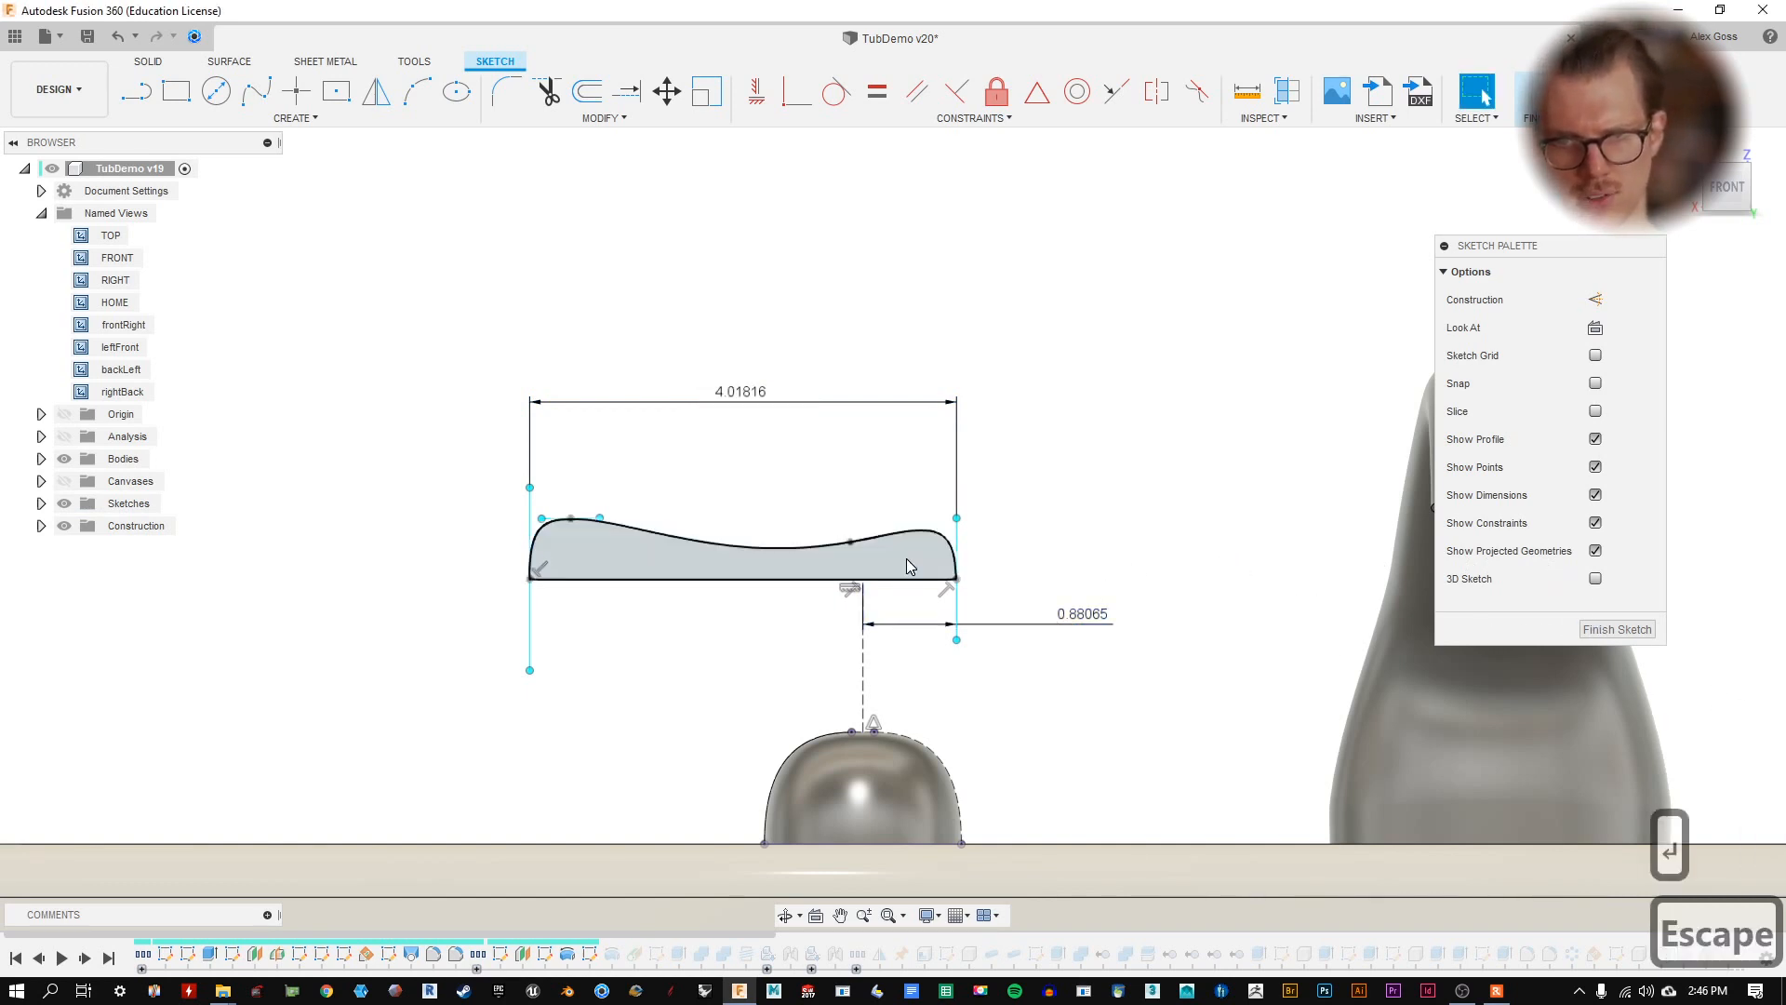
# - Try moving the handle profile vertically above the dome and undo the moves
pyautogui.moveTo(868, 546); pyautogui.dragTo(867, 514)
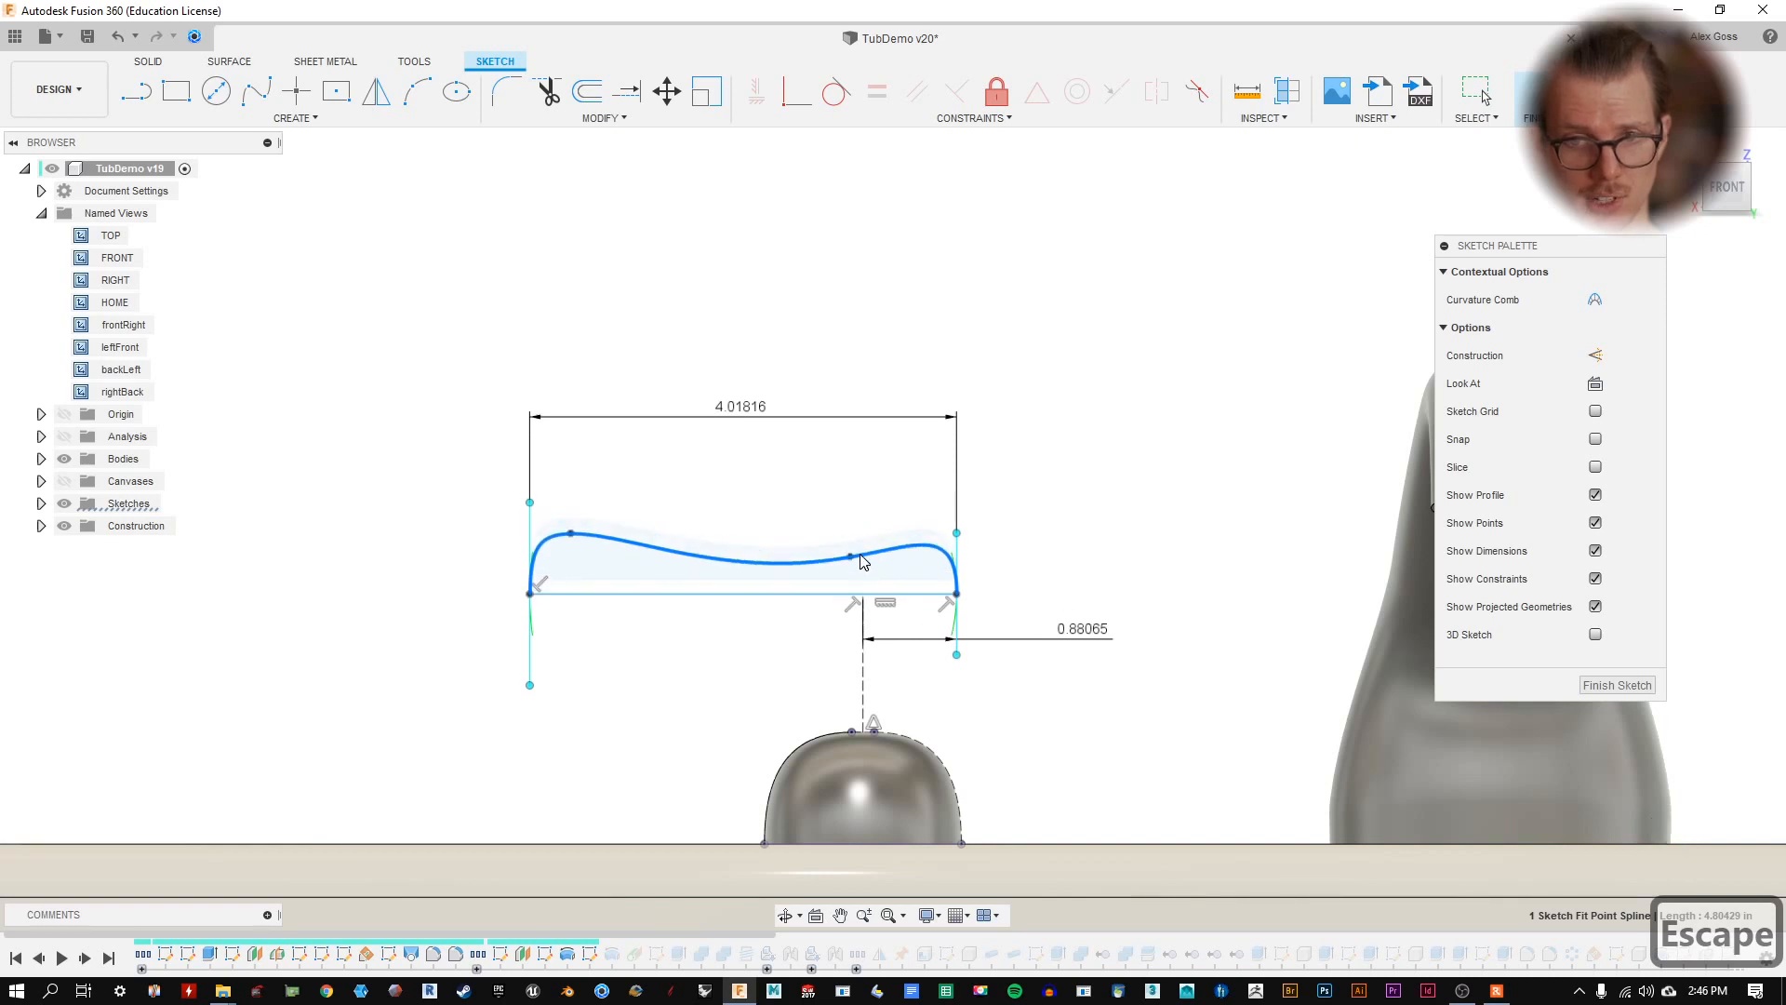
pyautogui.hotkey('ctrl', 'z')
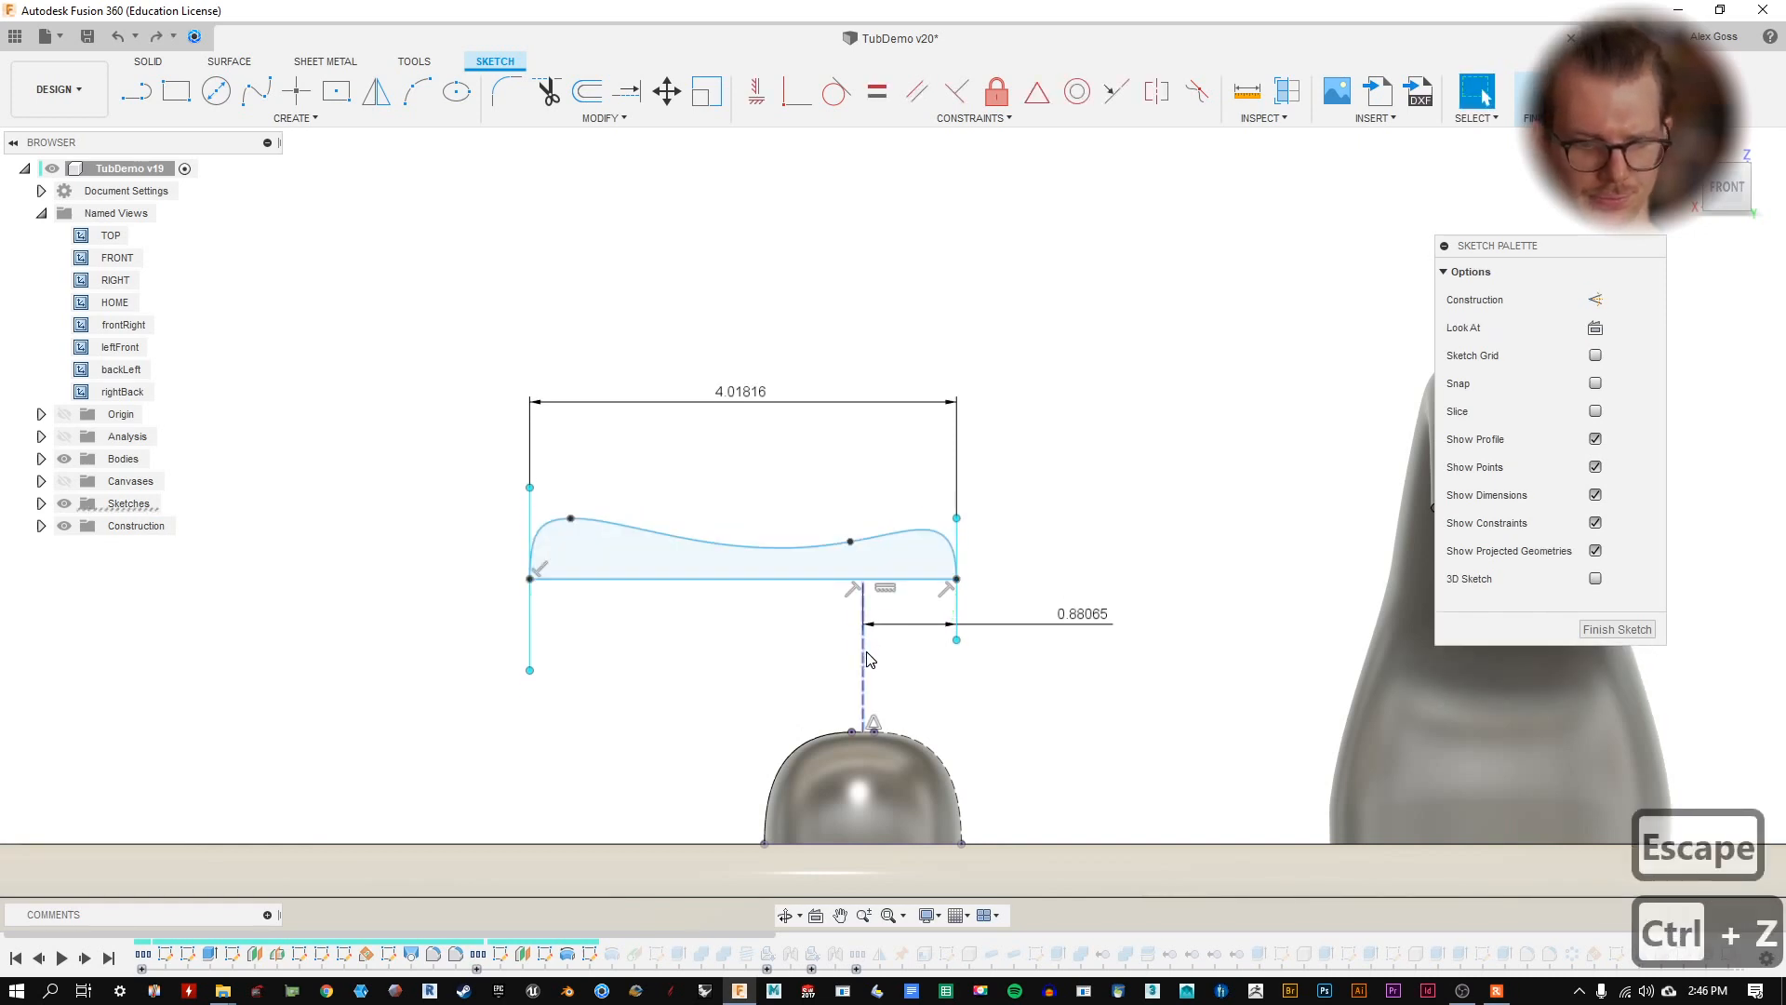
pyautogui.click(851, 546)
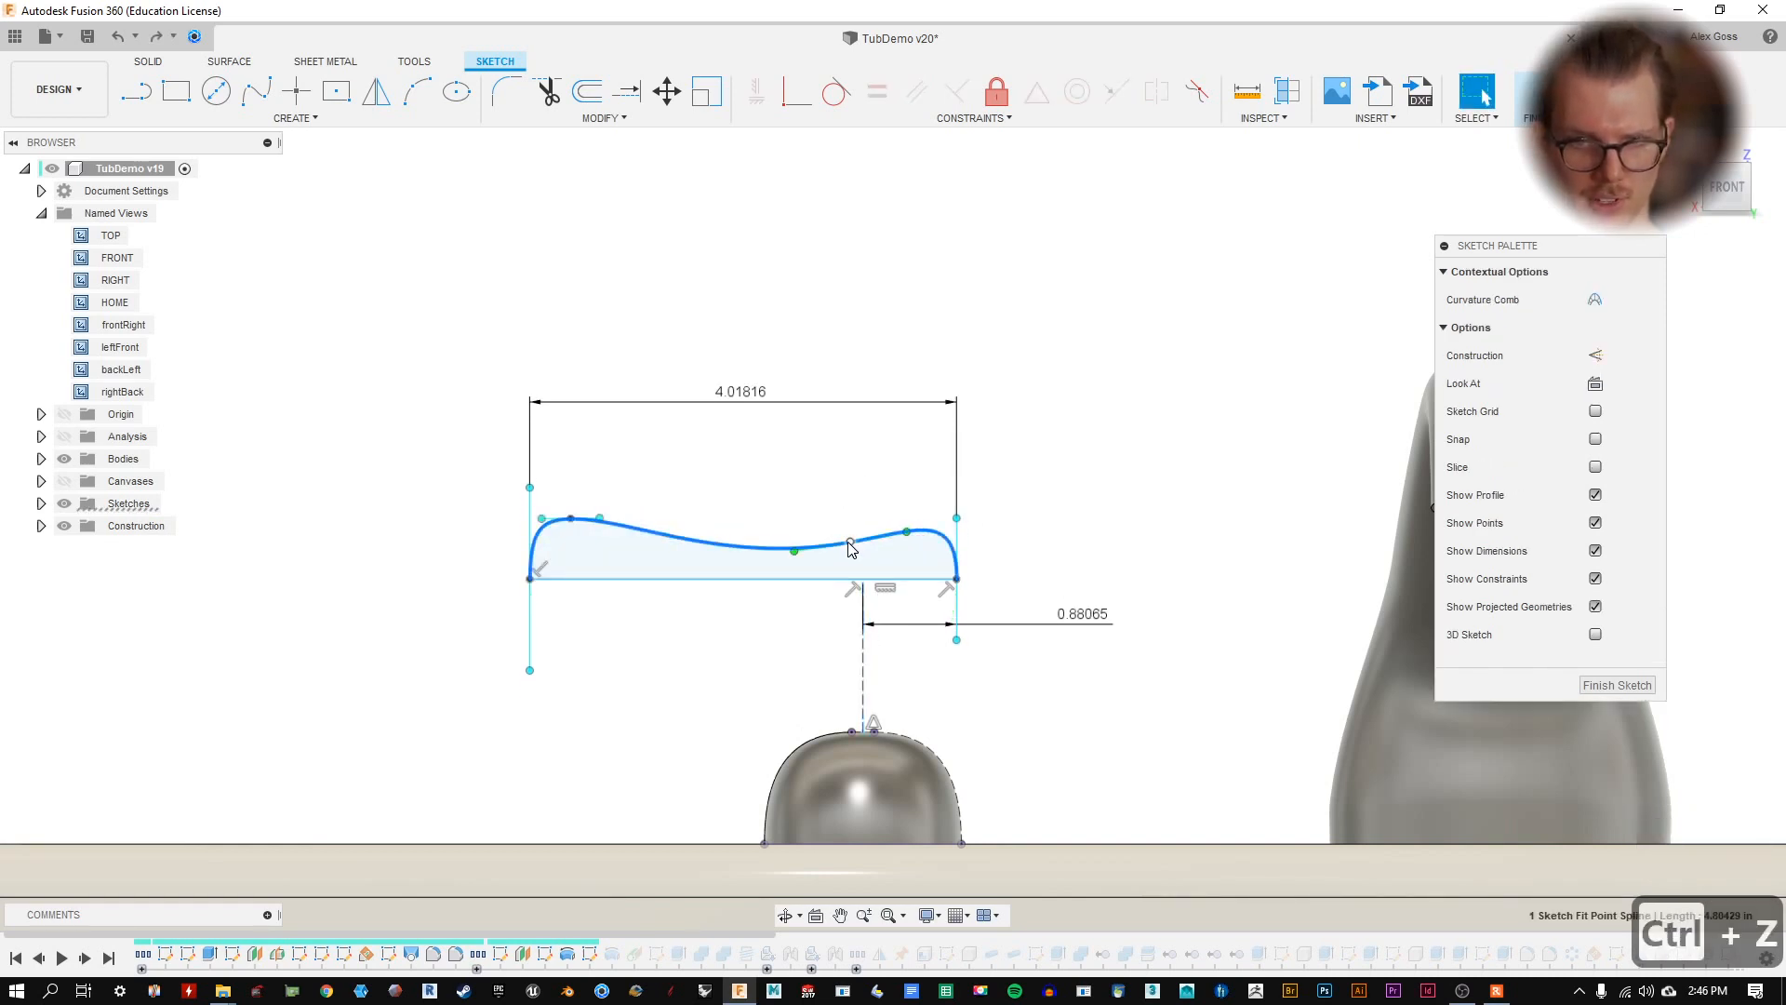
pyautogui.click(906, 684)
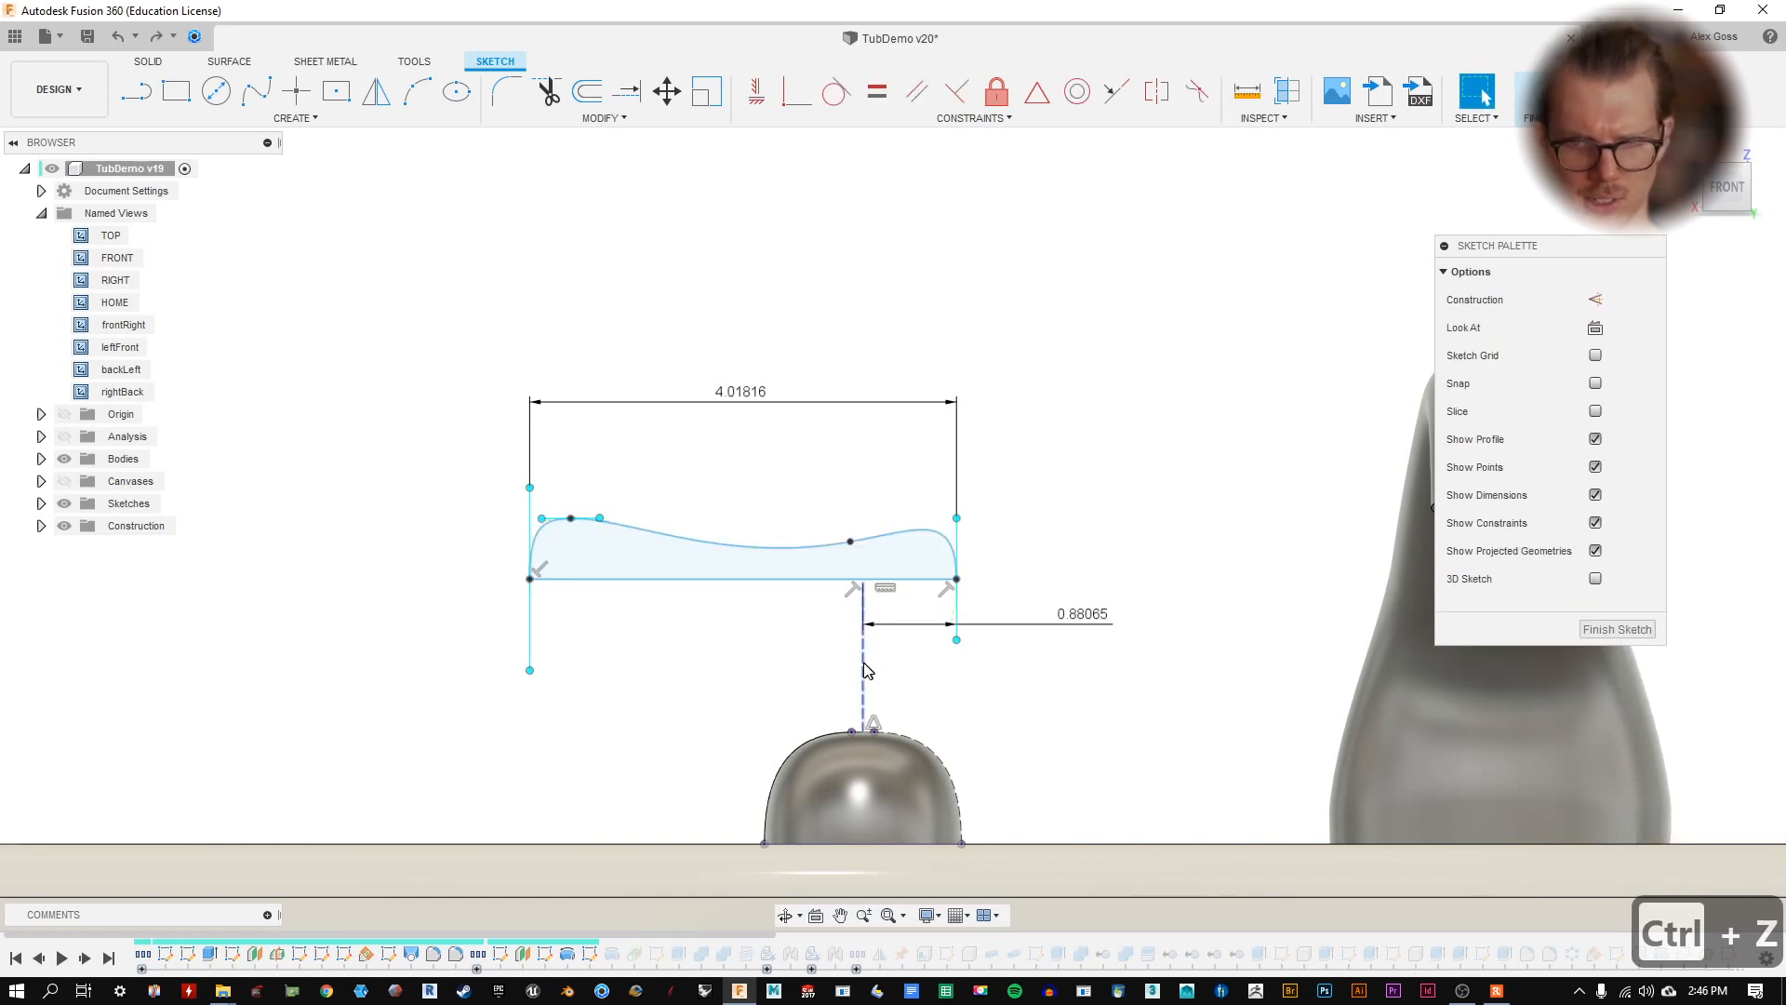
pyautogui.hotkey('ctrl', 'z')
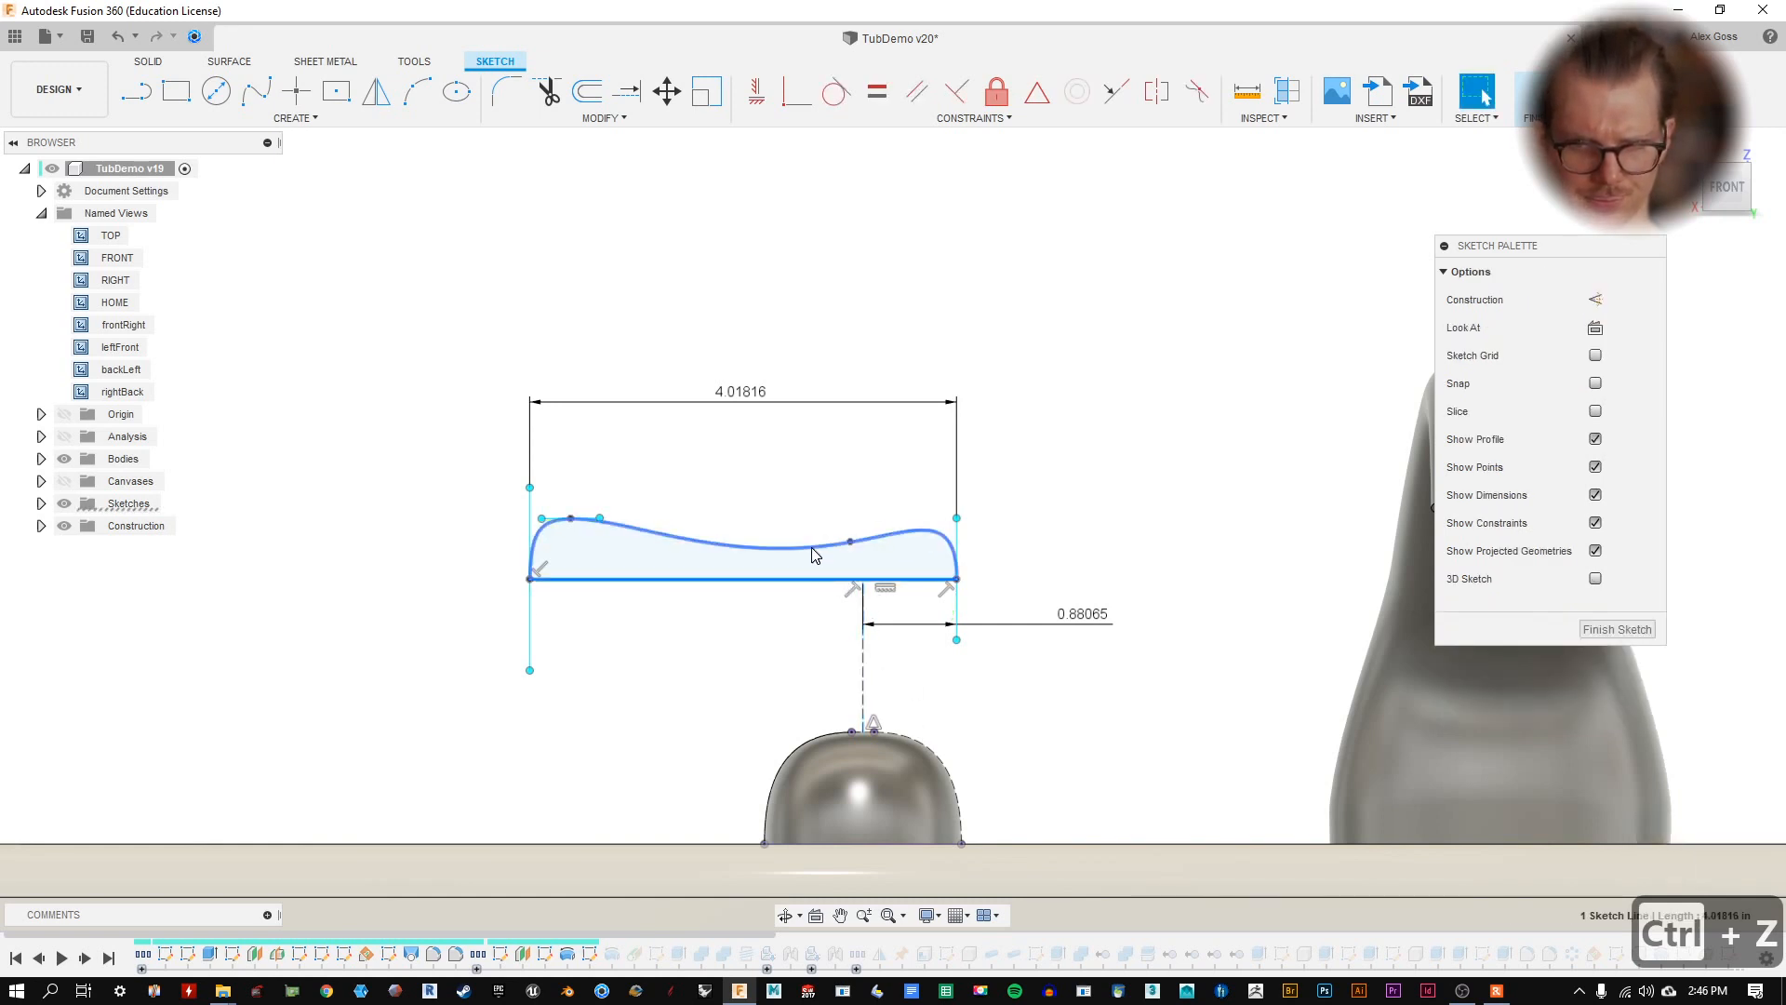
pyautogui.moveTo(808, 523); pyautogui.dragTo(808, 536)
pyautogui.hotkey('ctrl', 'z')
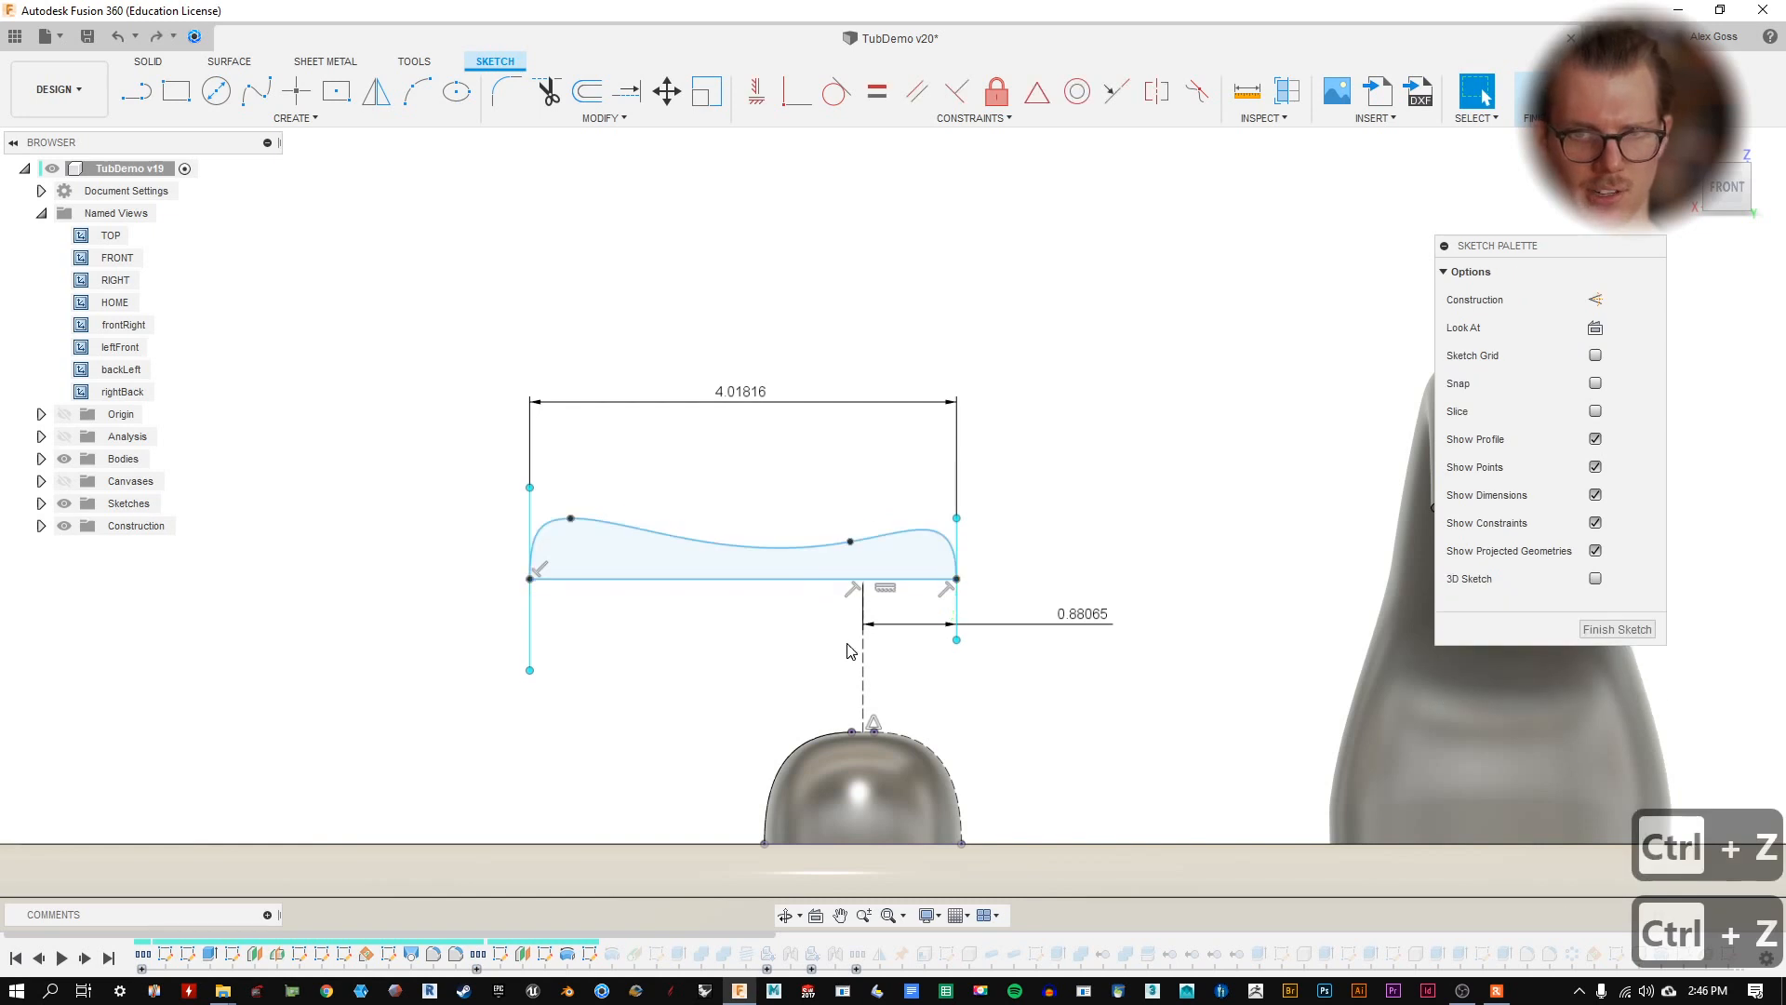
# - Dimension the length of the vertical construction line between the dome and the handle profile, and finish the sketch
pyautogui.click(865, 658)
pyautogui.press('d')
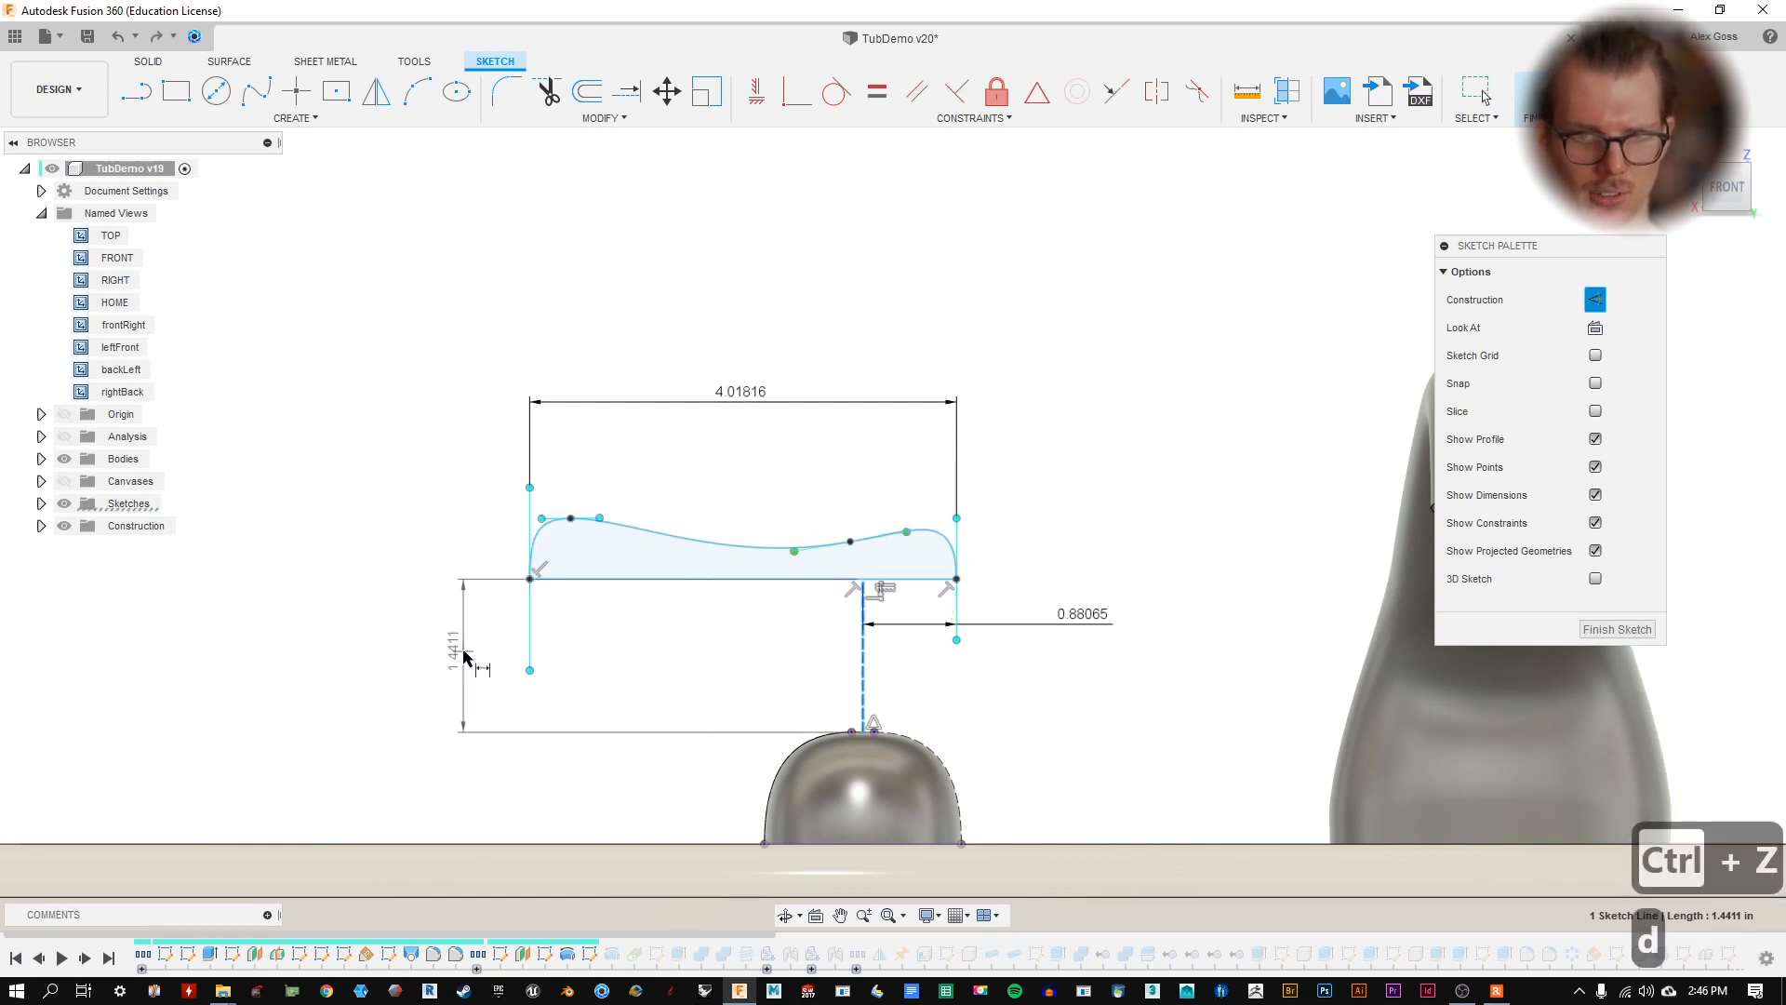
pyautogui.click(461, 647)
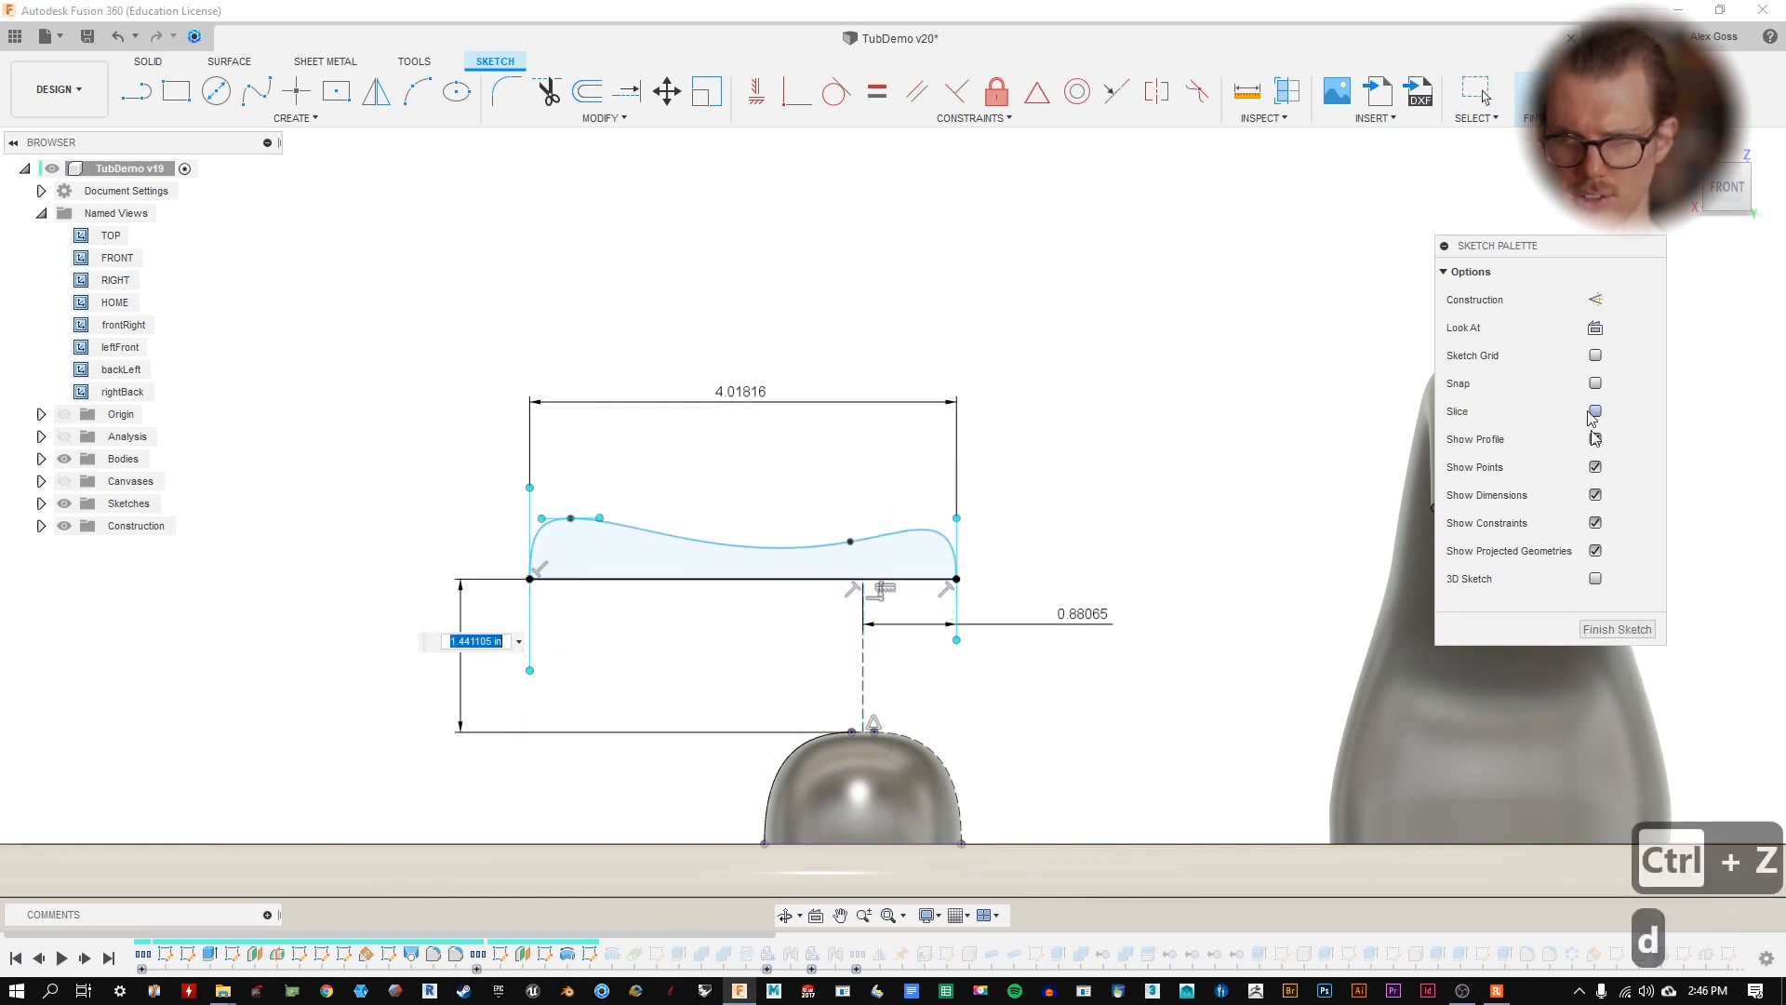
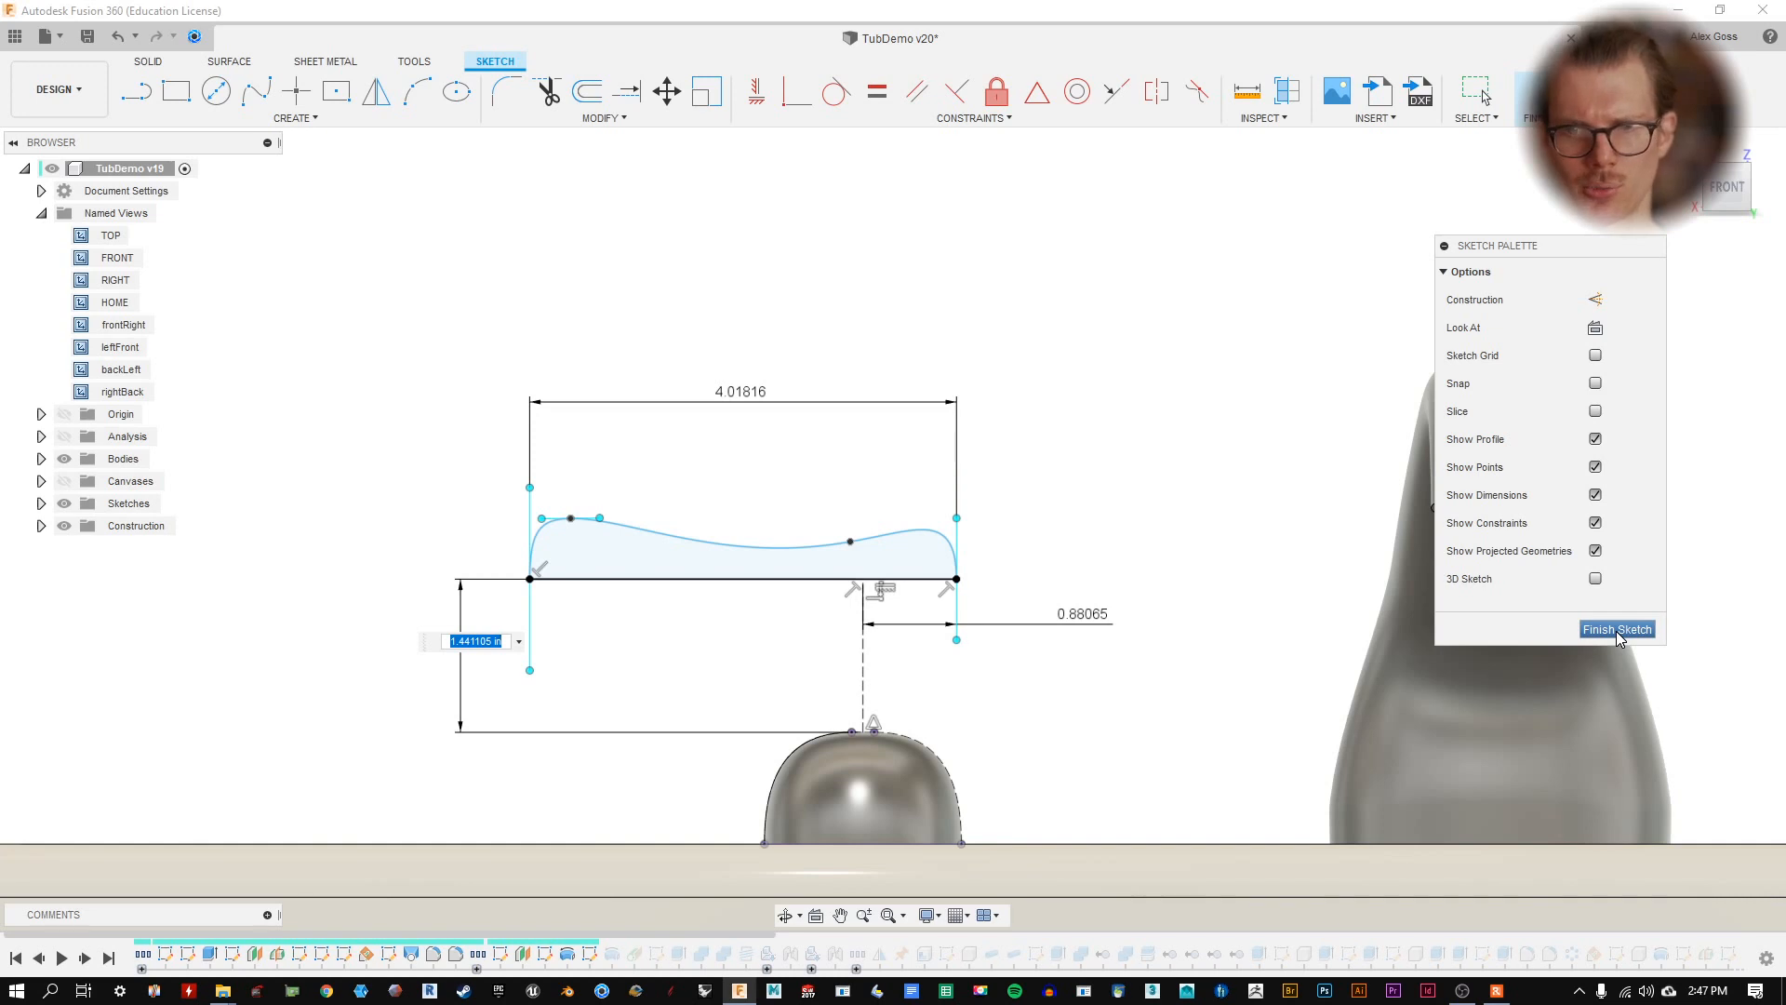
pyautogui.click(1617, 630)
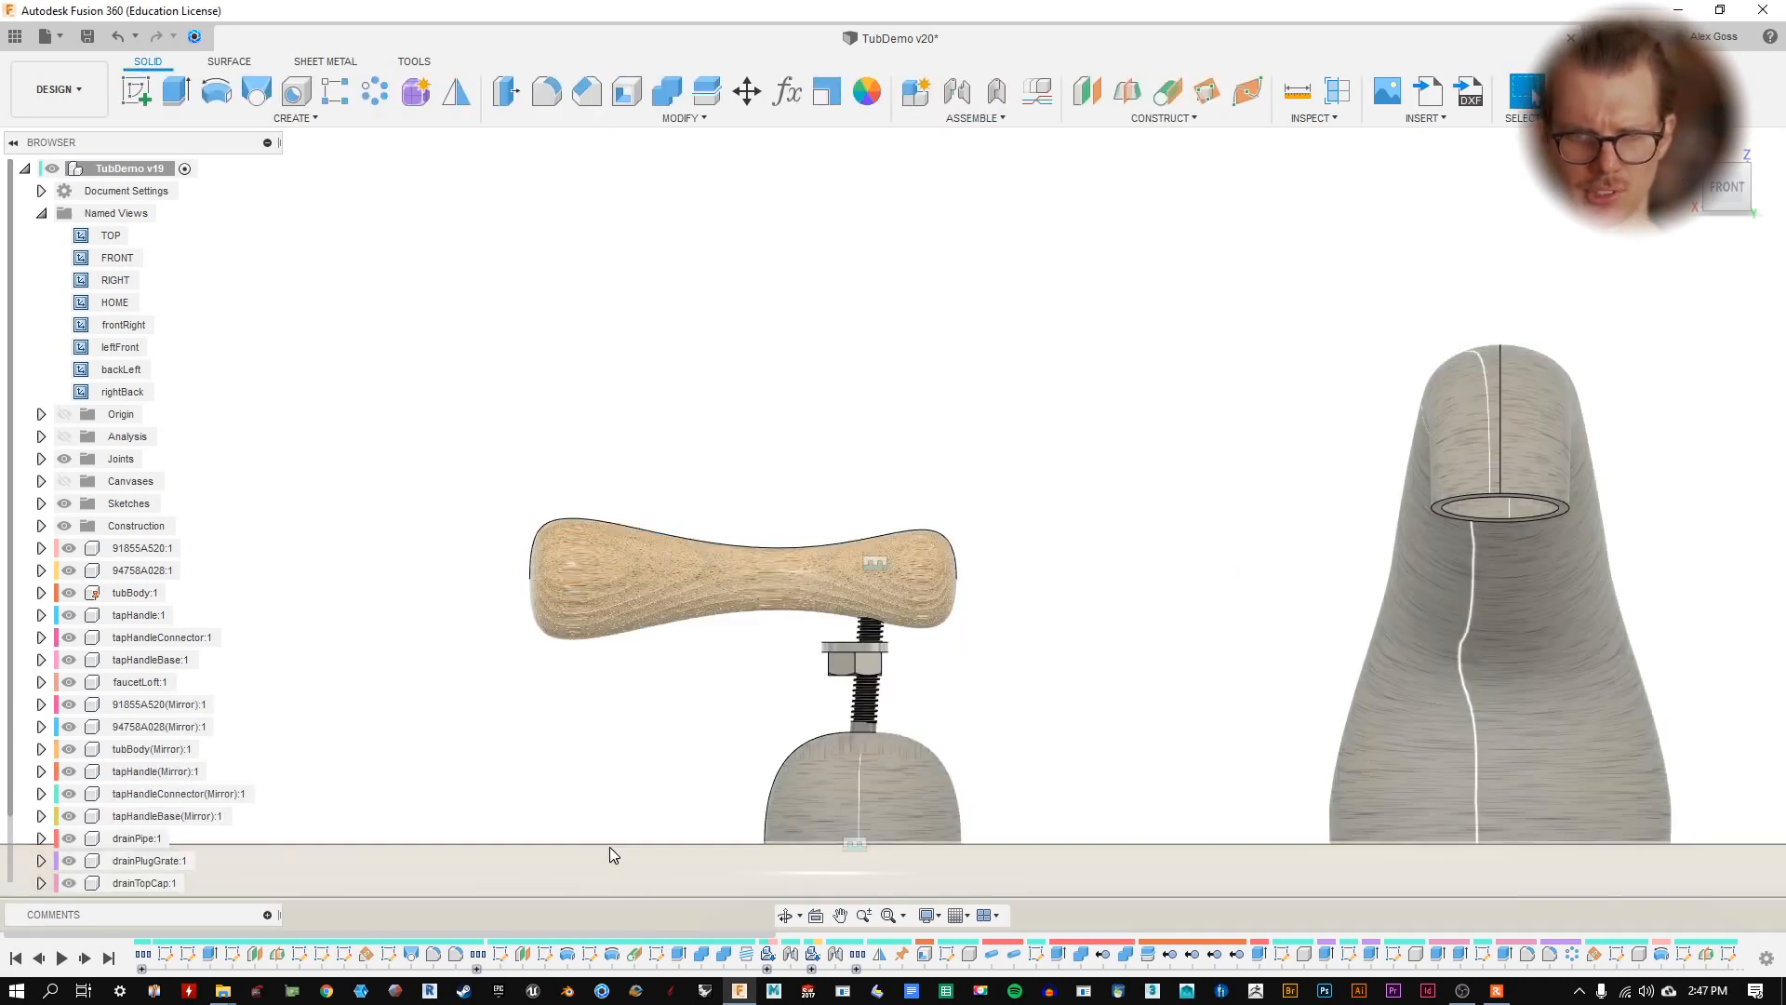
# - Open the sketch of the rod's circle on top of the tap handle base, examine its placement, and close it
pyautogui.click(872, 698)
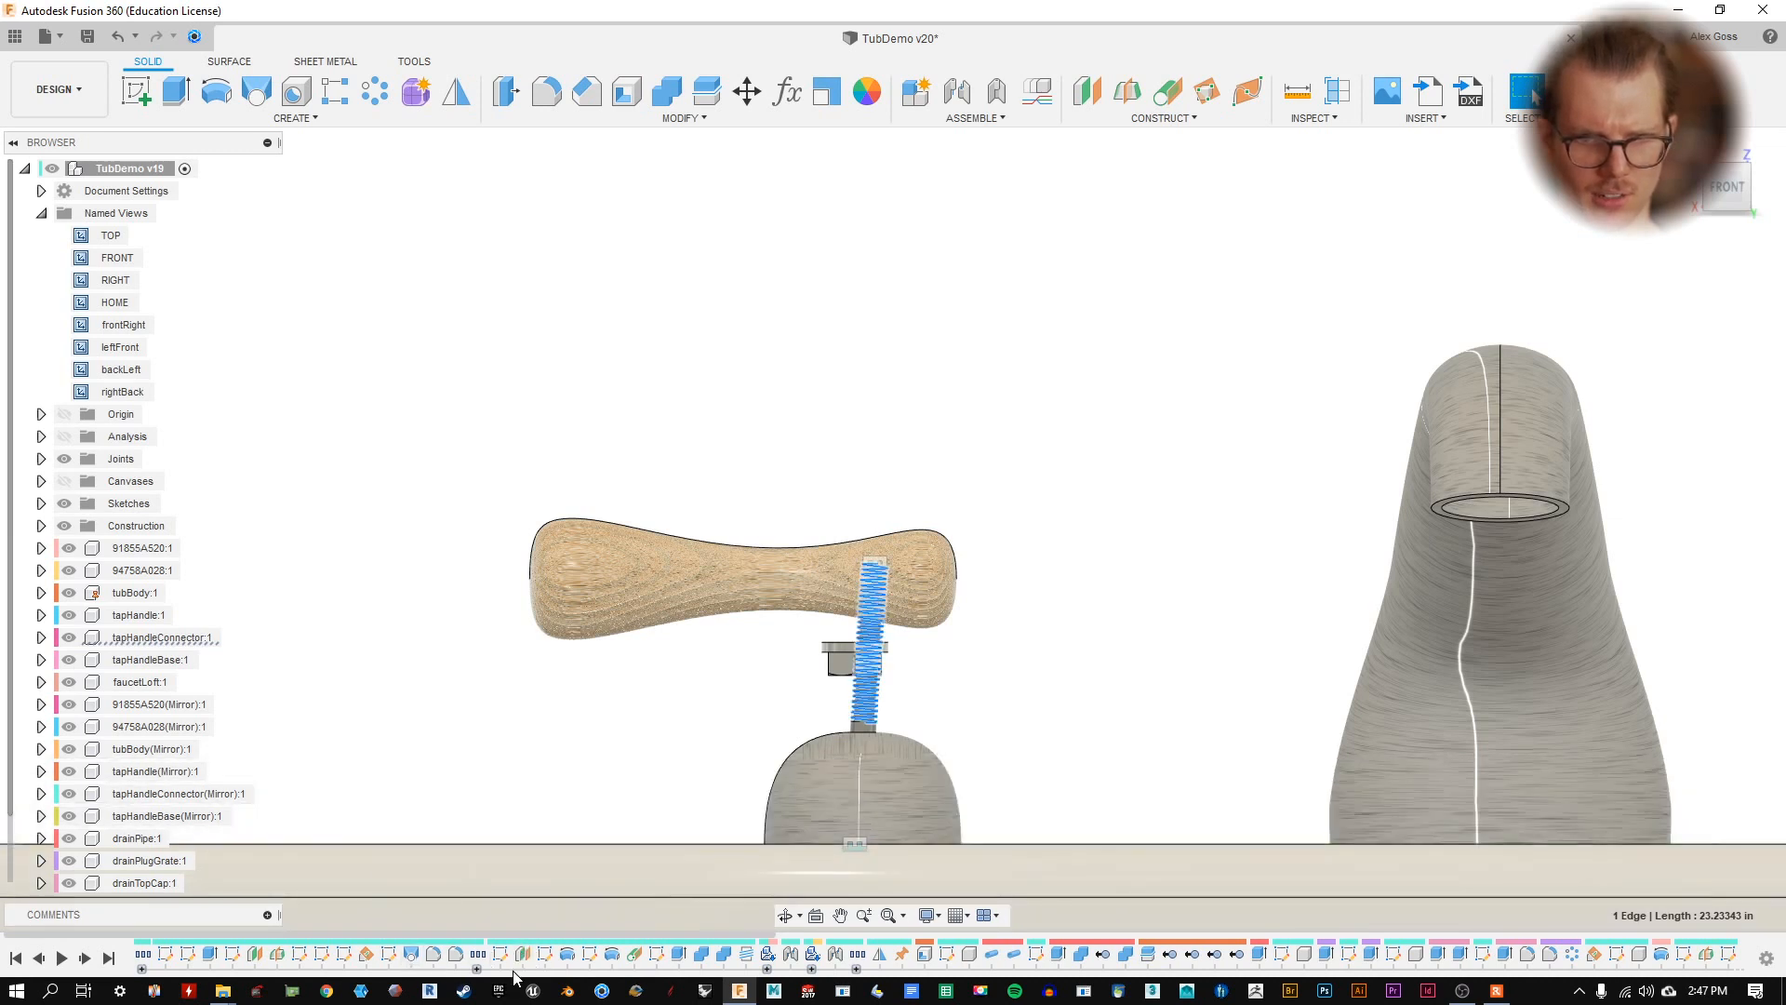
pyautogui.doubleClick(657, 954)
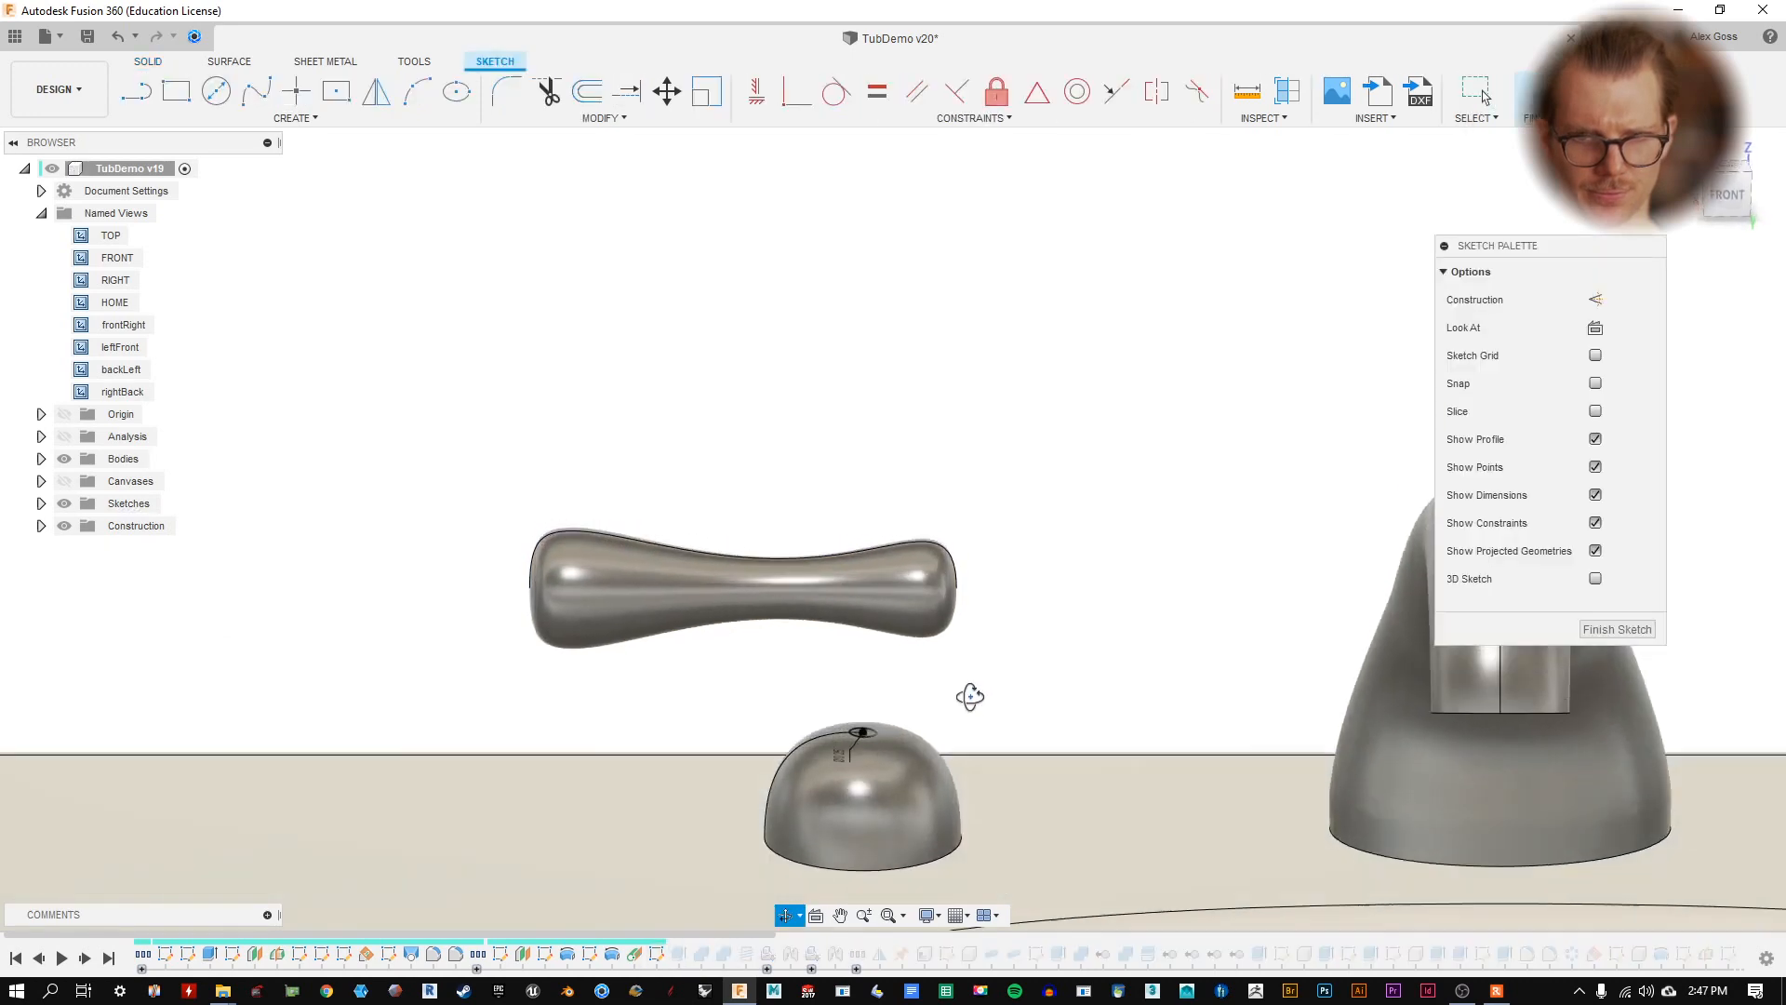
pyautogui.scroll(6, 912, 731)
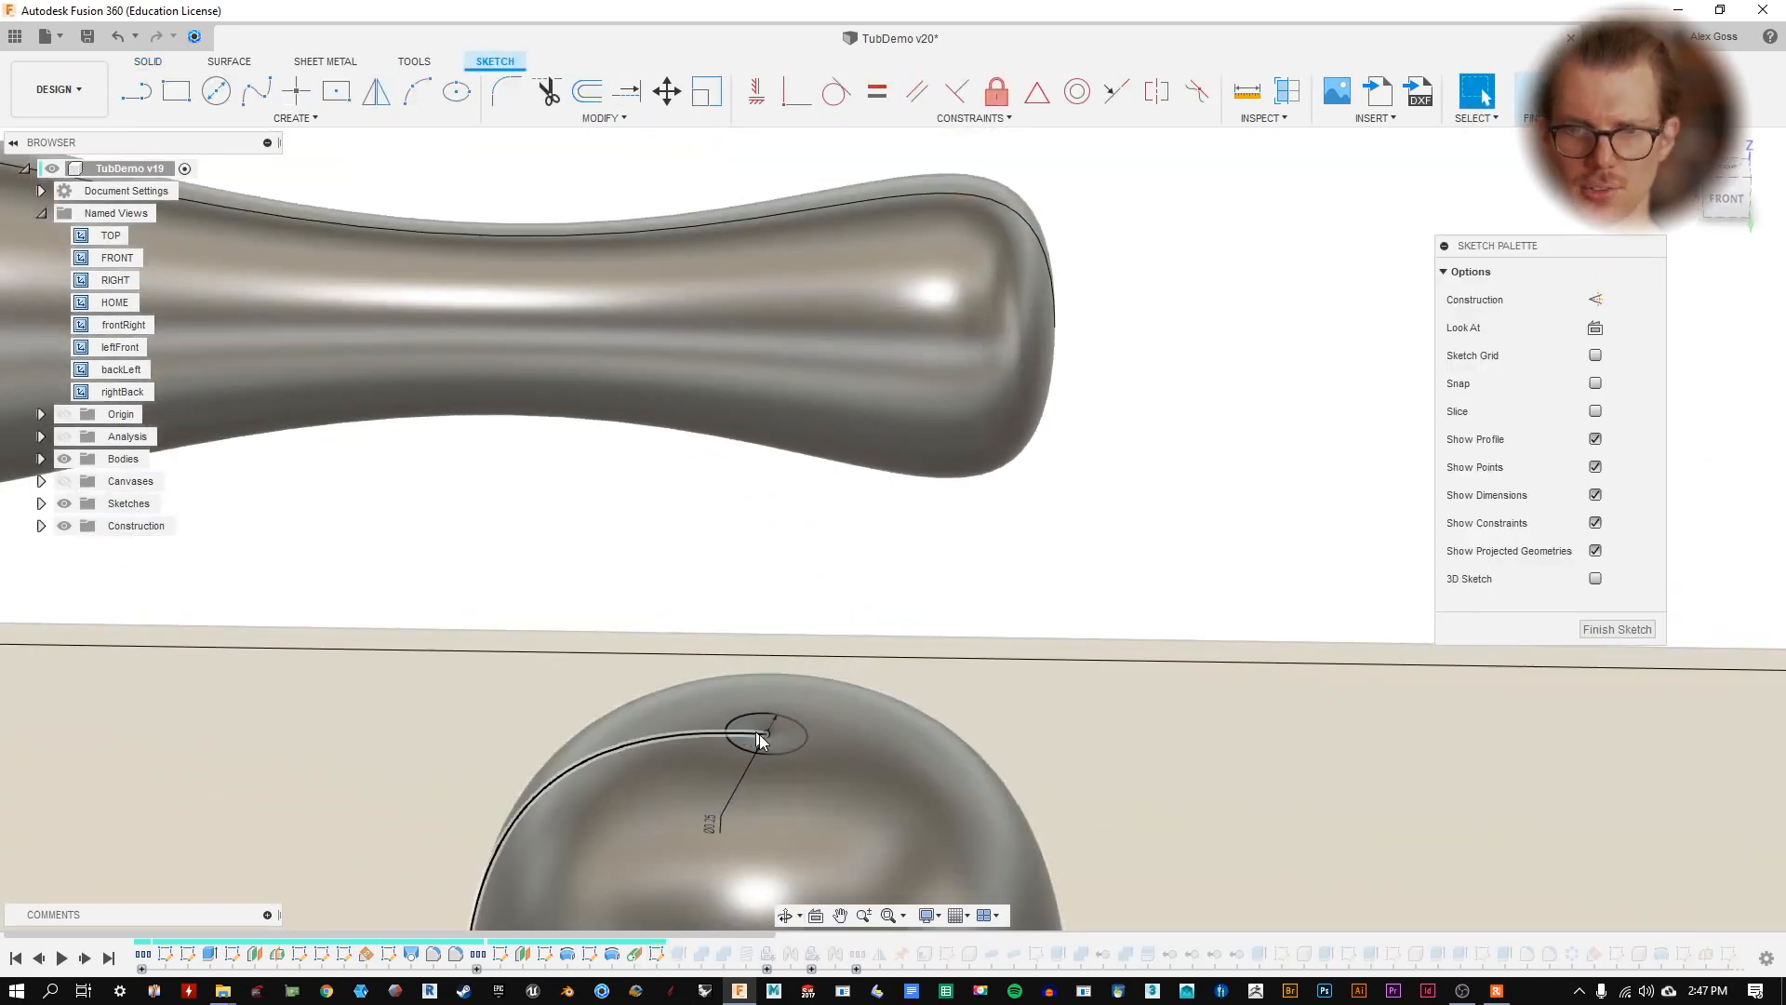
pyautogui.scroll(-3, 1290, 510)
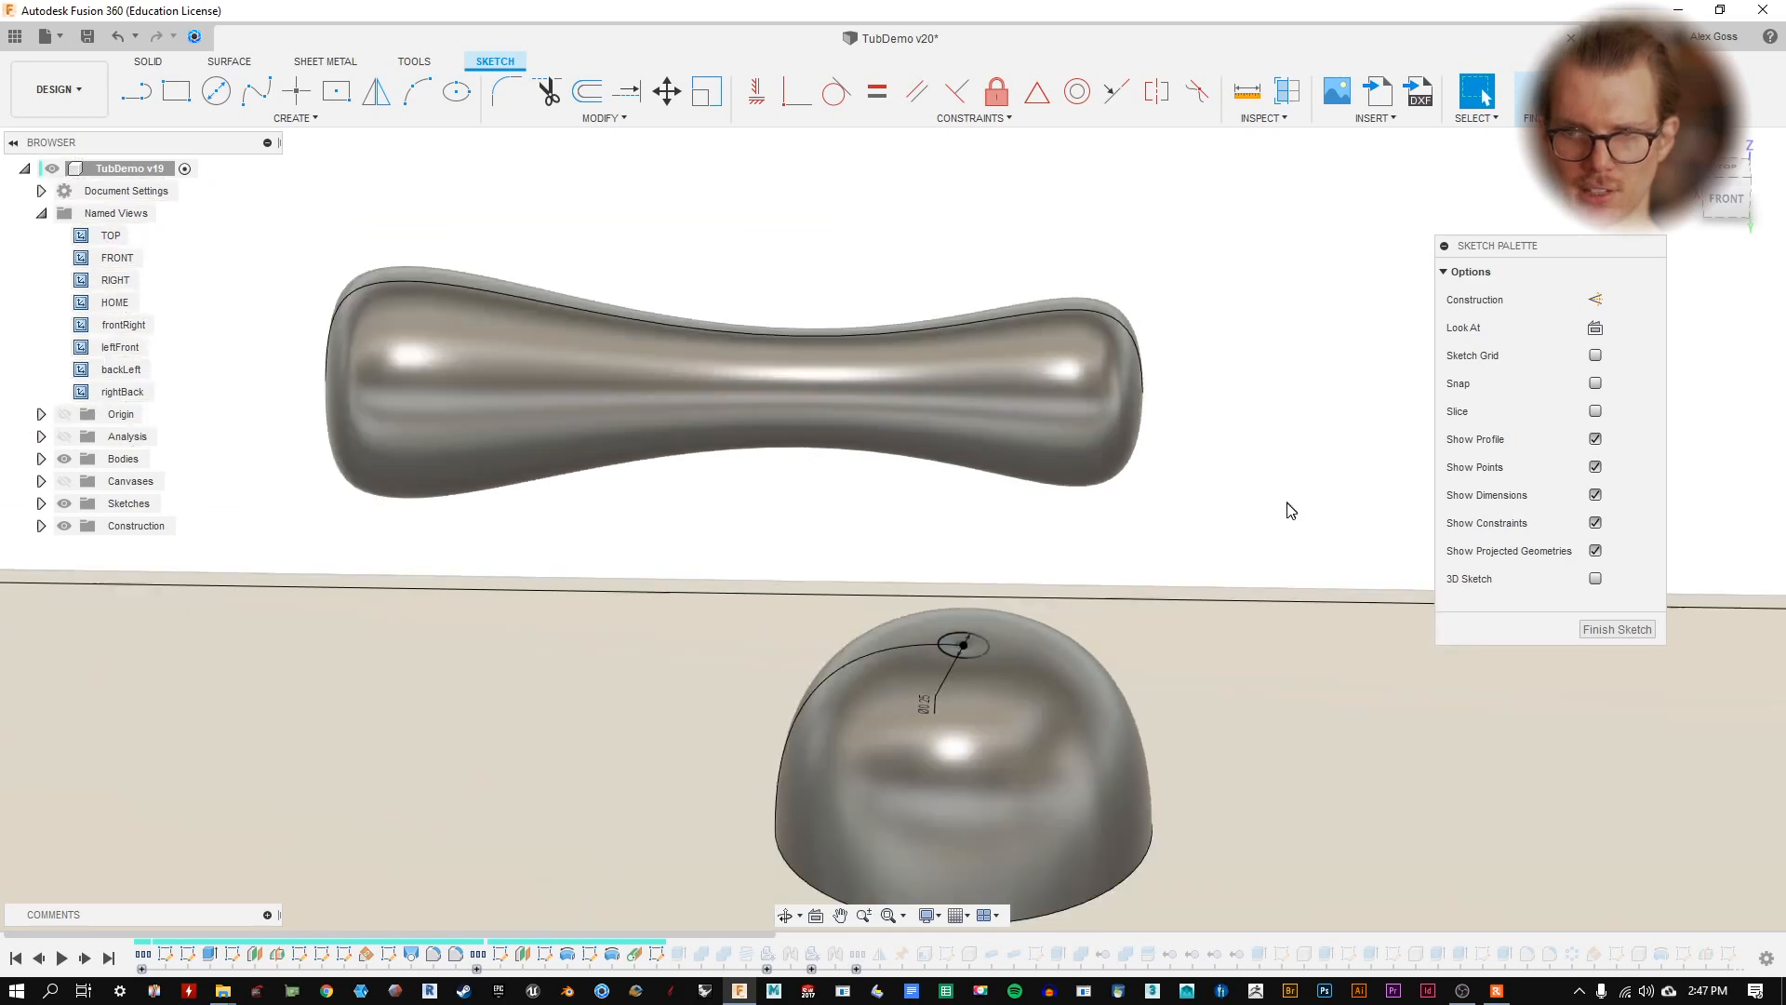
pyautogui.scroll(-1, 1290, 509)
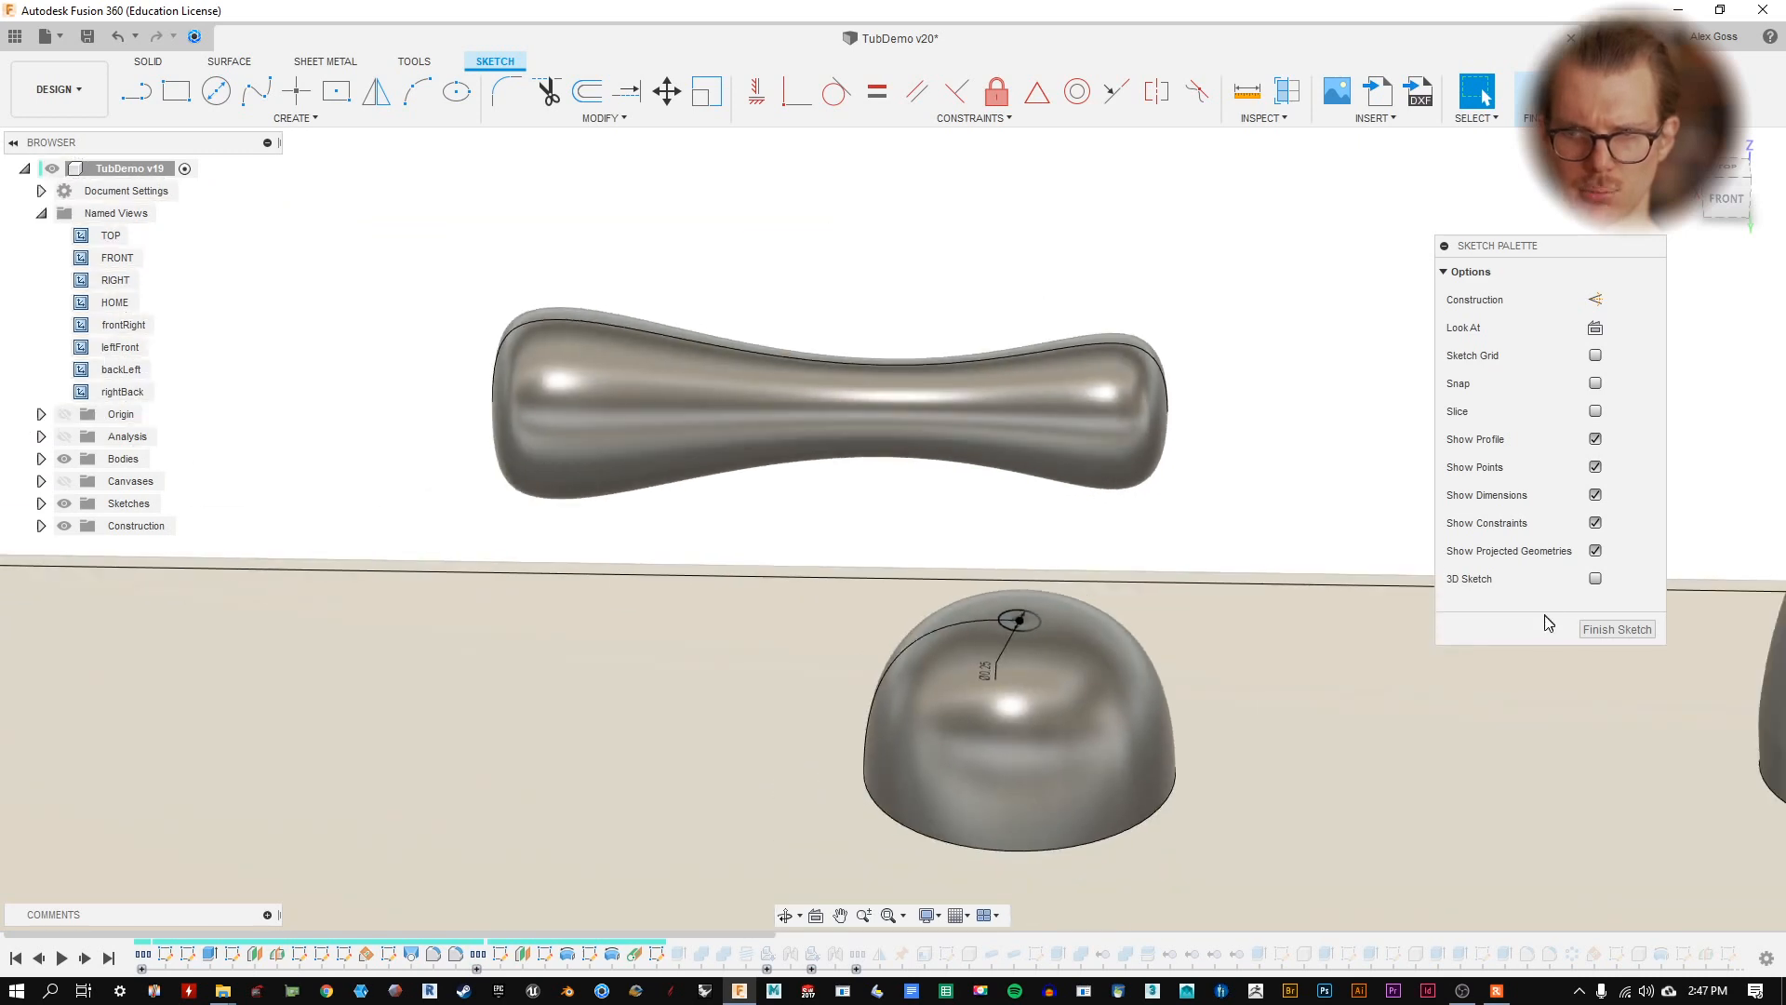
pyautogui.click(1611, 629)
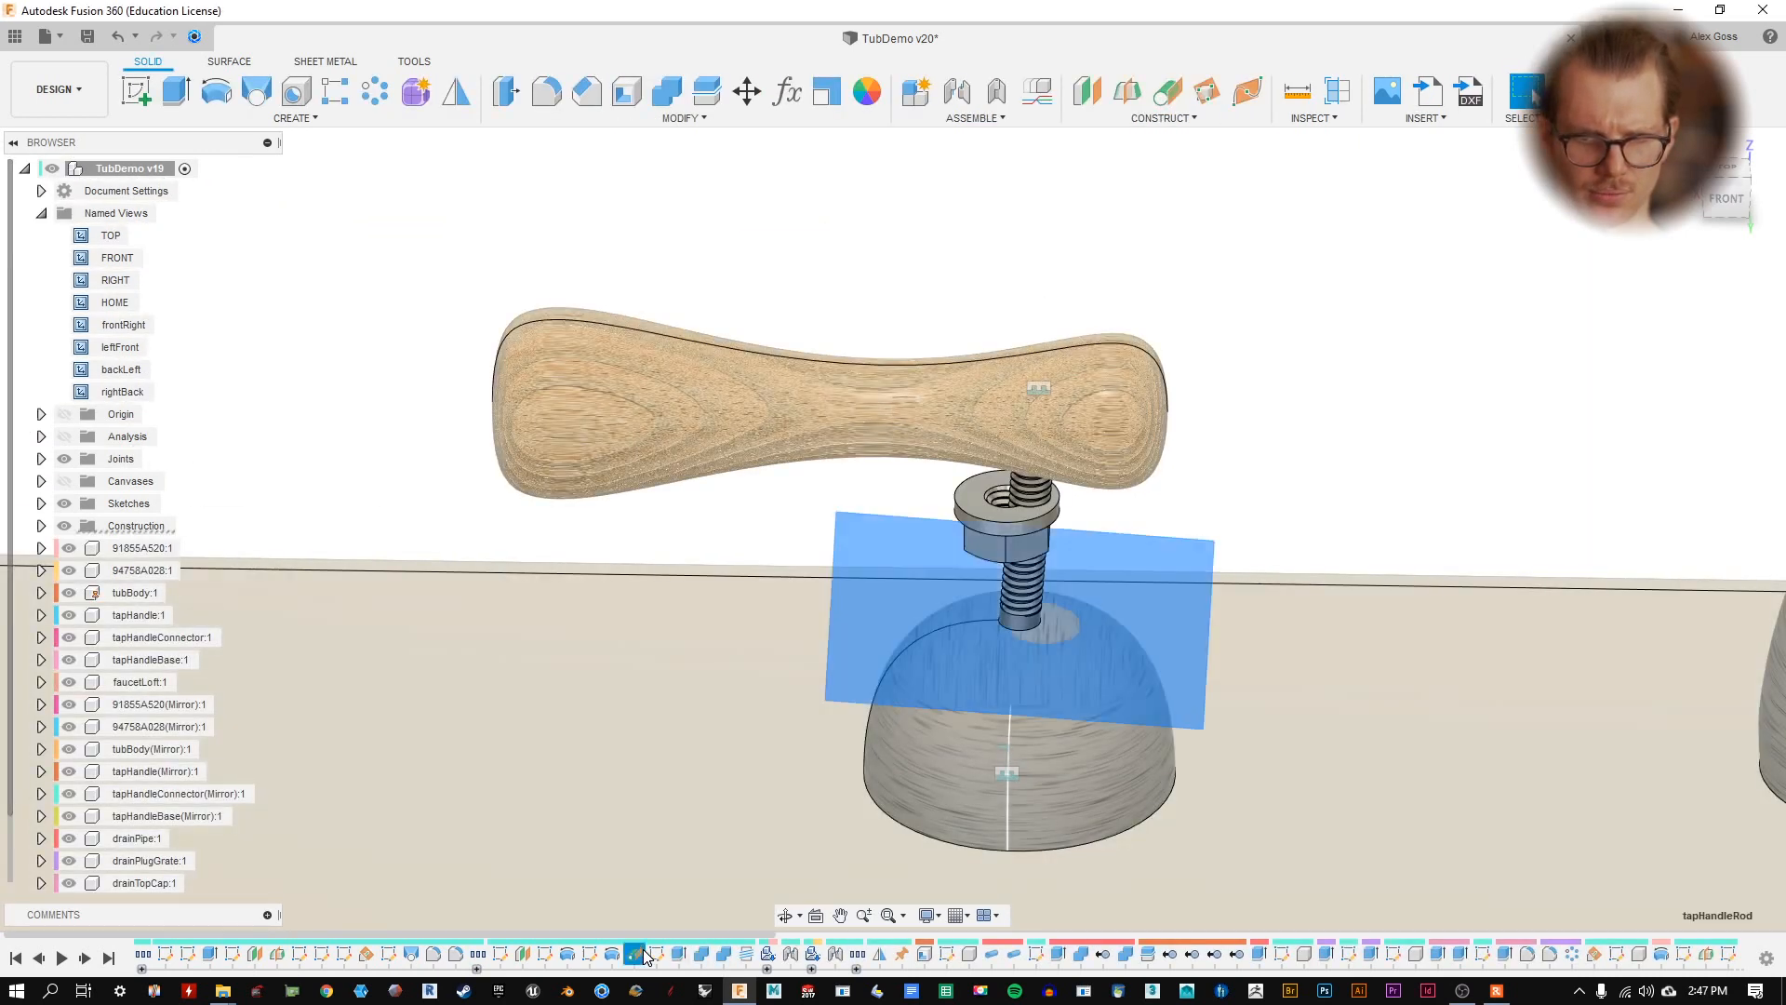
# - Roll the timeline back to just after the tapHandleRod plane and make that construction plane visible
pyautogui.rightClick(644, 954)
pyautogui.click(713, 852)
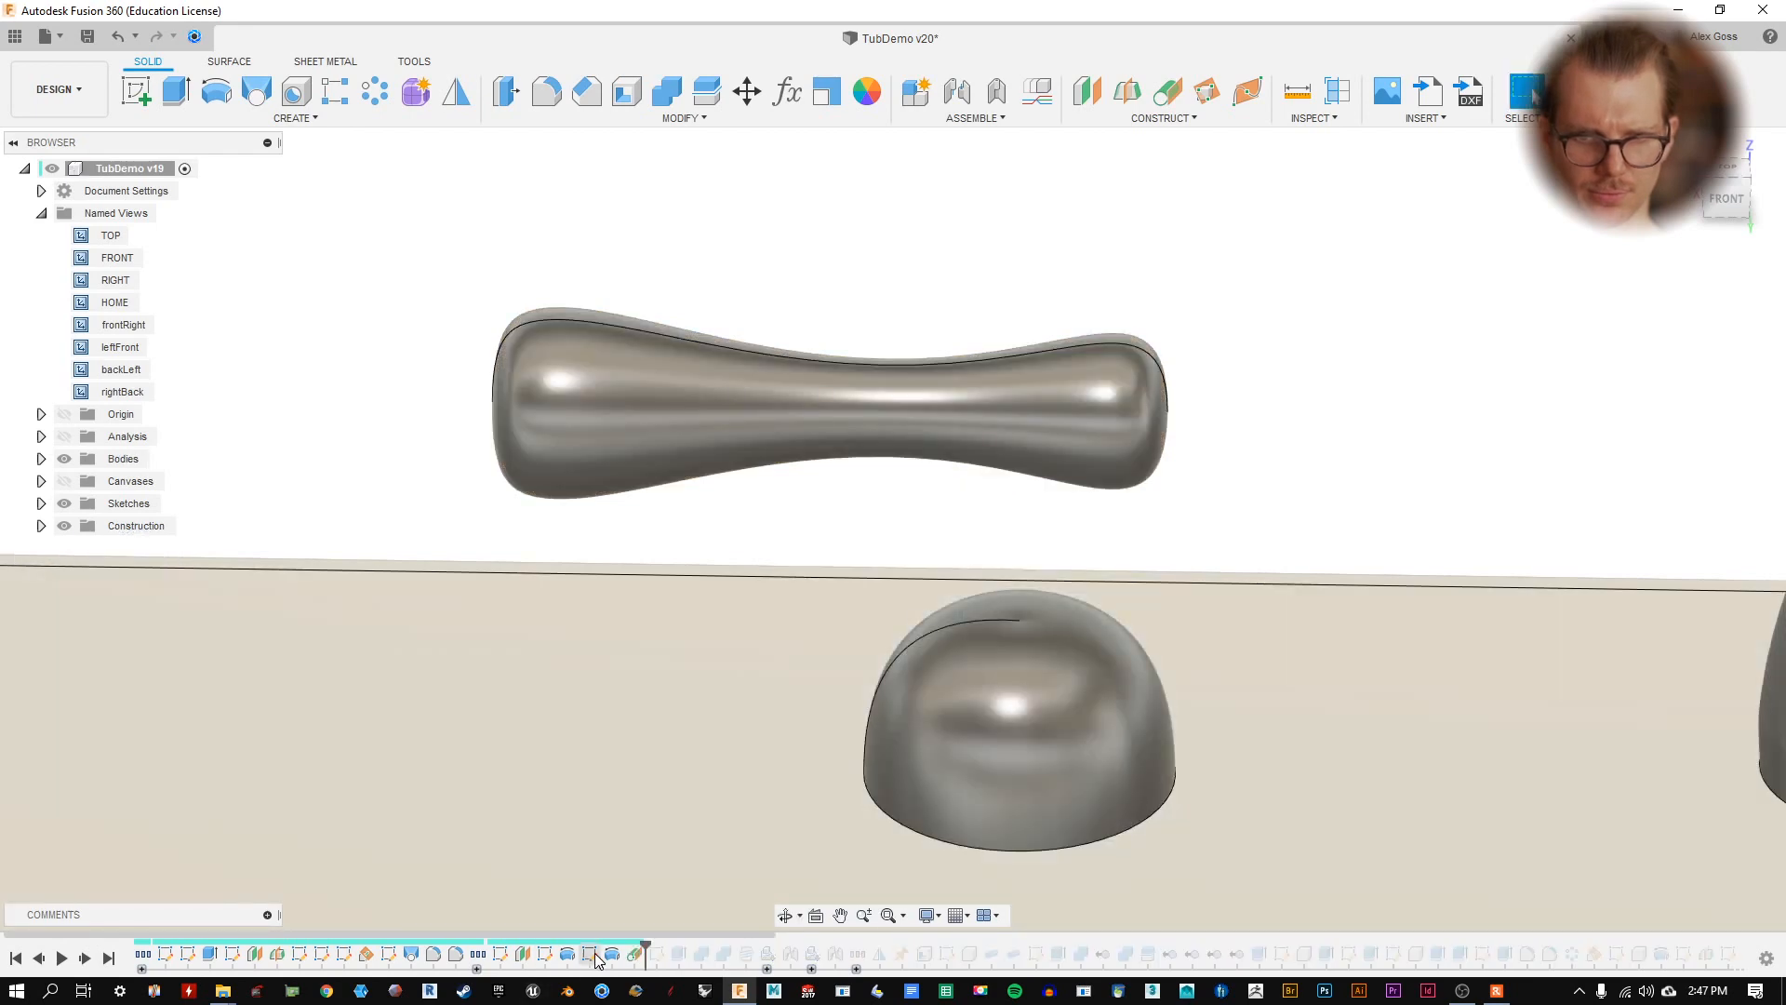
pyautogui.click(41, 526)
pyautogui.click(81, 793)
pyautogui.moveTo(1218, 614)
pyautogui.keyDown('shift'); pyautogui.mouseDown(button='middle')
pyautogui.moveTo(1213, 593)
pyautogui.moveTo(1209, 614)
pyautogui.mouseUp(button='middle'); pyautogui.keyUp('shift')
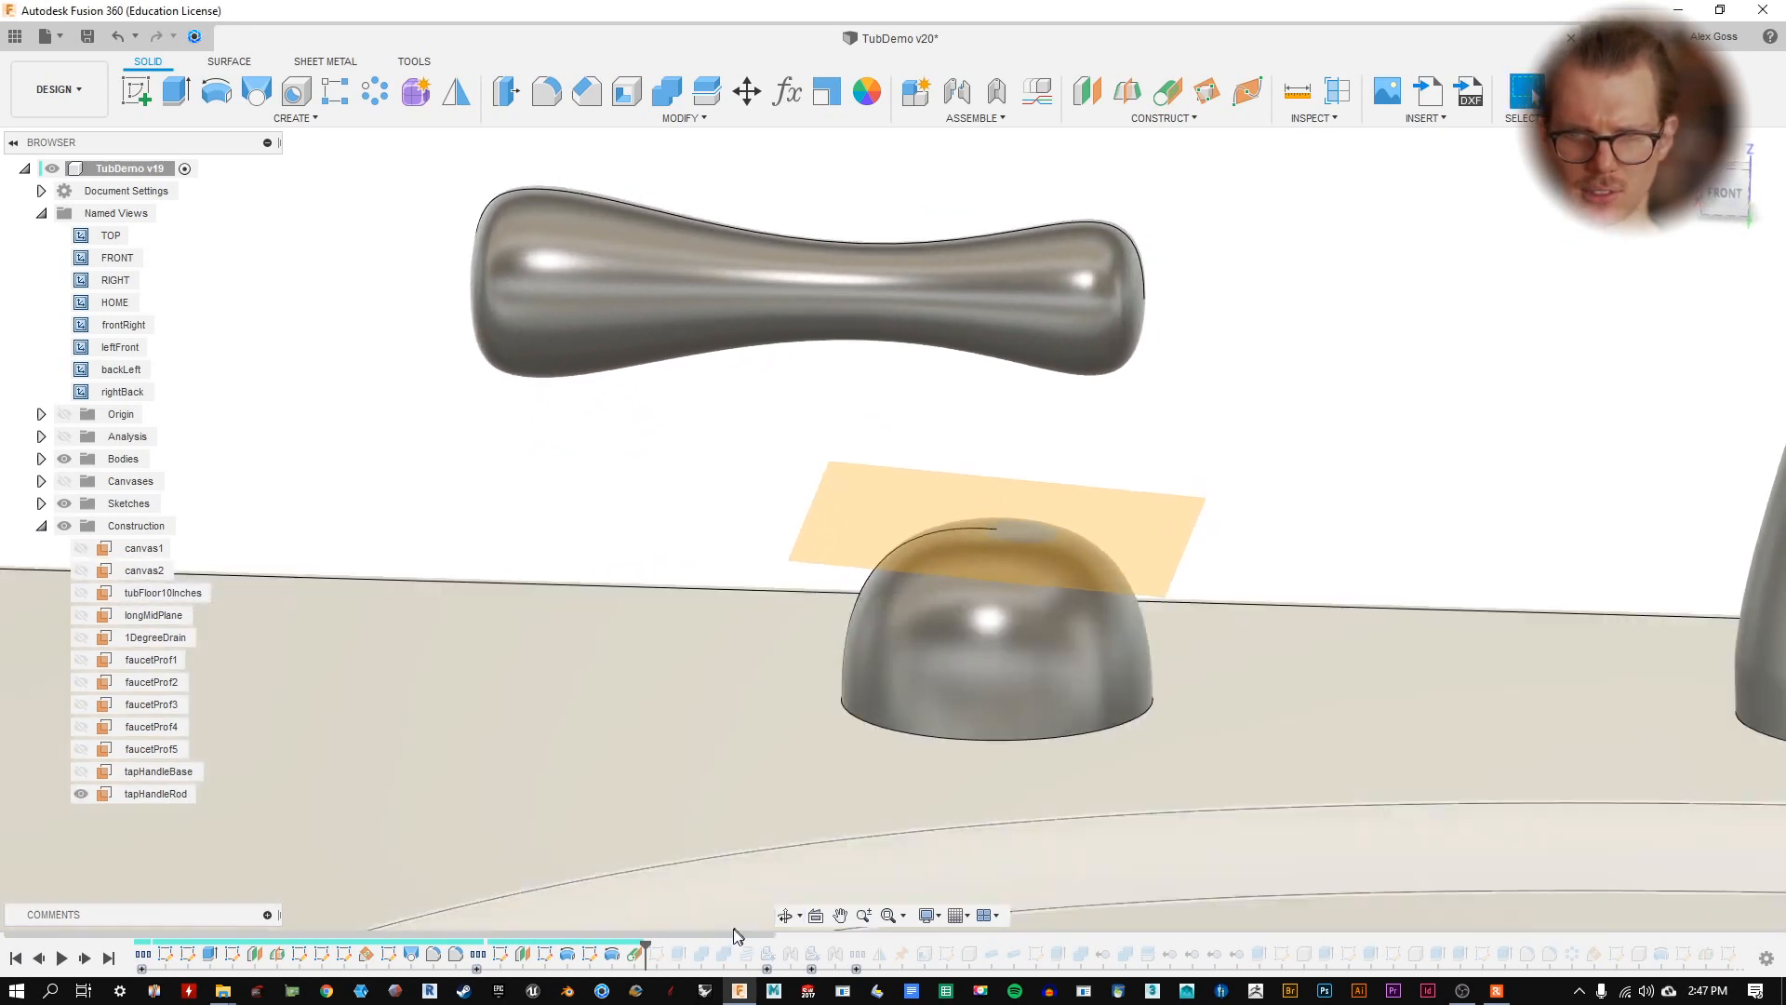
# - Open the tapHandleRod plane for editing, try reselecting the dome's face and top point as its references, and cancel
pyautogui.doubleClick(634, 958)
pyautogui.keyDown('shift'); pyautogui.moveTo(1186, 504); pyautogui.dragTo(1181, 511, button='middle'); pyautogui.keyUp('shift')
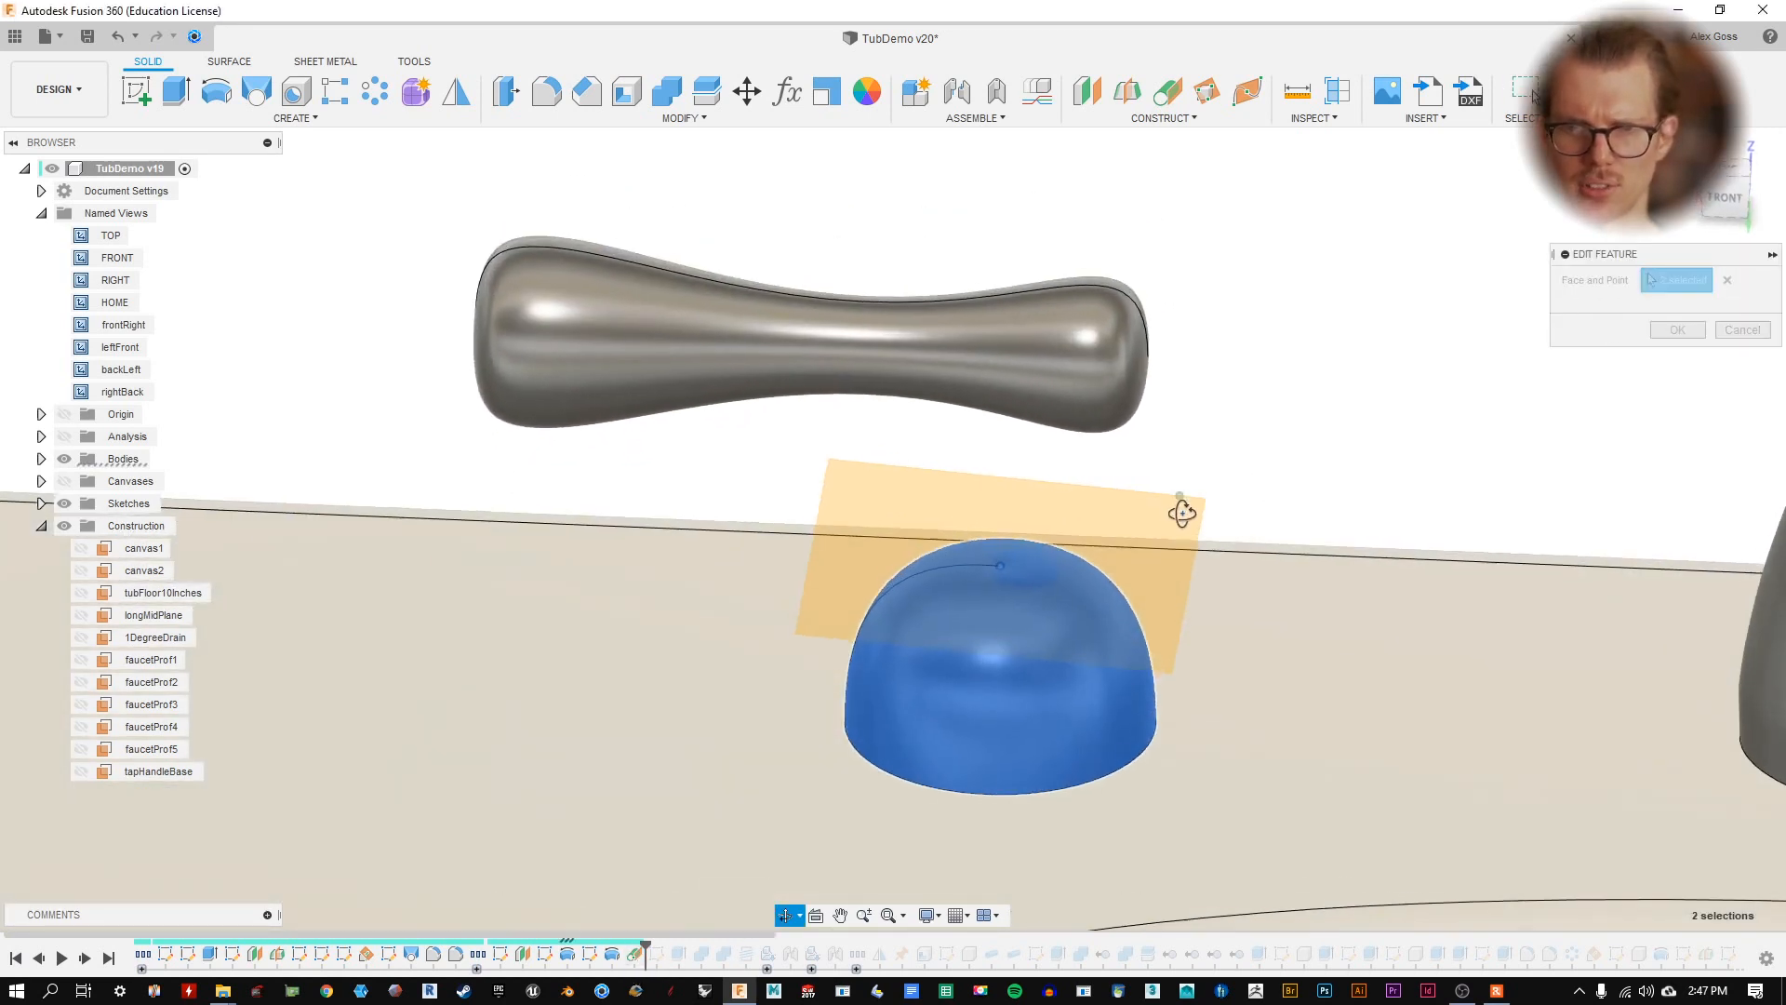
pyautogui.click(1727, 280)
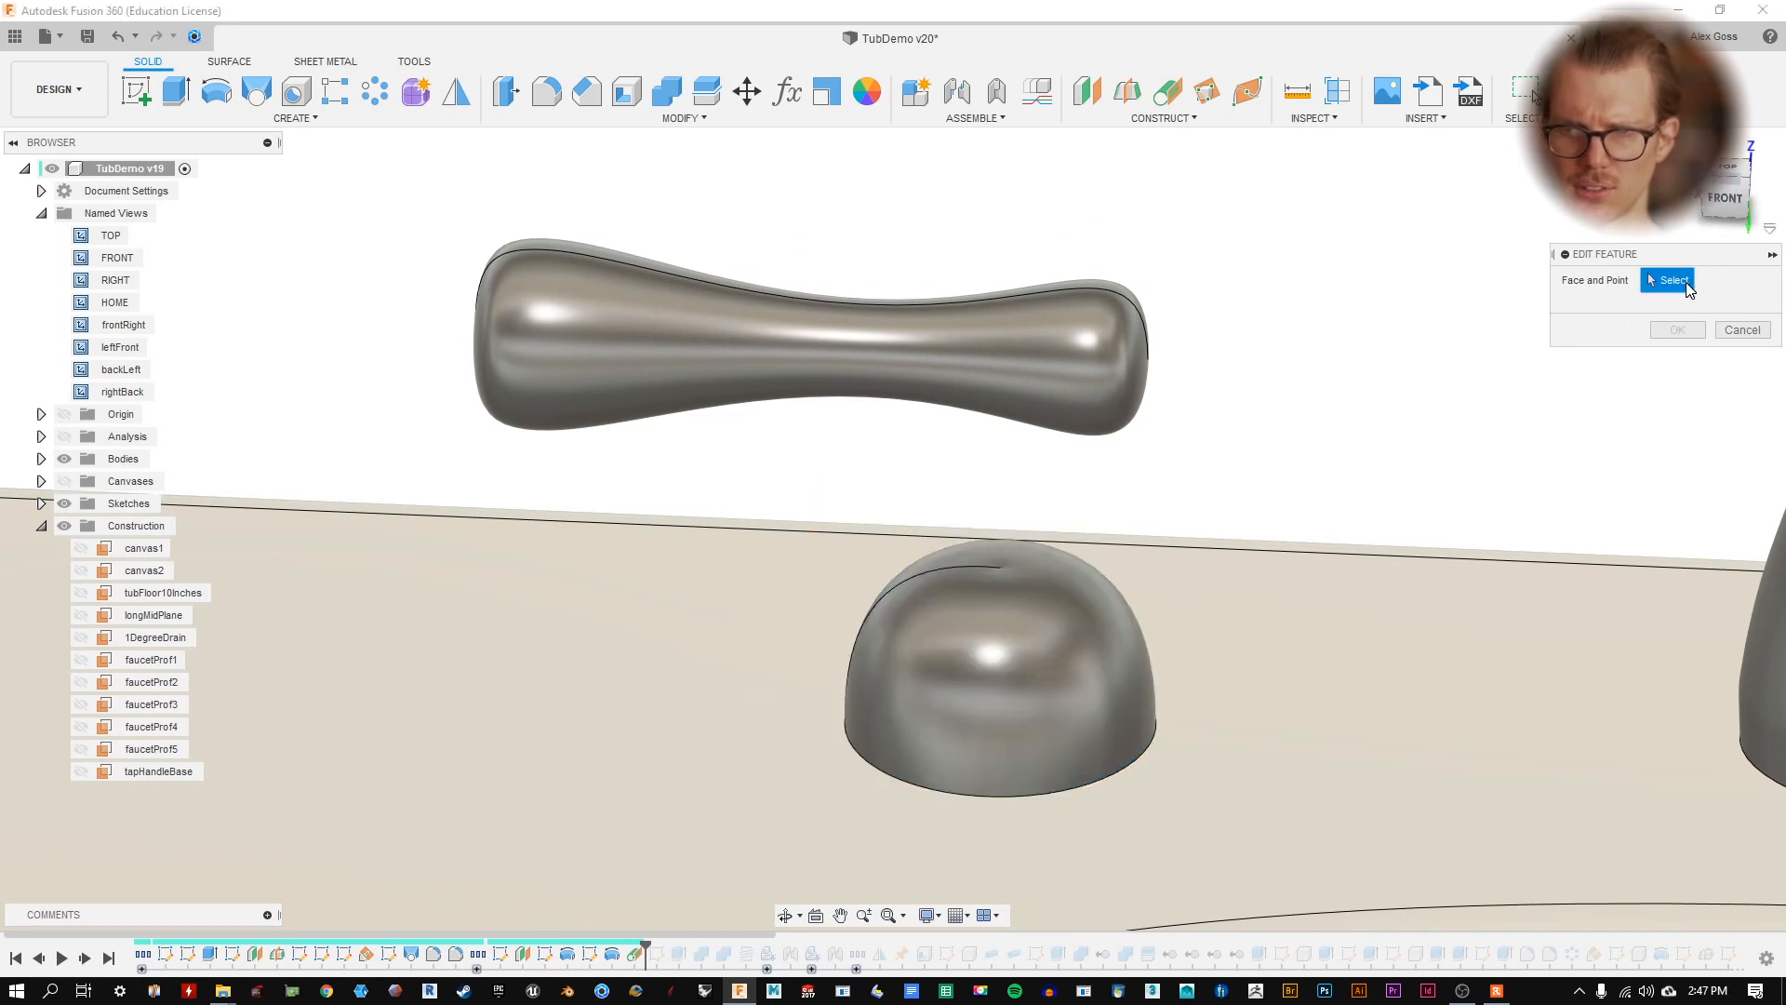
pyautogui.click(996, 570)
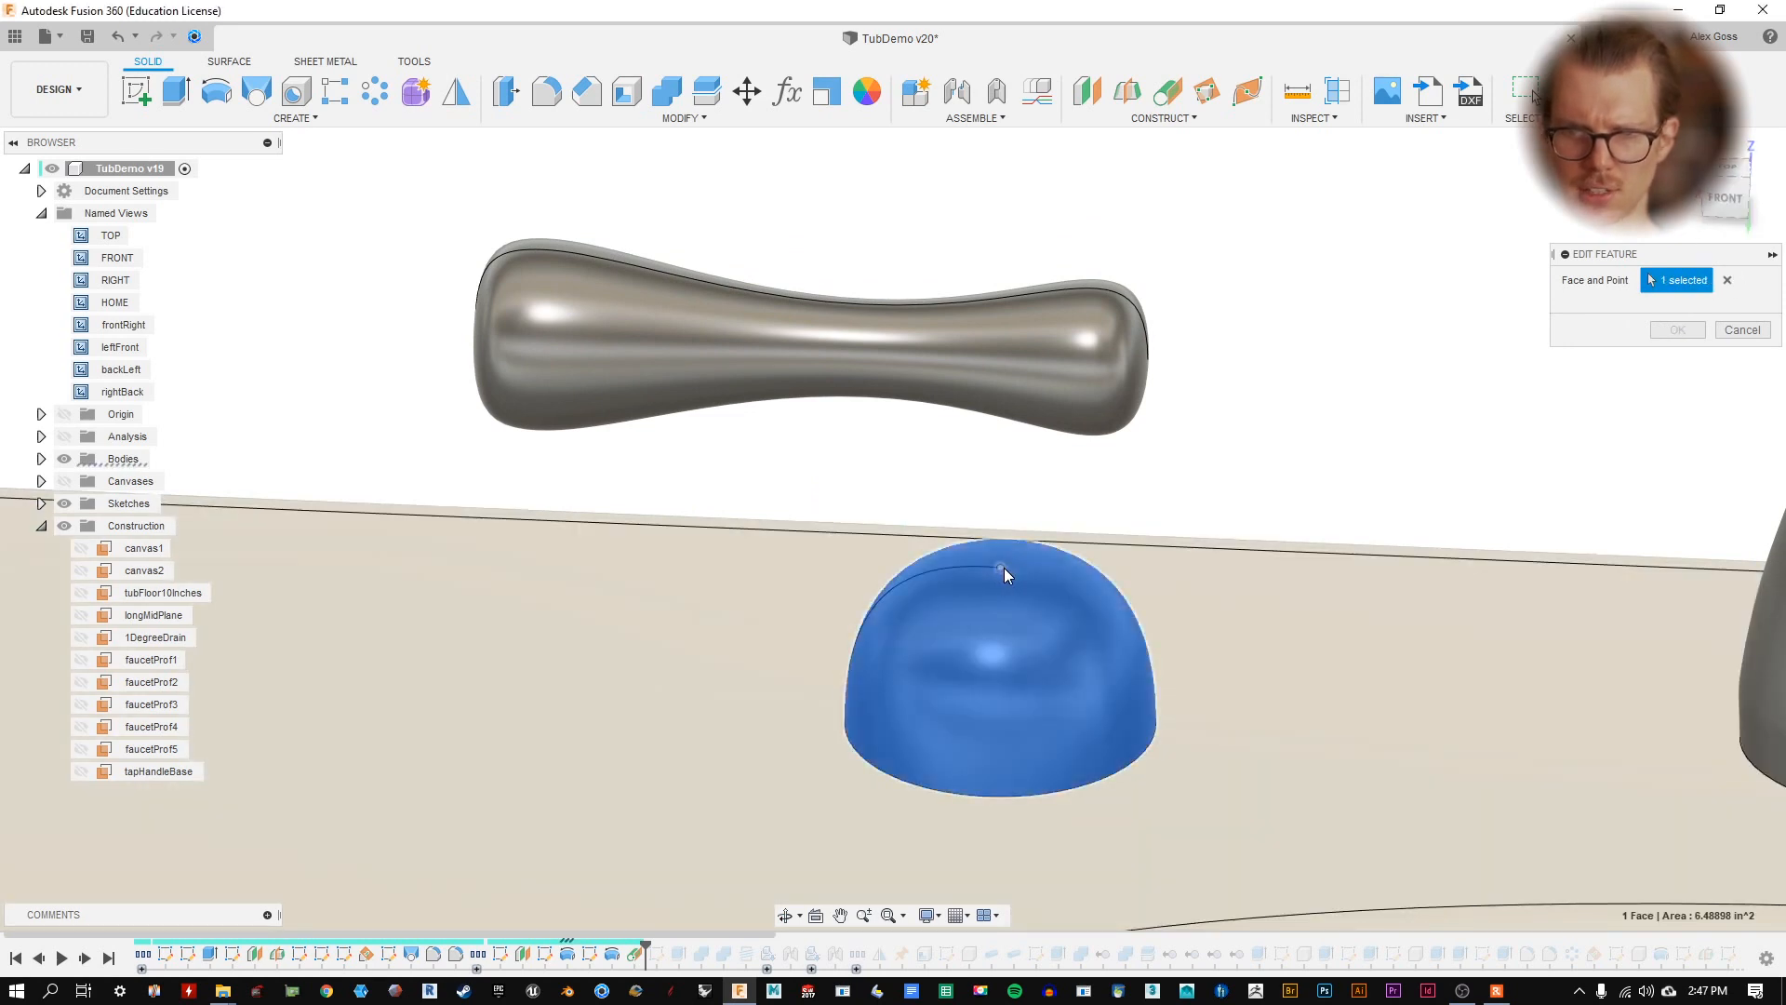
pyautogui.click(1002, 567)
pyautogui.keyDown('shift'); pyautogui.moveTo(1002, 567); pyautogui.dragTo(1172, 307, button='middle'); pyautogui.keyUp('shift')
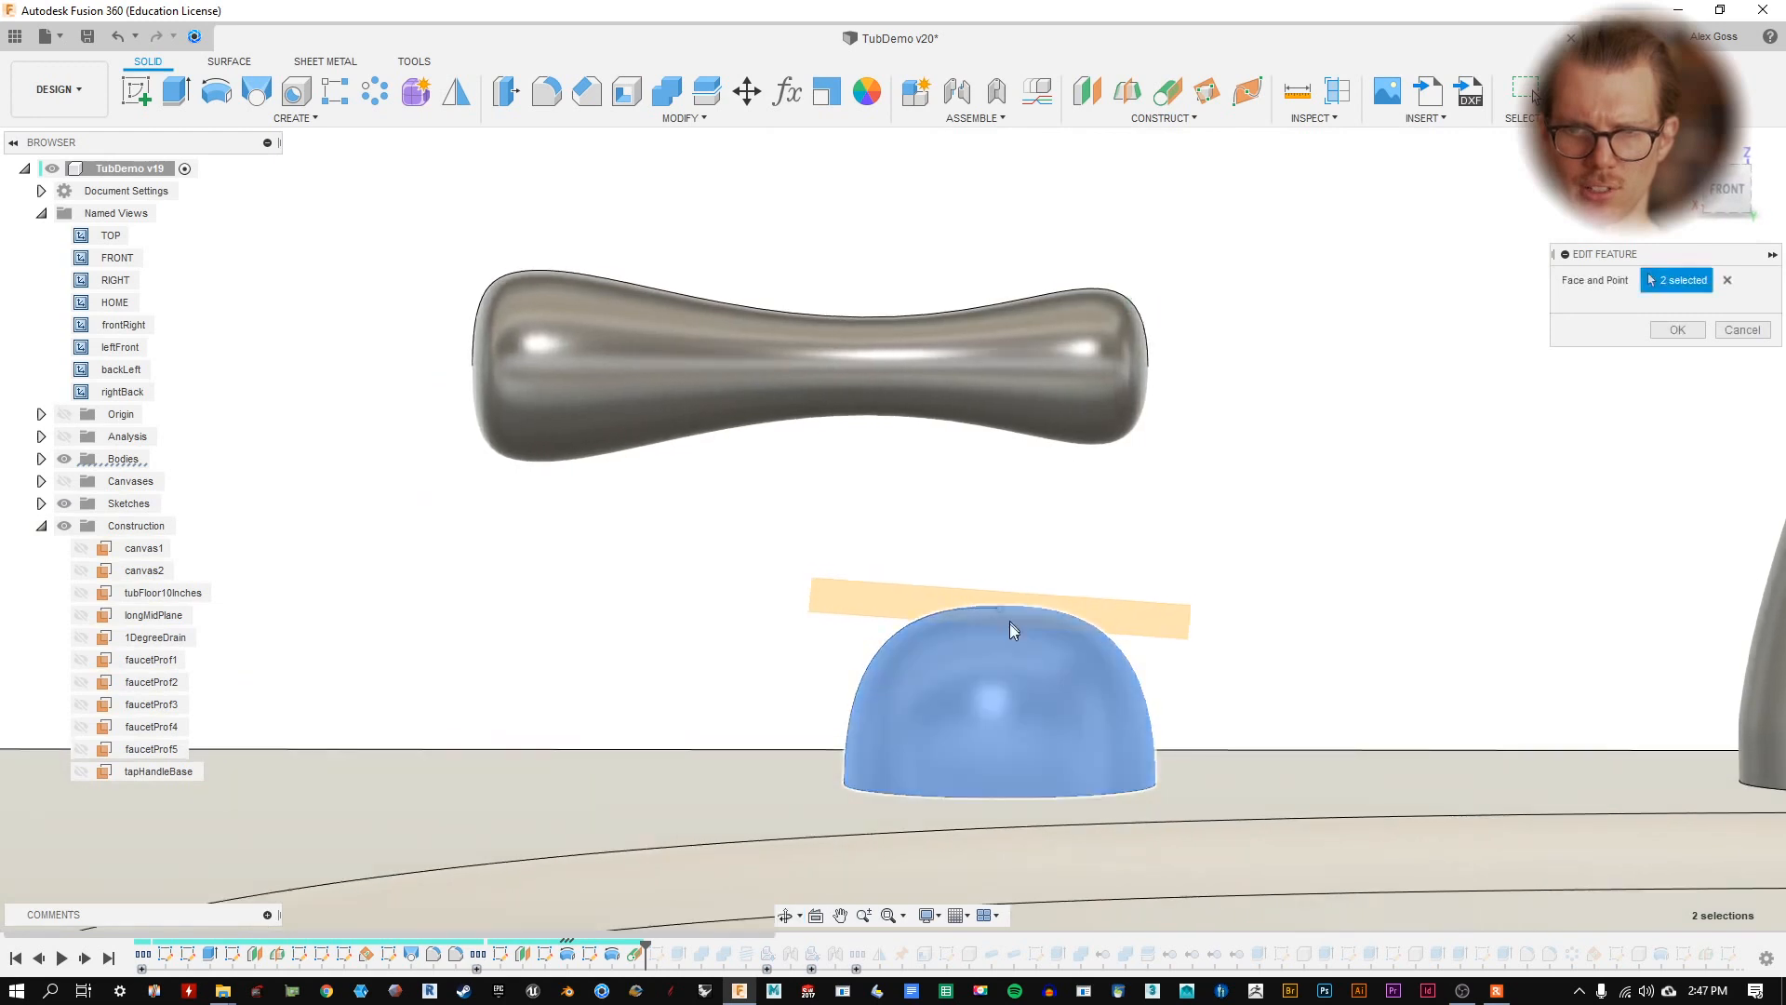
pyautogui.scroll(3, 1001, 626)
pyautogui.keyDown('shift'); pyautogui.moveTo(1001, 626); pyautogui.dragTo(929, 741, button='middle'); pyautogui.keyUp('shift')
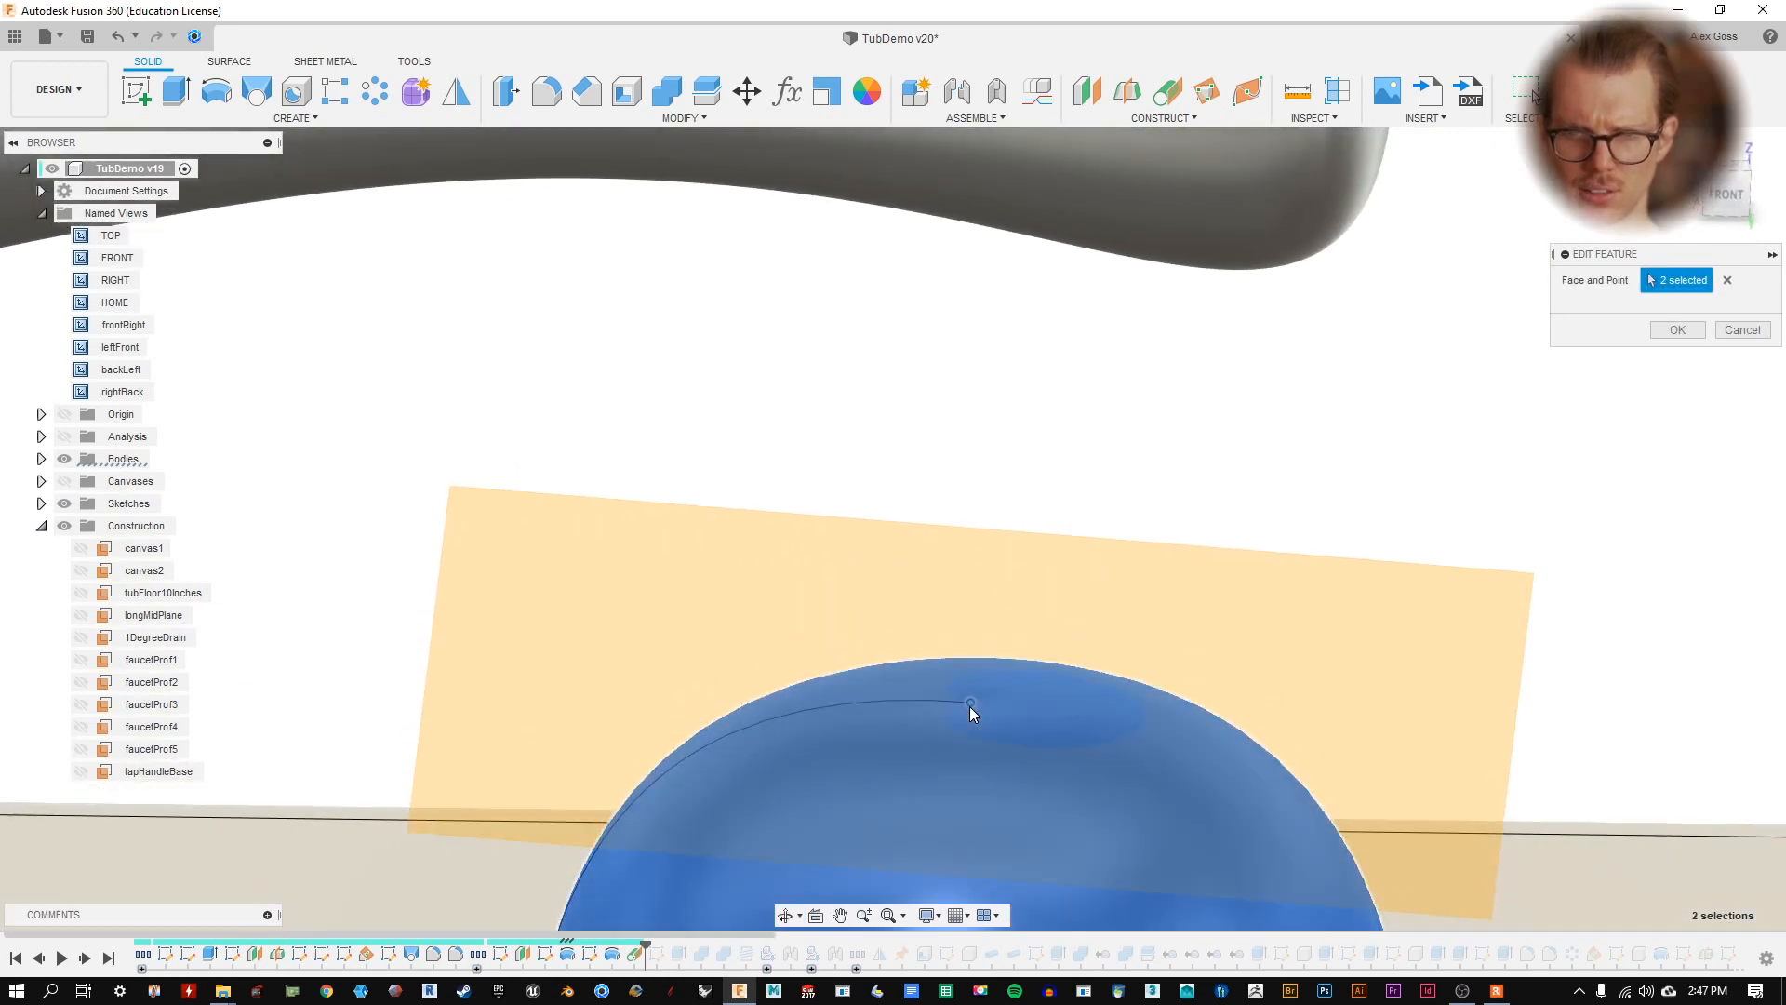
pyautogui.click(959, 704)
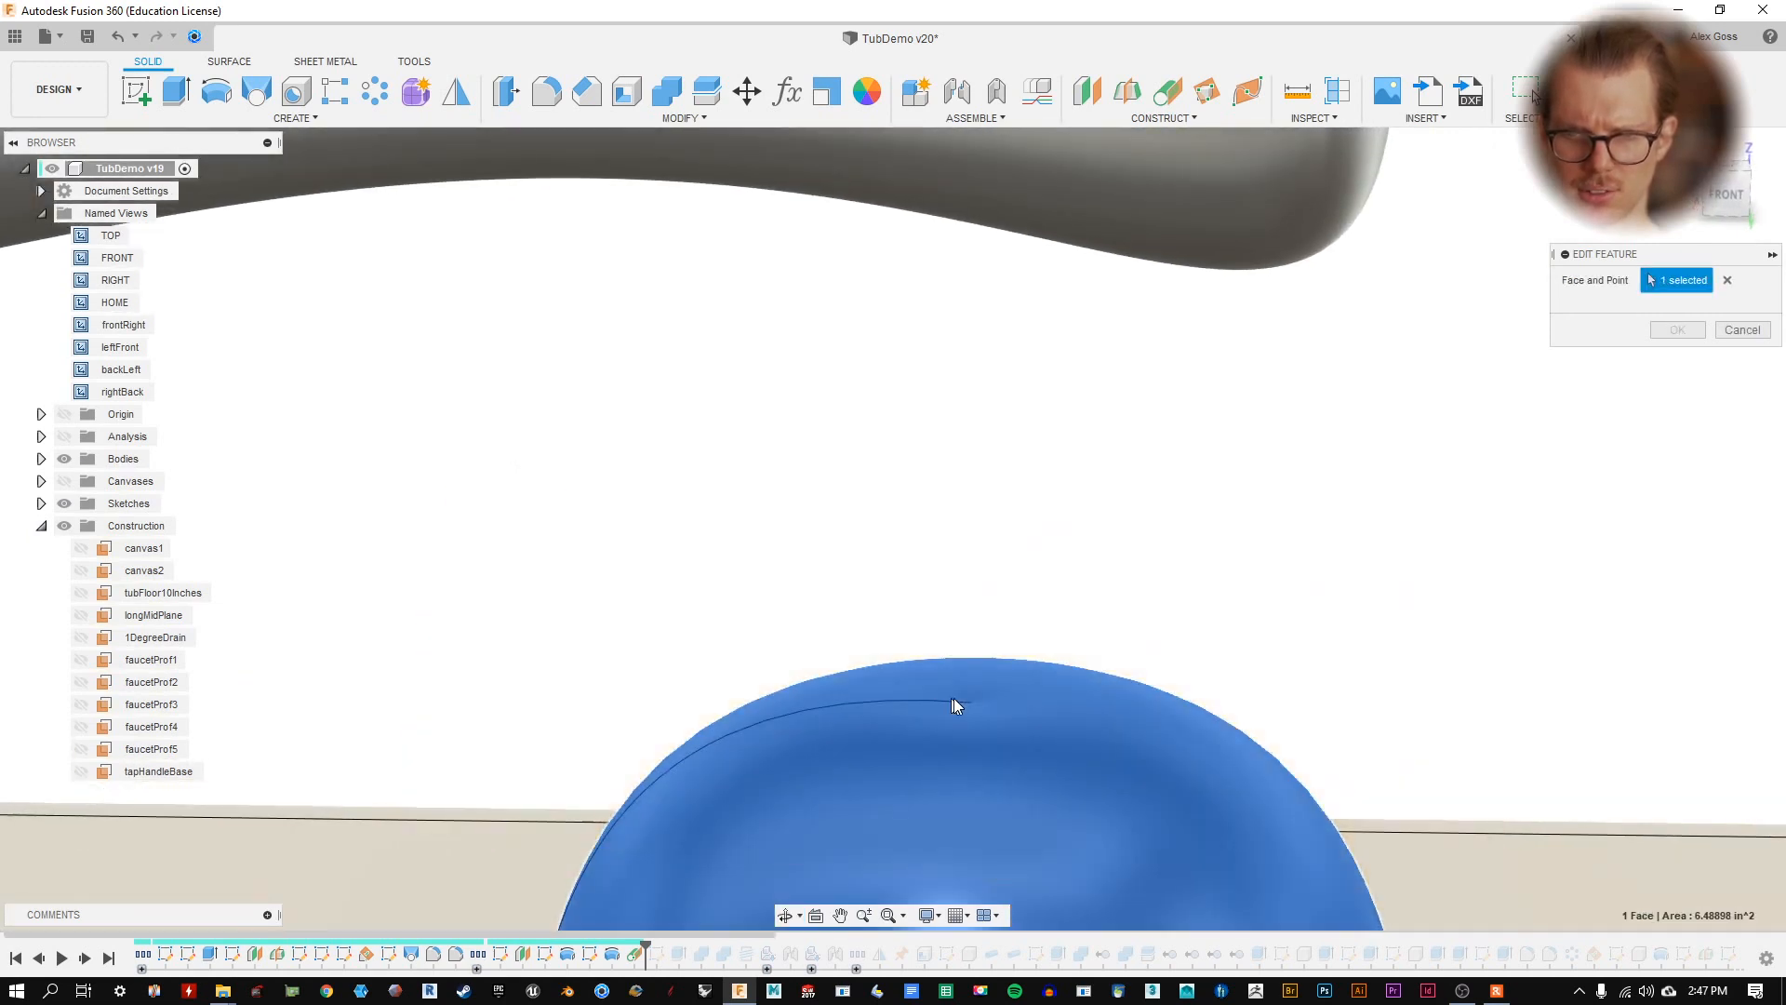
pyautogui.click(971, 707)
pyautogui.scroll(-5, 1029, 577)
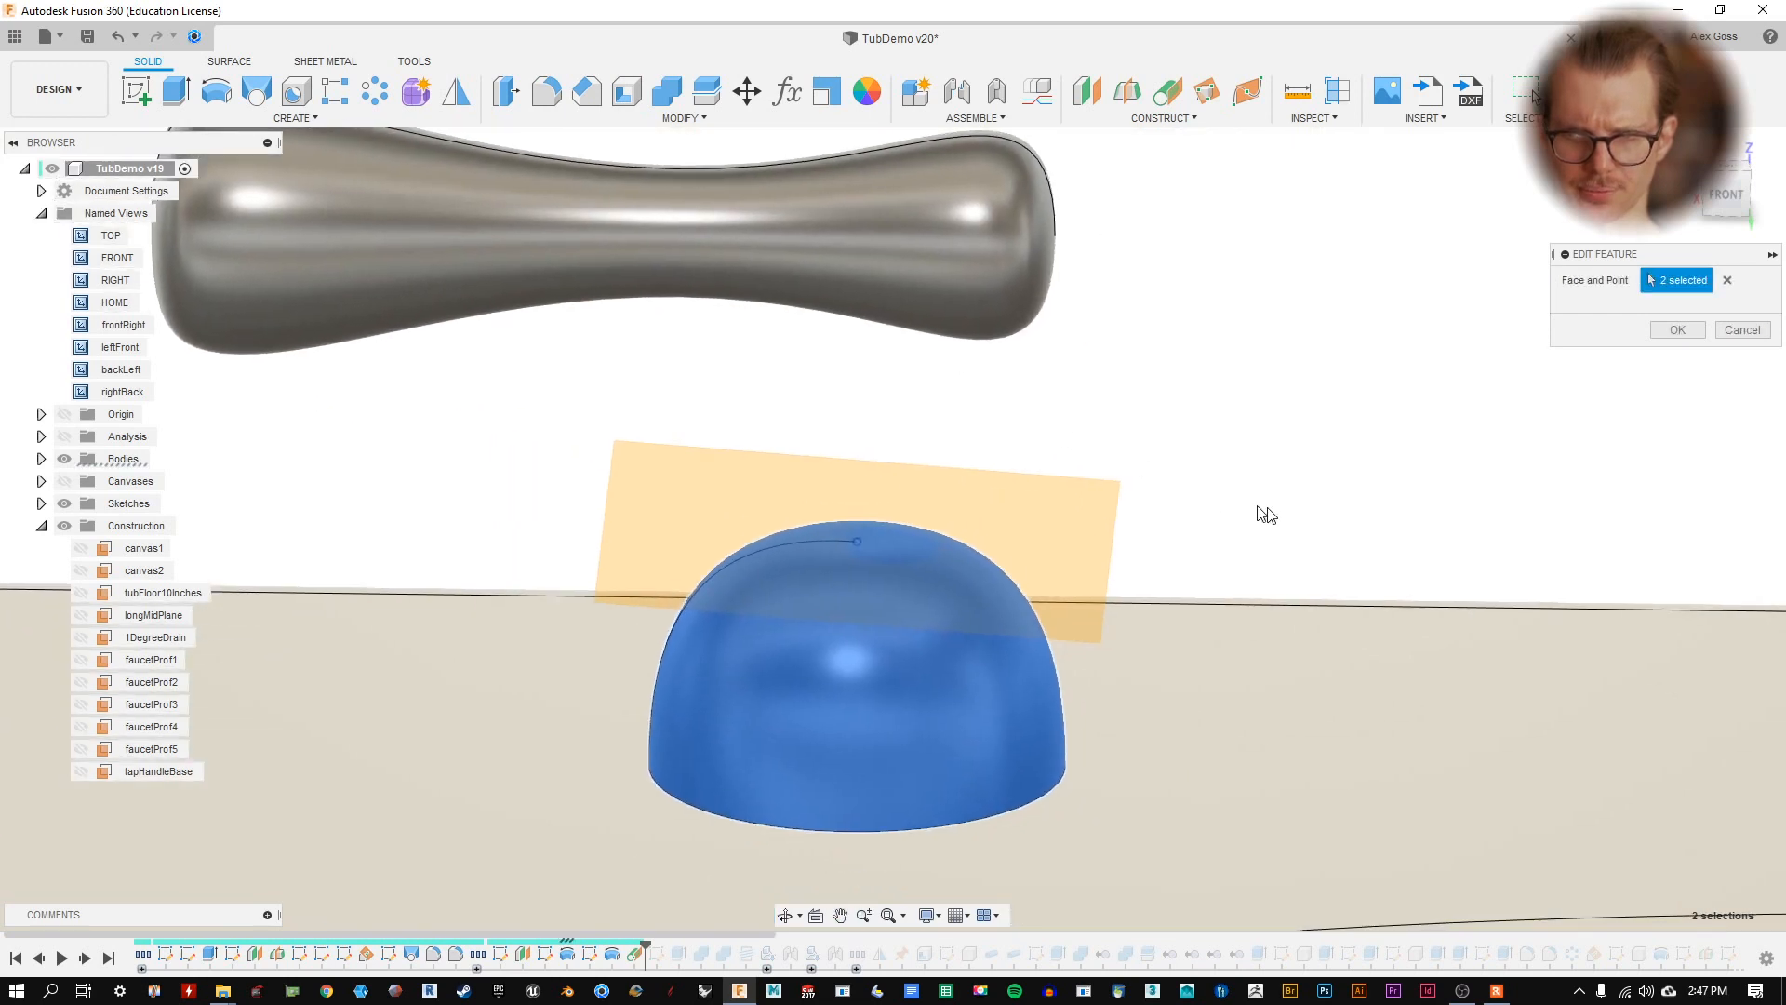
pyautogui.click(1742, 330)
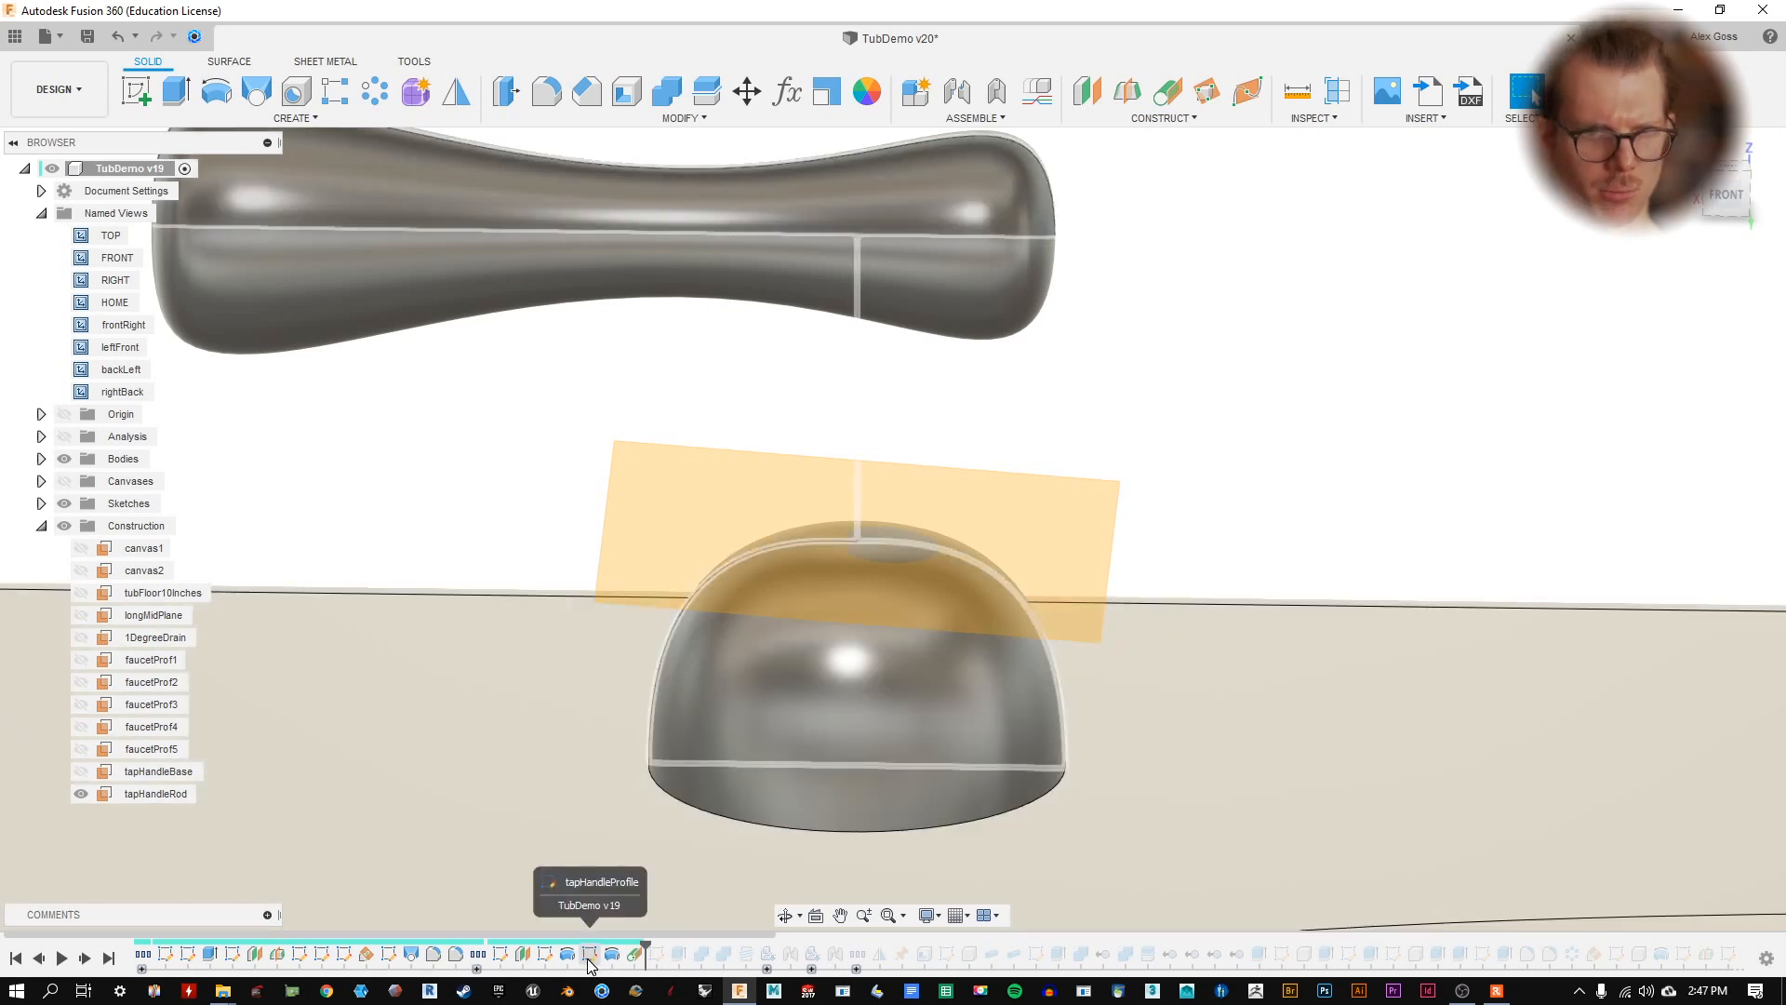
# - Expand the sketches in the browser and make the tapHandleBaseProfile sketch visible over the dome
pyautogui.click(41, 525)
pyautogui.click(41, 503)
pyautogui.scroll(-4, 80, 558)
pyautogui.click(41, 705)
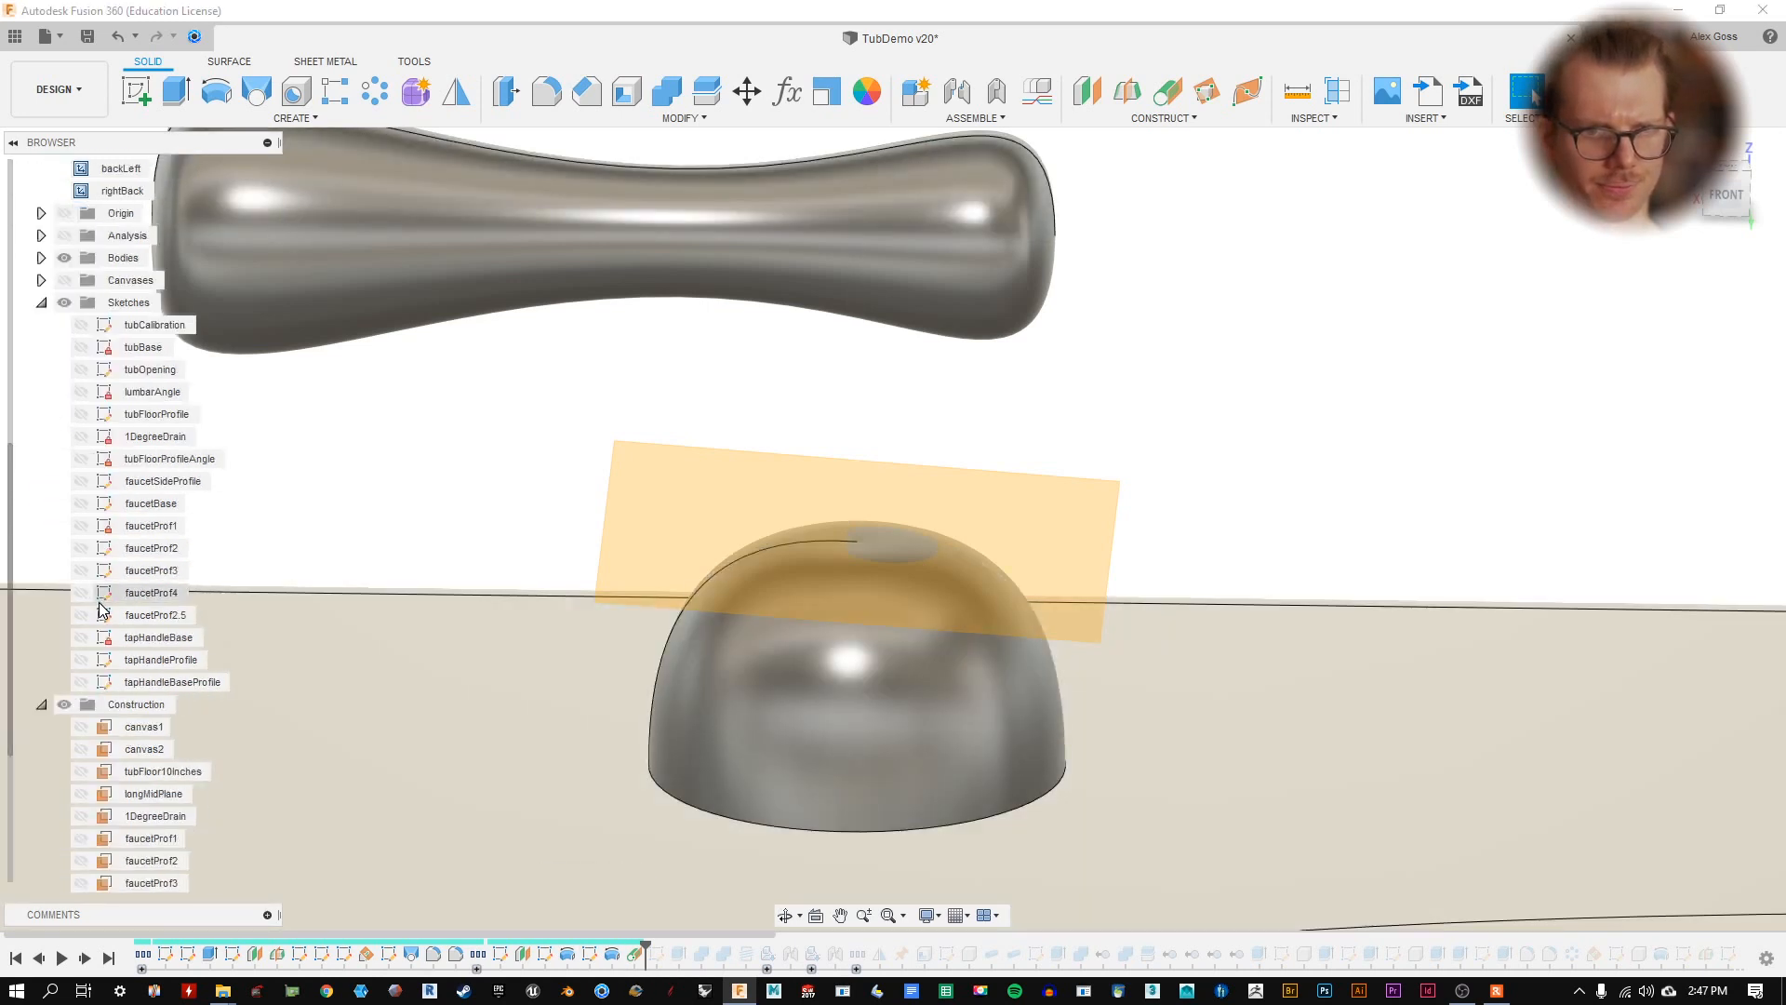
pyautogui.click(81, 682)
pyautogui.moveTo(1130, 437)
pyautogui.keyDown('shift'); pyautogui.mouseDown(button='middle')
pyautogui.moveTo(1084, 387)
pyautogui.moveTo(1112, 367)
pyautogui.mouseUp(button='middle'); pyautogui.keyUp('shift')
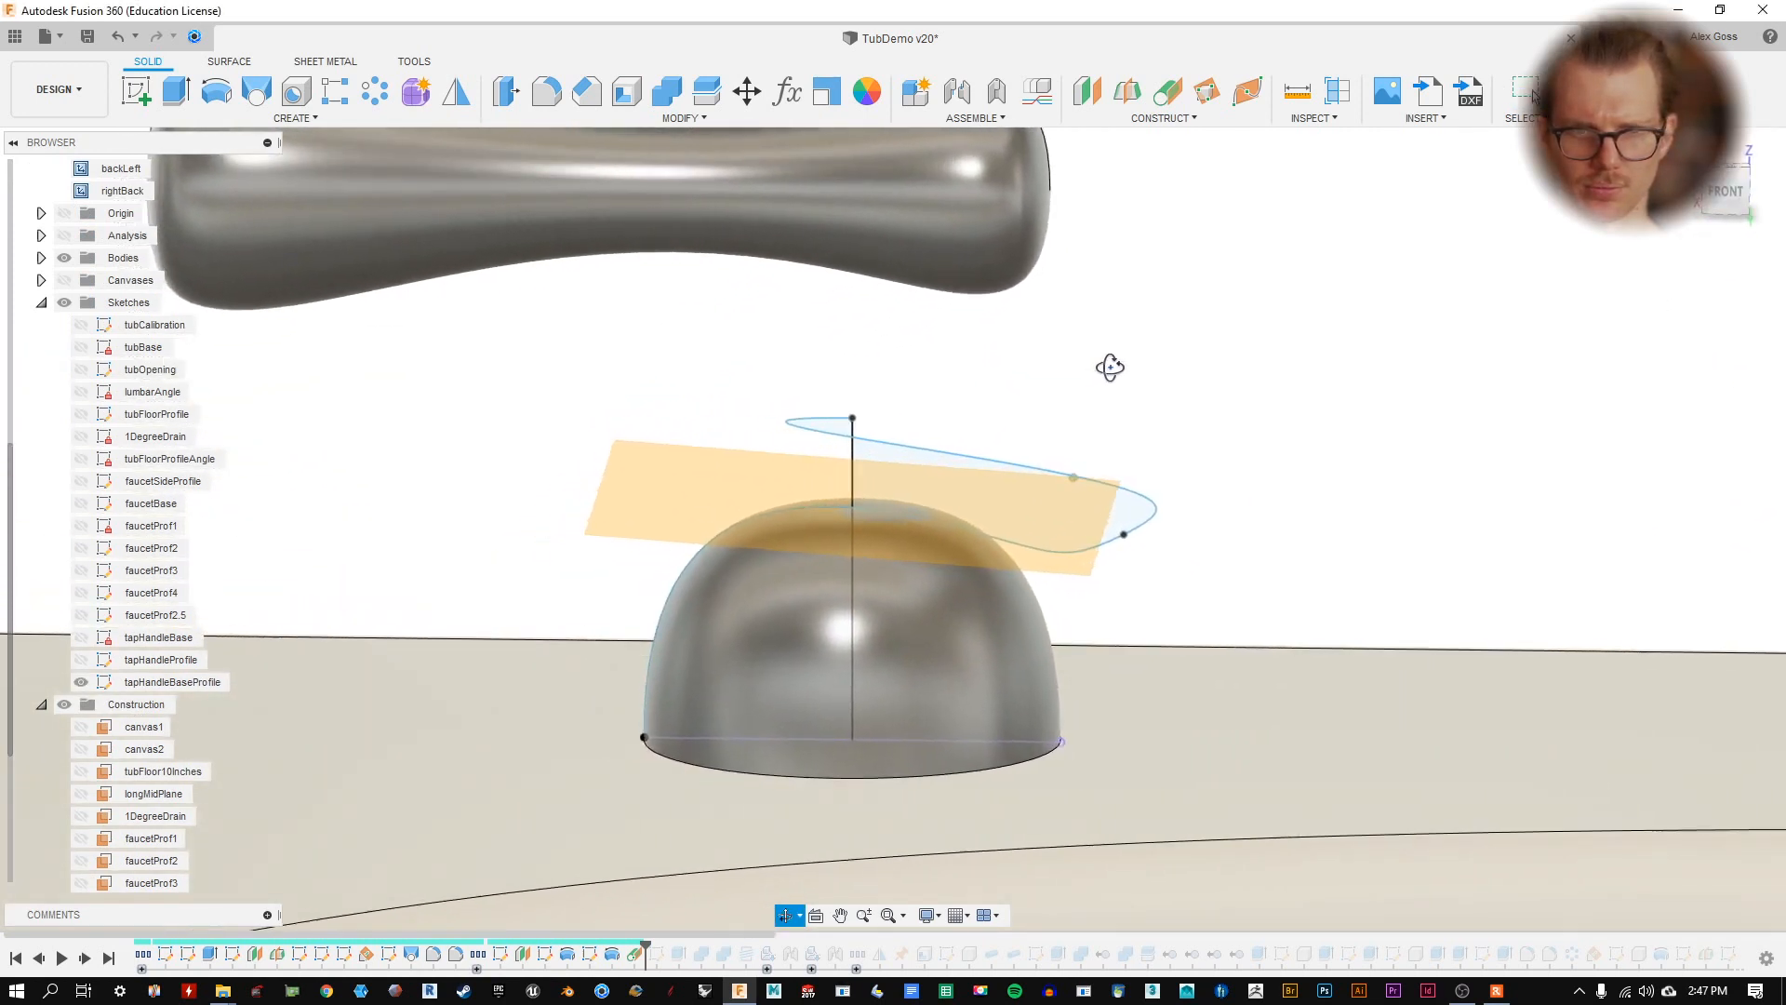
pyautogui.click(177, 684)
# - Open the tapHandleProfile sketch, examine how it is positioned relative to the dome, and finish the sketch
pyautogui.click(606, 958)
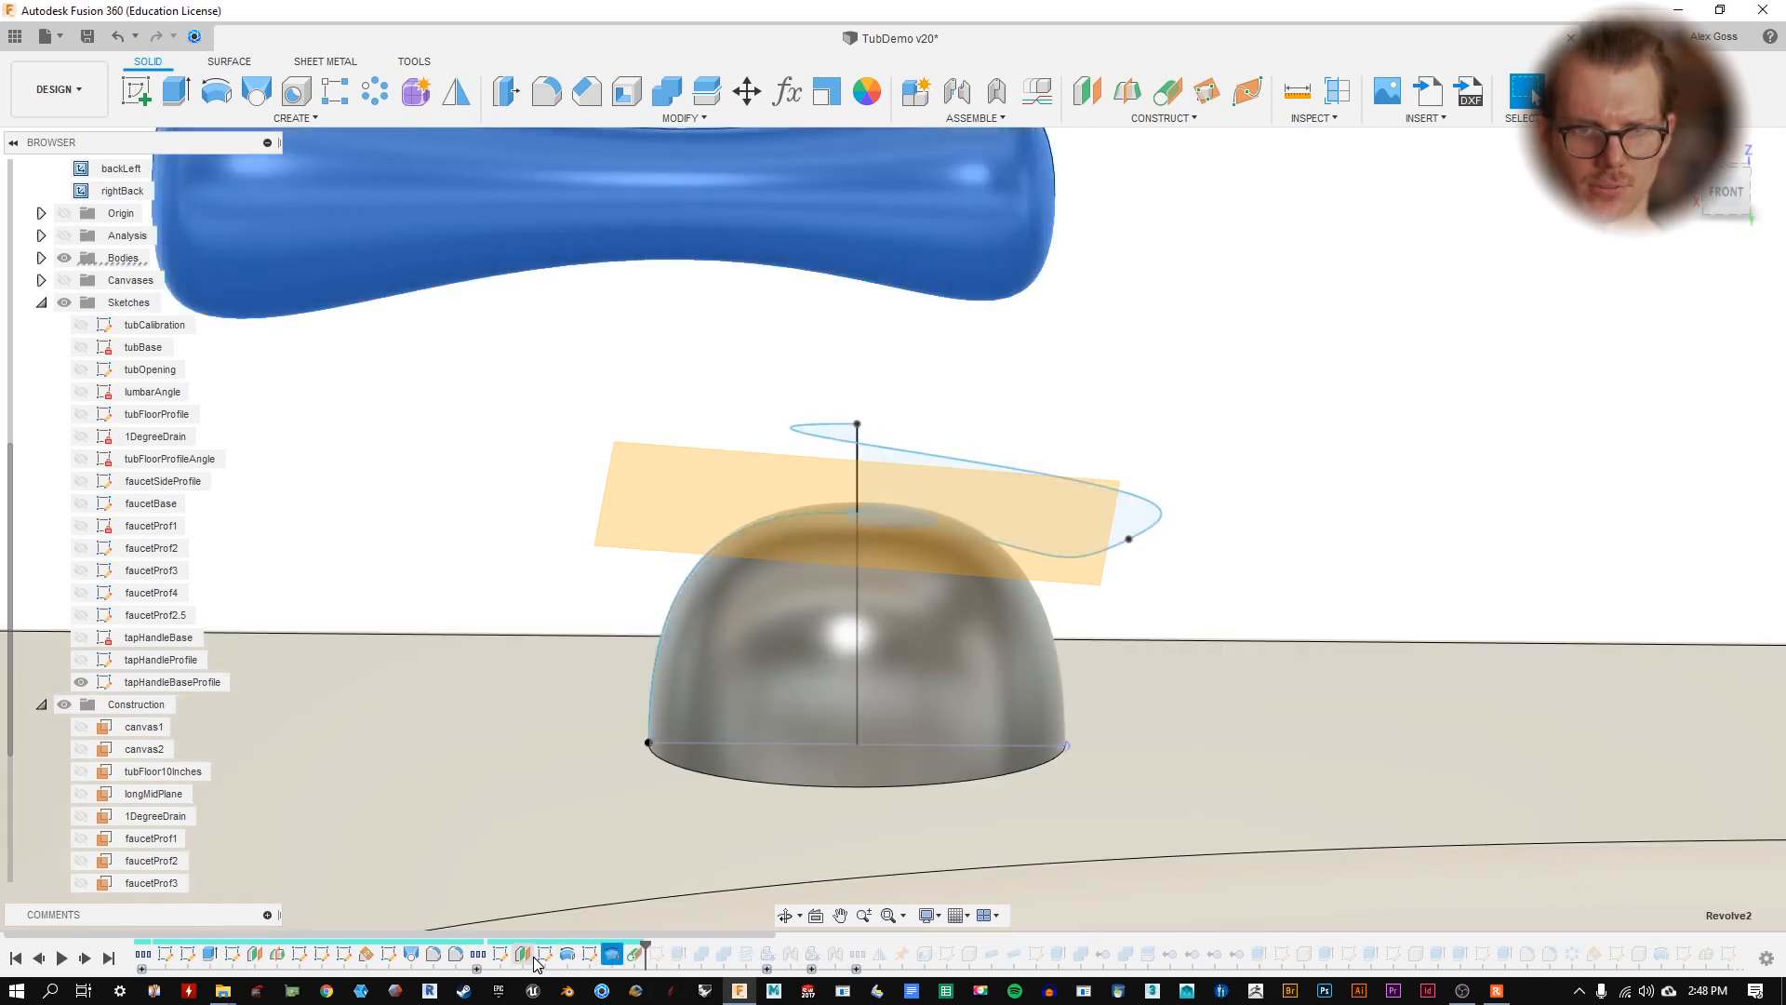
pyautogui.doubleClick(590, 958)
pyautogui.scroll(-3, 967, 566)
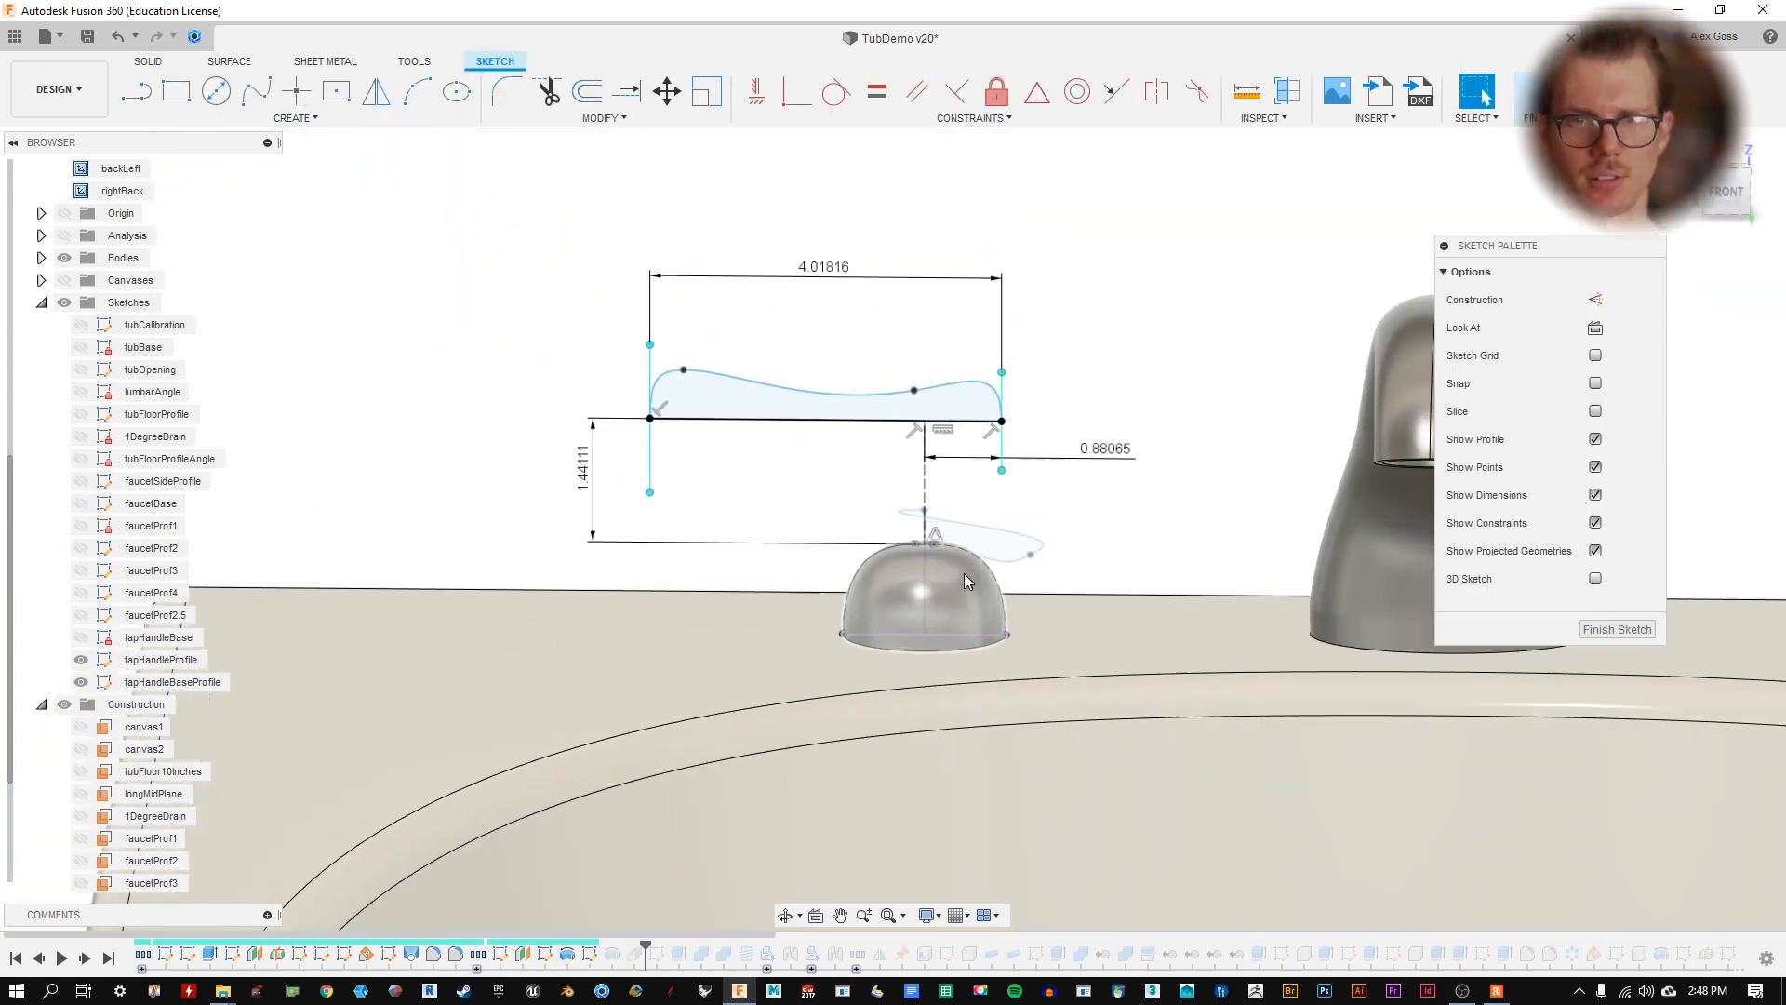
pyautogui.scroll(2, 1038, 566)
pyautogui.click(1609, 631)
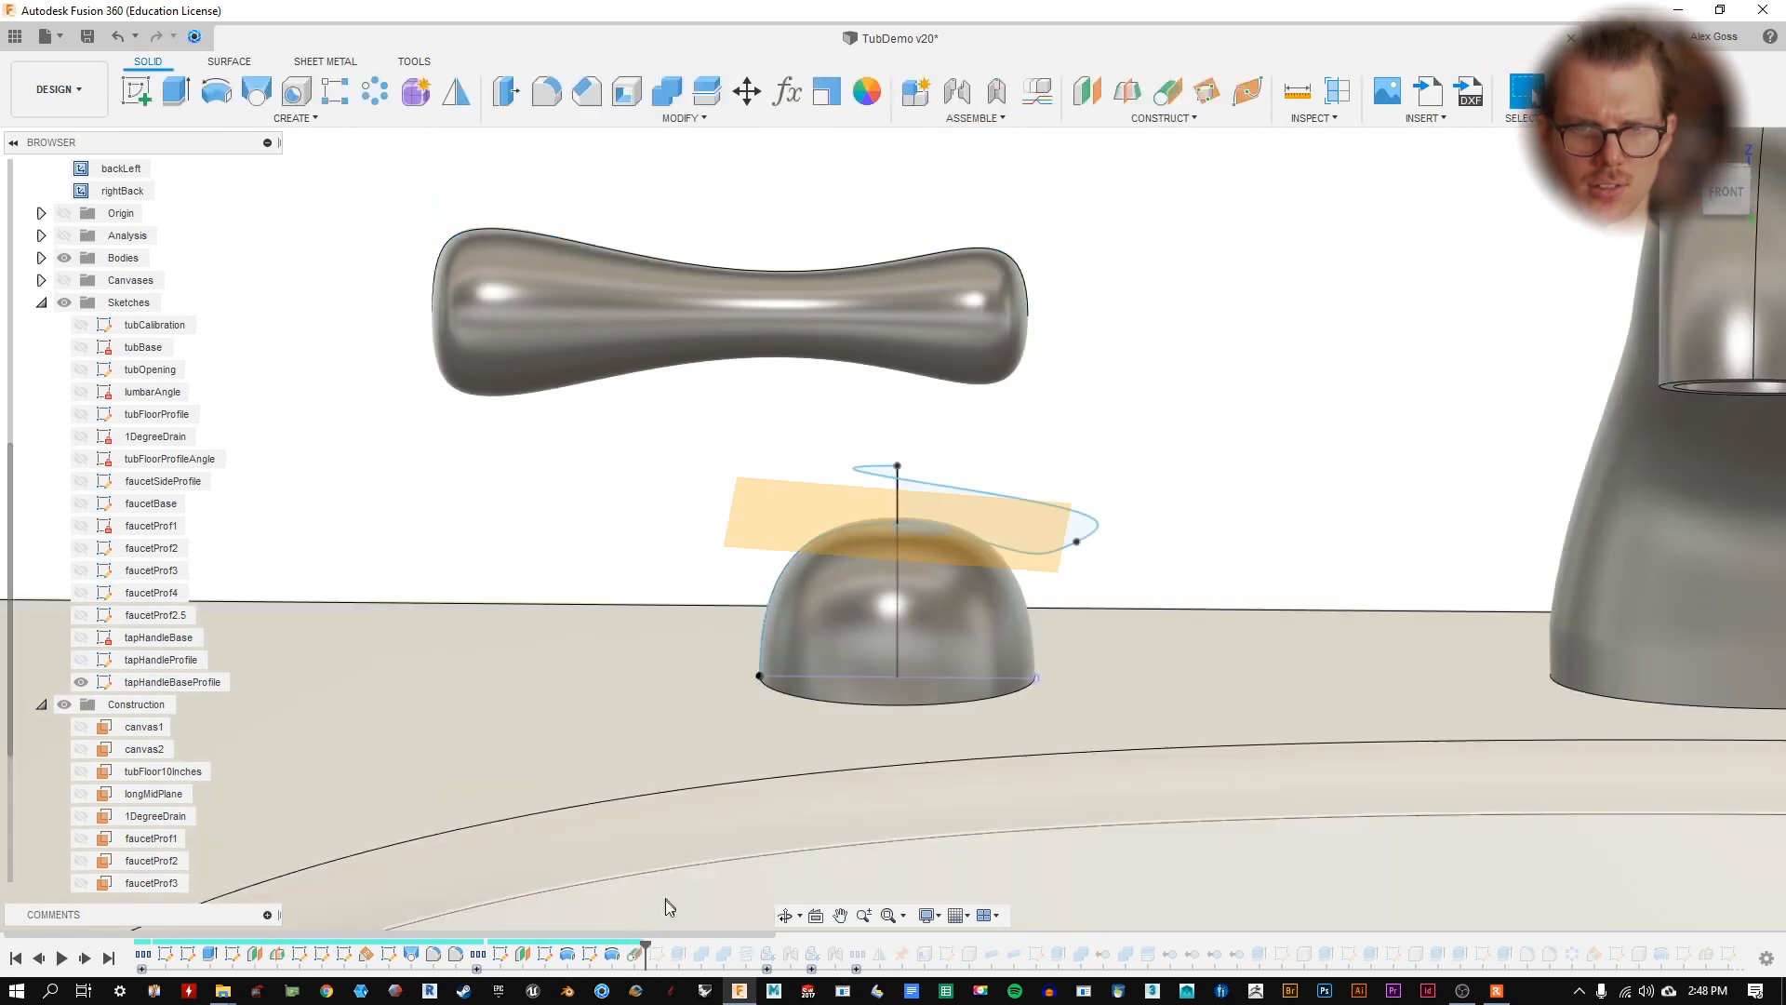
# - In the tapHandleBaseProfile sketch, move the stray spline point about 0.52 in outward from the axis on the dome's curved side and dimension that distance
pyautogui.doubleClick(545, 955)
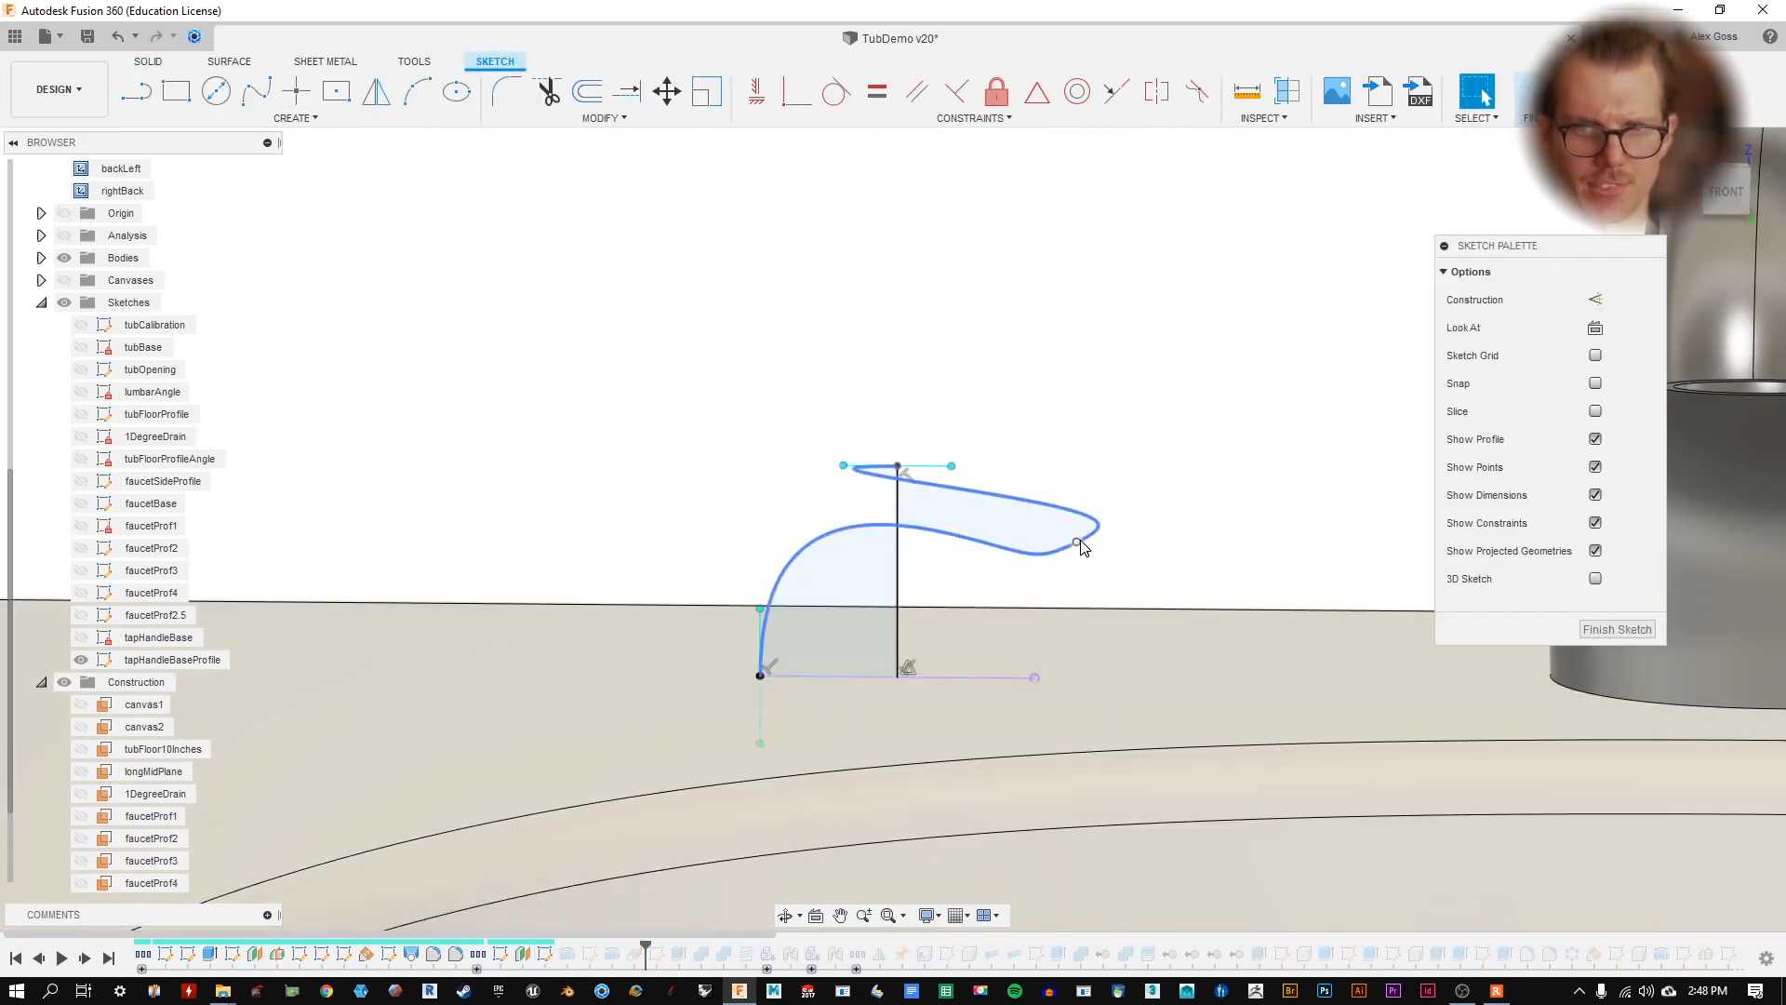
pyautogui.moveTo(1077, 541)
pyautogui.mouseDown()
pyautogui.moveTo(842, 517)
pyautogui.moveTo(821, 549)
pyautogui.mouseUp()
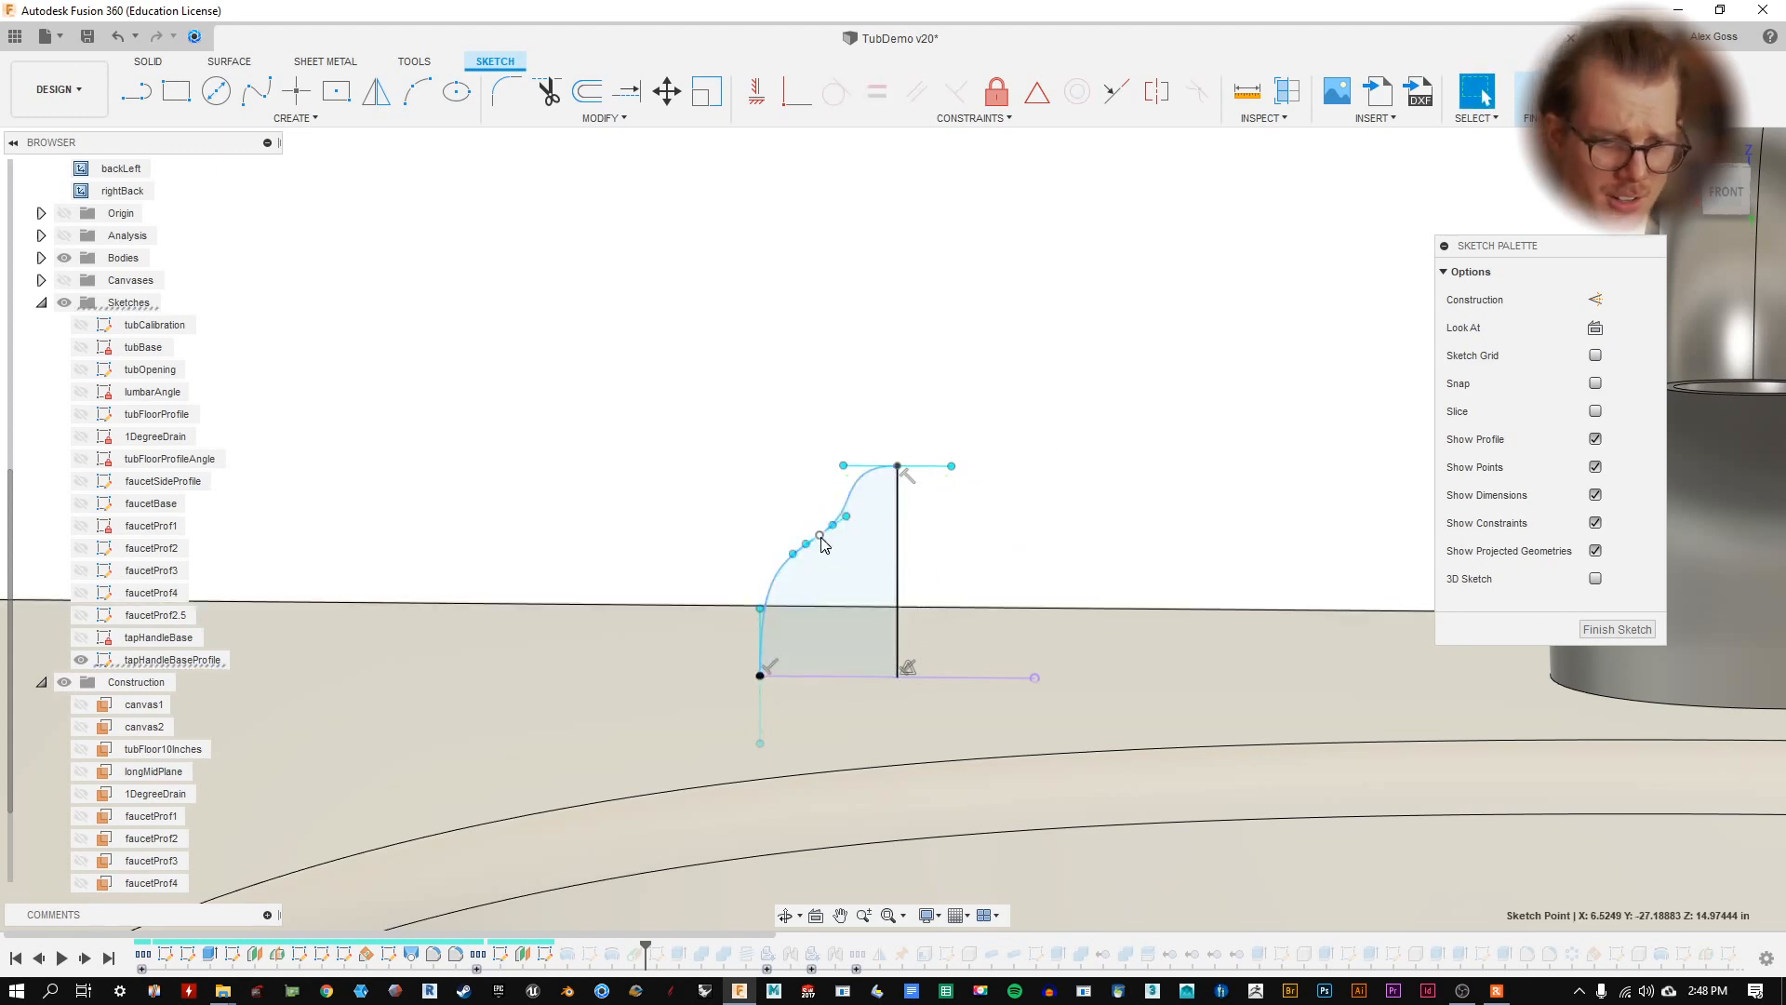
pyautogui.press('d')
pyautogui.click(898, 552)
pyautogui.click(873, 357)
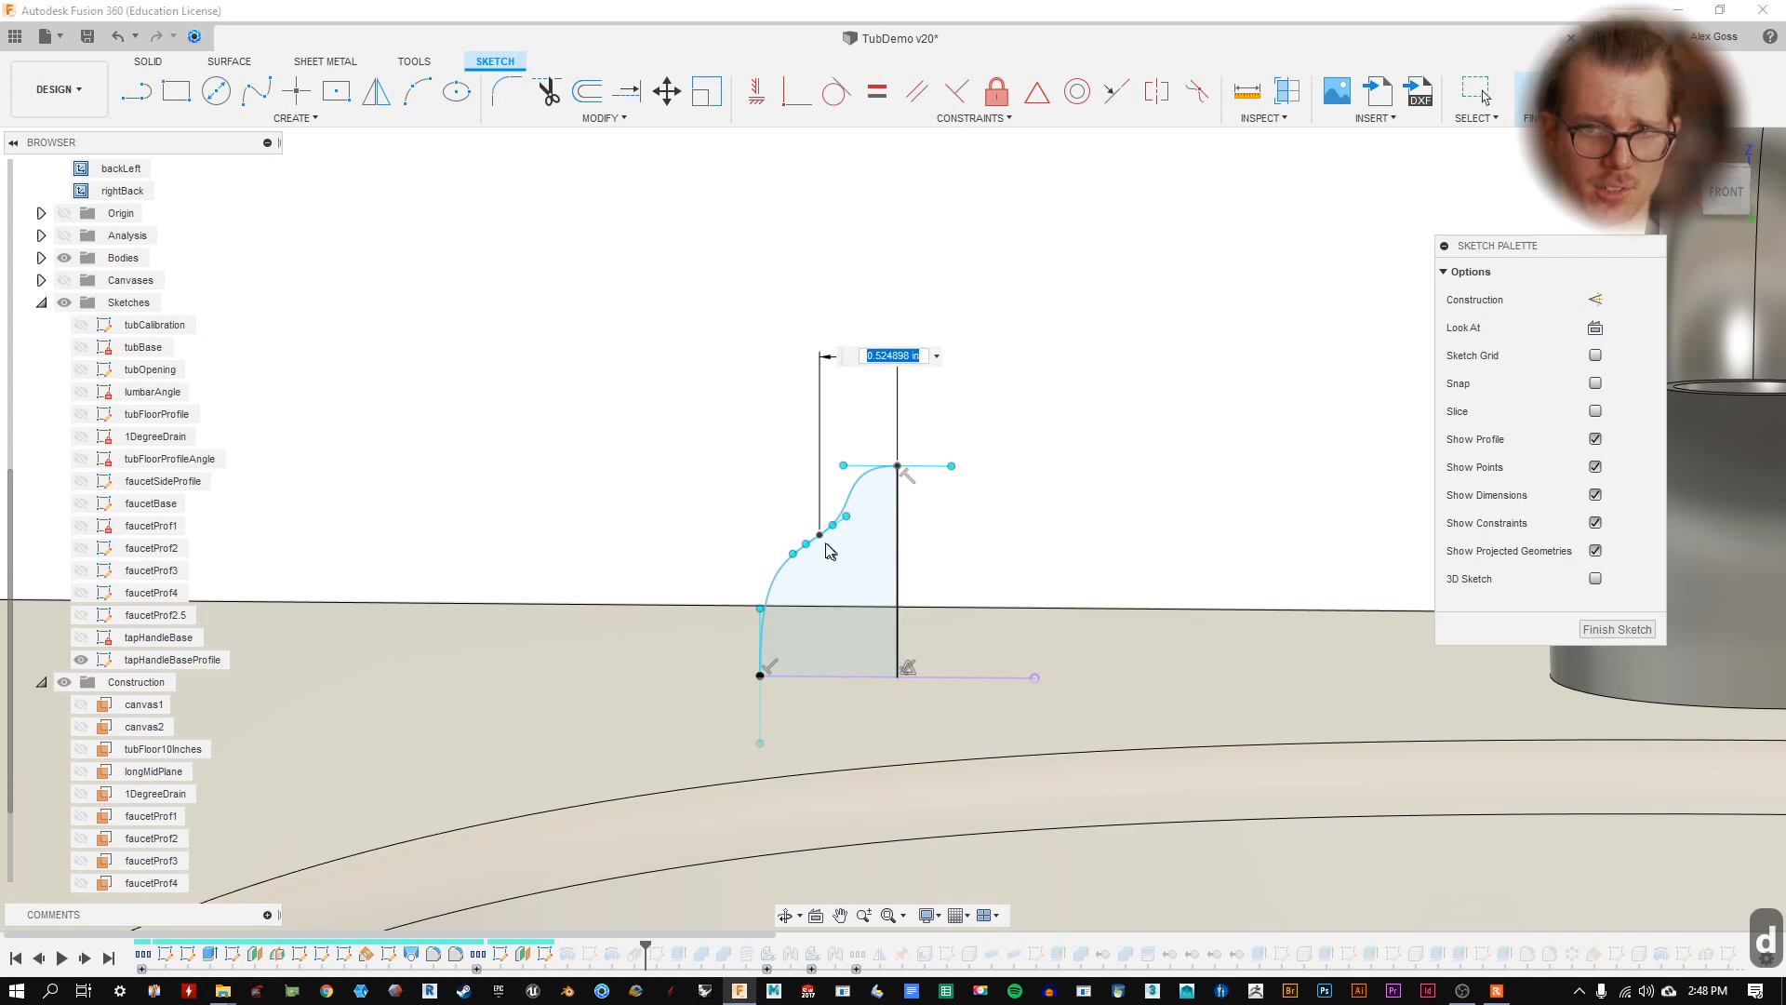
pyautogui.press('Return')
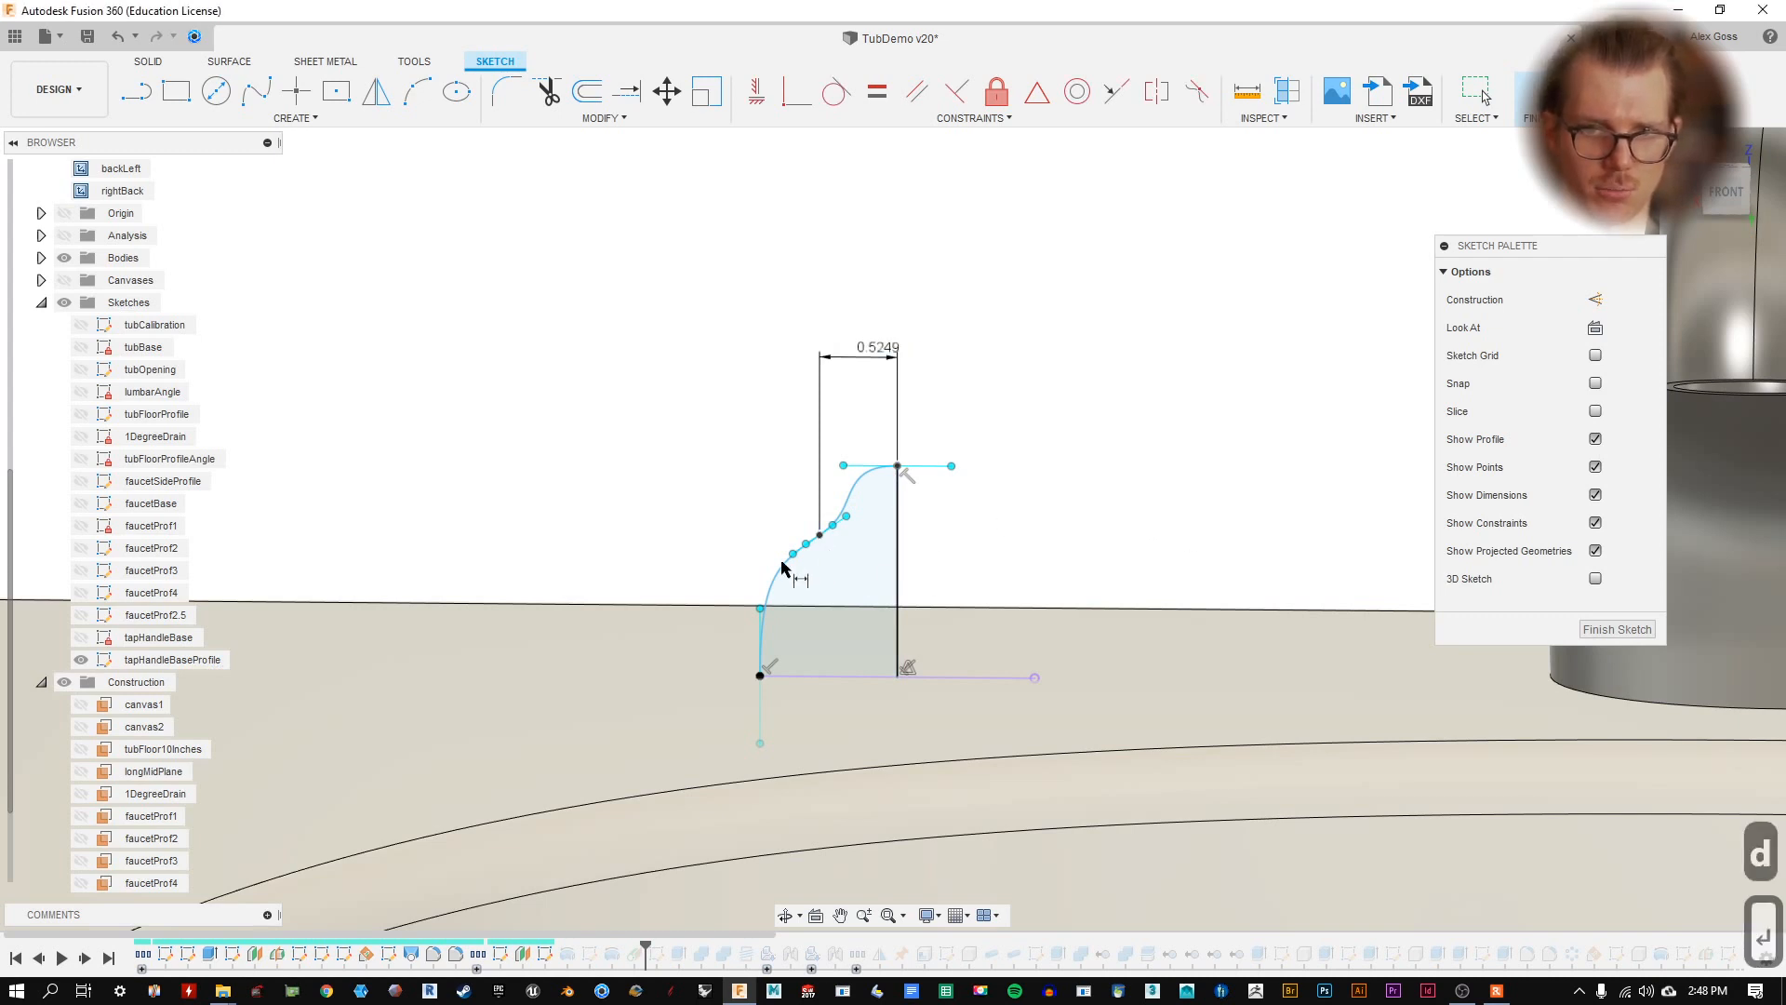
# - Dimension the spline point's height above the dome's base line and finish the sketch
pyautogui.click(820, 535)
pyautogui.click(809, 677)
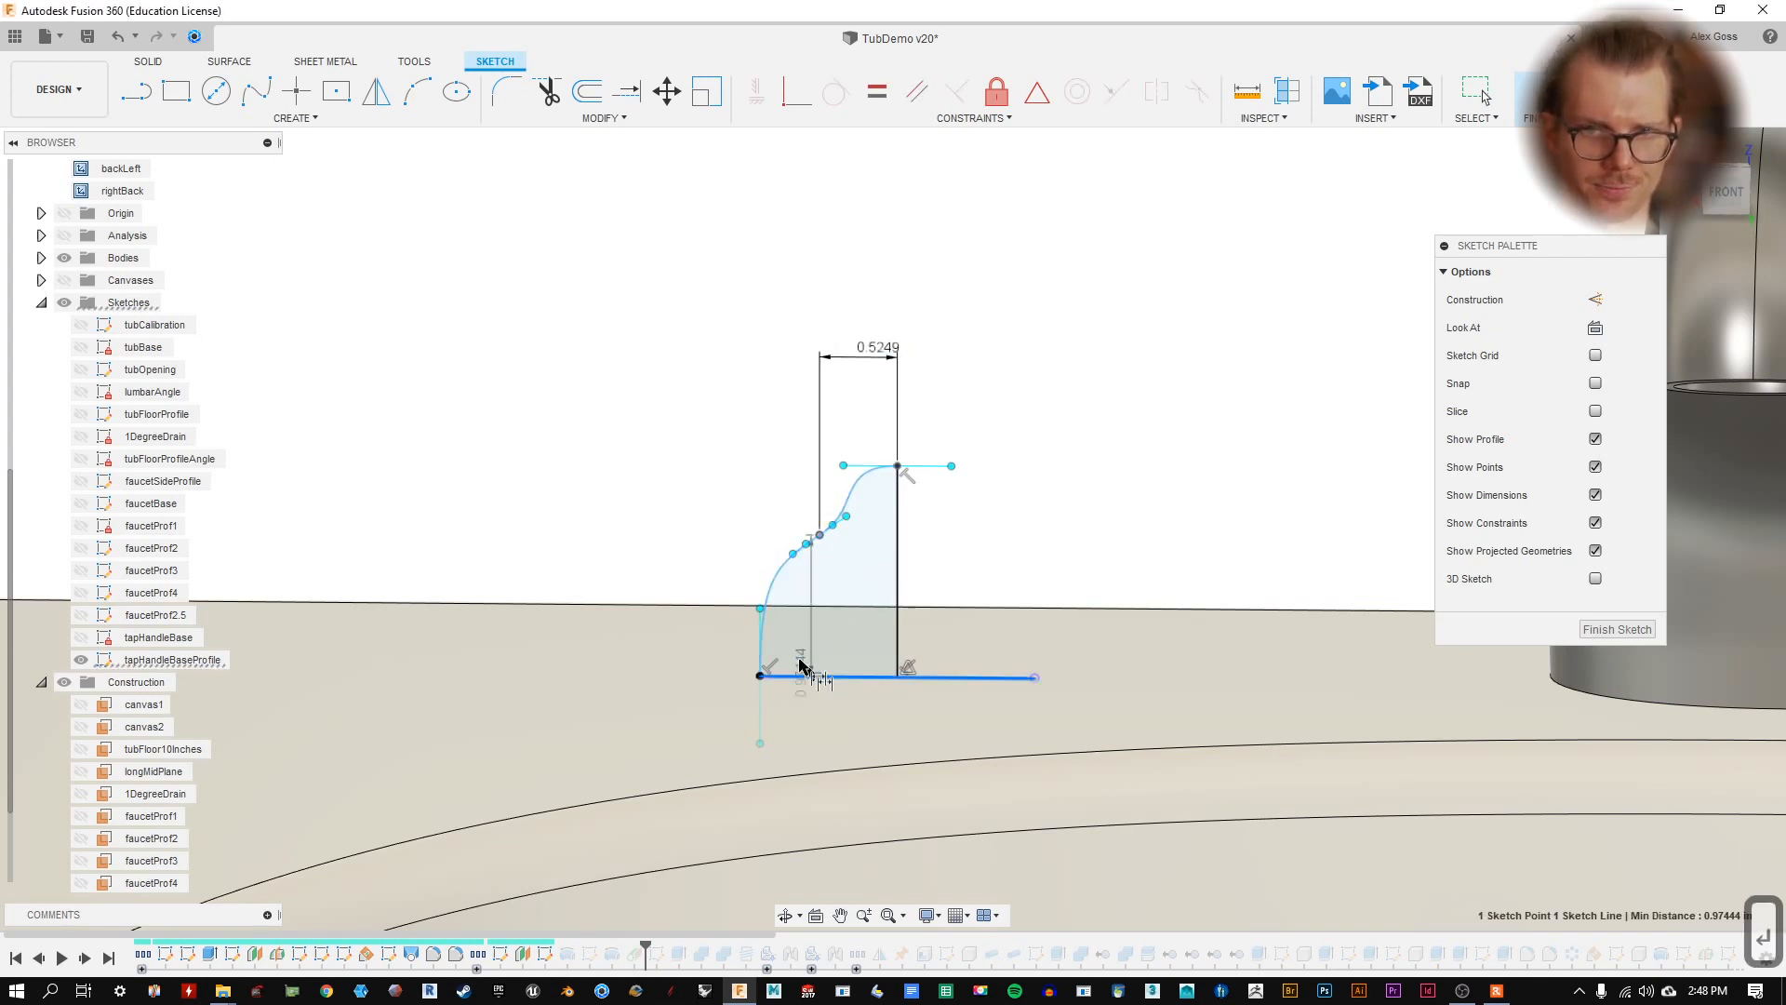
pyautogui.click(663, 538)
pyautogui.press('Return')
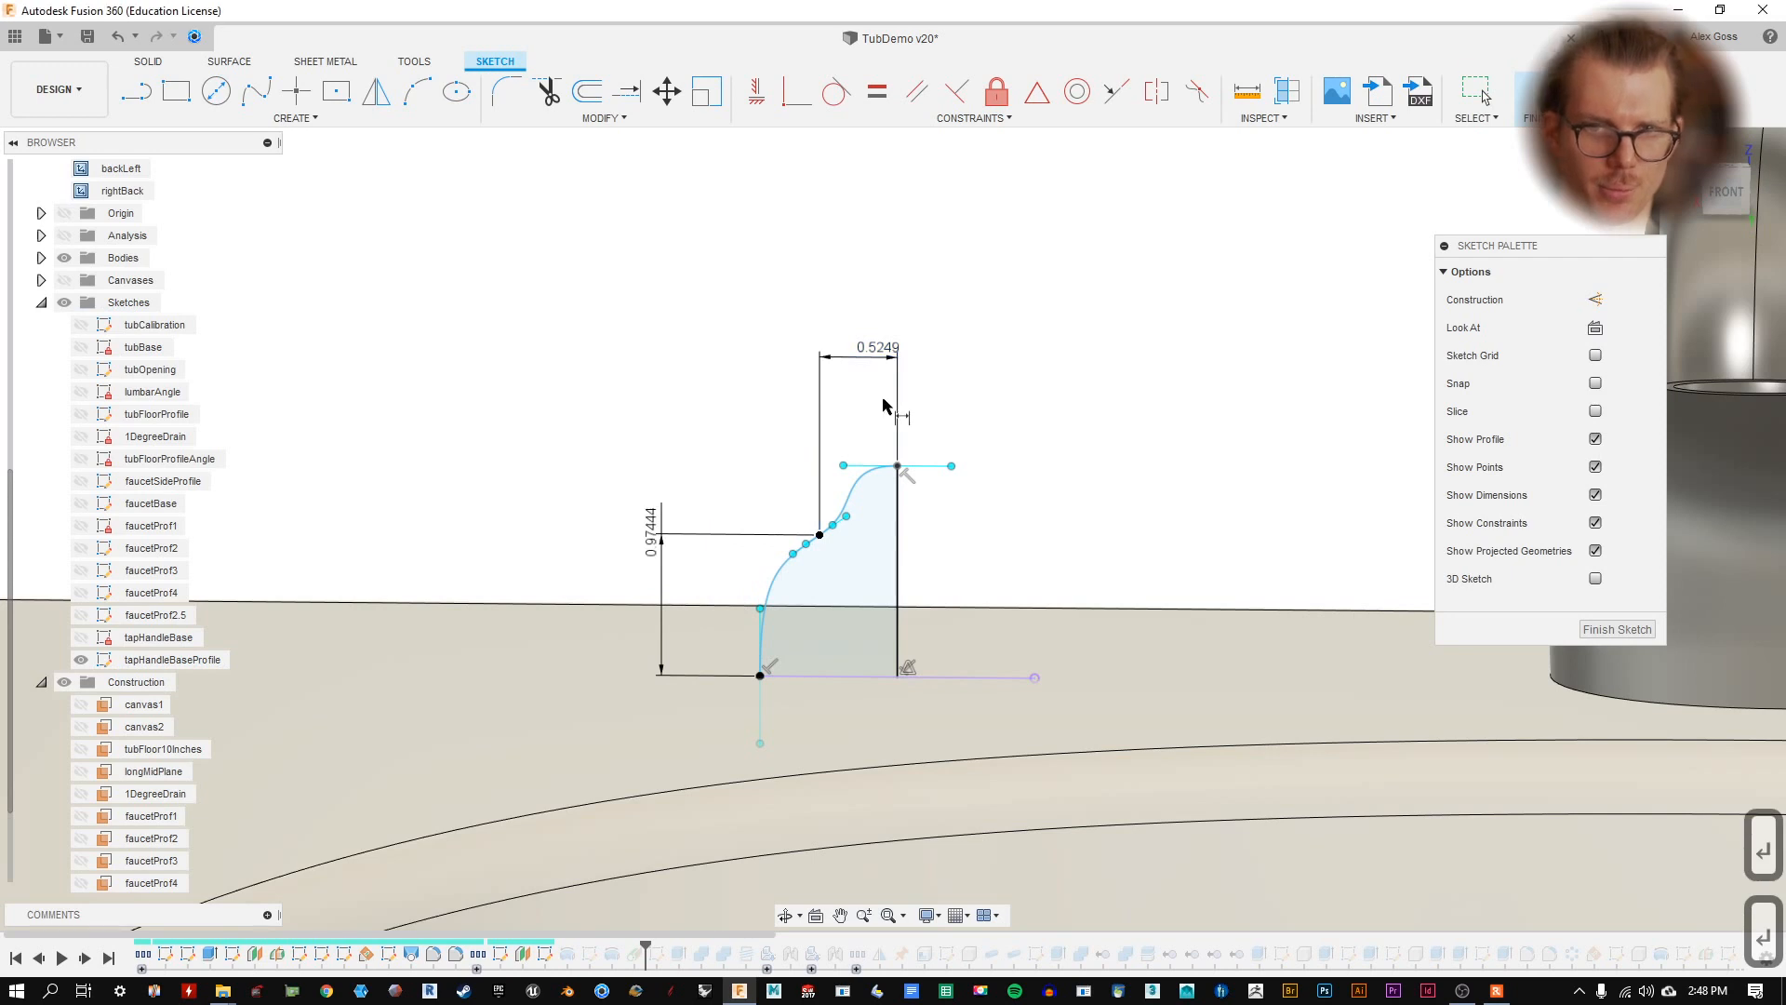
pyautogui.click(1641, 625)
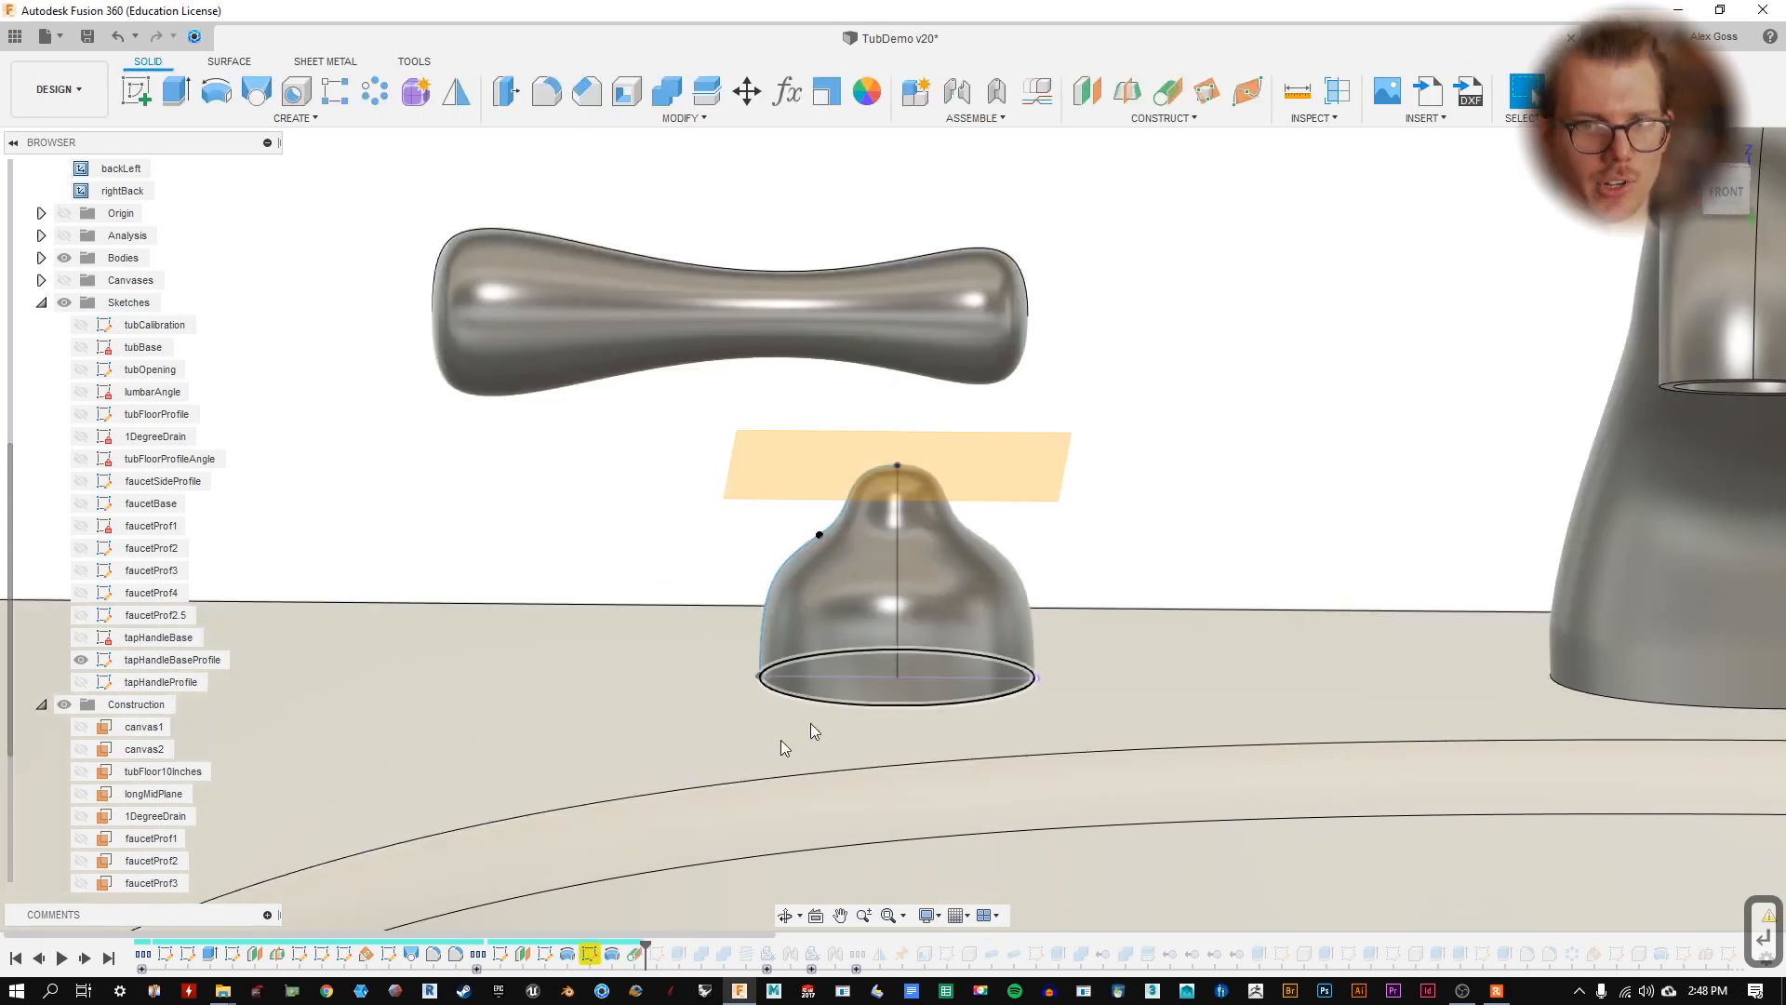
# - Open the tapHandleProfile sketch, examine how the vertical construction line meets the reshaped dome, and finish the sketch
pyautogui.doubleClick(588, 955)
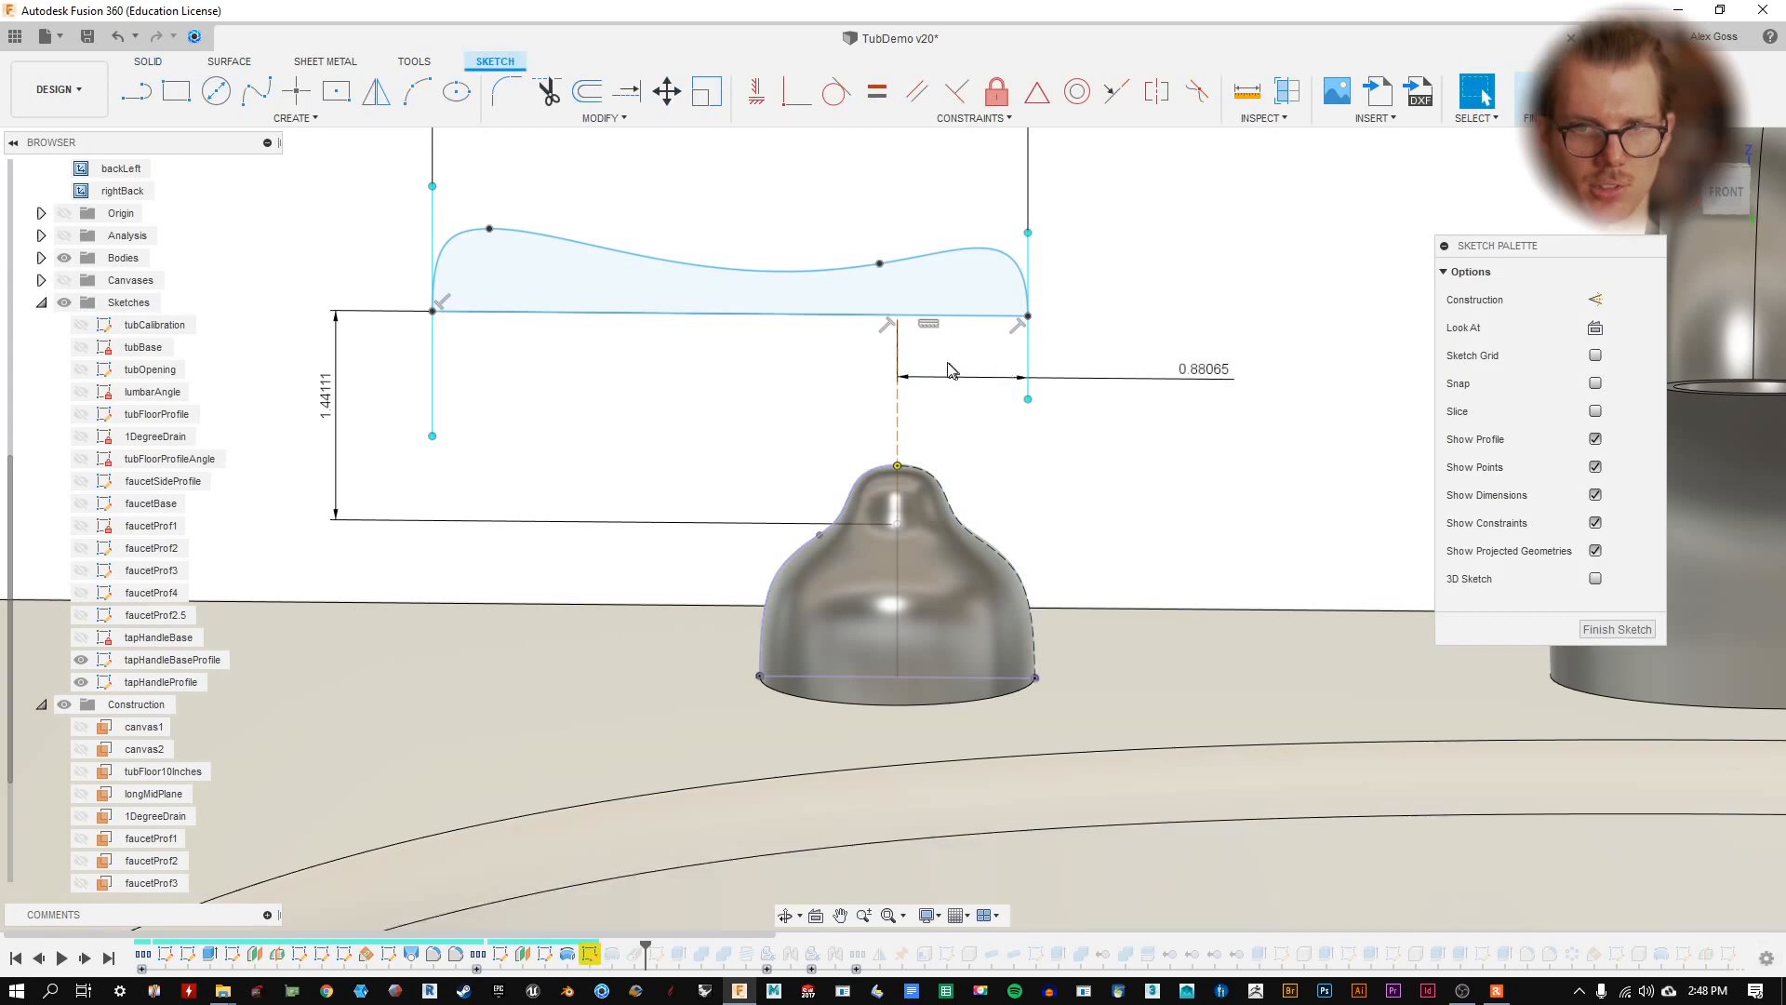
pyautogui.scroll(3, 1026, 465)
pyautogui.click(868, 435)
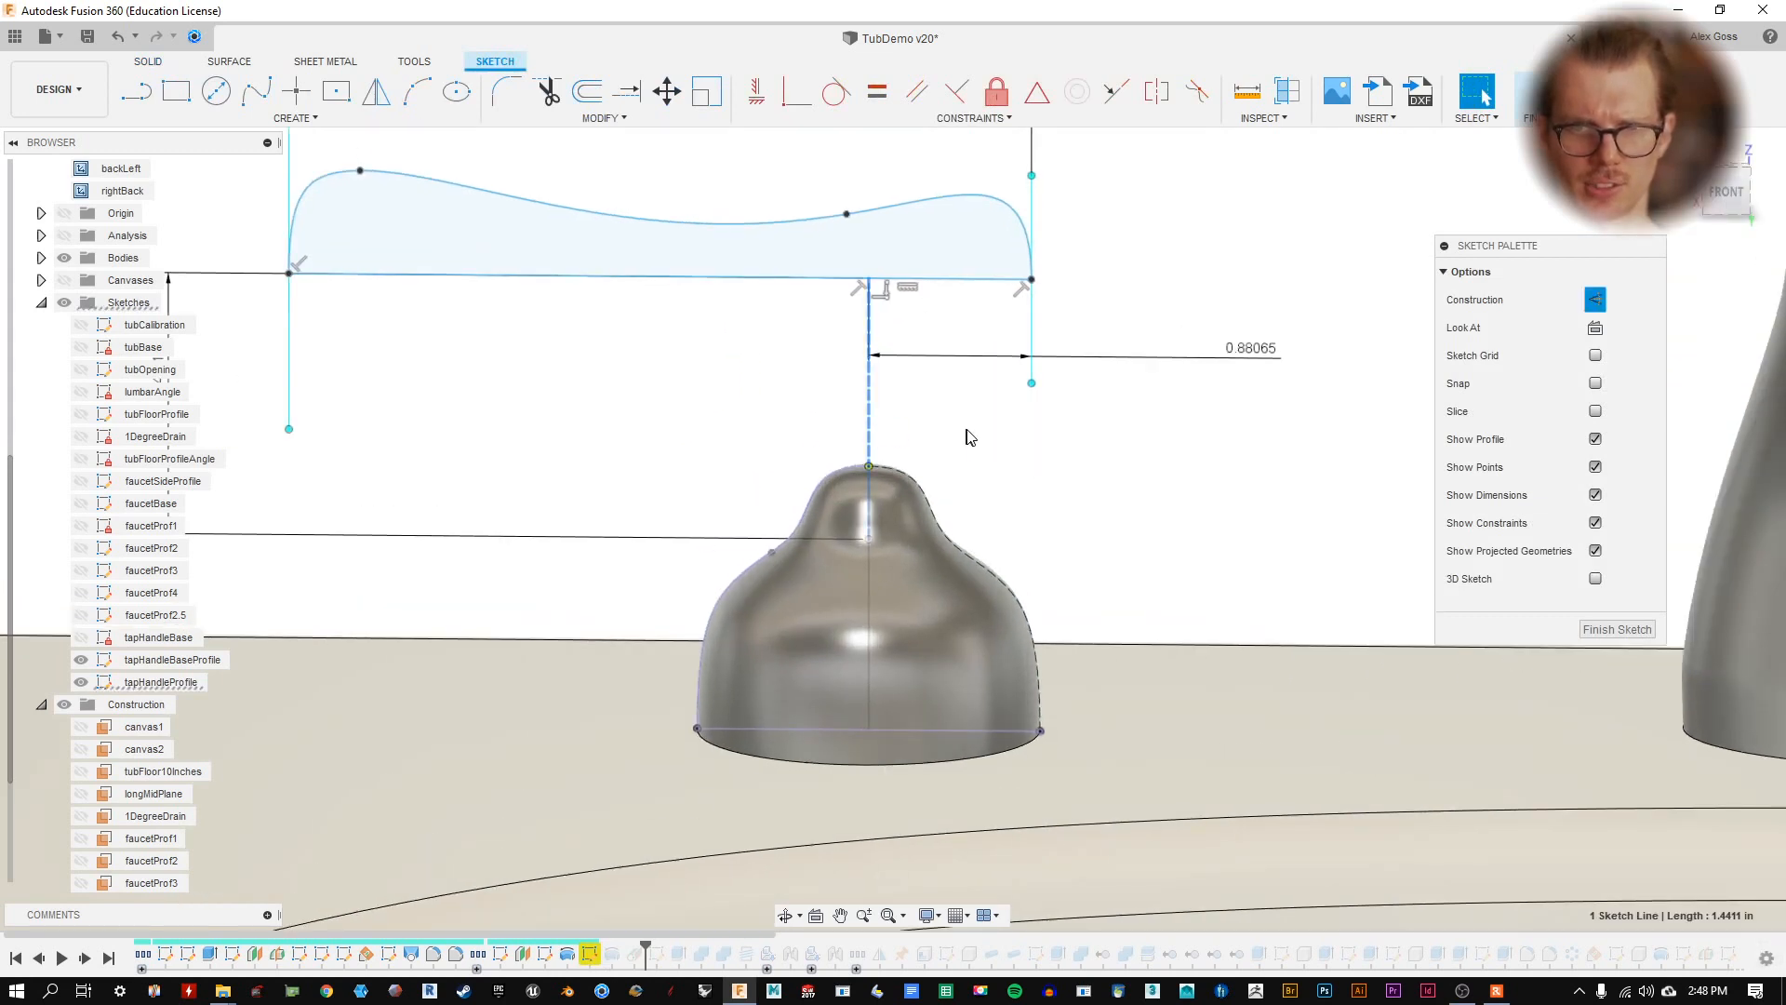
pyautogui.scroll(2, 975, 449)
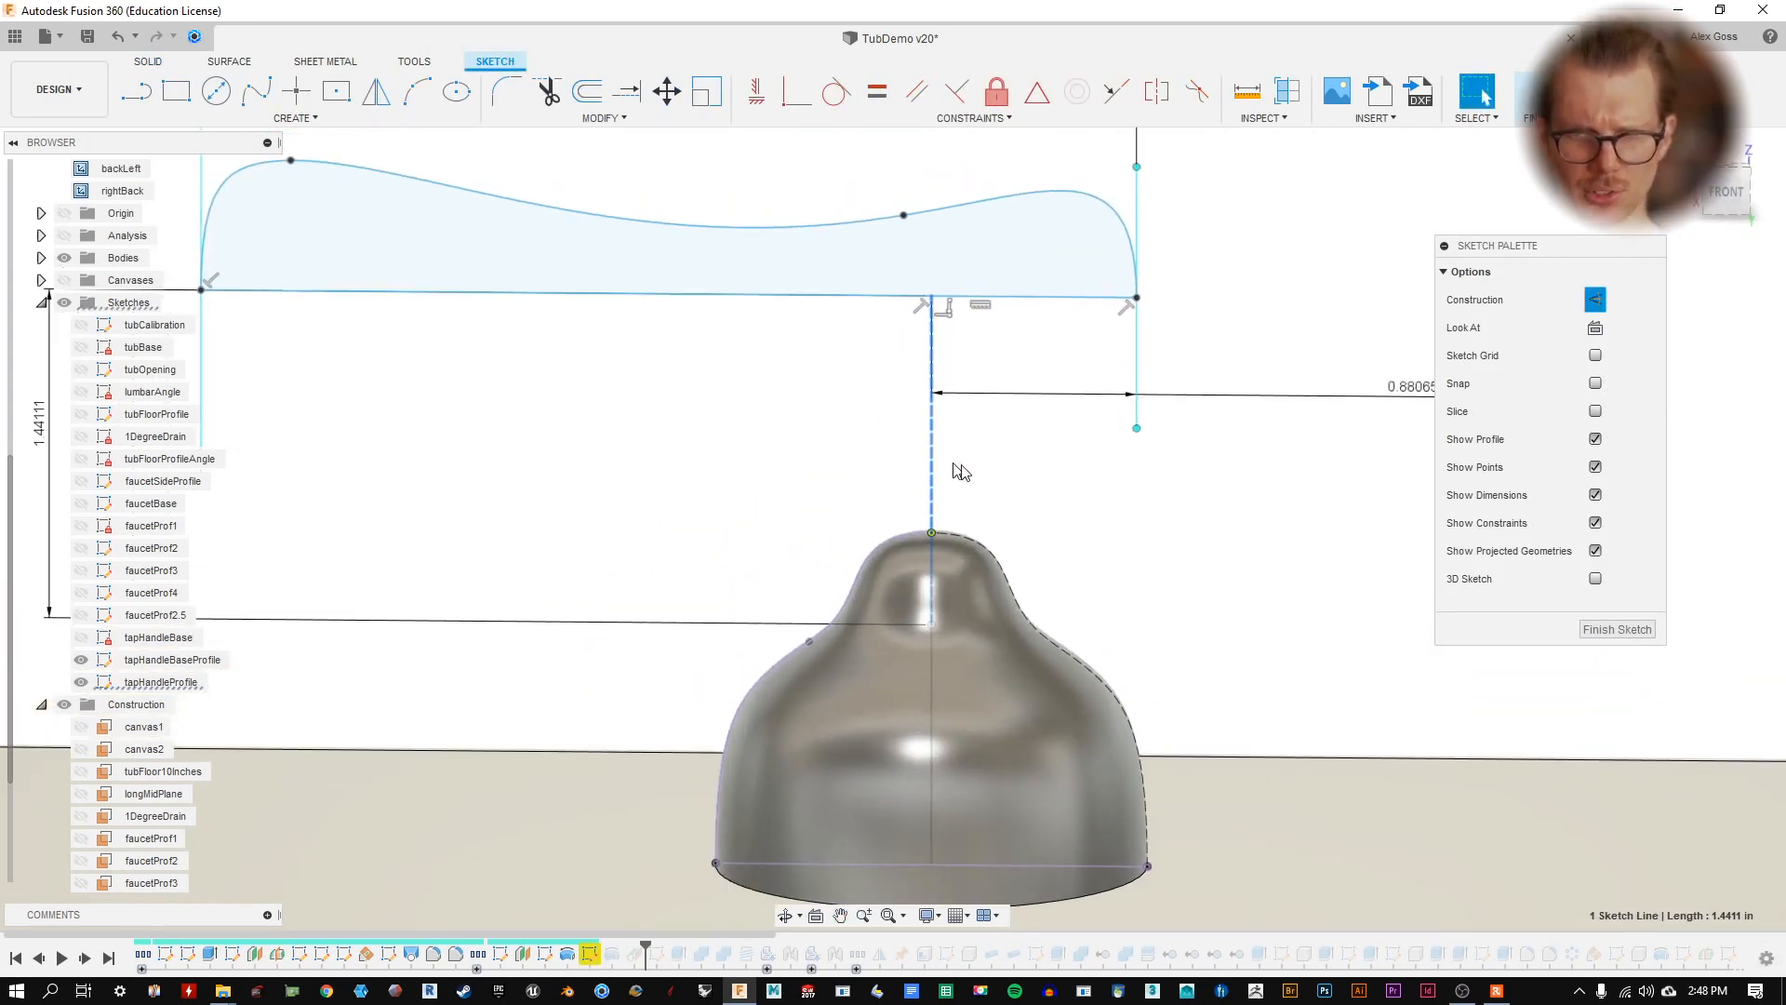
pyautogui.click(1616, 628)
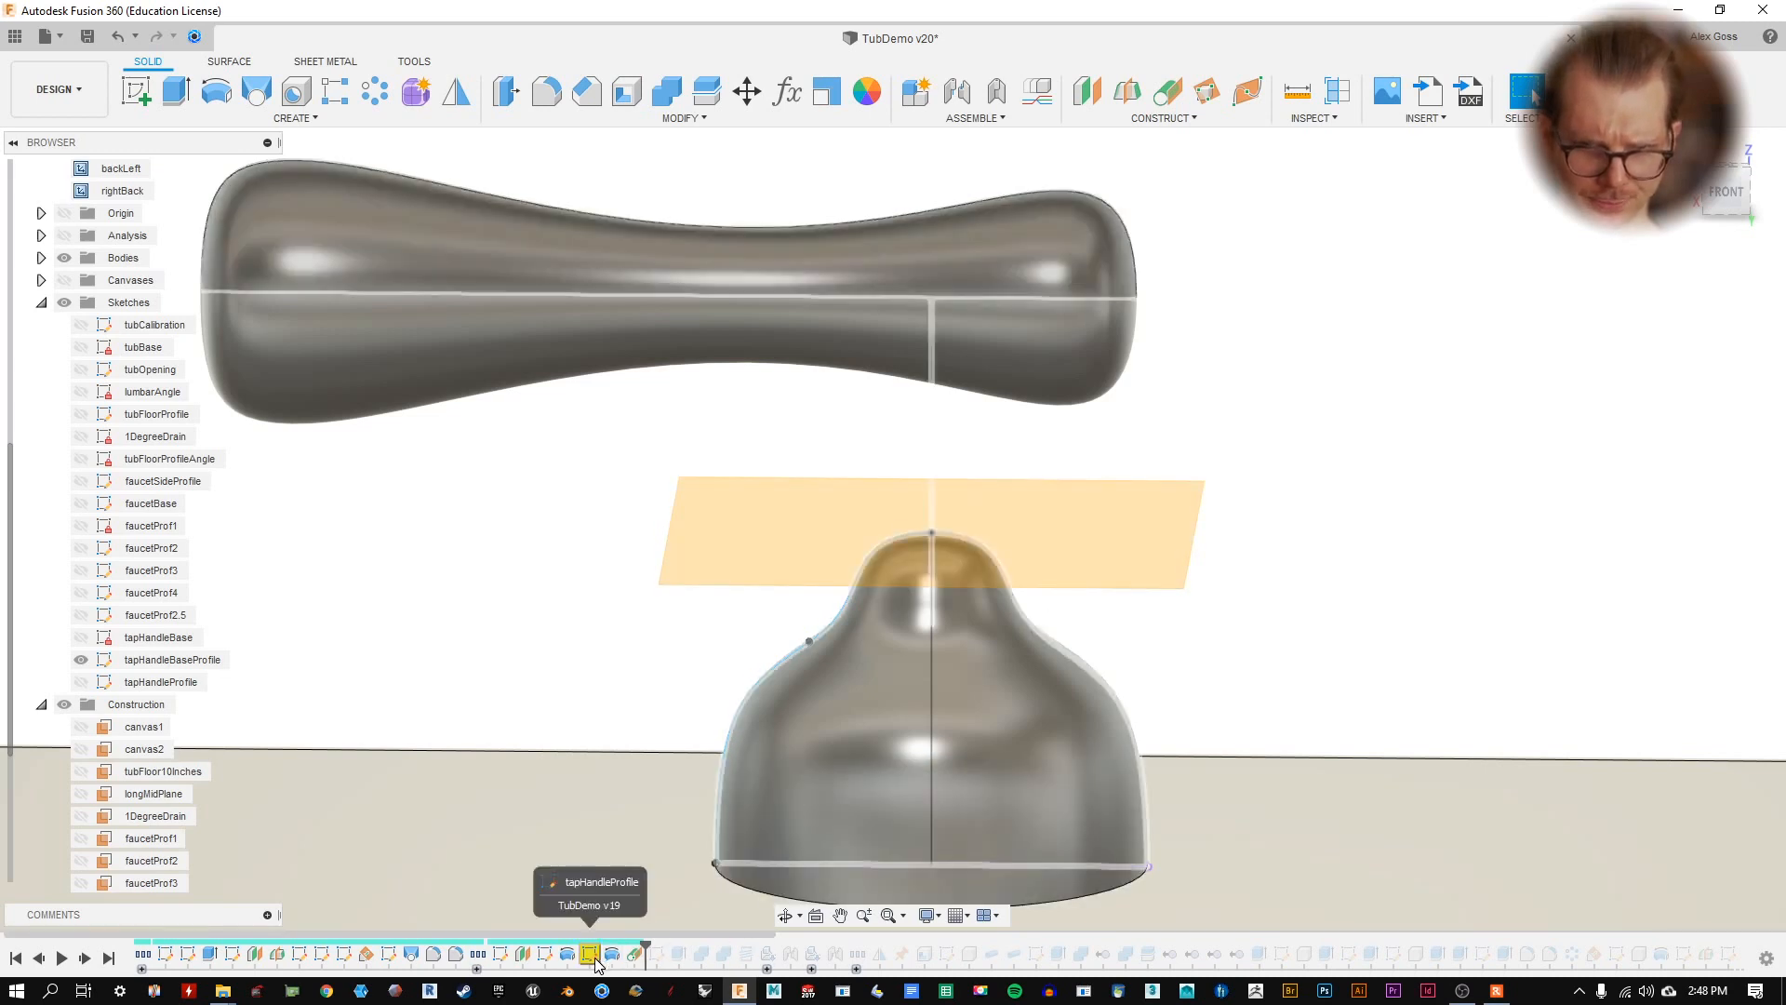
# - Reopen the tapHandleProfile sketch and delete the vertical construction line between the dome and the handle profile
pyautogui.click(920, 539)
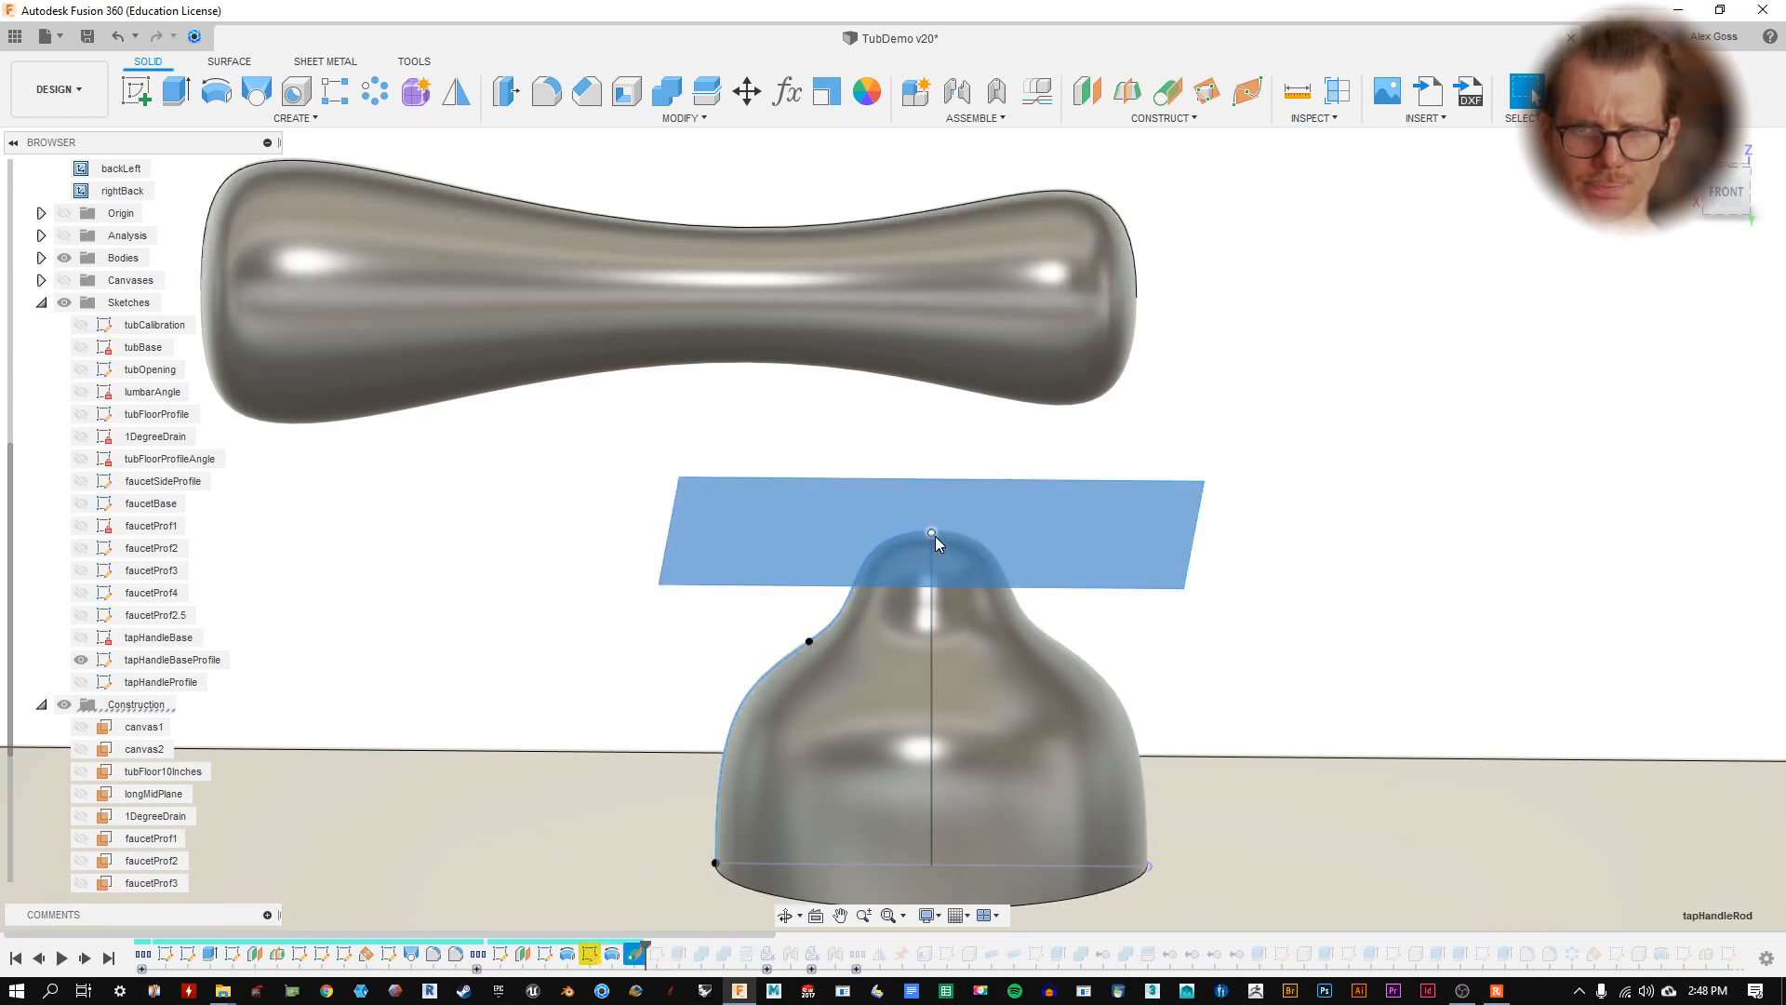
pyautogui.doubleClick(593, 953)
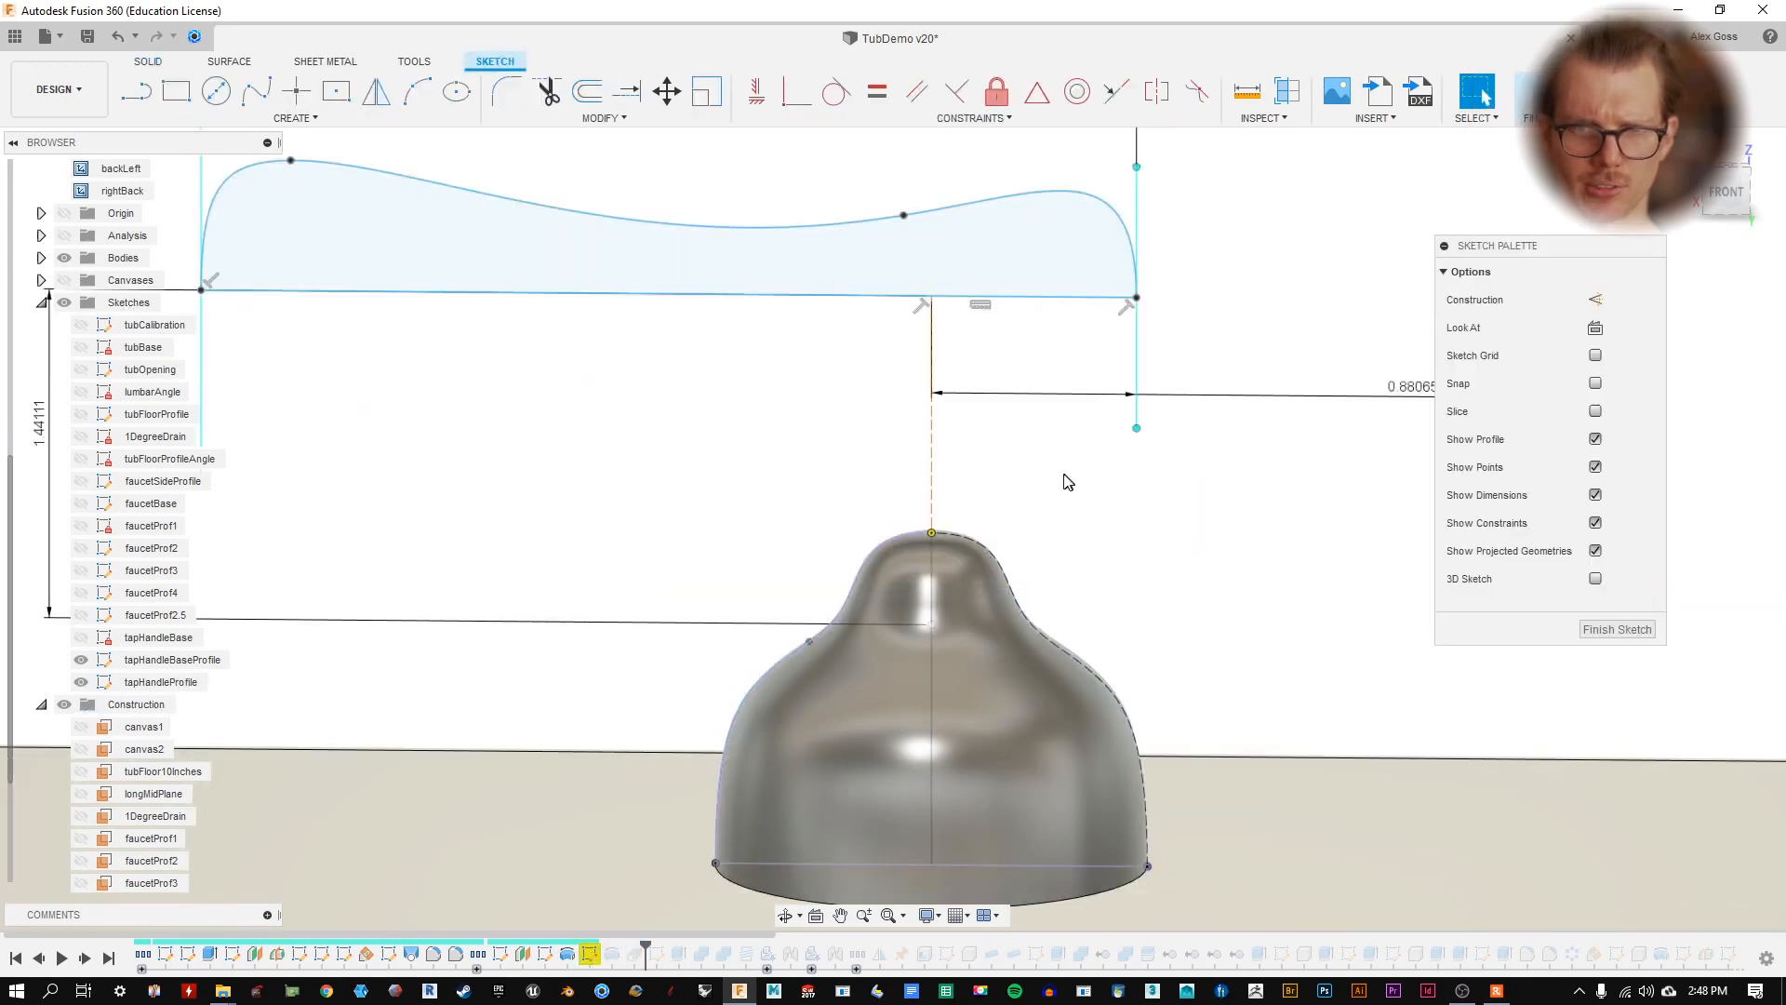
pyautogui.click(931, 533)
pyautogui.scroll(3, 1014, 498)
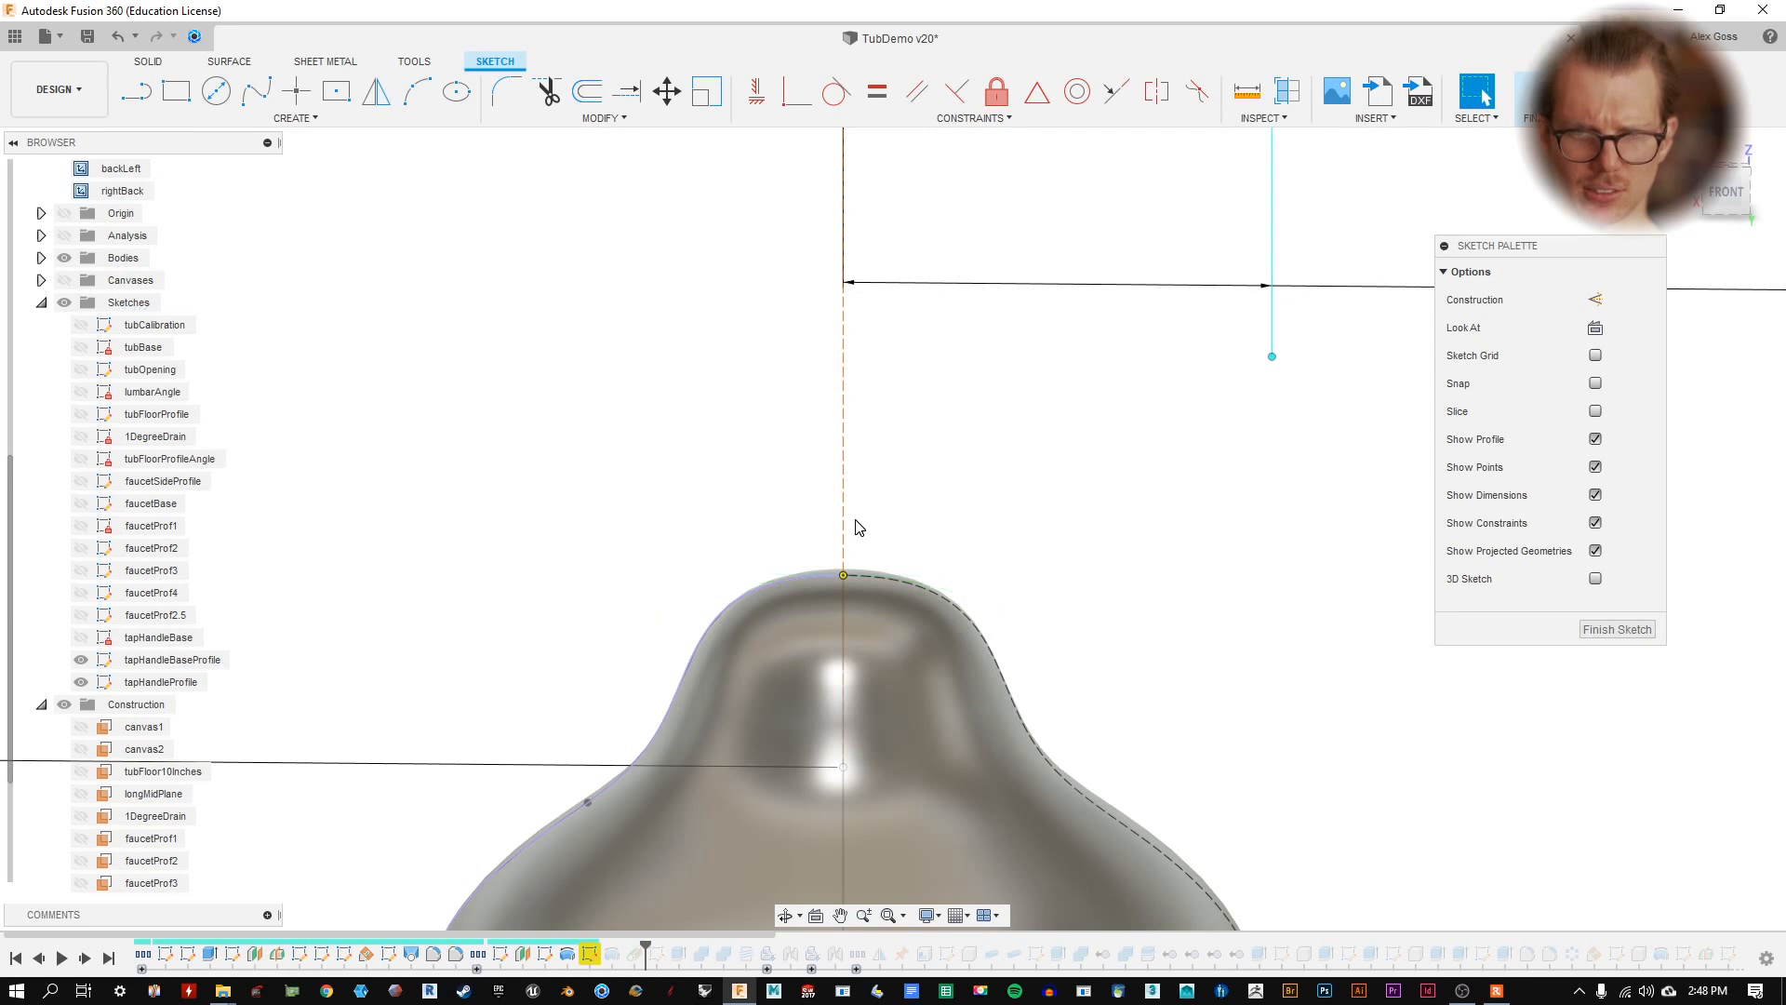
pyautogui.click(844, 547)
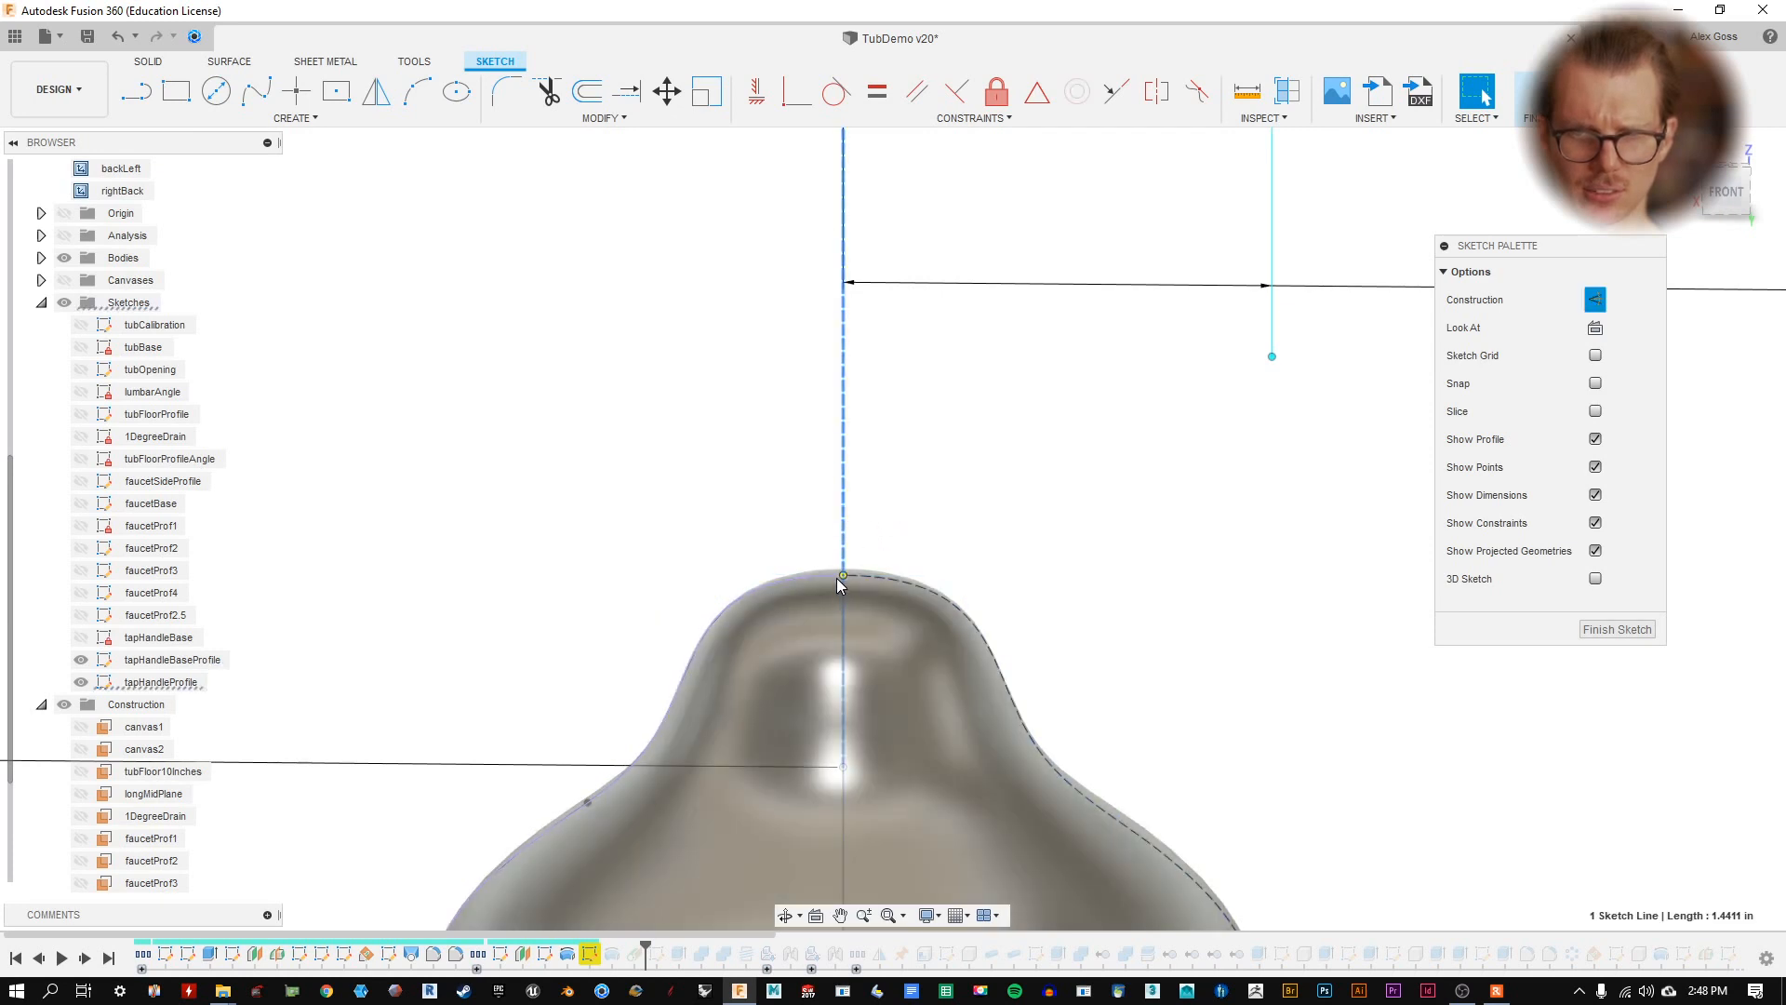
pyautogui.click(842, 575)
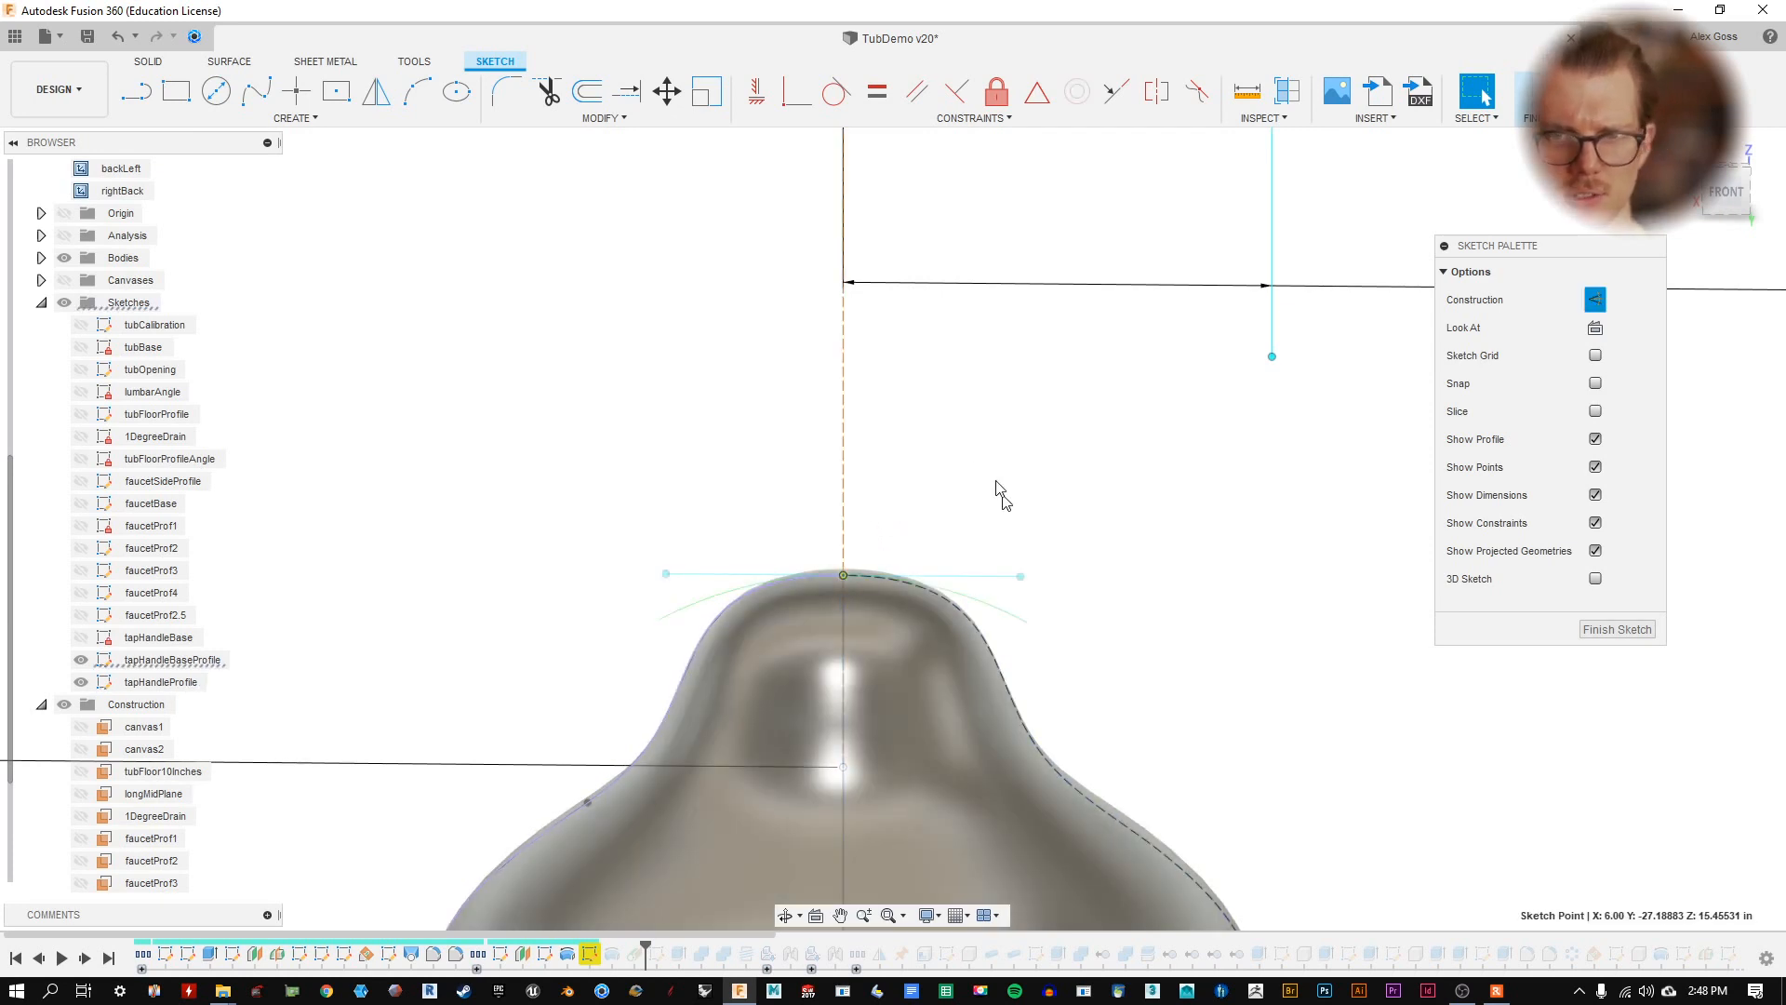
pyautogui.press('Delete')
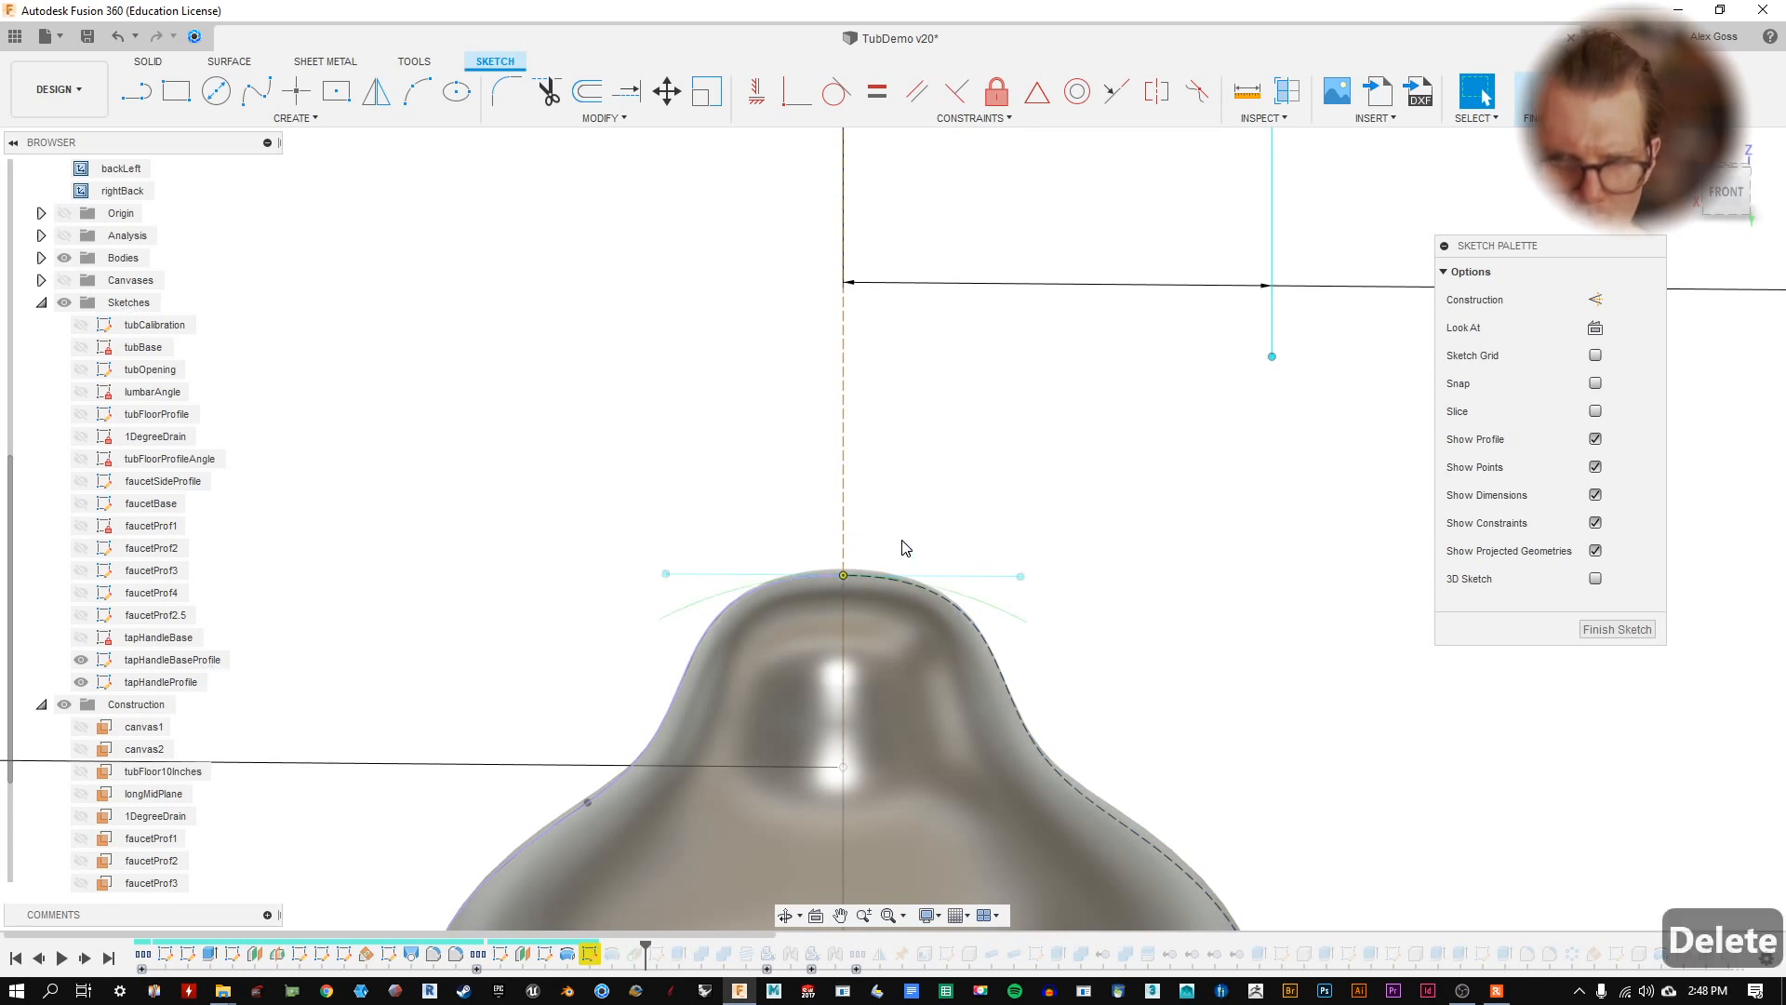
pyautogui.click(846, 562)
pyautogui.press('Delete')
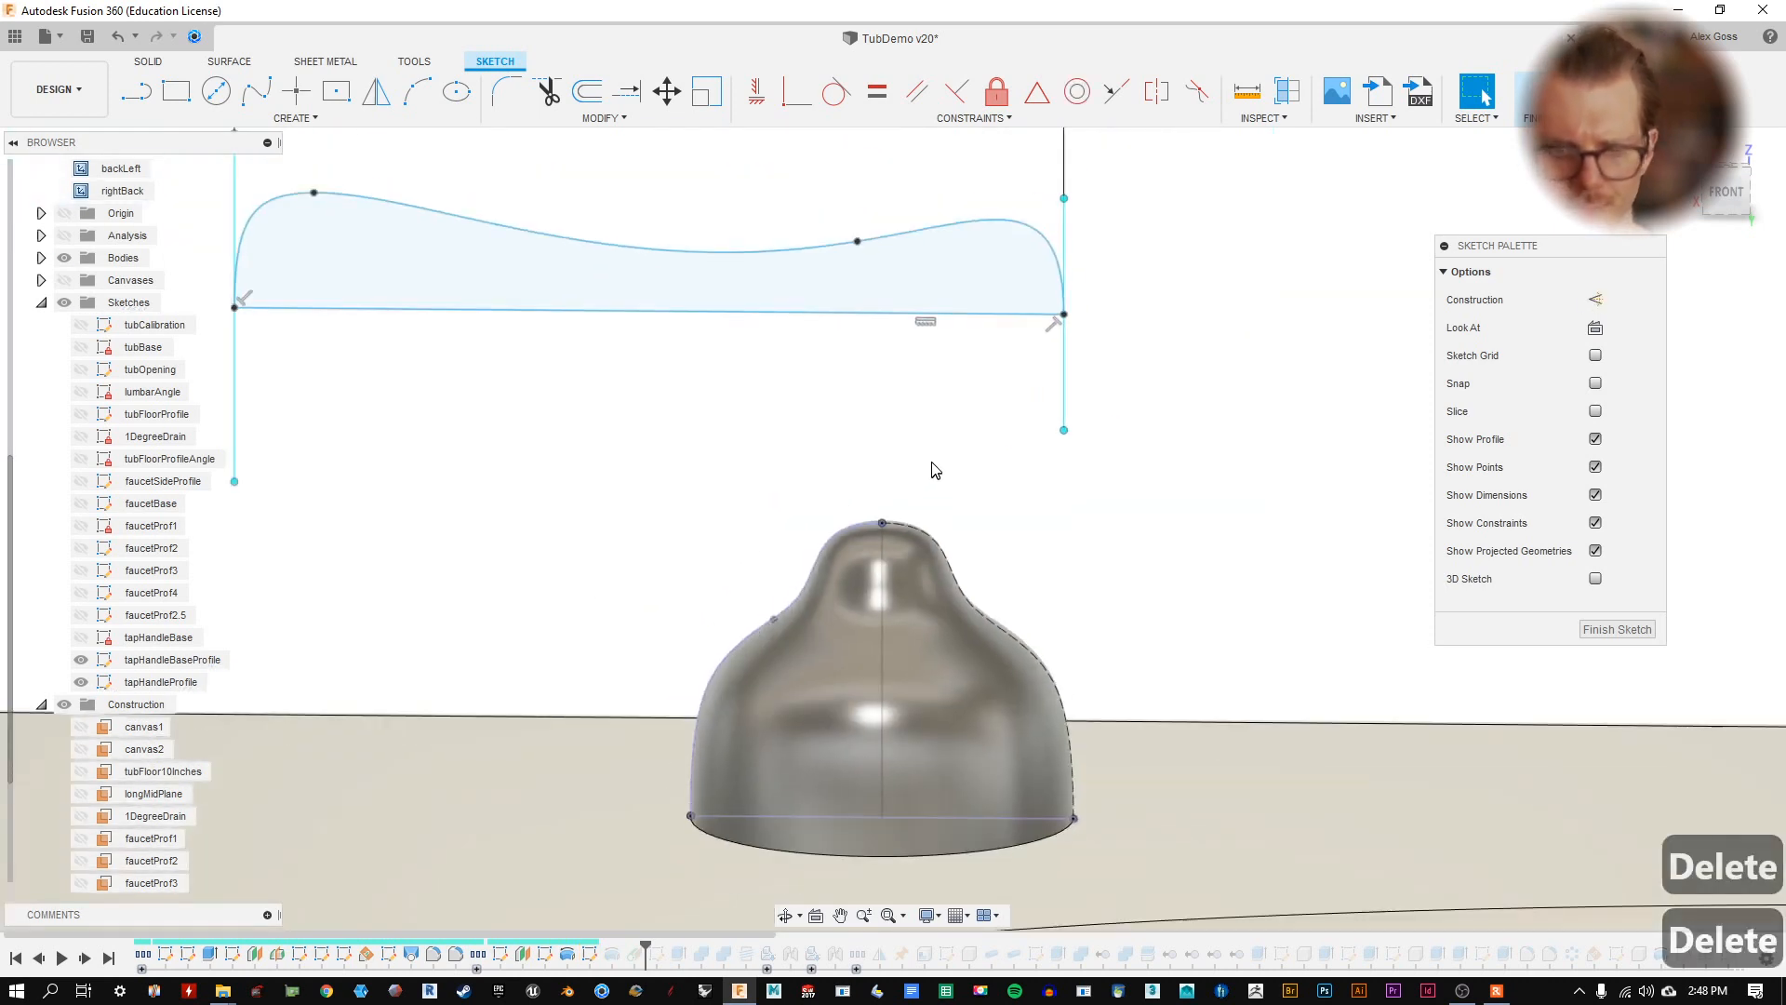
# - Draw a vertical construction line about 1.04 in long from the dome's top point up to the handle profile's lower line
pyautogui.press('l')
pyautogui.click(881, 523)
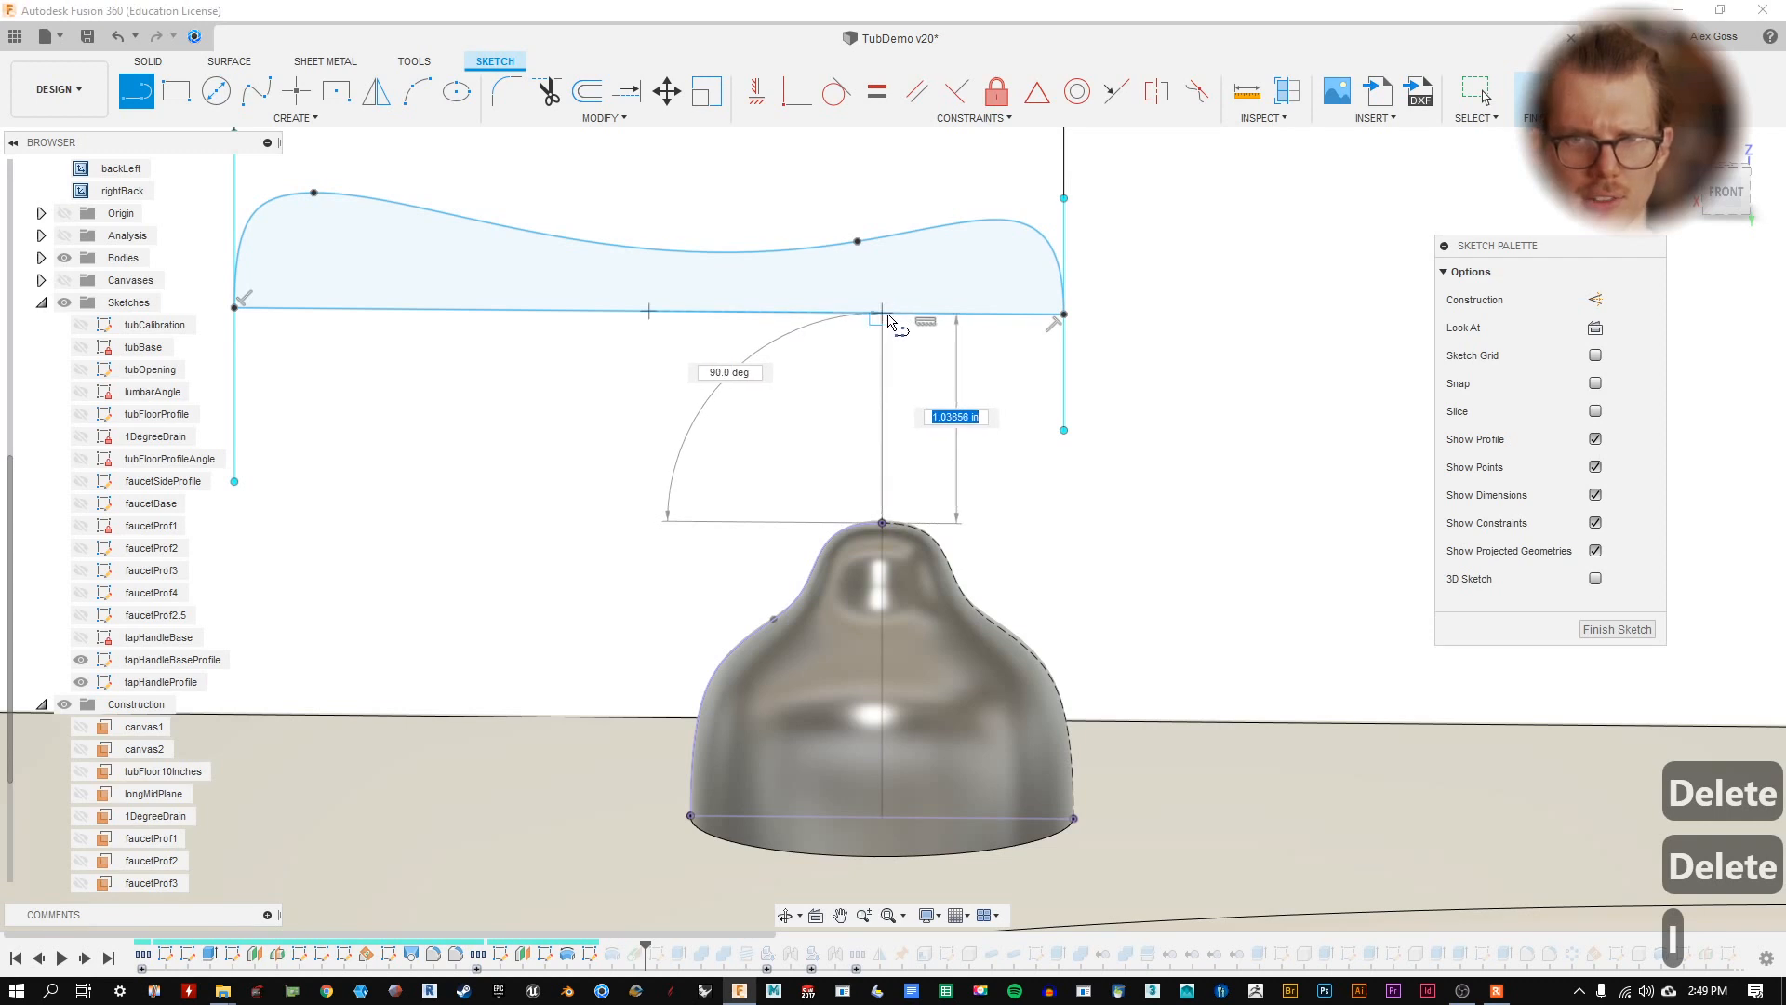
pyautogui.click(882, 314)
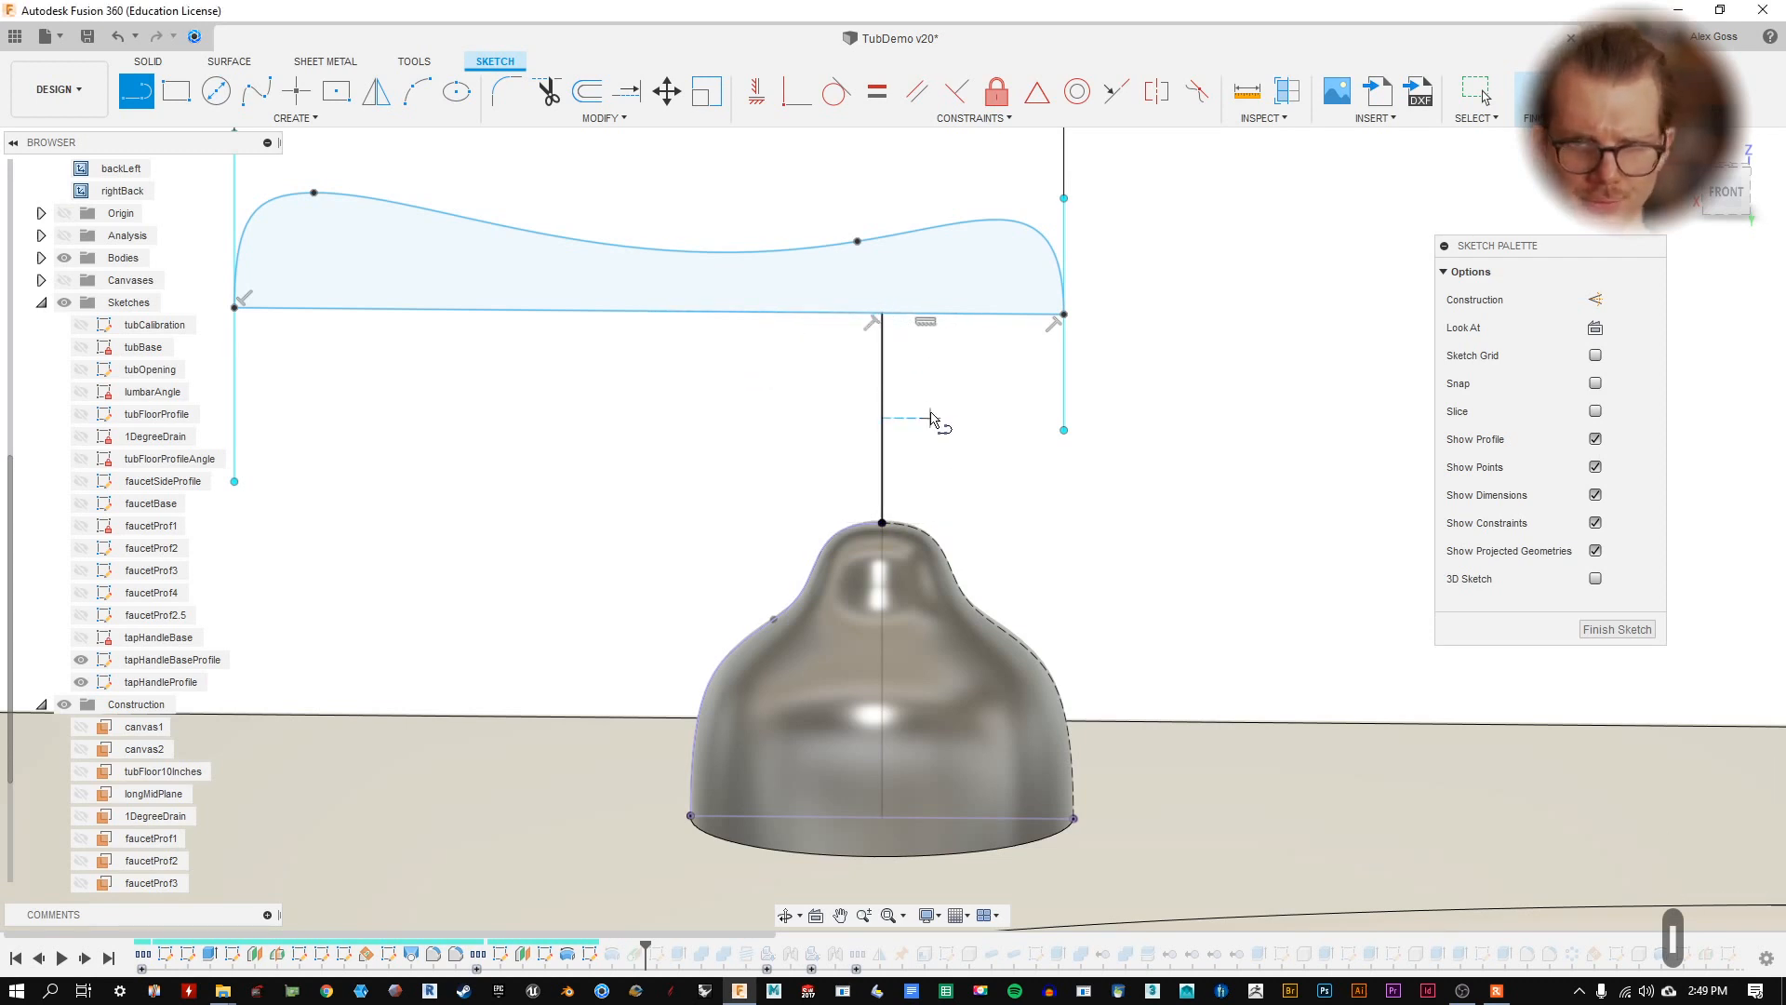
pyautogui.press('Escape')
pyautogui.click(882, 435)
pyautogui.press('x')
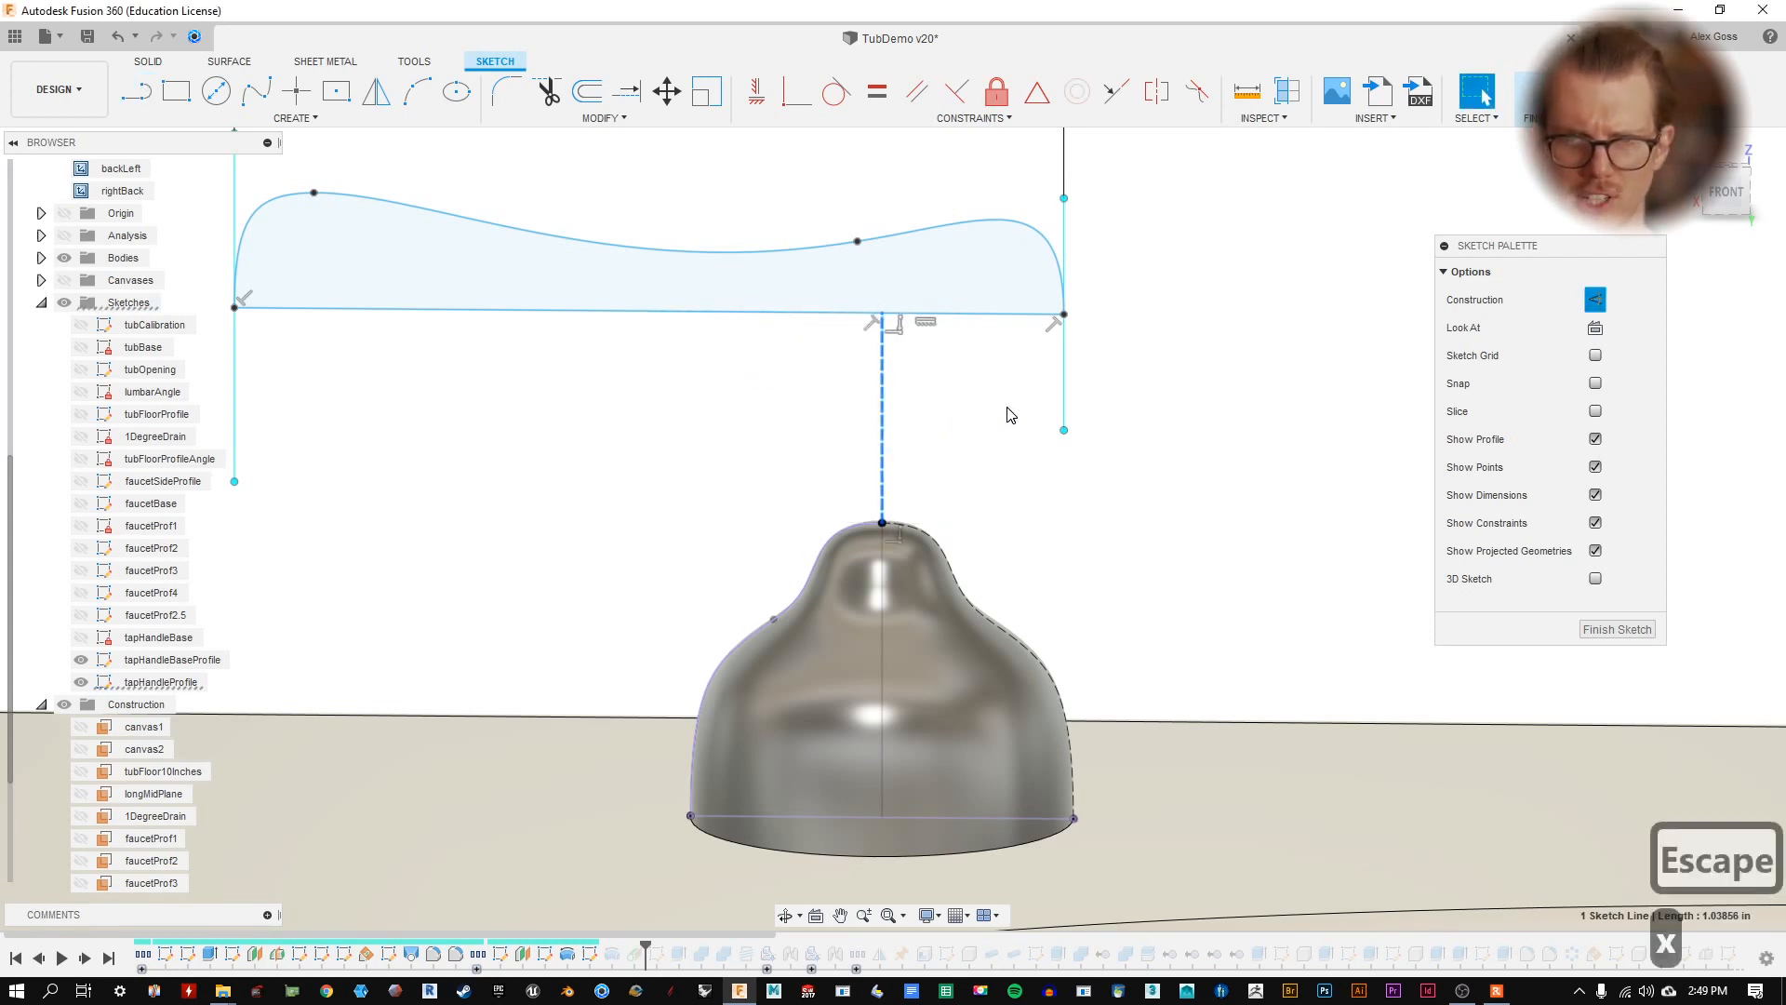
pyautogui.click(891, 430)
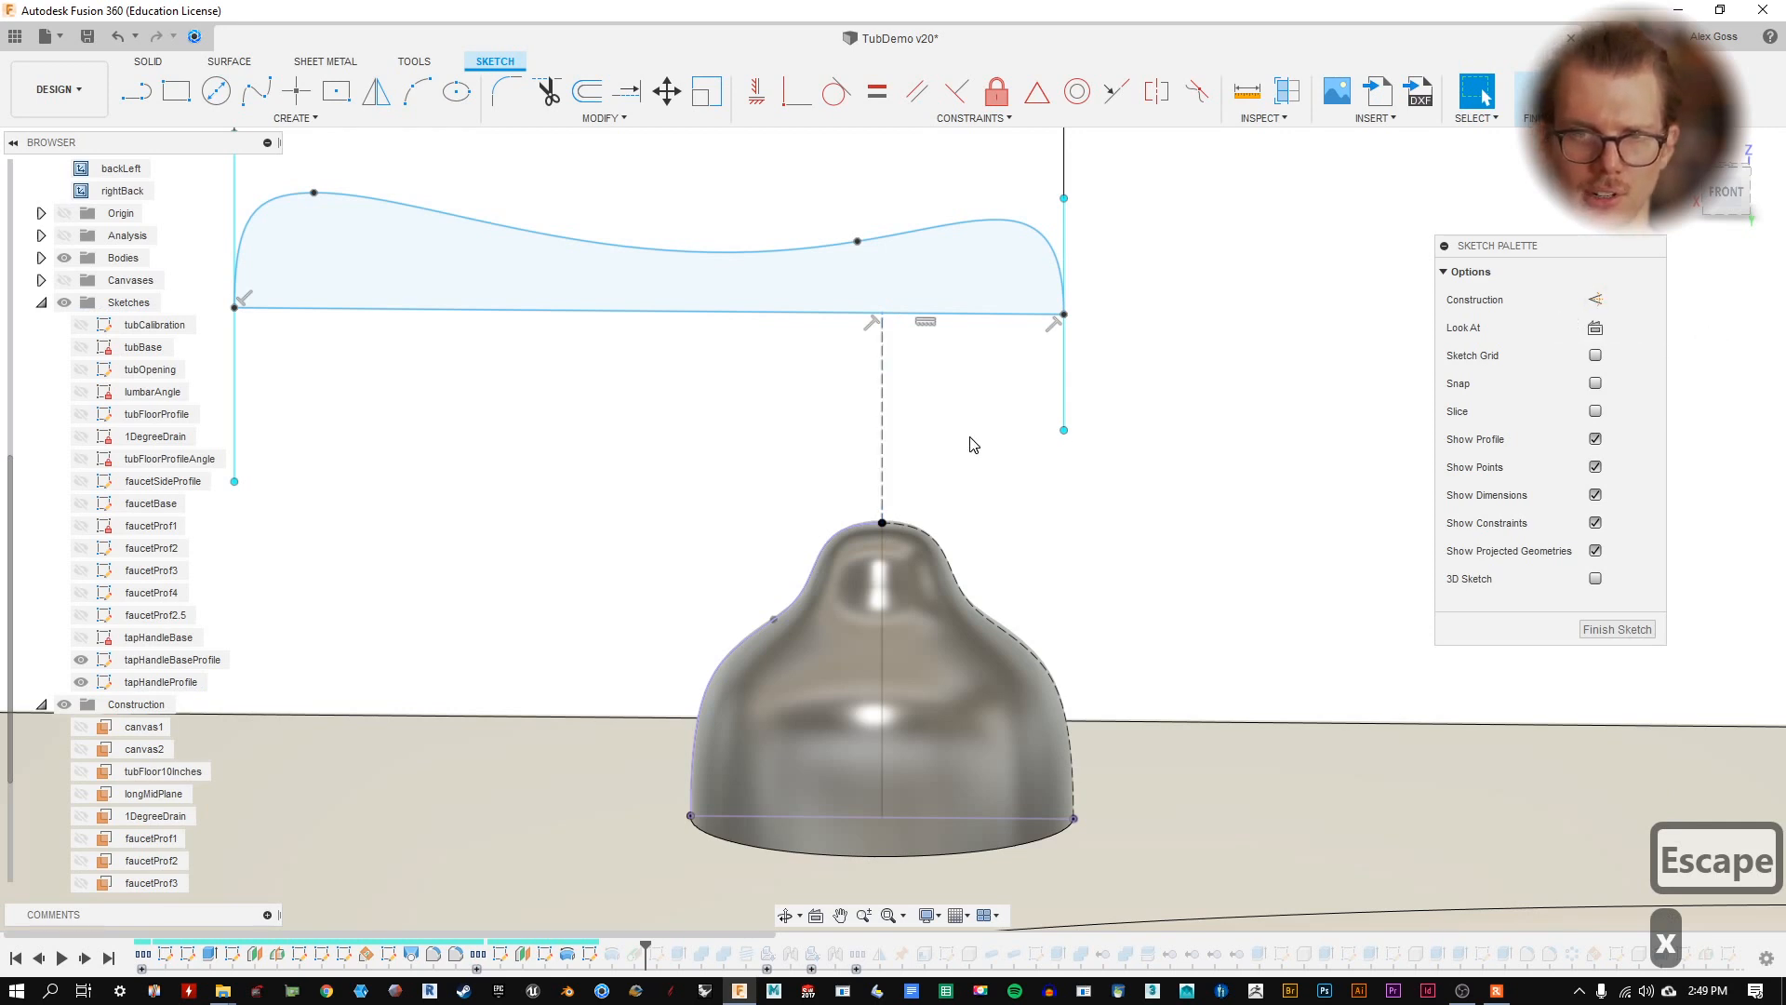
# - Dimension the horizontal distance from the construction line to the handle profile's right endpoint and the construction line's length, and finish the sketch
pyautogui.click(882, 444)
pyautogui.press('d')
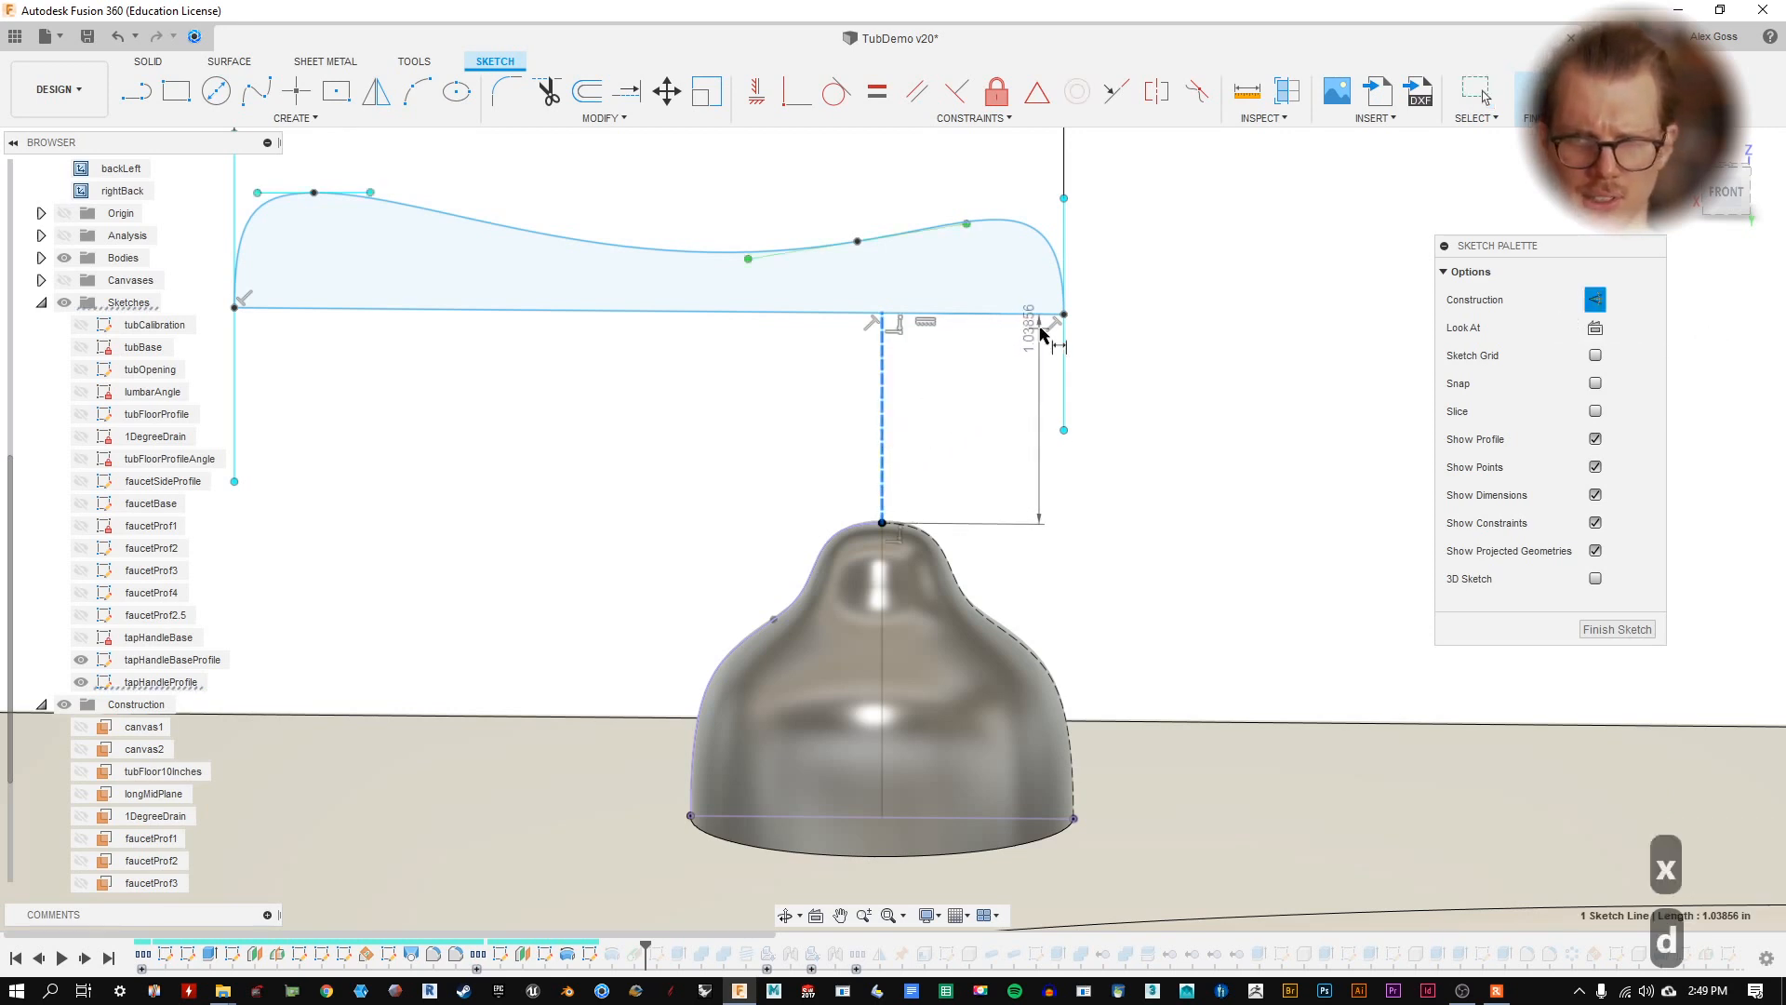
pyautogui.click(1065, 316)
pyautogui.click(1188, 388)
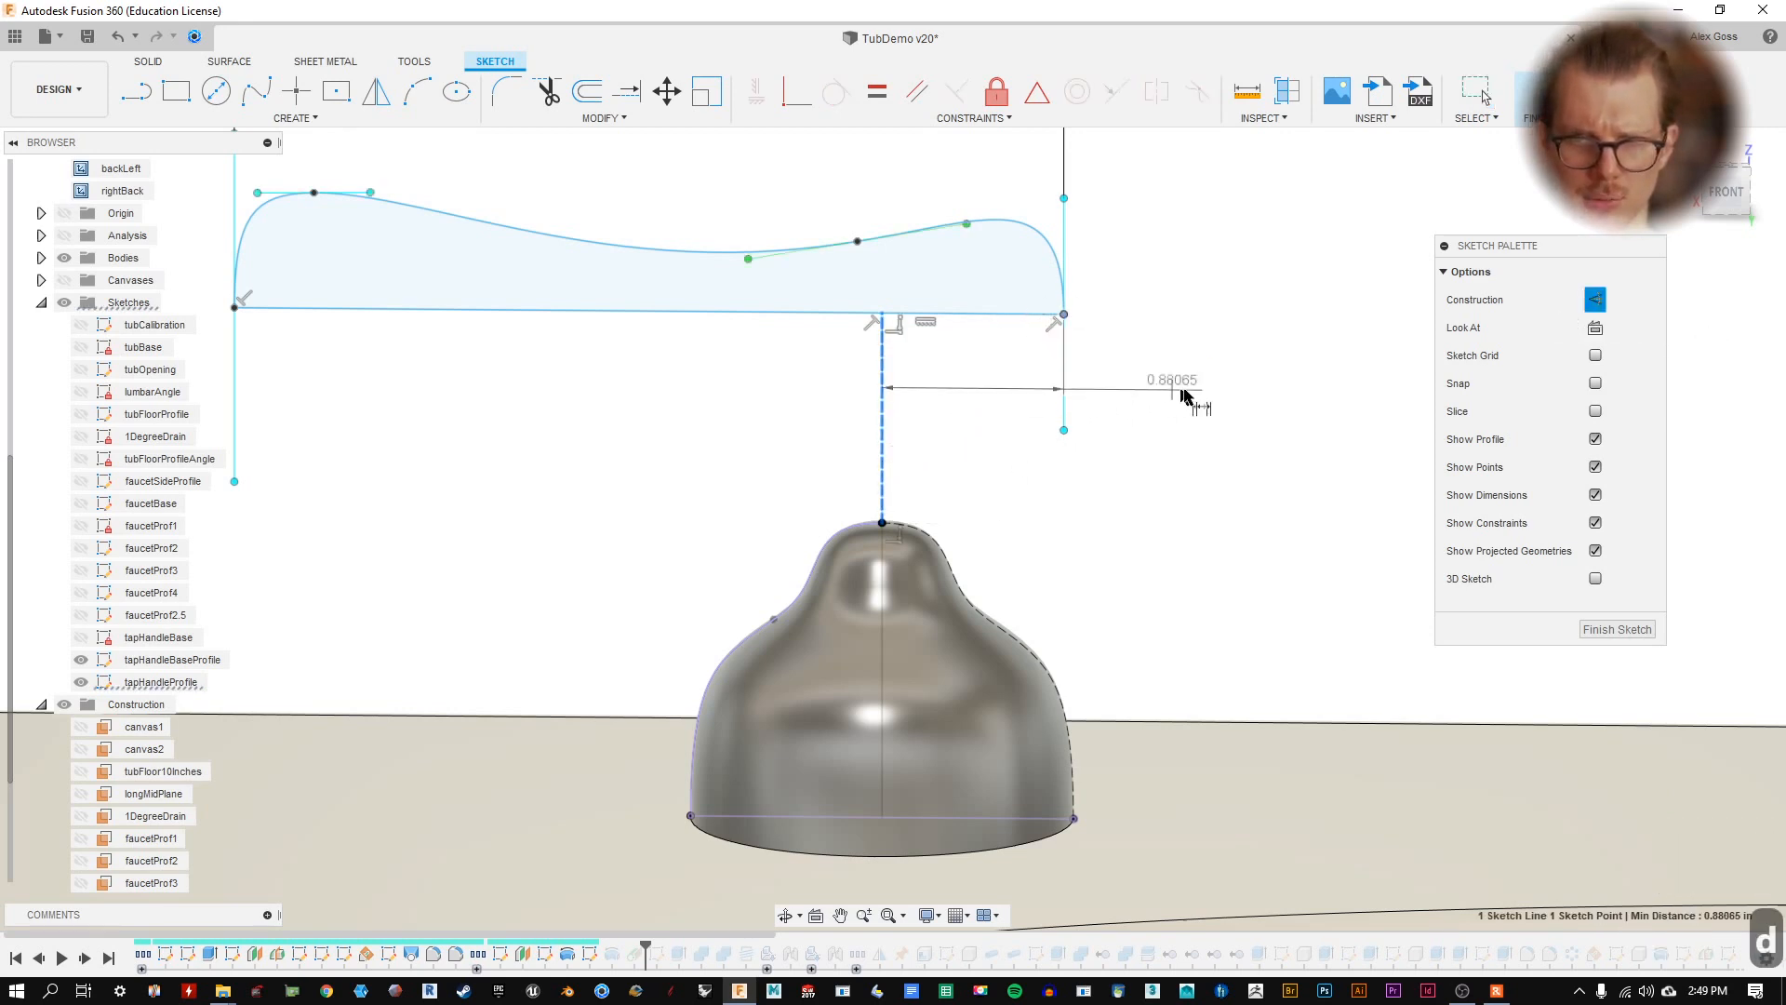
pyautogui.press('Return')
pyautogui.click(886, 446)
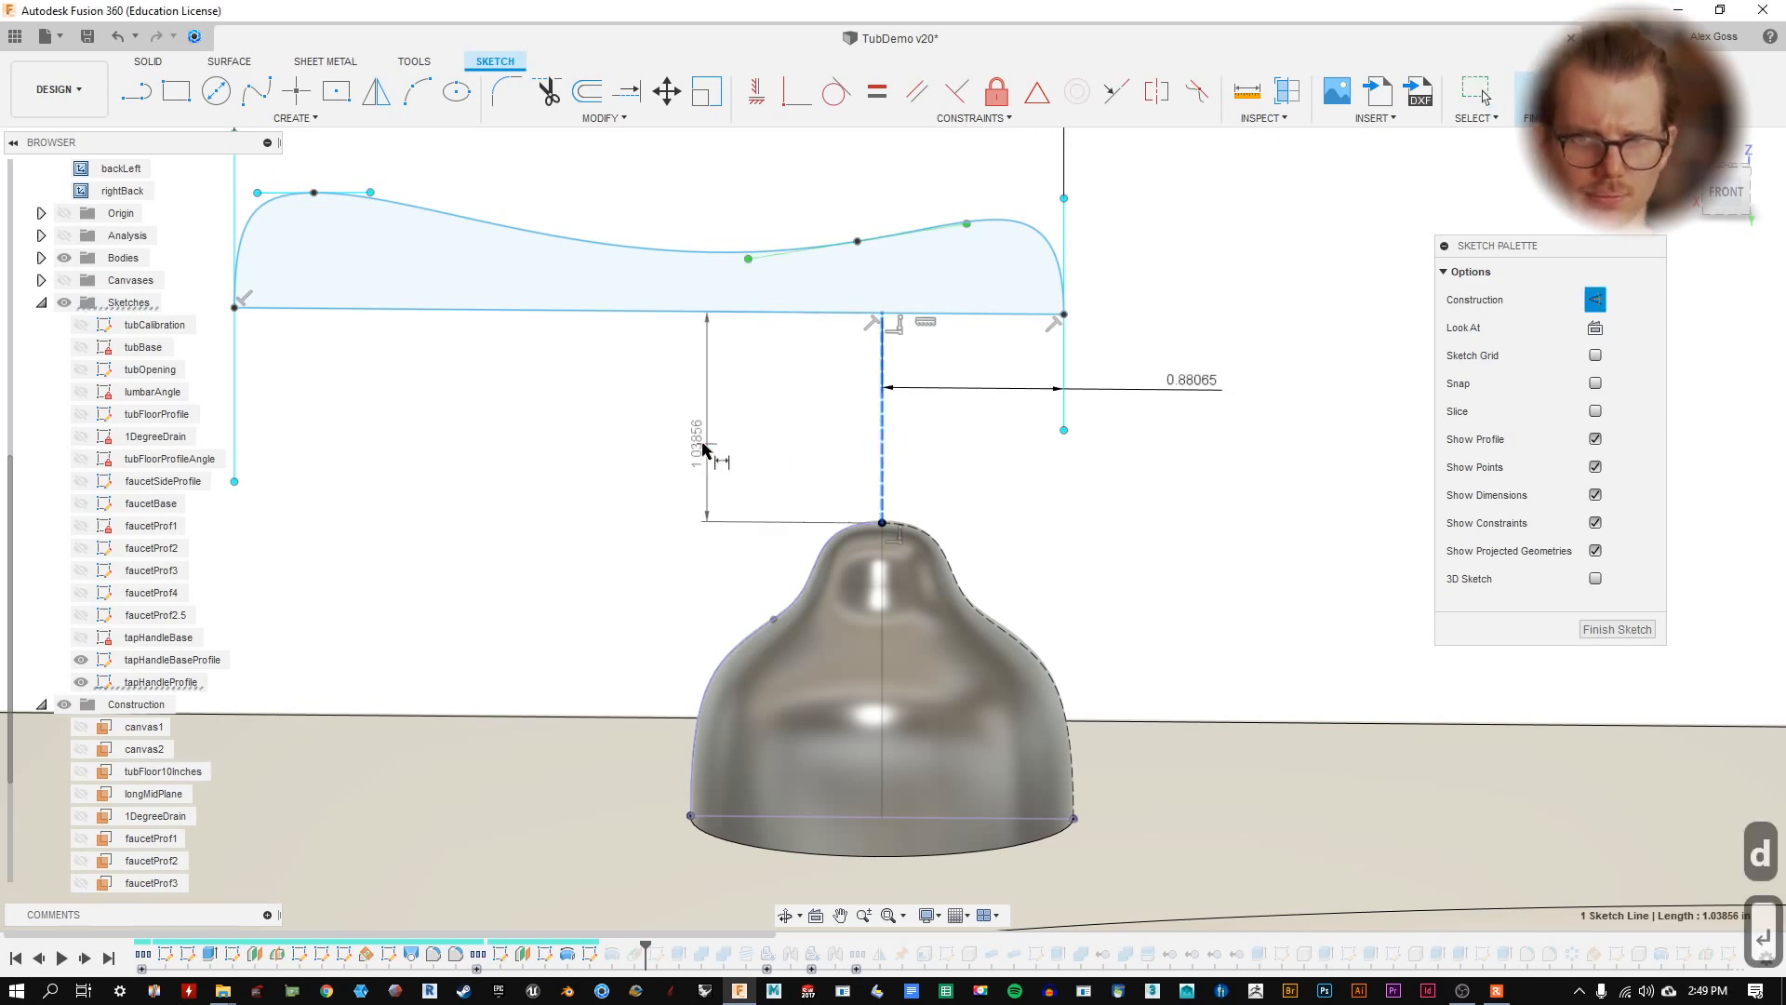
pyautogui.click(704, 450)
pyautogui.press('Return')
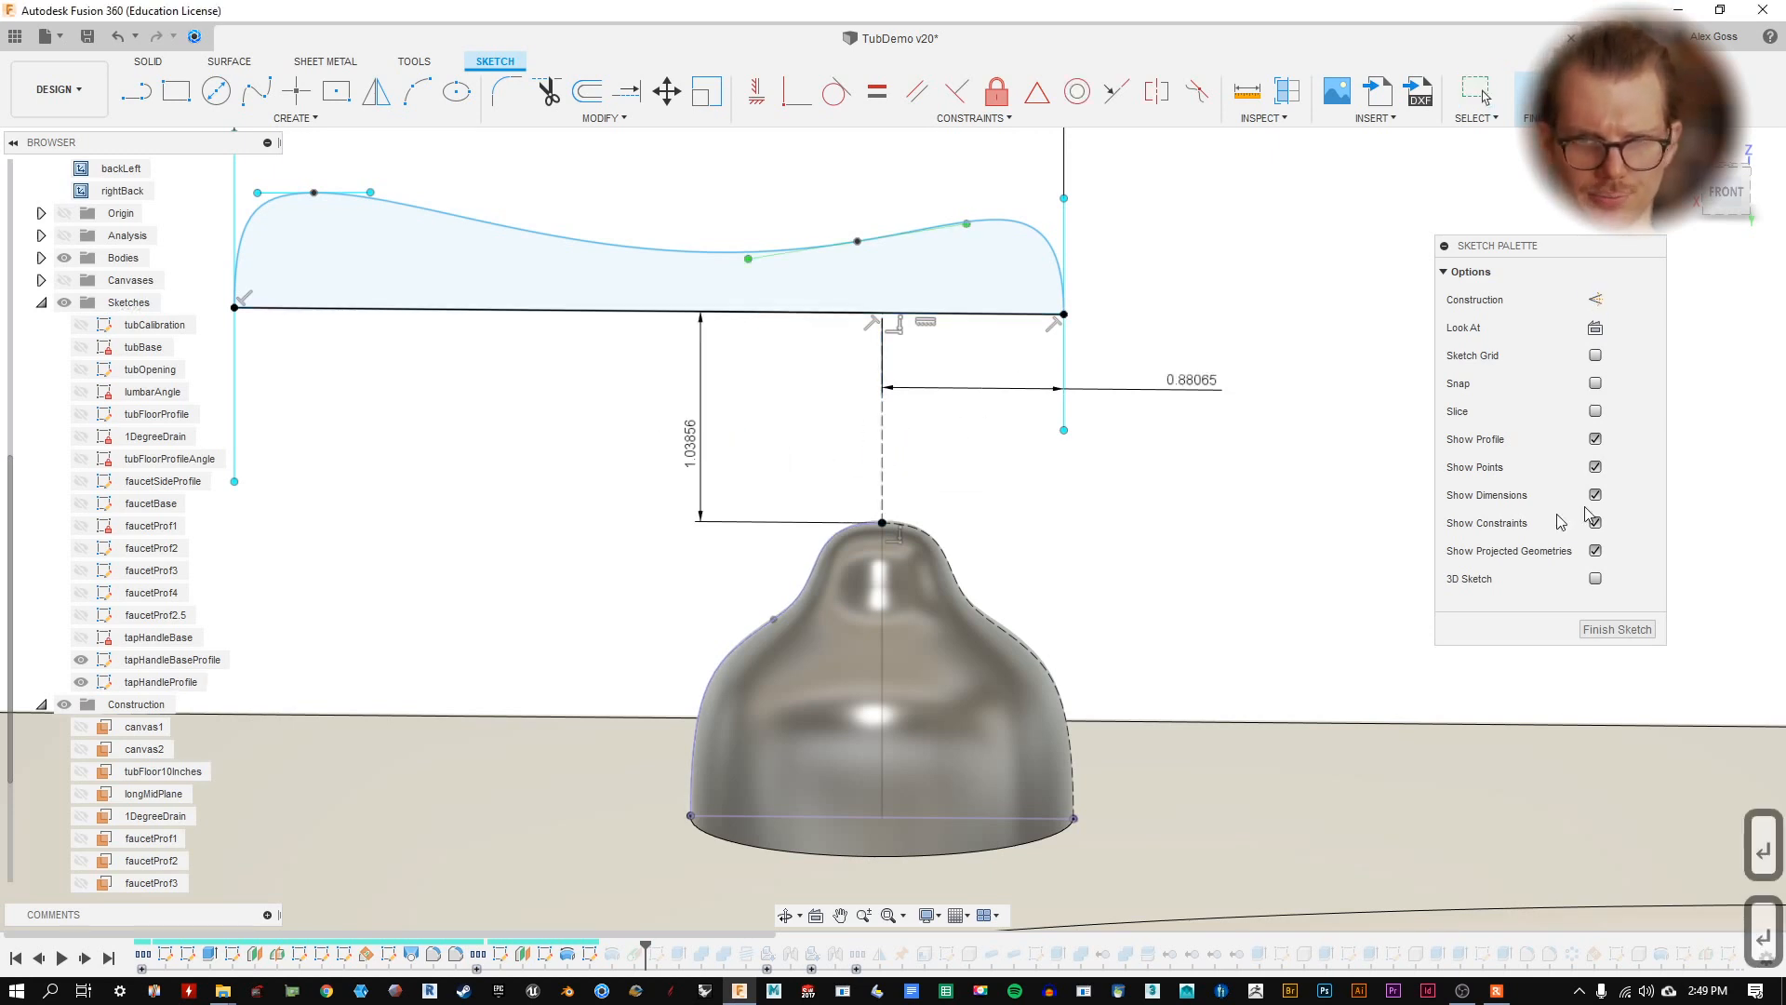
pyautogui.click(1616, 628)
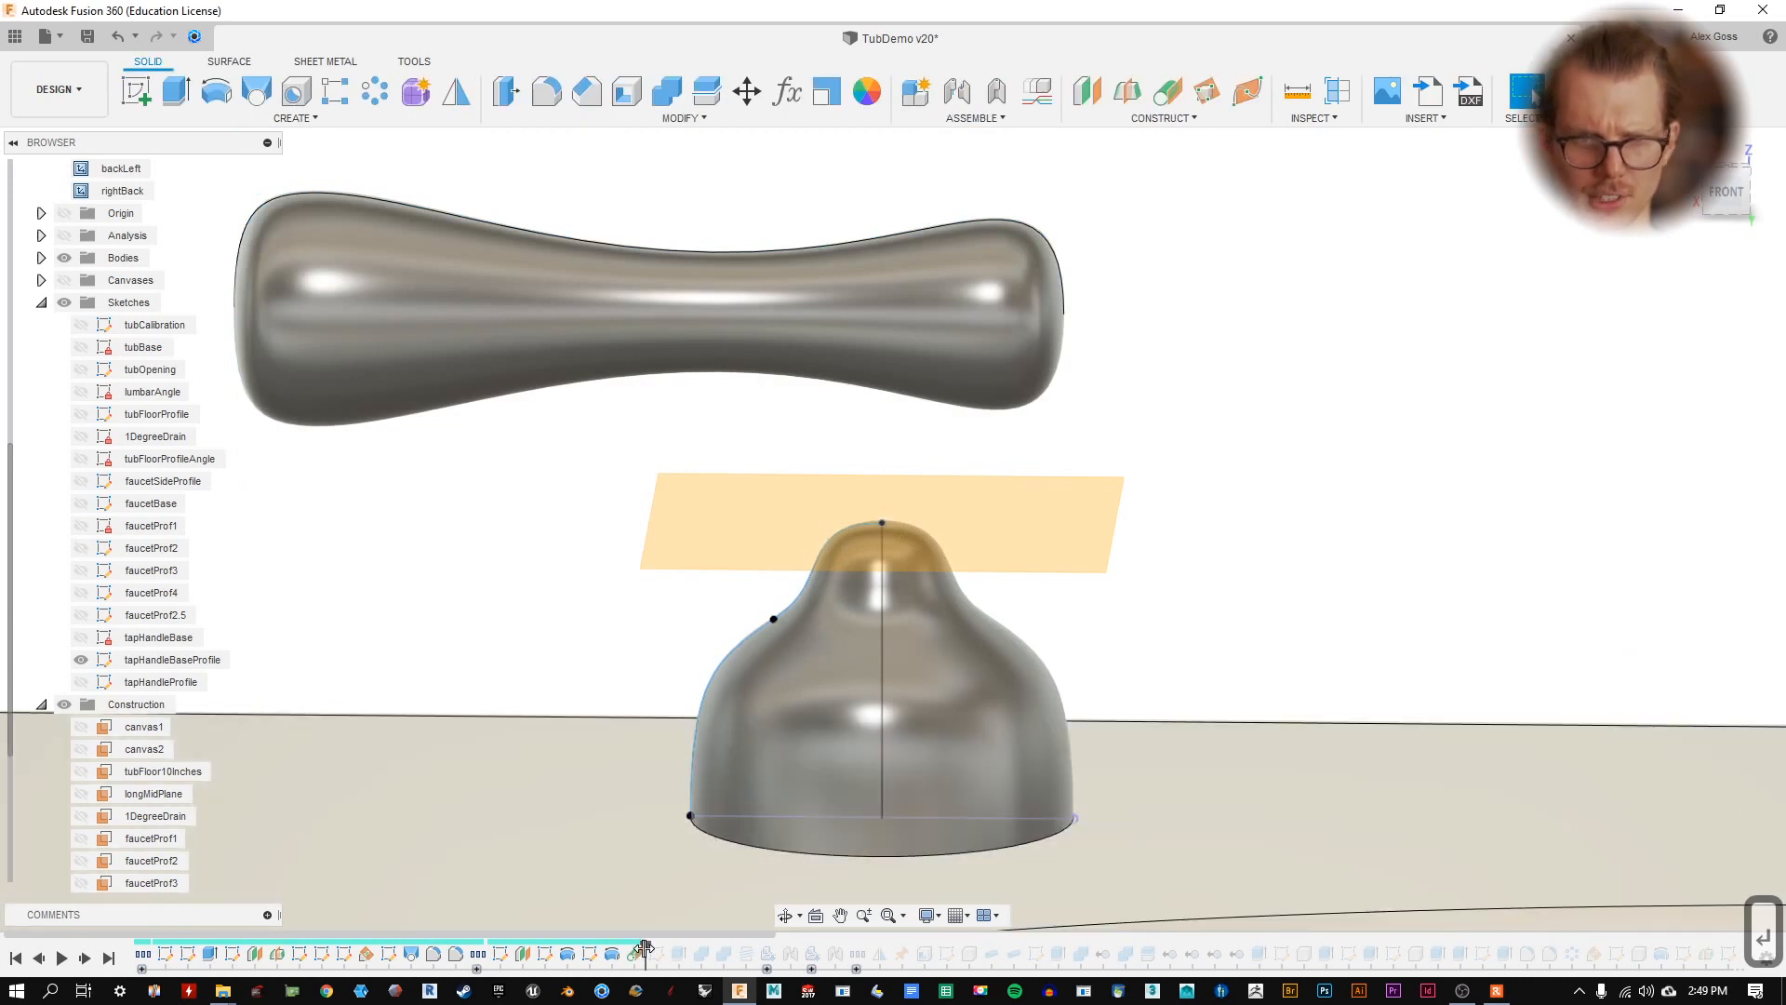
# - Hide the tapHandleRod construction plane and roll the history marker forward past the nut joints and the tap's mirror feature
pyautogui.scroll(-3, 82, 811)
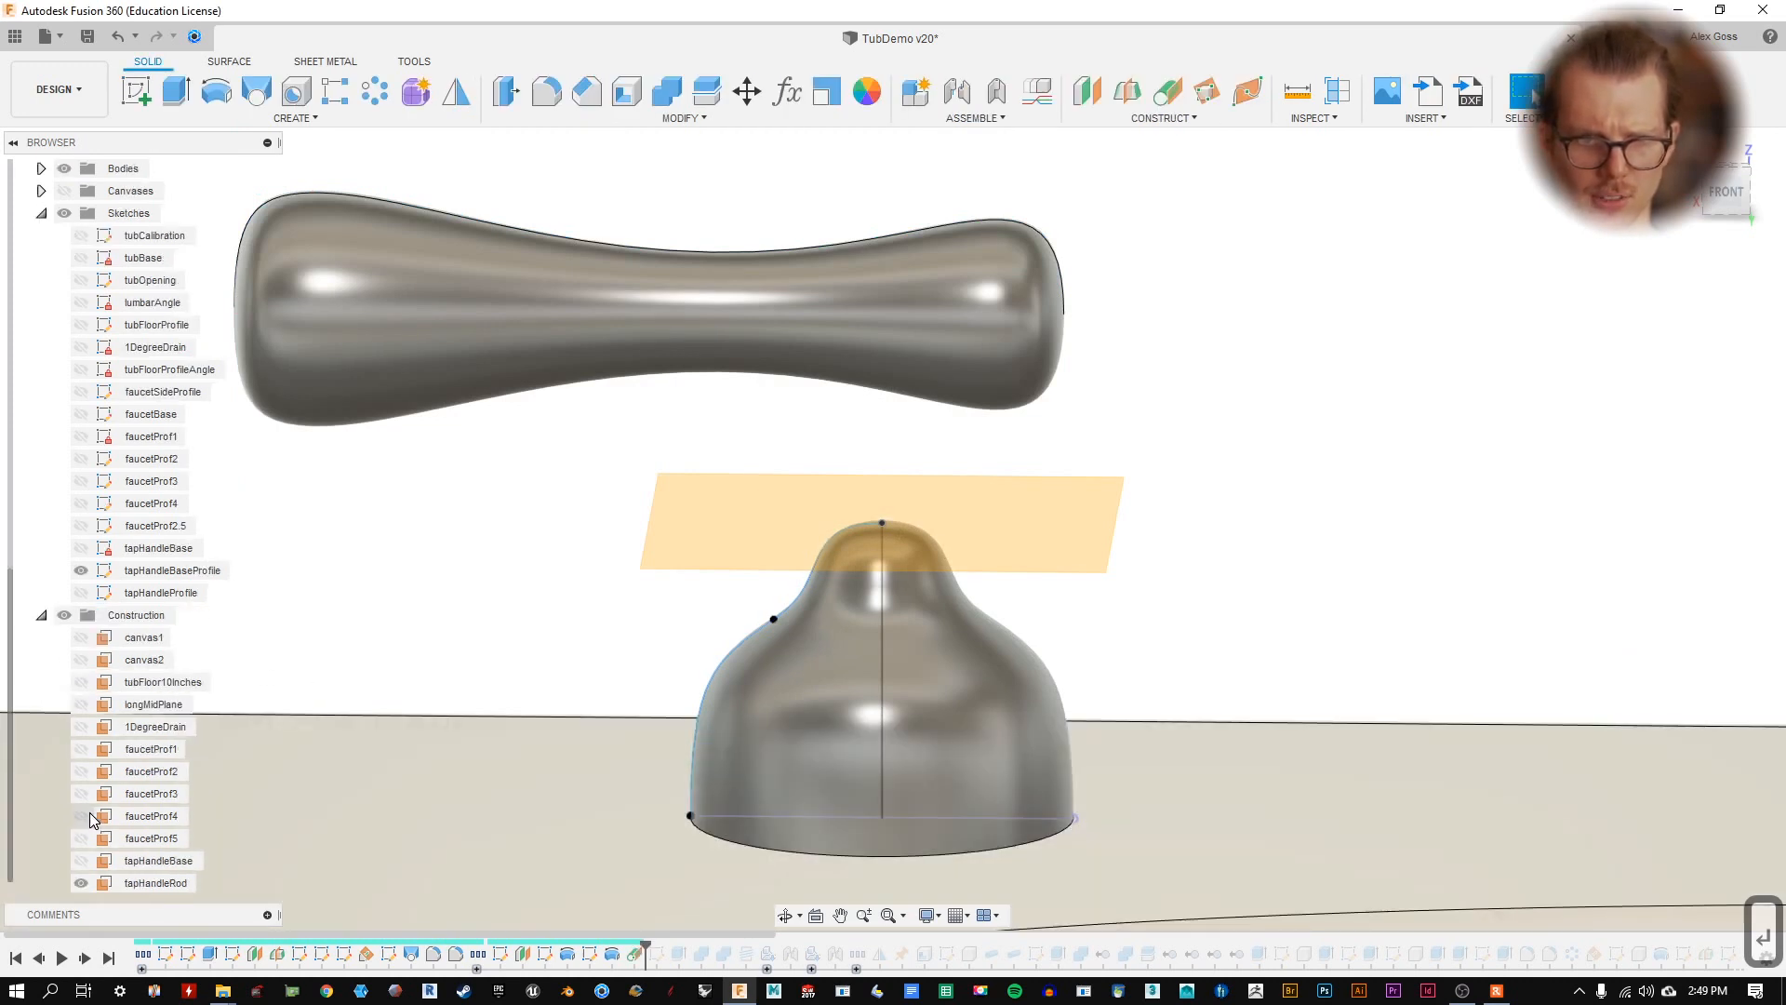
pyautogui.click(81, 883)
pyautogui.moveTo(639, 953); pyautogui.dragTo(891, 944)
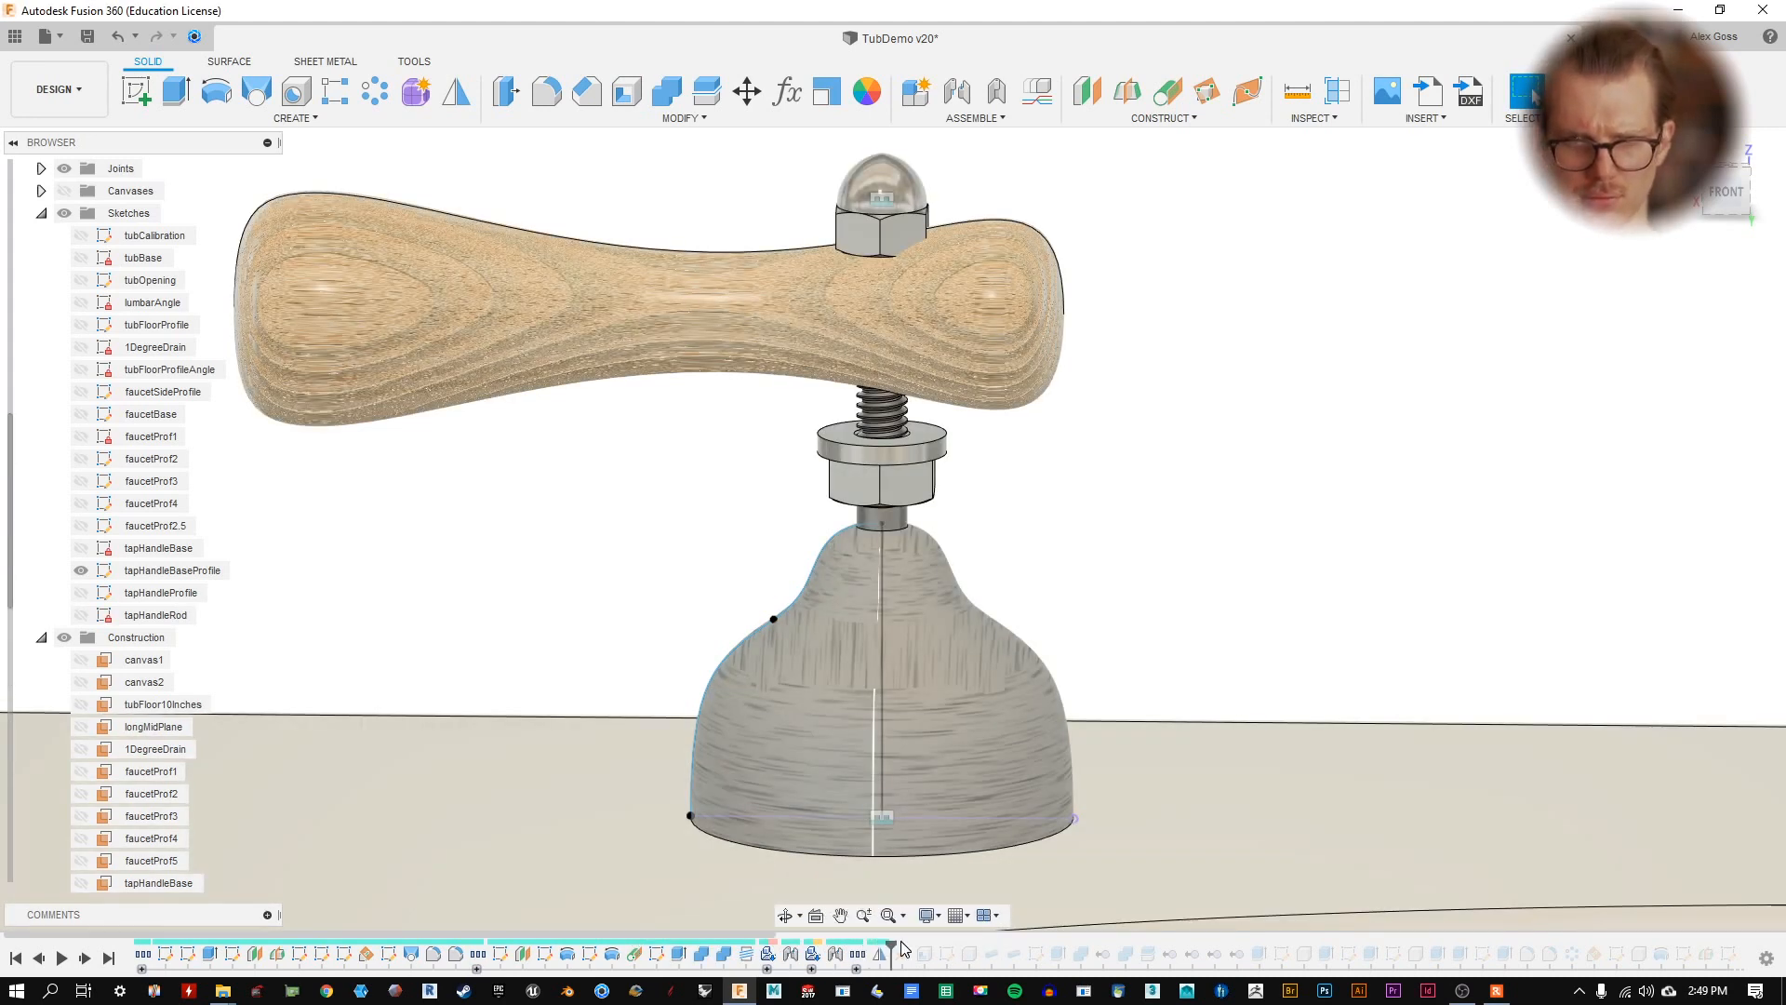
pyautogui.doubleClick(835, 954)
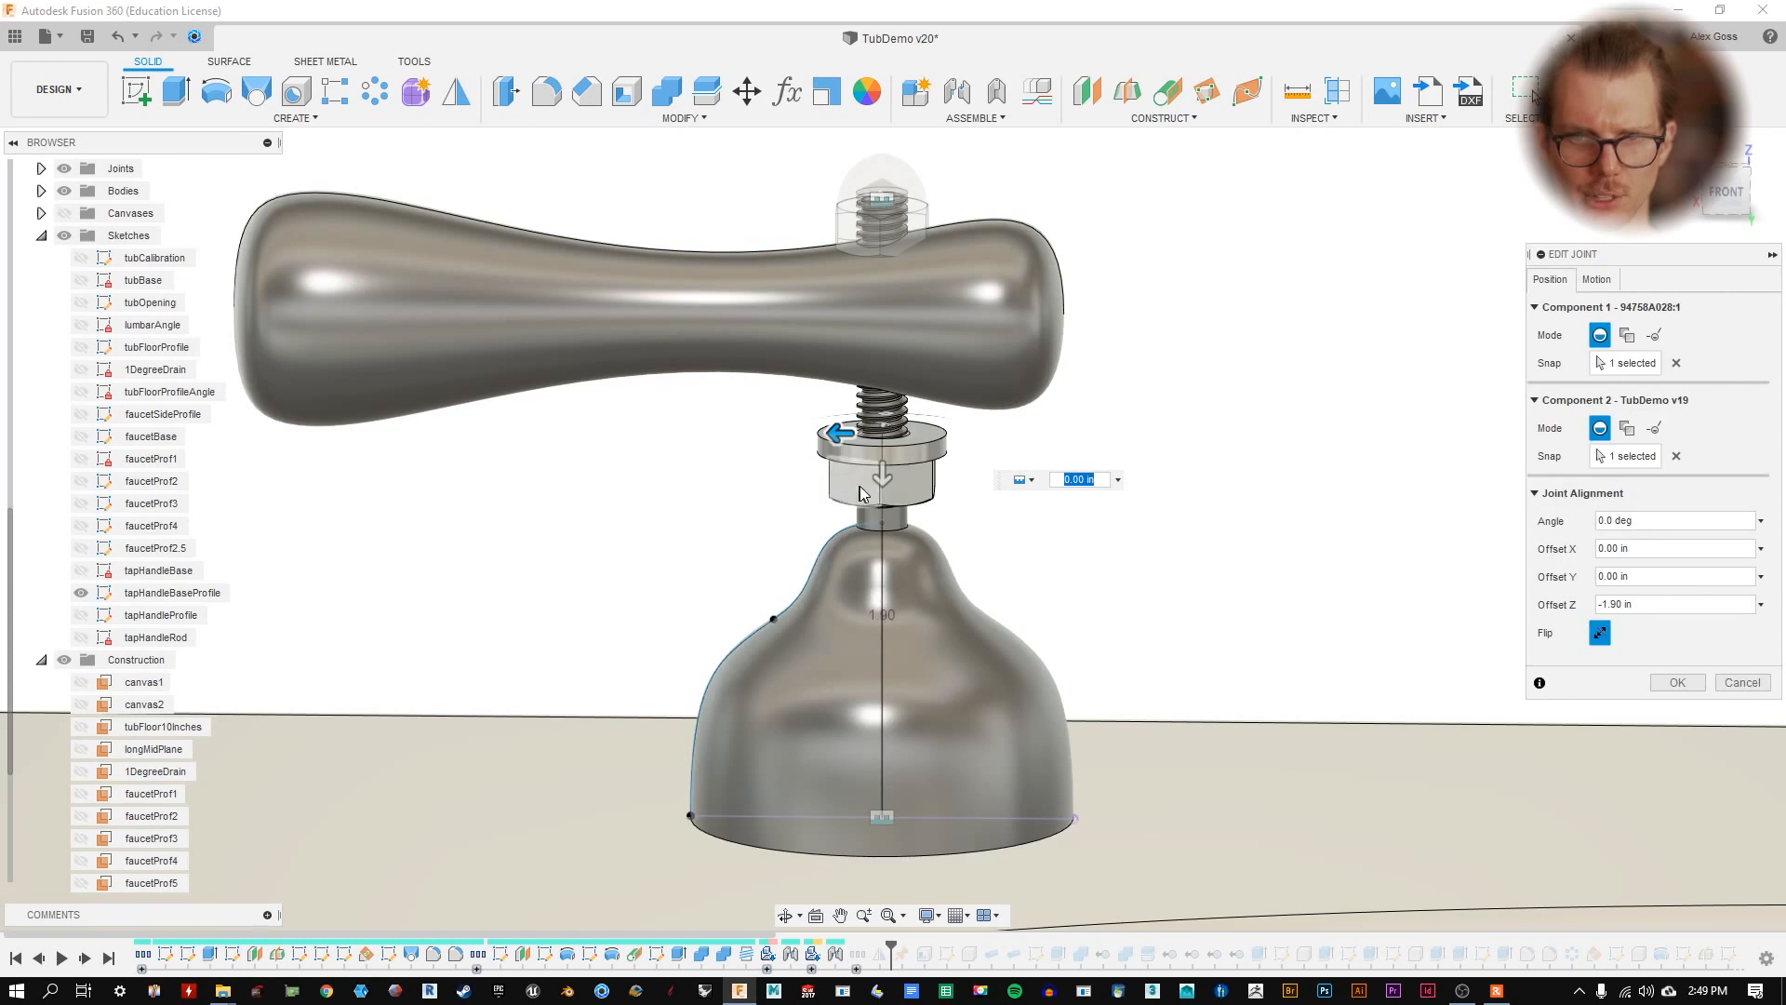
pyautogui.moveTo(840, 434); pyautogui.dragTo(943, 435)
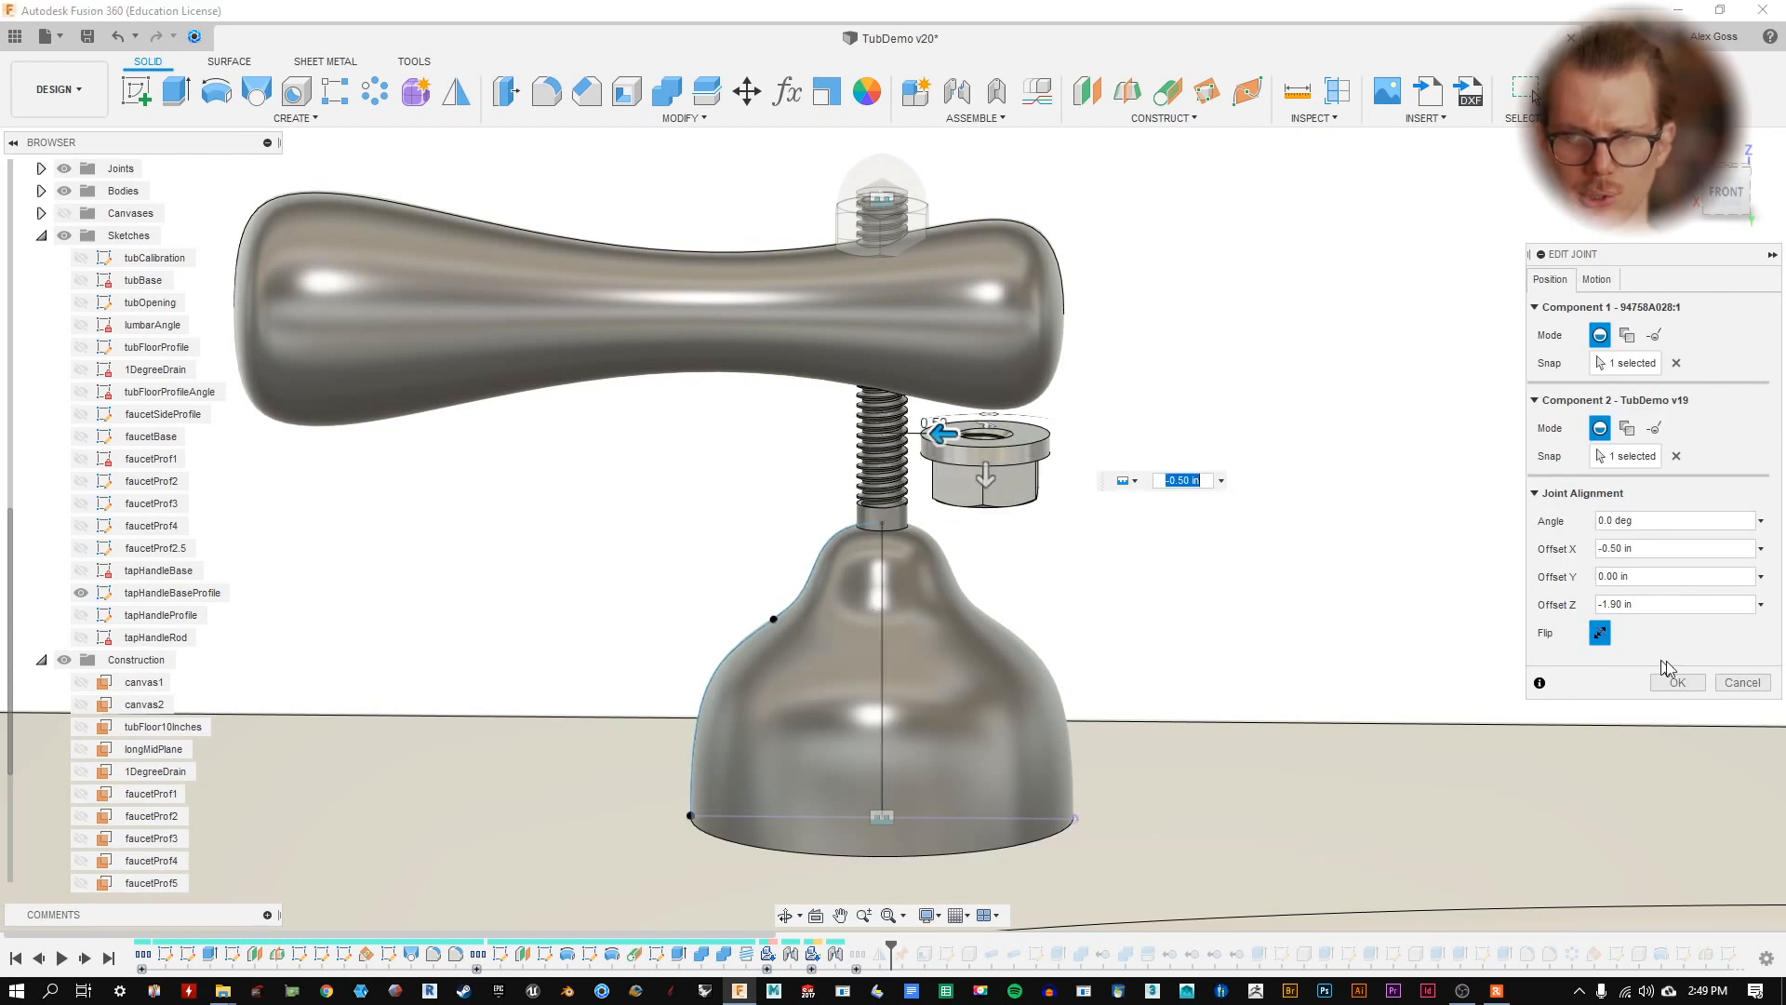
pyautogui.click(1740, 684)
# - Set the flange nut joint's Z offset to -2.20 in and the cap nut joint's Z offset to -0.30 in
pyautogui.doubleClick(836, 954)
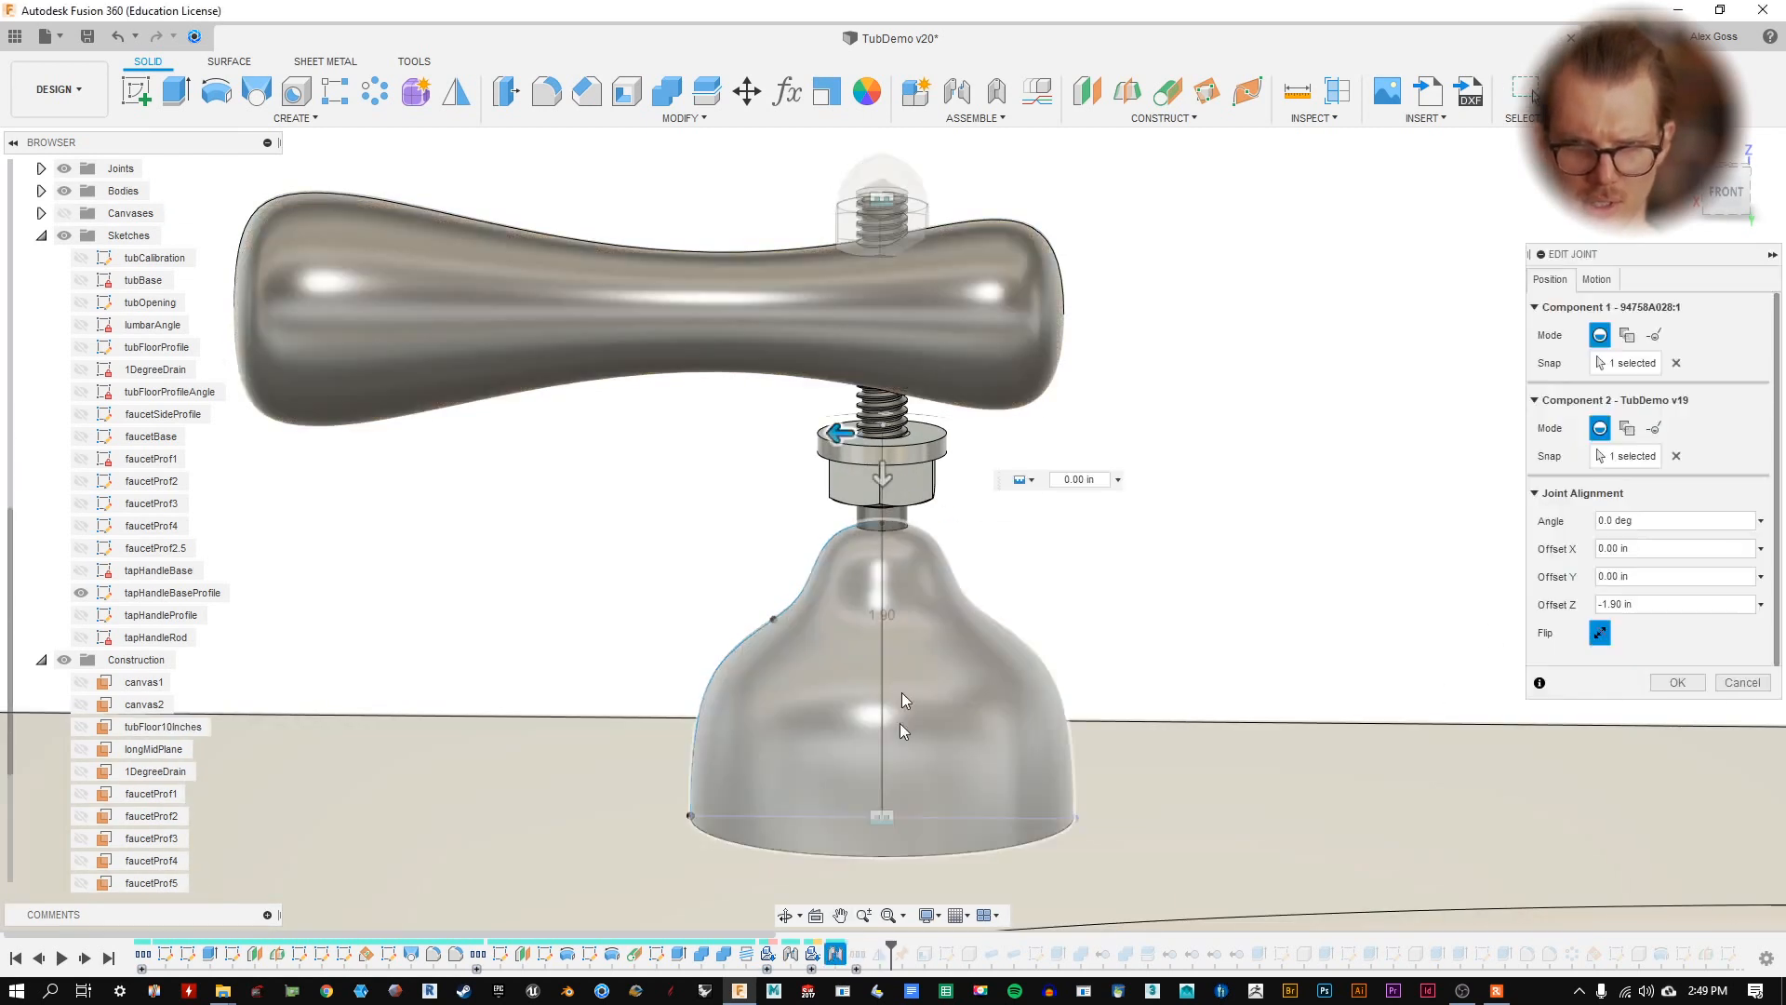
pyautogui.moveTo(882, 476); pyautogui.dragTo(881, 416)
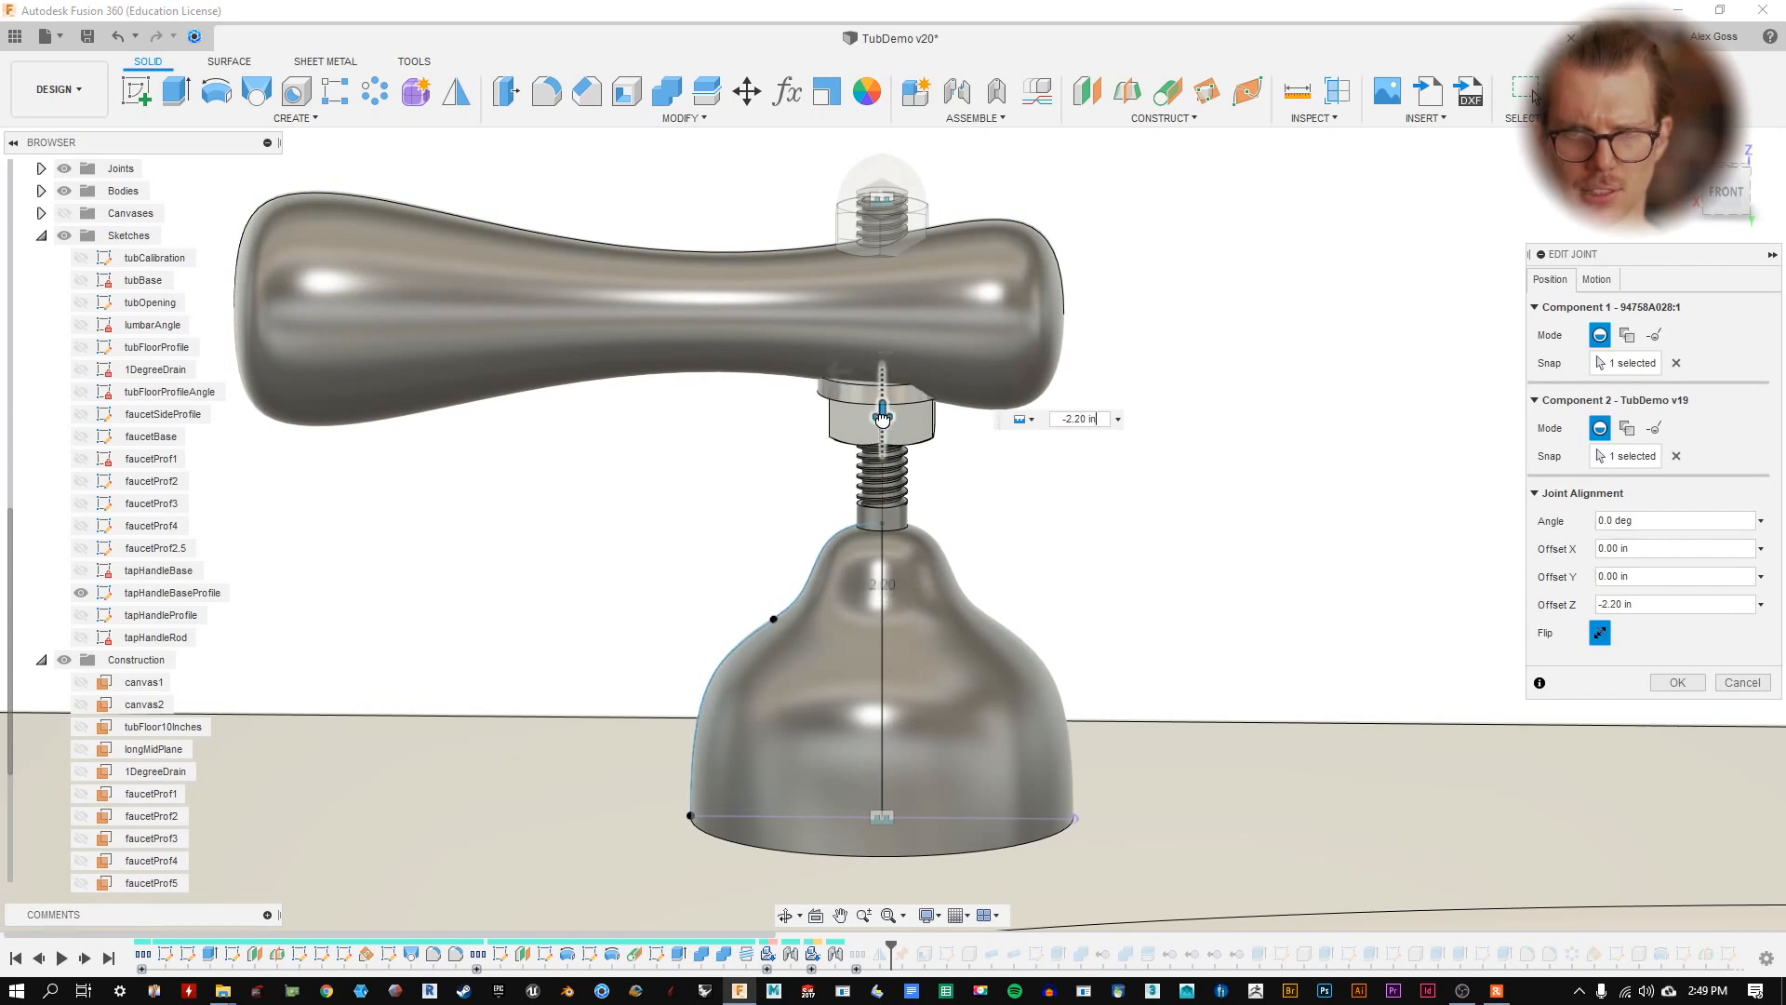
pyautogui.click(1670, 683)
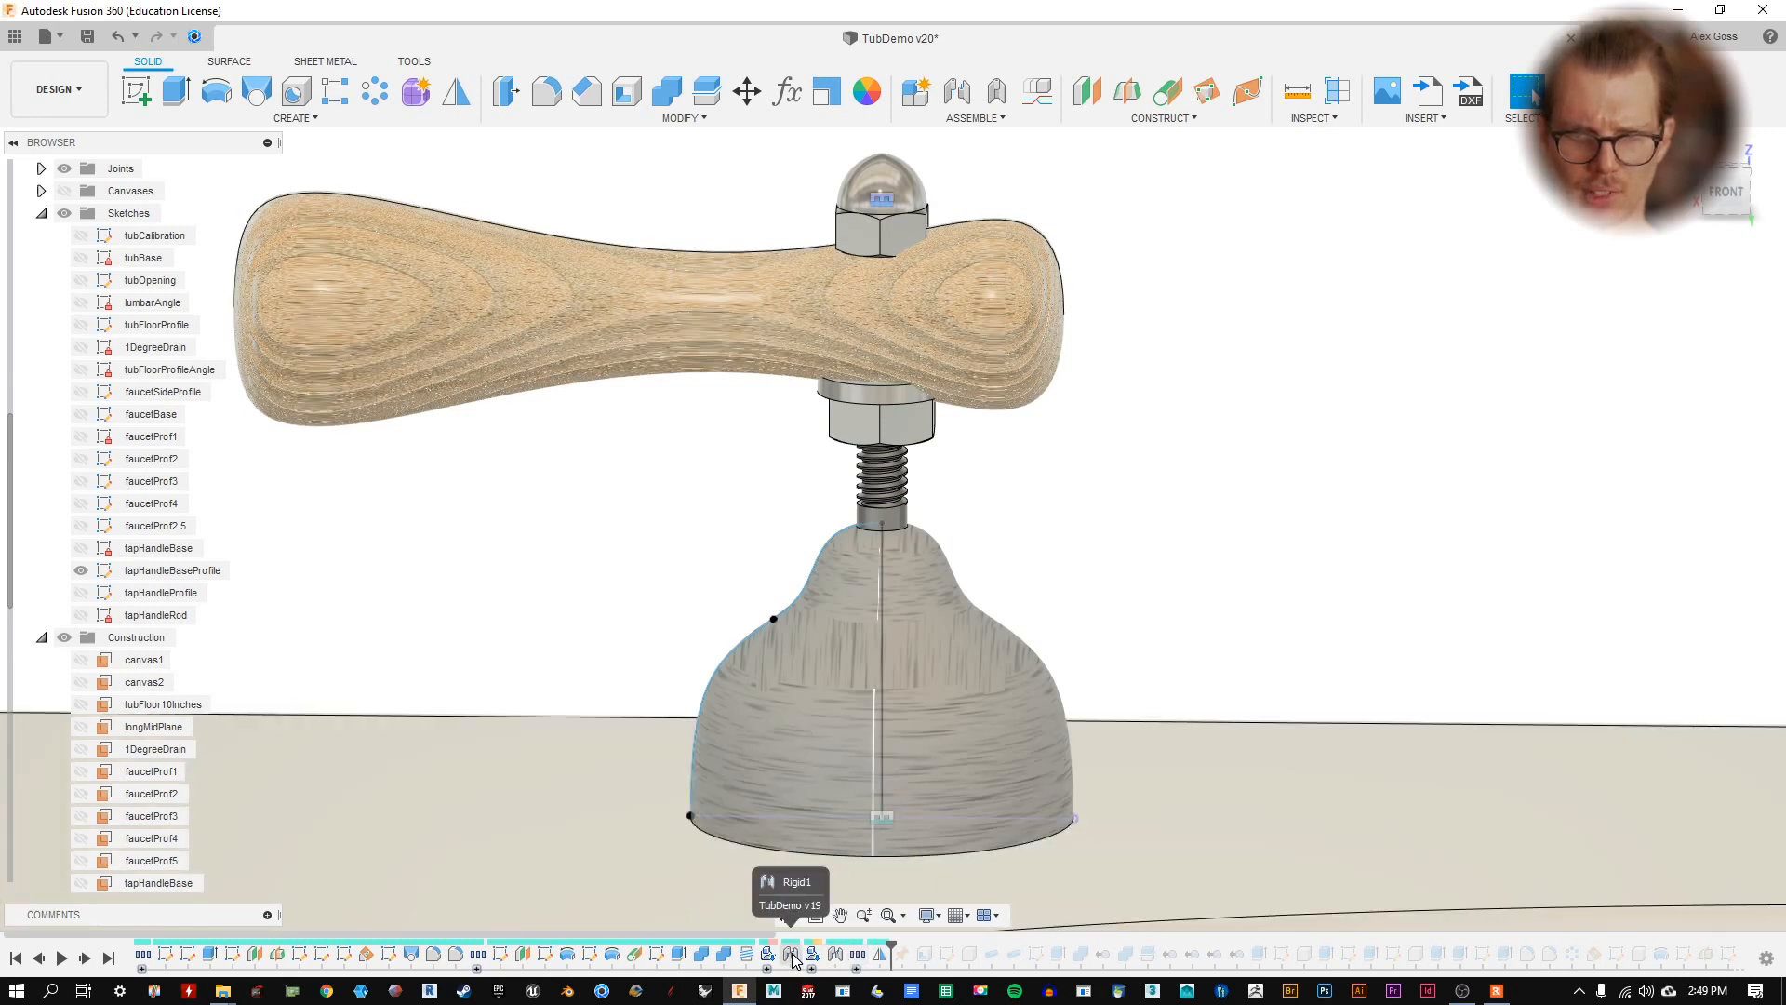
pyautogui.doubleClick(812, 954)
pyautogui.moveTo(882, 203); pyautogui.dragTo(882, 215)
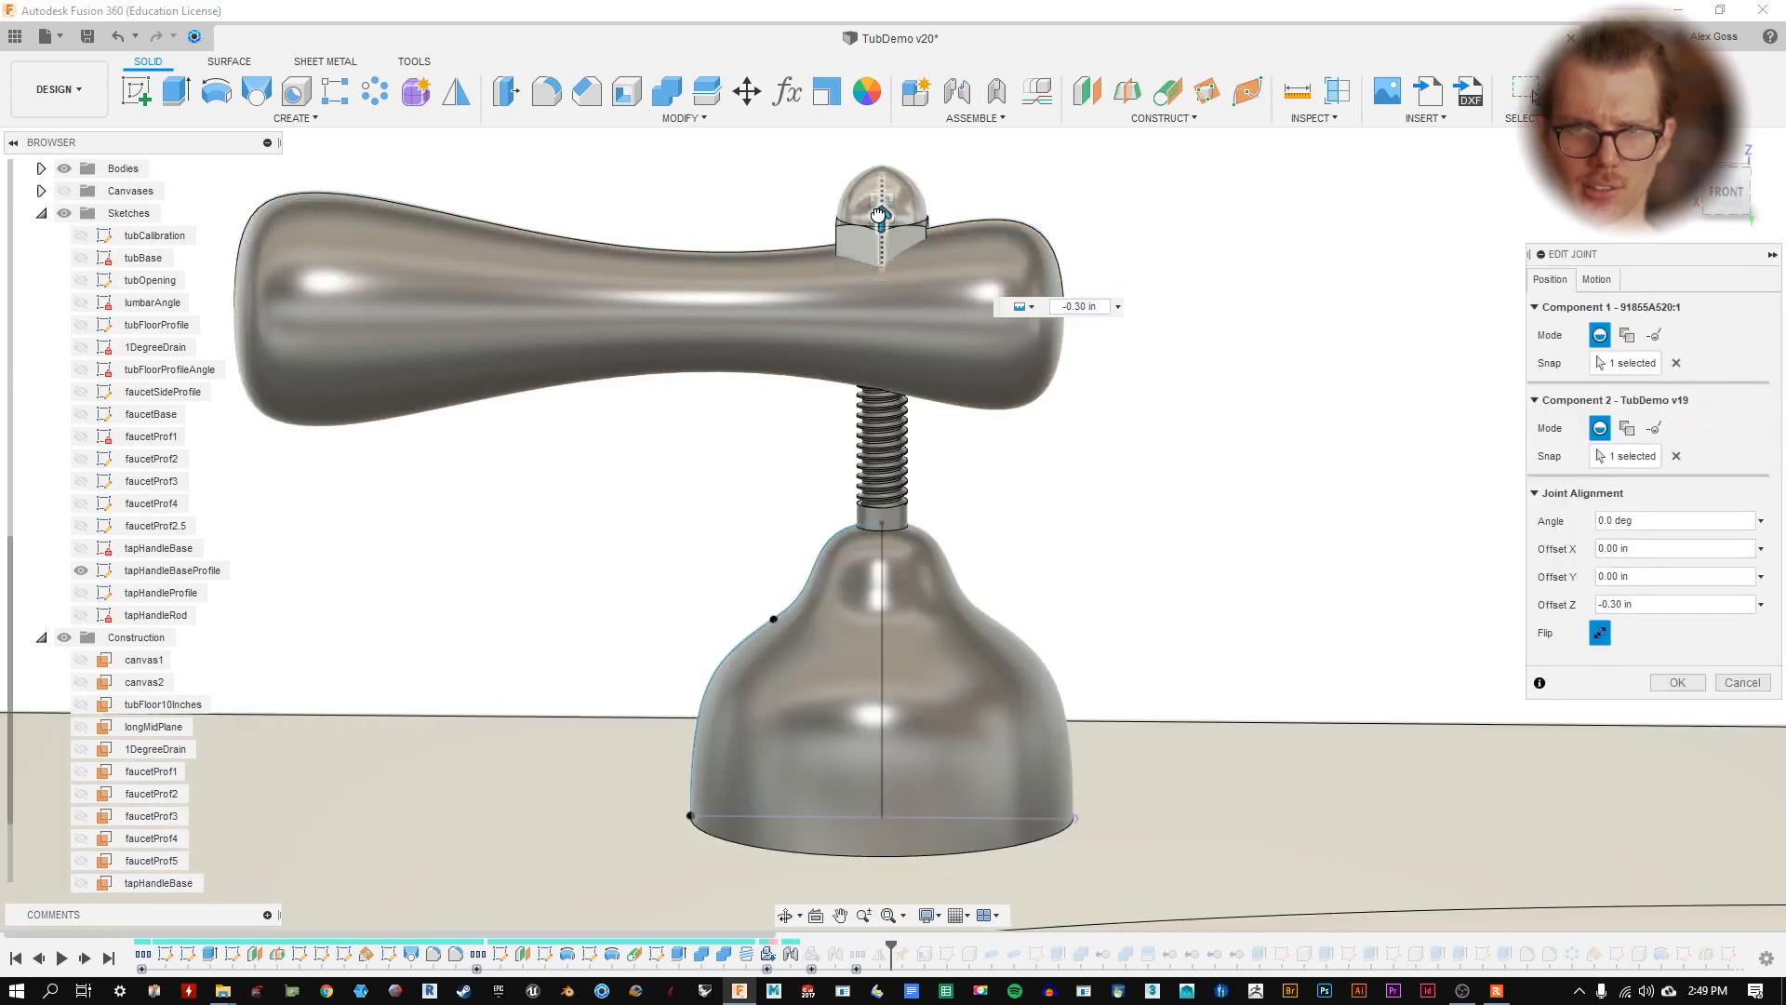
pyautogui.click(1676, 683)
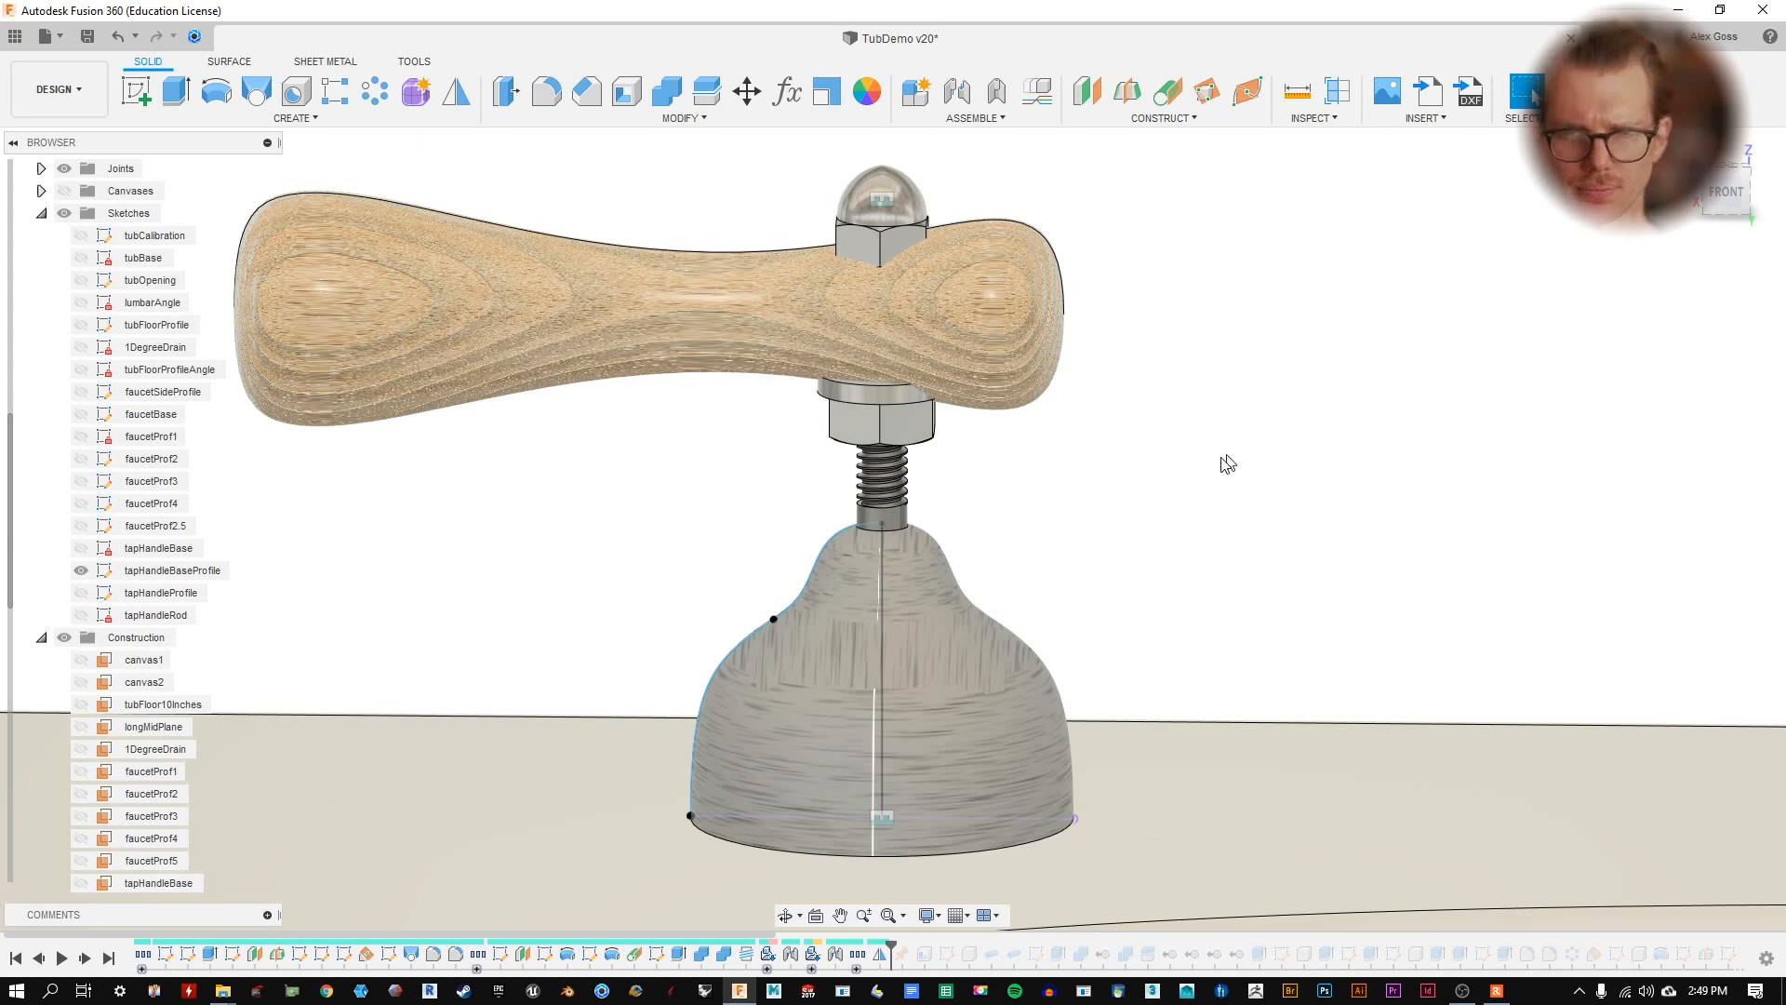
# - Check the tap assembly and its mirrored copy from several angles, and roll the history marker to the end of the timeline
pyautogui.keyDown('shift'); pyautogui.moveTo(949, 314); pyautogui.dragTo(1061, 311, button='middle'); pyautogui.keyUp('shift')
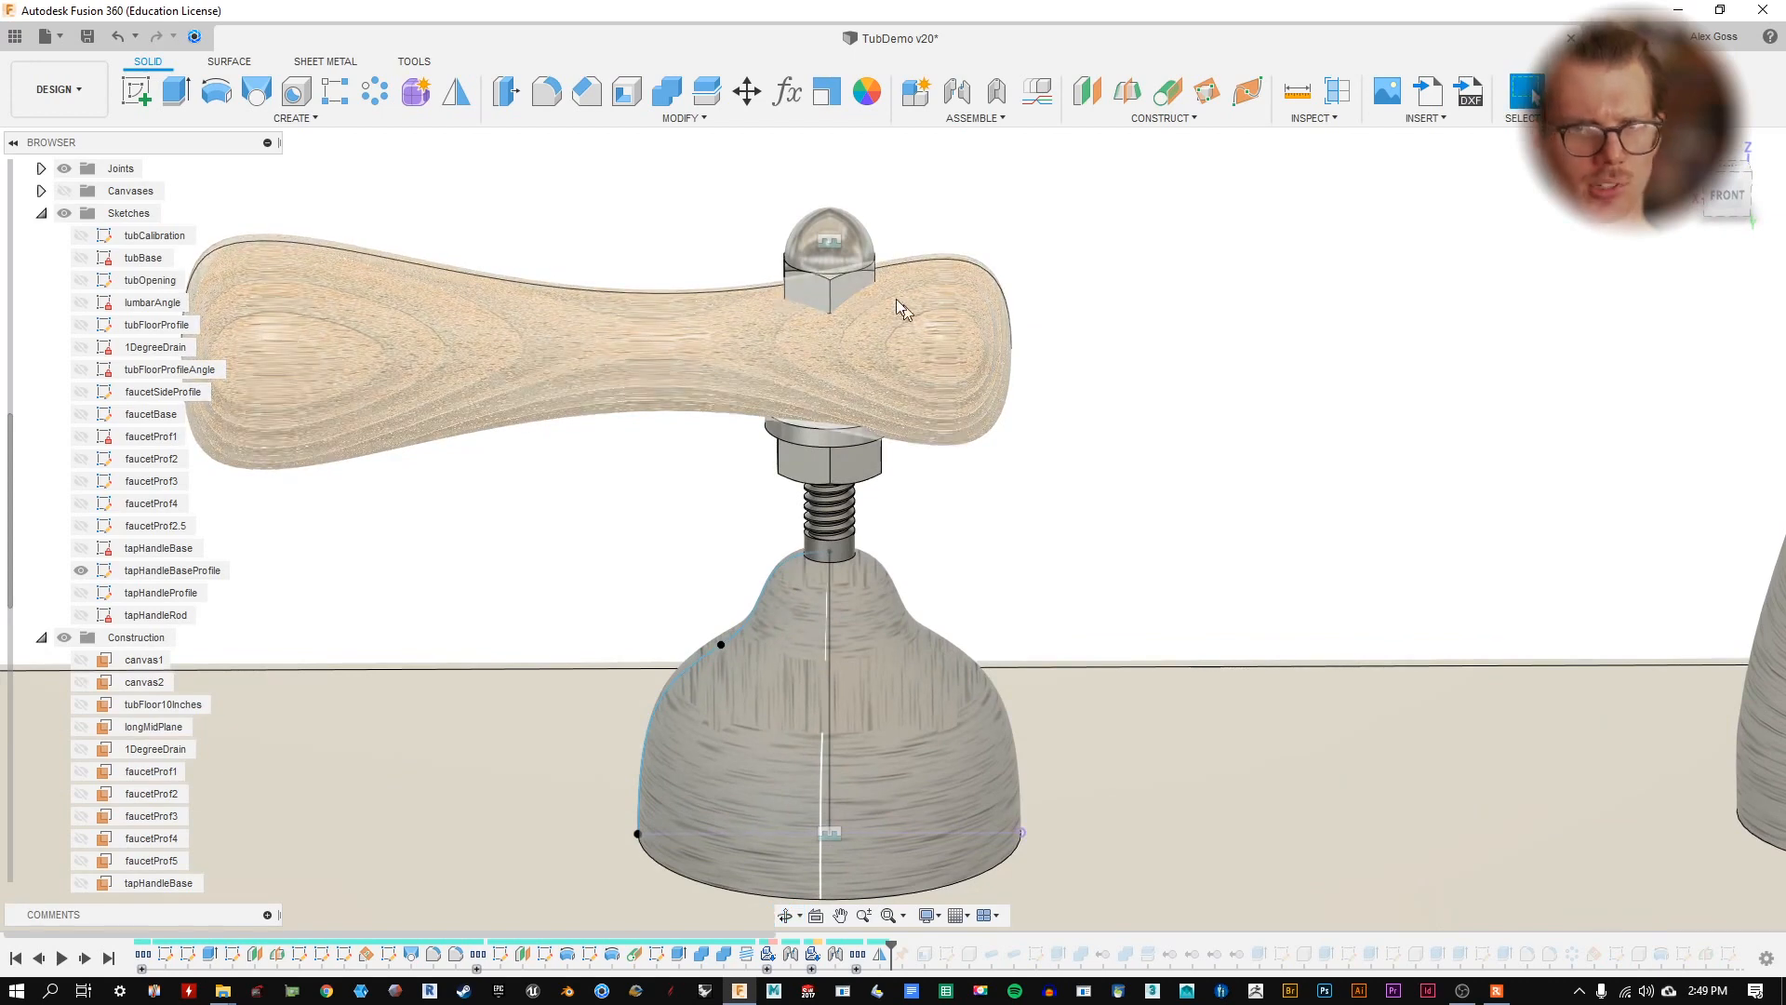
pyautogui.scroll(-3, 1068, 478)
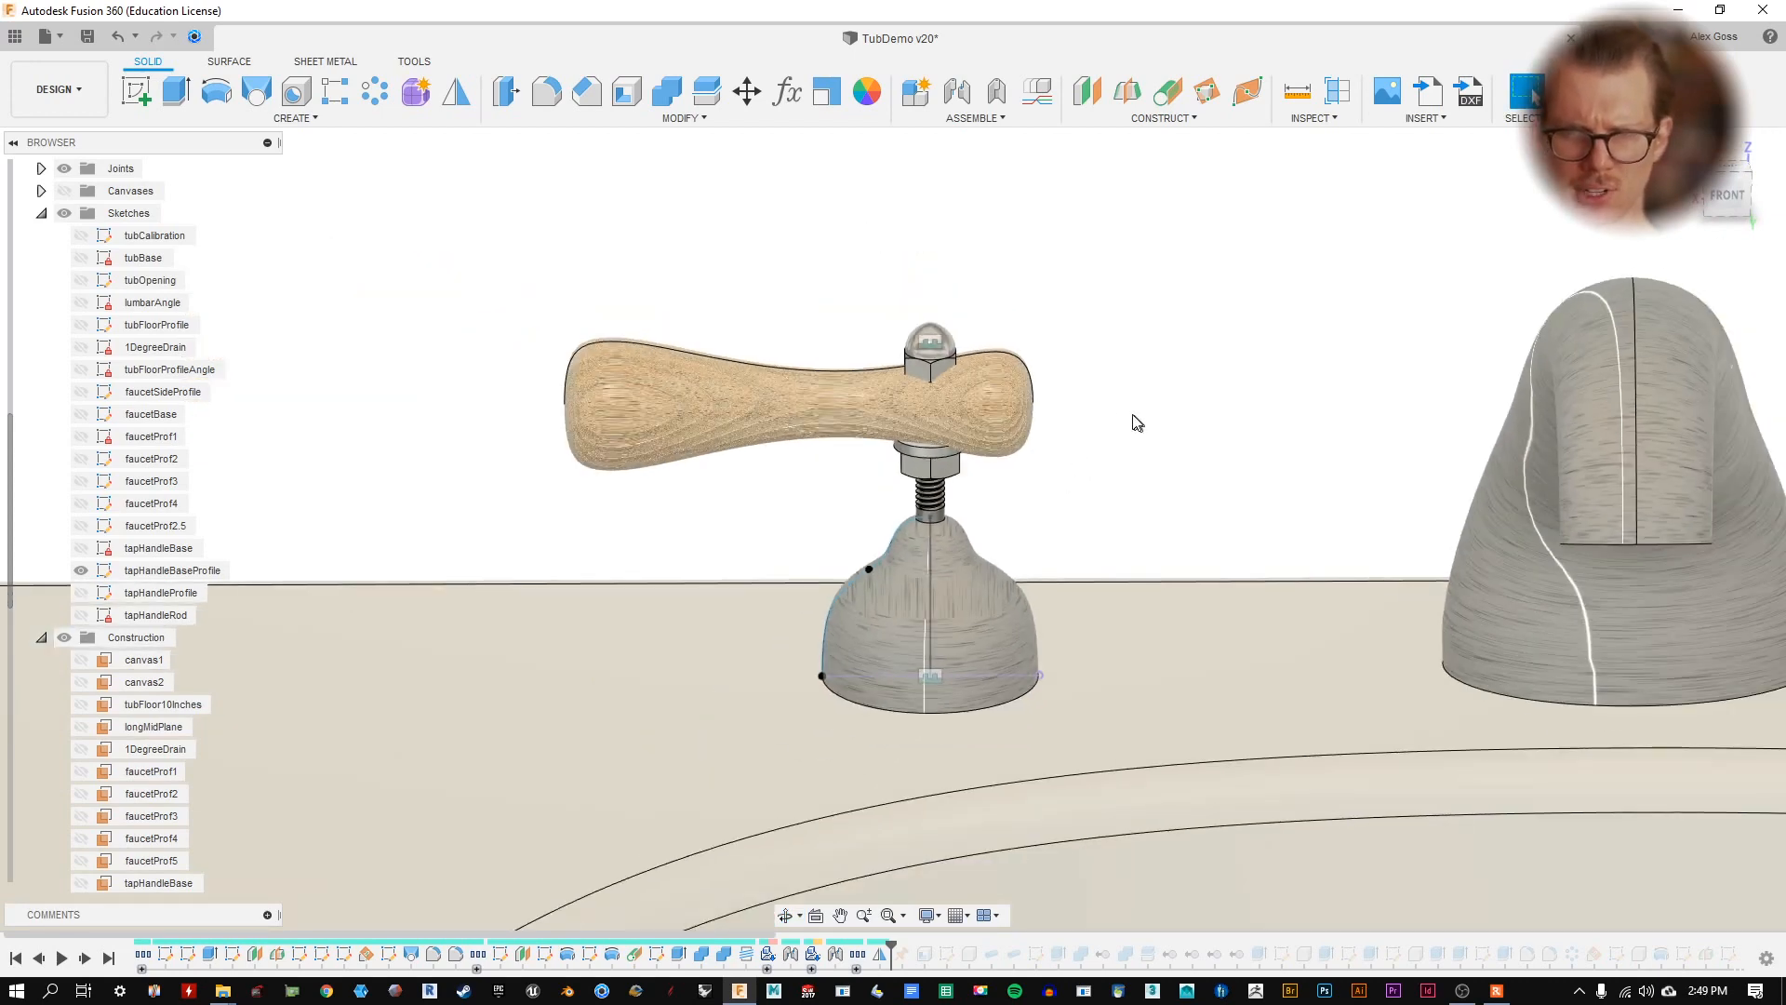
pyautogui.keyDown('shift'); pyautogui.moveTo(1217, 360); pyautogui.dragTo(951, 444, button='middle'); pyautogui.keyUp('shift')
pyautogui.scroll(-3, 950, 444)
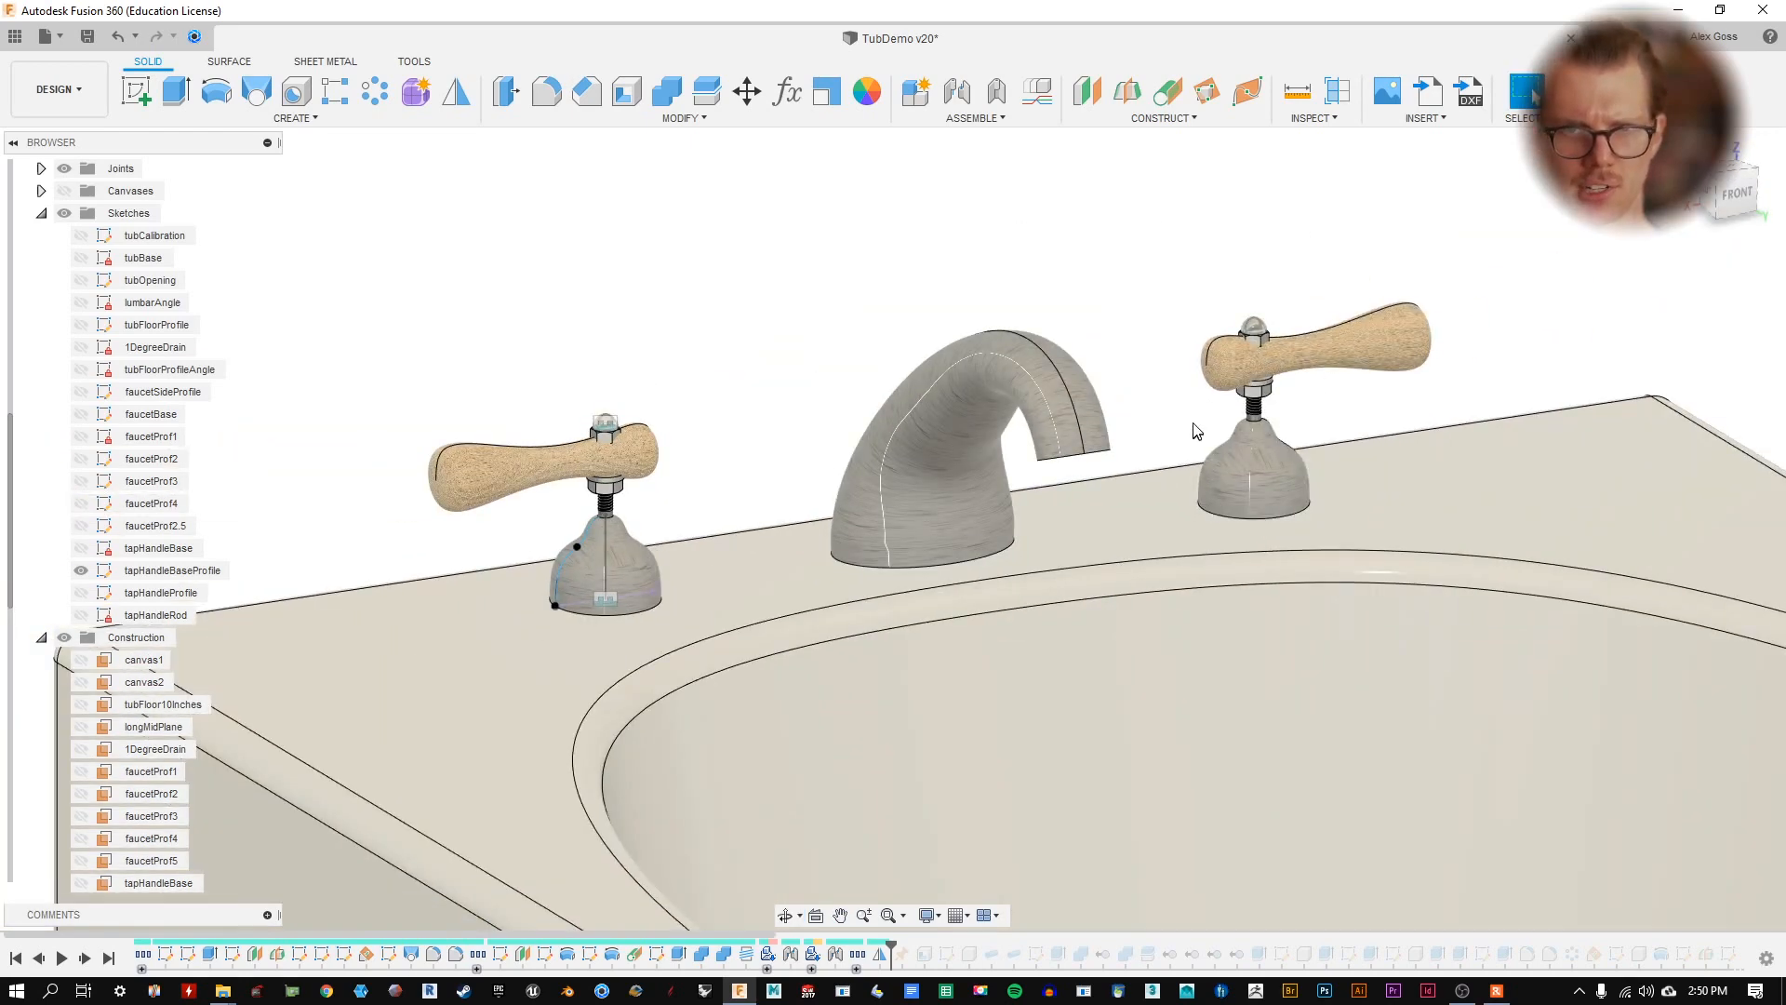
pyautogui.keyDown('shift'); pyautogui.moveTo(1194, 423); pyautogui.dragTo(1152, 406, button='middle'); pyautogui.keyUp('shift')
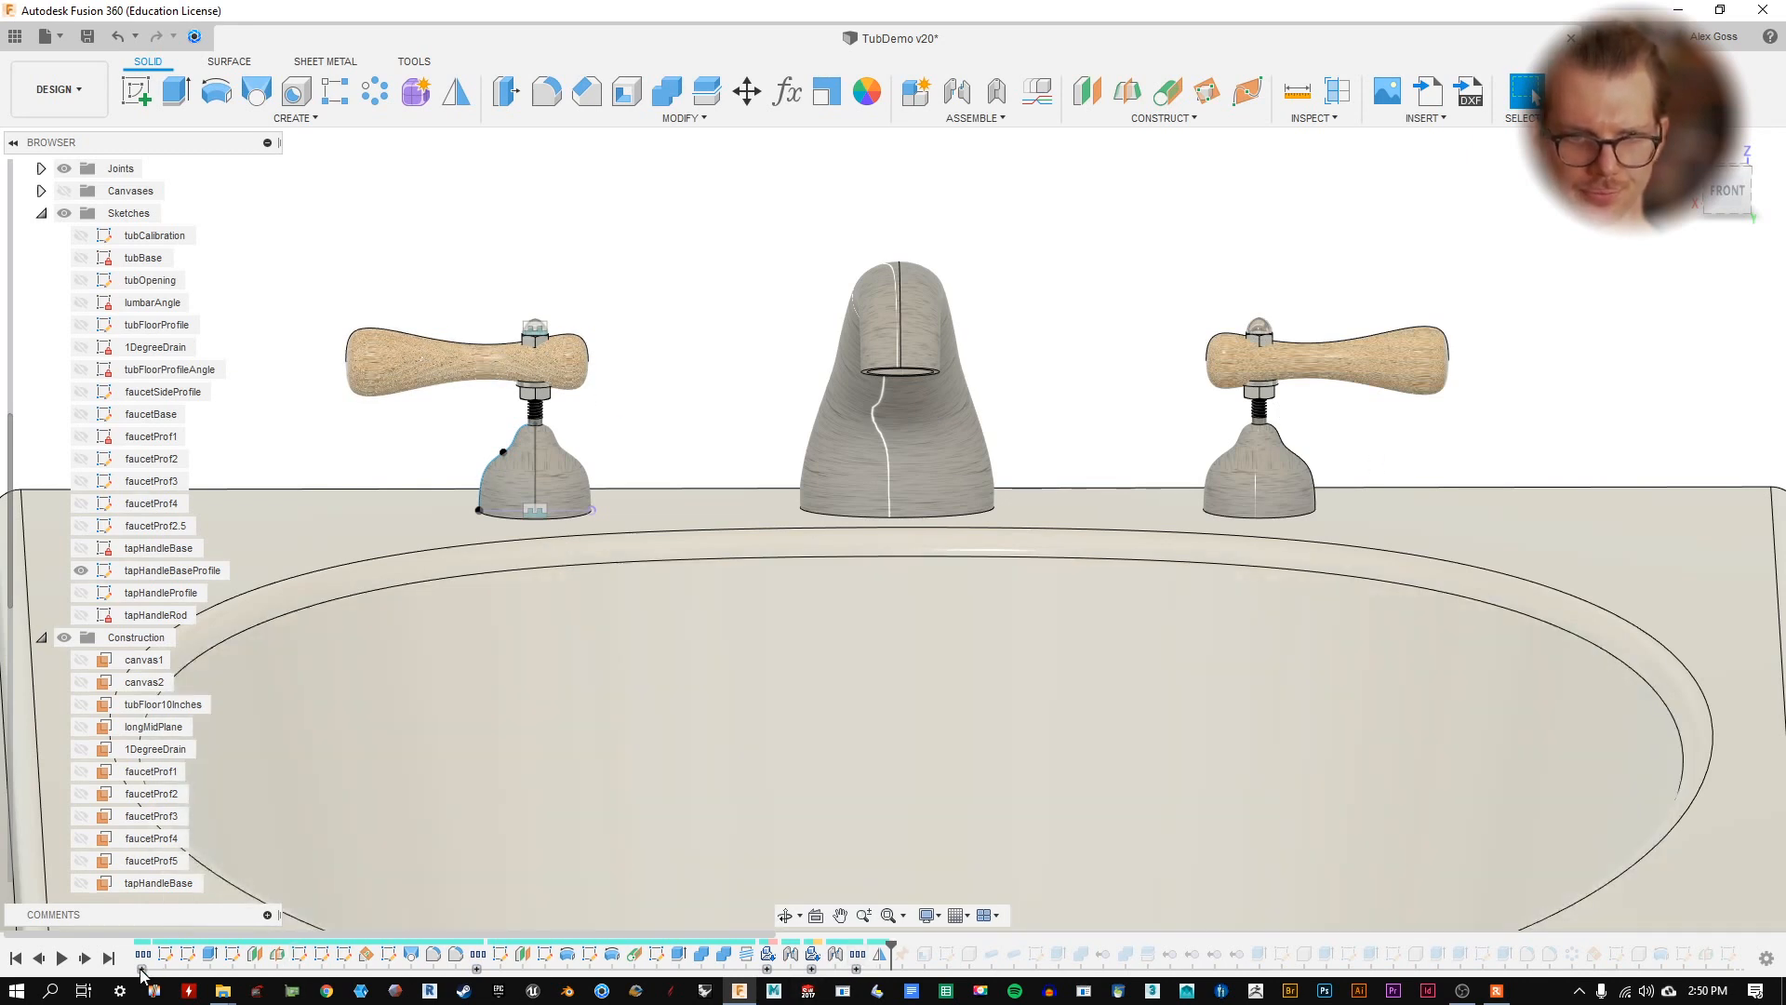
pyautogui.click(109, 961)
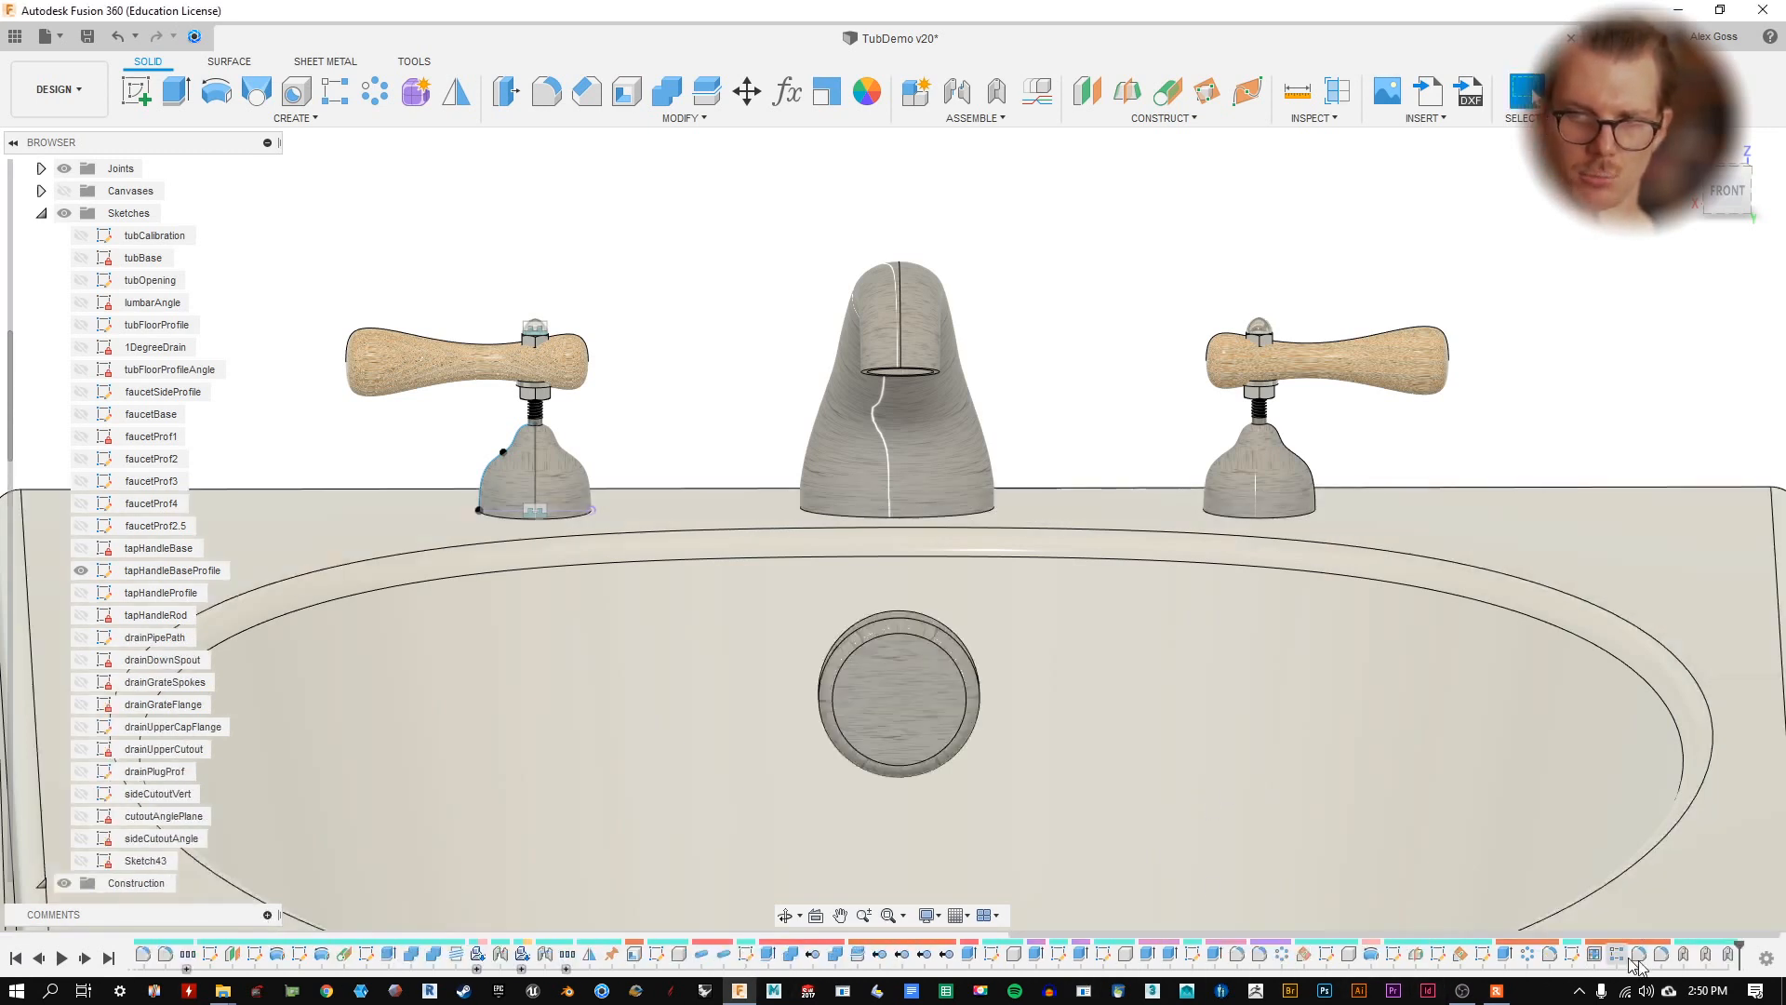
# - Swing the left tap handle about its rod to test its joint and view both taps from several angles
pyautogui.moveTo(419, 359); pyautogui.dragTo(377, 359)
pyautogui.keyDown('shift'); pyautogui.moveTo(665, 345); pyautogui.dragTo(379, 322, button='middle'); pyautogui.keyUp('shift')
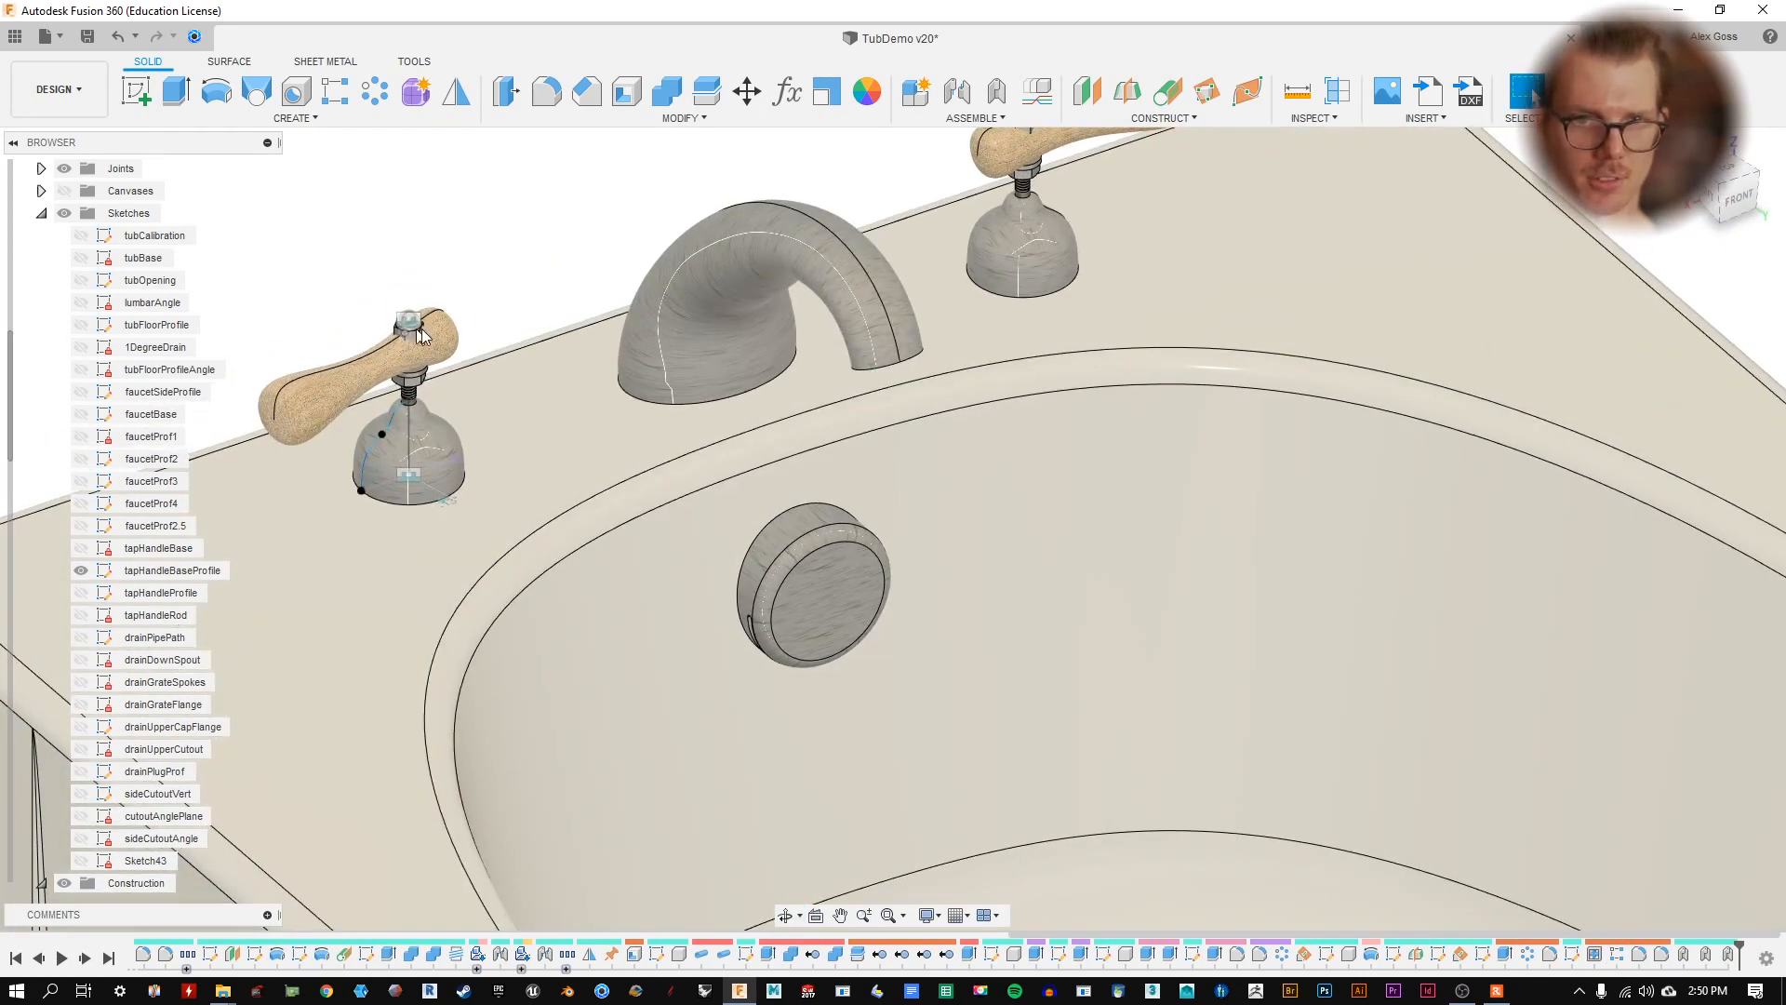
pyautogui.moveTo(419, 334); pyautogui.dragTo(408, 400)
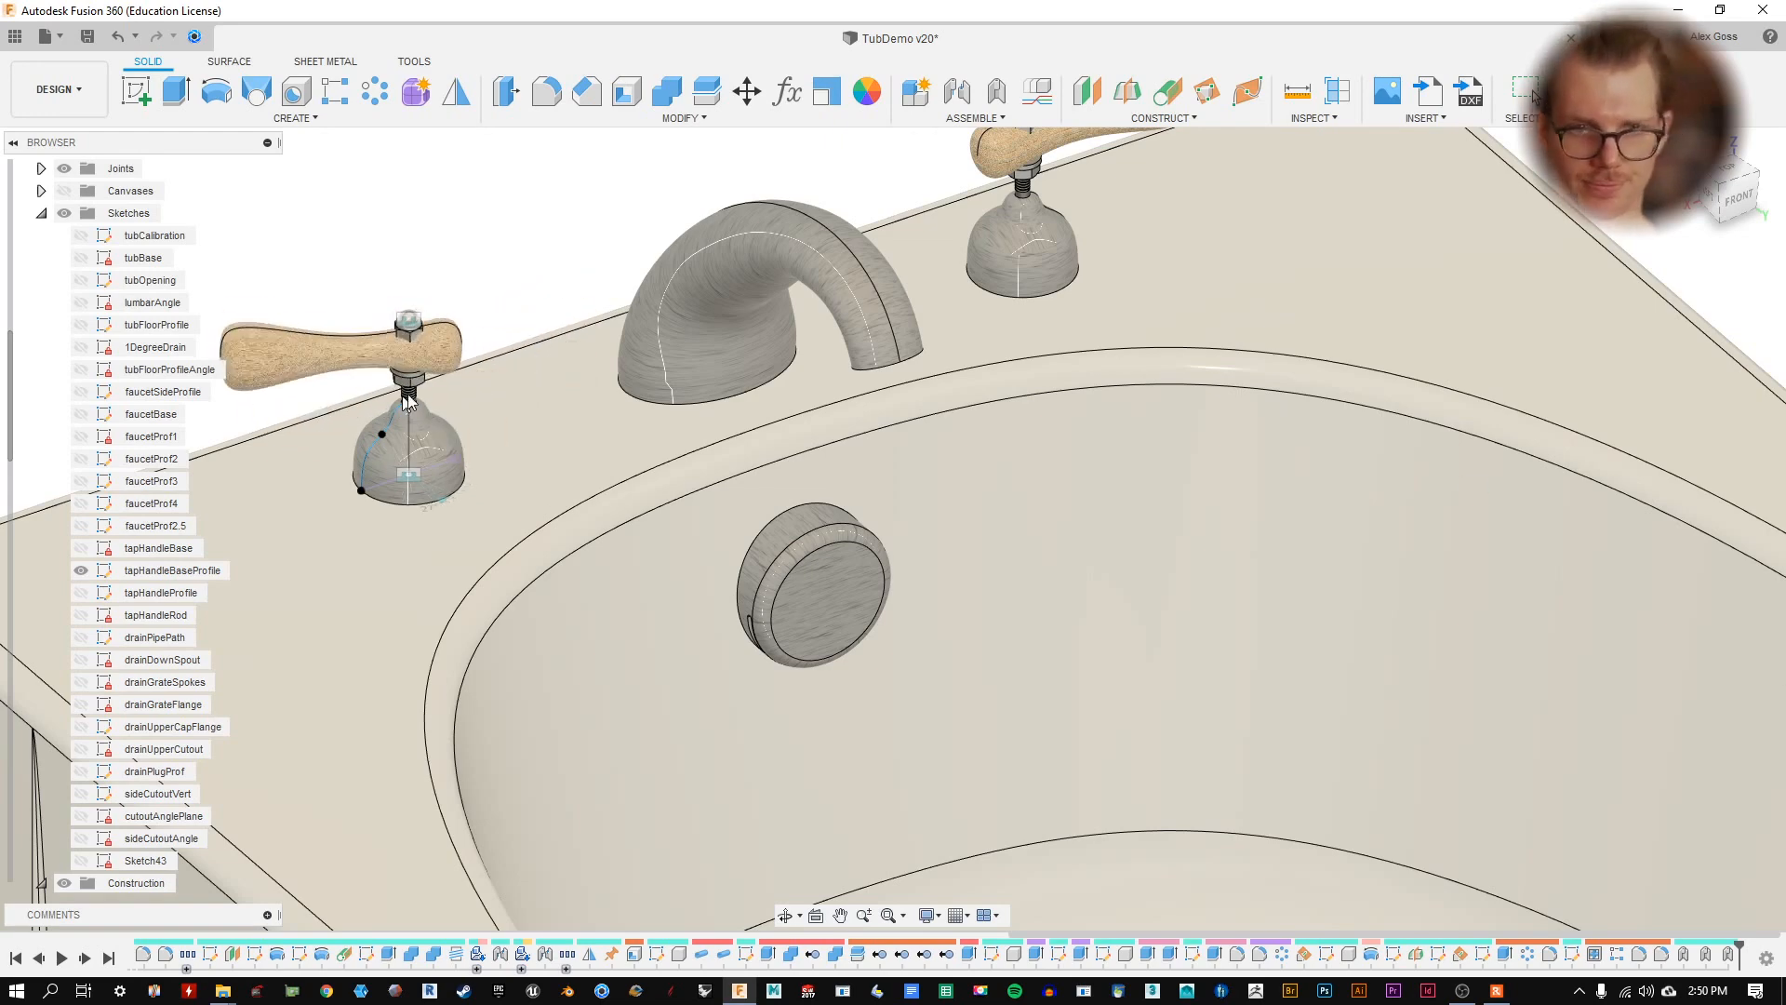
pyautogui.keyDown('shift'); pyautogui.moveTo(1100, 383); pyautogui.dragTo(859, 272, button='middle'); pyautogui.keyUp('shift')
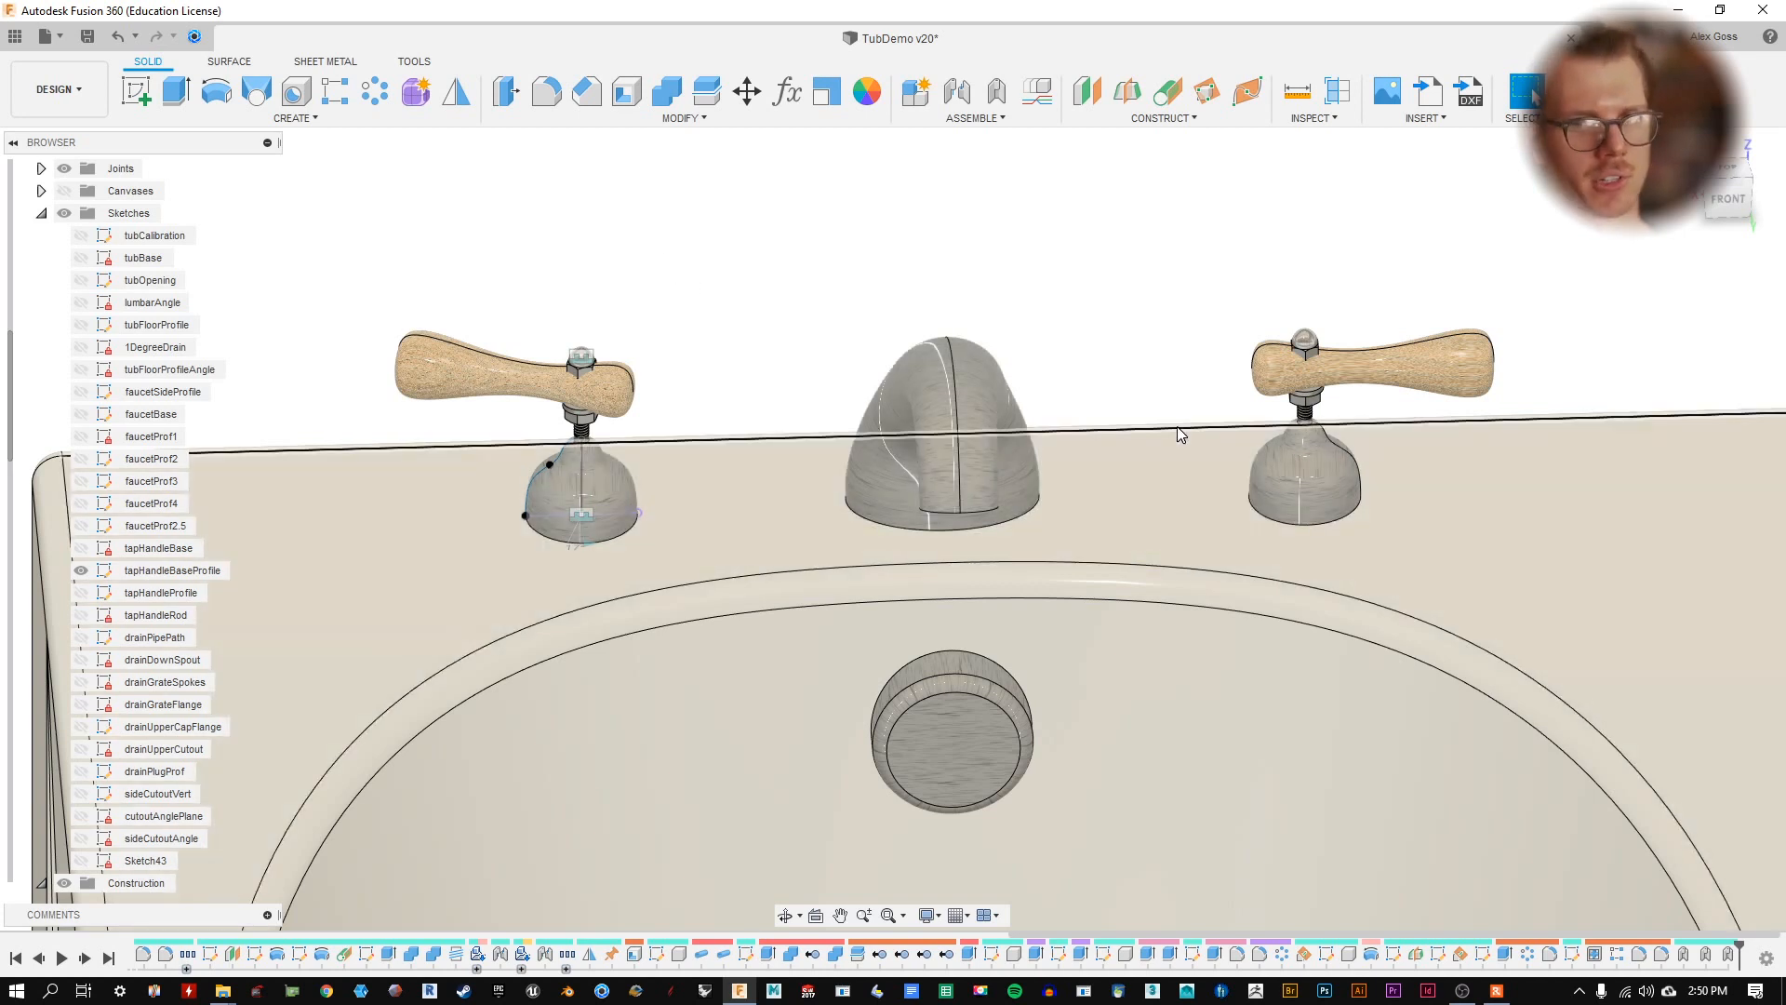
pyautogui.keyDown('shift'); pyautogui.moveTo(1153, 411); pyautogui.dragTo(1291, 652, button='middle'); pyautogui.keyUp('shift')
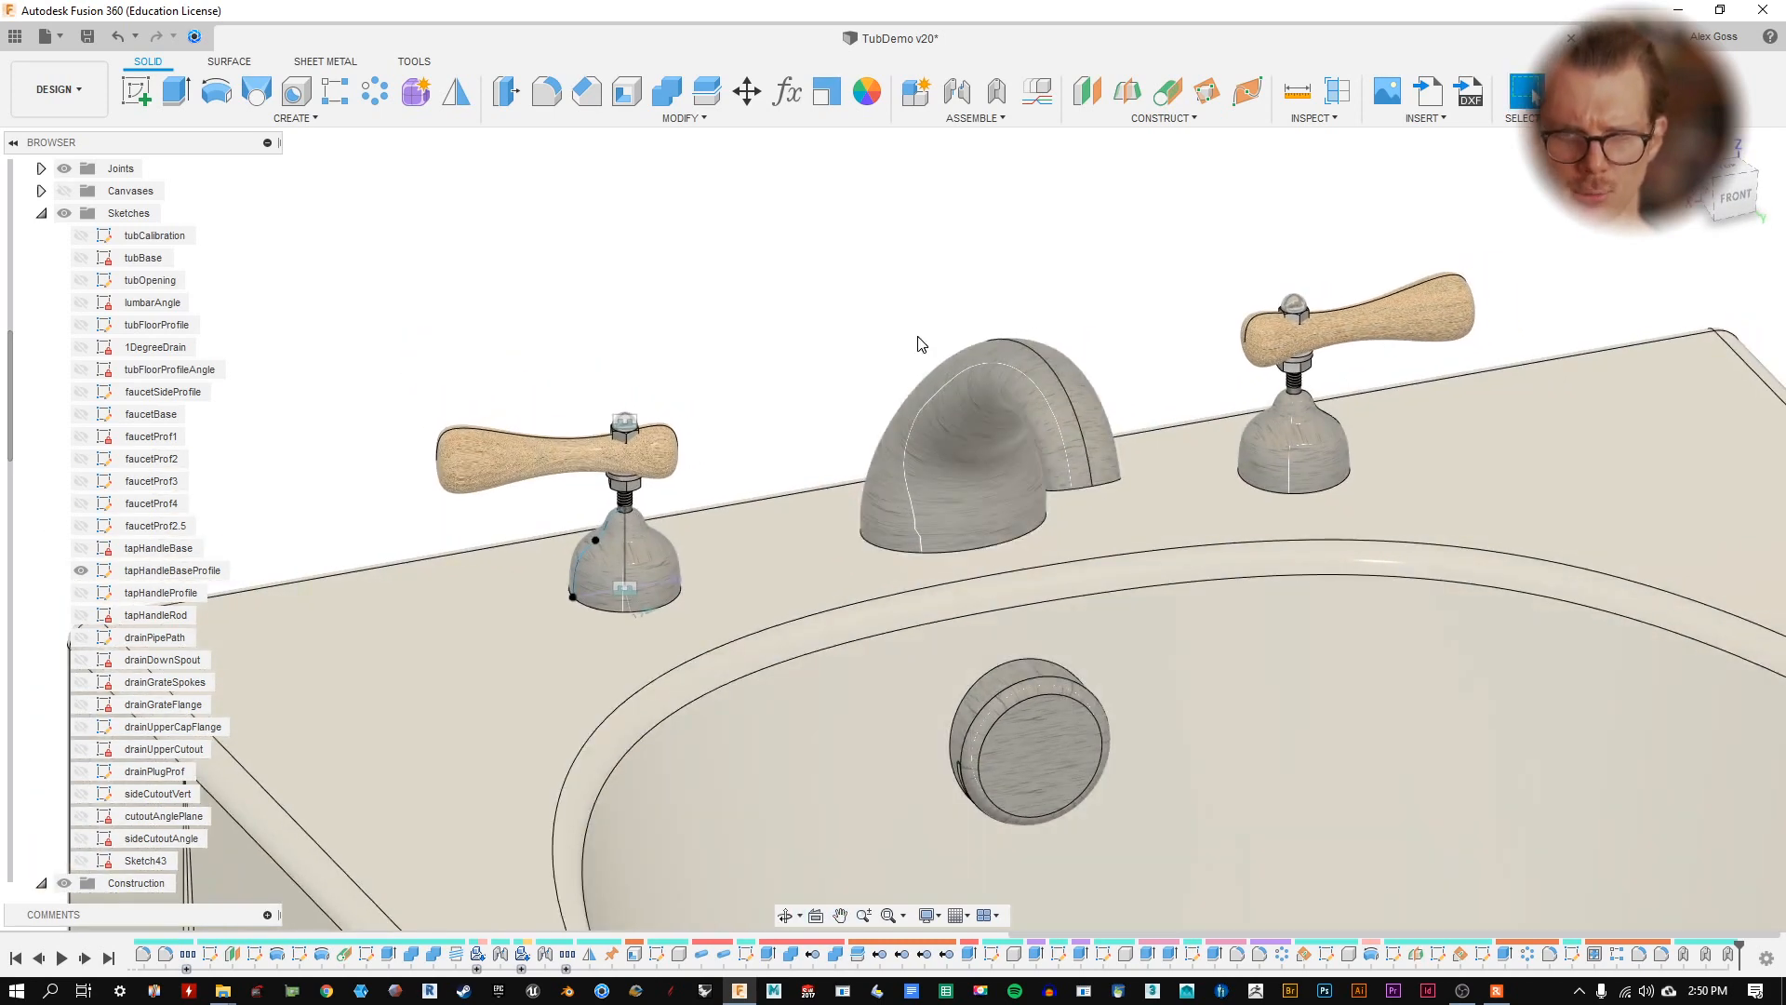
pyautogui.keyDown('shift'); pyautogui.moveTo(895, 360); pyautogui.dragTo(911, 362, button='middle'); pyautogui.keyUp('shift')
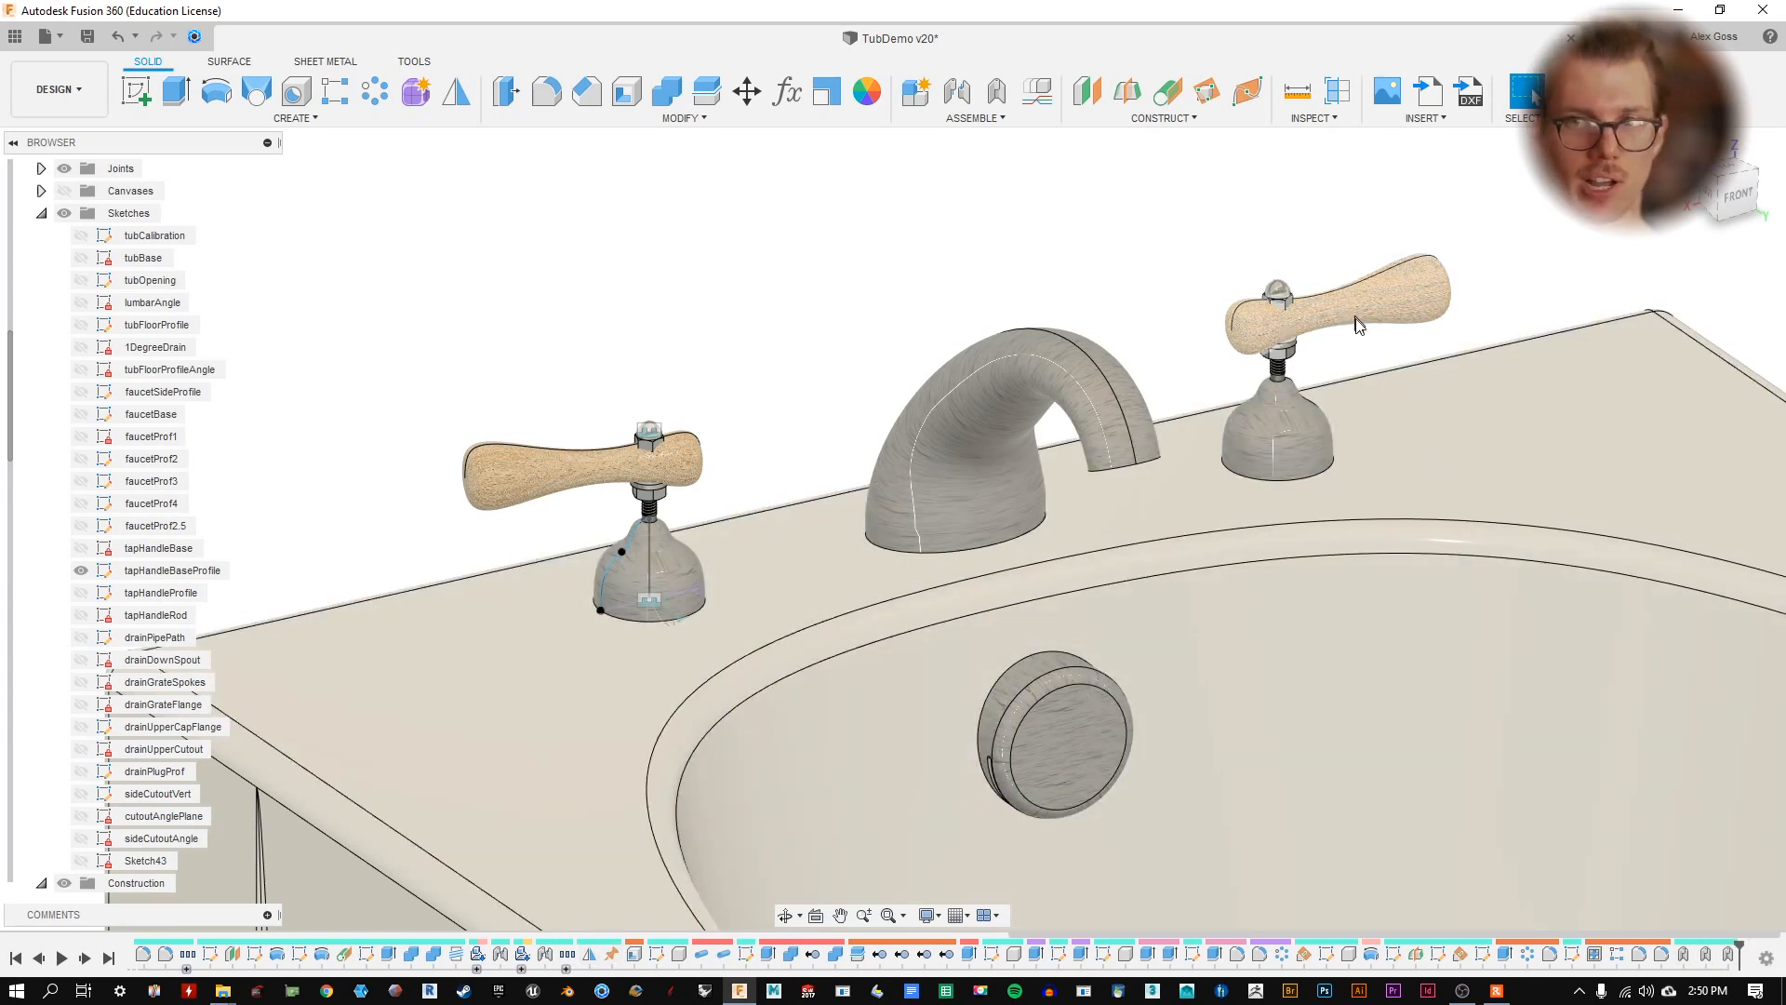
# - Pull the mirrored tap's handle, nuts, rod and base apart to test their joints, and revert the component positions
pyautogui.moveTo(1369, 322); pyautogui.dragTo(1253, 250)
pyautogui.moveTo(1283, 312); pyautogui.dragTo(1308, 250)
pyautogui.moveTo(1277, 367); pyautogui.dragTo(1360, 323)
pyautogui.moveTo(1224, 391); pyautogui.dragTo(1192, 376)
pyautogui.moveTo(1296, 477); pyautogui.dragTo(1266, 388)
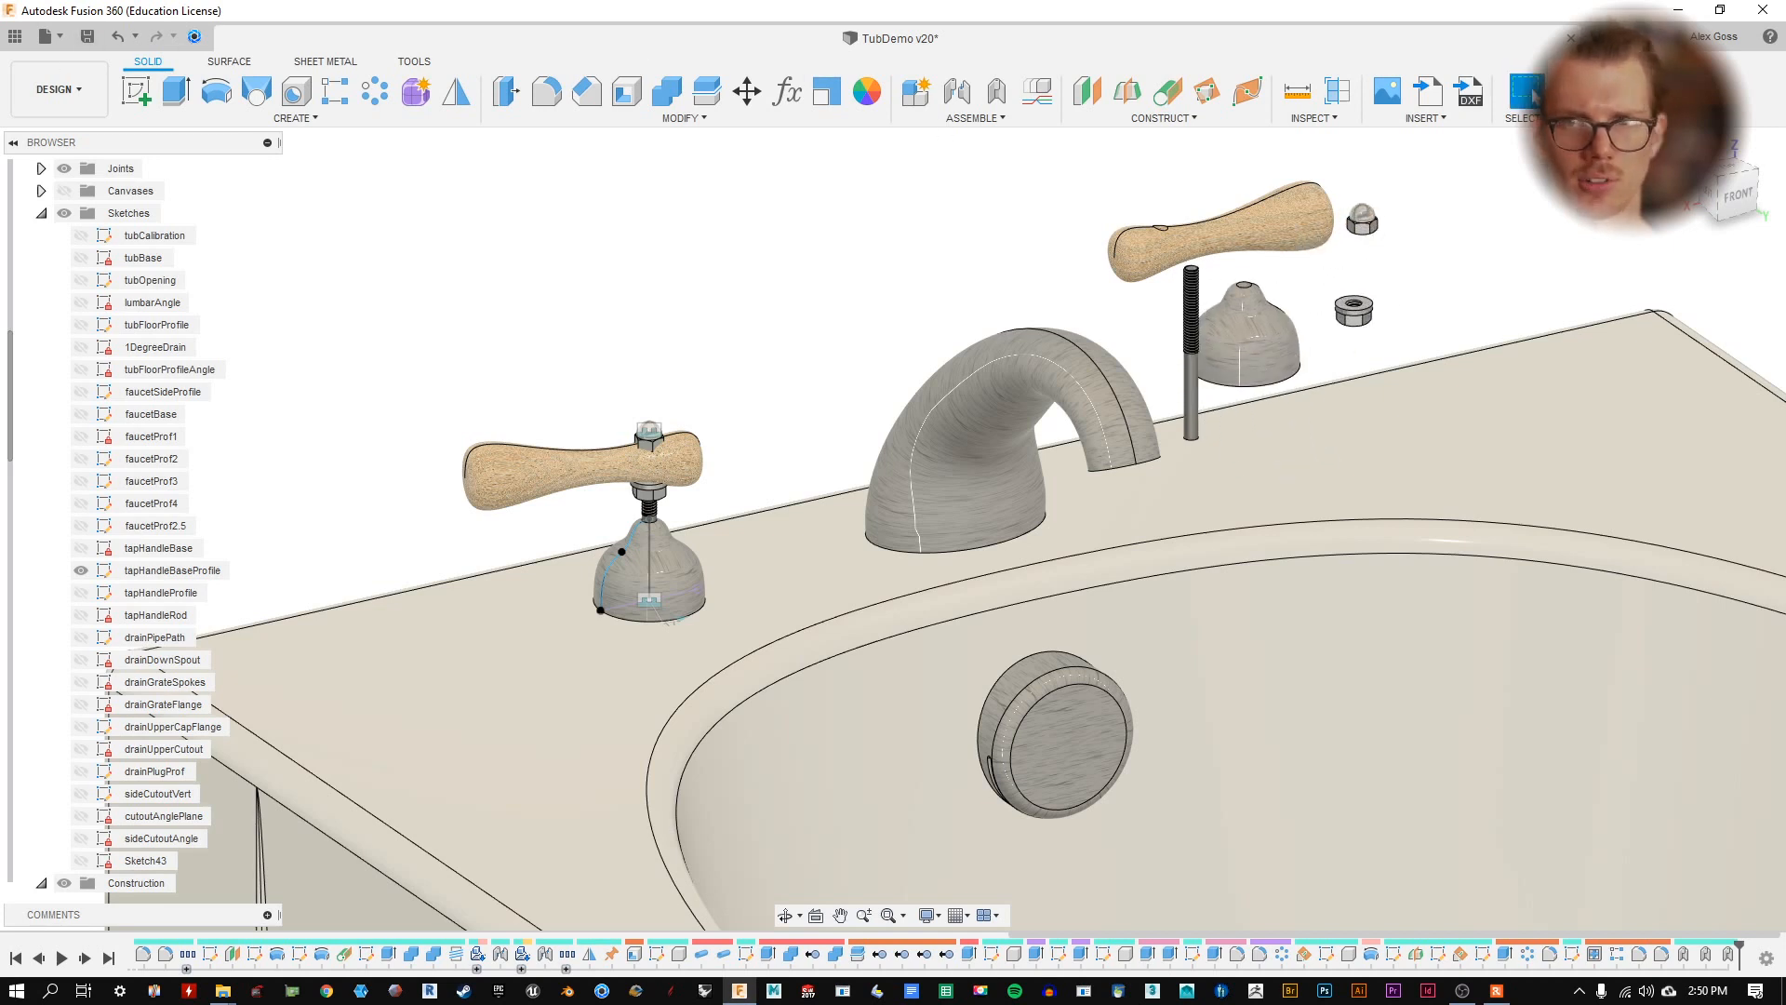
pyautogui.click(1621, 91)
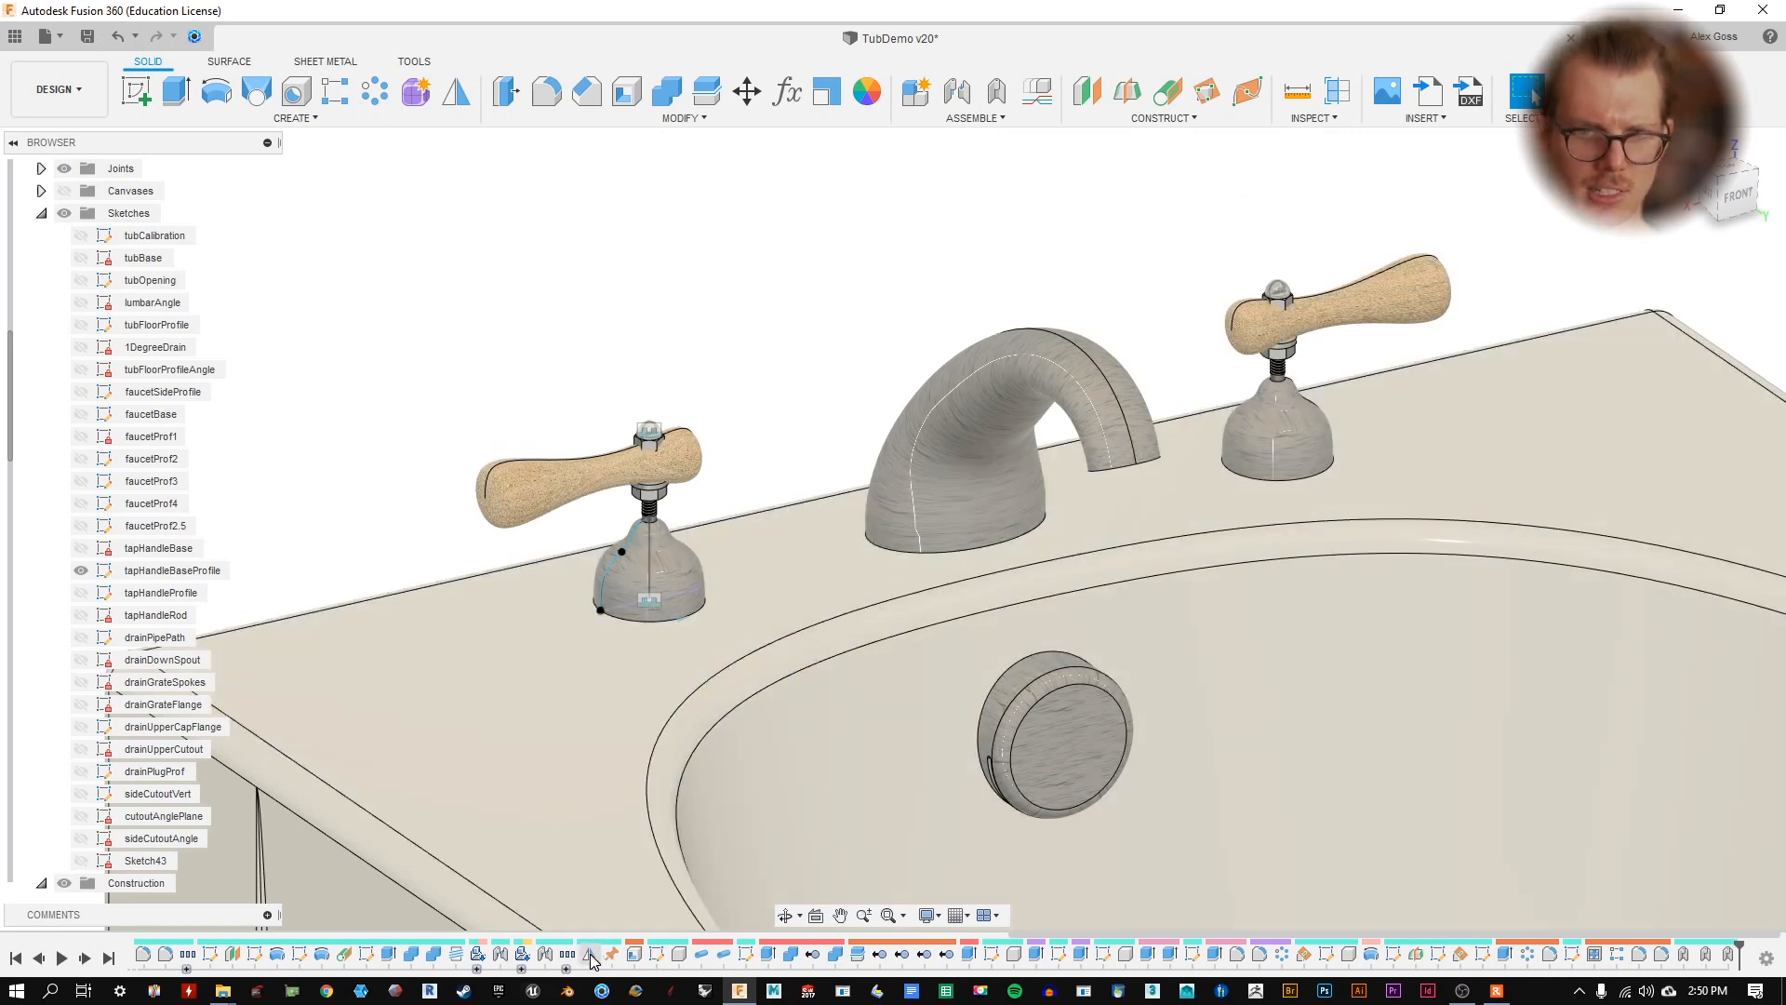
# - Delete the mirror feature that creates the second tap and hide the tapHandleBaseProfile sketch
pyautogui.rightClick(589, 952)
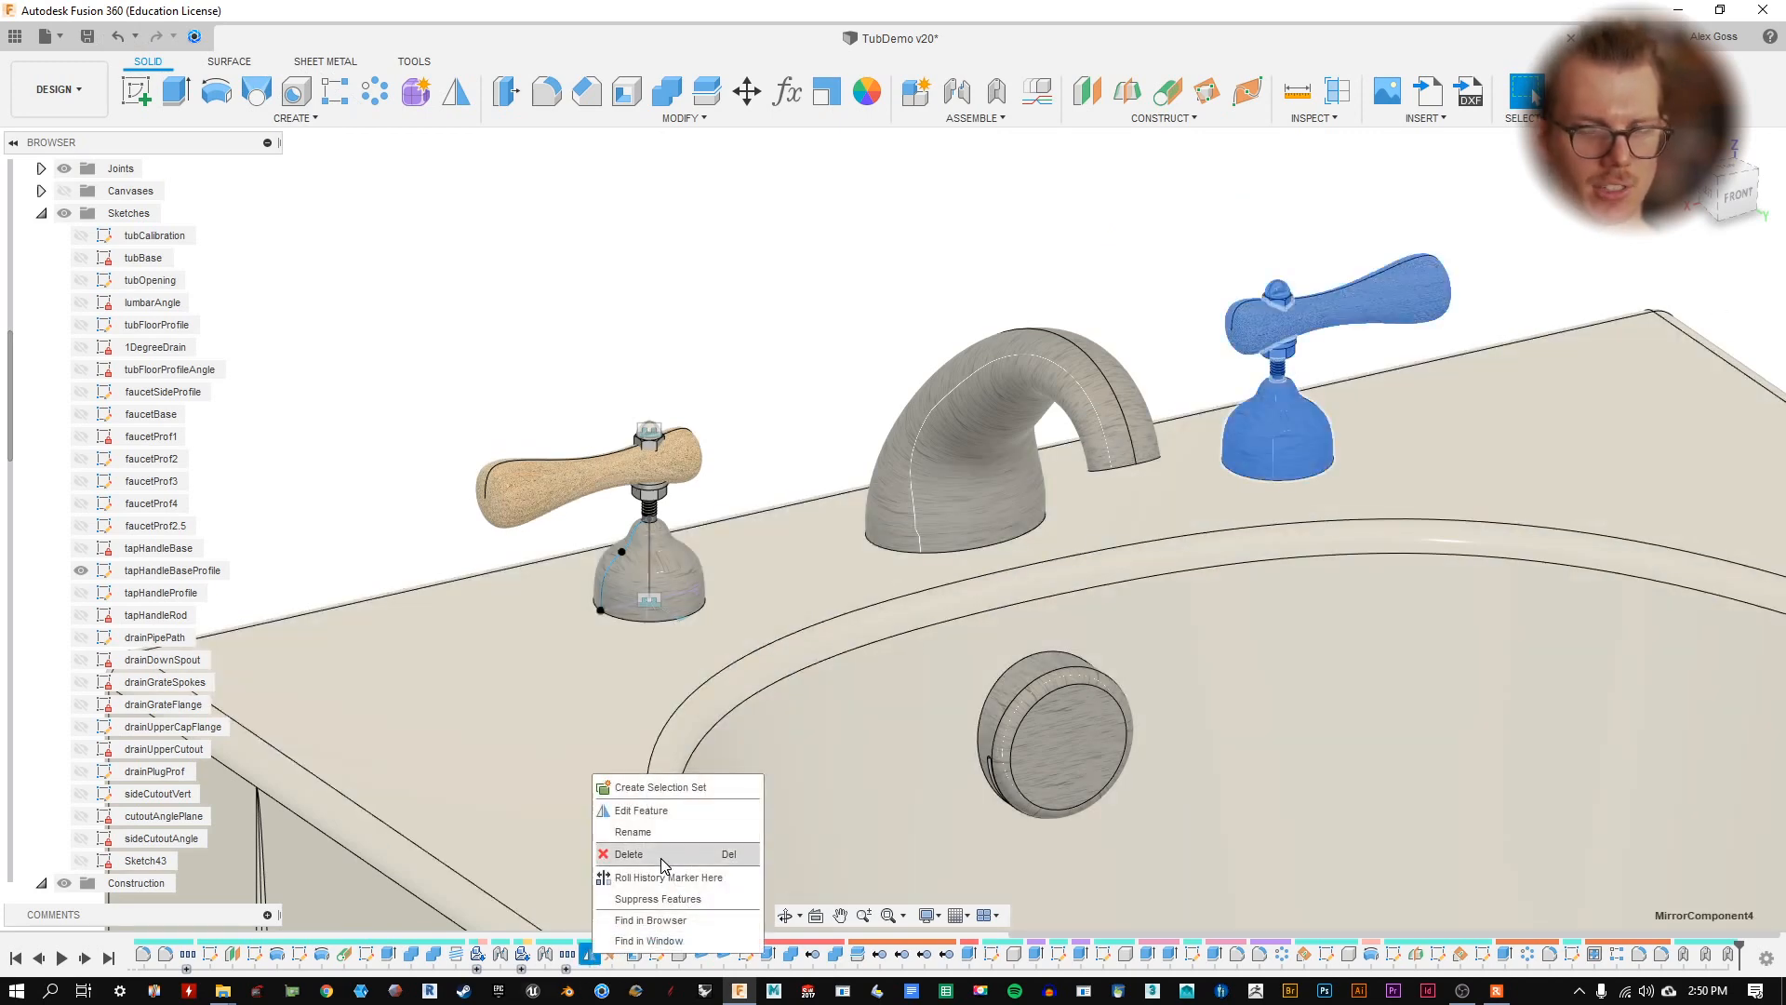
pyautogui.click(660, 855)
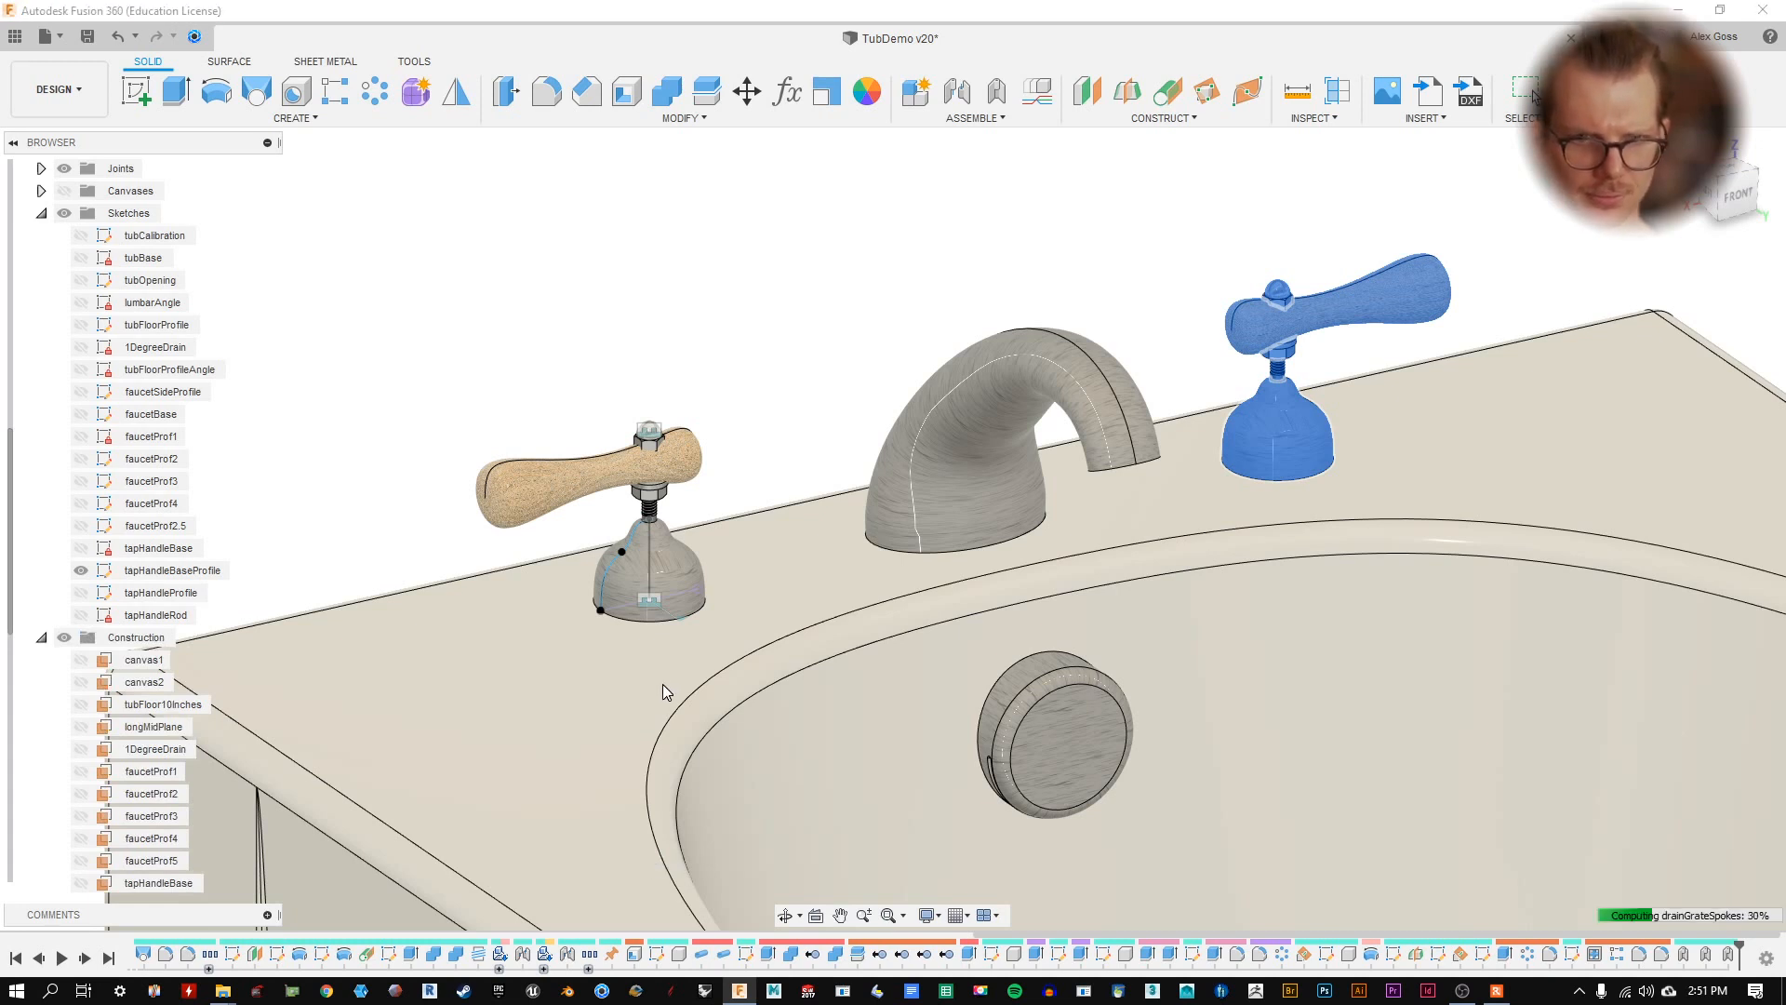
pyautogui.click(89, 570)
pyautogui.click(85, 572)
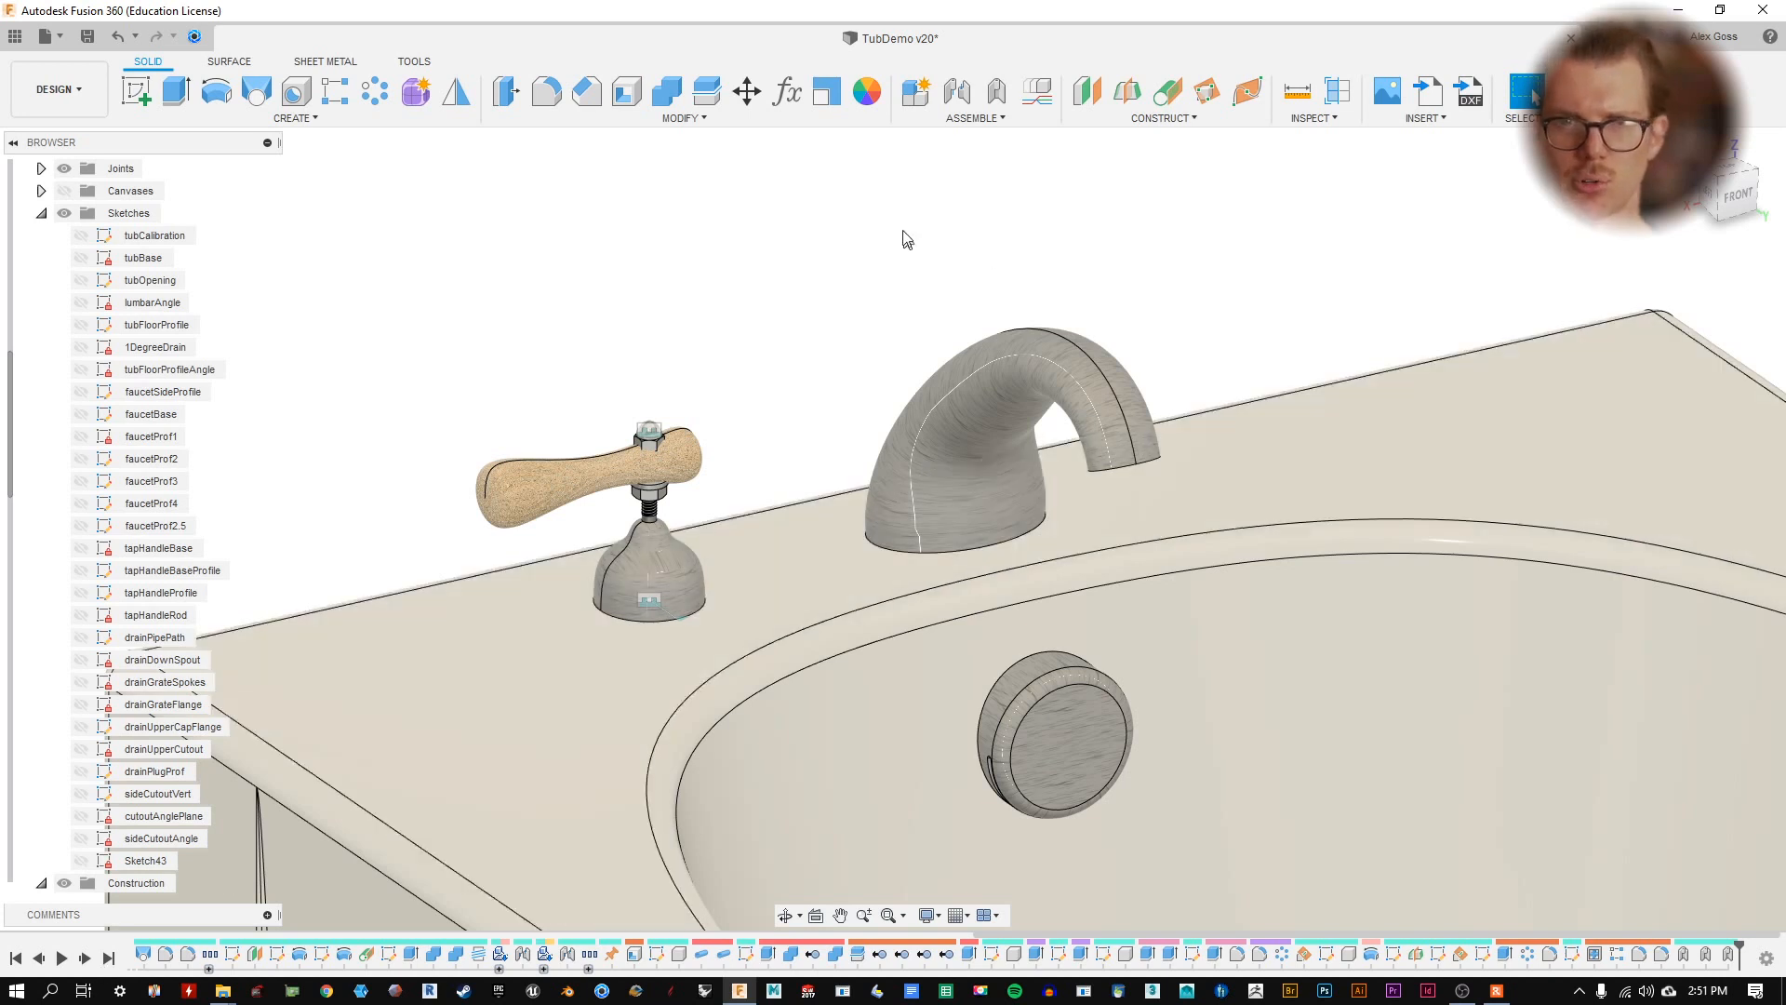
# - Mirror the components 91855A520, 94758A028, tapHandle, tapHandleConnector and tapHandleBase across the longMidPlane plane
pyautogui.click(458, 90)
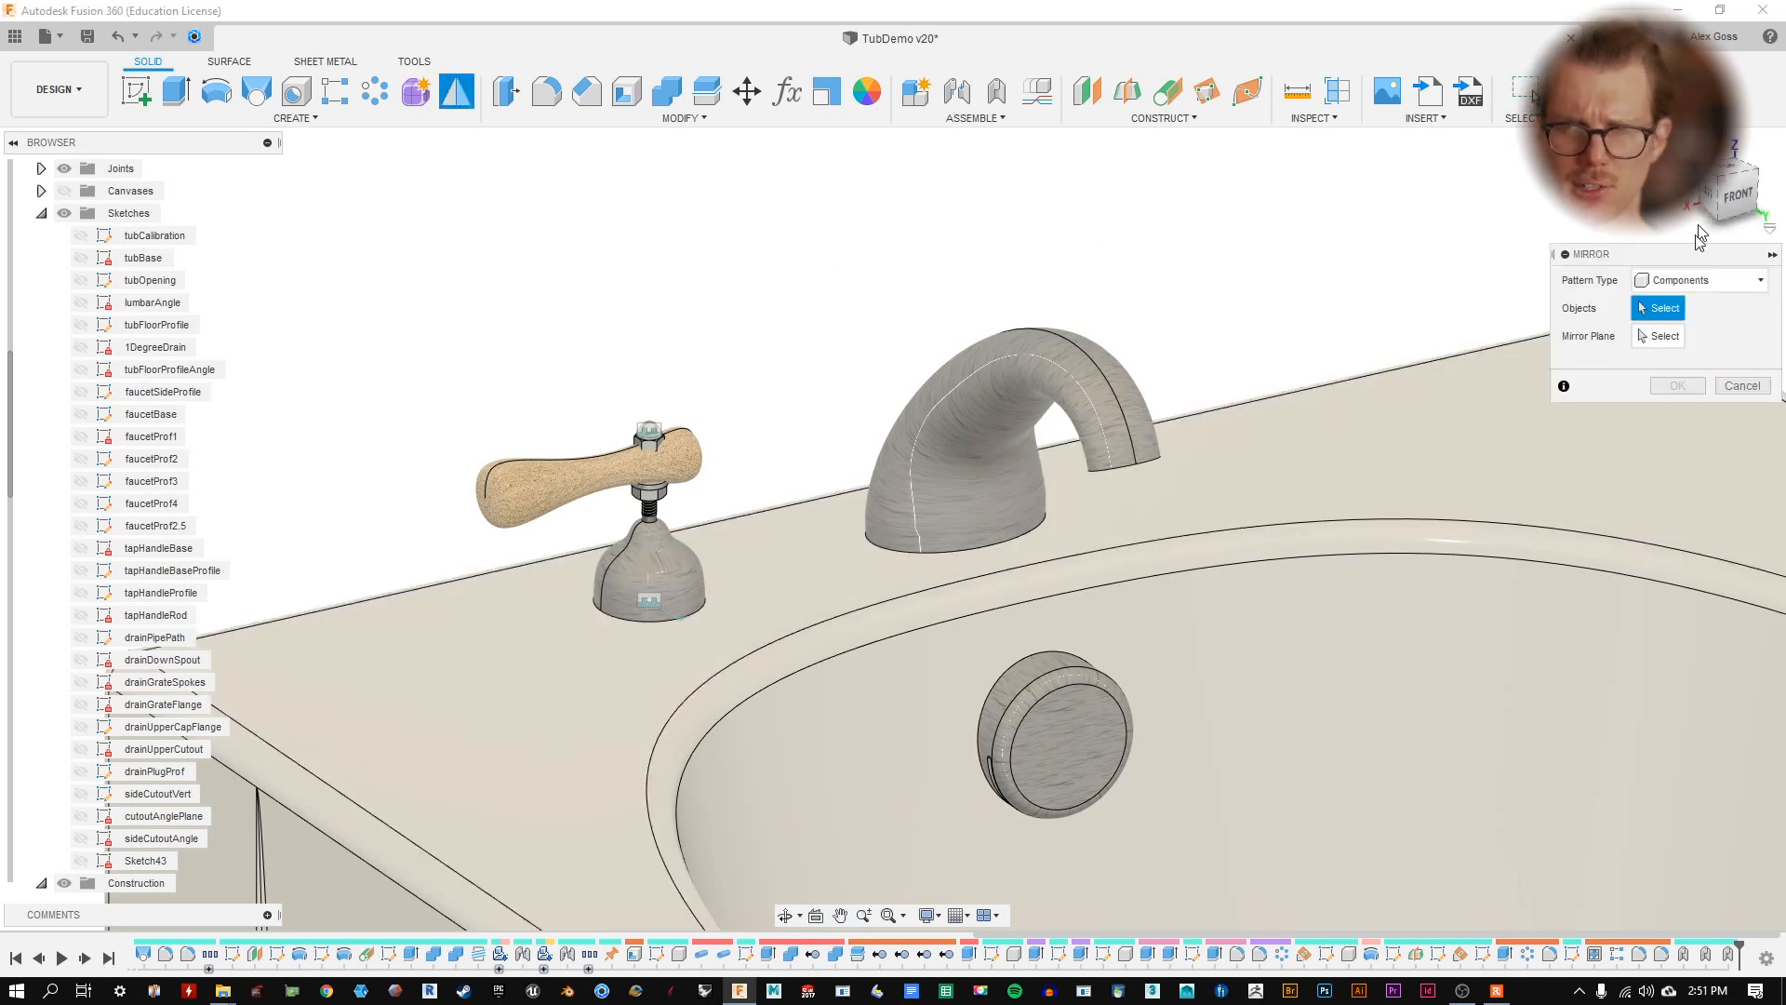
pyautogui.scroll(-8, 158, 616)
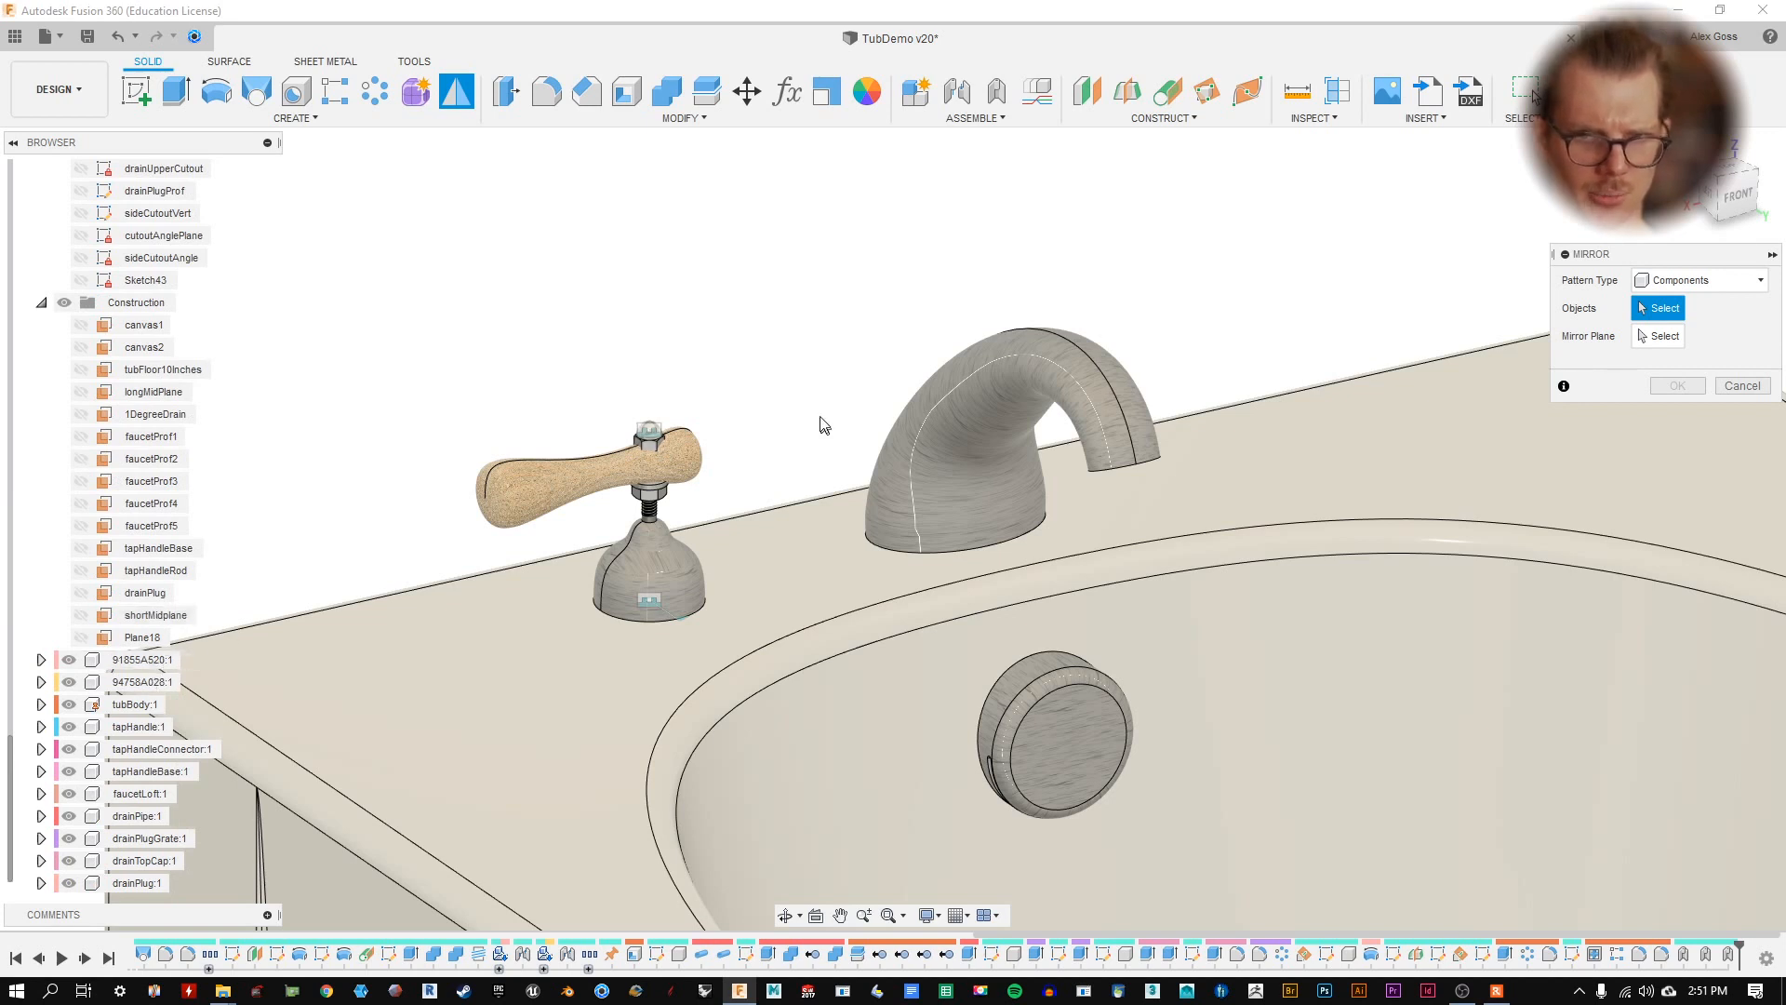
pyautogui.click(140, 660)
pyautogui.click(140, 682)
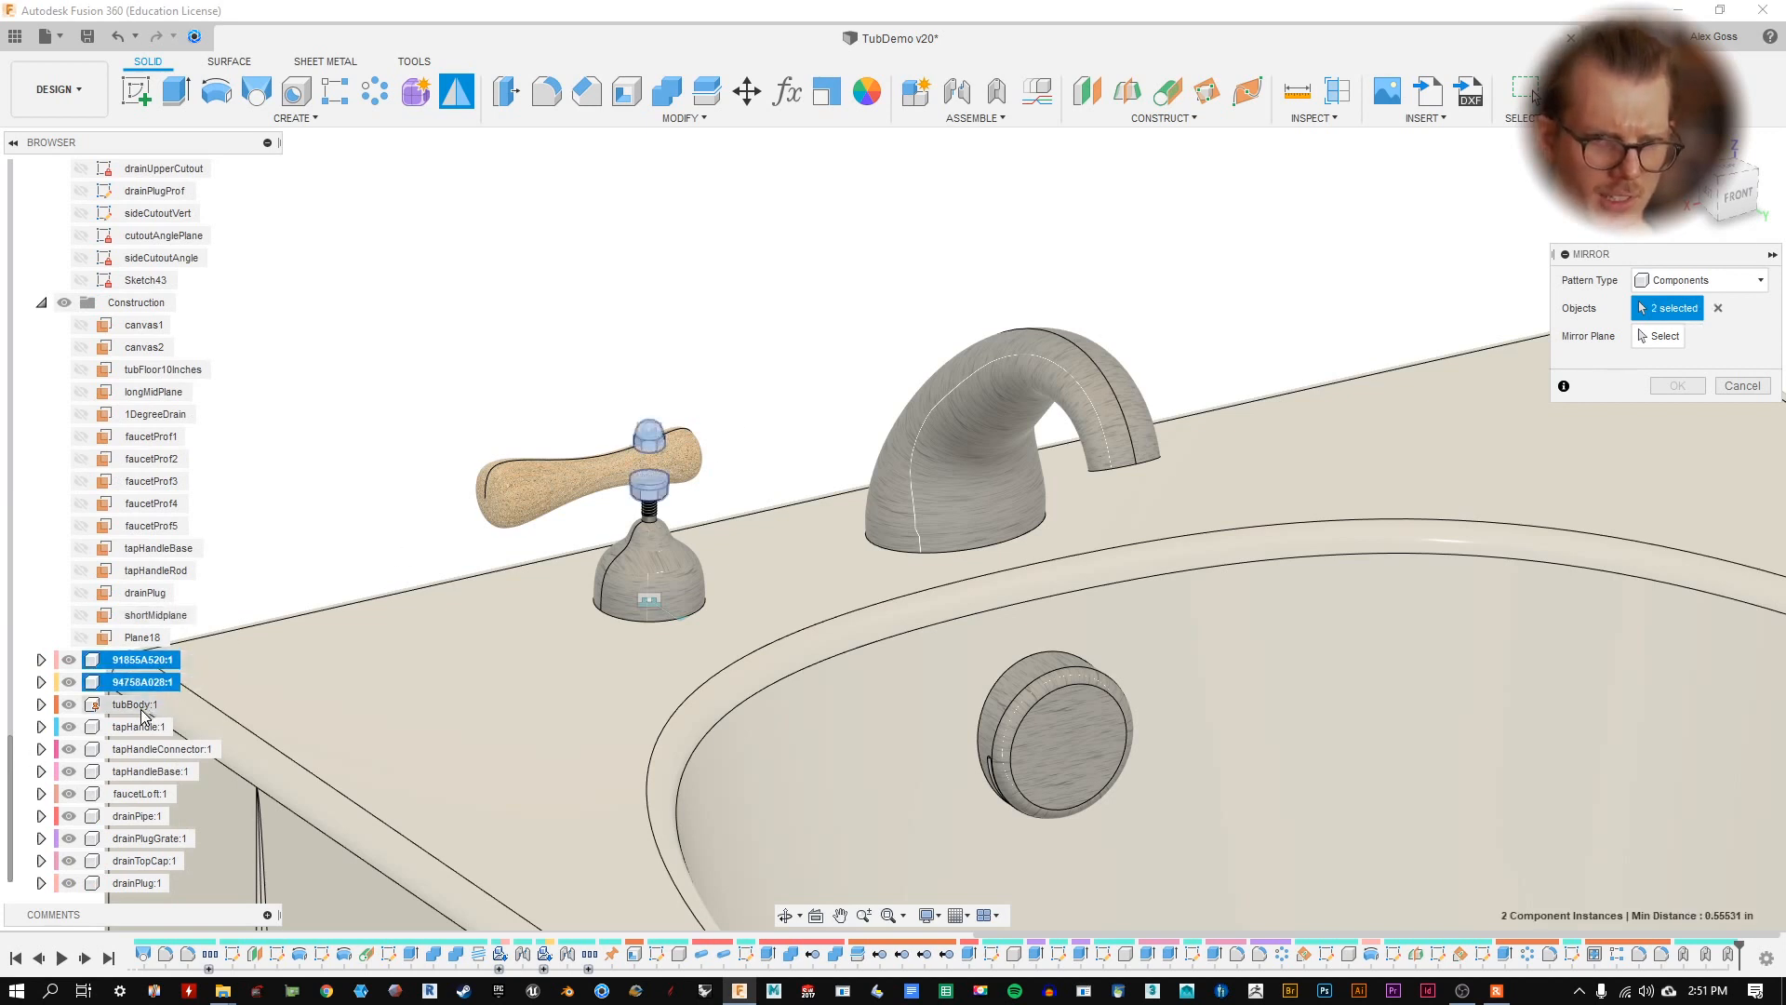
pyautogui.click(144, 725)
pyautogui.click(144, 749)
pyautogui.click(142, 771)
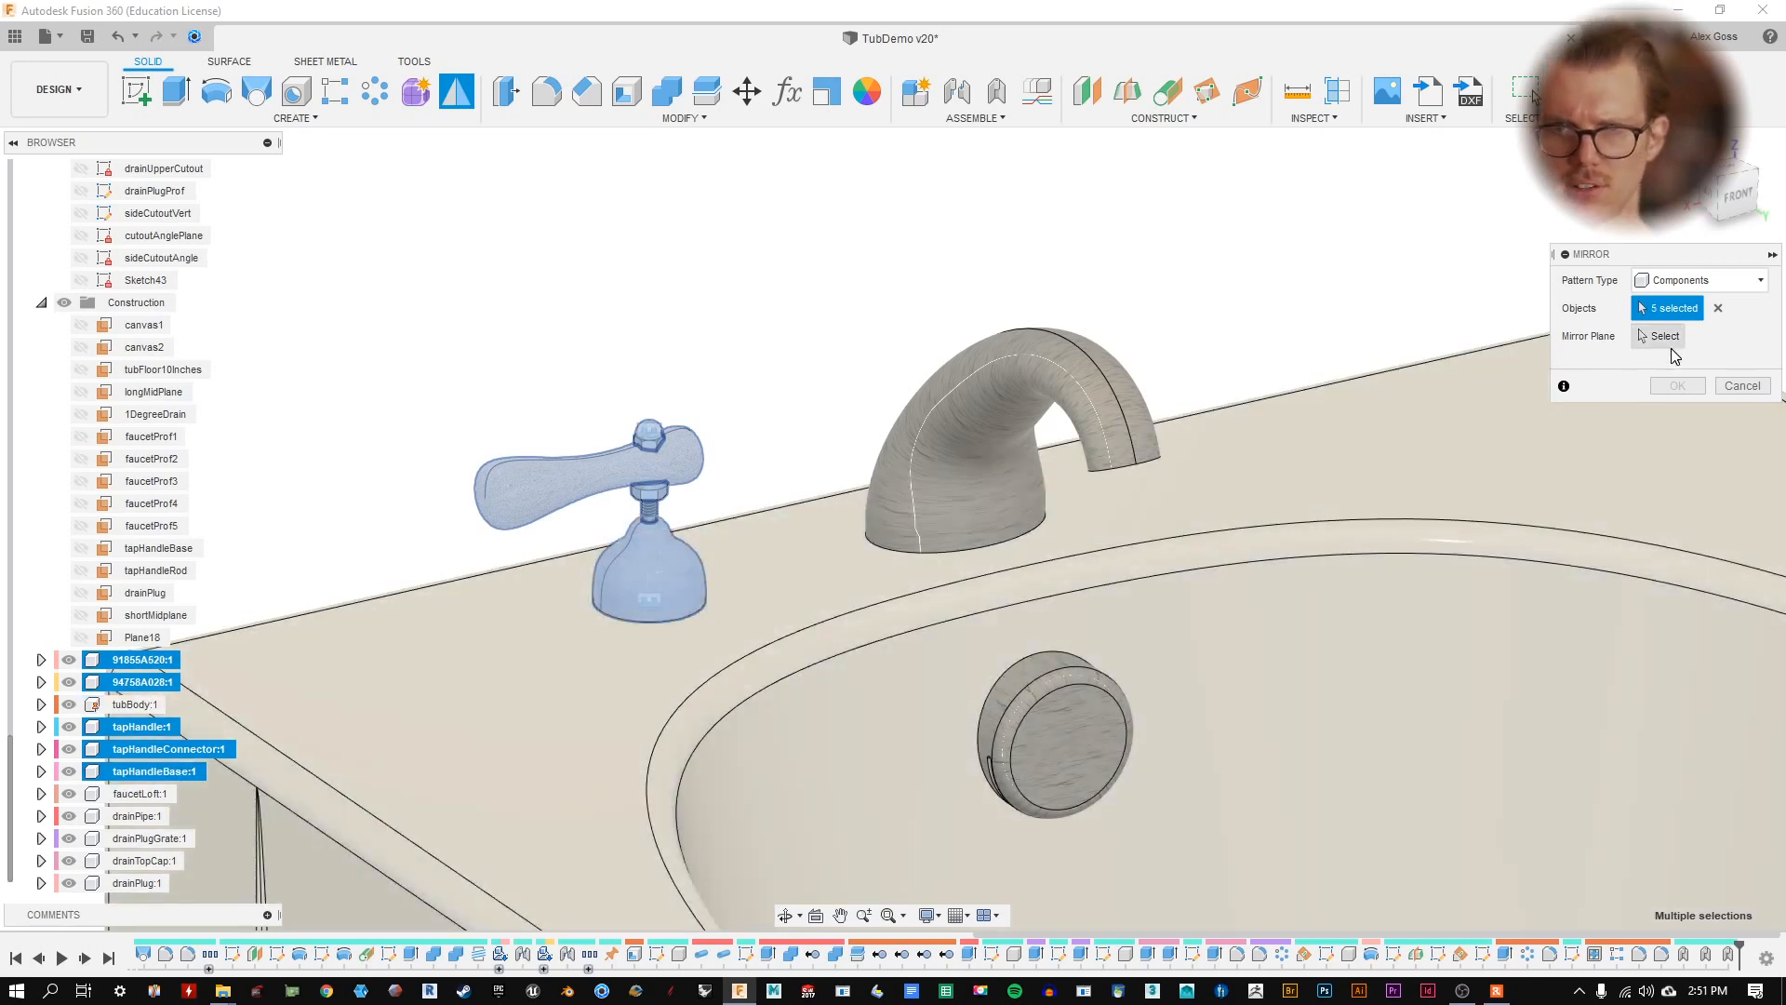
pyautogui.click(1668, 339)
pyautogui.scroll(-5, 1039, 577)
pyautogui.moveTo(1232, 606); pyautogui.dragTo(1087, 522, button='middle')
pyautogui.keyDown('shift'); pyautogui.moveTo(1166, 638); pyautogui.dragTo(1157, 799, button='middle'); pyautogui.keyUp('shift')
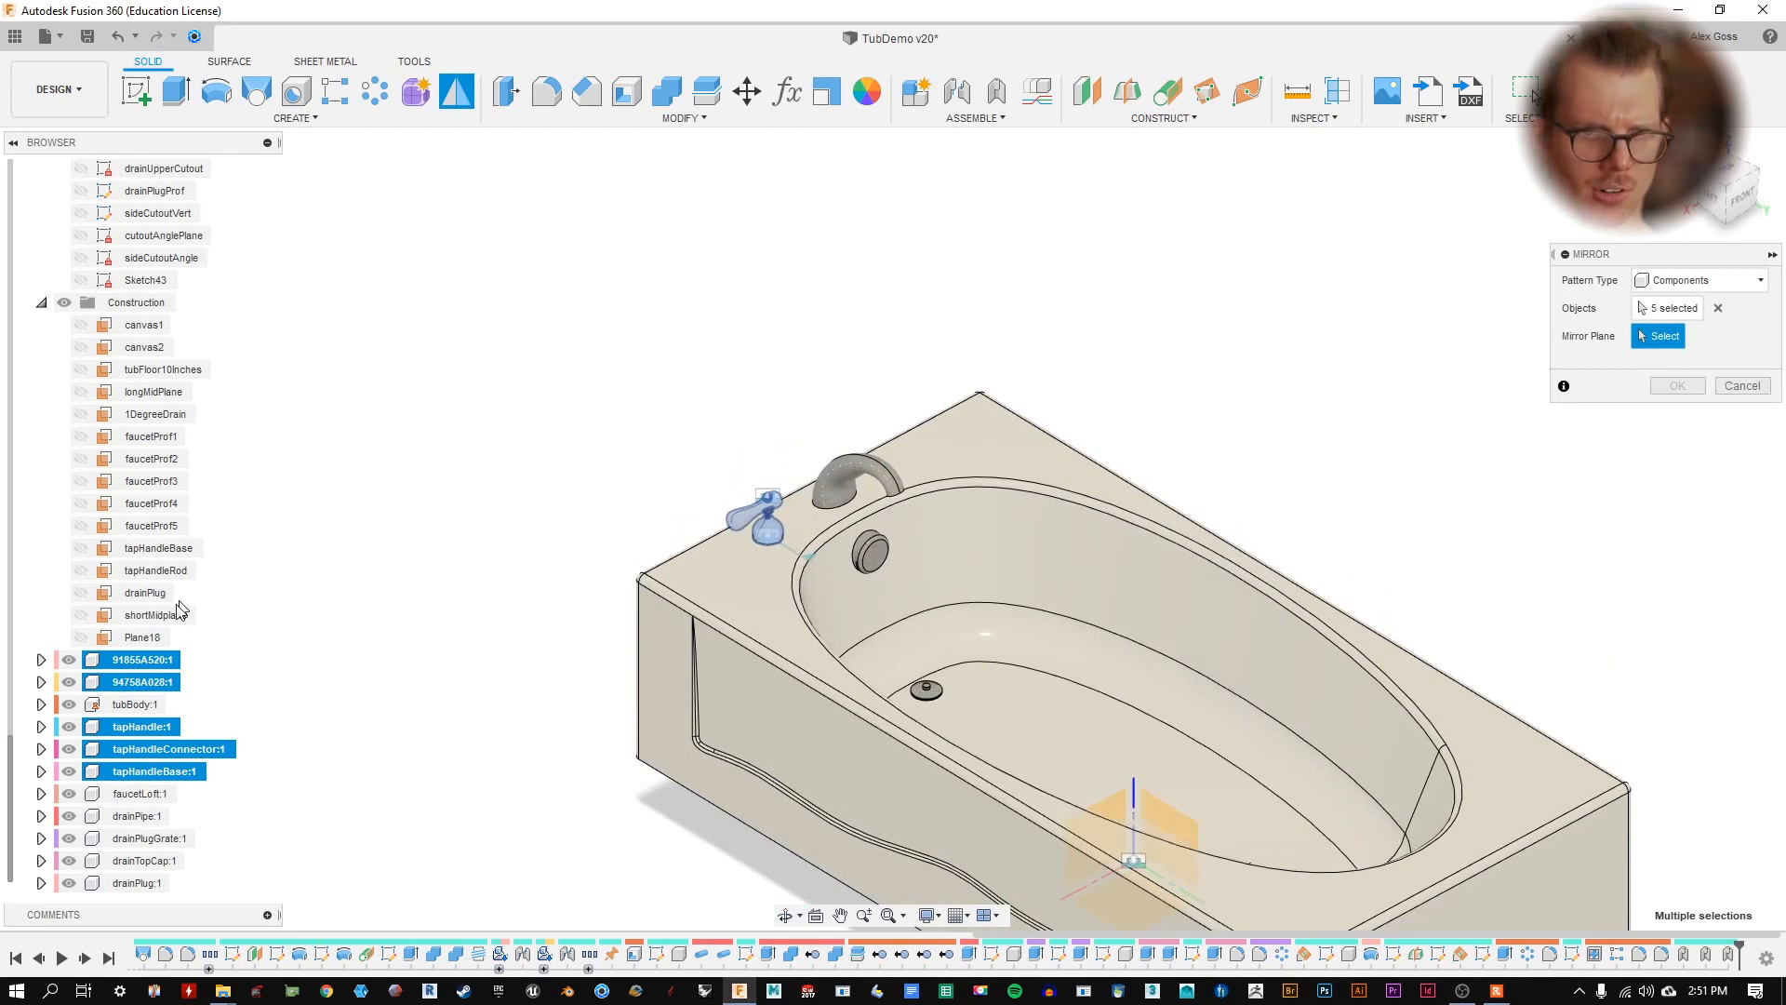
pyautogui.click(151, 391)
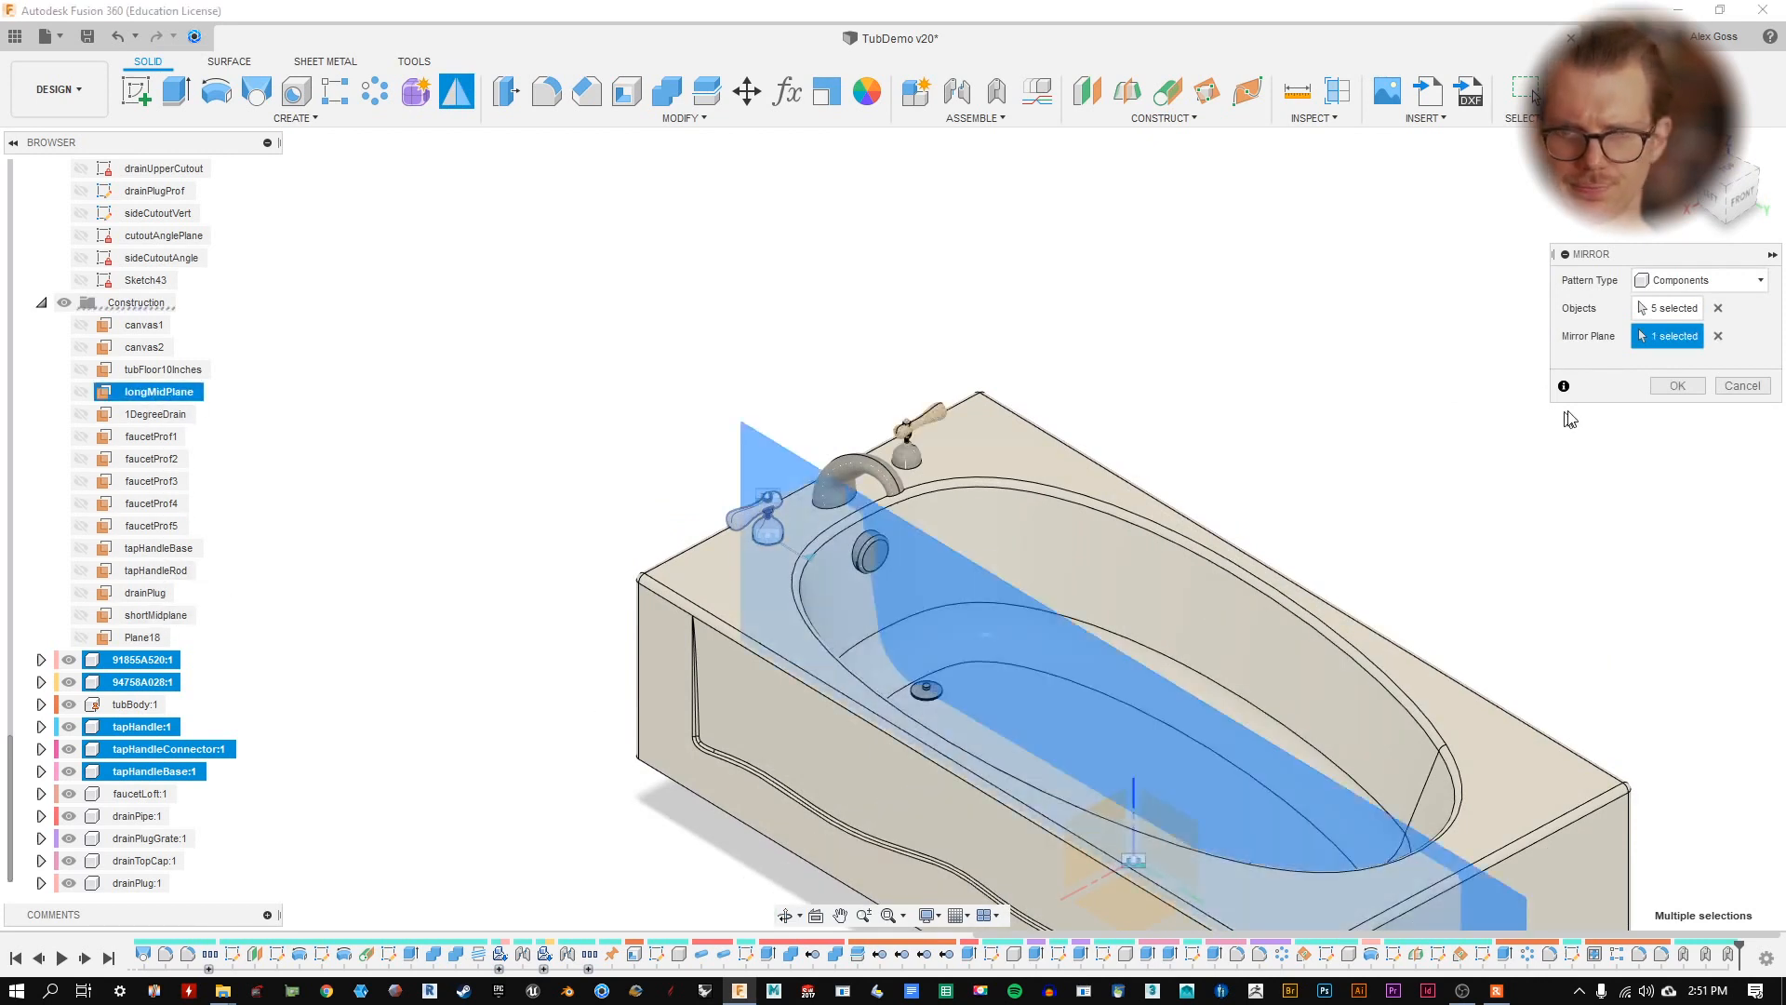
pyautogui.click(1677, 385)
# - Pull the newly mirrored handle, nuts, rod and base apart to test whether they carry joints, and undo the component moves
pyautogui.scroll(5, 822, 349)
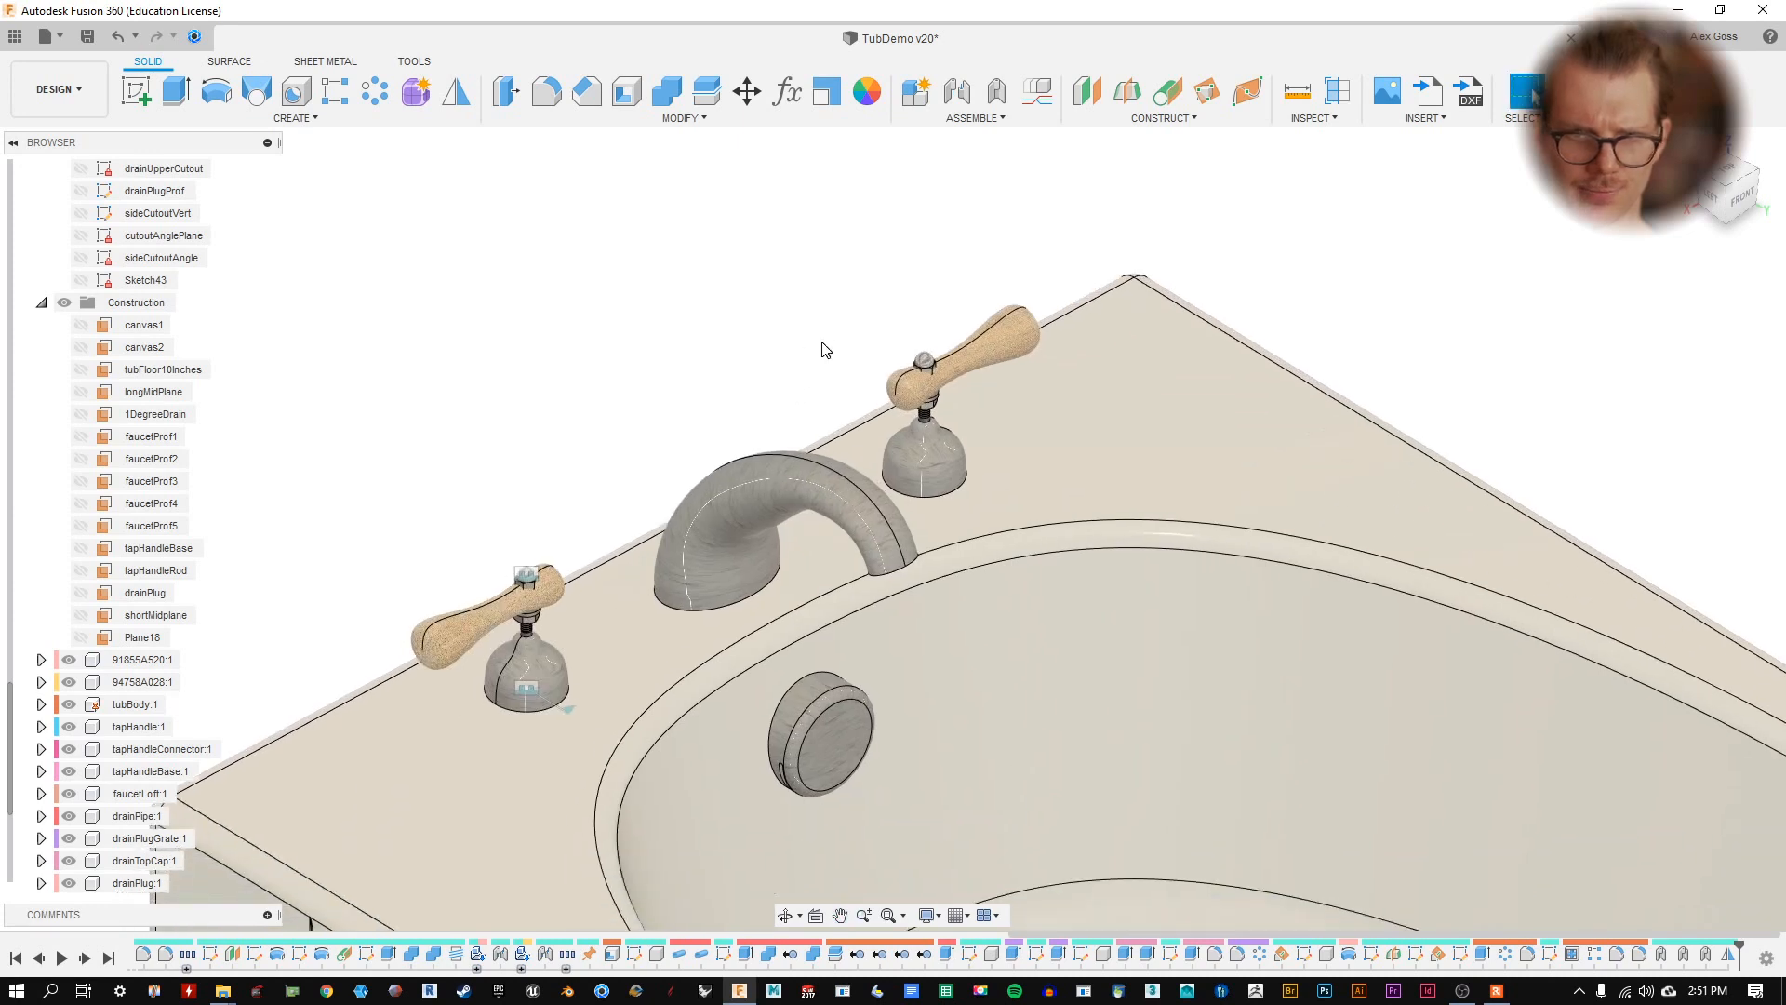
pyautogui.keyDown('shift'); pyautogui.moveTo(822, 342); pyautogui.dragTo(794, 287, button='middle'); pyautogui.keyUp('shift')
pyautogui.moveTo(804, 255); pyautogui.dragTo(842, 261, button='middle')
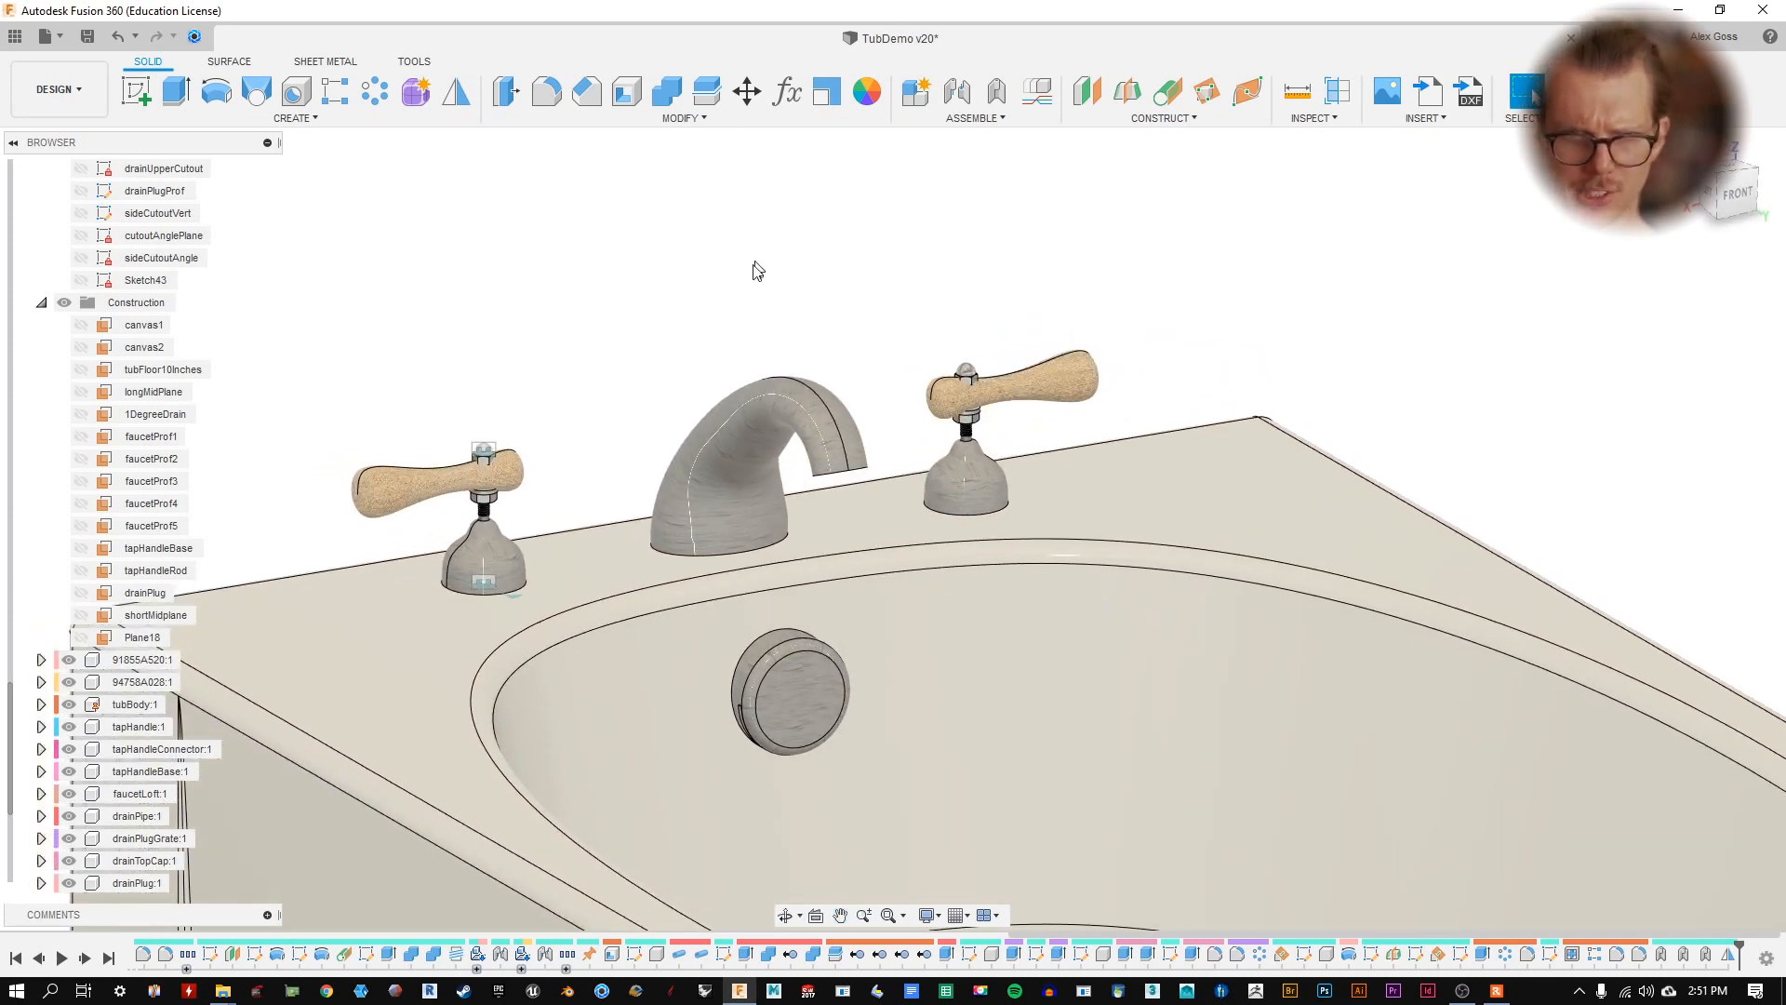
pyautogui.moveTo(1040, 379); pyautogui.dragTo(1058, 290)
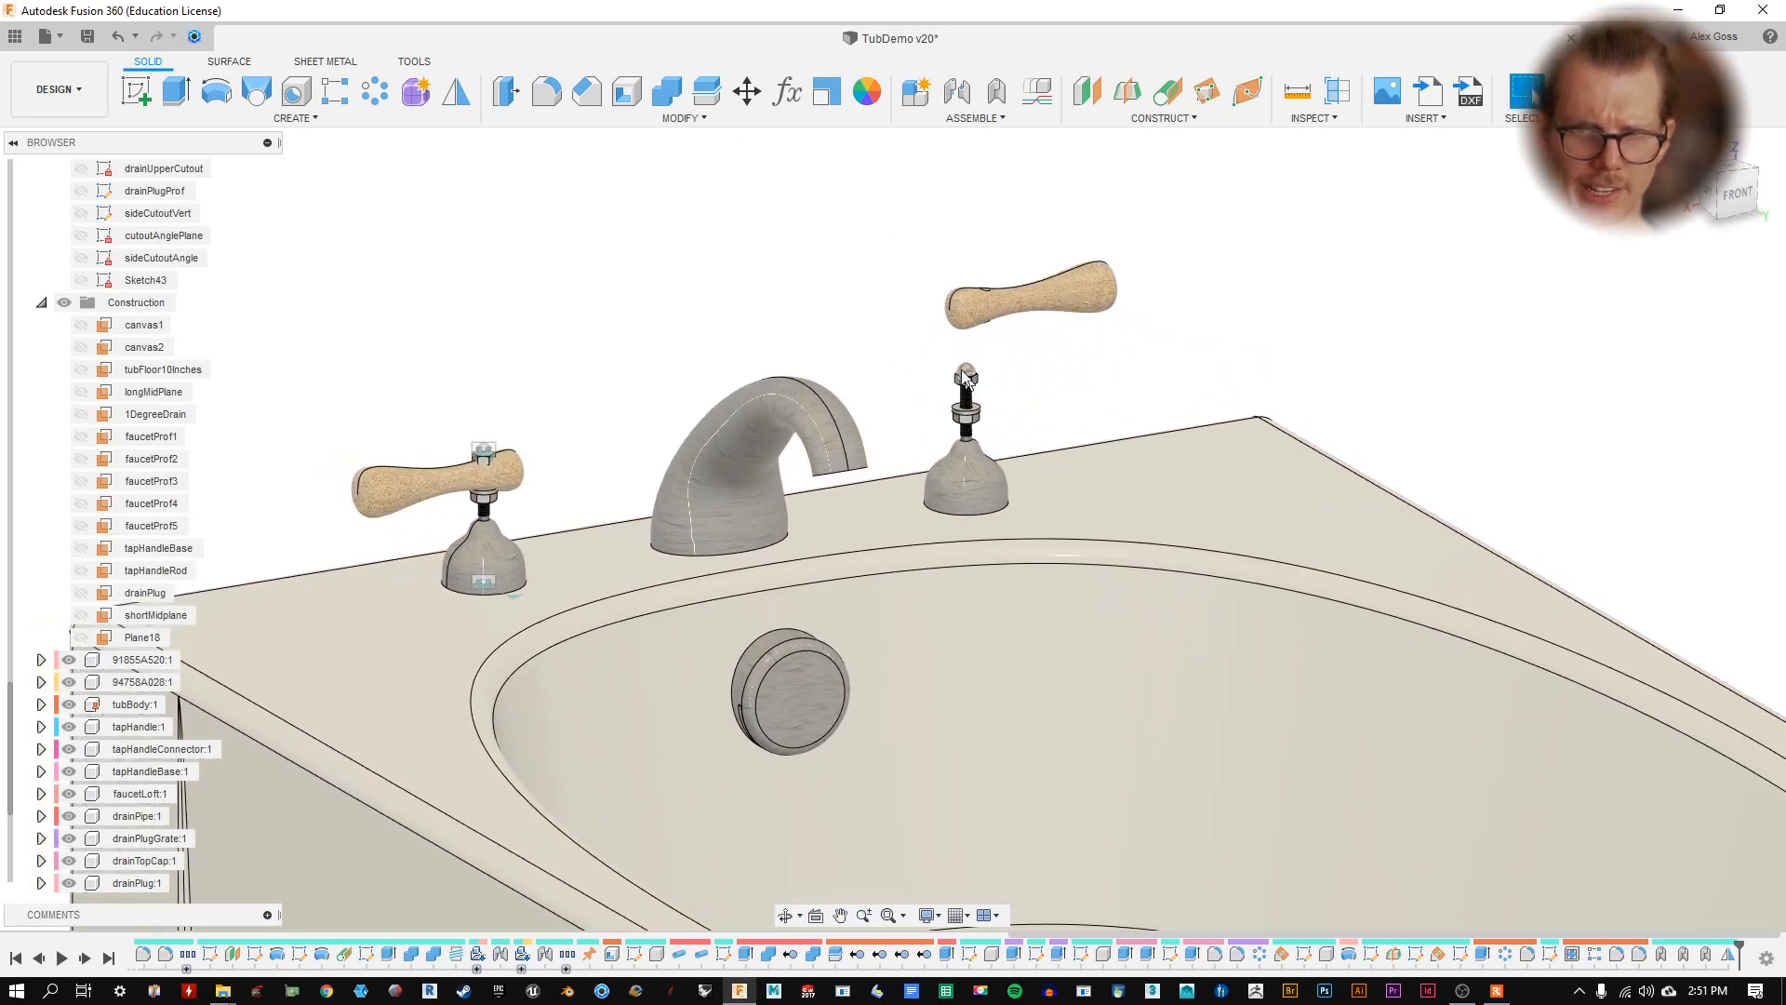
pyautogui.moveTo(967, 391); pyautogui.dragTo(1036, 370)
pyautogui.moveTo(965, 469); pyautogui.dragTo(1004, 414)
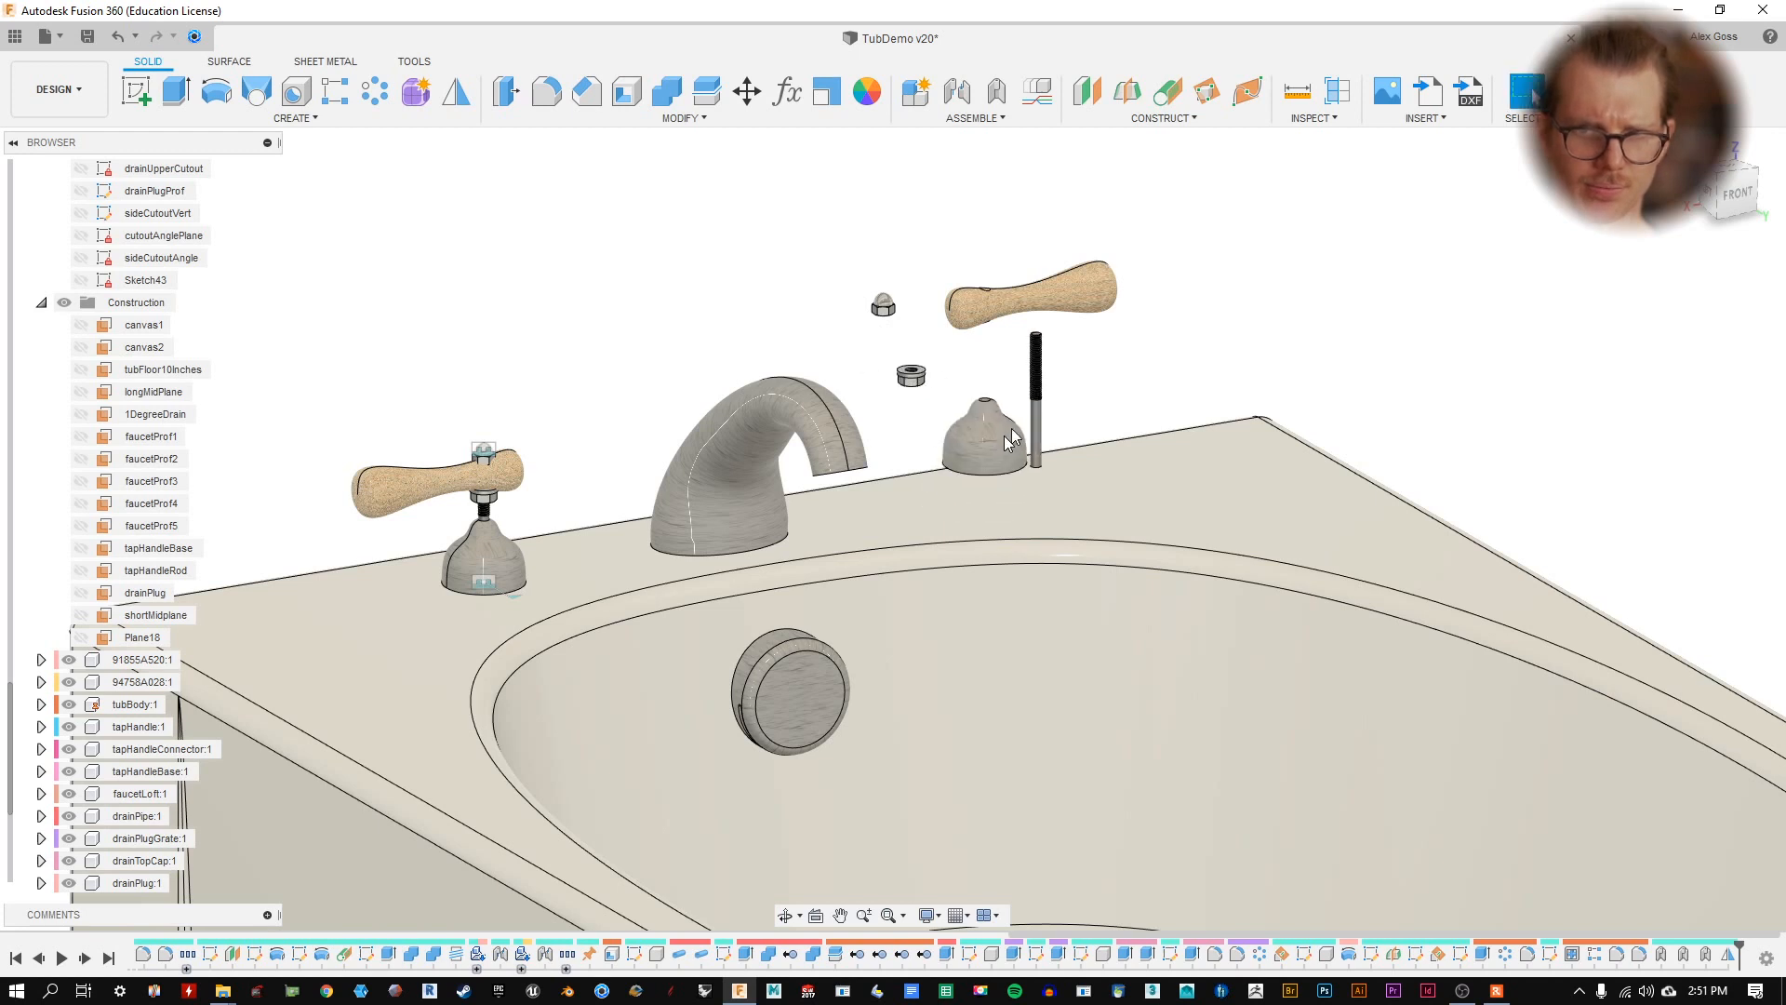
pyautogui.scroll(-2, 82, 618)
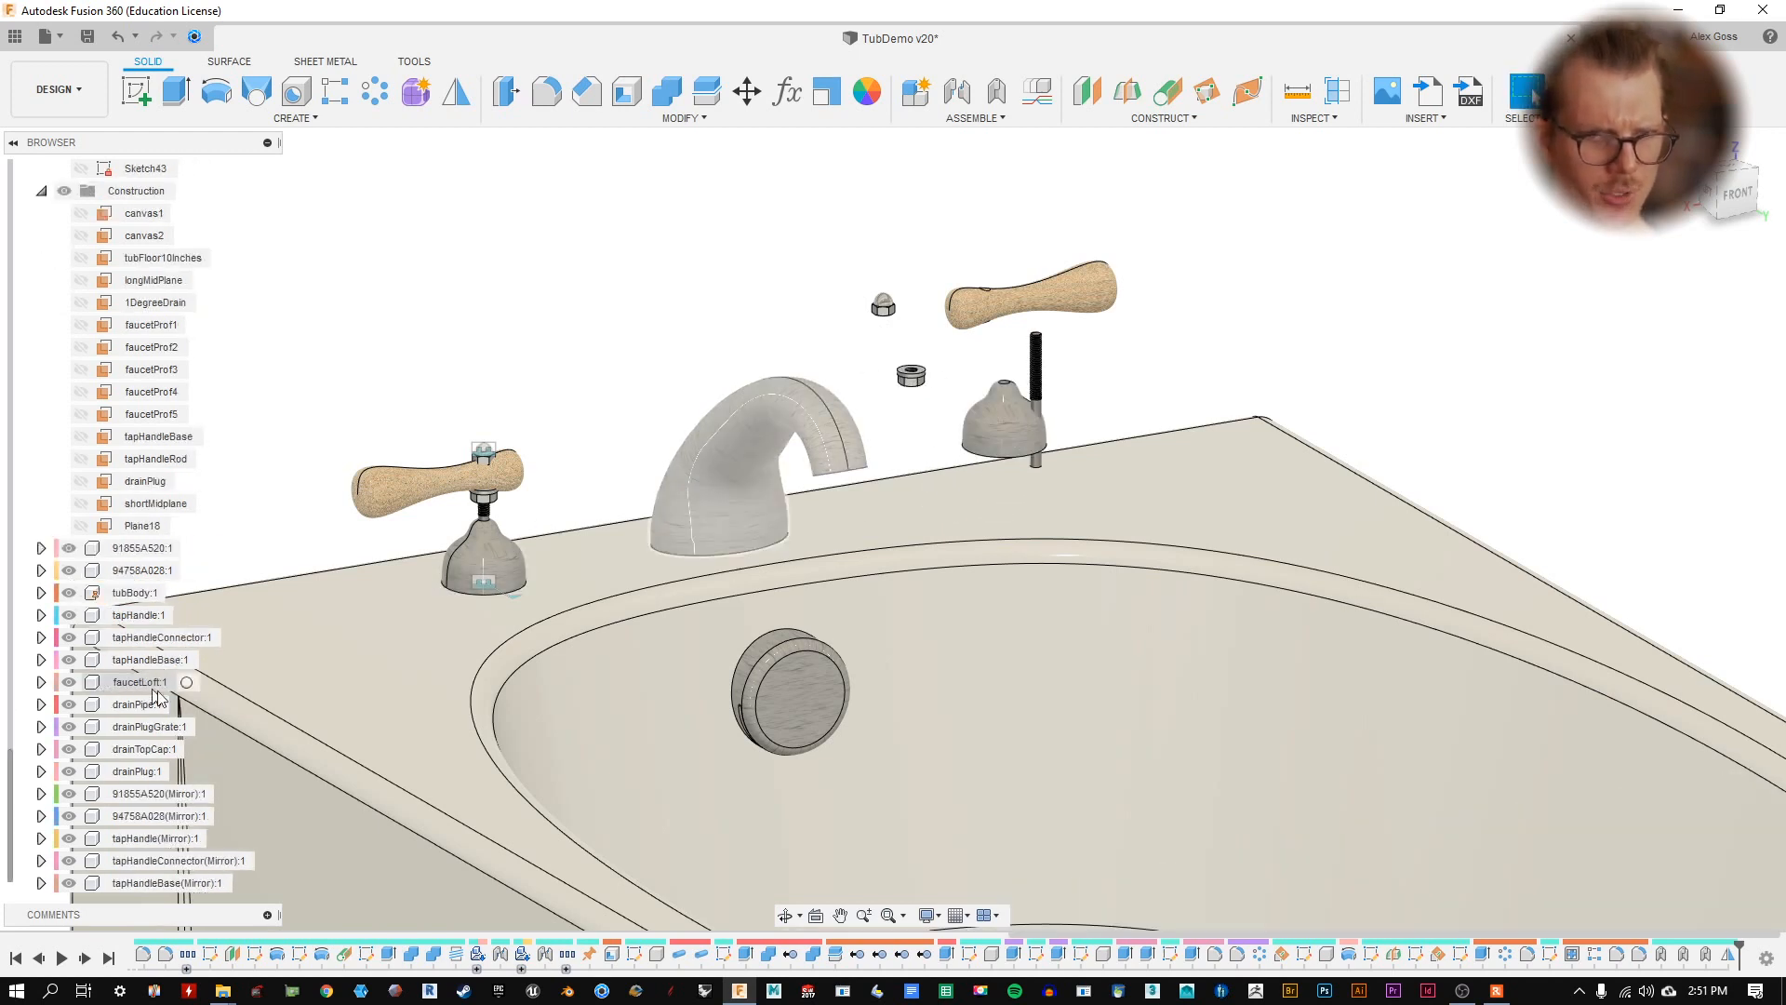
pyautogui.scroll(3, 102, 702)
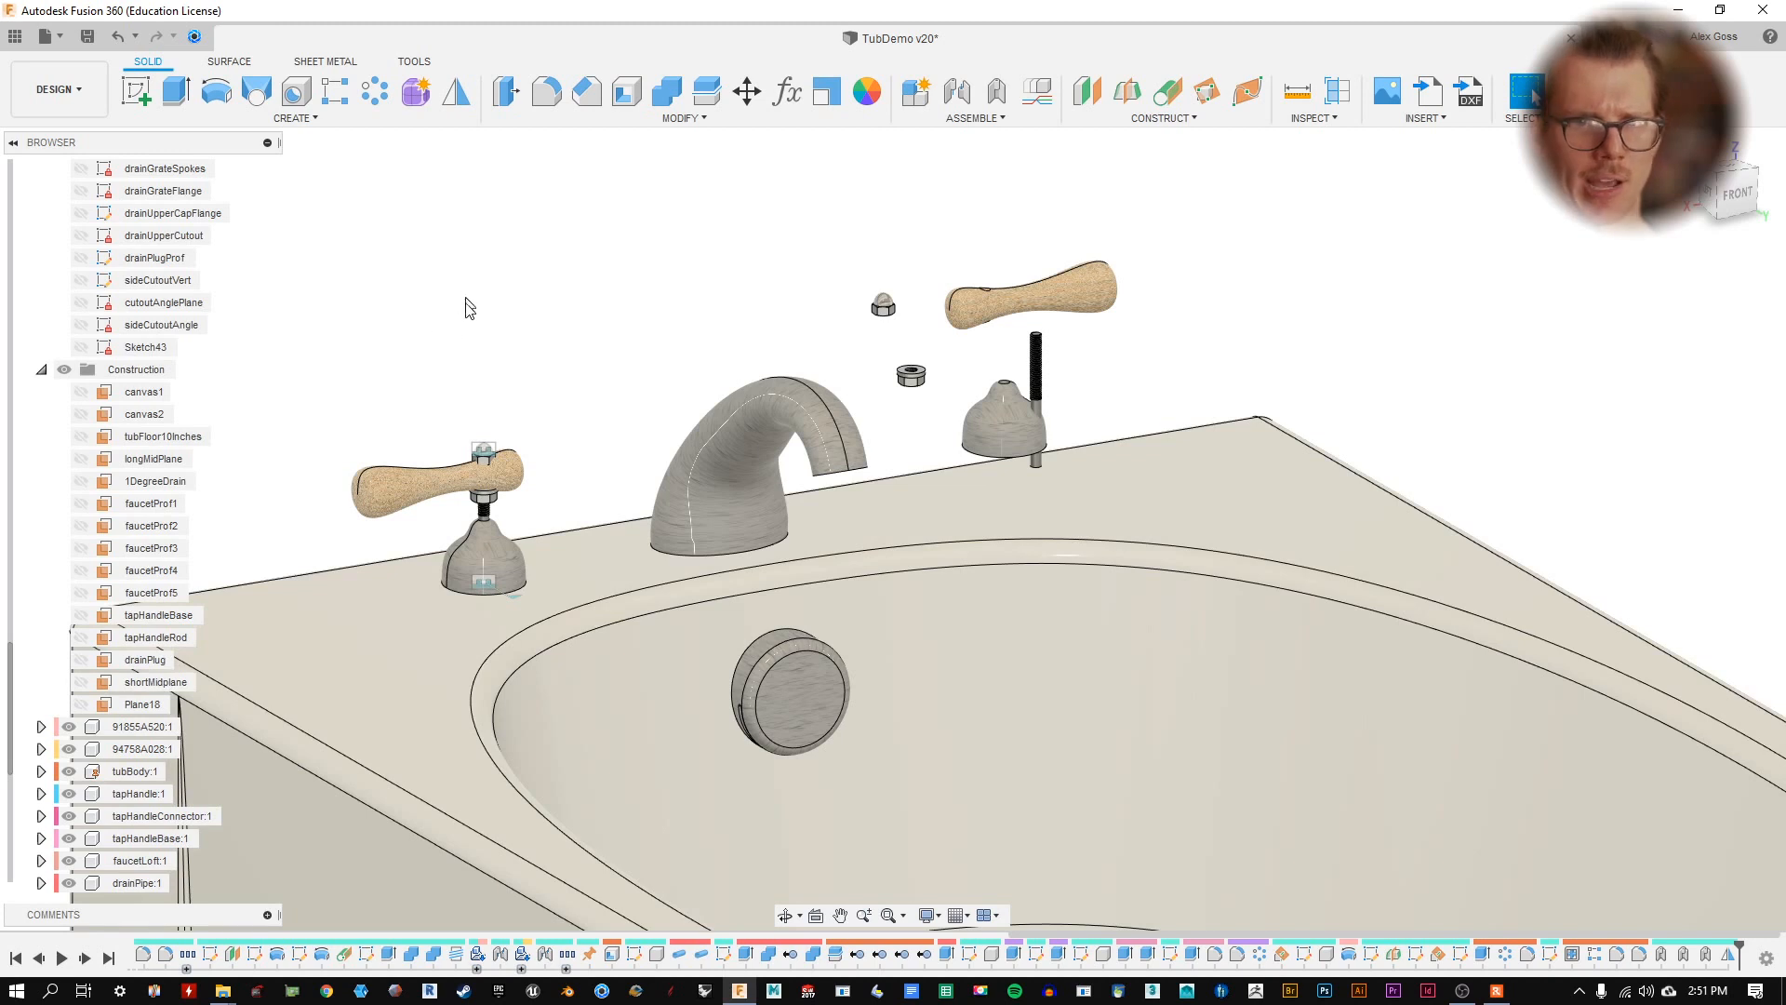
pyautogui.click(116, 39)
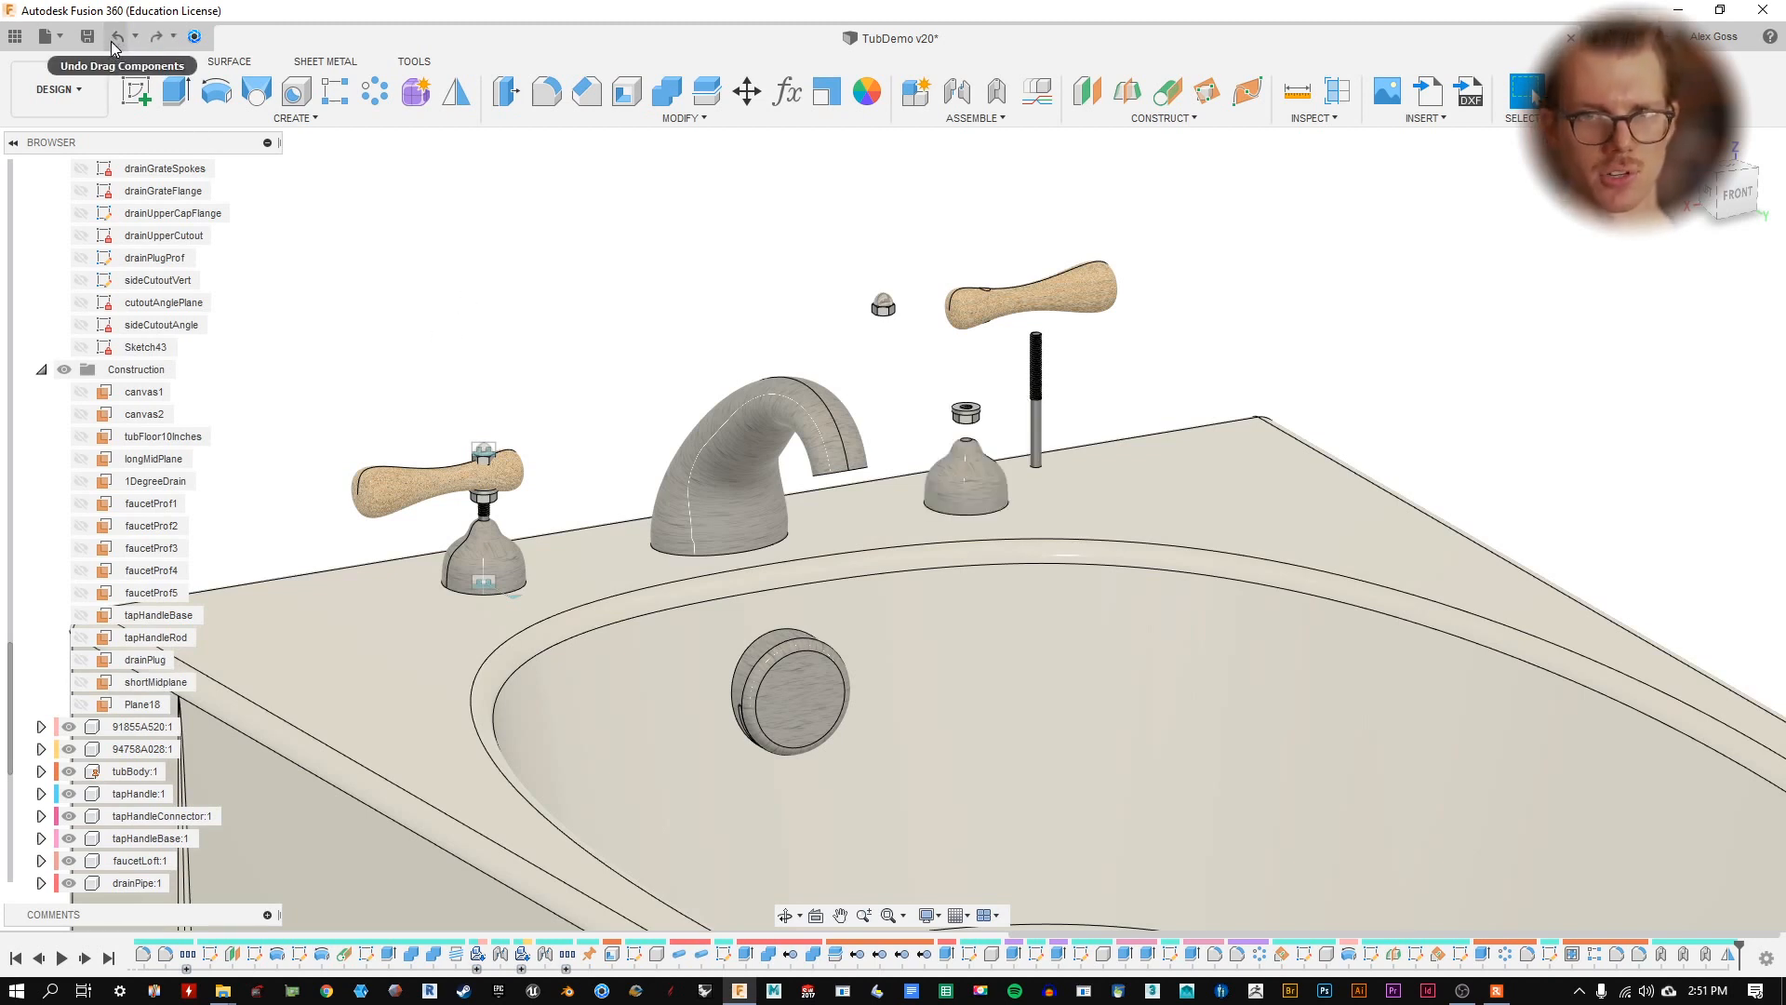
pyautogui.click(117, 40)
pyautogui.click(117, 39)
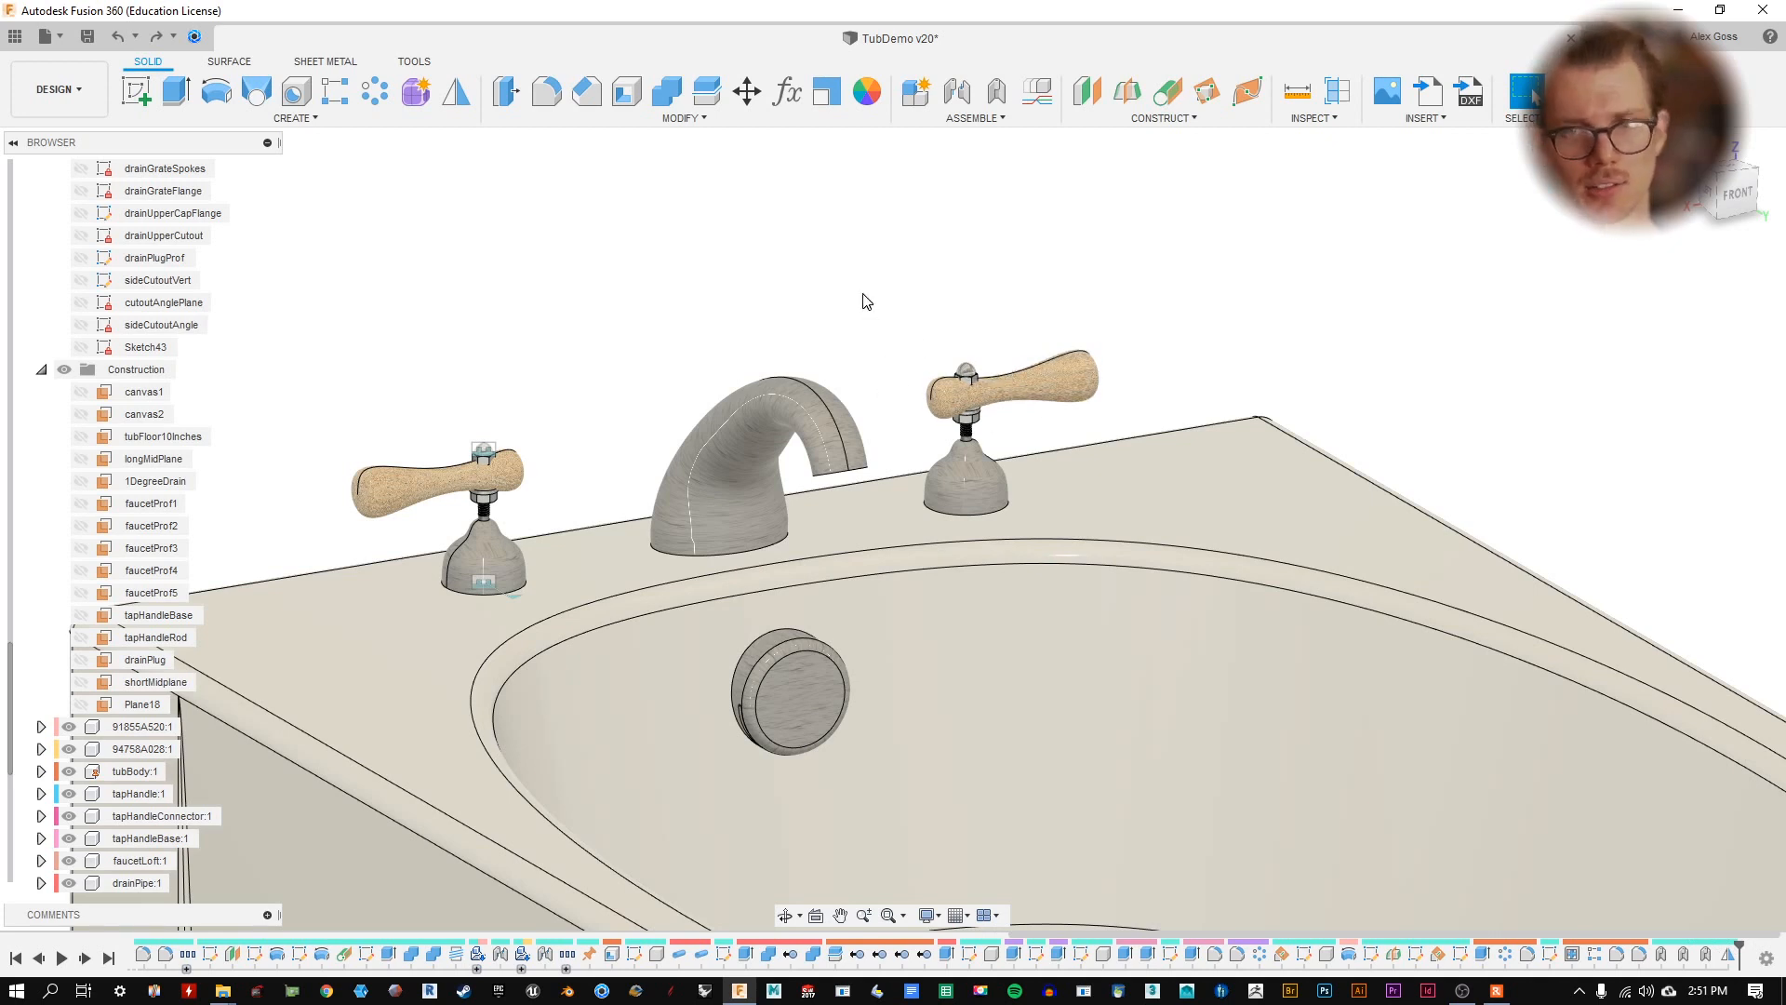
# - Review the mirrored components in the component list and delete the new mirror feature at the end of the timeline
pyautogui.moveTo(862, 299); pyautogui.dragTo(927, 299, button='middle')
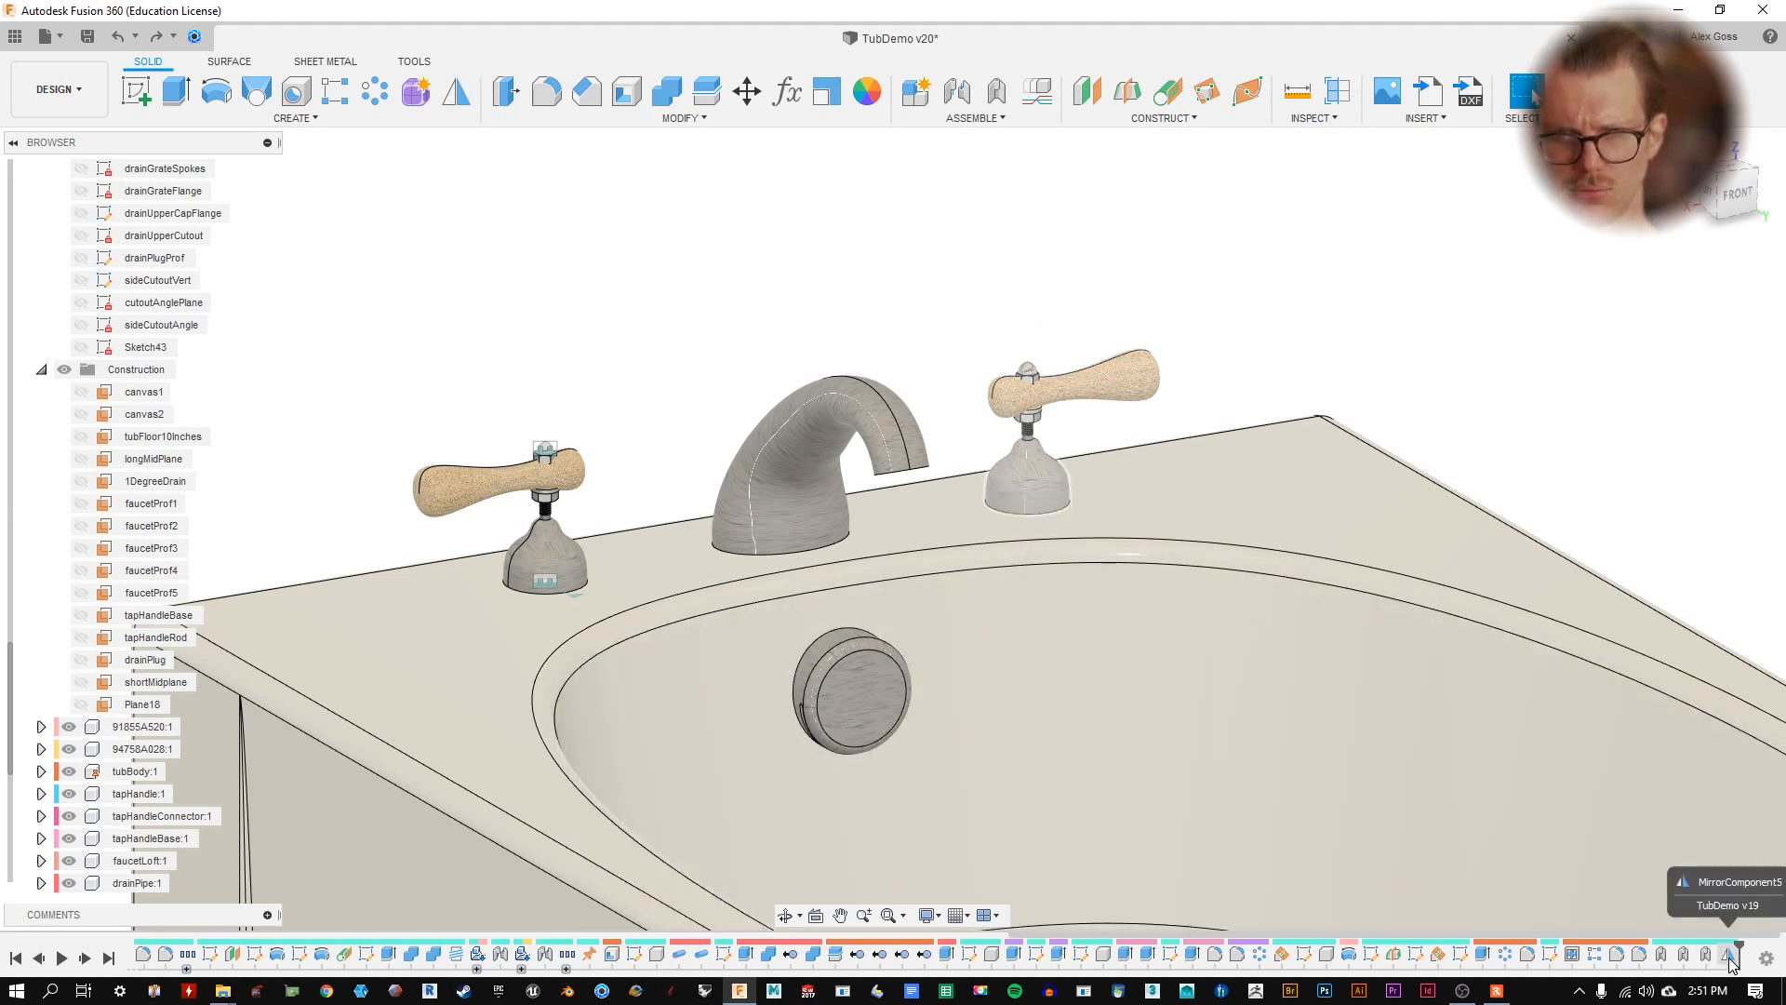
pyautogui.moveTo(910, 475); pyautogui.dragTo(948, 467, button='middle')
pyautogui.scroll(-3, 93, 768)
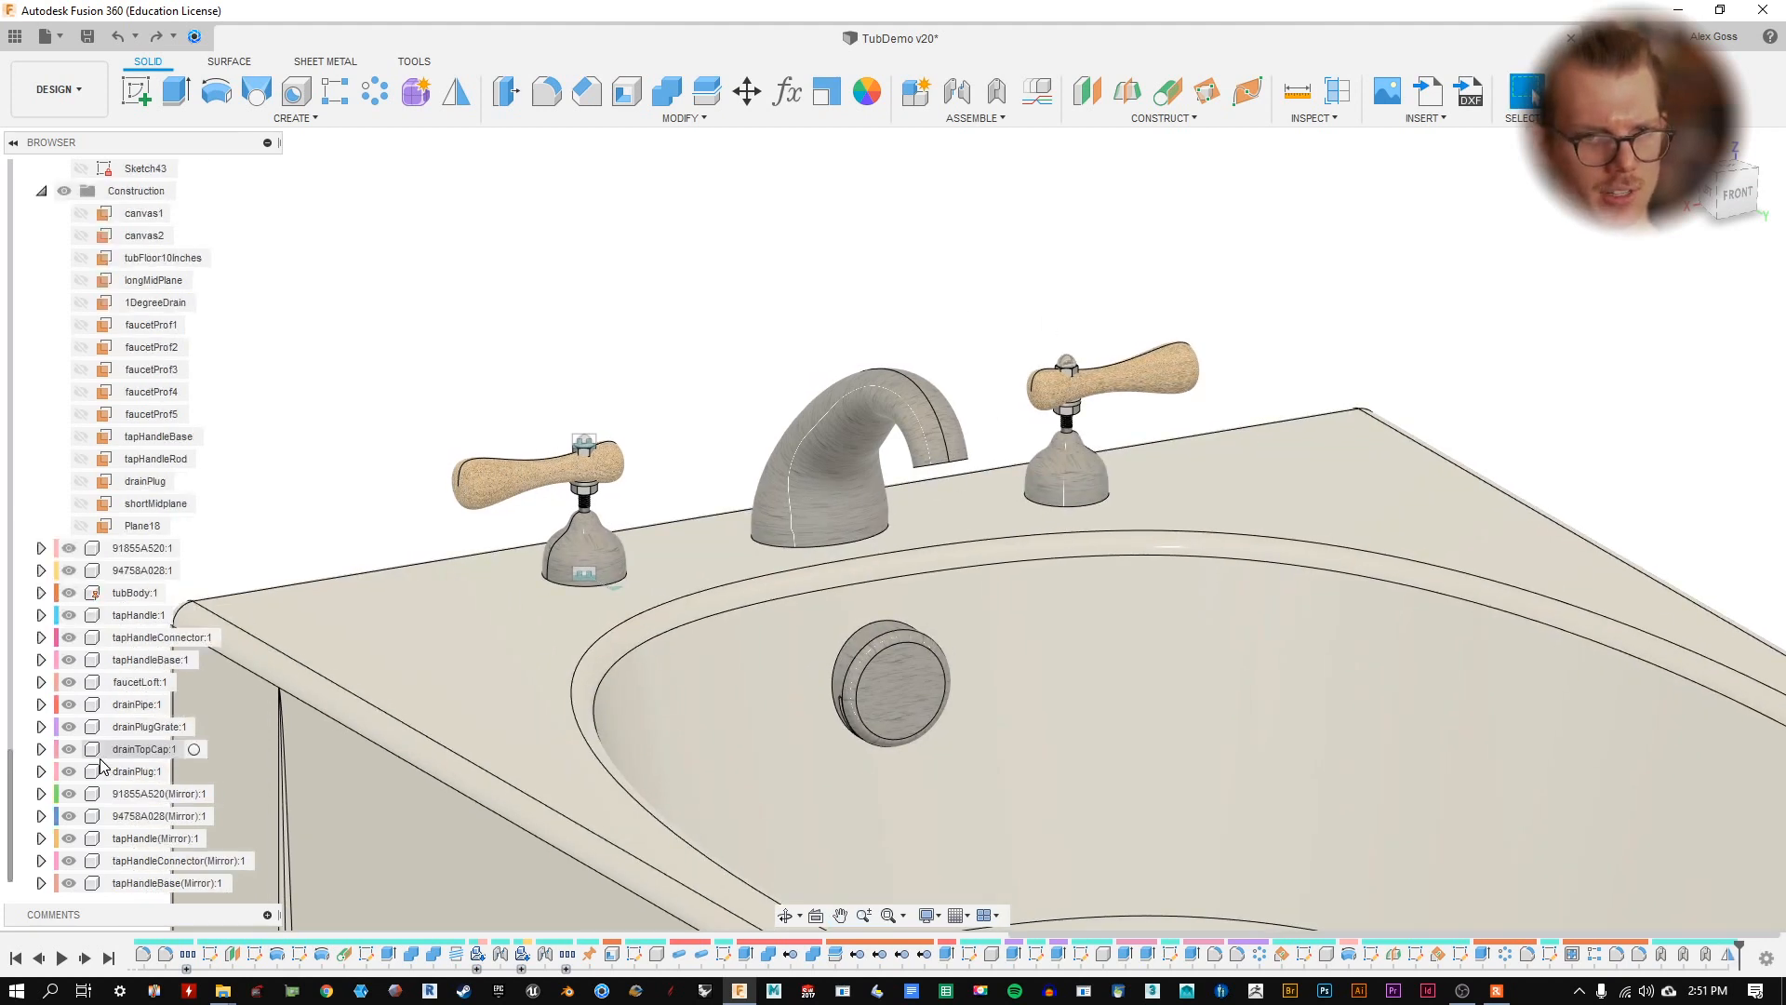
pyautogui.click(1727, 955)
pyautogui.rightClick(1727, 955)
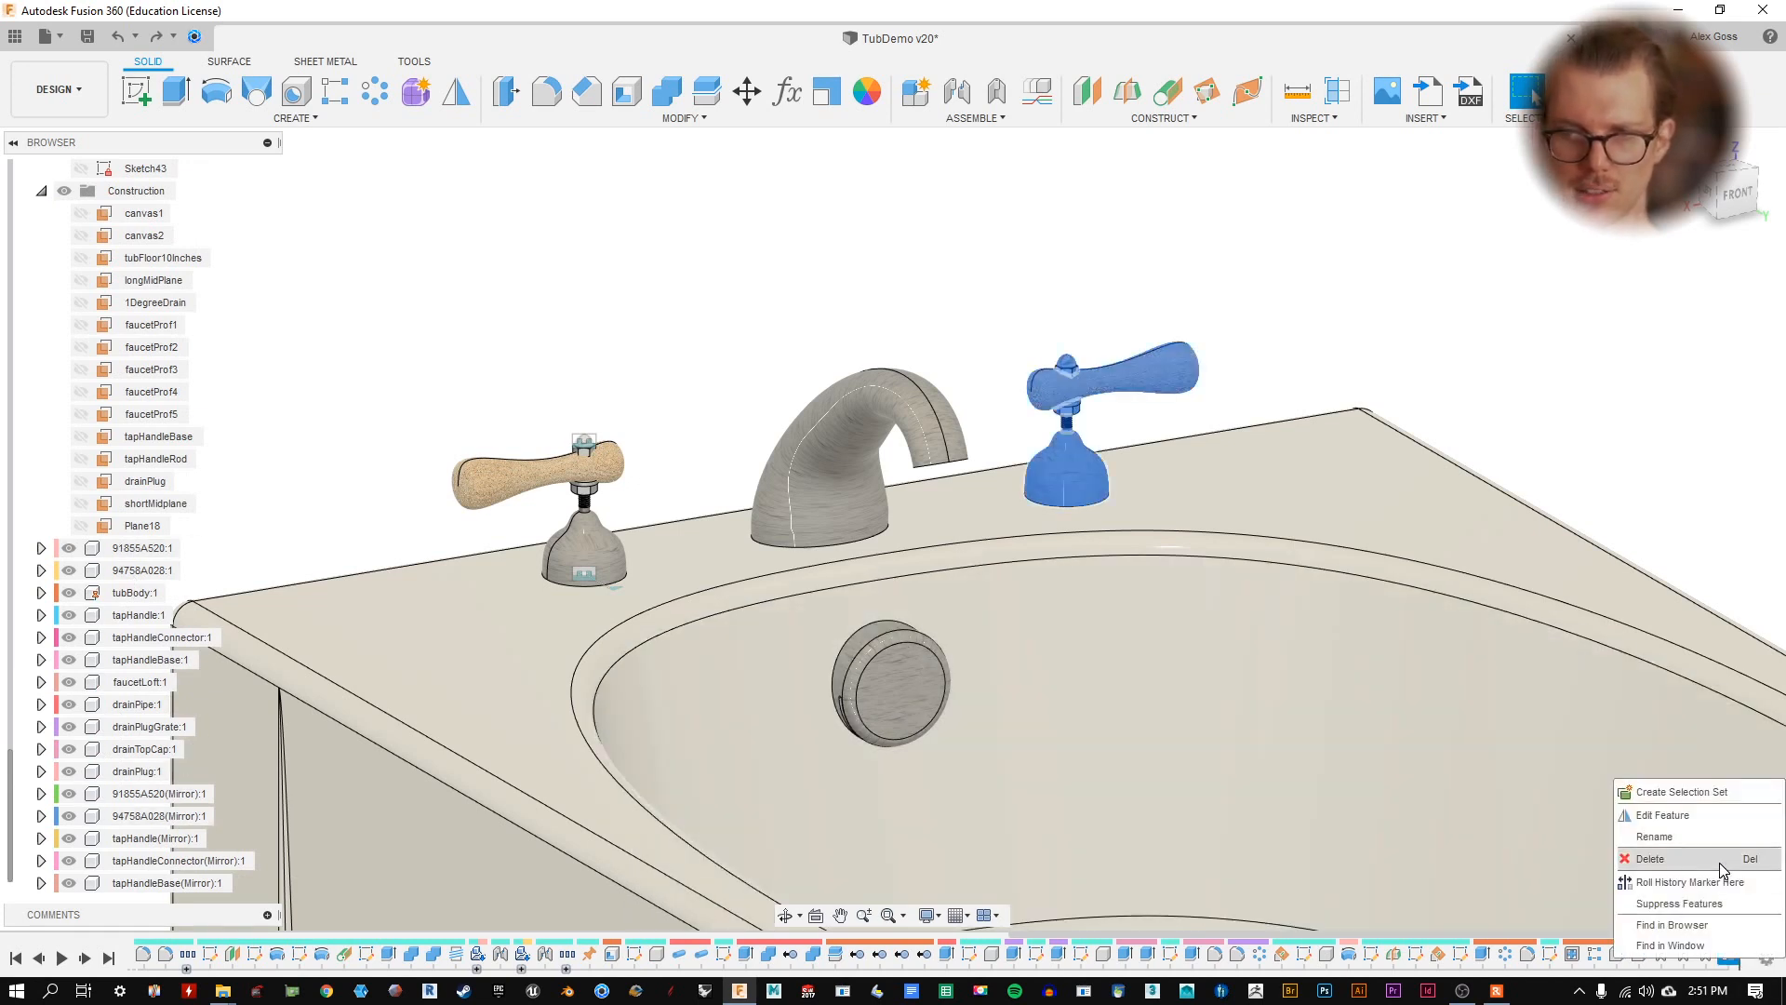
pyautogui.click(1722, 867)
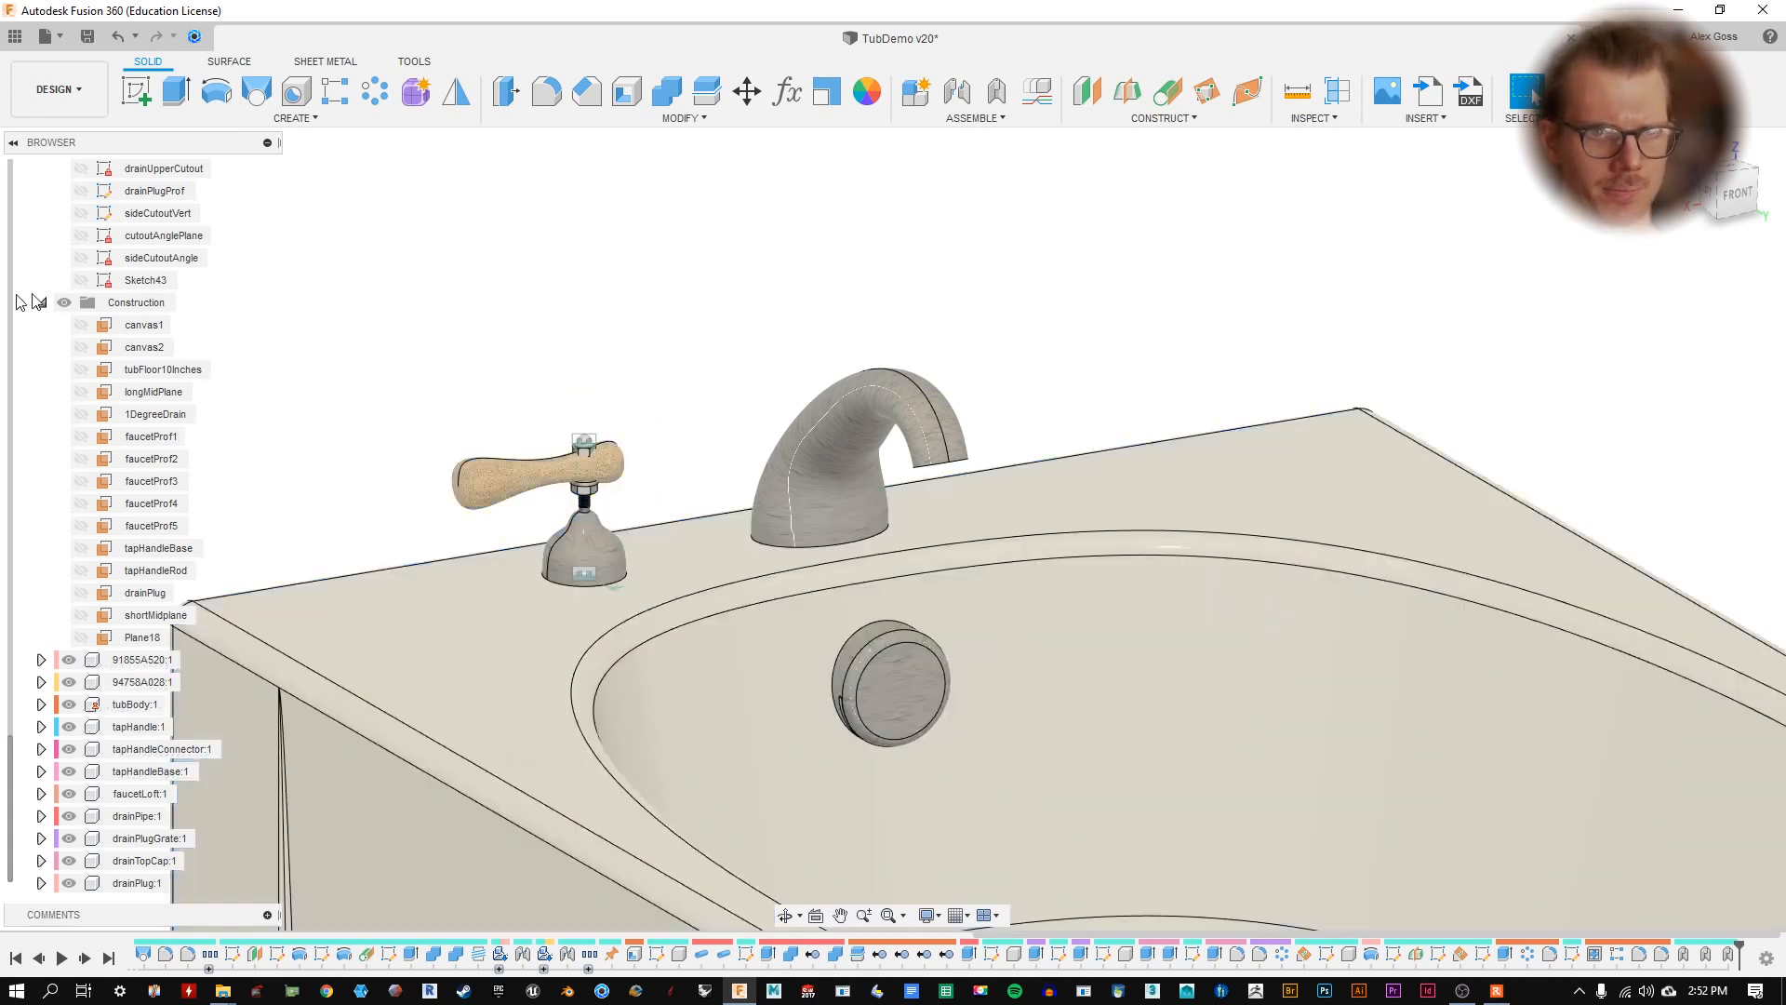
# - Collapse the Construction and Sketches folders and create a new empty component under the top-level TubDemo assembly
pyautogui.scroll(5, 27, 307)
pyautogui.click(41, 618)
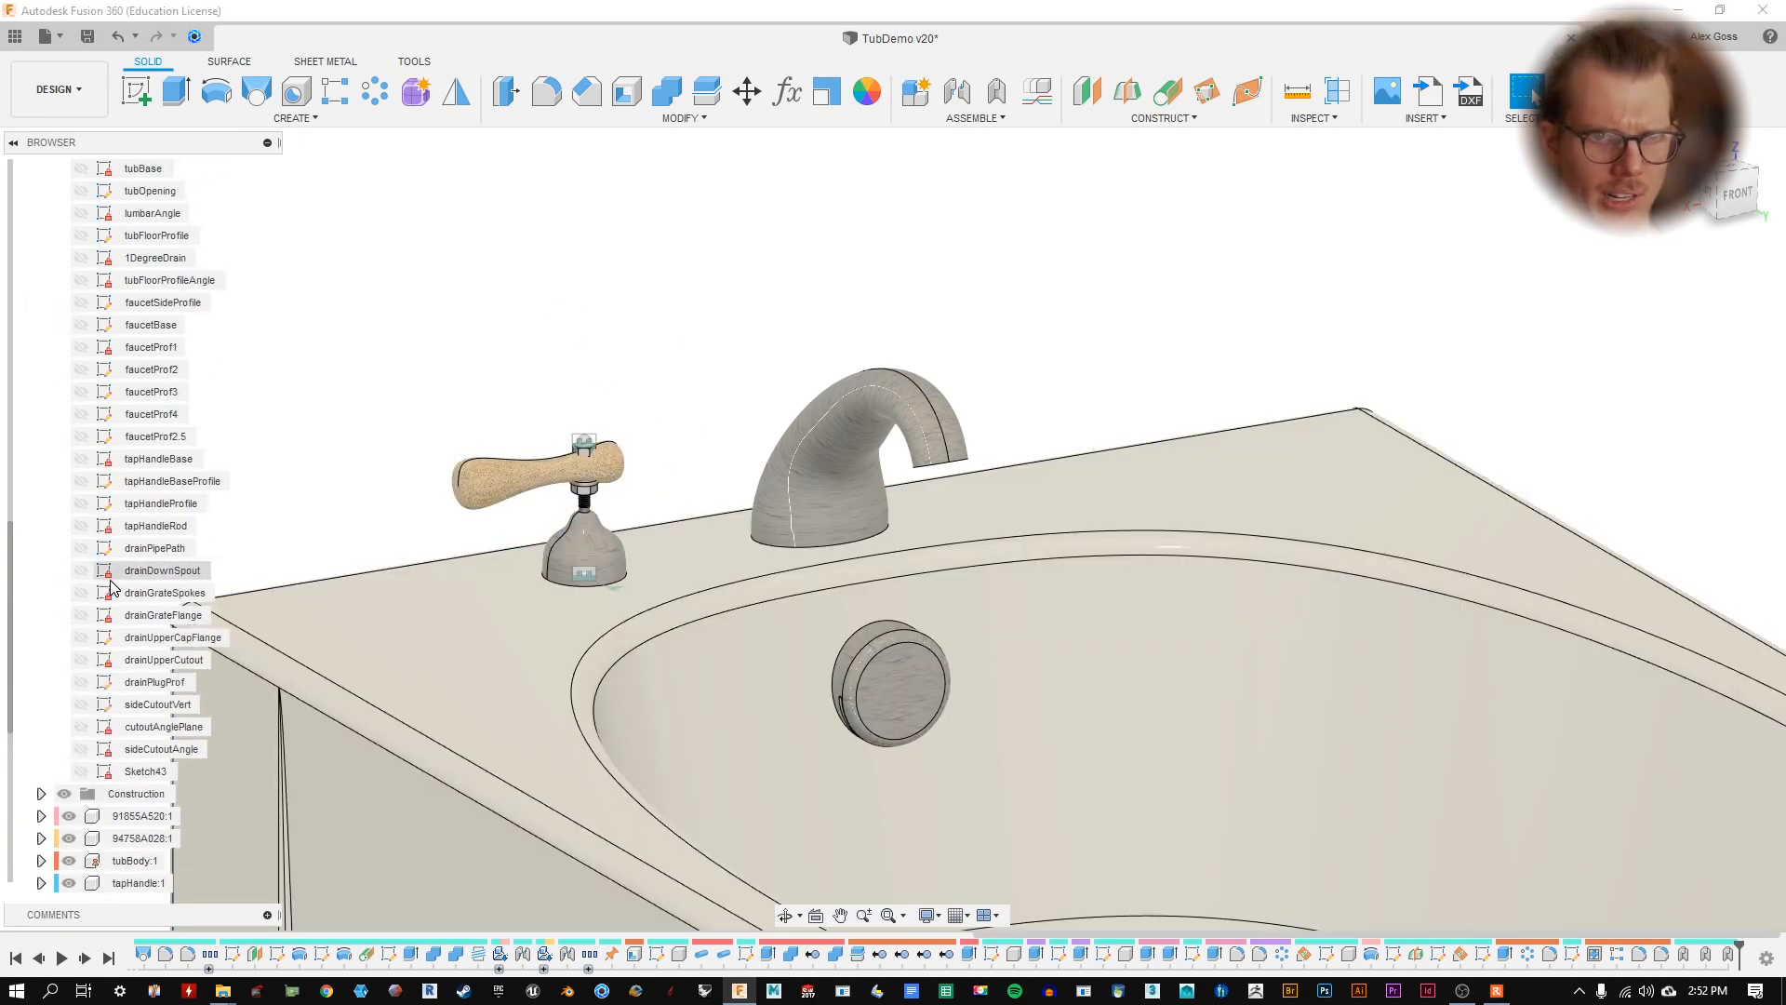
pyautogui.scroll(5, 11, 367)
pyautogui.click(41, 438)
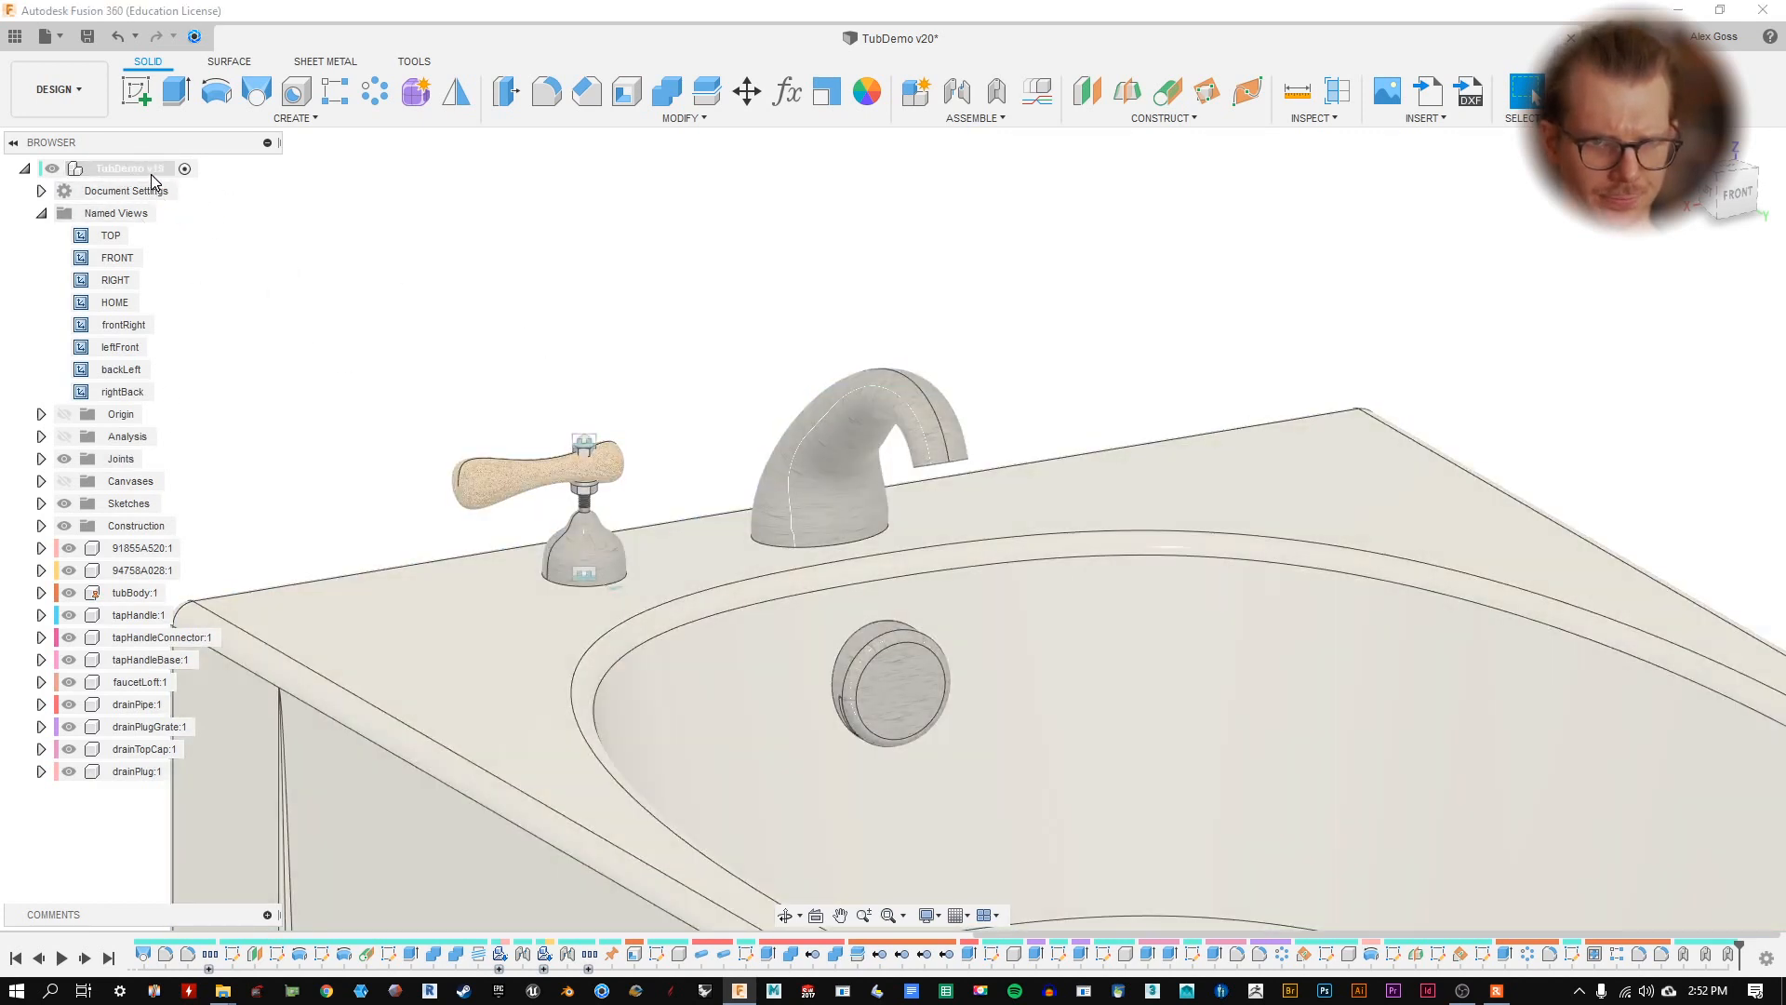
pyautogui.rightClick(151, 174)
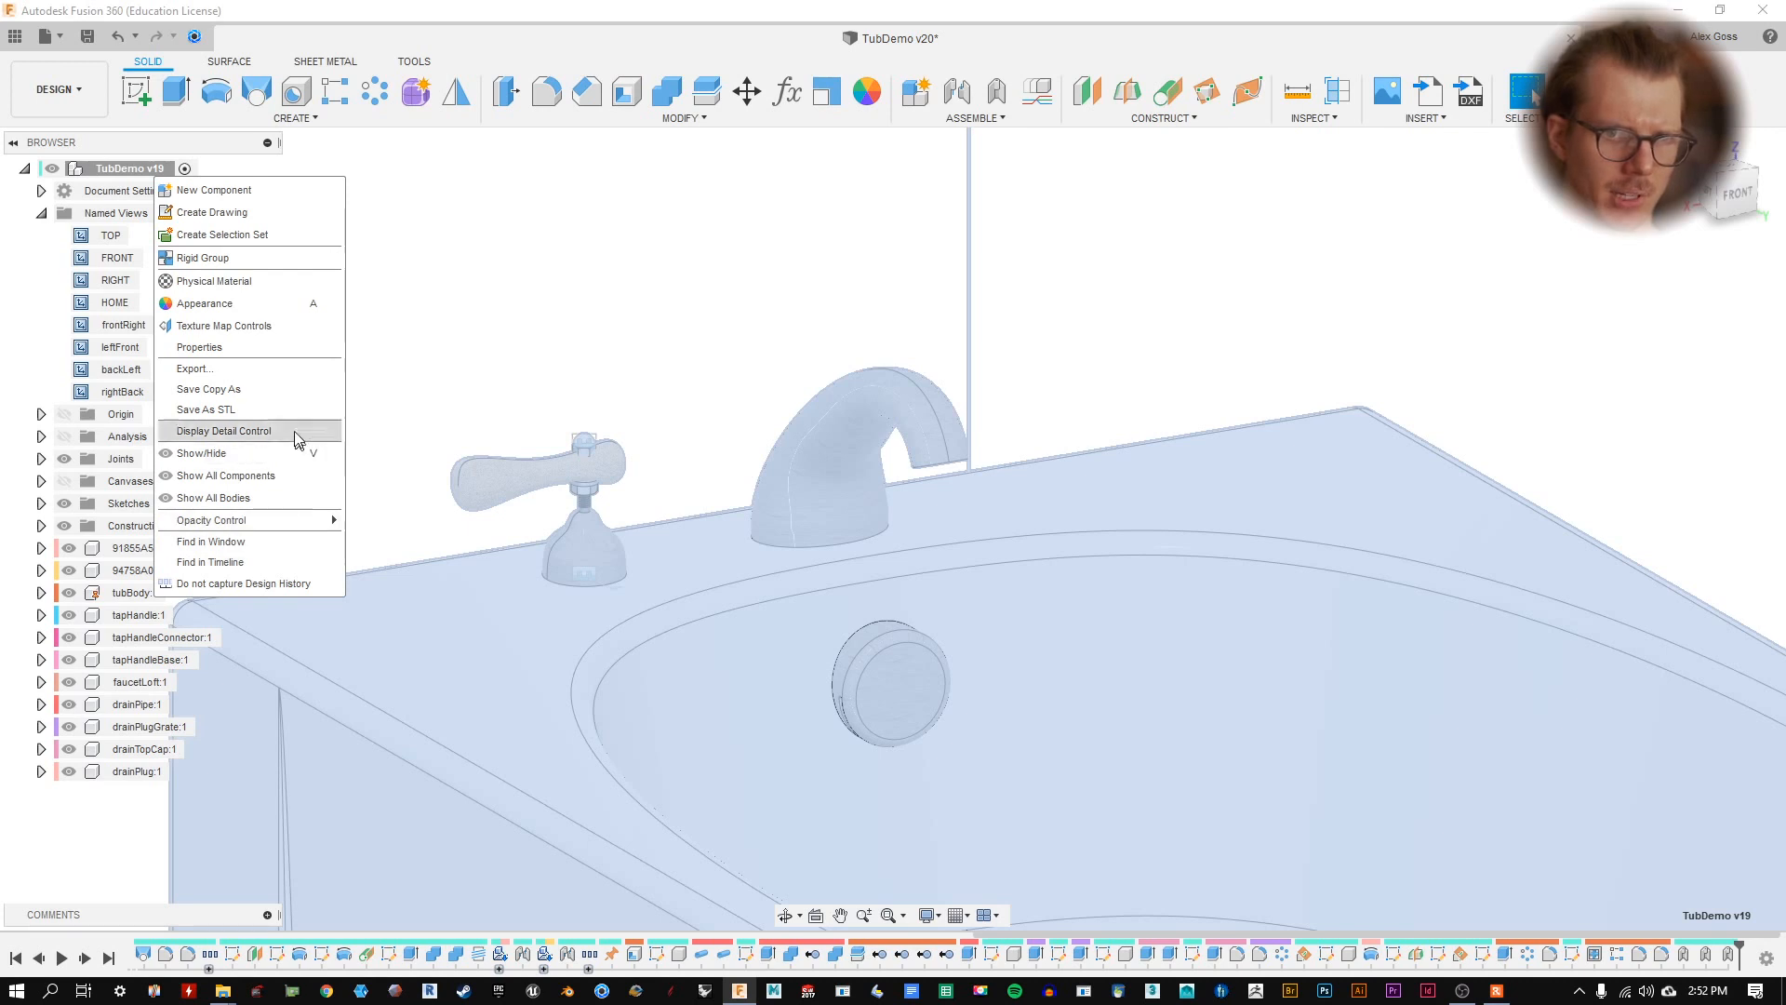
pyautogui.click(281, 204)
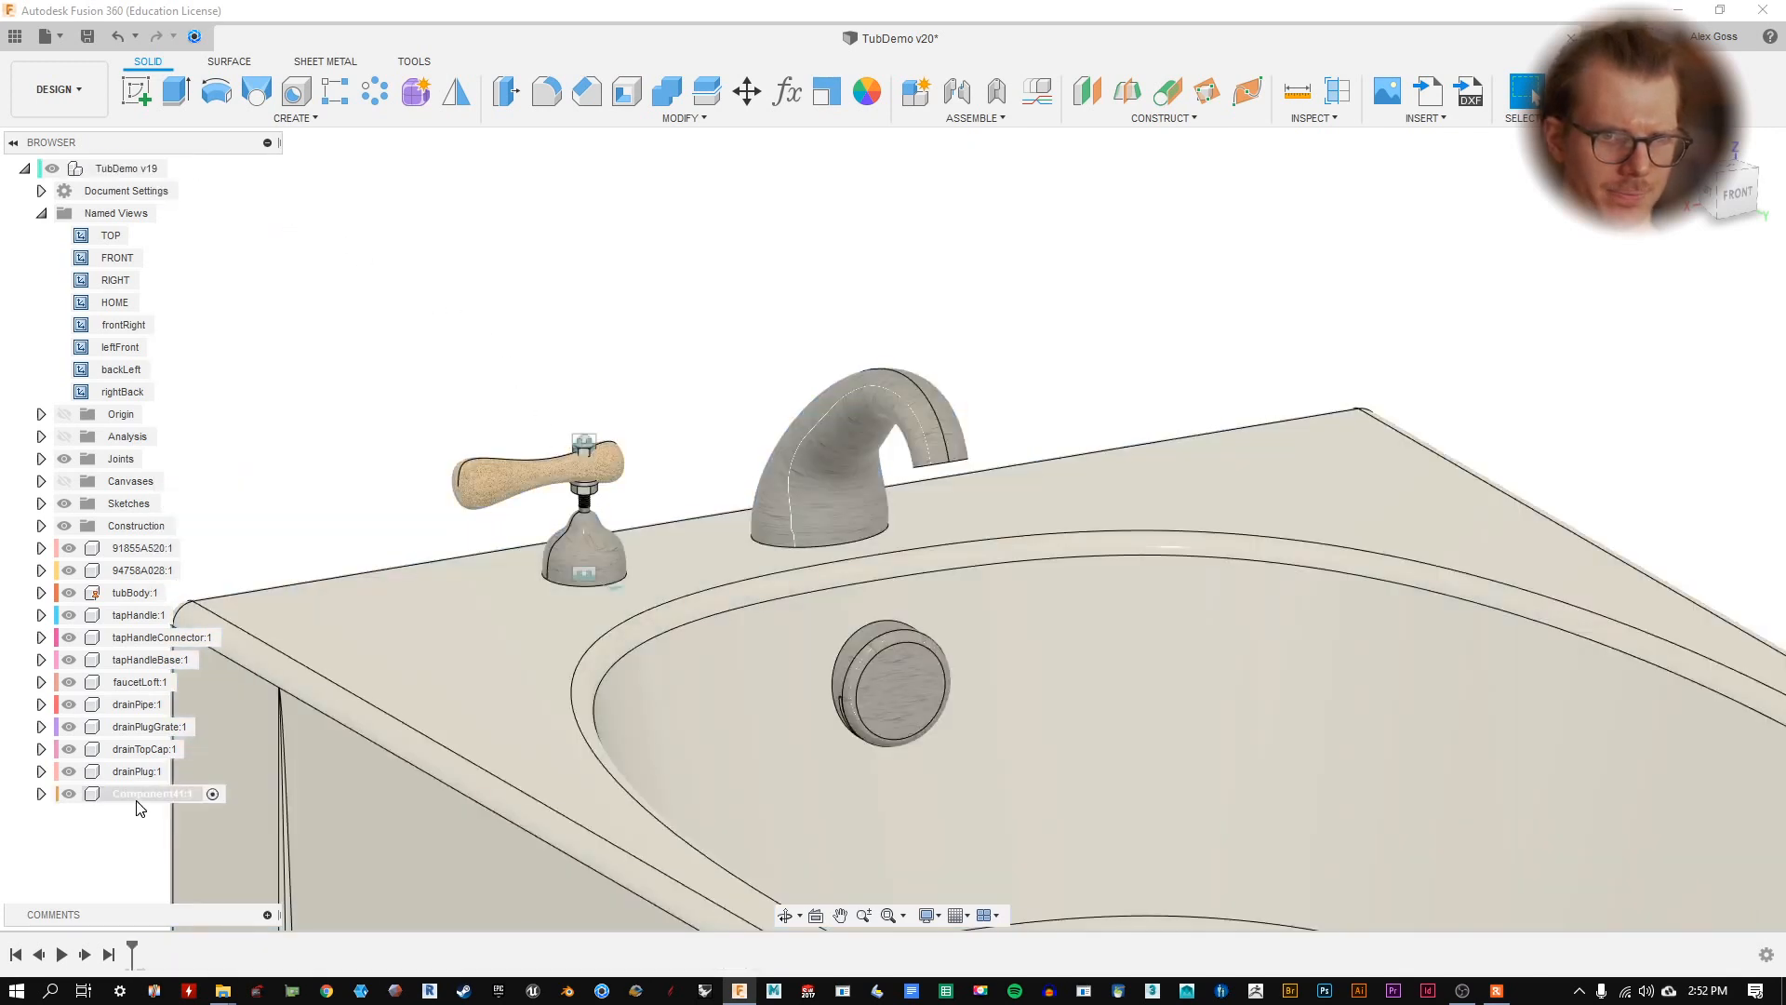
# - Rename the new empty component as tapHandleAssem
pyautogui.rightClick(177, 793)
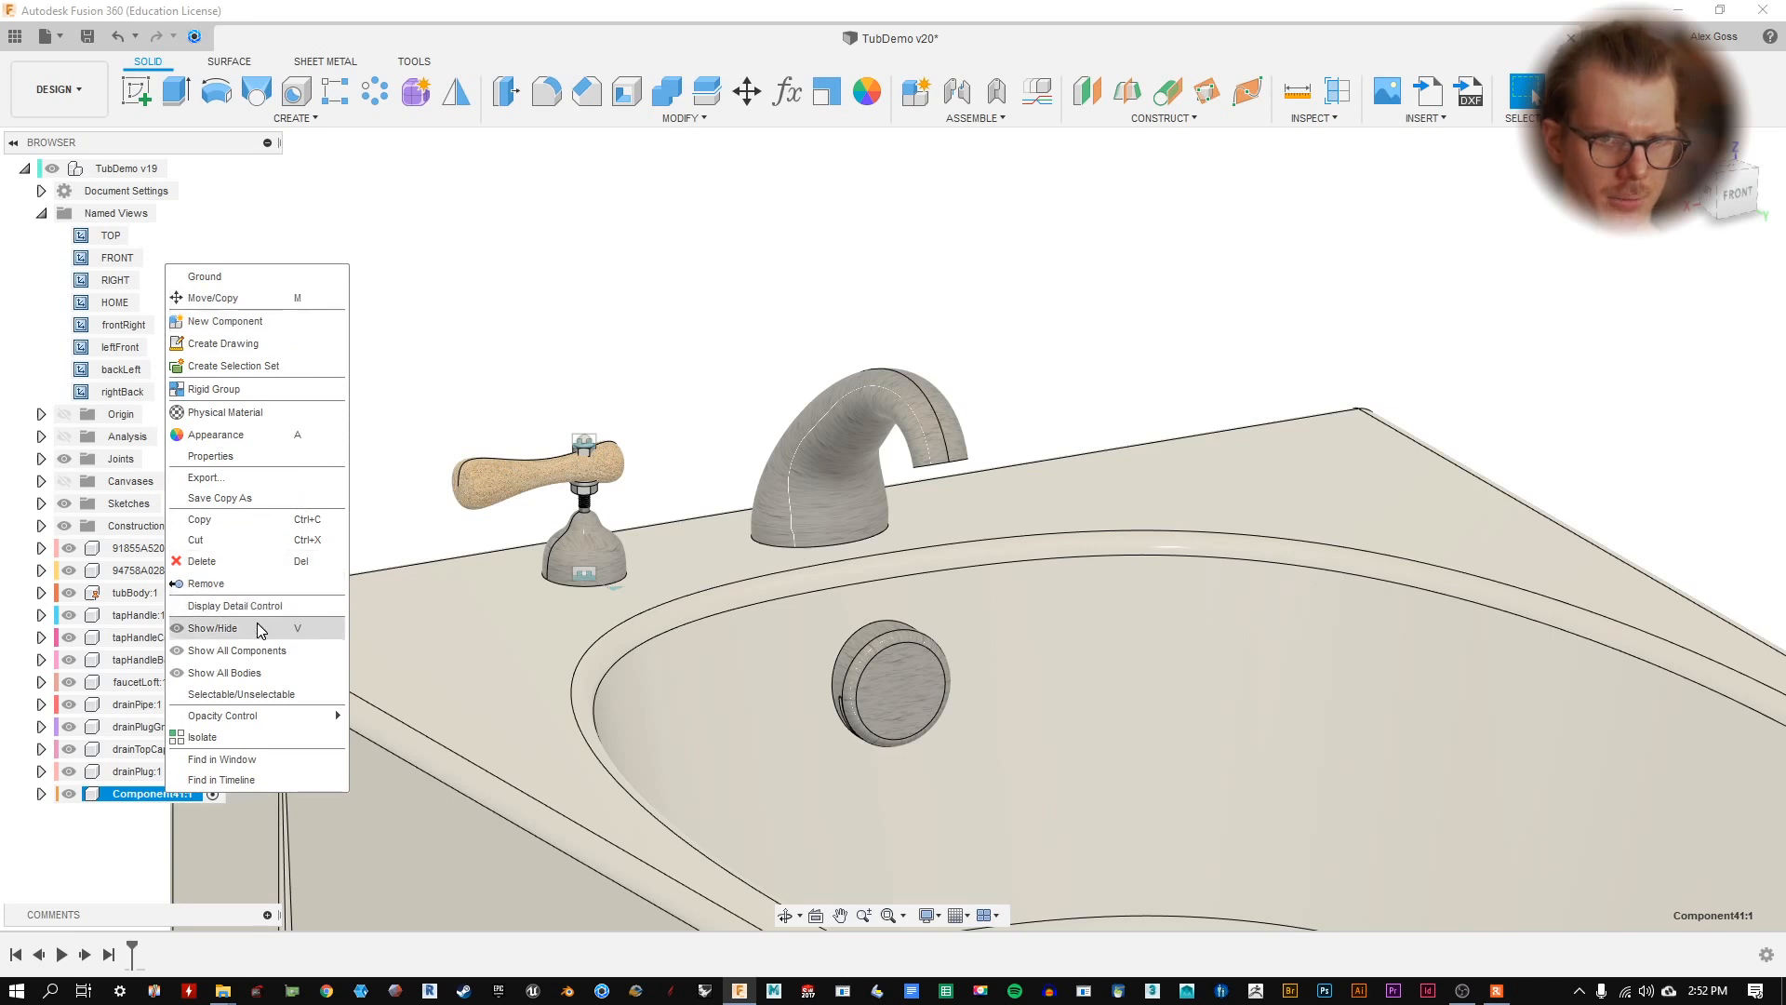
pyautogui.click(120, 827)
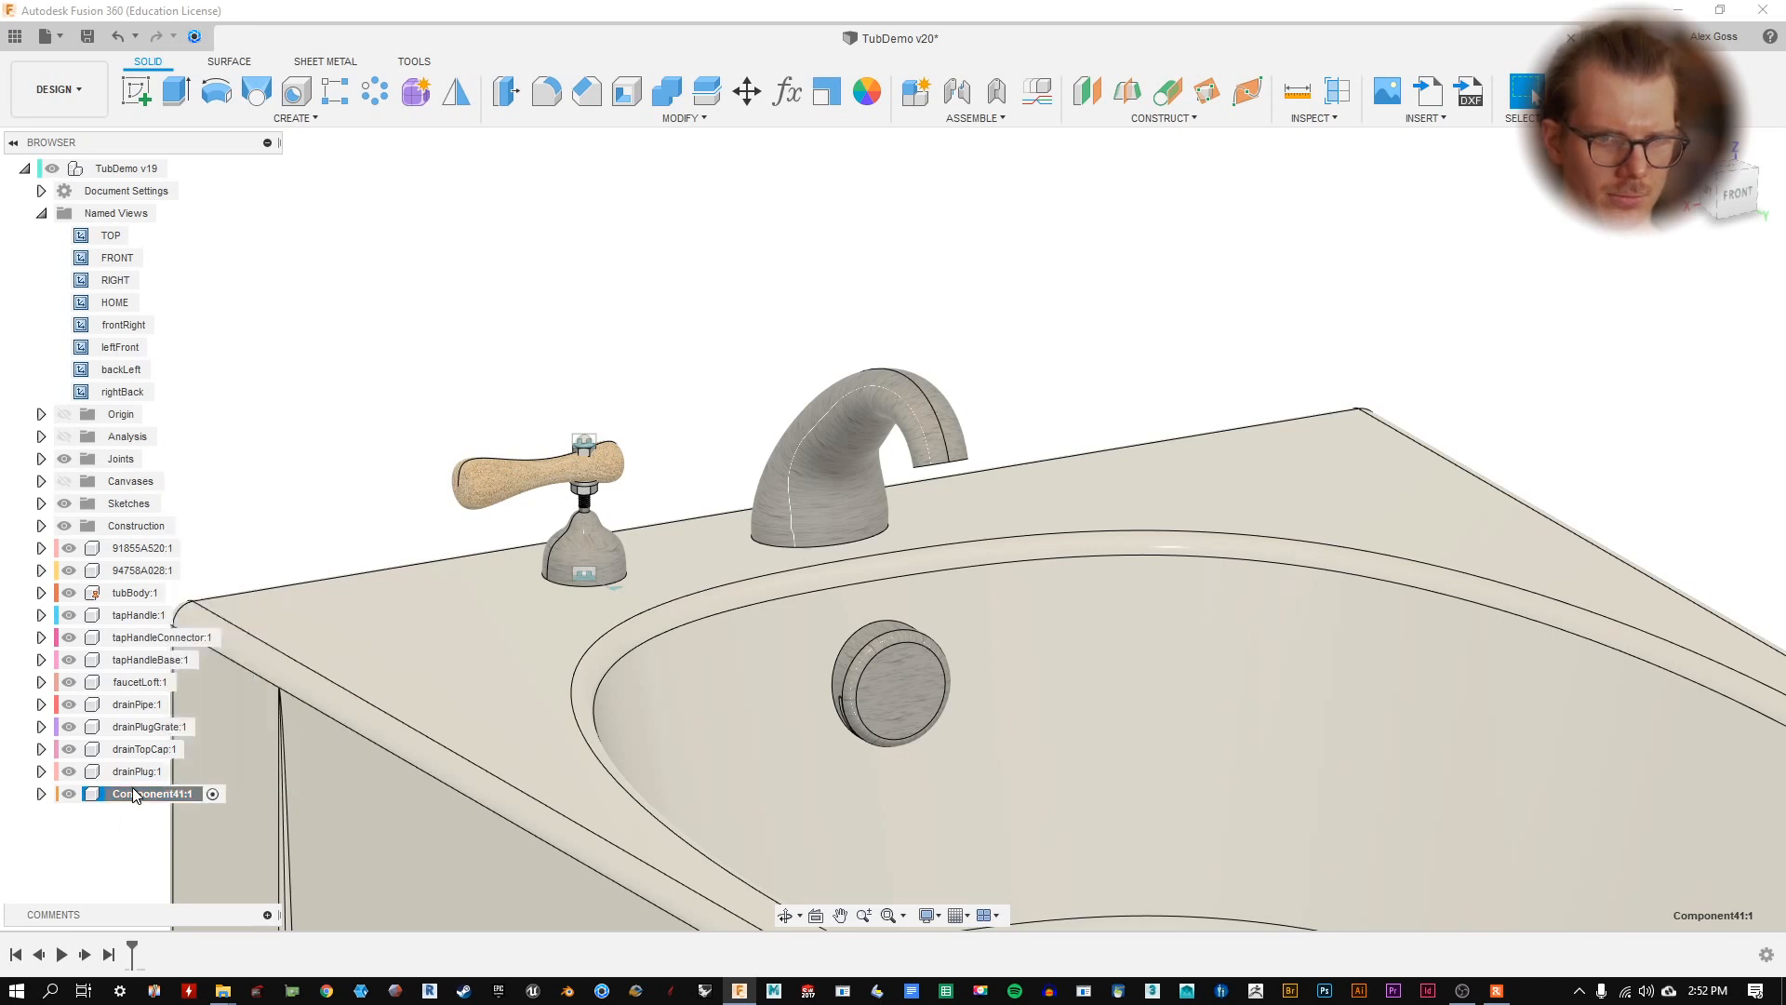
pyautogui.doubleClick(131, 793)
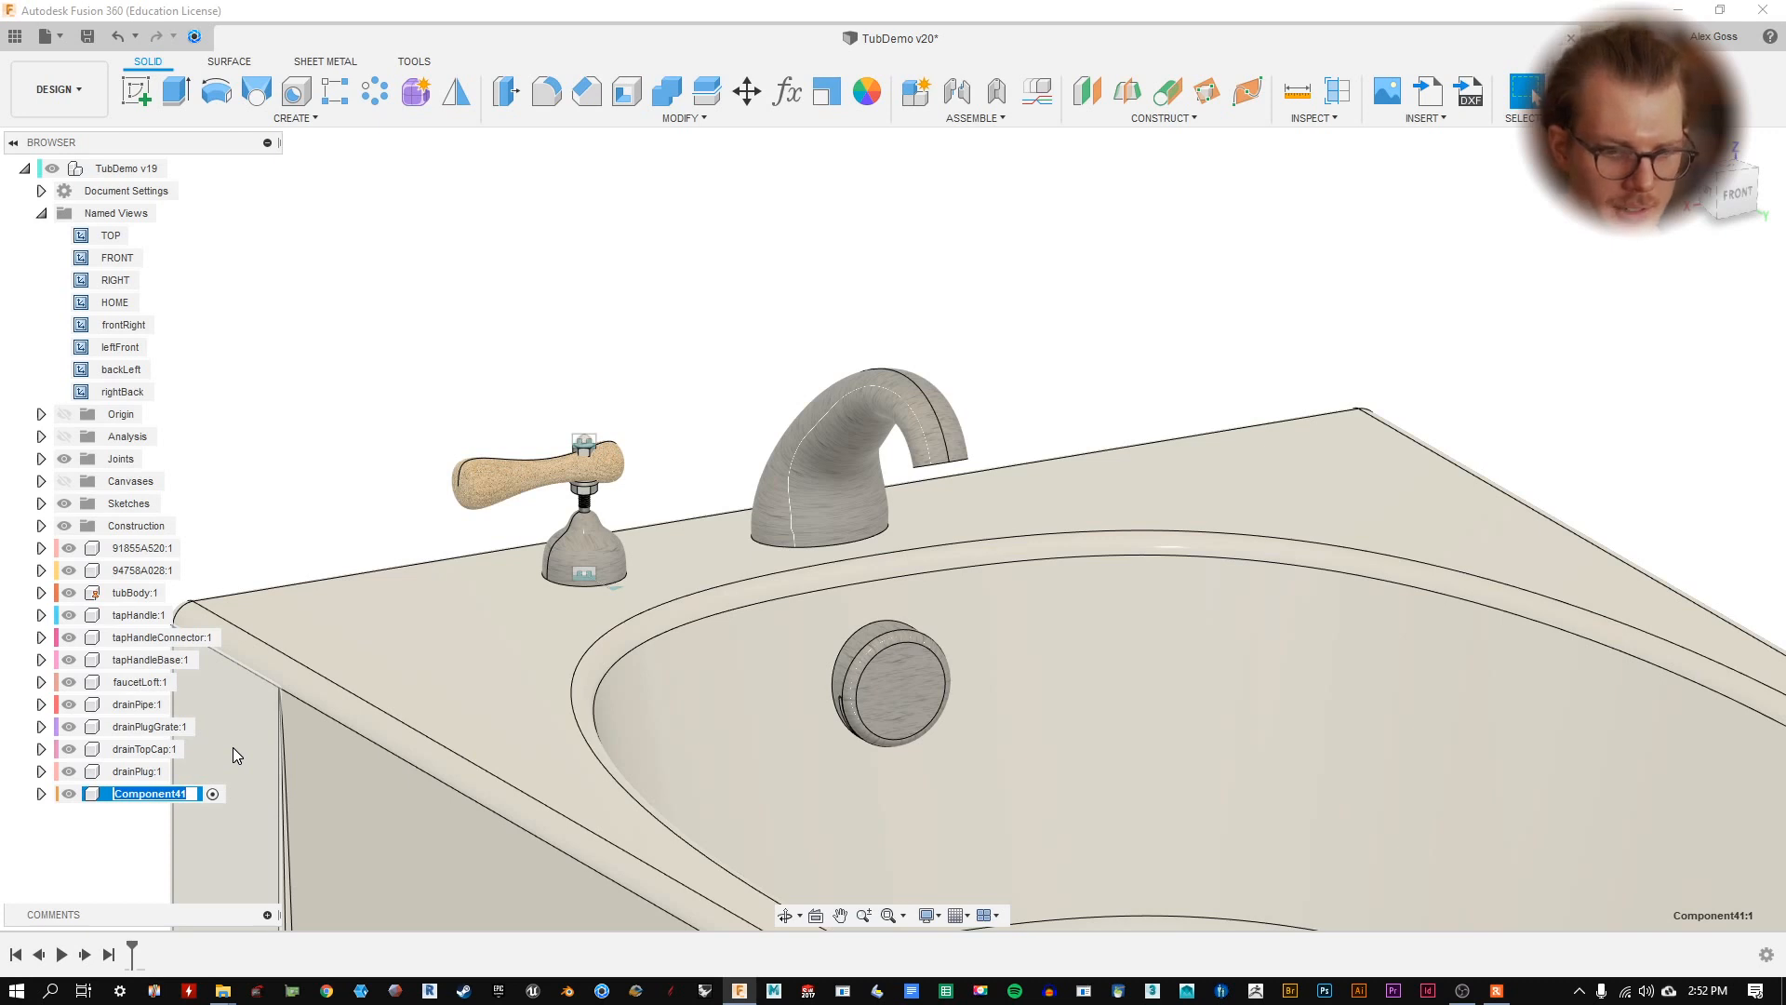
pyautogui.write('Tap')
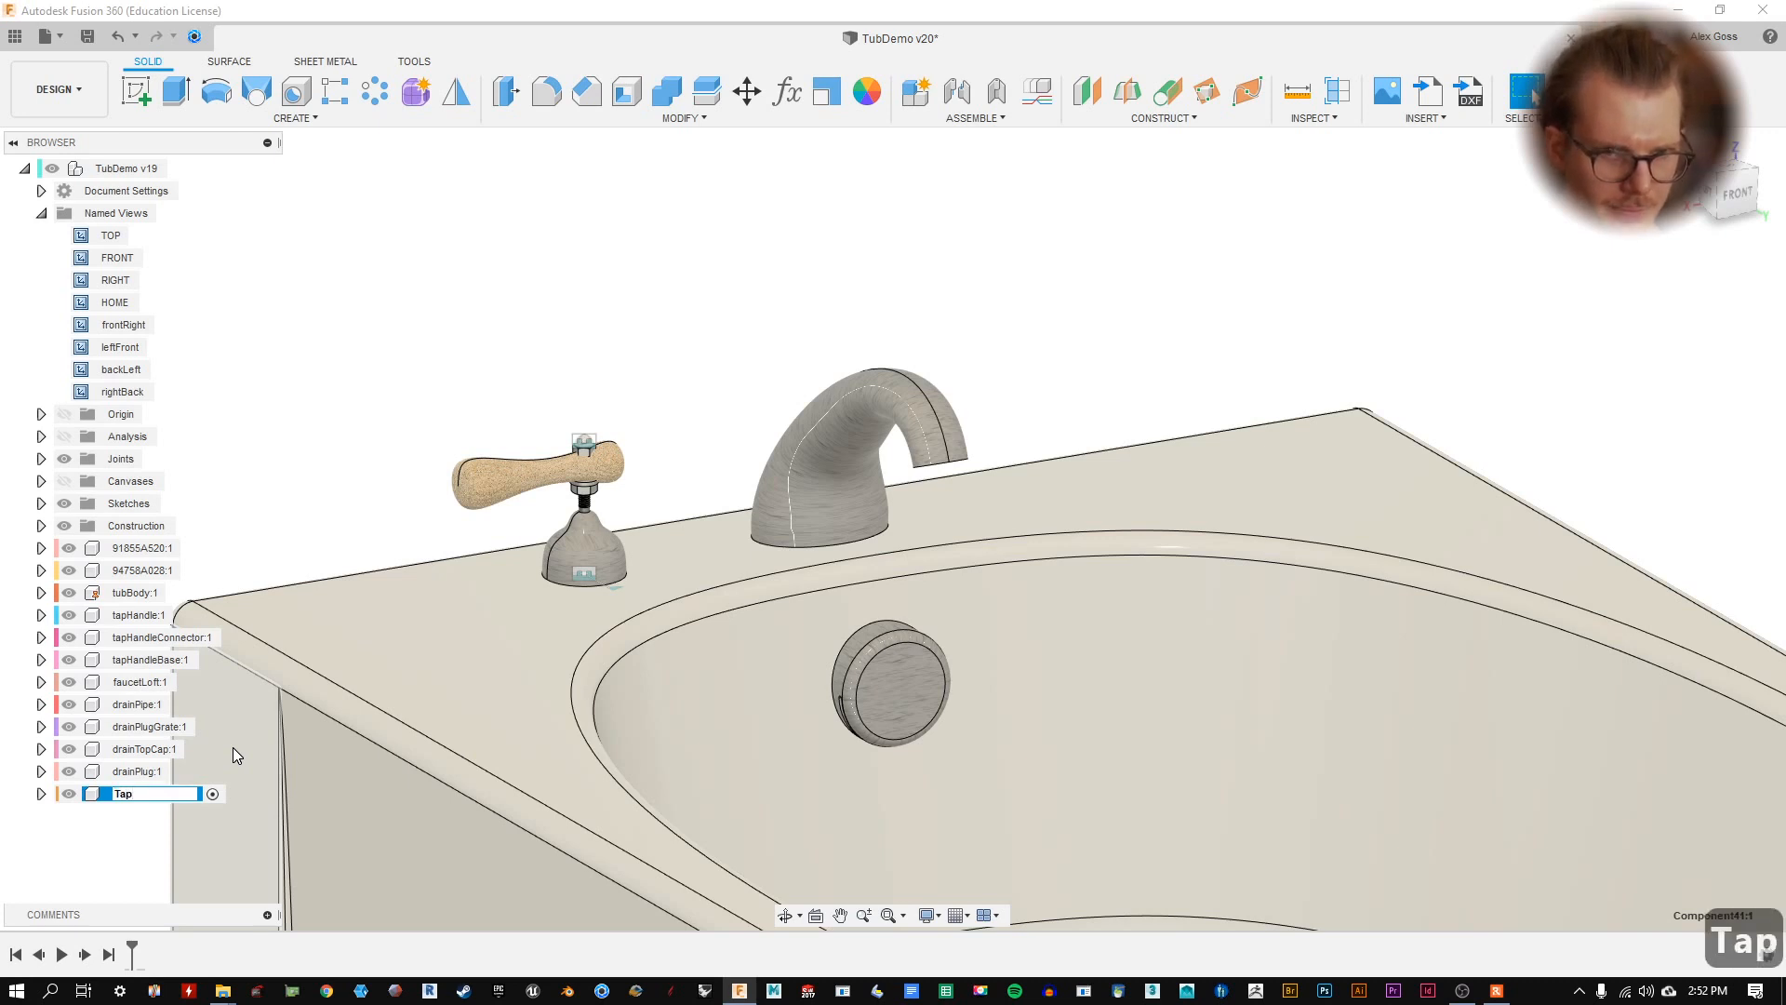
pyautogui.press('BackSpace')
pyautogui.press('BackSpace')
pyautogui.press('BackSpace')
pyautogui.write('rp')
pyautogui.press('BackSpace')
pyautogui.press('BackSpace')
pyautogui.press('BackSpace')
pyautogui.write('pt')
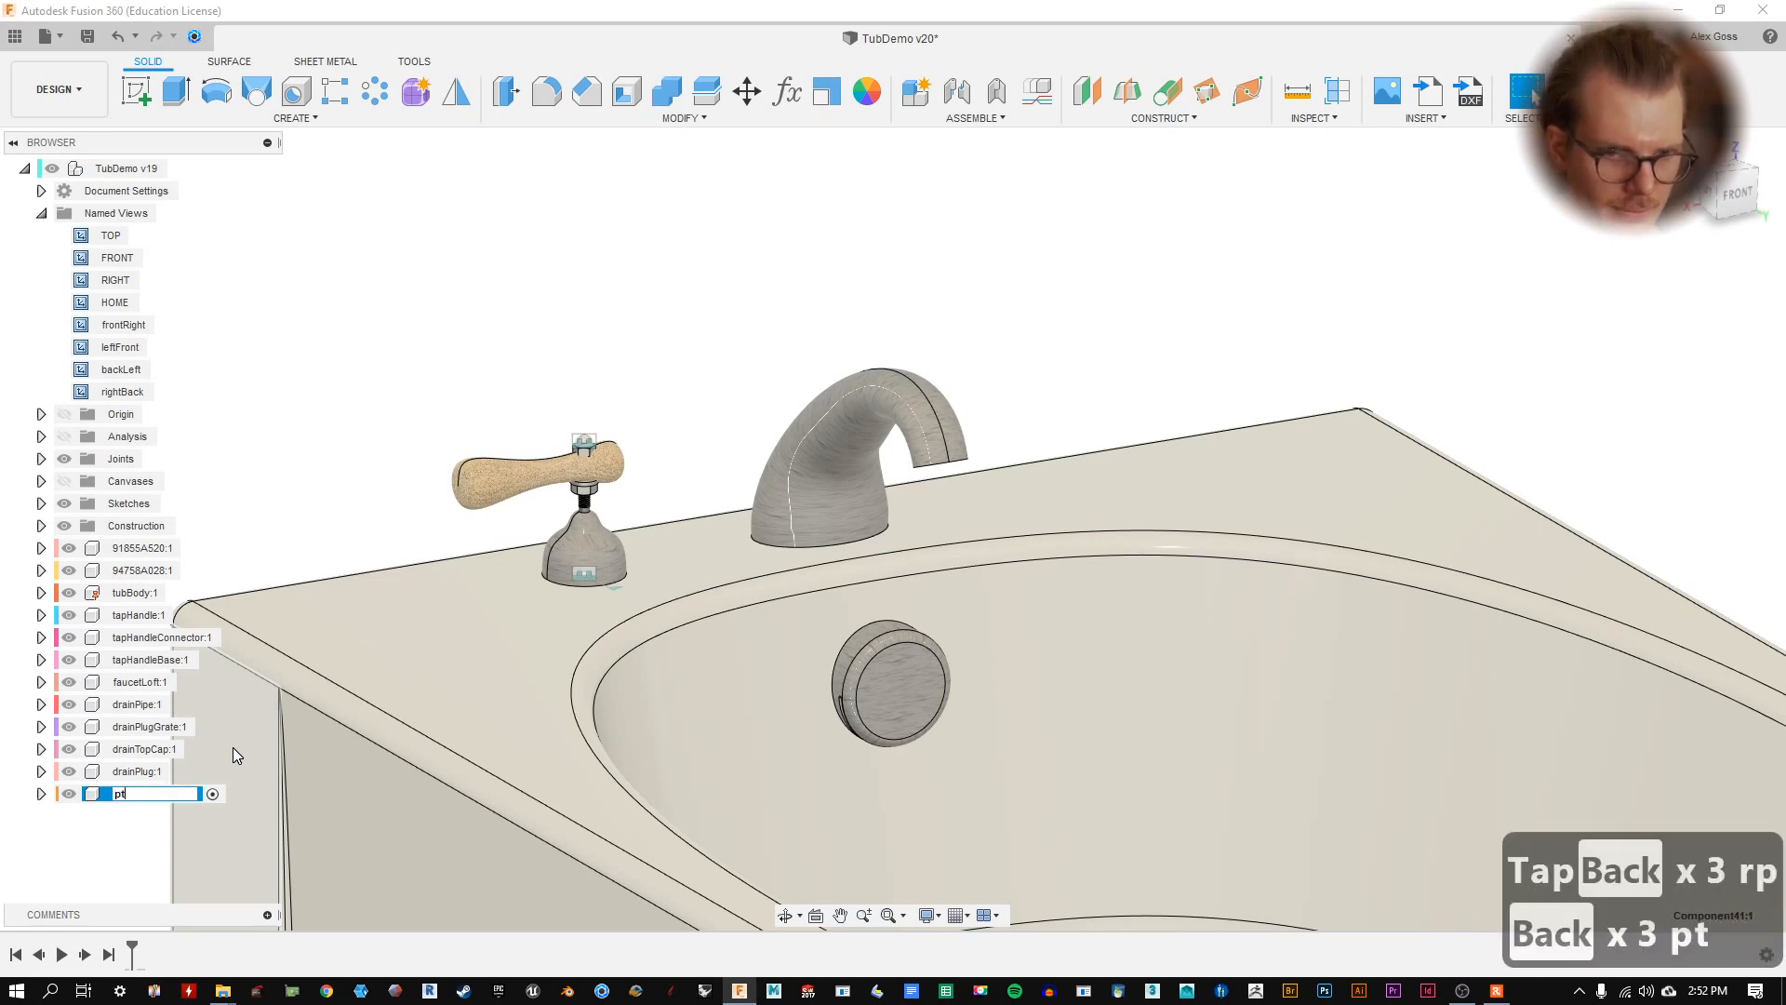
pyautogui.press('BackSpace')
pyautogui.press('BackSpace')
pyautogui.write('tapHandle')
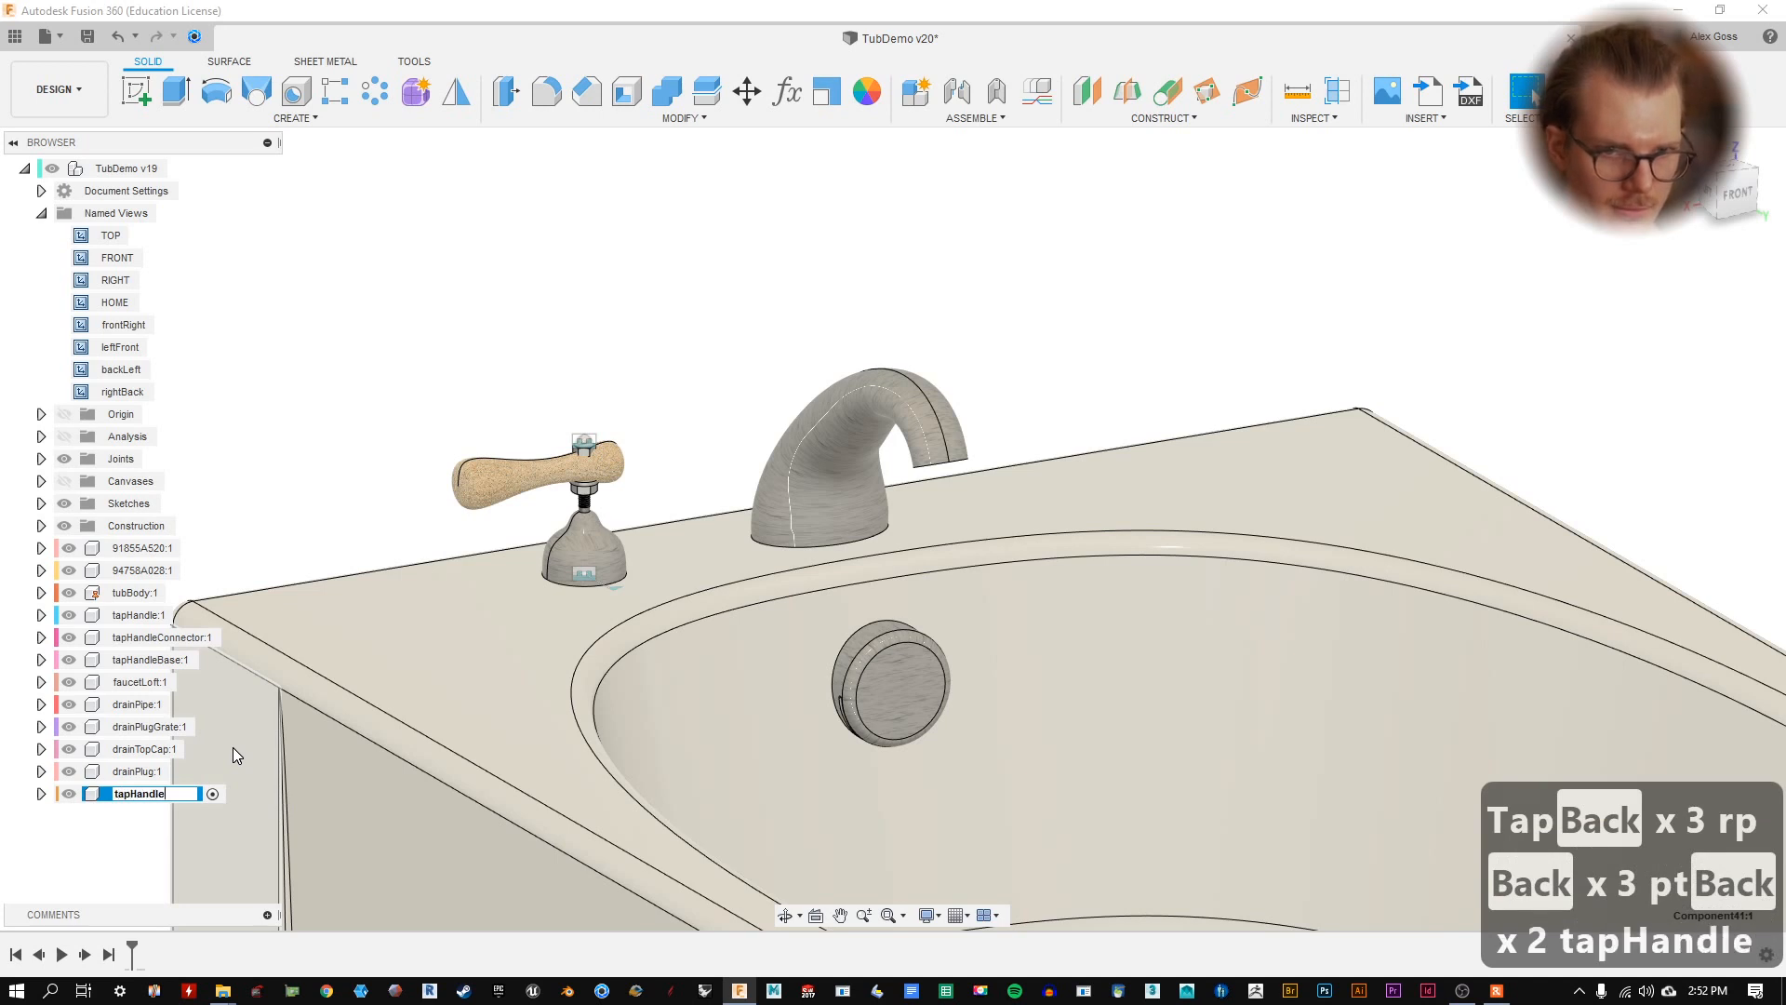
pyautogui.write('Assem')
pyautogui.press('Return')
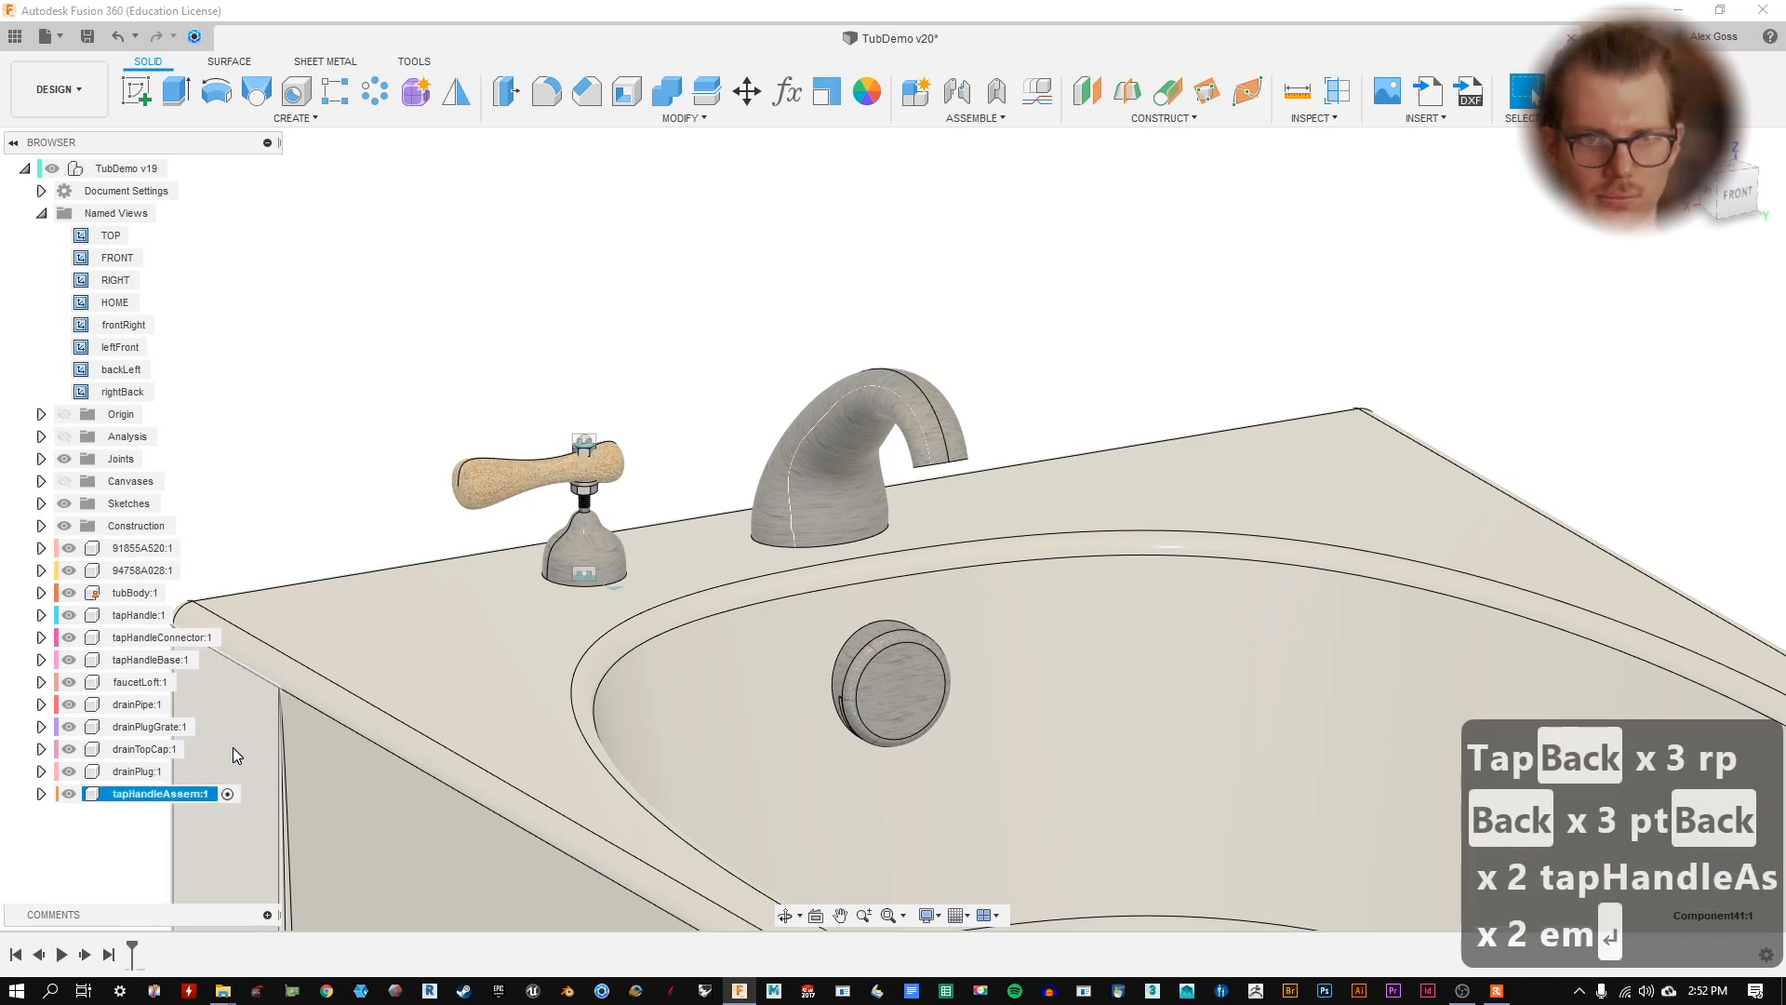
# - Move the components 91855A520, 94758A028, tapHandle, tapHandleConnector and tapHandleBase into the tapHandleAssem component
pyautogui.click(142, 548)
pyautogui.keyDown('ctrl'); pyautogui.click(143, 570); pyautogui.keyUp('ctrl')
pyautogui.keyDown('ctrl'); pyautogui.click(141, 615); pyautogui.keyUp('ctrl')
pyautogui.keyDown('ctrl'); pyautogui.click(158, 637); pyautogui.keyUp('ctrl')
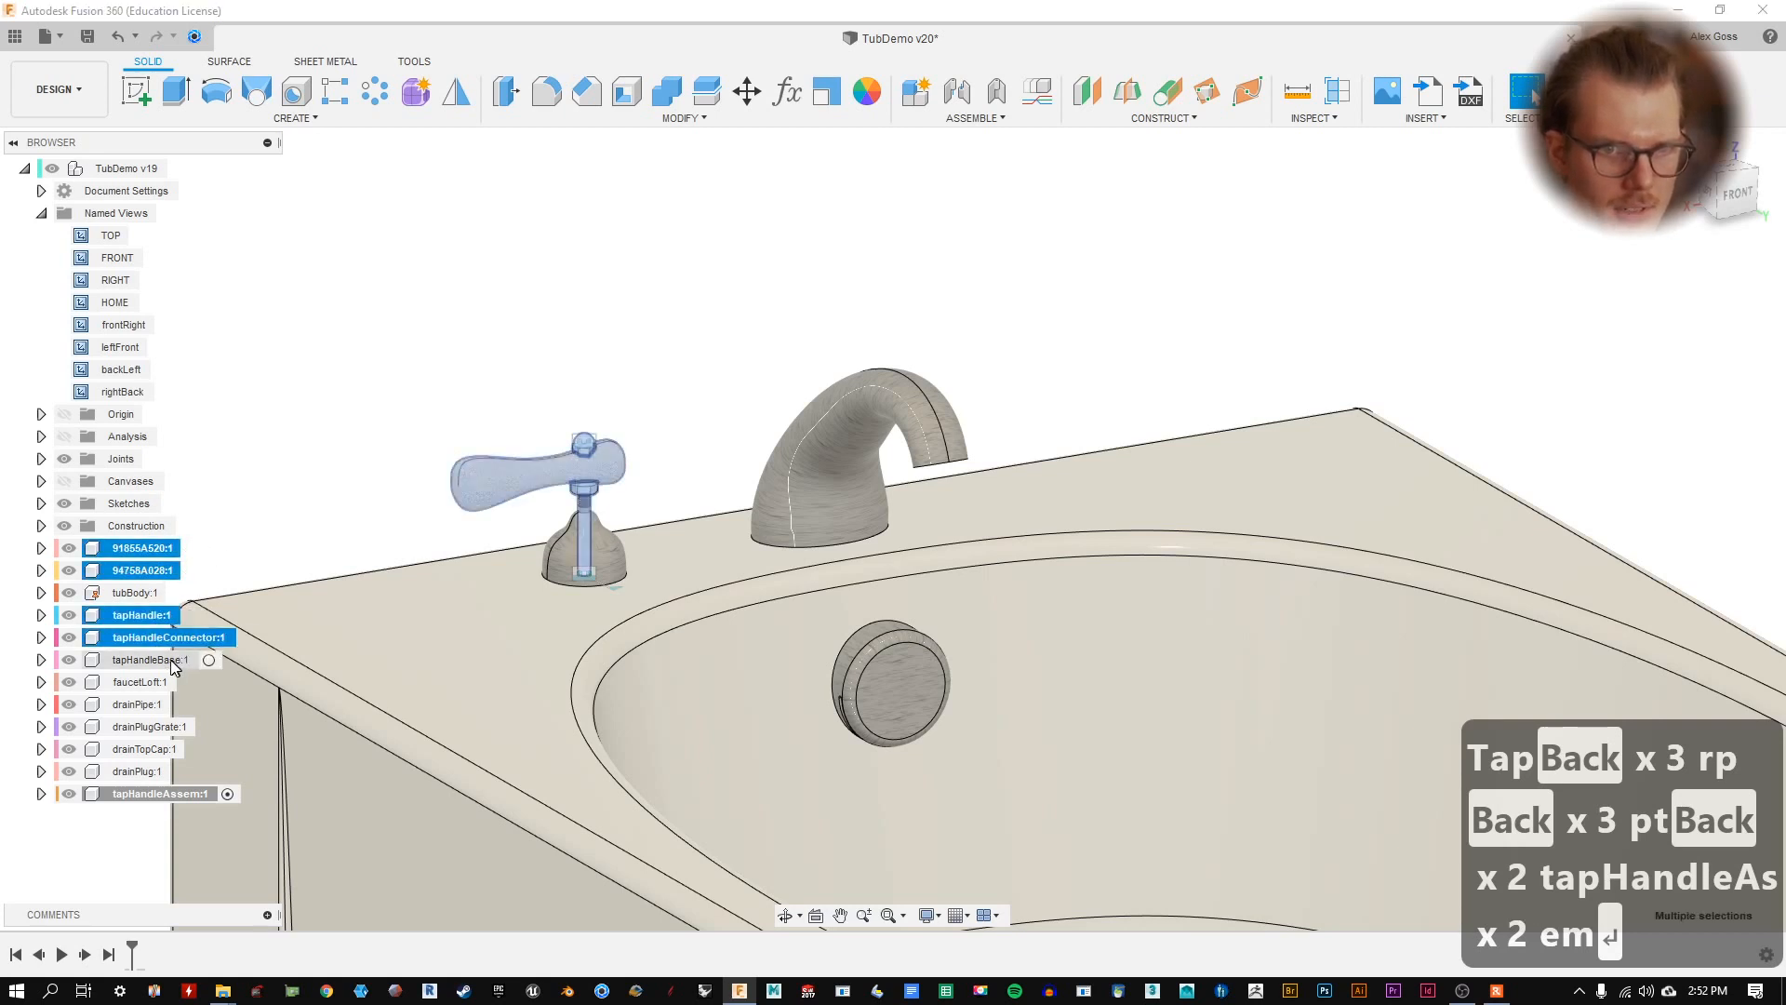
pyautogui.keyDown('ctrl'); pyautogui.click(153, 659); pyautogui.keyUp('ctrl')
pyautogui.moveTo(153, 659); pyautogui.dragTo(159, 798)
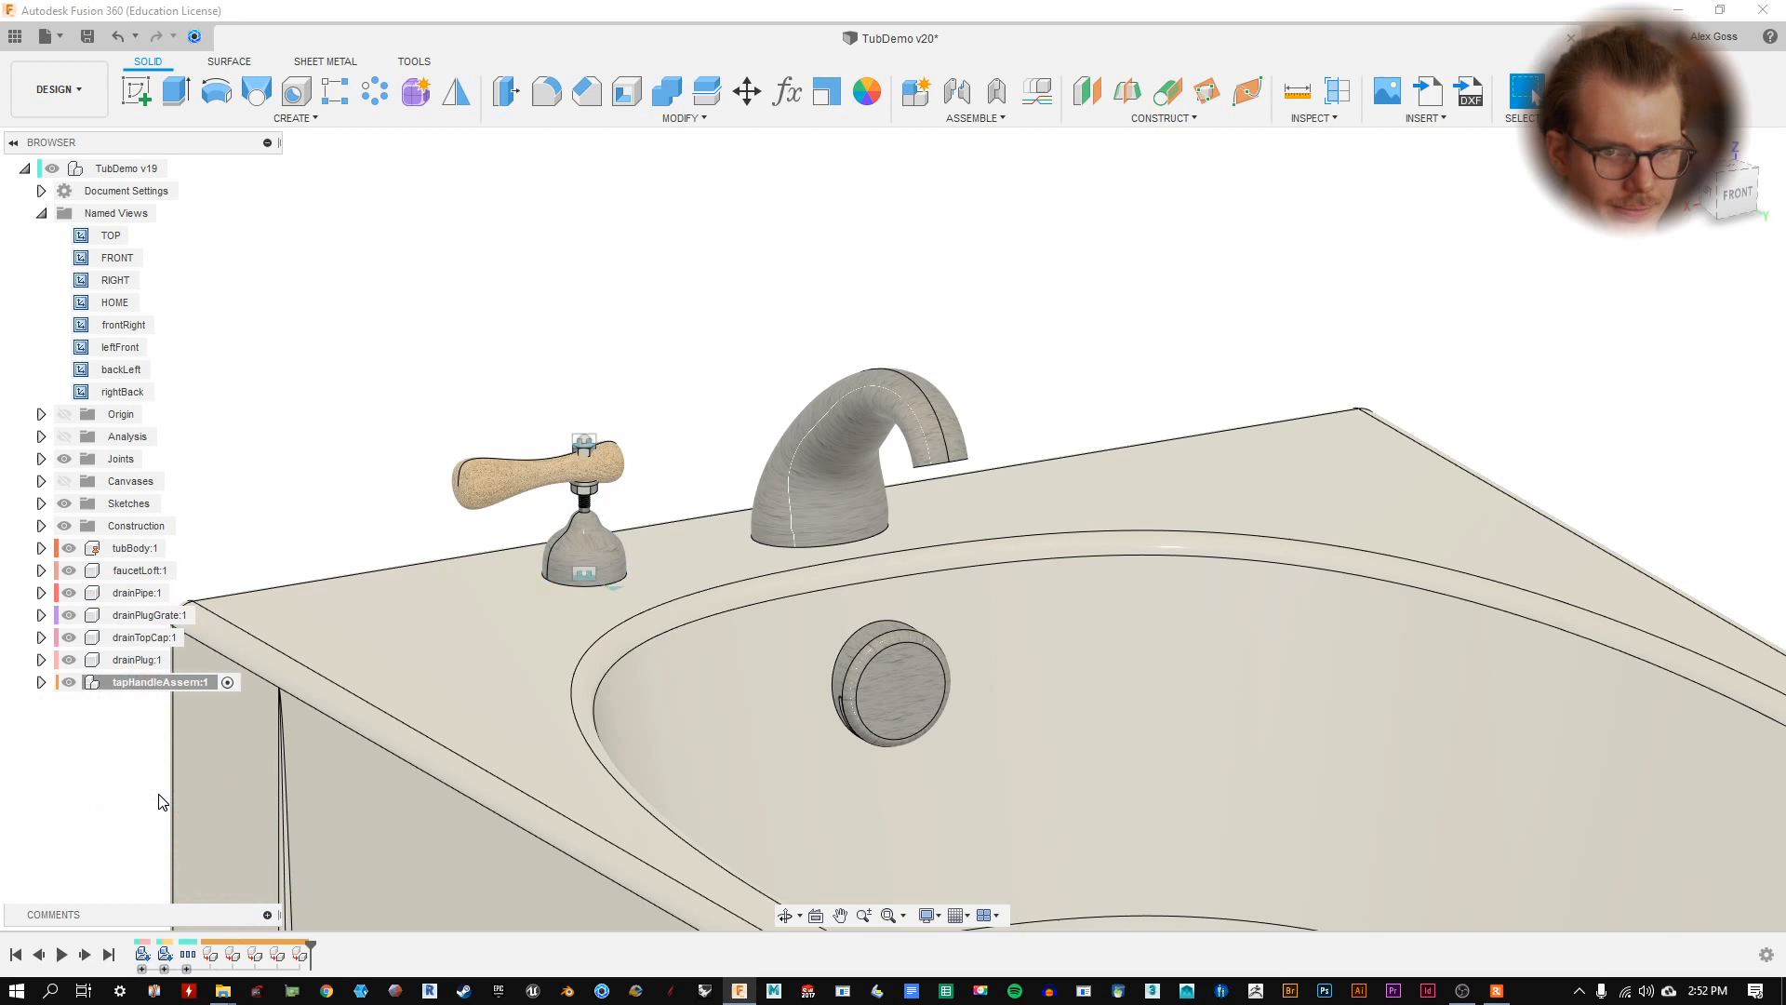
# - Toggle the visibility of tapHandleAssem to check the parts it groups, and undo the last visibility change
pyautogui.click(72, 683)
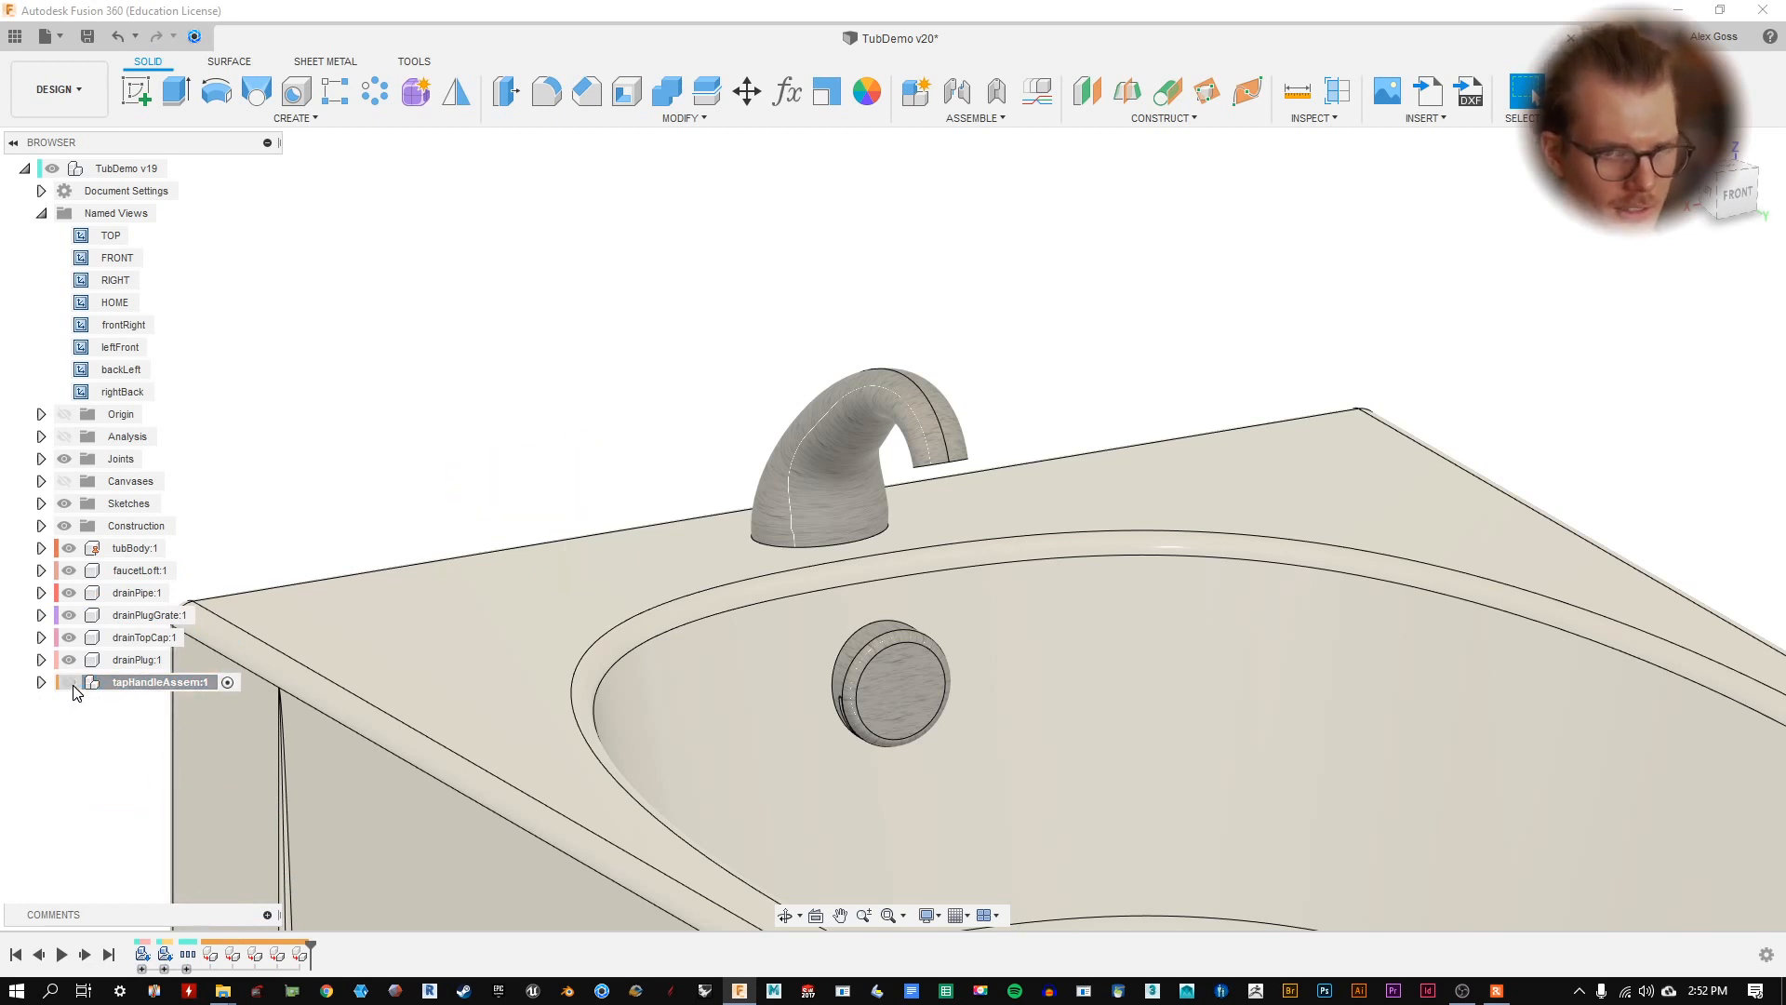
pyautogui.click(70, 683)
pyautogui.click(70, 682)
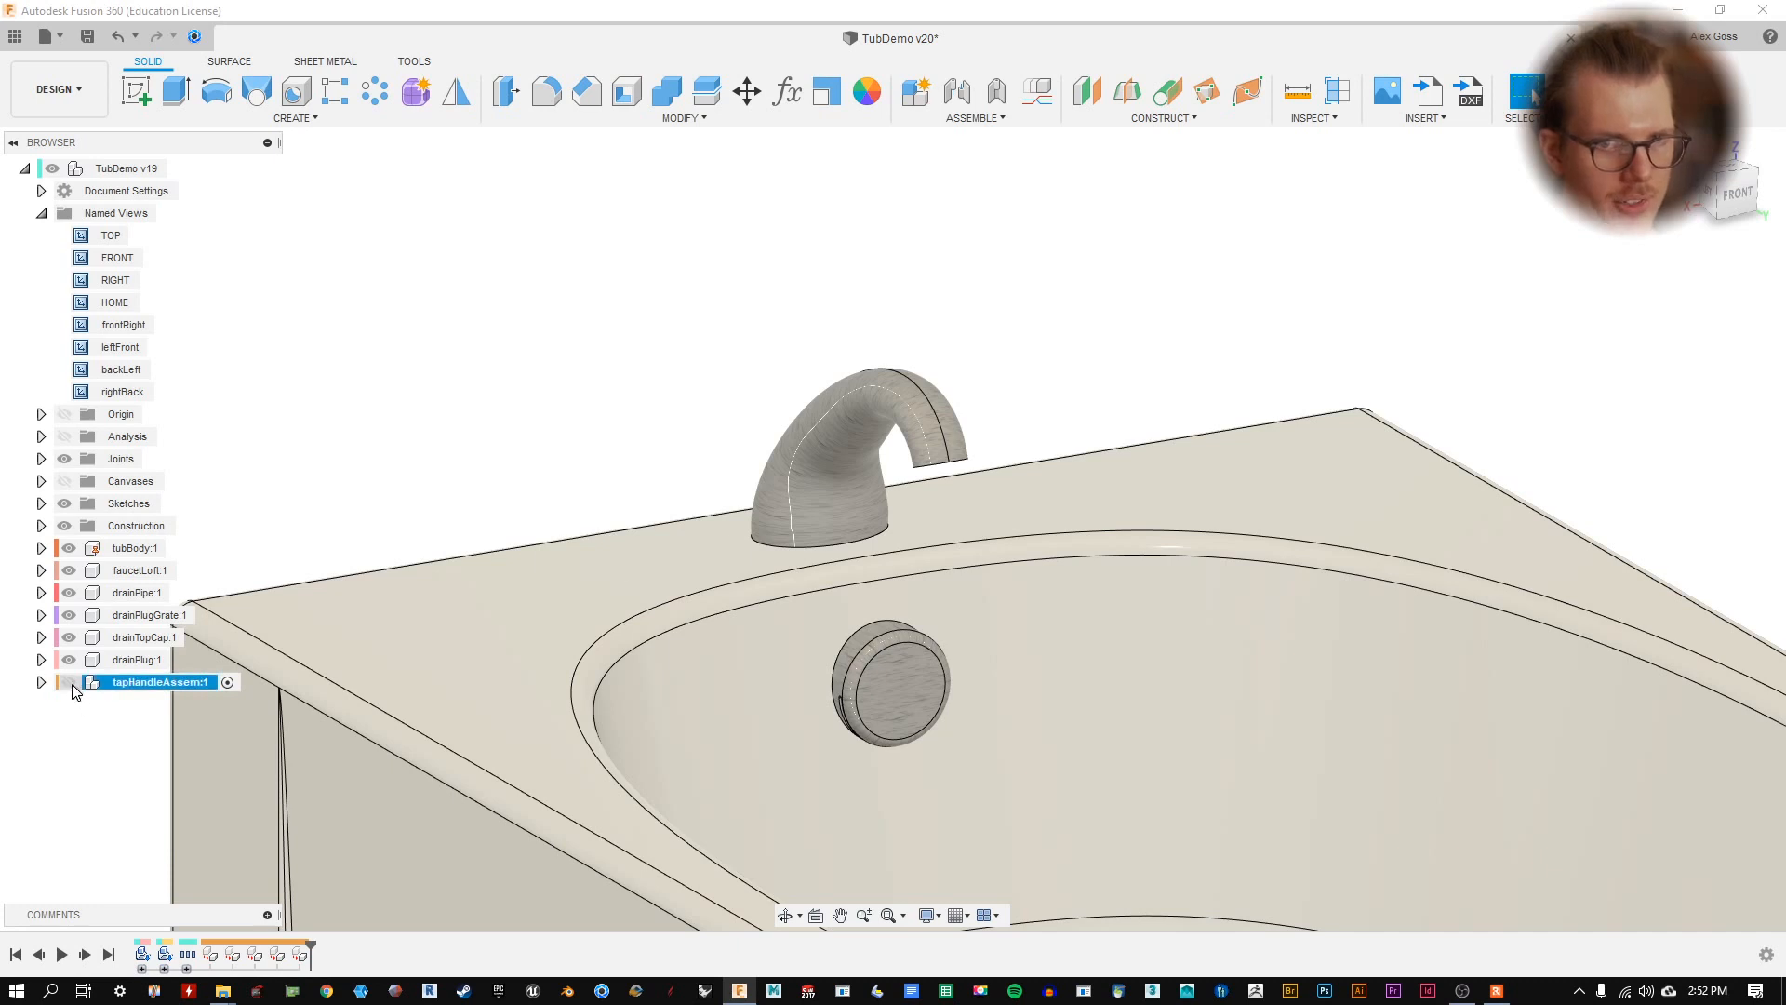
pyautogui.click(70, 683)
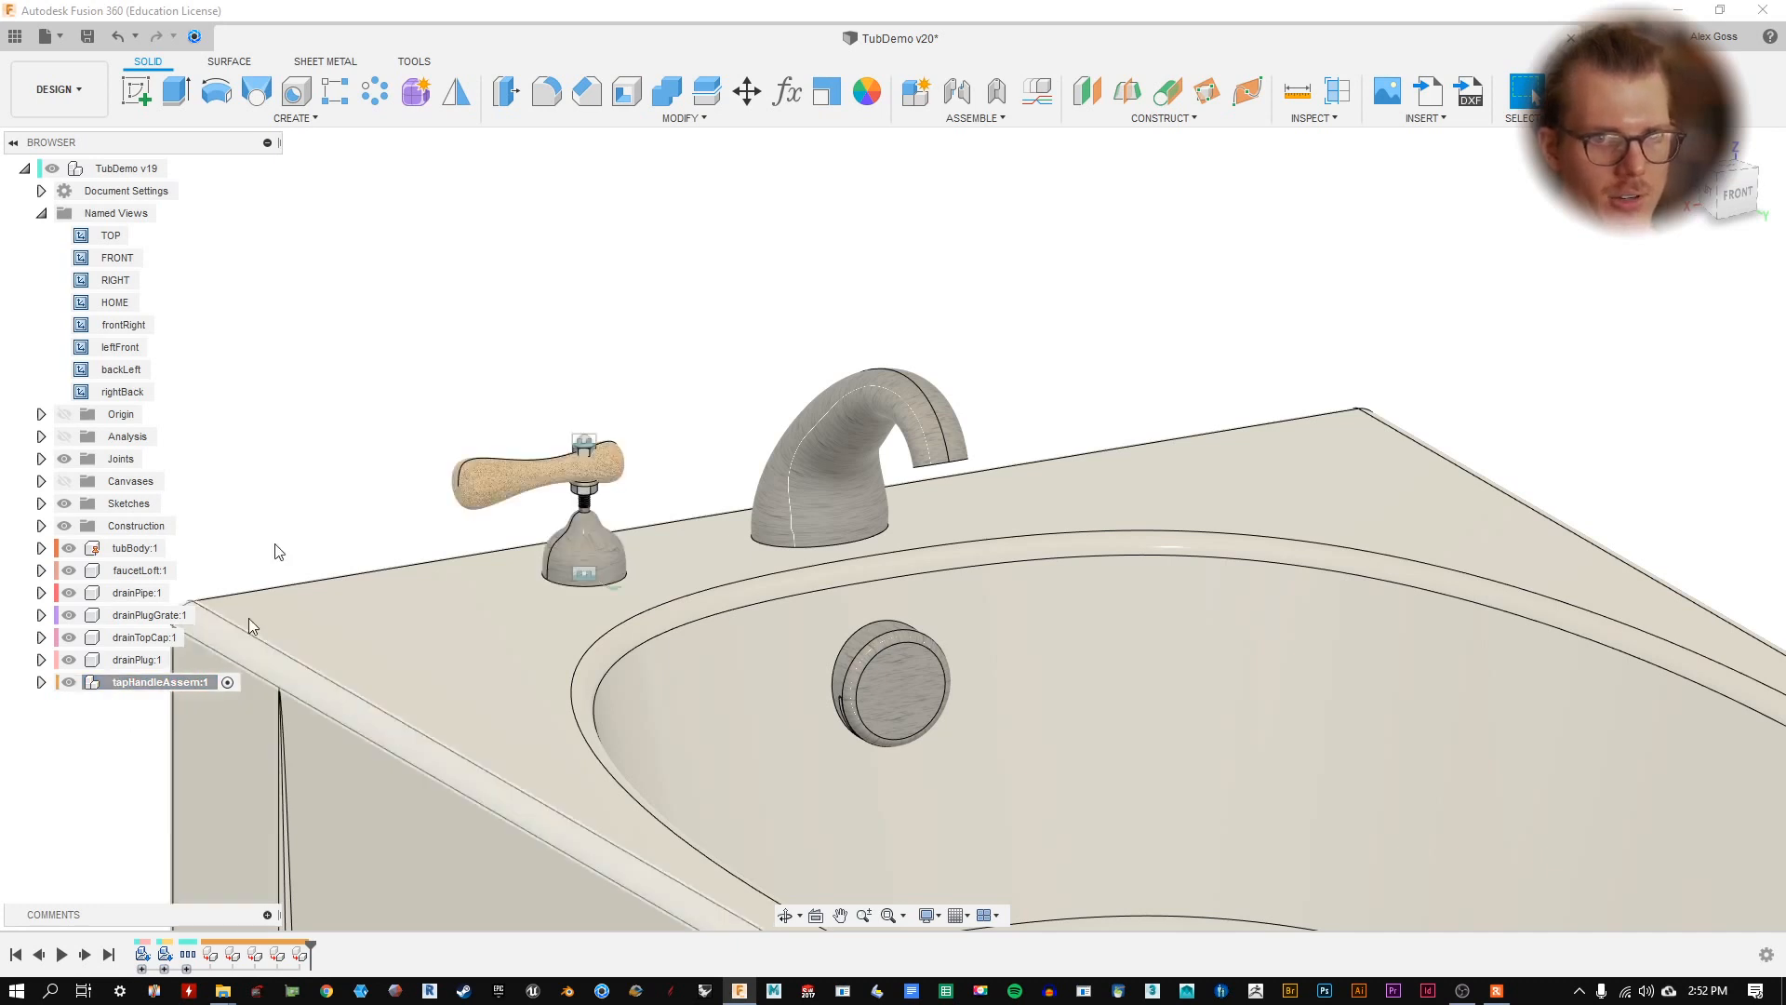
pyautogui.click(69, 682)
pyautogui.click(118, 36)
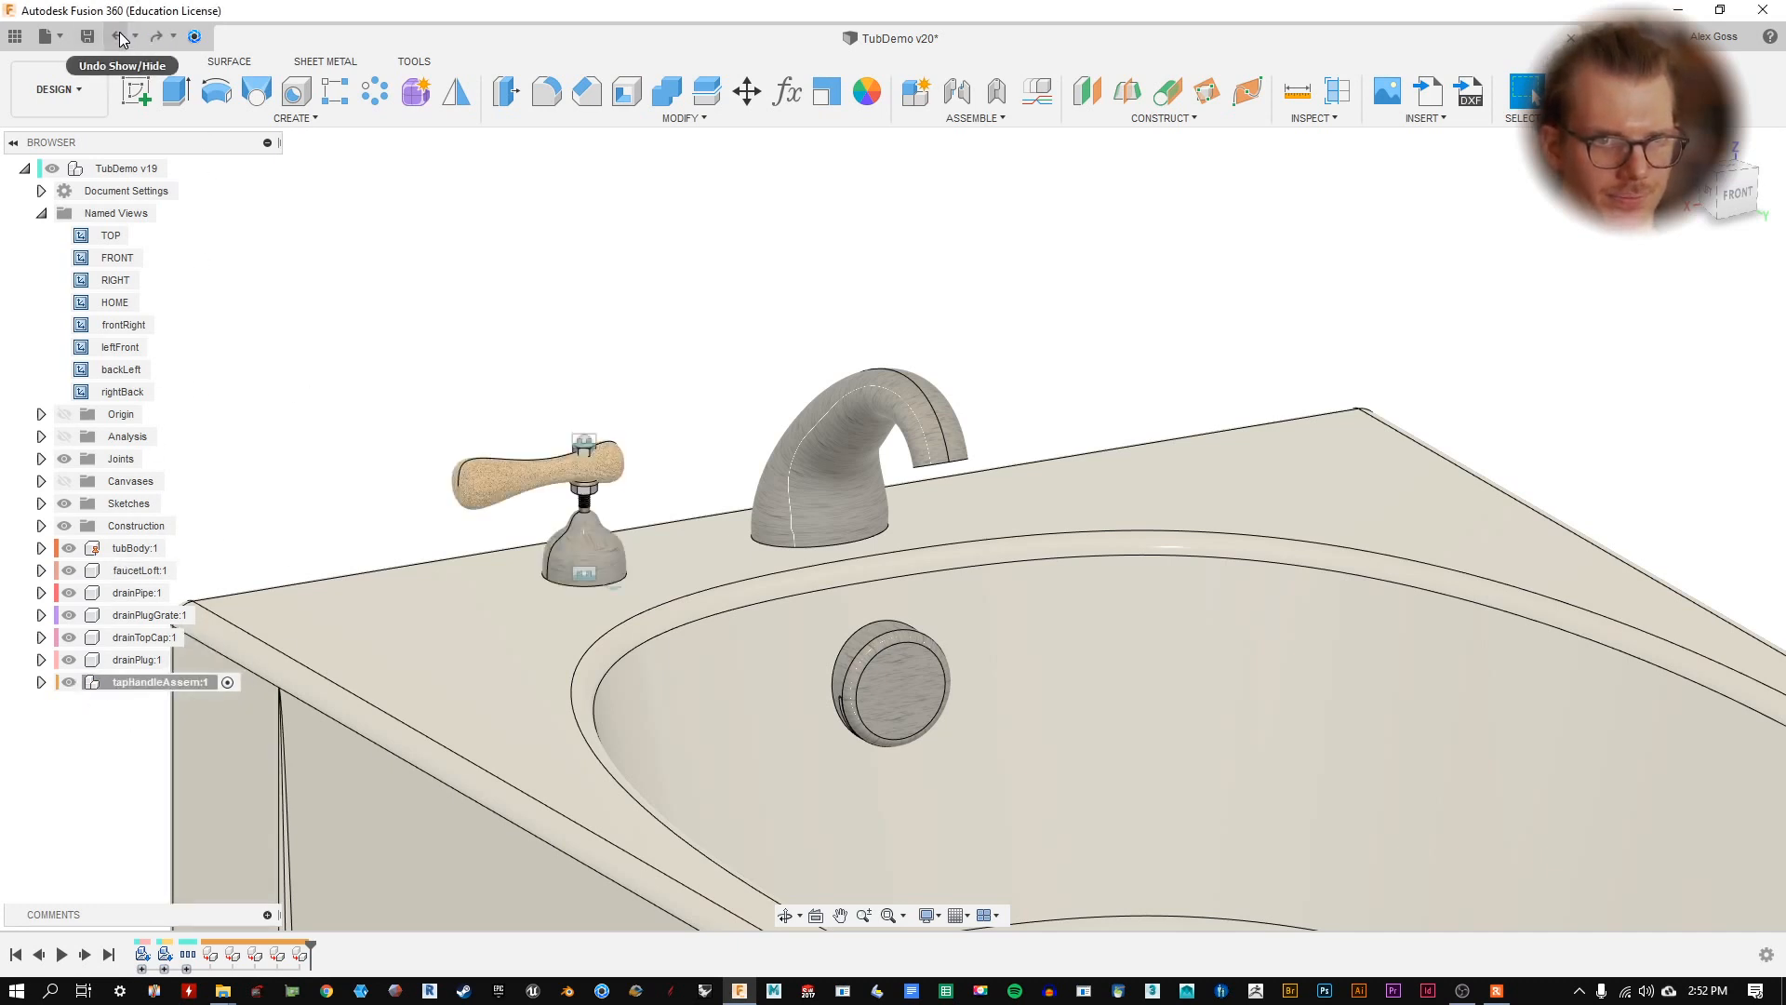
# - Undo the grouping of the tap parts under tapHandleAssem and redo it
pyautogui.click(118, 37)
pyautogui.click(118, 36)
pyautogui.click(118, 36)
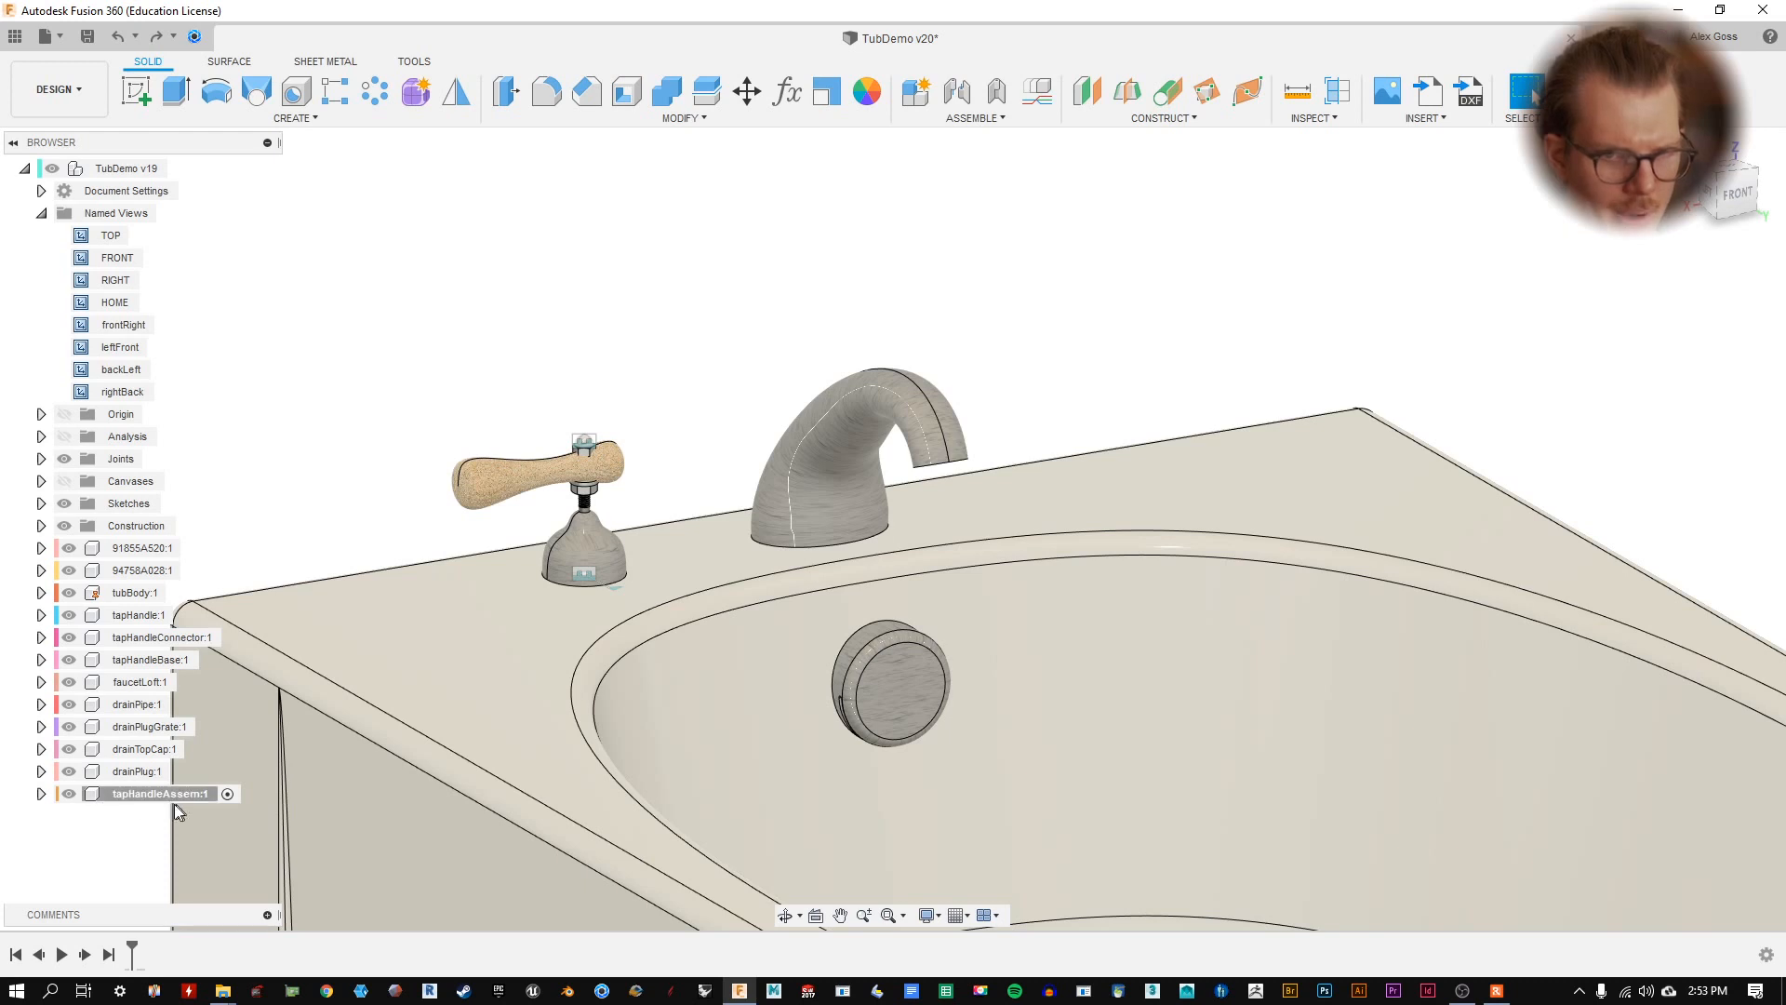
pyautogui.click(155, 34)
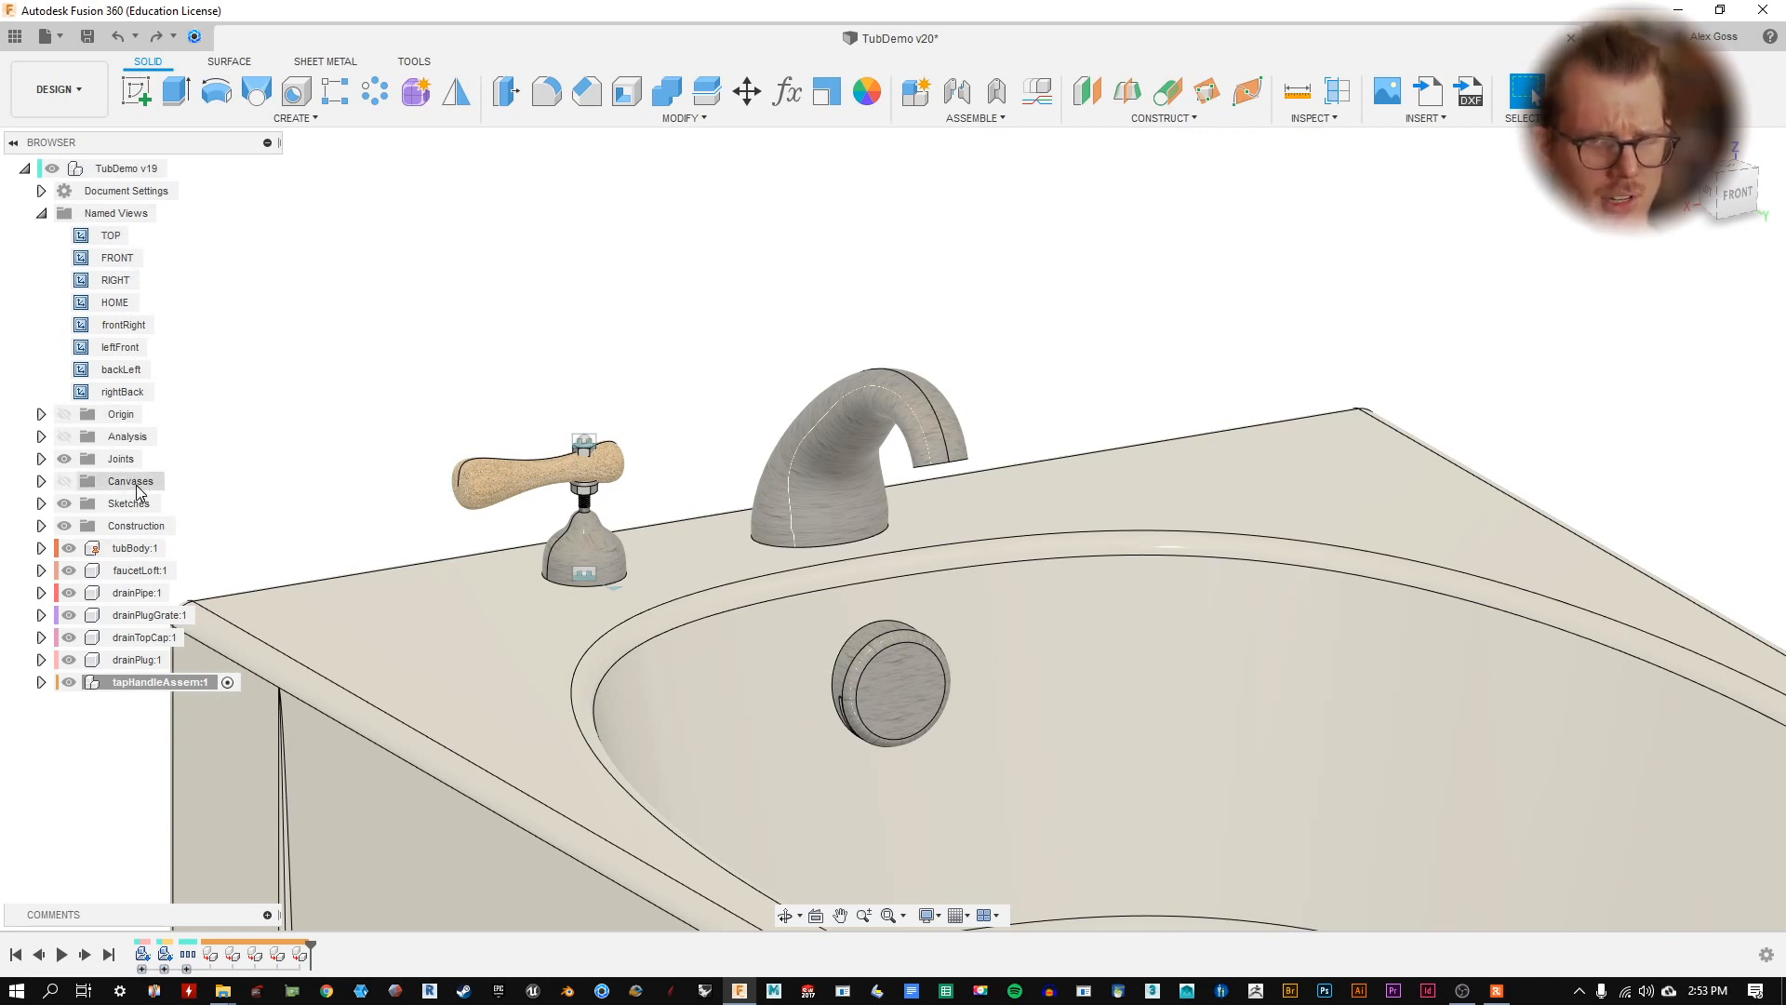
# - Inspect the joints listed inside tapHandleAssem, including Rigid1 and Rev9, and collapse the assembly
pyautogui.click(41, 683)
pyautogui.click(58, 726)
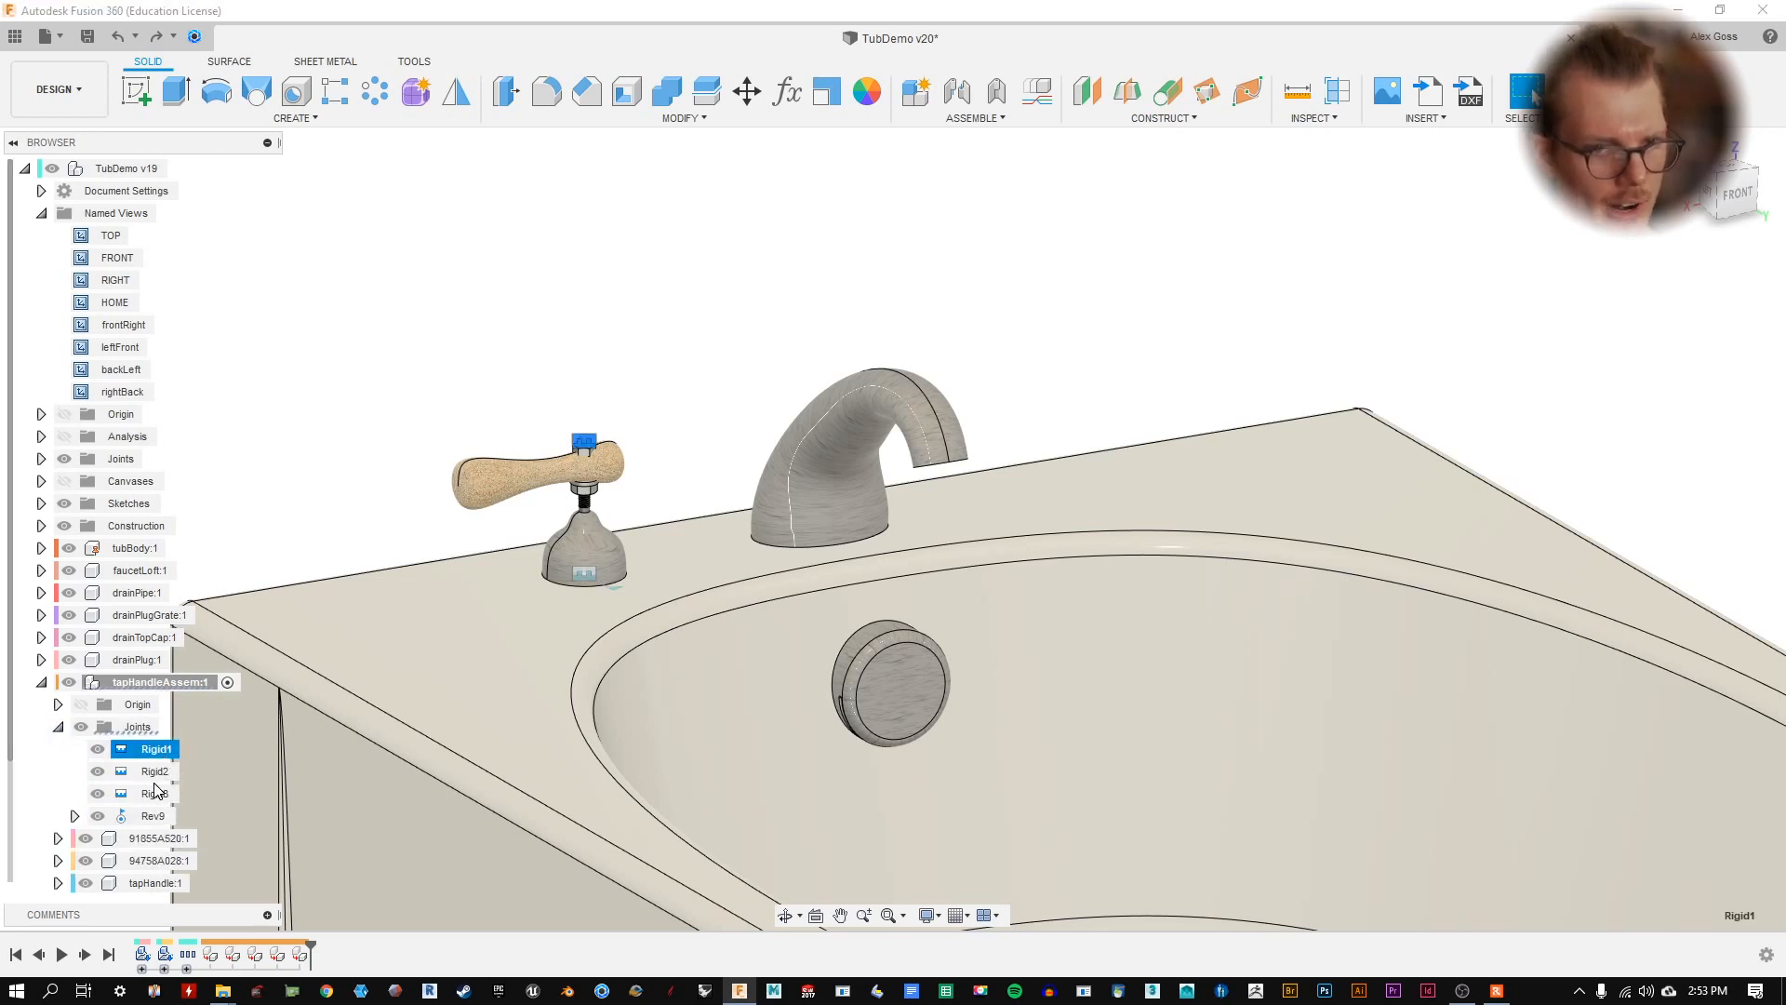
pyautogui.click(166, 817)
pyautogui.click(335, 466)
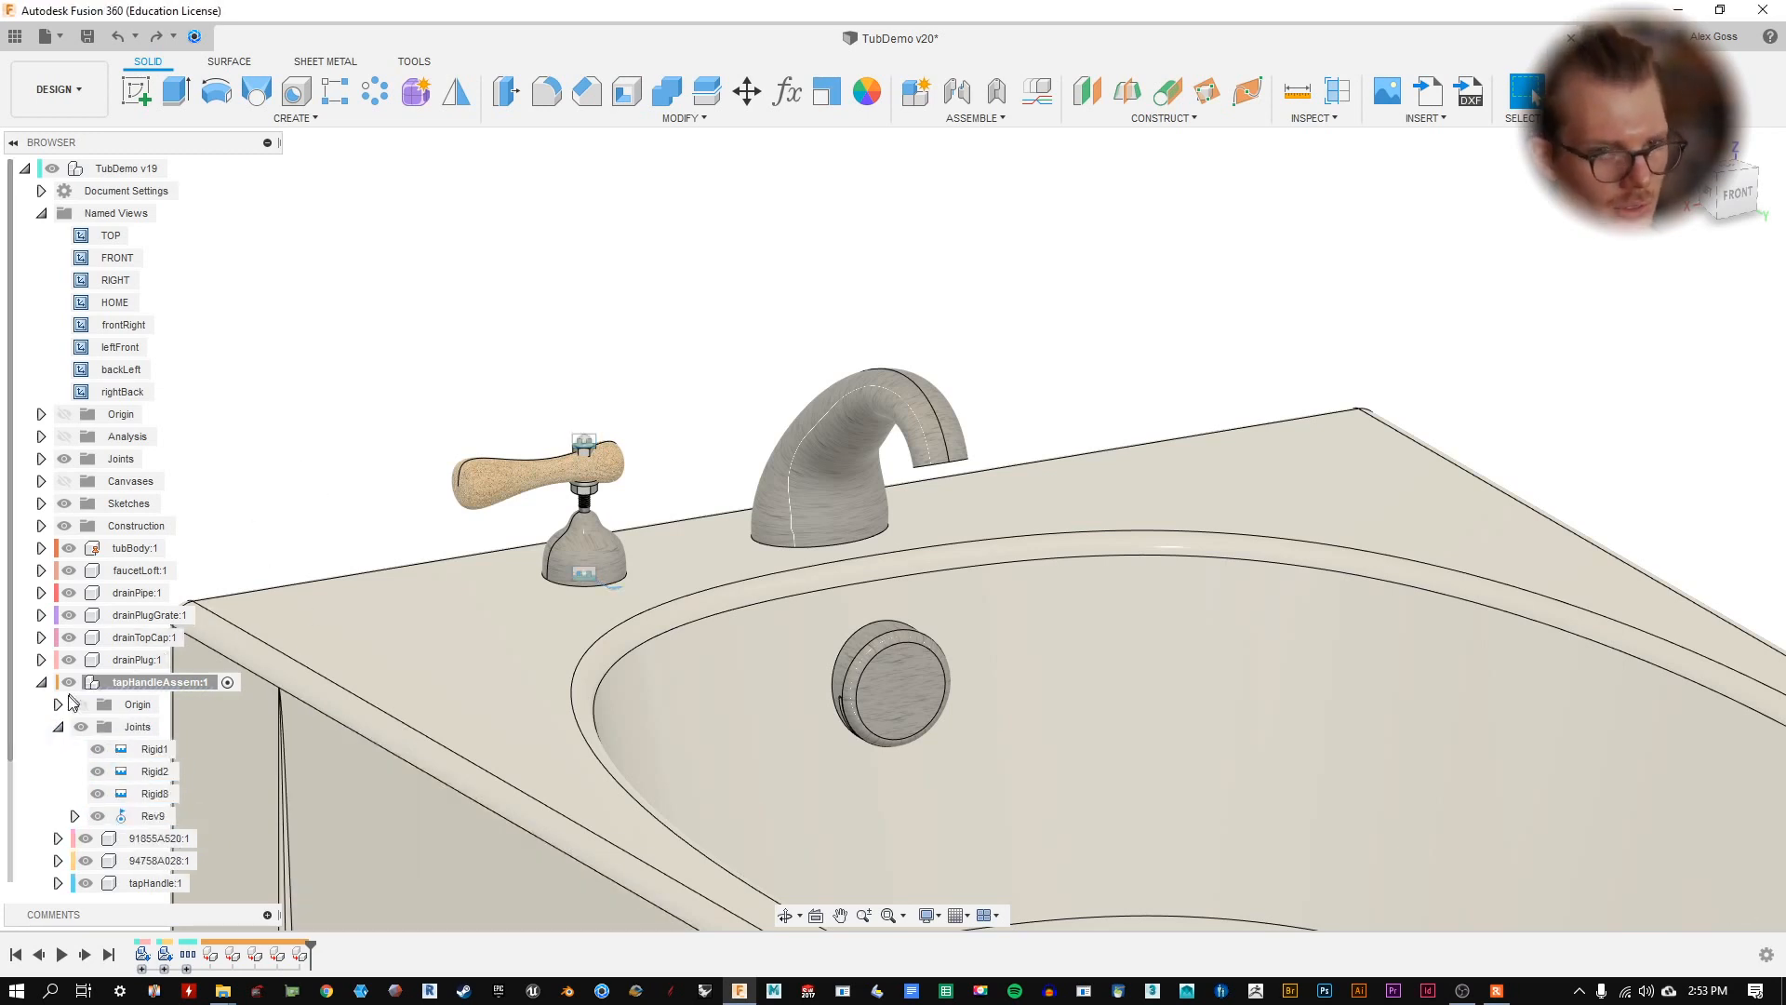
pyautogui.click(42, 682)
# - Activate the top-level TubDemo component in place of tapHandleAssem
pyautogui.moveTo(538, 353); pyautogui.dragTo(445, 326, button='middle')
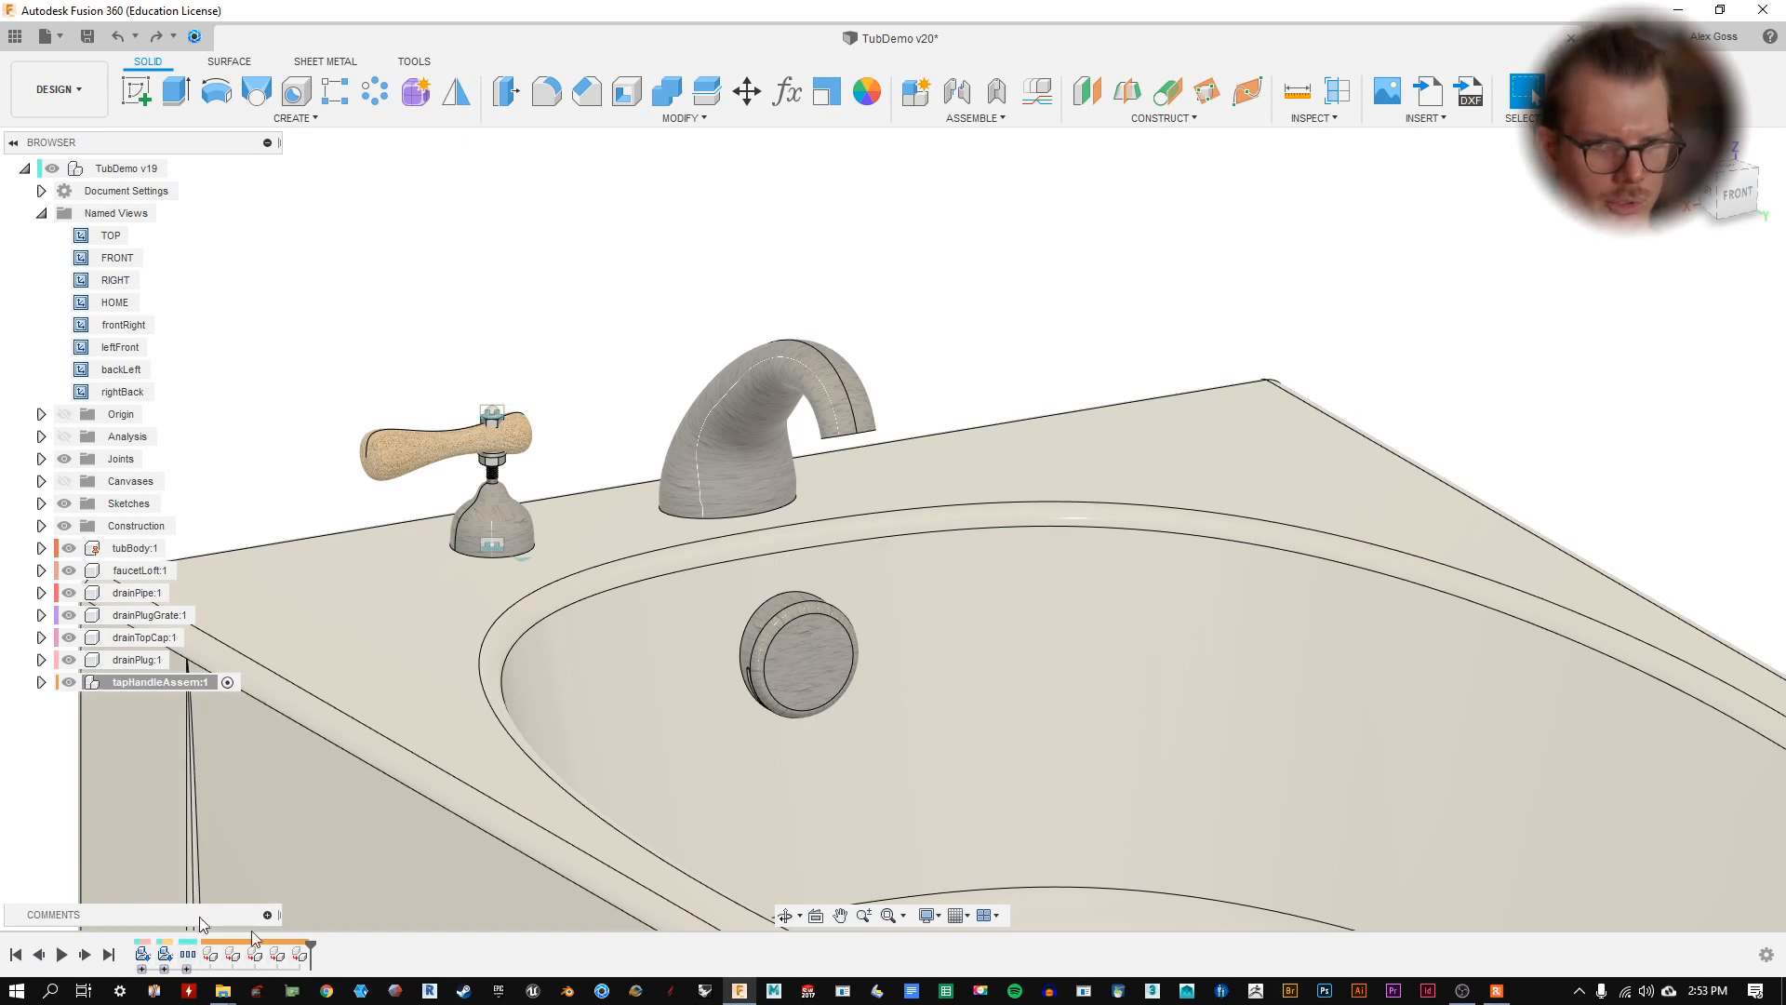
pyautogui.keyDown('shift'); pyautogui.moveTo(263, 351); pyautogui.dragTo(296, 336, button='middle'); pyautogui.keyUp('shift')
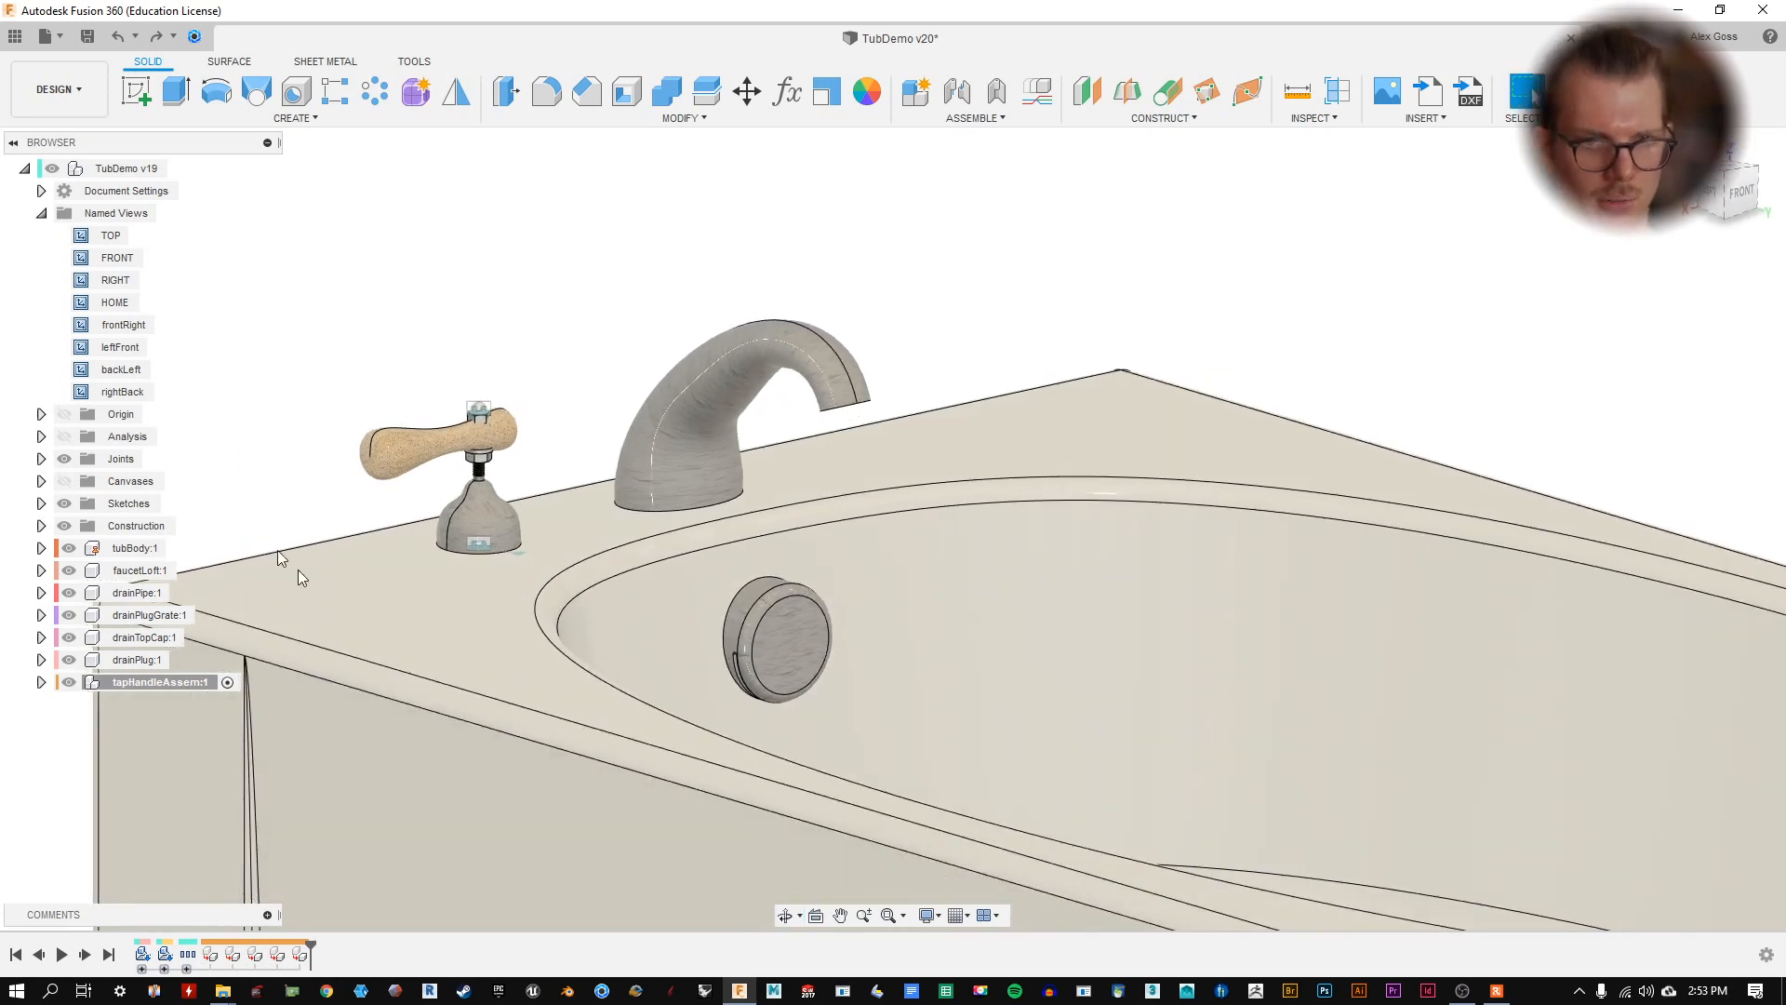
pyautogui.click(226, 684)
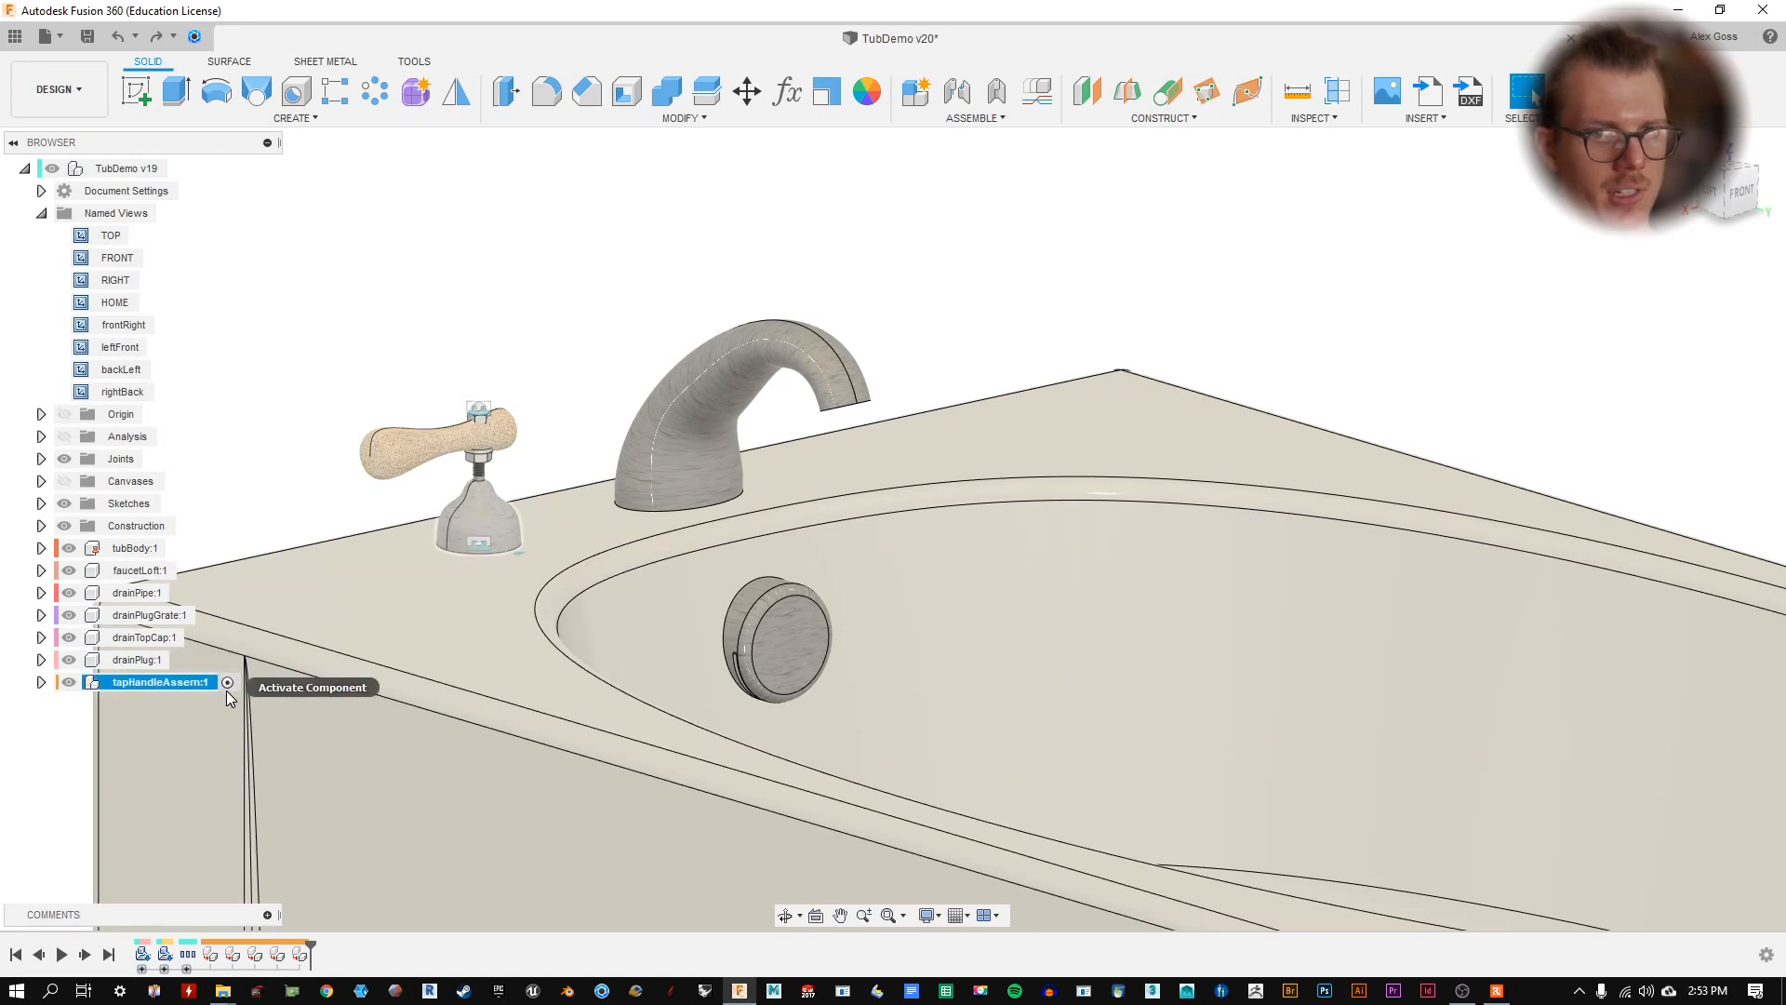
pyautogui.click(227, 682)
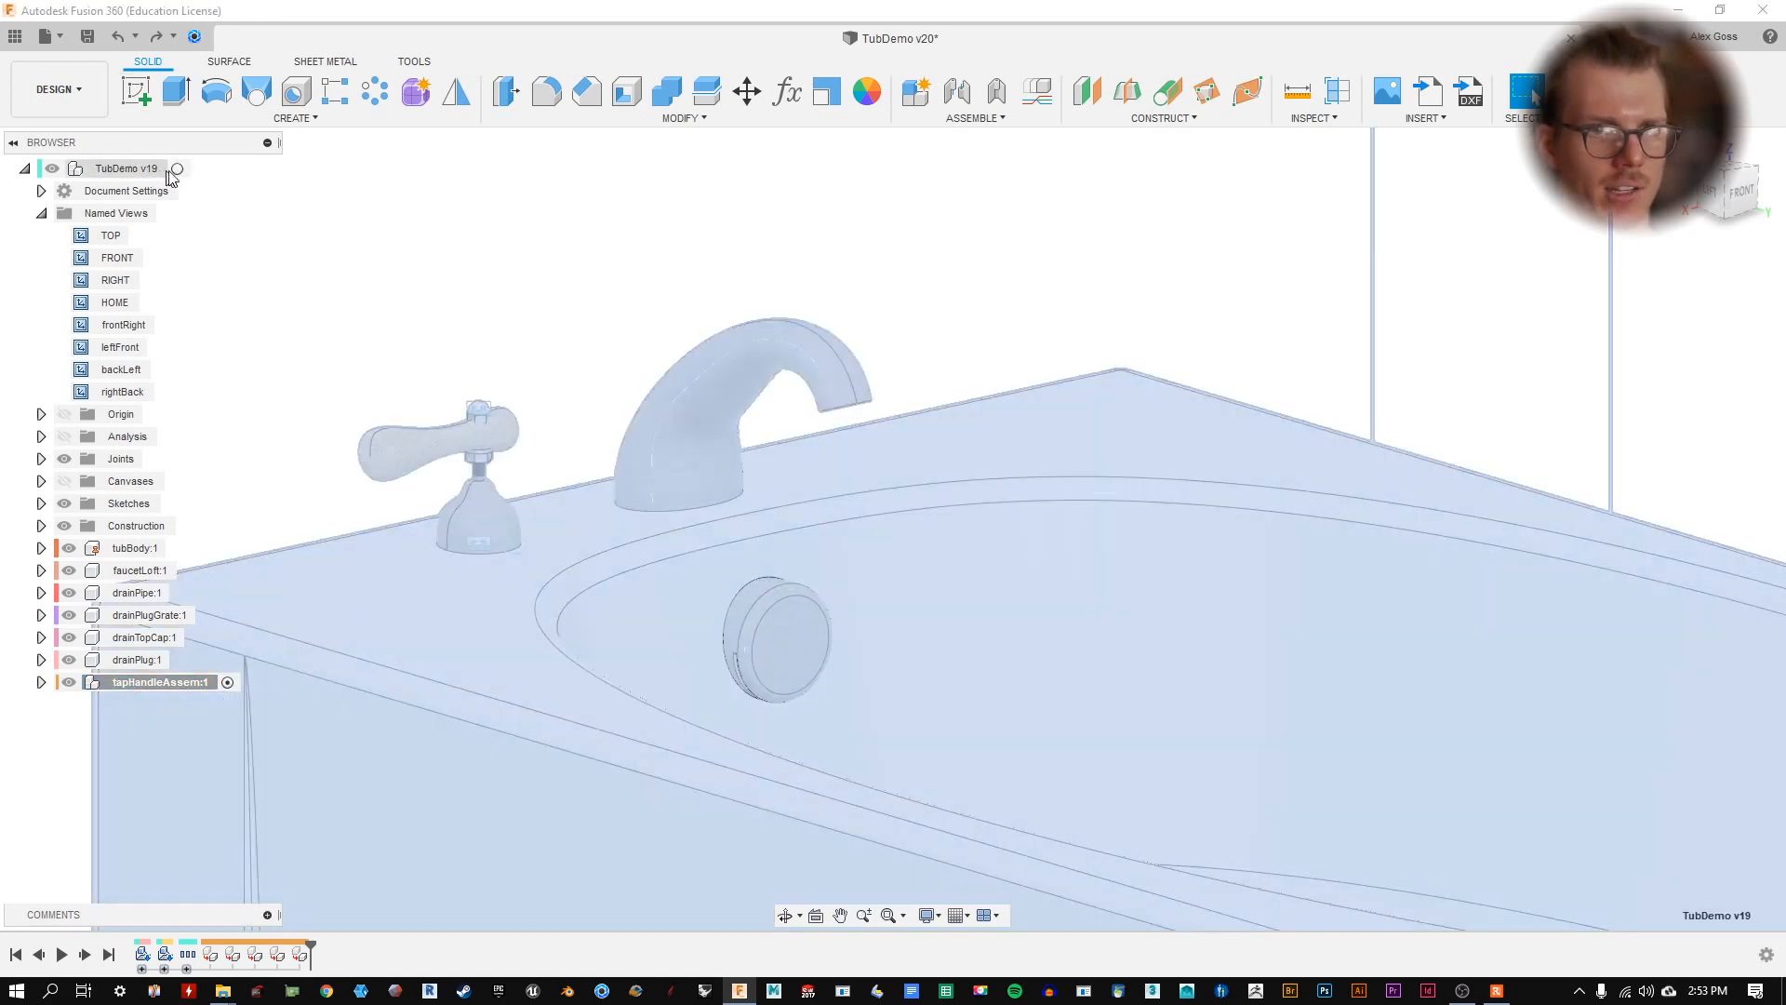
pyautogui.click(177, 169)
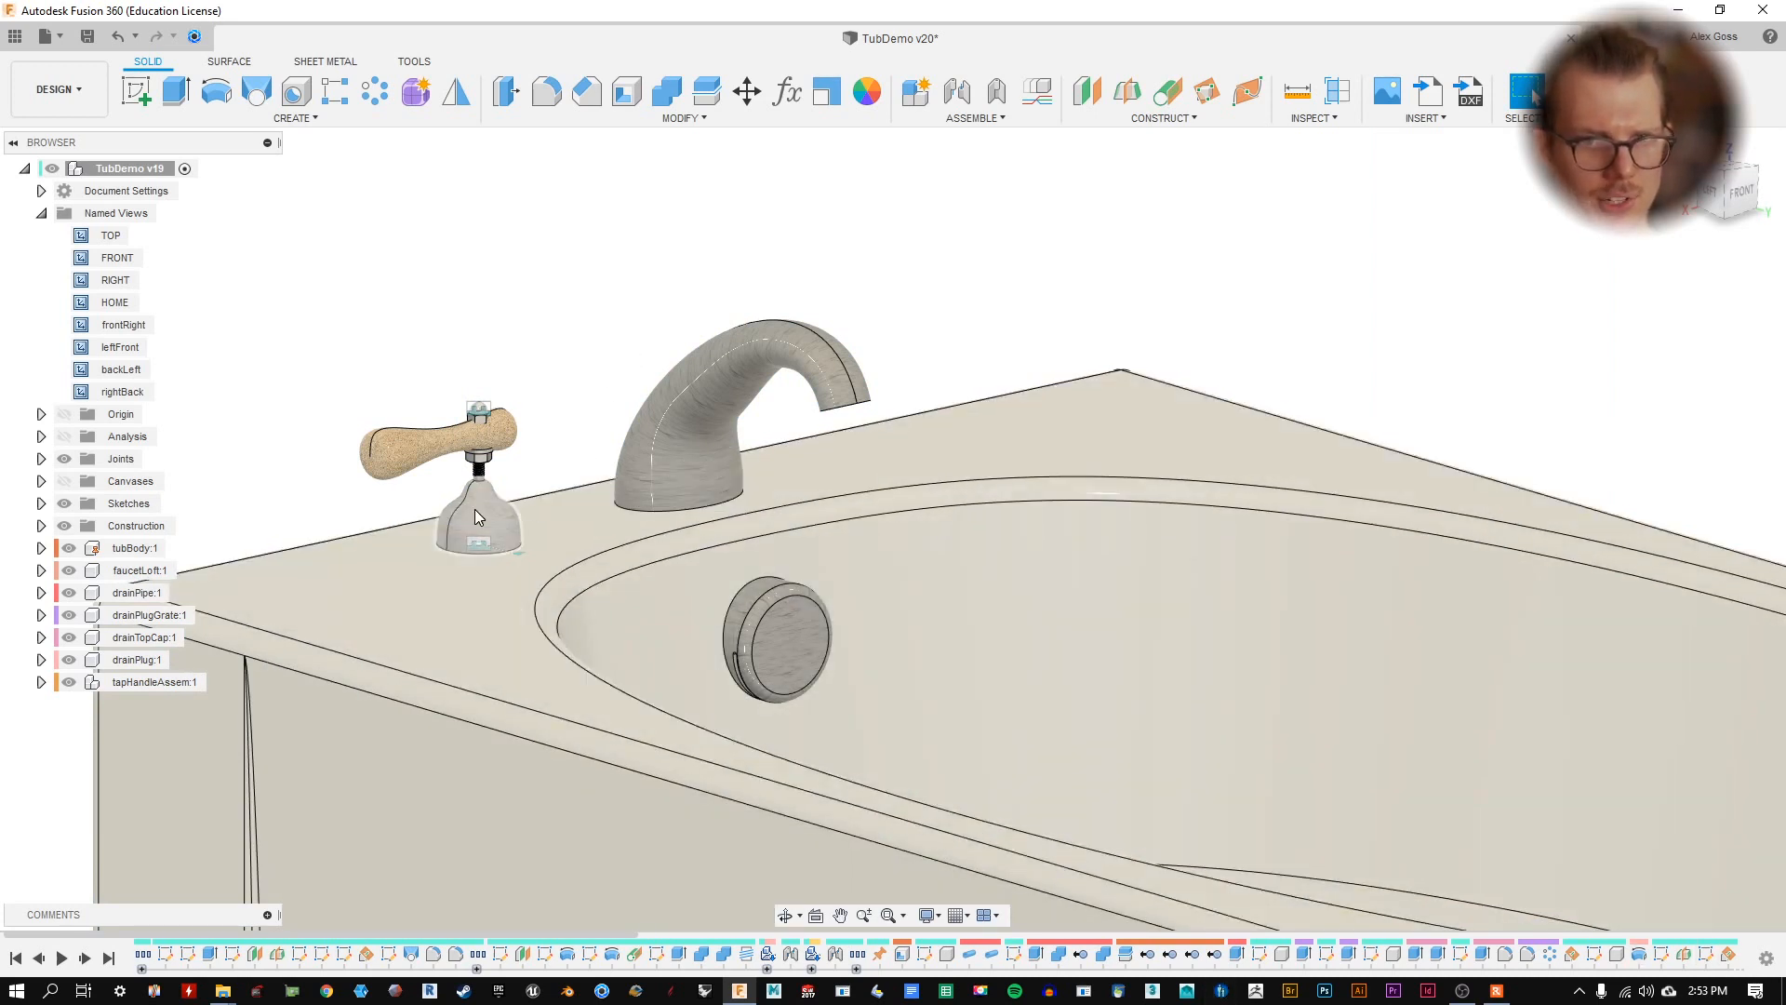
# - Examine the timeline for the tap base, Revolve2 and tapHandleProfile features and the operation that created tapHandleAssem
pyautogui.click(474, 510)
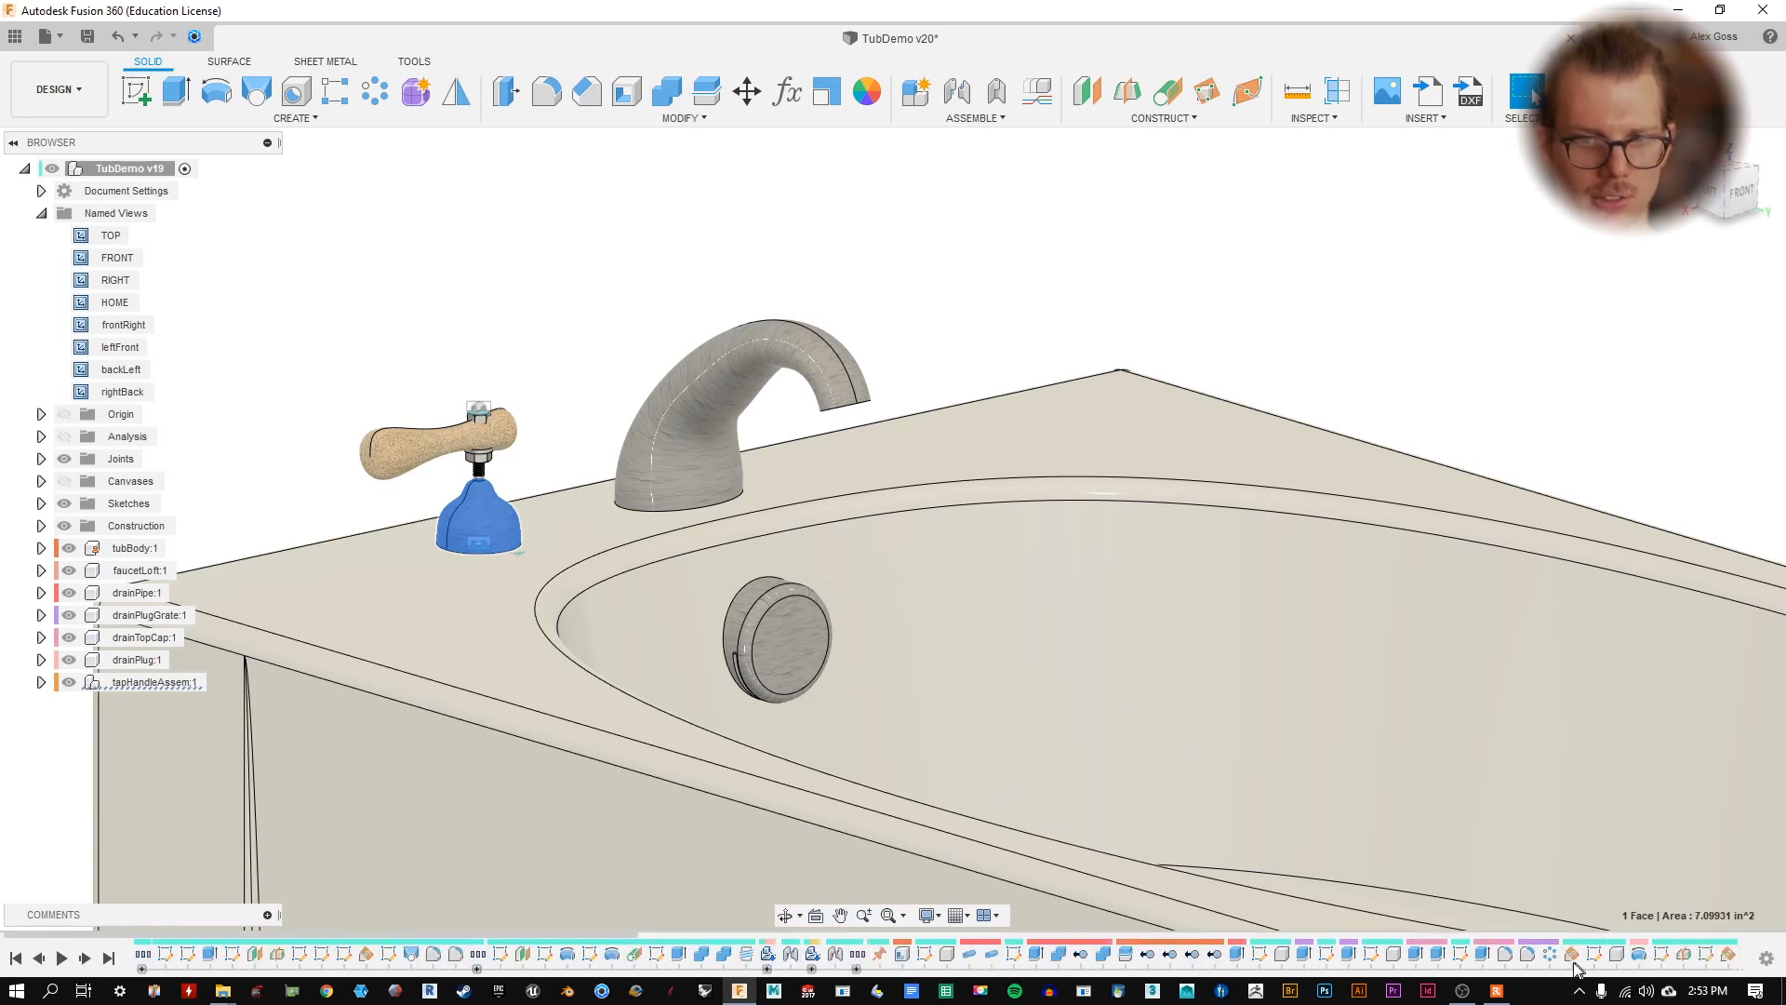
pyautogui.click(612, 954)
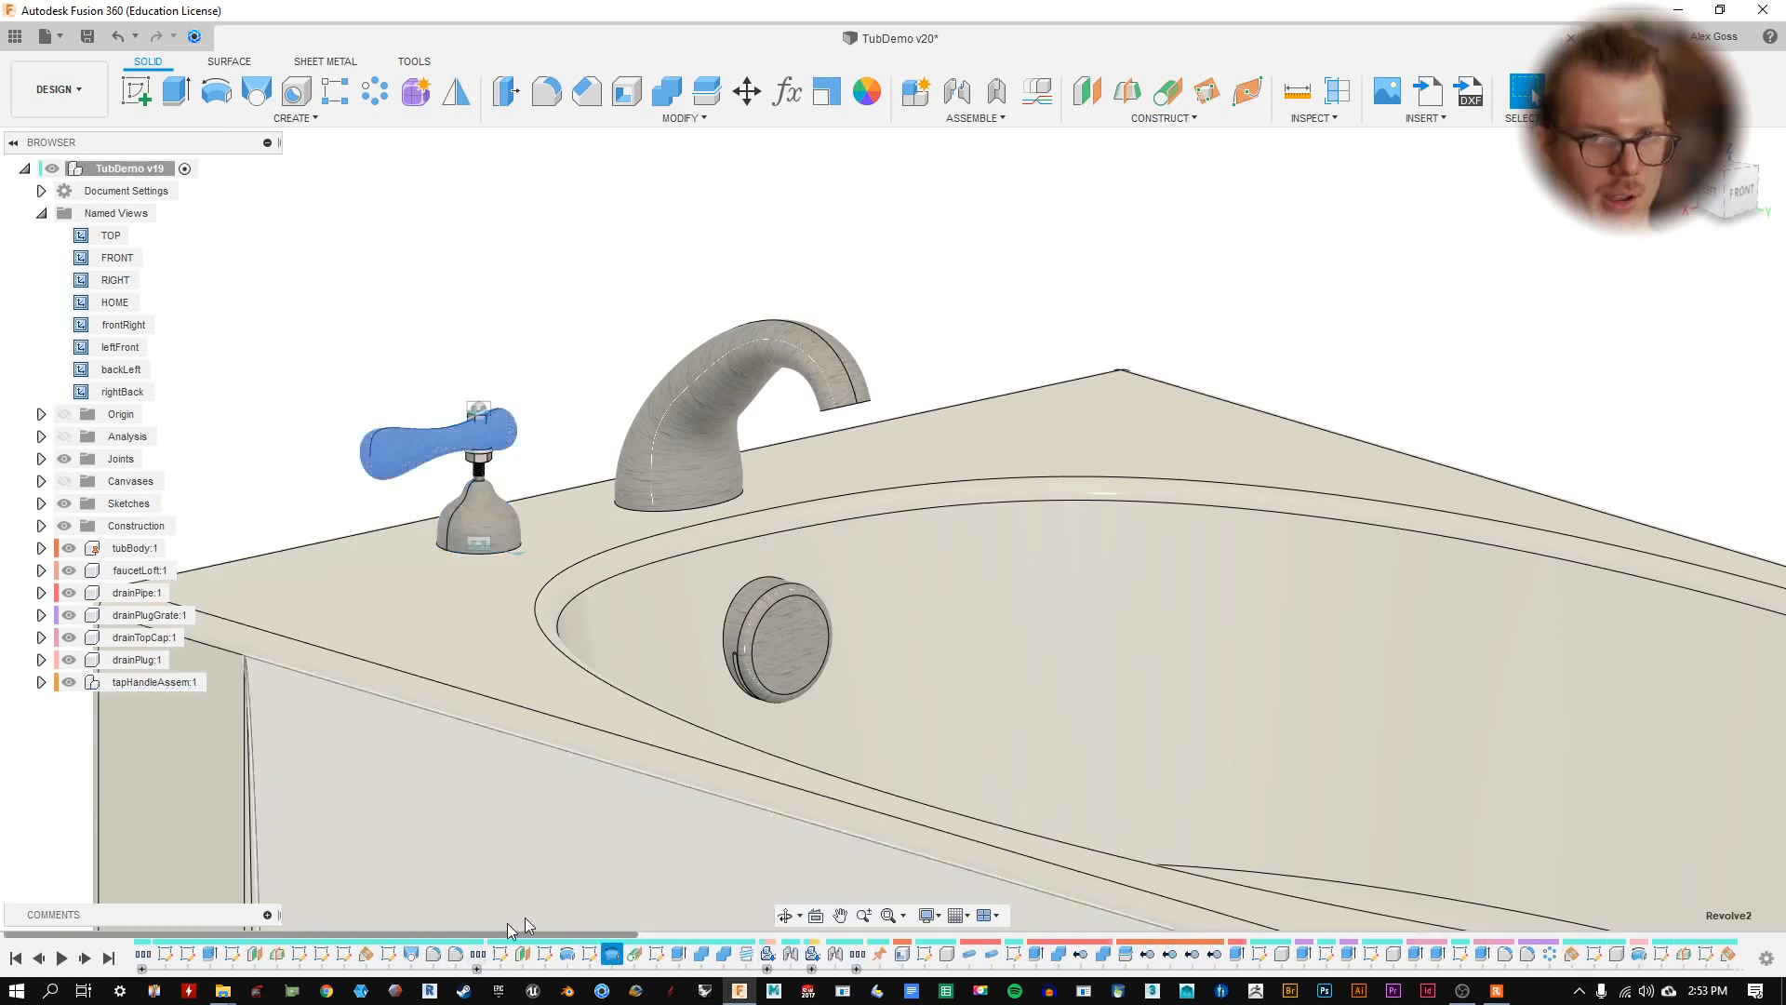
pyautogui.click(544, 953)
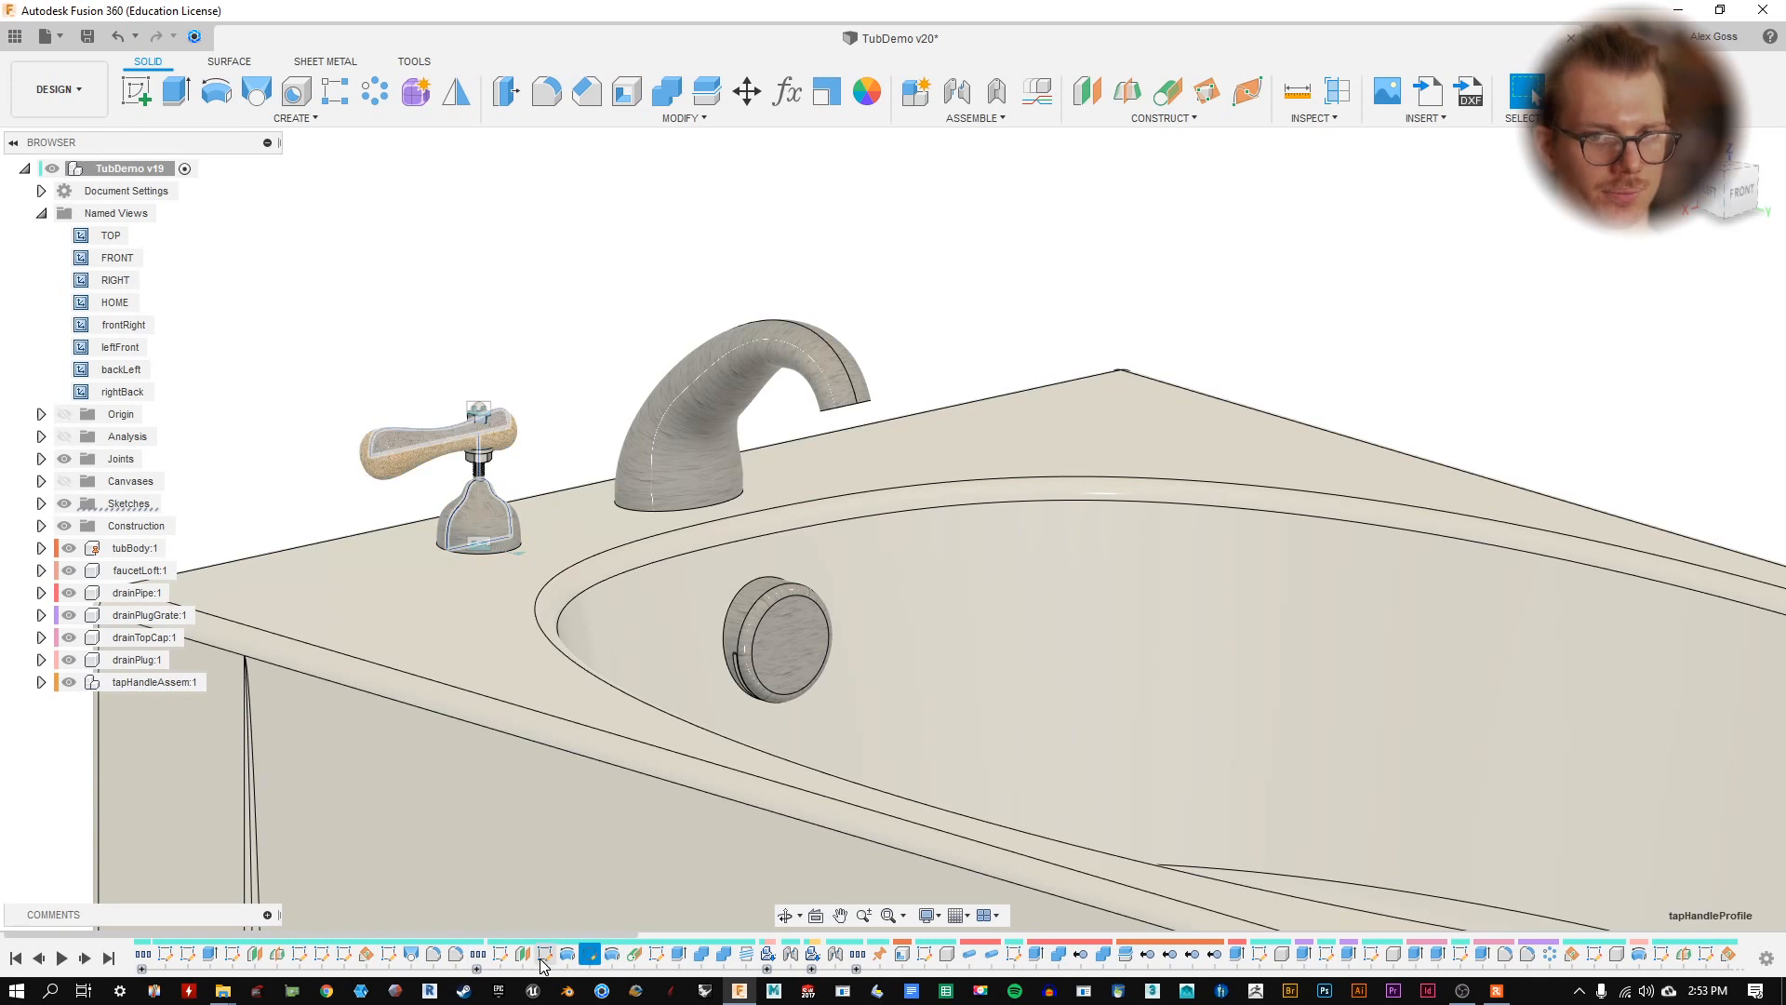
pyautogui.click(183, 173)
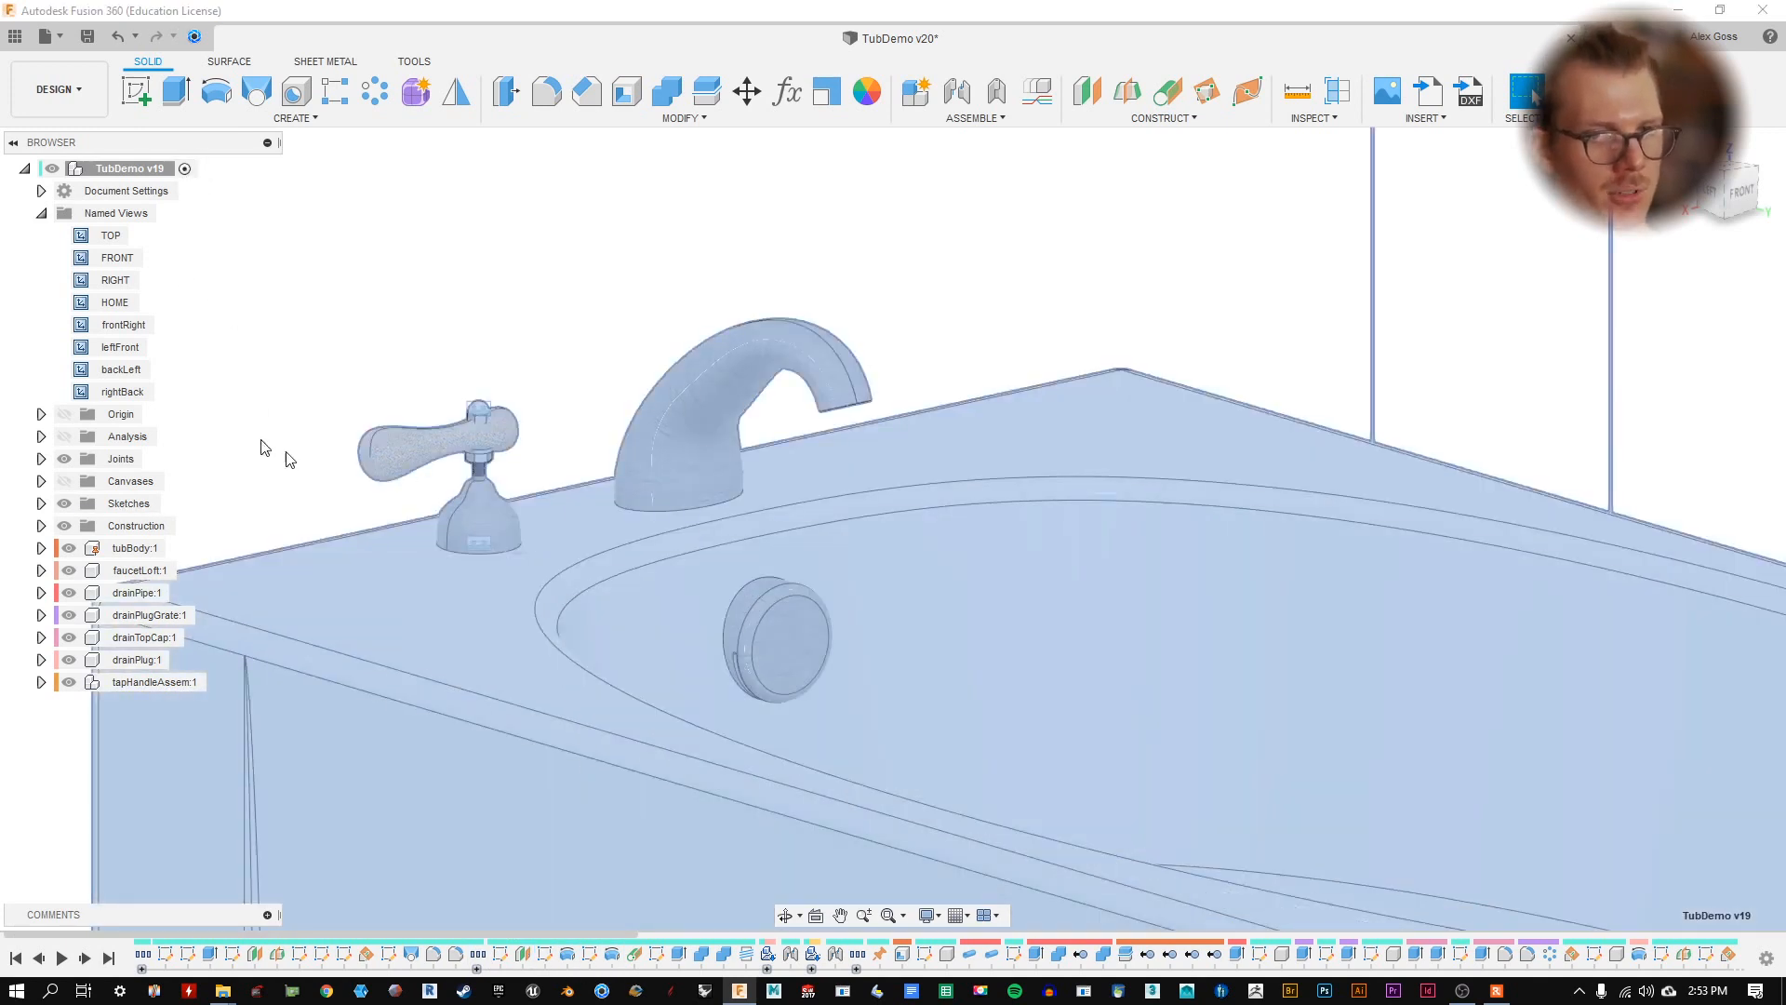
pyautogui.hscroll(10, 1200, 963)
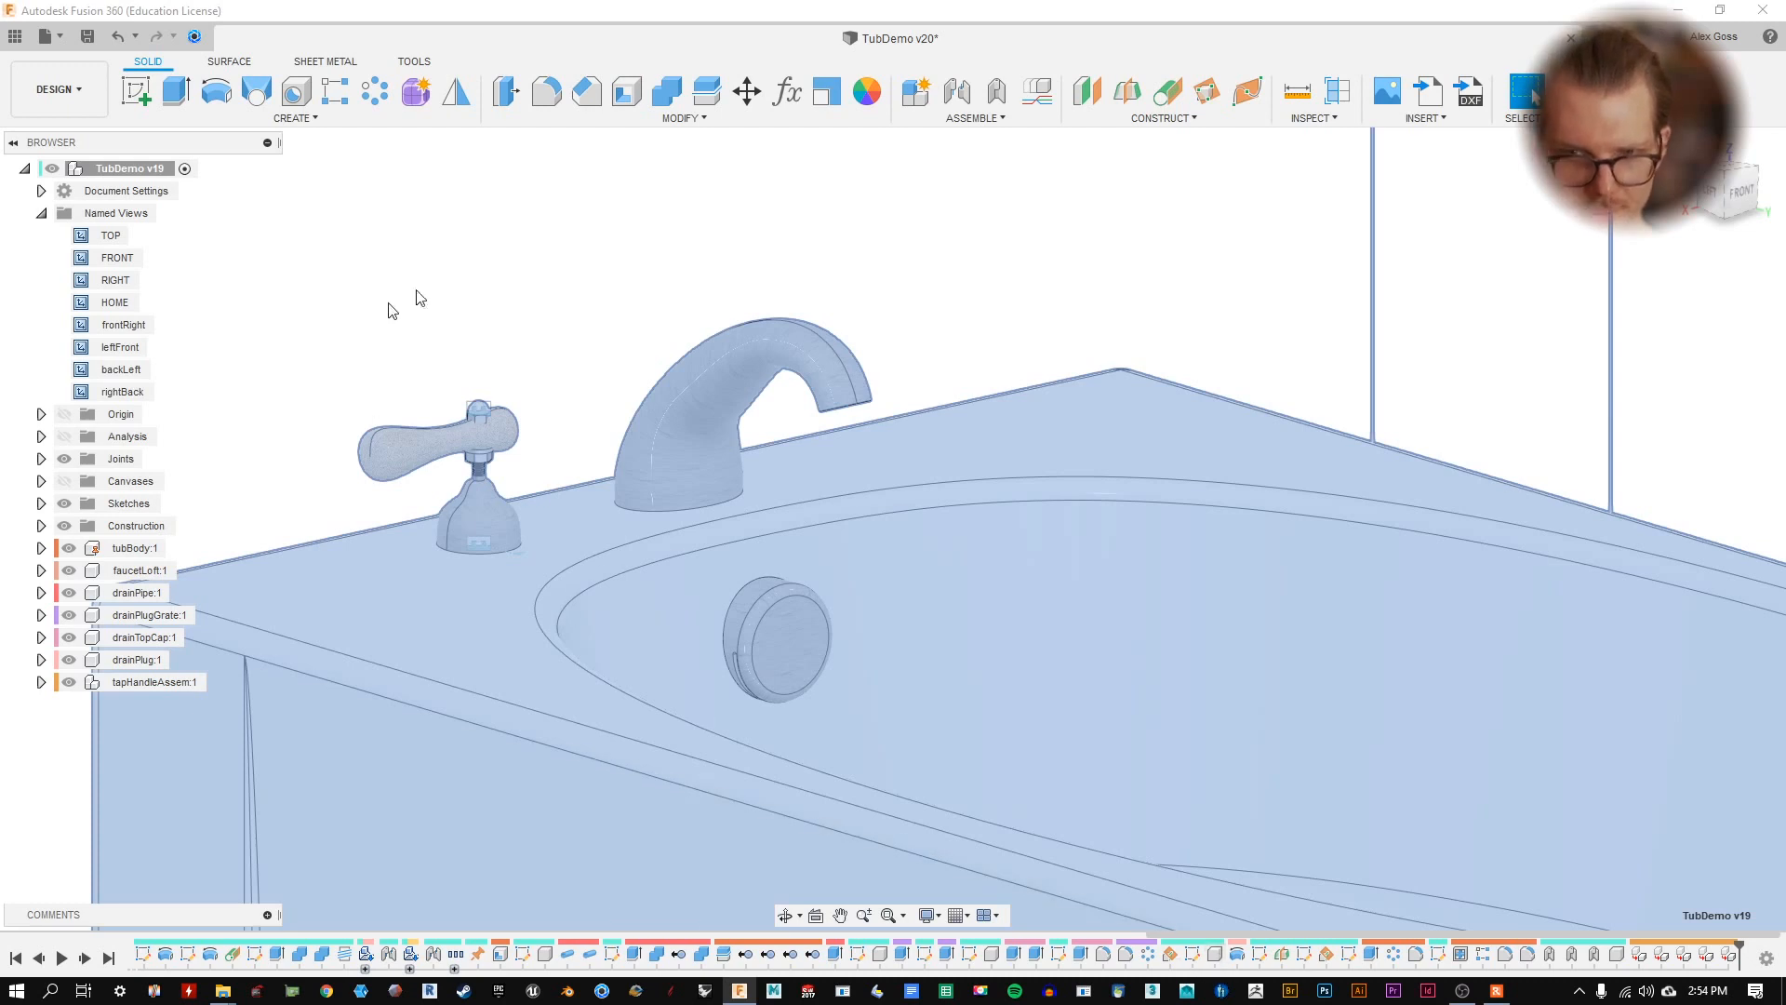
pyautogui.click(516, 244)
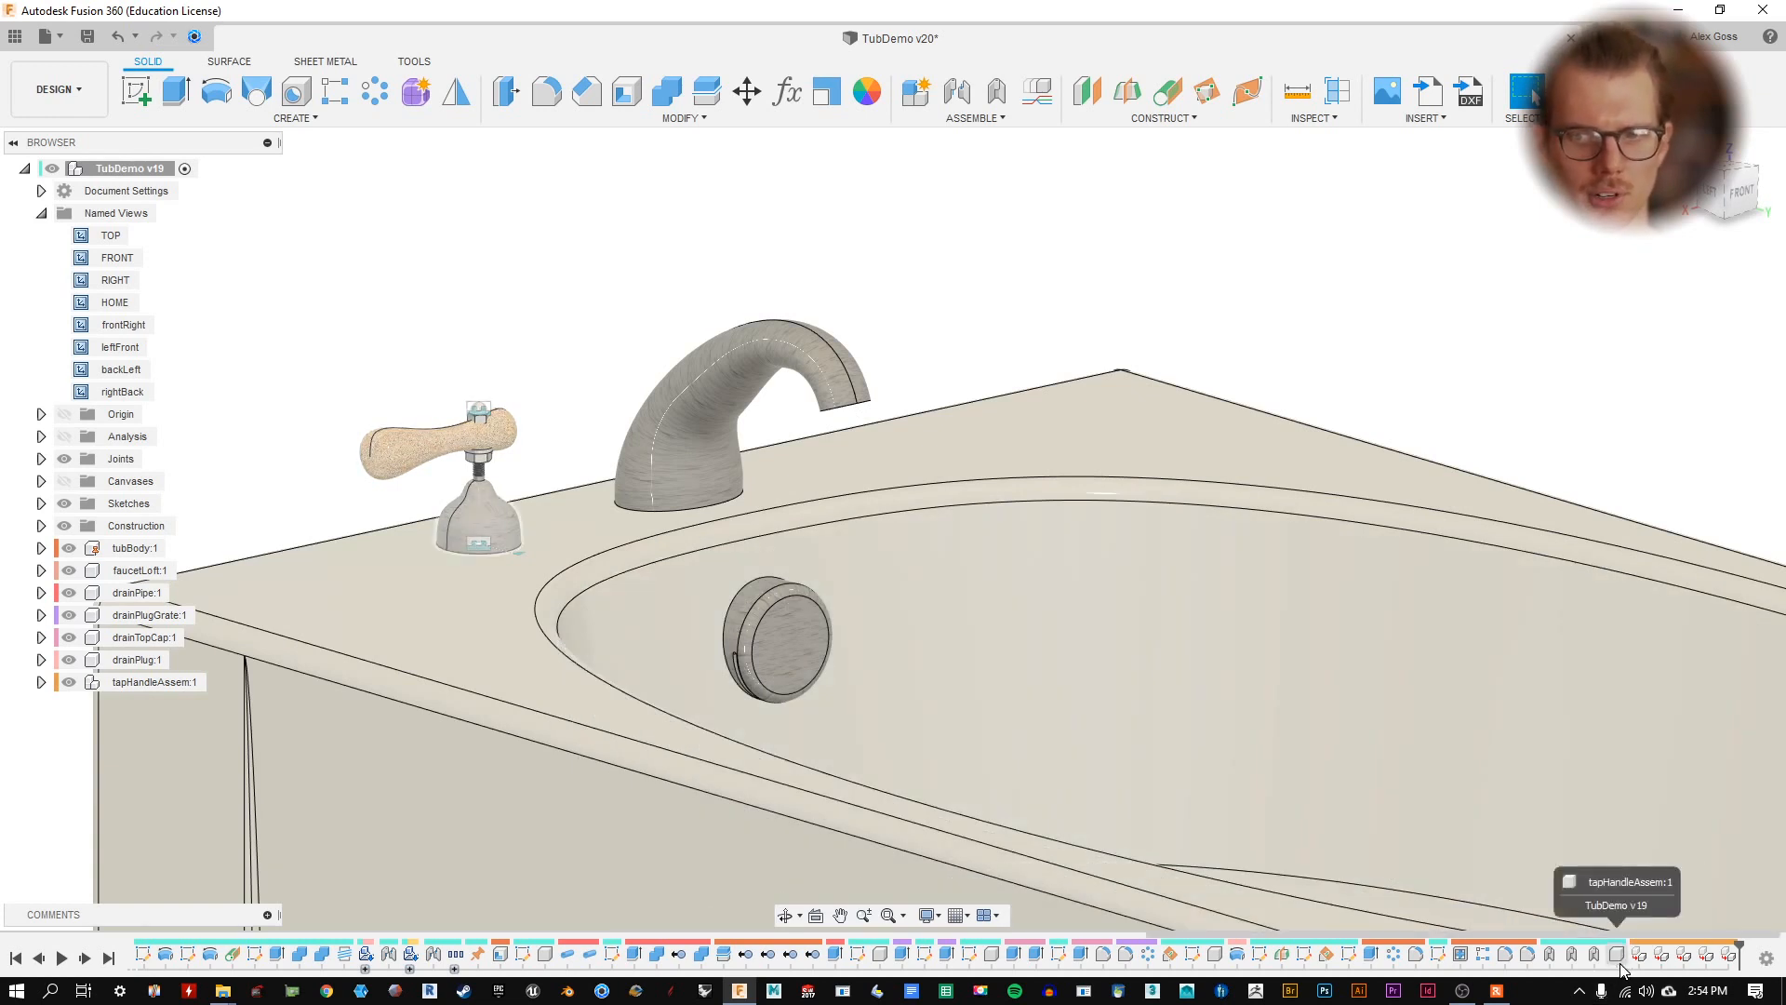
# - Start a Mirror with the pattern type Components and choose tapHandleAssem as the object
pyautogui.keyDown('shift'); pyautogui.moveTo(818, 325); pyautogui.dragTo(675, 296, button='middle'); pyautogui.keyUp('shift')
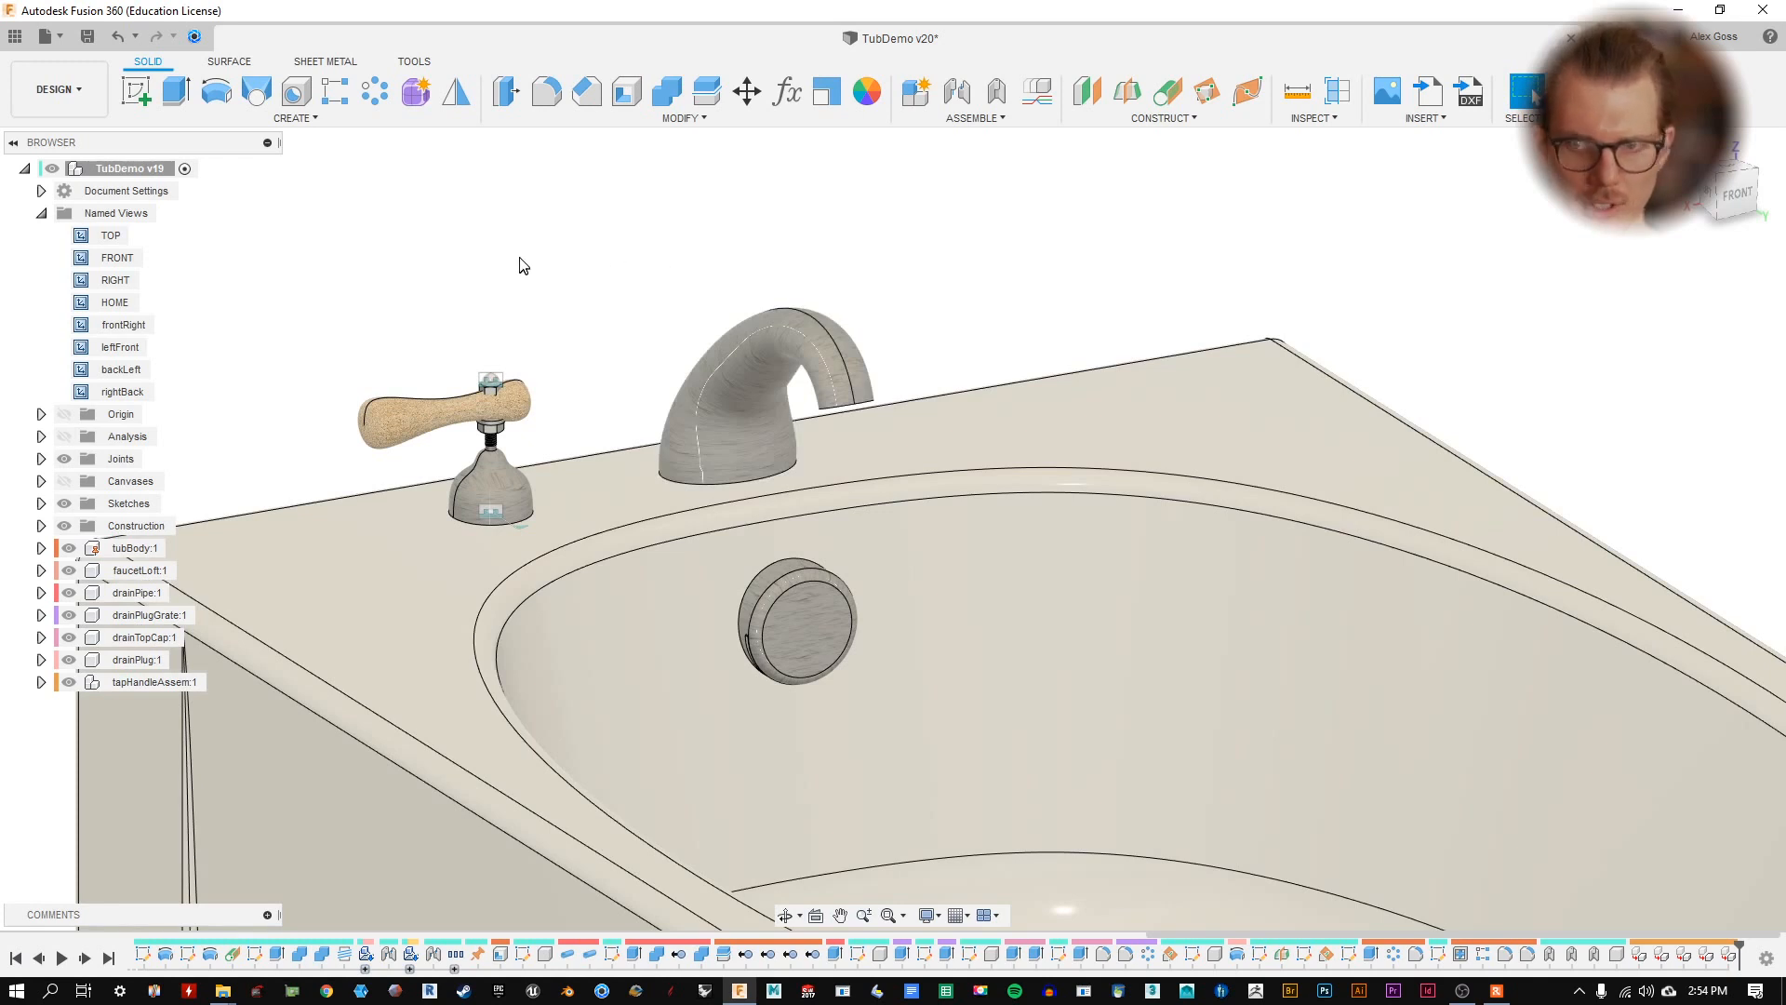
pyautogui.click(451, 100)
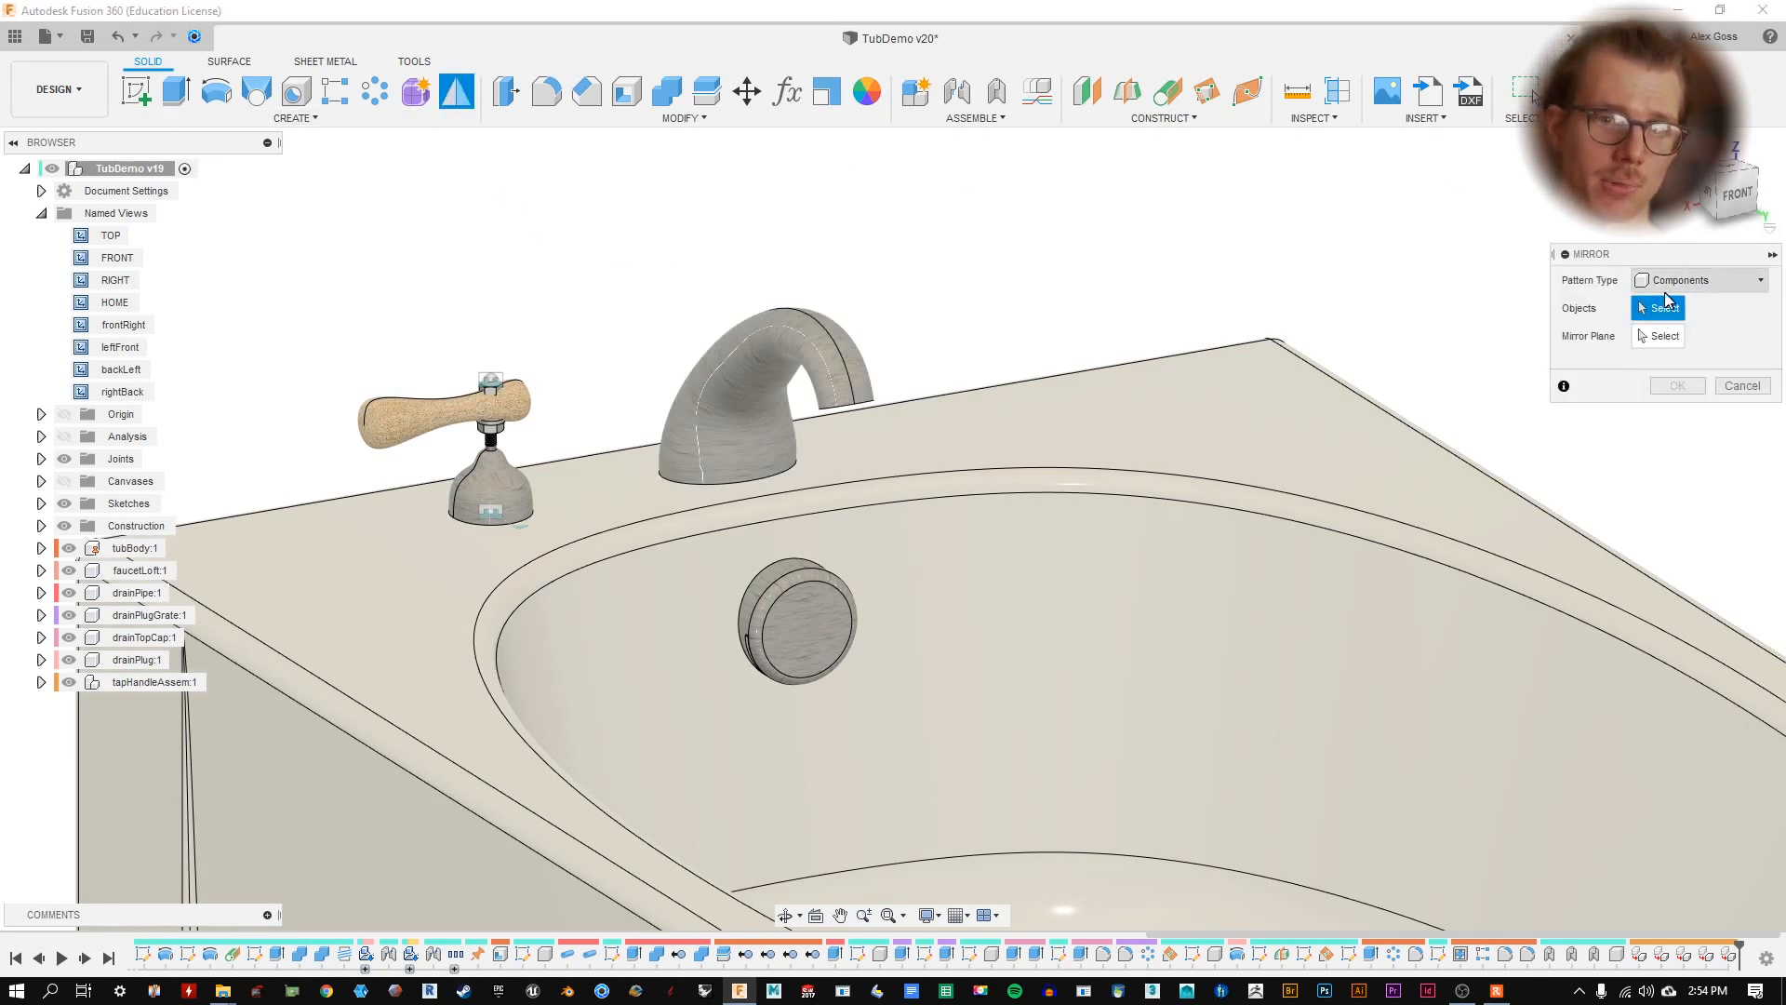
pyautogui.click(1691, 282)
pyautogui.click(1684, 373)
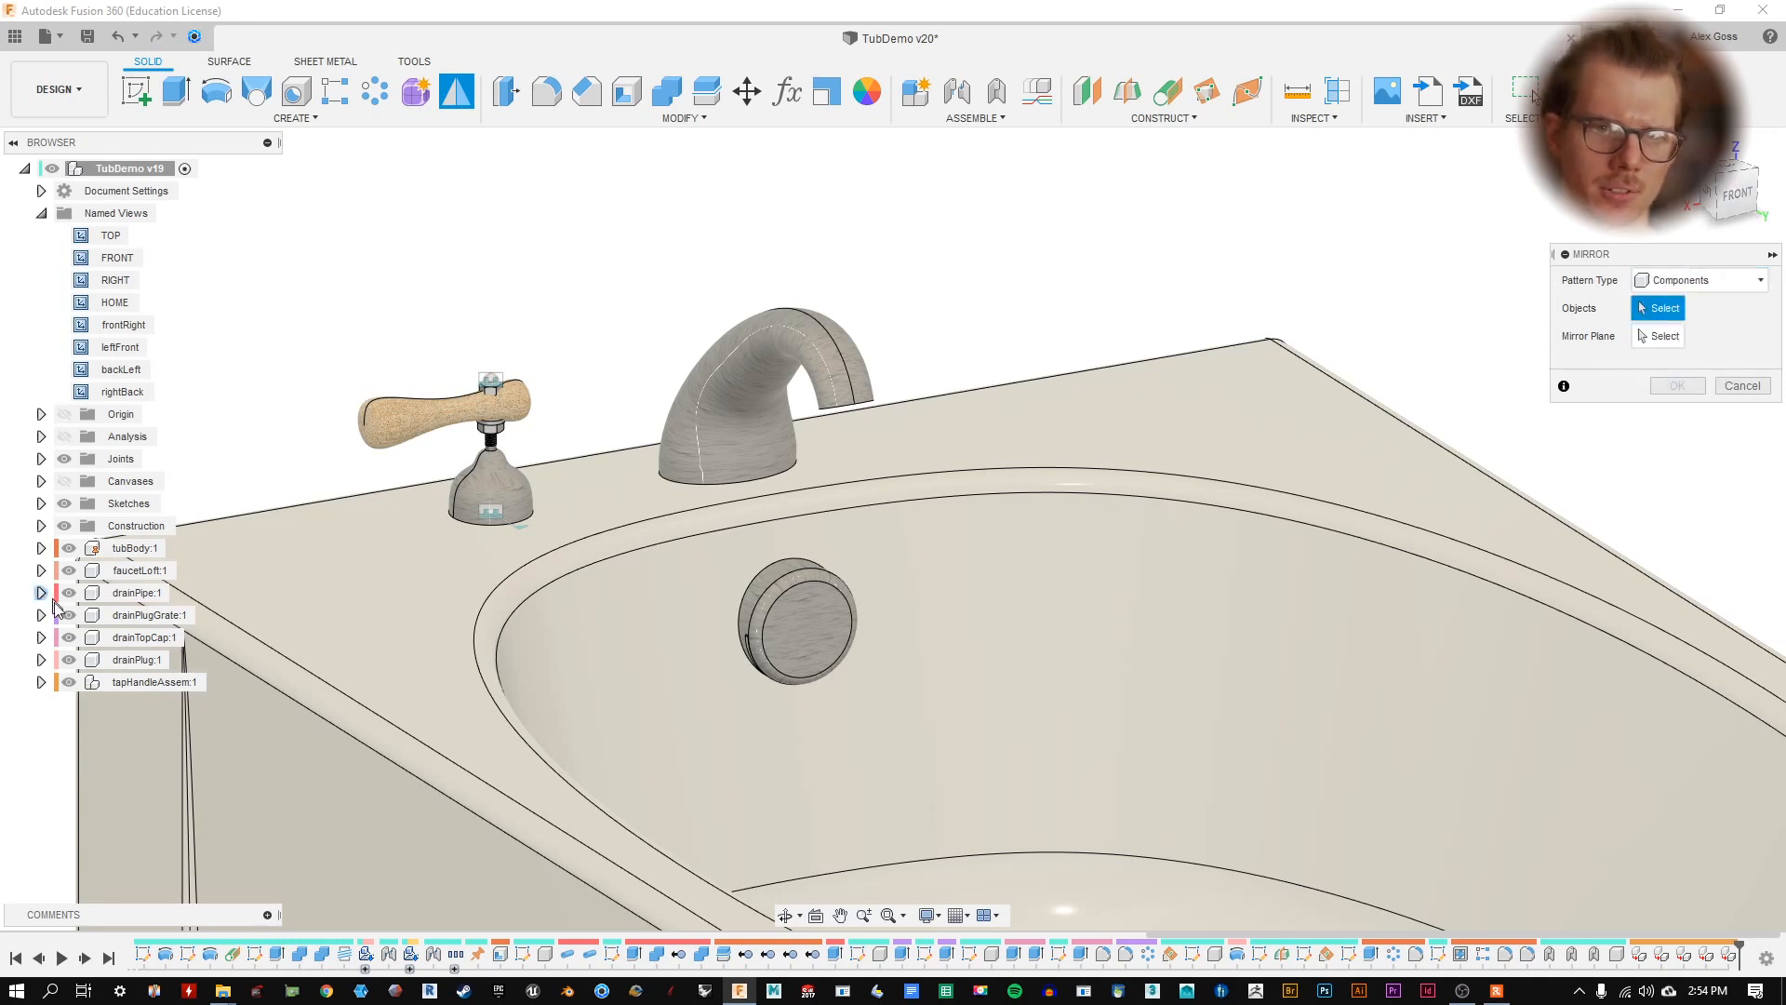
pyautogui.click(136, 689)
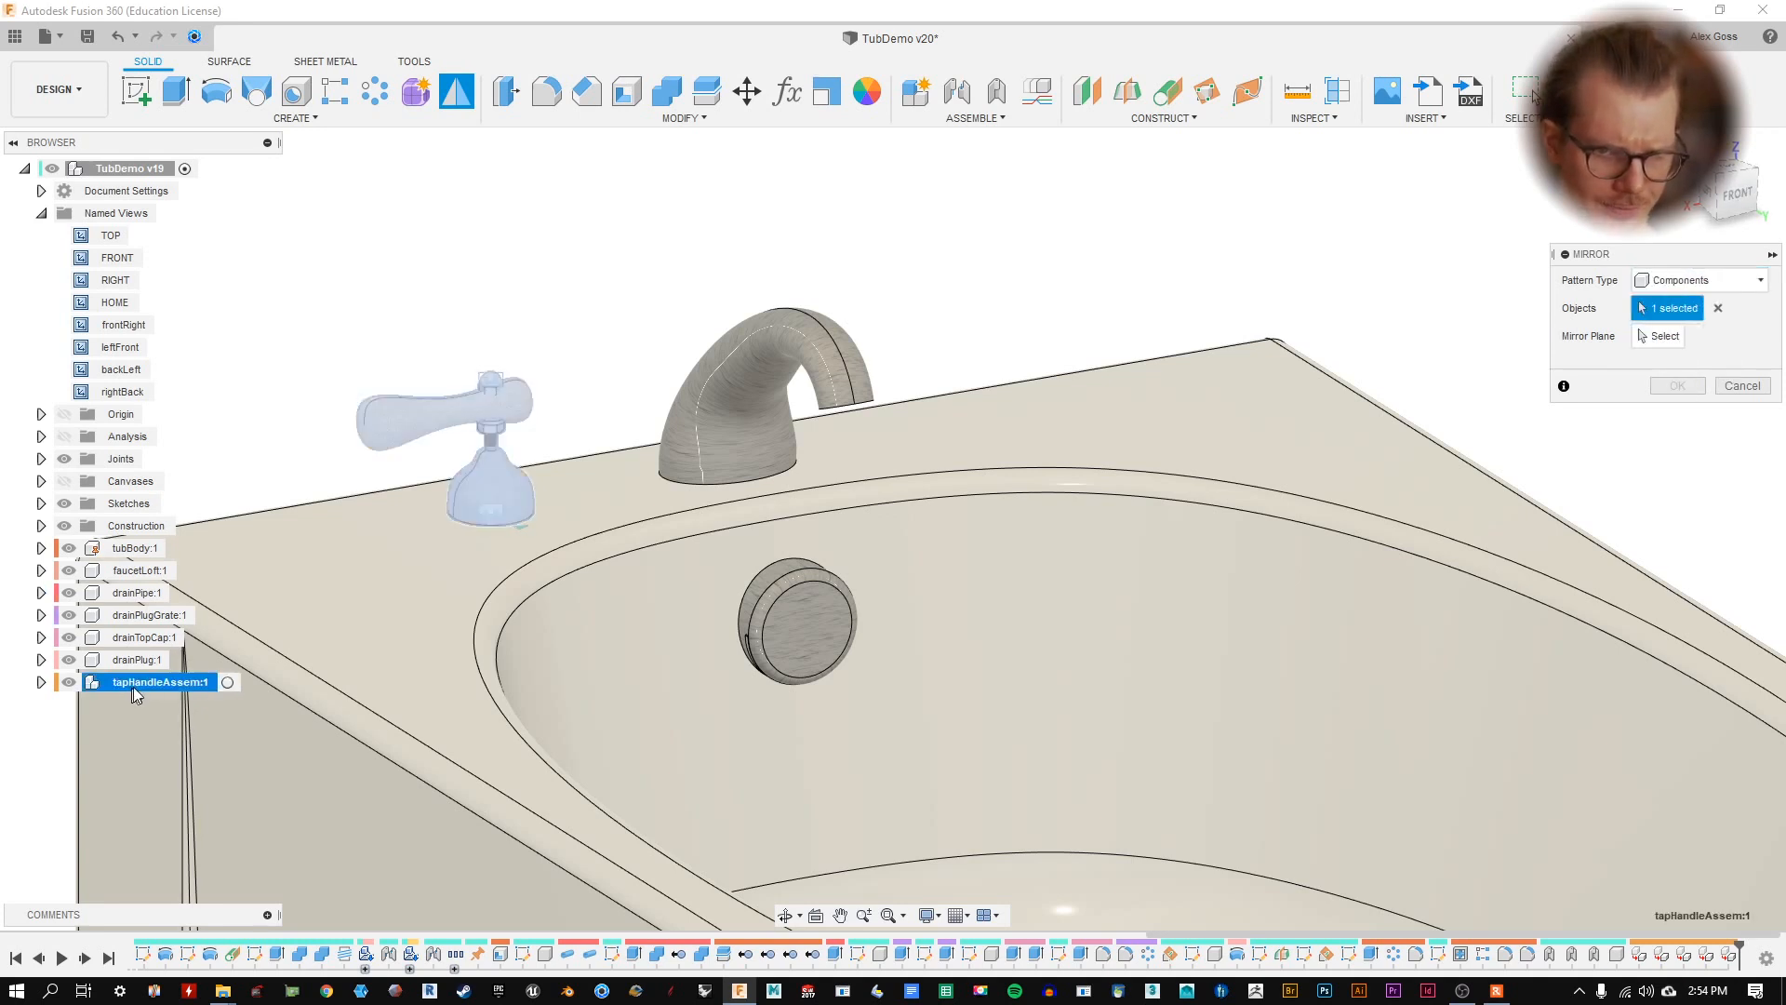
# - Set longMidPlane as the mirror plane and create the mirrored tap assembly on the other side of the faucet
pyautogui.click(1652, 340)
pyautogui.moveTo(1001, 509); pyautogui.dragTo(609, 325, button='middle')
pyautogui.scroll(-3, 624, 344)
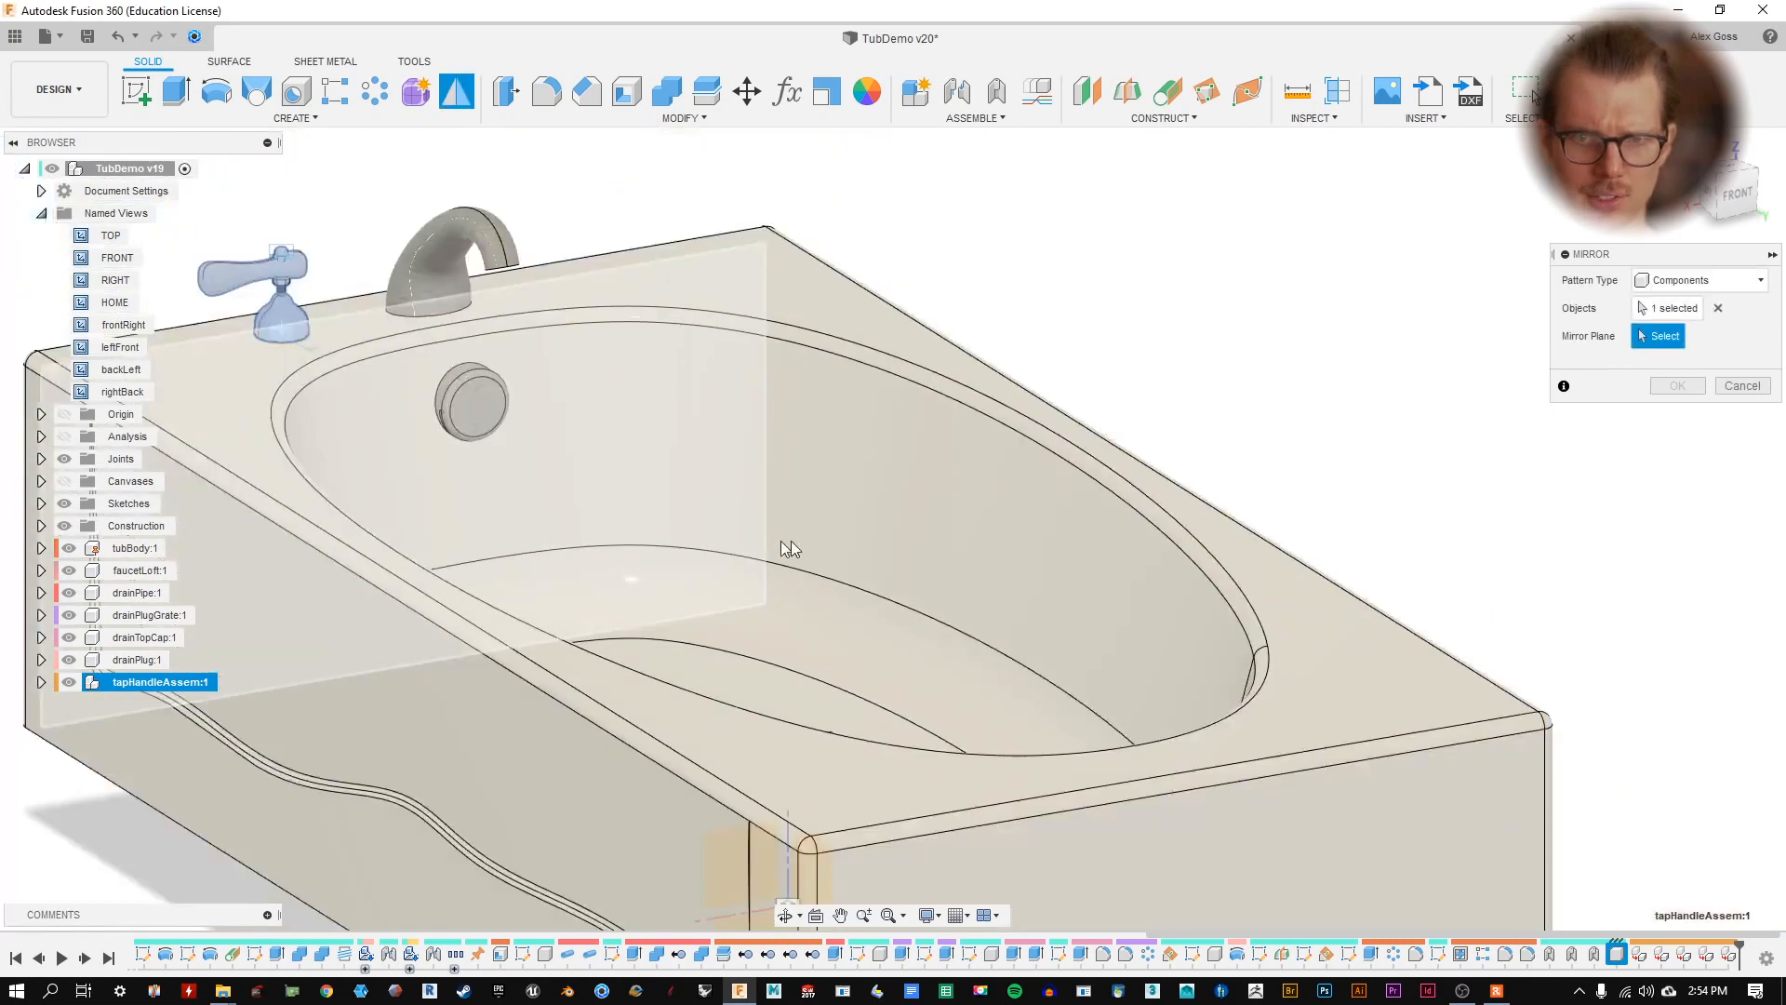
pyautogui.keyDown('shift'); pyautogui.moveTo(791, 474); pyautogui.dragTo(812, 410, button='middle'); pyautogui.keyUp('shift')
pyautogui.keyDown('shift'); pyautogui.moveTo(950, 806); pyautogui.dragTo(1000, 768, button='middle'); pyautogui.keyUp('shift')
pyautogui.keyDown('shift'); pyautogui.moveTo(950, 828); pyautogui.dragTo(754, 589, button='middle'); pyautogui.keyUp('shift')
pyautogui.moveTo(618, 287); pyautogui.dragTo(825, 463, button='middle')
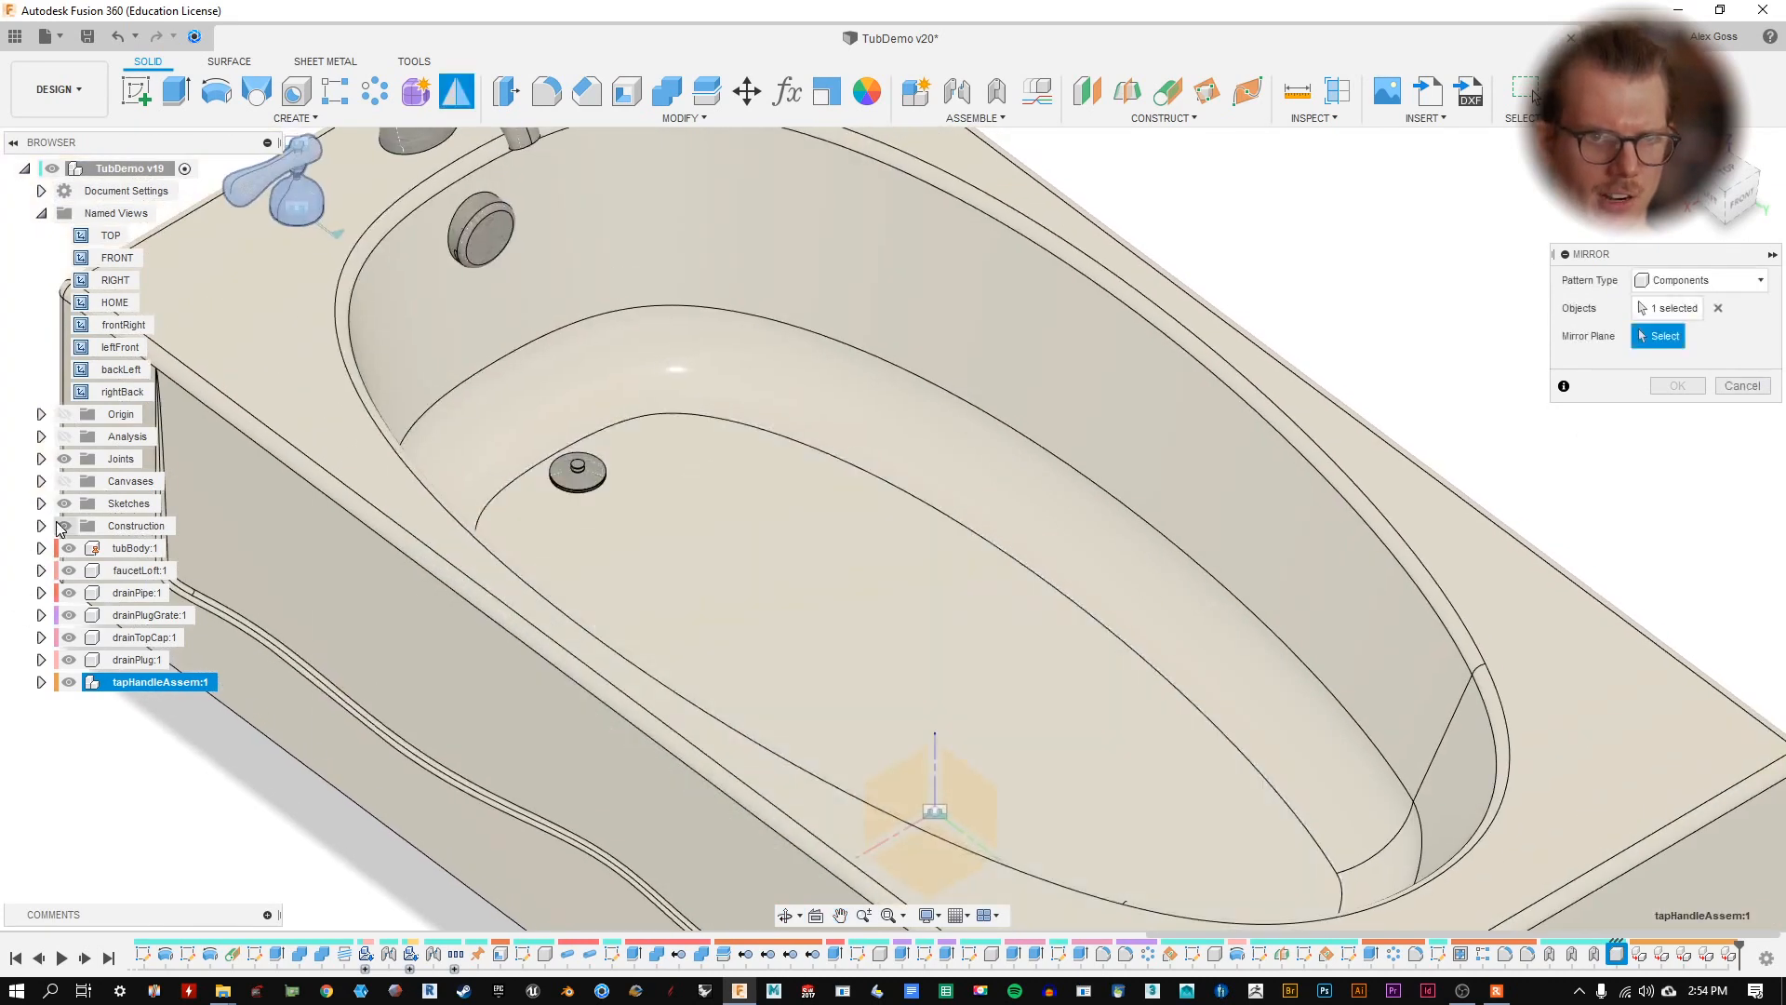
pyautogui.click(41, 527)
pyautogui.click(158, 615)
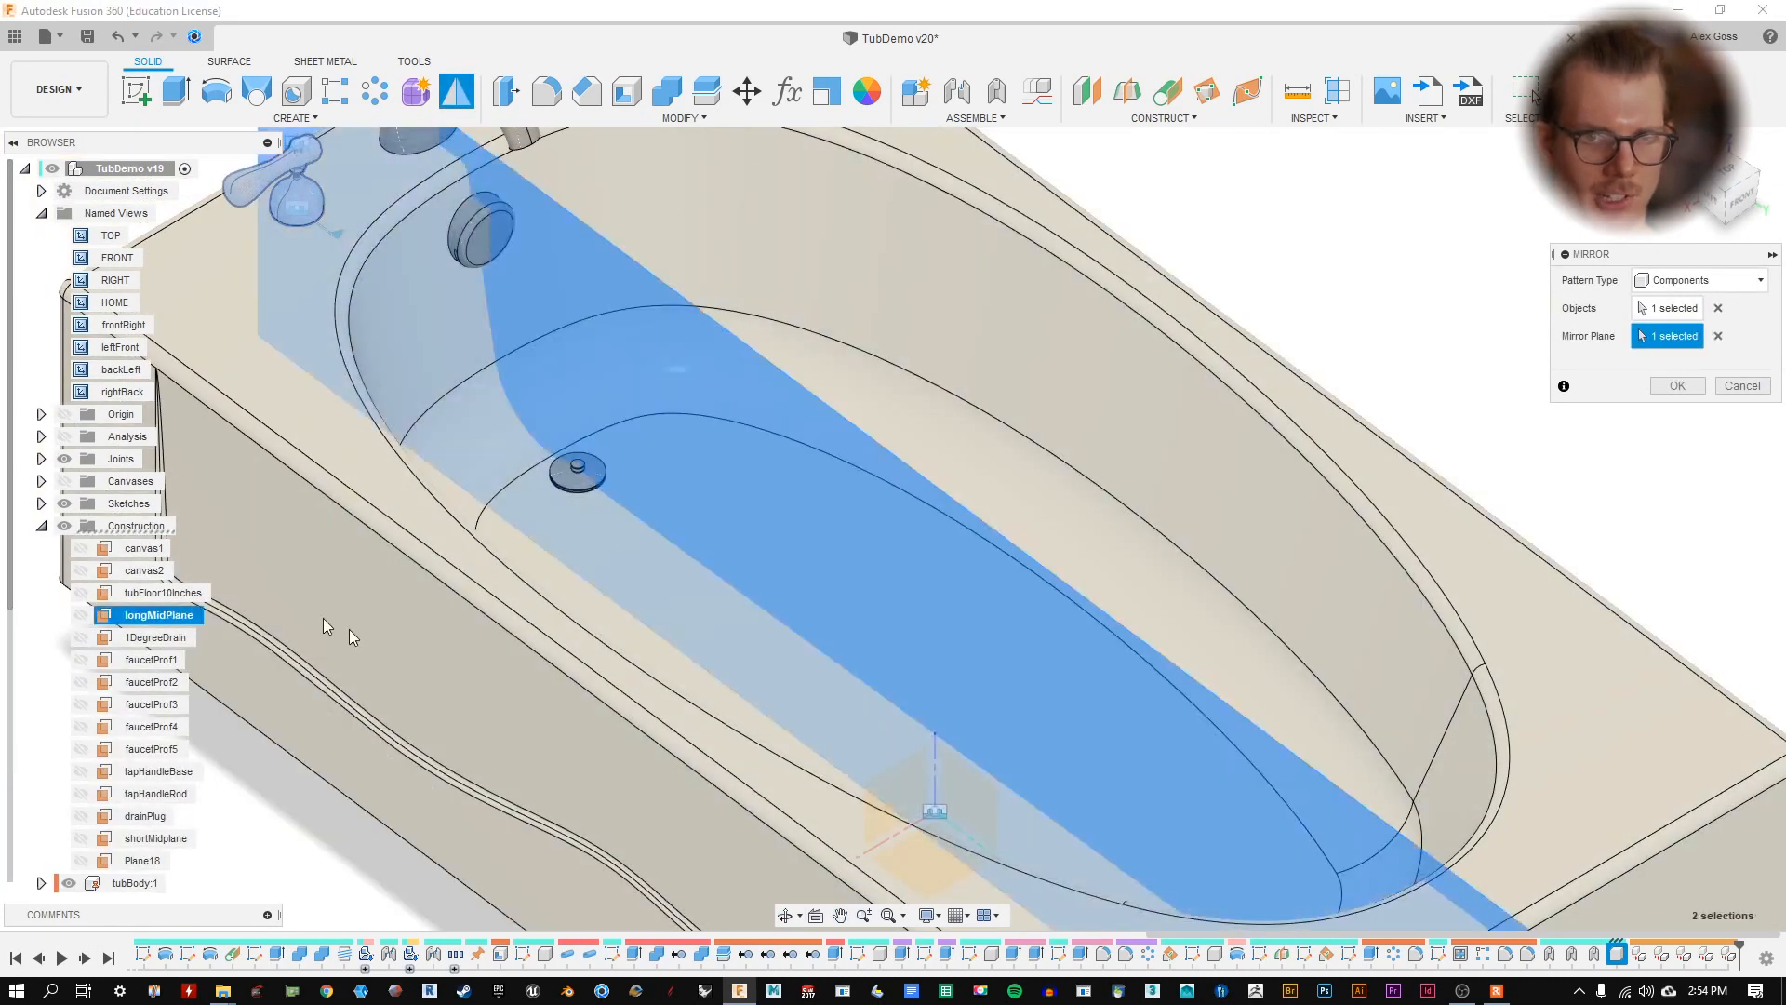
pyautogui.click(41, 527)
pyautogui.keyDown('shift'); pyautogui.moveTo(817, 347); pyautogui.dragTo(930, 614, button='middle'); pyautogui.keyUp('shift')
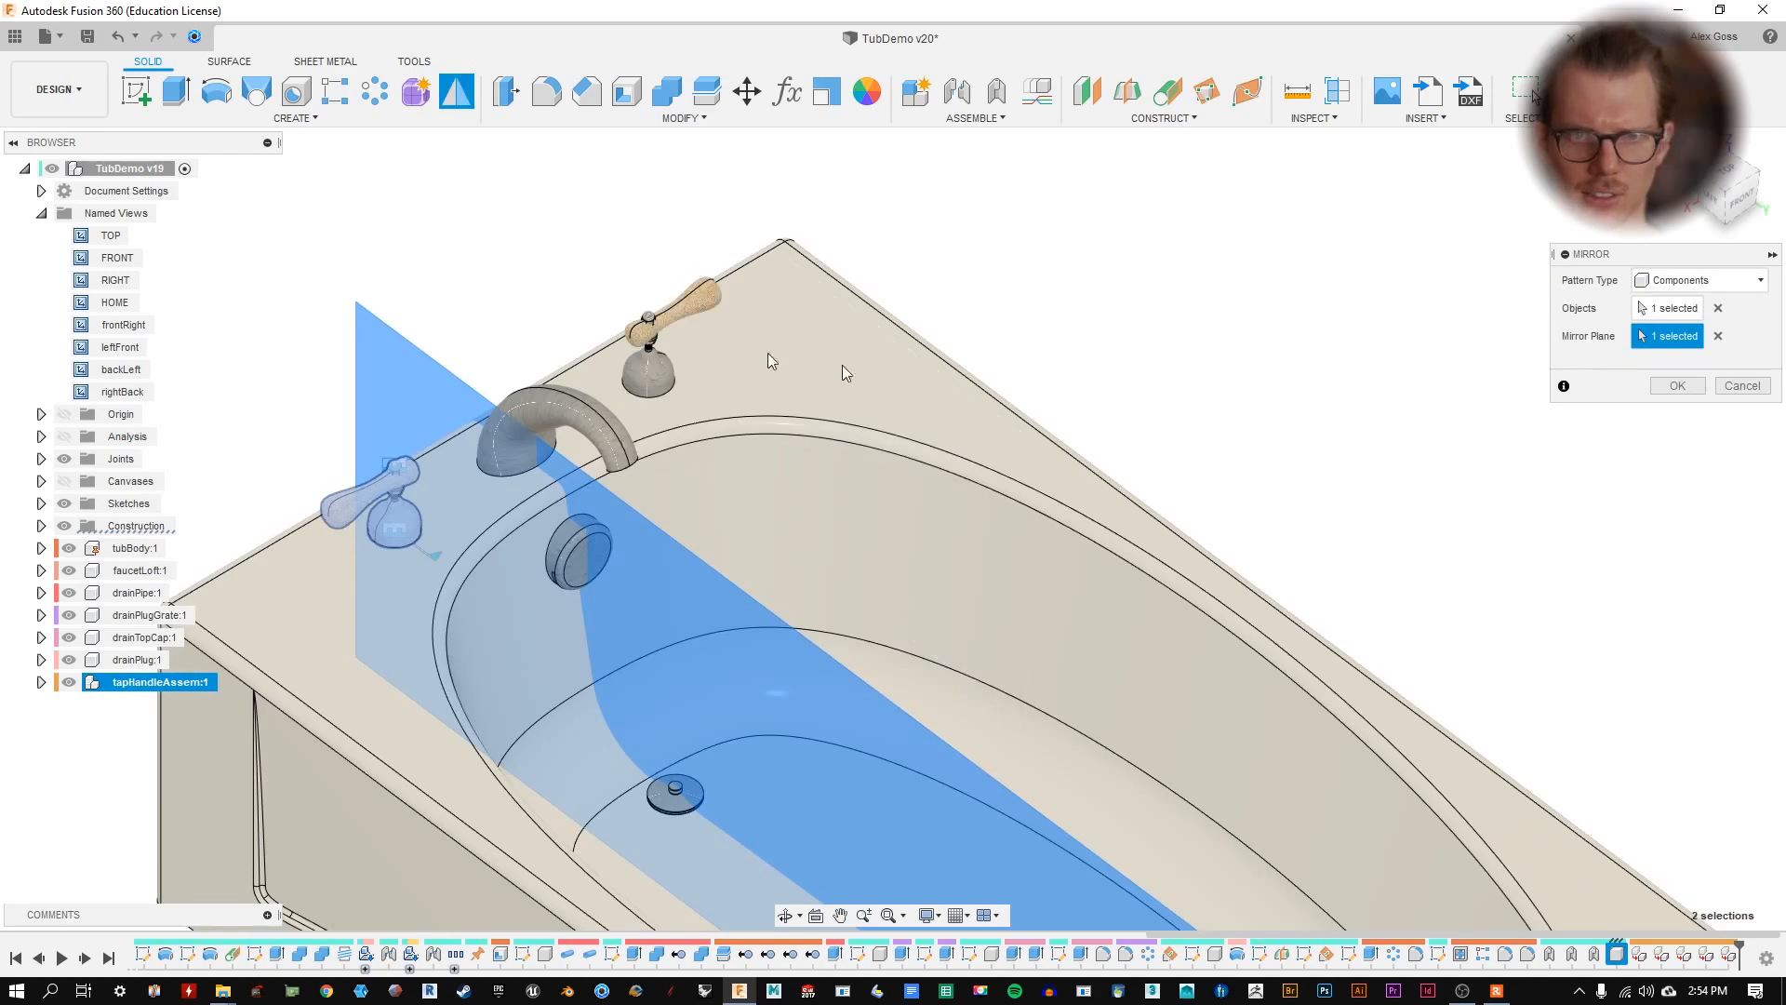
pyautogui.click(1677, 386)
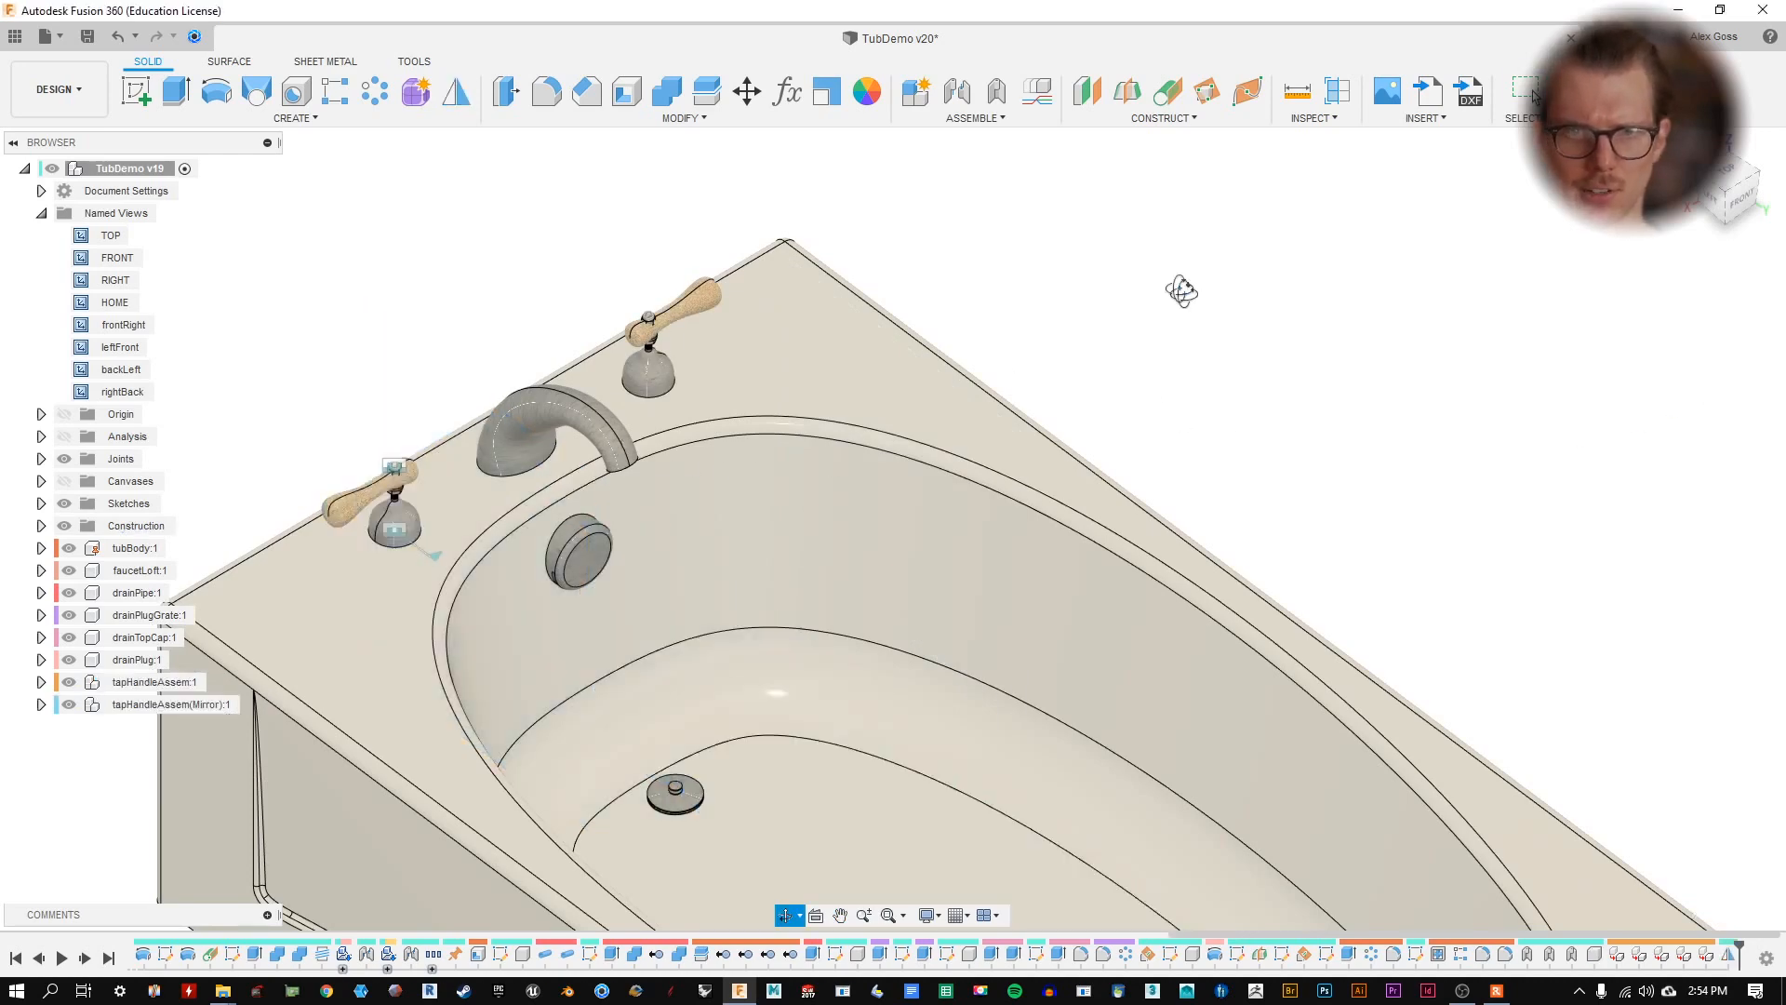
# - Try moving parts of the mirrored tap to test whether they are joined, and undo the moves
pyautogui.moveTo(1180, 287)
pyautogui.keyDown('shift'); pyautogui.mouseDown(button='middle')
pyautogui.moveTo(1153, 265)
pyautogui.moveTo(1169, 257)
pyautogui.mouseUp(button='middle'); pyautogui.keyUp('shift')
pyautogui.moveTo(664, 383); pyautogui.dragTo(899, 590, button='middle')
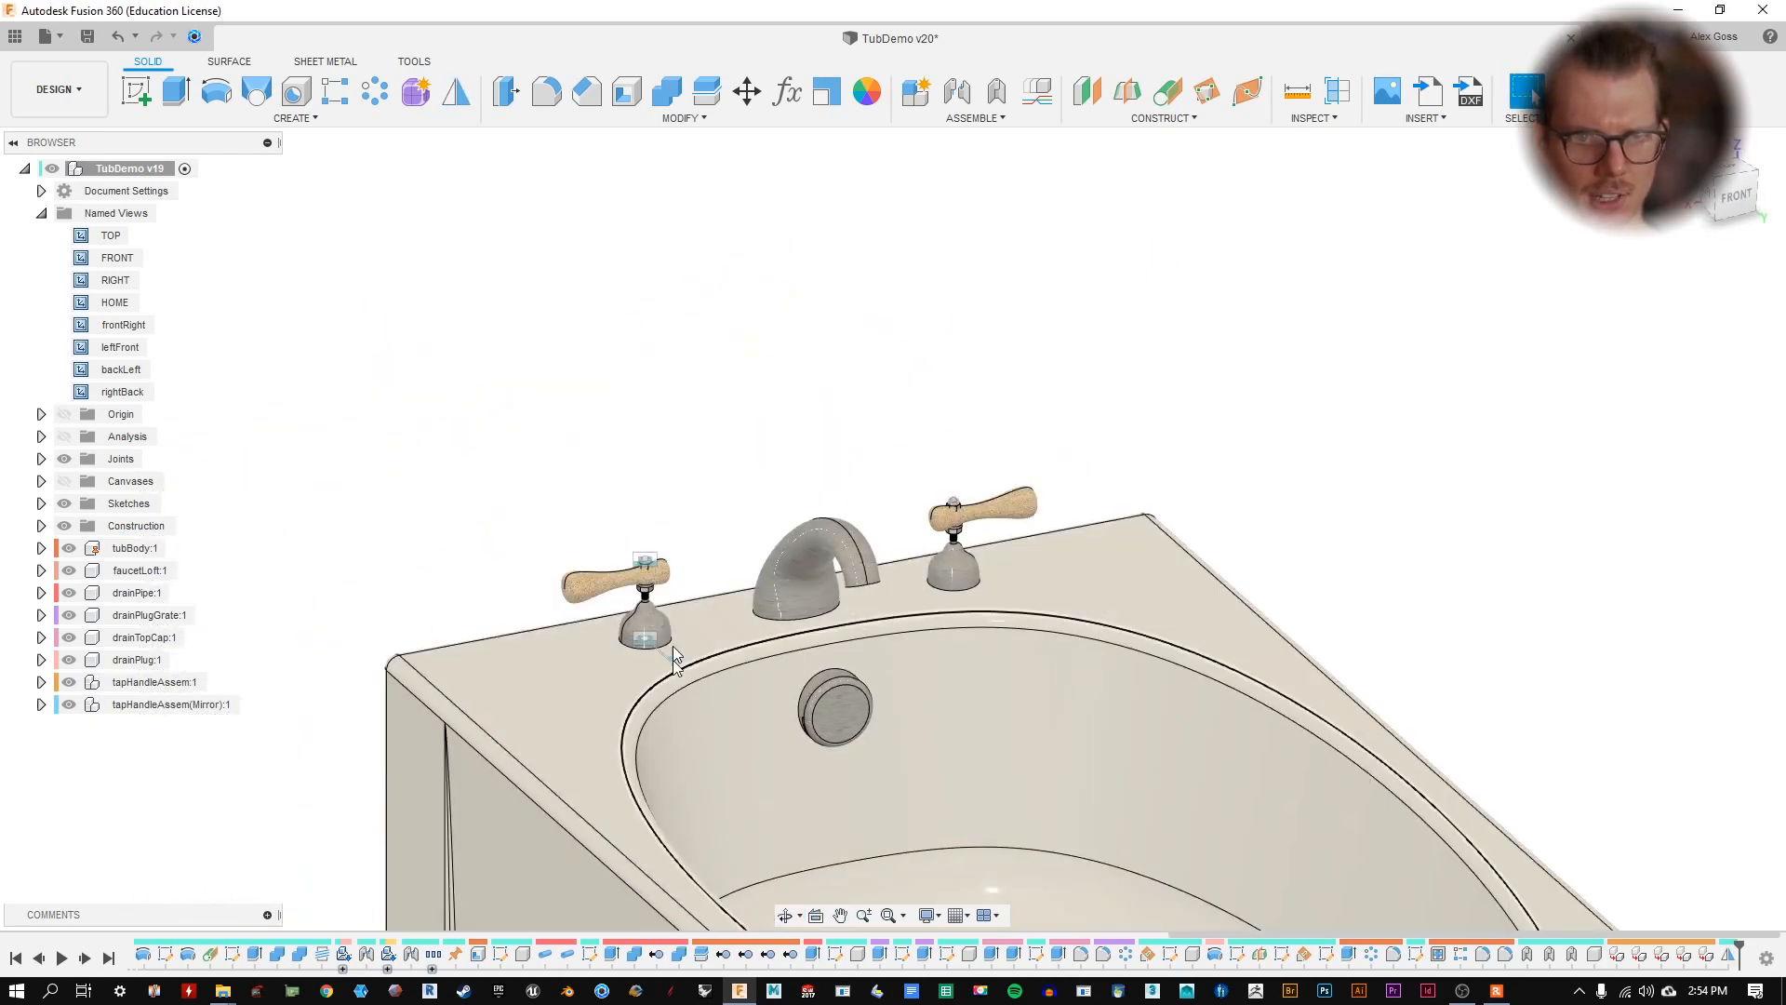
pyautogui.click(160, 706)
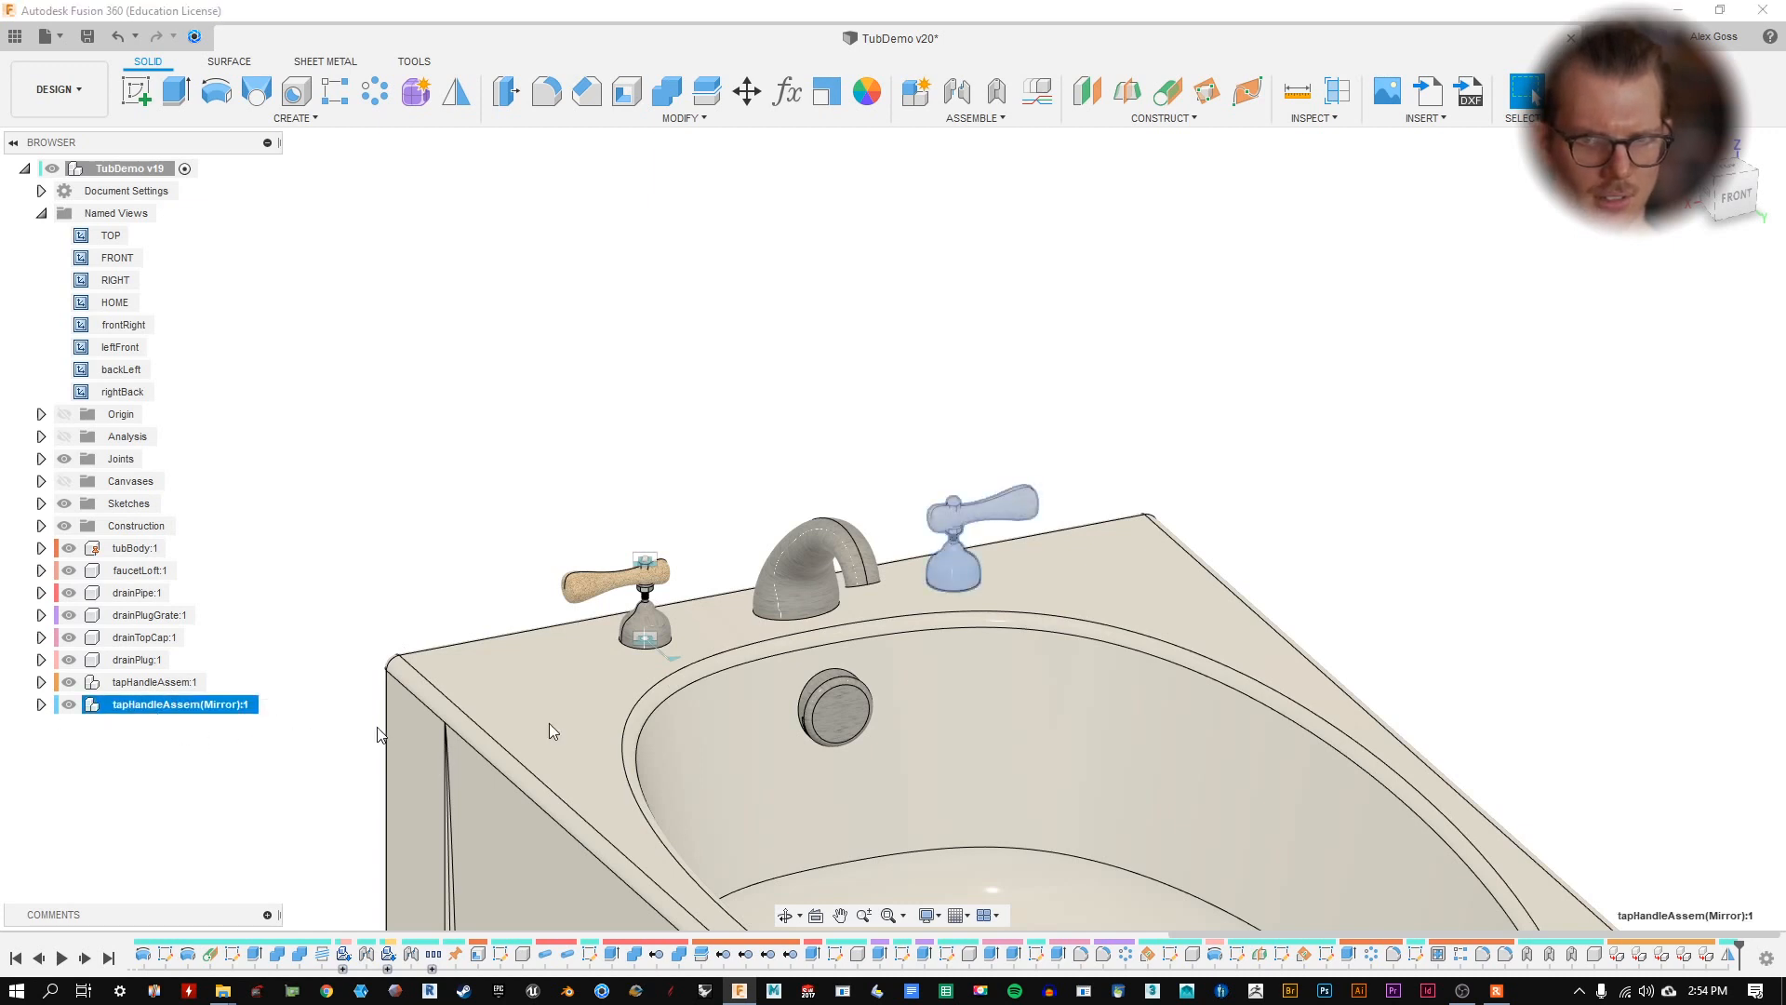
pyautogui.moveTo(1015, 512); pyautogui.dragTo(808, 502)
pyautogui.moveTo(972, 523); pyautogui.dragTo(994, 500)
pyautogui.click(117, 37)
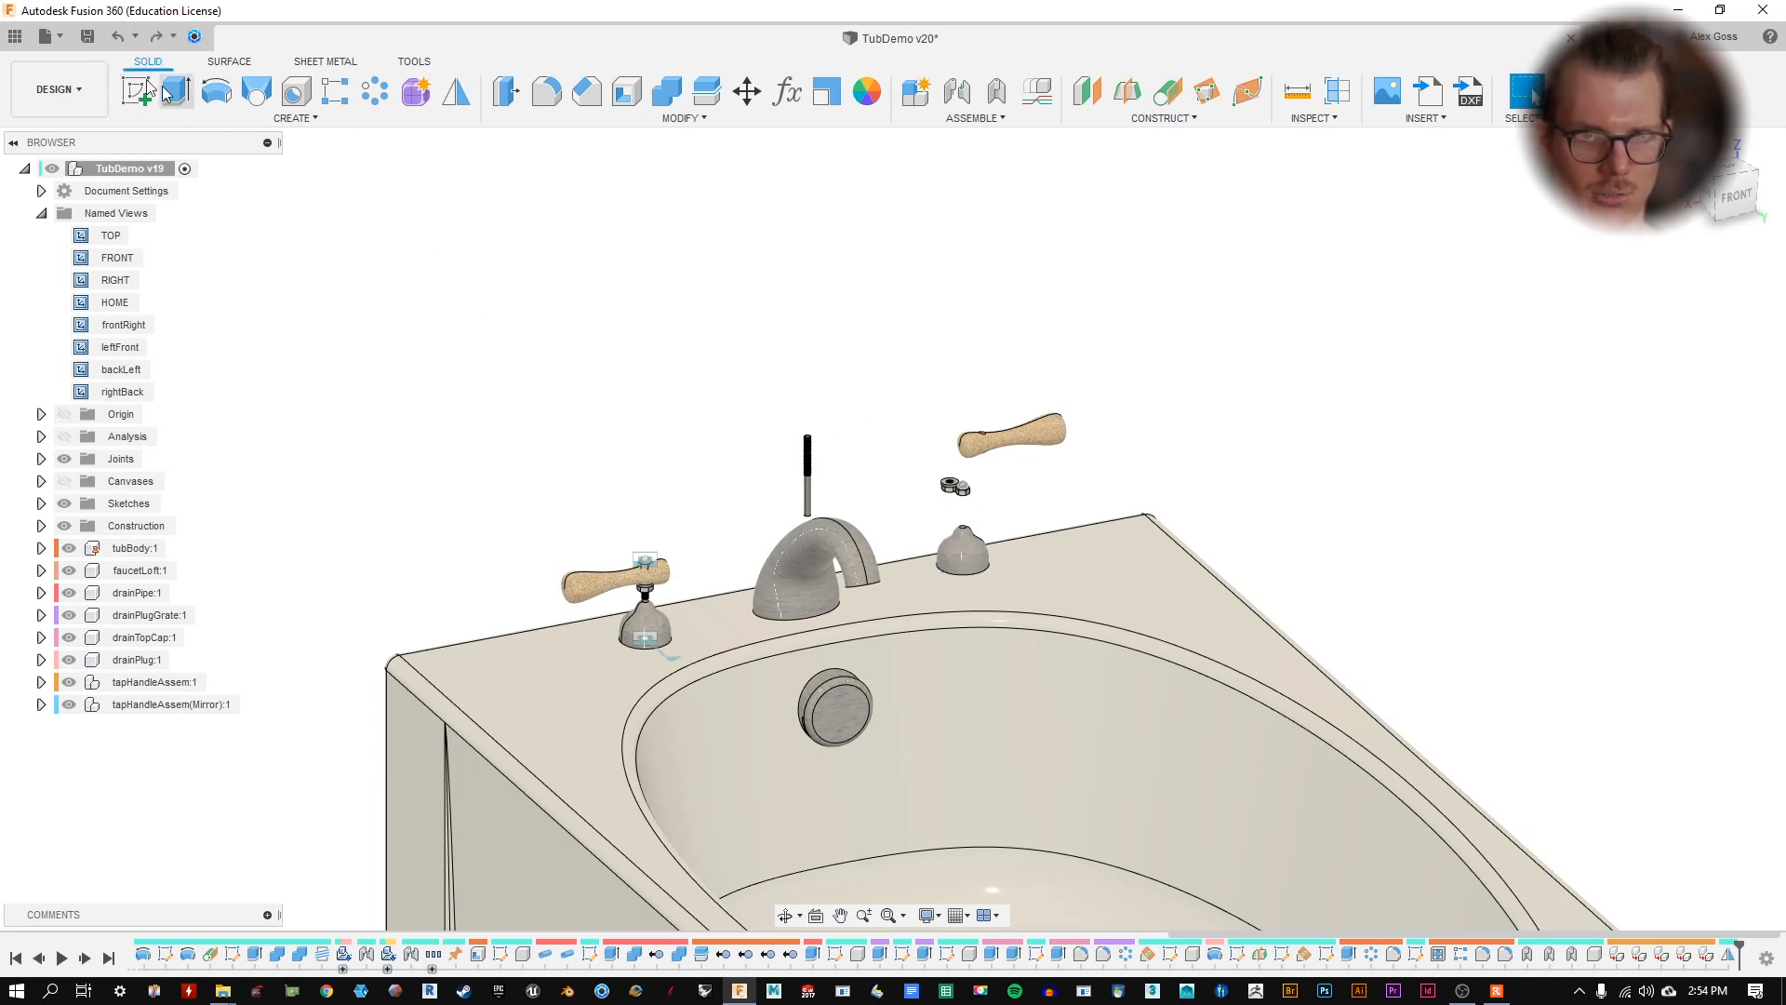
pyautogui.click(118, 39)
pyautogui.click(118, 39)
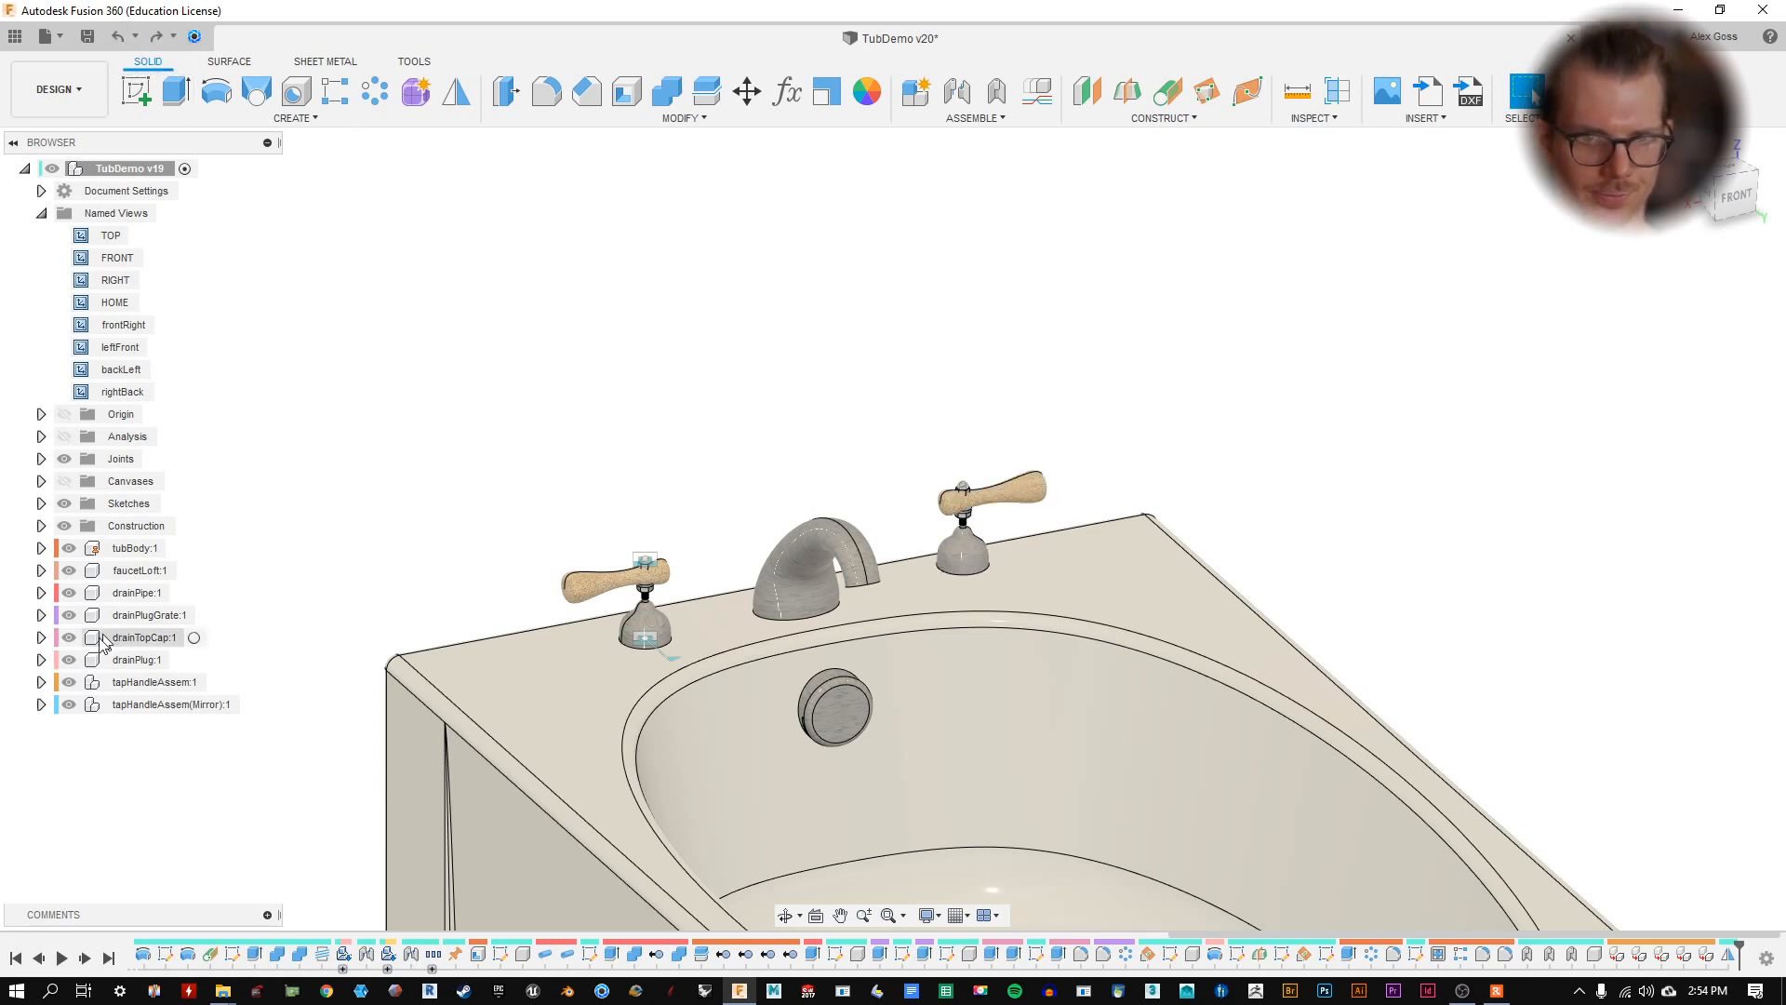
# - Expand tapHandleAssem(Mirror) to check its contents for joints, and delete the mirror feature
pyautogui.click(42, 705)
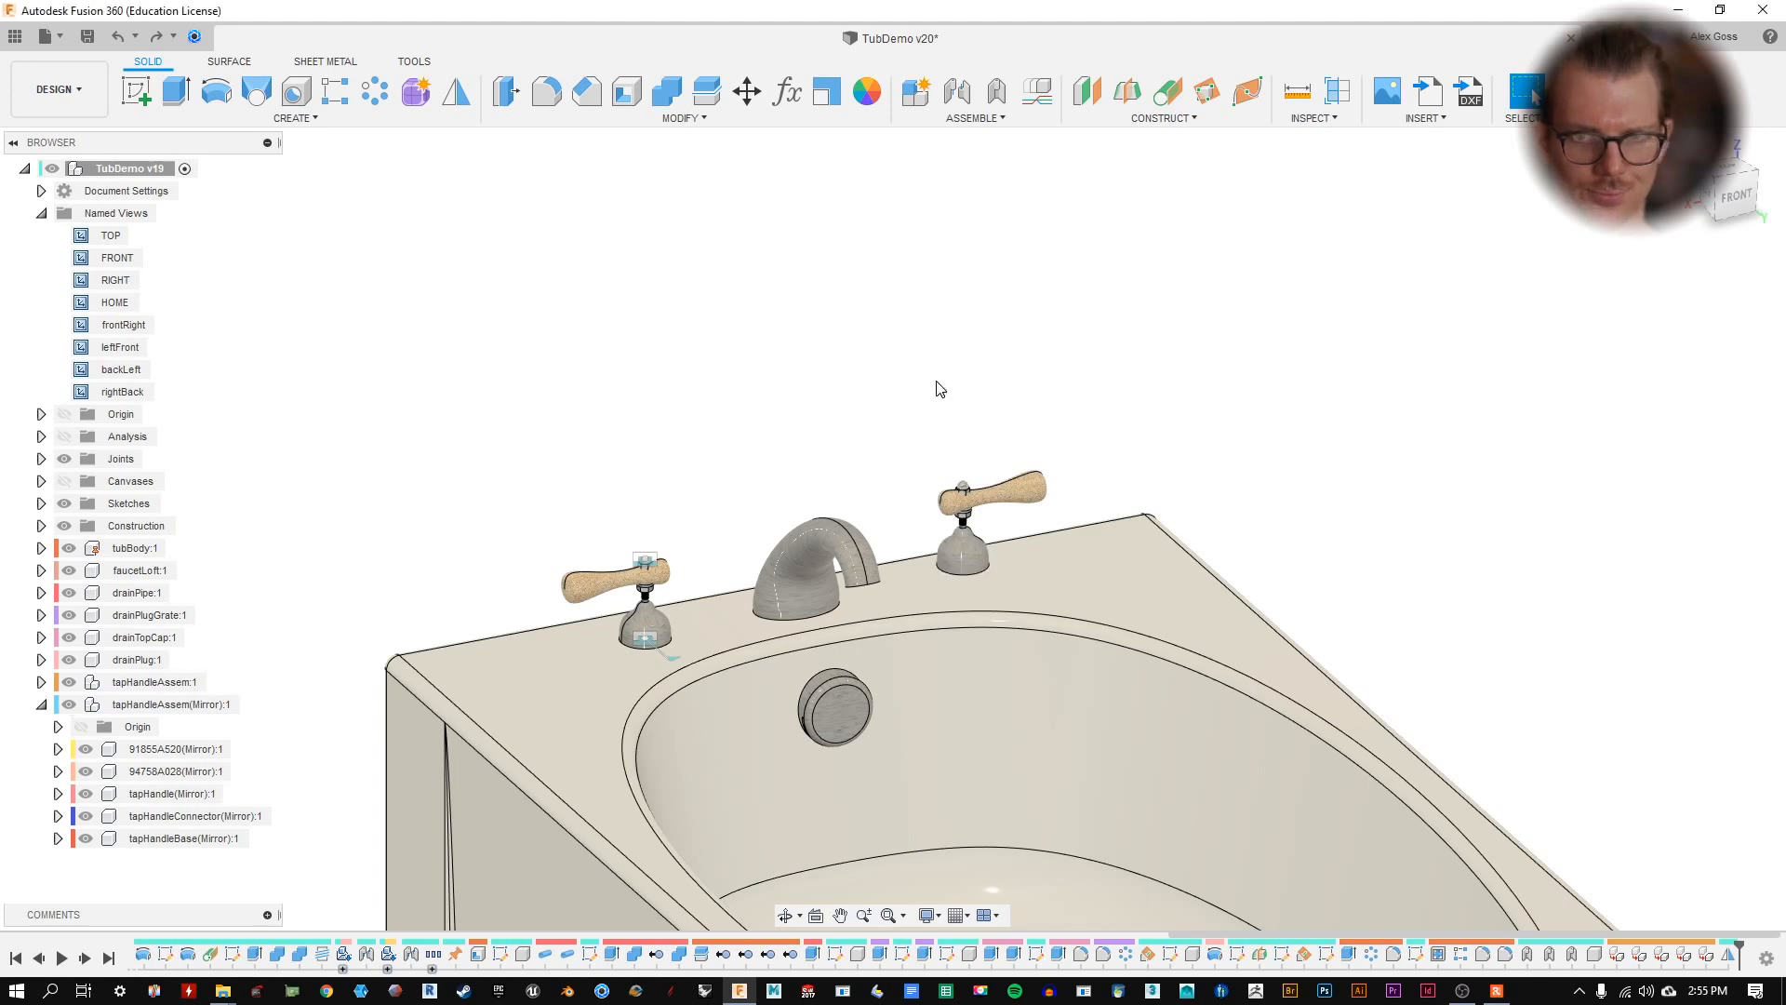
pyautogui.keyDown('shift'); pyautogui.moveTo(1131, 407); pyautogui.dragTo(1097, 382, button='middle'); pyautogui.keyUp('shift')
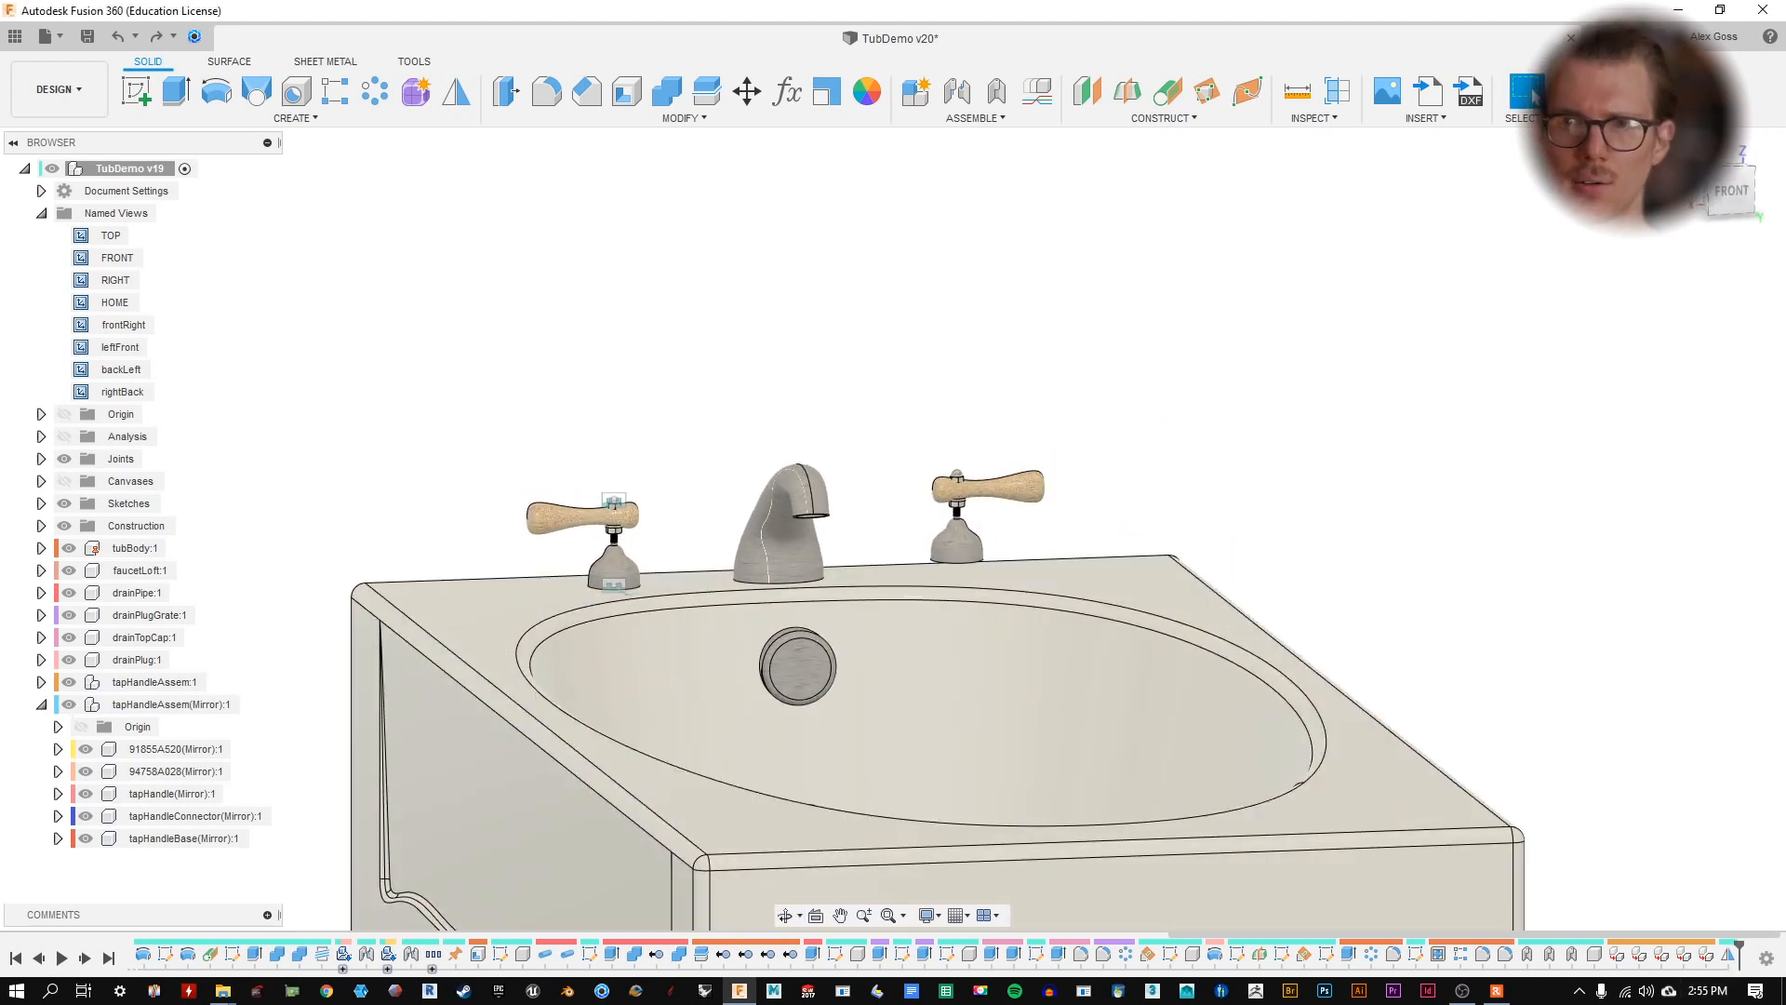
pyautogui.rightClick(1734, 958)
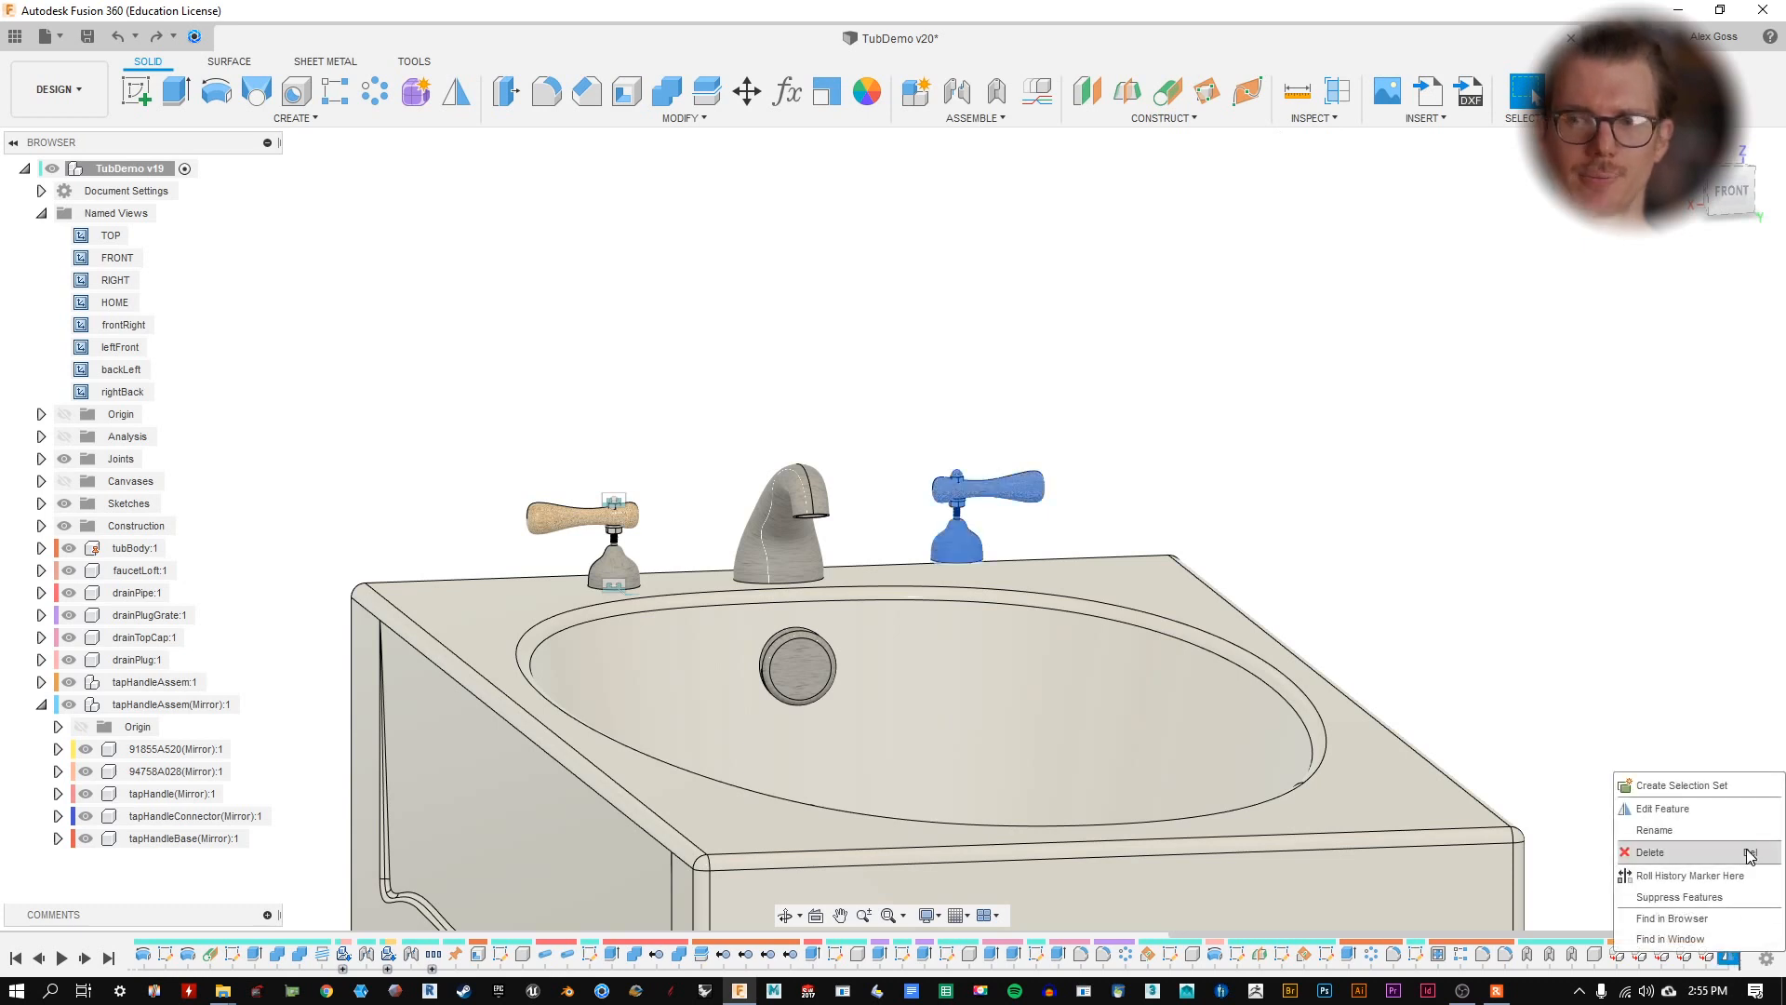
pyautogui.click(1750, 854)
pyautogui.keyDown('shift'); pyautogui.moveTo(1131, 419); pyautogui.dragTo(1150, 421, button='middle'); pyautogui.keyUp('shift')
pyautogui.moveTo(1376, 529); pyautogui.dragTo(1198, 428, button='middle')
pyautogui.keyDown('shift'); pyautogui.moveTo(925, 331); pyautogui.dragTo(826, 379, button='middle'); pyautogui.keyUp('shift')
pyautogui.scroll(4, 616, 385)
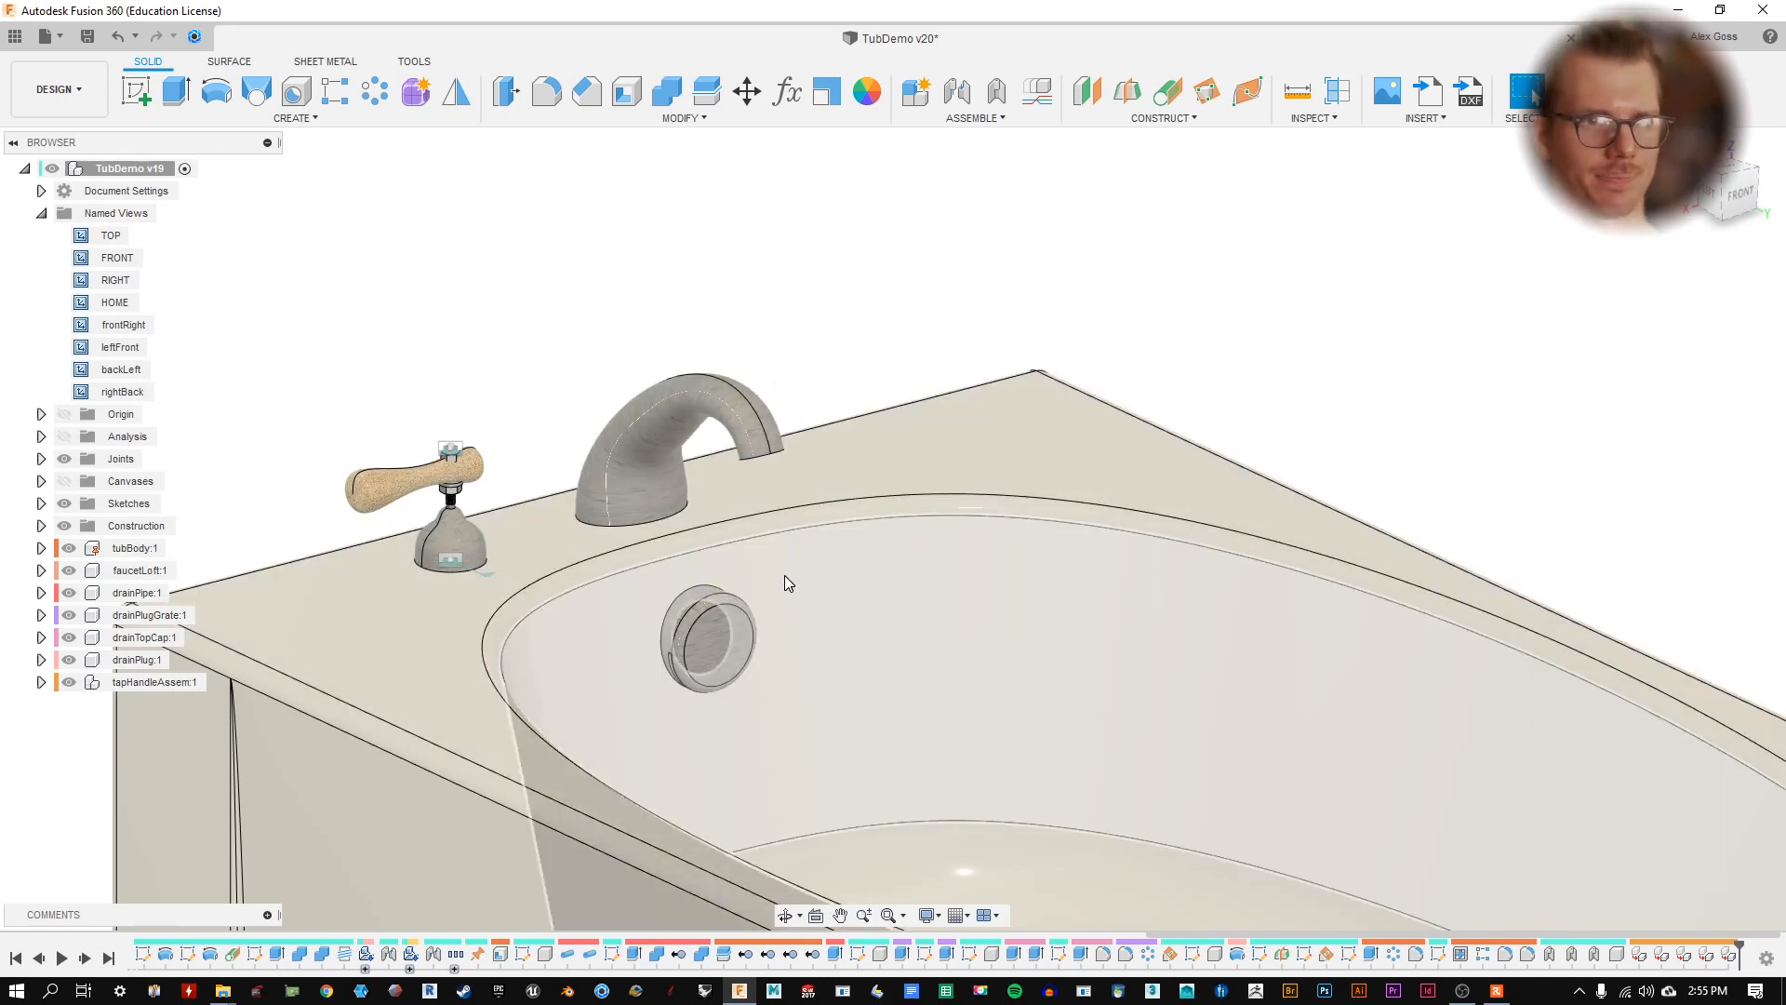
pyautogui.scroll(-5, 784, 575)
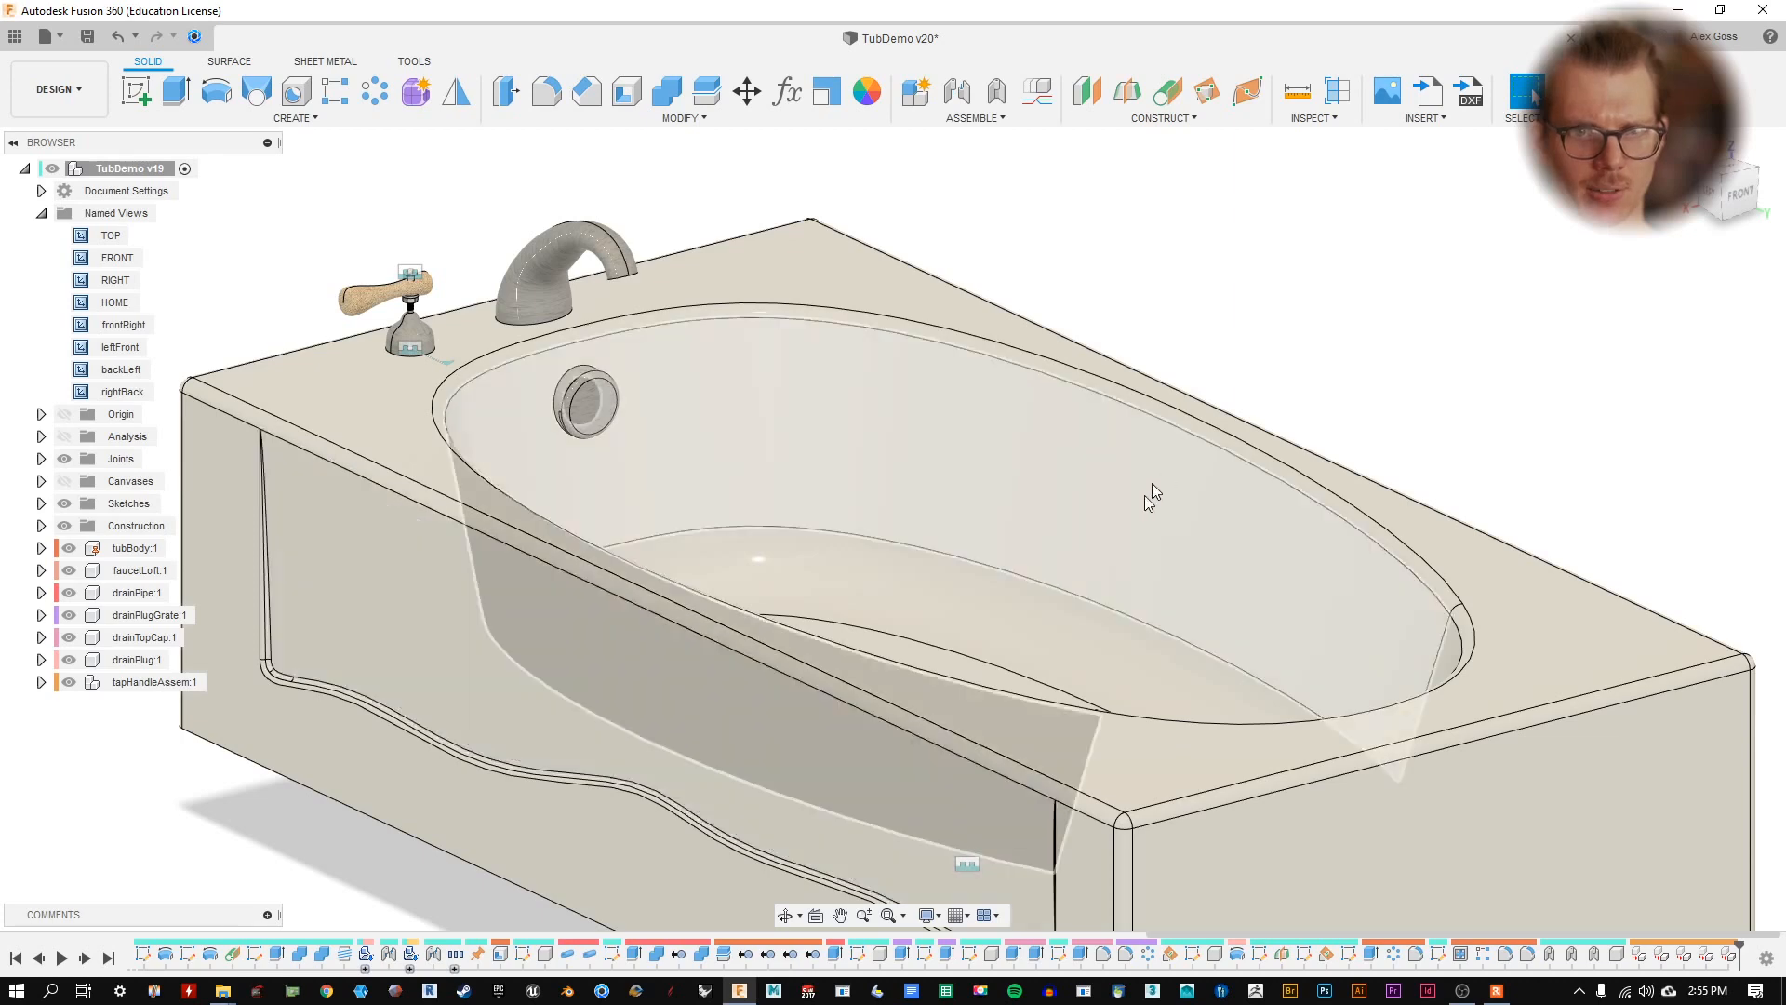
# - Start a Circular Pattern with the pattern type Components
pyautogui.click(544, 684)
pyautogui.keyDown('shift'); pyautogui.moveTo(1030, 517); pyautogui.dragTo(930, 437, button='middle'); pyautogui.keyUp('shift')
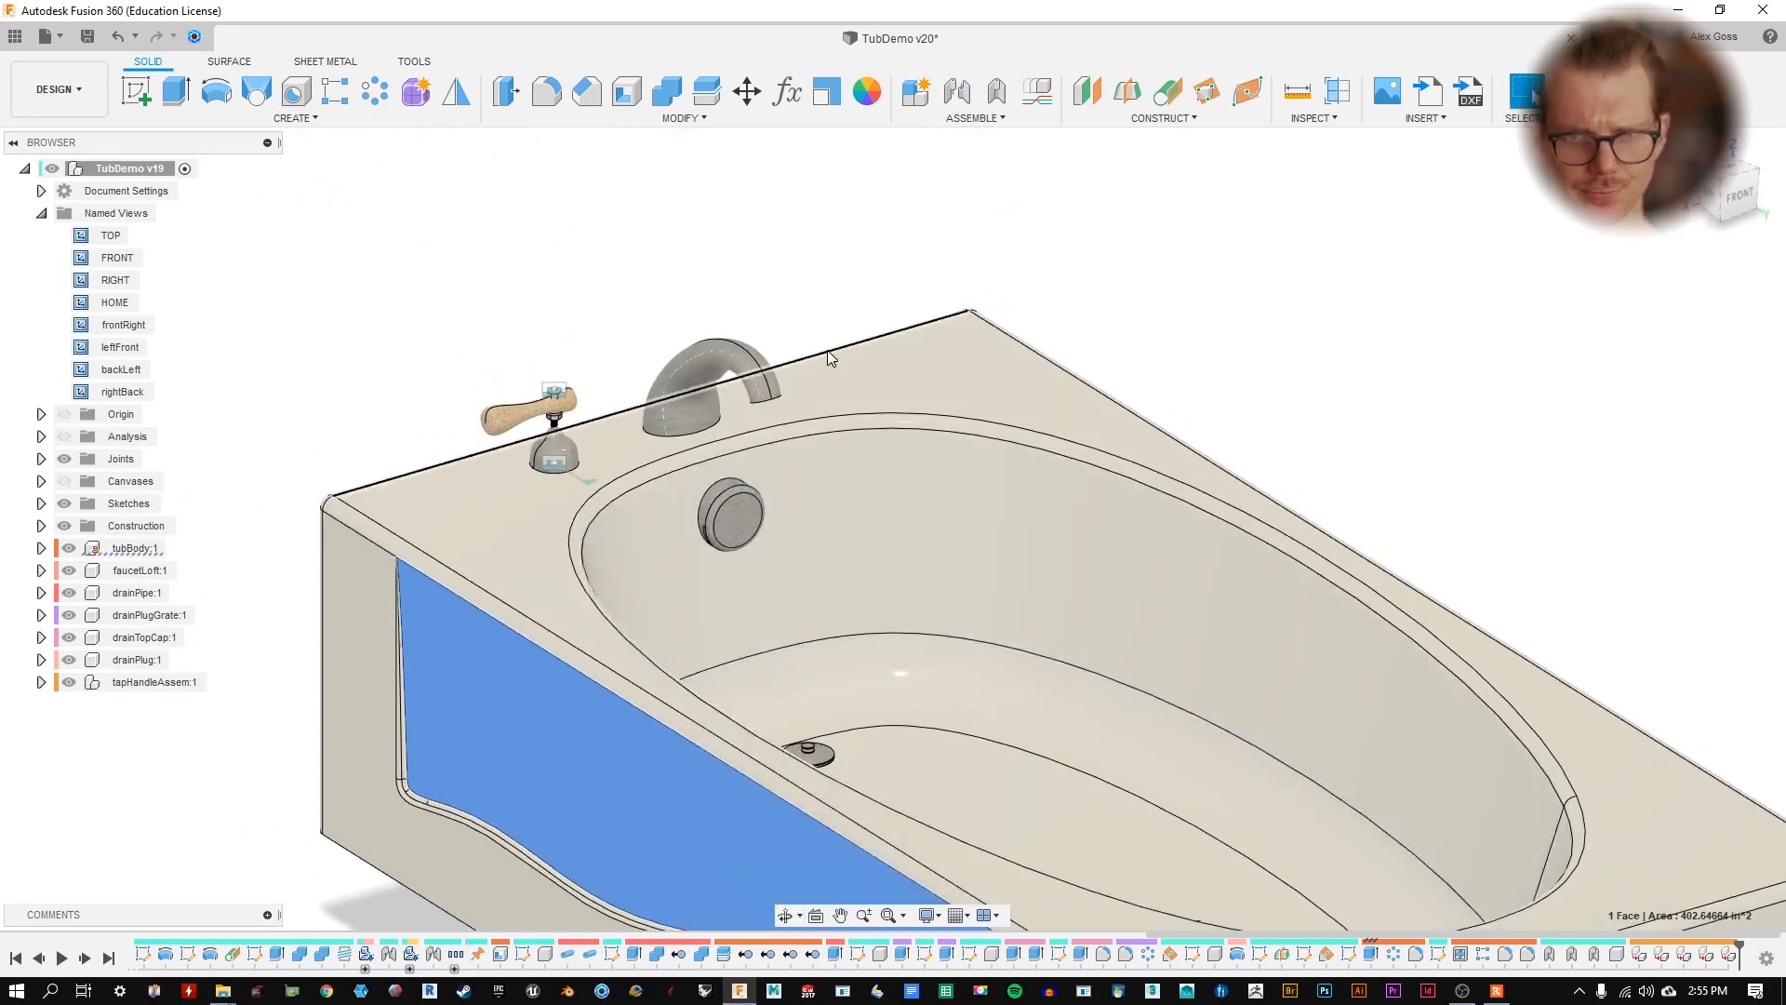
pyautogui.click(845, 372)
pyautogui.click(484, 270)
pyautogui.click(375, 91)
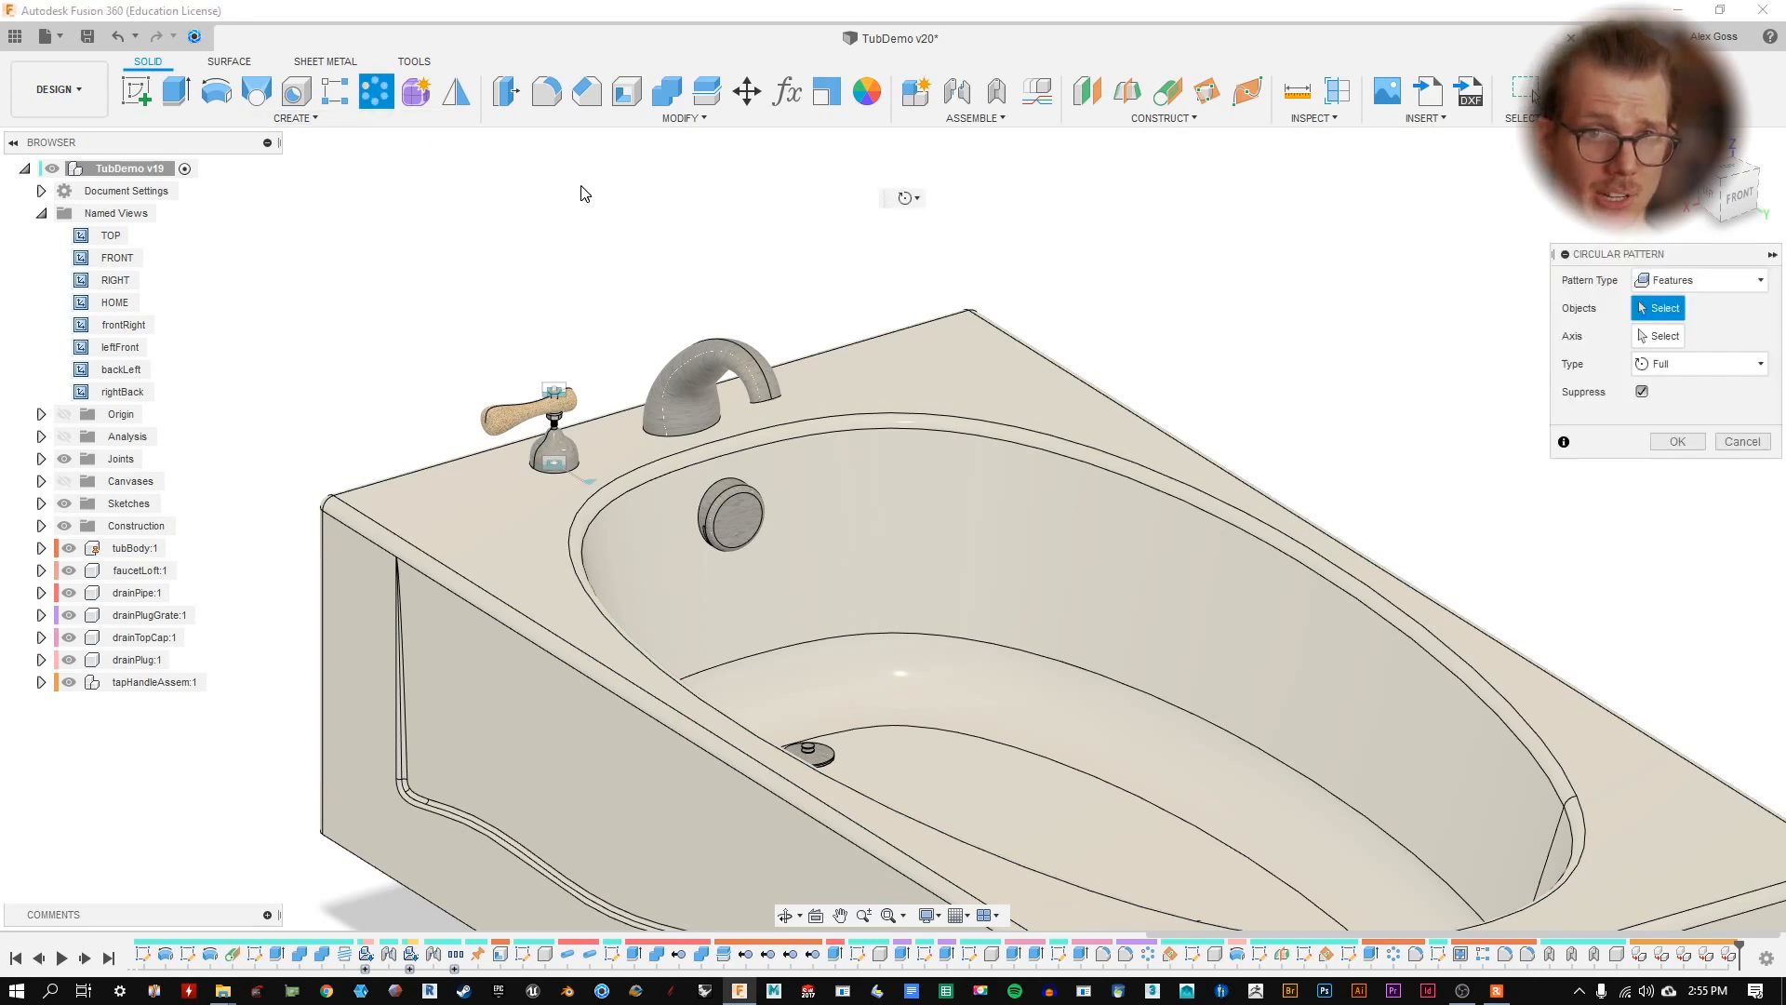
pyautogui.click(1702, 280)
pyautogui.click(1670, 374)
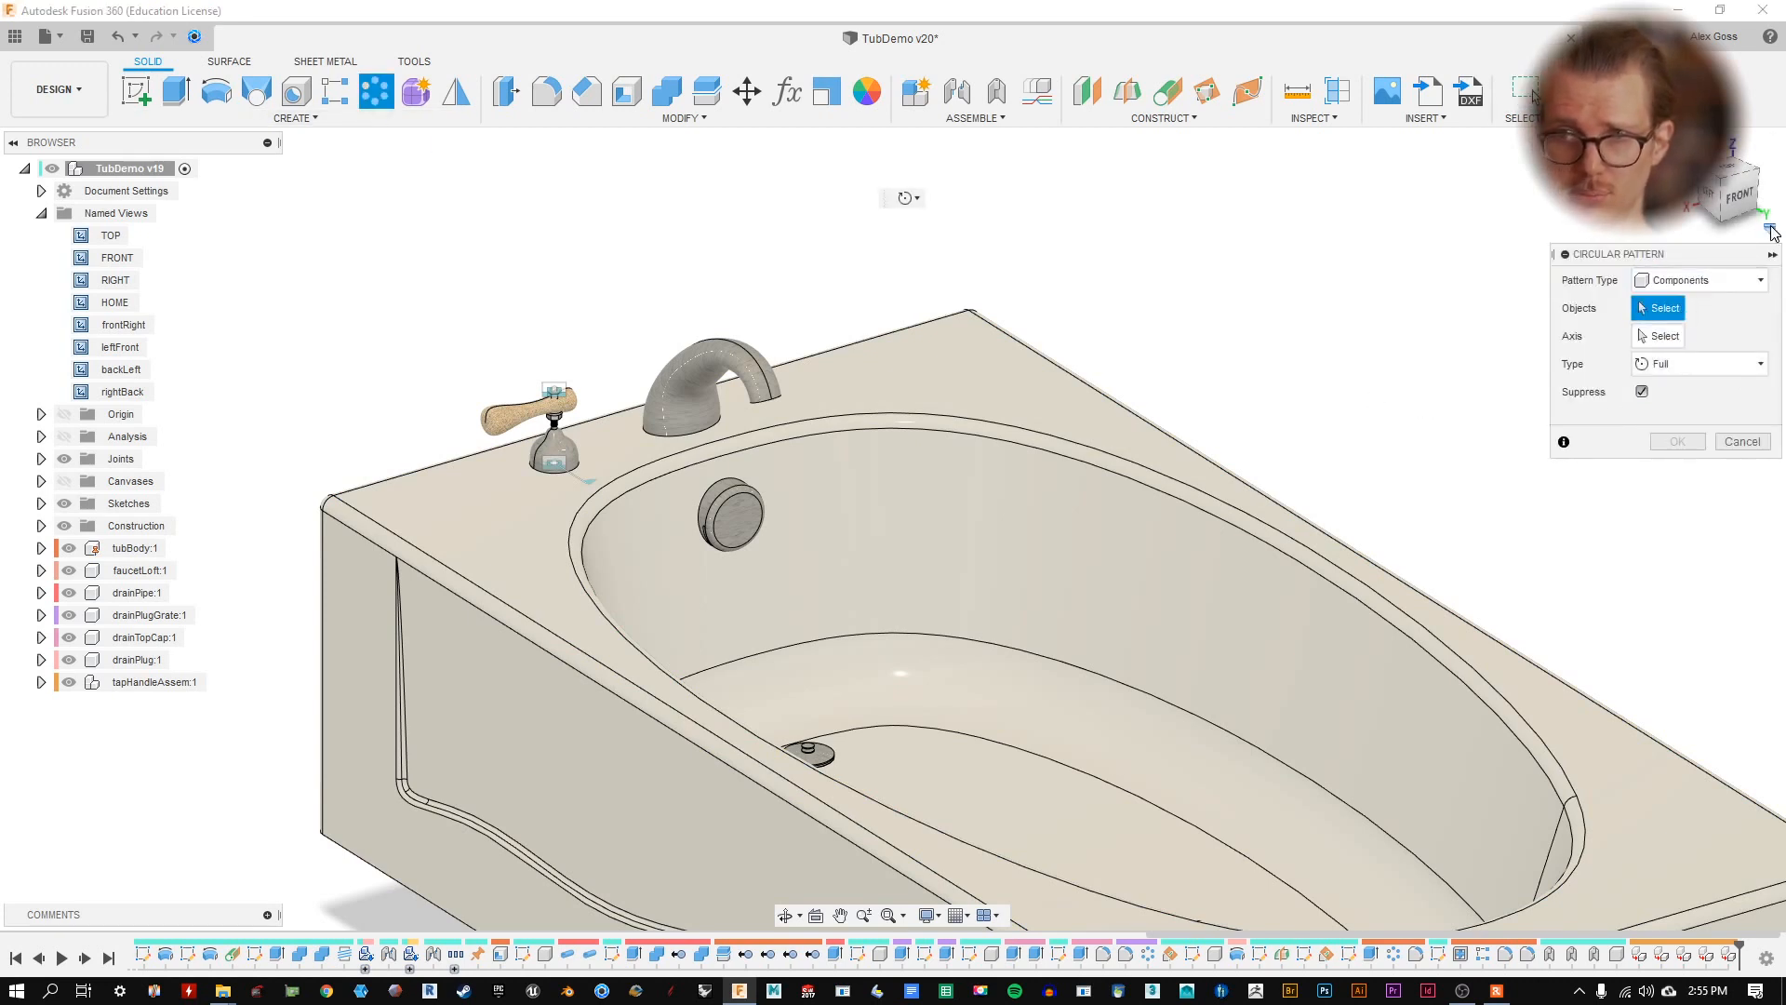
pyautogui.moveTo(1709, 253); pyautogui.dragTo(1444, 222)
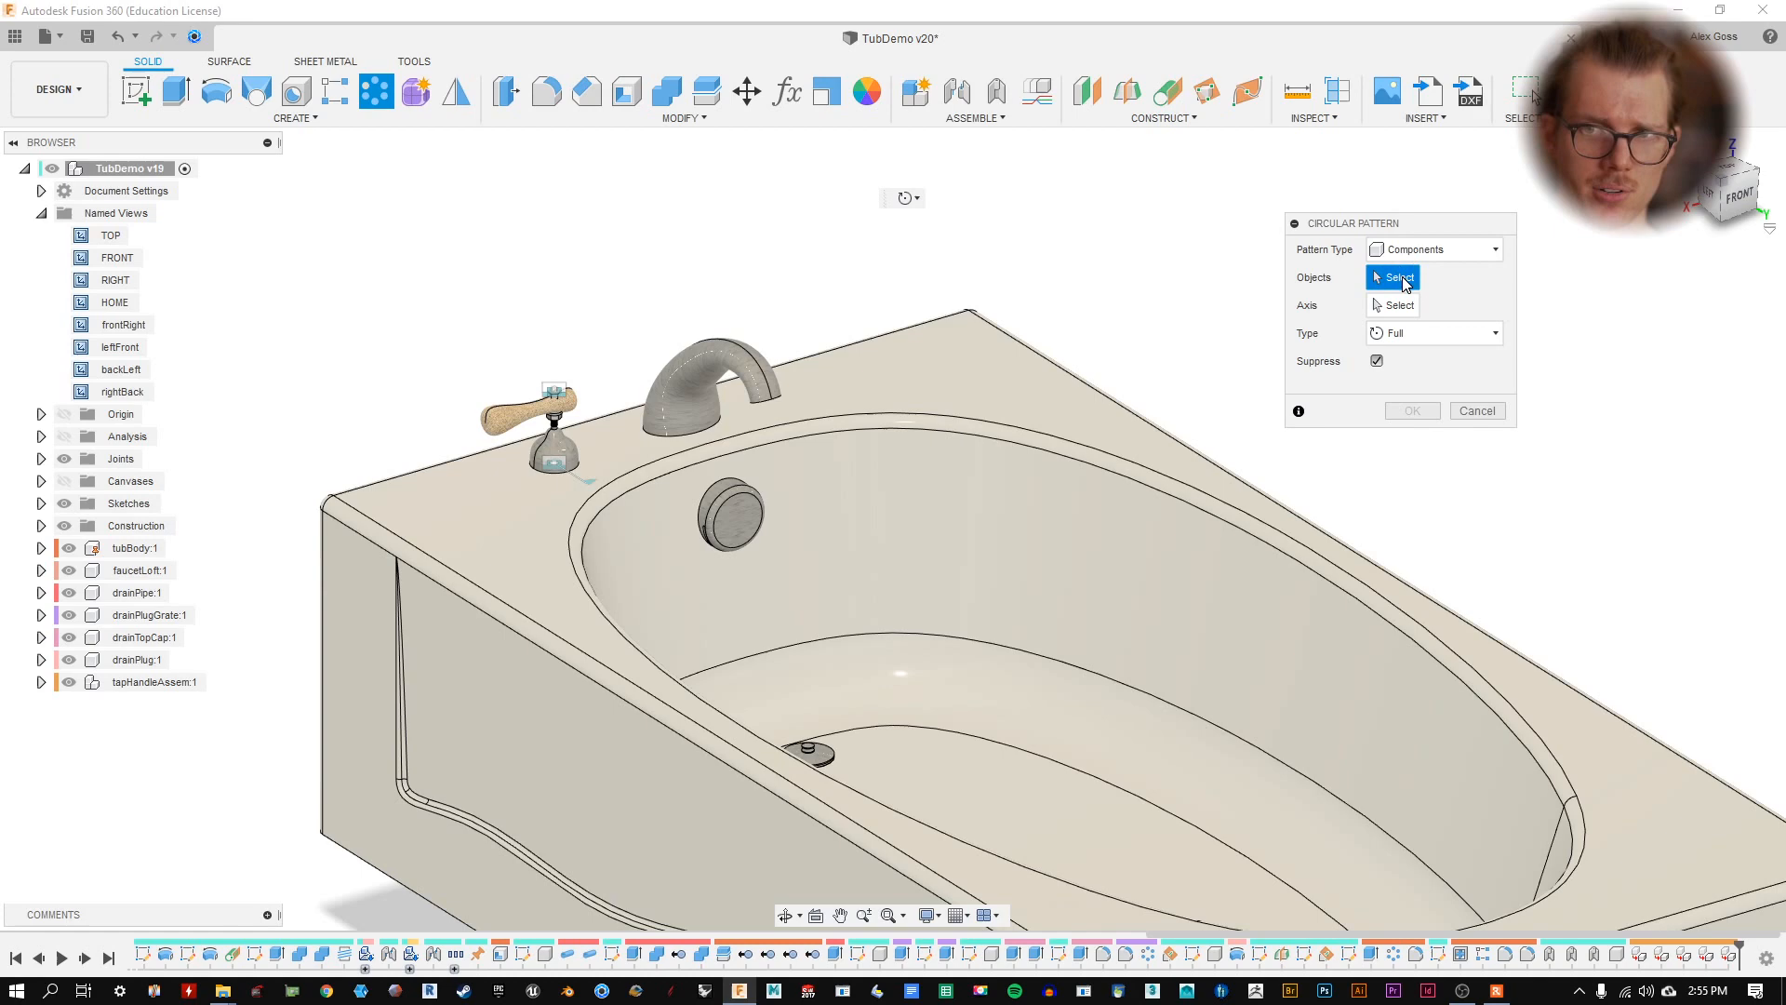
# - Choose tapHandleAssem as the object and the vertical origin axis as the pattern axis, with a quantity of 2
pyautogui.click(153, 681)
pyautogui.click(1395, 306)
pyautogui.keyDown('shift'); pyautogui.moveTo(1093, 764); pyautogui.dragTo(823, 559, button='middle'); pyautogui.keyUp('shift')
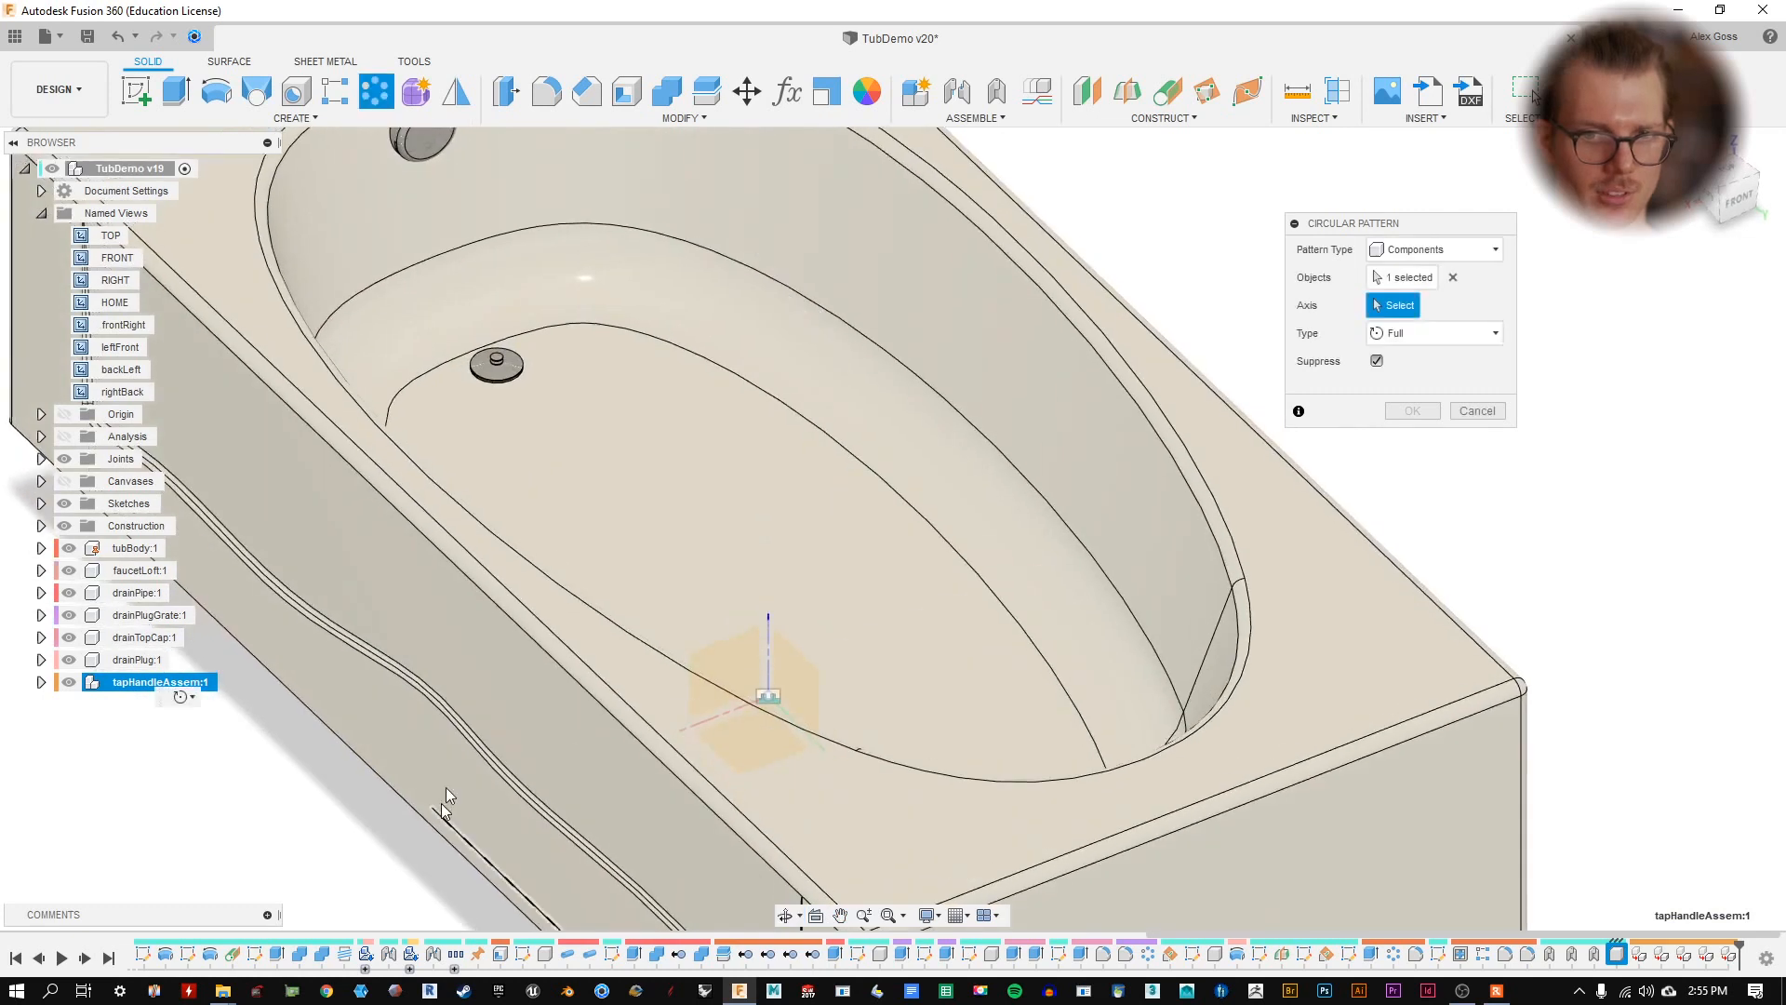
pyautogui.click(770, 629)
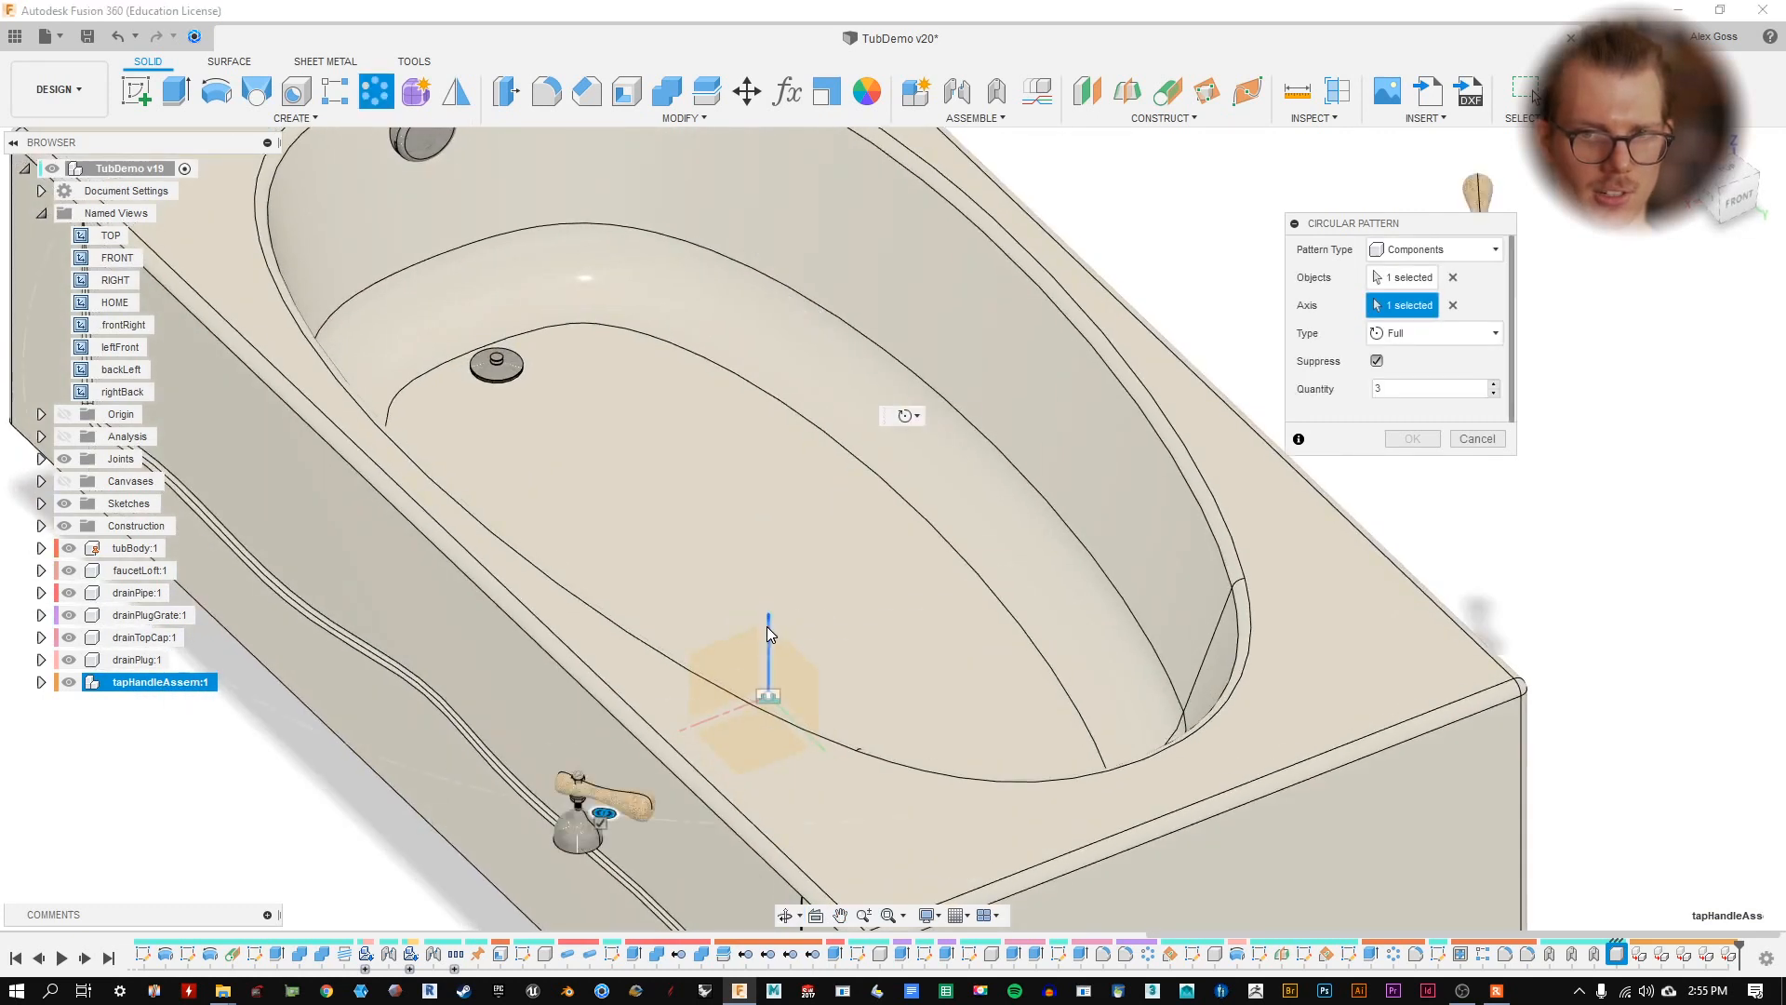
pyautogui.scroll(-3, 897, 618)
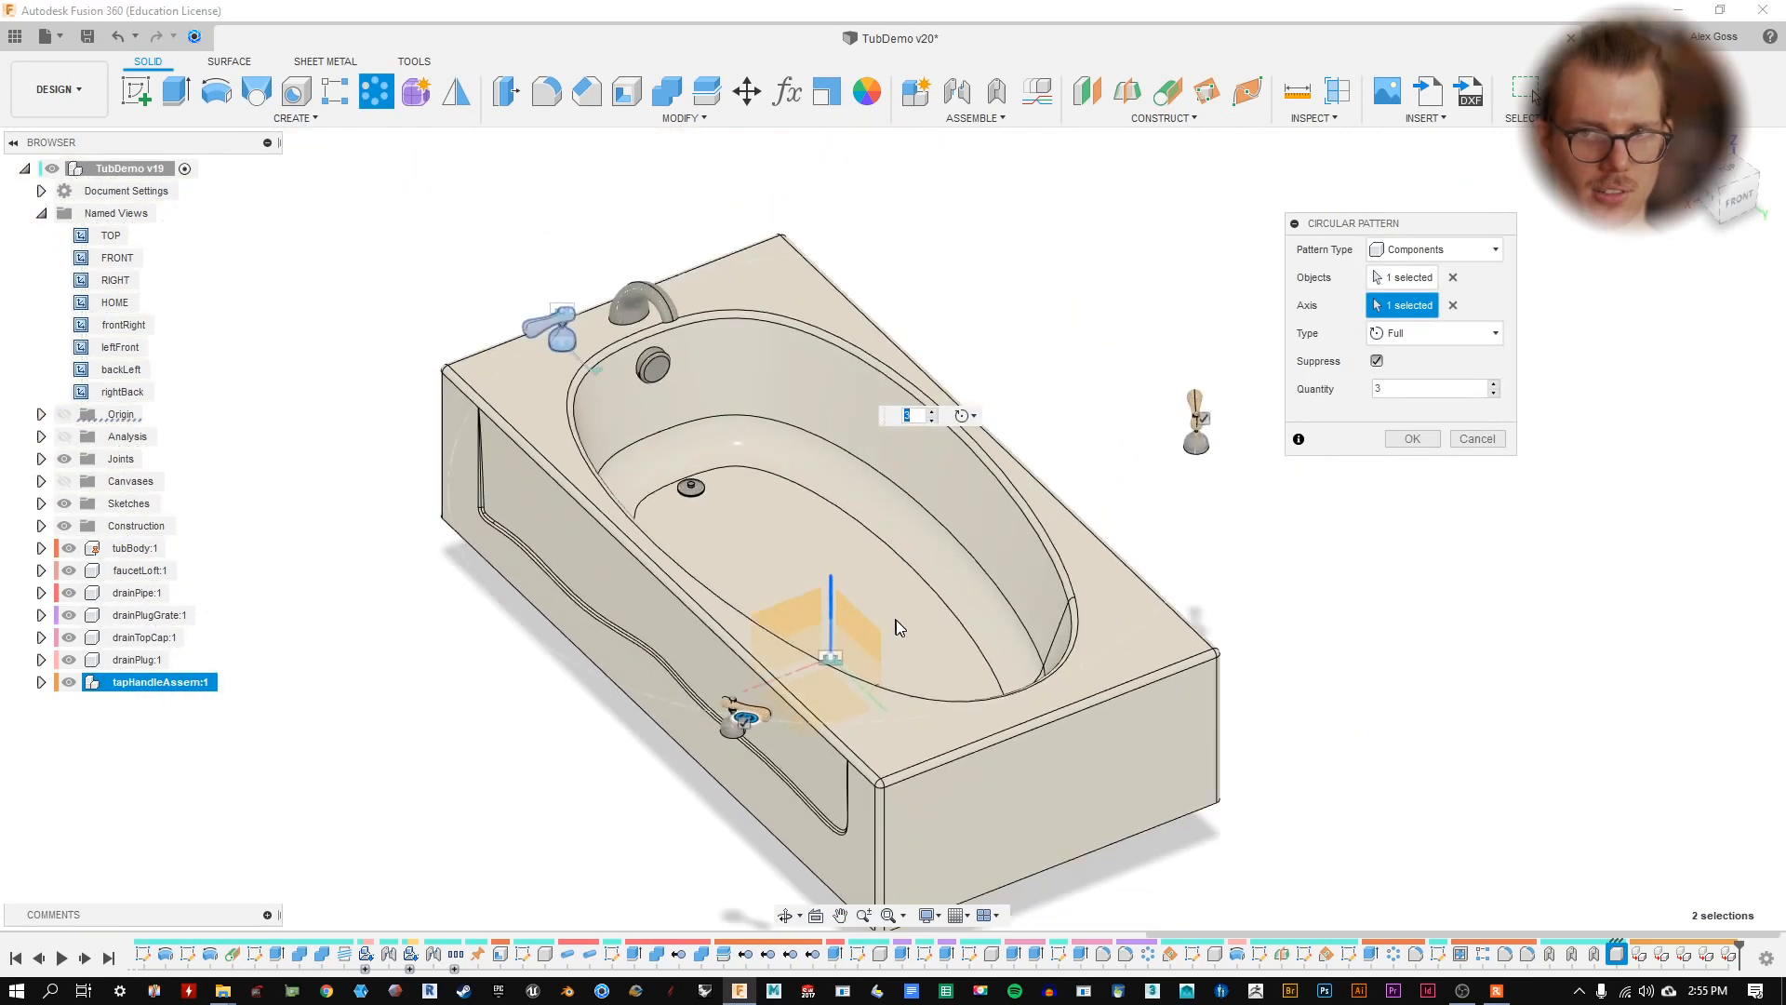
pyautogui.click(1494, 393)
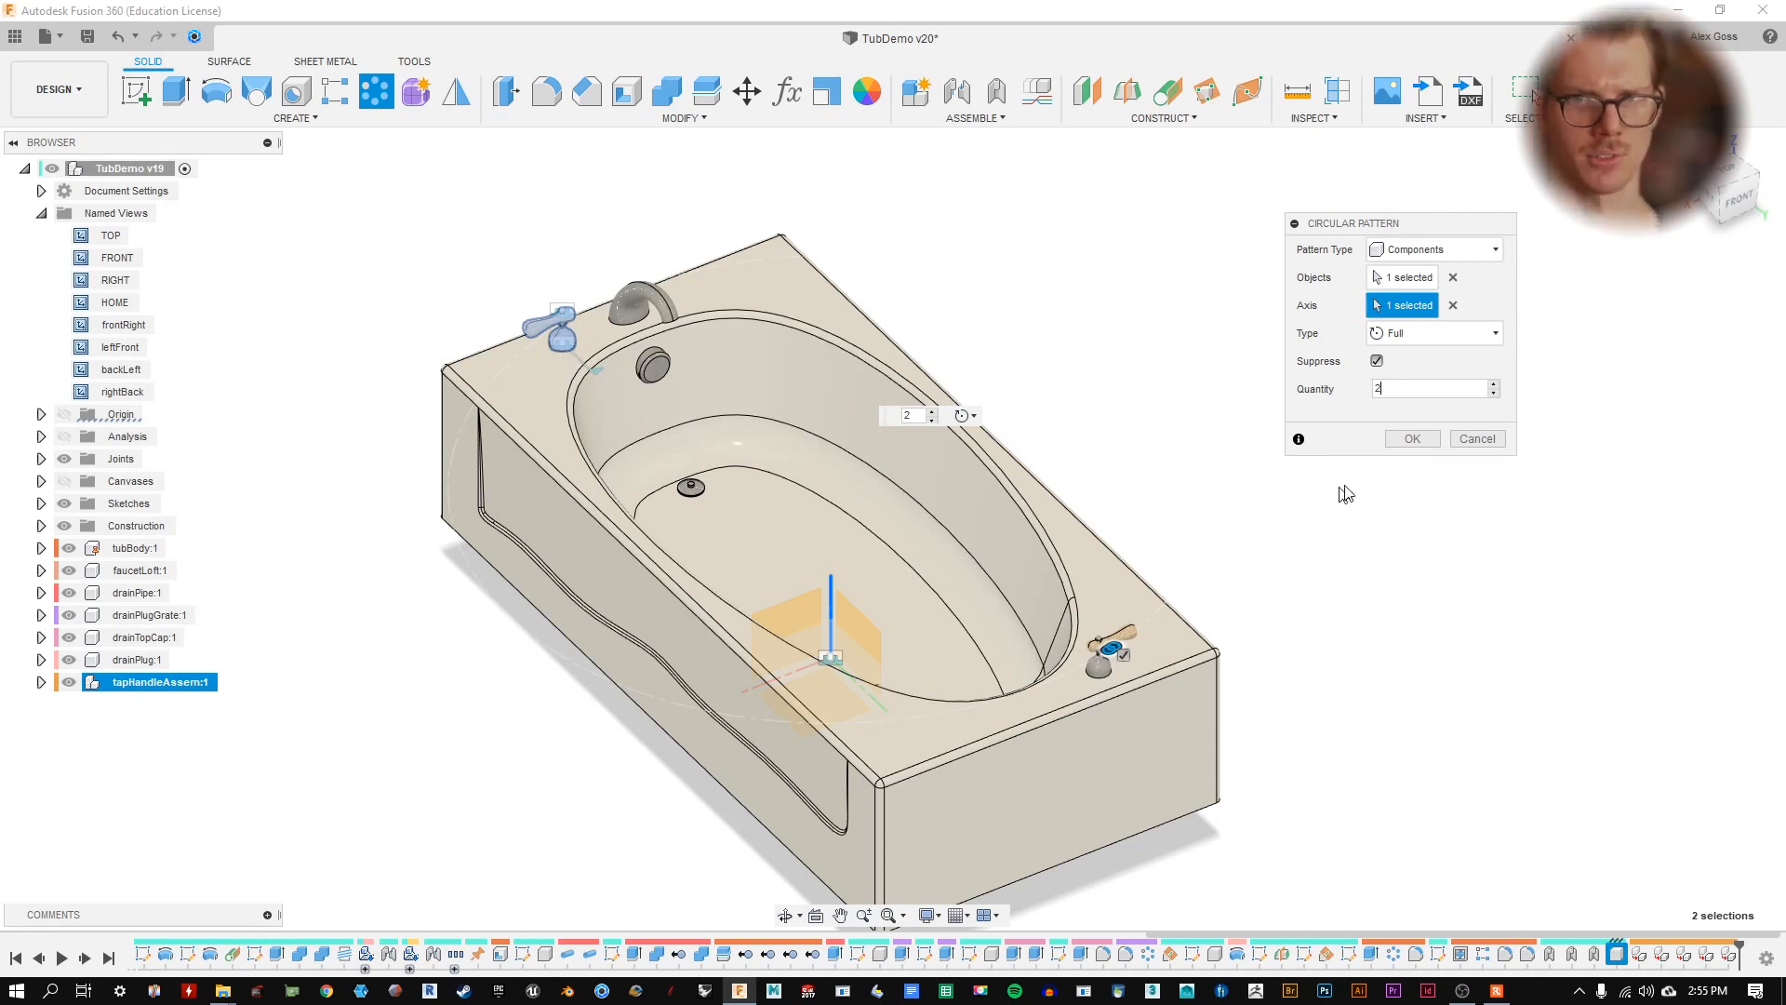
# - Try raising the pattern quantity to 10, inspect the tap copies around the tub from several sides, and cancel the pattern
pyautogui.click(1495, 385)
pyautogui.click(1494, 385)
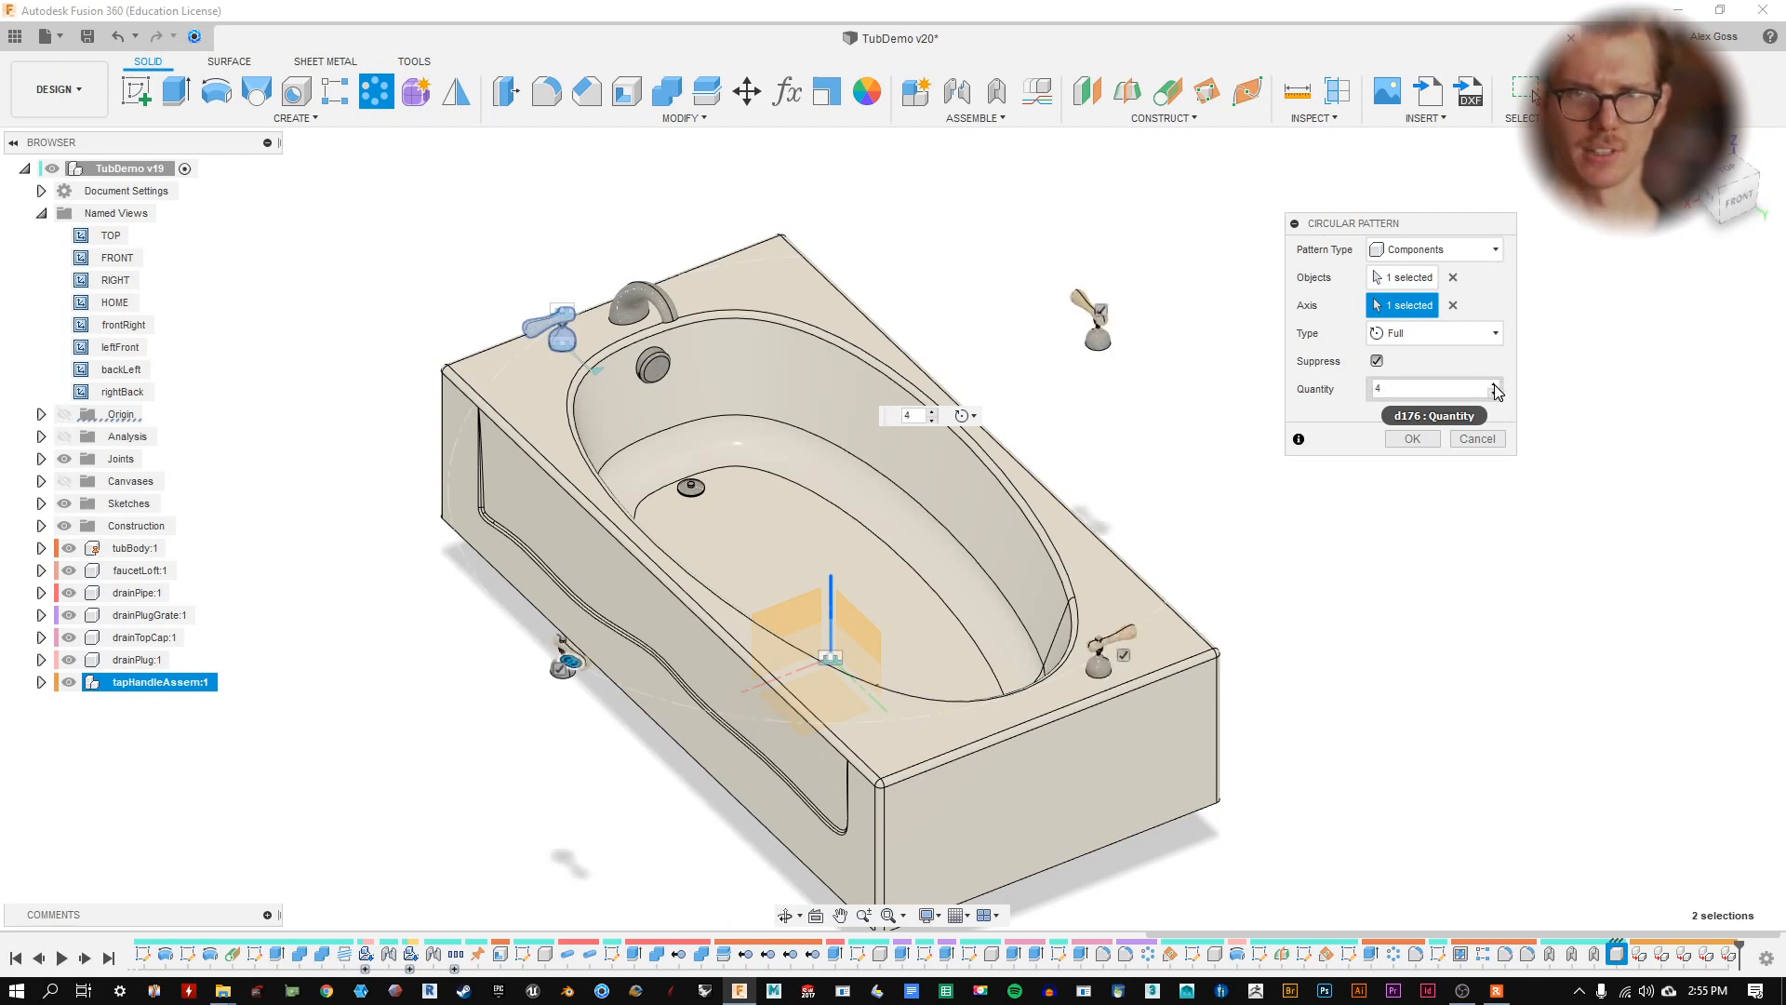
pyautogui.click(1495, 385)
pyautogui.click(1495, 385)
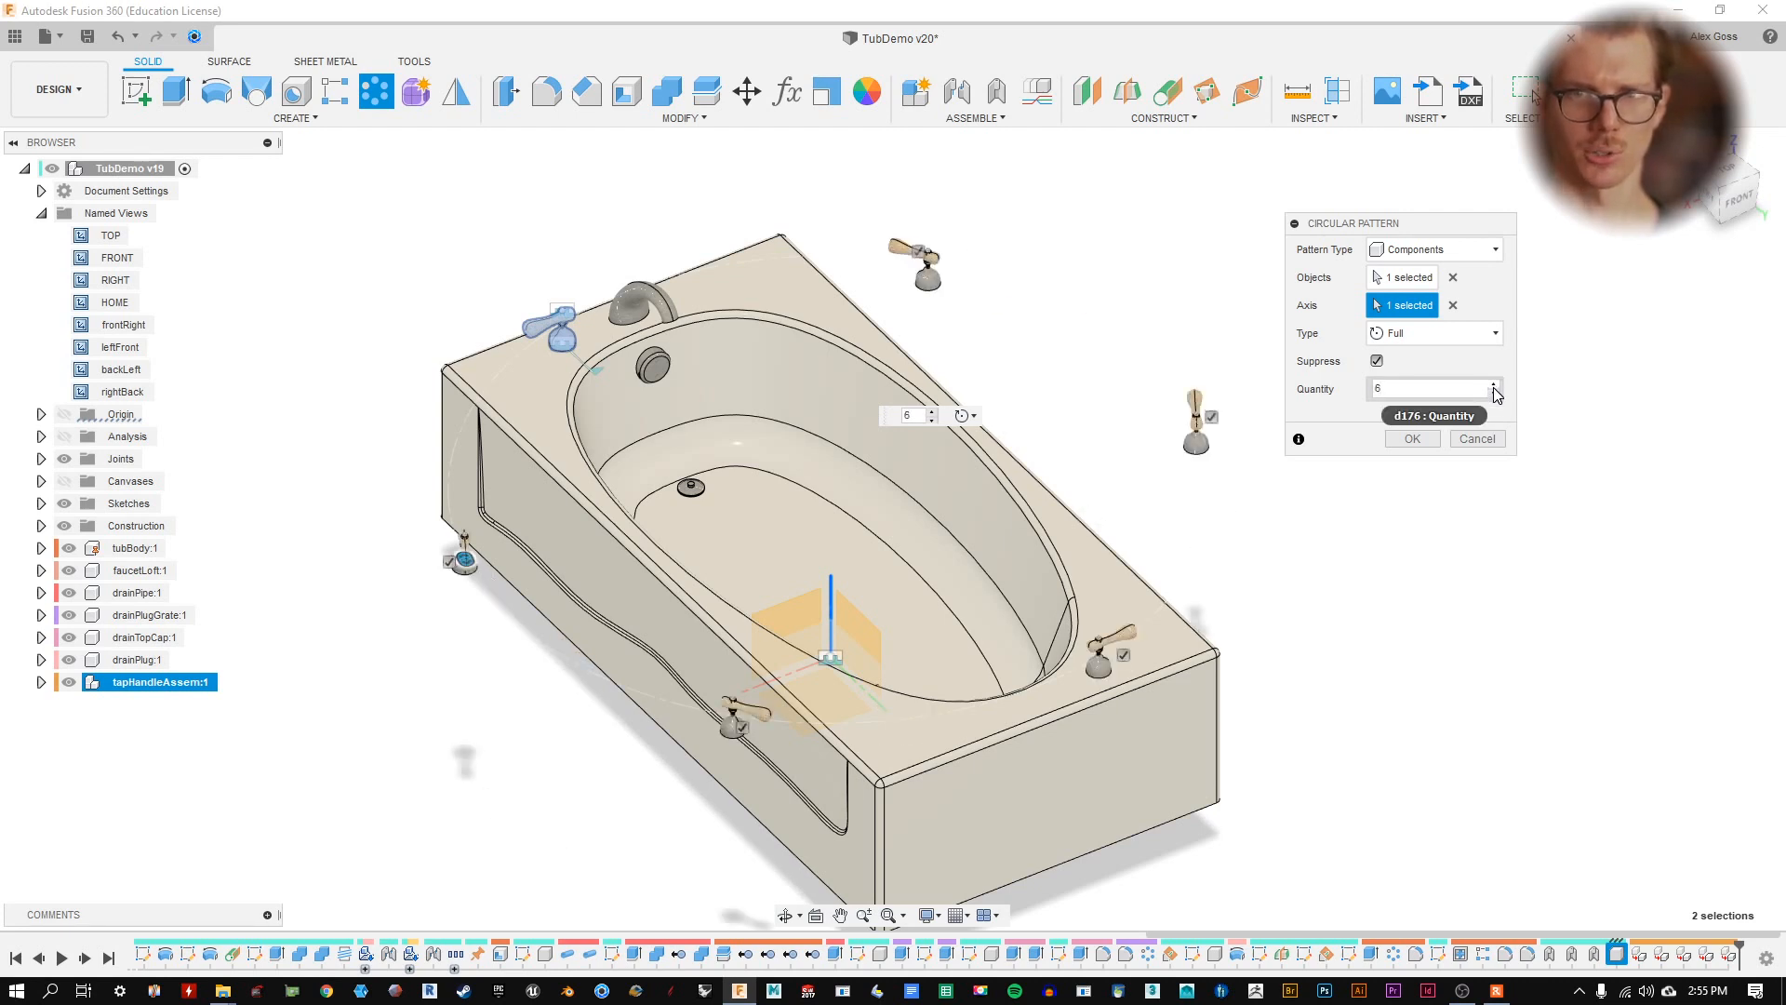
pyautogui.click(1495, 385)
pyautogui.click(1495, 385)
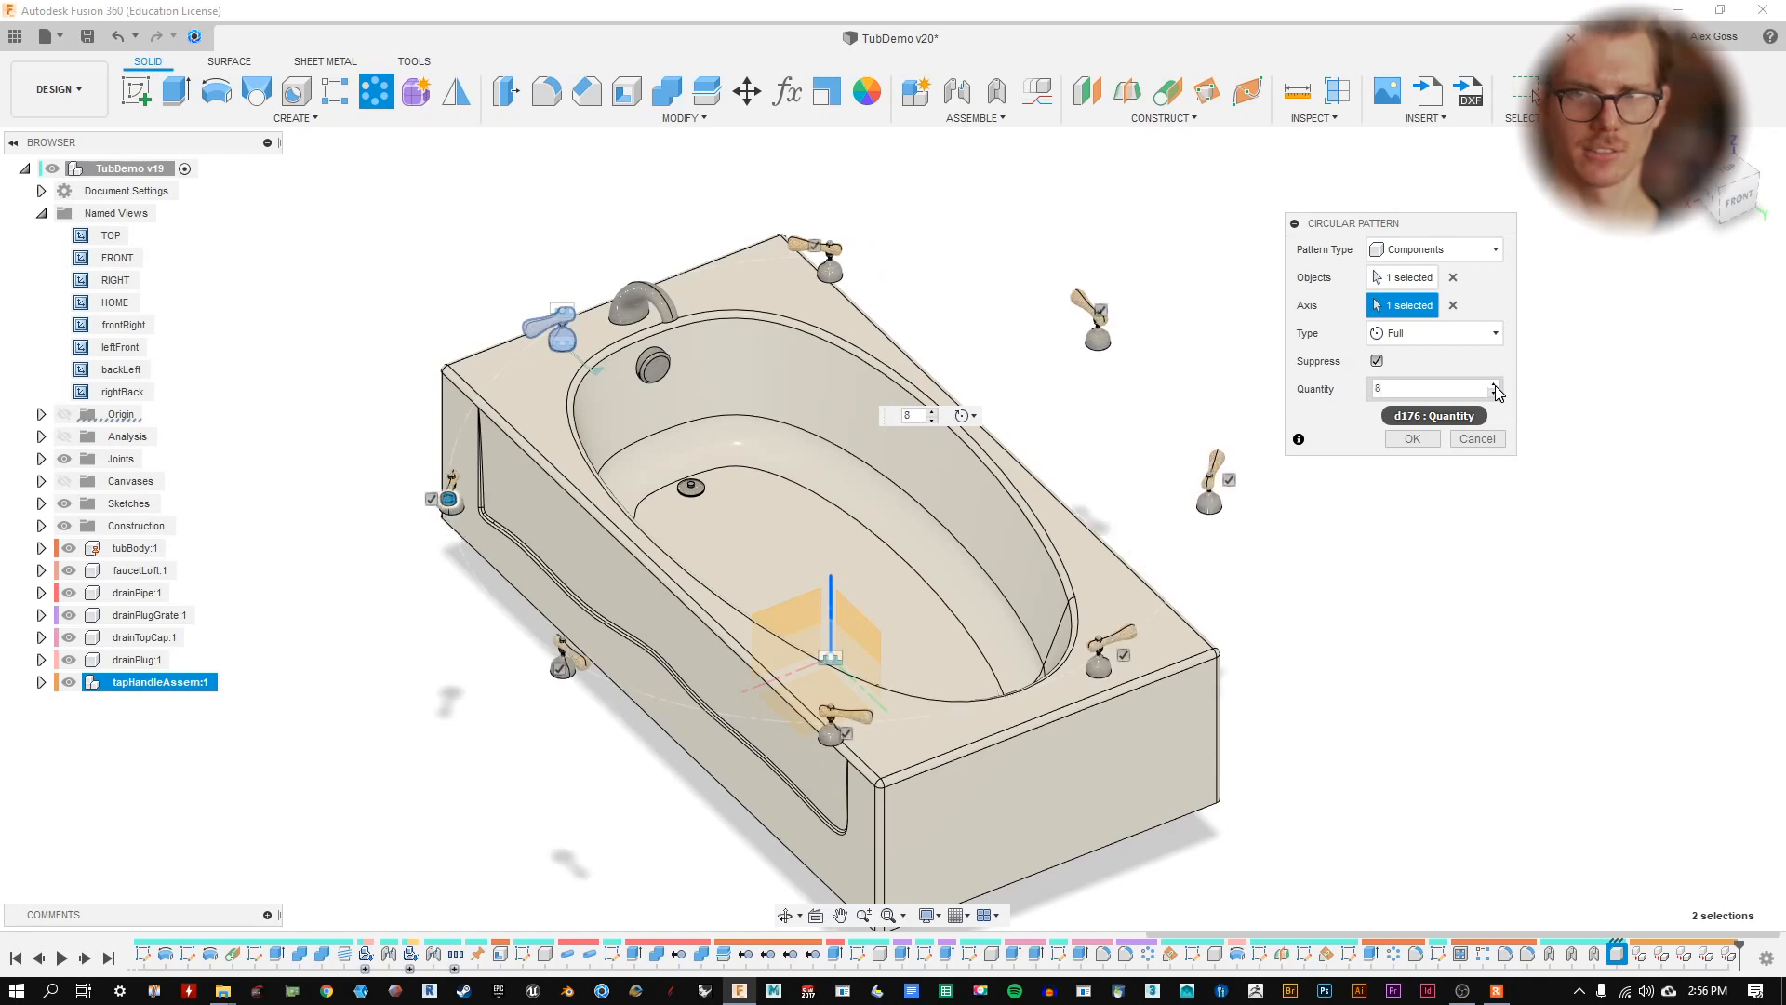
pyautogui.click(1494, 385)
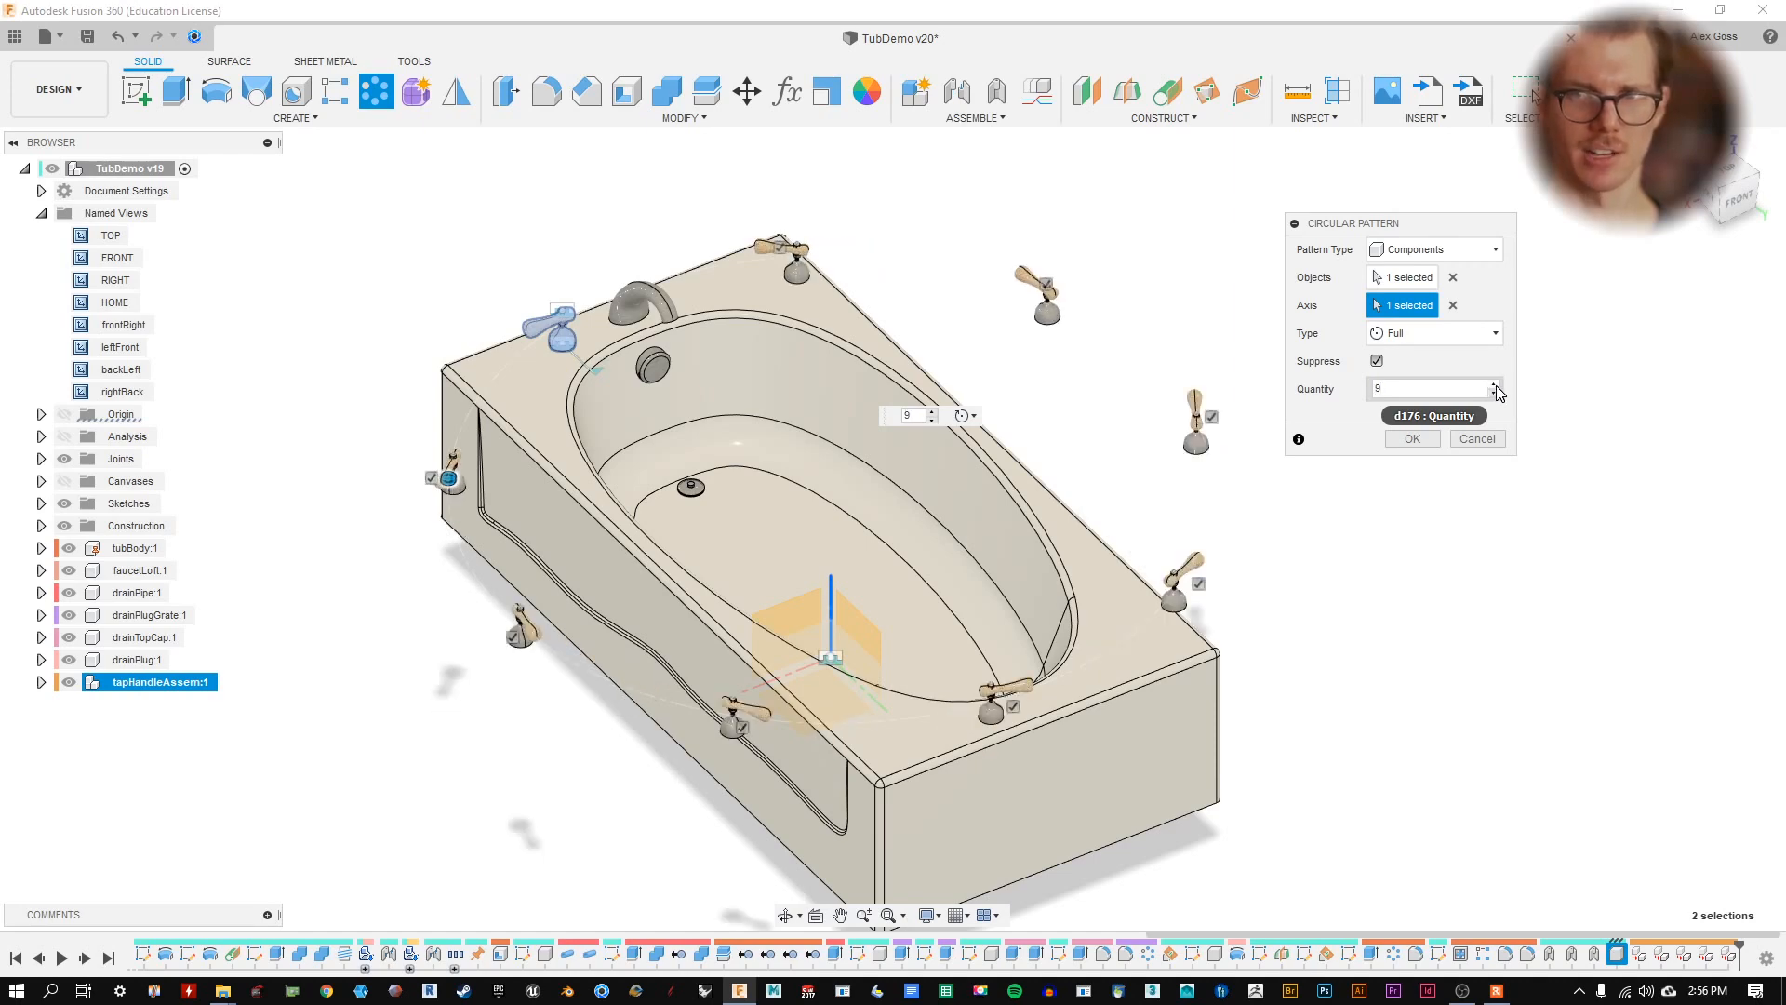
pyautogui.click(1495, 385)
pyautogui.keyDown('shift'); pyautogui.moveTo(837, 307); pyautogui.dragTo(989, 381, button='middle'); pyautogui.keyUp('shift')
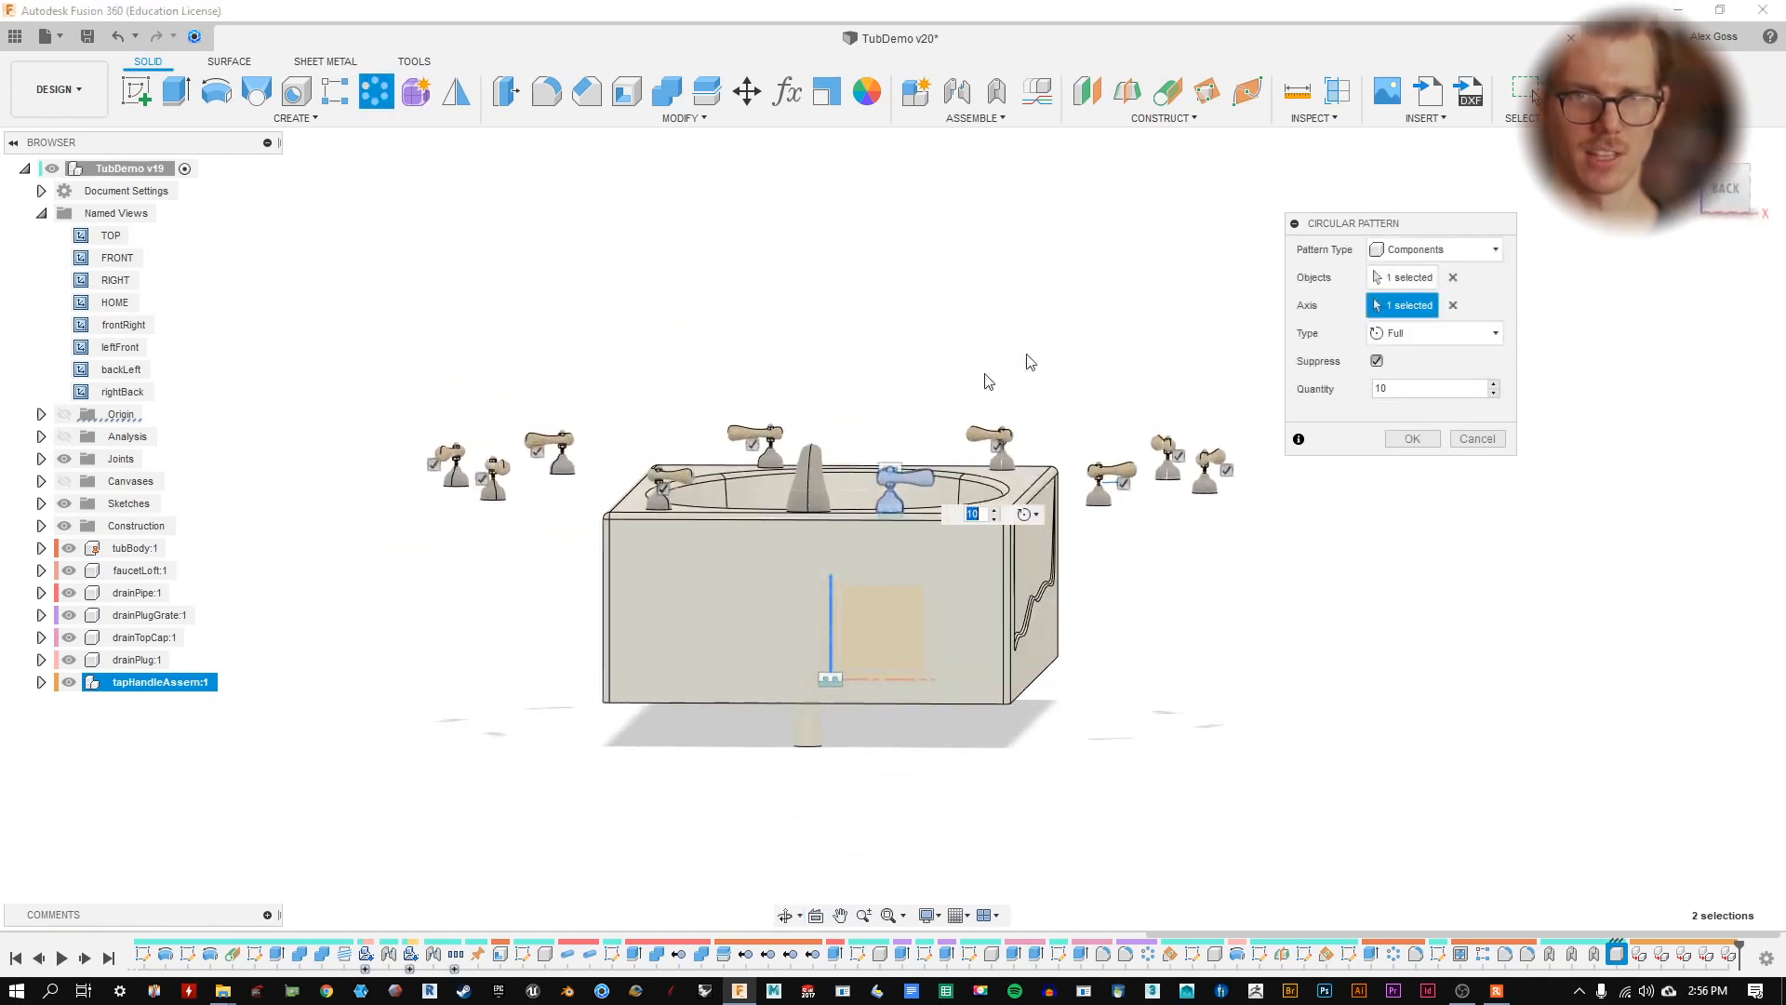
pyautogui.keyDown('shift'); pyautogui.moveTo(907, 517); pyautogui.dragTo(877, 588, button='middle'); pyautogui.keyUp('shift')
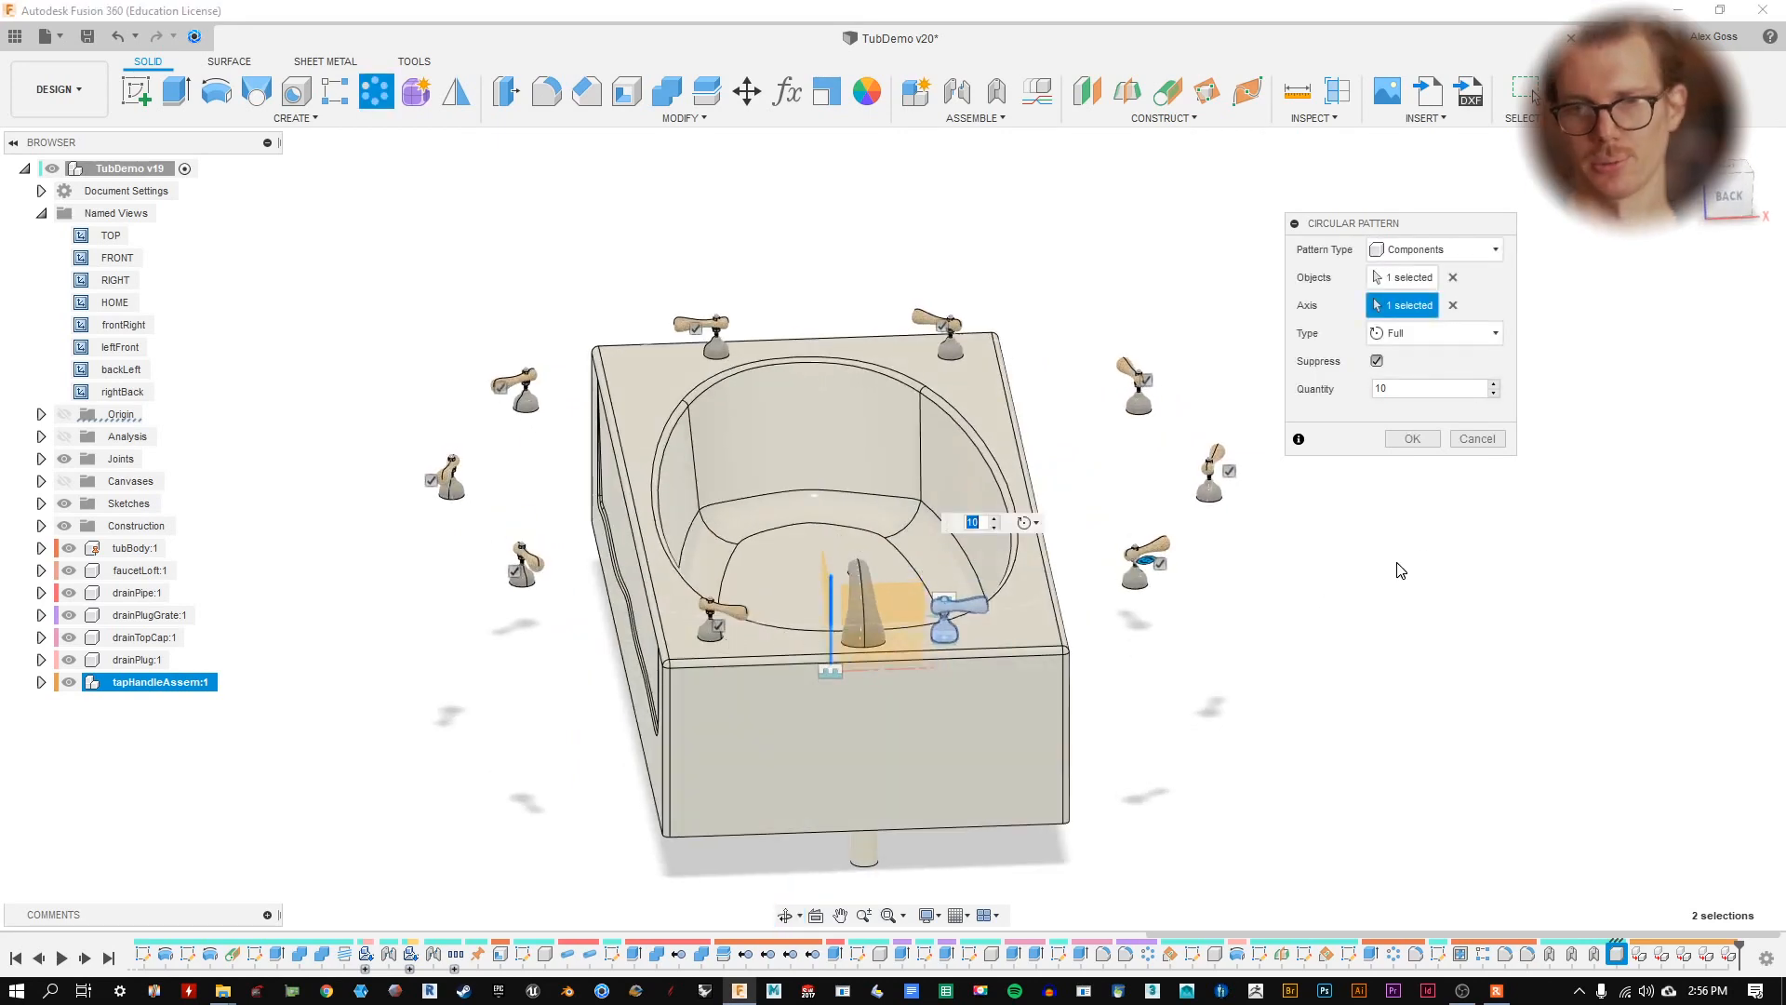
pyautogui.keyDown('shift'); pyautogui.moveTo(930, 558); pyautogui.dragTo(841, 593, button='middle'); pyautogui.keyUp('shift')
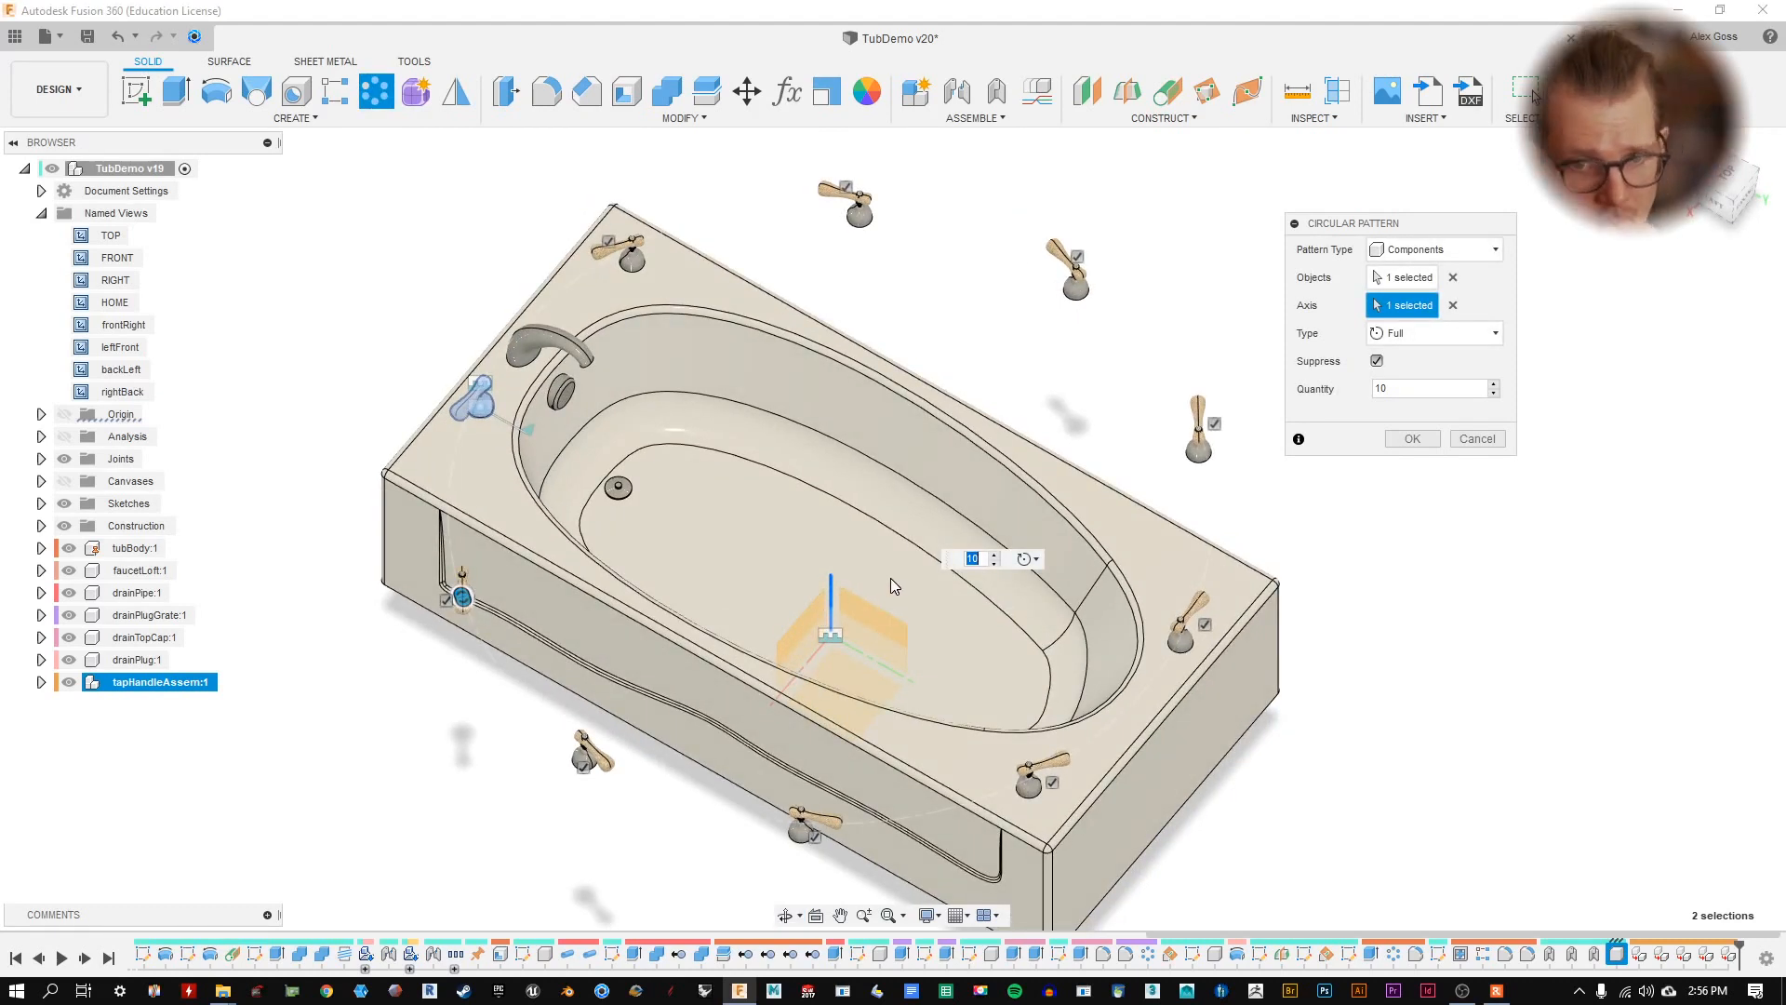
pyautogui.keyDown('shift'); pyautogui.moveTo(890, 577); pyautogui.dragTo(469, 428, button='middle'); pyautogui.keyUp('shift')
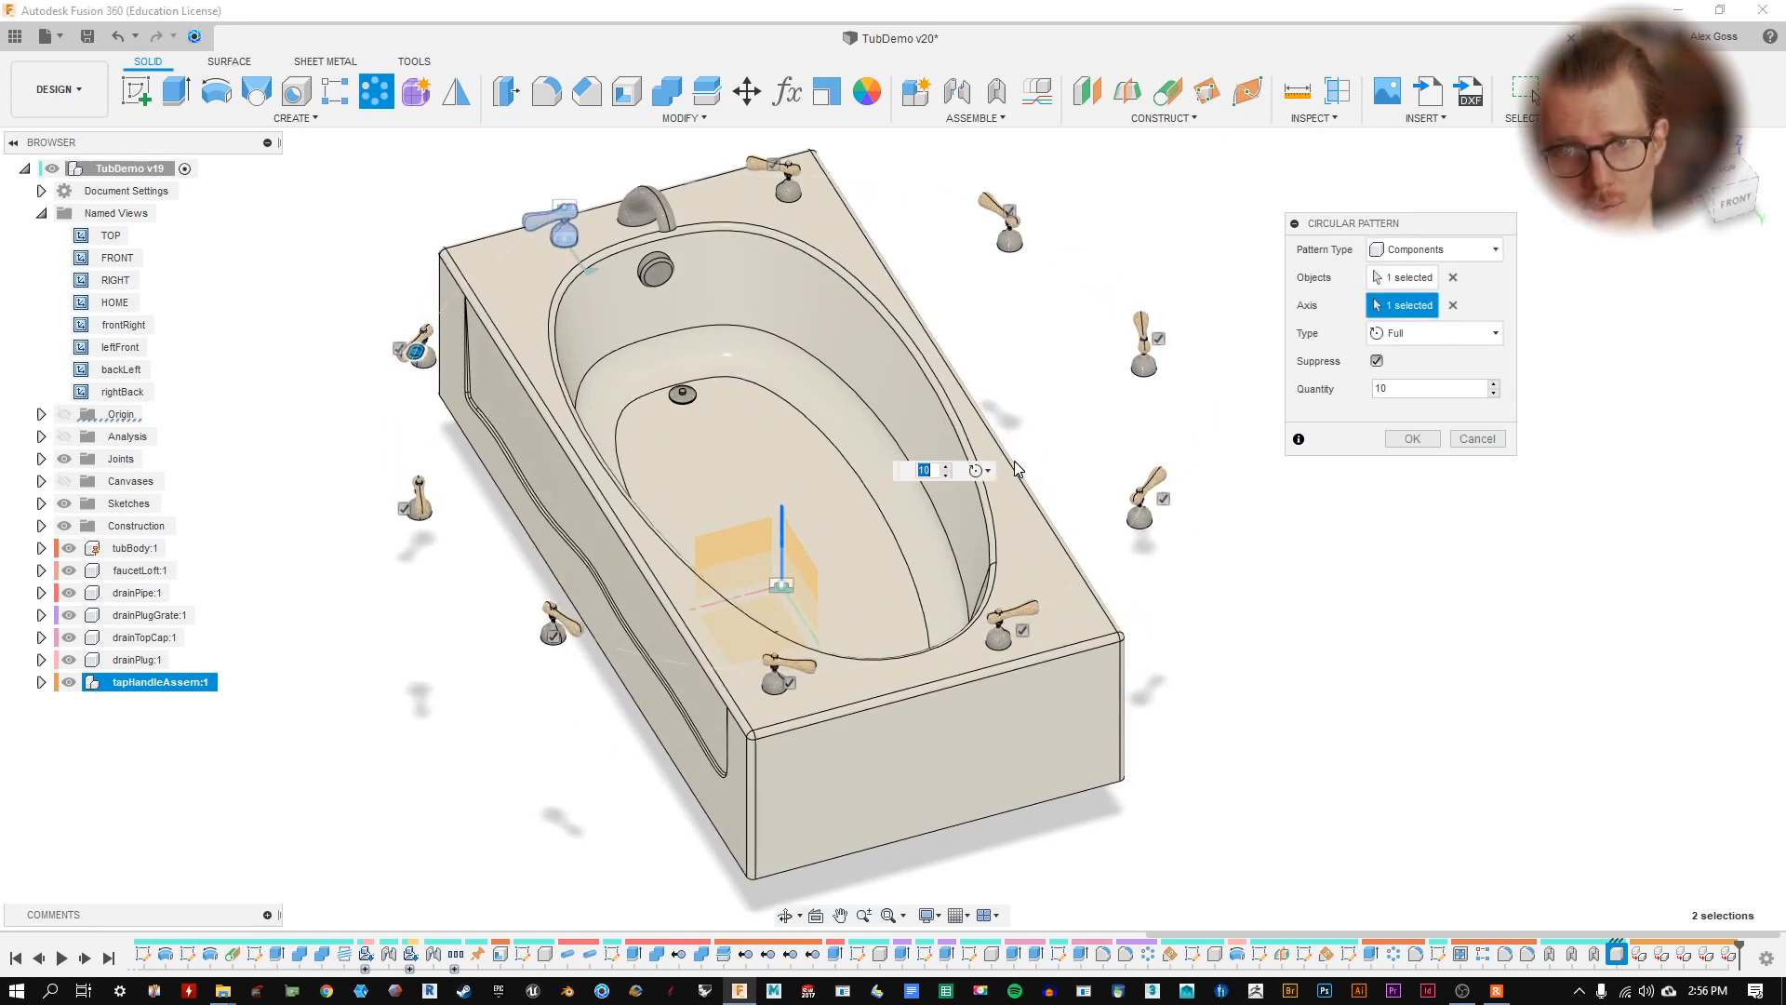
pyautogui.keyDown('shift'); pyautogui.moveTo(1031, 415); pyautogui.dragTo(1085, 428, button='middle'); pyautogui.keyUp('shift')
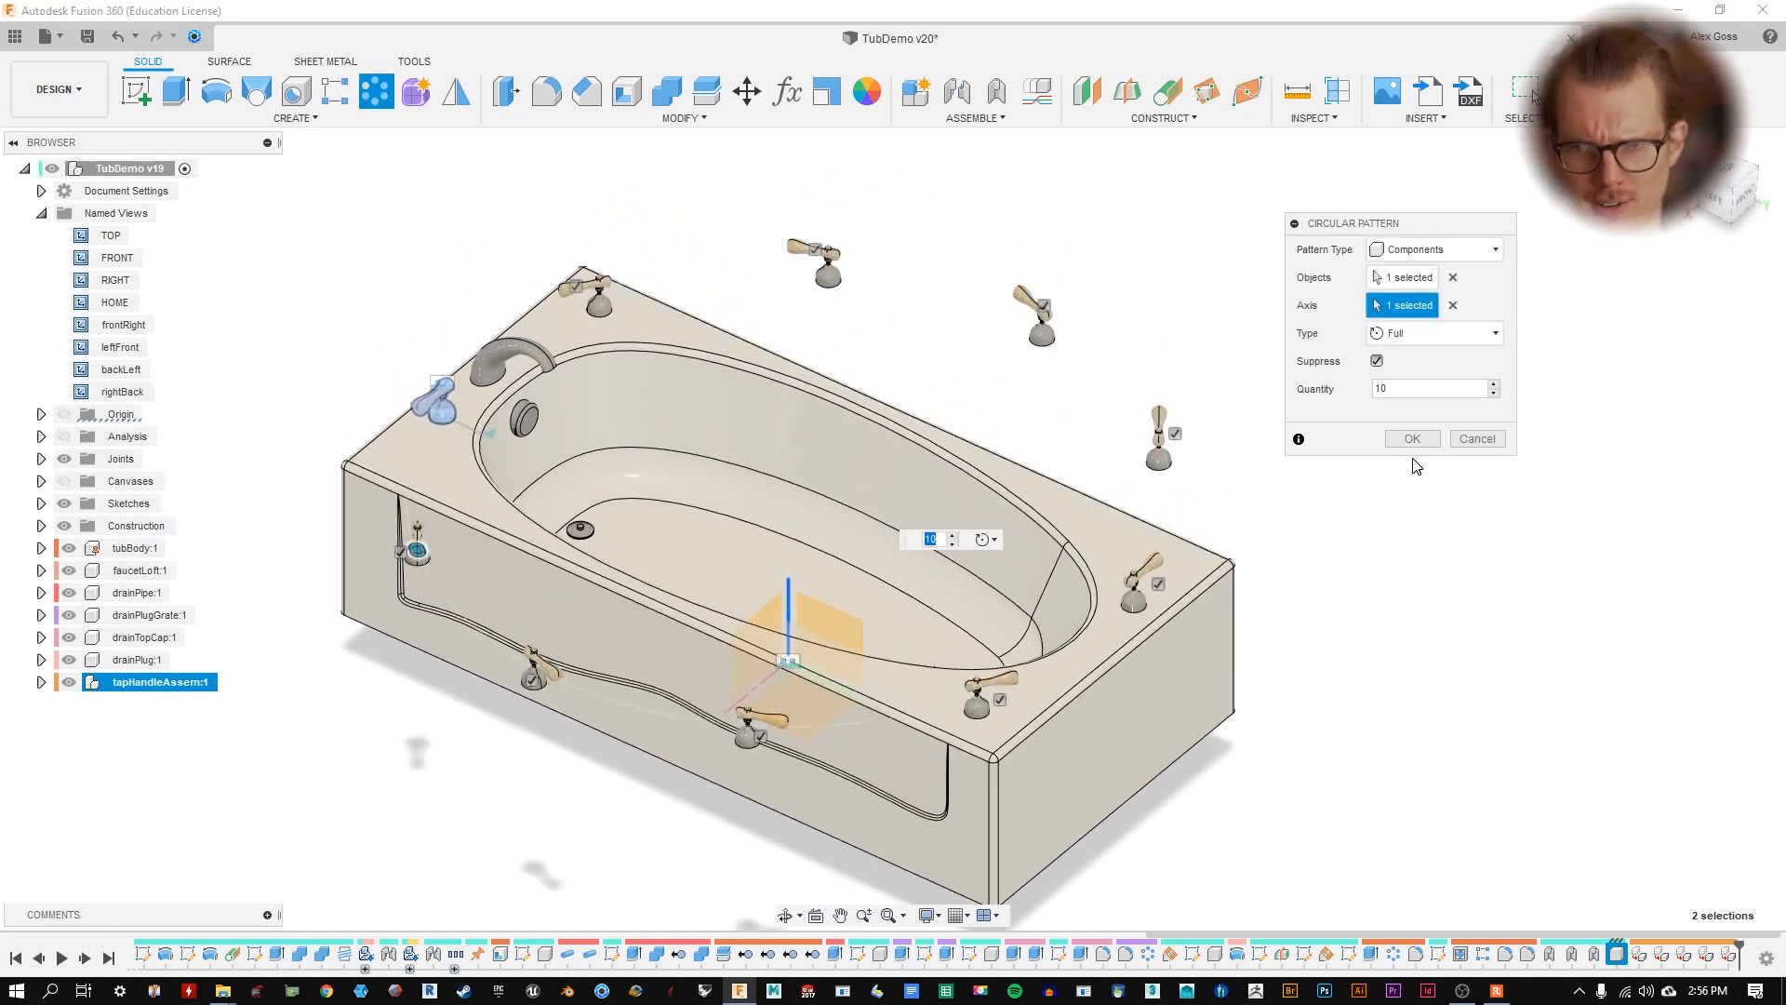
pyautogui.click(1475, 439)
# - Hide the faucetLoft component and start a sketch on the tub's flat top face, viewed from above
pyautogui.scroll(5, 430, 291)
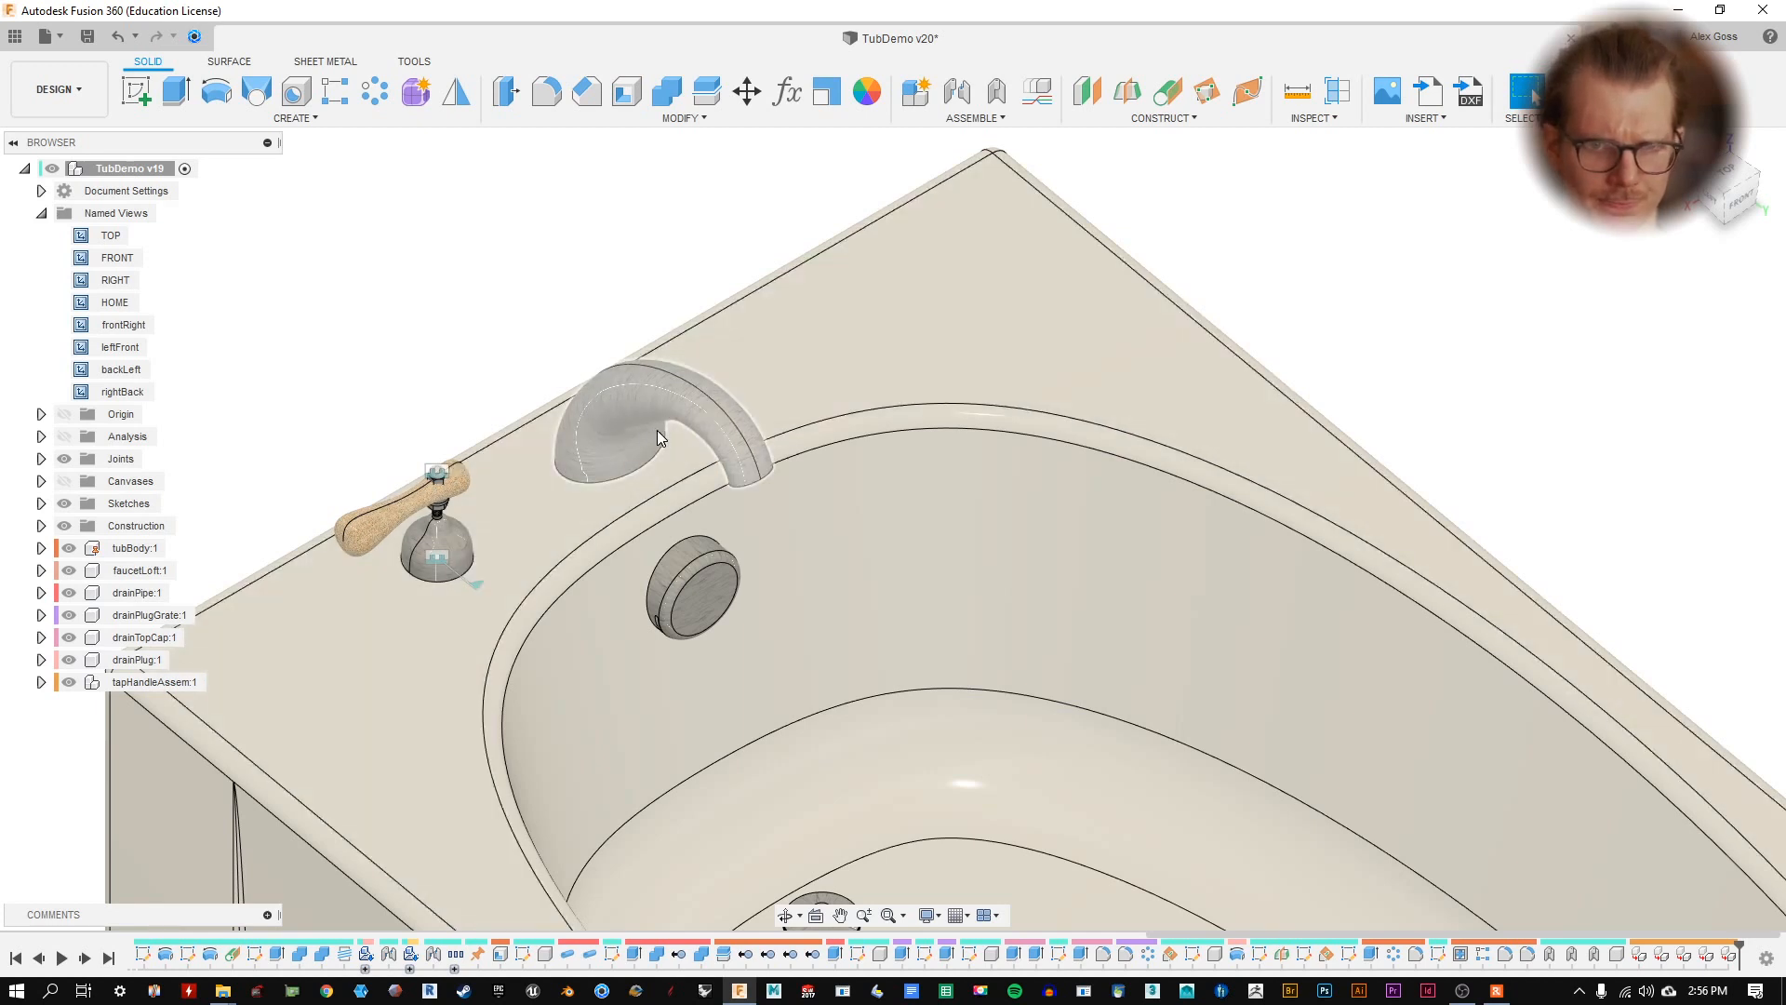
pyautogui.click(69, 570)
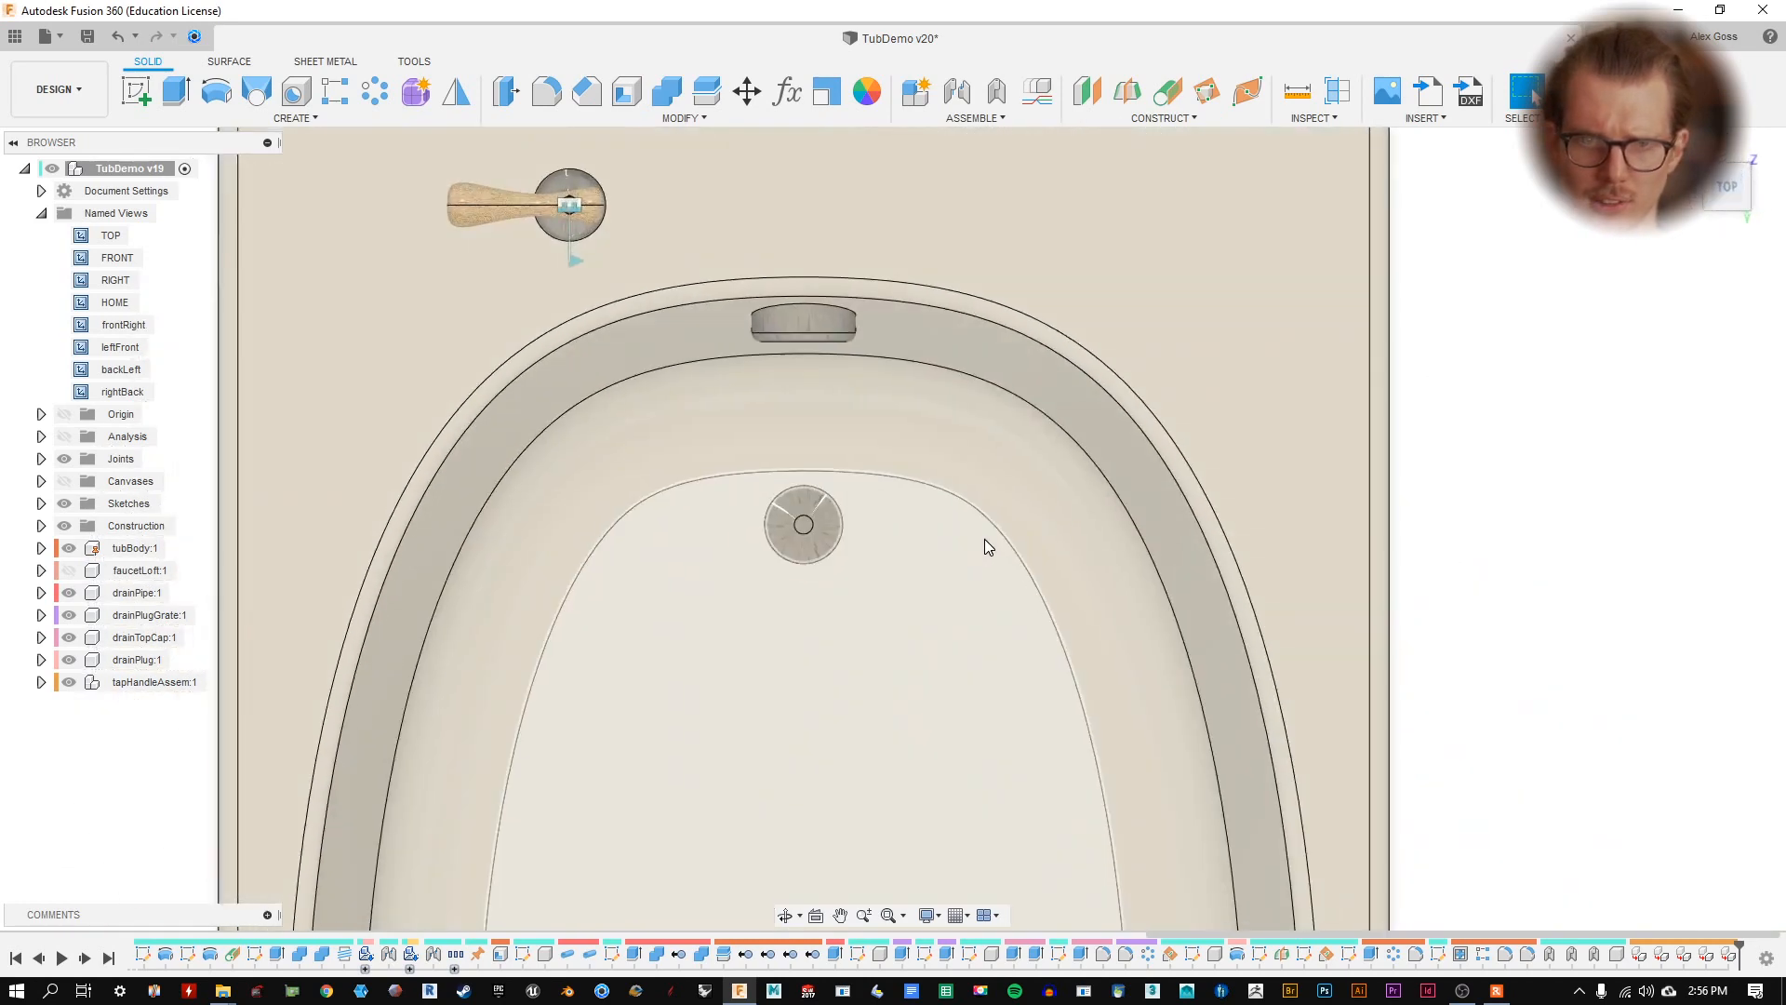
pyautogui.scroll(-3, 998, 537)
pyautogui.moveTo(1332, 542); pyautogui.dragTo(1207, 663, button='middle')
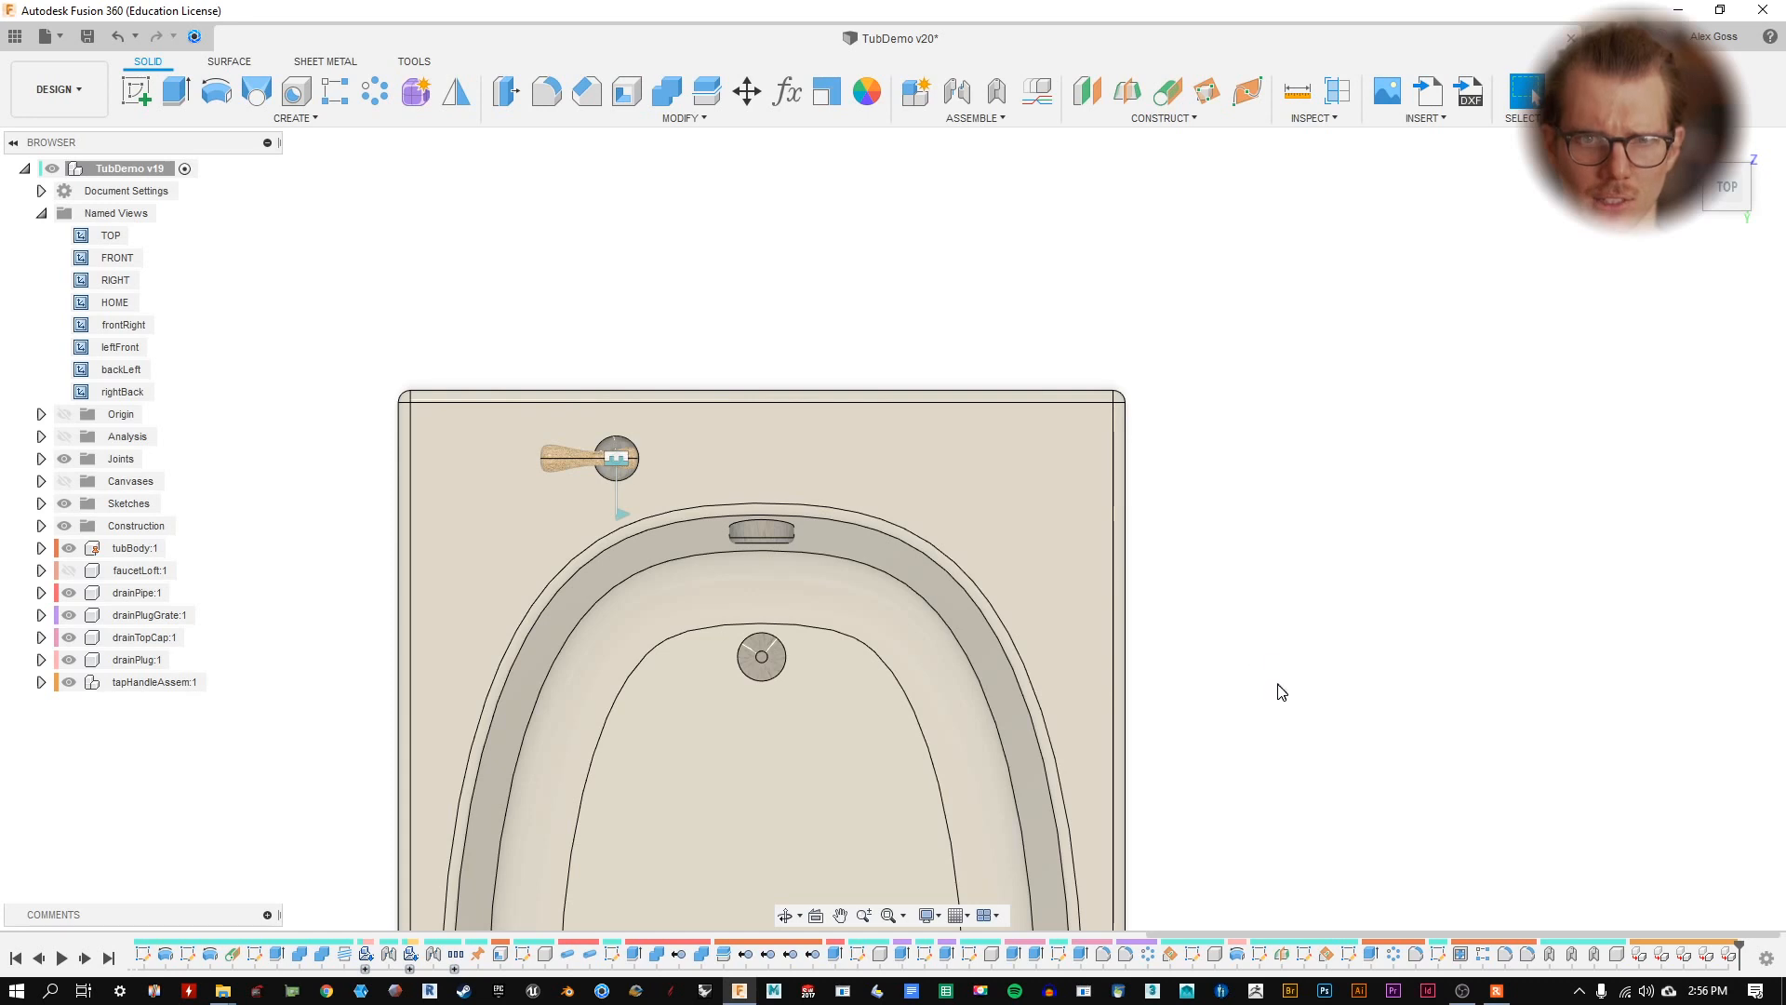
pyautogui.scroll(5, 807, 500)
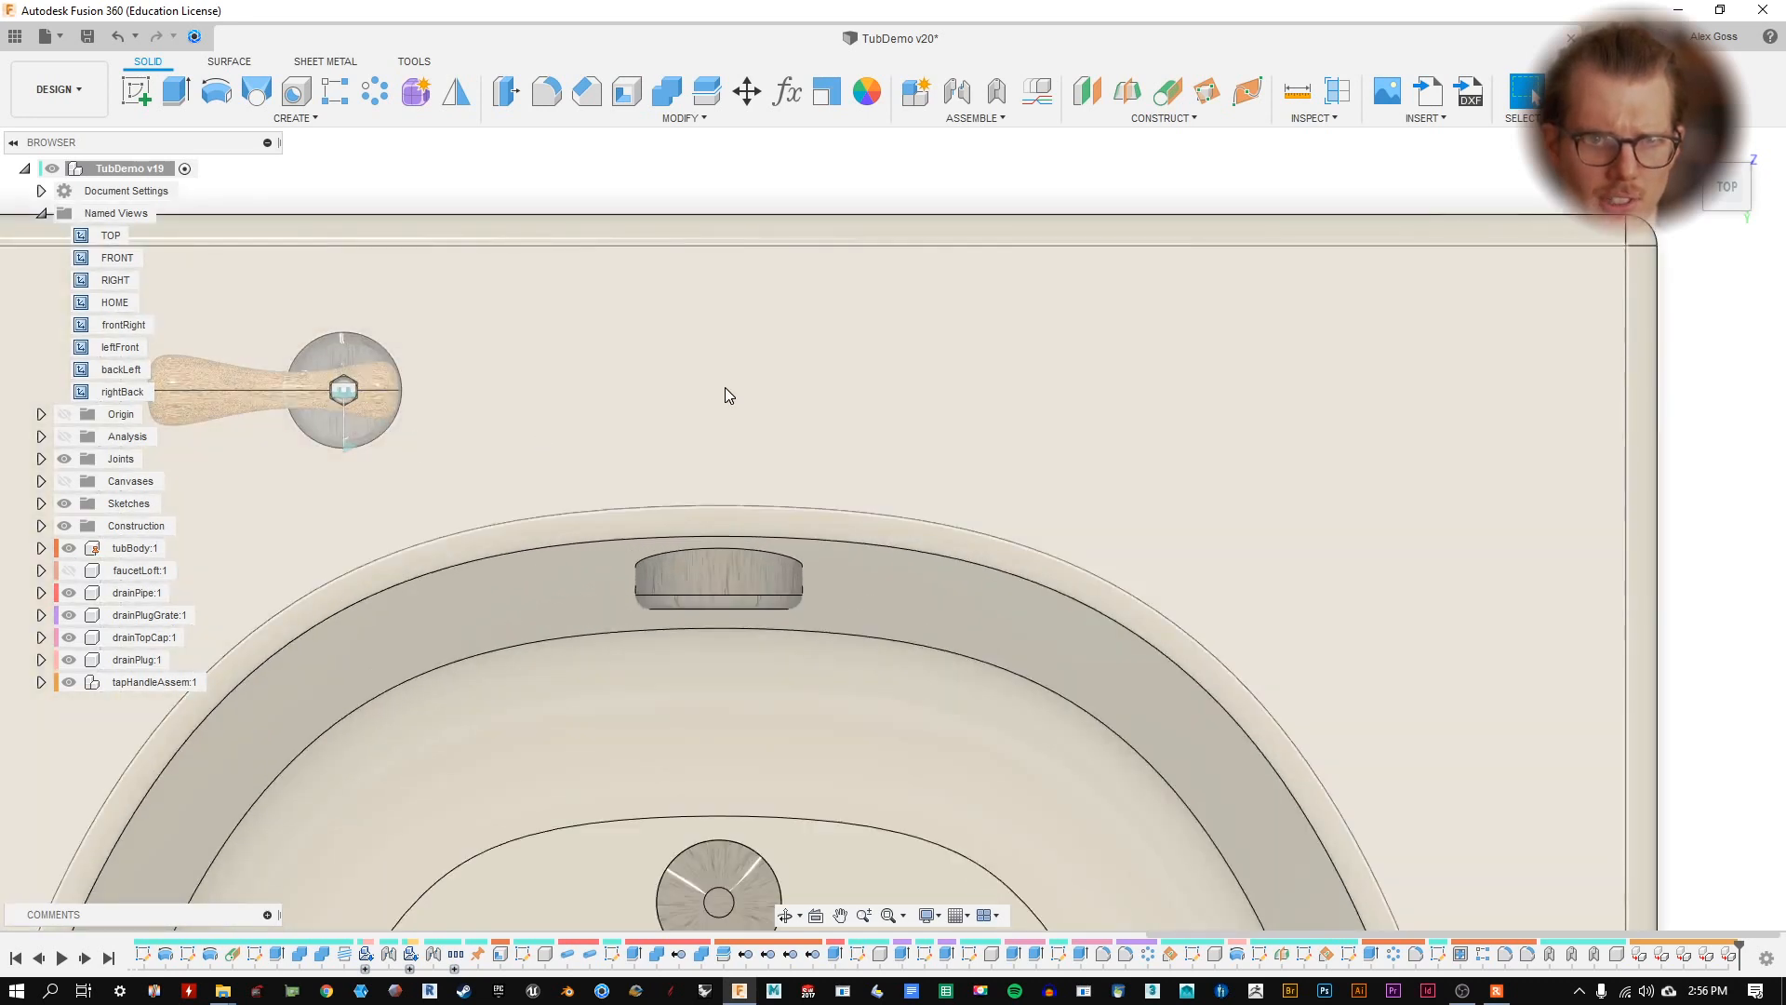
pyautogui.click(679, 377)
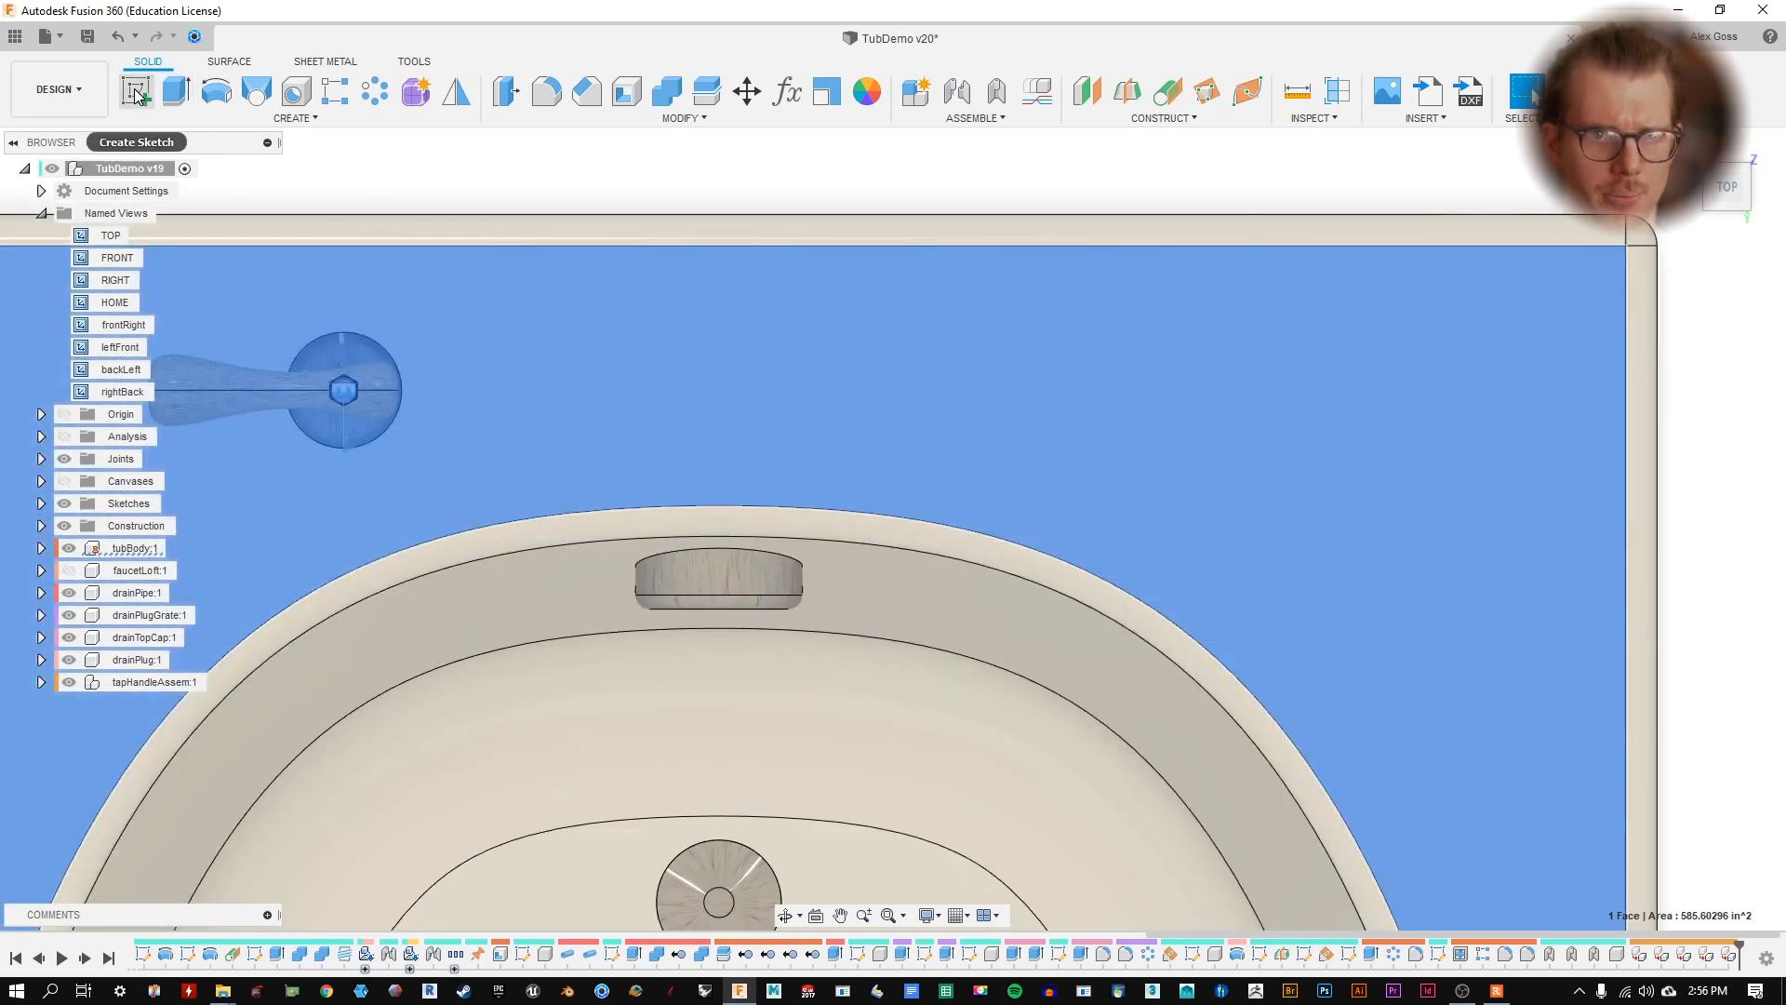
pyautogui.click(137, 94)
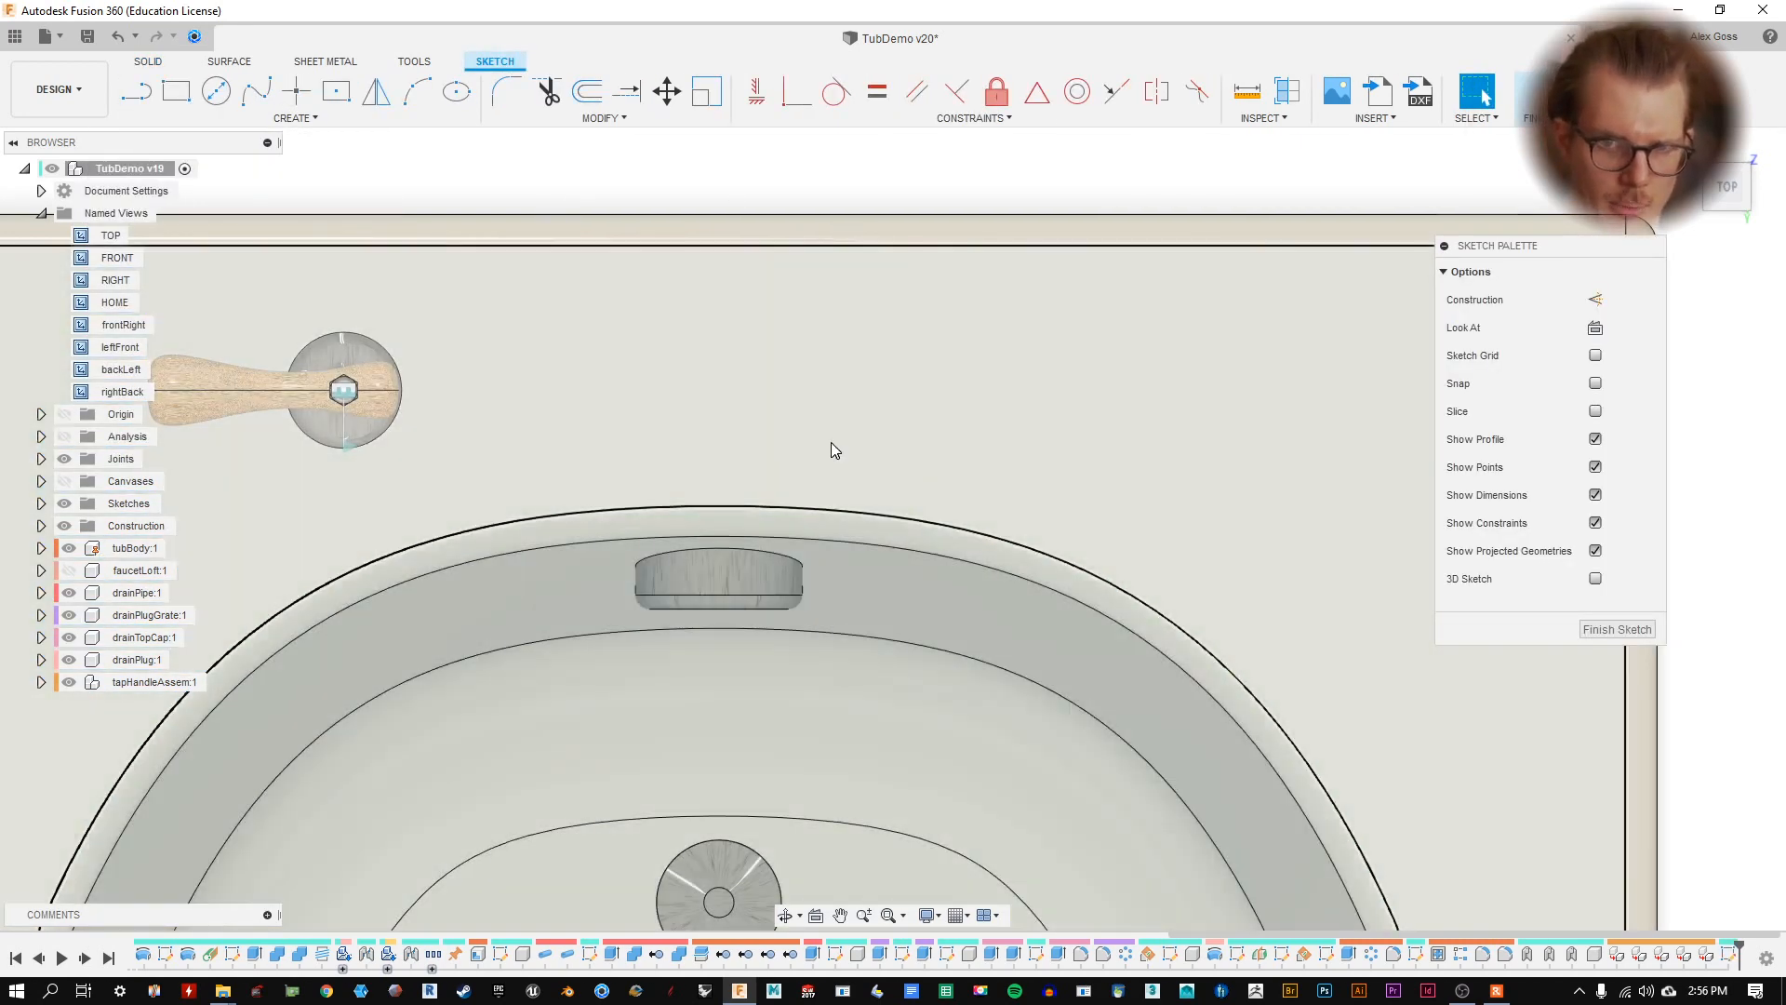
# - Project the circular bottom edge of the tap's base into the sketch, with the selection filter set to individual entities instead of bodies
pyautogui.scroll(-3, 865, 550)
pyautogui.scroll(3, 849, 554)
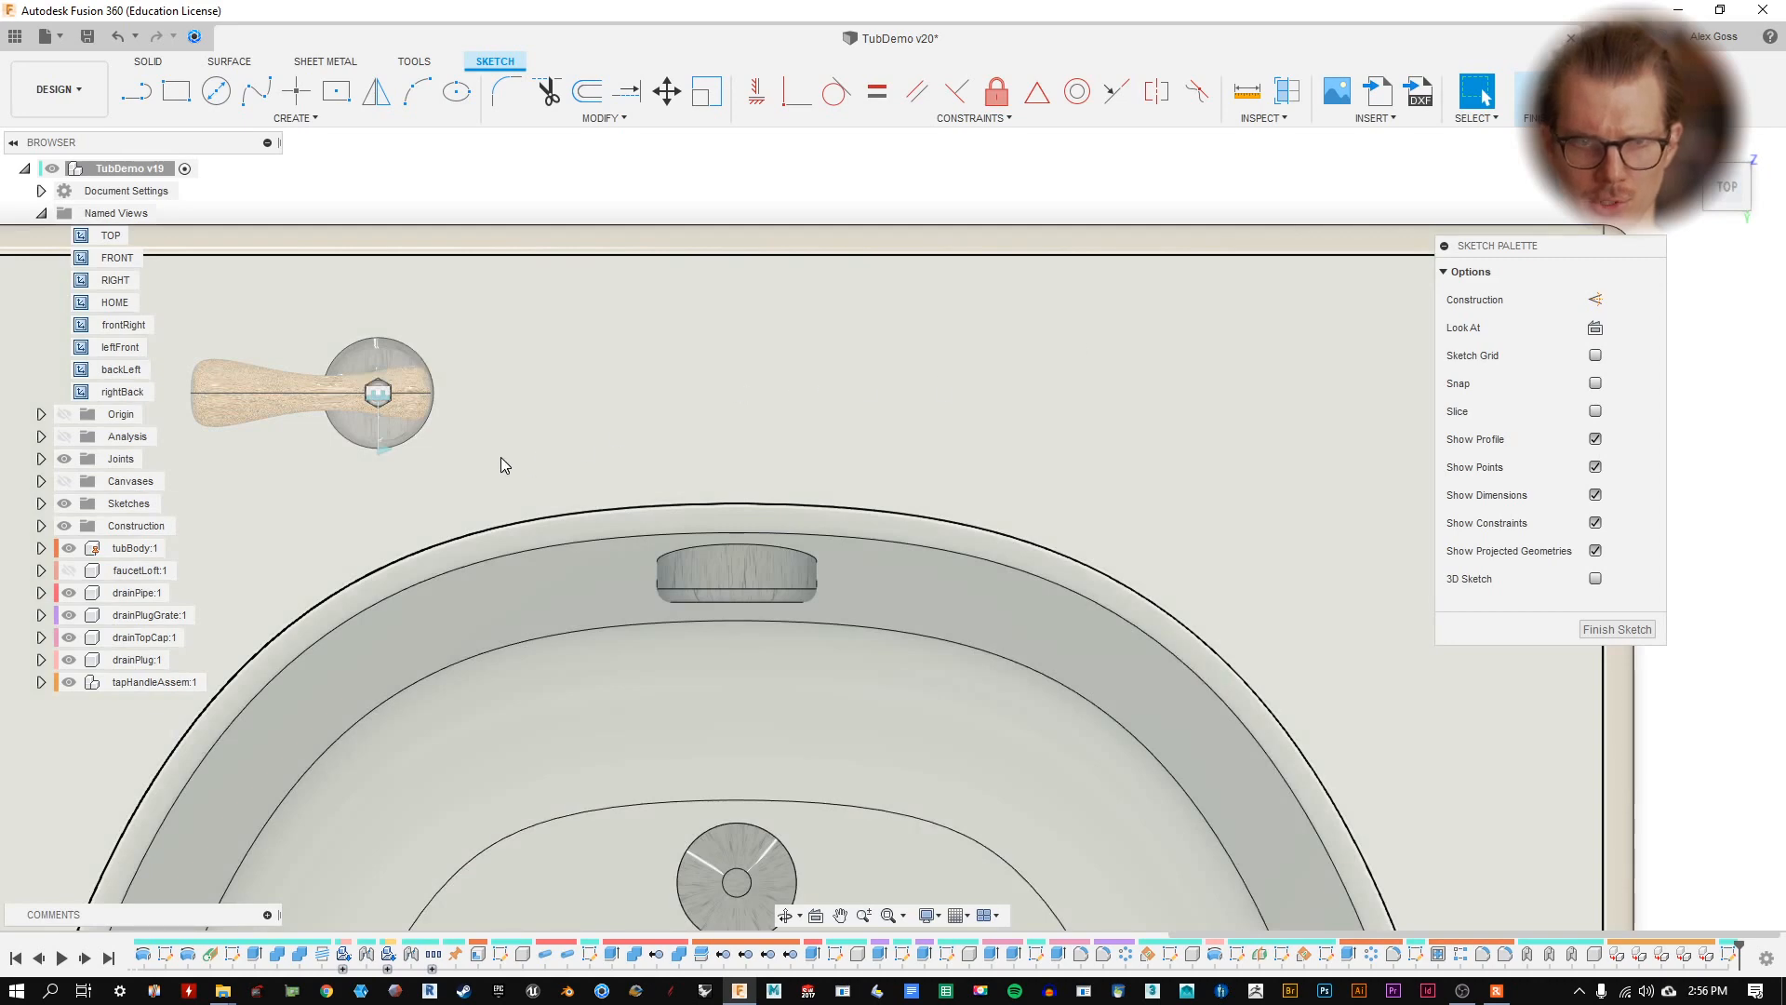
pyautogui.moveTo(501, 465)
pyautogui.keyDown('shift'); pyautogui.mouseDown(button='middle')
pyautogui.moveTo(459, 459)
pyautogui.moveTo(482, 606)
pyautogui.moveTo(421, 605)
pyautogui.mouseUp(button='middle'); pyautogui.keyUp('shift')
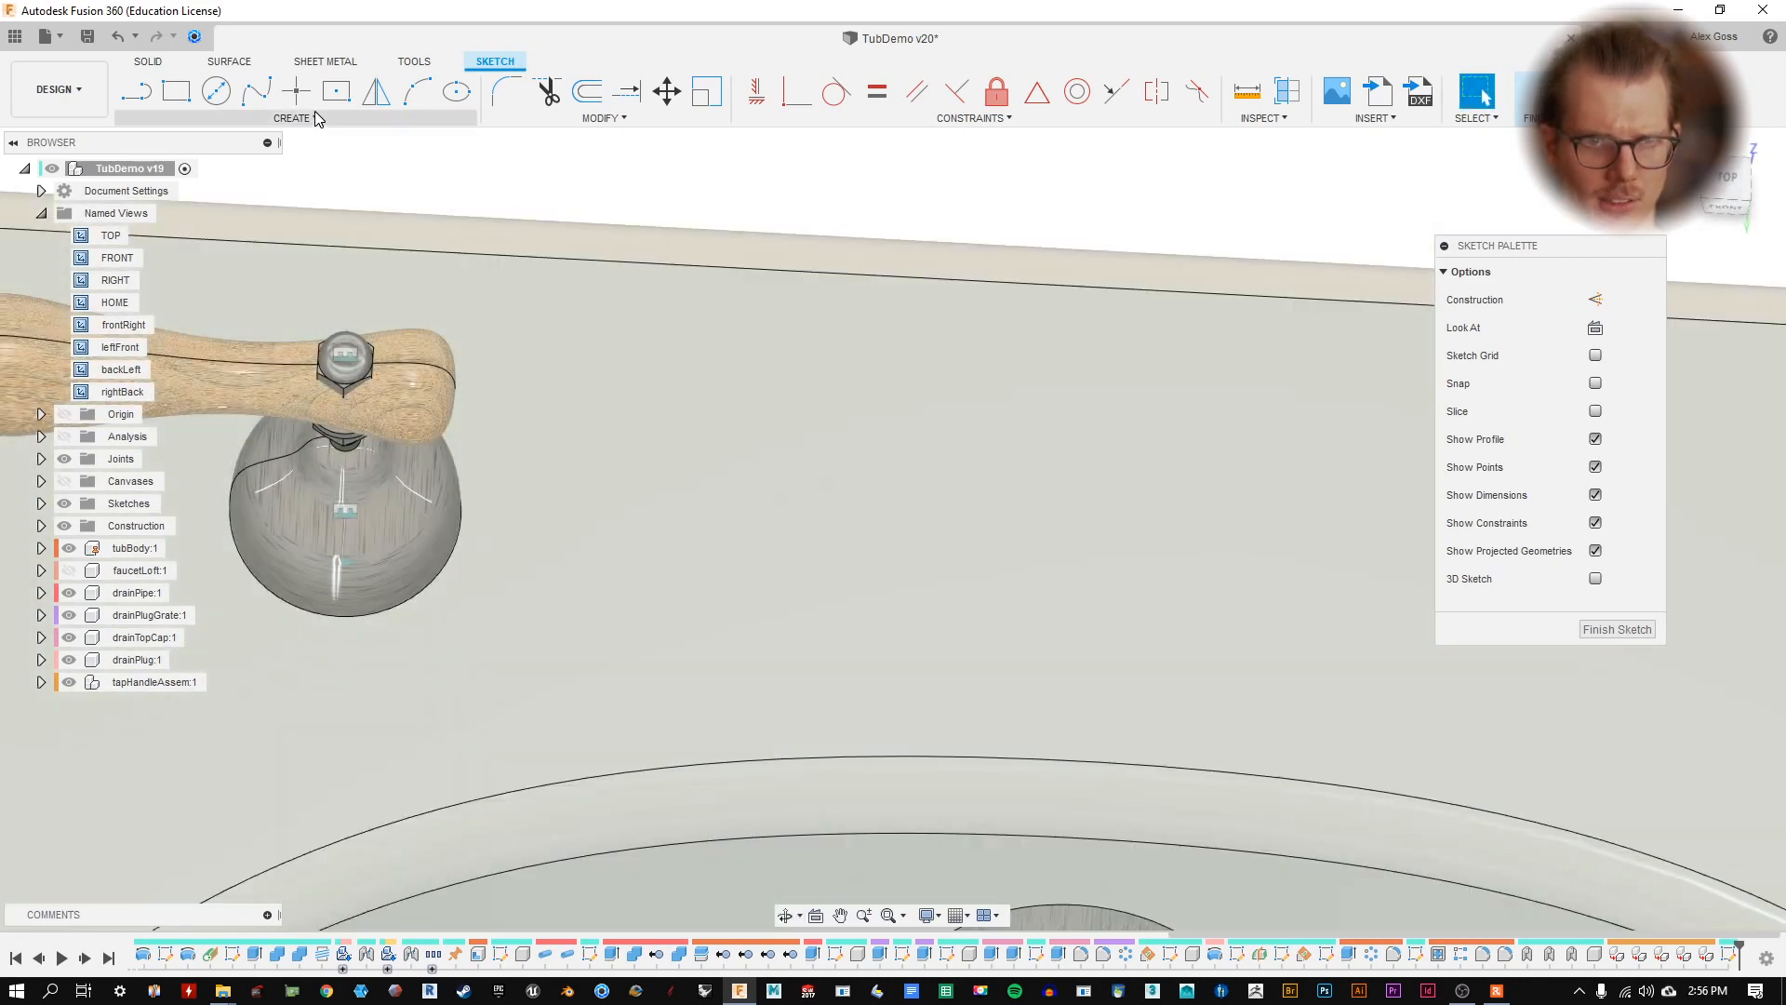
pyautogui.click(317, 117)
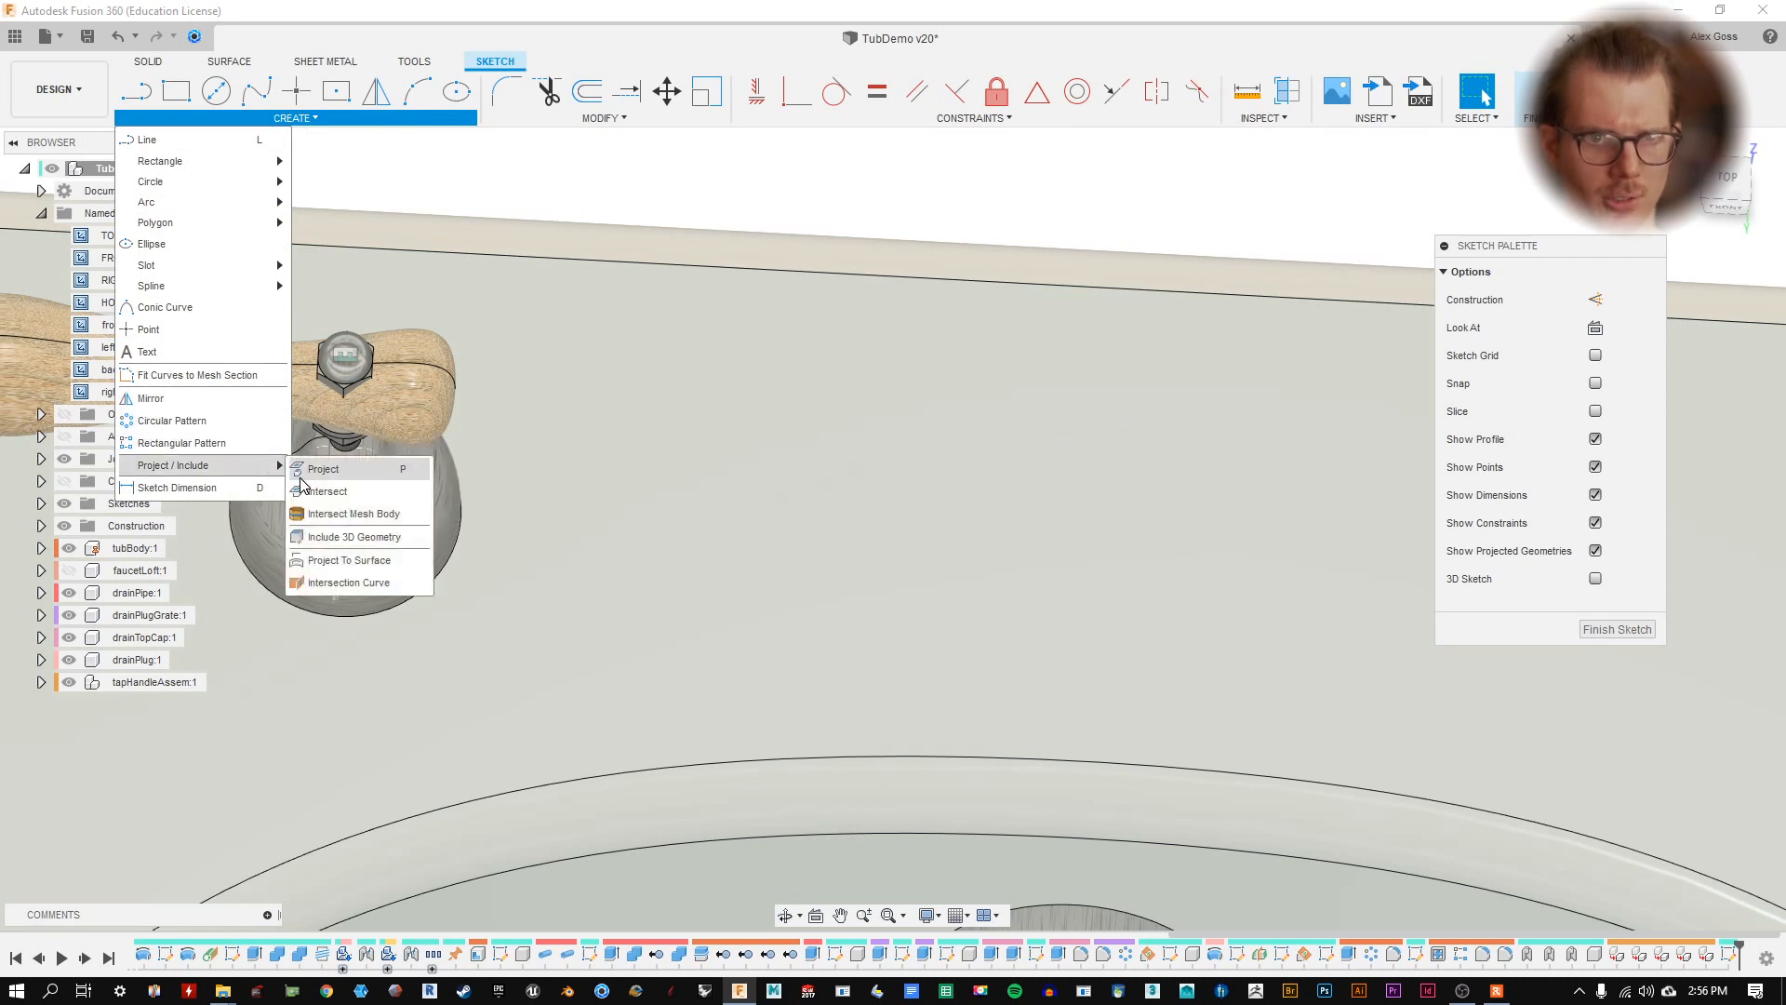
pyautogui.click(307, 472)
pyautogui.keyDown('shift'); pyautogui.moveTo(709, 430); pyautogui.dragTo(713, 395, button='middle'); pyautogui.keyUp('shift')
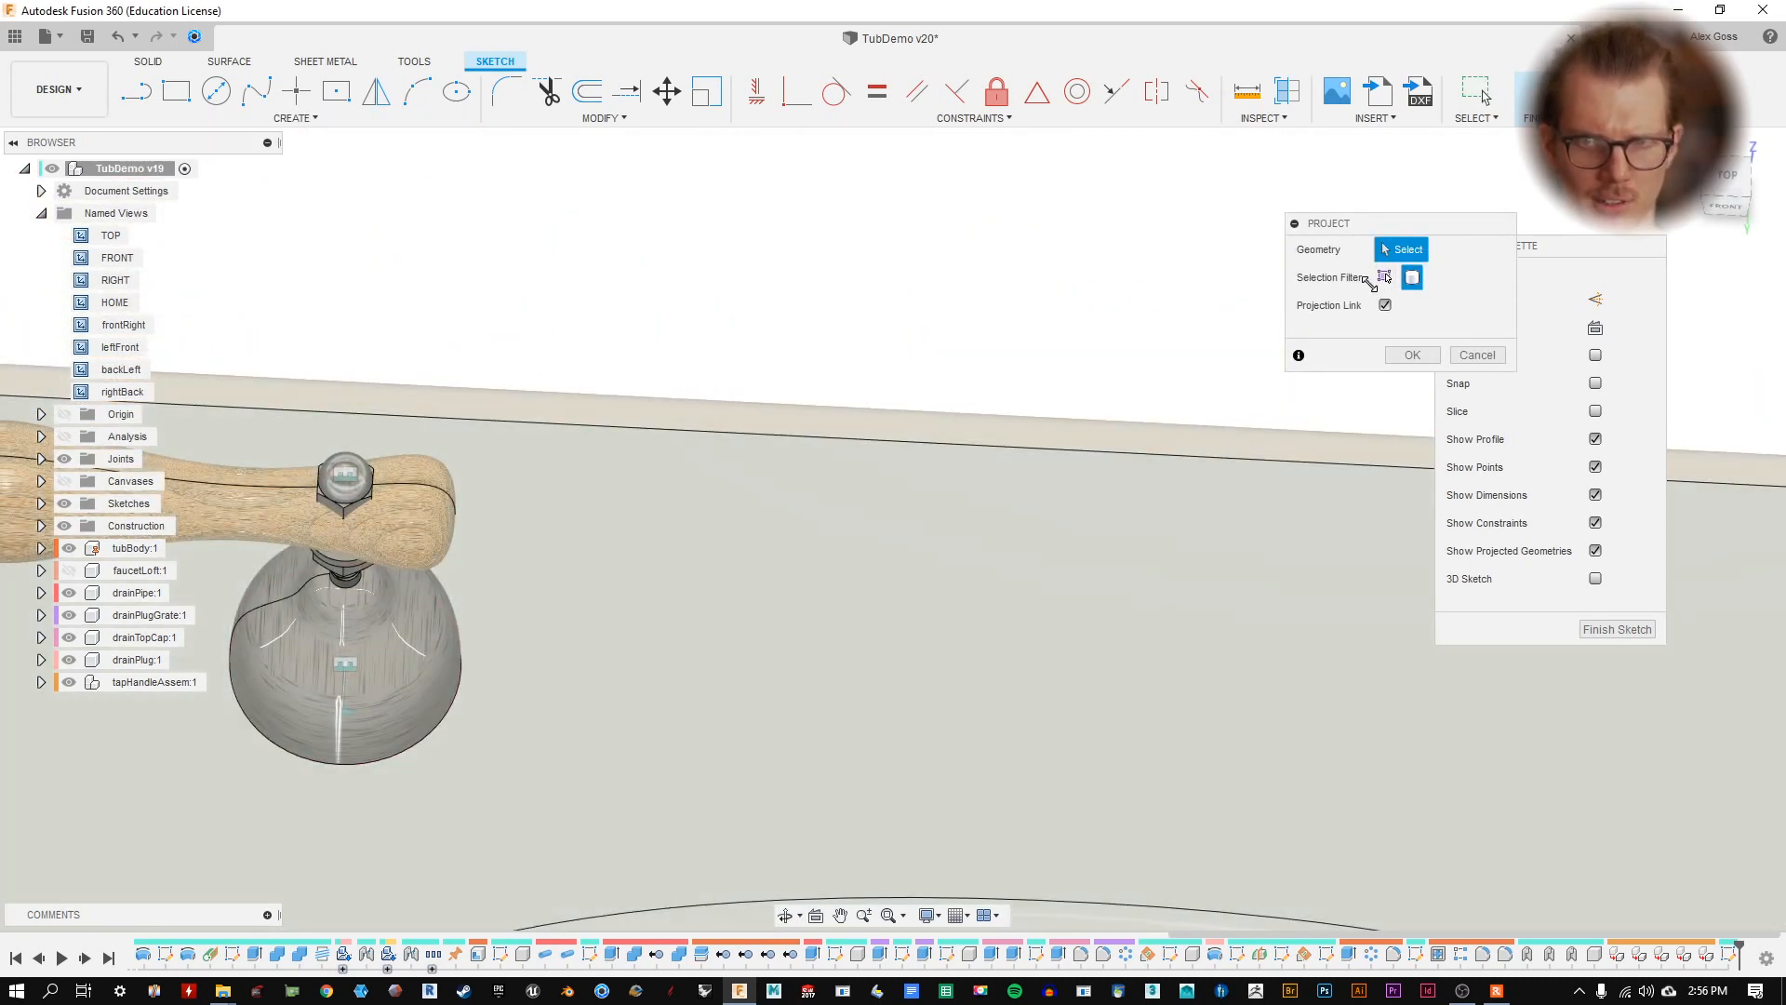
pyautogui.click(1385, 278)
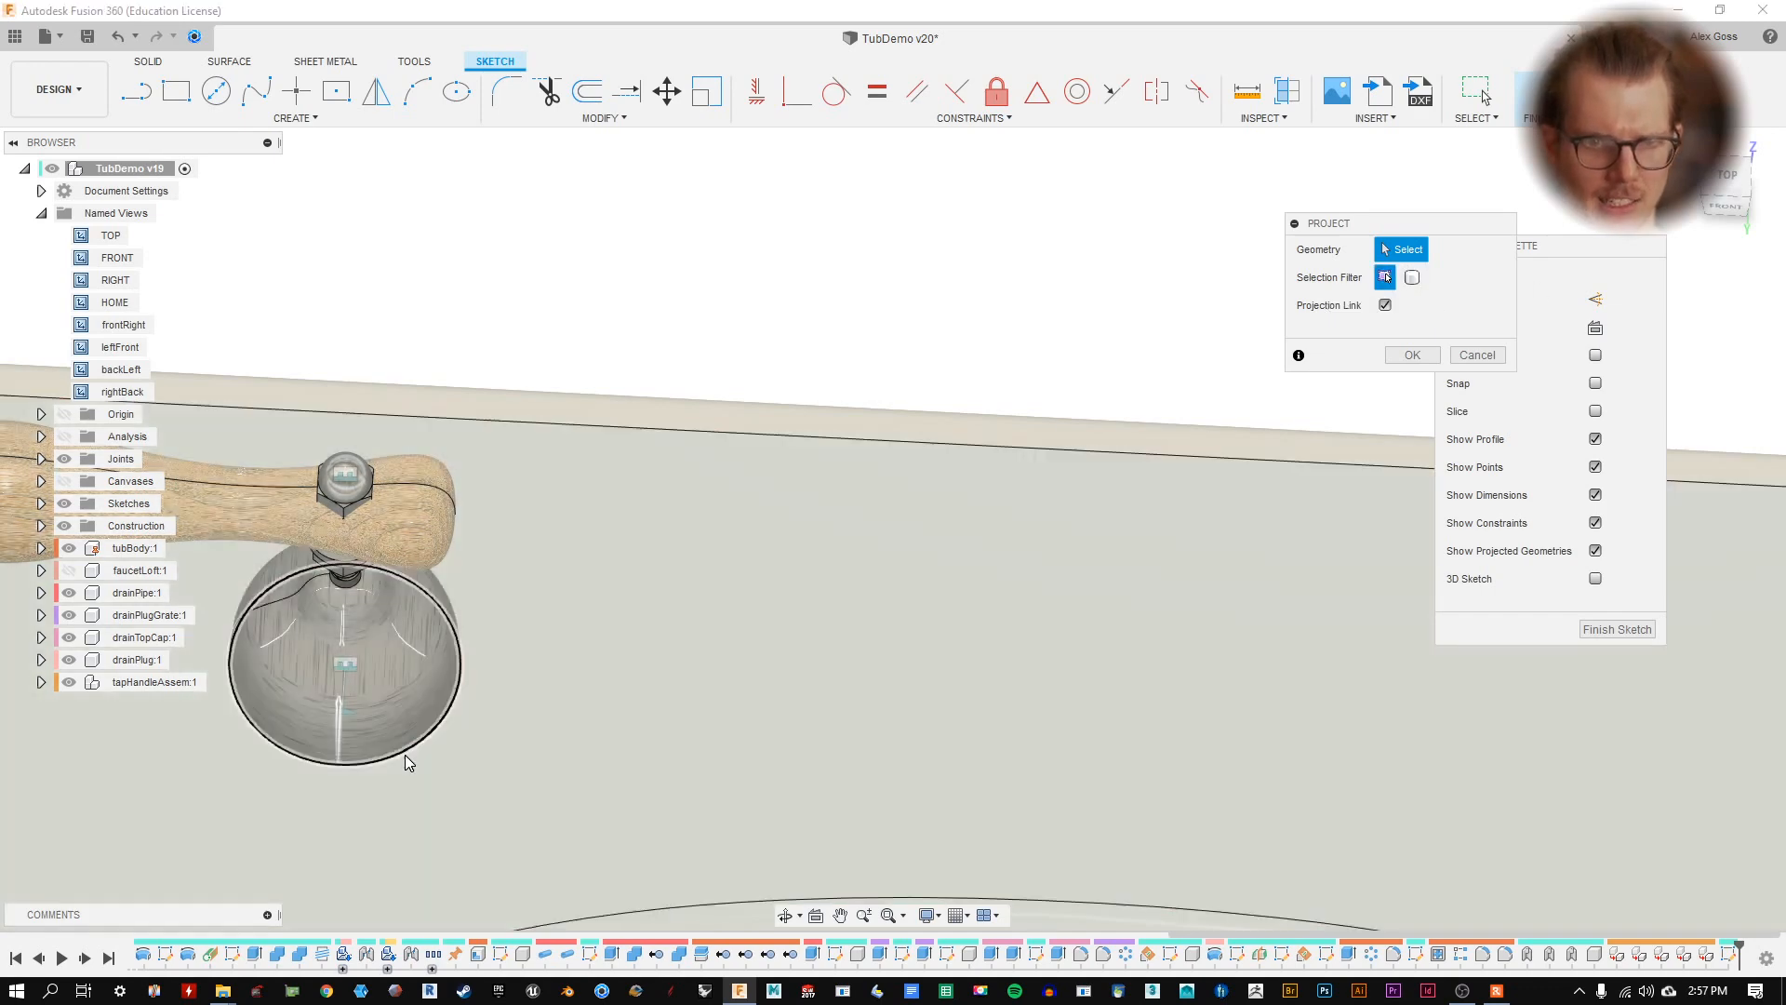
pyautogui.click(403, 755)
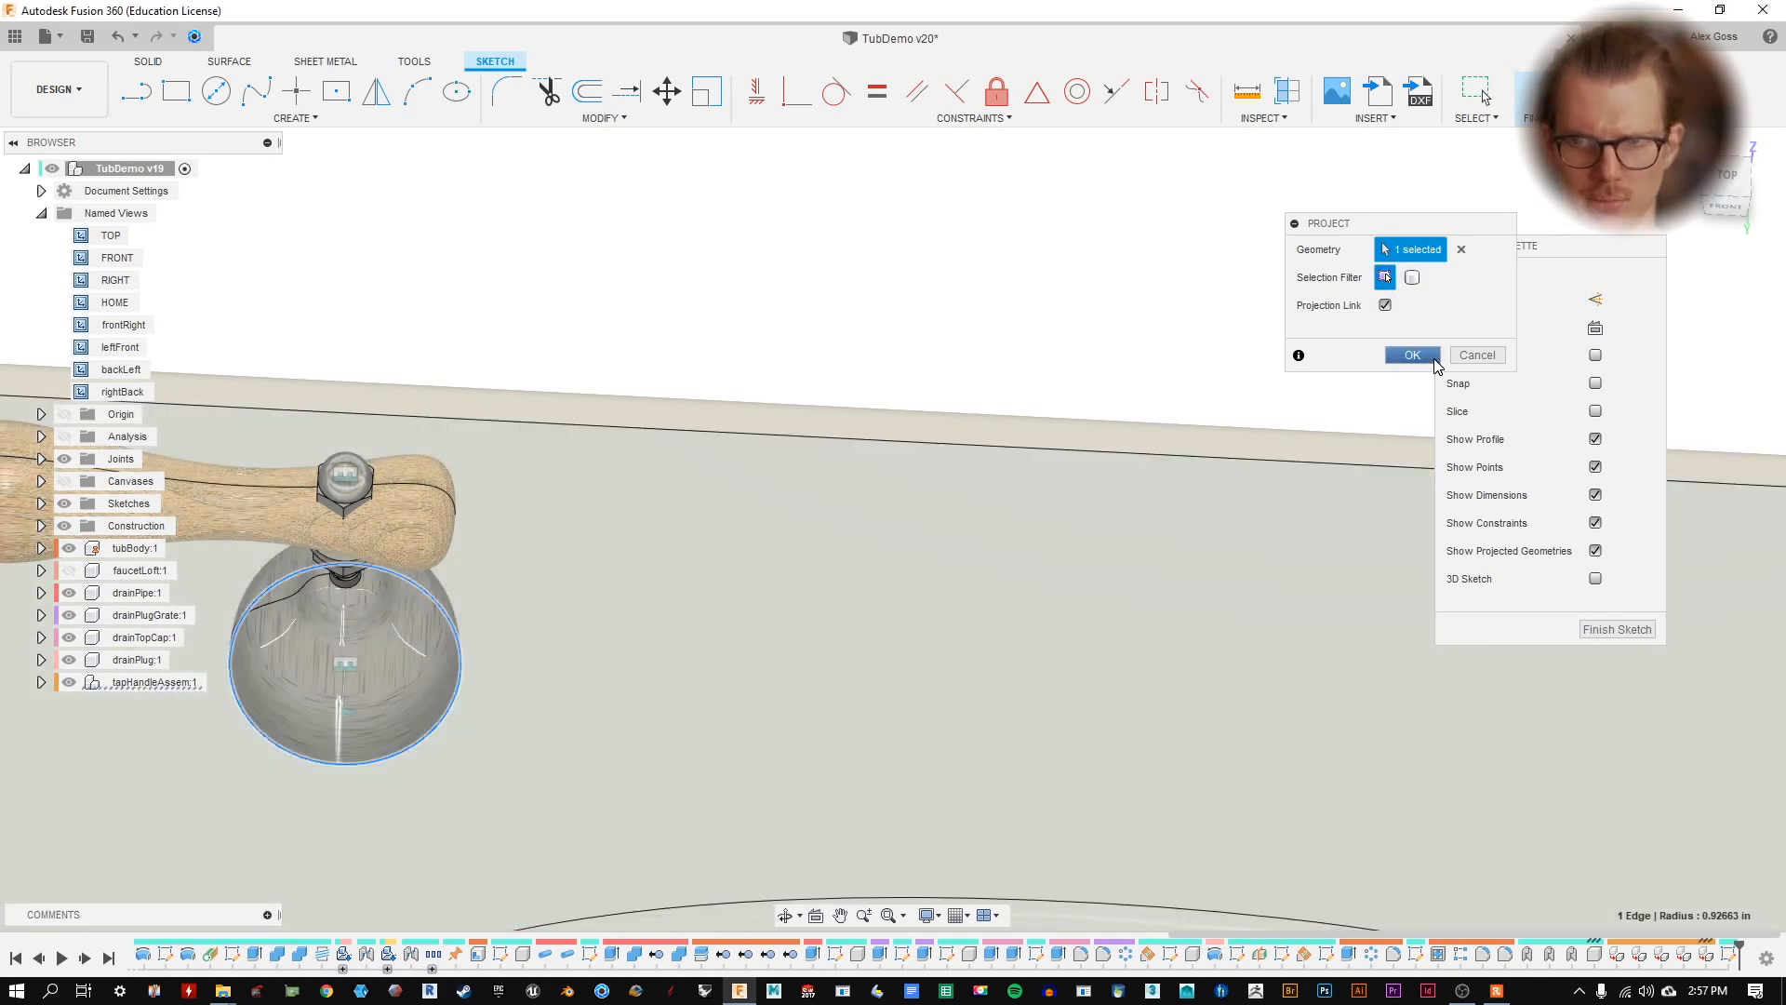
pyautogui.click(1434, 359)
# - Hide tapHandleAssem, return to the straight top view of the sketch, and show the Origin geometry
pyautogui.scroll(-2, 888, 689)
pyautogui.scroll(-3, 894, 686)
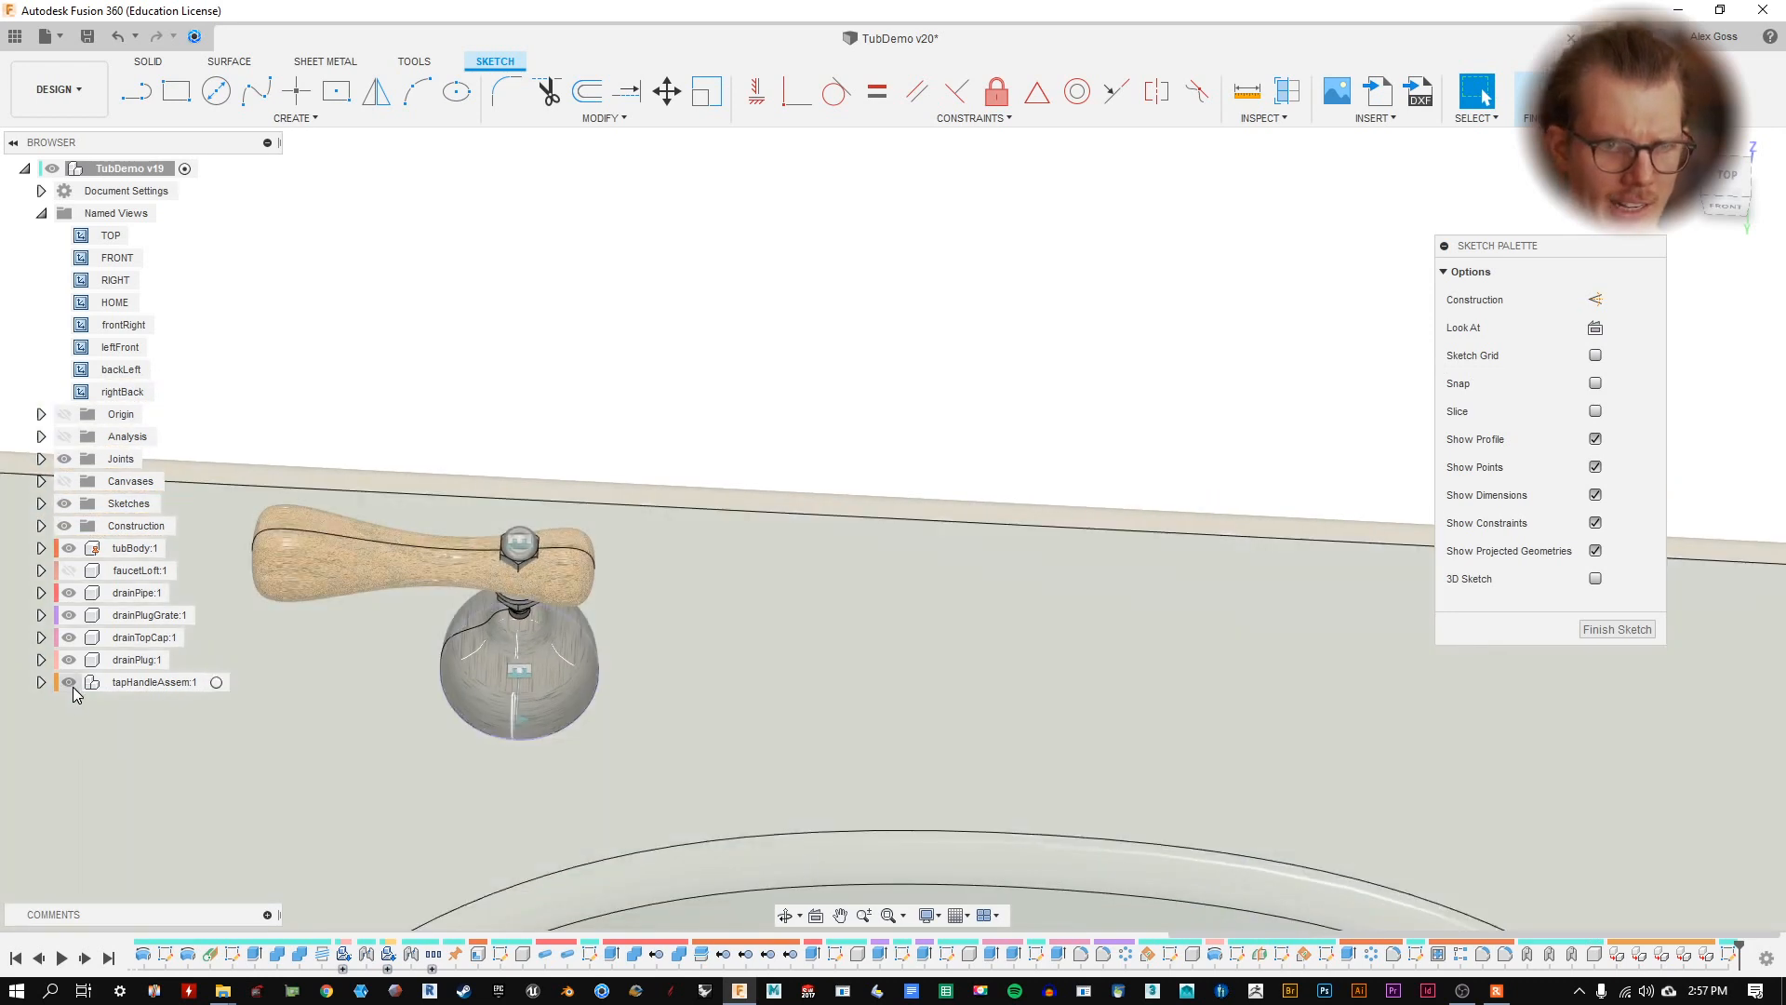
pyautogui.click(70, 682)
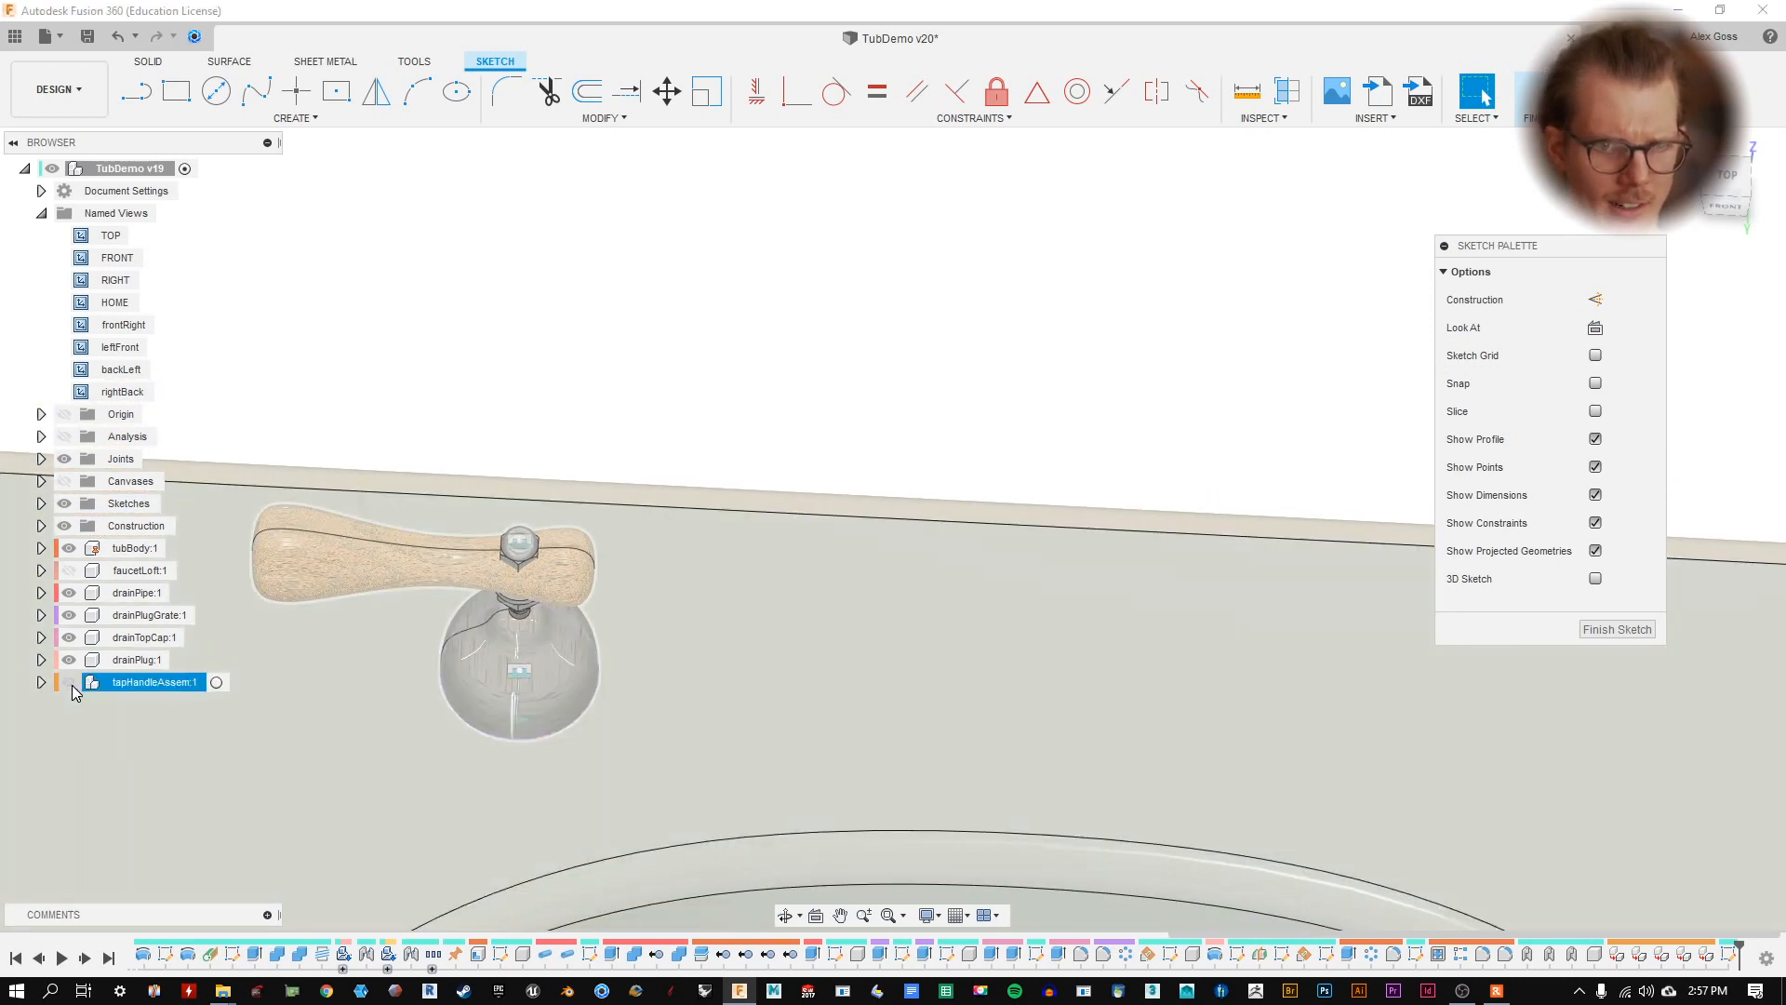
pyautogui.scroll(-3, 725, 604)
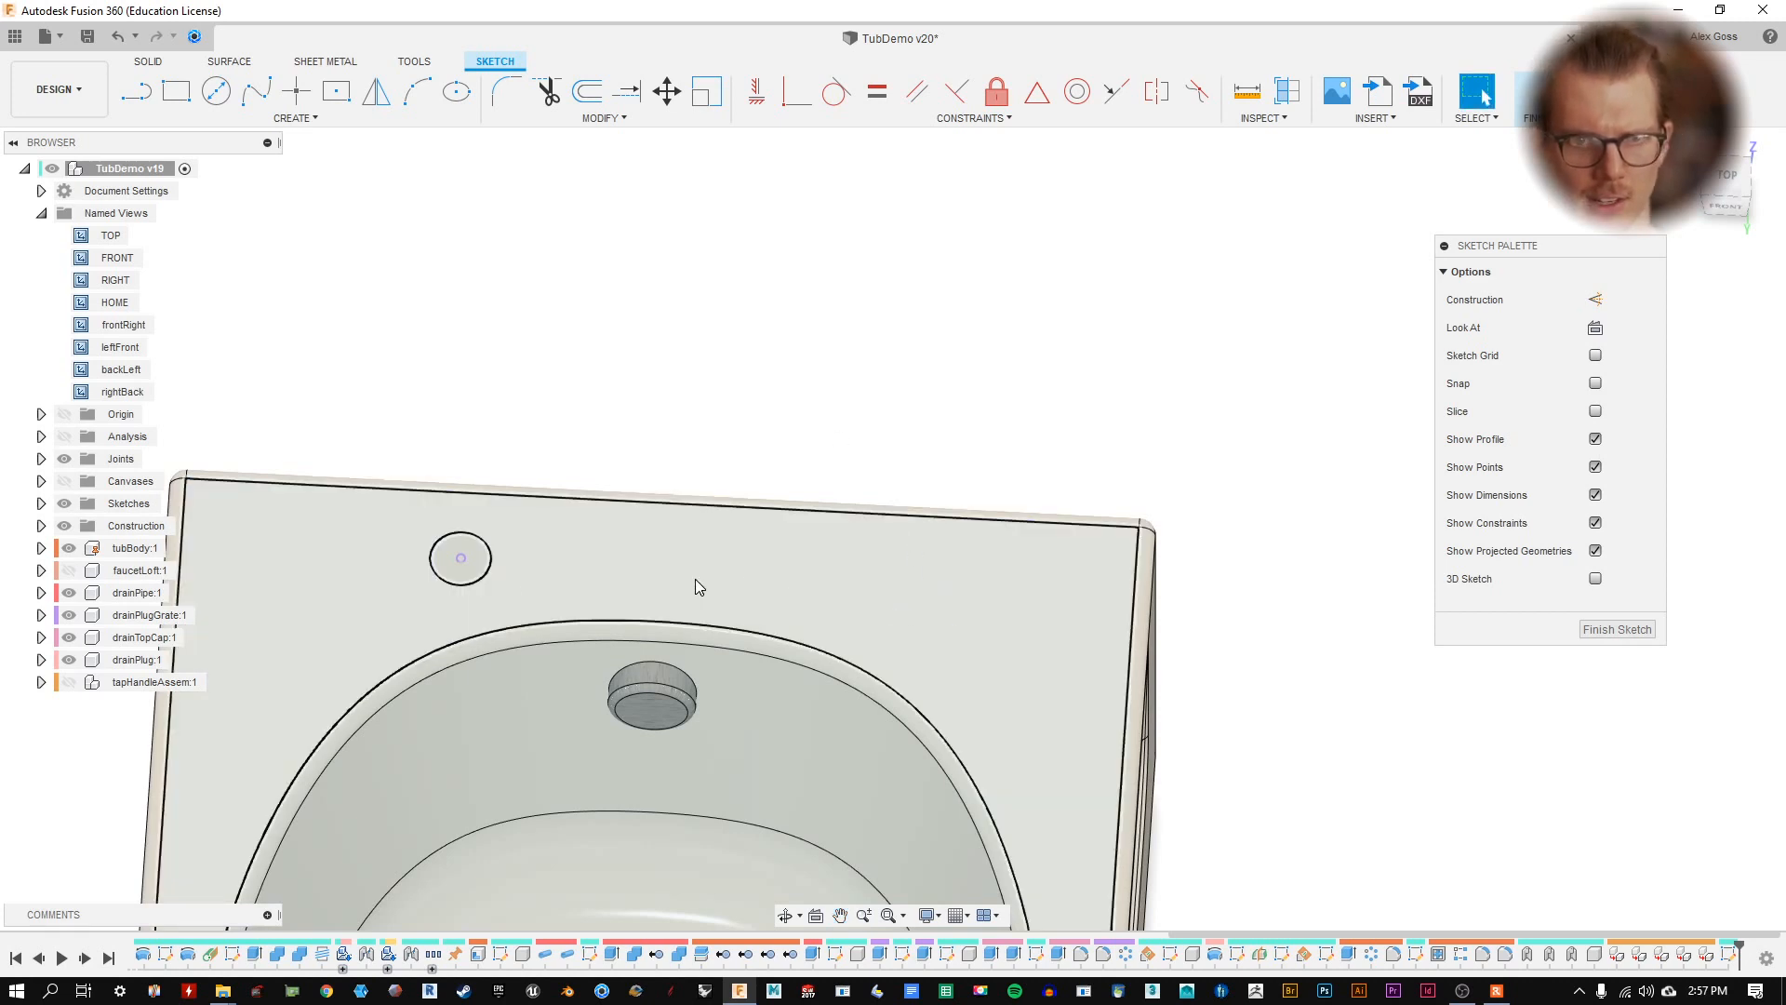
pyautogui.click(1751, 161)
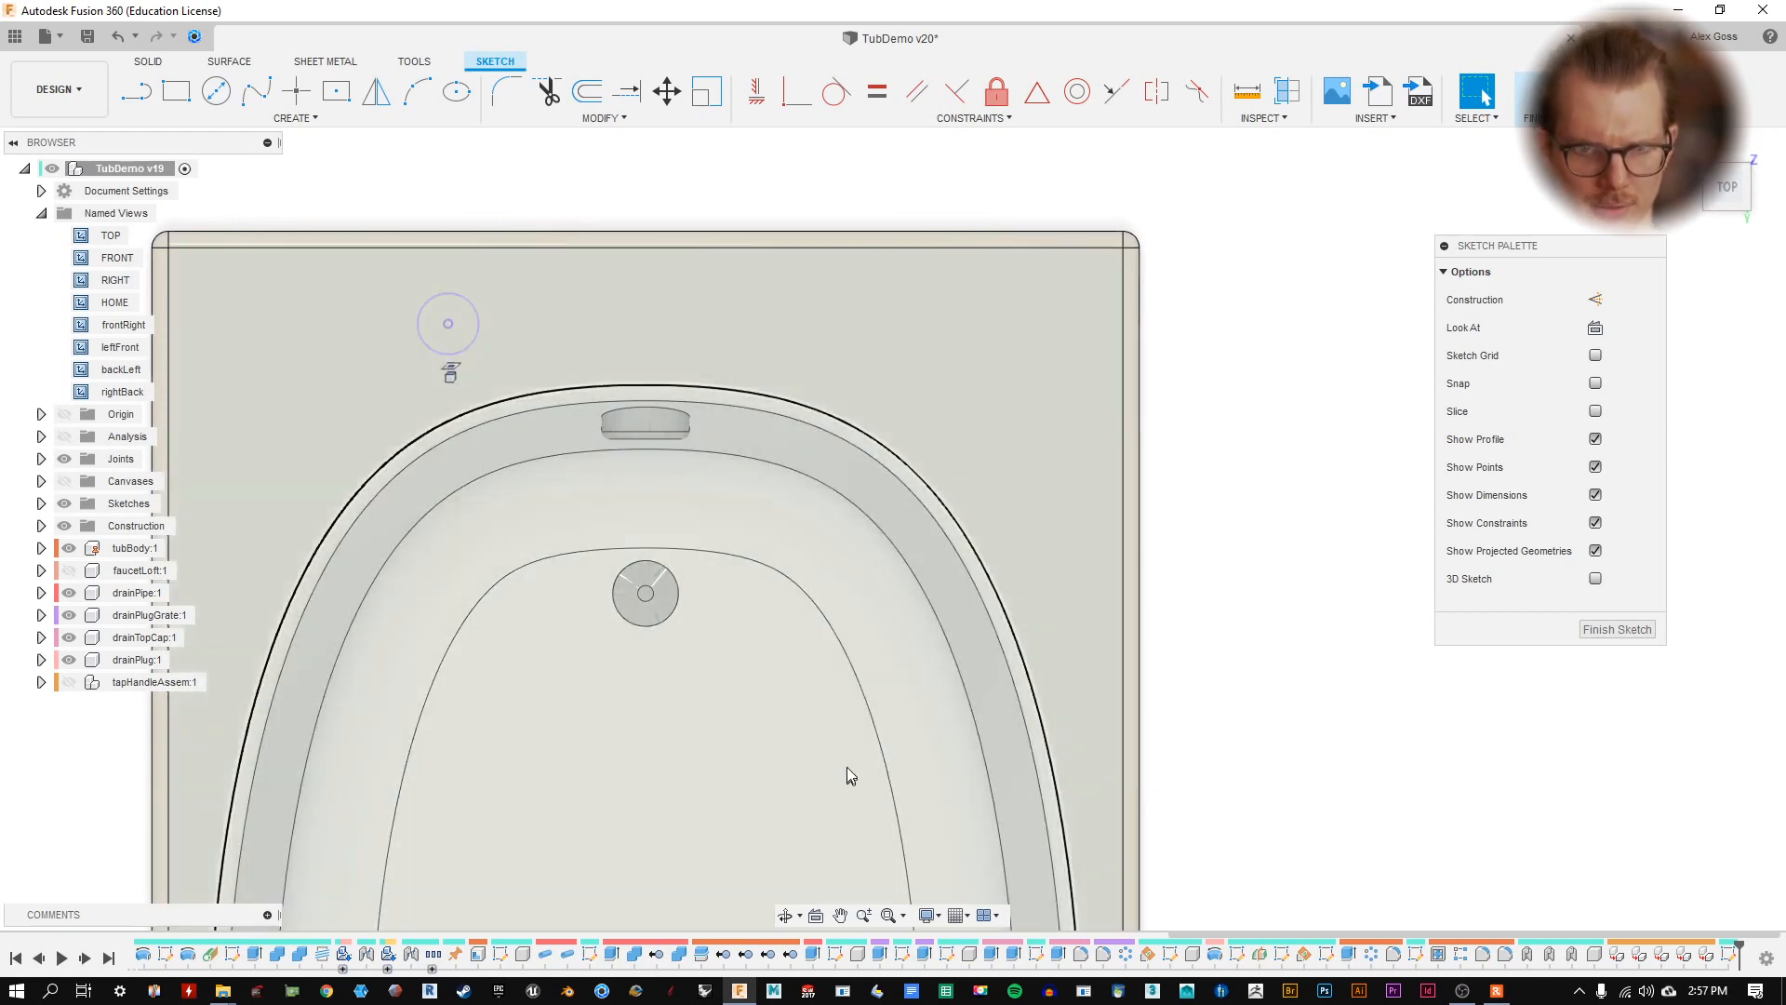
pyautogui.moveTo(846, 766); pyautogui.dragTo(830, 493, button='middle')
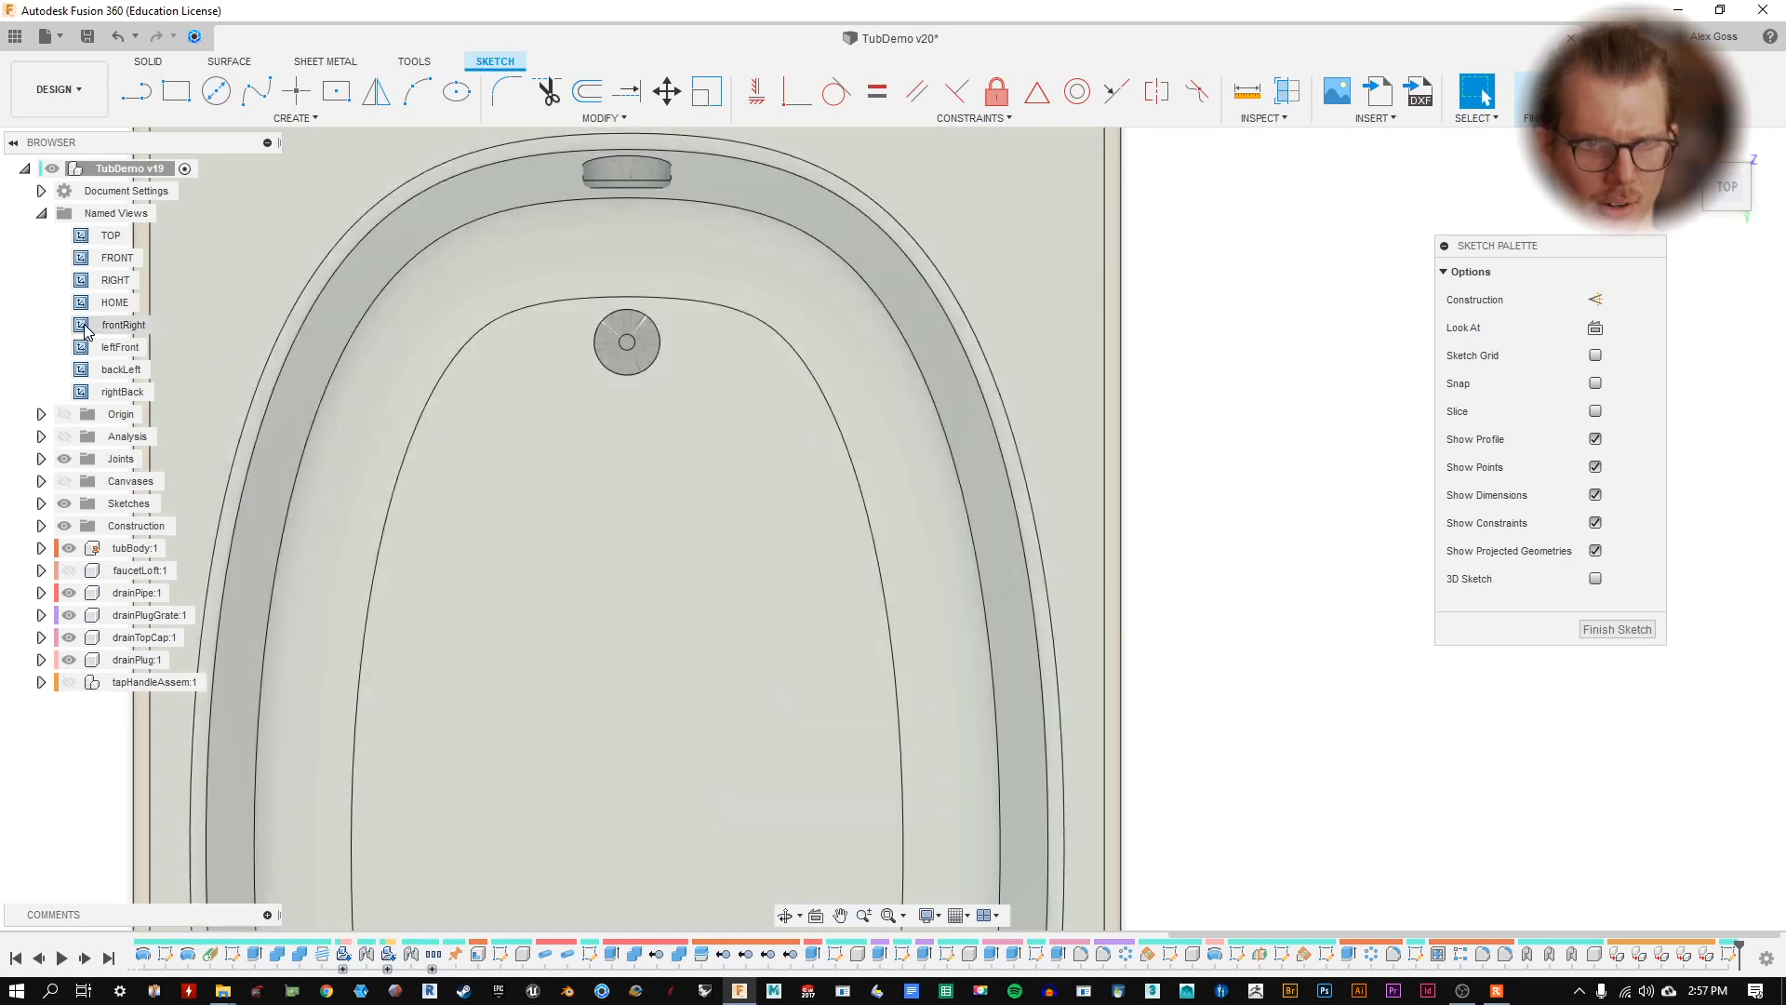
pyautogui.click(64, 416)
pyautogui.scroll(-4, 750, 504)
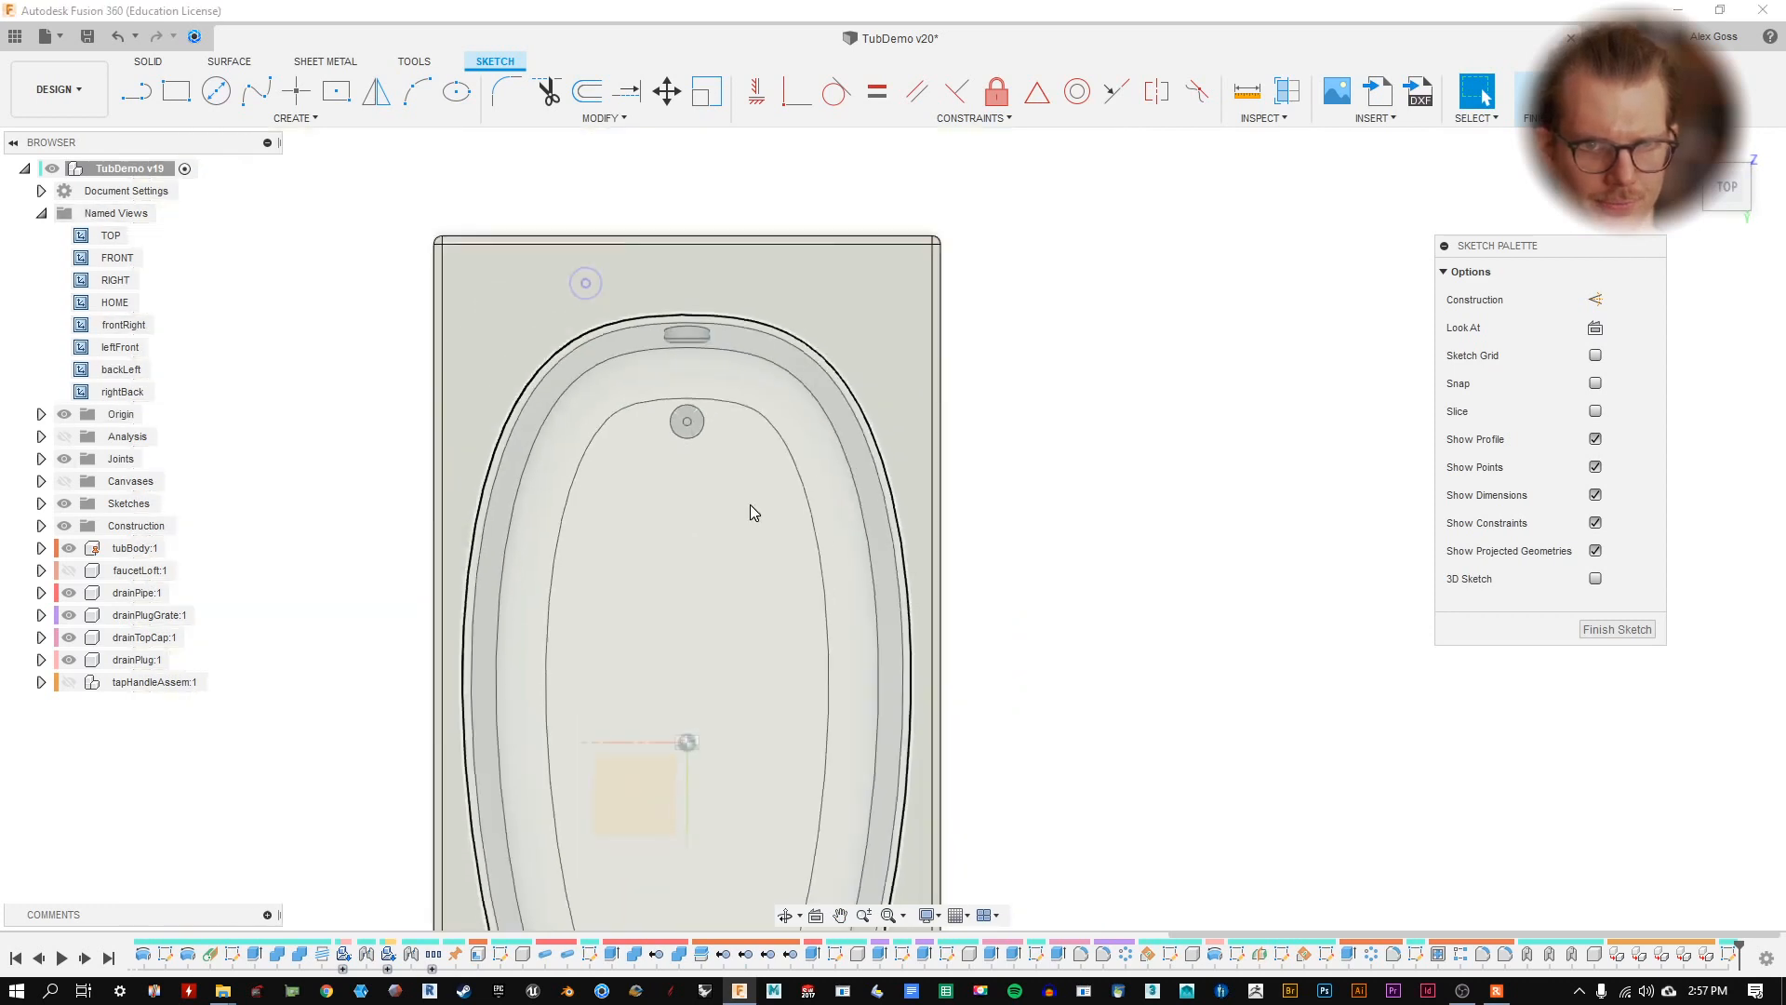
# - Draw a construction line from the origin to the midpoint of the tub's short end edge beyond the faucet
pyautogui.press('l')
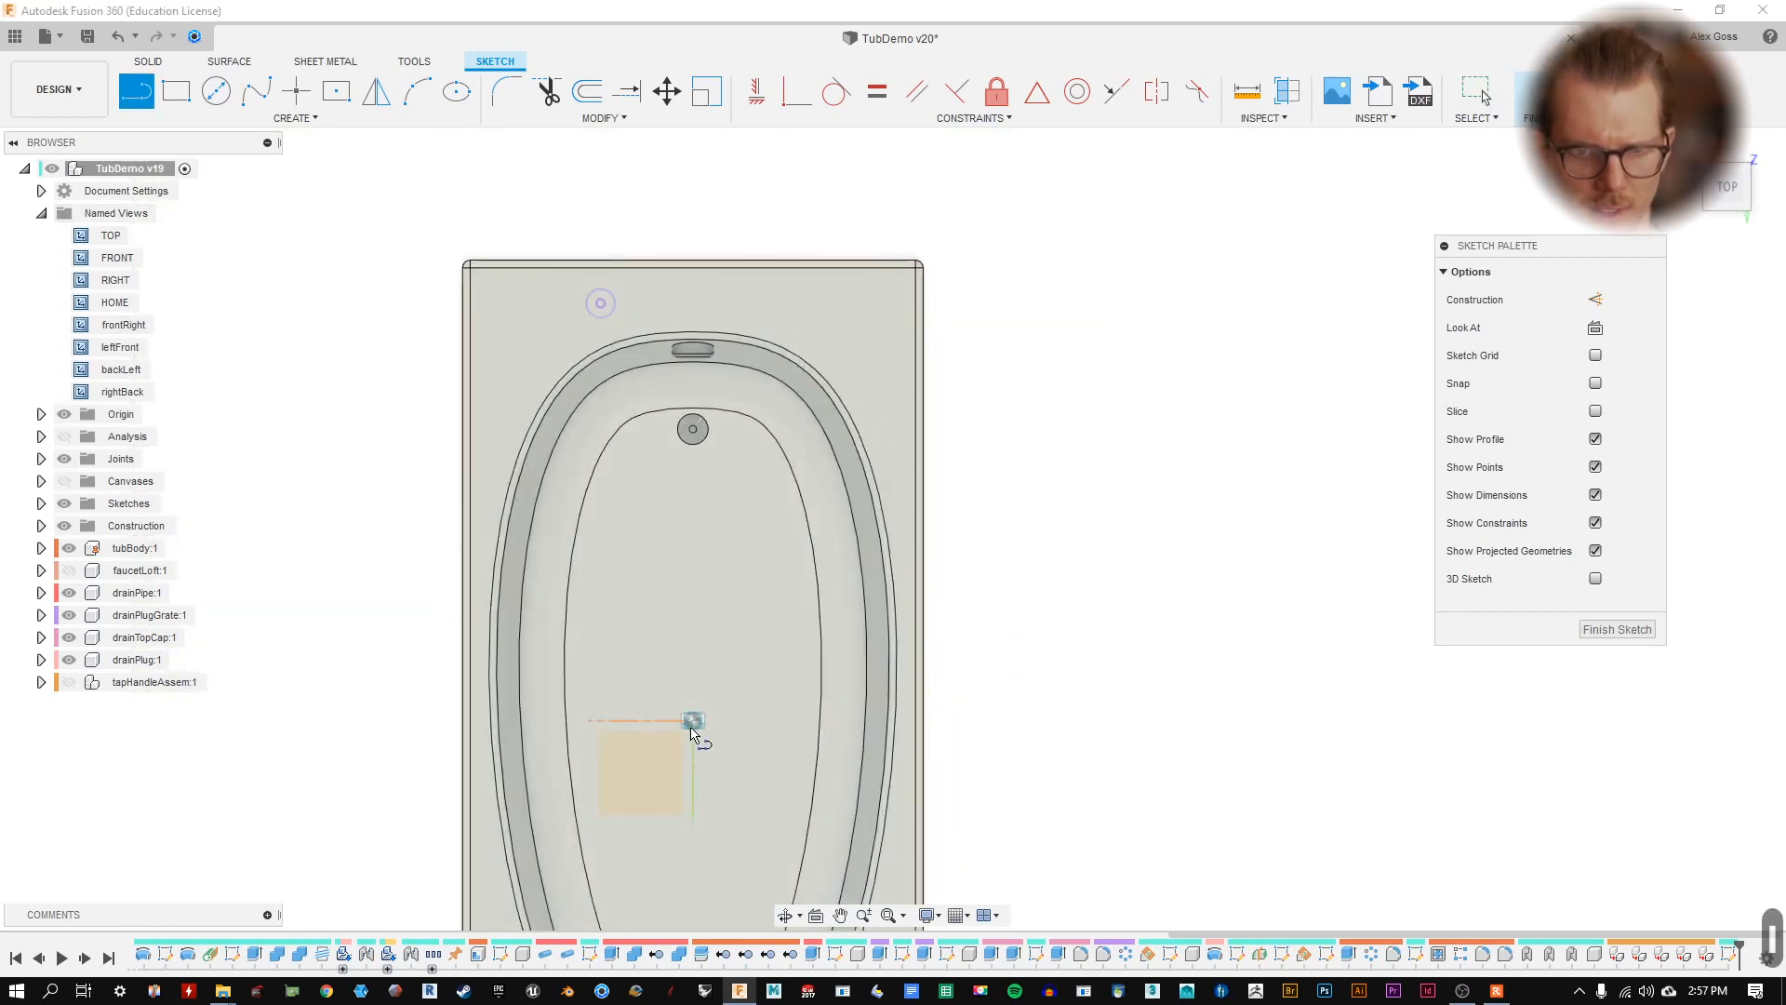
pyautogui.click(692, 721)
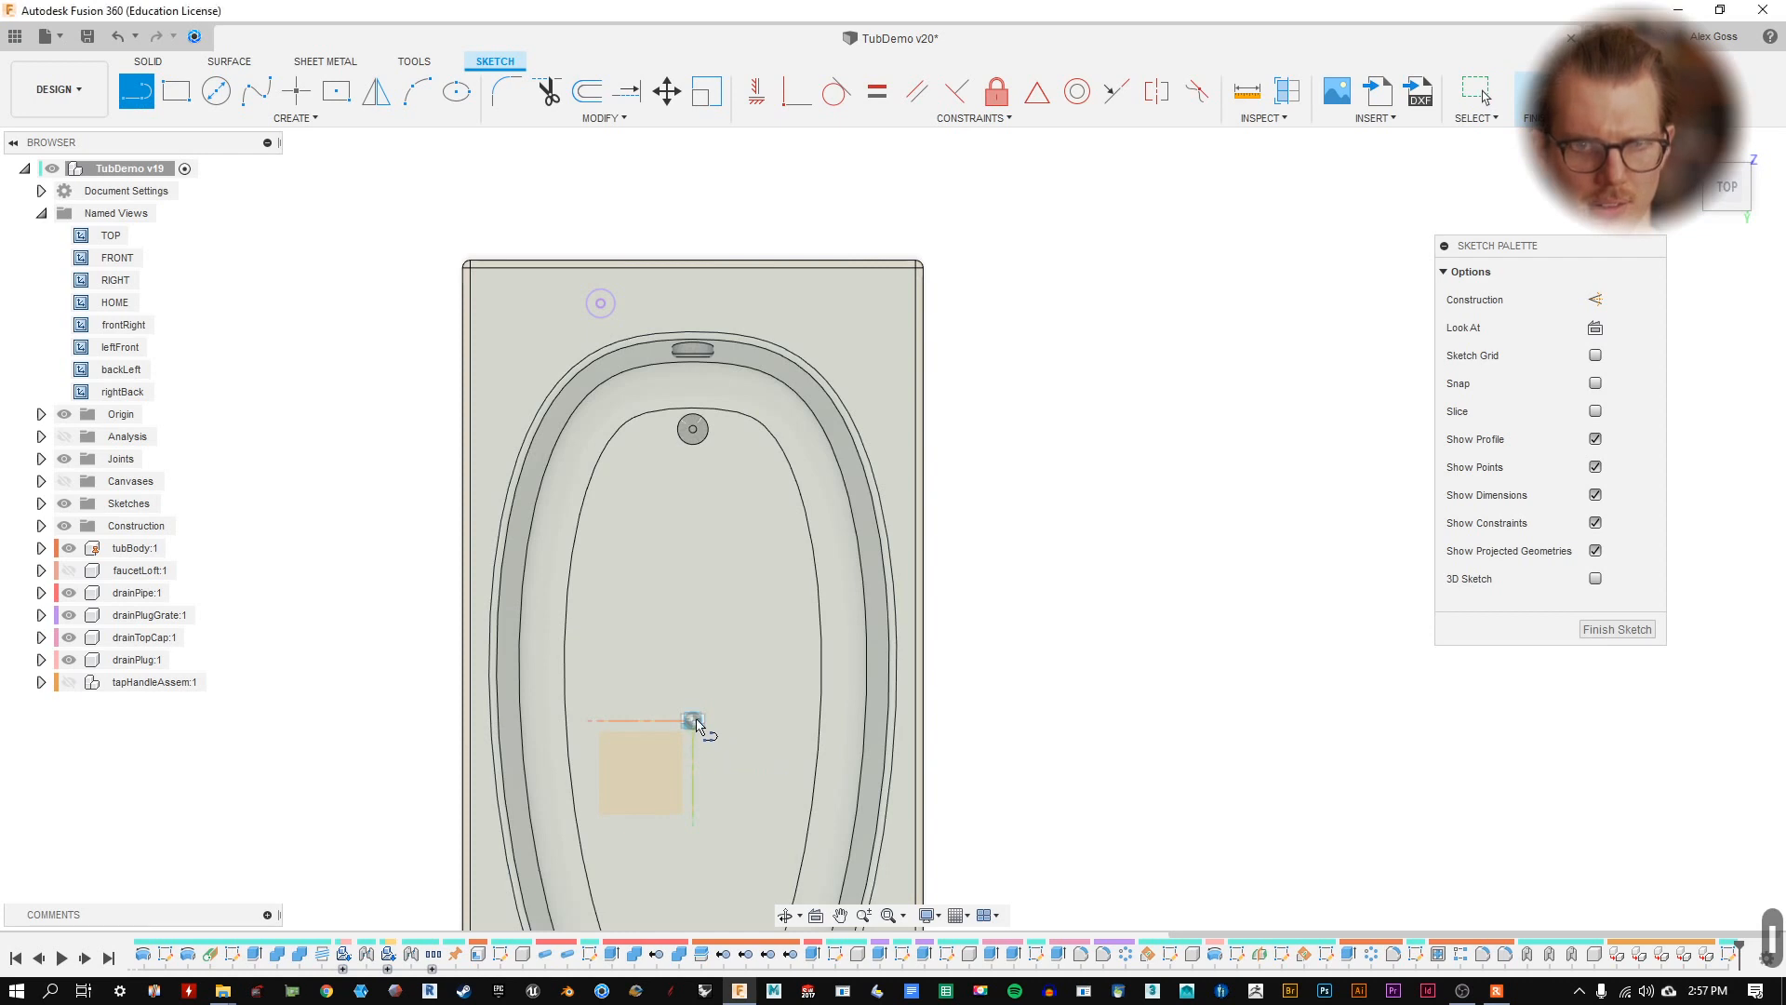
pyautogui.doubleClick(692, 264)
pyautogui.scroll(2, 725, 325)
pyautogui.press('Escape')
pyautogui.click(682, 274)
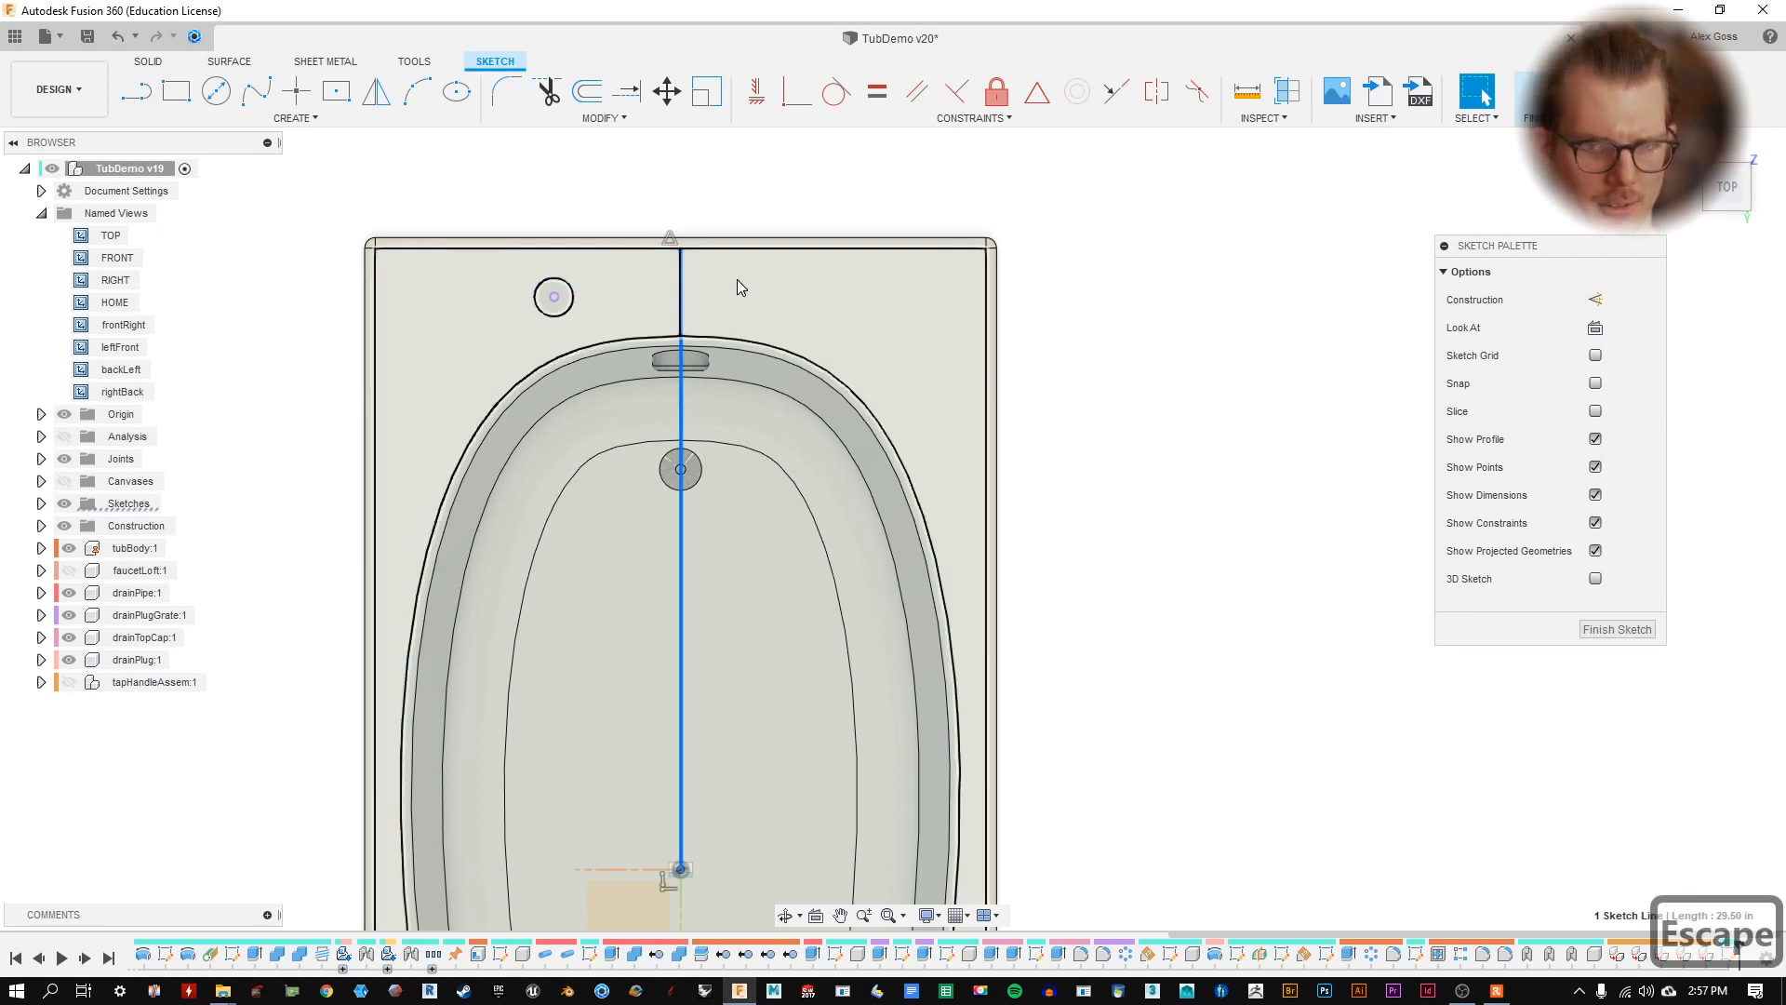
pyautogui.click(1595, 299)
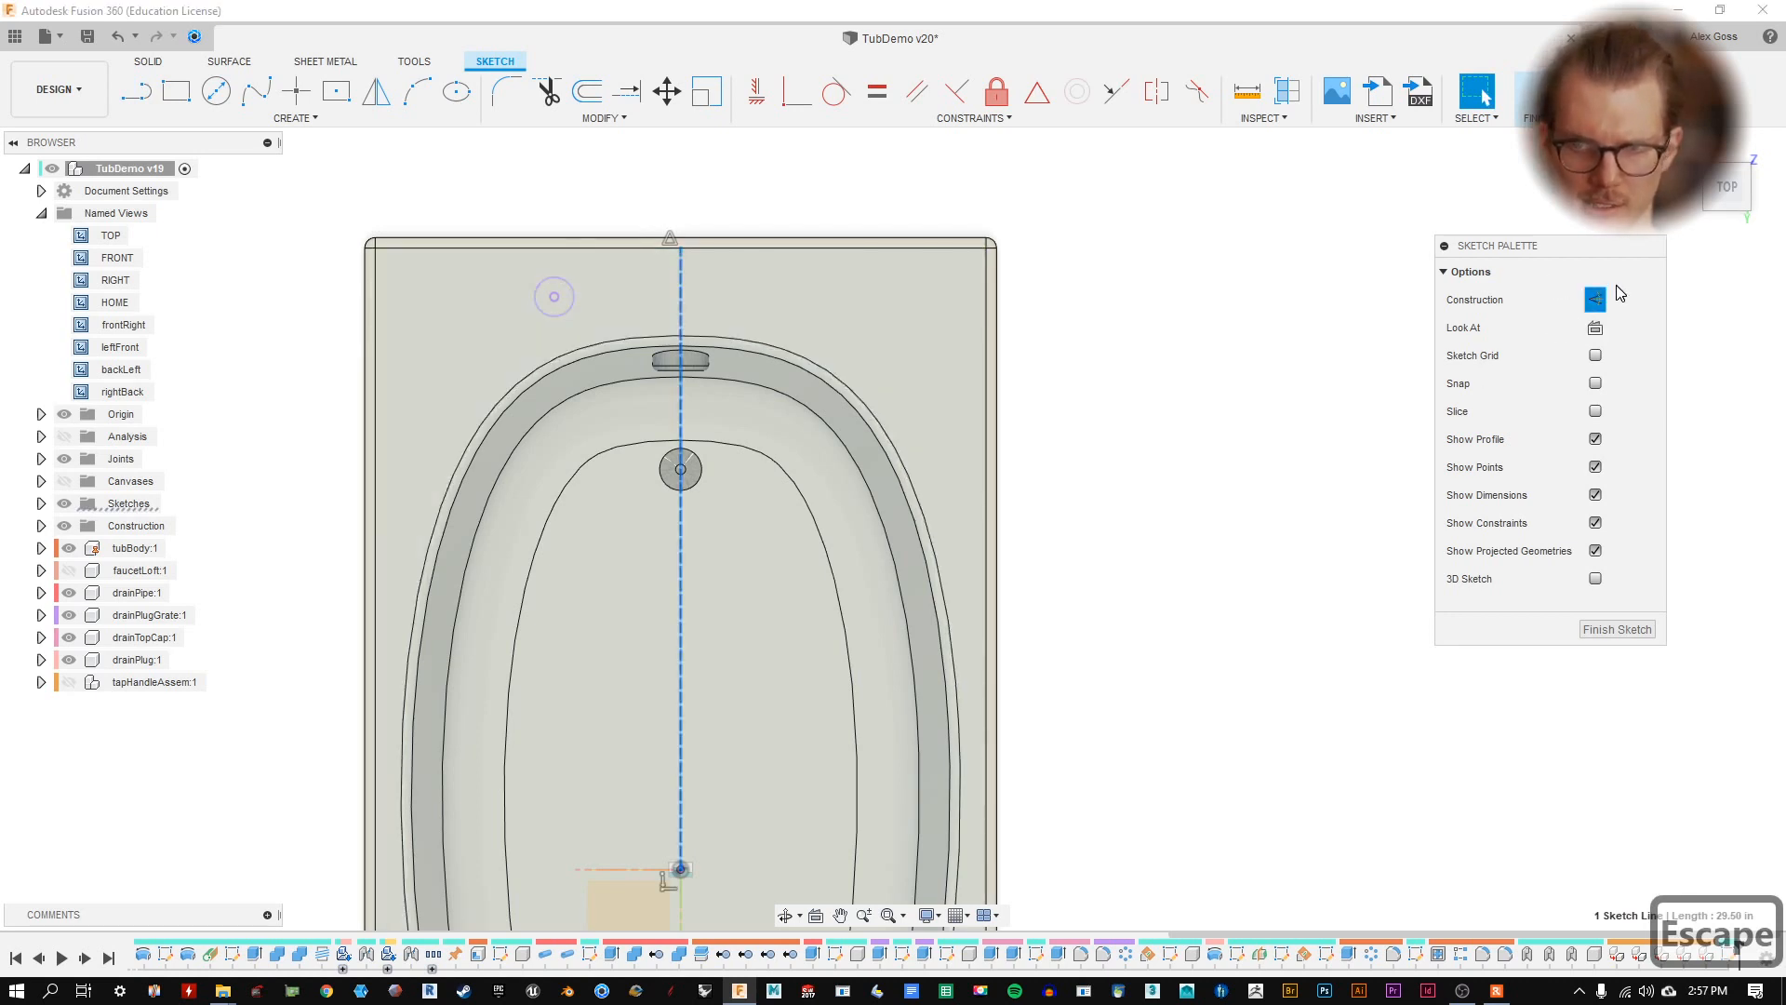
pyautogui.press('Escape')
# - Mirror the projected tap base circle across the tub's construction centre line within the sketch
pyautogui.scroll(1, 662, 247)
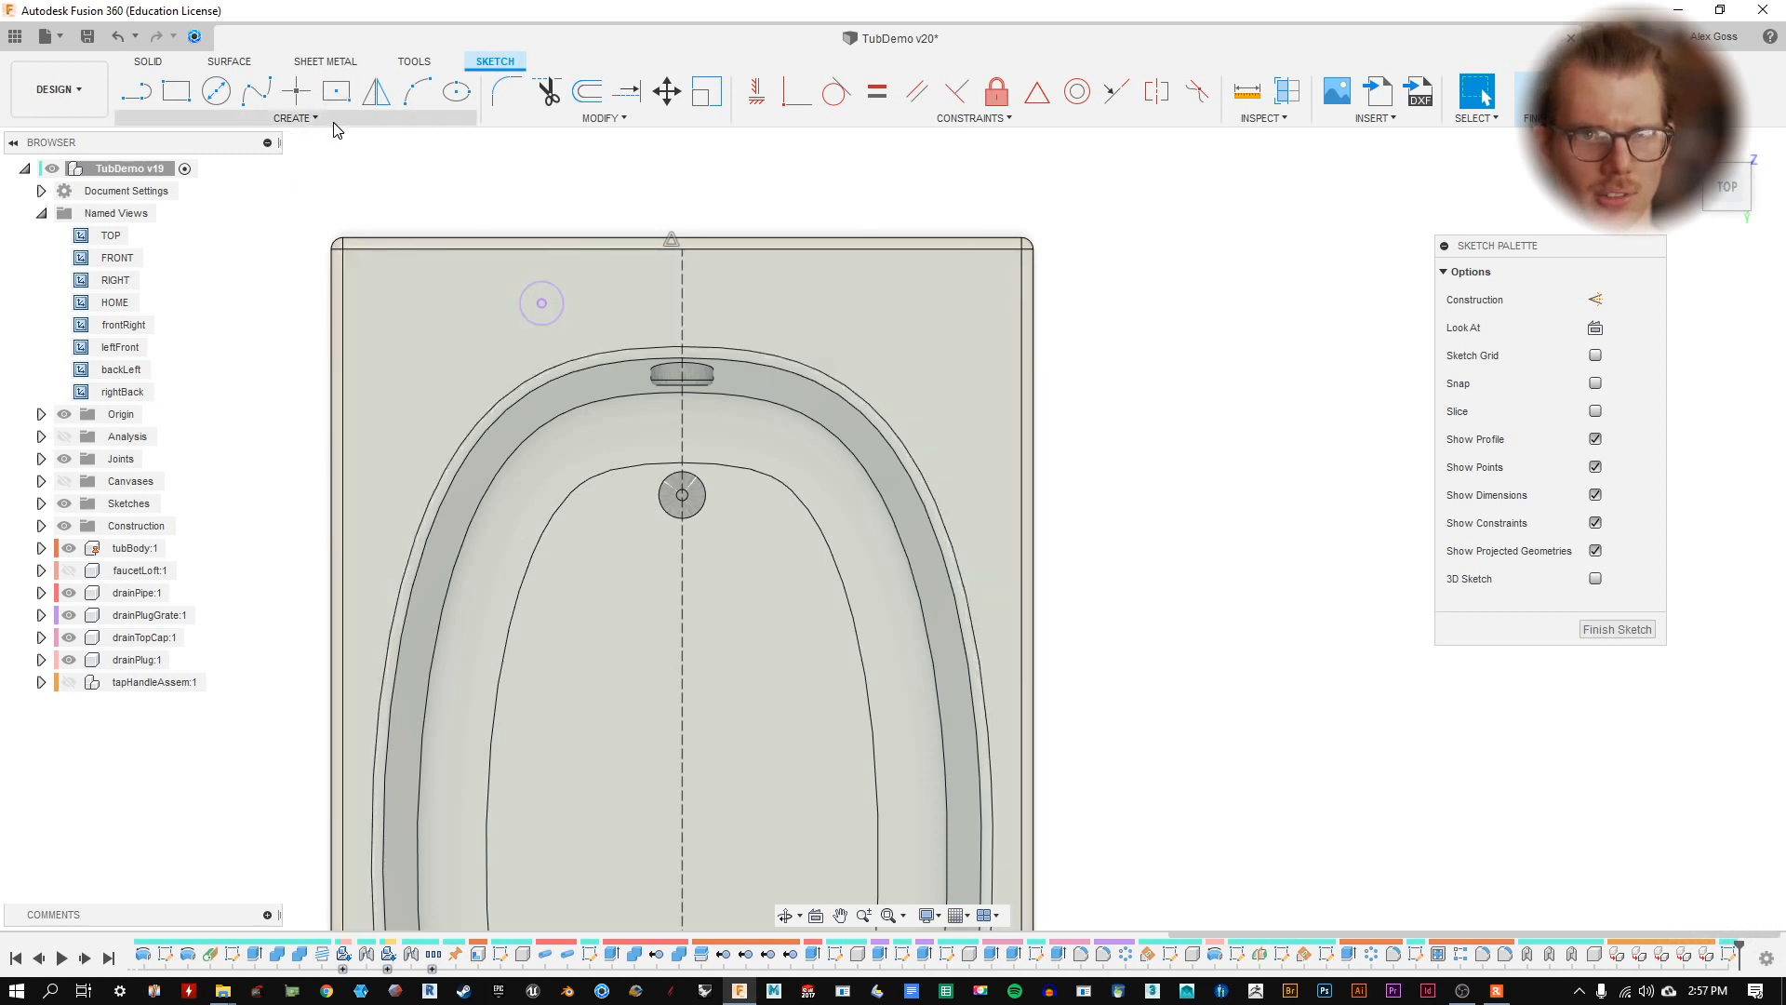
pyautogui.click(340, 121)
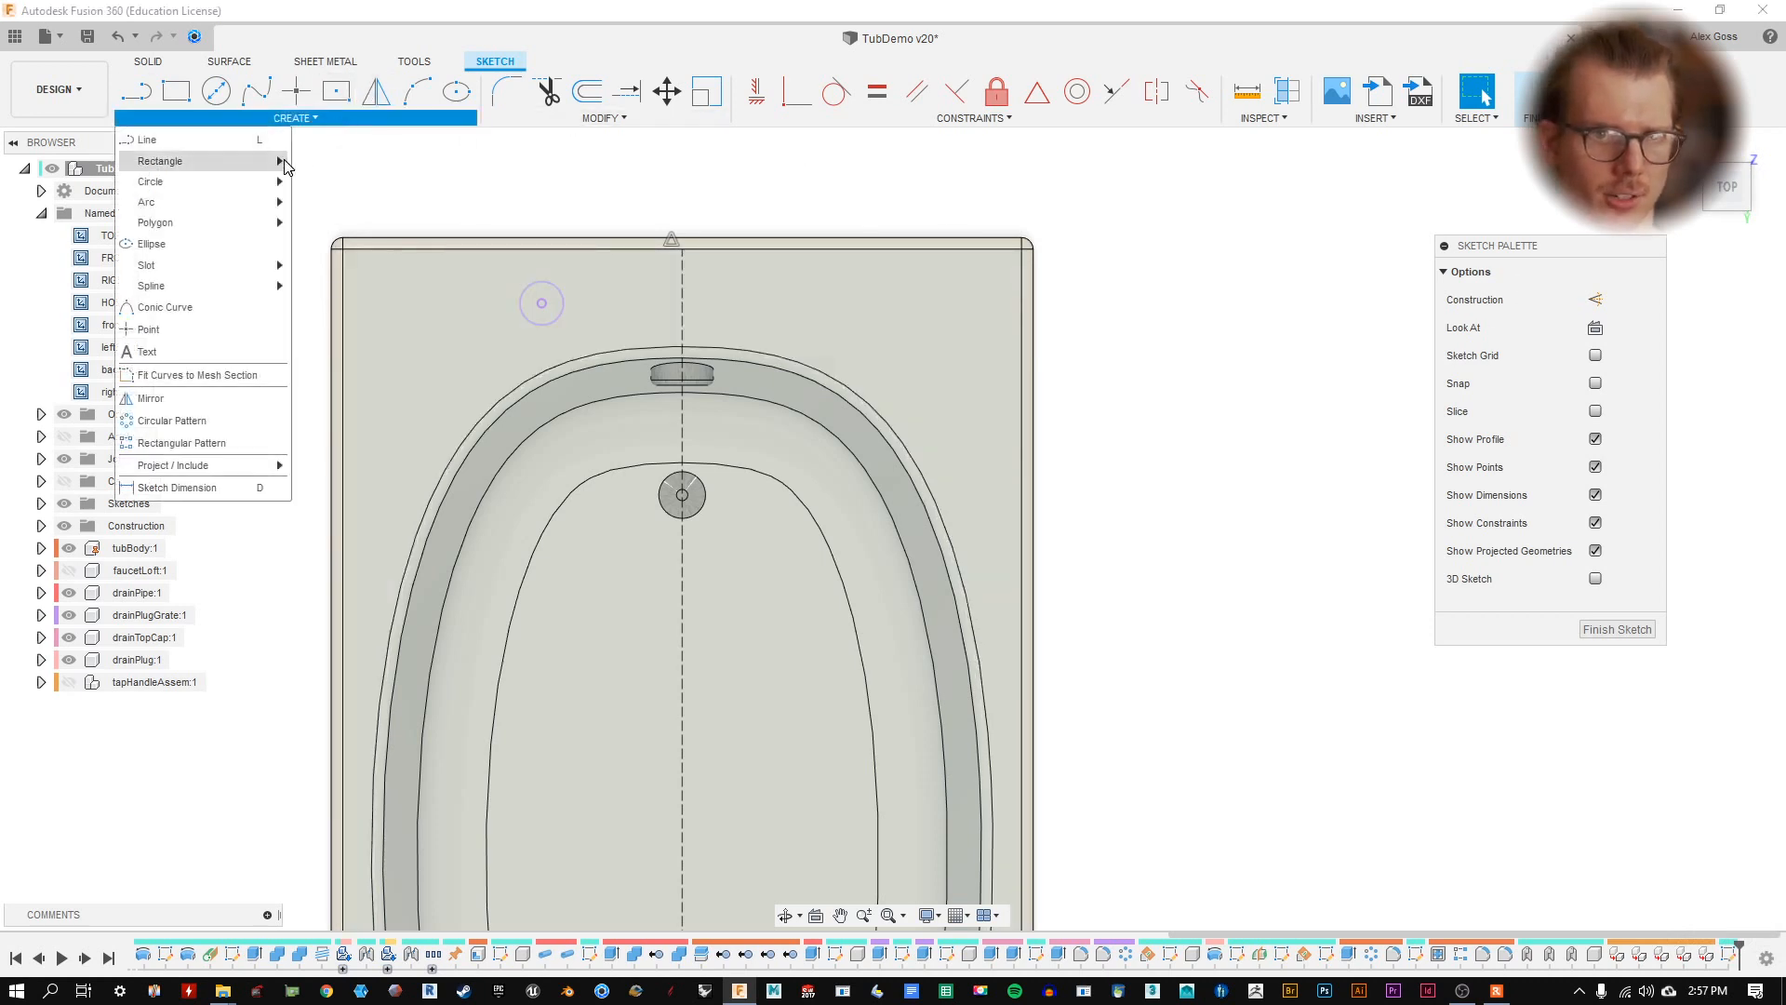
pyautogui.click(150, 398)
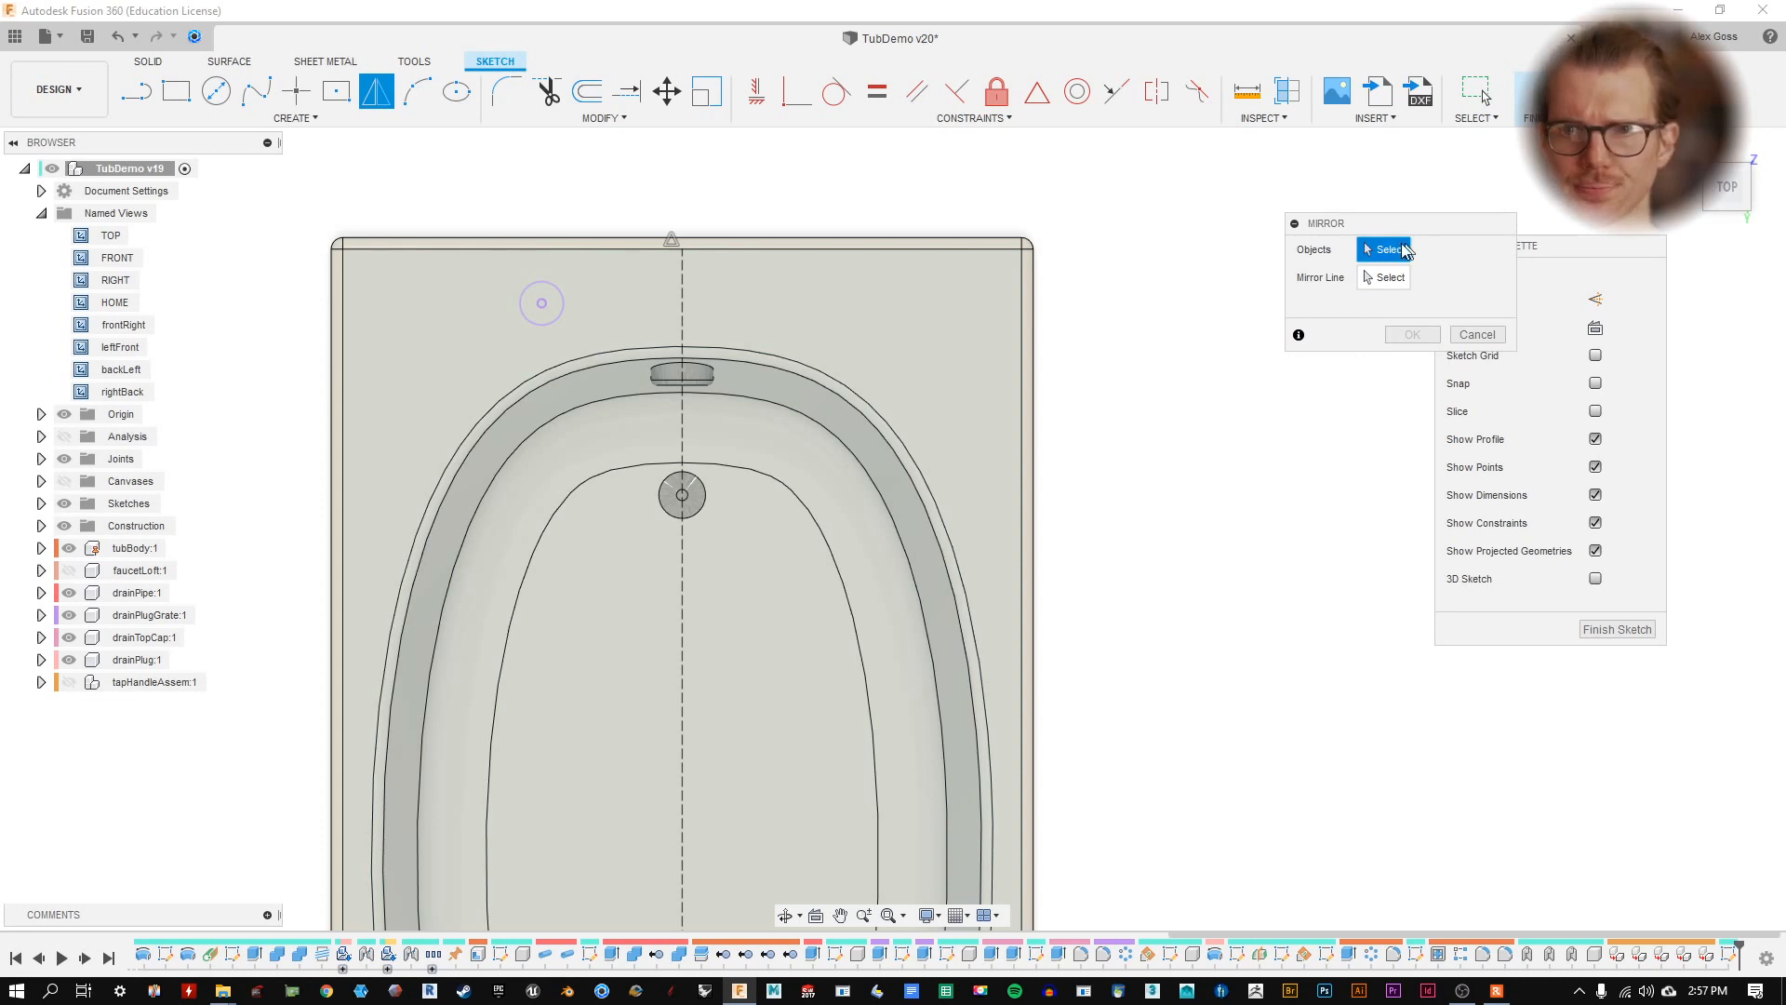
pyautogui.click(543, 285)
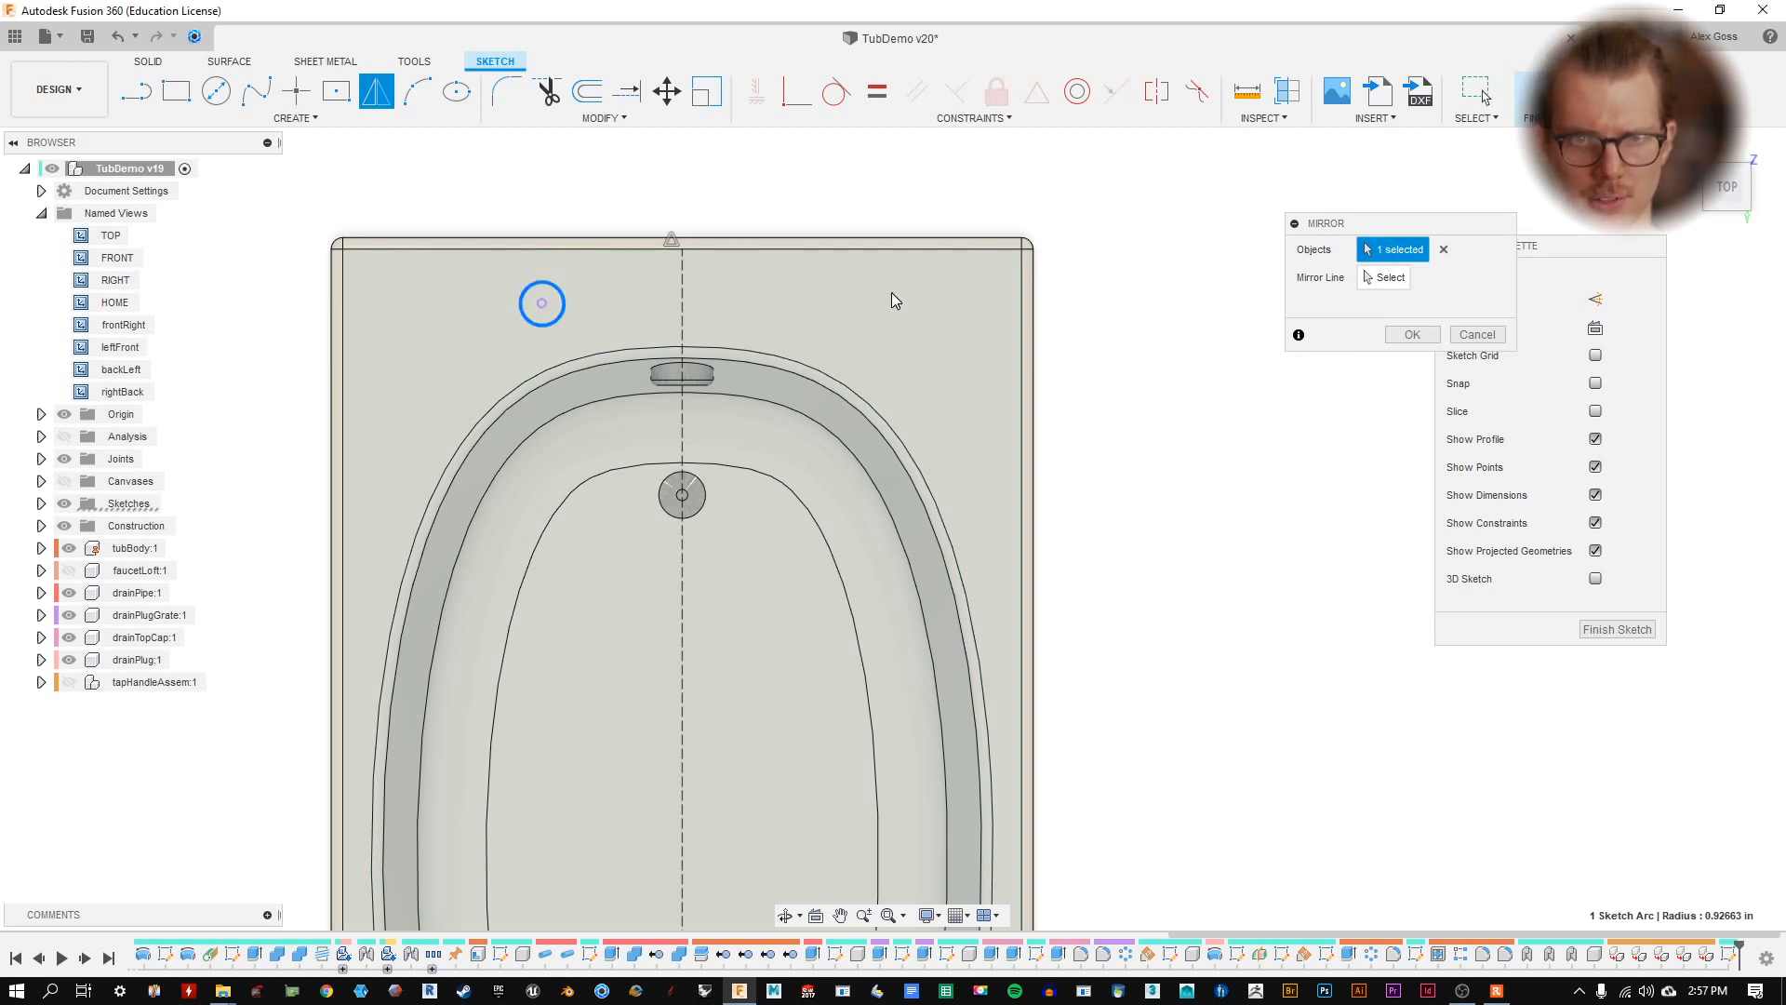
pyautogui.click(683, 309)
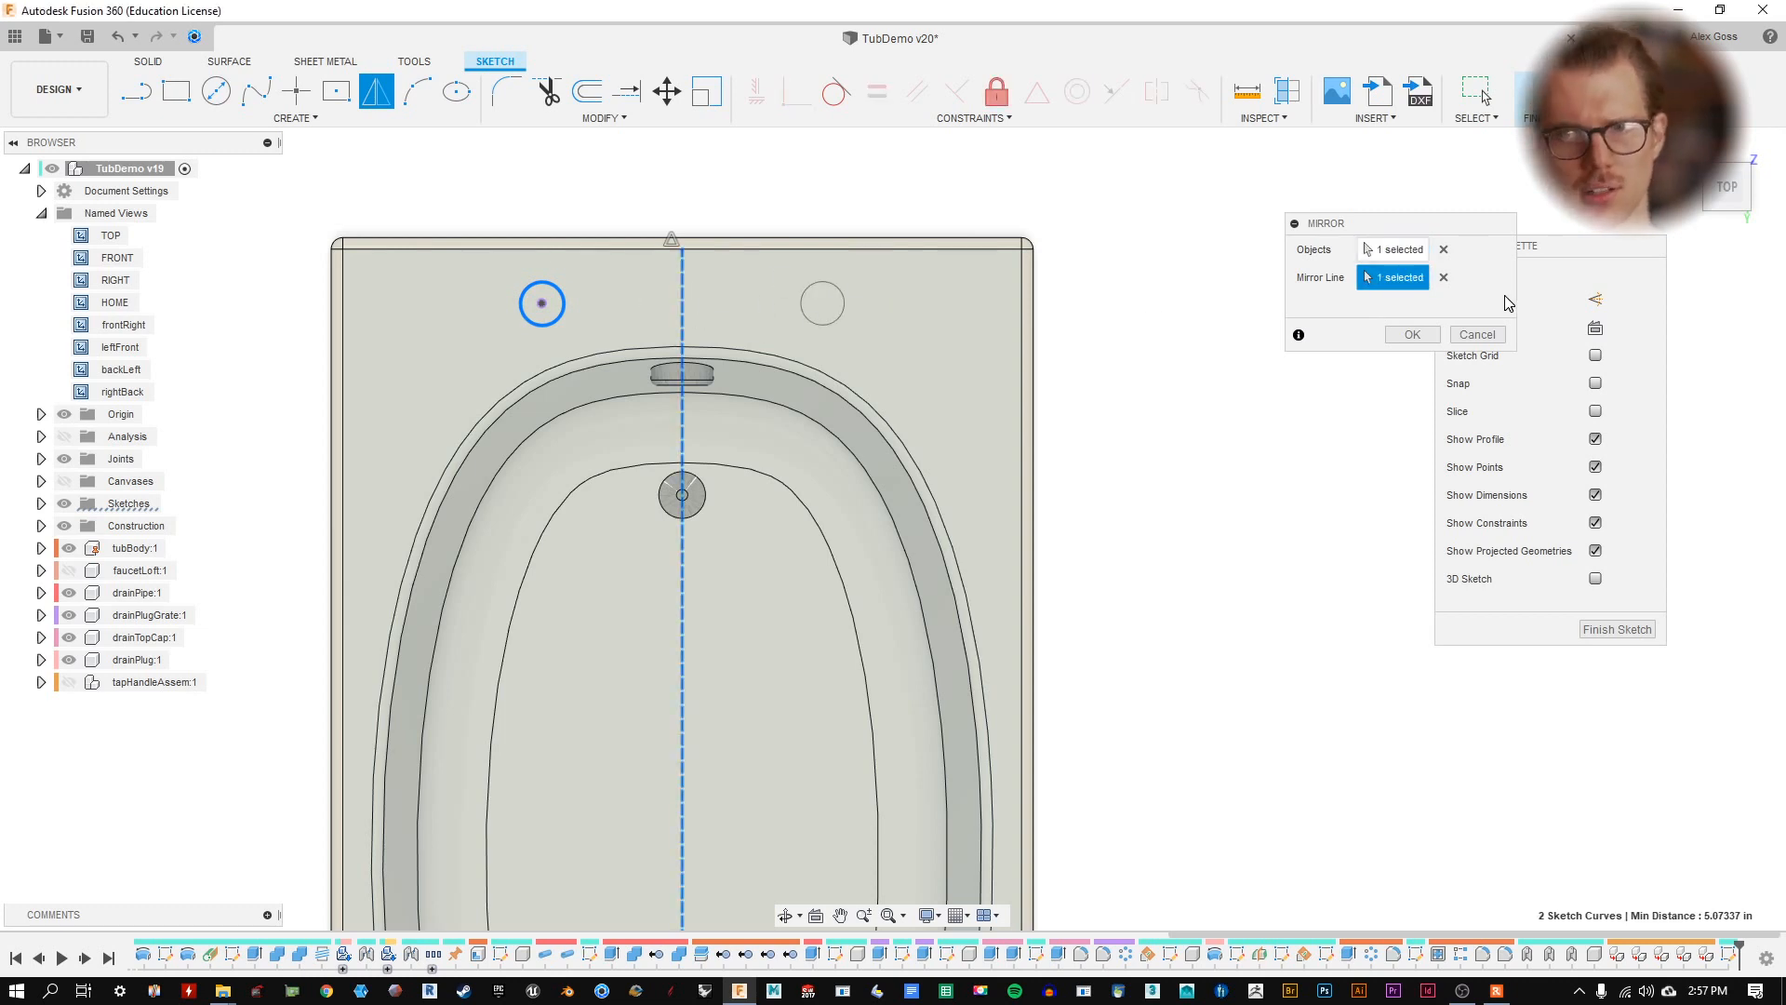
pyautogui.click(1410, 335)
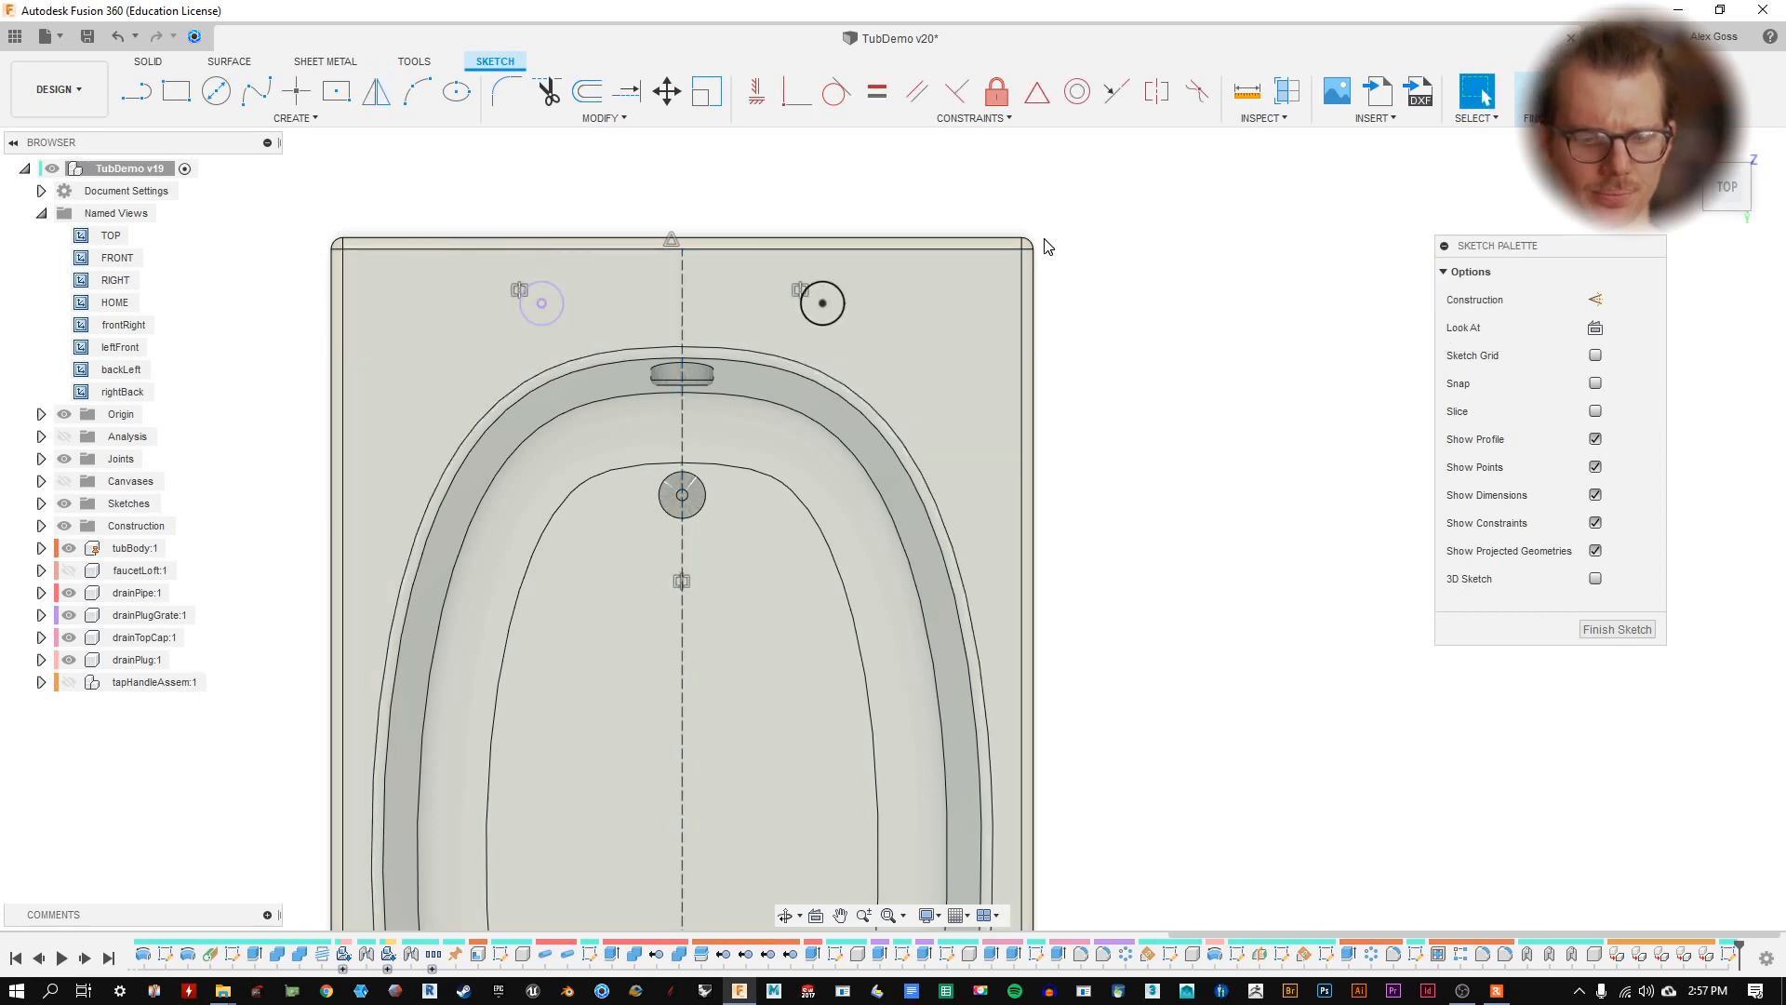
# - Convert the projected tap base circle and its mirrored copy to construction geometry
pyautogui.moveTo(901, 340)
pyautogui.mouseDown()
pyautogui.moveTo(482, 219)
pyautogui.moveTo(460, 246)
pyautogui.mouseUp()
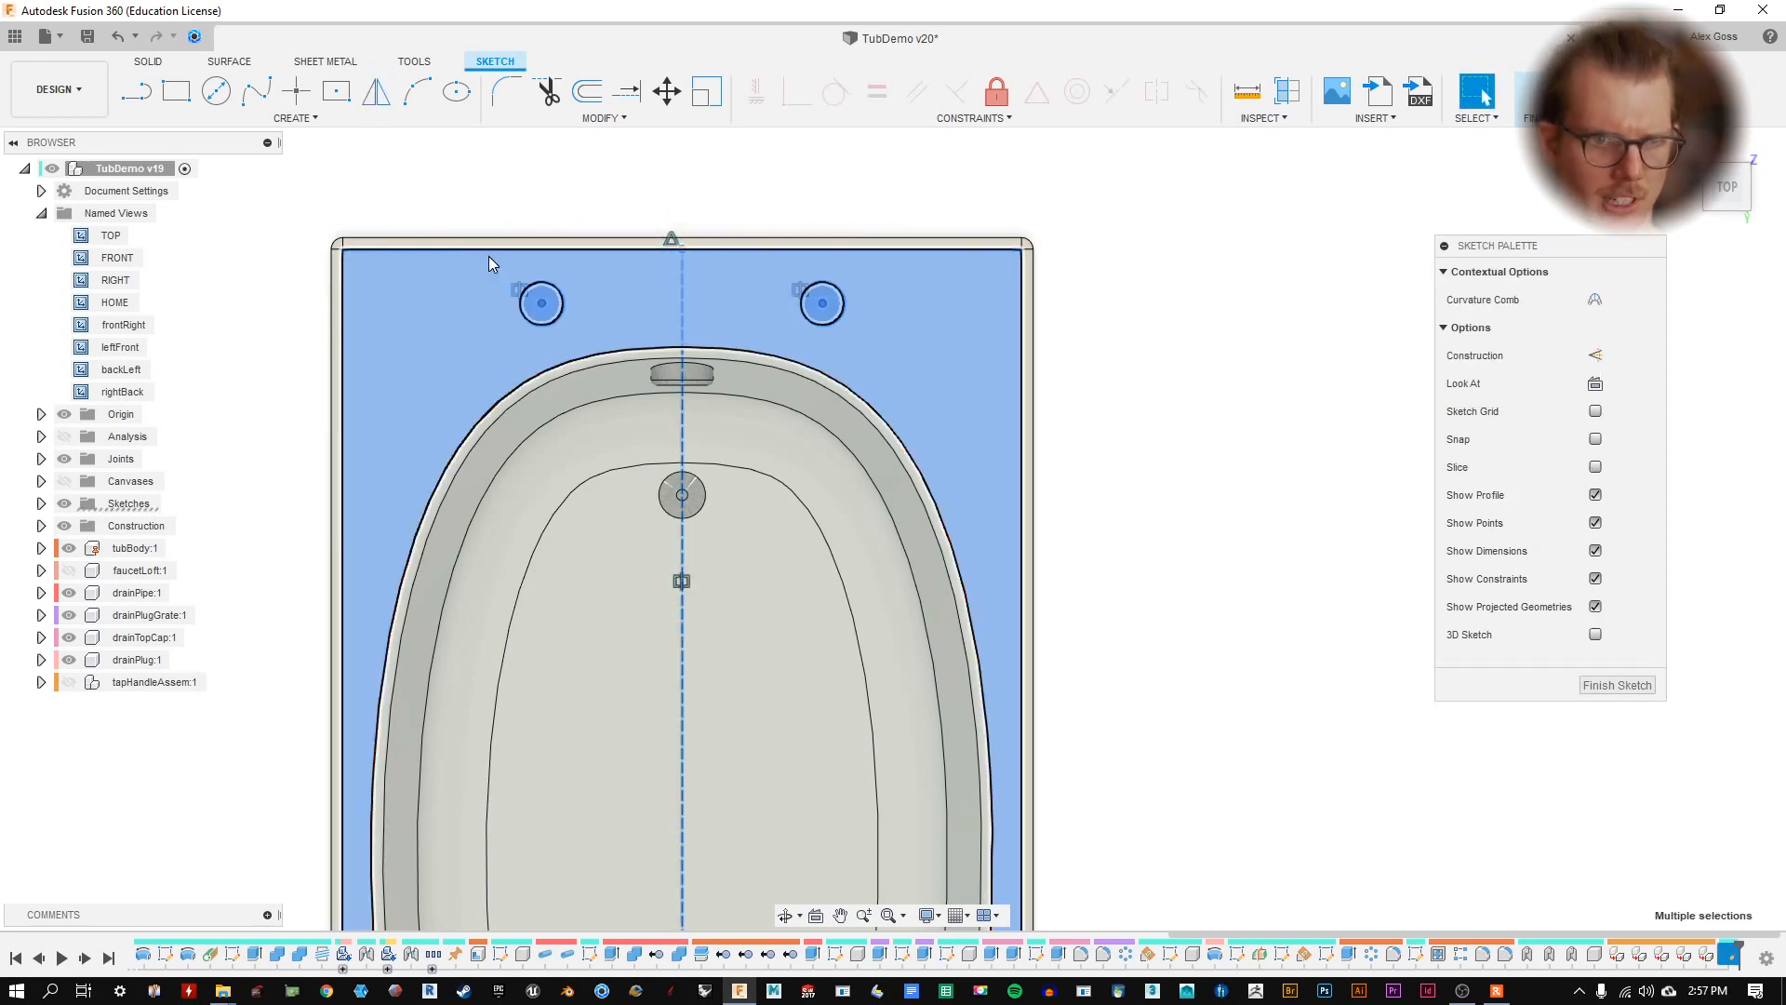
pyautogui.click(1312, 185)
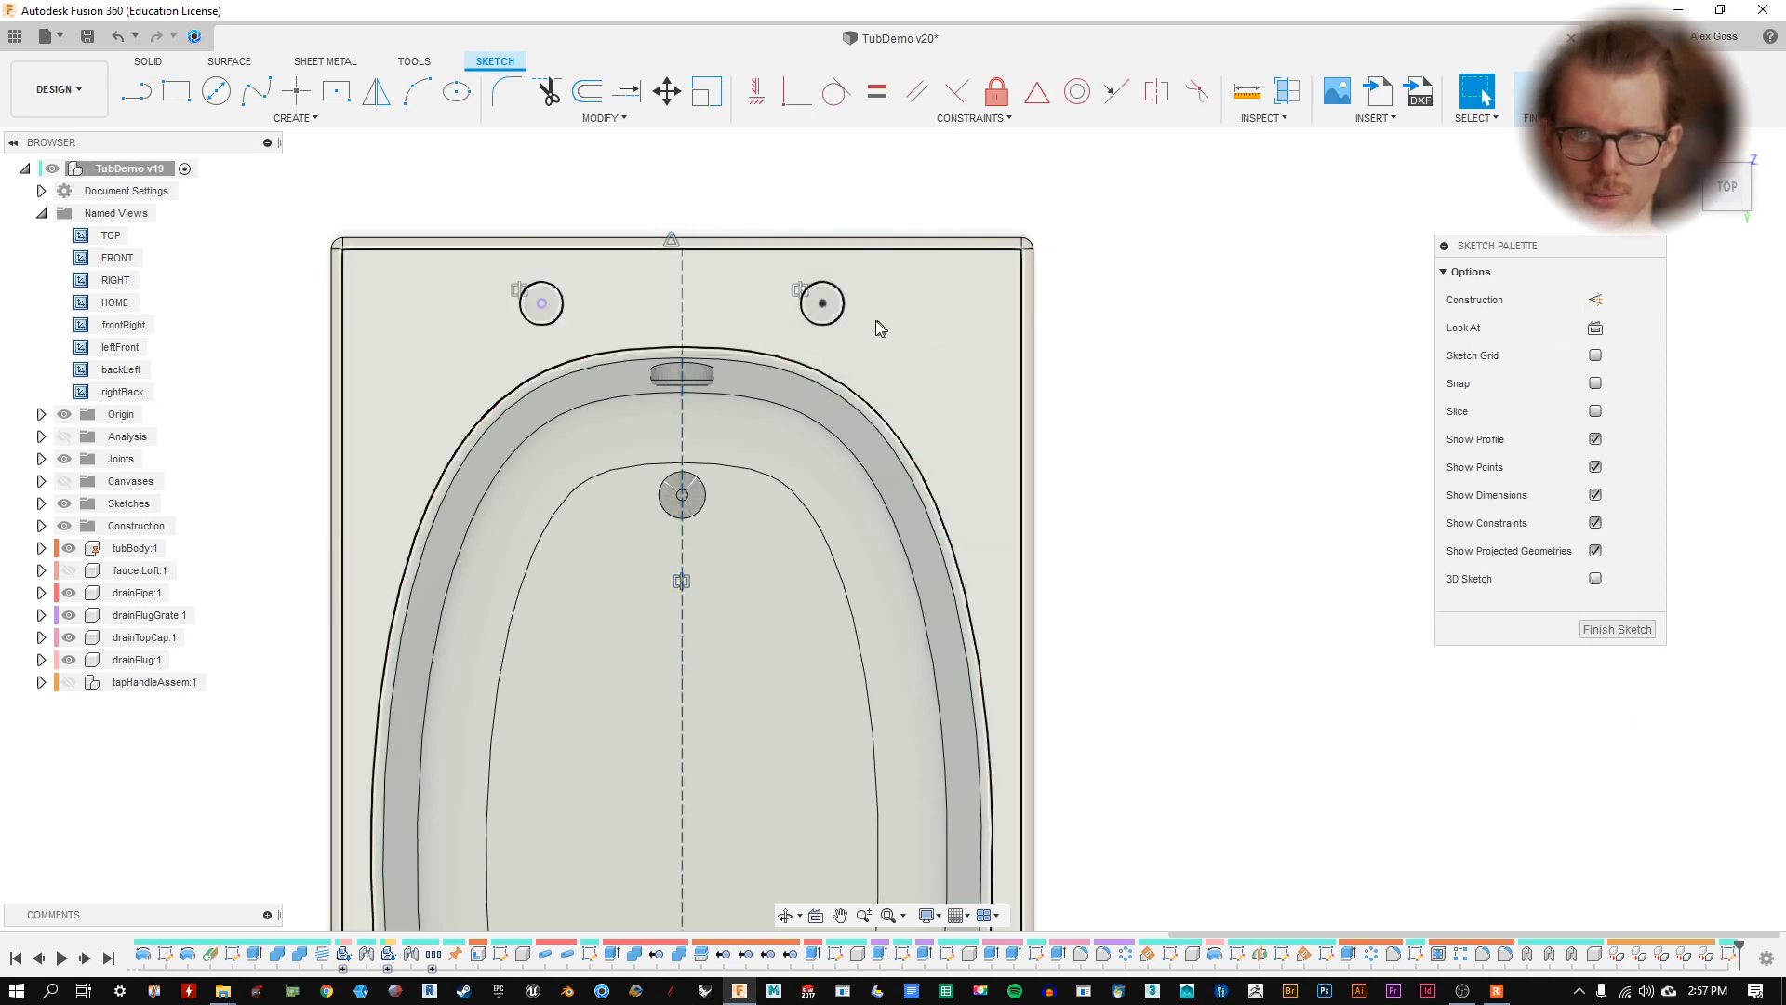
pyautogui.click(829, 324)
pyautogui.keyDown('shift'); pyautogui.click(557, 317); pyautogui.keyUp('shift')
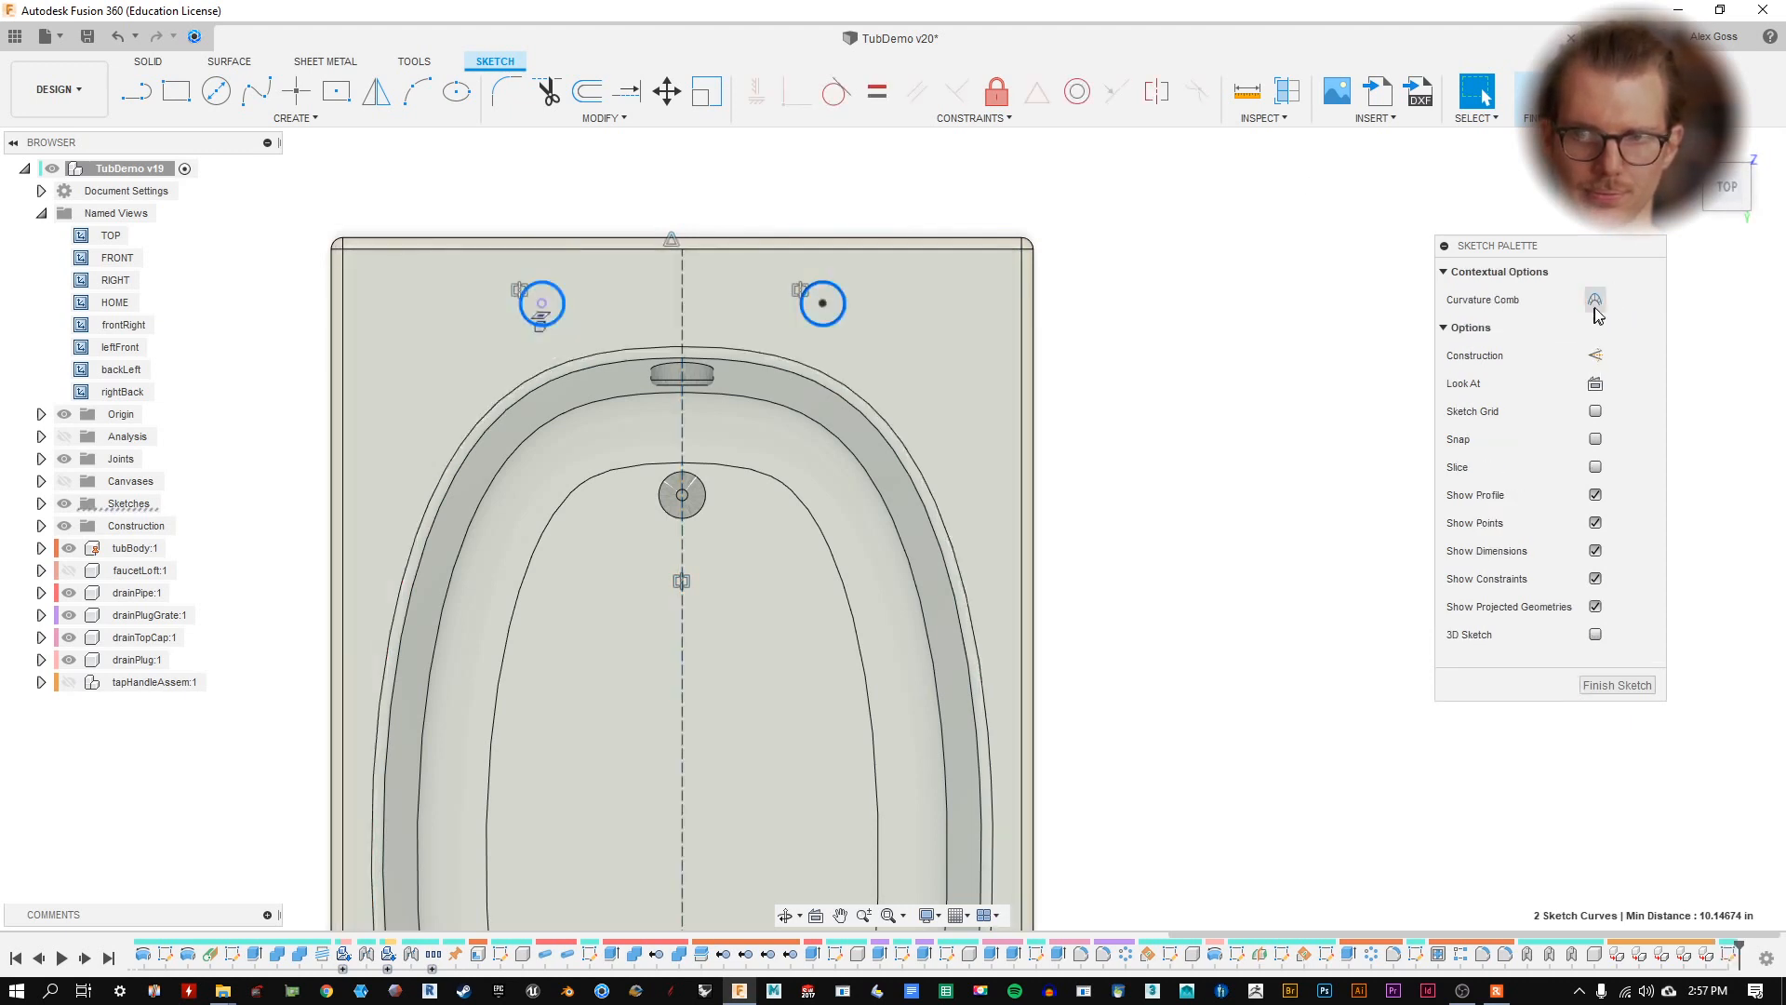
pyautogui.click(1595, 354)
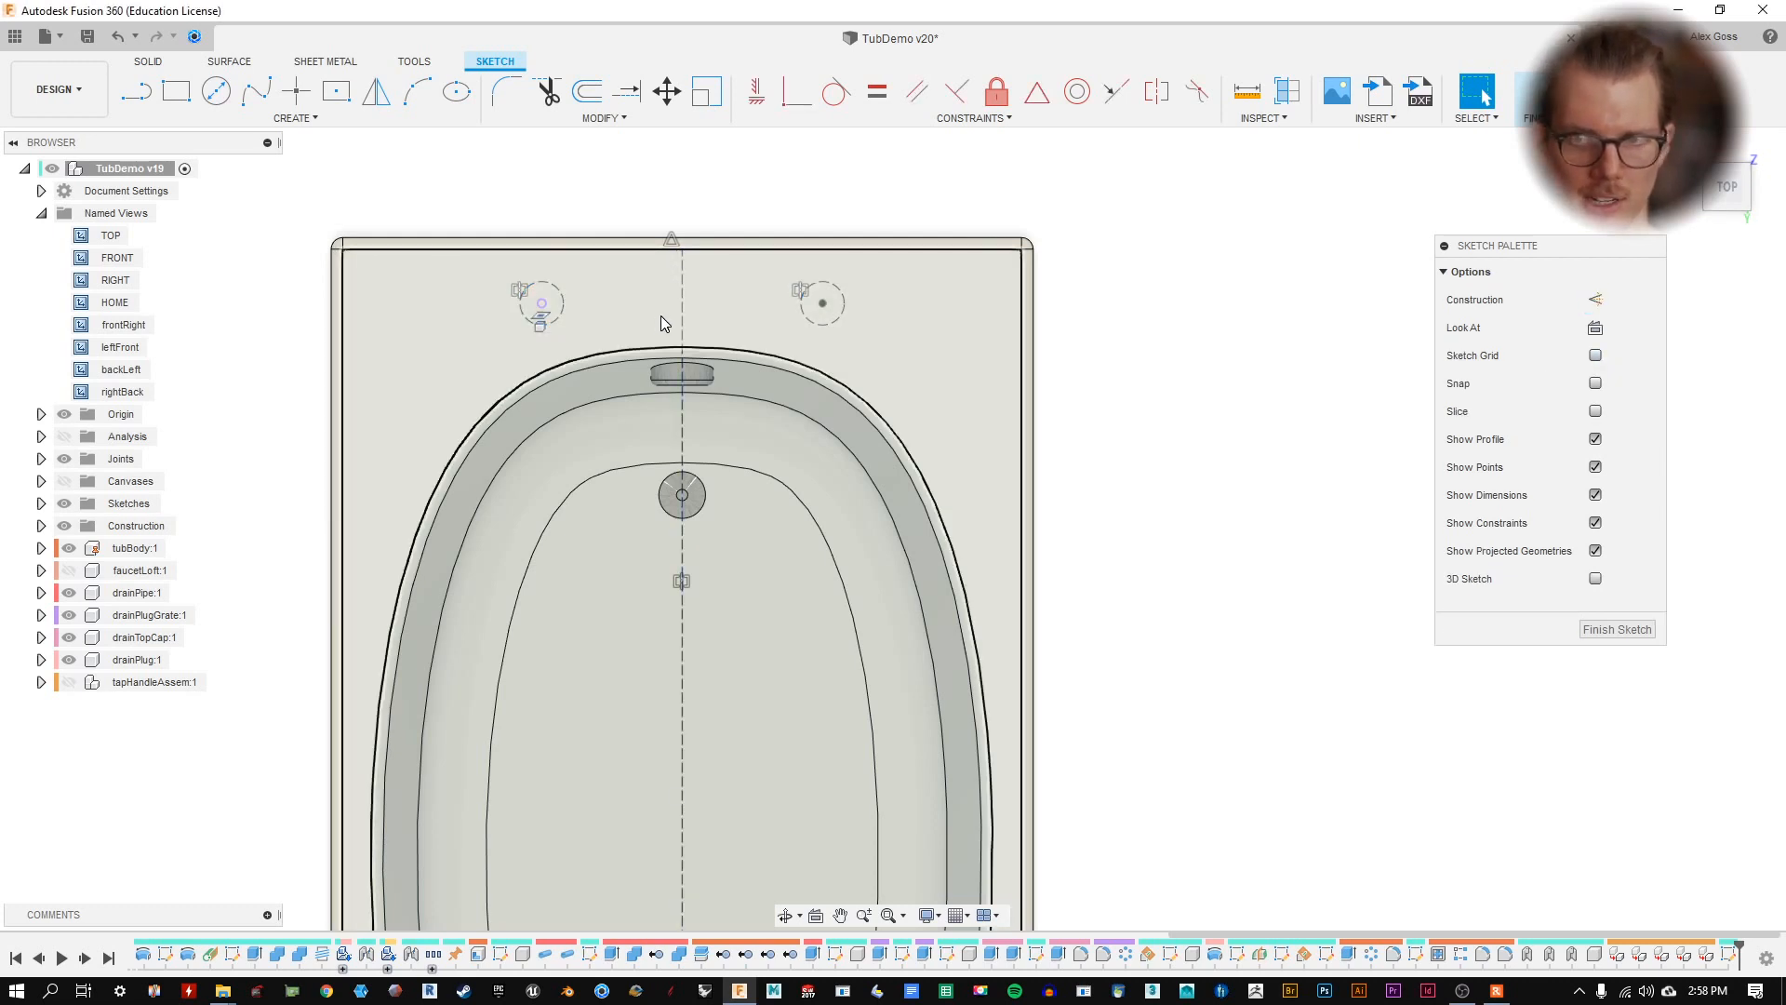
# - Connect the centres of the two tap circles with a horizontal line and make it construction geometry
pyautogui.press('l')
pyautogui.click(541, 303)
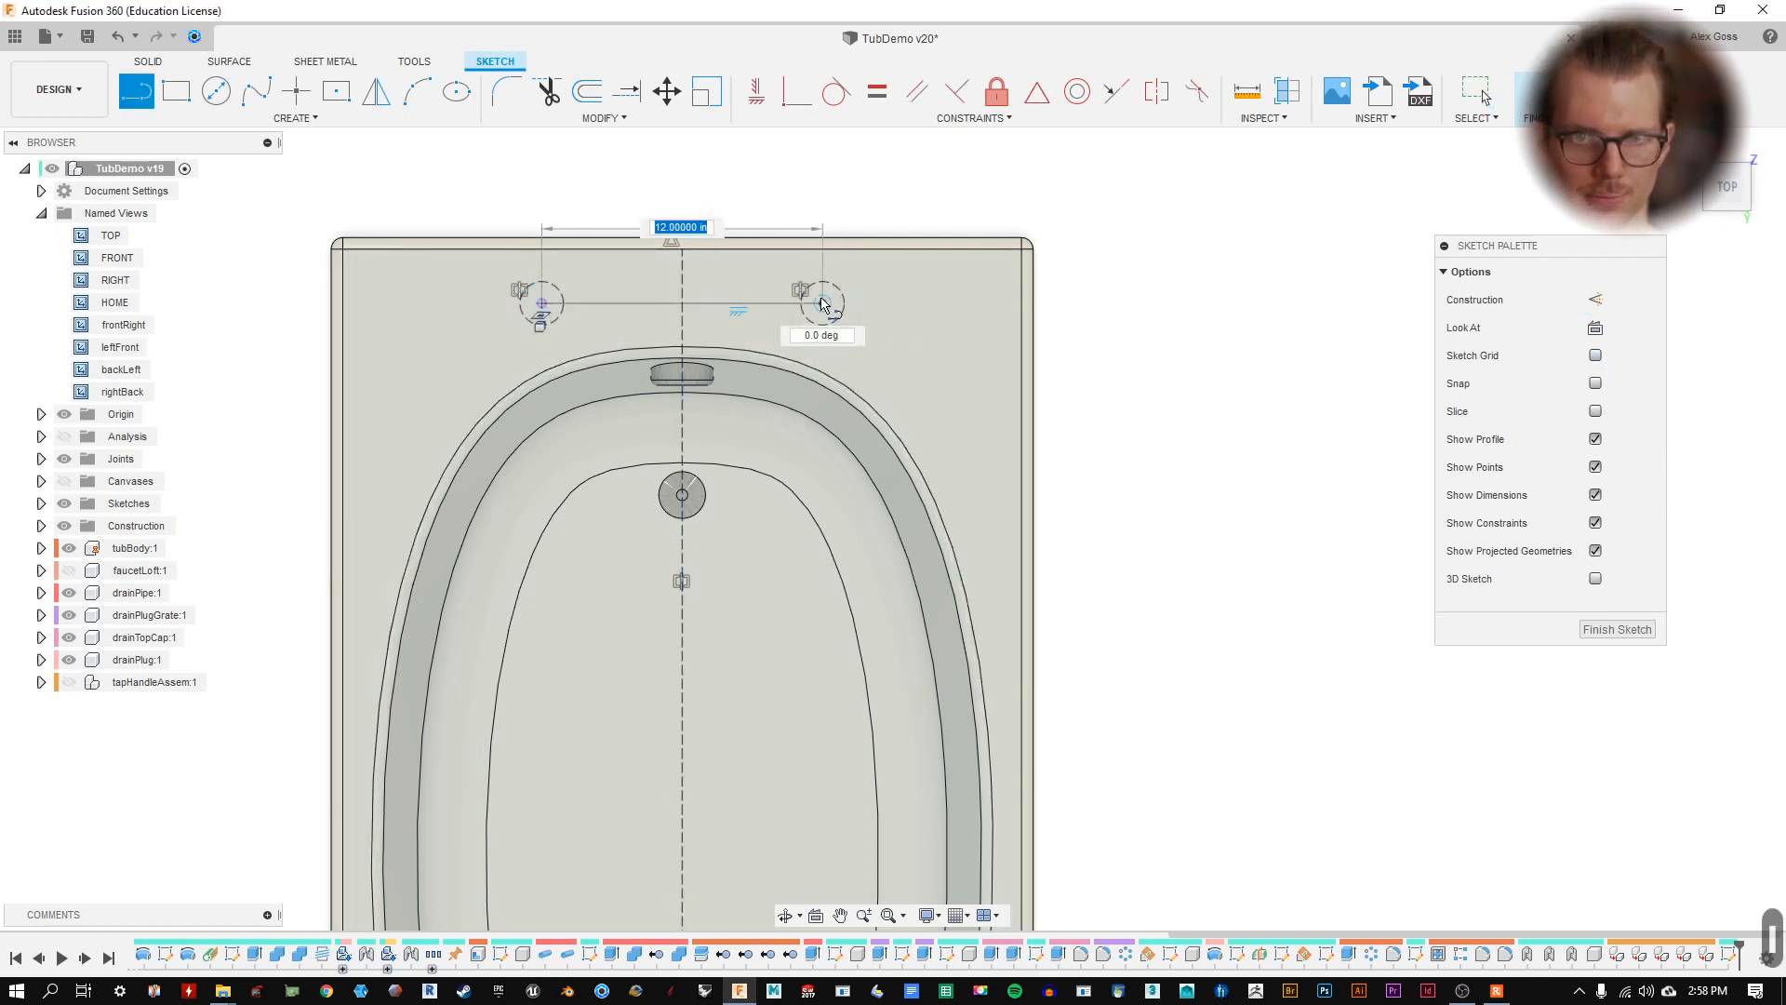
pyautogui.click(822, 303)
pyautogui.click(823, 350)
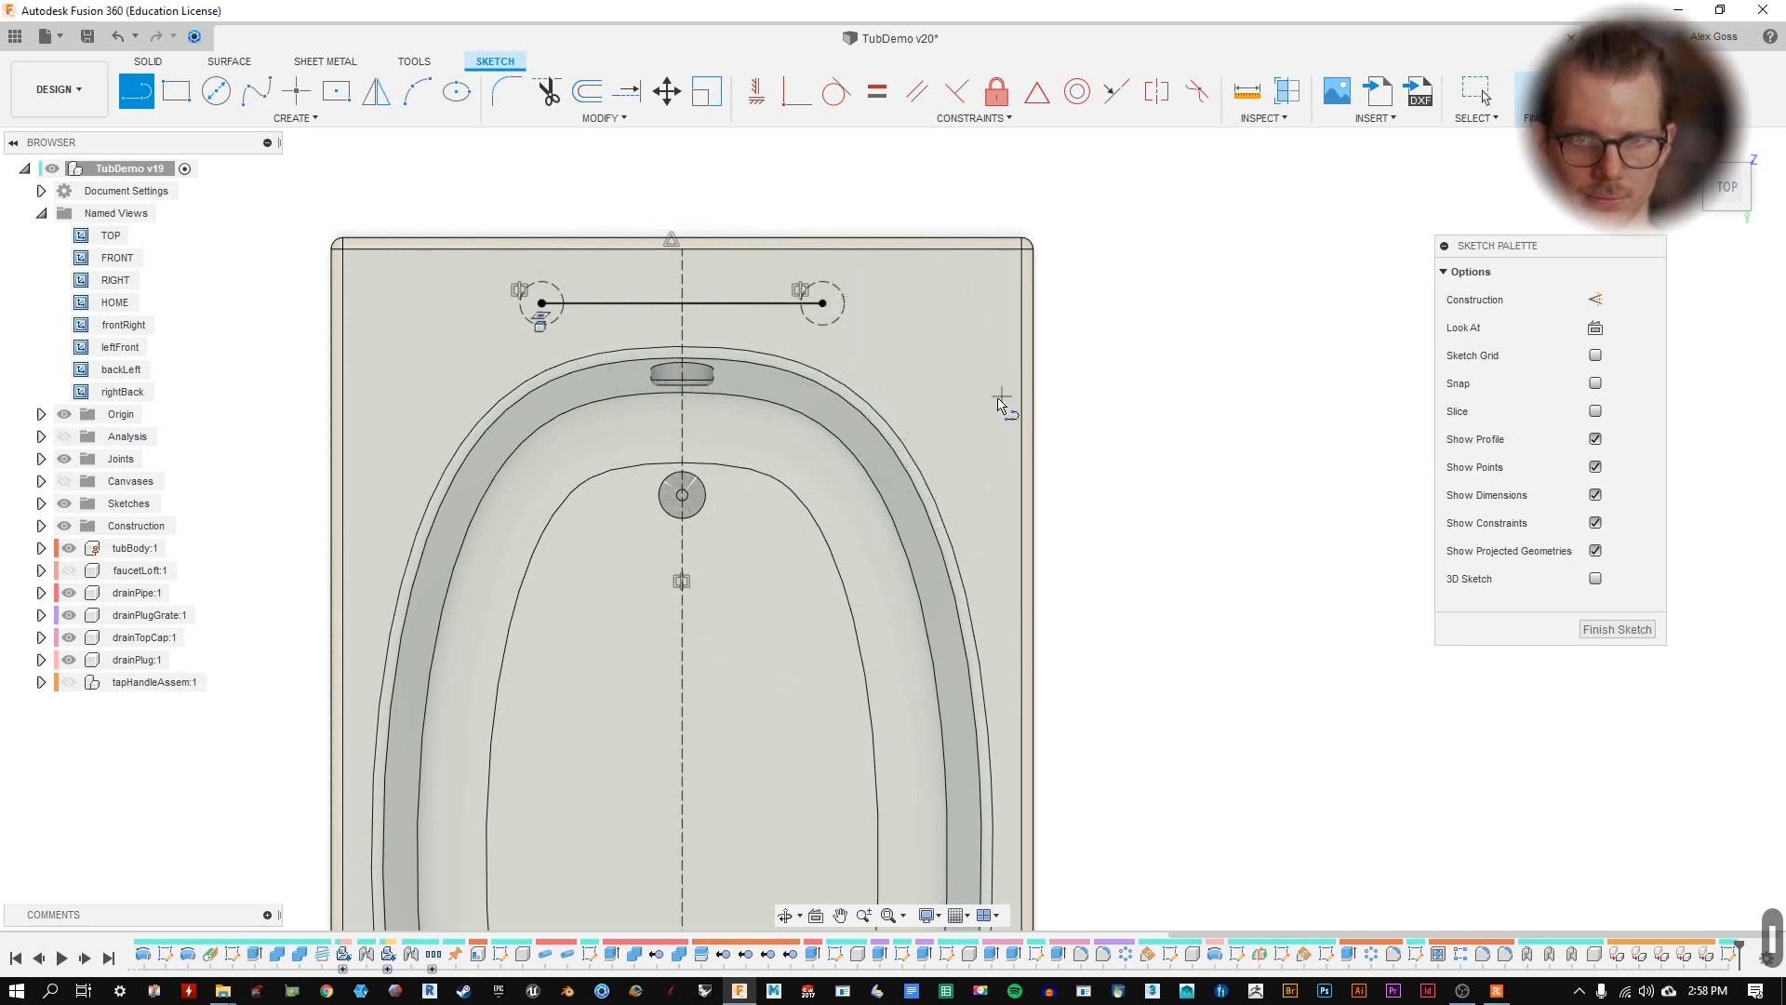
pyautogui.press('Escape')
pyautogui.click(711, 303)
pyautogui.press('x')
# - Place a sketch point where the tub's centre line crosses the line joining the two tap circles
pyautogui.keyDown('shift'); pyautogui.moveTo(711, 303); pyautogui.dragTo(850, 311, button='middle'); pyautogui.keyUp('shift')
pyautogui.scroll(3, 515, 363)
pyautogui.click(297, 93)
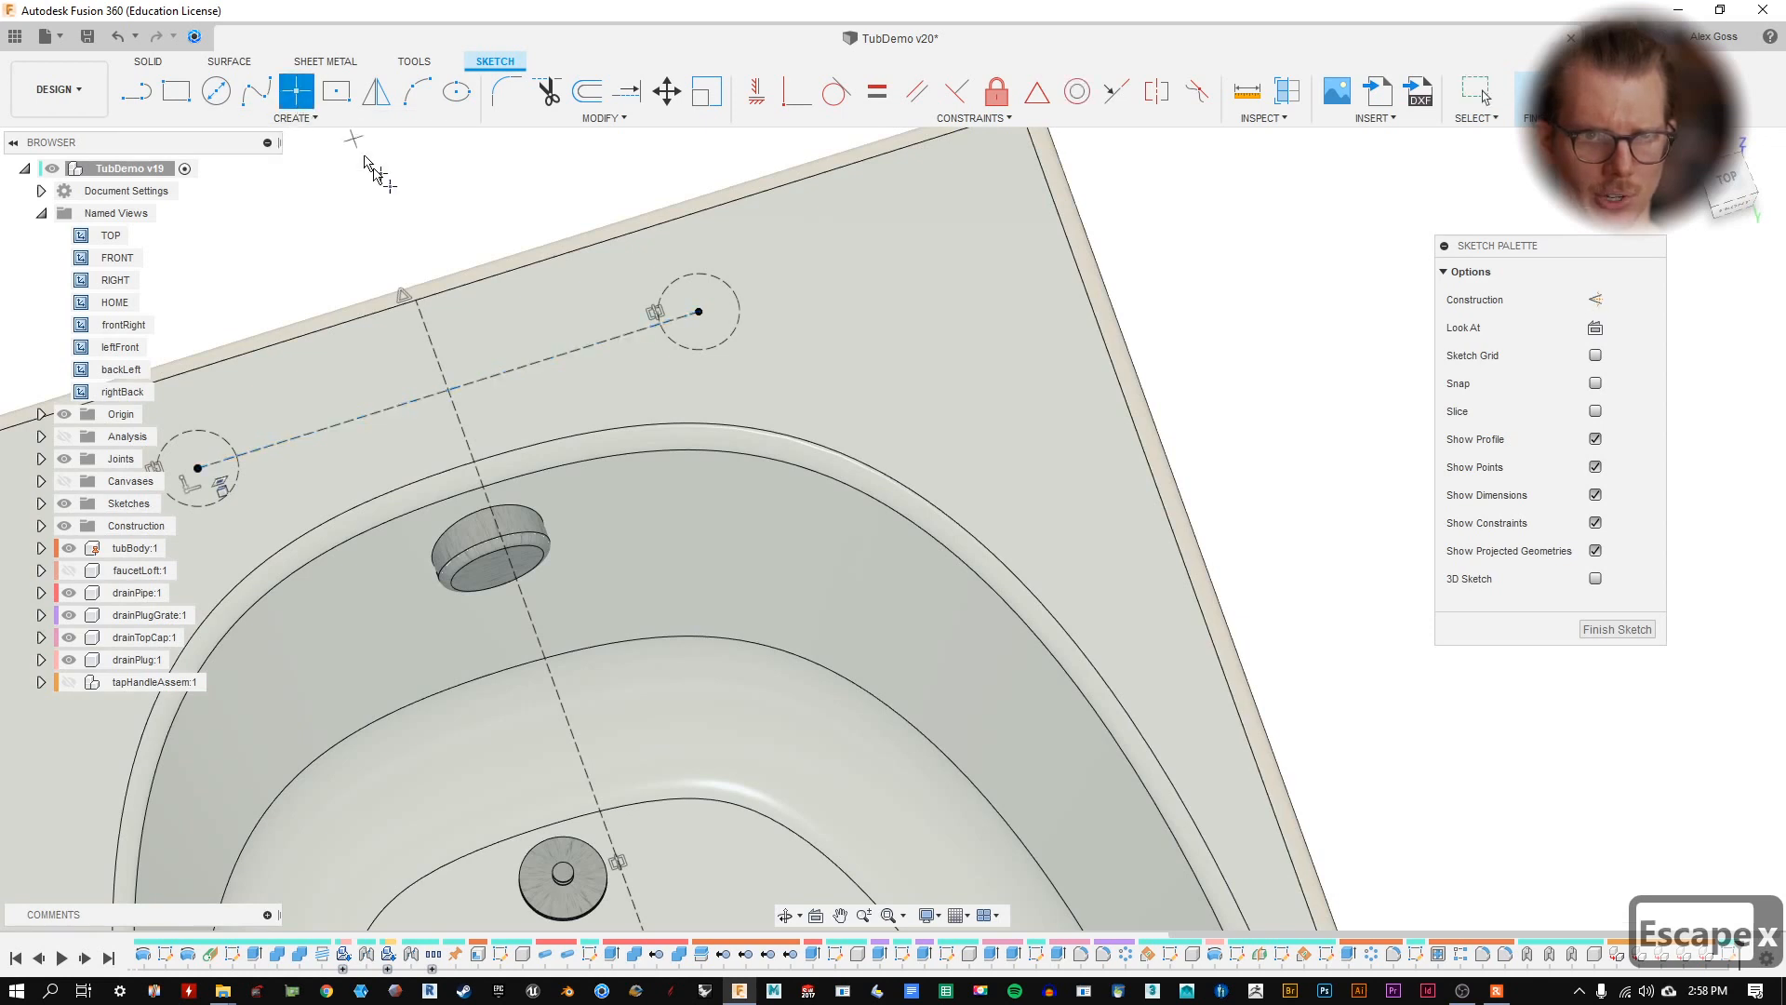
pyautogui.moveTo(591, 405)
pyautogui.keyDown('shift'); pyautogui.mouseDown(button='middle')
pyautogui.moveTo(818, 438)
pyautogui.moveTo(758, 528)
pyautogui.moveTo(789, 383)
pyautogui.mouseUp(button='middle'); pyautogui.keyUp('shift')
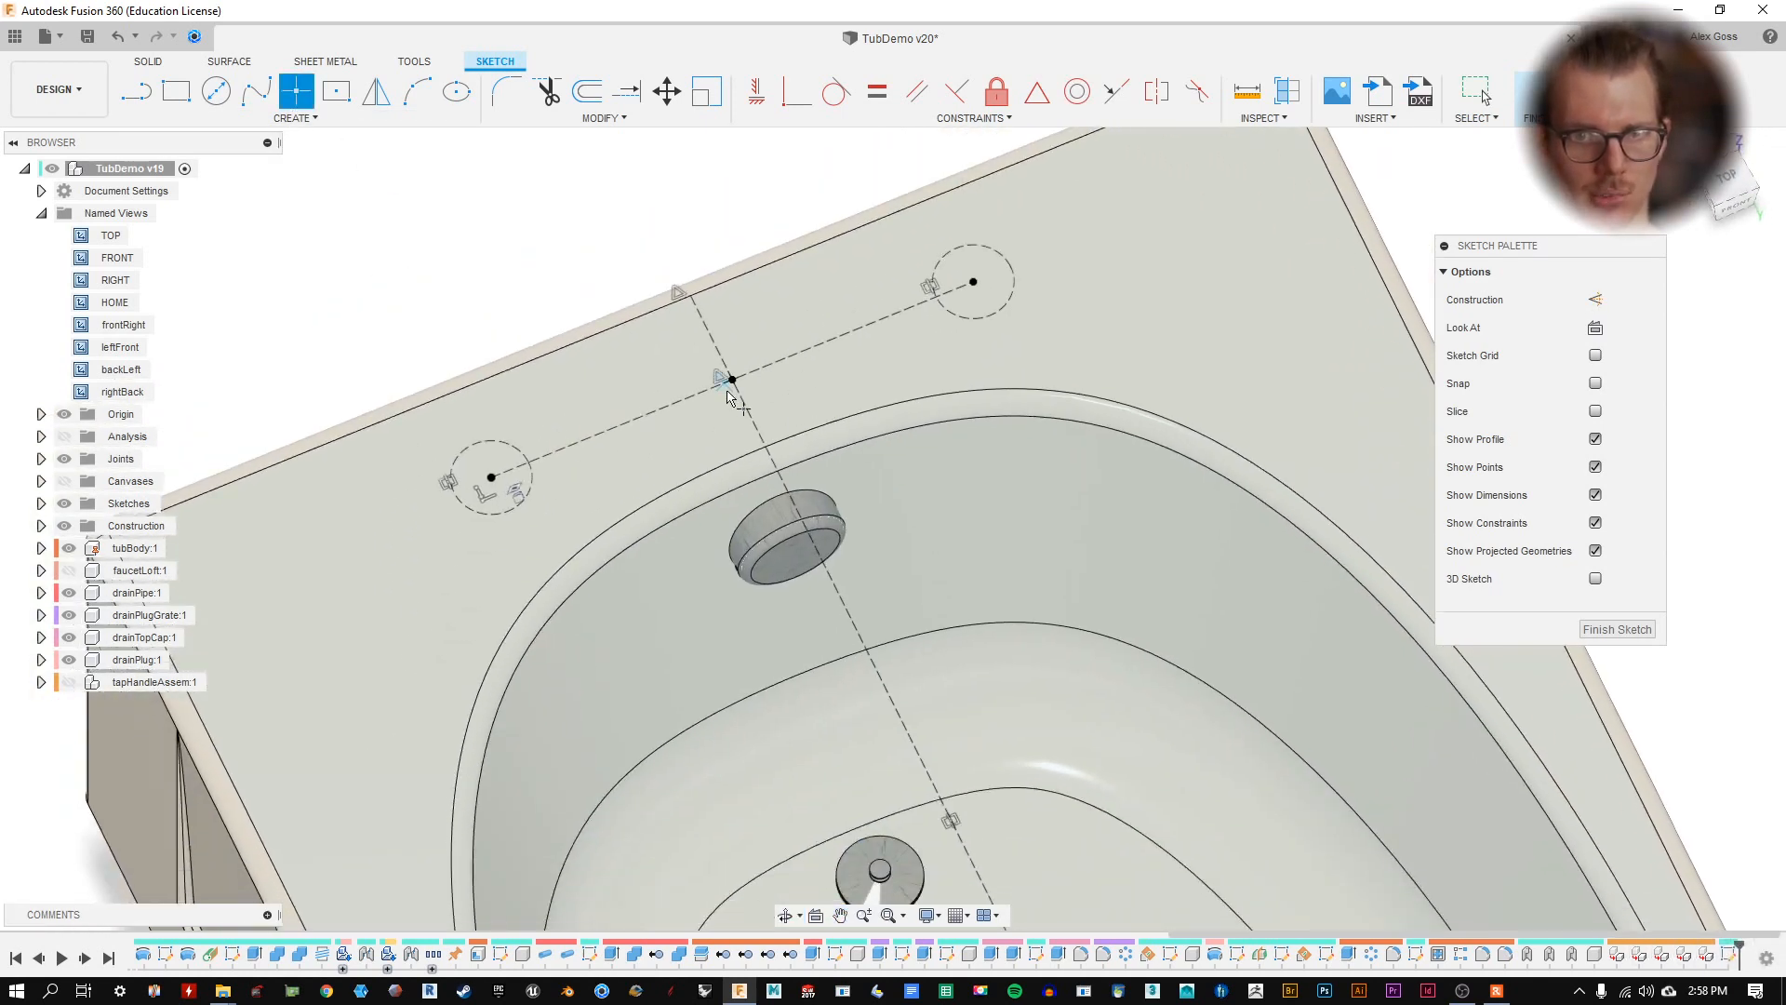
# - Finish the sketch and show the tapHandleAssem component again
pyautogui.click(1617, 629)
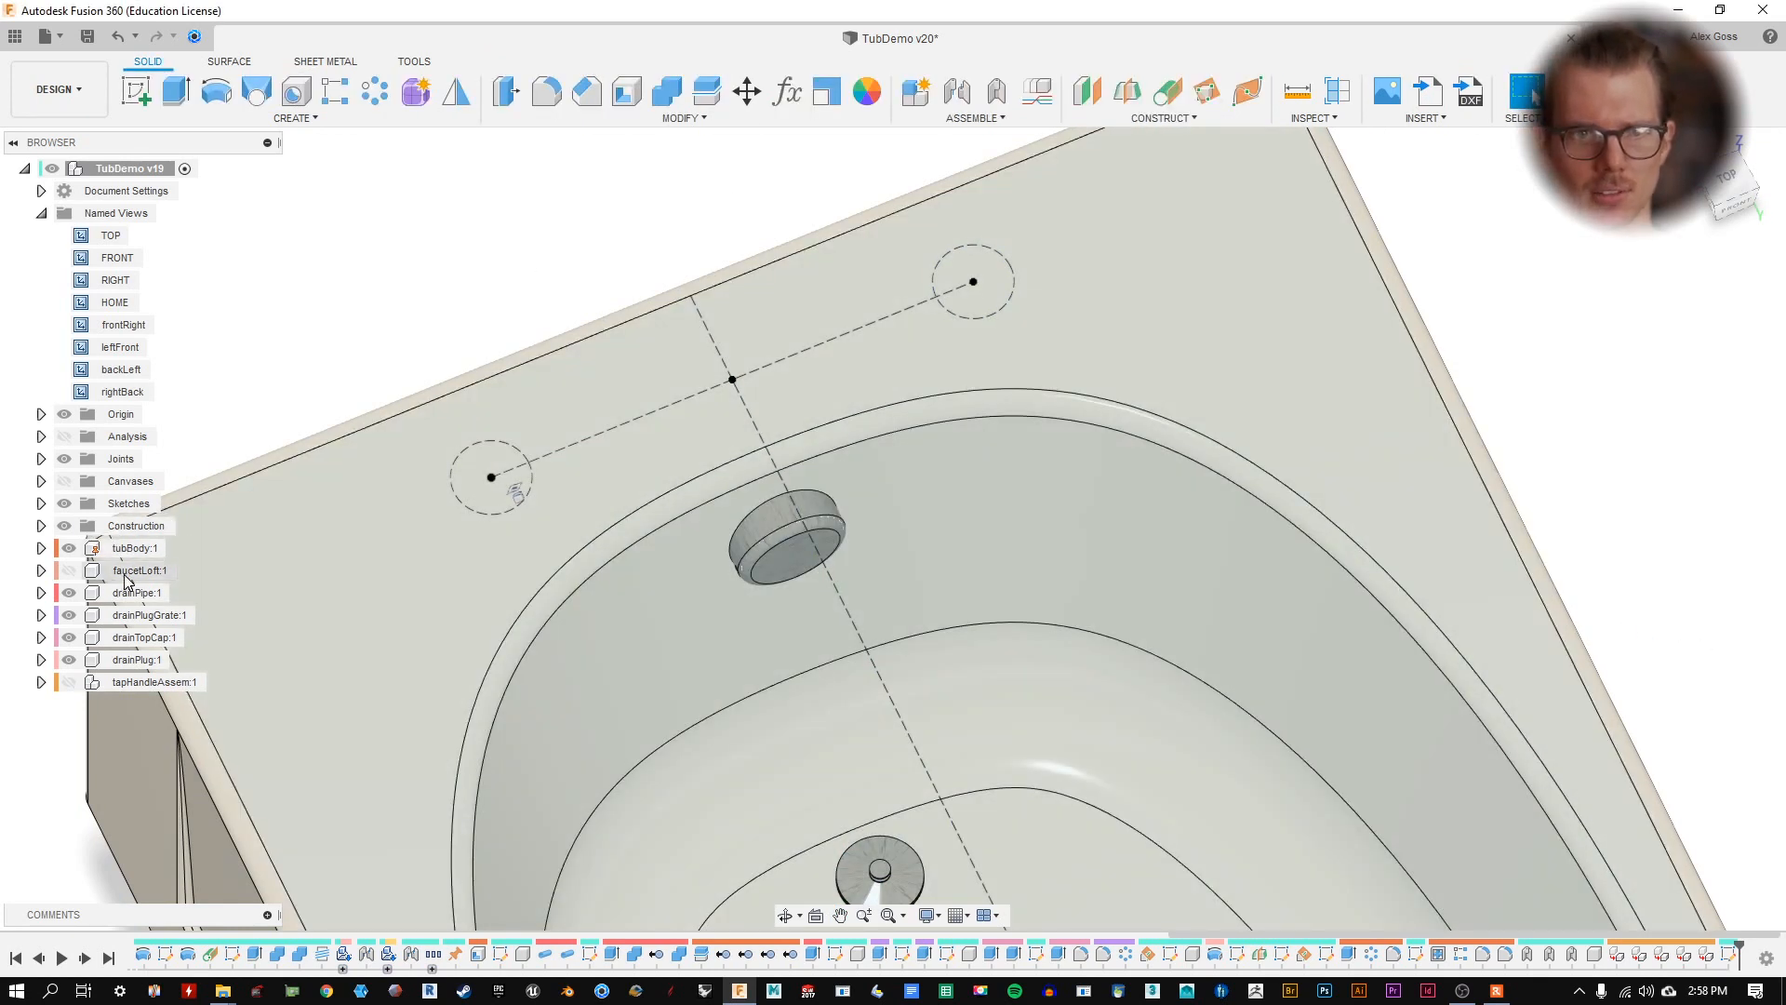
pyautogui.click(69, 682)
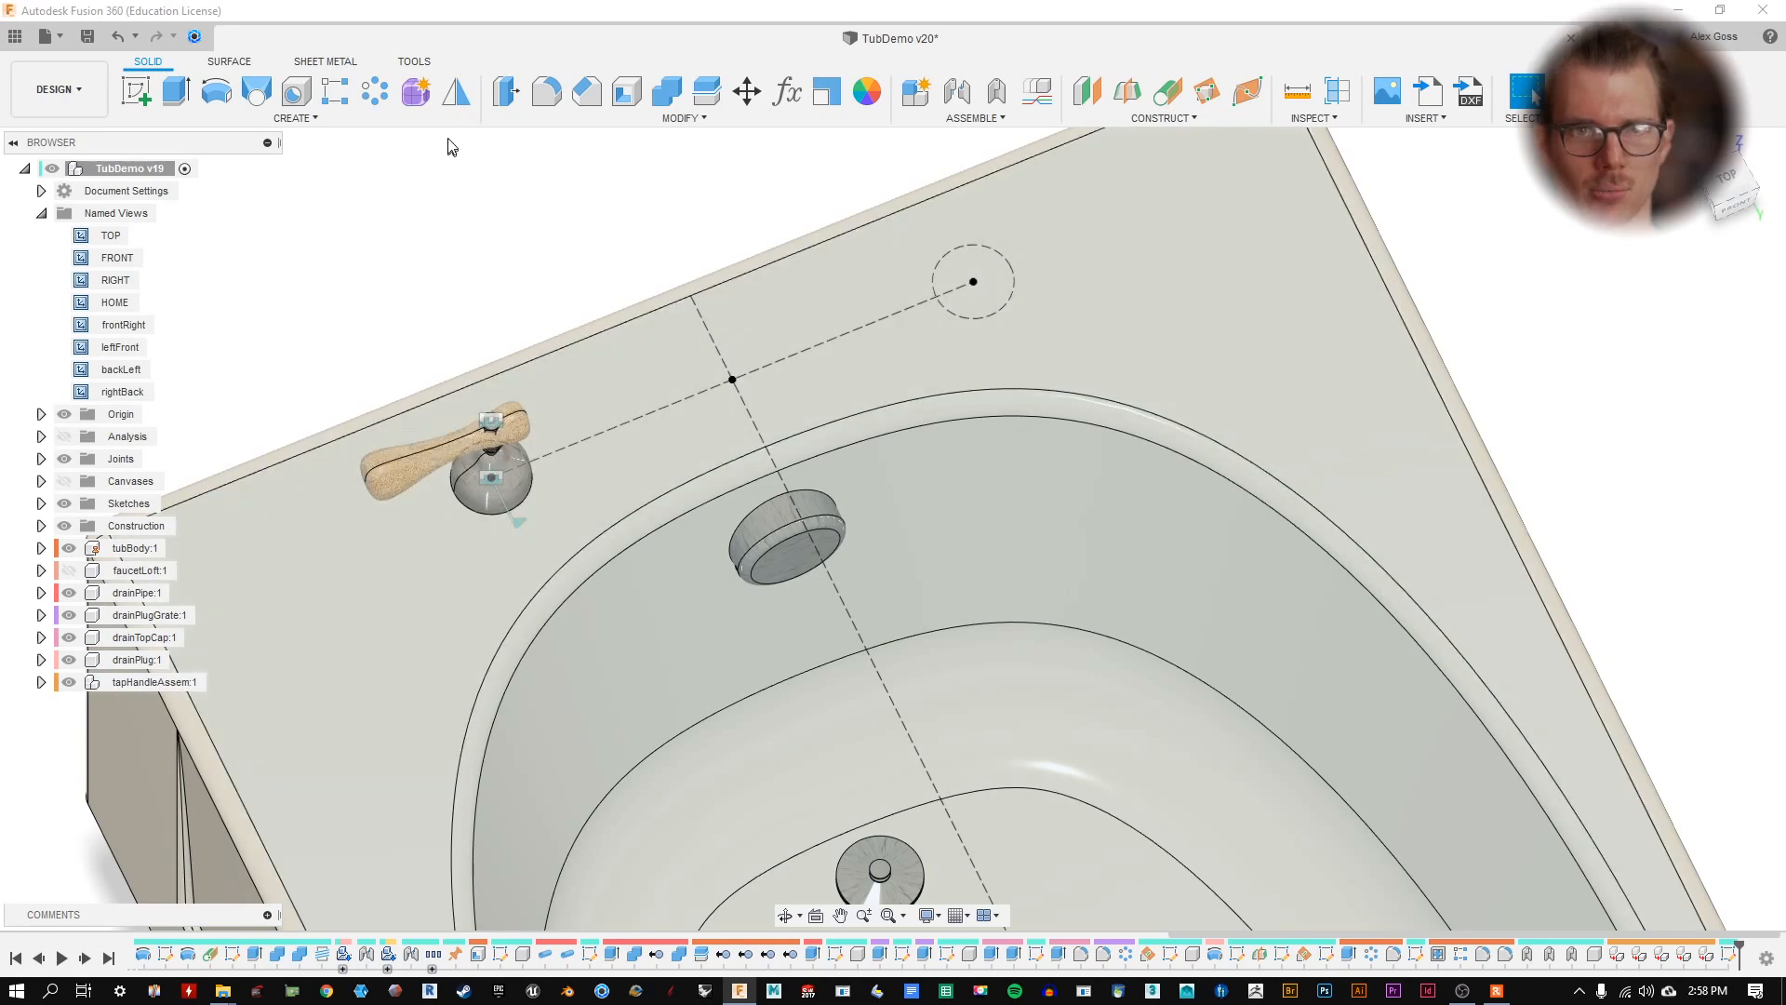
pyautogui.click(456, 91)
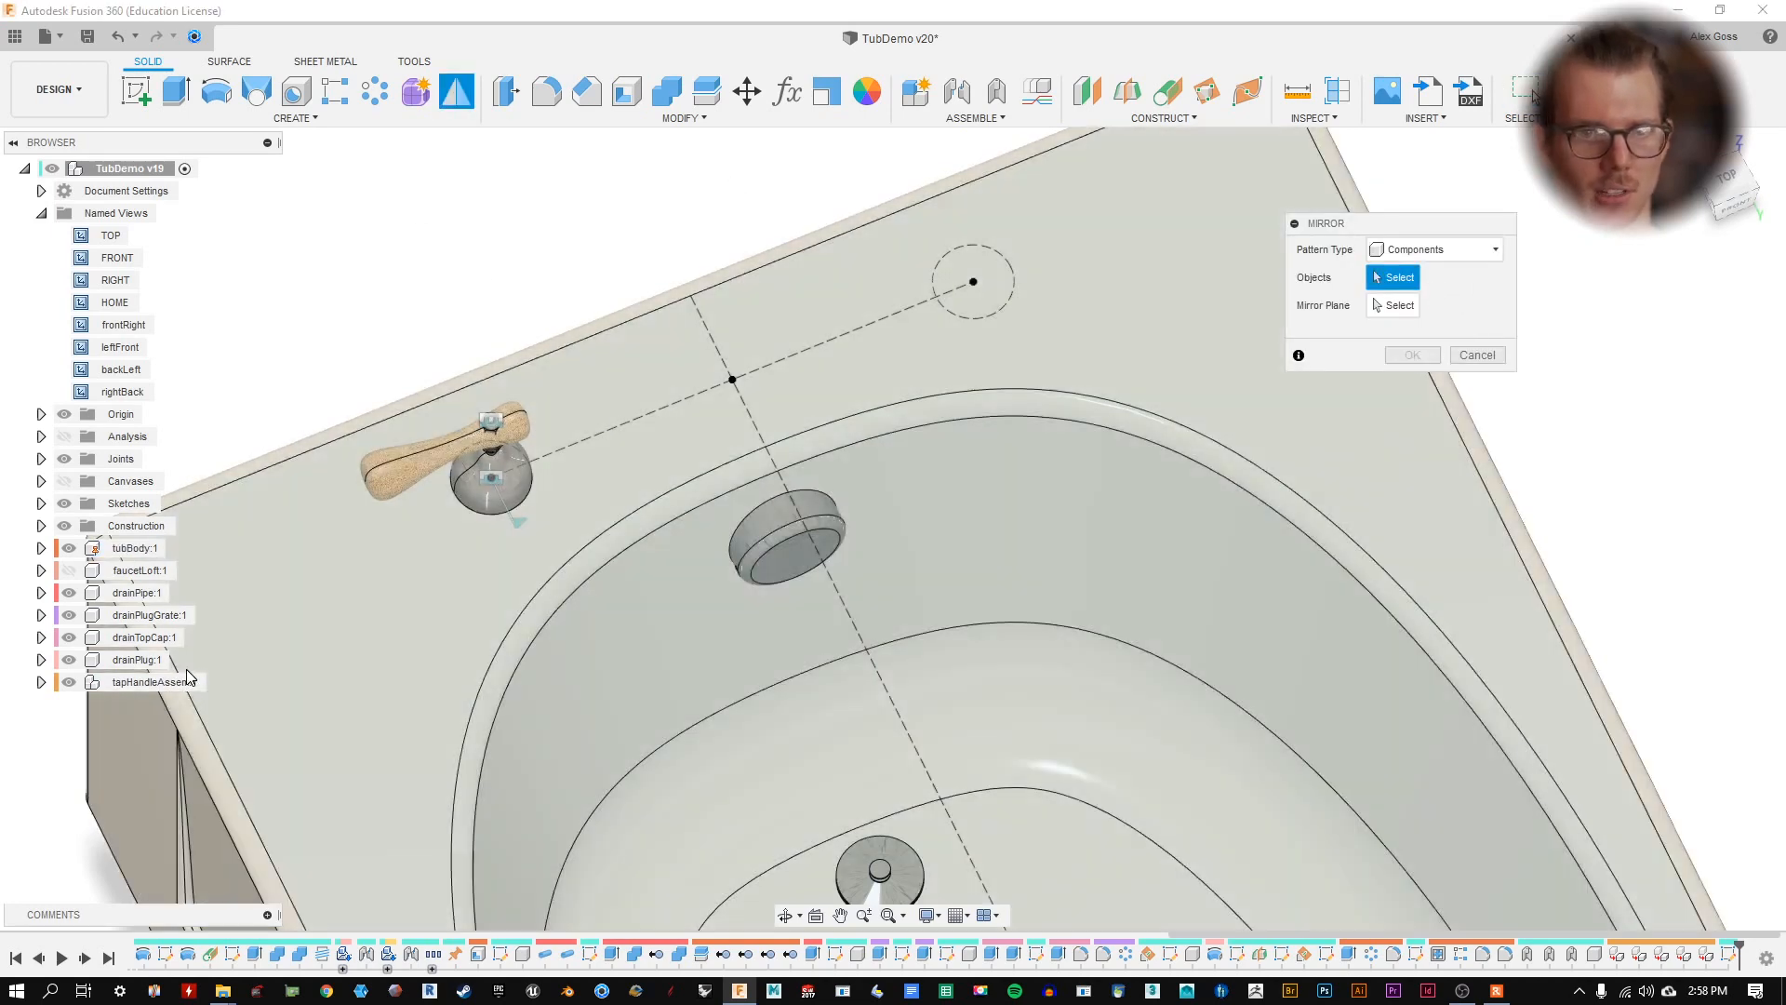
pyautogui.click(177, 682)
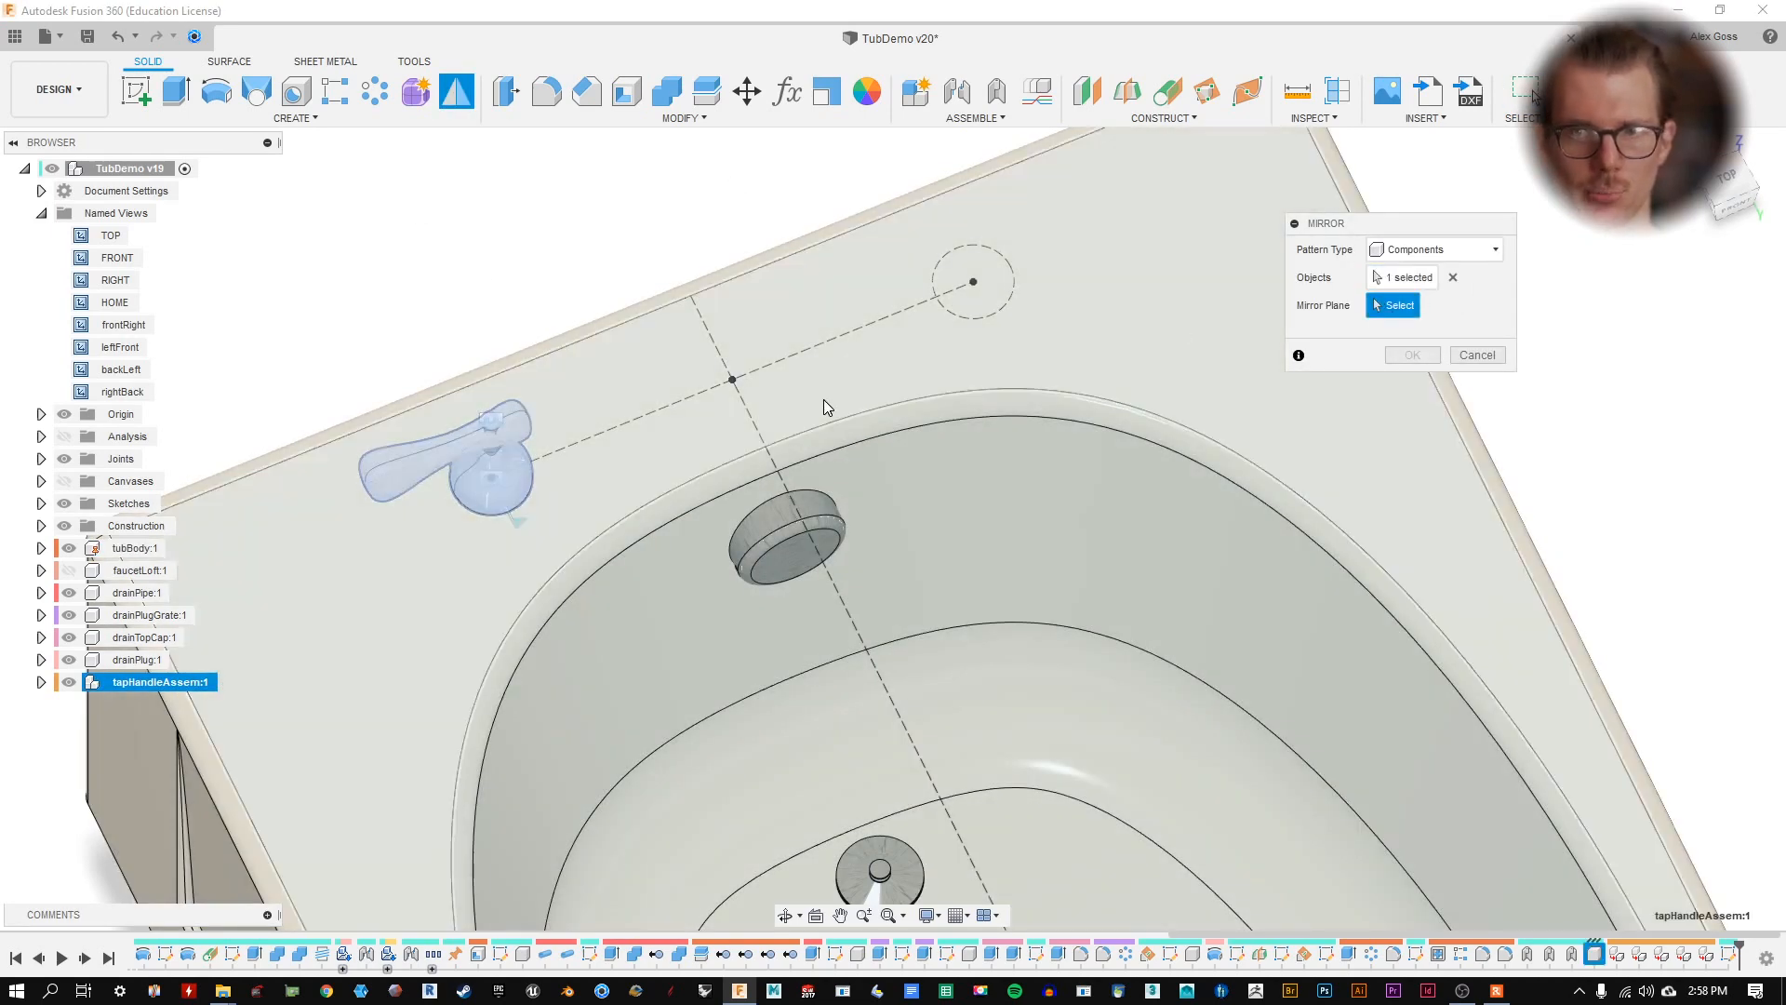
pyautogui.click(1479, 354)
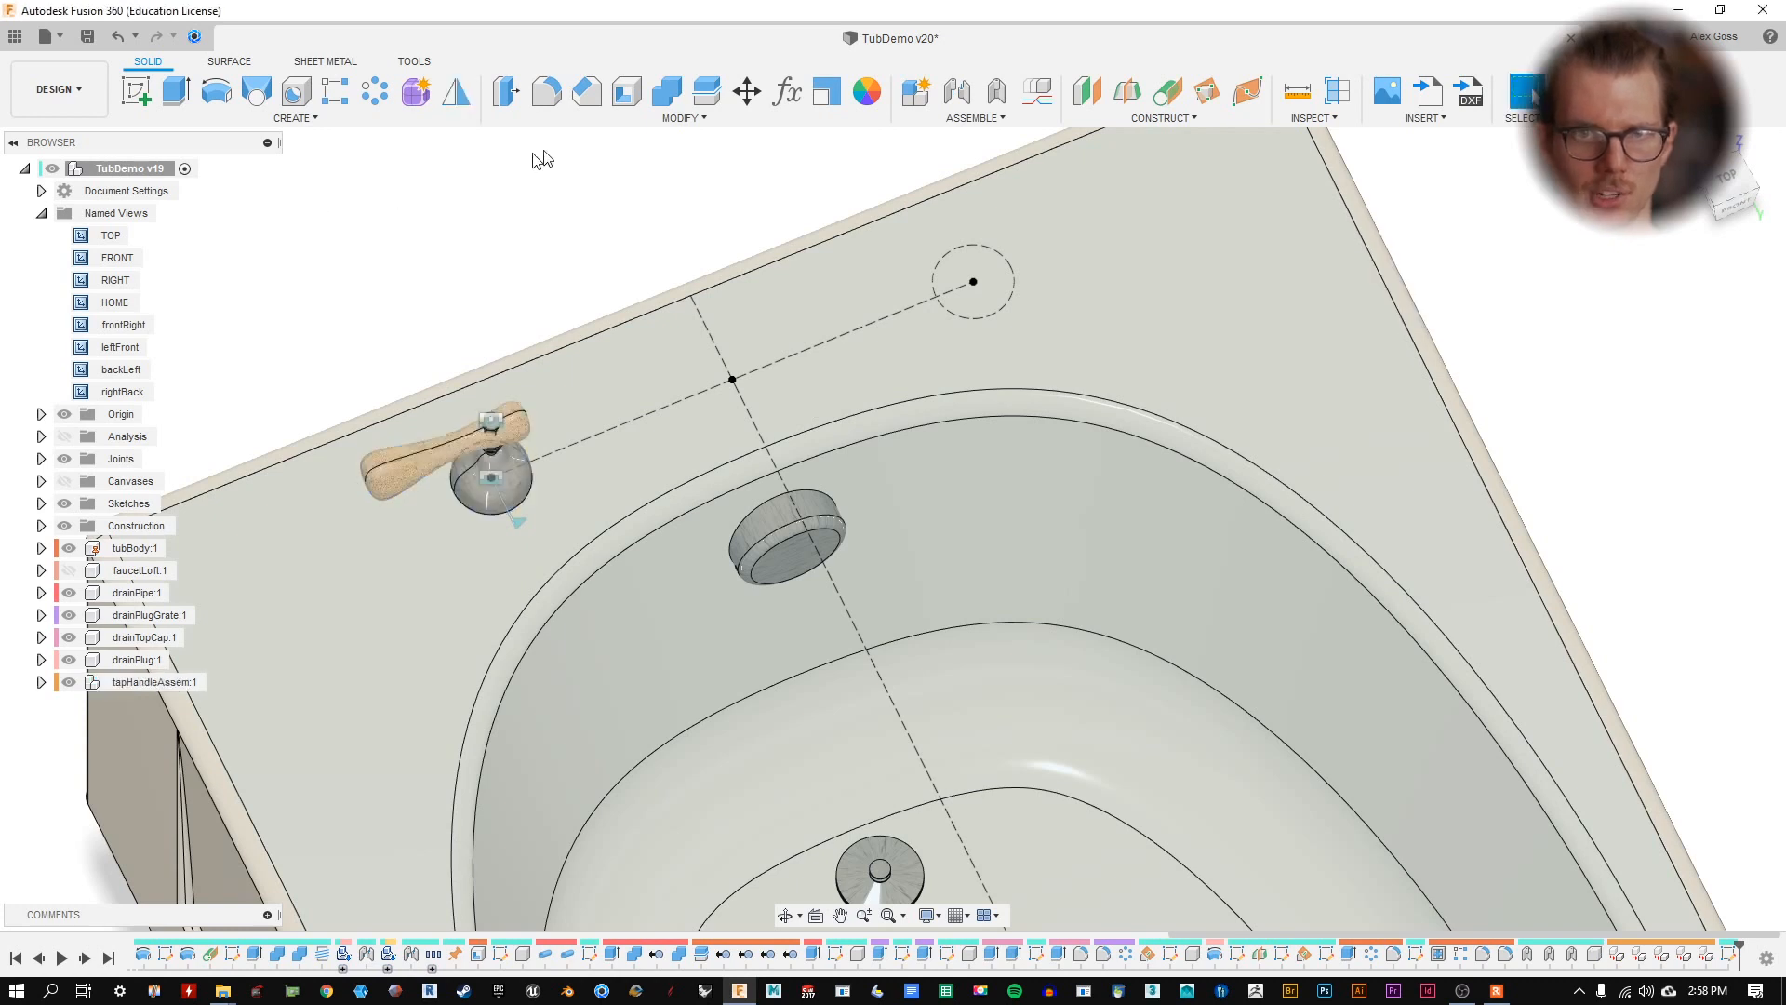
# - Try a Components circular pattern of tapHandleAssem about the tub's centre line and about the line joining the tap circles, and cancel it
pyautogui.click(376, 91)
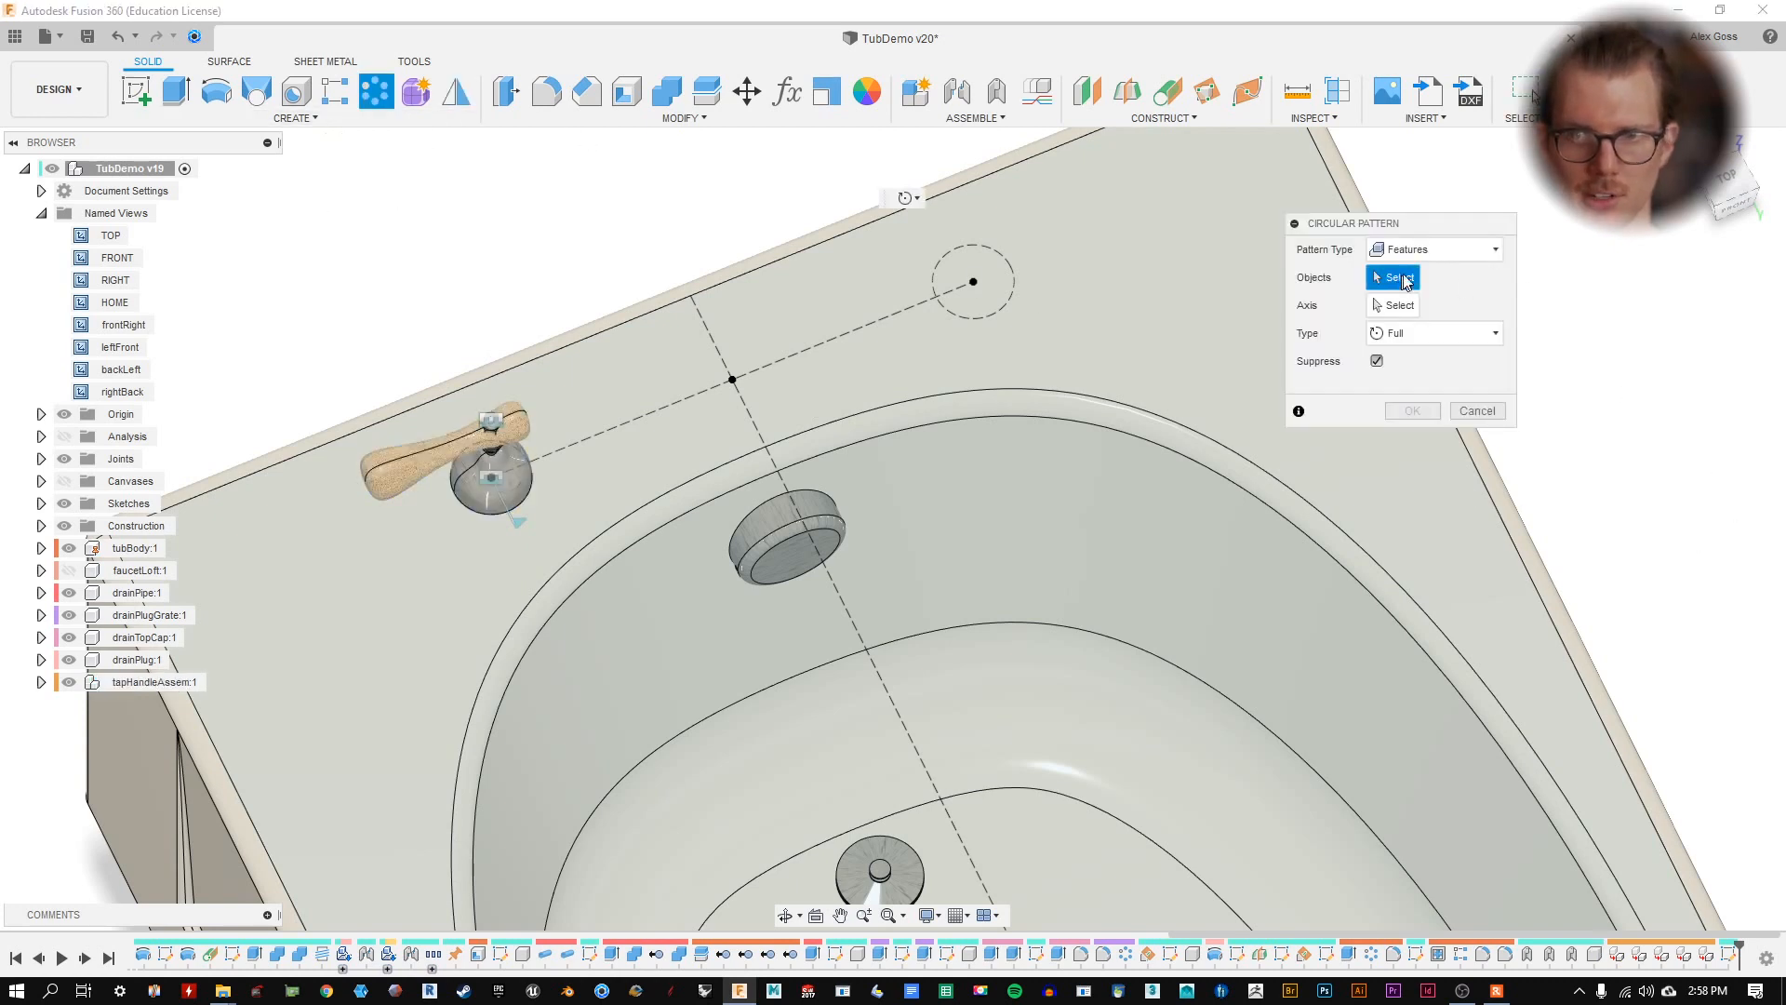
pyautogui.click(1437, 249)
pyautogui.click(1409, 347)
pyautogui.click(163, 683)
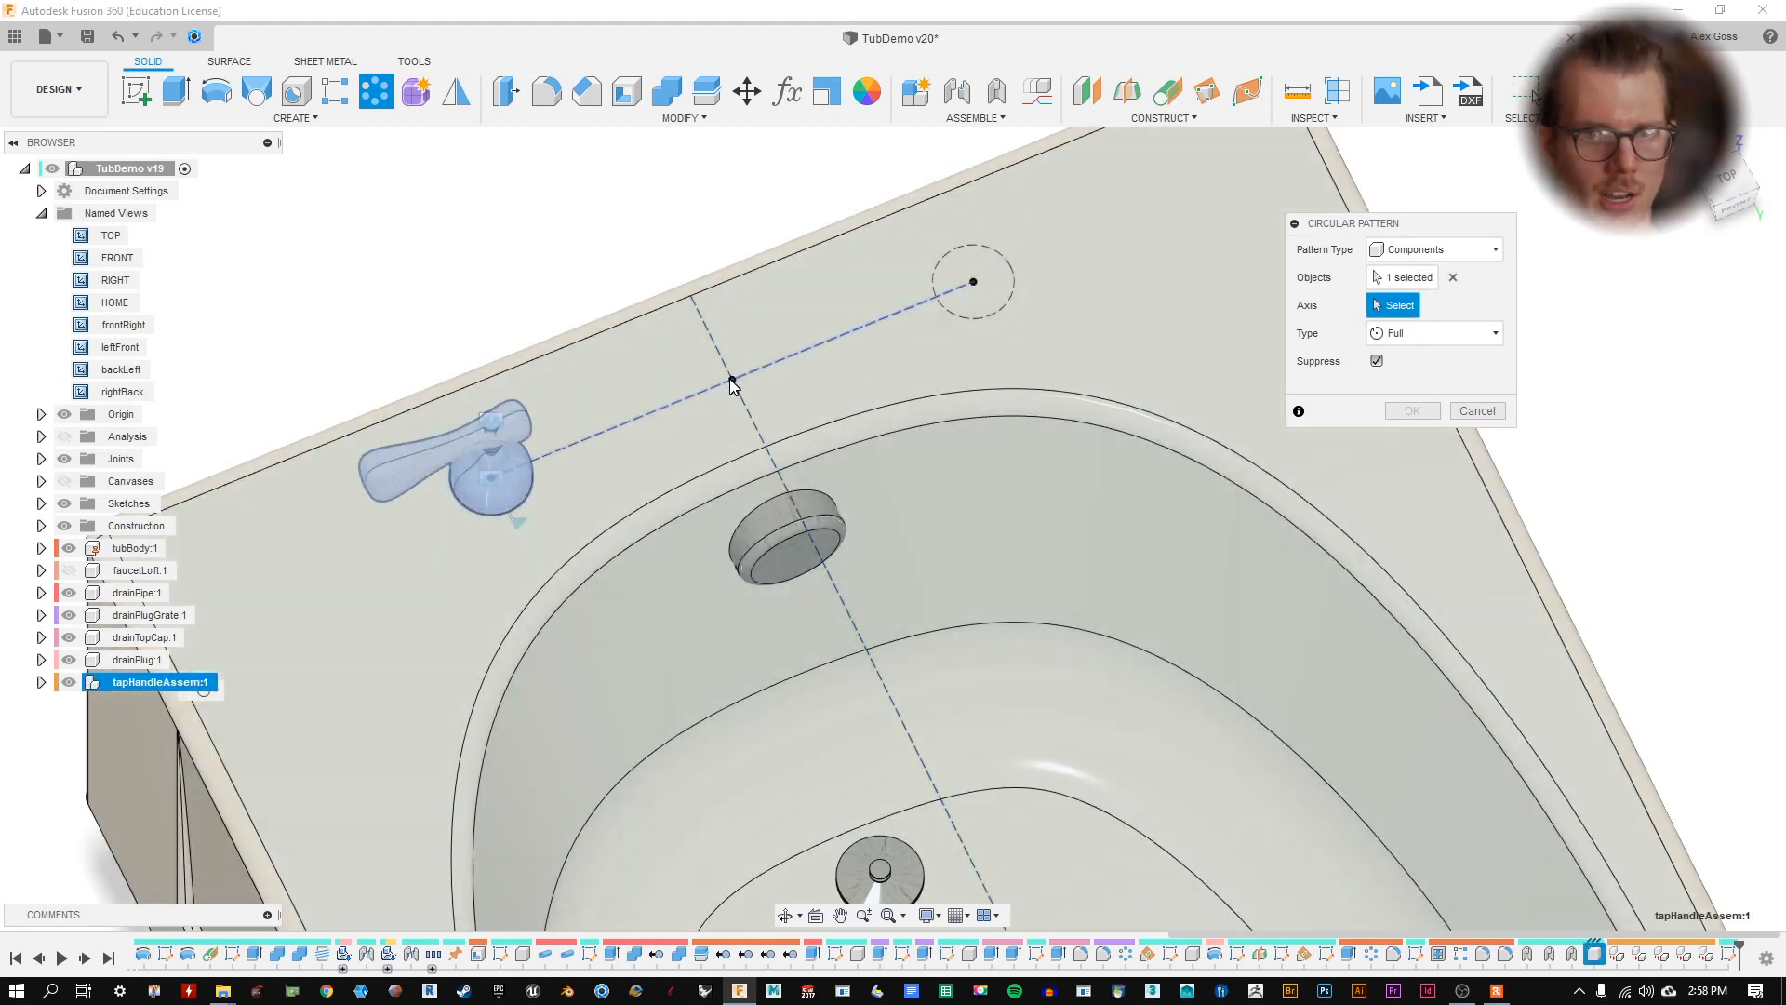
pyautogui.click(733, 382)
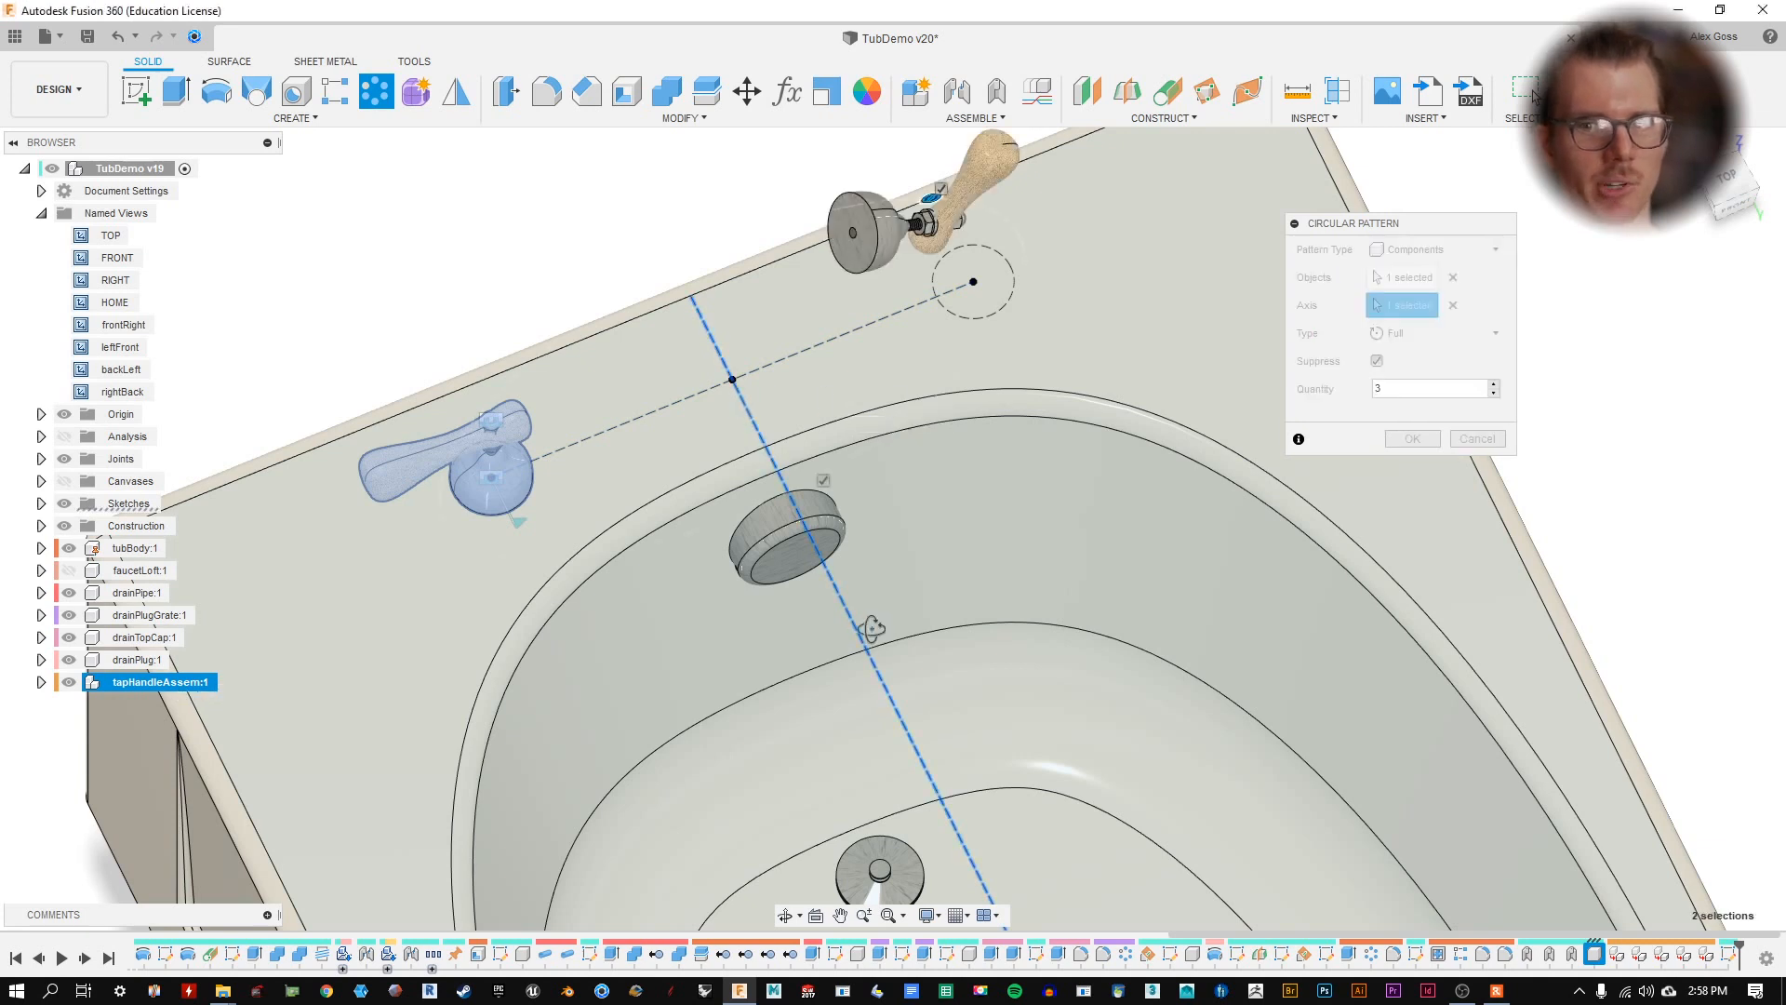
pyautogui.keyDown('shift'); pyautogui.moveTo(870, 627); pyautogui.dragTo(883, 577, button='middle'); pyautogui.keyUp('shift')
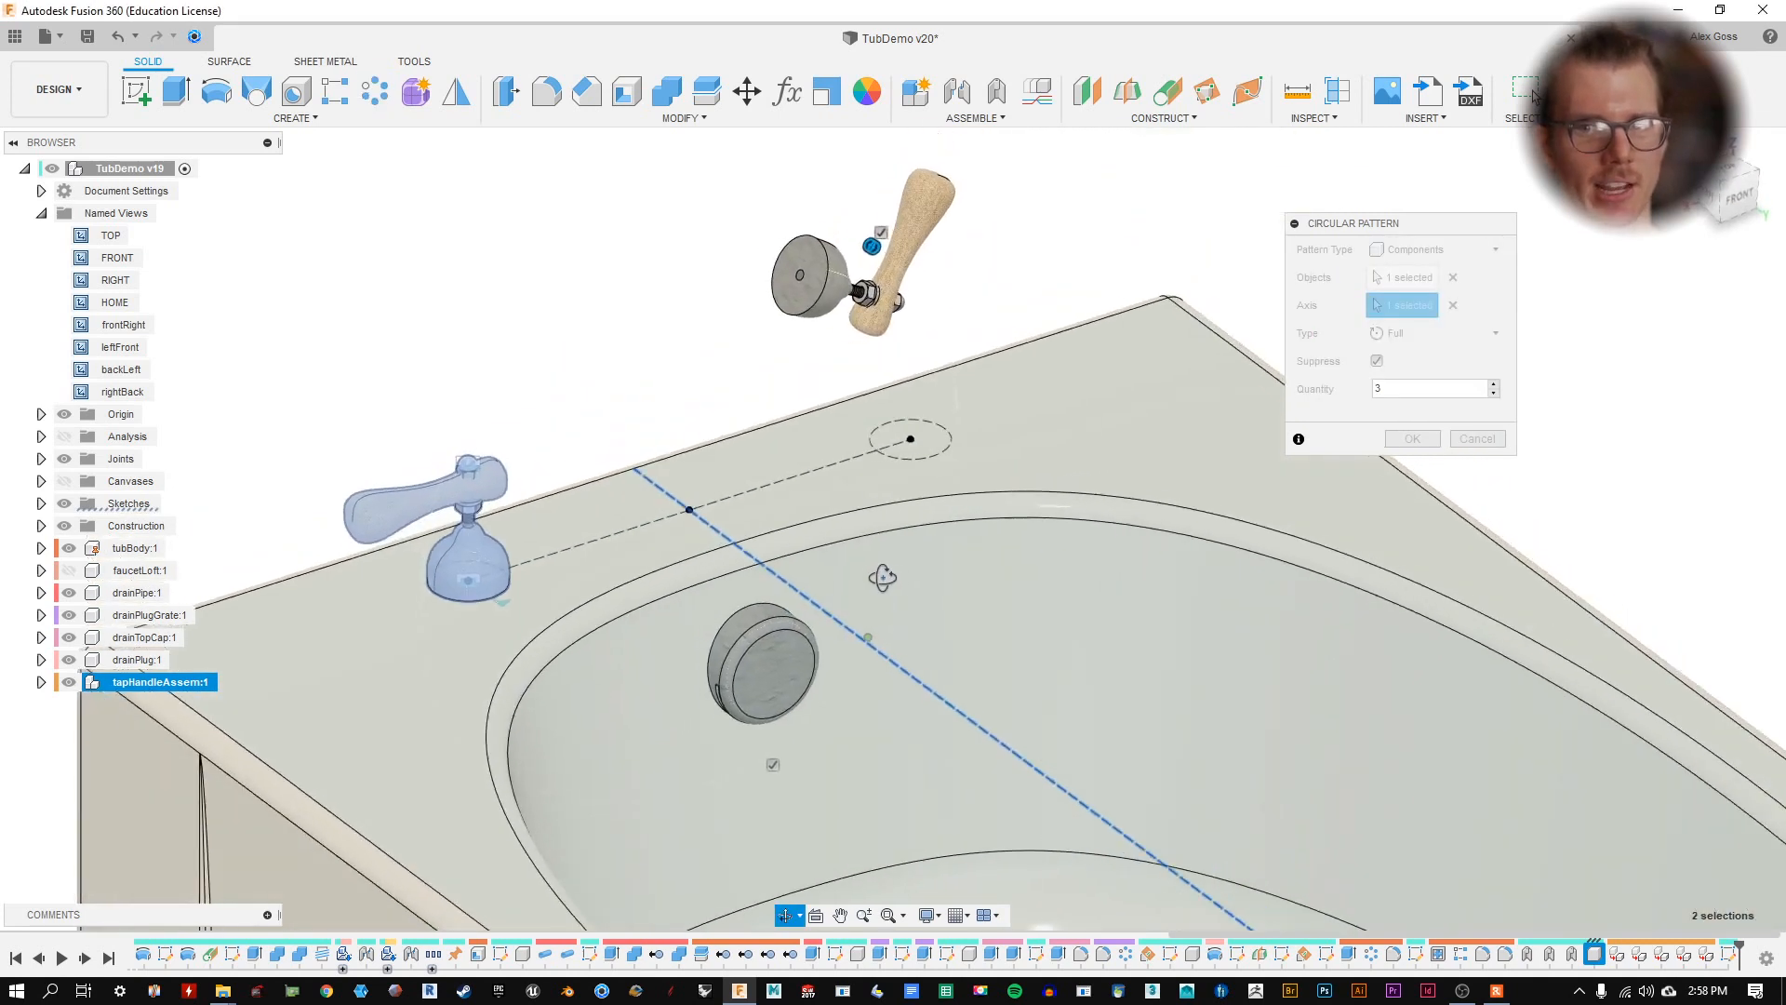
pyautogui.click(1449, 306)
pyautogui.click(620, 531)
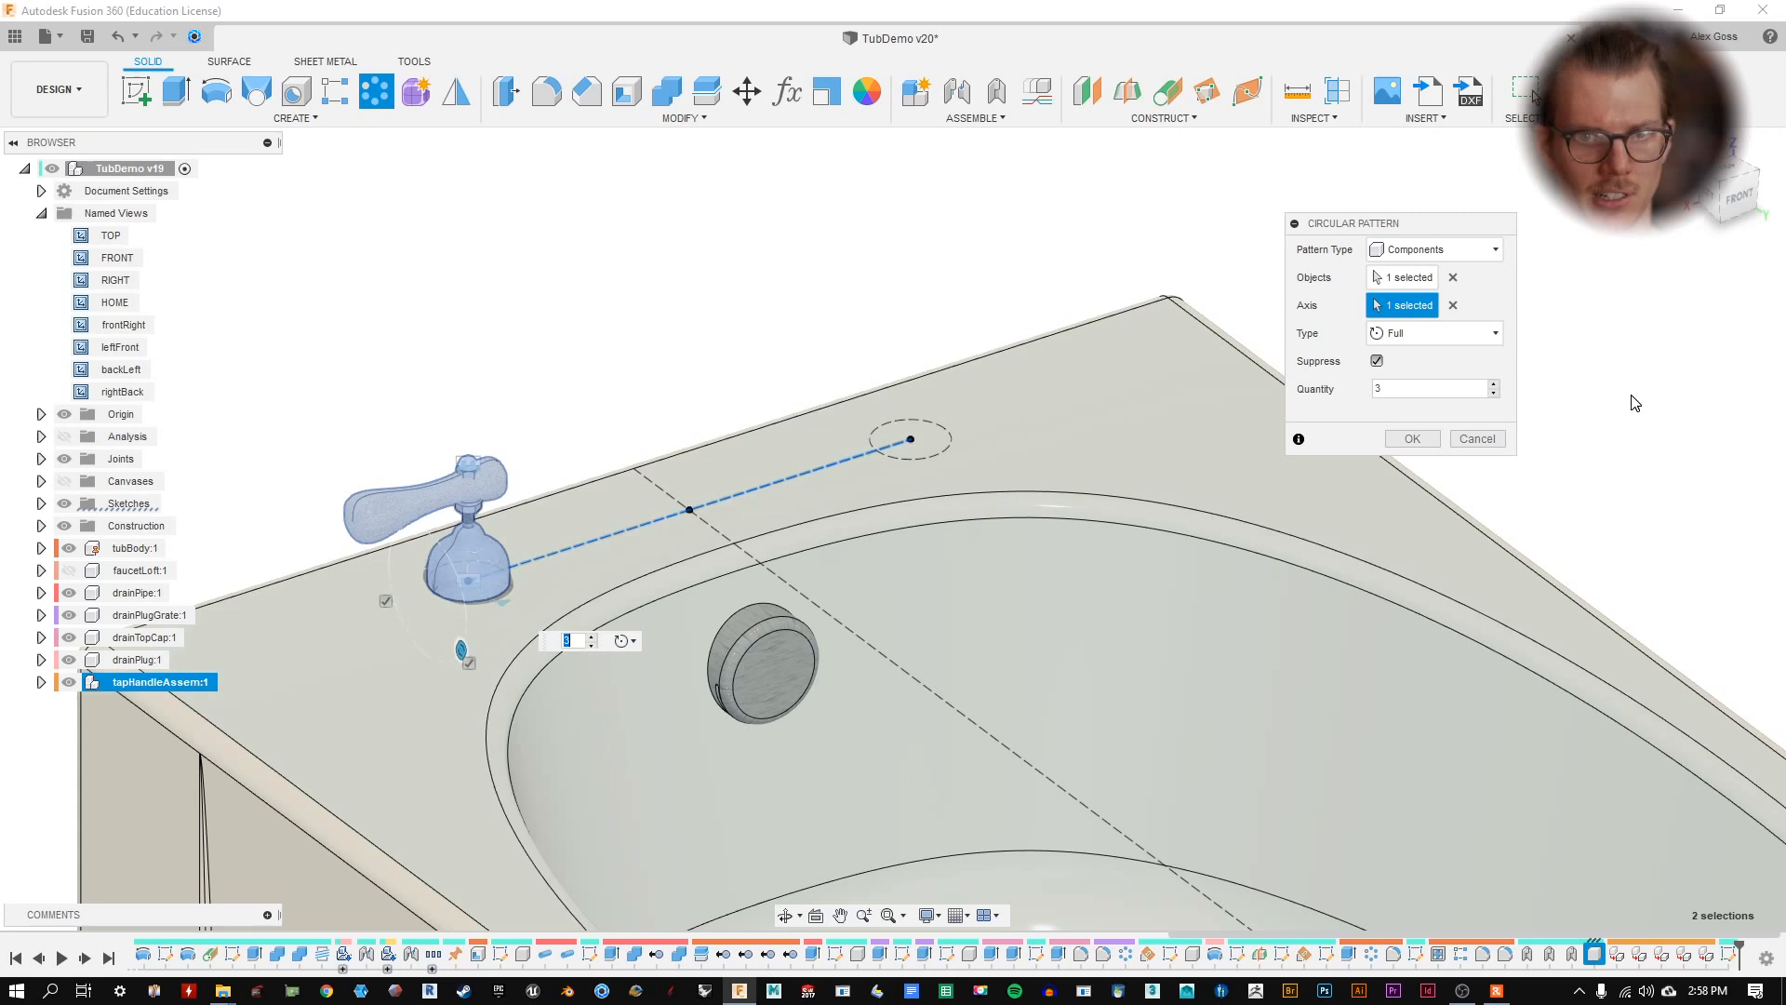
pyautogui.click(1497, 385)
pyautogui.click(1497, 386)
pyautogui.click(1478, 438)
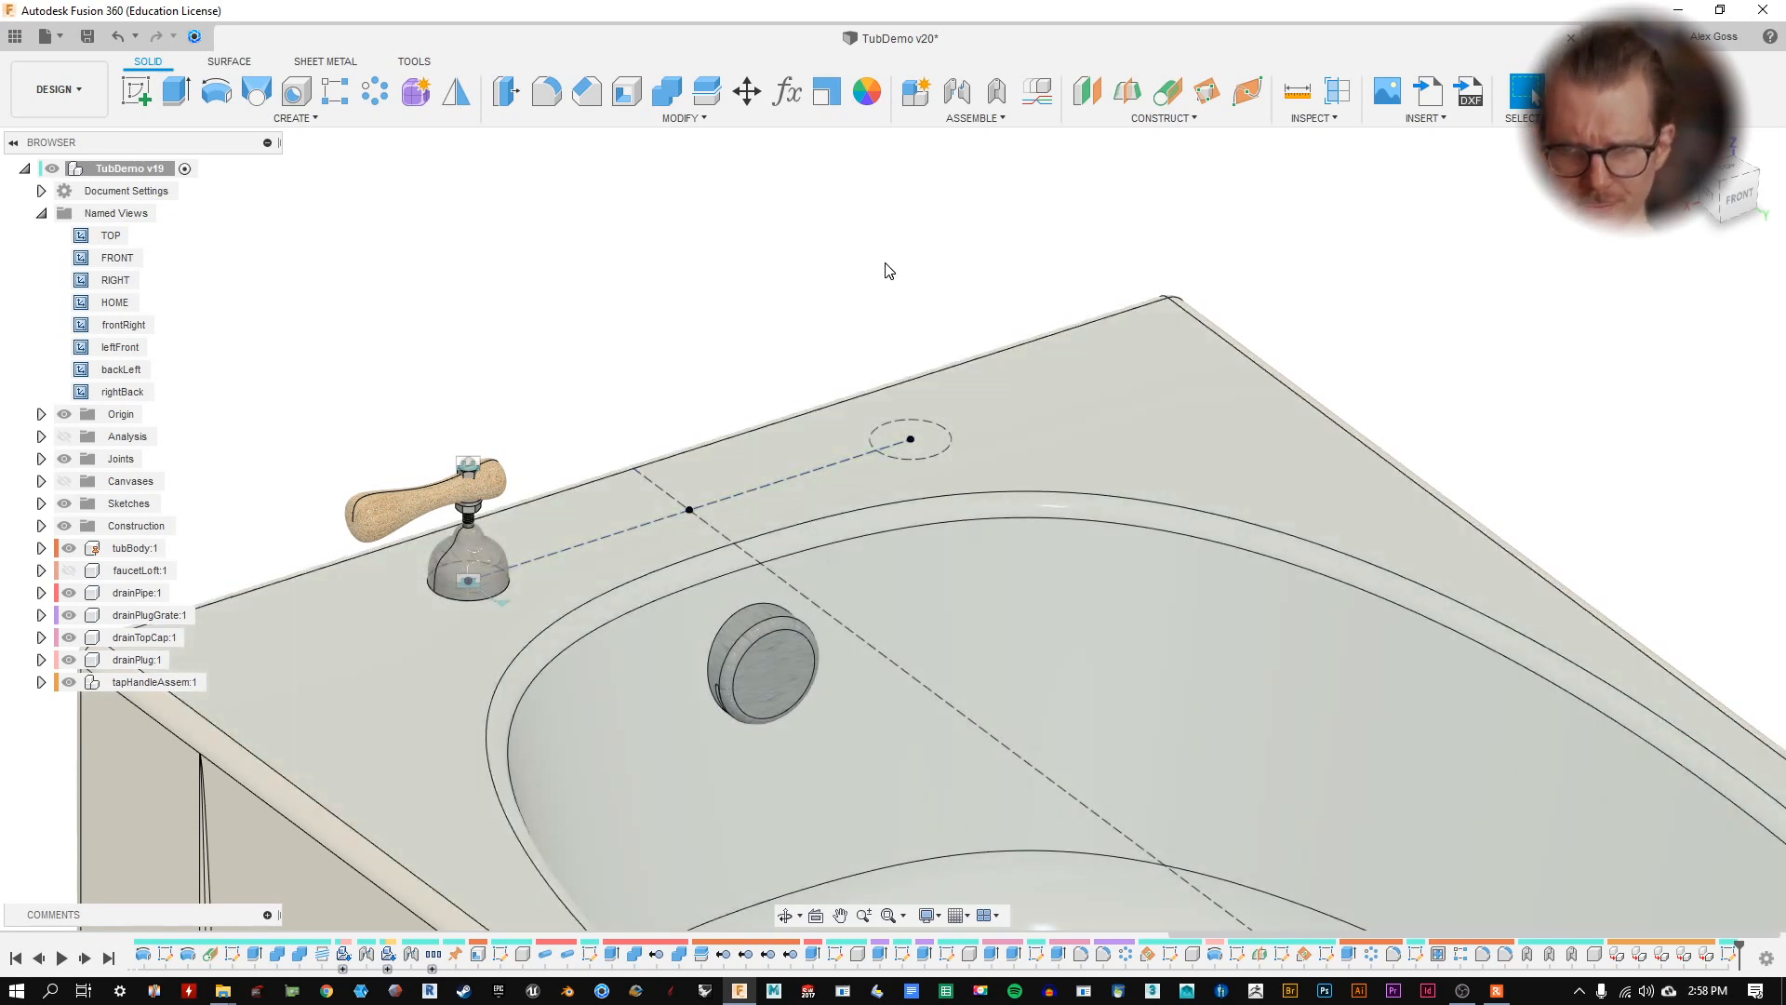
pyautogui.click(1189, 119)
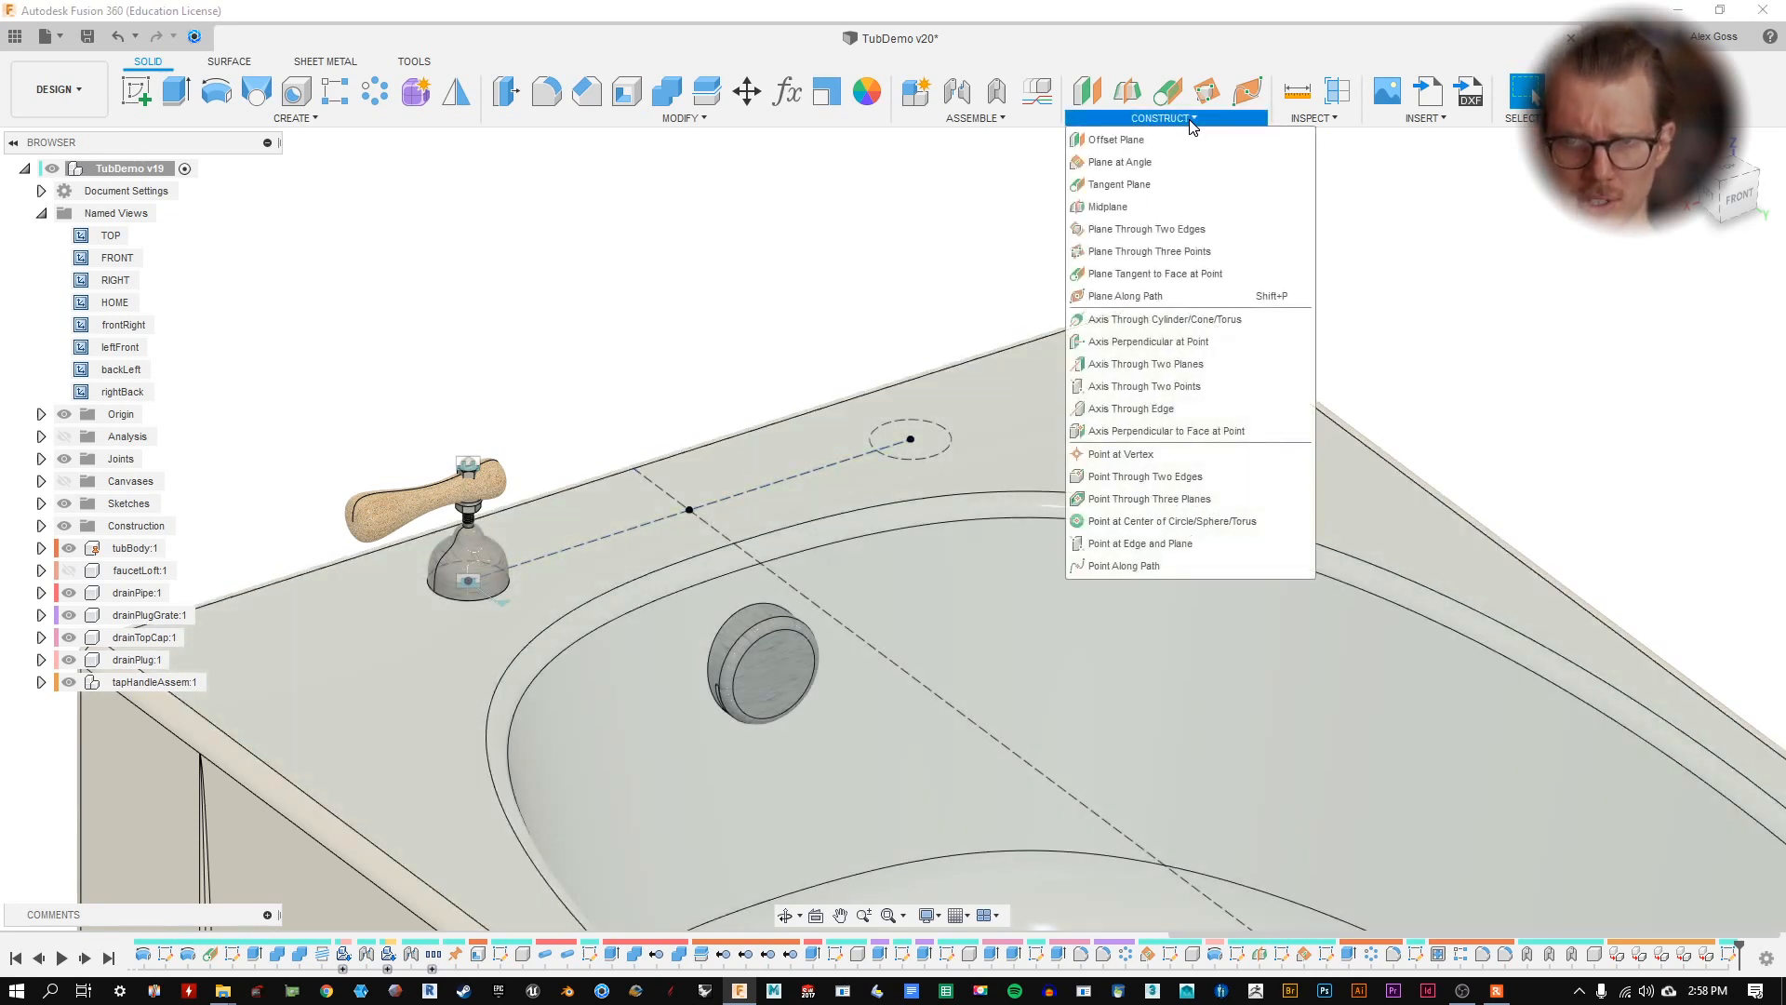
pyautogui.click(1163, 162)
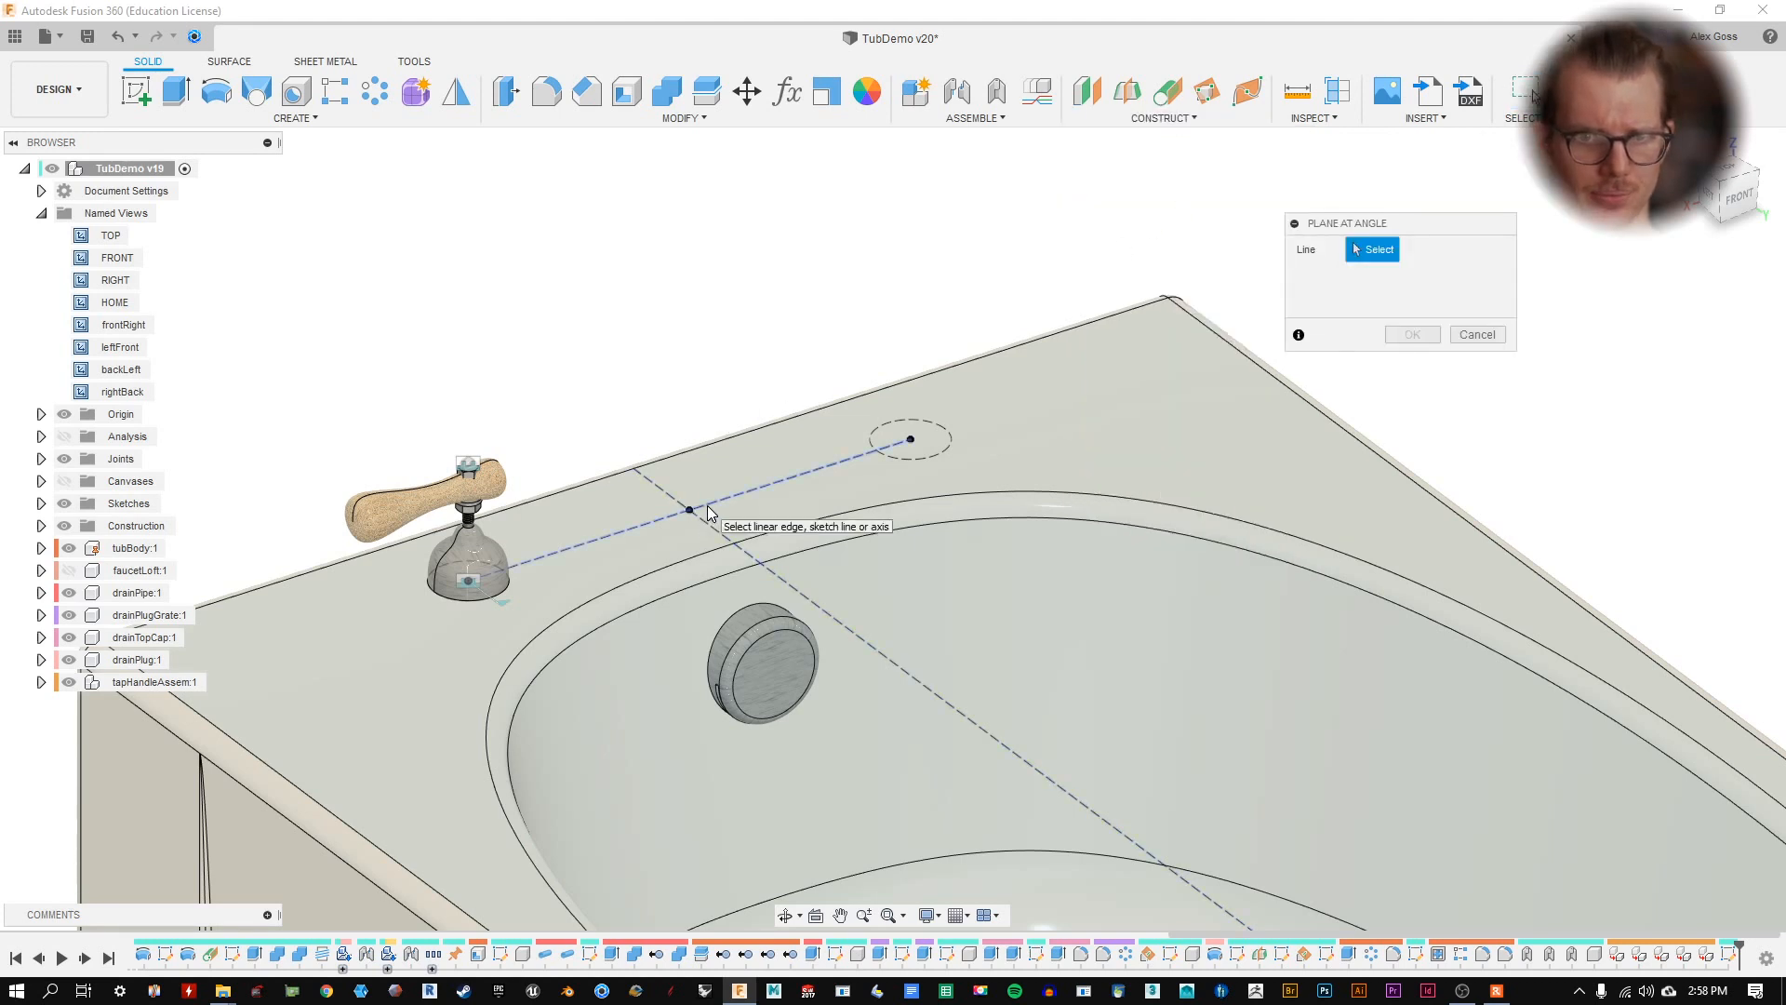
pyautogui.click(1465, 335)
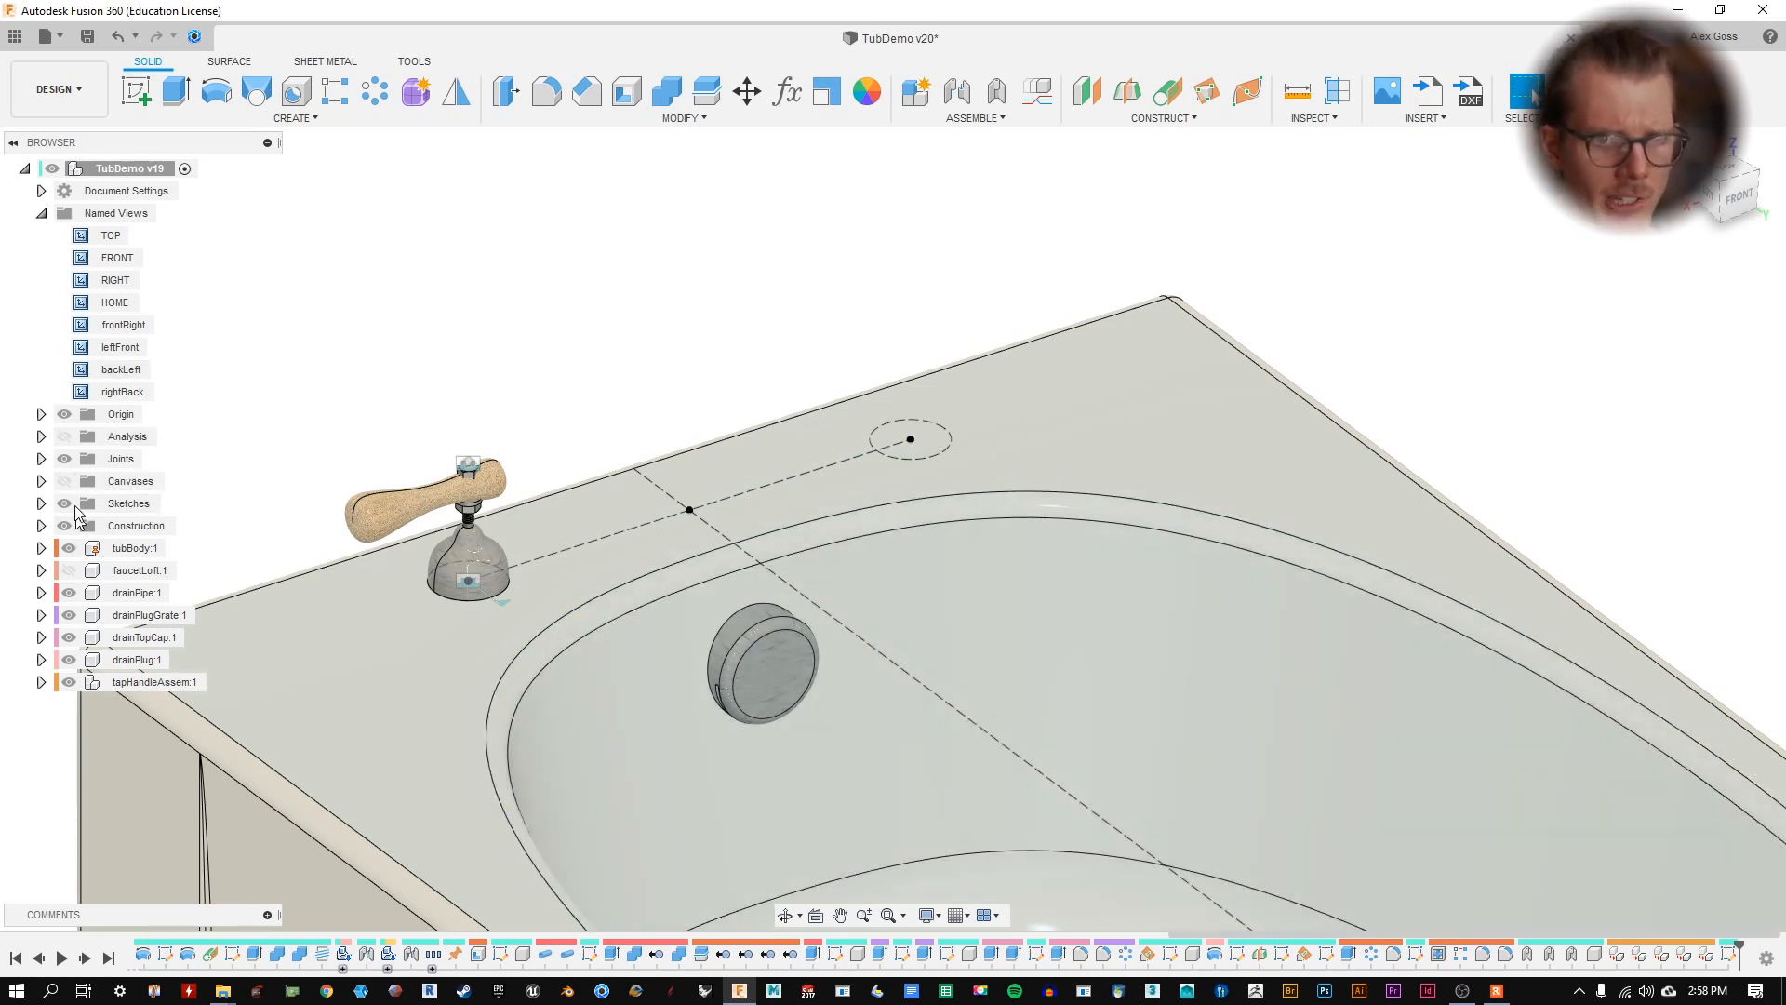
# - Start a new sketch on the longMidPlane construction plane running along the tub
pyautogui.click(41, 526)
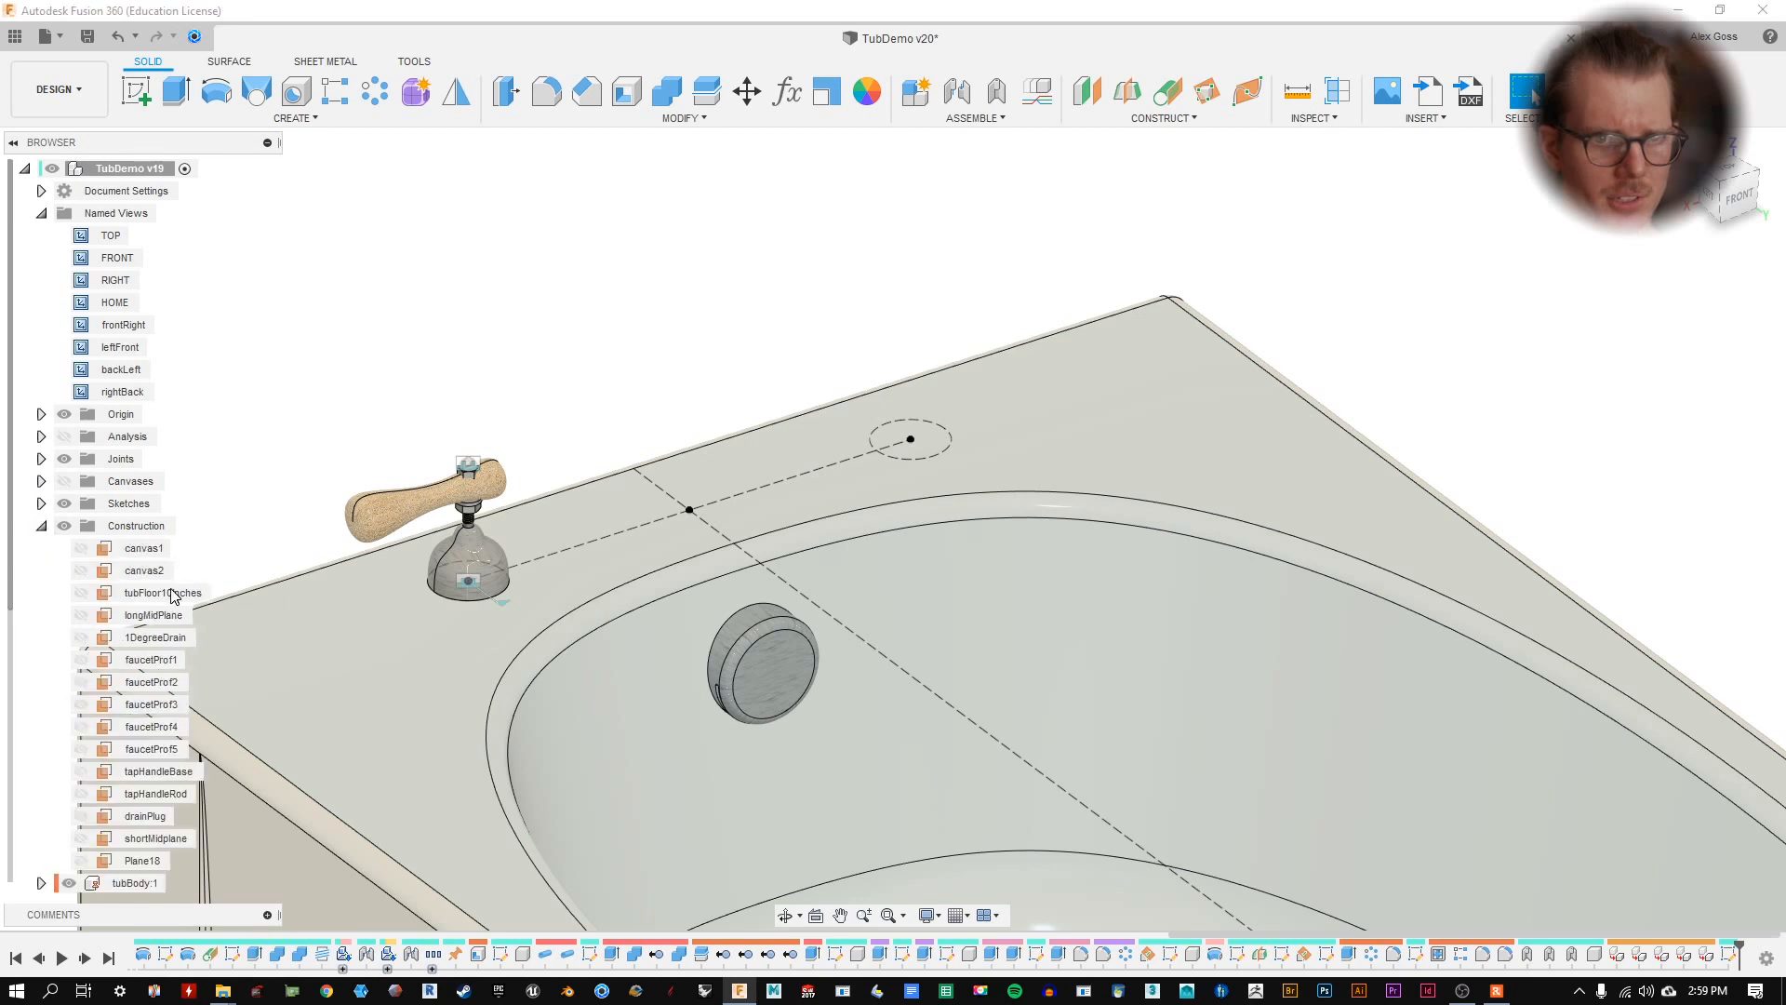
pyautogui.click(158, 614)
pyautogui.click(295, 118)
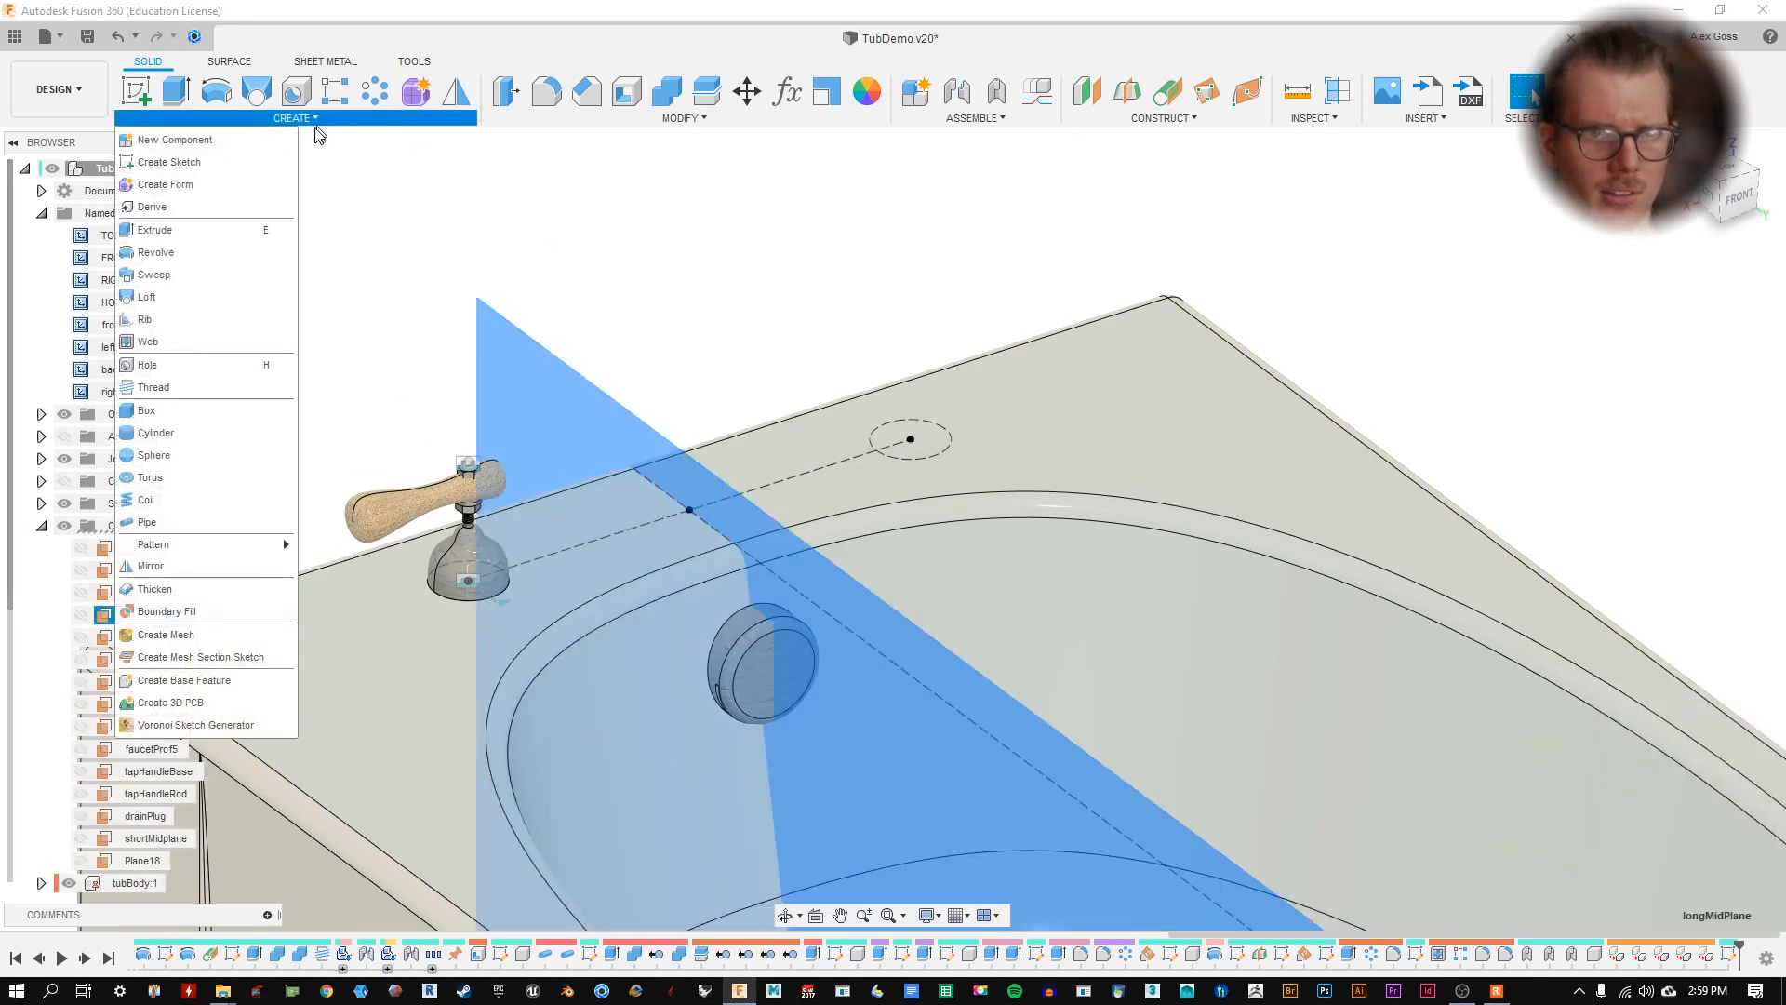
pyautogui.click(215, 169)
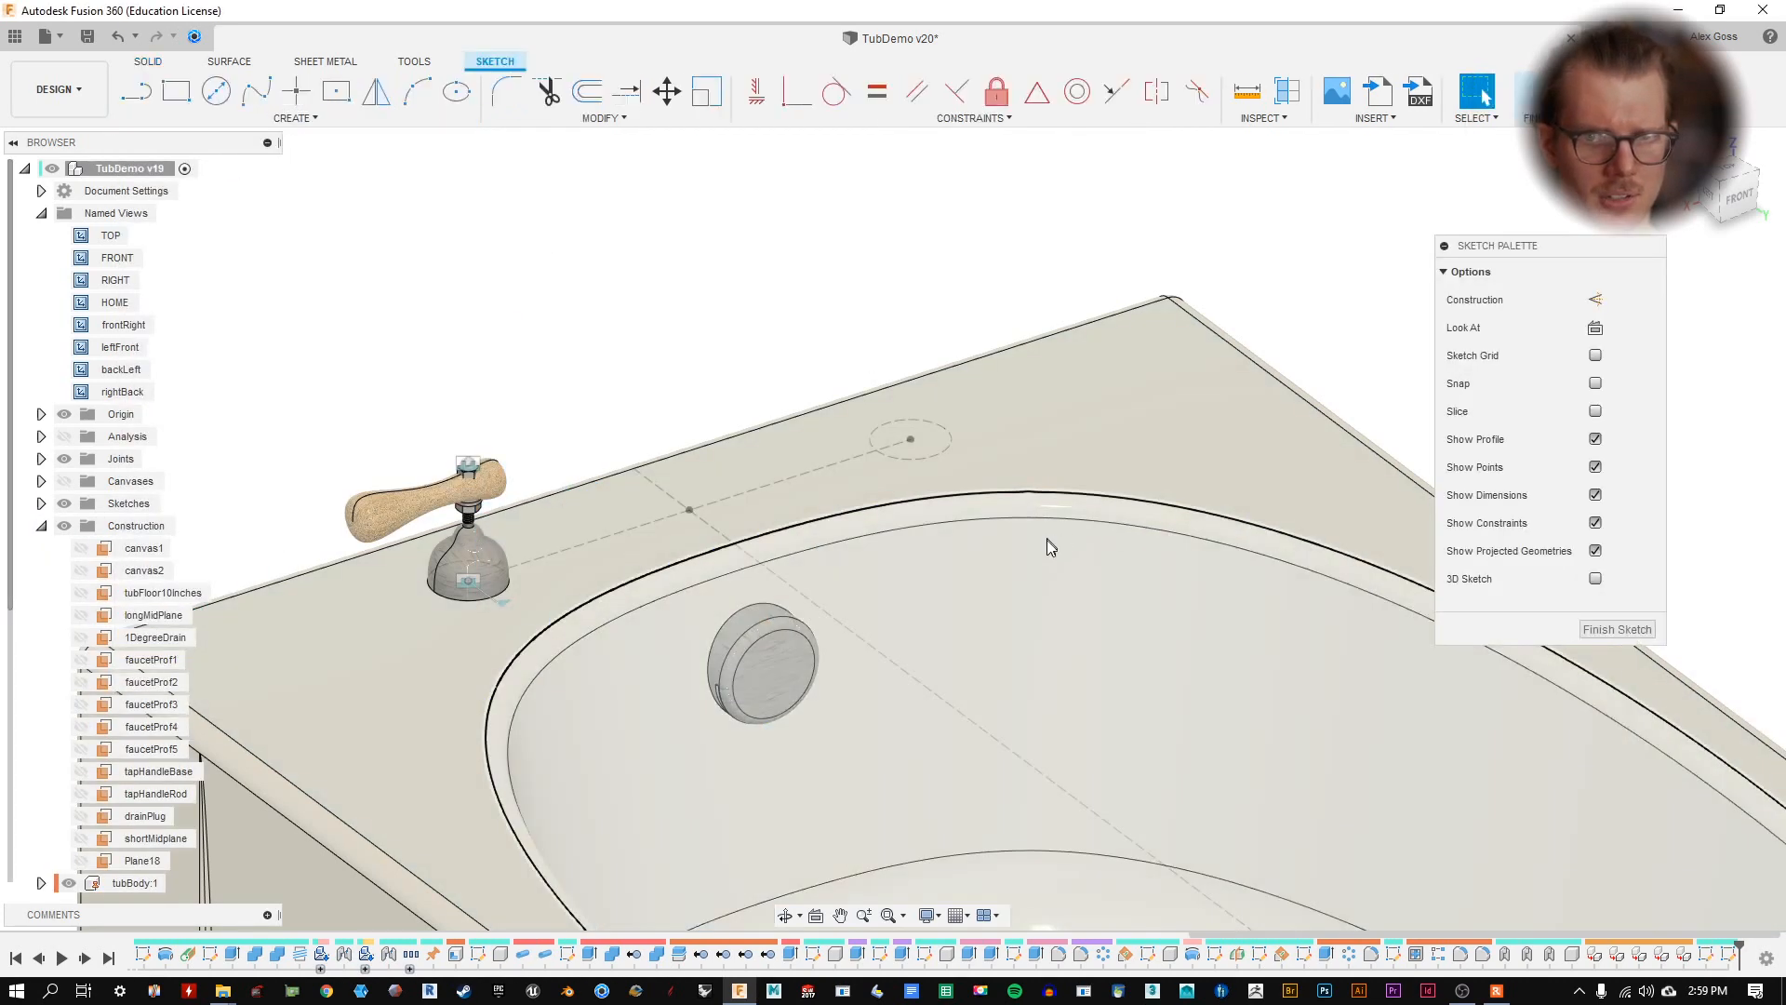
# - Sketch a line about 5.1 in long above the tub's faucet end and constrain it to be vertical
pyautogui.scroll(-4, 976, 538)
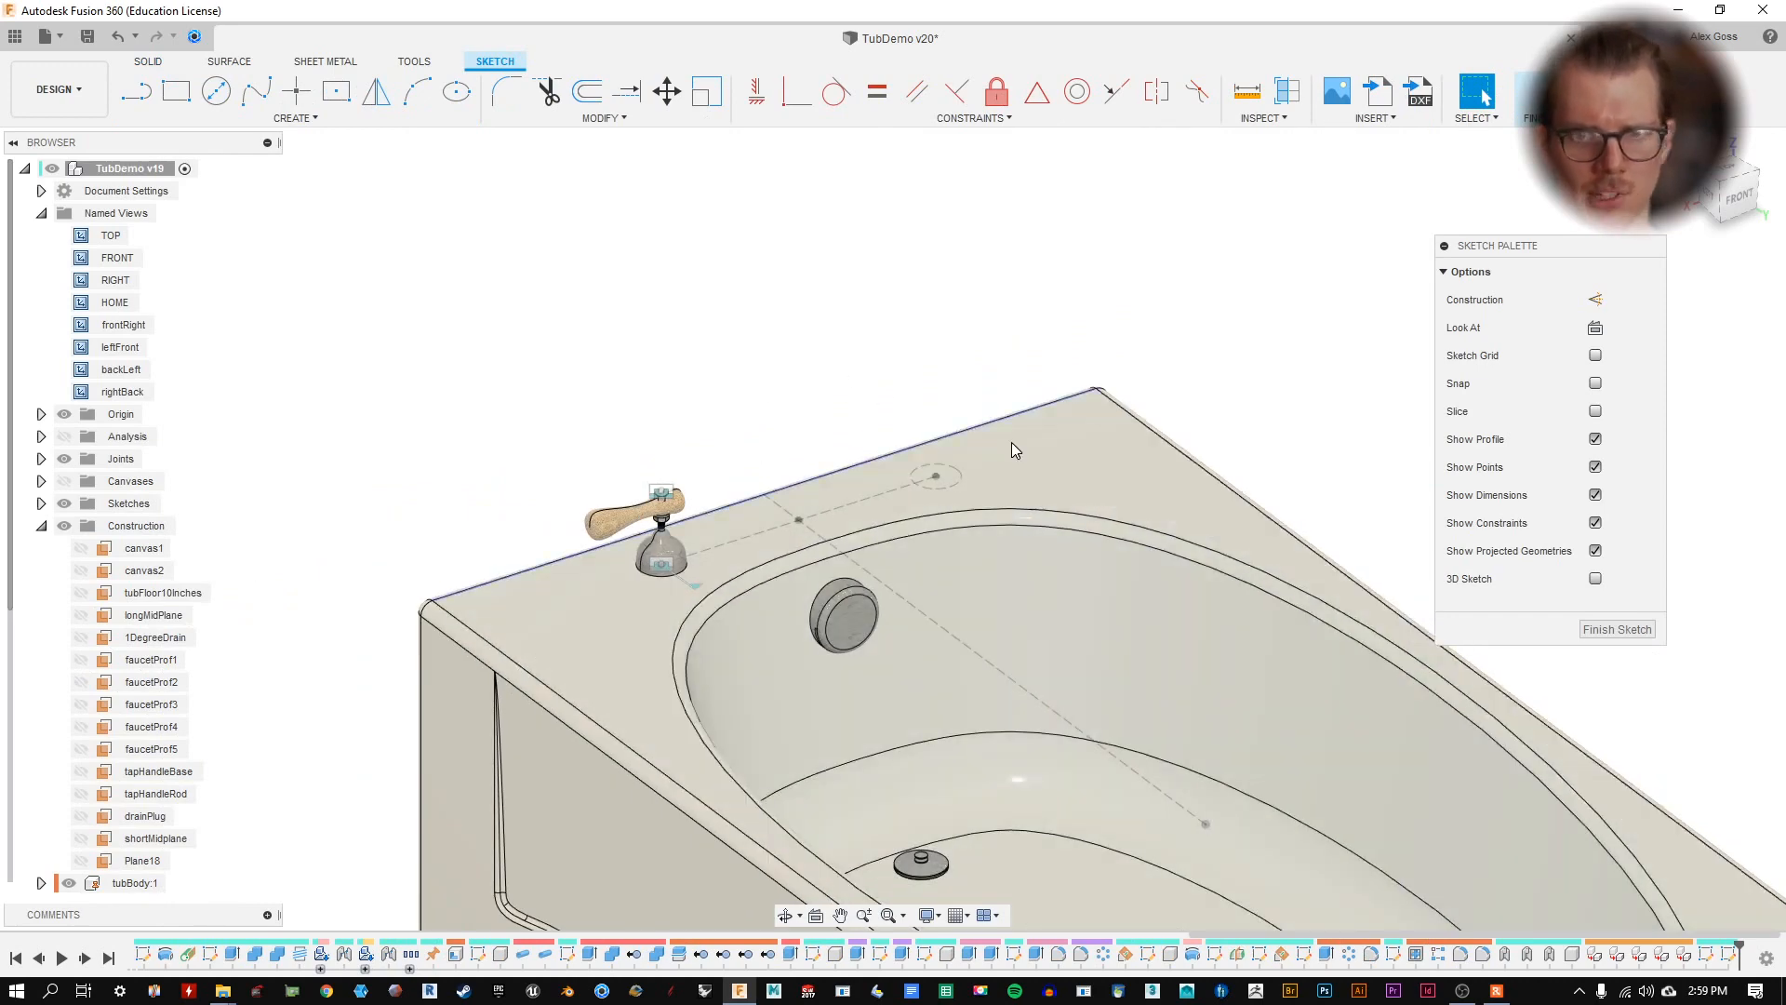
pyautogui.scroll(3, 883, 532)
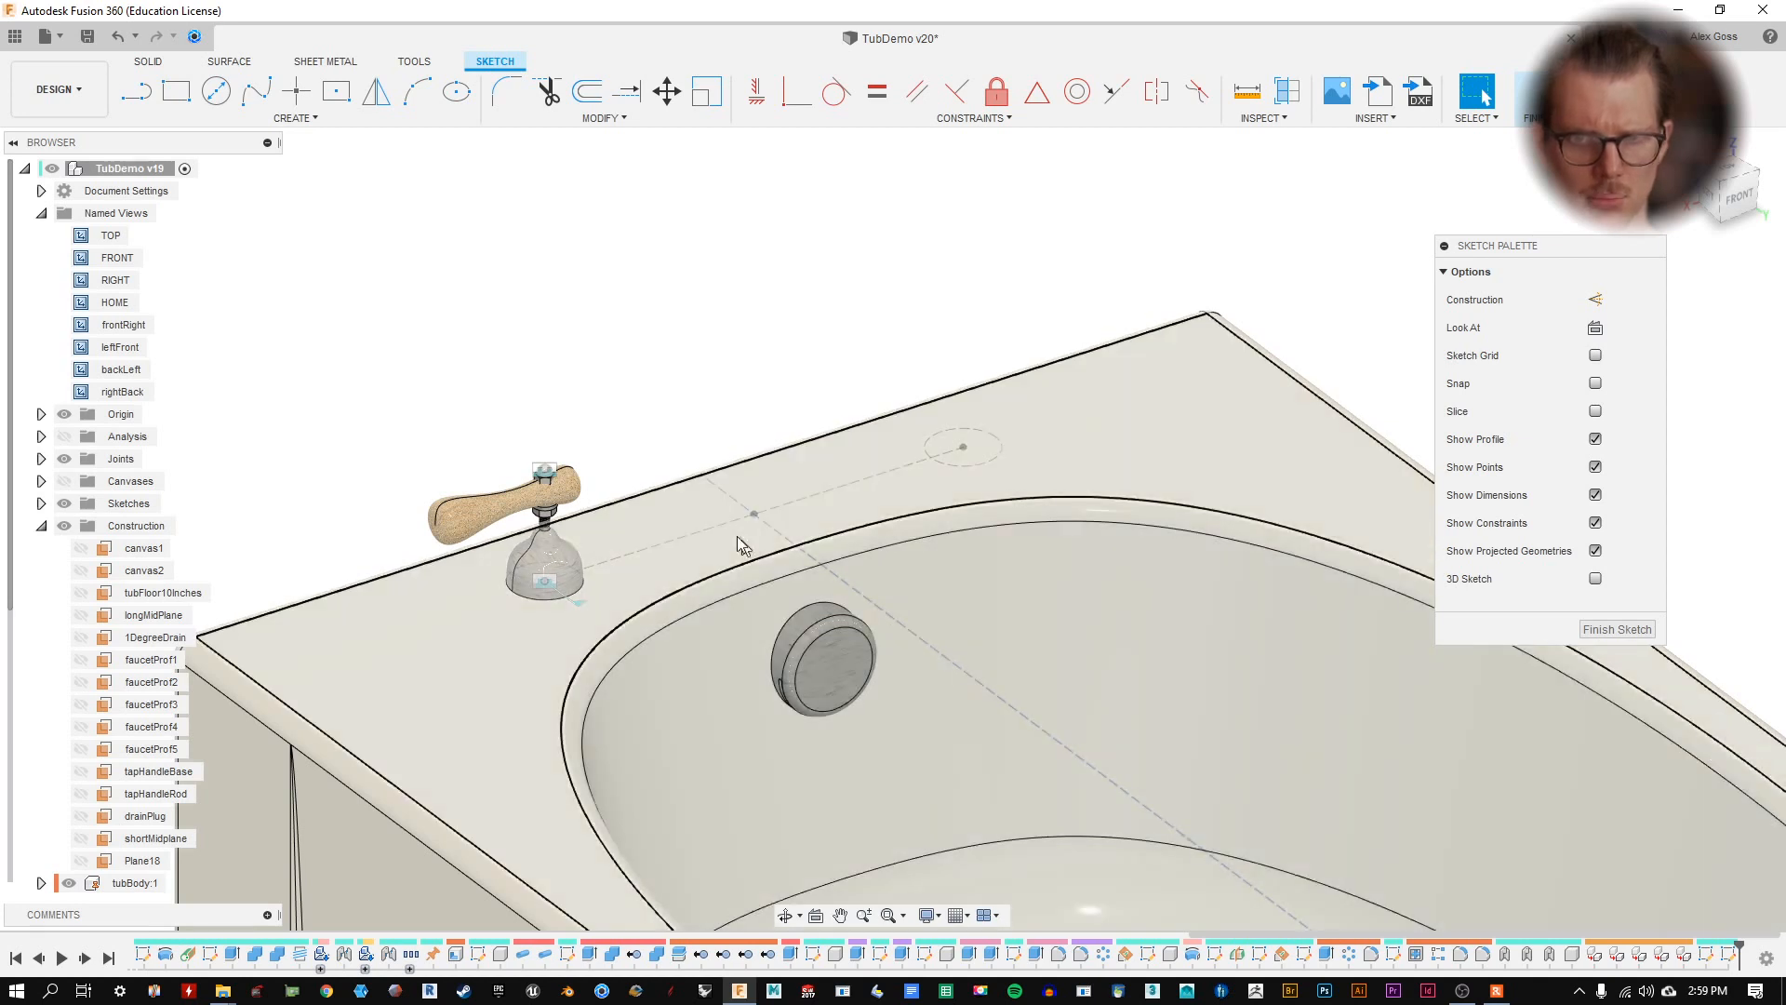
pyautogui.press('l')
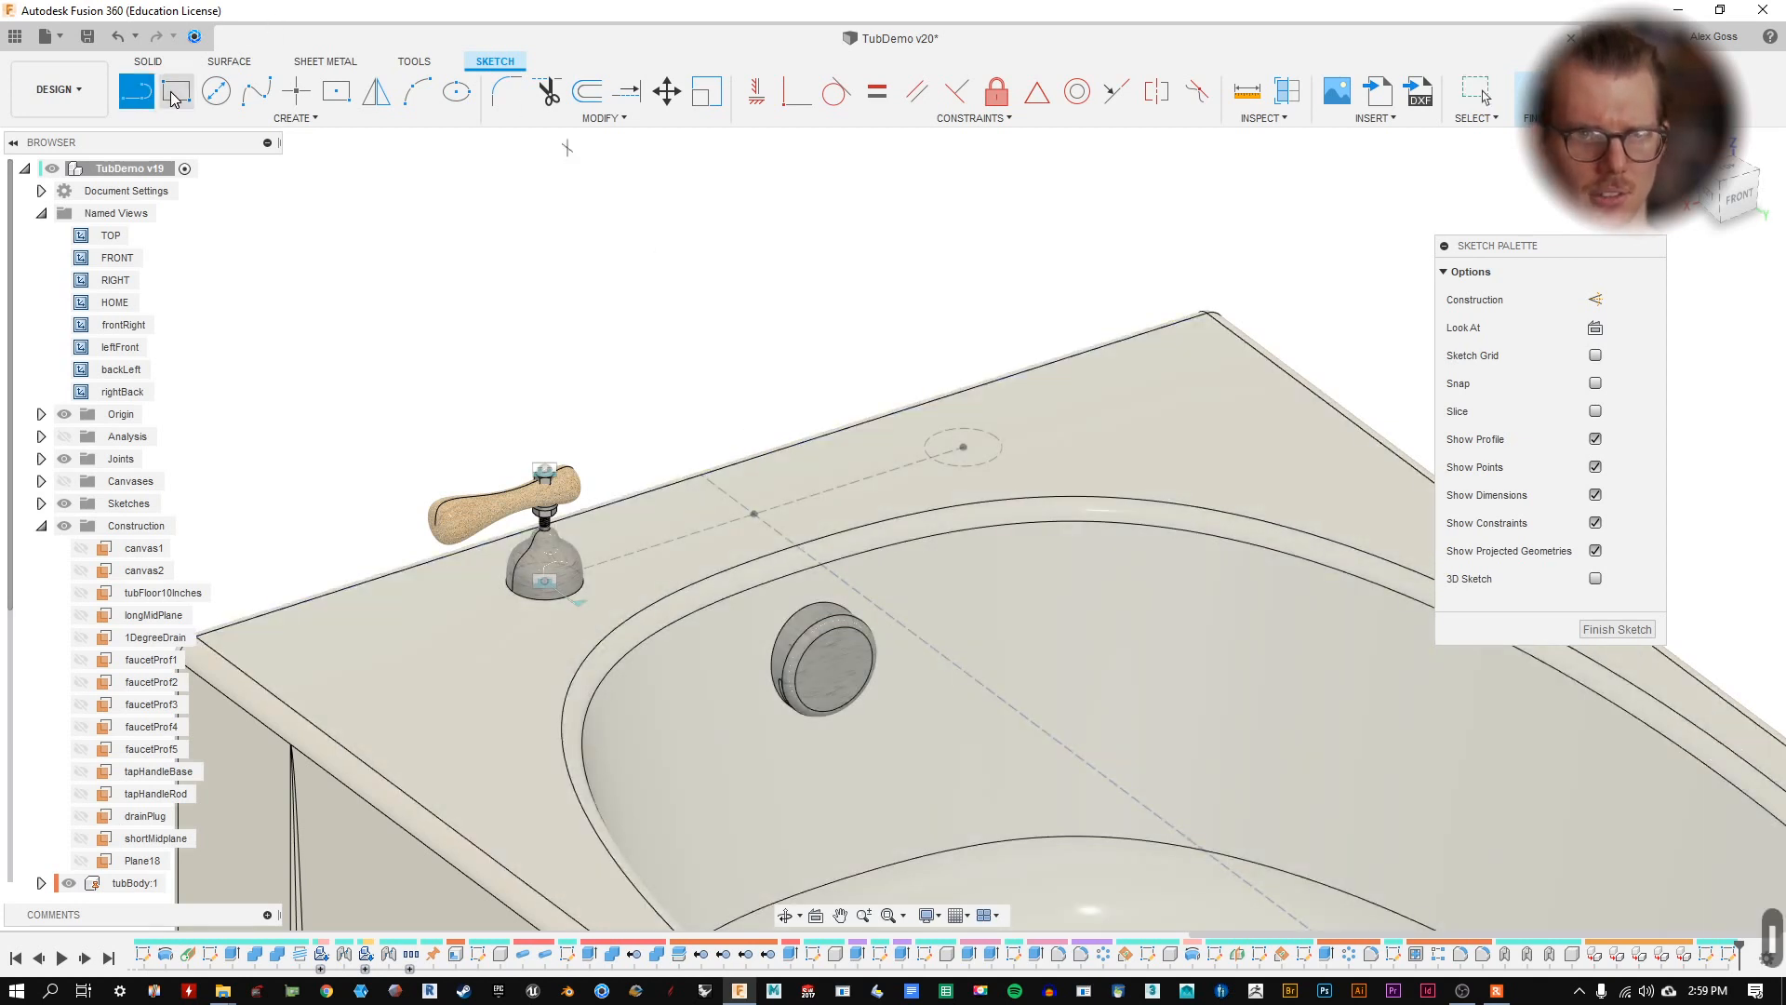
pyautogui.click(692, 423)
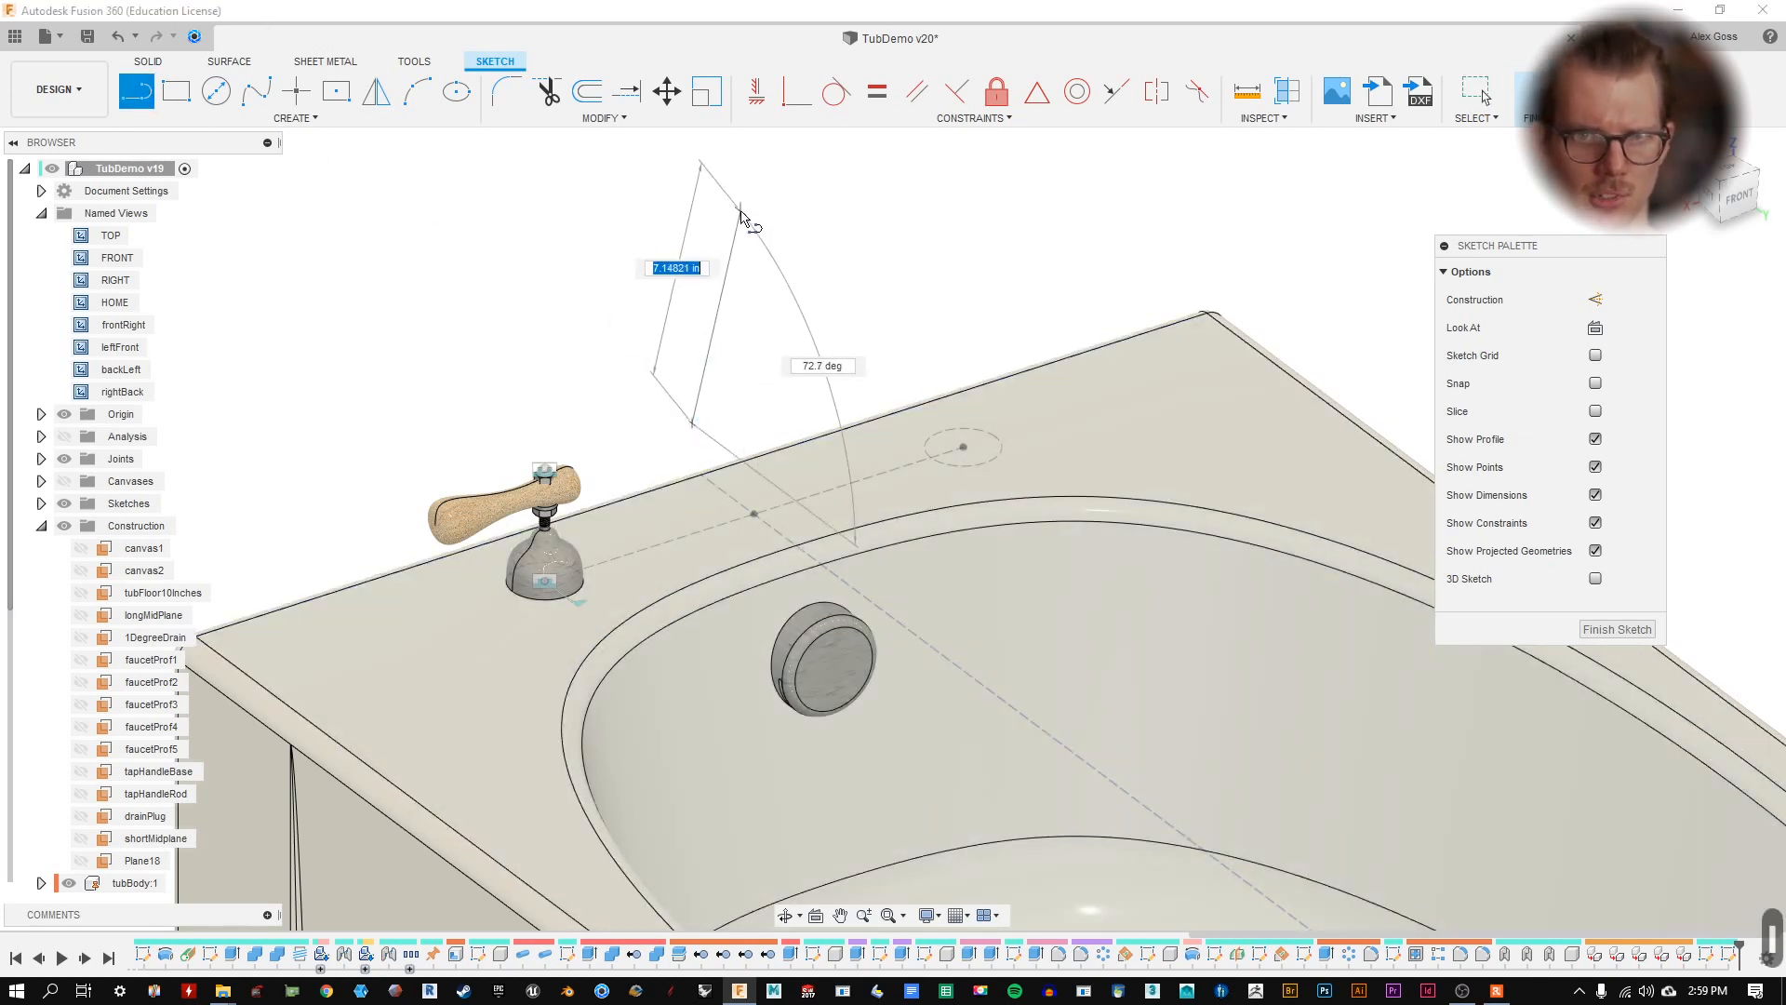
pyautogui.click(649, 197)
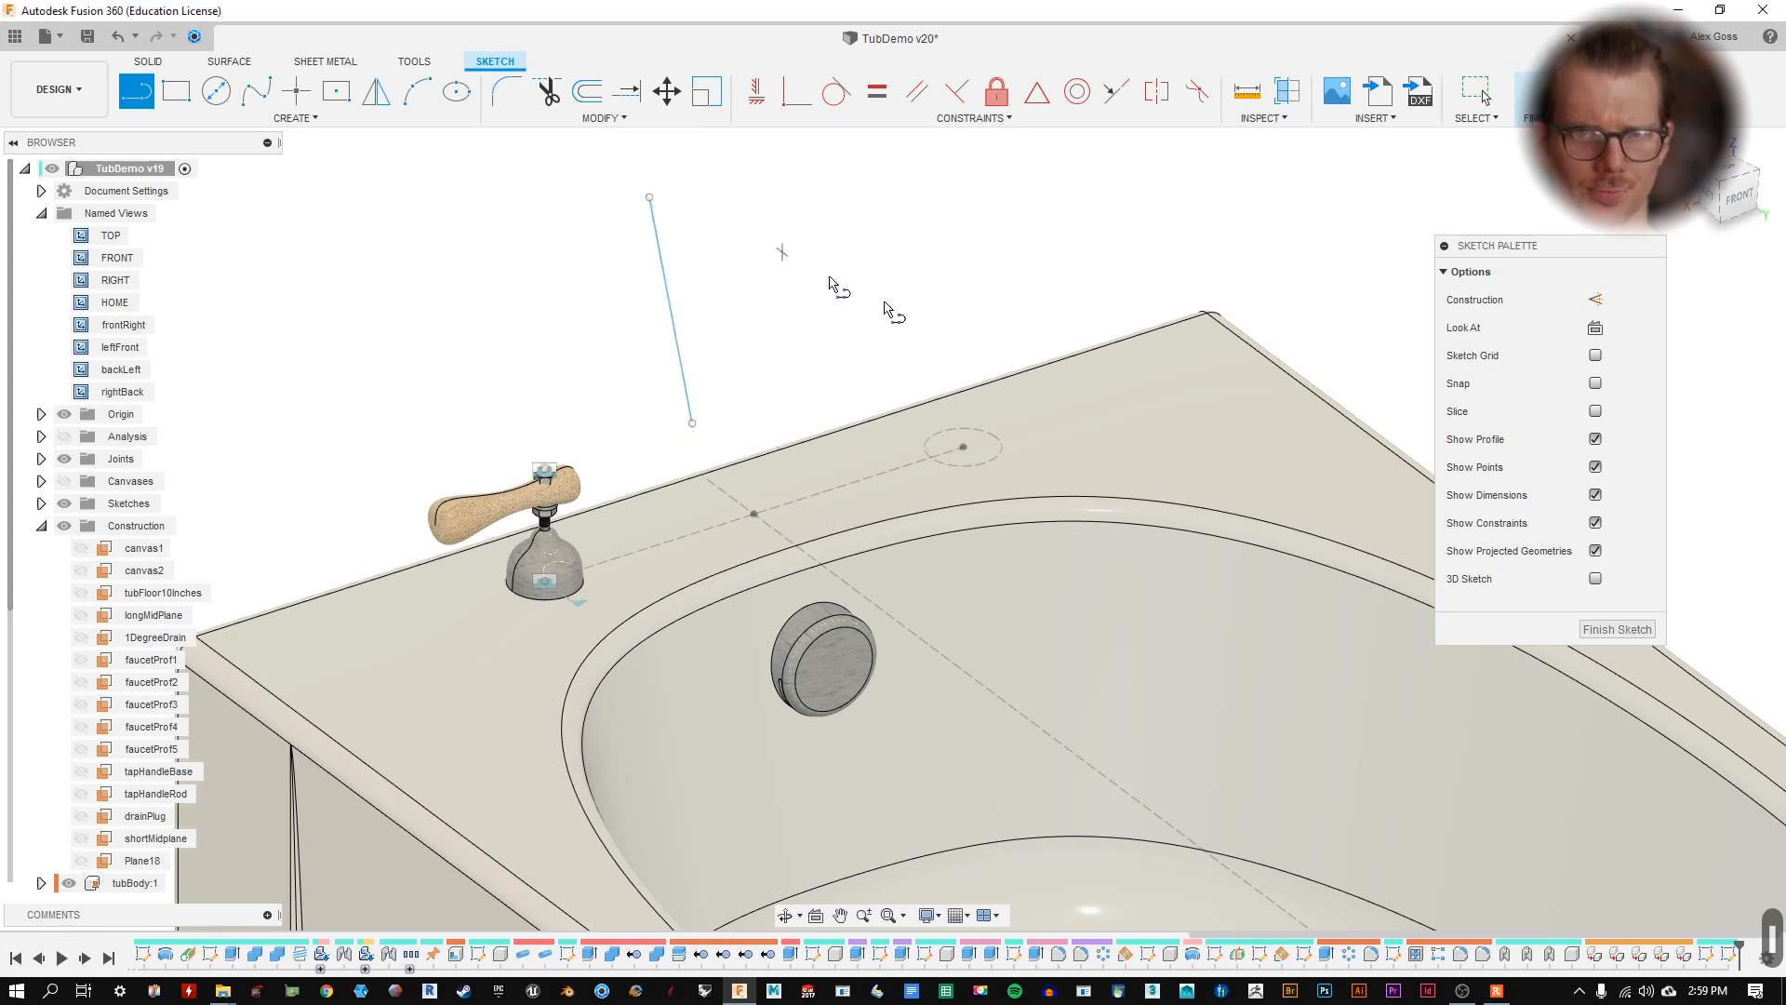
pyautogui.click(769, 98)
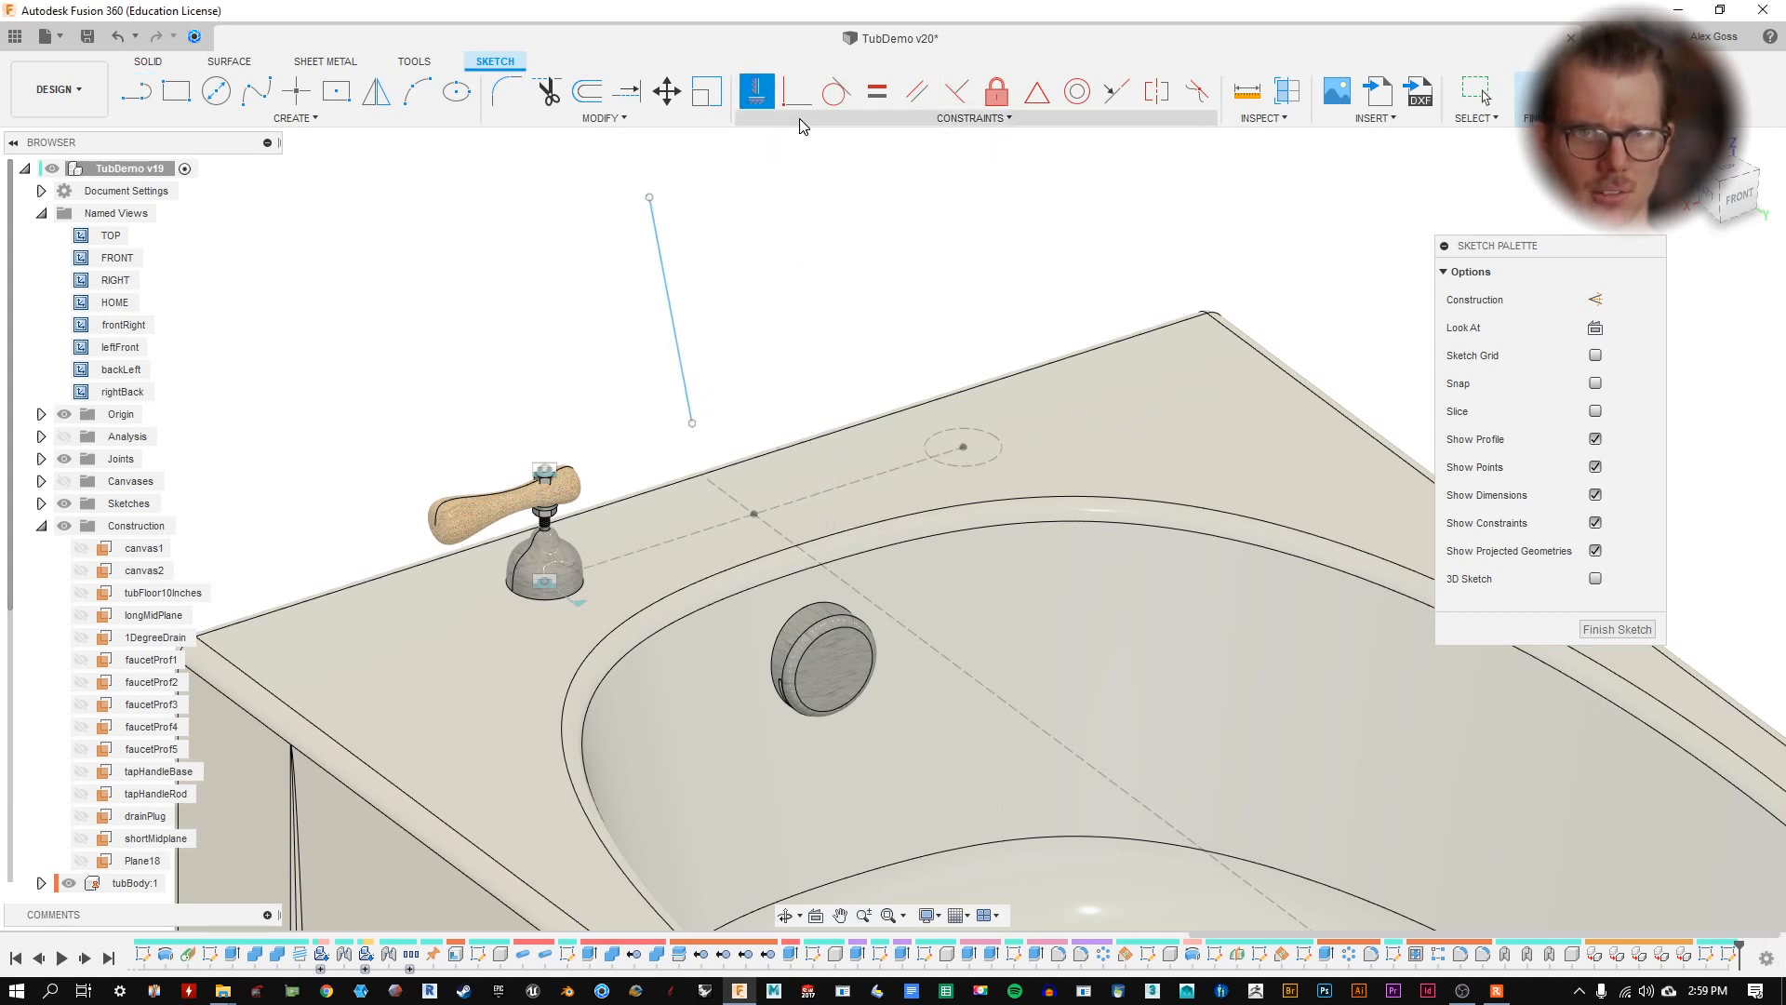
pyautogui.click(662, 247)
pyautogui.press('Escape')
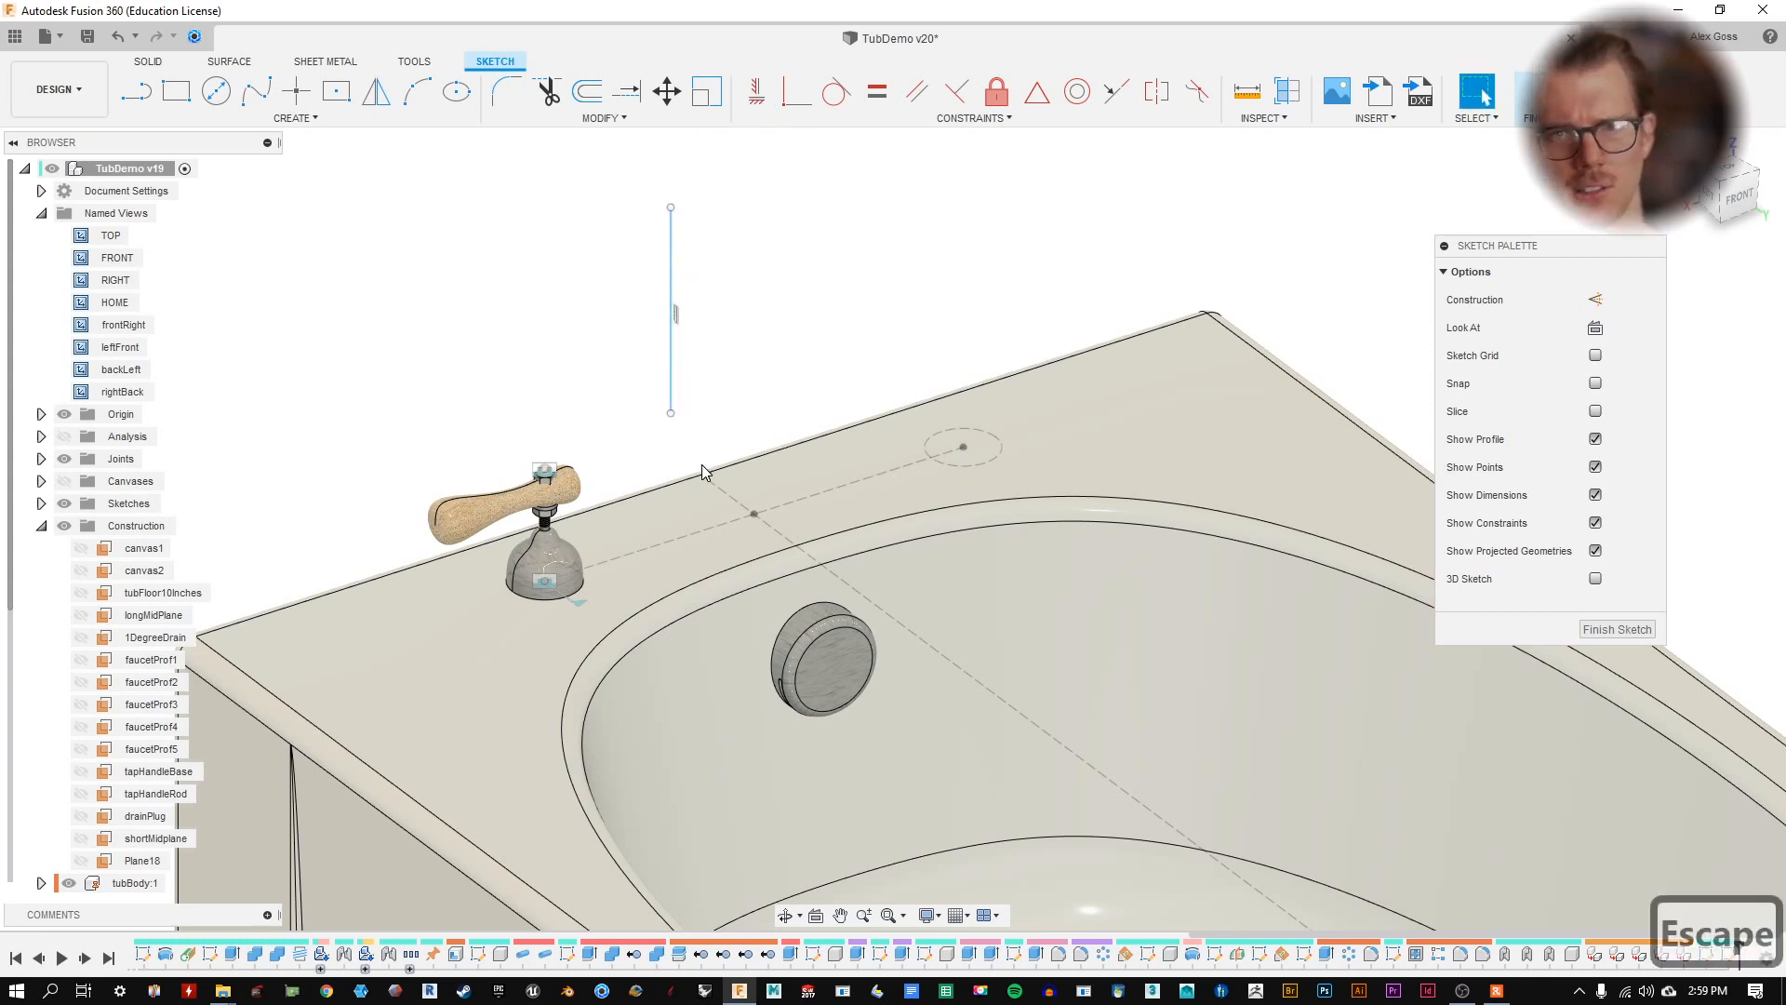
# - Move the vertical line's lower end nearer the point midway between the tap circles and project that point into the sketch
pyautogui.moveTo(674, 416)
pyautogui.mouseDown()
pyautogui.moveTo(749, 421)
pyautogui.moveTo(723, 421)
pyautogui.moveTo(760, 513)
pyautogui.moveTo(774, 505)
pyautogui.moveTo(745, 506)
pyautogui.moveTo(763, 411)
pyautogui.mouseUp()
pyautogui.click(768, 403)
pyautogui.scroll(3, 797, 483)
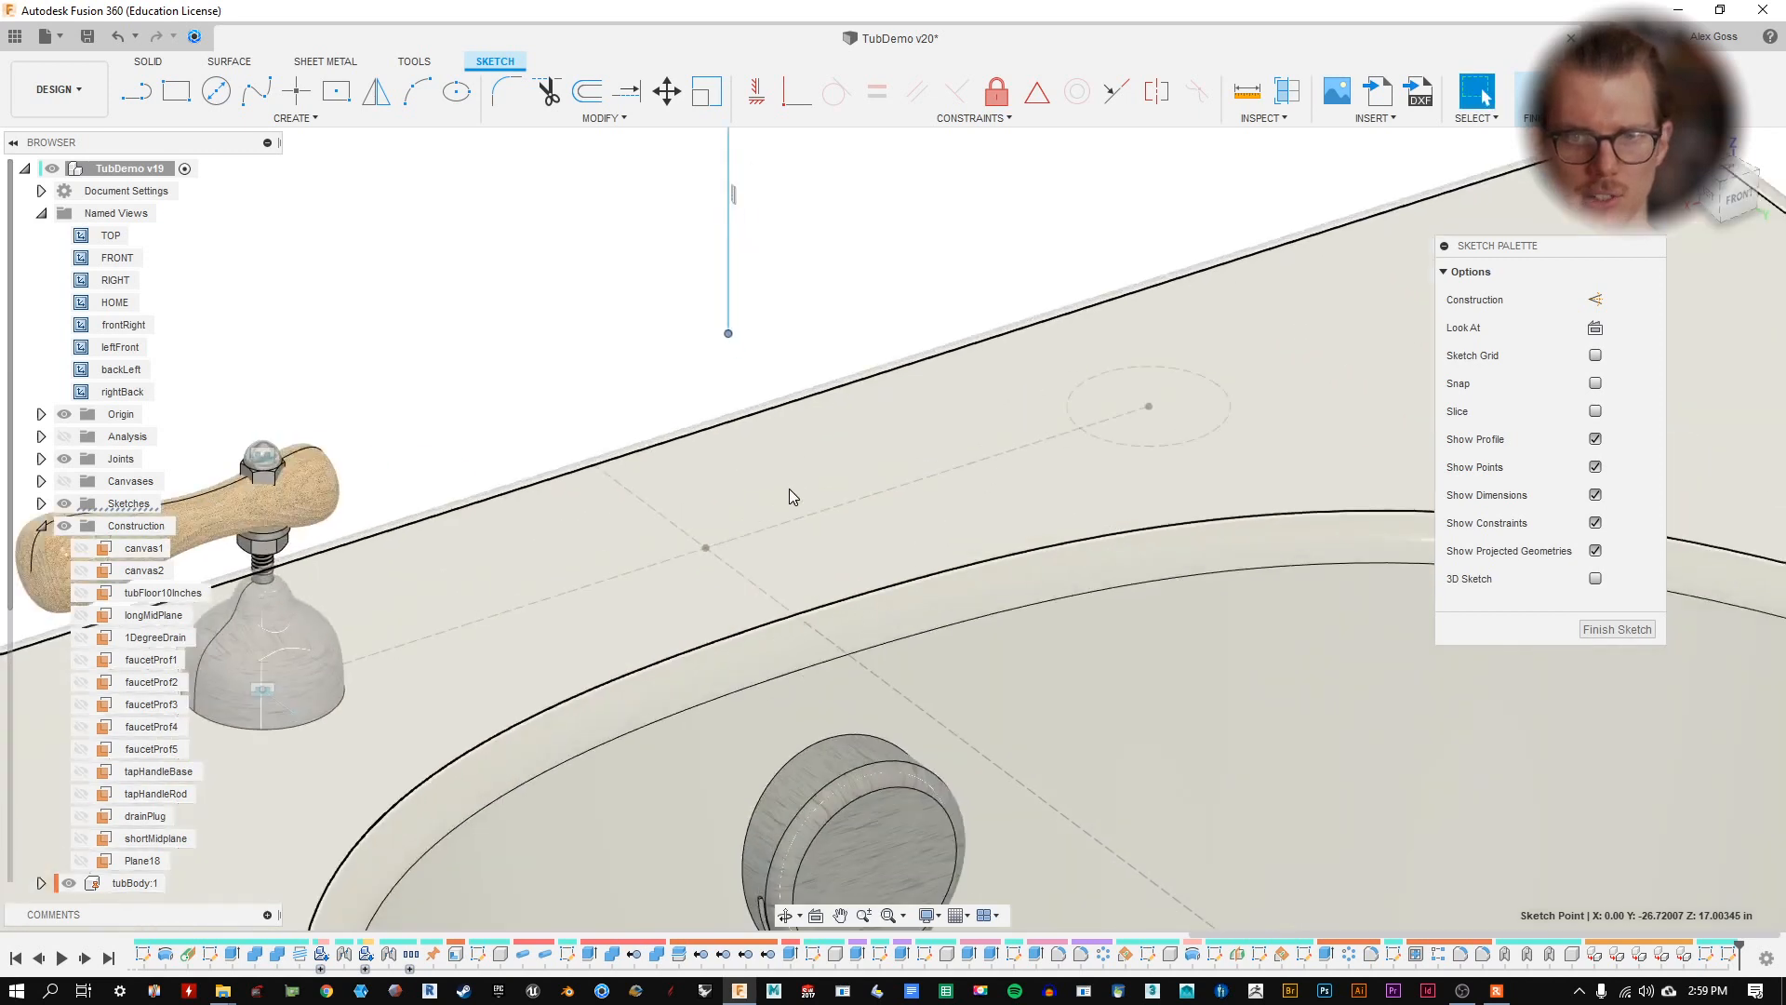
pyautogui.click(533, 320)
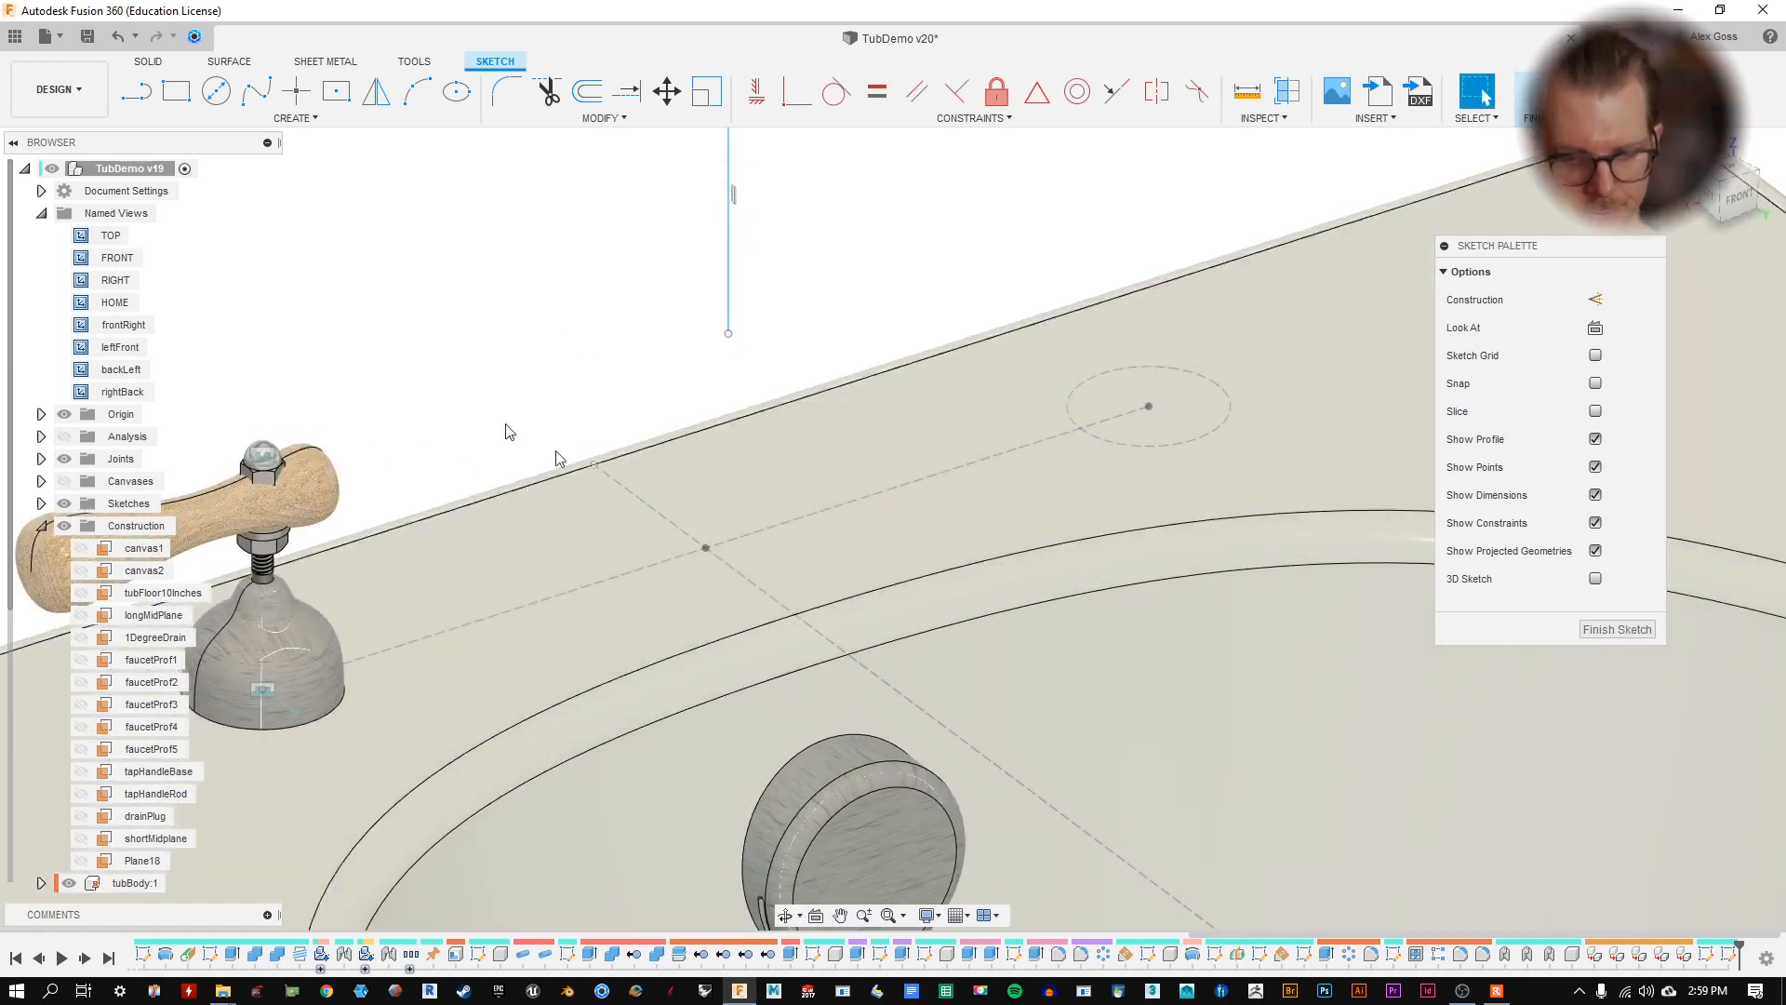
pyautogui.click(335, 114)
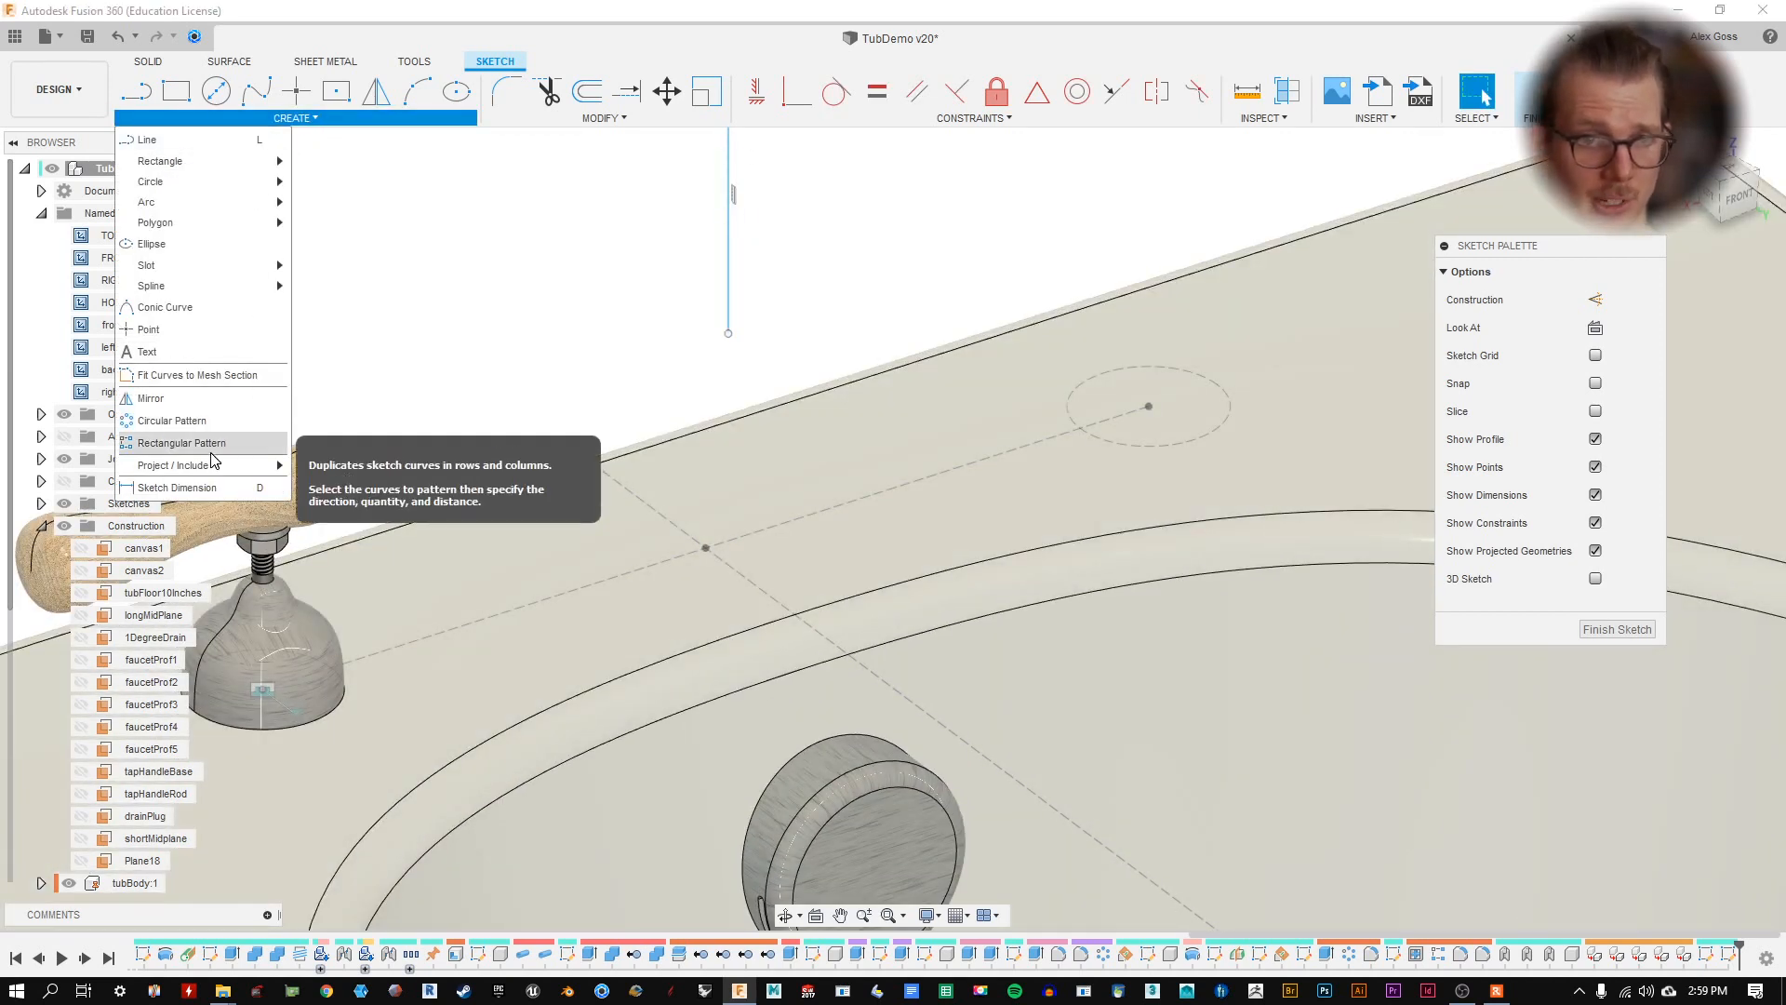
pyautogui.moveTo(221, 469)
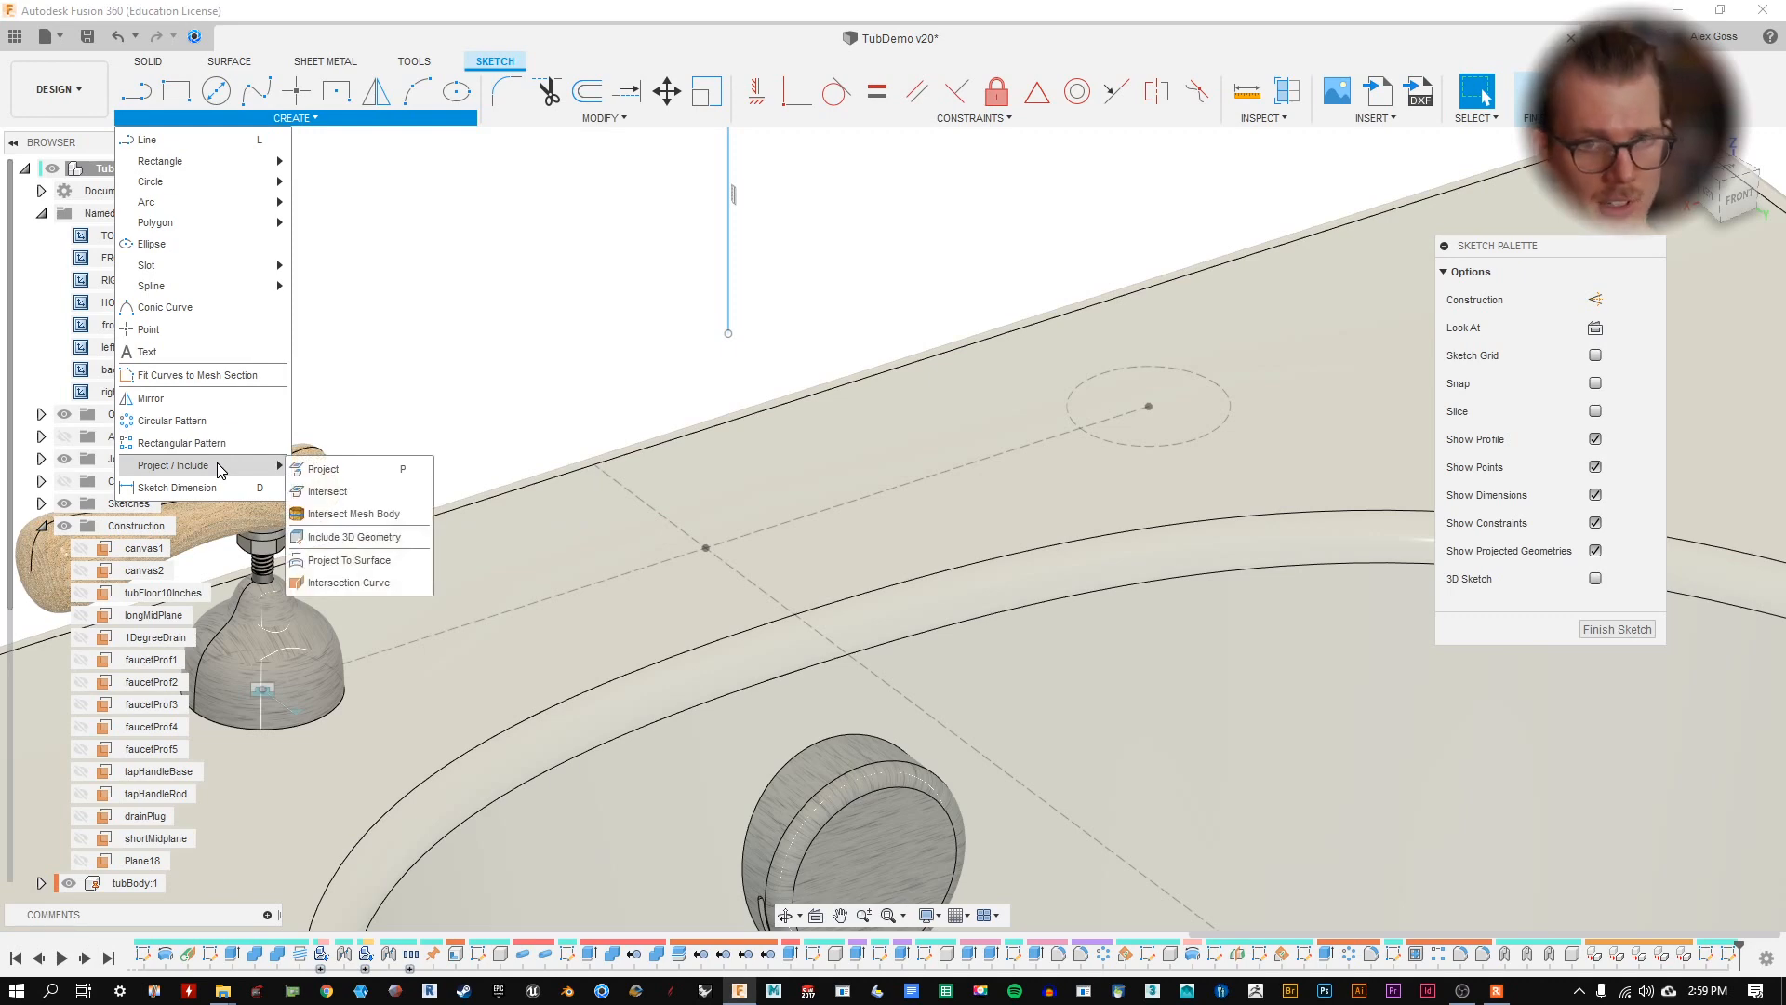
pyautogui.click(326, 468)
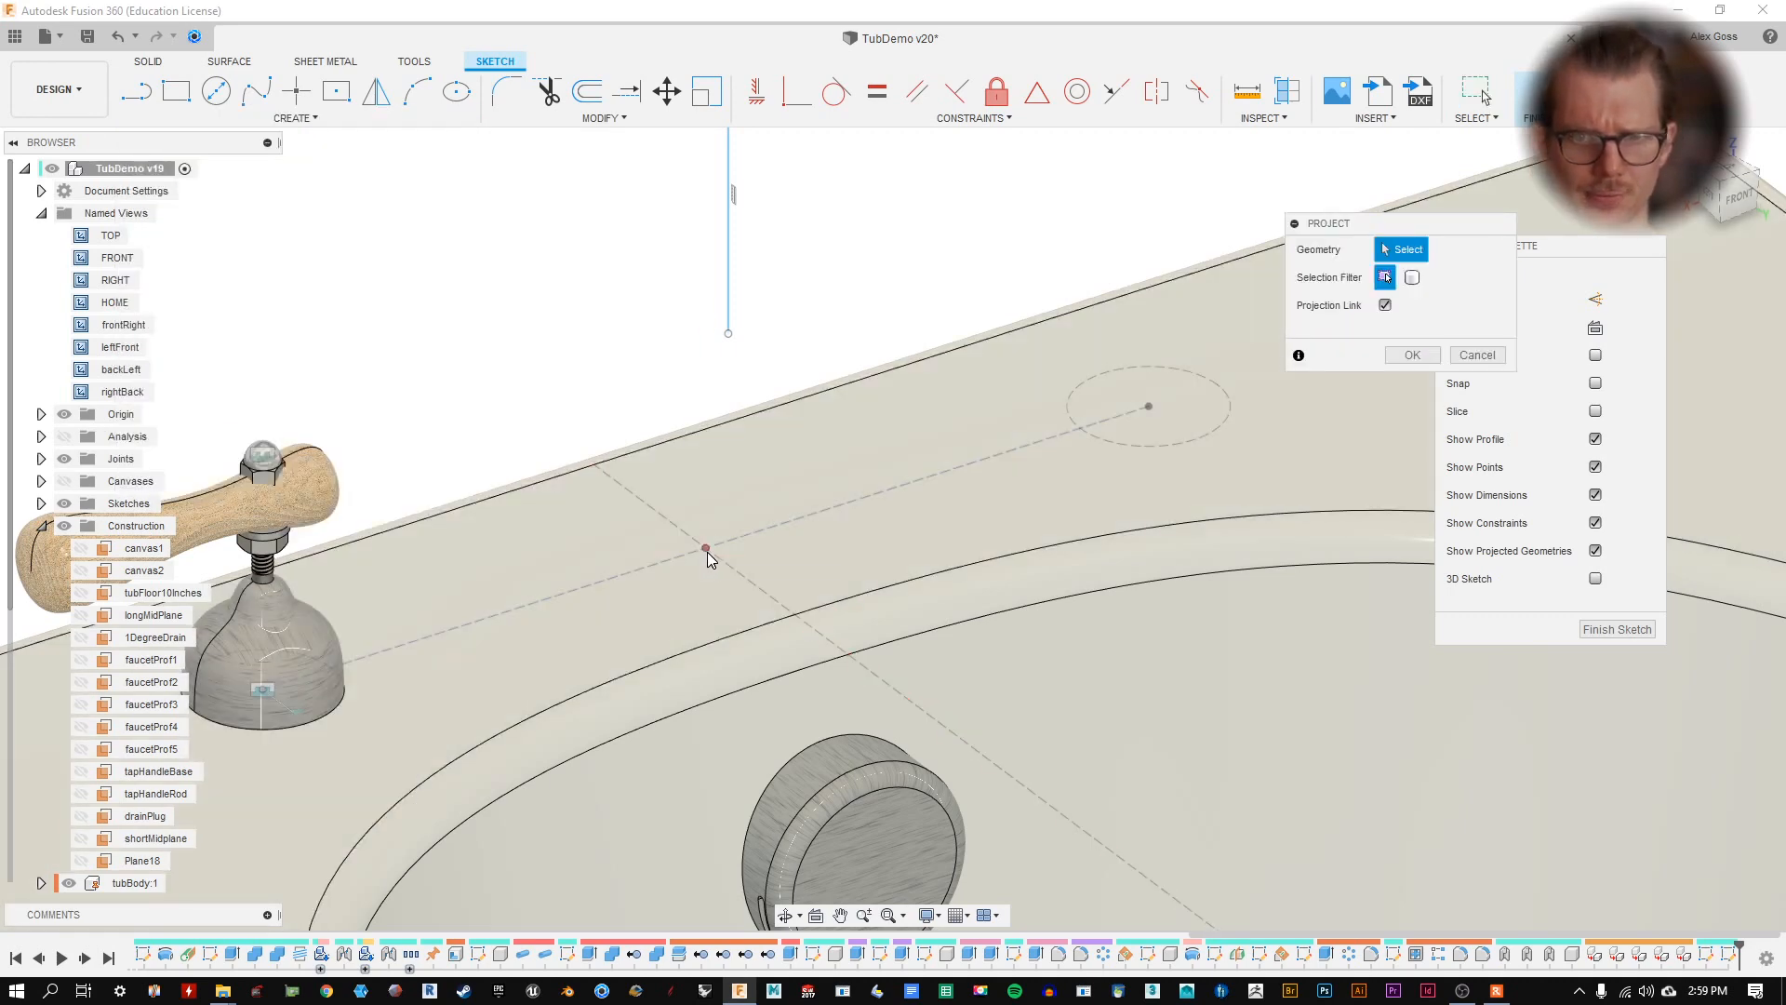
pyautogui.click(706, 549)
pyautogui.click(1412, 354)
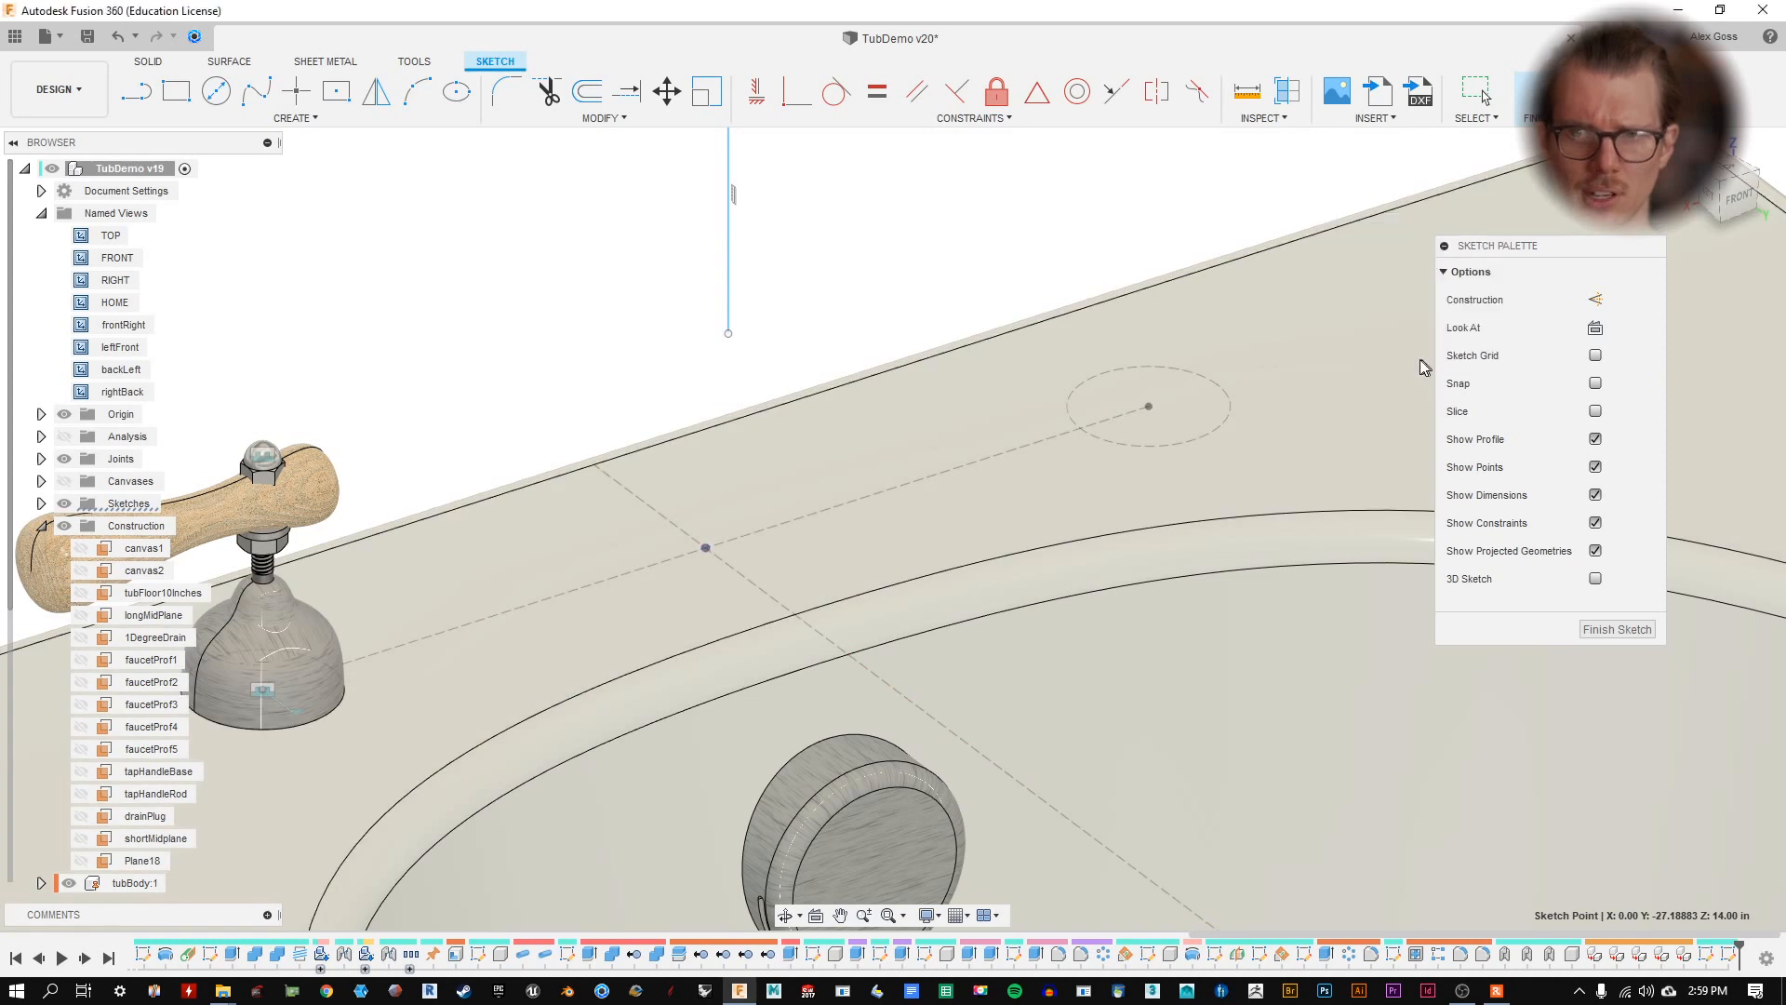
# - Make the vertical line's lower endpoint coincident with the projected midway point and finish the sketch
pyautogui.moveTo(730, 344)
pyautogui.mouseDown()
pyautogui.moveTo(708, 558)
pyautogui.moveTo(753, 437)
pyautogui.mouseUp()
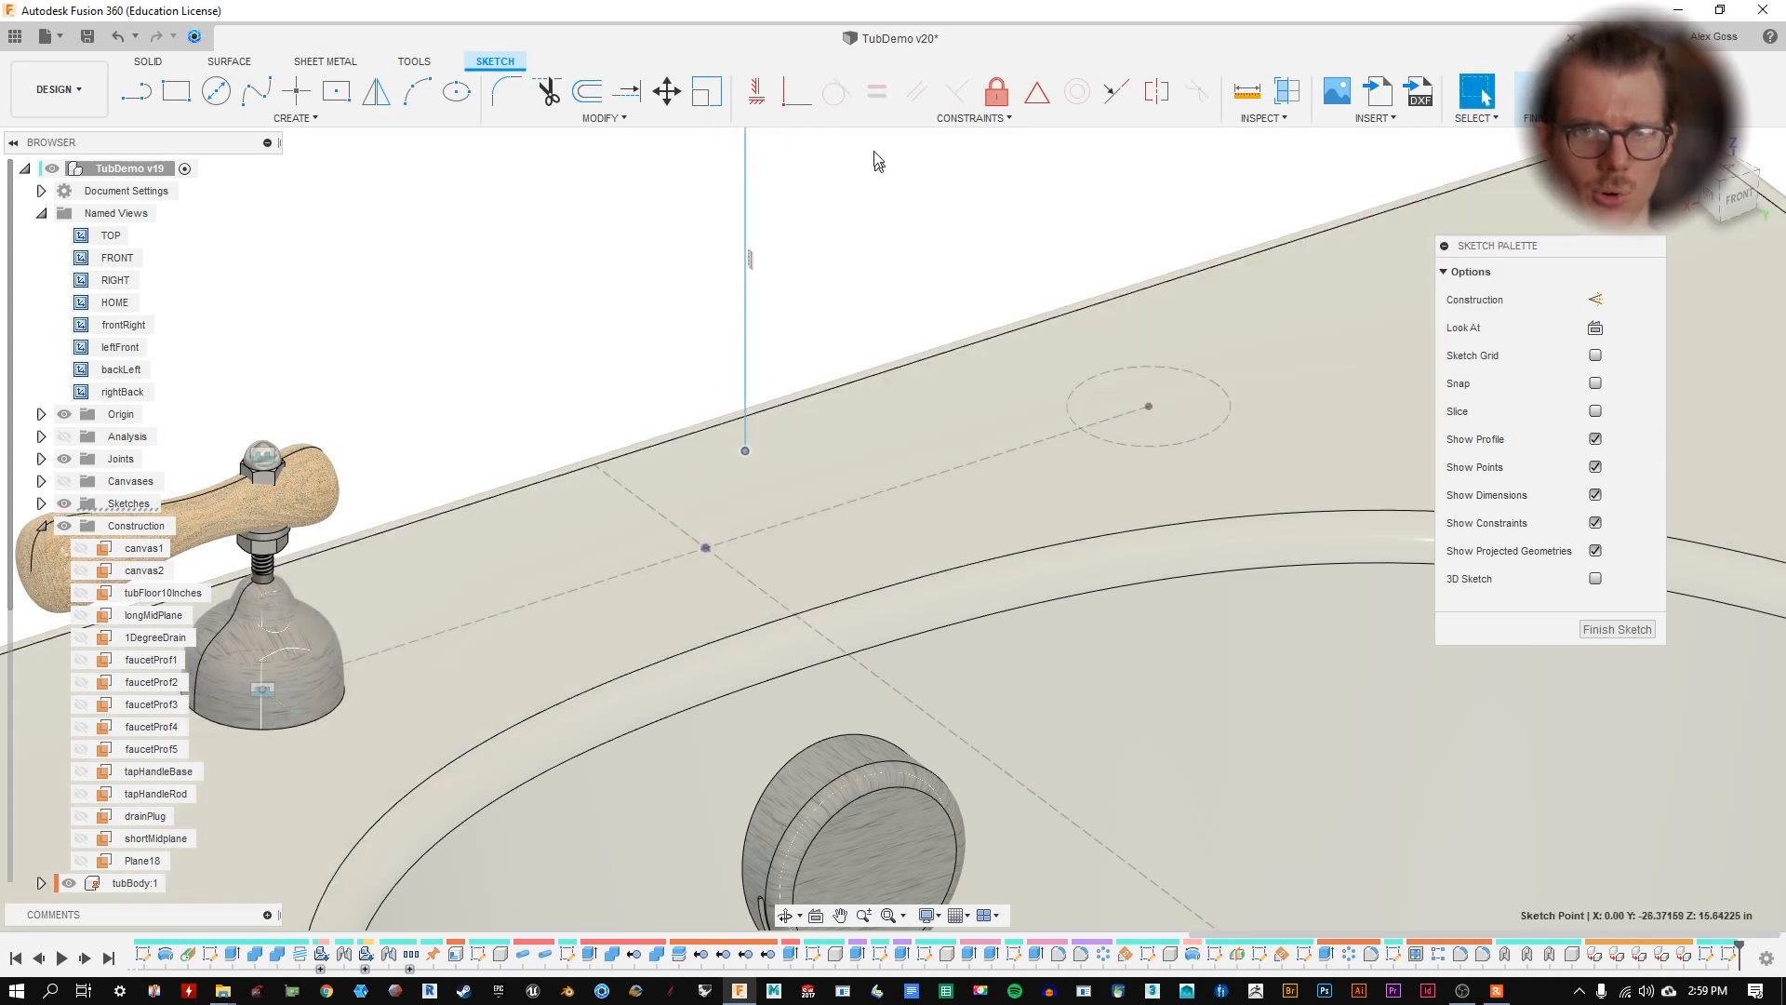
pyautogui.click(796, 90)
pyautogui.click(745, 453)
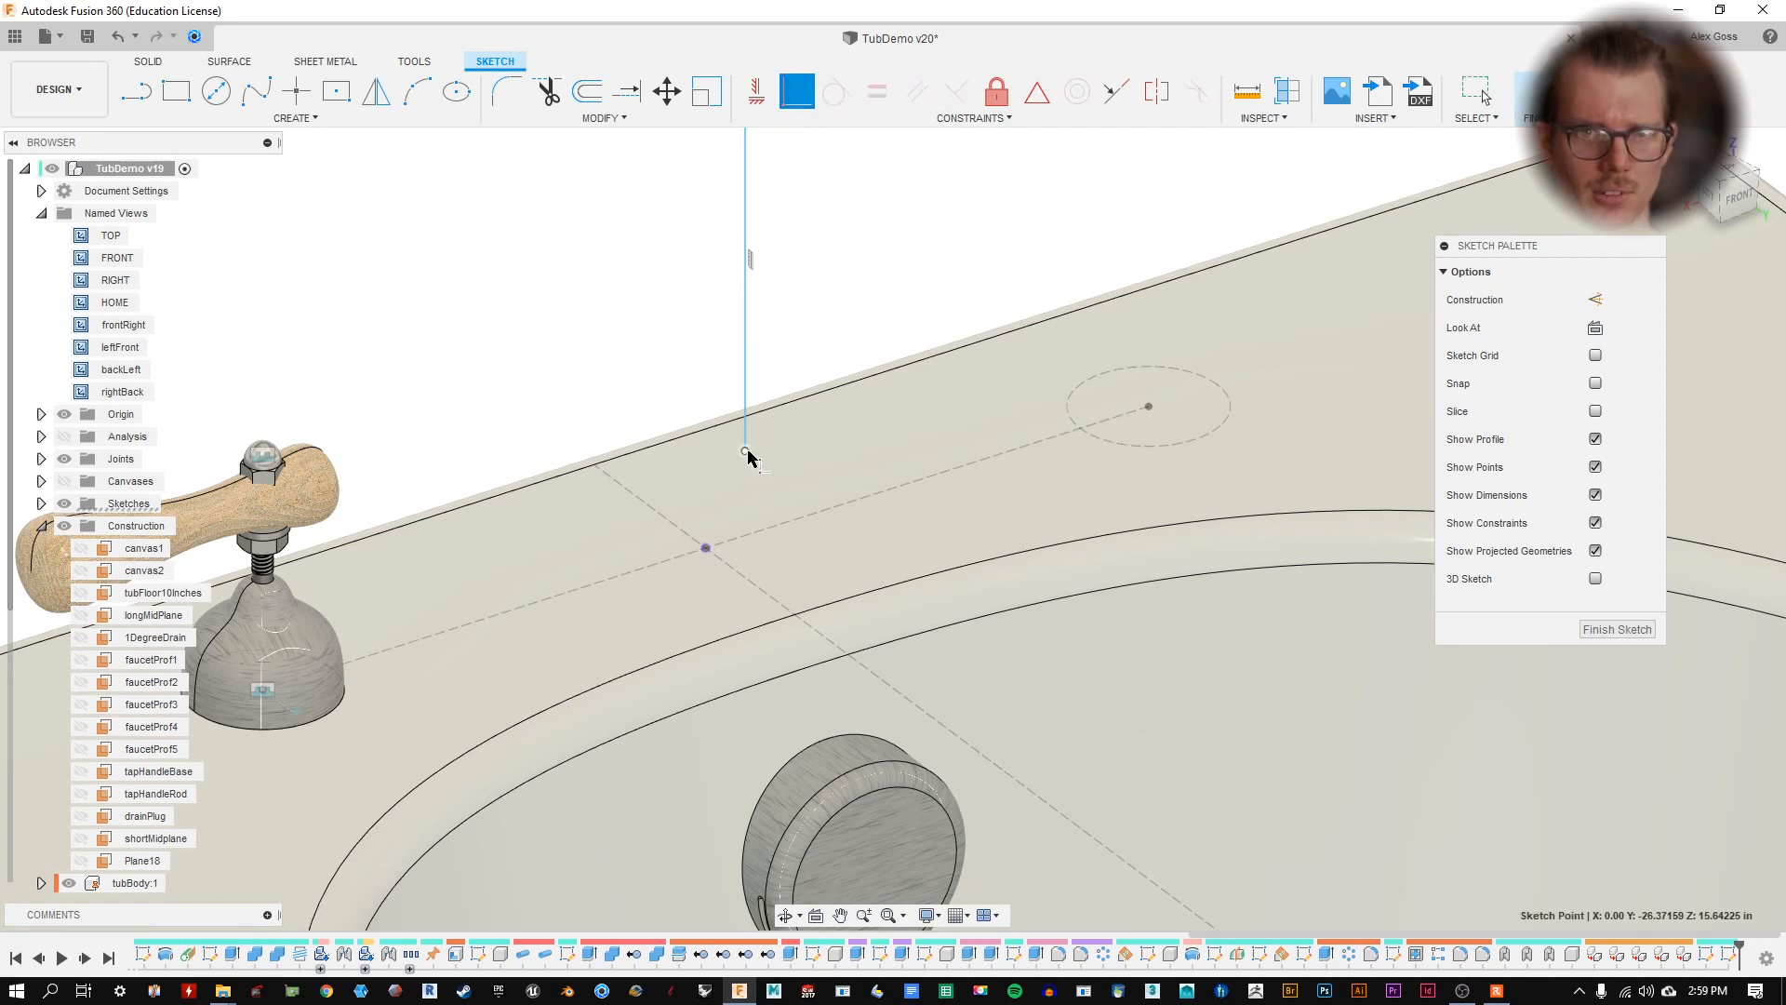
pyautogui.click(706, 548)
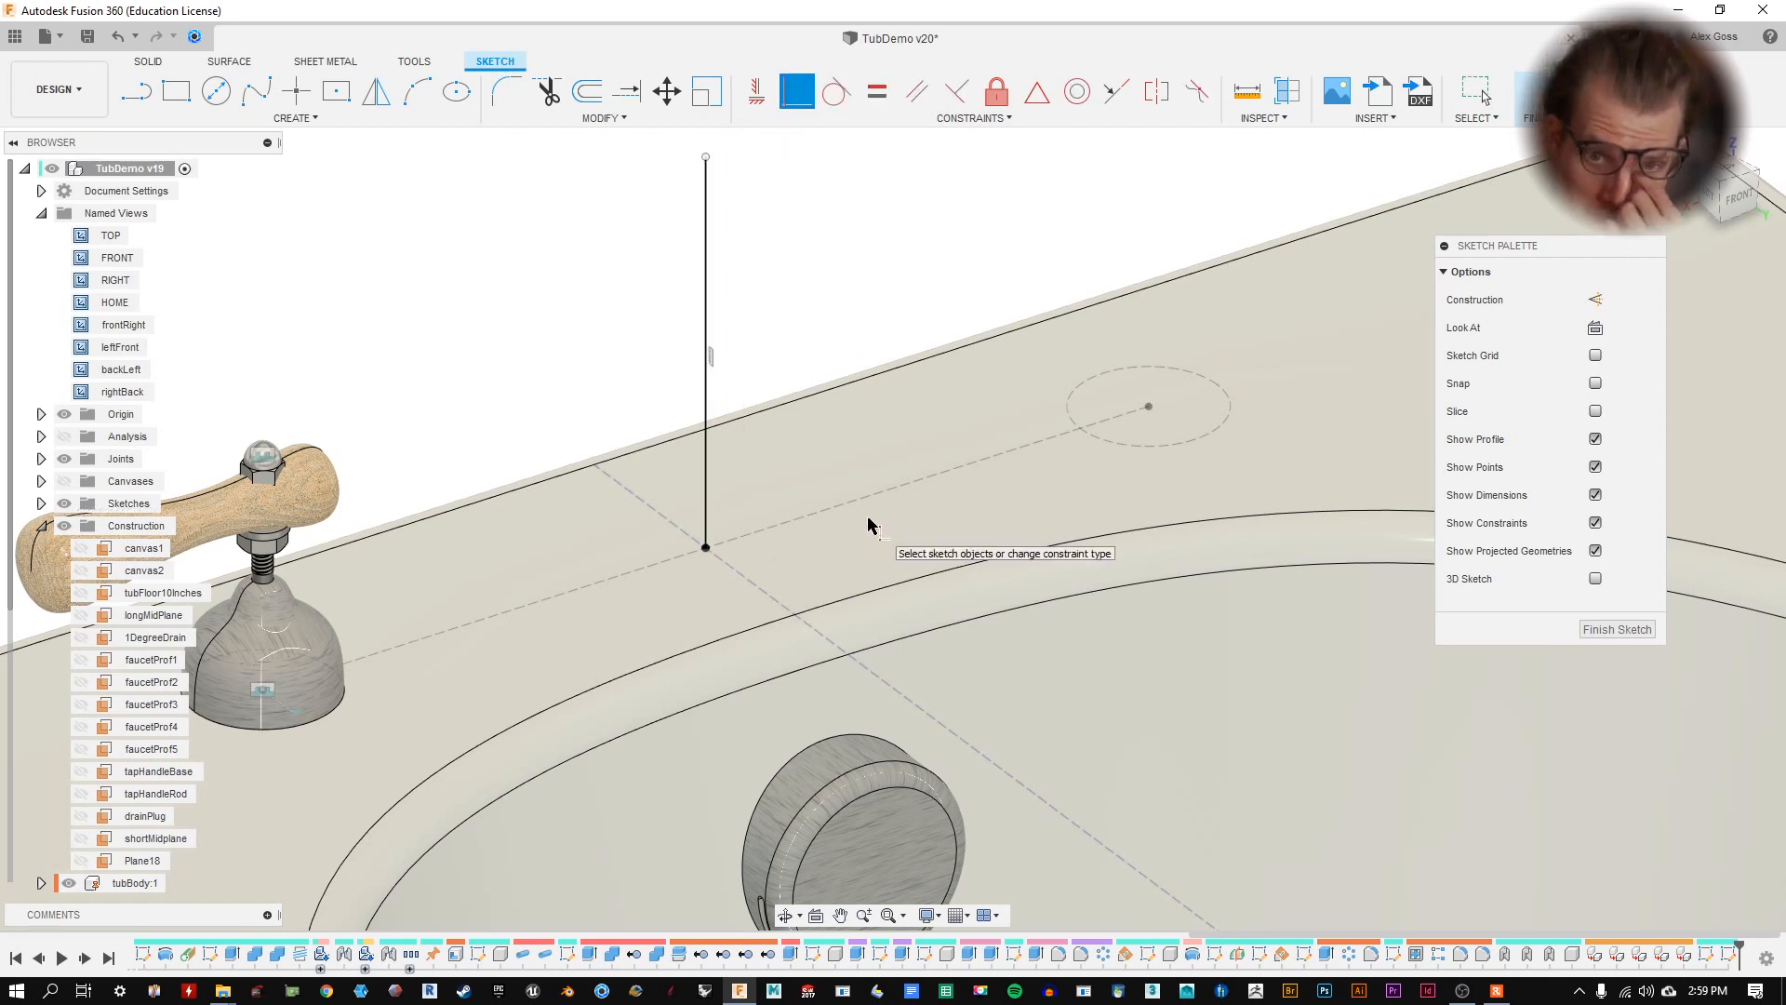
pyautogui.click(1640, 631)
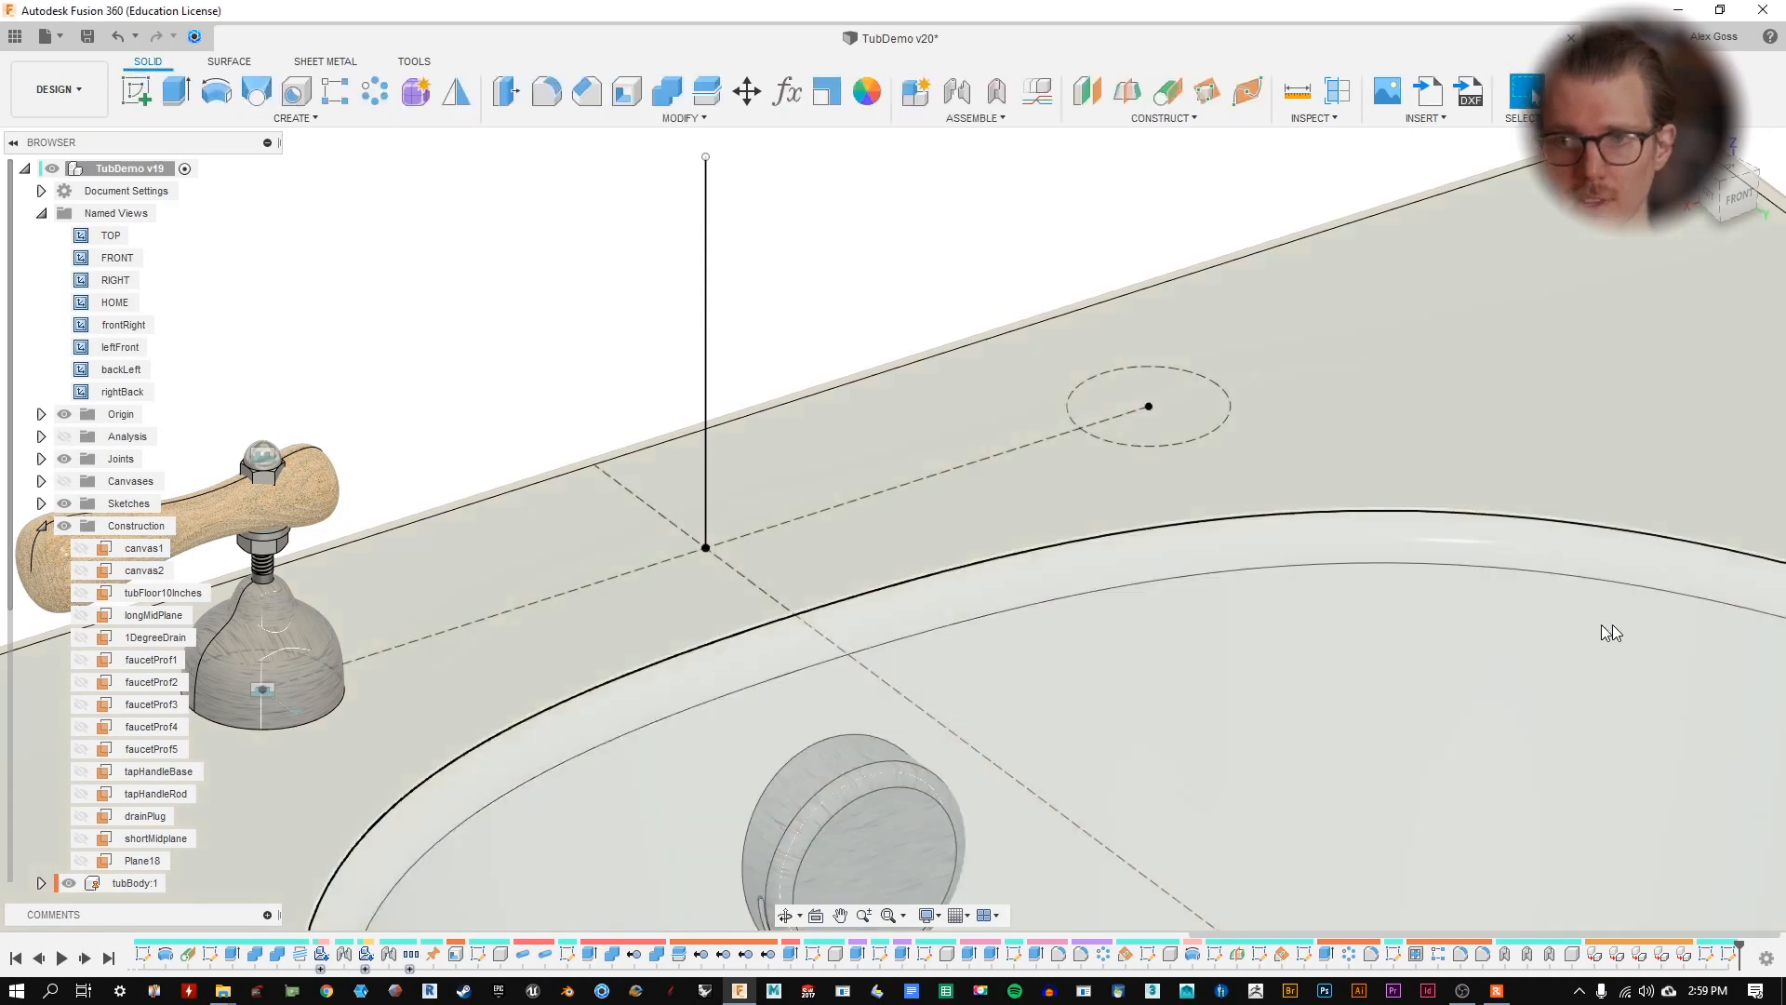
# - Reopen the vertical line's sketch, dimension the line to 5 in, and finish the sketch
pyautogui.doubleClick(706, 341)
pyautogui.click(705, 339)
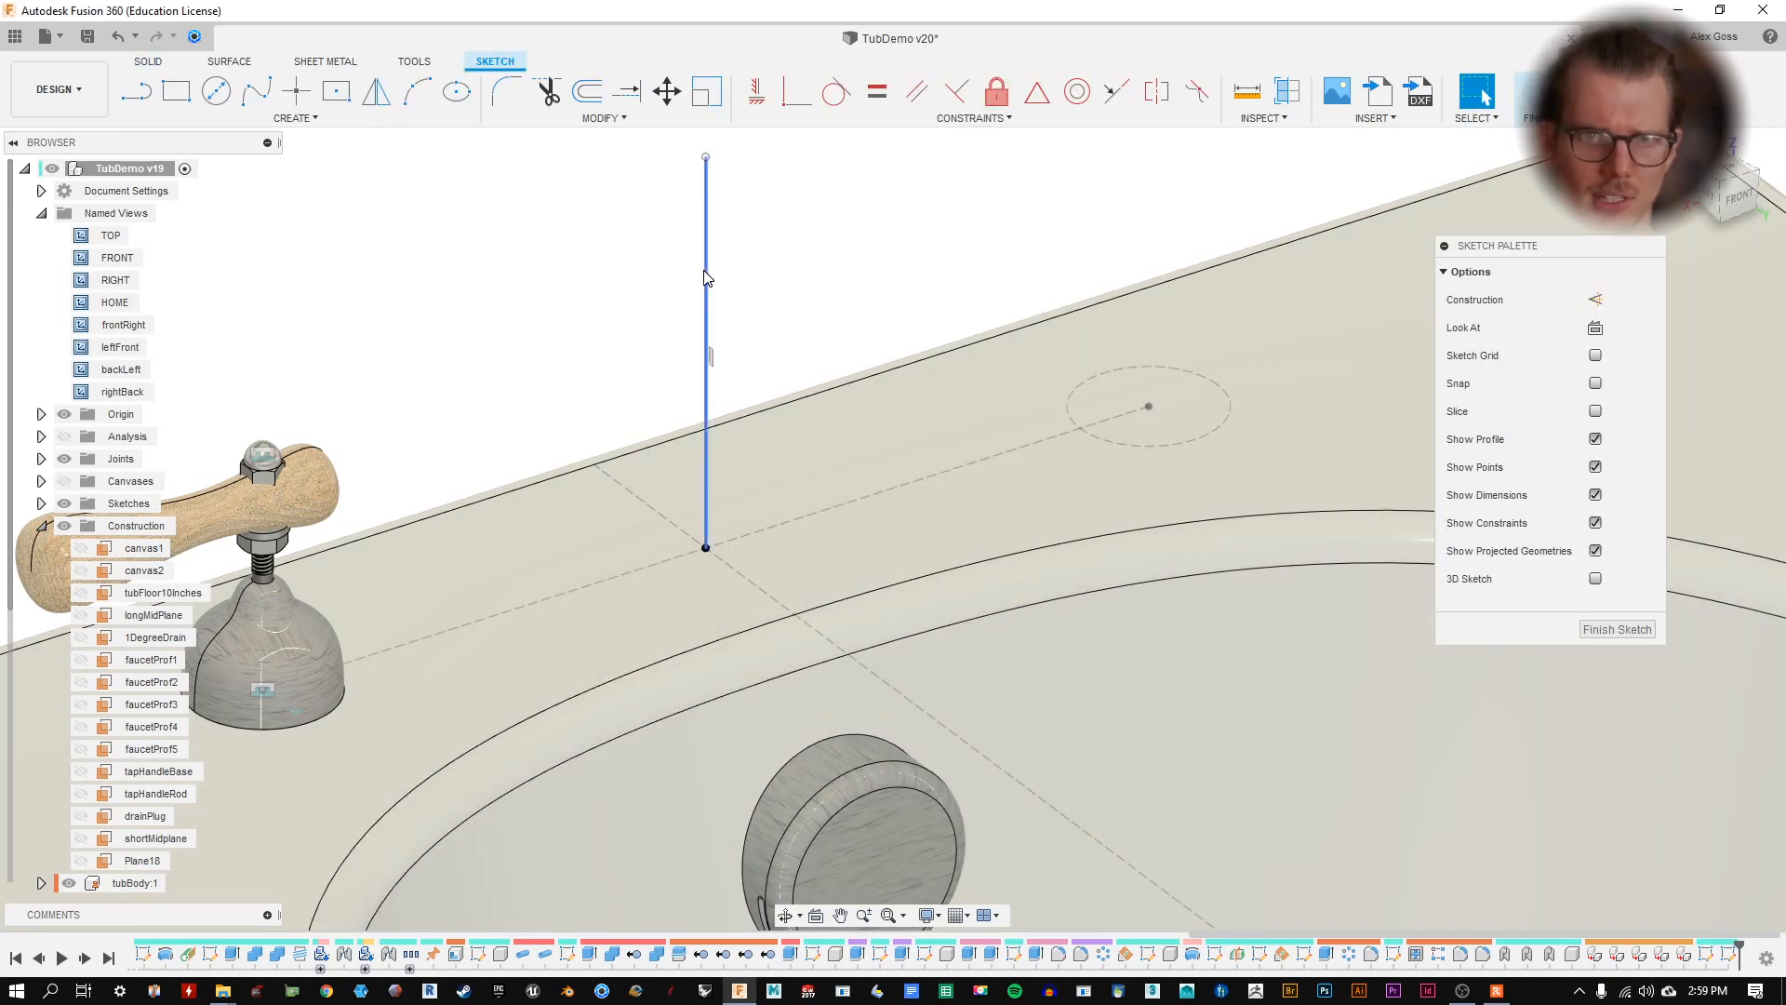
pyautogui.press('d')
pyautogui.click(866, 298)
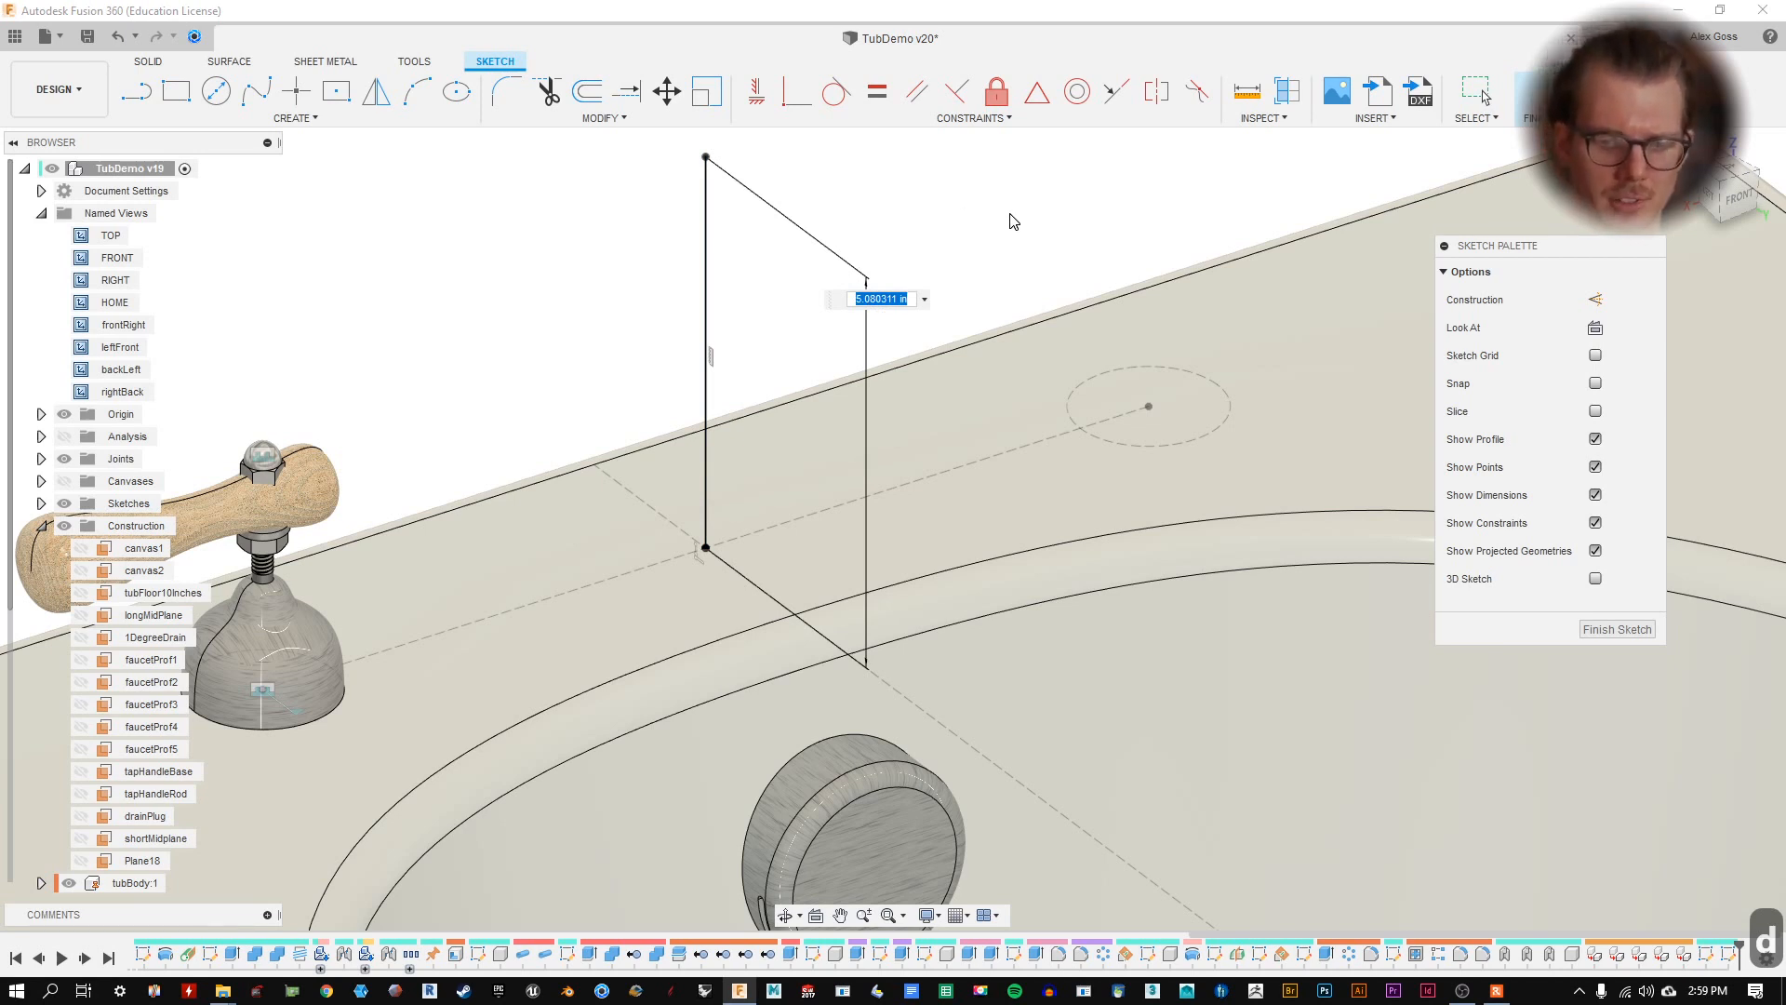
pyautogui.write('5')
pyautogui.press('Return')
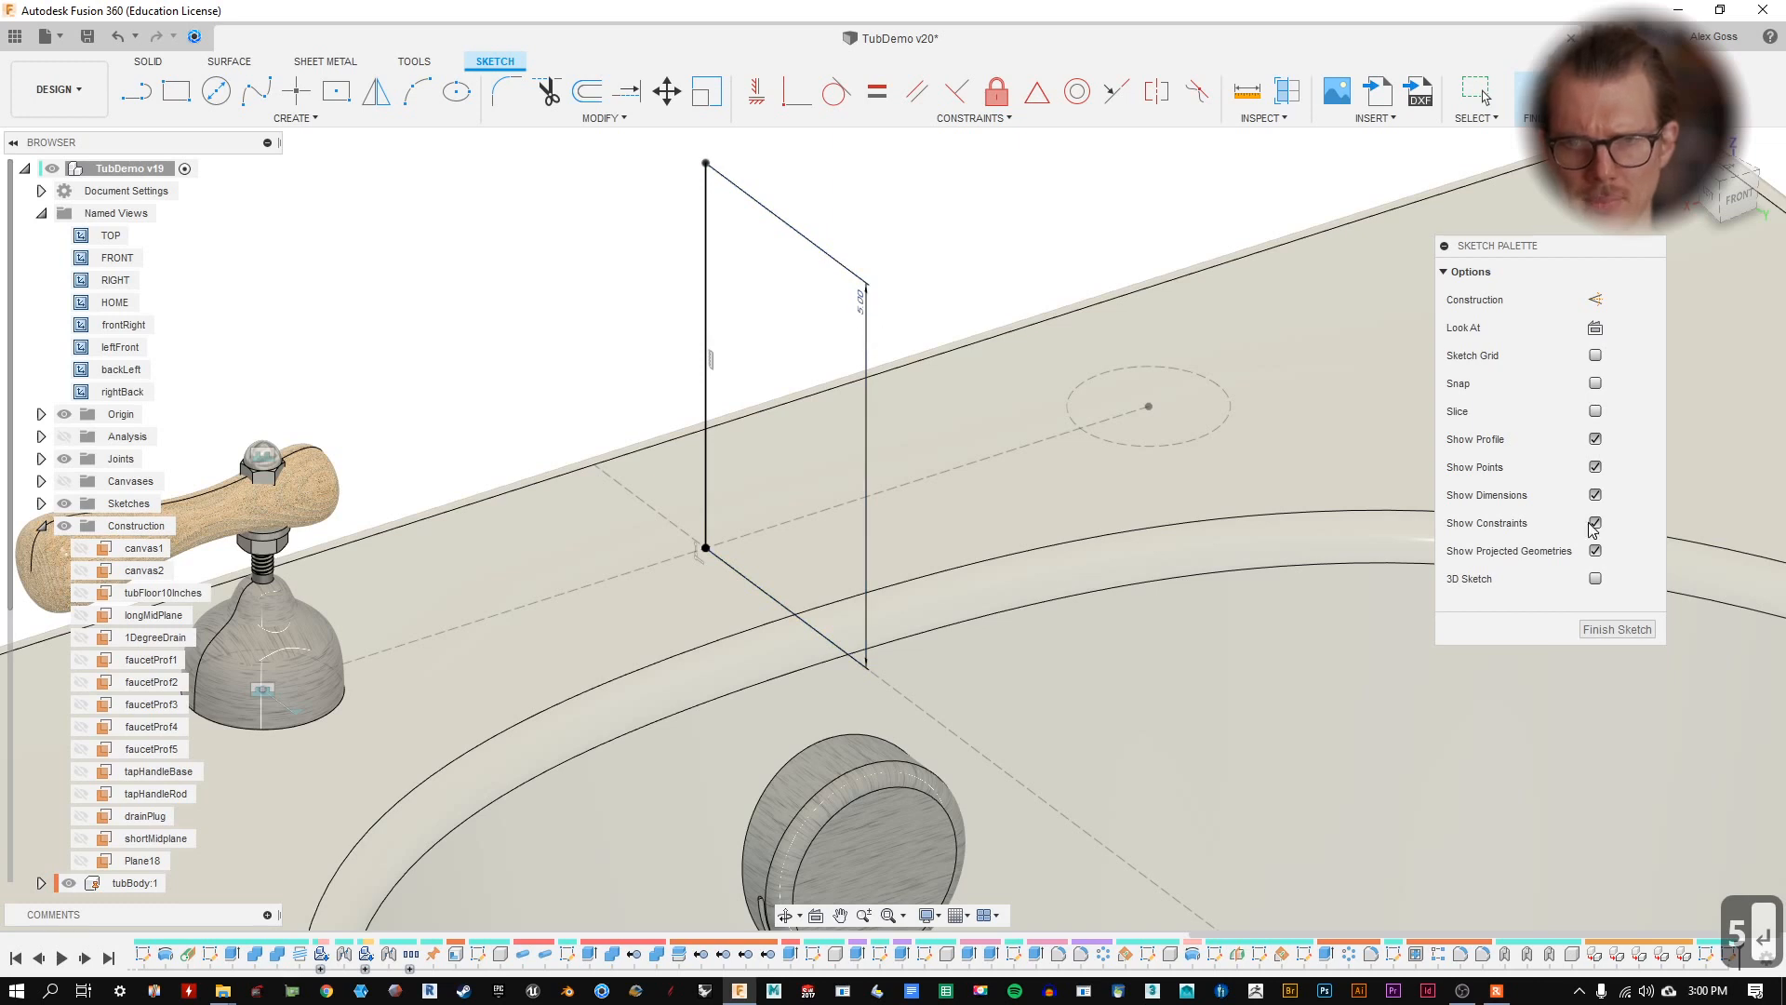
pyautogui.click(1619, 621)
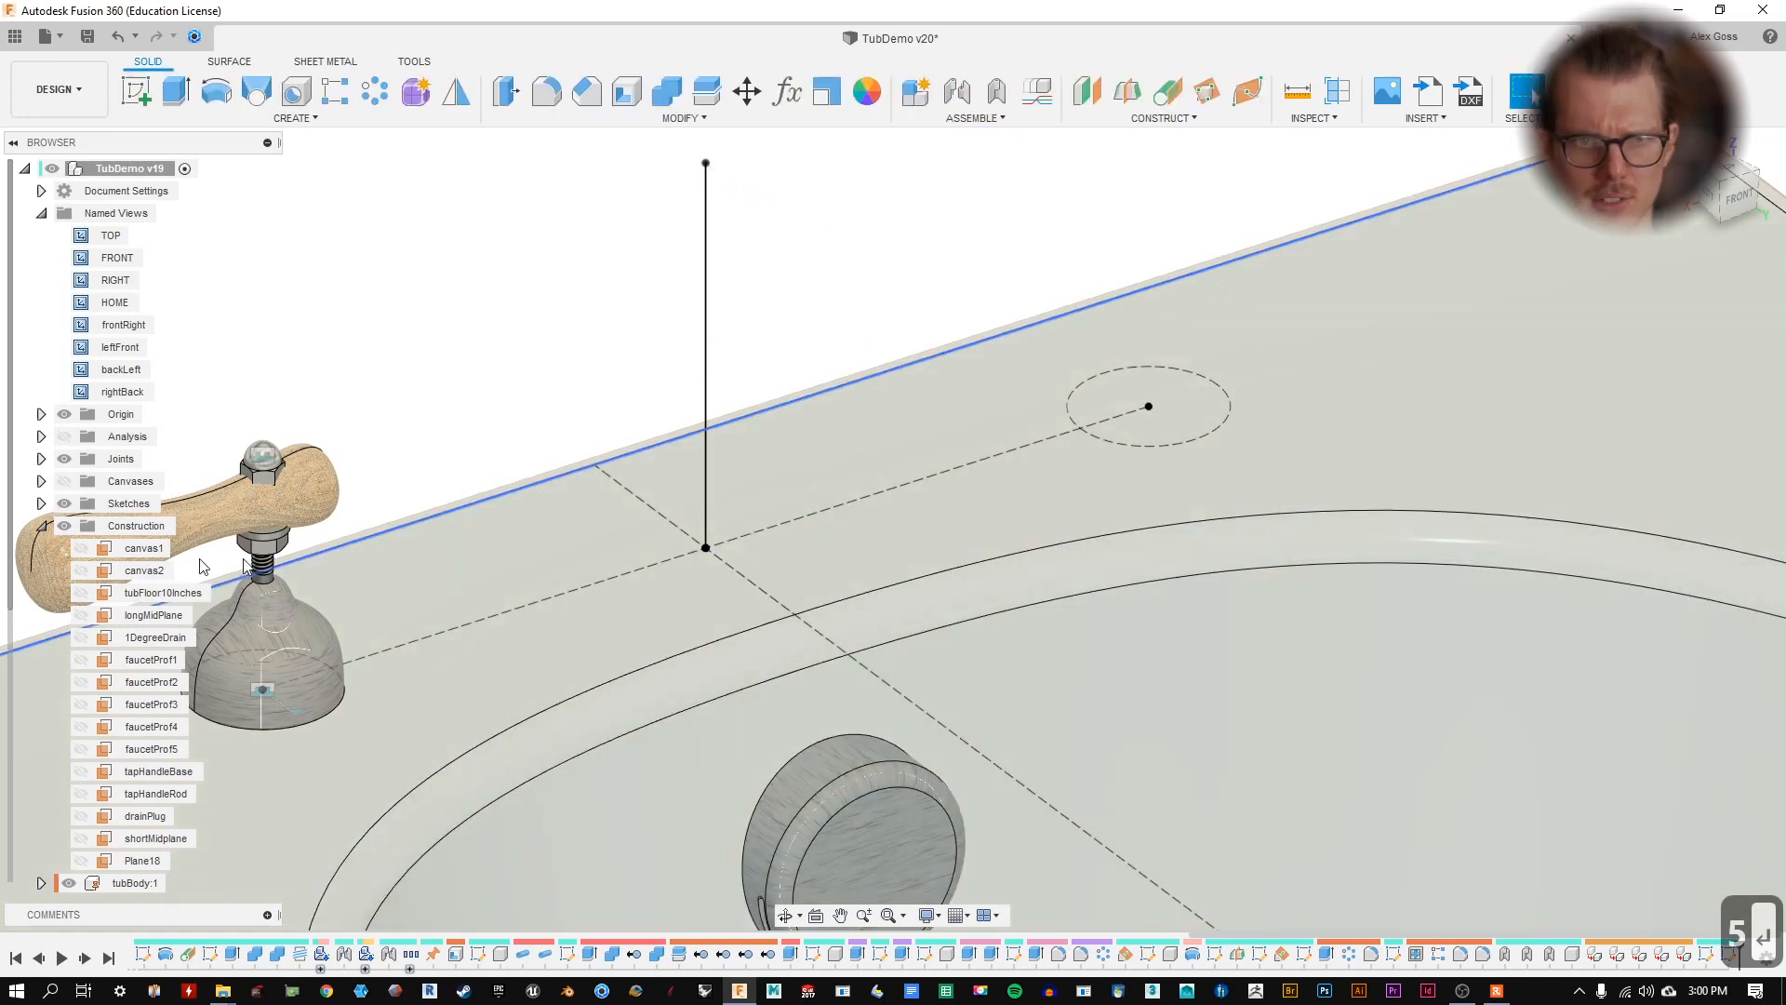
# - Collapse the construction plane list and rename Sketch43, on the tub's underside, as ribBottom
pyautogui.click(41, 525)
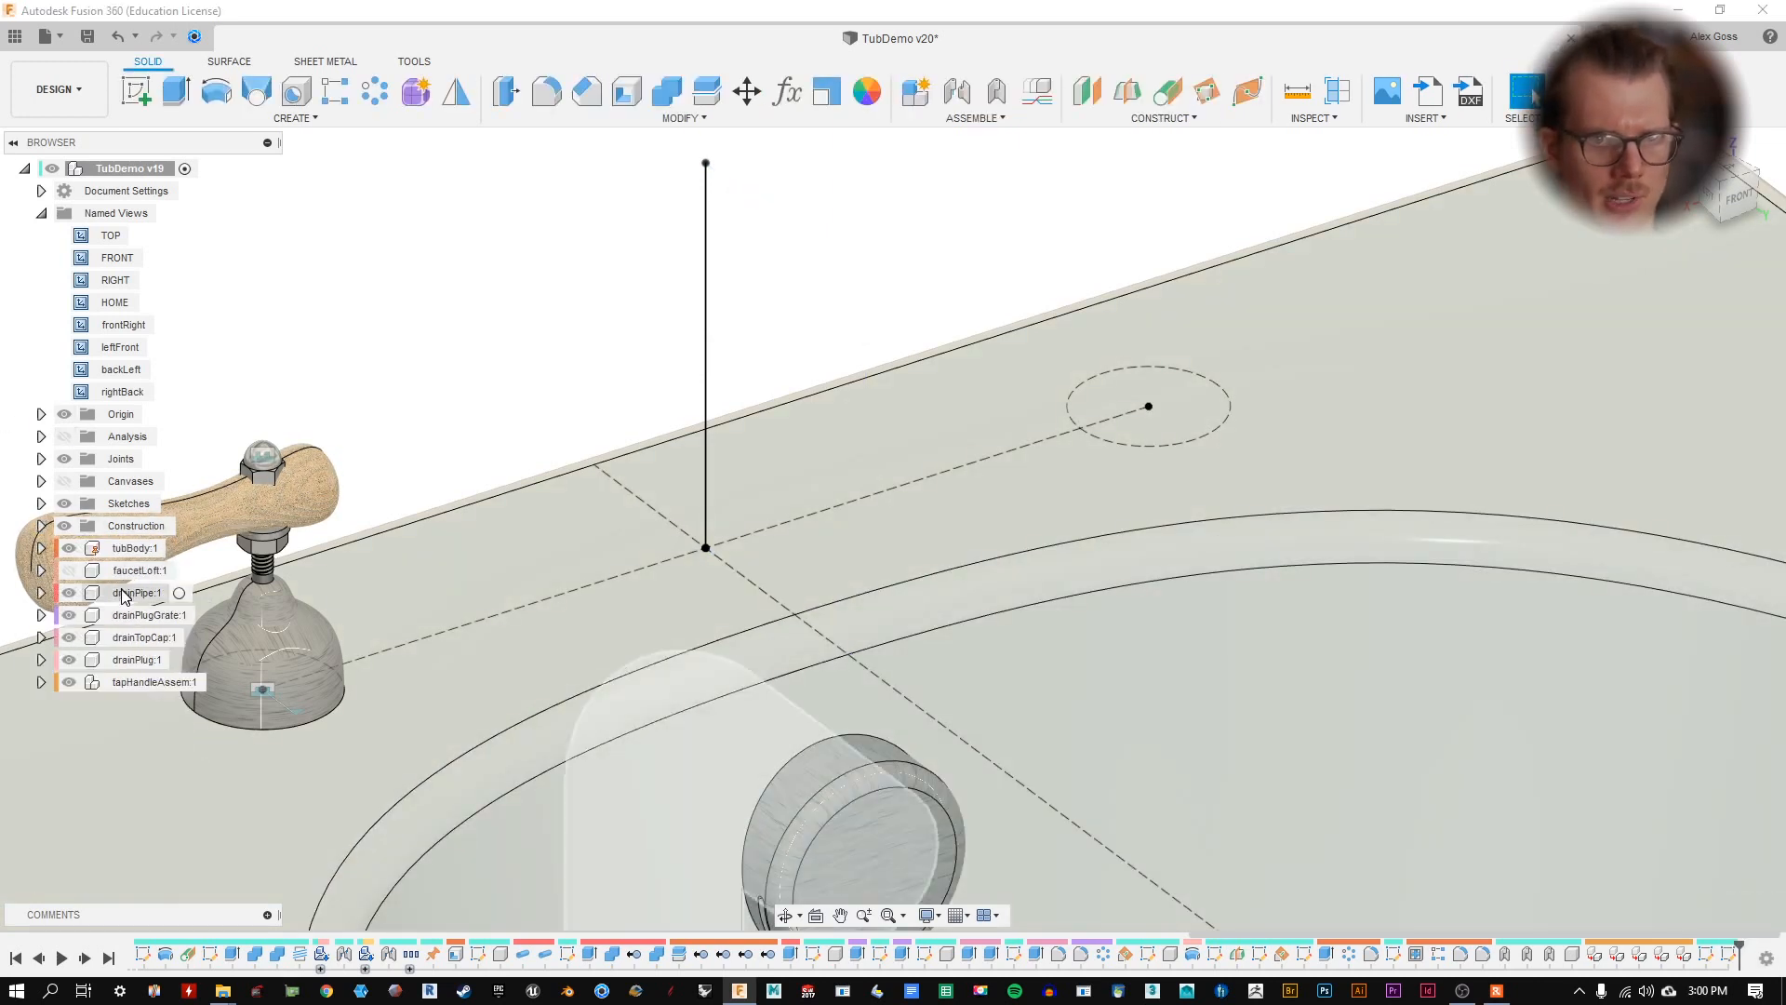
pyautogui.click(40, 504)
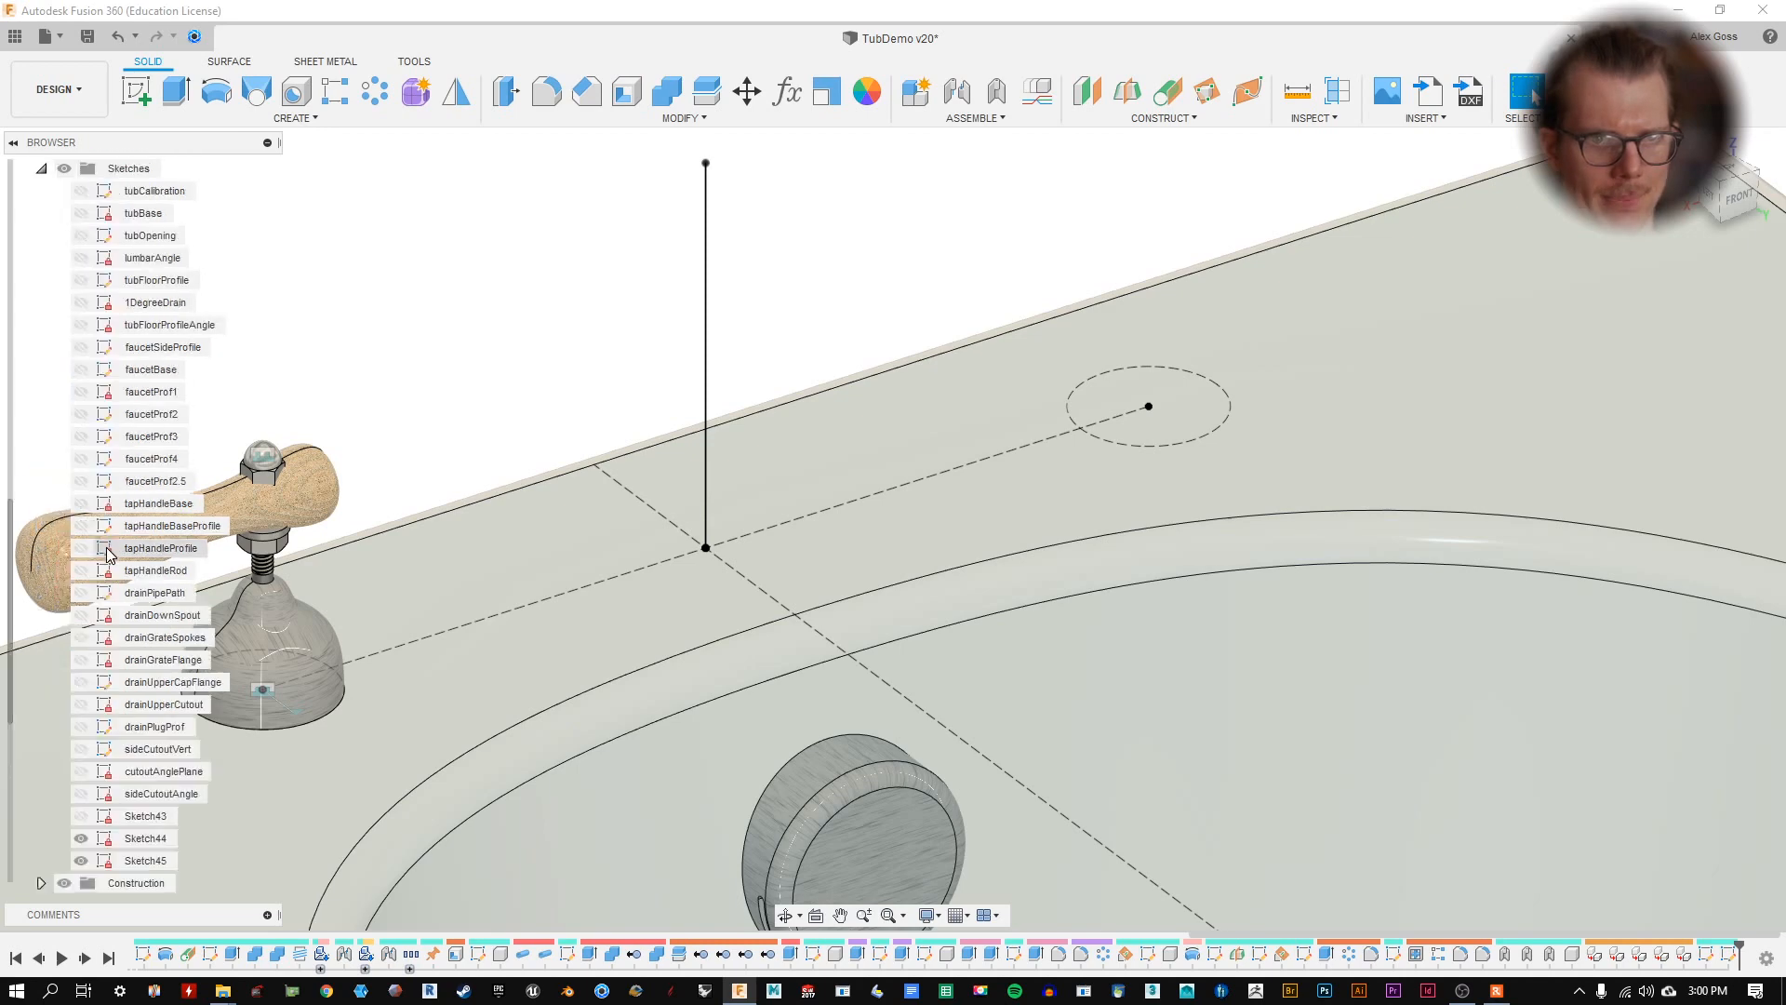
pyautogui.click(148, 815)
pyautogui.scroll(-3, 381, 573)
pyautogui.scroll(-8, 388, 574)
pyautogui.moveTo(736, 606); pyautogui.dragTo(769, 299, button='middle')
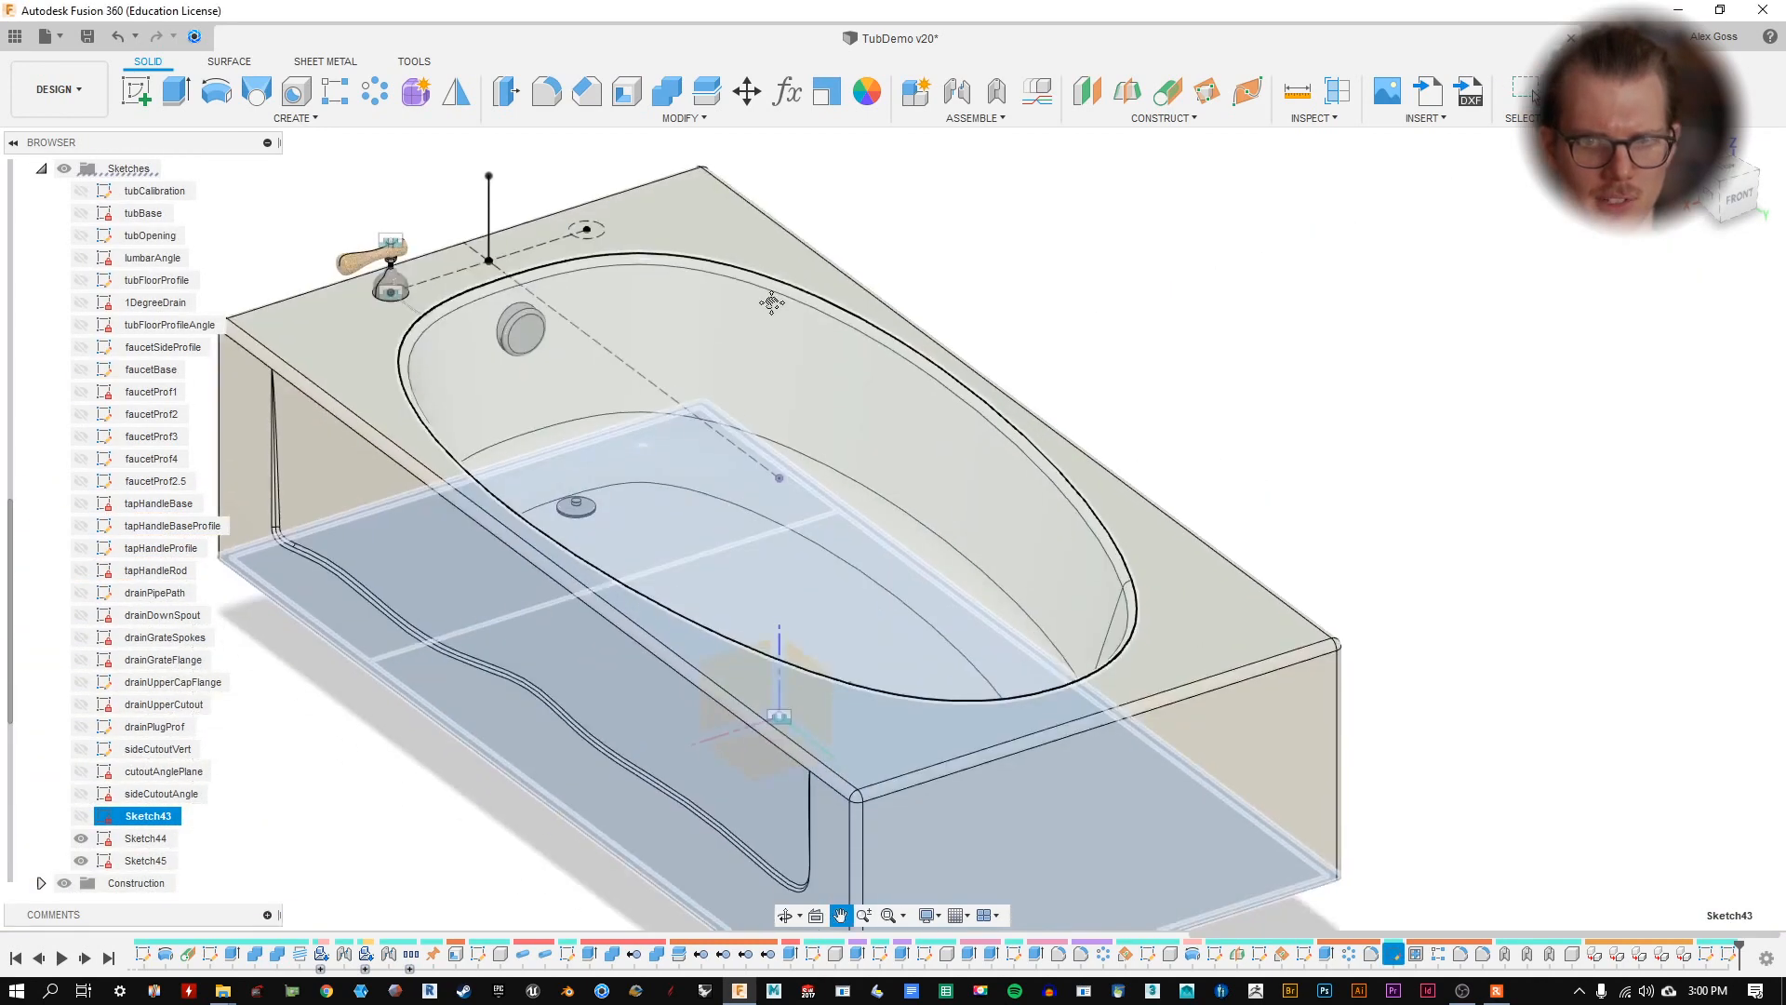
pyautogui.scroll(-1, 730, 476)
pyautogui.doubleClick(179, 817)
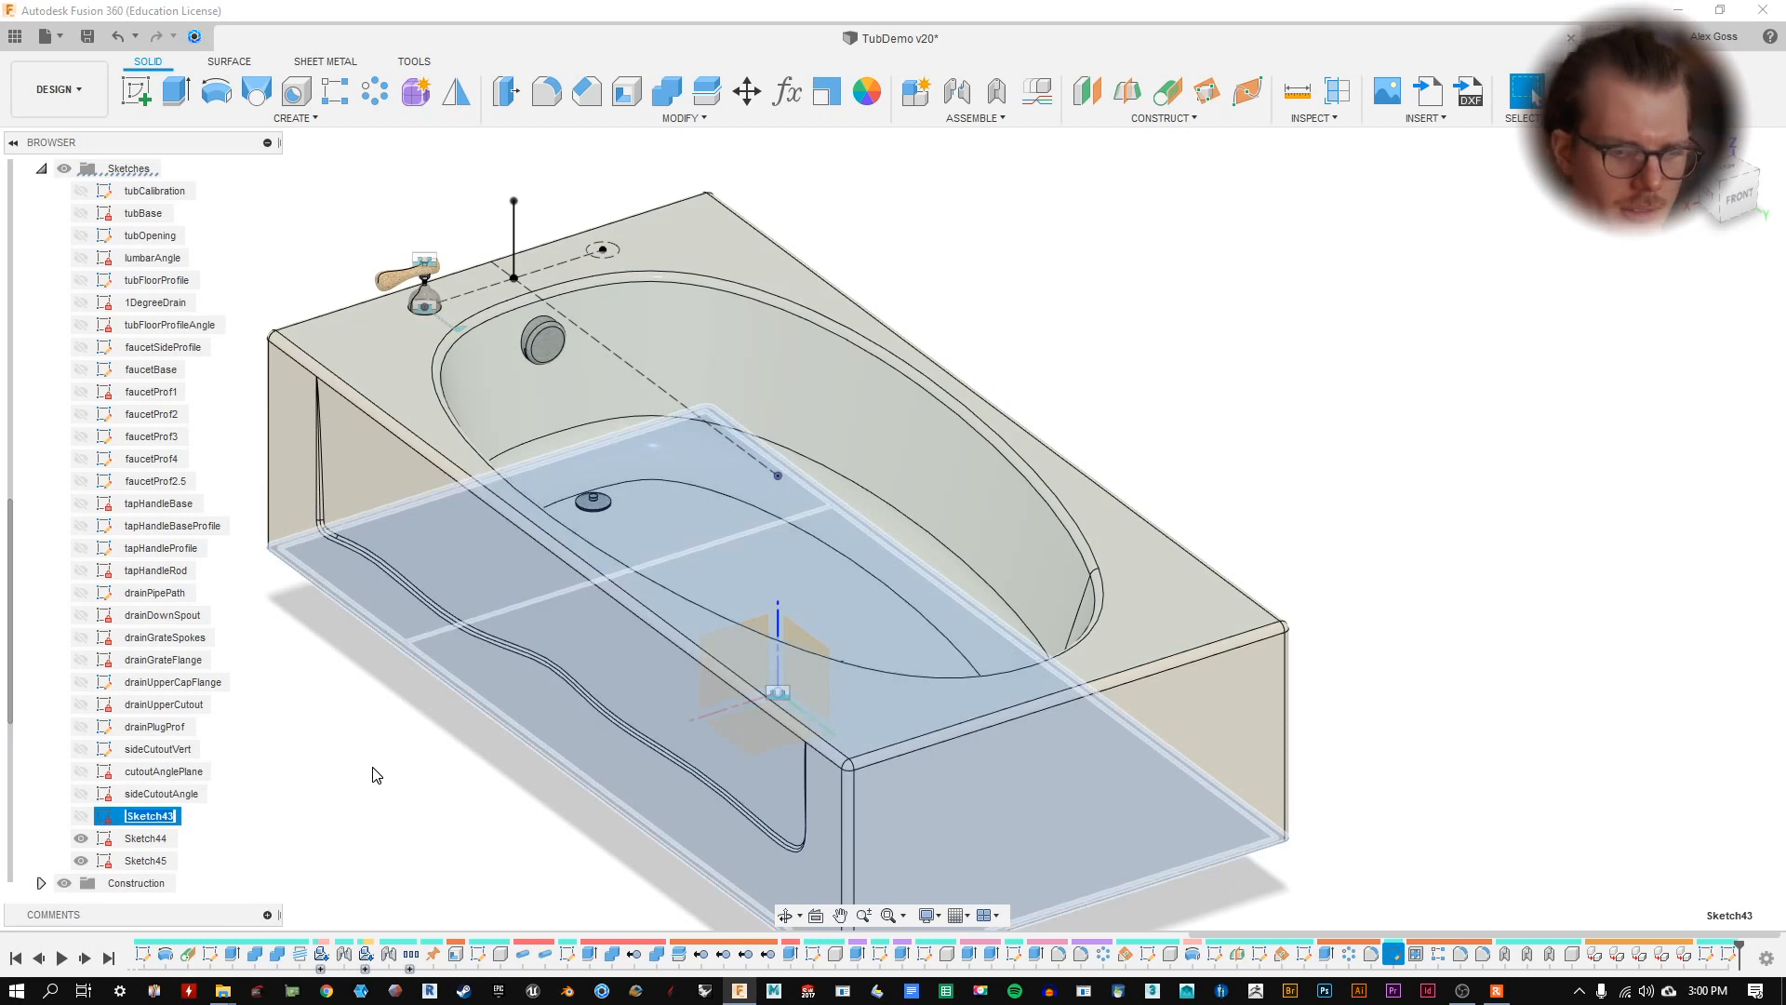
pyautogui.write('ribBoyt')
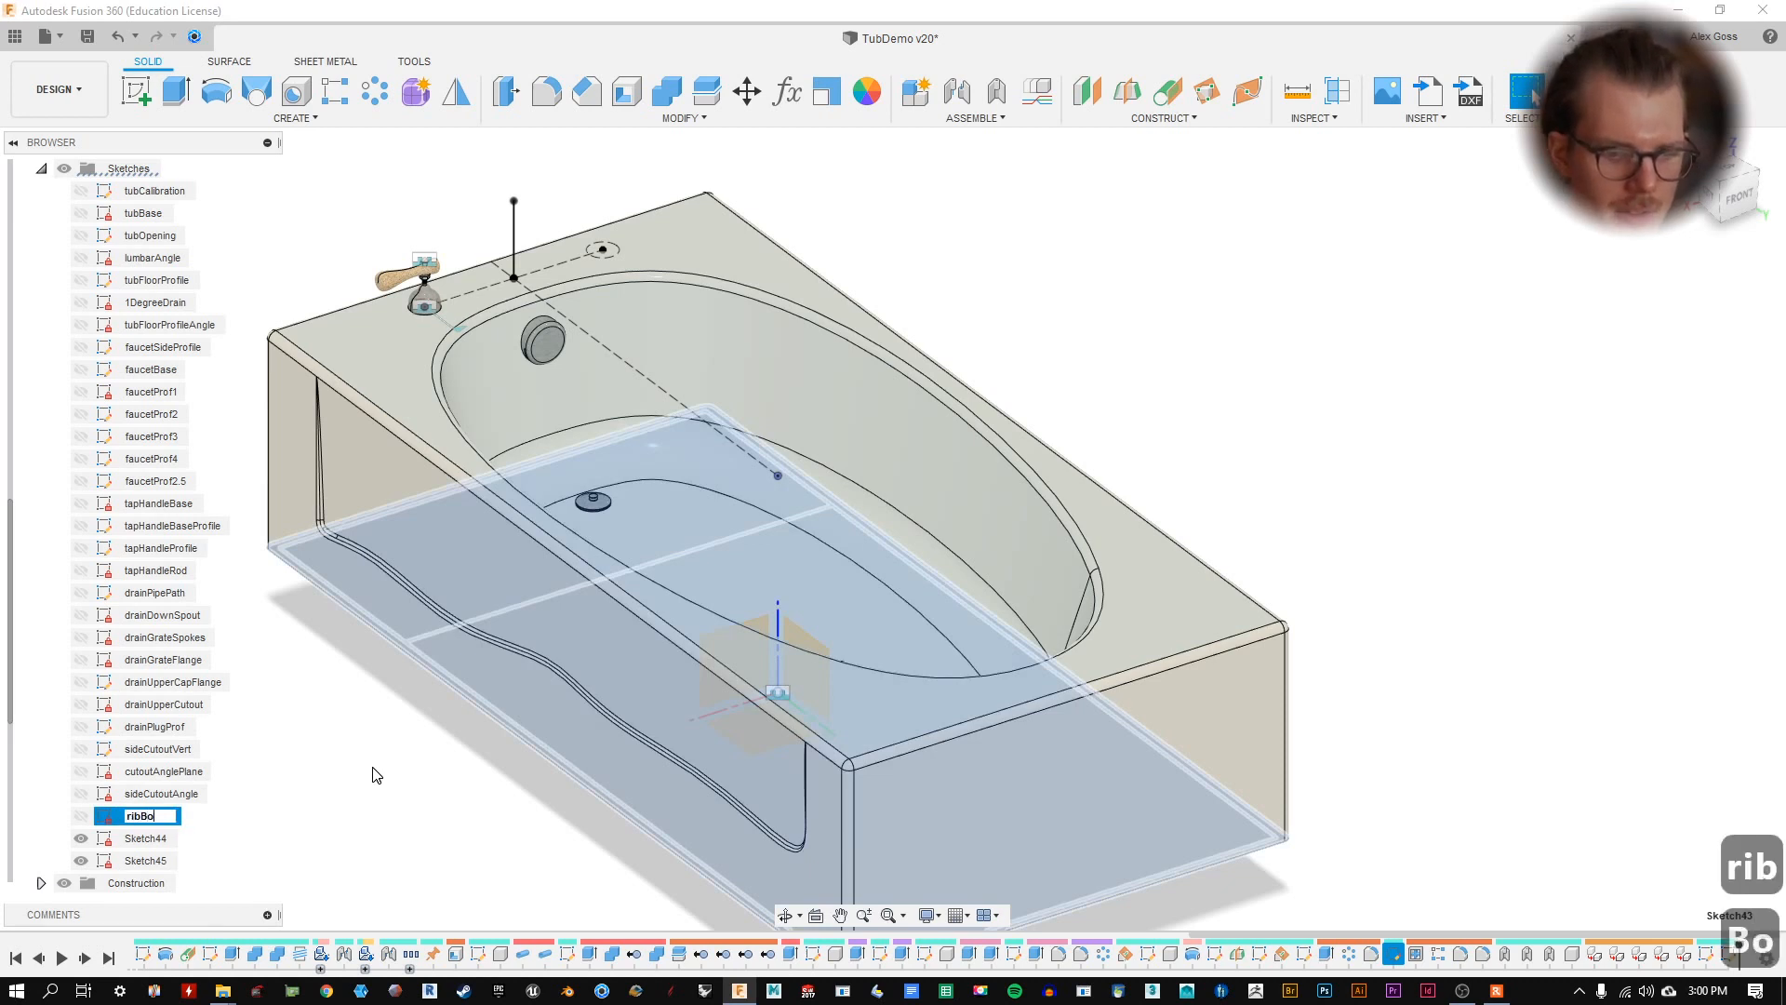
pyautogui.press('BackSpace')
pyautogui.press('BackSpace')
pyautogui.write('ttom')
pyautogui.press('Return')
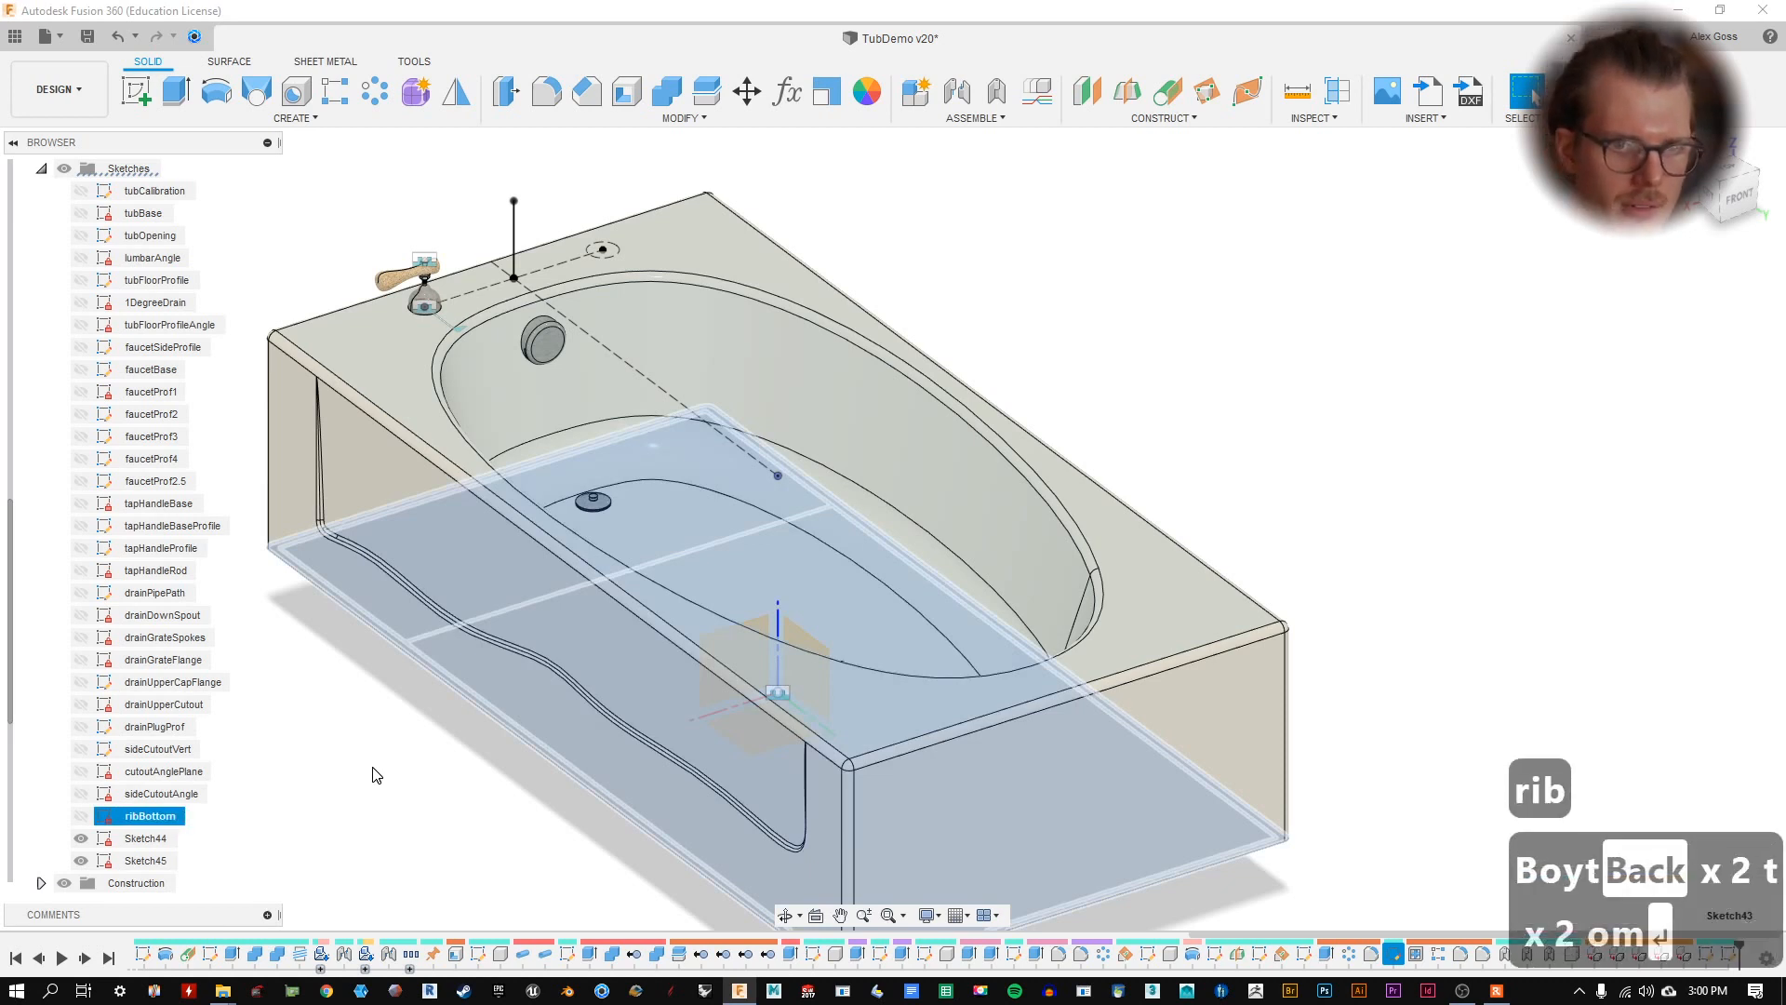
# - Rename Sketch44, which holds the tap circles and centre lines, as handleSpacing
pyautogui.doubleClick(154, 843)
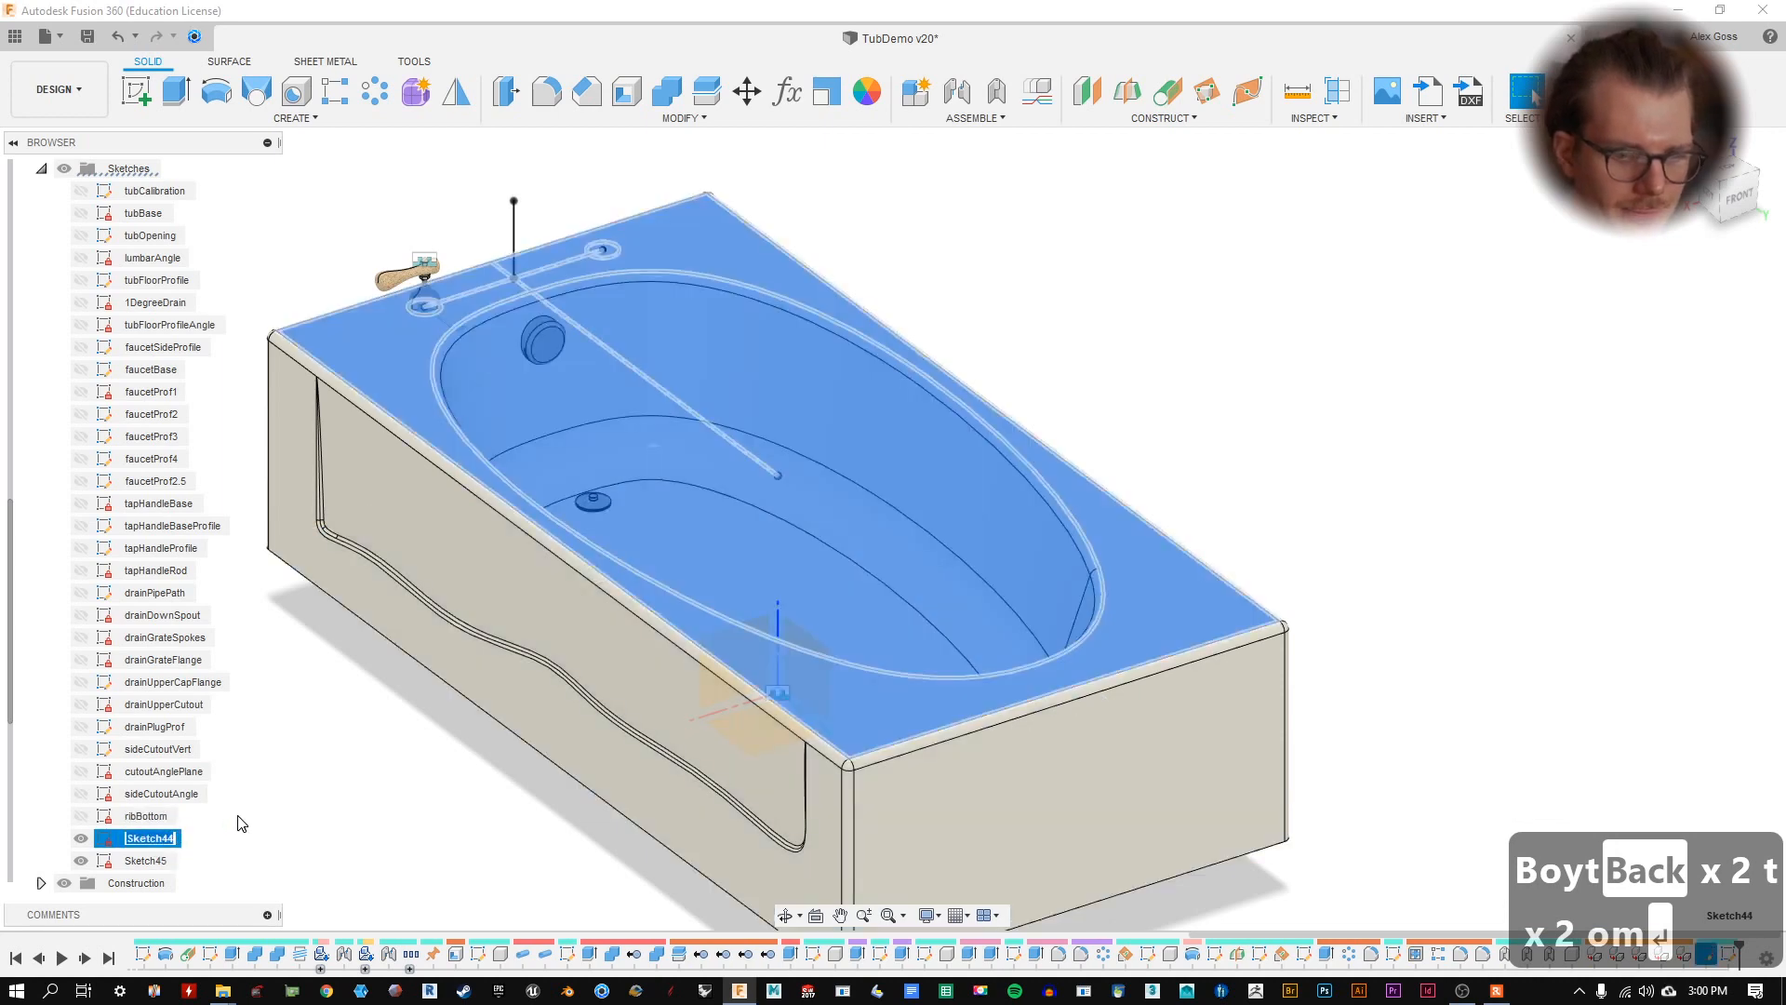
pyautogui.write('handleSpac')
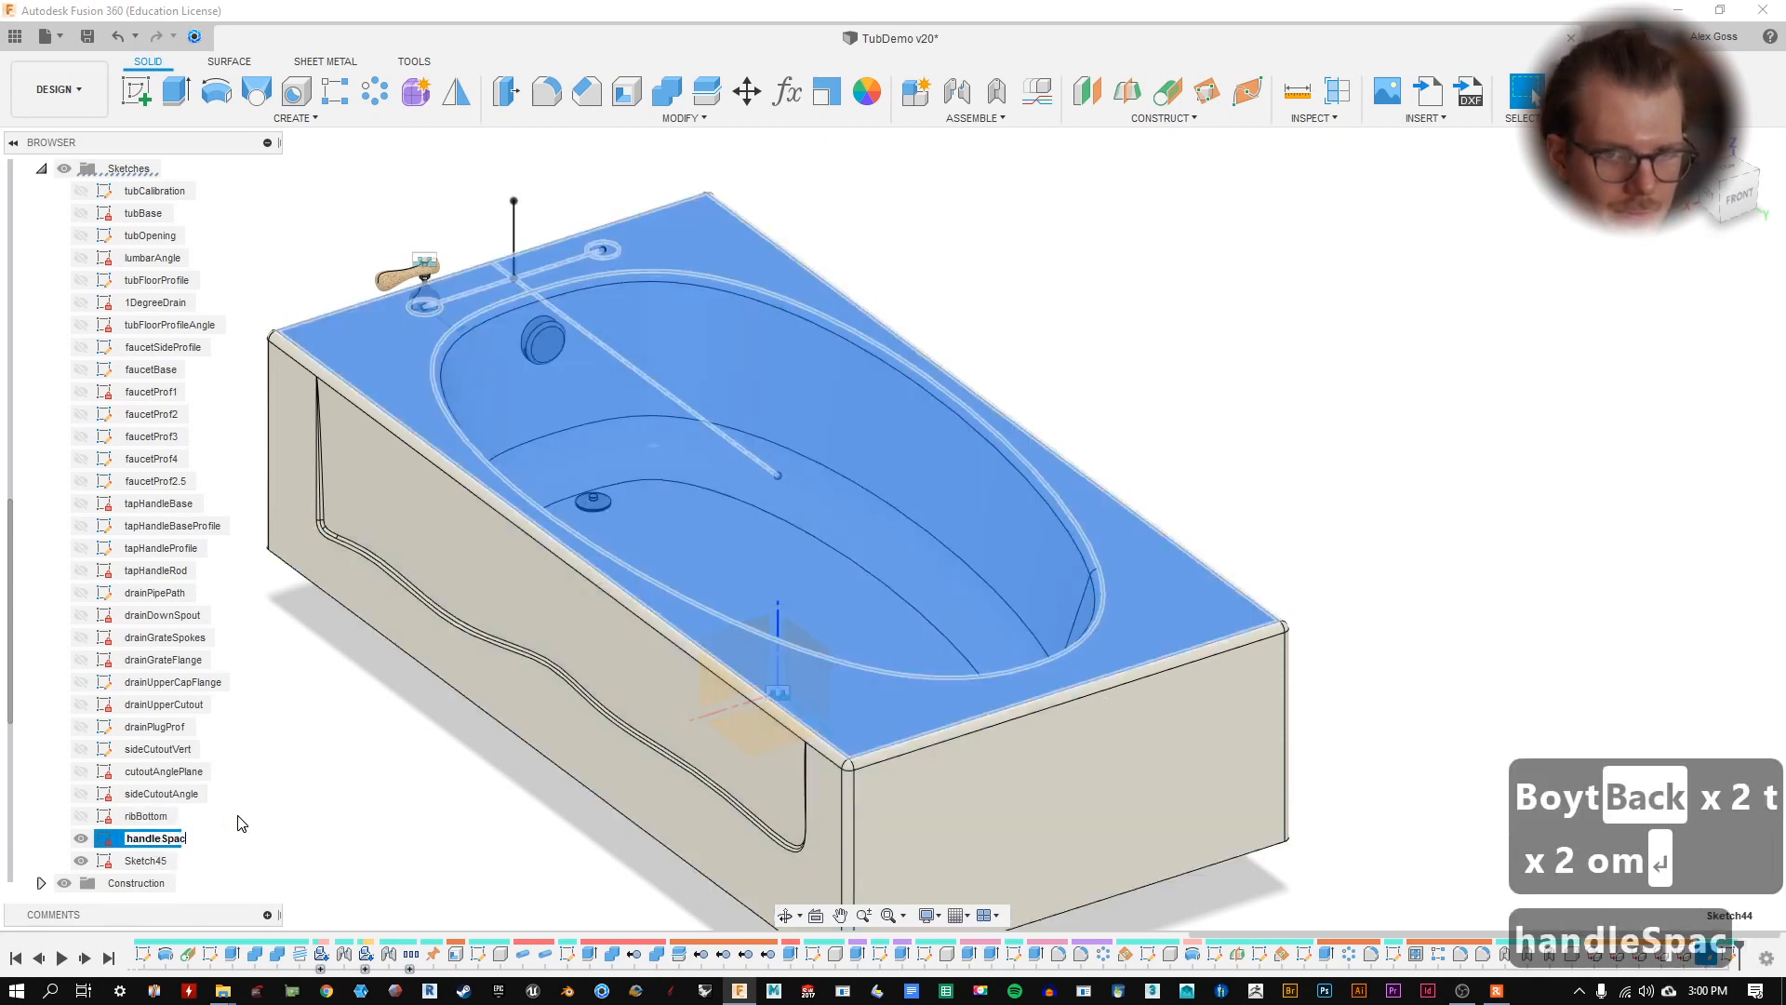
pyautogui.write('ing')
pyautogui.press('Return')
# - Rename Sketch45, which holds the vertical axis line, as handlePatternAxis
pyautogui.click(168, 861)
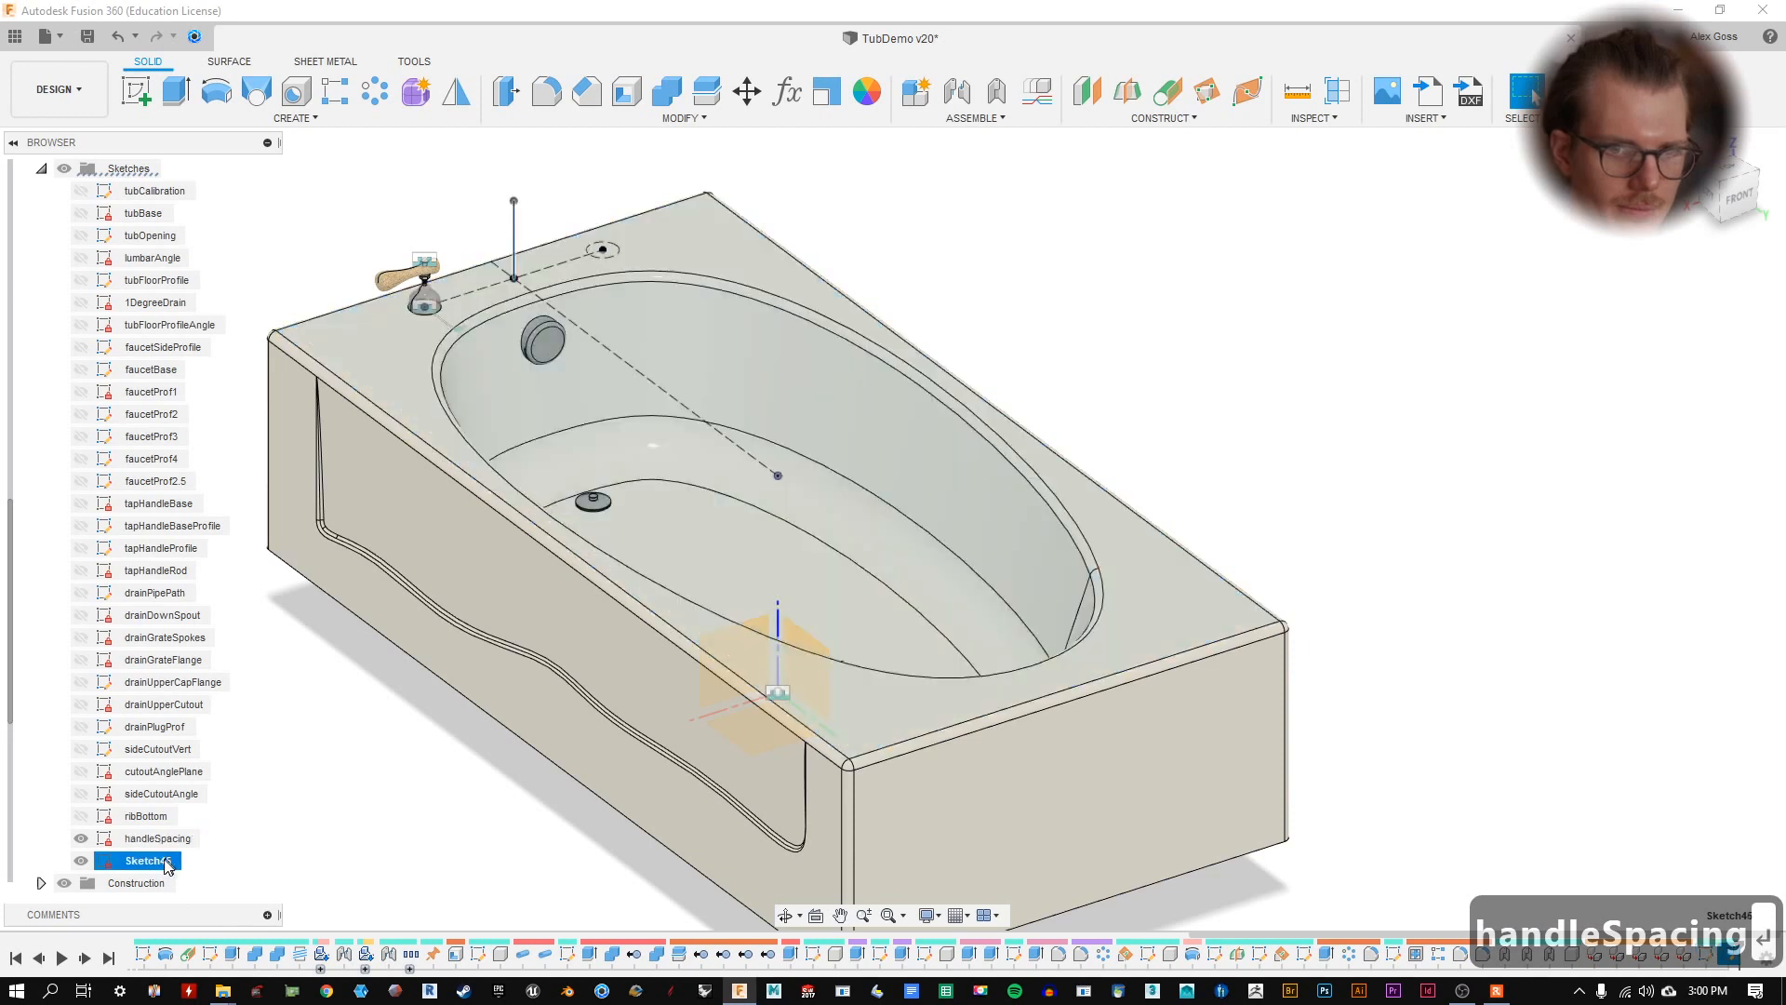
pyautogui.write('Hand')
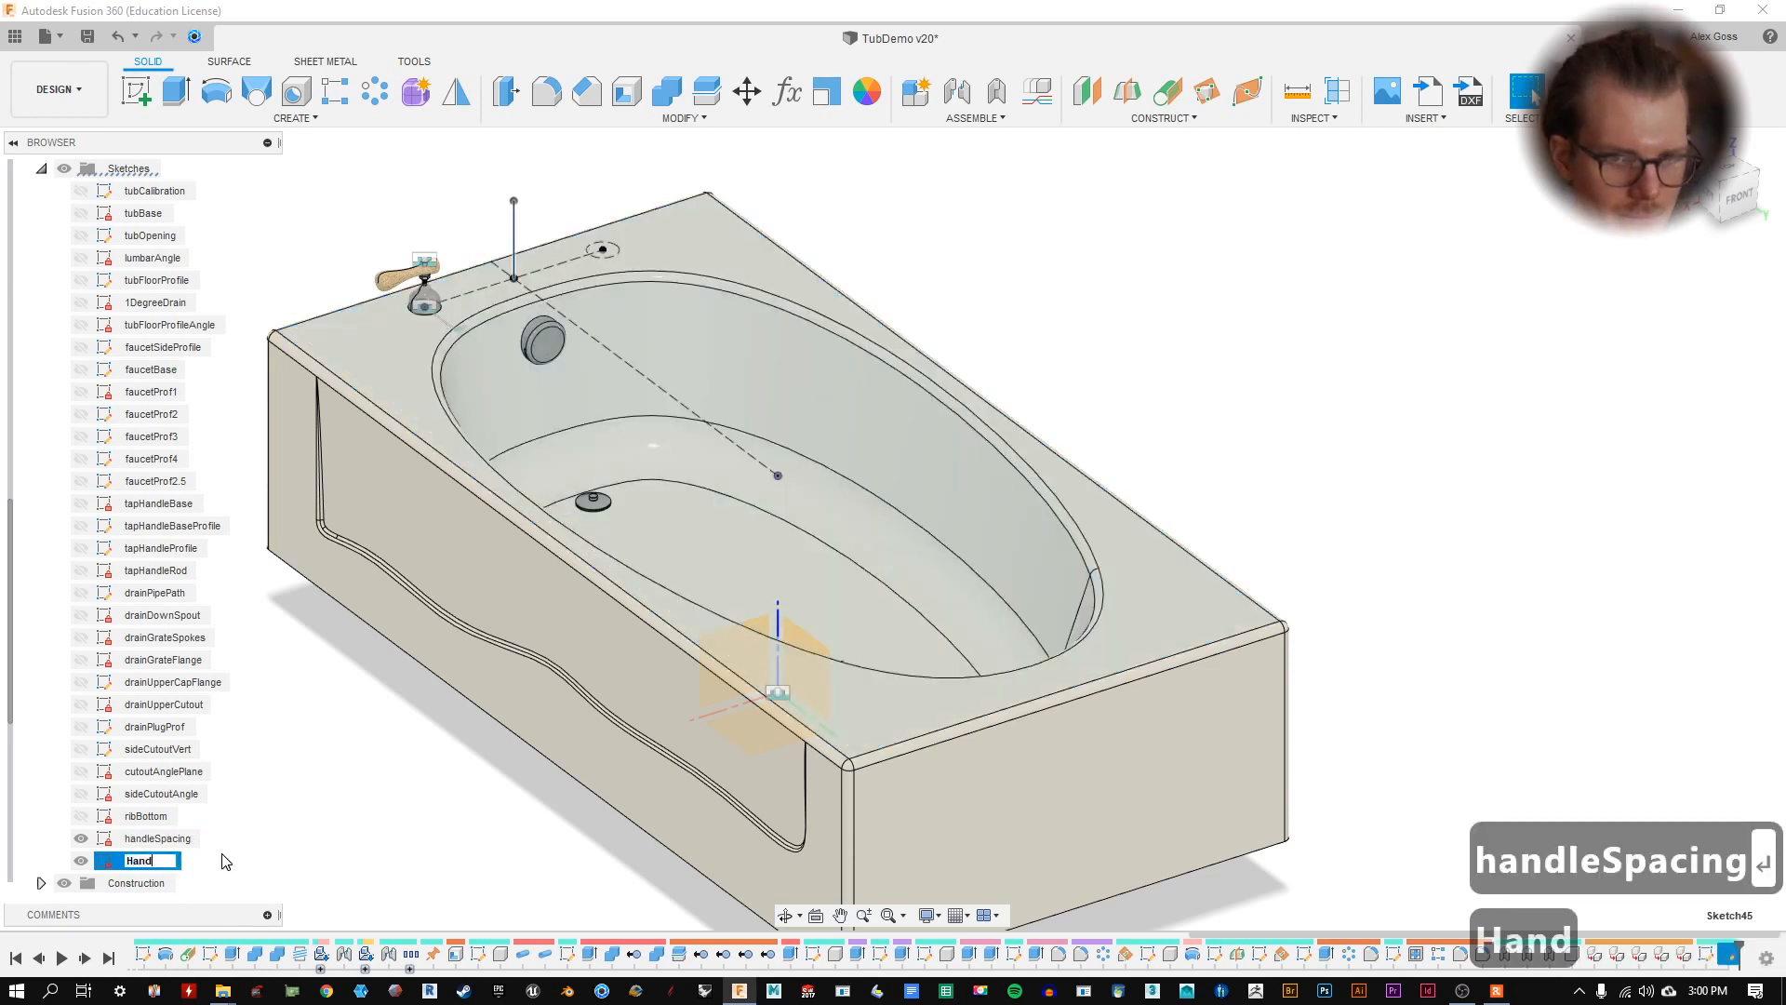
pyautogui.write('leRot')
pyautogui.press('BackSpace')
pyautogui.hotkey('ctrl', 'a')
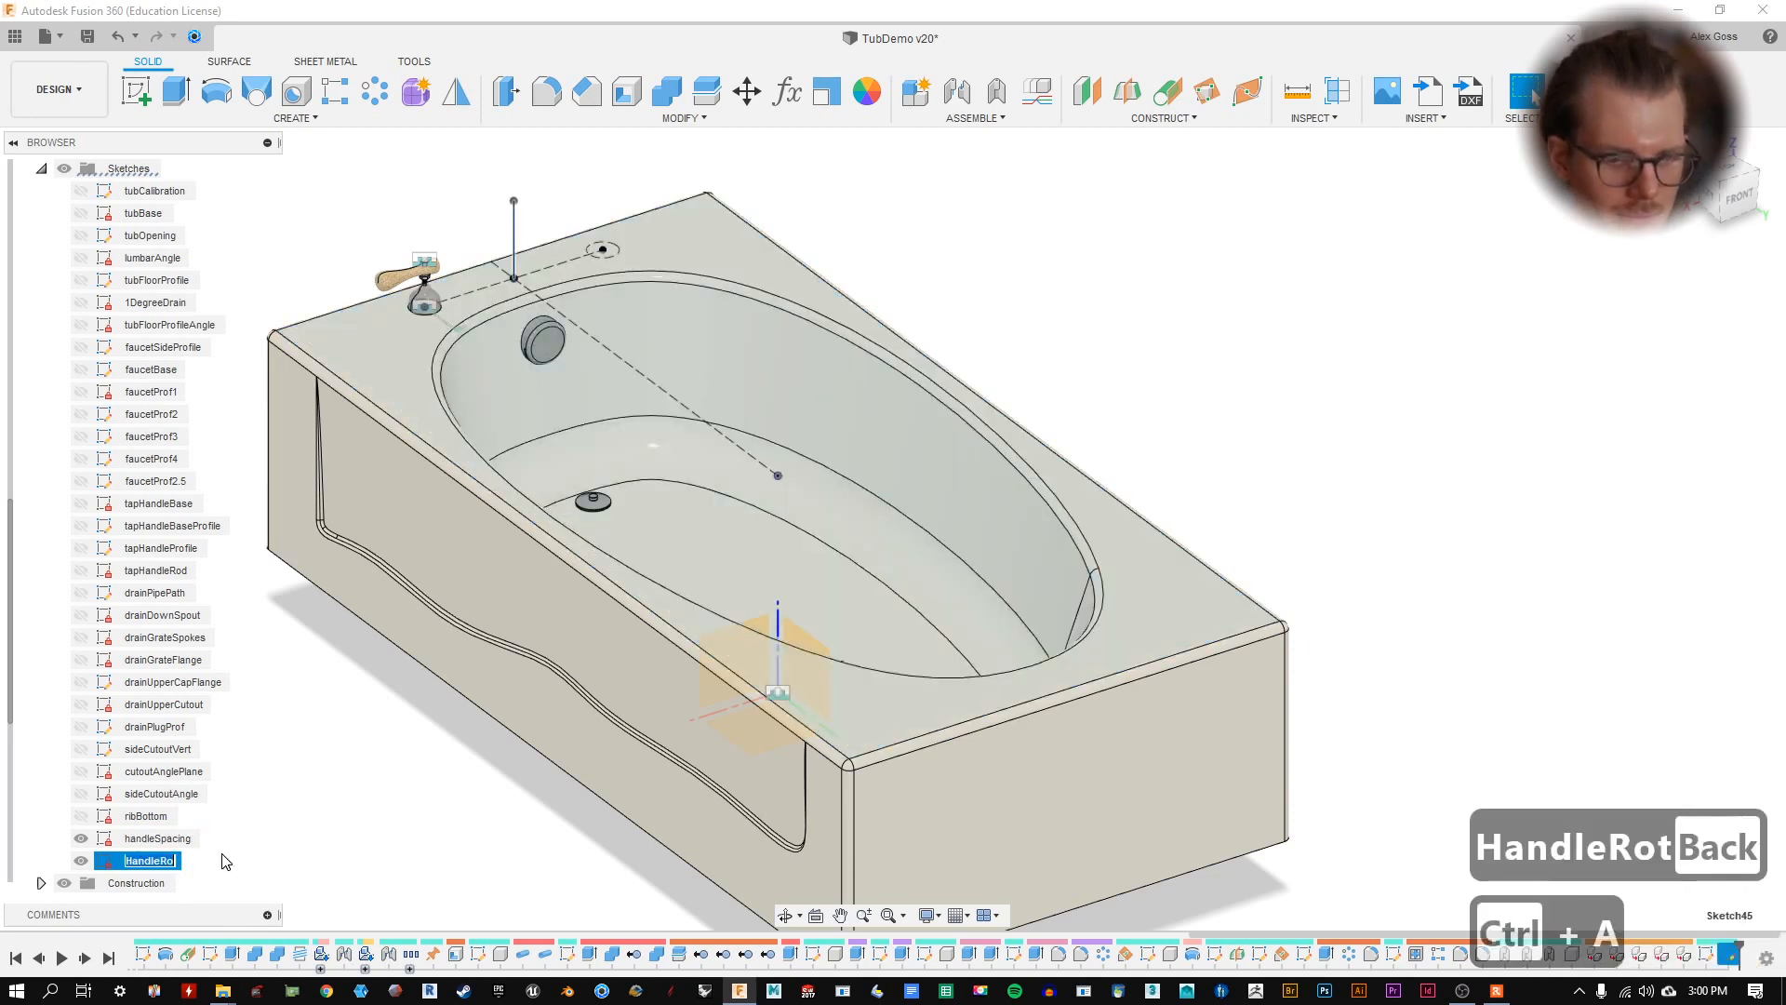
pyautogui.write('handlePatternAxis')
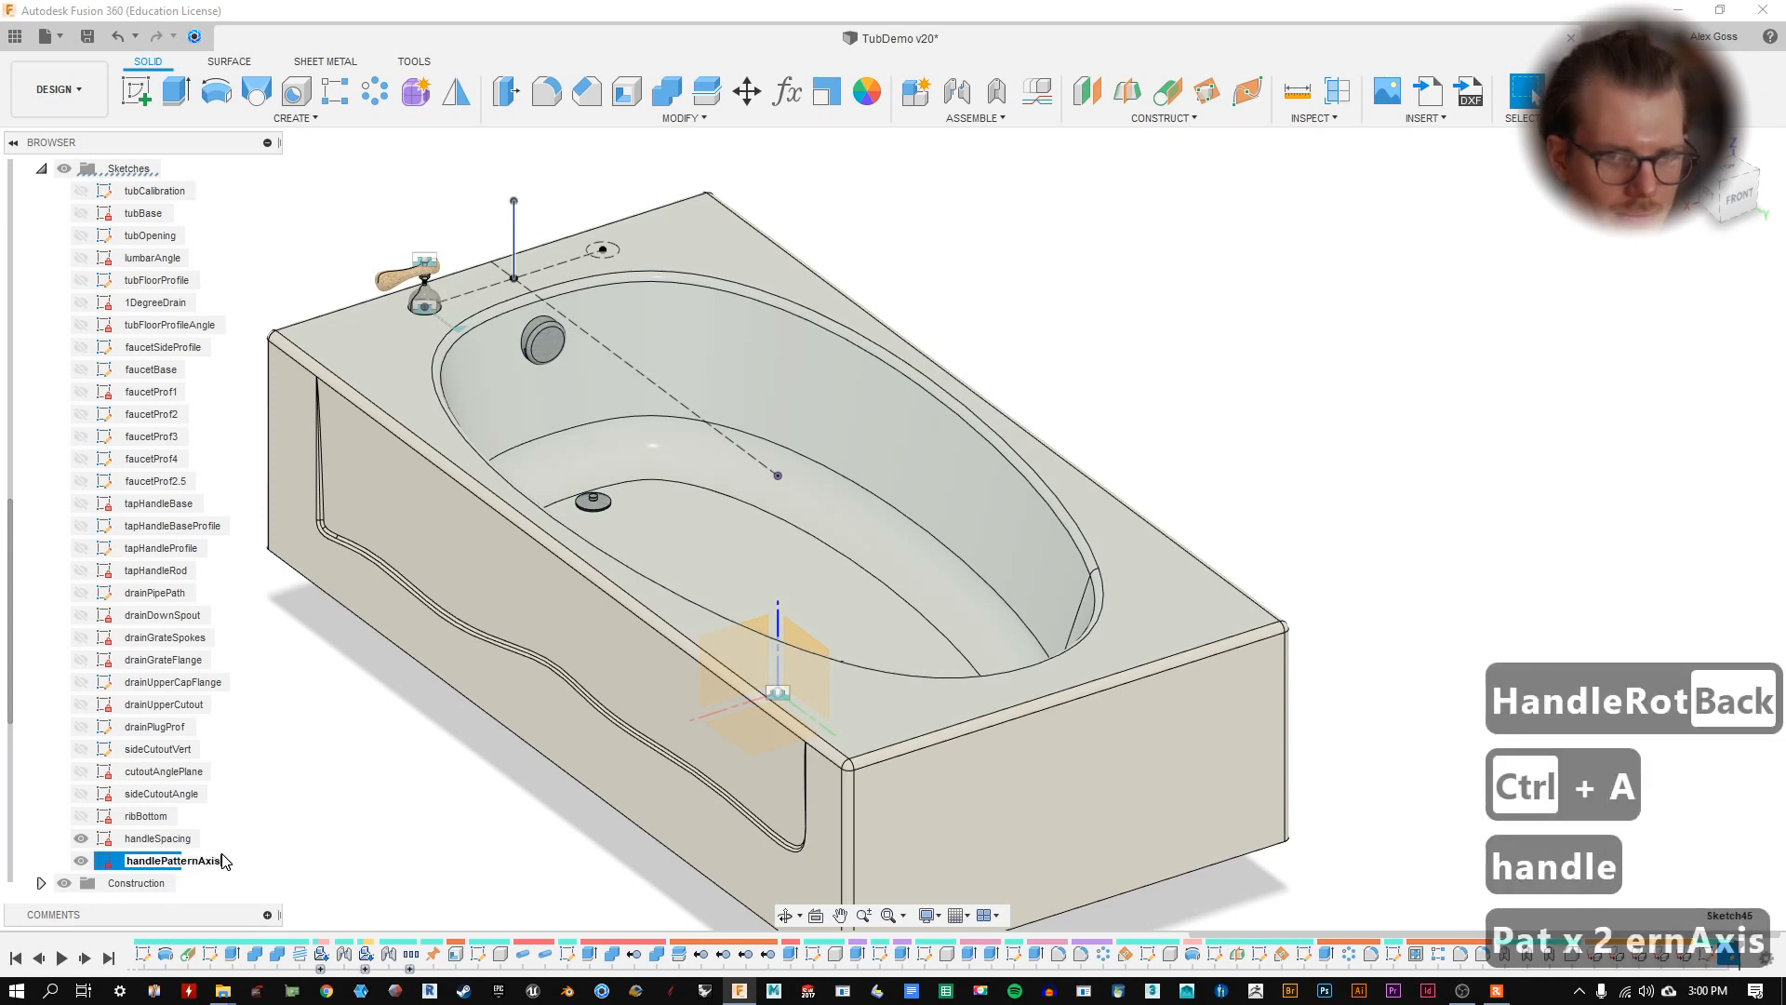
pyautogui.press('Return')
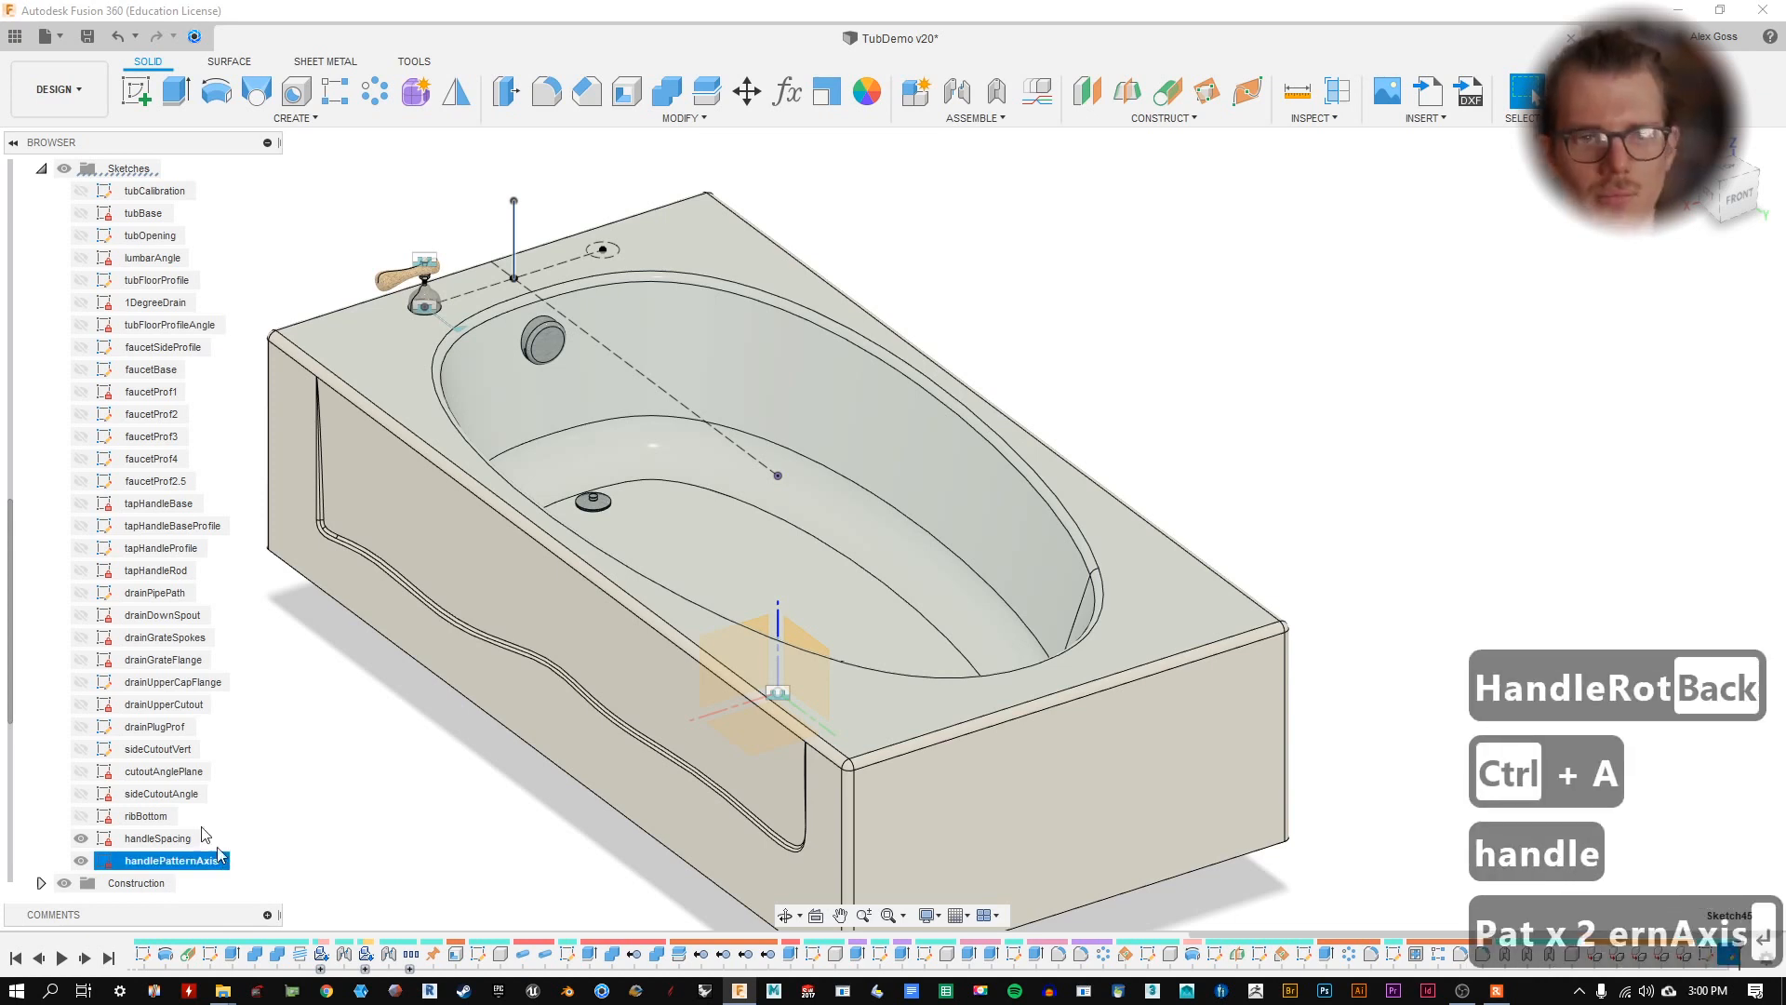
pyautogui.scroll(5, 994, 393)
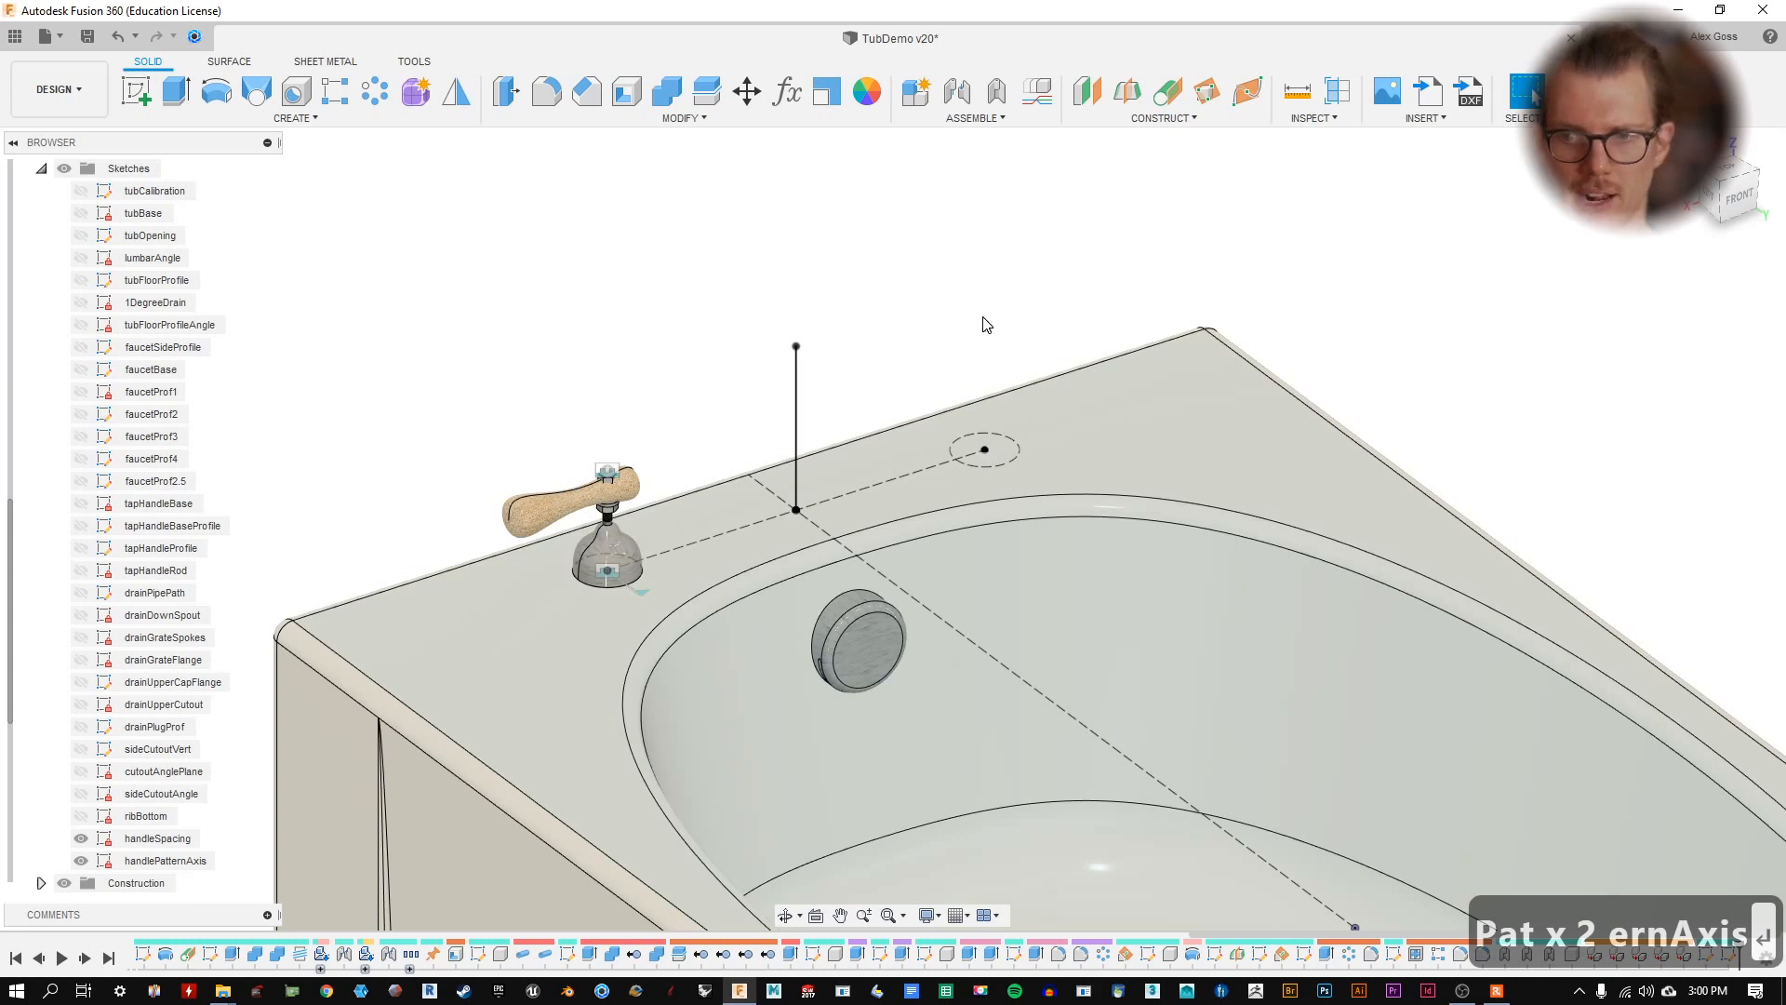
# - Circular-pattern the tapHandleAssem component around the sketched vertical axis line, with a full spread and a quantity of 2
pyautogui.click(376, 90)
pyautogui.click(1437, 249)
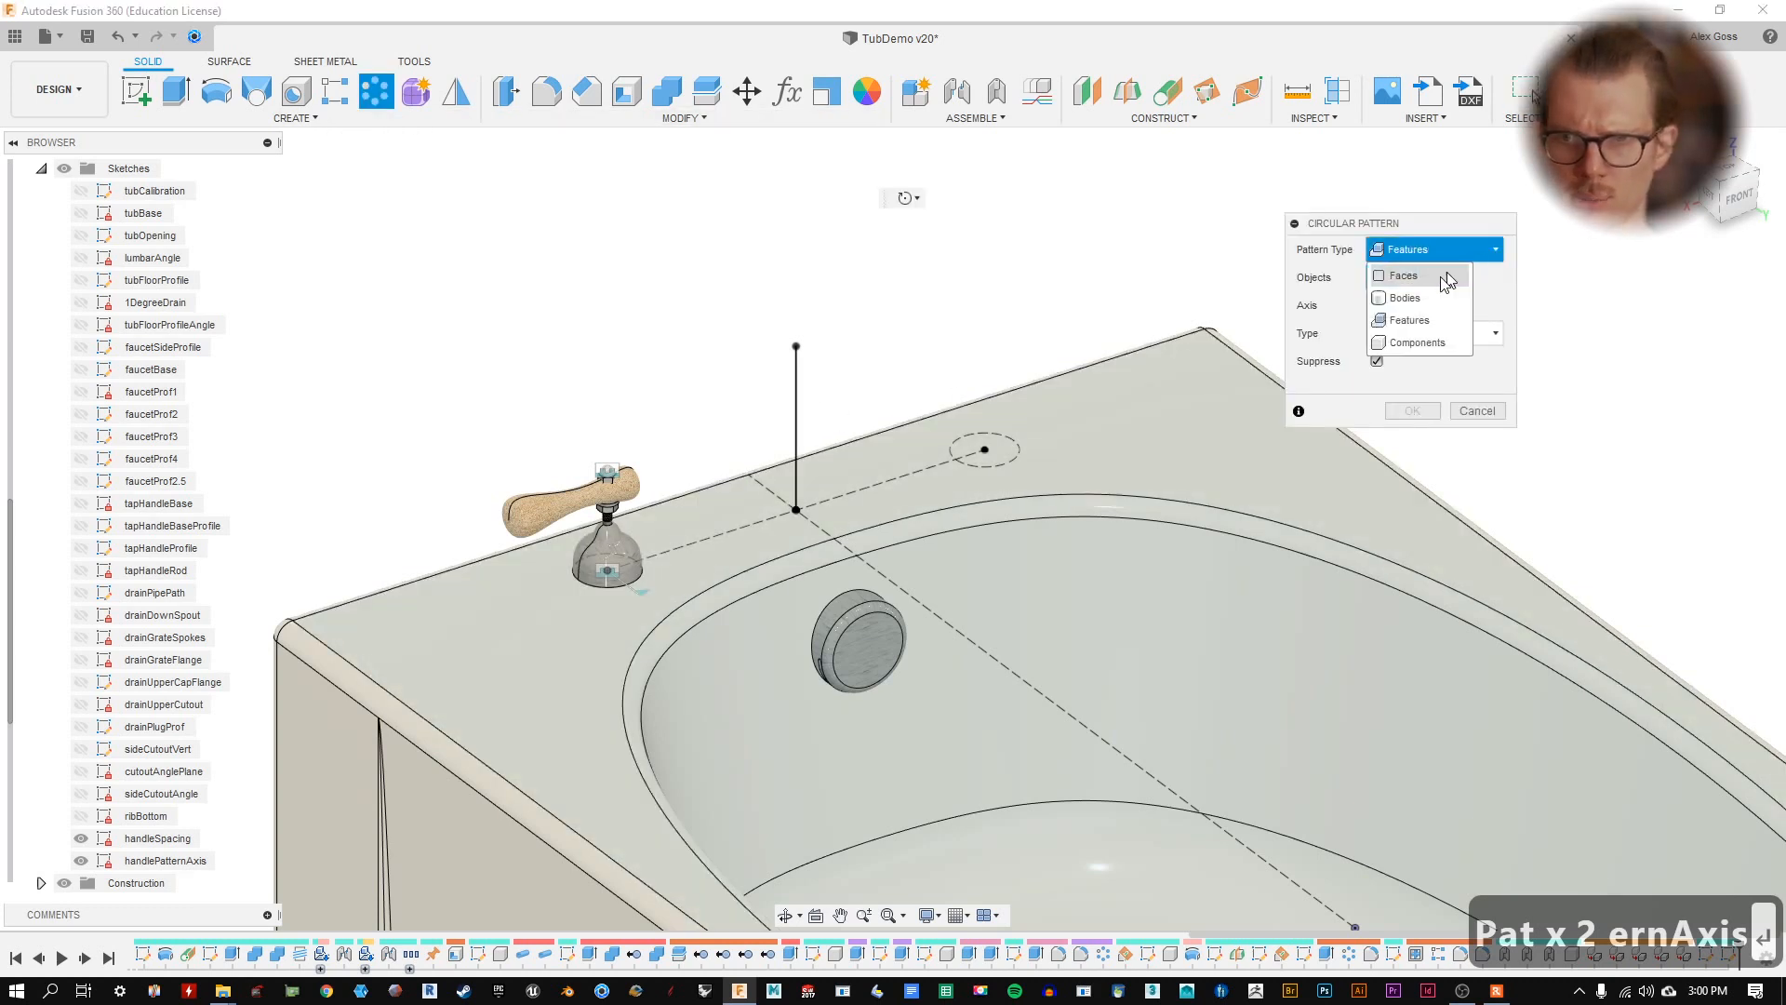
pyautogui.click(1404, 344)
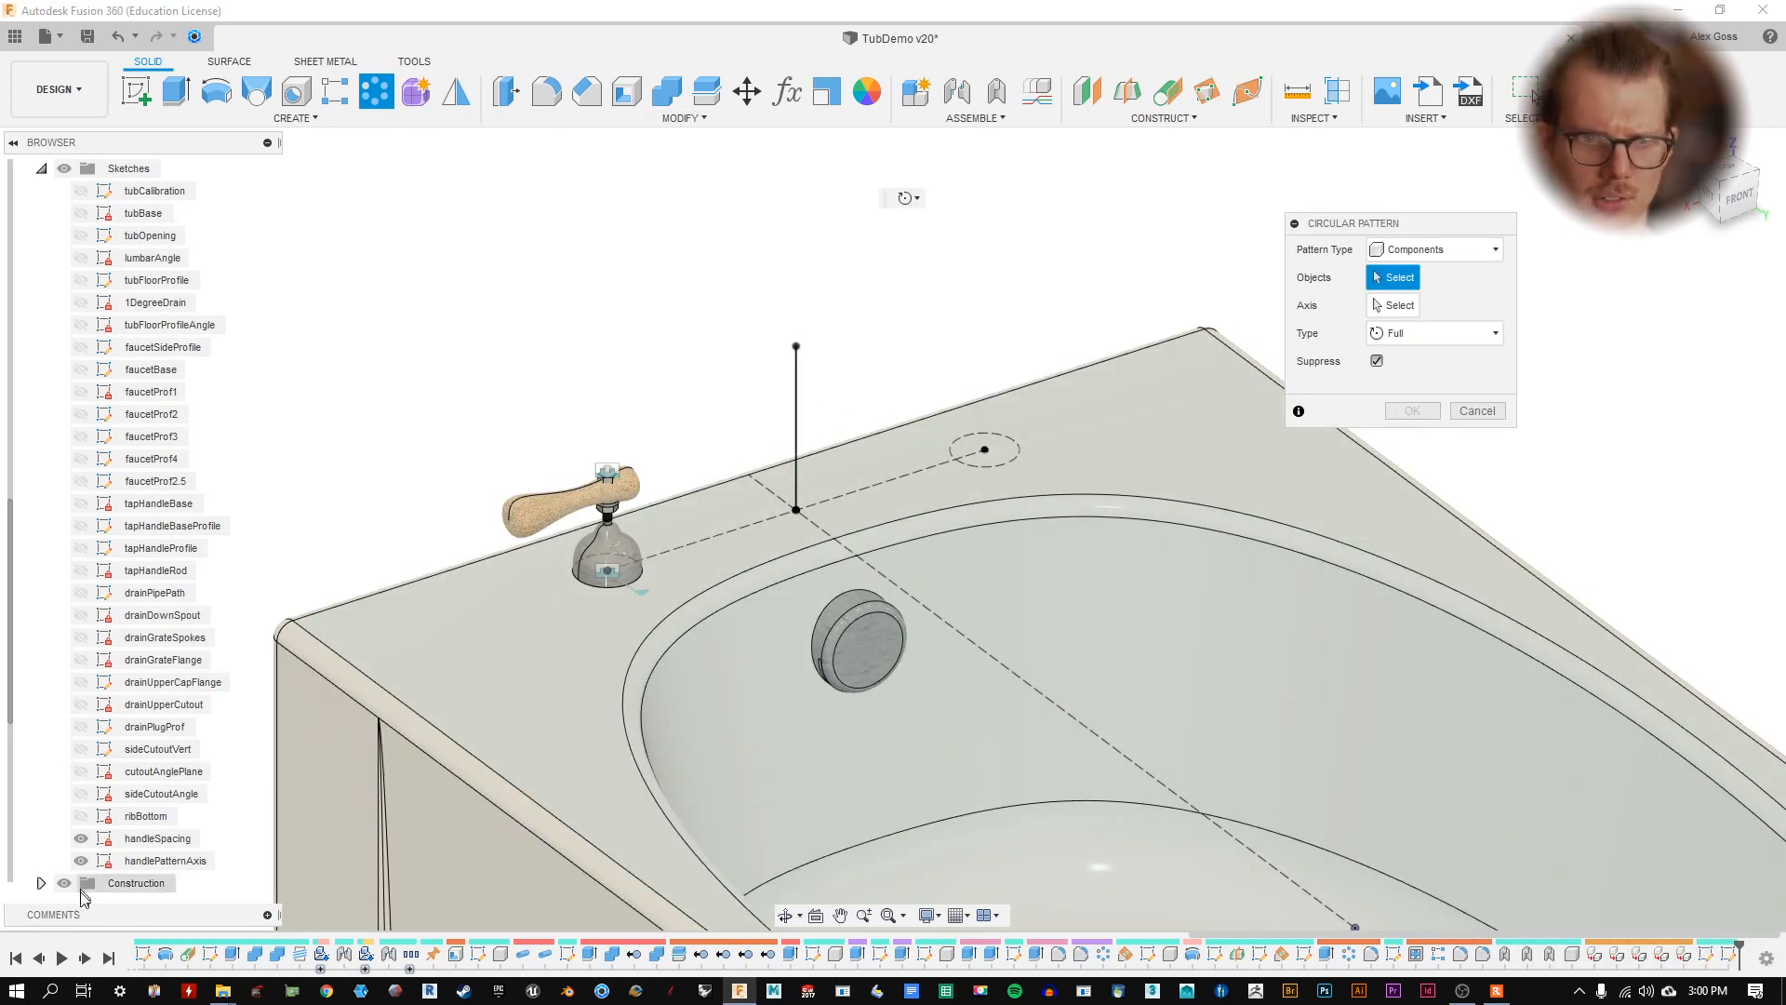
pyautogui.scroll(-3, 83, 893)
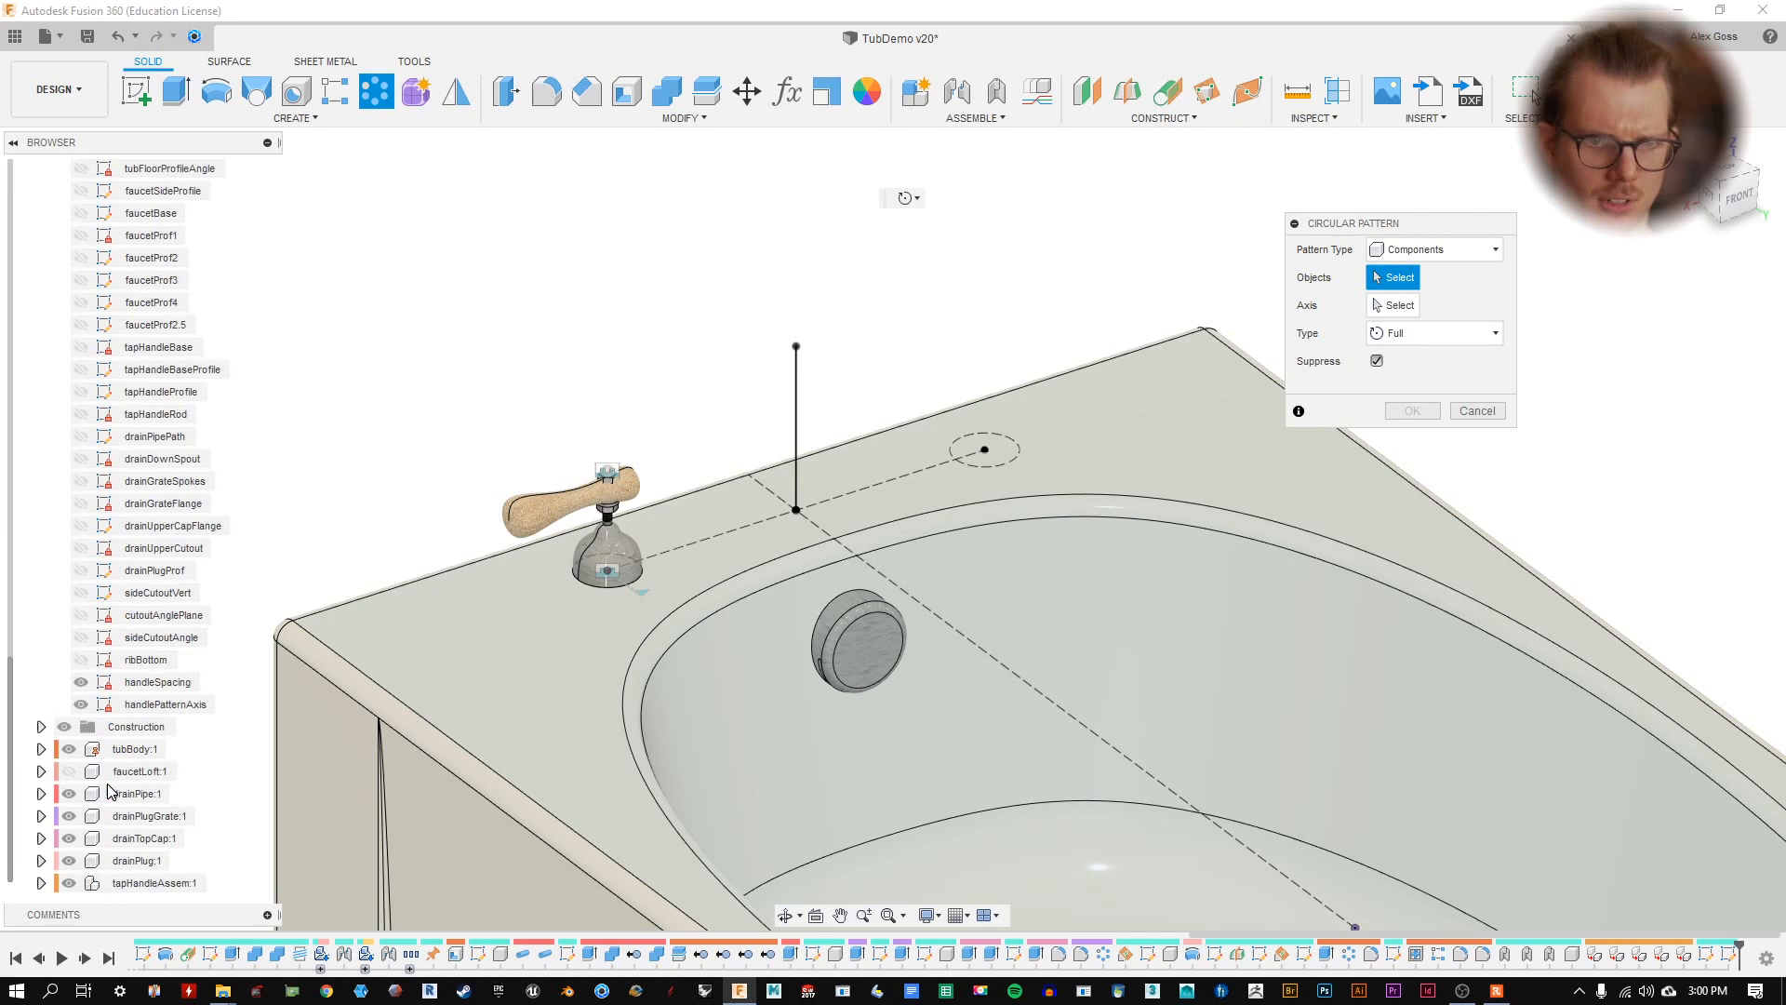
pyautogui.click(137, 884)
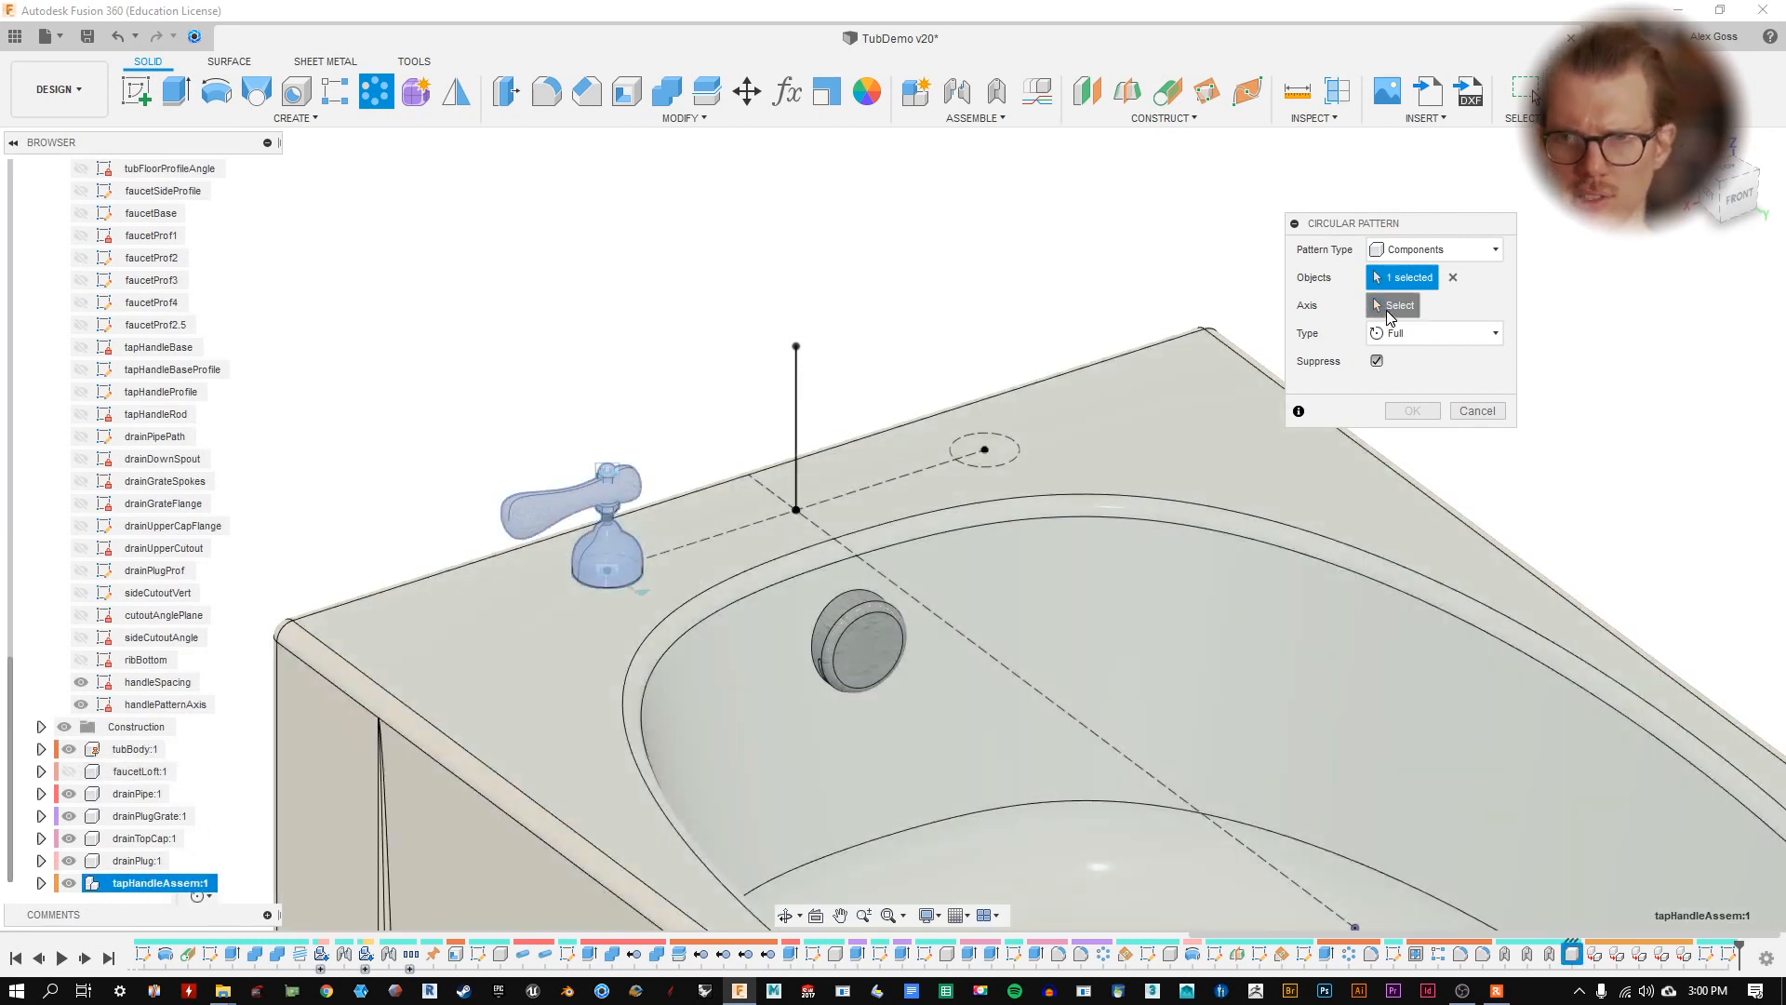
pyautogui.click(796, 410)
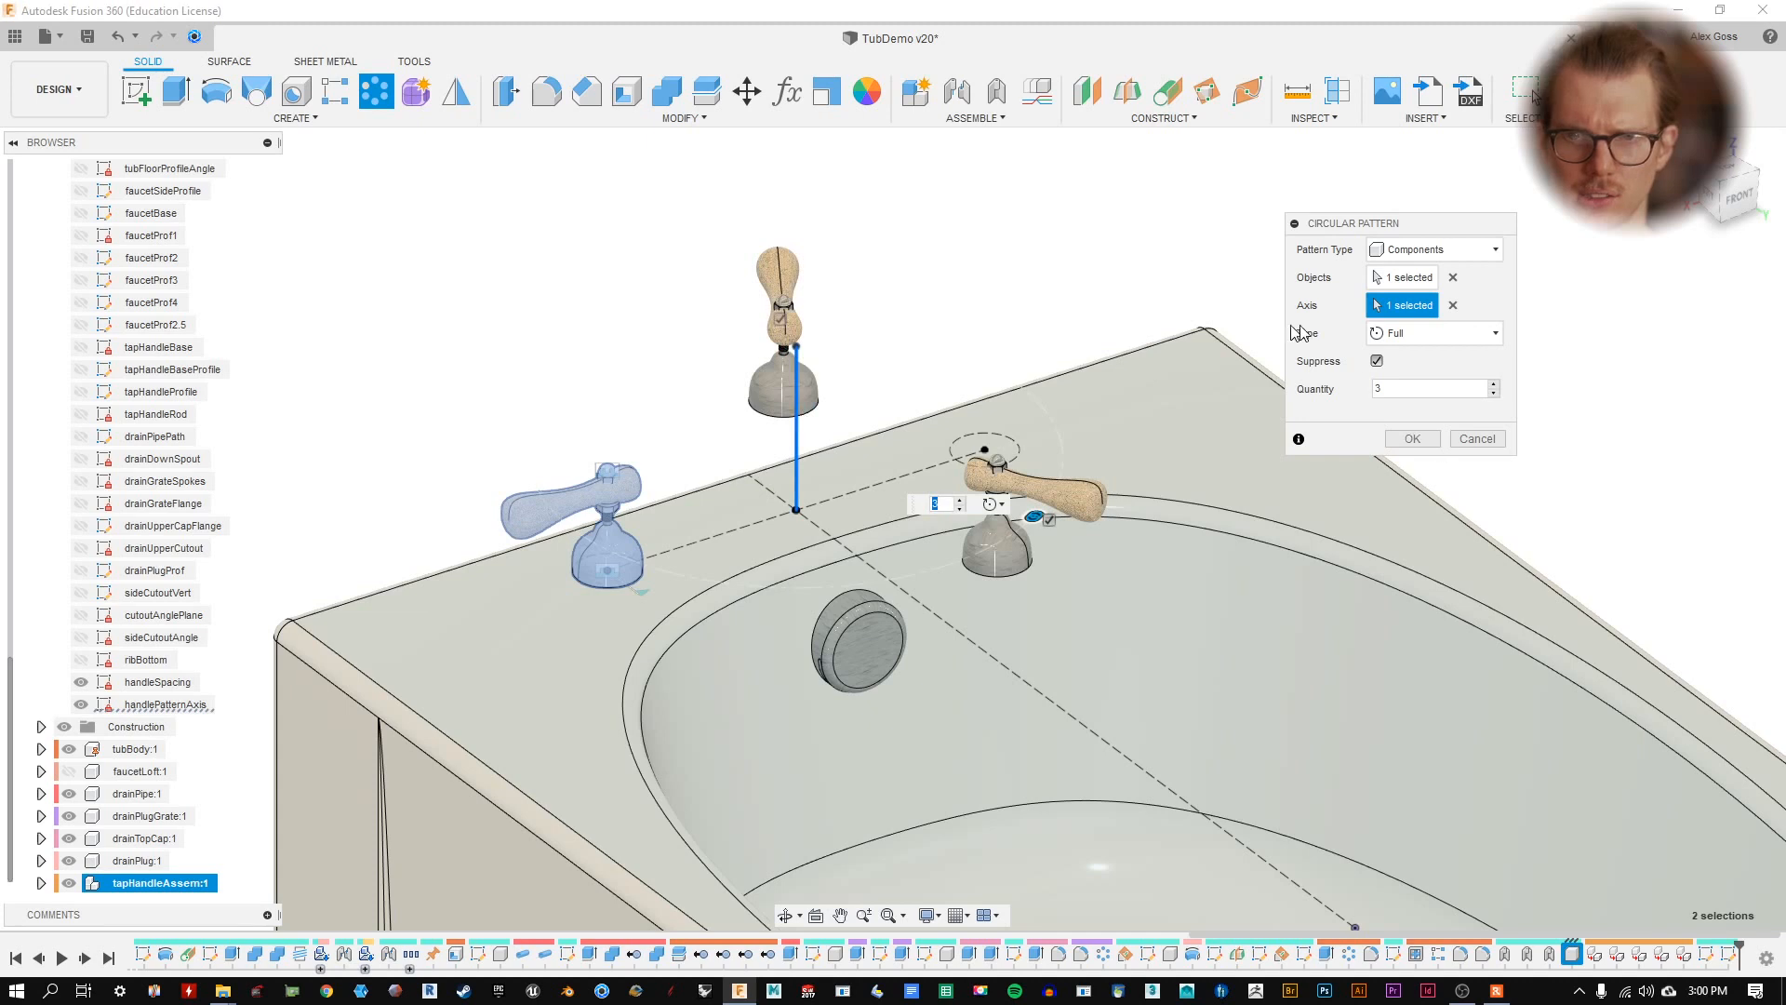
pyautogui.click(1494, 393)
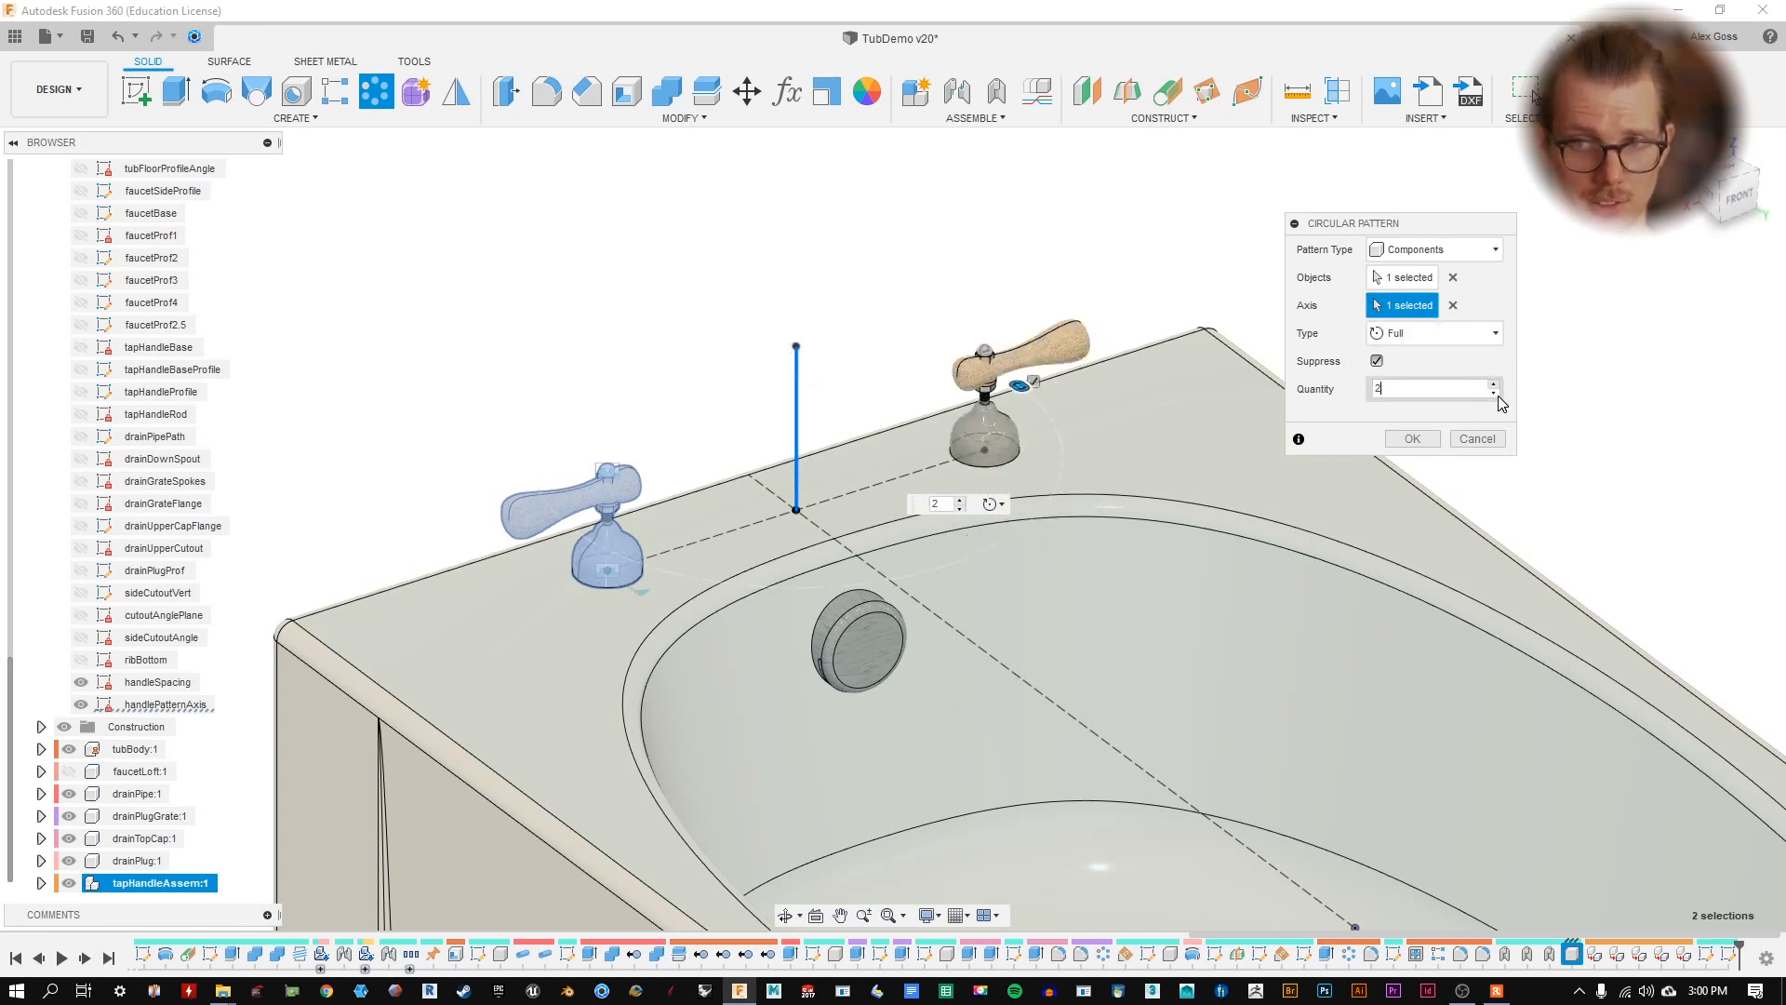
pyautogui.click(1436, 439)
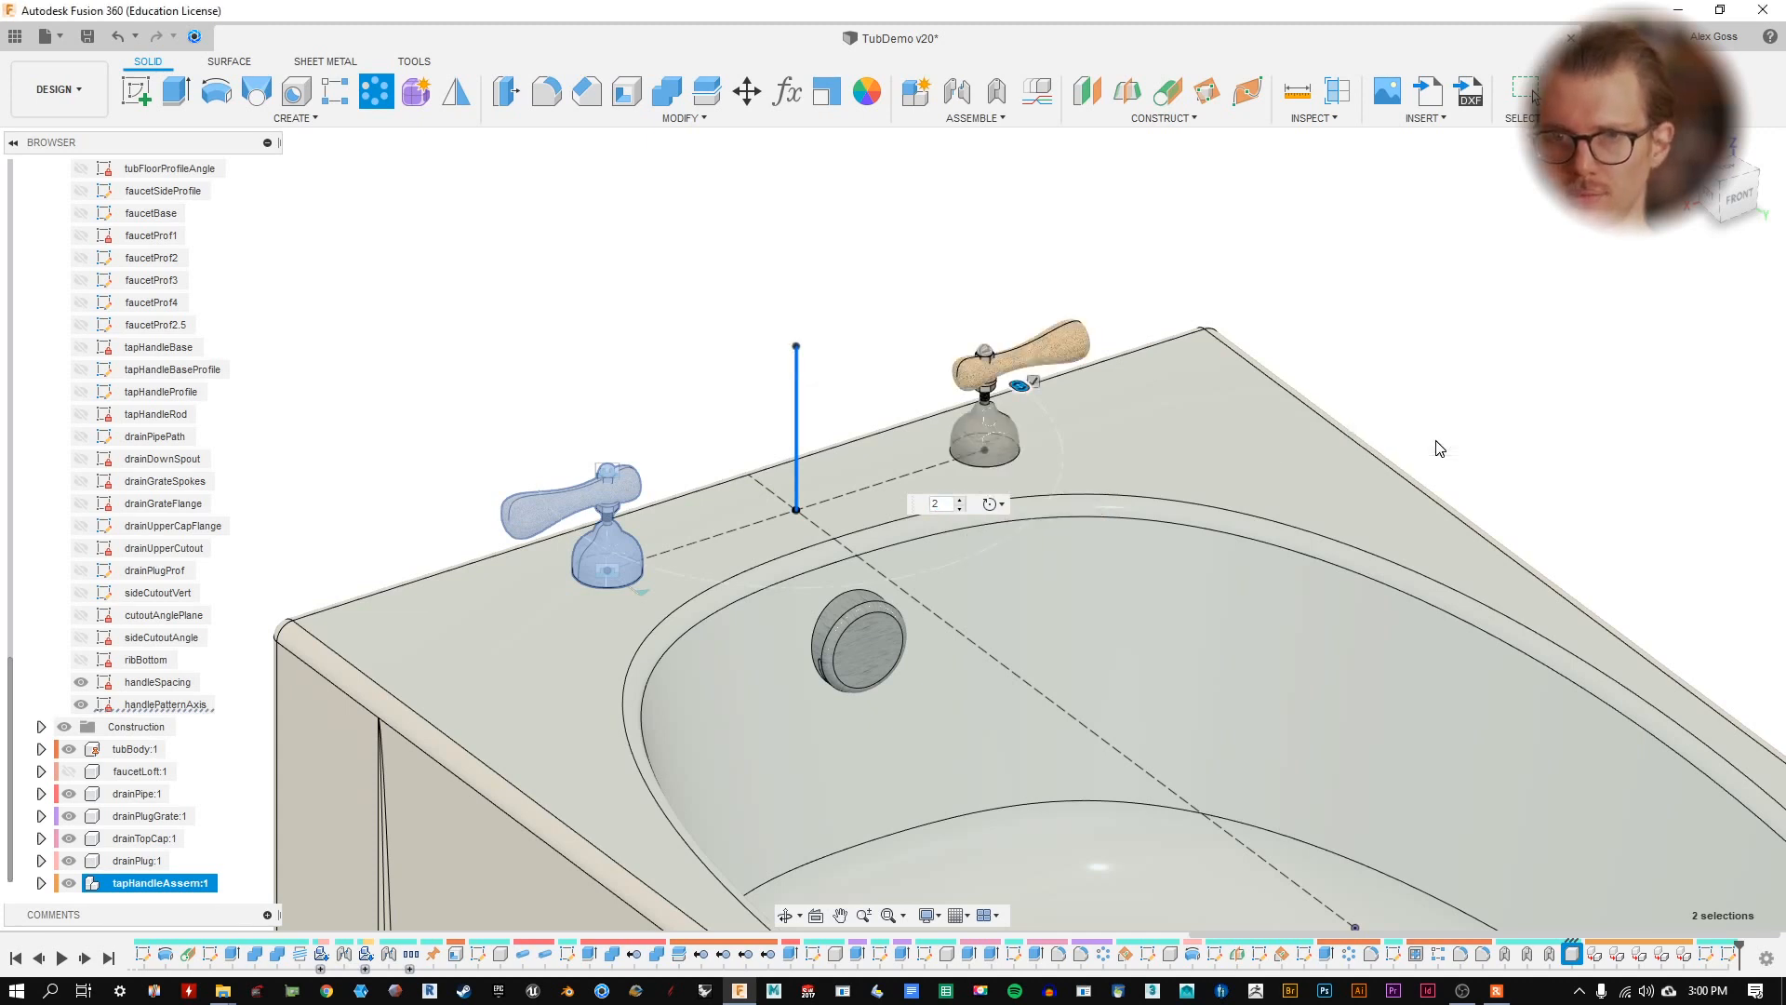
# - Hide the handleSpacing and handlePatternAxis sketches and show the faucetLoft component
pyautogui.click(81, 681)
pyautogui.click(81, 705)
pyautogui.scroll(4, 139, 480)
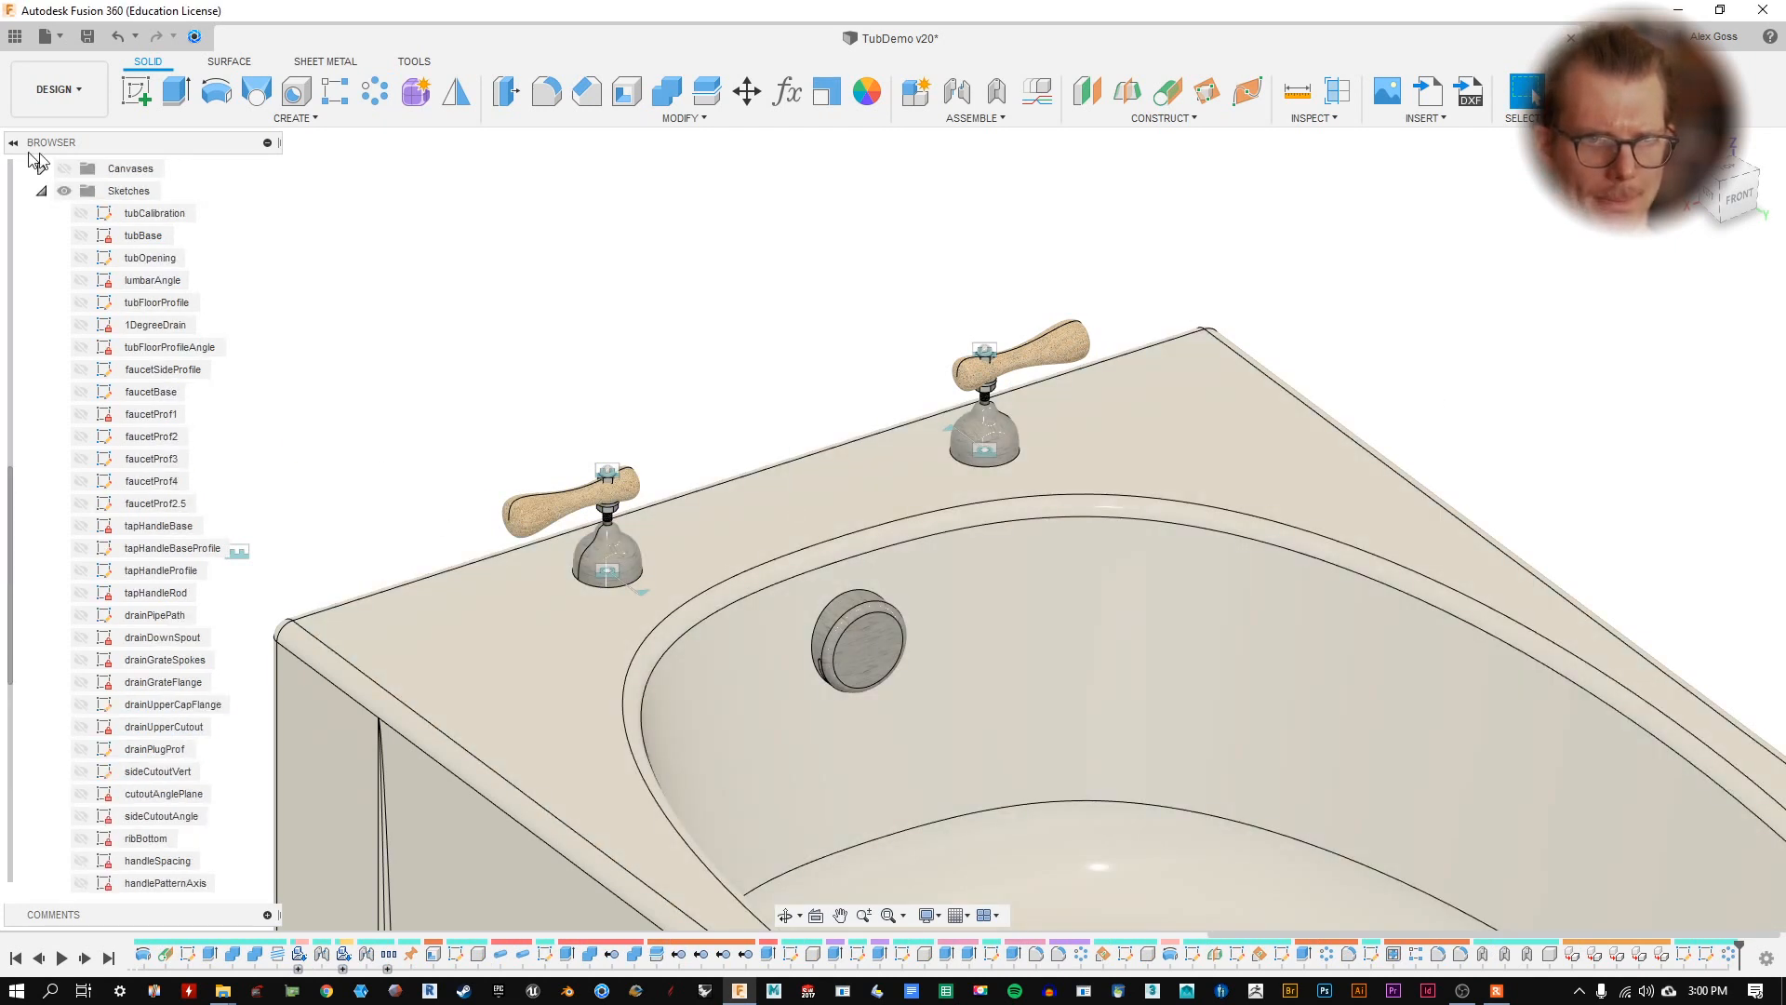
pyautogui.click(41, 191)
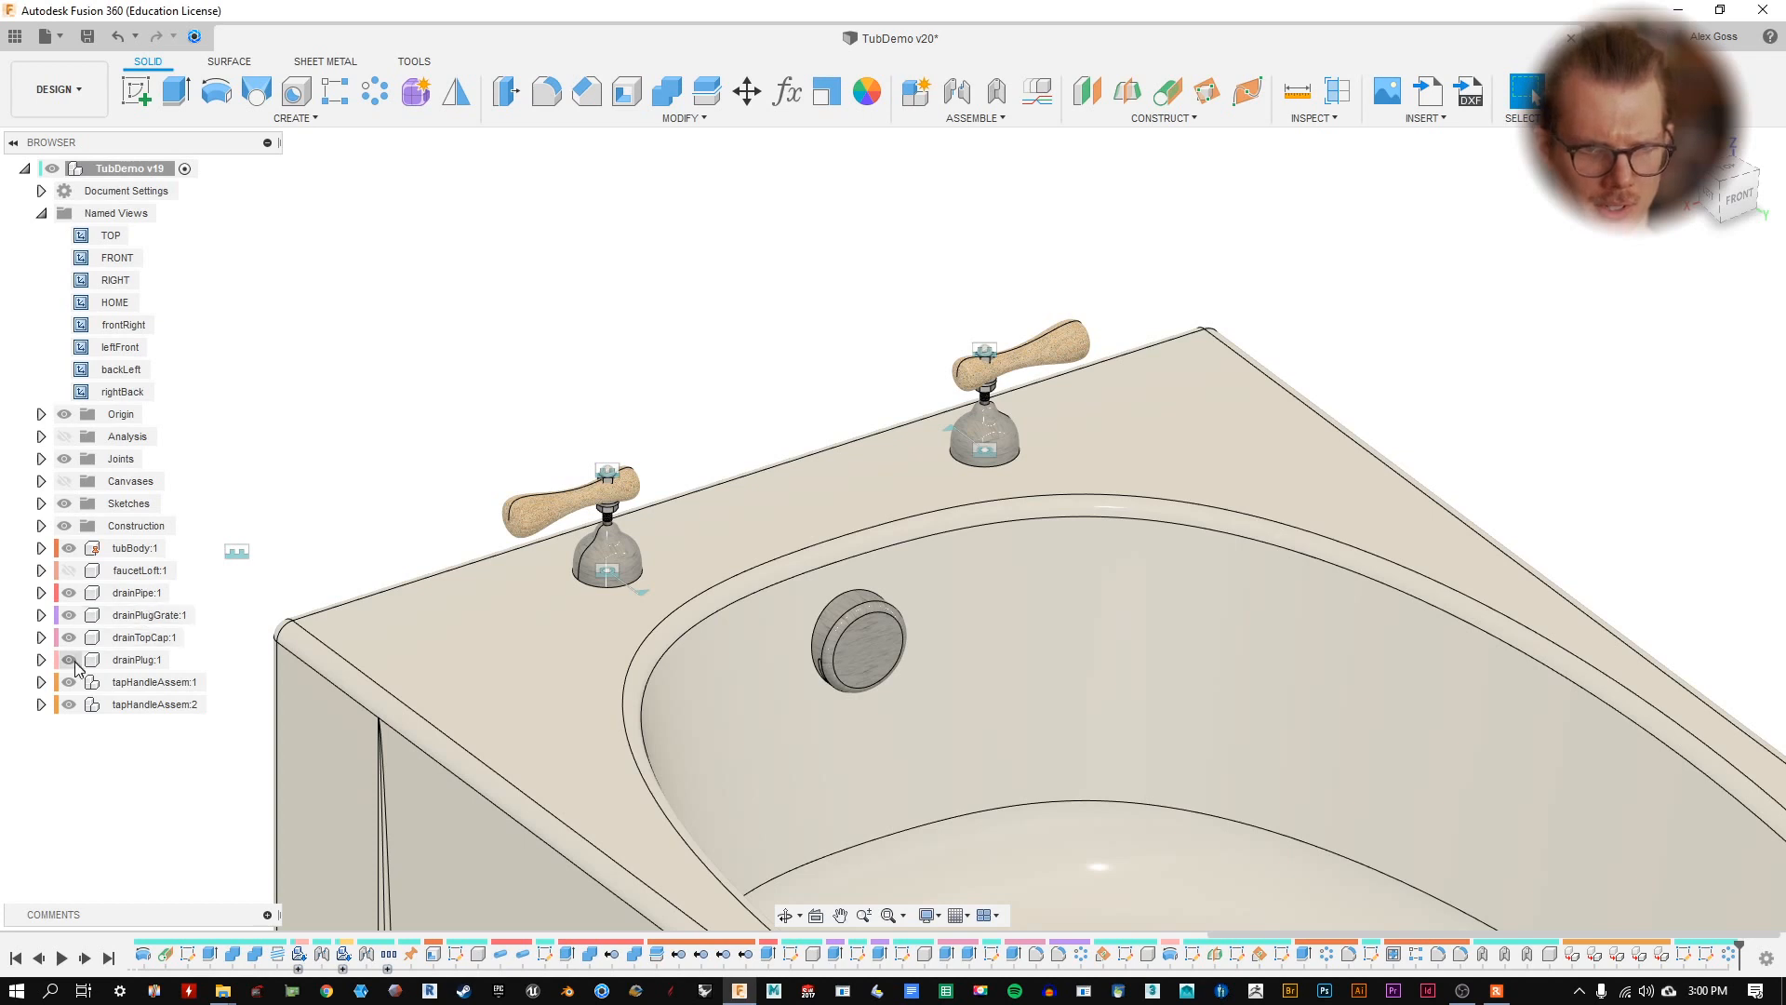
pyautogui.click(68, 570)
pyautogui.moveTo(528, 452); pyautogui.dragTo(328, 363, button='middle')
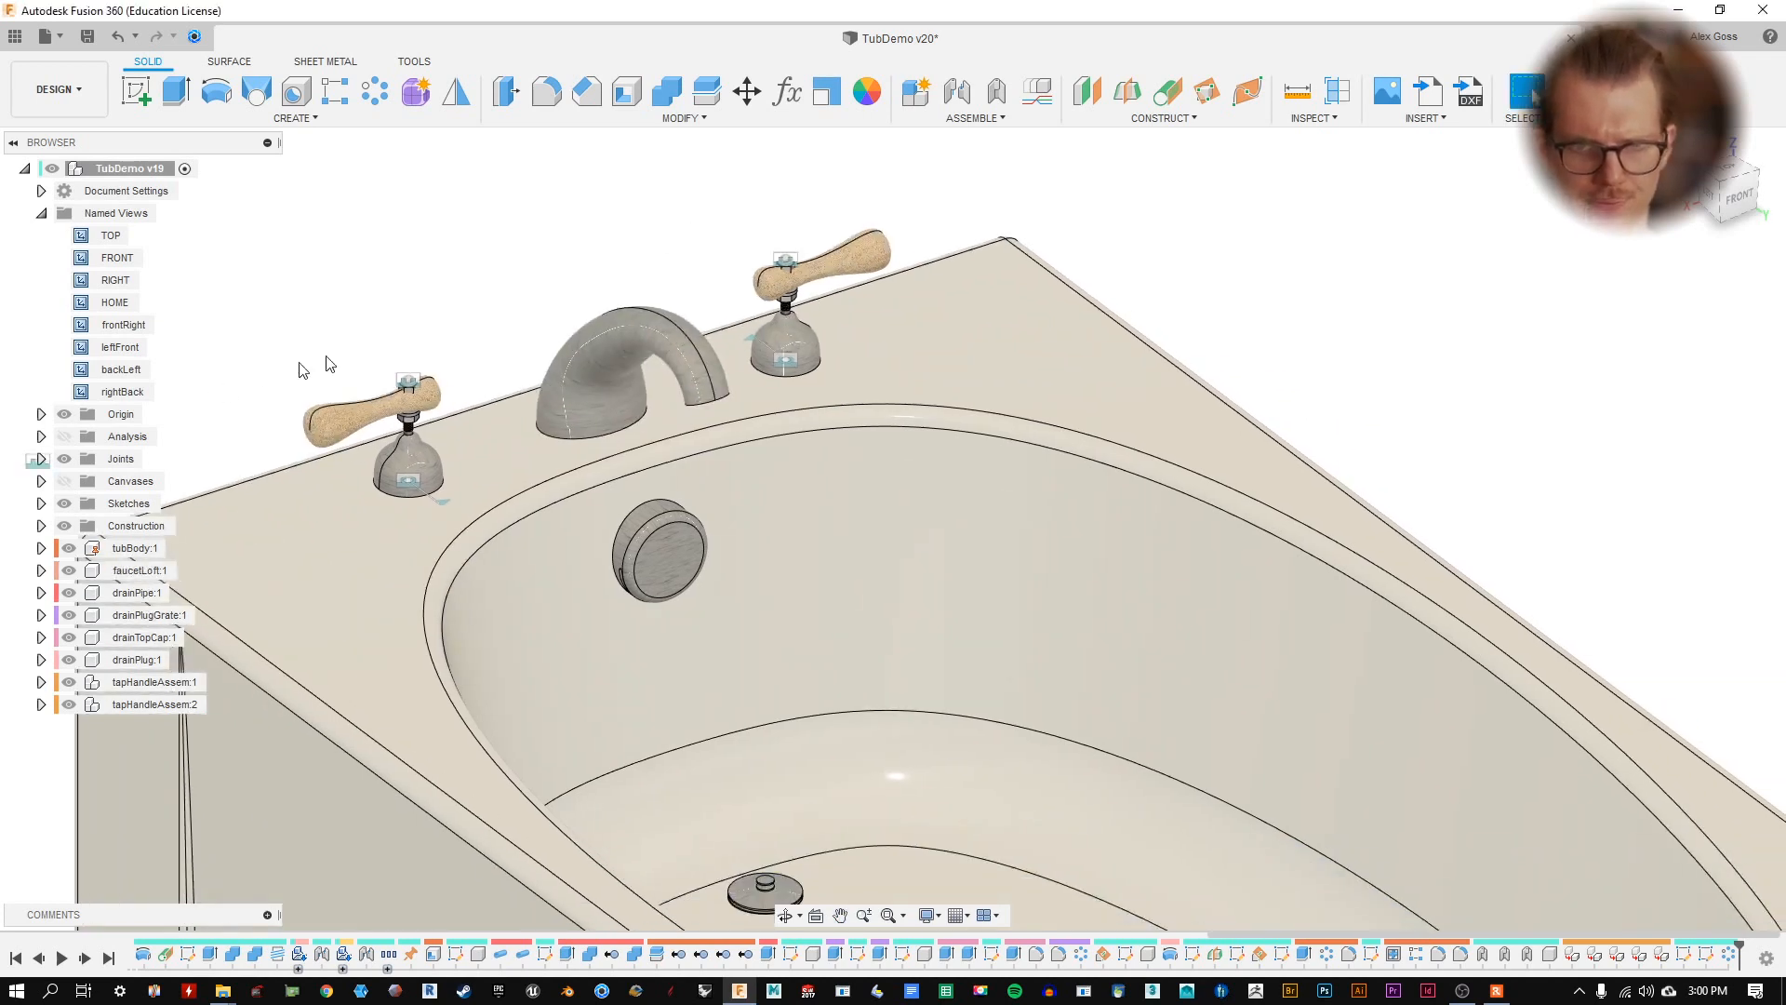
# - Undo the last change and select the tapHandleBase component inside tapHandleAssem:2
pyautogui.hotkey('ctrl', 'z')
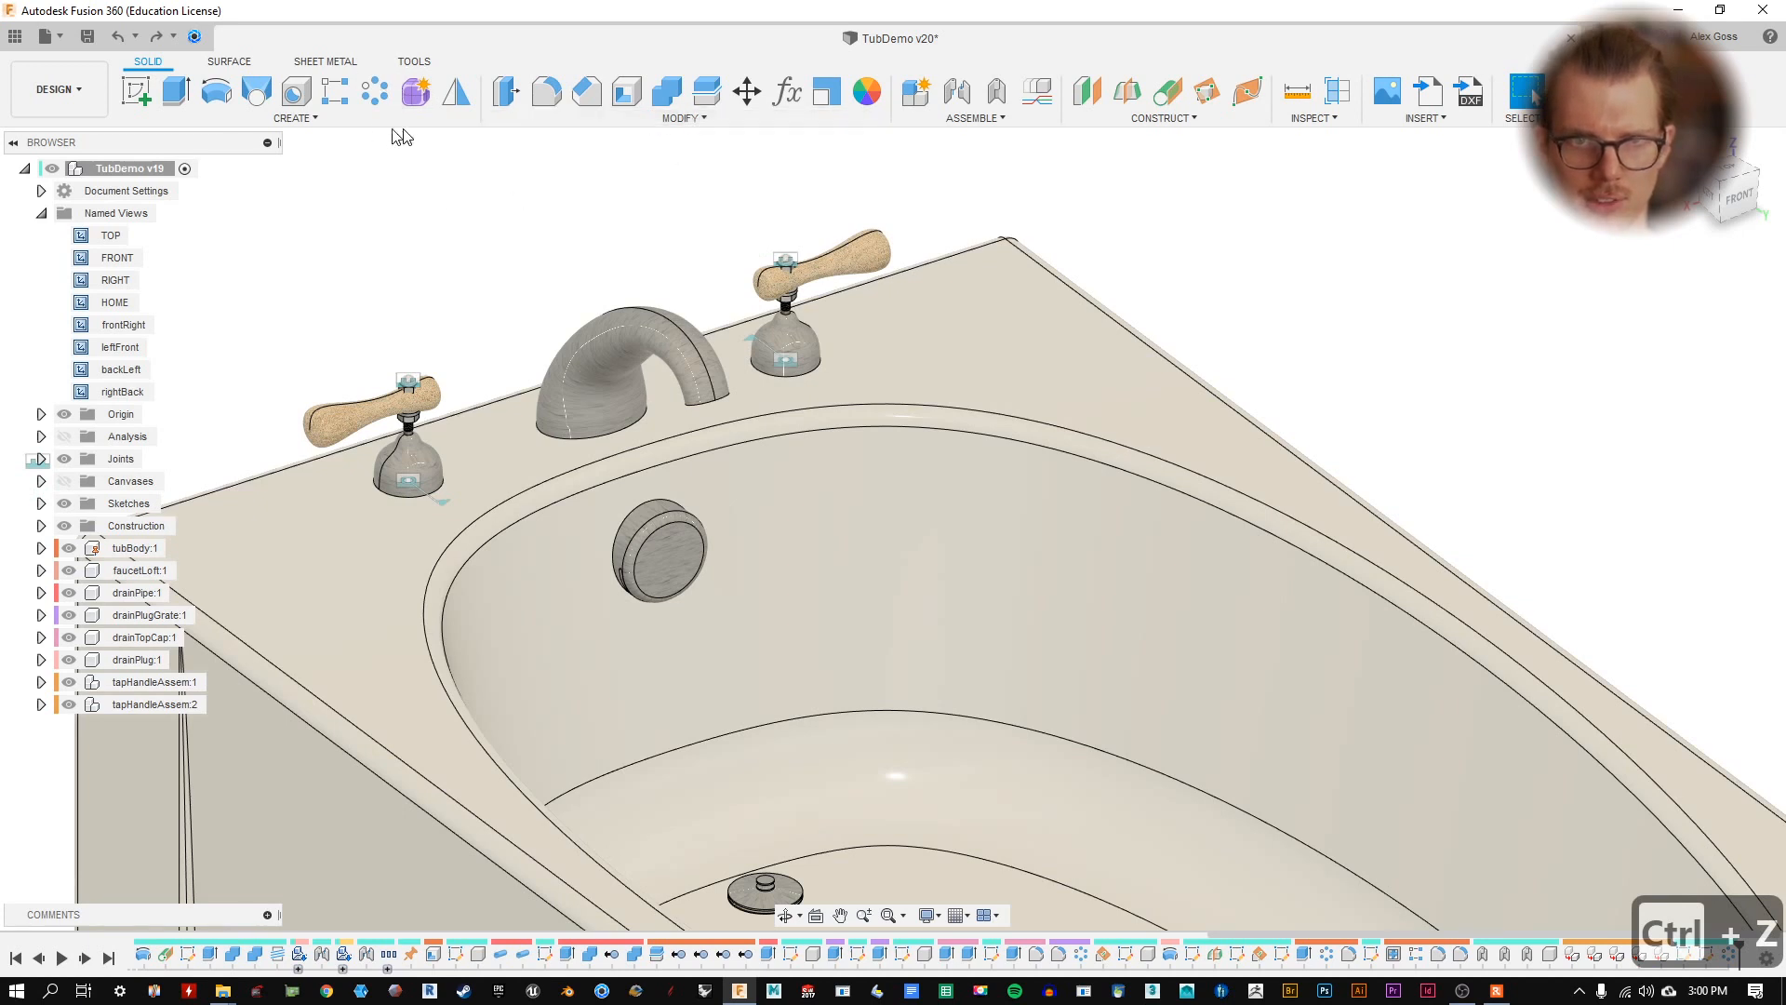
pyautogui.click(805, 357)
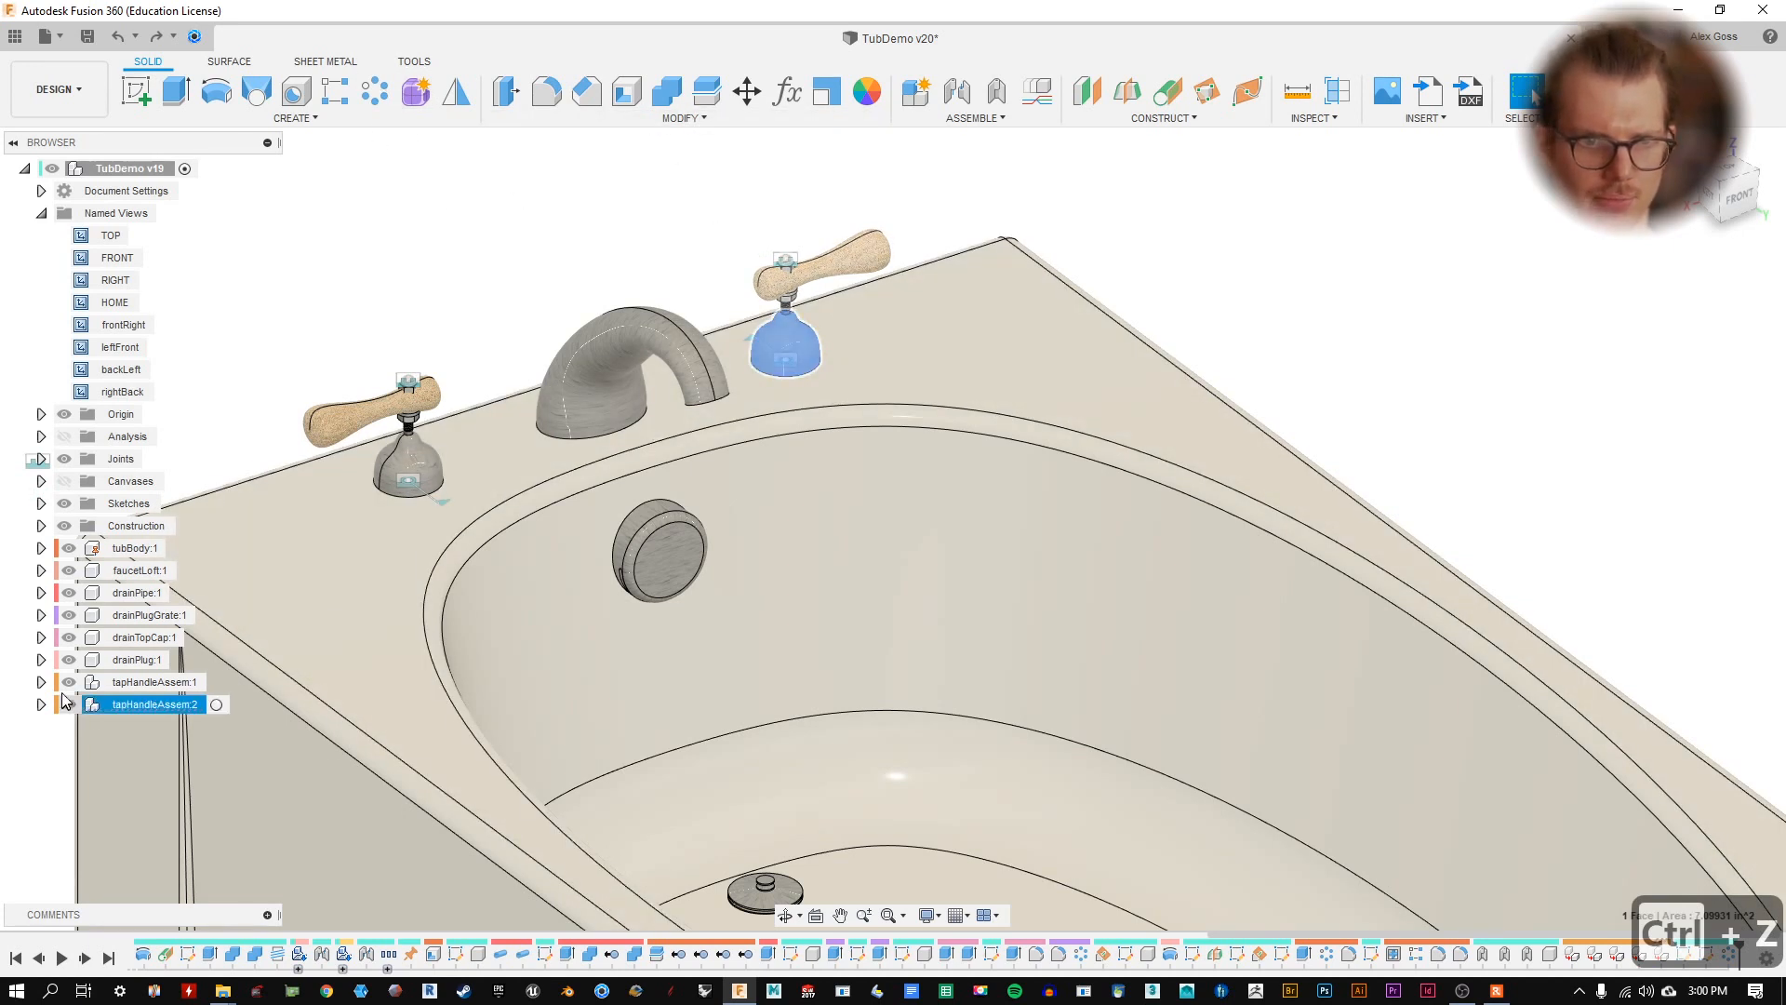
pyautogui.click(41, 704)
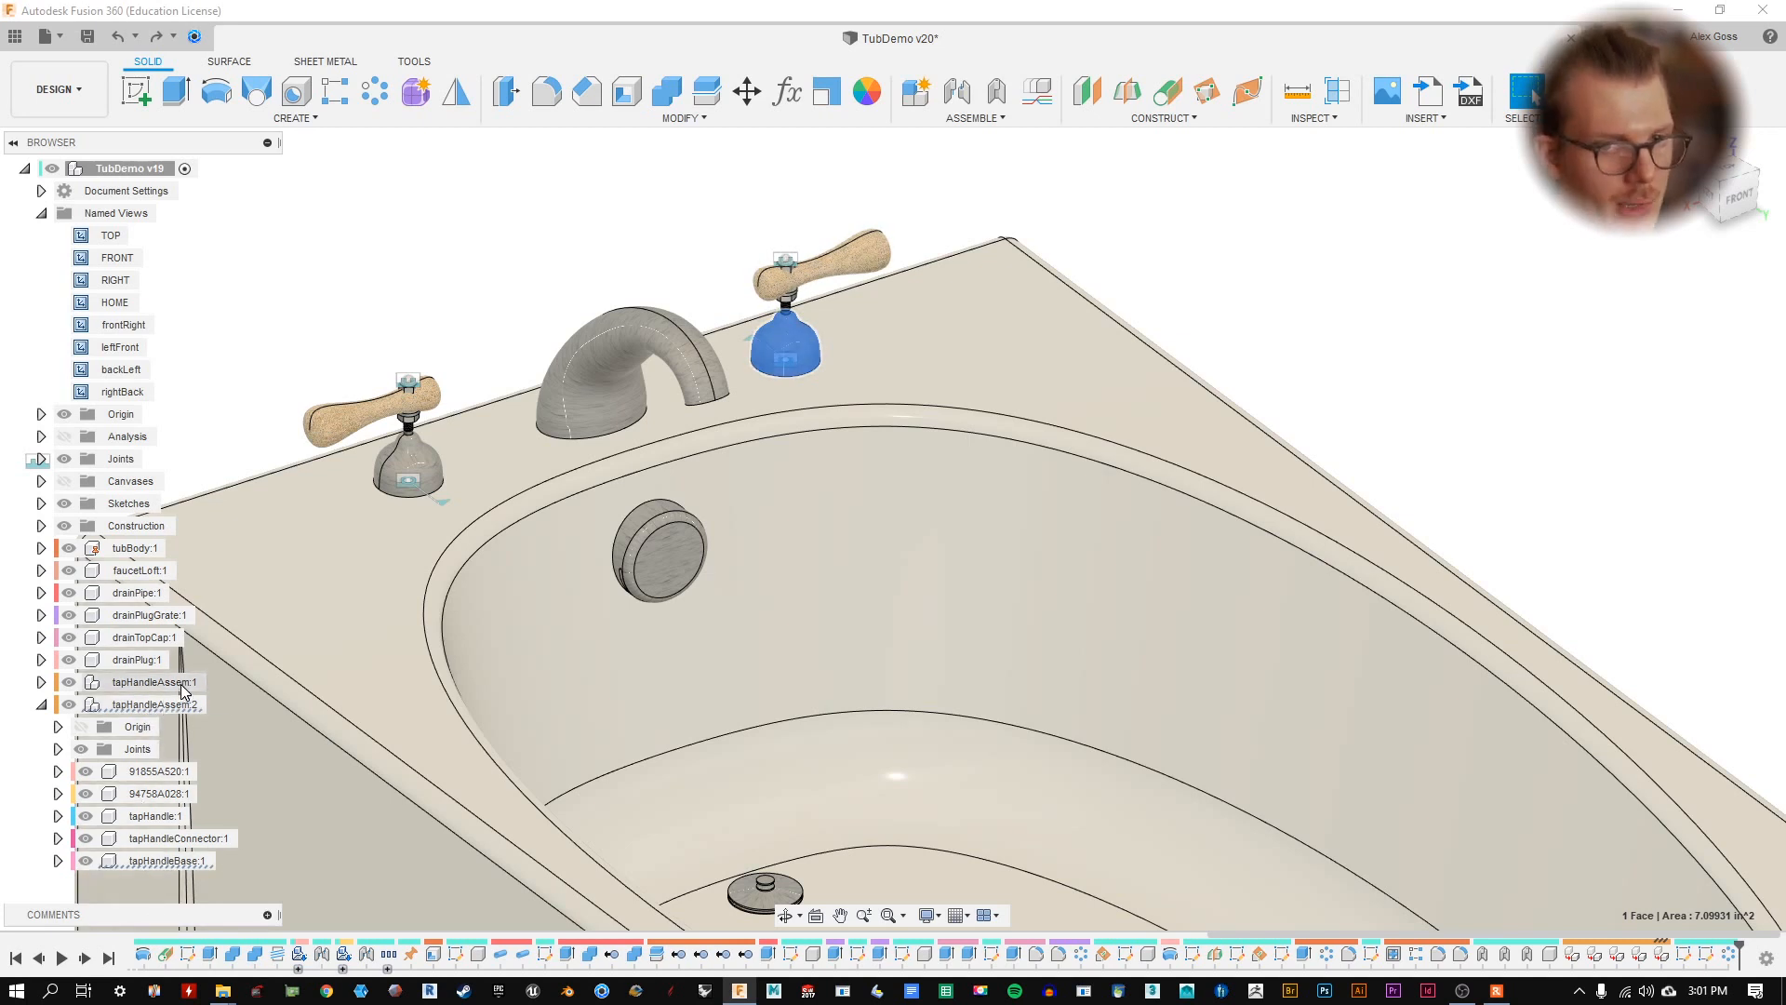
pyautogui.click(143, 863)
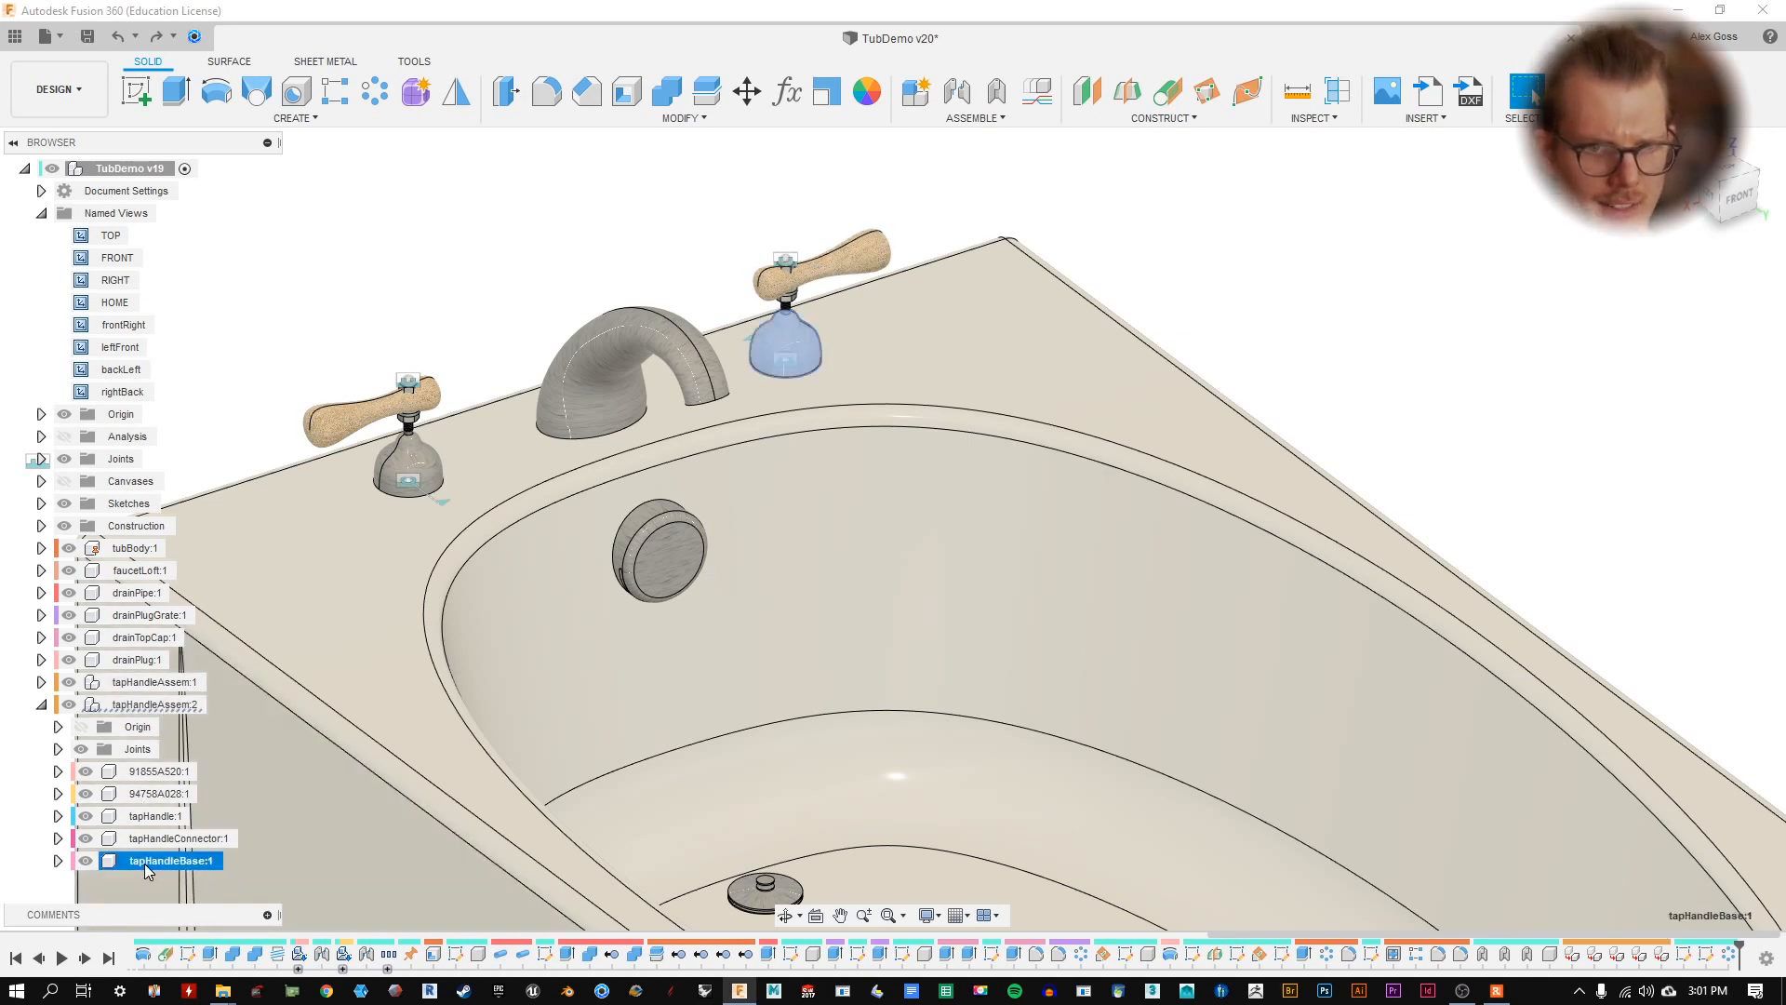
pyautogui.rightClick(160, 861)
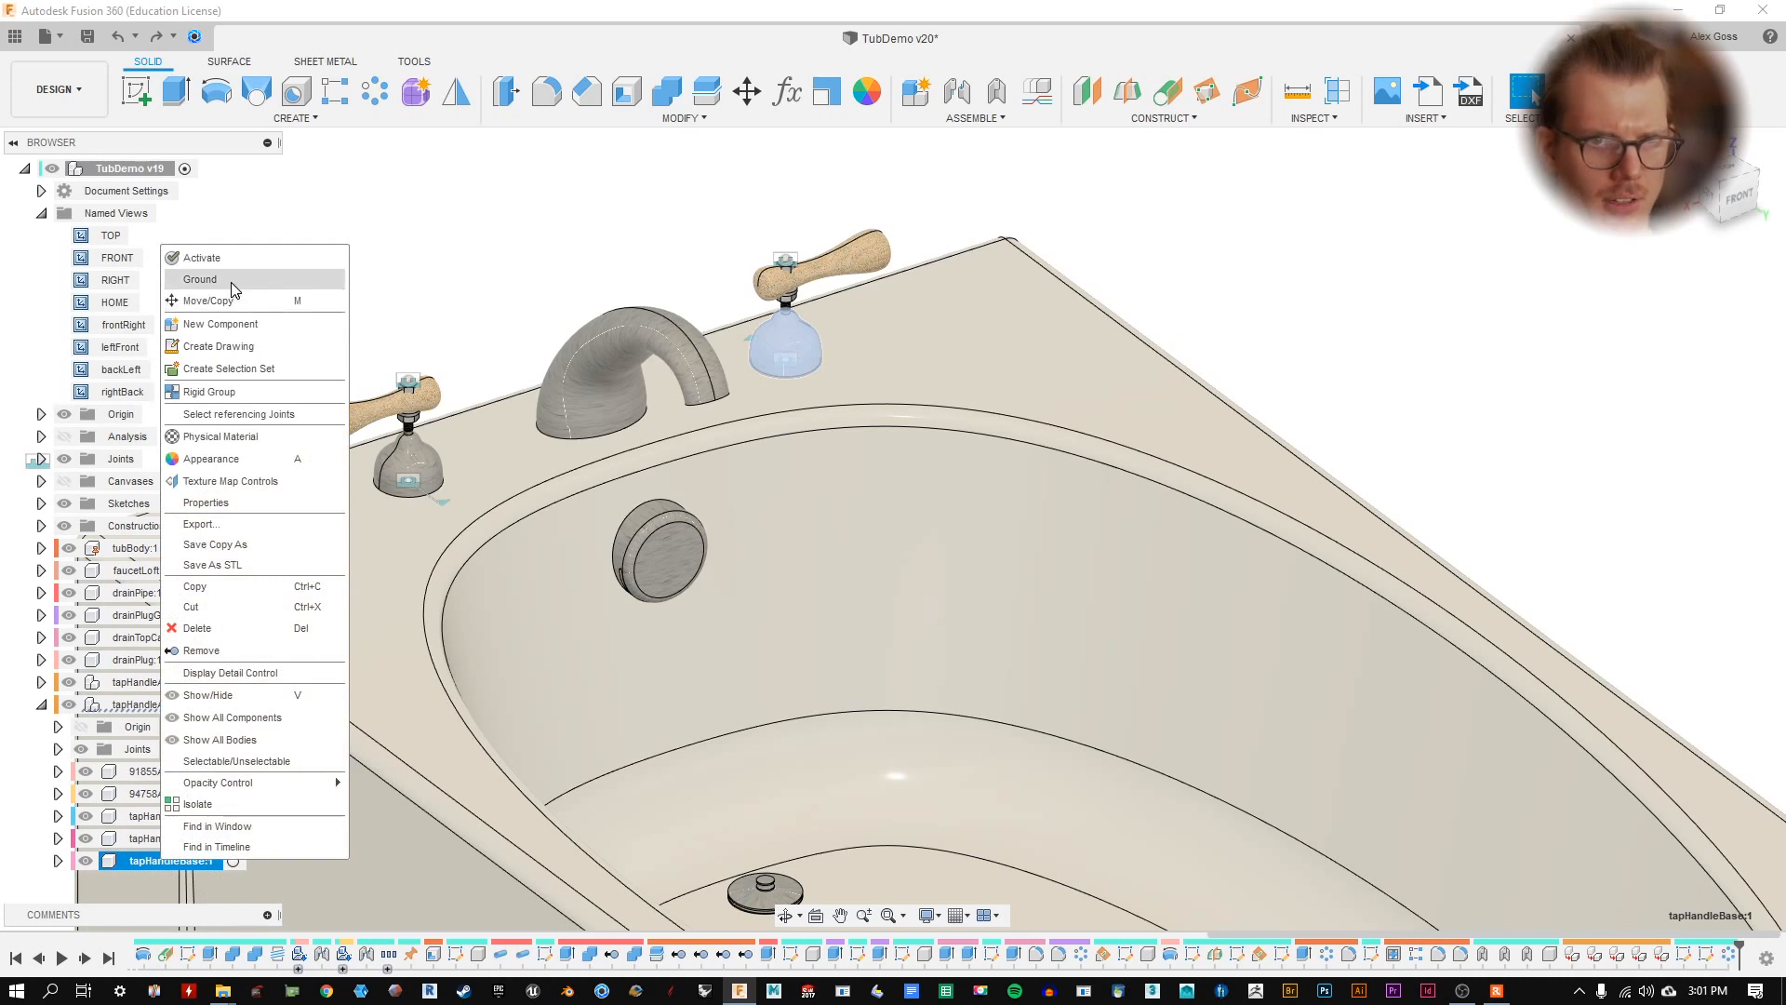
pyautogui.press('Escape')
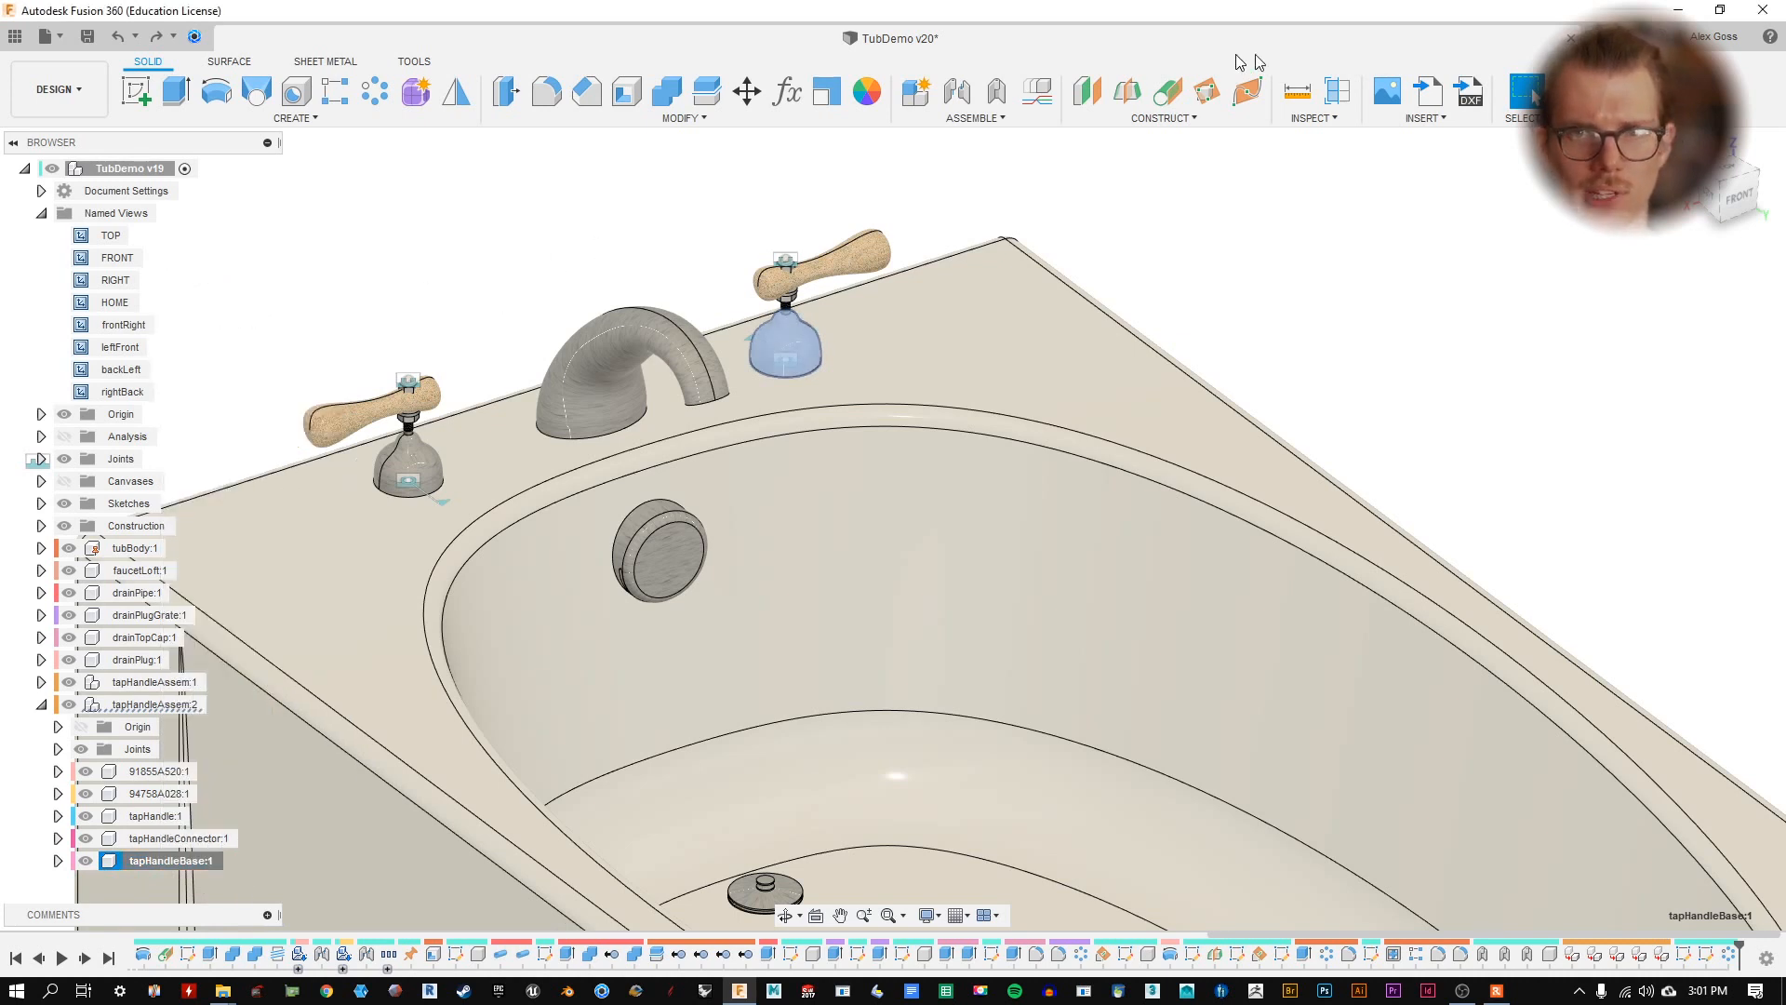
# - Create a rigid As-built Joint between the second tap's tapHandleBase and tubBody, clearing any wrong component selection first
pyautogui.click(996, 90)
pyautogui.click(964, 328)
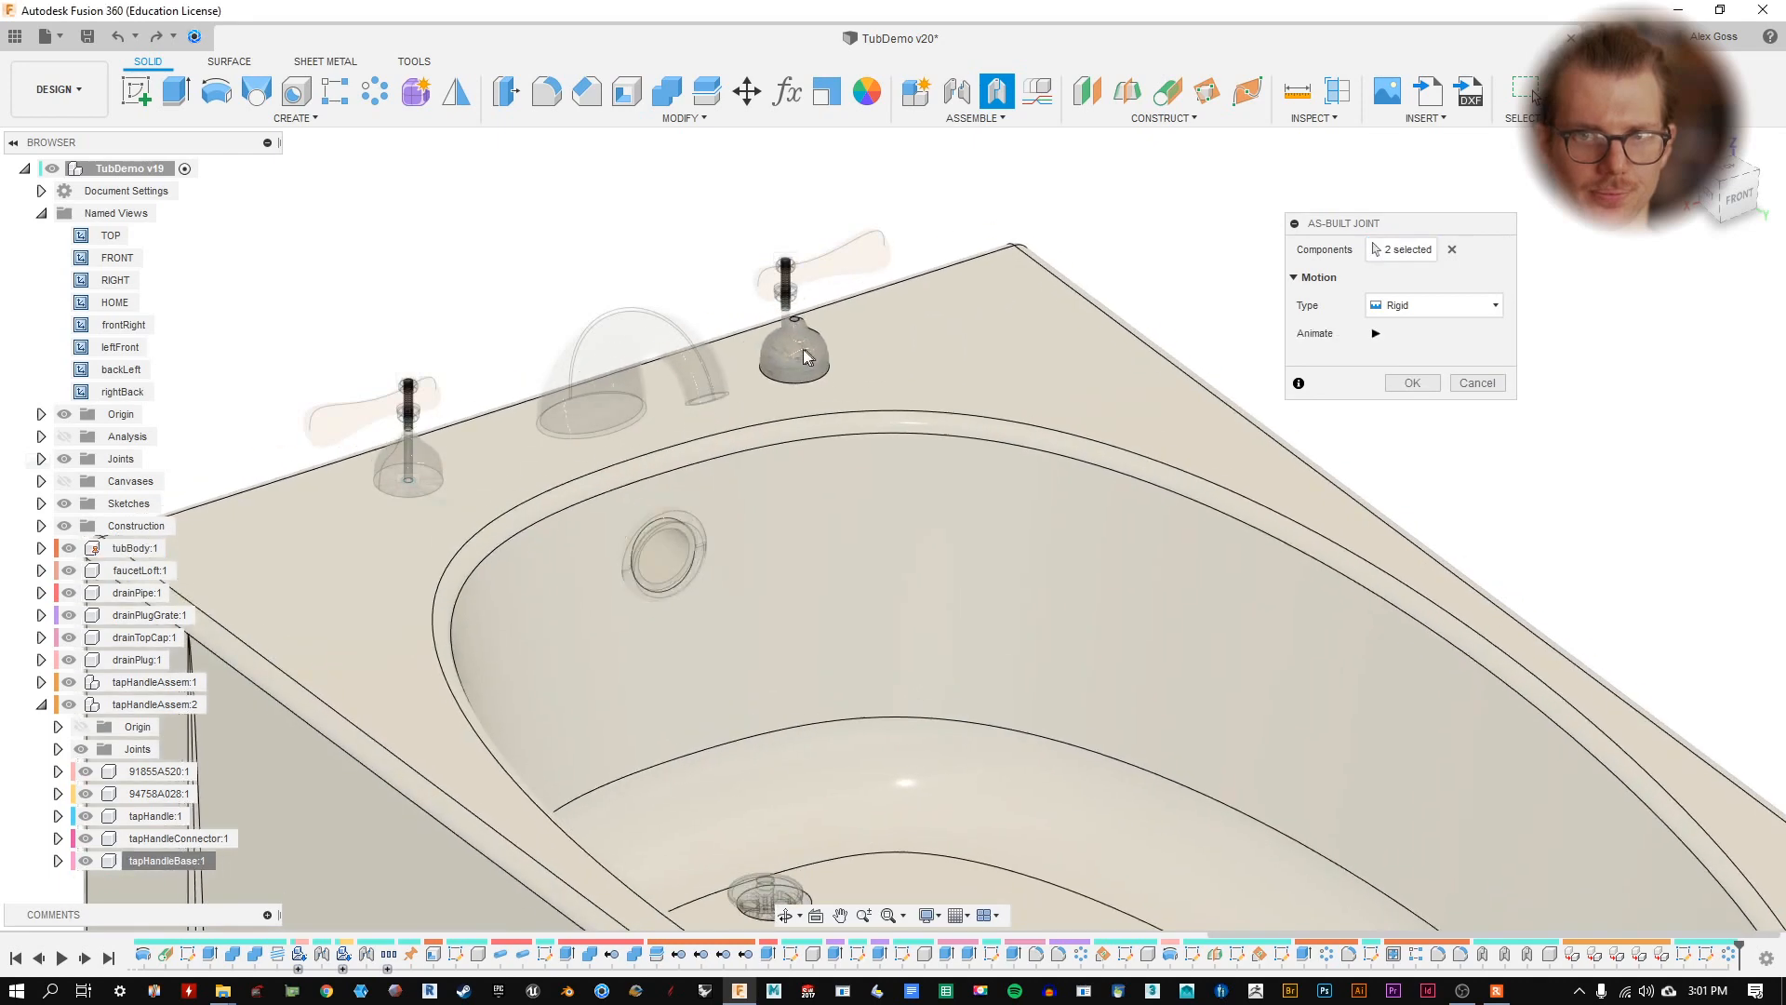
pyautogui.click(1457, 249)
pyautogui.click(811, 356)
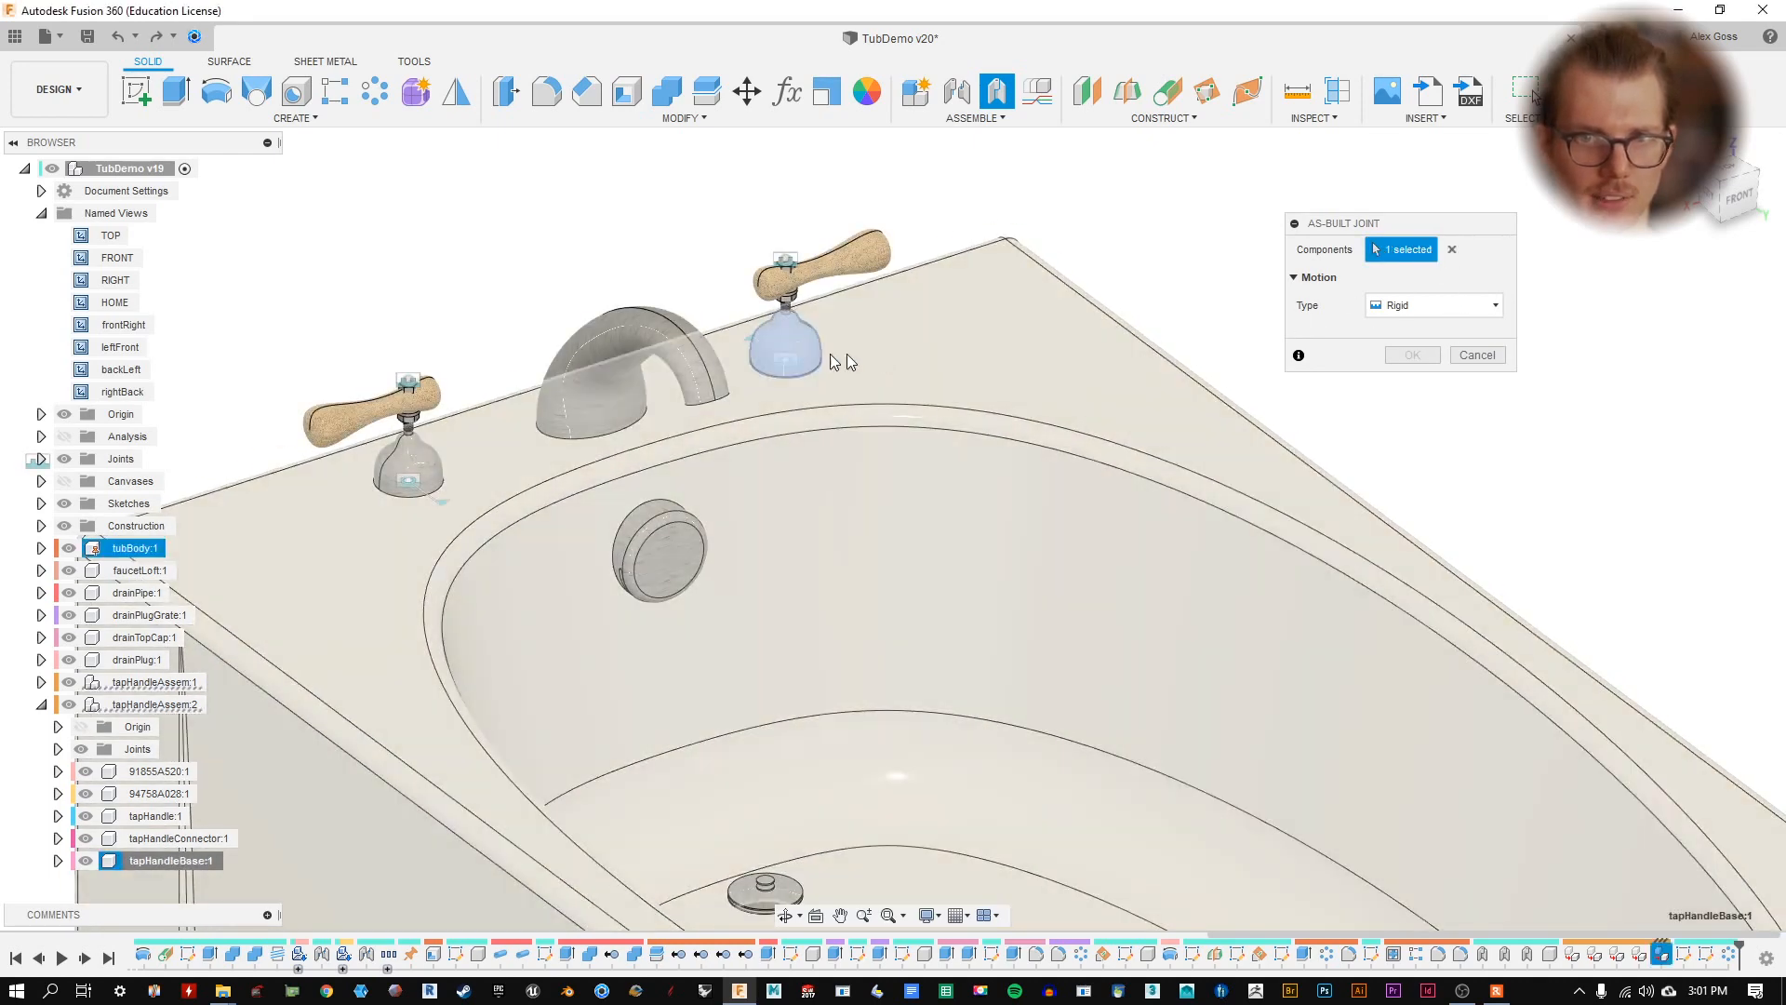
pyautogui.click(848, 356)
pyautogui.click(1412, 384)
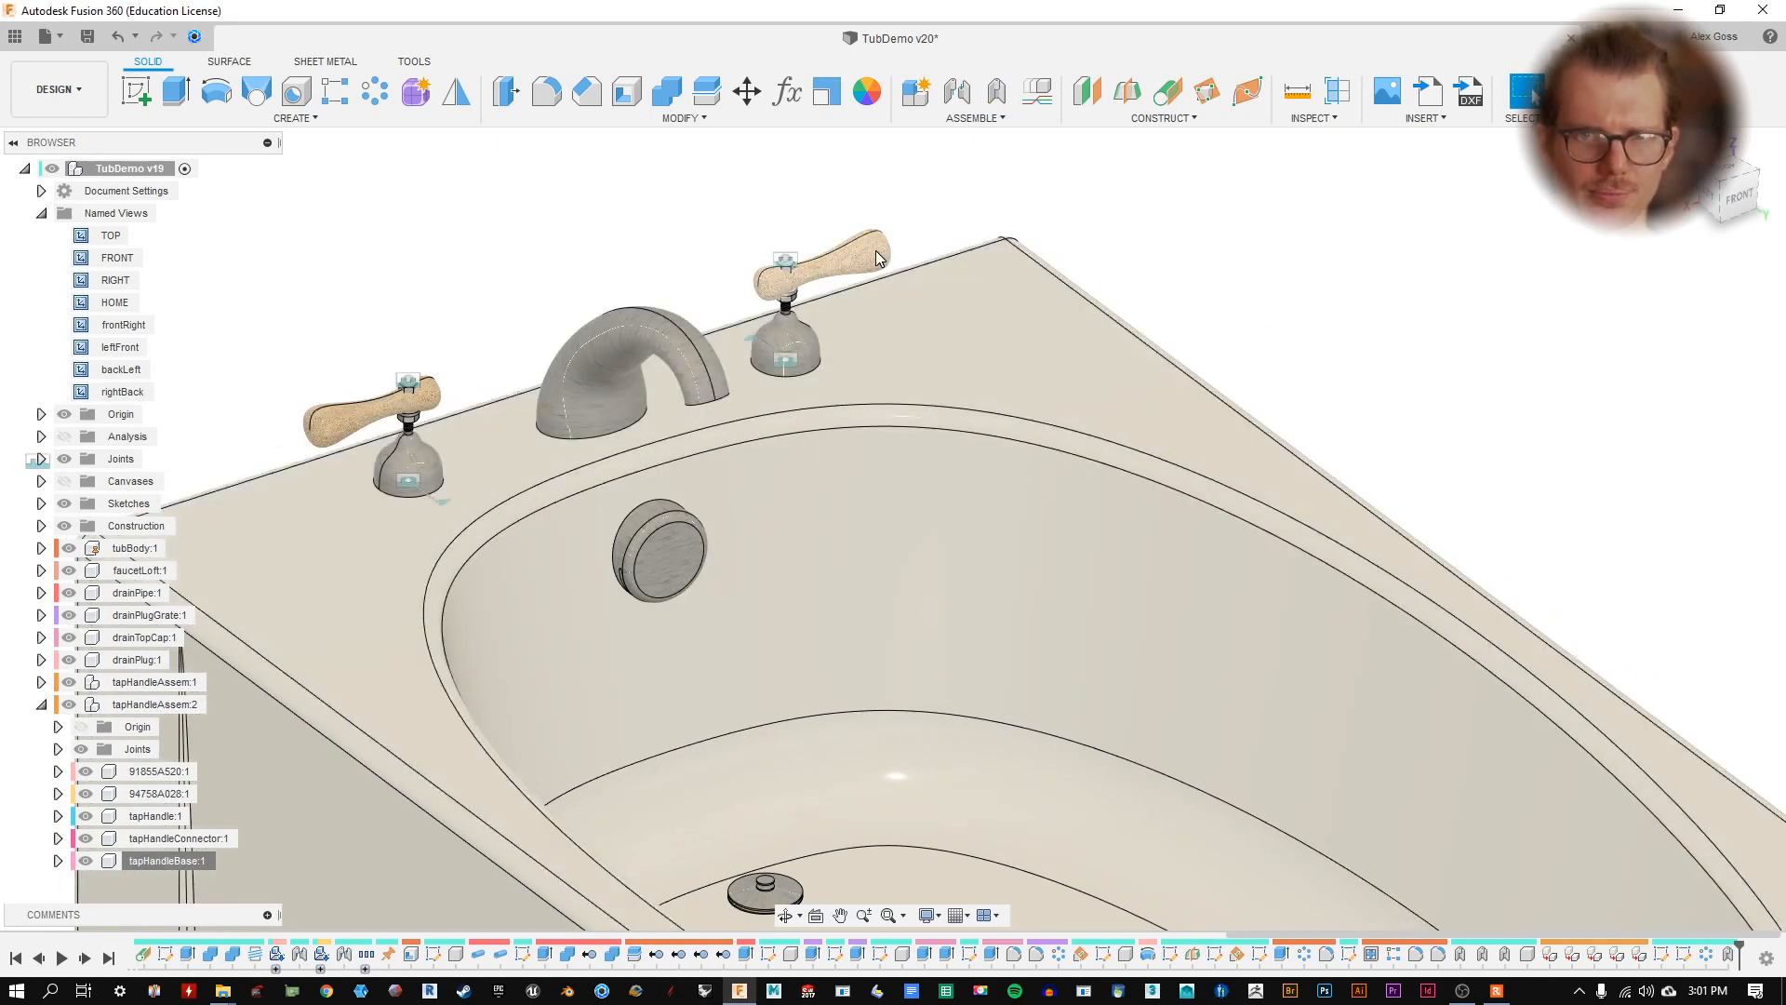
# - Swing the handles of both taps to test how their joints move, and look over the tub
pyautogui.moveTo(796, 296); pyautogui.dragTo(738, 383)
pyautogui.moveTo(420, 400); pyautogui.dragTo(828, 393)
pyautogui.moveTo(803, 297); pyautogui.dragTo(783, 307)
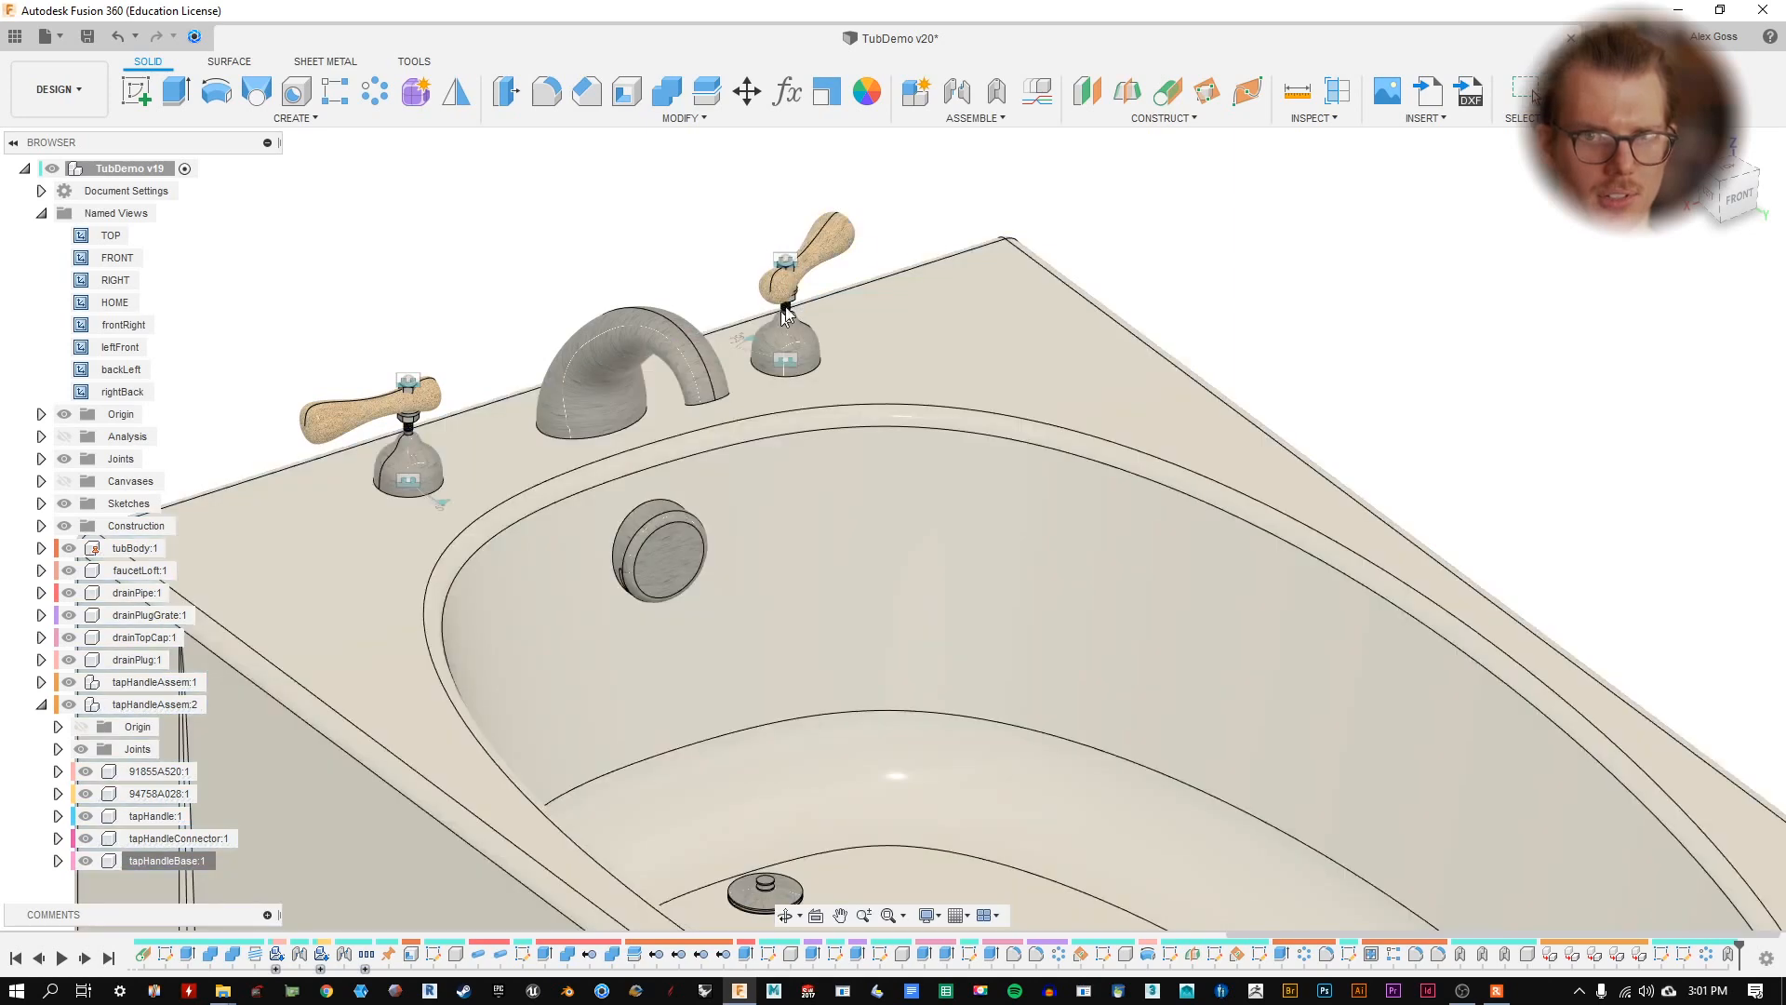
pyautogui.scroll(-3, 1076, 837)
pyautogui.moveTo(1324, 751); pyautogui.dragTo(1177, 566, button='middle')
pyautogui.scroll(4, 779, 744)
pyautogui.scroll(-3, 786, 747)
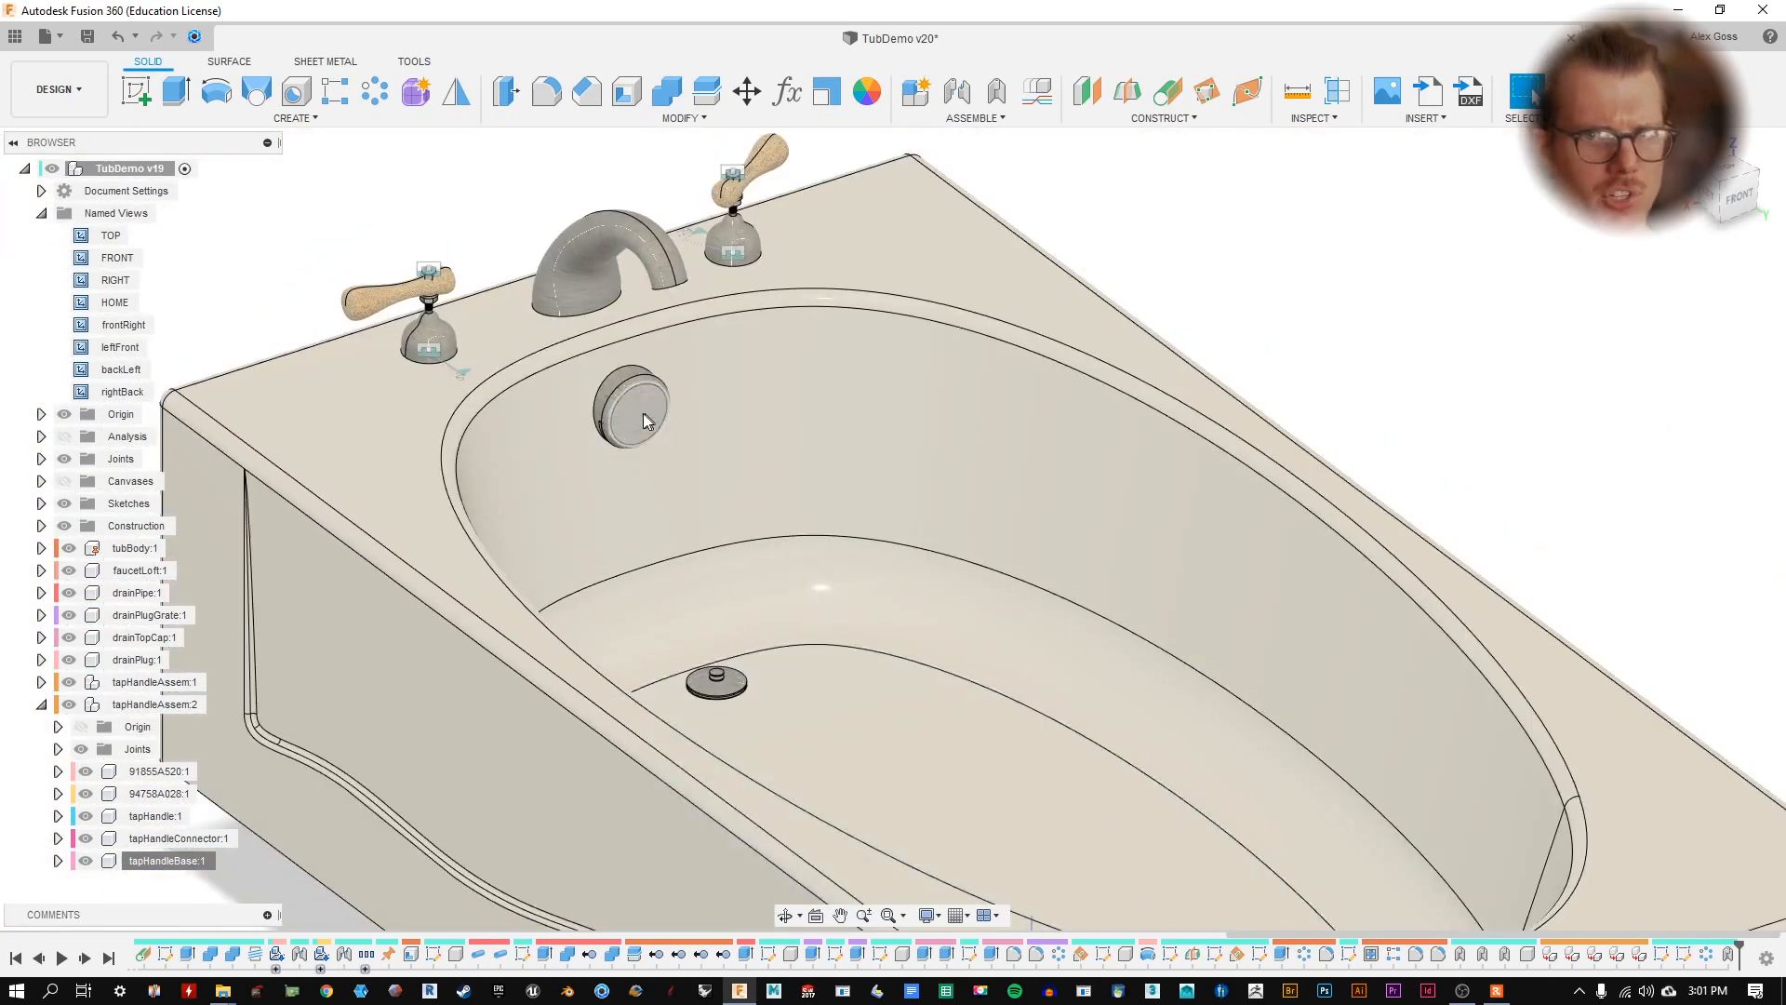
# - Hide the origin geometry and create a rigid As-built Joint between drainPipe and tubBody, continuing from the previous component positions
pyautogui.keyDown('shift'); pyautogui.moveTo(744, 595); pyautogui.dragTo(794, 432, button='middle'); pyautogui.keyUp('shift')
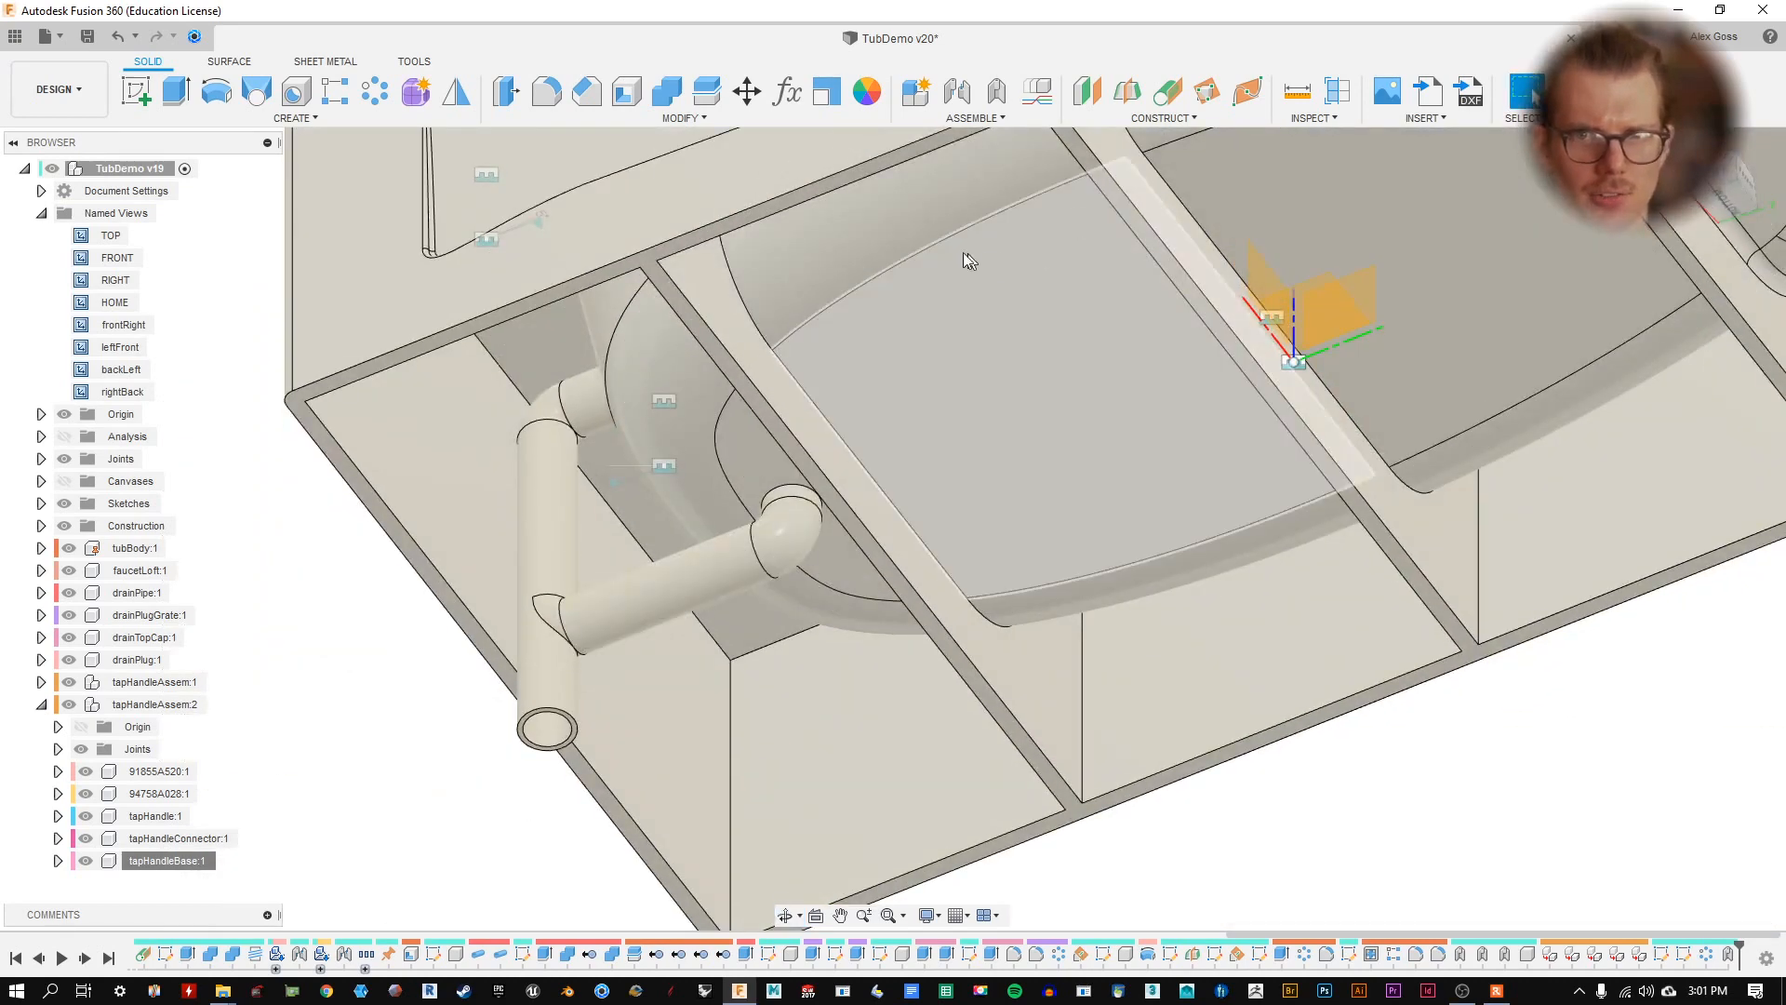
pyautogui.click(63, 414)
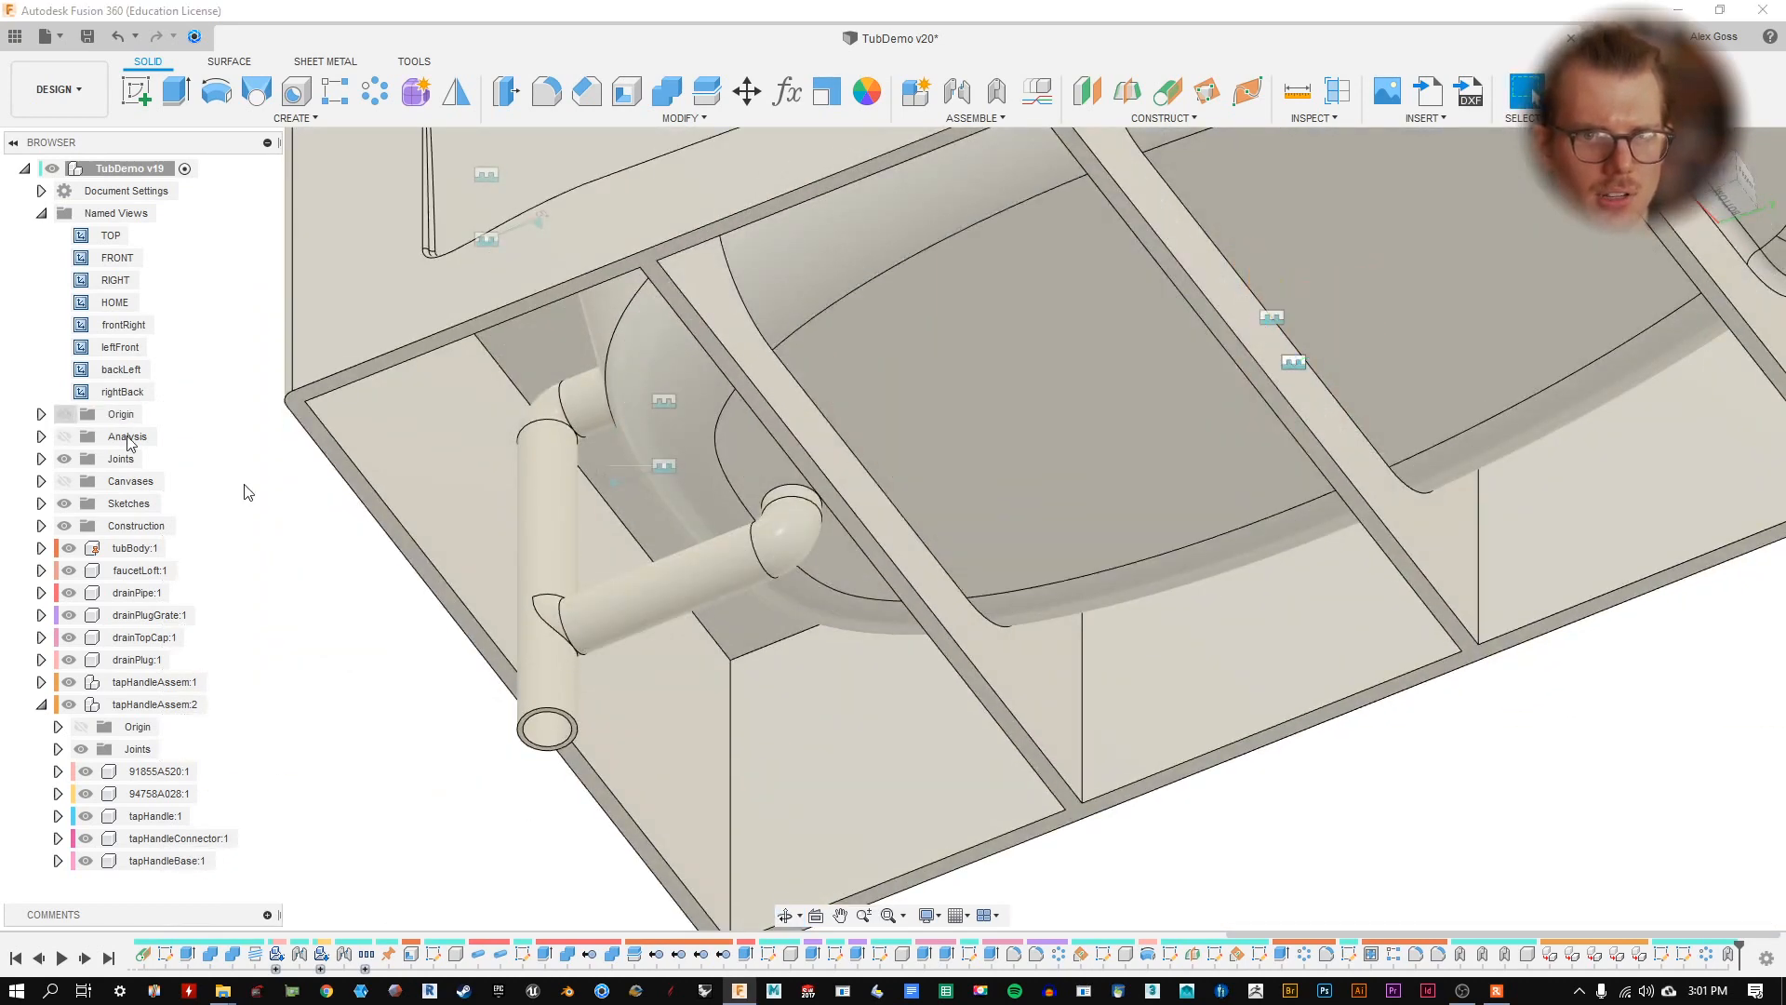
pyautogui.click(993, 101)
pyautogui.click(907, 497)
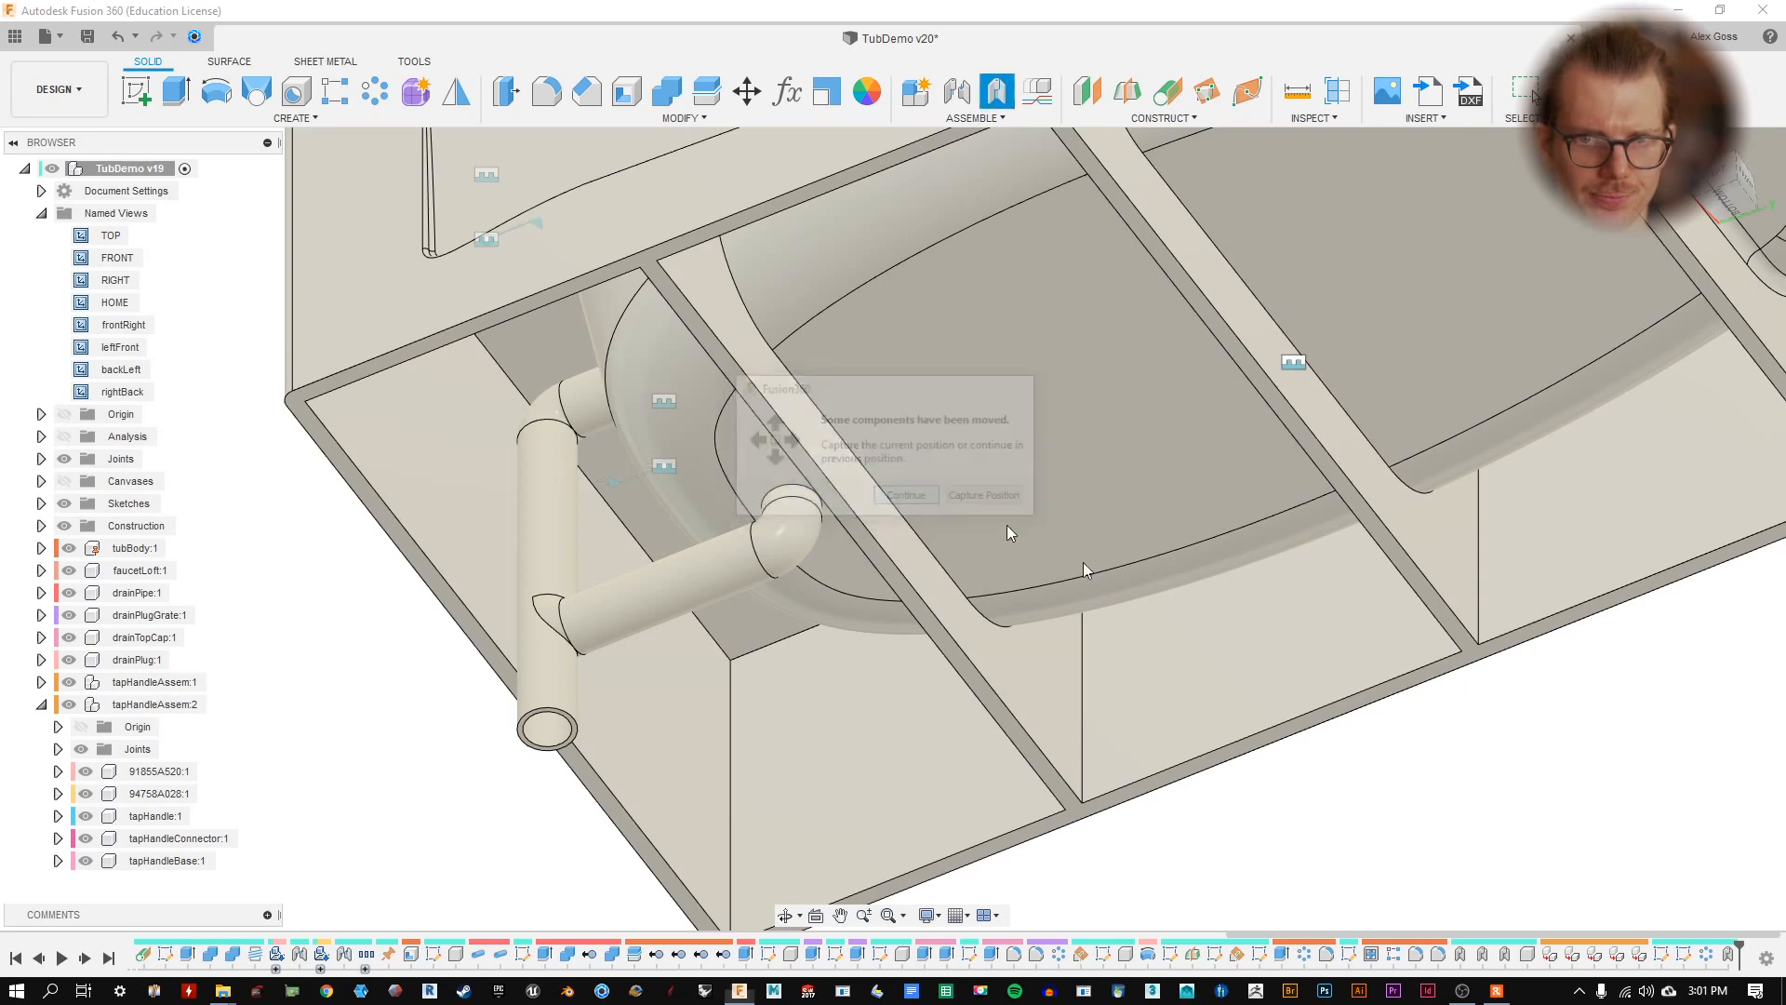
pyautogui.click(629, 622)
pyautogui.click(709, 443)
pyautogui.keyDown('shift'); pyautogui.moveTo(932, 279); pyautogui.dragTo(737, 857, button='middle'); pyautogui.keyUp('shift')
pyautogui.keyDown('shift'); pyautogui.moveTo(790, 452); pyautogui.dragTo(763, 501, button='middle'); pyautogui.keyUp('shift')
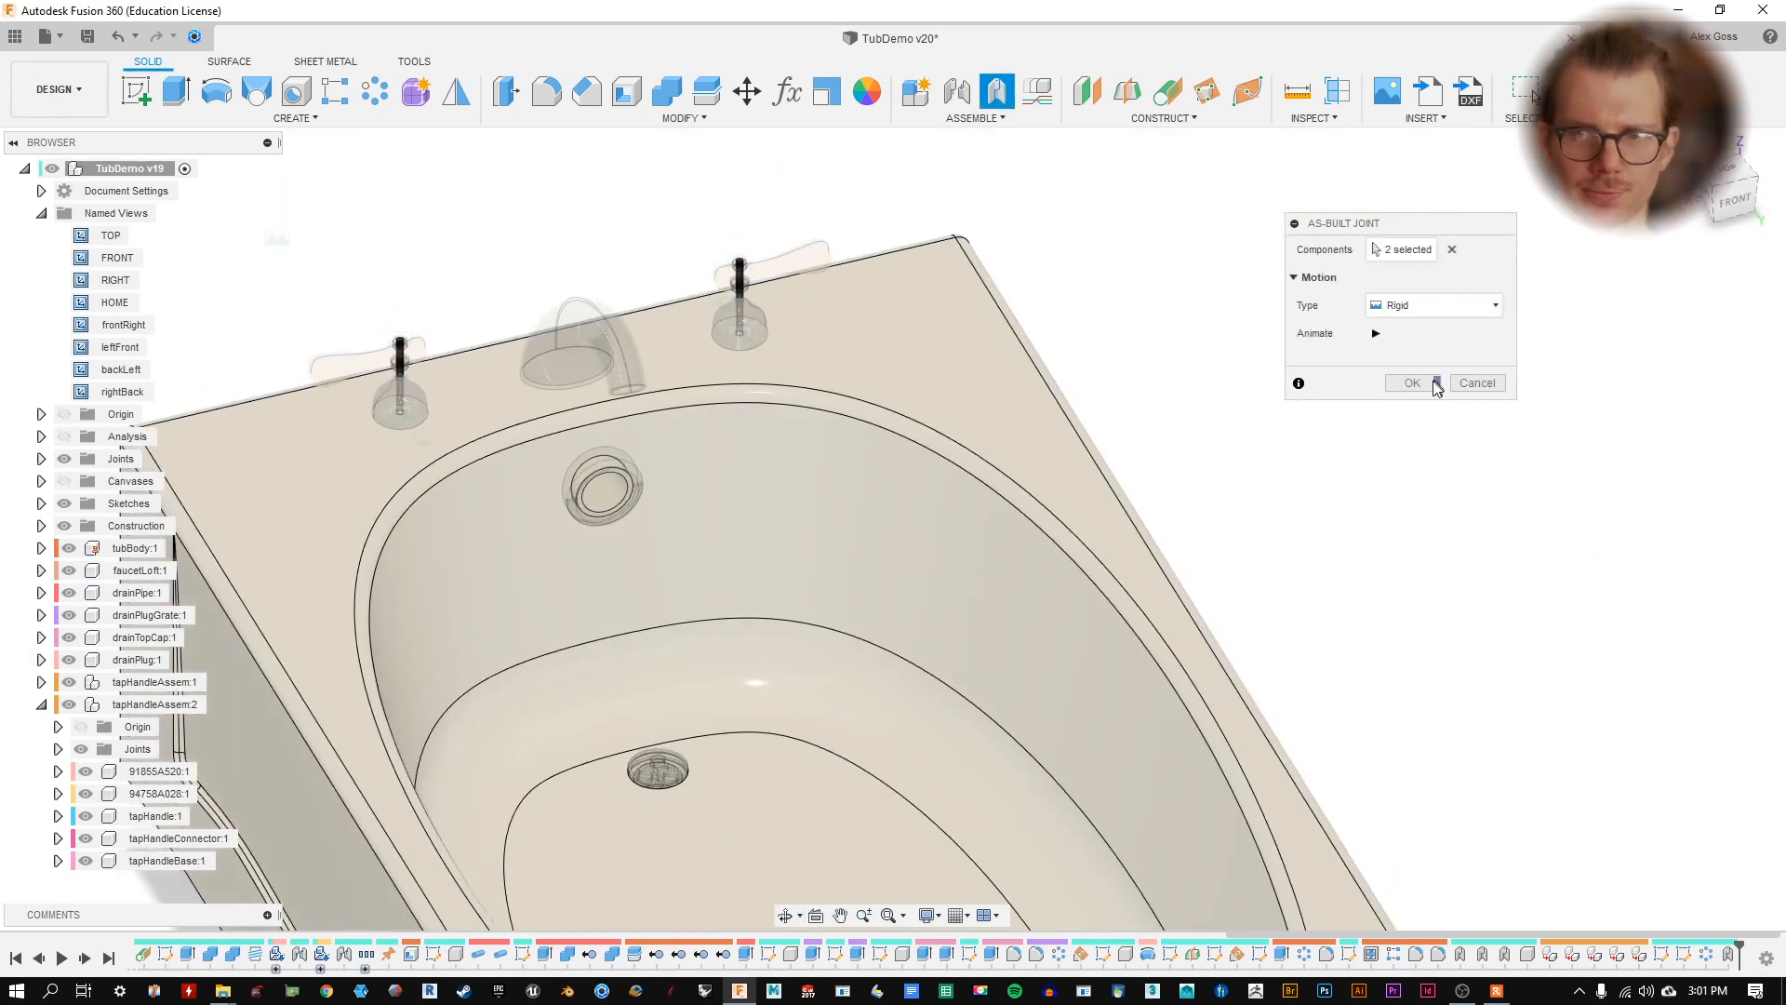
pyautogui.click(1419, 383)
# - Create a rigid As-built Joint between faucetLoft and tubBody
pyautogui.click(995, 102)
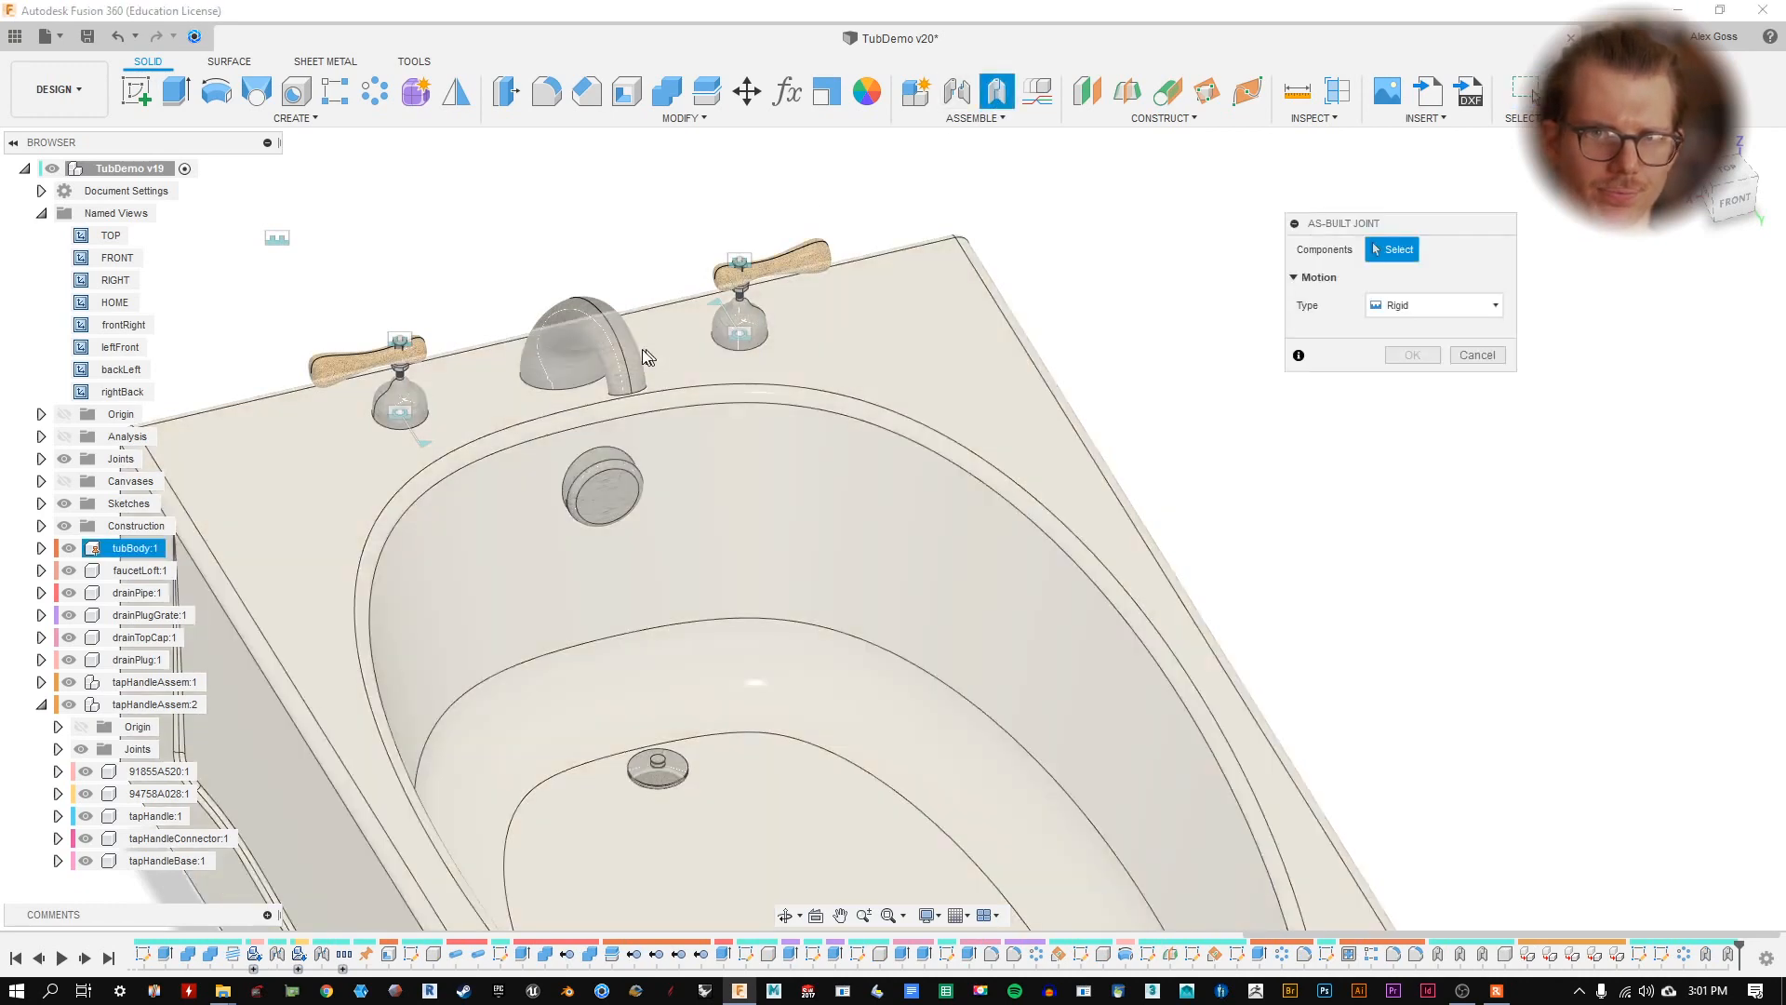
pyautogui.click(629, 348)
pyautogui.click(666, 357)
pyautogui.click(1411, 383)
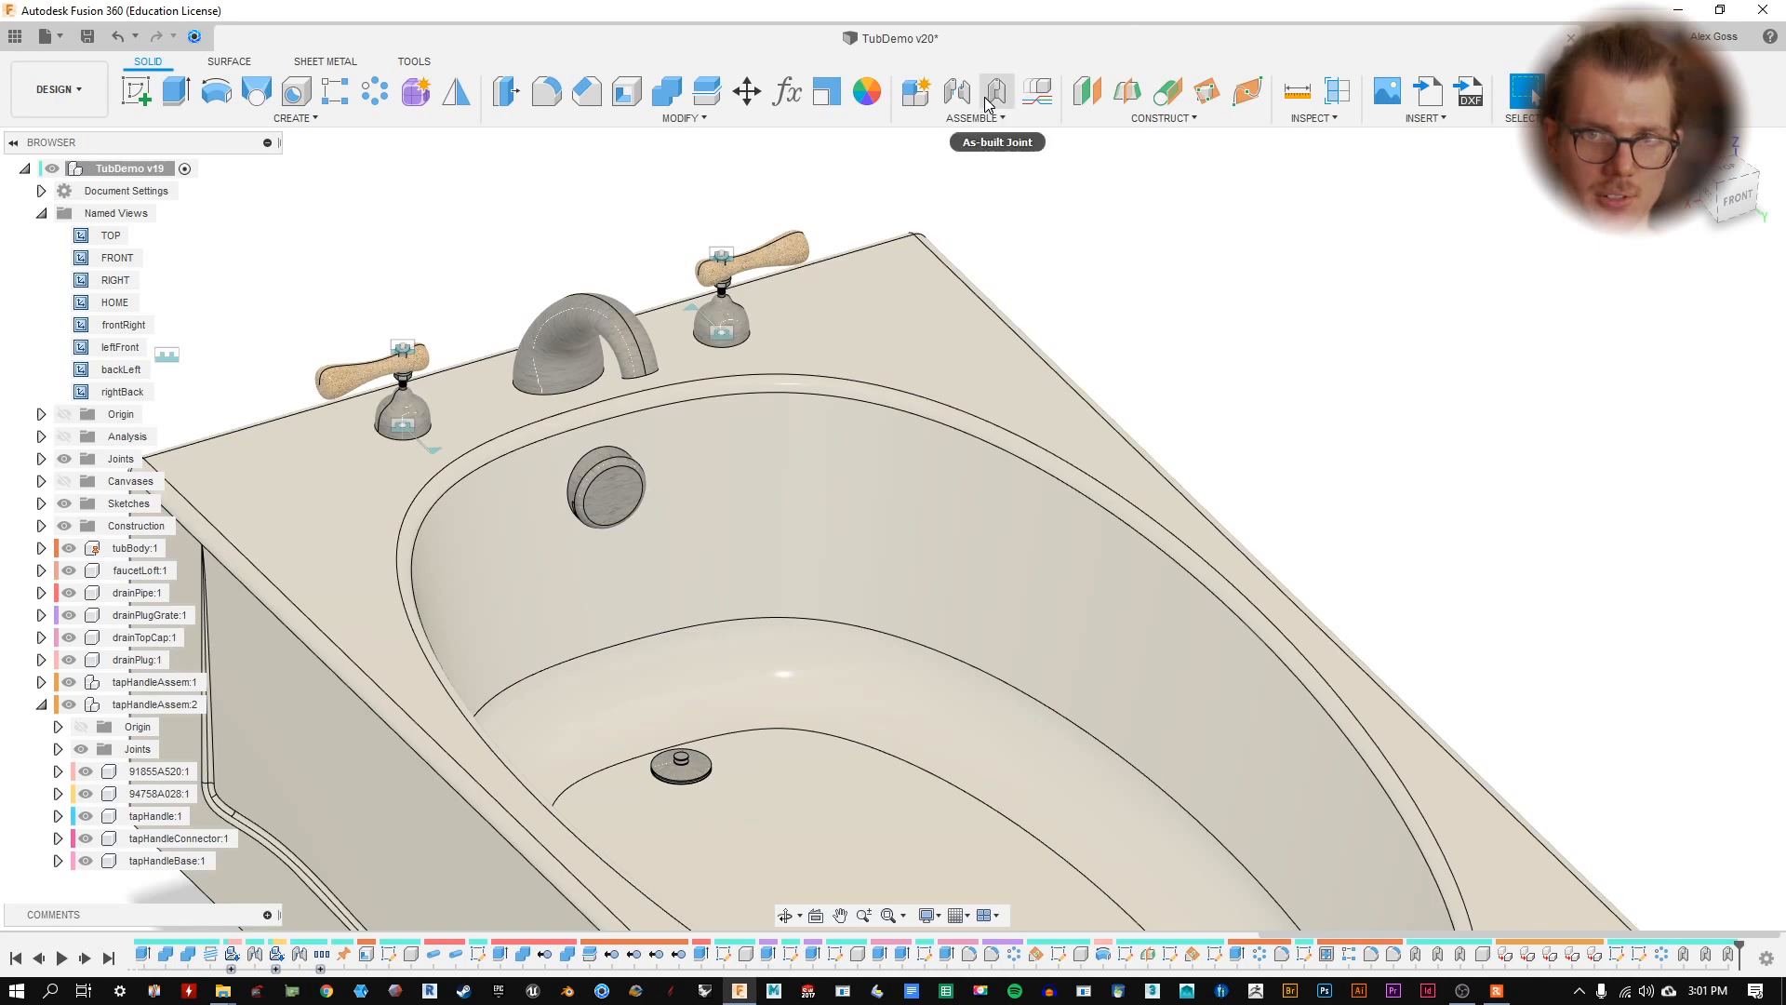
# - Create a rigid As-built Joint between drainTopCap and tubBody
pyautogui.click(996, 93)
pyautogui.click(622, 476)
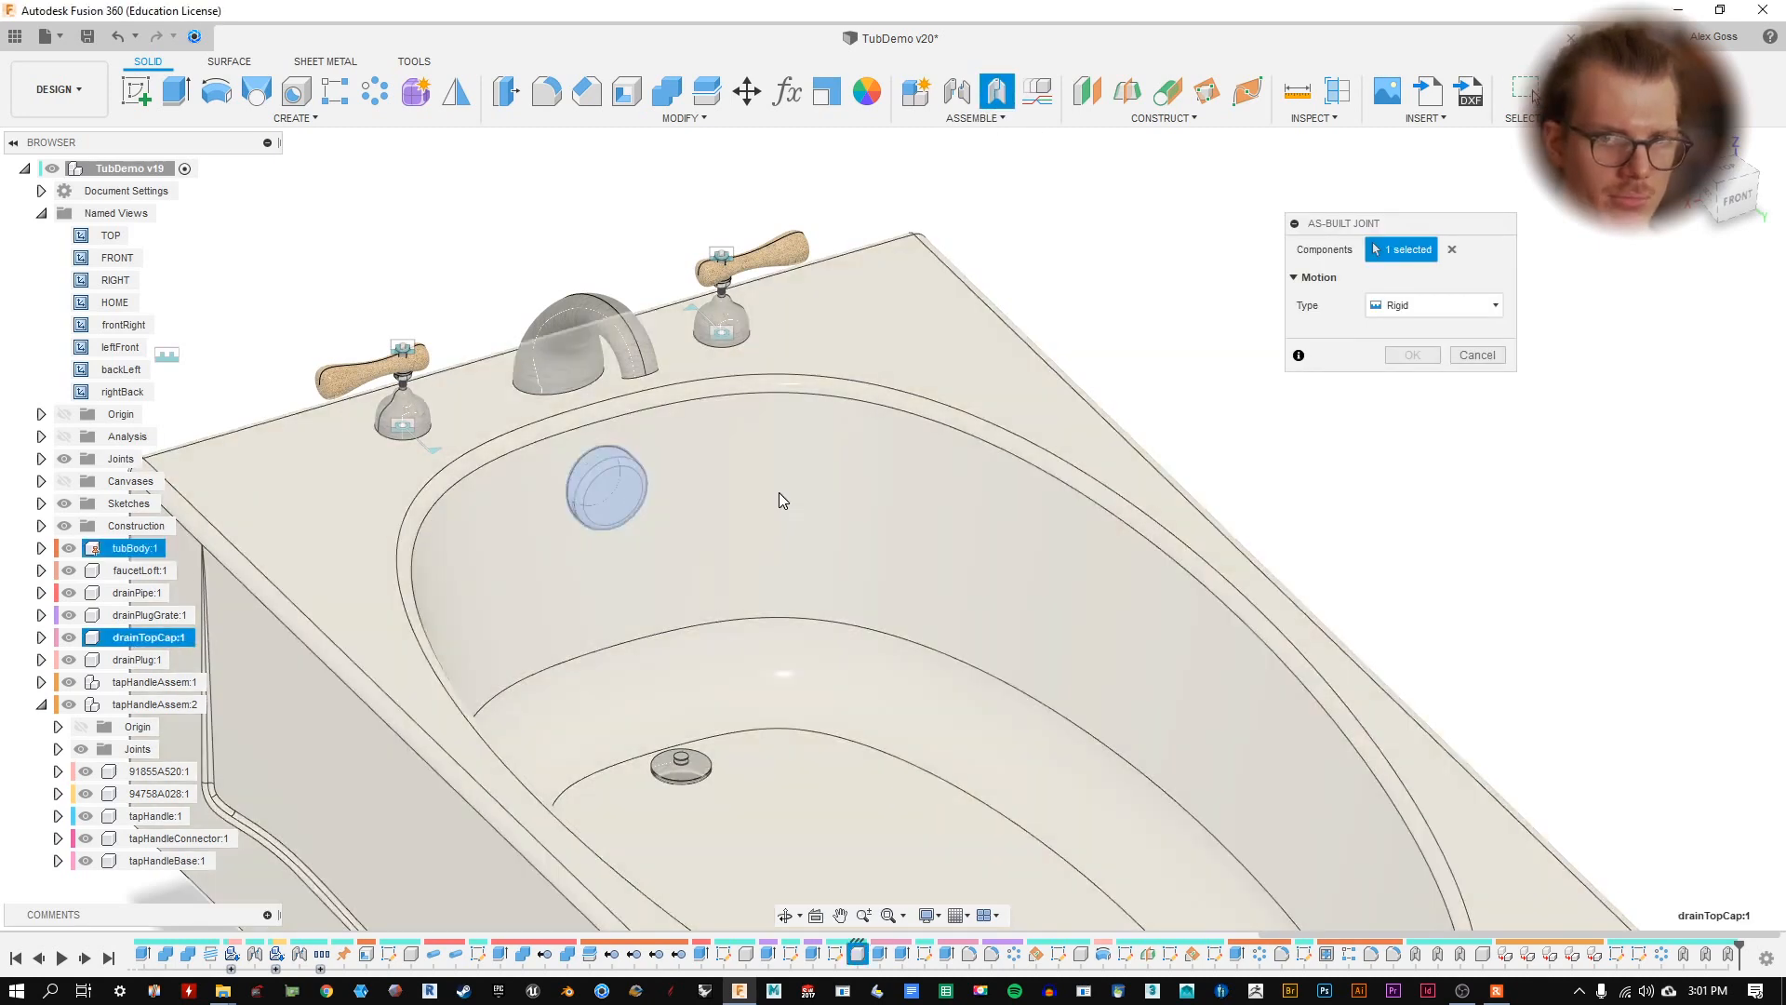
pyautogui.click(778, 493)
pyautogui.click(1411, 382)
# - Collapse tapHandleAssem:2 and hide the drainPlug component to expose the drain grate
pyautogui.scroll(5, 690, 590)
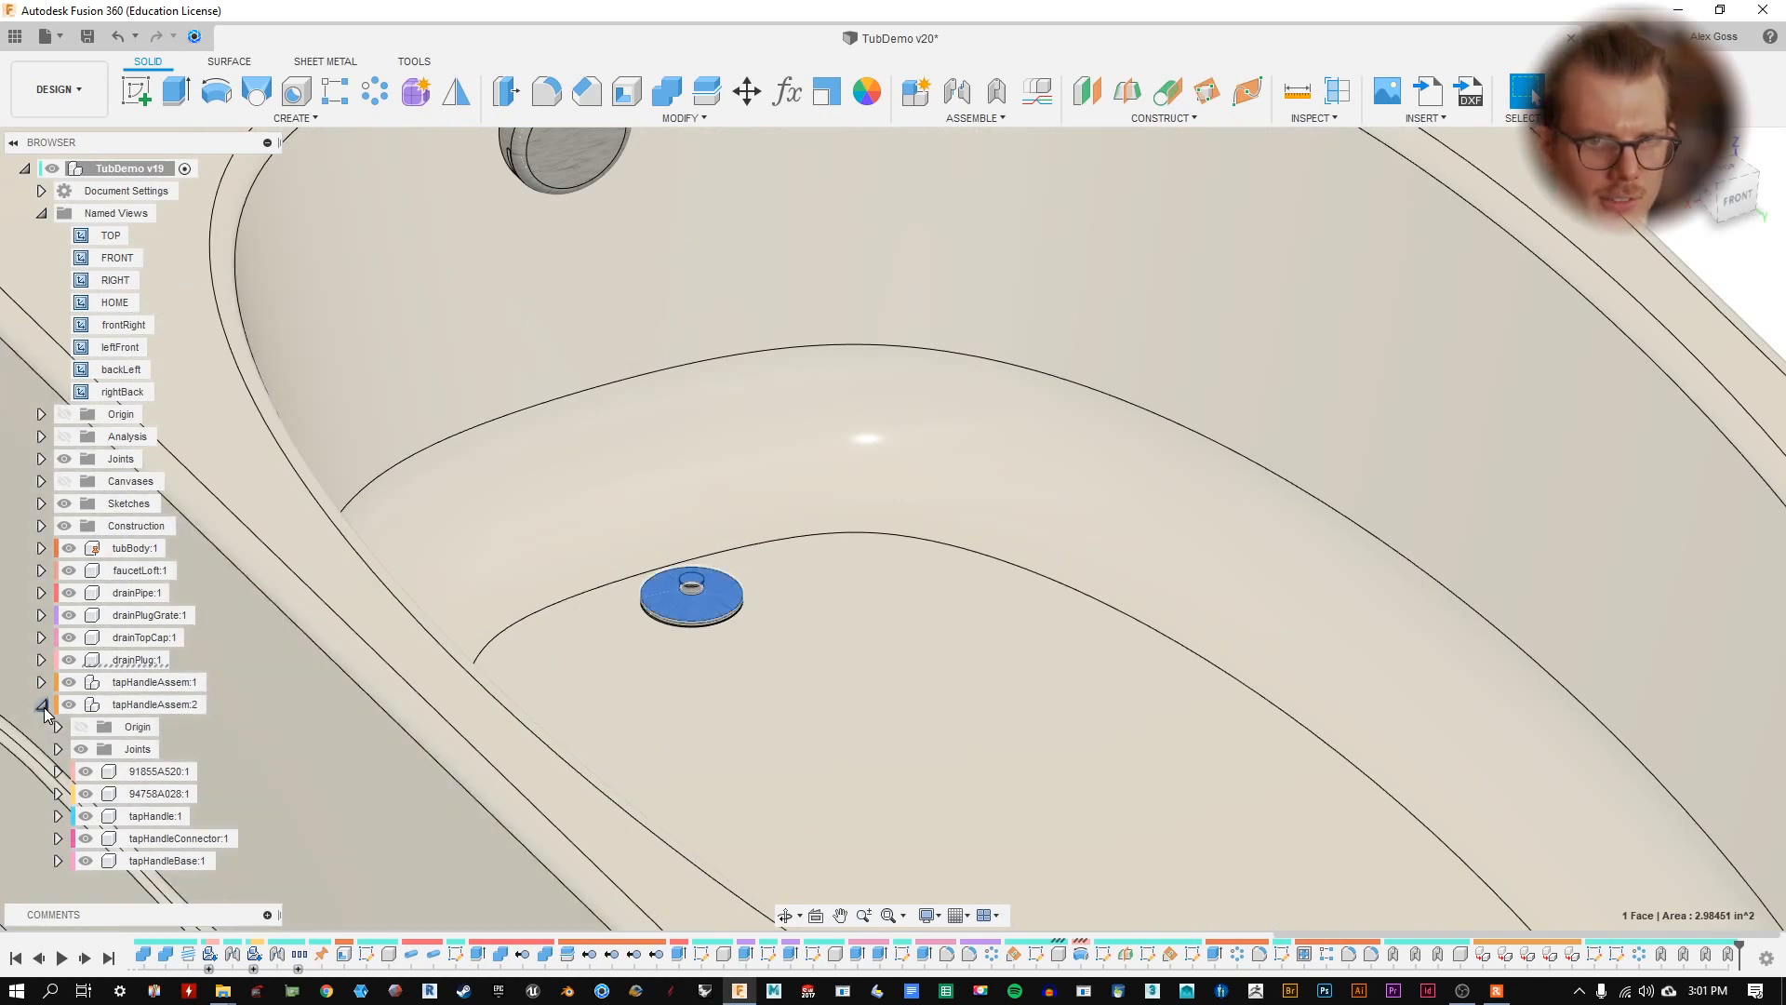
pyautogui.click(43, 707)
pyautogui.click(69, 659)
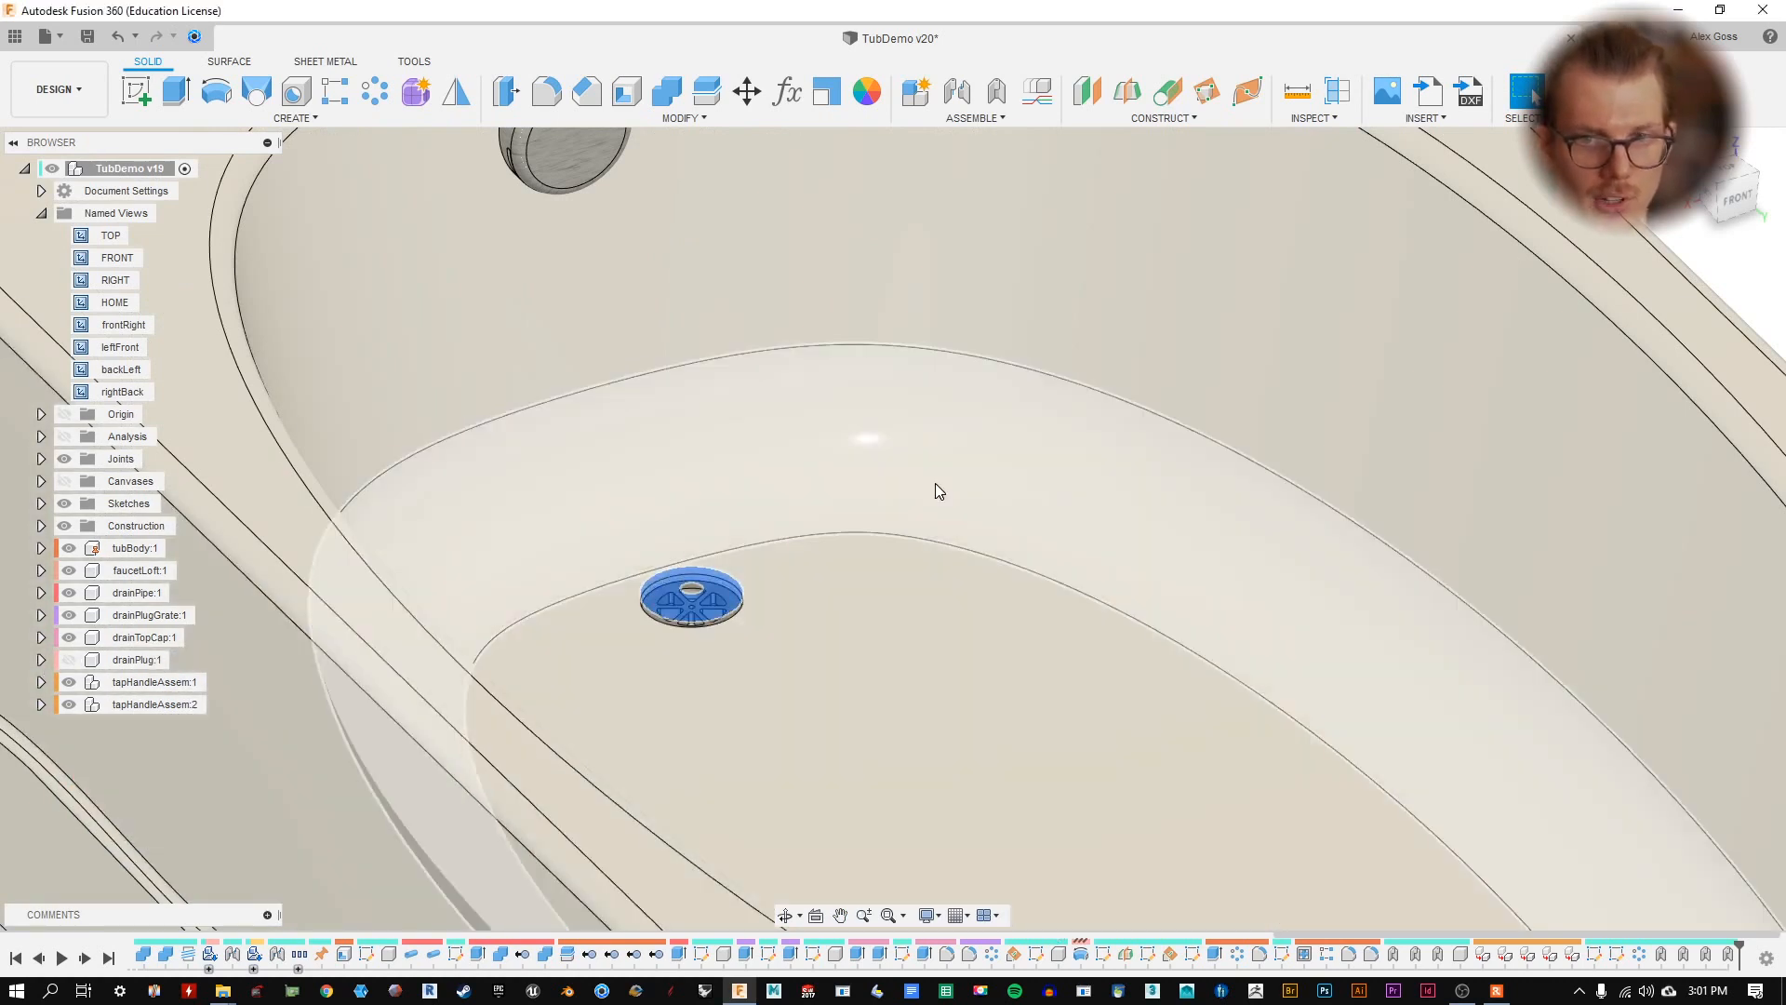
pyautogui.click(934, 483)
pyautogui.press('Escape')
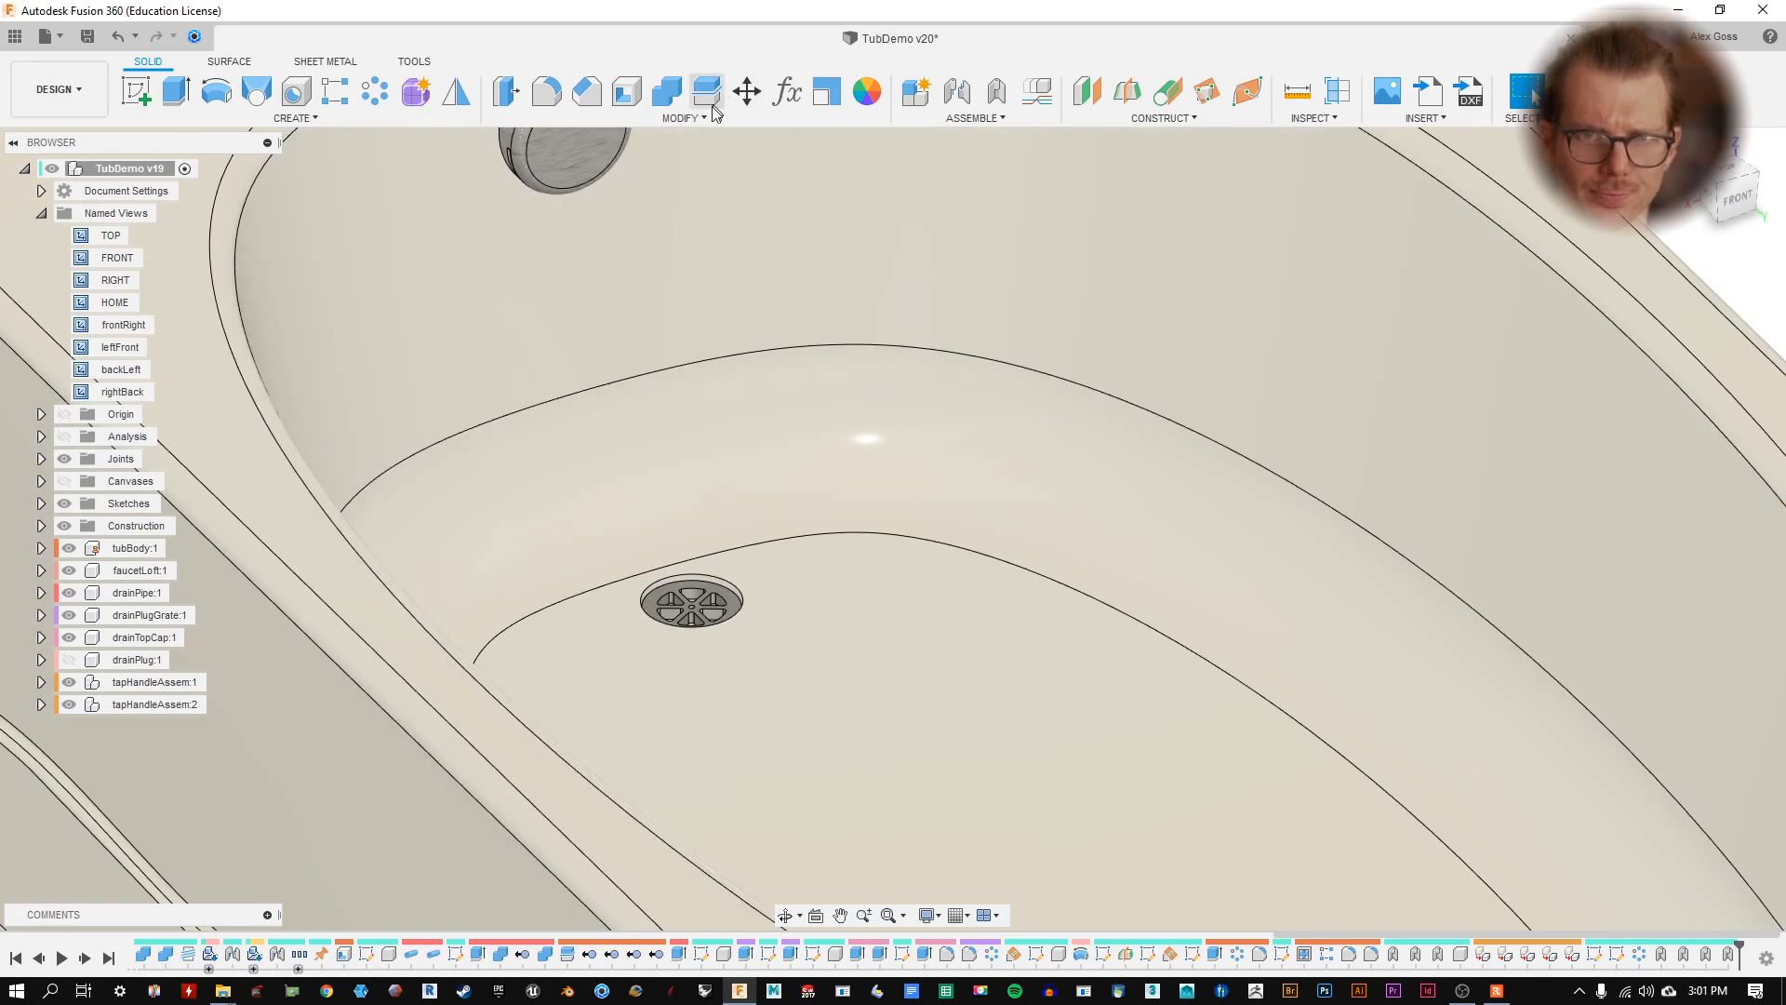
# - Create a rigid As-built Joint between drainPlugGrate and tubBody
pyautogui.click(996, 93)
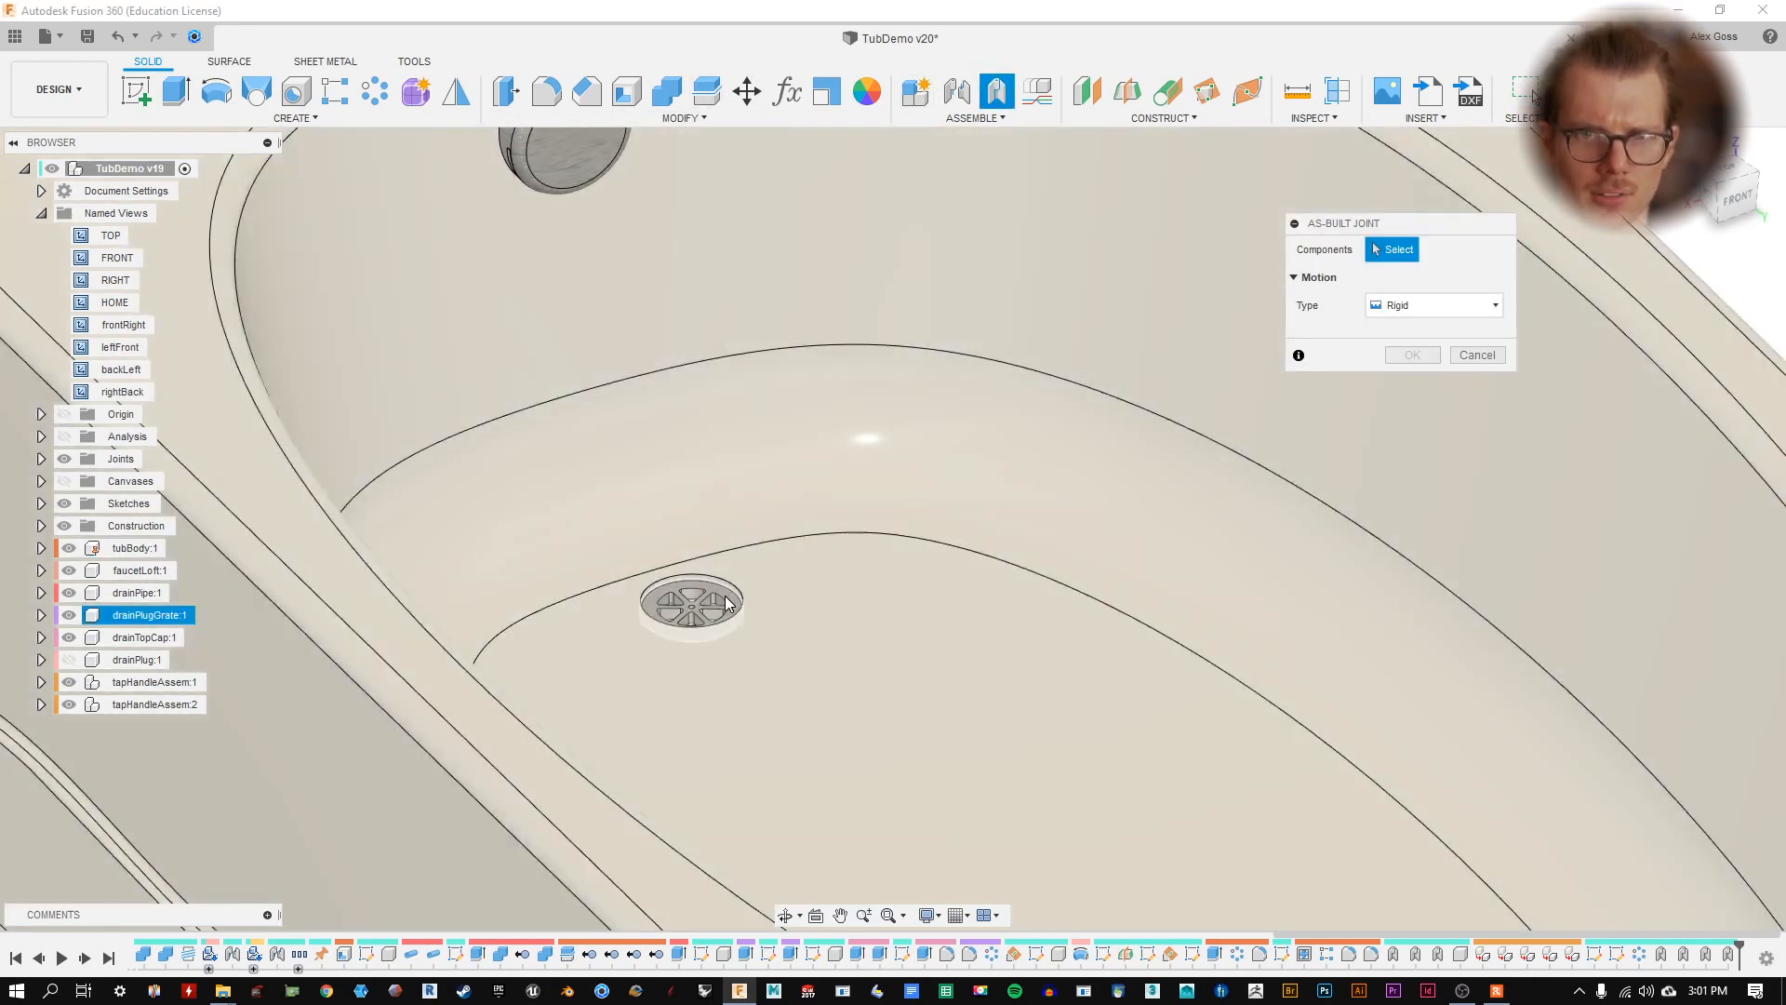
pyautogui.click(727, 602)
pyautogui.click(1418, 381)
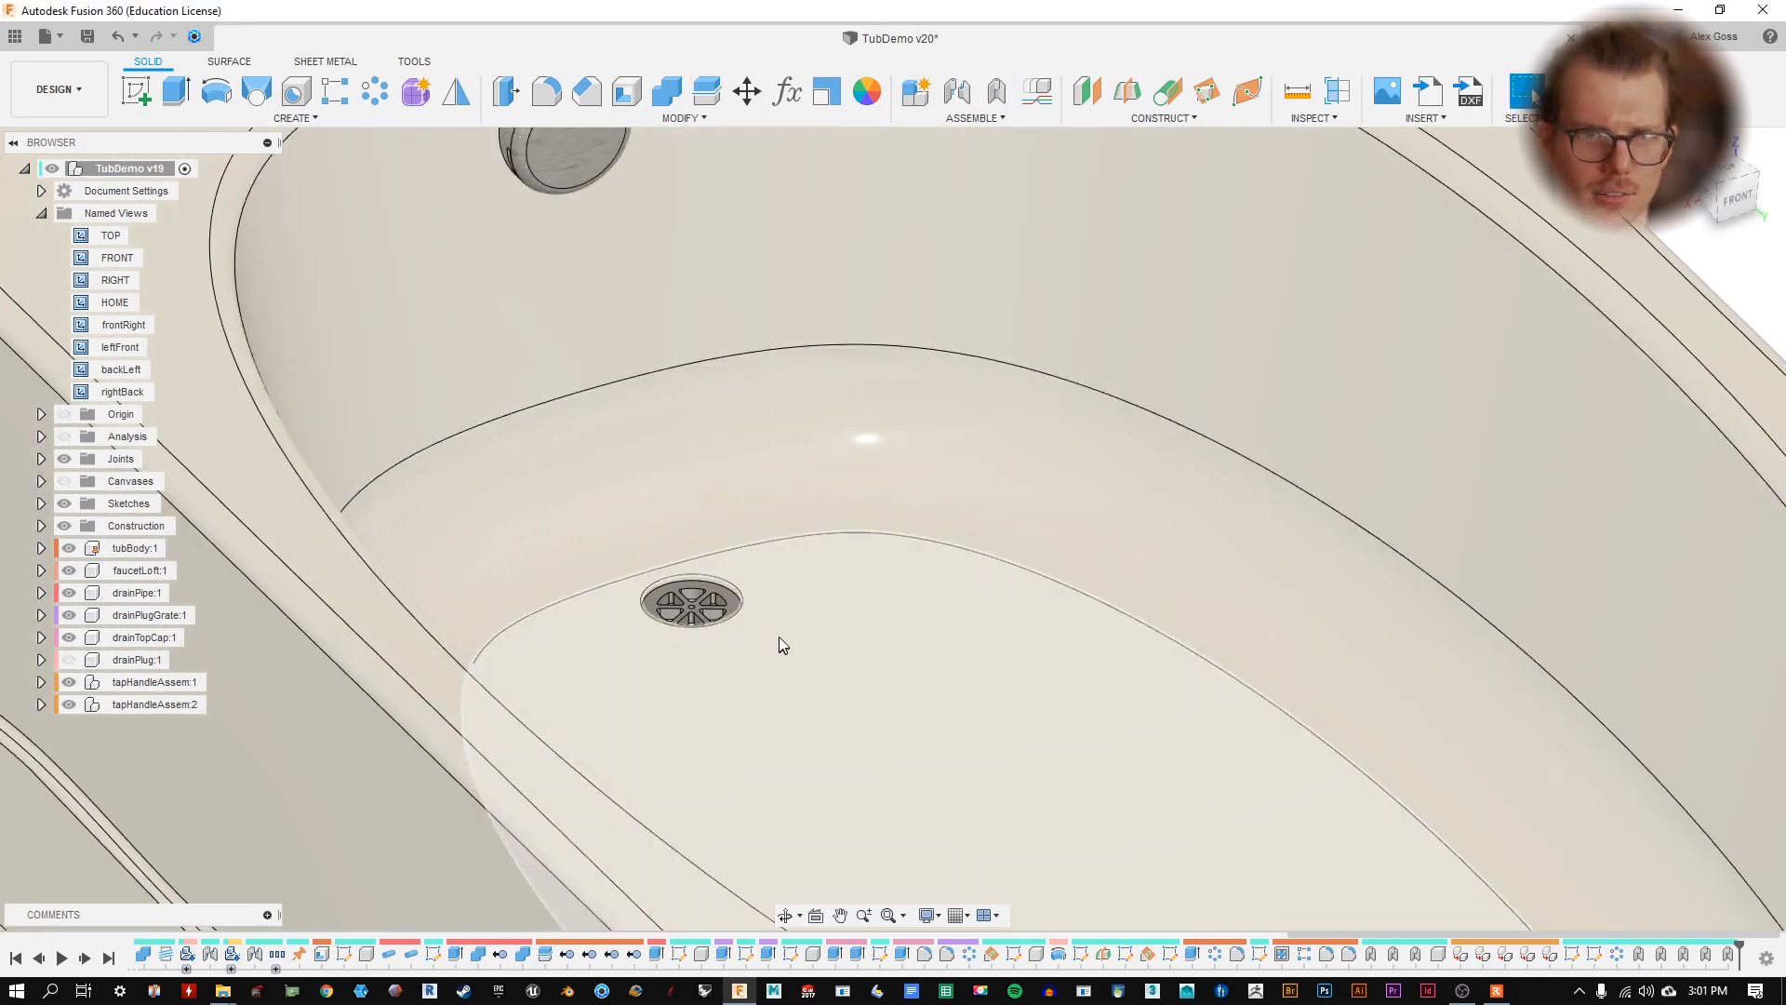
# - Begin an As-built Joint on drainPlug and hide tubBody and drainPipe to expose the plug and grate
pyautogui.scroll(5, 752, 651)
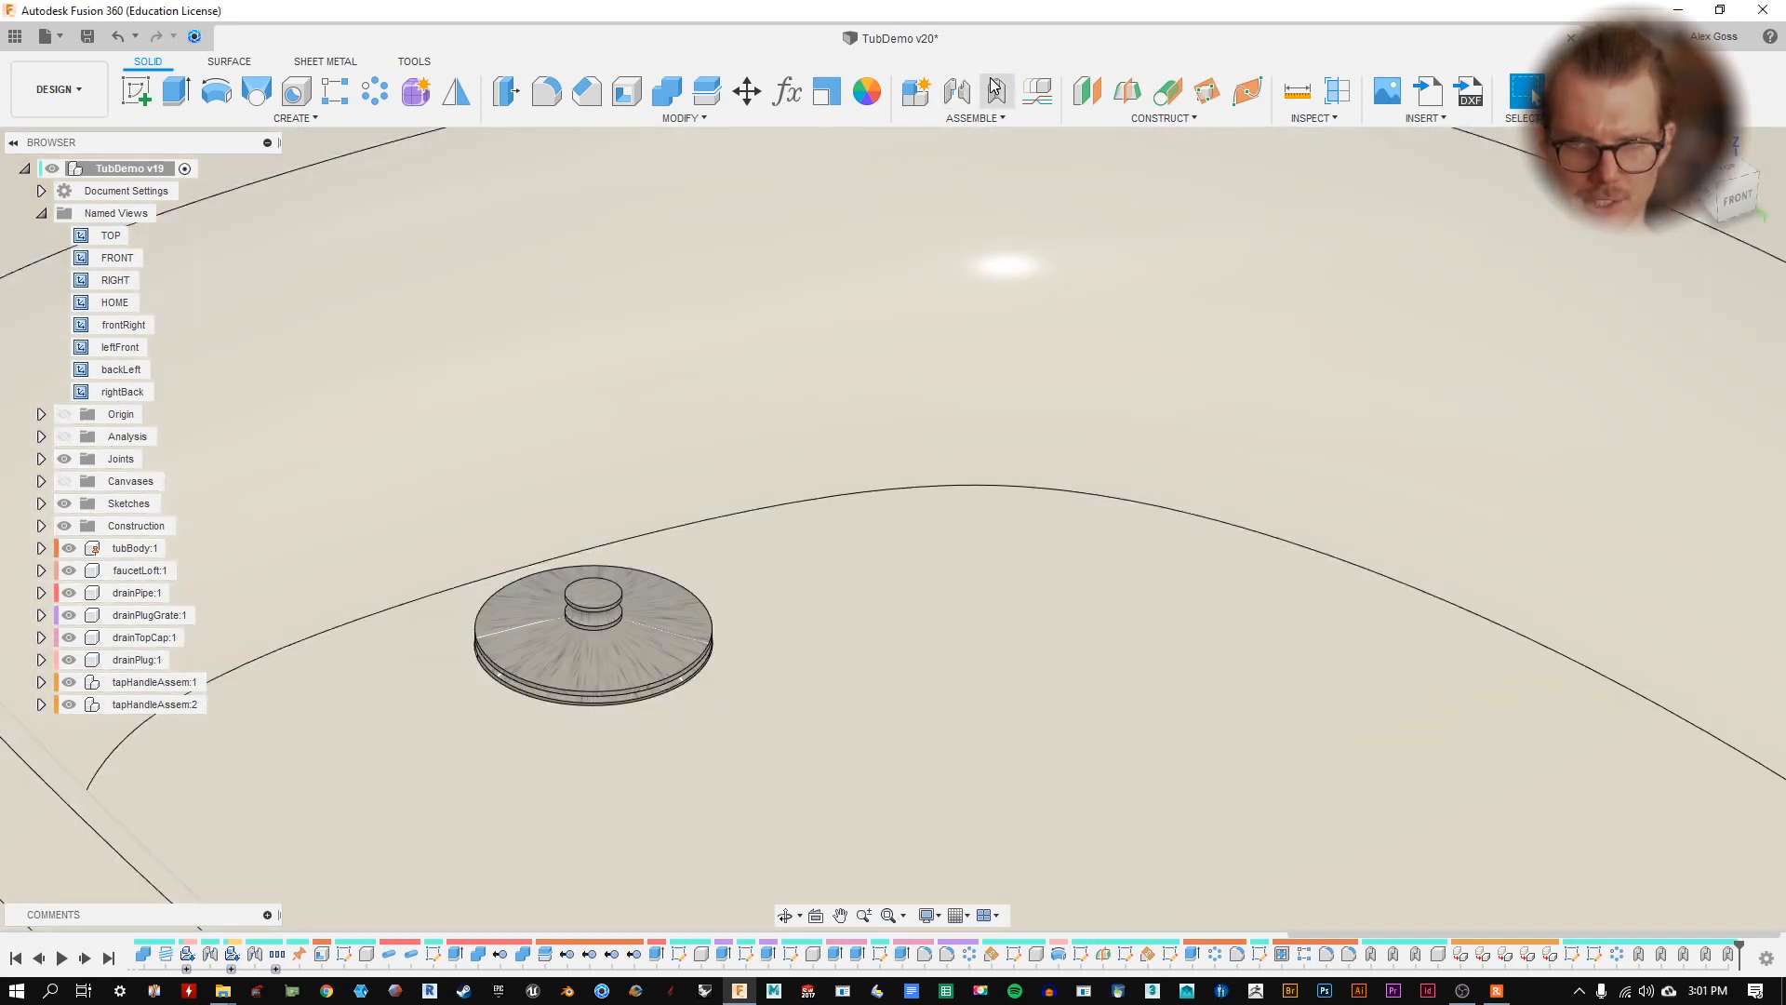
pyautogui.click(995, 89)
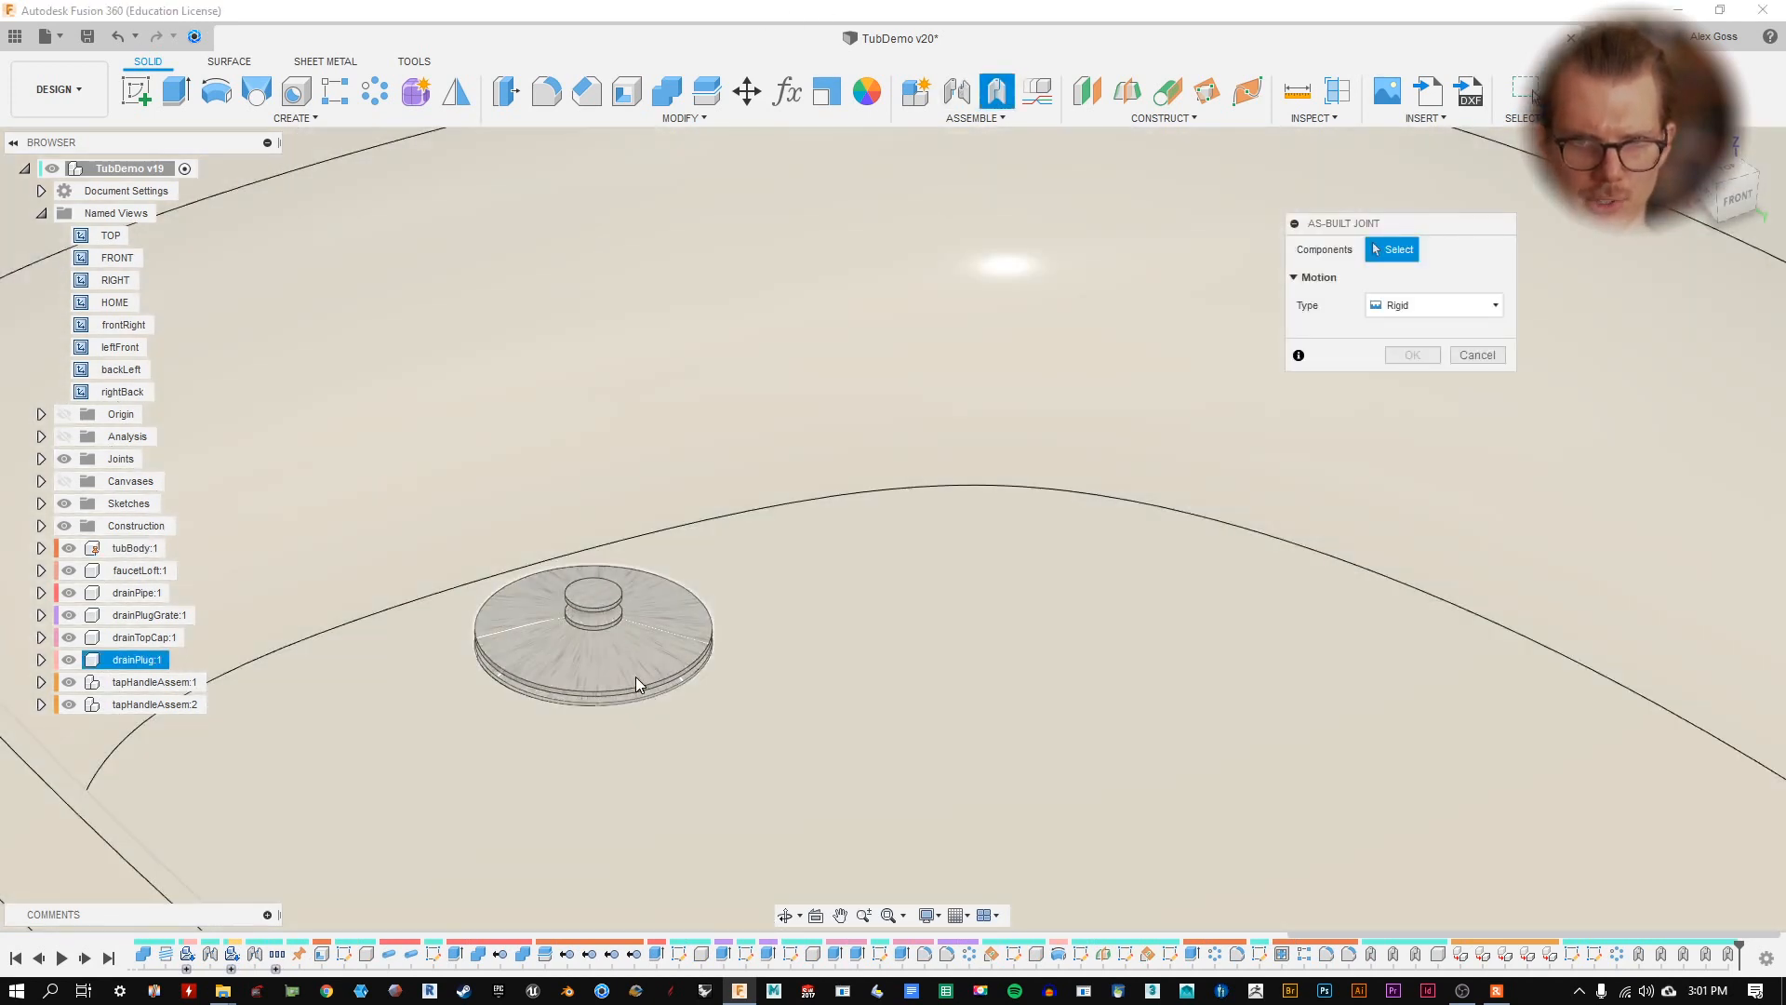
pyautogui.click(656, 634)
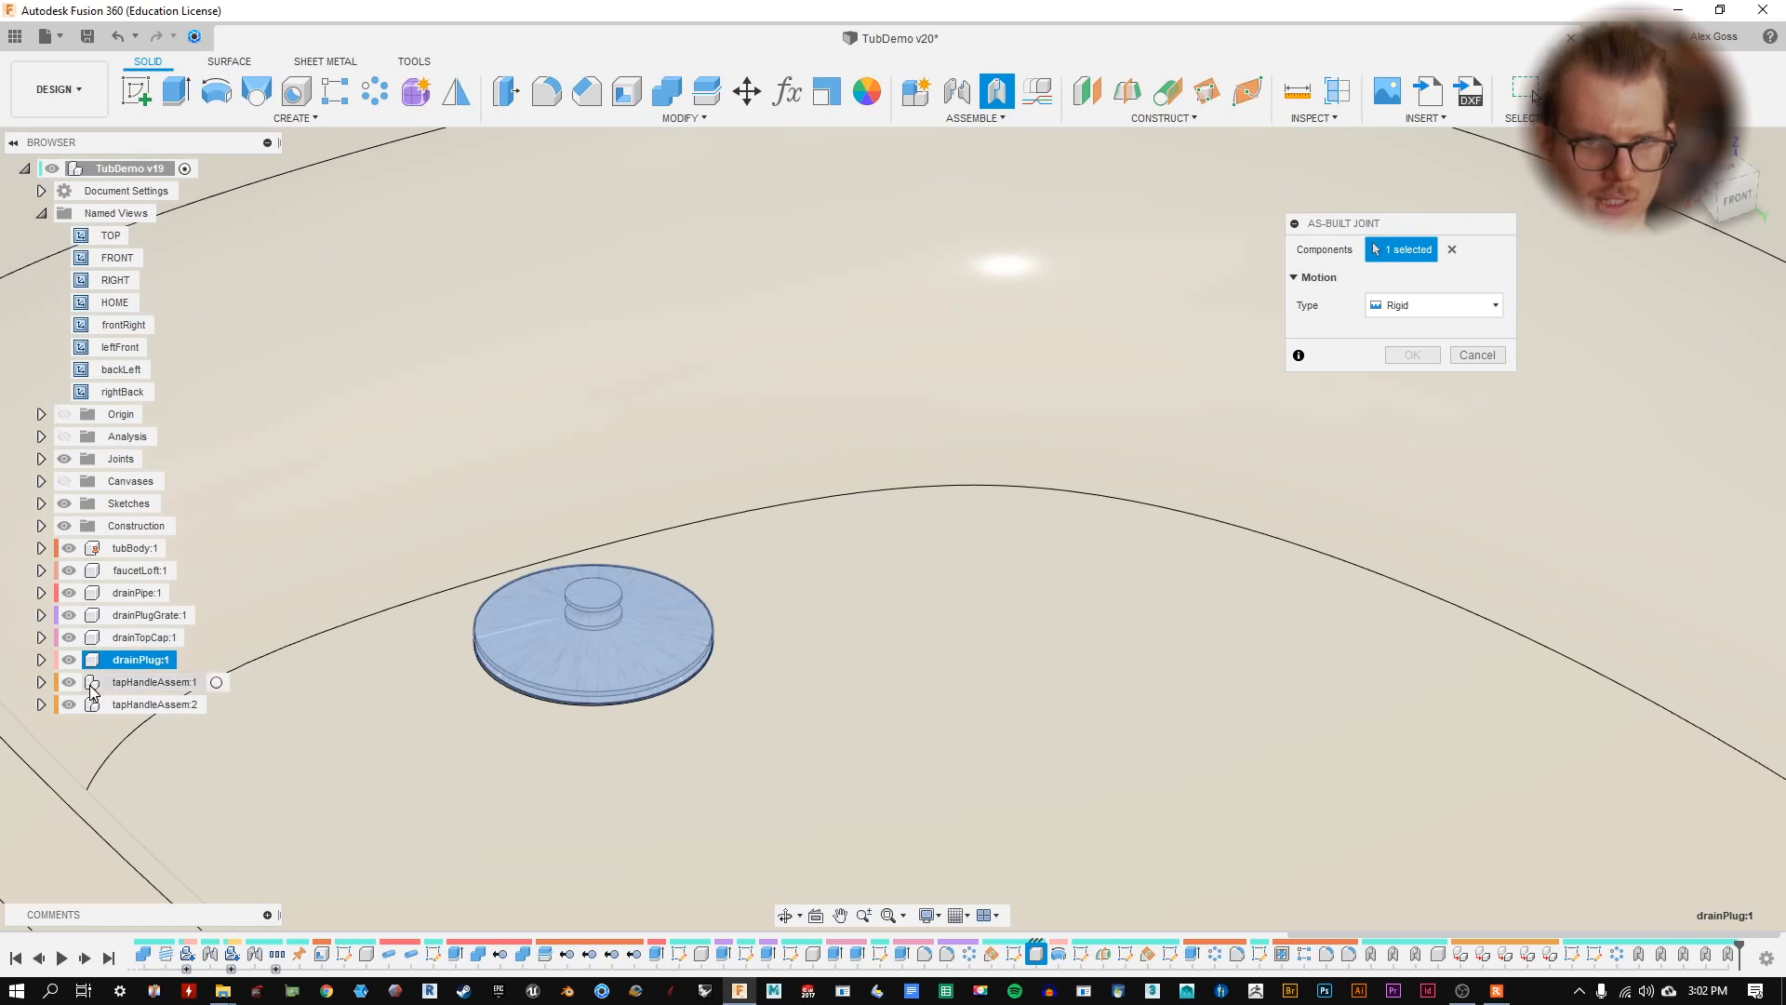
pyautogui.click(69, 548)
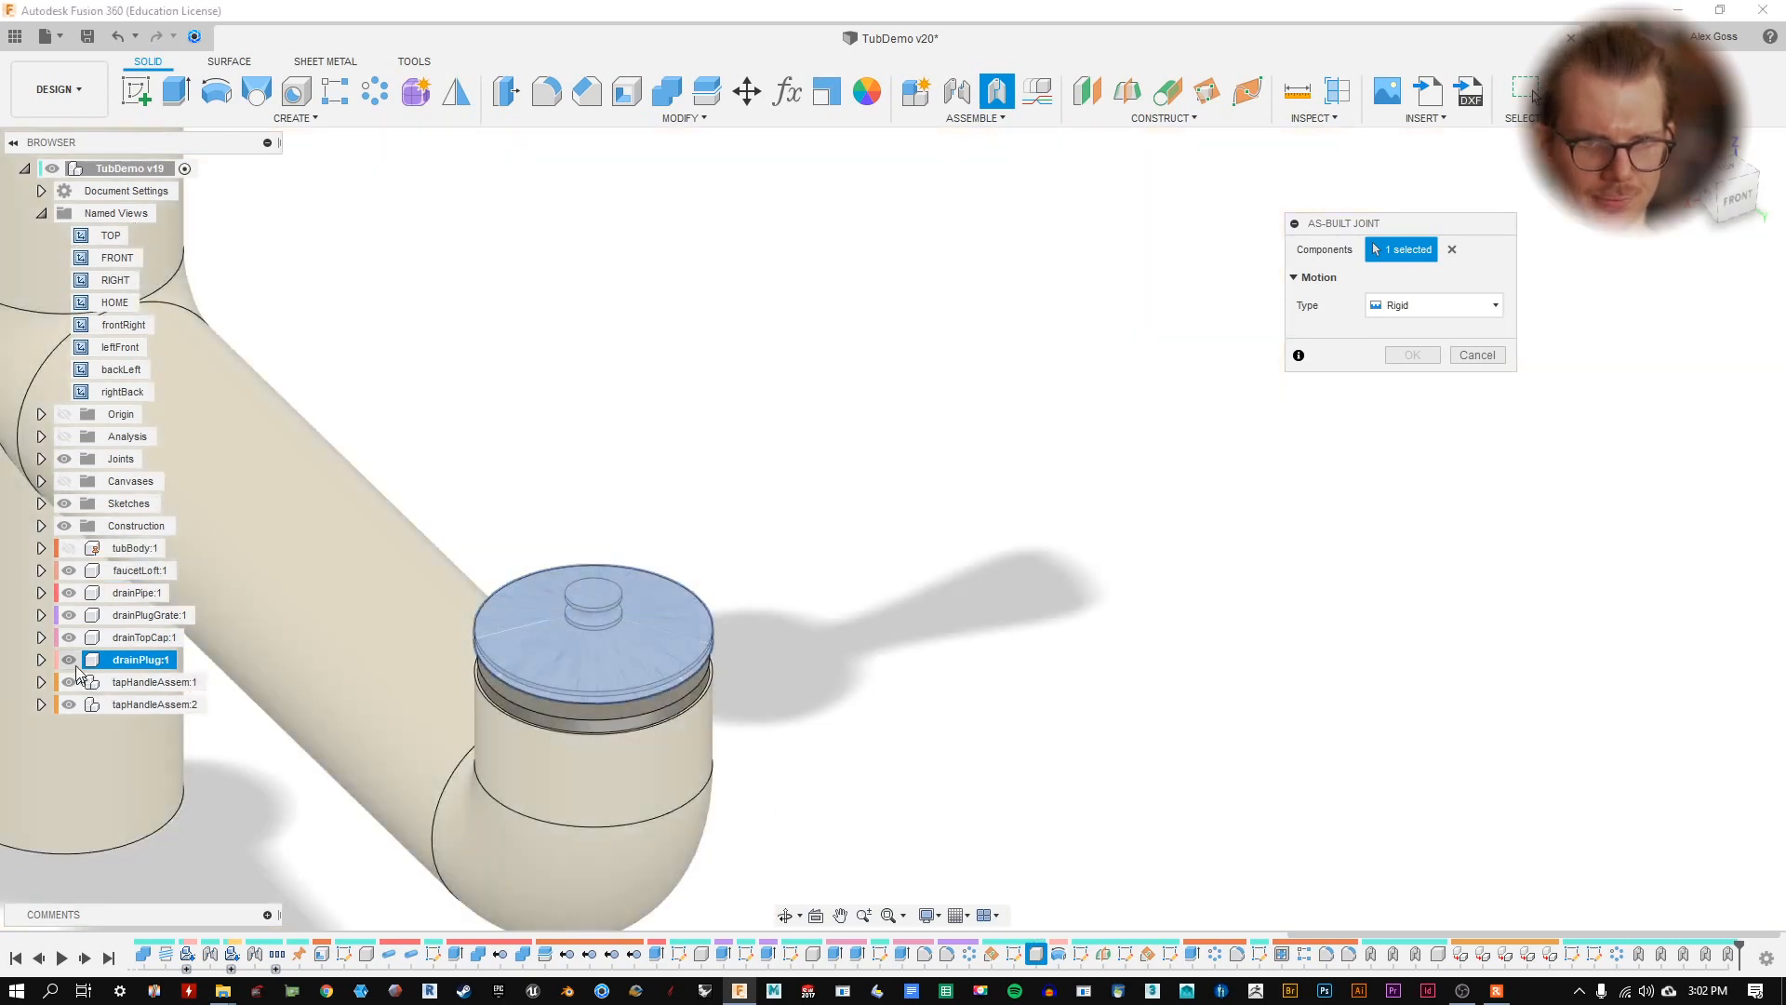
pyautogui.click(69, 592)
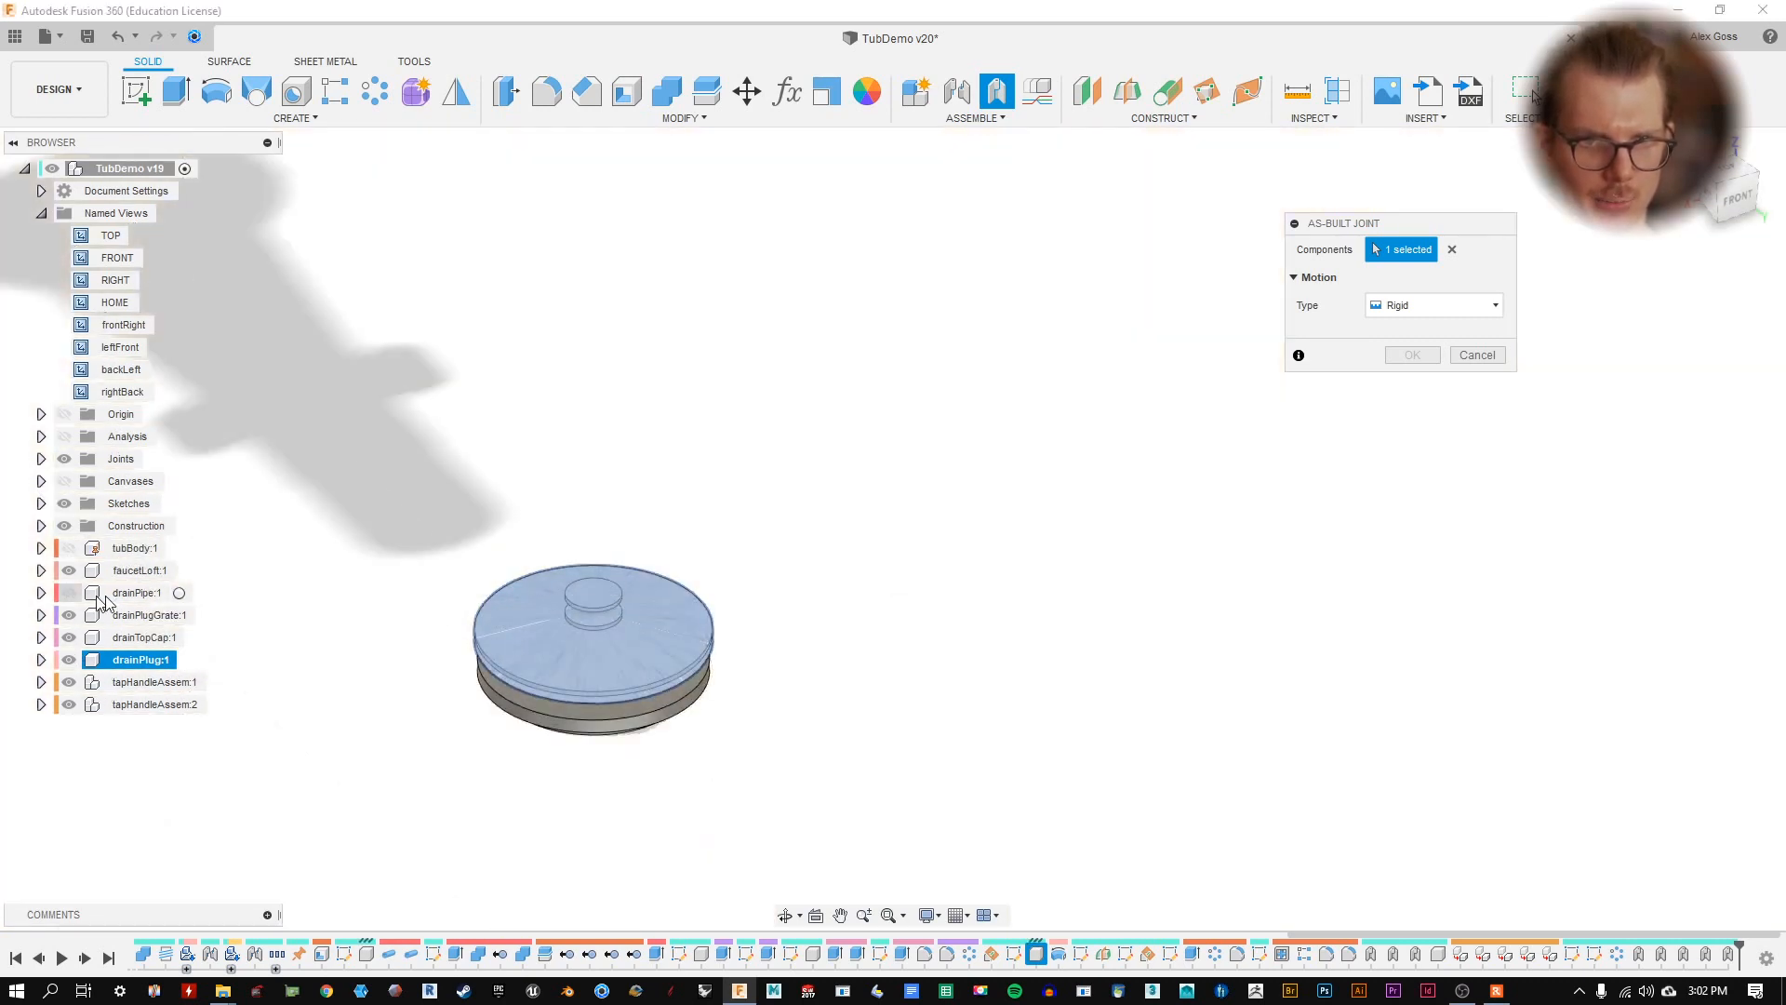
pyautogui.keyDown('shift'); pyautogui.moveTo(835, 707); pyautogui.dragTo(826, 634, button='middle'); pyautogui.keyUp('shift')
pyautogui.scroll(3, 684, 691)
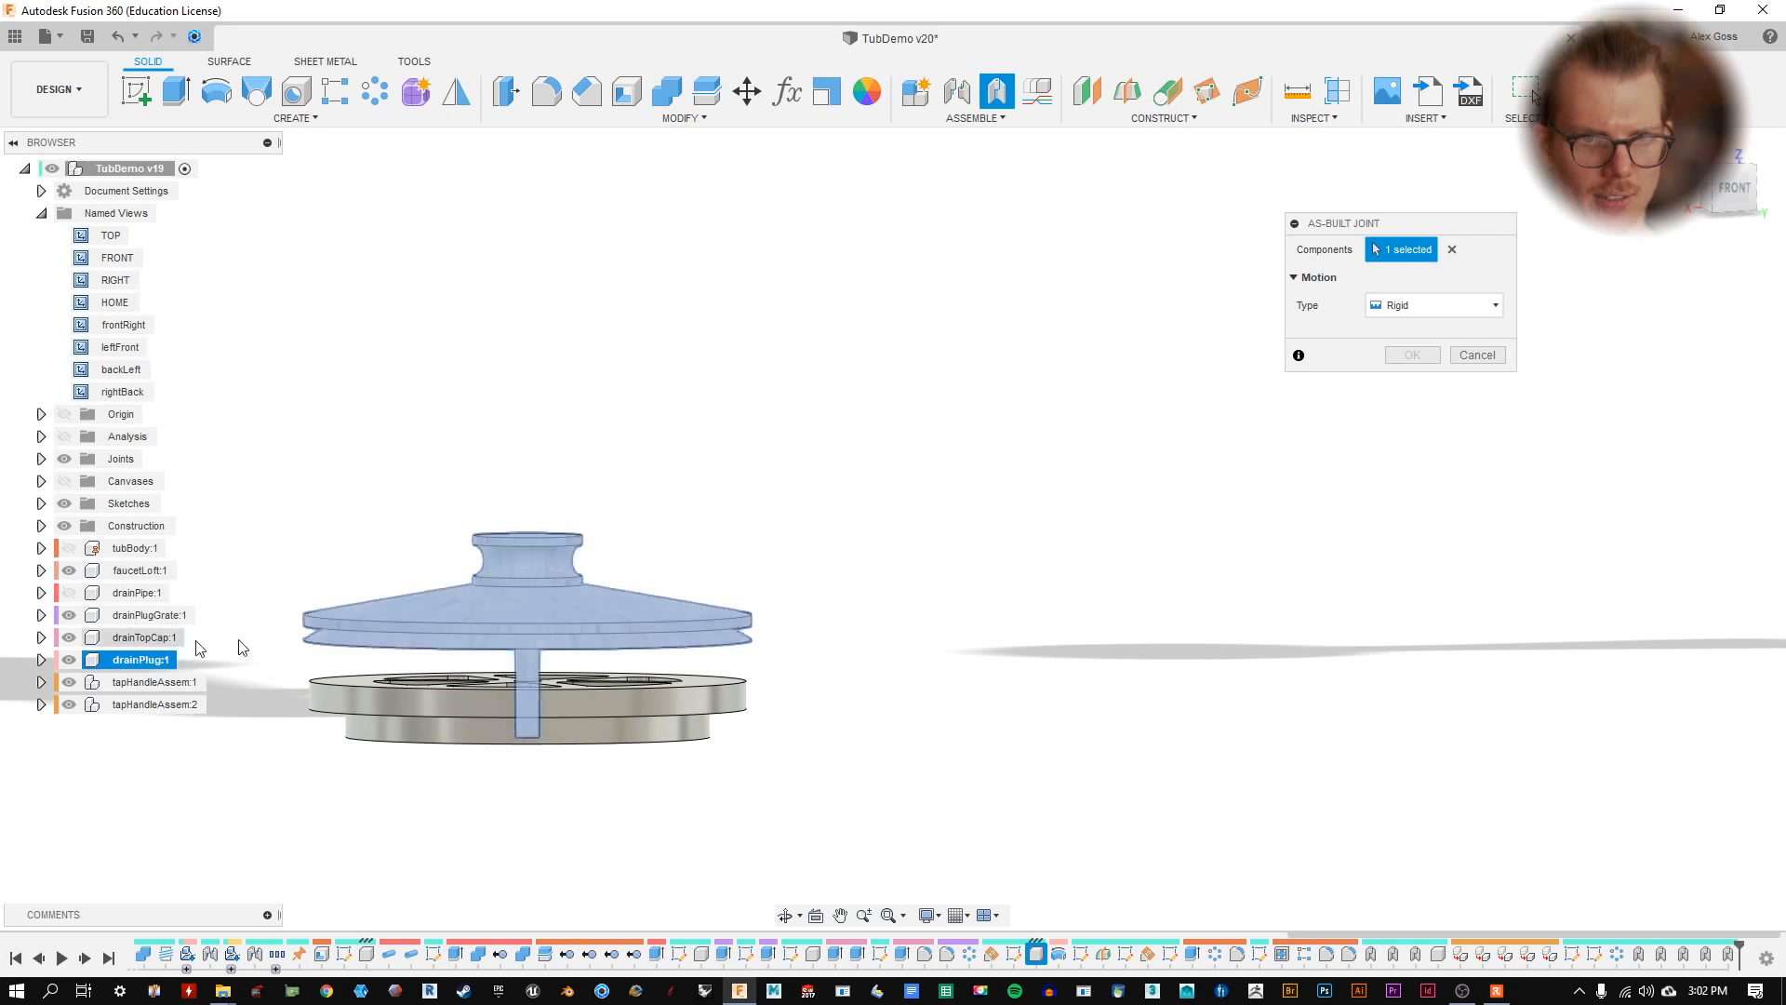
# - Pair drainPlug with drainPlugGrate in the joint, set its motion type to Slider, and position it on the plug's stem
pyautogui.click(1418, 305)
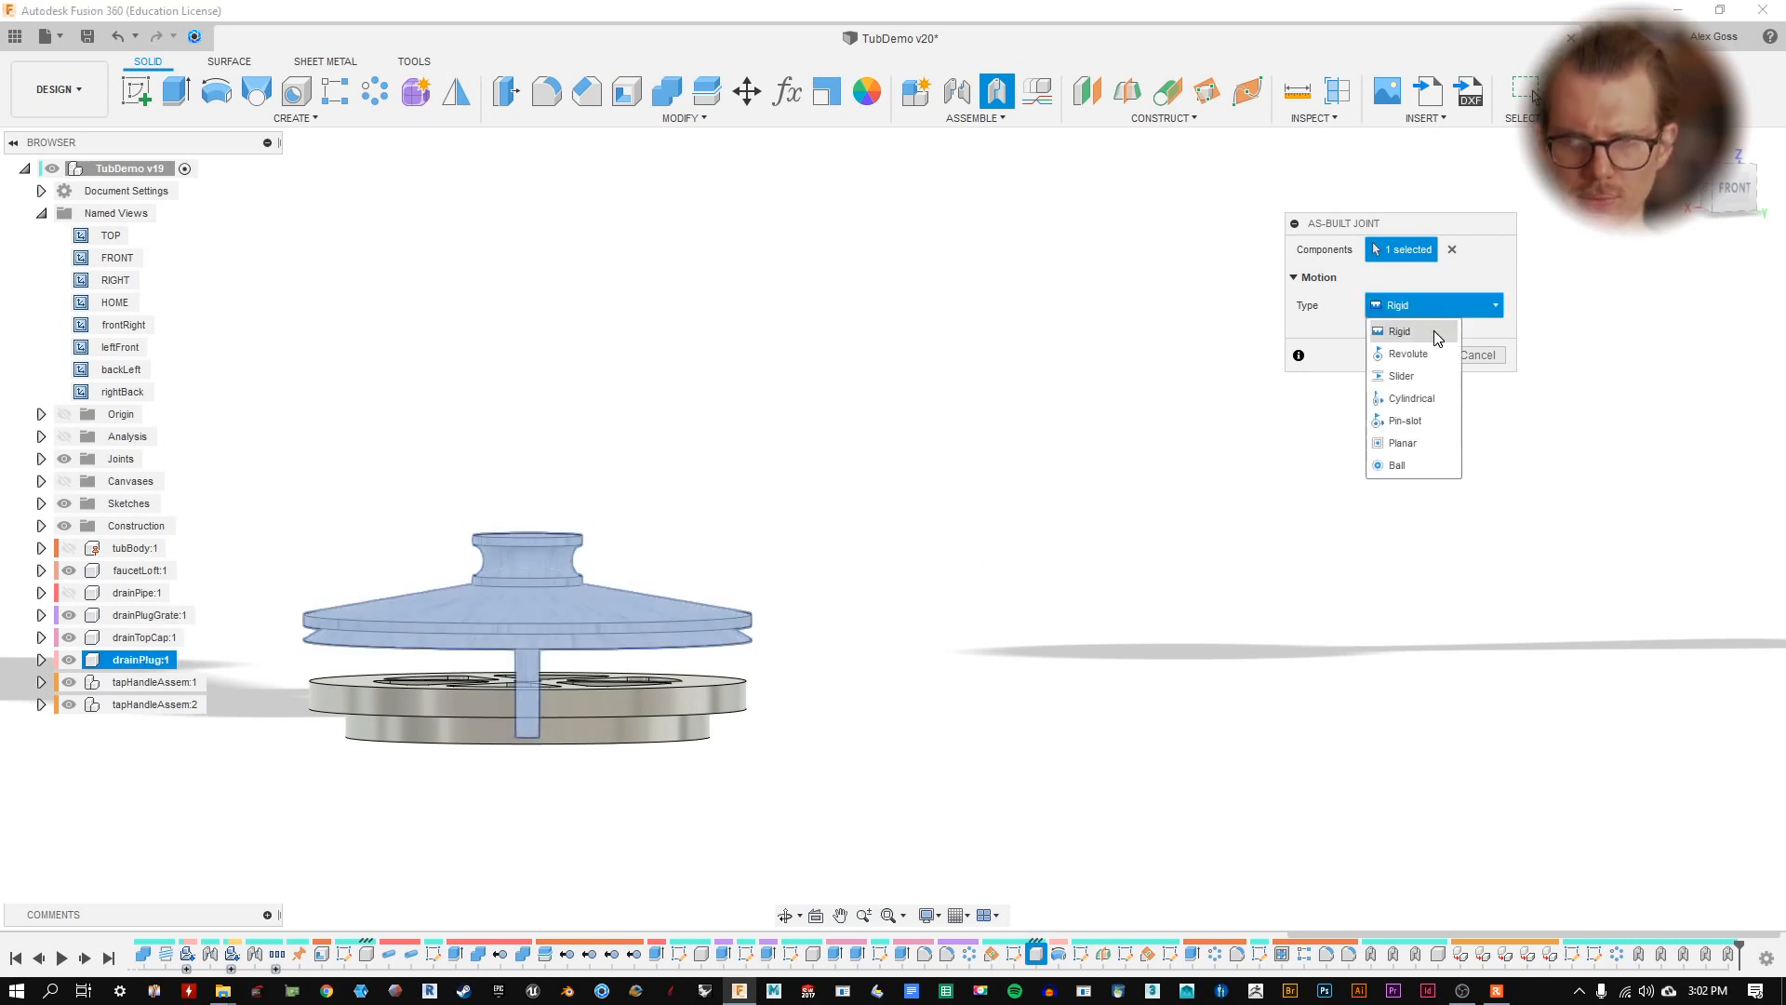
pyautogui.click(1453, 283)
pyautogui.click(724, 687)
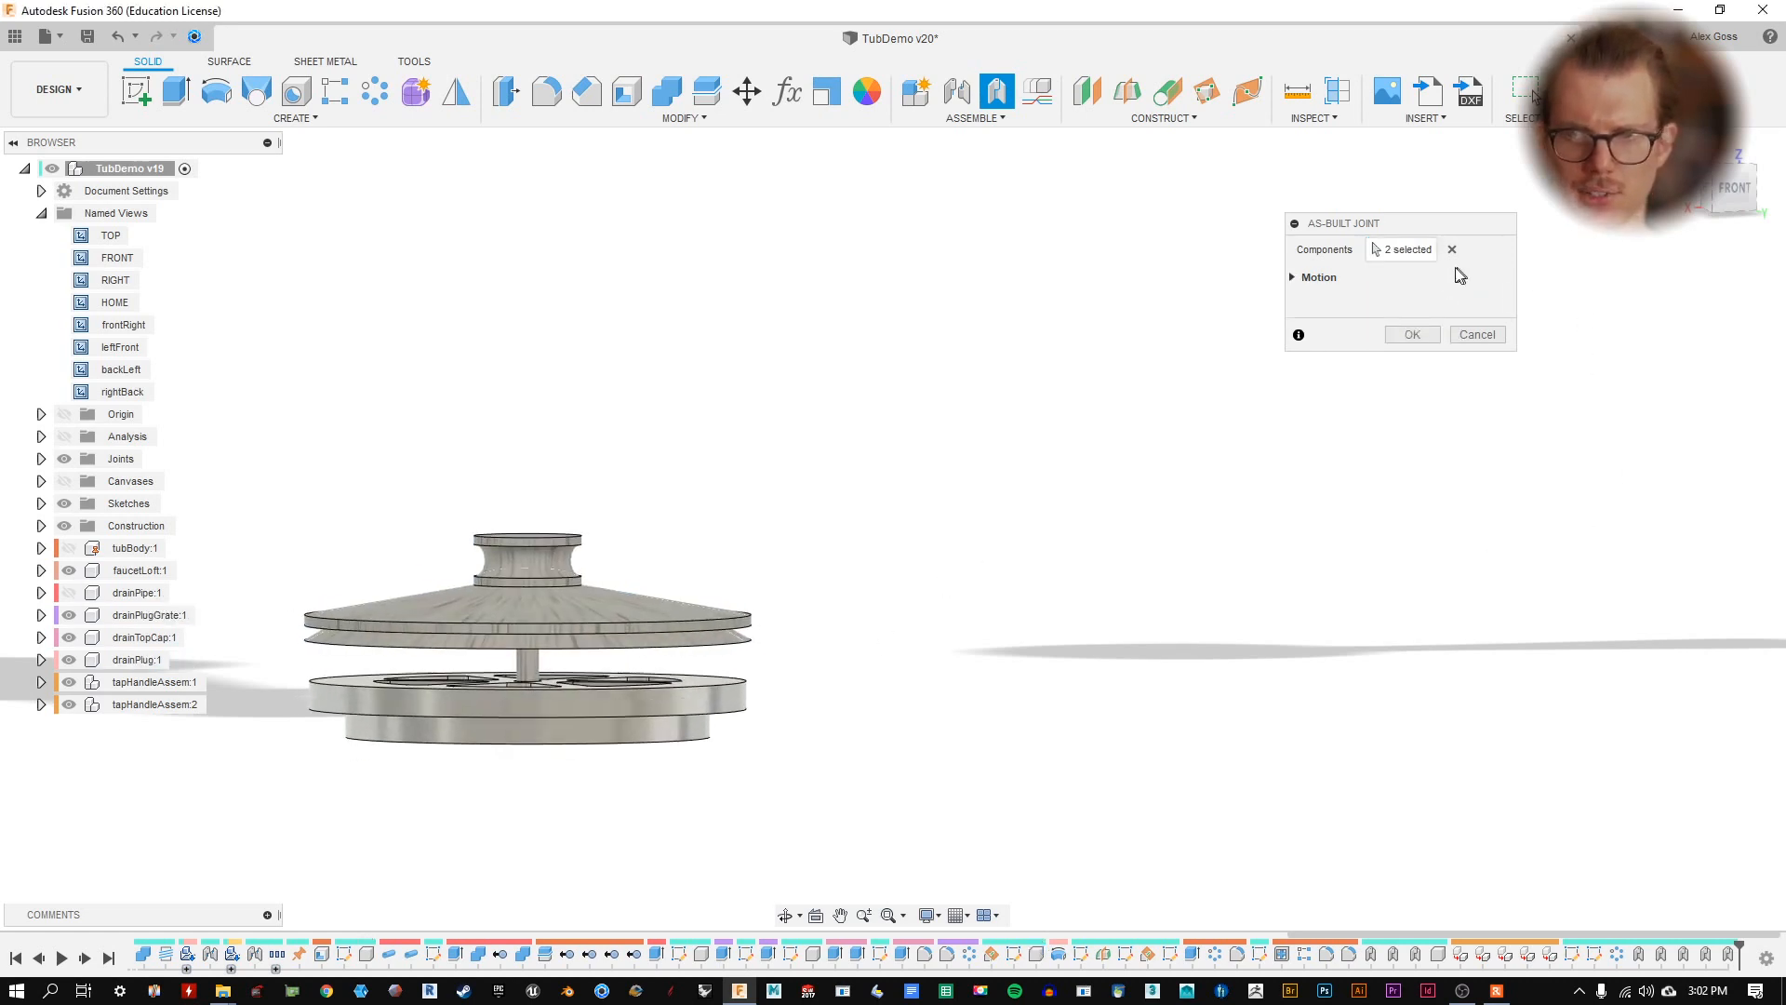
pyautogui.click(1293, 278)
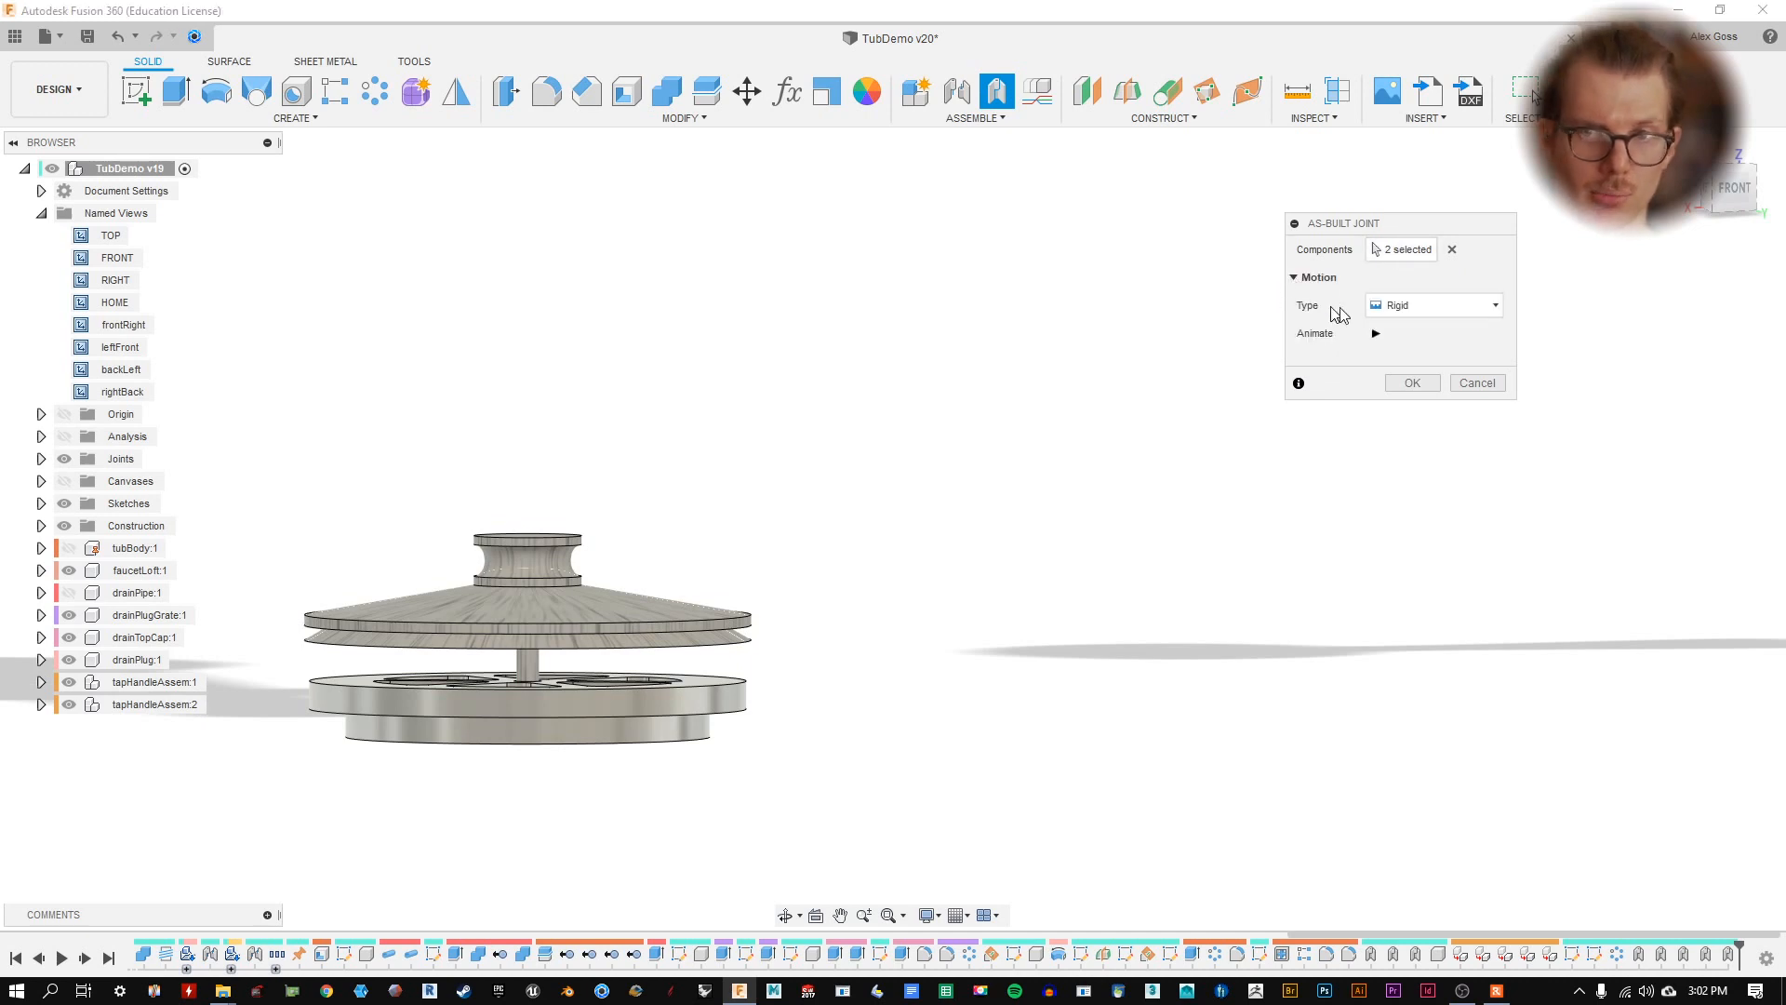
pyautogui.click(1432, 305)
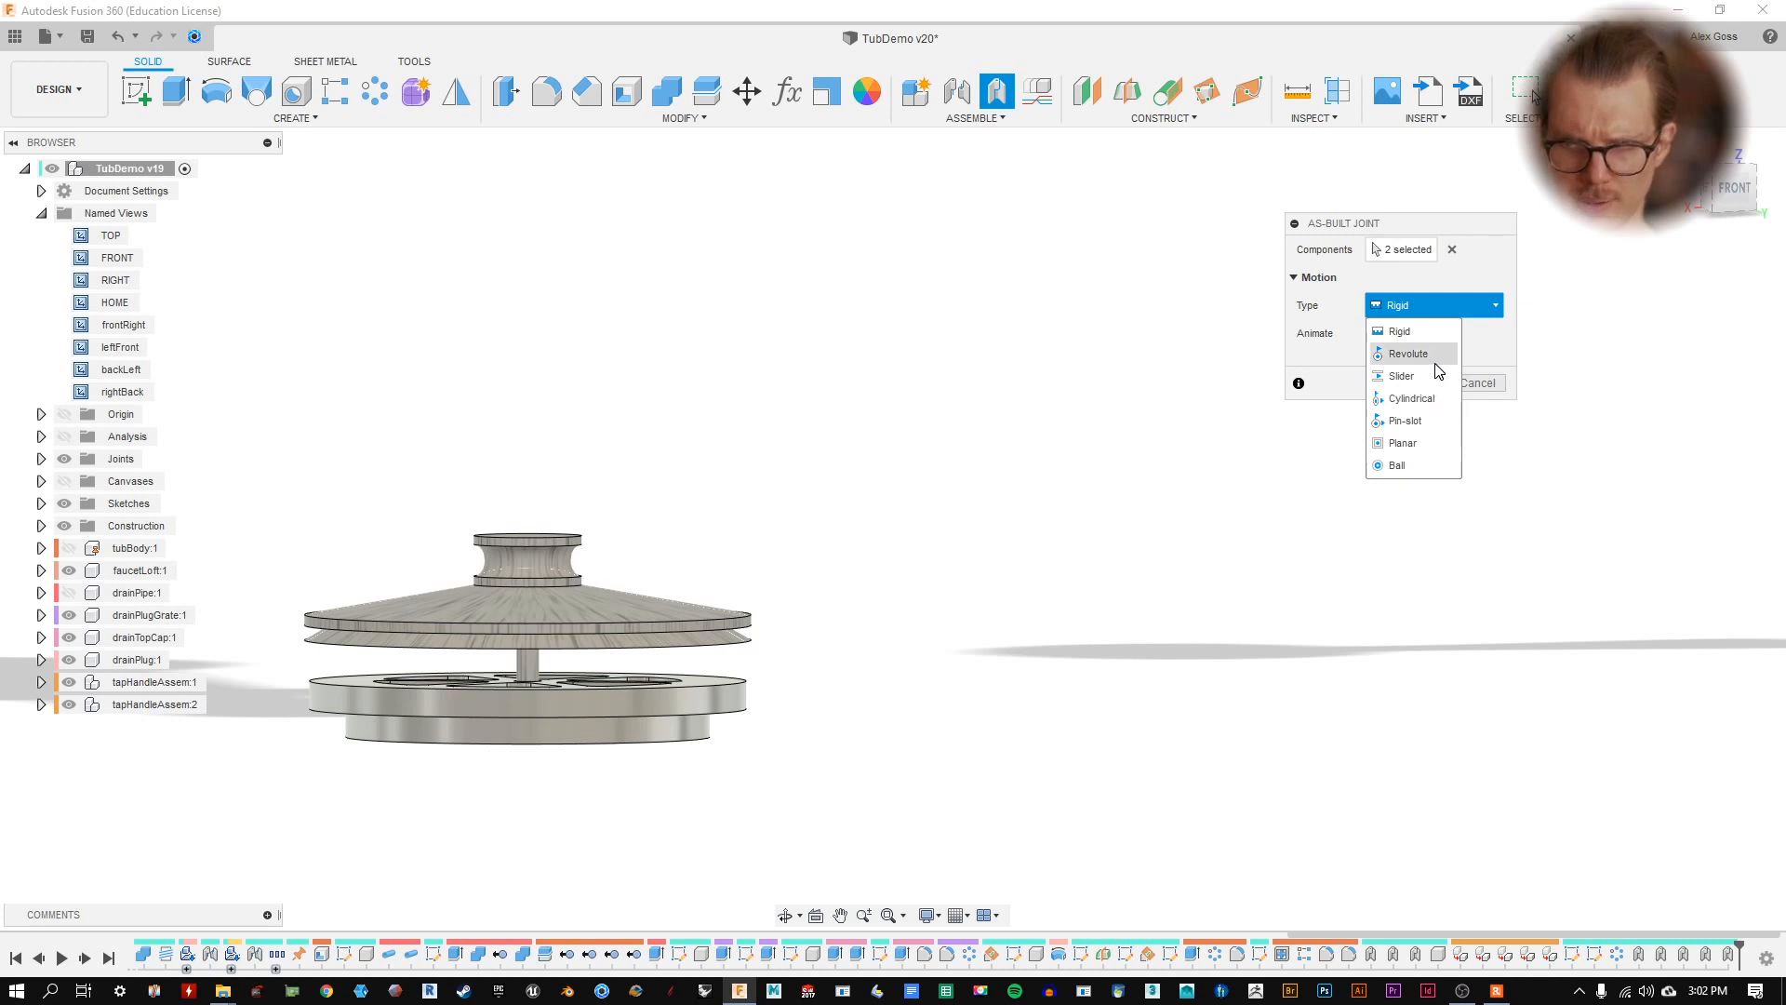
pyautogui.click(1430, 377)
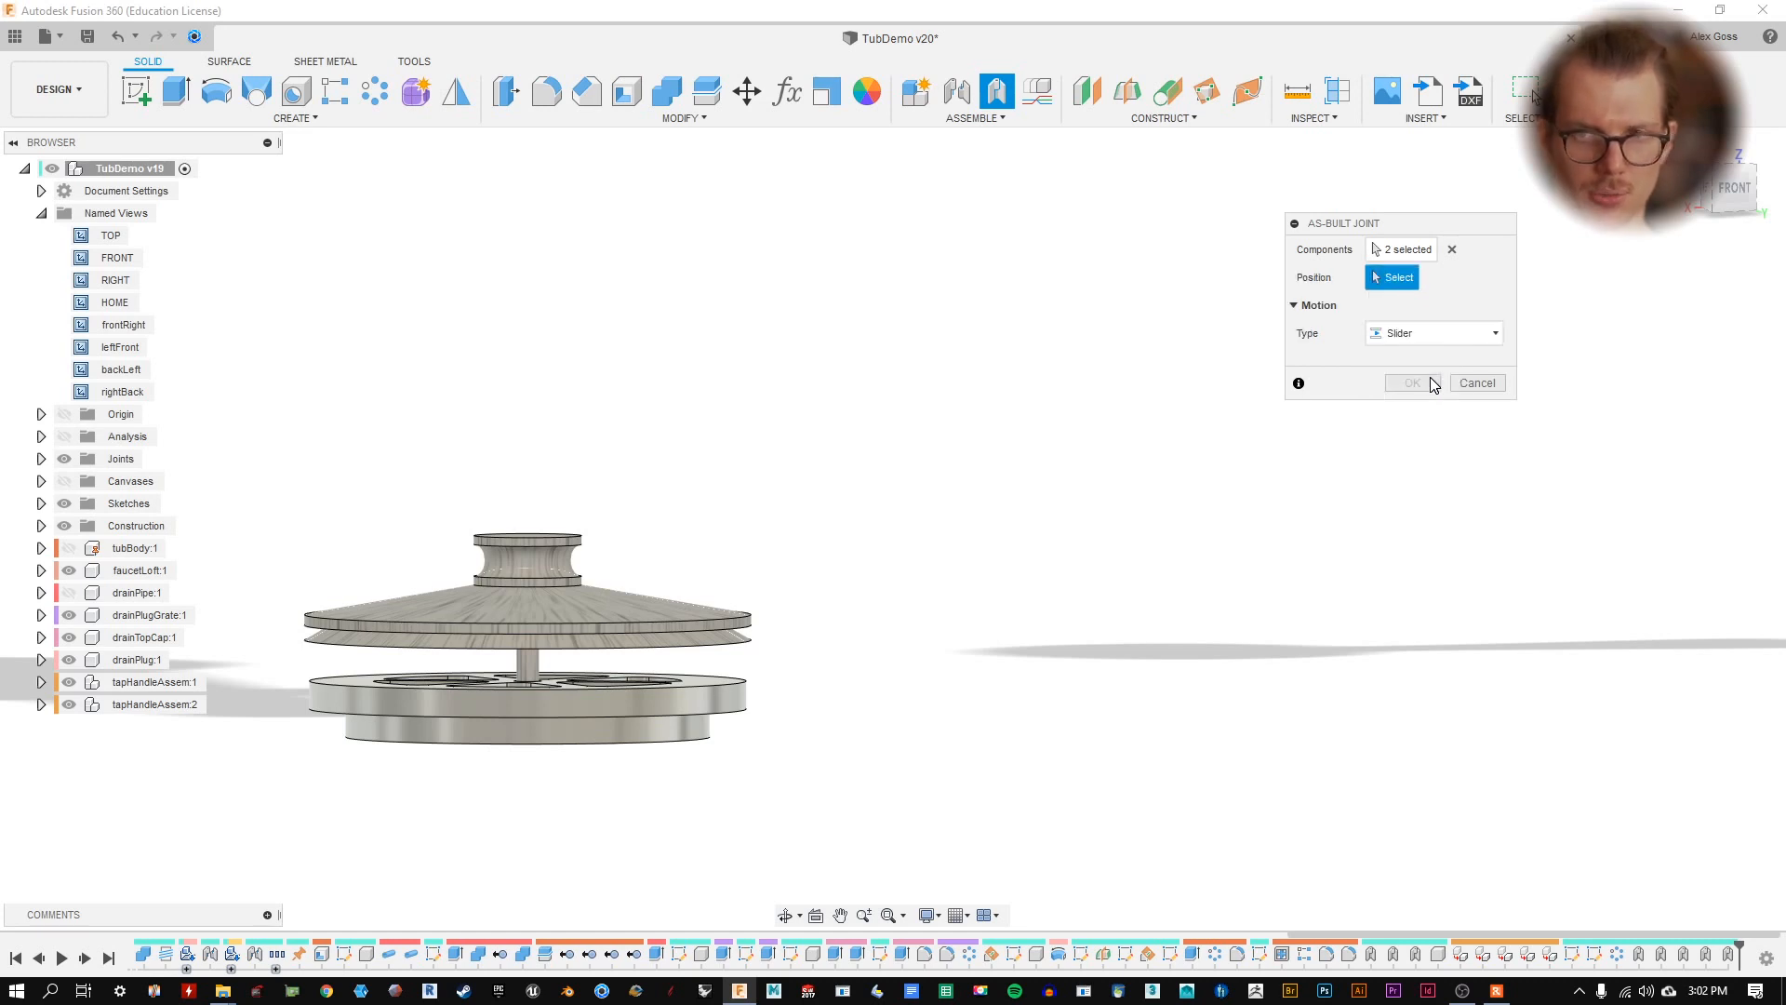
pyautogui.click(1432, 335)
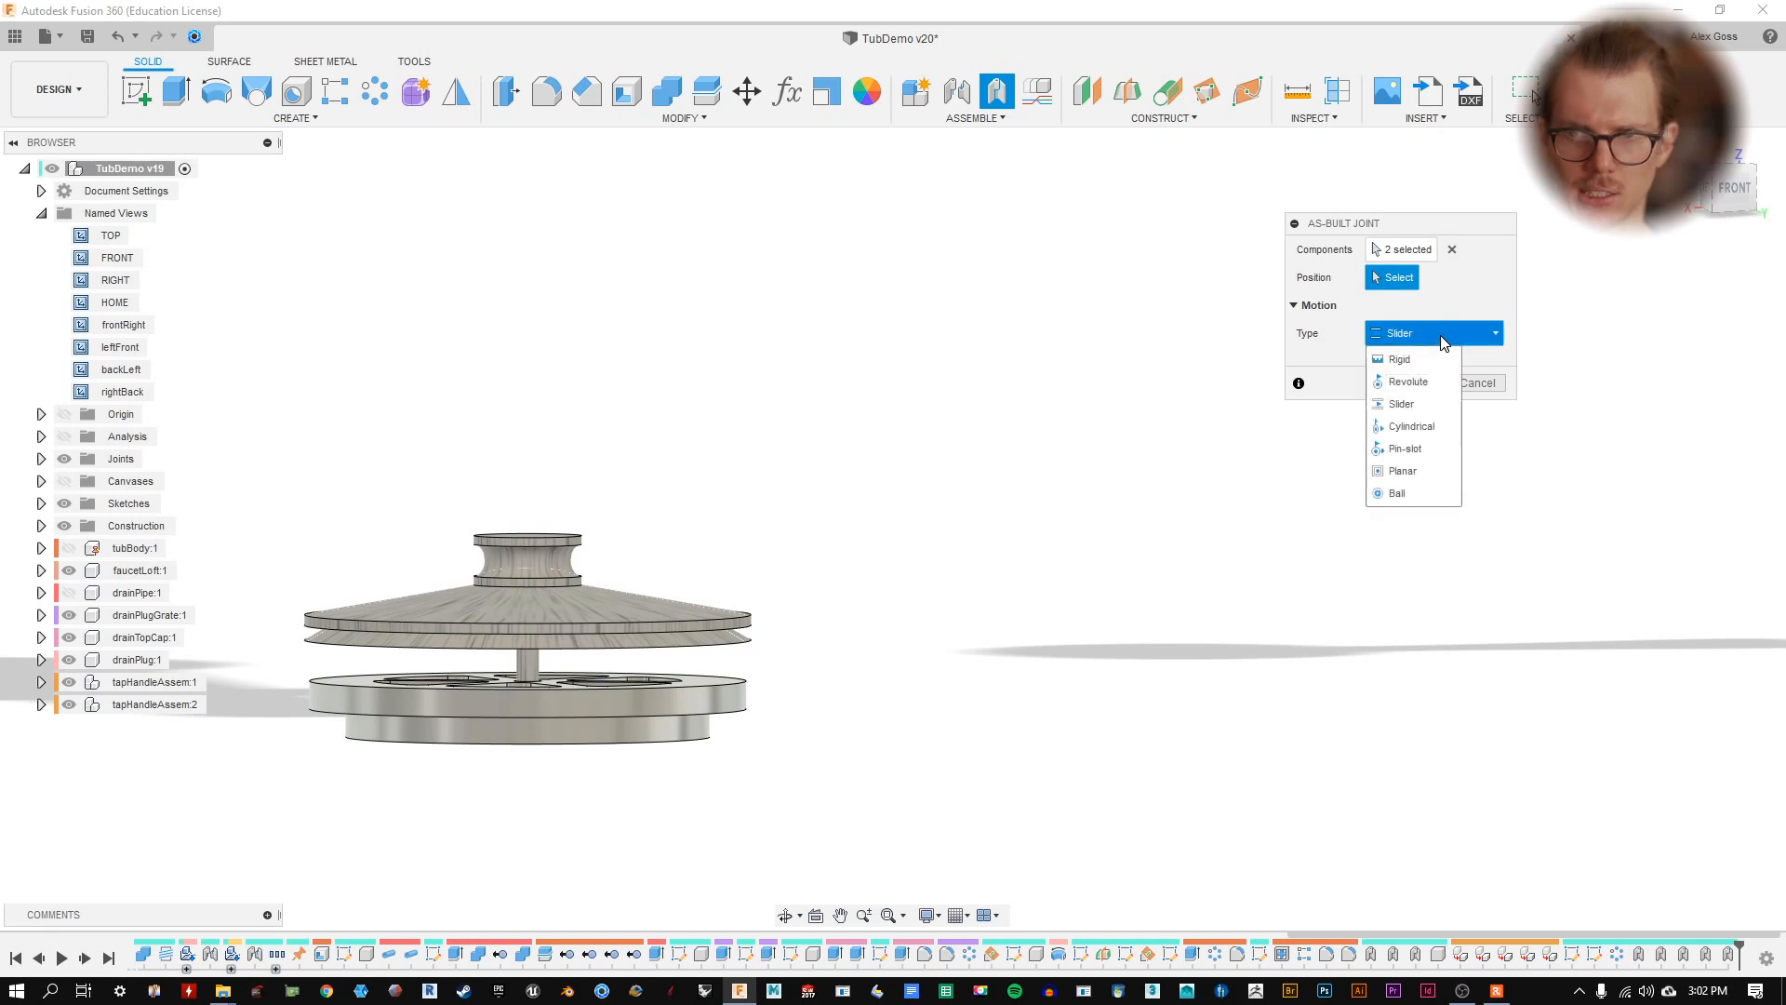
pyautogui.click(1395, 358)
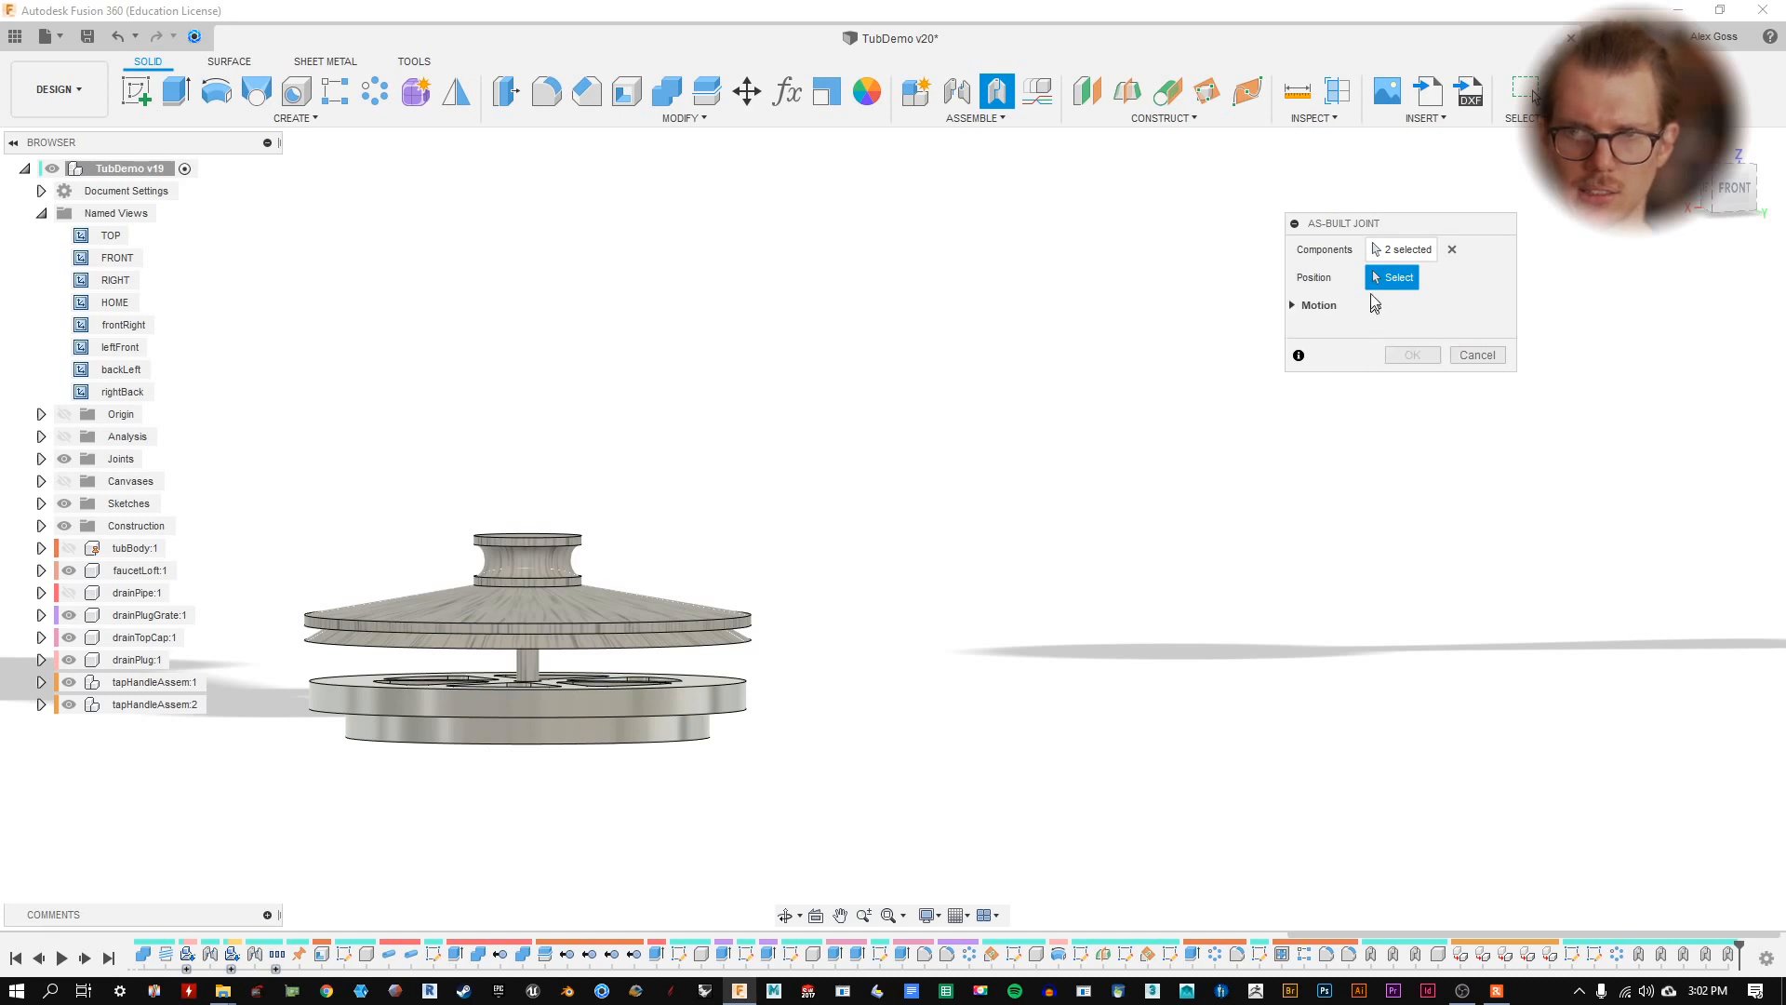
pyautogui.click(521, 656)
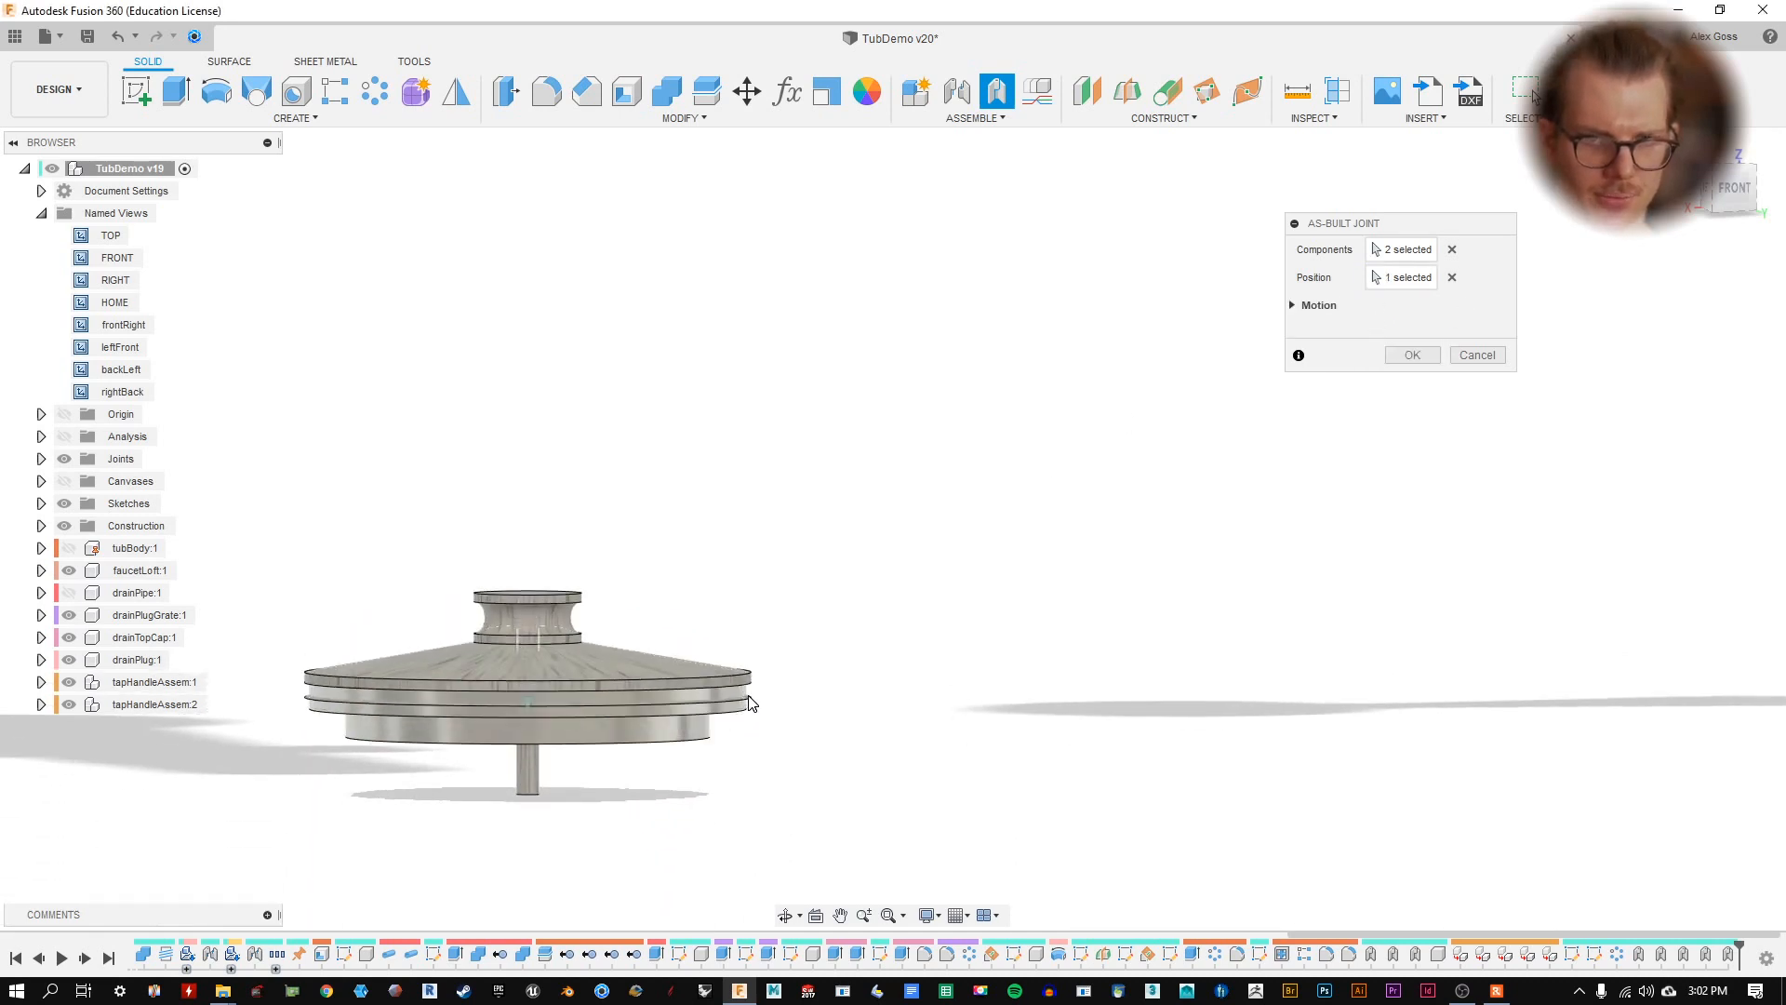
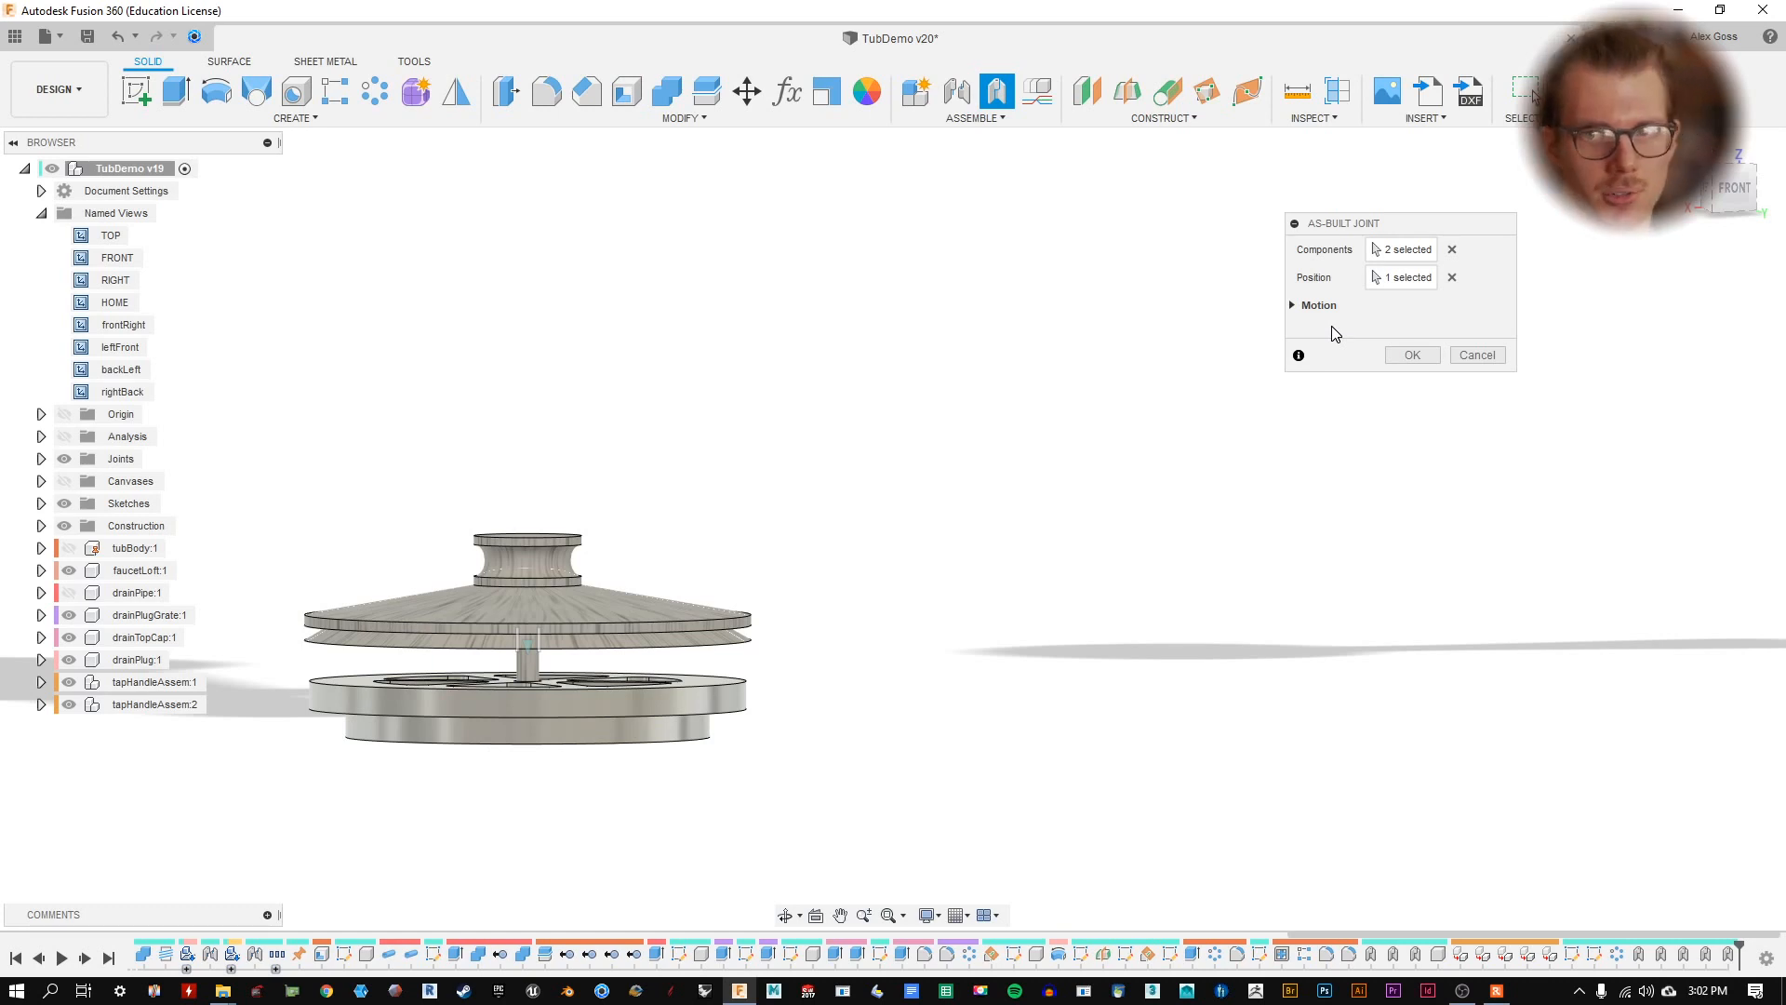
# - Try the Y, X and Z axes as the slide direction of the plug joint
pyautogui.keyDown('shift'); pyautogui.moveTo(908, 338); pyautogui.dragTo(1445, 355, button='middle'); pyautogui.keyUp('shift')
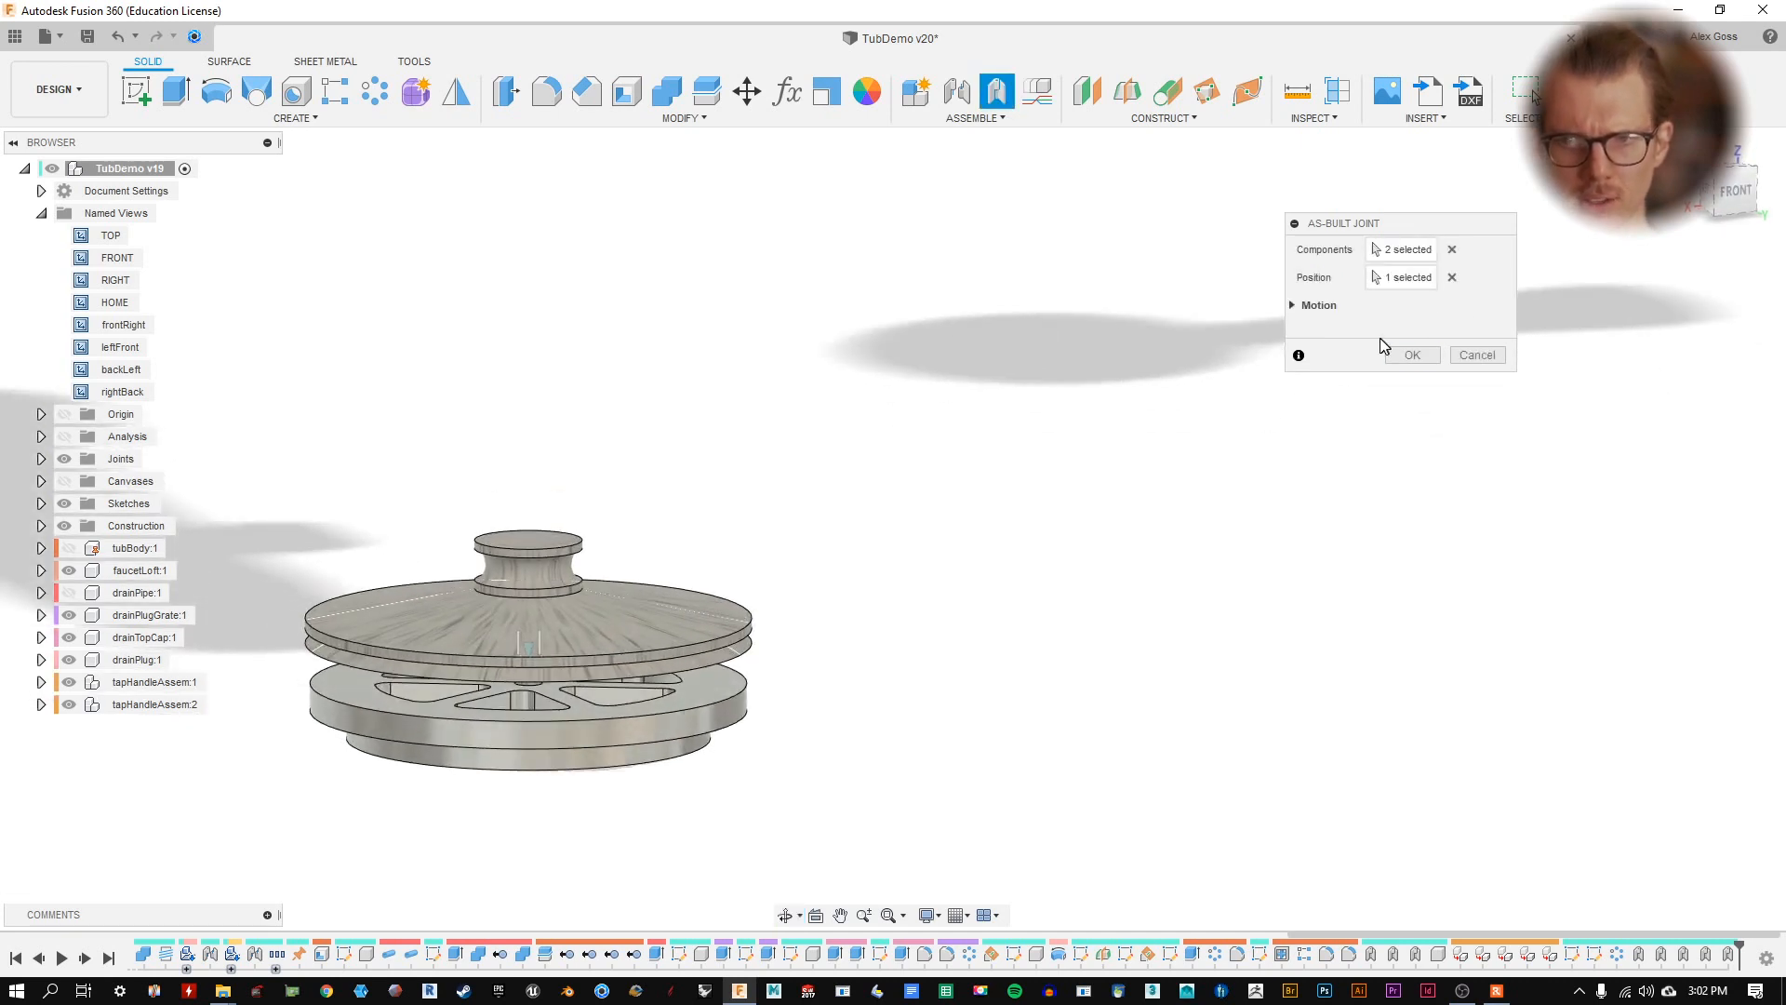
pyautogui.click(1307, 305)
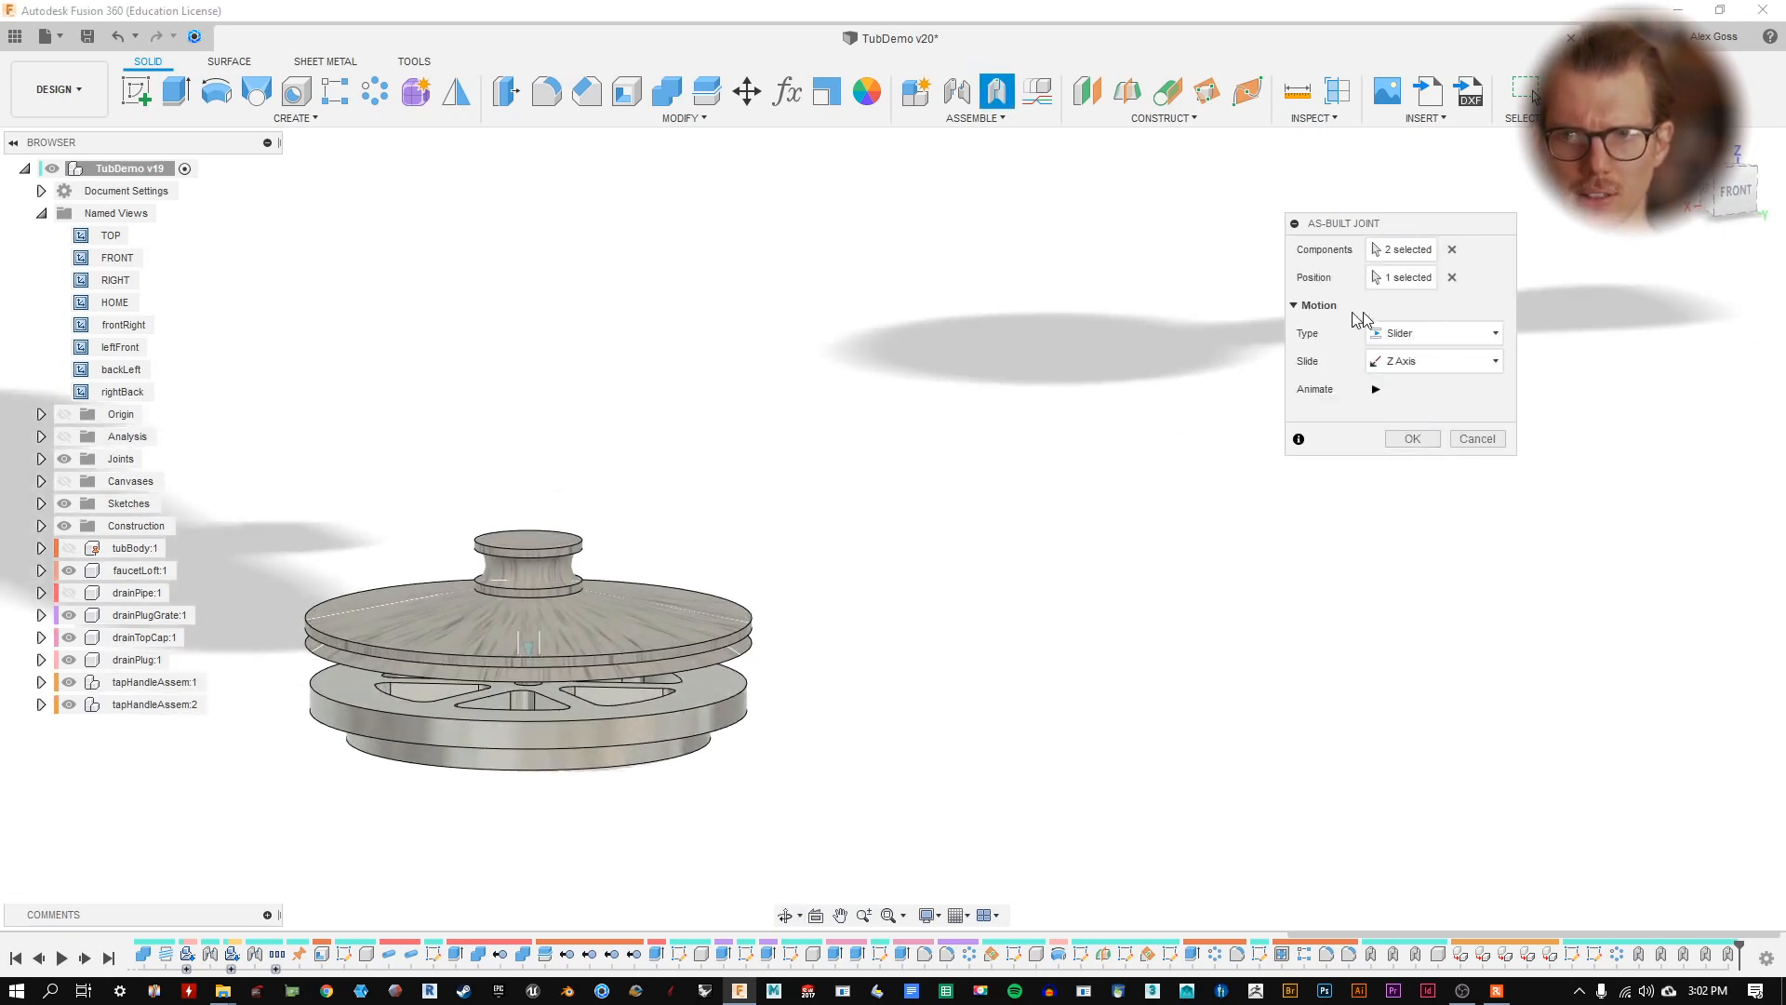
pyautogui.click(1294, 306)
pyautogui.click(1294, 306)
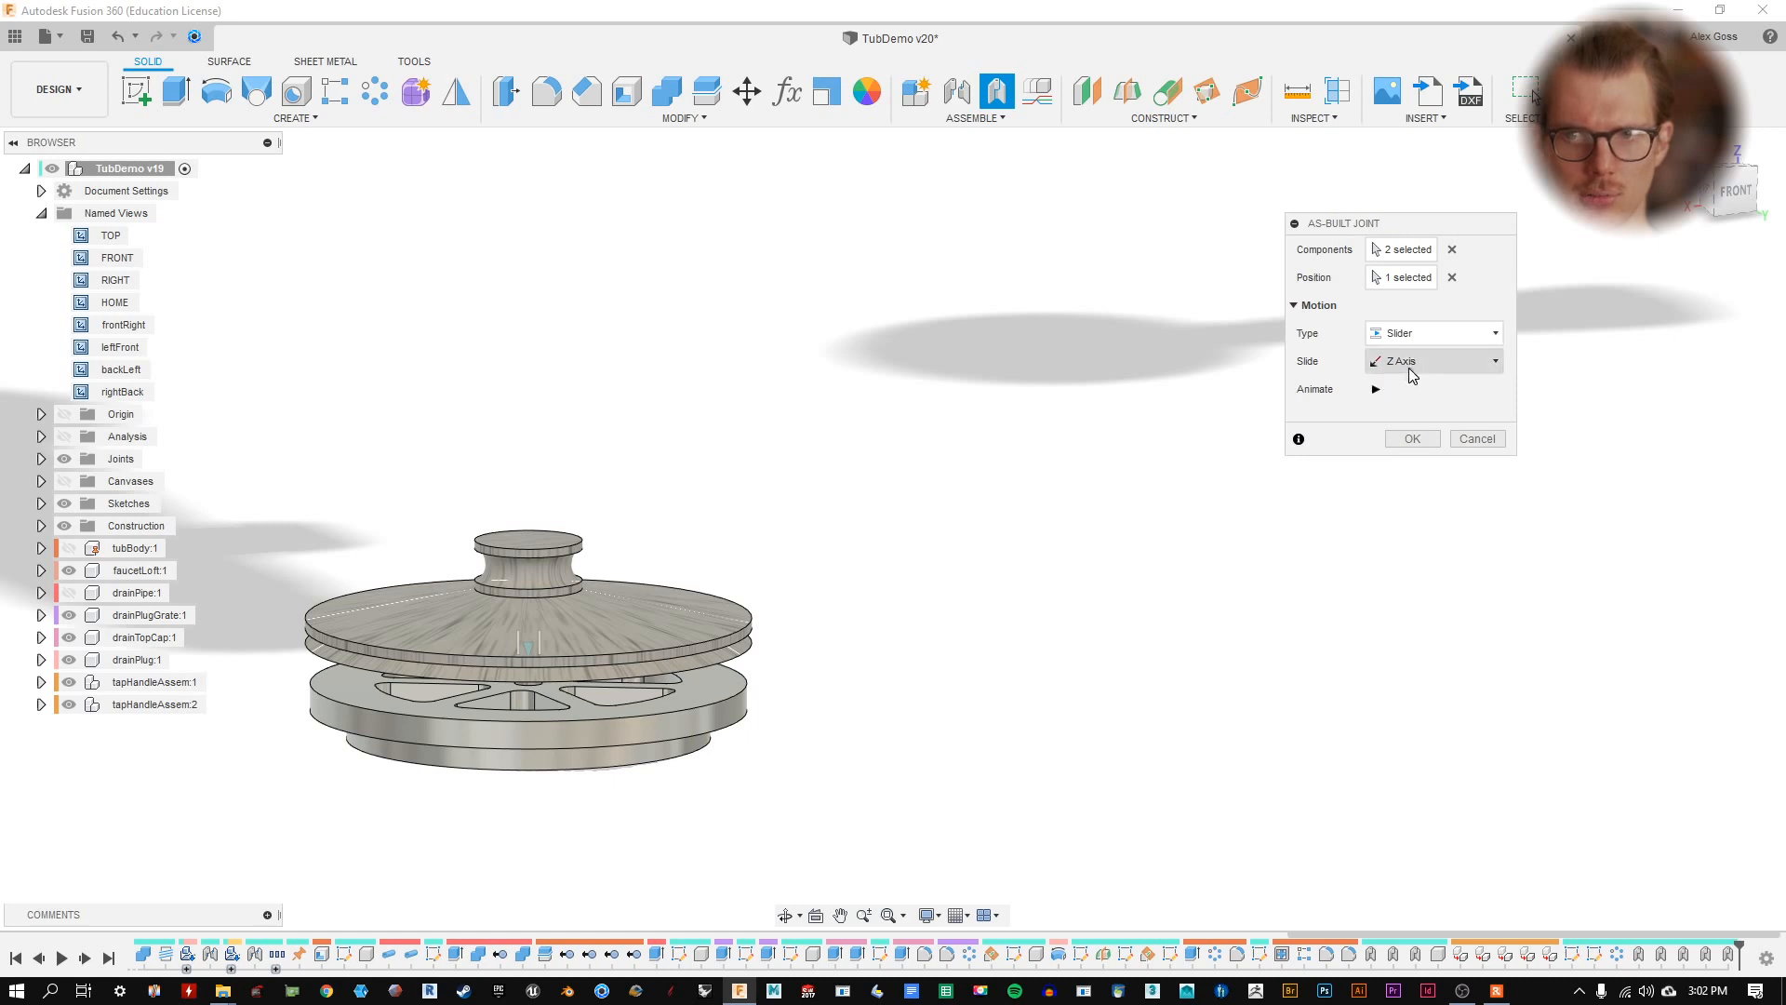
pyautogui.click(1427, 335)
pyautogui.click(1427, 335)
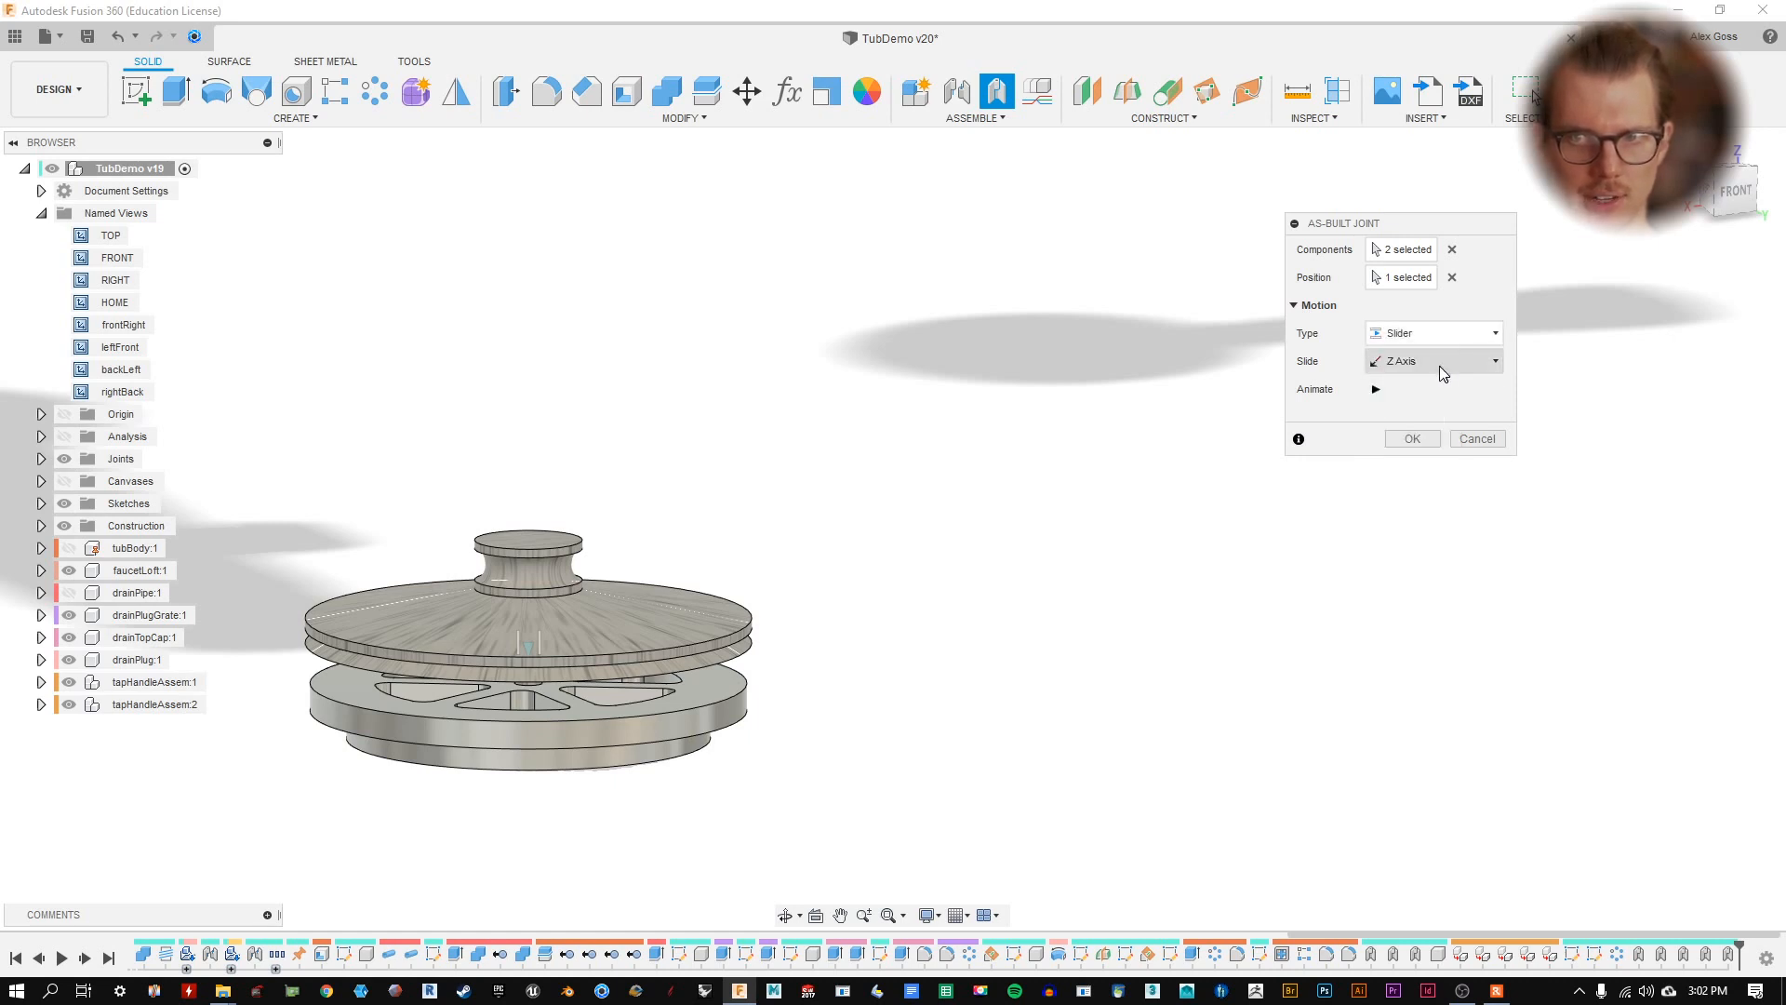
pyautogui.click(1438, 365)
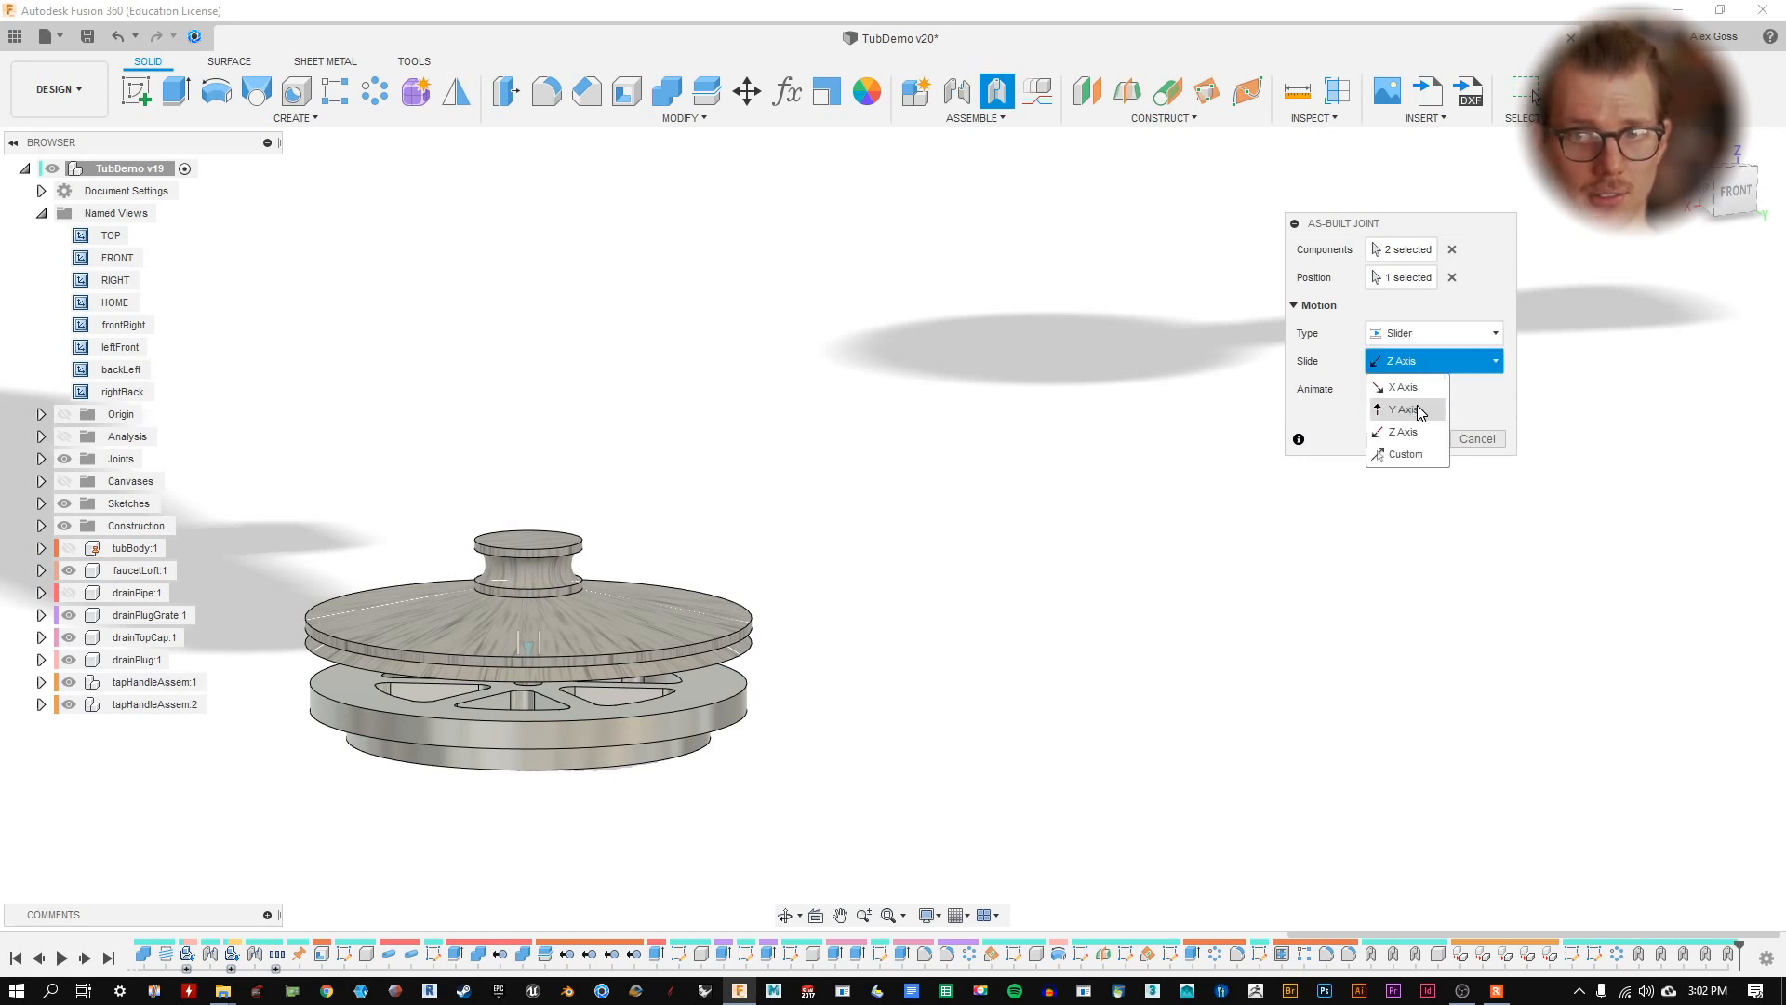
pyautogui.click(1416, 409)
pyautogui.click(1432, 364)
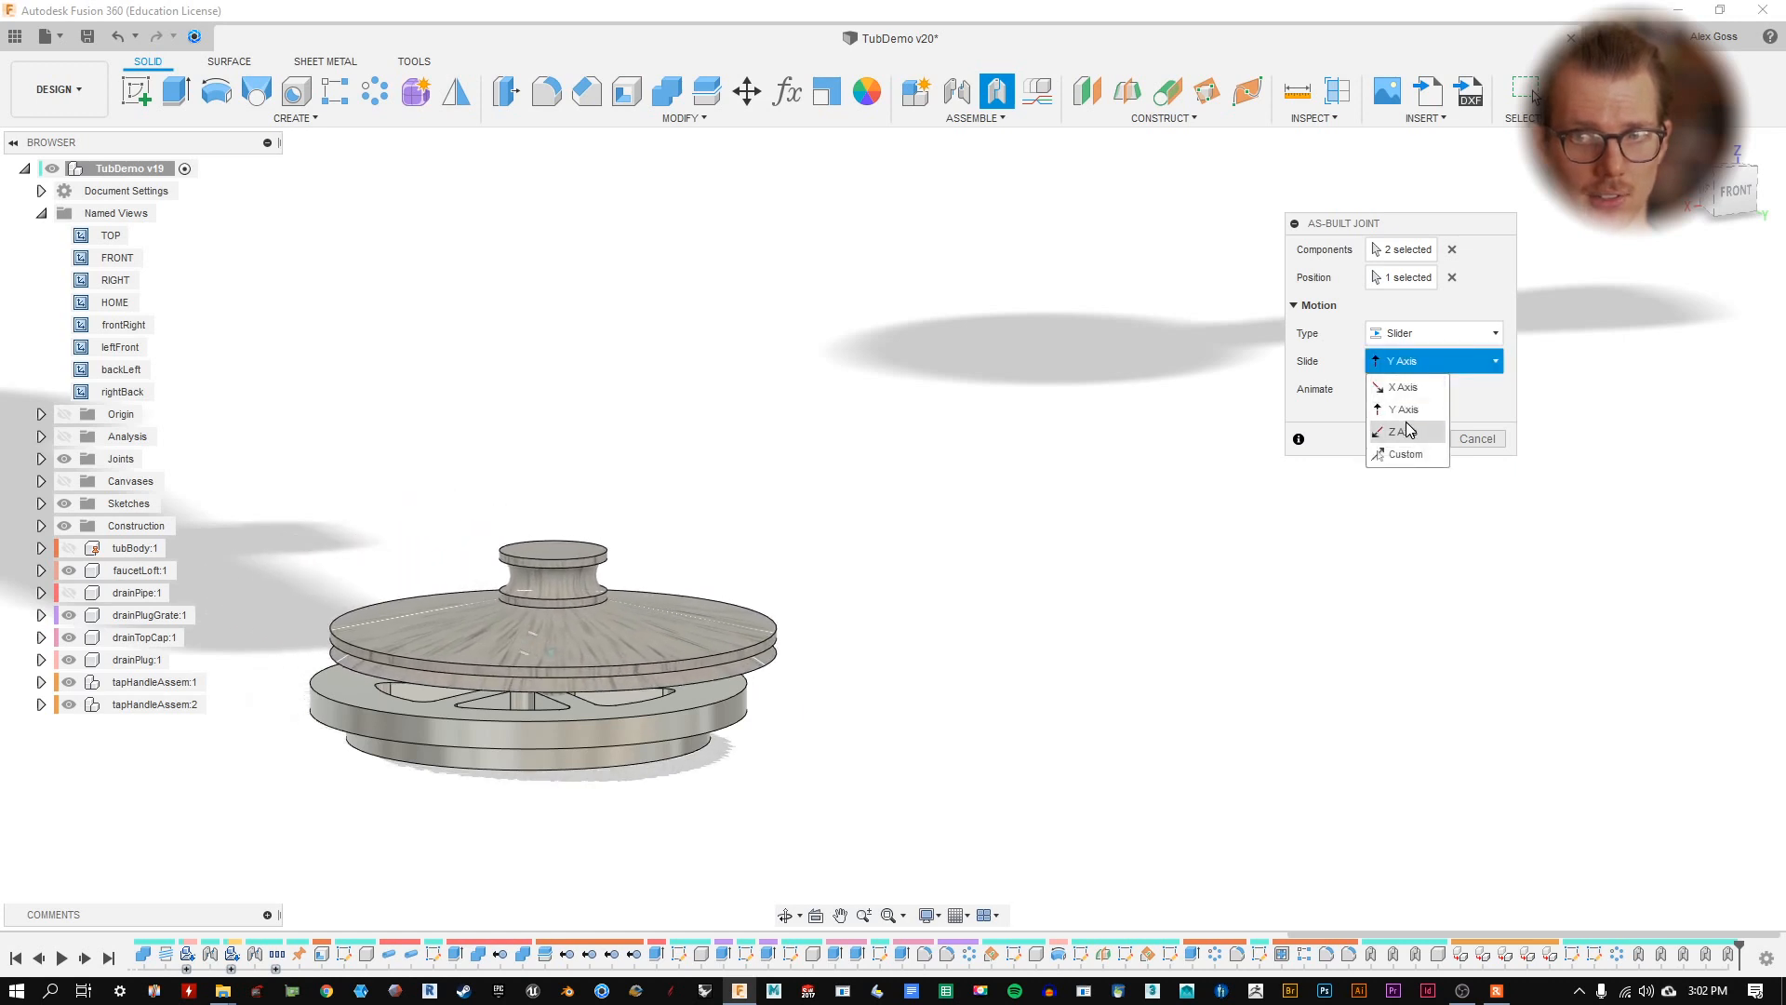
pyautogui.click(1413, 389)
pyautogui.click(1432, 362)
pyautogui.click(1399, 432)
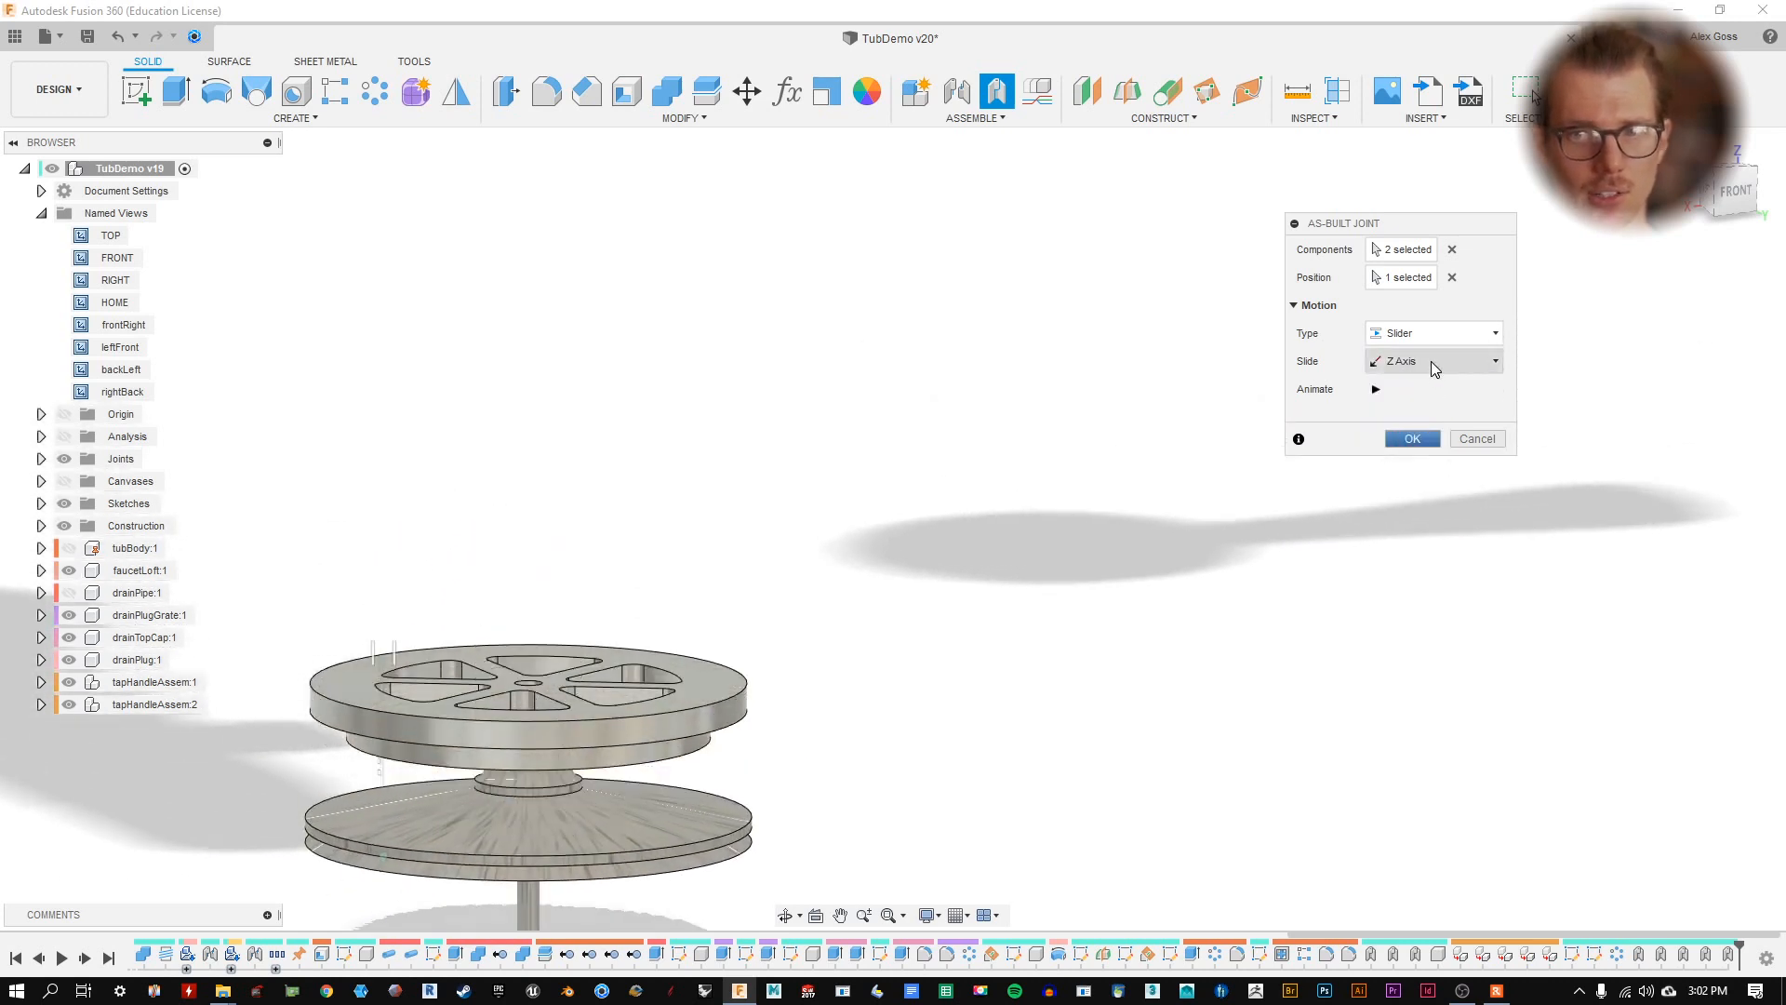
# - Set the slide direction to Custom along the plug's stem and create the slider joint
pyautogui.click(1431, 361)
pyautogui.click(1397, 452)
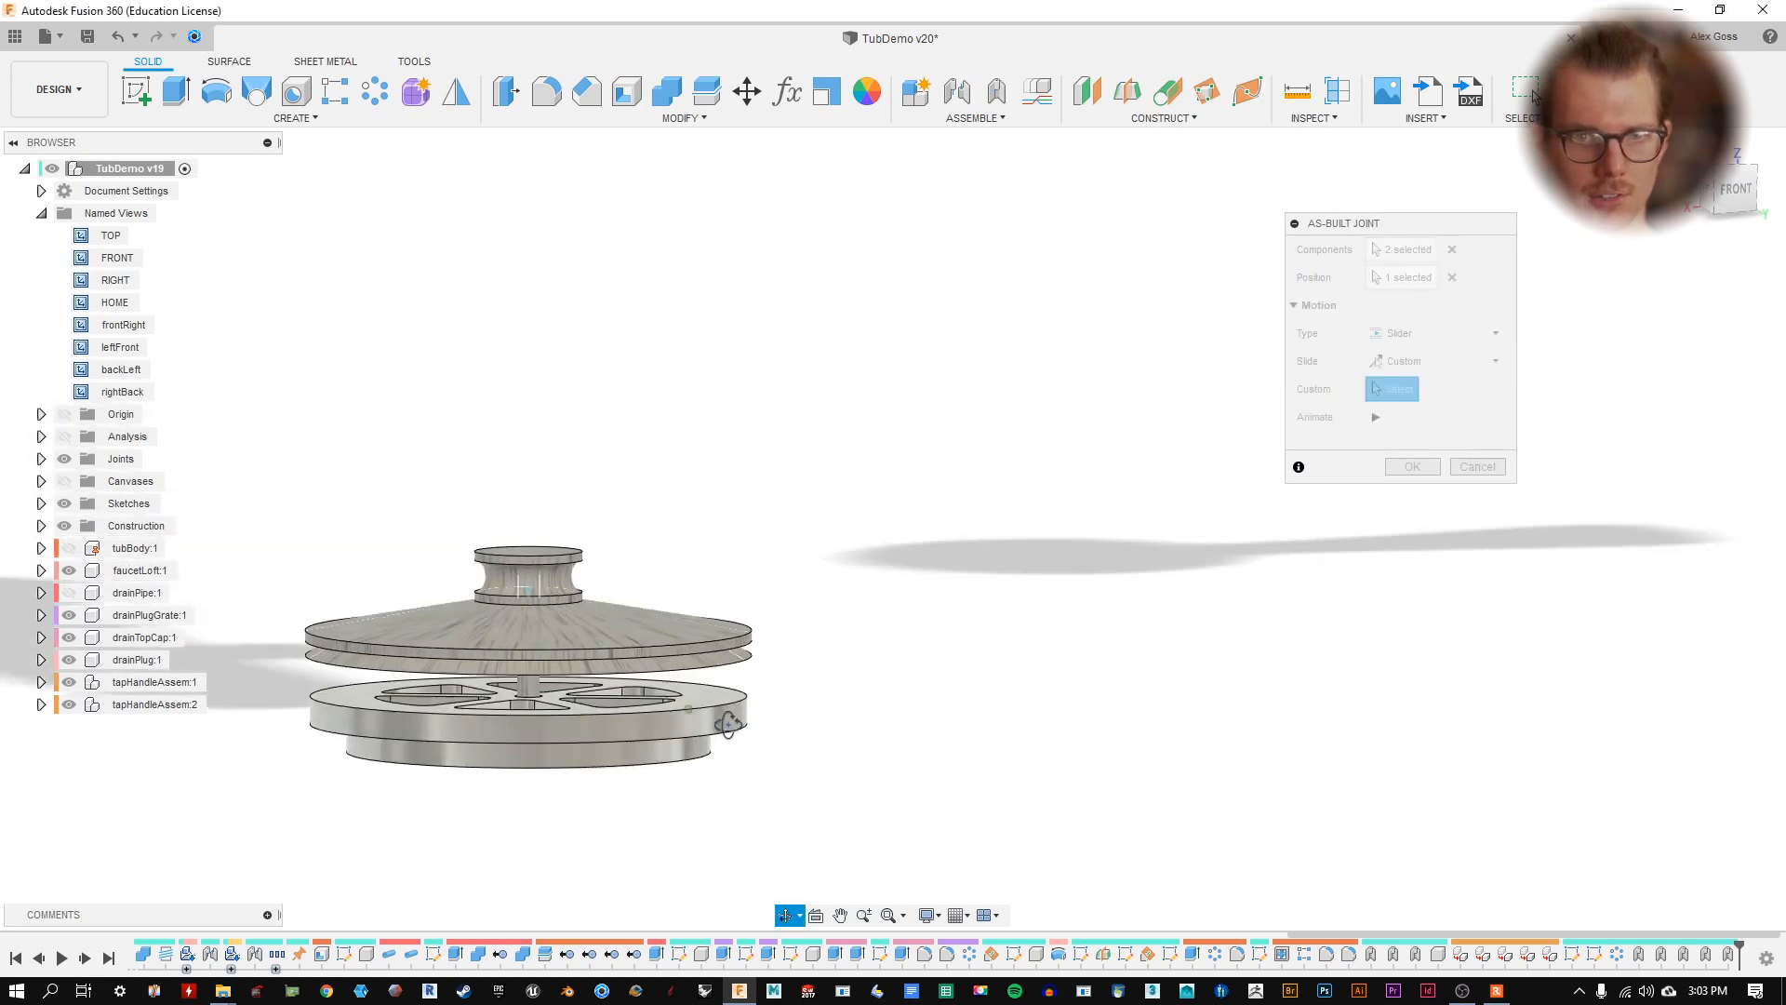
pyautogui.scroll(5, 551, 771)
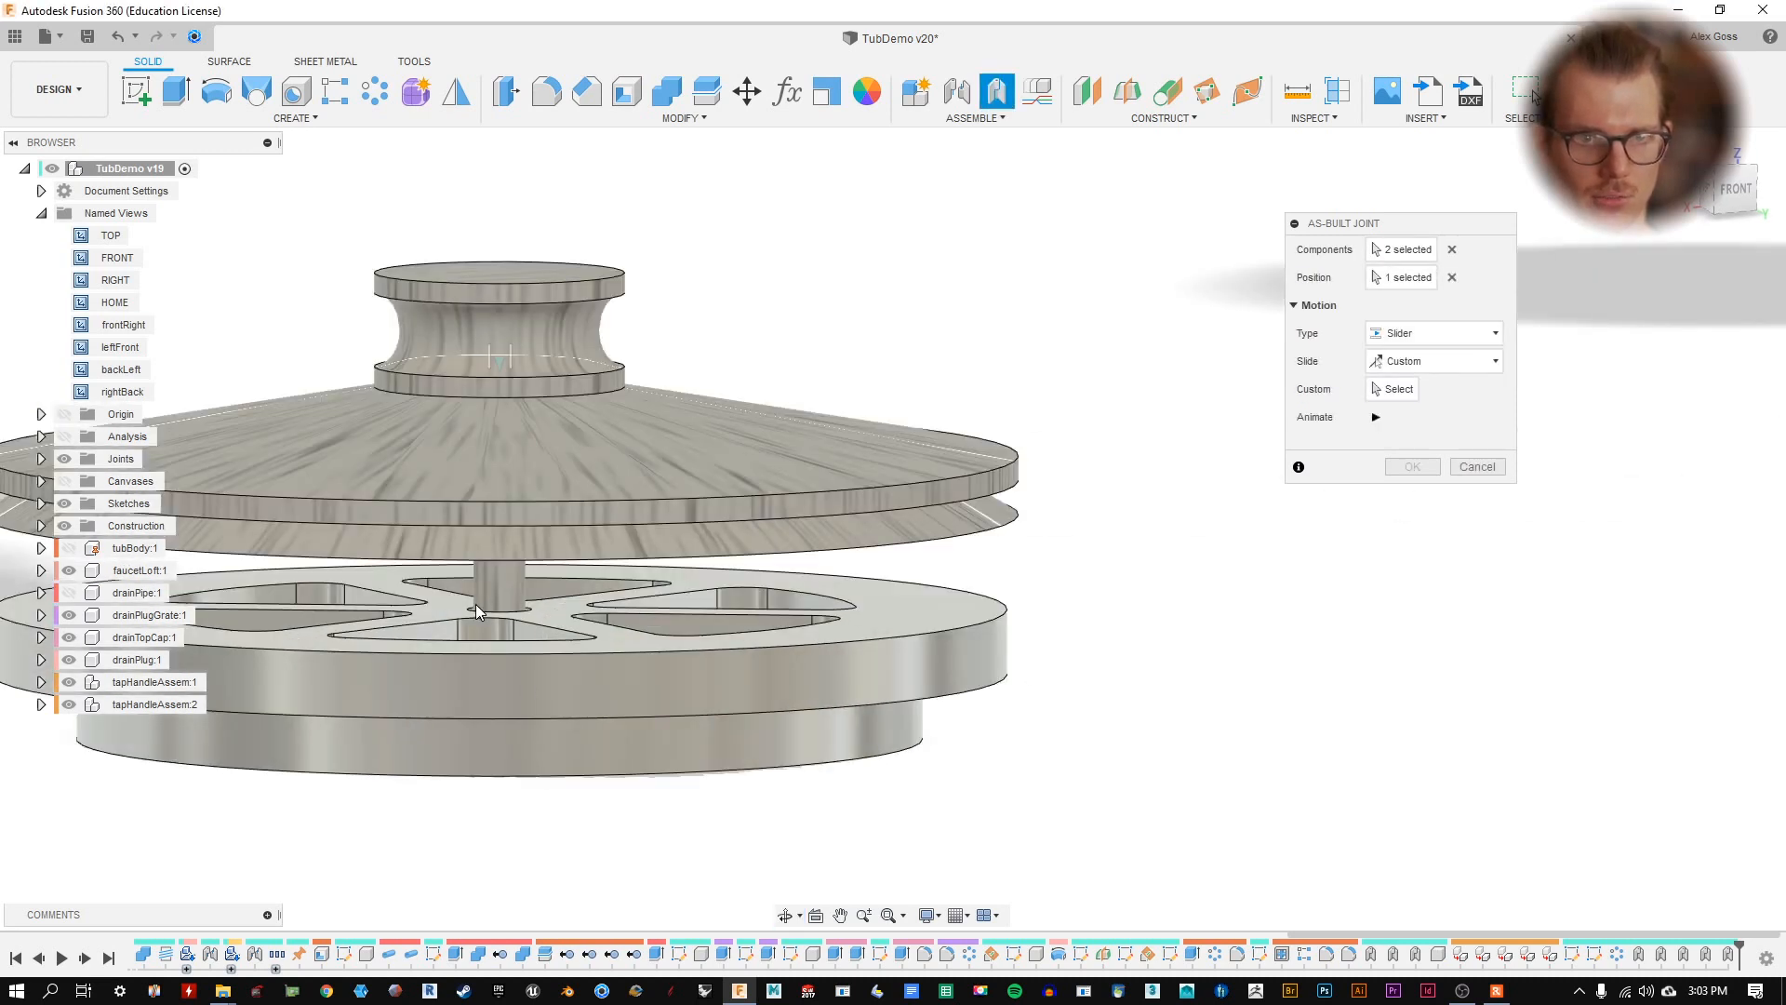
pyautogui.click(1397, 393)
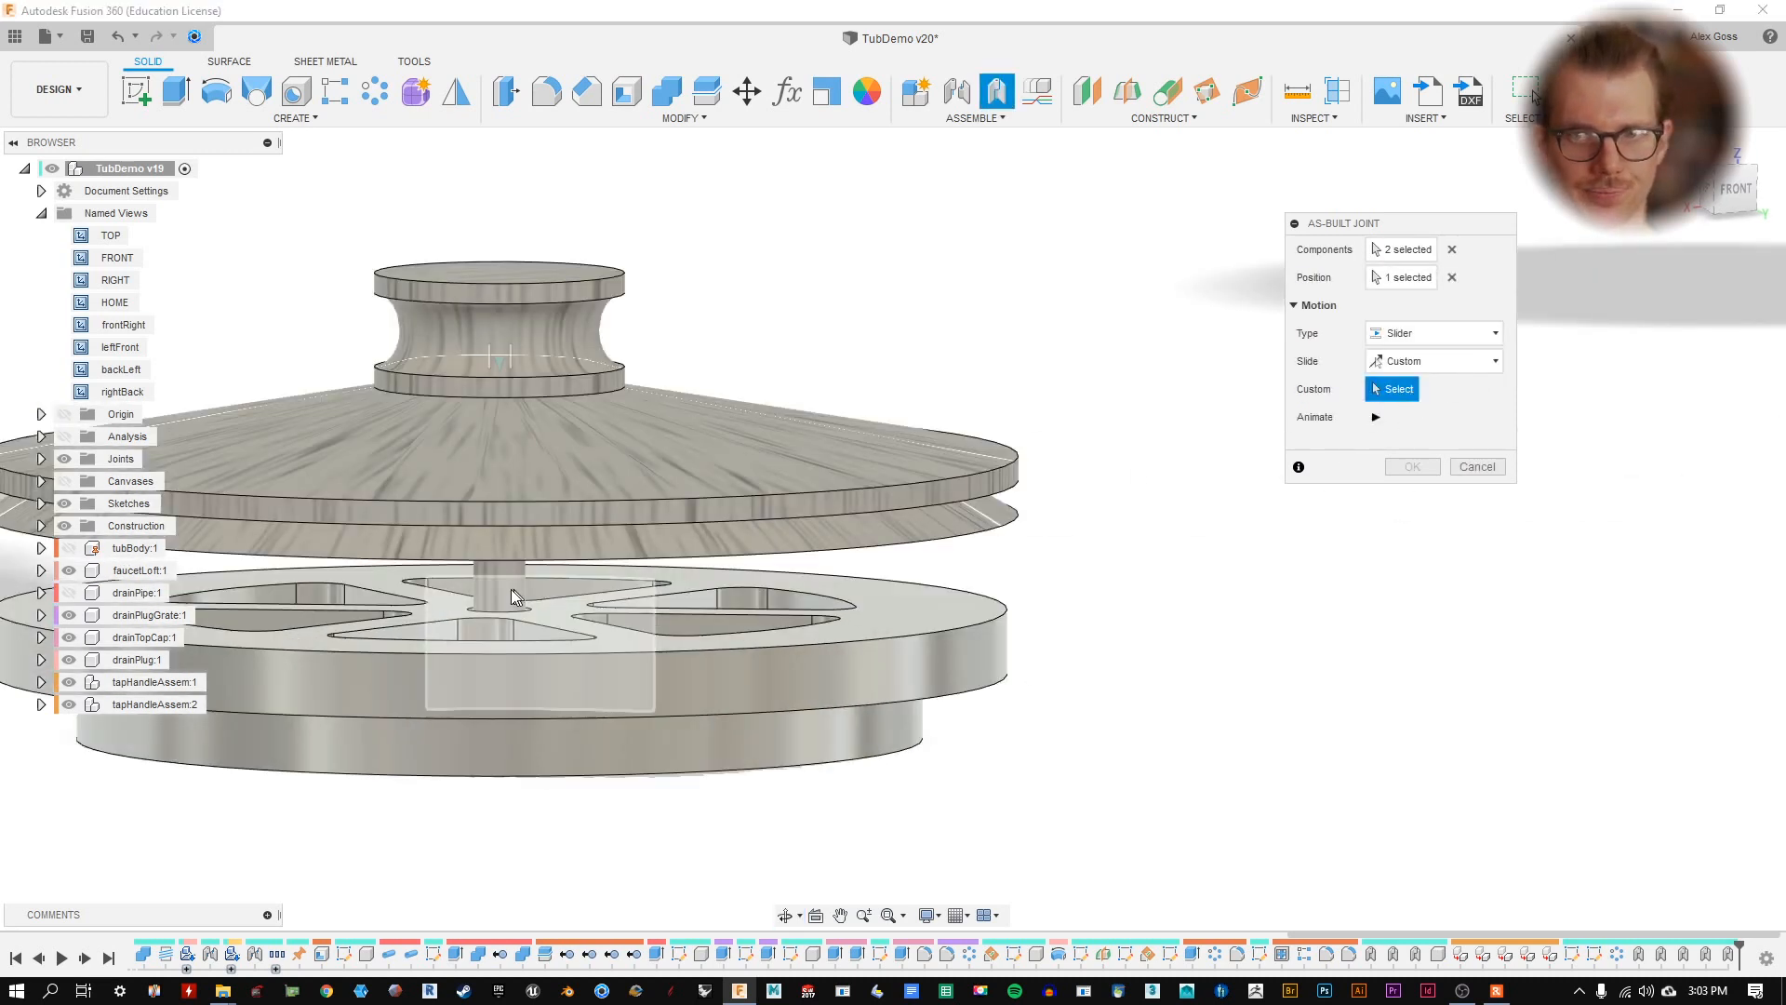
pyautogui.click(505, 585)
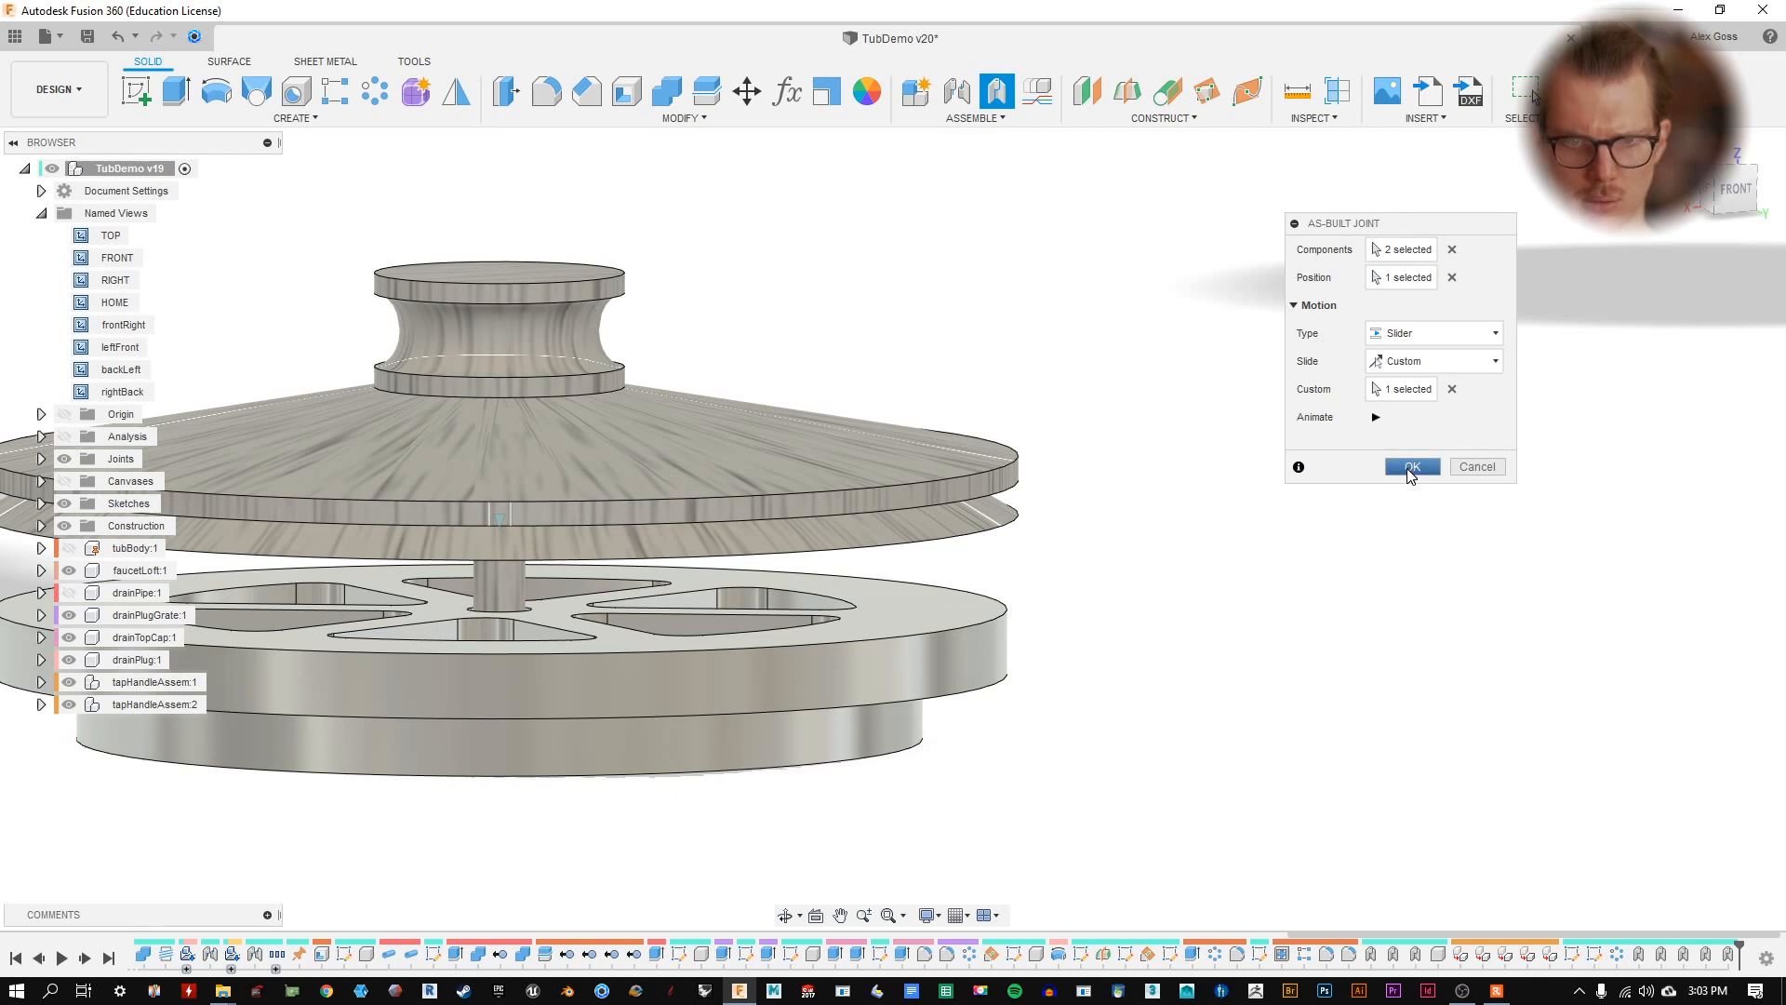
pyautogui.moveTo(898, 370); pyautogui.dragTo(1081, 367, button='middle')
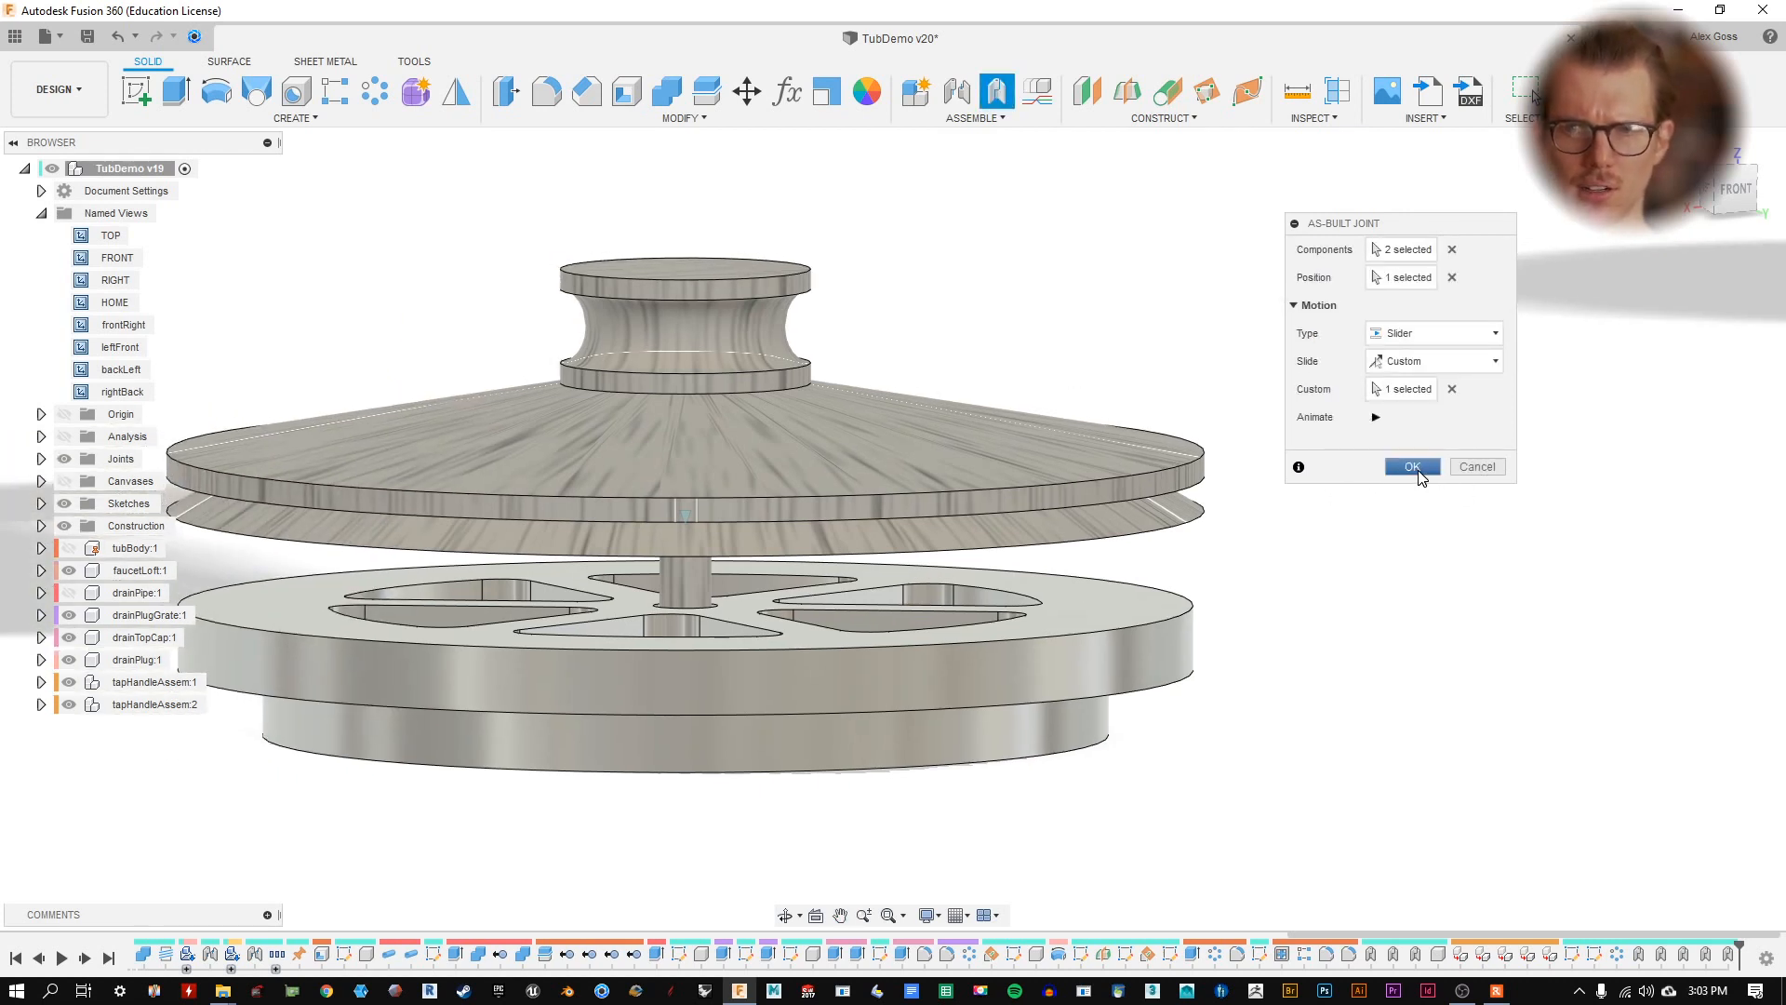
pyautogui.click(1412, 466)
# - Slide the drain plug upward above the grate and show tubBody again
pyautogui.moveTo(829, 491); pyautogui.dragTo(765, 333)
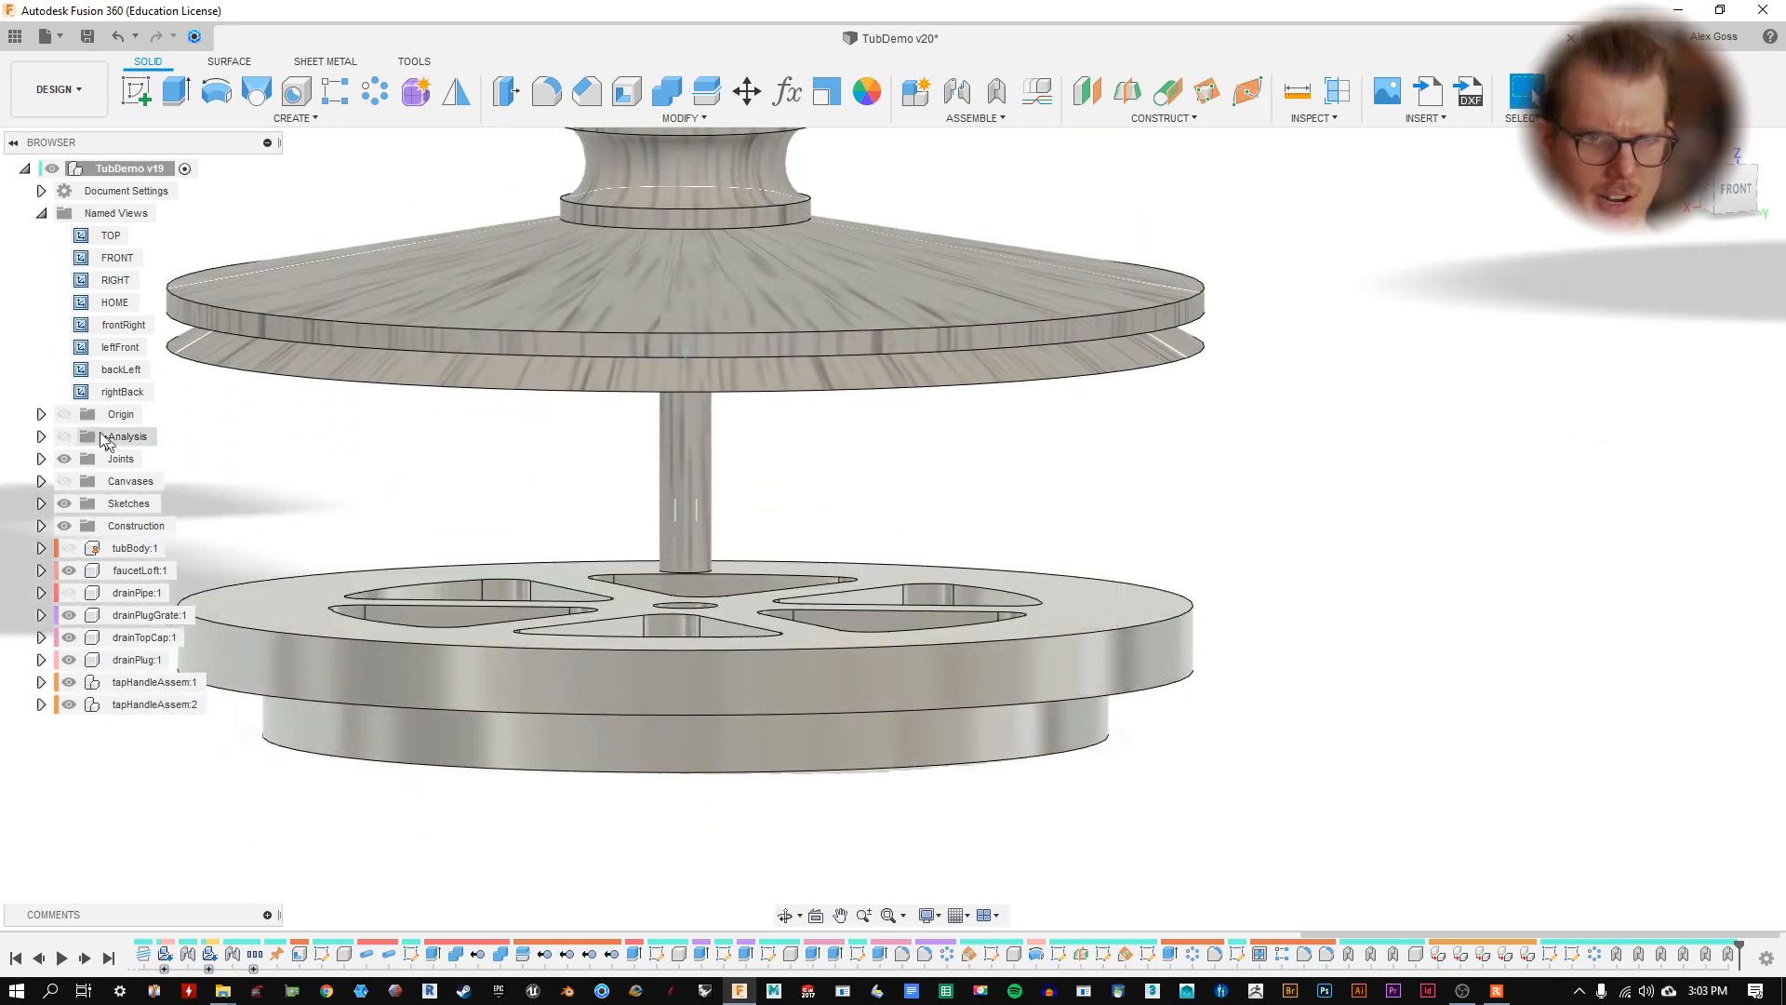
pyautogui.click(70, 548)
pyautogui.scroll(-6, 878, 587)
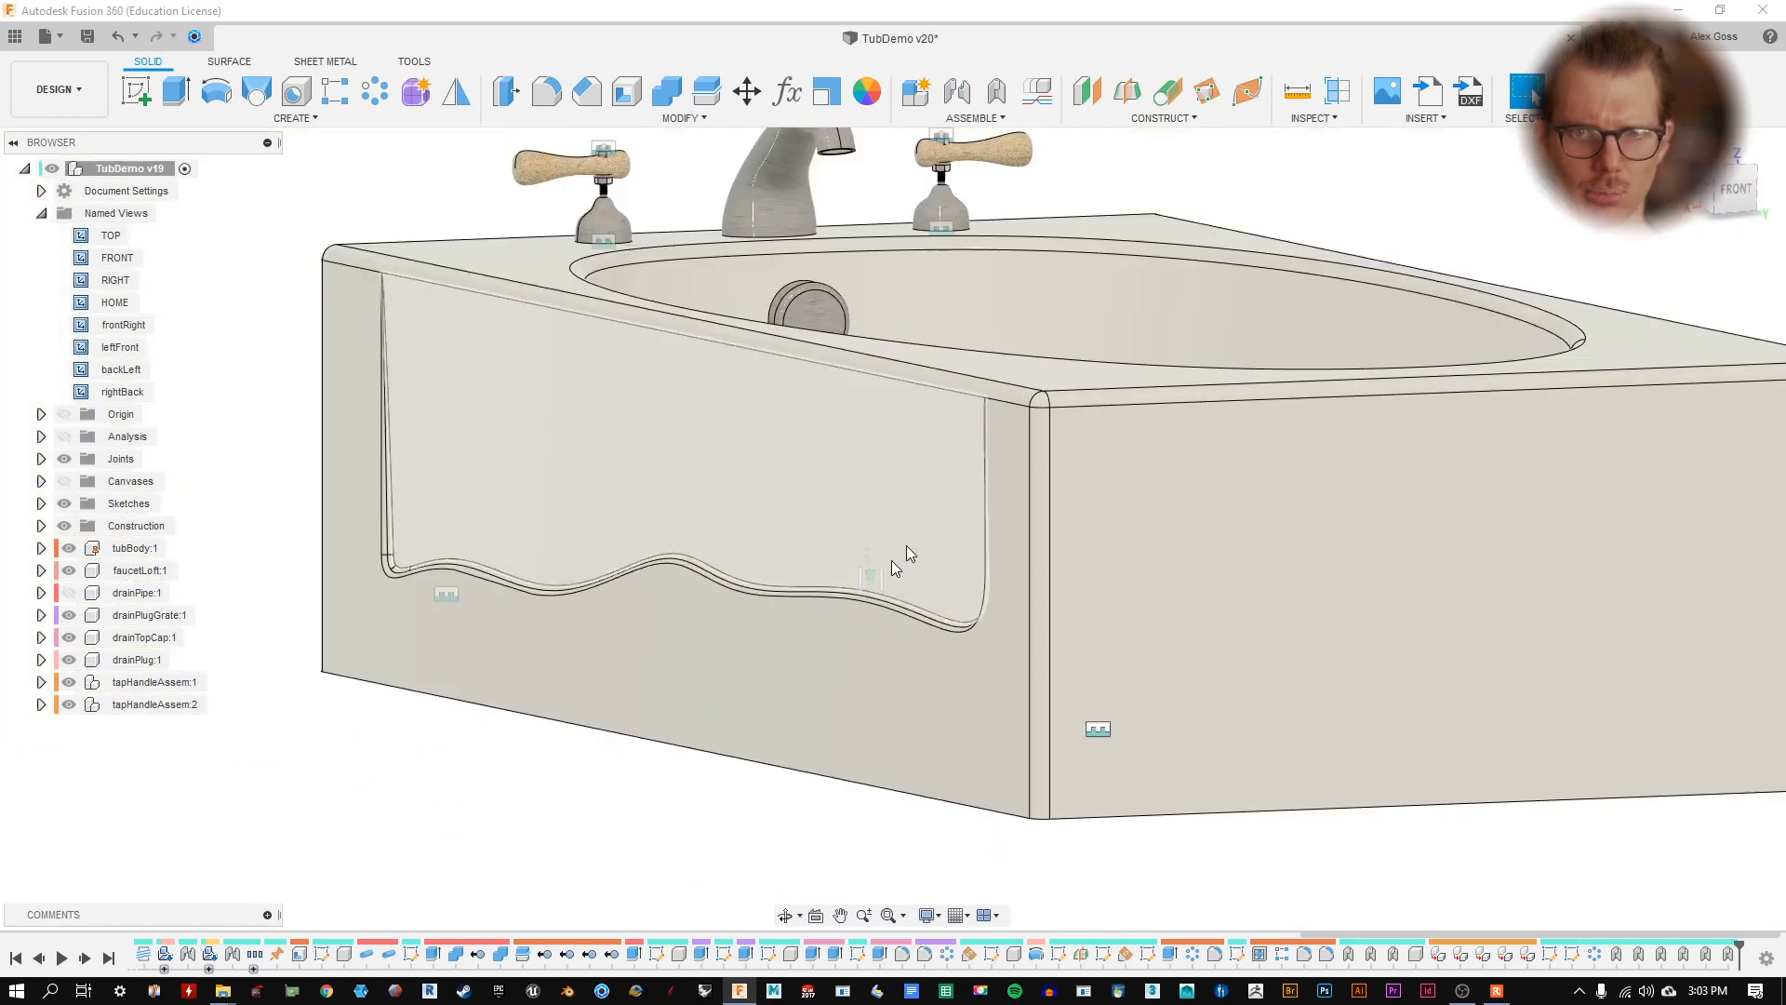
pyautogui.keyDown('shift'); pyautogui.moveTo(906, 545); pyautogui.dragTo(900, 326, button='middle'); pyautogui.keyUp('shift')
pyautogui.moveTo(900, 326); pyautogui.dragTo(902, 484, button='middle')
pyautogui.scroll(3, 921, 512)
pyautogui.scroll(4, 921, 511)
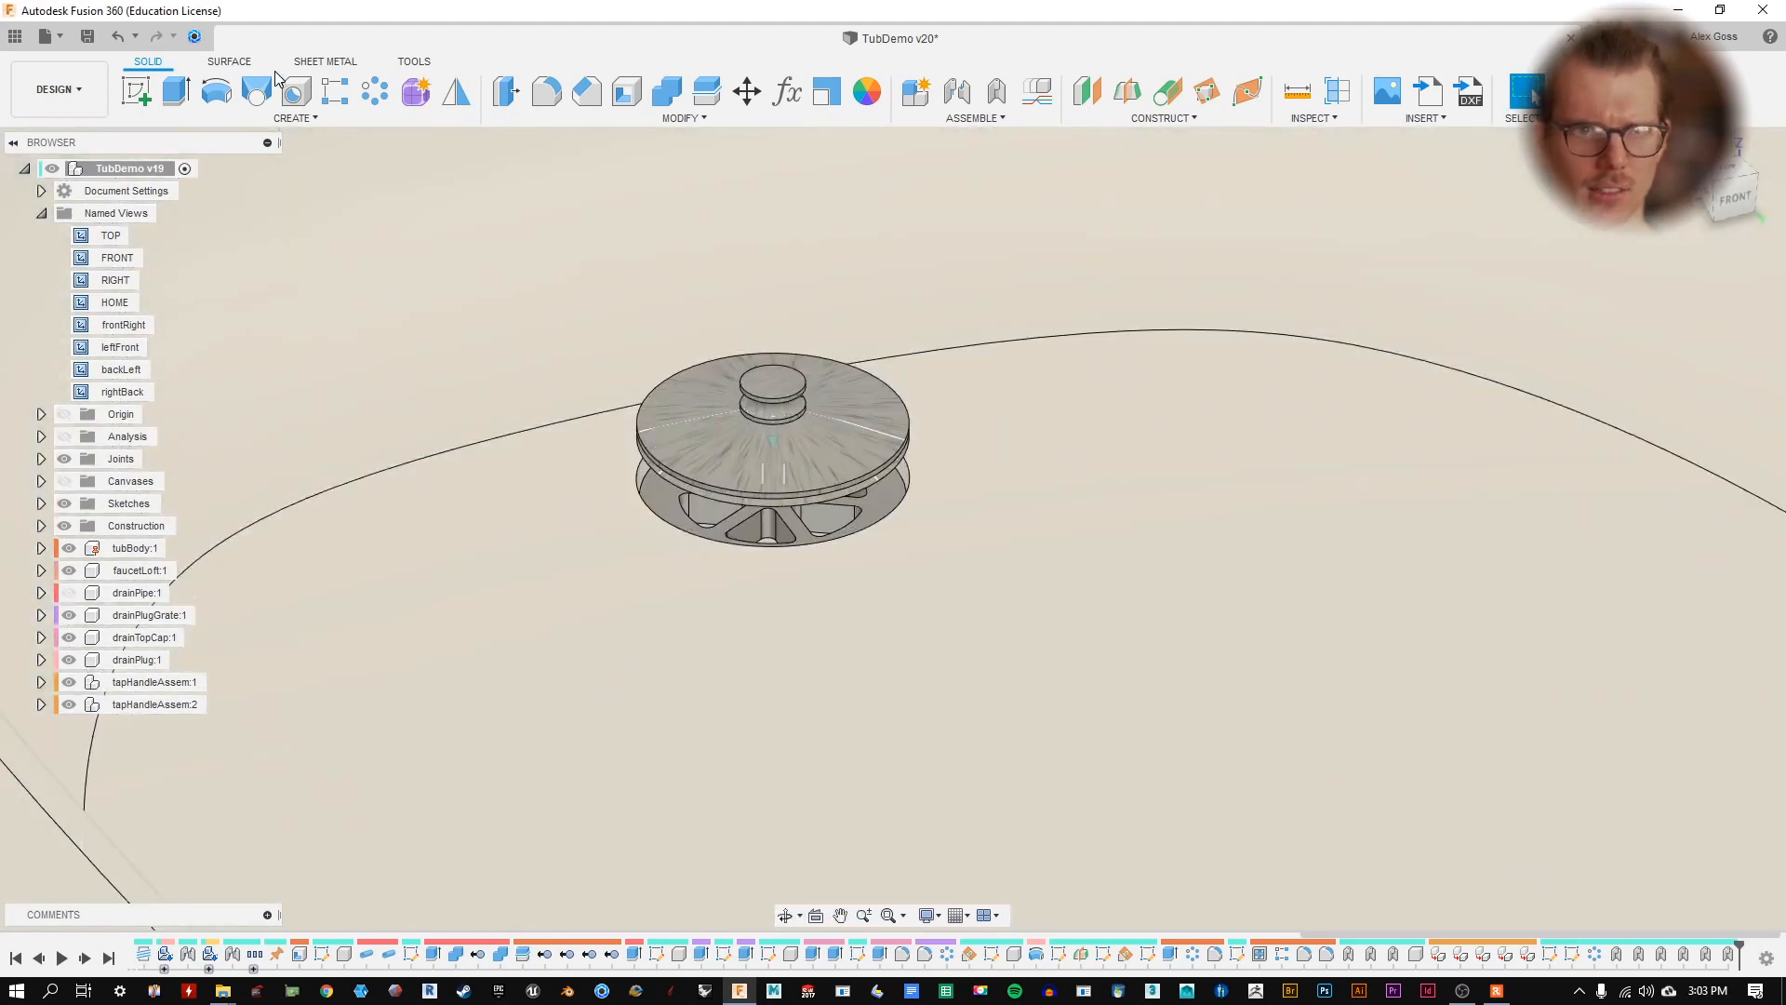
# - Save the design and enable contact sets for the assembly
pyautogui.click(90, 39)
pyautogui.click(884, 486)
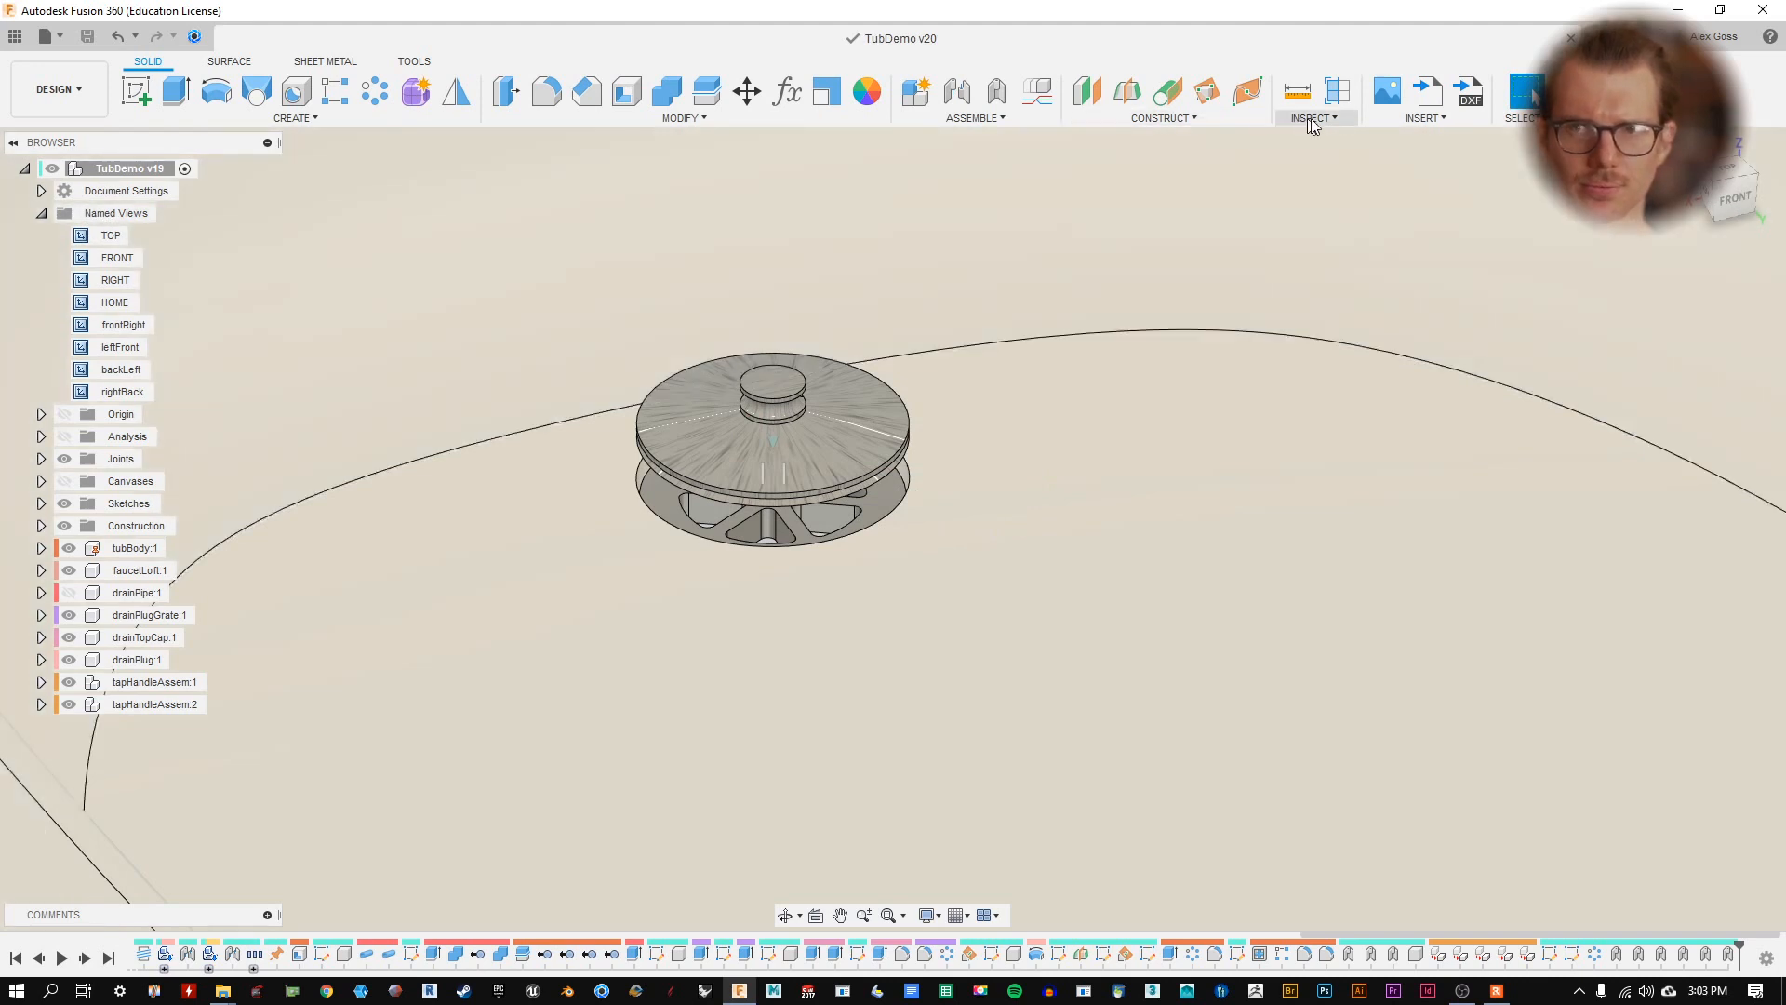
pyautogui.click(955, 119)
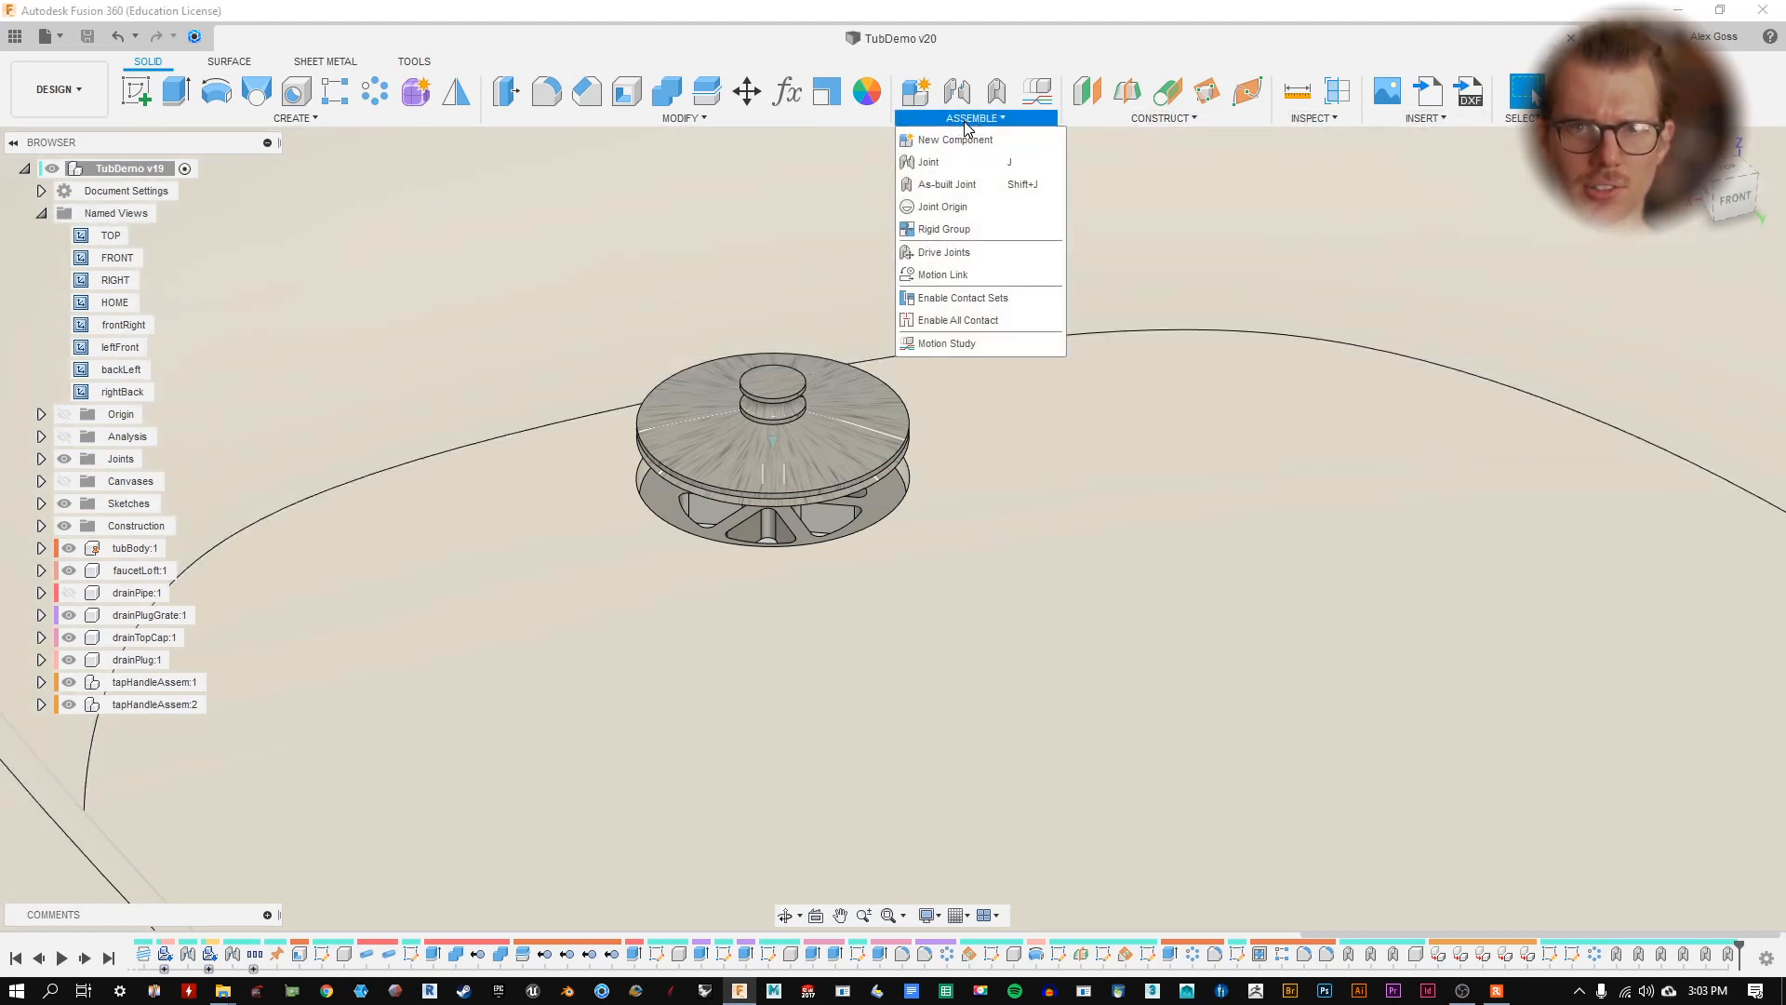
pyautogui.click(1004, 297)
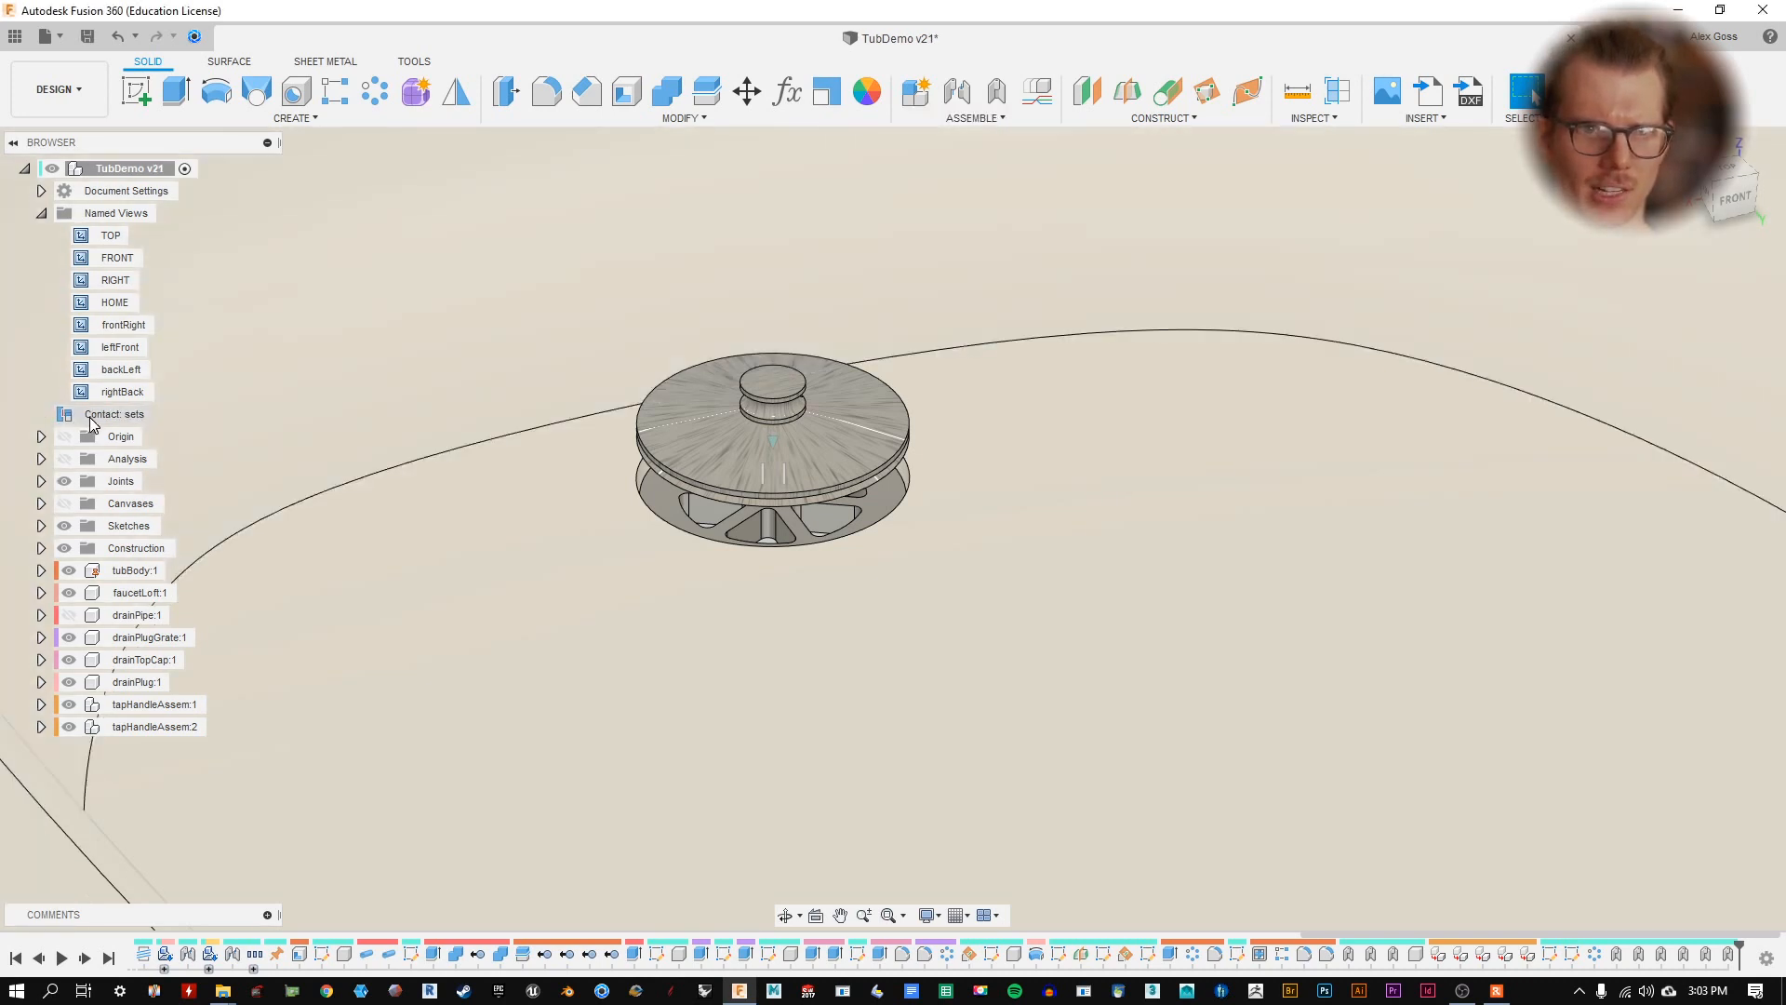
# - Create a new contact set from the drain plug and the plug grate, and slide the plug to test it
pyautogui.moveTo(830, 426)
pyautogui.mouseDown()
pyautogui.moveTo(809, 370)
pyautogui.moveTo(798, 500)
pyautogui.moveTo(794, 428)
pyautogui.mouseUp()
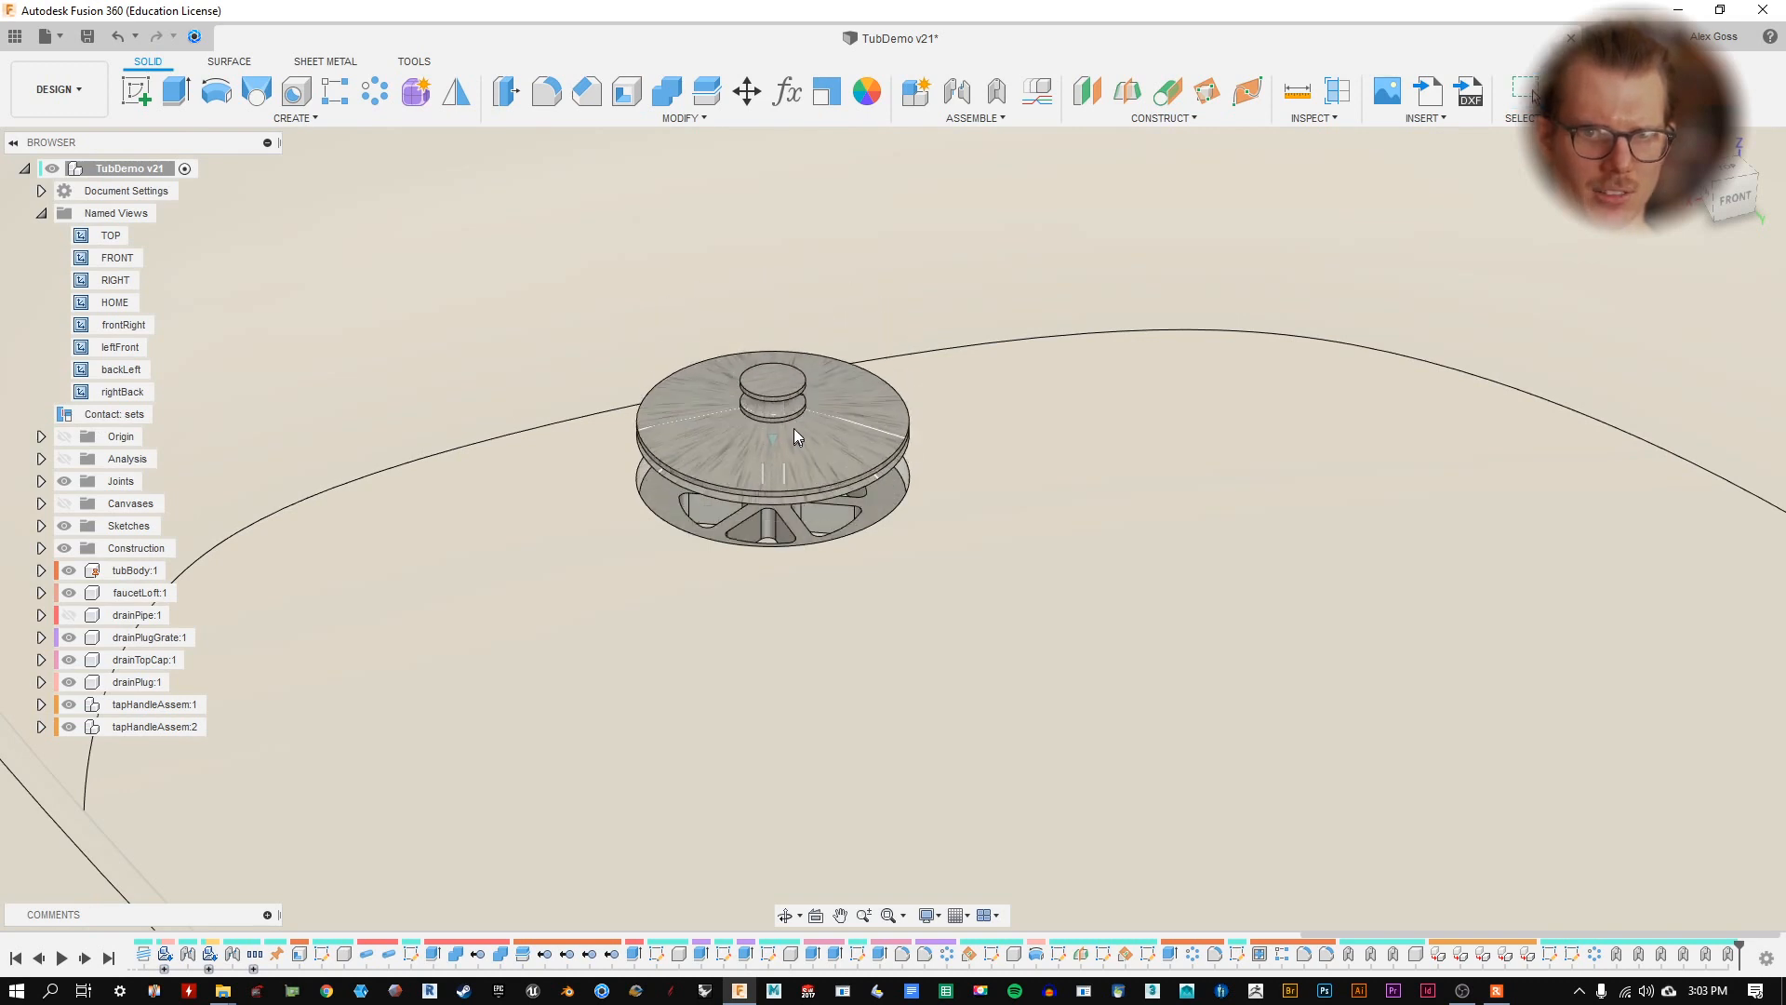
pyautogui.rightClick(110, 415)
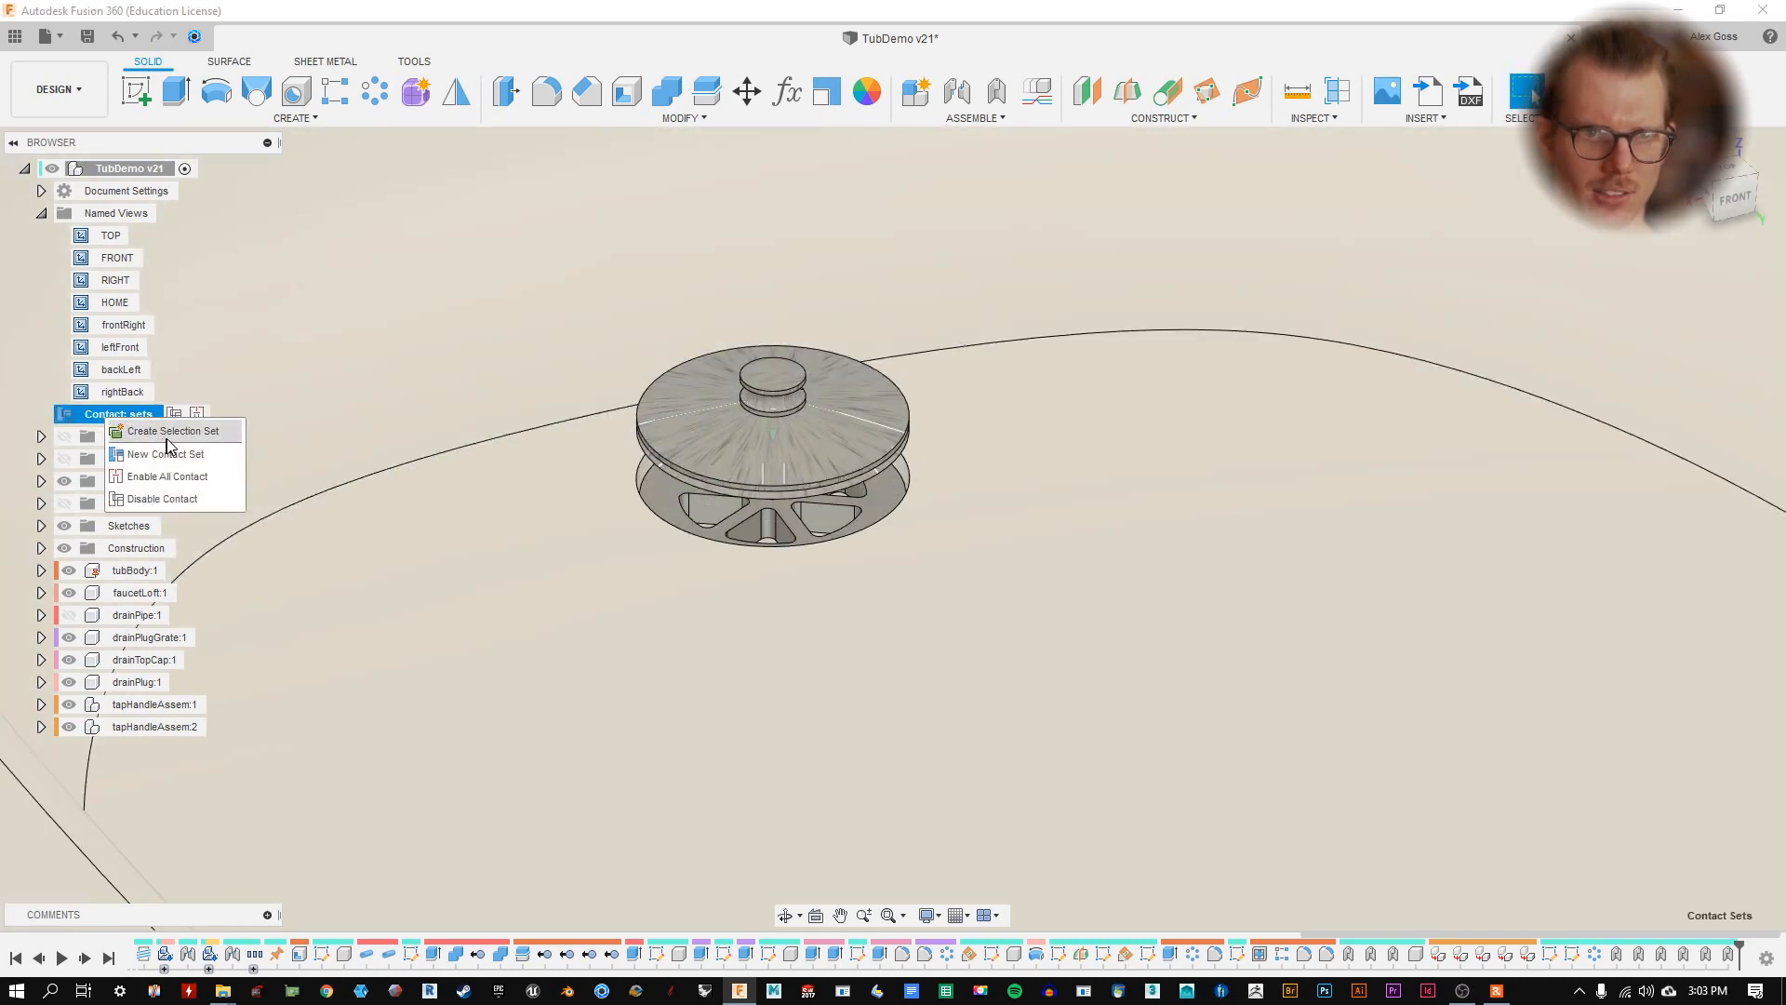
pyautogui.click(212, 454)
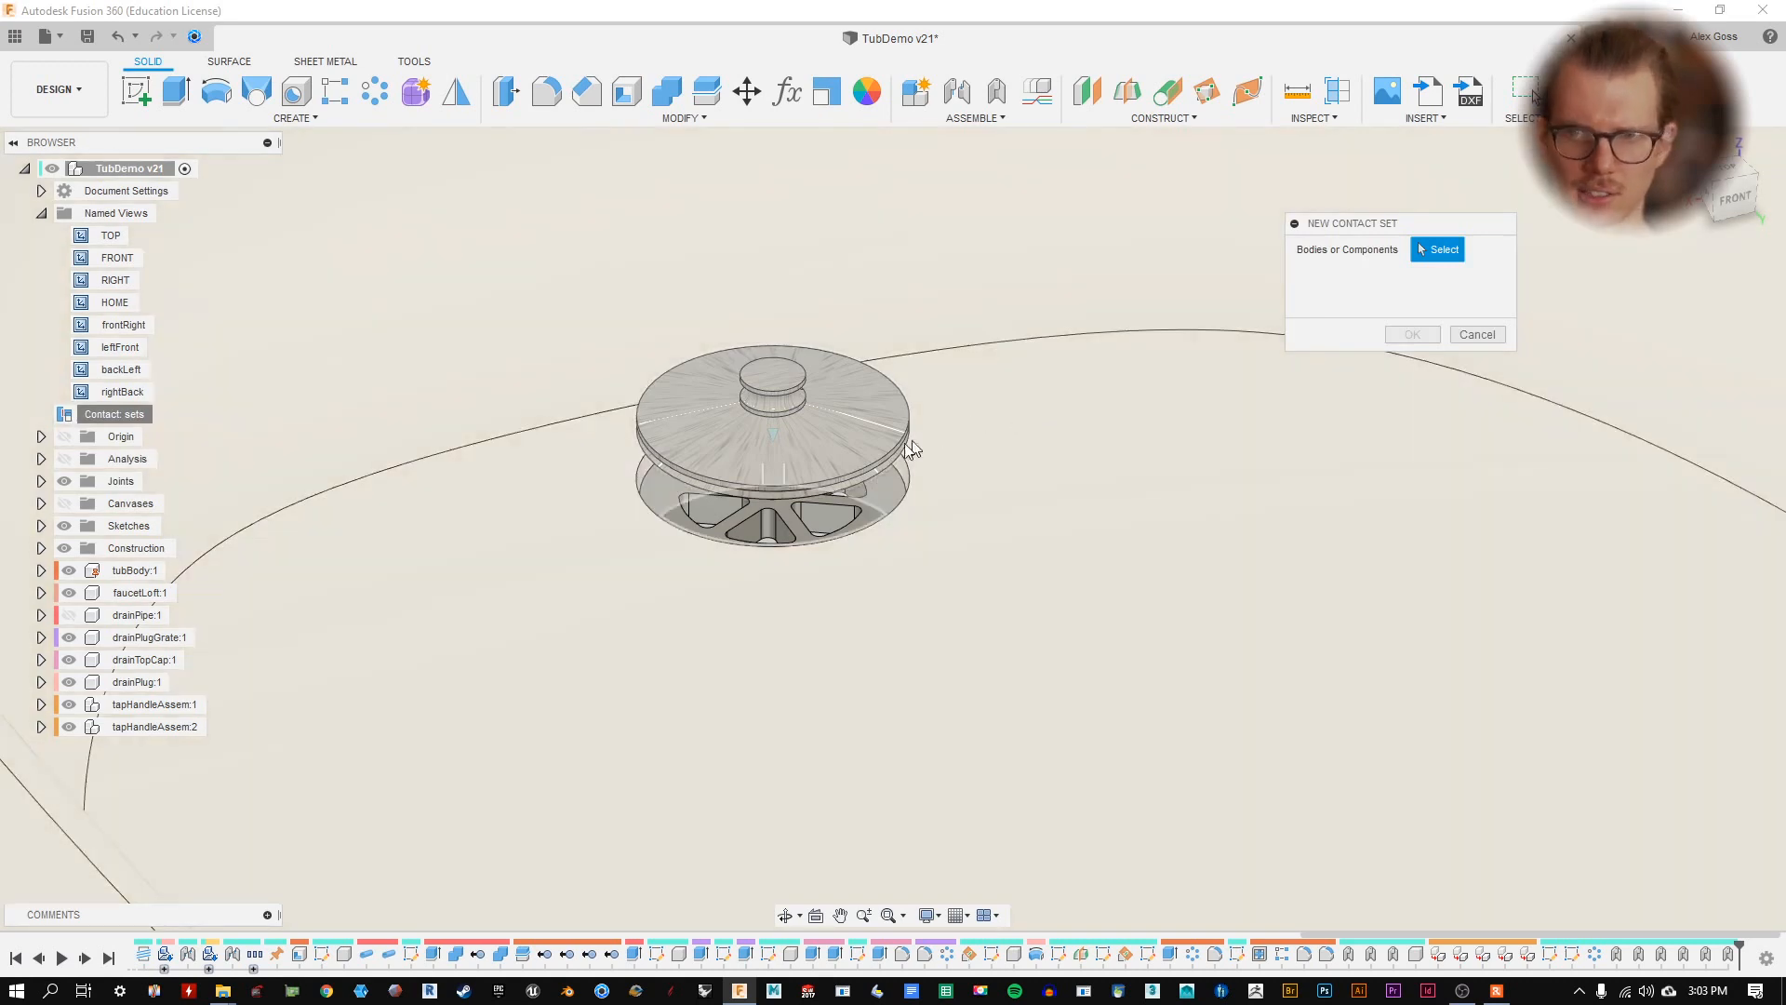
pyautogui.click(862, 428)
pyautogui.click(893, 496)
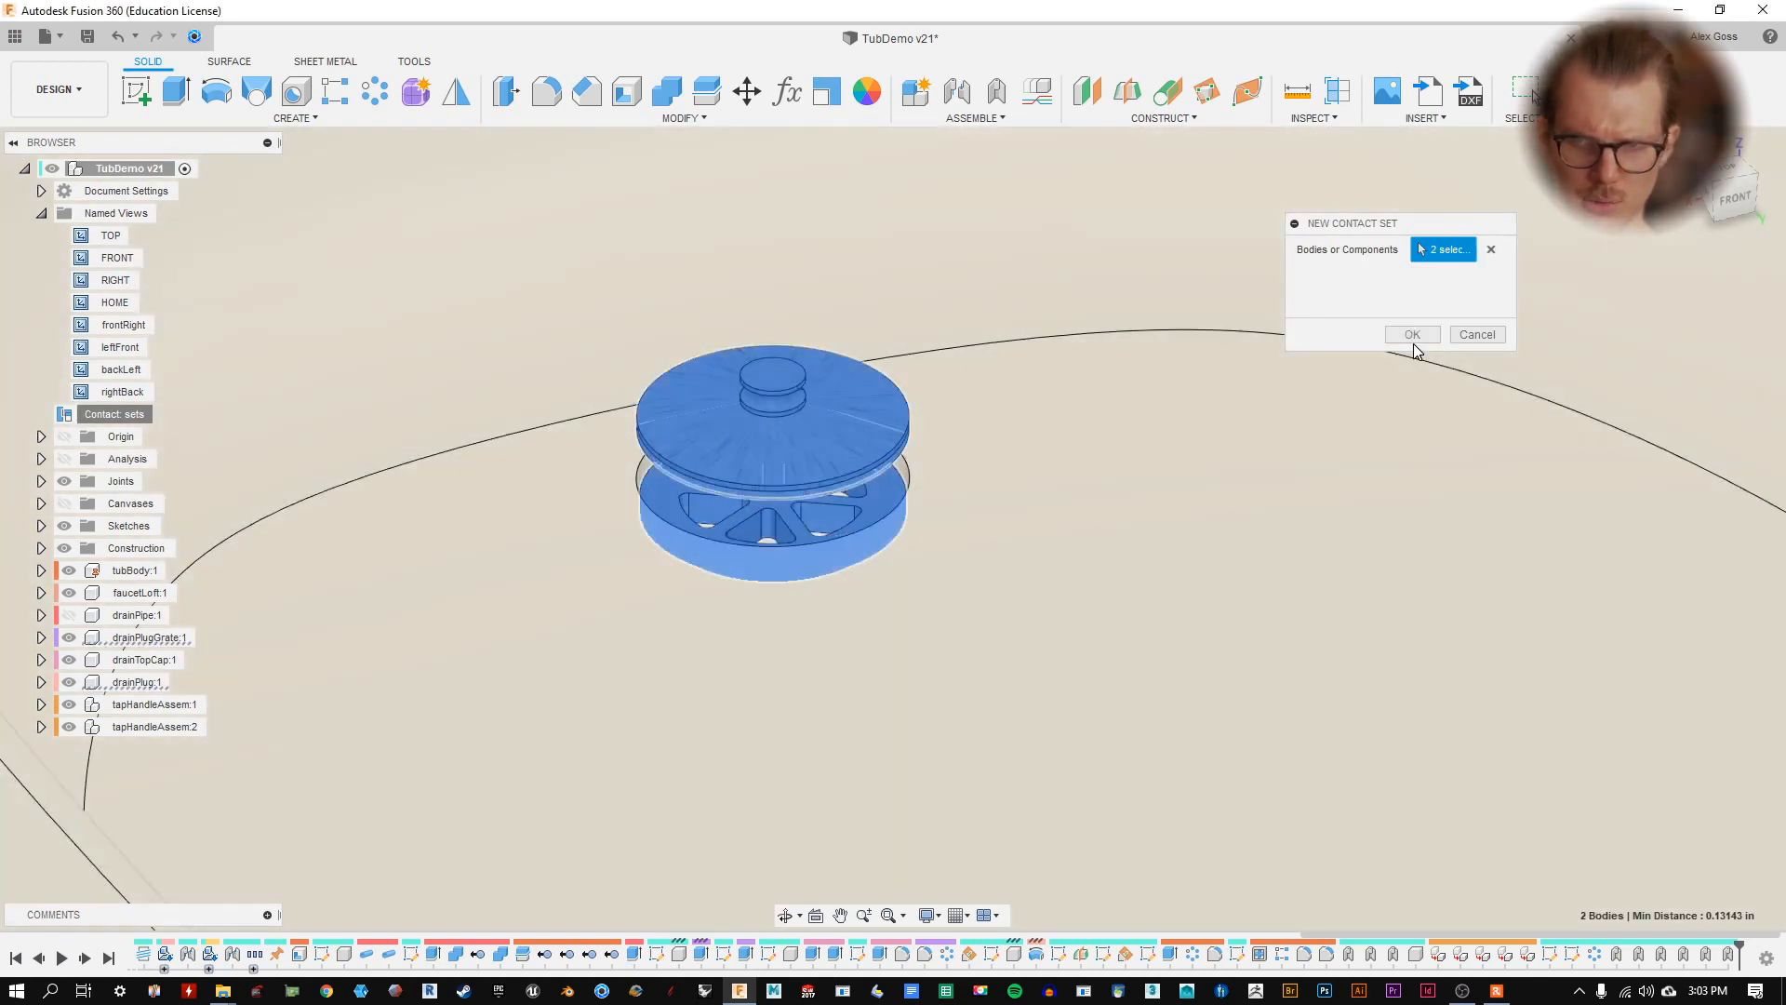
pyautogui.click(1408, 335)
pyautogui.moveTo(831, 484); pyautogui.dragTo(279, 479)
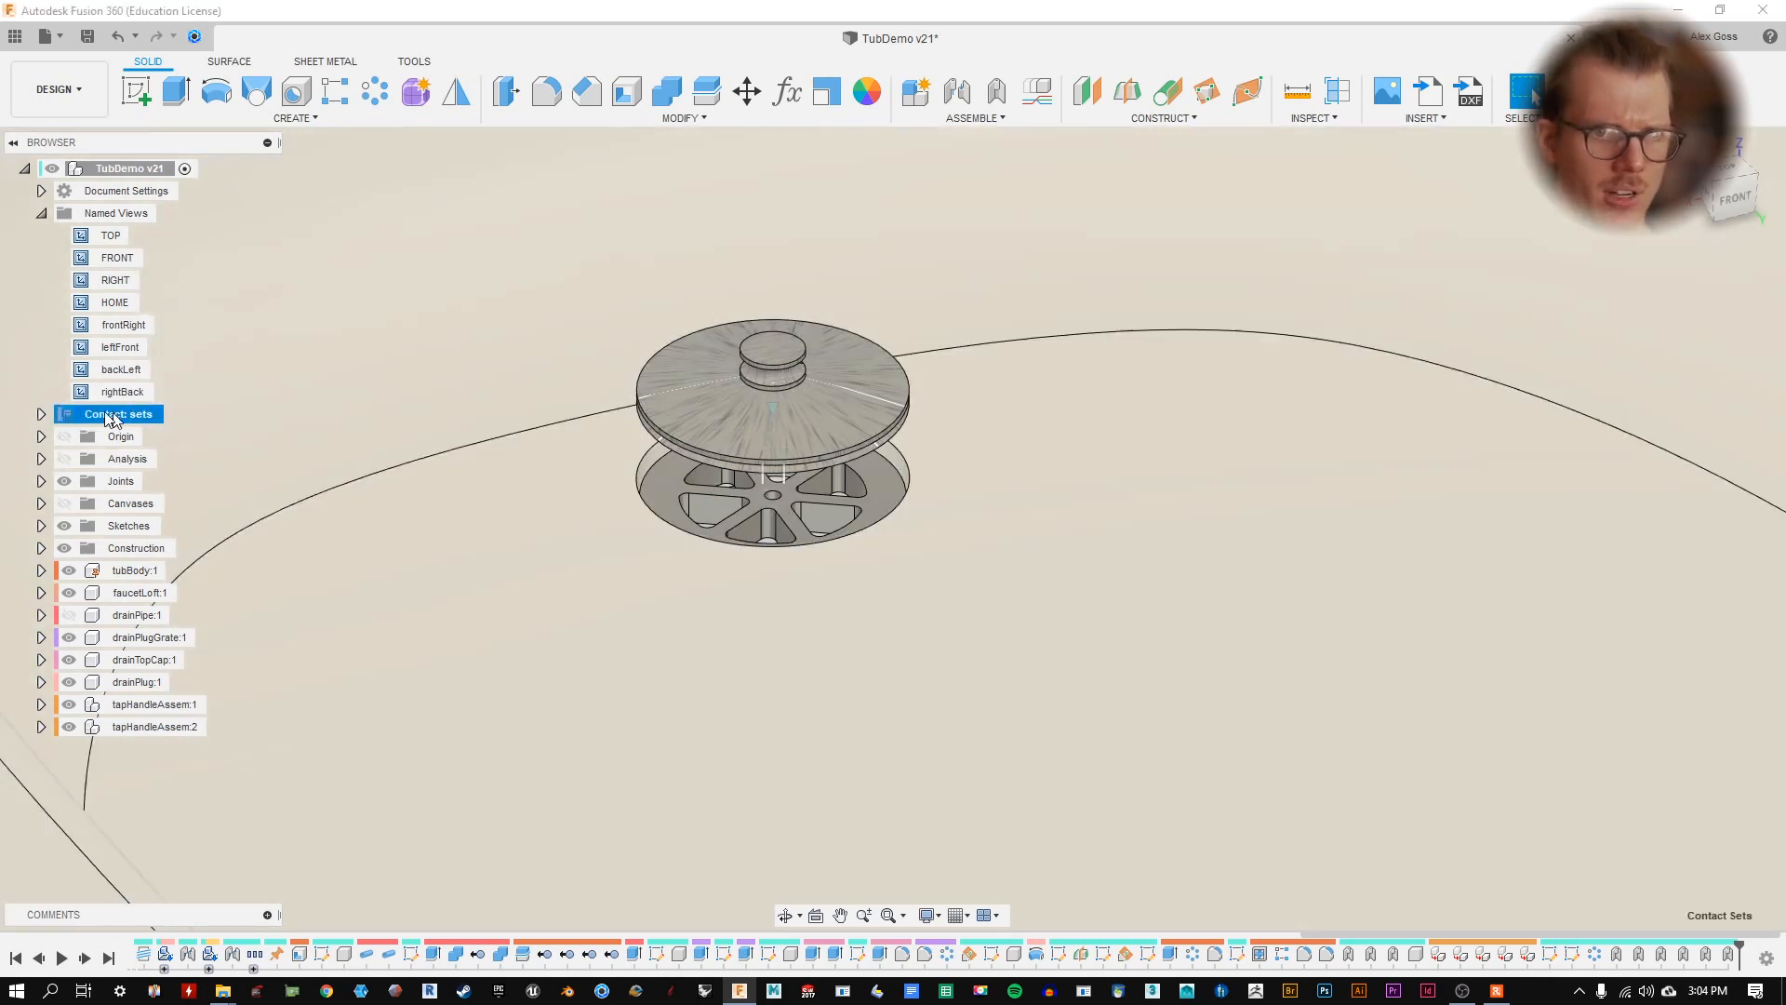
# - Disable contact for the assembly and slide the drain plug down toward the grate
pyautogui.rightClick(111, 419)
pyautogui.click(85, 444)
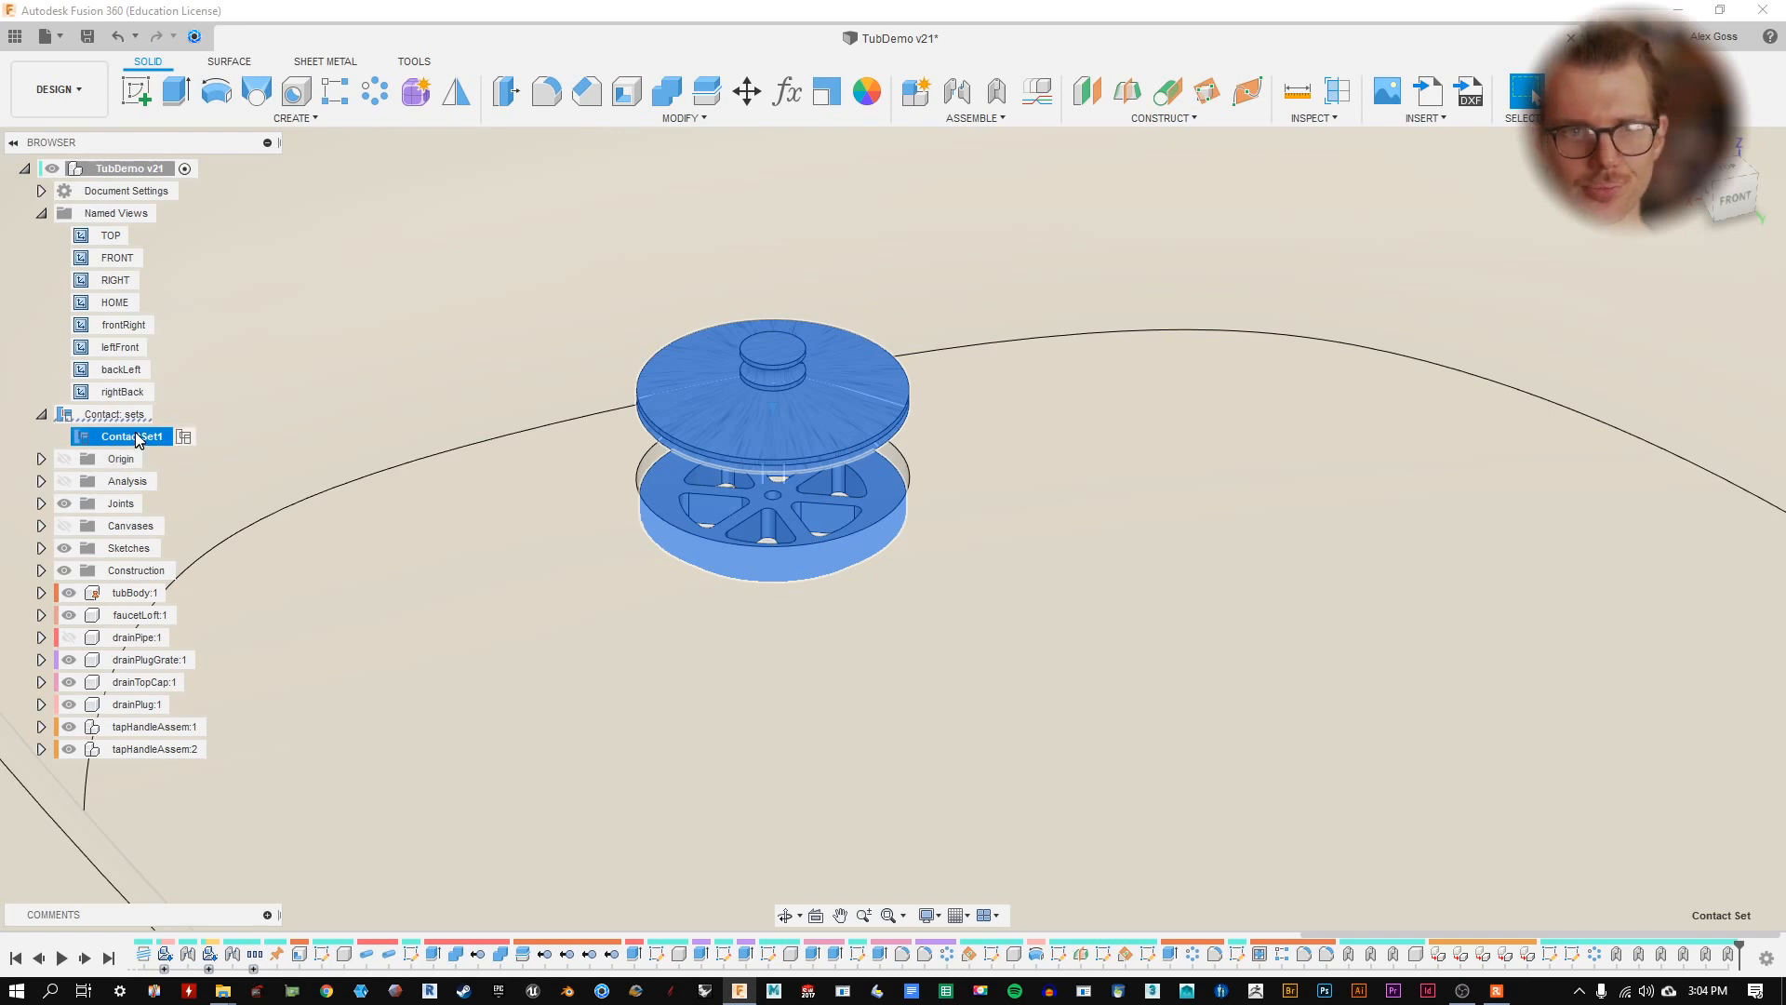
pyautogui.rightClick(131, 420)
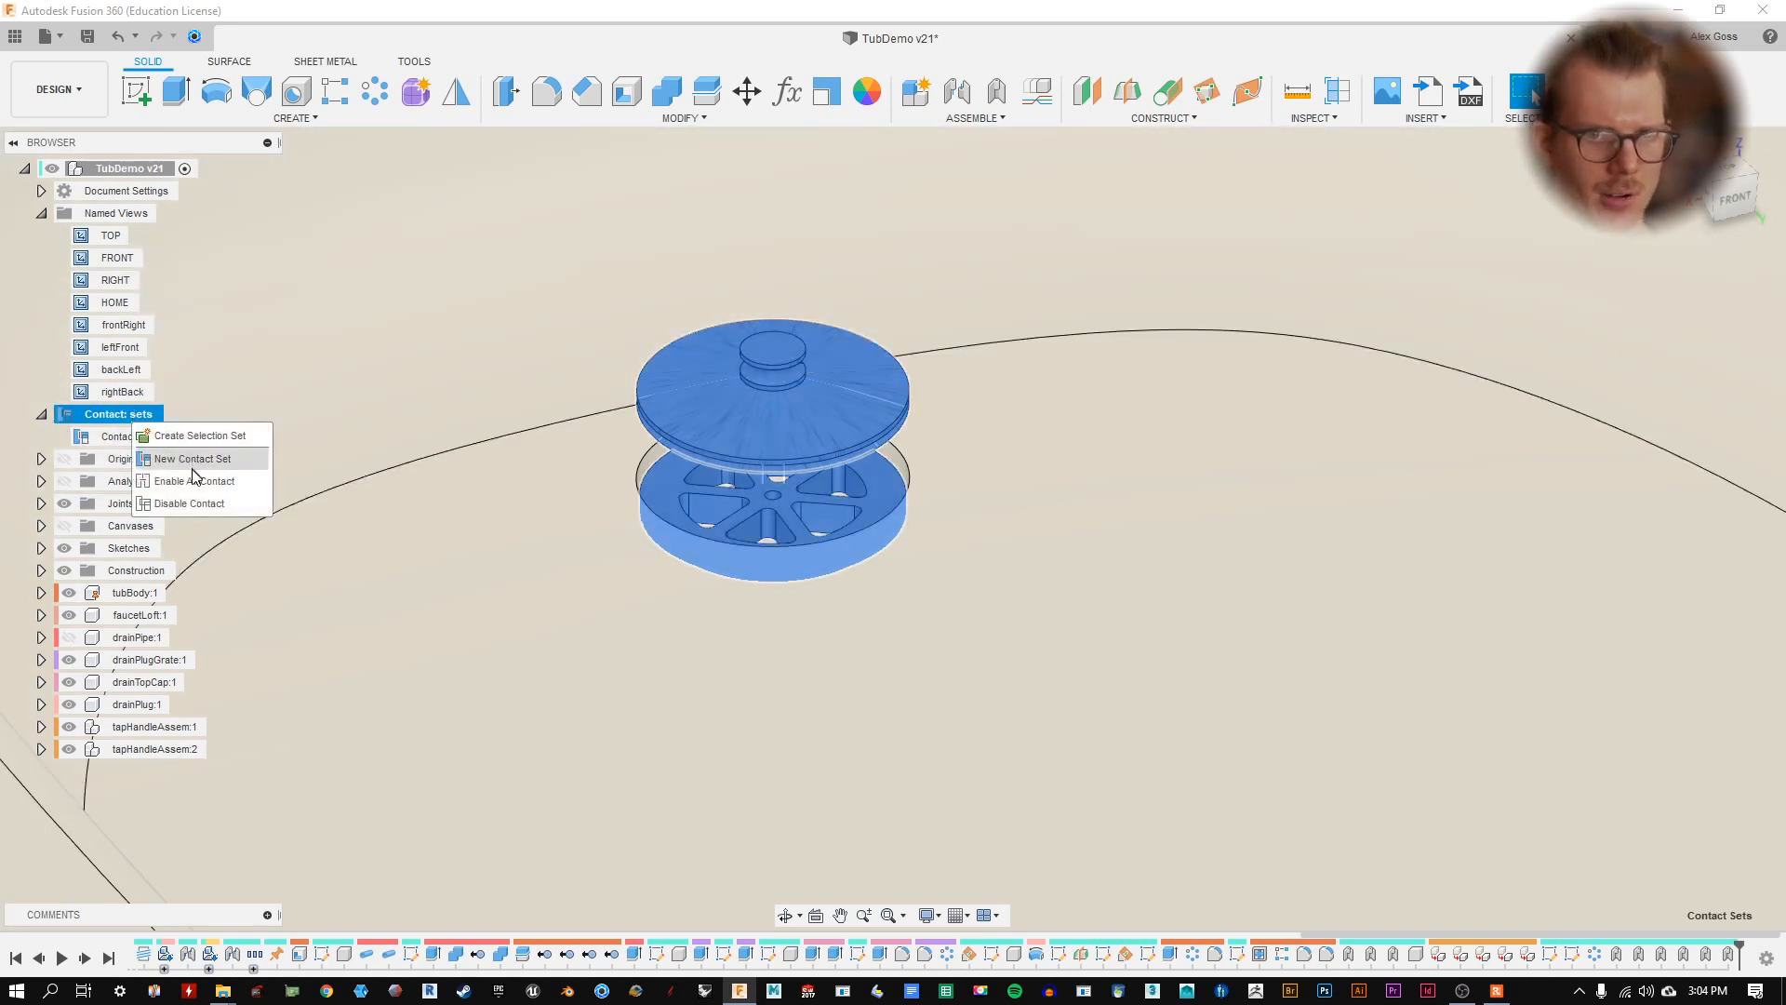
pyautogui.click(186, 503)
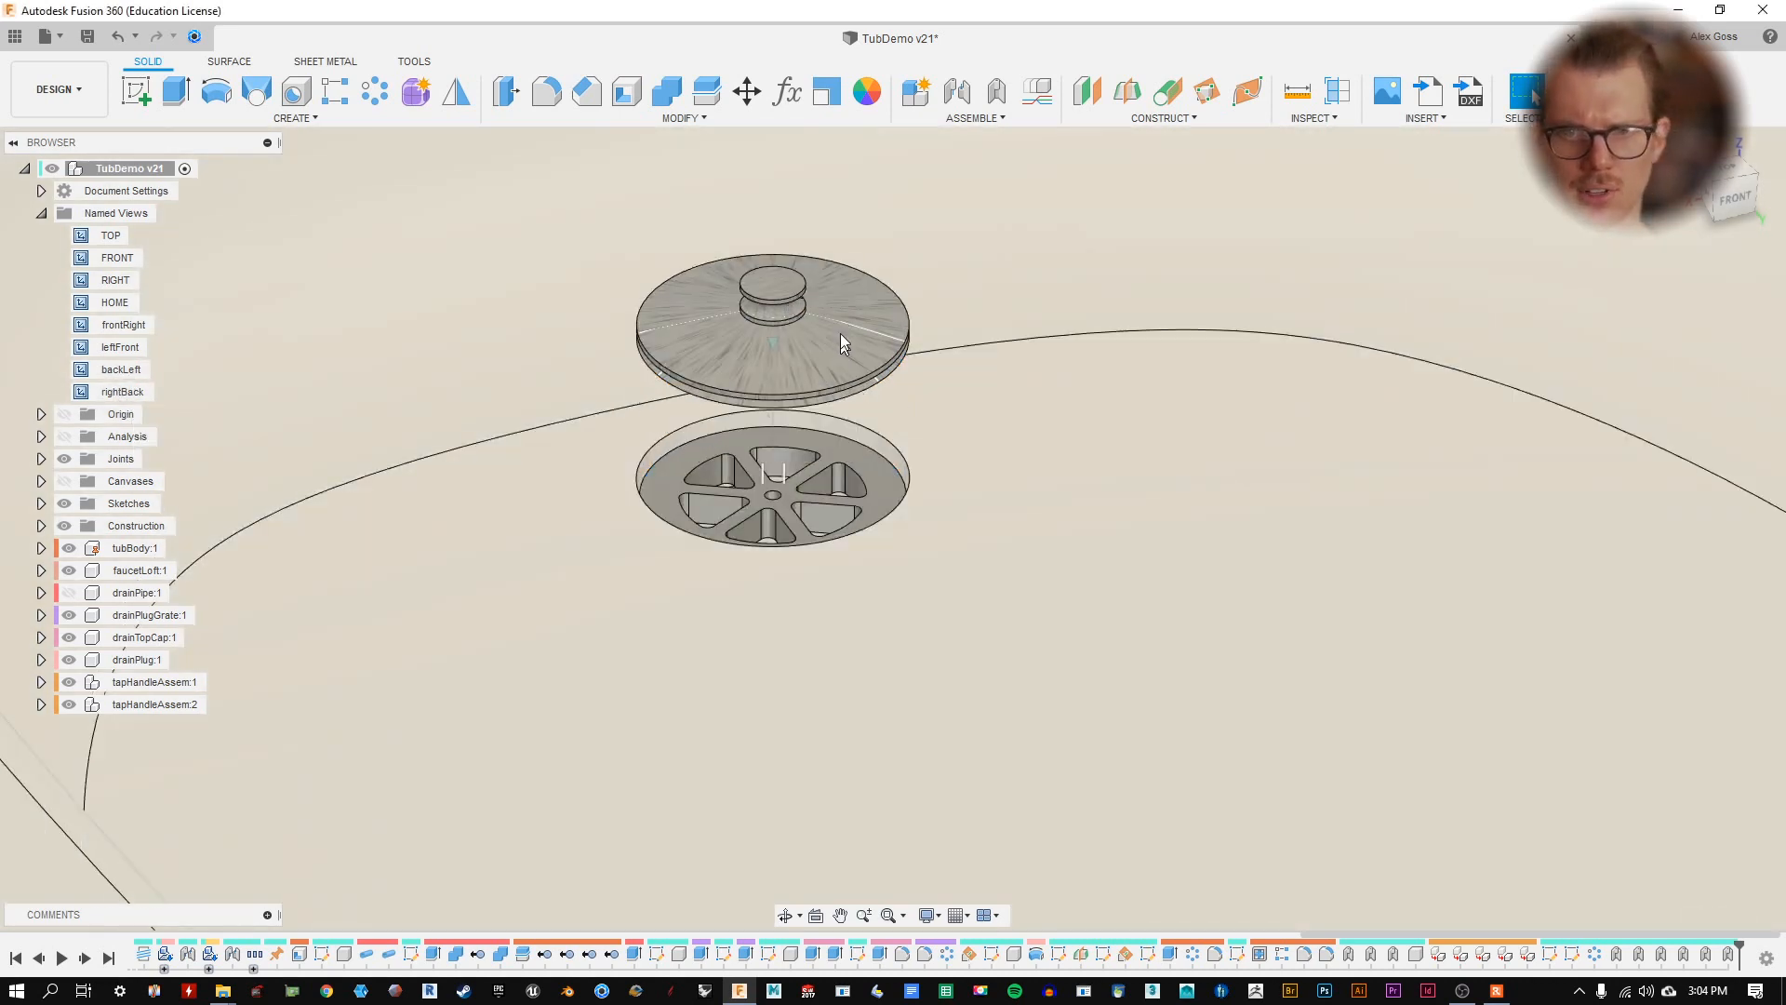
pyautogui.moveTo(841, 337); pyautogui.dragTo(813, 393)
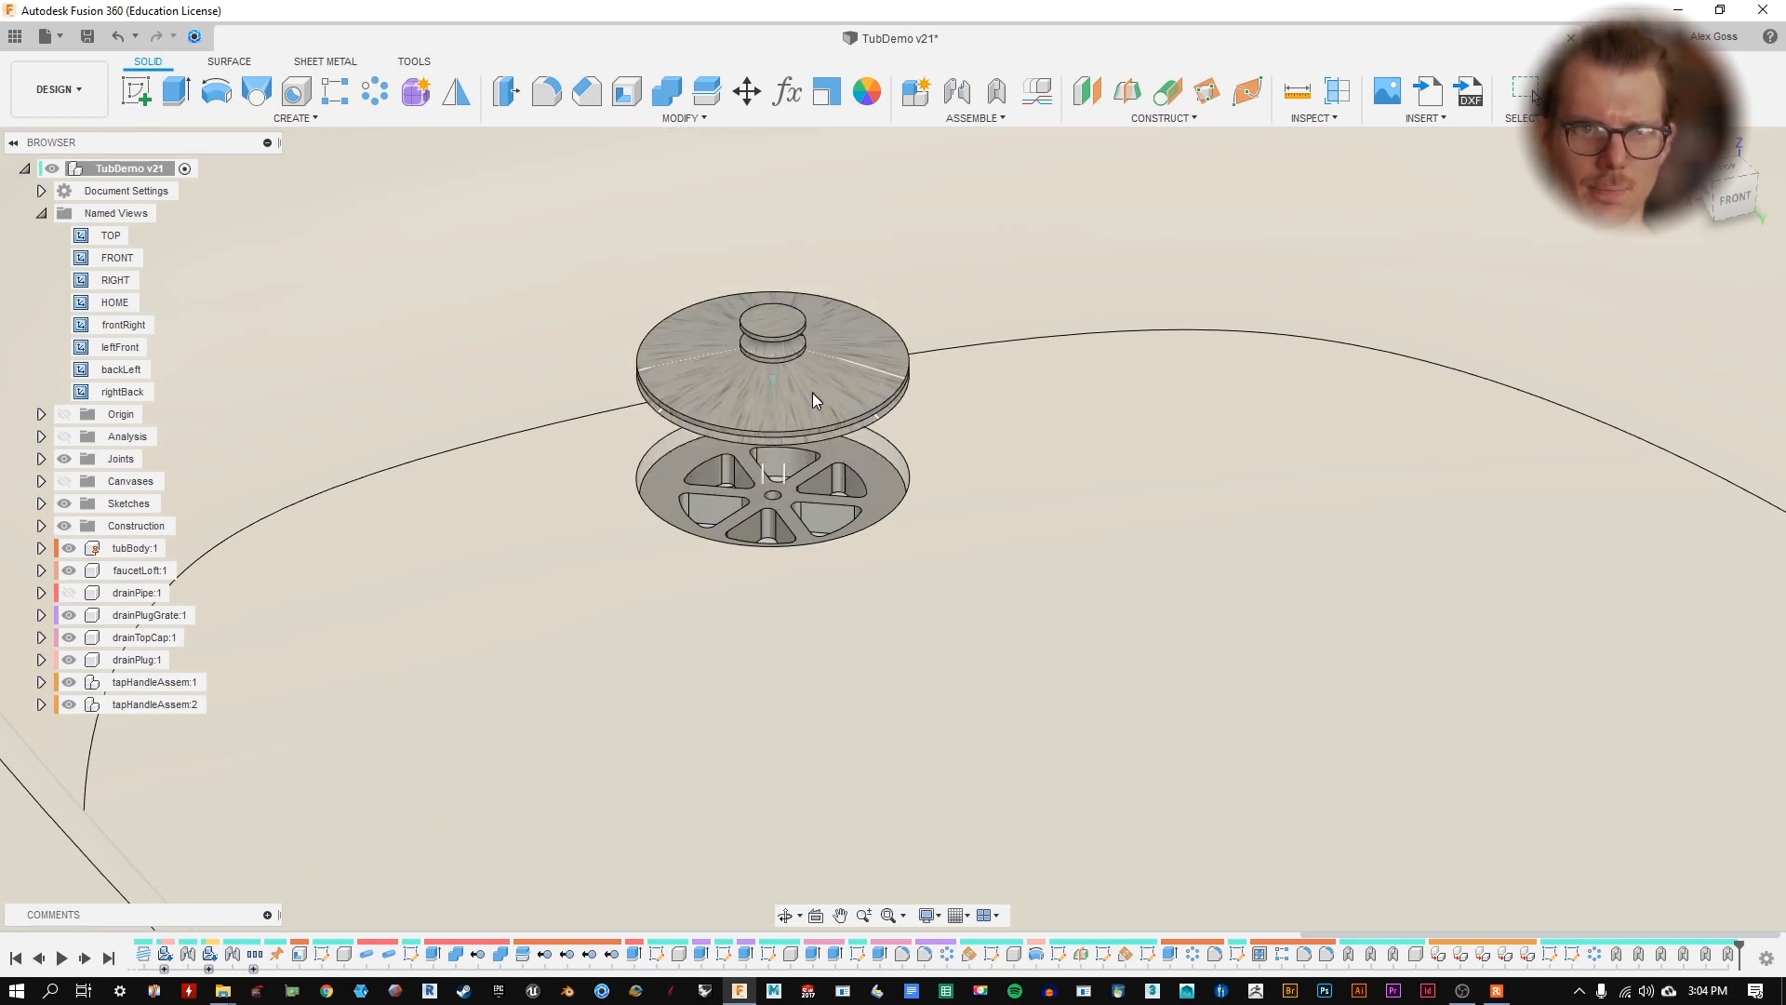
# - Open the joint limits of the drain plug's slider joint, Slider16, for editing and toggle the motion animation
pyautogui.click(41, 458)
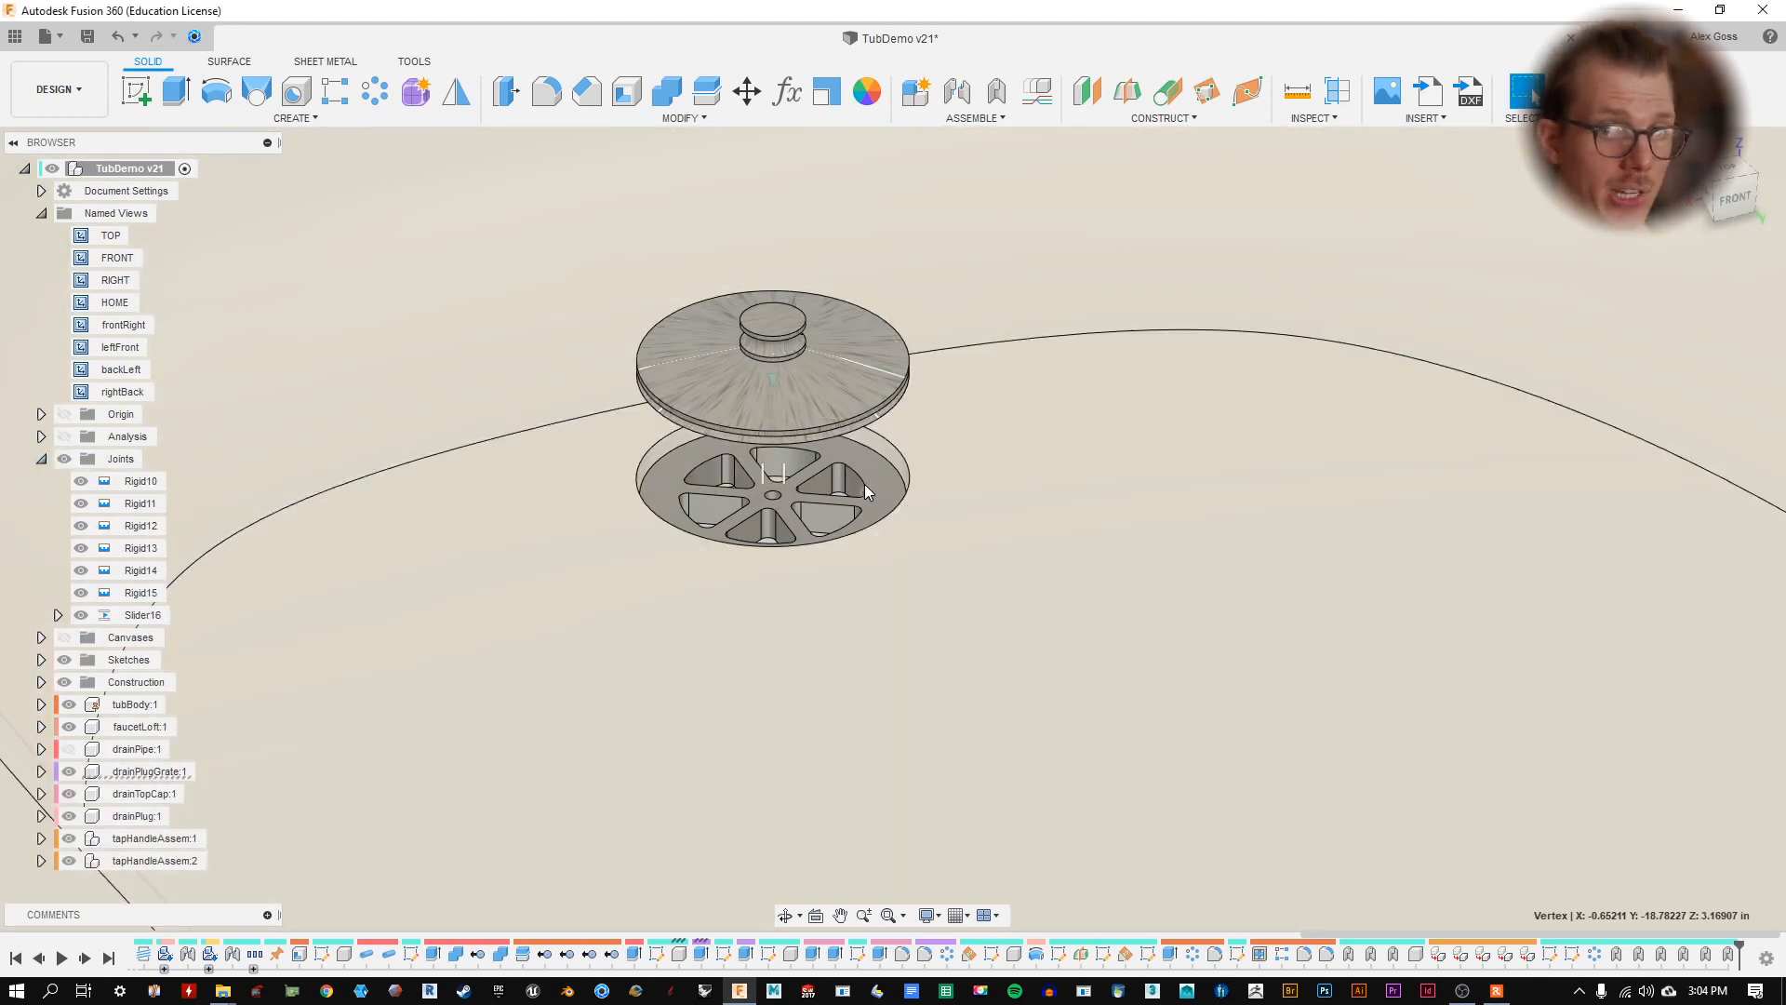
pyautogui.click(783, 376)
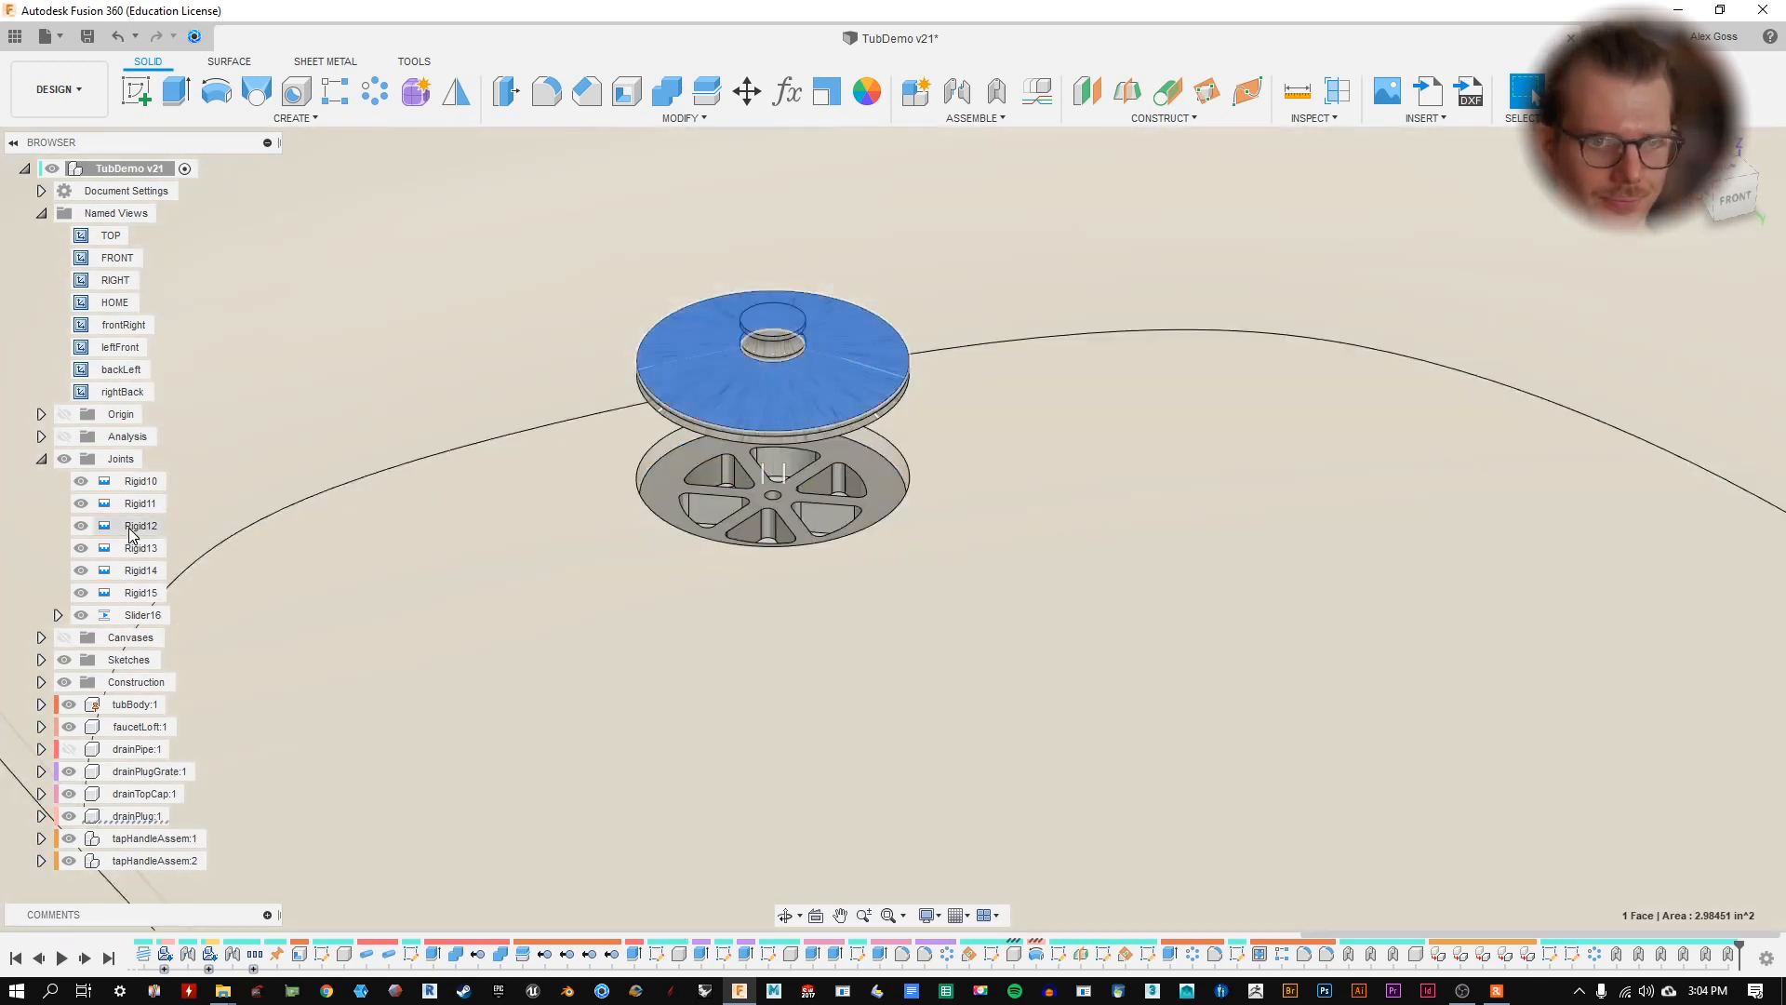
pyautogui.click(141, 613)
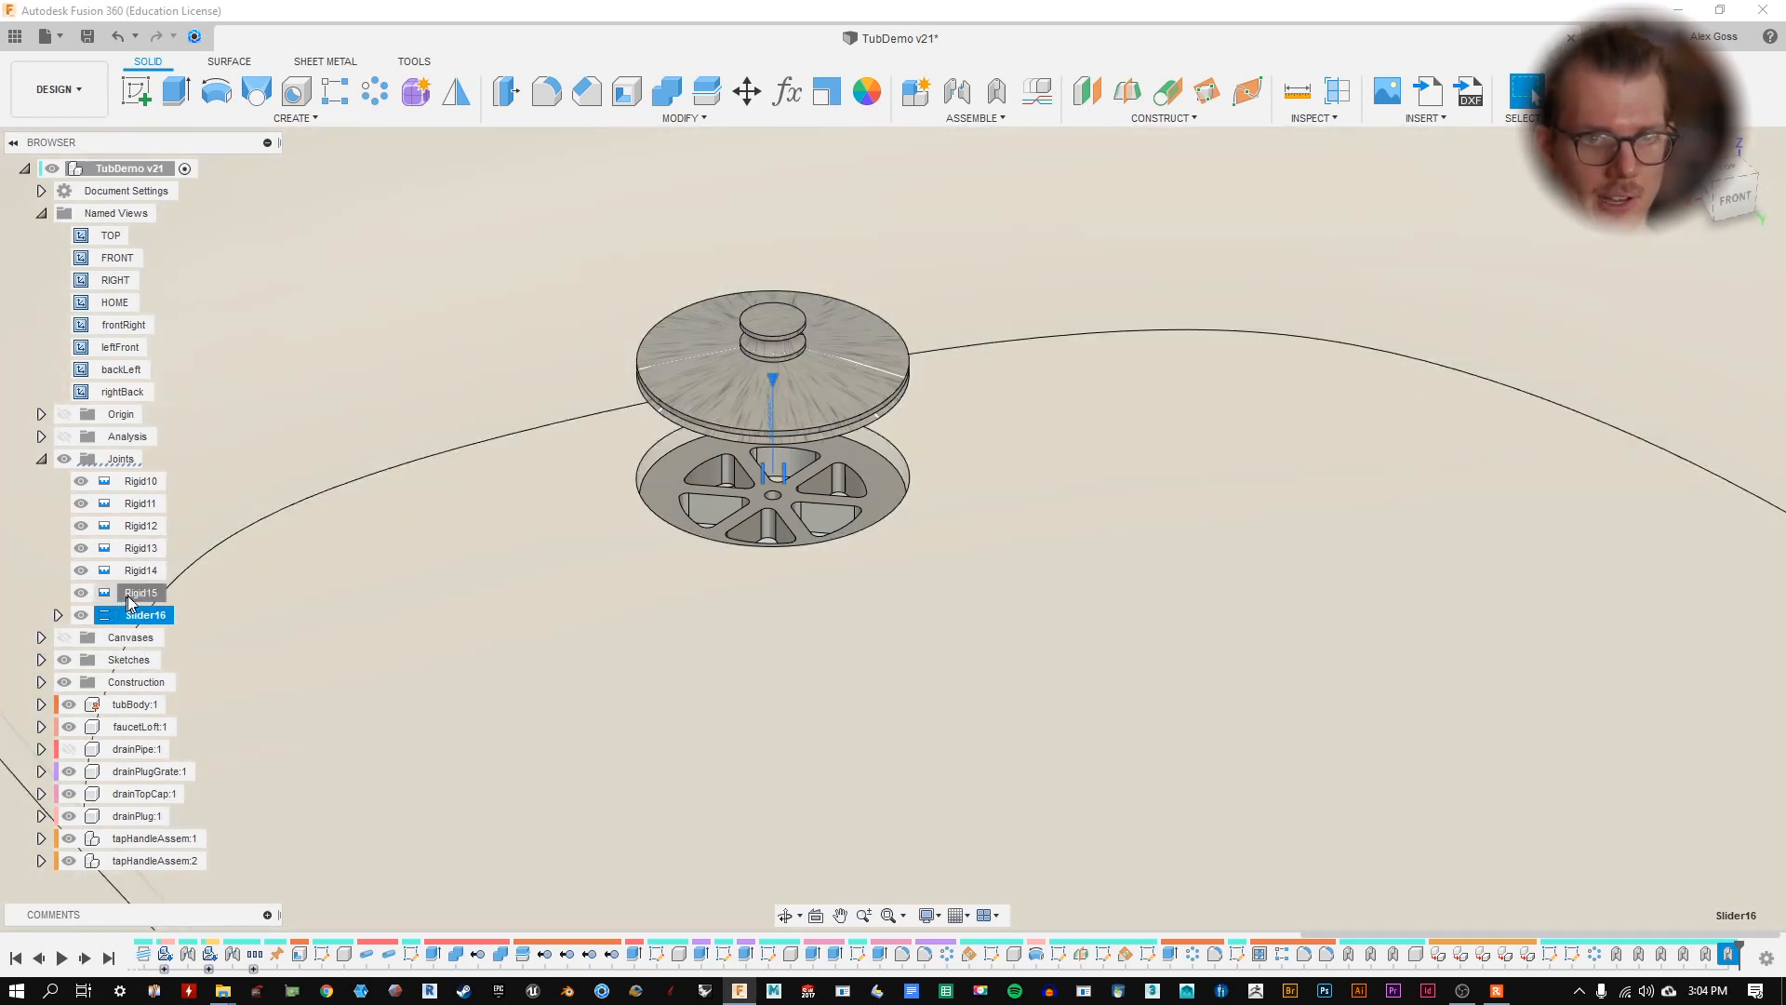
pyautogui.click(130, 595)
pyautogui.click(148, 614)
pyautogui.keyDown('shift'); pyautogui.moveTo(735, 549); pyautogui.dragTo(1188, 431, button='middle'); pyautogui.keyUp('shift')
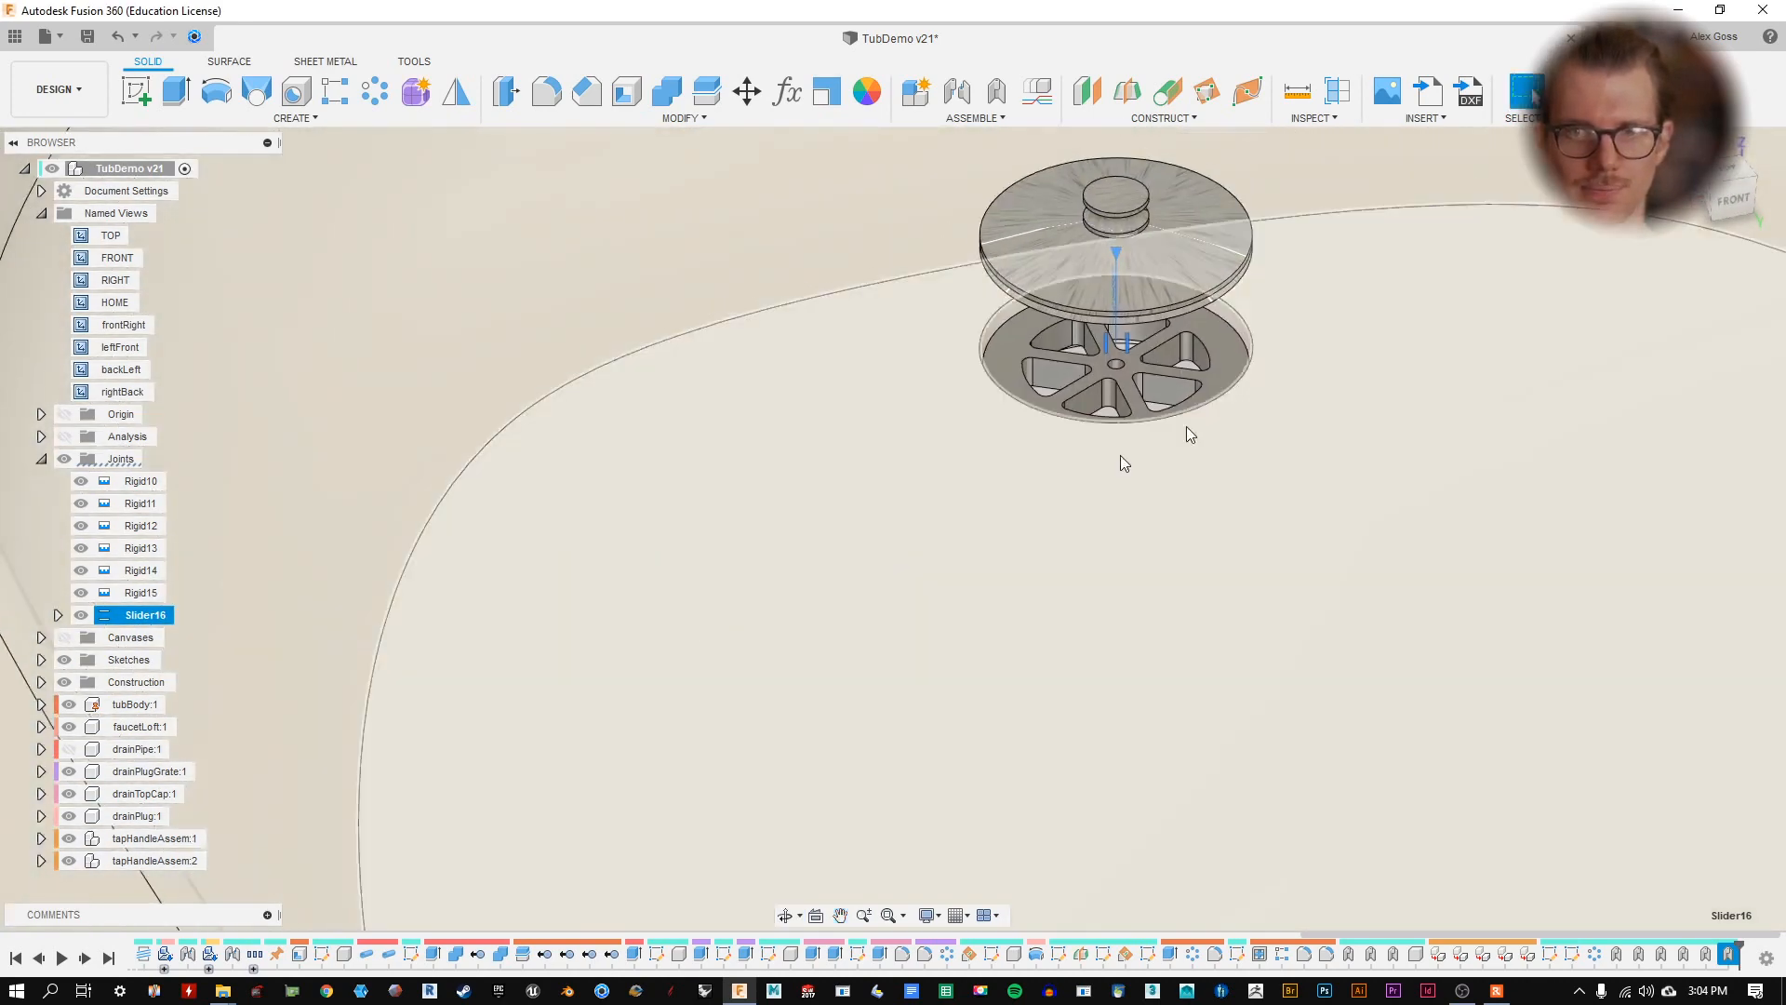
pyautogui.moveTo(1128, 244); pyautogui.dragTo(939, 394, button='middle')
pyautogui.scroll(3, 939, 396)
pyautogui.keyDown('shift'); pyautogui.moveTo(1066, 435); pyautogui.dragTo(1094, 420, button='middle'); pyautogui.keyUp('shift')
pyautogui.moveTo(1208, 590); pyautogui.dragTo(1031, 580, button='middle')
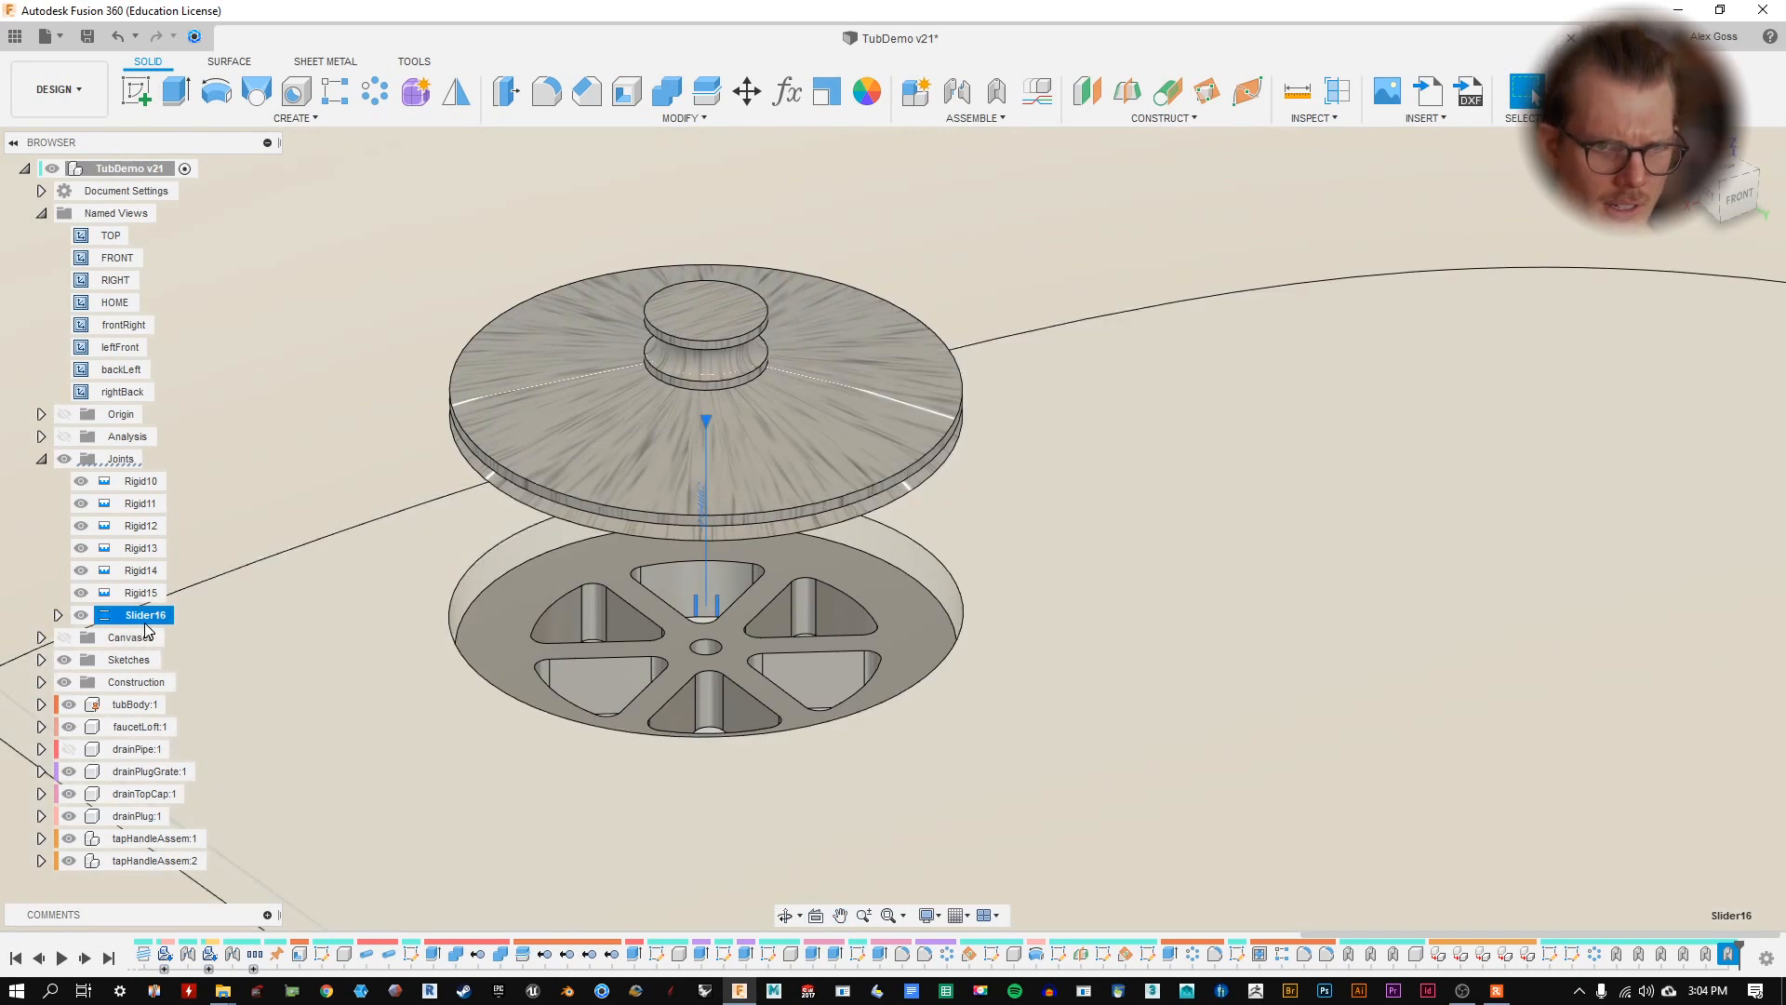
pyautogui.rightClick(146, 620)
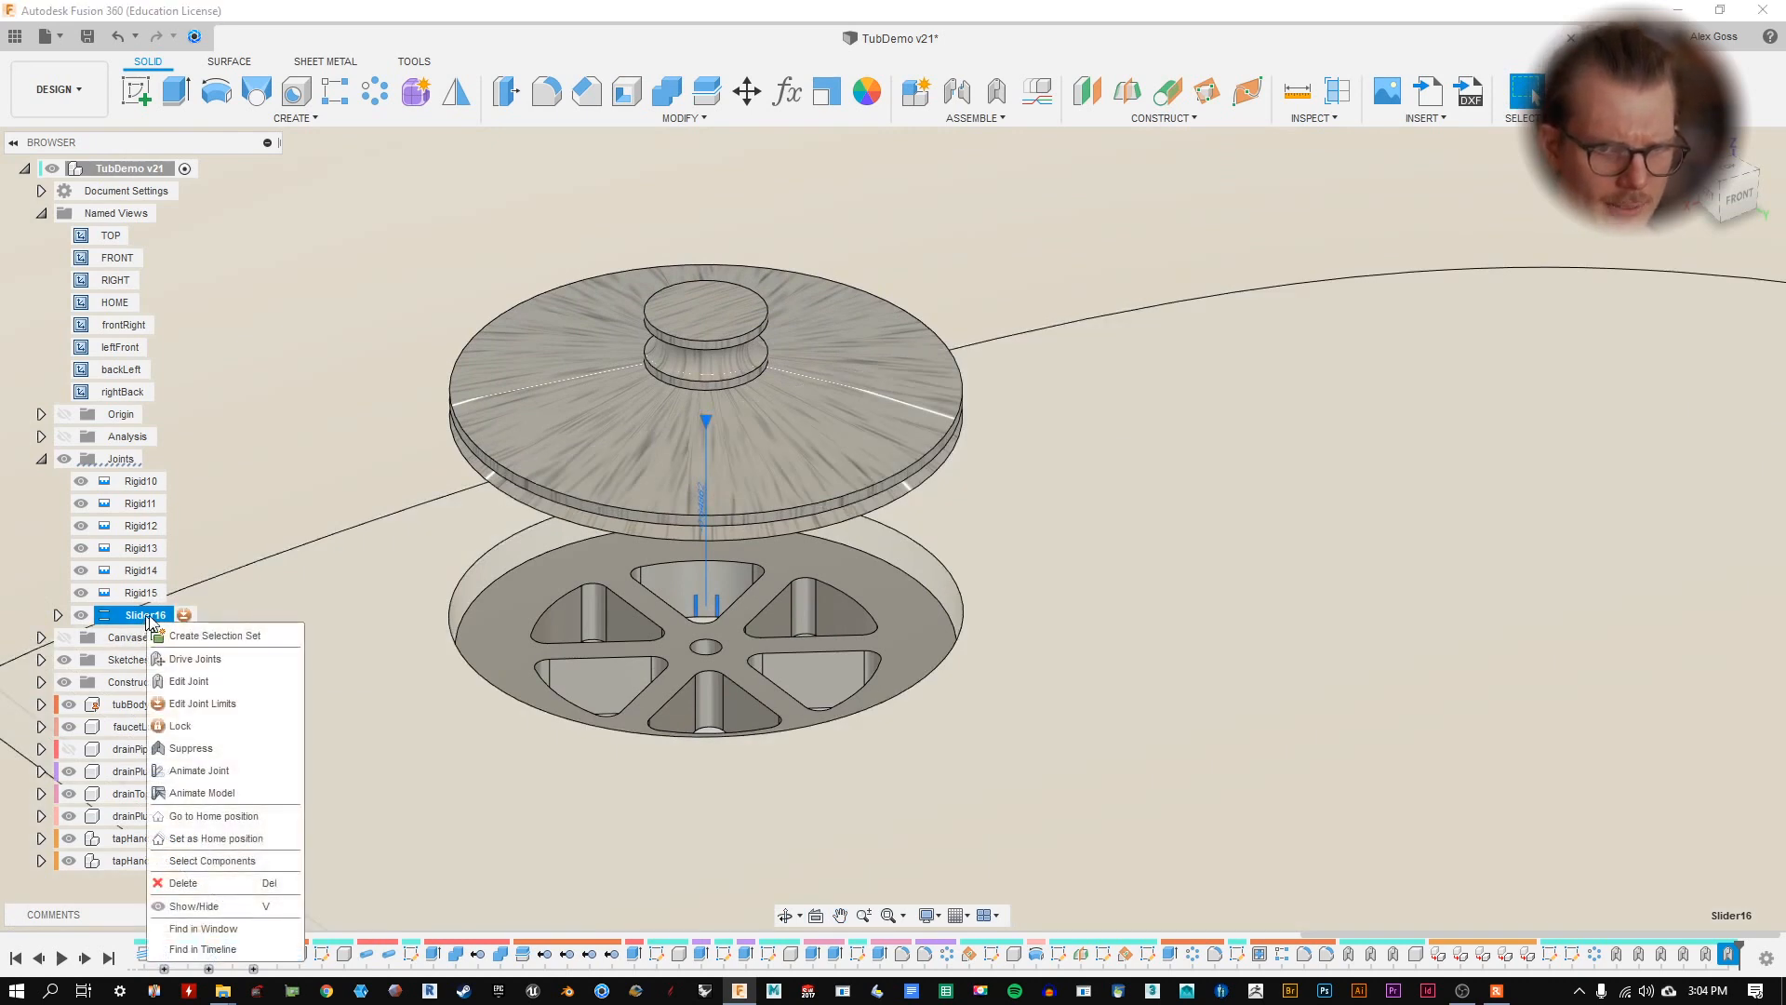
pyautogui.click(268, 704)
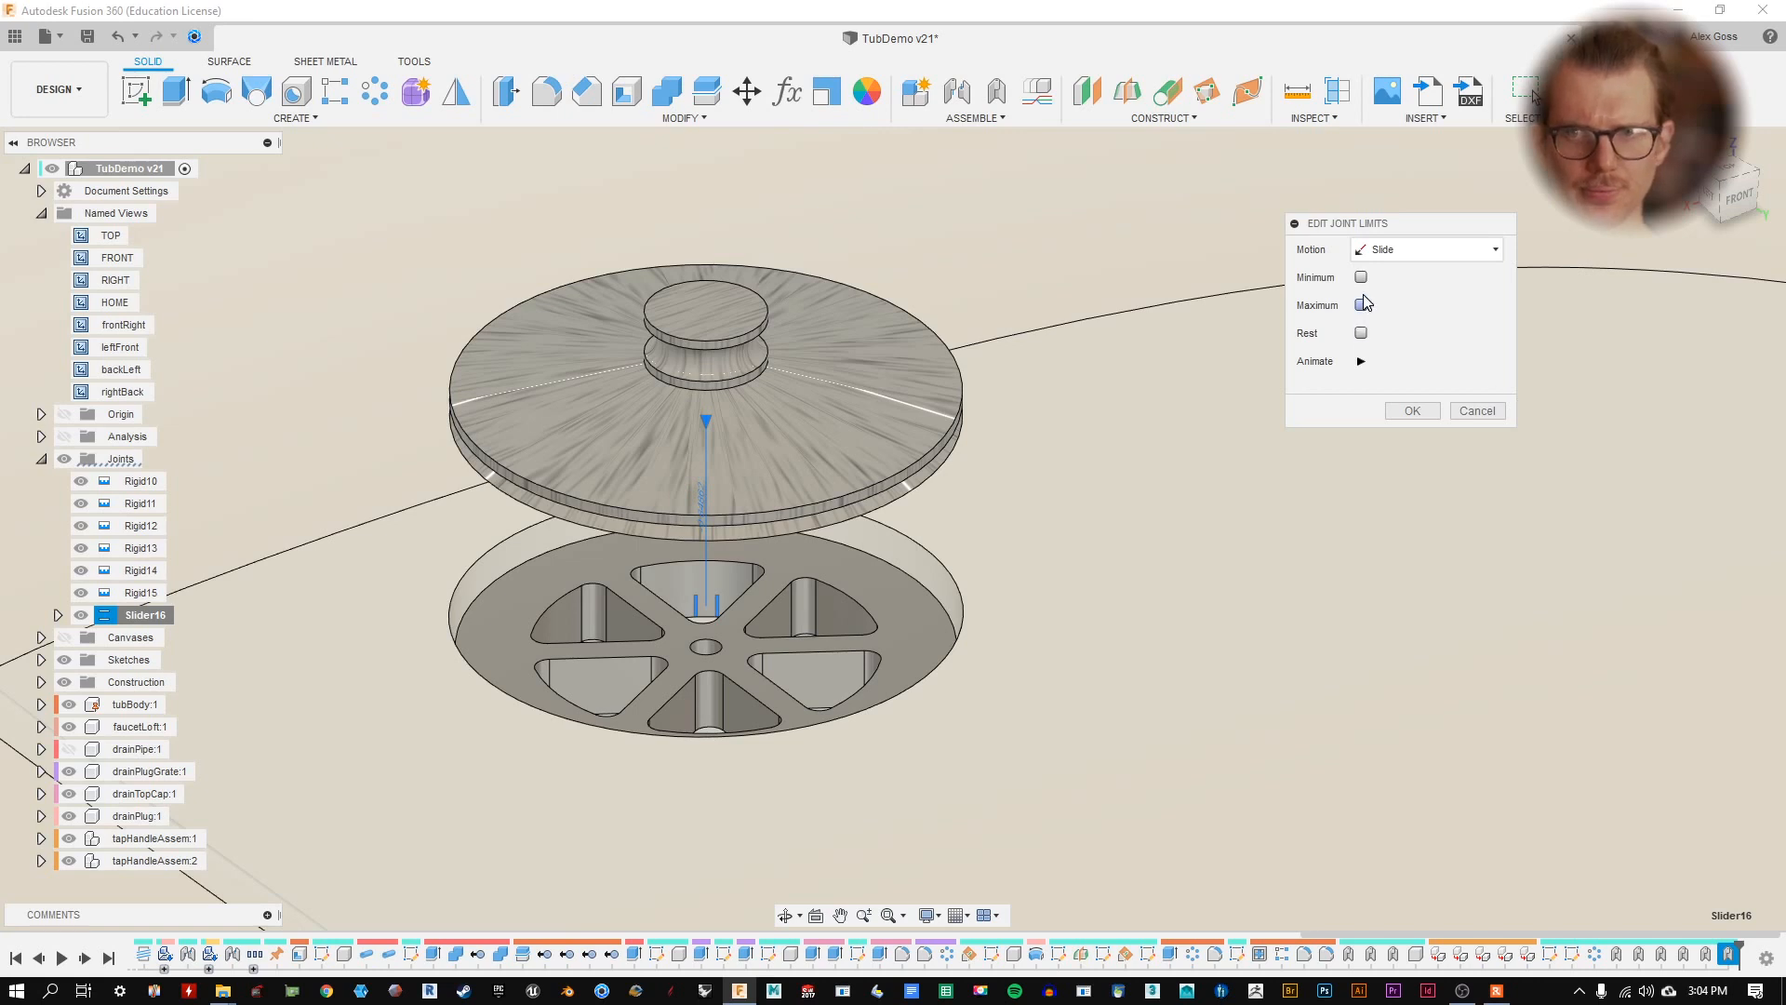
pyautogui.click(1359, 362)
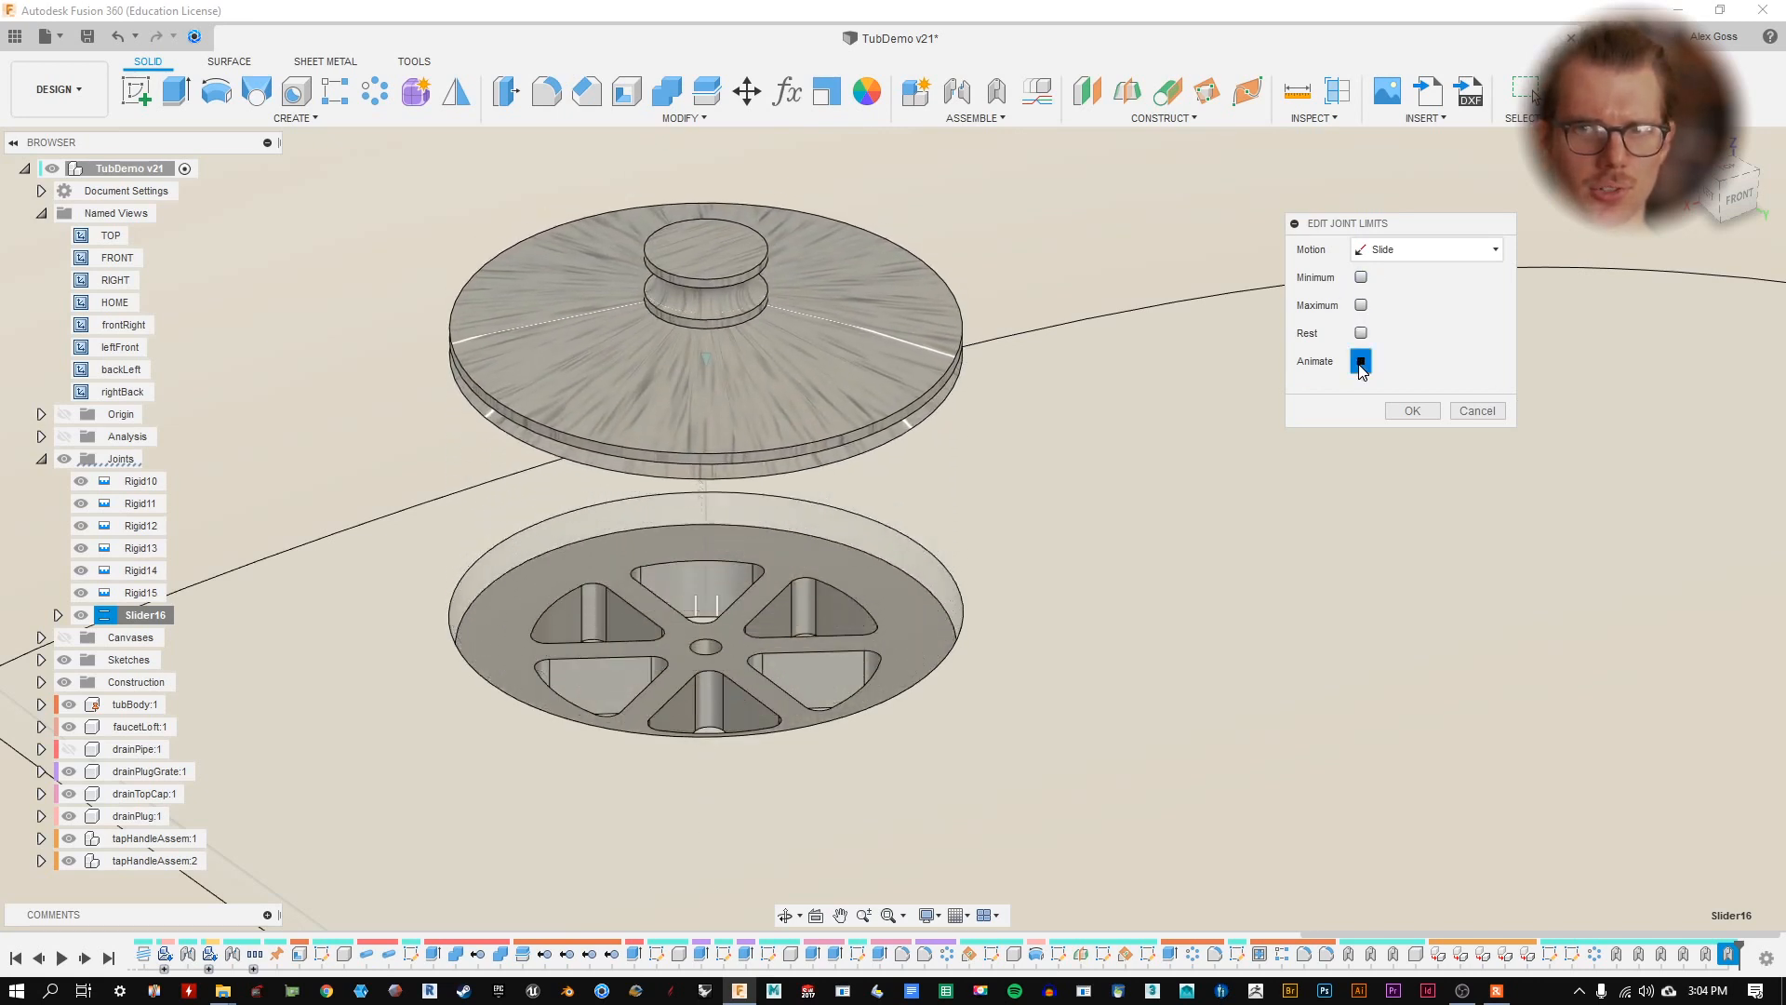
# - Enable the minimum and maximum limits of the plug's slide motion and set both to 1 in
pyautogui.click(1360, 278)
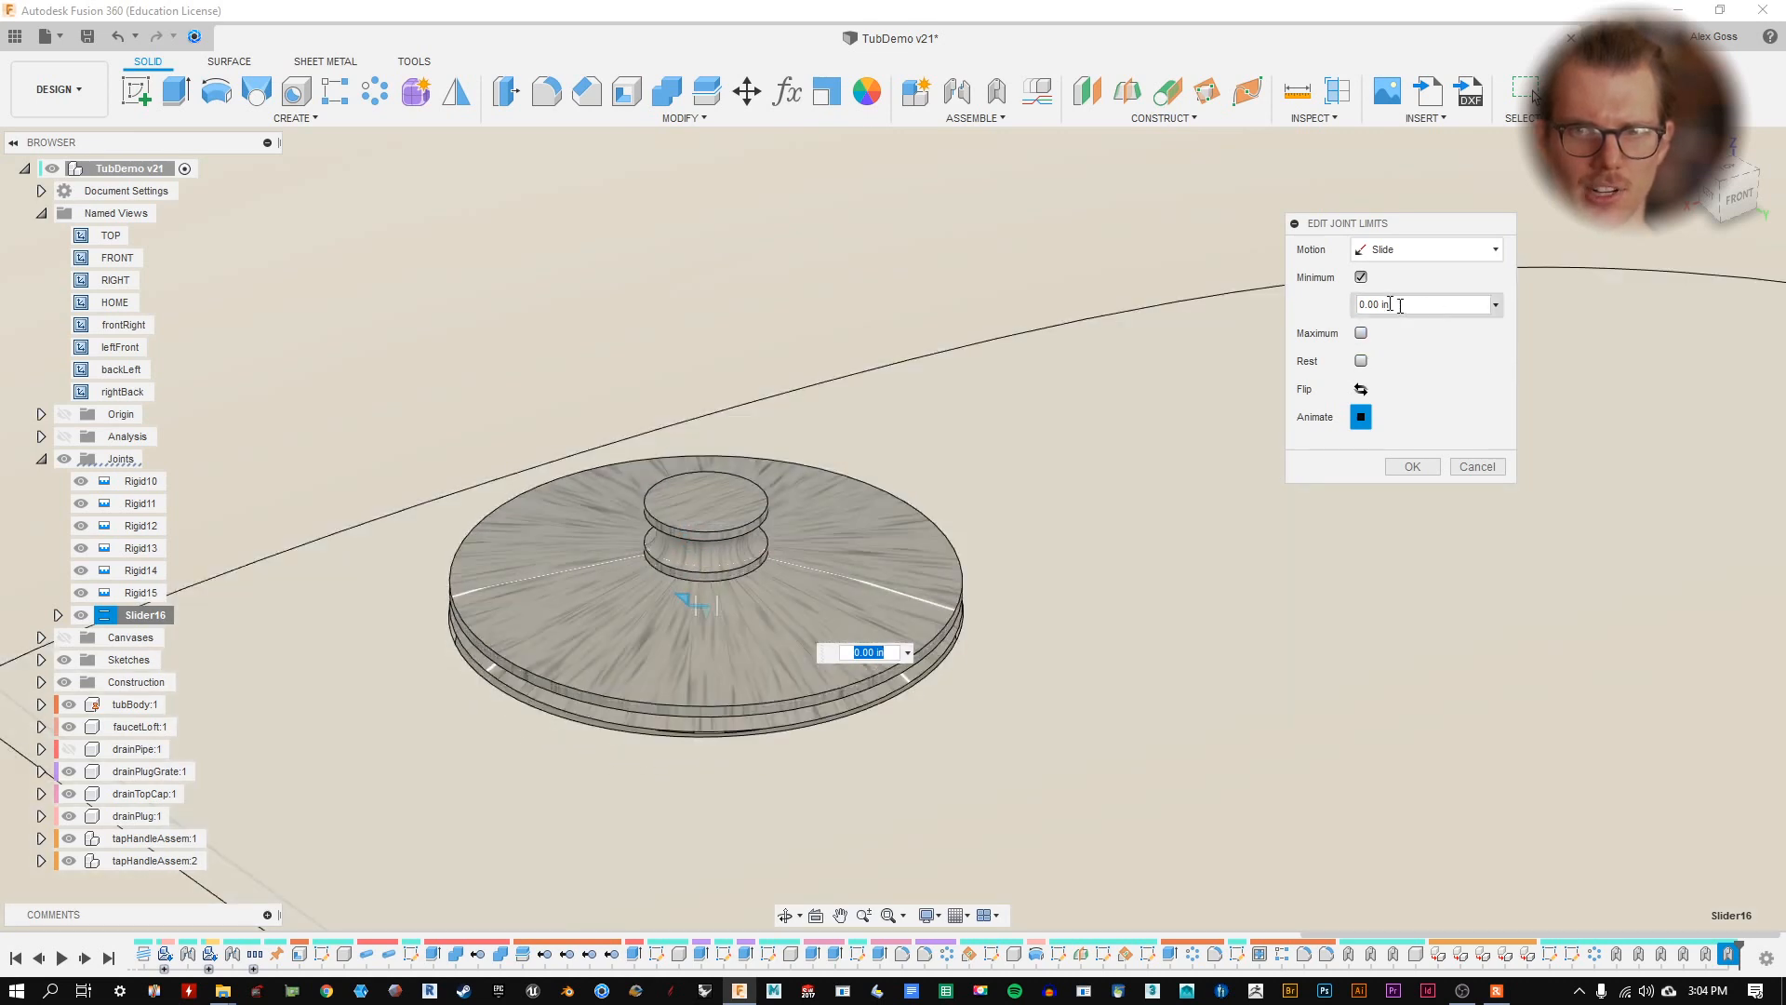
pyautogui.click(1361, 333)
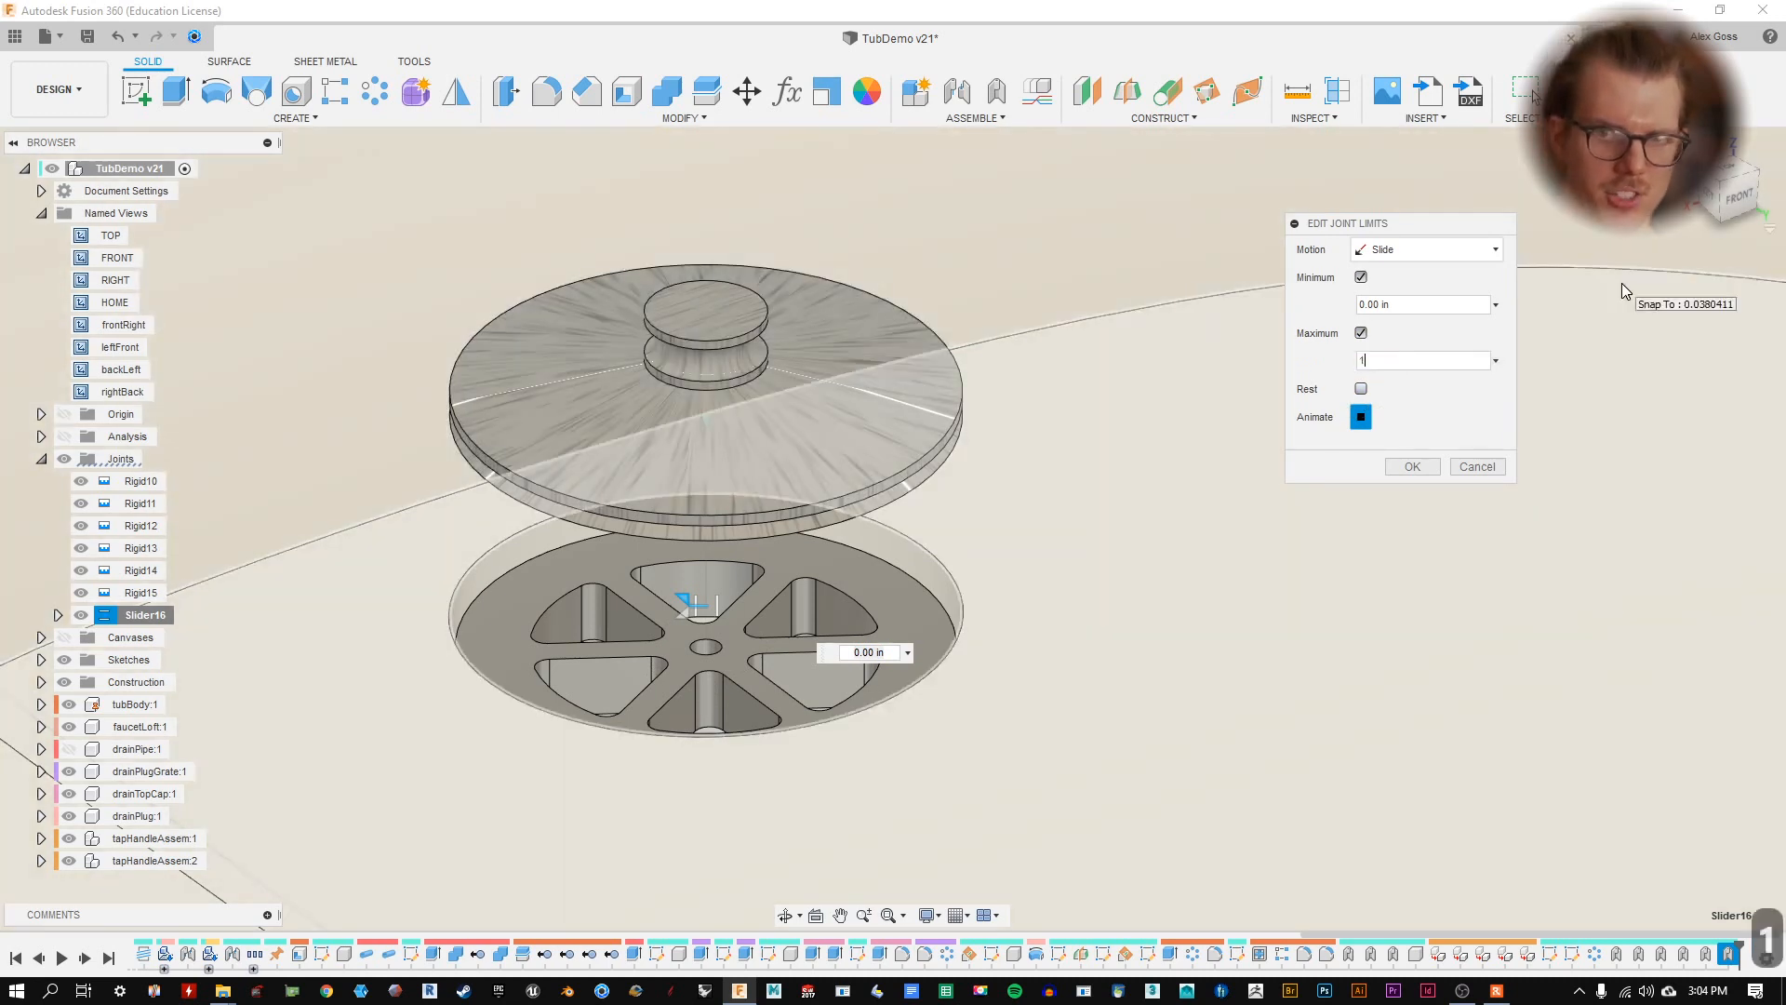
pyautogui.write('1')
pyautogui.press('Tab')
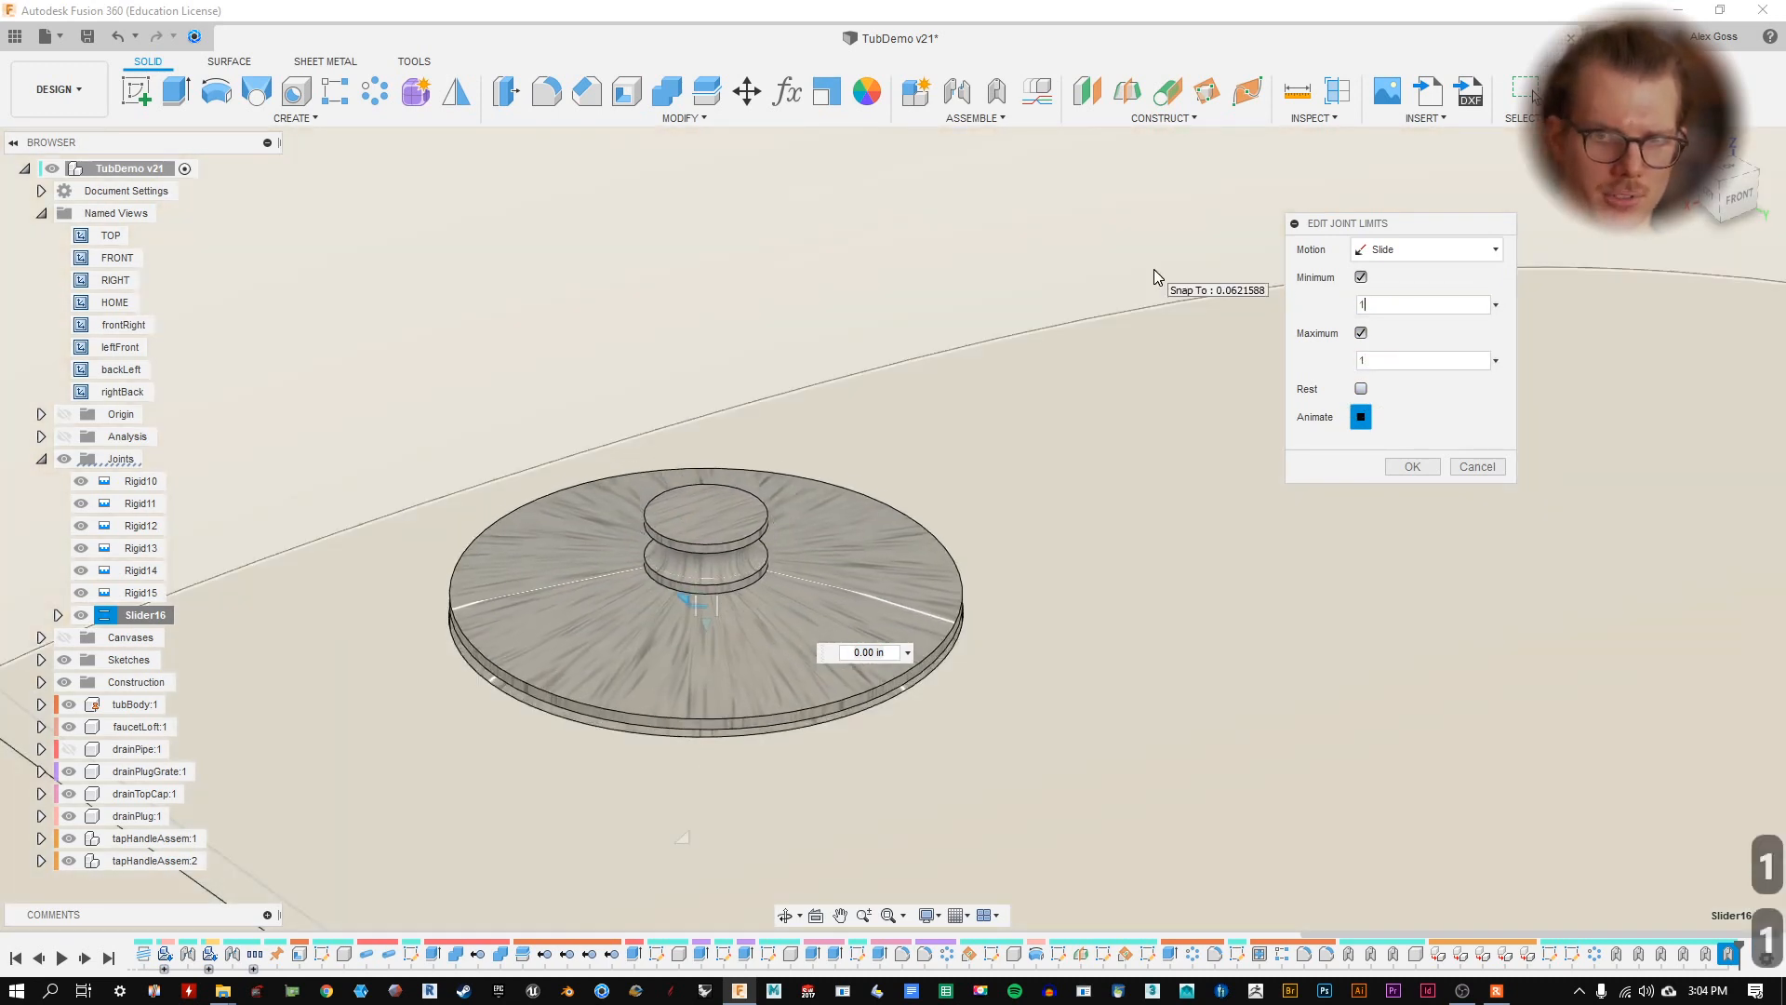
pyautogui.write('1')
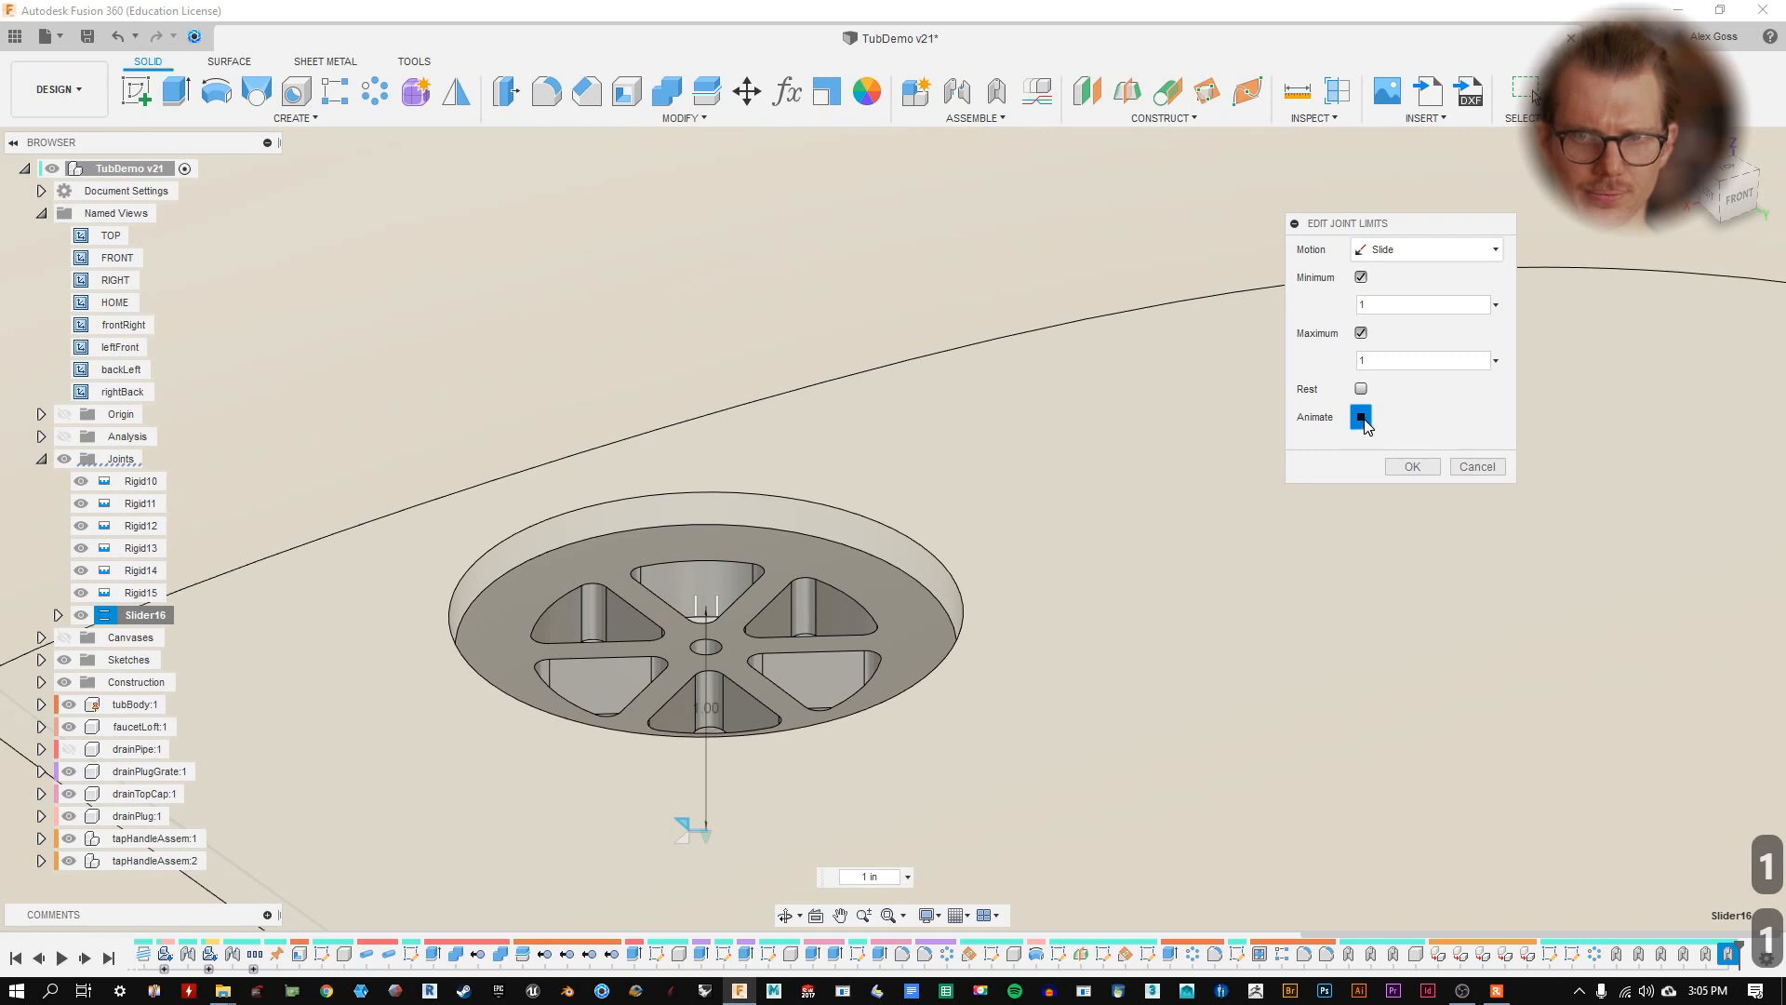
# - Set the slide motion's minimum to -1 in and its maximum to 0
pyautogui.doubleClick(1365, 304)
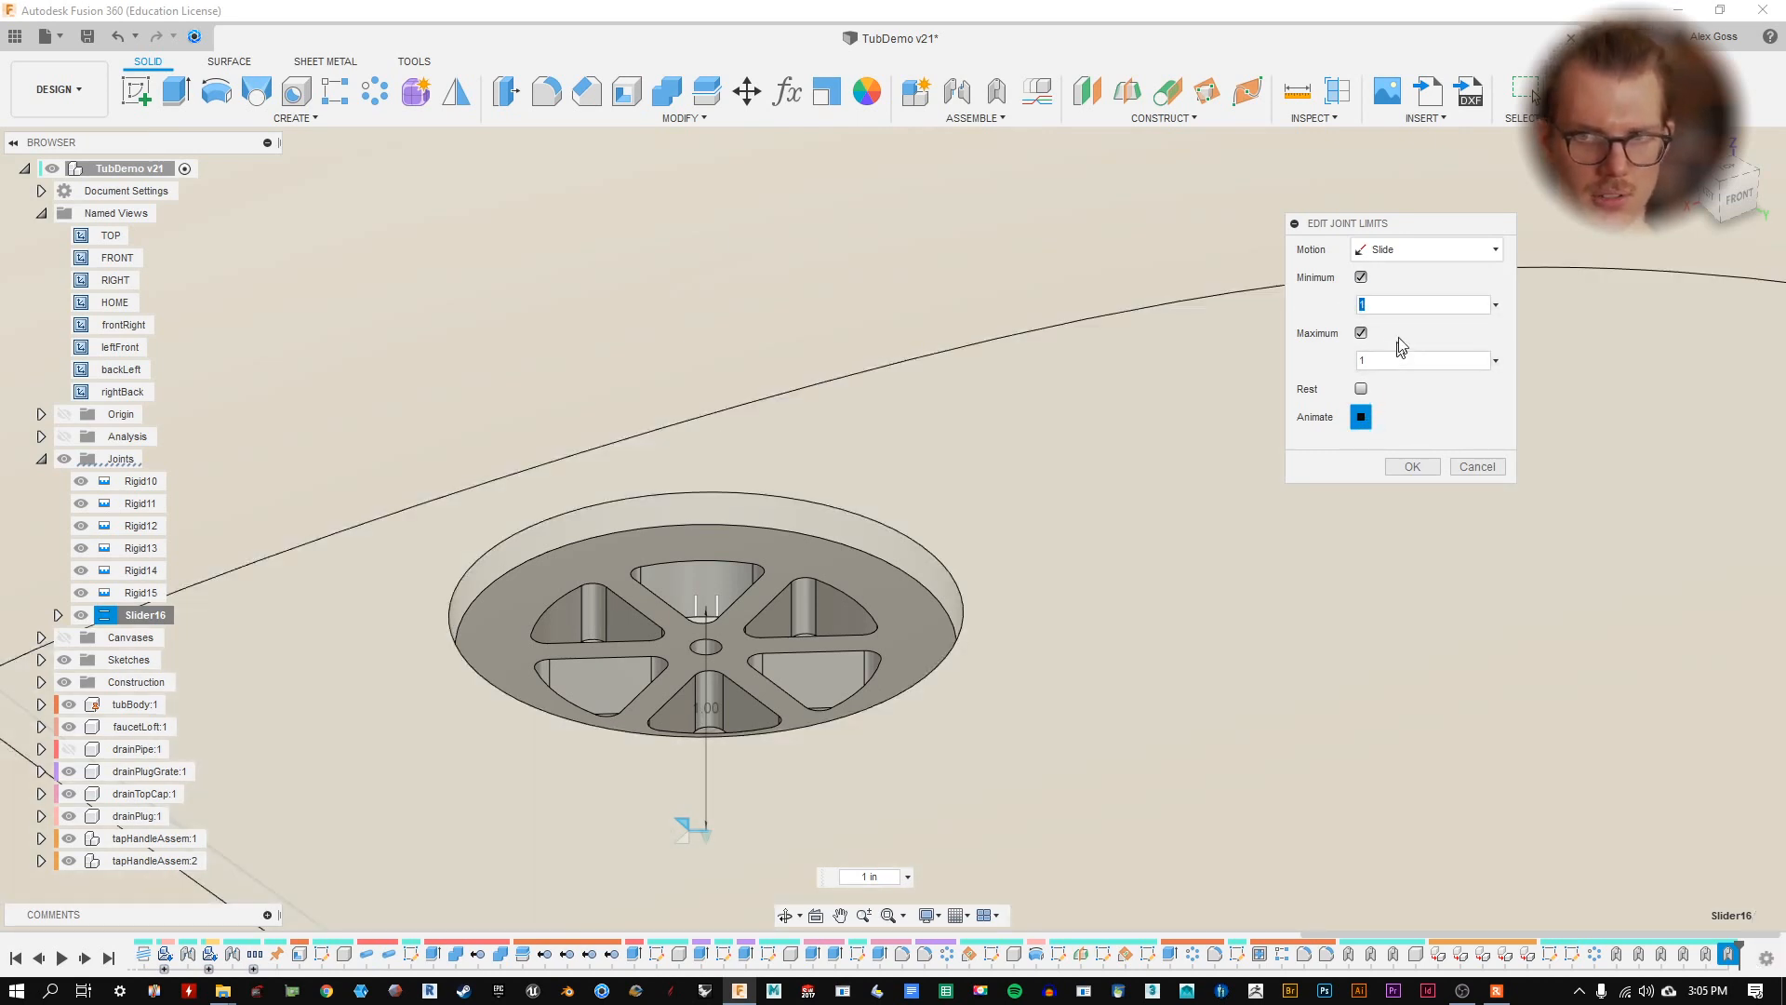
pyautogui.write('-1')
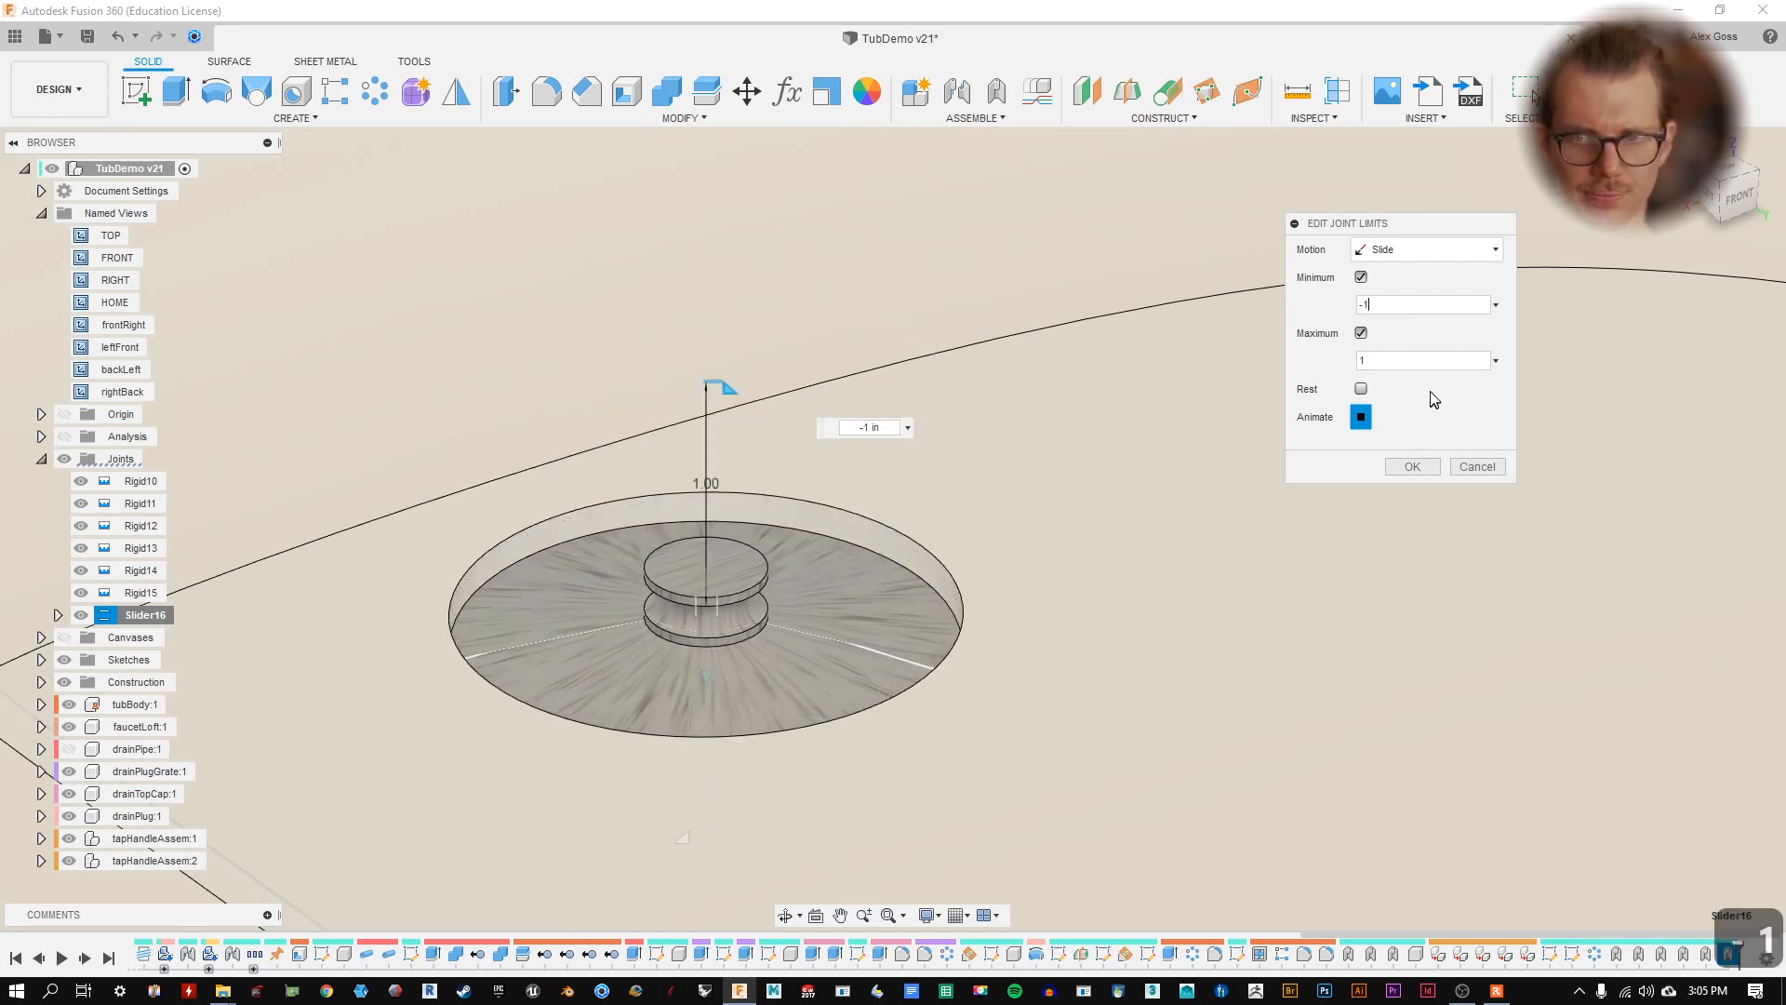
pyautogui.doubleClick(1427, 361)
pyautogui.write('0')
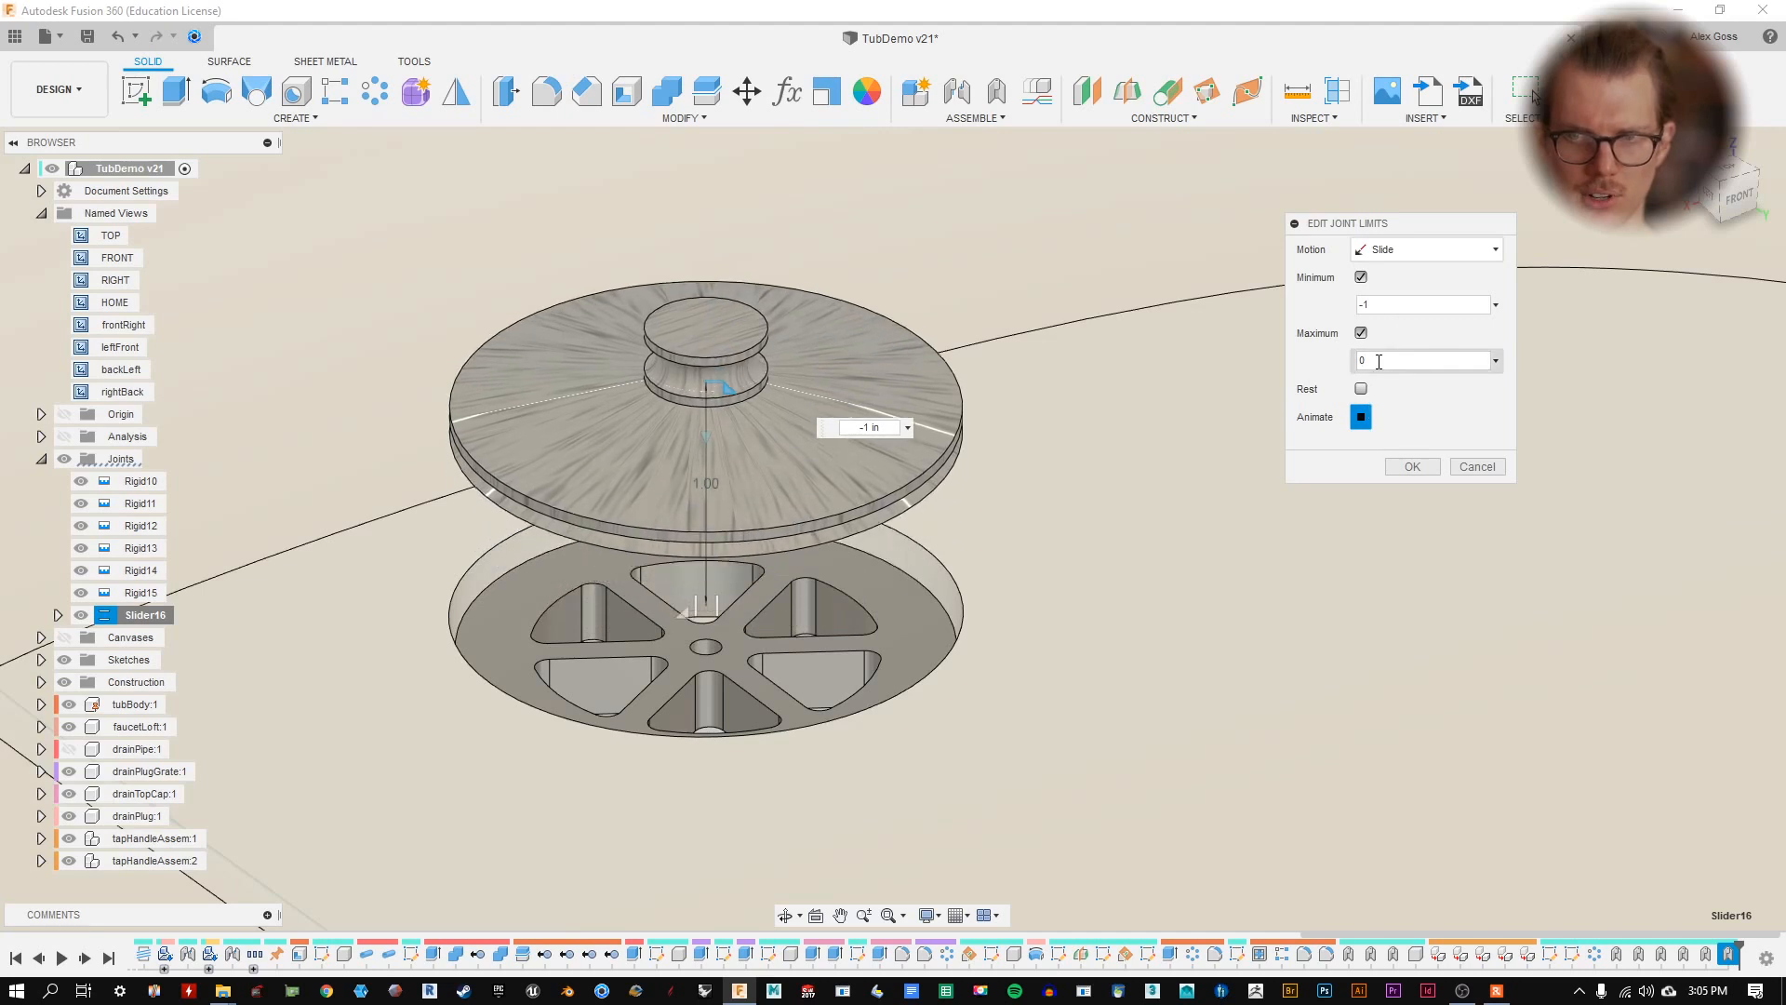
# - Apply slide limits with a minimum of -0.25 in and a maximum of 0, and slide the drain plug up to test them
pyautogui.click(1363, 304)
pyautogui.moveTo(1319, 316); pyautogui.dragTo(1418, 311)
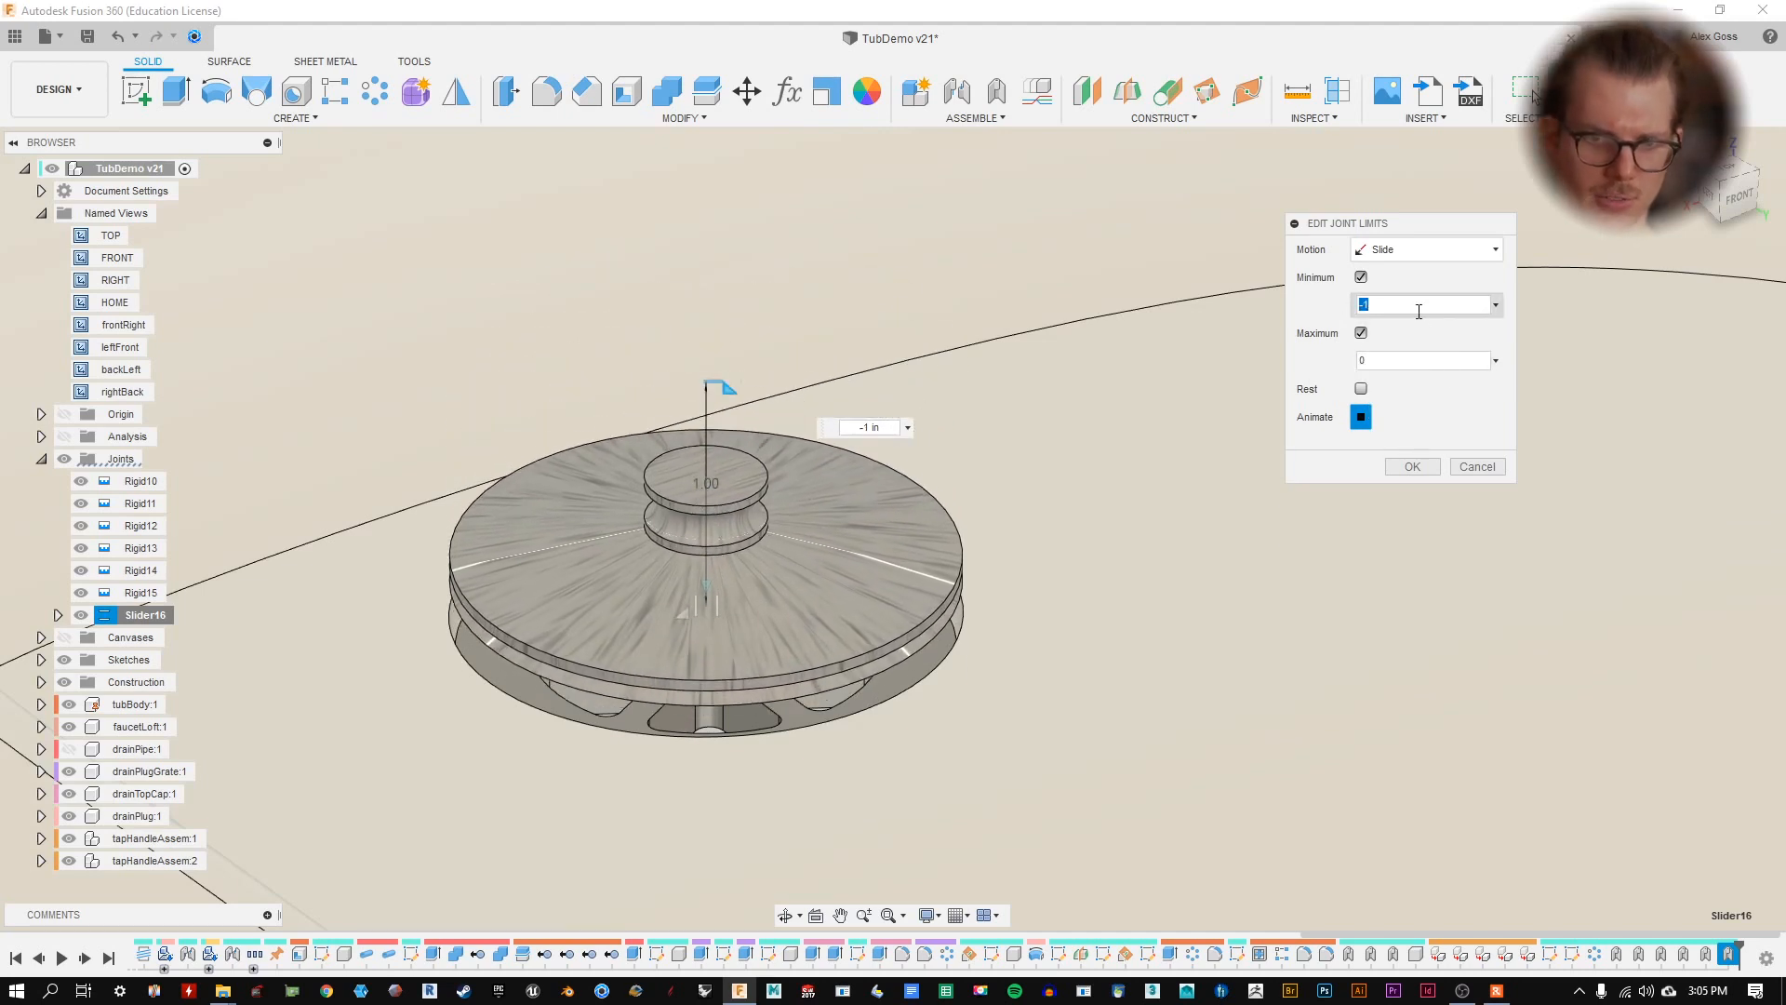
pyautogui.write('.1')
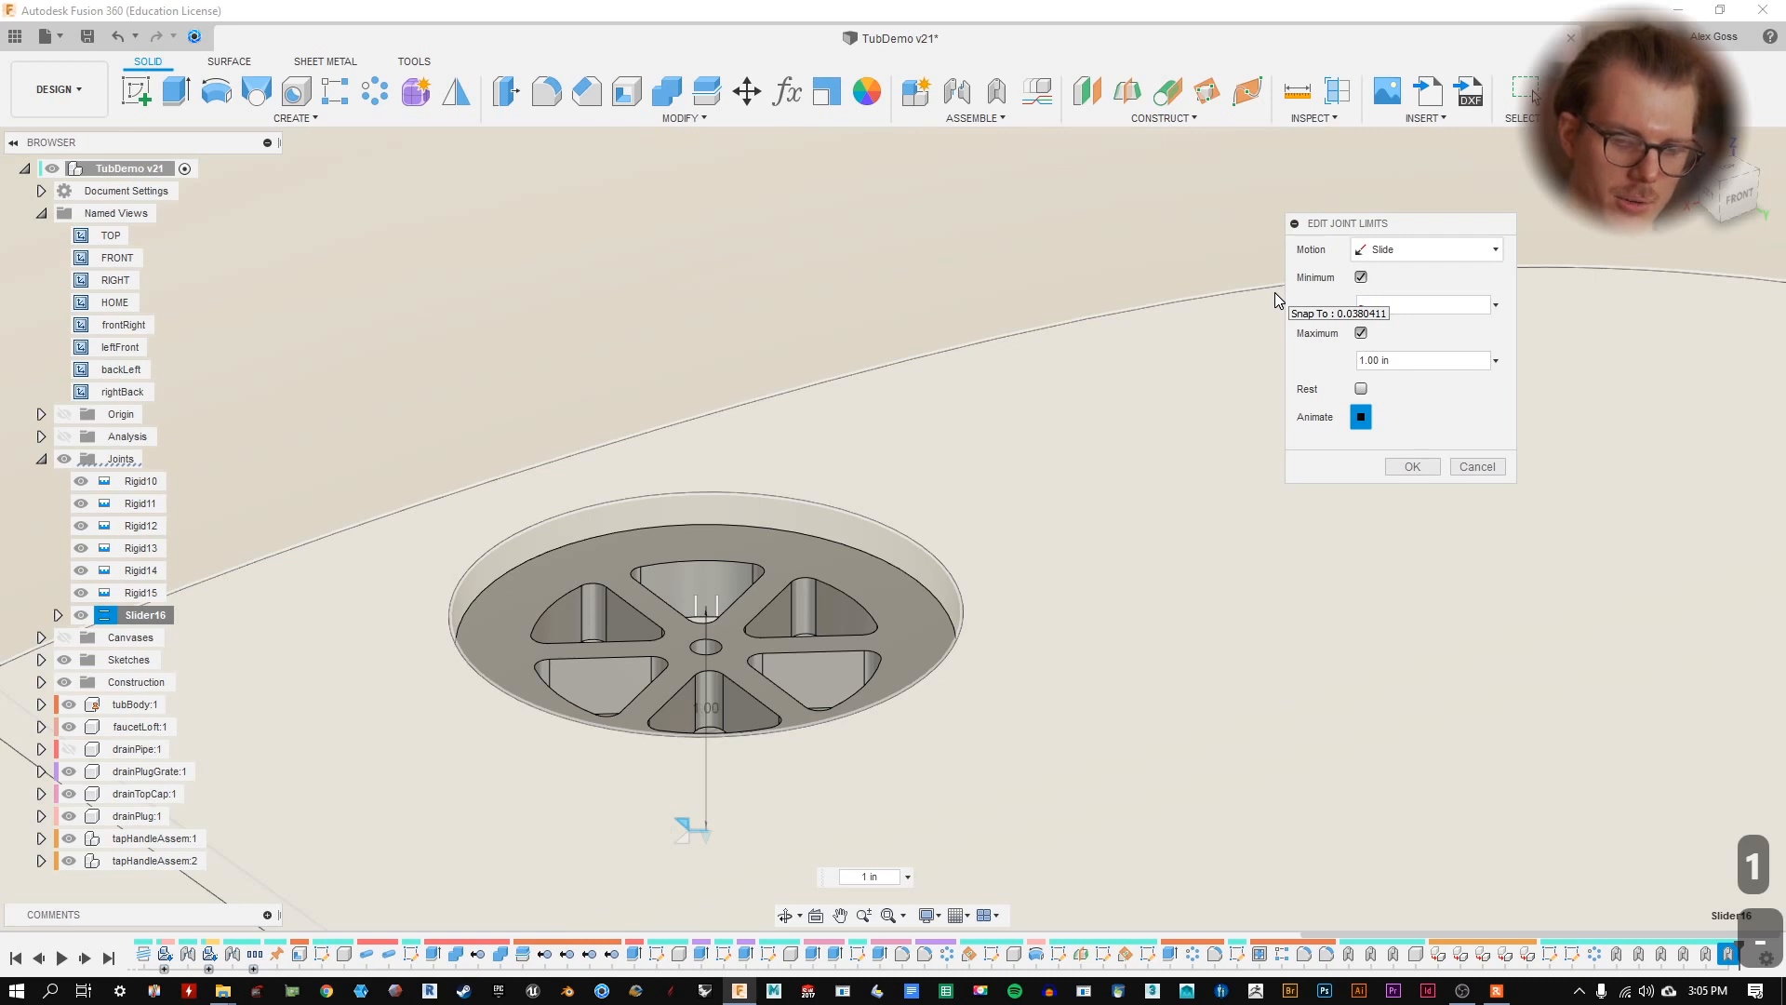
pyautogui.write('-.25')
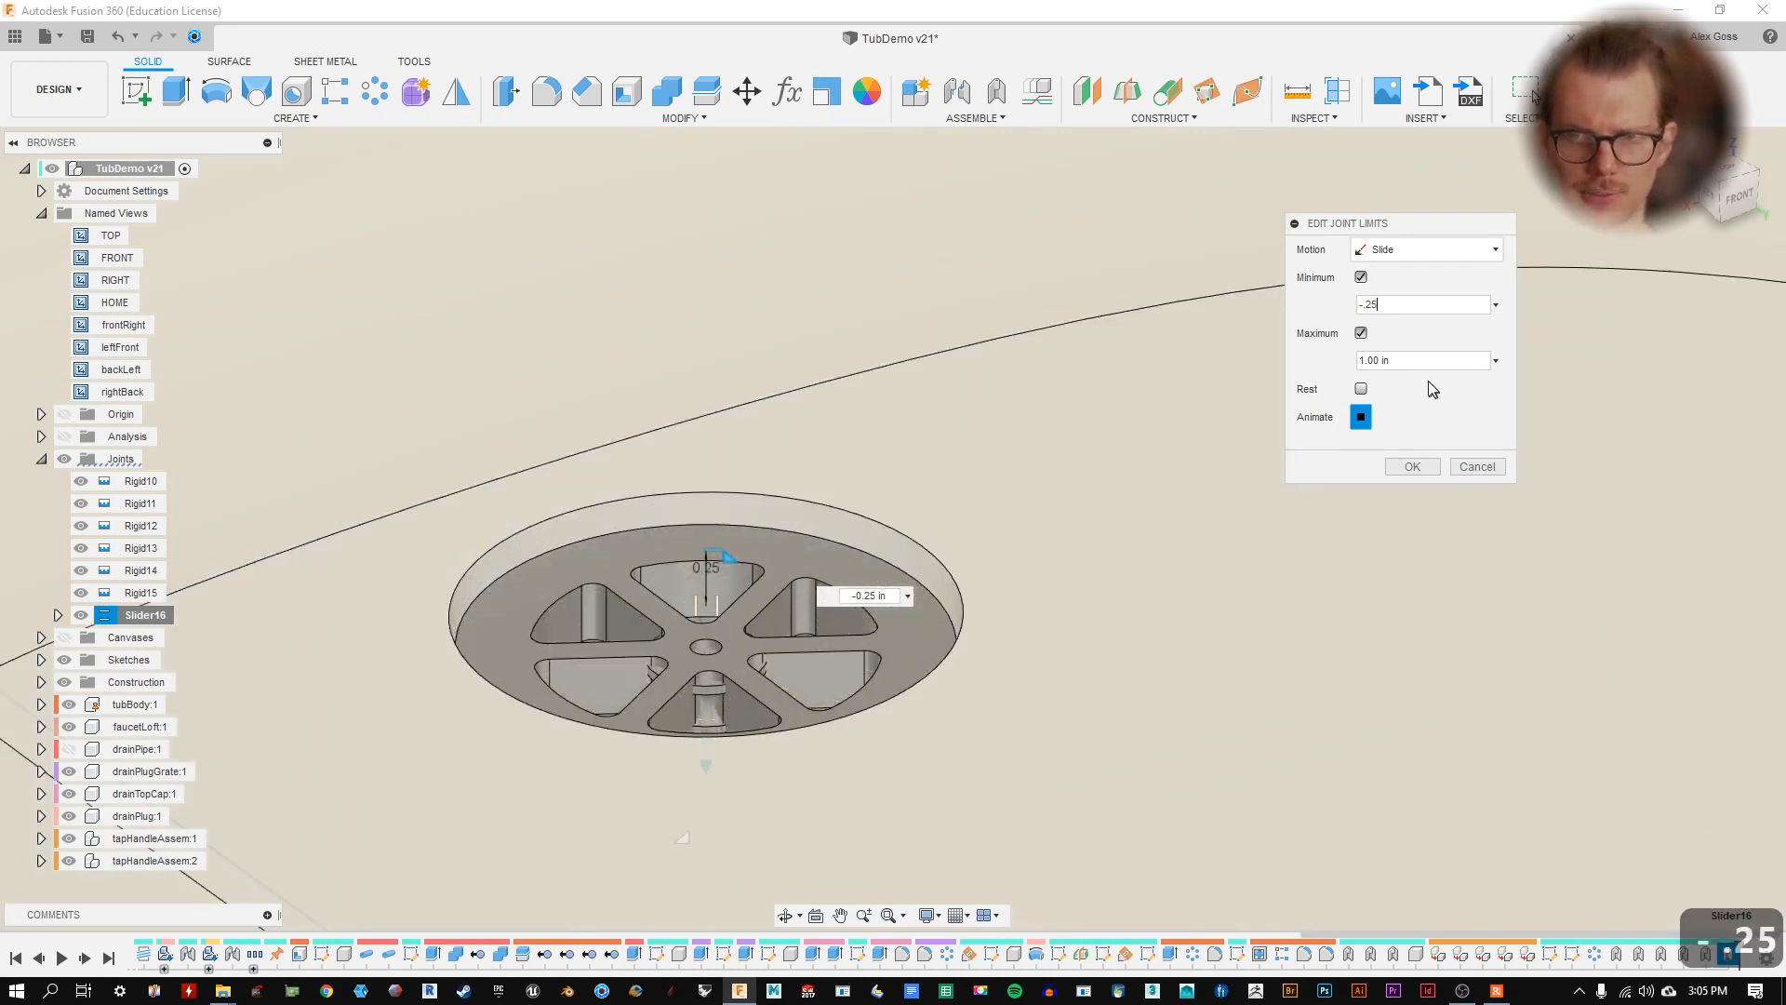
pyautogui.write('0')
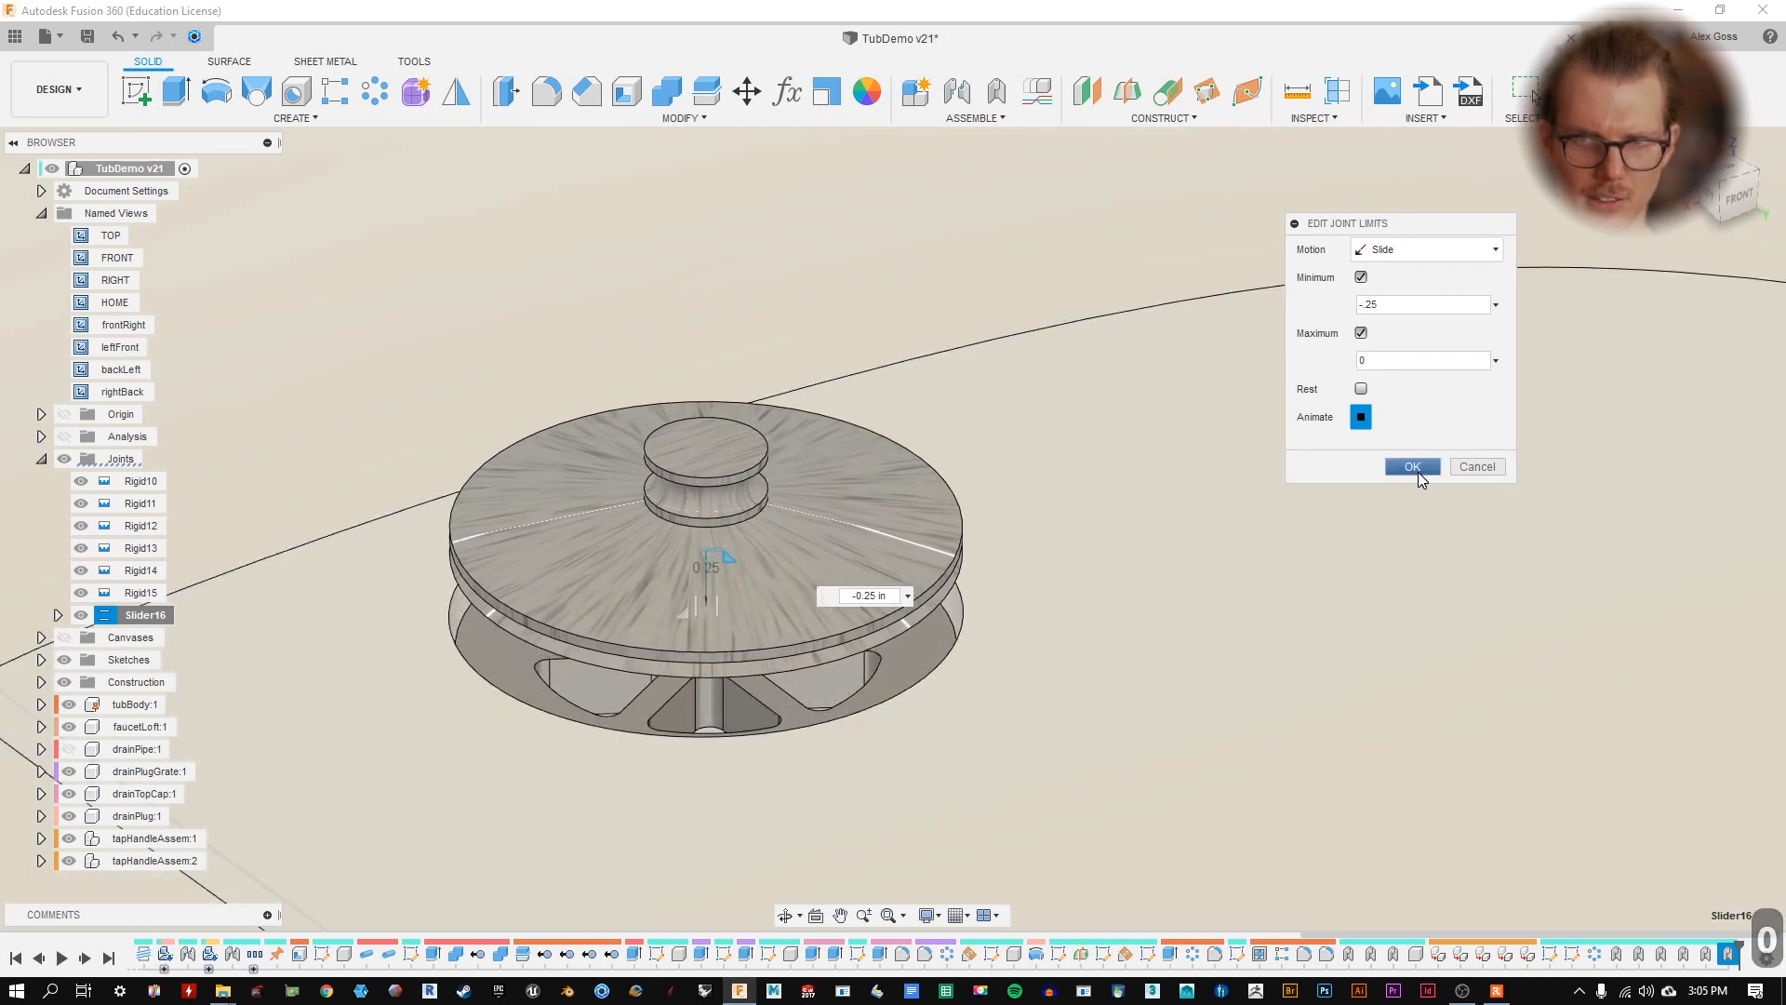
pyautogui.click(1412, 466)
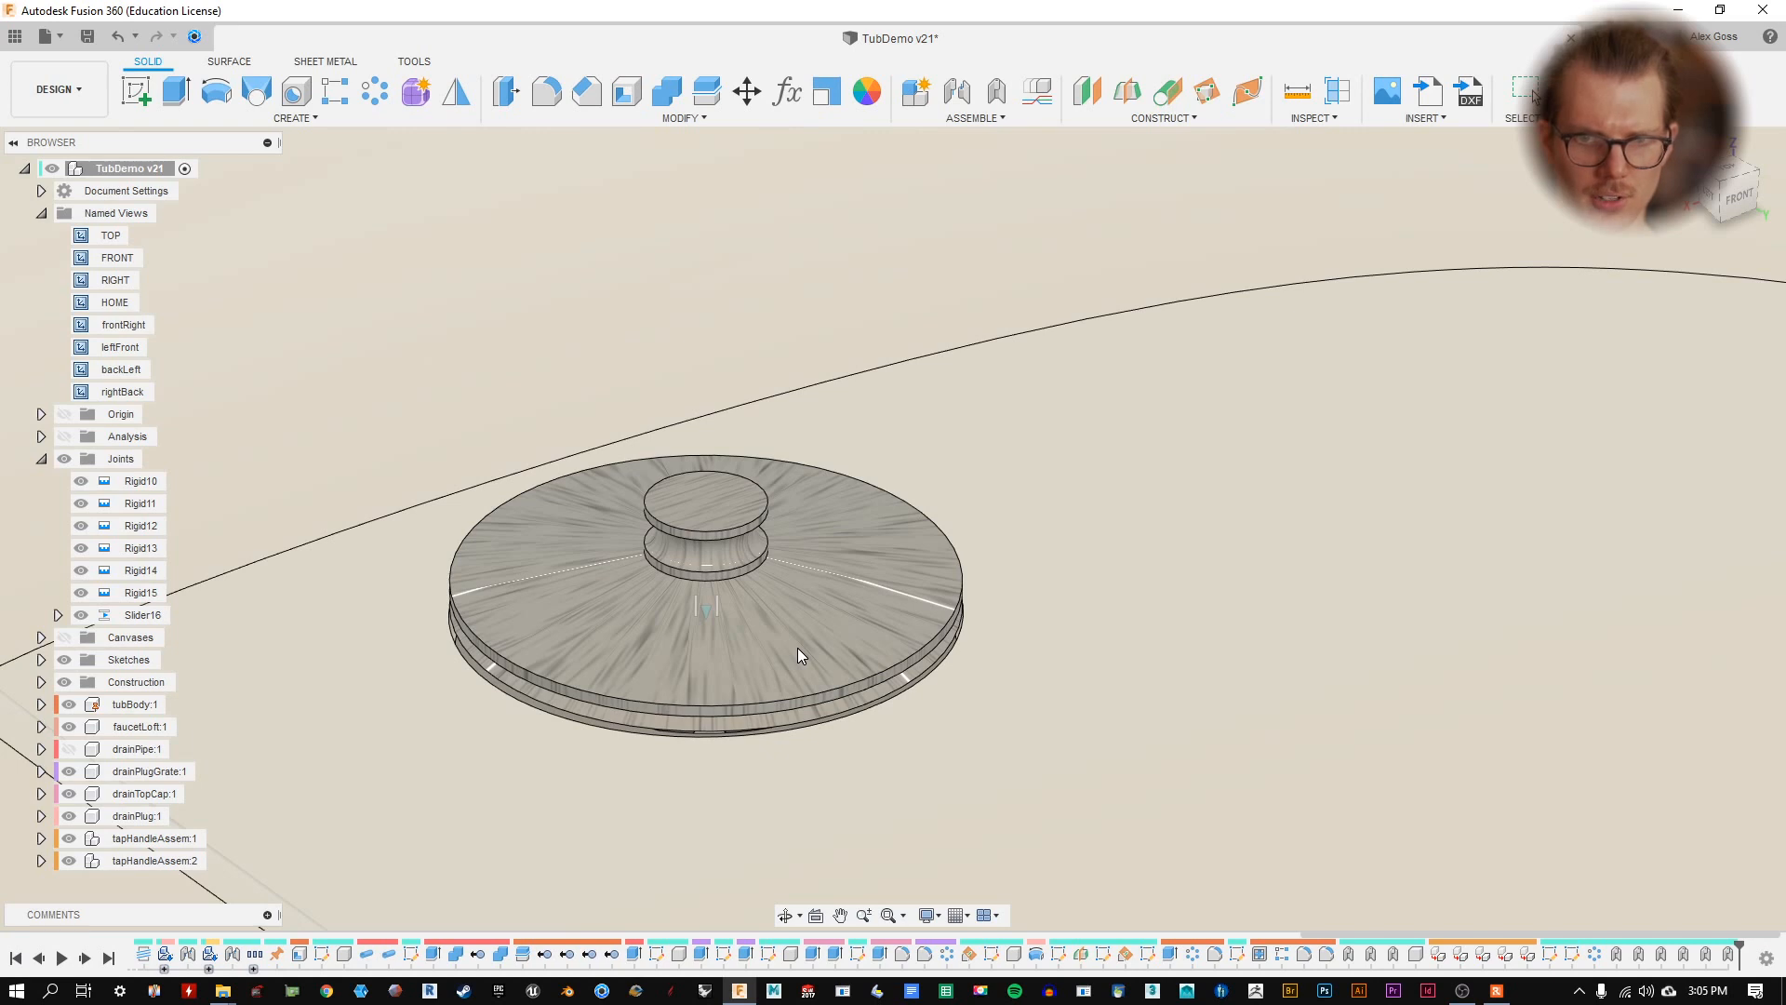
pyautogui.moveTo(797, 649); pyautogui.dragTo(801, 423)
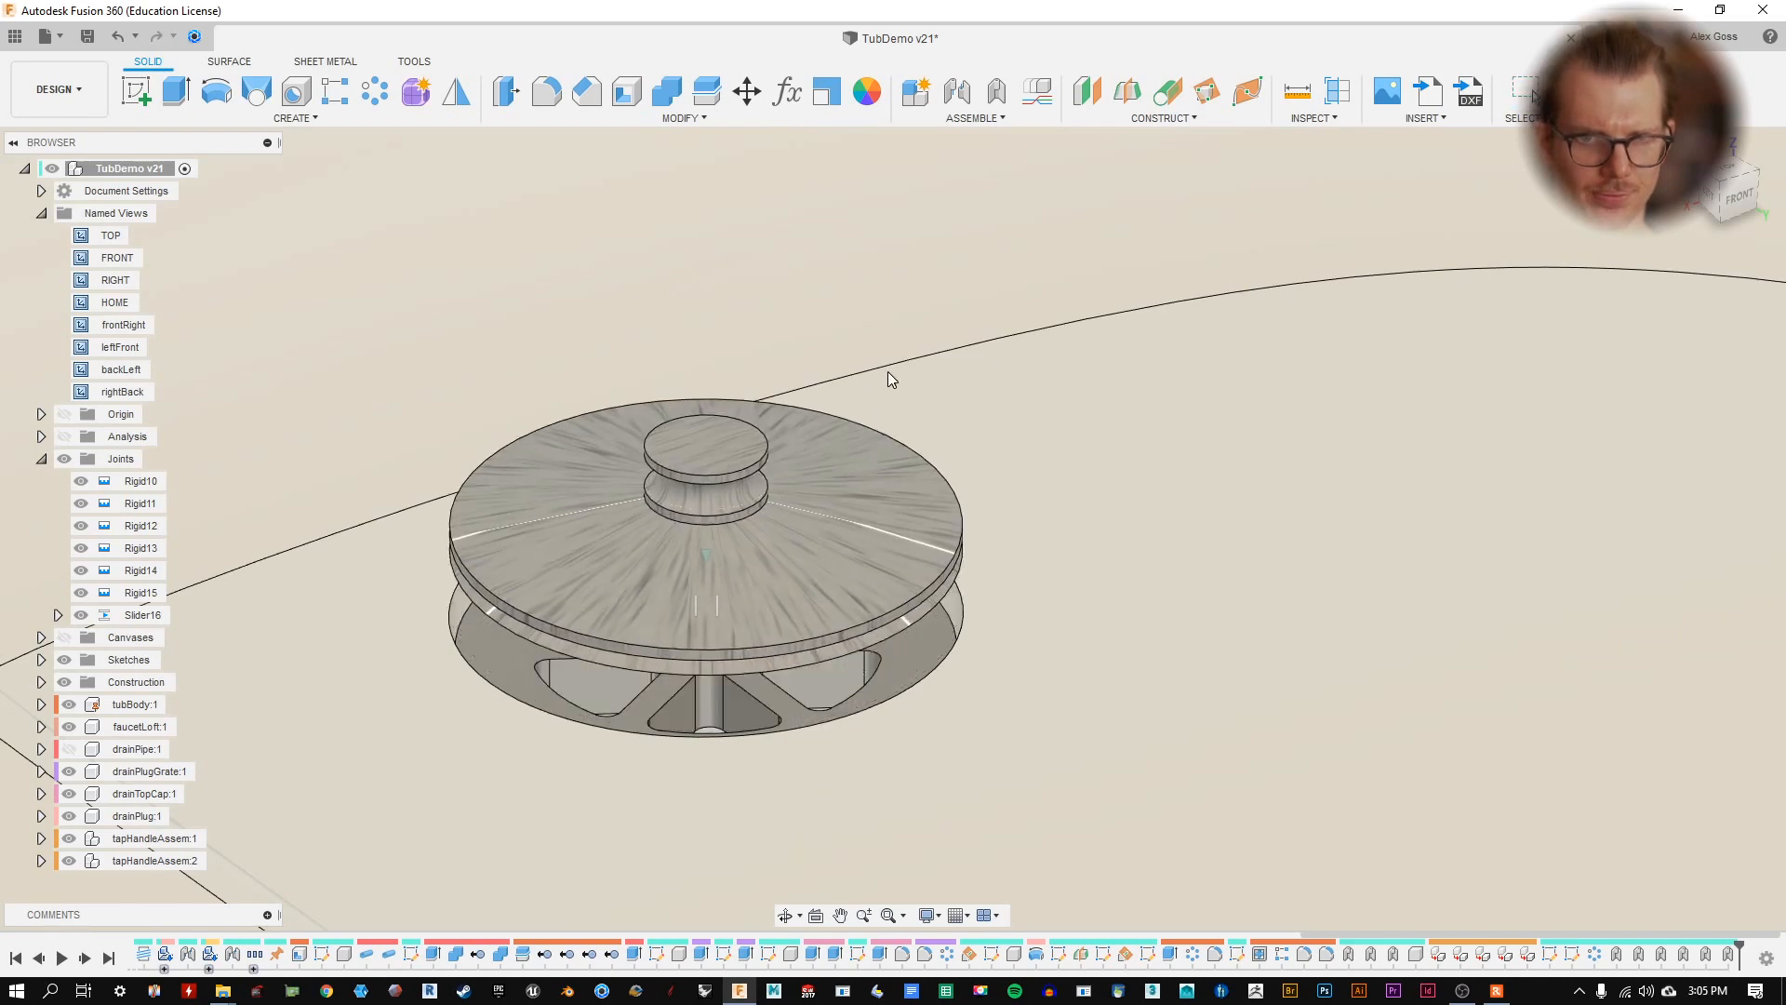
# - Examine the whole bathtub assembly from different angles, including the drain plug's placement in the tub
pyautogui.scroll(-10, 906, 385)
pyautogui.moveTo(1404, 506); pyautogui.dragTo(1031, 510, button='middle')
pyautogui.scroll(-2, 1030, 509)
pyautogui.scroll(-1, 1027, 504)
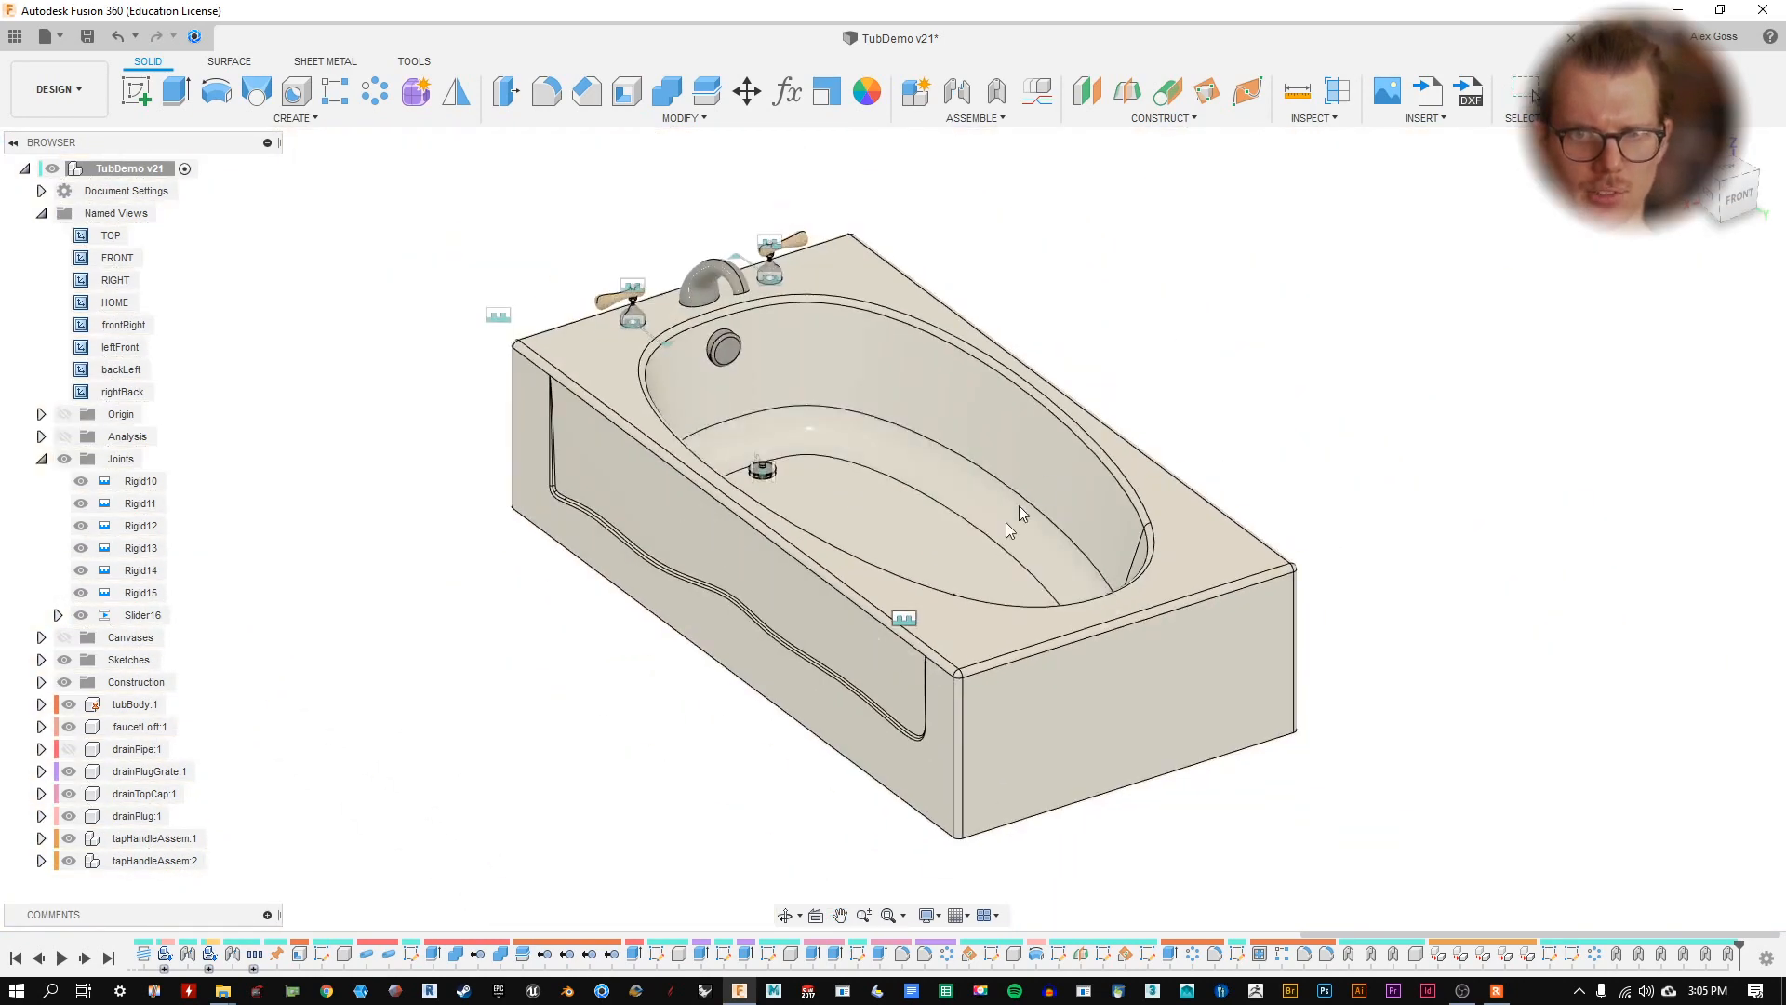
pyautogui.click(764, 473)
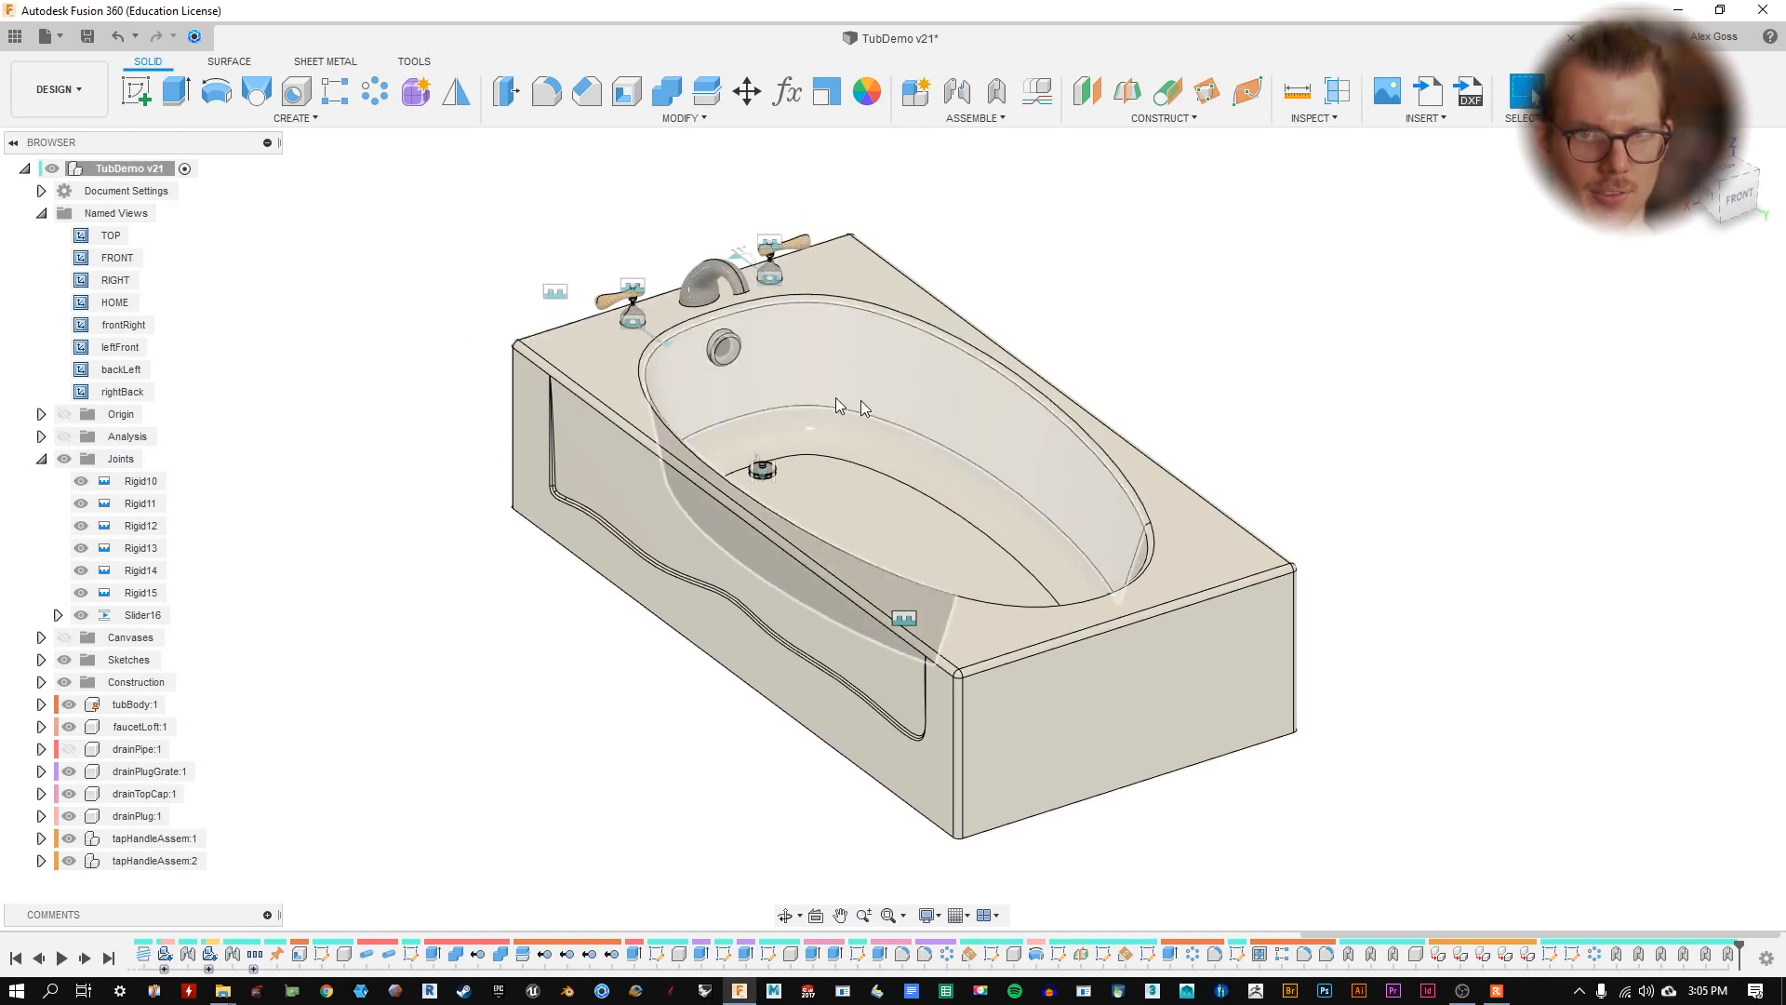
pyautogui.keyDown('shift'); pyautogui.moveTo(1103, 301); pyautogui.dragTo(1122, 287, button='middle'); pyautogui.keyUp('shift')
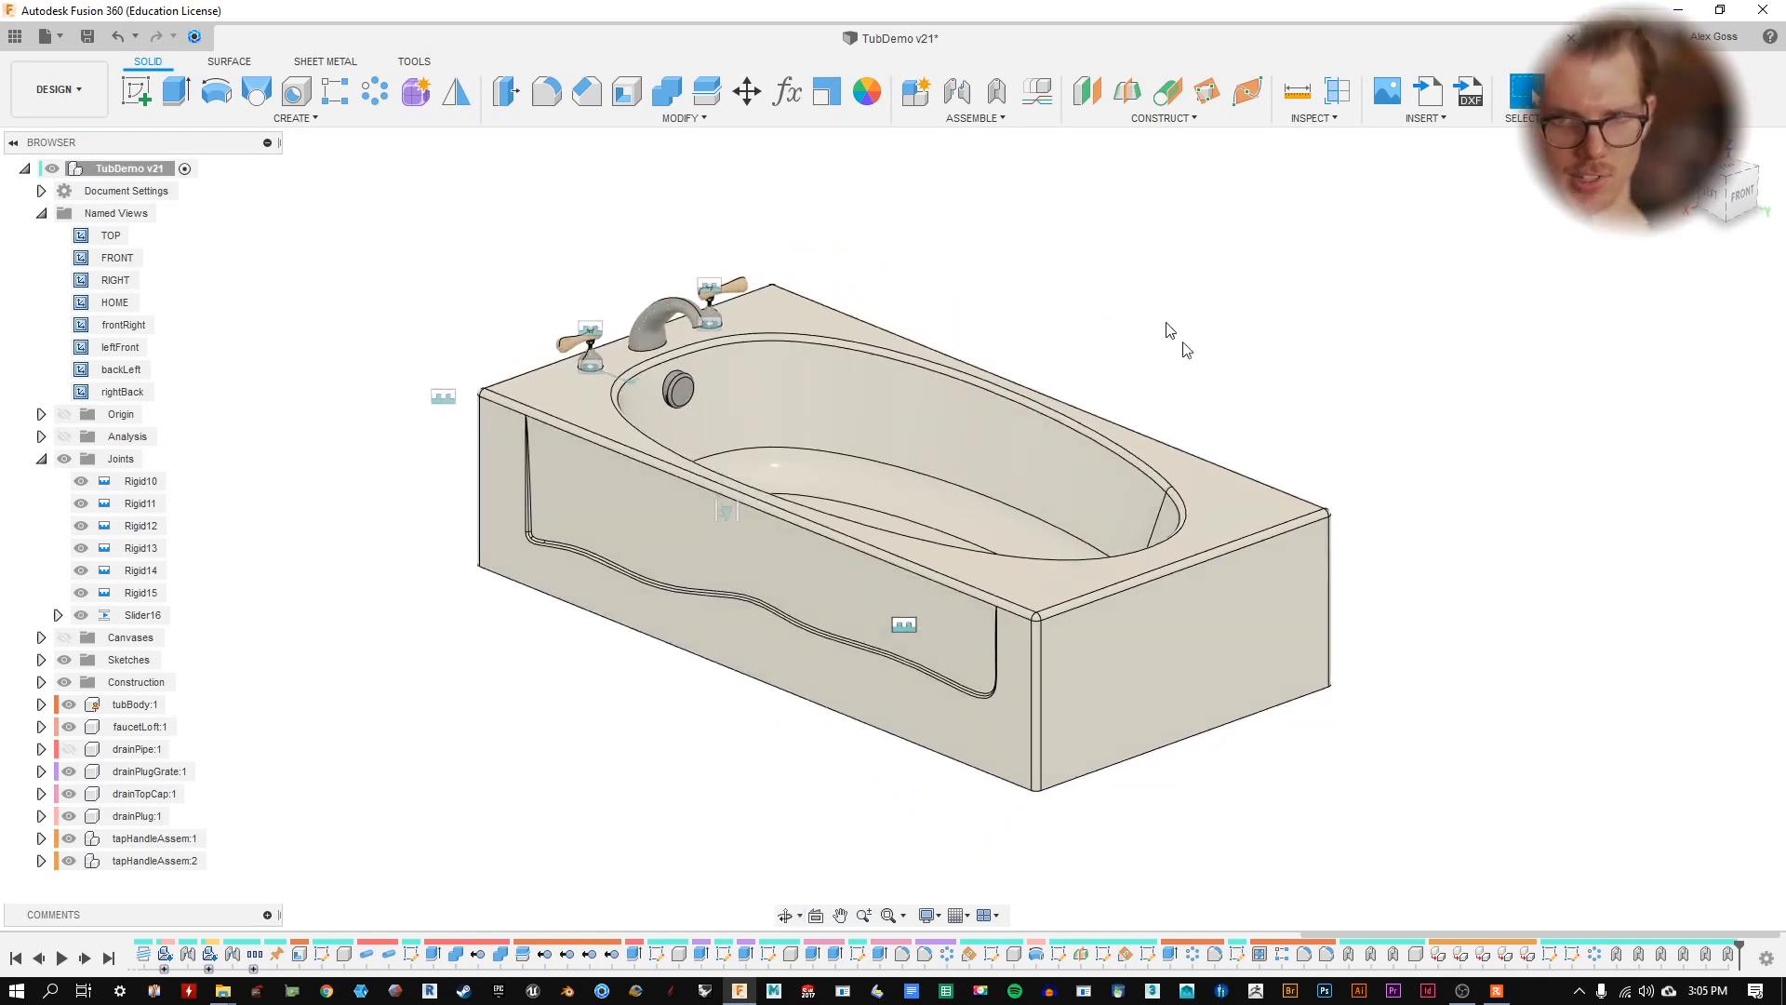
pyautogui.scroll(3, 1216, 350)
pyautogui.scroll(-2, 1218, 353)
pyautogui.moveTo(1150, 415); pyautogui.dragTo(1222, 366, button='middle')
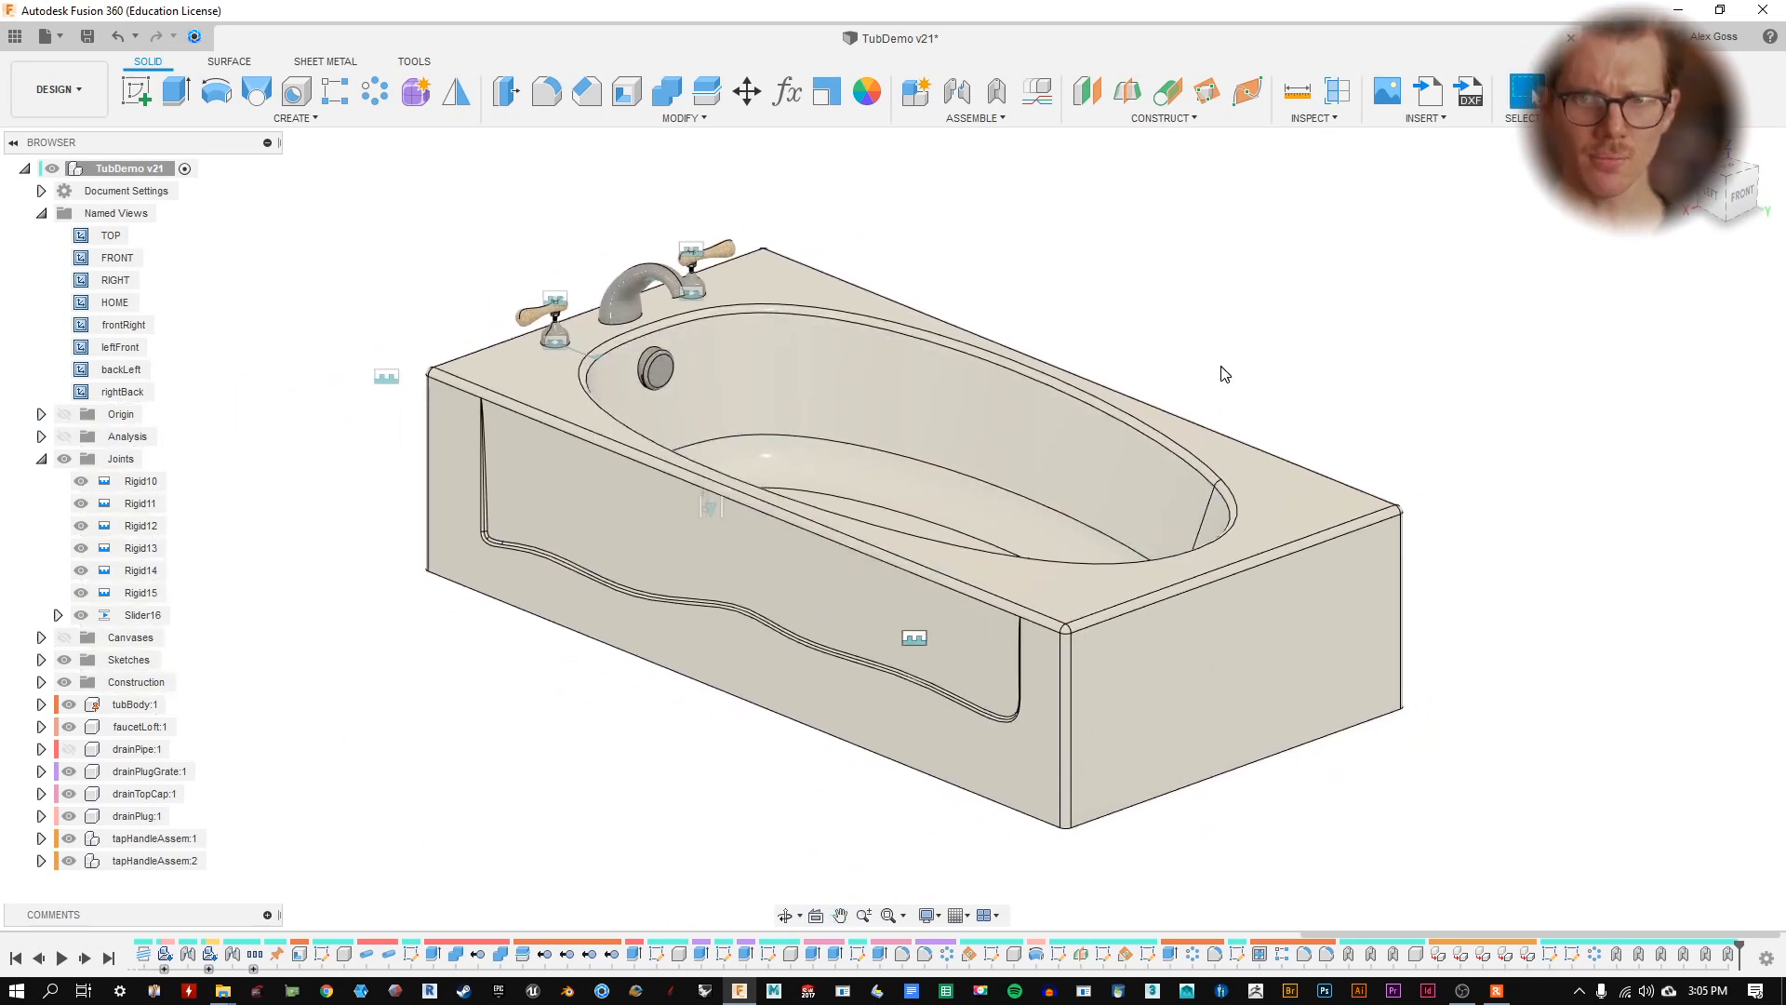
pyautogui.moveTo(938, 497)
pyautogui.keyDown('shift'); pyautogui.mouseDown(button='middle')
pyautogui.moveTo(991, 454)
pyautogui.moveTo(923, 516)
pyautogui.mouseUp(button='middle'); pyautogui.keyUp('shift')
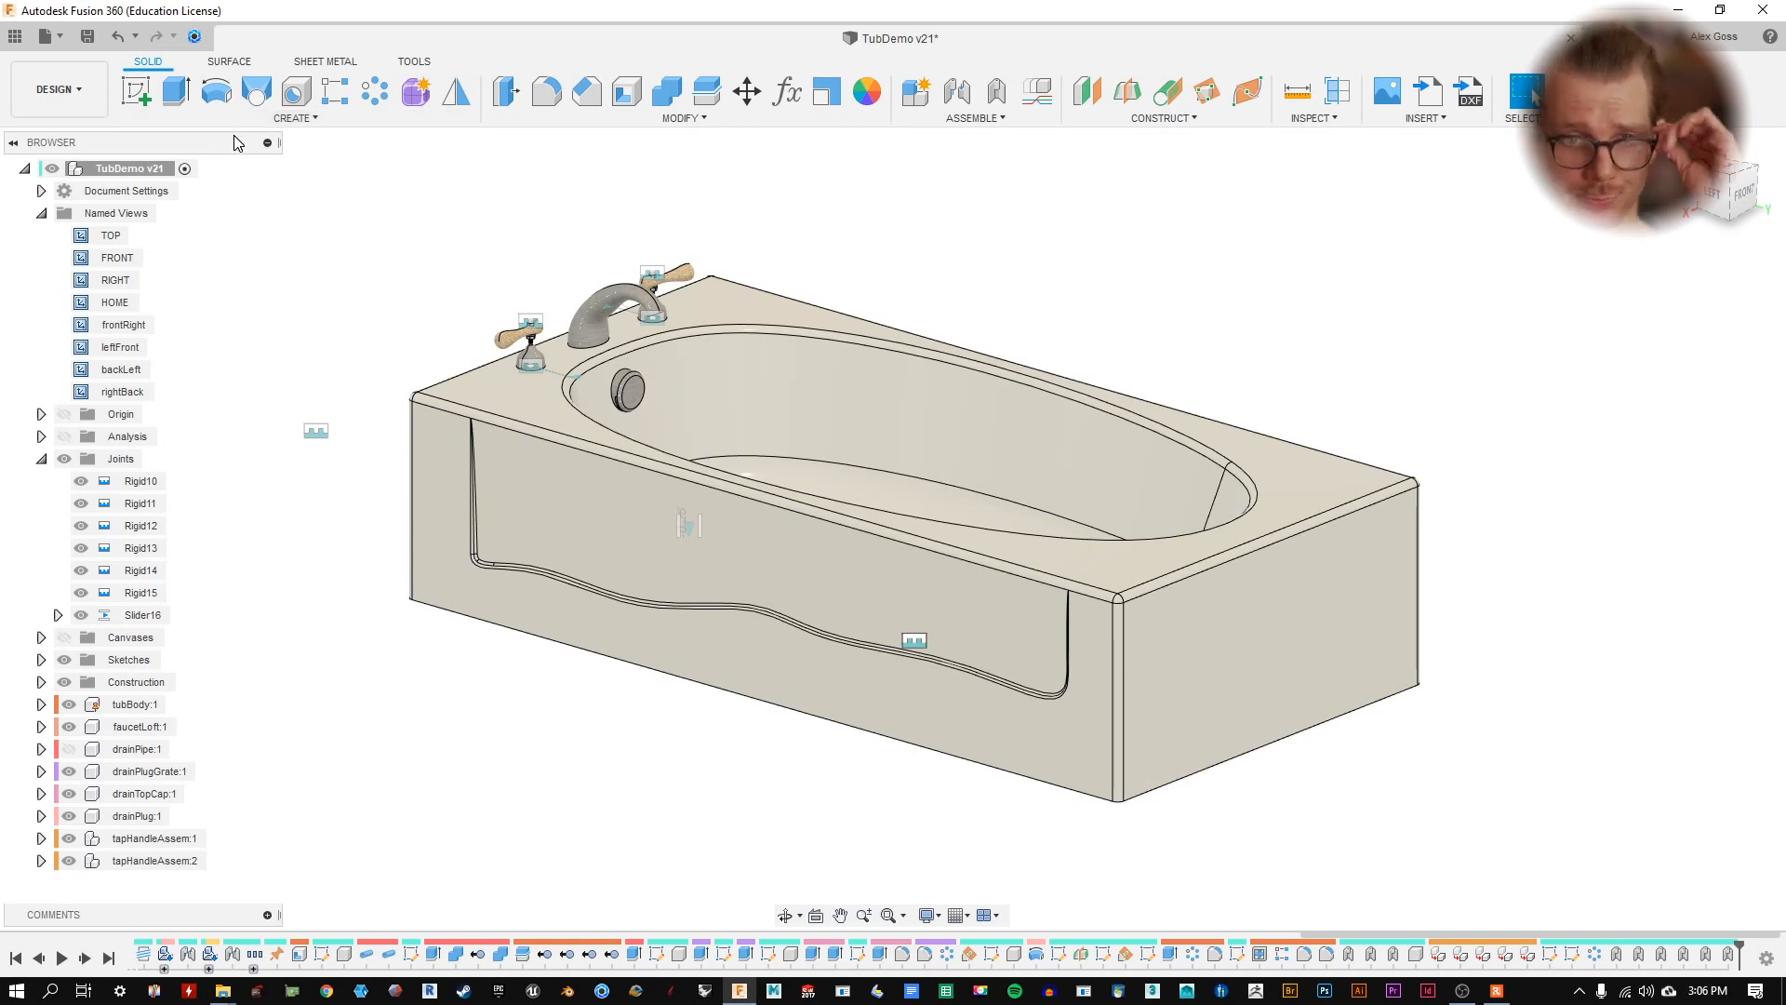
pyautogui.click(229, 63)
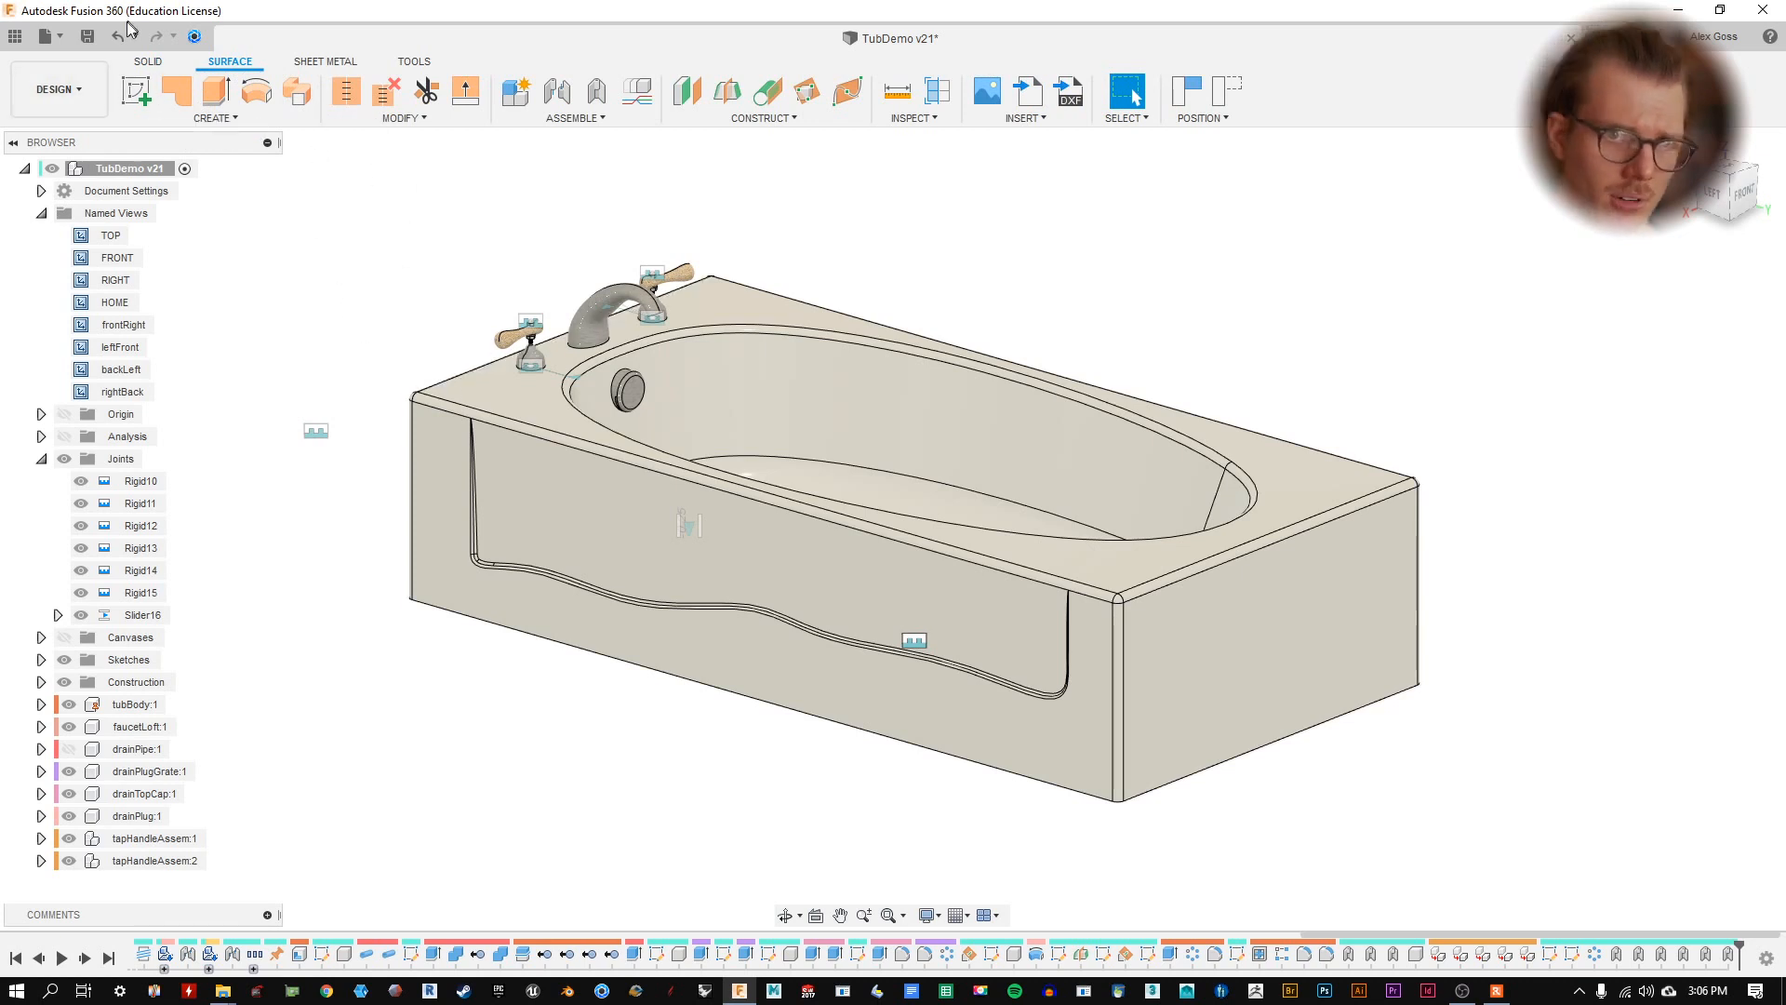
pyautogui.click(149, 63)
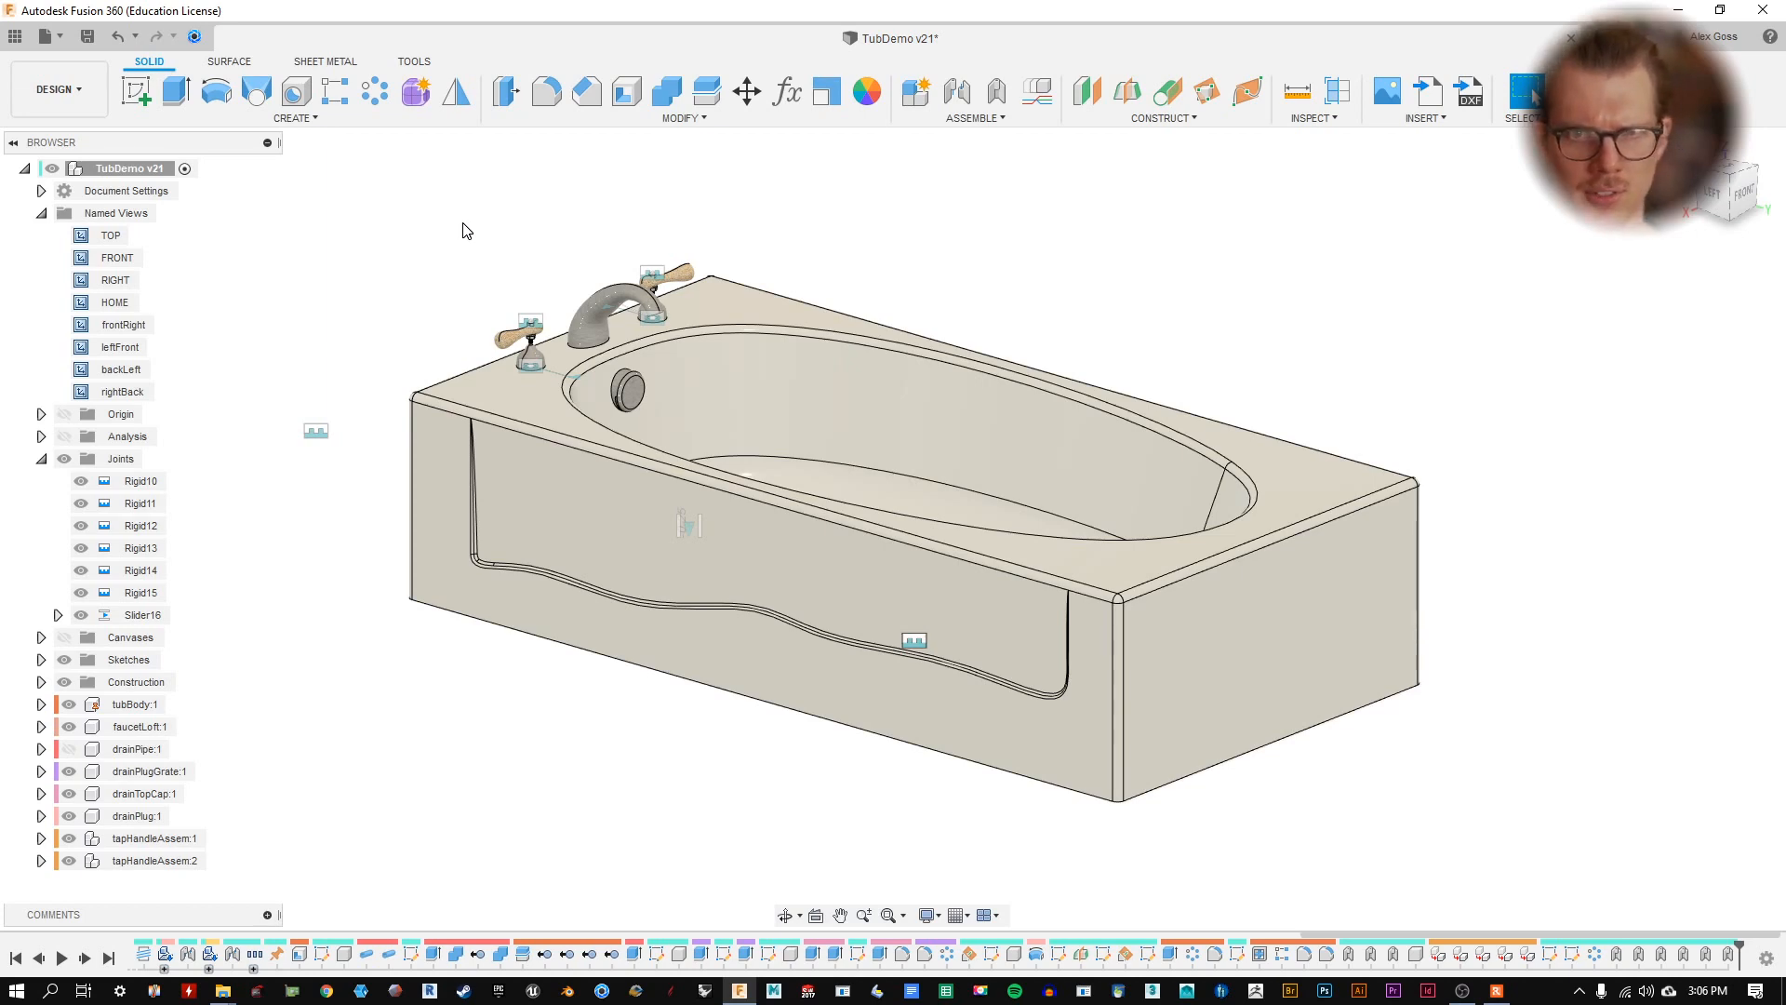
# - Examine the tub's ribbed underside and drain pipe, the faucet, handles and drain plug up close, and the whole assembly from the front corner
pyautogui.keyDown('shift'); pyautogui.moveTo(969, 825); pyautogui.dragTo(704, 539, button='middle'); pyautogui.keyUp('shift')
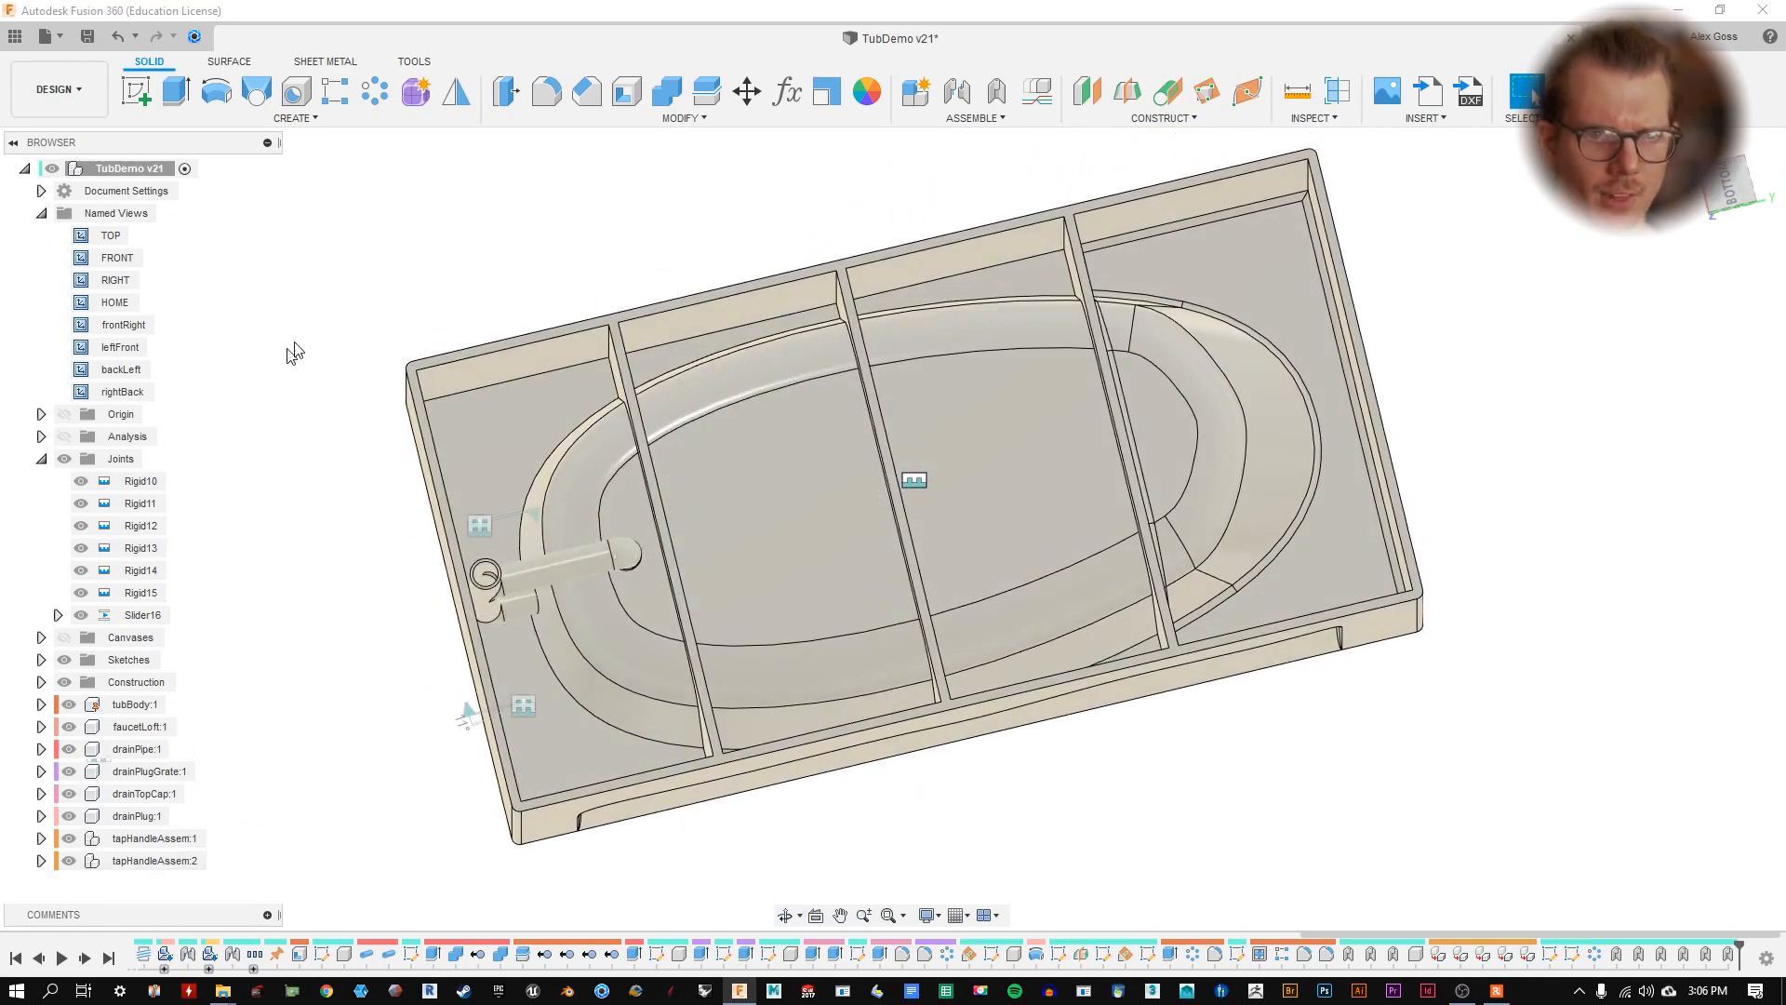
pyautogui.keyDown('shift'); pyautogui.moveTo(462, 706); pyautogui.dragTo(476, 492, button='middle'); pyautogui.keyUp('shift')
pyautogui.moveTo(470, 338); pyautogui.dragTo(400, 479, button='middle')
pyautogui.scroll(4, 527, 392)
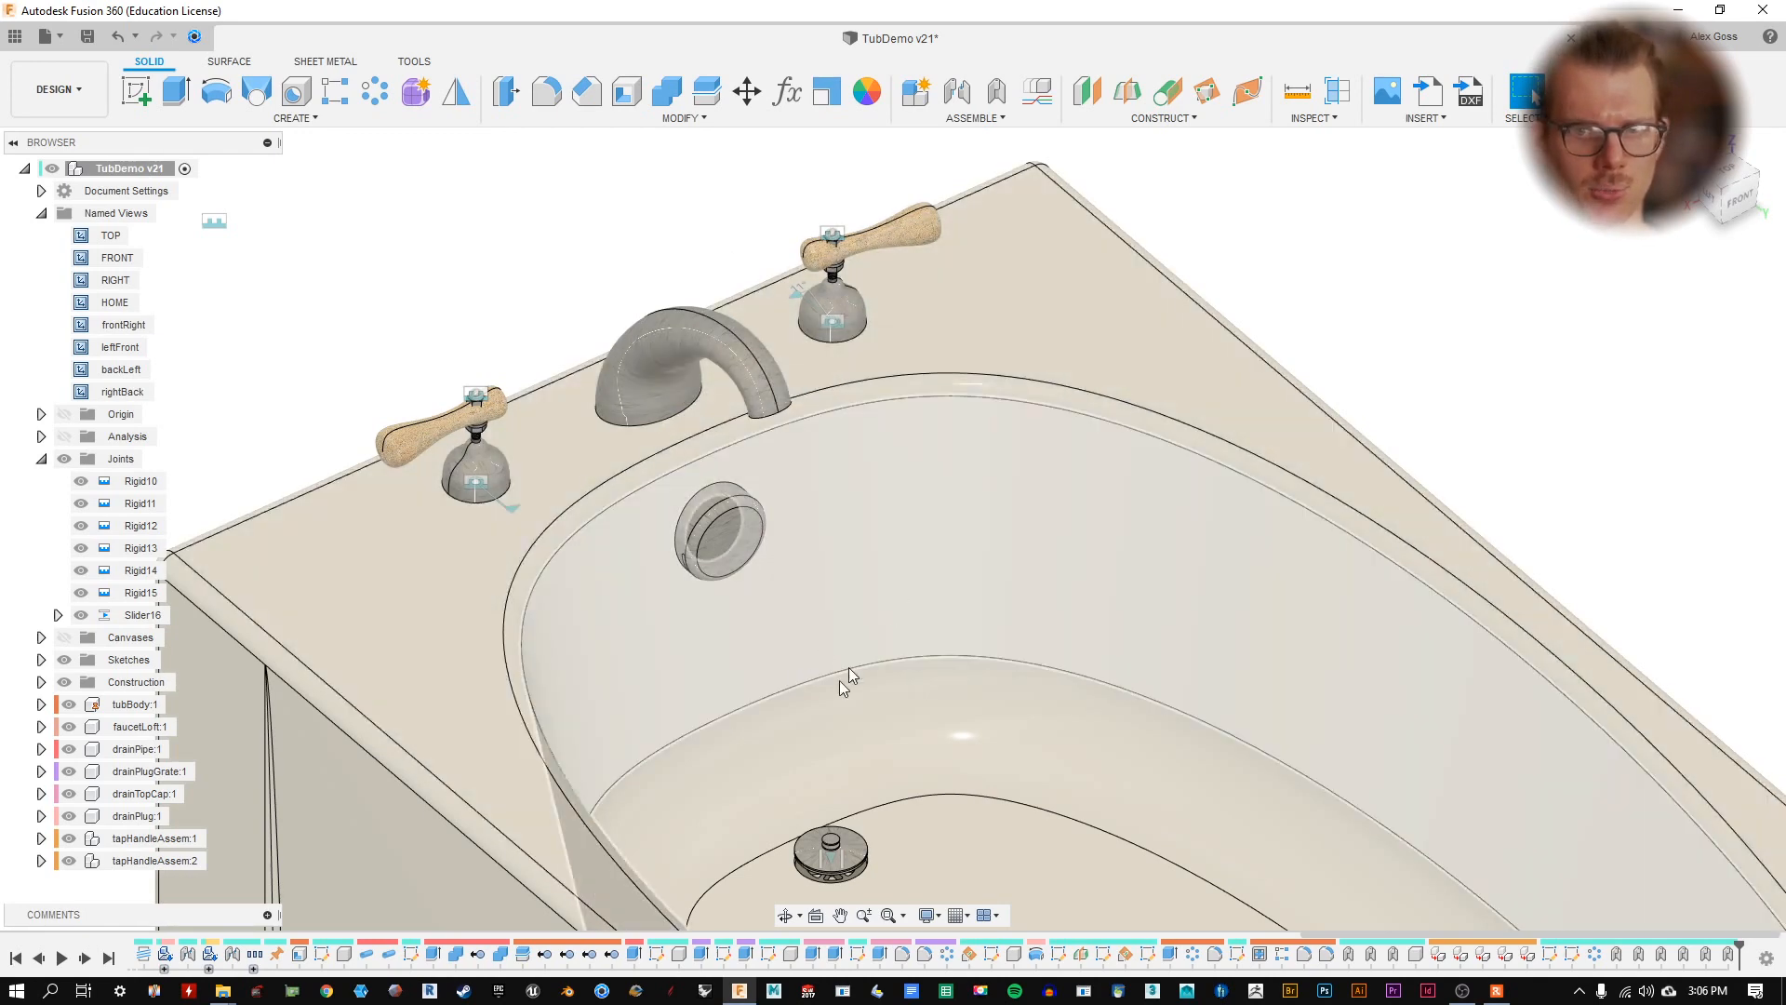
pyautogui.moveTo(1134, 644); pyautogui.dragTo(1019, 558, button='middle')
pyautogui.scroll(-3, 1017, 567)
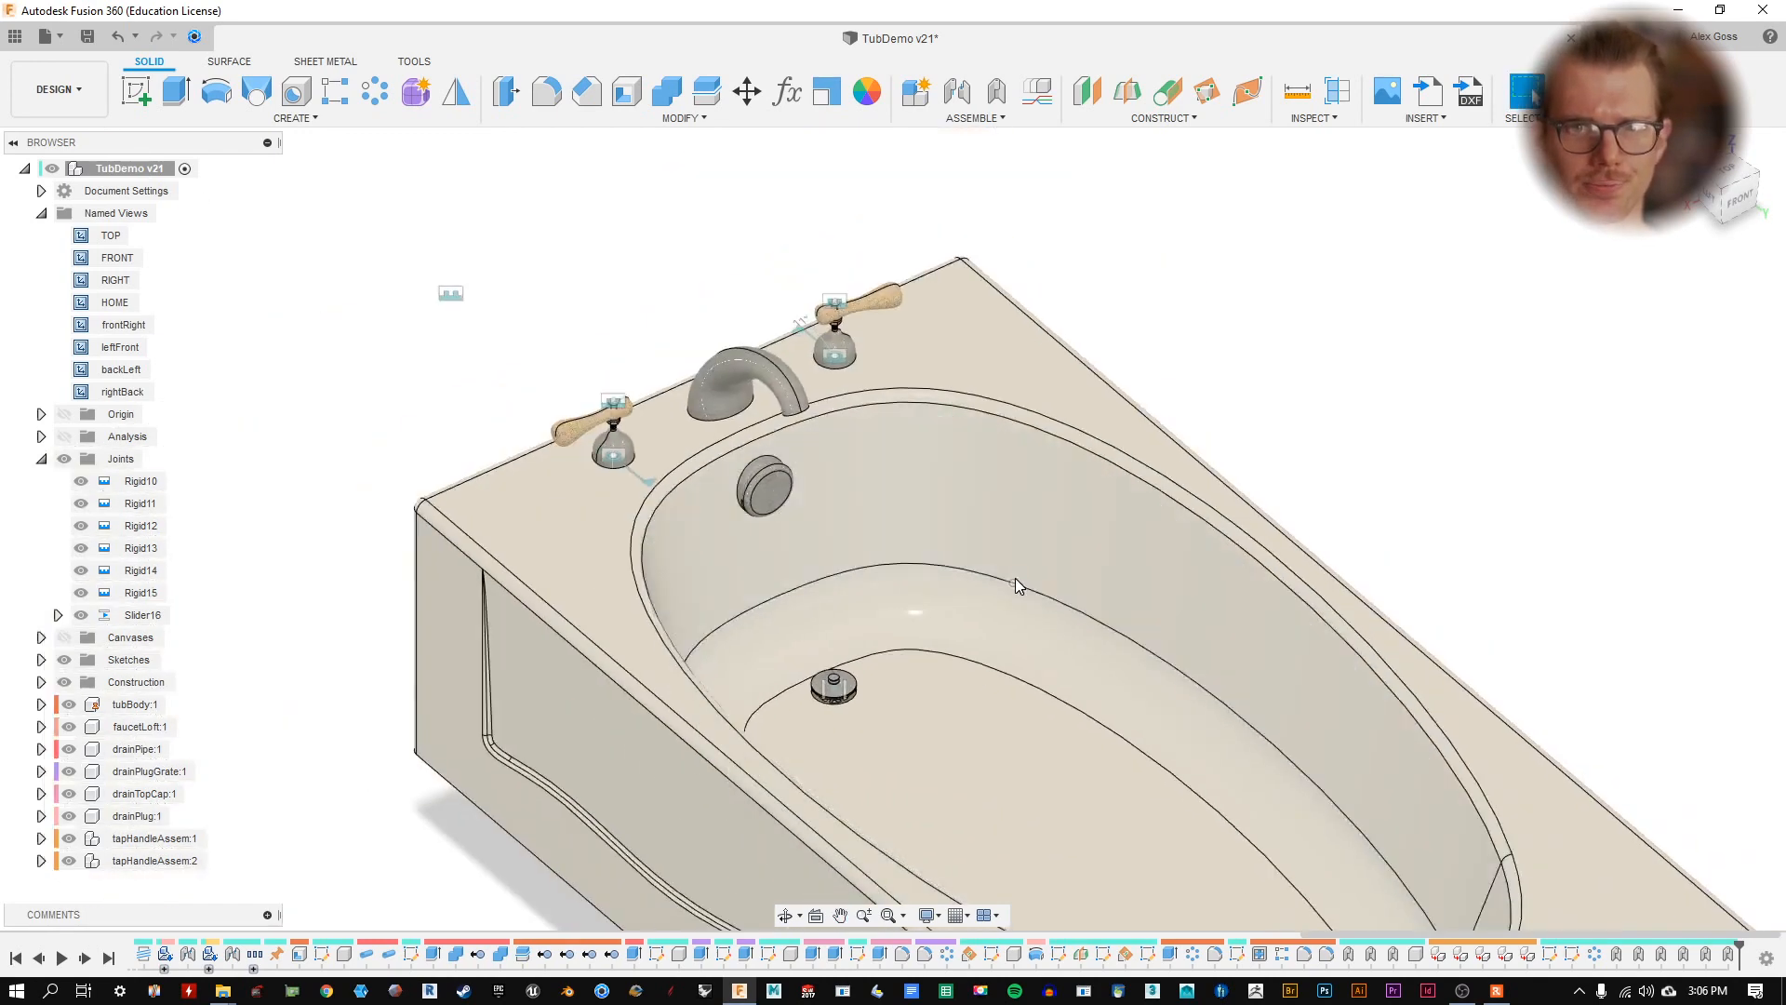
pyautogui.moveTo(1152, 566); pyautogui.dragTo(988, 435, button='middle')
pyautogui.keyDown('shift'); pyautogui.moveTo(946, 721); pyautogui.dragTo(943, 677, button='middle'); pyautogui.keyUp('shift')
pyautogui.moveTo(1229, 792); pyautogui.dragTo(1149, 650, button='middle')
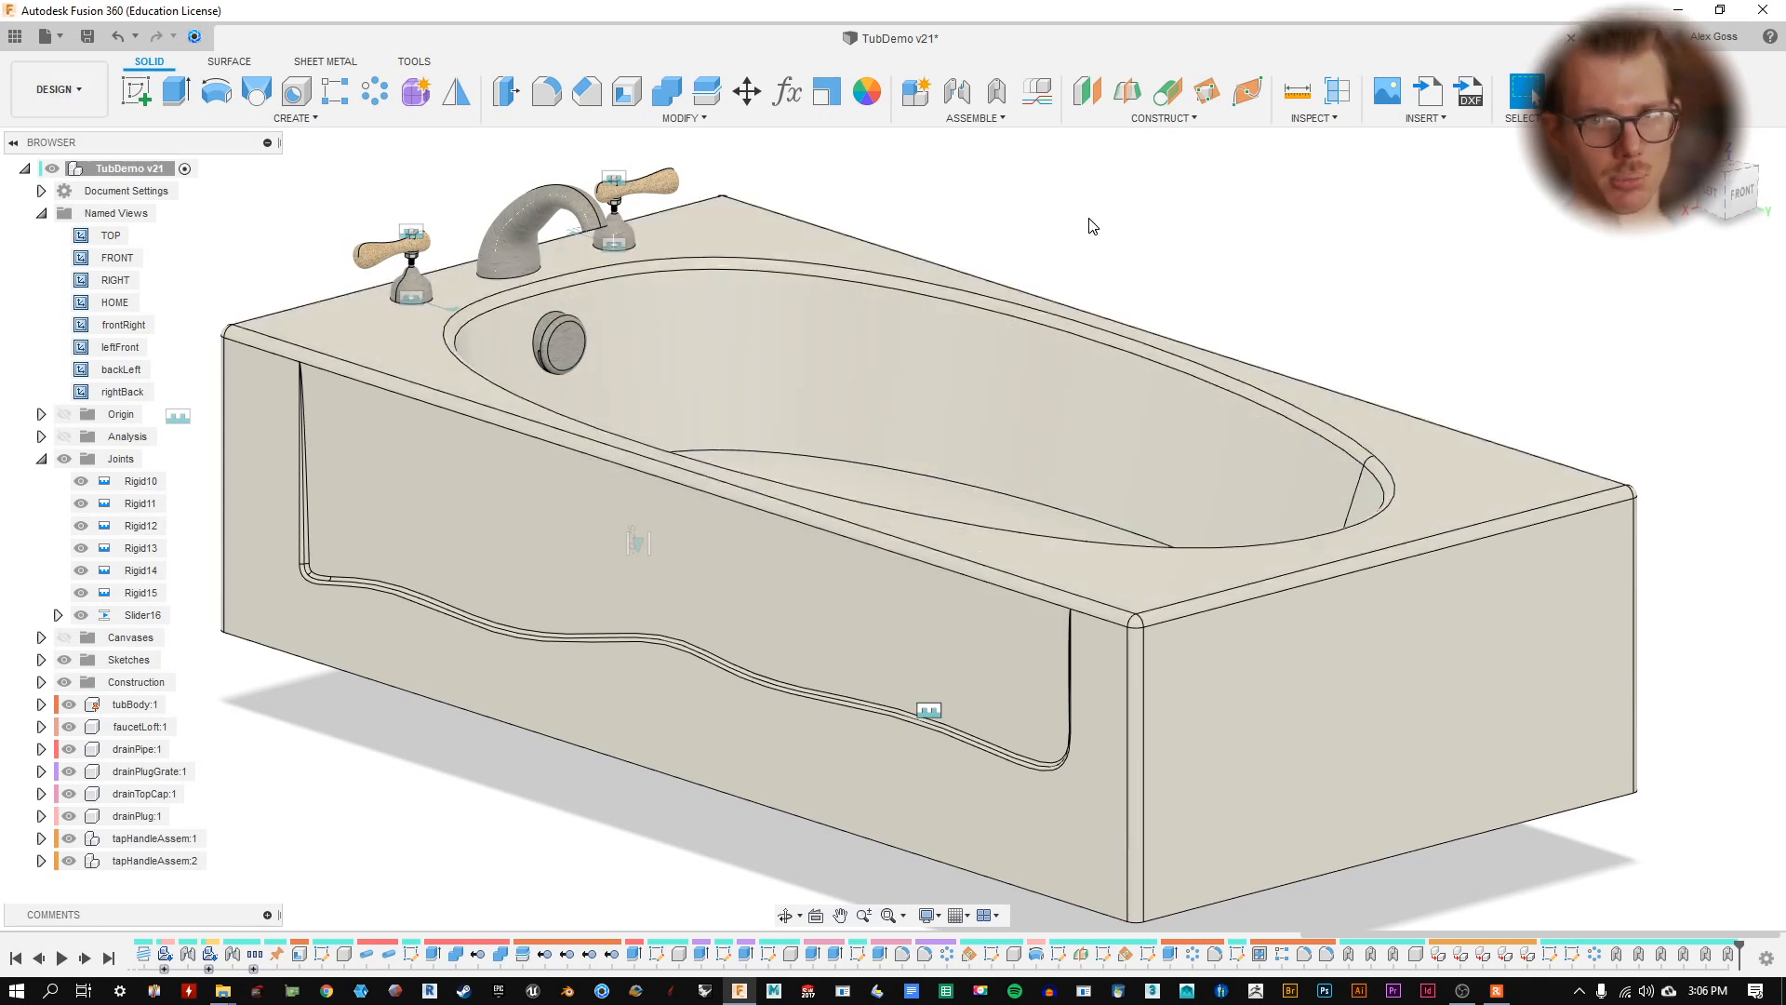
pyautogui.moveTo(1089, 224); pyautogui.dragTo(1104, 199, button='middle')
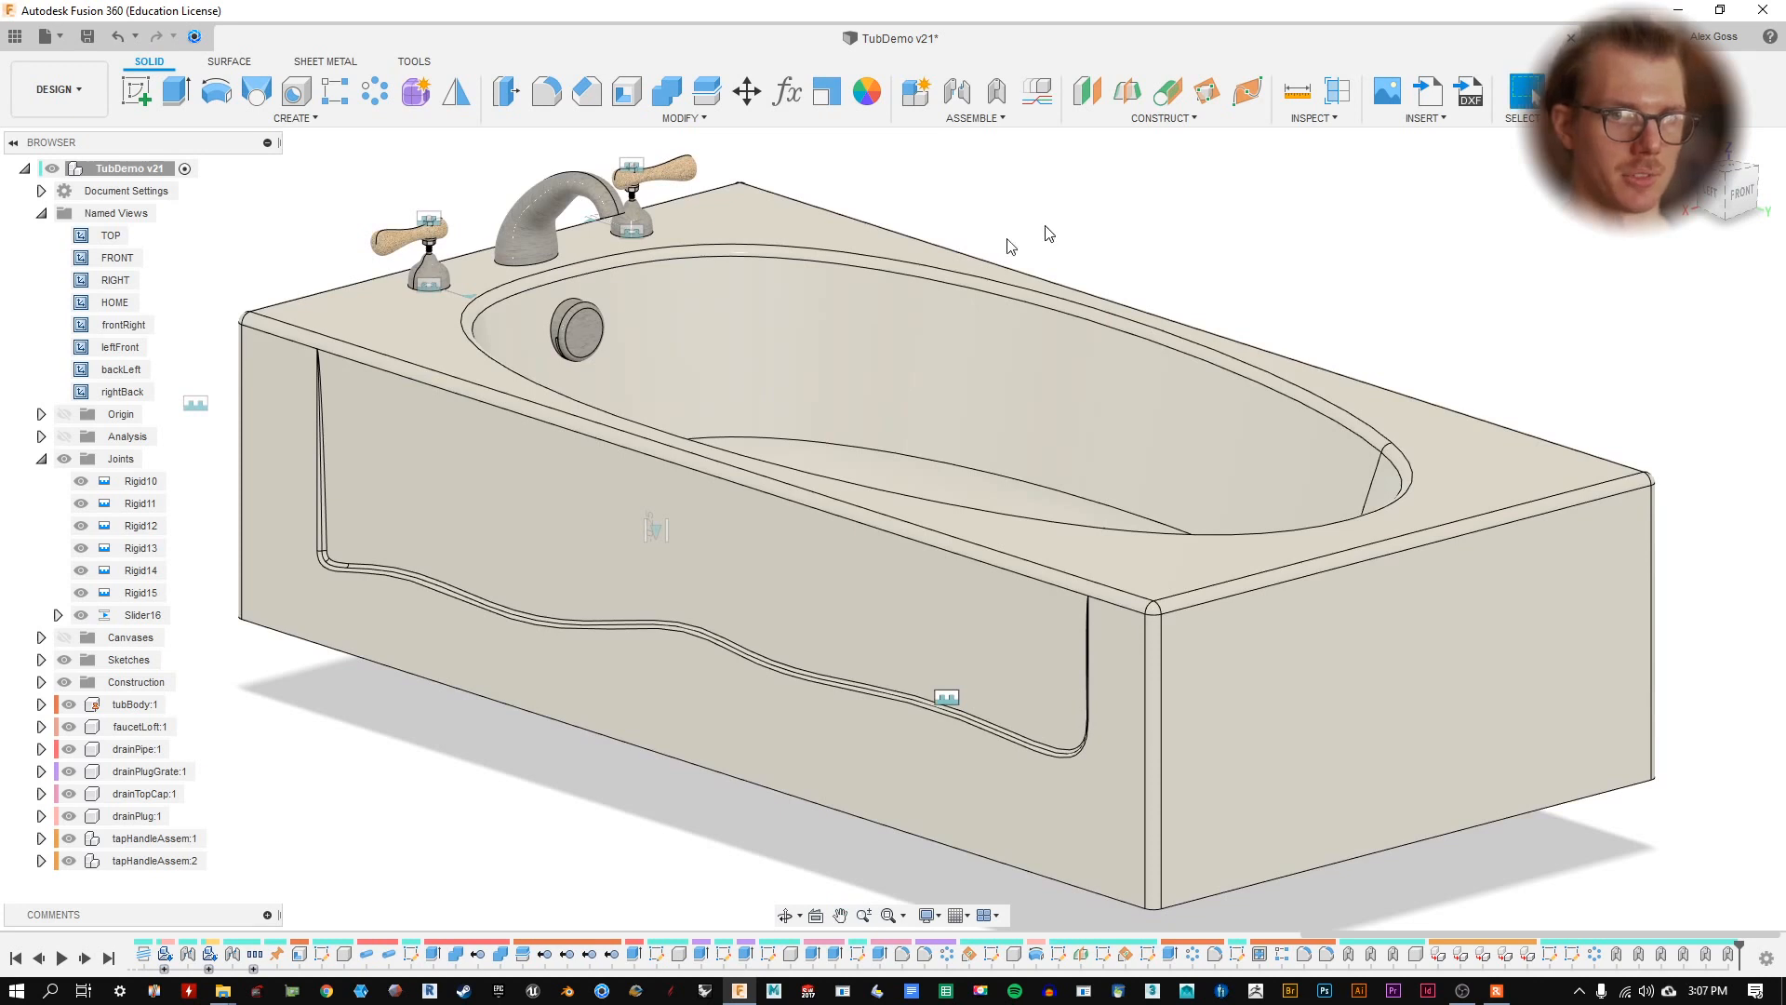